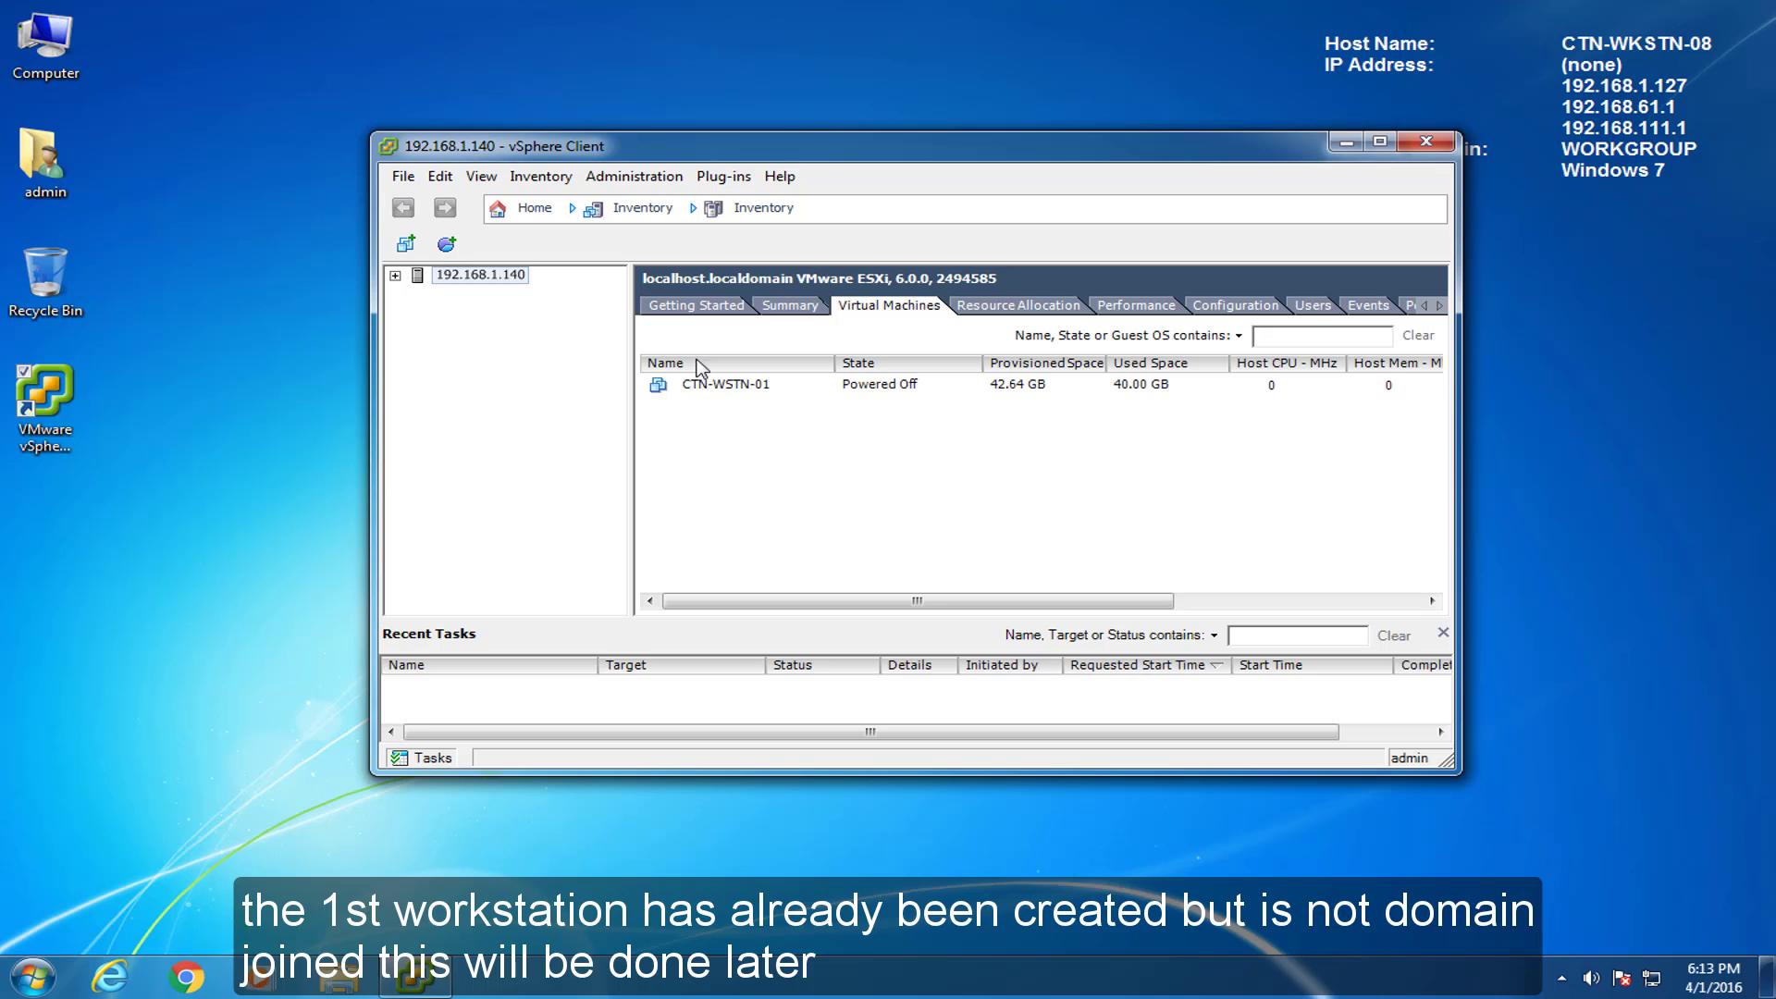
Start a custom new virtual machine named CLOUDTECHSRV01 on datastore1 with virtual machine version 11.
right_click(653, 406)
click(690, 419)
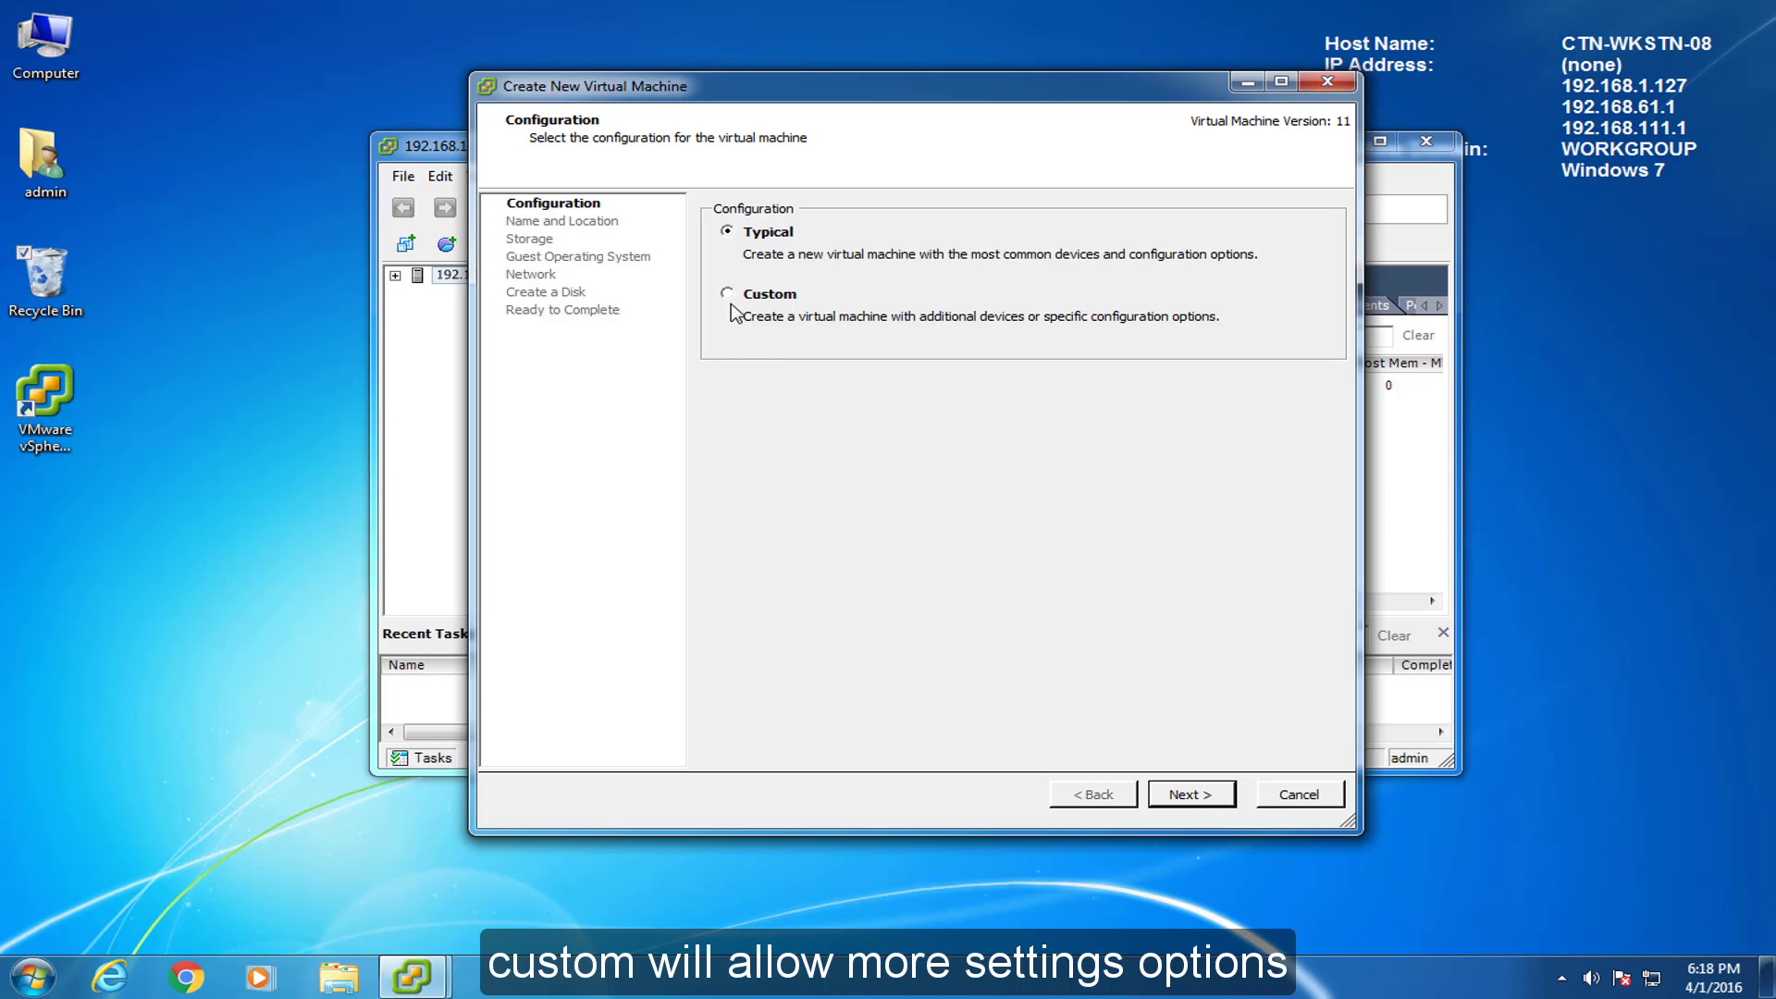
click(728, 294)
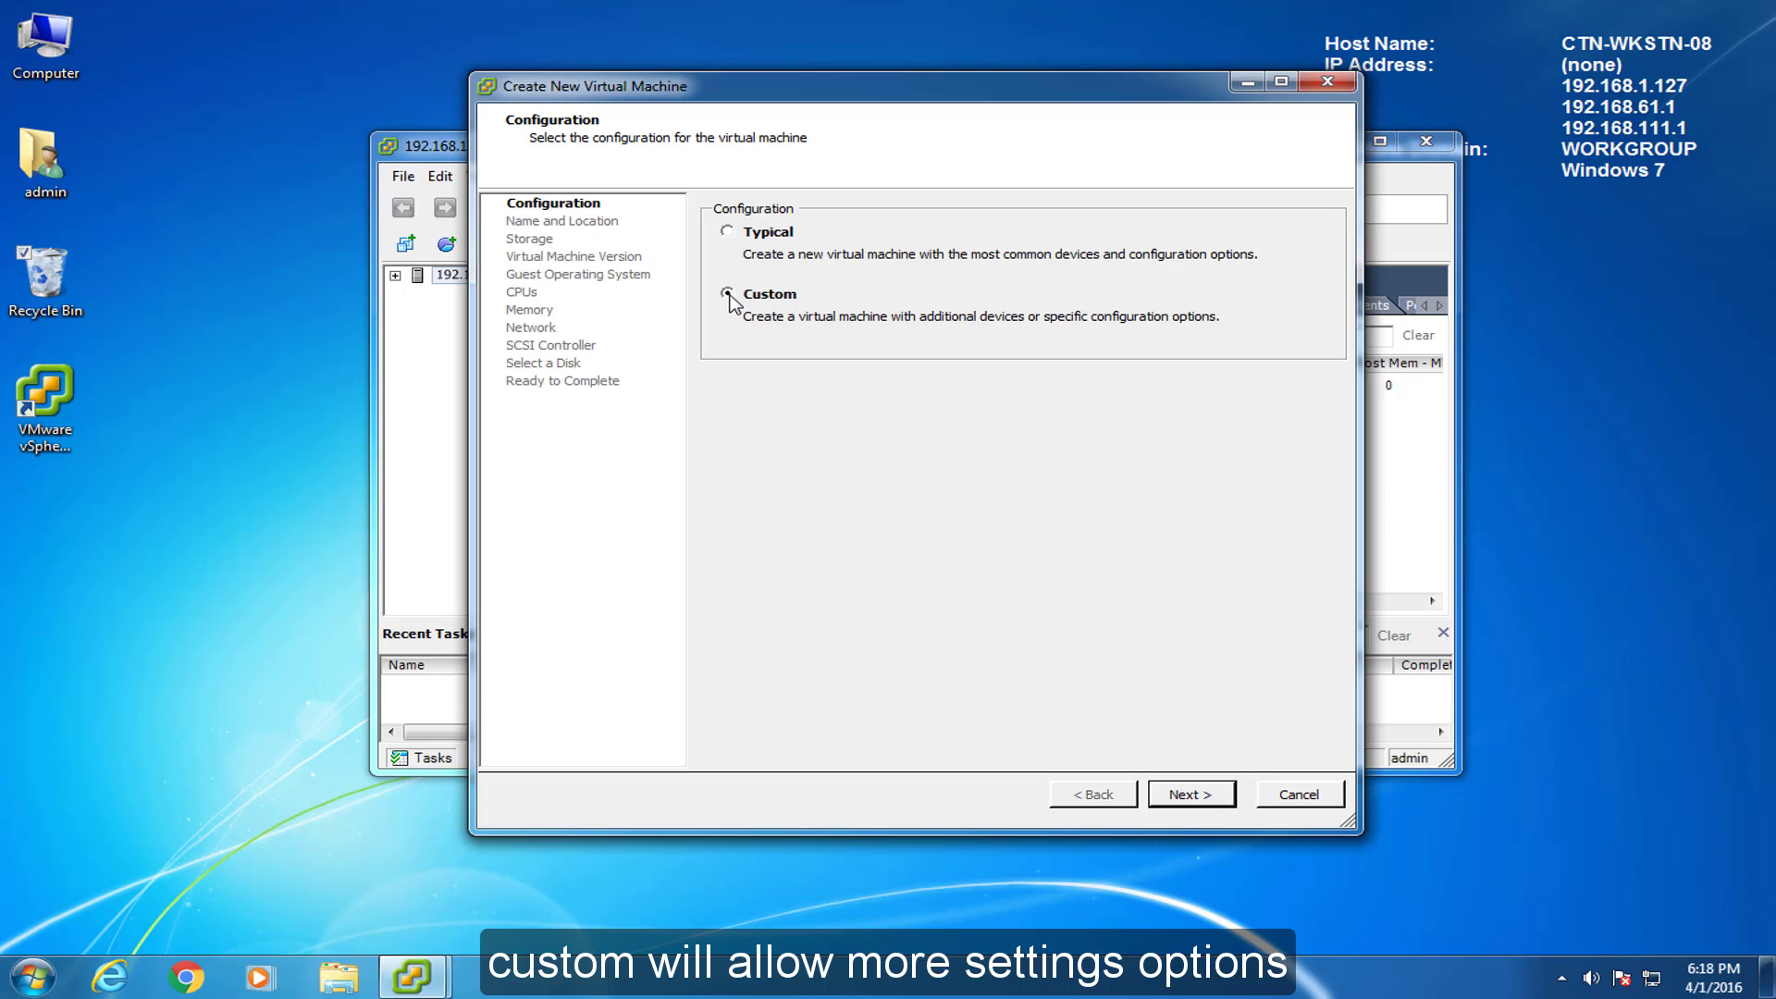
click(1202, 796)
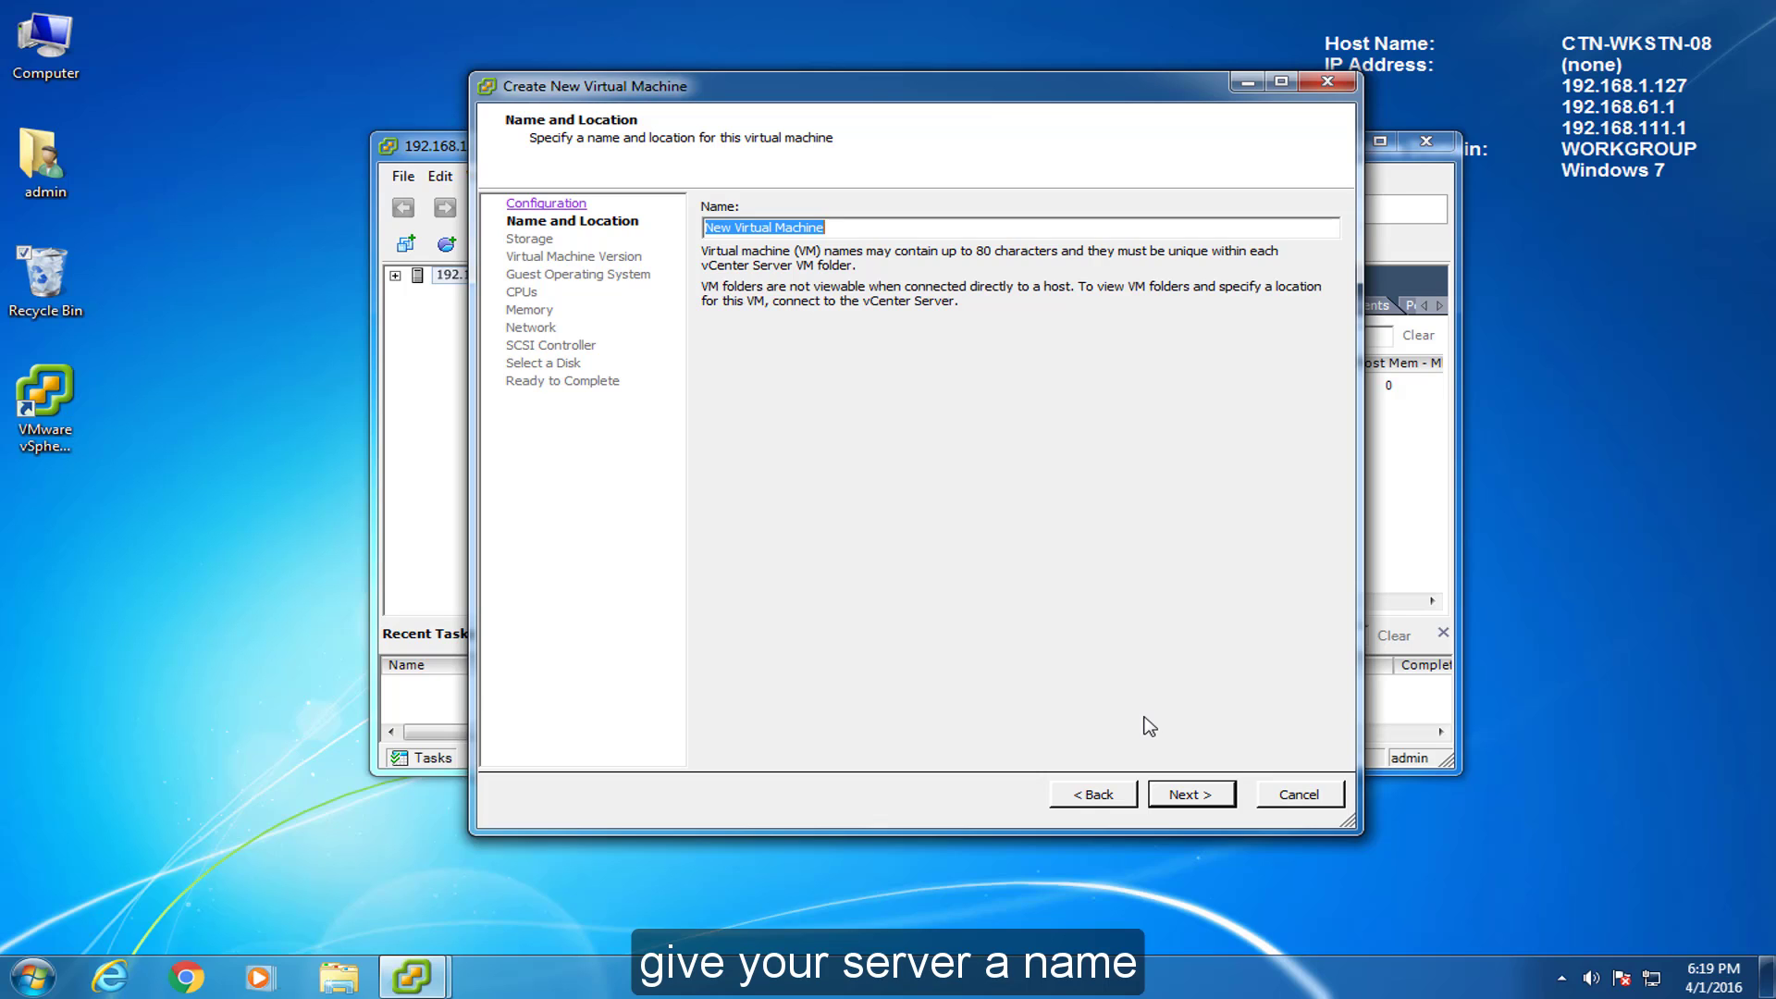
text(CLOUDTECHSRV01)
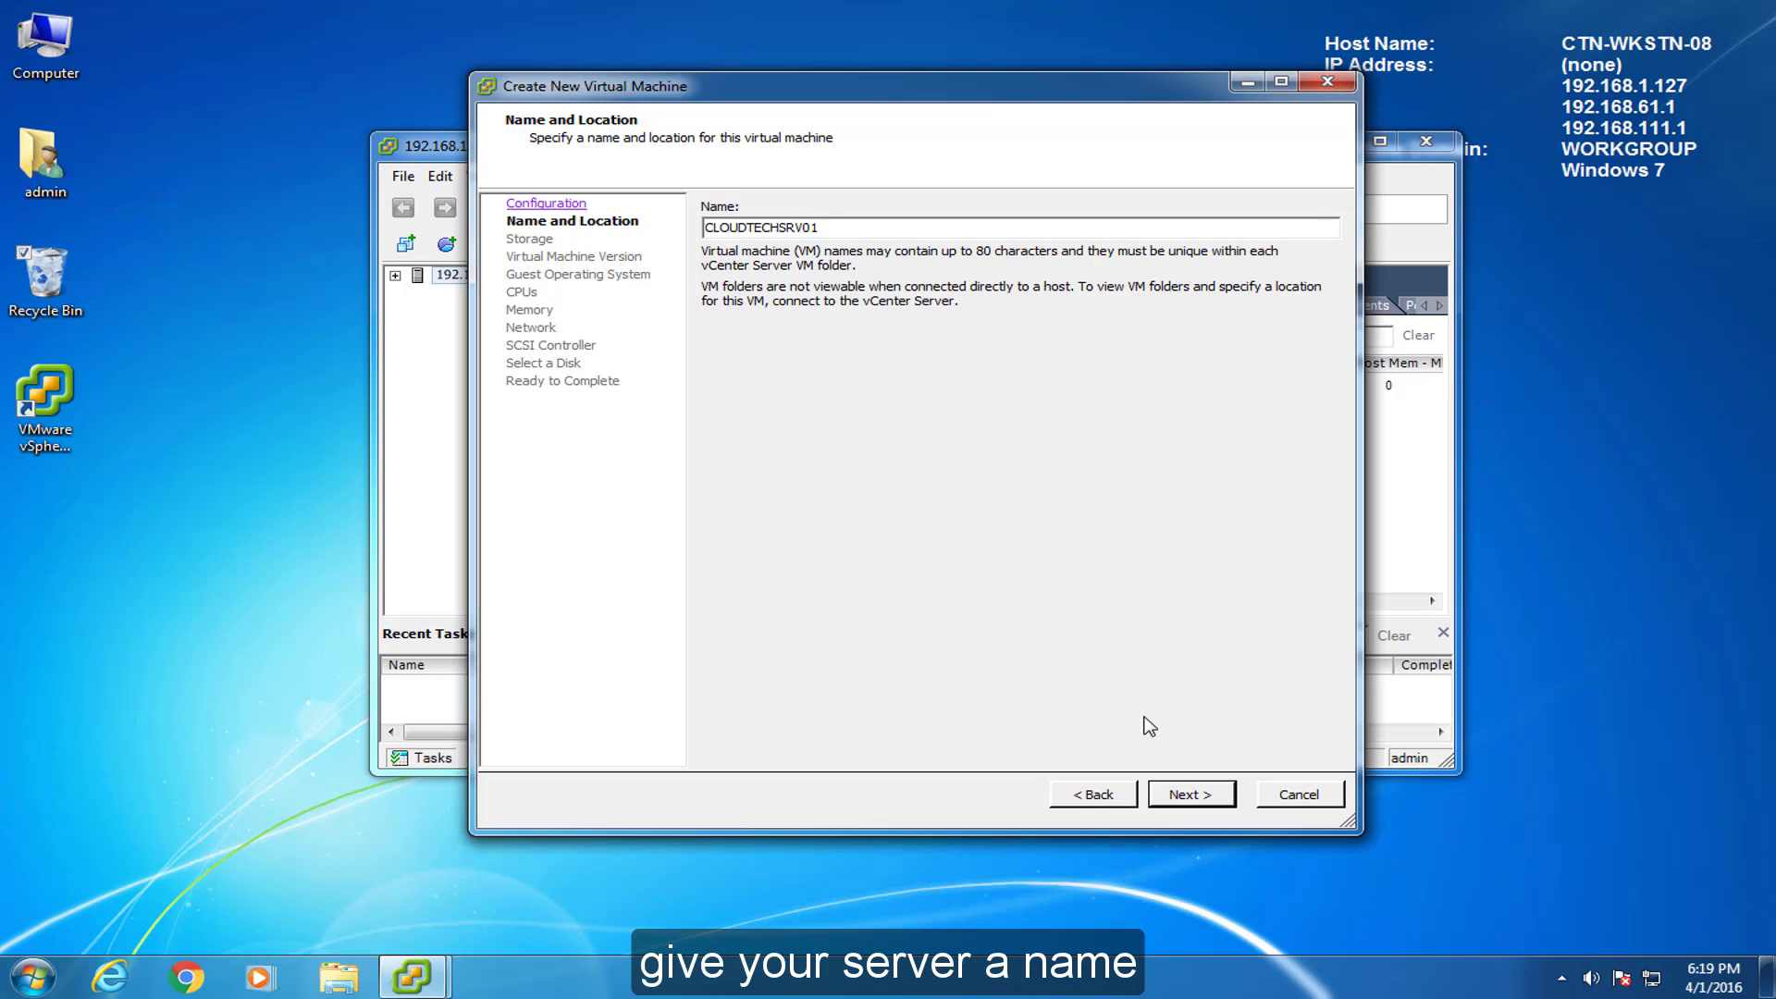
click(1226, 801)
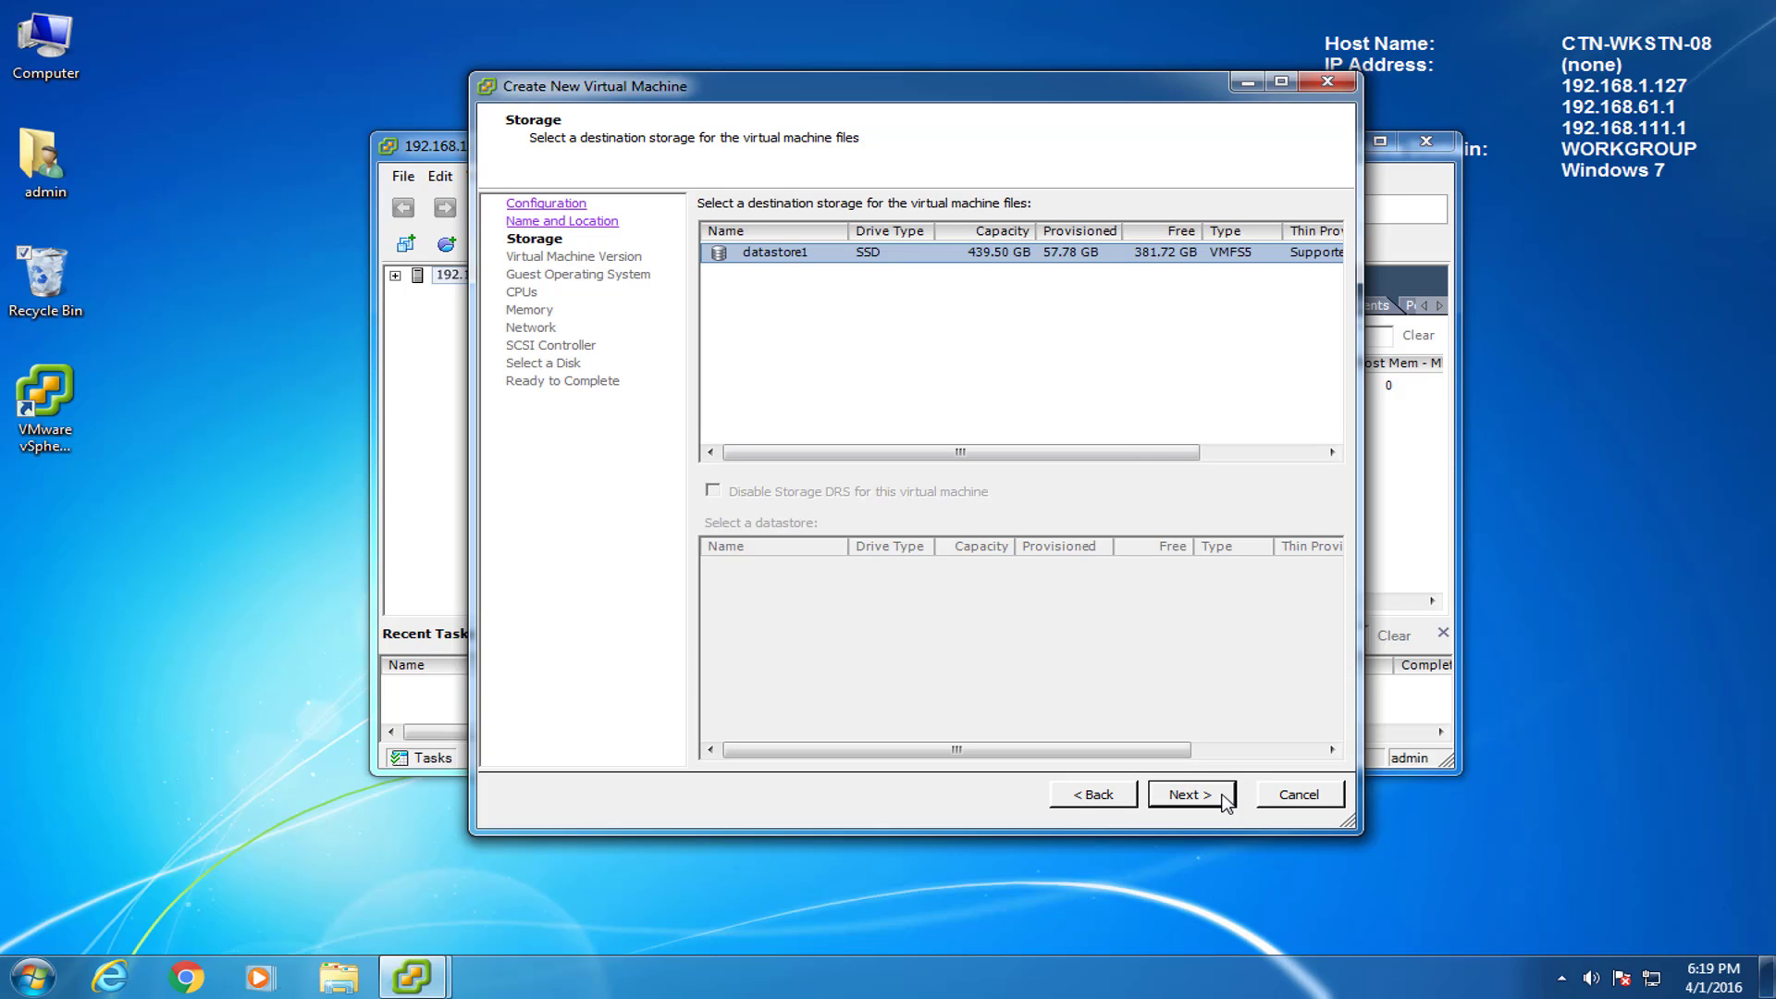
click(1225, 801)
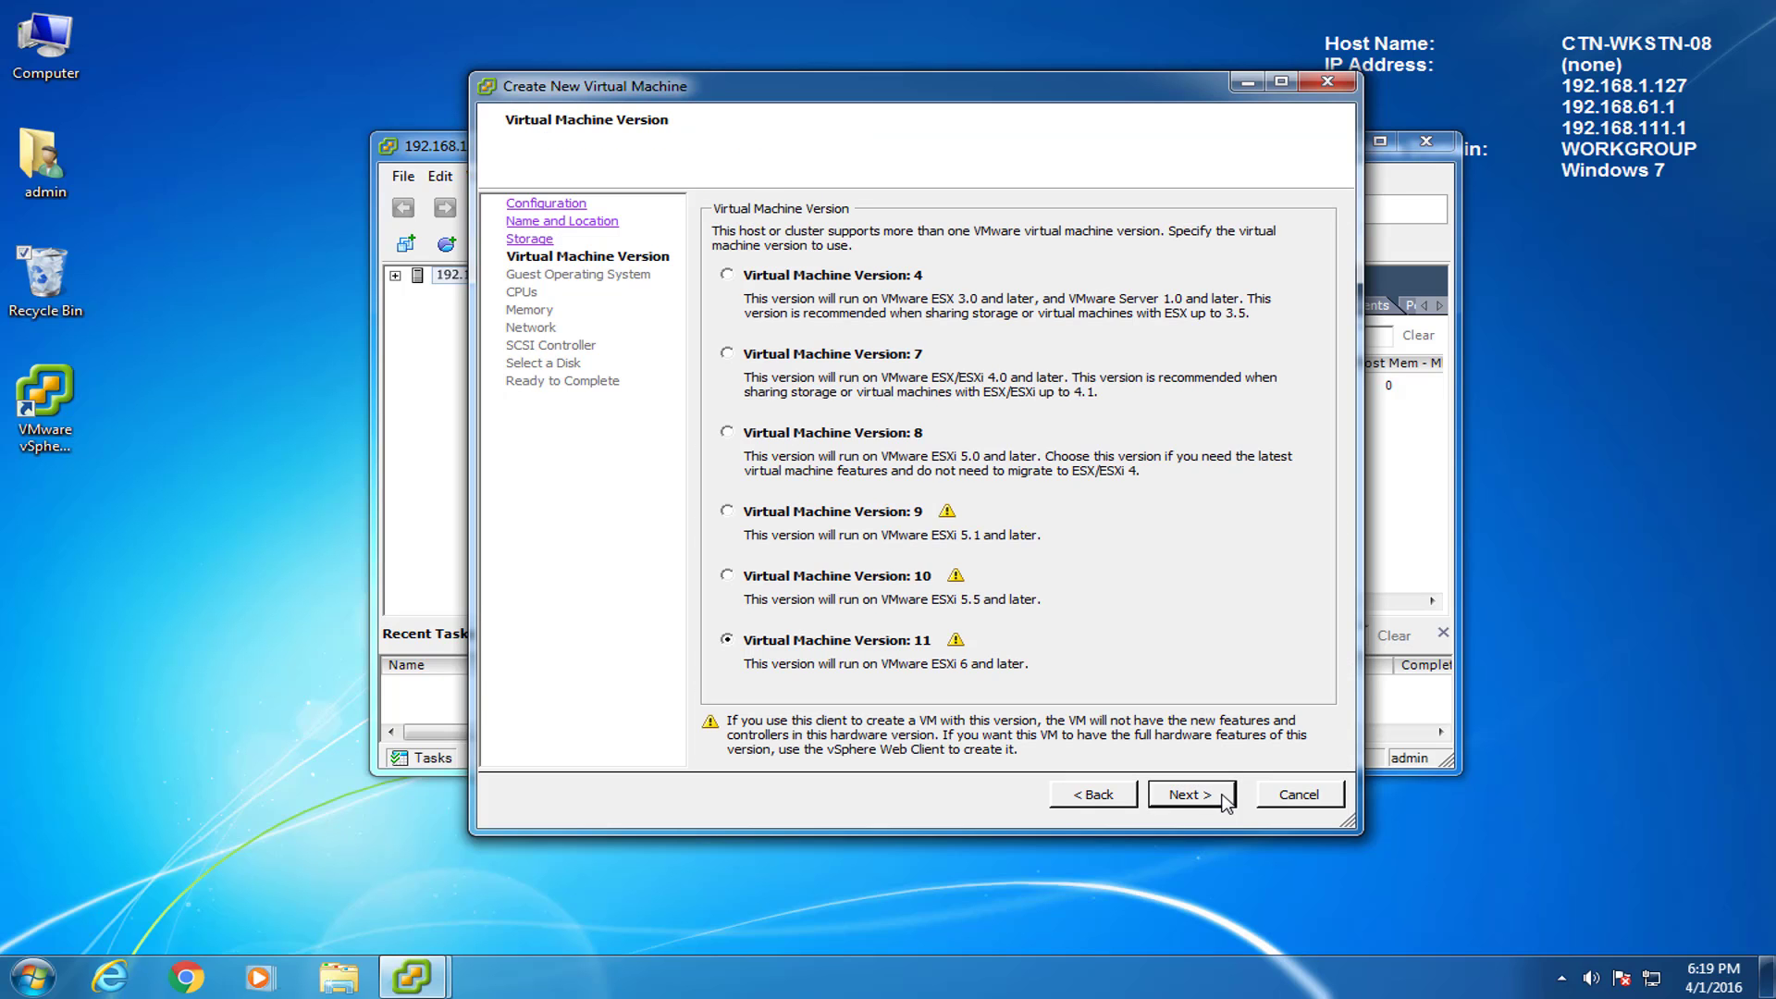
click(1226, 801)
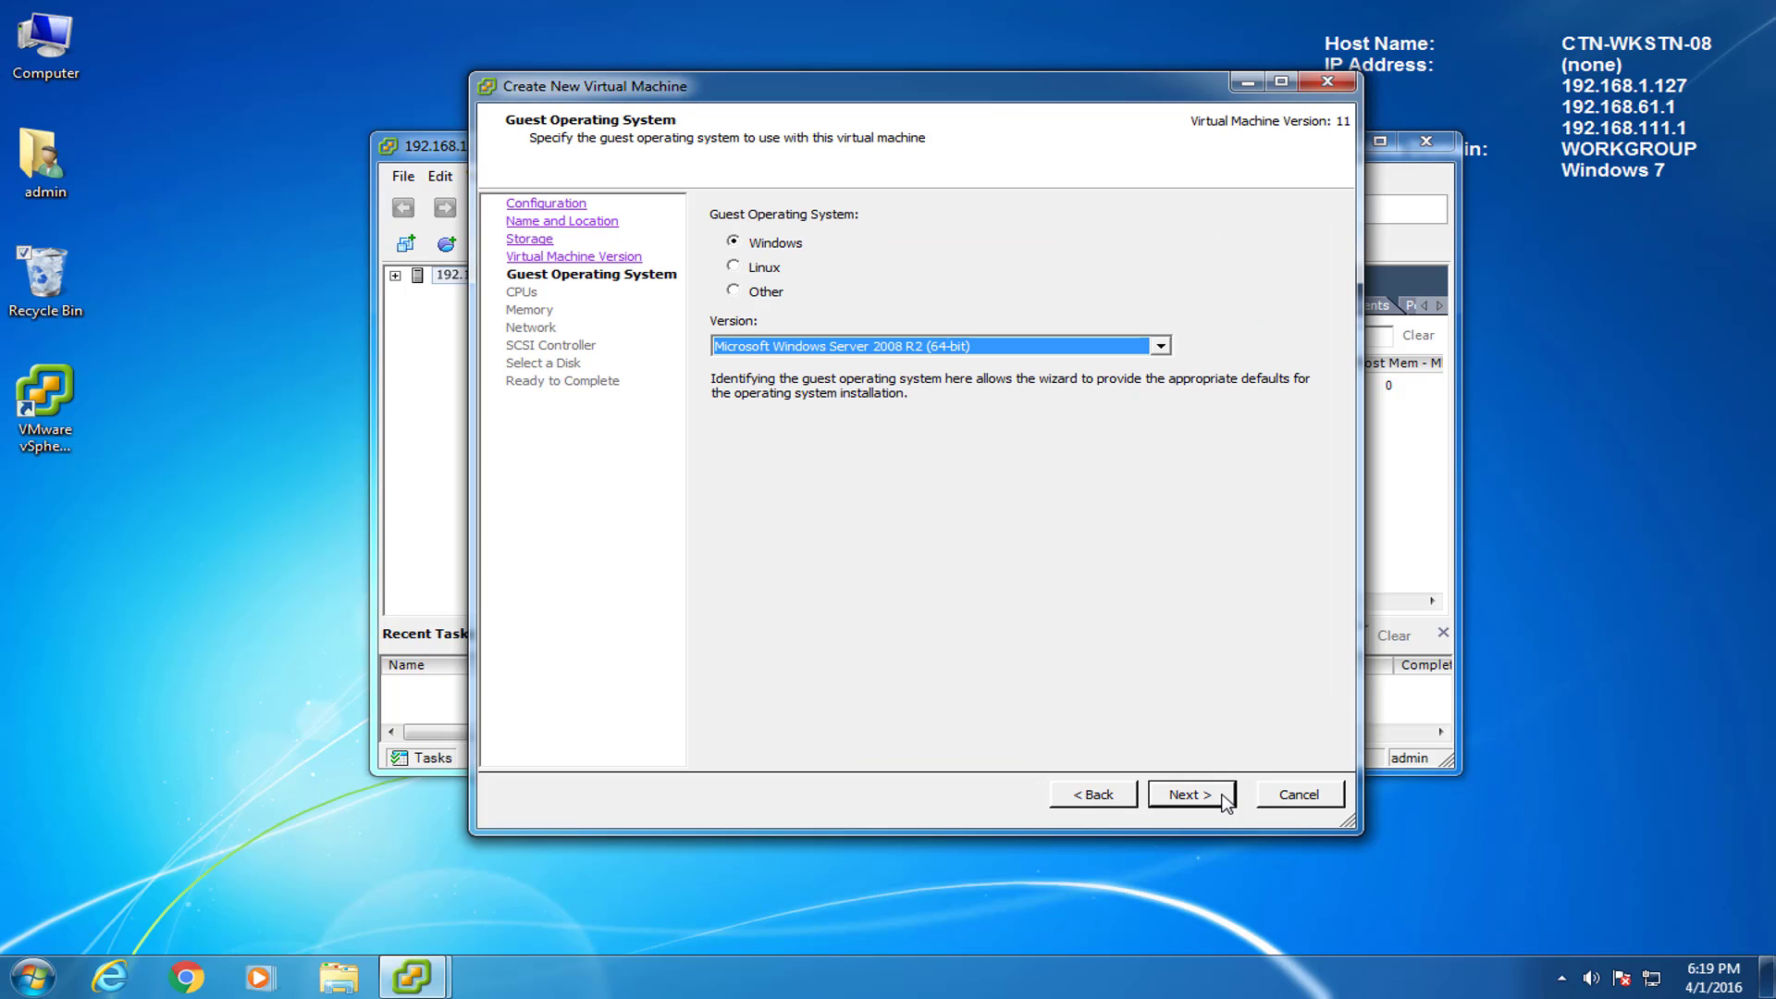
Choose Microsoft Windows Server 2012 (64-bit) as guest OS and set 2 sockets with 2 cores each.
click(1163, 349)
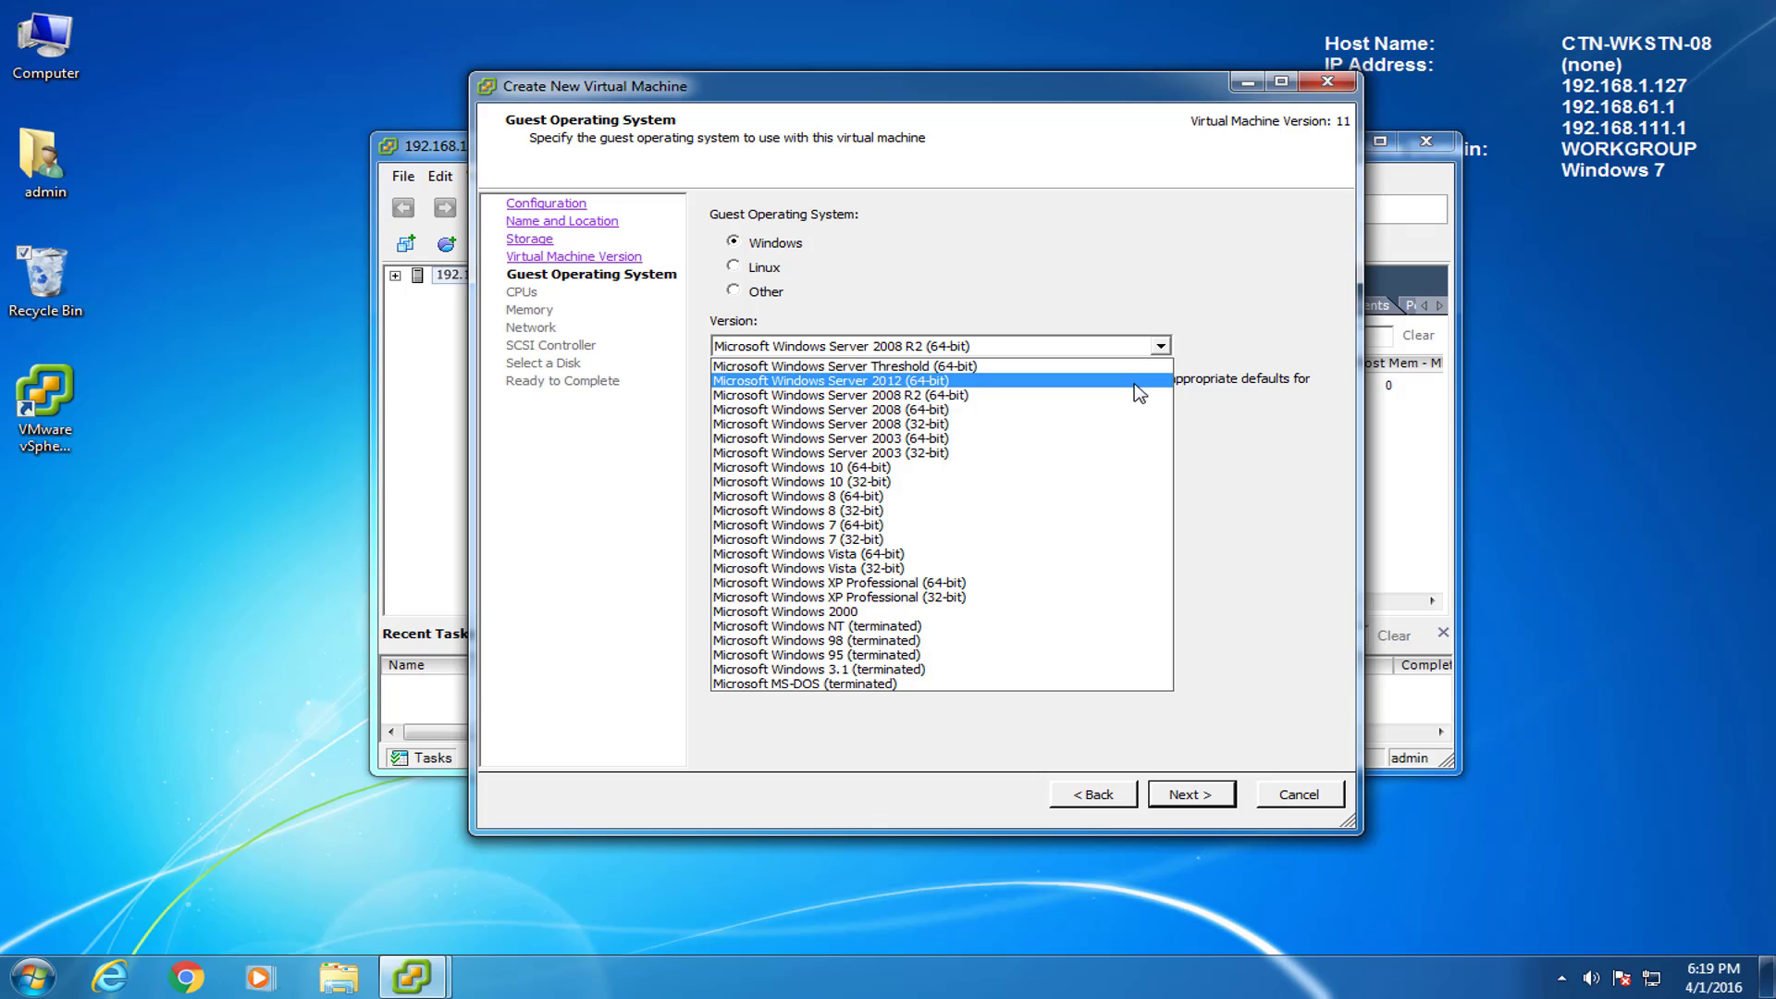
click(1134, 381)
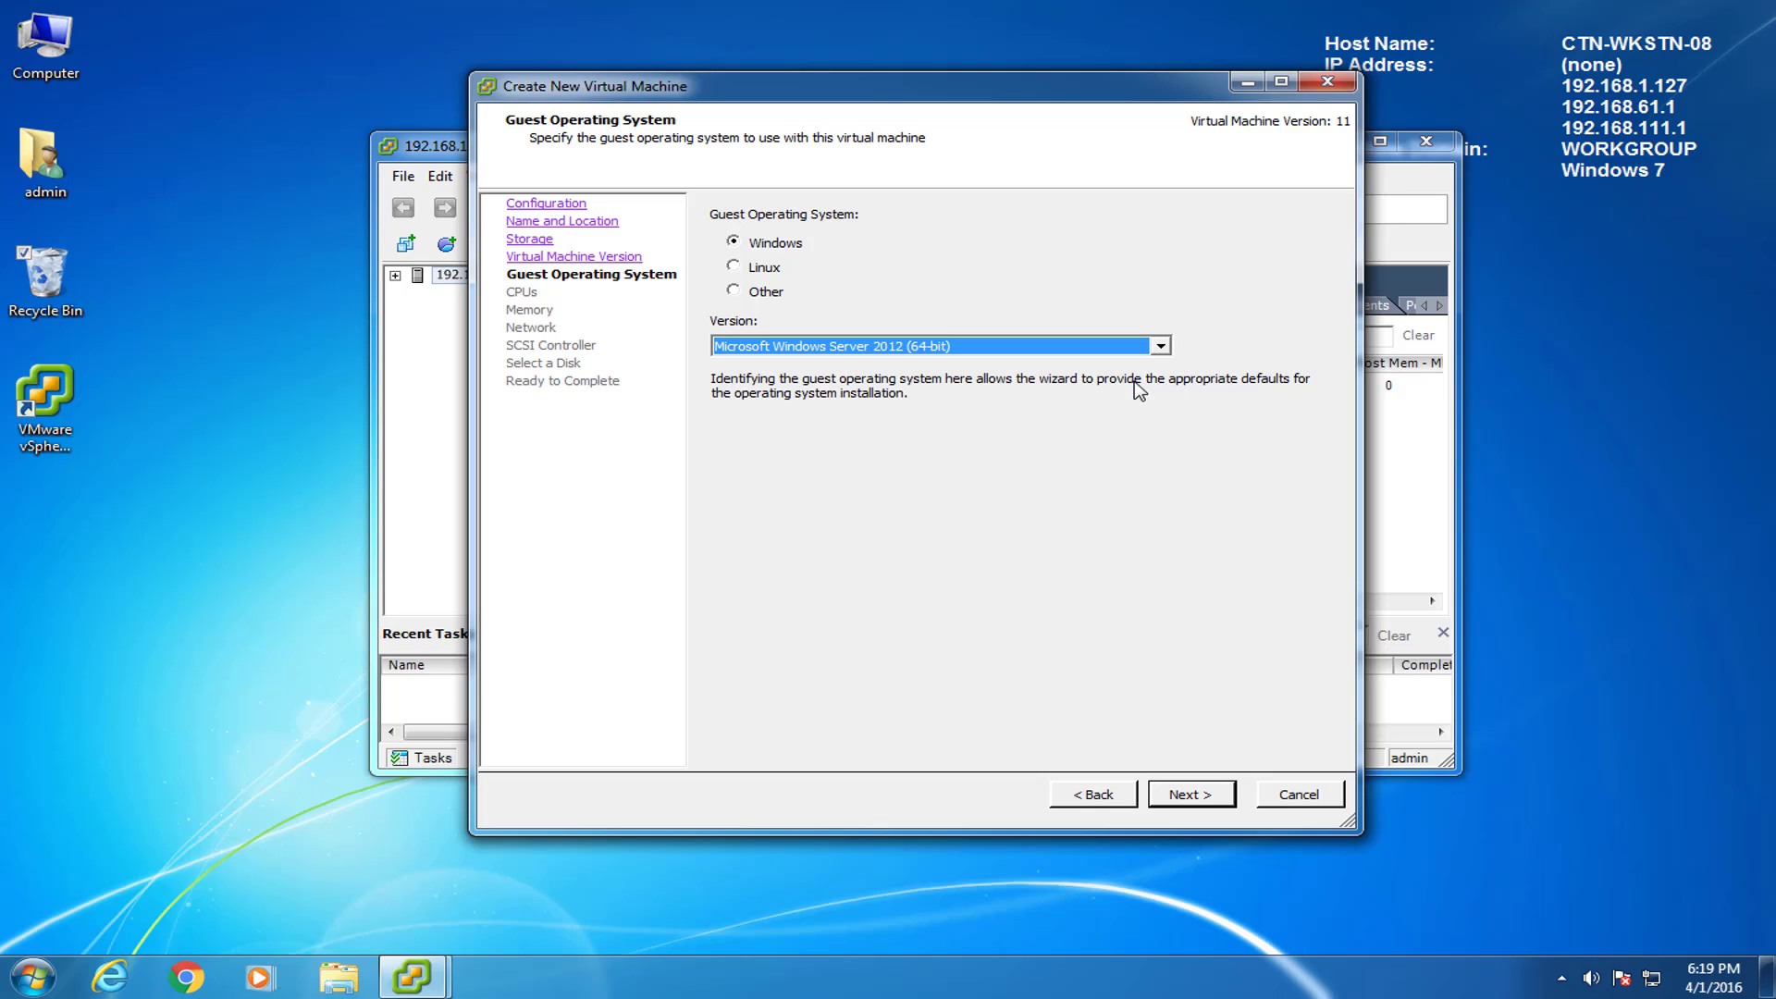
click(1192, 799)
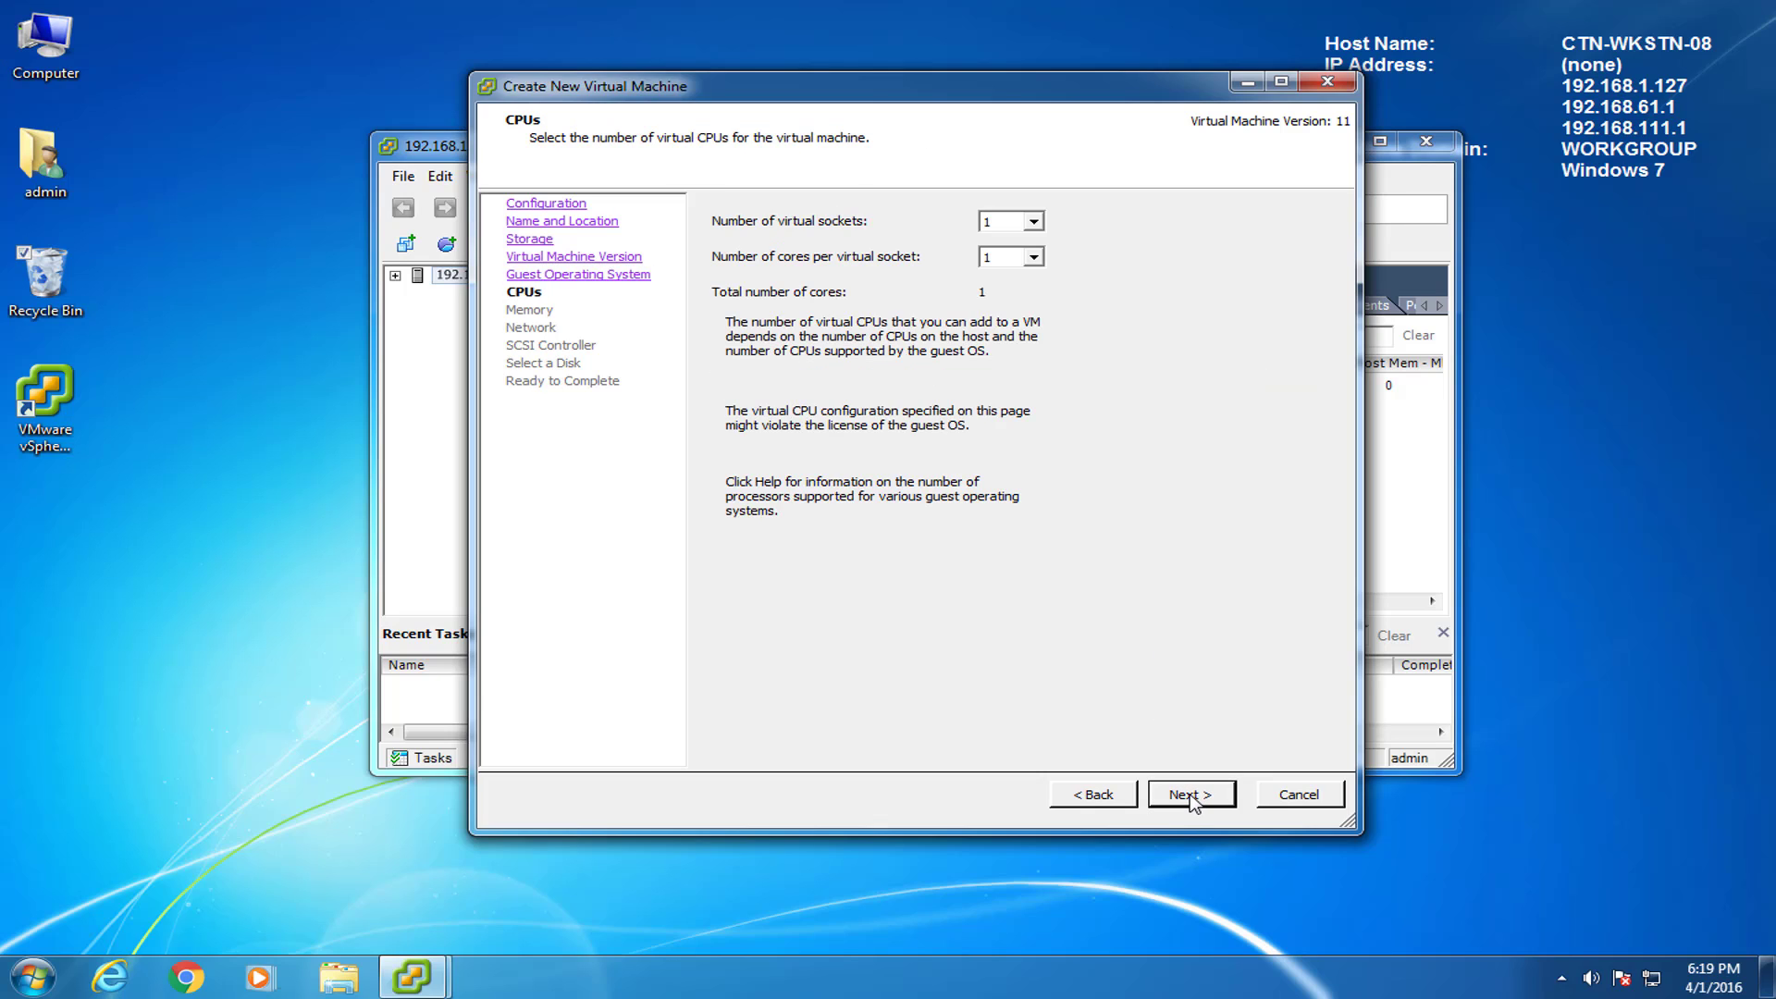
click(1033, 222)
click(1018, 256)
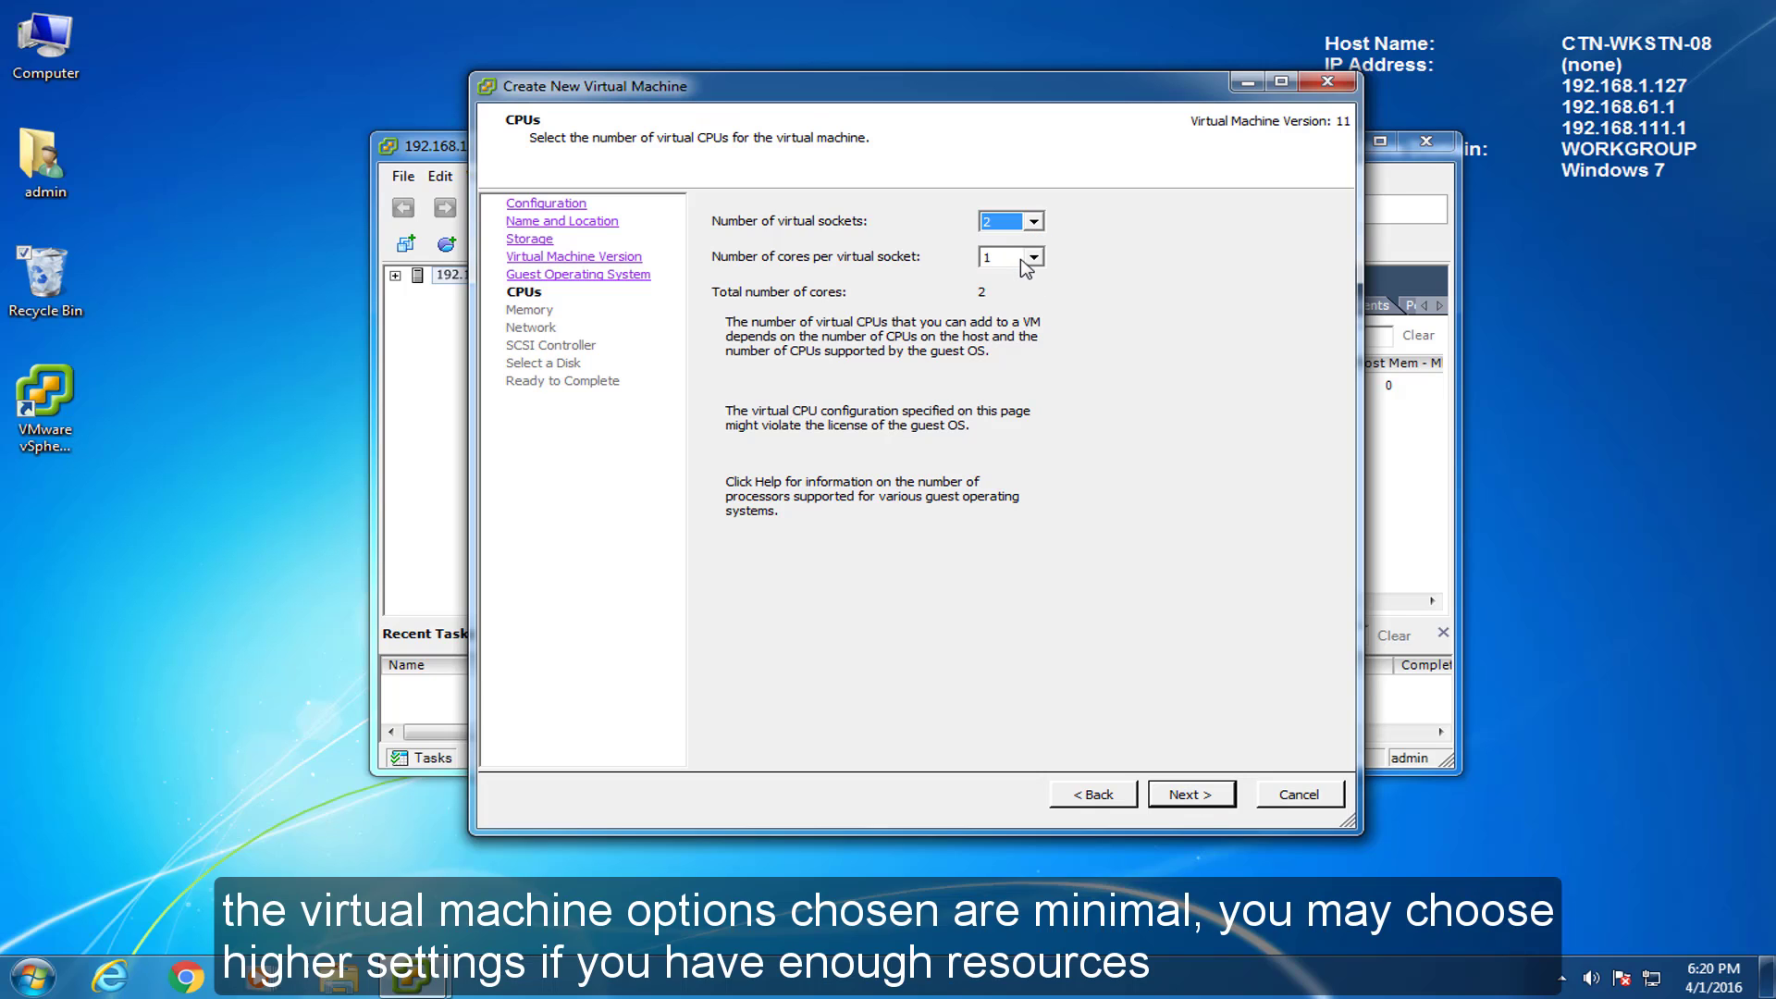
click(1027, 259)
click(1022, 291)
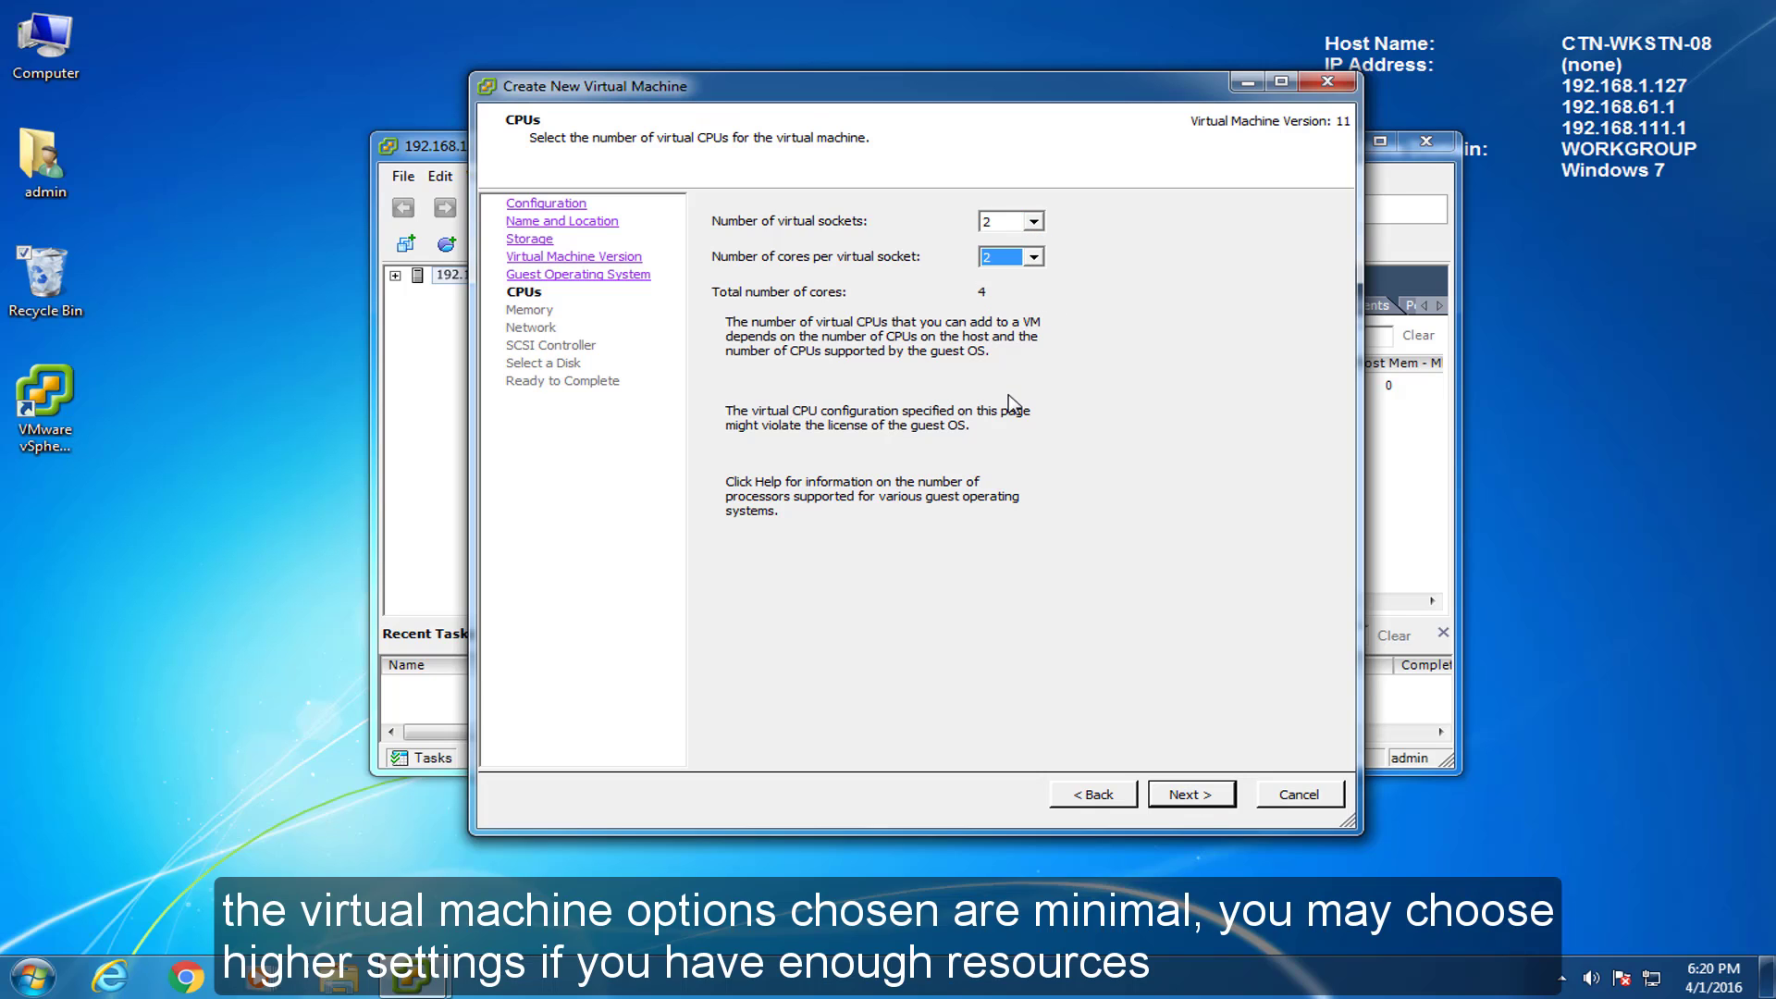
click(1202, 797)
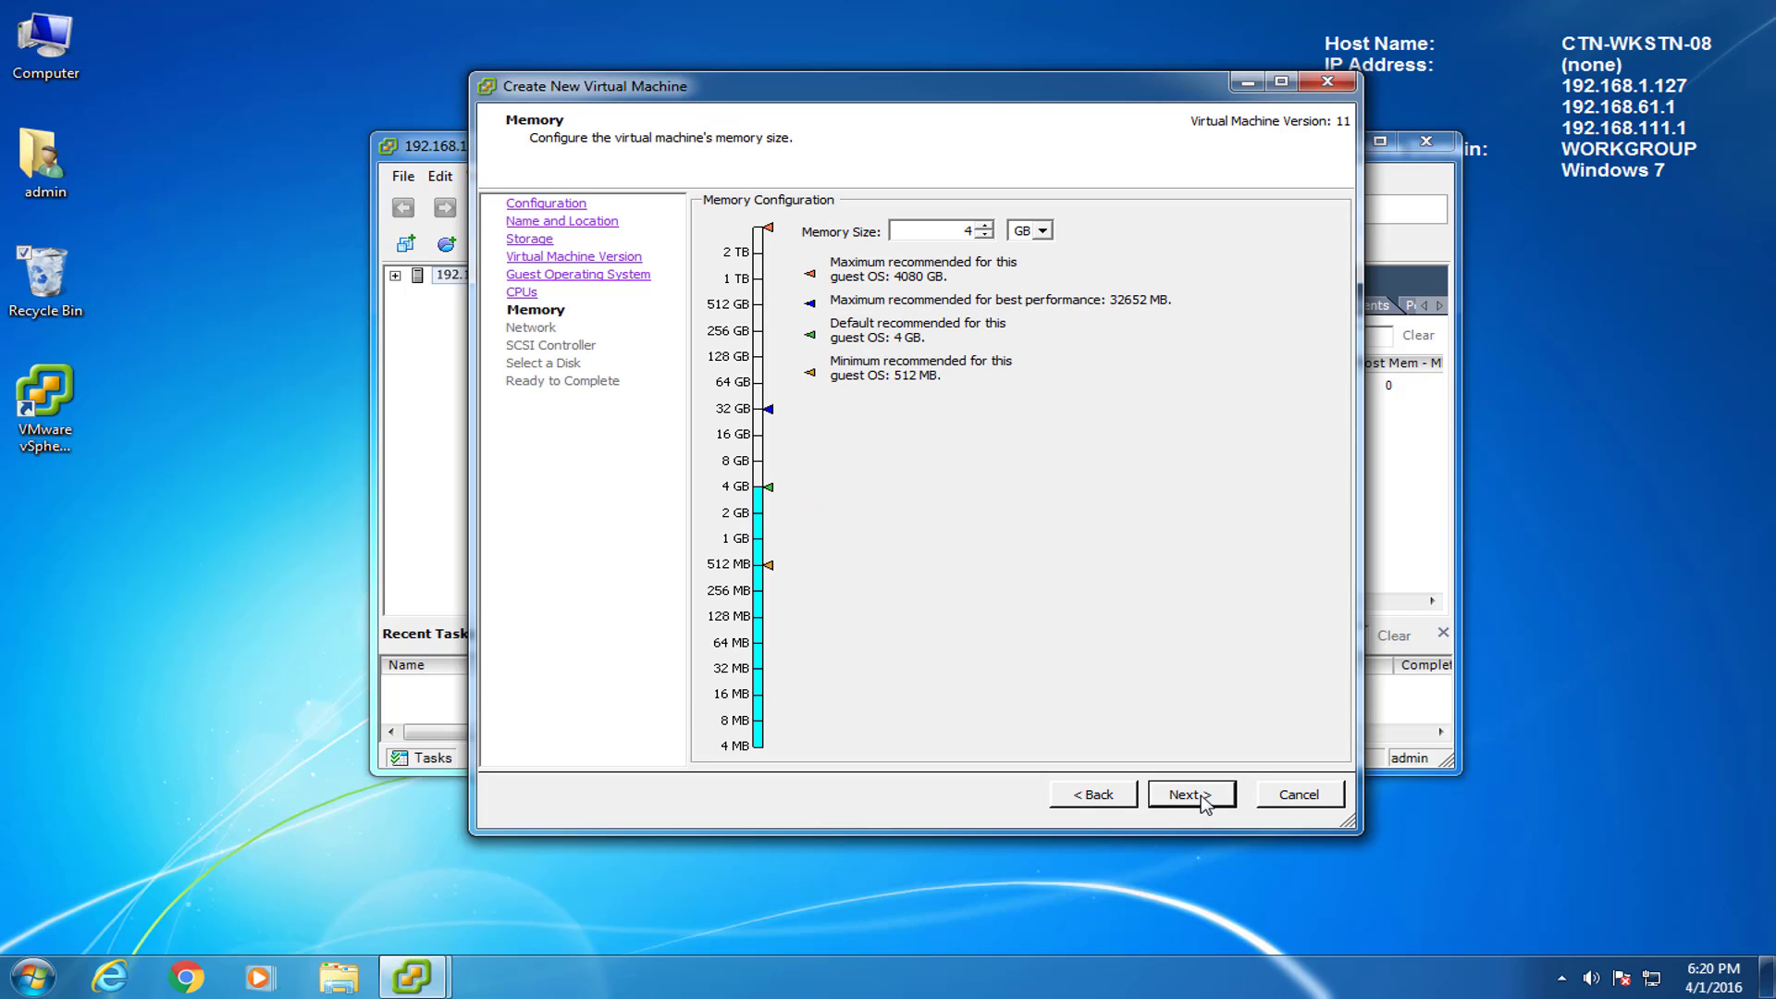
Set memory to 8 GB, keeping the default network and the LSI Logic SAS controller.
double_click(934, 231)
text(8)
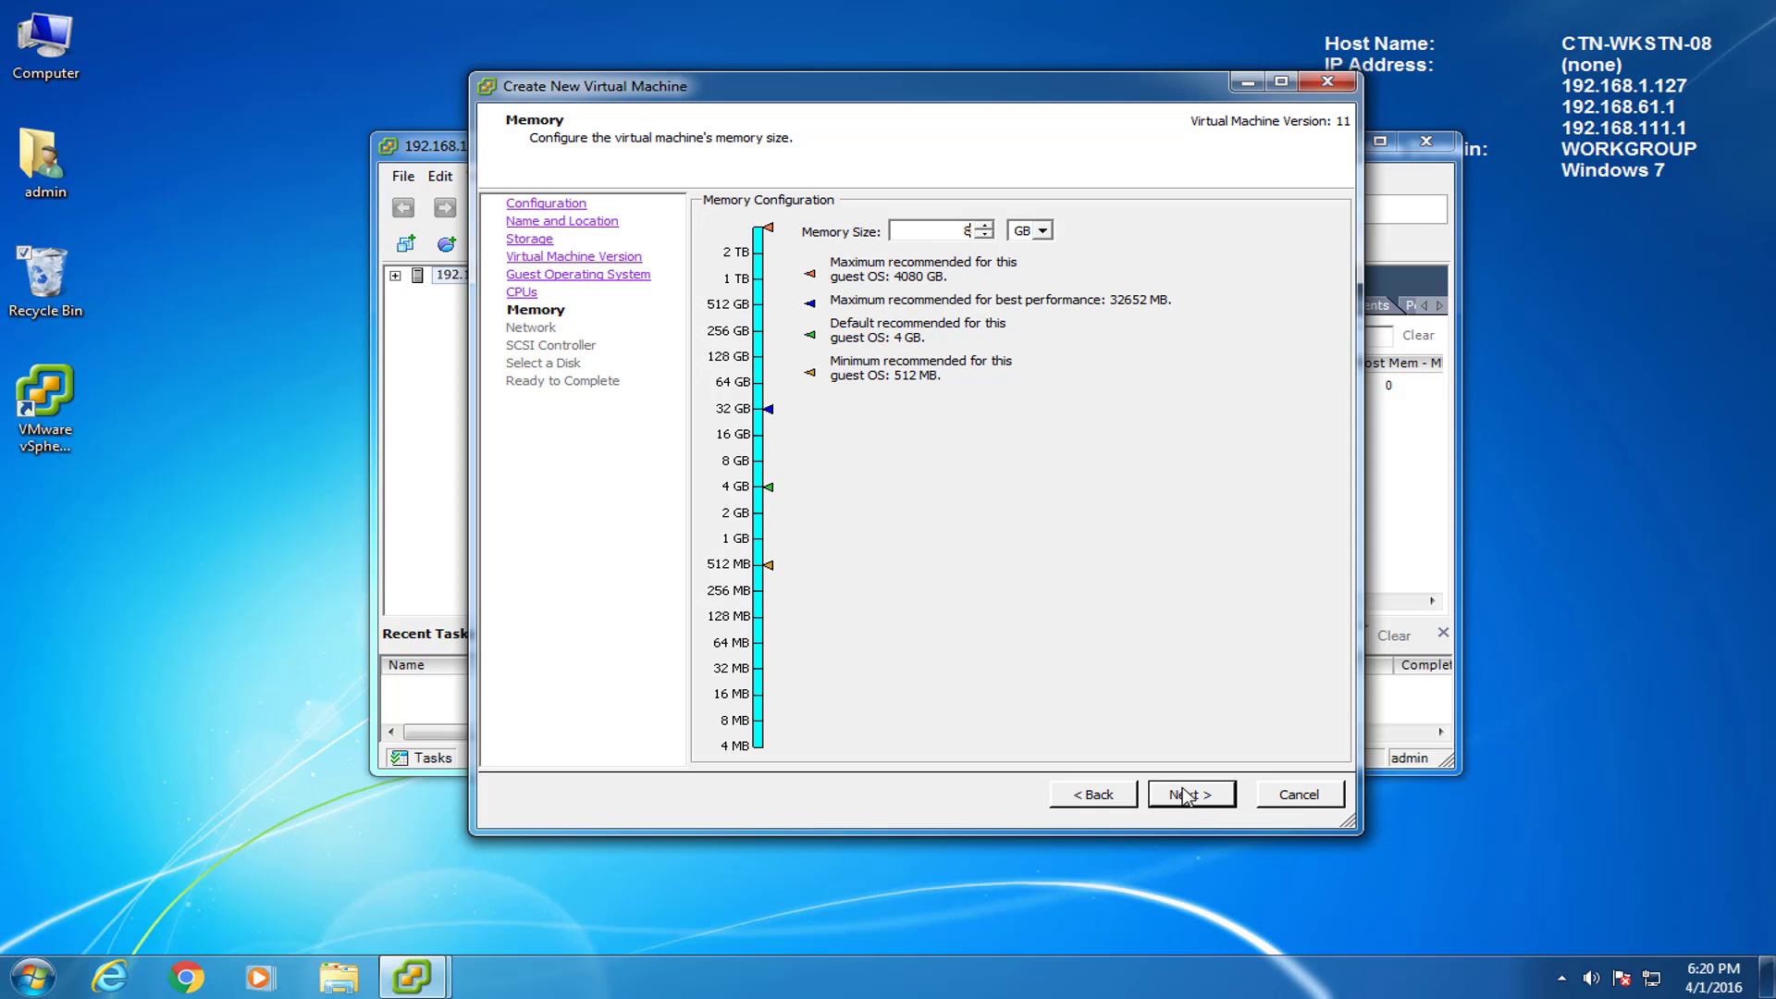
click(1193, 795)
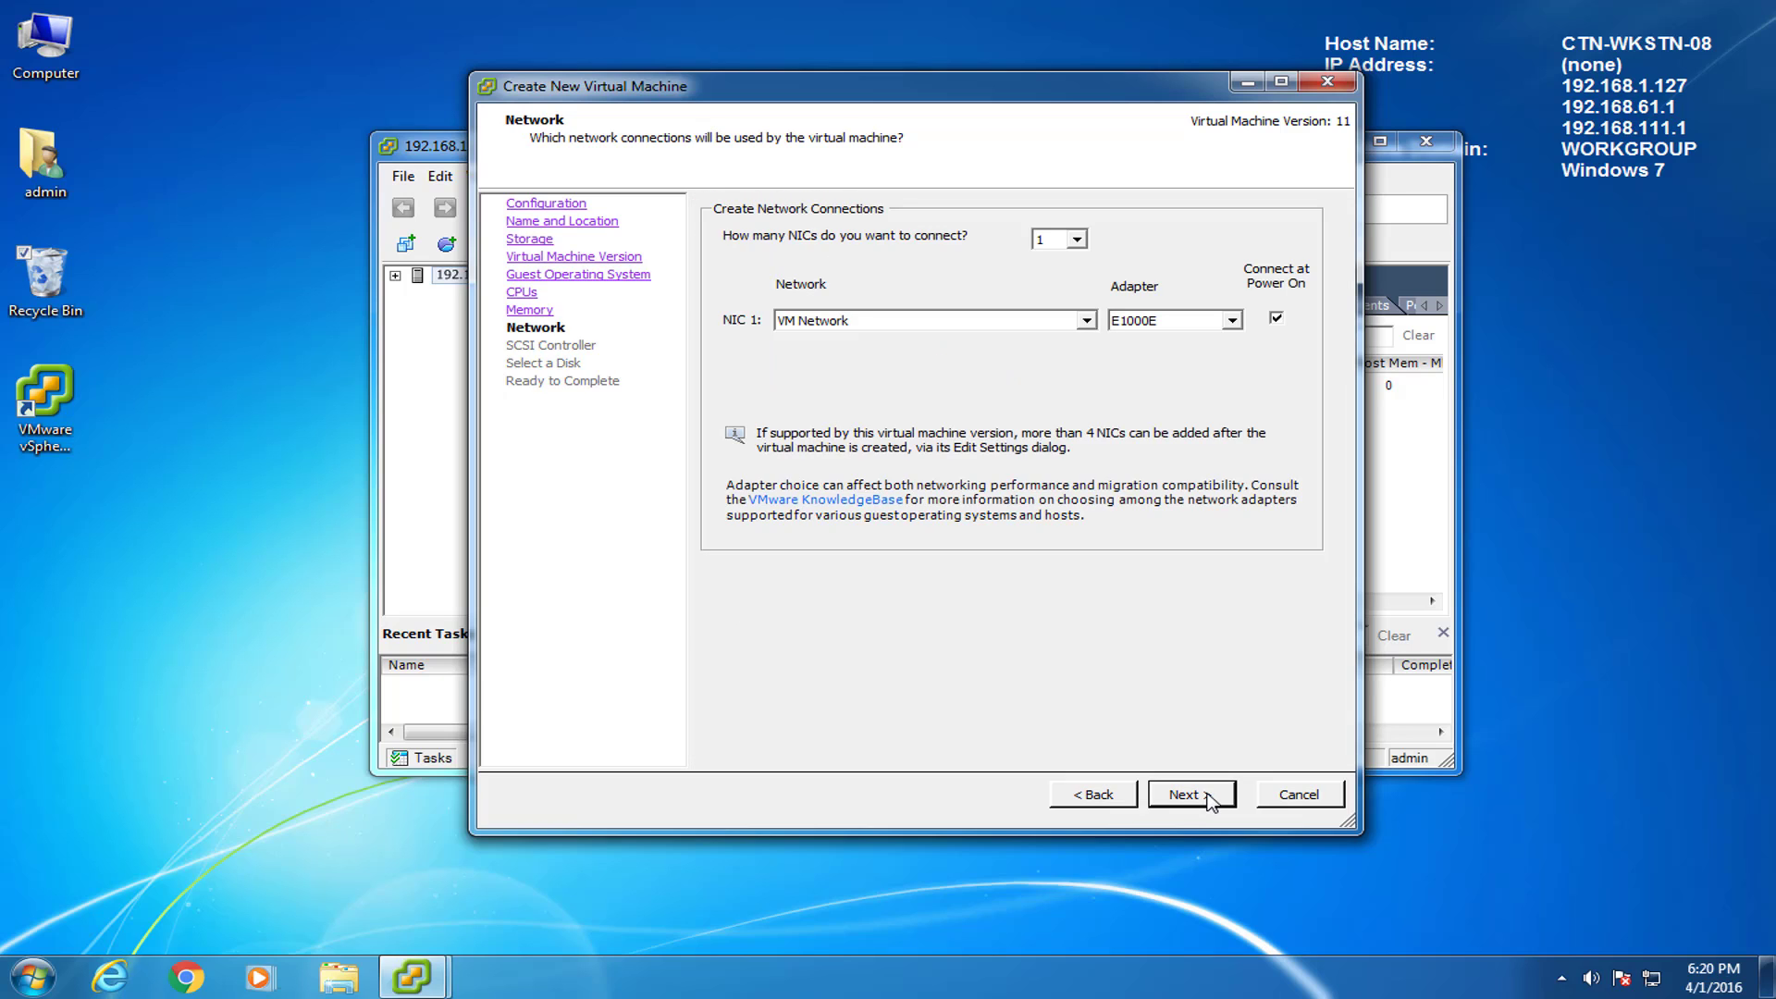
click(1208, 802)
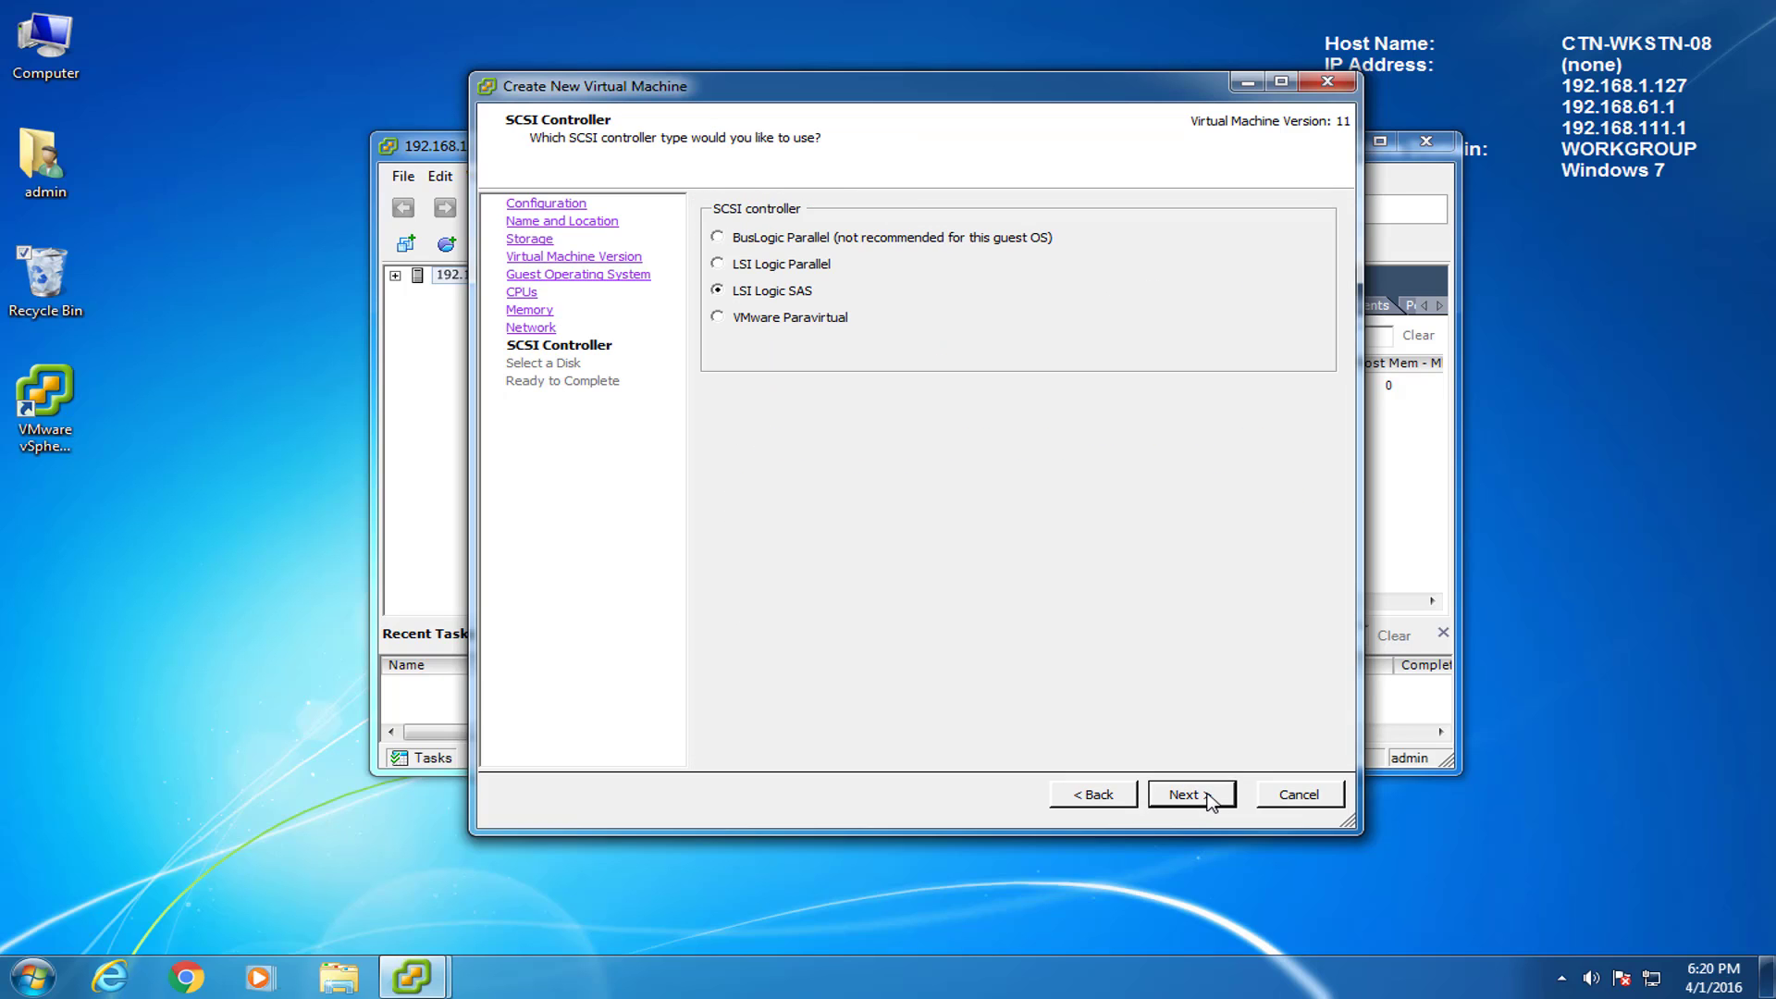
click(1208, 801)
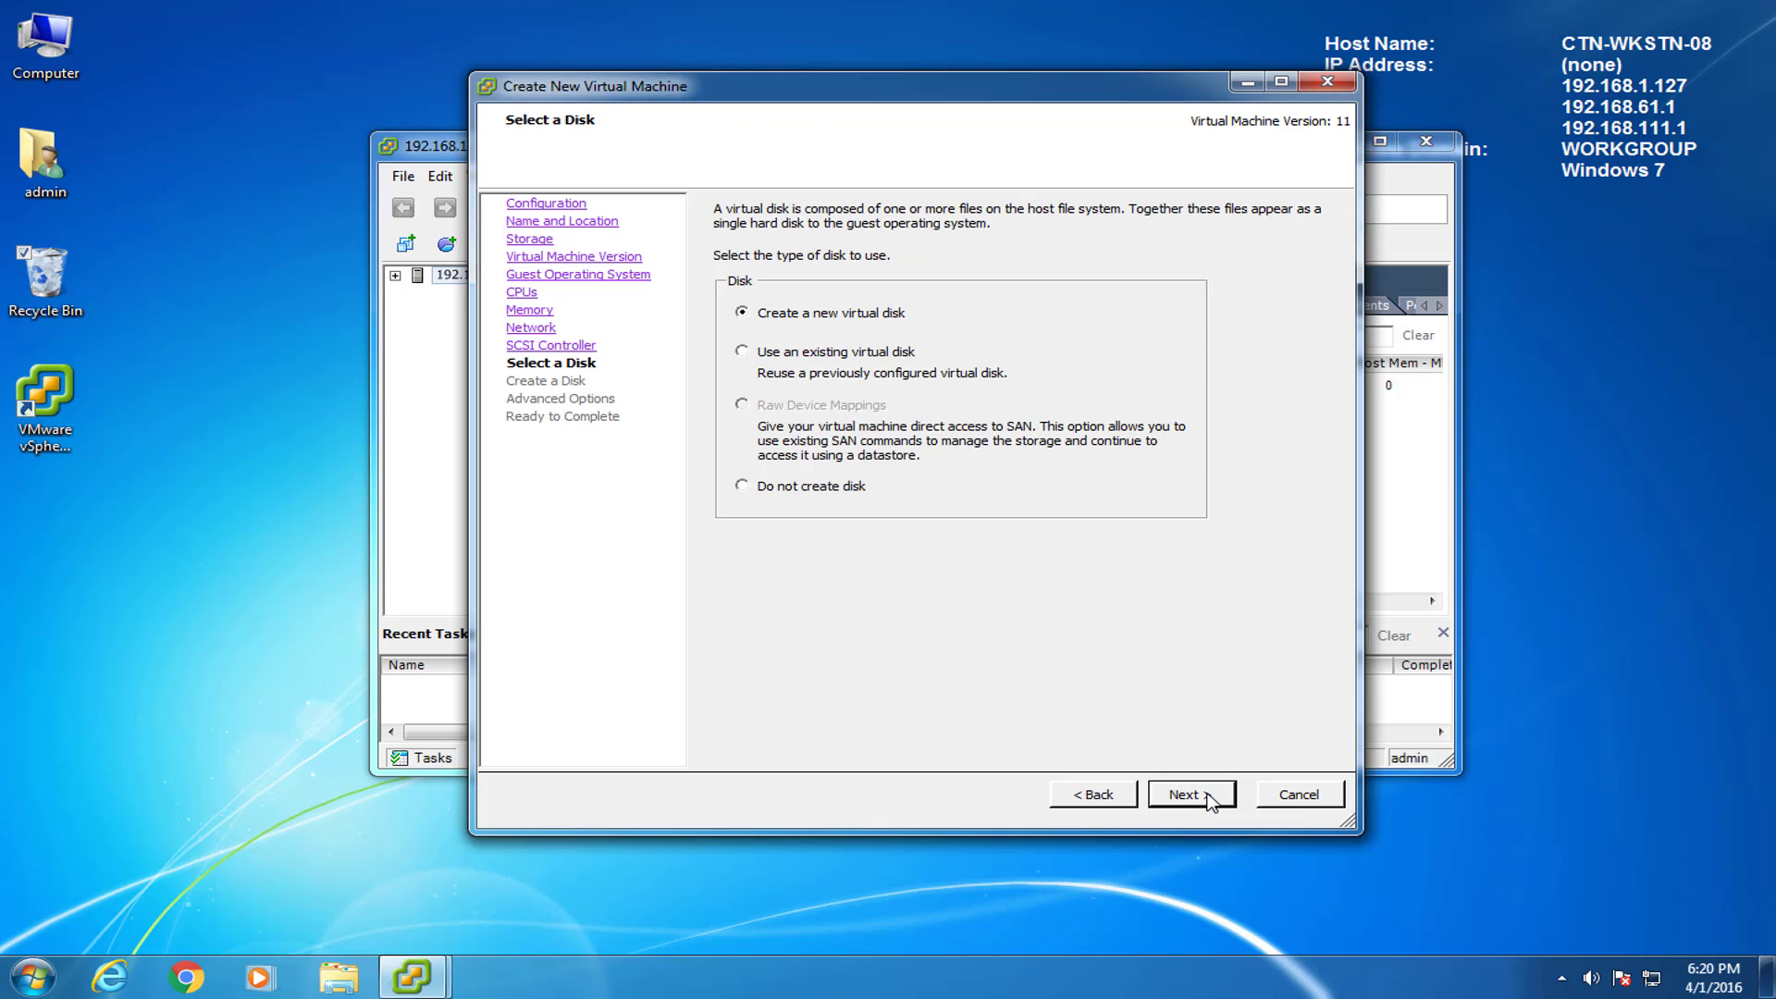
Create a new 80 GB virtual disk and choose to edit the VM settings before completion.
click(1208, 801)
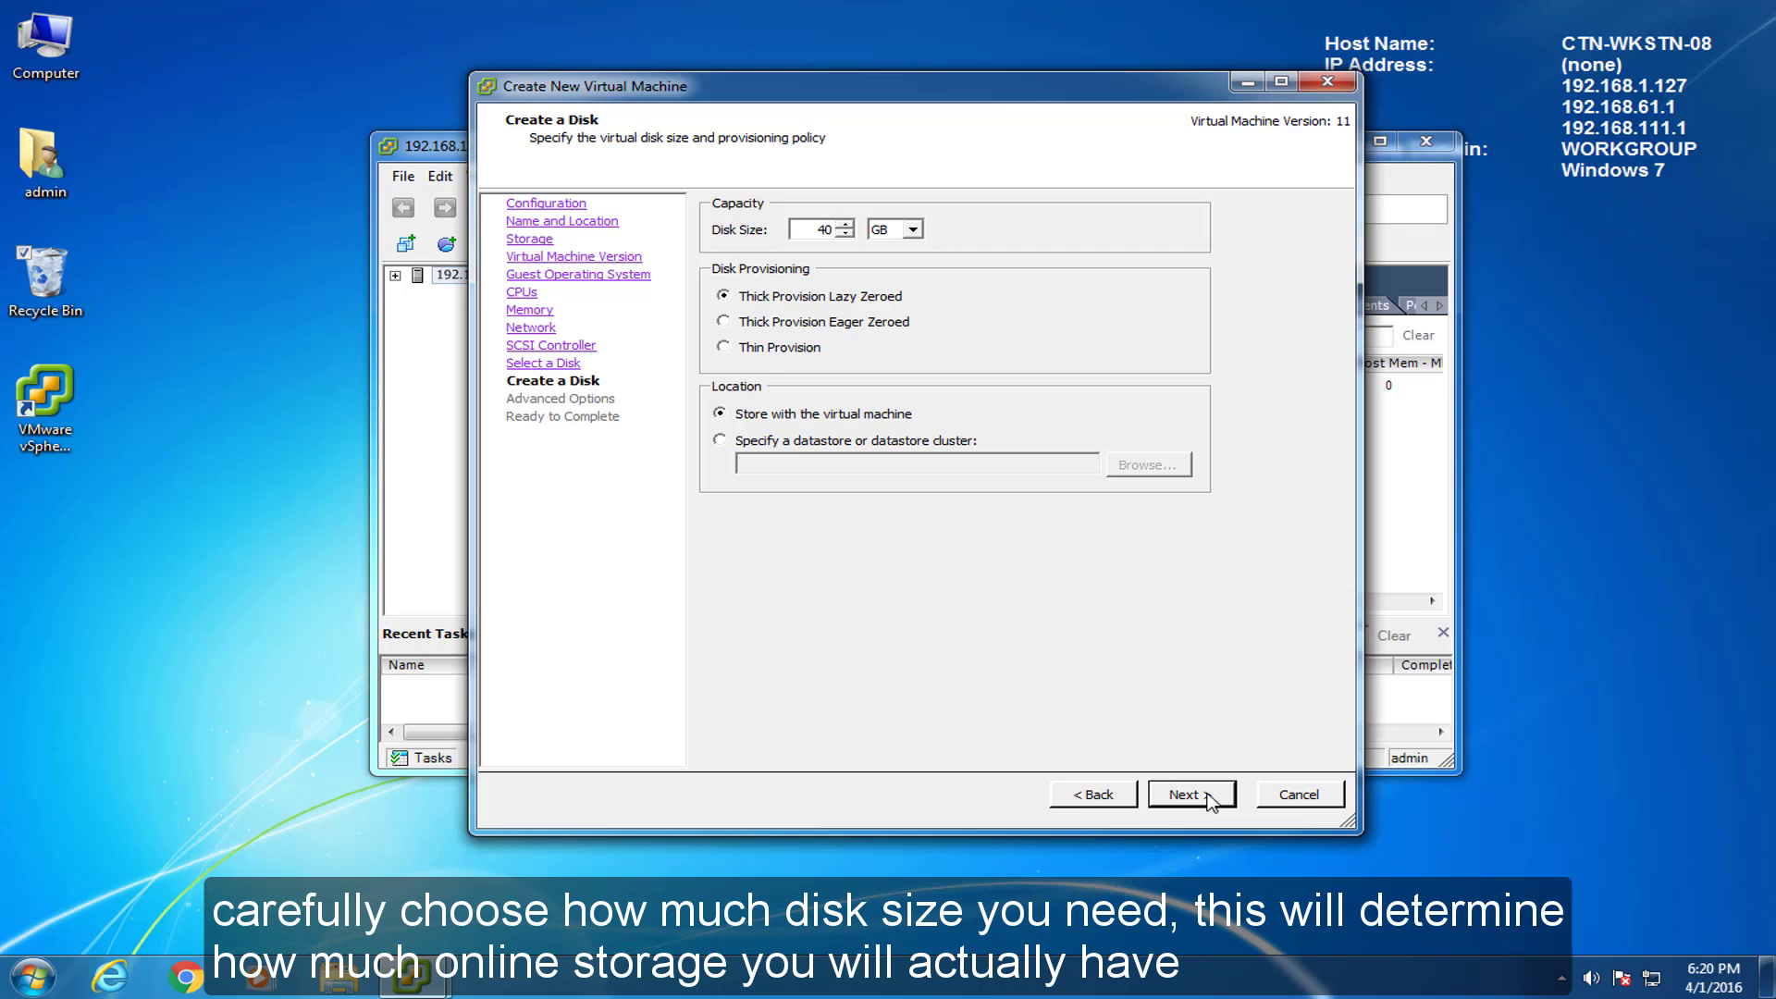
double_click(823, 229)
text(80)
click(1185, 795)
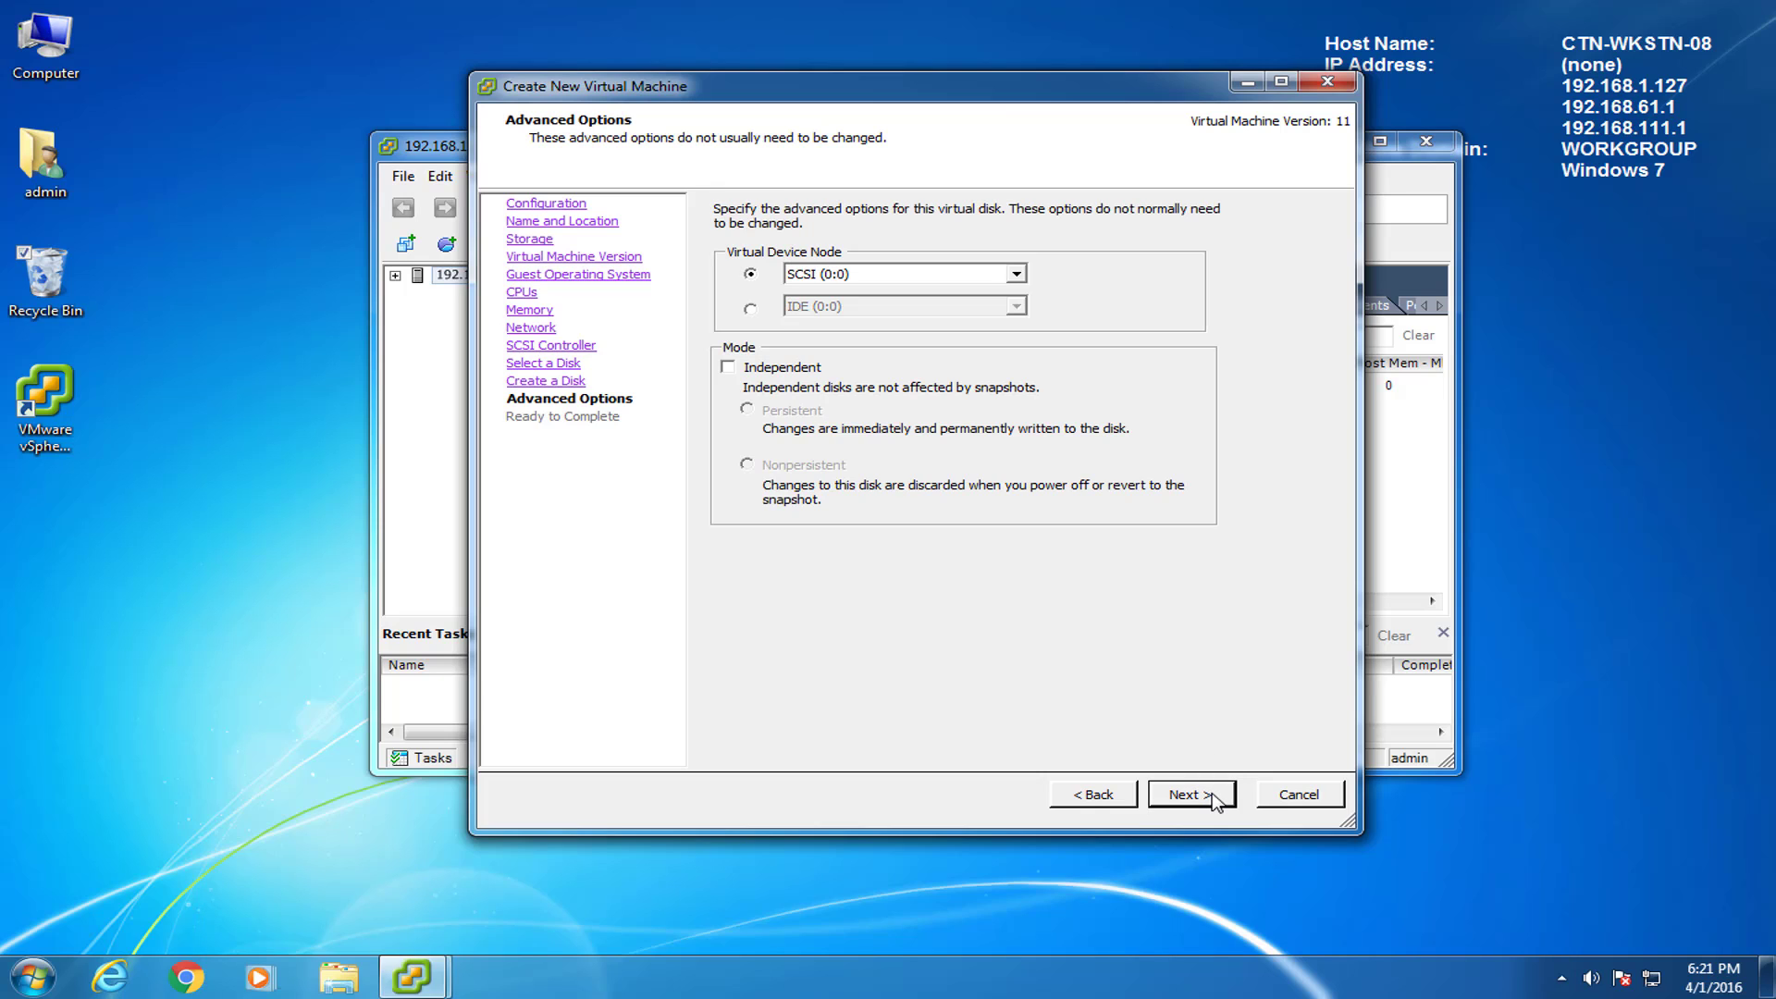
click(1215, 801)
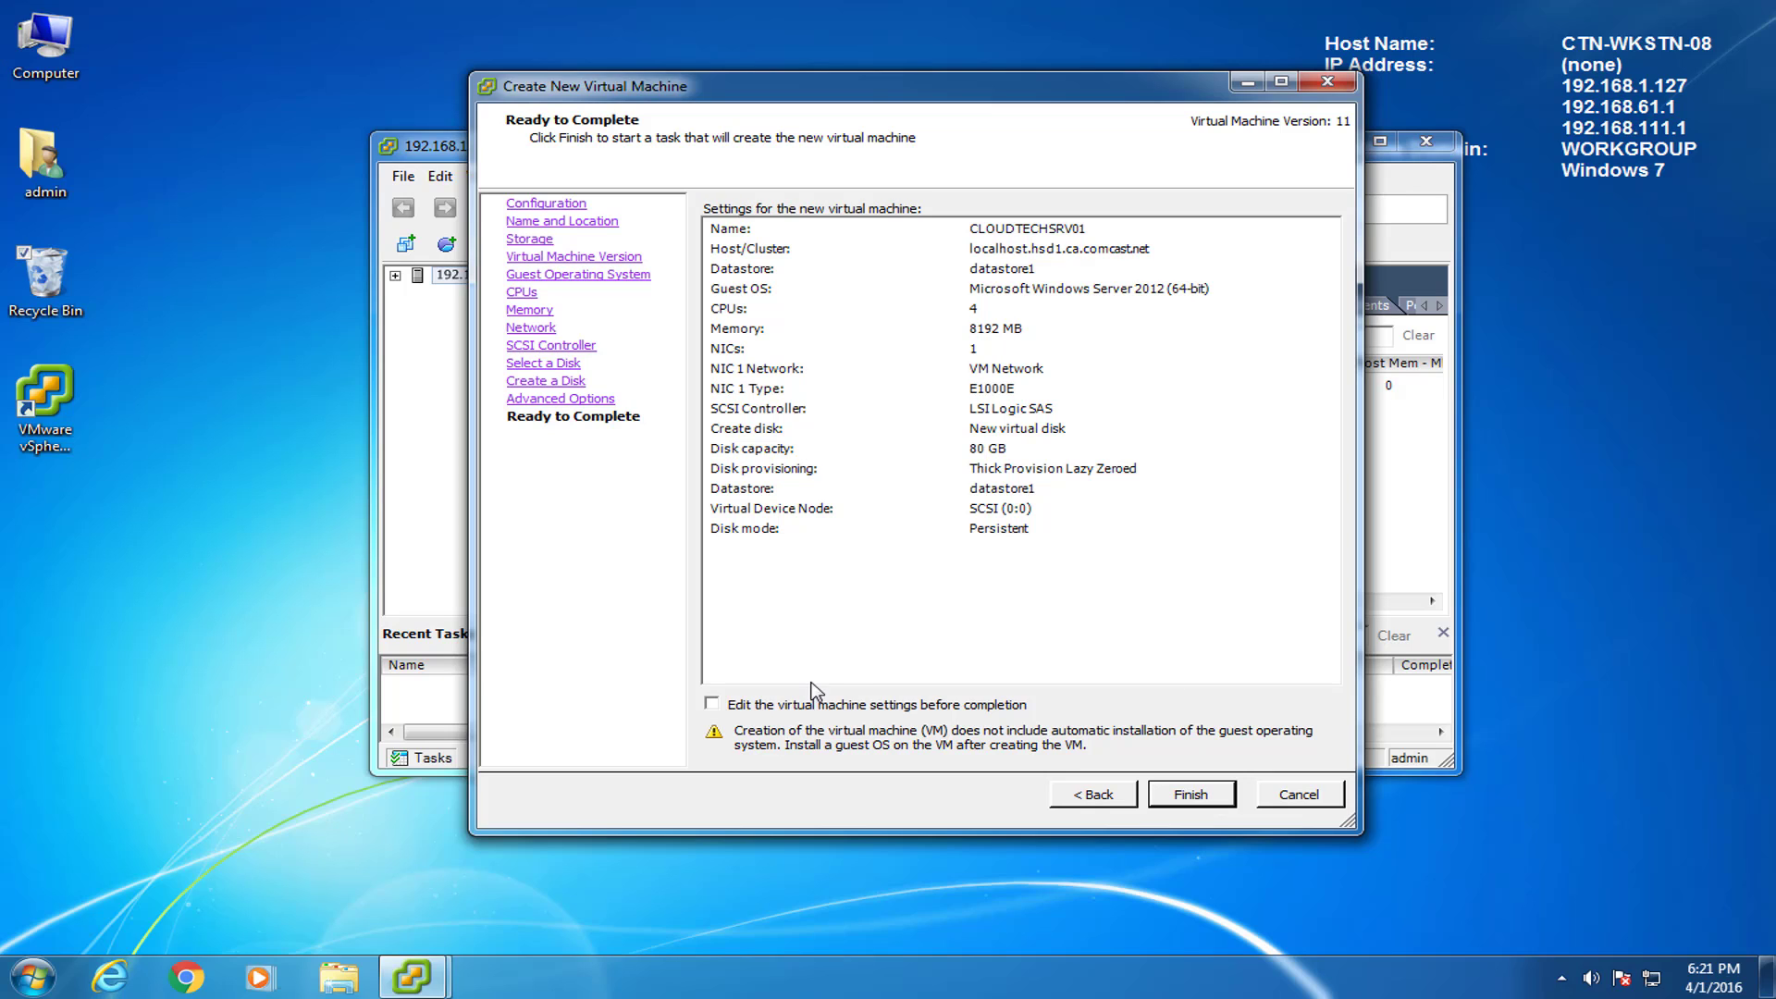
click(735, 703)
Point the CD/DVD drive at Windows Server 2012 R2 Essentials.iso on datastore1 and finish creating the VM.
click(1199, 796)
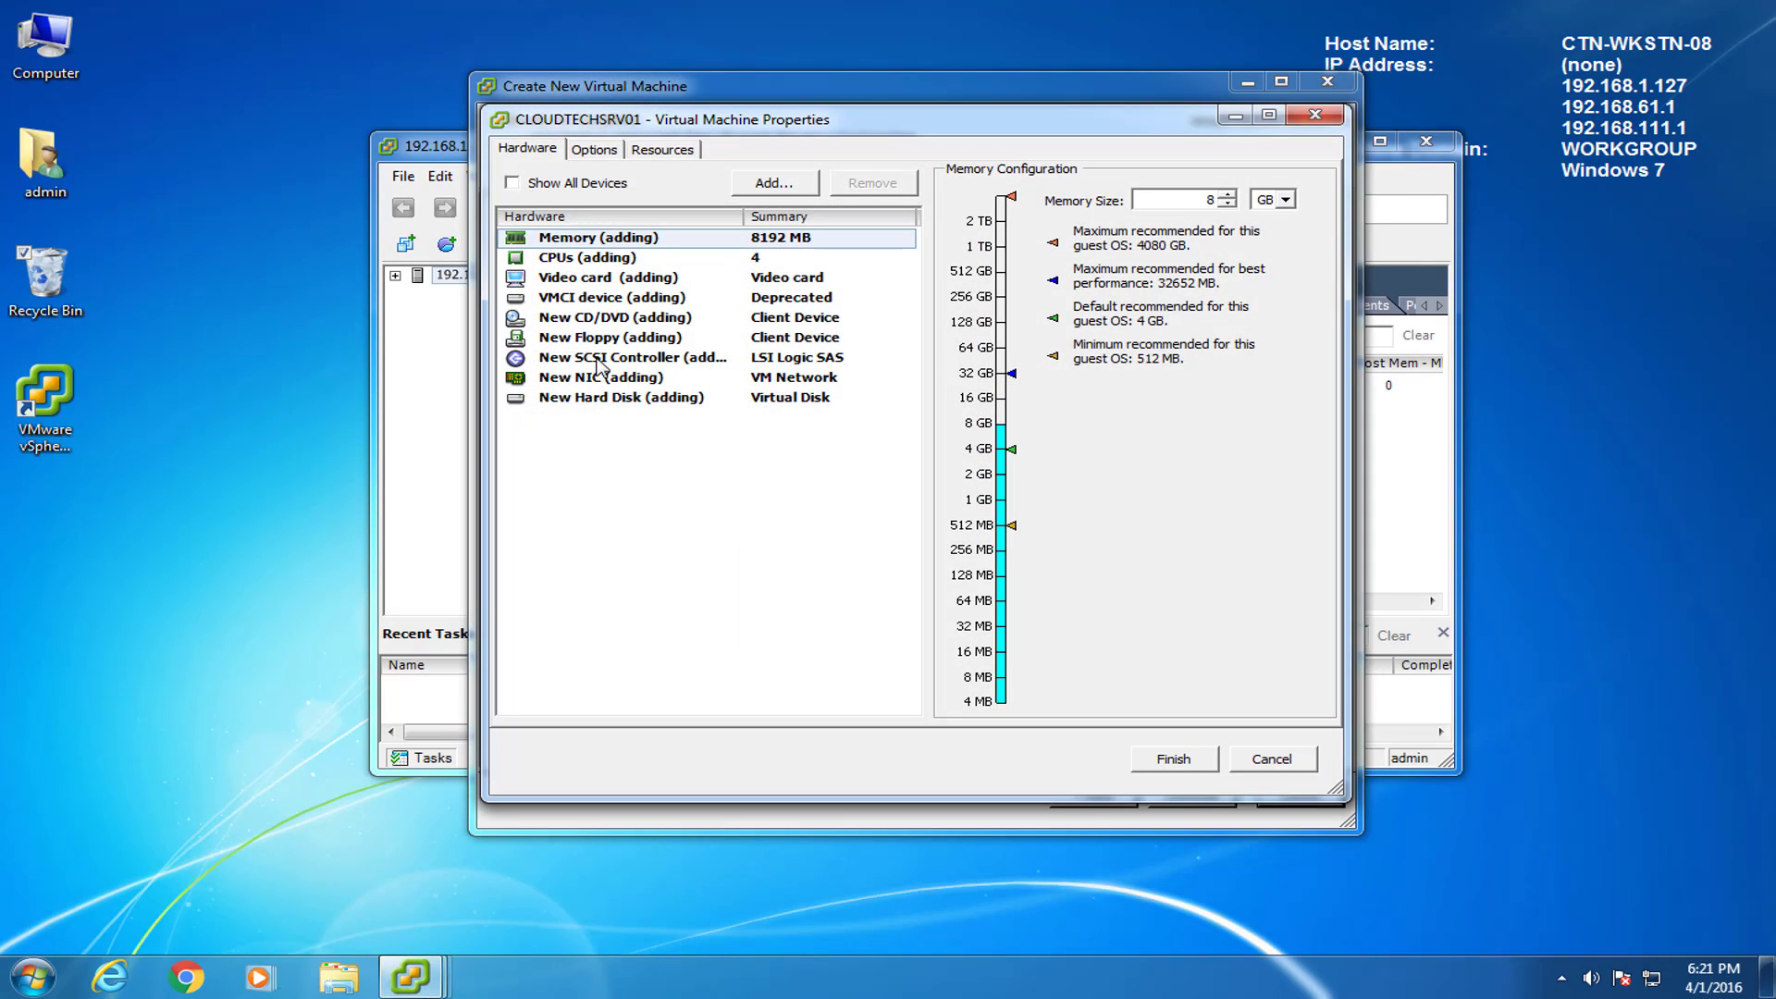
click(563, 321)
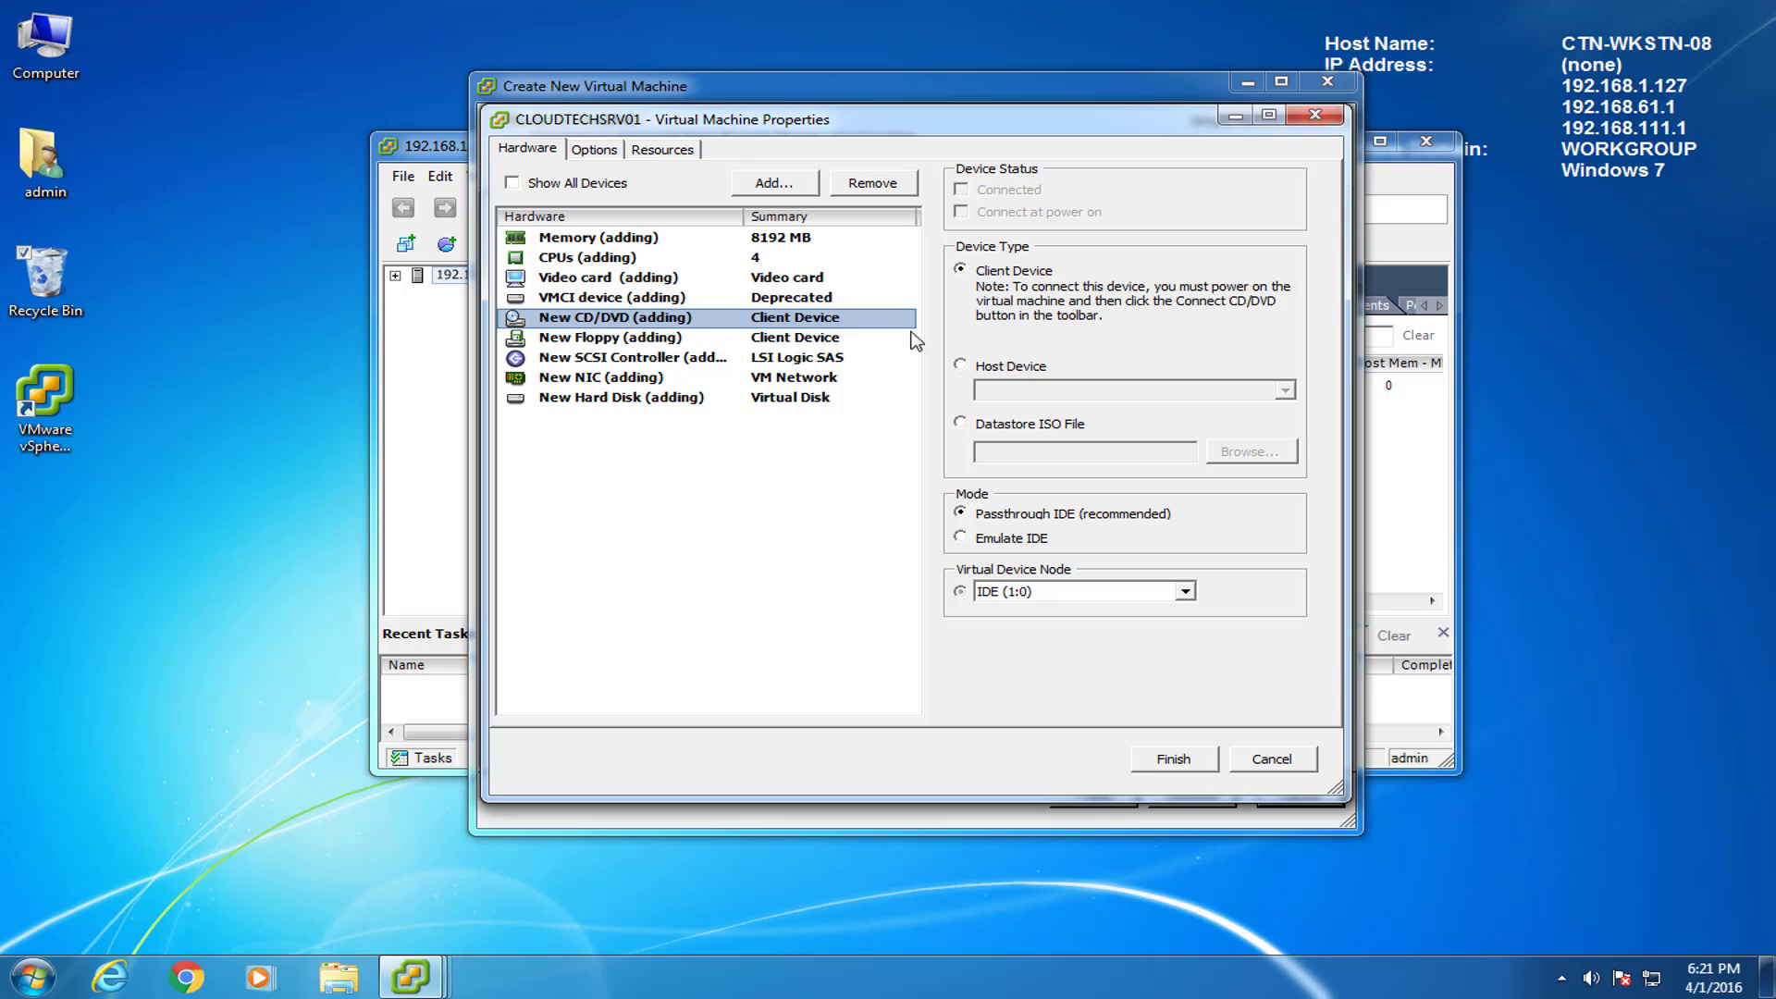
click(961, 424)
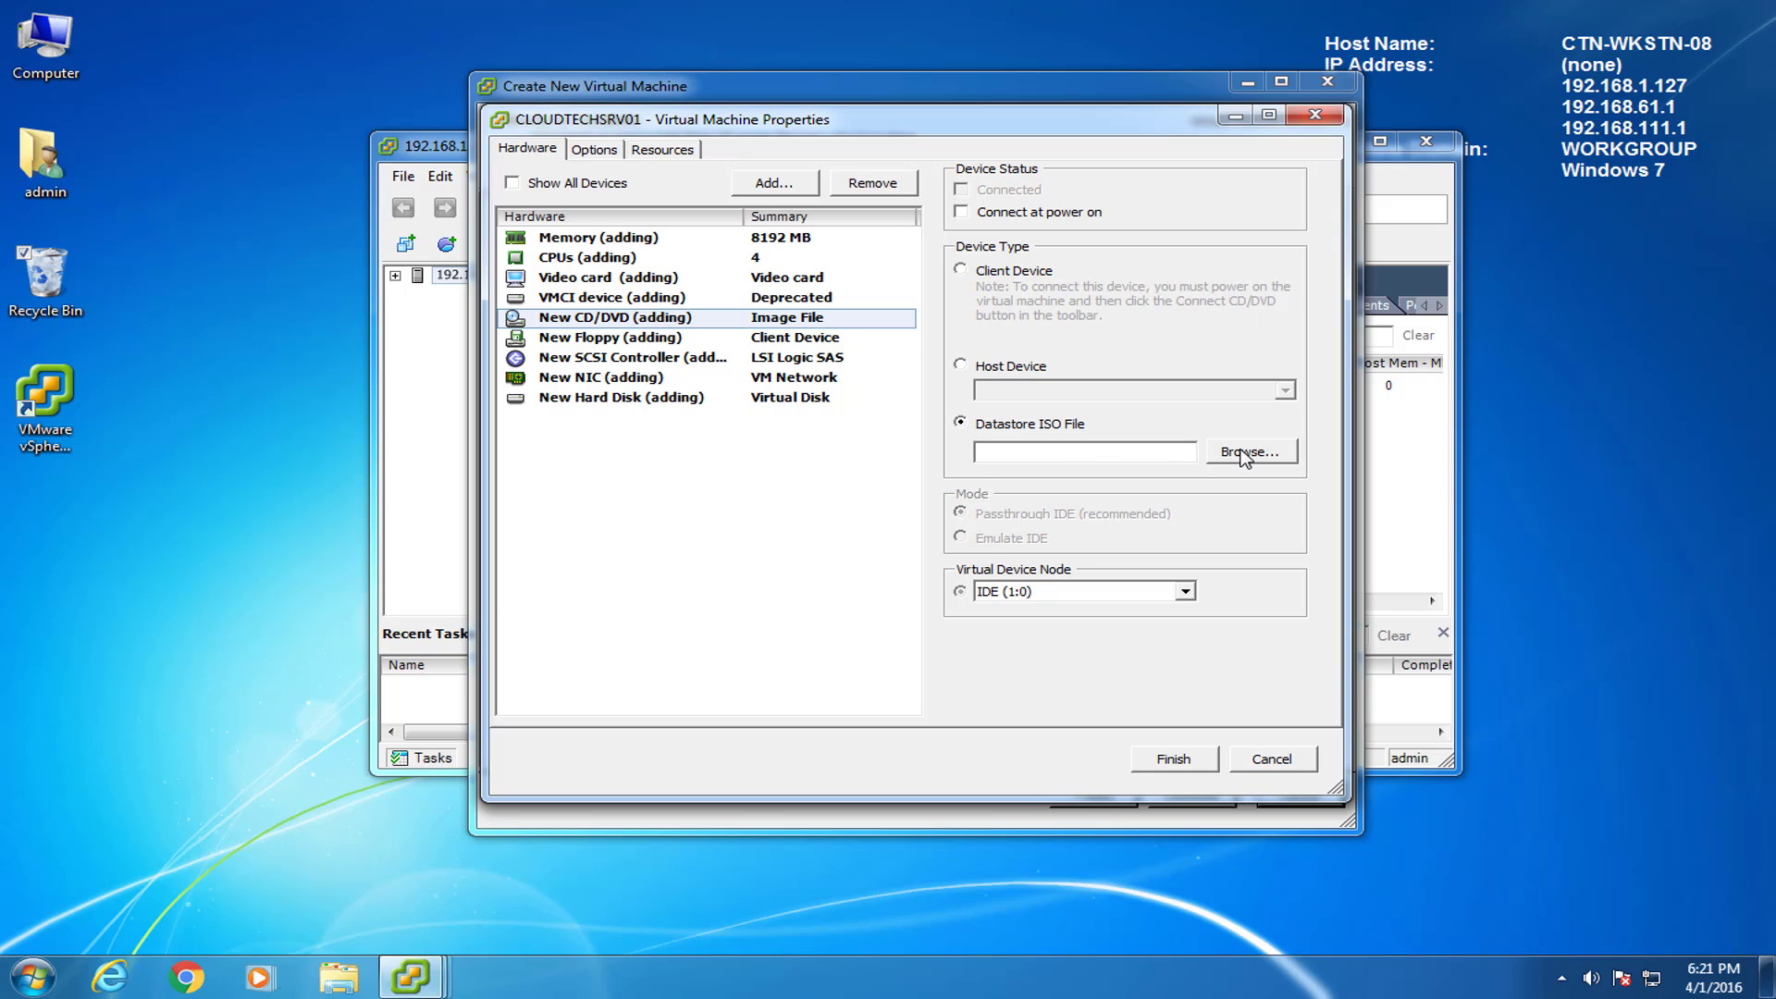
click(1244, 454)
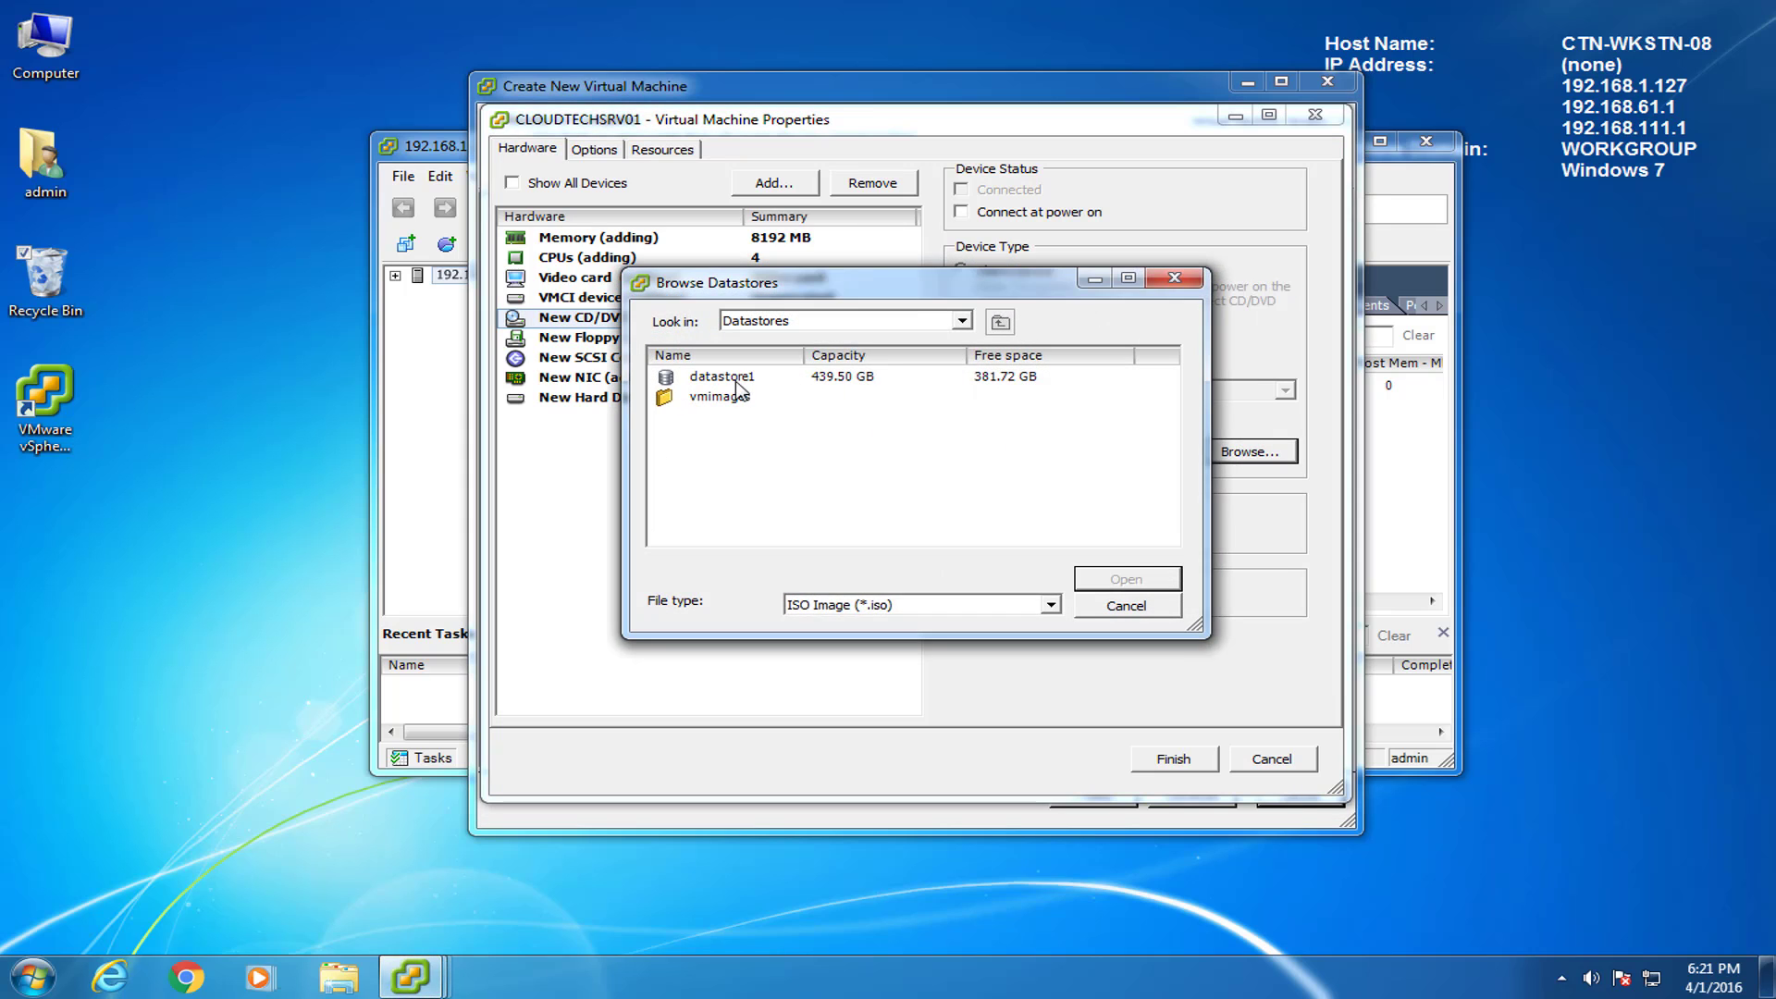
double_click(731, 383)
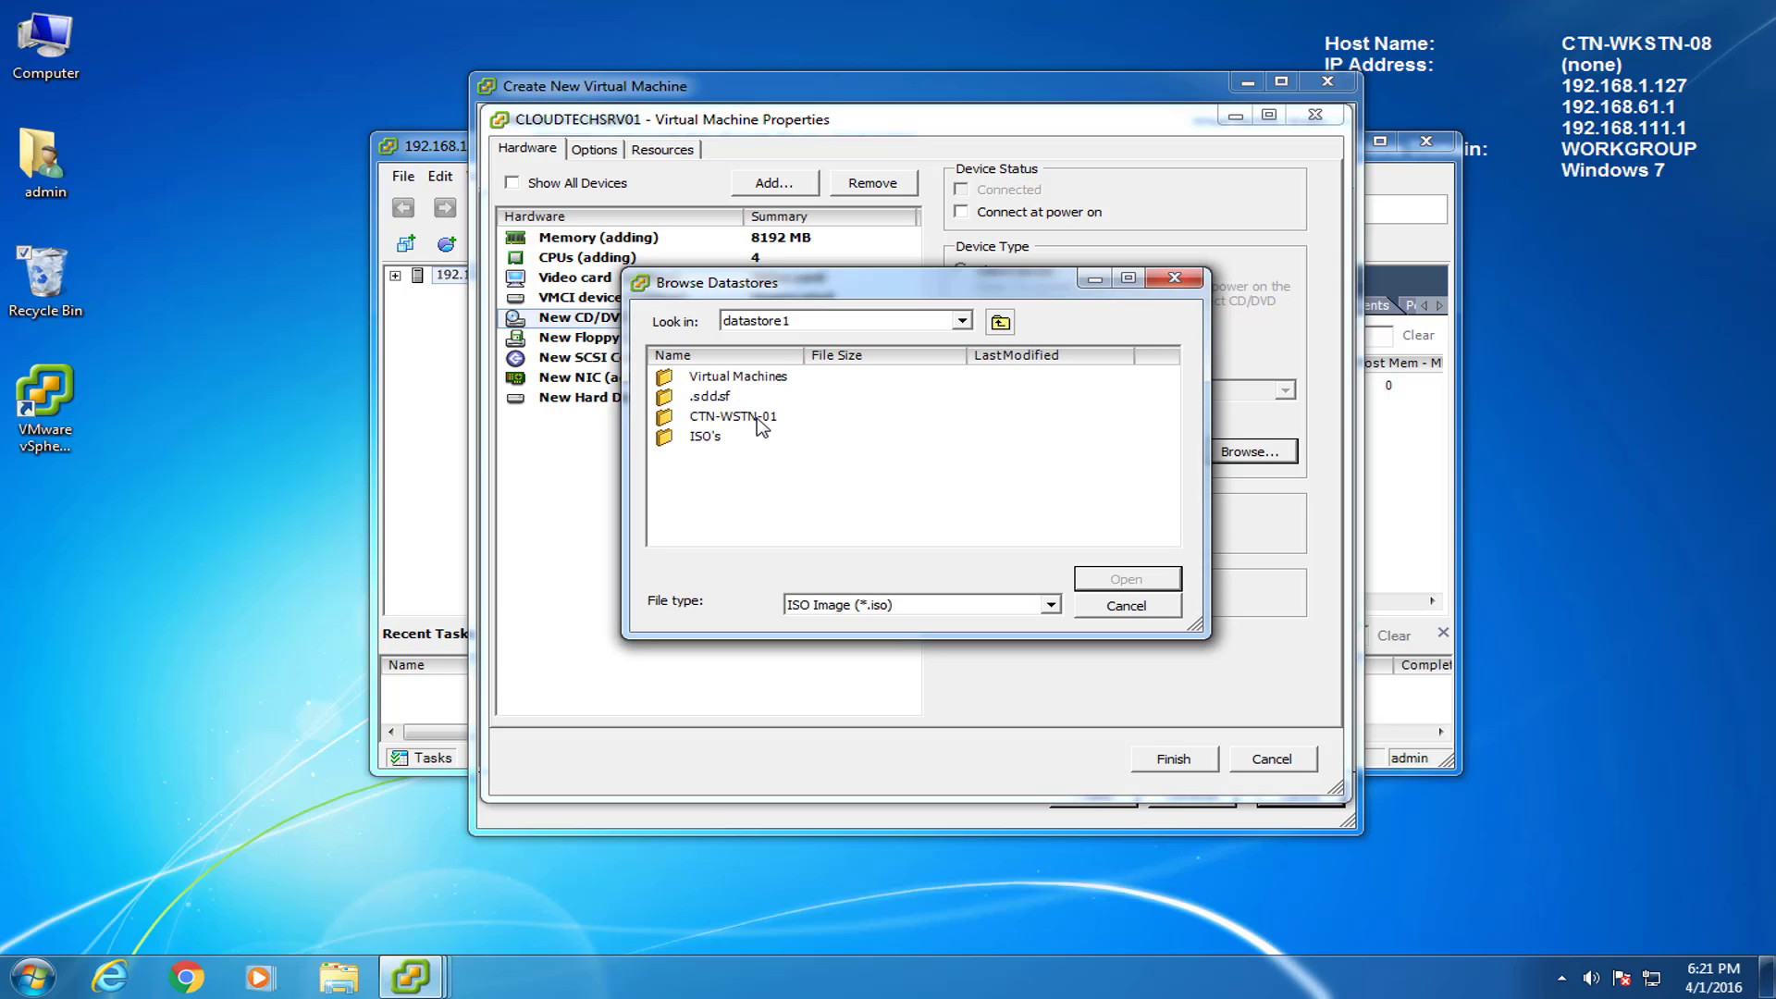
double_click(717, 437)
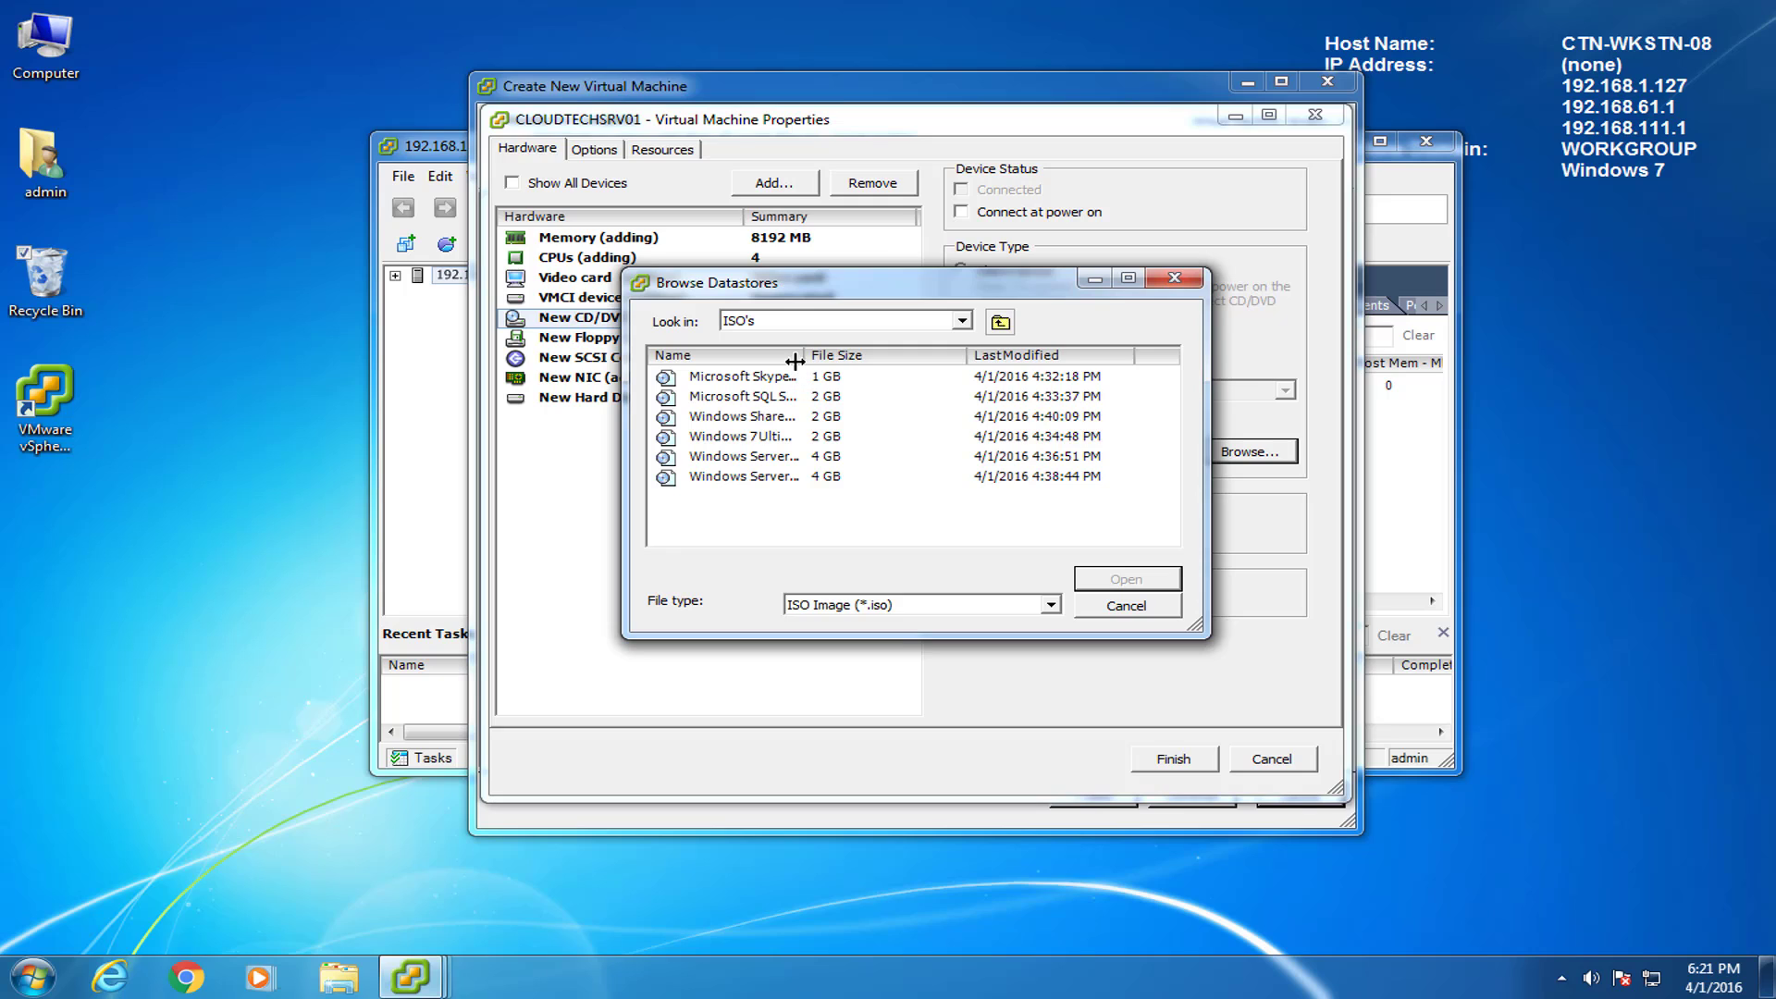
drag(795, 360, 967, 358)
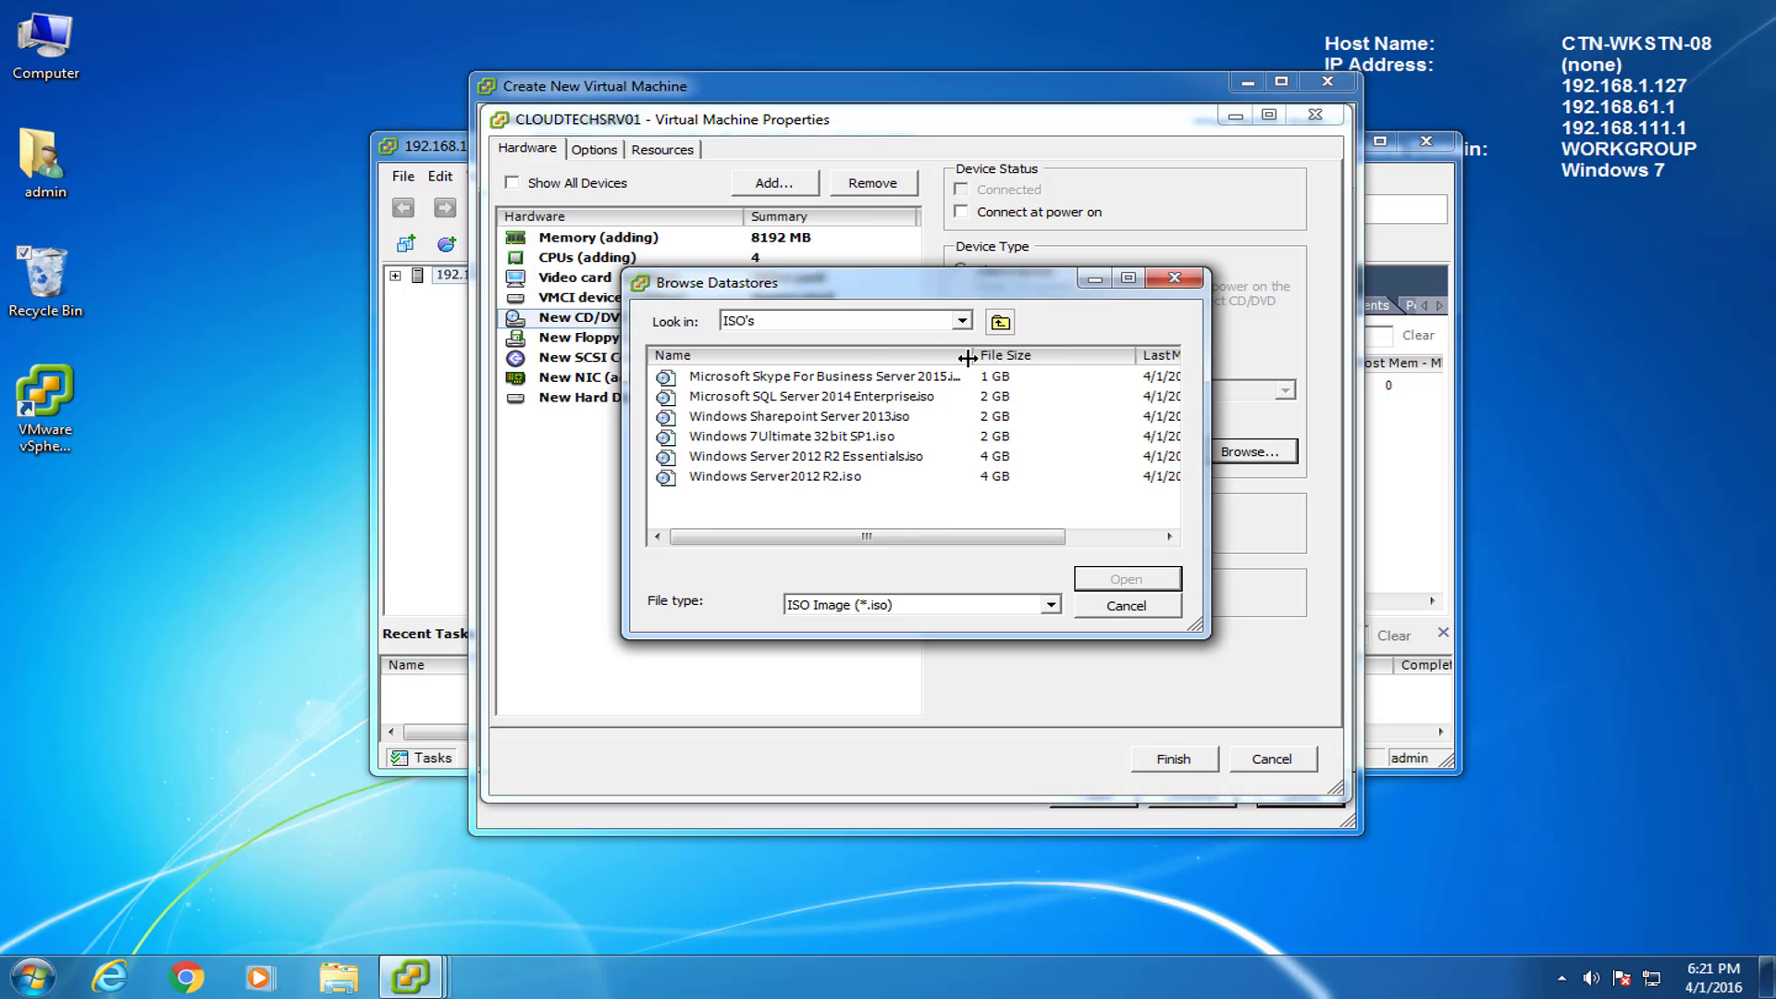
click(807, 459)
click(1113, 580)
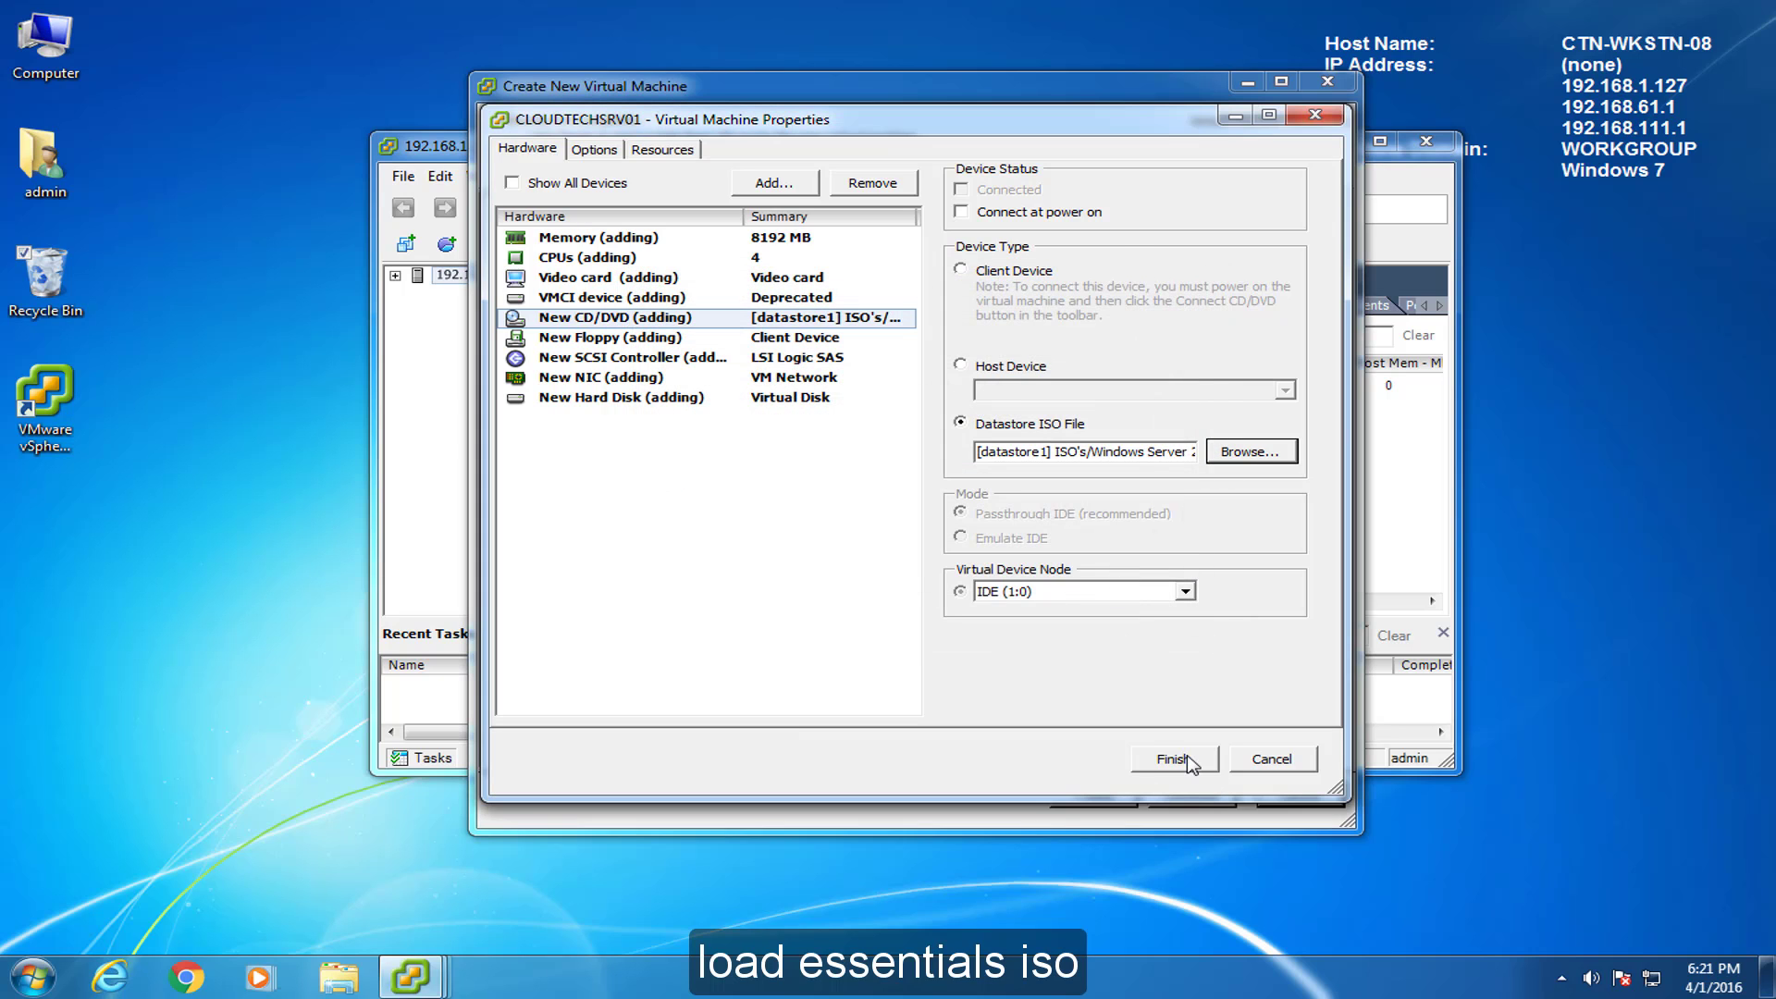
click(1173, 759)
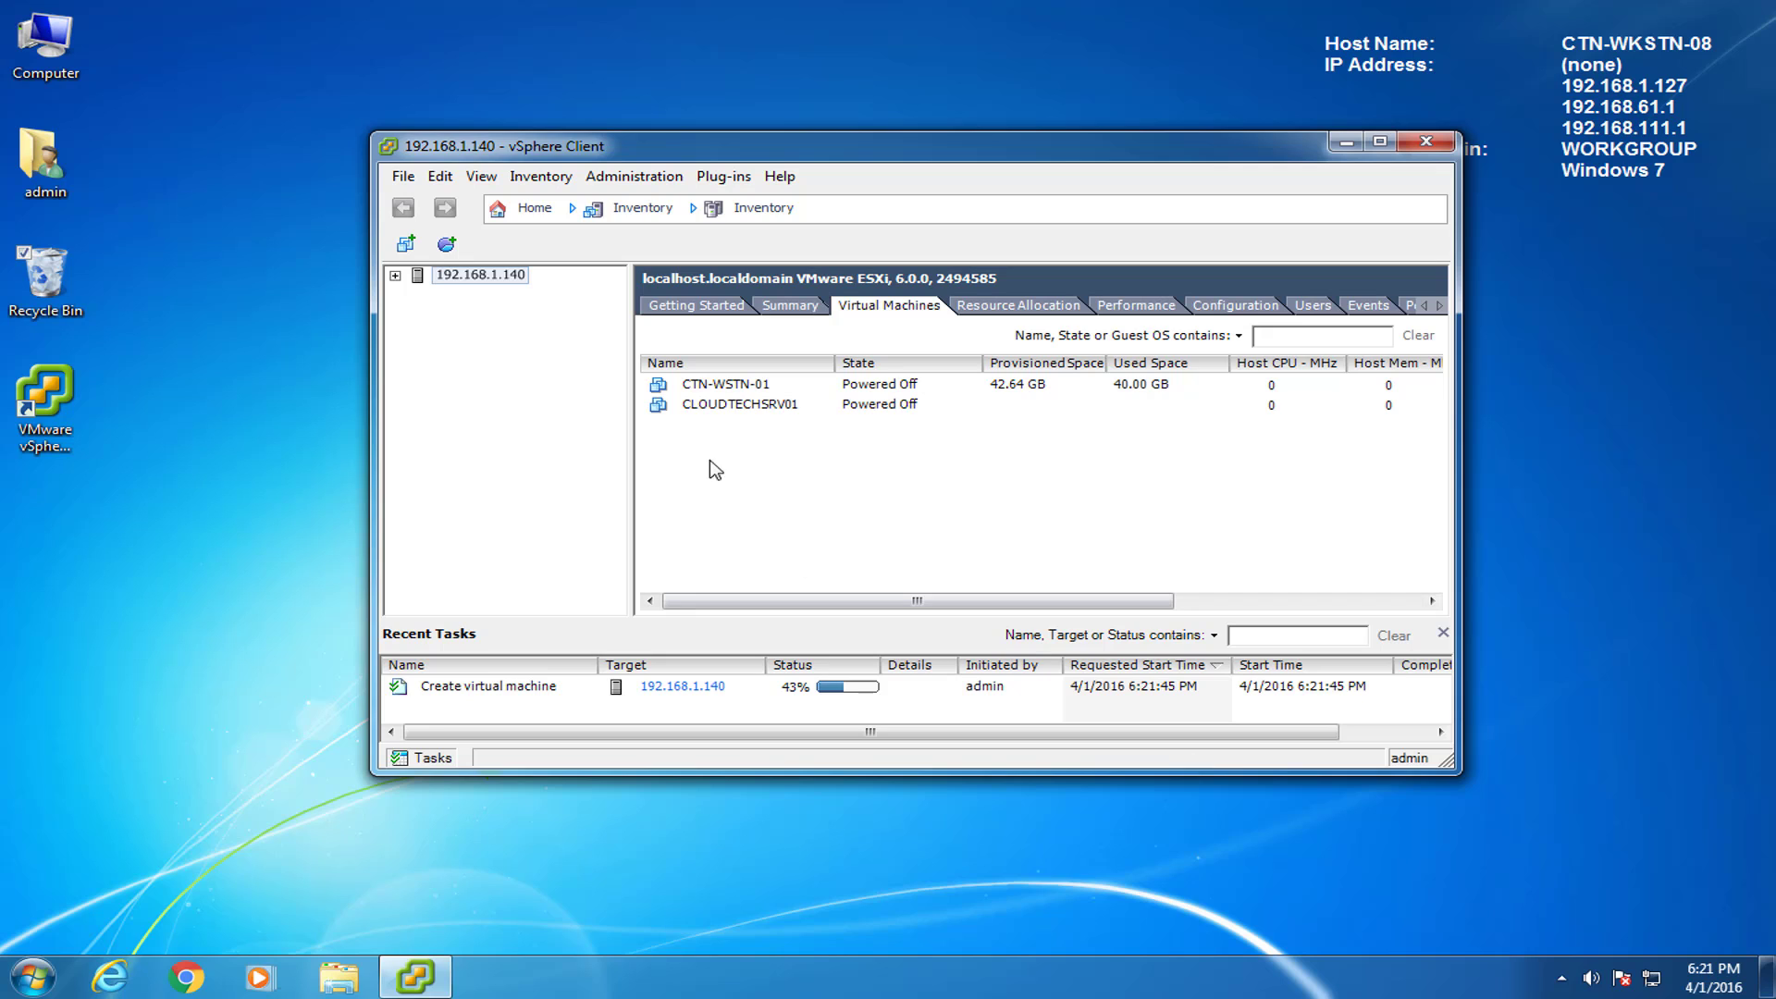
Edit CLOUDTECHSRV01's settings so the CD/DVD drive connects at power on.
right_click(713, 408)
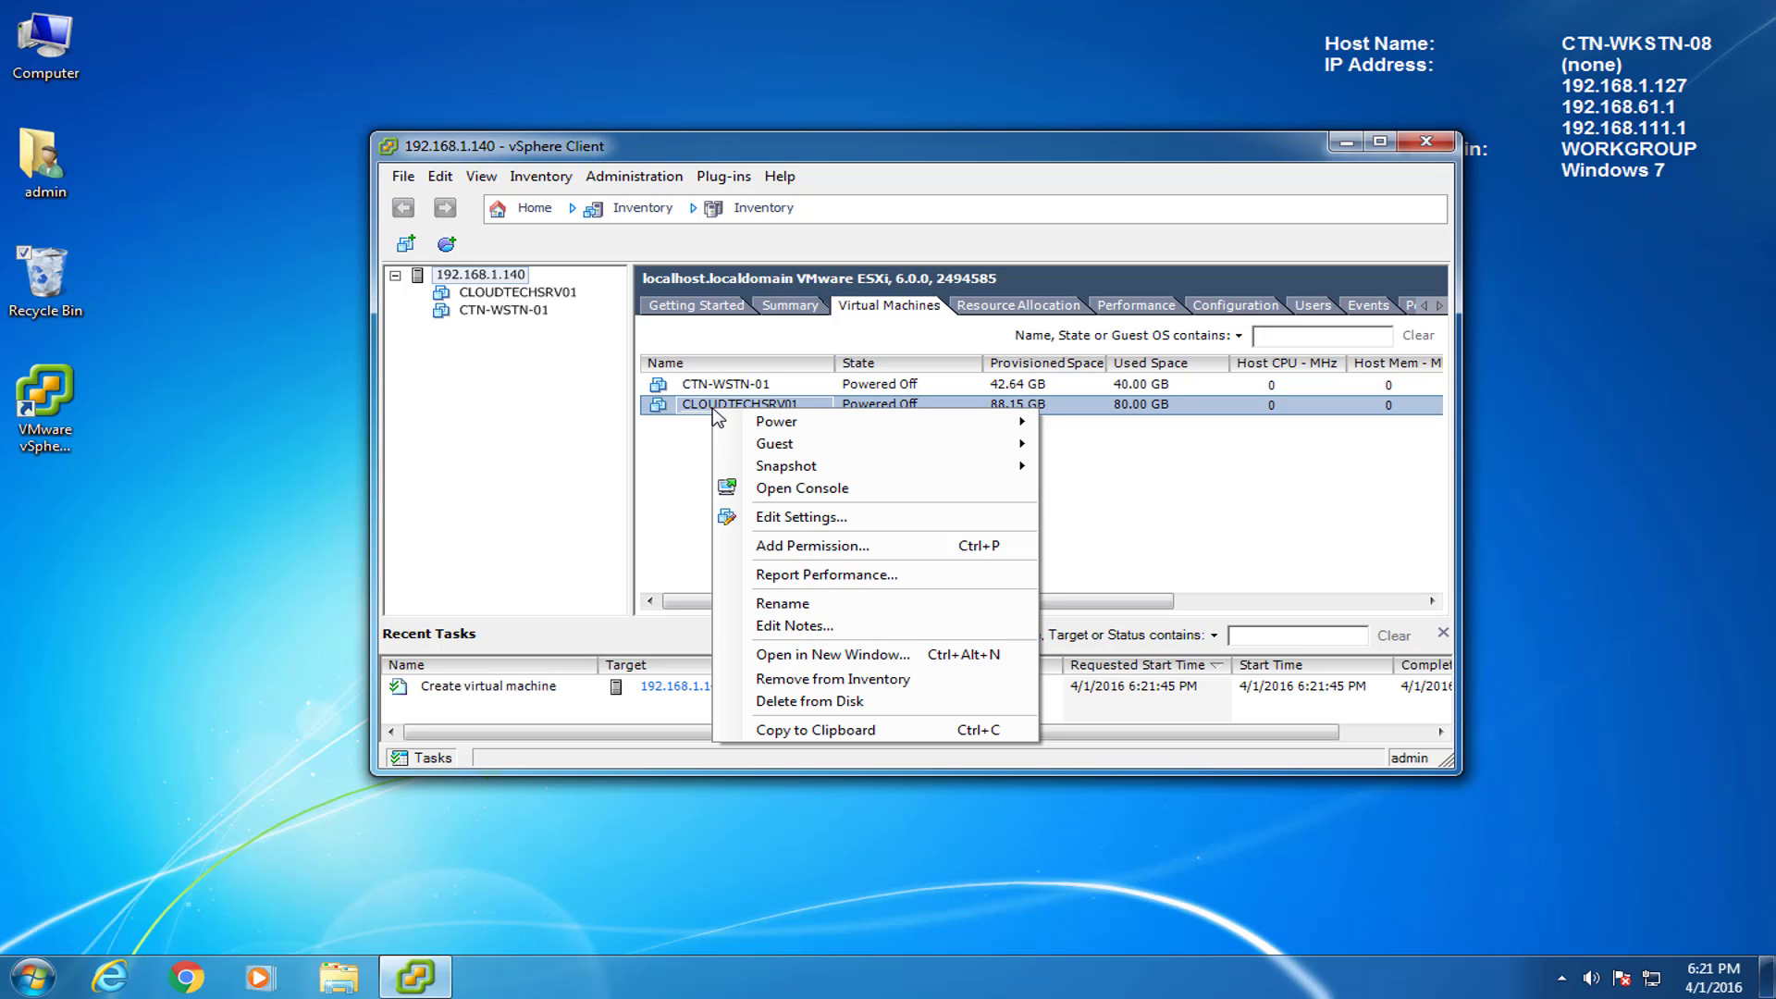
click(843, 527)
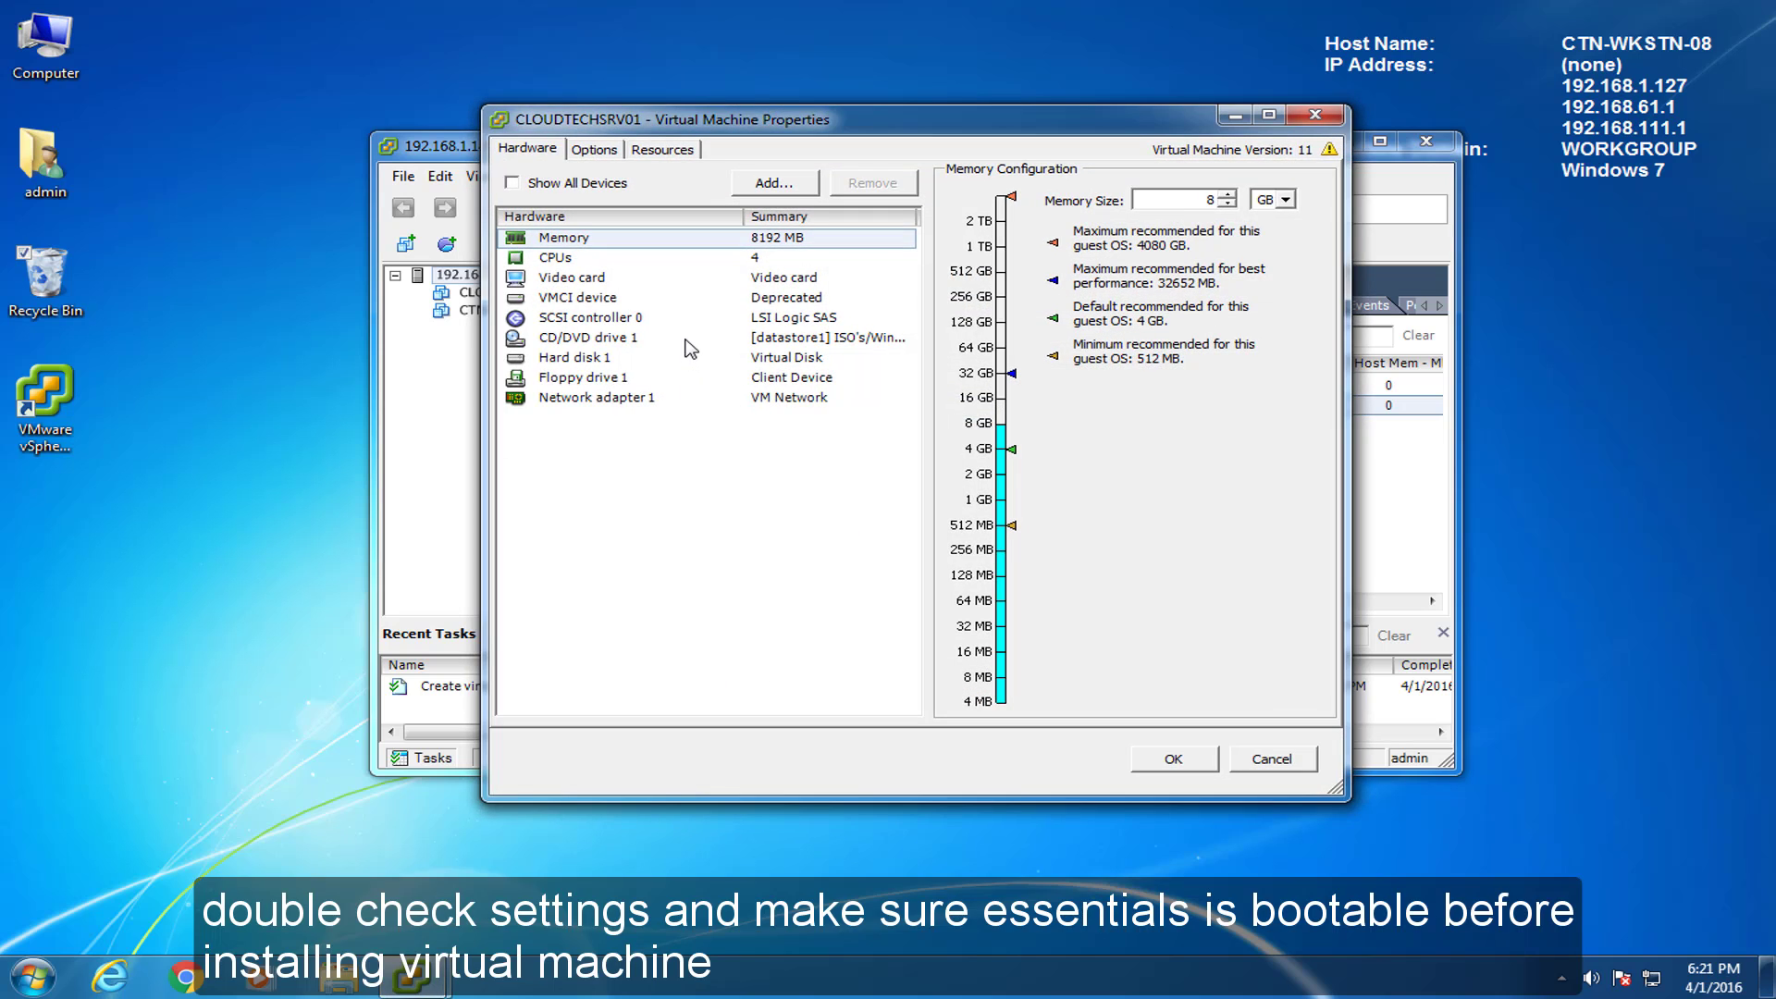
click(689, 342)
click(962, 212)
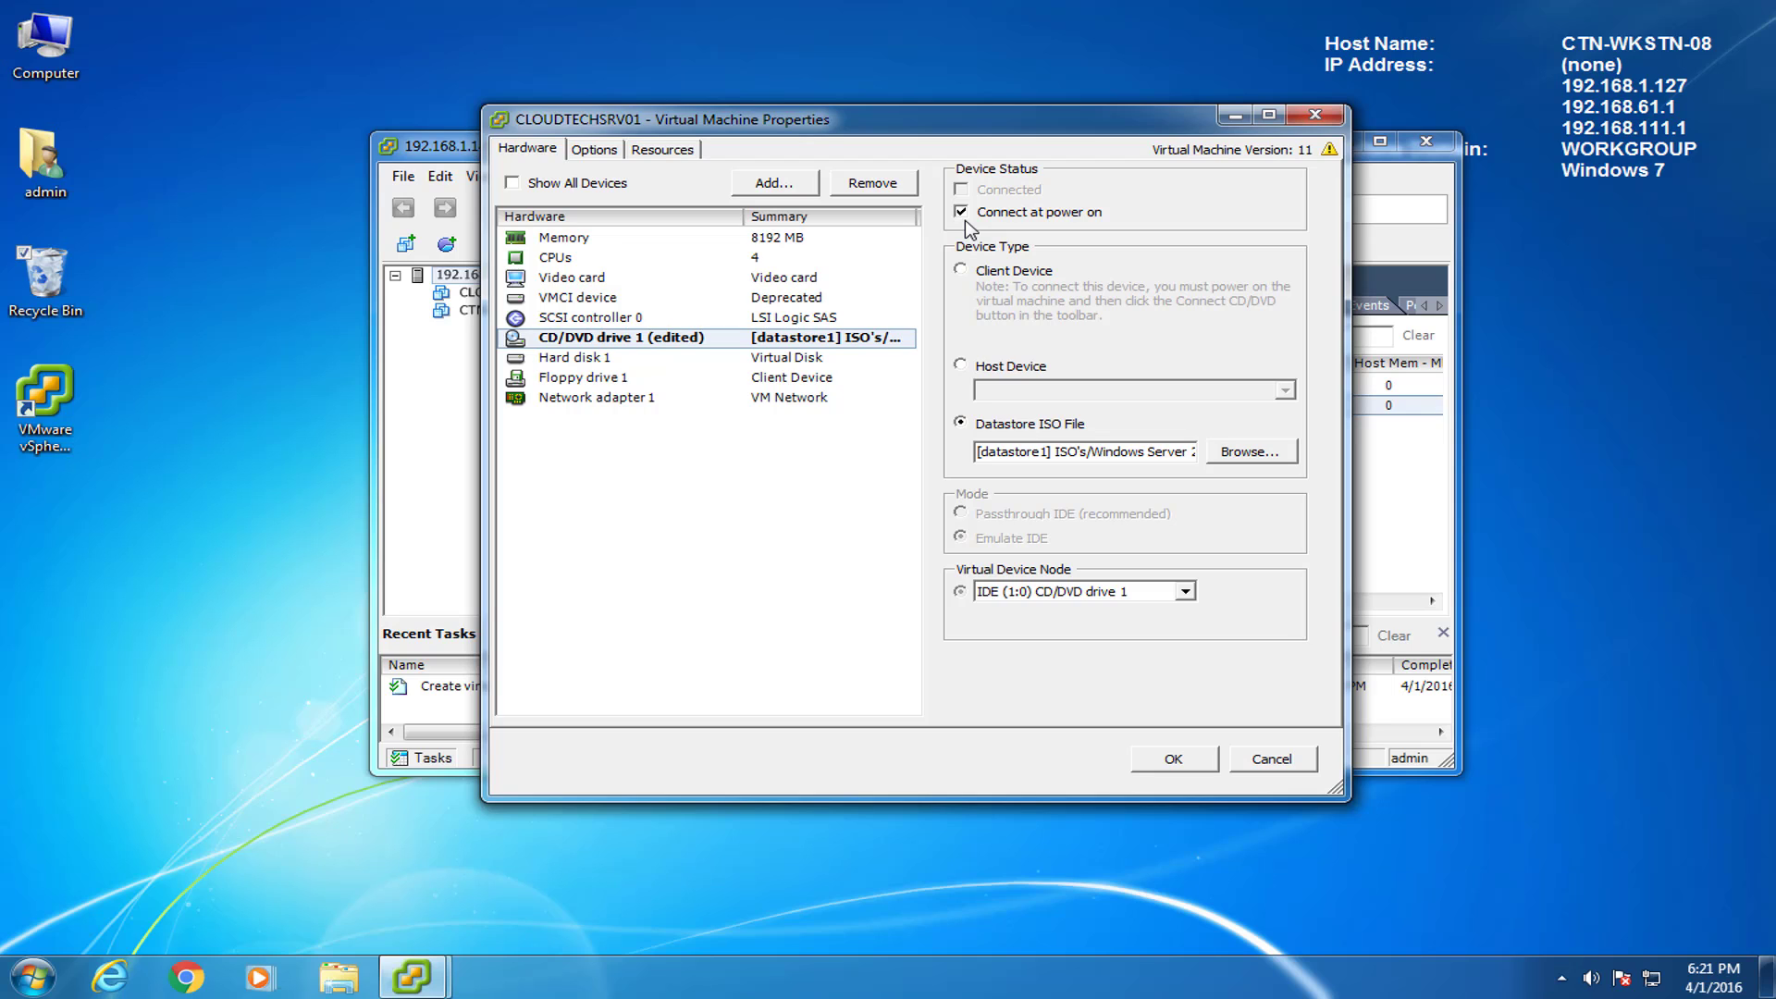
click(1174, 764)
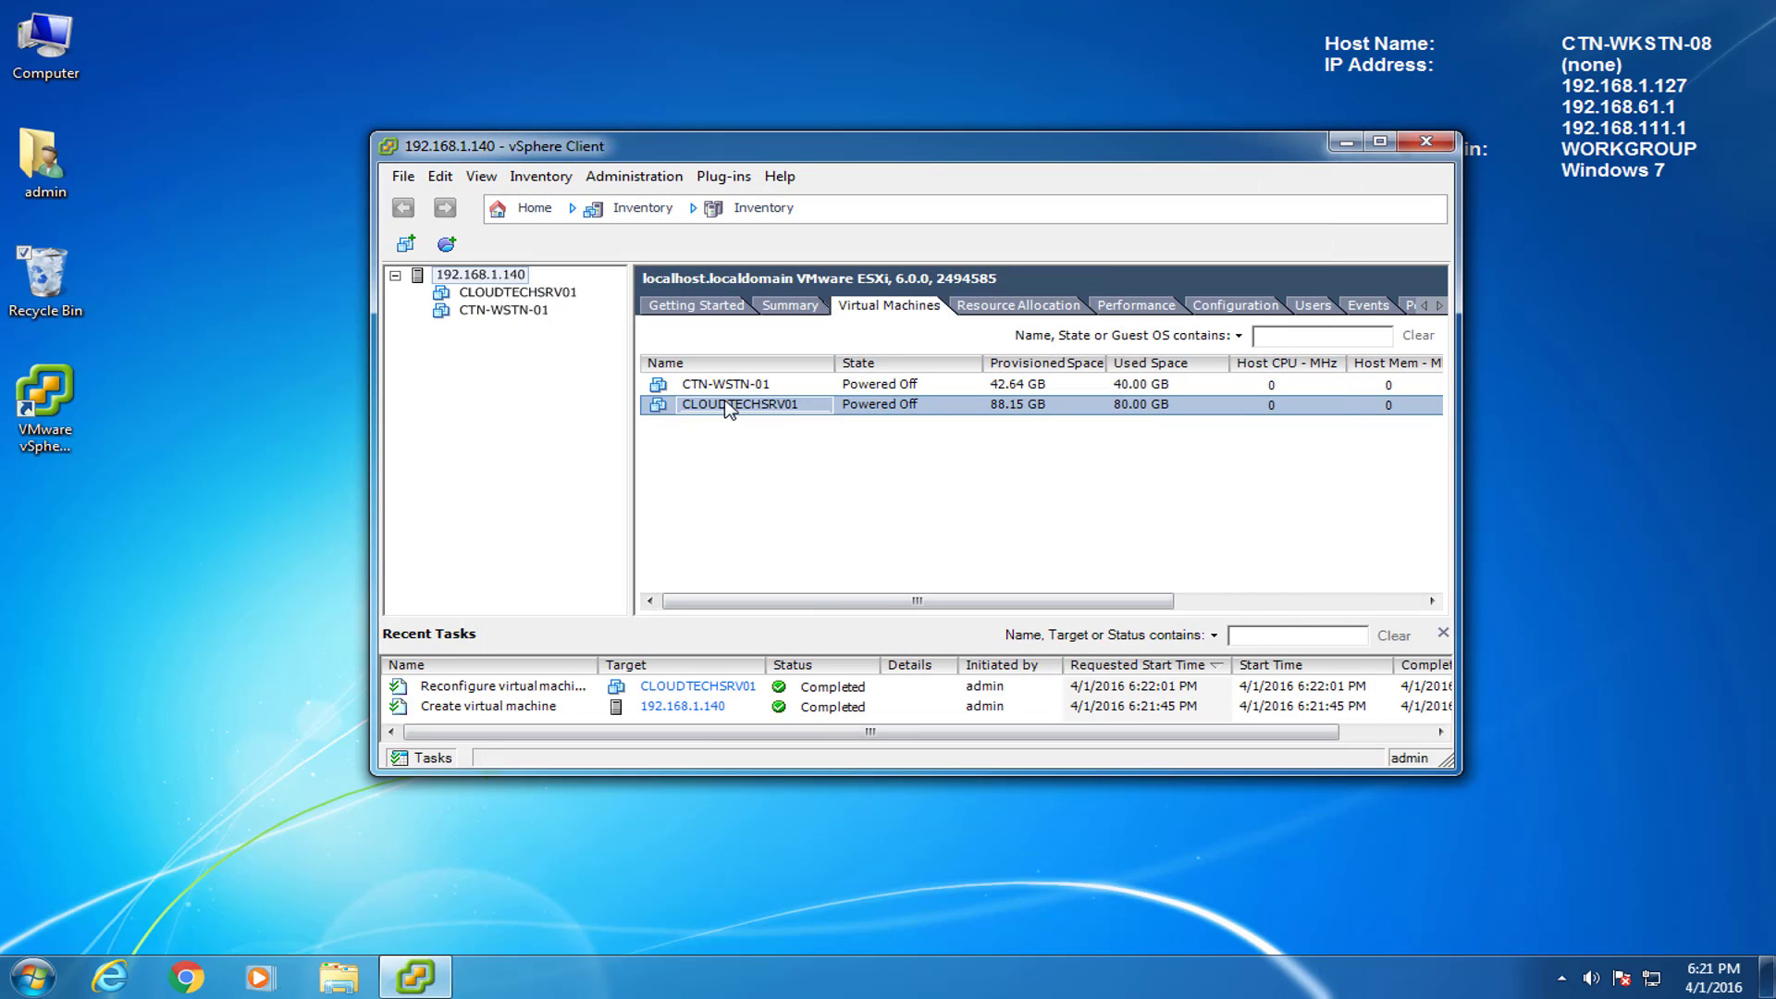
Open CLOUDTECHSRV01's console, power it on, and start Windows setup with English (United States) settings.
right_click(710, 410)
click(793, 497)
drag(518, 177, 664, 53)
drag(490, 54, 497, 22)
click(456, 78)
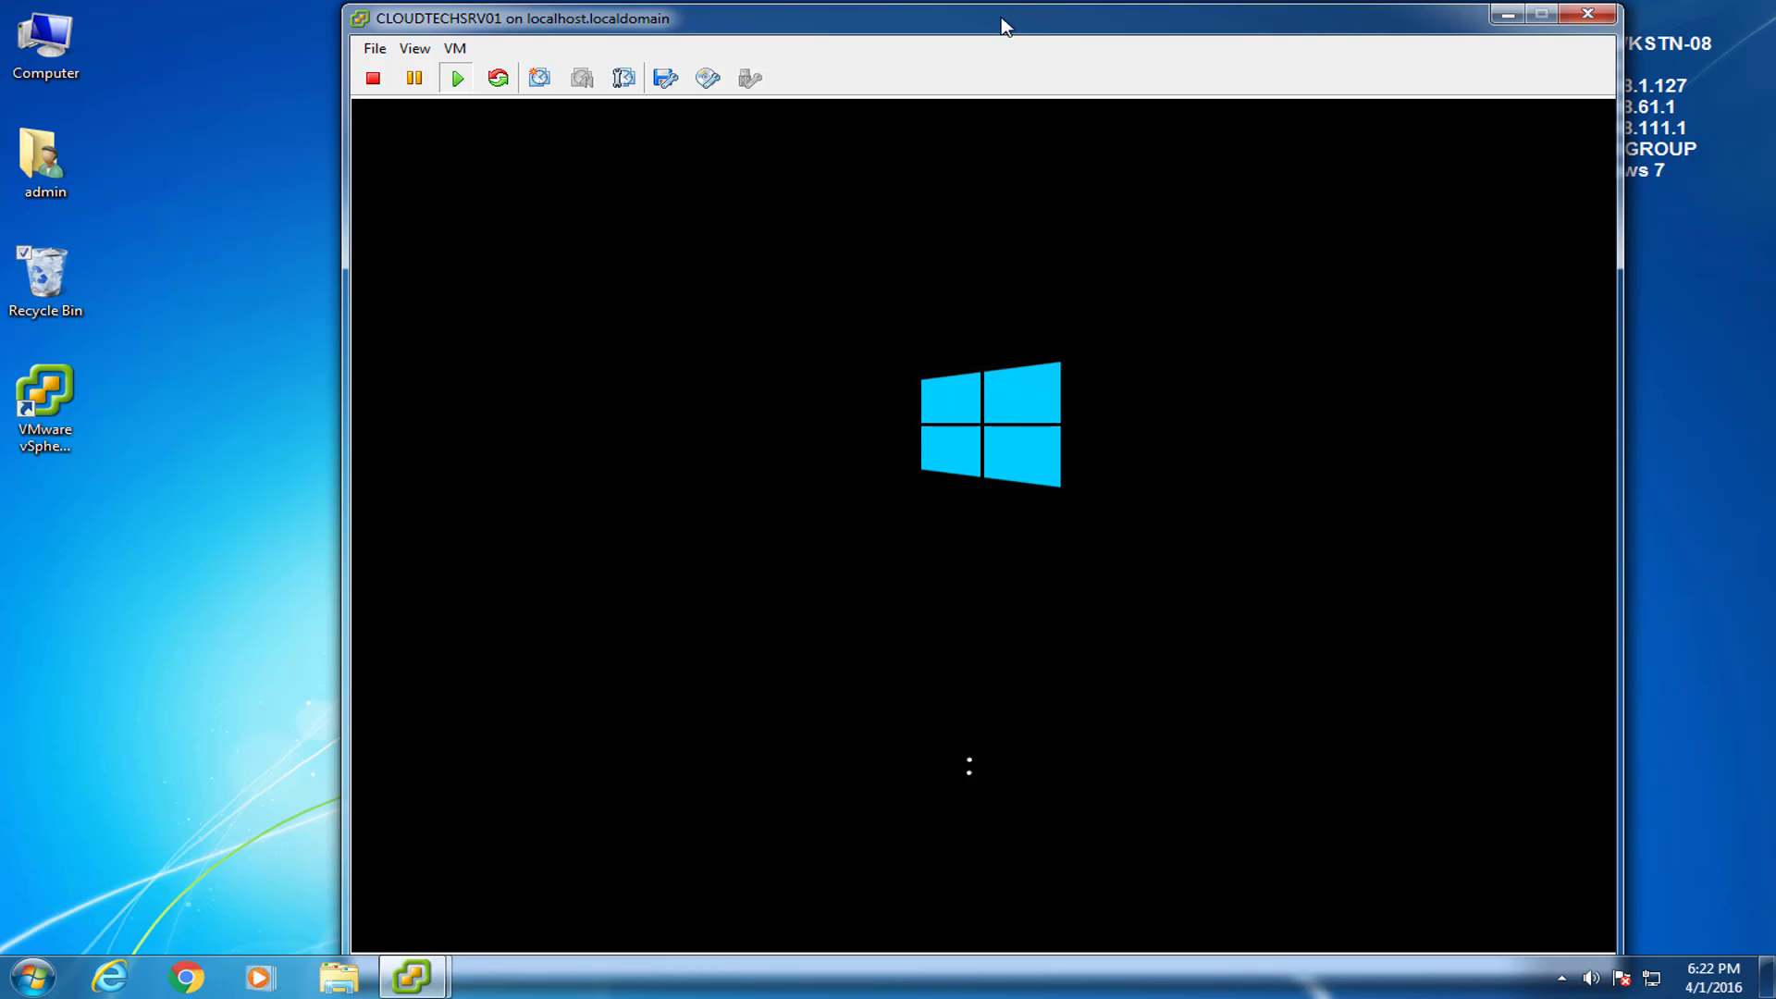
drag(1003, 27, 915, 26)
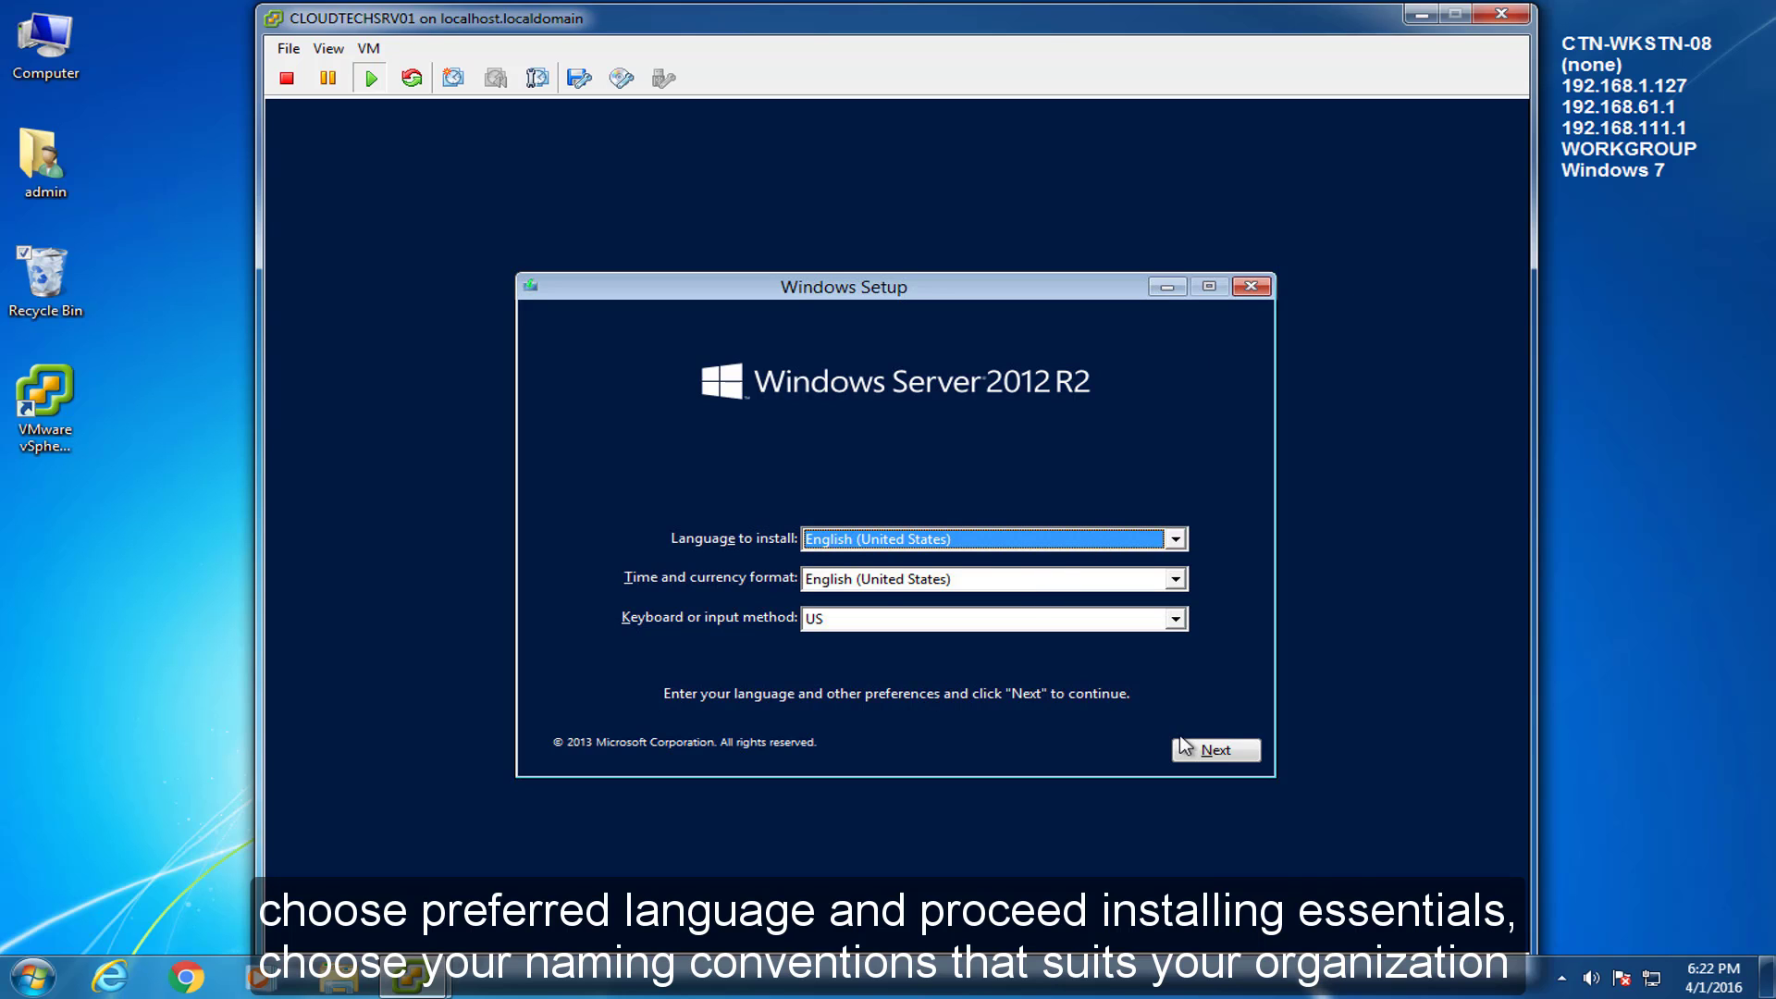
click(1214, 752)
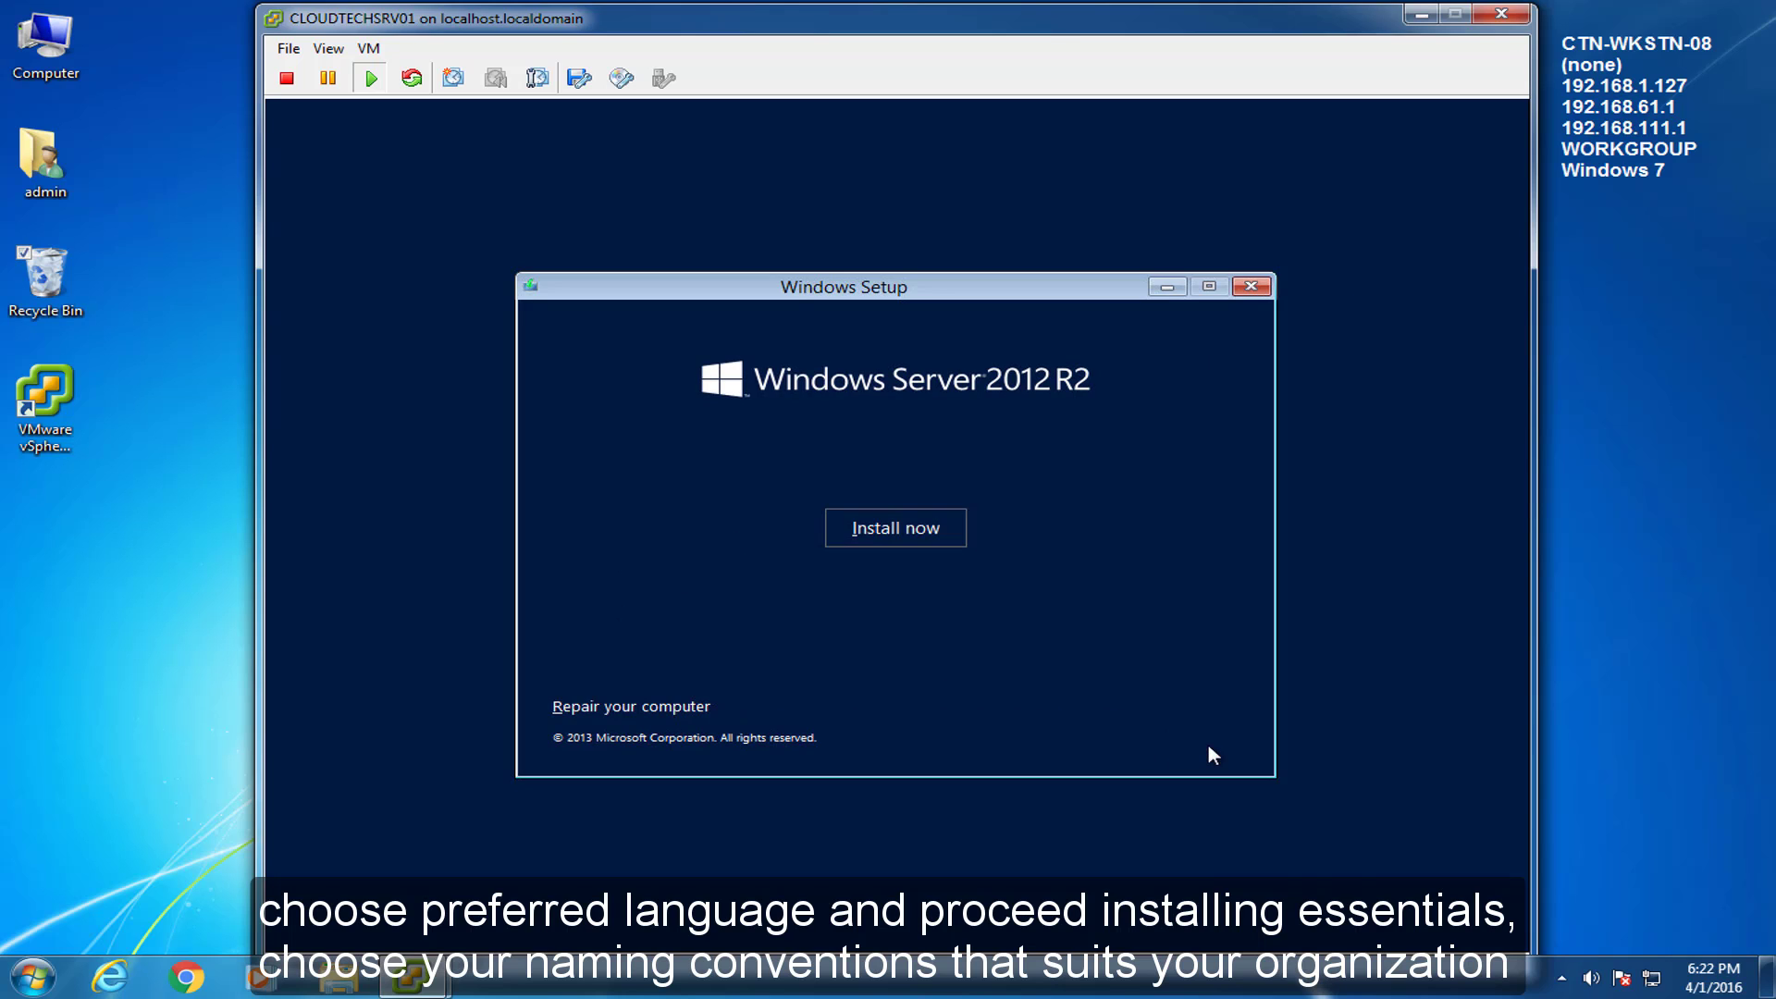
click(893, 529)
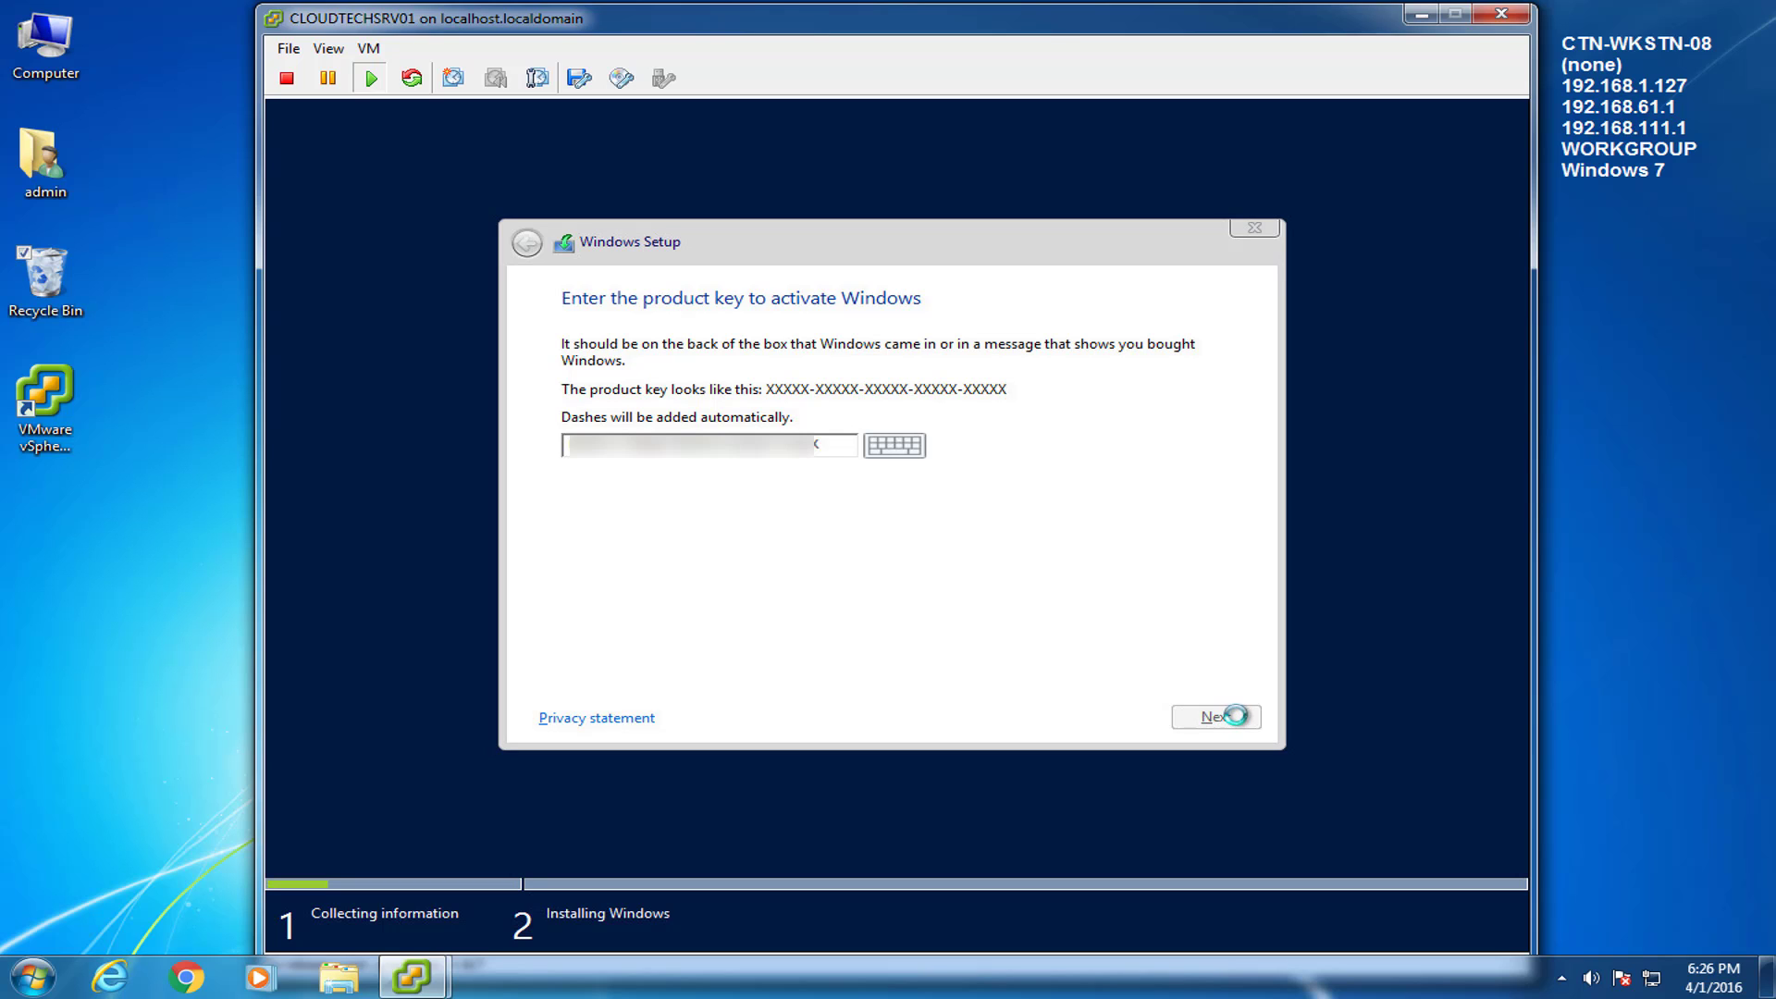
Accept the license, do a custom install onto the 80 GB unallocated drive, and restart immediately.
click(566, 664)
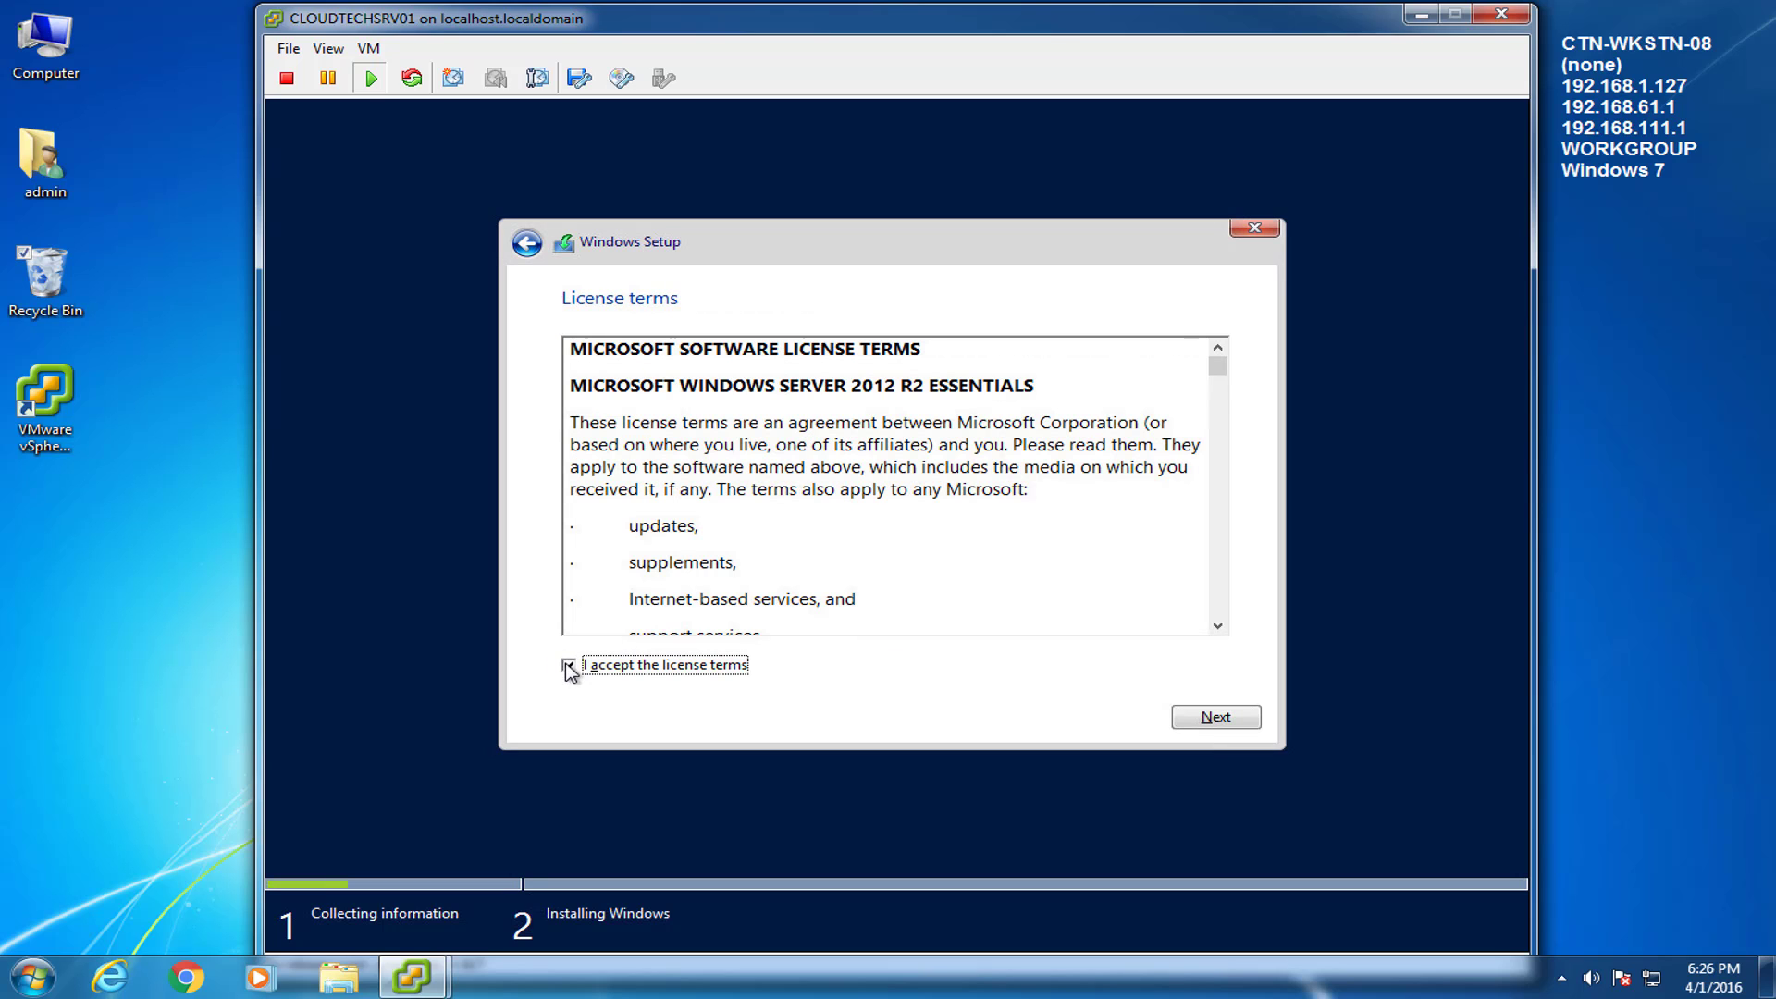
click(1230, 726)
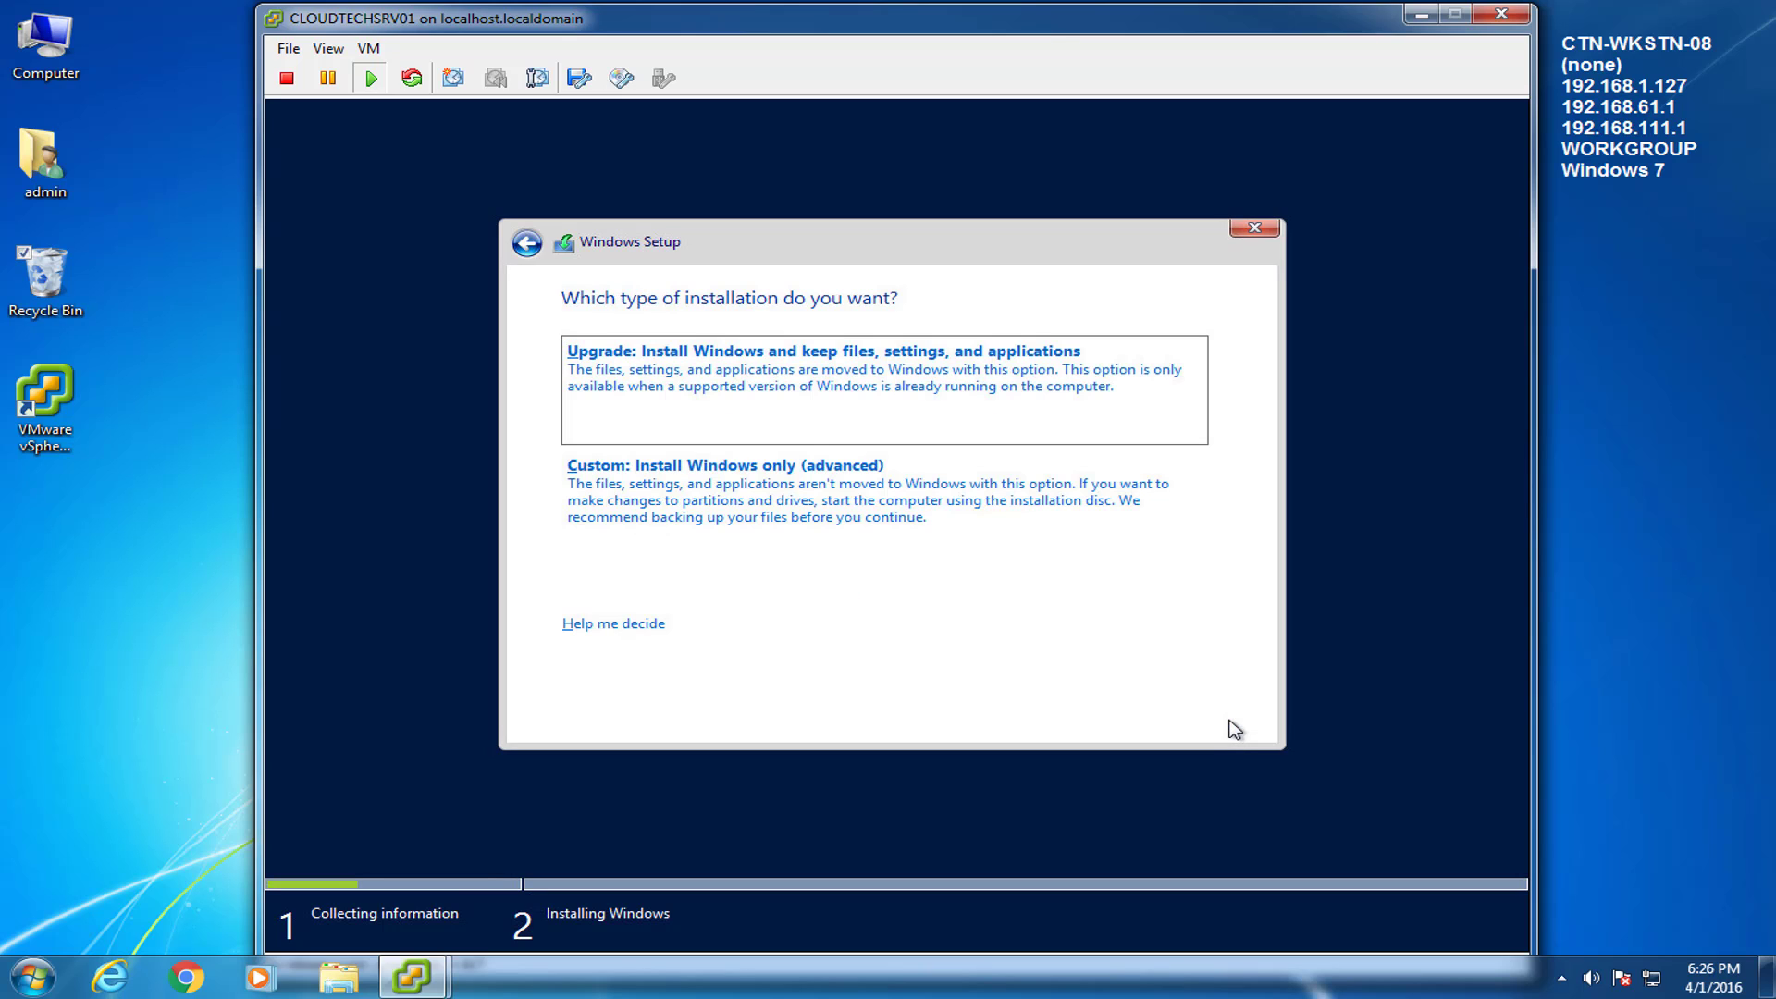
click(737, 499)
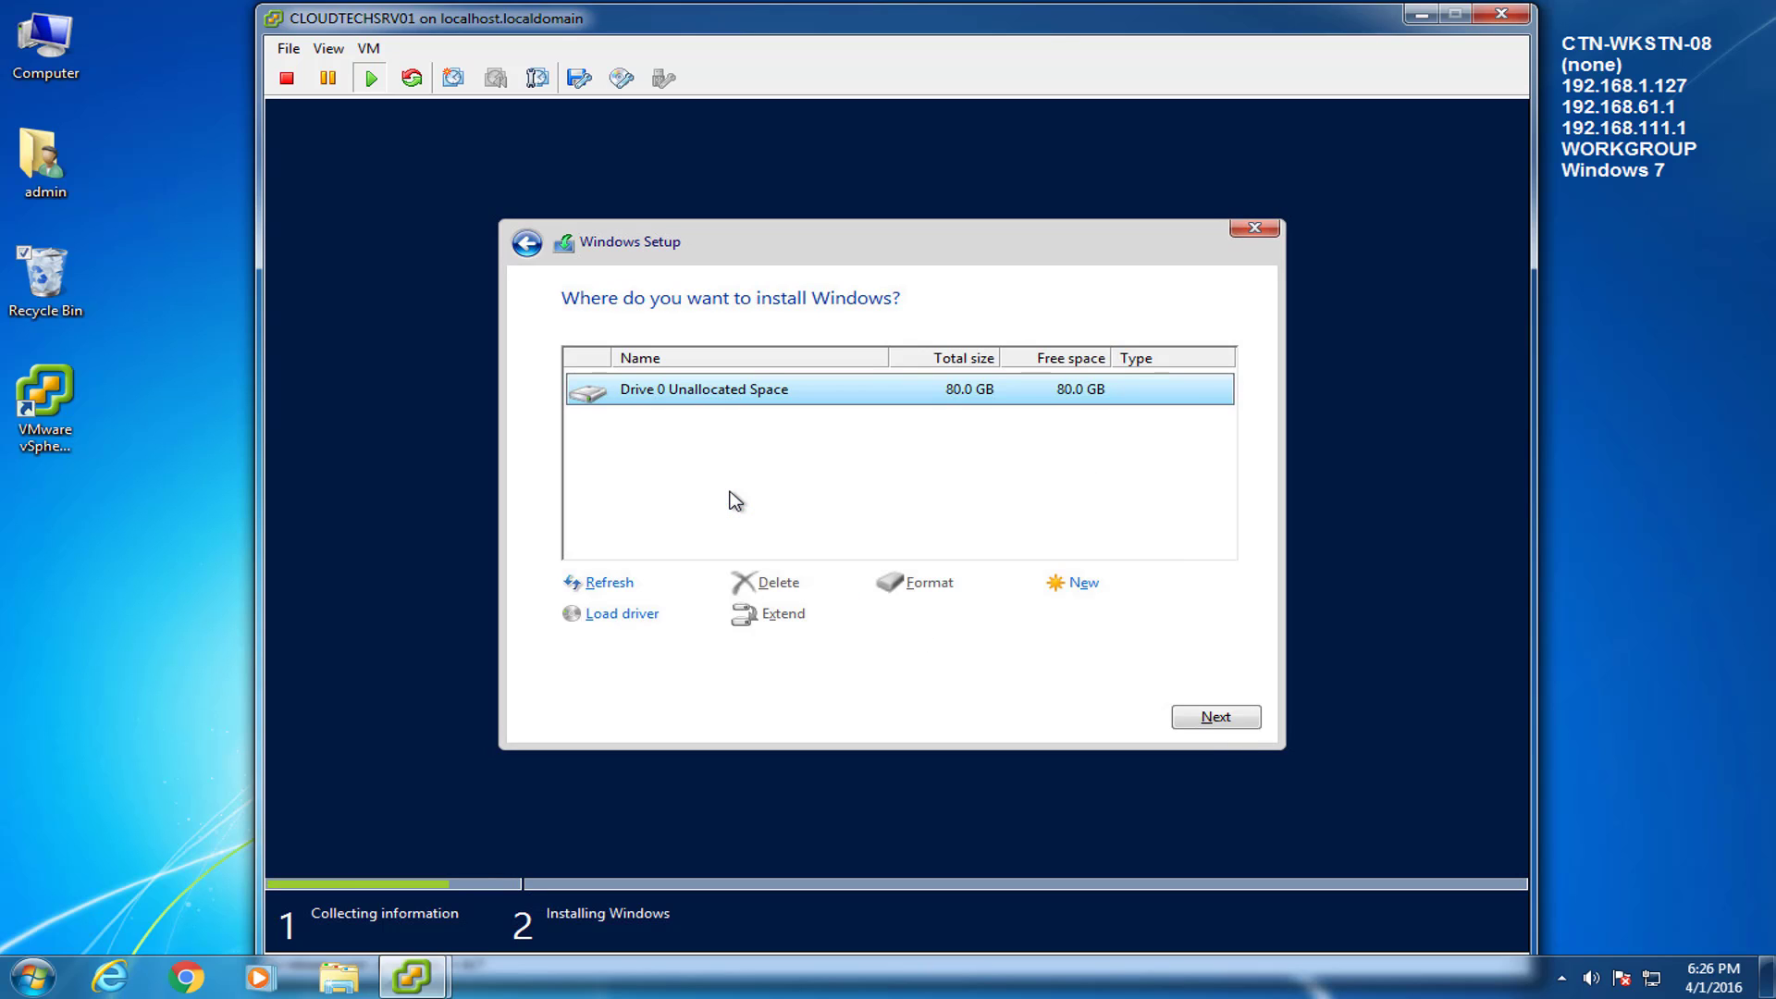
click(1216, 715)
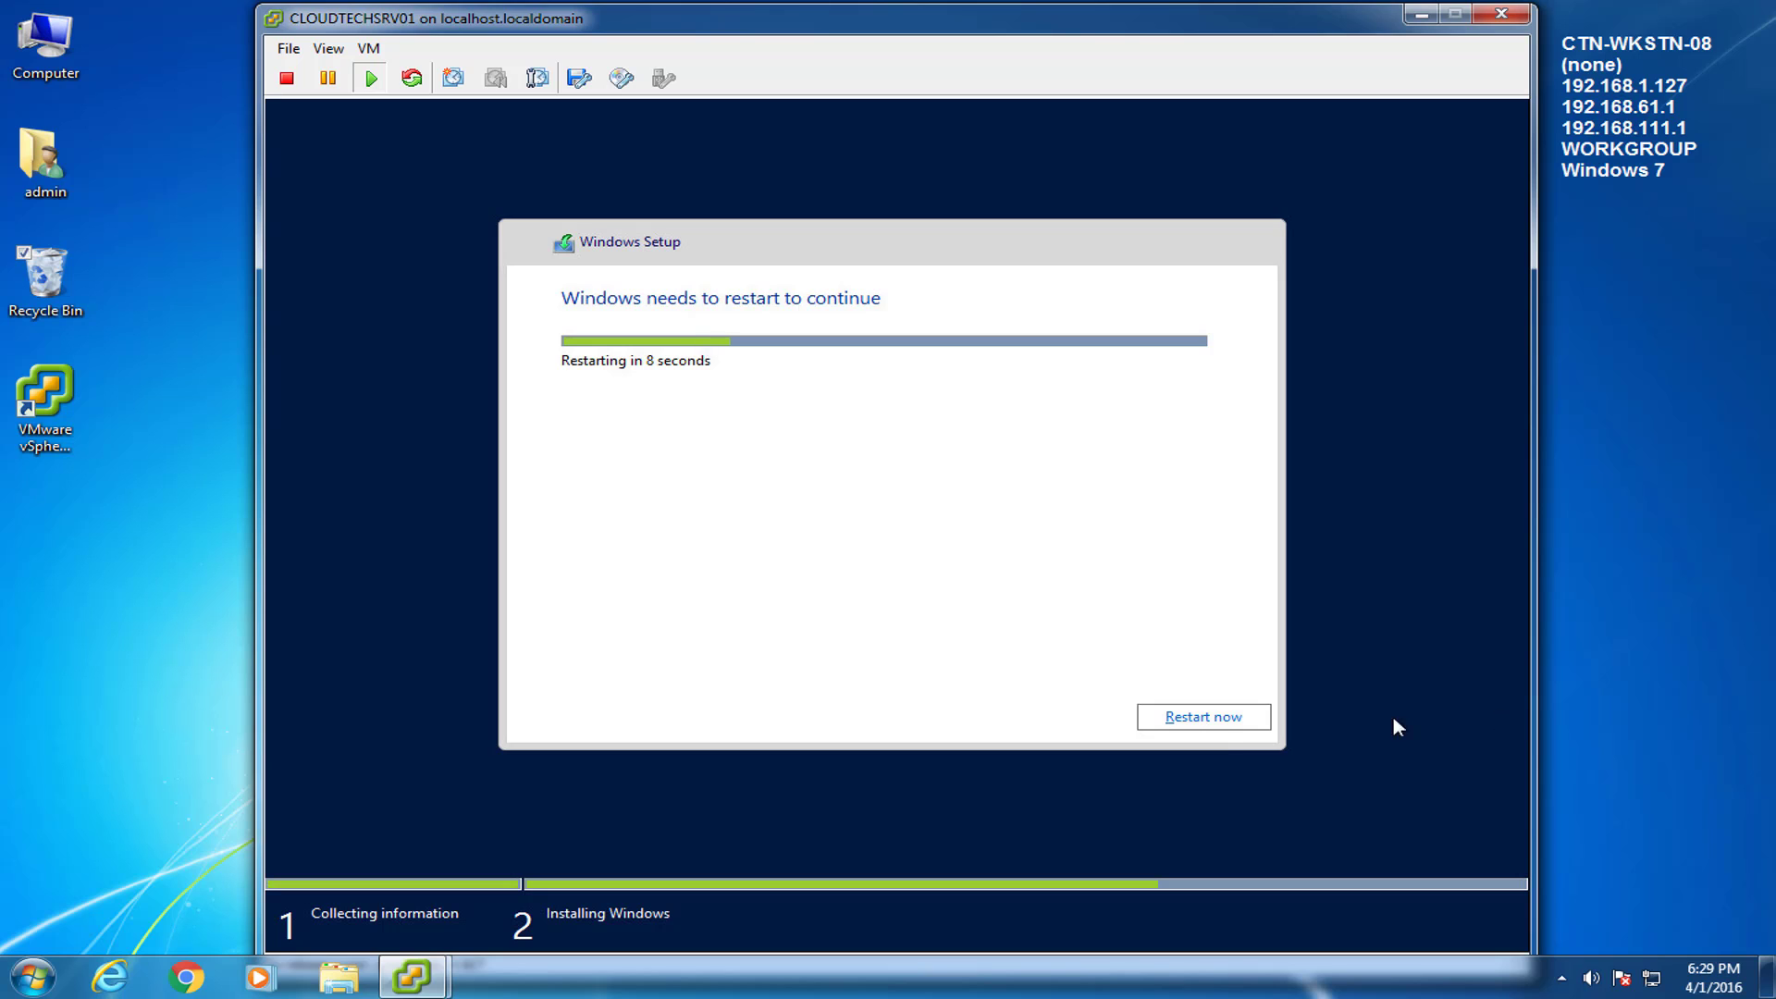
click(1195, 719)
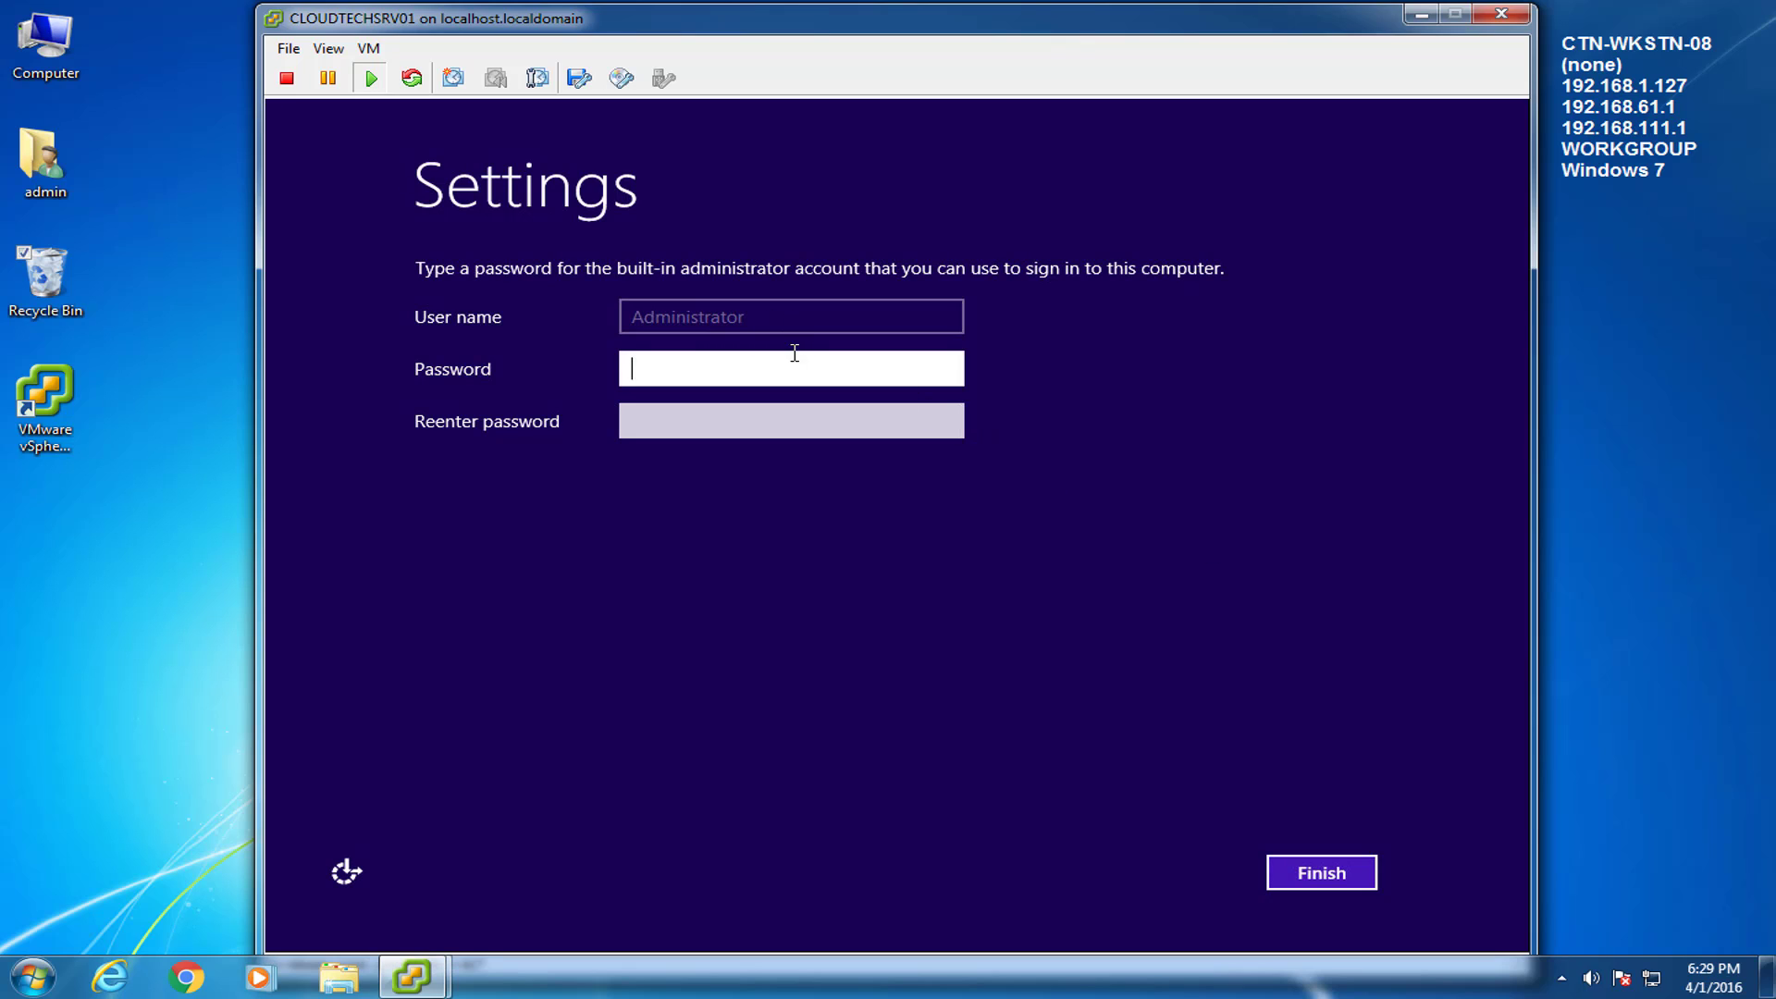
Enter and confirm the Administrator account password to finish setup.
text(•••••••••)
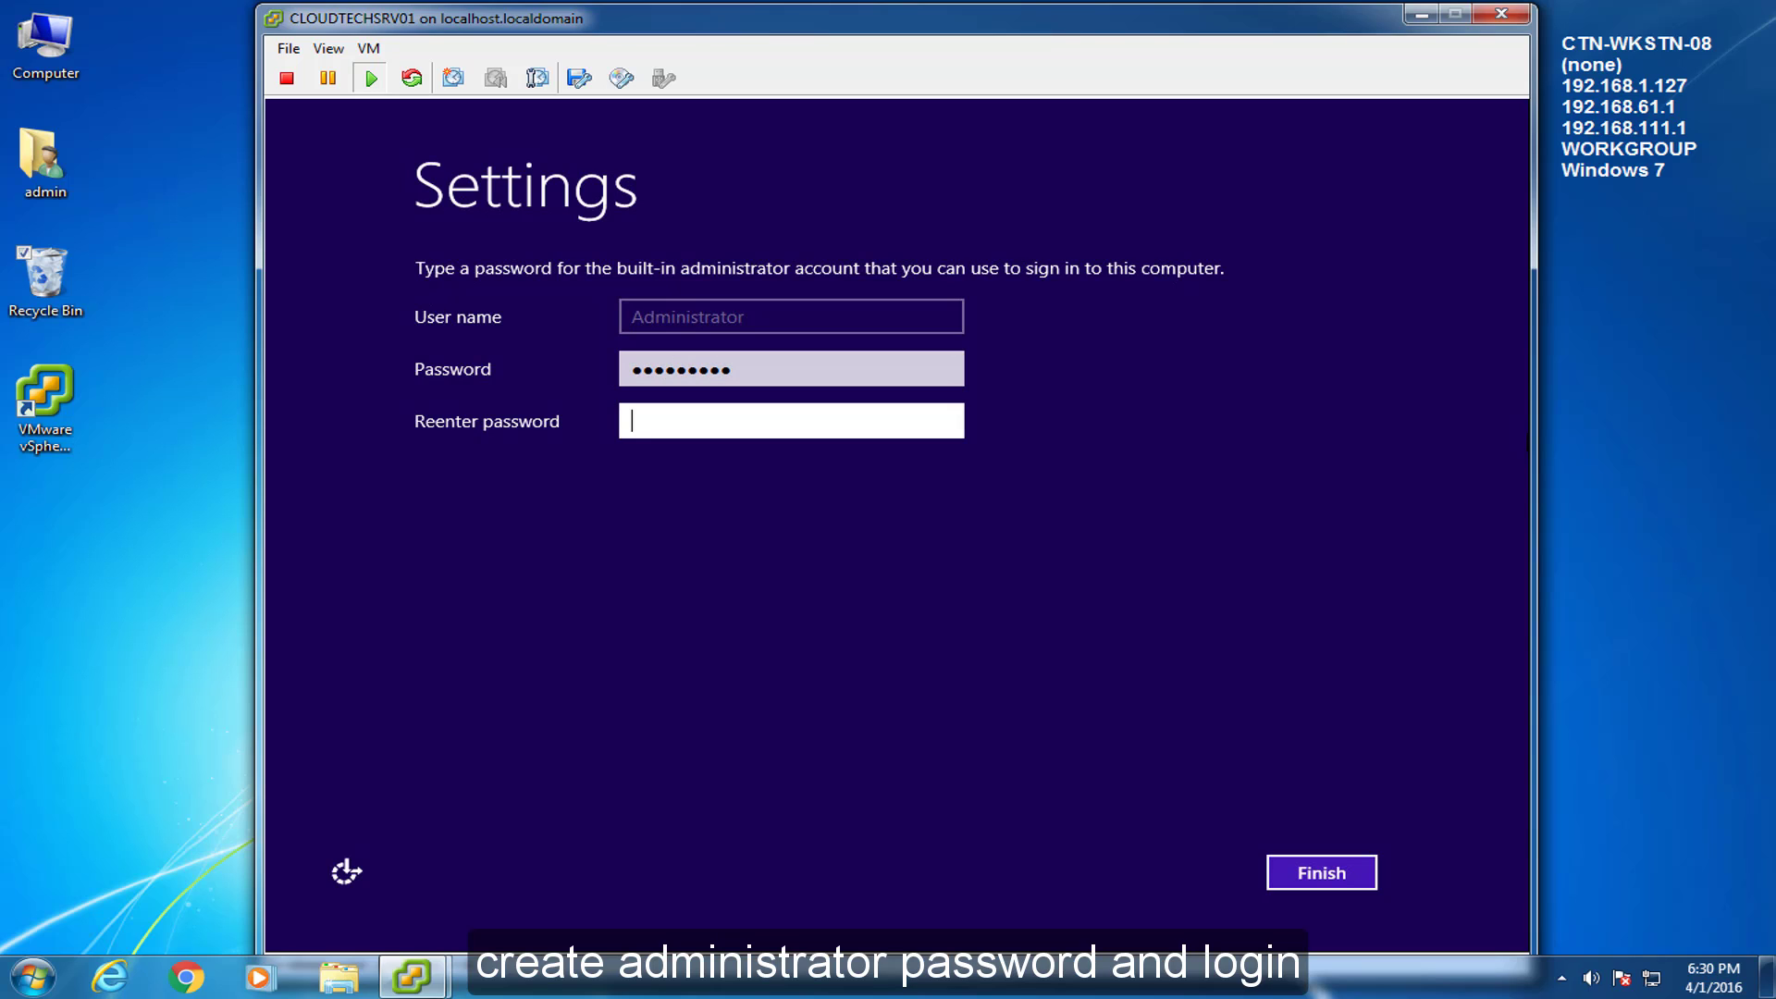
key(Tab)
text(•••••••)
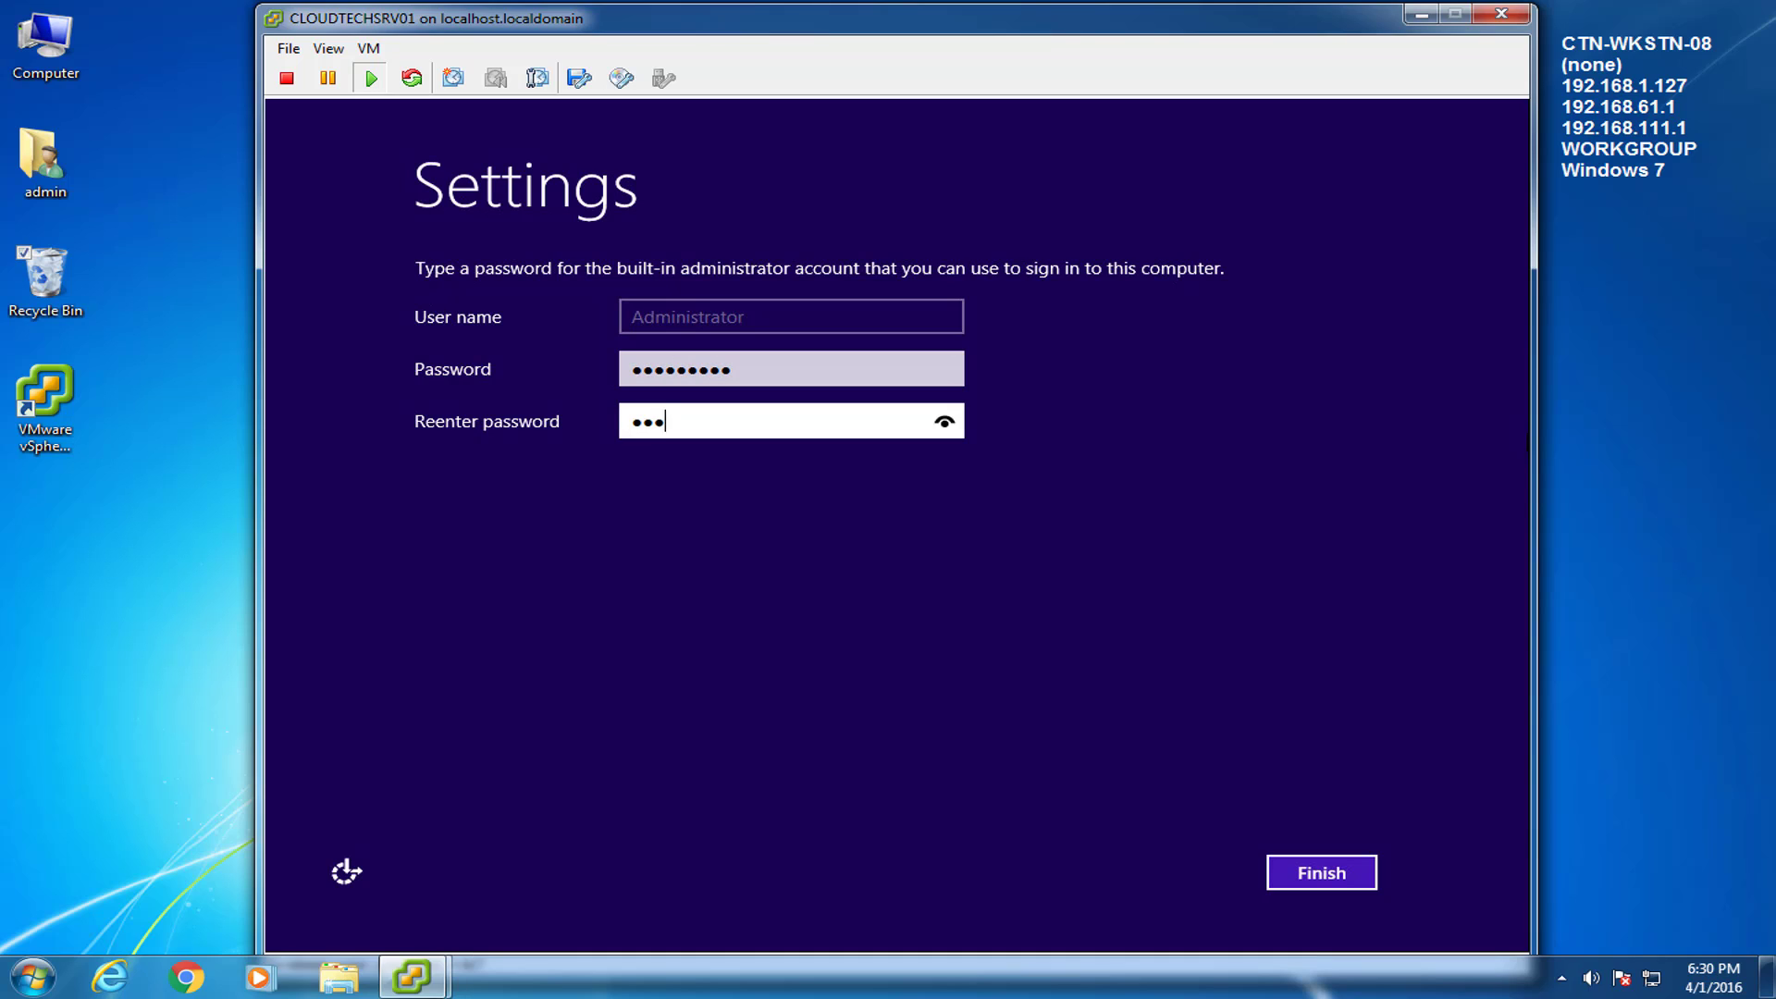
text(••)
key(Return)
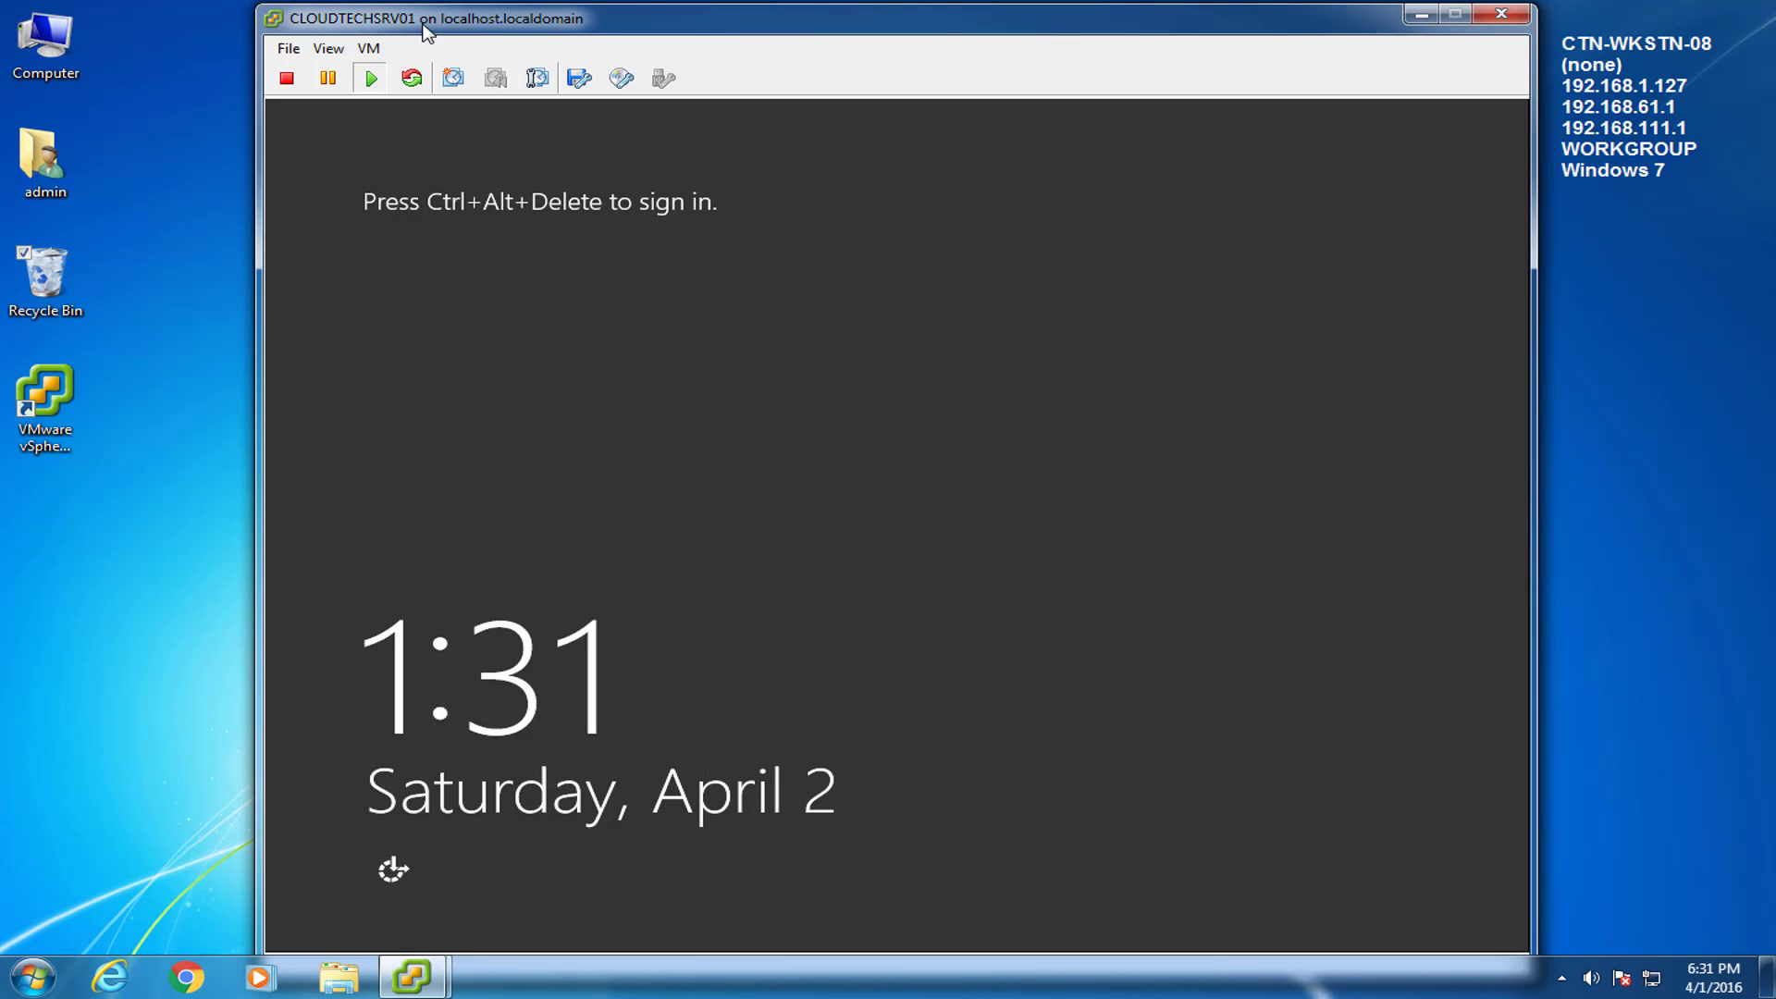
Send Ctrl+Alt+Del via the VM menu, sign in as Administrator with its password, and allow network discovery.
click(368, 49)
mouse_move(410, 97)
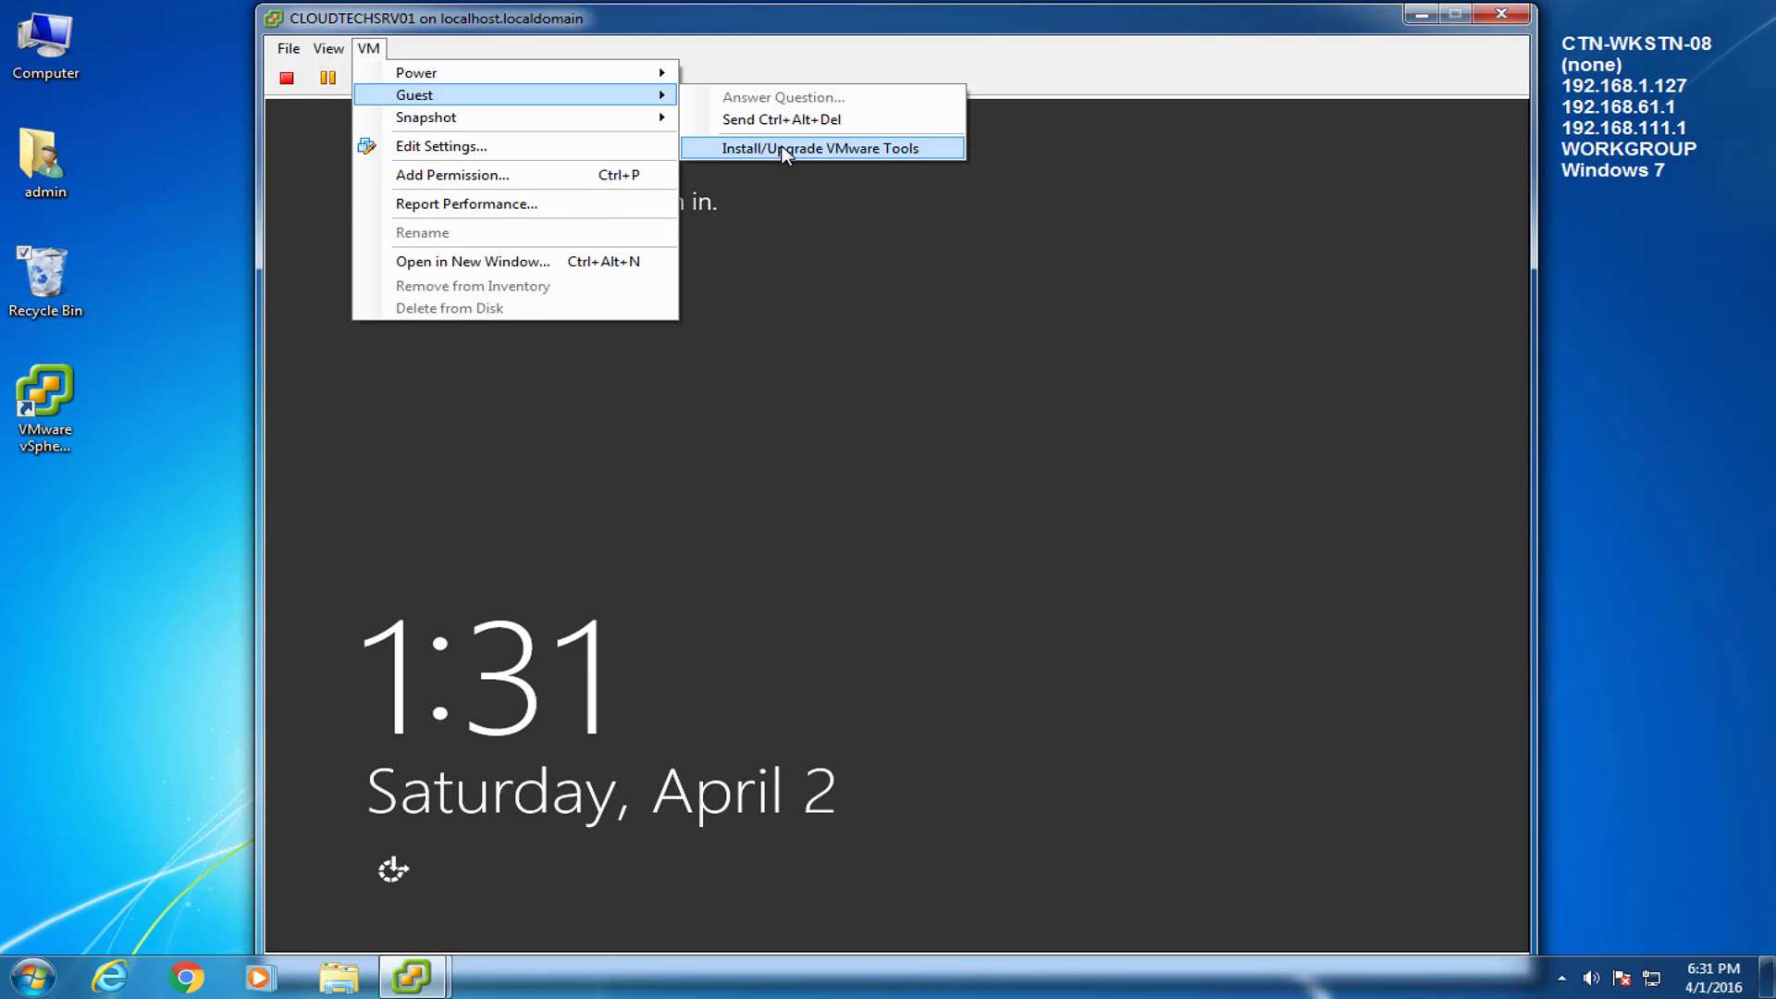
click(824, 119)
click(908, 376)
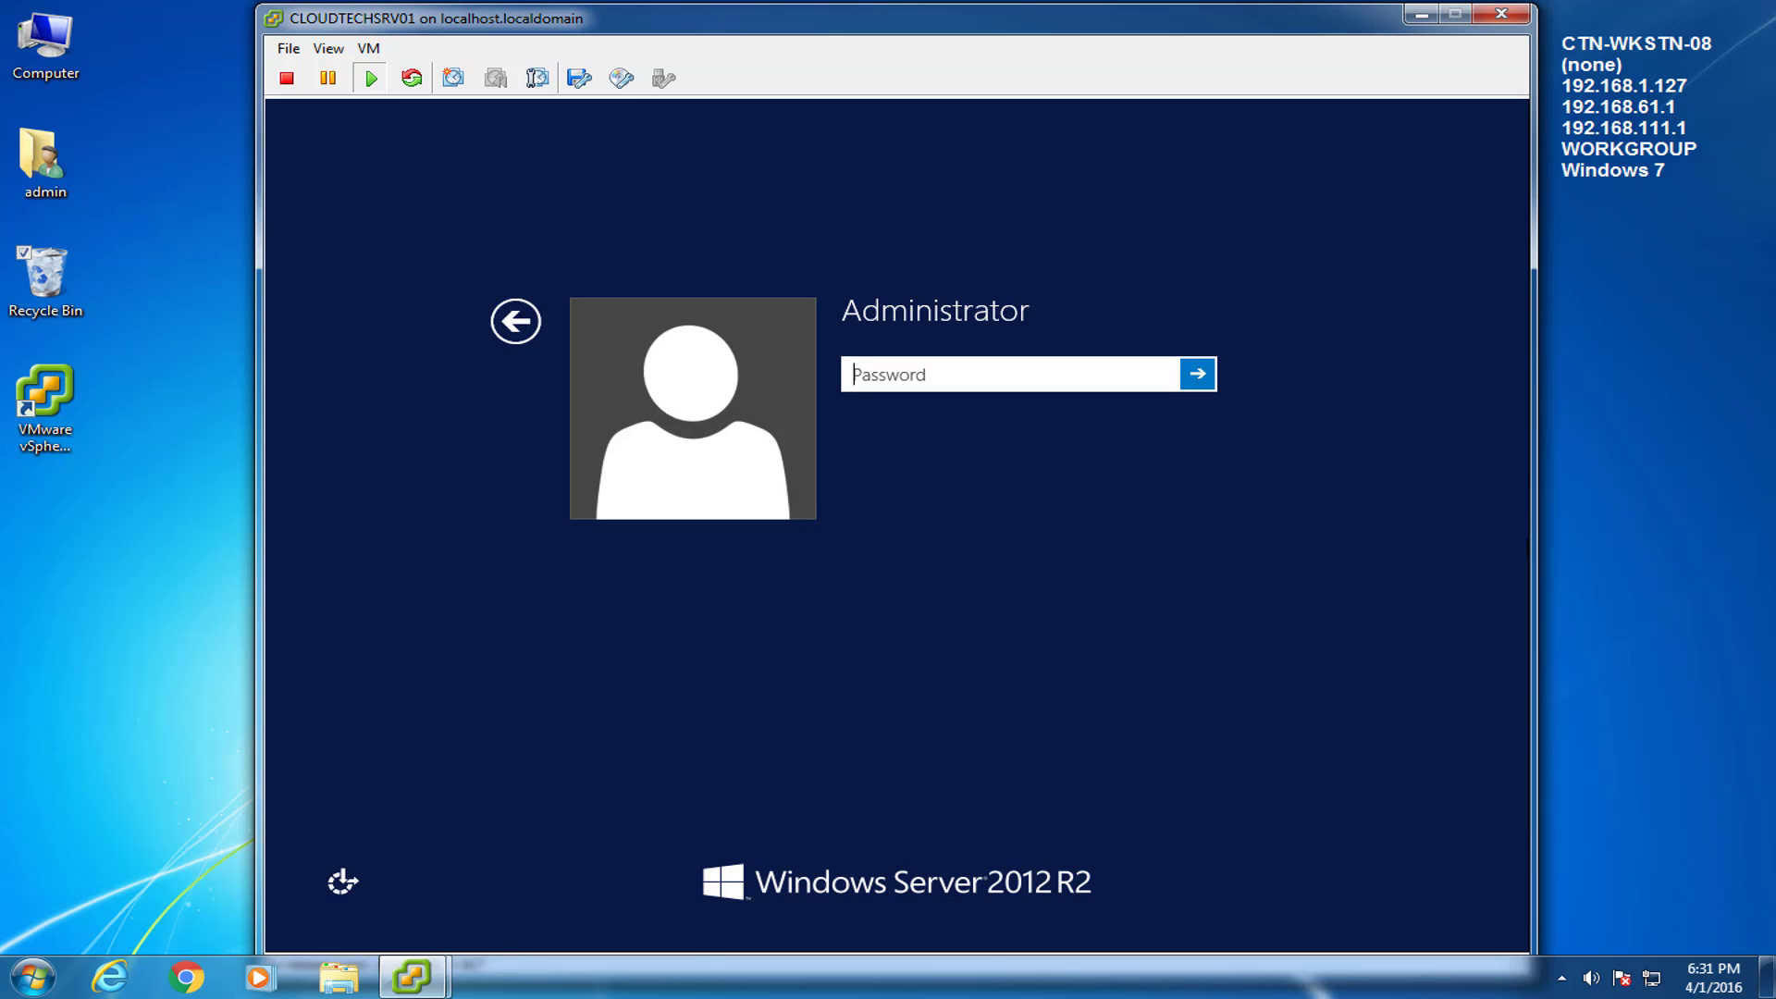
text(P@ssw0rd)
key(Return)
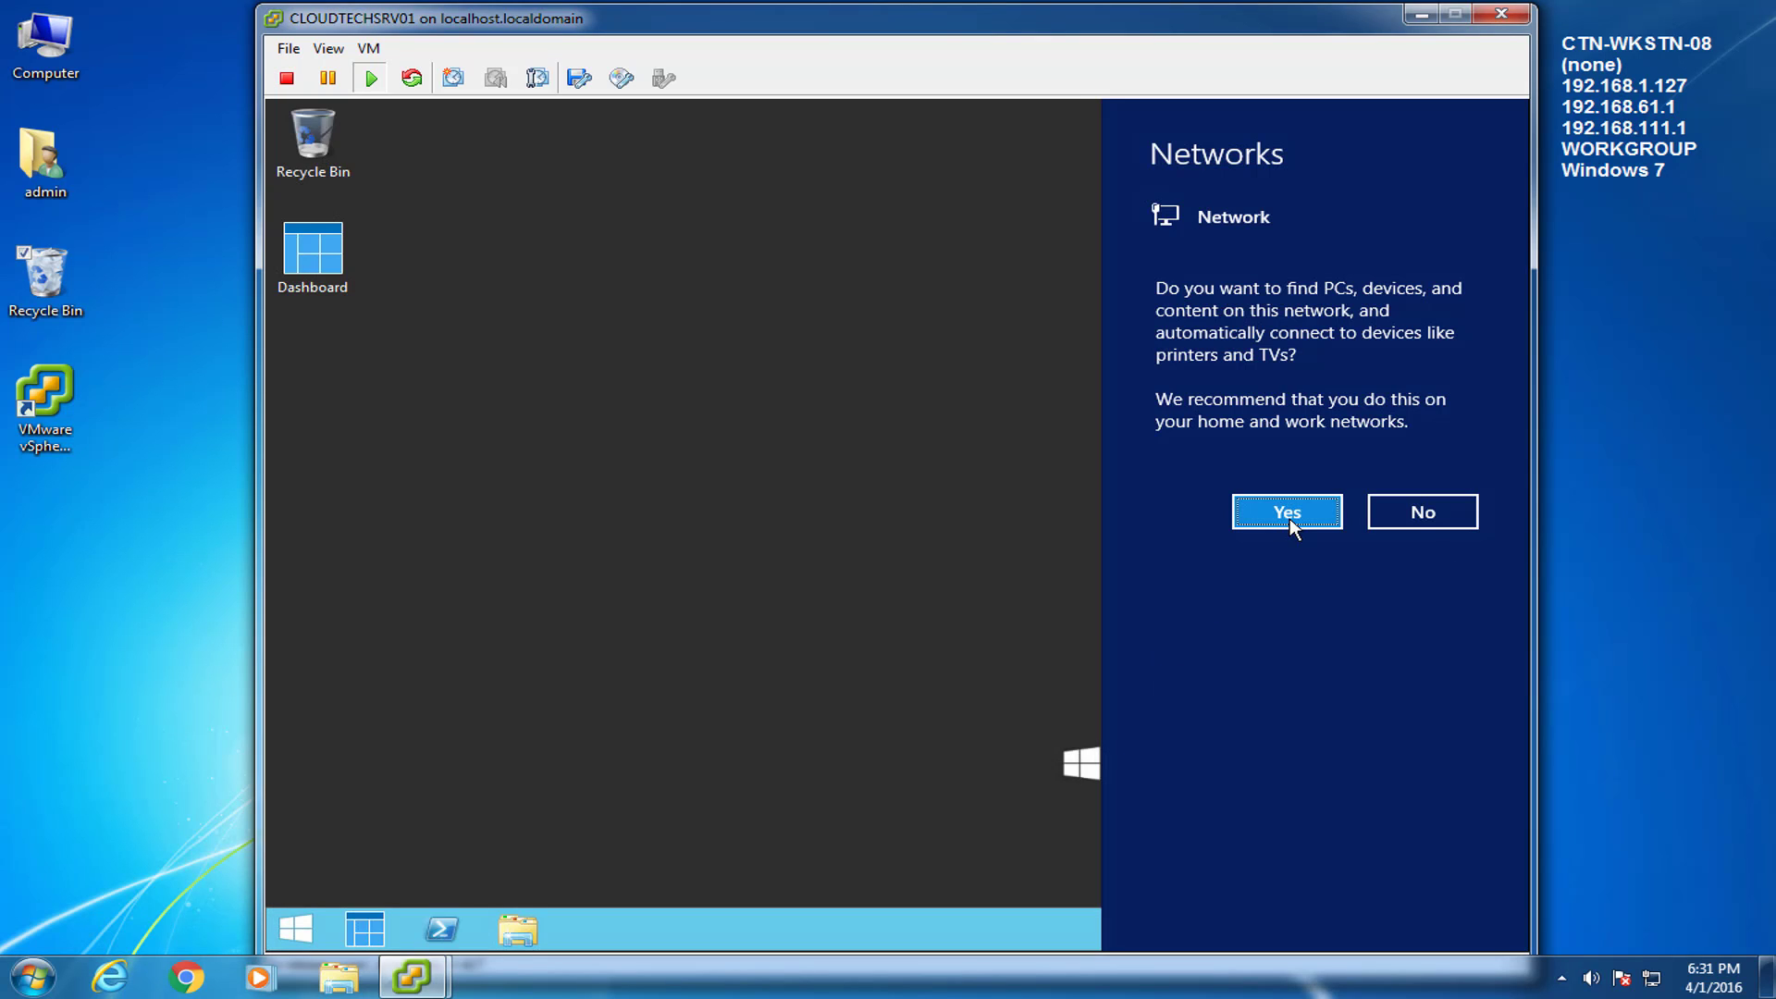
click(1290, 516)
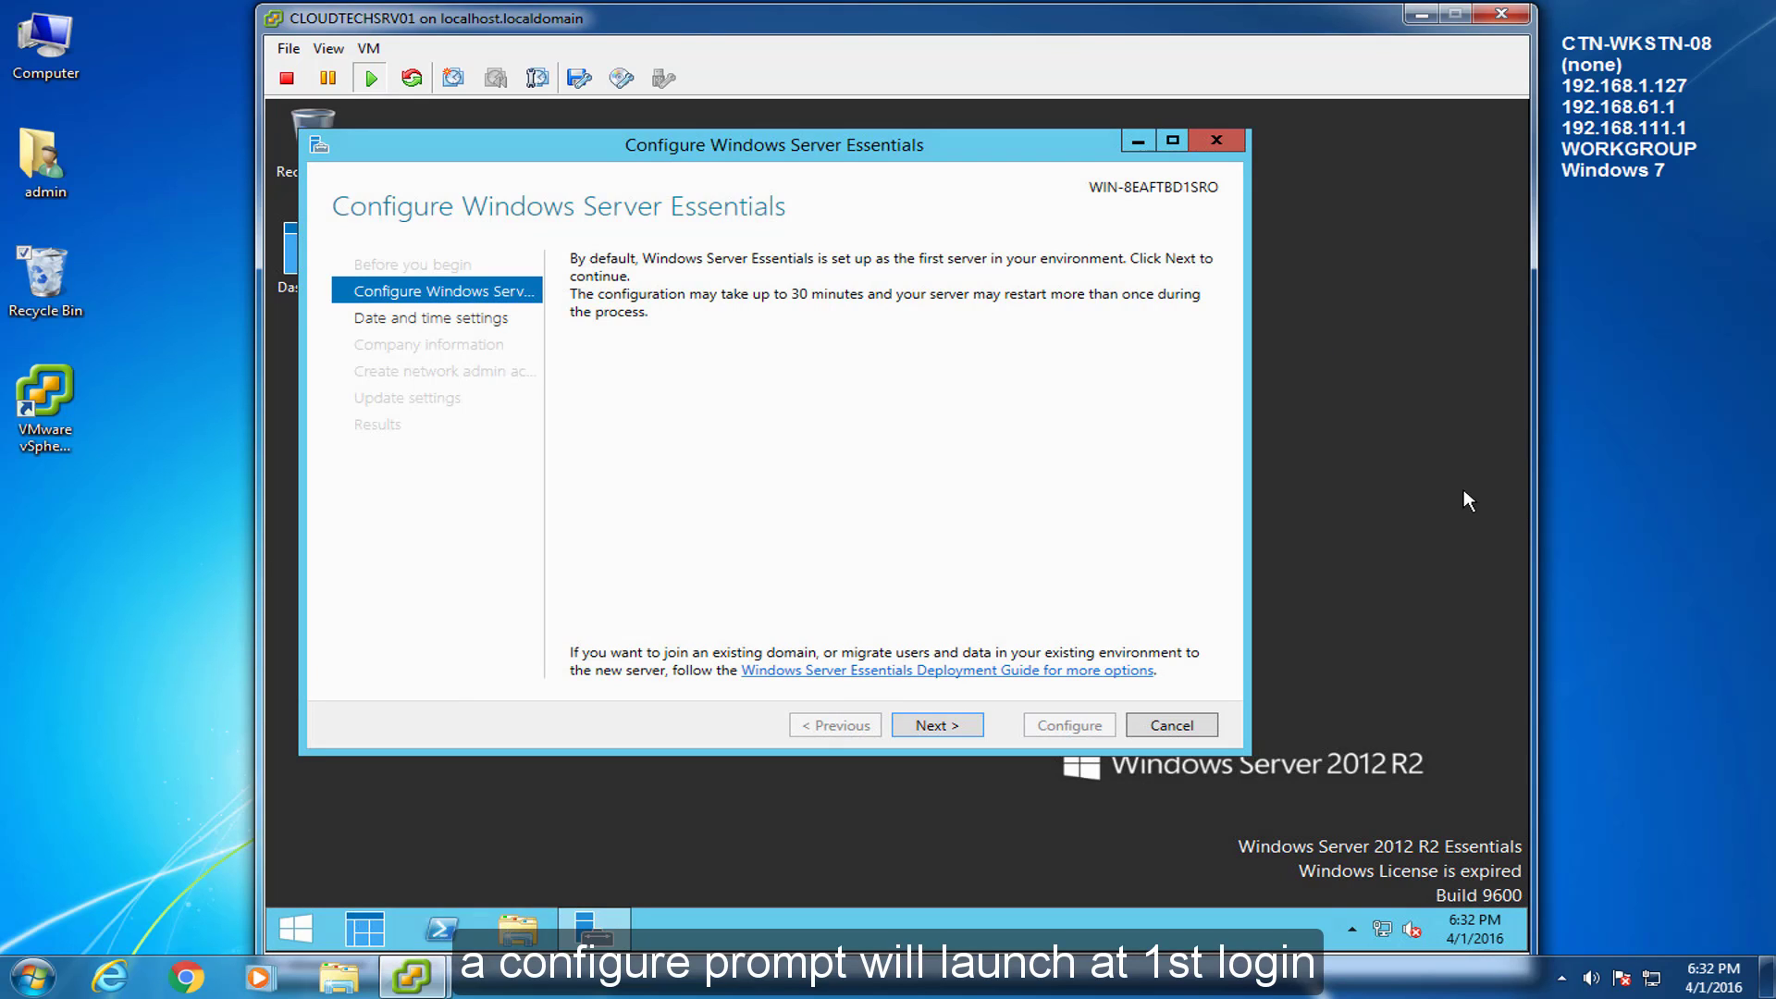
Keep the default time settings, enter company name CLOUDTECHNEXUS and replace the server name with CLOUDTECHSRV01.
drag(823, 160, 952, 194)
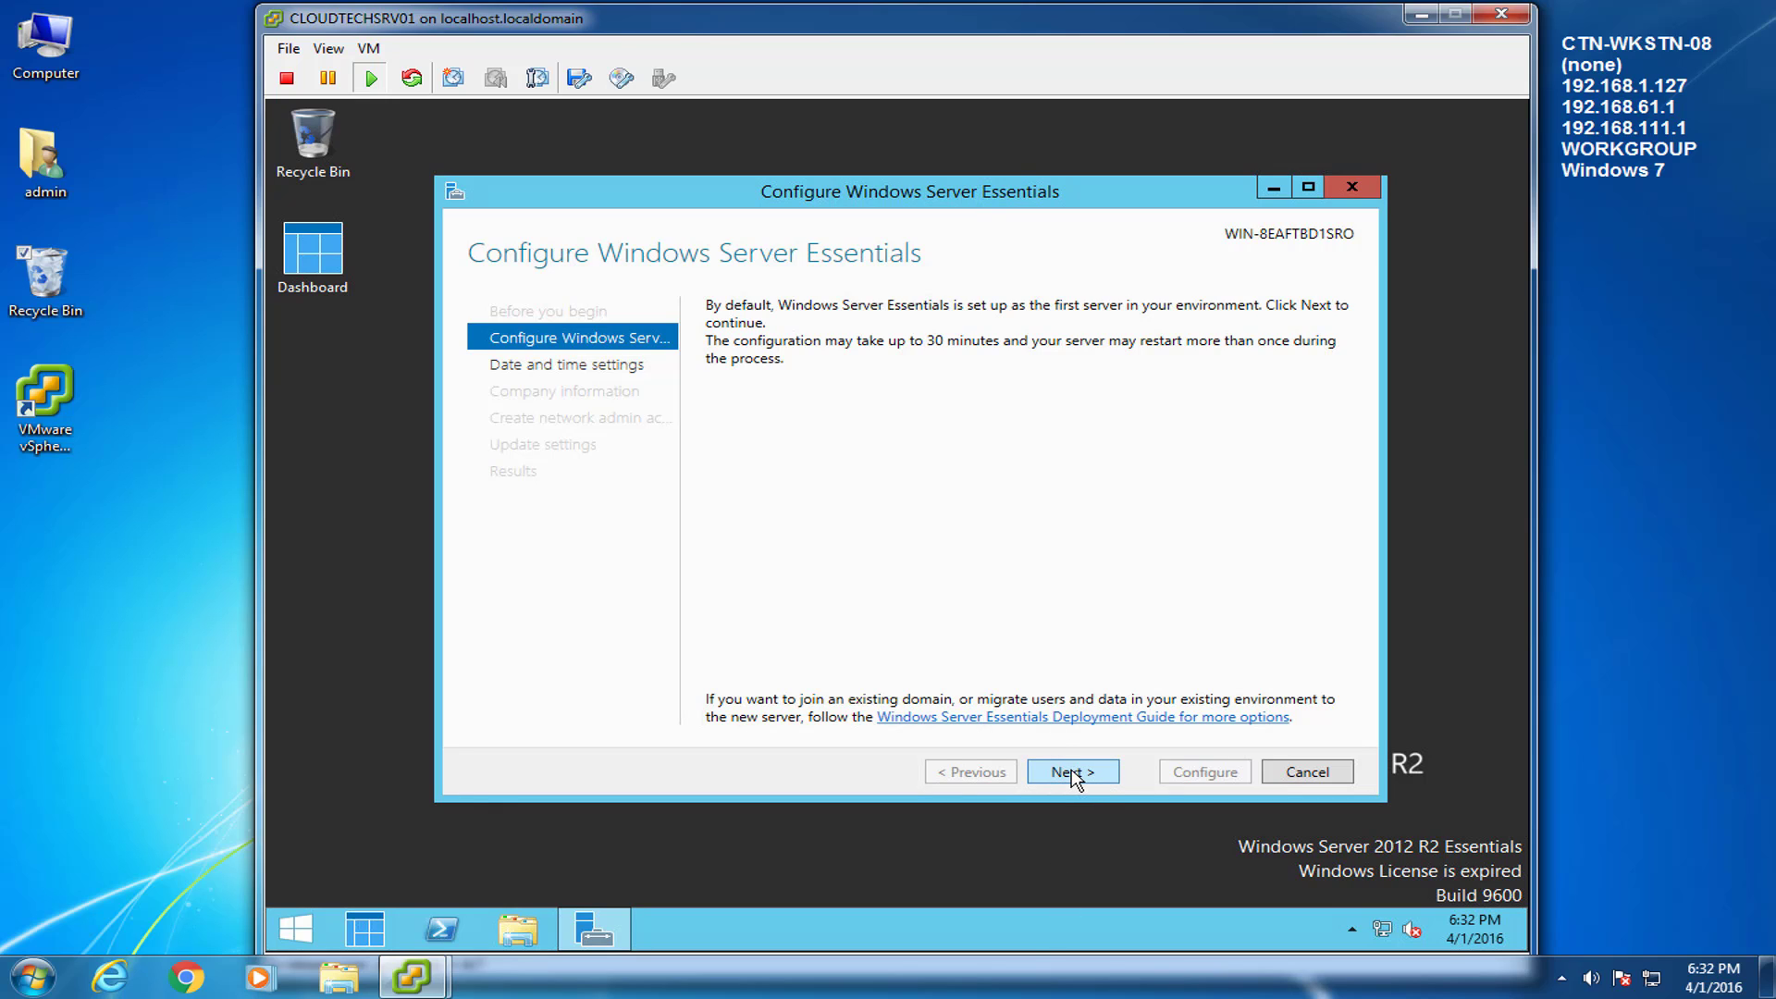
click(1071, 772)
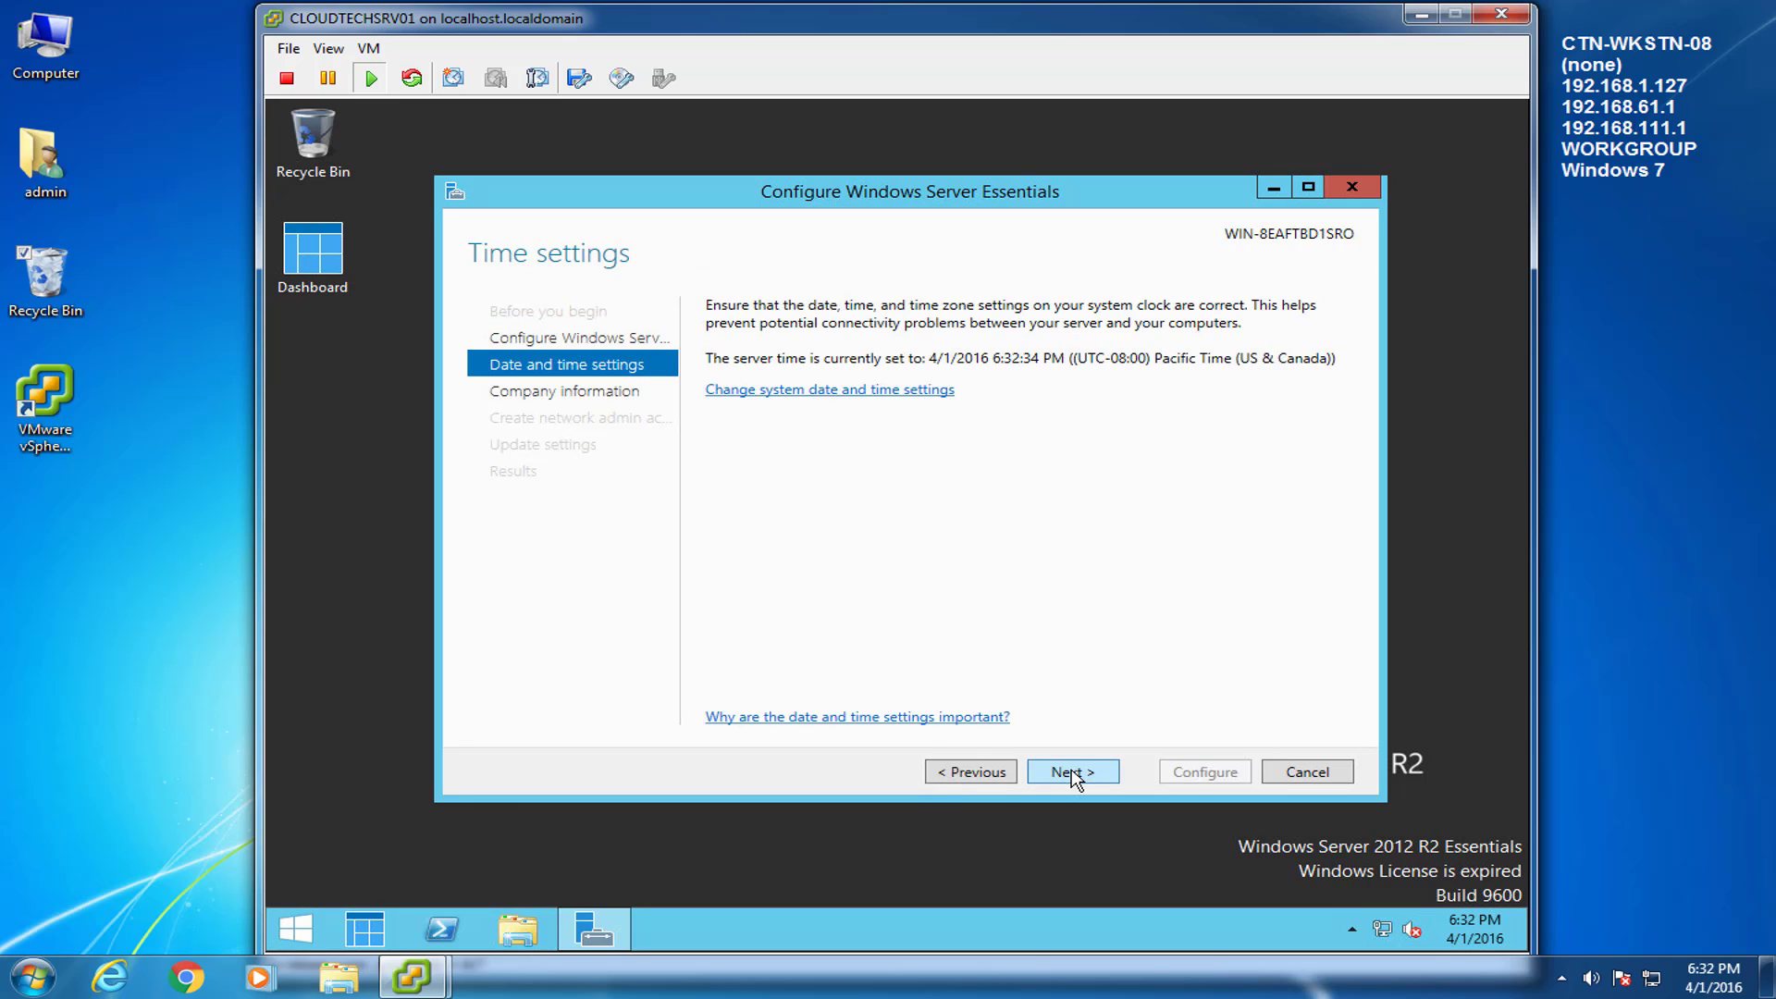
click(1071, 773)
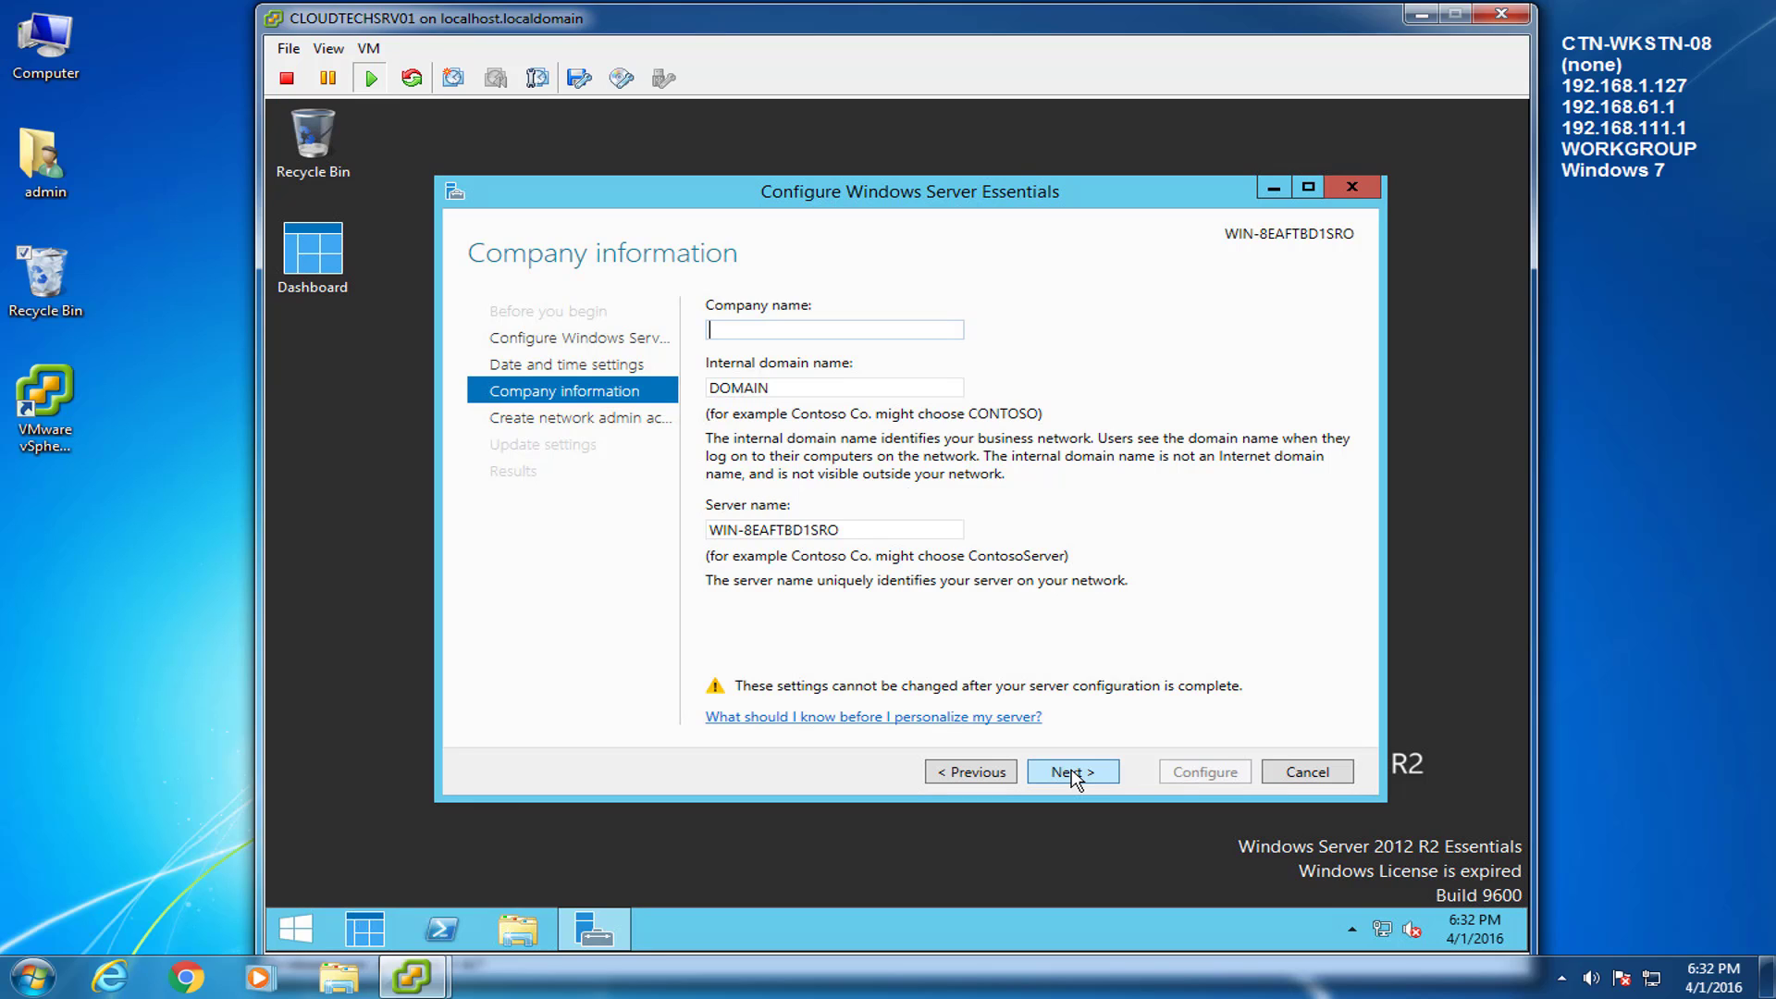
text(CLOUDTECHNEXUS)
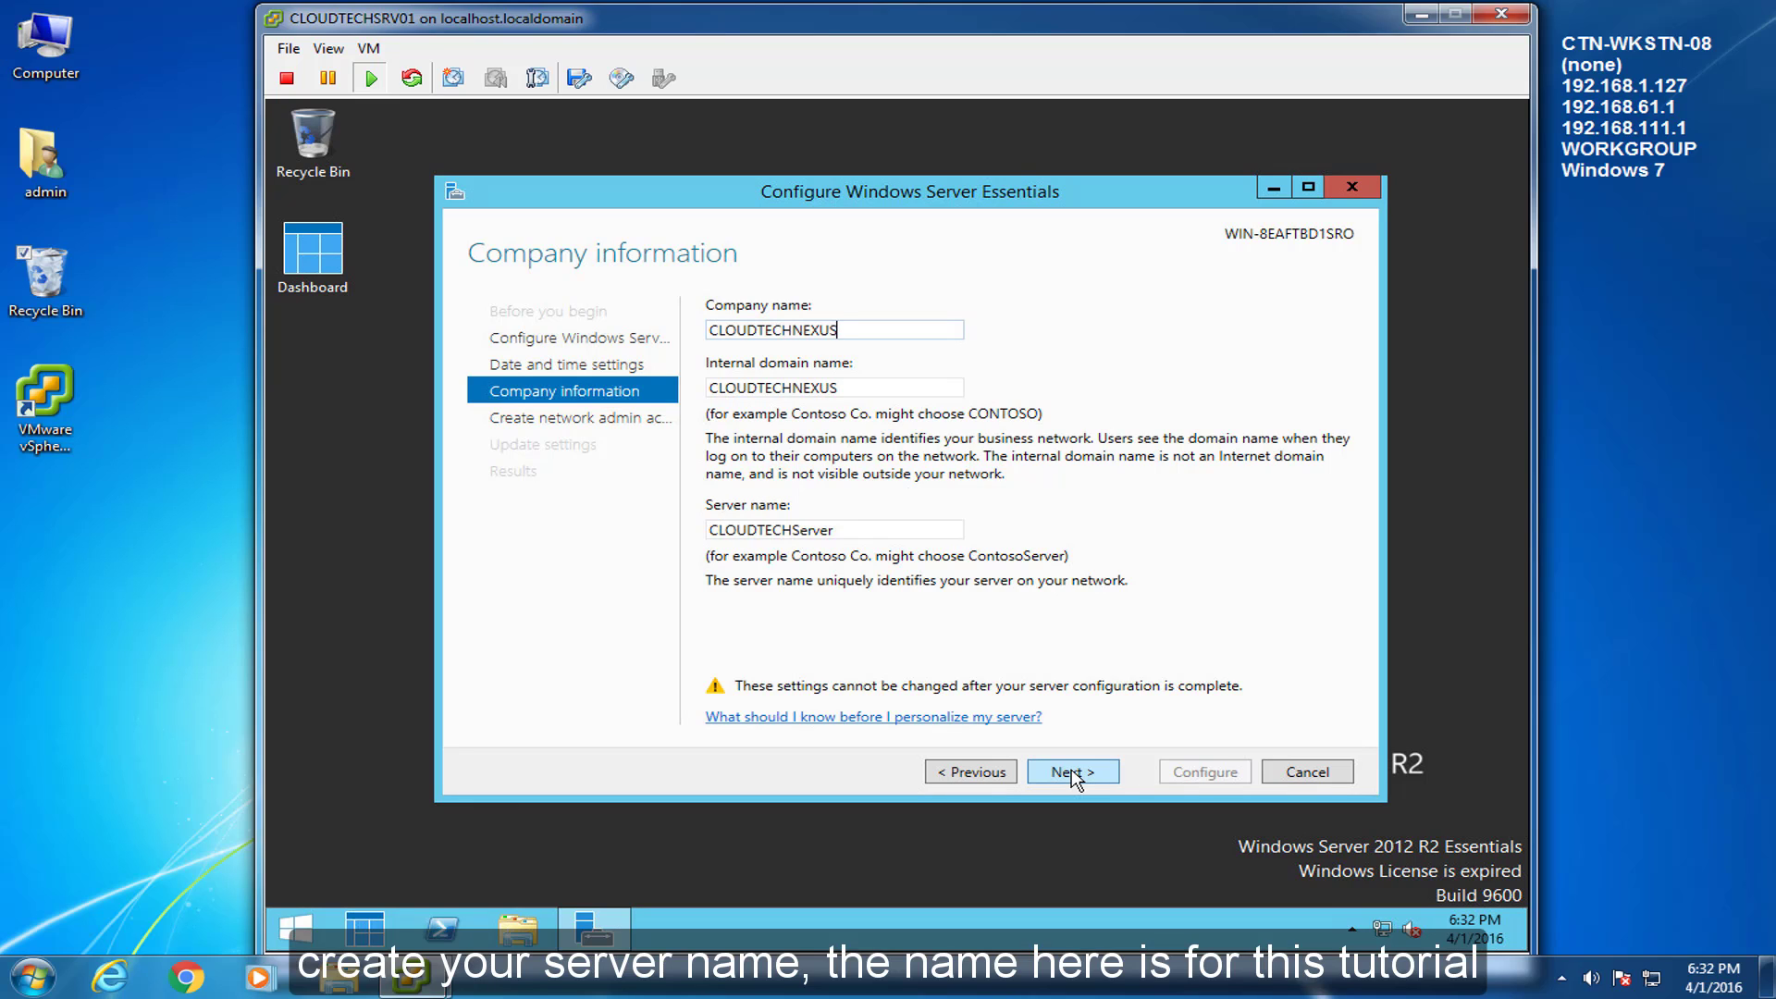
key(Tab)
key(Tab)
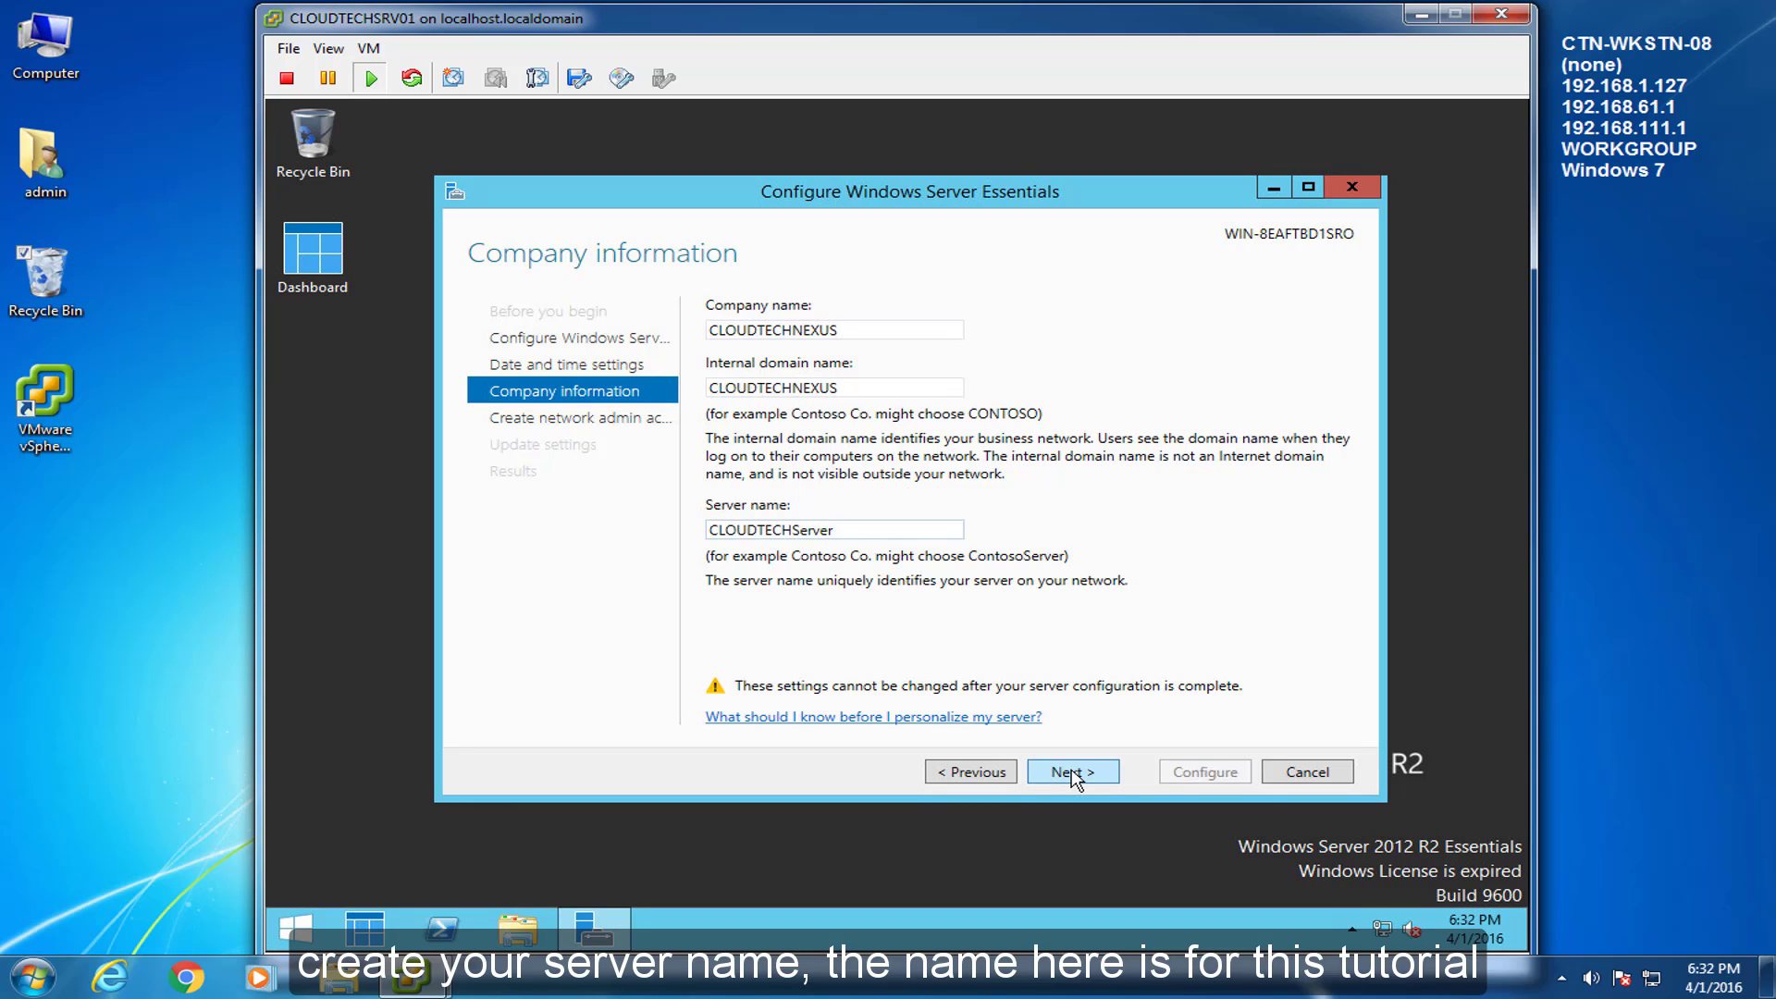
key(shift+End)
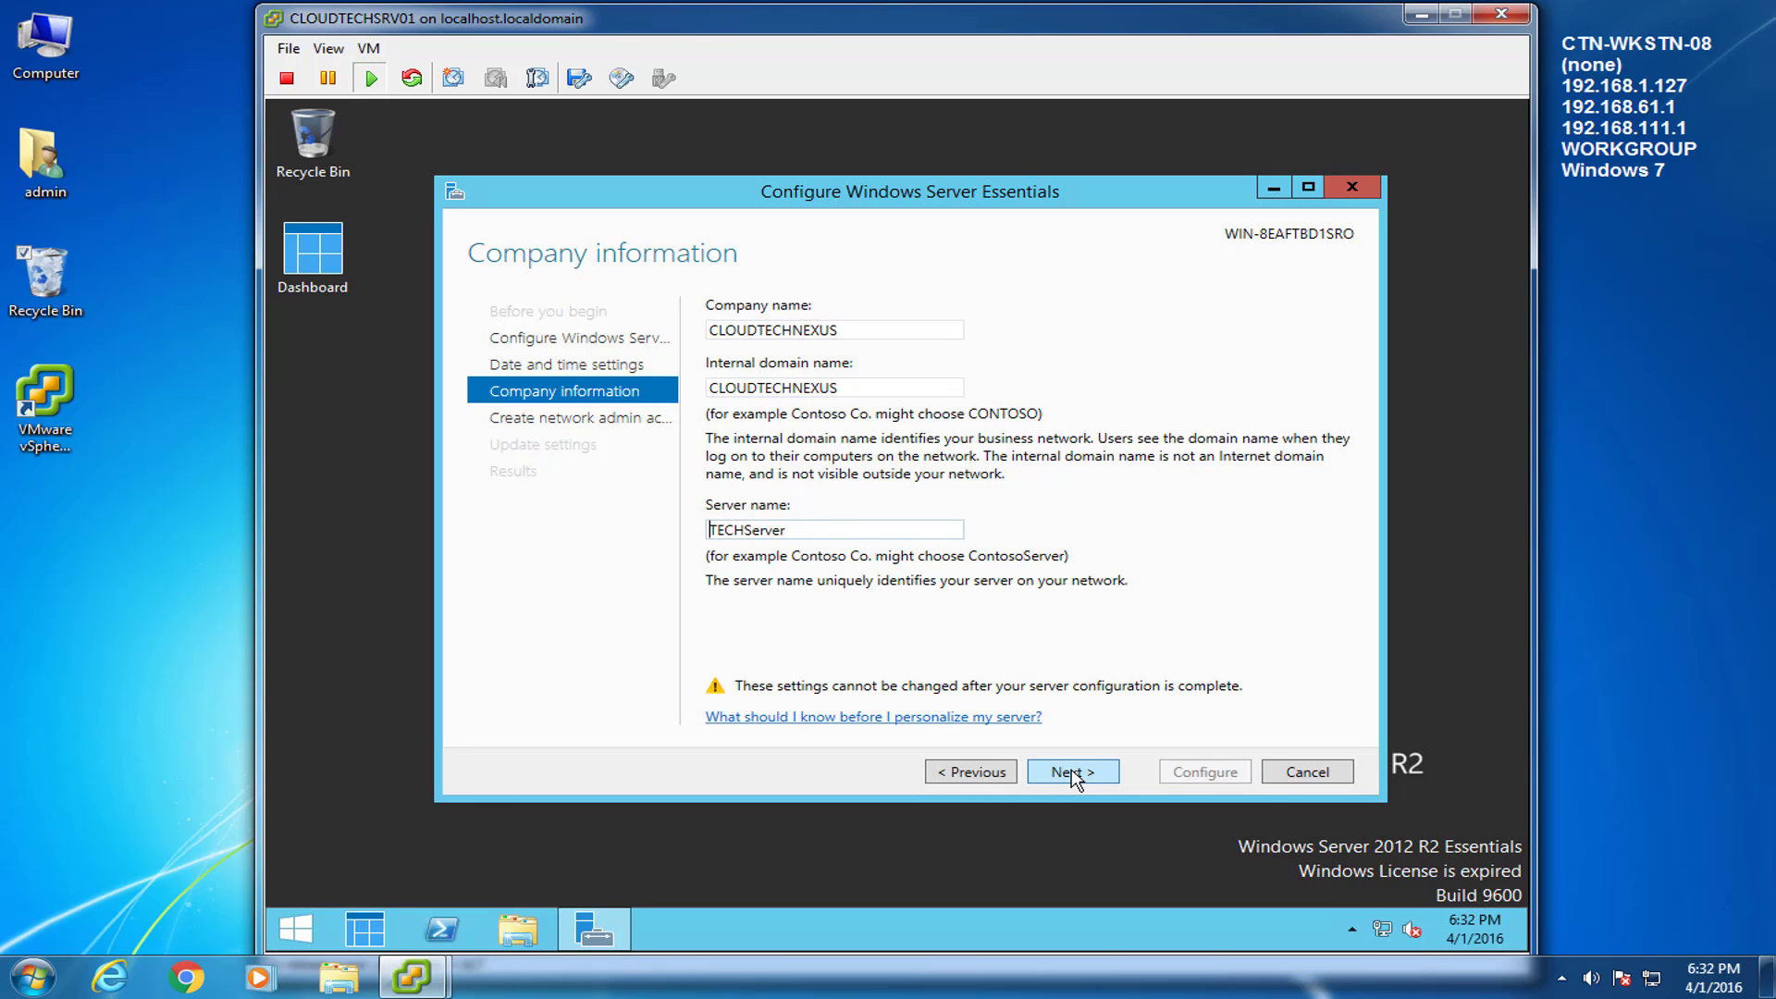
key(Delete)
text(CLOUDTECHSRV01)
Create the network administrator account 'admin' with a password, choose not to check for updates, and configure.
click(1071, 770)
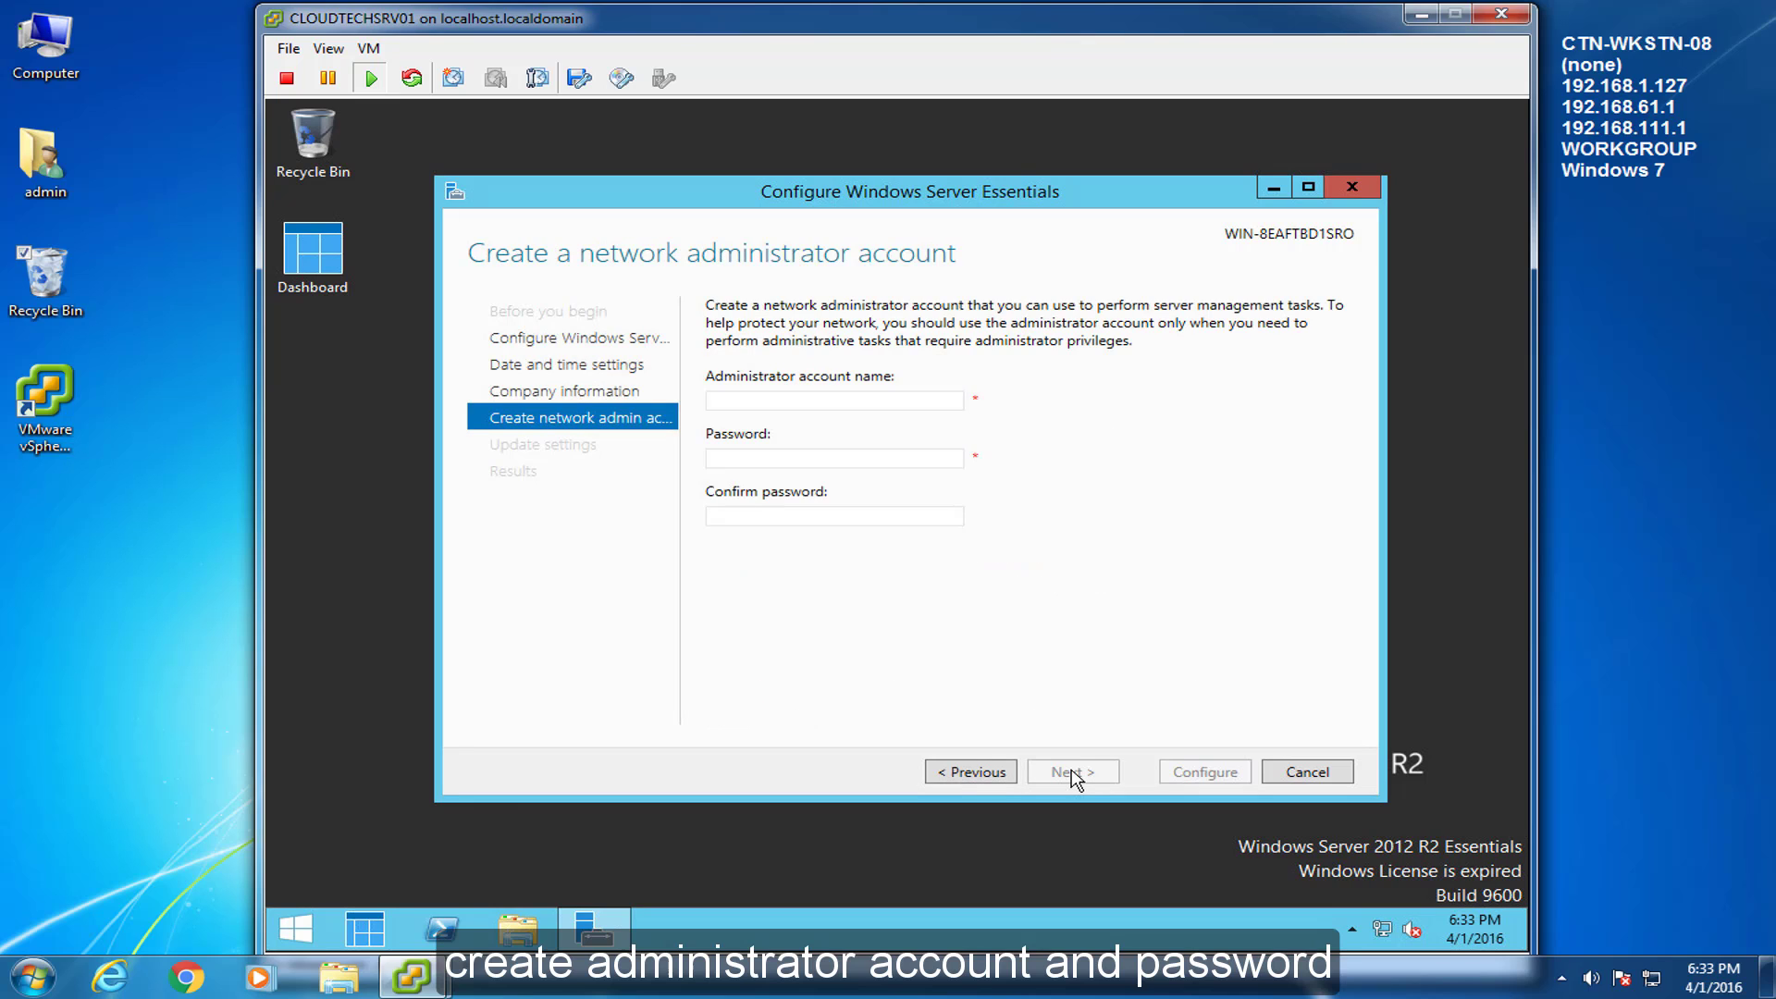
text(admin)
key(Tab)
text(**********)
key(Tab)
text(**********)
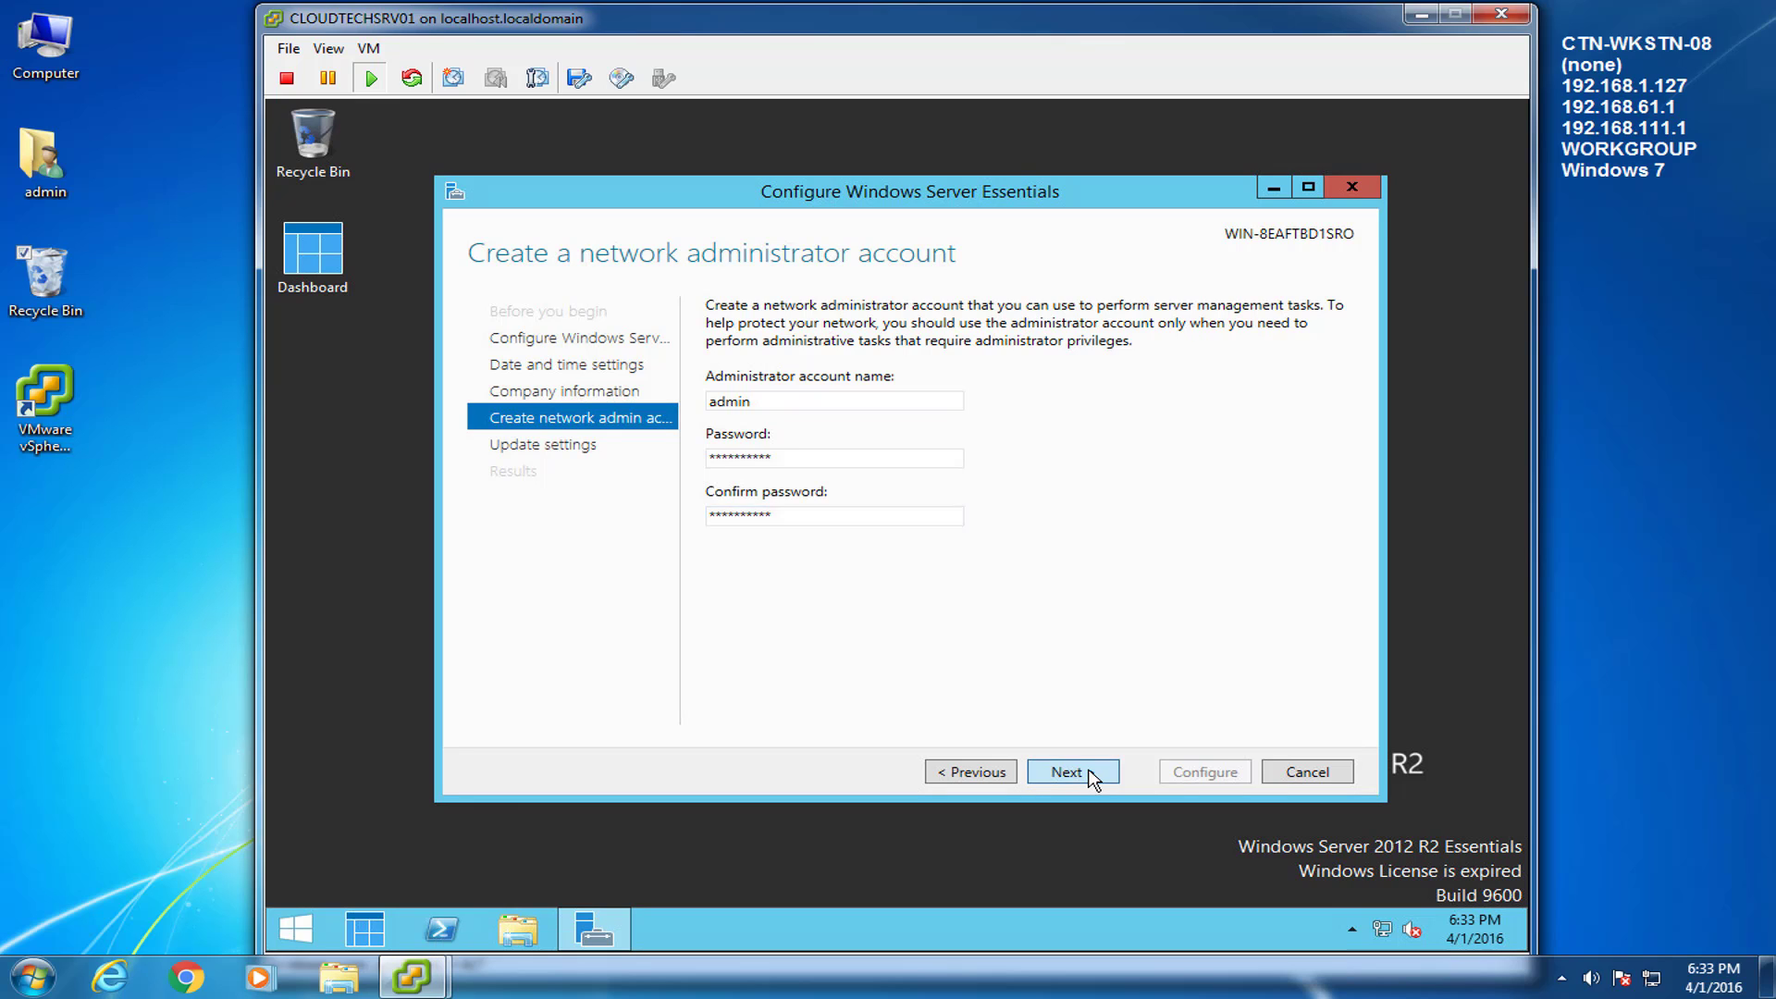
click(1089, 772)
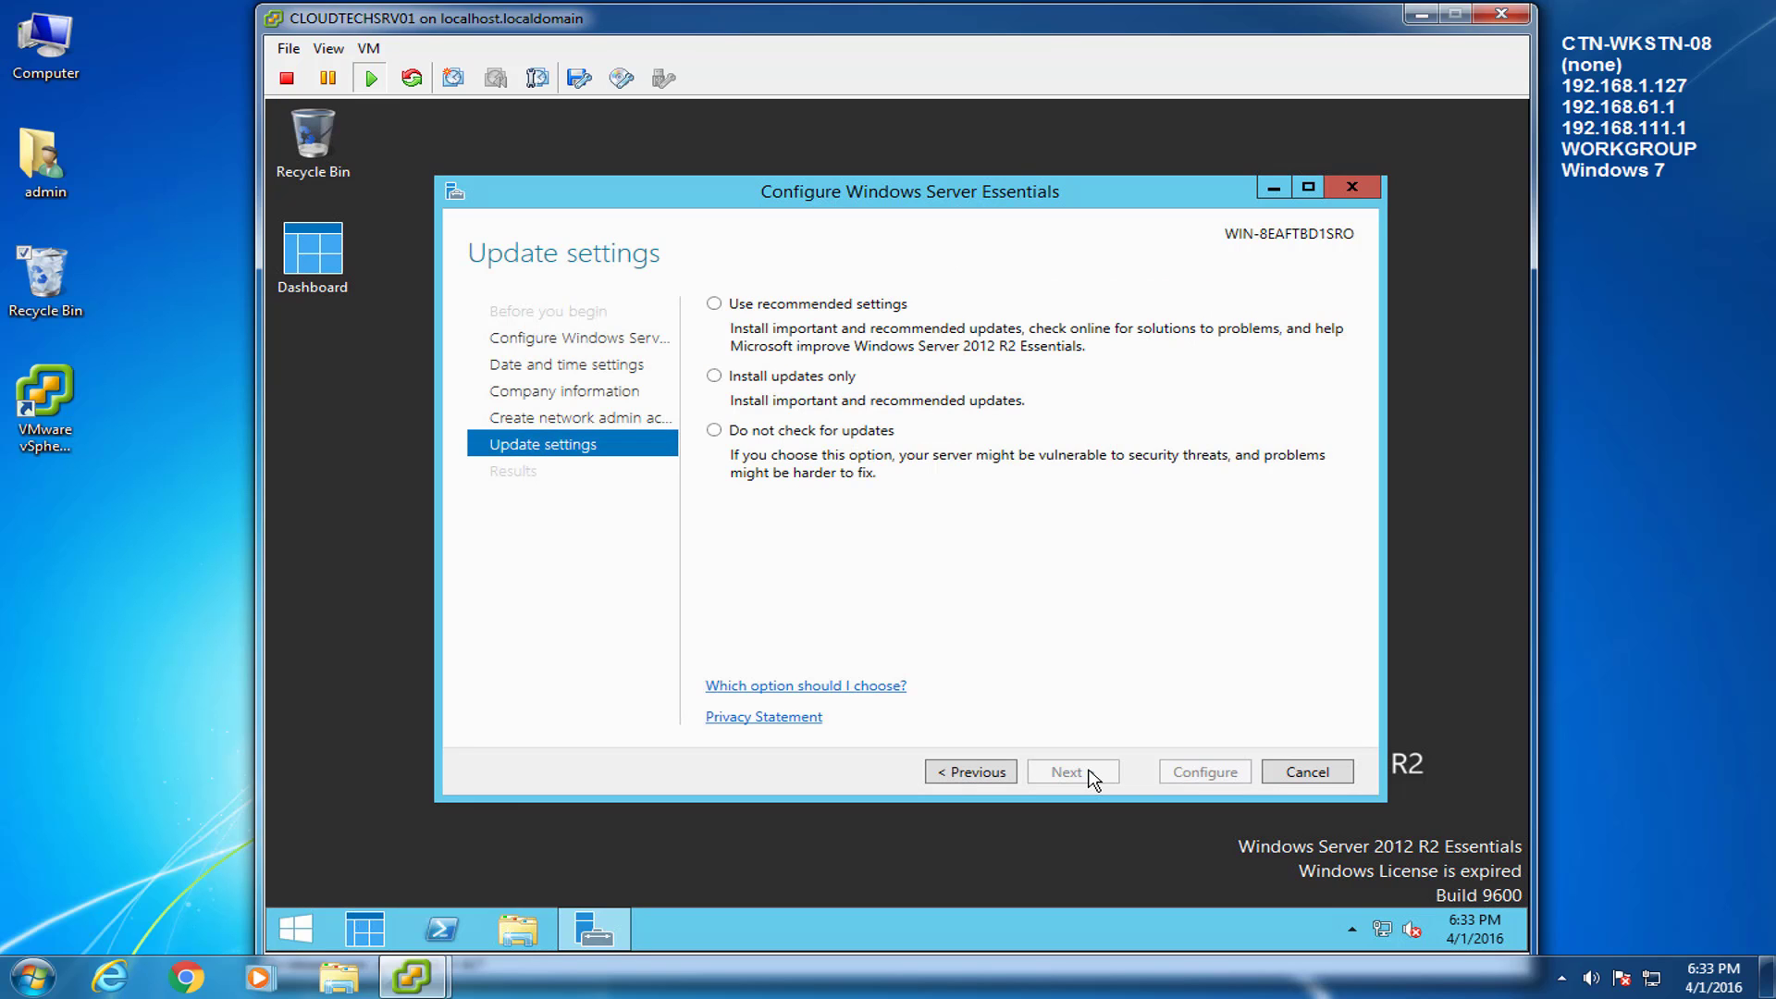
click(723, 434)
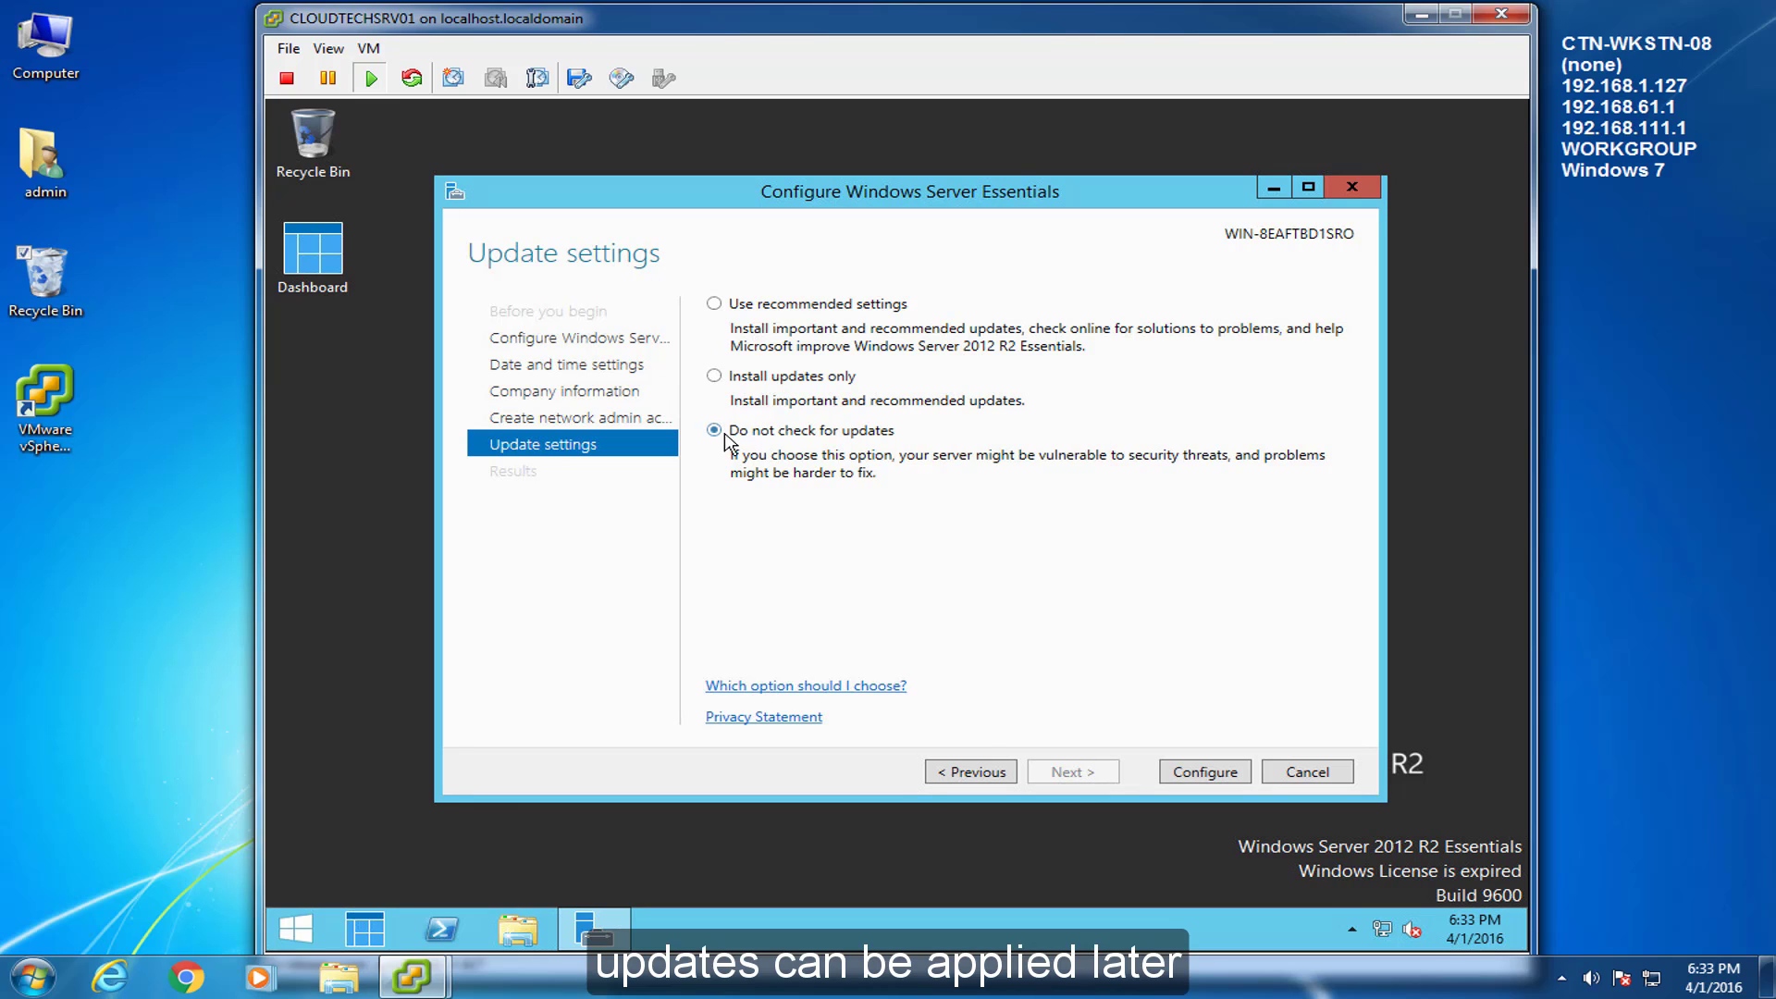
click(1226, 777)
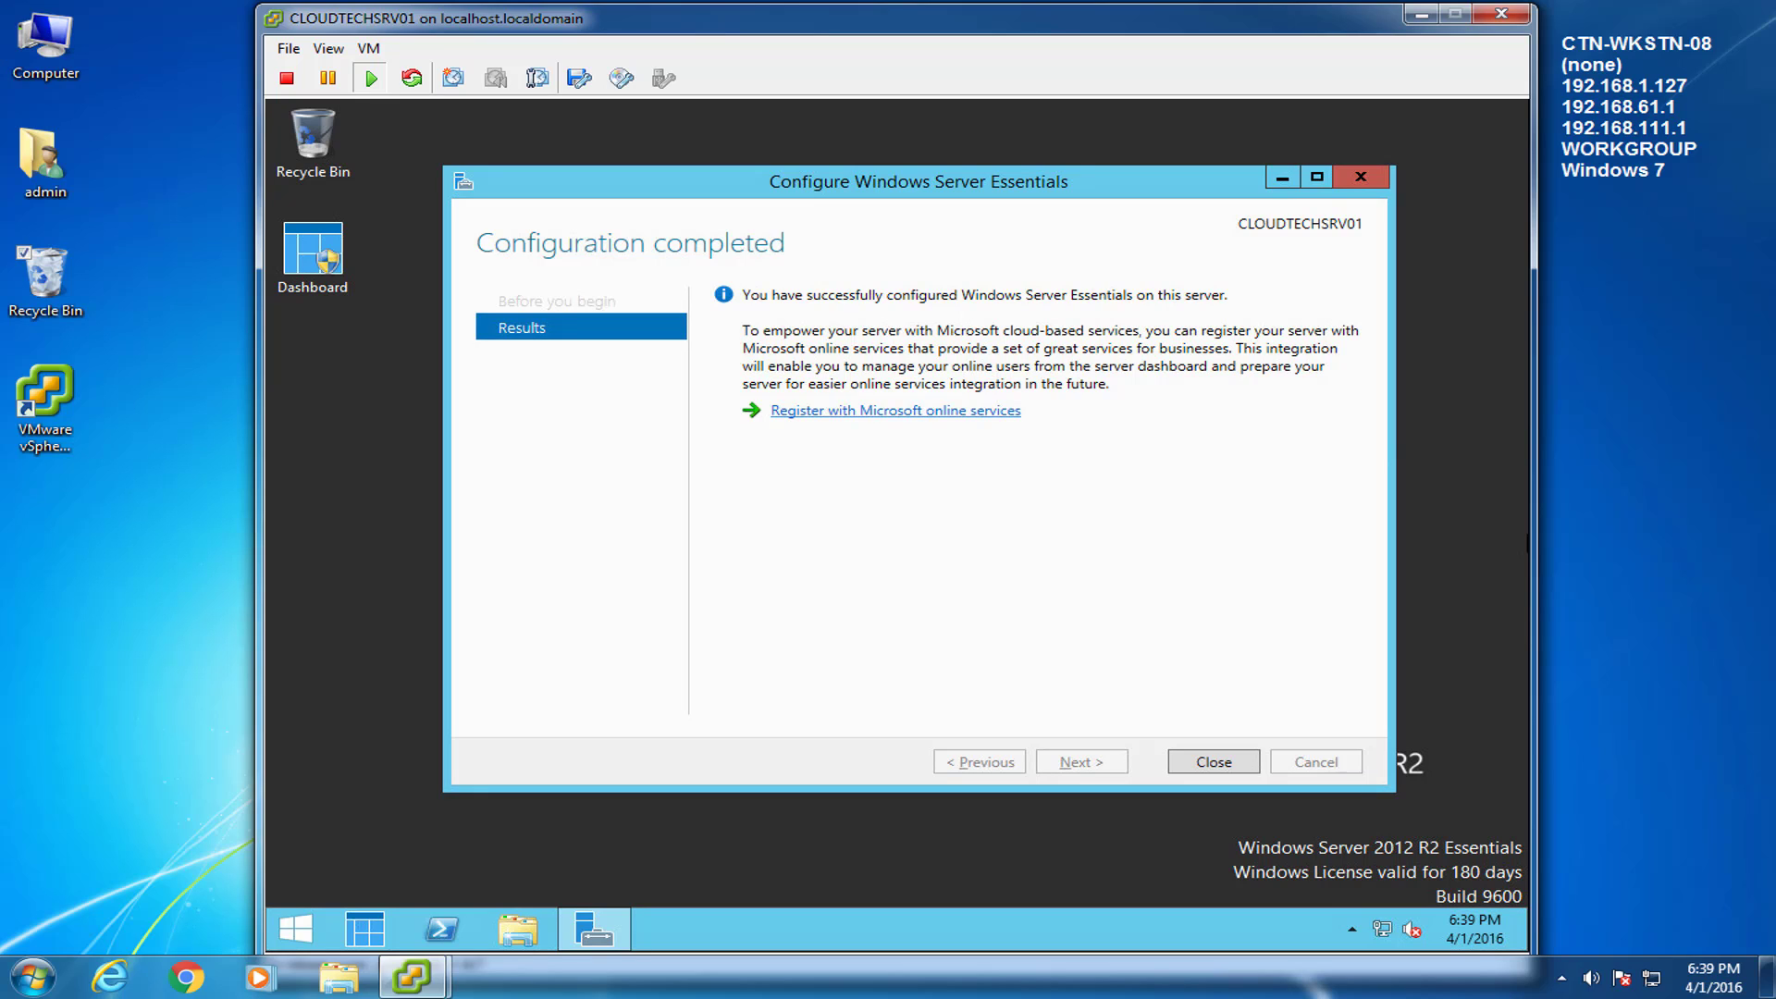
Close the completed wizard and launch Server Manager by searching 'server' from the Start screen.
click(1212, 763)
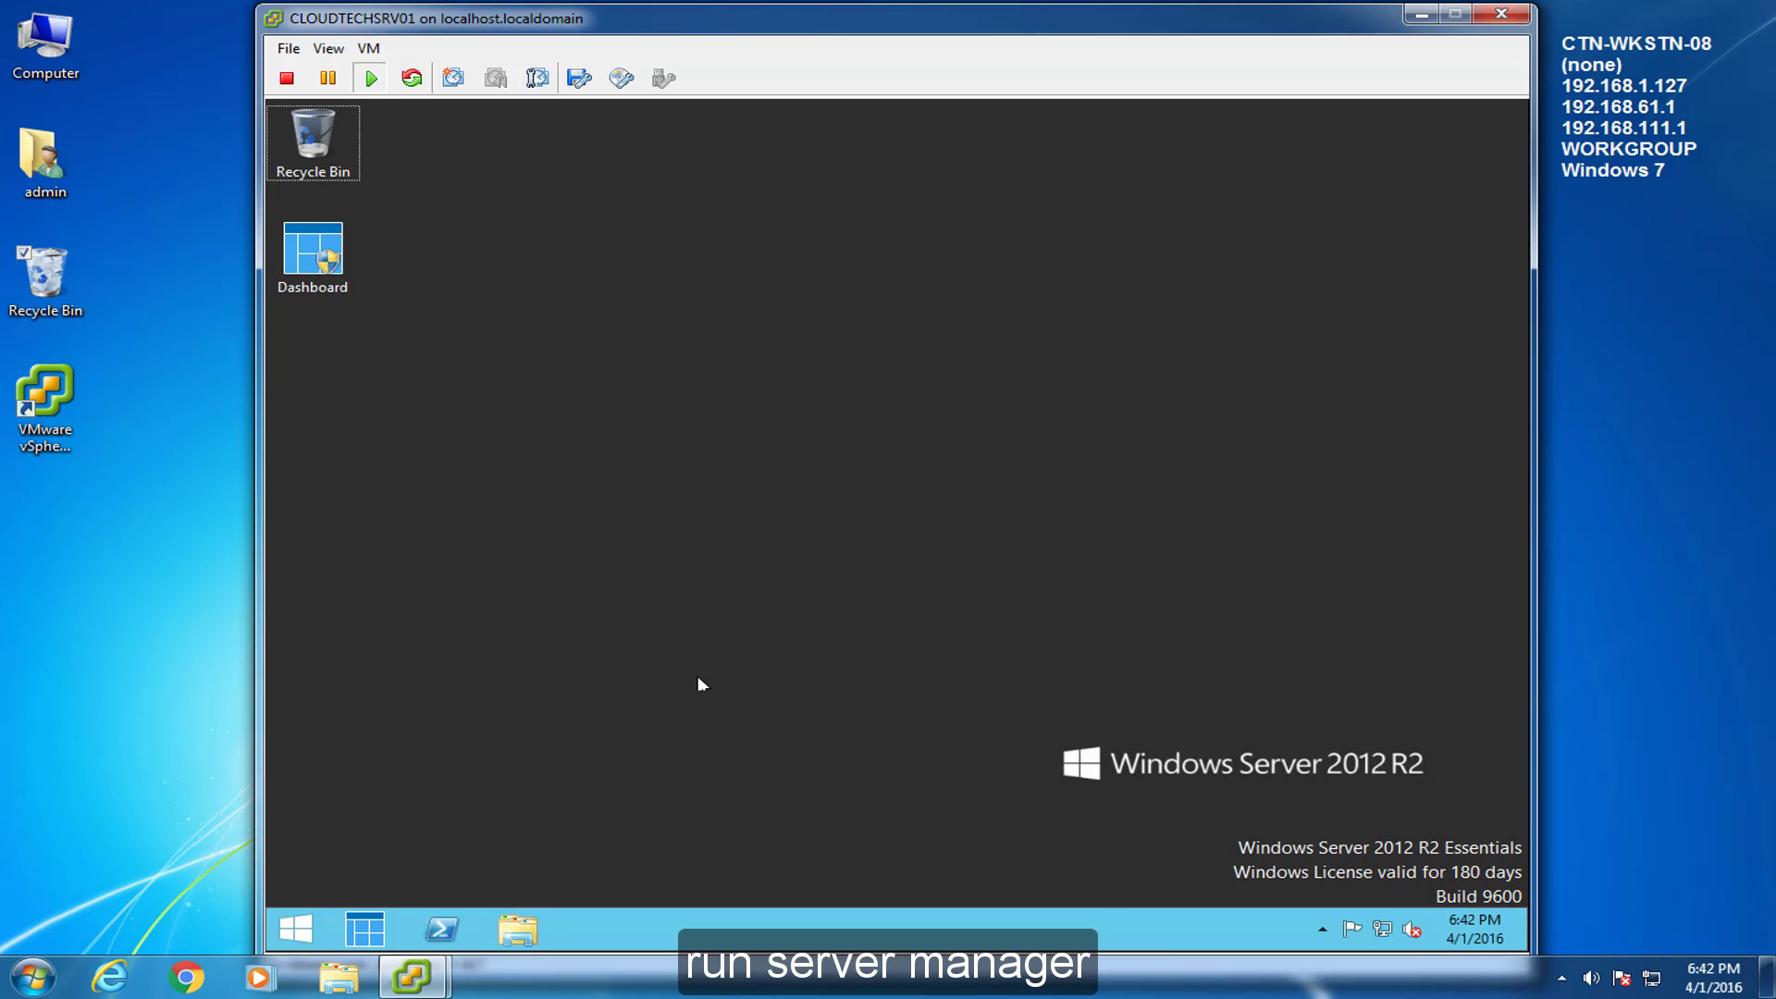
click(295, 928)
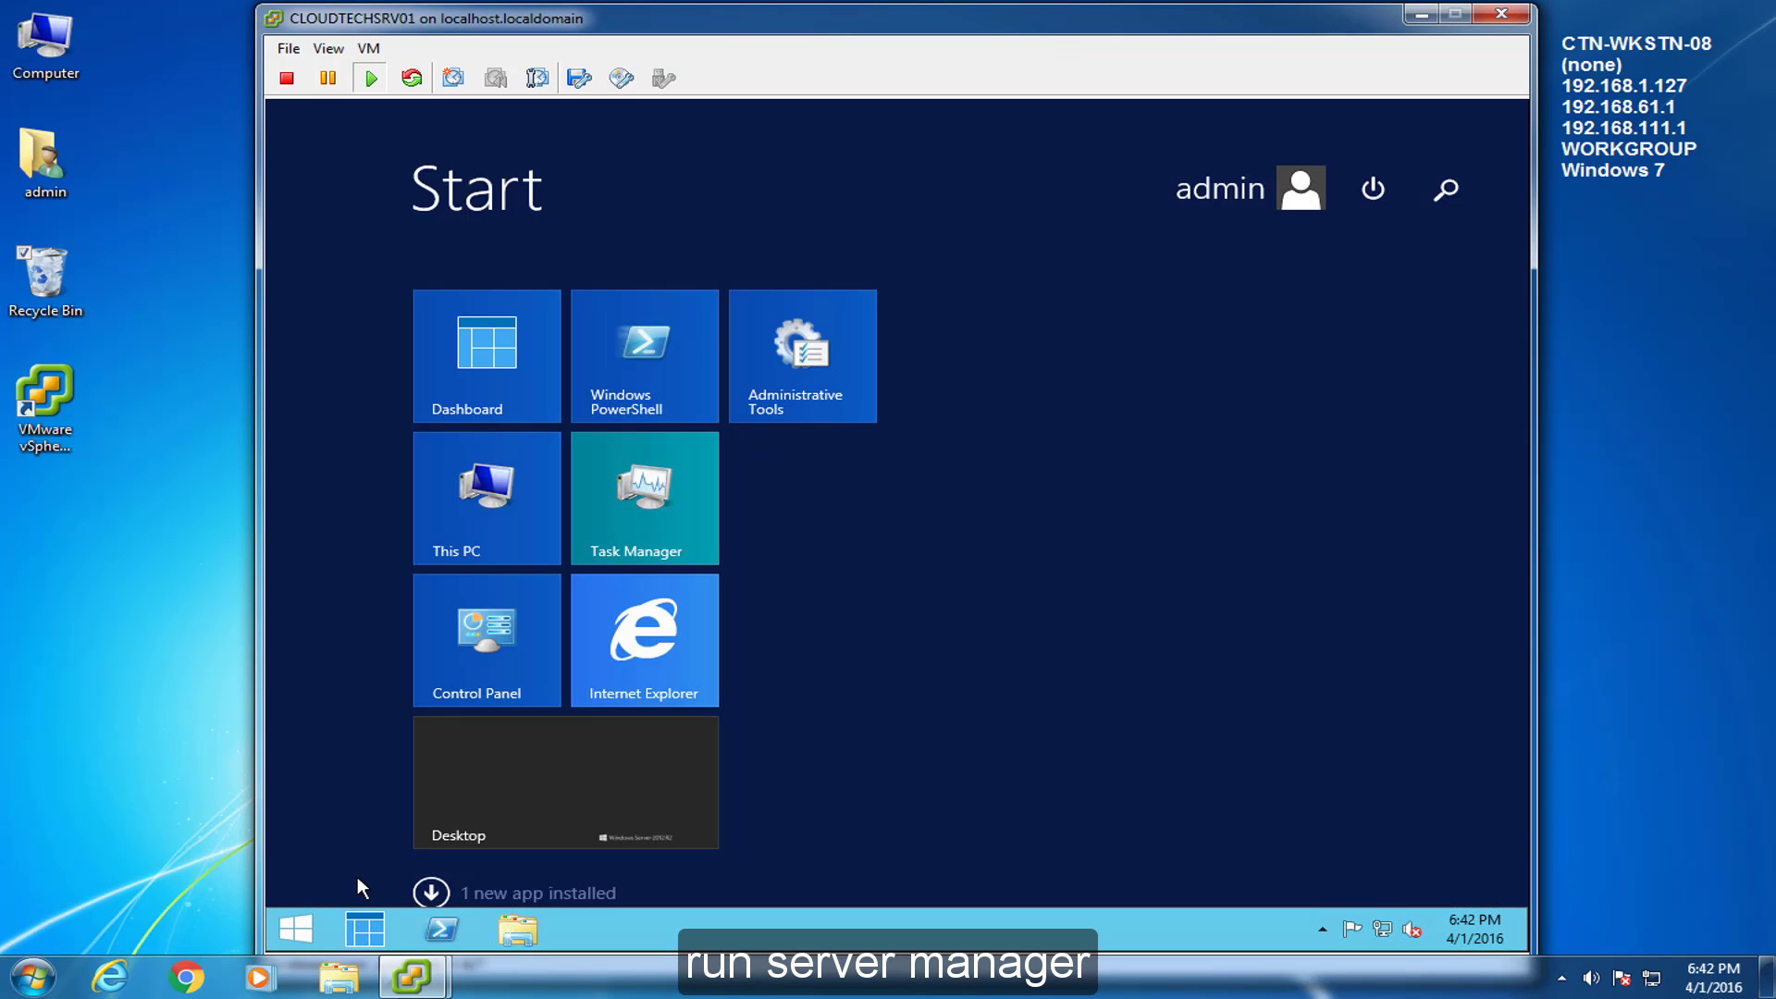
click(1470, 183)
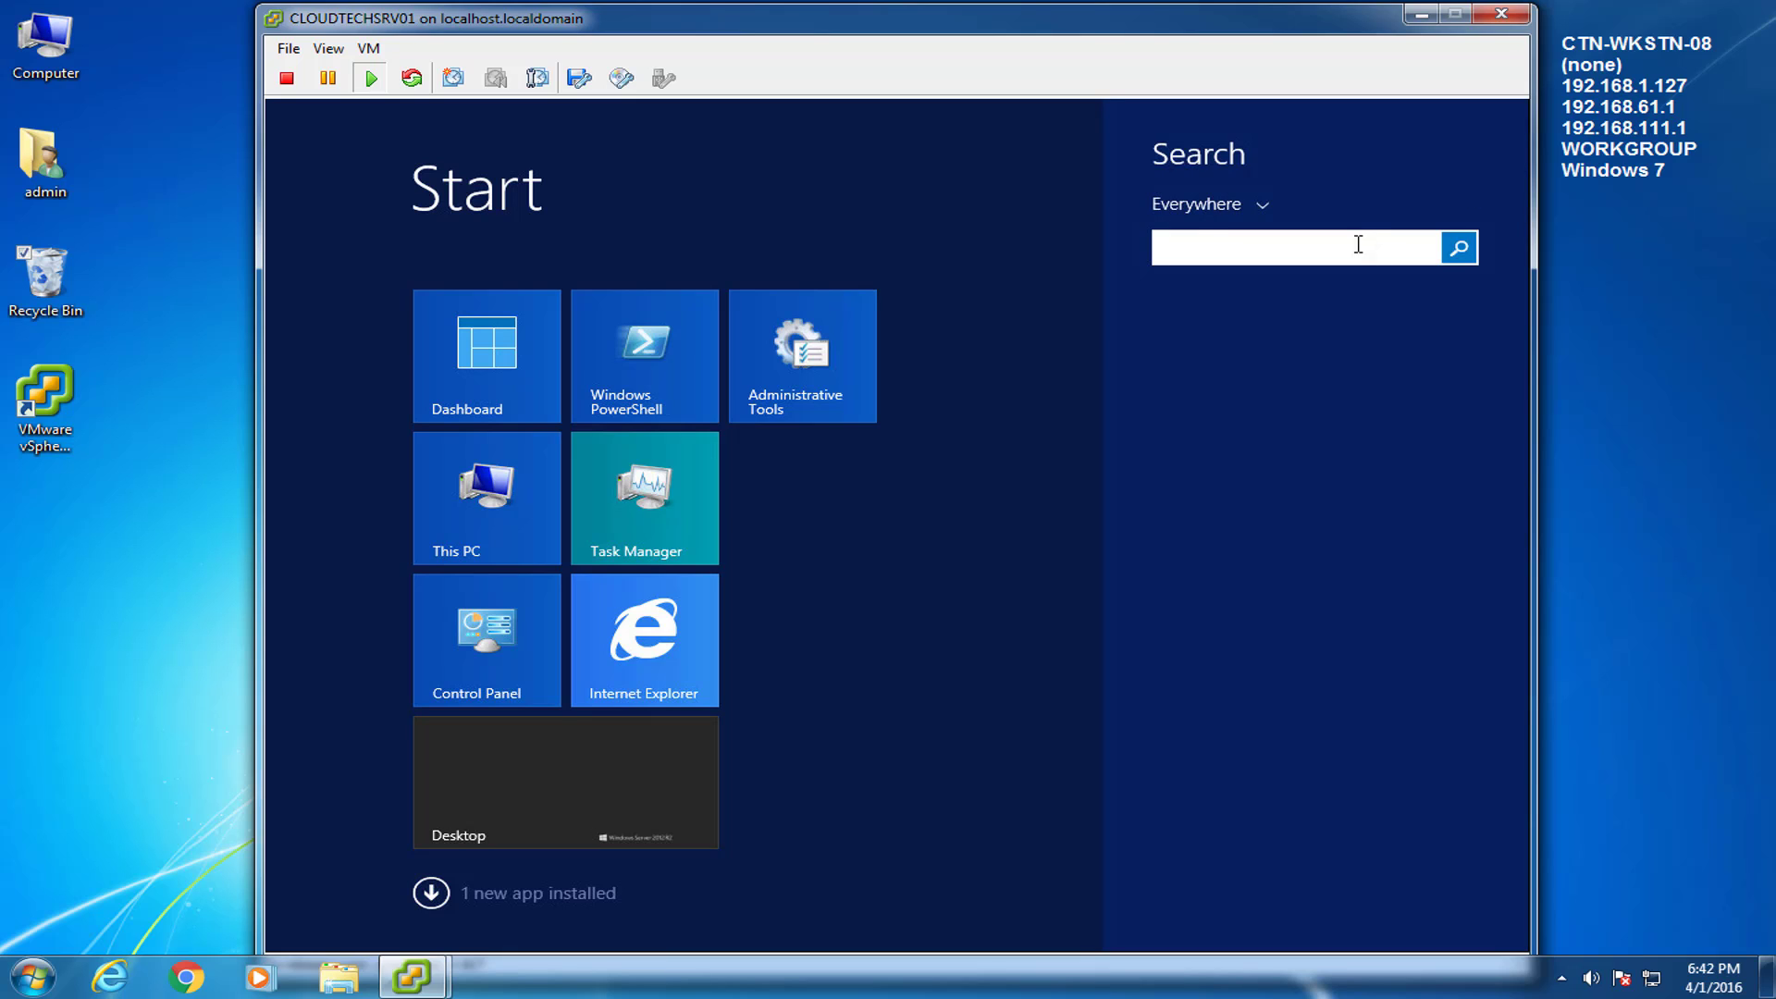
text(server Manager)
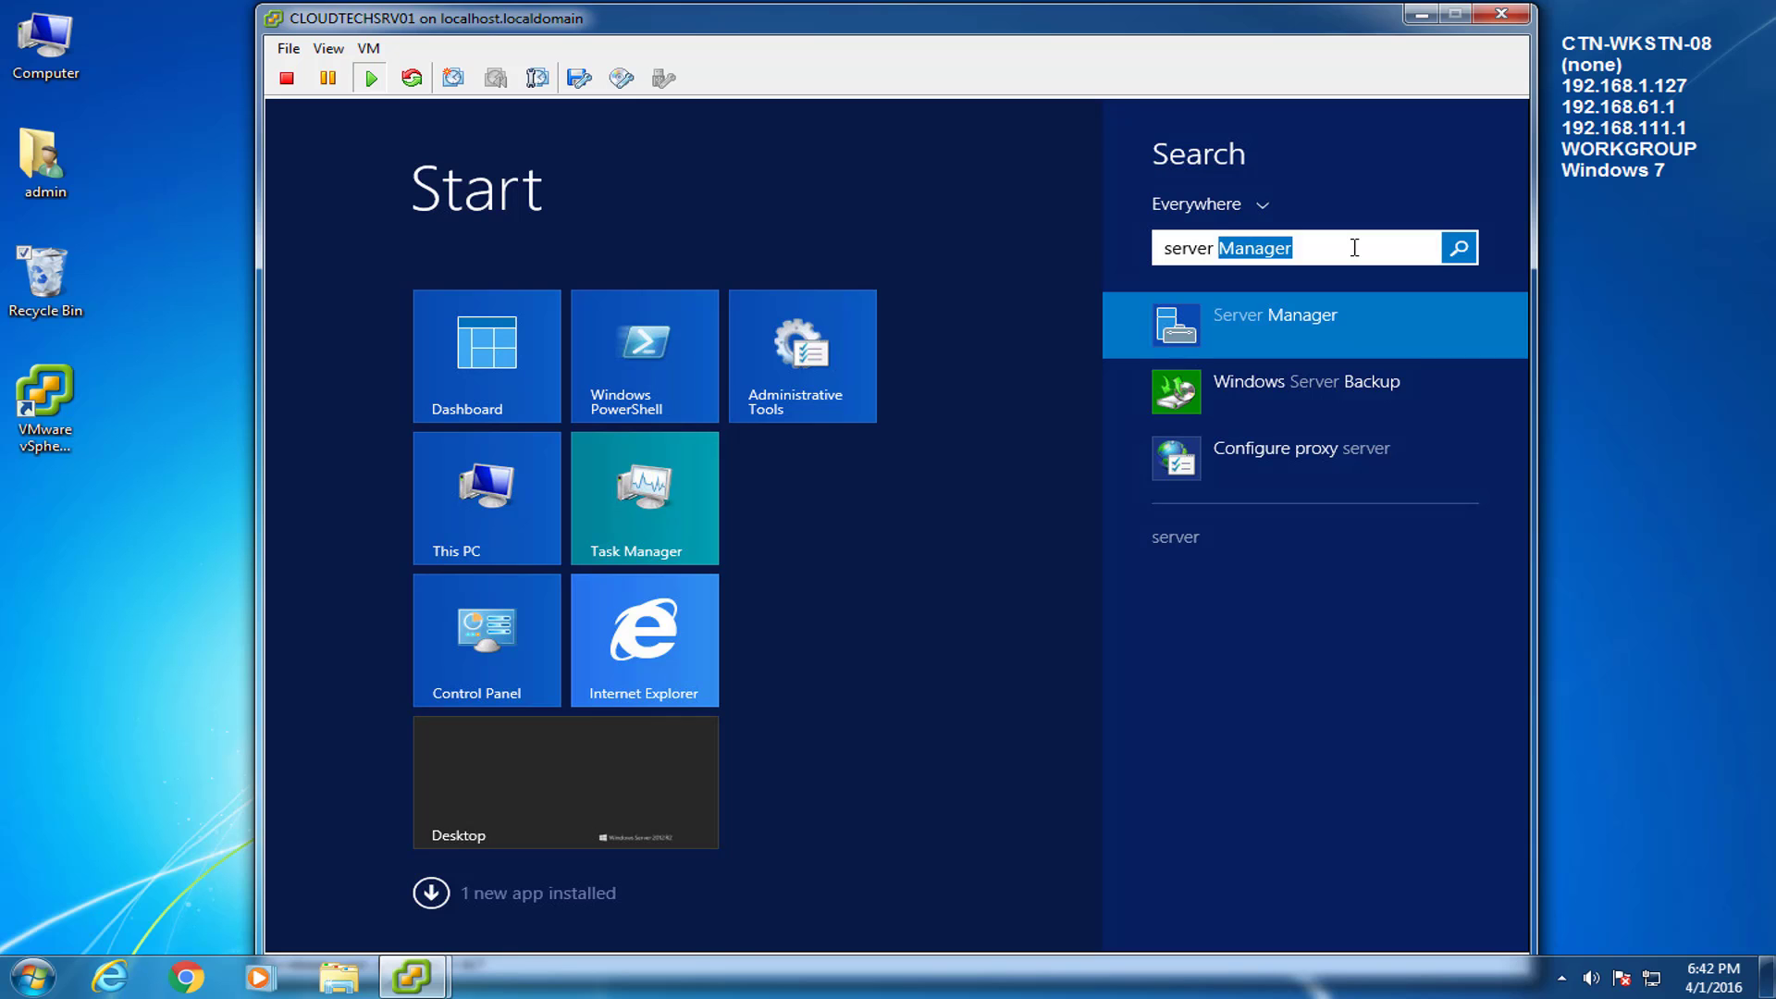
key(Return)
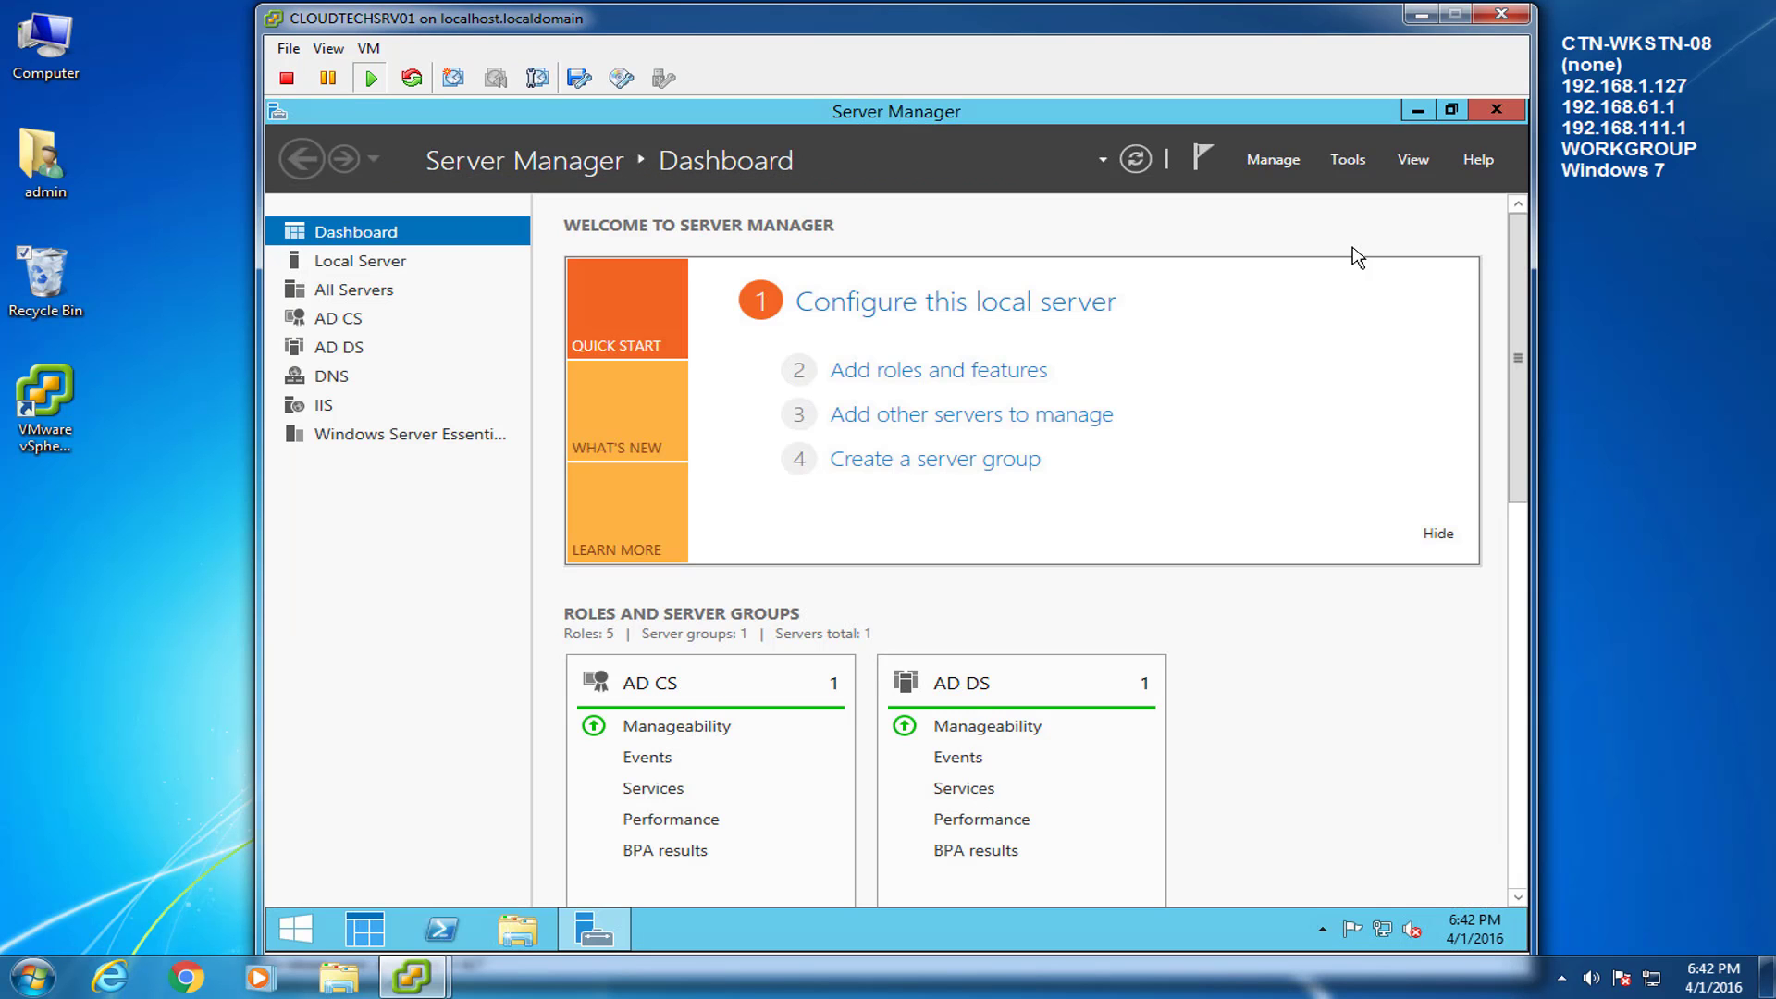
On Local Server, turn IE Enhanced Security Configuration off for Administrators, then close Server Manager.
click(307, 266)
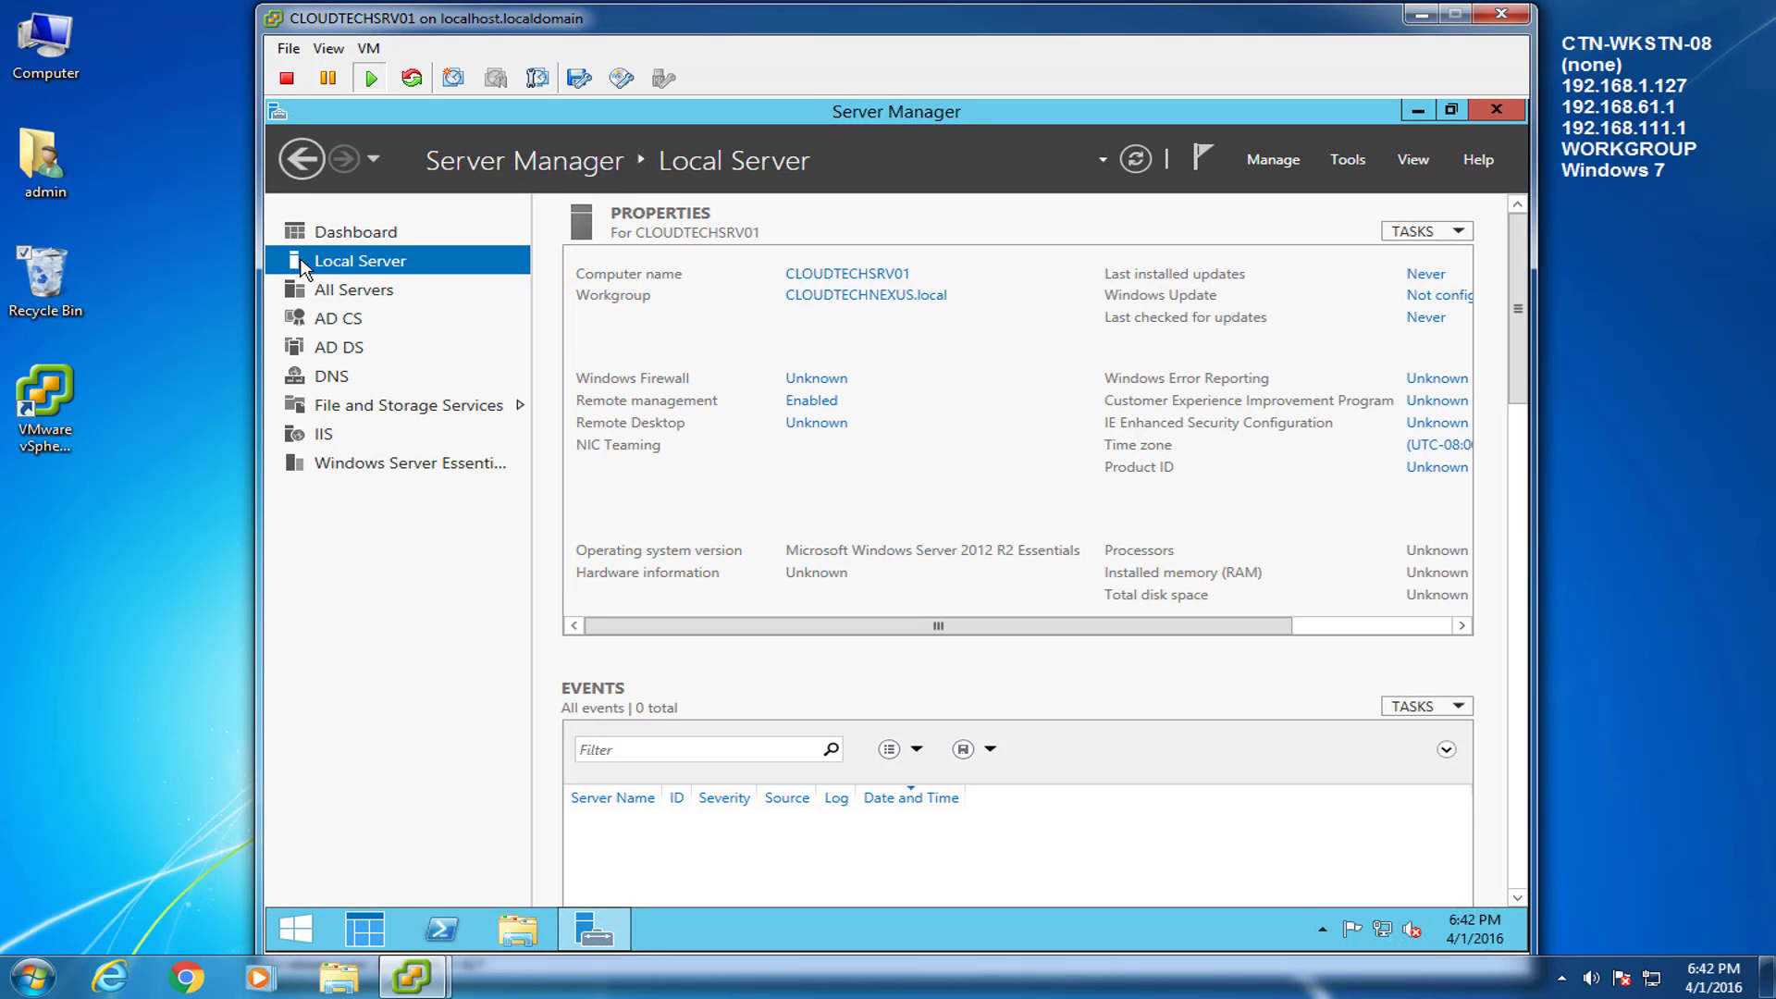
click(1378, 626)
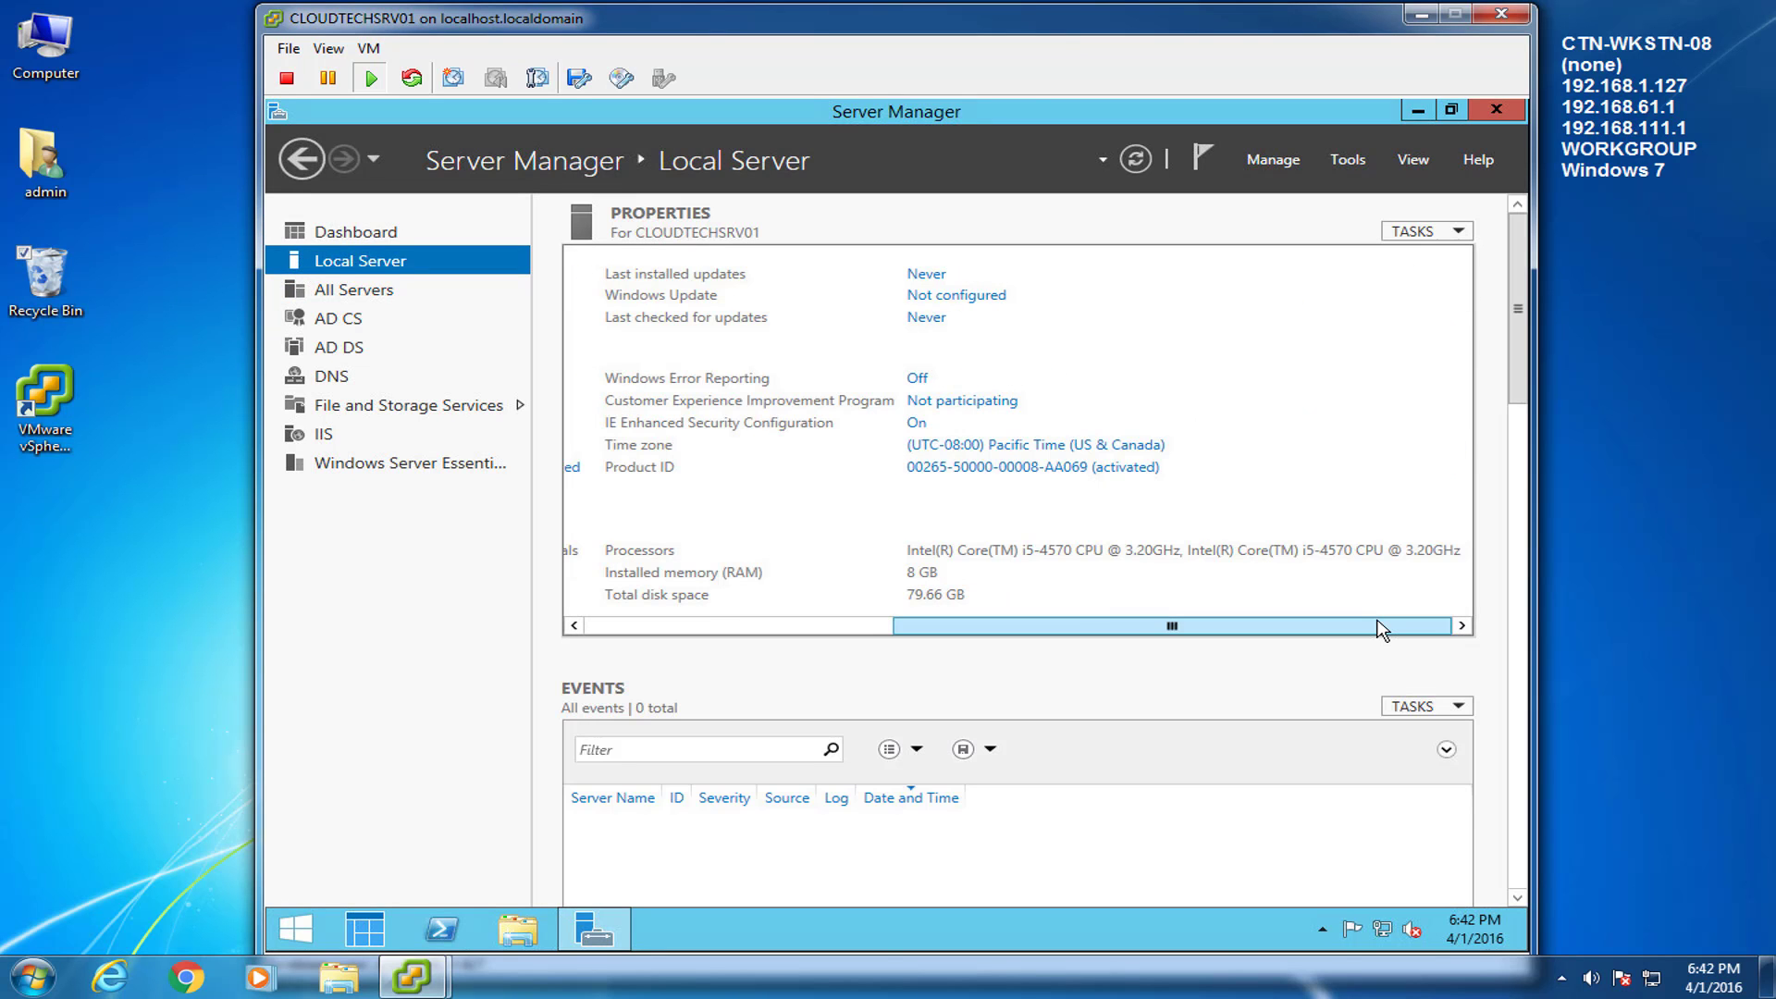
click(915, 424)
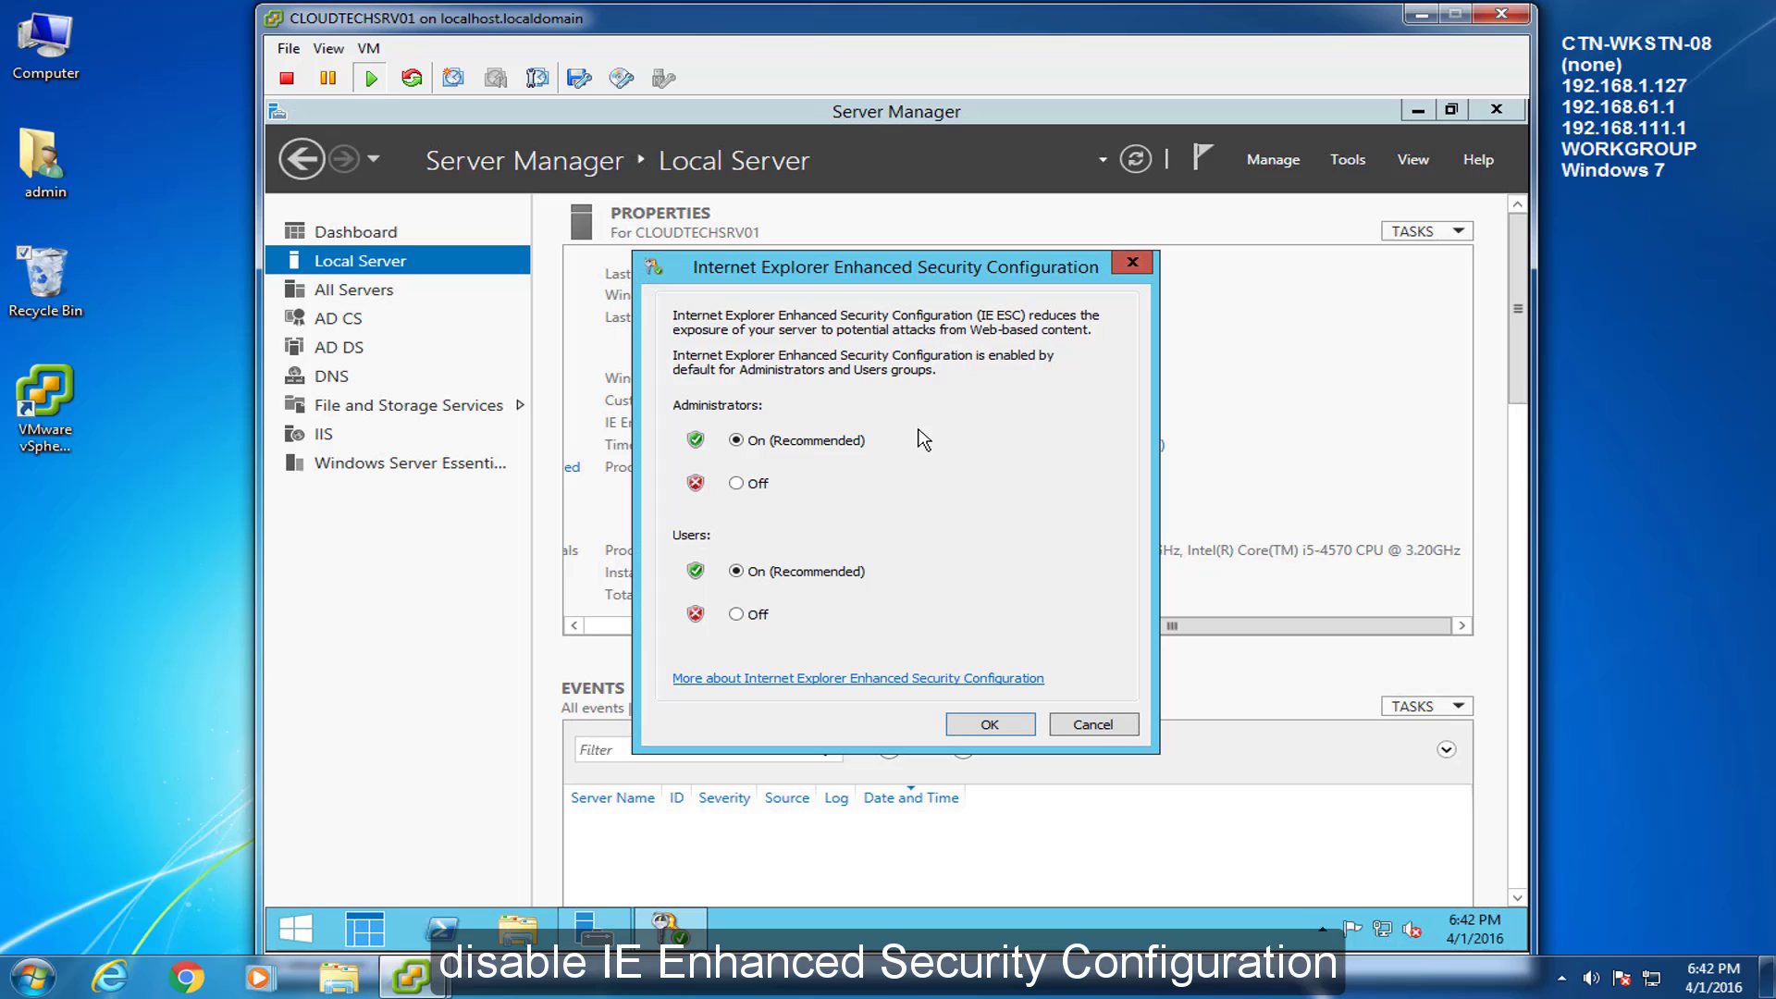
click(736, 484)
click(977, 725)
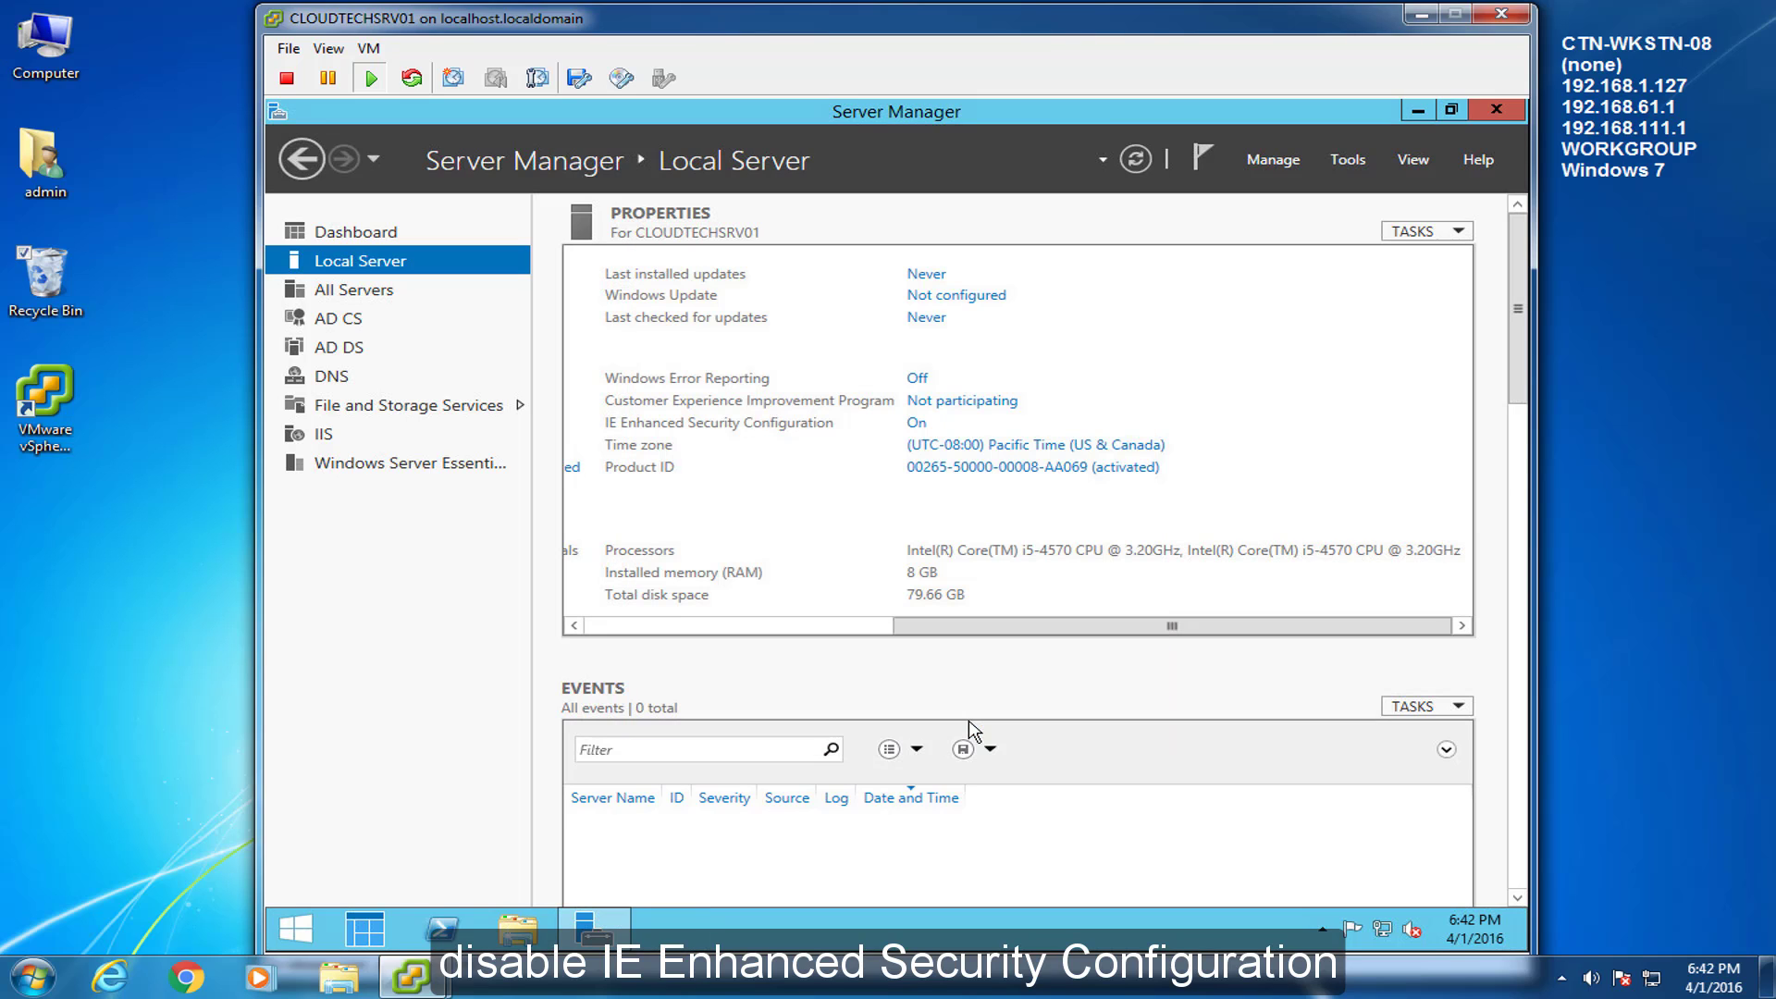
click(1510, 104)
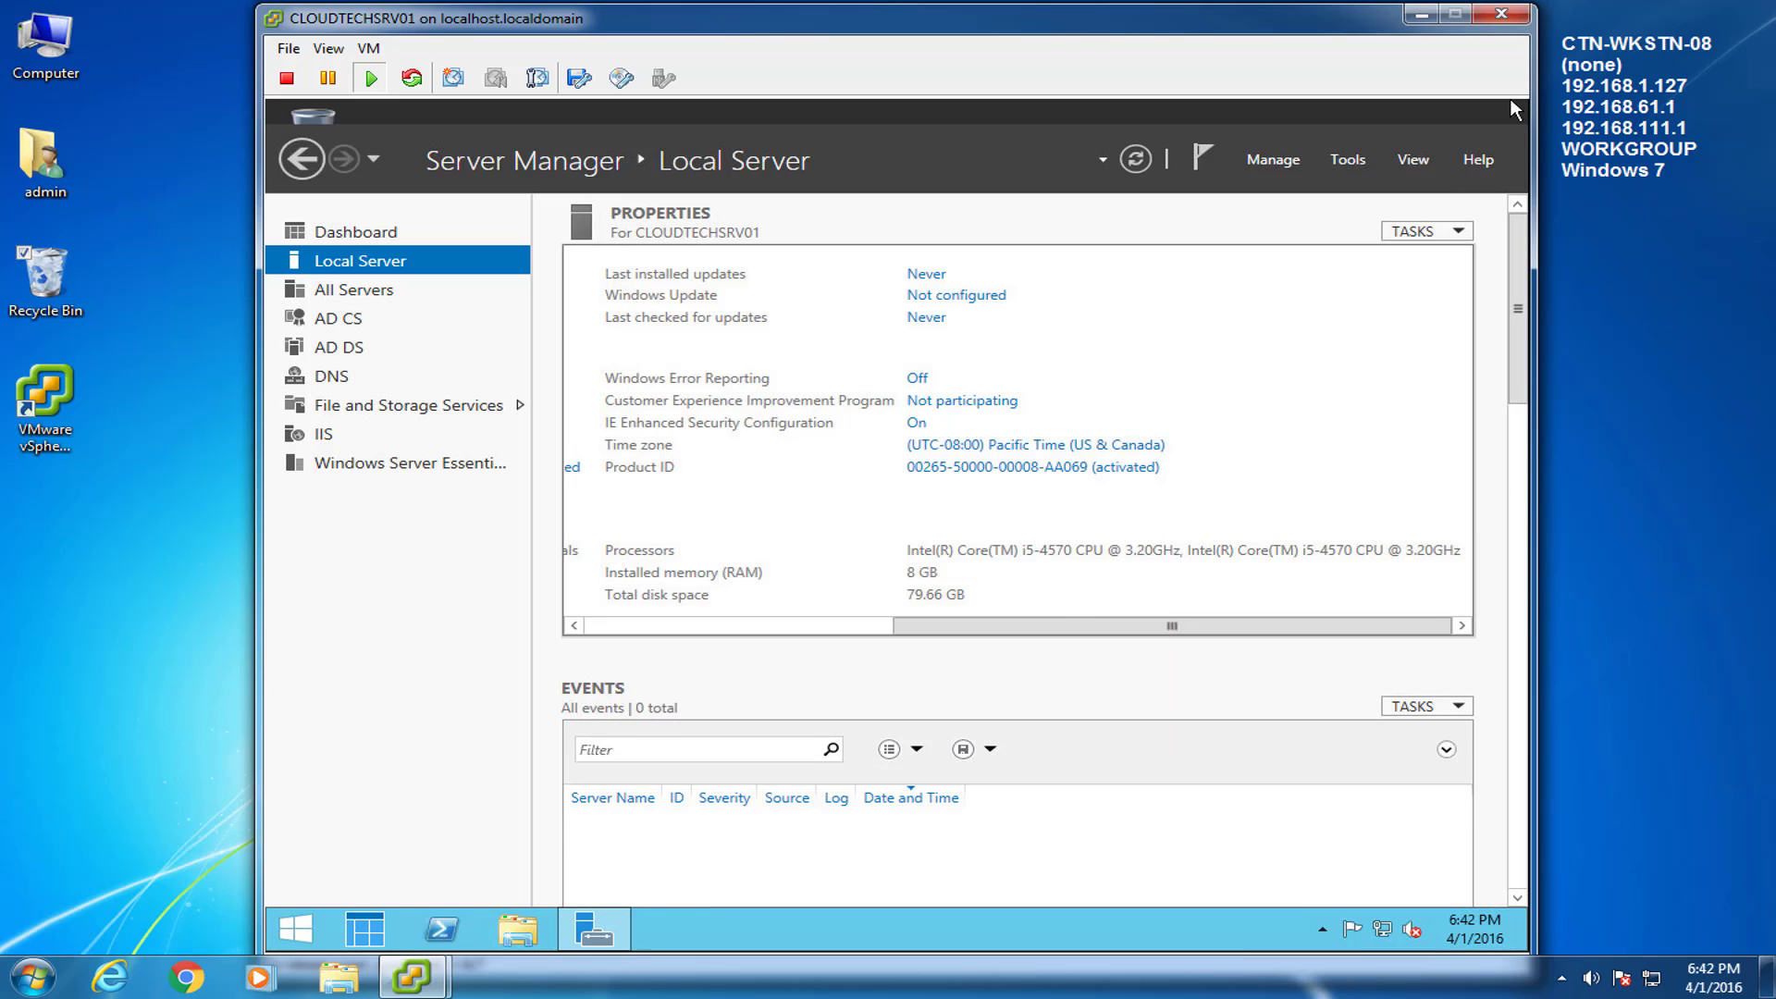
Open Ethernet0's status from the Network and Sharing Center and review its current IP details.
right_click(1383, 930)
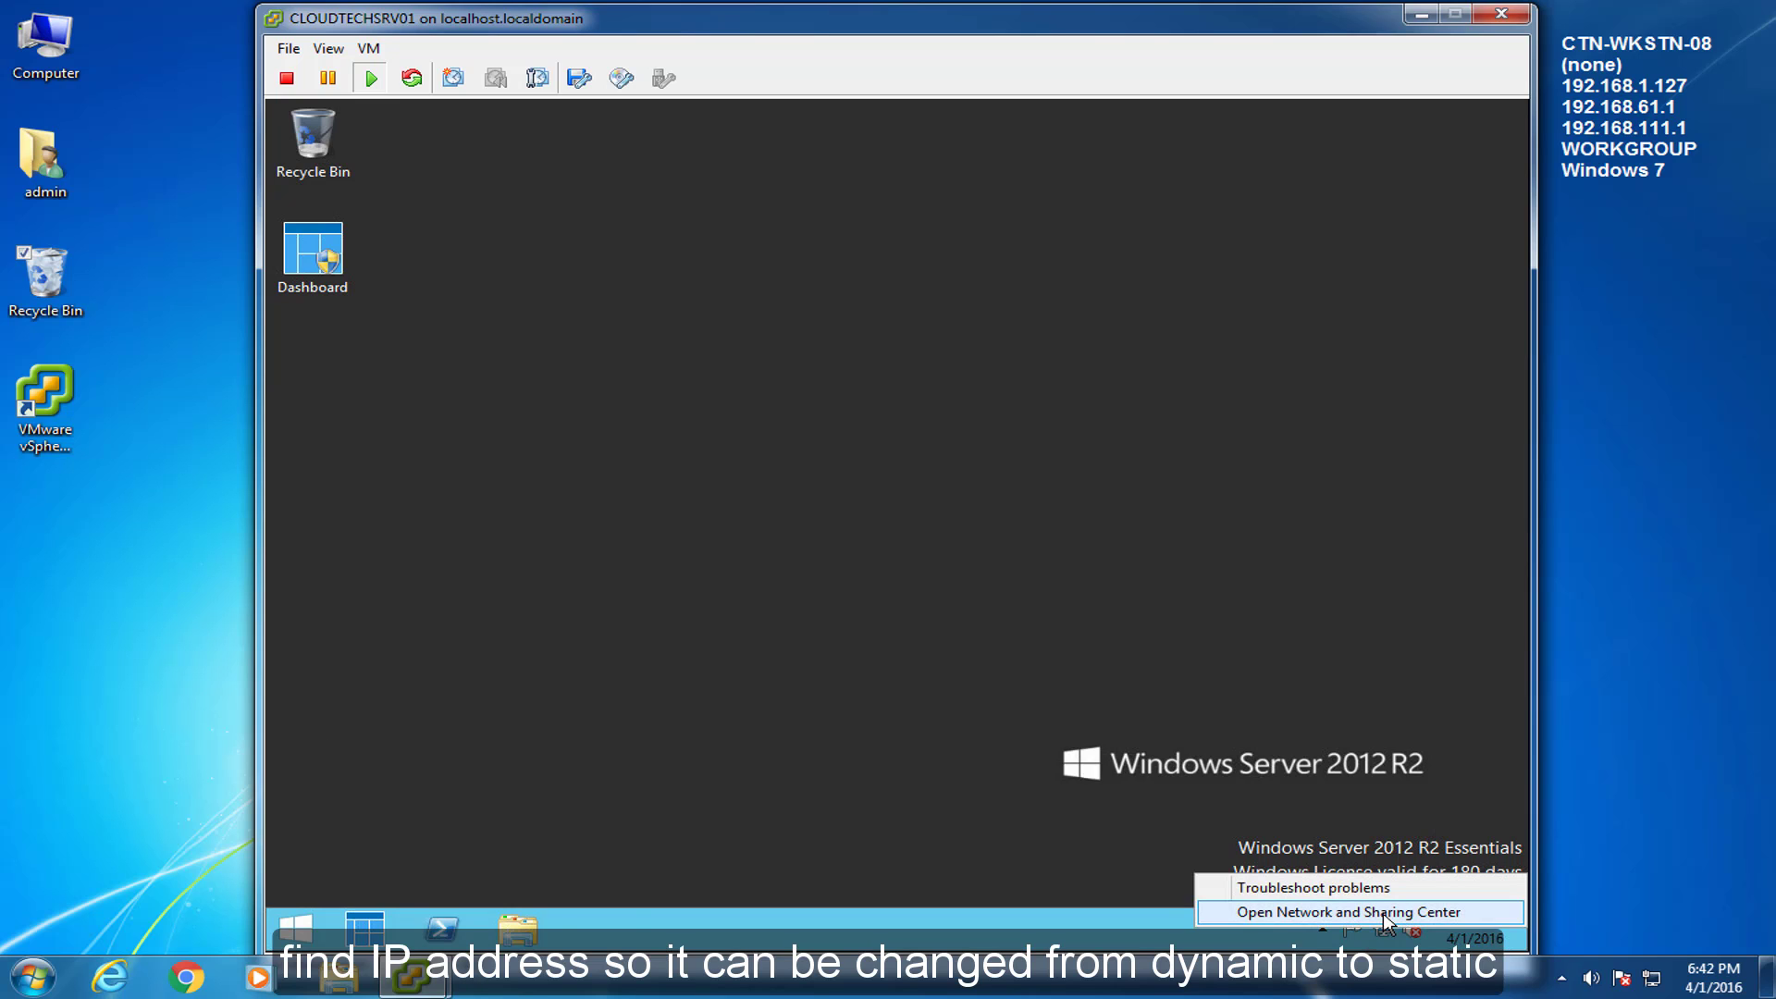
click(1384, 913)
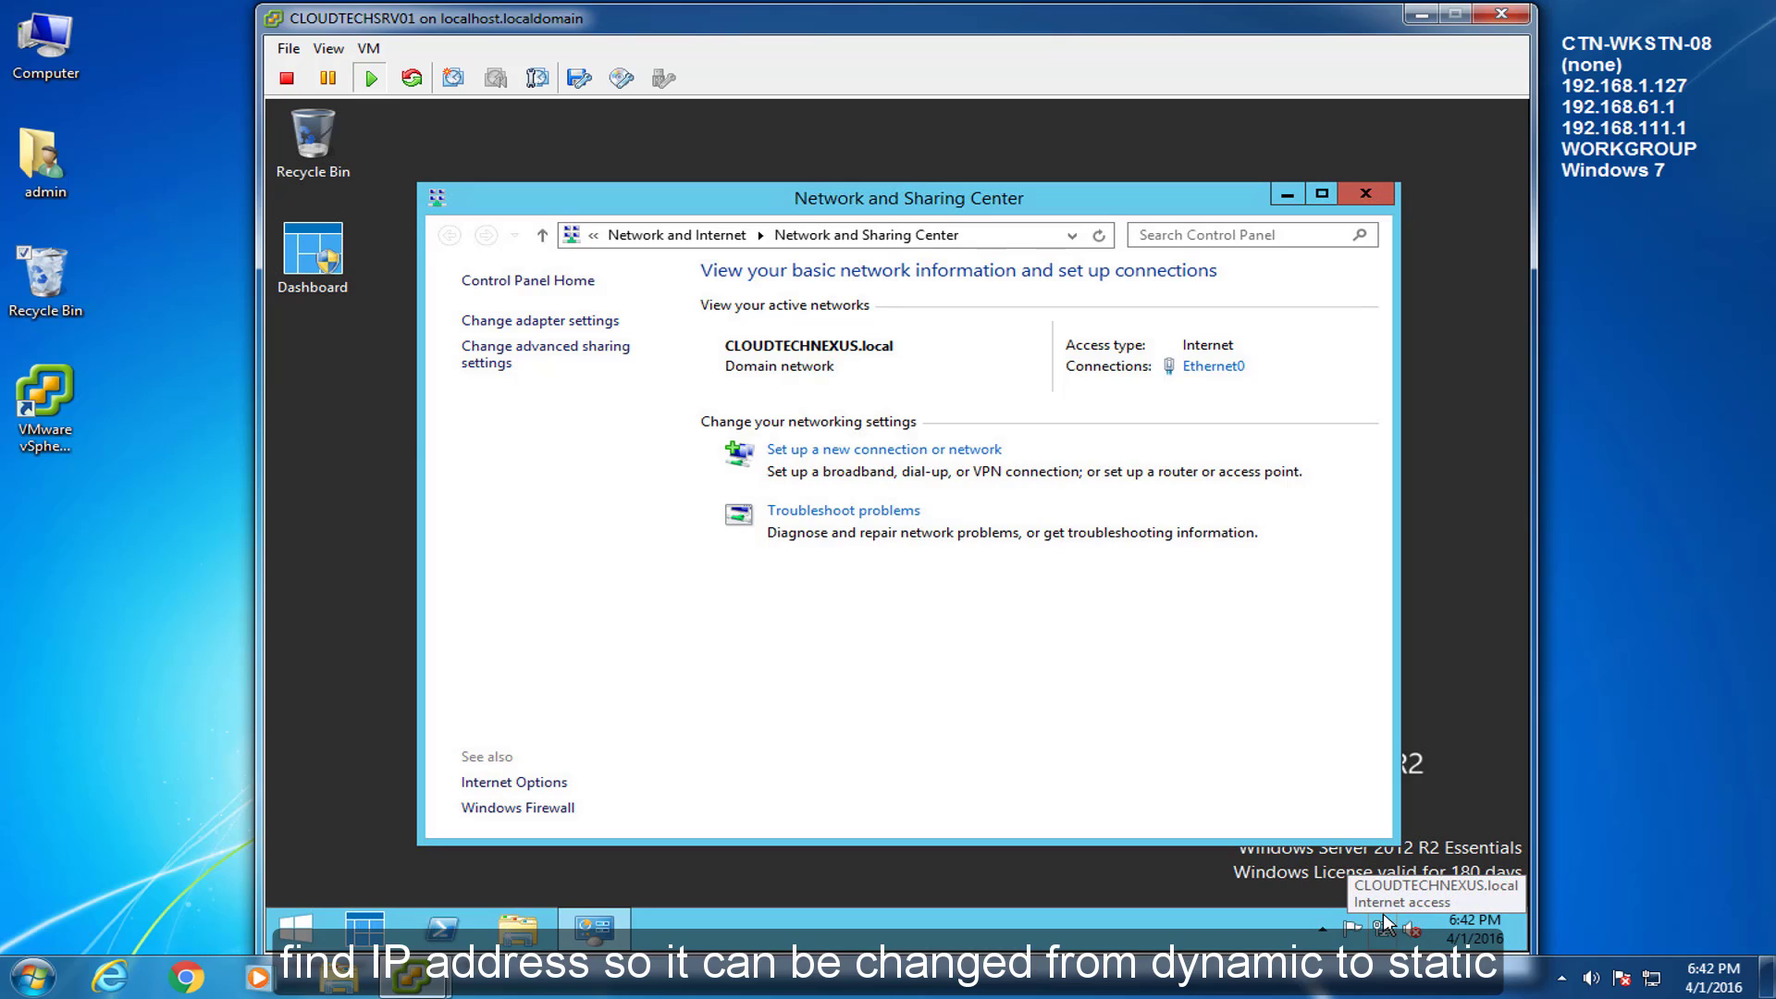
click(1210, 366)
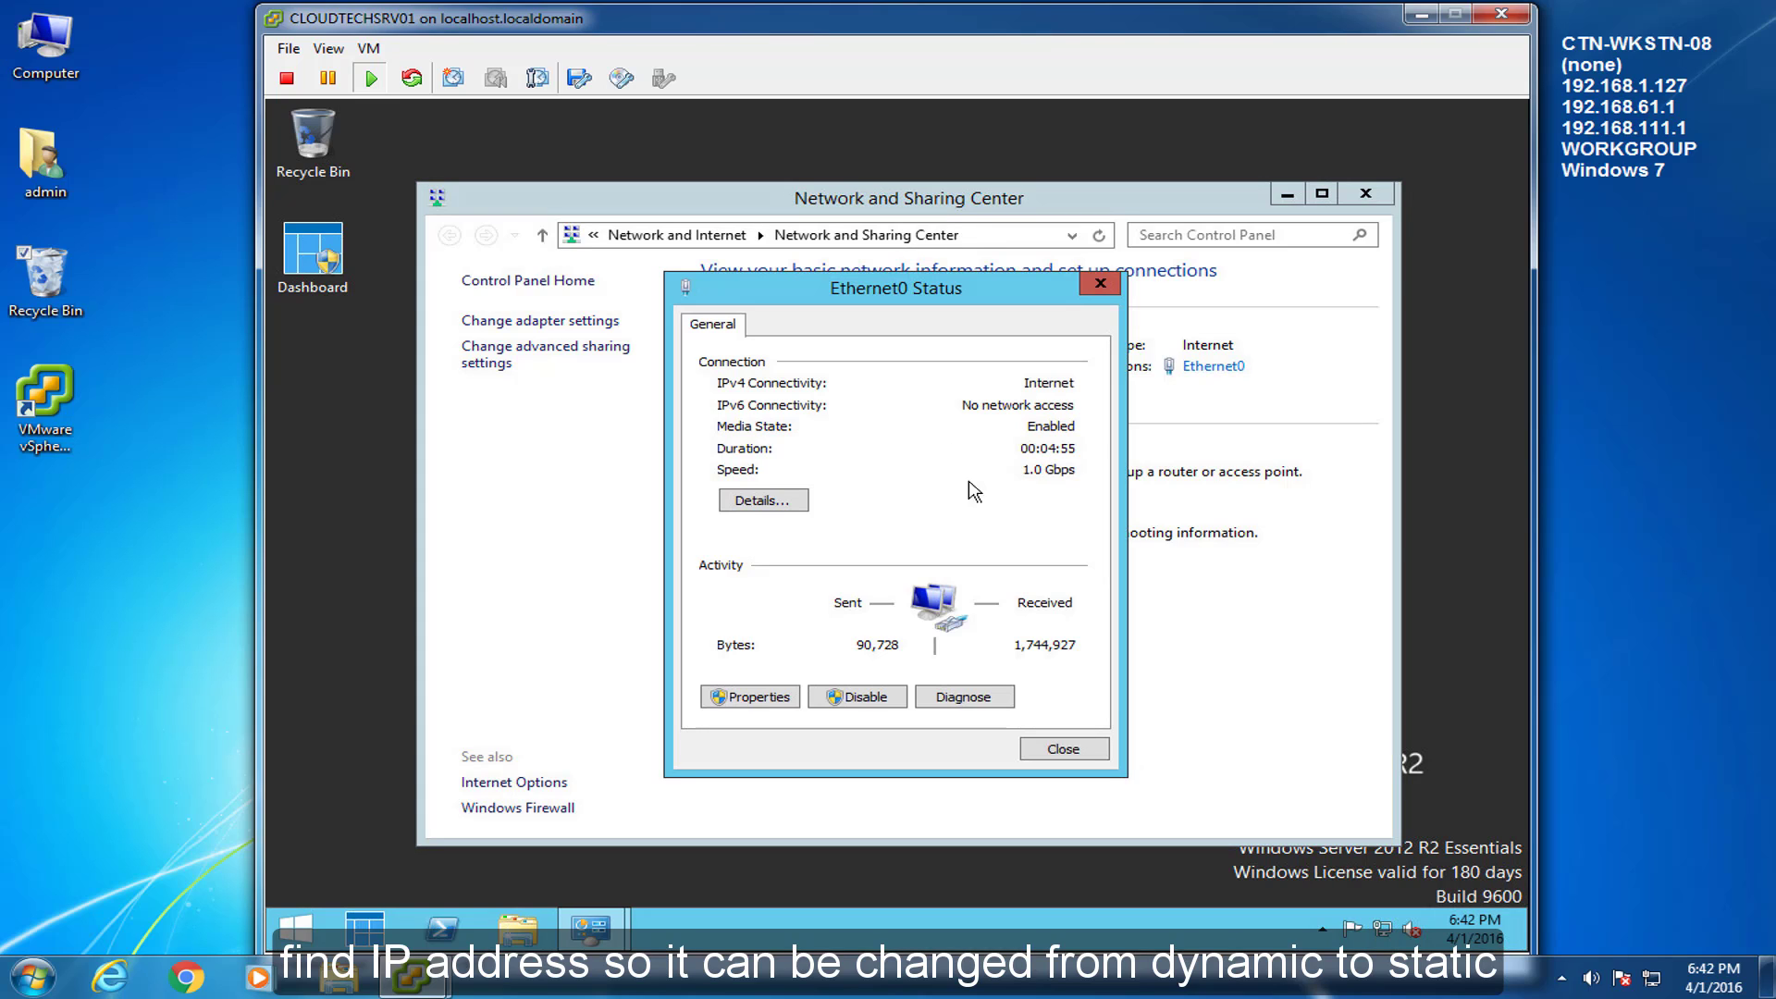
click(795, 502)
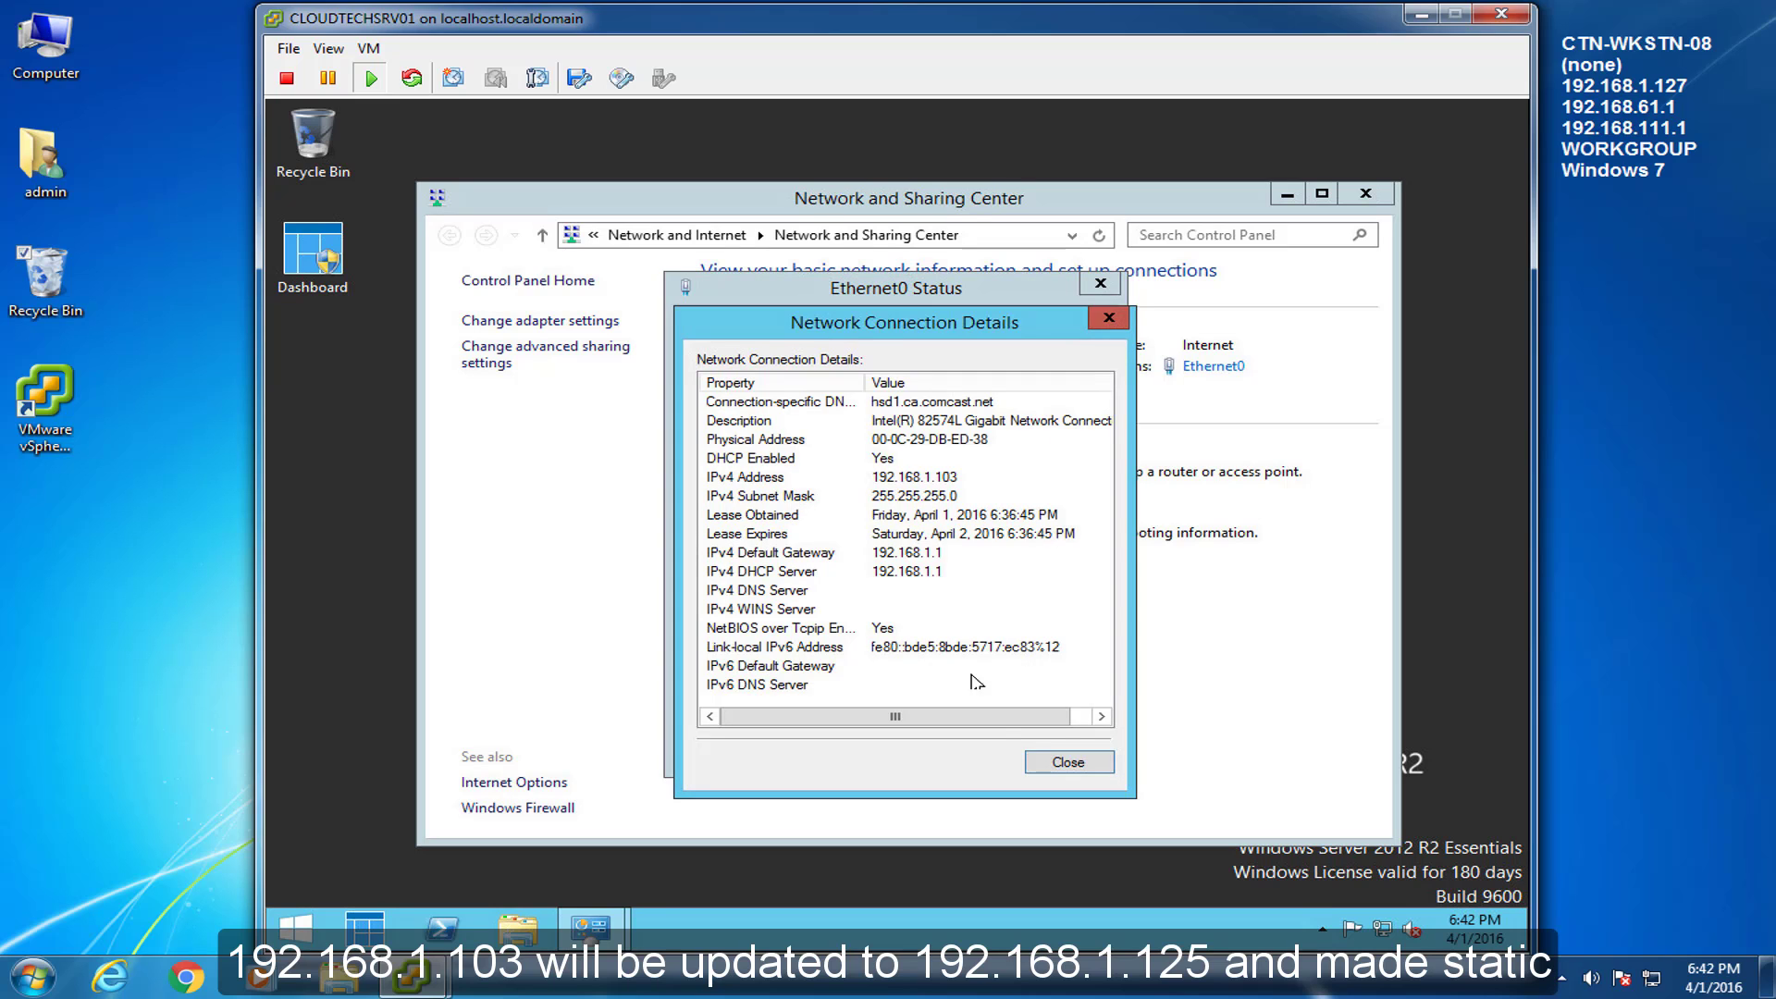
click(1055, 764)
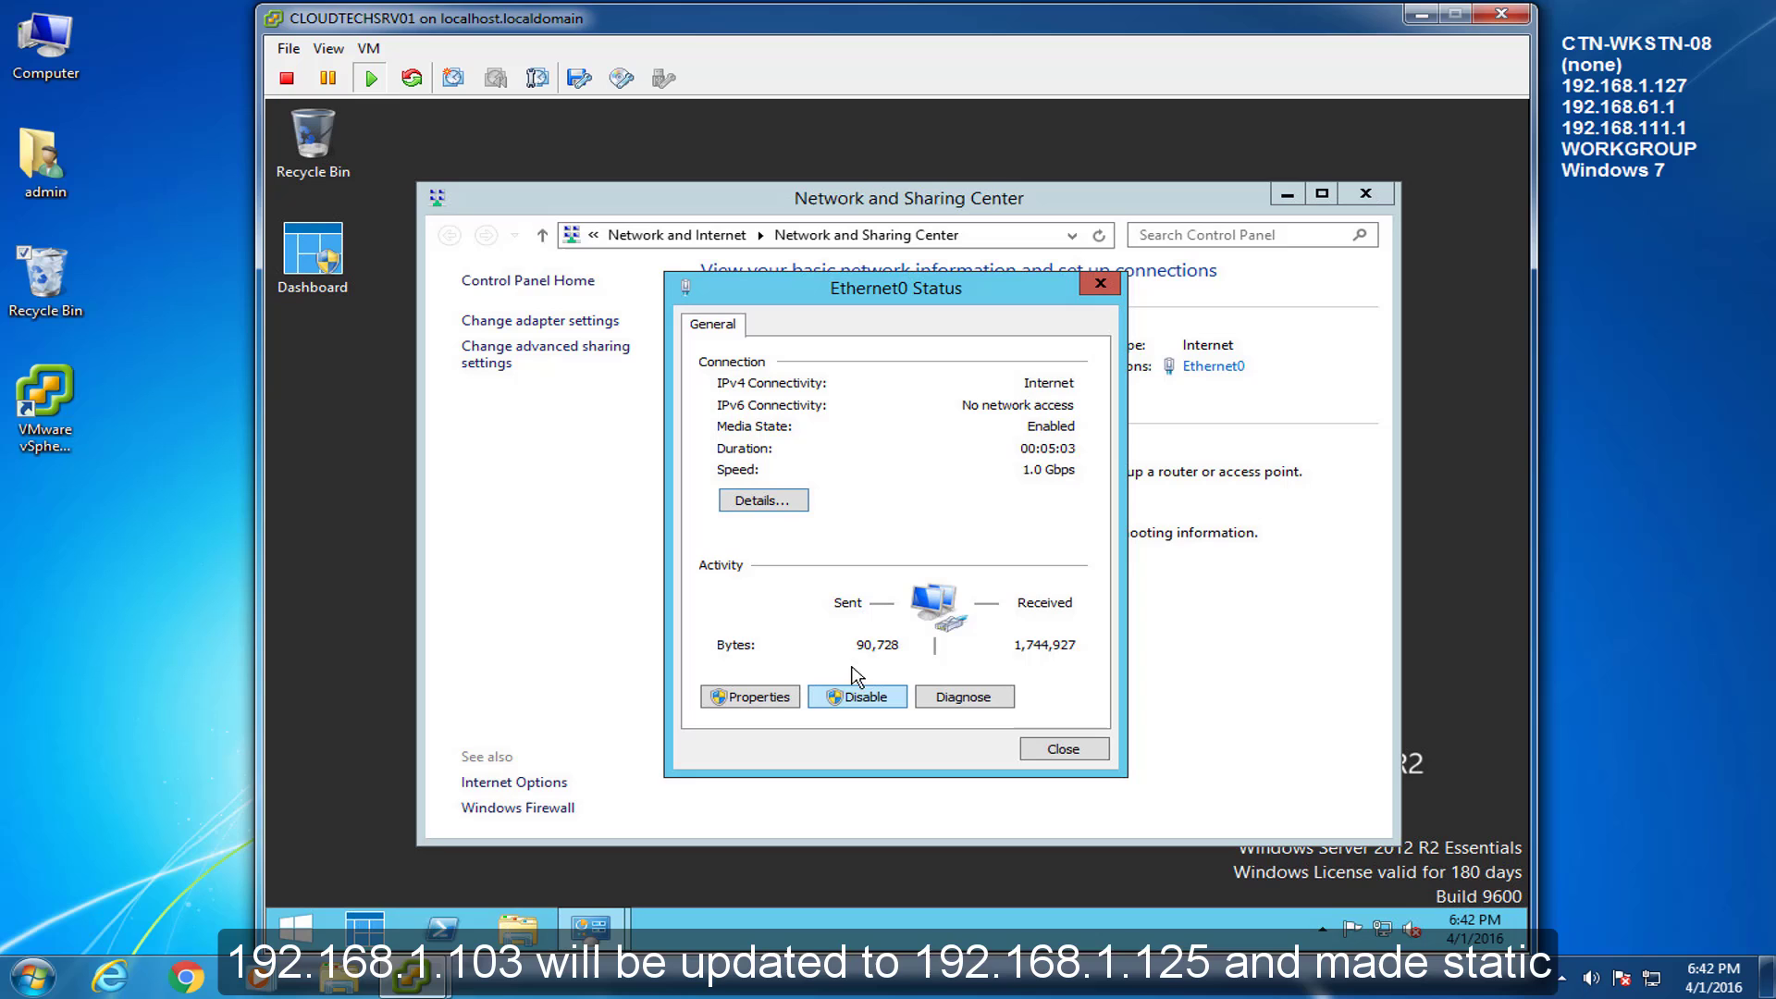
Give Ethernet0 the static IPv4 address 192.168.1.125, mask 255.255.255.0, gateway 192.168.1.1.
click(779, 708)
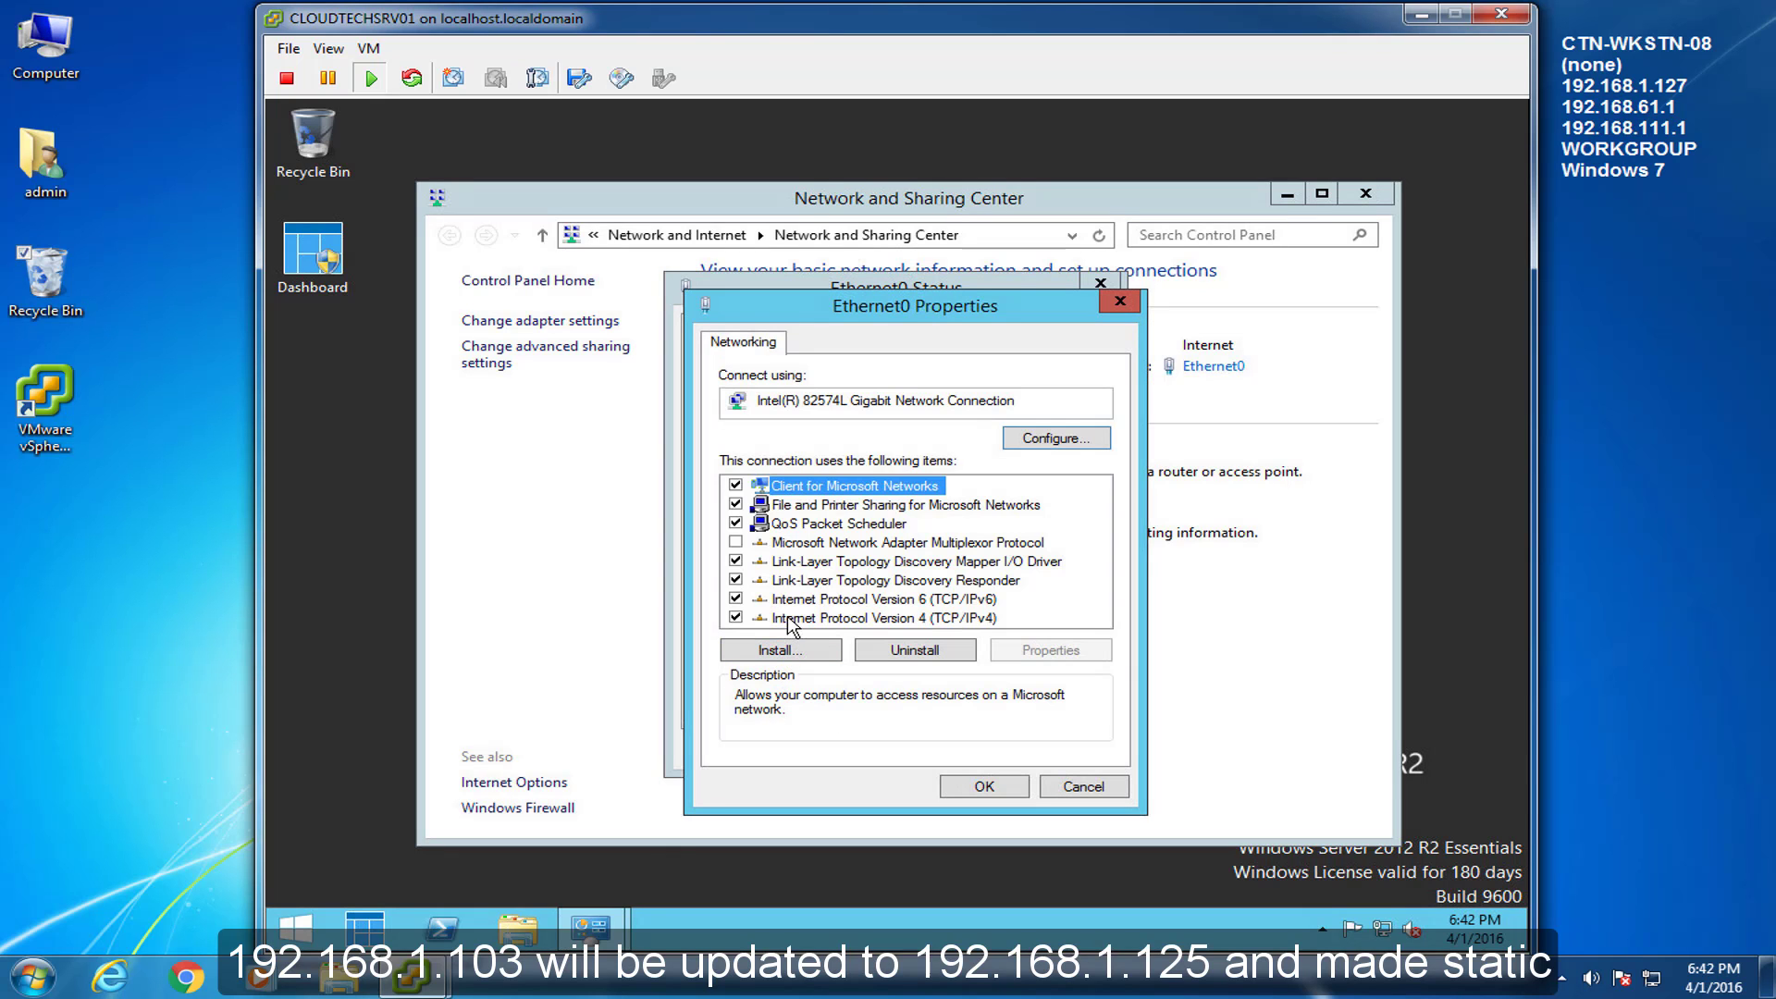
click(790, 620)
click(1029, 655)
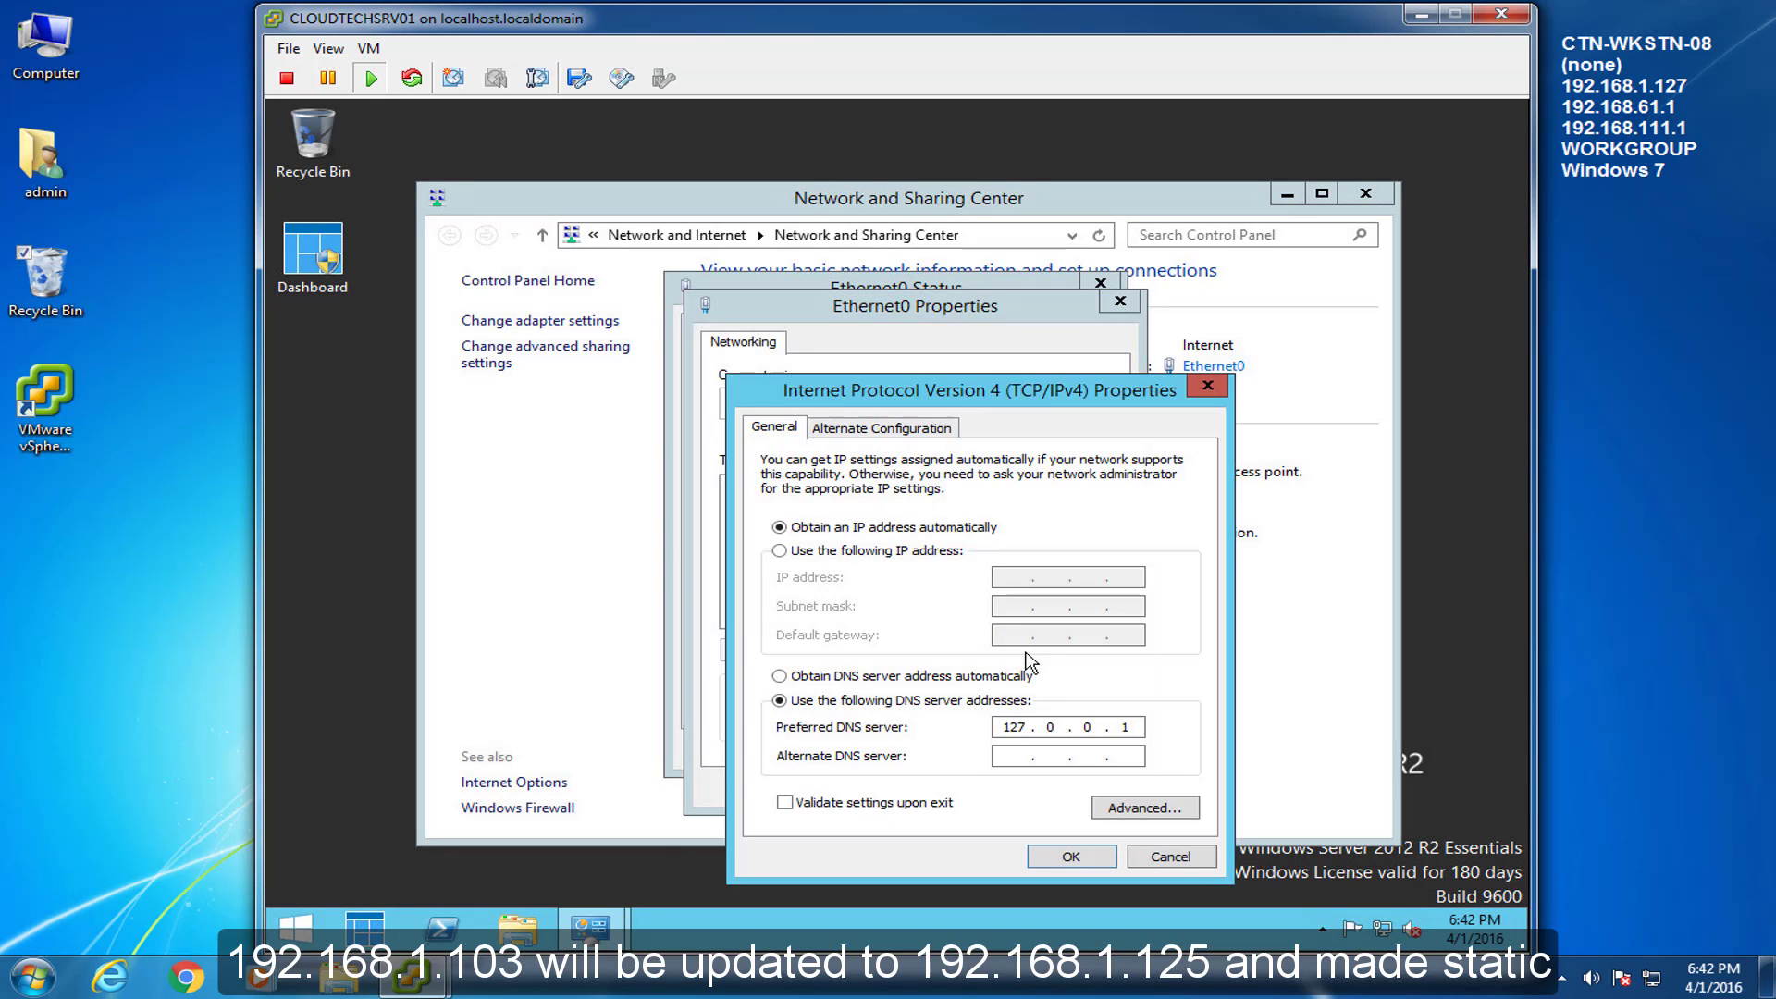
click(788, 550)
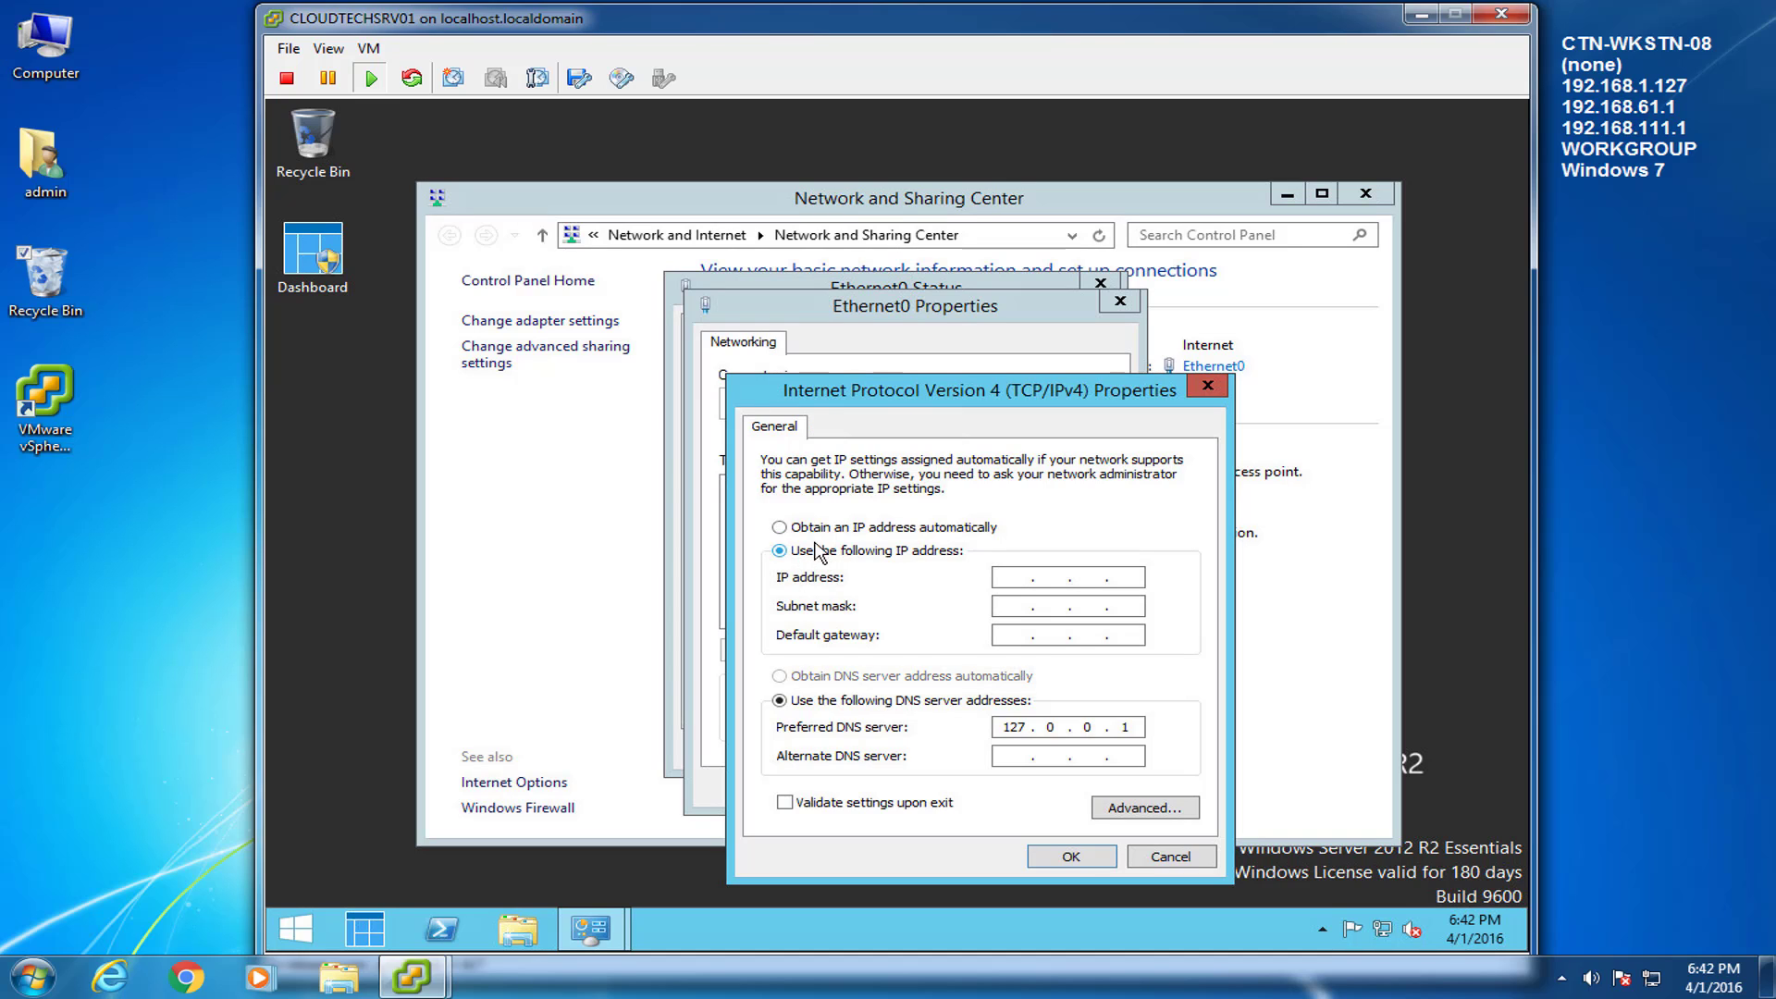
drag(987, 389, 961, 359)
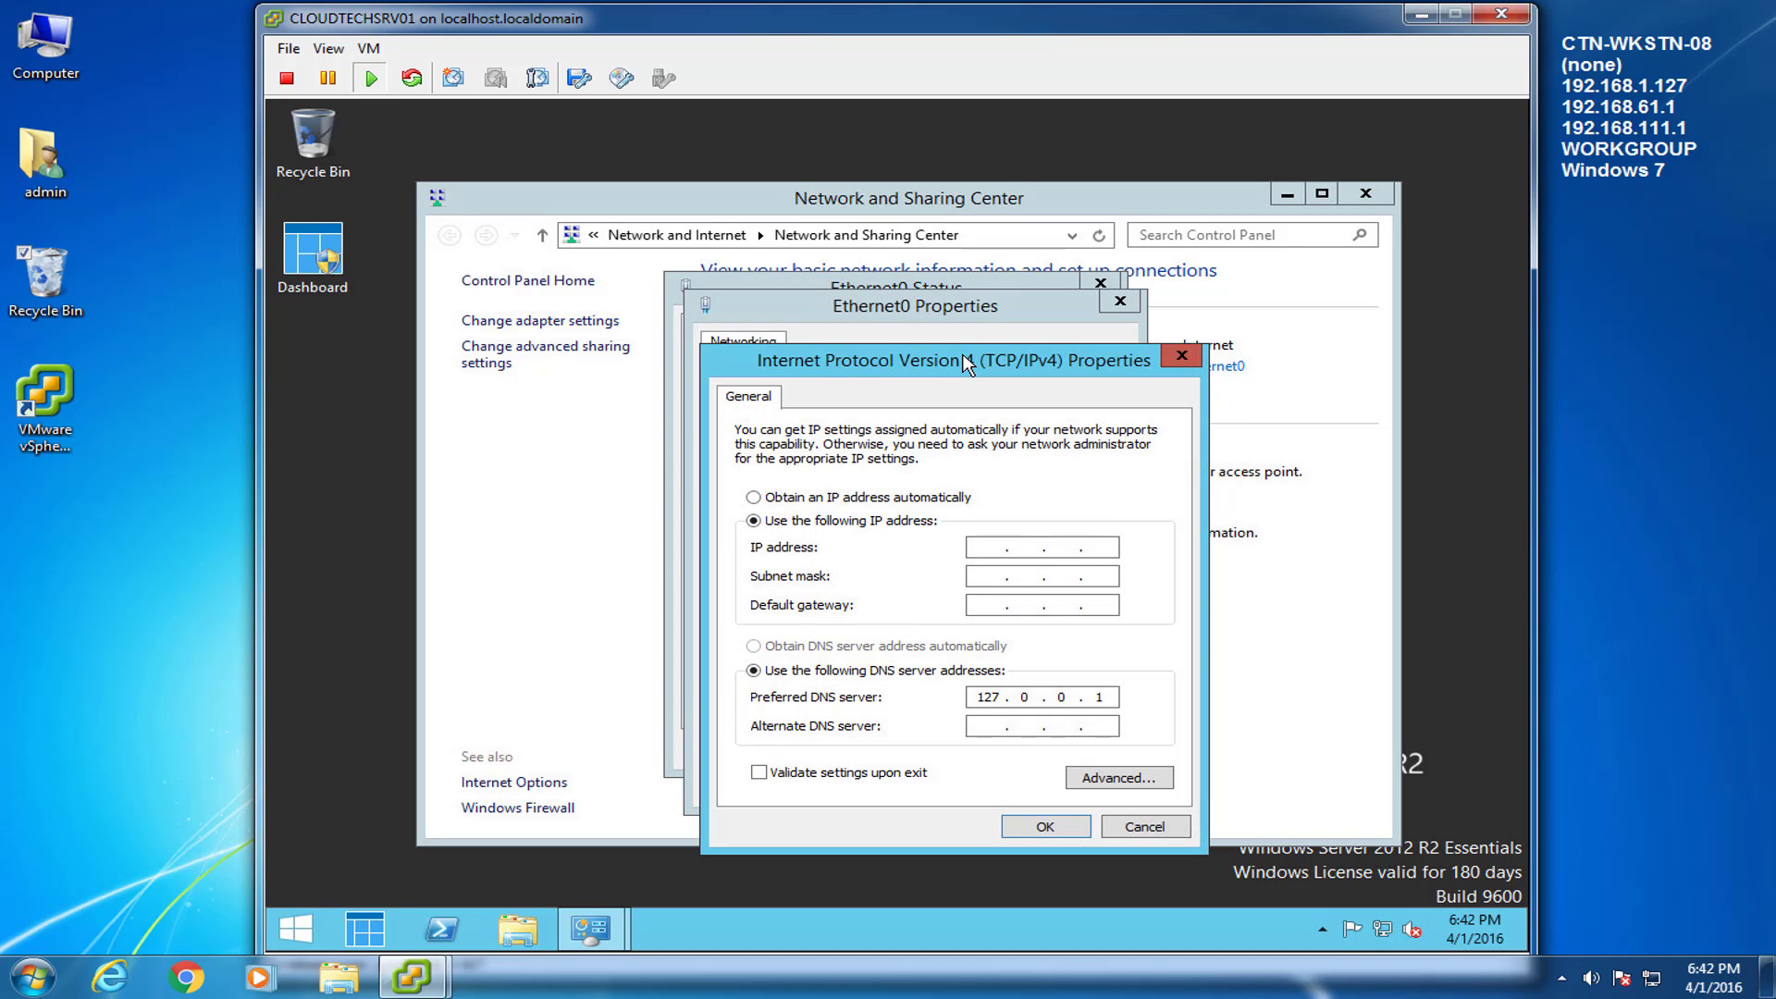
click(988, 548)
text(192 . 168 . 1 . 125)
key(Tab)
key(Tab)
text(19216)
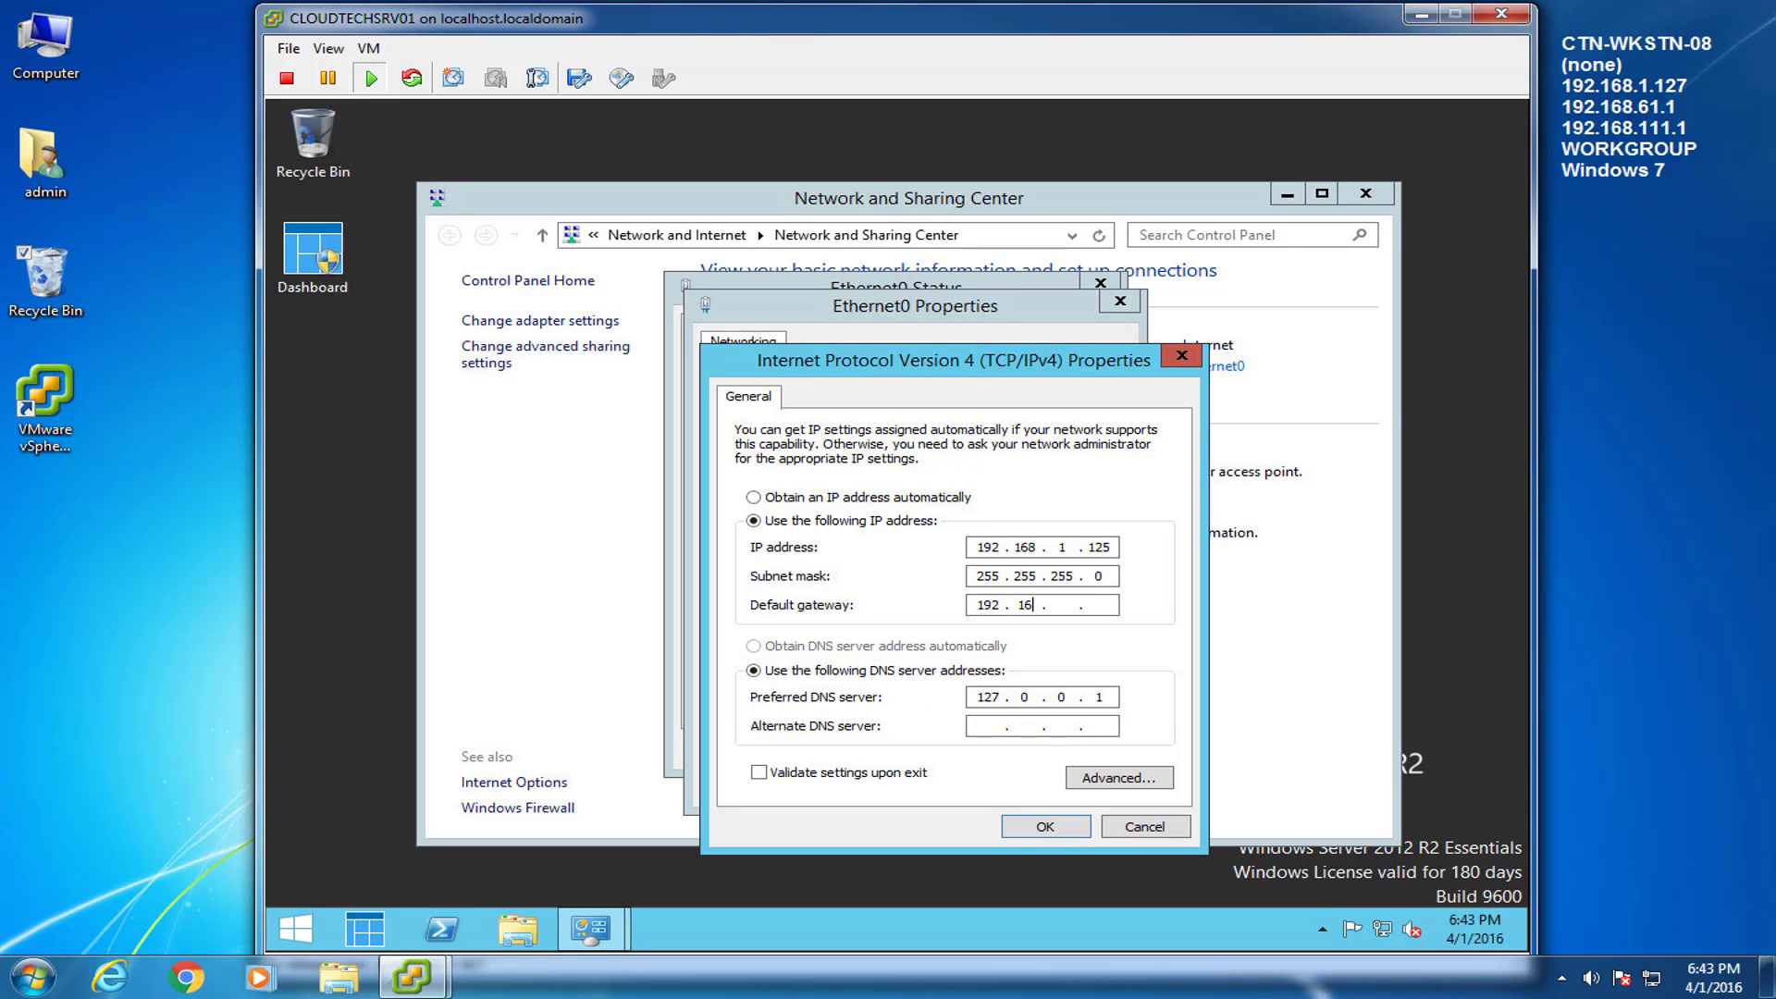
text(811)
click(1032, 826)
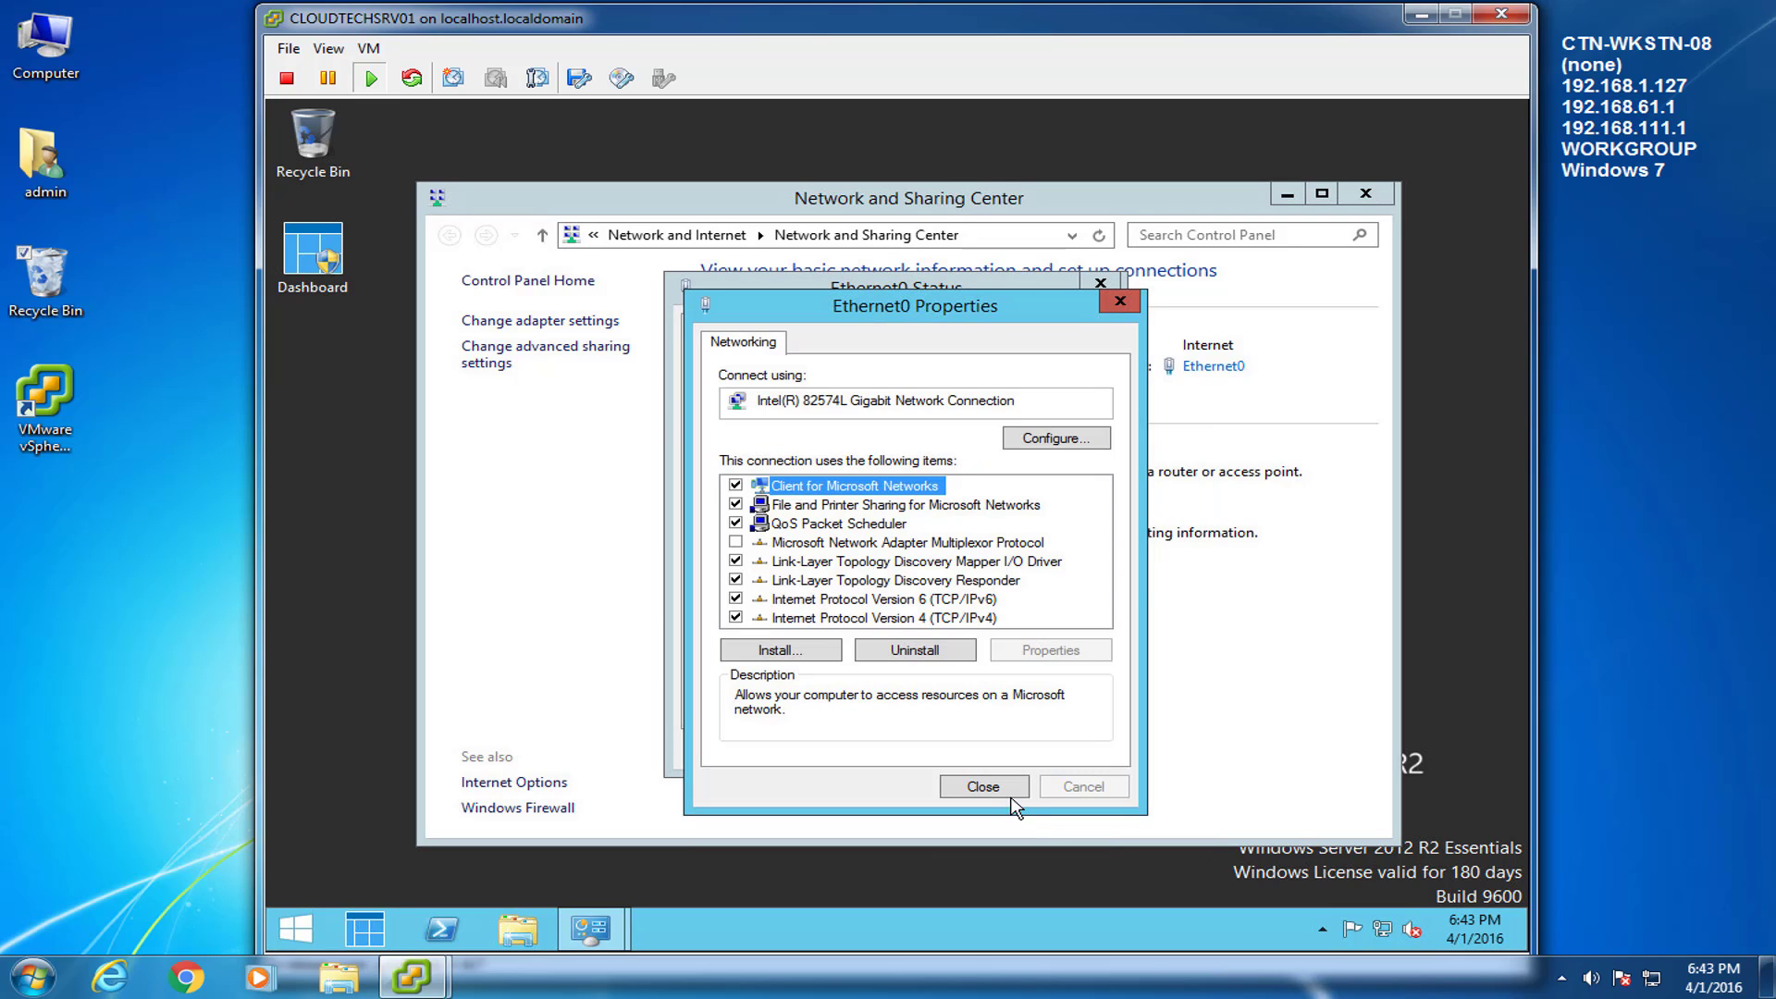
Close the adapter properties, Ethernet0 status and Network and Sharing Center windows.
click(1006, 791)
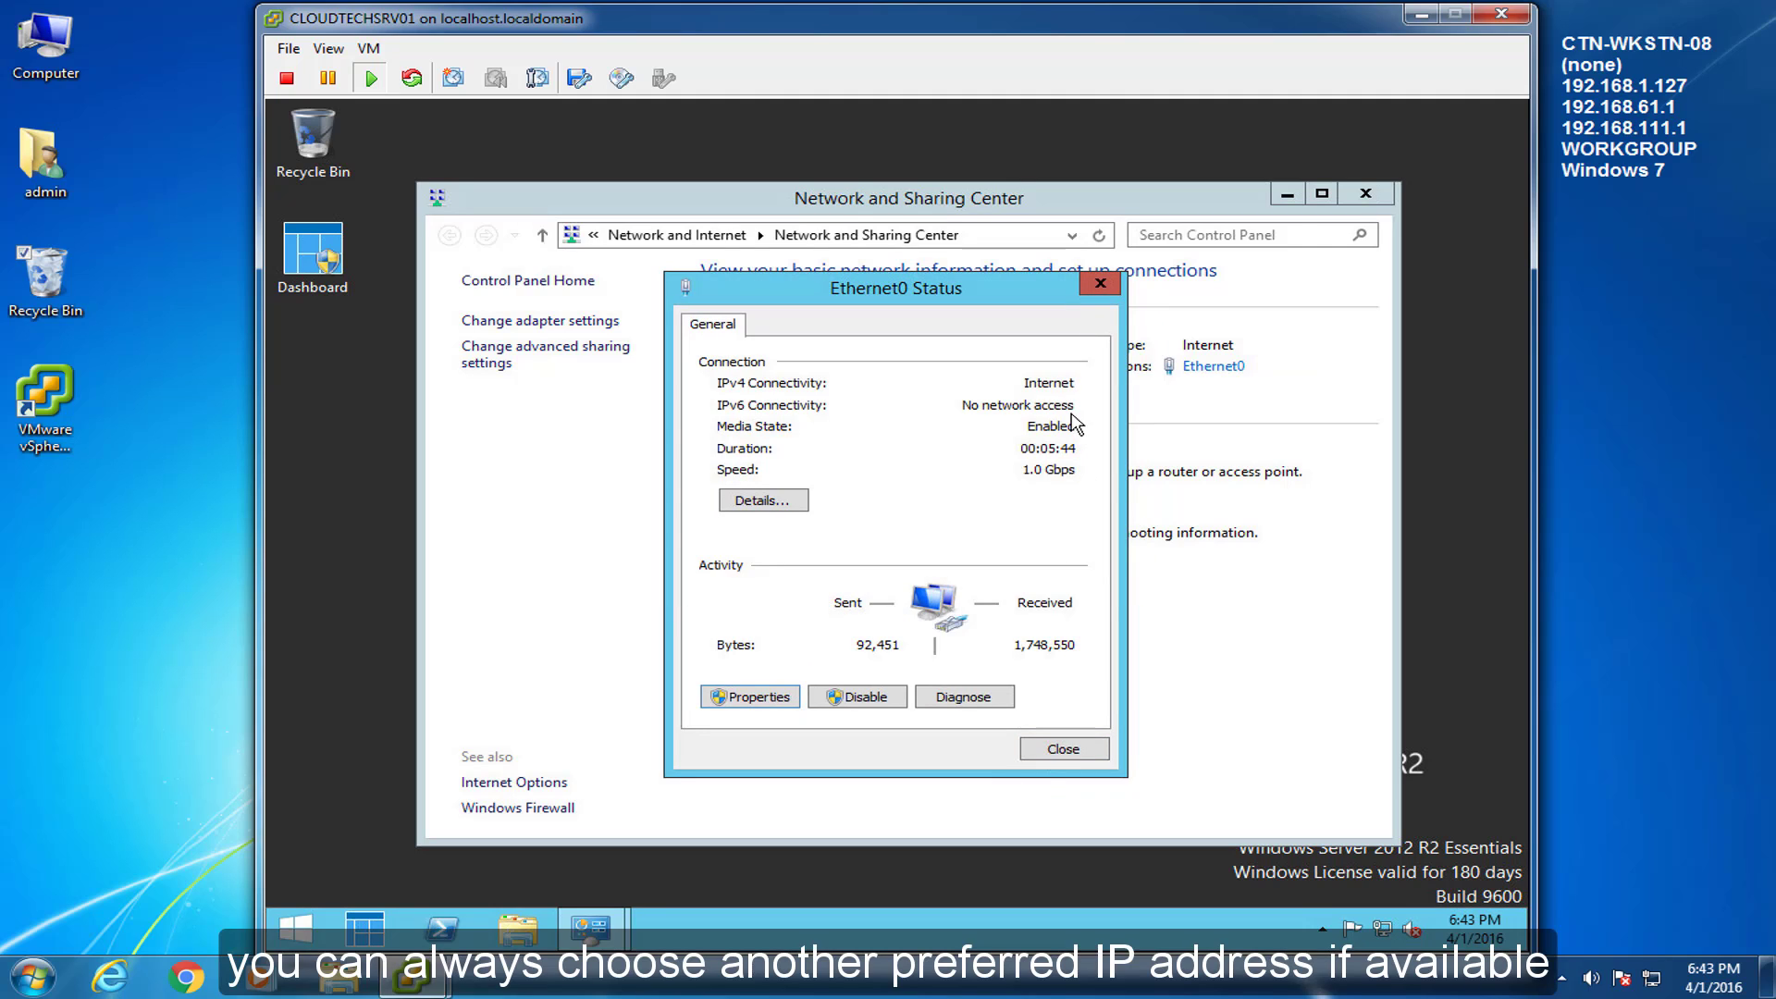
click(1077, 751)
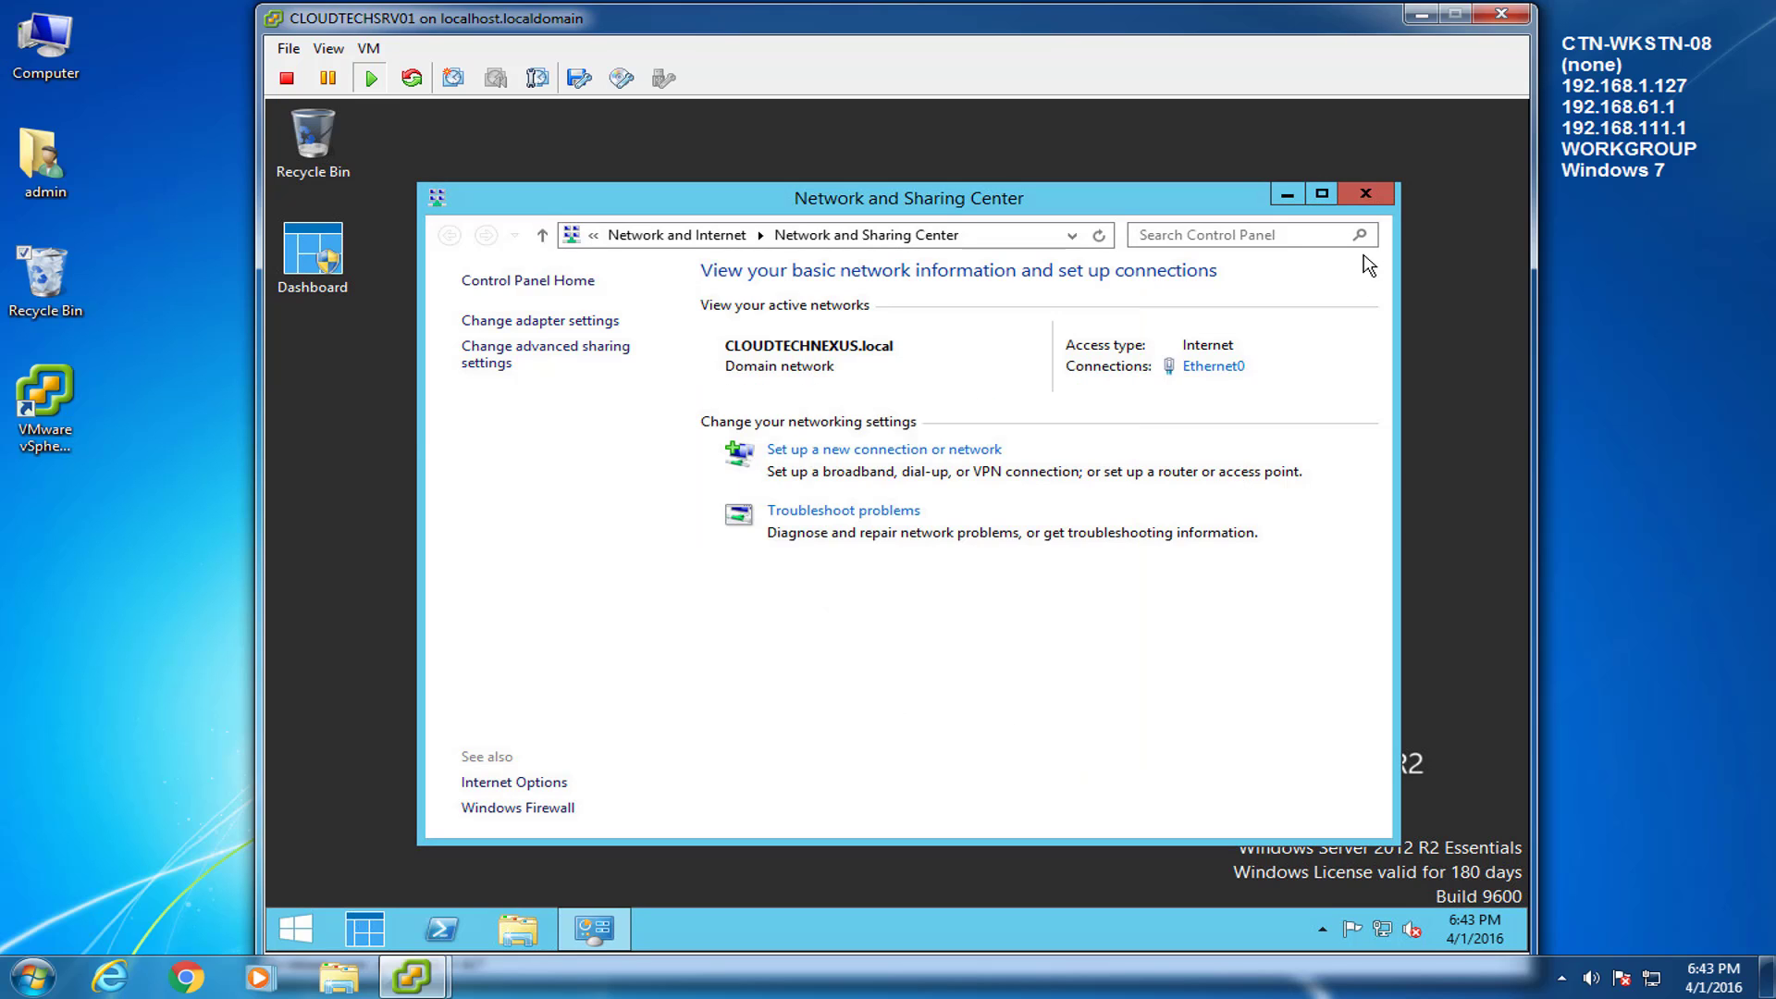
click(1365, 193)
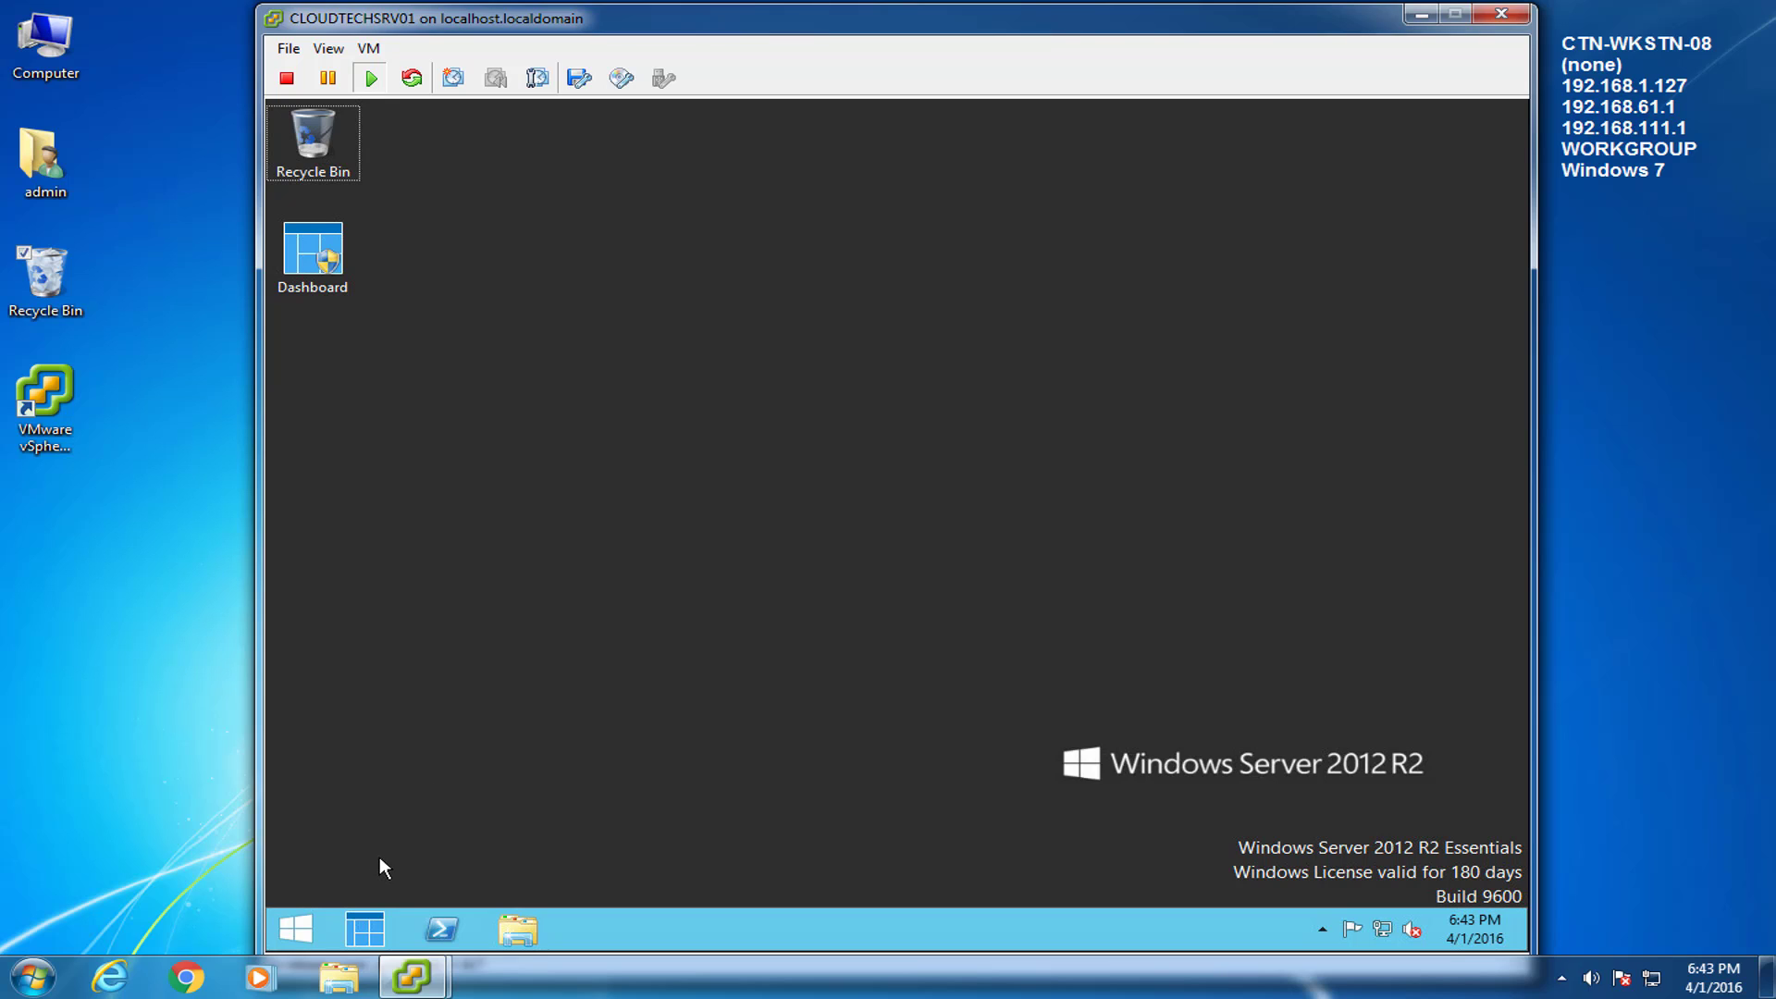
Open the System properties of This PC and check the remote settings without changing them.
click(504, 932)
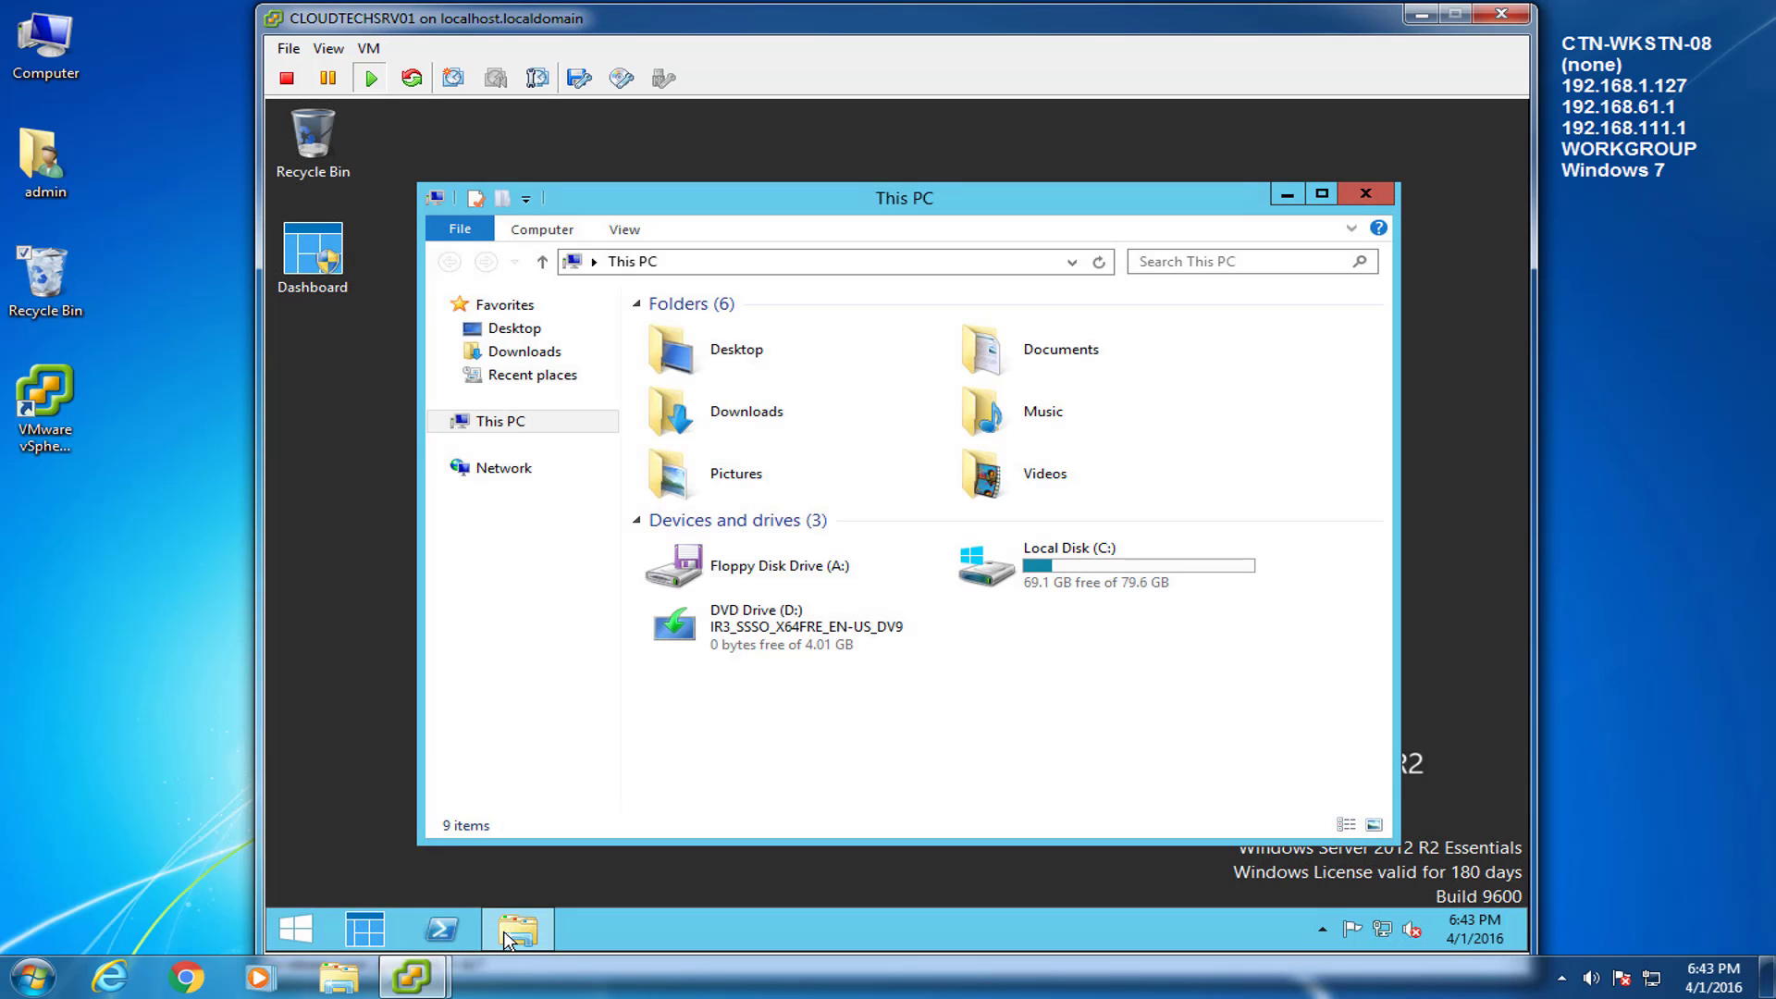
right_click(499, 424)
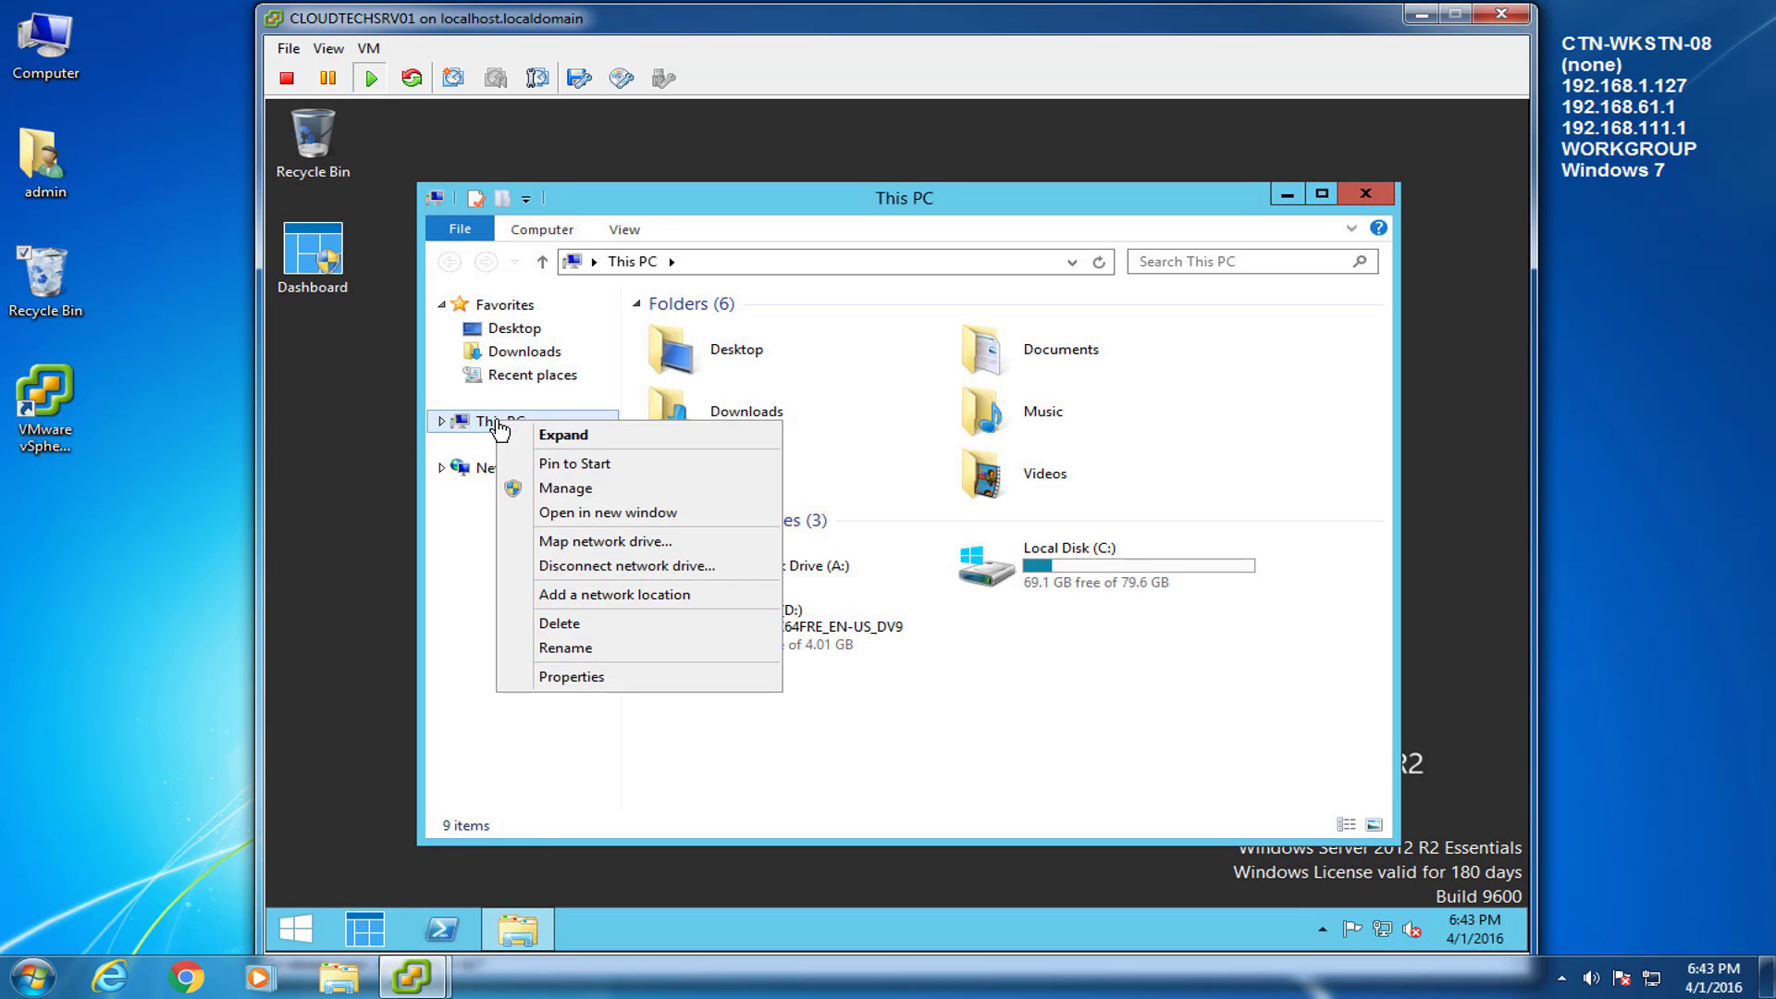
click(545, 676)
click(1366, 193)
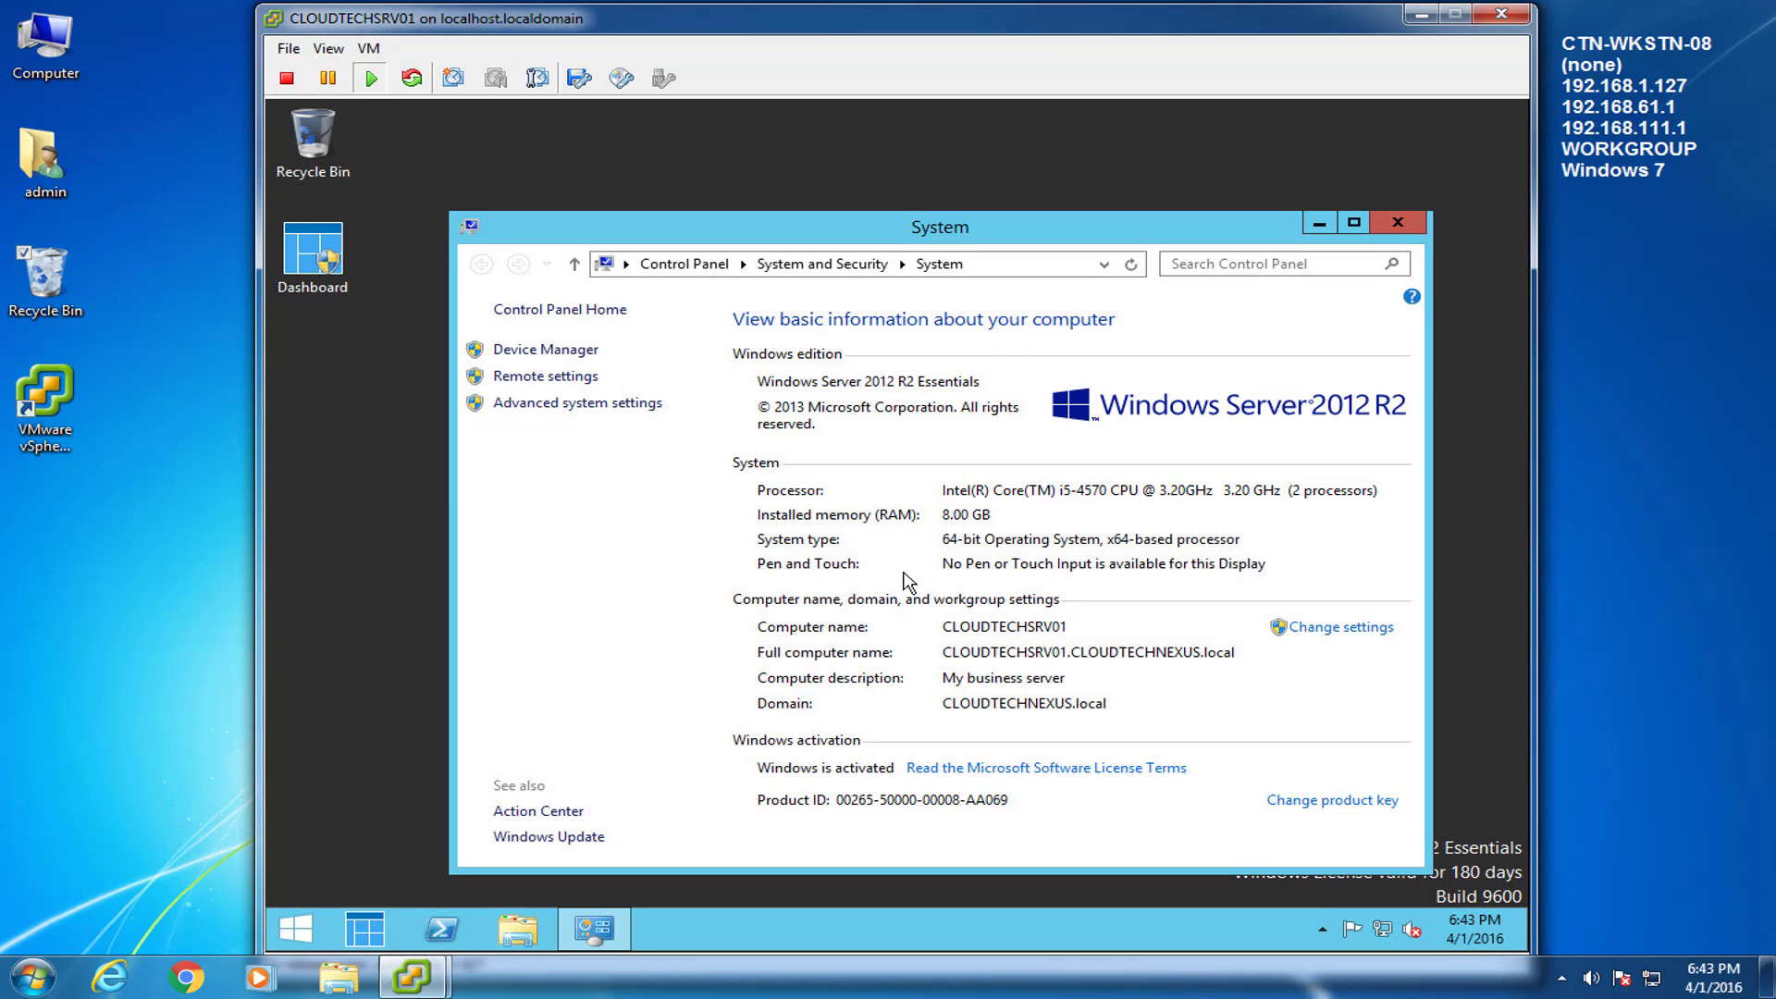
drag(938, 233, 913, 196)
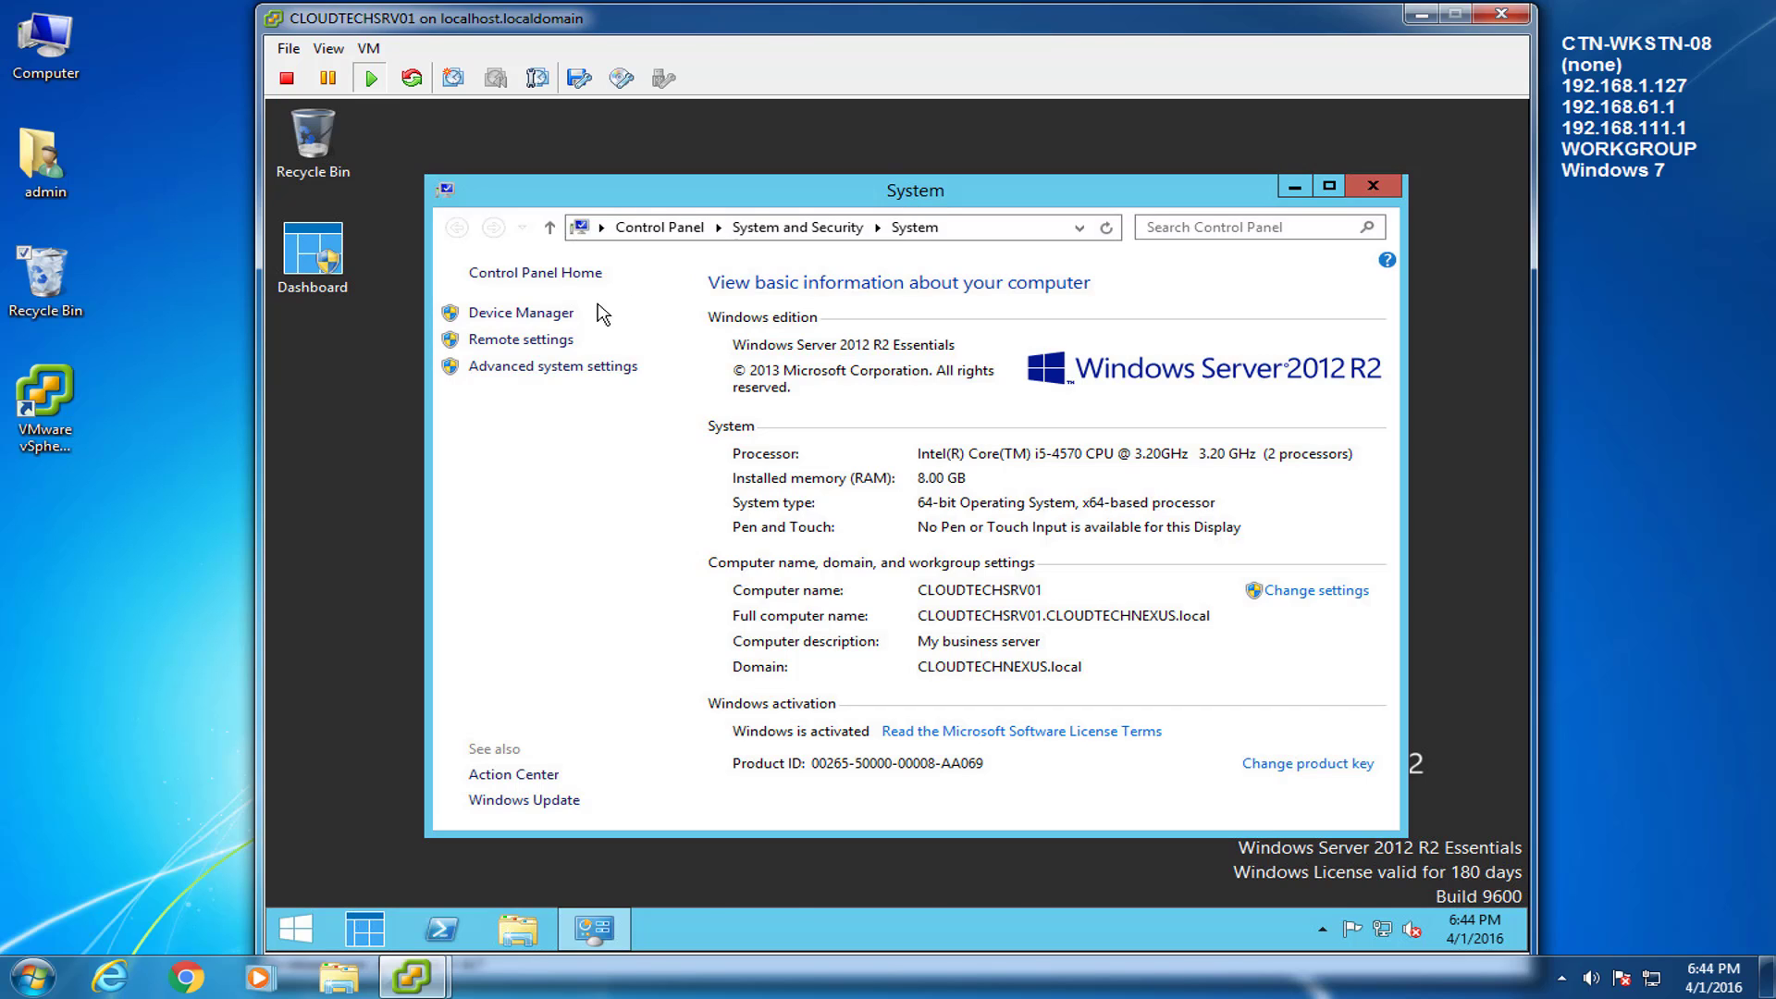
click(541, 341)
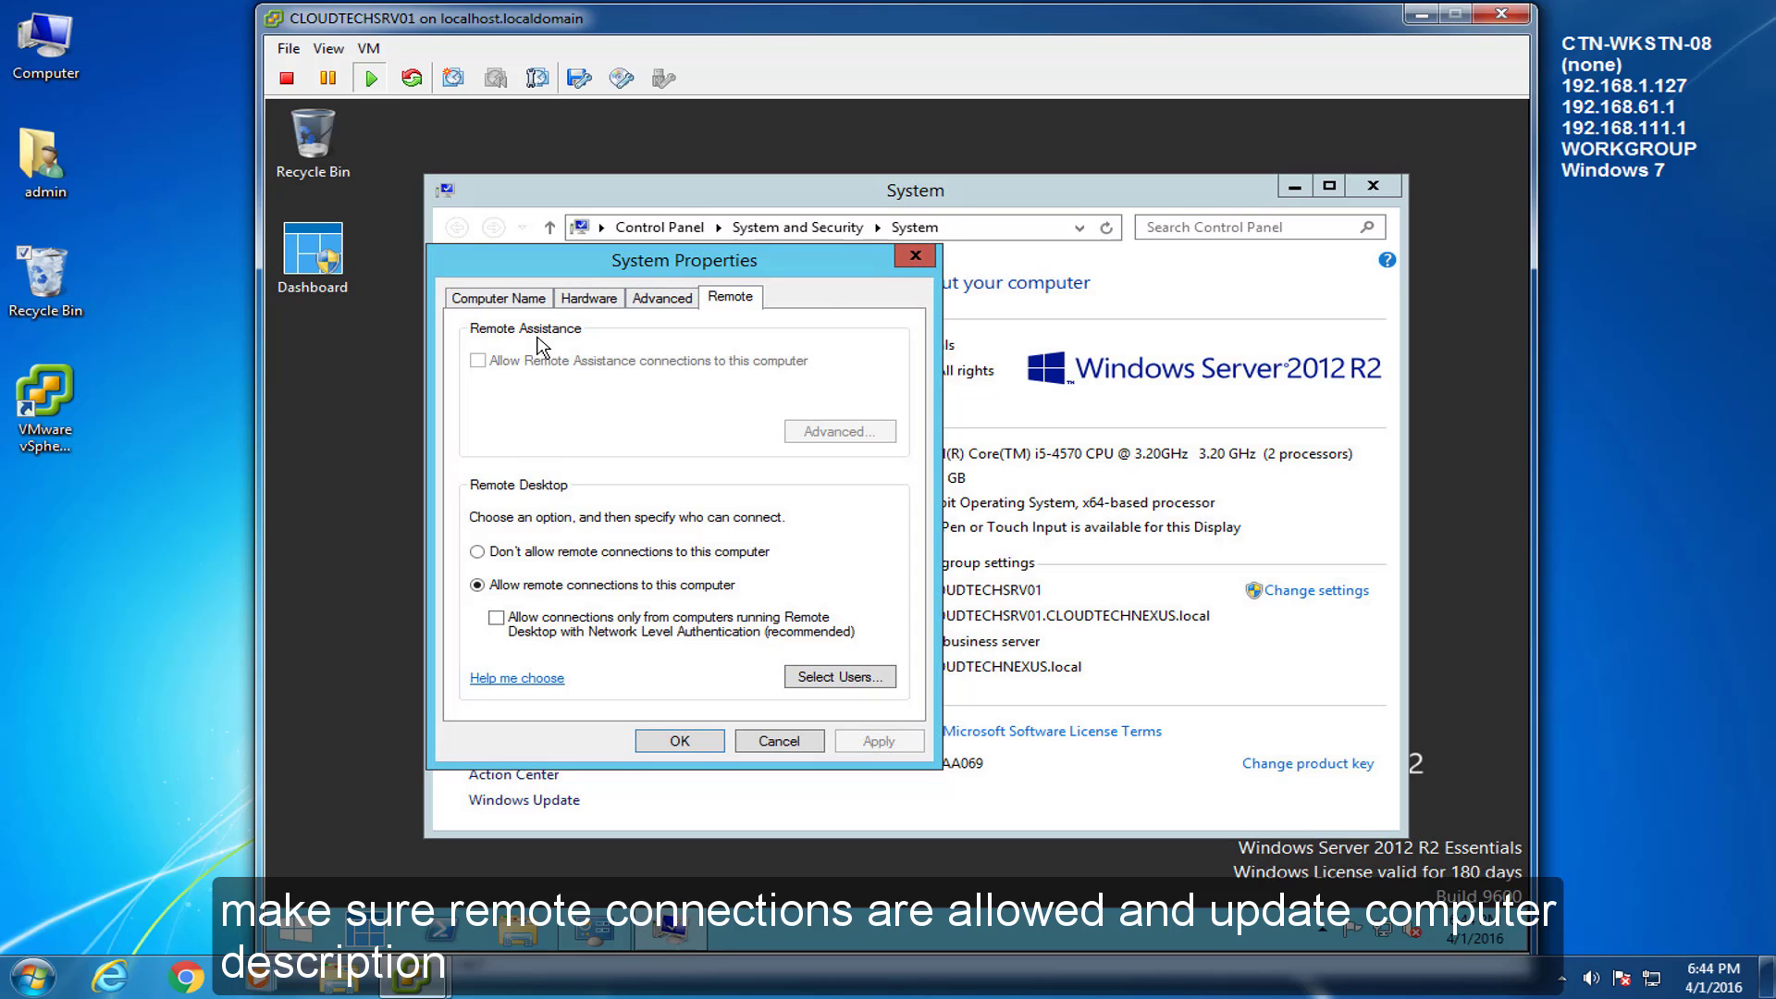
click(905, 261)
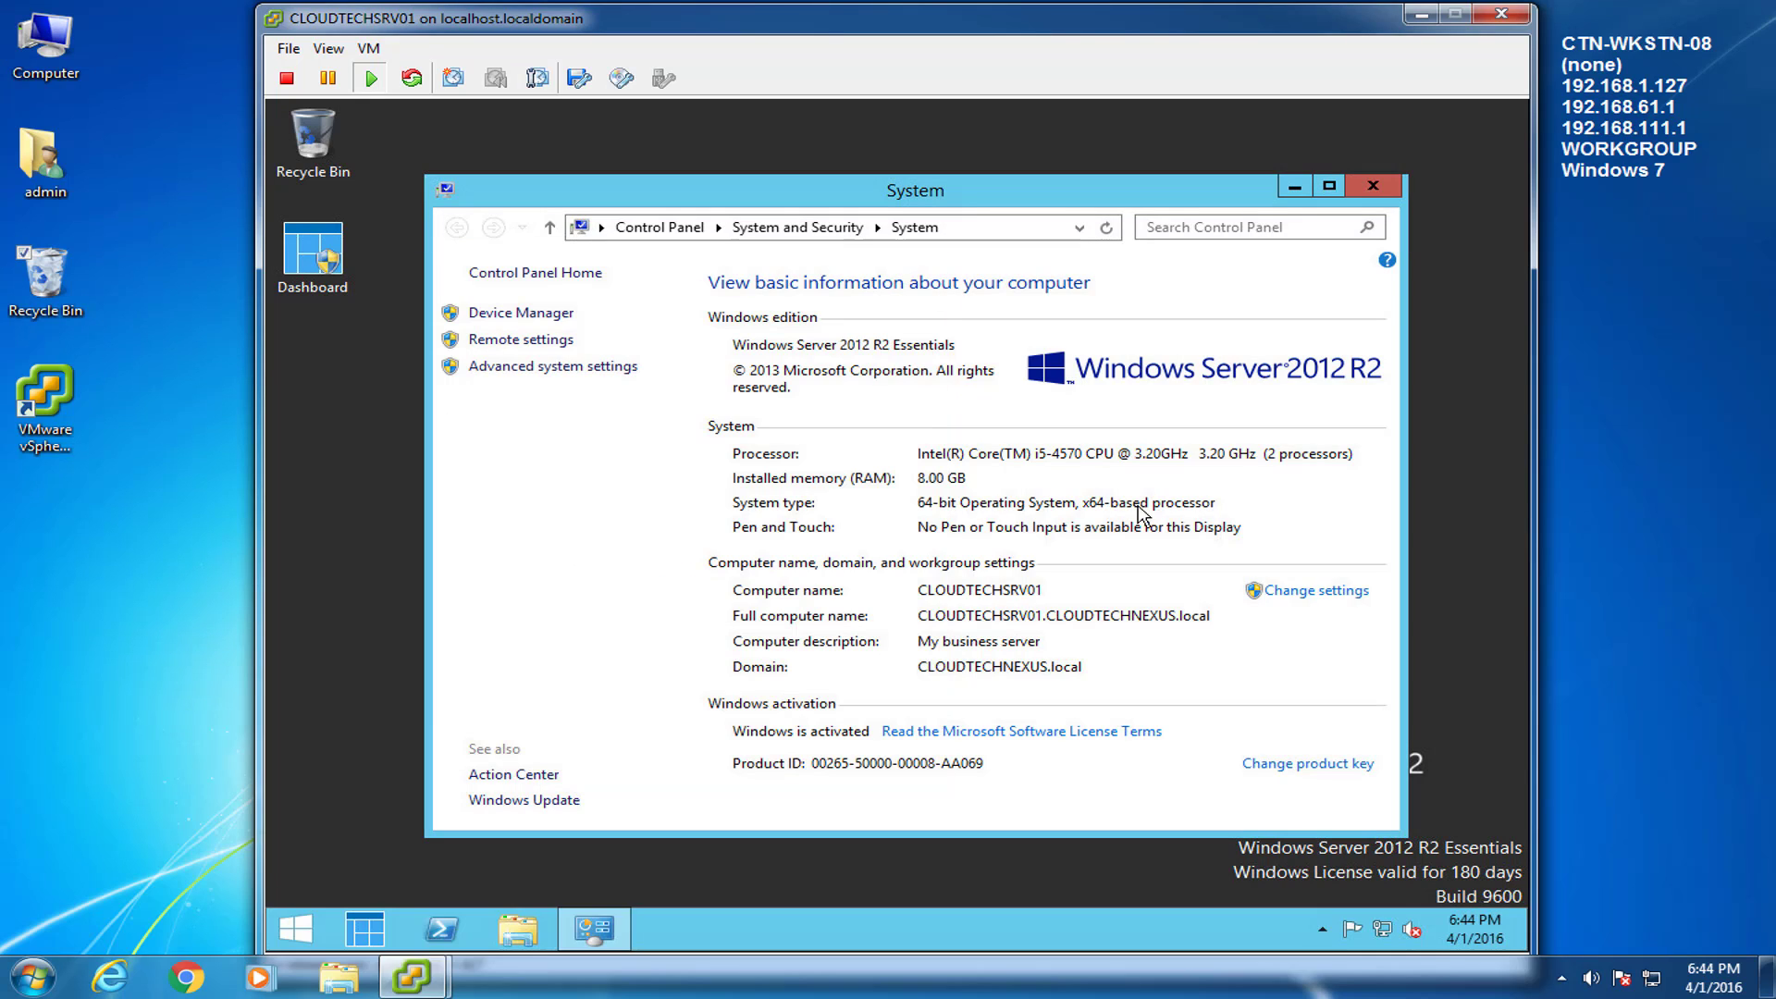
Set the computer description to 'SBS Server' and close the System window.
click(1315, 592)
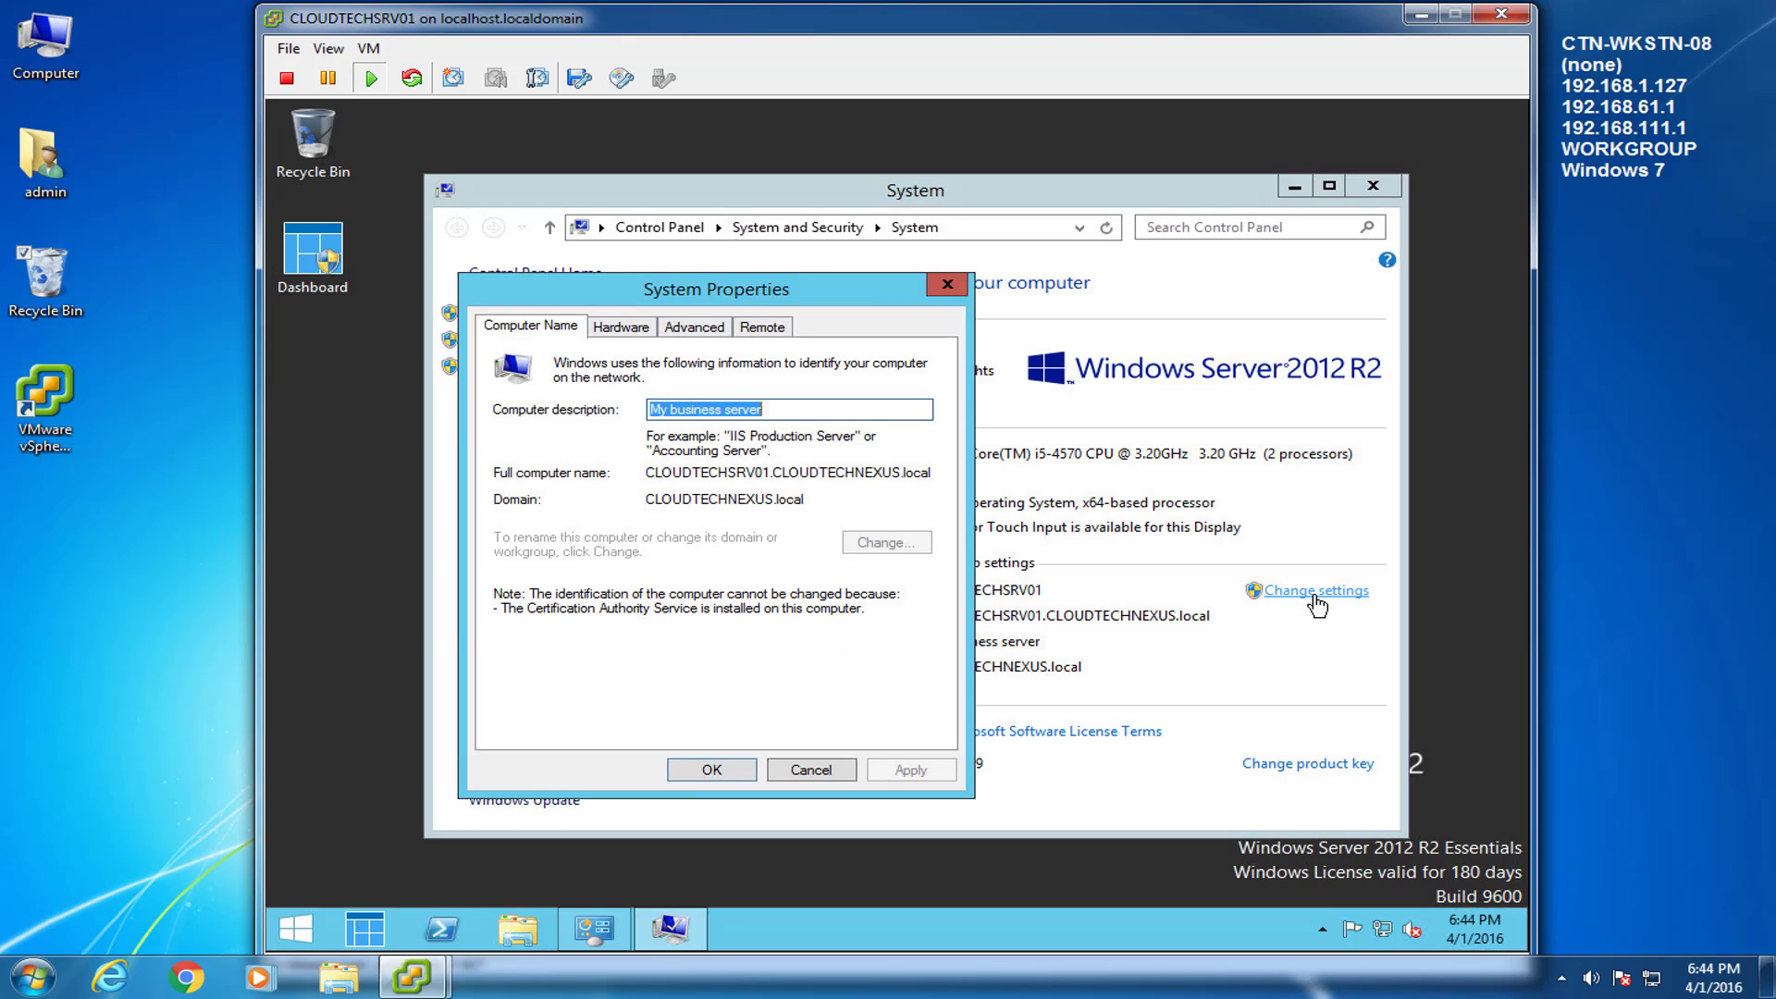
text(SBS Server)
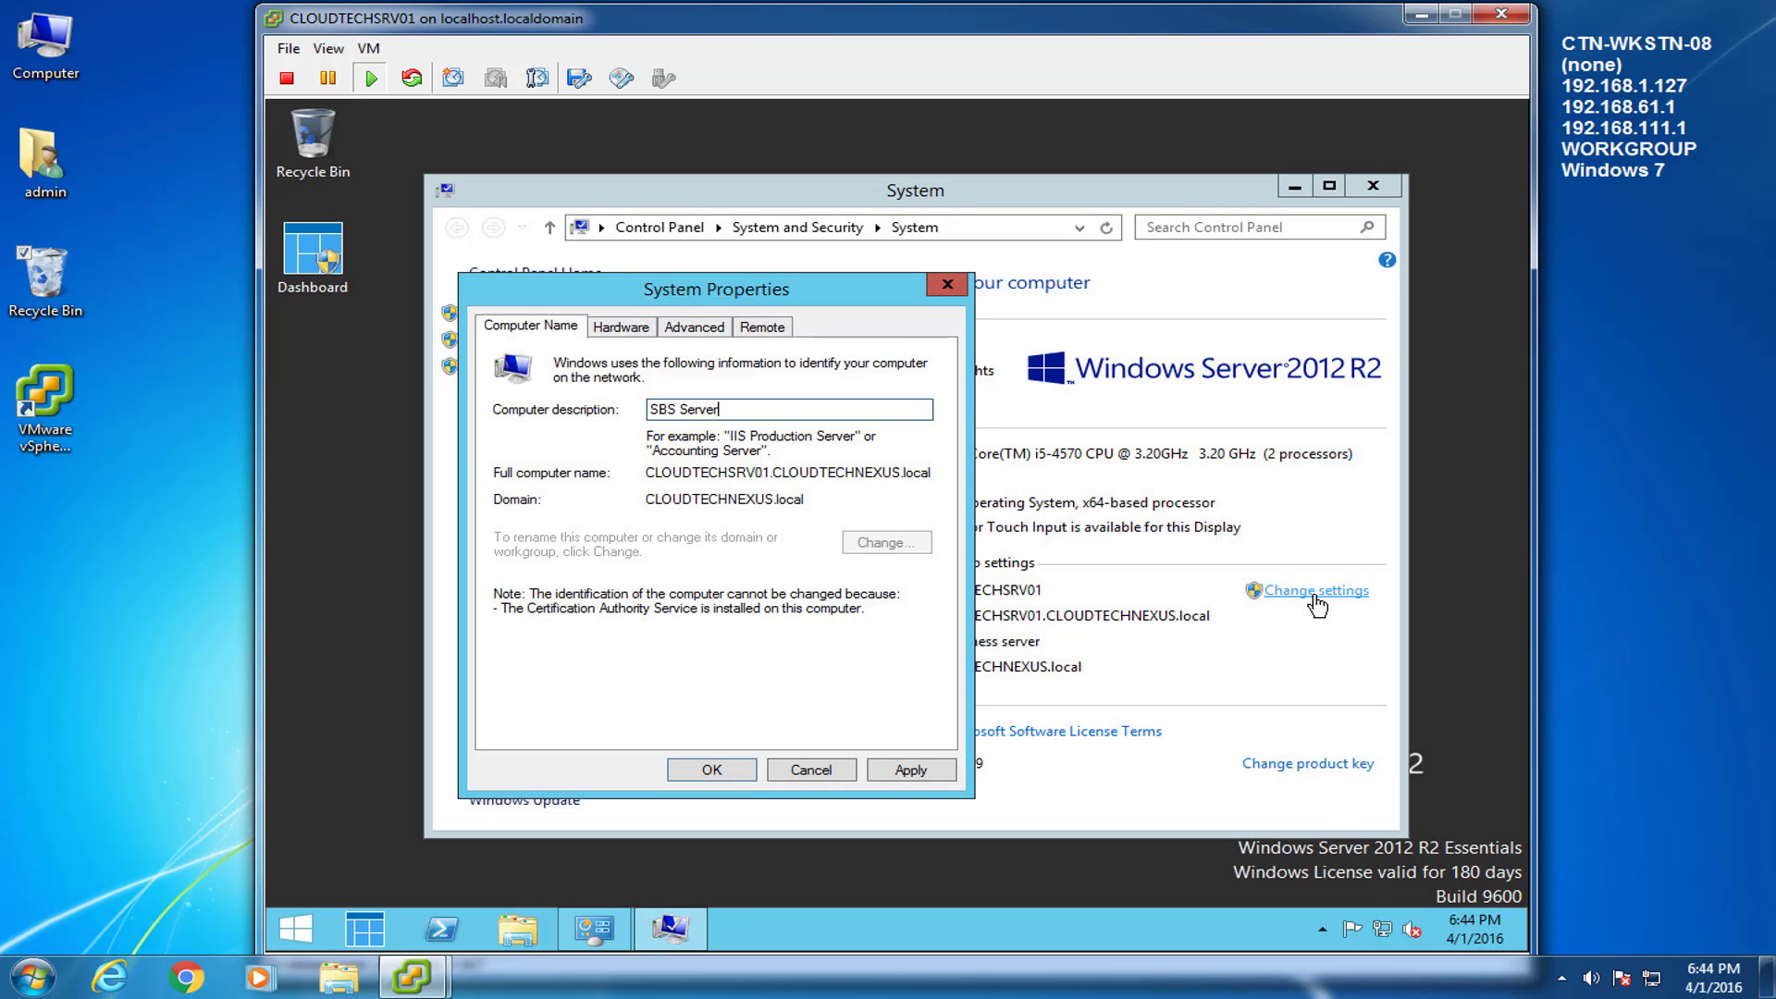
key(ctrl+a)
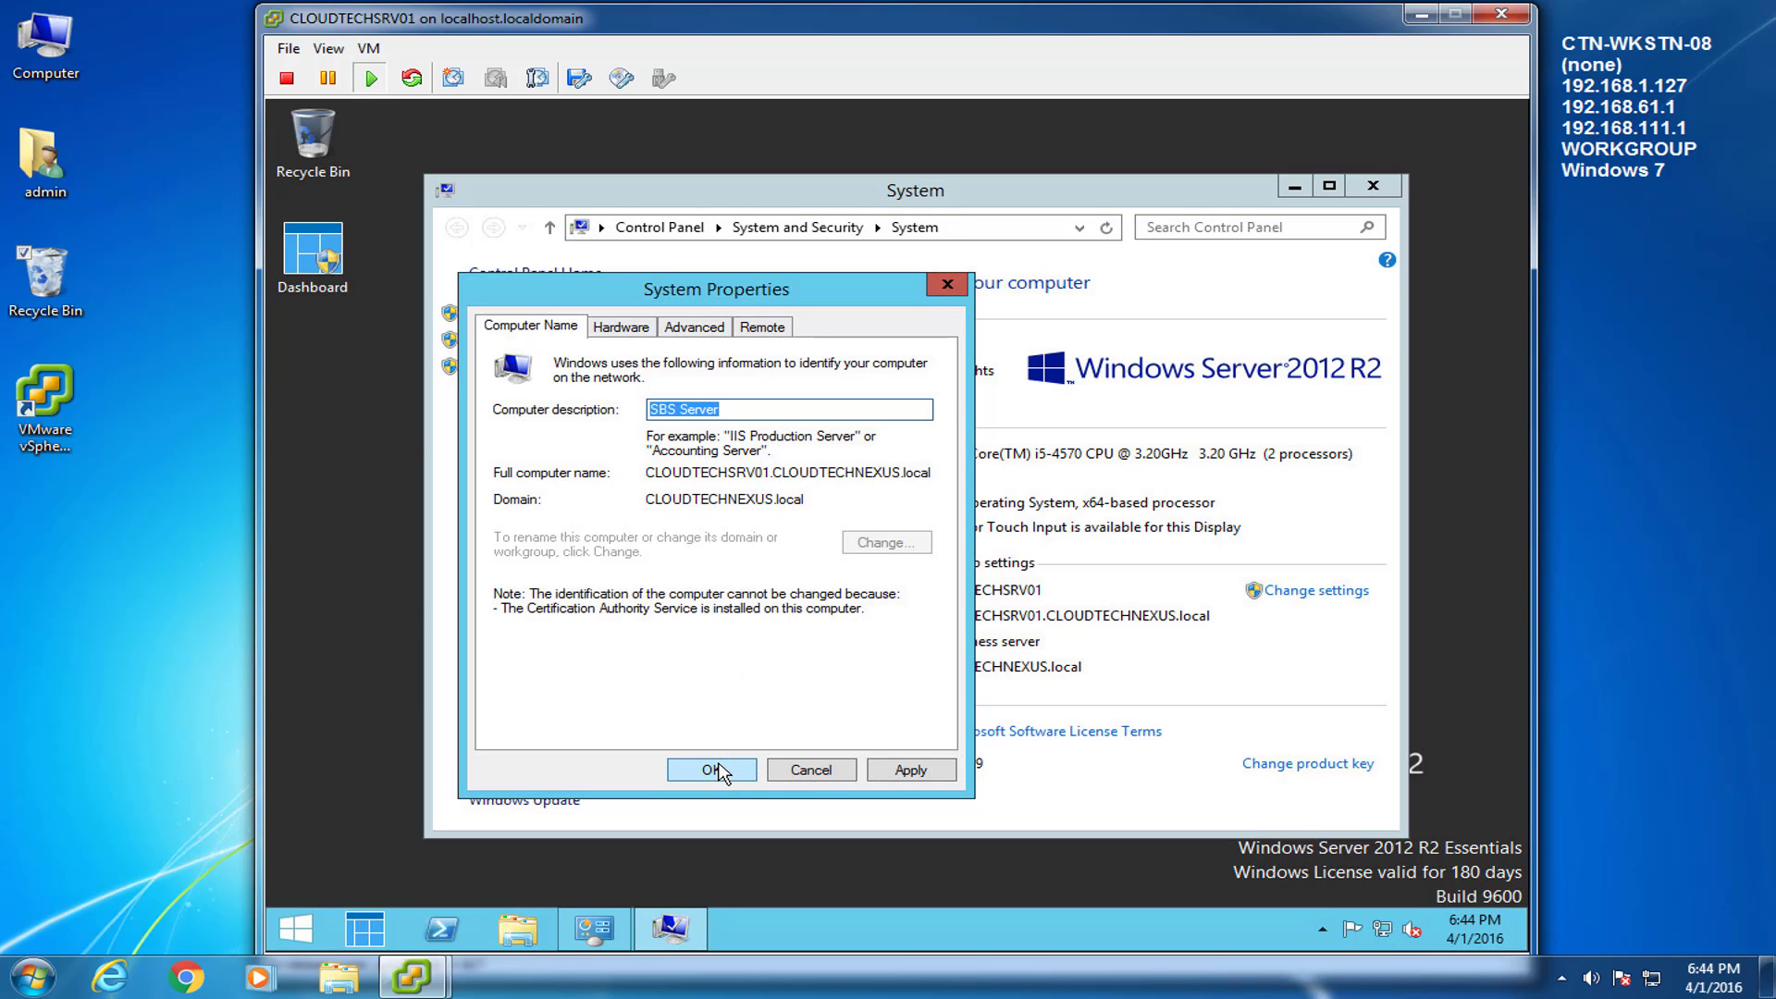
click(747, 773)
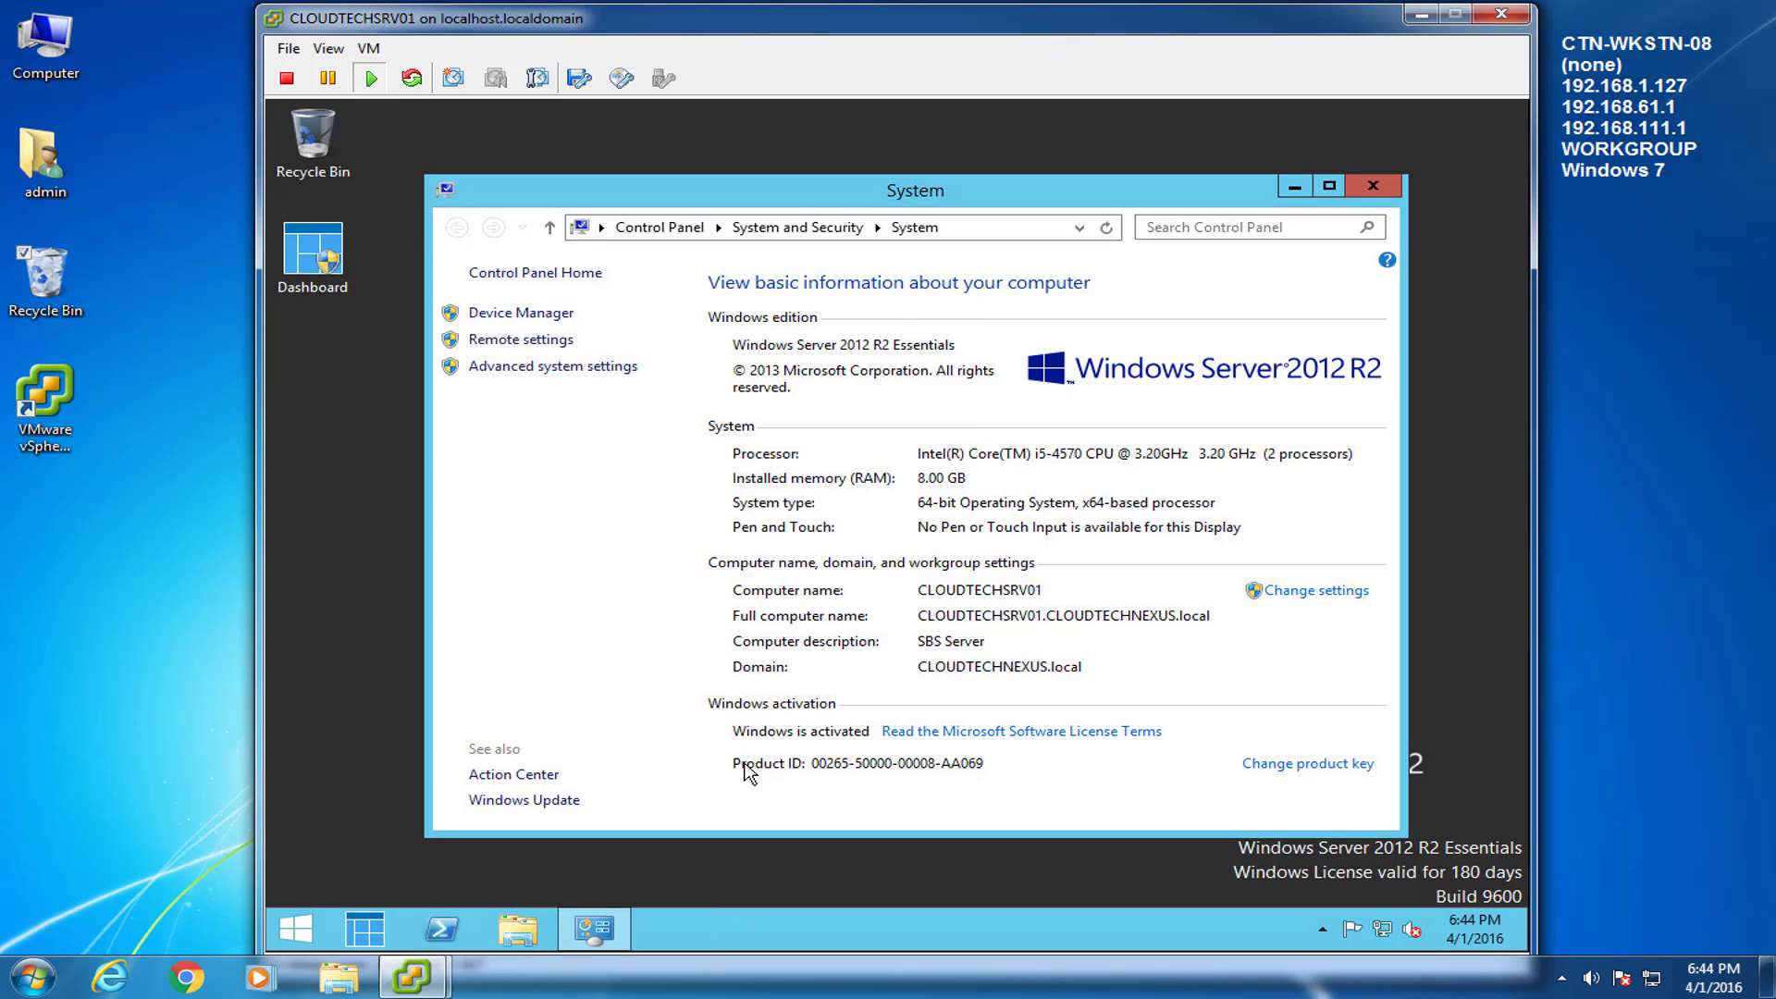
click(1365, 191)
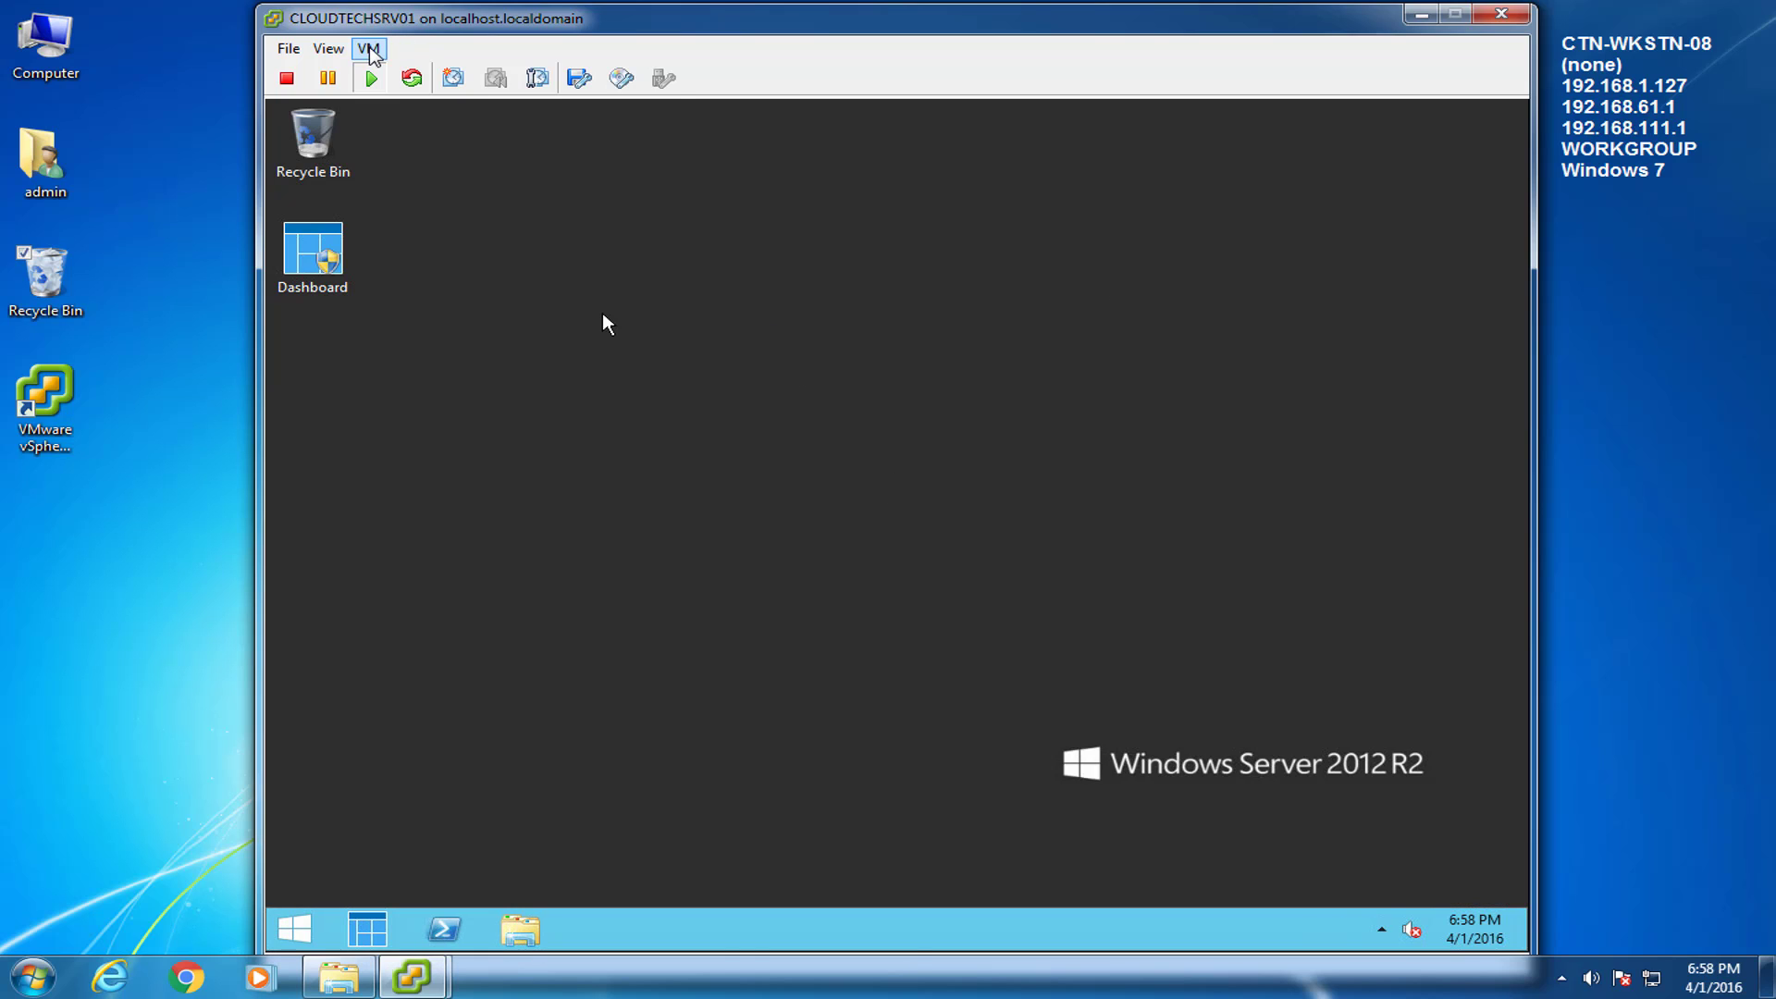
Mount VMware Tools on the VM and launch its setup from the disc, allowing changes.
click(369, 48)
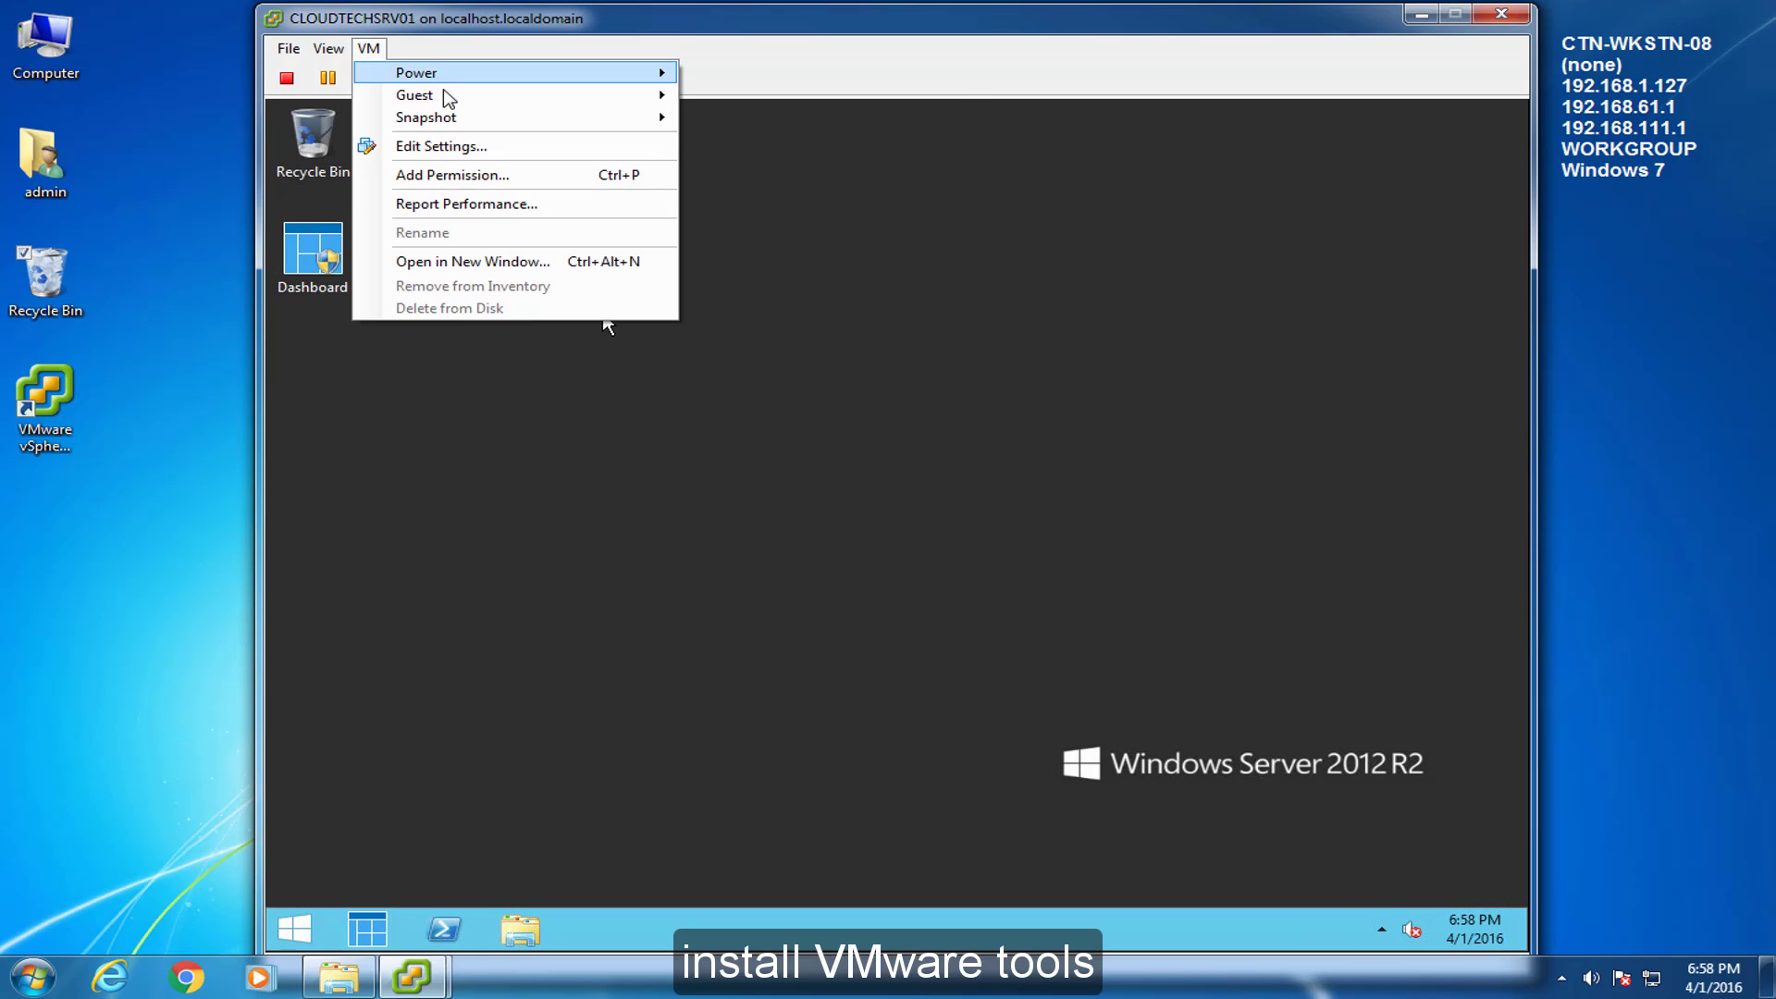
mouse_move(444, 95)
click(818, 148)
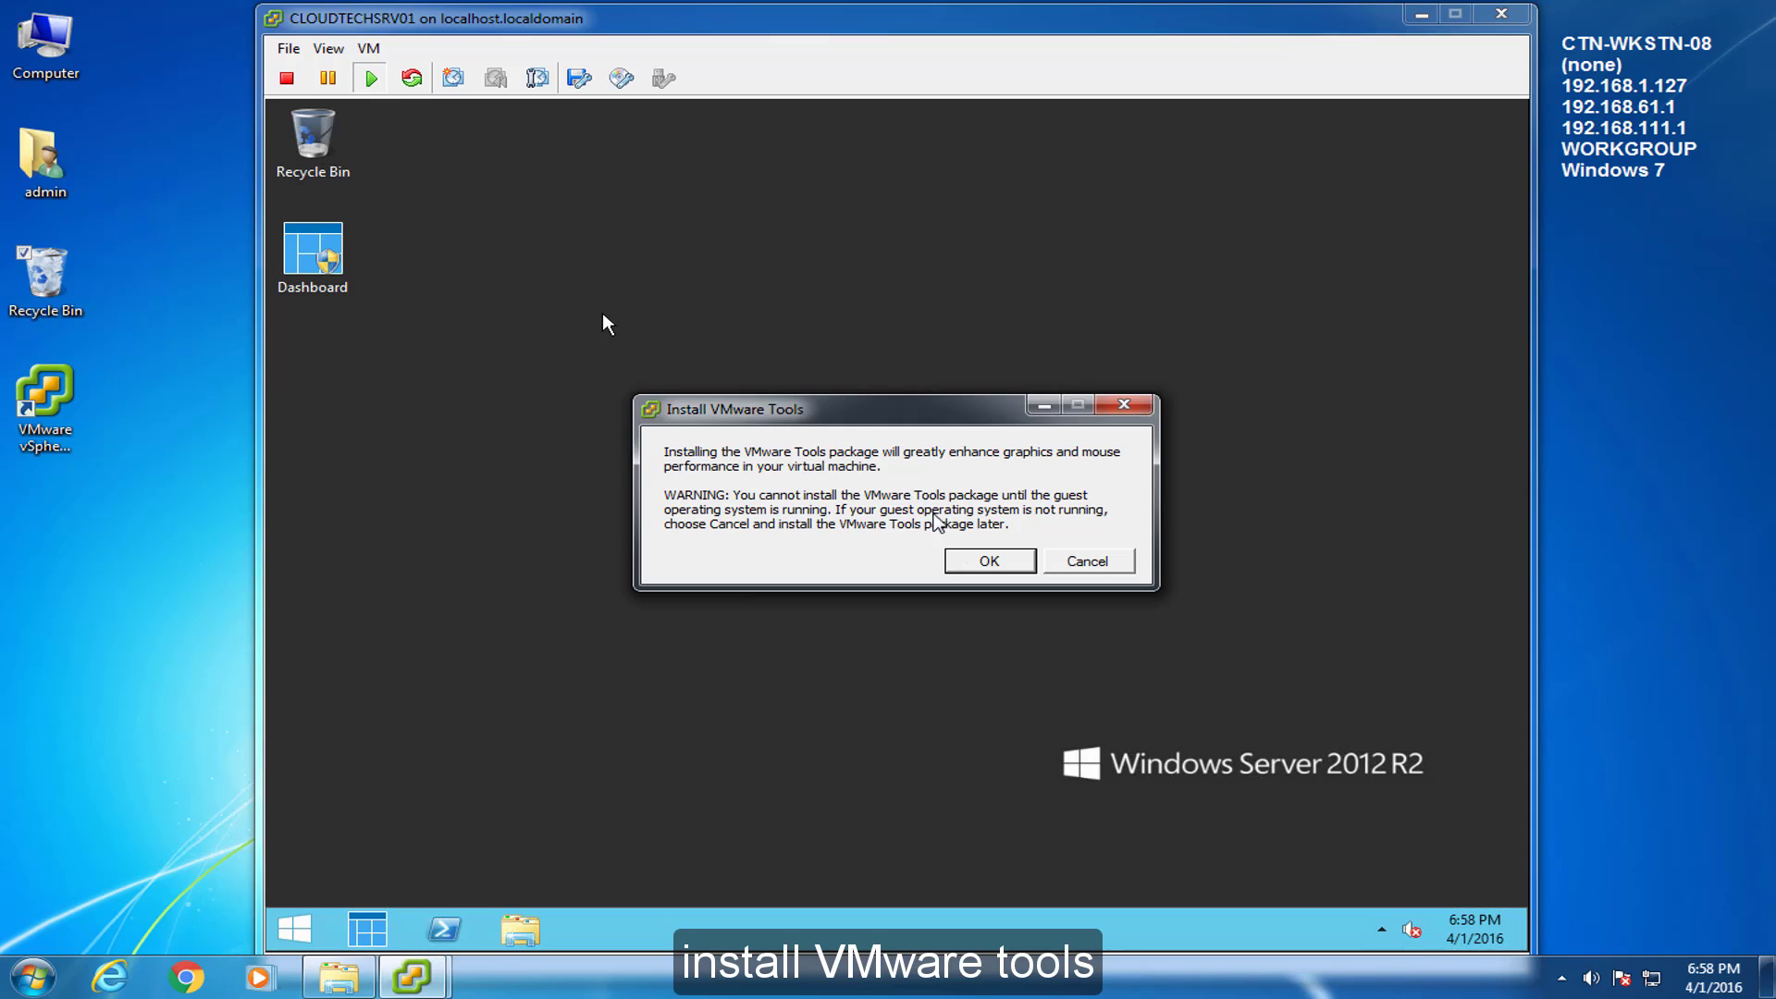
click(986, 561)
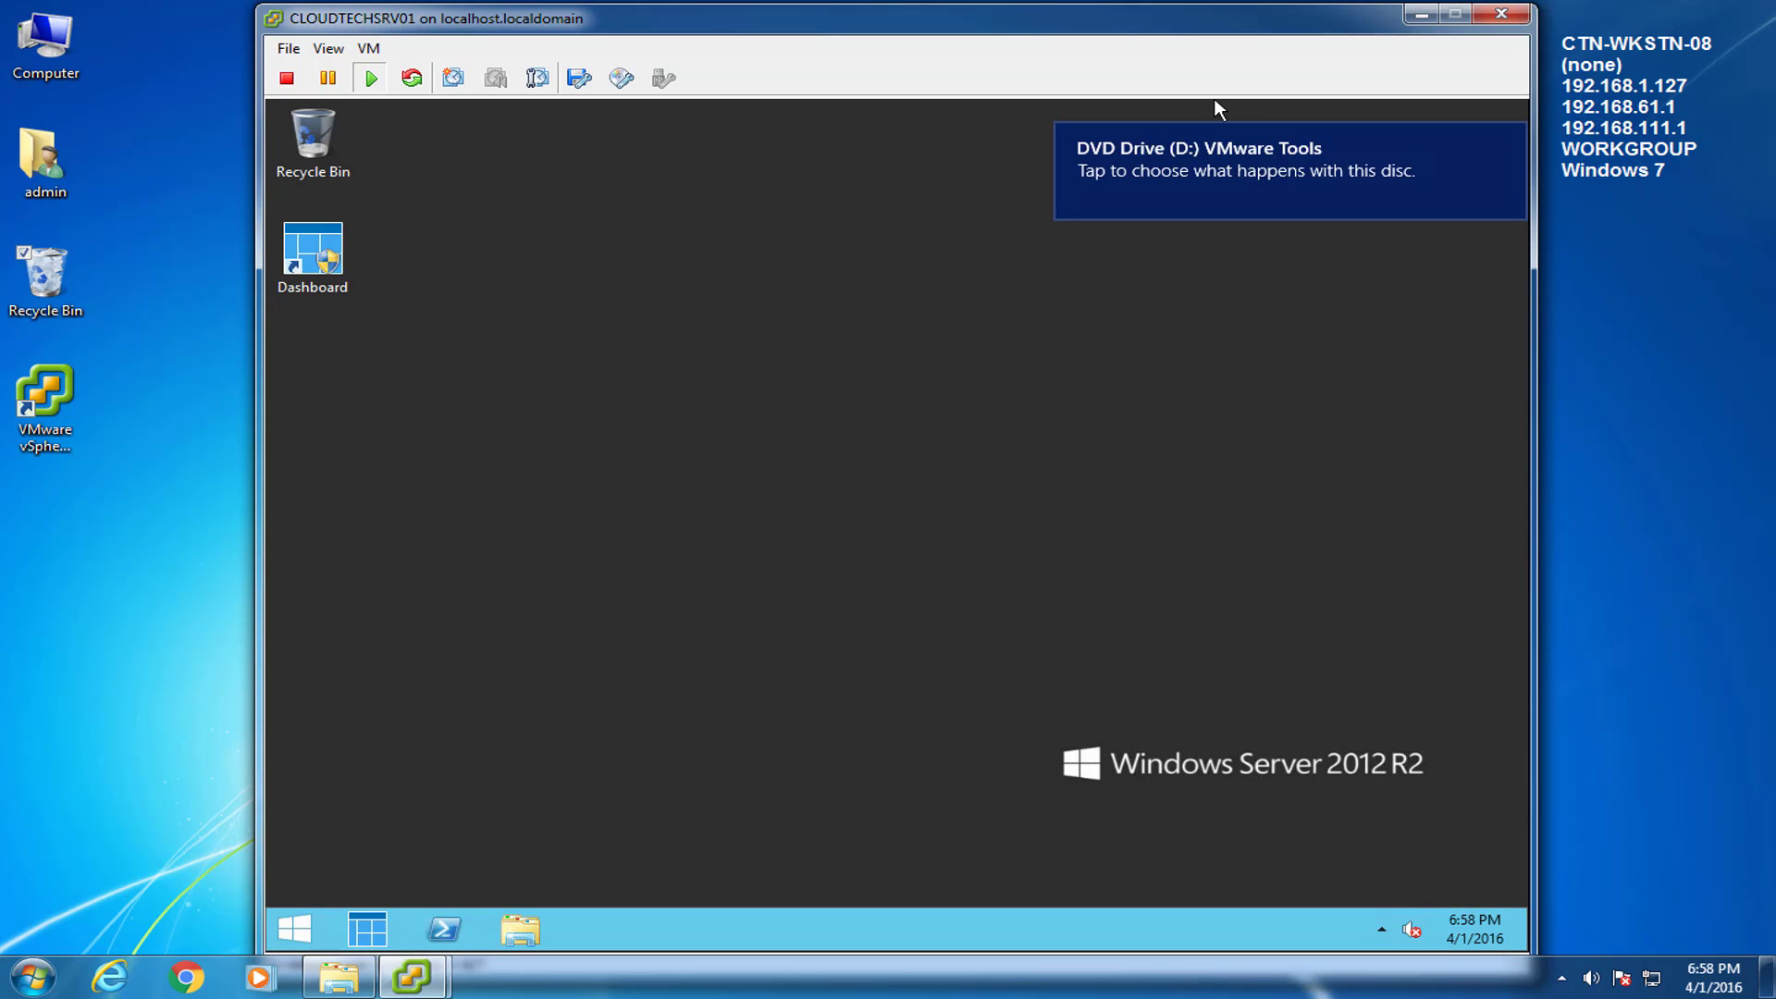
click(1203, 143)
click(1186, 289)
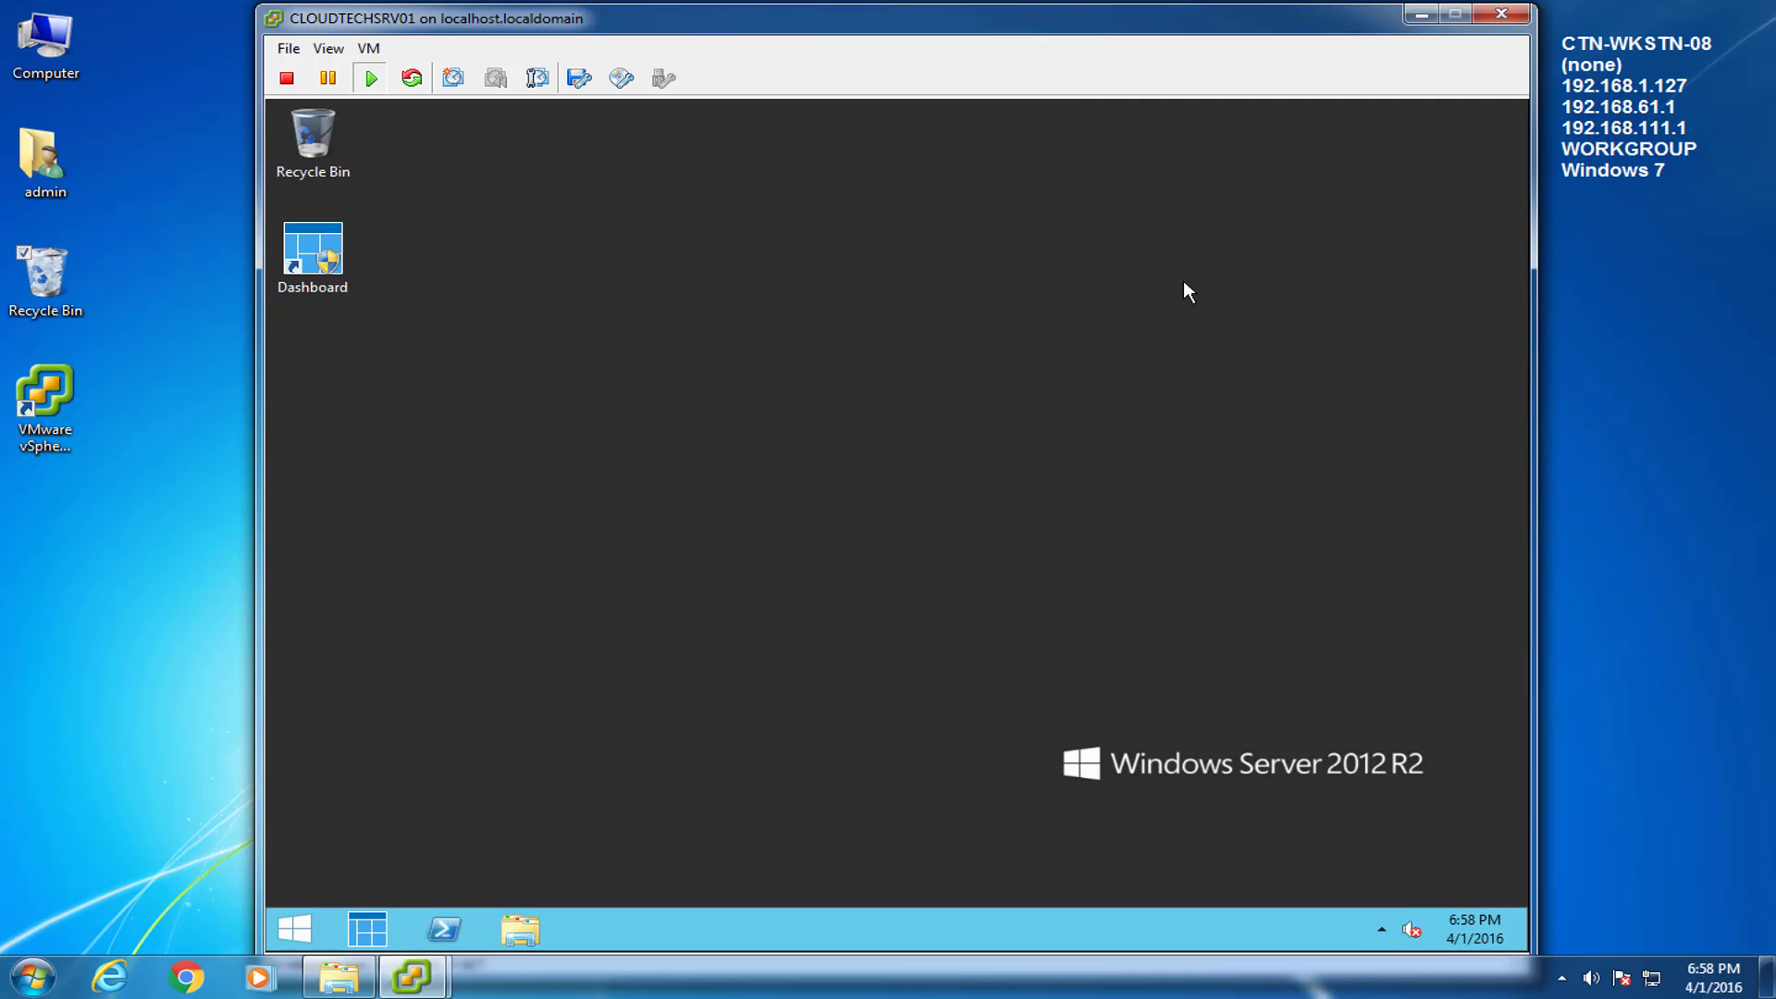
click(1008, 555)
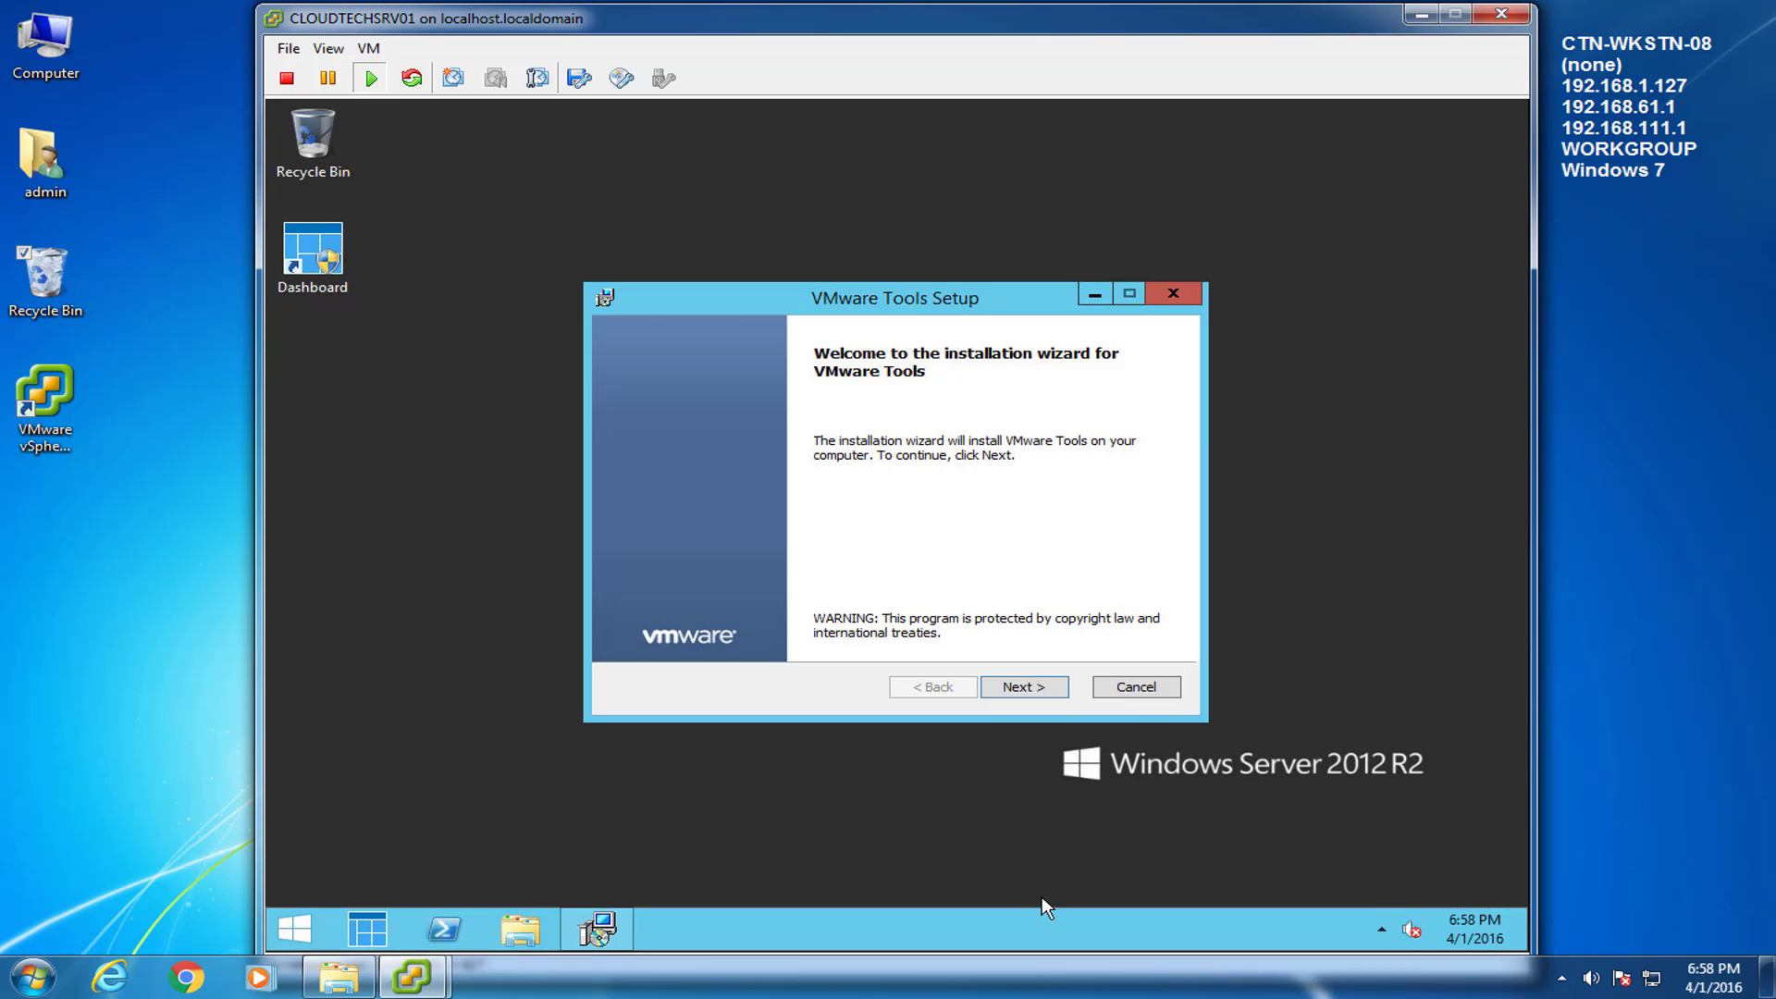
Install VMware Tools with the Custom setup type, finish, and choose to restart now.
click(1041, 690)
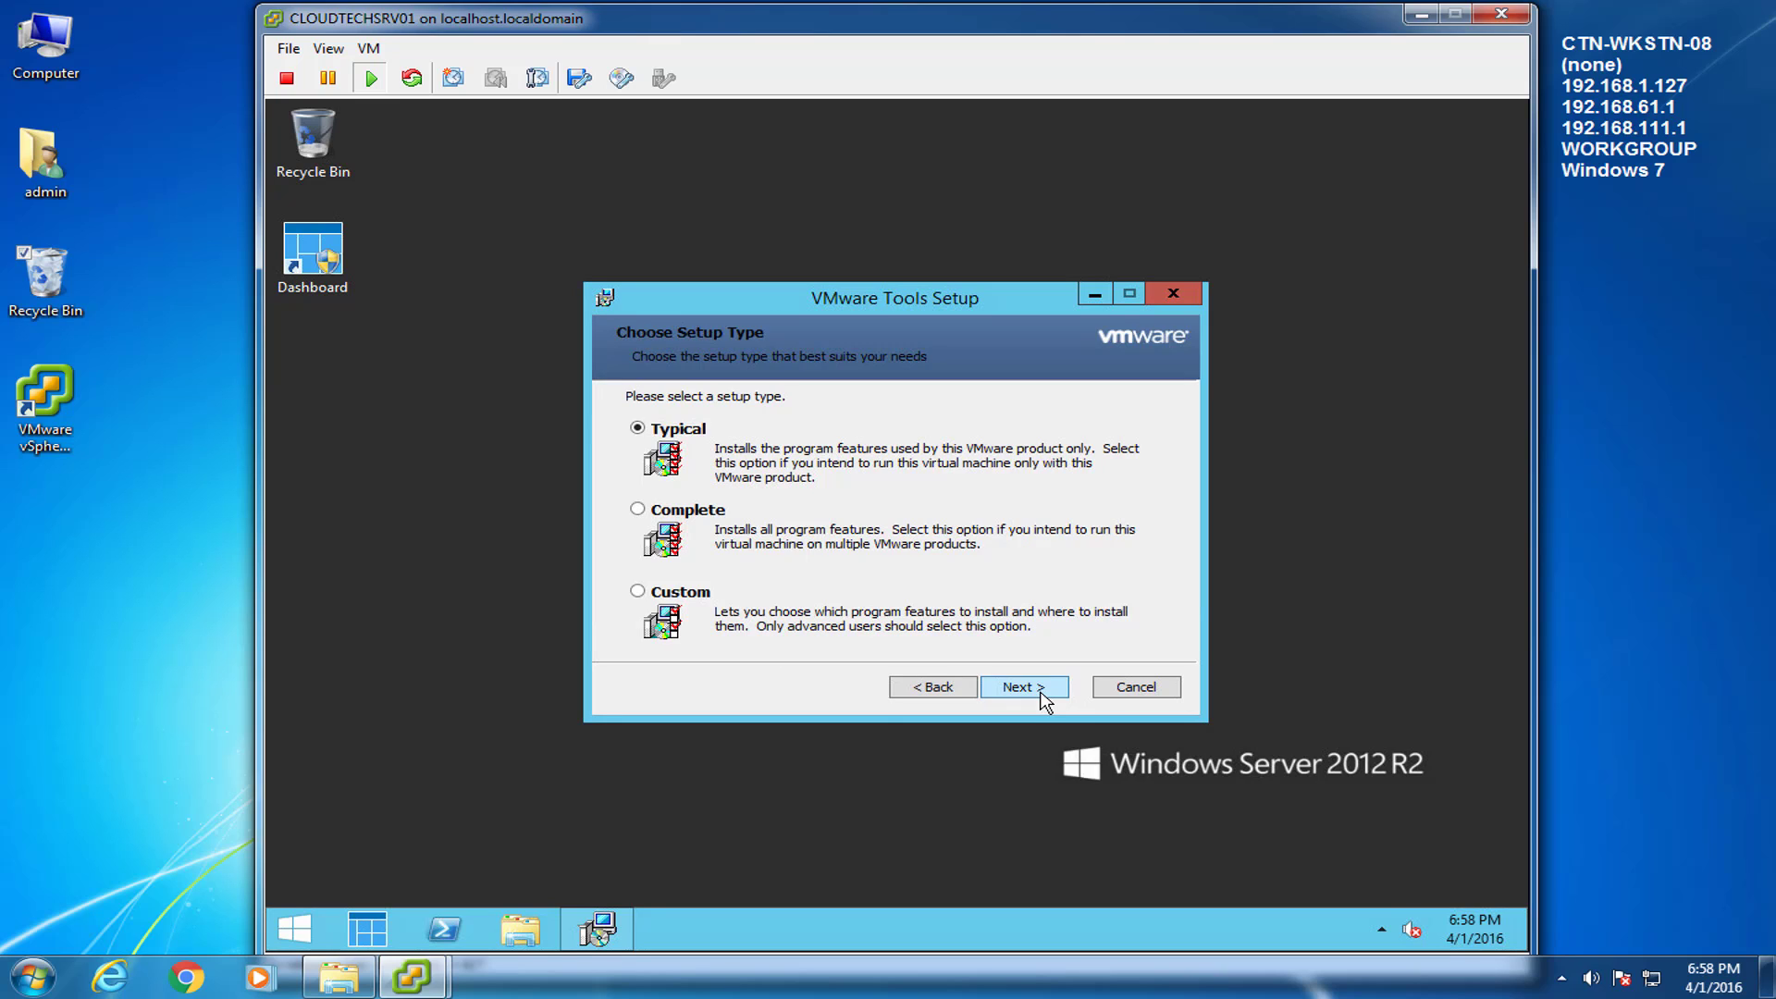
click(637, 591)
click(1038, 694)
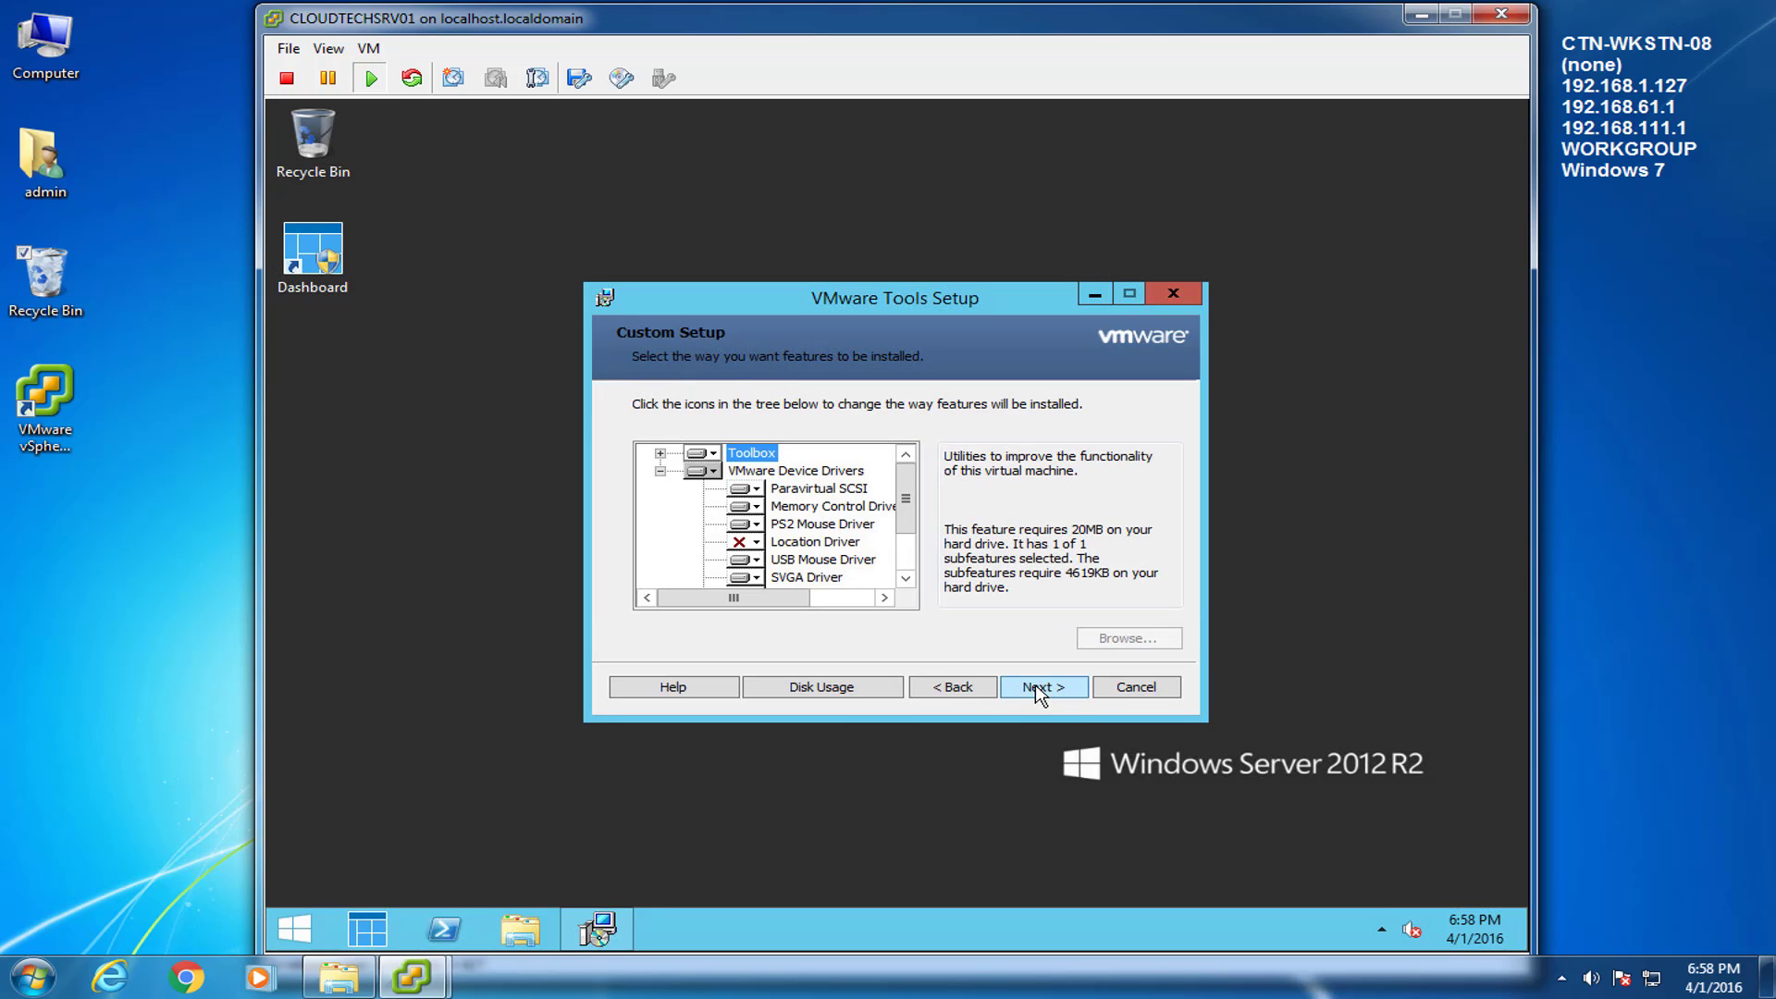
scroll(914, 560, down, 2)
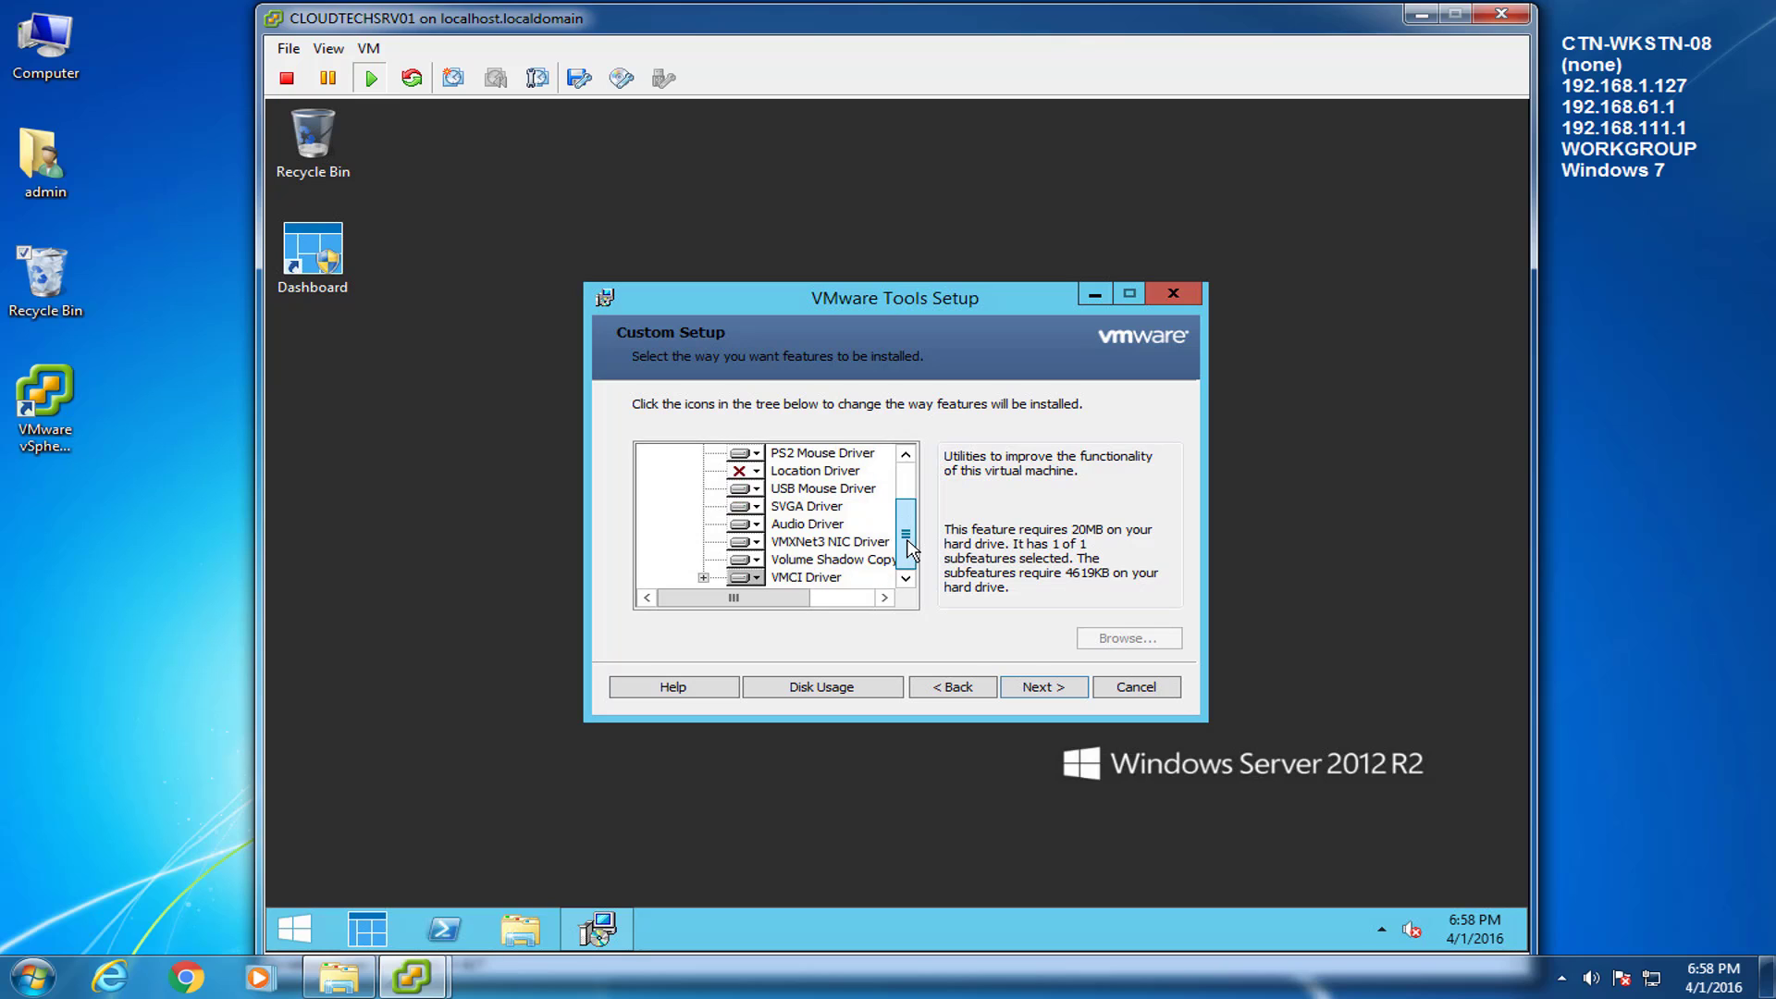
click(1040, 684)
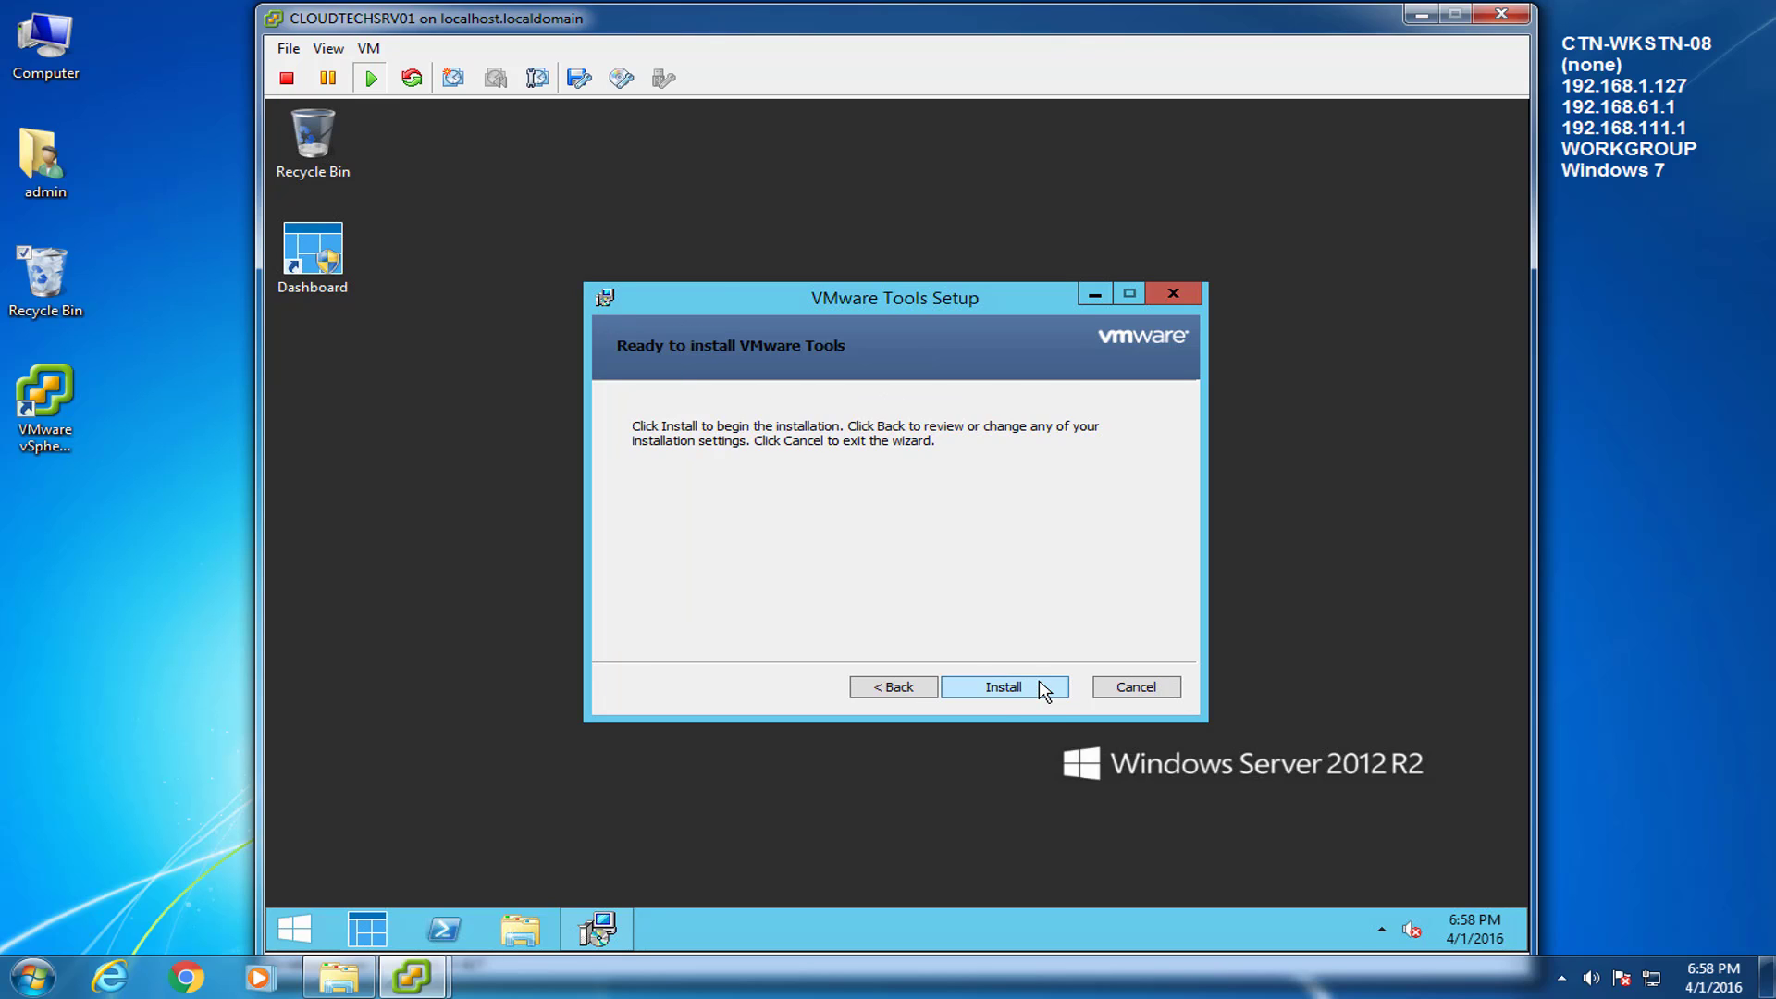
click(1039, 685)
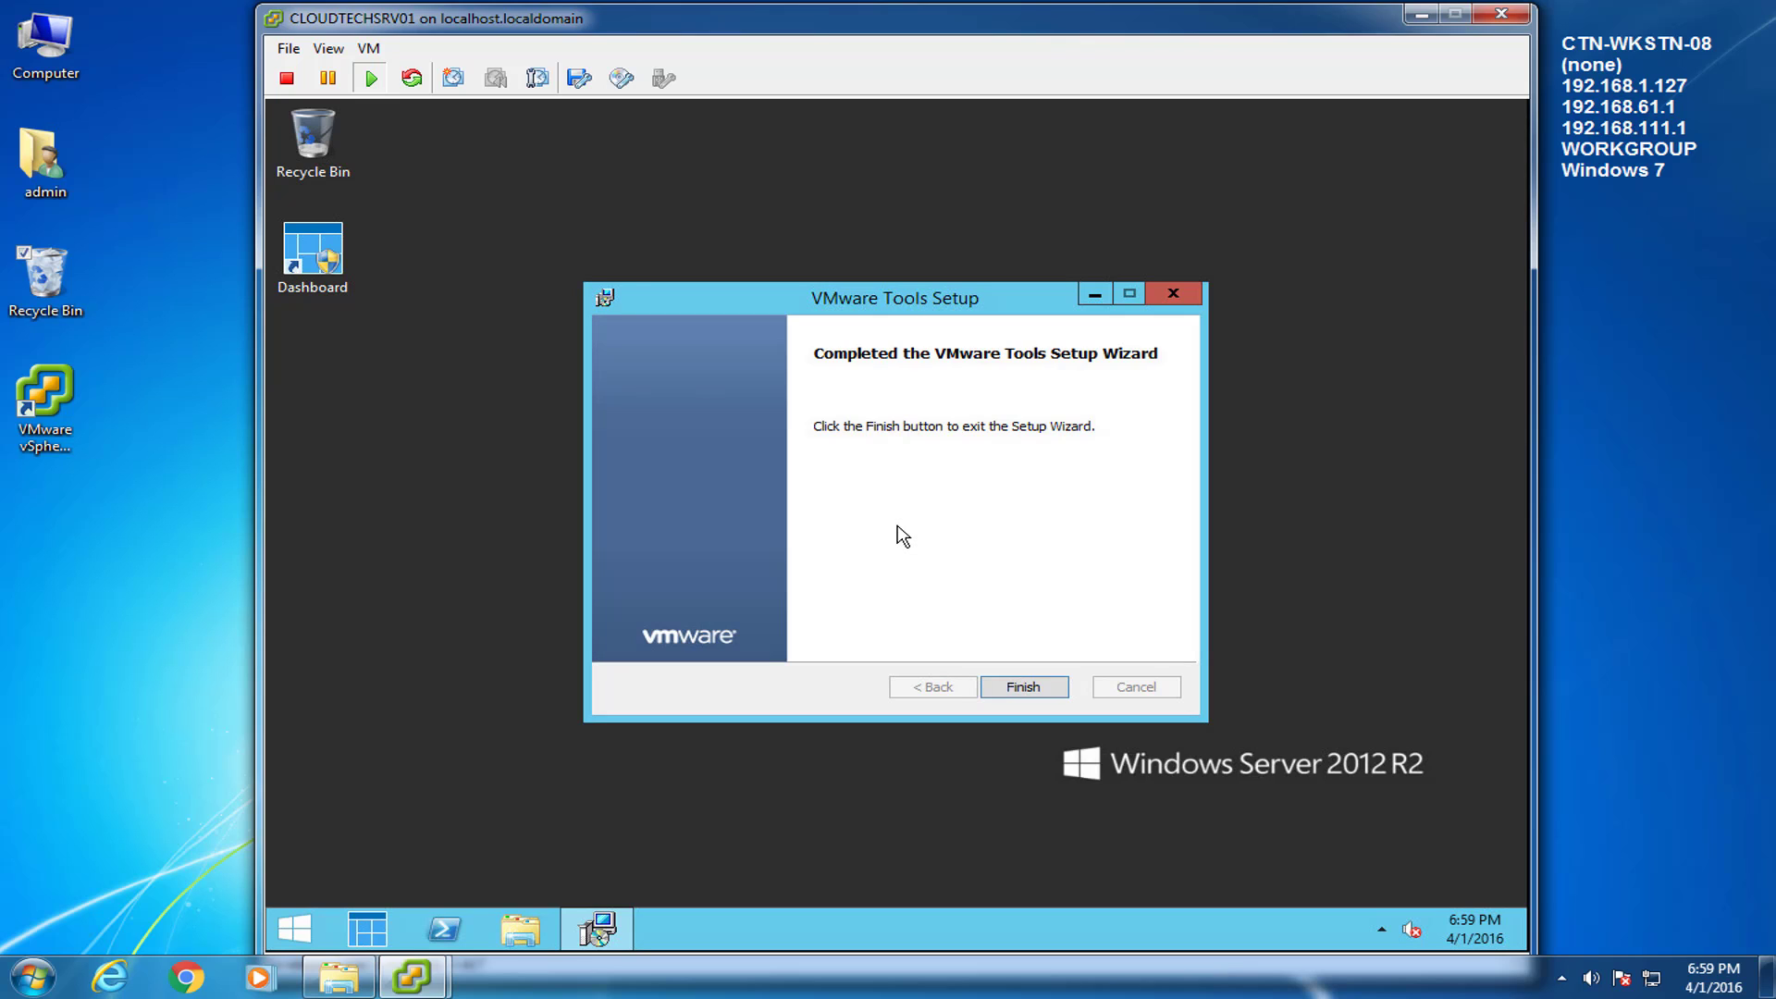
click(1017, 692)
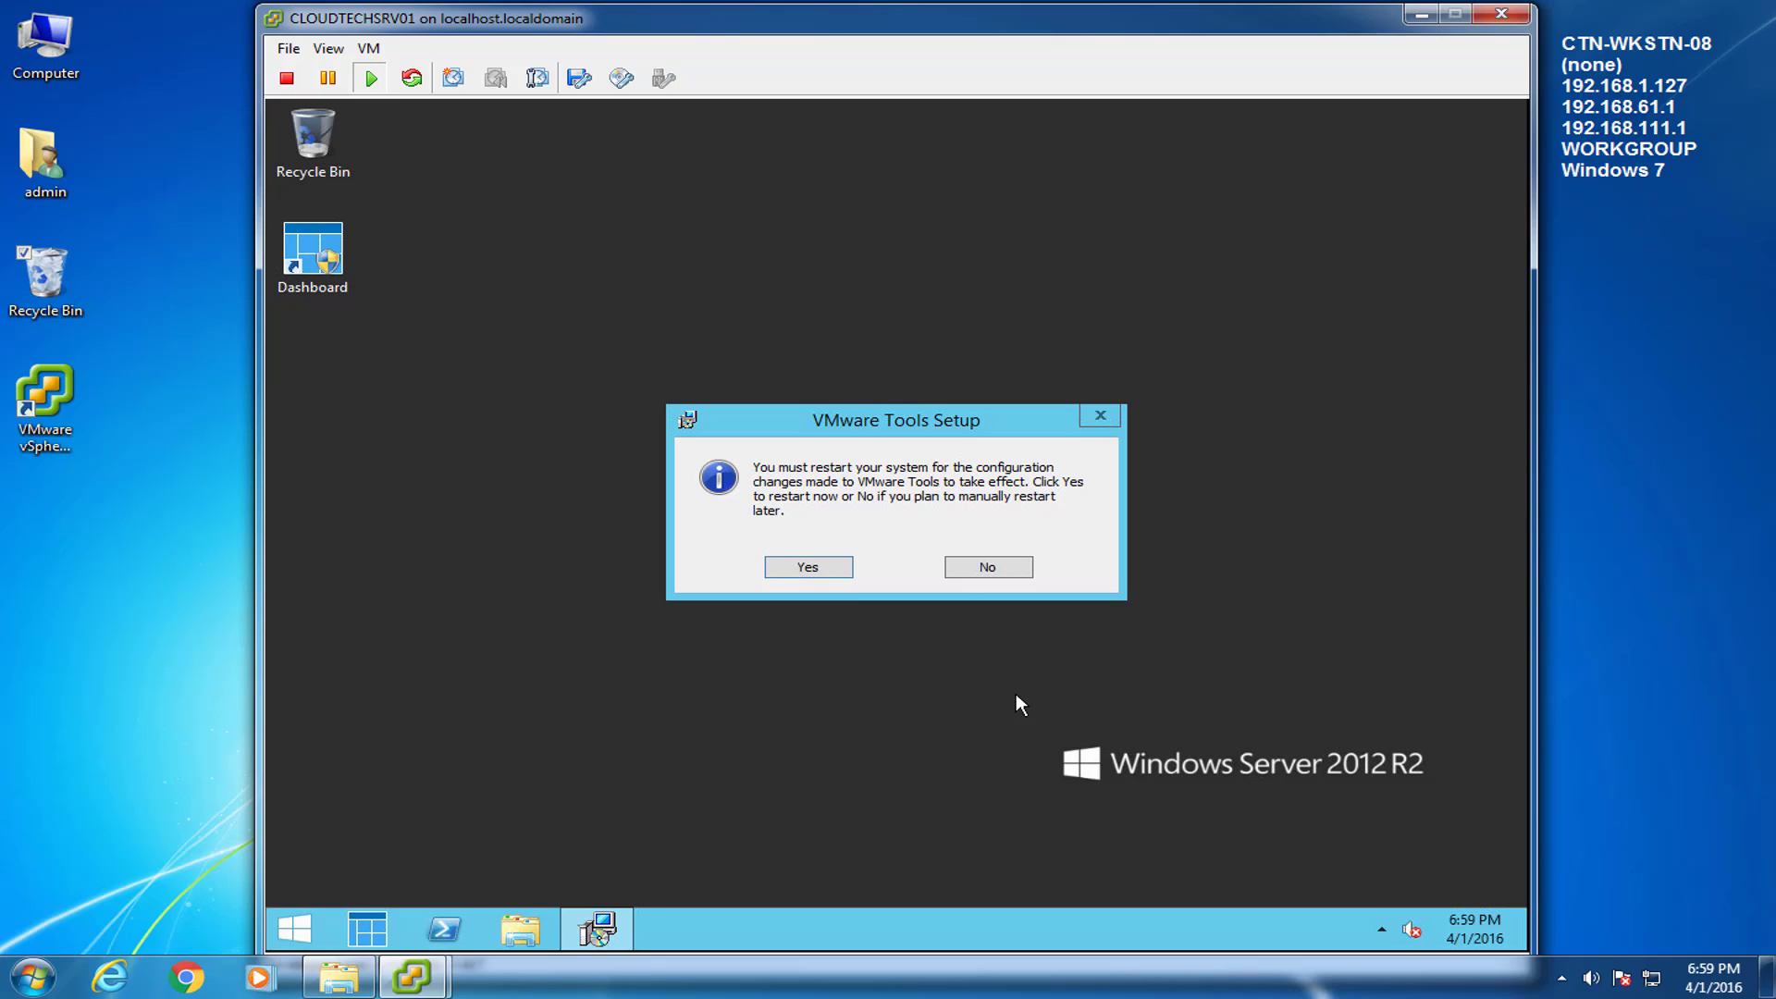
click(837, 568)
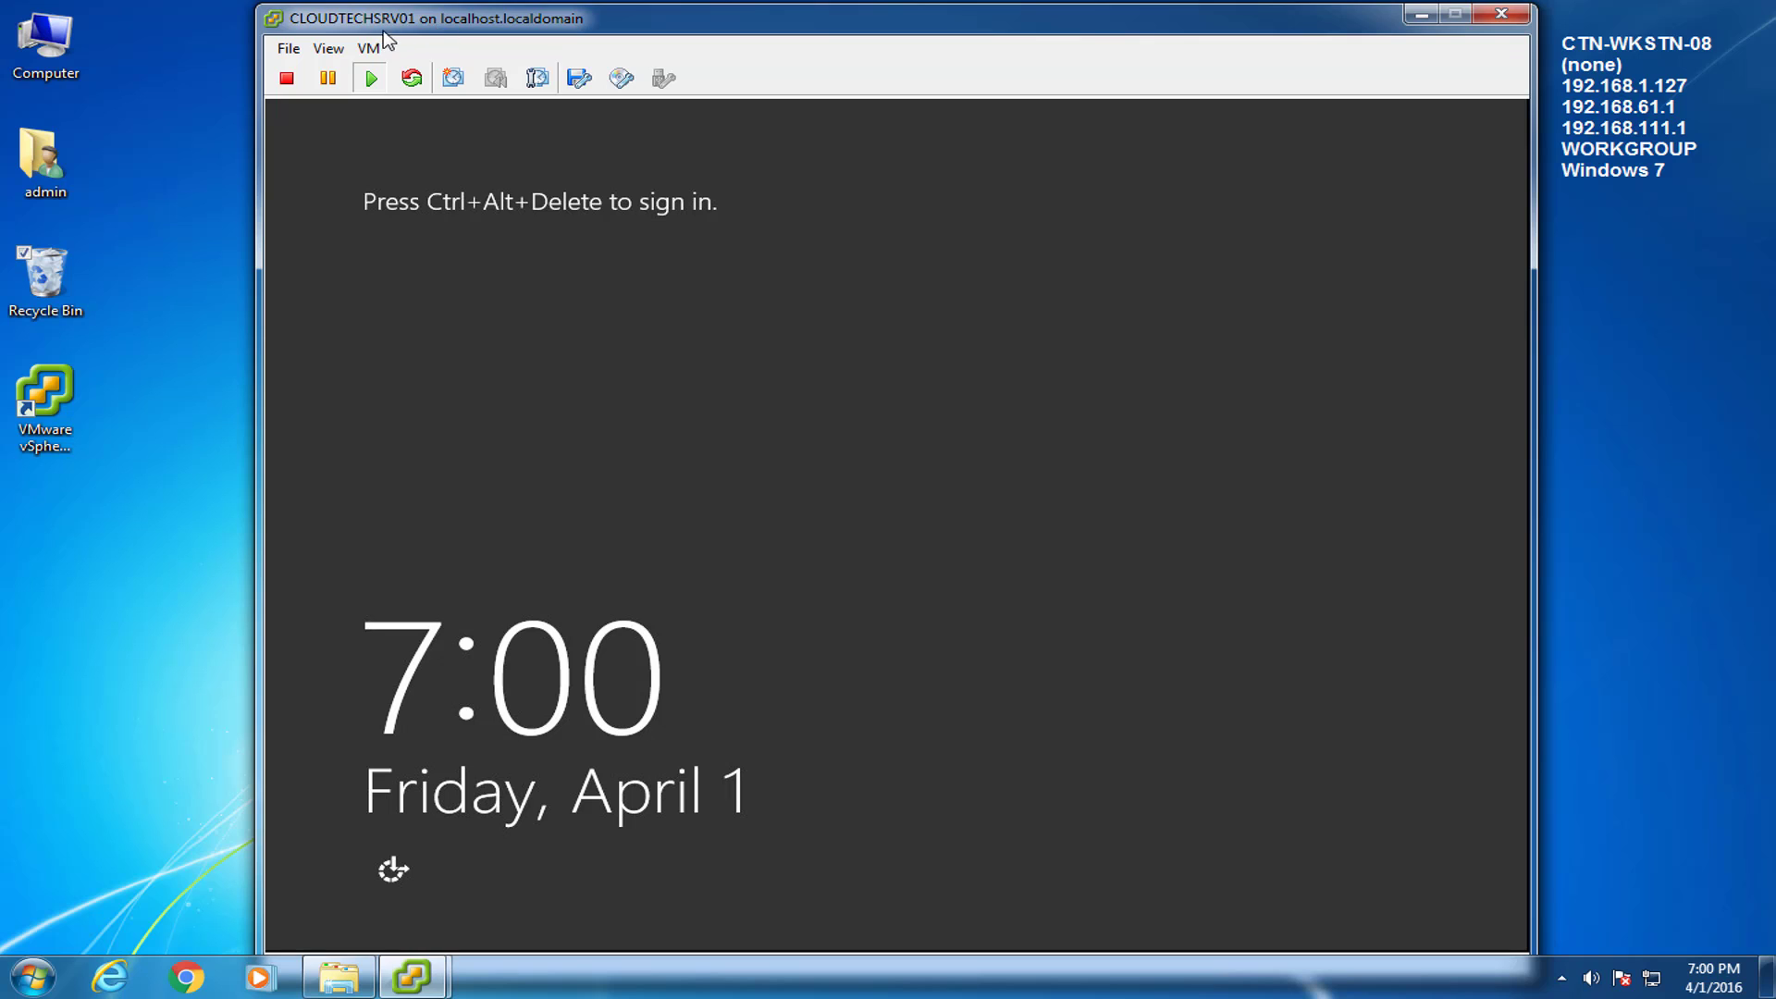
Send Ctrl+Alt+Del, sign in with the administrator password, and launch the Essentials Dashboard.
click(368, 48)
mouse_move(425, 95)
click(782, 120)
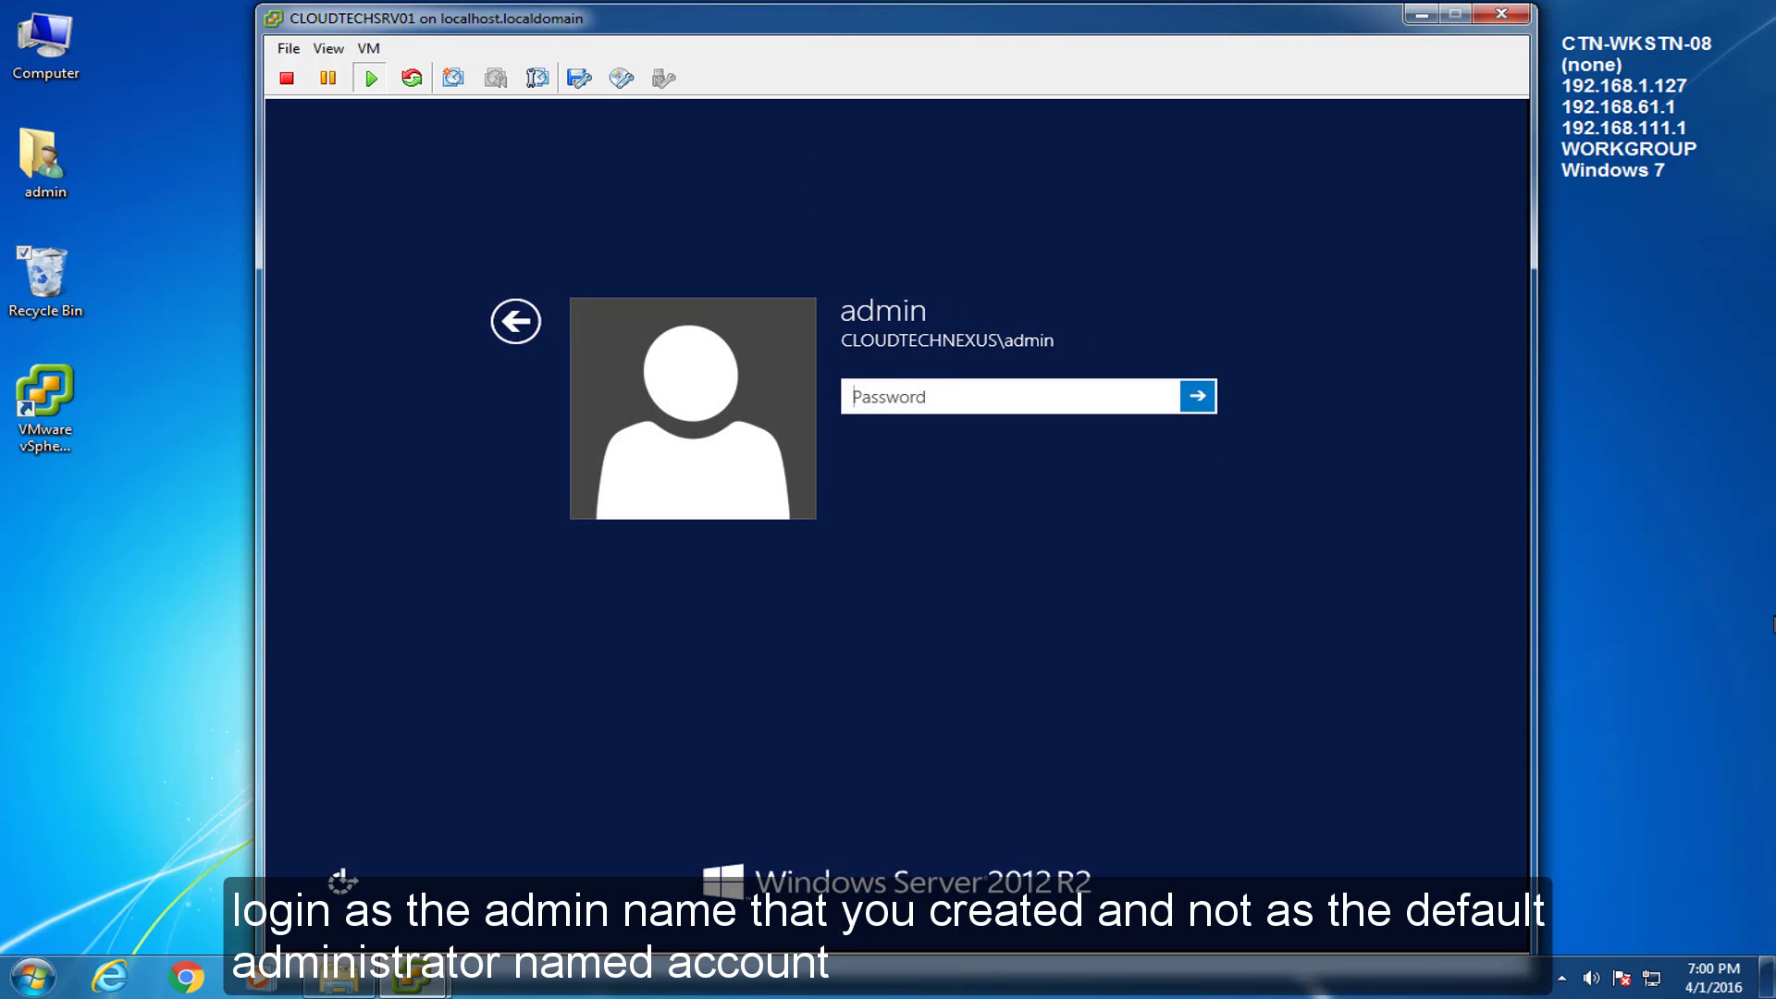
text(**********)
key(Return)
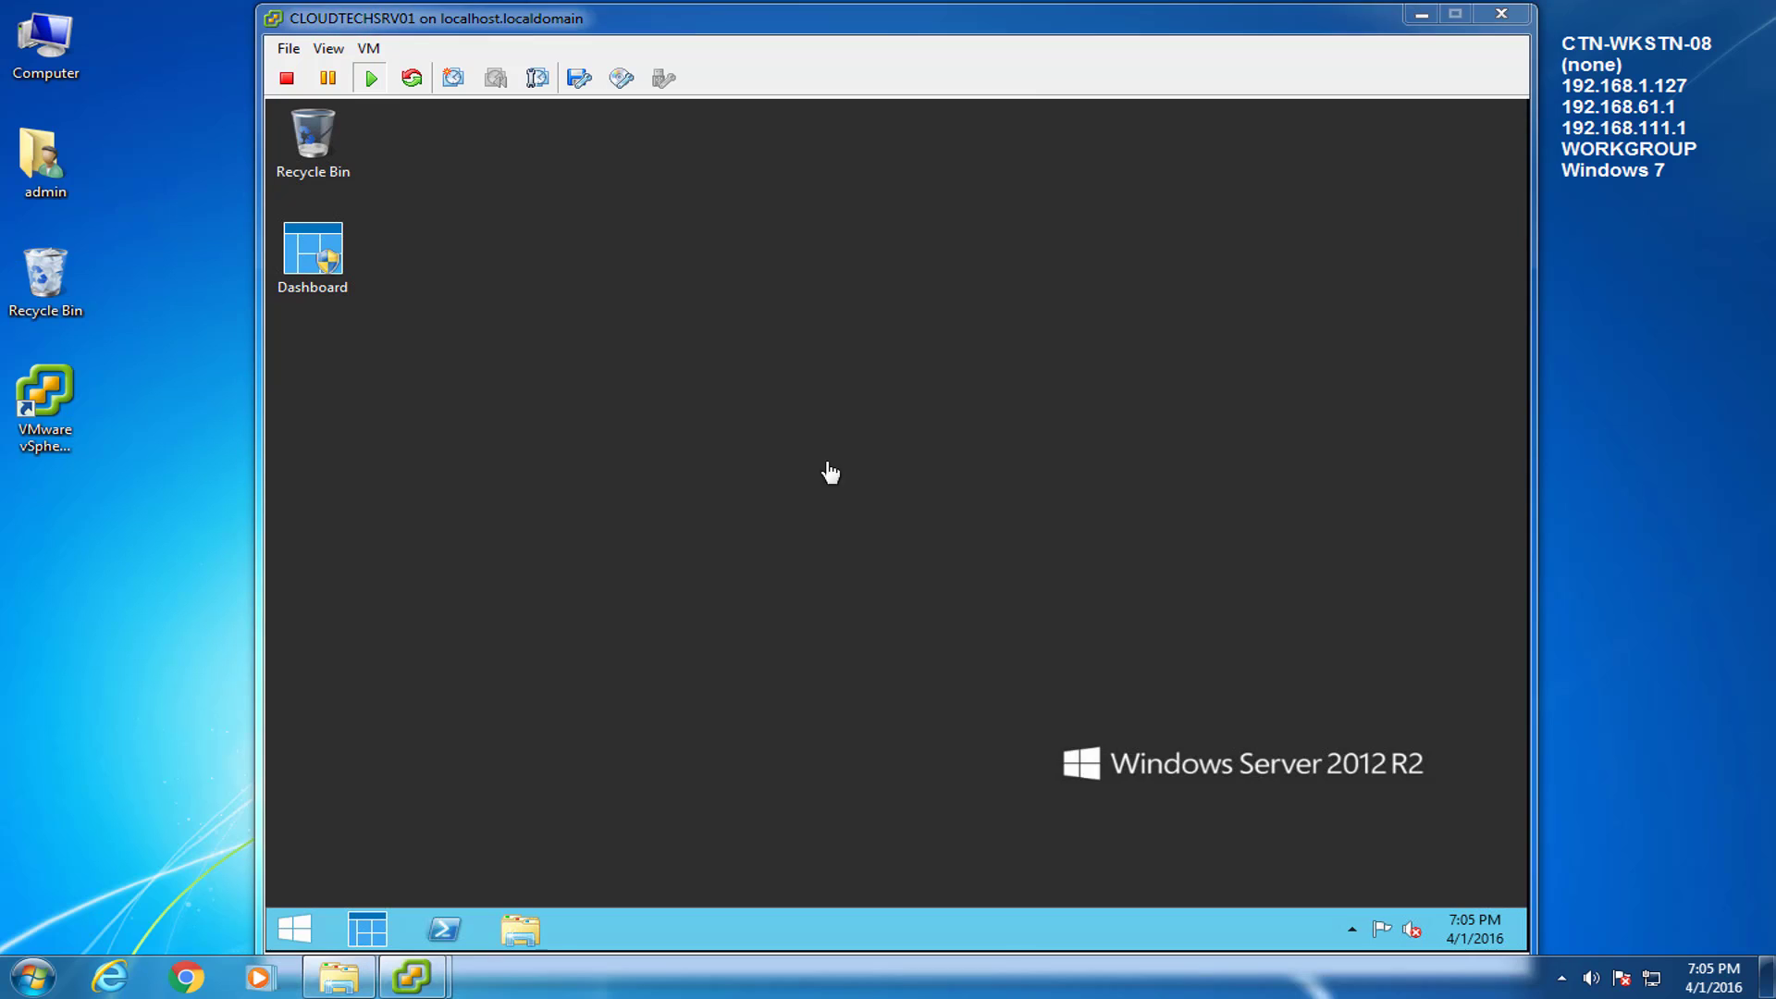
double_click(346, 262)
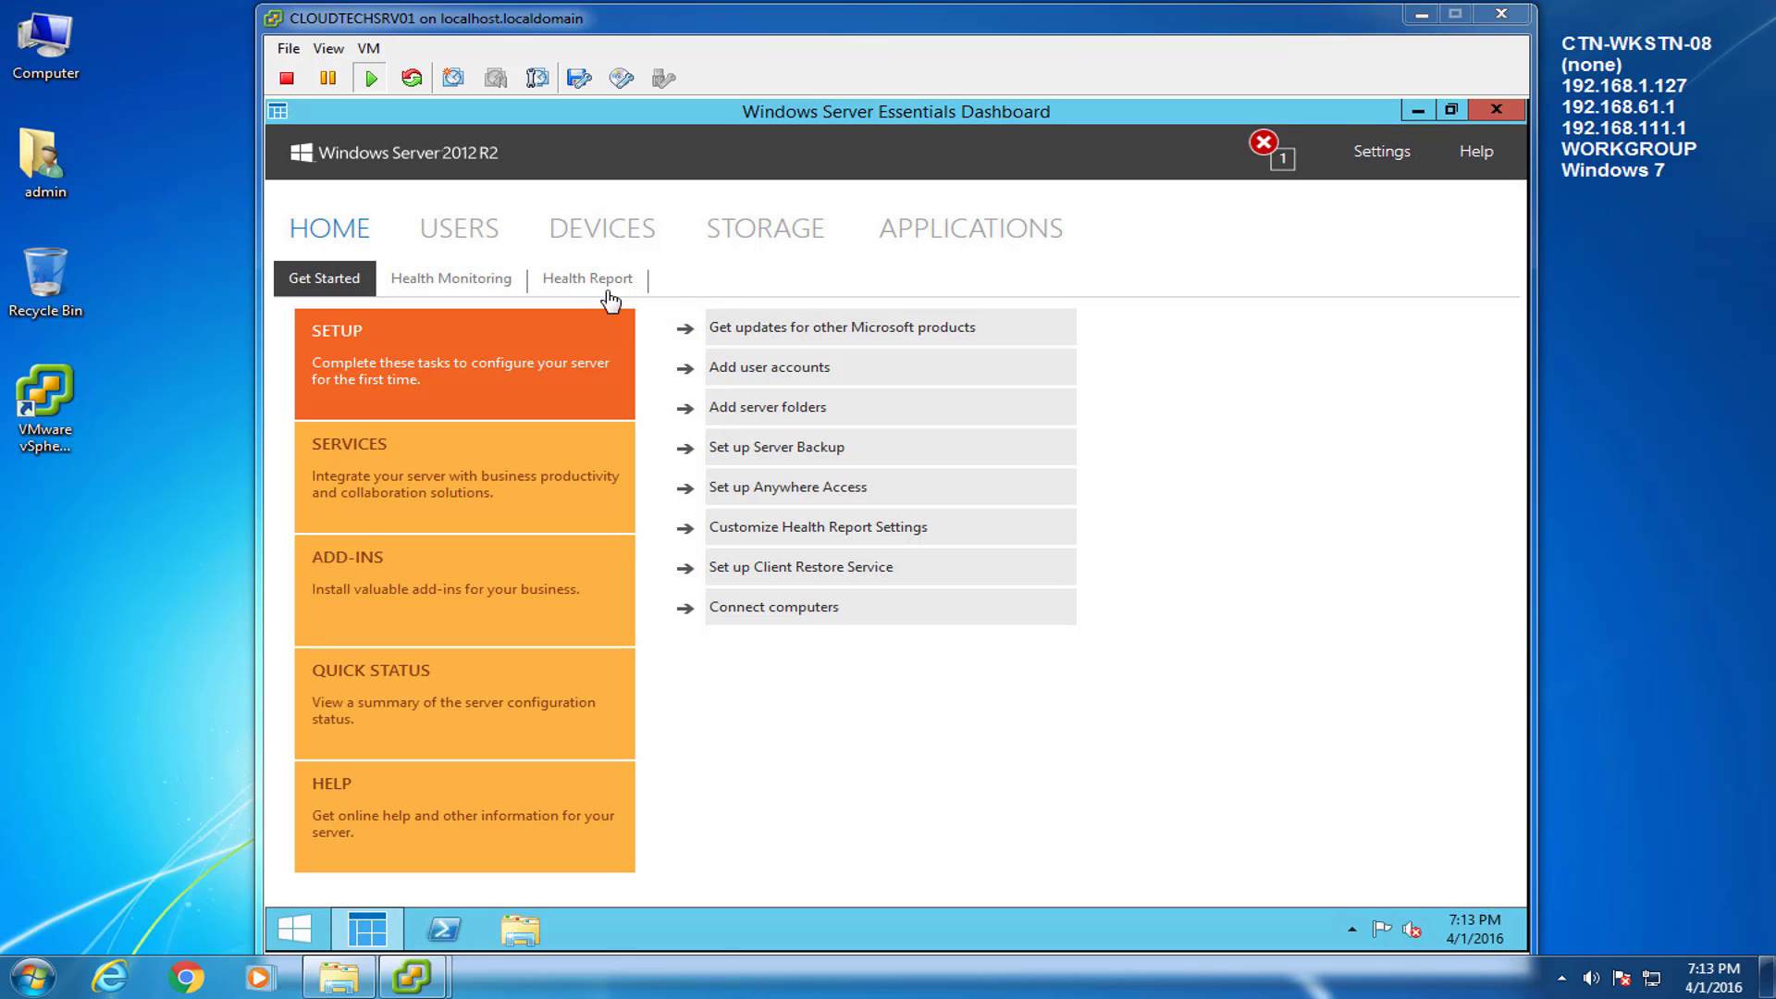
From the Users list, start a new account named user1 and enter its password twice.
click(463, 231)
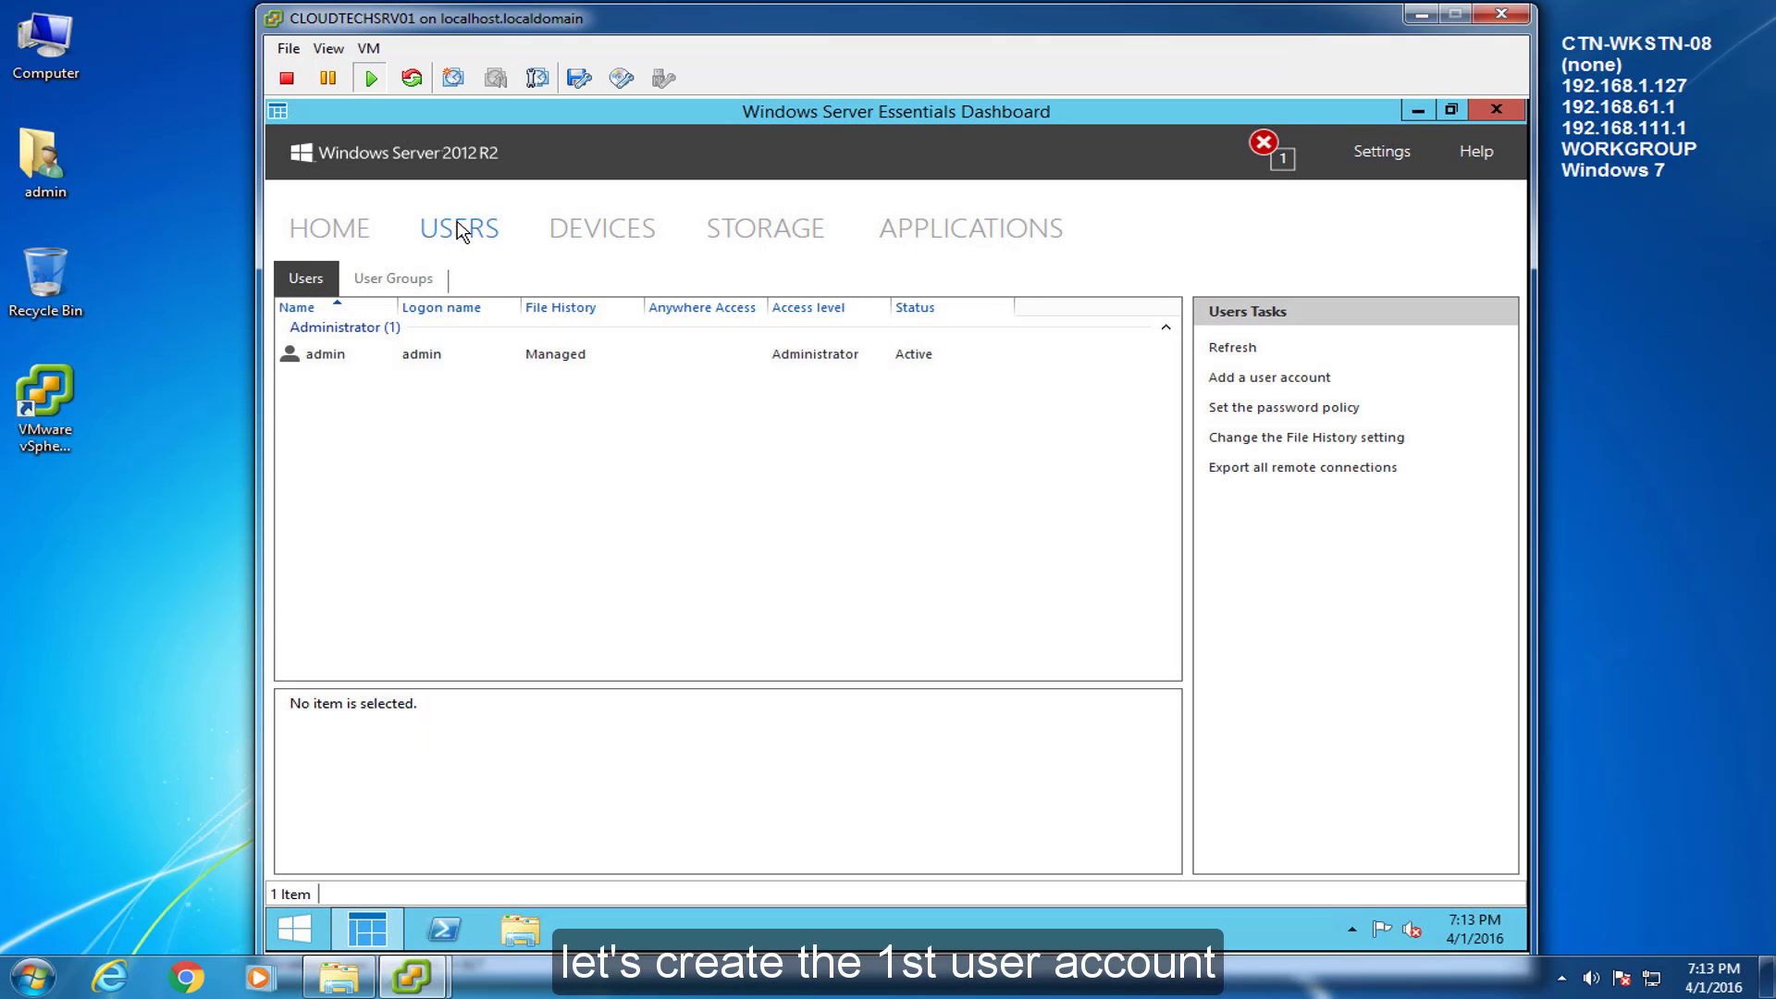
right_click(322, 404)
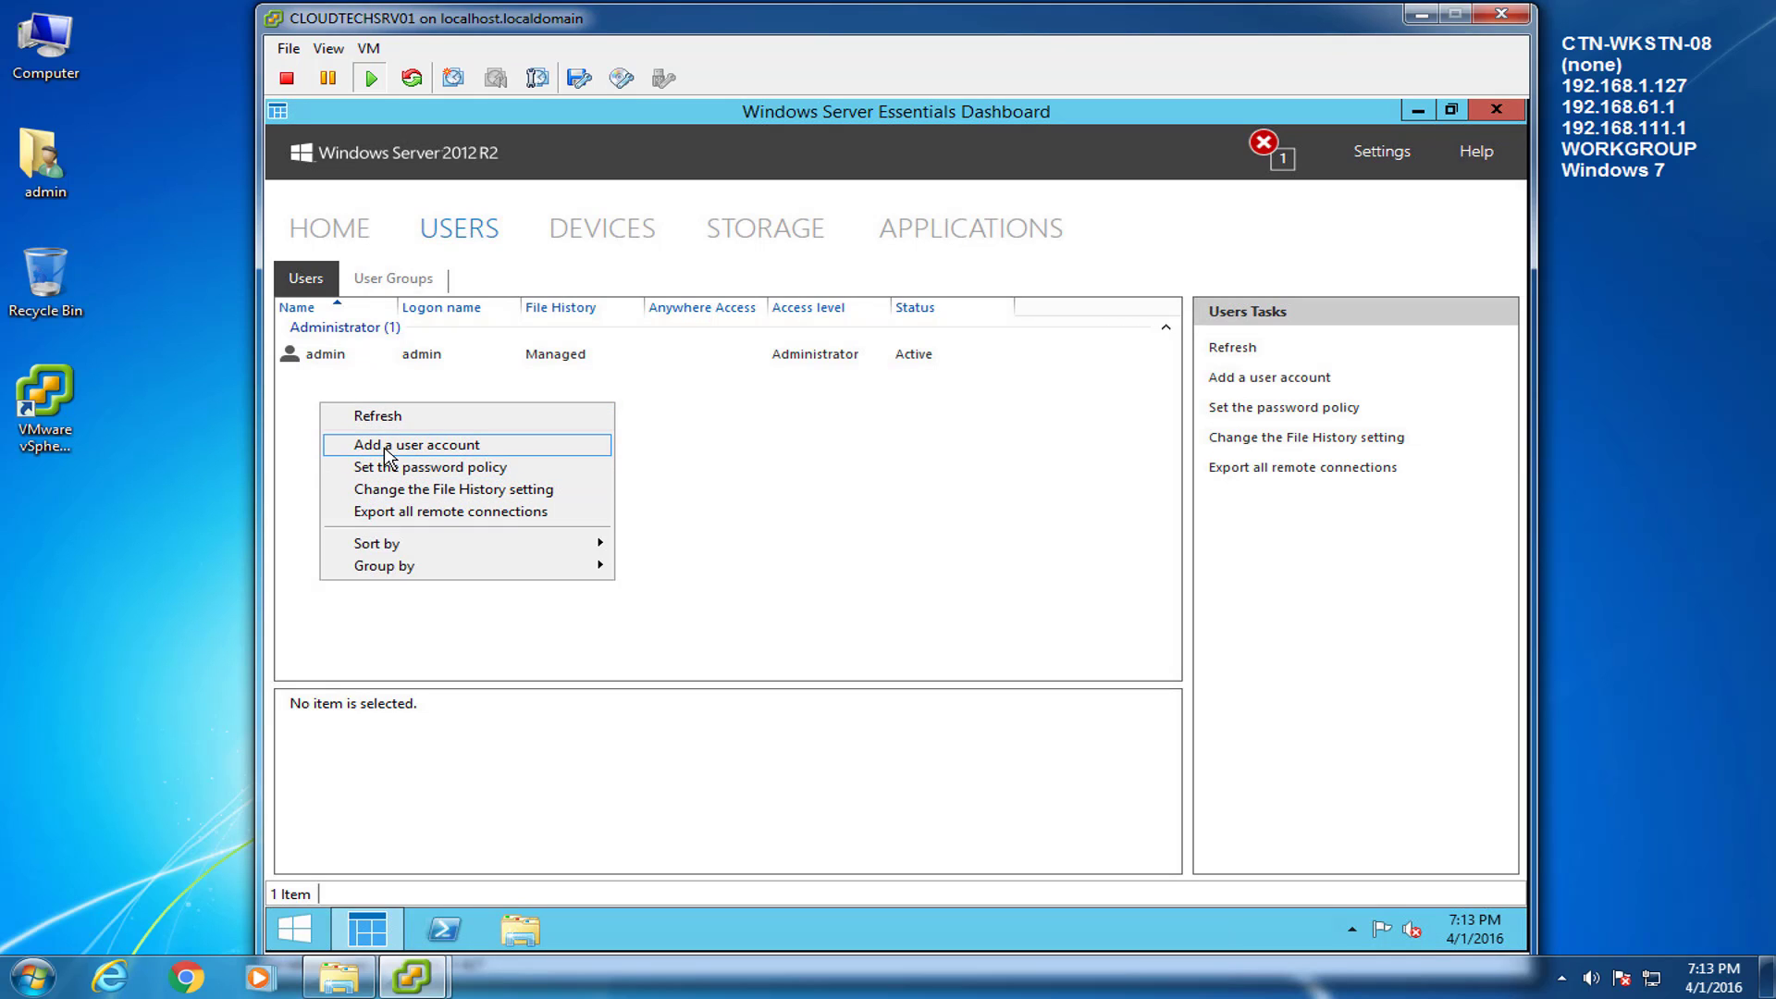
click(386, 446)
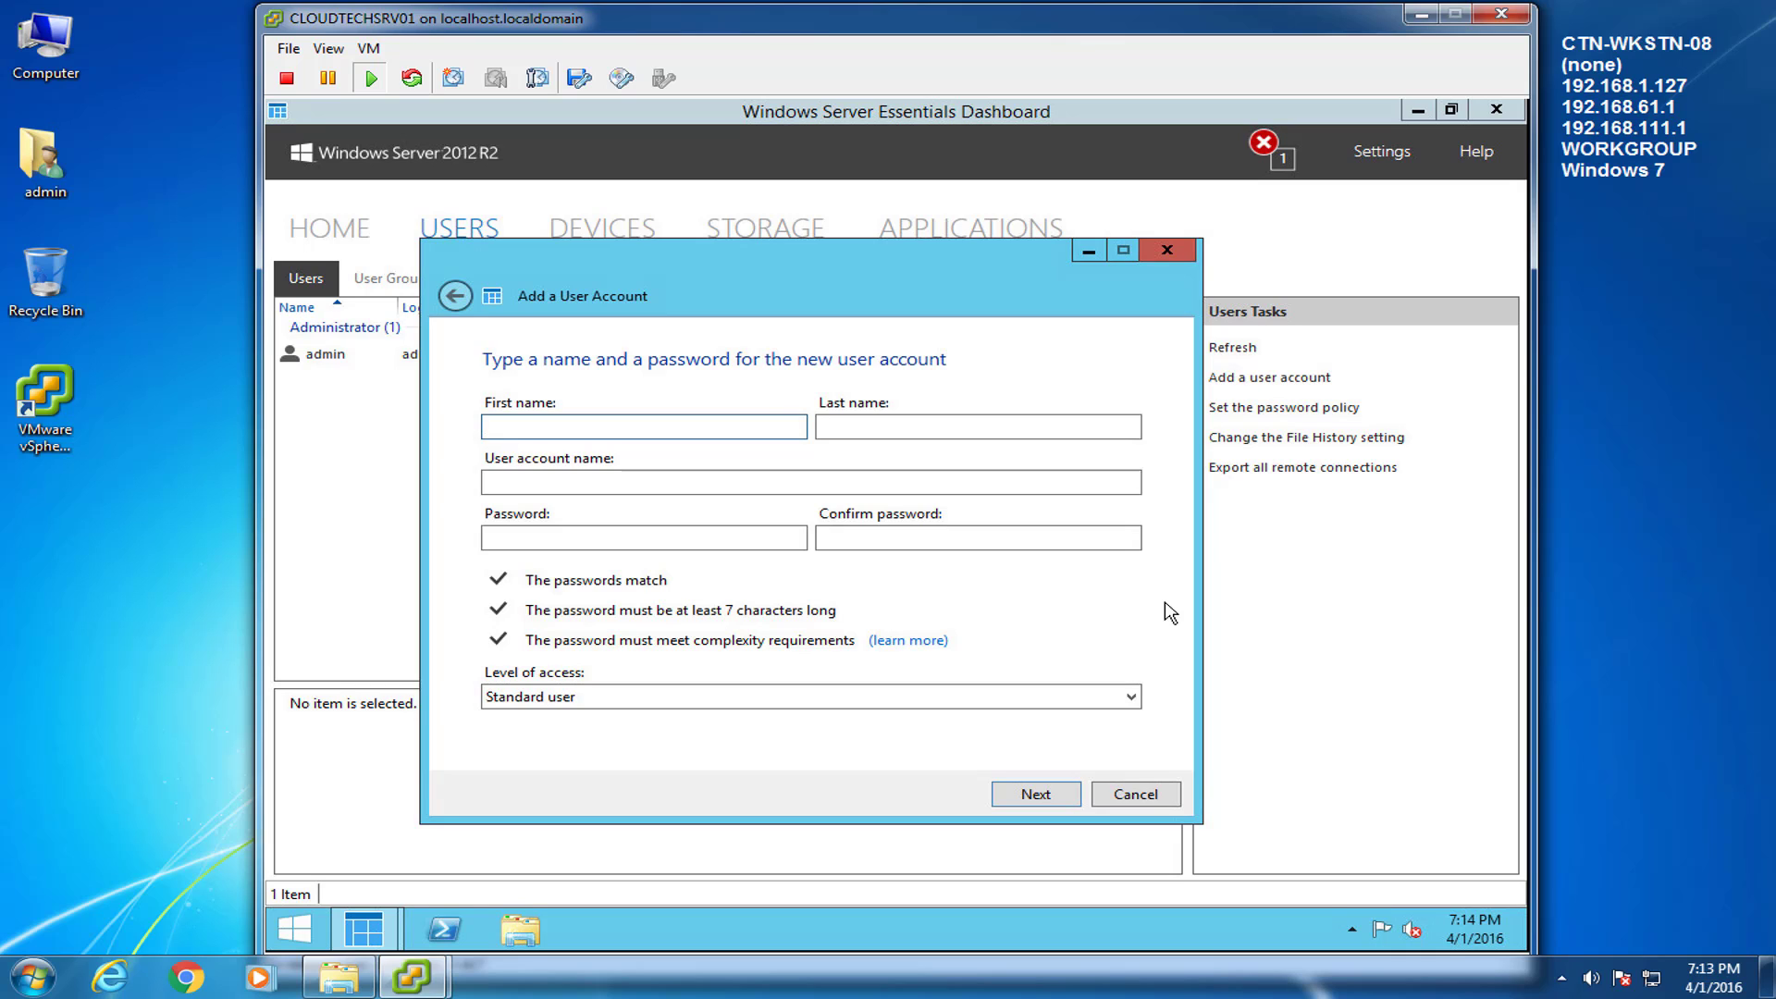
text(user1)
key(Tab)
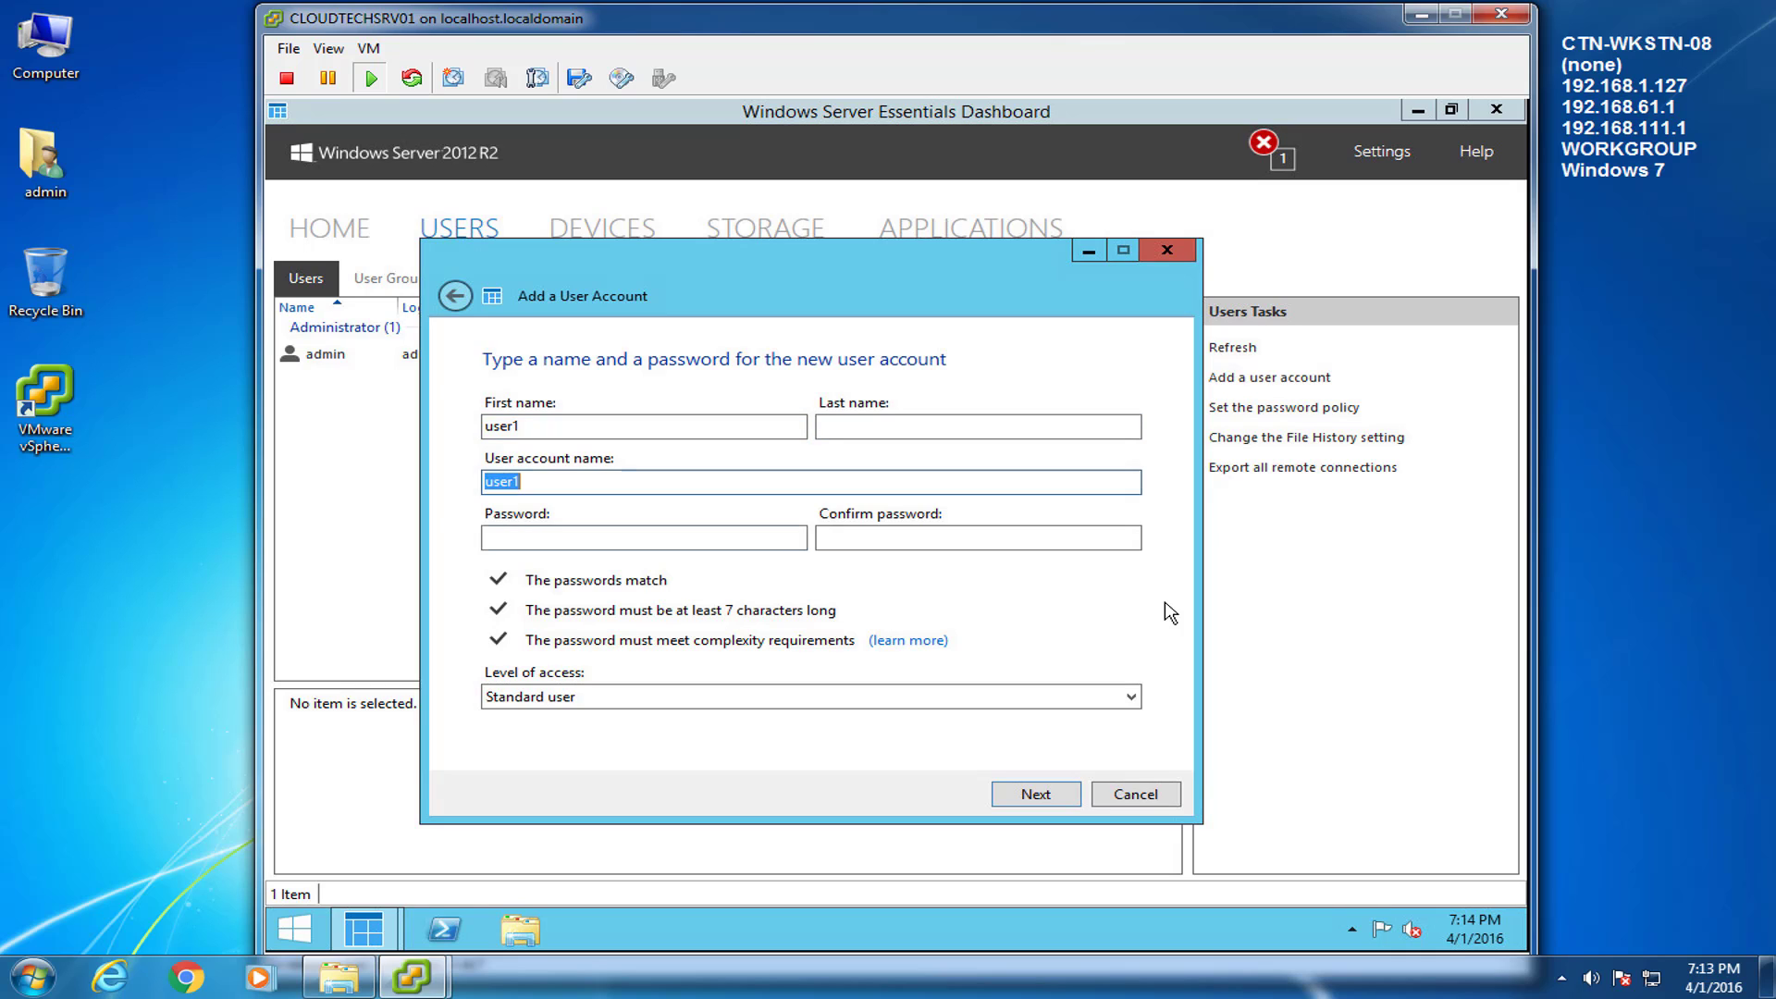
key(Tab)
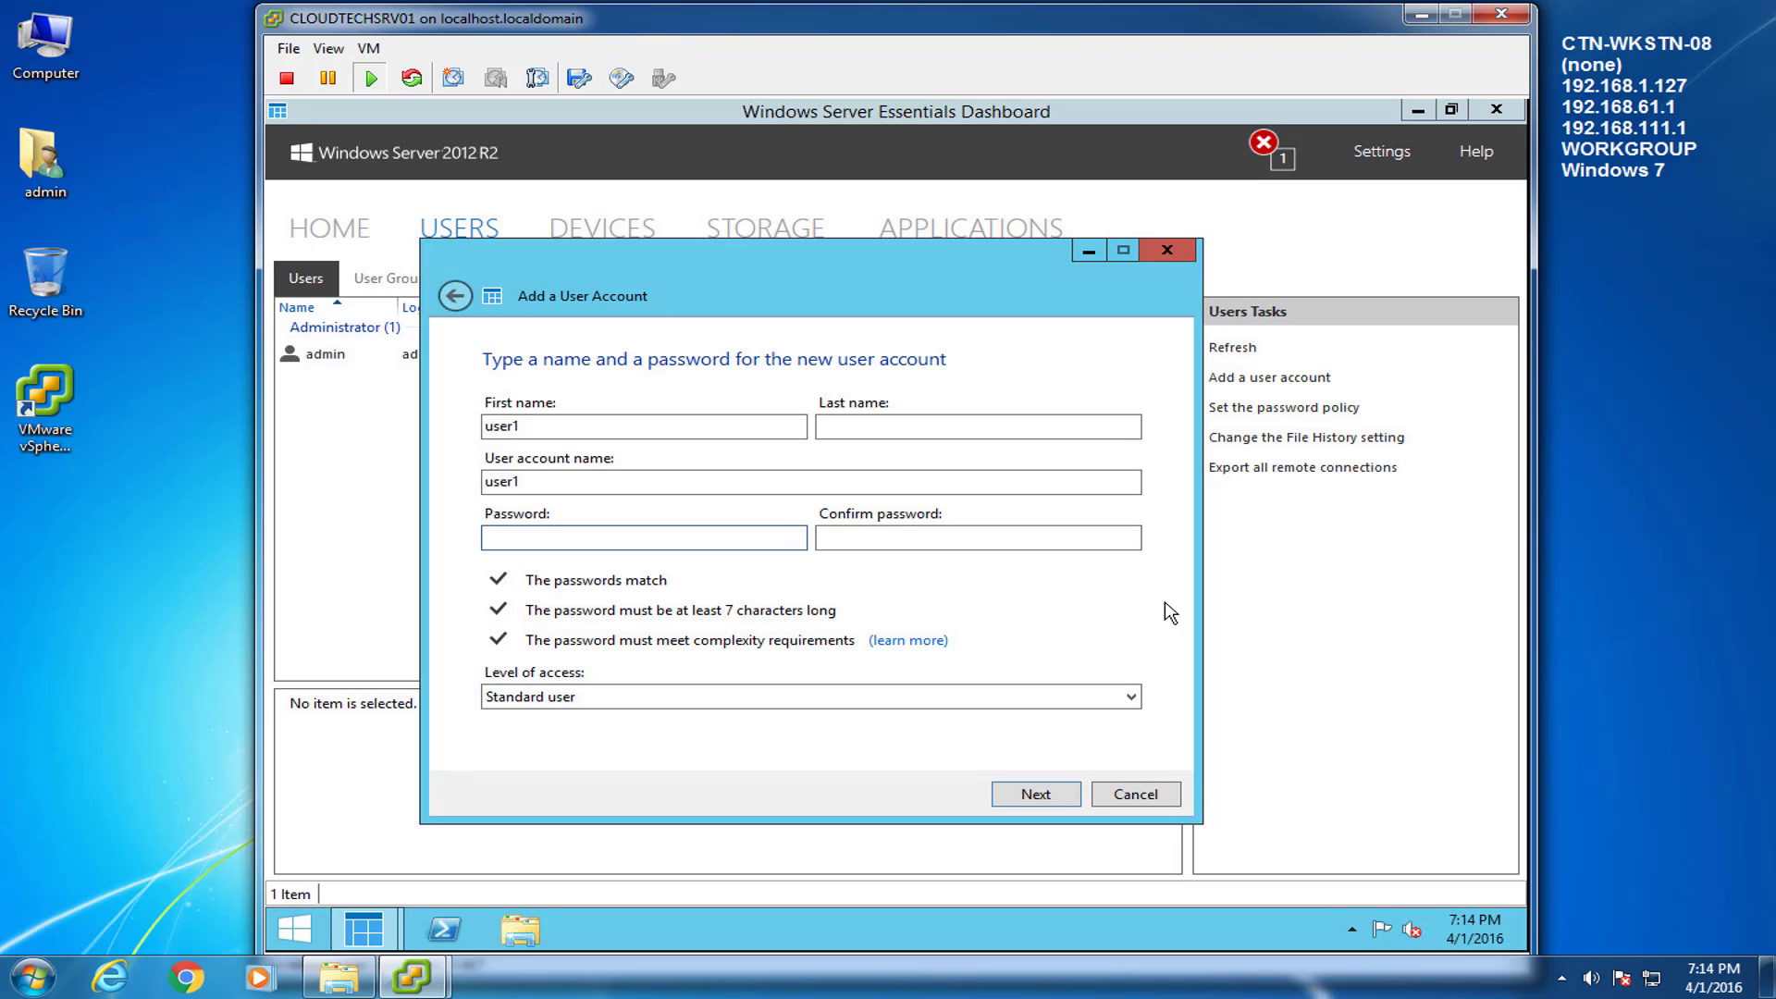
key(ctrl+v)
key(Tab)
text(Passwor)
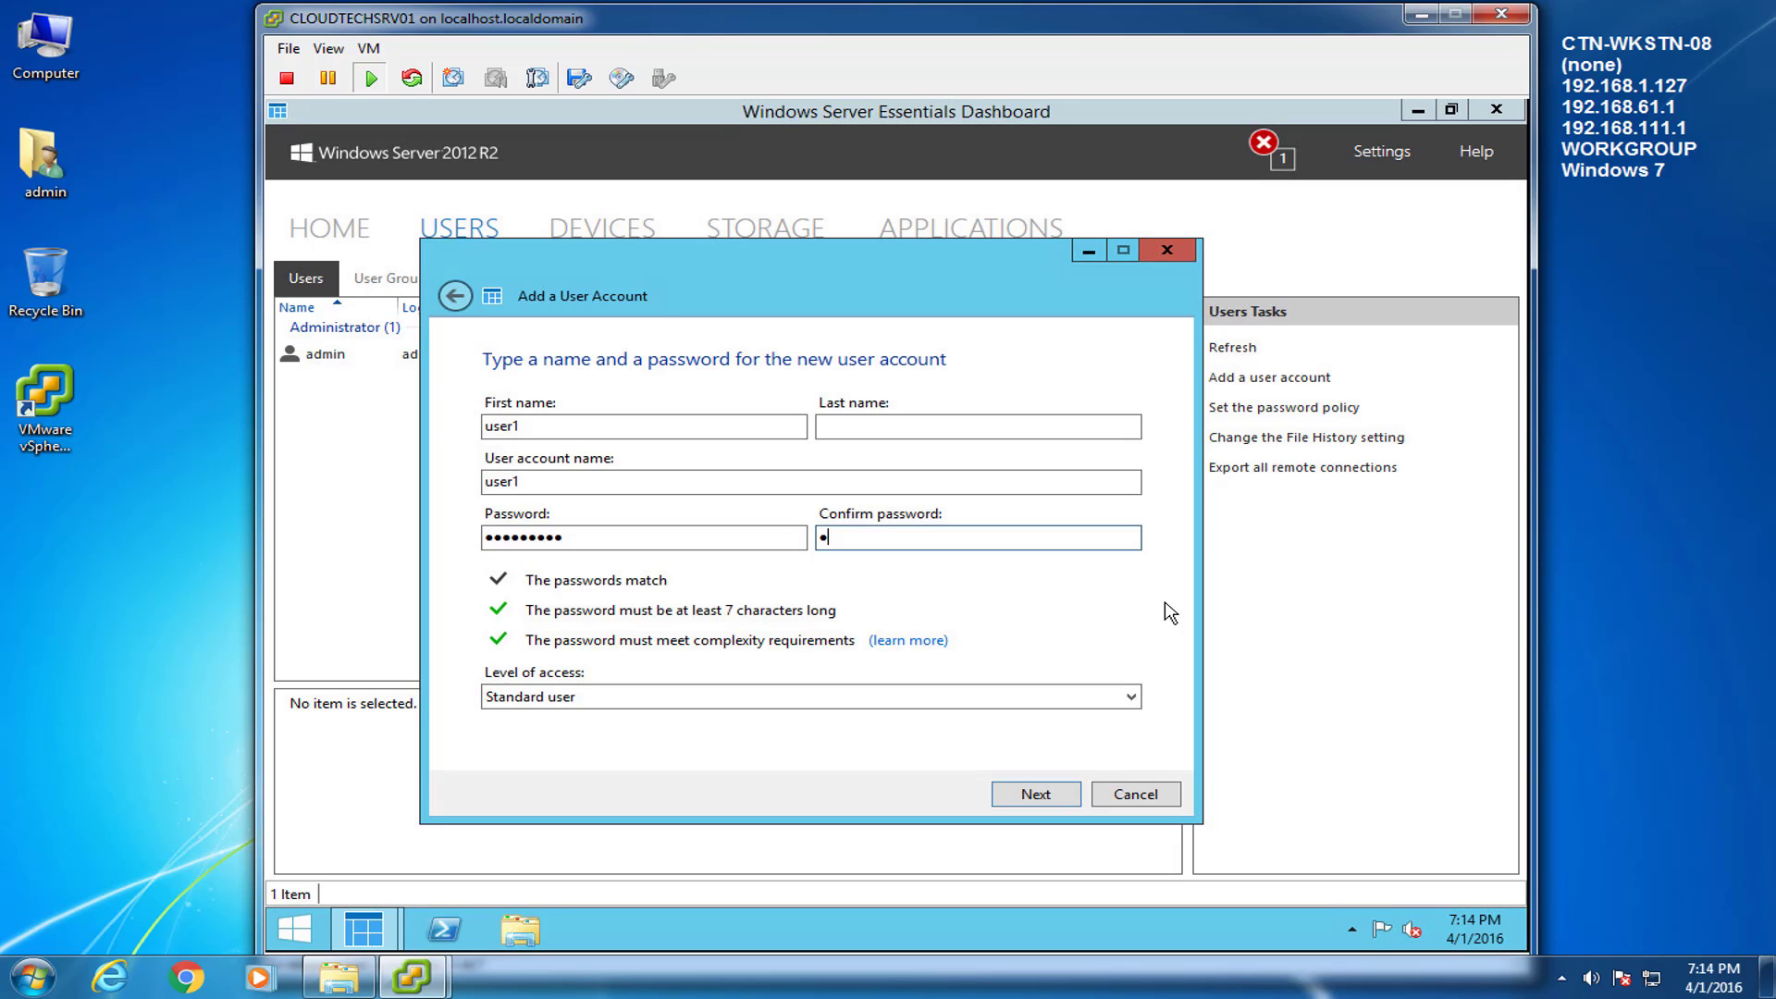
text(d1)
key(Tab)
key(Tab)
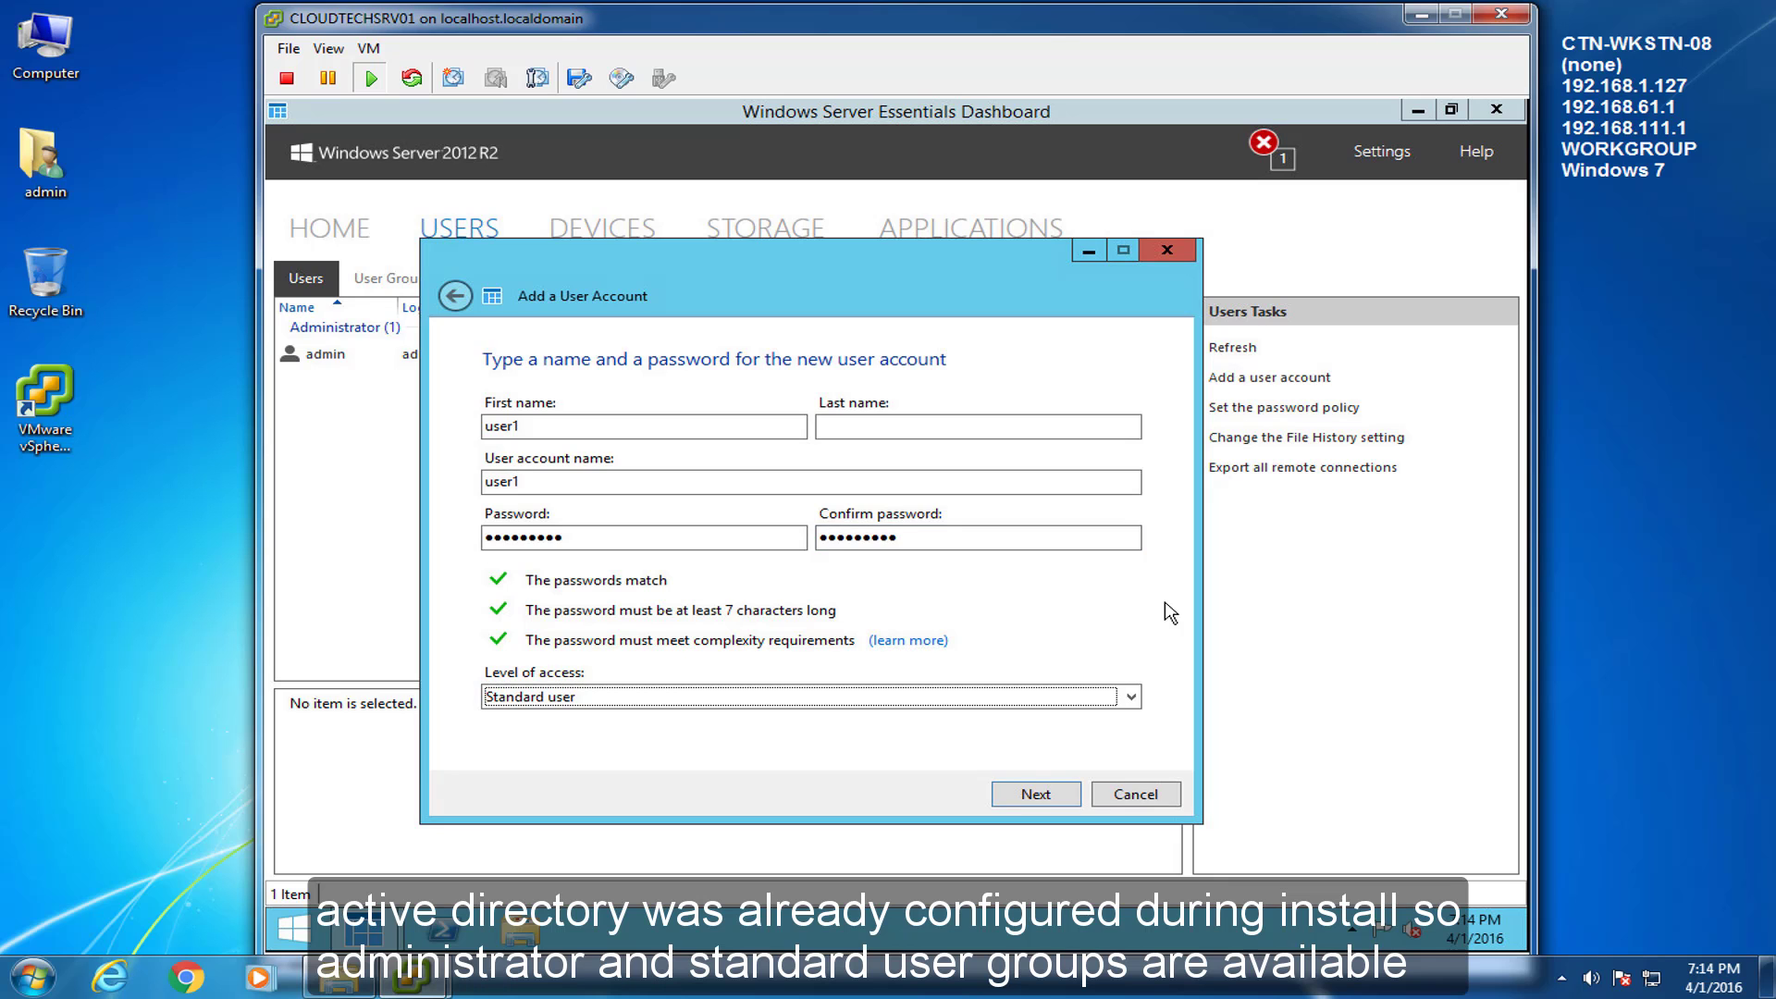
Keep Standard user level and read-only Company access, then create the account and close.
click(1132, 699)
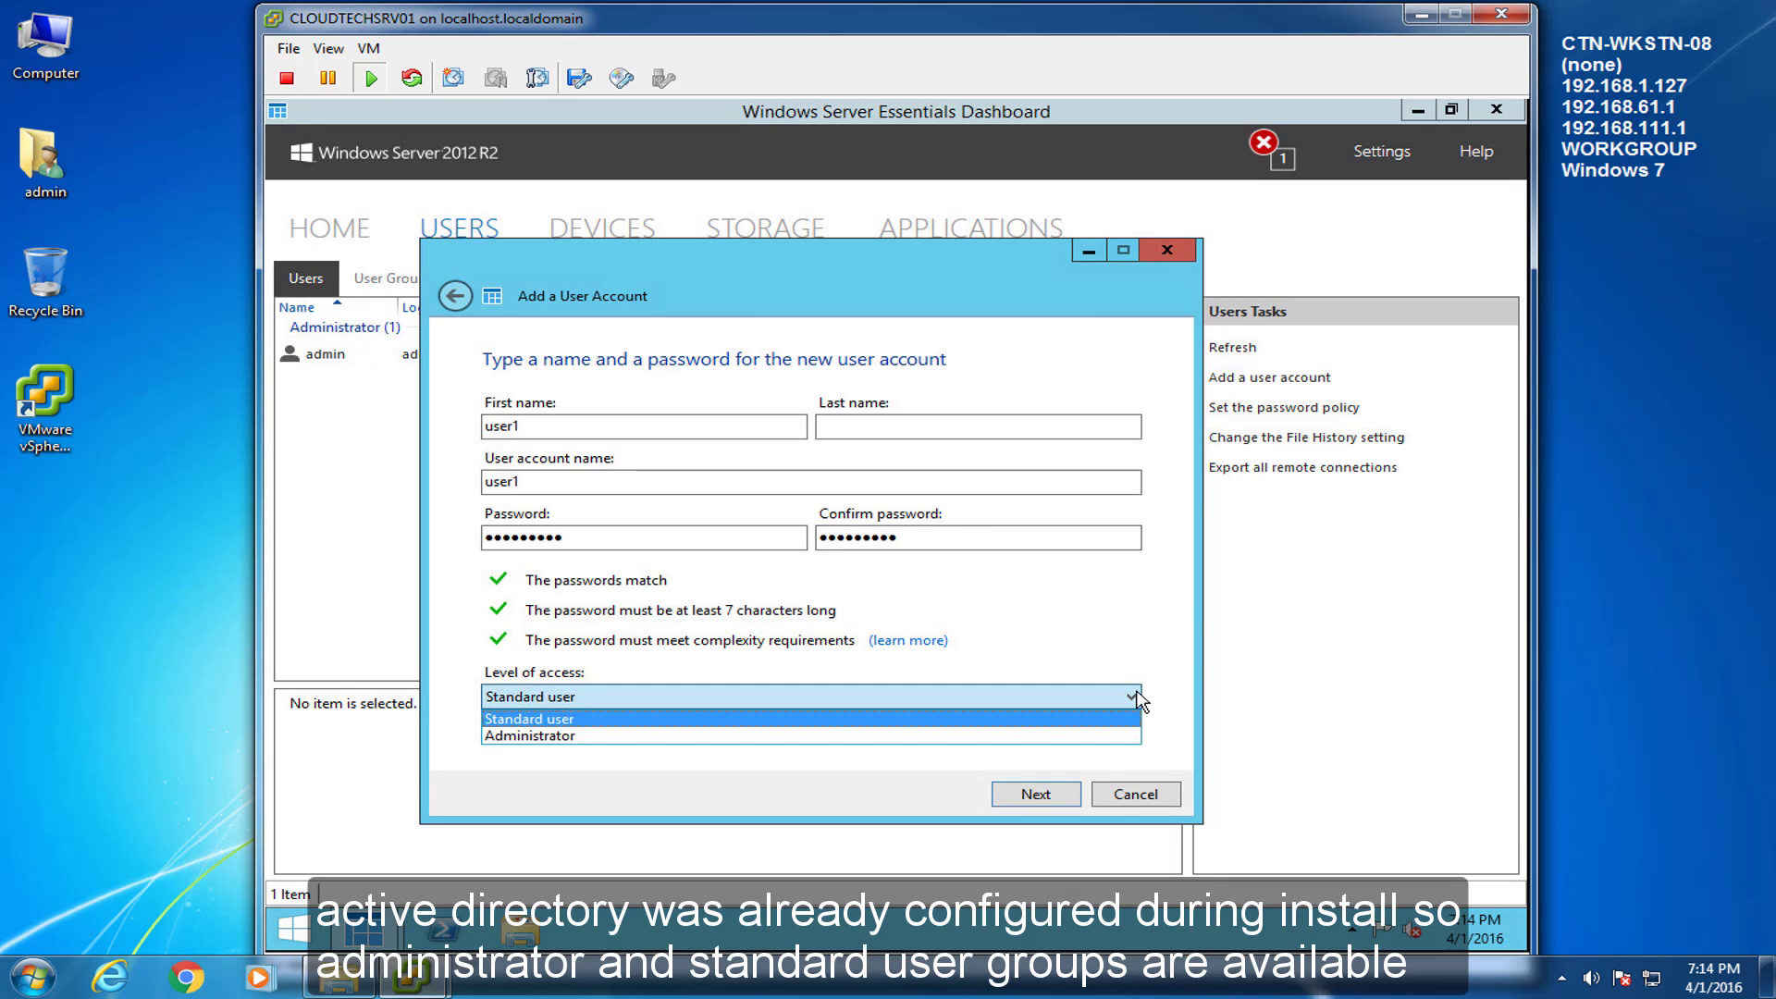
click(1134, 698)
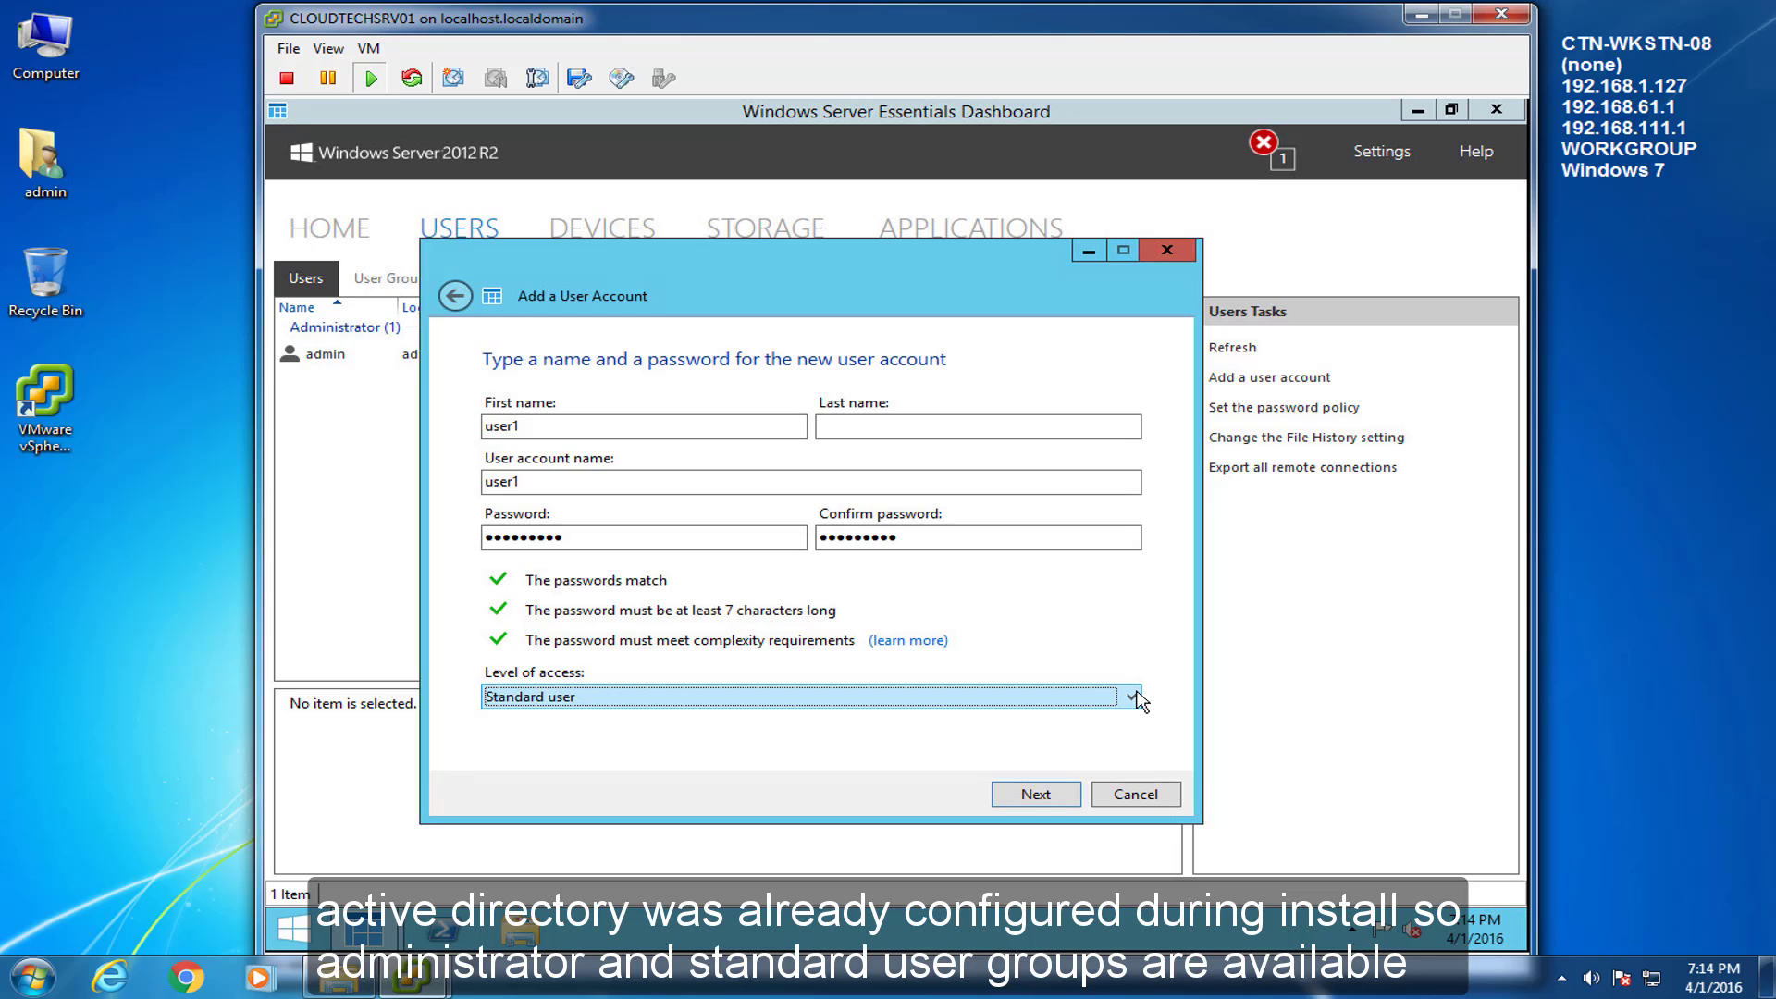
click(1051, 791)
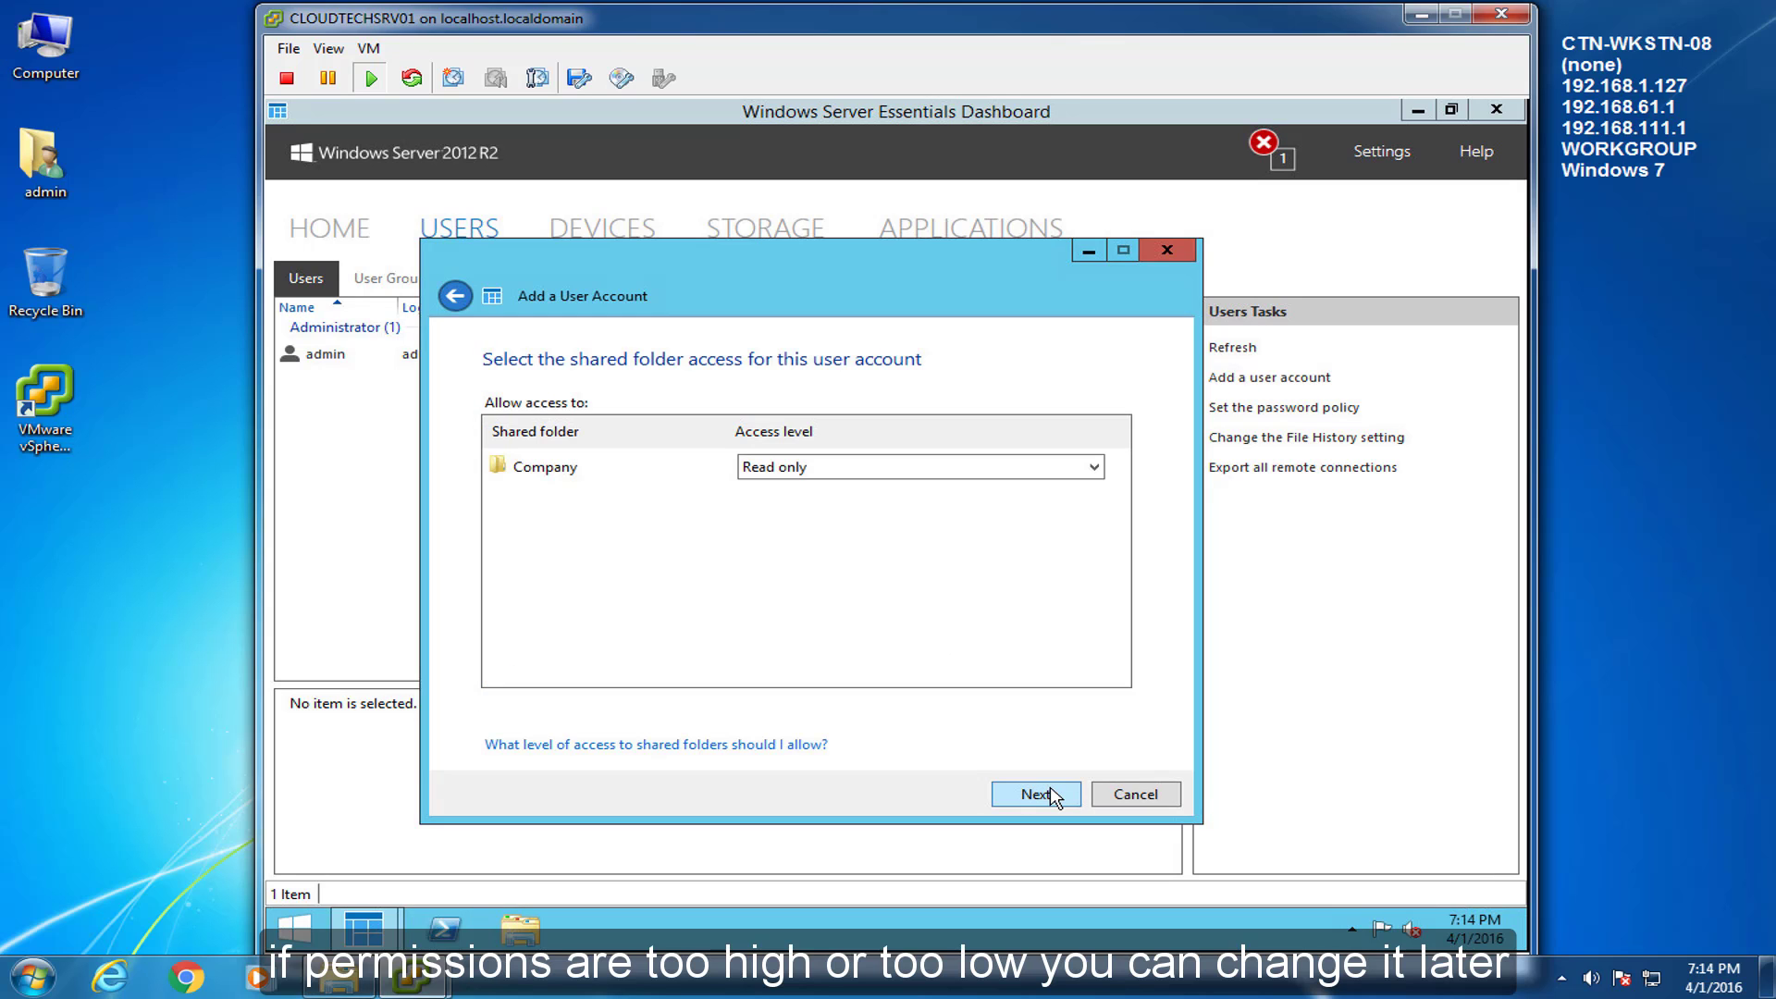
click(1092, 469)
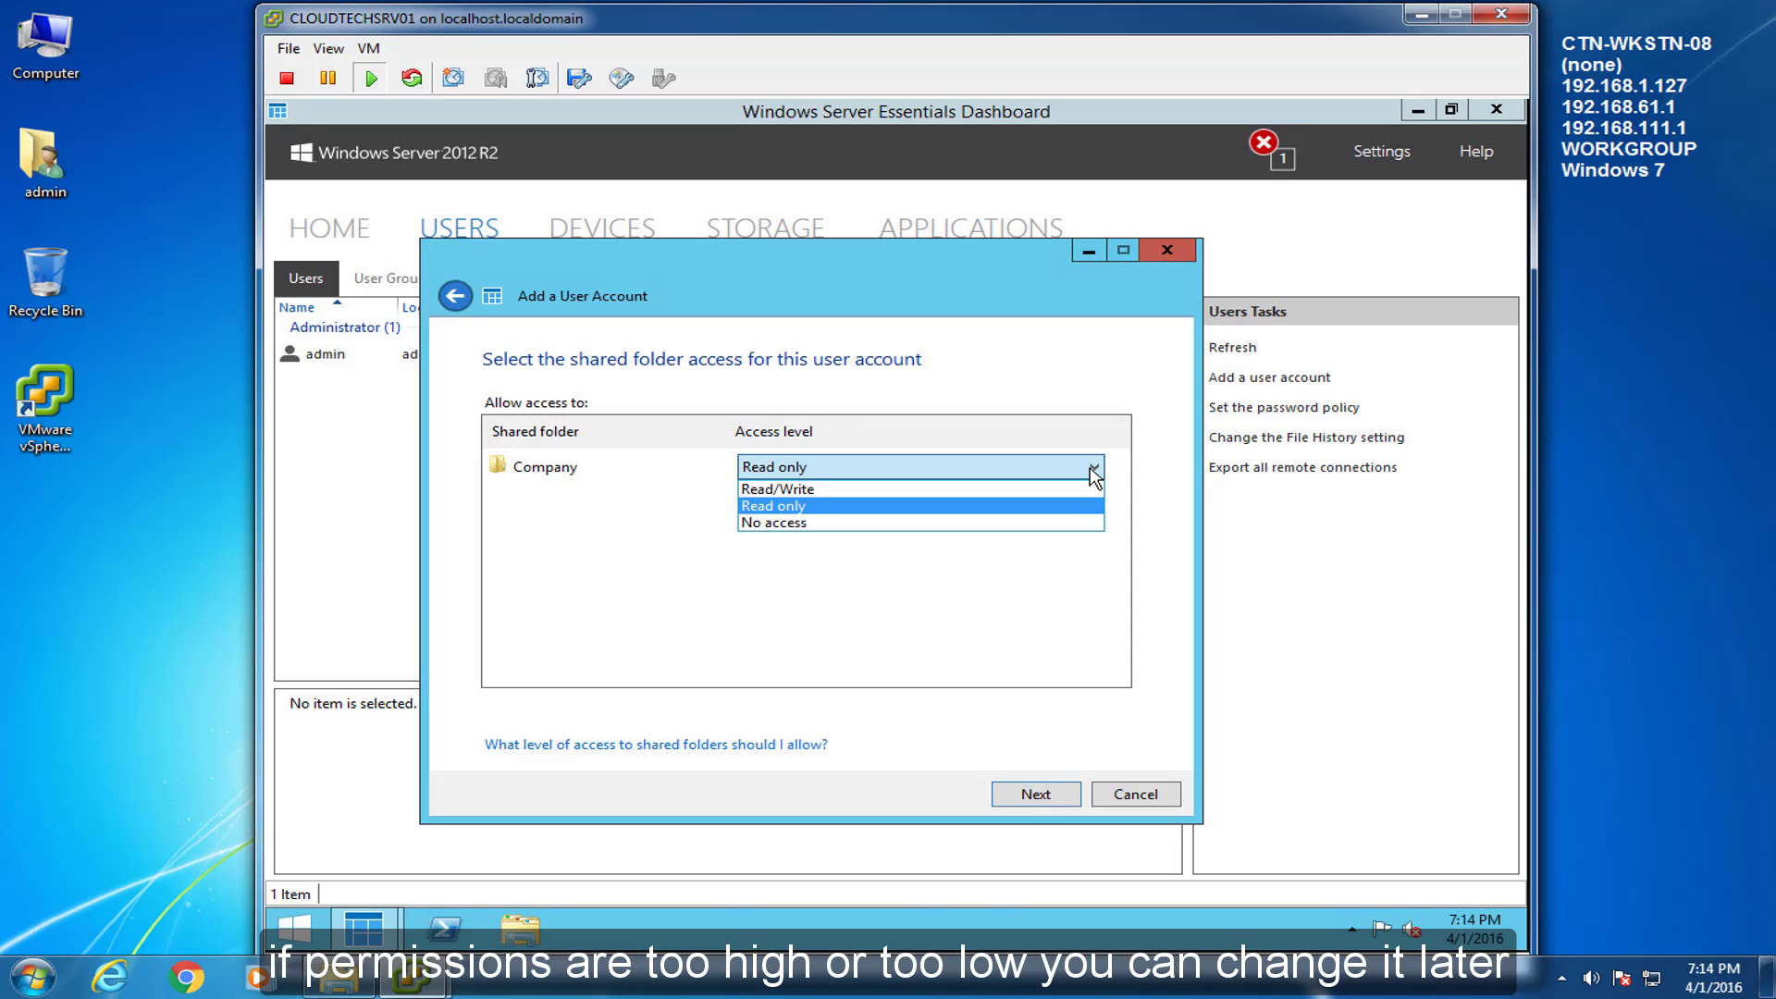
click(1094, 472)
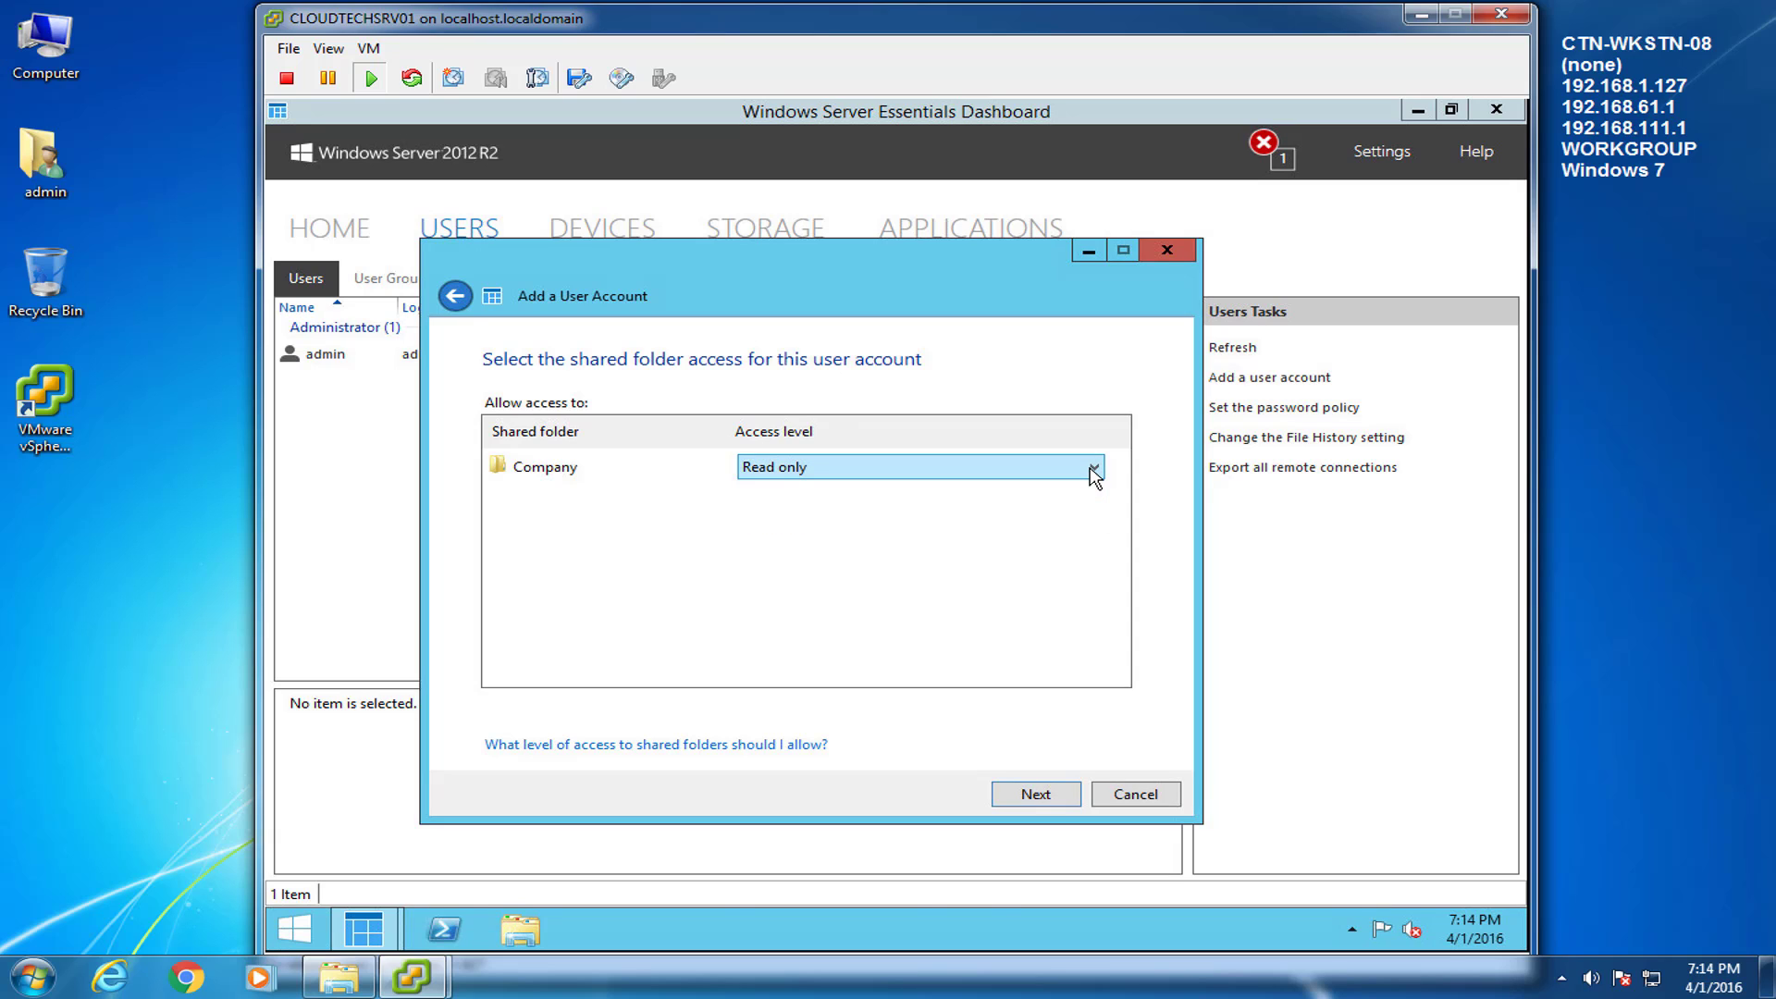
click(1036, 795)
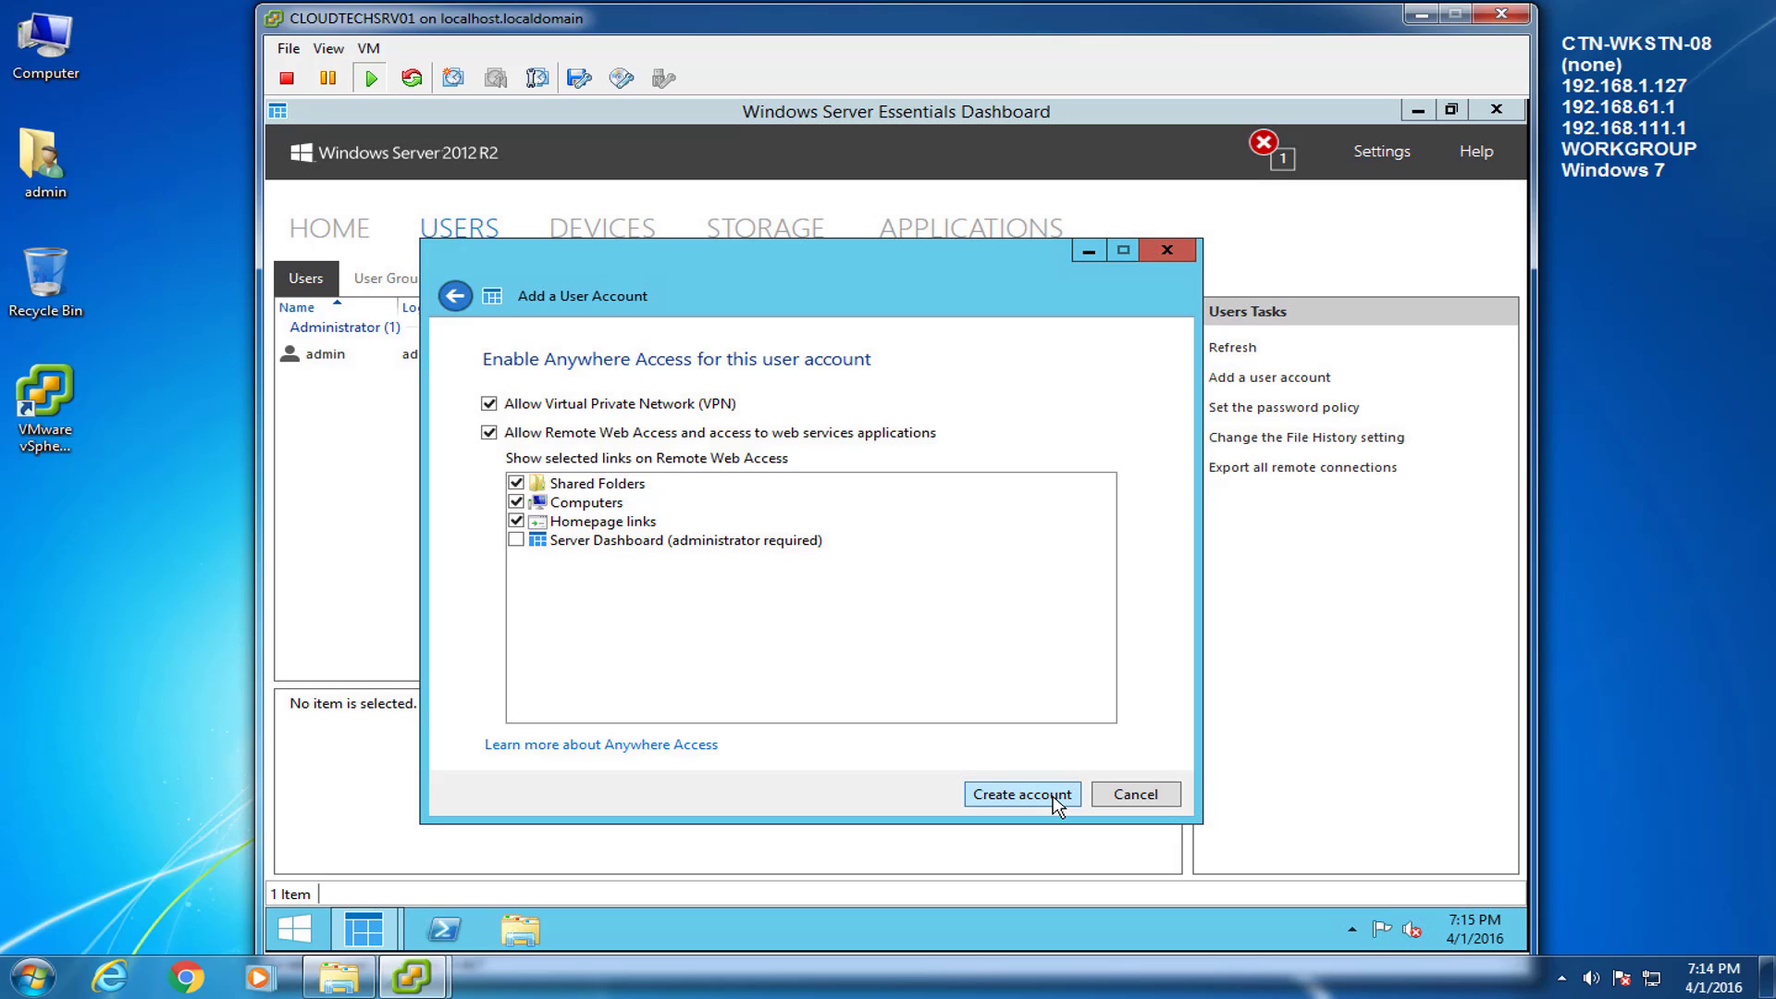
click(1057, 796)
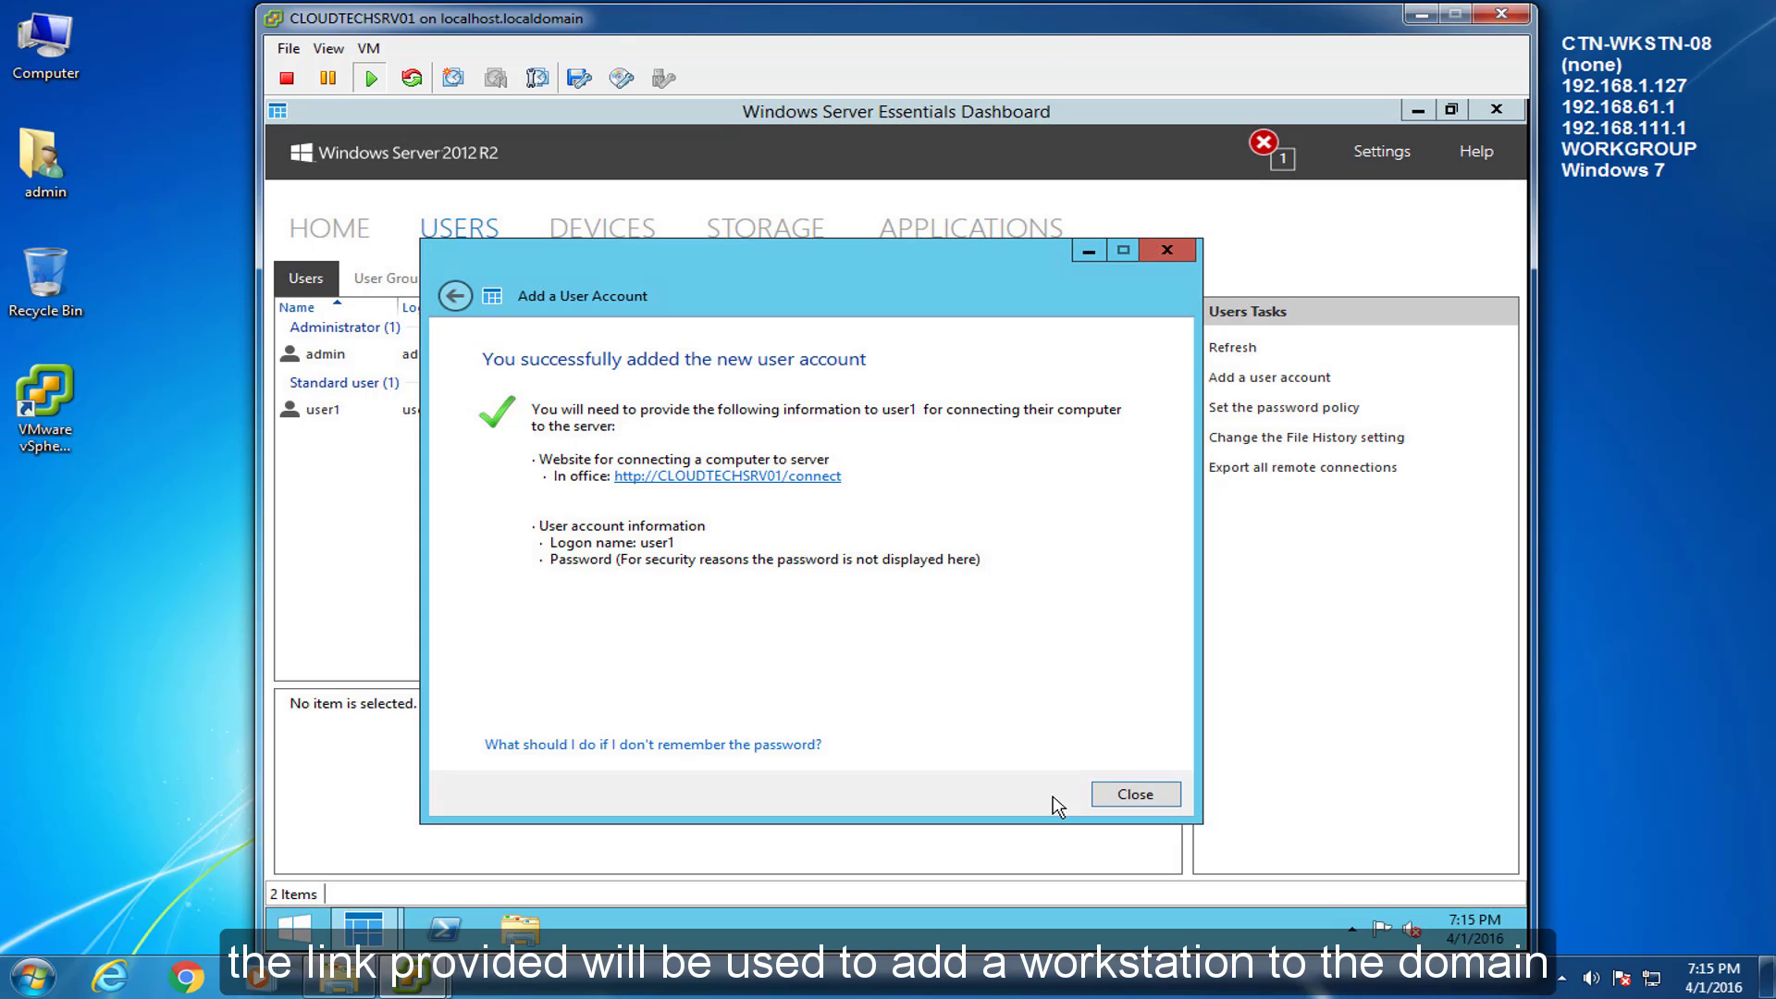
click(1130, 791)
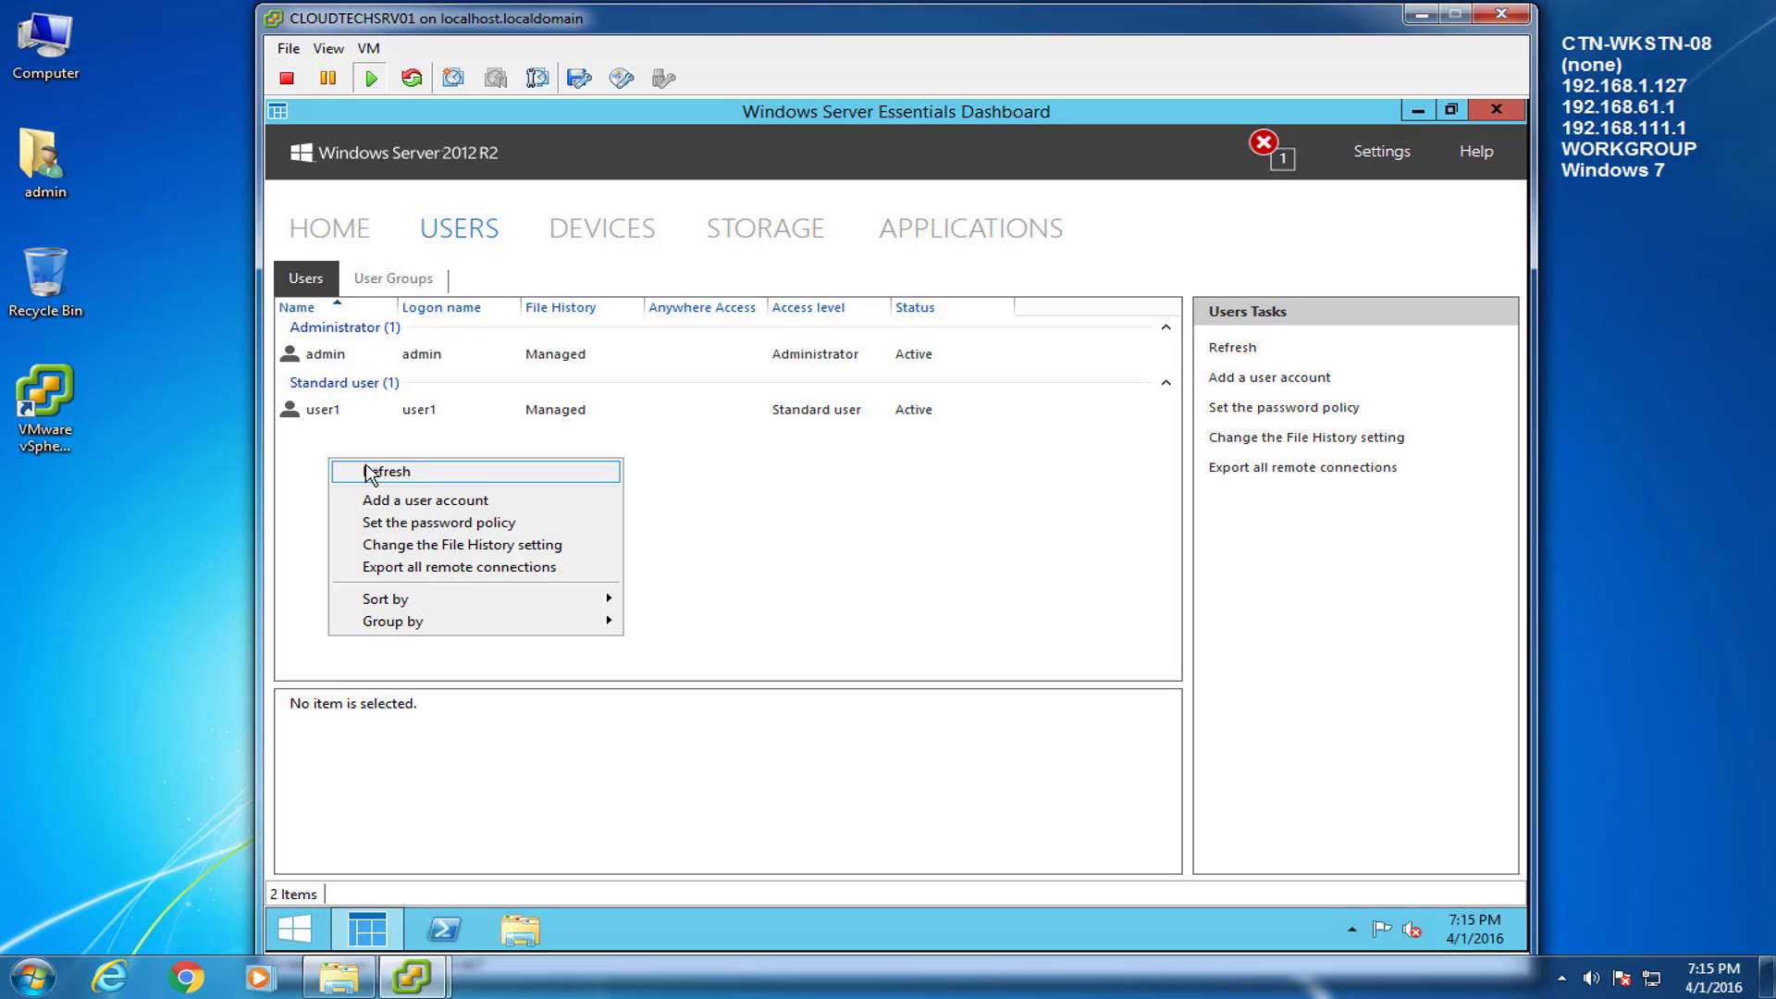
Add user2 with its password, keep the default access settings, and create the account.
click(388, 501)
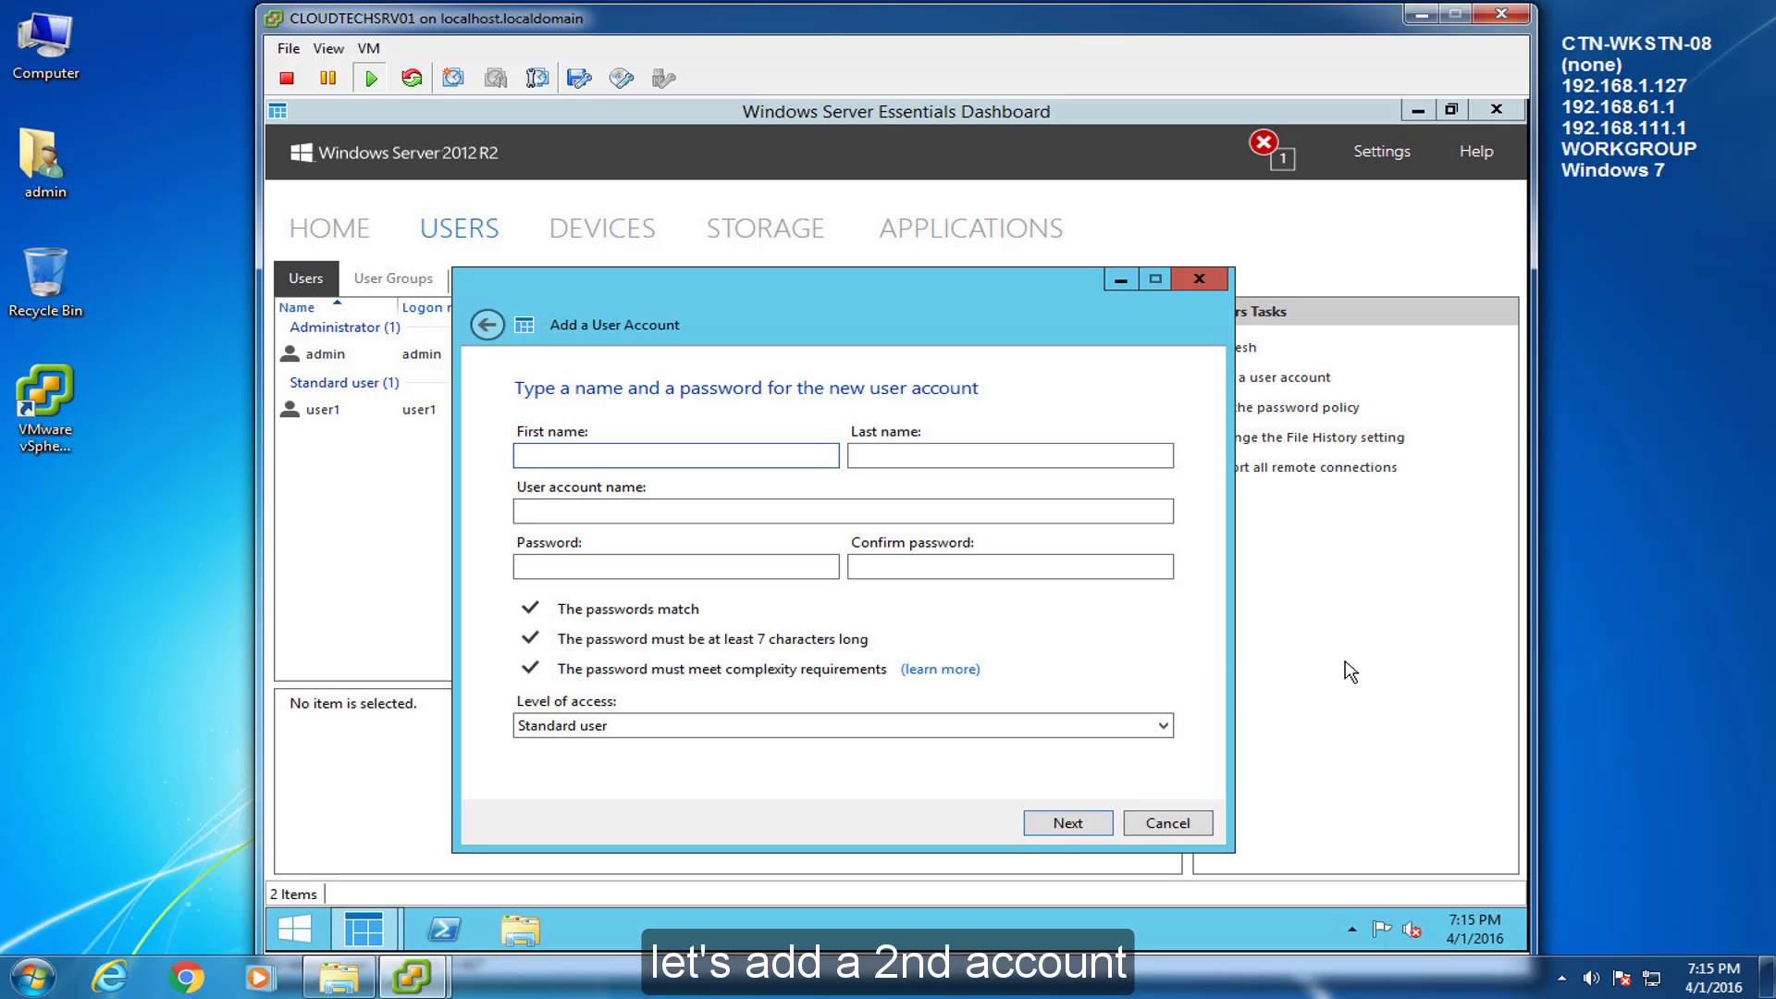
text(user)
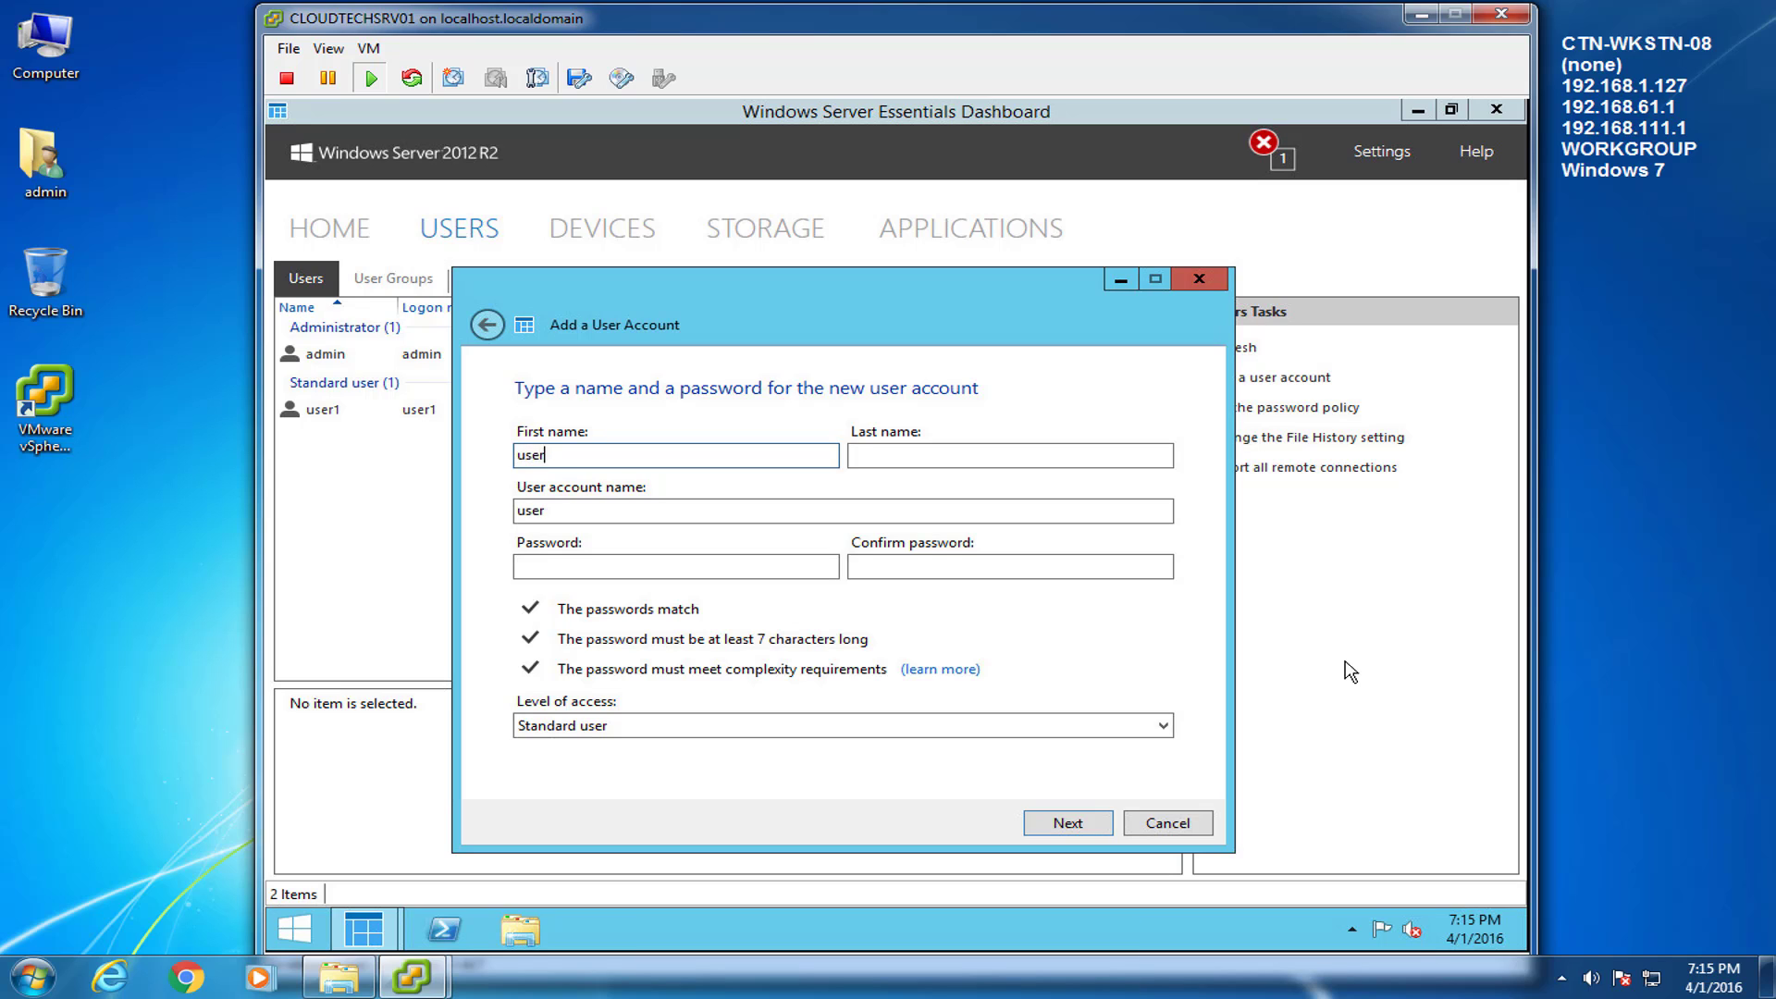
text(2)
key(Tab)
key(Tab)
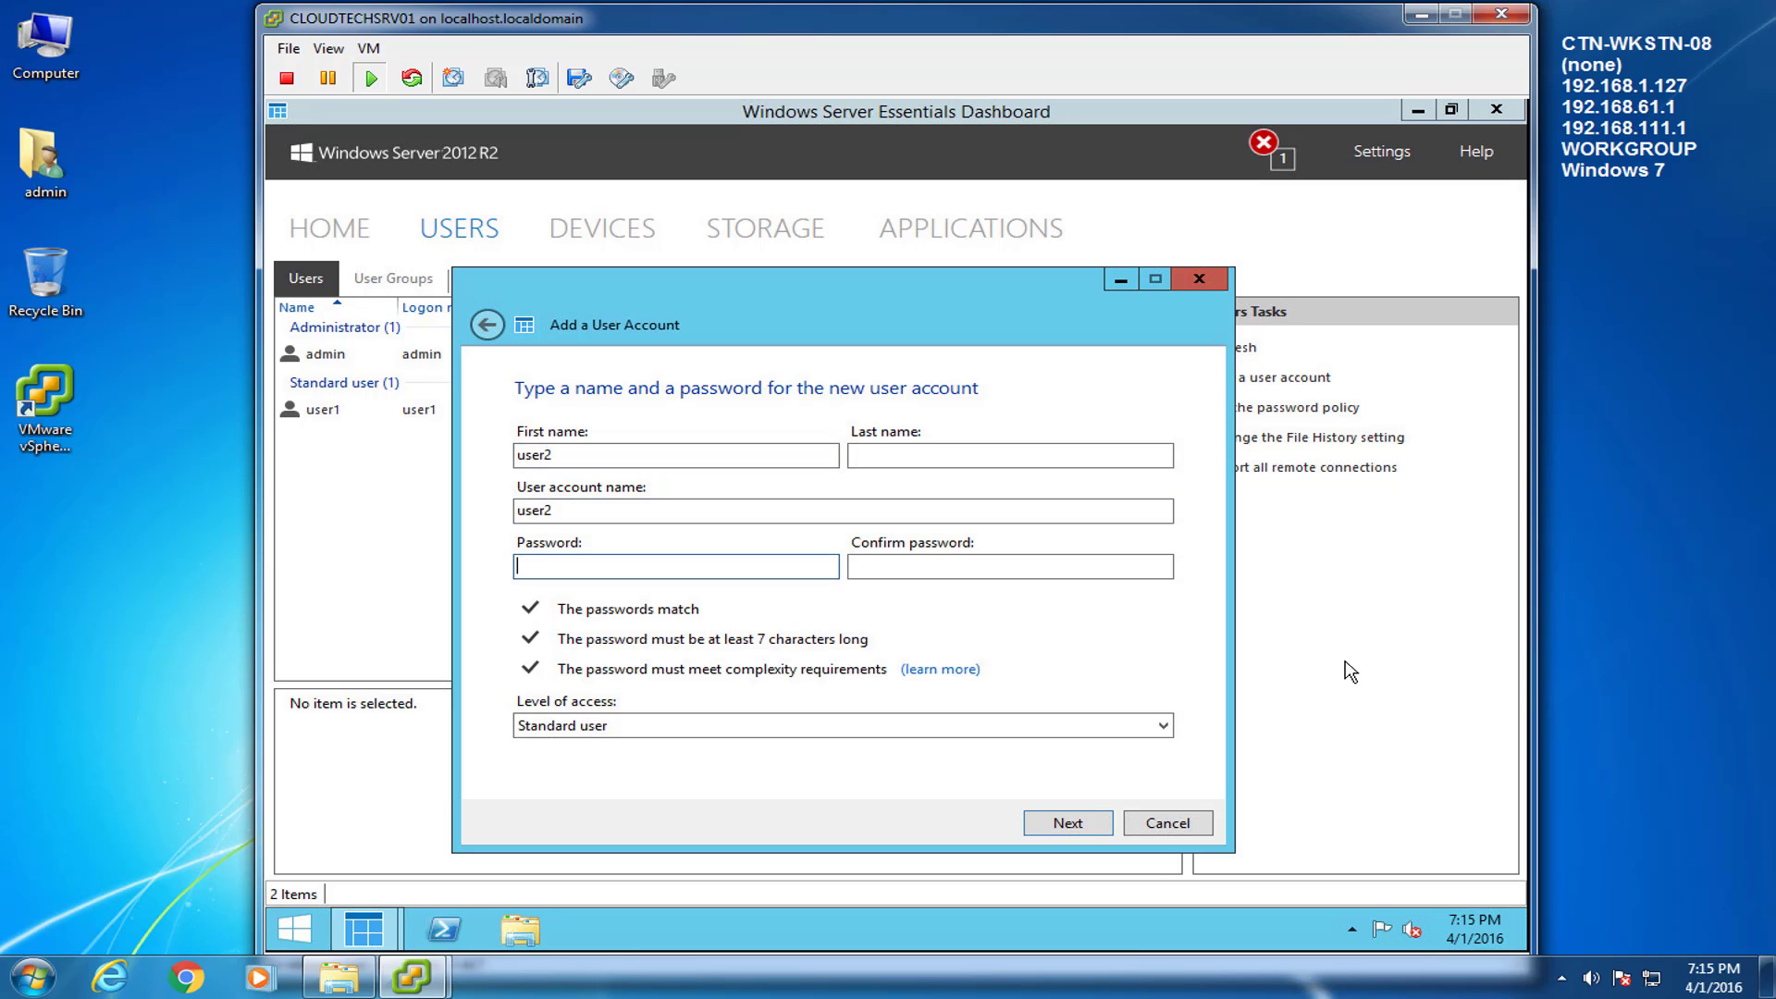
key(ctrl+v)
key(Tab)
text(Password1)
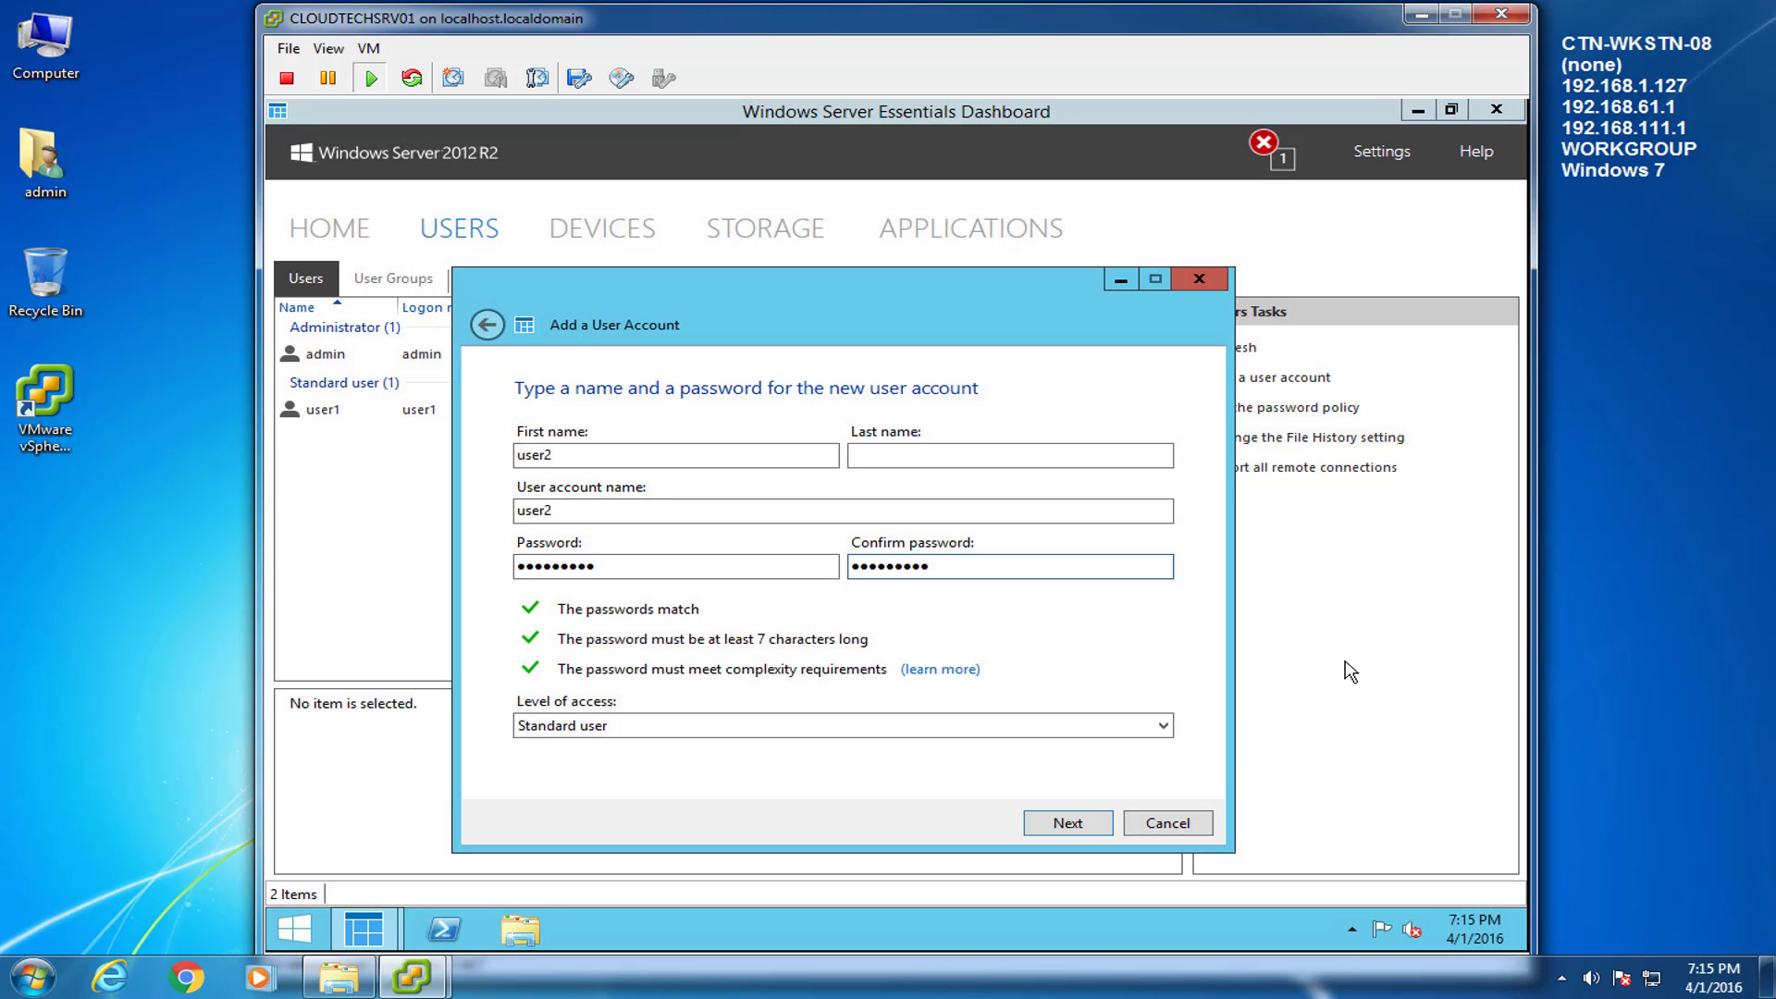
click(1093, 821)
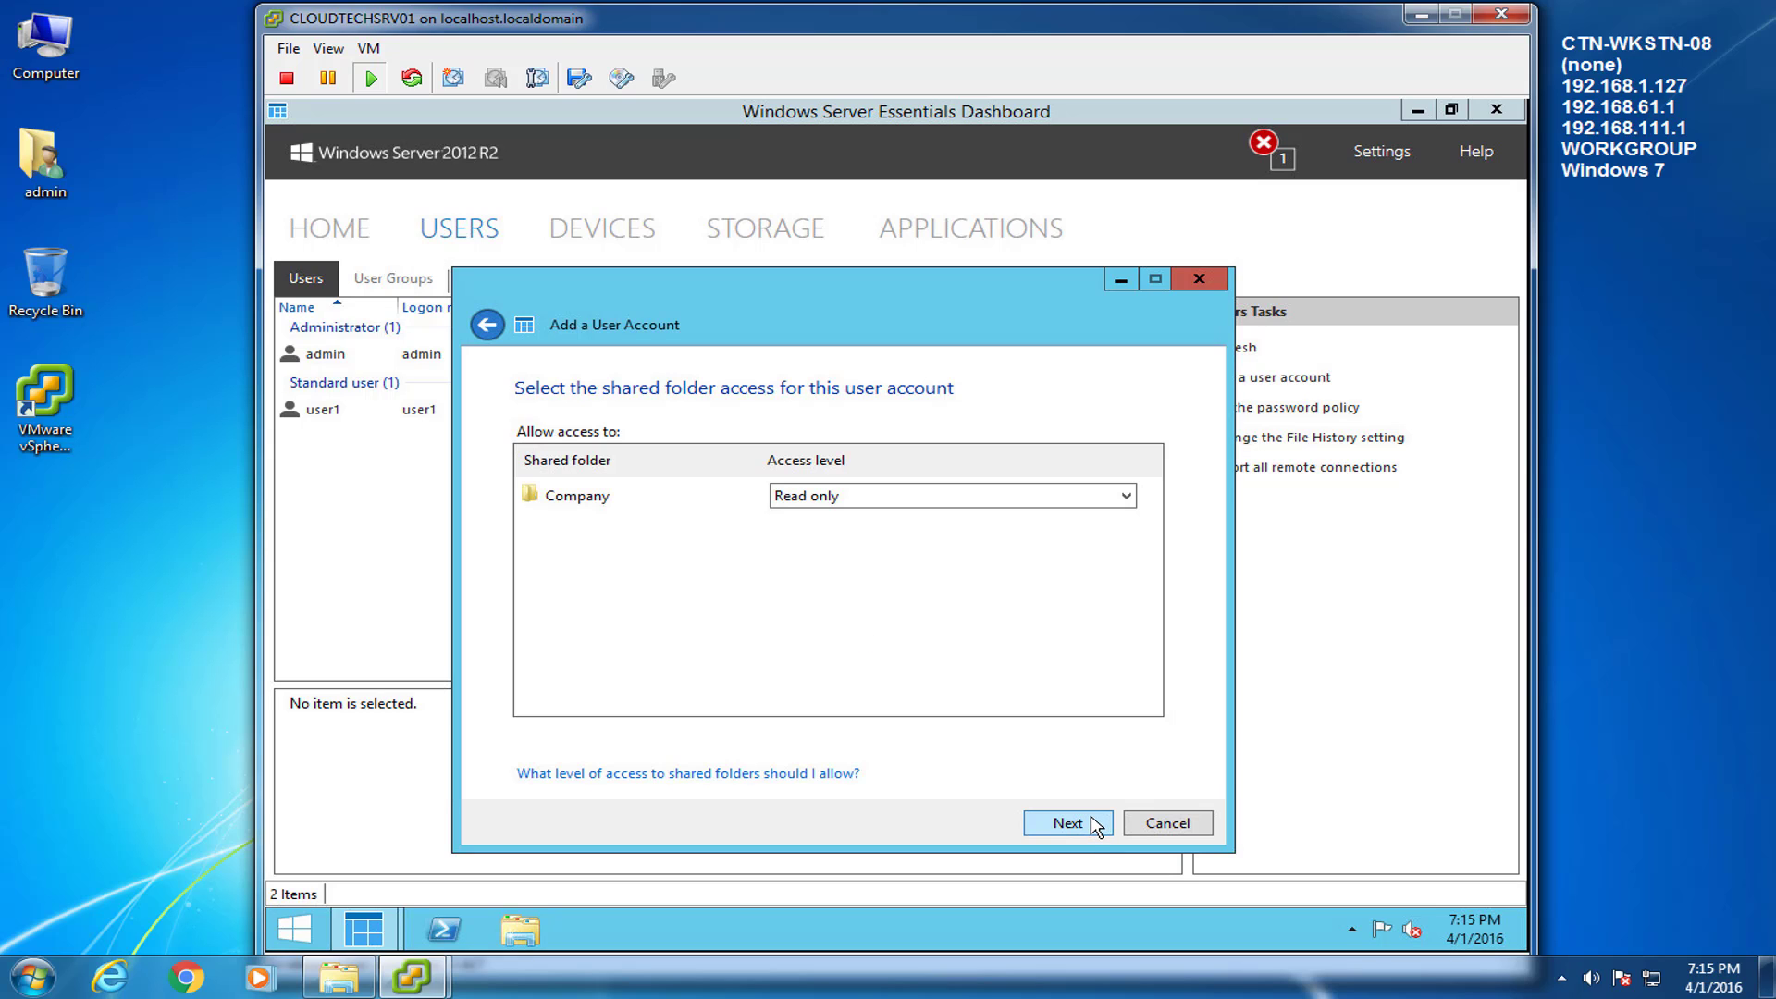
click(1095, 824)
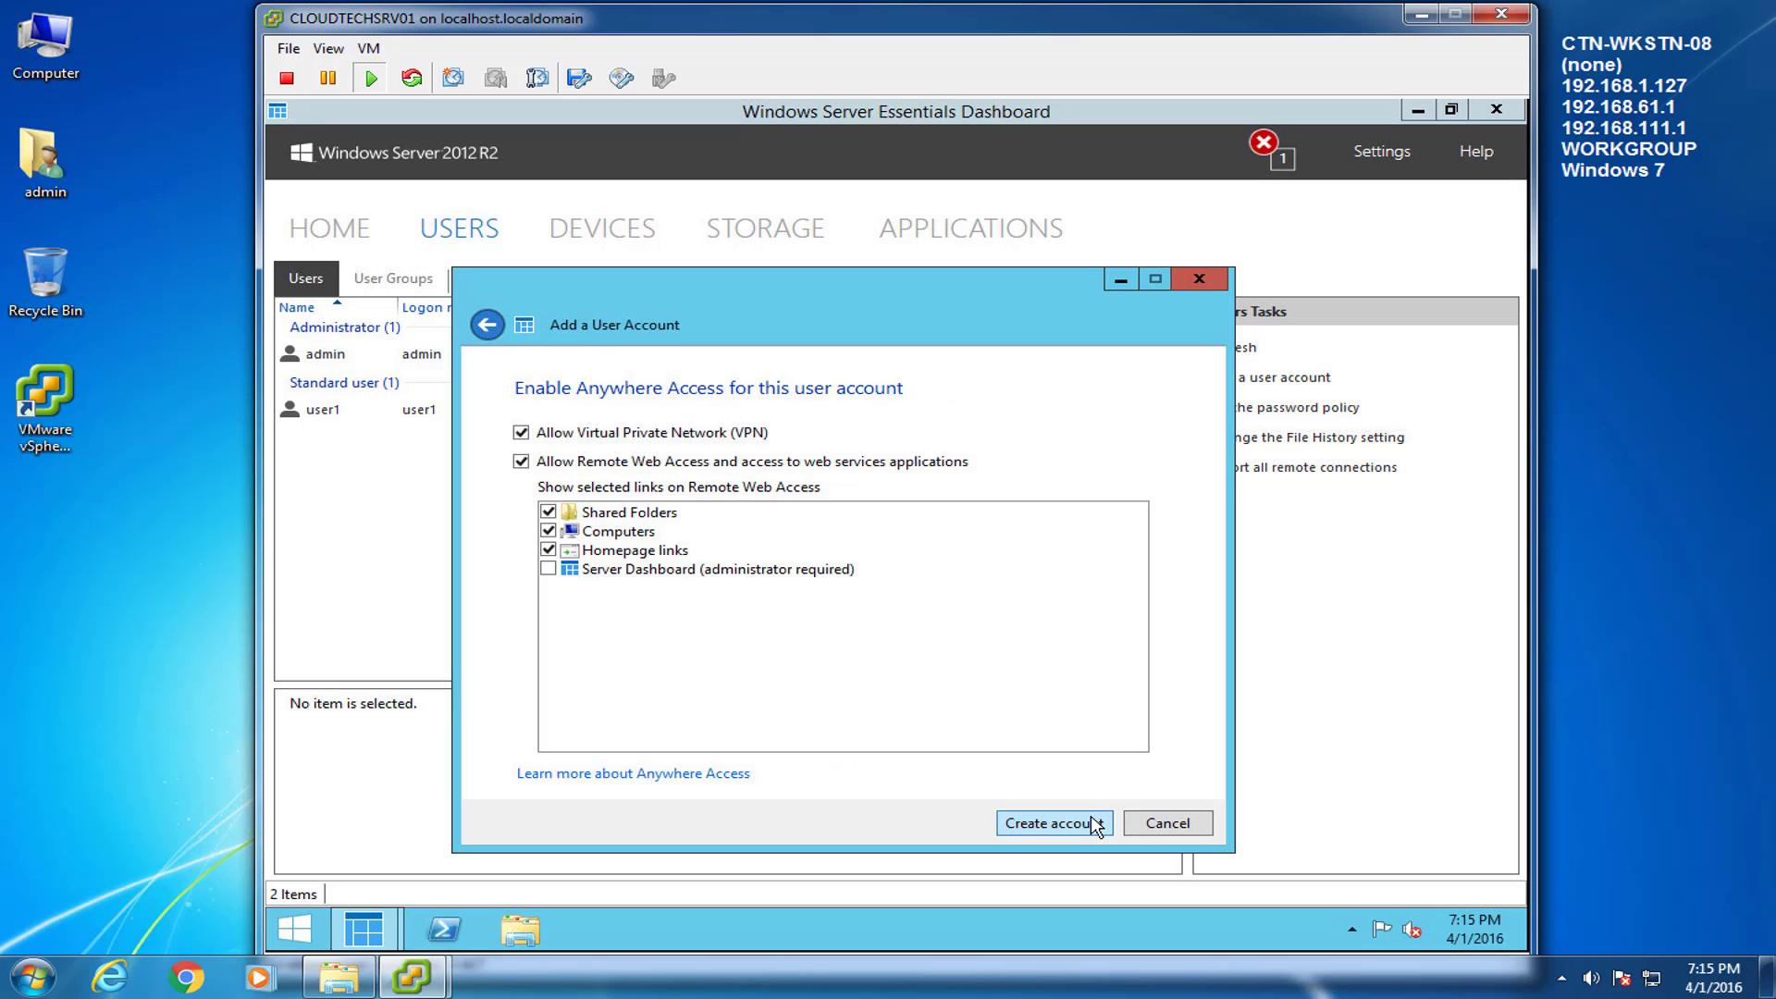
click(1096, 824)
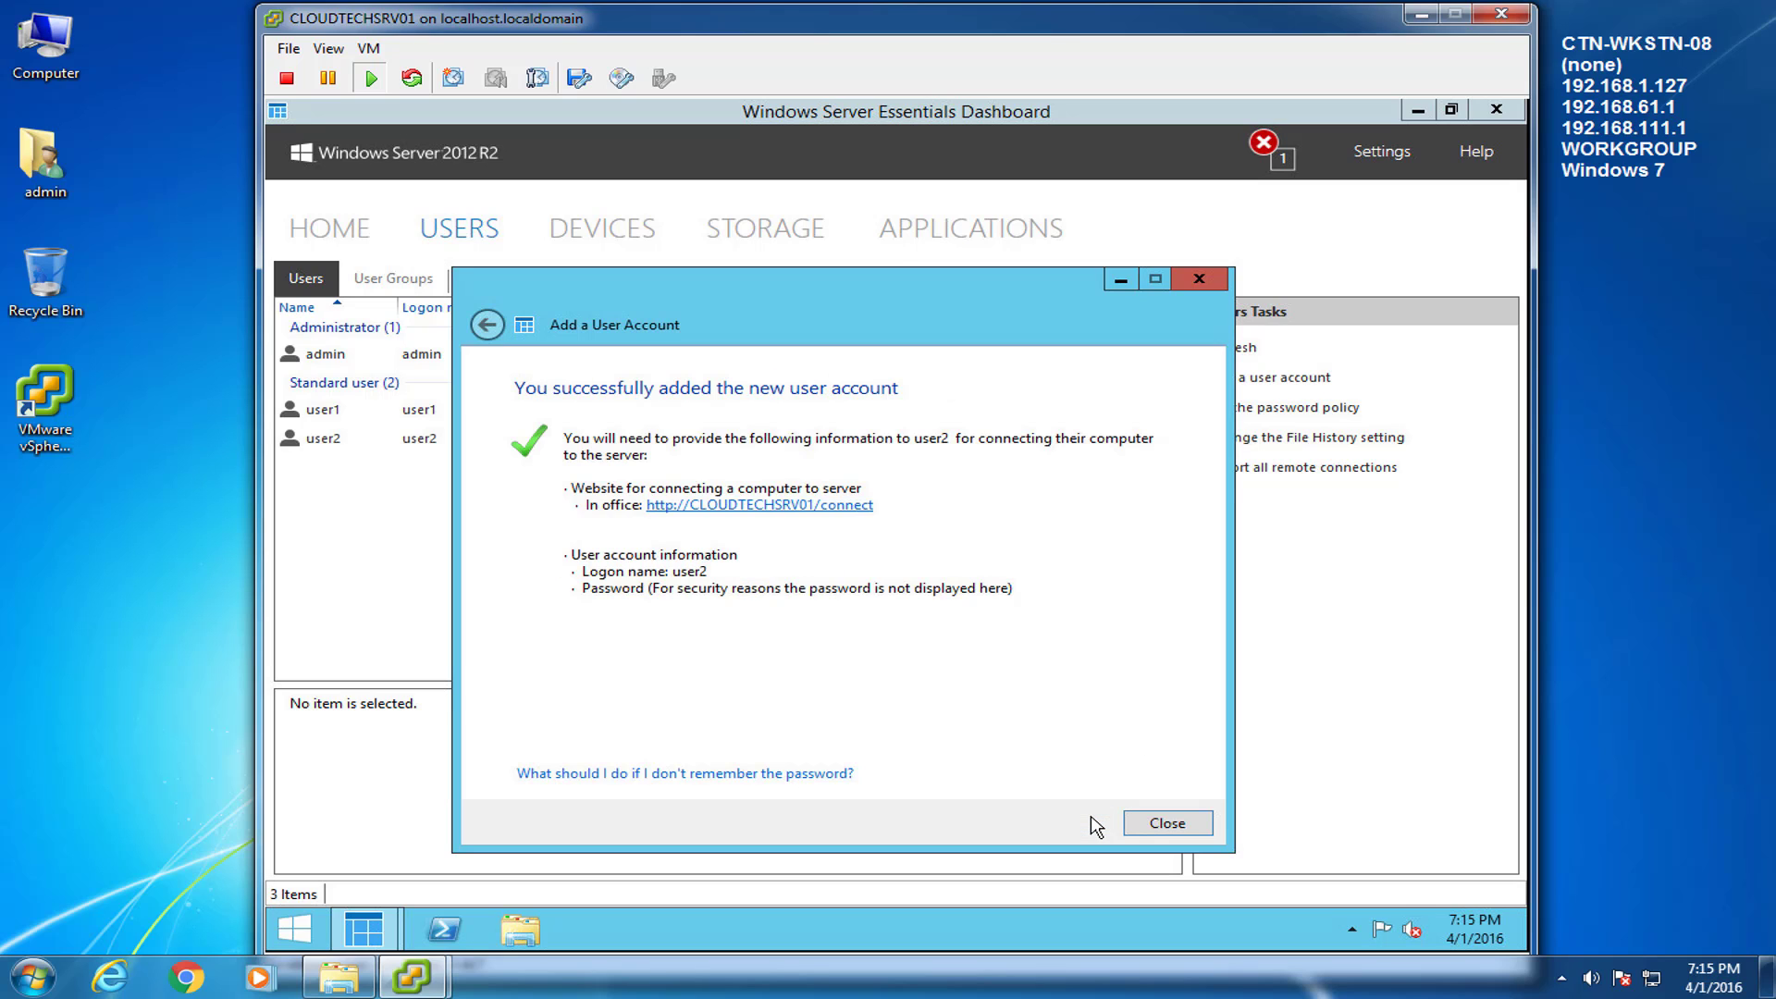
click(1159, 822)
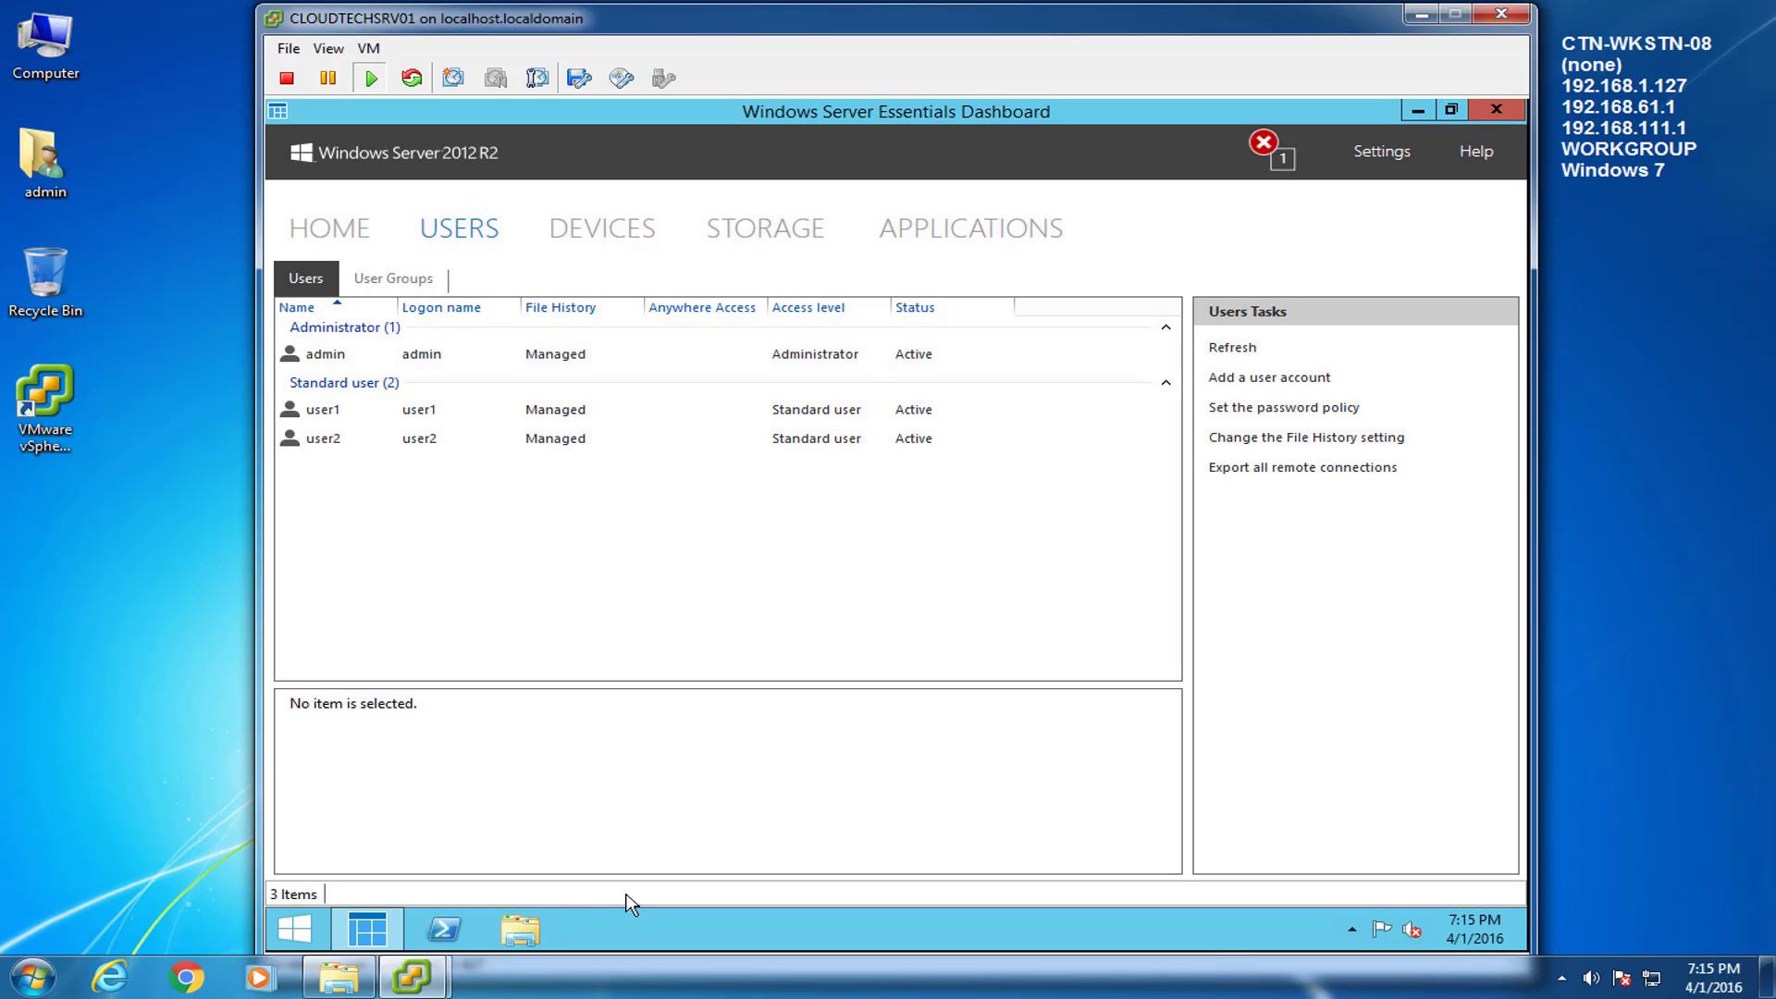
Browse to C:\ServerFolders\Company in File Explorer.
click(542, 922)
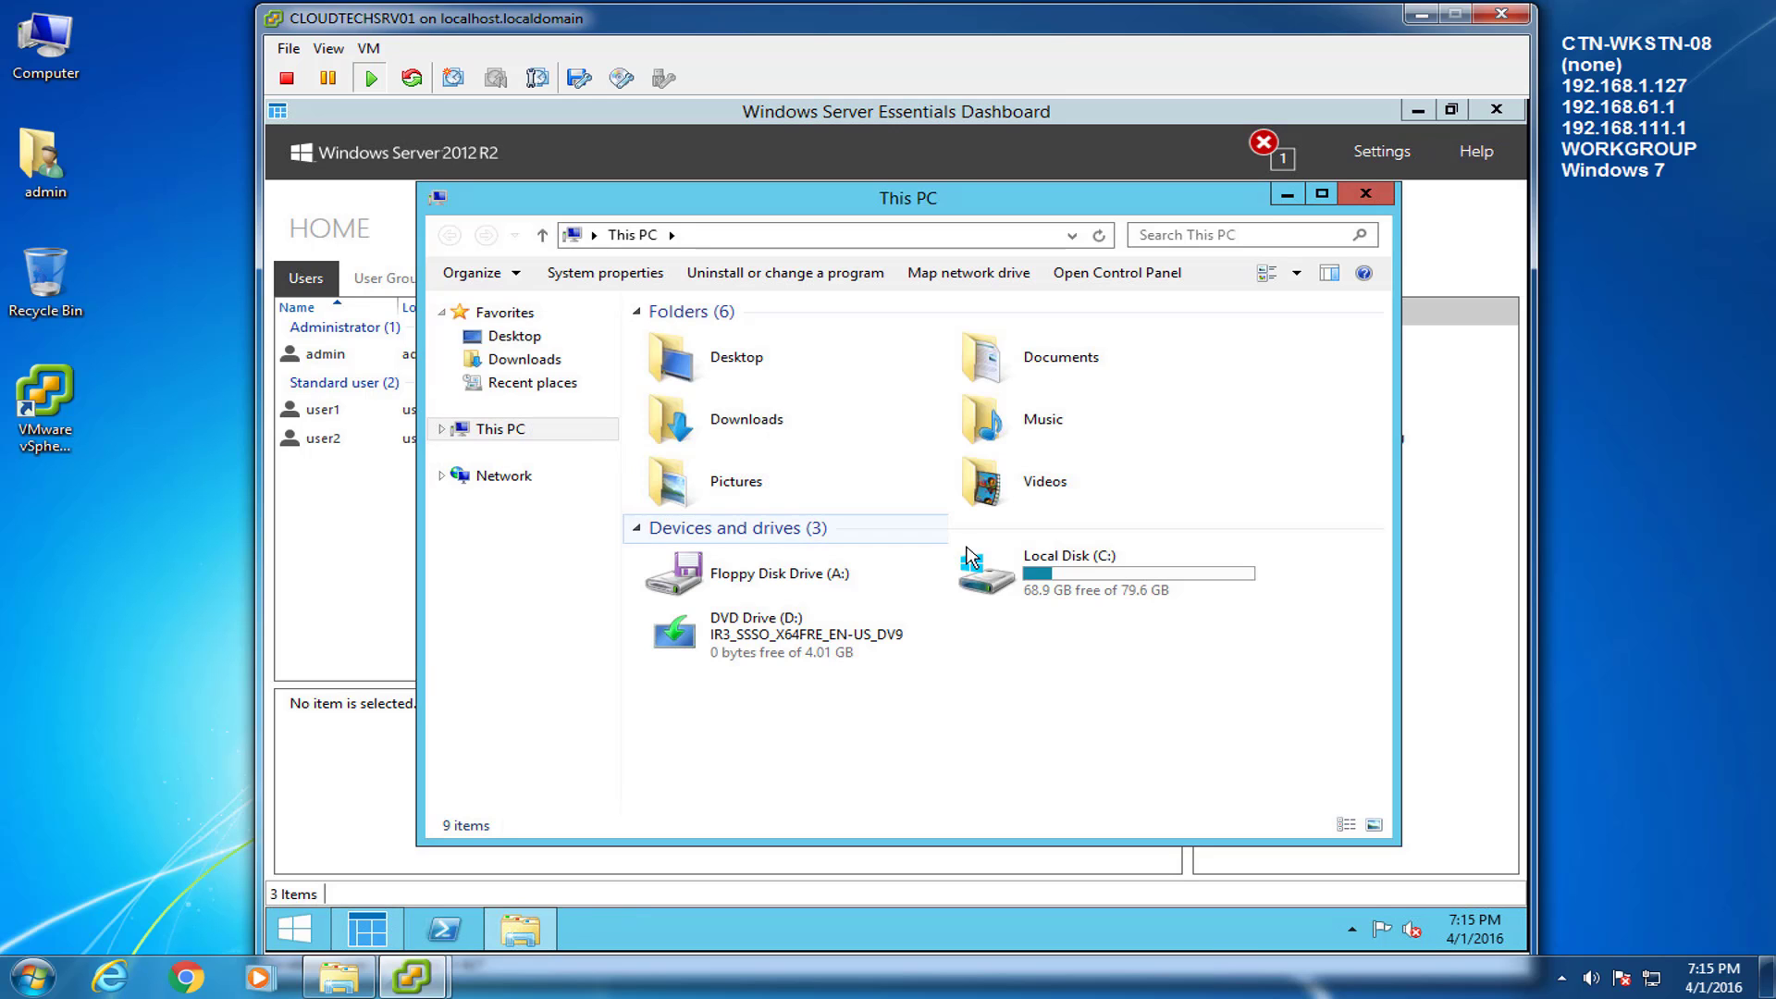
double_click(1016, 583)
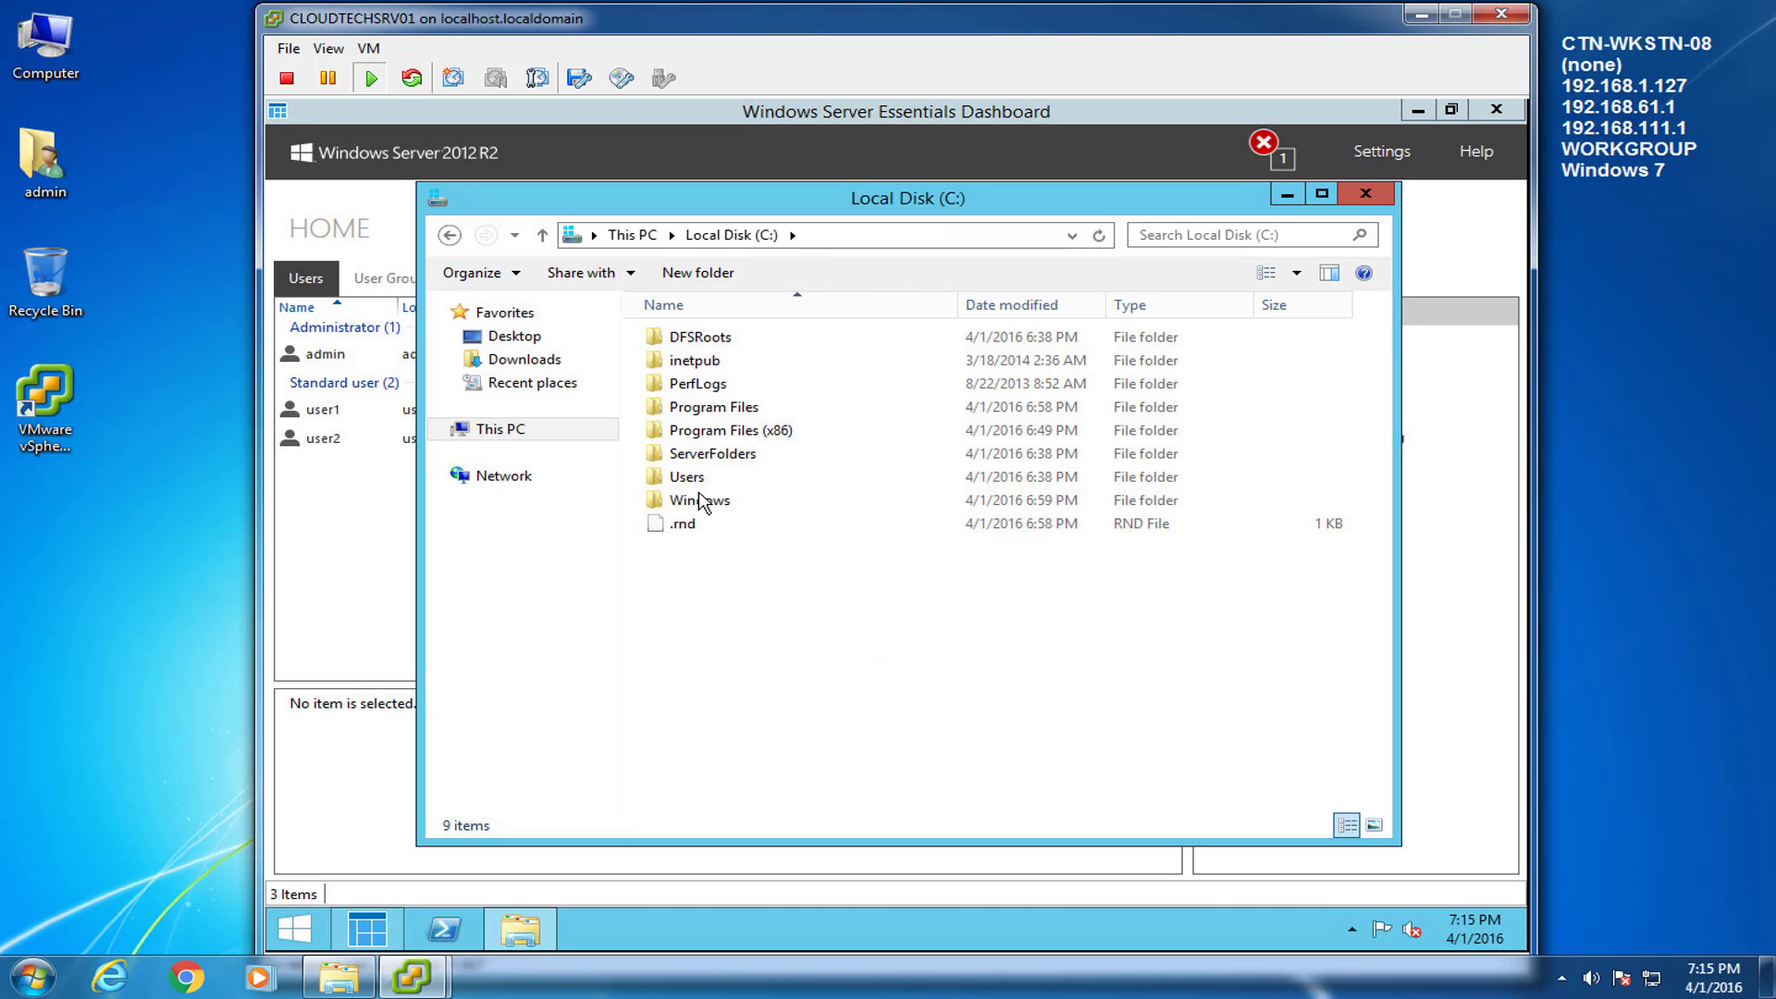
click(692, 458)
double_click(691, 458)
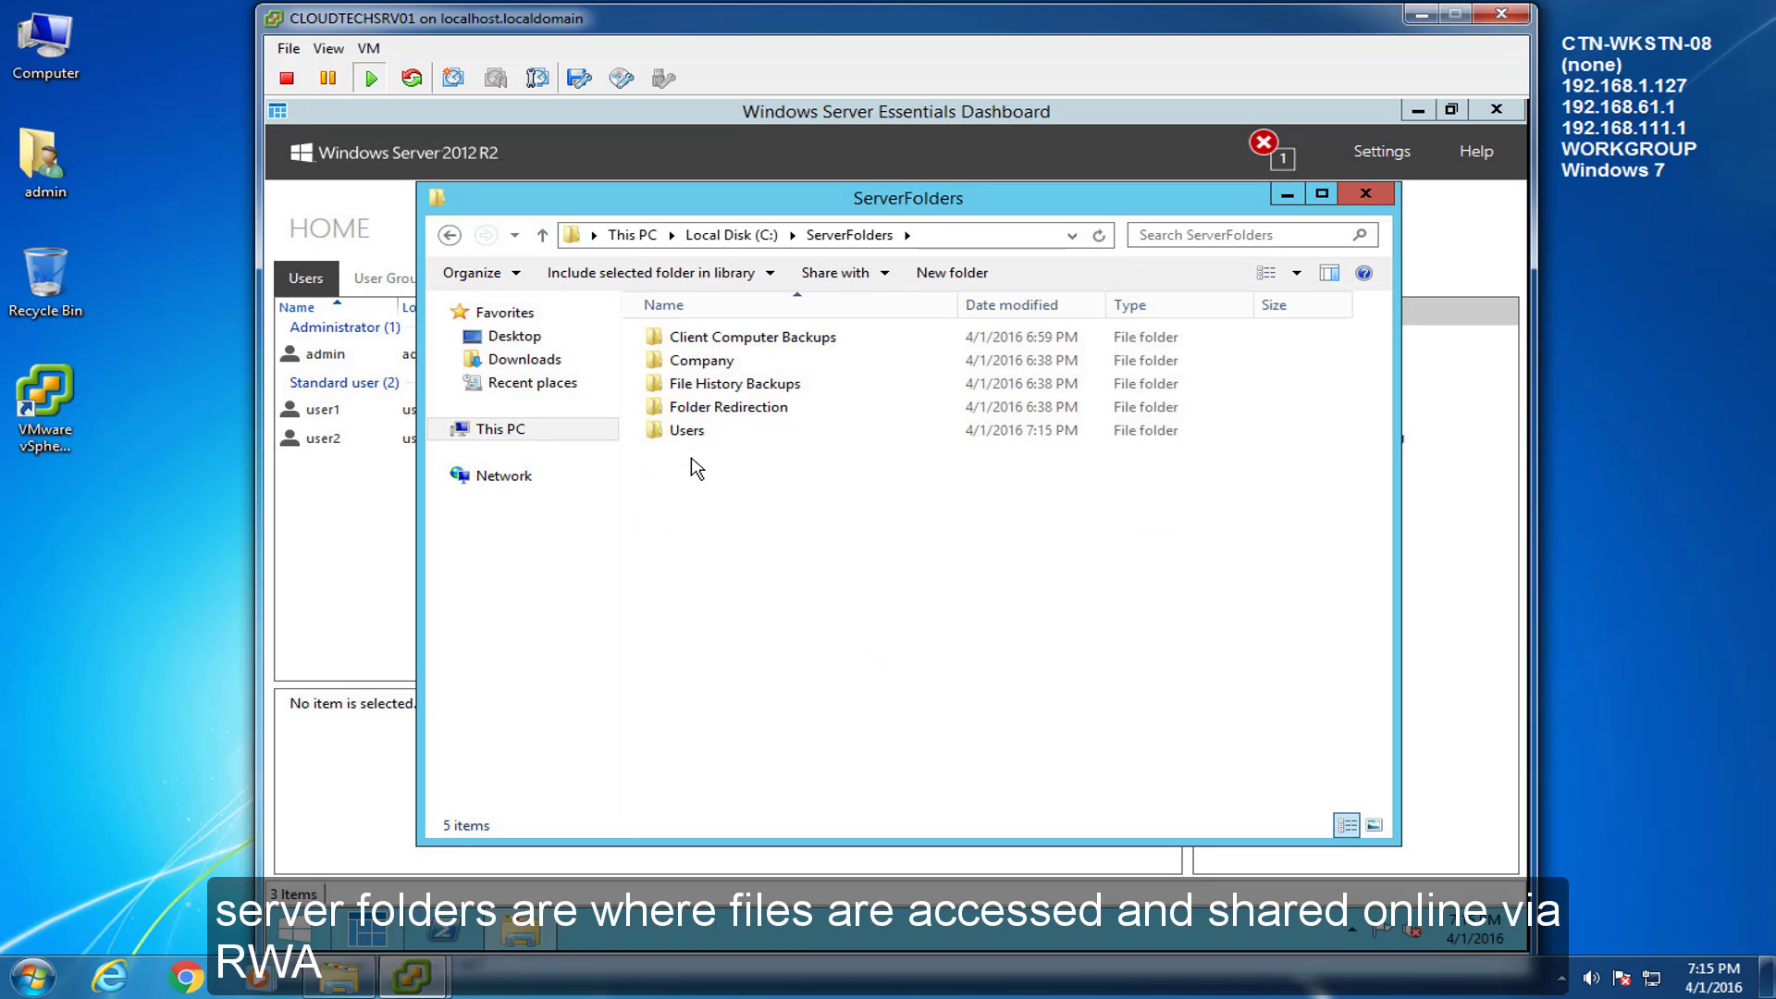
double_click(701, 361)
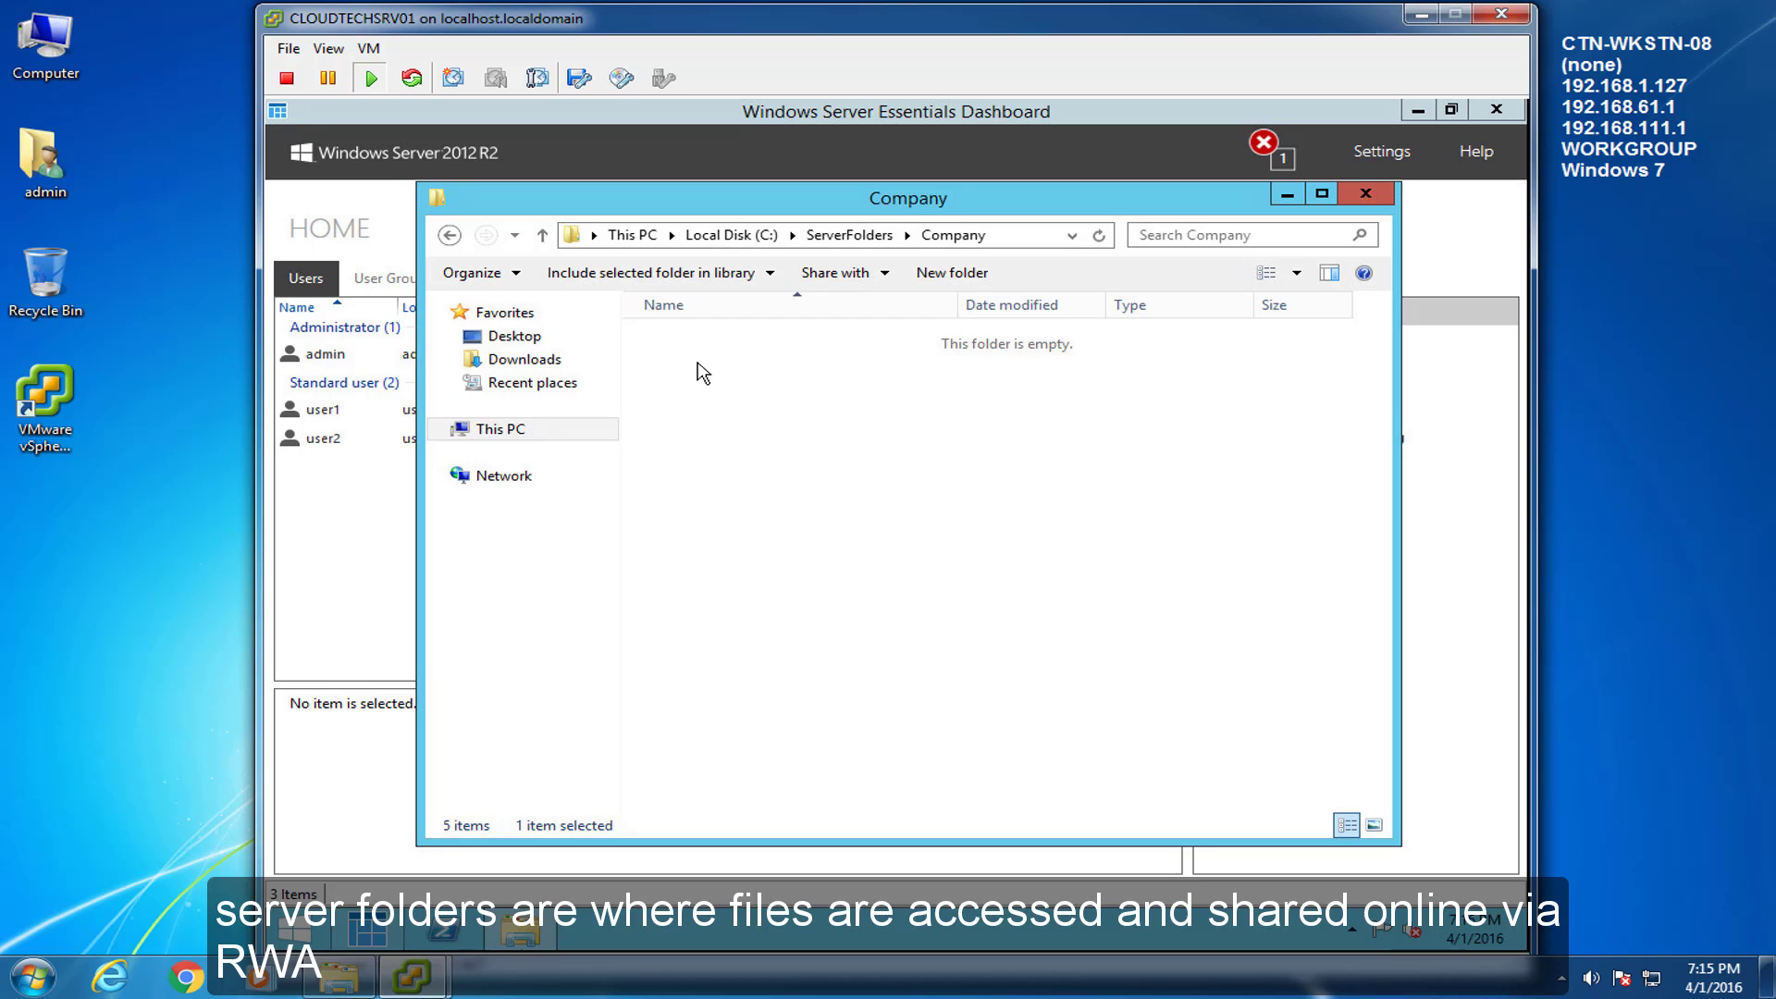
Create folders Documents, Downloads, Music, Pictures and Software, then go back to ServerFolders.
click(955, 275)
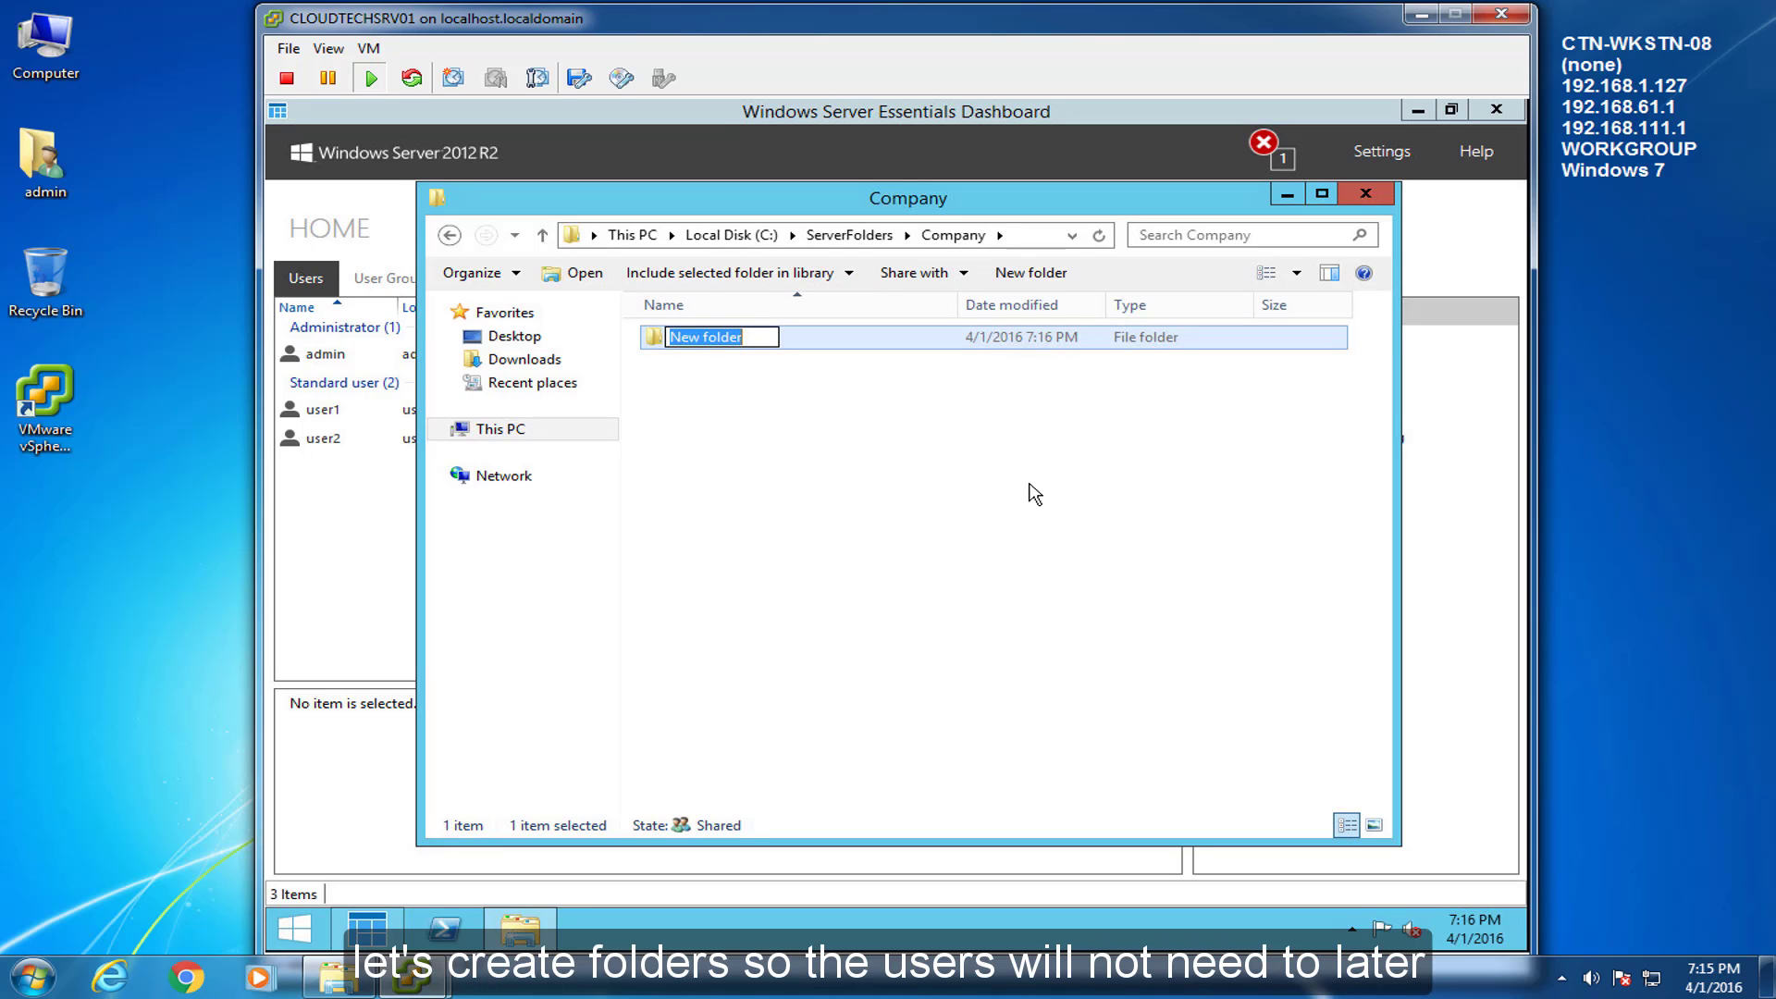
text(Documents)
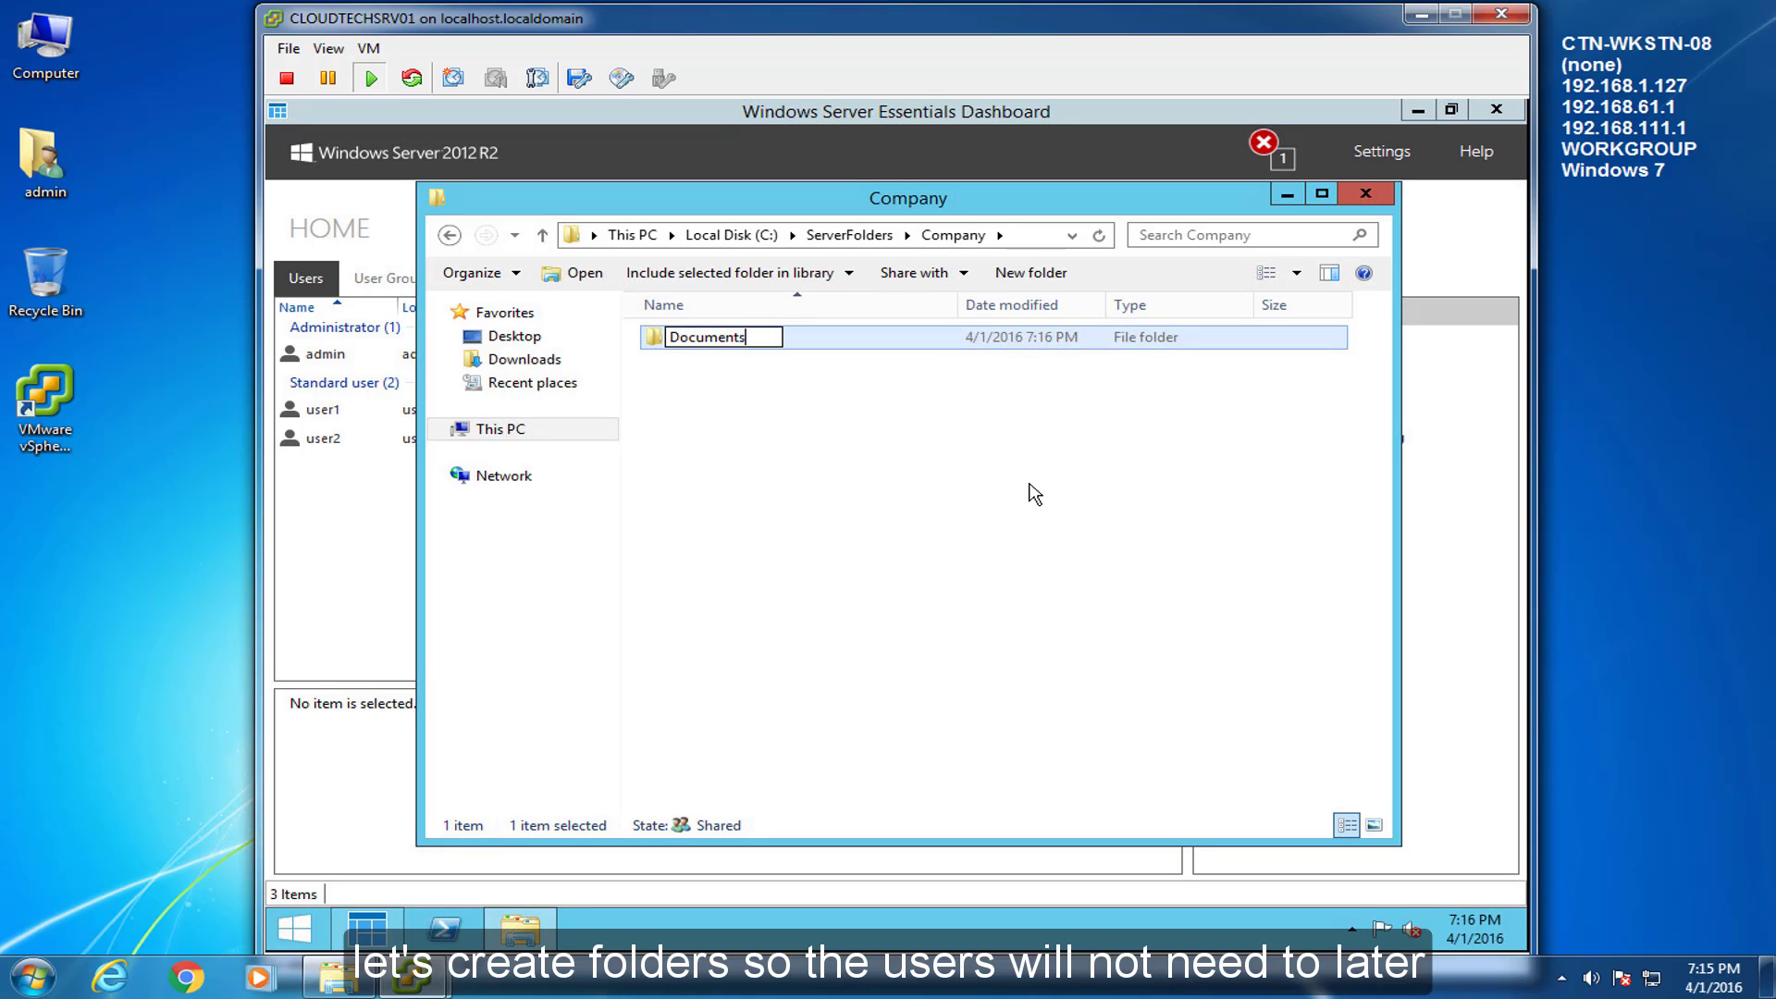
key(Return)
key(ctrl+shift+n)
text(Downloads)
key(Return)
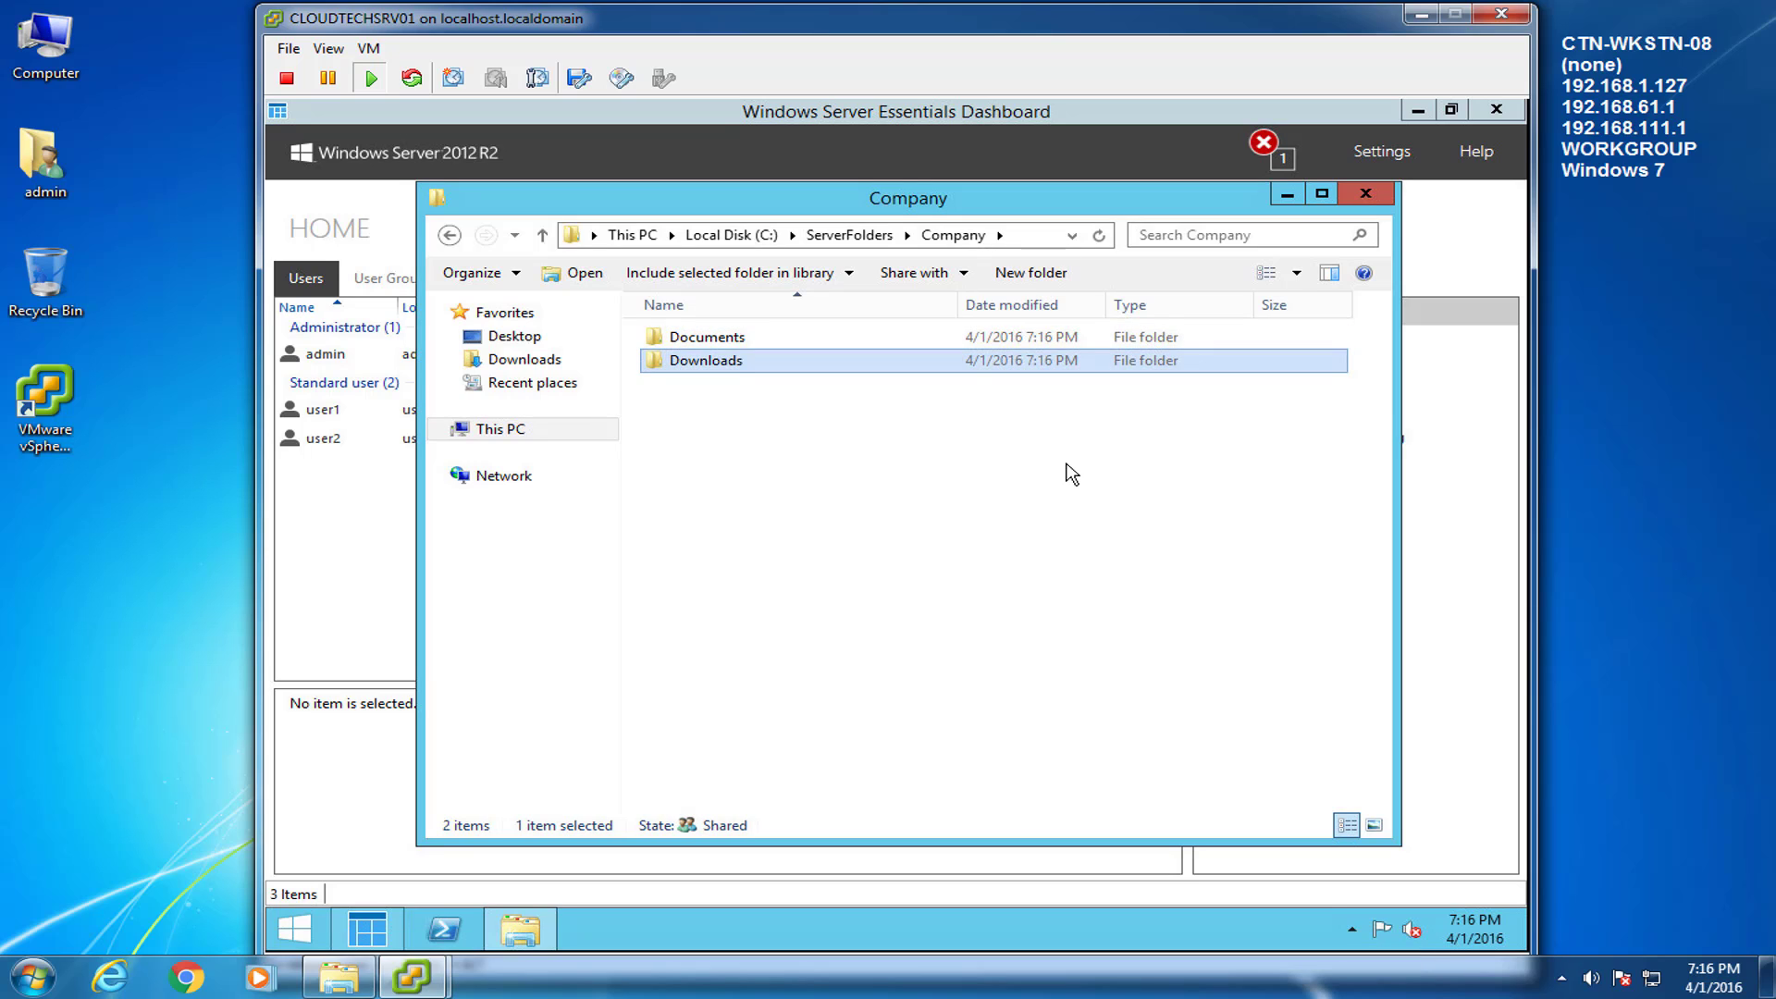
key(ctrl+shift+n)
text(Music)
key(Return)
key(ctrl+shift+n)
text(Pictures)
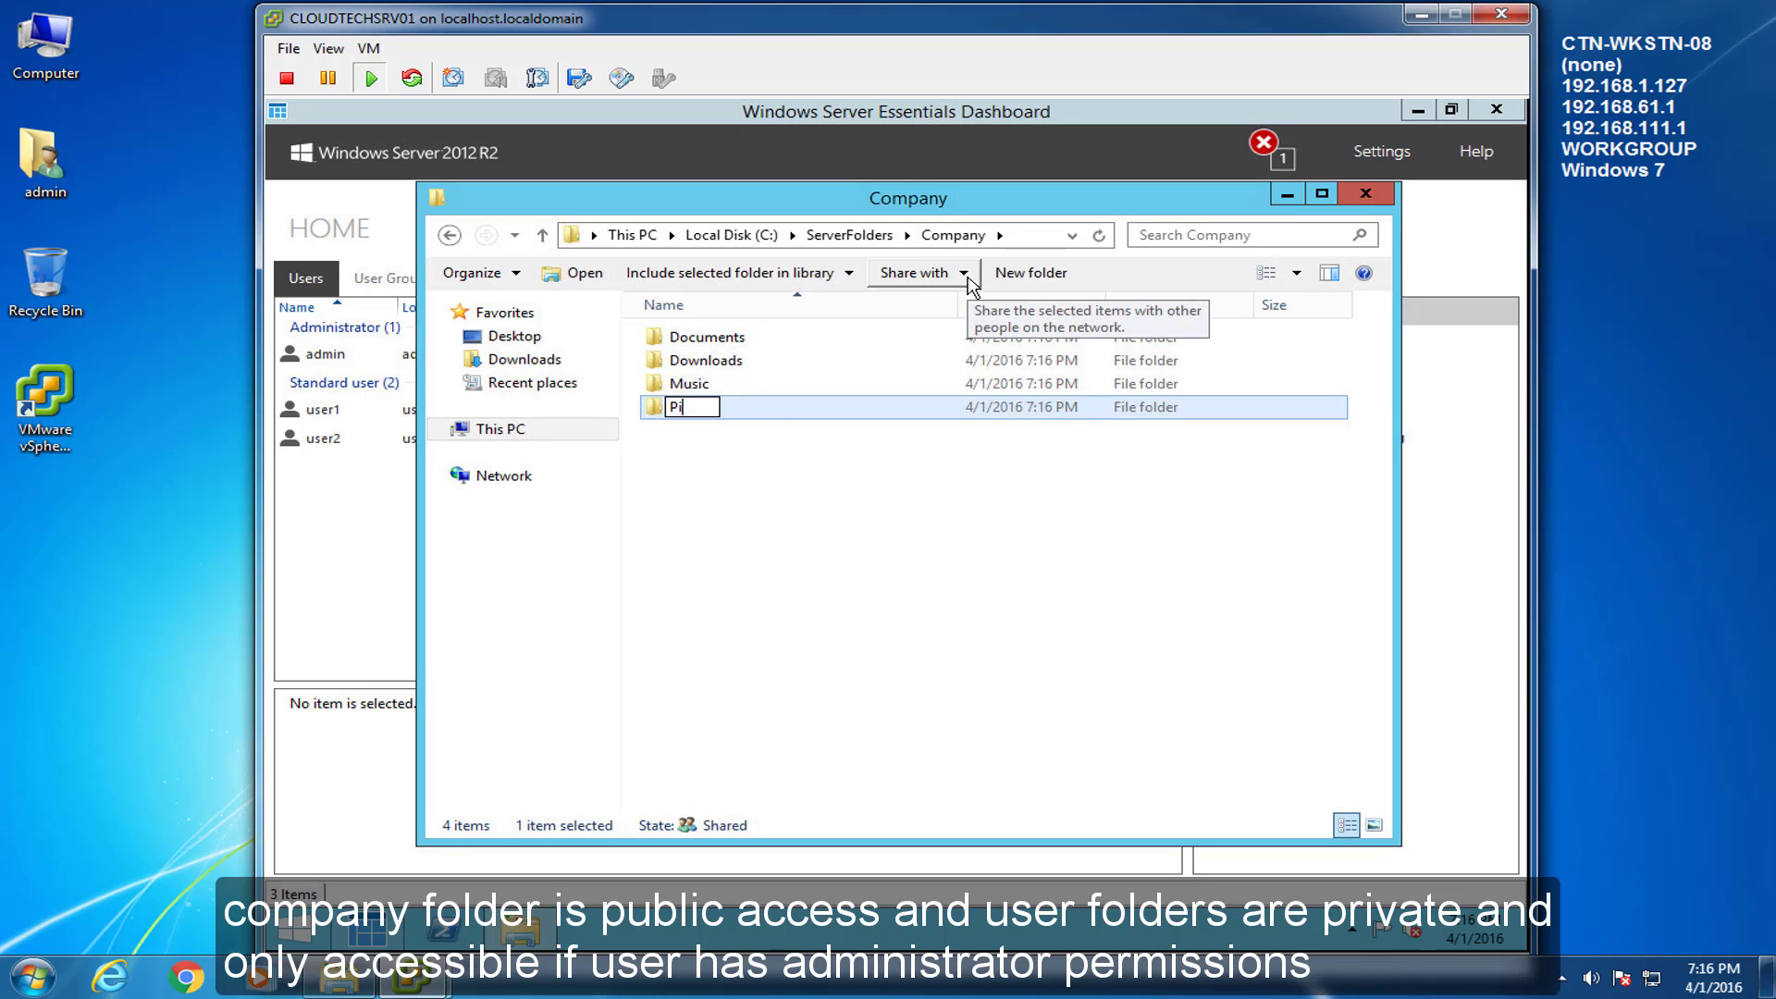
key(Return)
click(1031, 273)
text(Software)
key(Return)
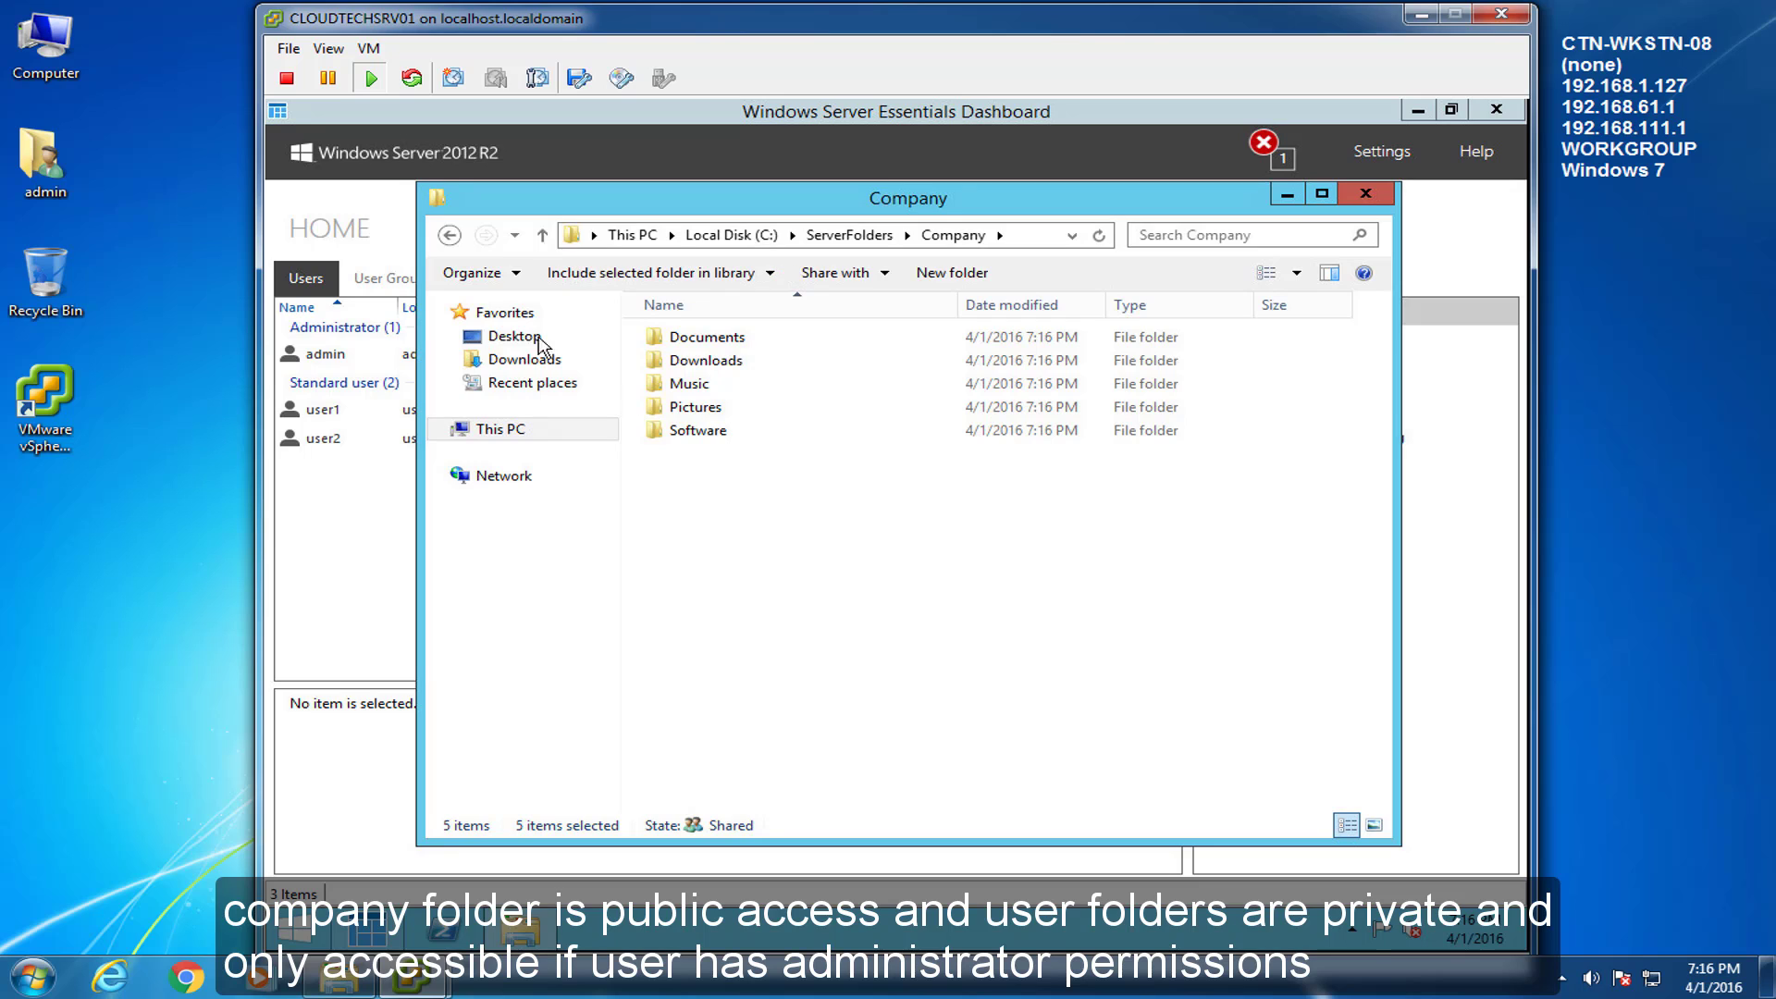
click(450, 235)
Grant access to user1's private folder under Users and paste the five folders into it.
double_click(698, 431)
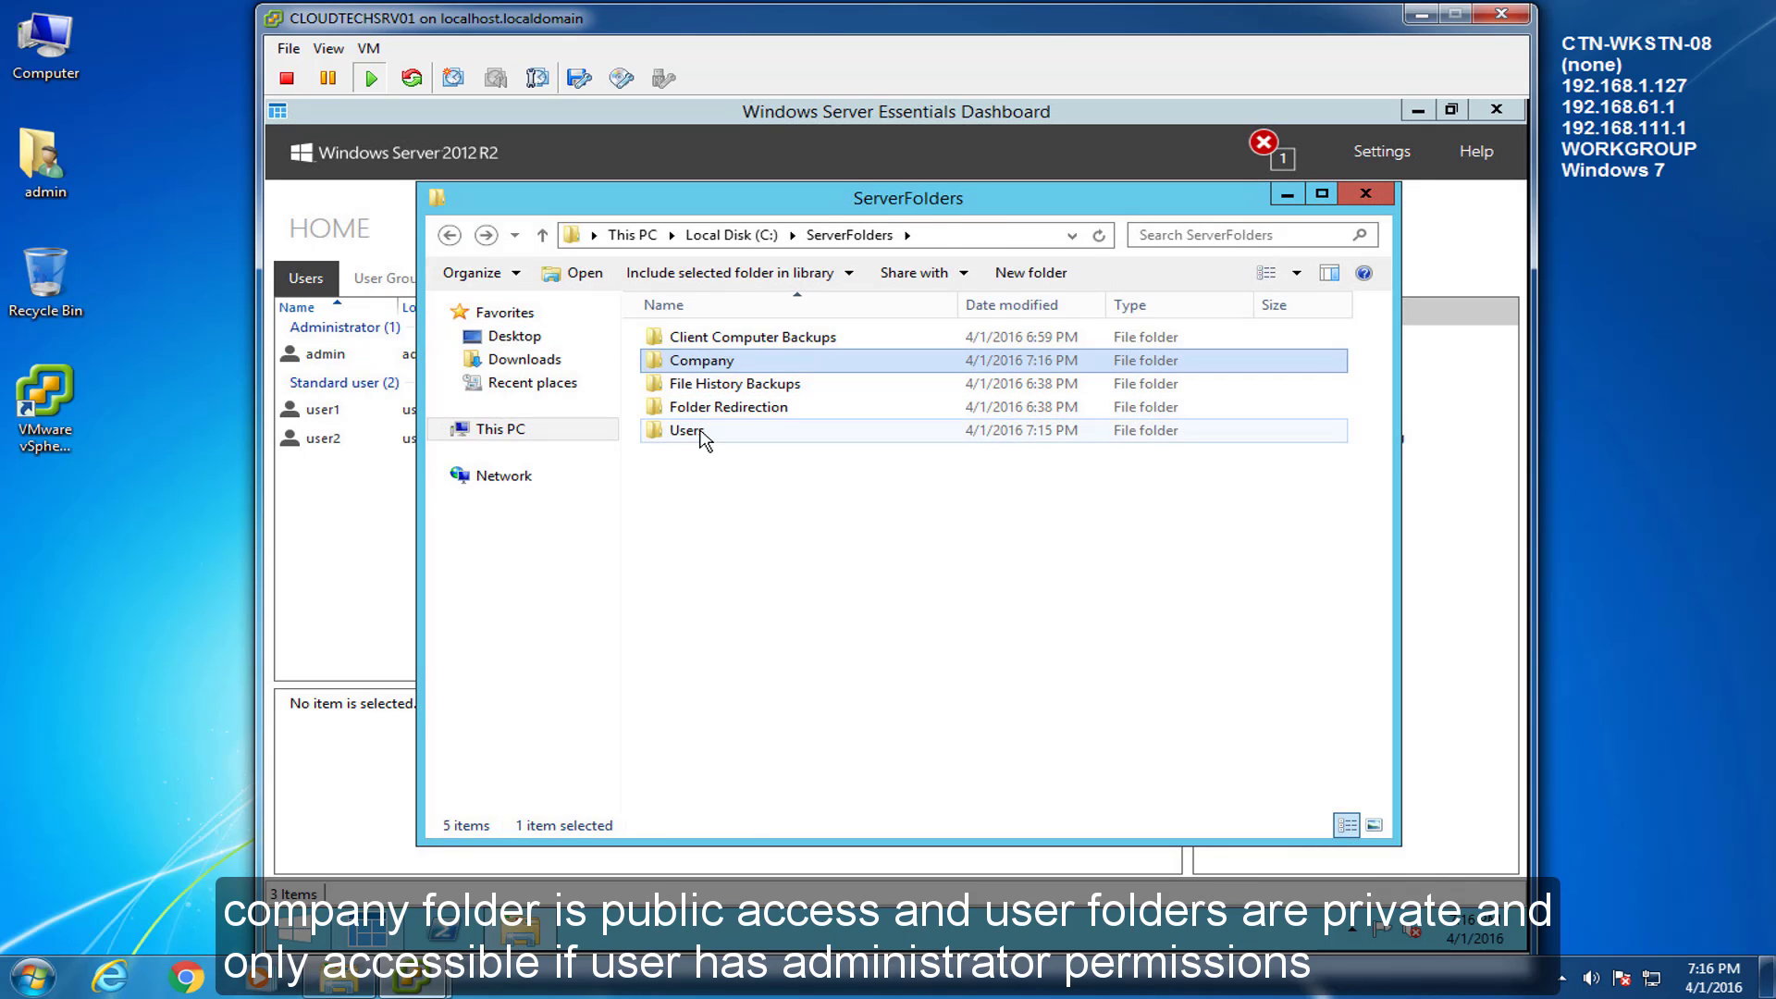
click(689, 366)
double_click(687, 361)
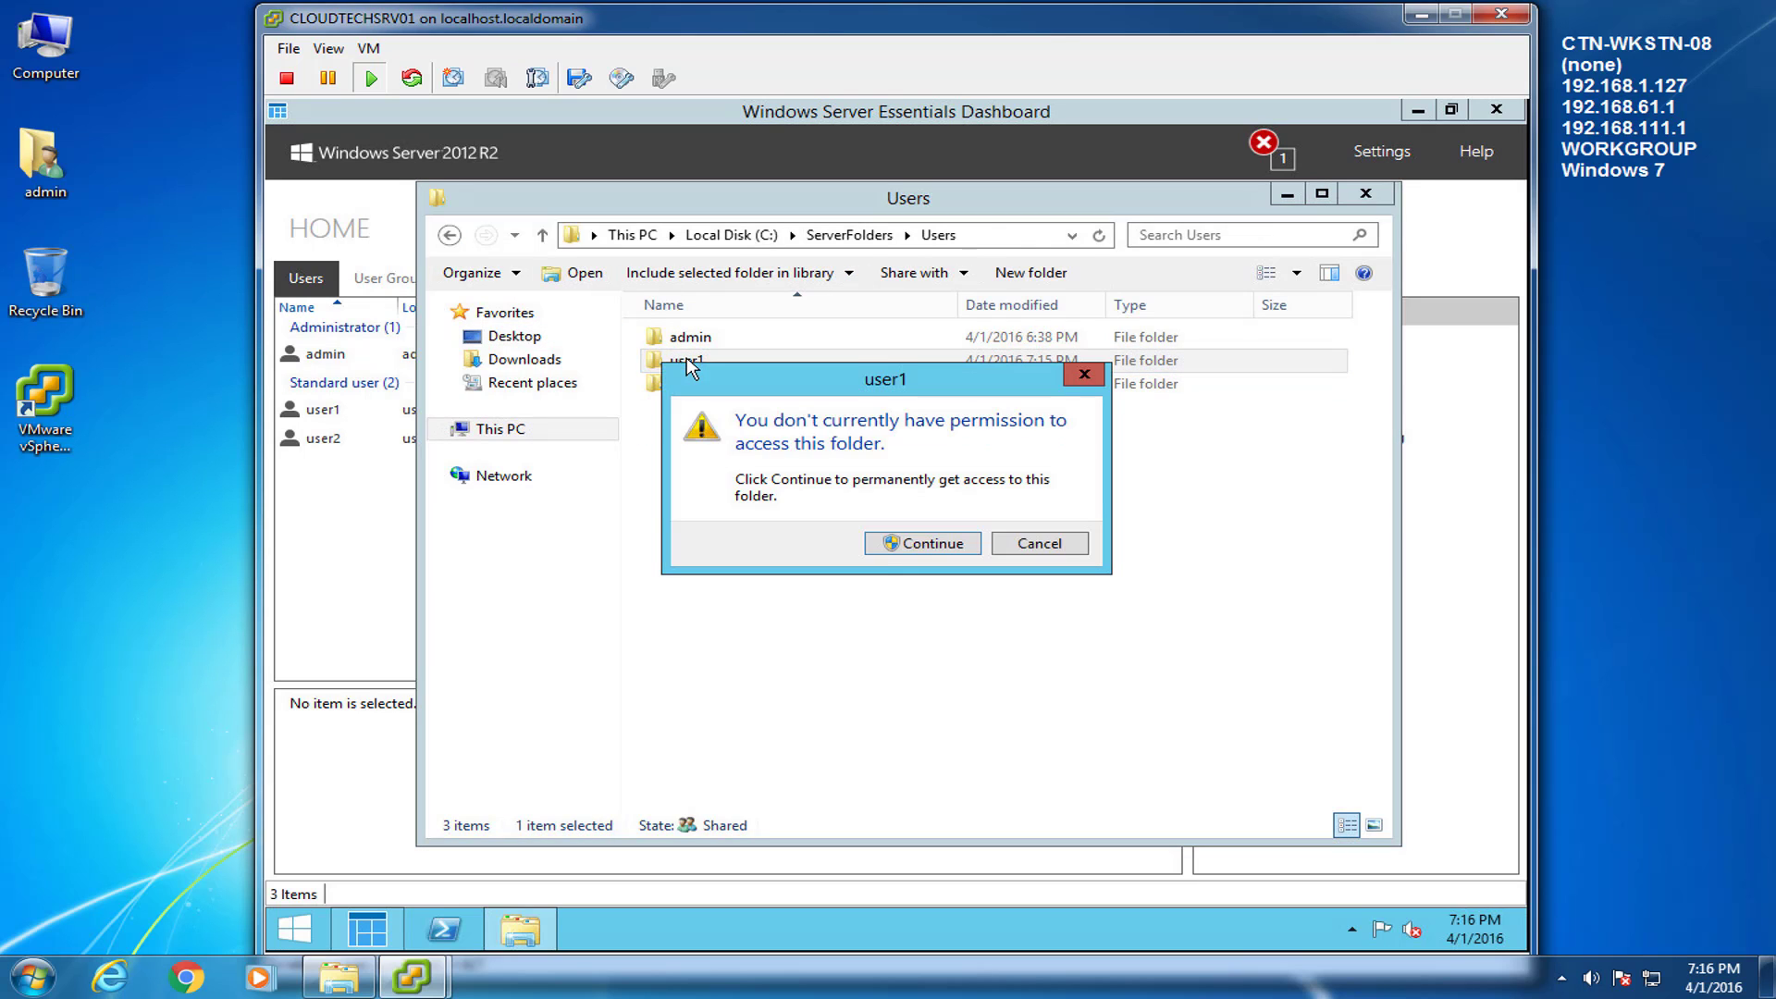
click(884, 544)
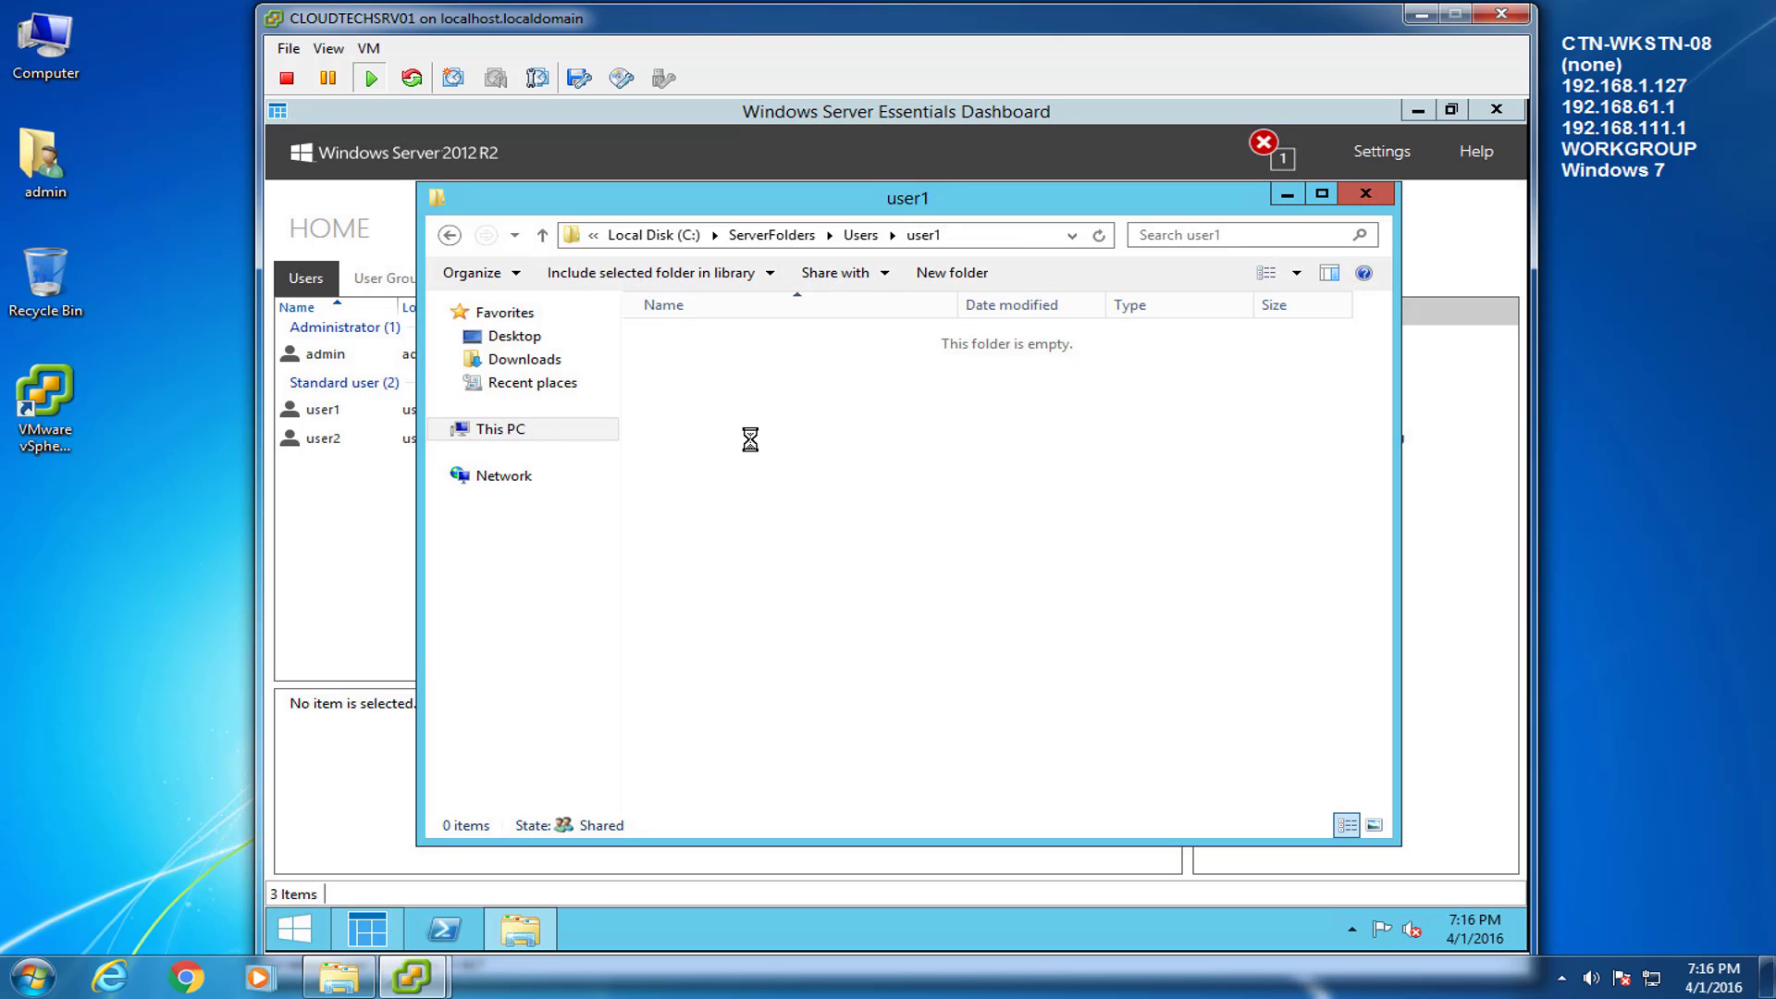
right_click(888, 374)
click(970, 515)
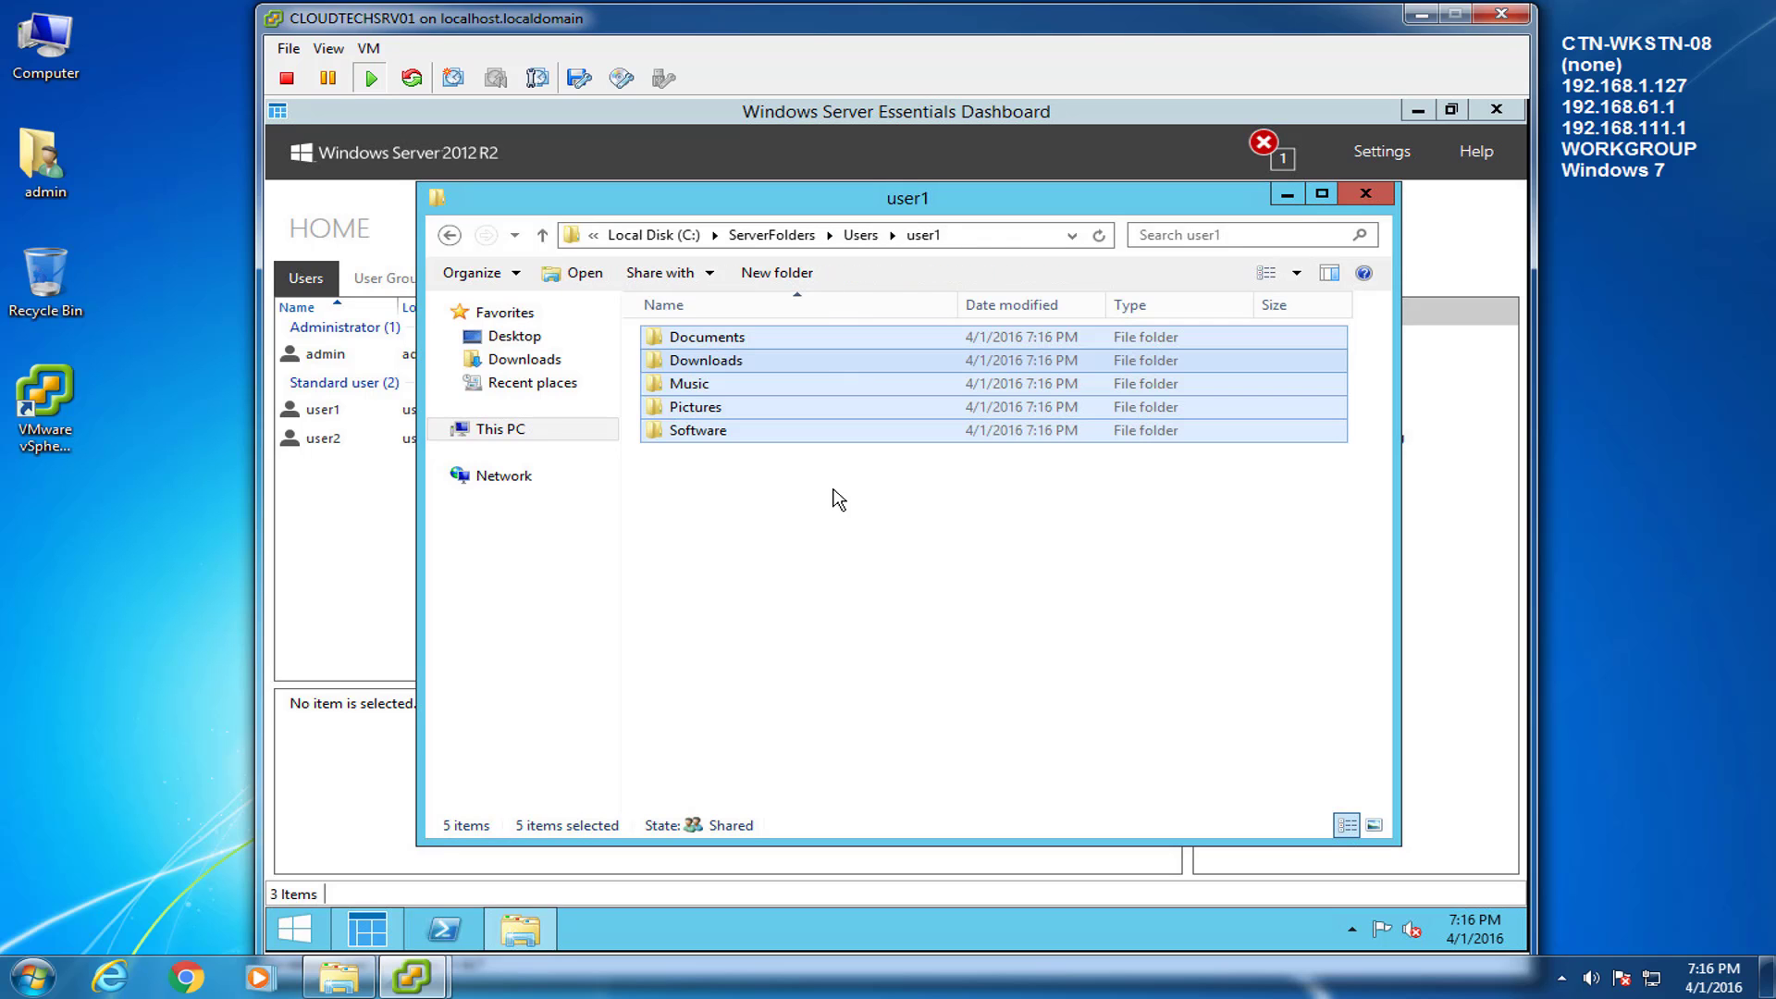
Paste the same five folders into user2's folder, then return to ServerFolders and close Explorer.
click(450, 235)
double_click(710, 384)
click(922, 544)
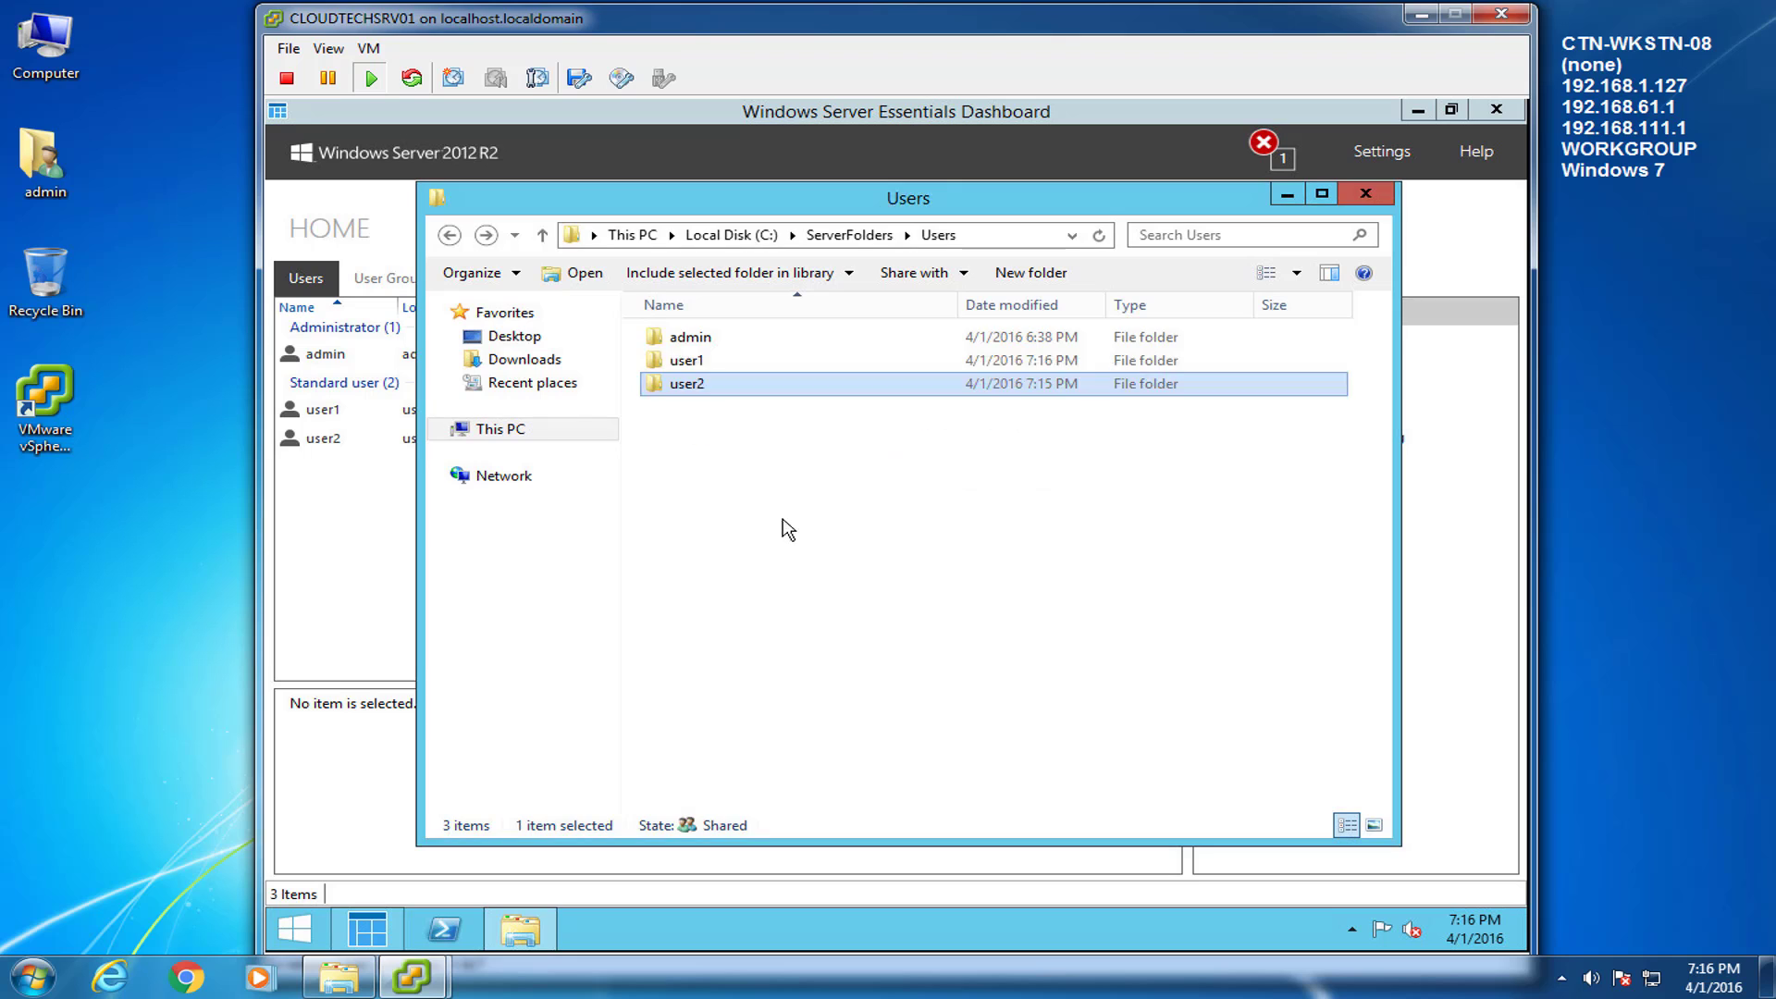
right_click(763, 473)
click(832, 614)
click(811, 542)
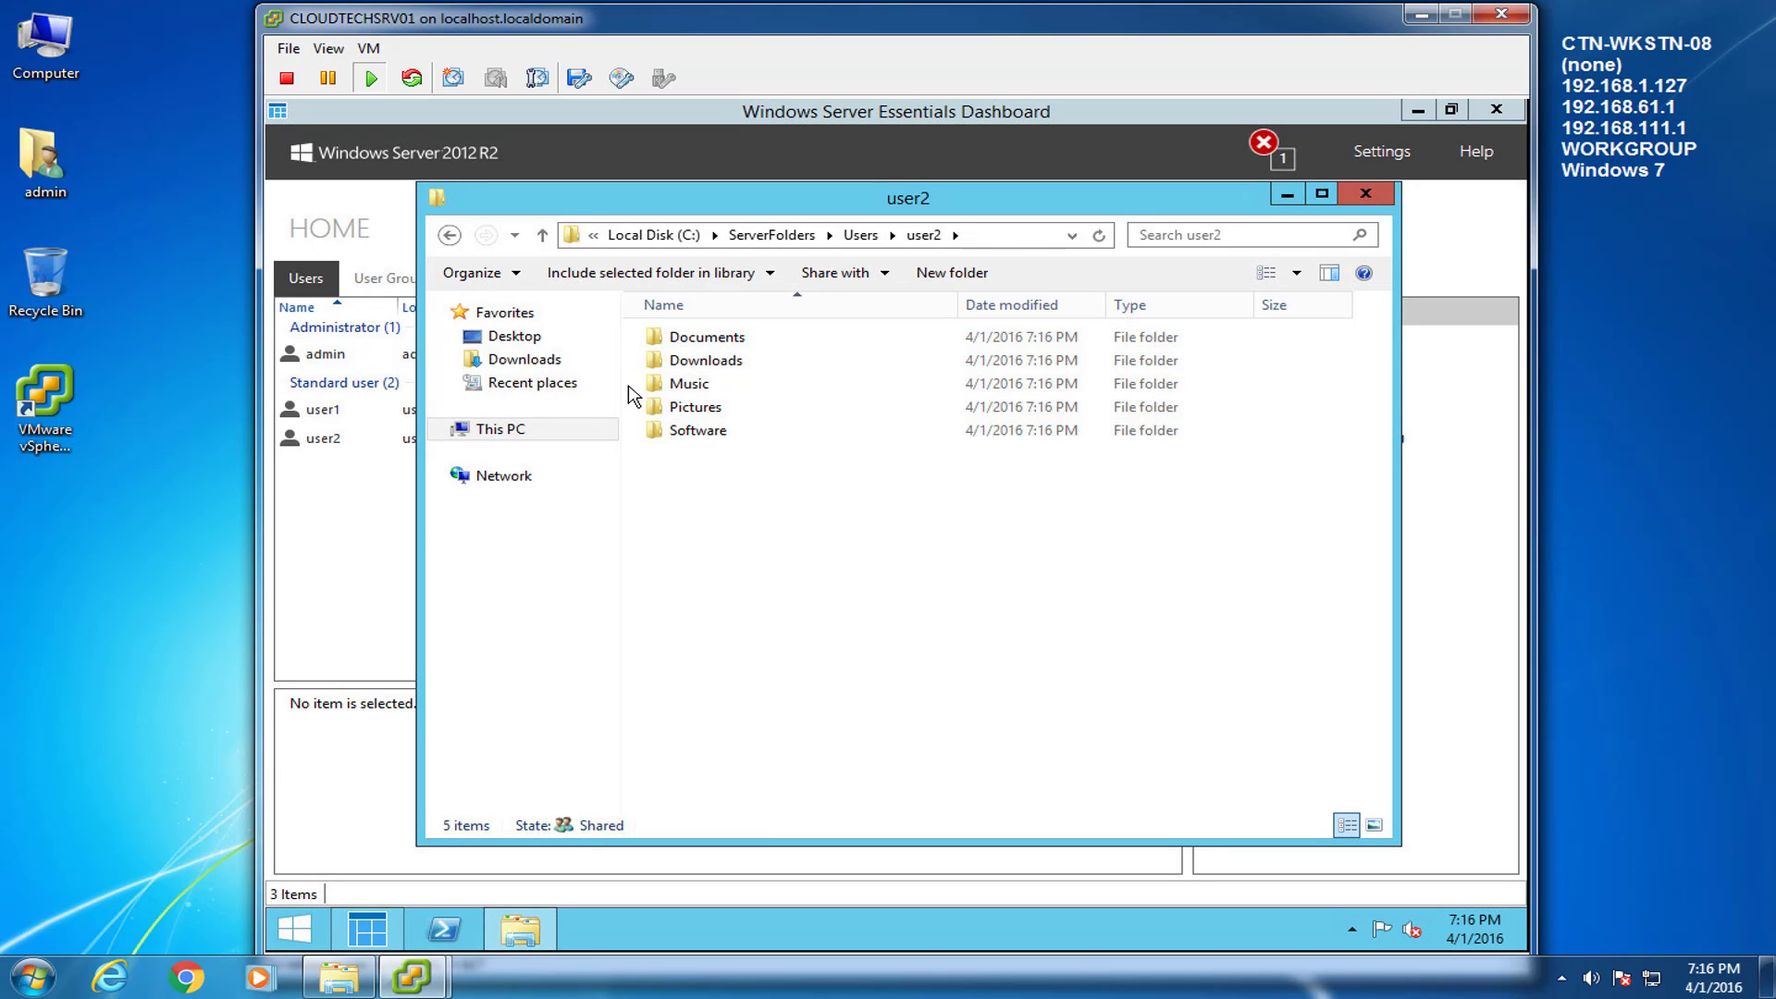
click(450, 235)
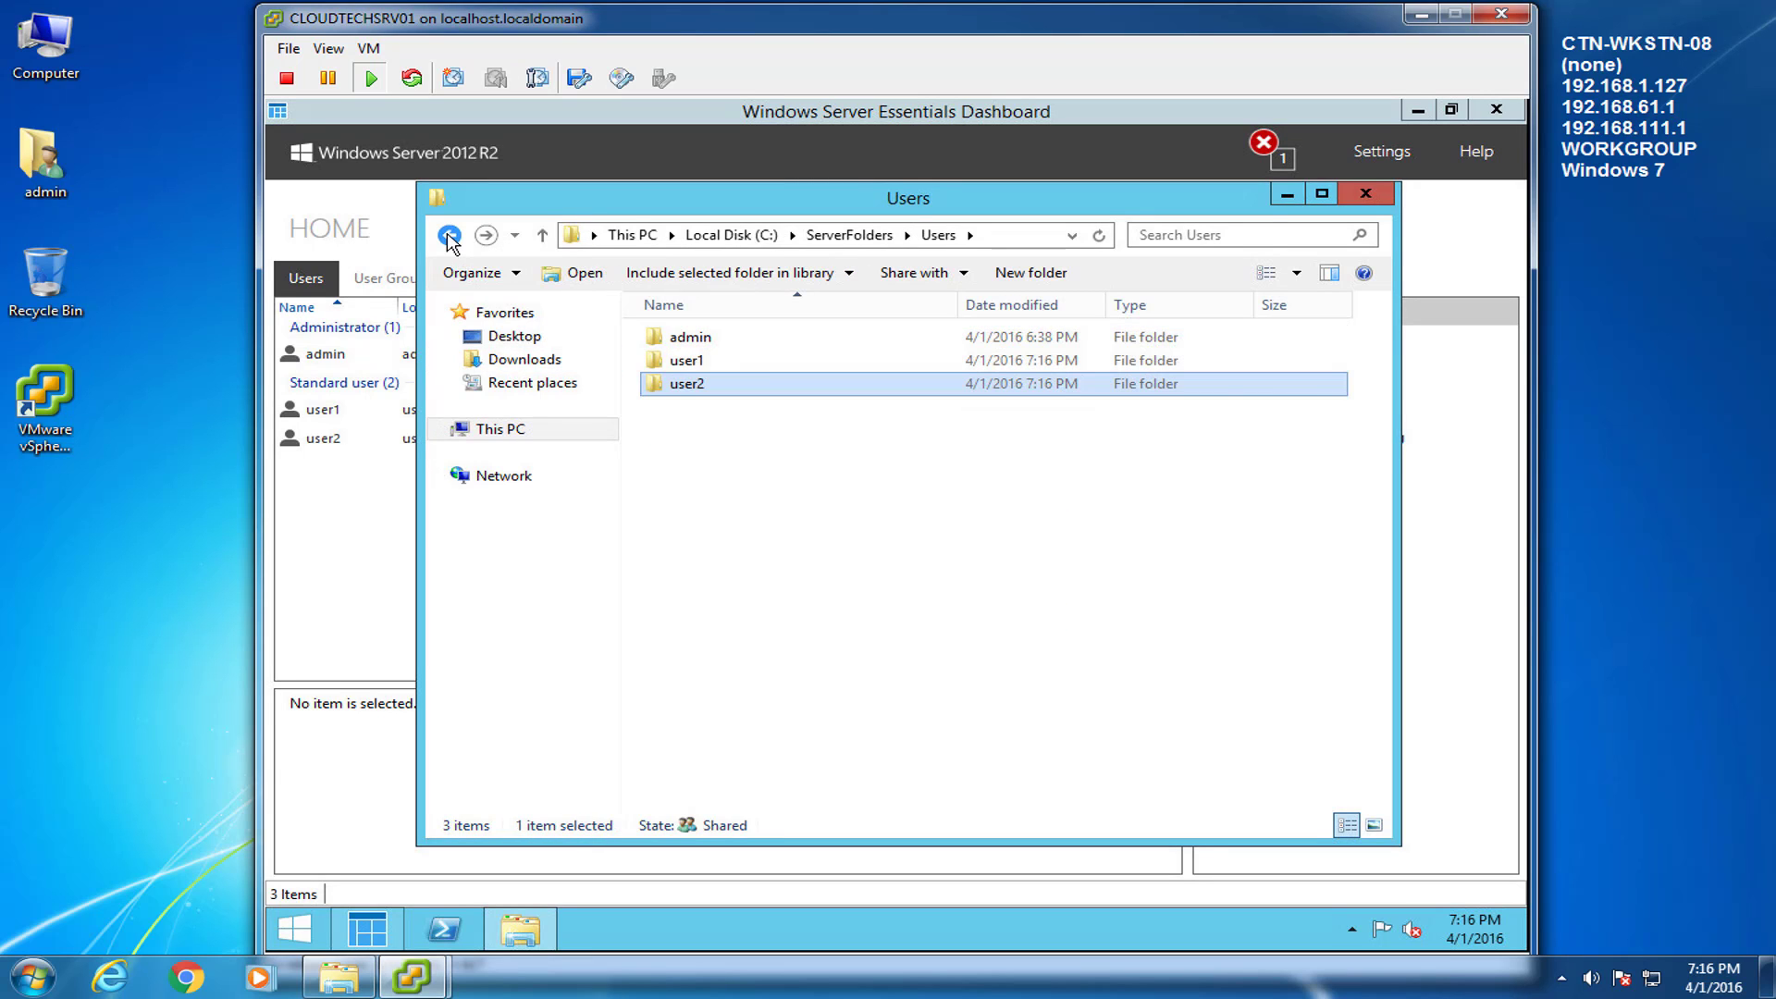
click(449, 235)
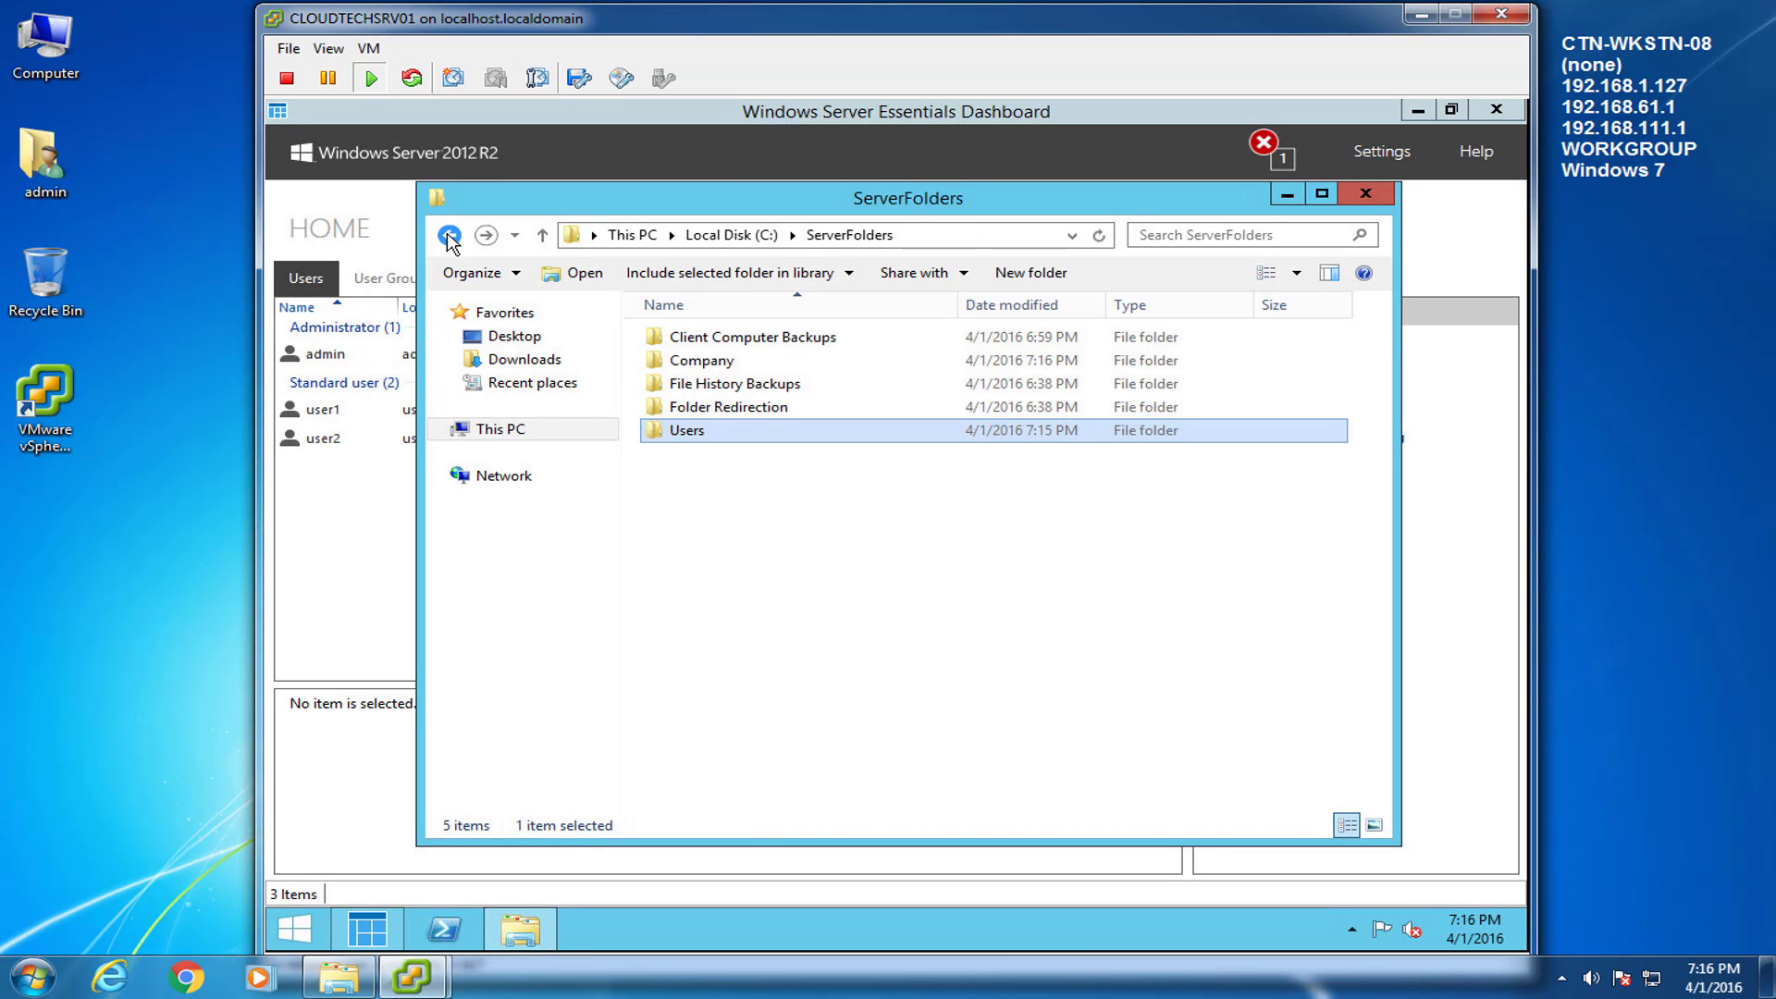
click(1367, 193)
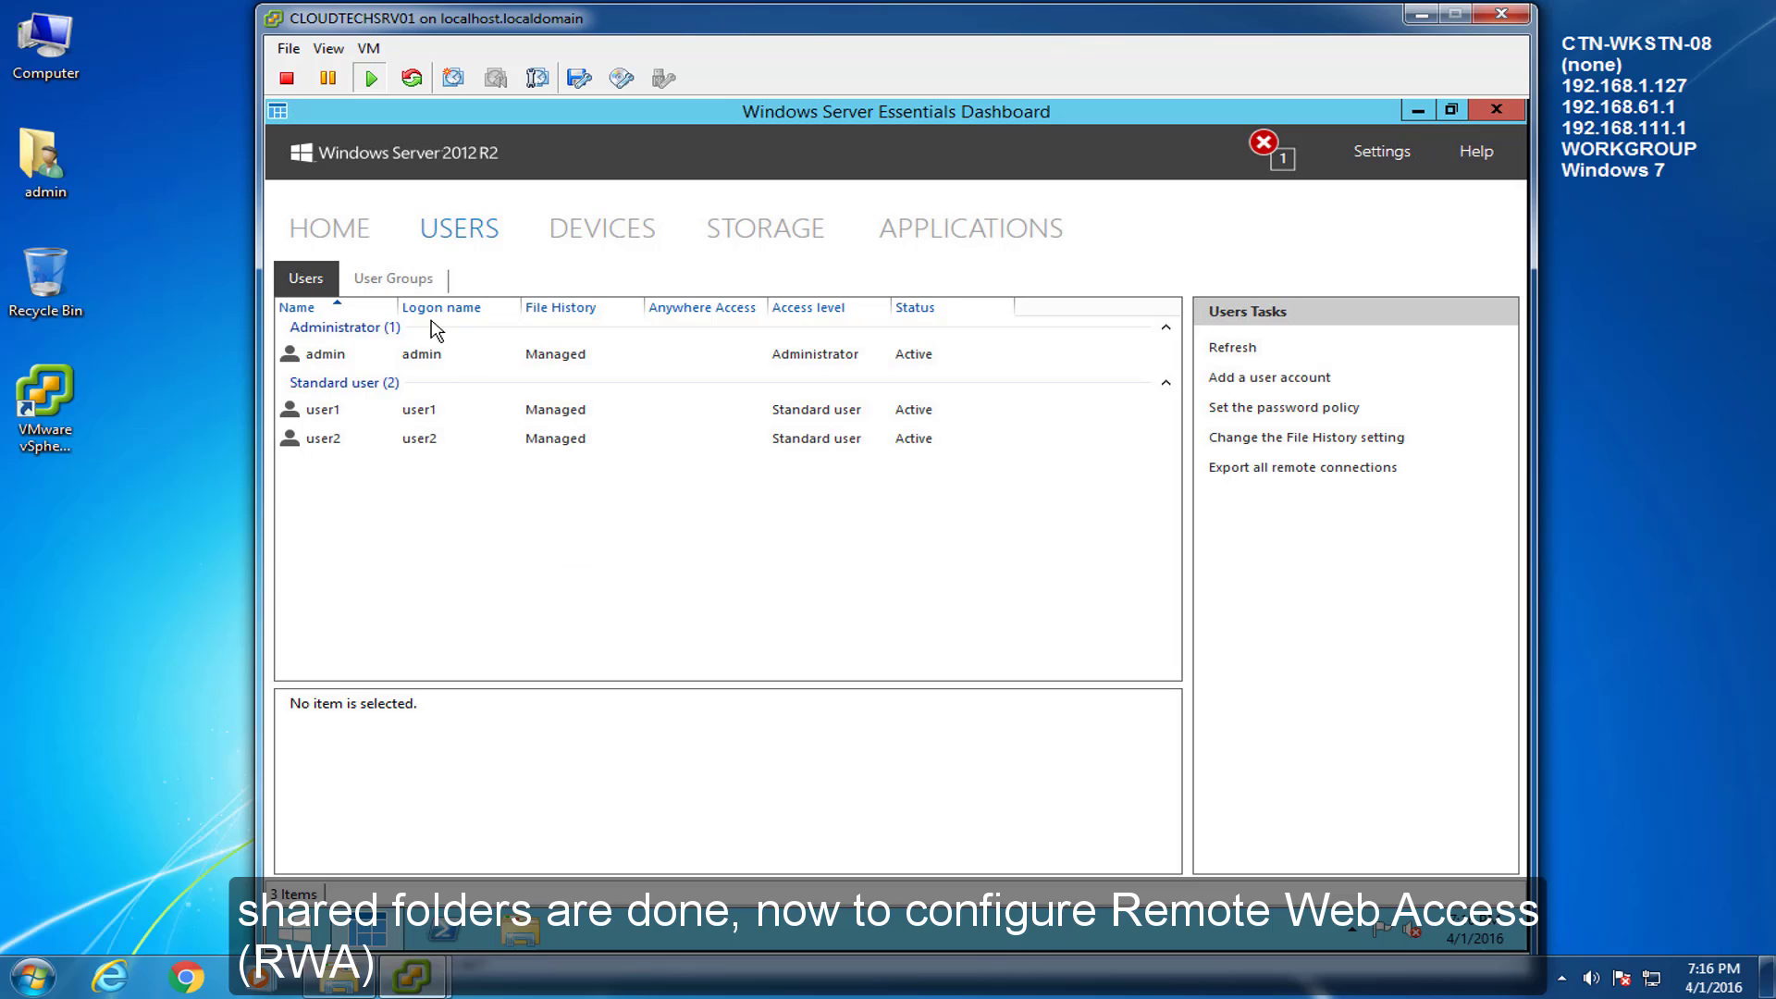
Go to the dashboard Home page and expand the Set up Anywhere Access task.
click(335, 228)
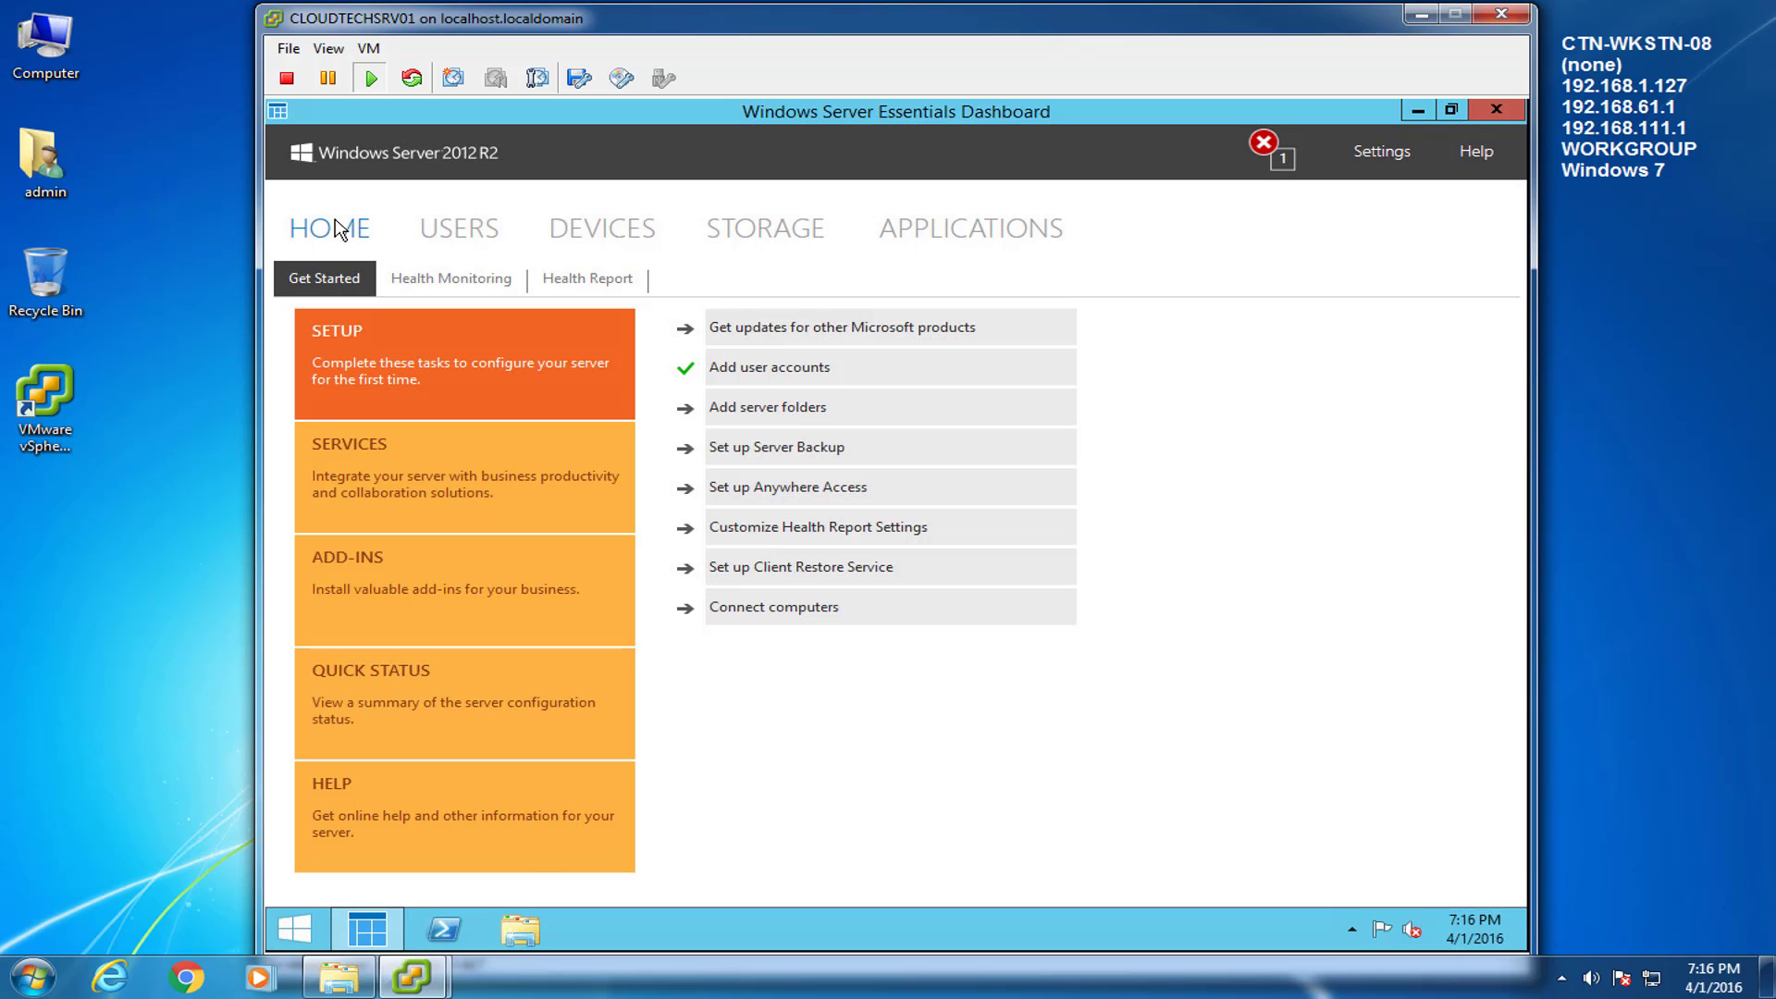
click(785, 496)
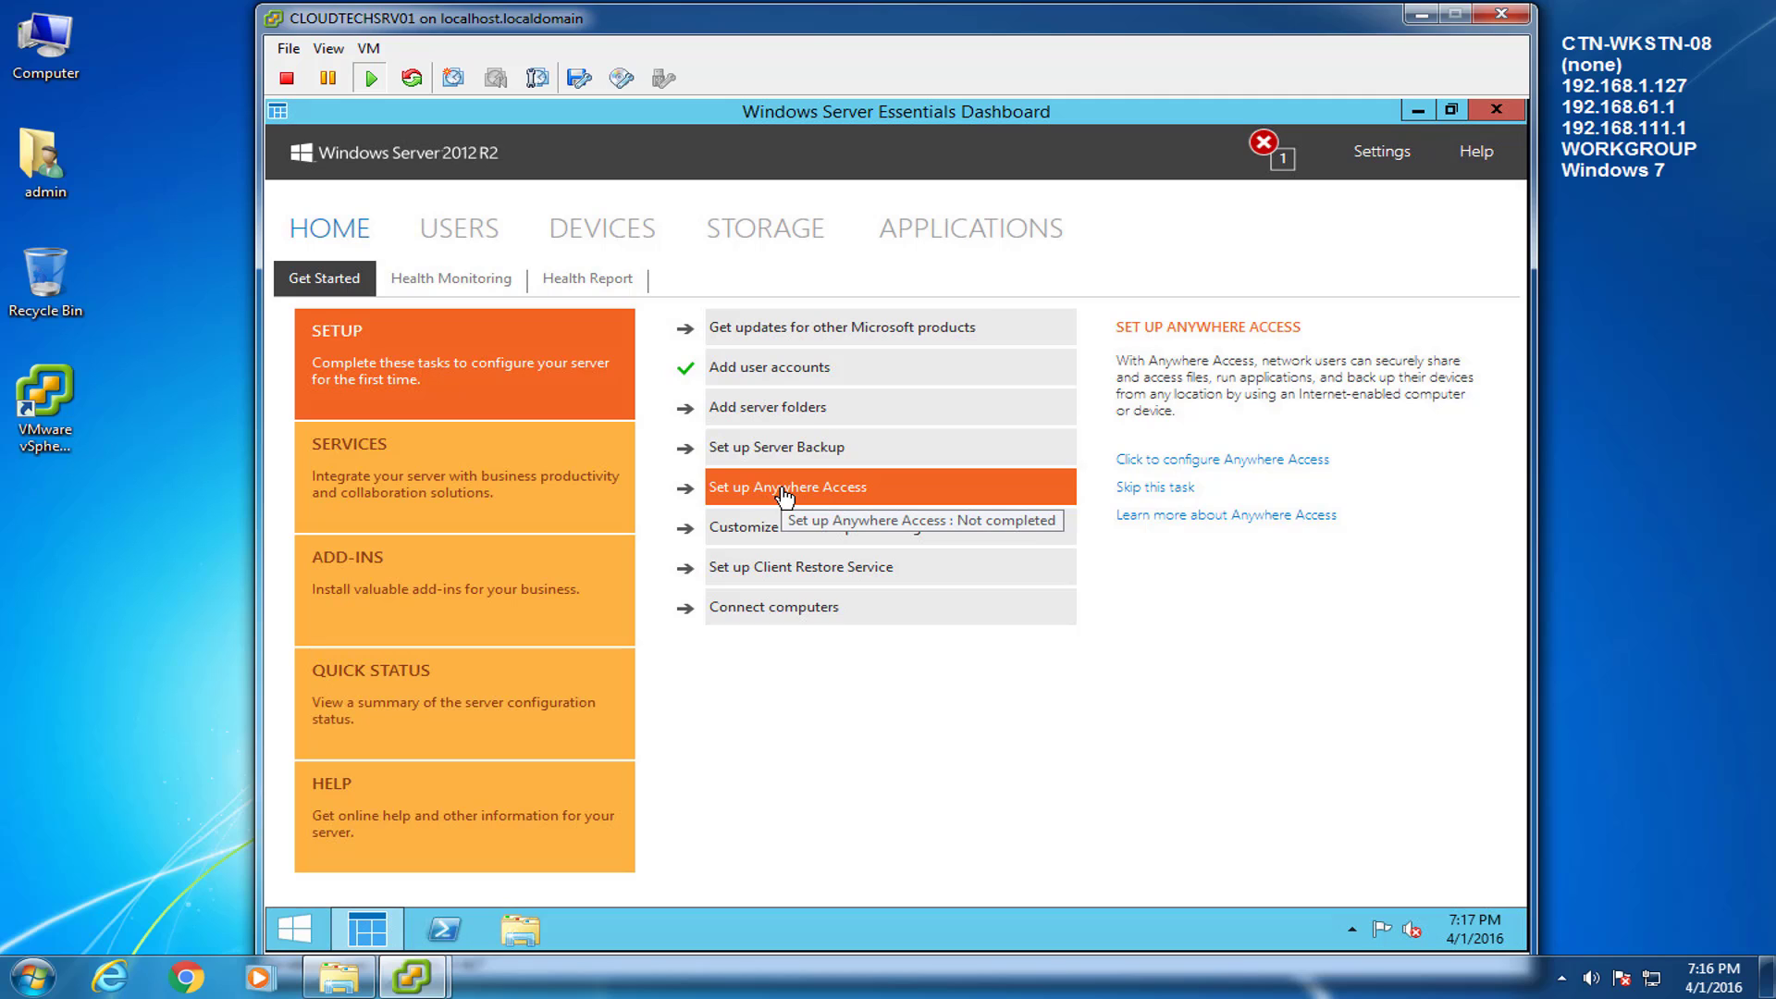
Start Anywhere Access setup and choose a new personalized domain name from Microsoft.
click(1249, 459)
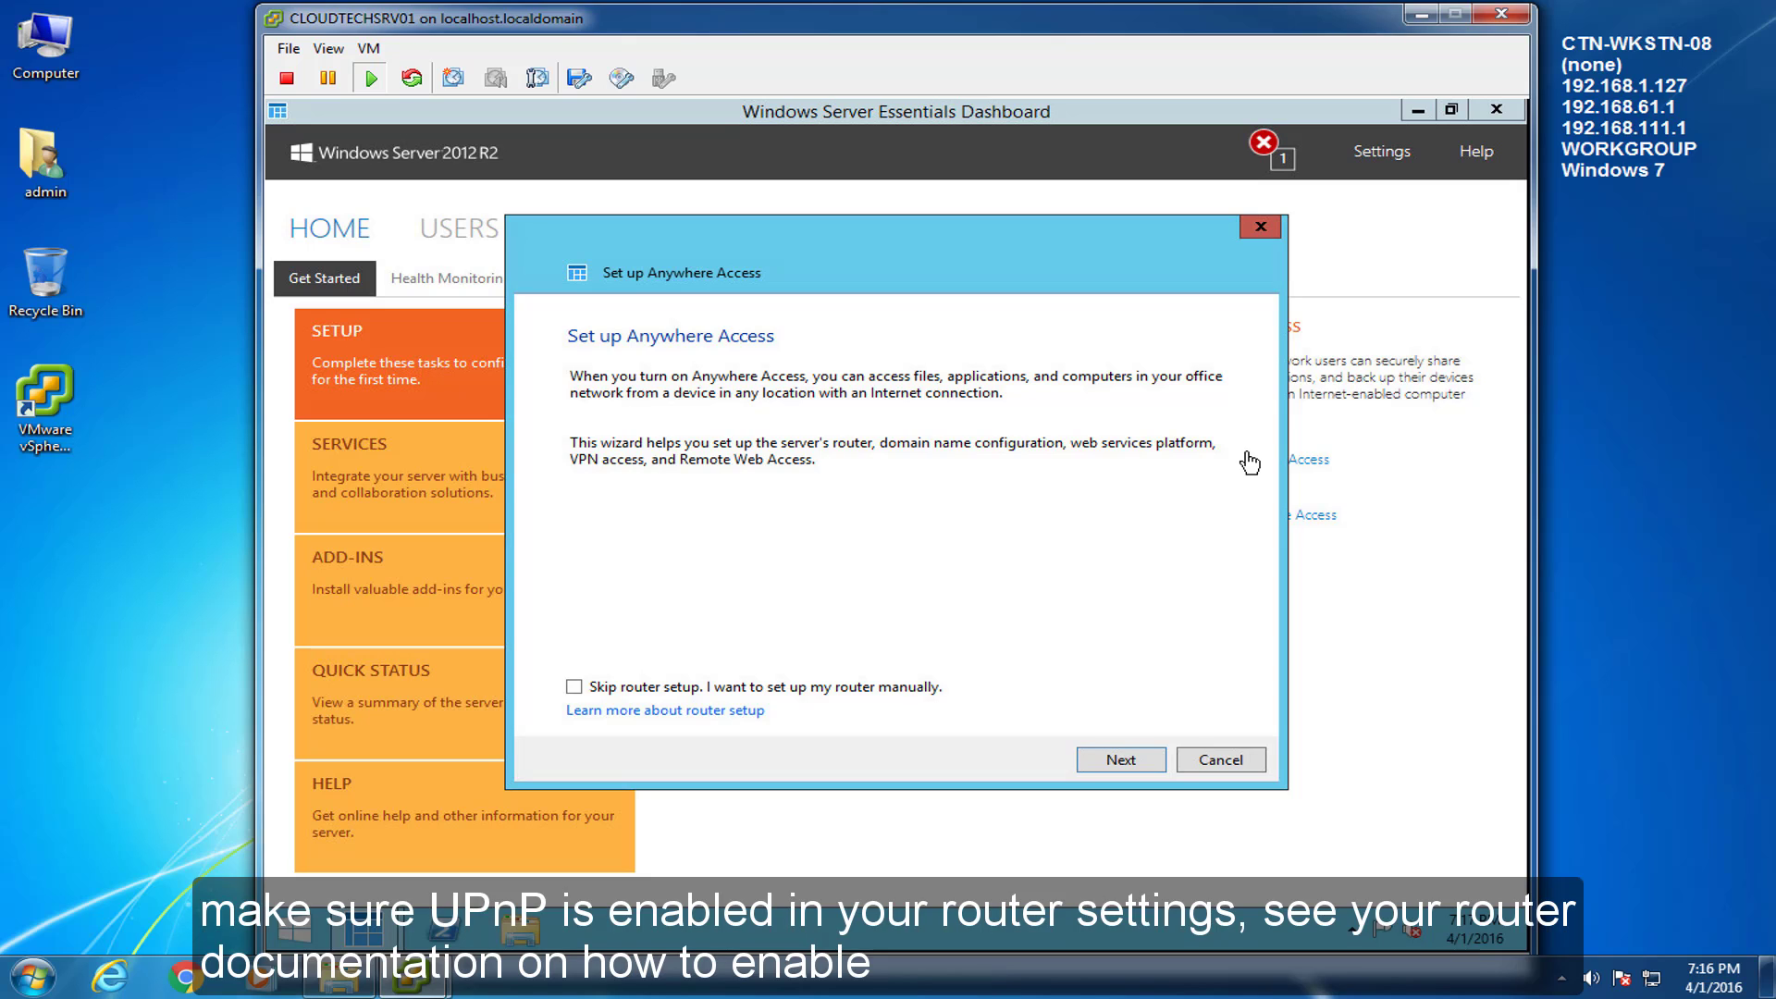
click(1123, 756)
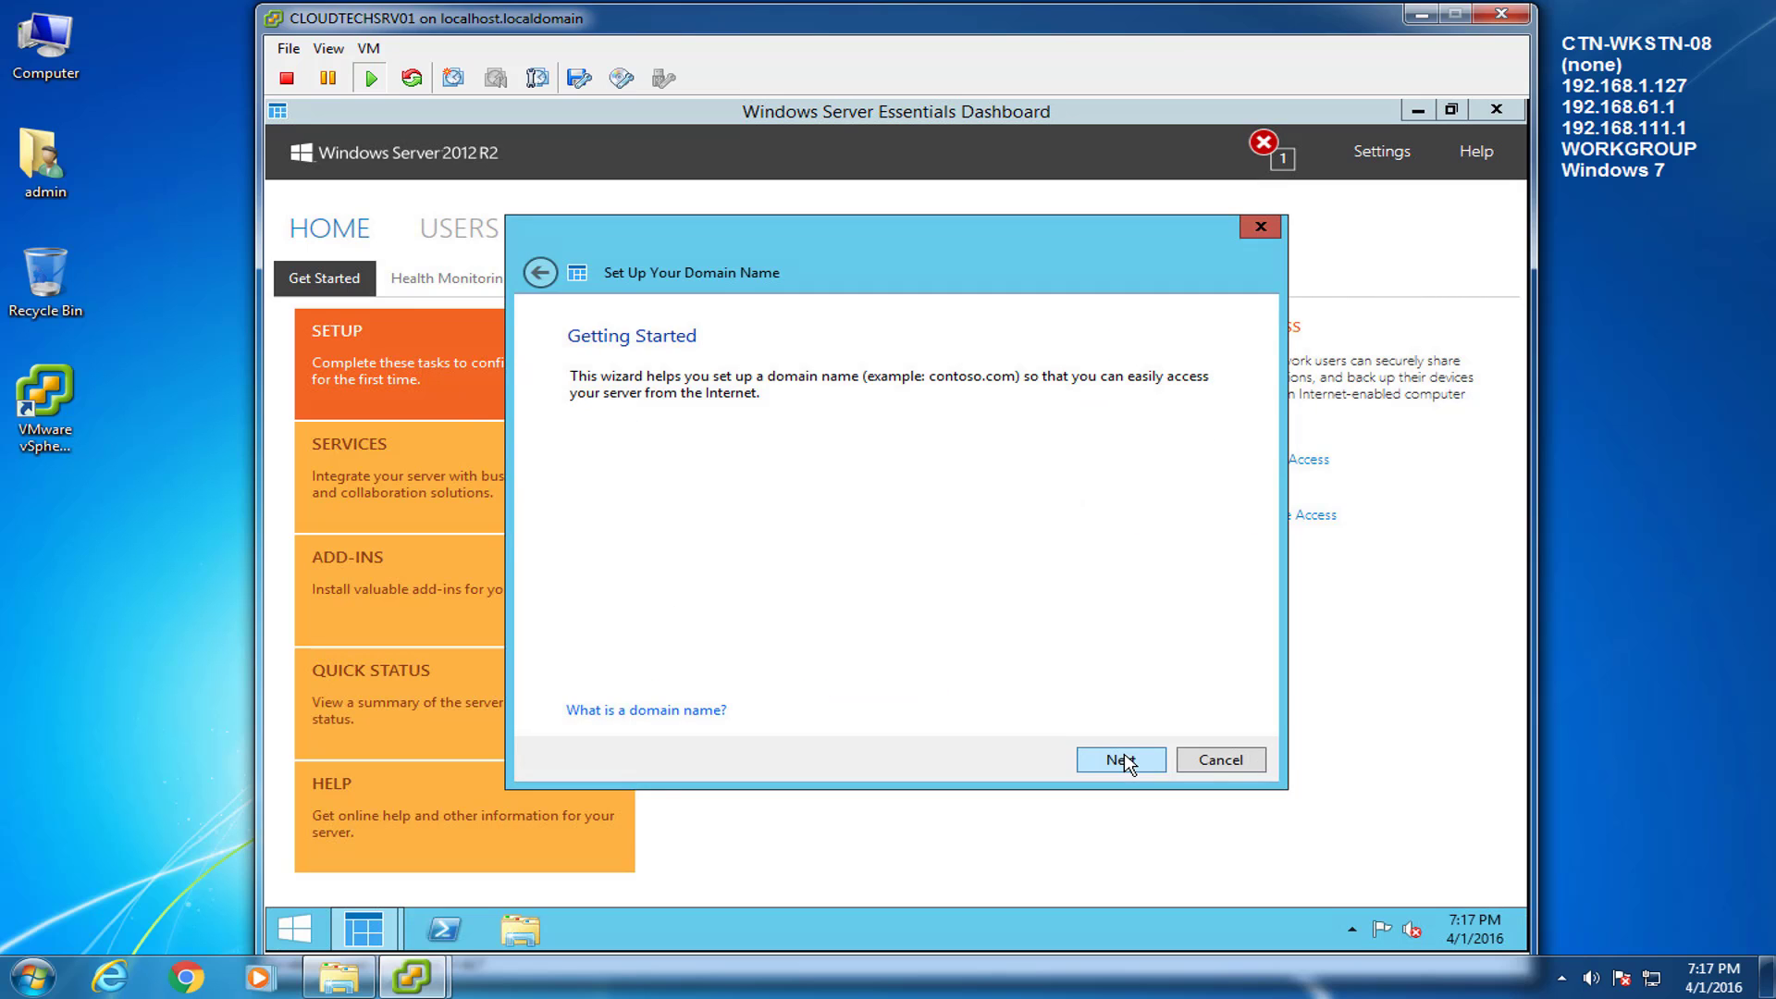
click(1124, 758)
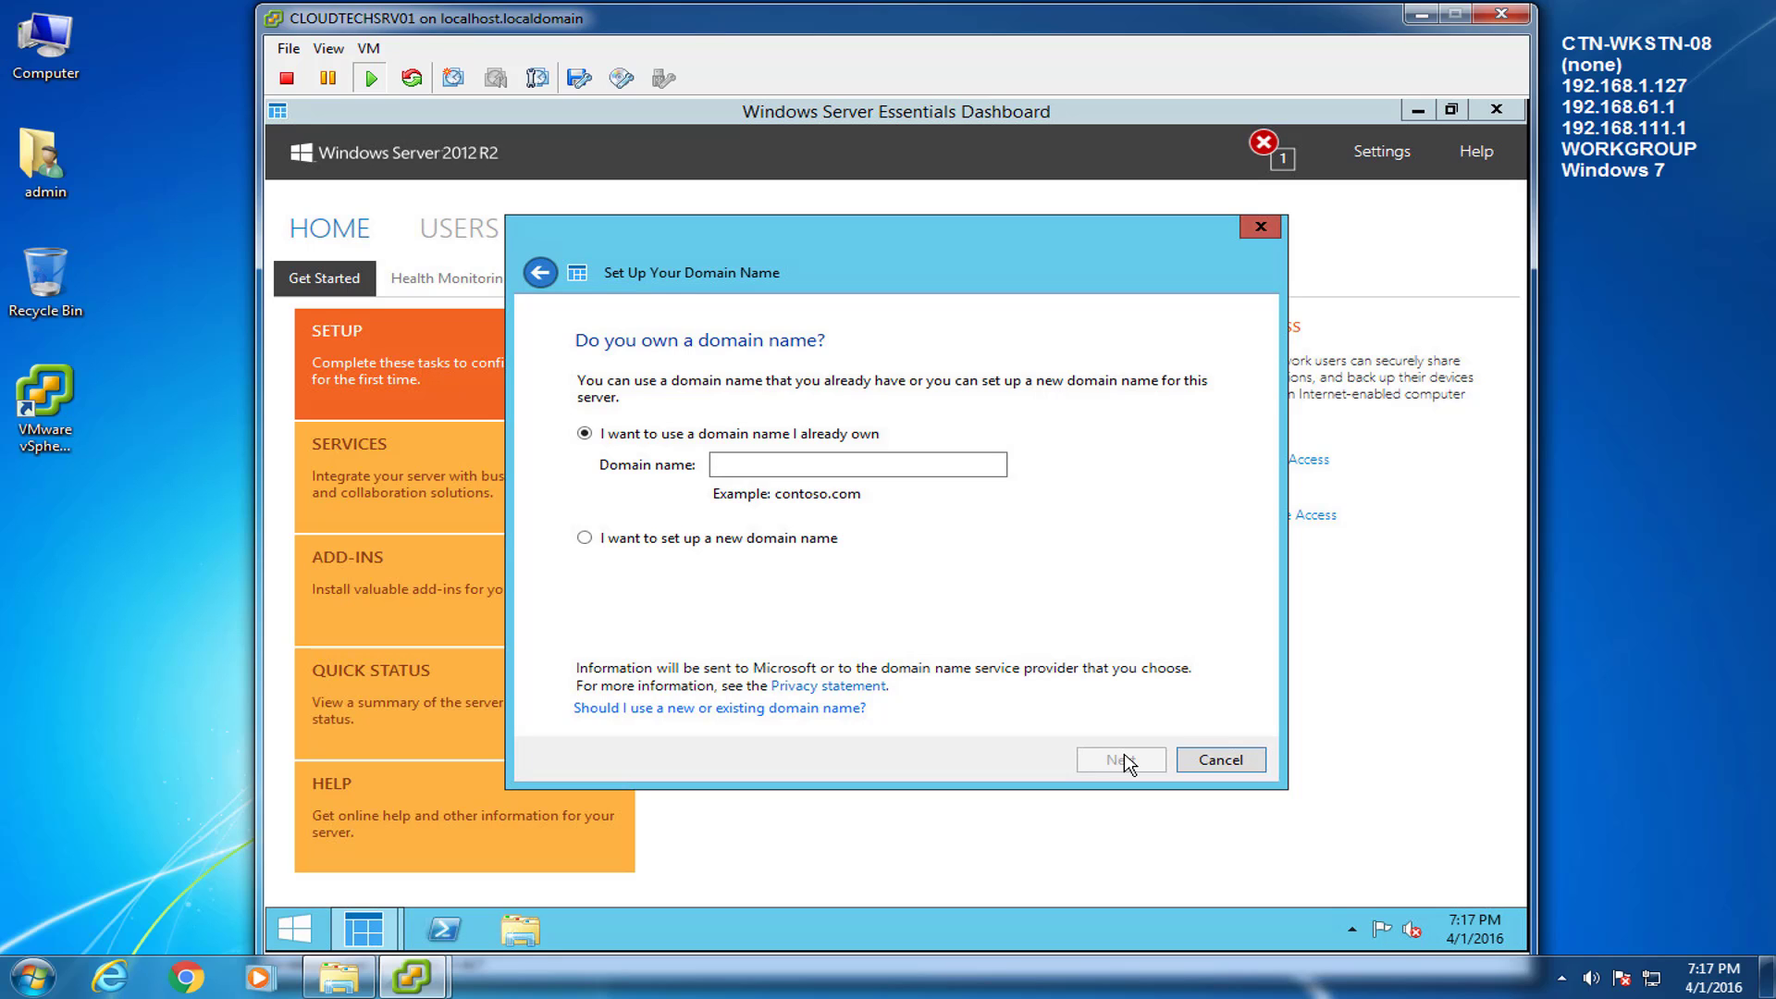
click(592, 538)
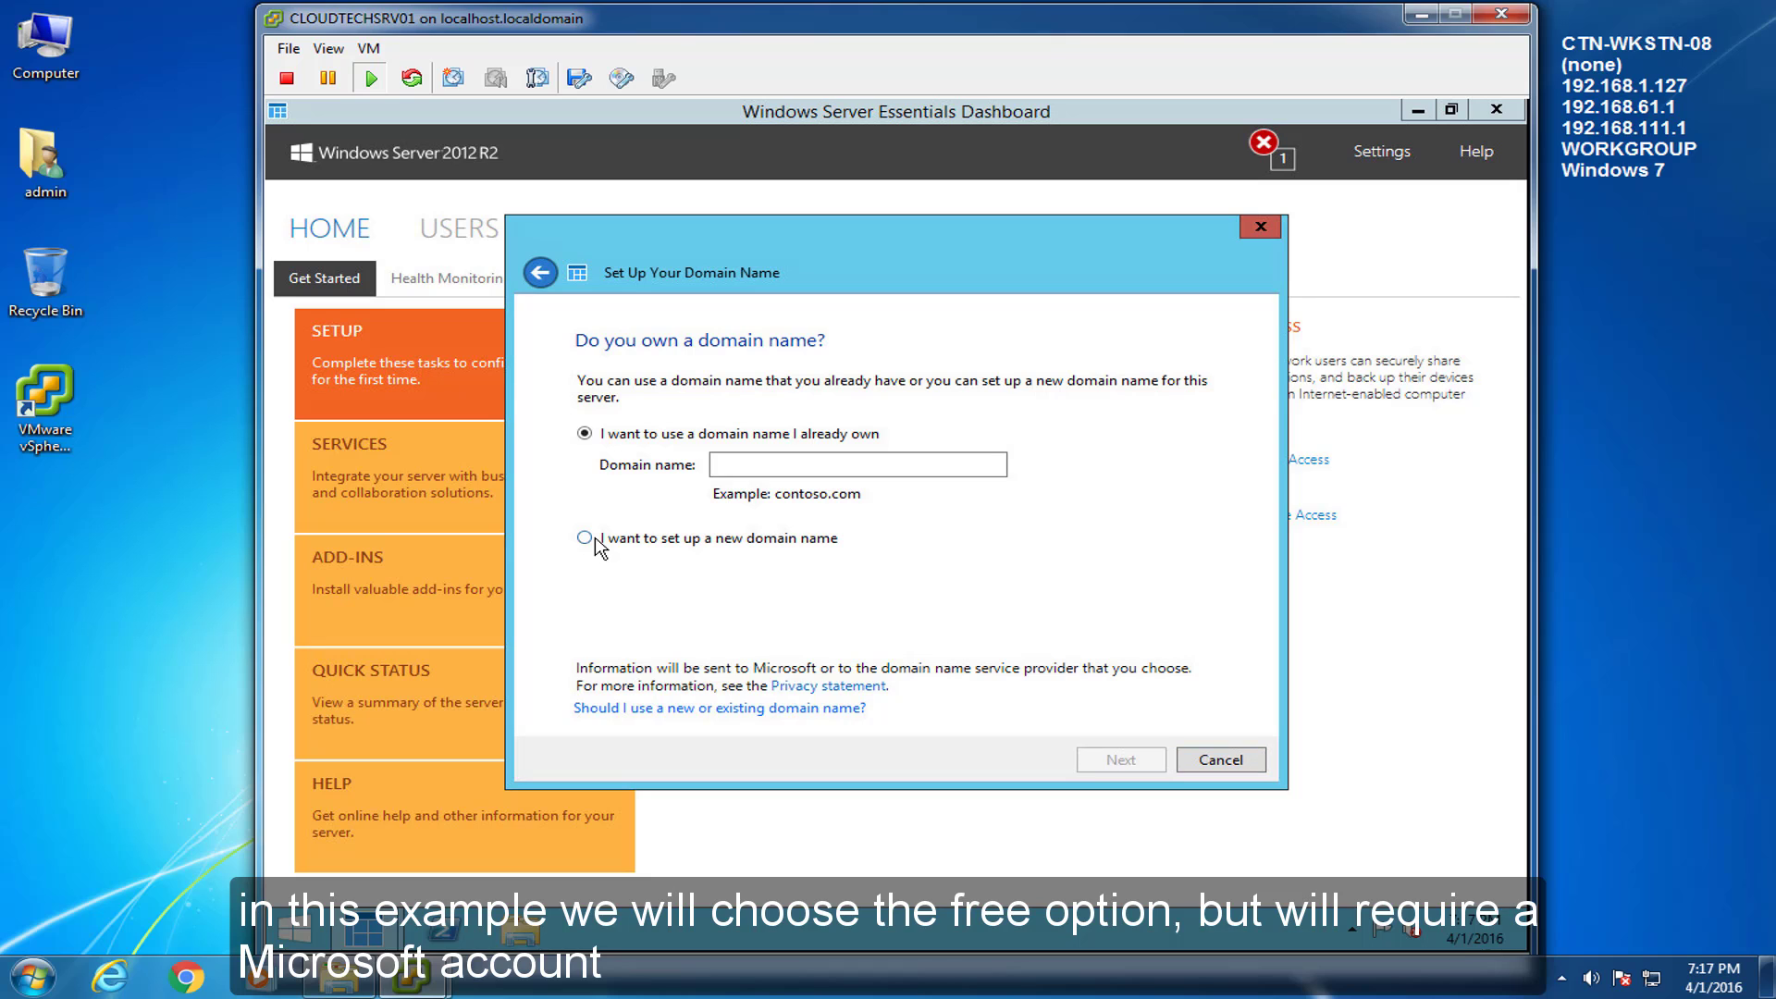
click(1123, 760)
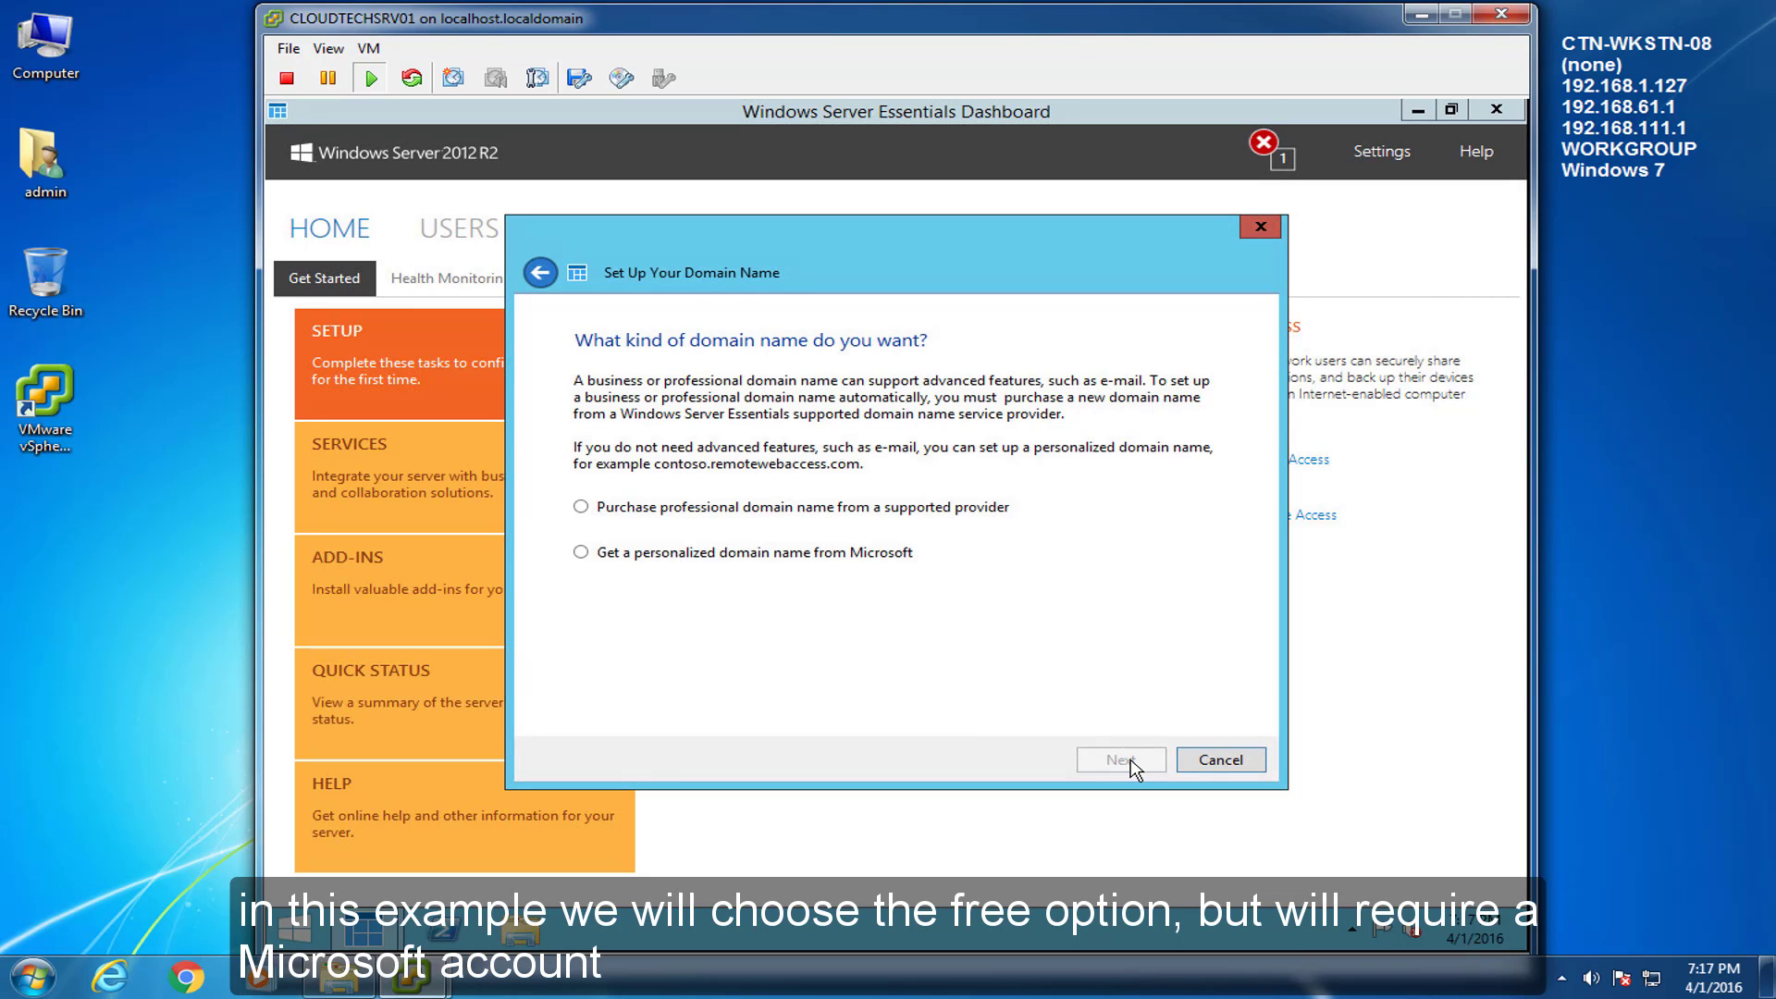
click(579, 555)
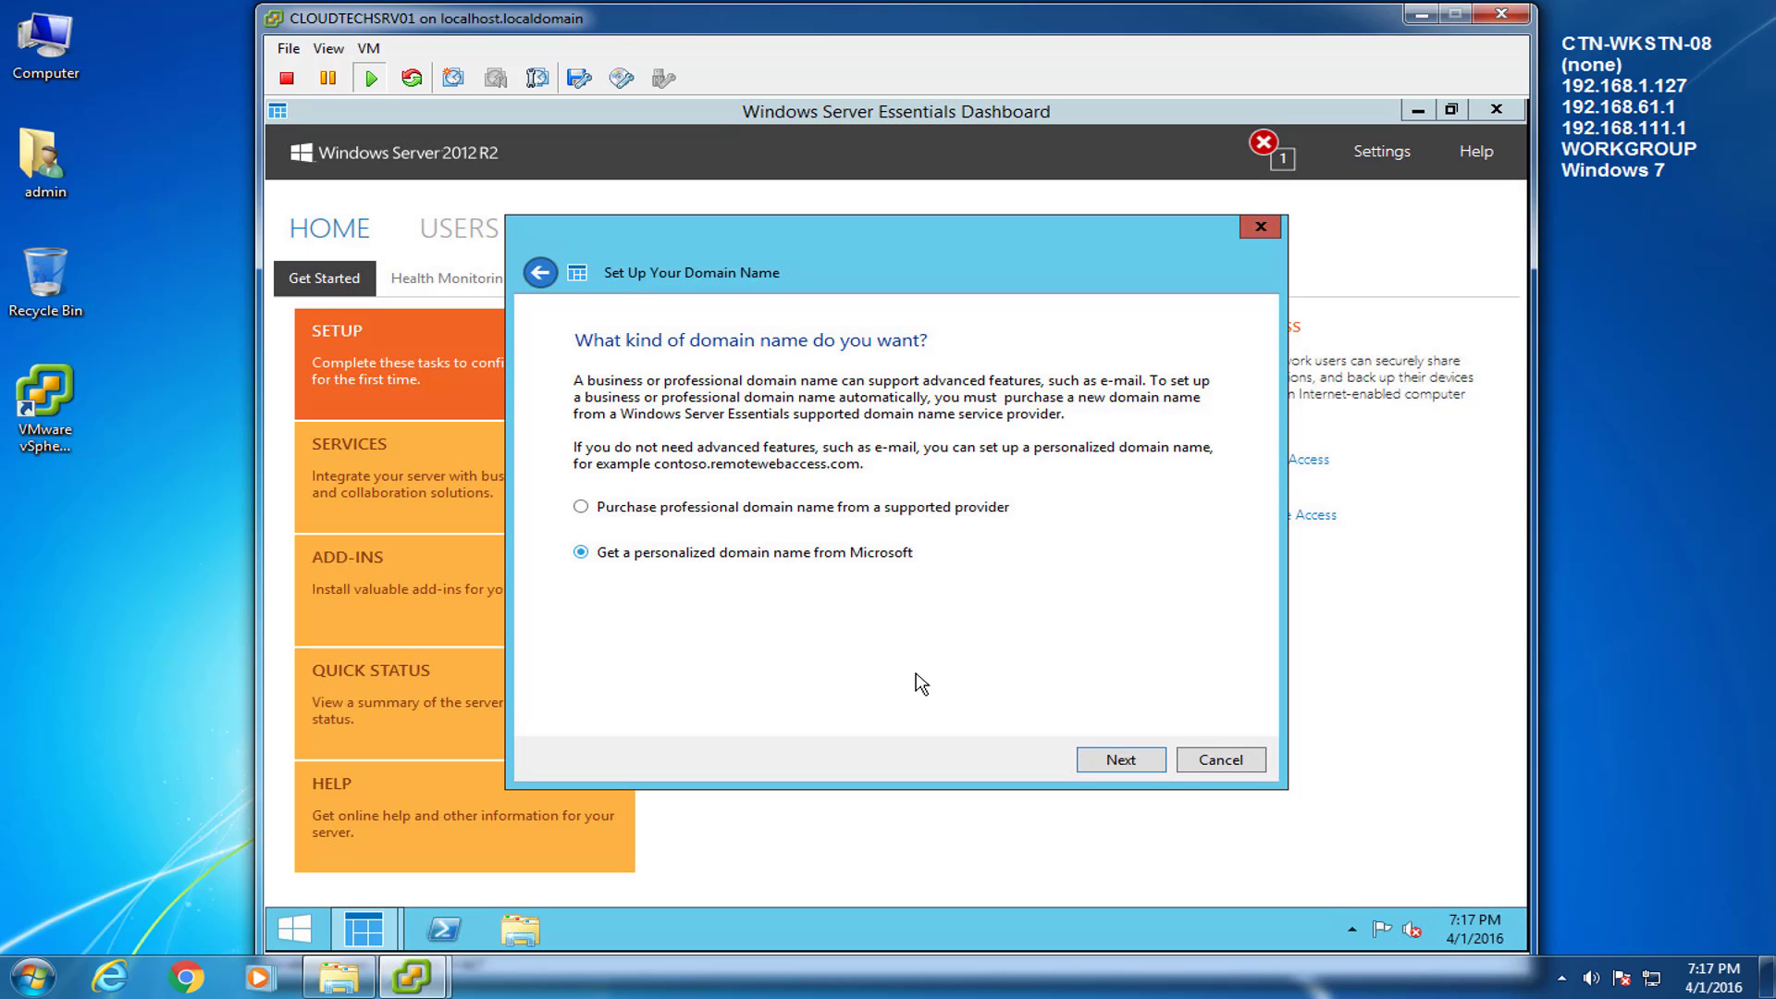
click(1108, 757)
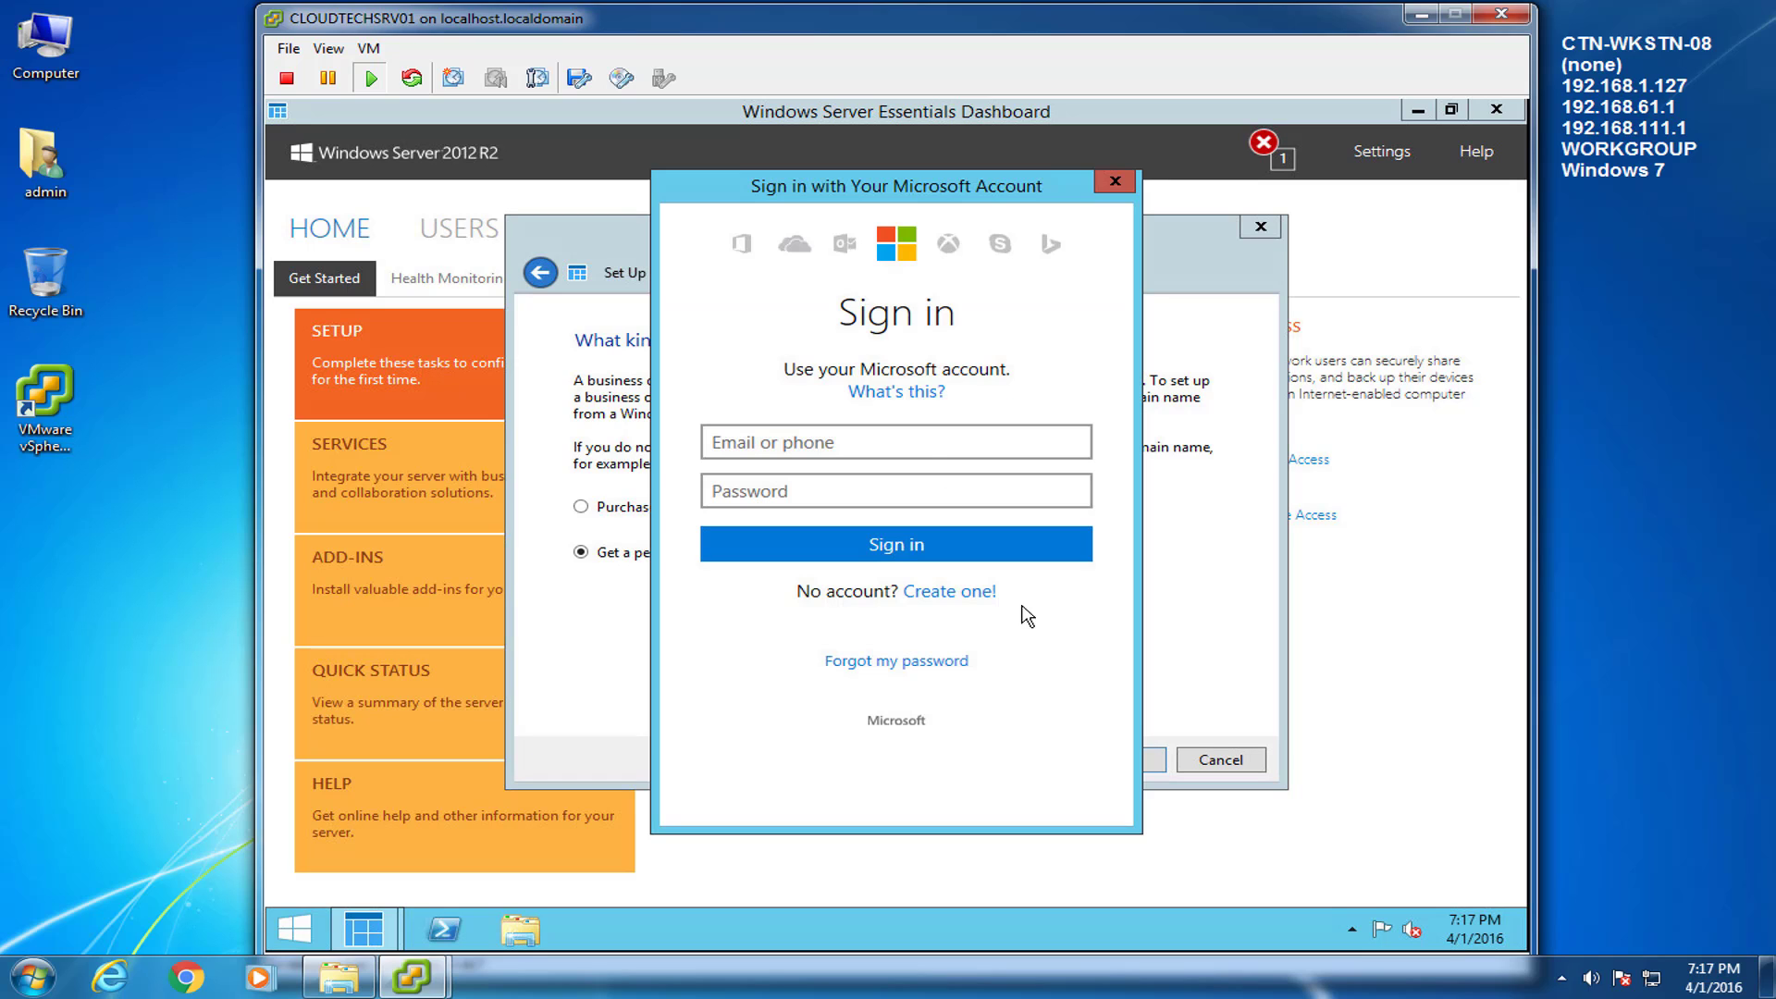
Sign in with the Microsoft account e-mail and password to reach the Choose a domain name page.
click(930, 450)
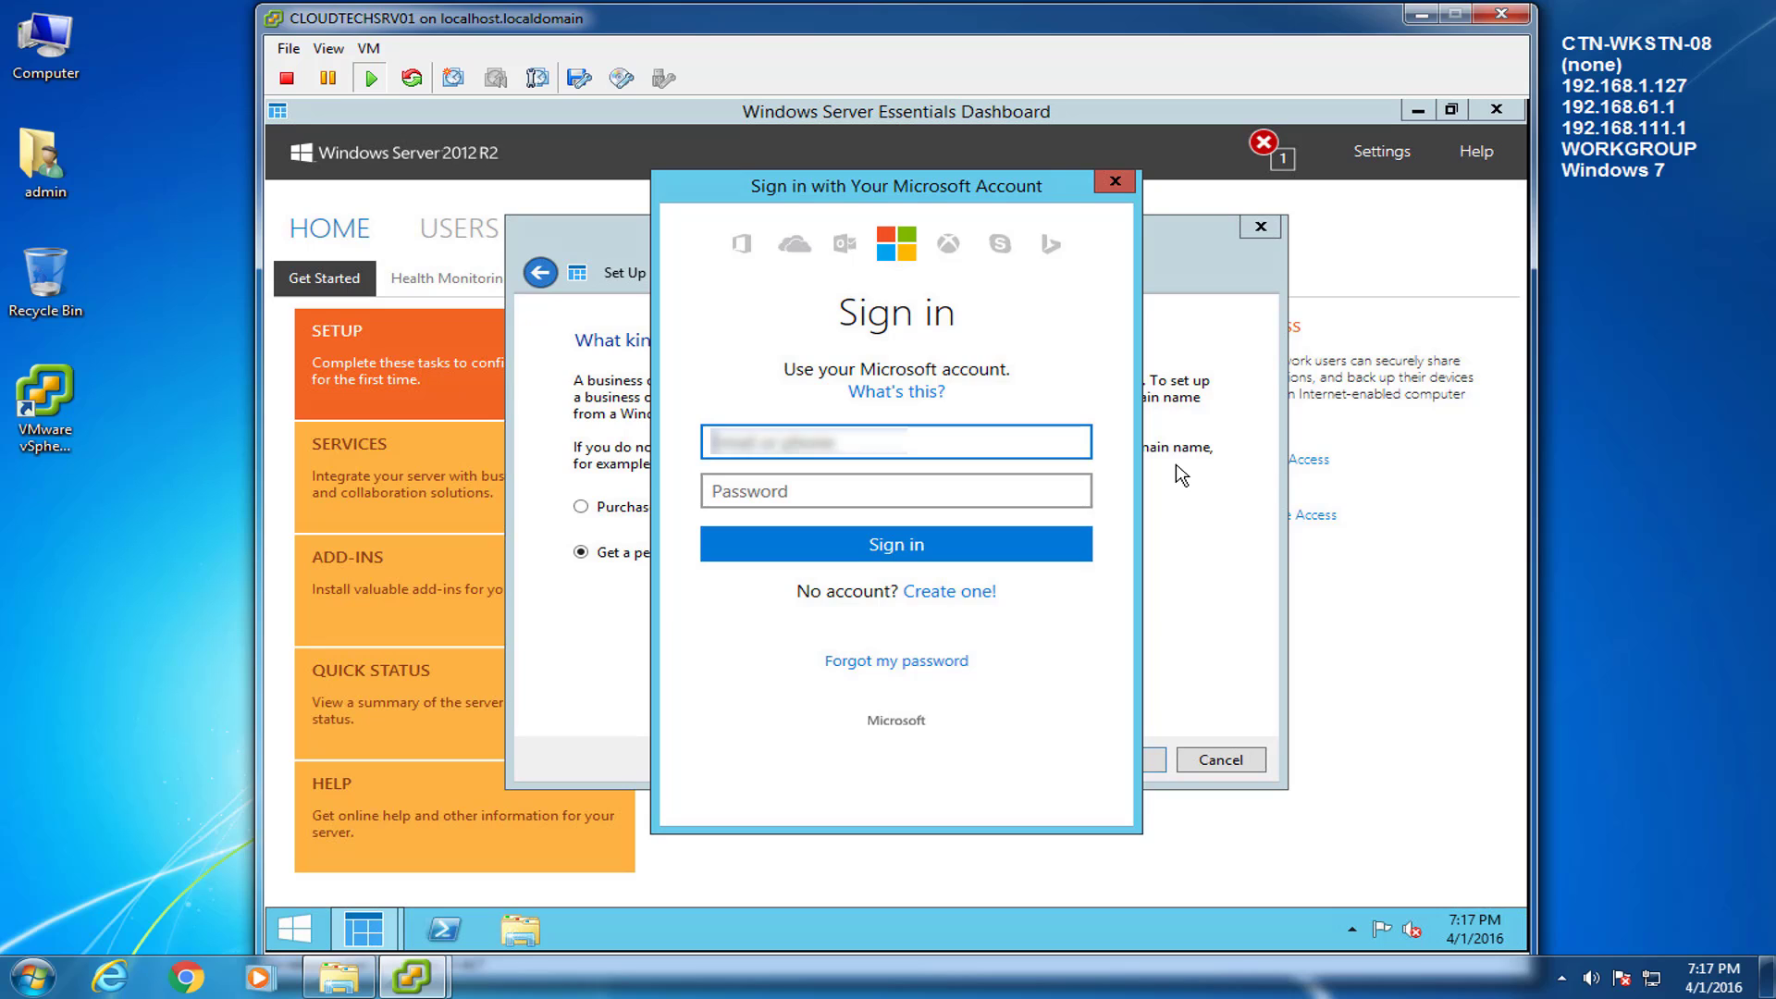
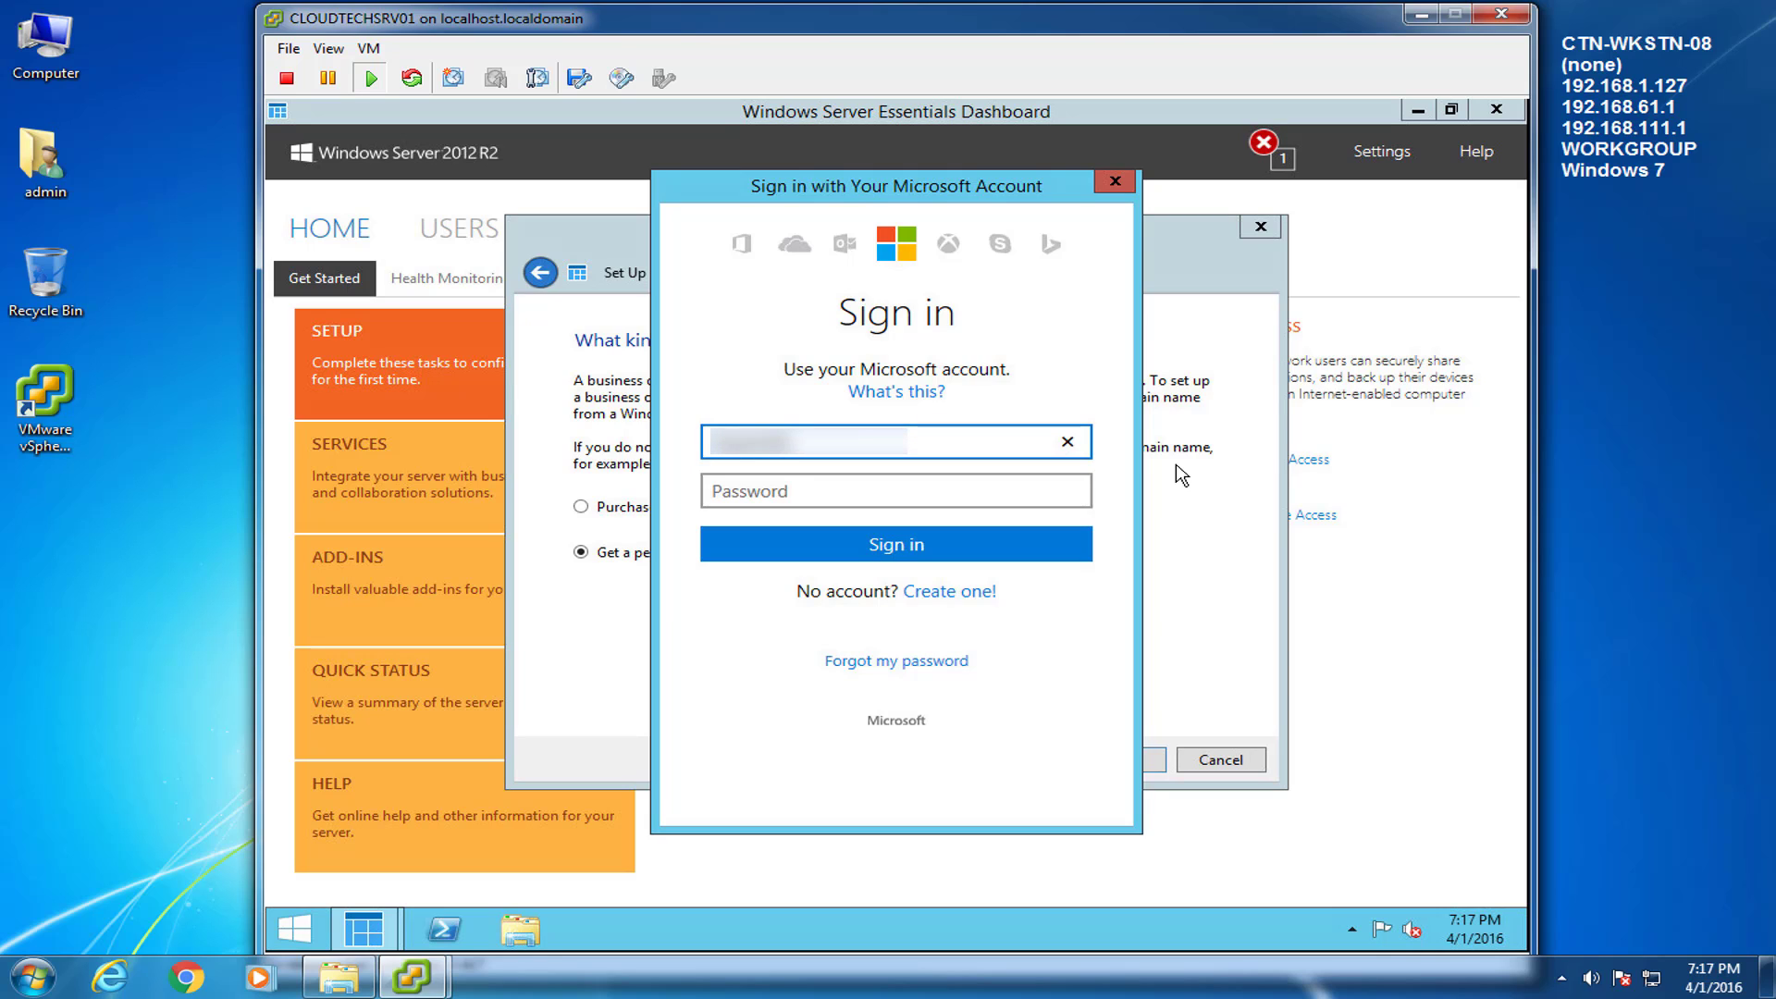
key(Tab)
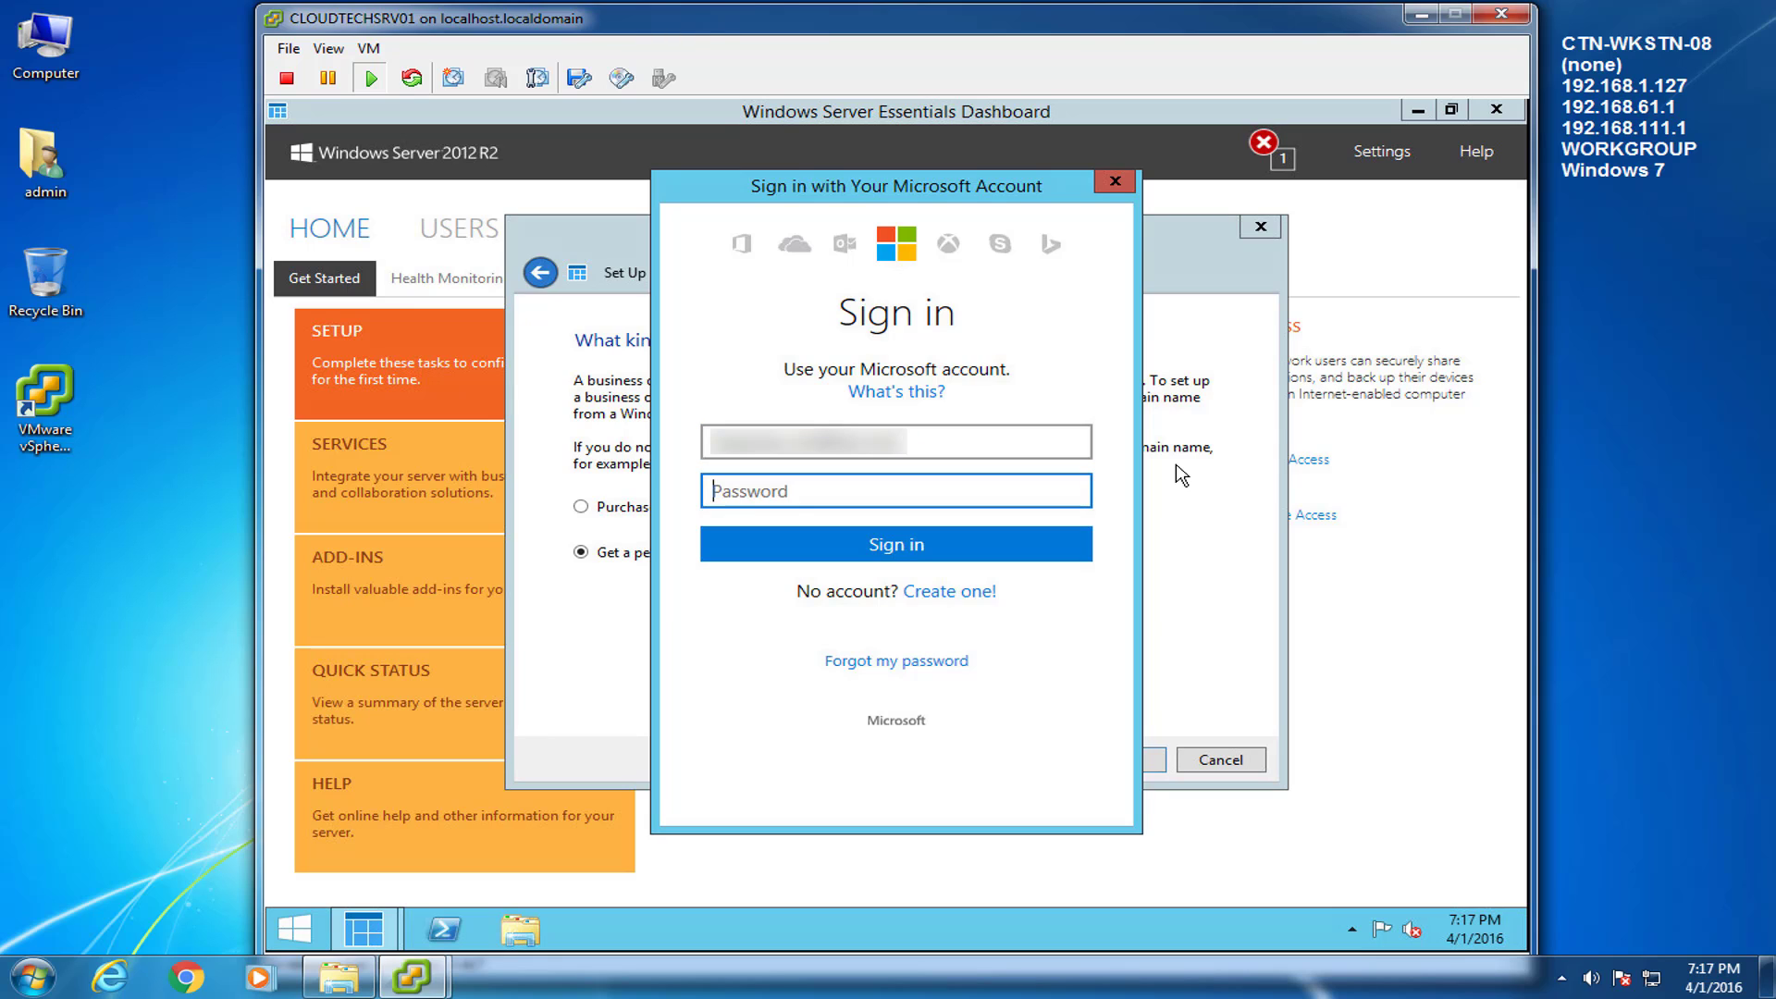
text(•••••••••)
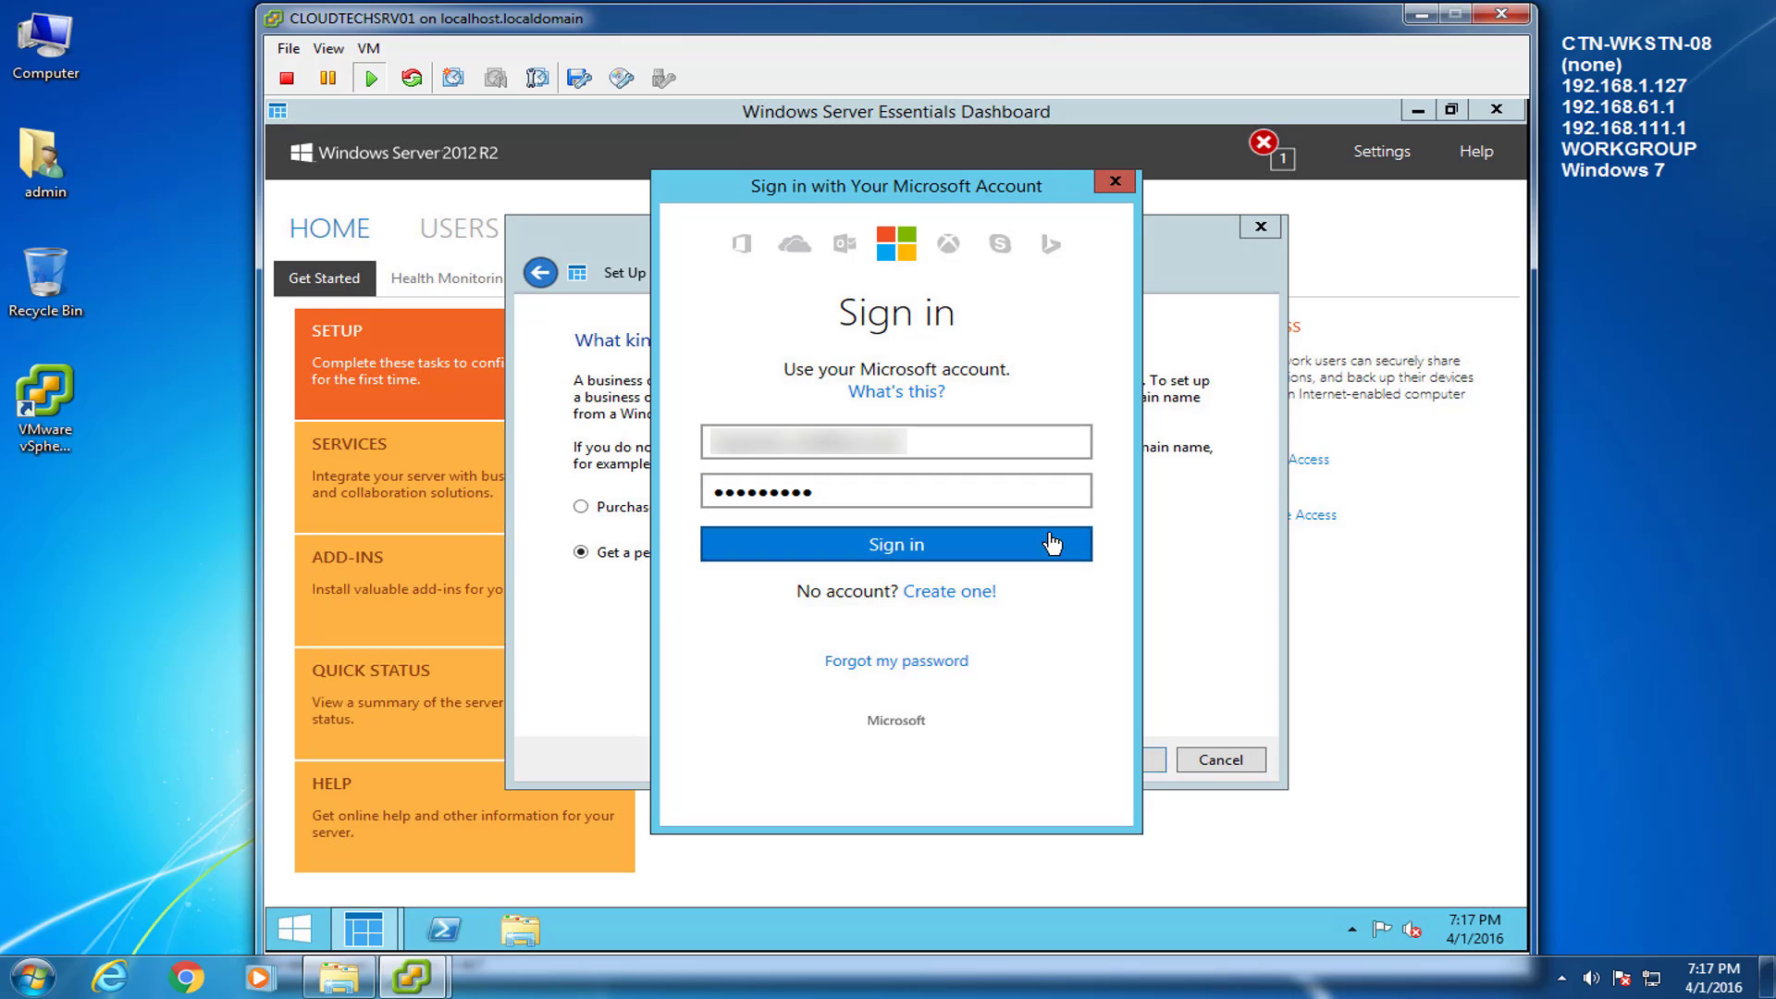
click(1051, 543)
key(Return)
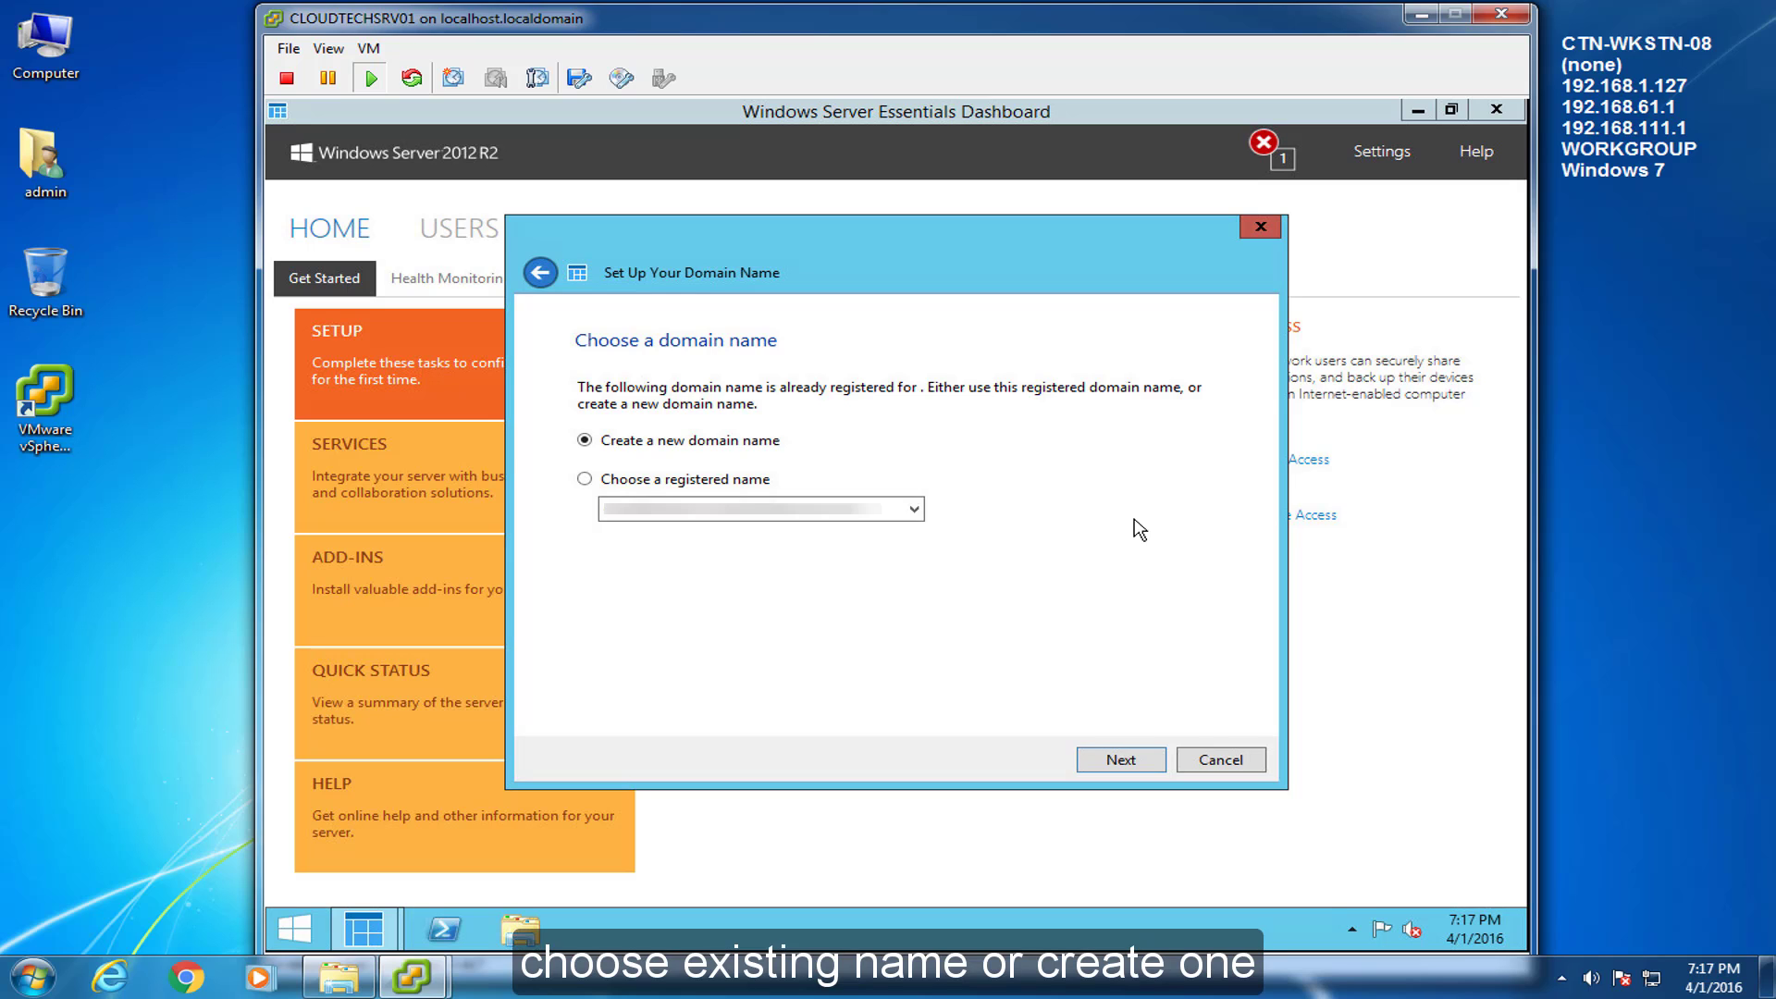
Register the already owned domain name, keeping Remote Web Access and Anywhere Access enabled for all users.
click(585, 480)
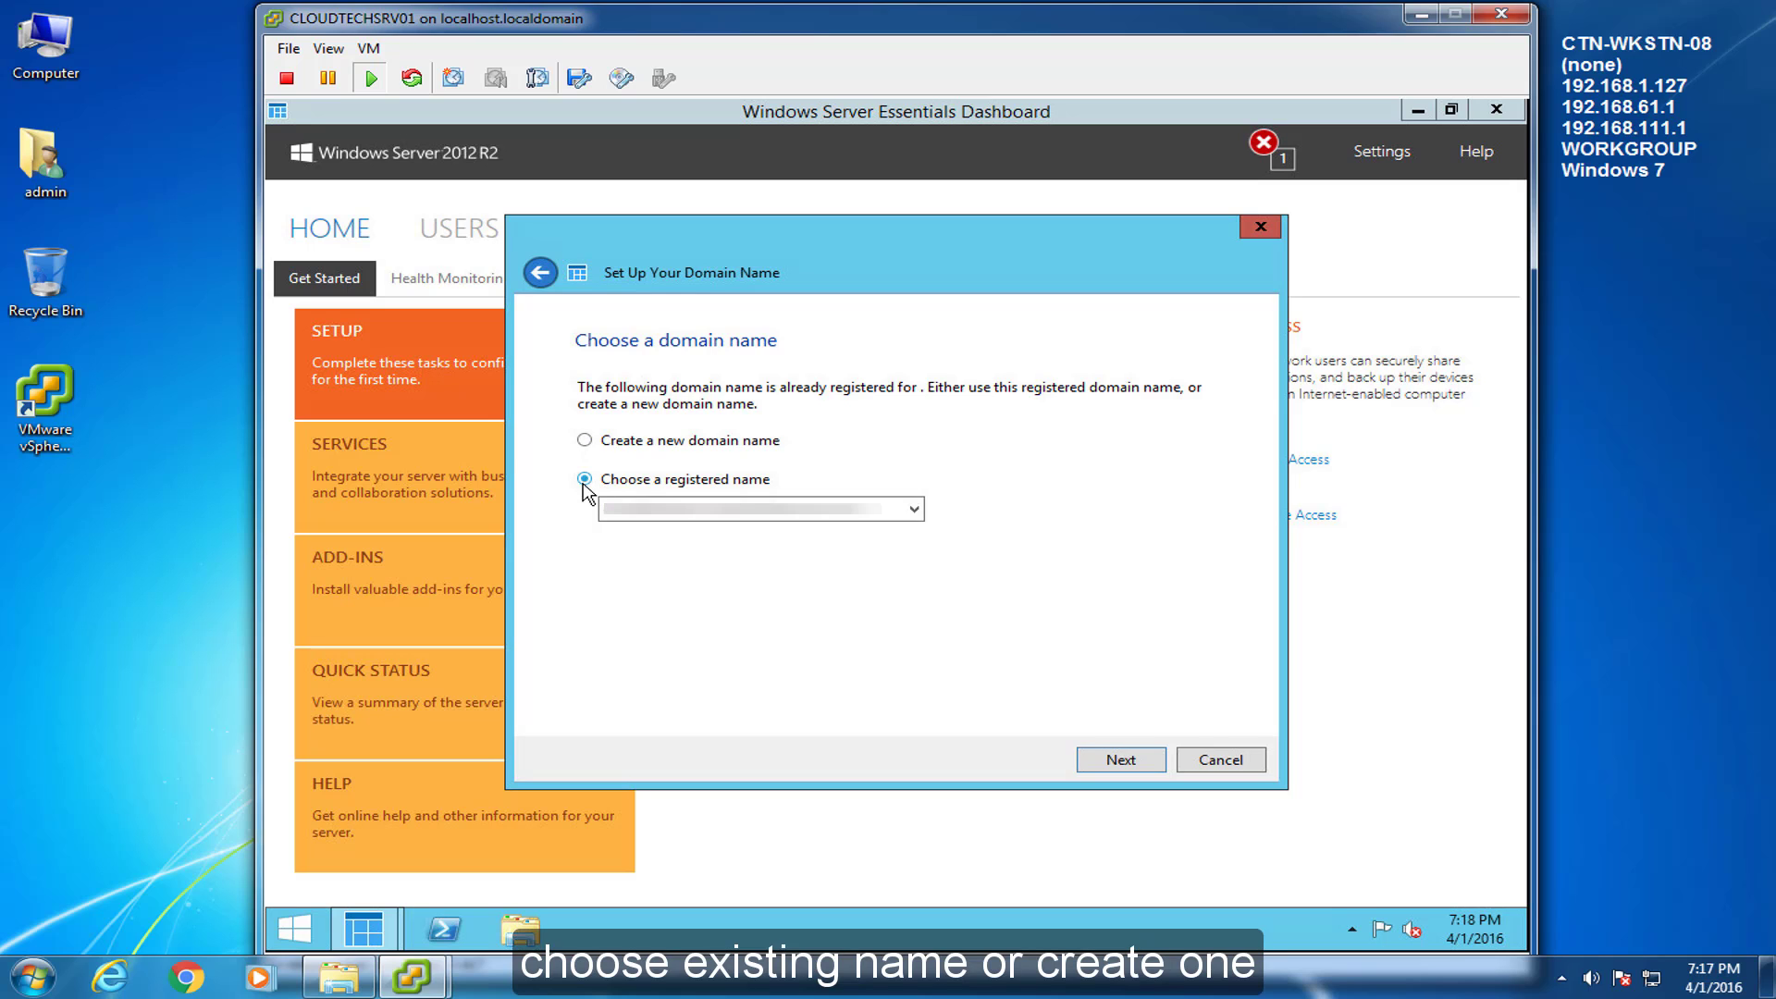
click(1159, 766)
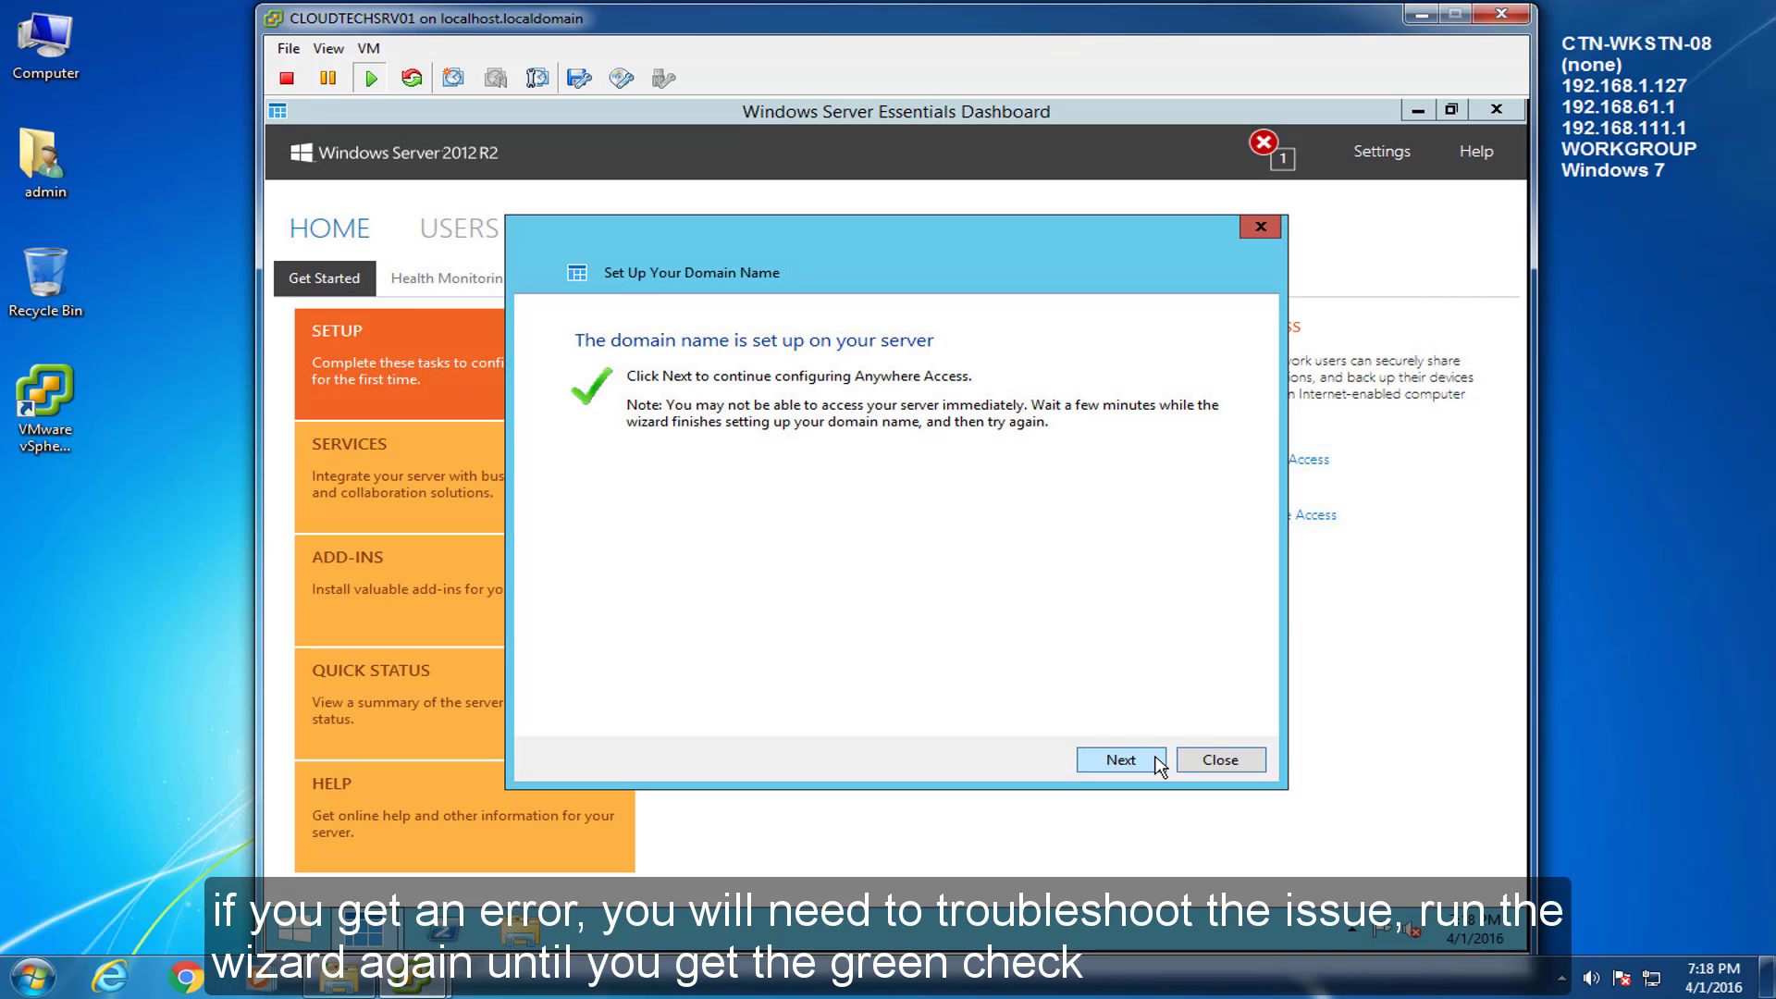
click(1159, 766)
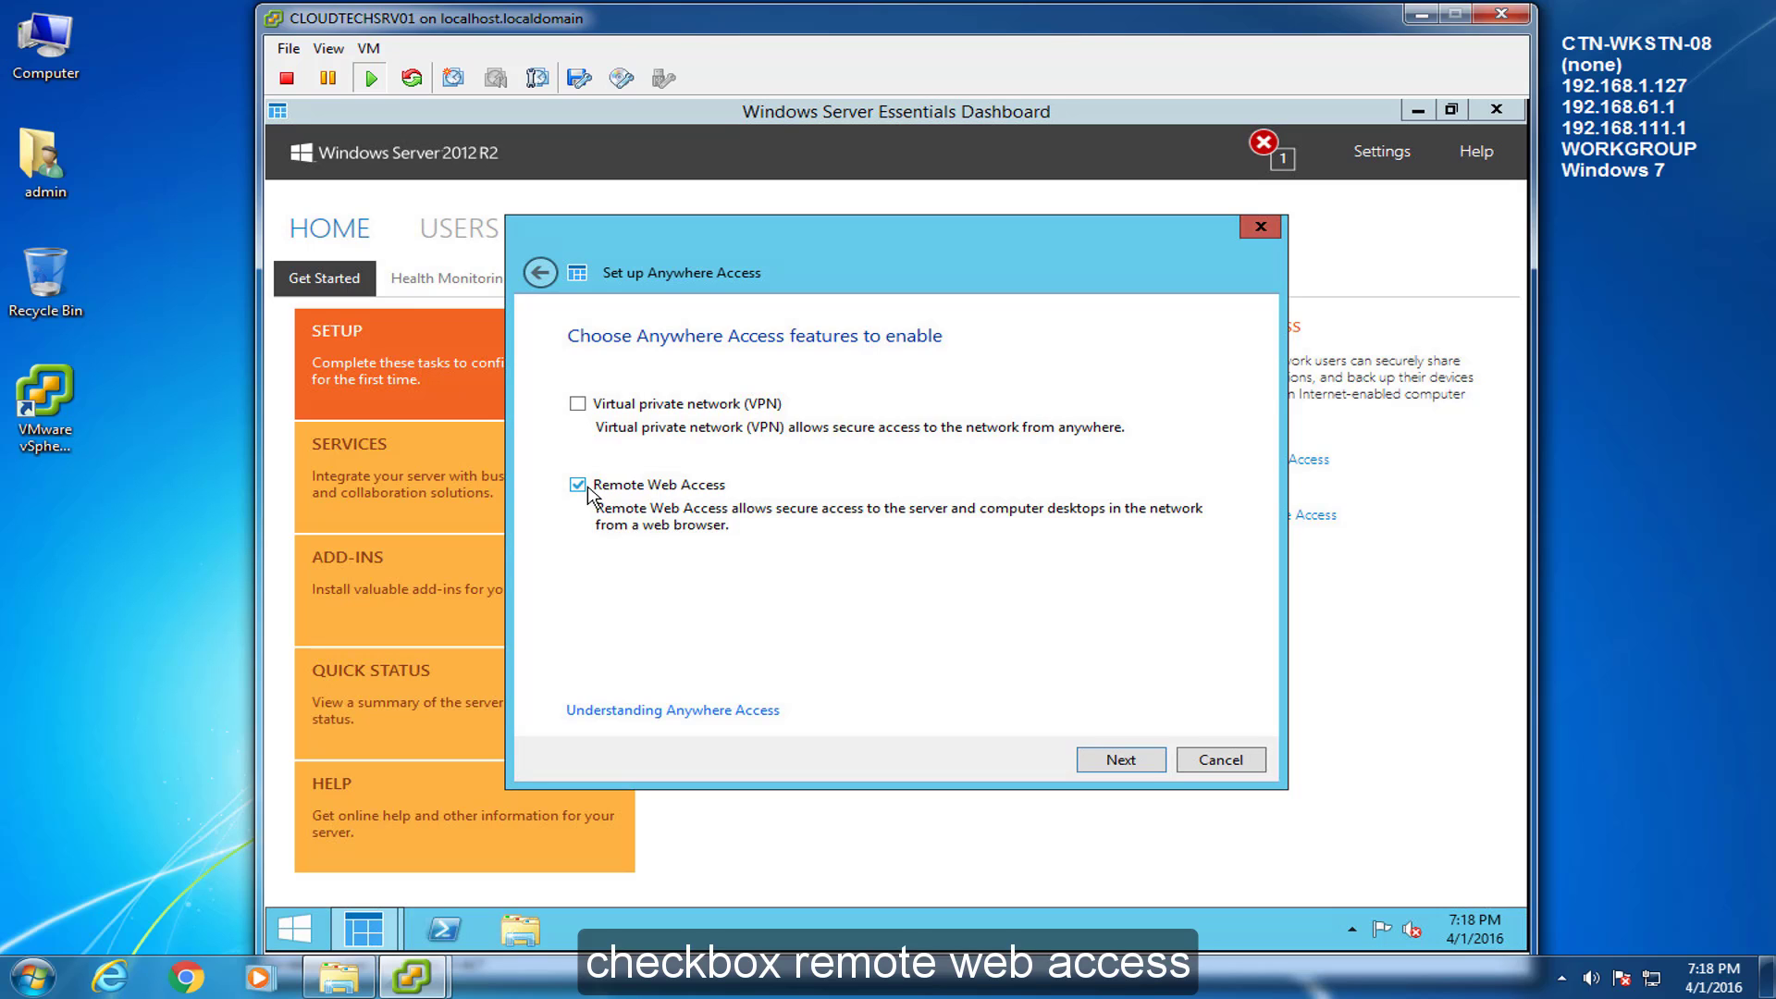
click(1151, 770)
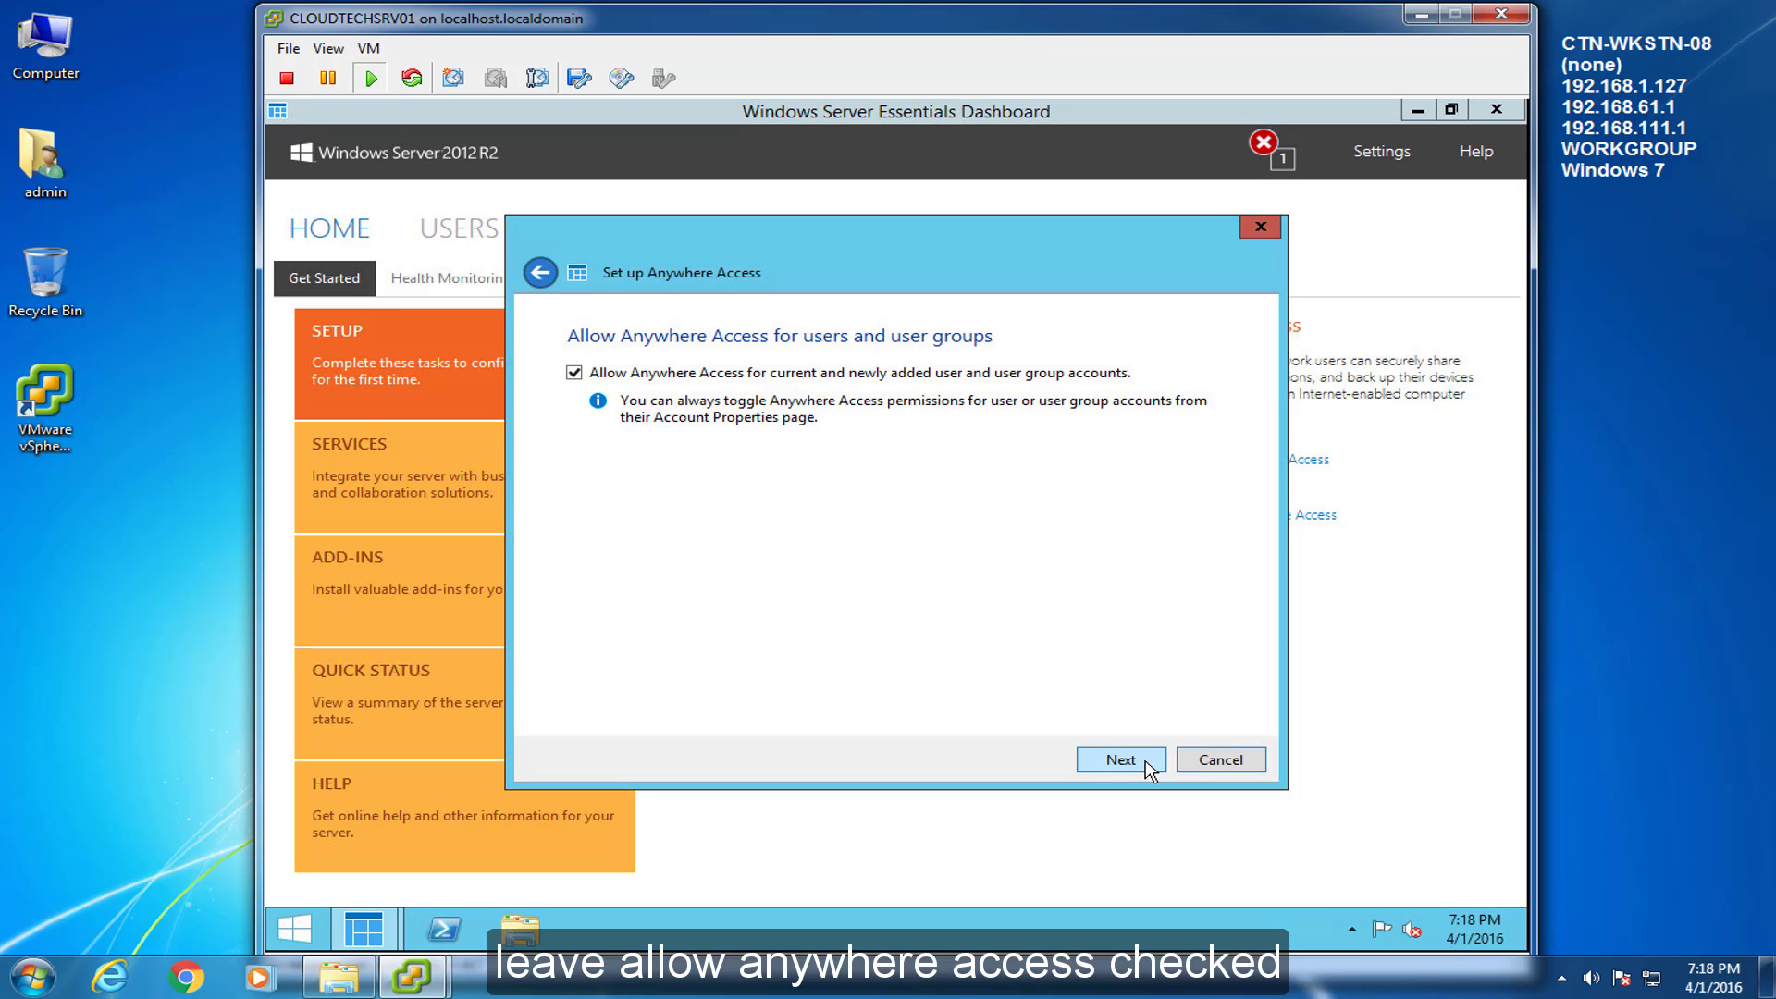
click(1150, 769)
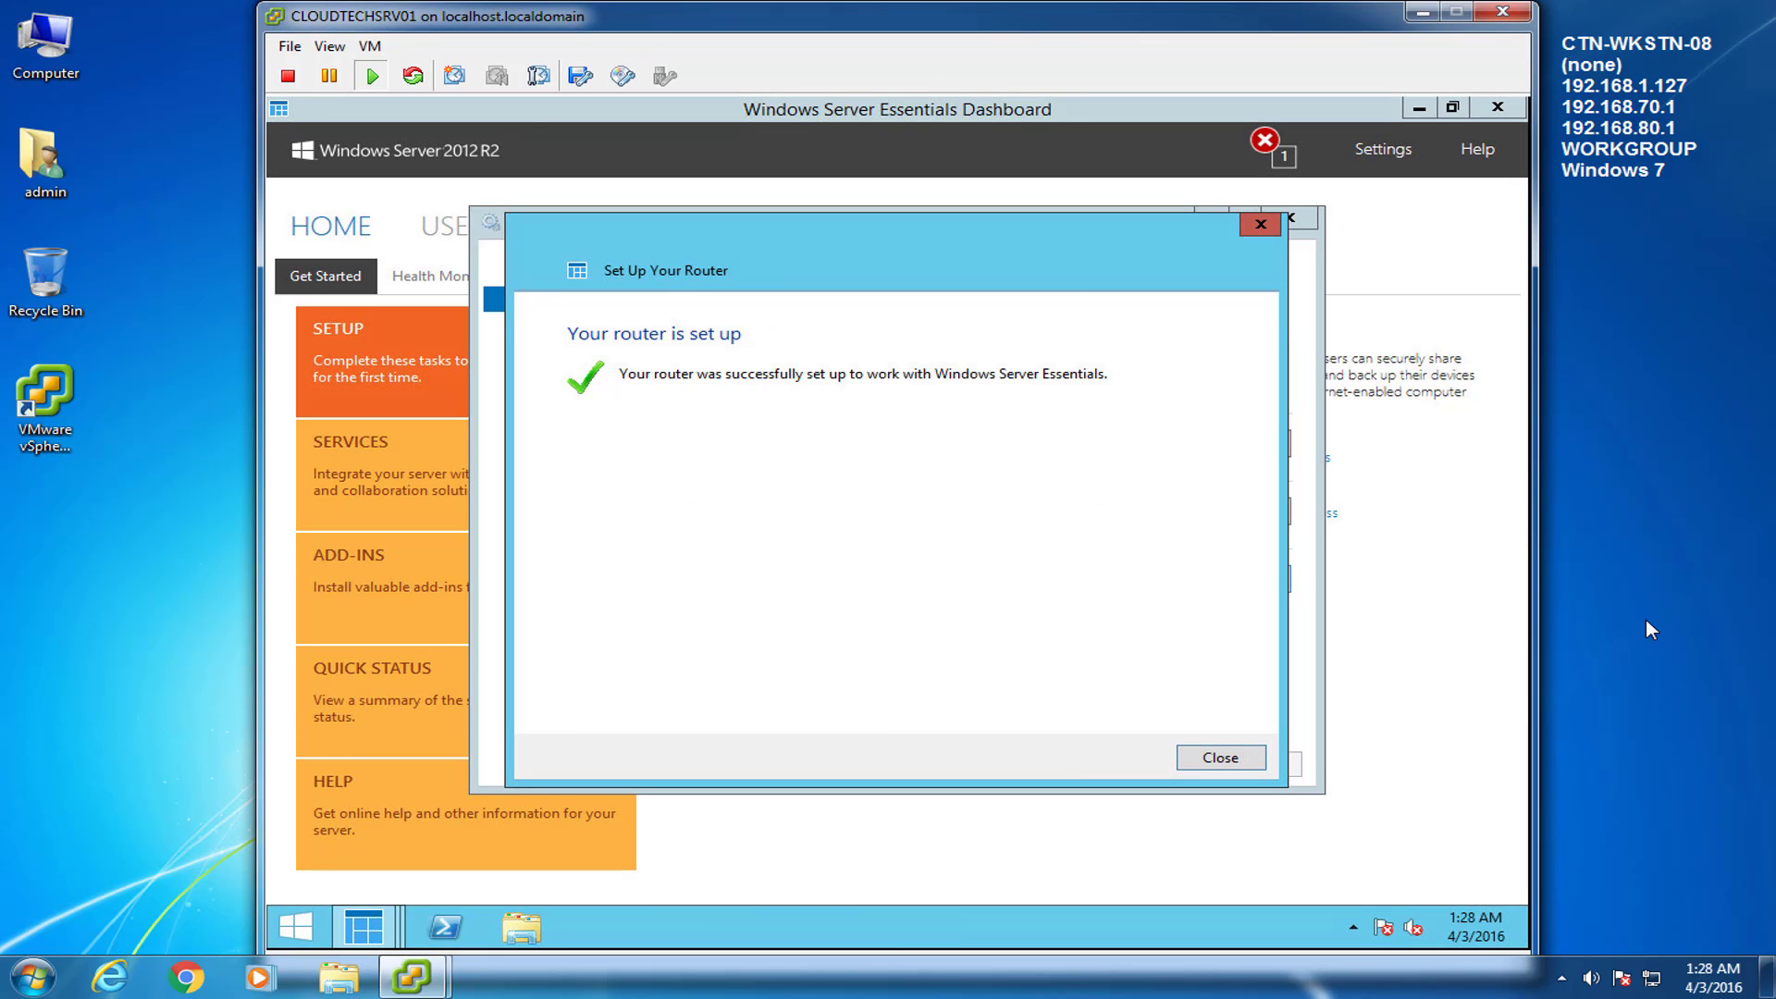
Dismiss the router setup confirmation and open the Remote Web Access website customization.
click(1220, 758)
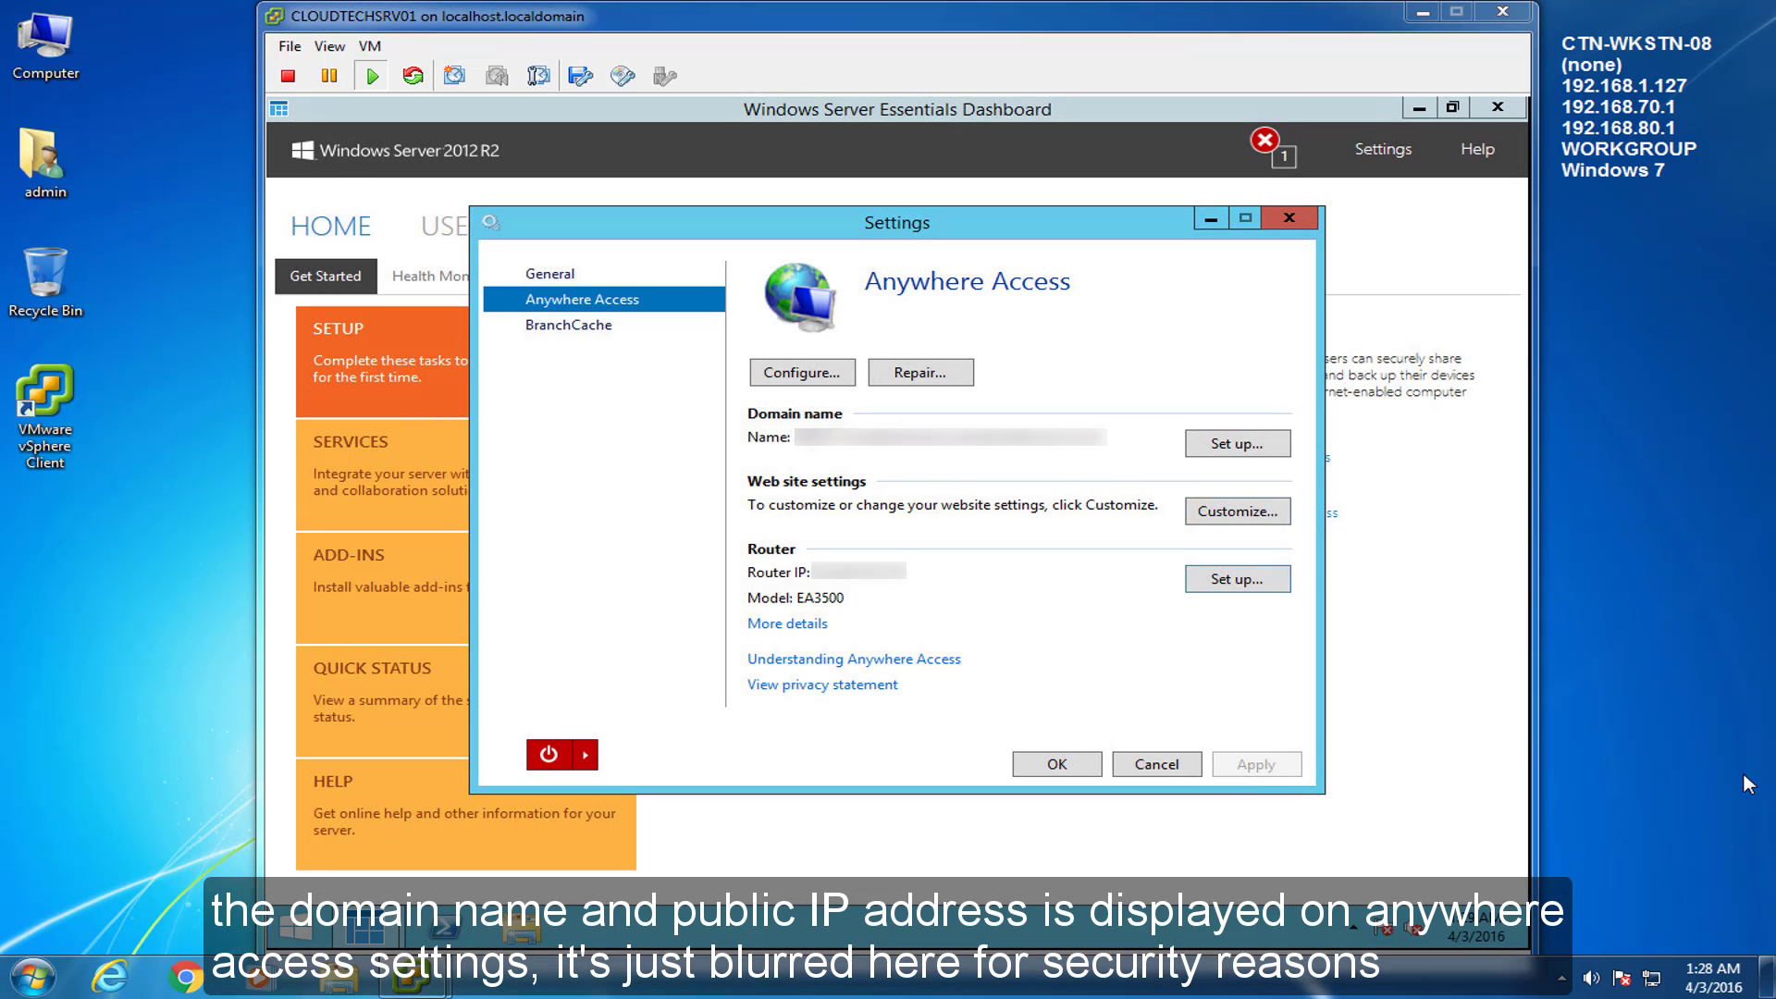
click(1100, 532)
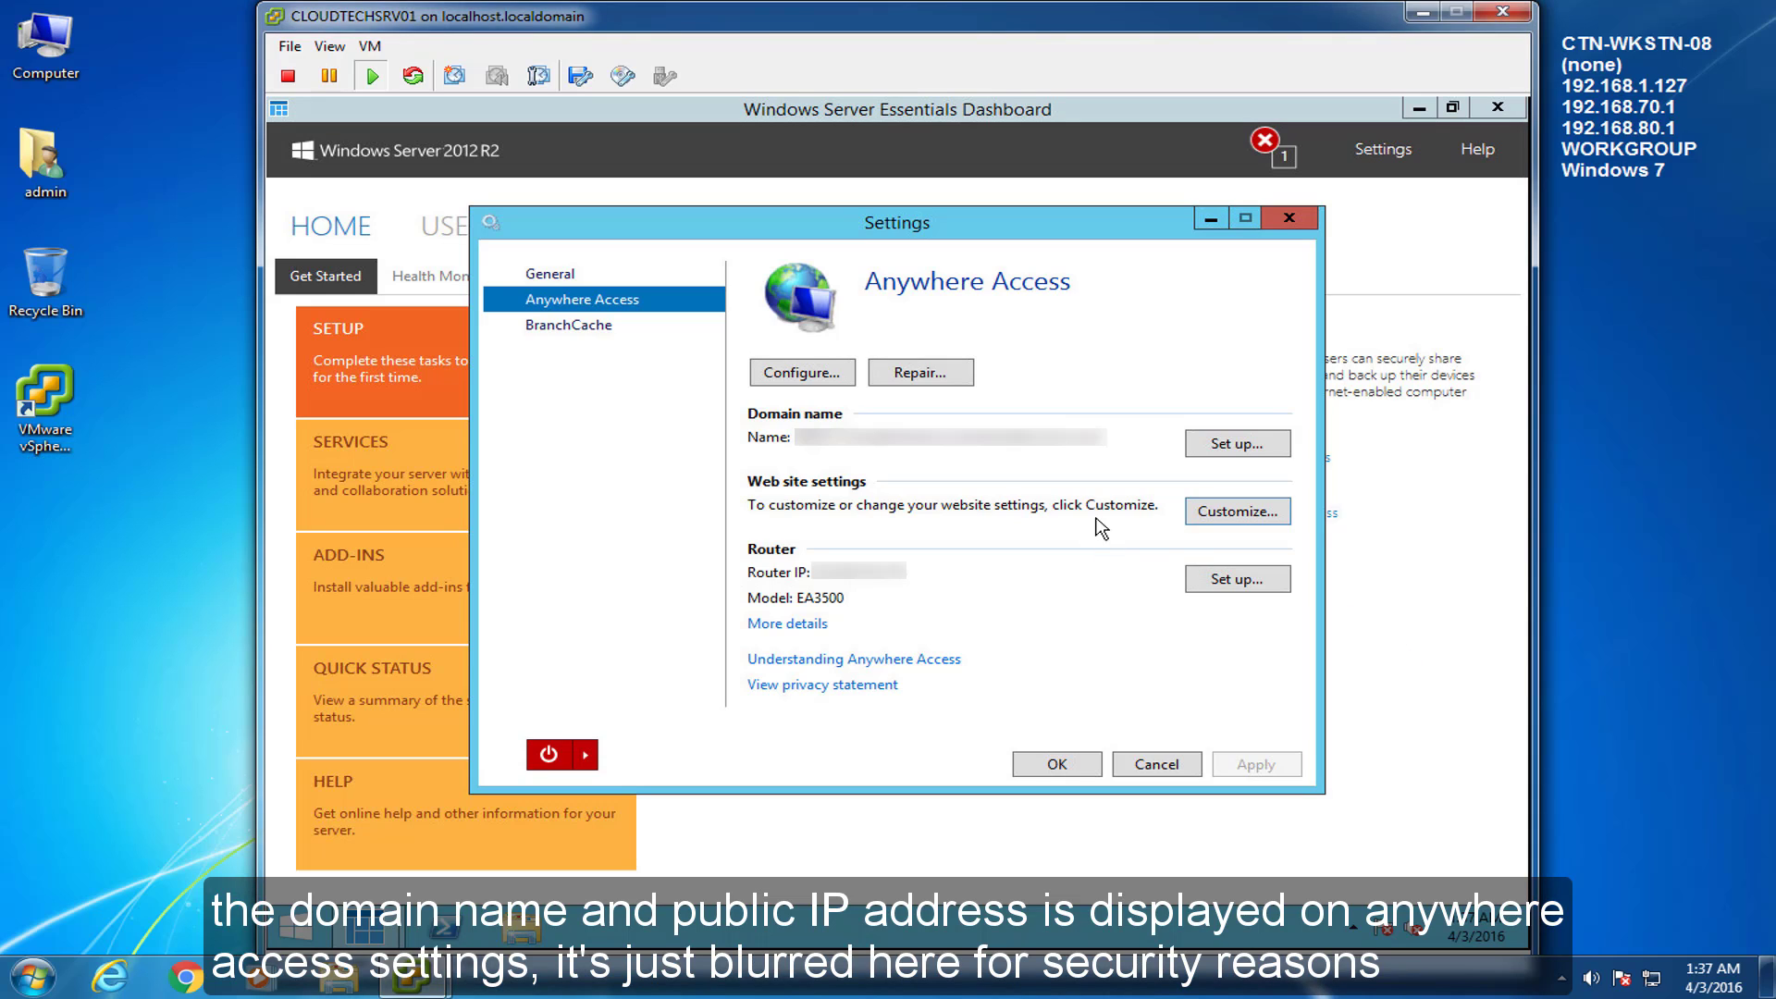
click(1262, 514)
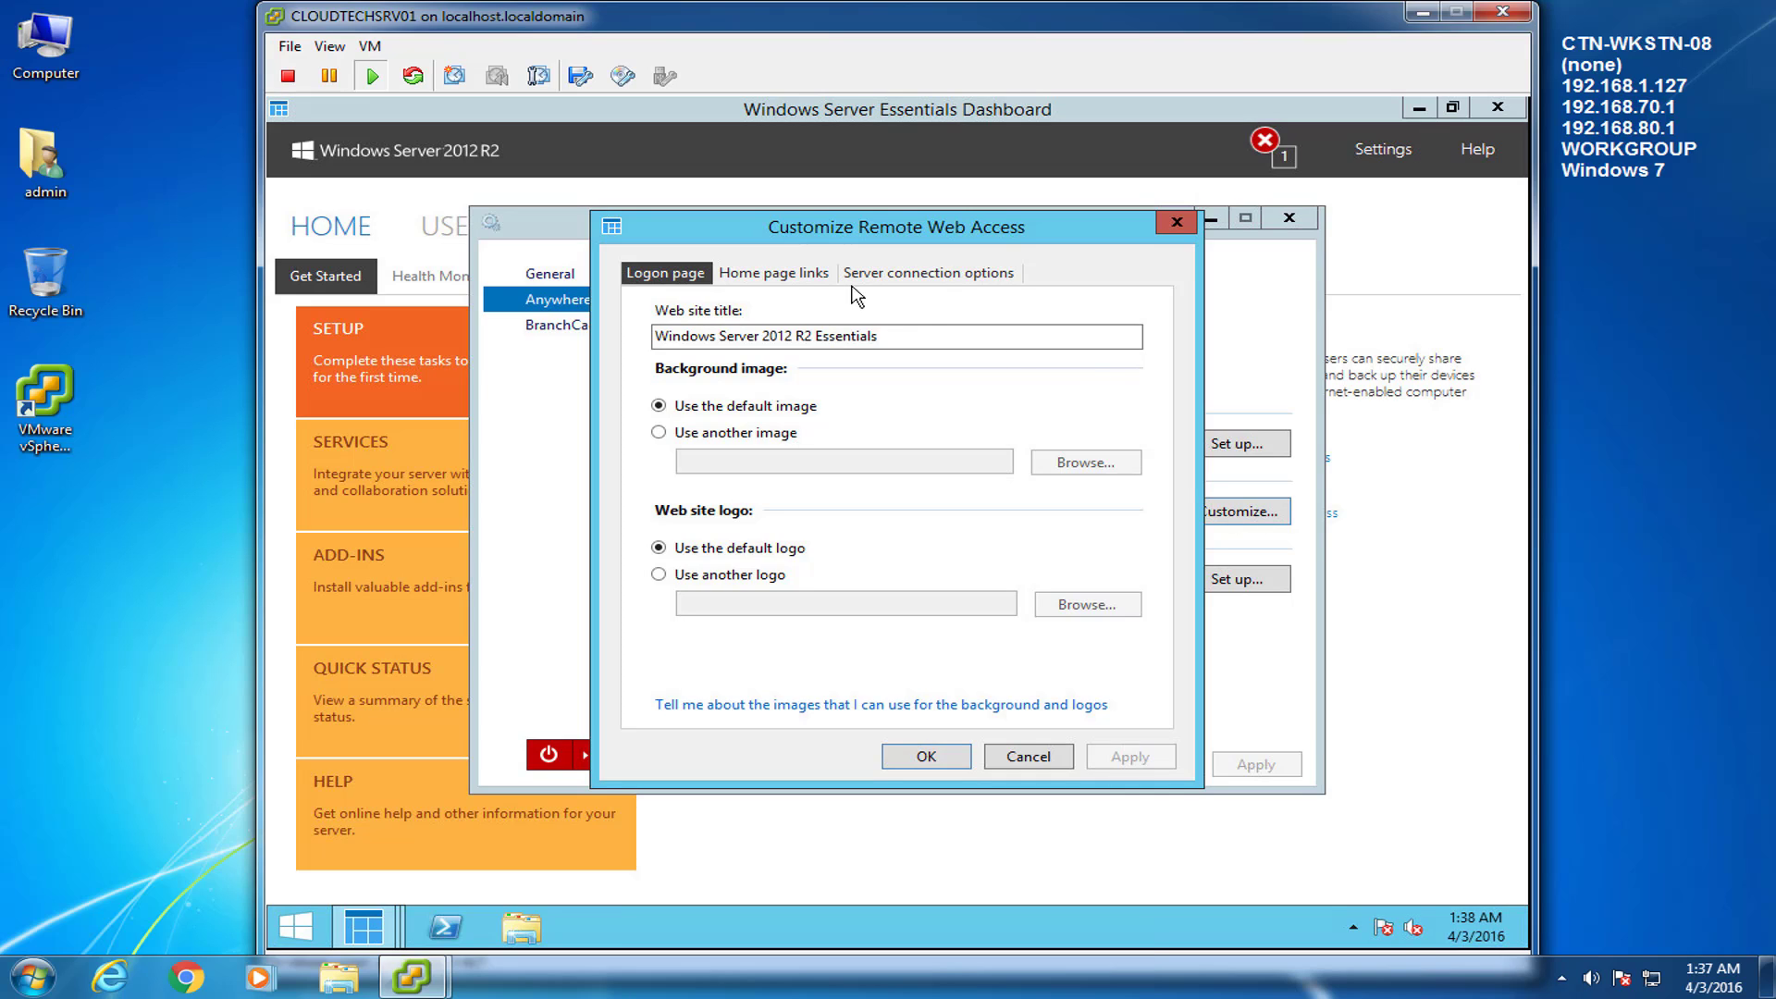
Review the Home page links listed for the Remote Web Access portal.
click(801, 277)
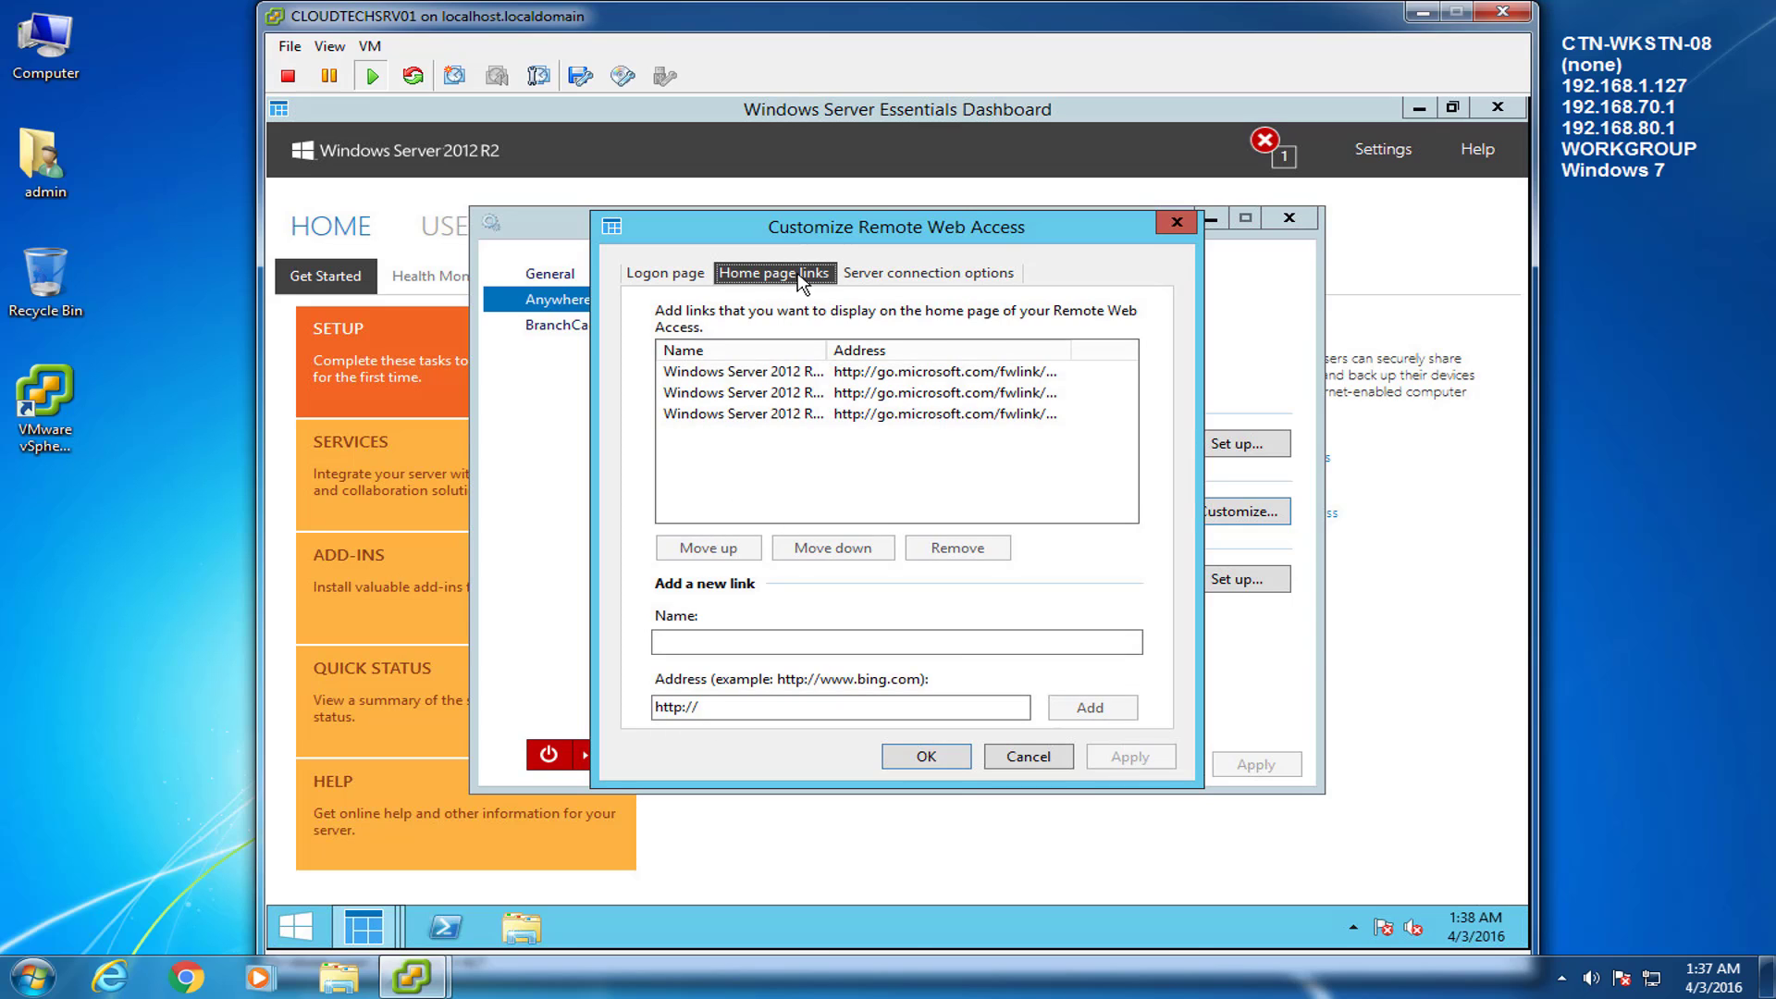
drag(826, 351, 864, 350)
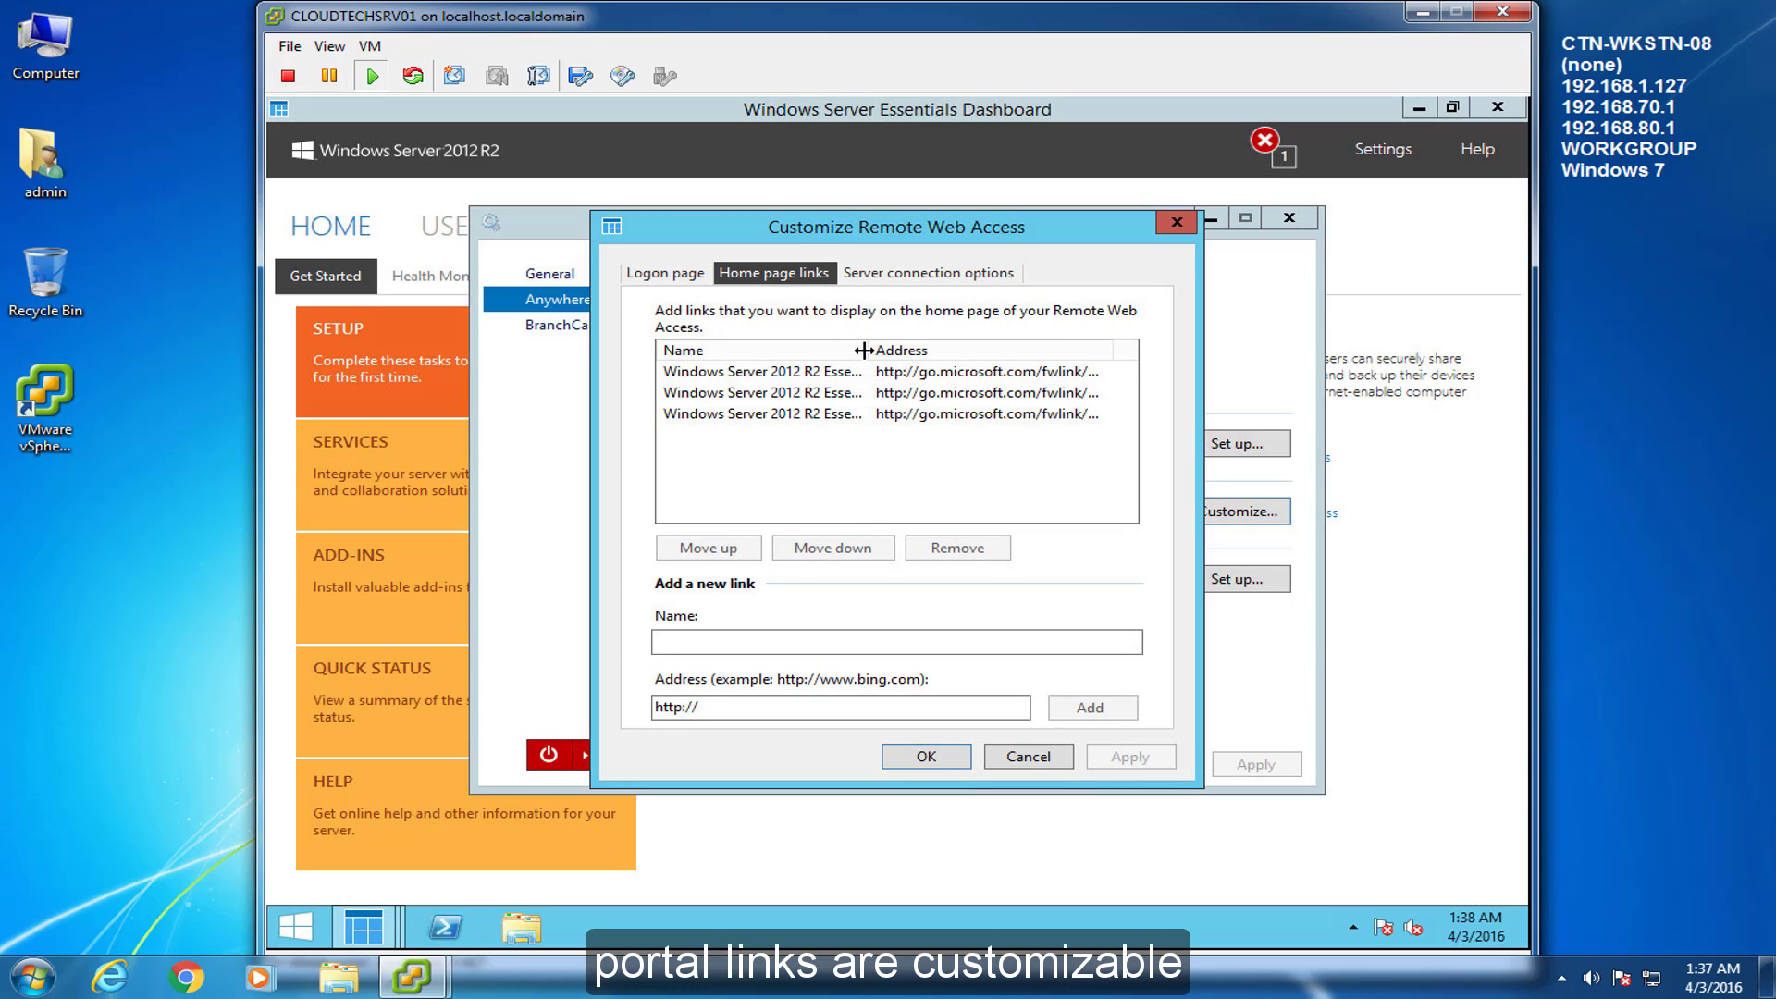
click(742, 371)
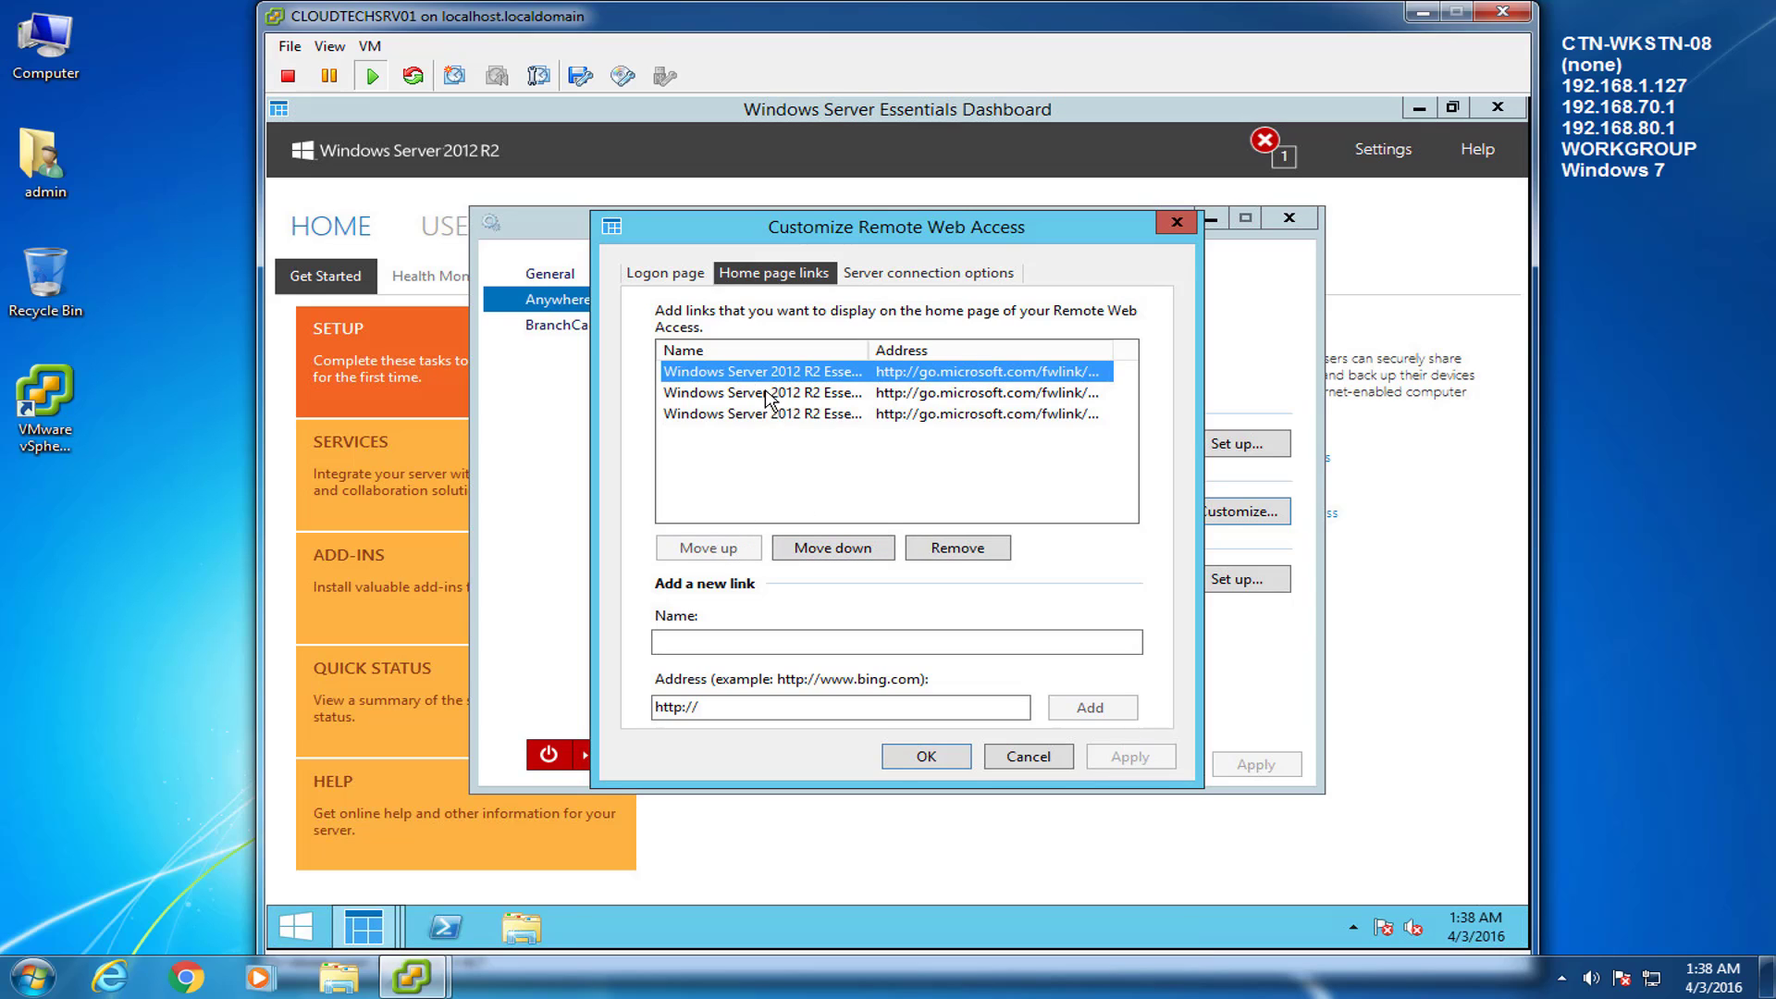
click(766, 393)
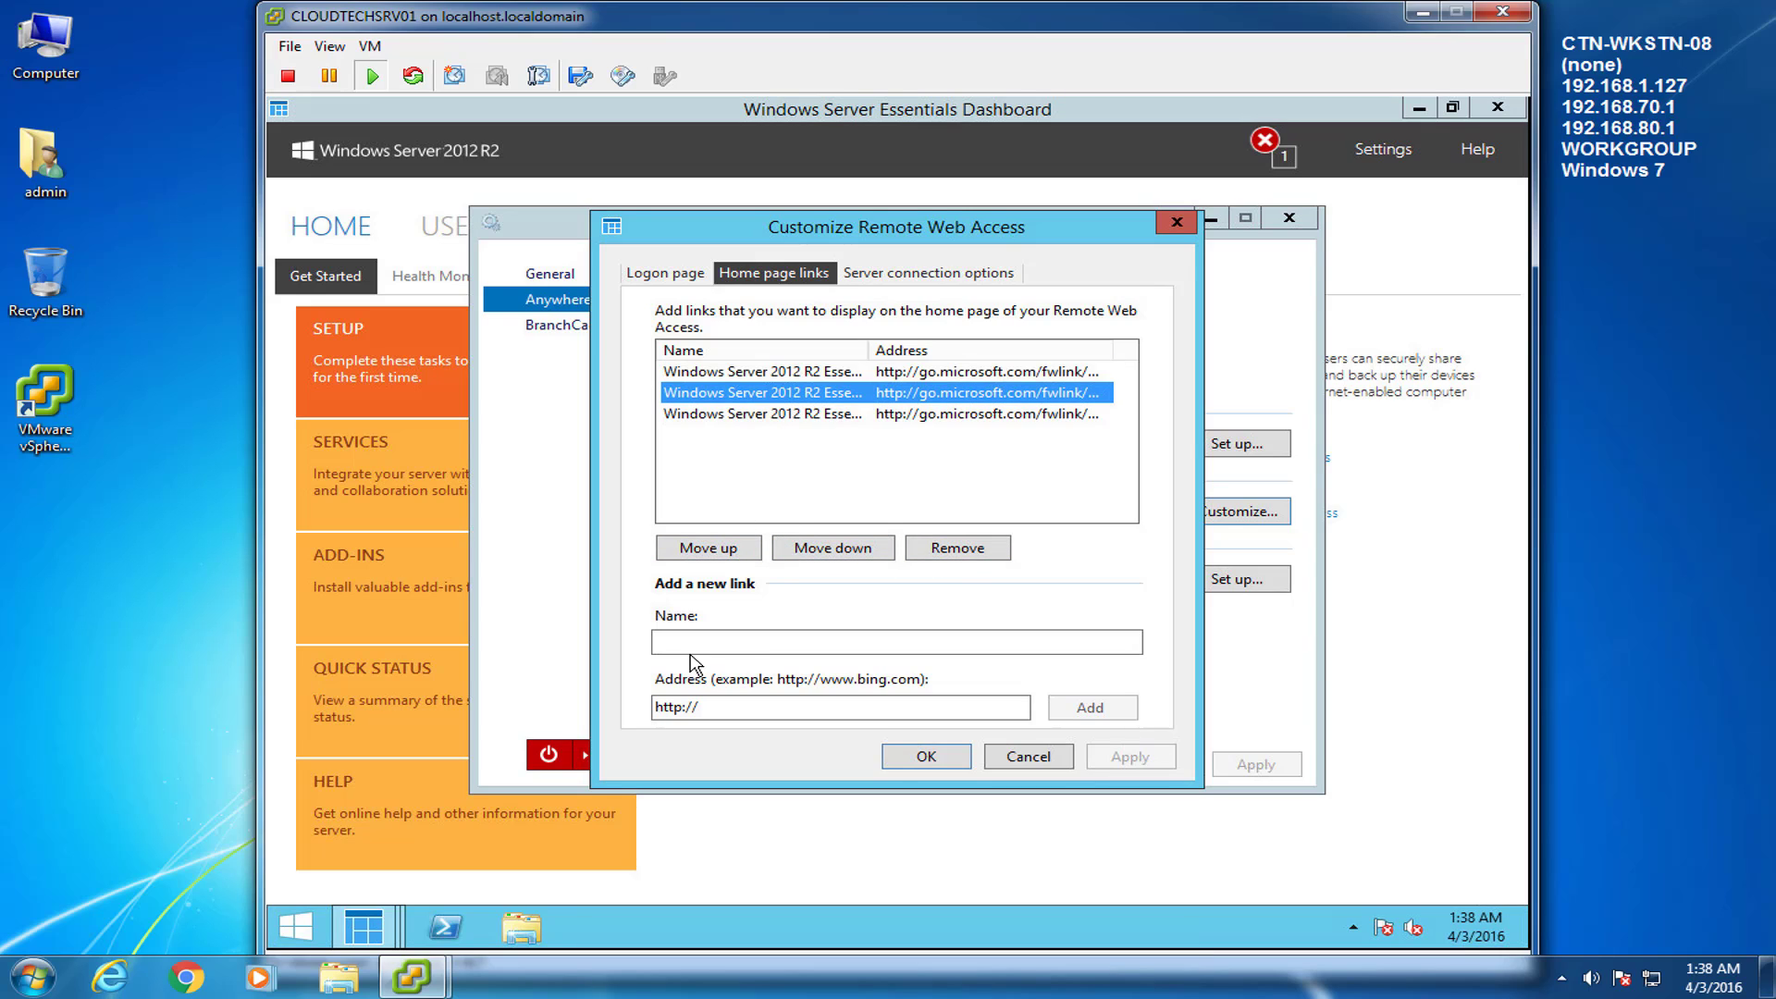
click(752, 706)
Set server connections to open Remote Desktop, apply, and close the customization settings.
click(979, 276)
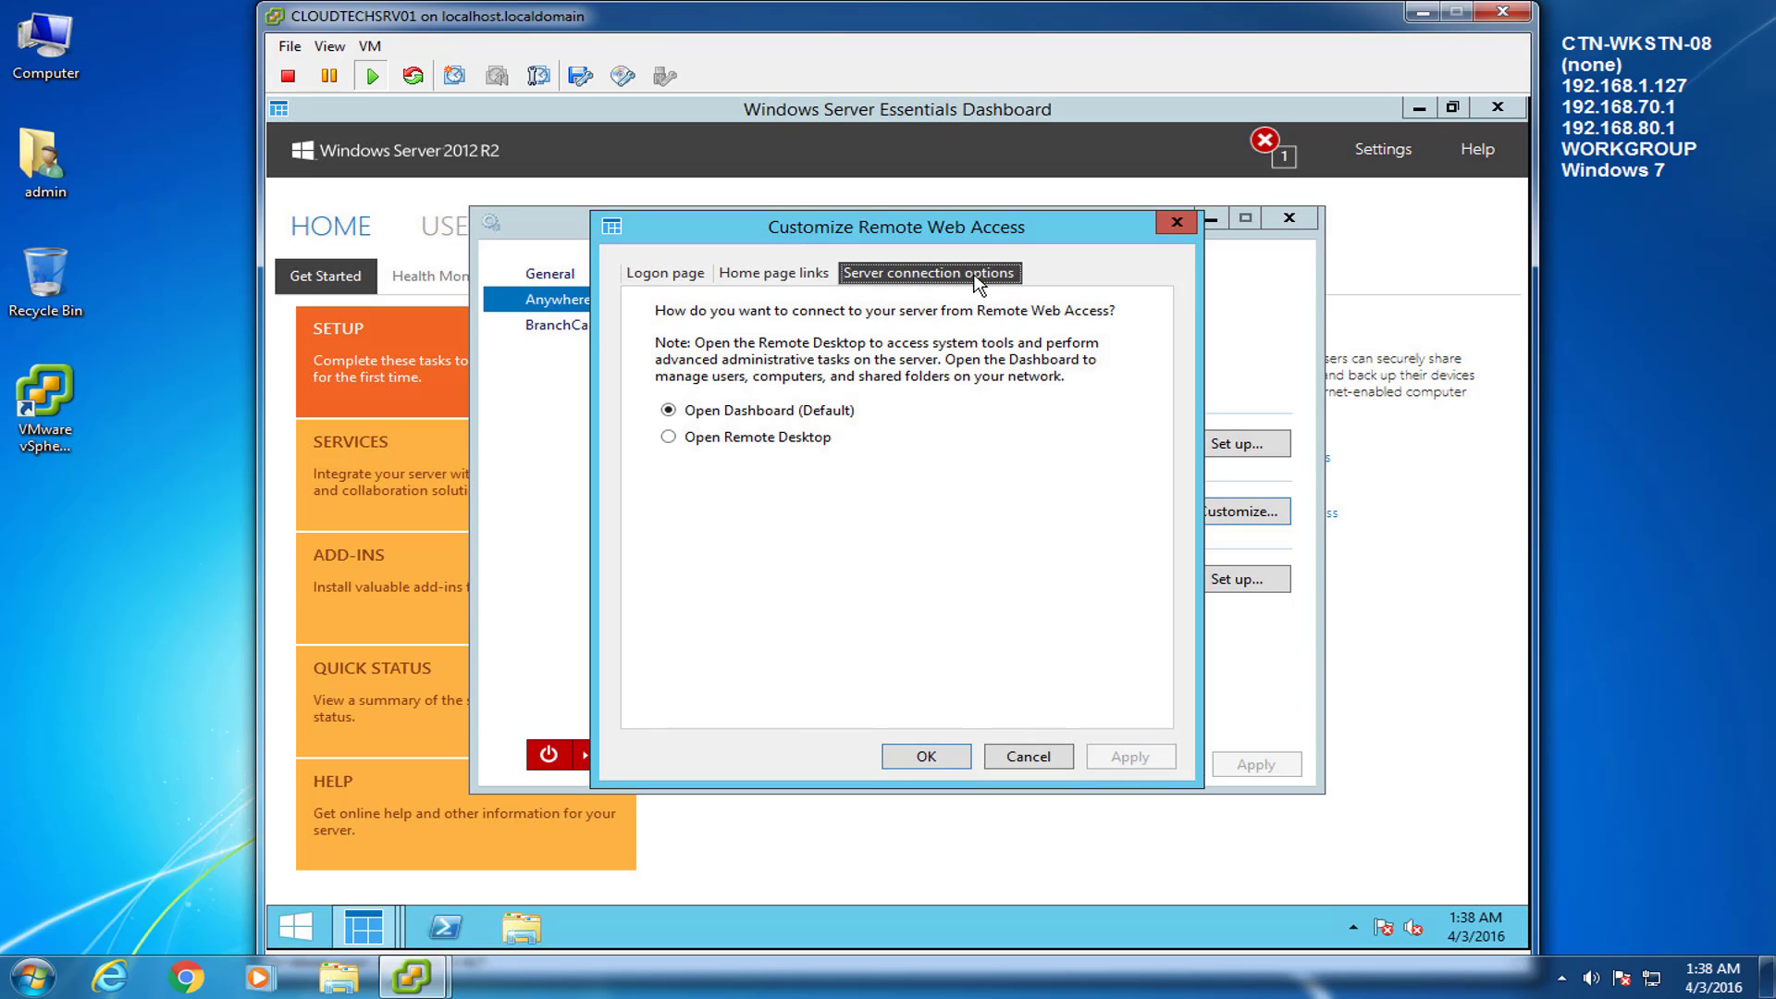
click(669, 438)
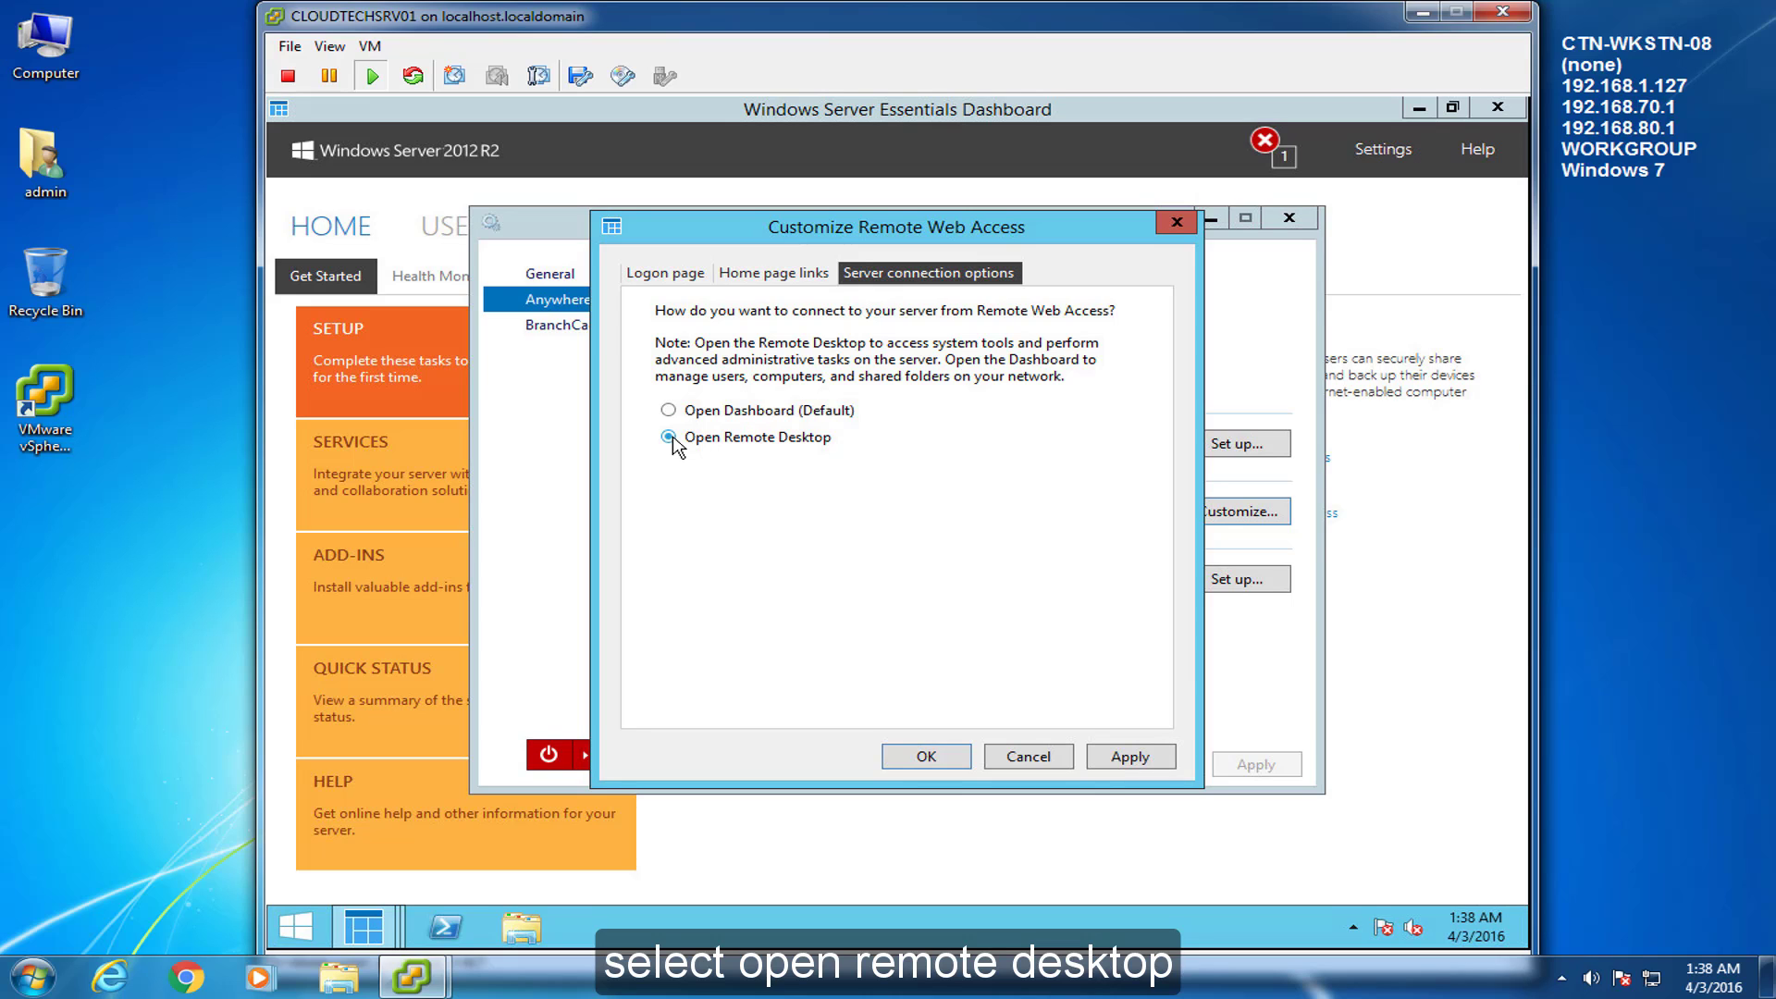
click(1133, 755)
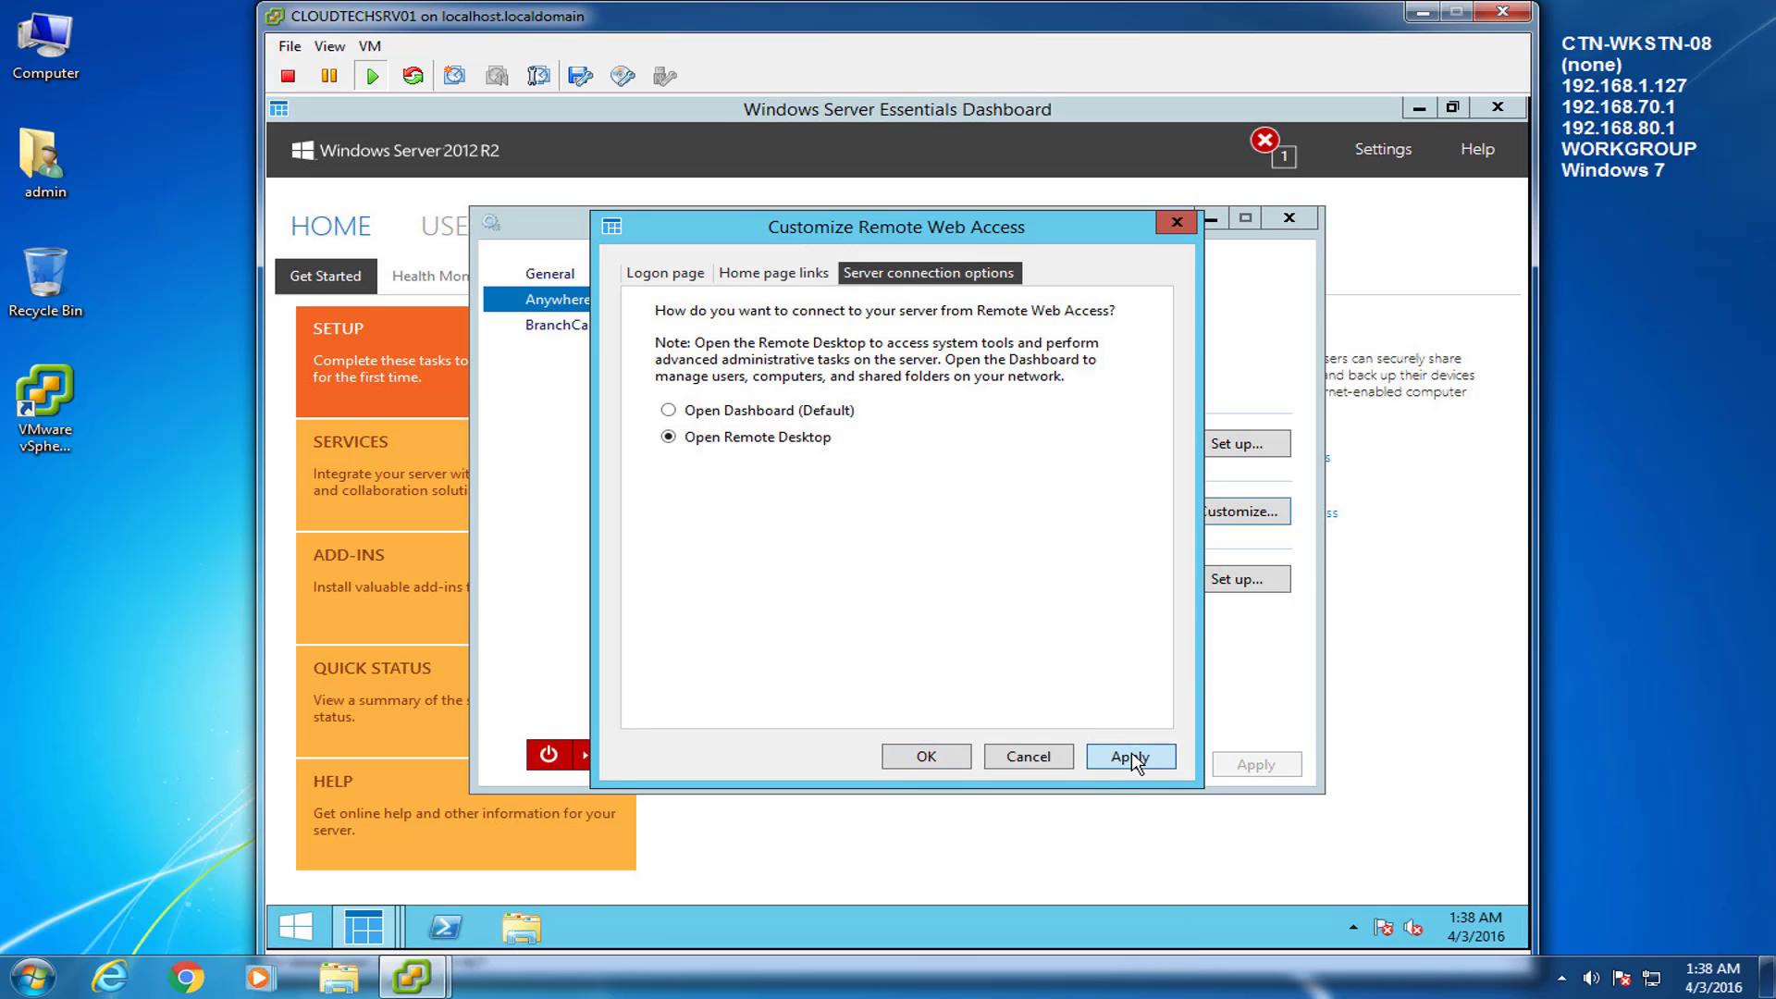
click(955, 756)
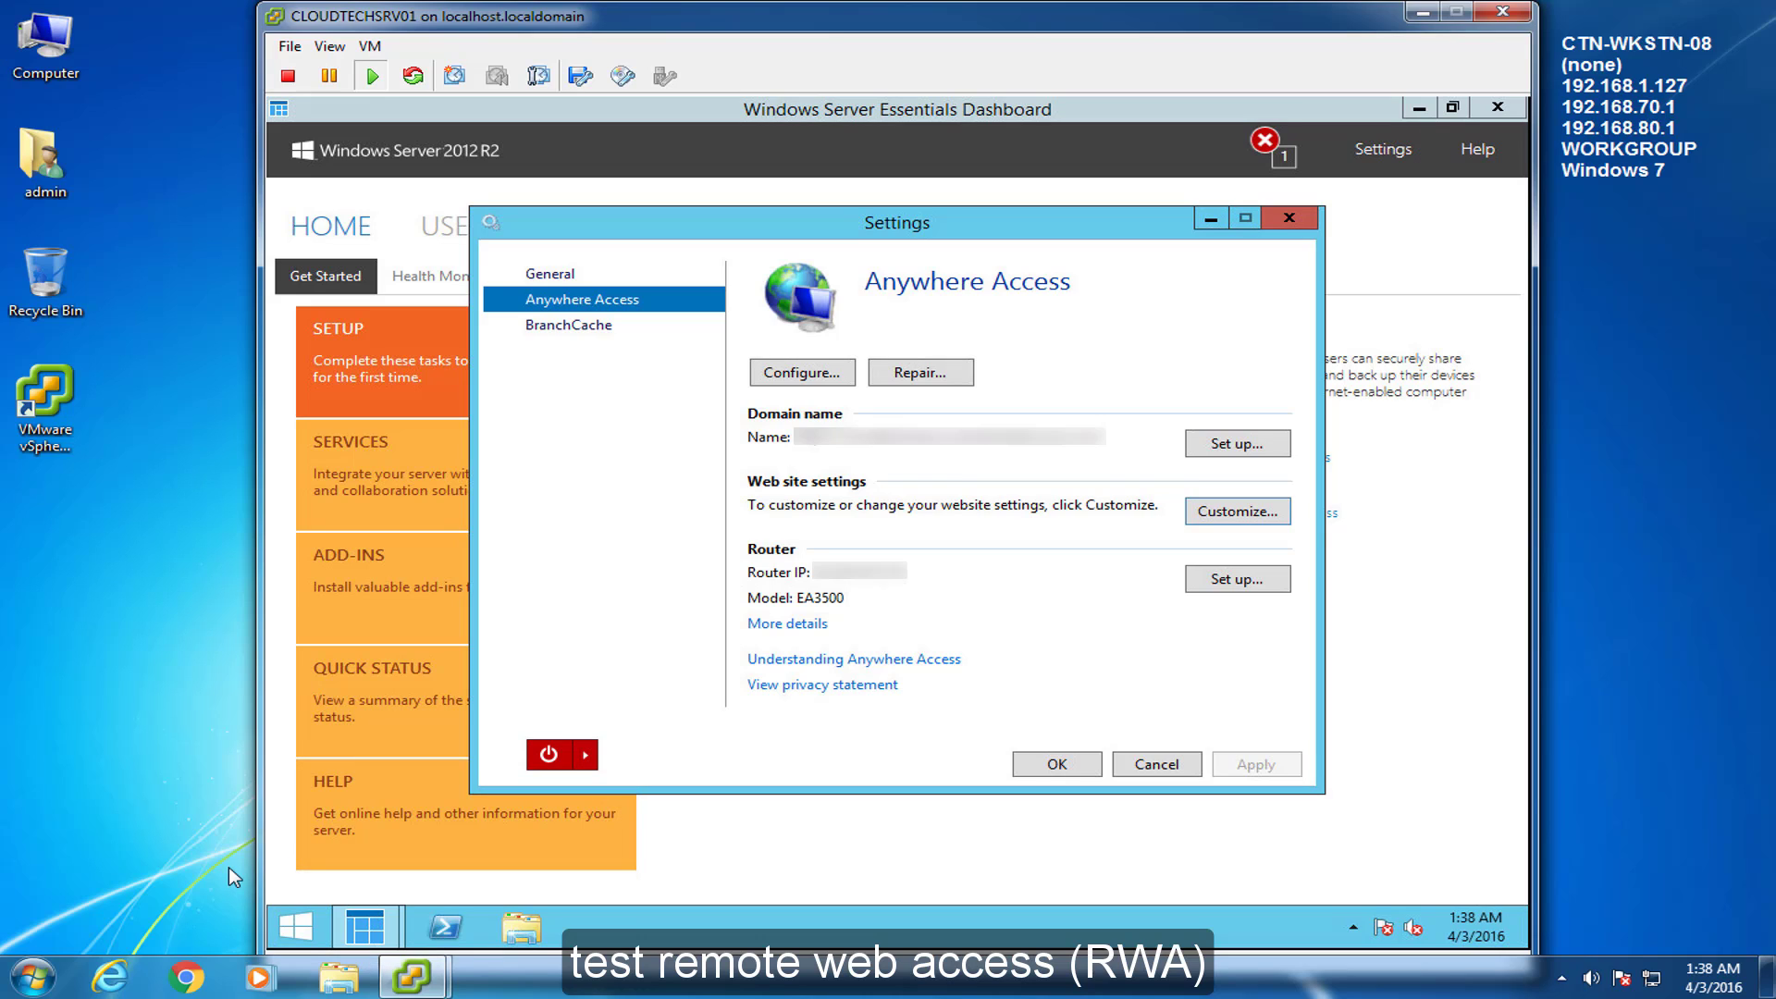
click(205, 808)
click(190, 977)
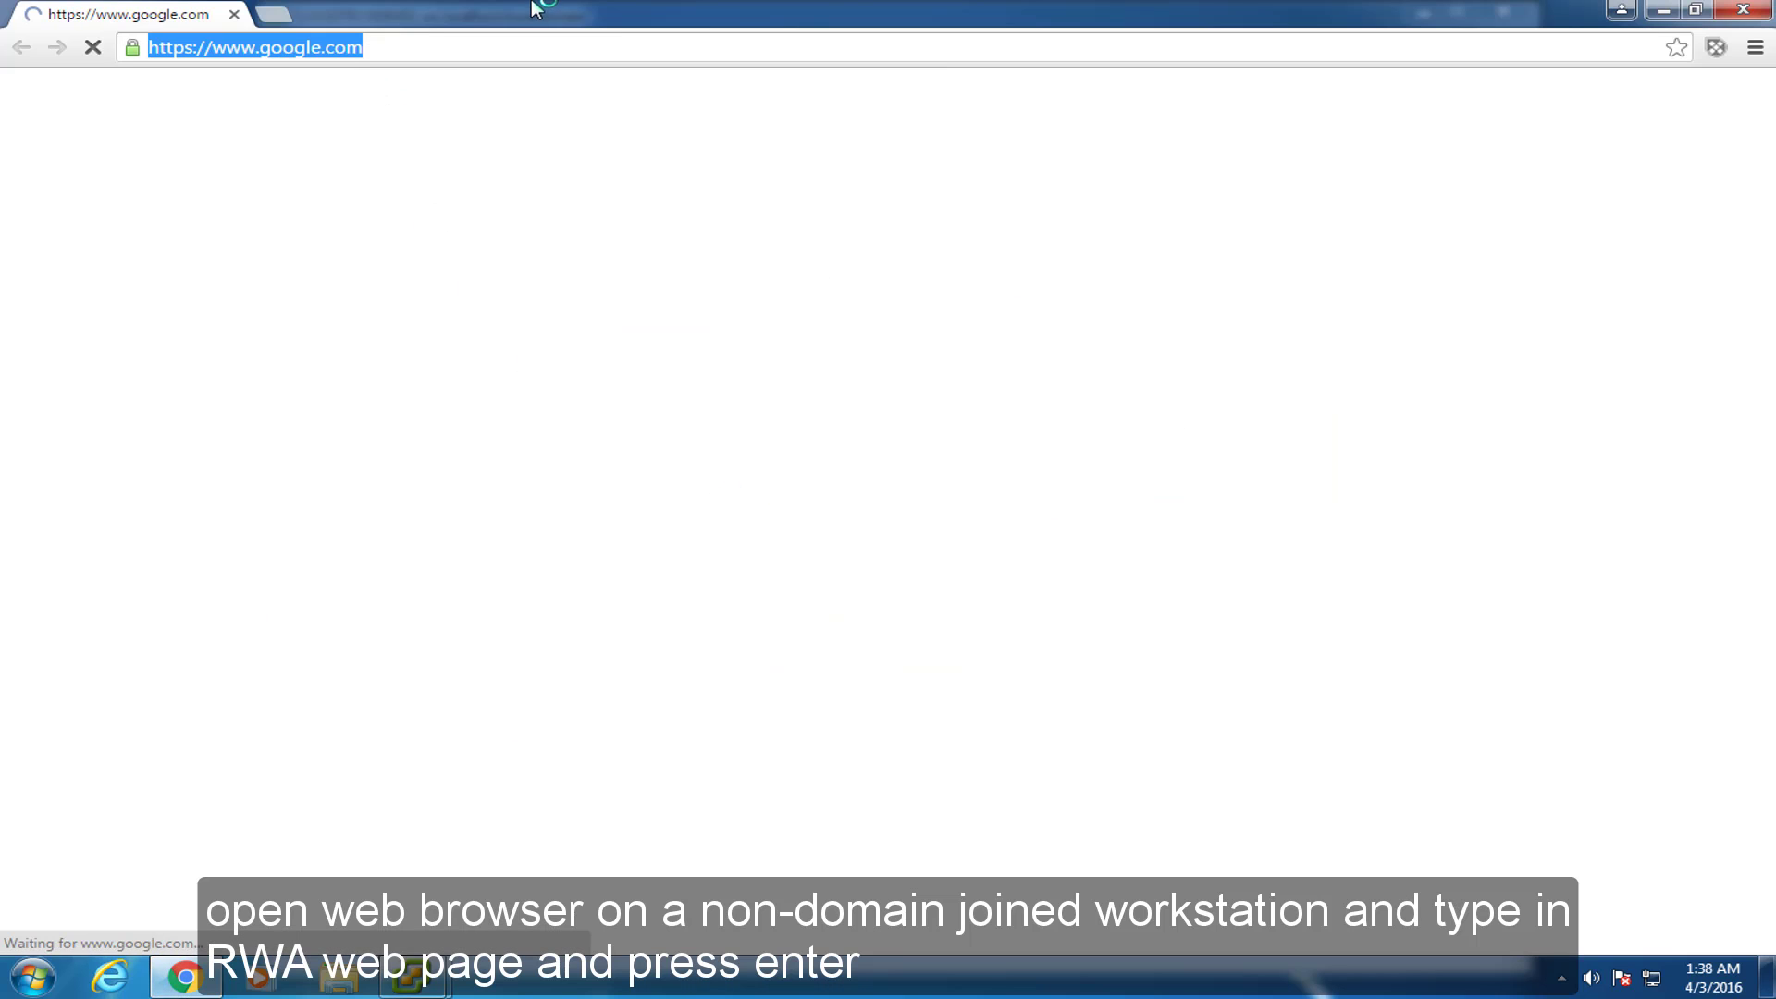
text(https://remote.remotewebaccess.com/remote)
key(Return)
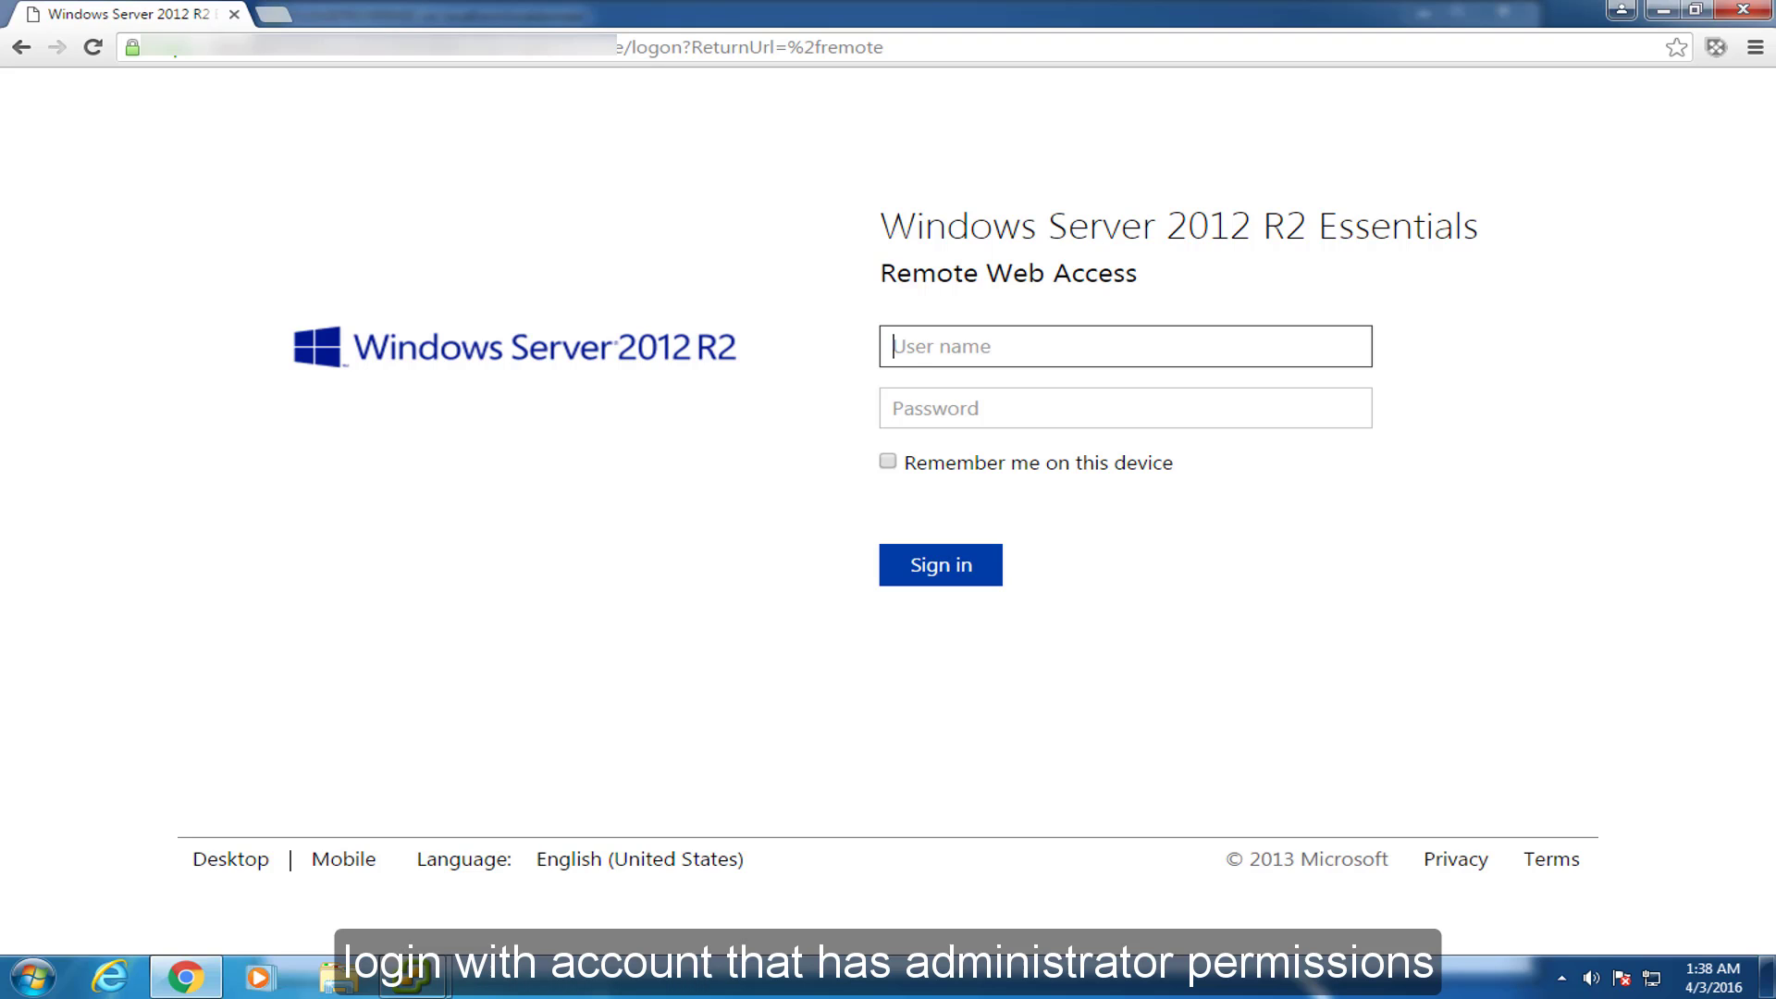
Sign in as the administrator, view the devices list, and return to the portal Home page.
text(admin)
click(934, 407)
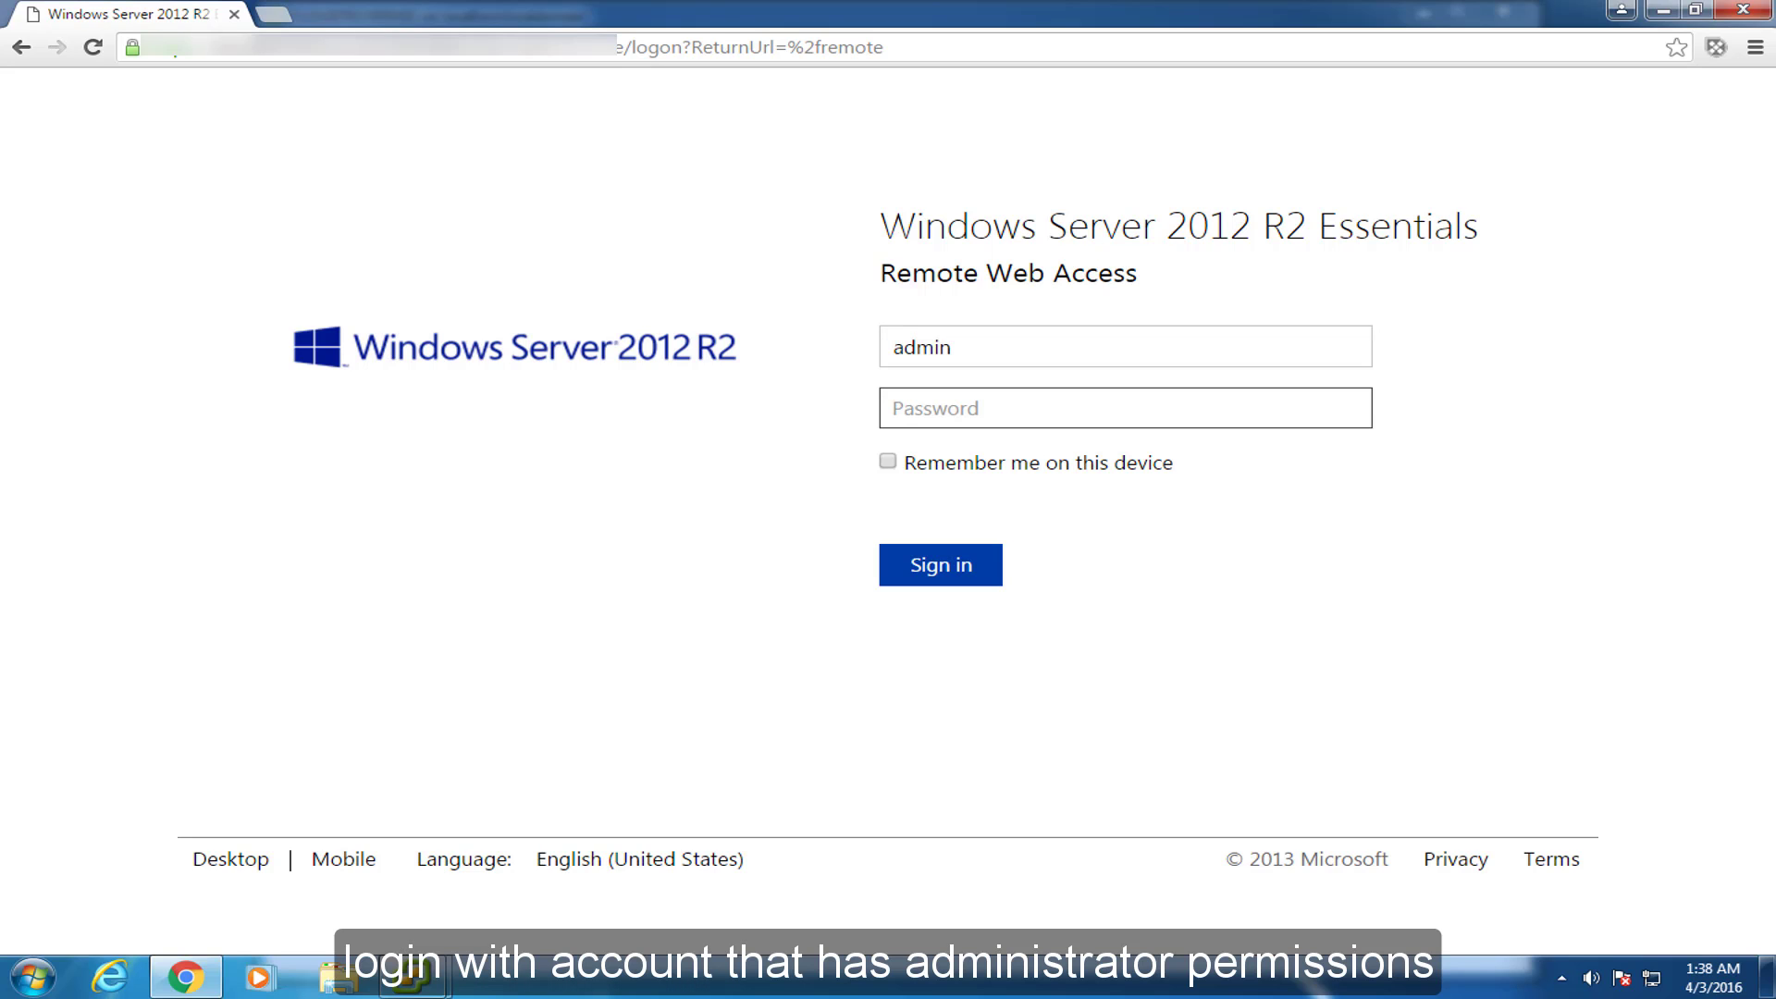
text(*******)
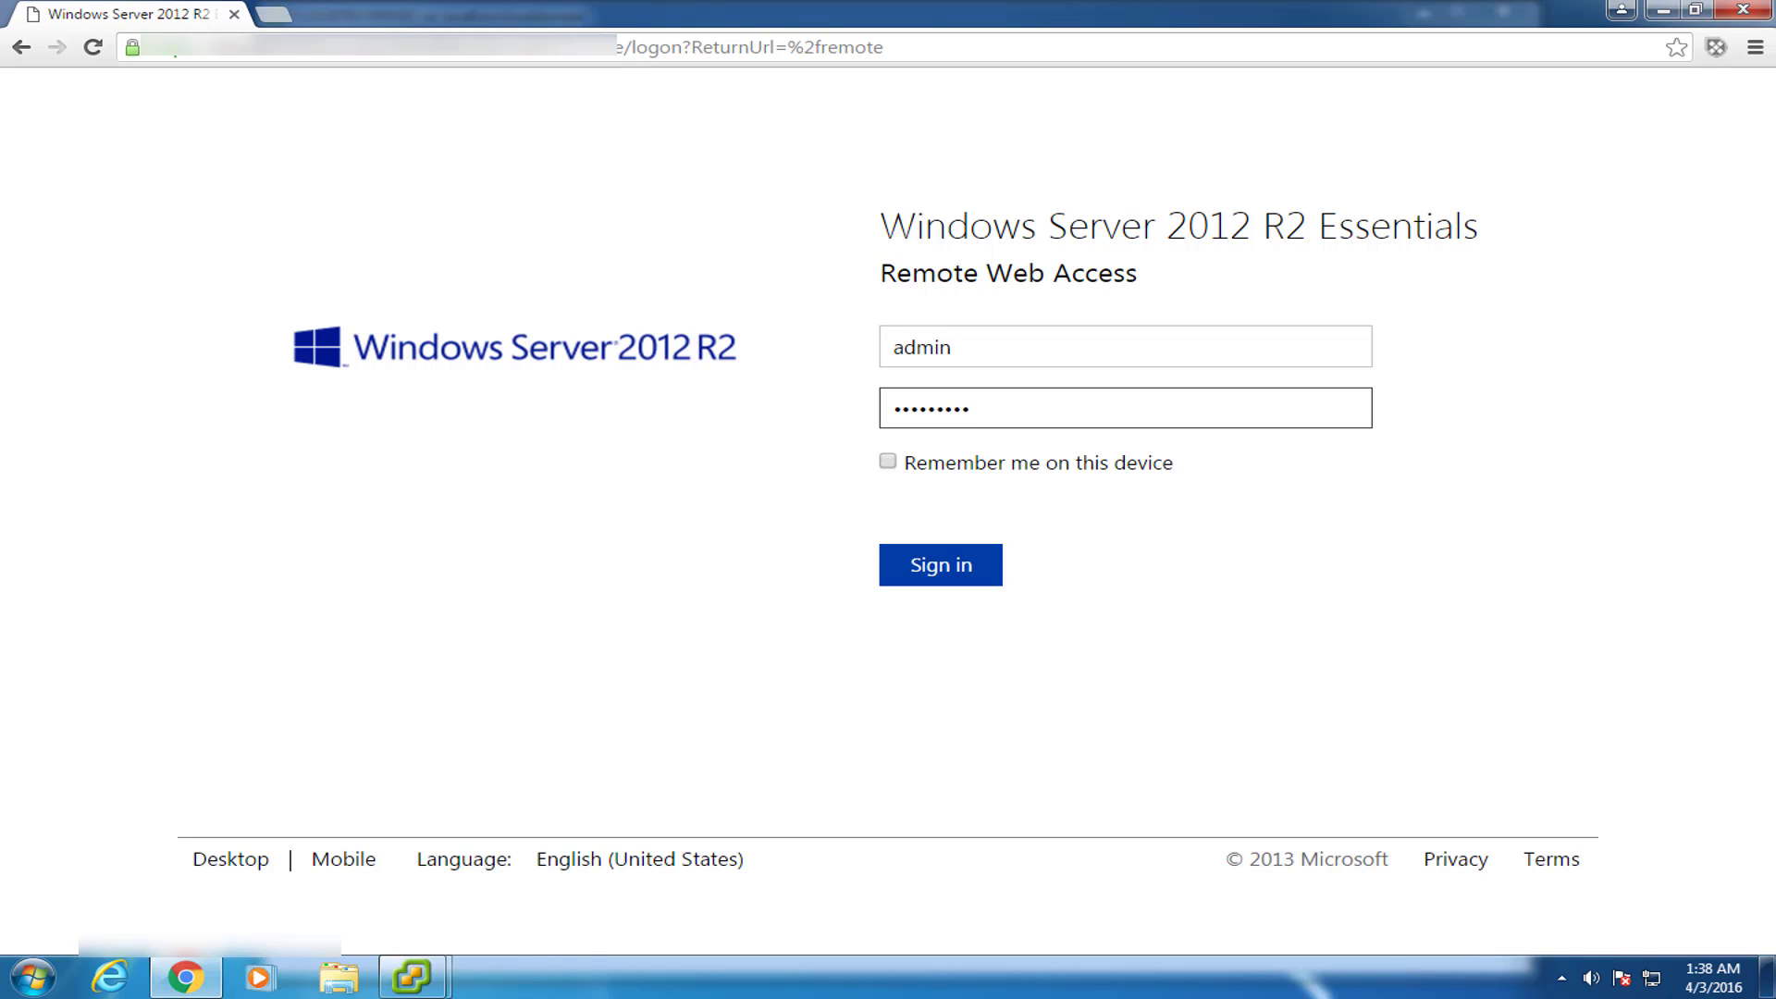
key(Return)
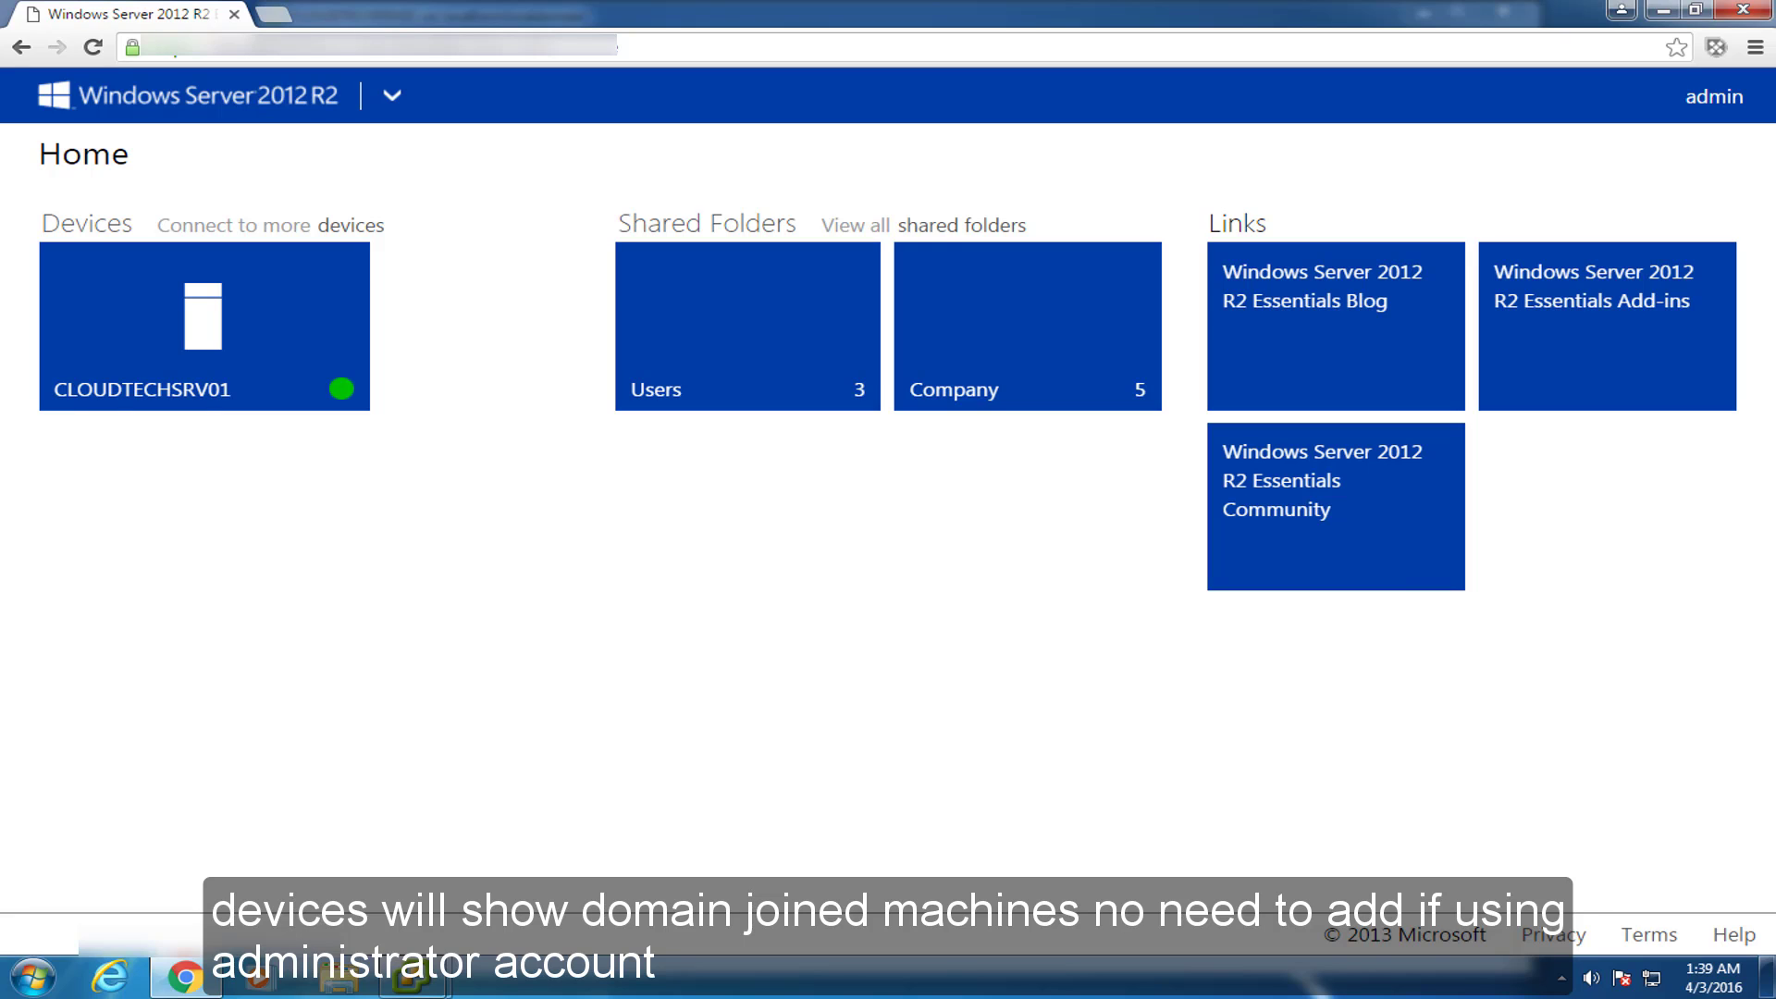
click(331, 227)
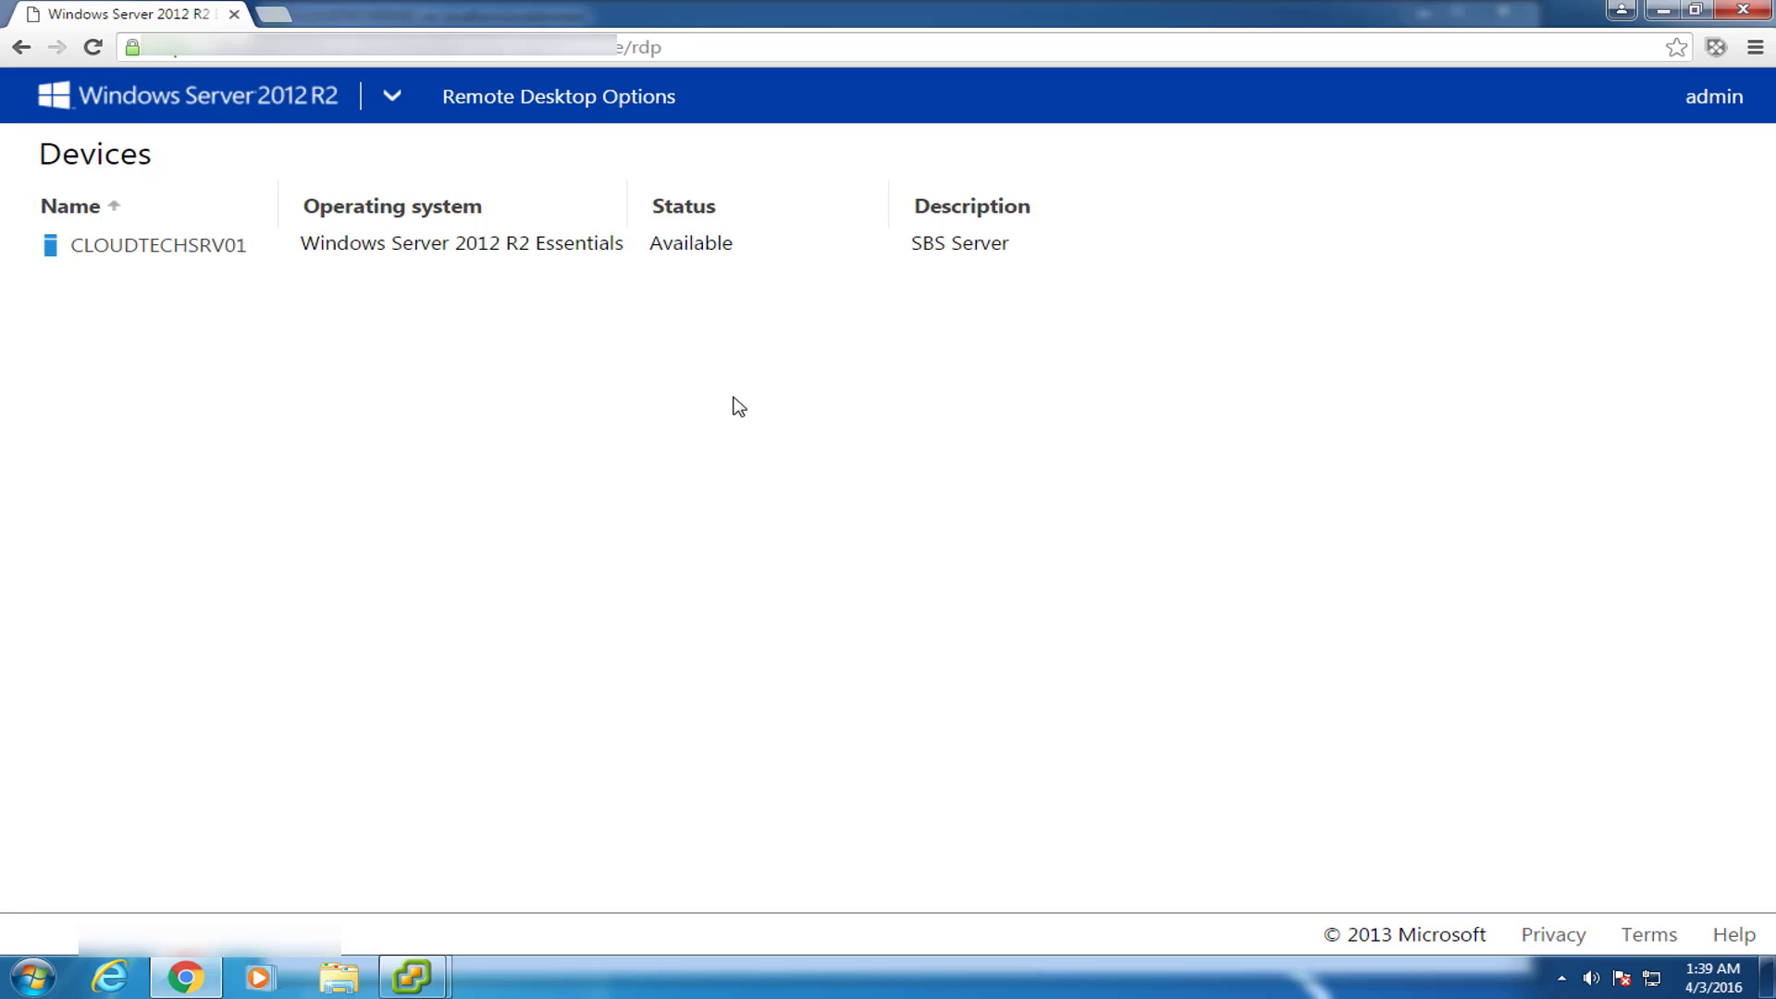
click(95, 95)
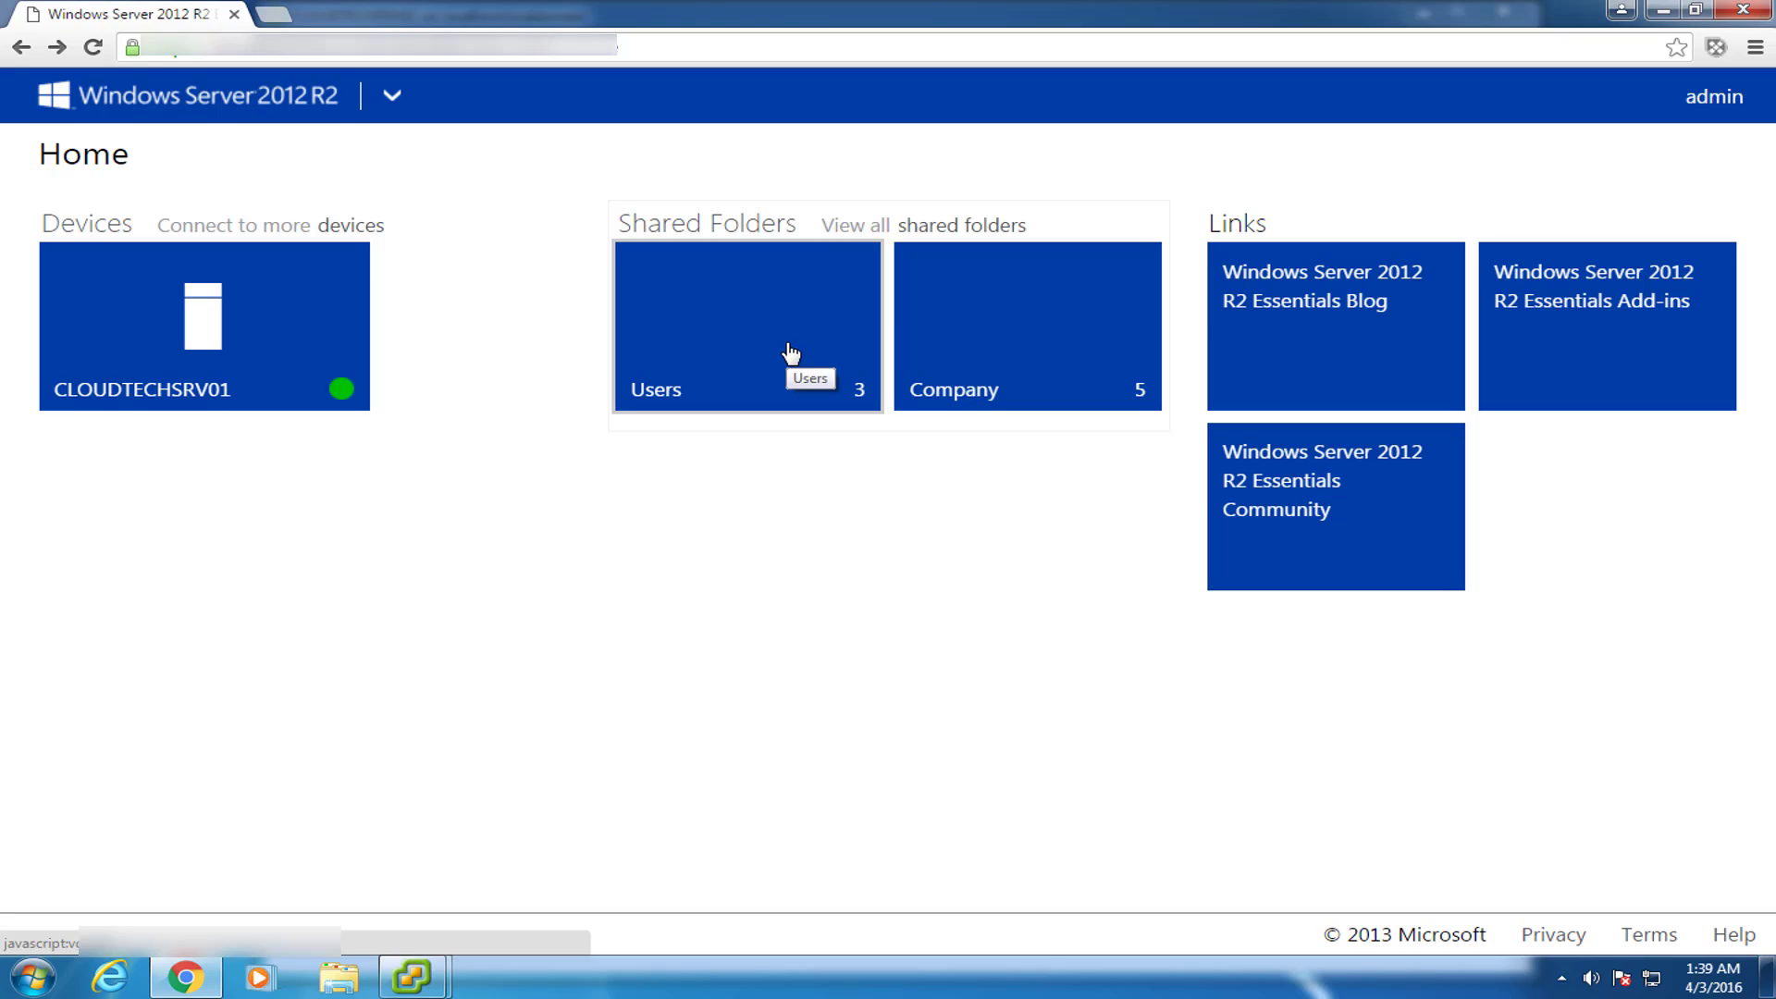
Browse the Company folder, then the Users folder's user1 and user2 folders.
click(1020, 330)
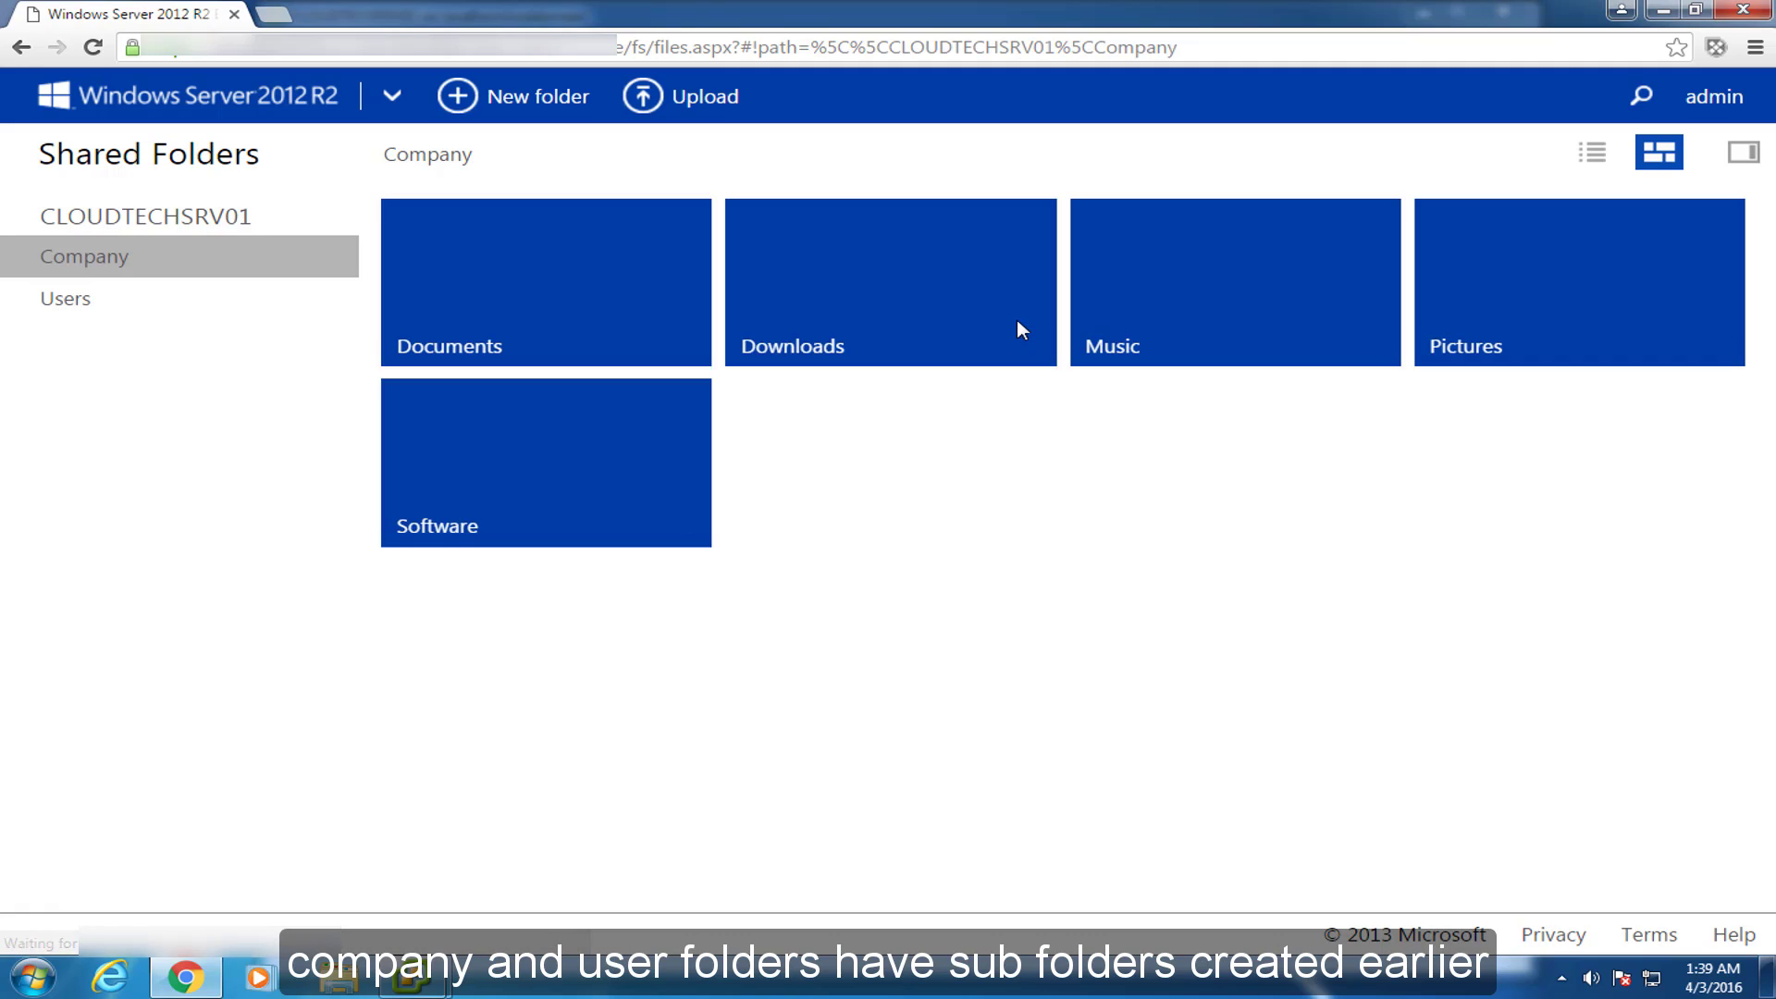
click(20, 46)
click(672, 327)
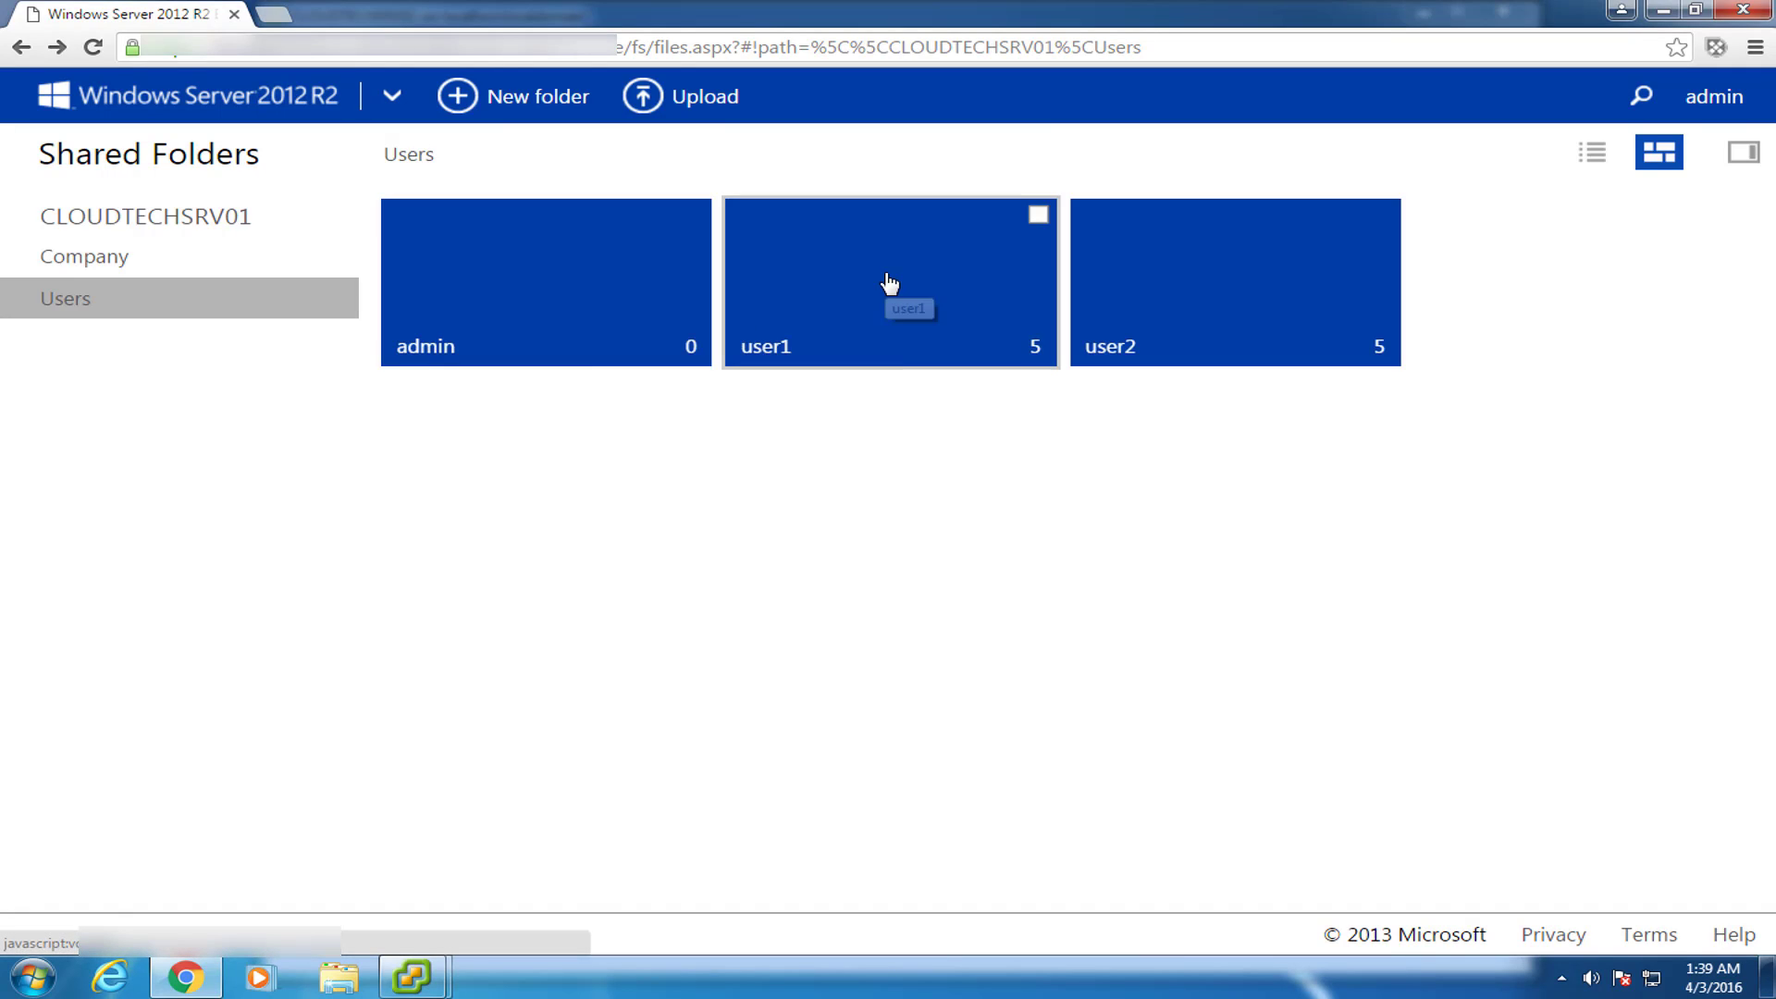
click(888, 281)
click(20, 46)
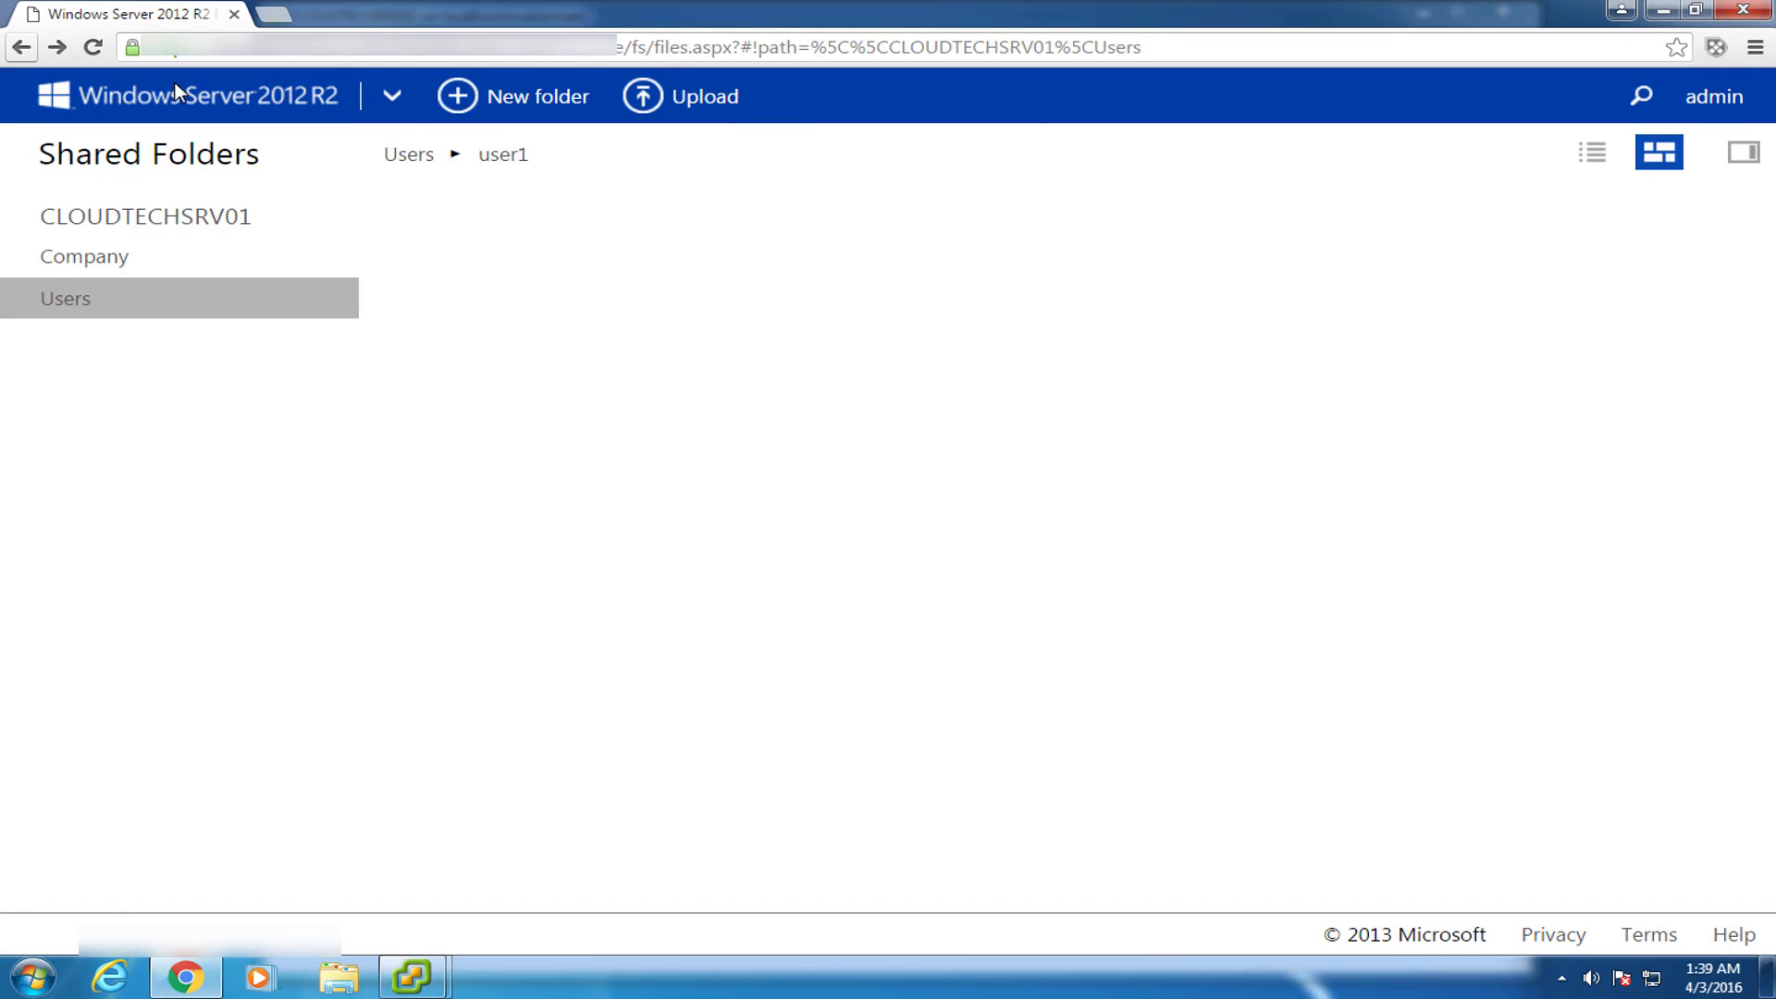
click(1202, 285)
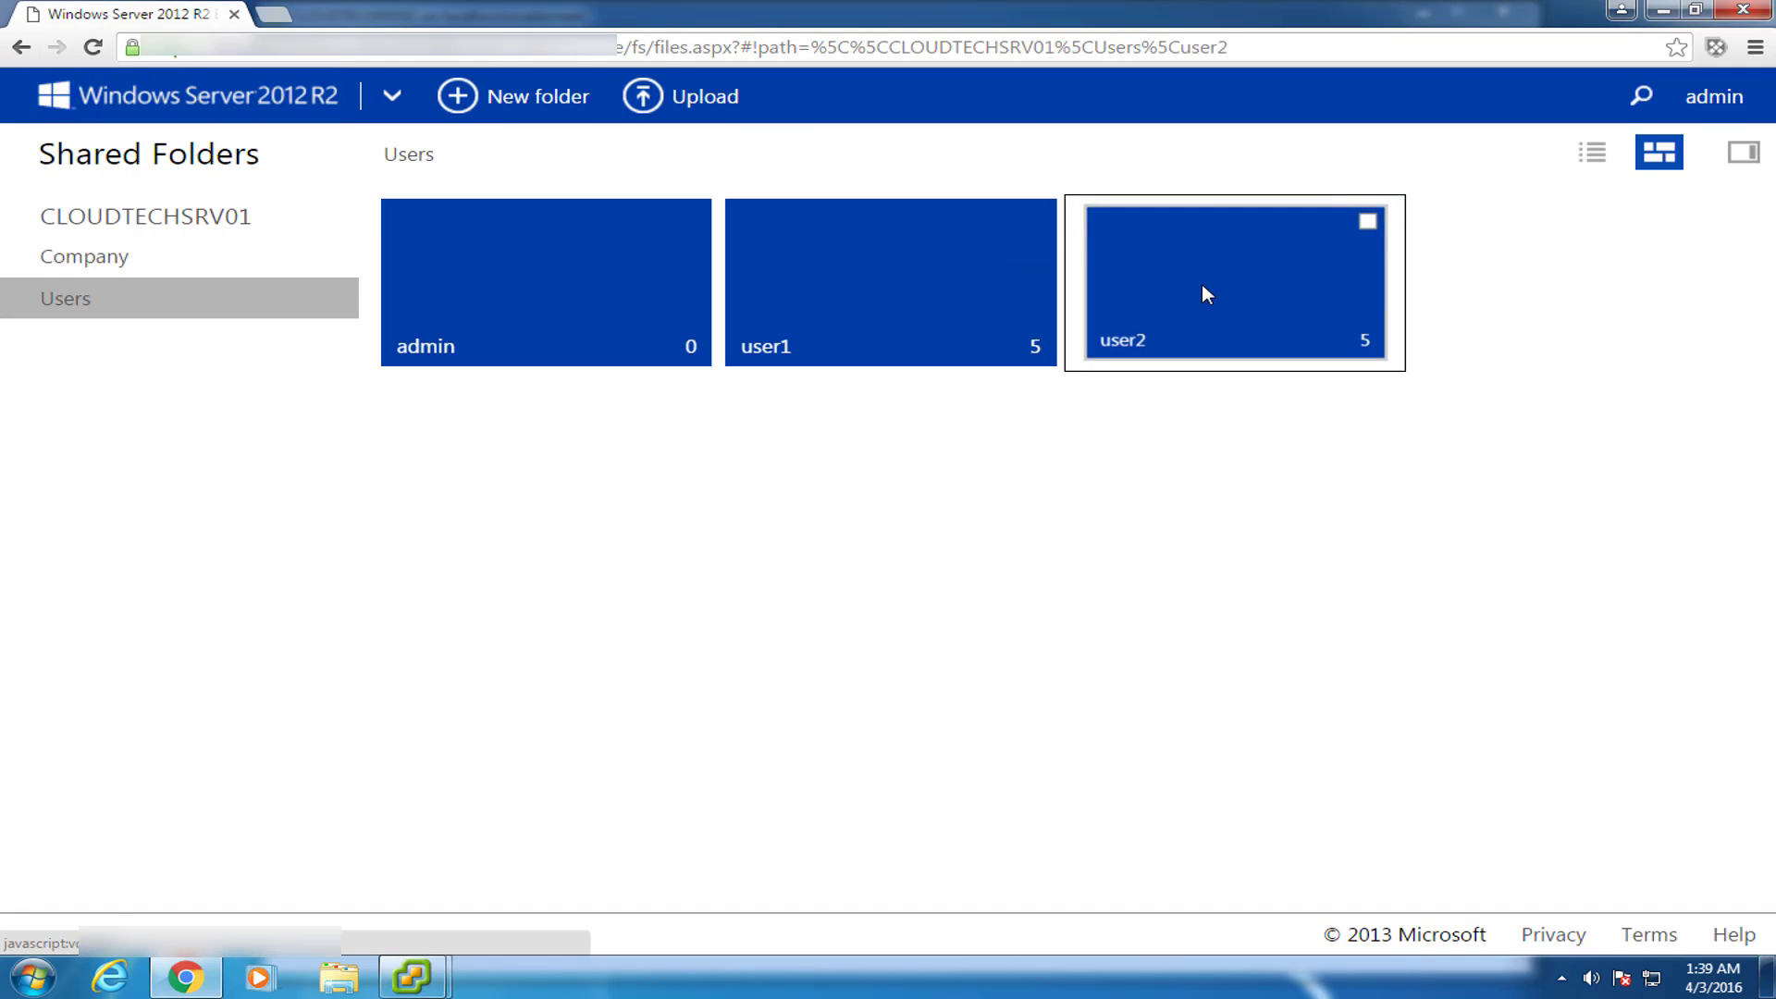
click(20, 46)
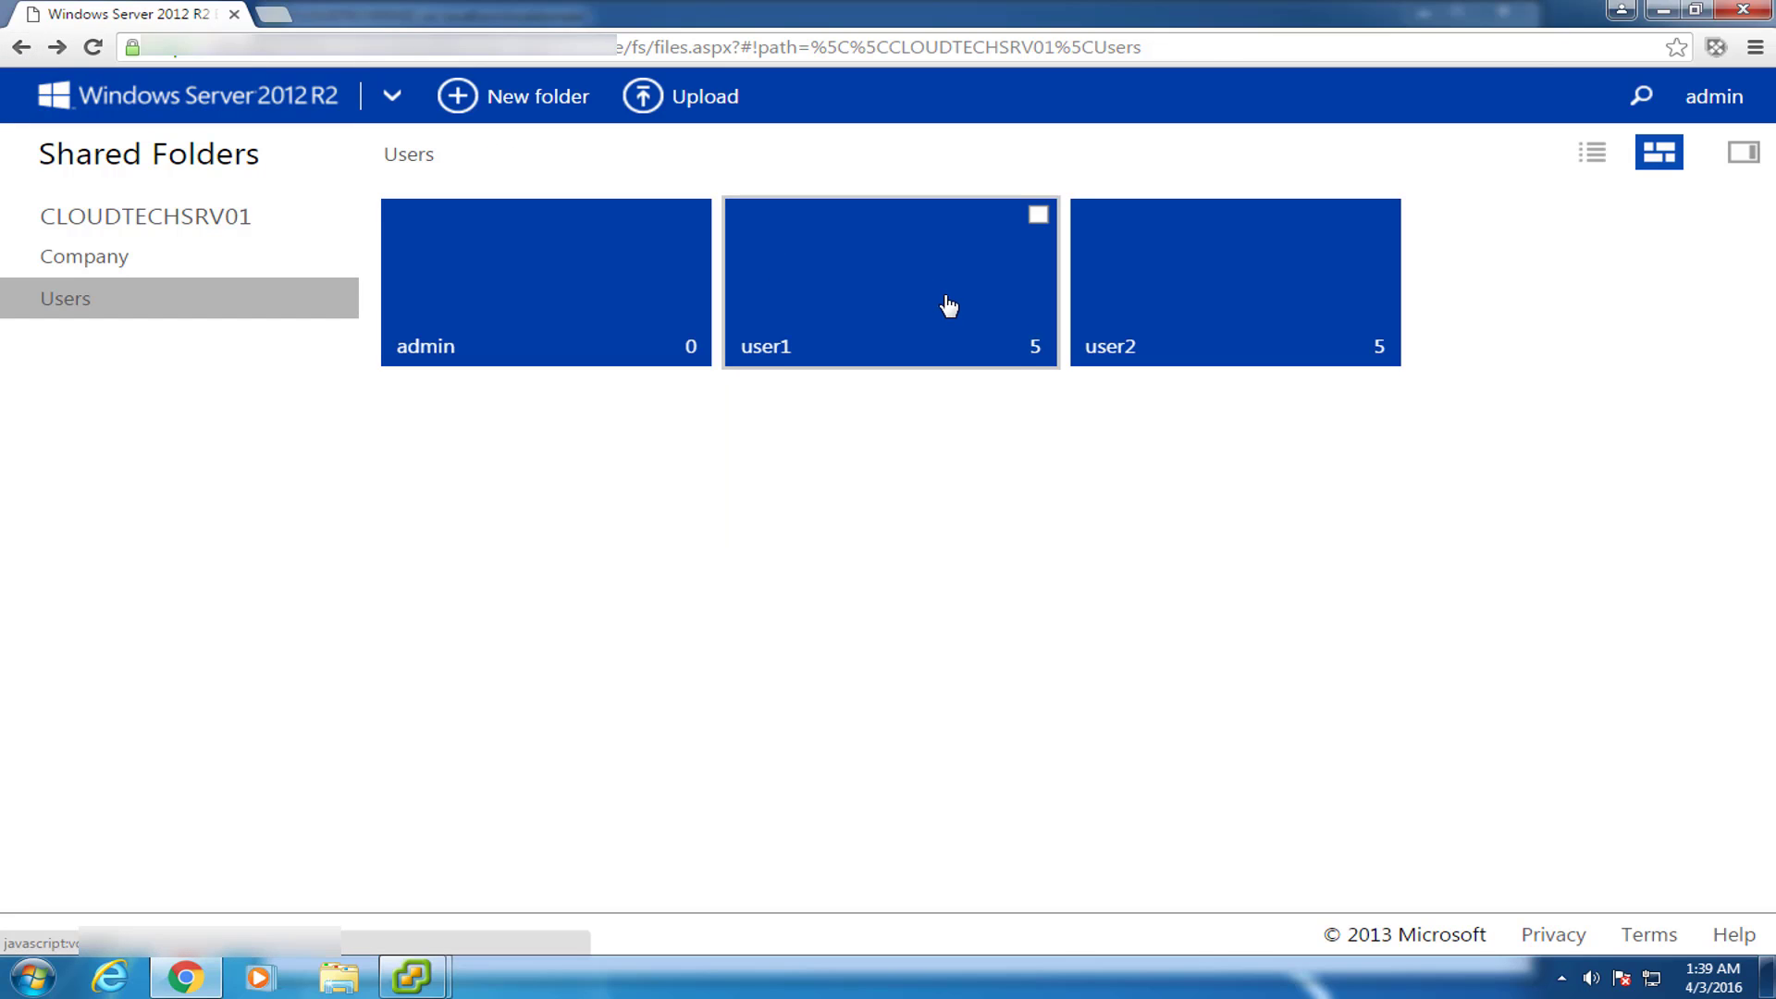
click(944, 301)
Switch user1's folders between list, tile and details-pane views, then go back to Home.
click(1598, 159)
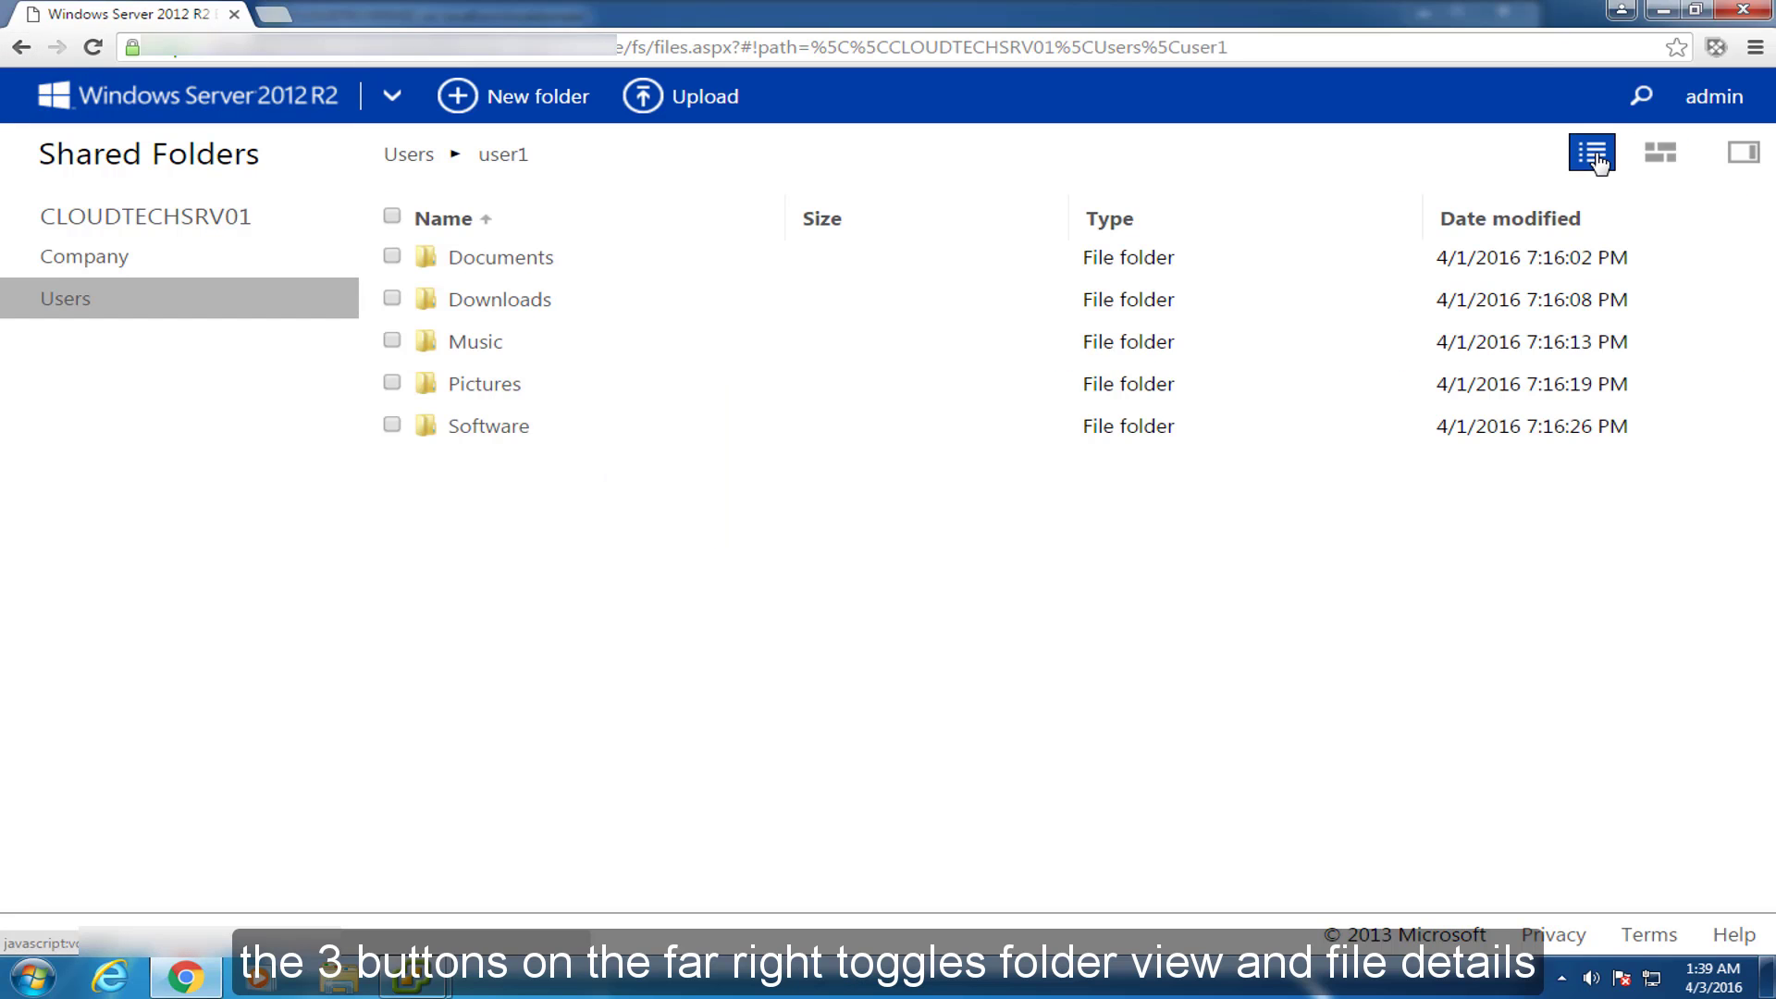
click(1660, 152)
click(1736, 157)
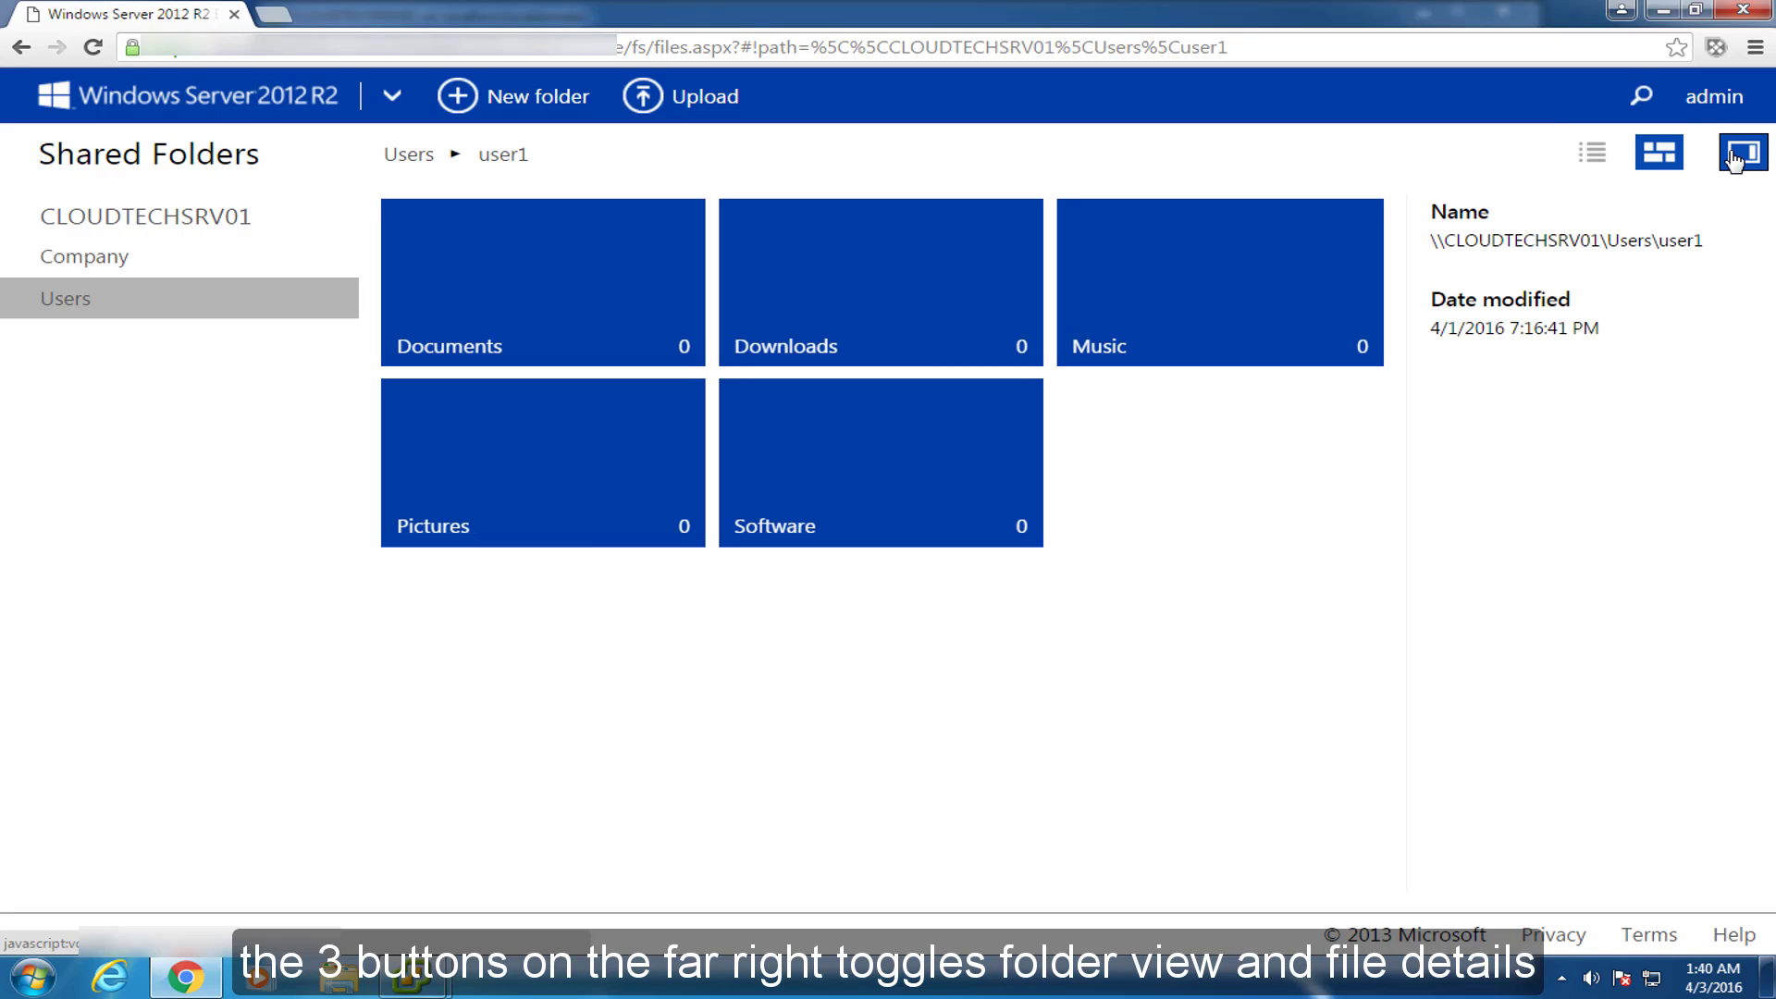
click(1606, 157)
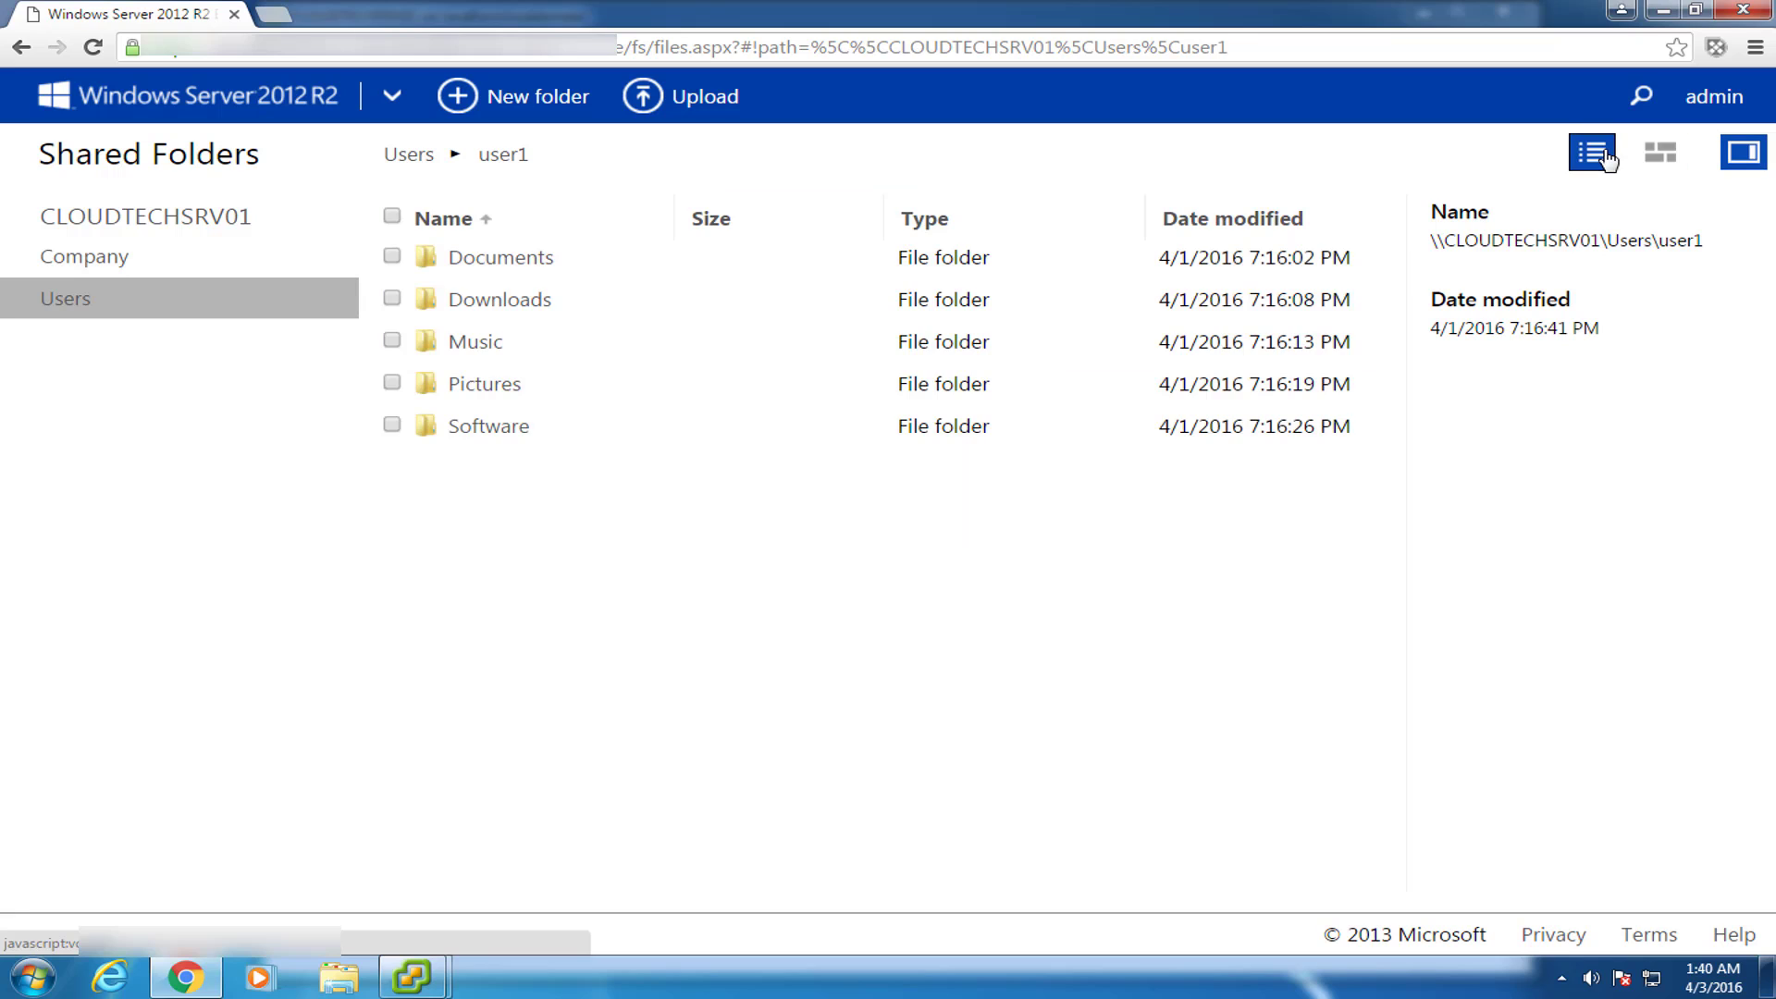
click(1739, 156)
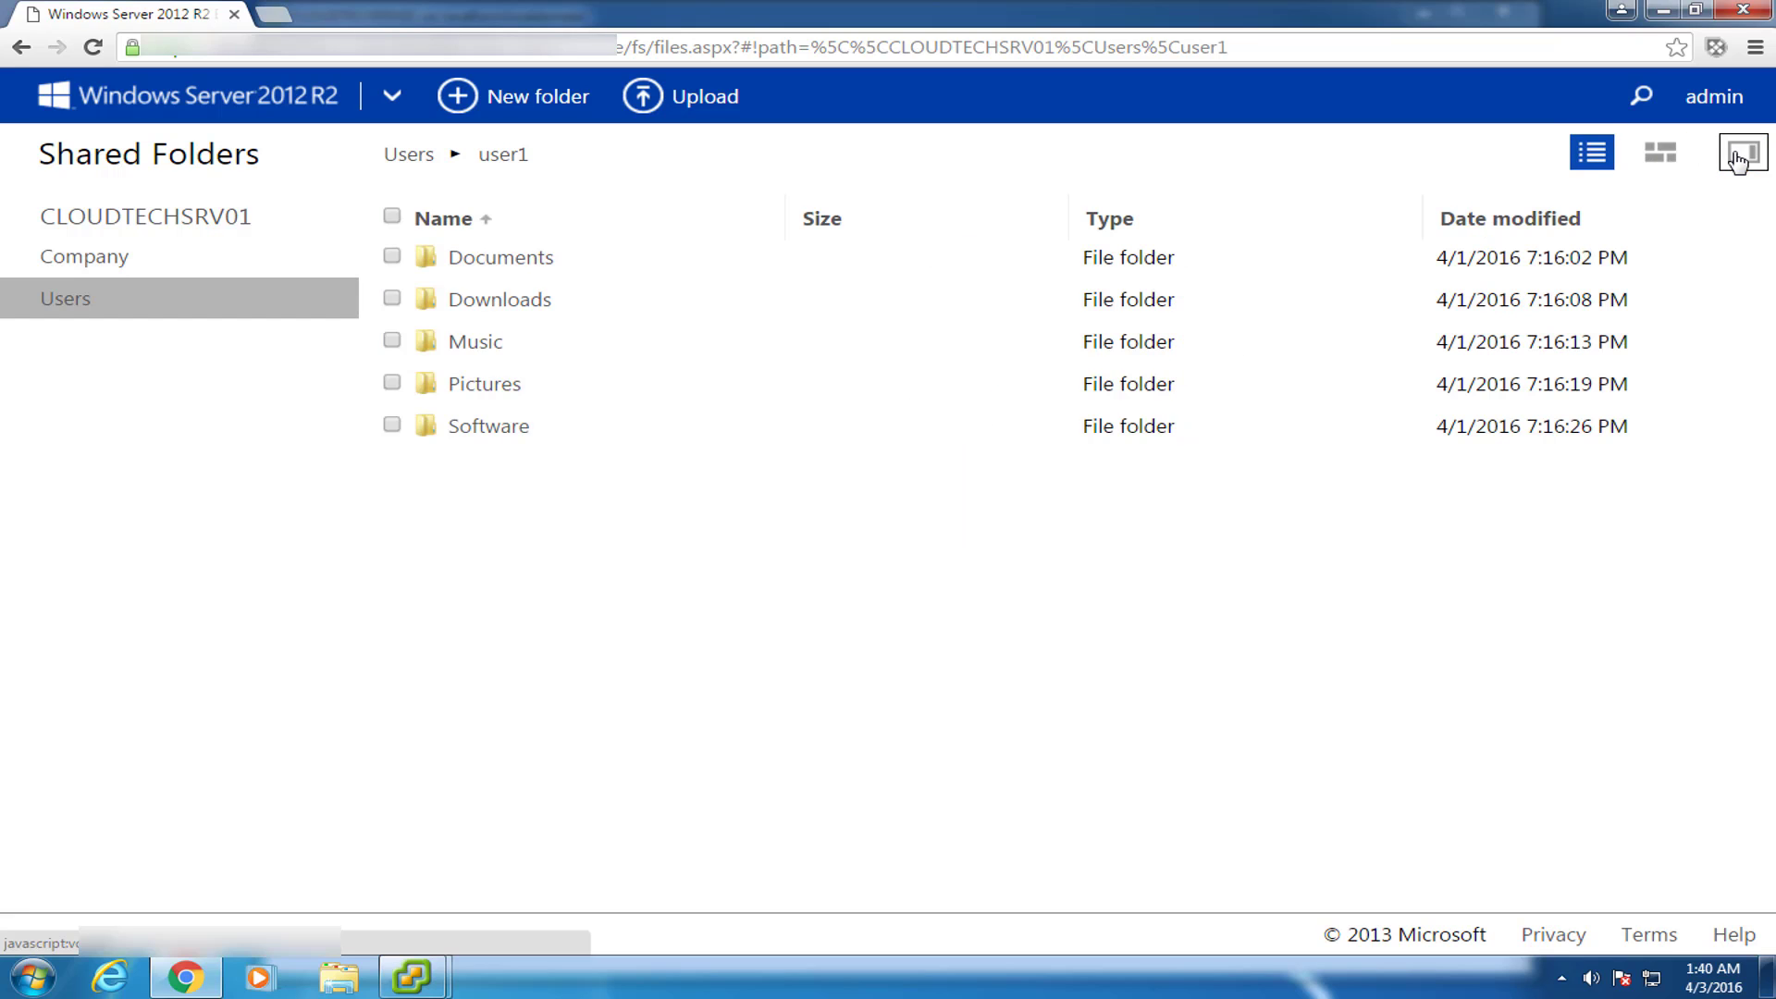
click(1659, 155)
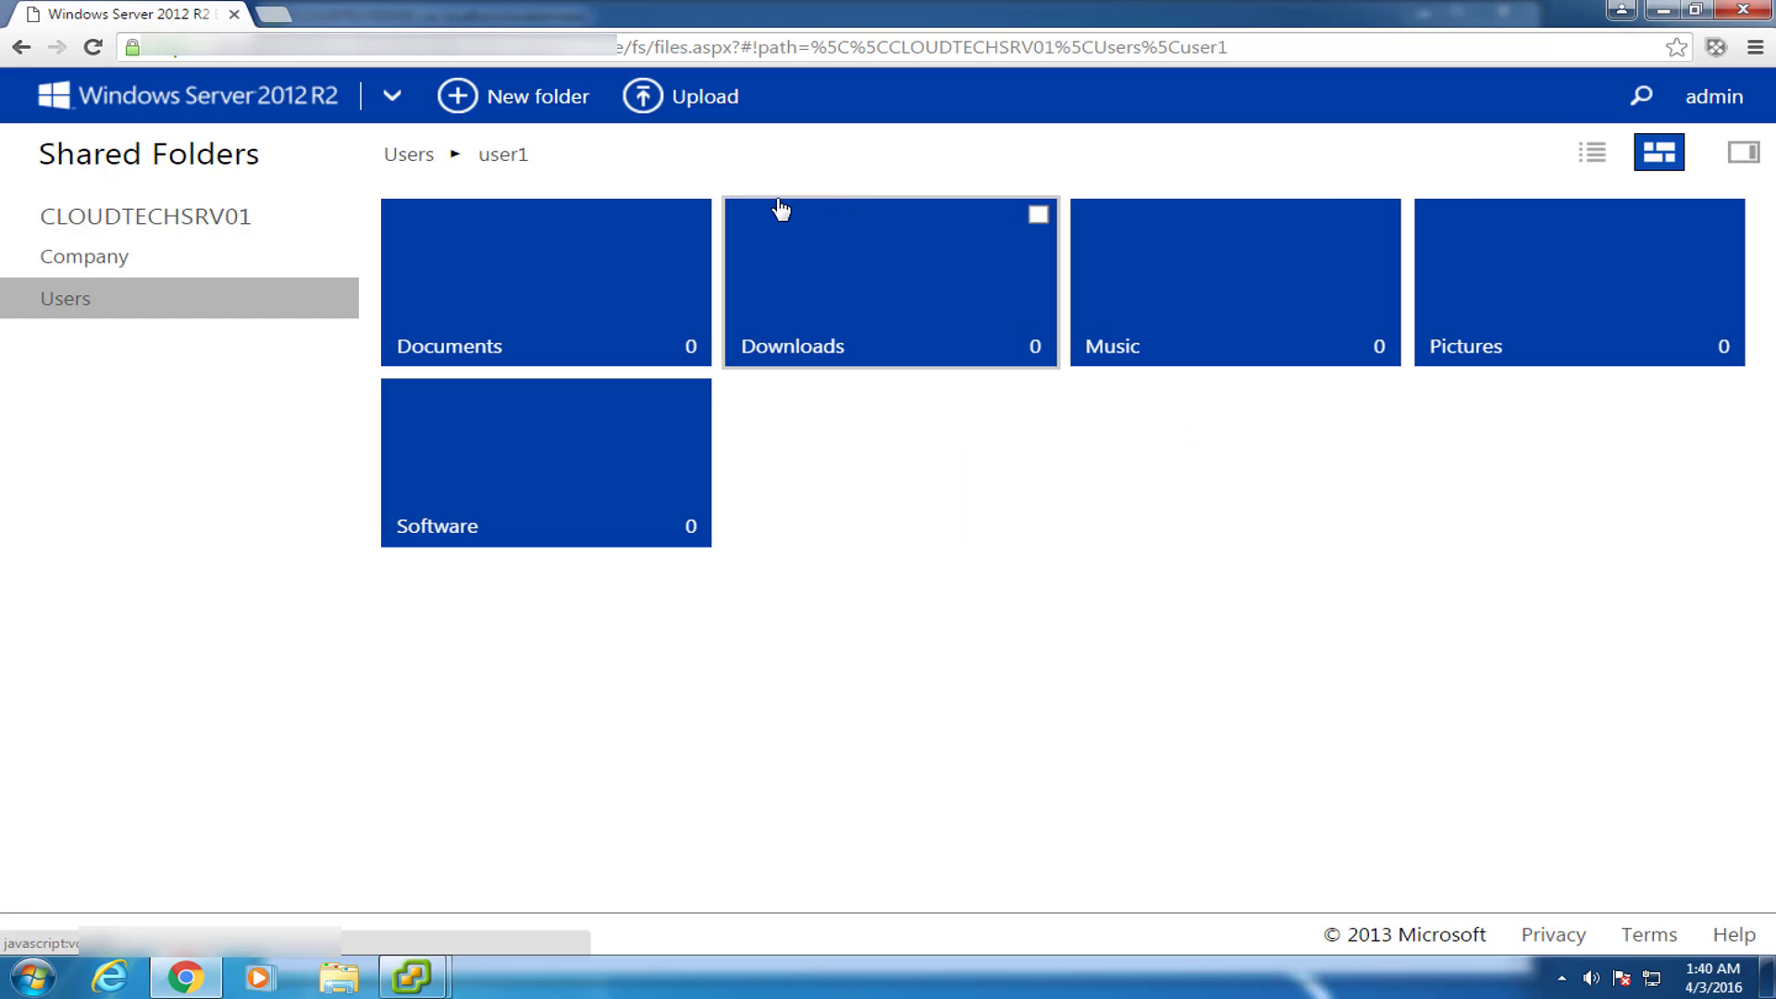
click(21, 48)
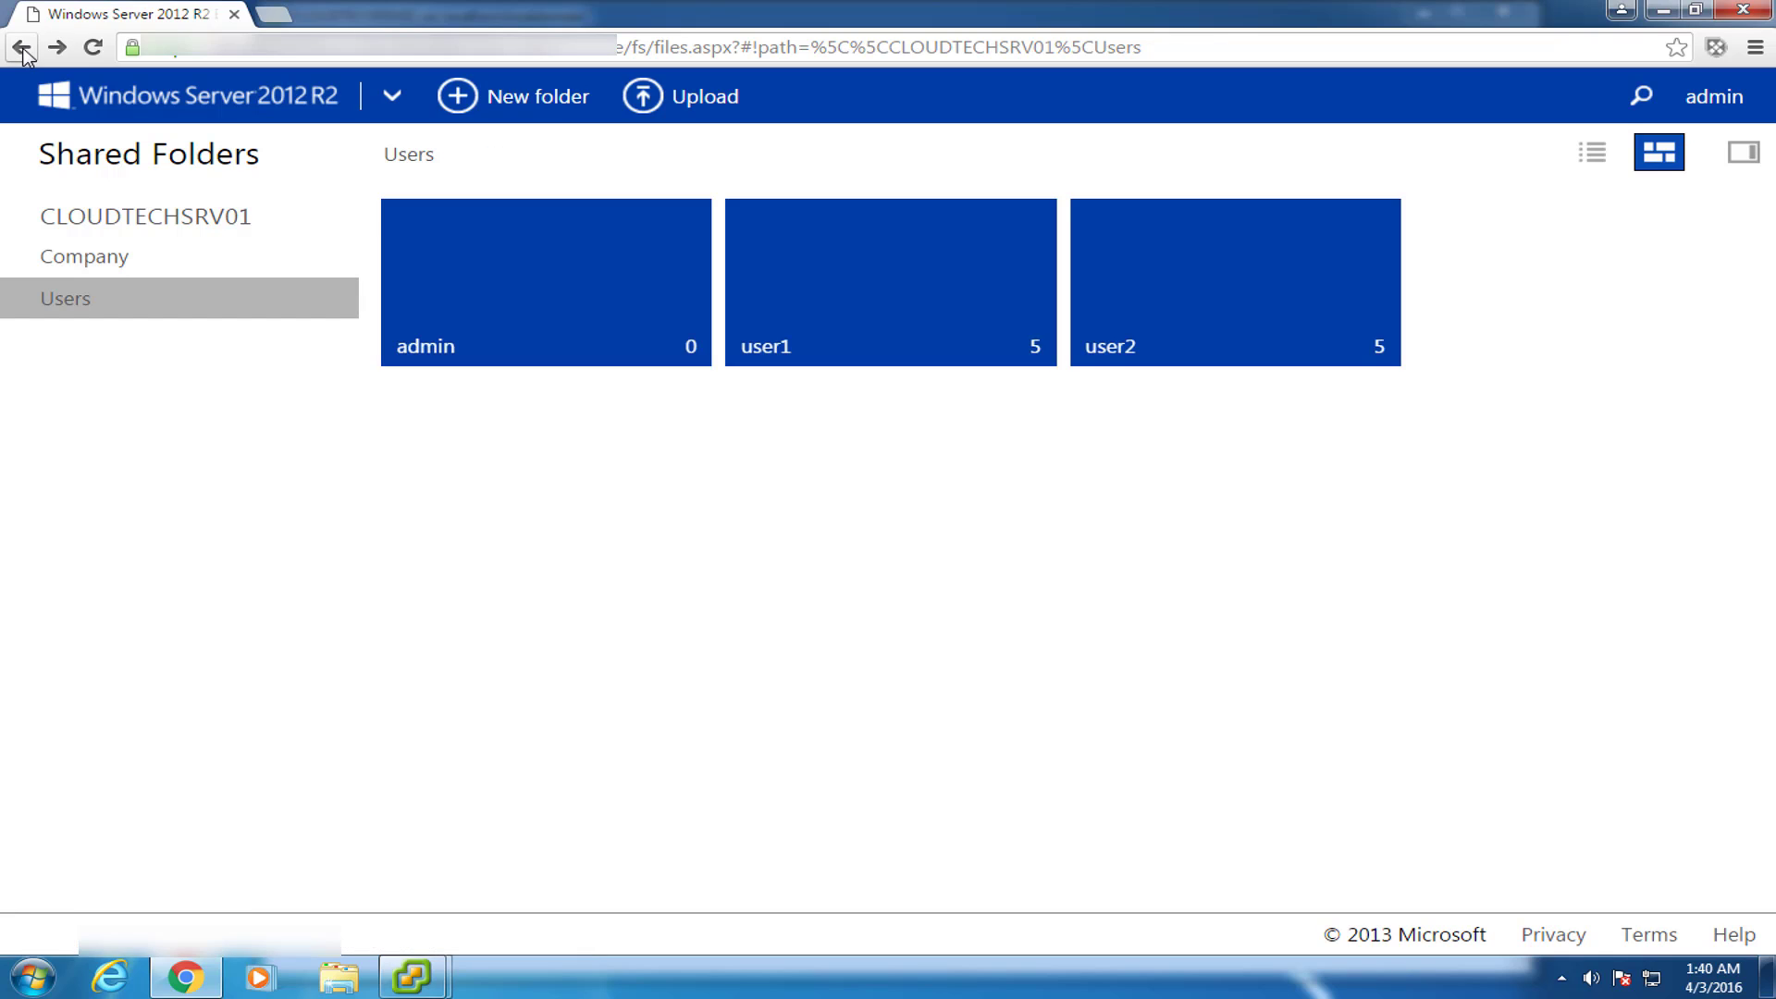
click(21, 48)
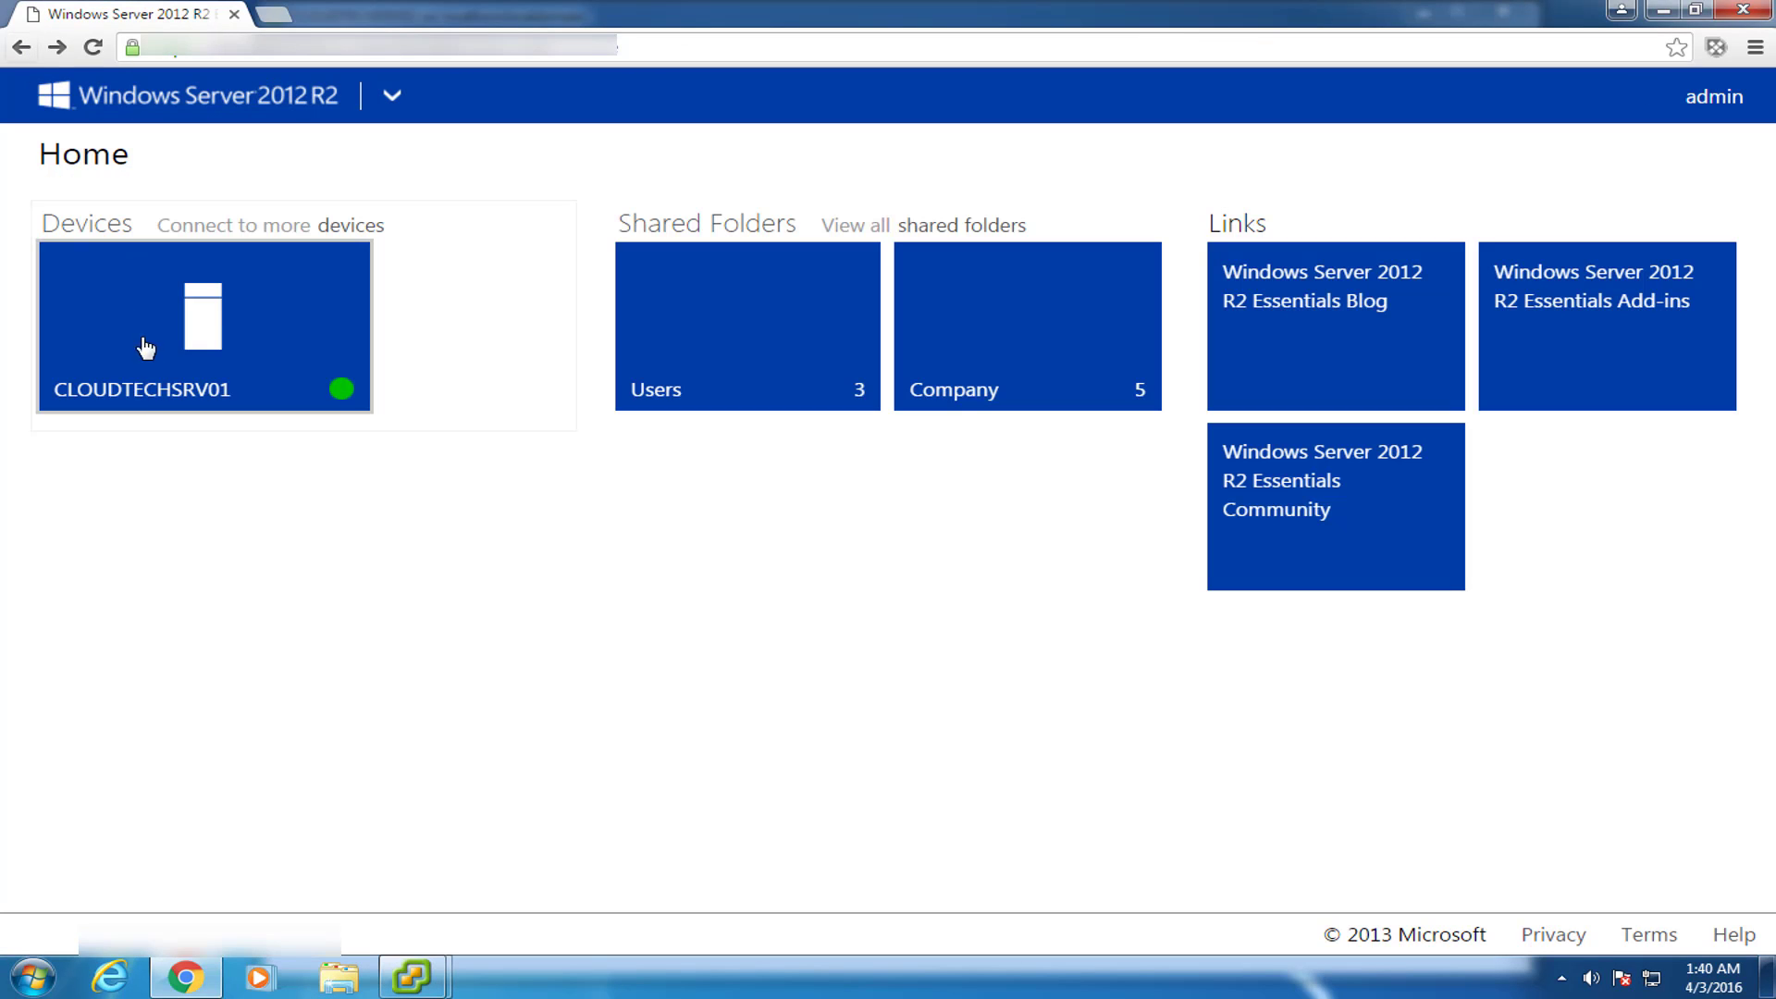
Save the Remote Desktop connection speed as Local area network (more than 1.5 Mbps), then return Home.
click(398, 97)
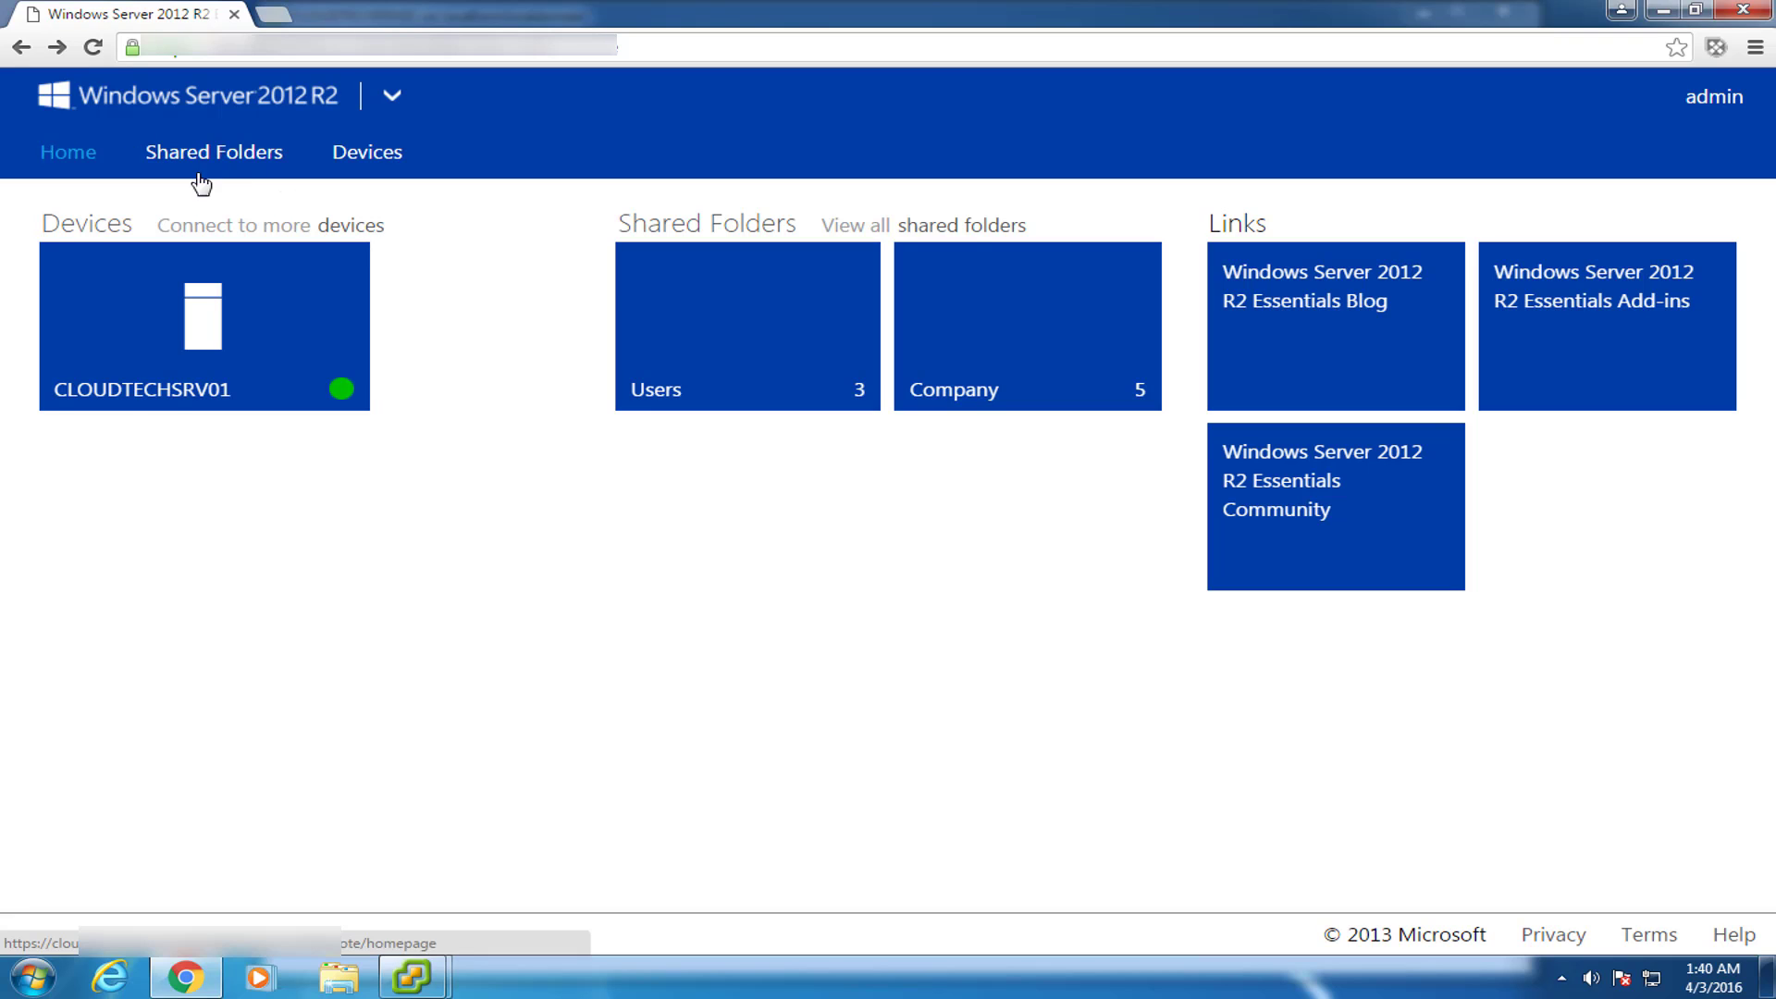
click(359, 228)
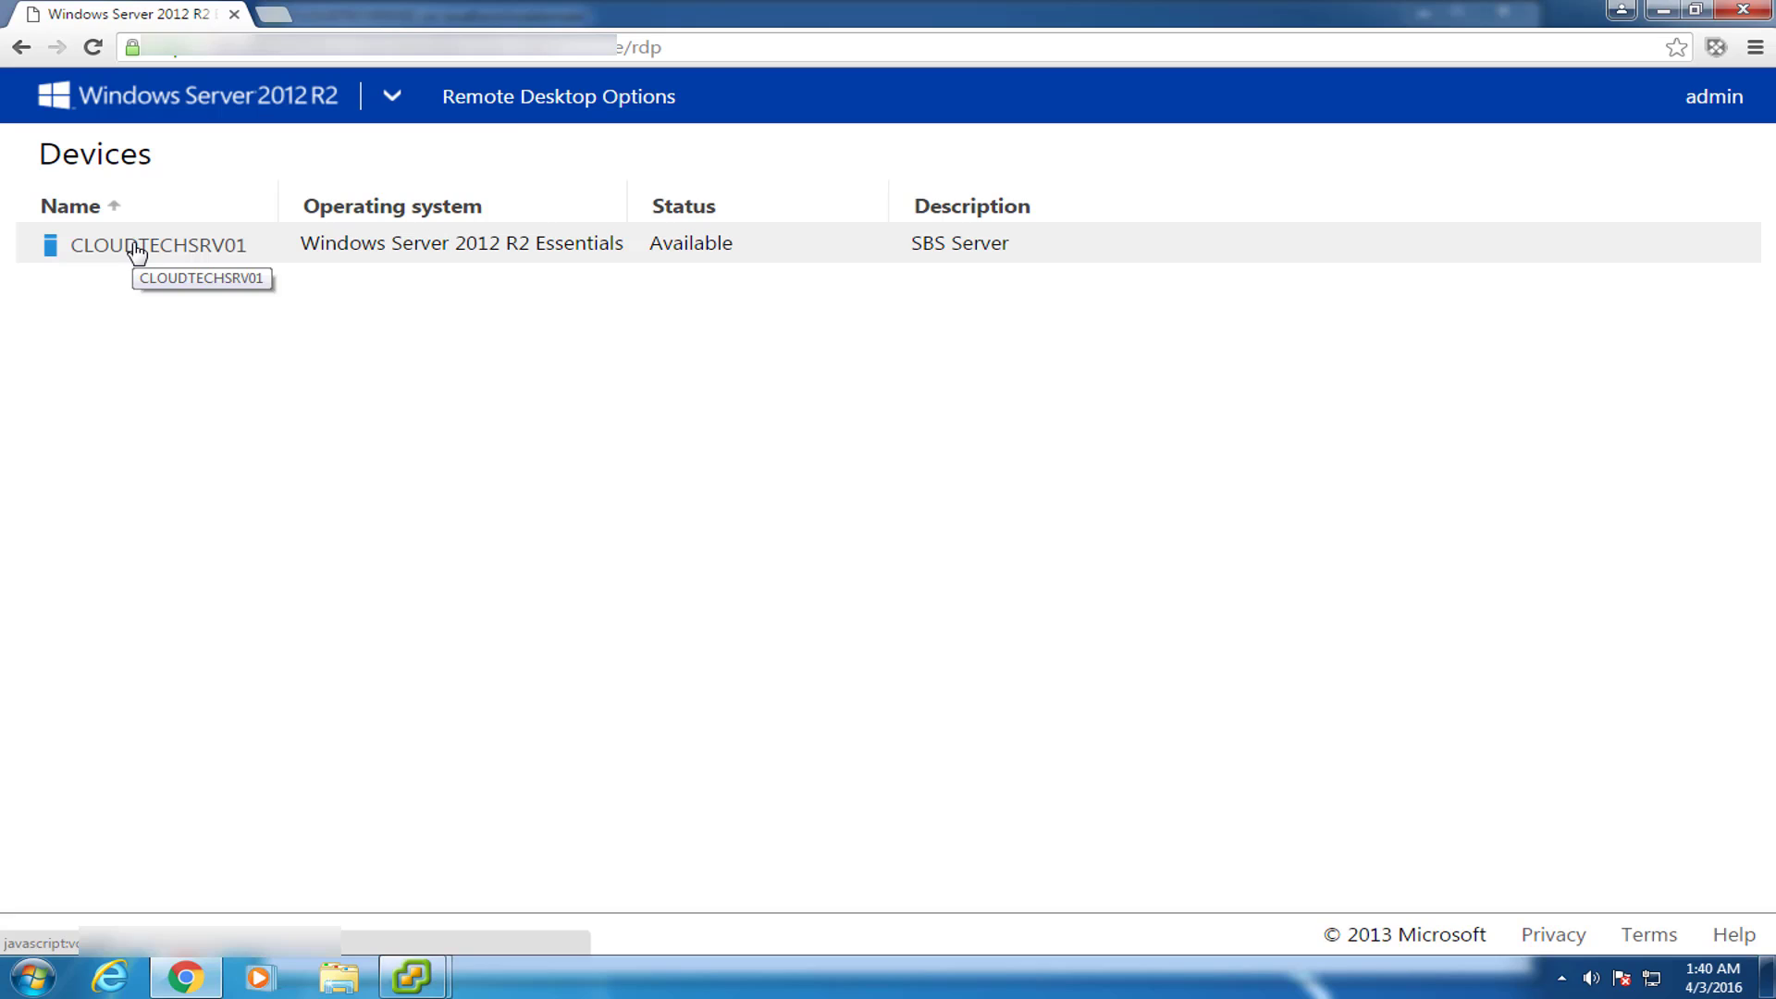
click(511, 98)
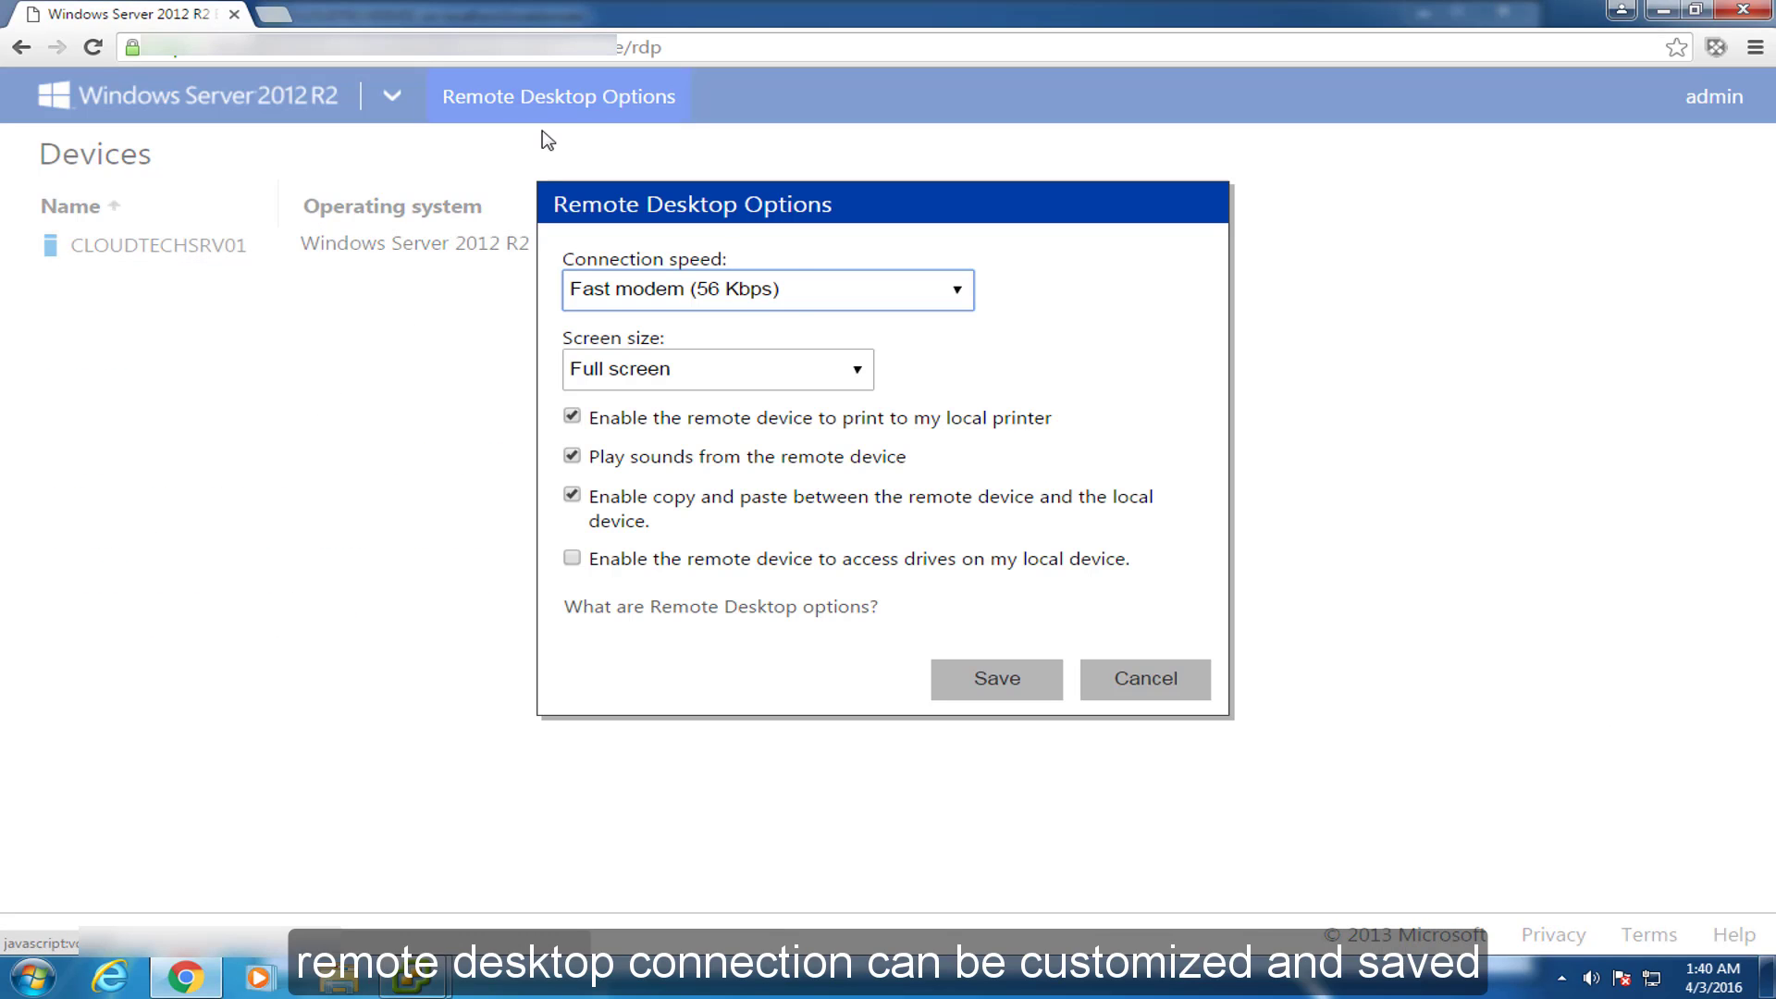
click(921, 288)
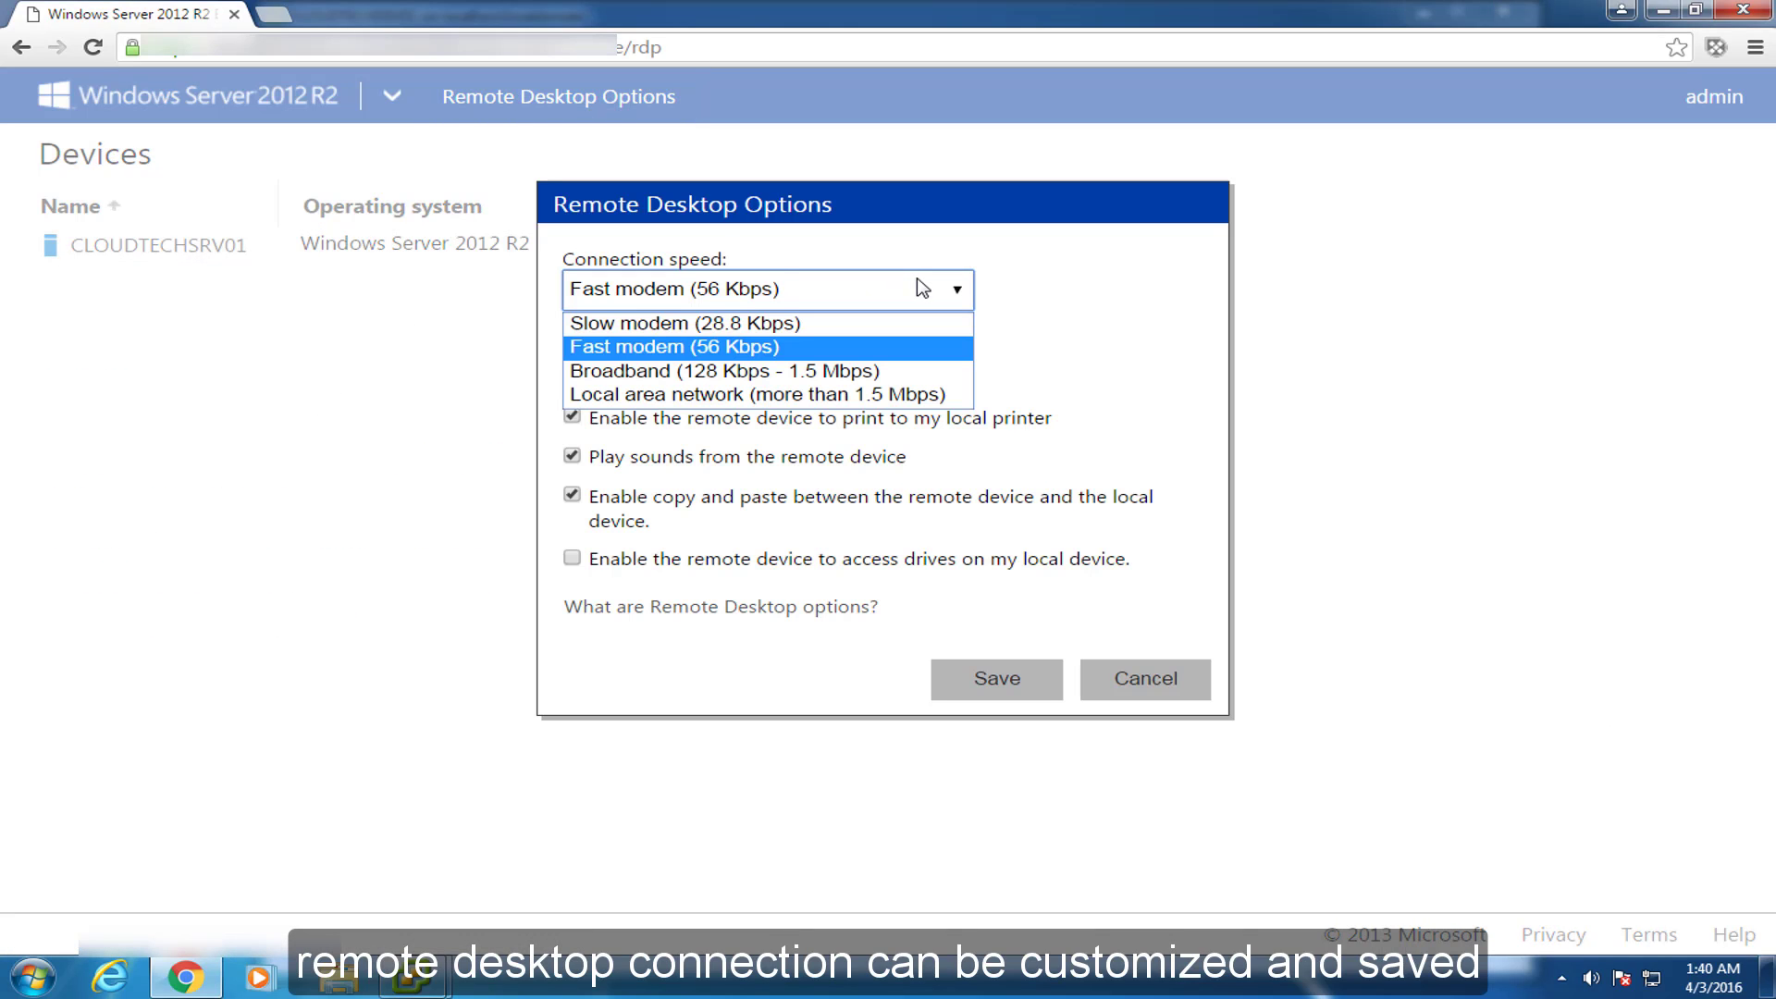
click(922, 396)
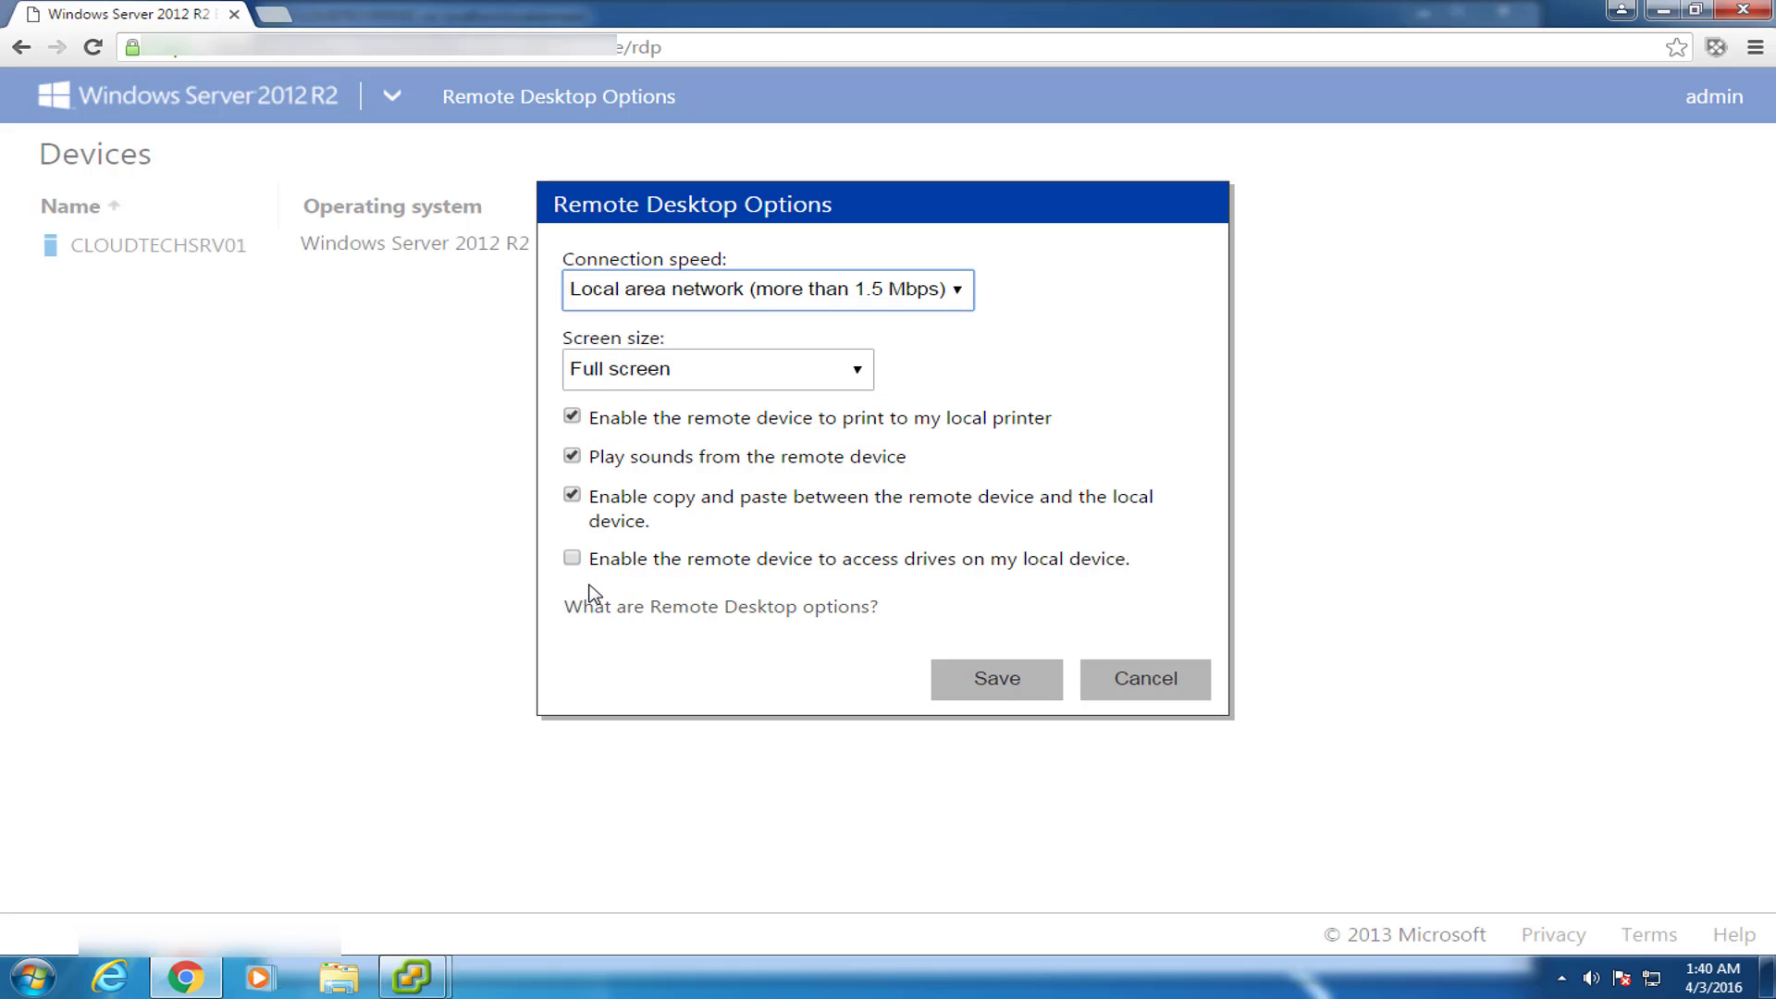
click(1042, 698)
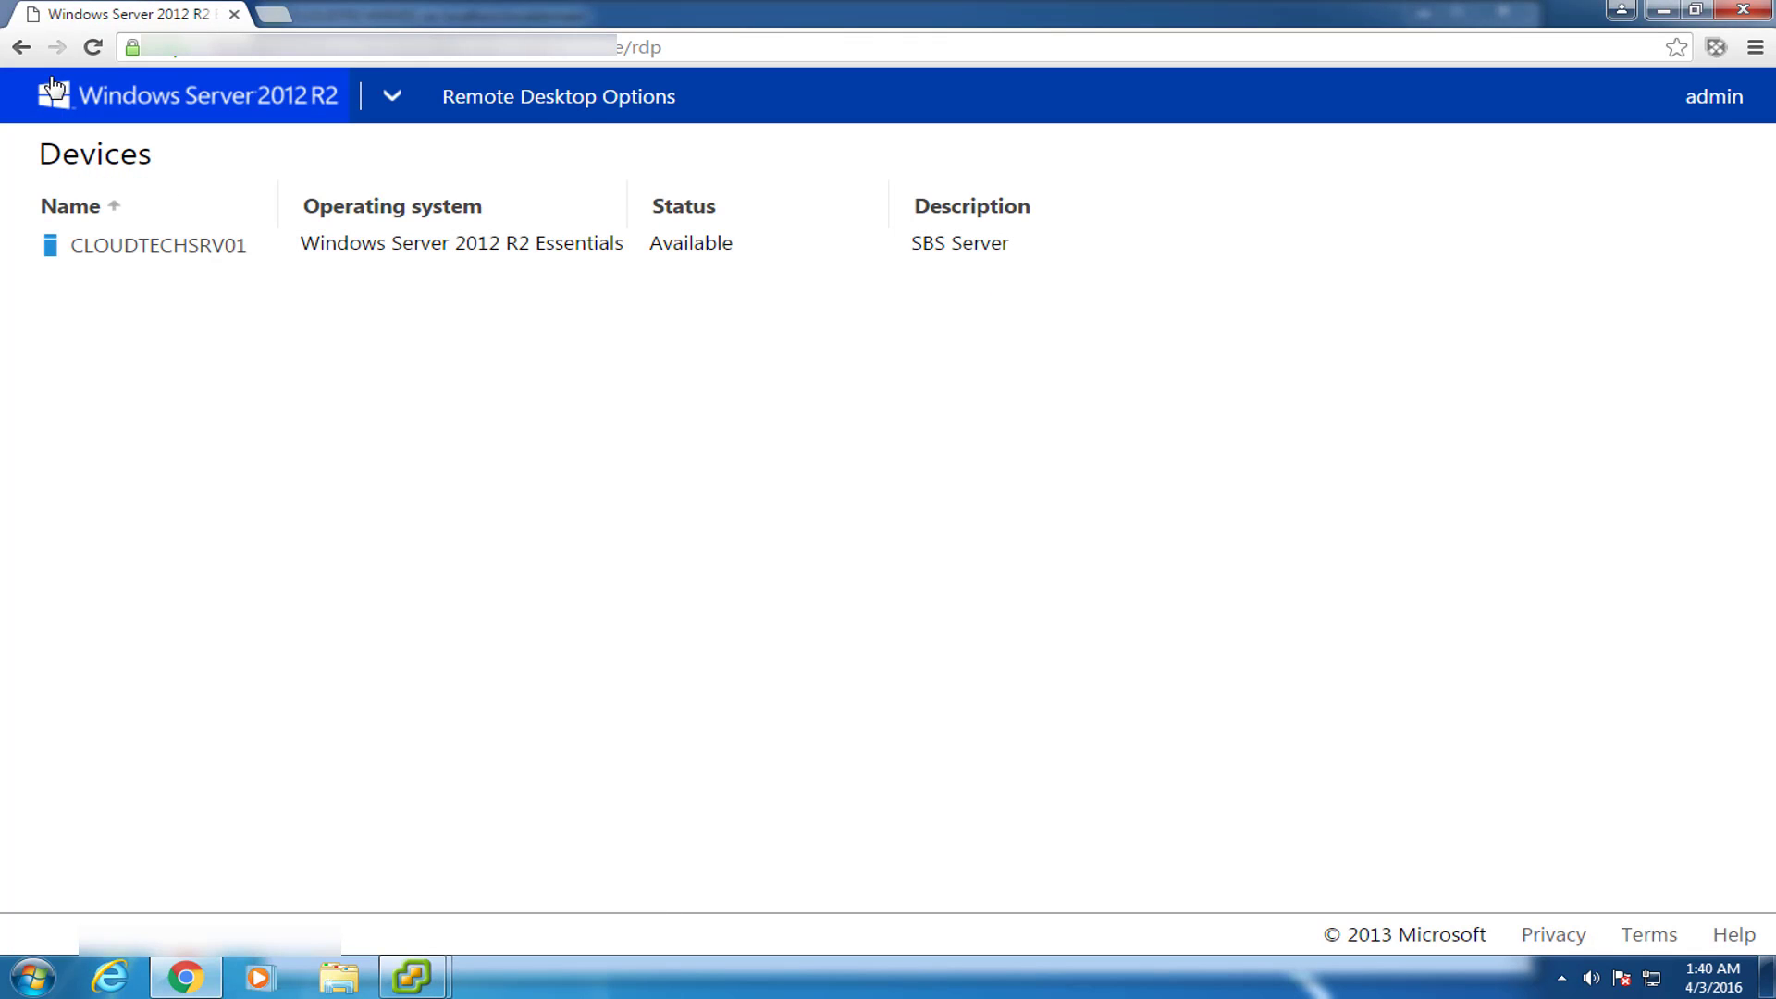
click(20, 49)
click(20, 48)
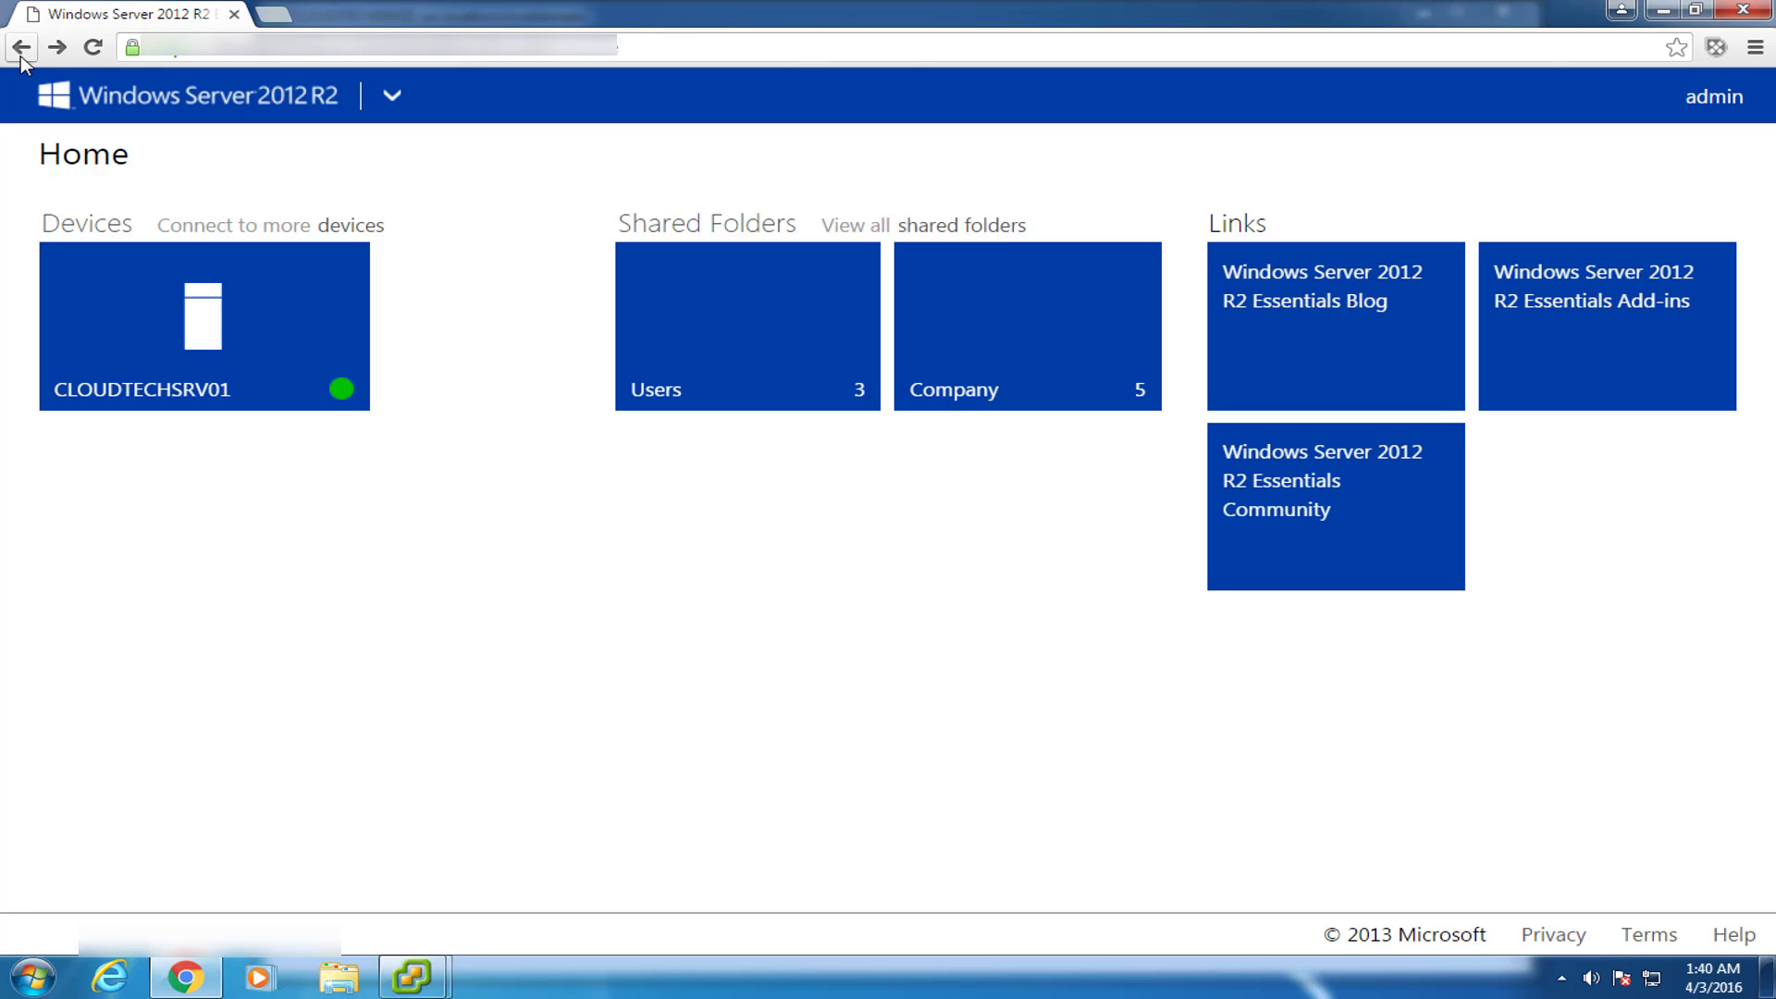
Sign out of the administrator account and sign back in with the standard user's name and password.
click(1719, 100)
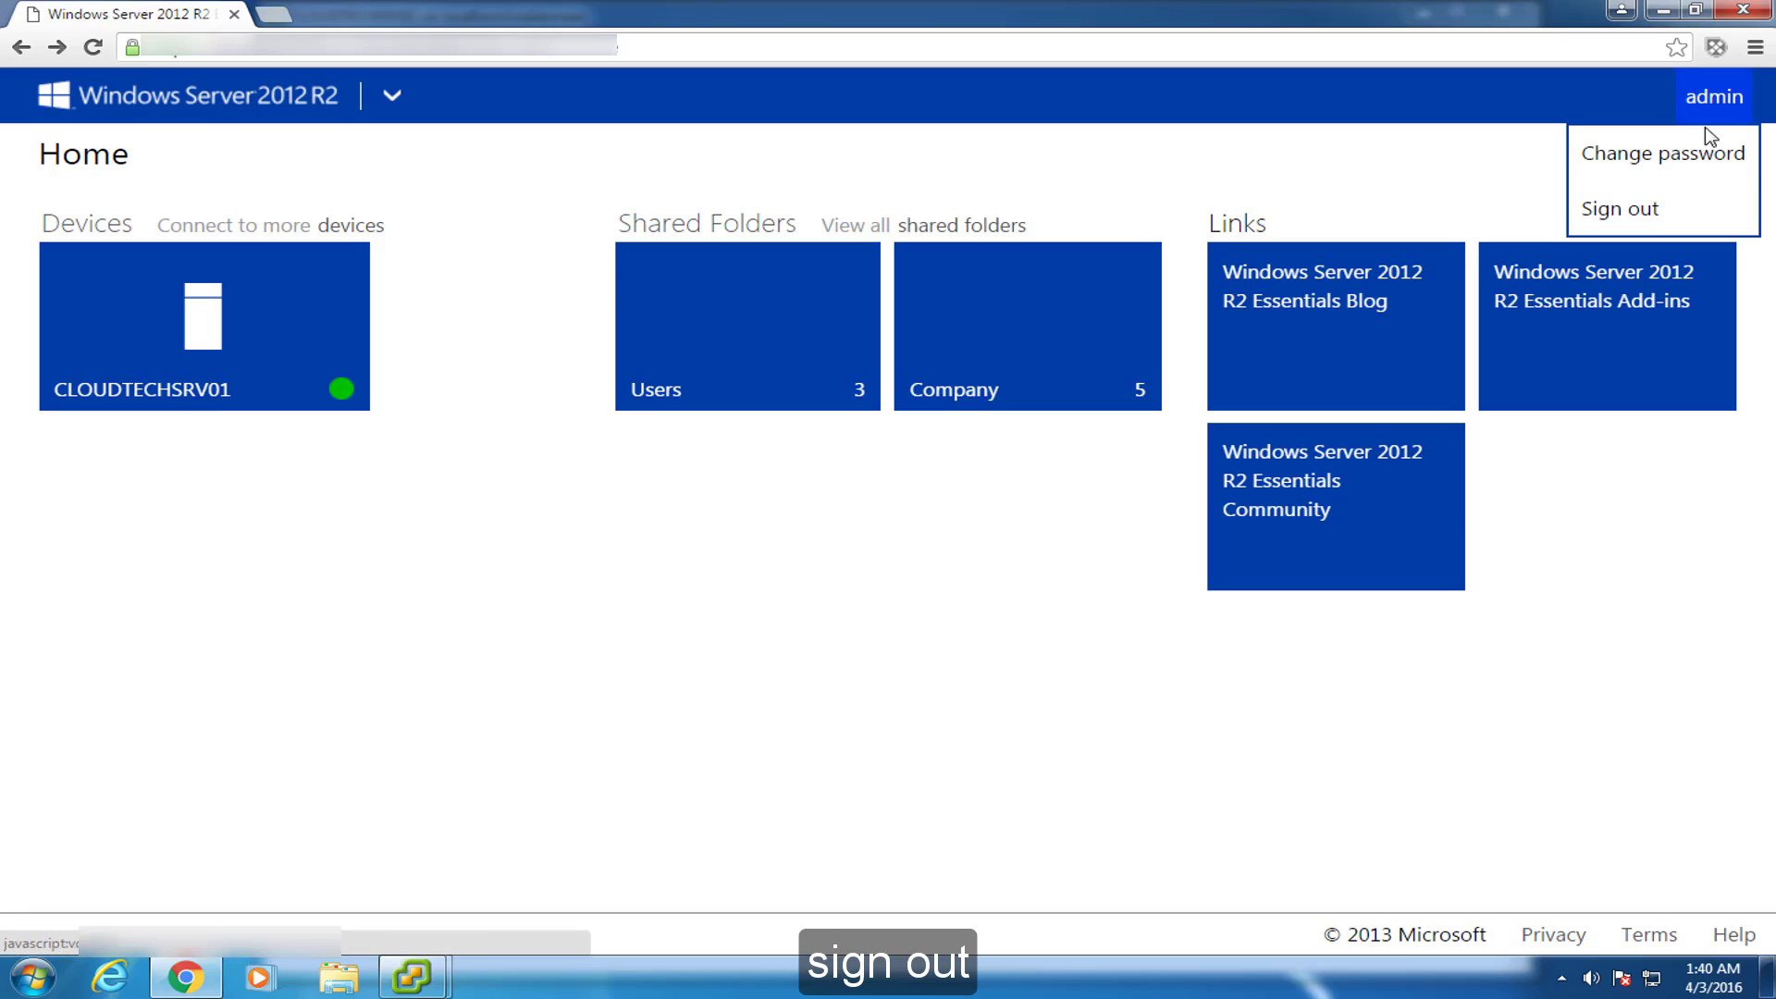
click(1644, 215)
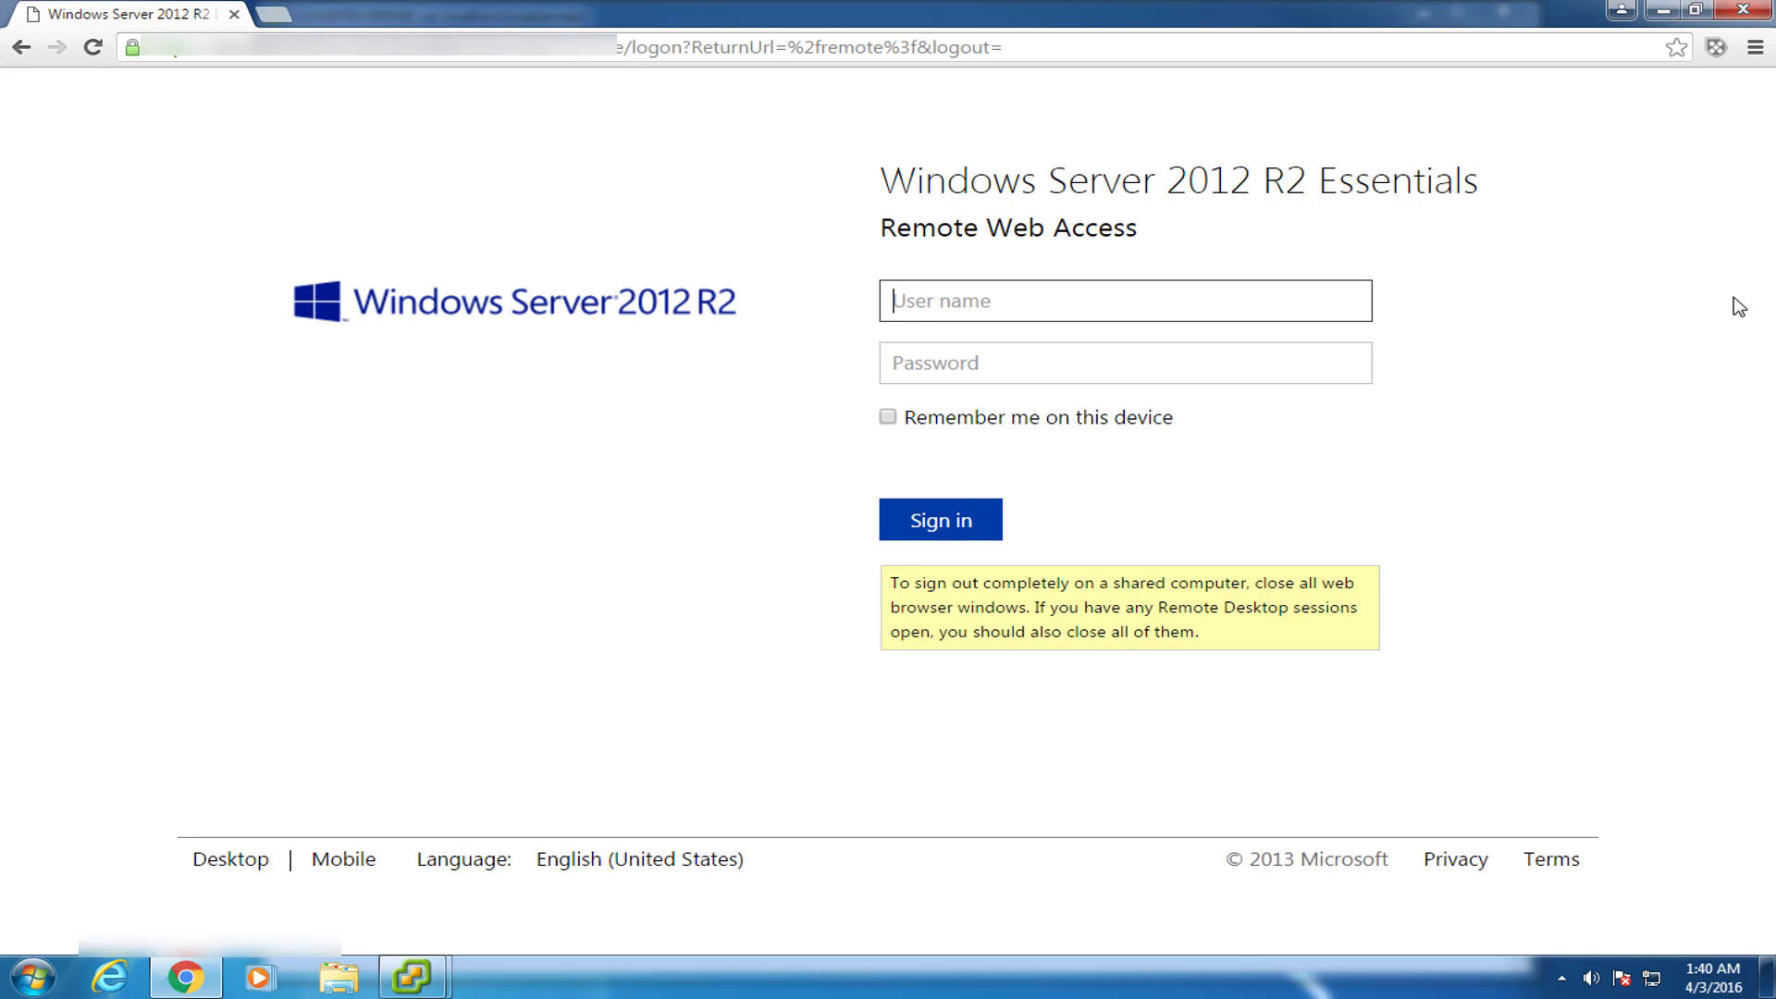
text(u)
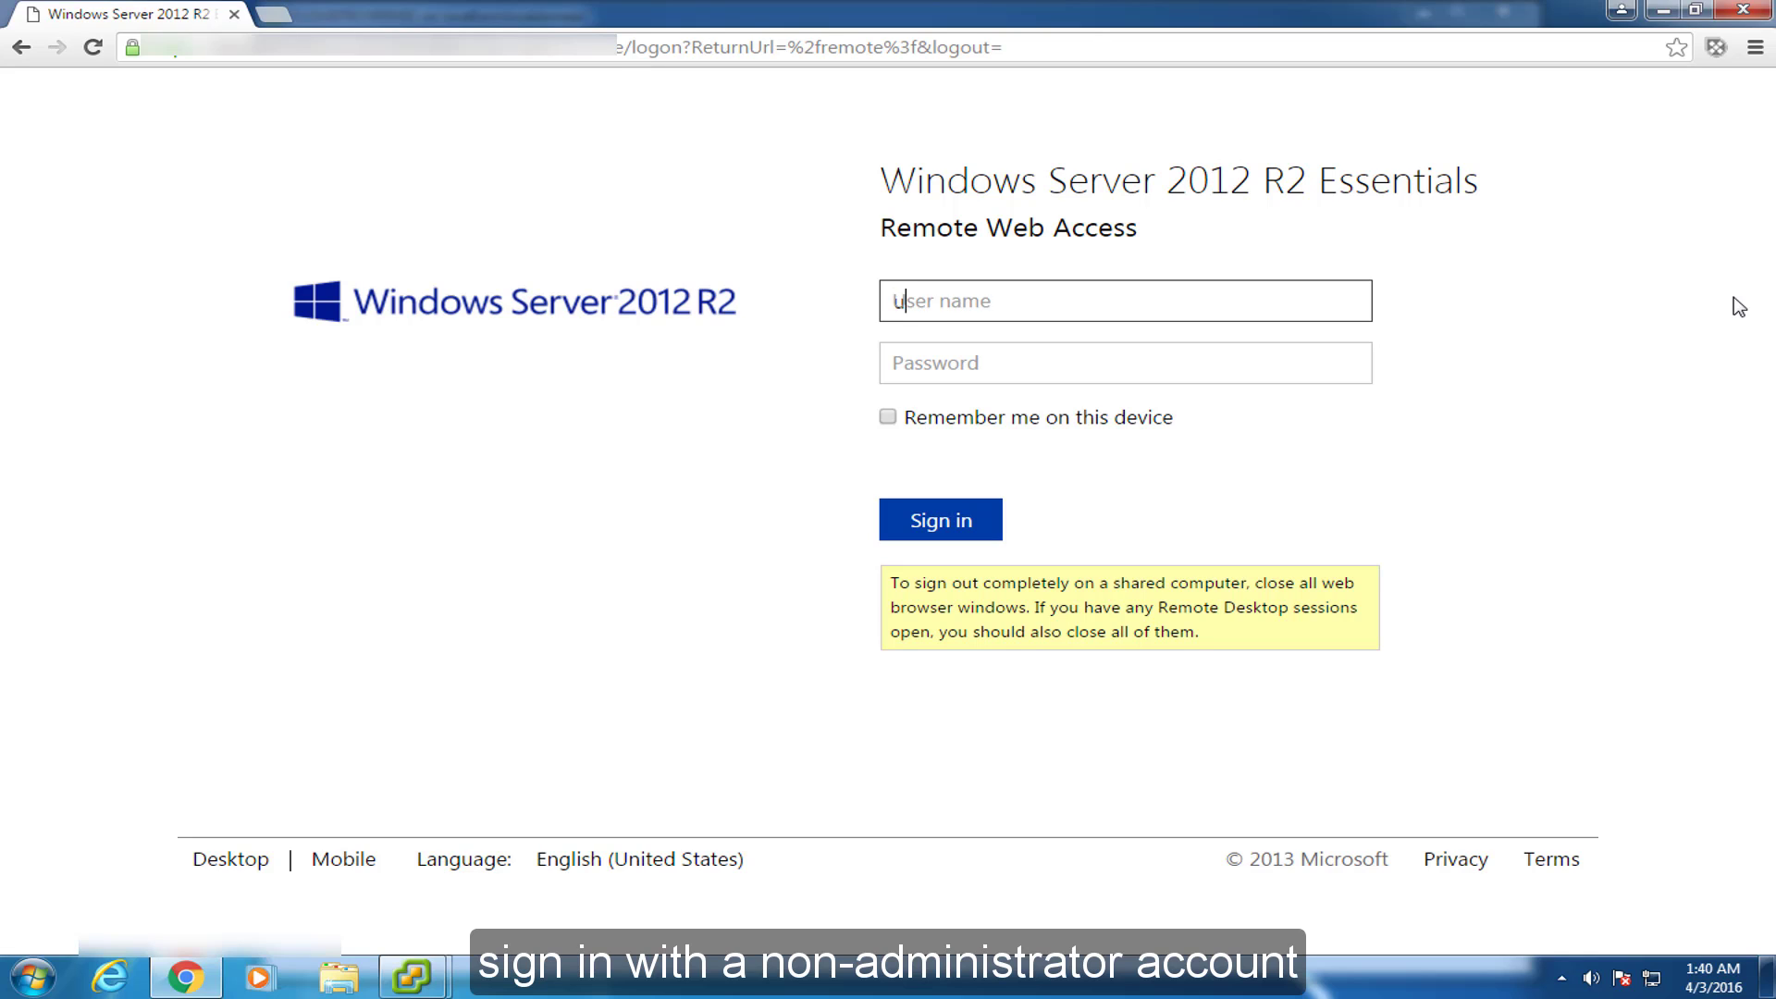
text(ser1)
key(Tab)
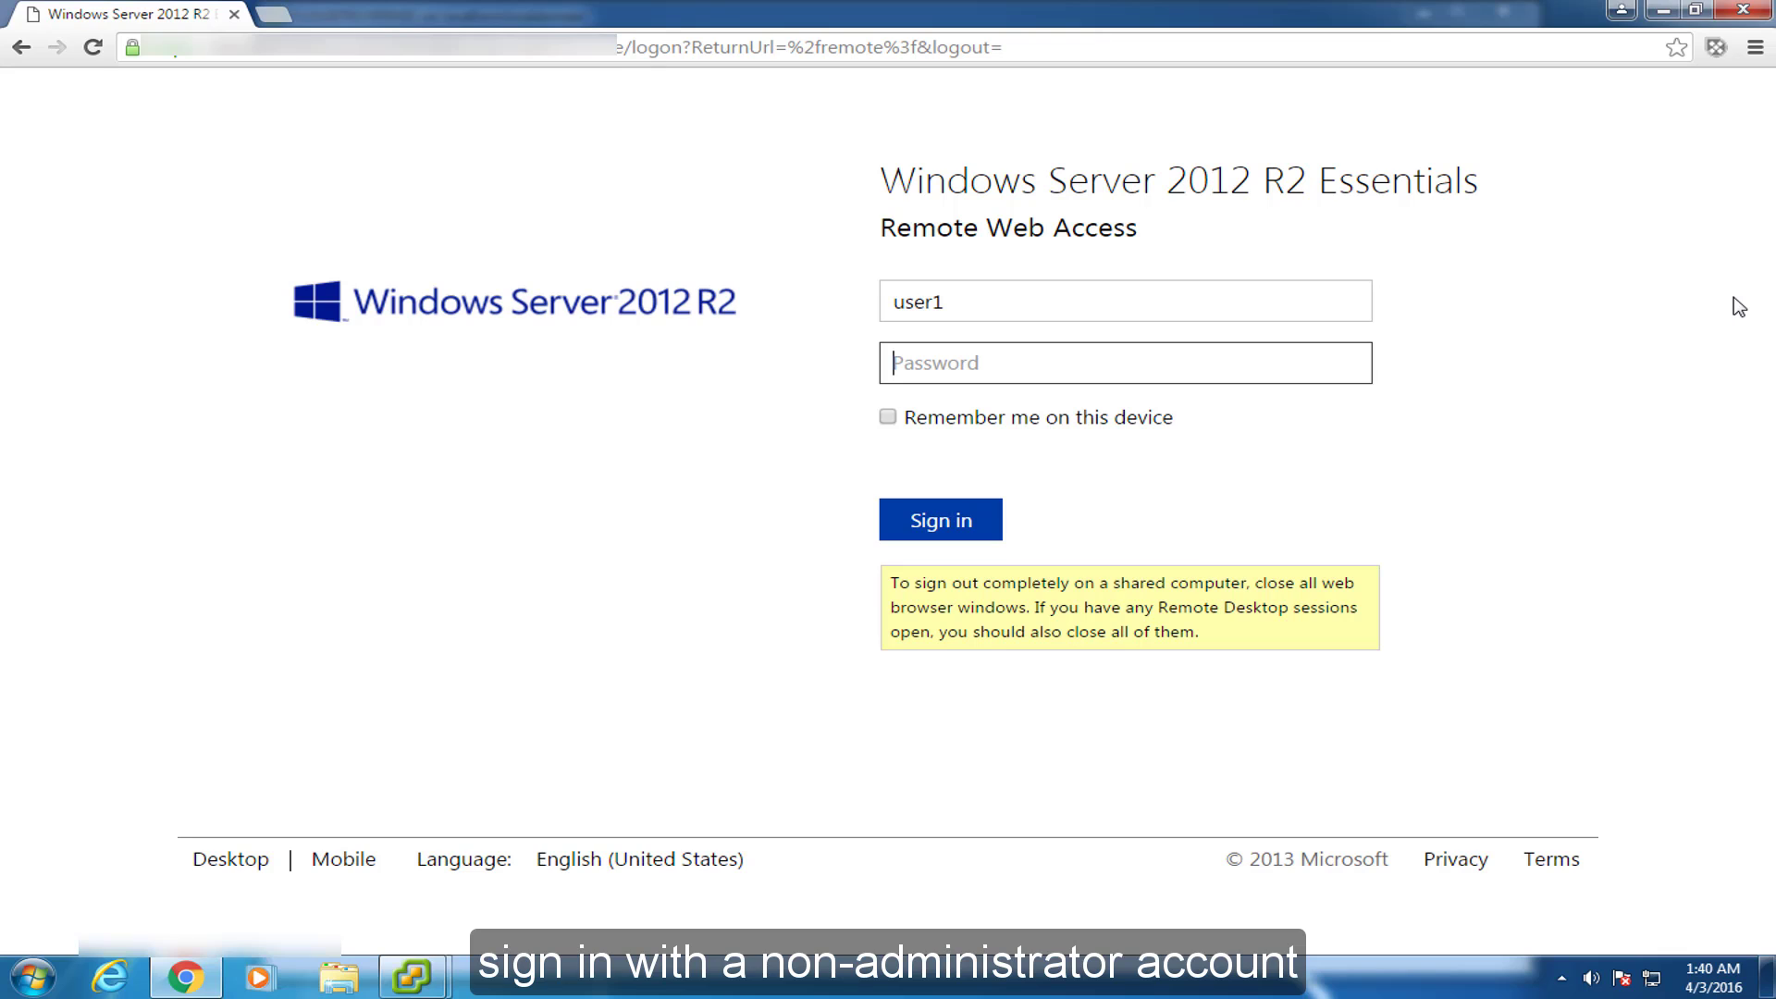
text(••)
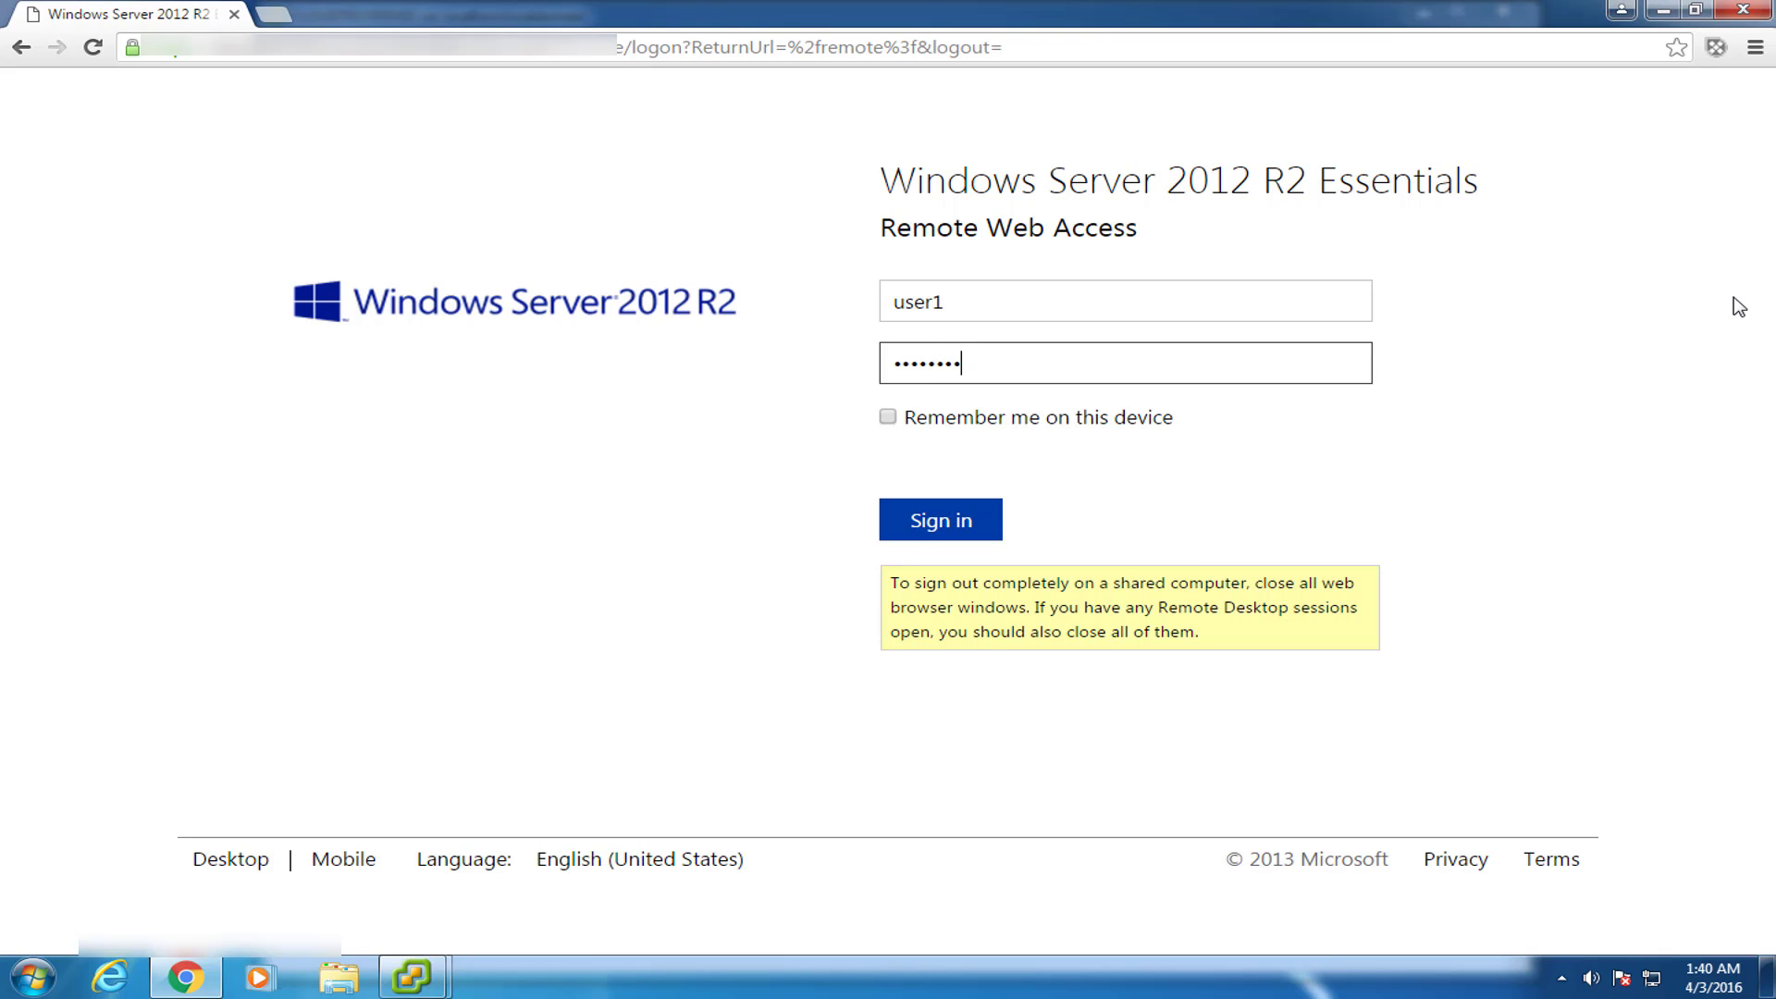
key(Return)
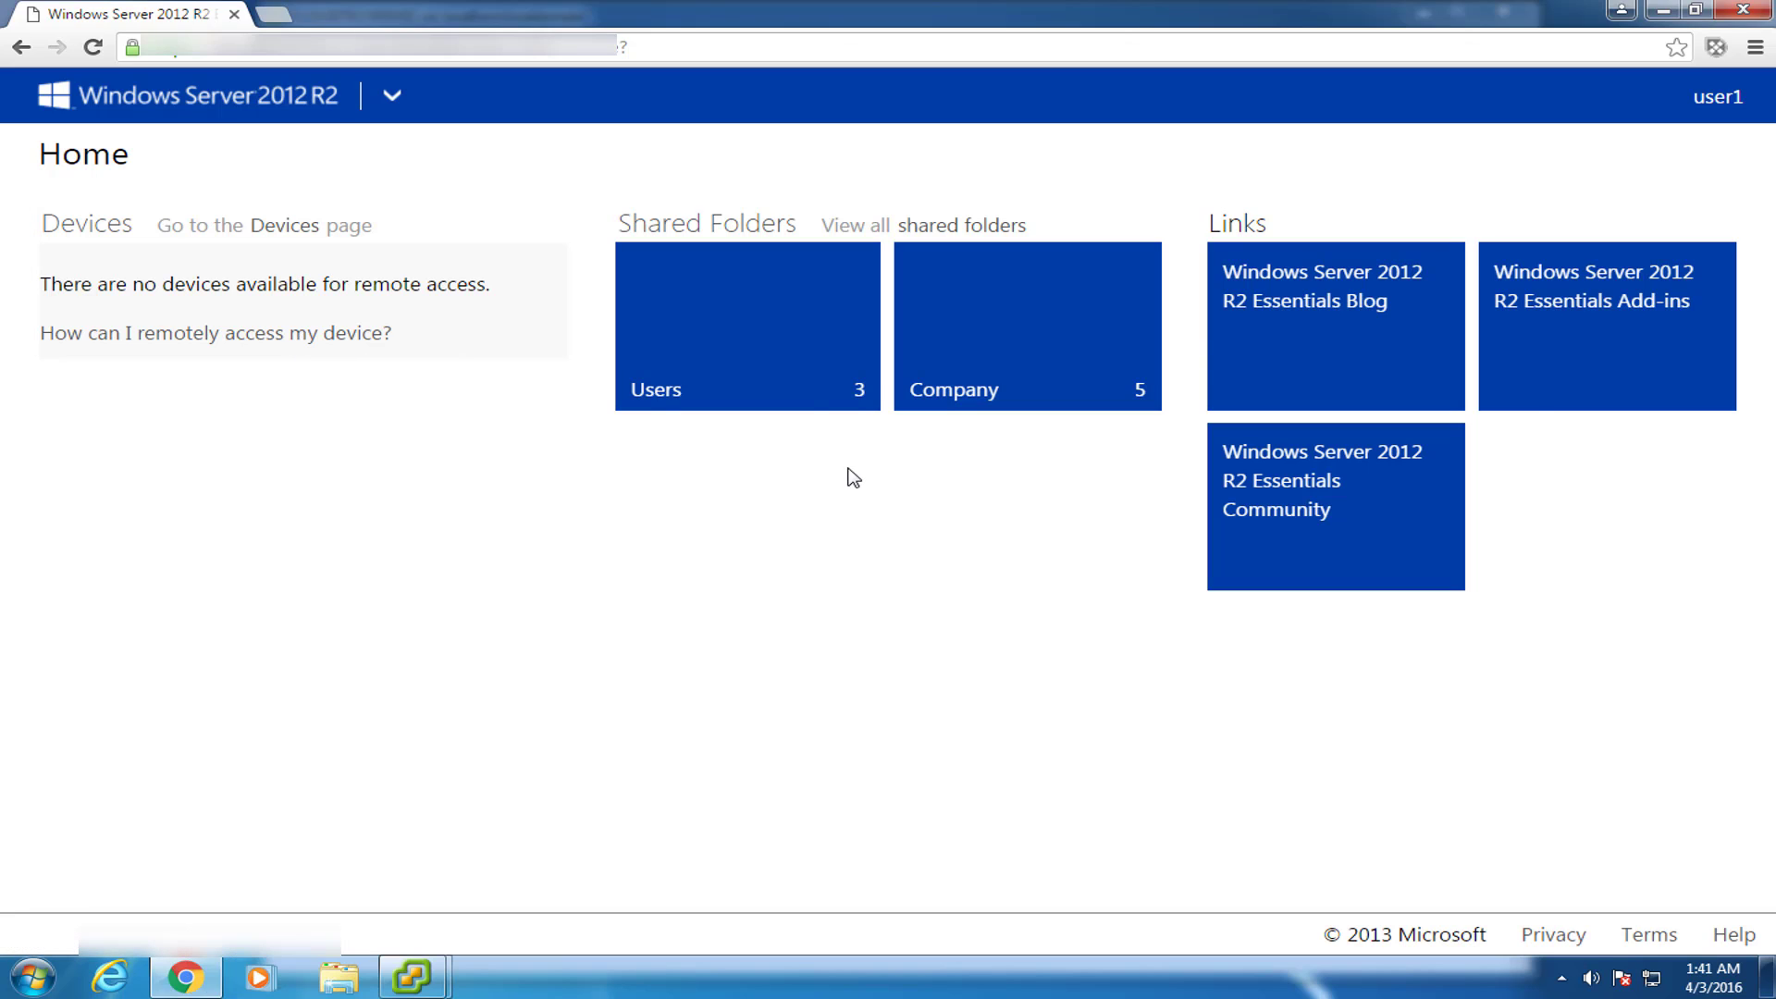
click(786, 356)
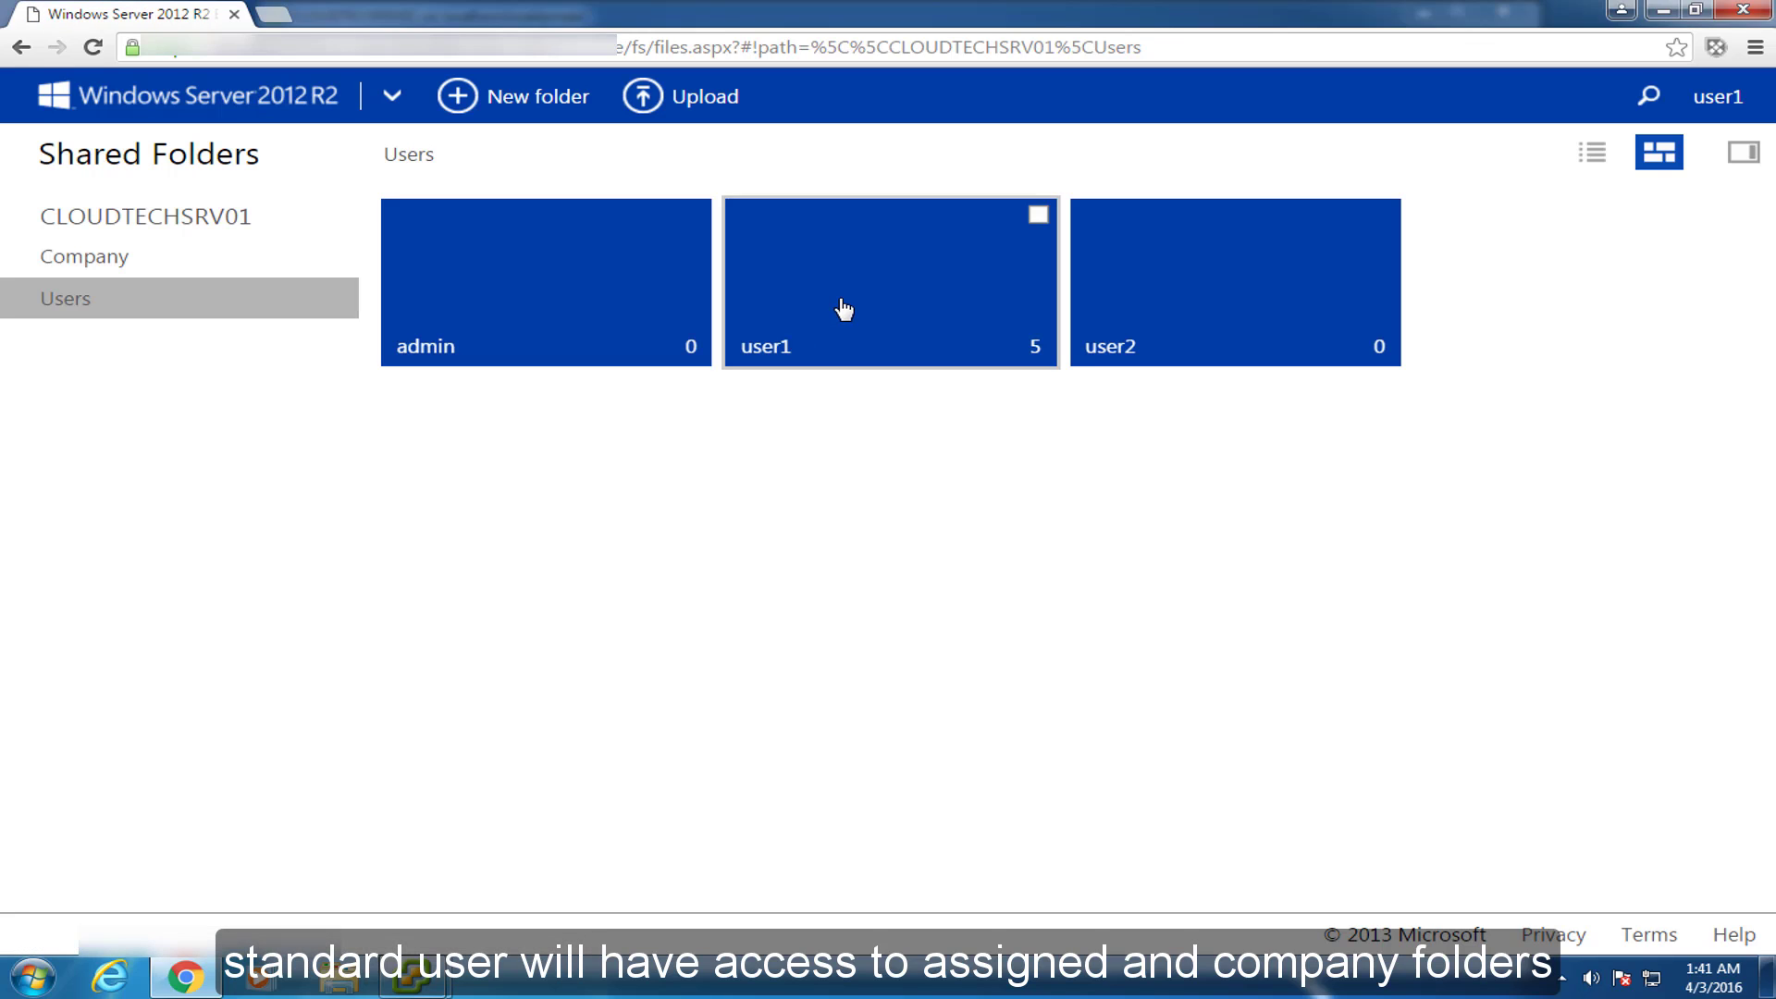
click(840, 305)
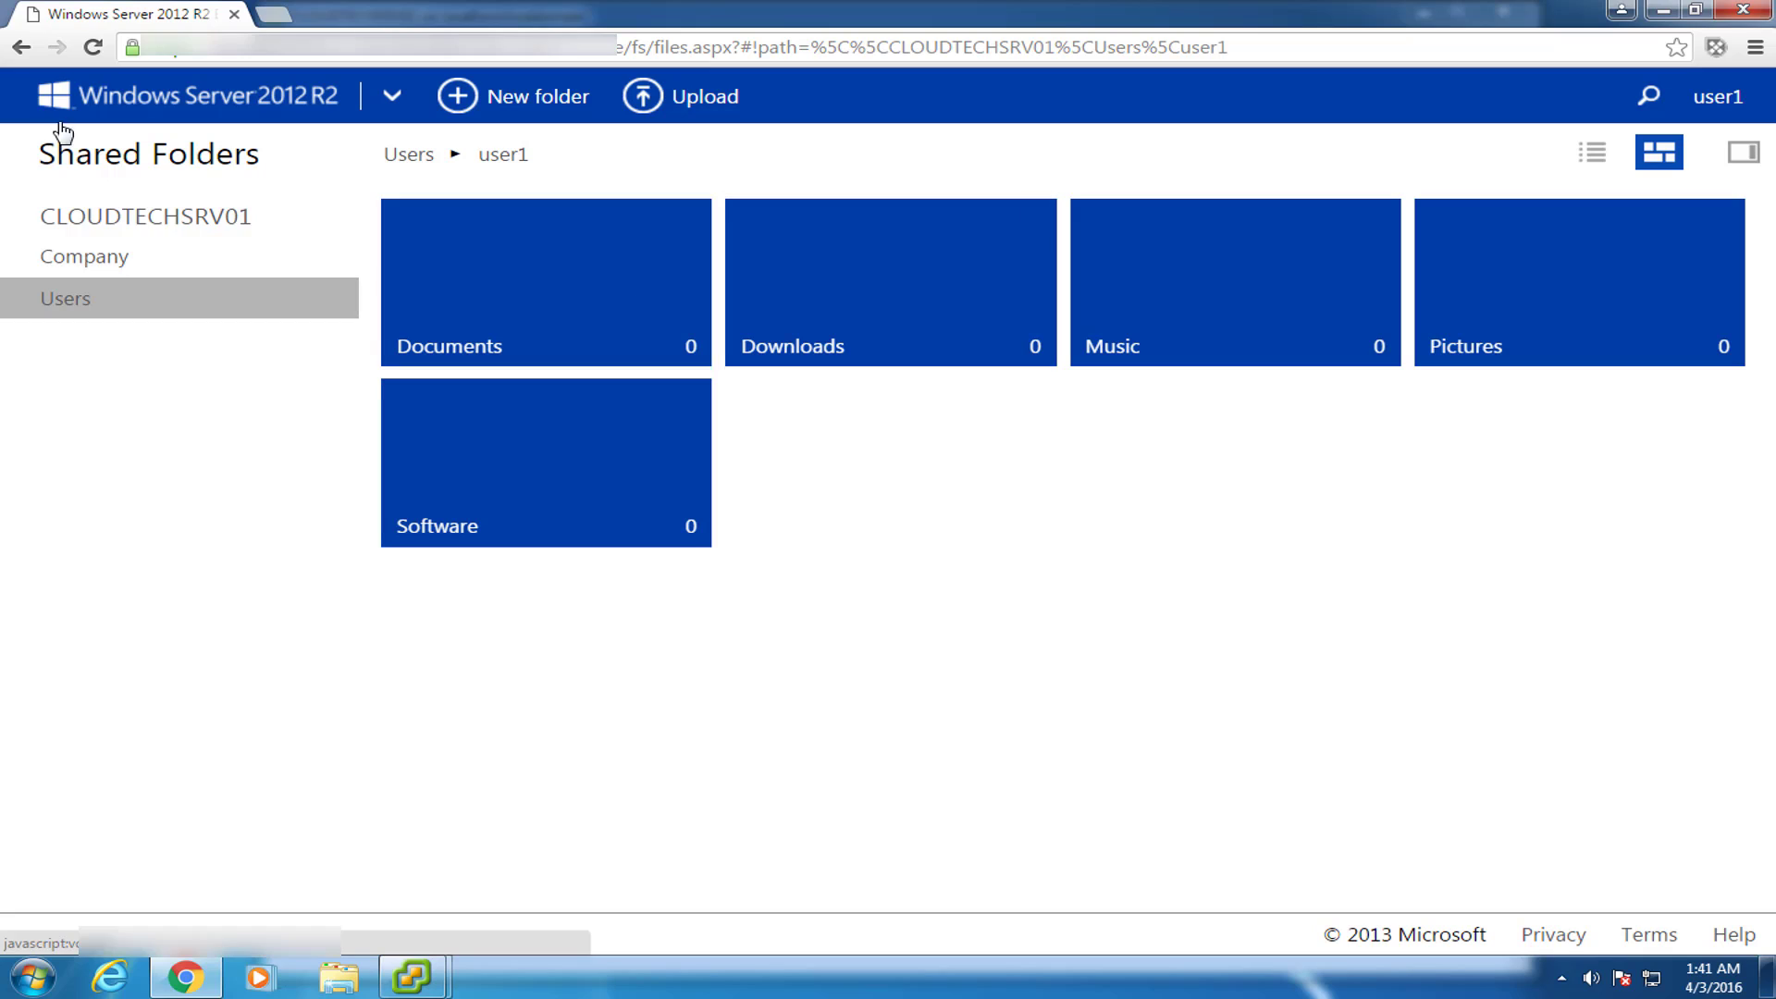
click(21, 47)
click(1213, 280)
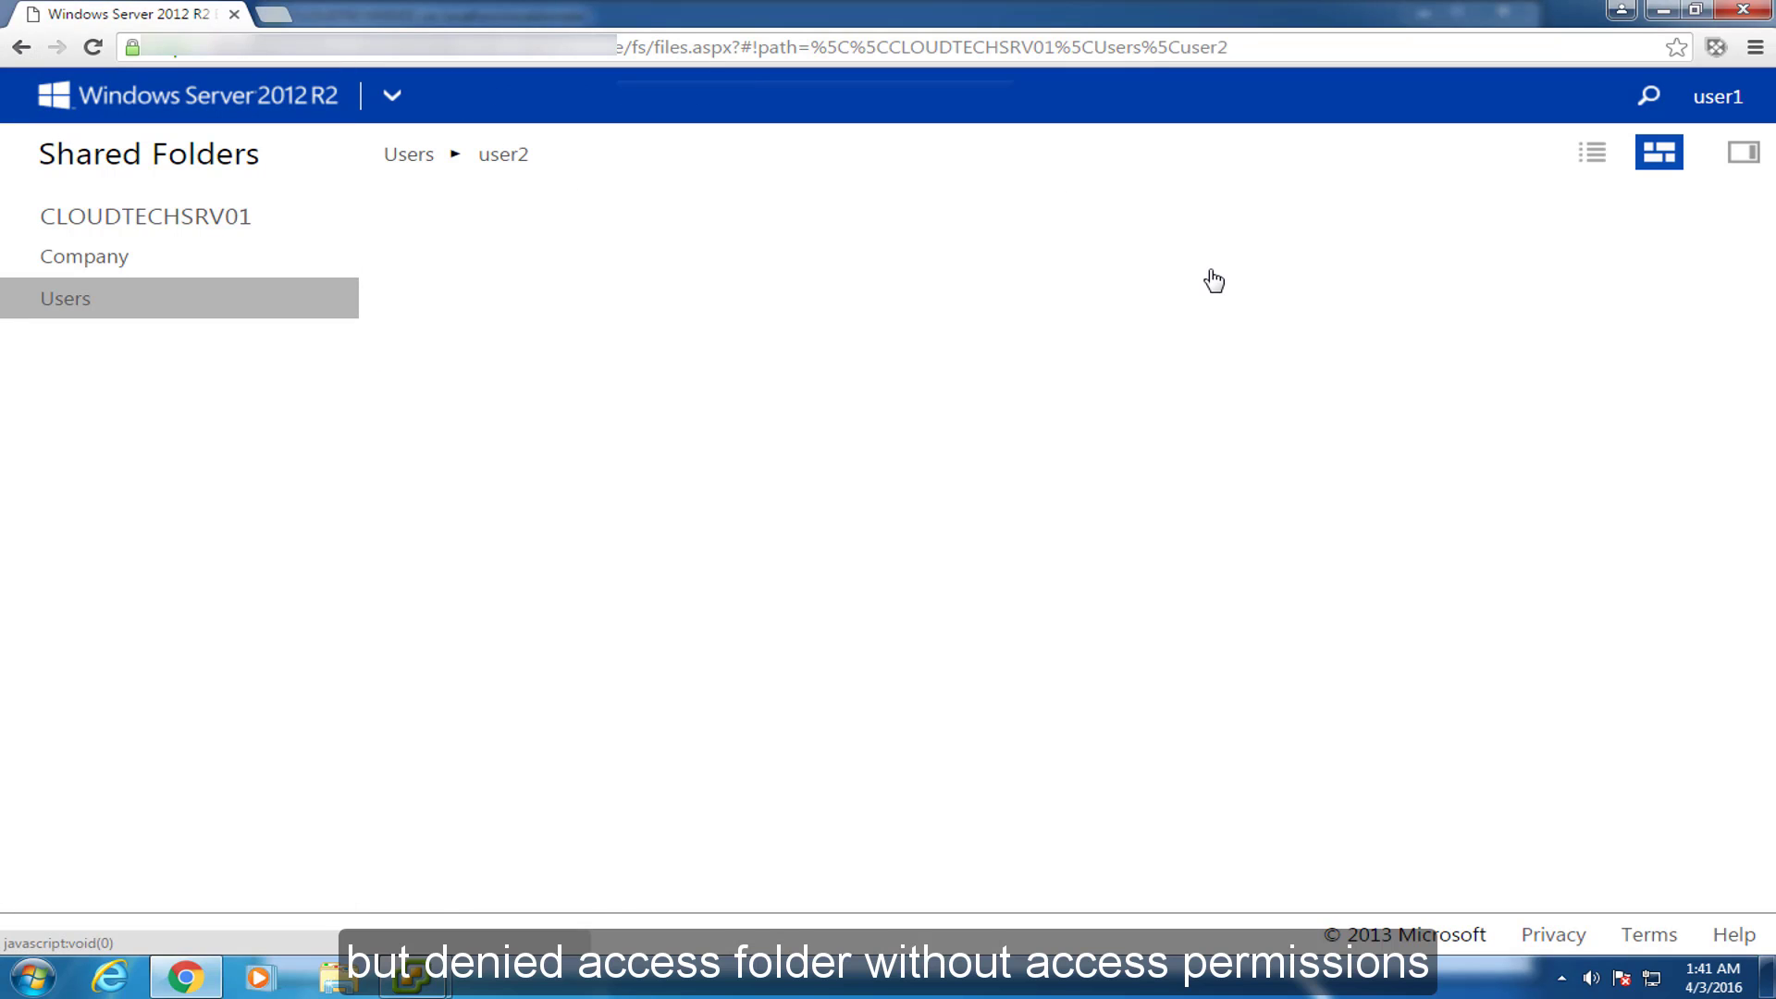
click(1088, 204)
click(127, 88)
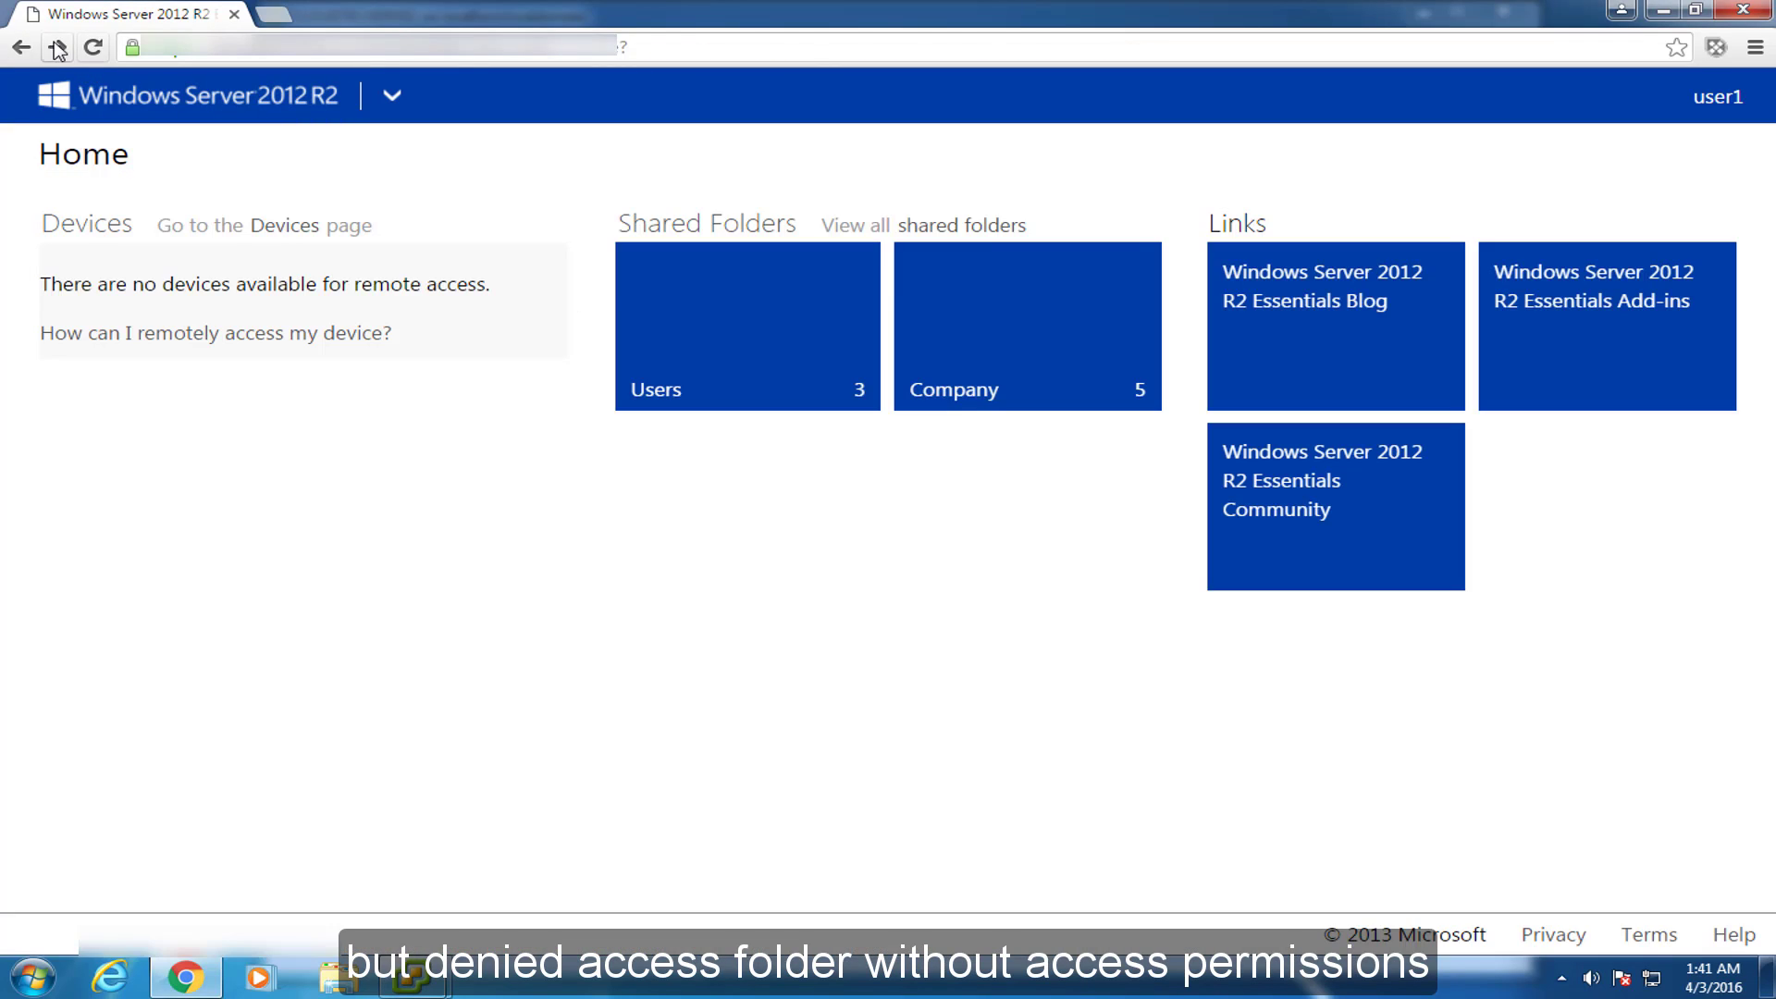
click(619, 285)
click(538, 290)
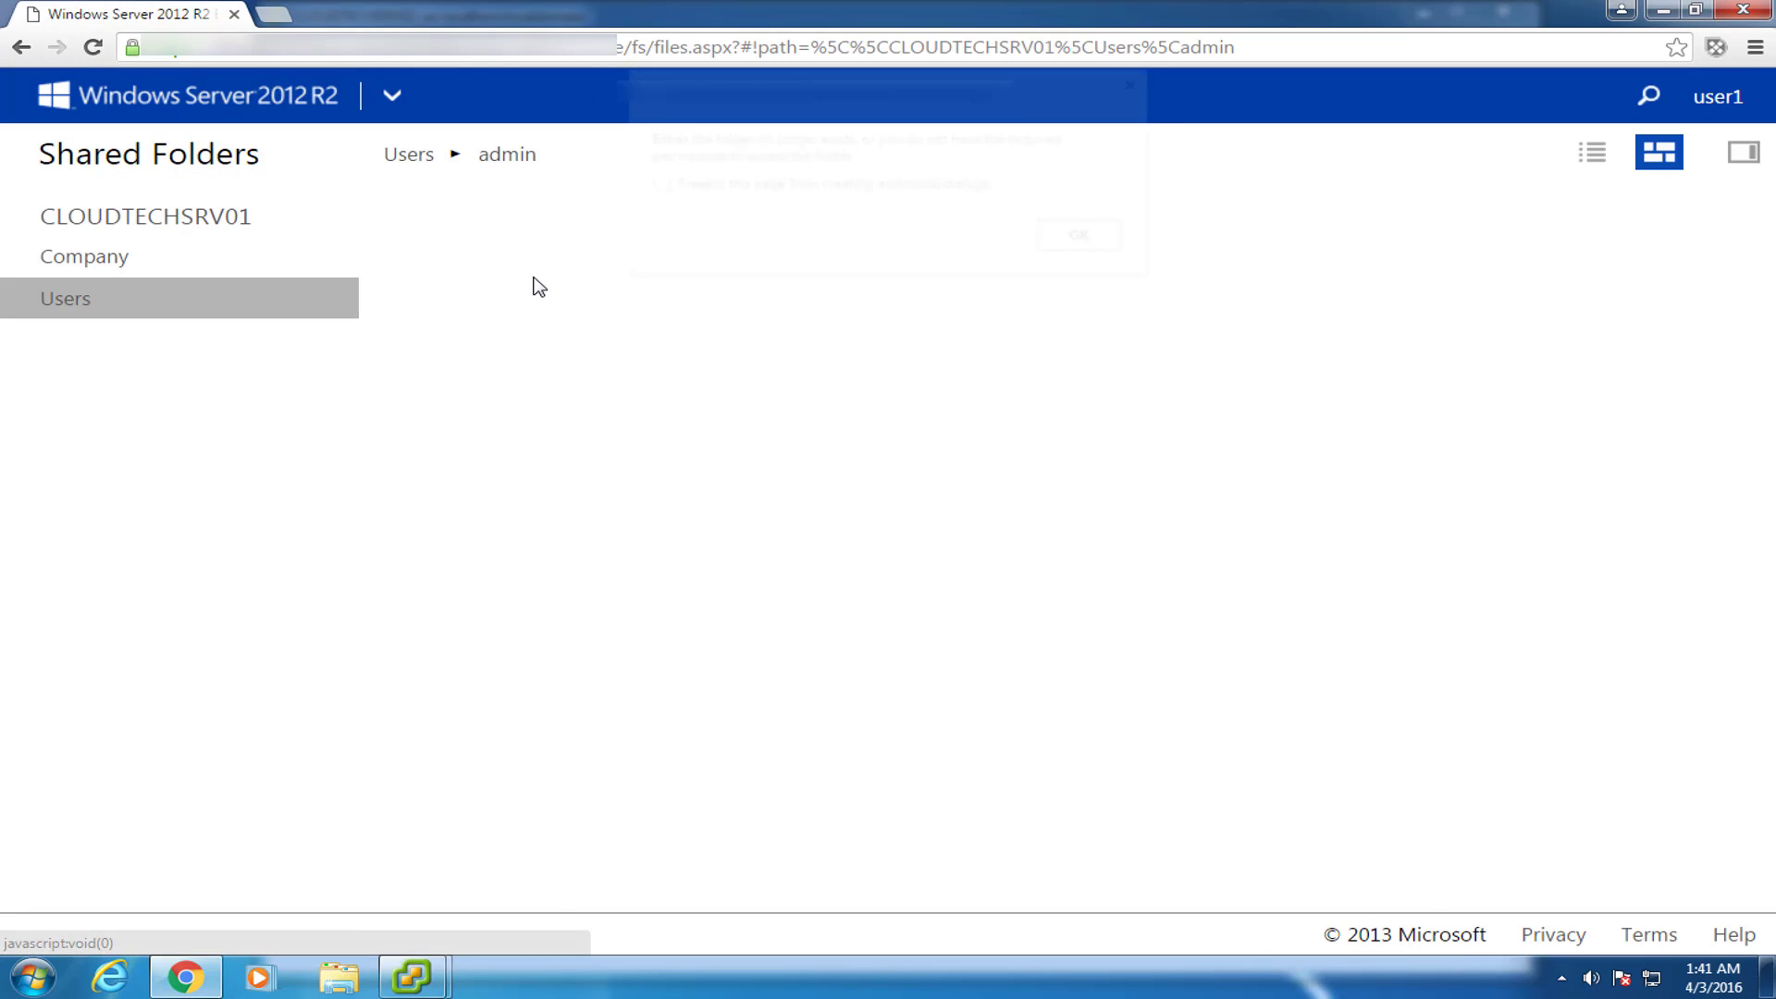
click(1126, 245)
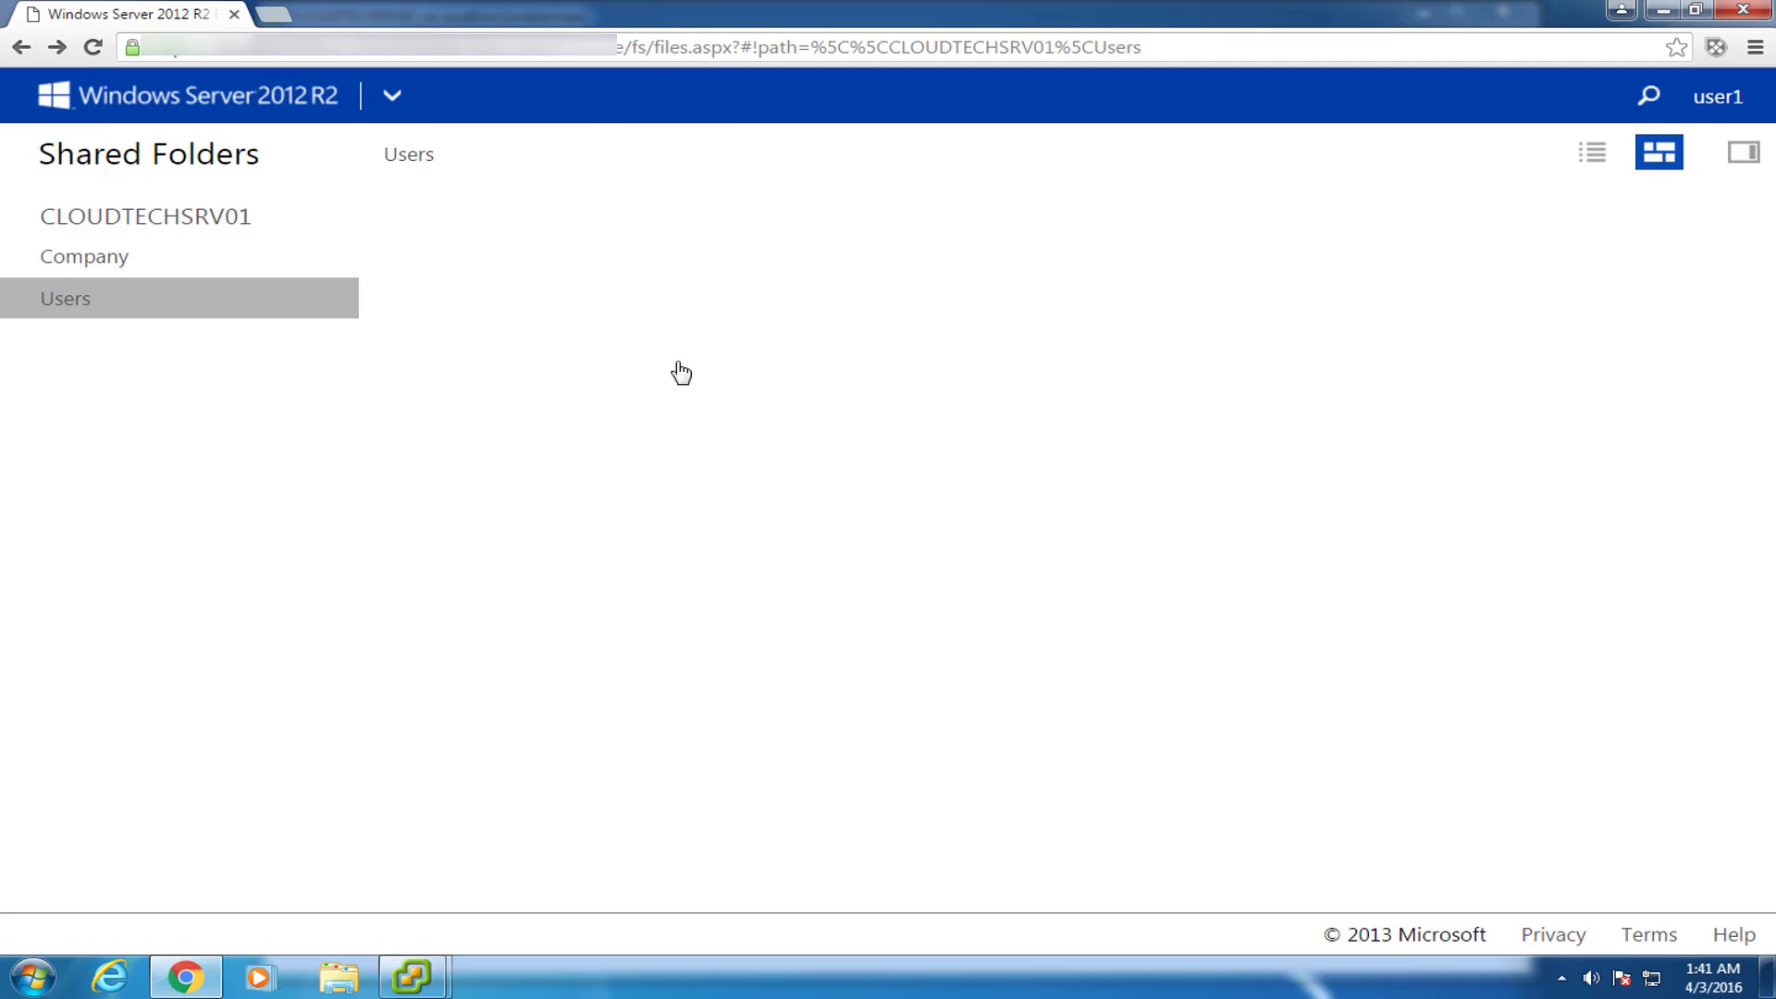
click(20, 48)
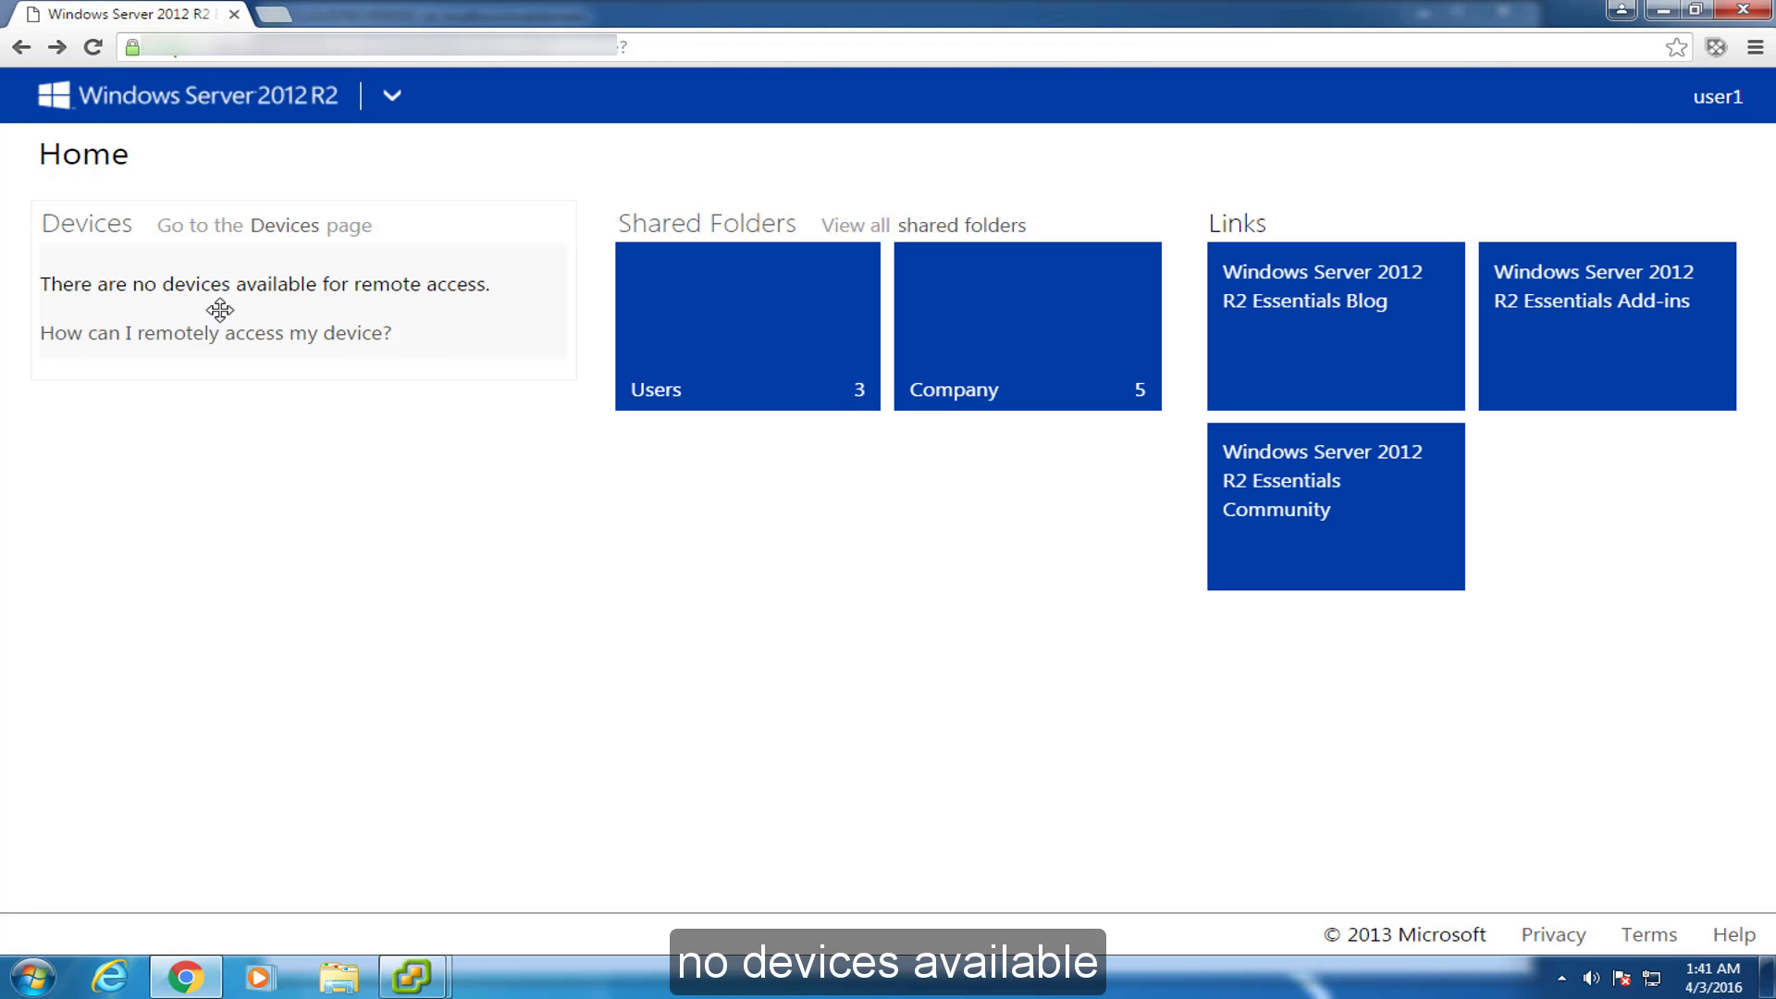
mouse_move(444, 958)
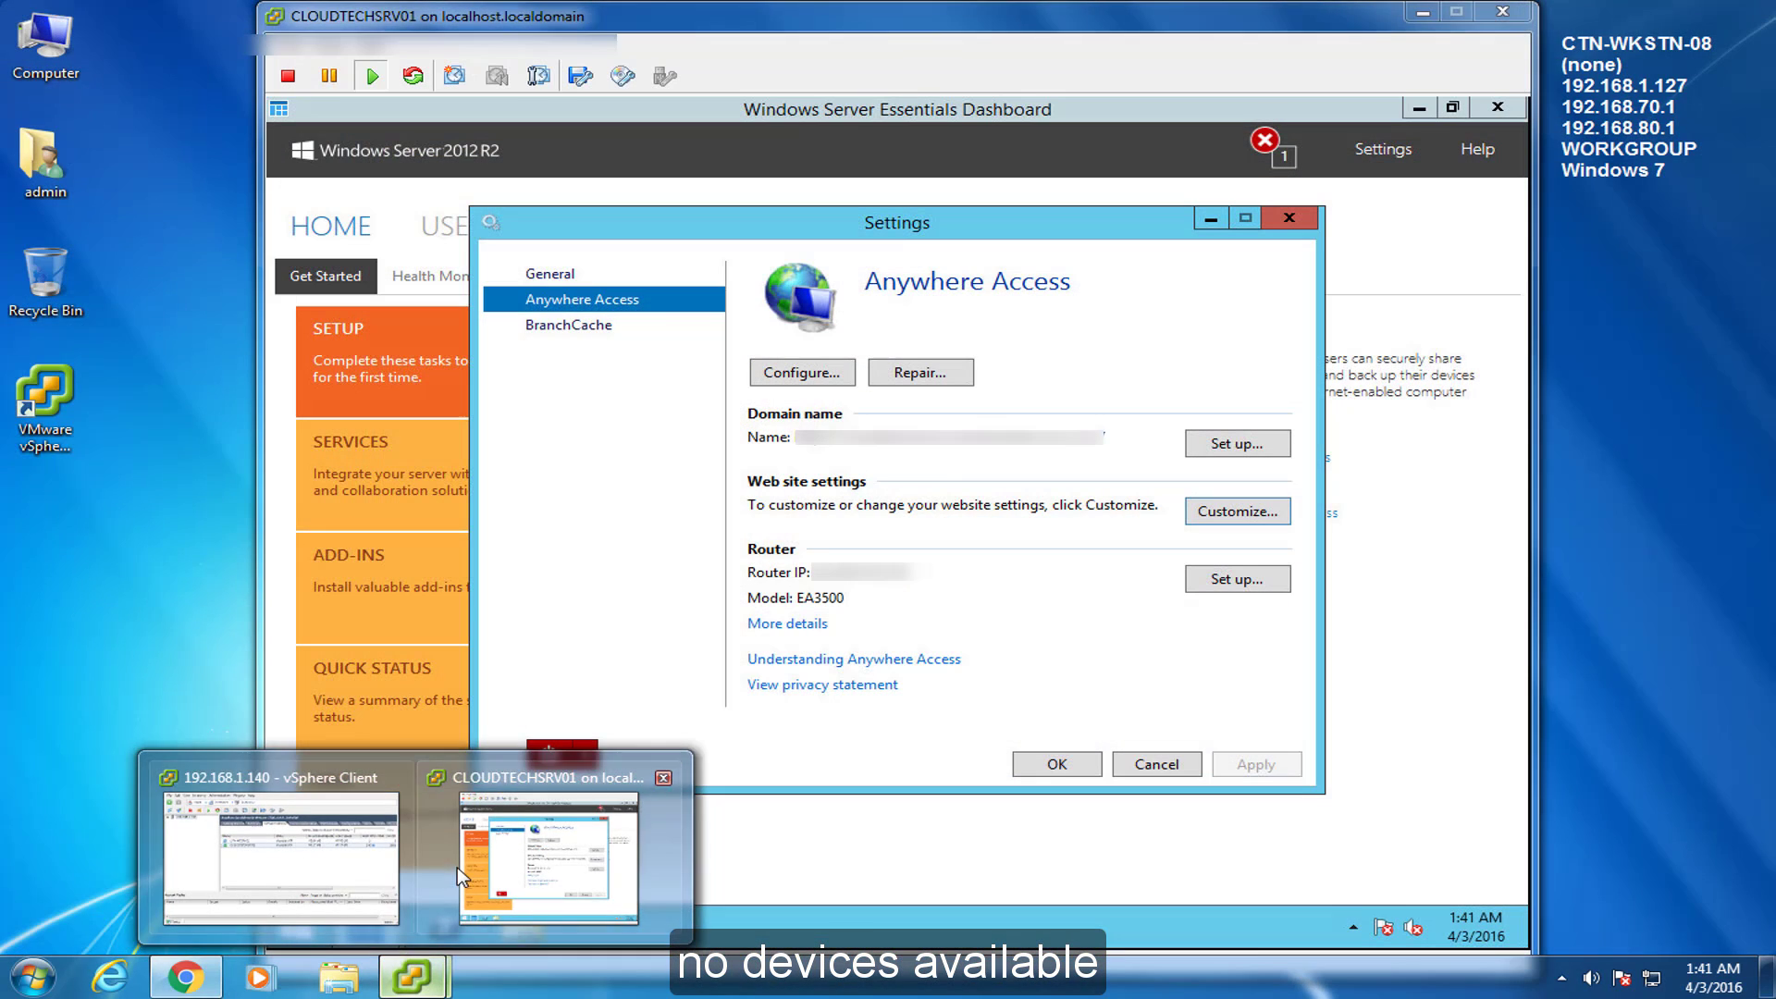
Open the first standard user's account properties from the Dashboard's Users list.
click(457, 868)
click(1058, 764)
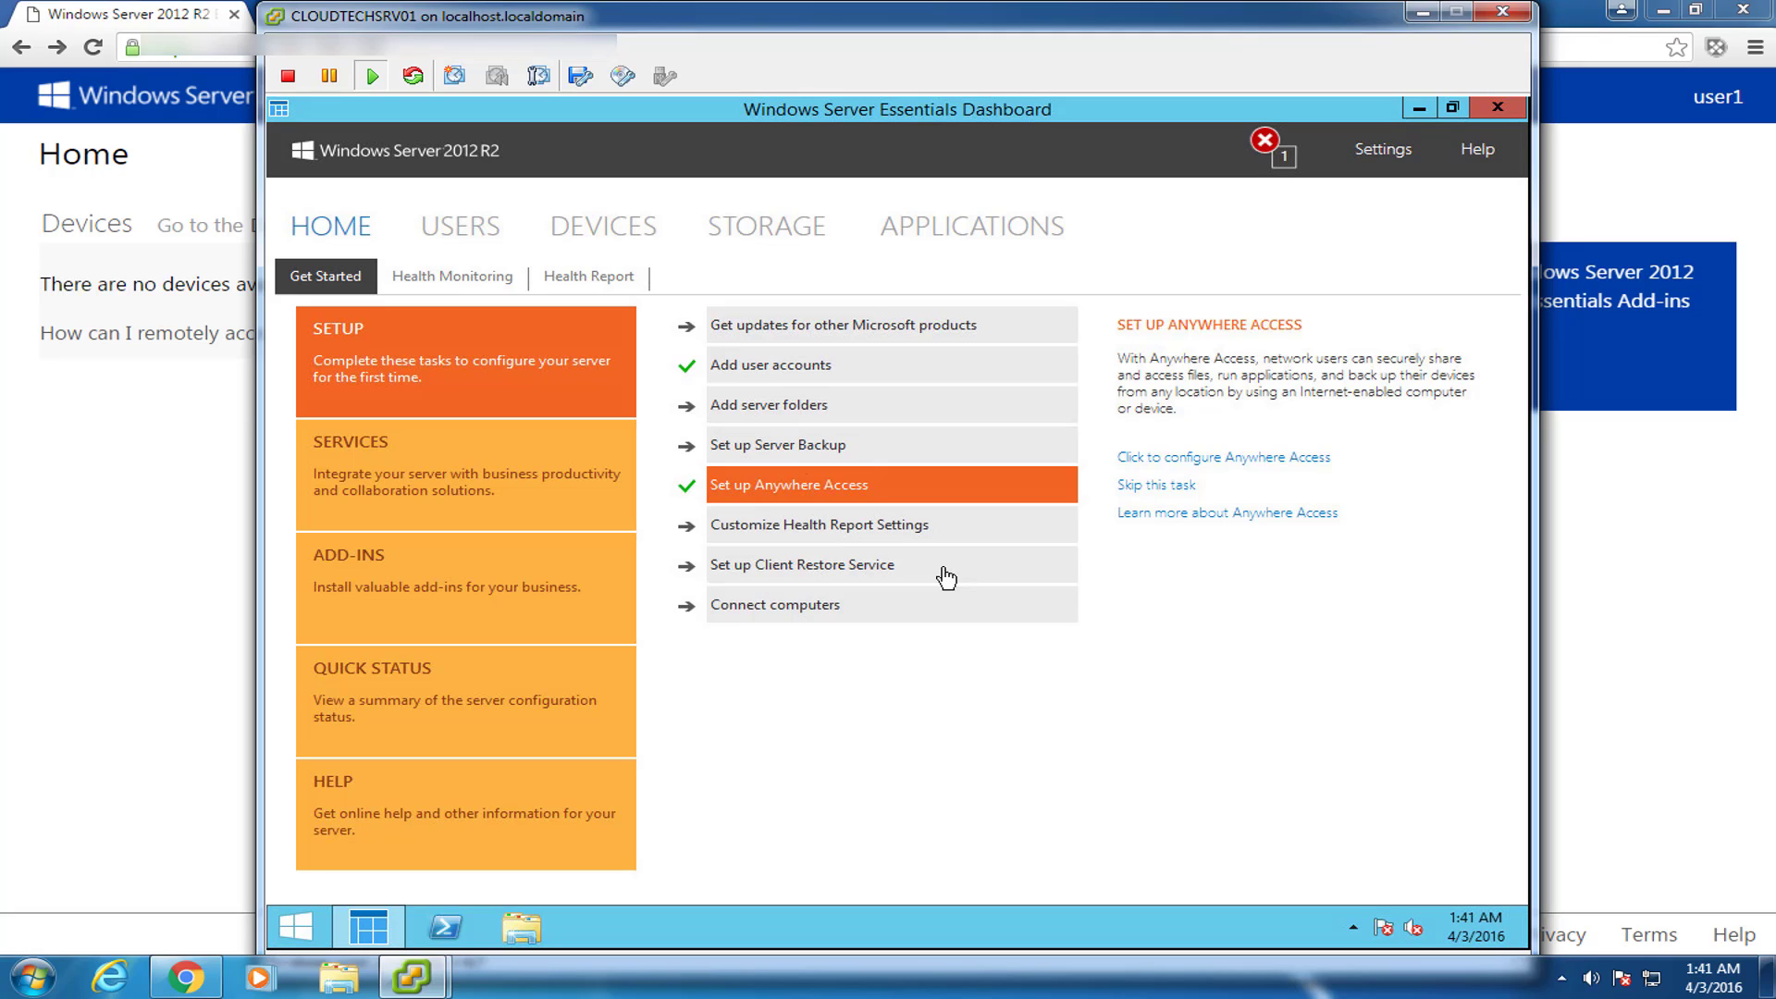
click(461, 228)
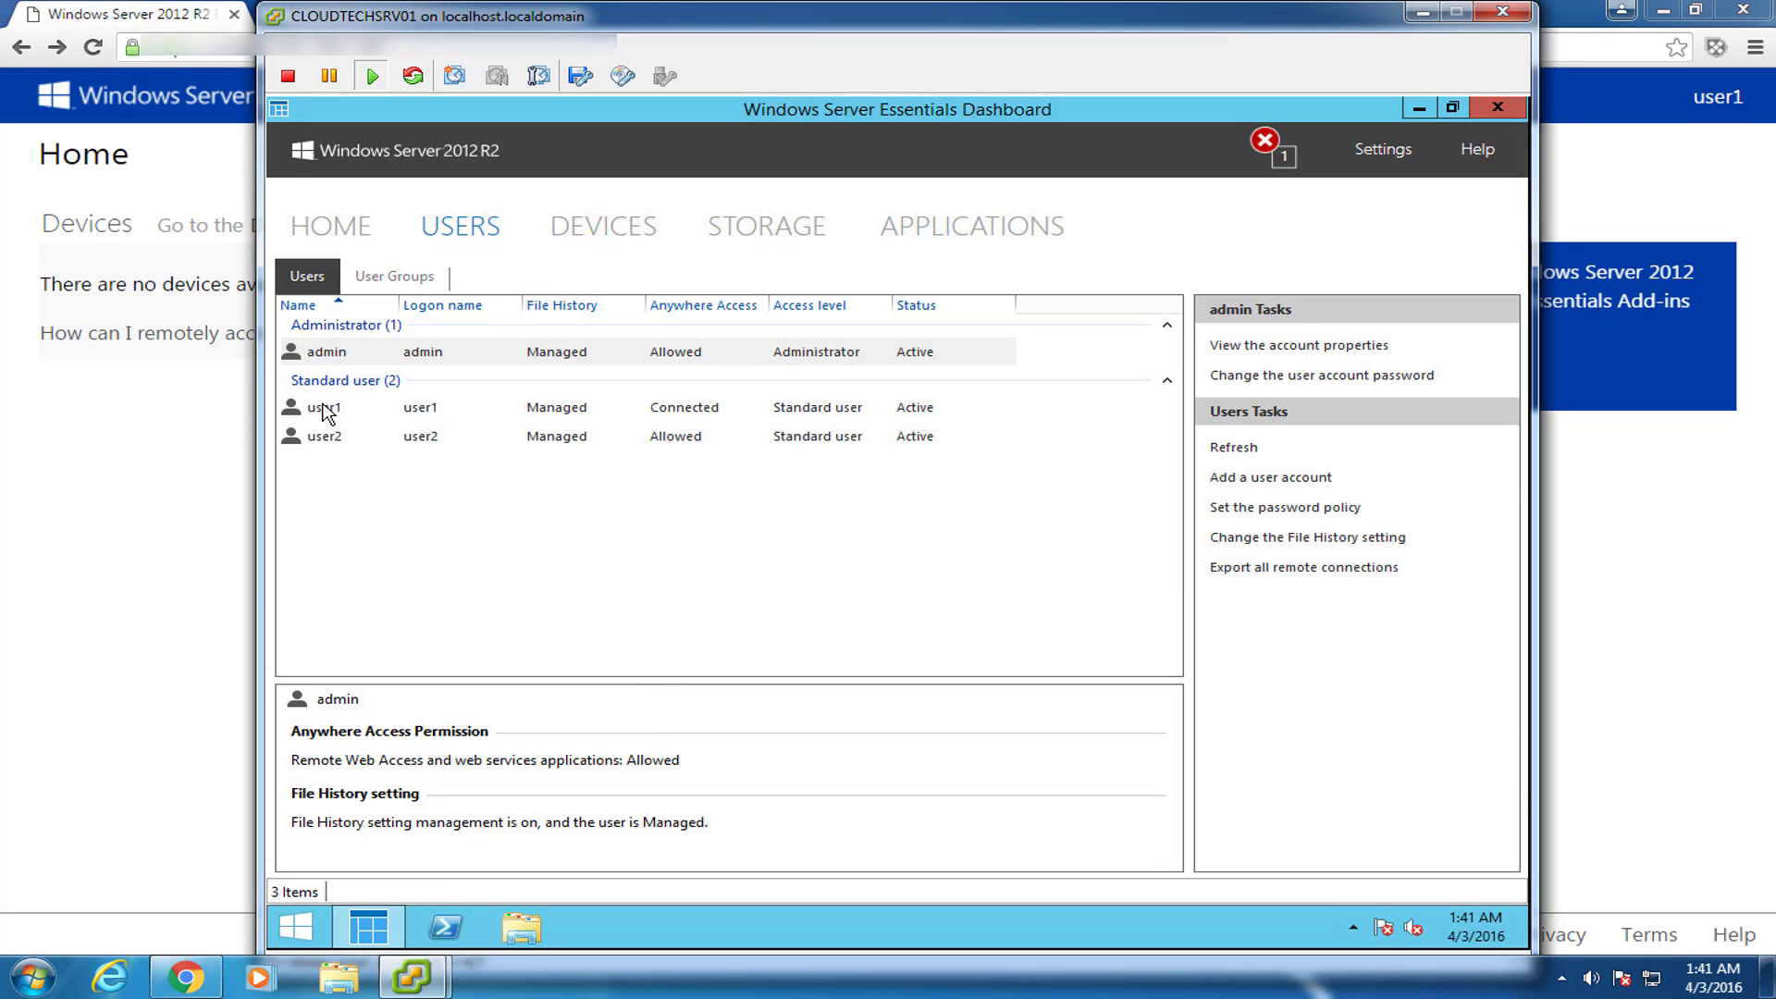
click(325, 408)
right_click(326, 409)
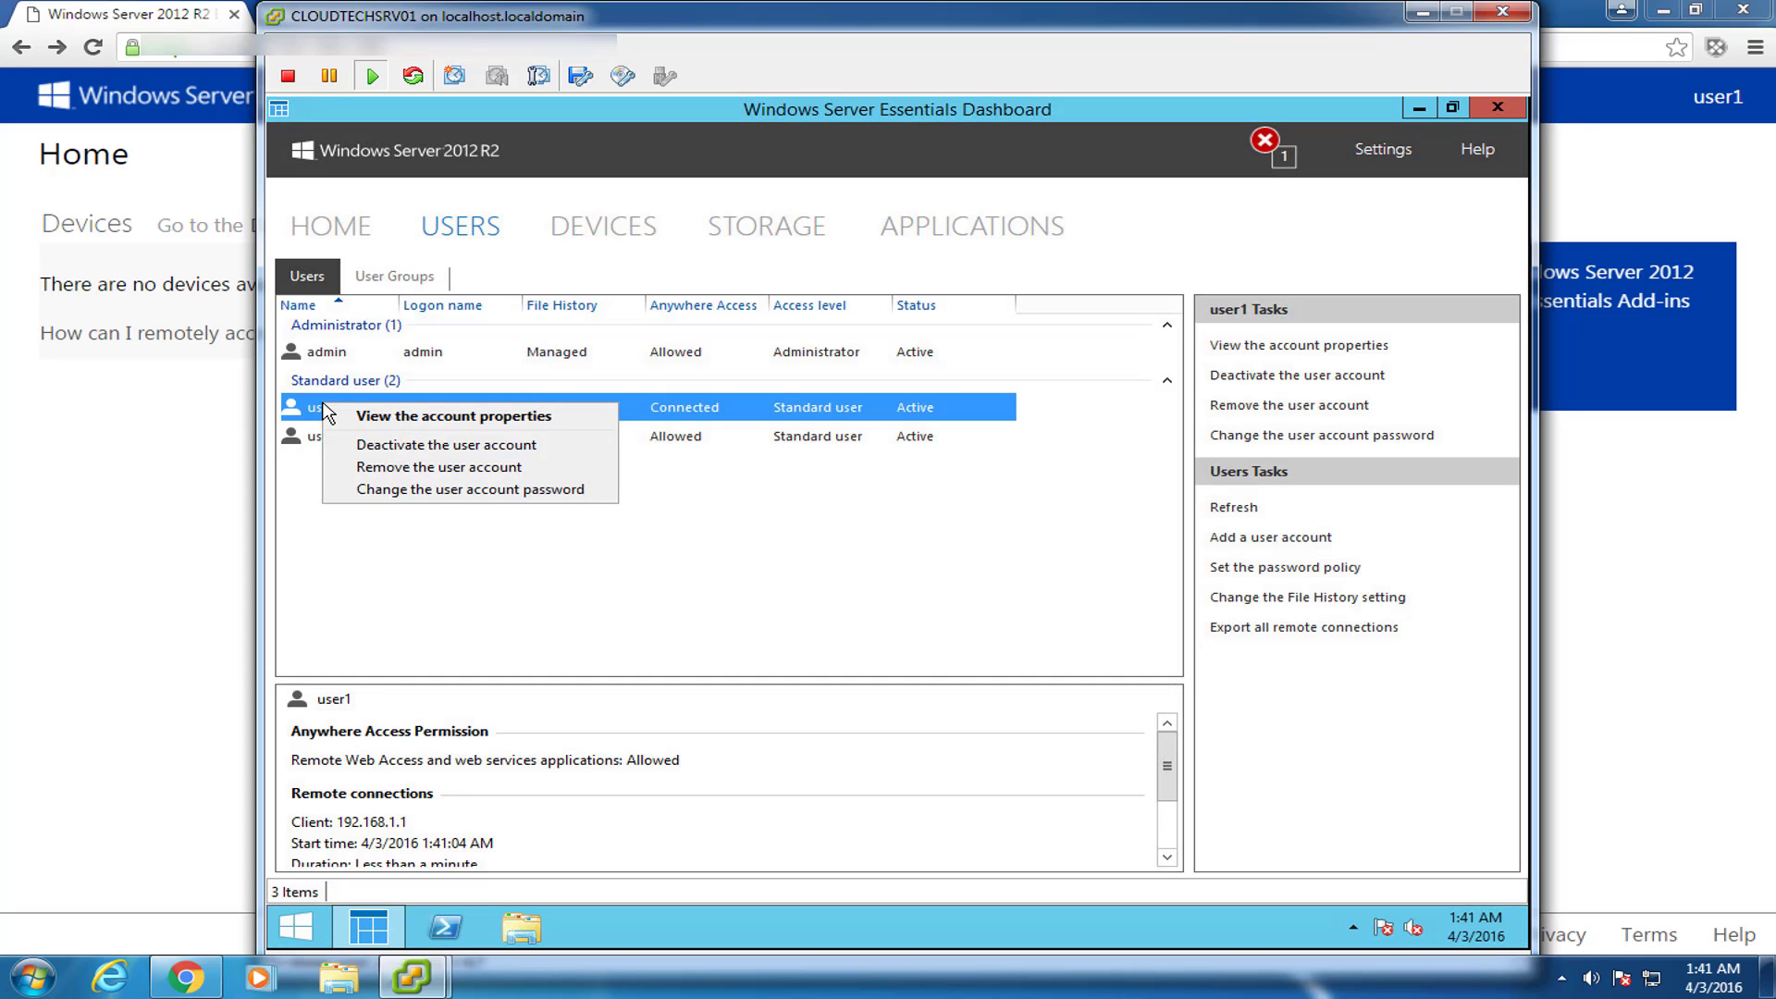
click(385, 417)
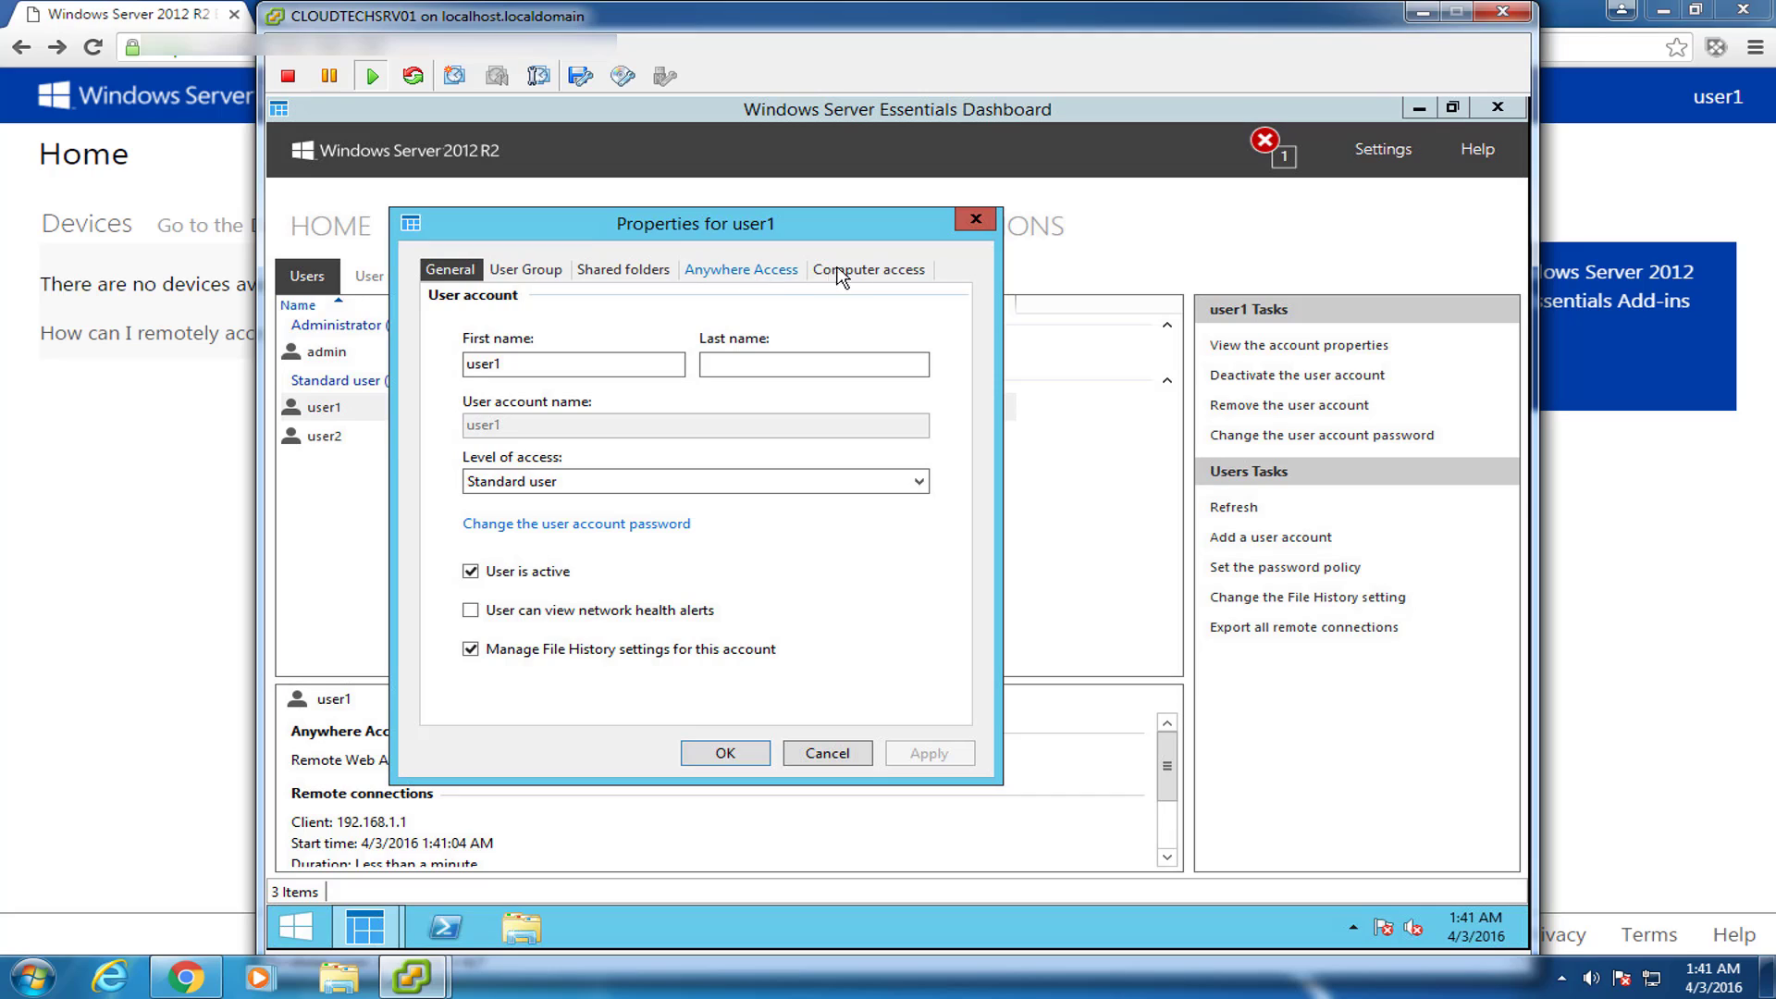
Confirm Computer access lists no computers, close the properties, and return the Dashboard to Home.
drag(867, 236, 1073, 219)
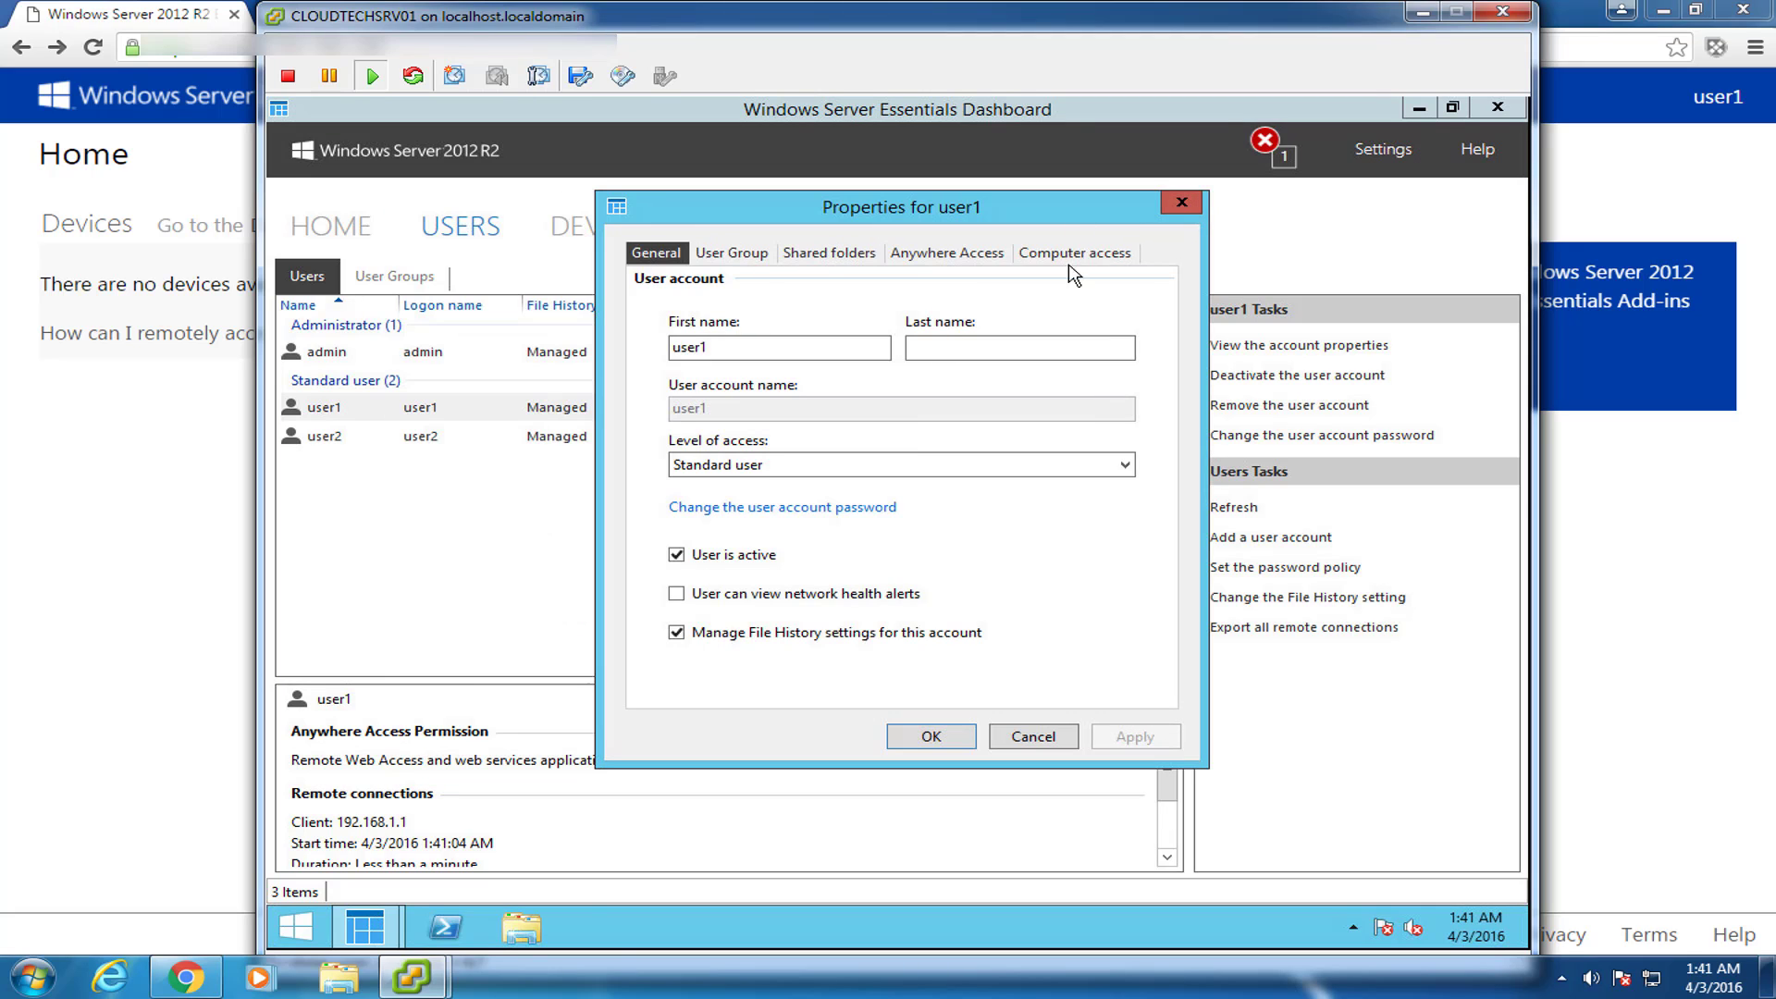
click(1088, 258)
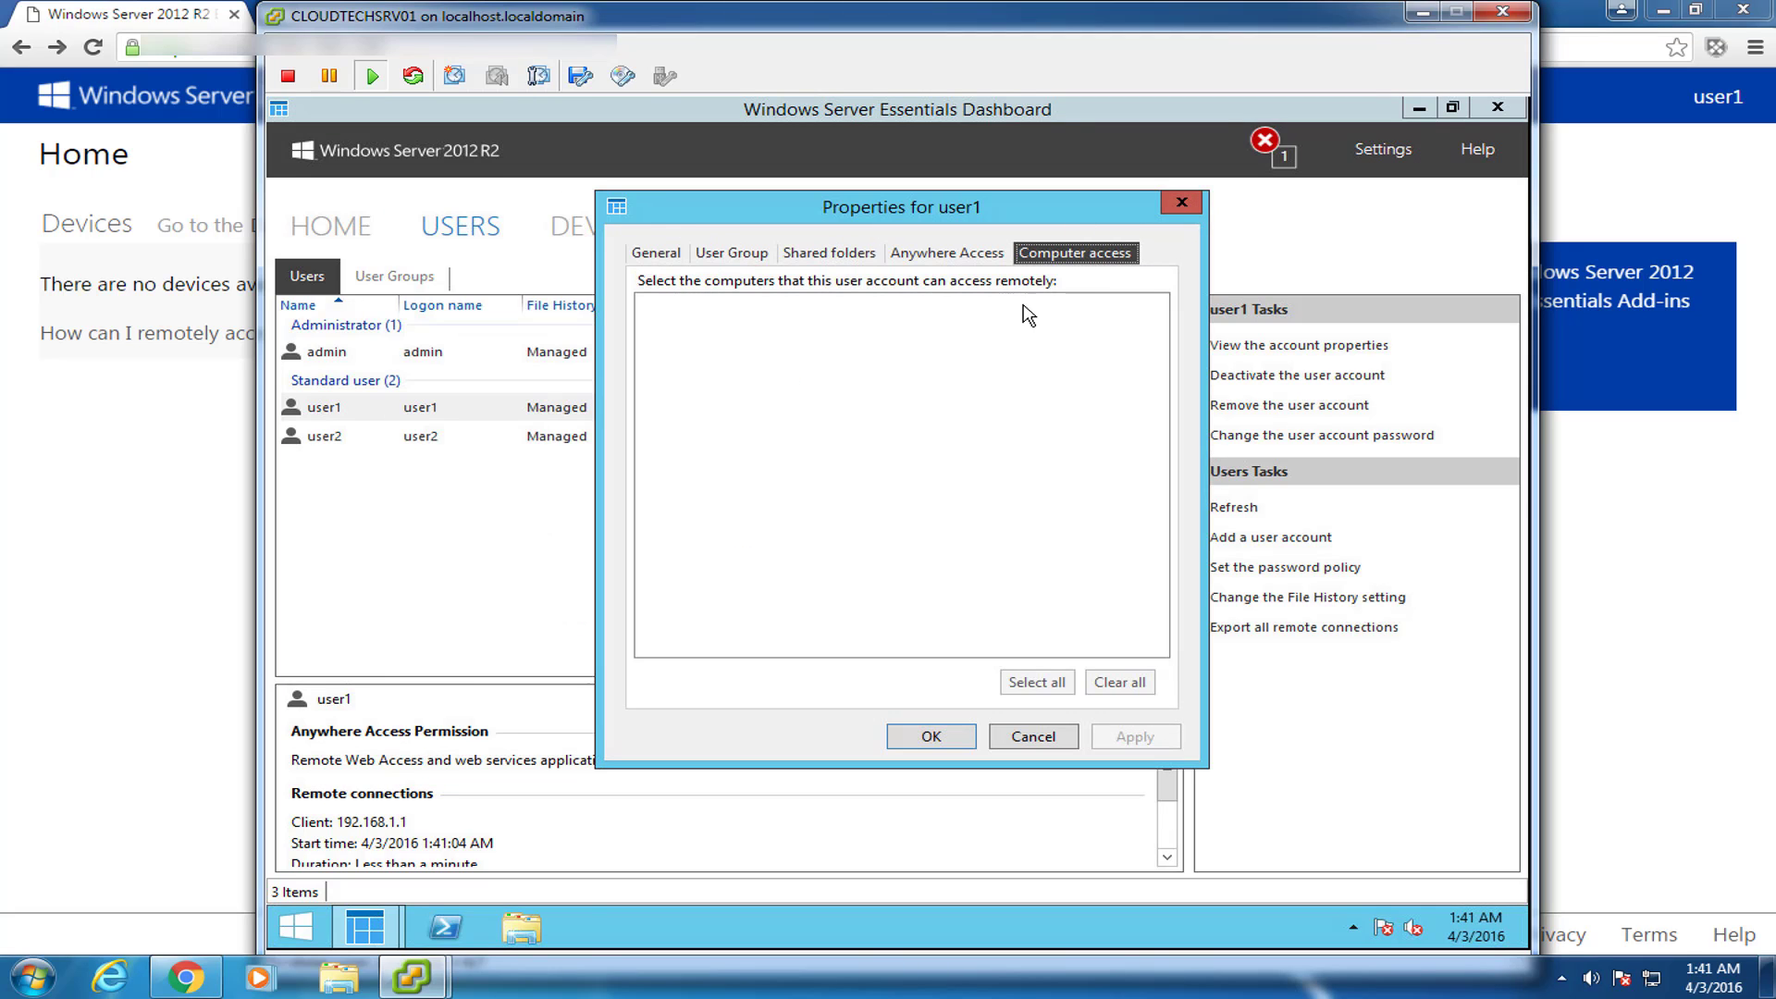
click(1182, 203)
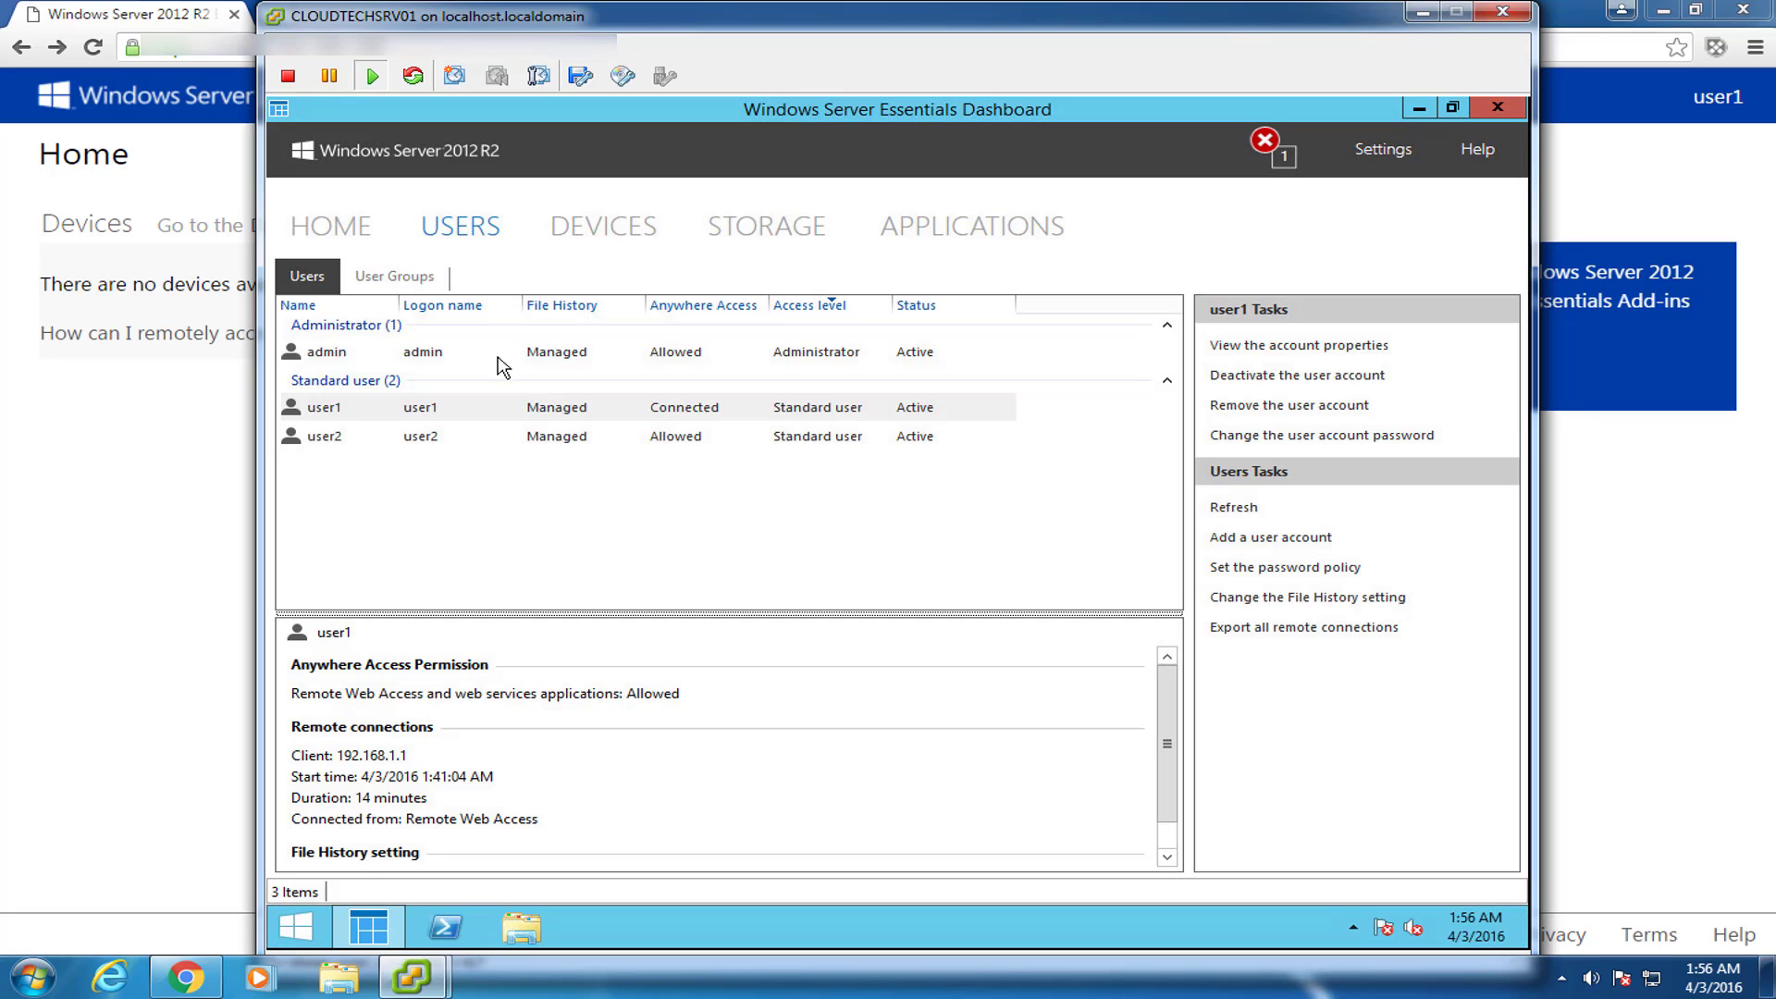
click(328, 233)
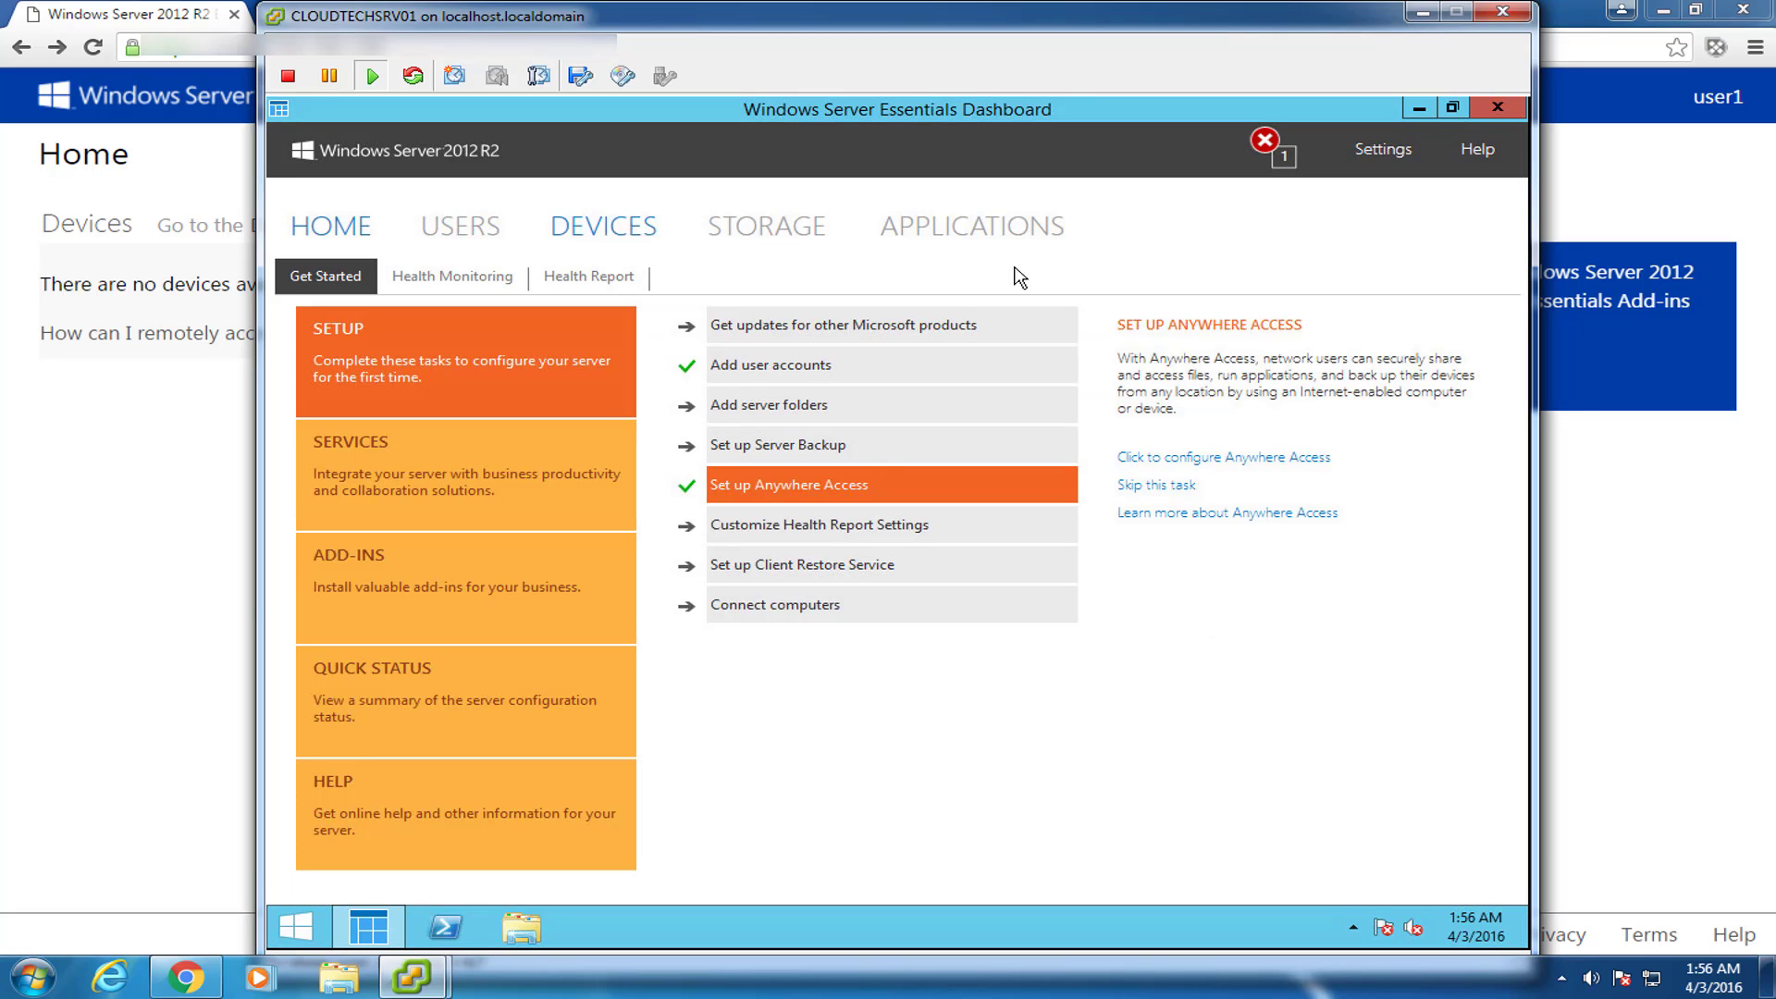
Close the Essentials Dashboard and sign out of the Remote Web Access session.
click(1498, 107)
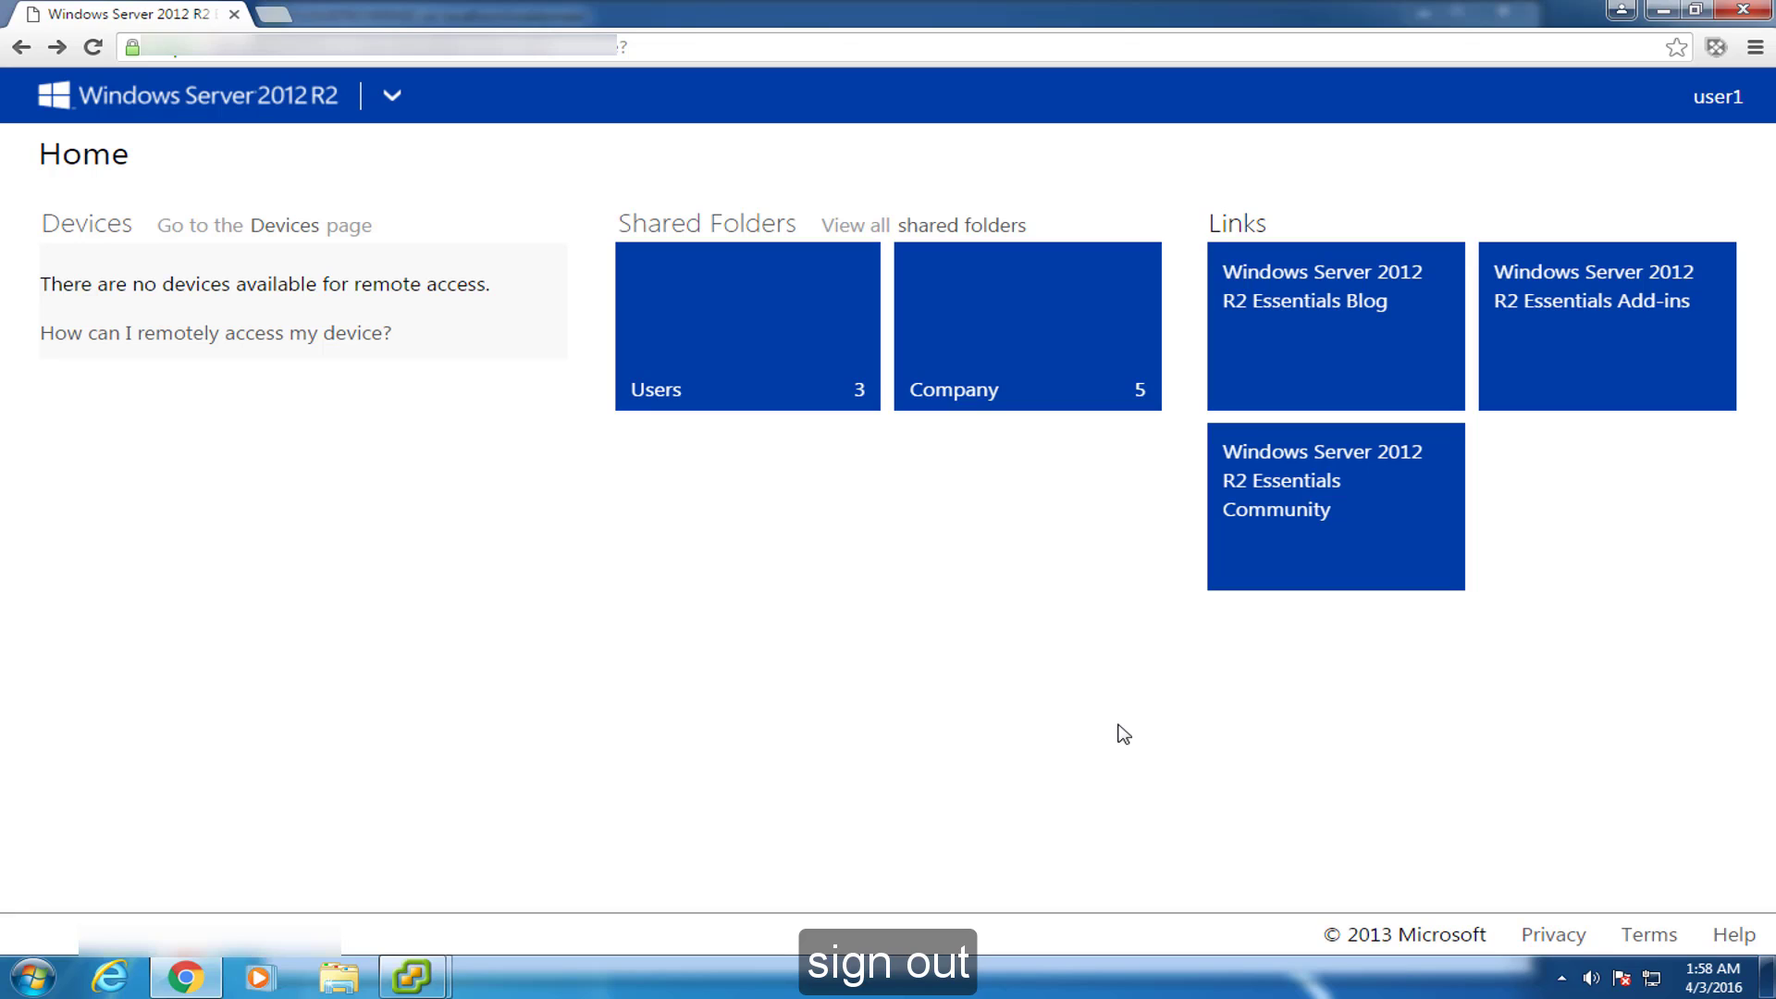
click(1734, 99)
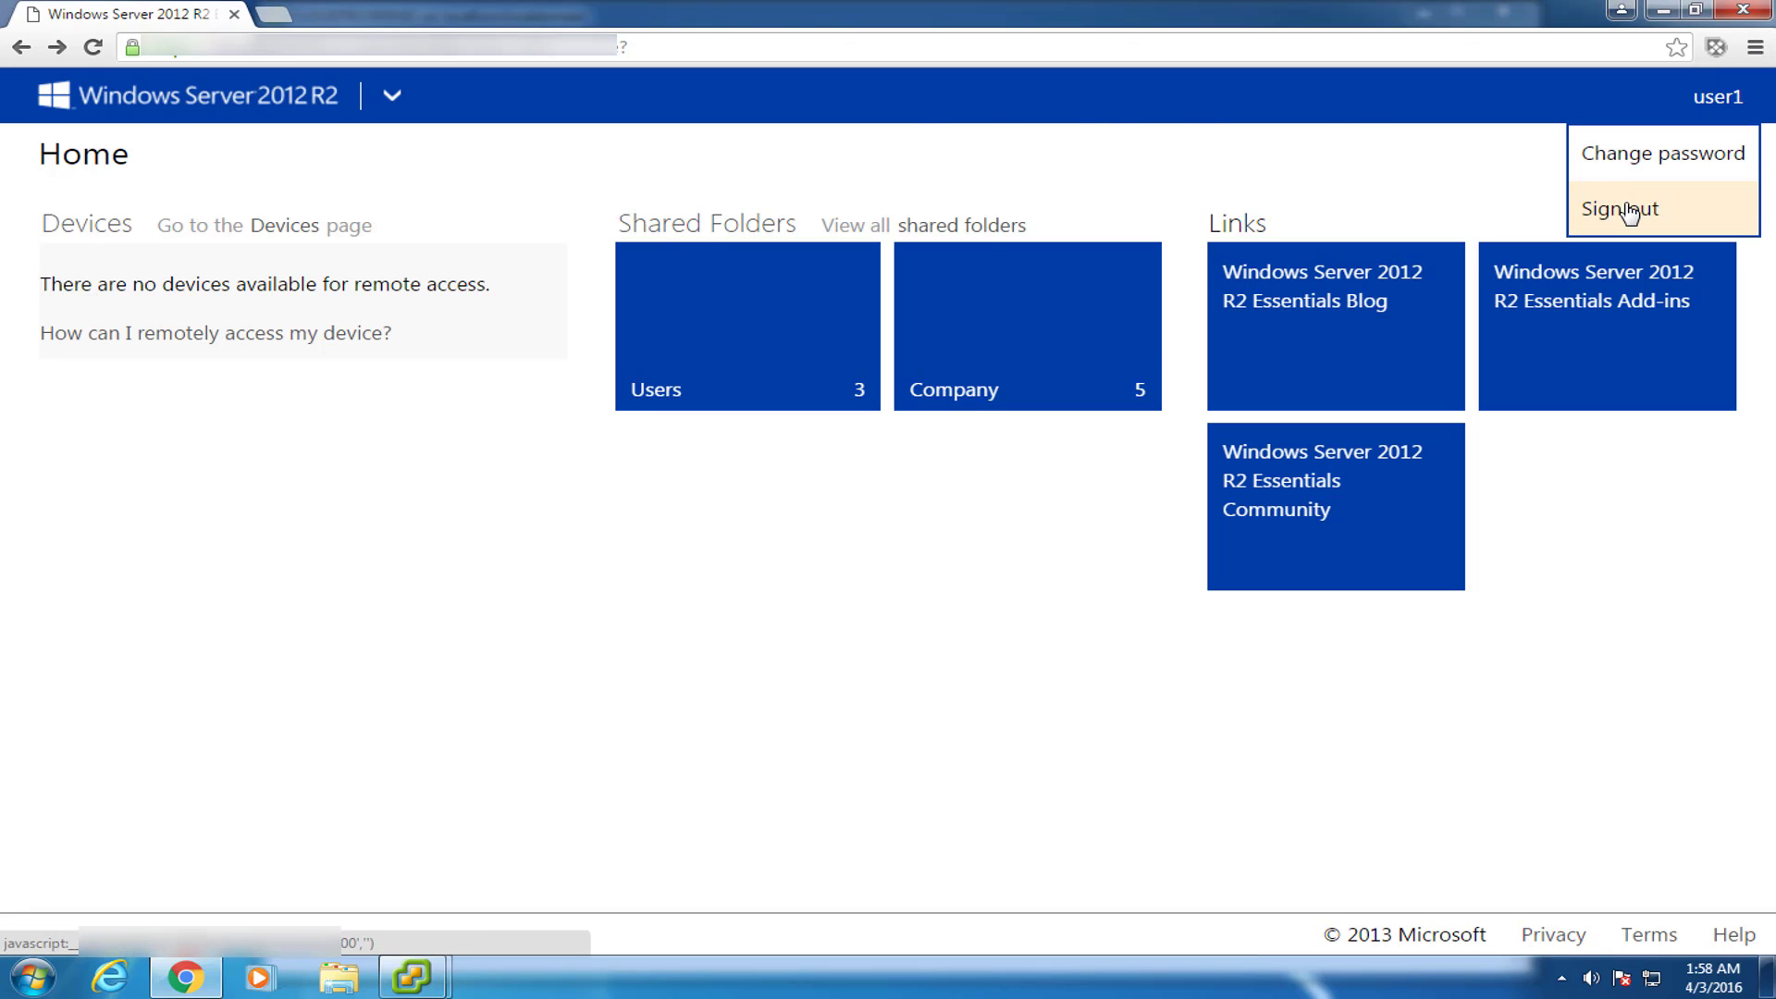
click(1630, 214)
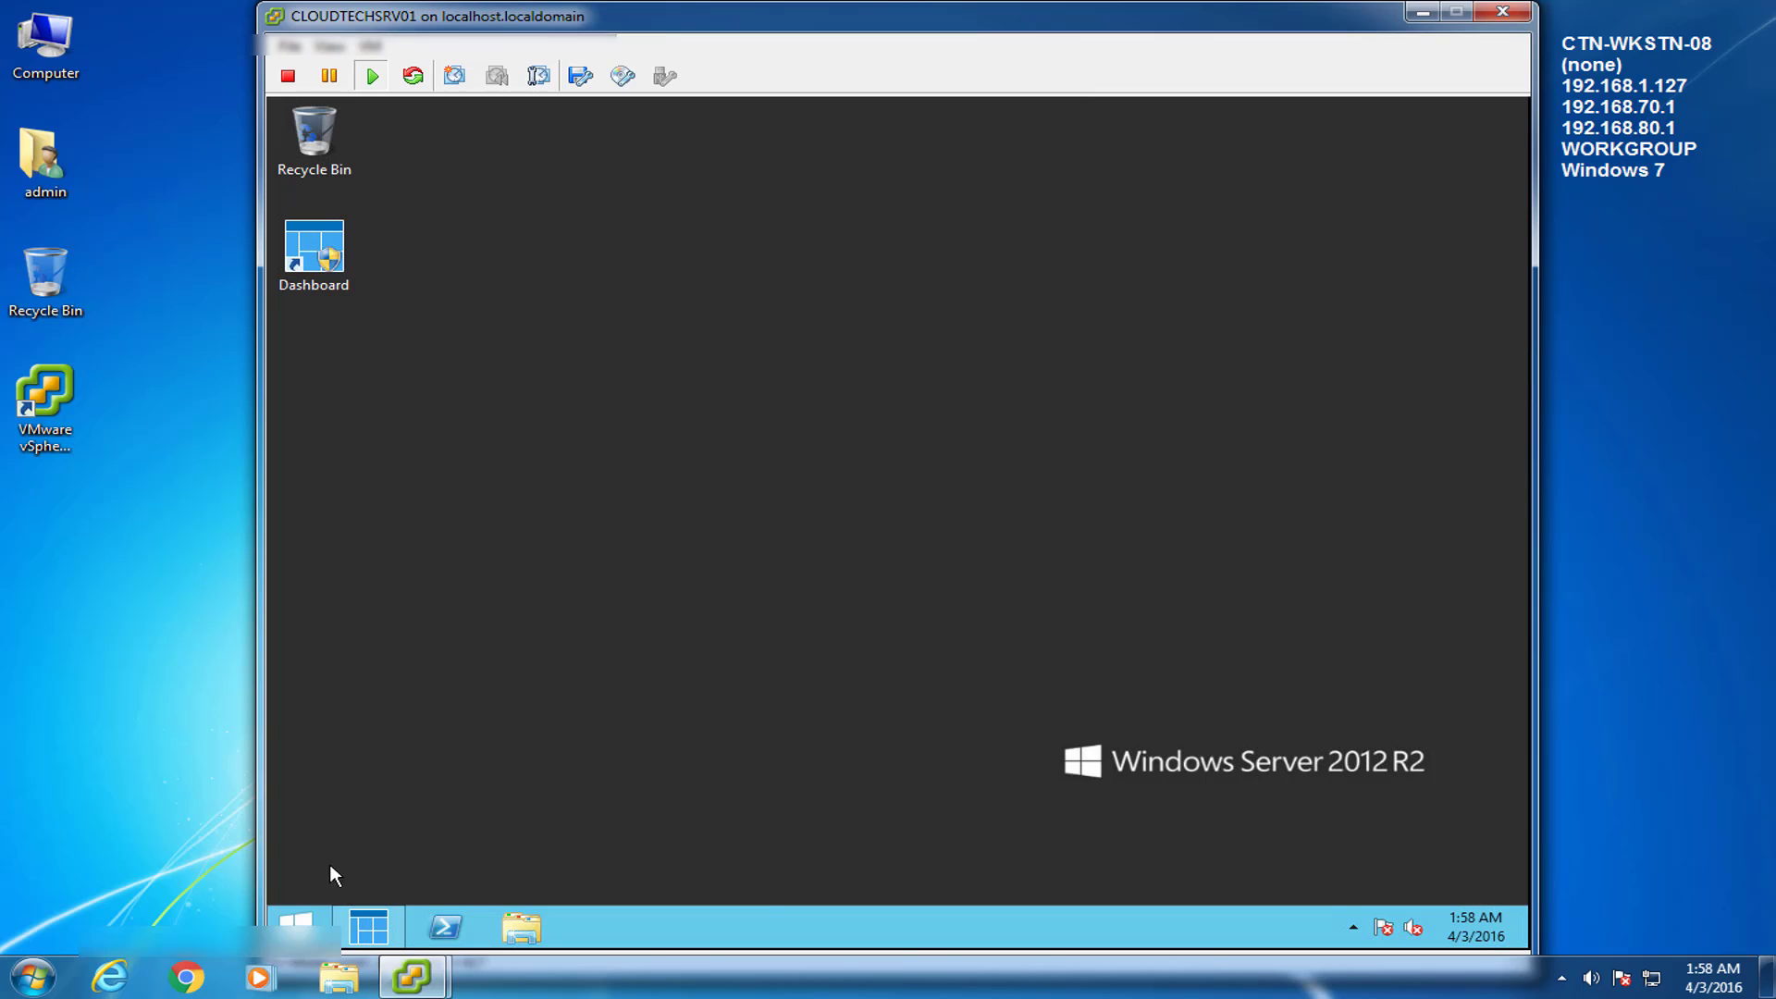
Search Start for dsa.msc and send it to the desktop as a shortcut.
click(296, 925)
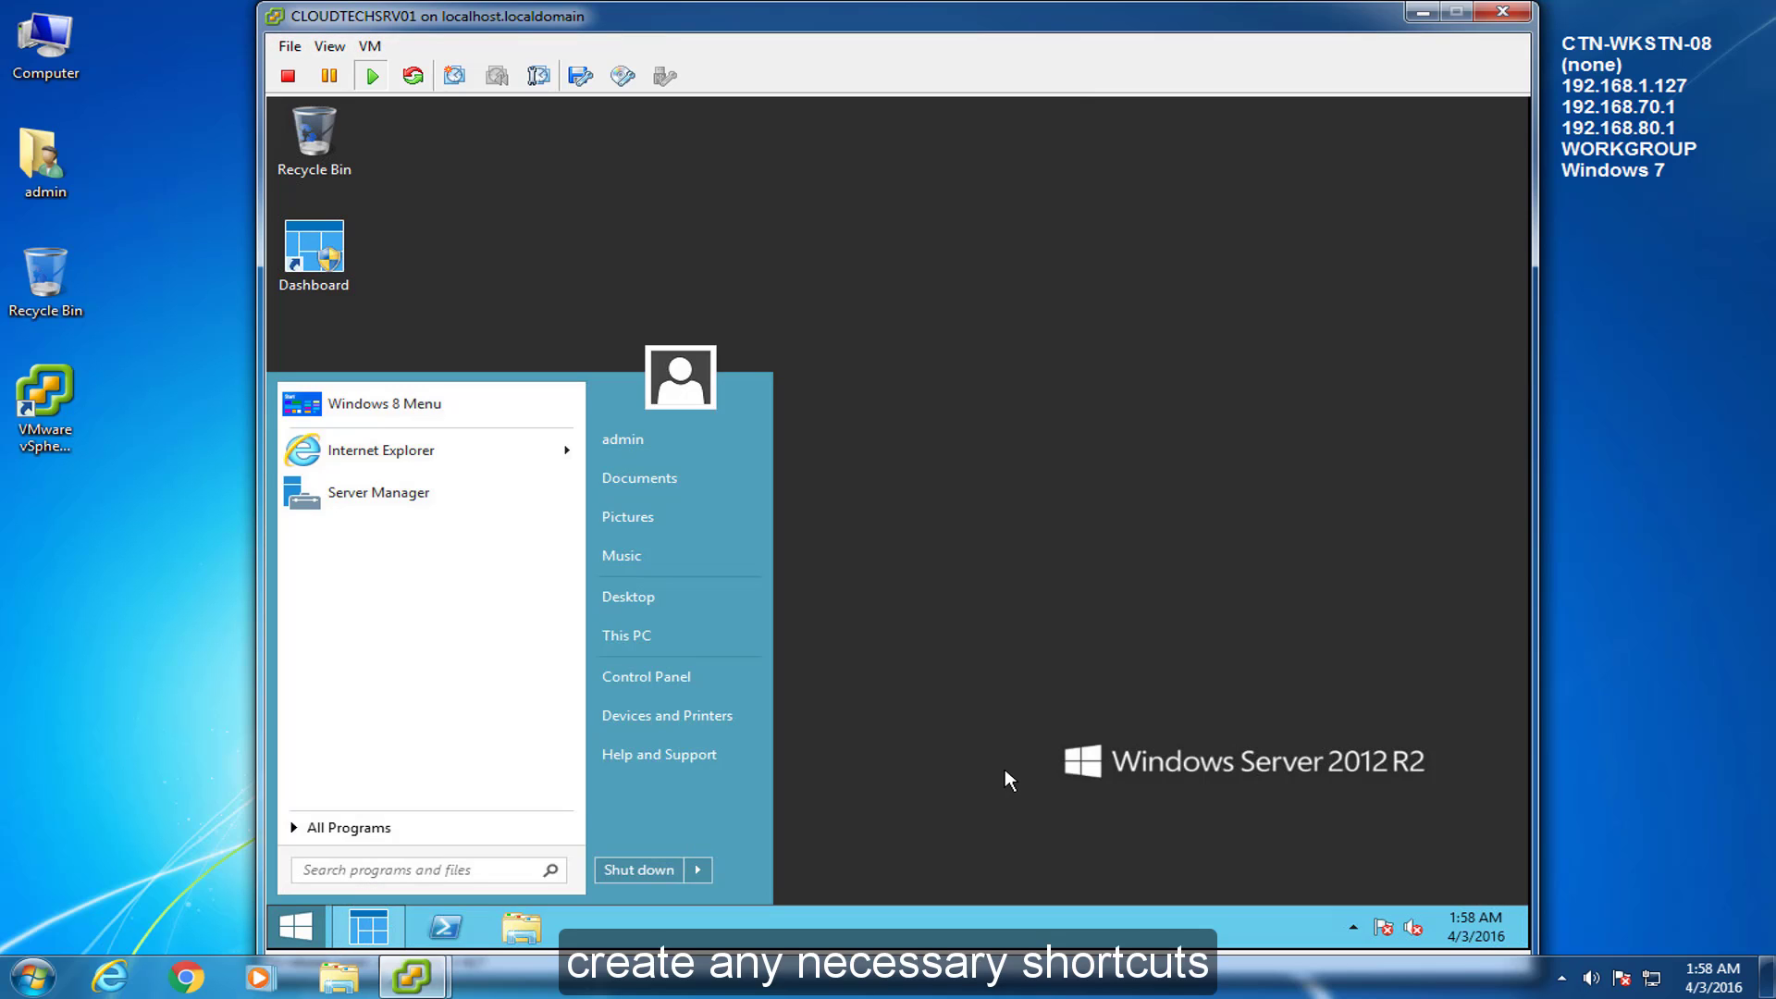
text(dsa.msc)
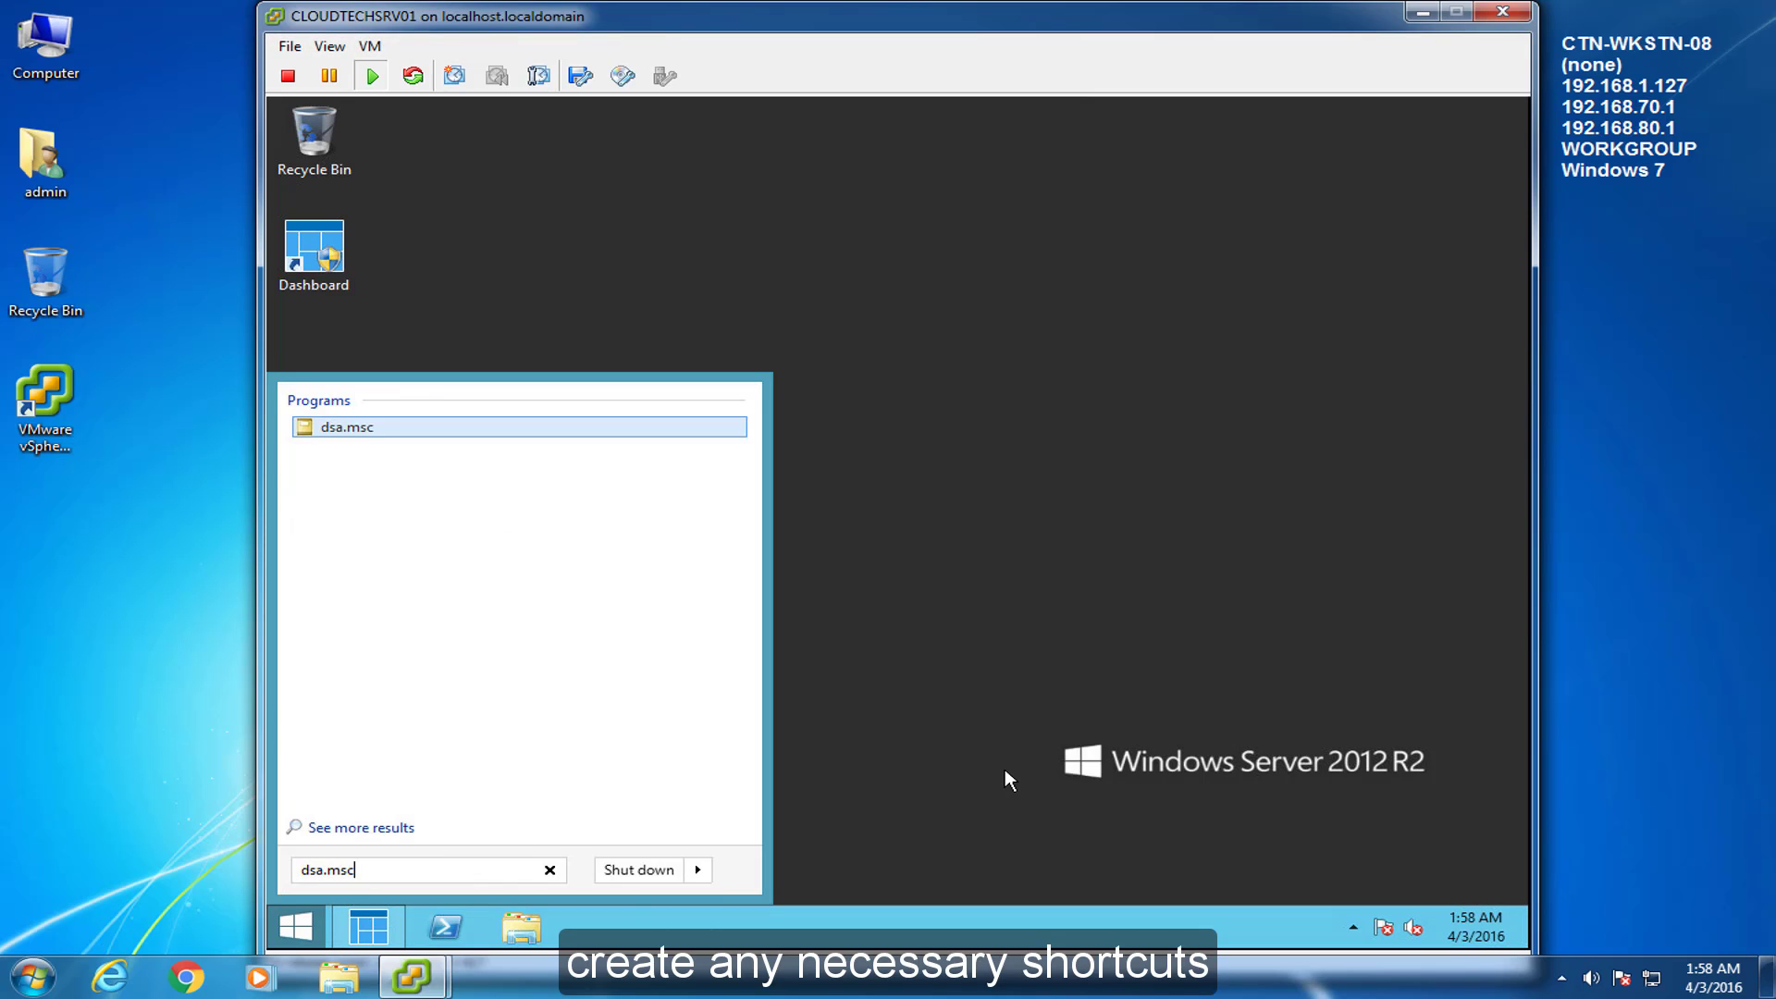
right_click(355, 428)
mouse_move(439, 670)
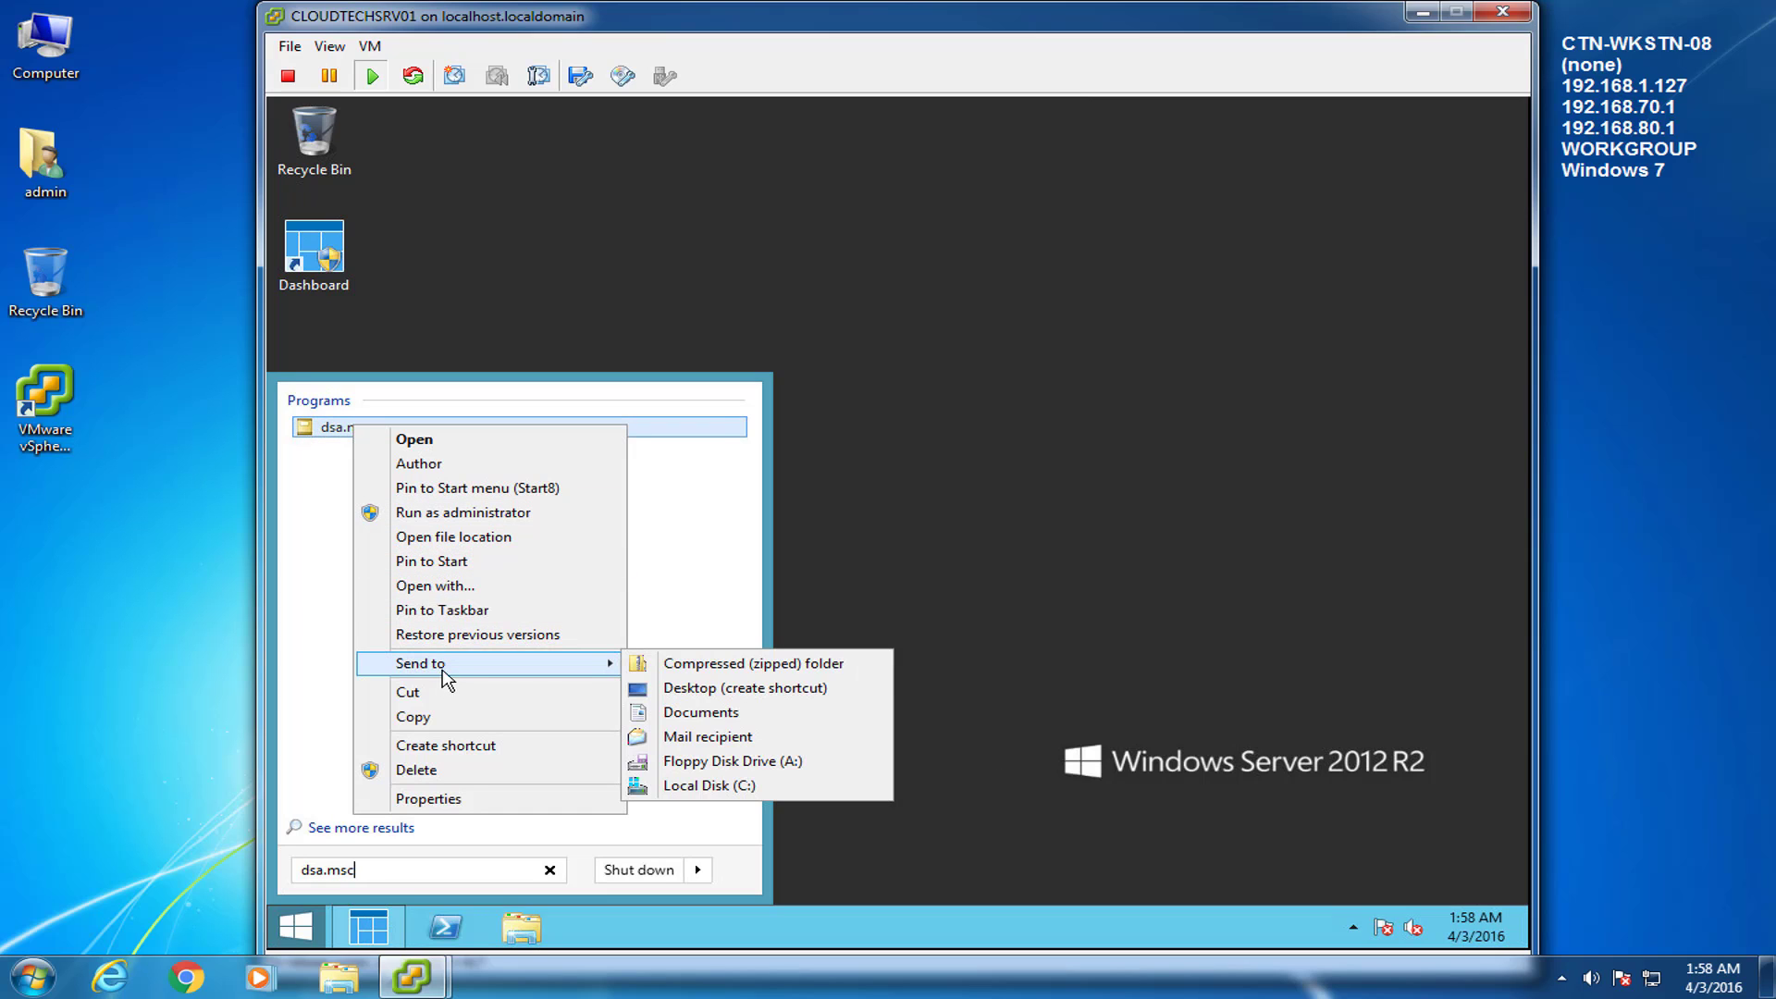
click(740, 688)
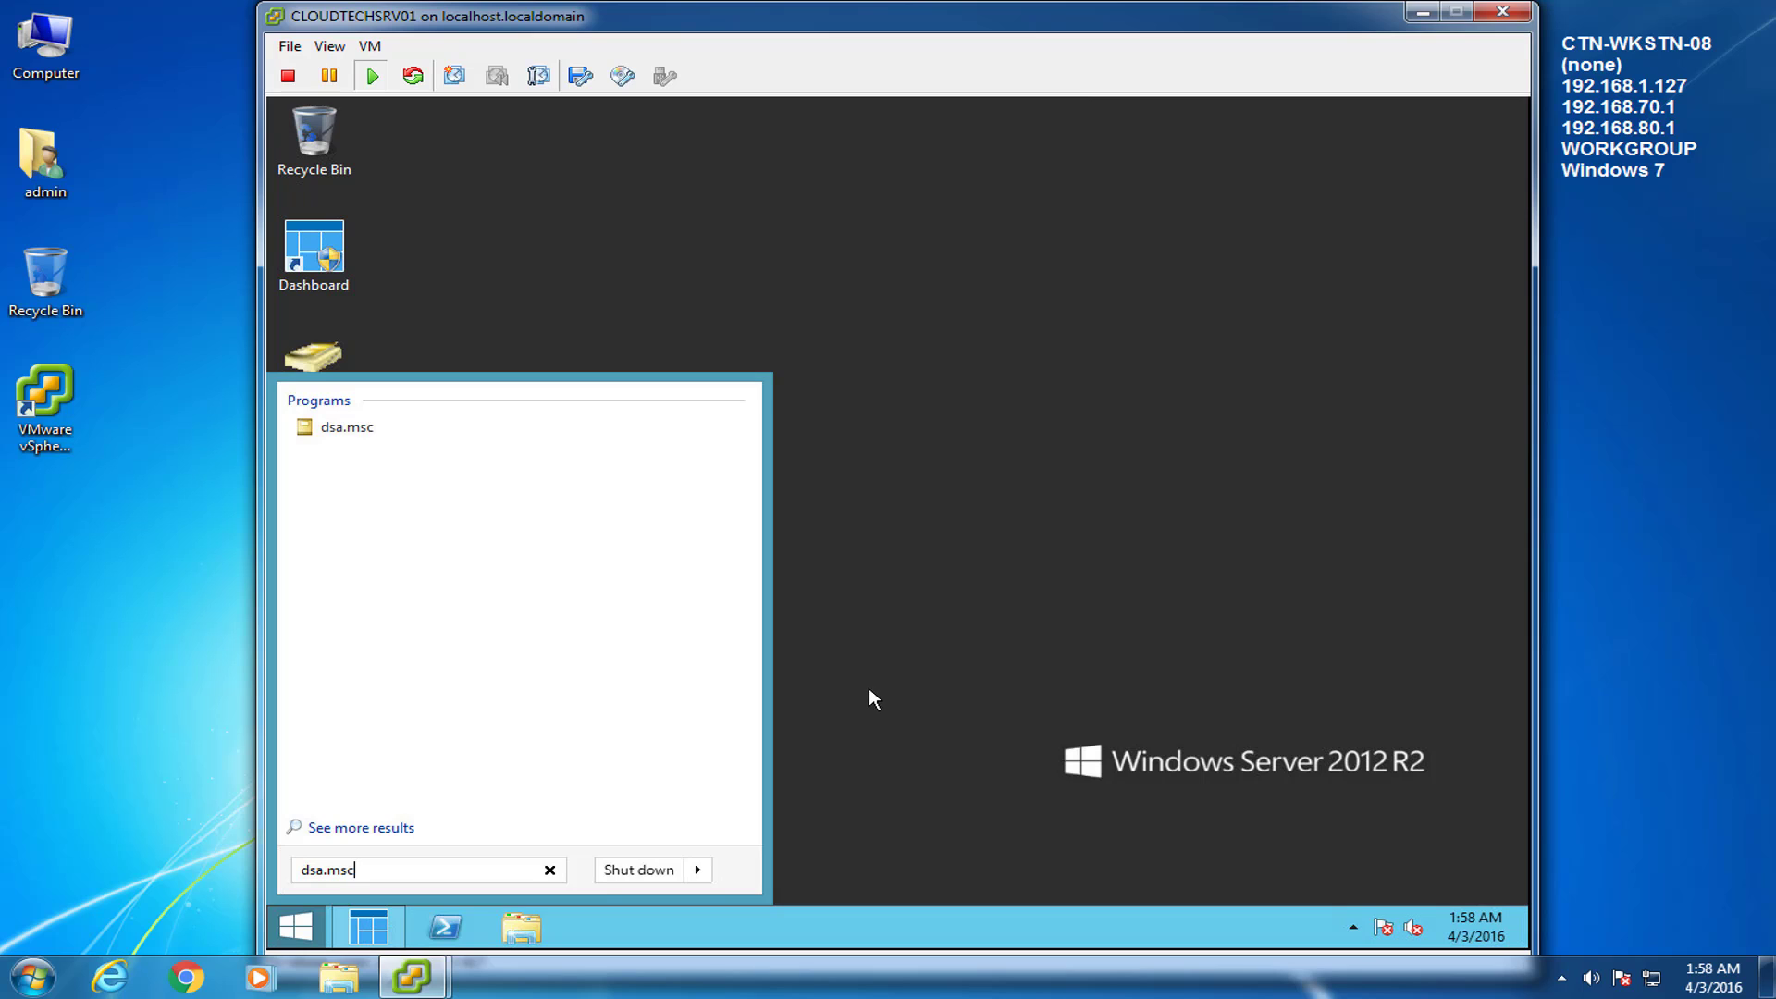
Rename the new dsa.msc desktop shortcut to 'Active Directory'.
click(863, 793)
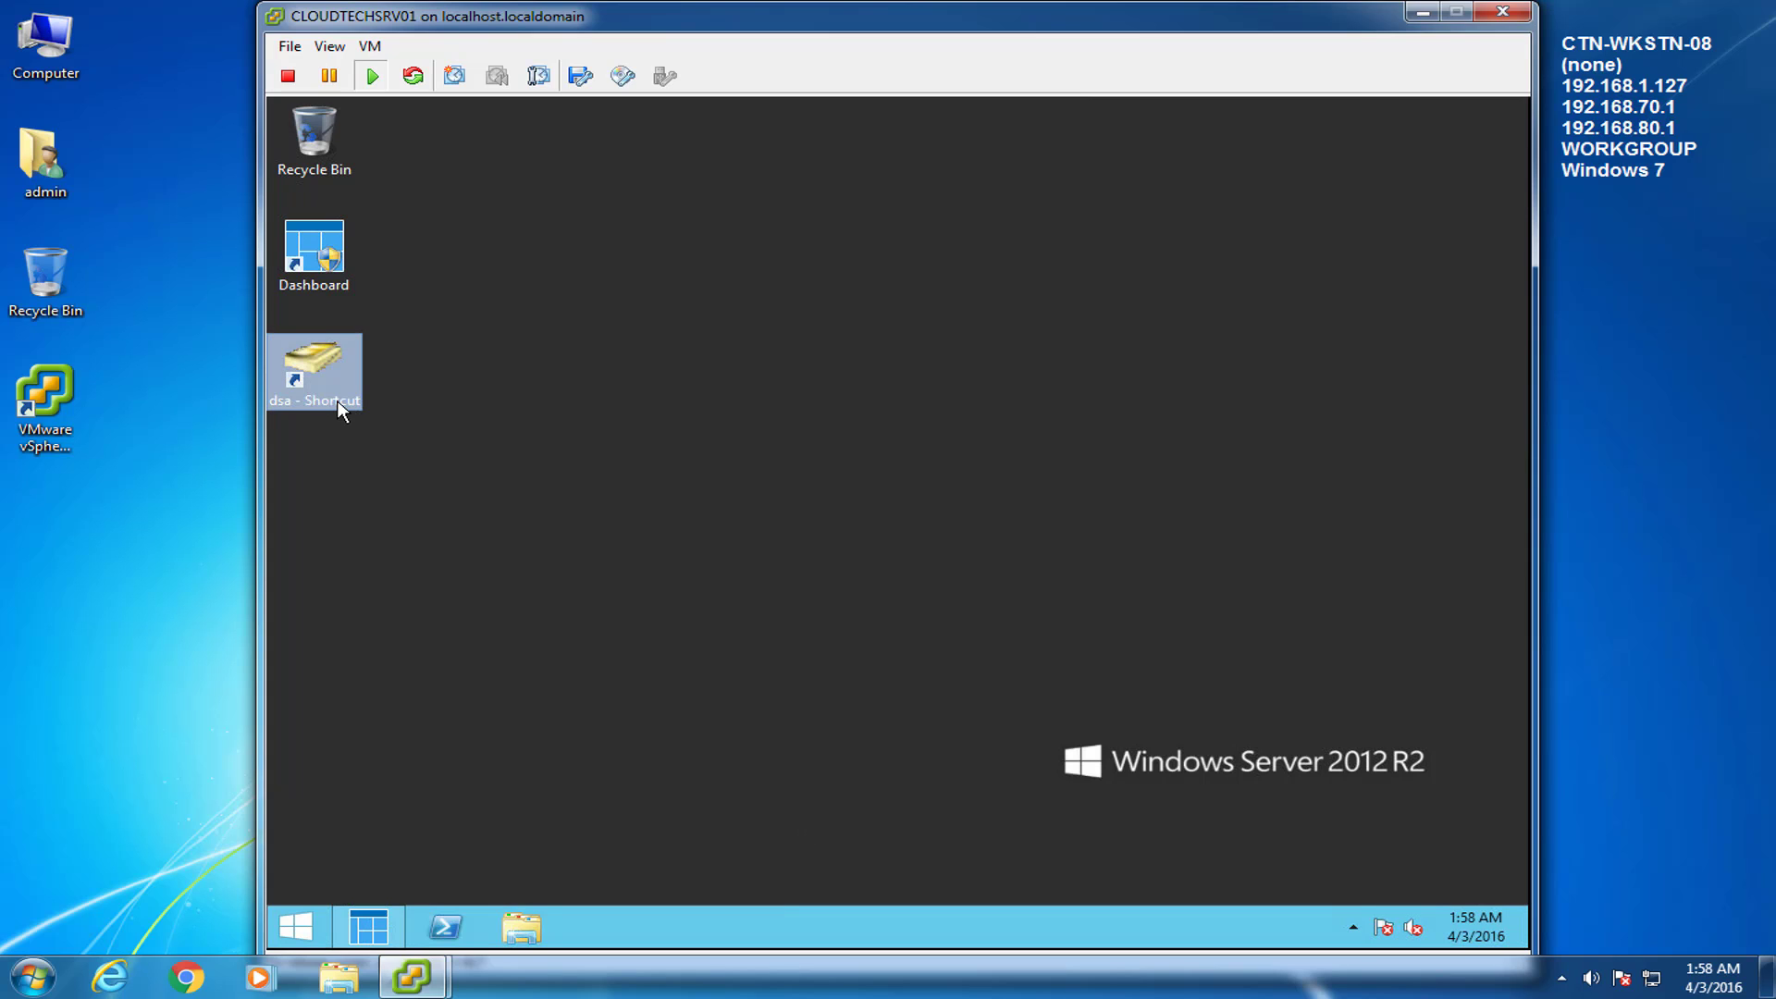
right_click(343, 410)
click(400, 778)
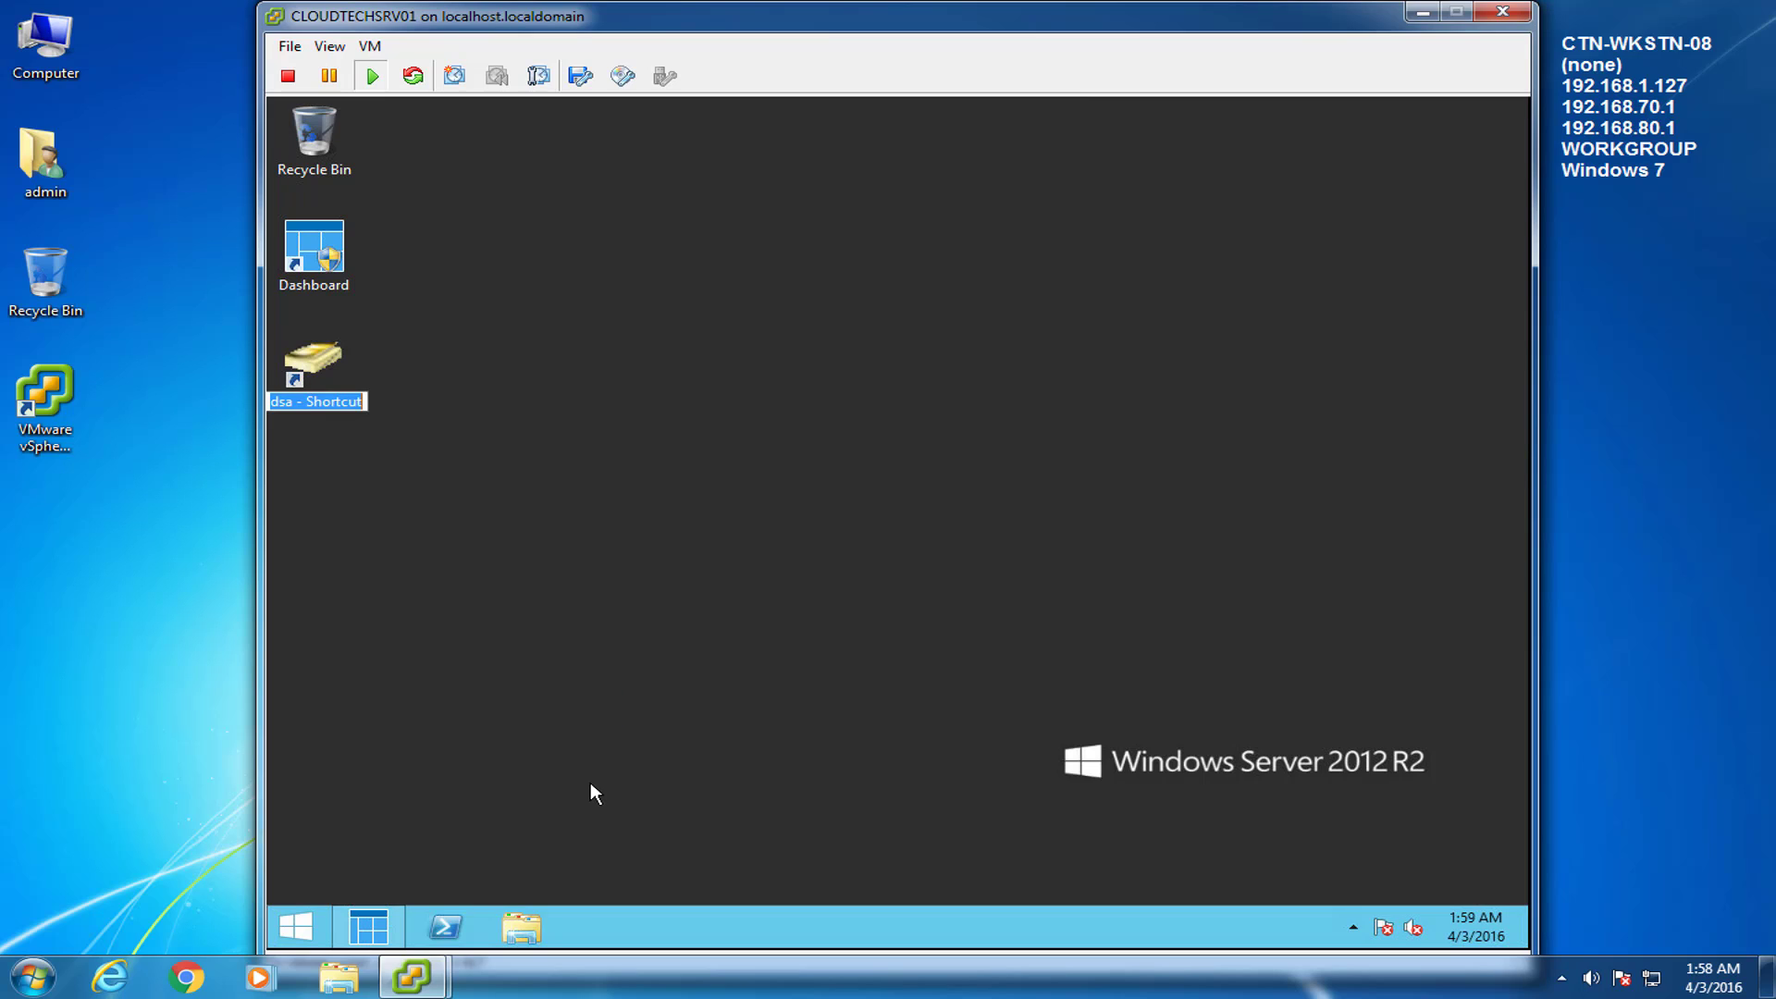
text(A)
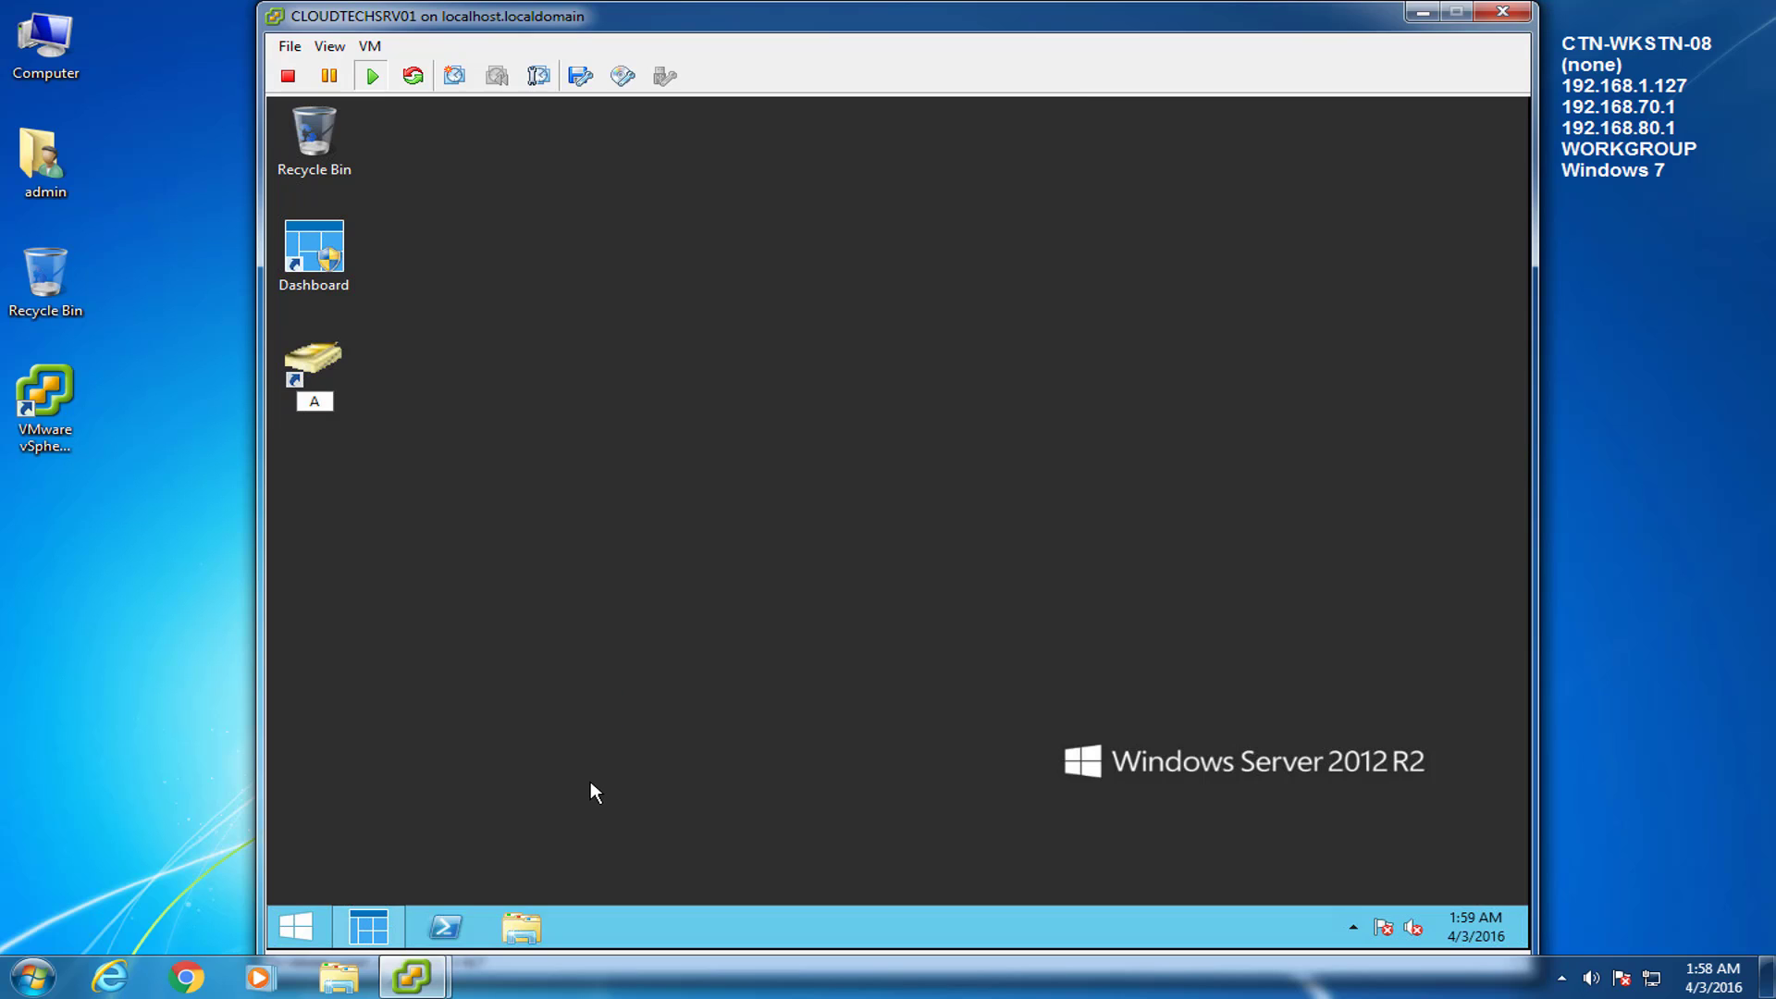
text(ctive Directory)
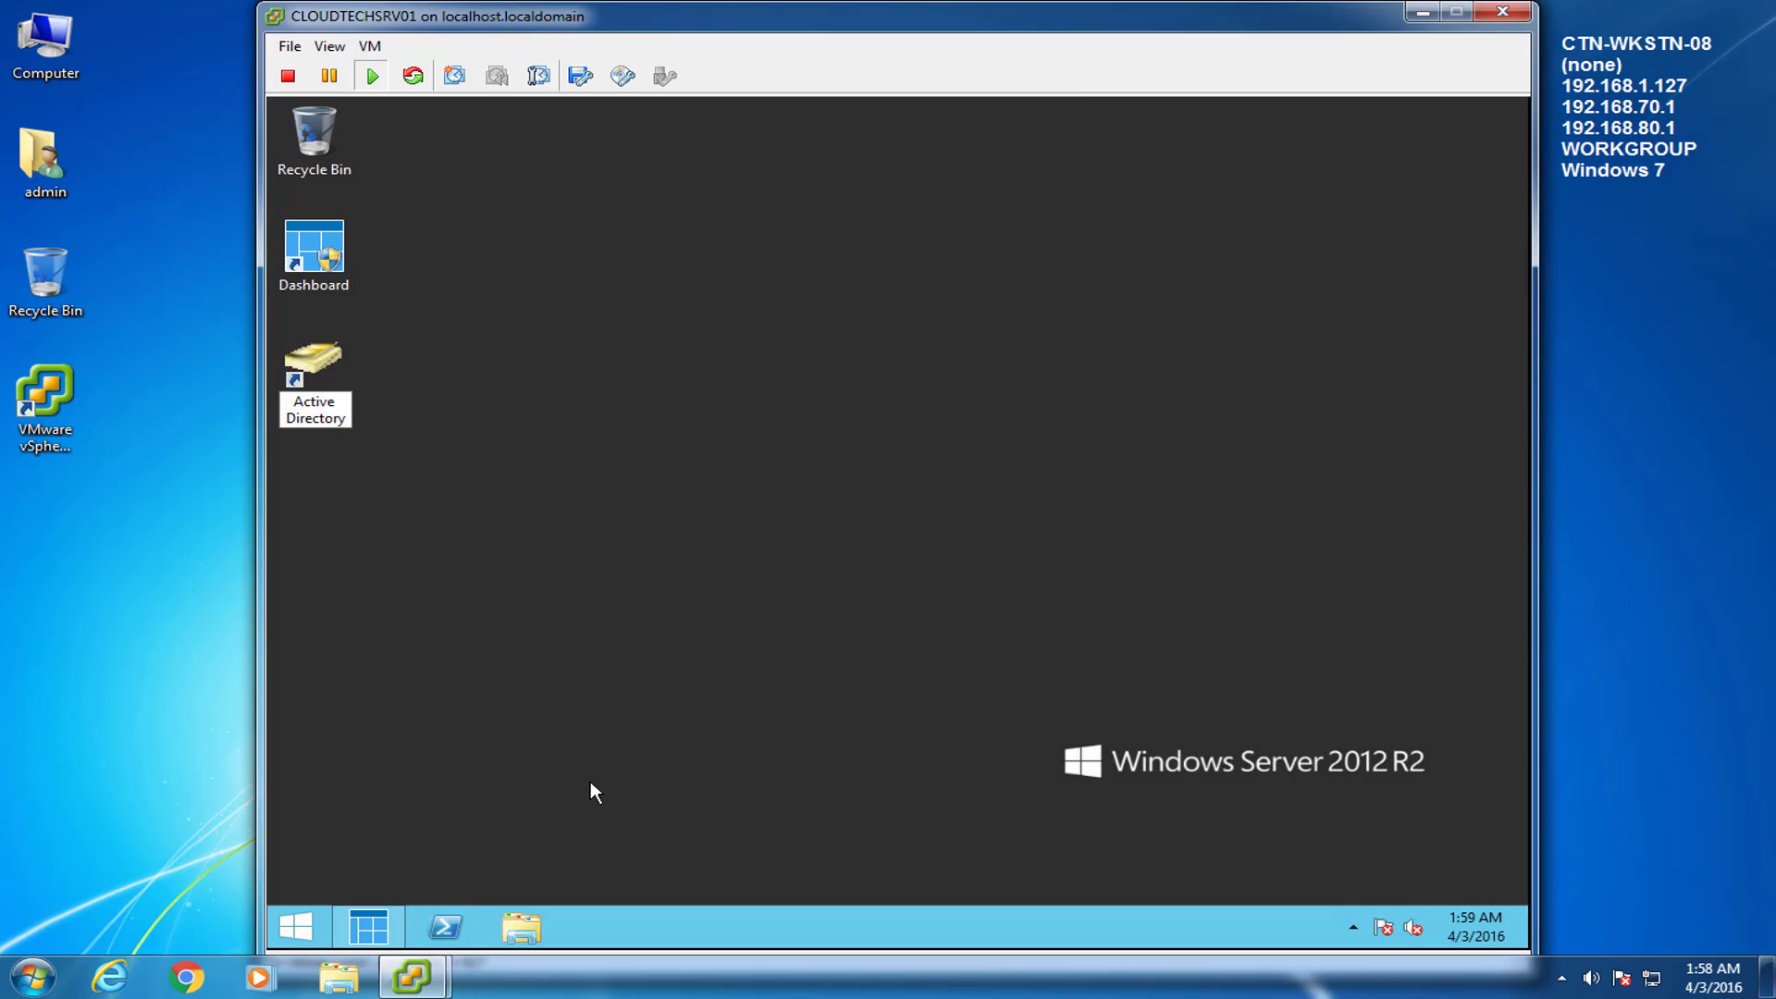
key(Return)
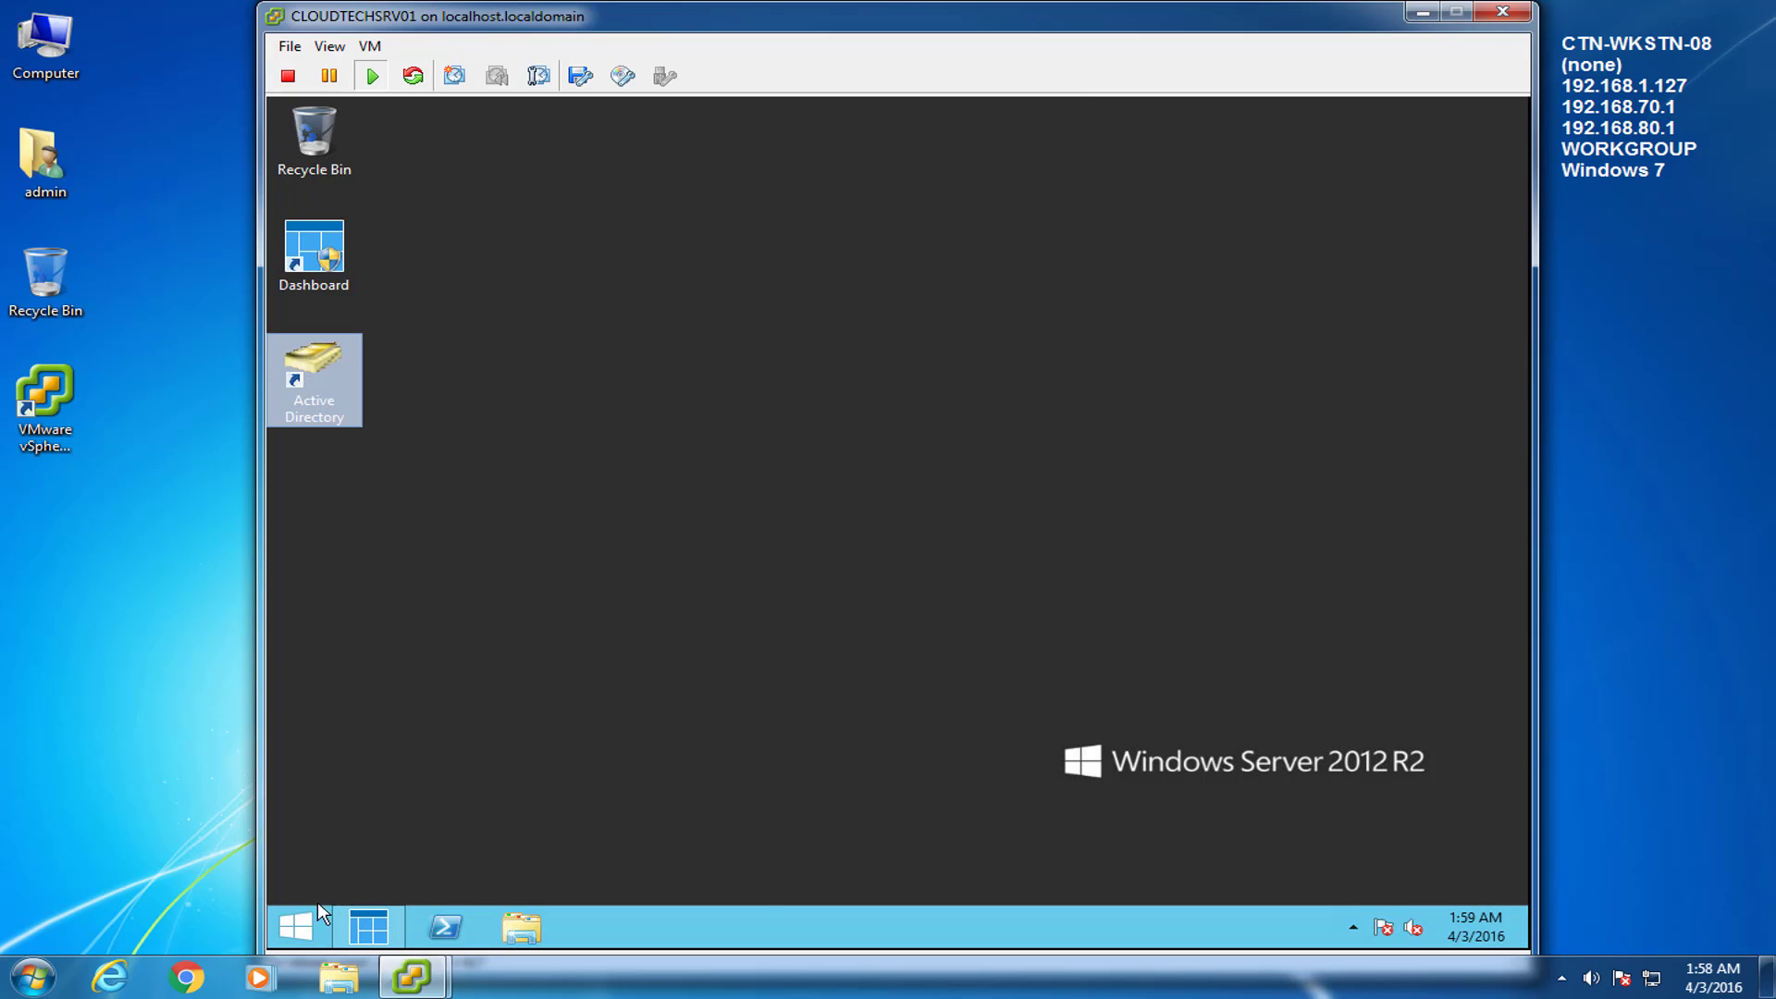
Create a DNS shortcut on the server desktop from the Start search.
click(298, 925)
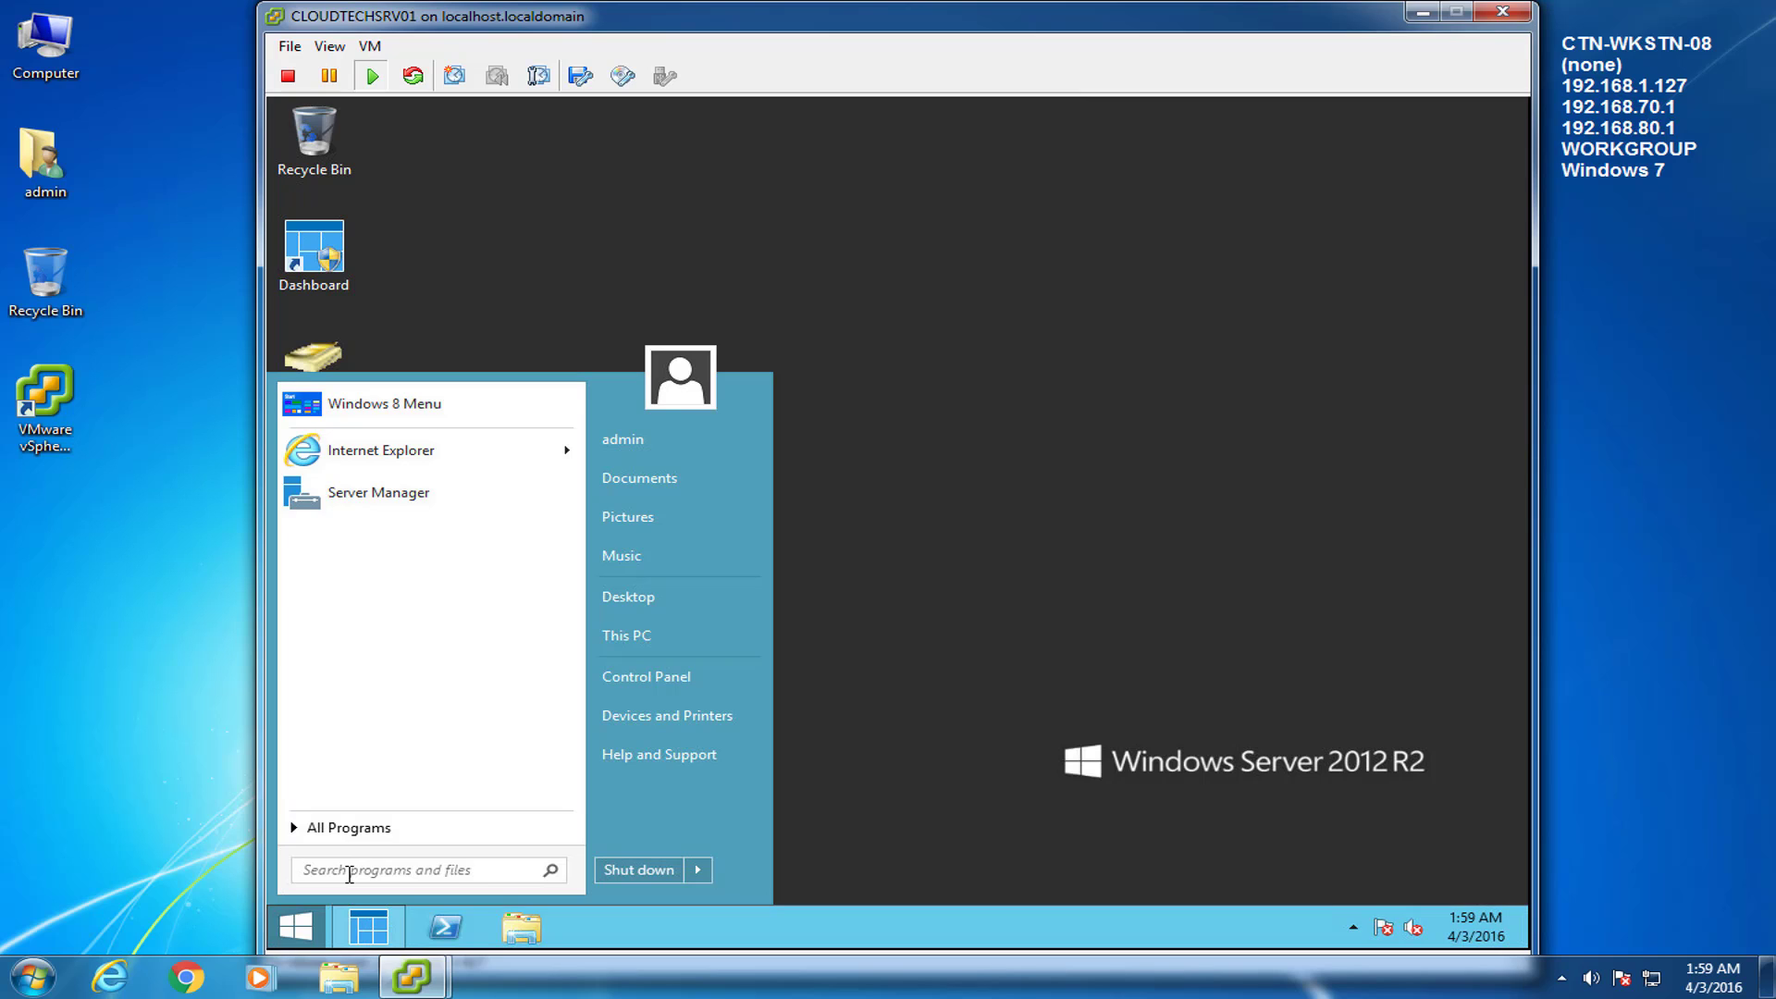
text(dns)
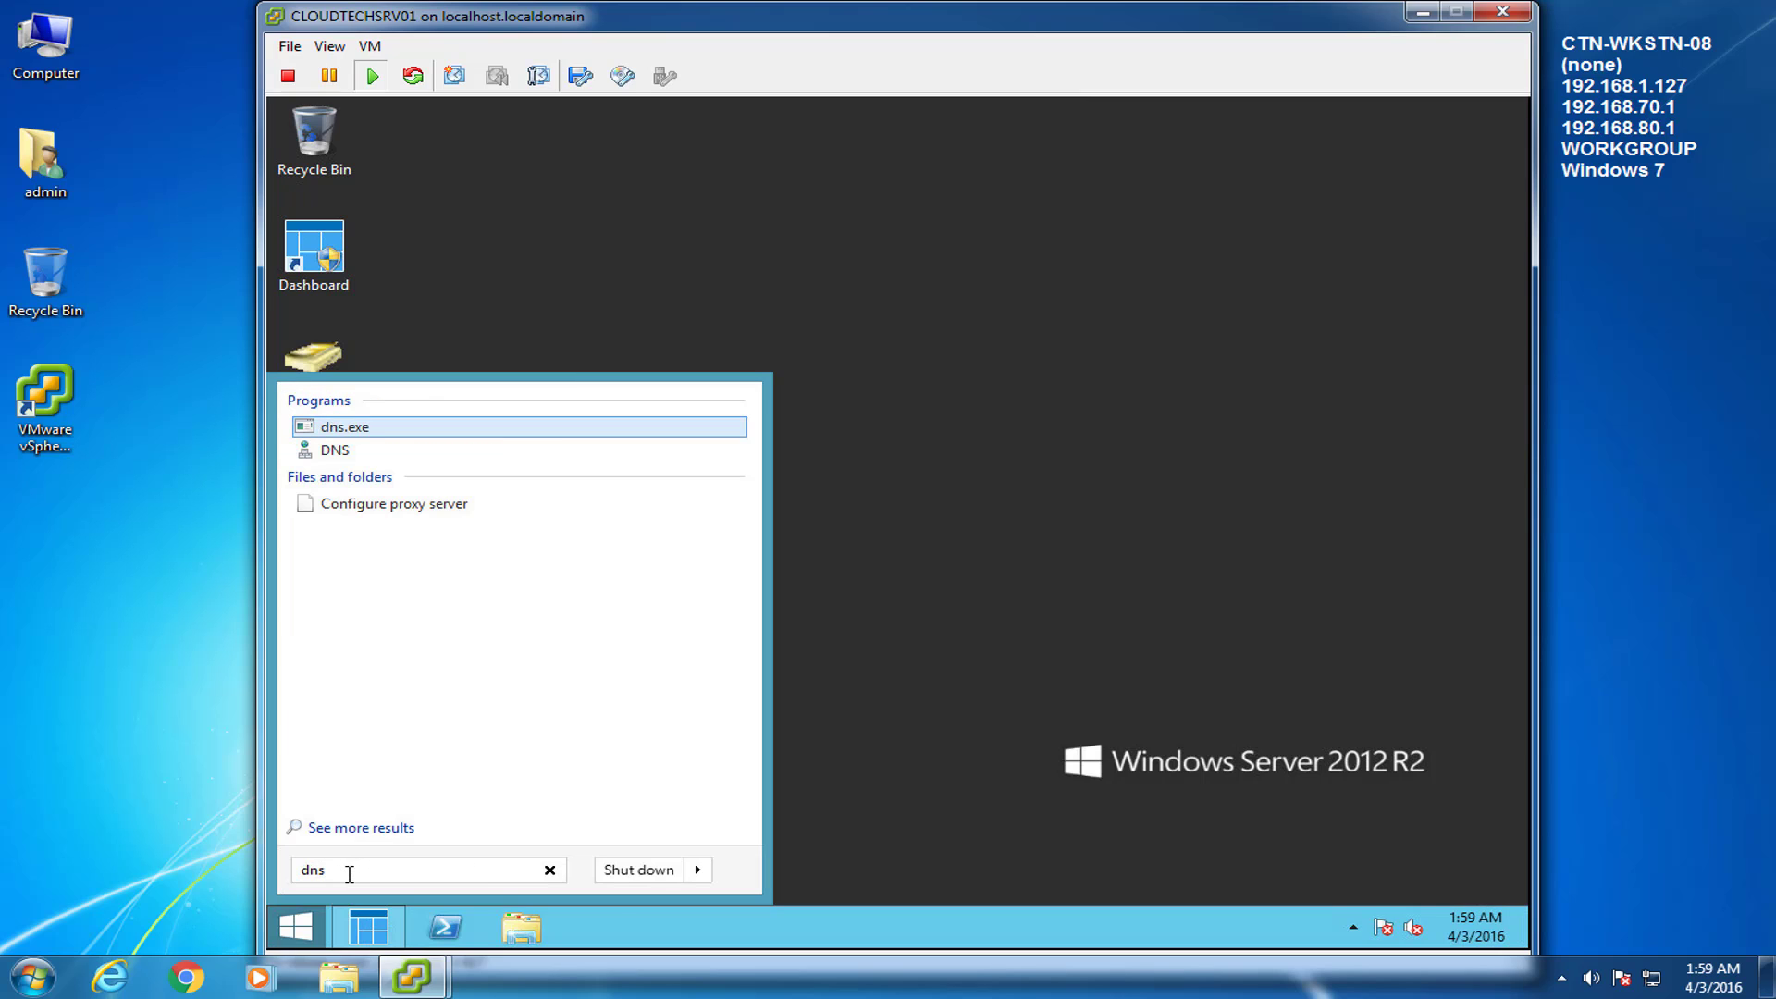
right_click(333, 454)
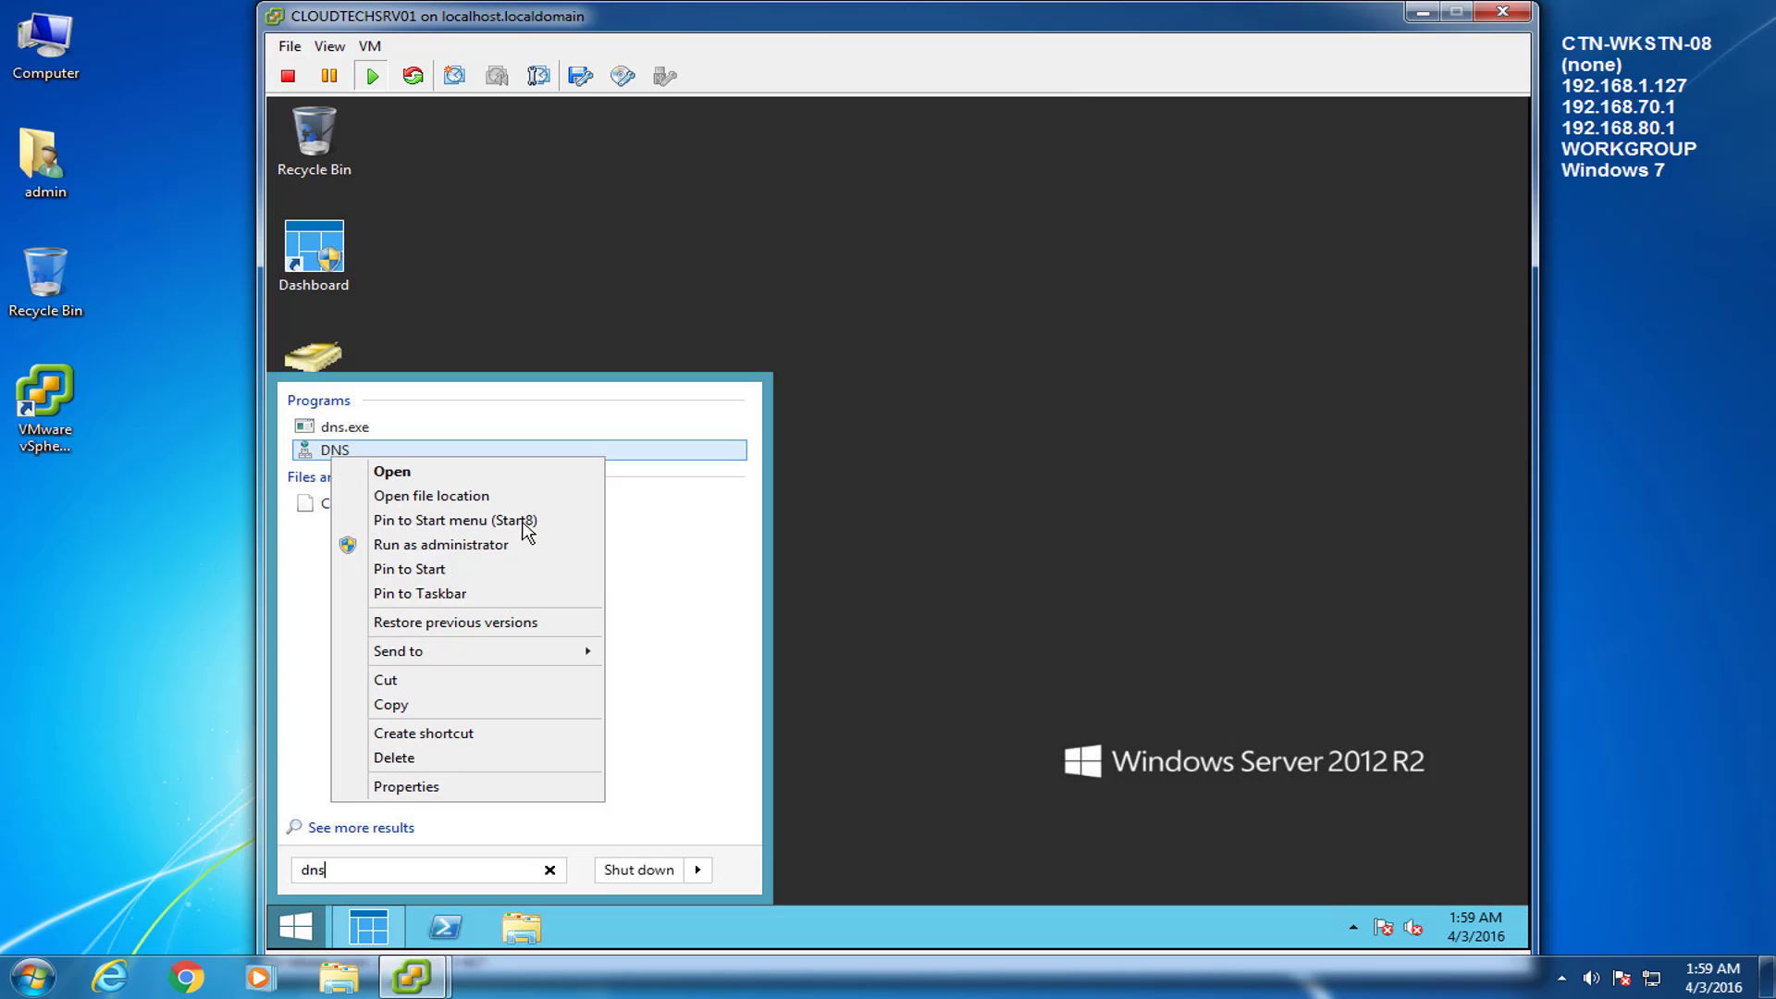
mouse_move(524, 657)
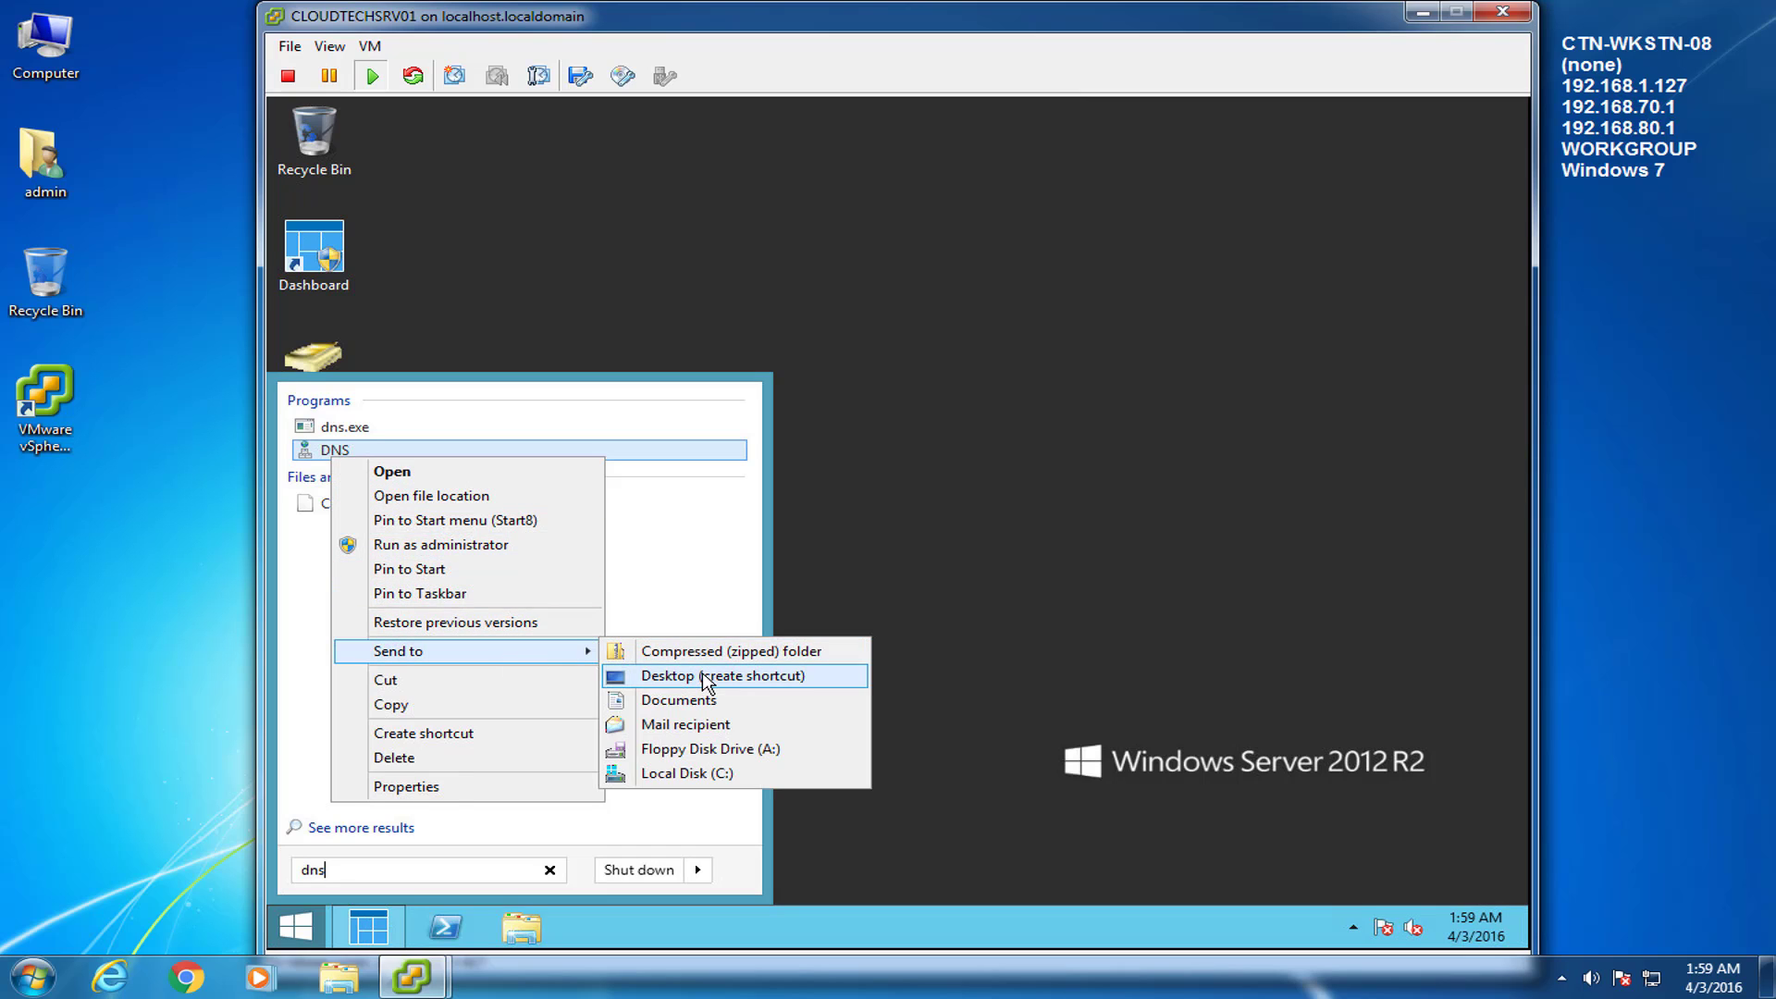
click(713, 678)
click(934, 632)
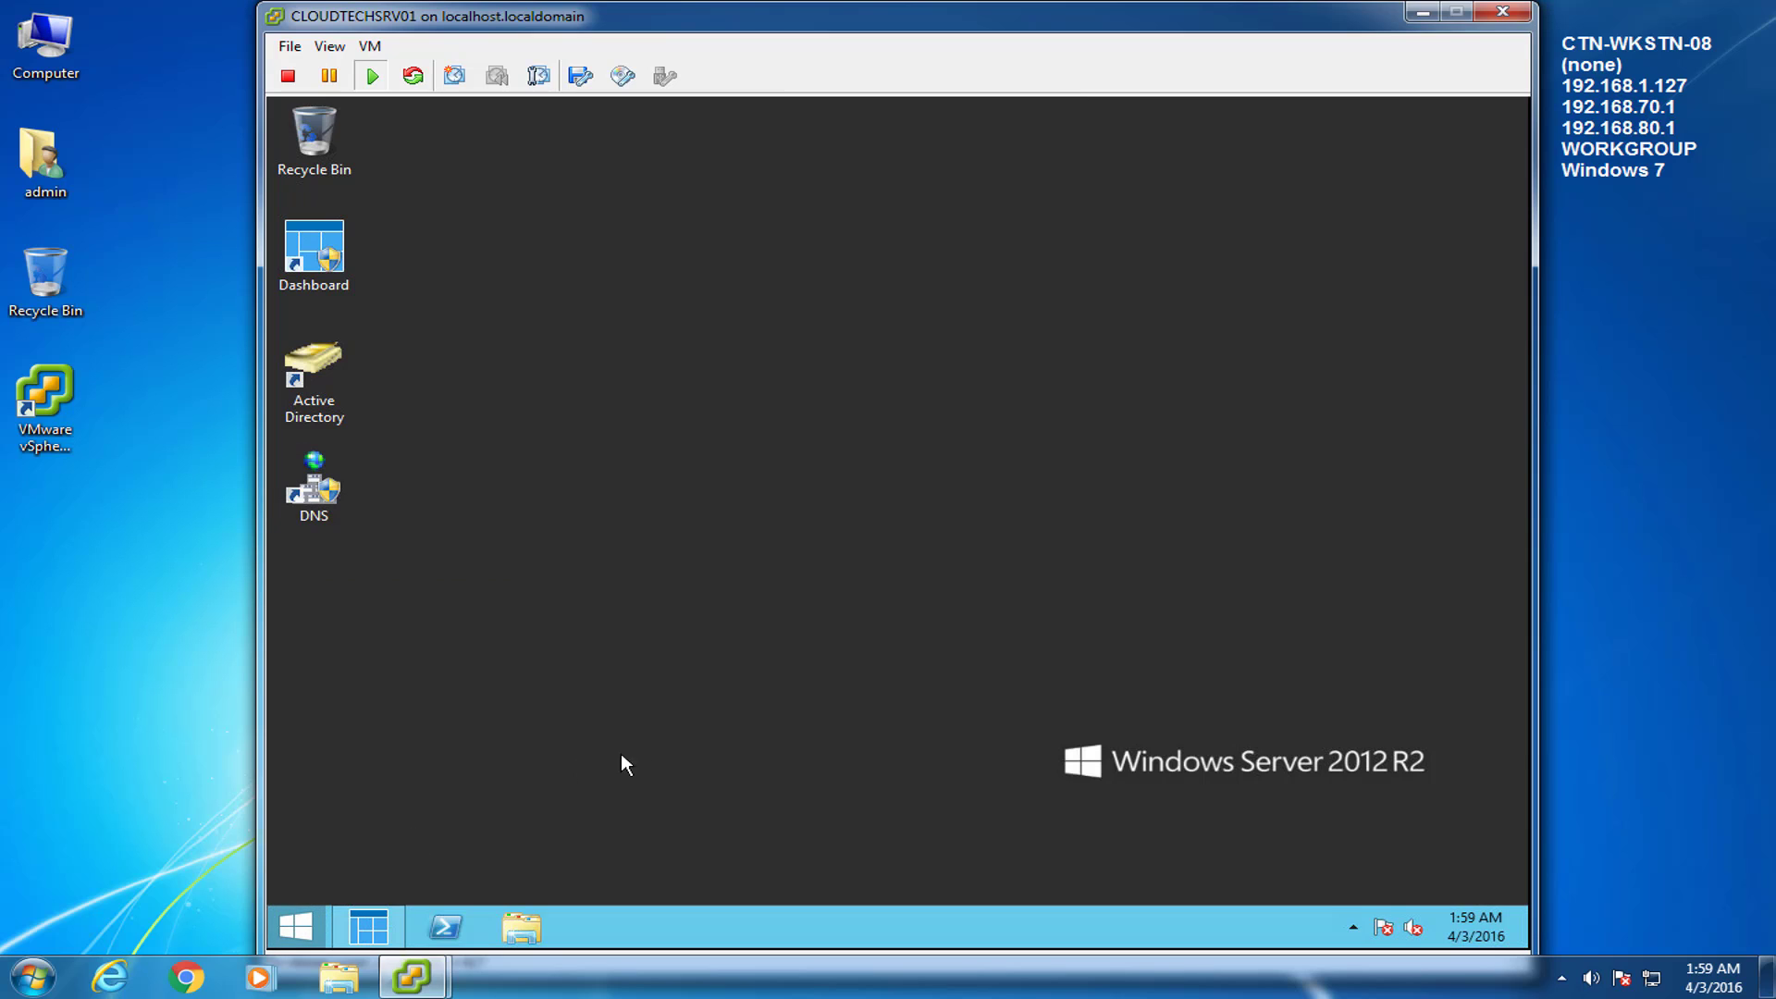
click(1696, 717)
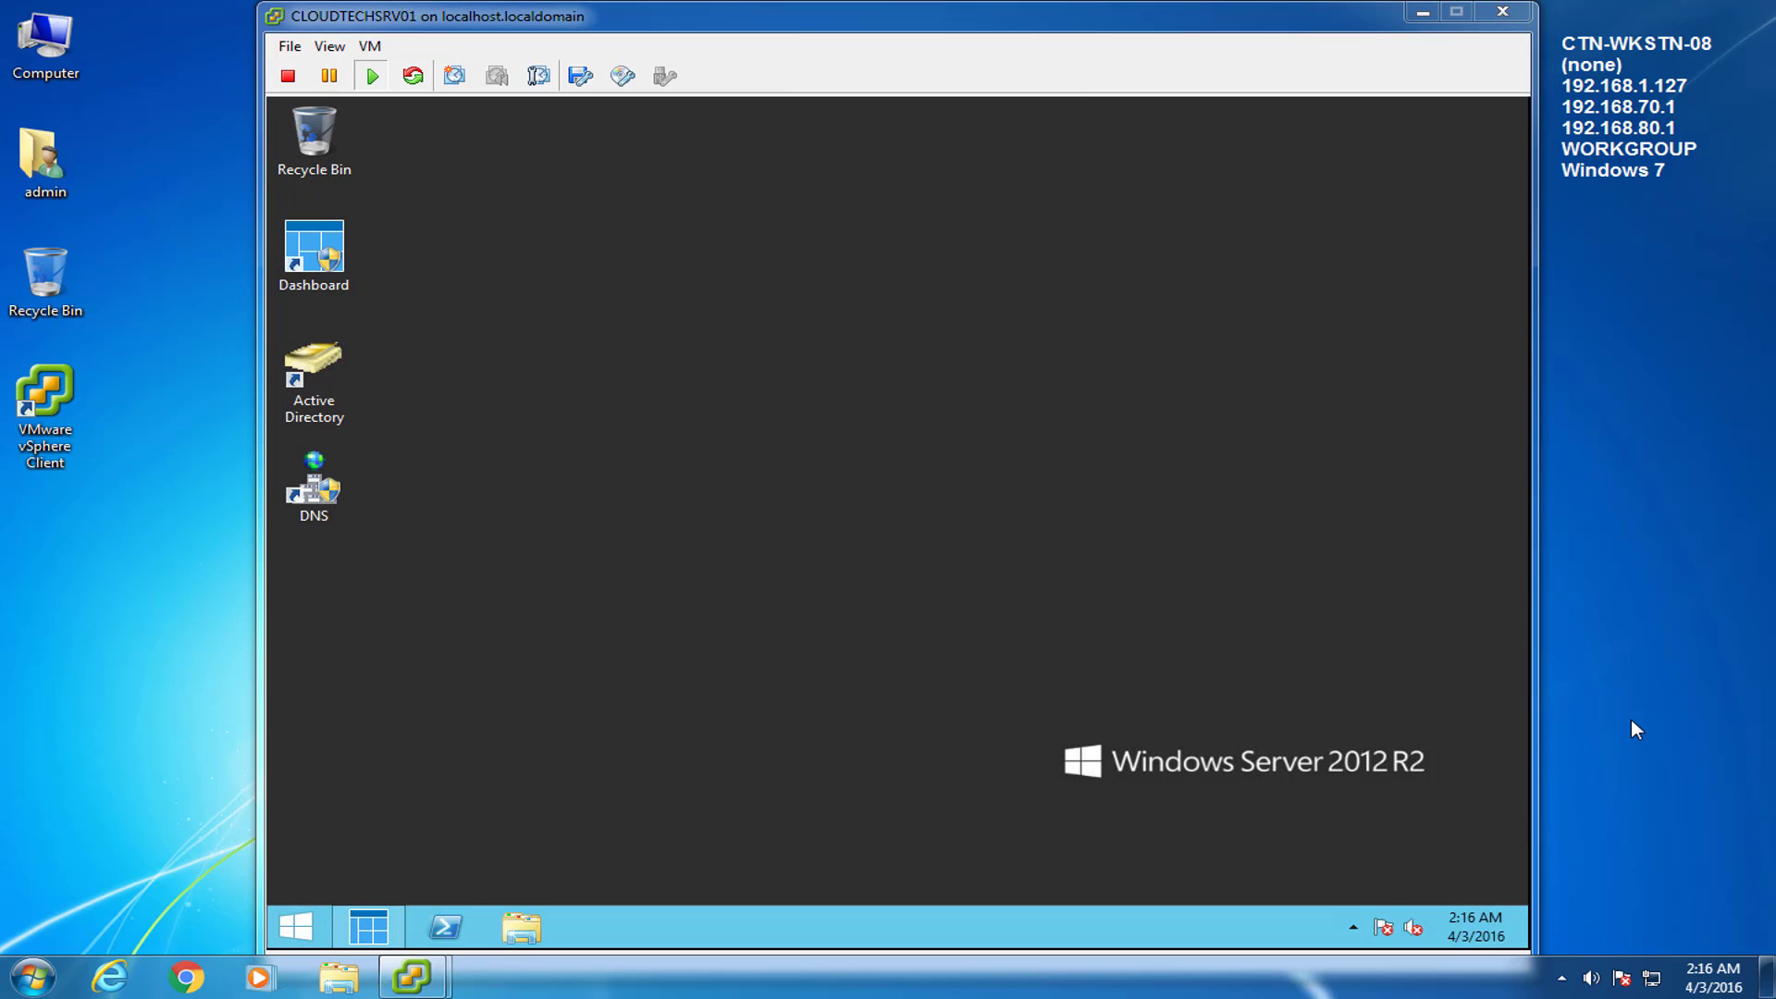
Create a Group Policy Management desktop shortcut from a 'group policy' Start search.
click(303, 920)
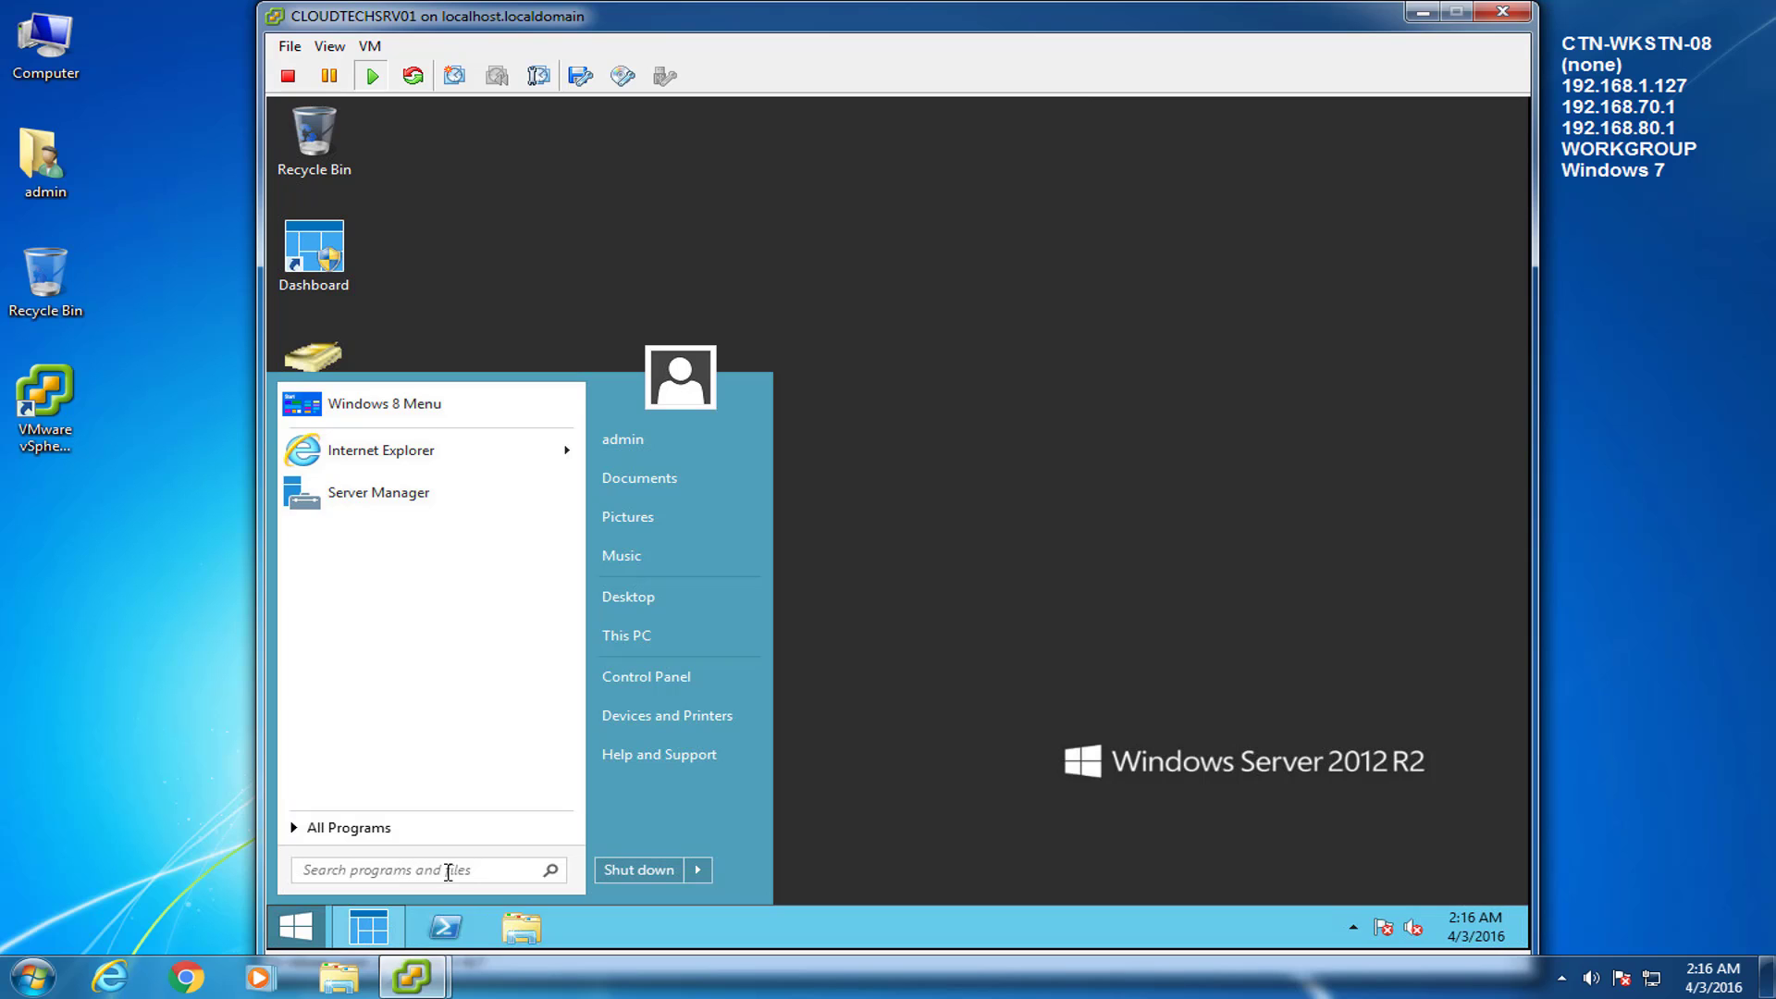
text(group)
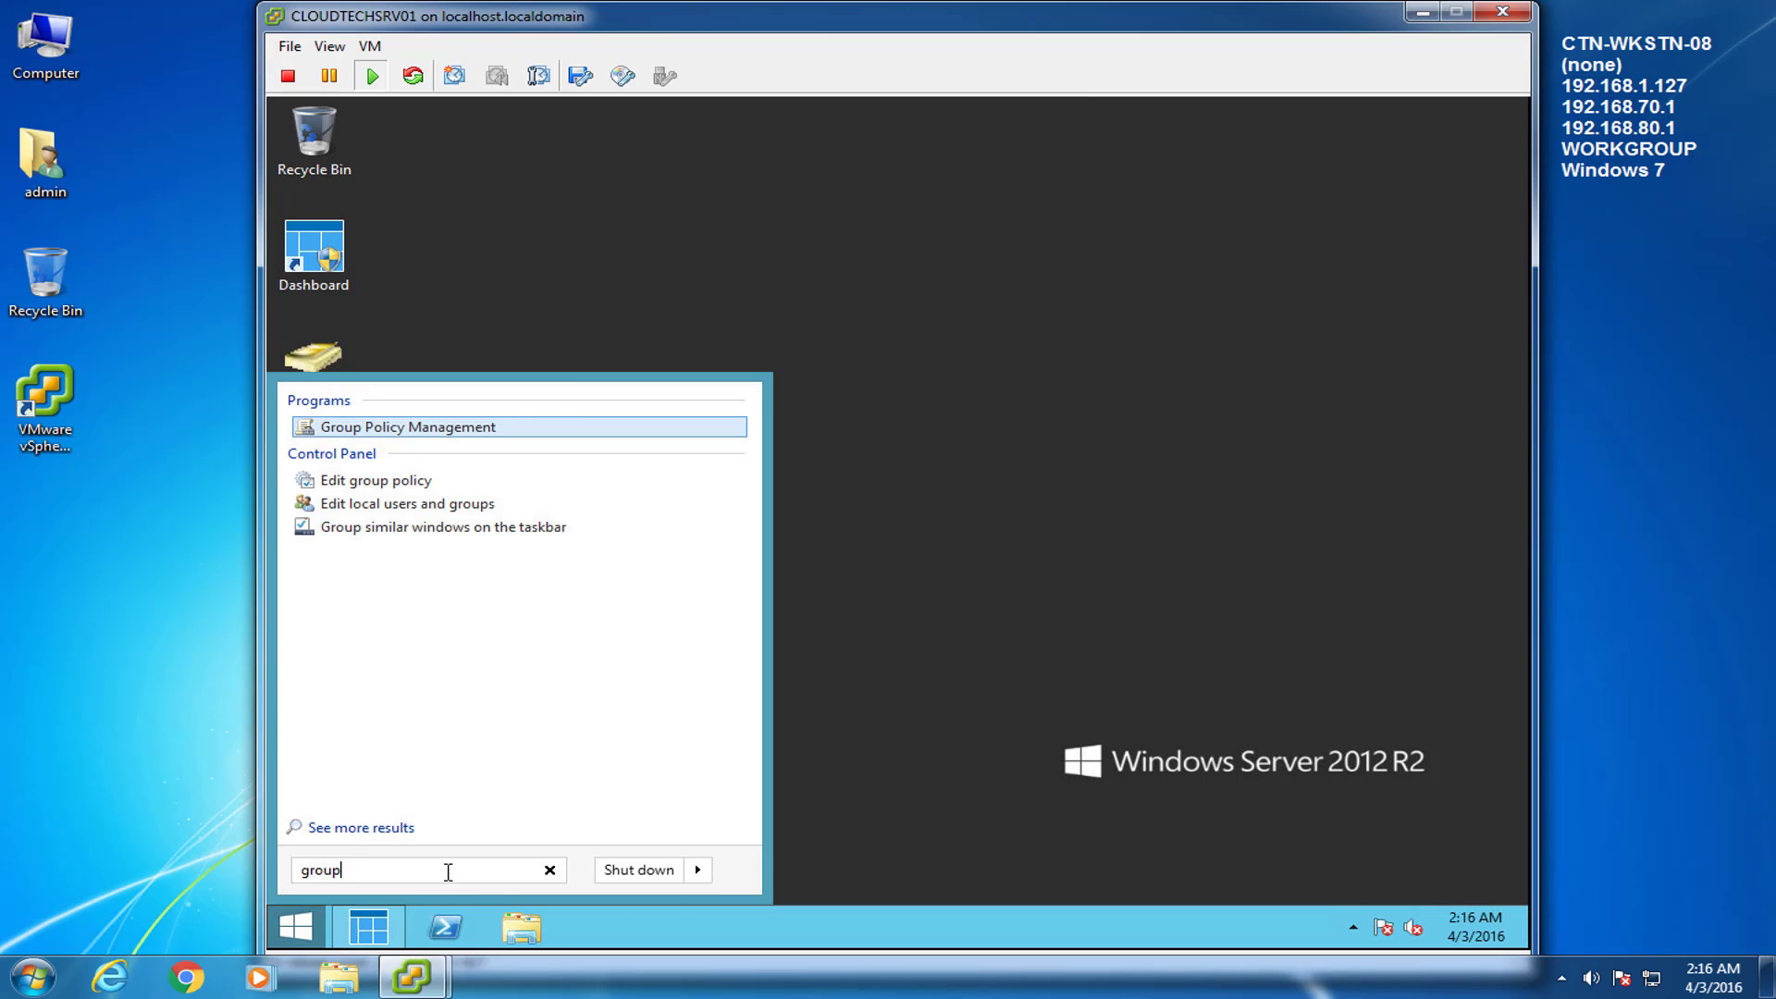
text( policy)
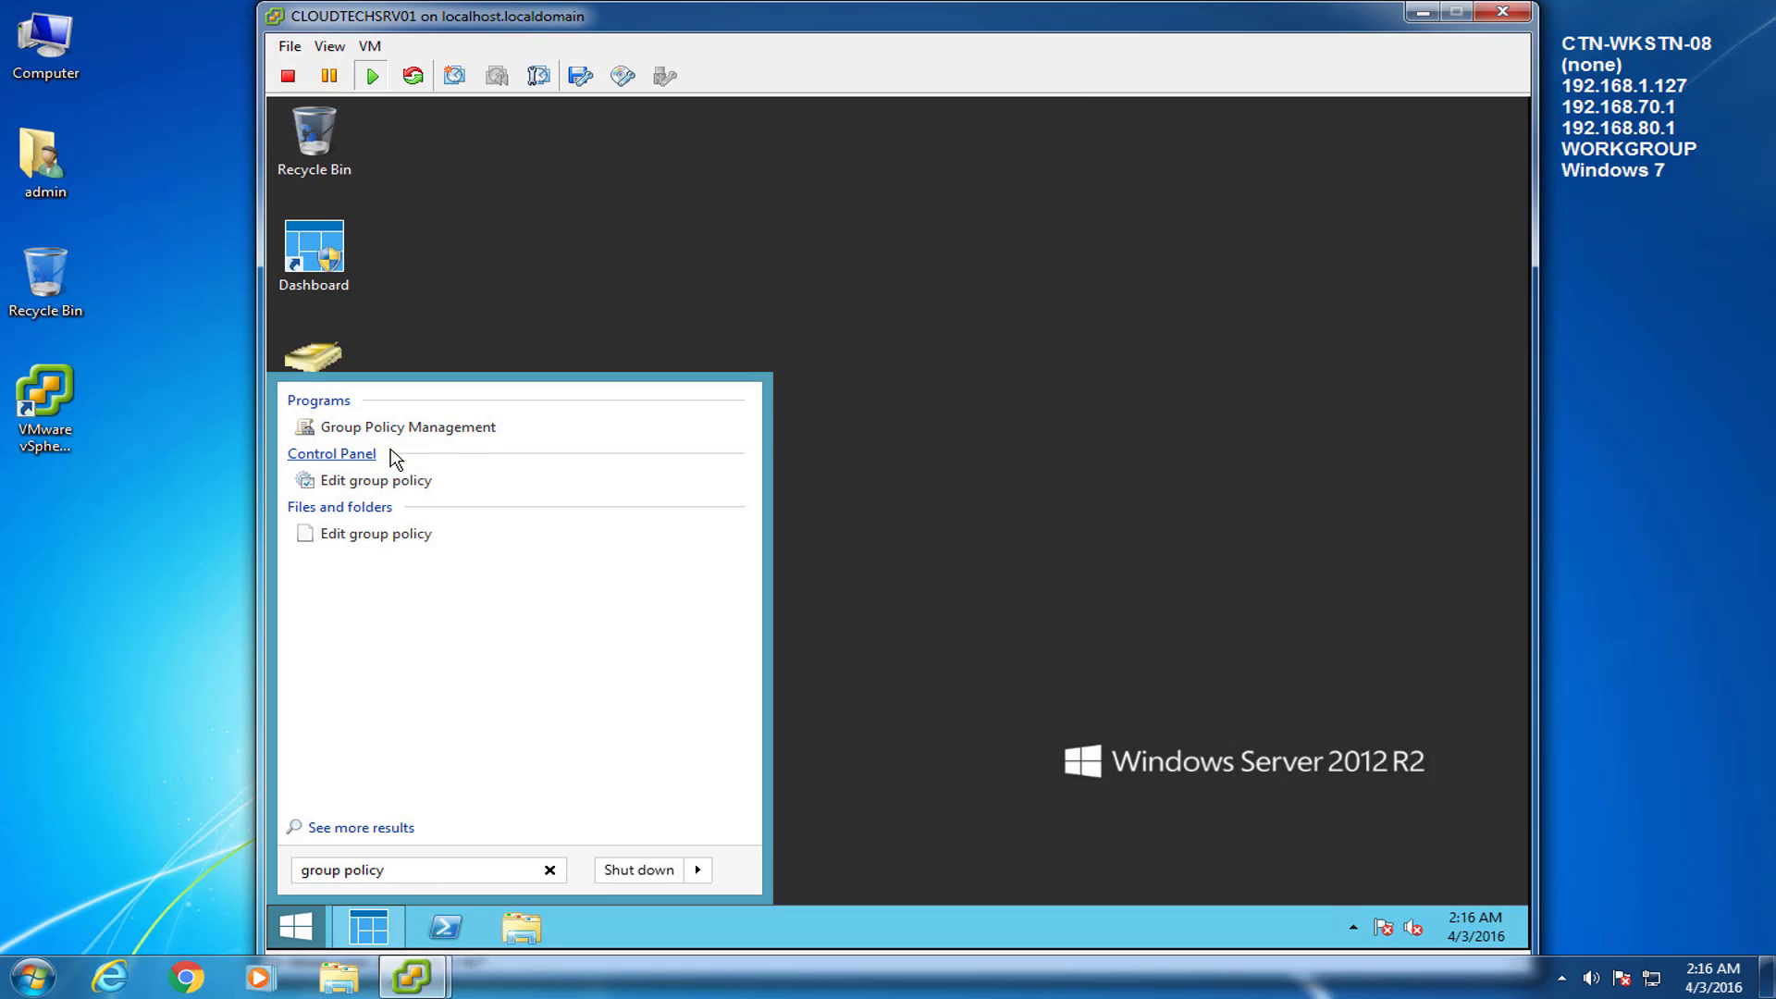
right_click(415, 434)
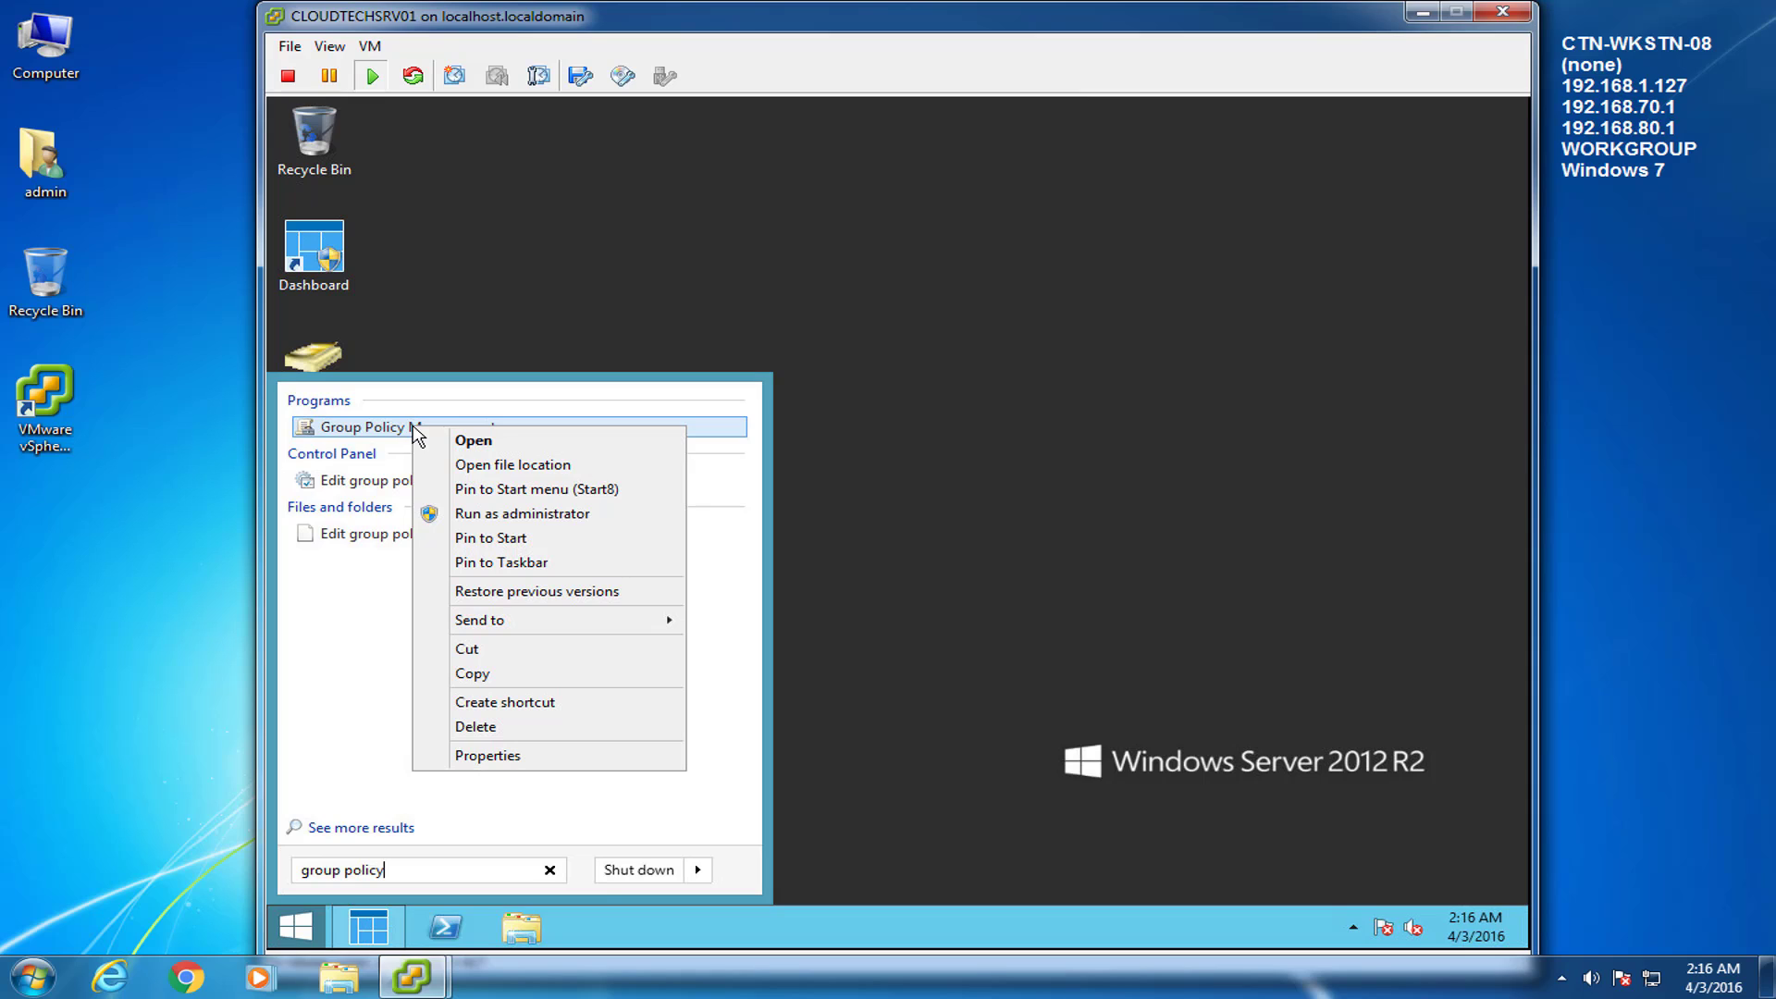
mouse_move(514, 624)
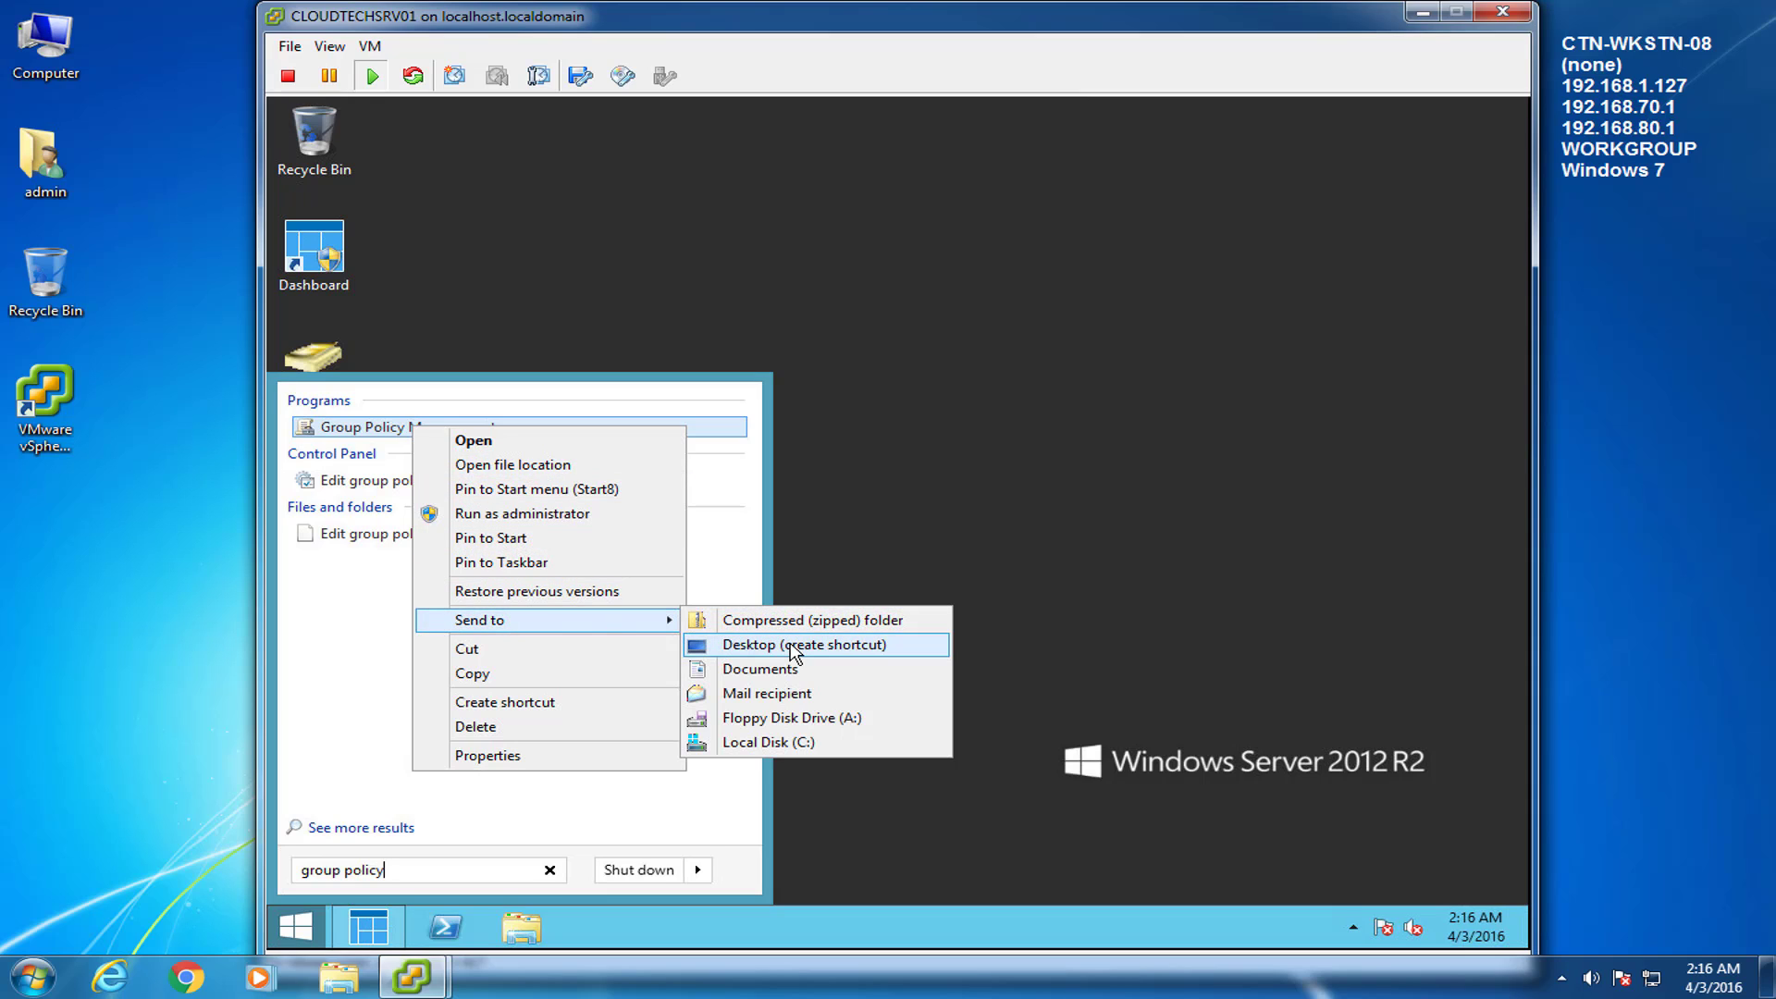
click(794, 644)
click(908, 583)
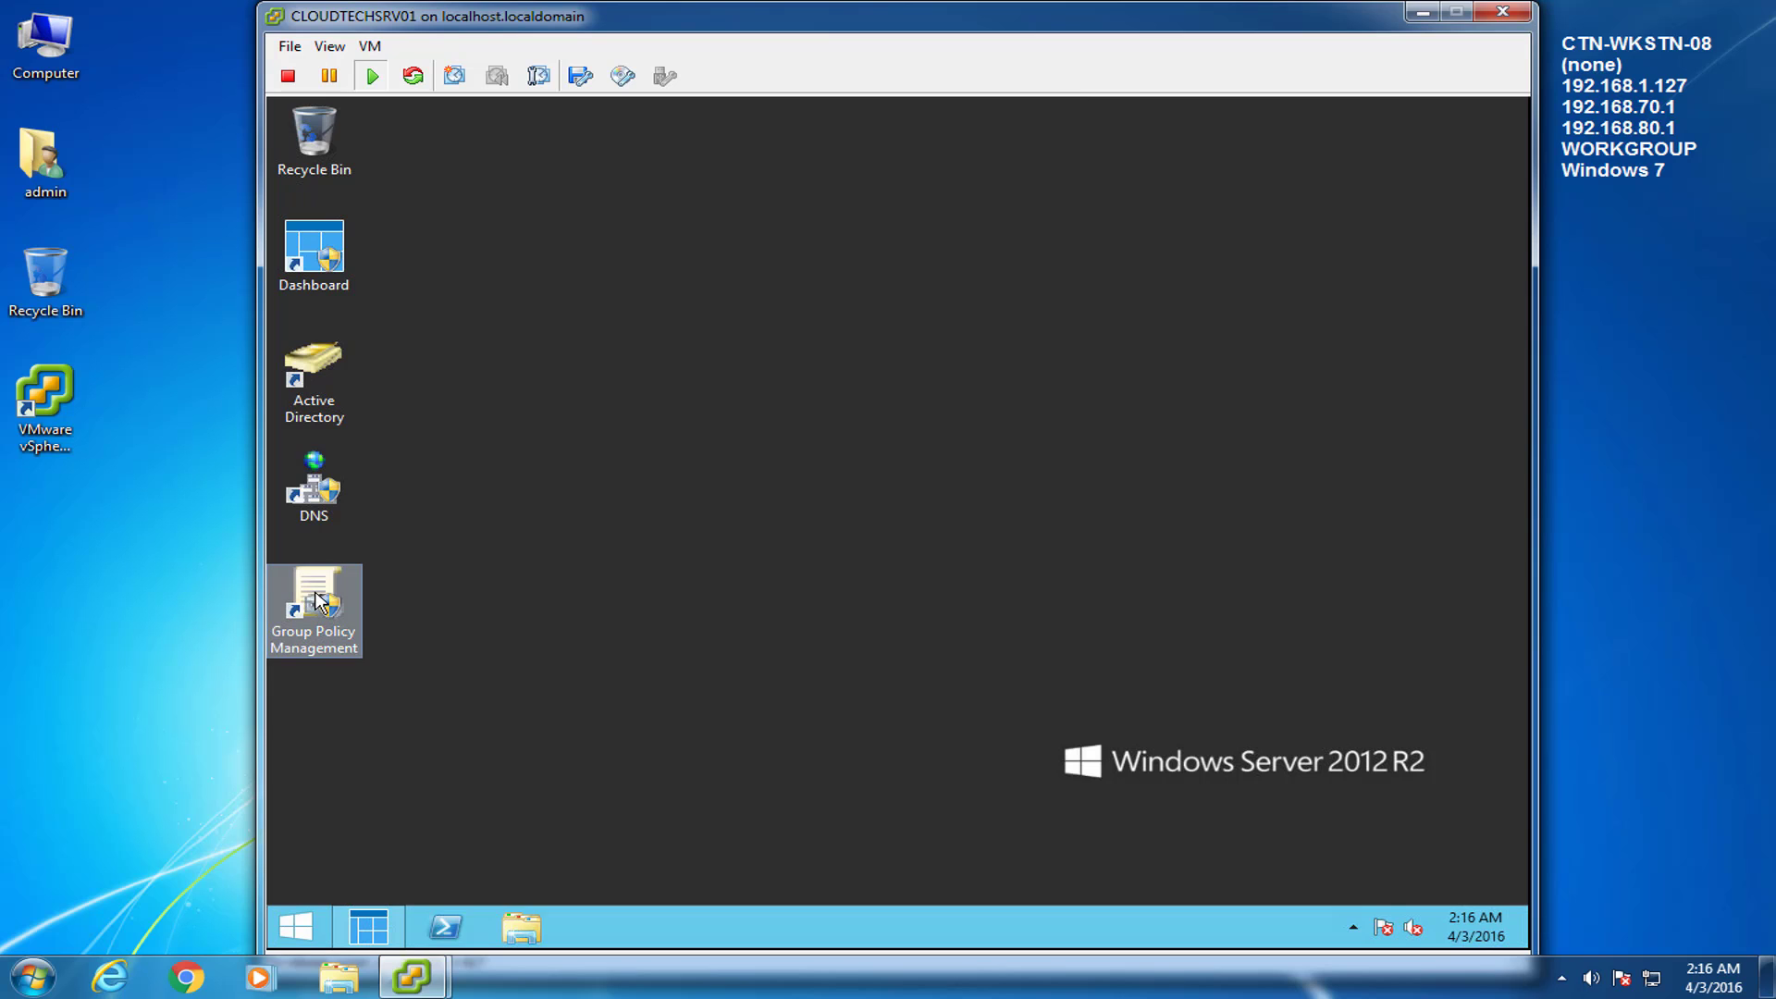
click(298, 925)
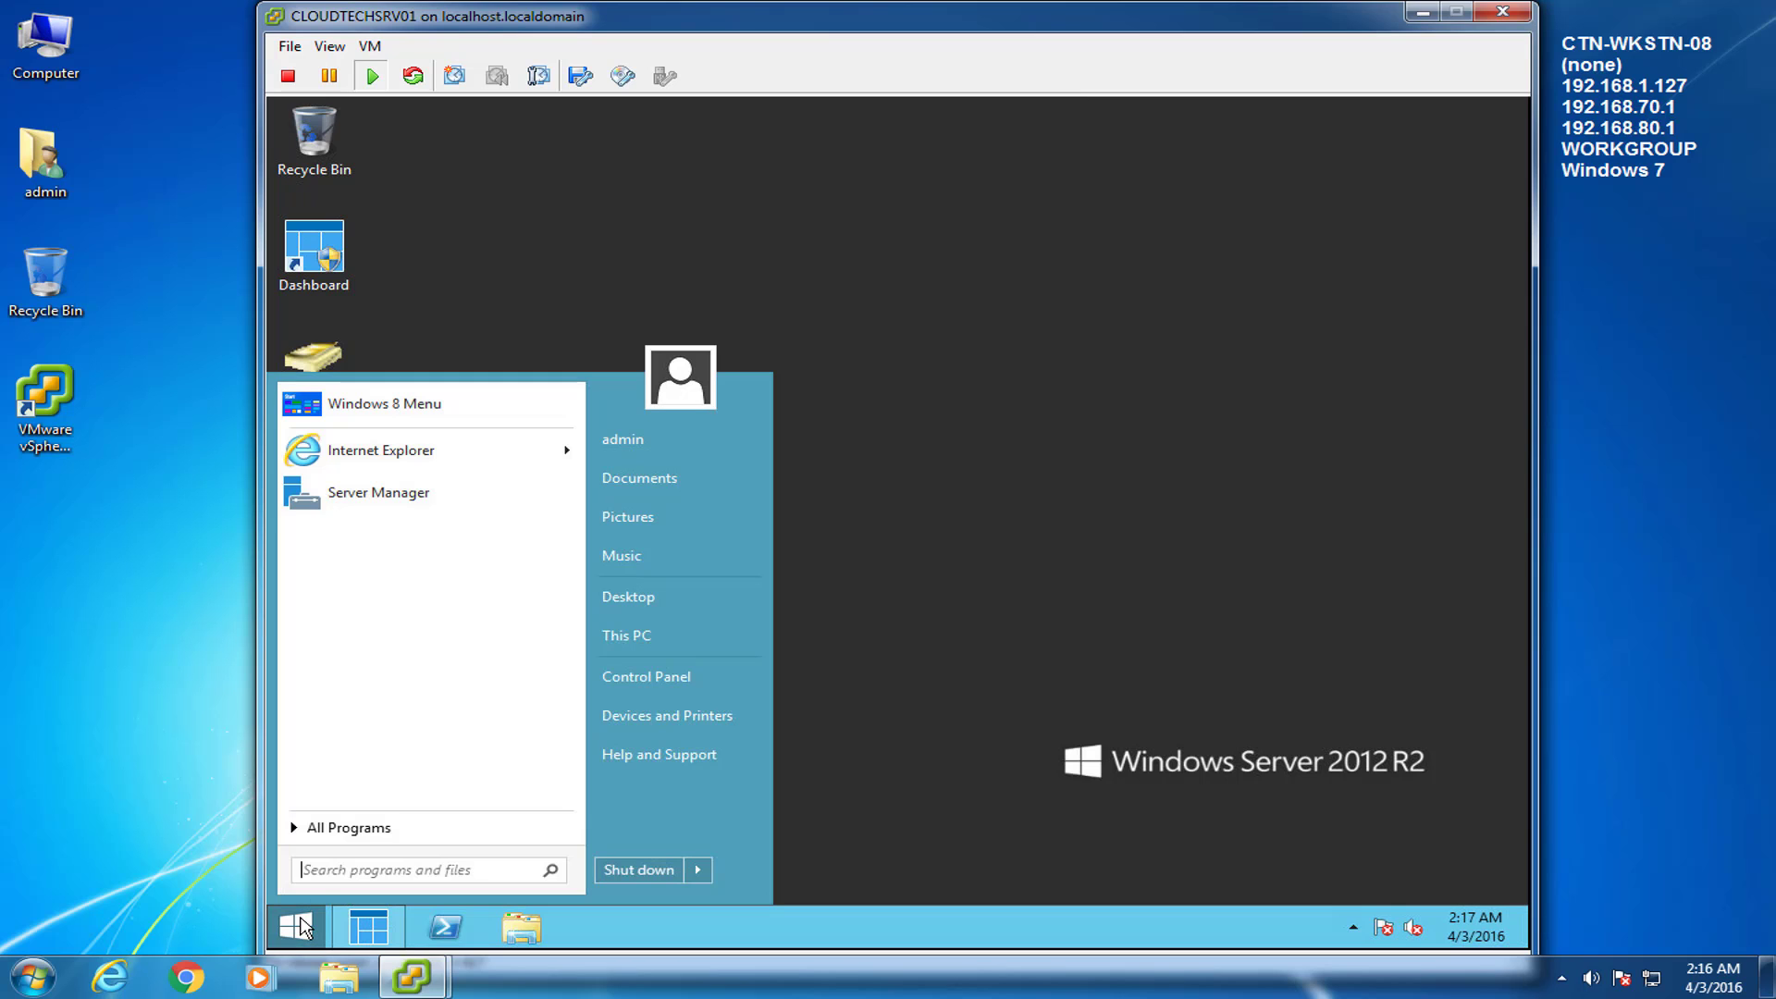
Launch Internet Explorer without recommended settings and open the router page at 192.168.1.1, maximized.
click(364, 453)
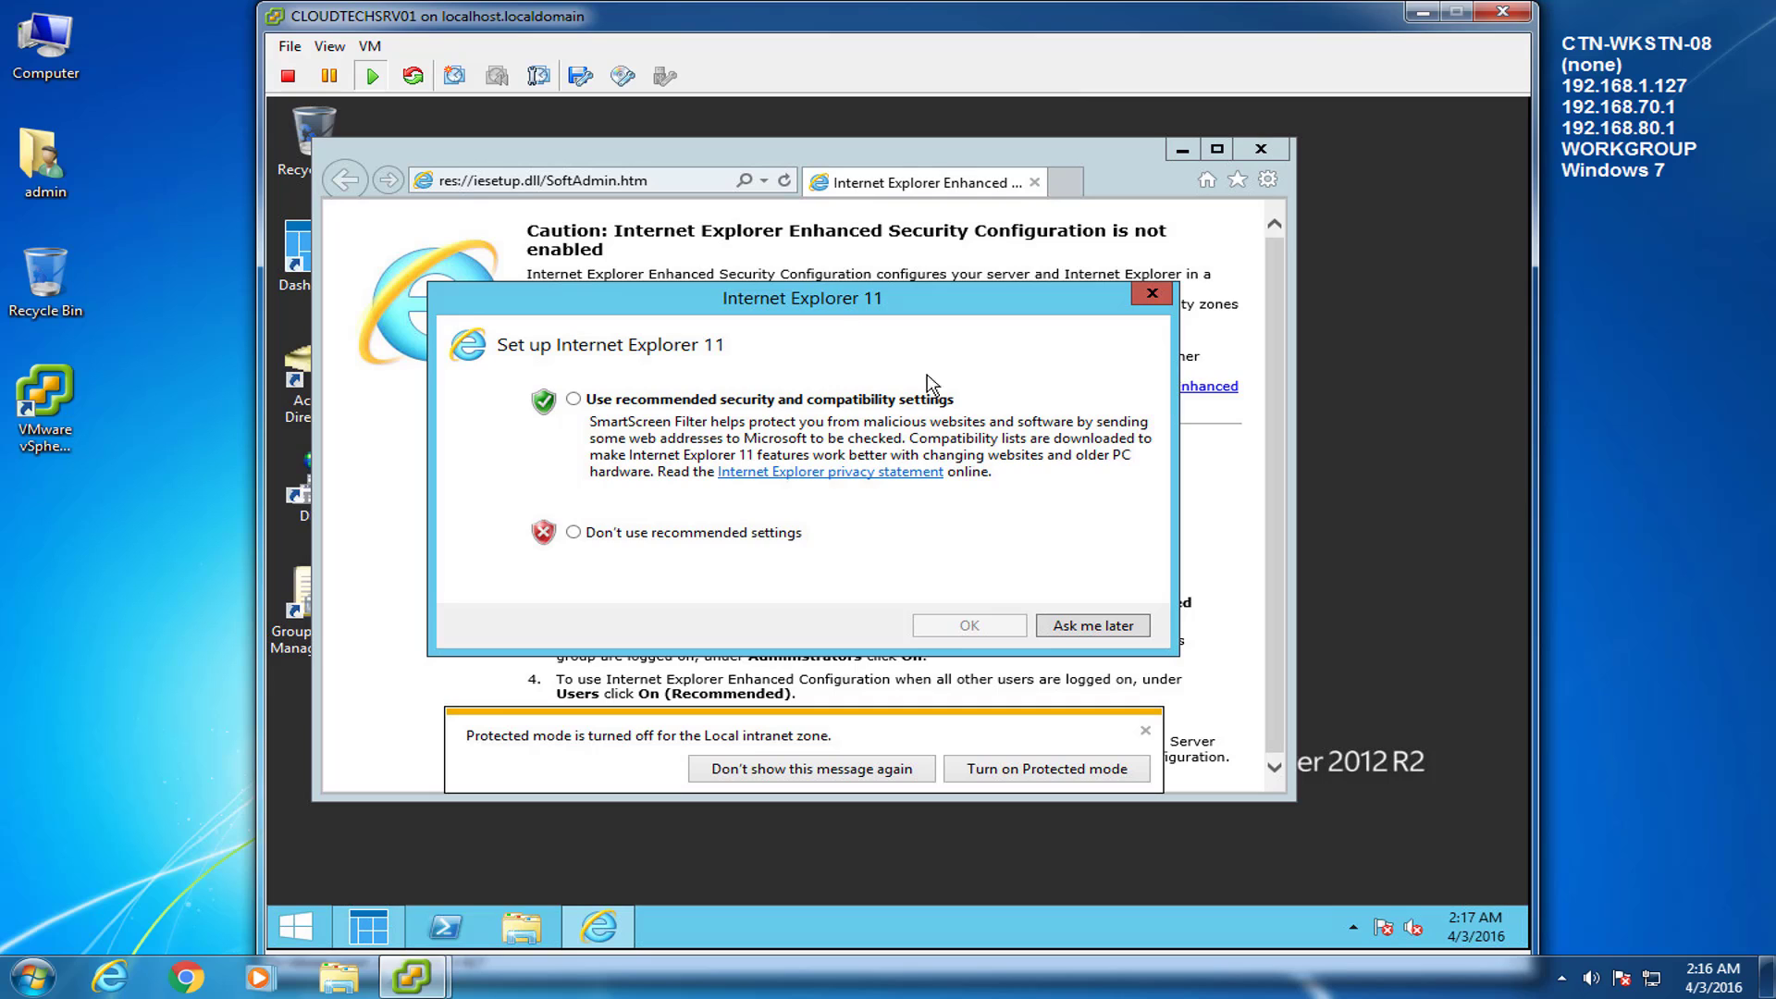
click(594, 533)
click(925, 625)
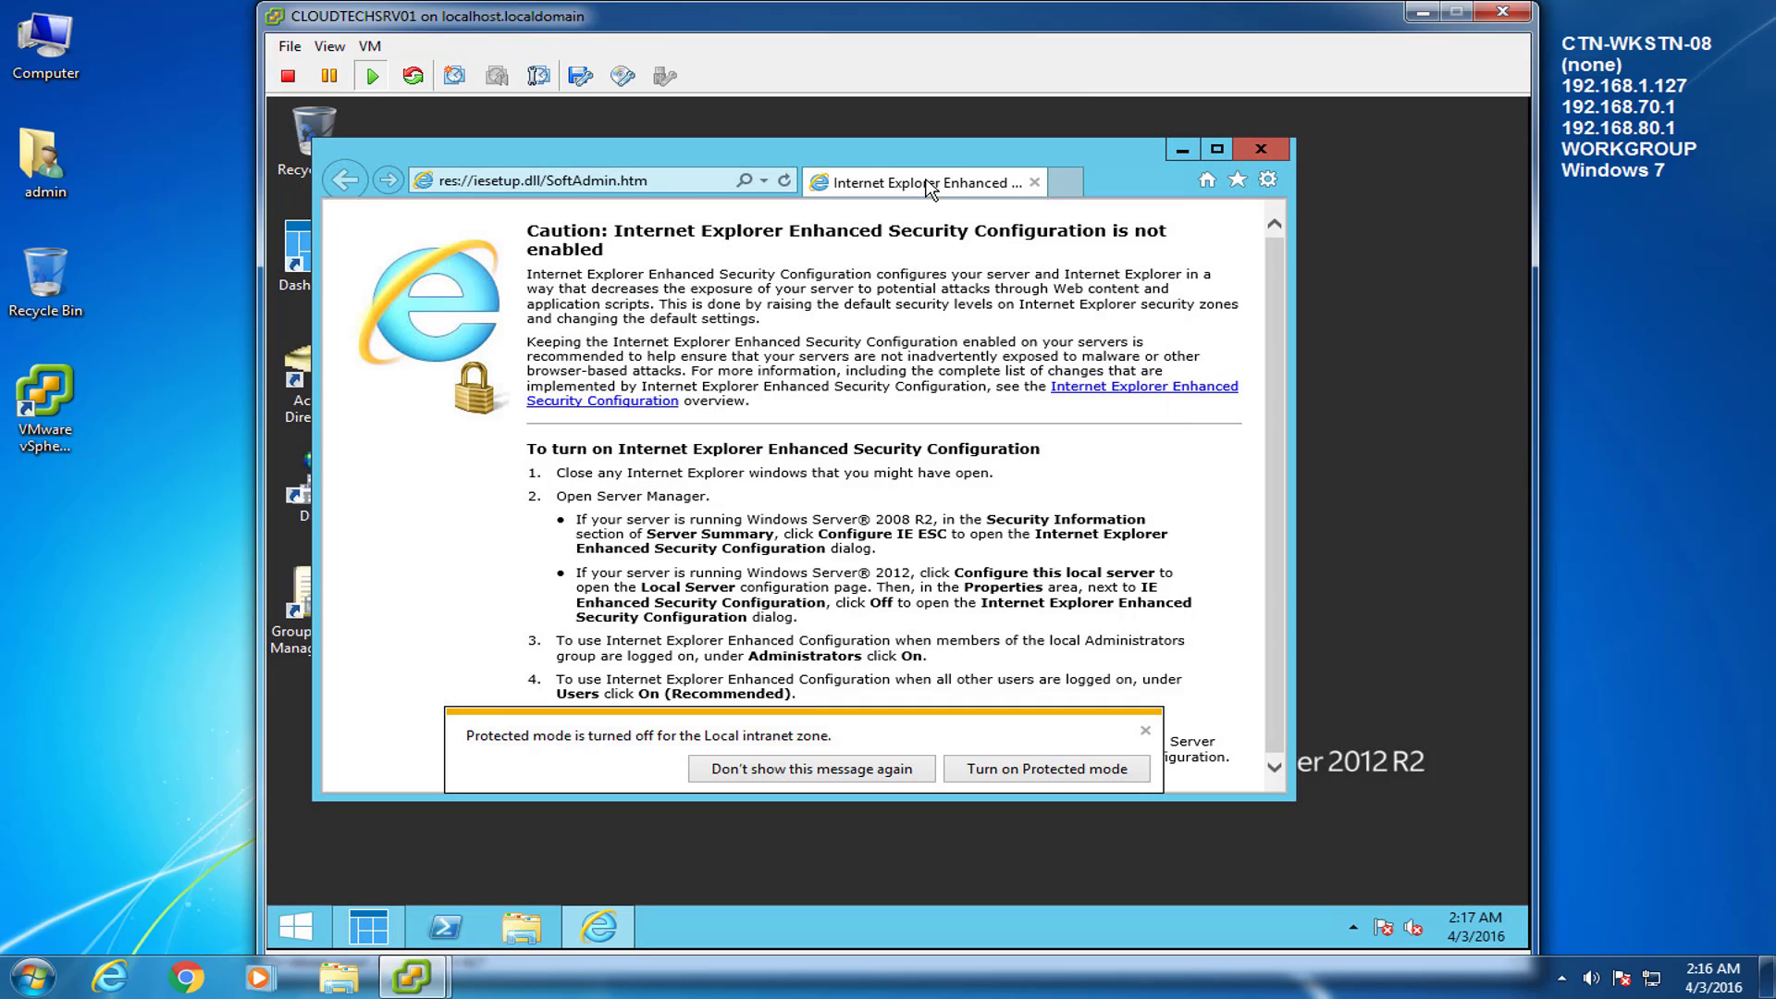
click(696, 184)
text(192.168.1.1)
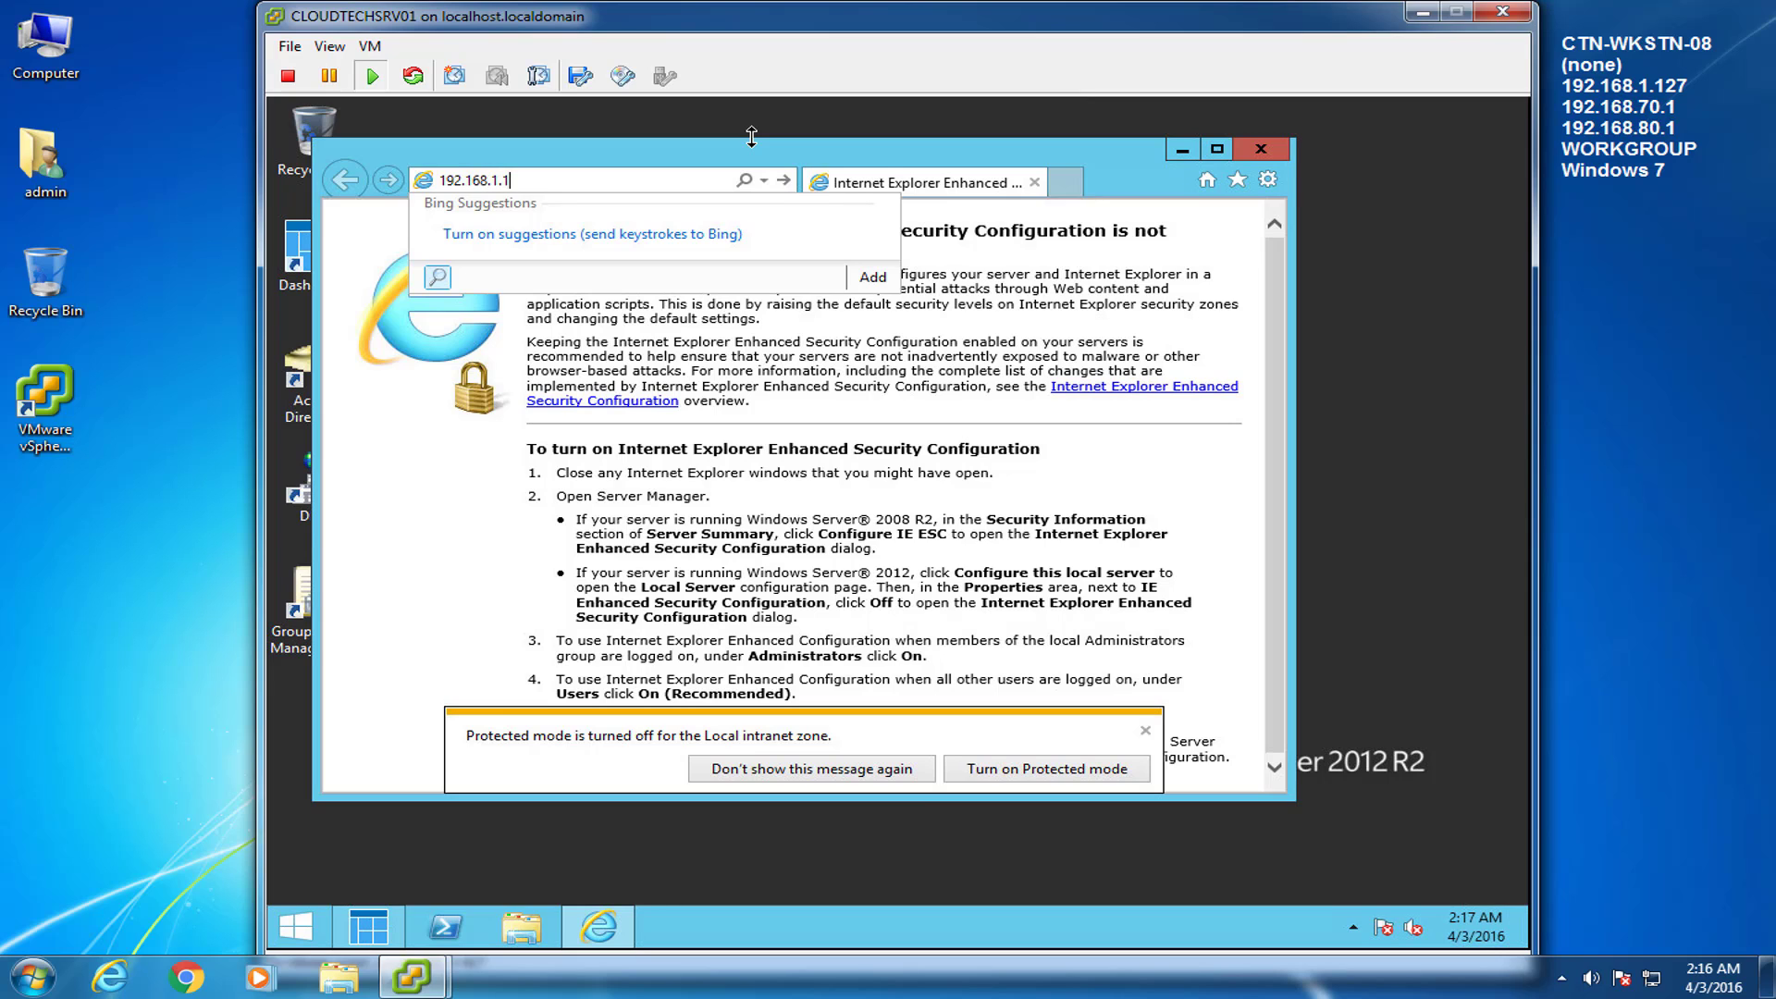
key(Return)
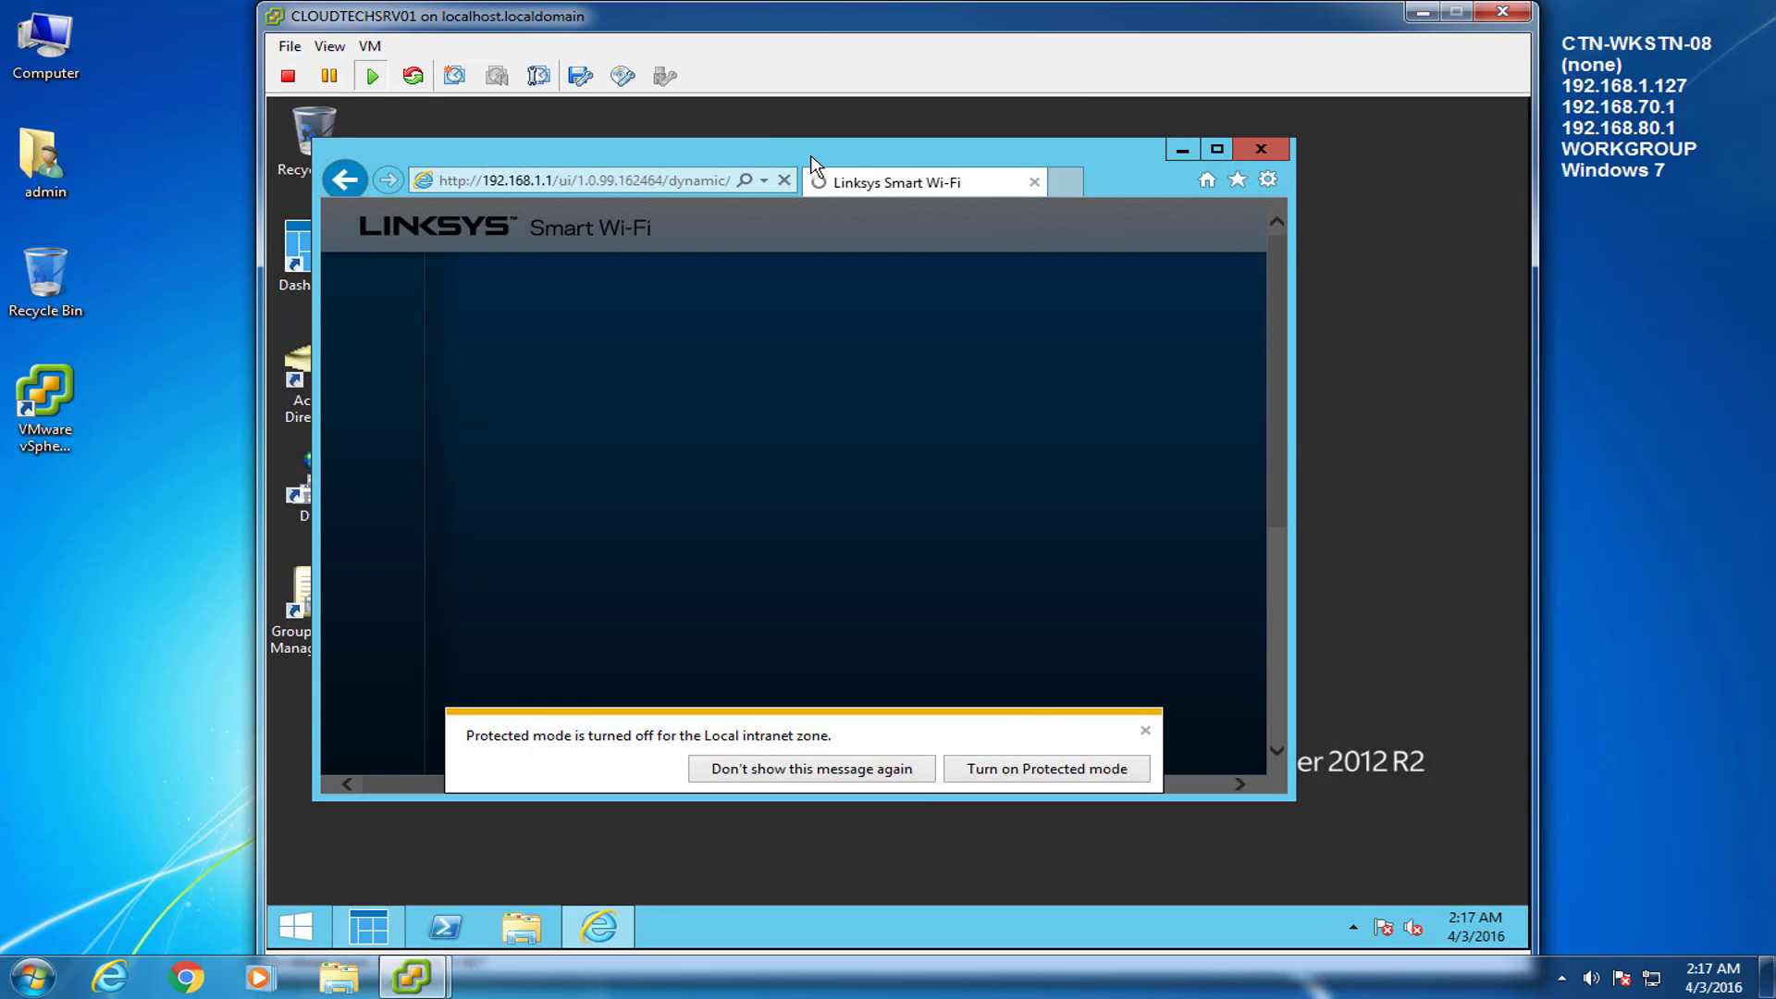
drag(814, 166, 886, 156)
click(1288, 139)
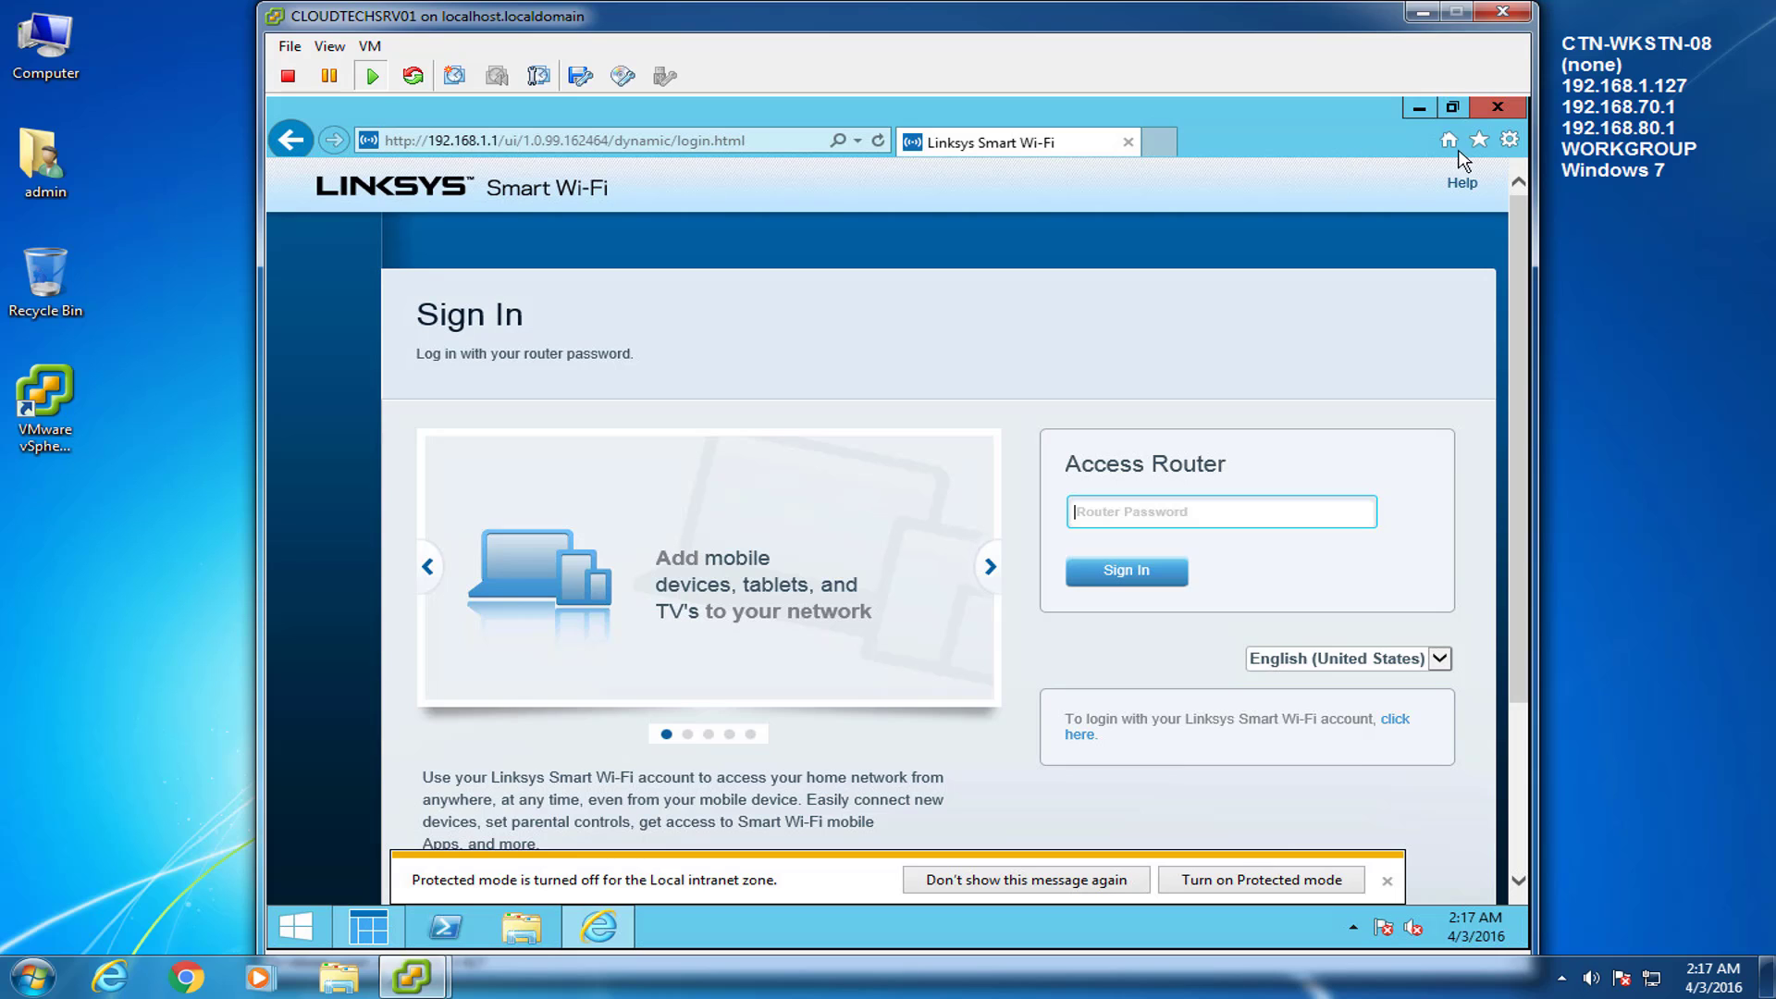
Save the router sign-in page as the 'Linksys Smart Wi-Fi' favorite and copy it.
click(1478, 141)
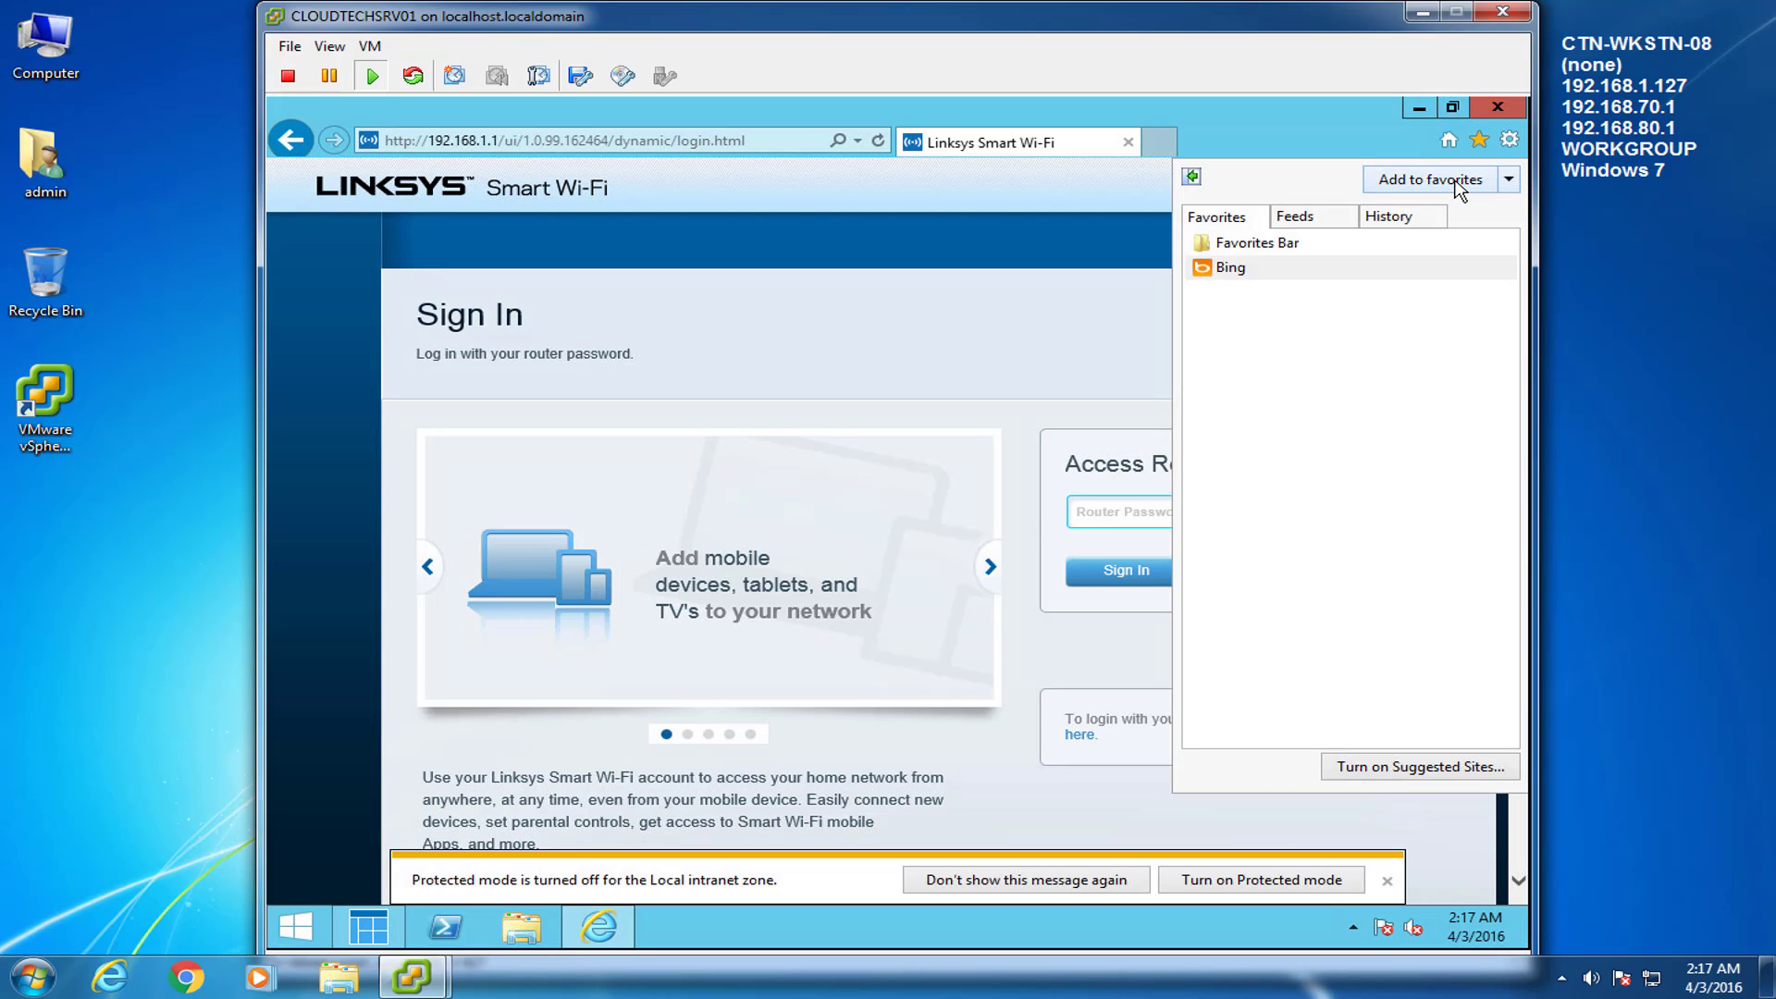
click(1459, 180)
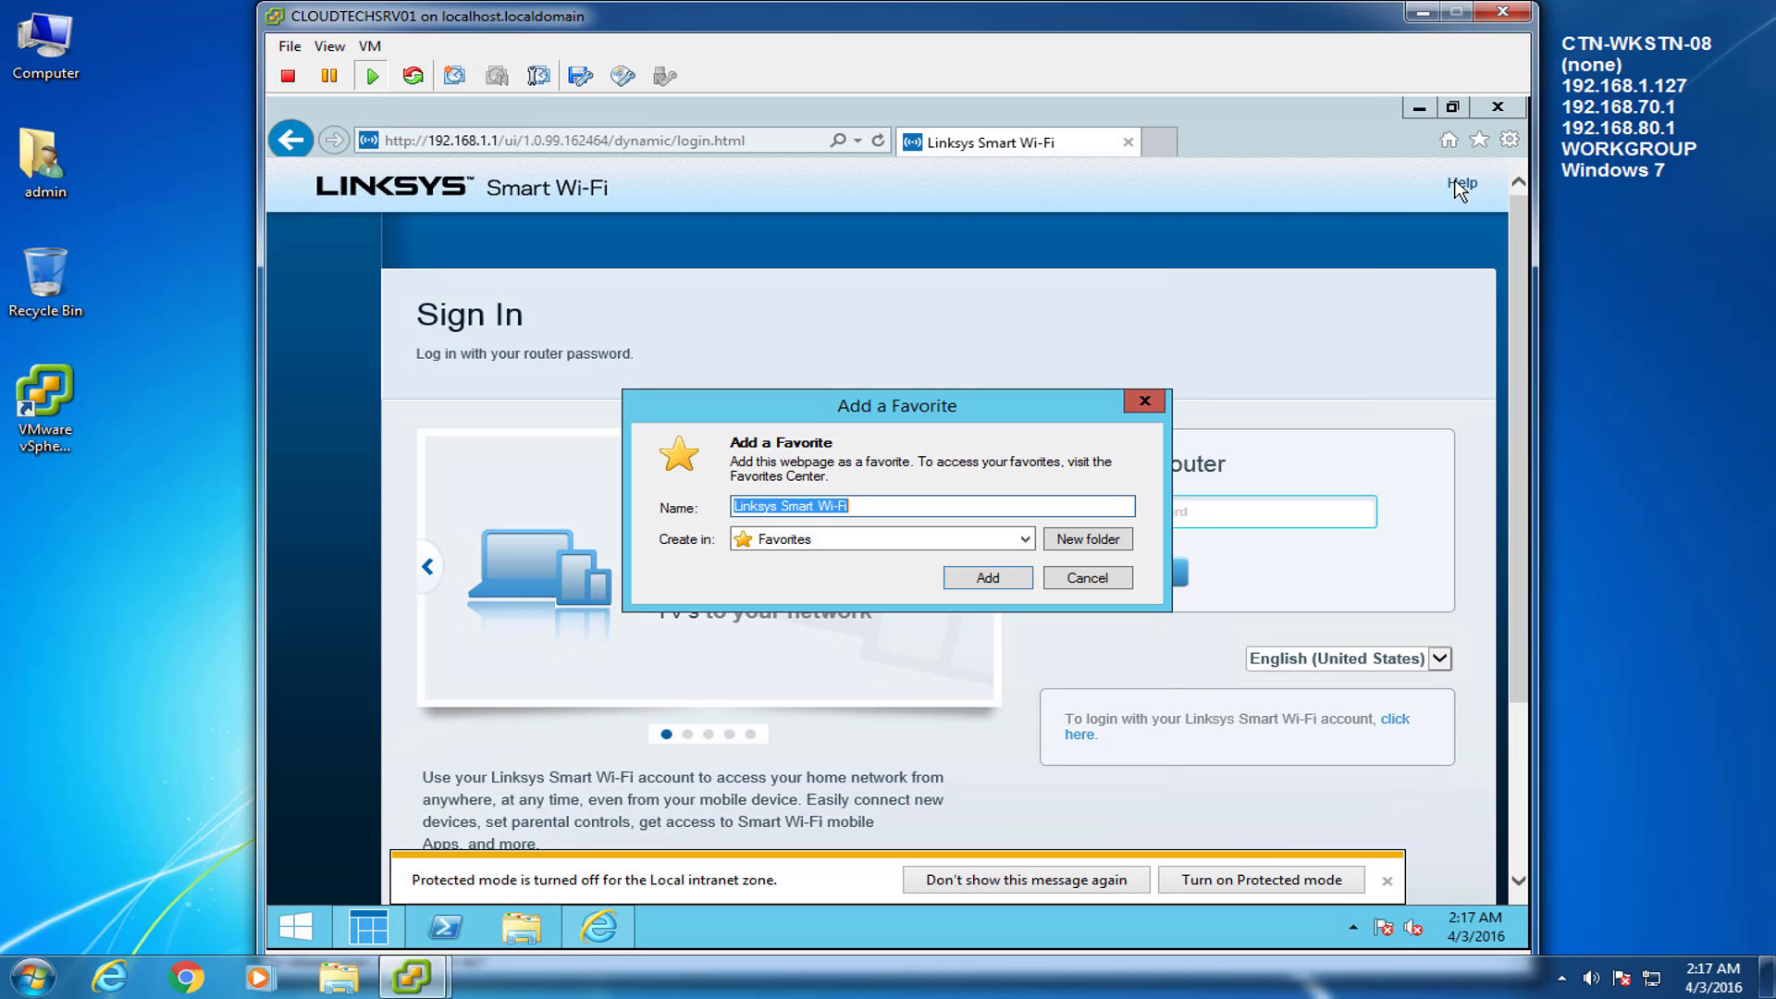
click(1016, 582)
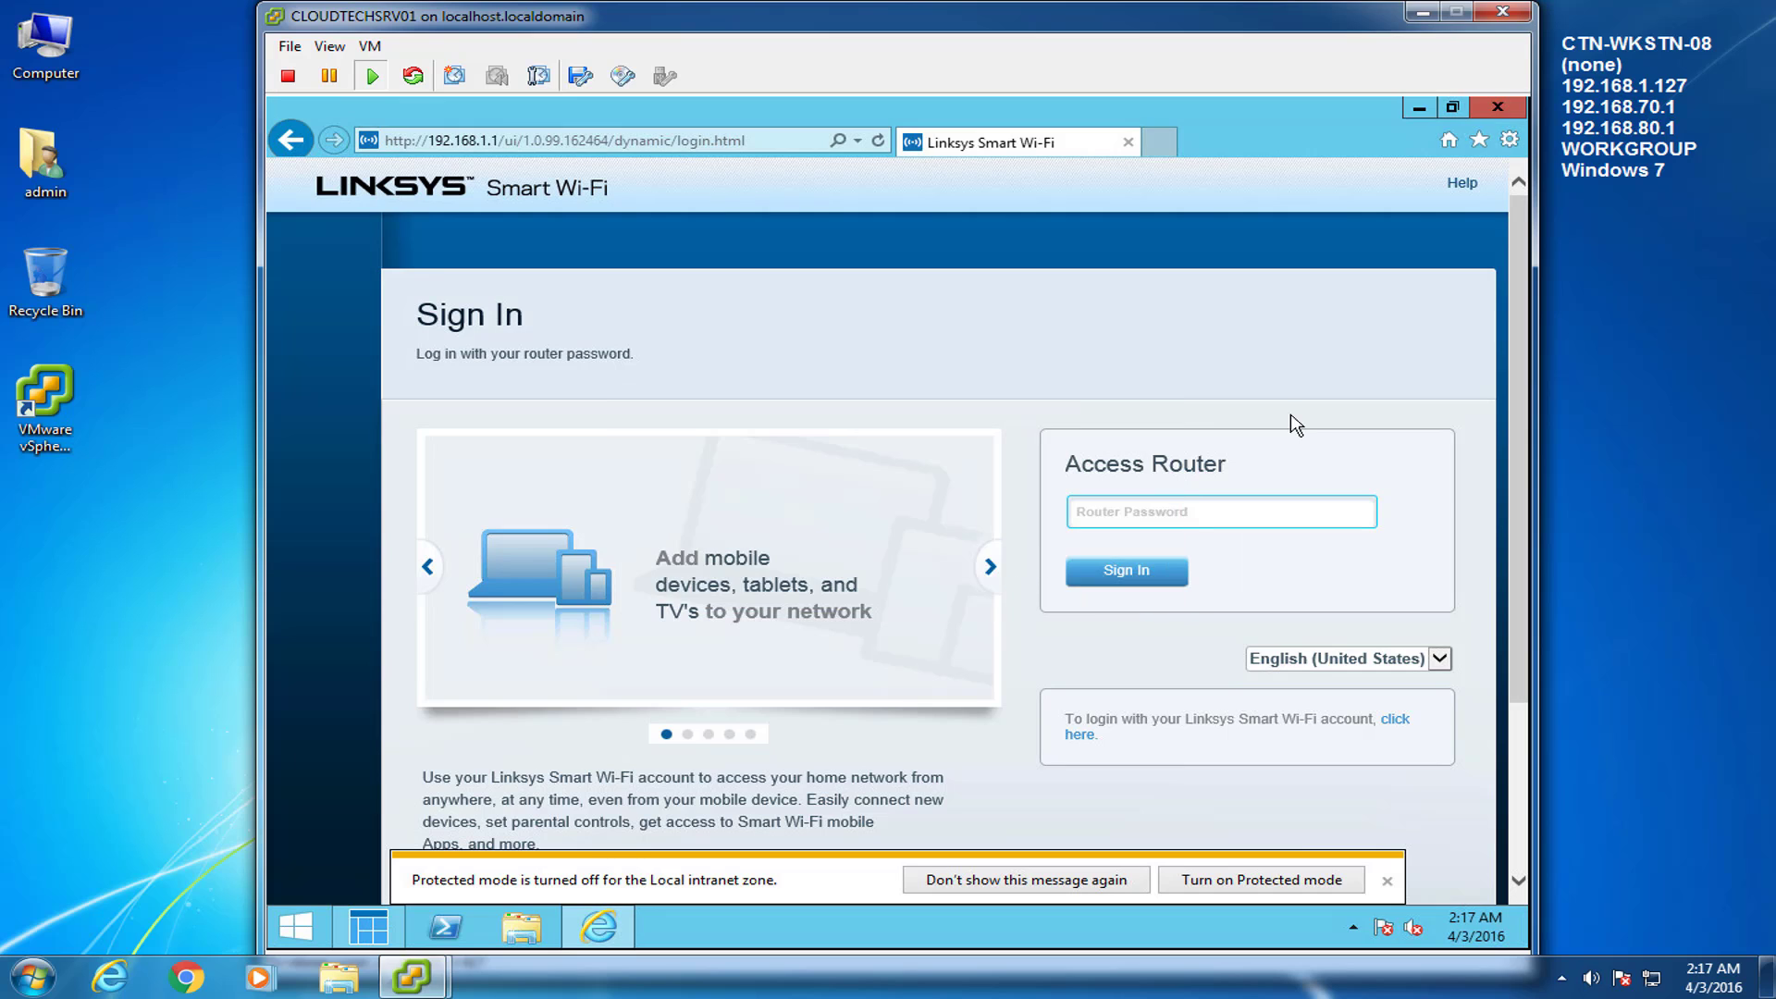
click(1479, 142)
right_click(1292, 292)
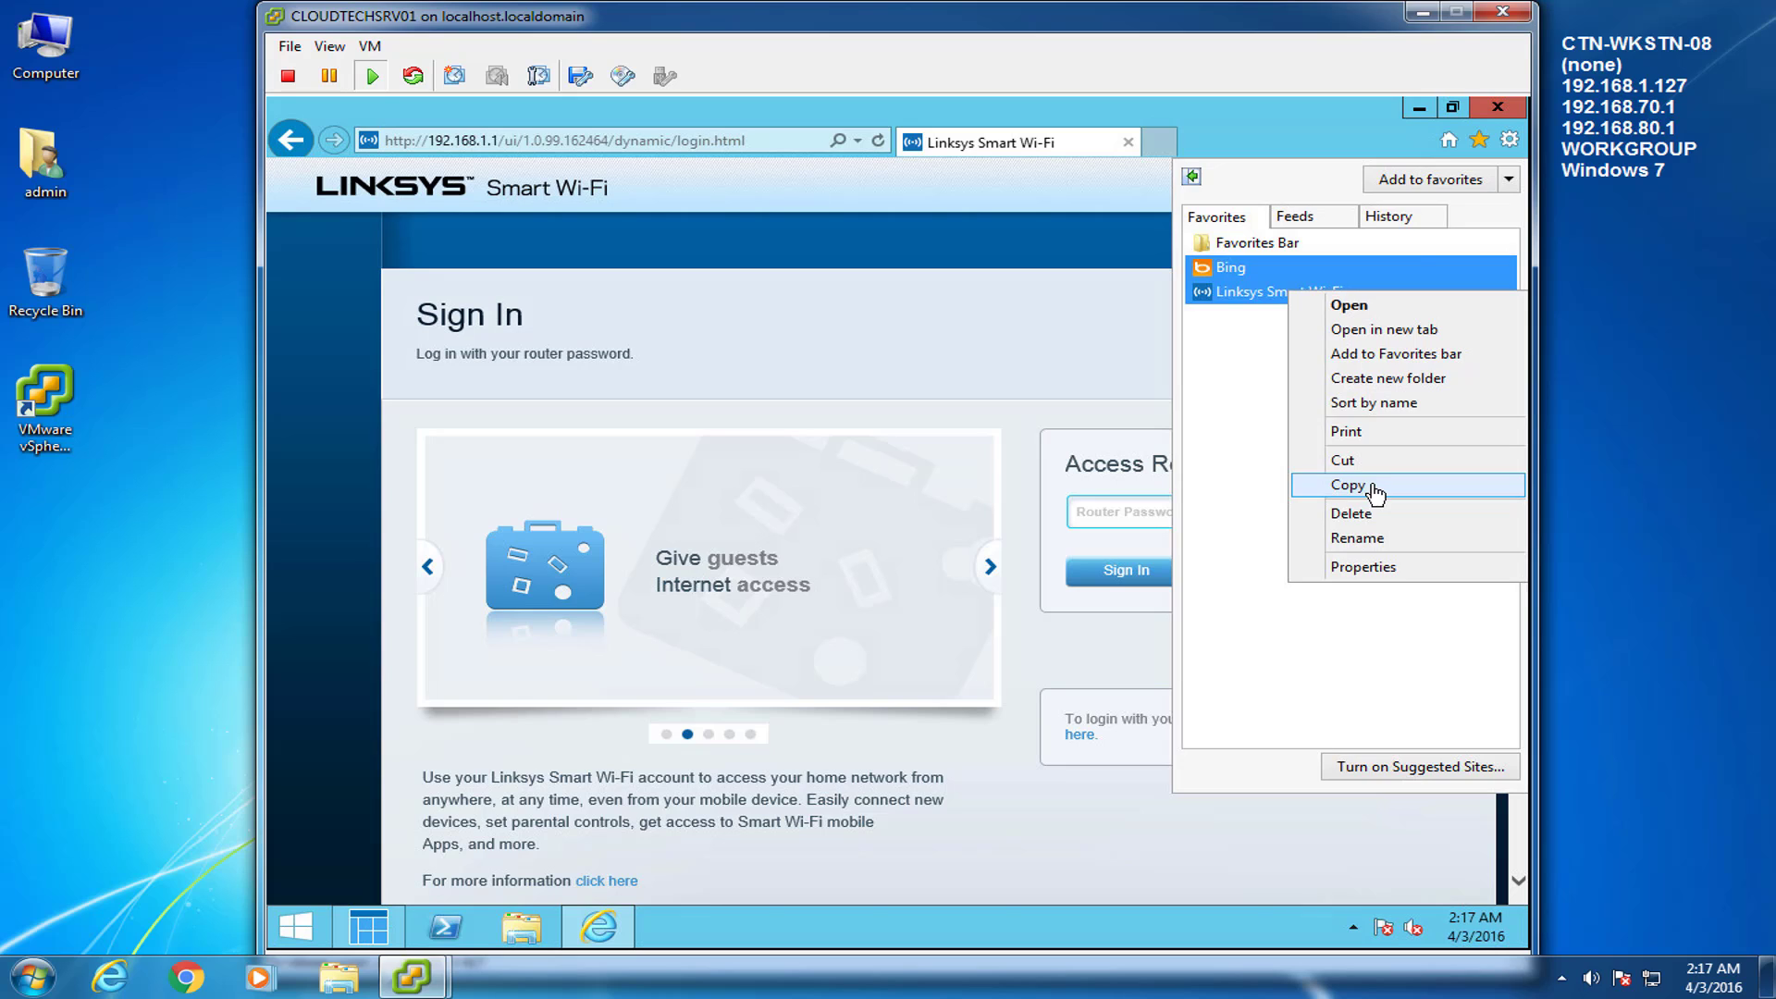
key(Escape)
Paste the Linksys Smart Wi-Fi shortcut below Group Policy Management, then close Internet Explorer.
click(1417, 107)
right_click(350, 726)
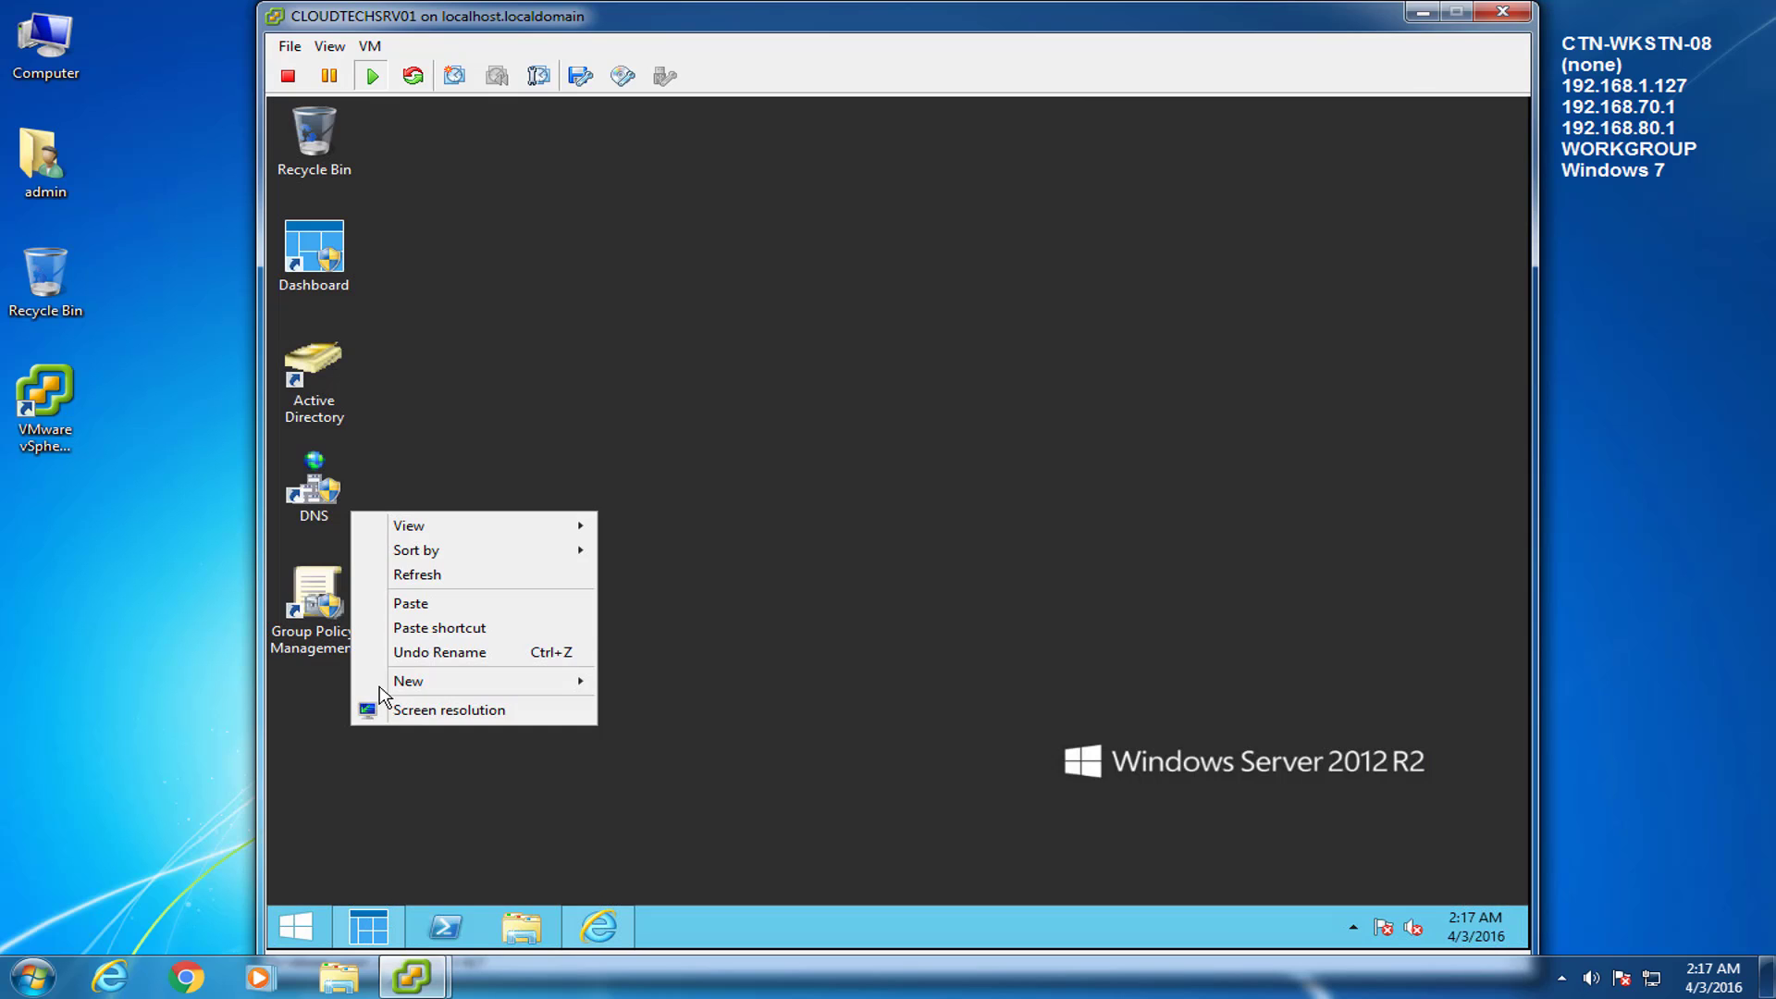
click(407, 603)
drag(379, 618, 418, 747)
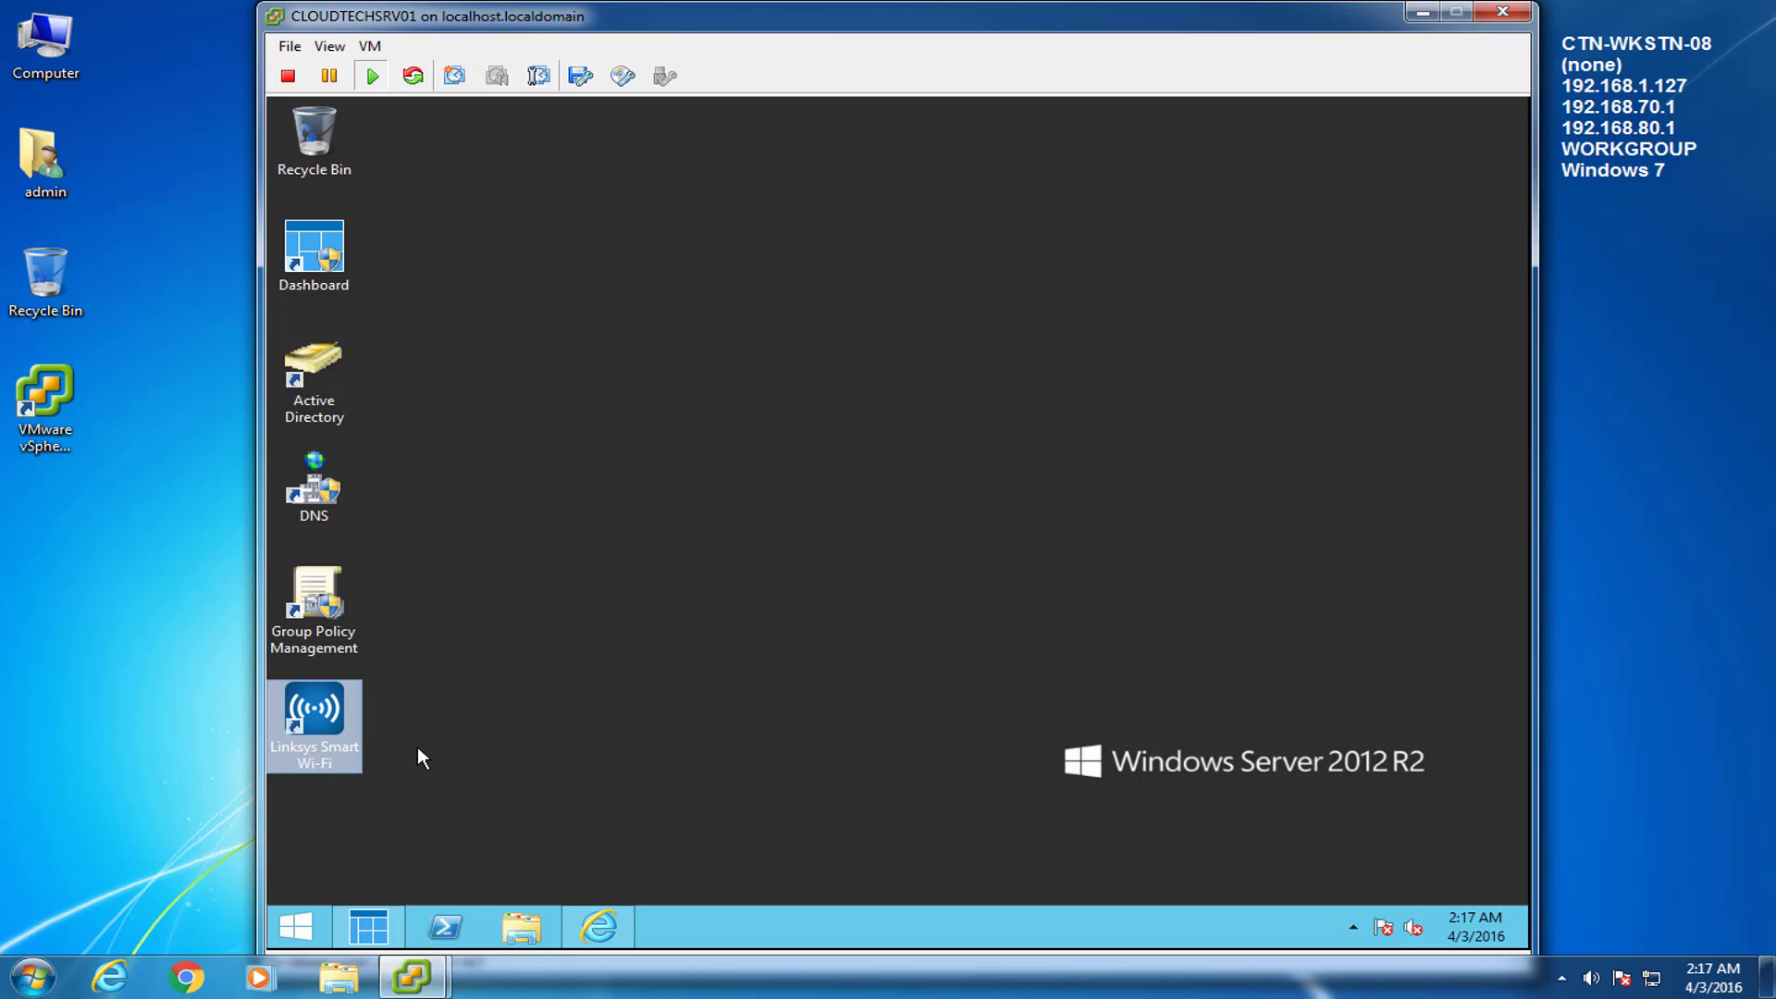
click(424, 718)
click(598, 926)
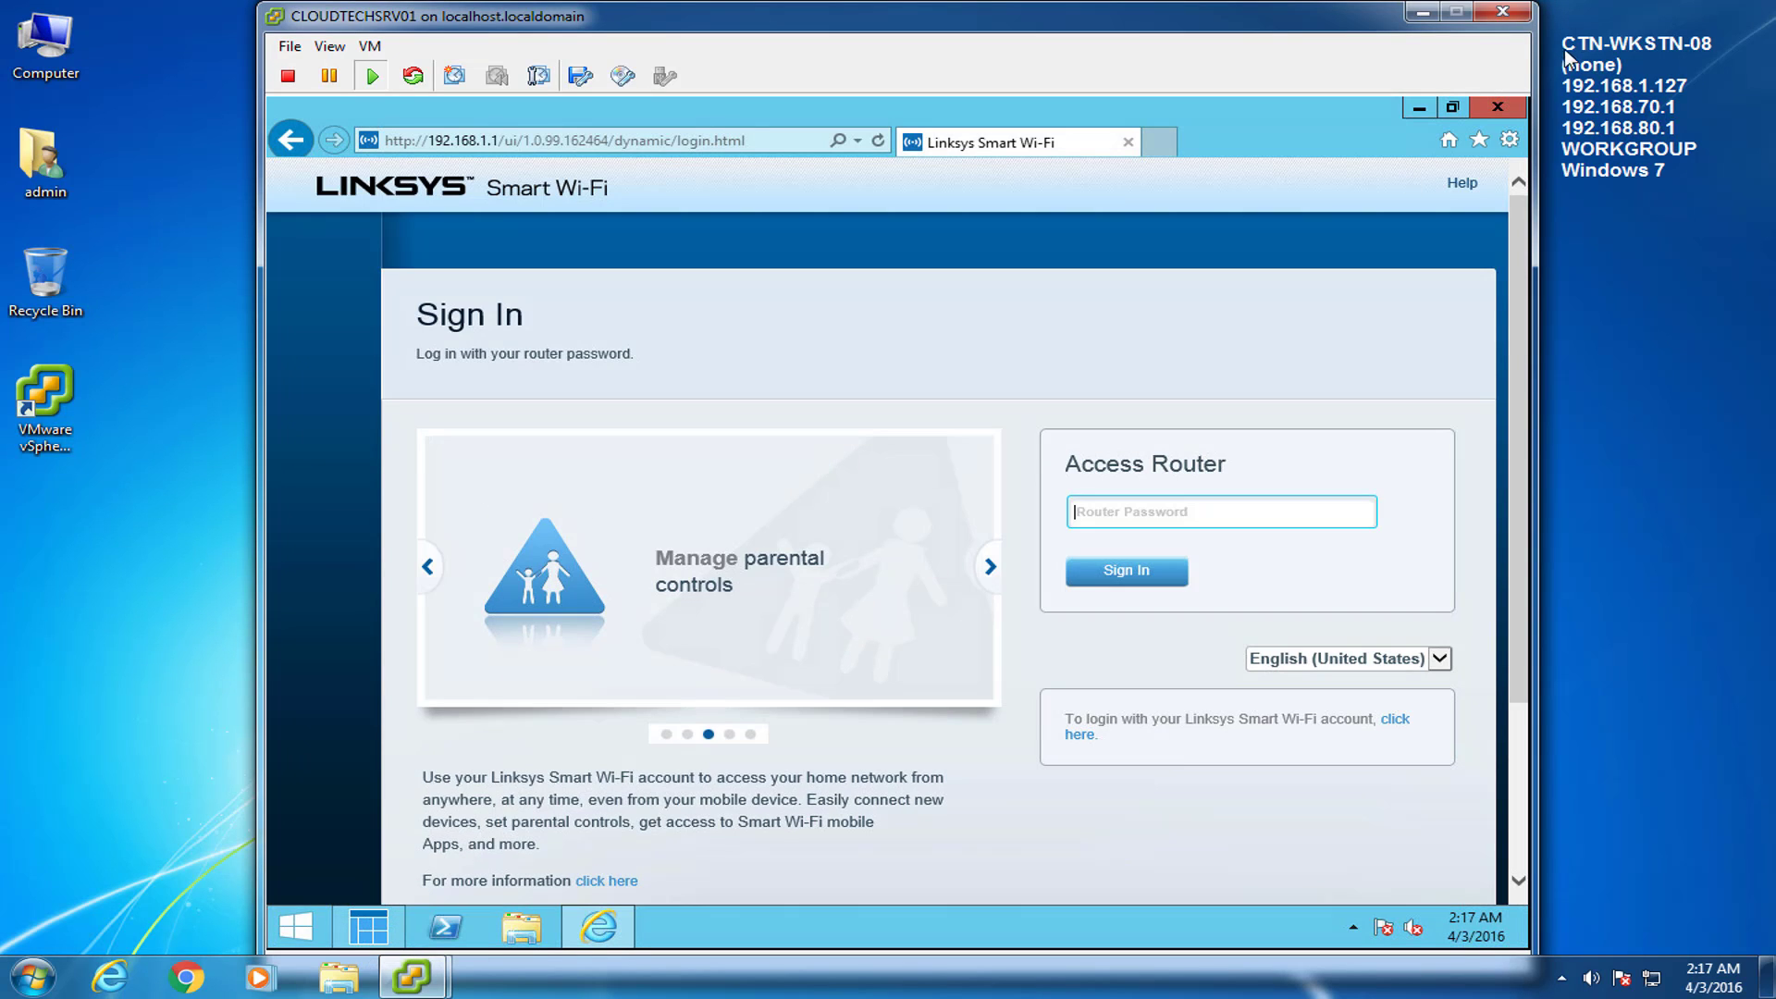
key(alt+F4)
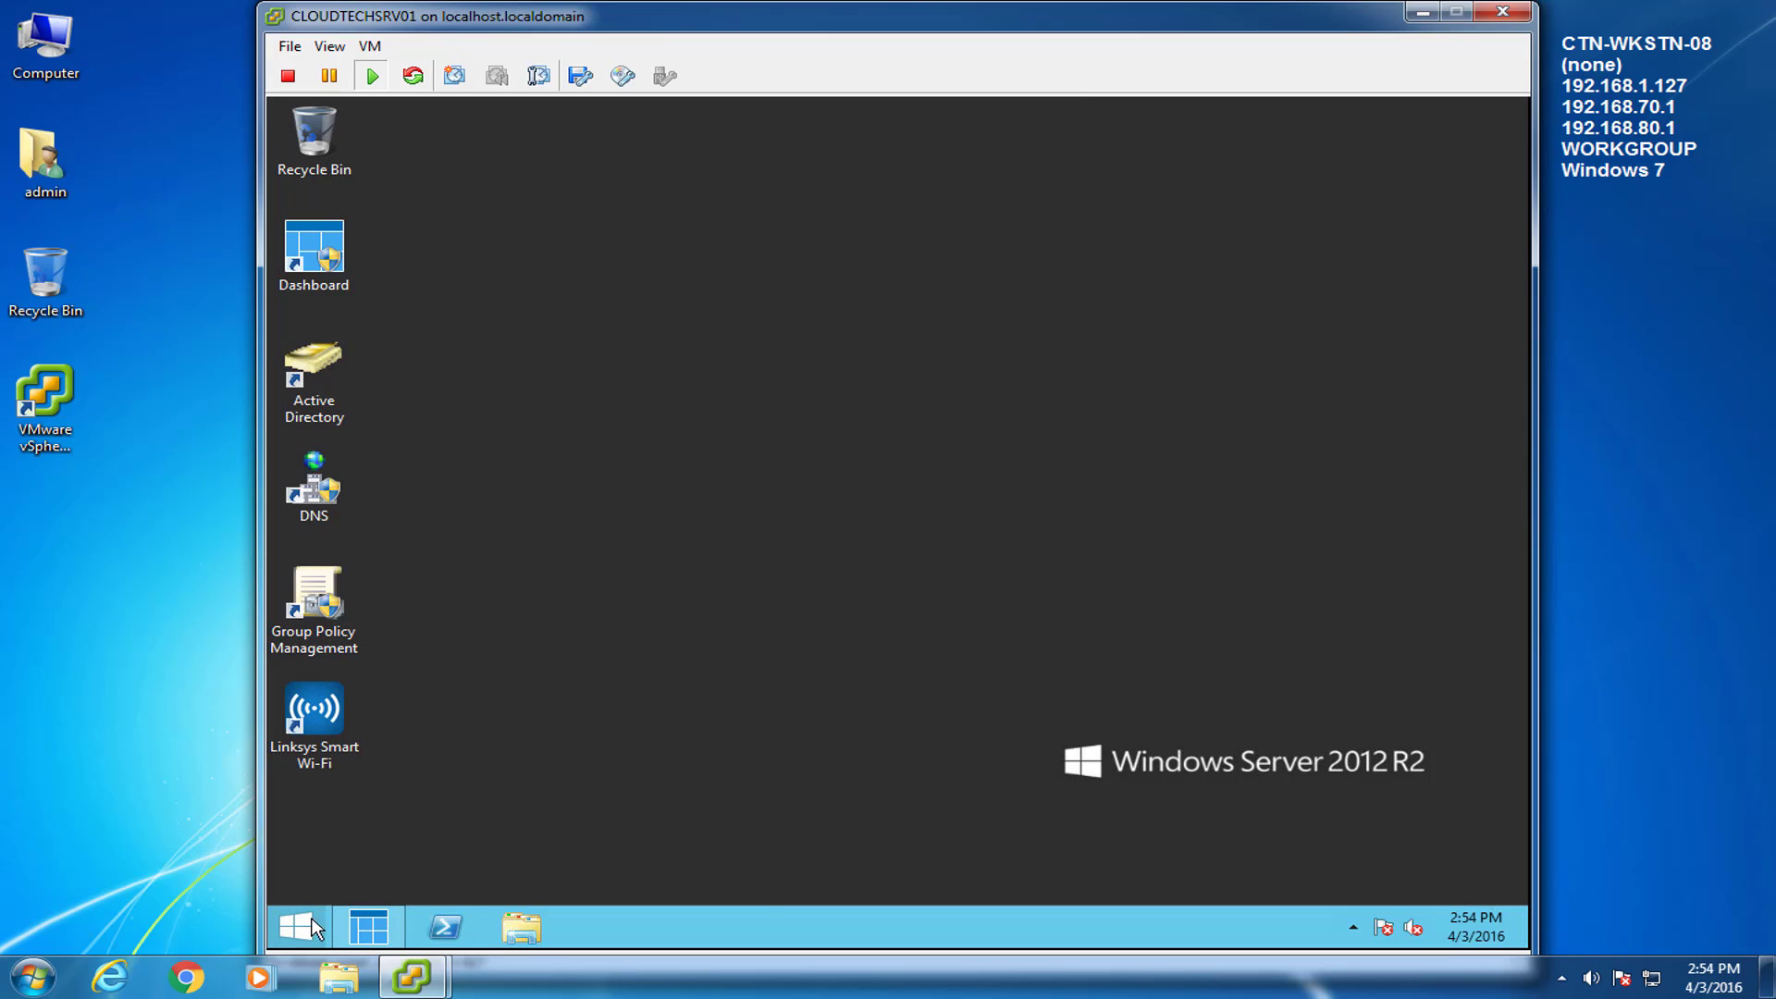
Send Server Manager from Administrative Tools to the desktop as a shortcut.
click(312, 926)
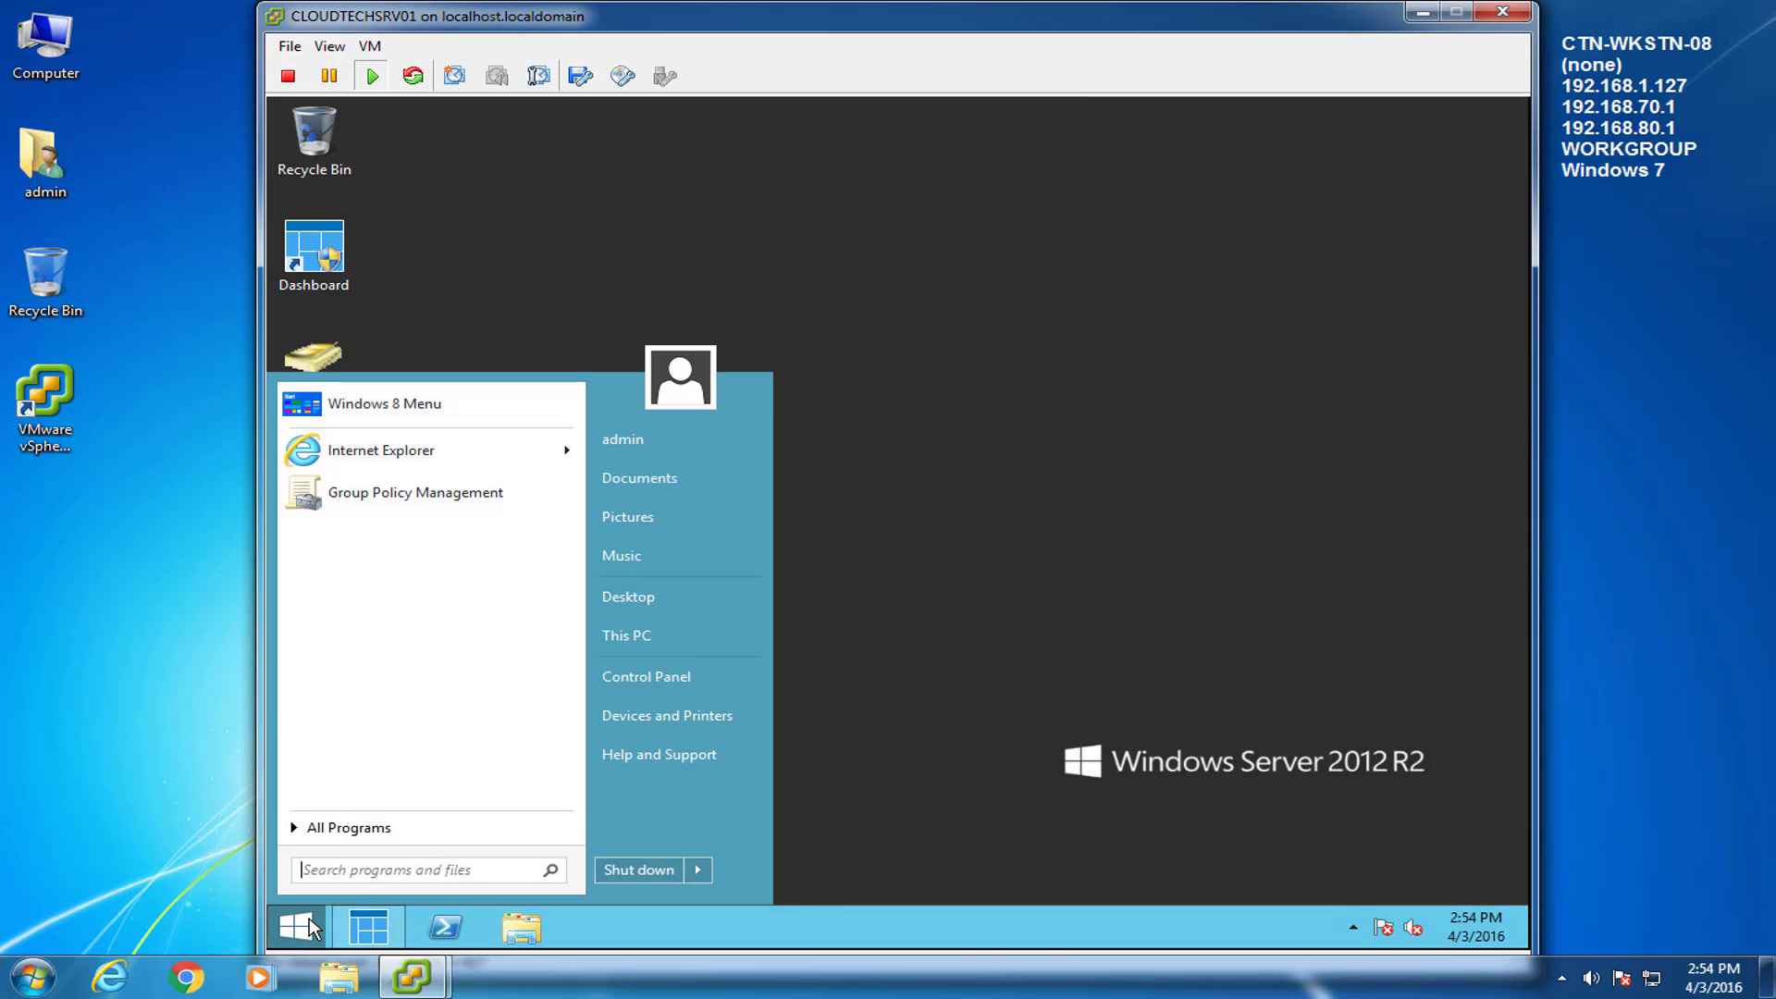
click(396, 837)
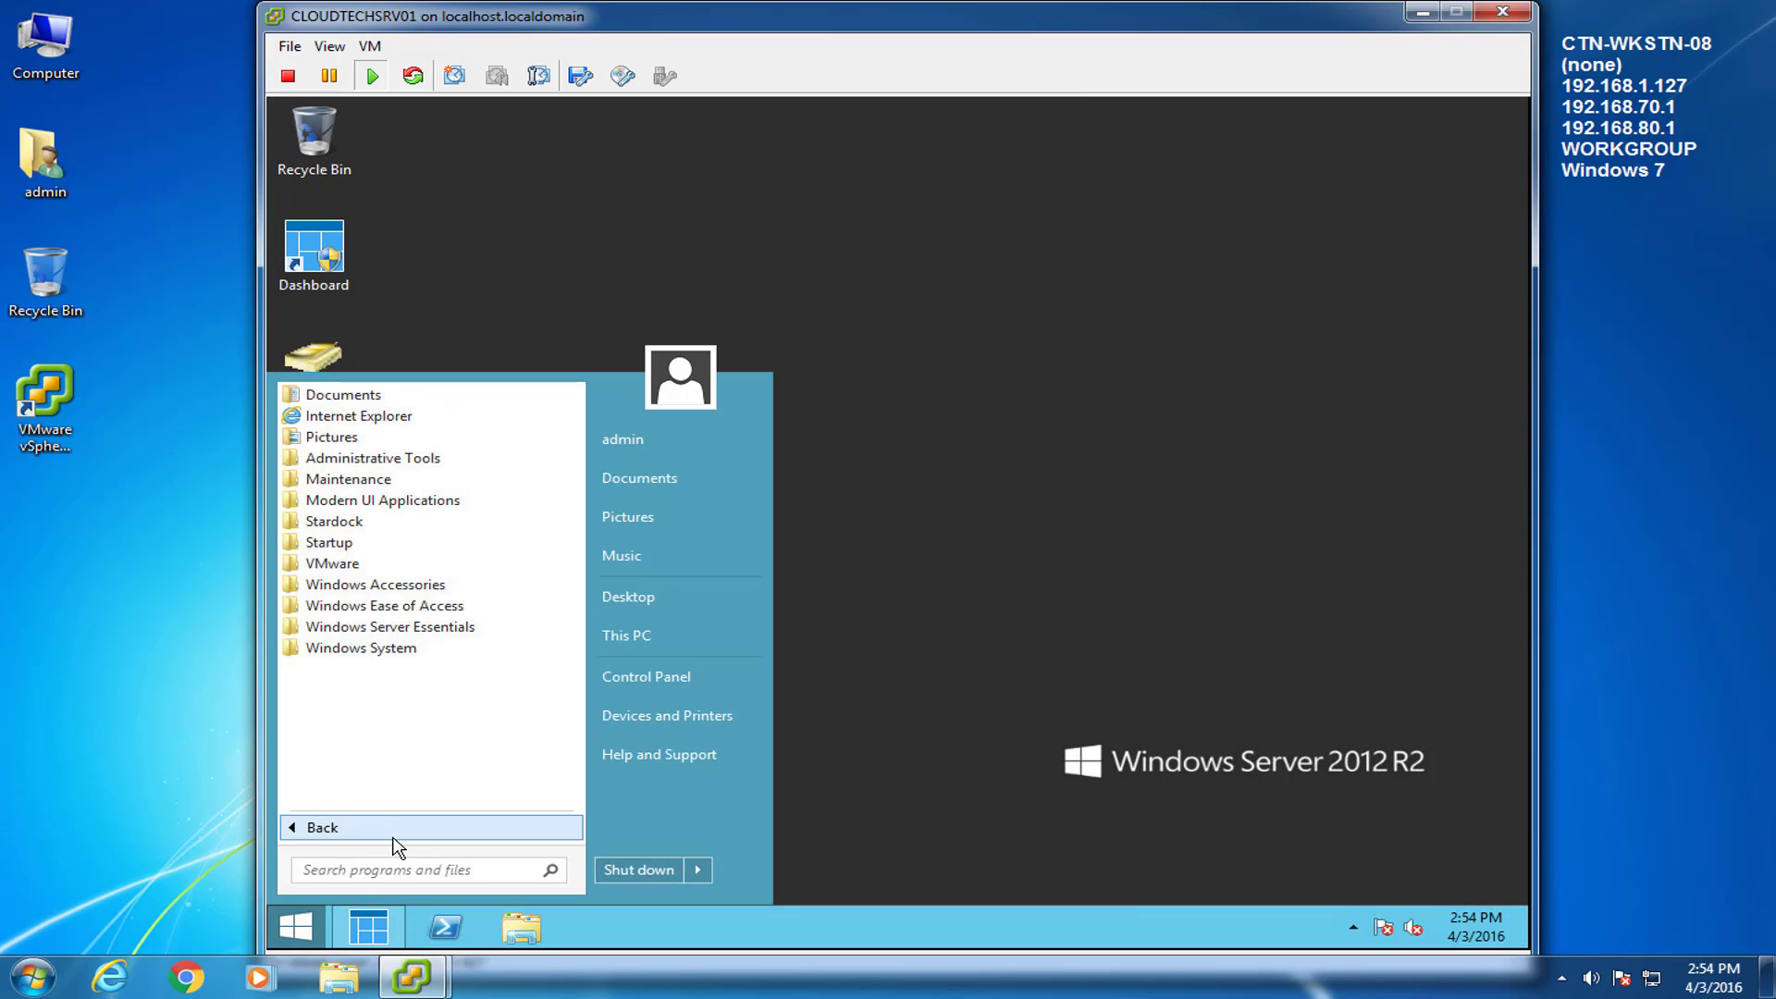
click(382, 460)
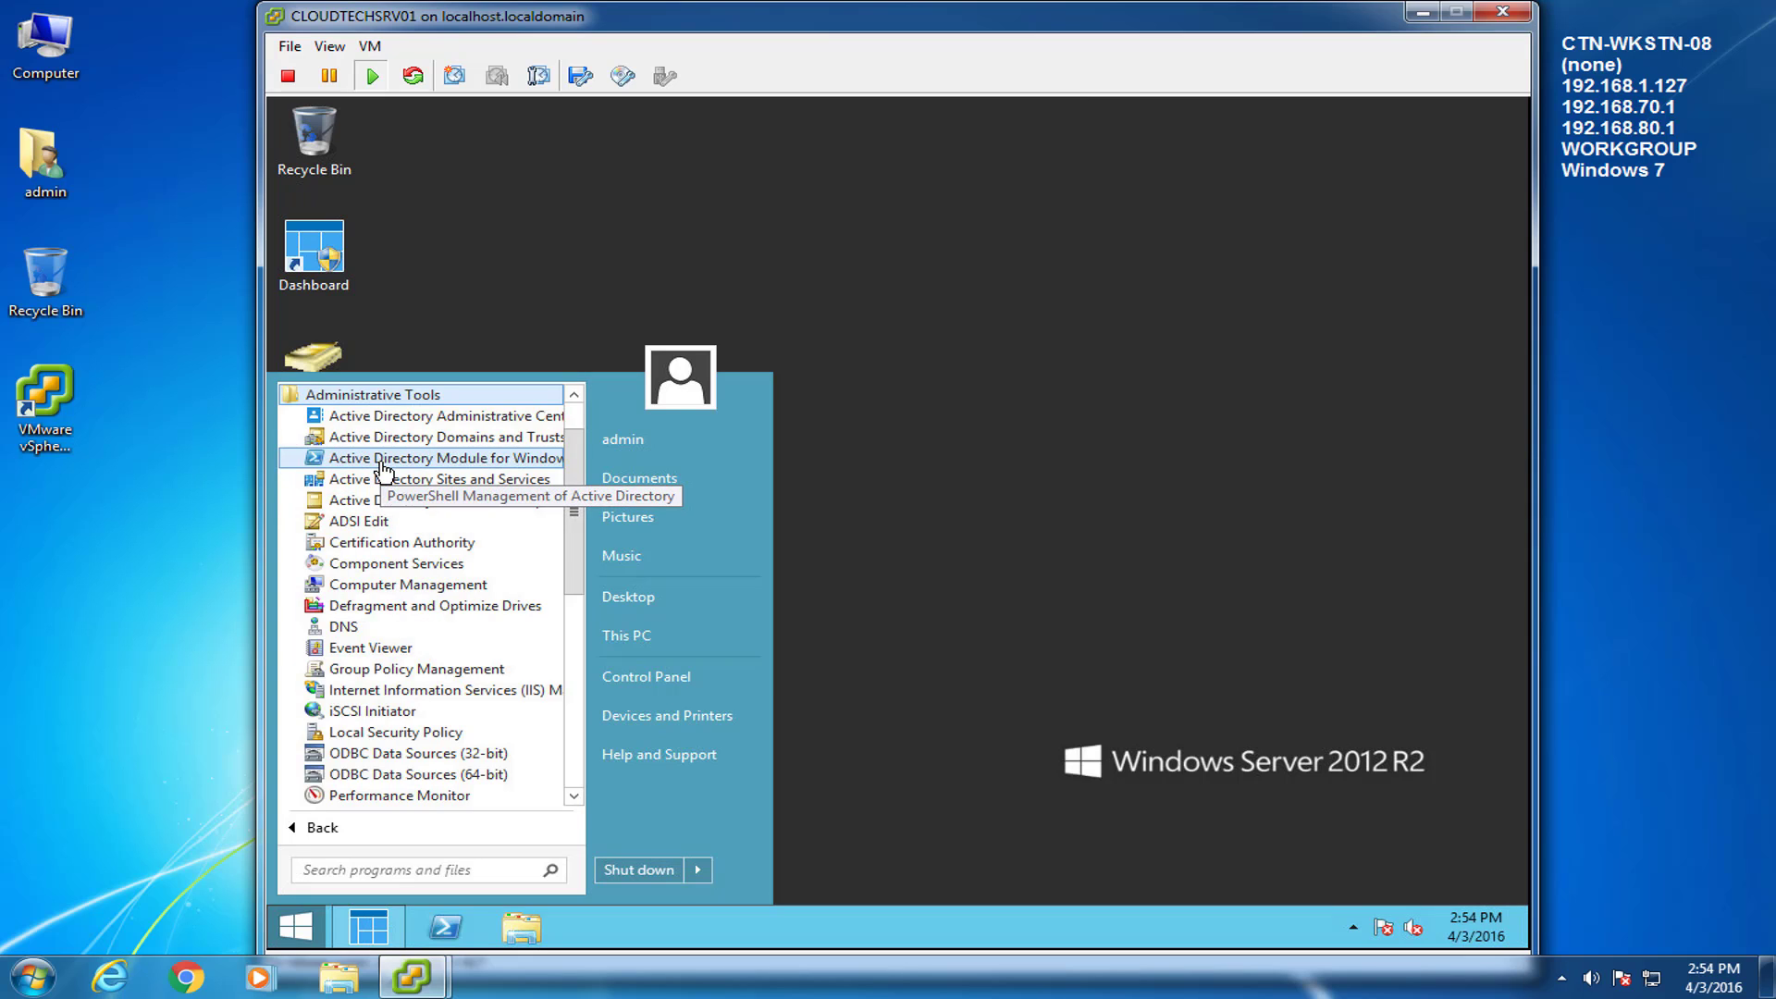
drag(573, 487, 568, 578)
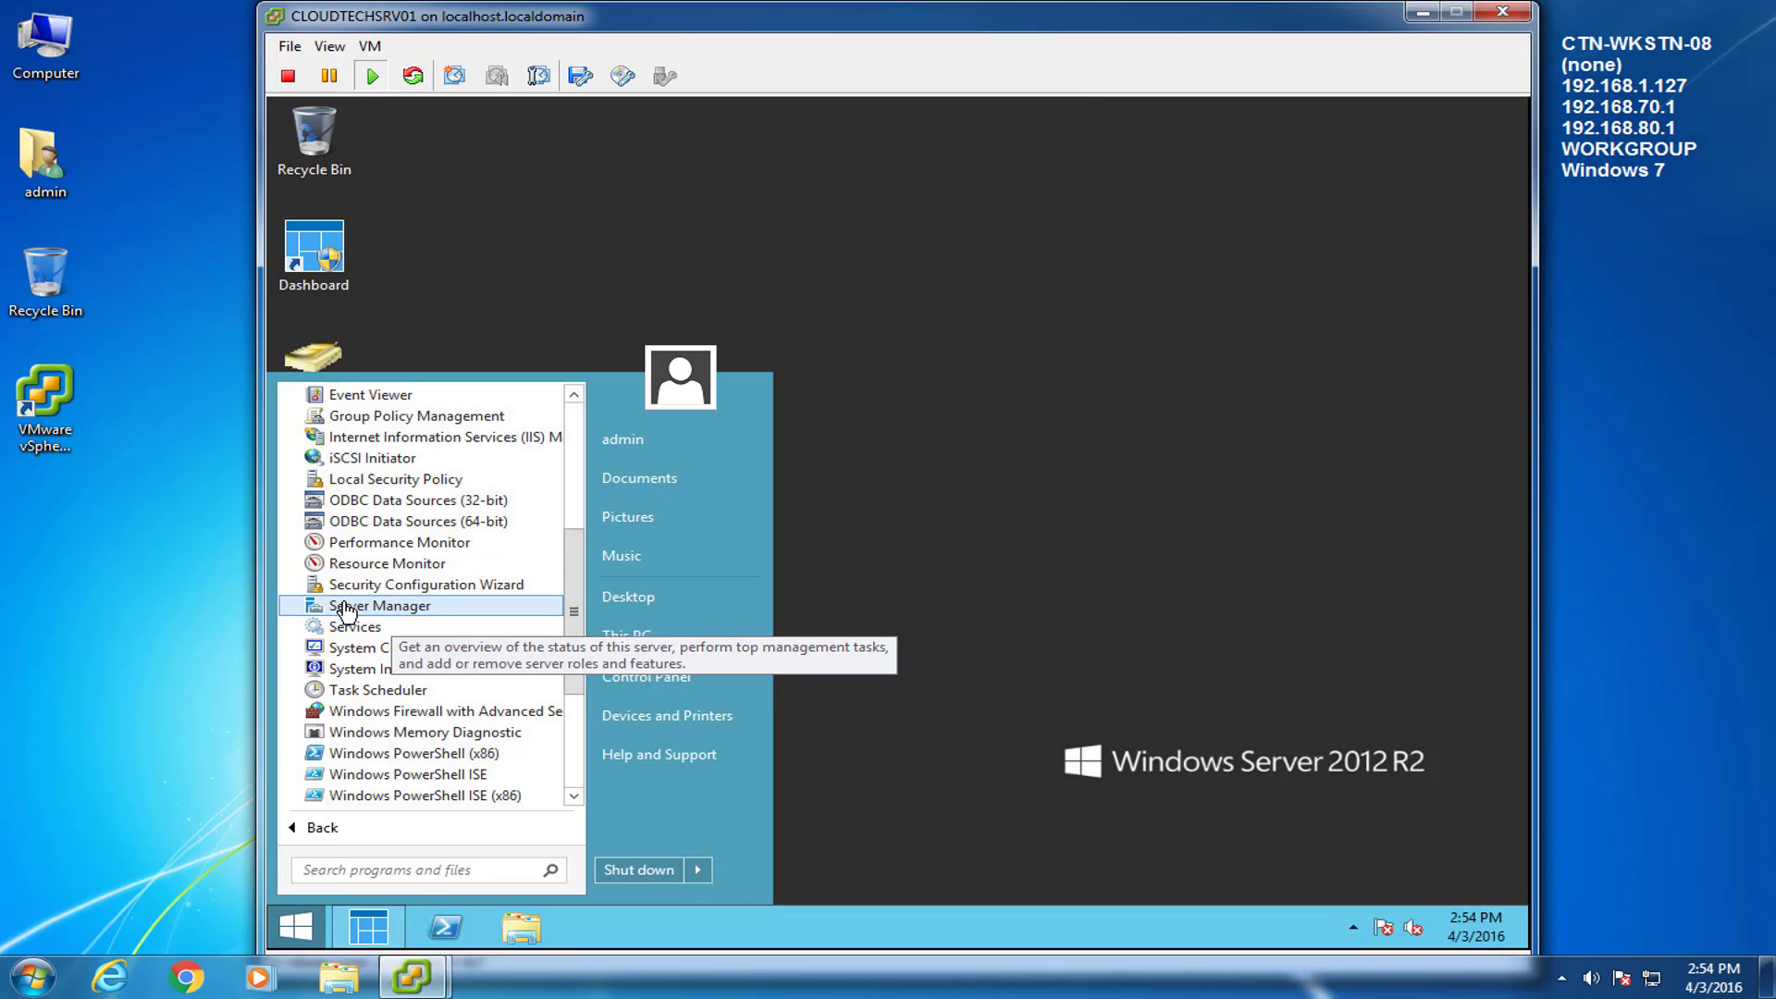
right_click(345, 605)
mouse_move(490, 801)
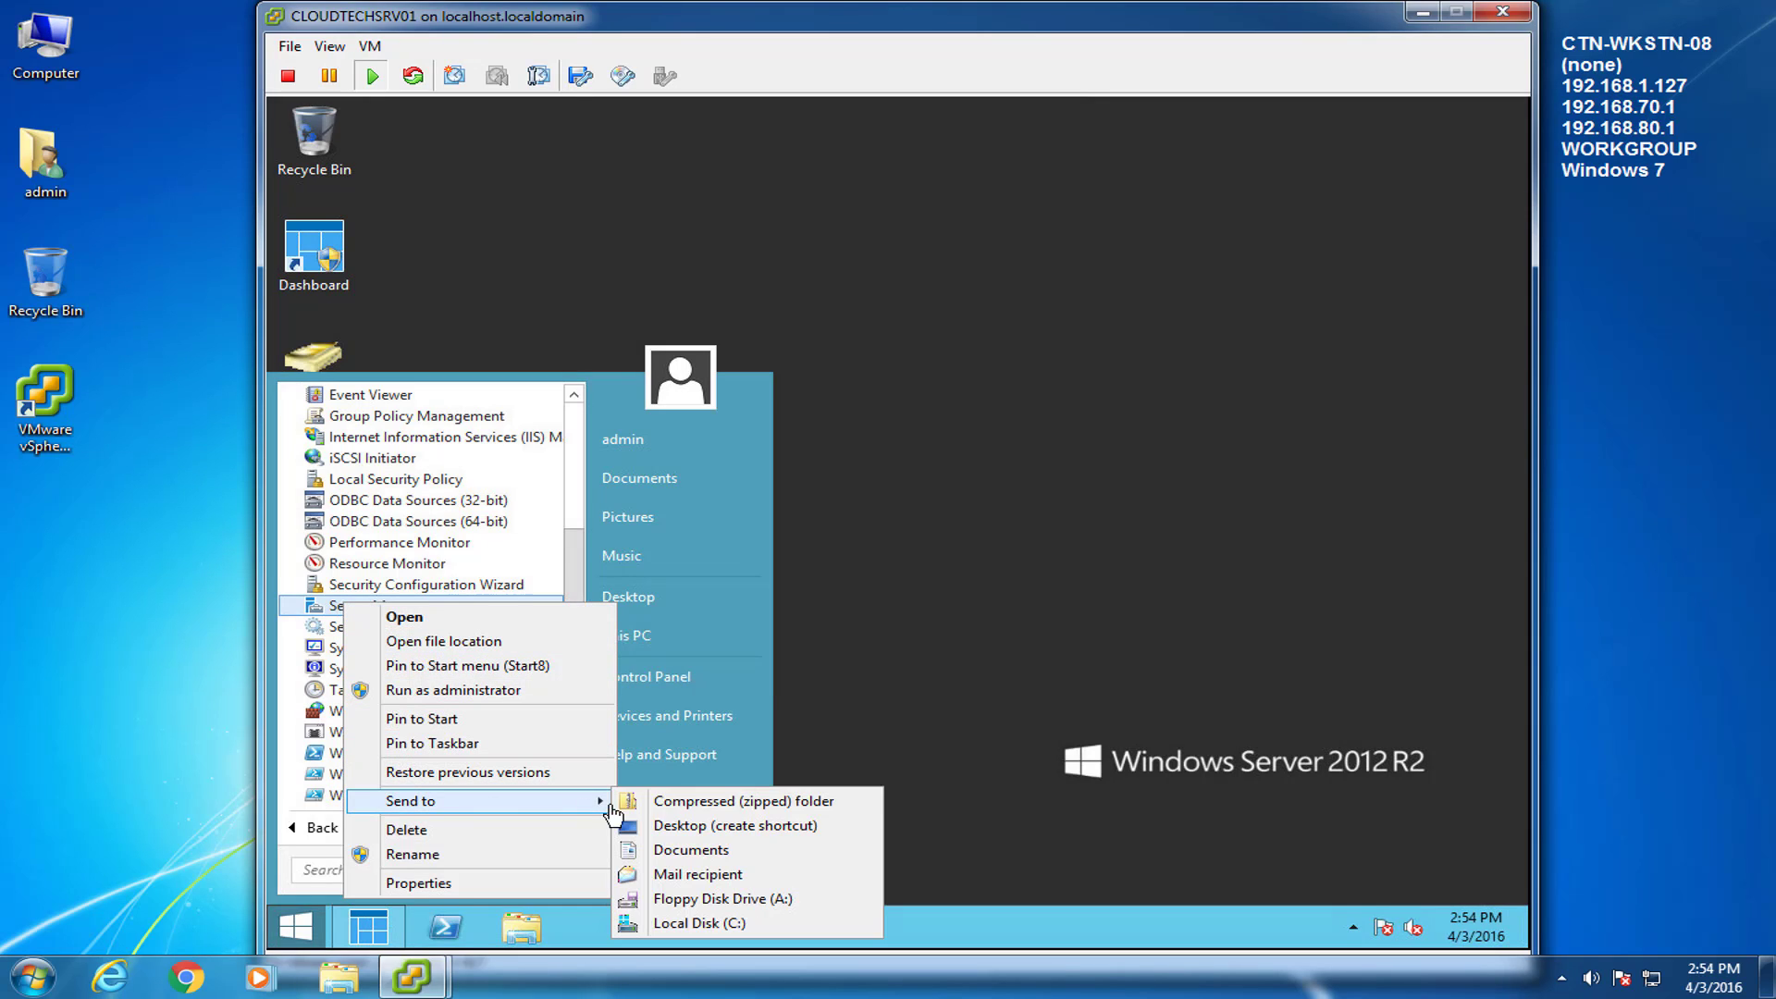
click(734, 828)
click(931, 714)
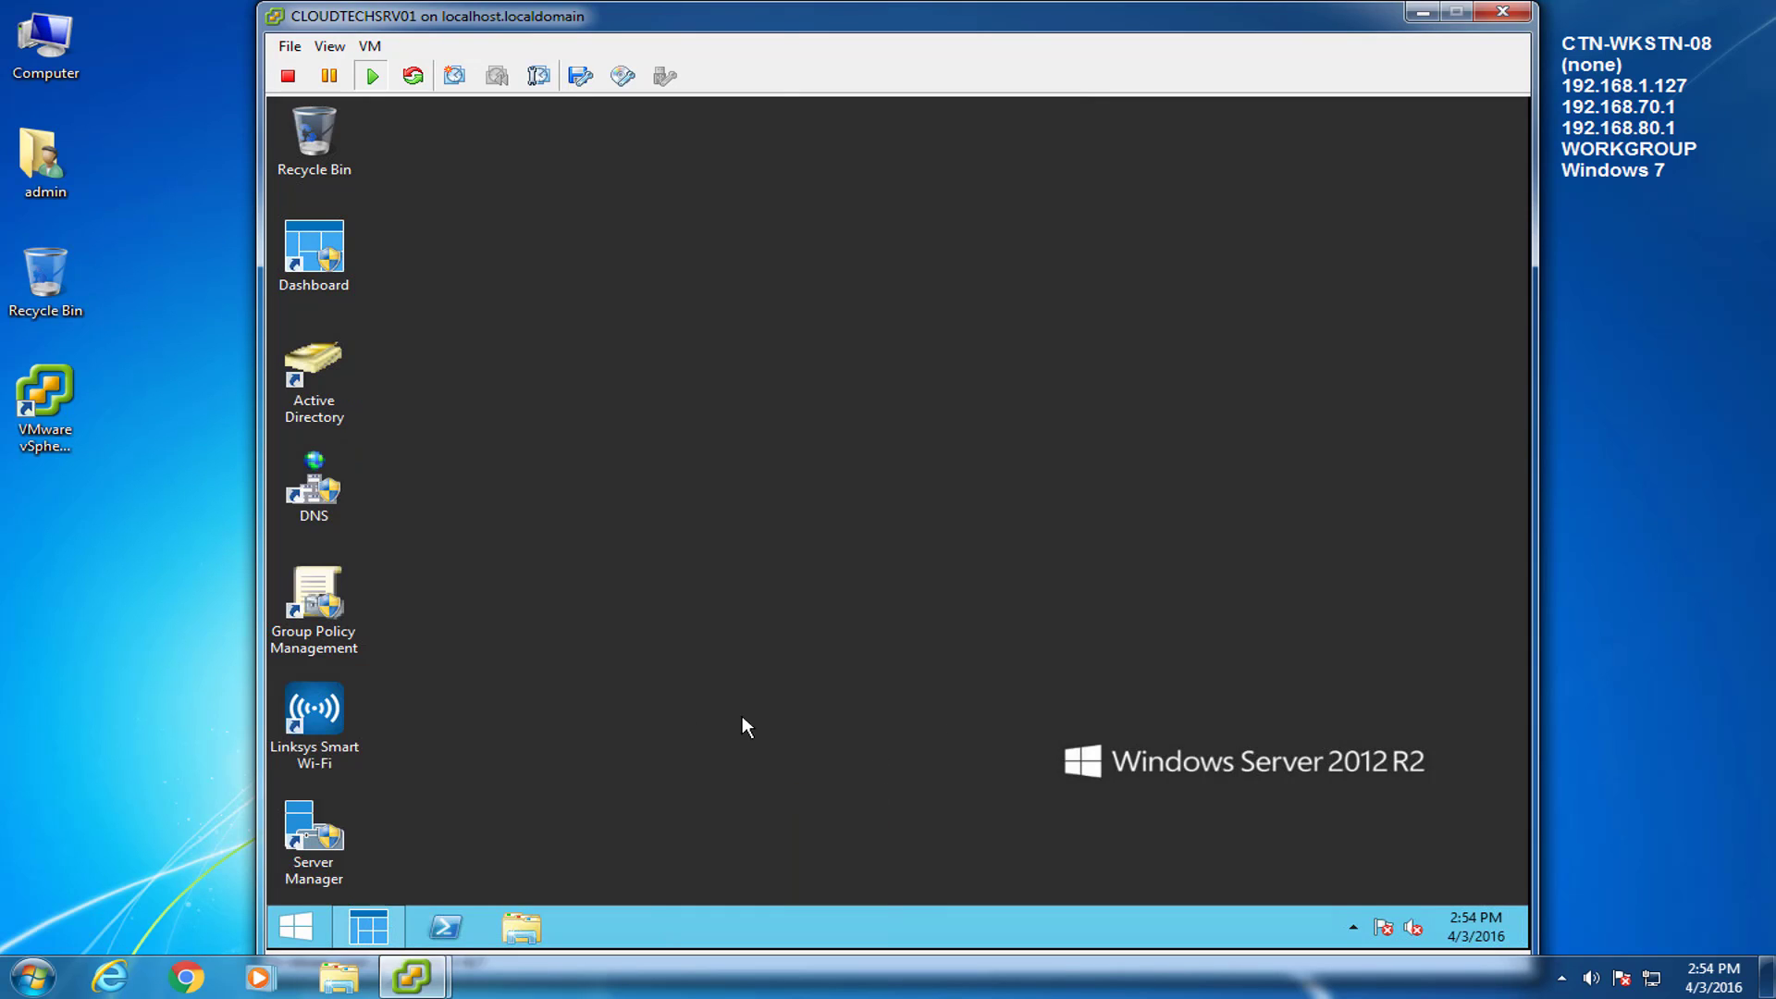
Pin Server Manager to the taskbar, delete its desktop shortcut, and empty the Recycle Bin.
drag(313, 814, 428, 927)
click(523, 775)
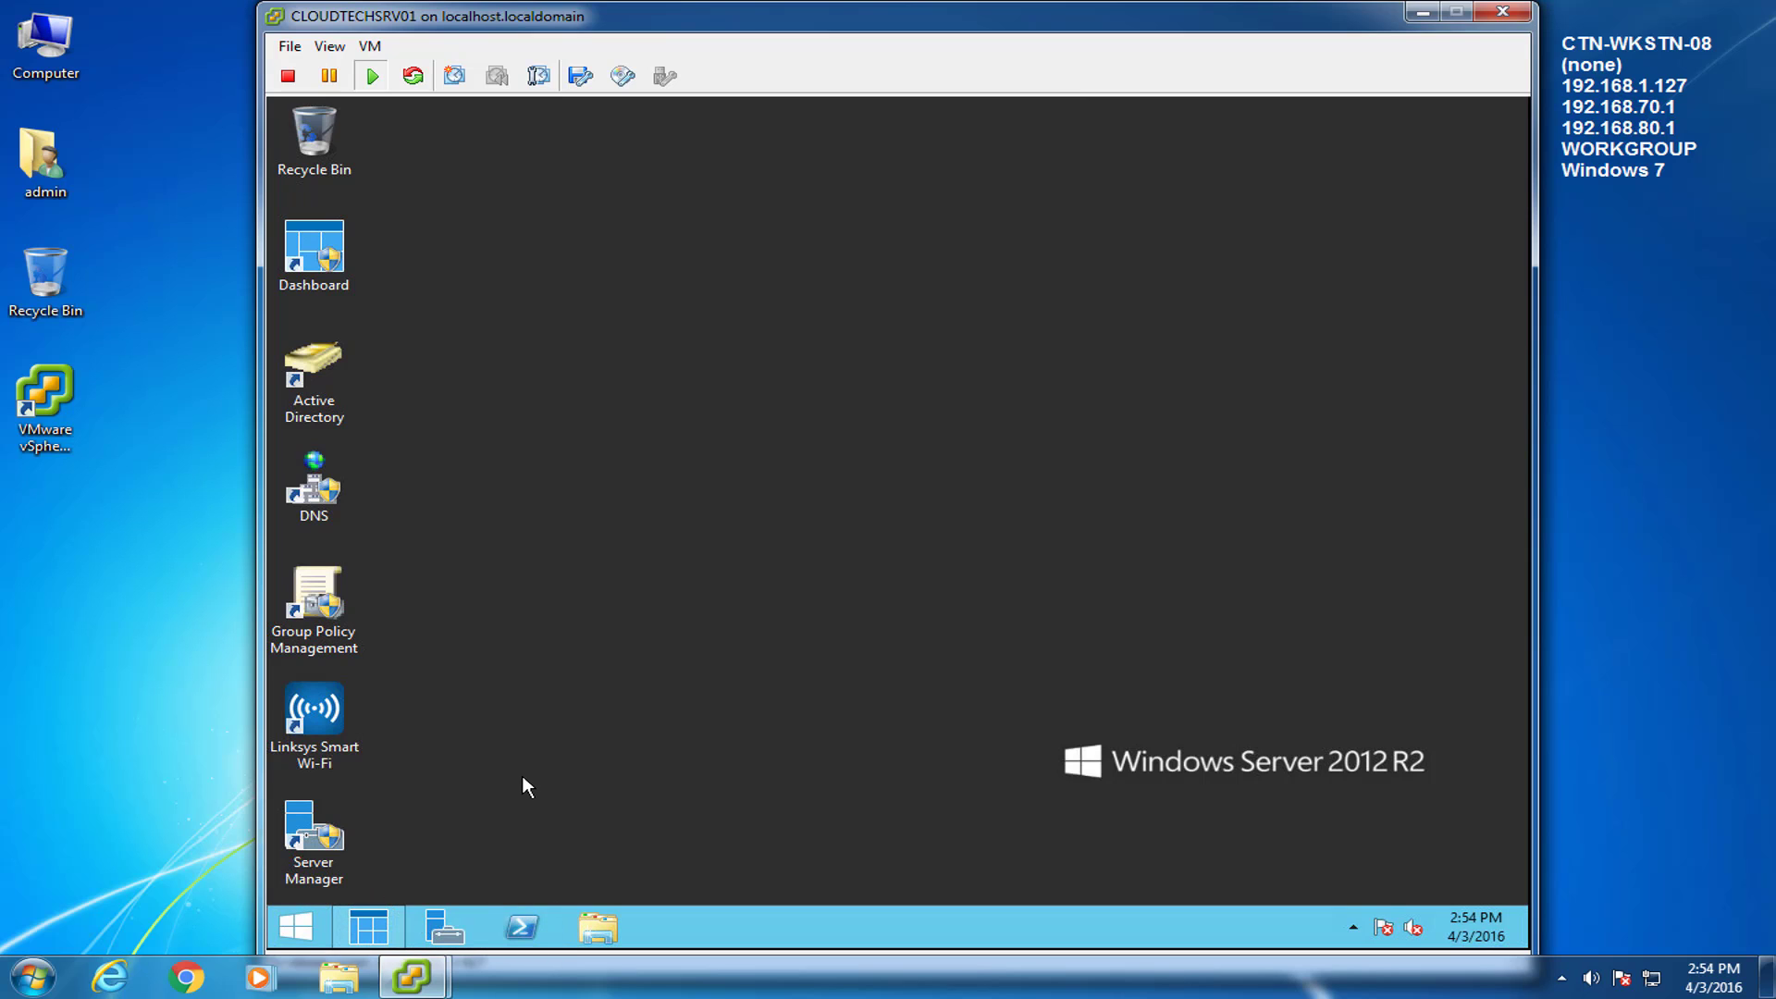
drag(282, 856, 313, 148)
right_click(313, 148)
click(385, 181)
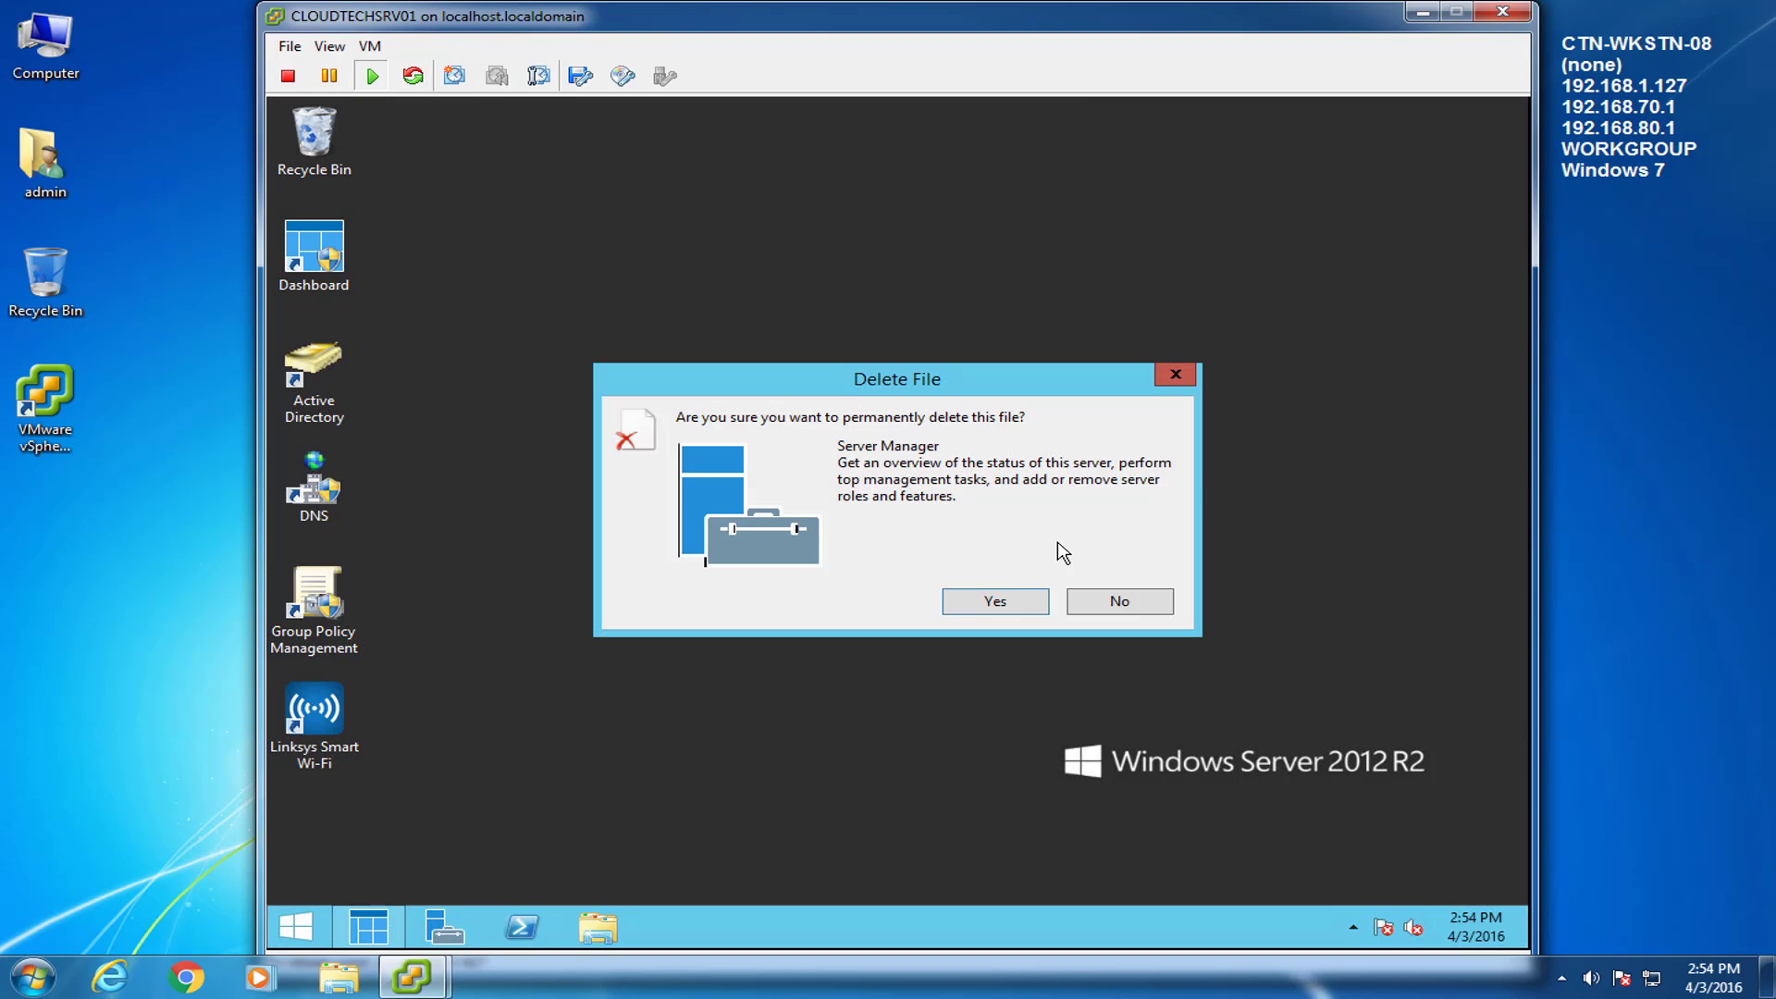
click(1017, 602)
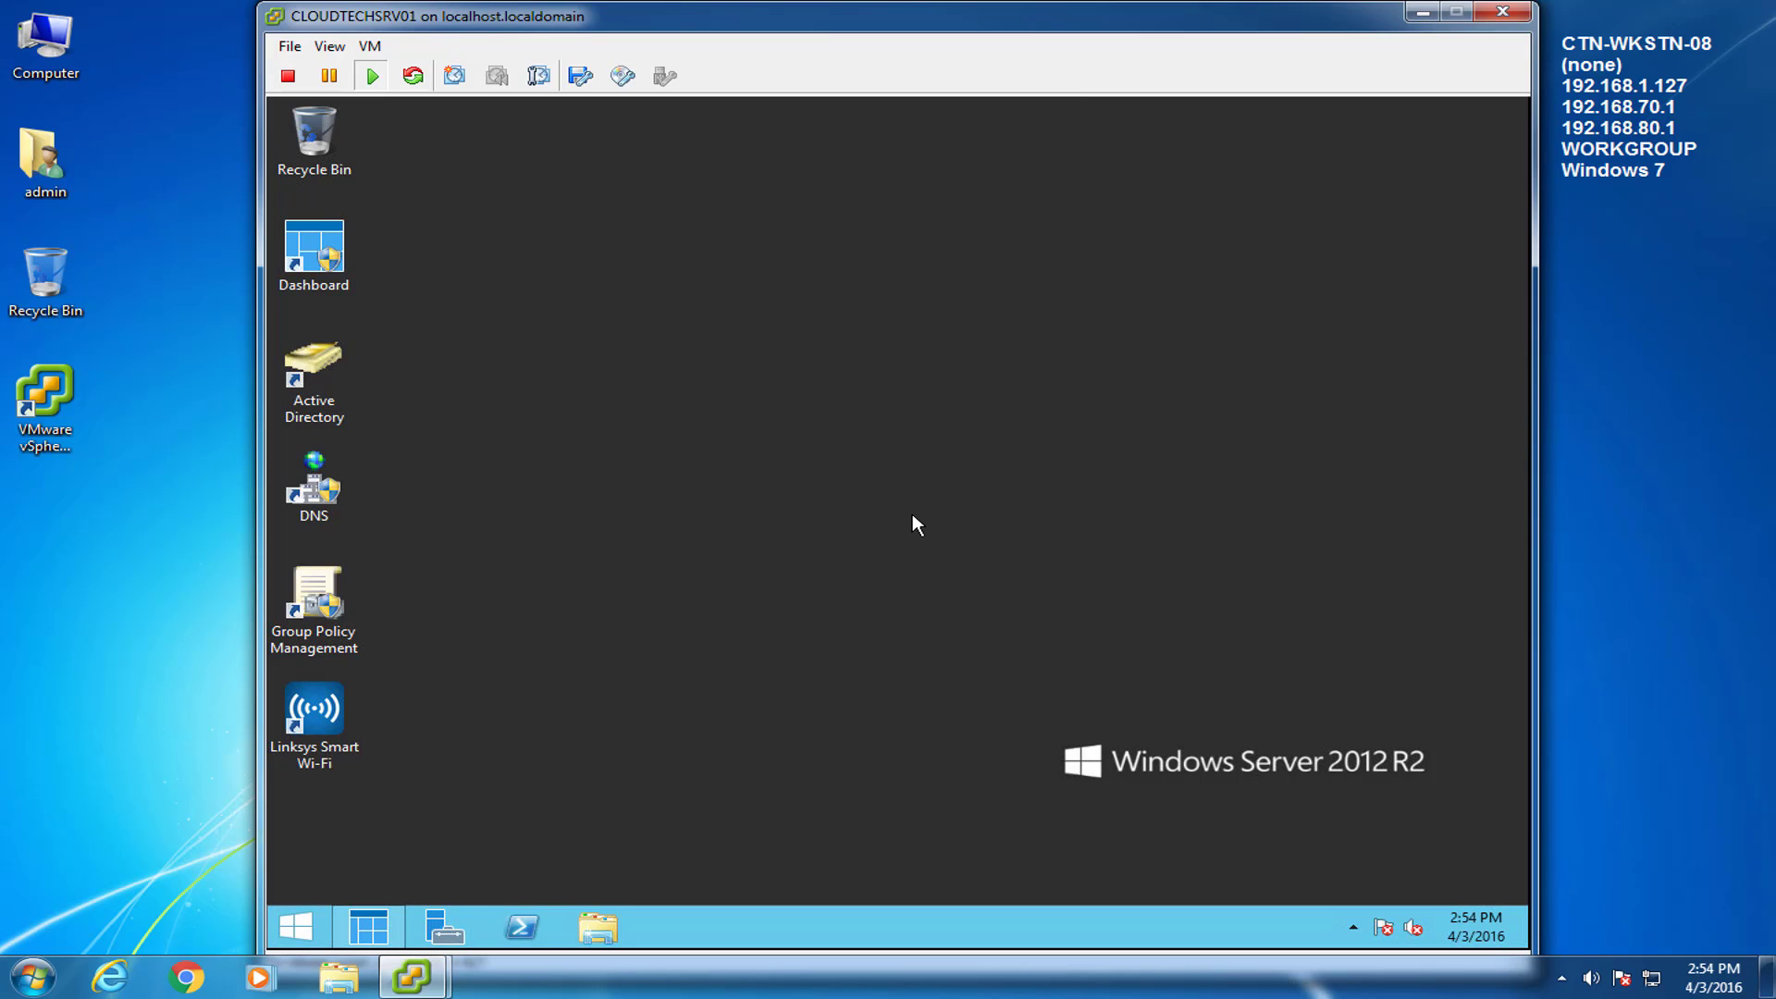
Open the CTN-WSTN-01 console, power the VM on, and move the console window to the top.
click(412, 976)
click(351, 842)
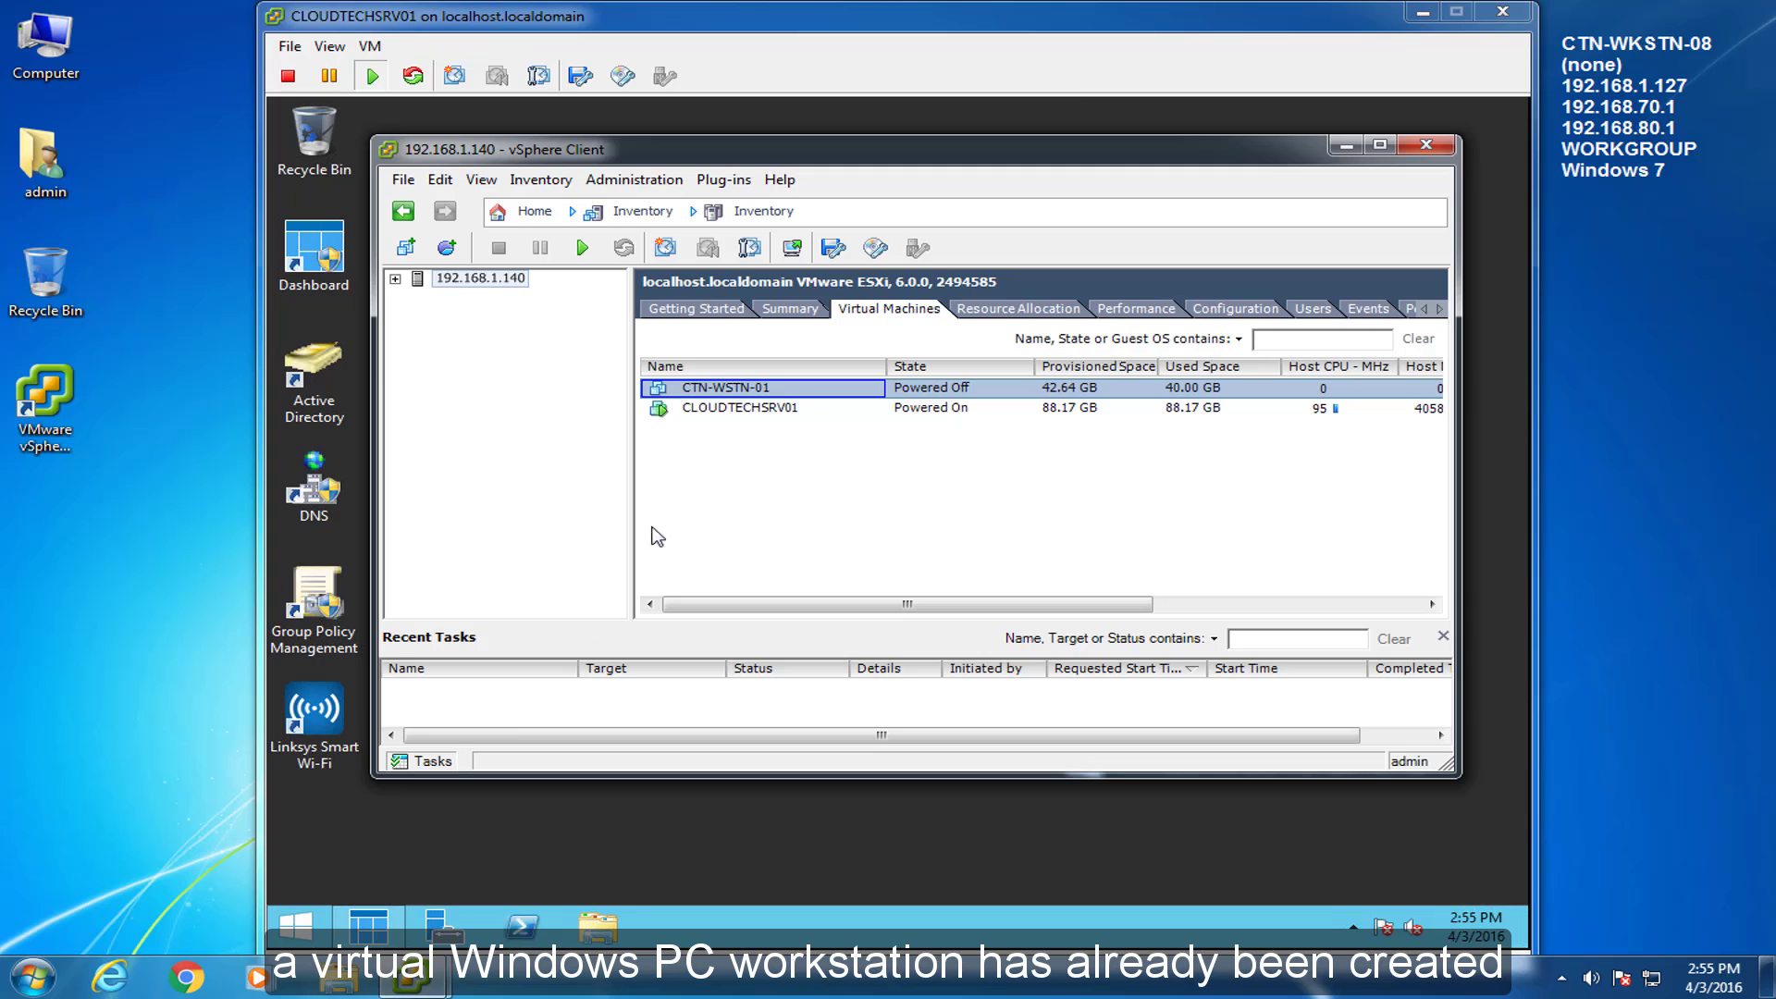
right_click(723, 400)
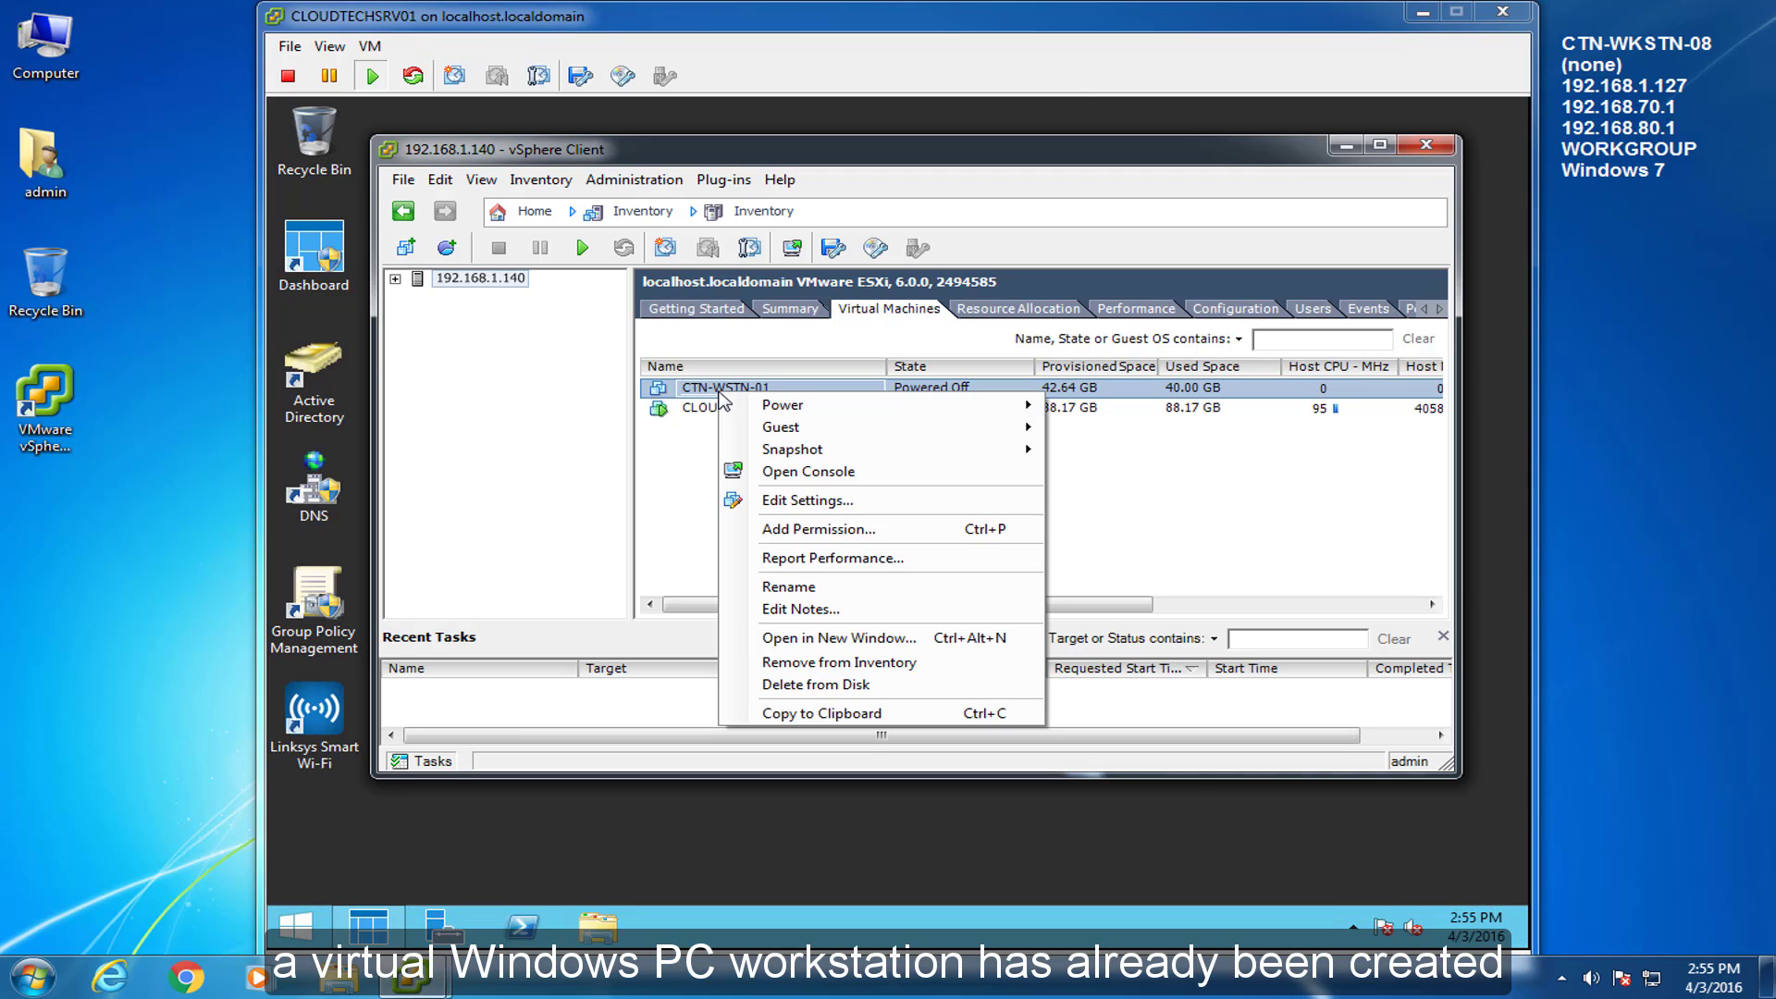
click(801, 472)
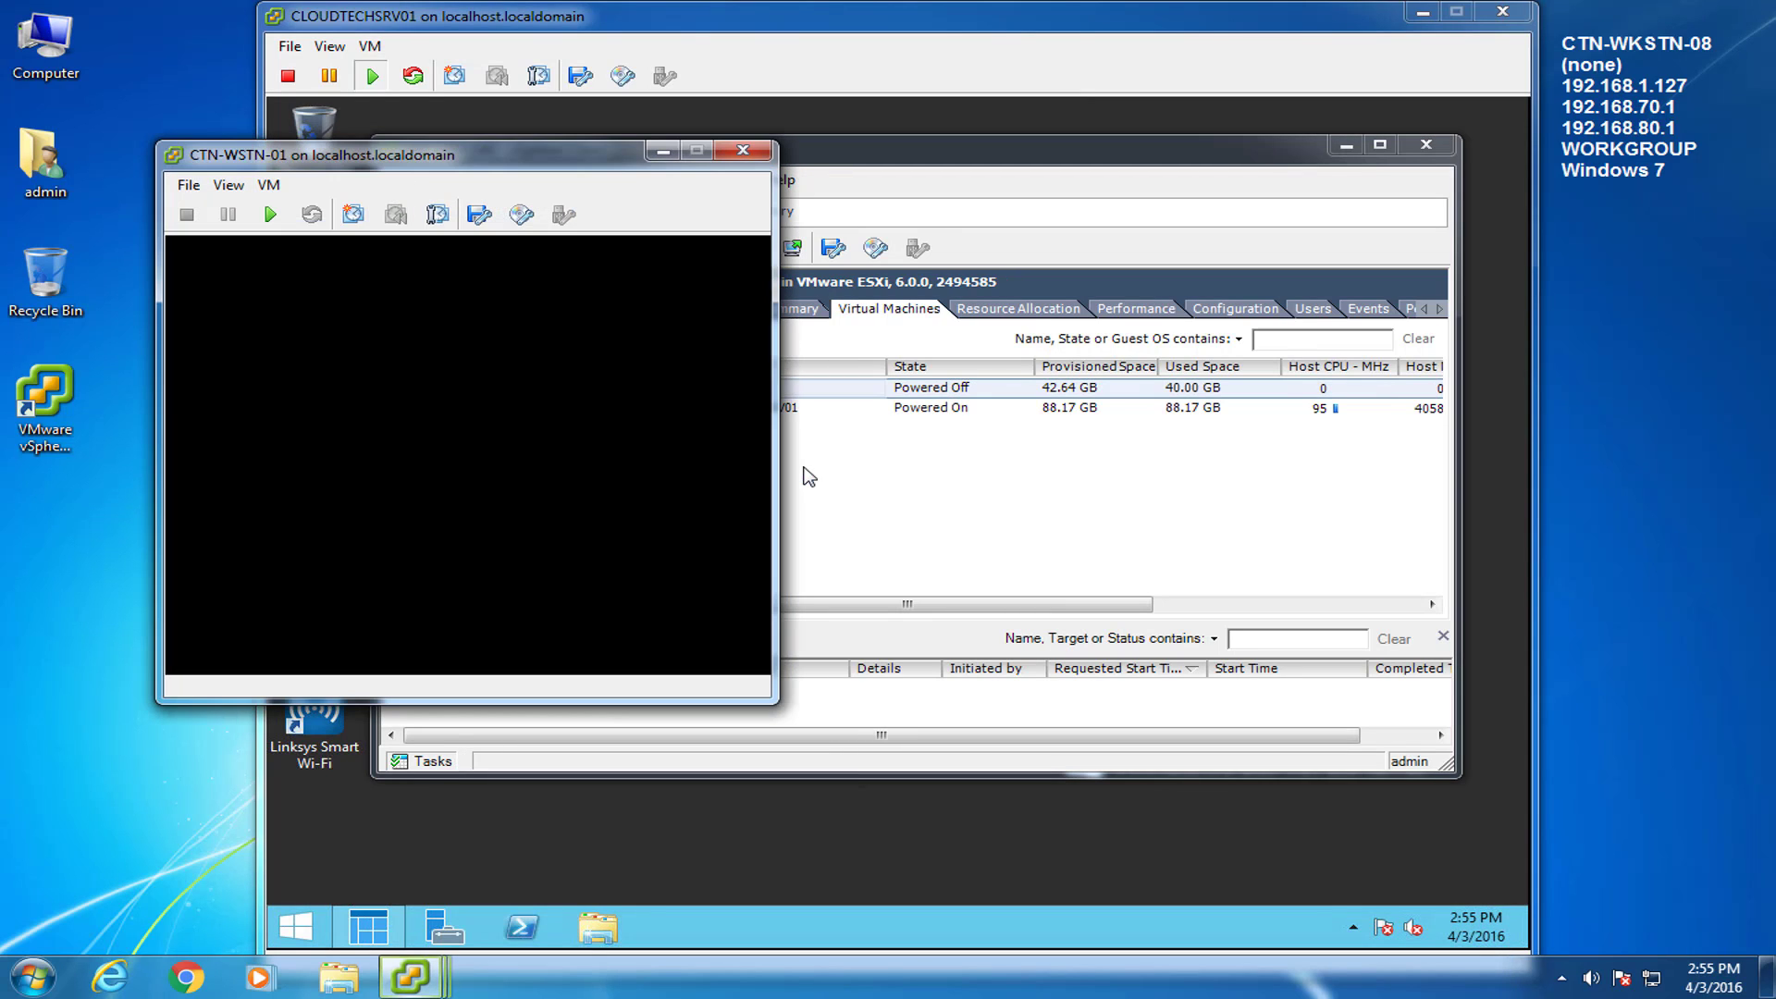
click(270, 215)
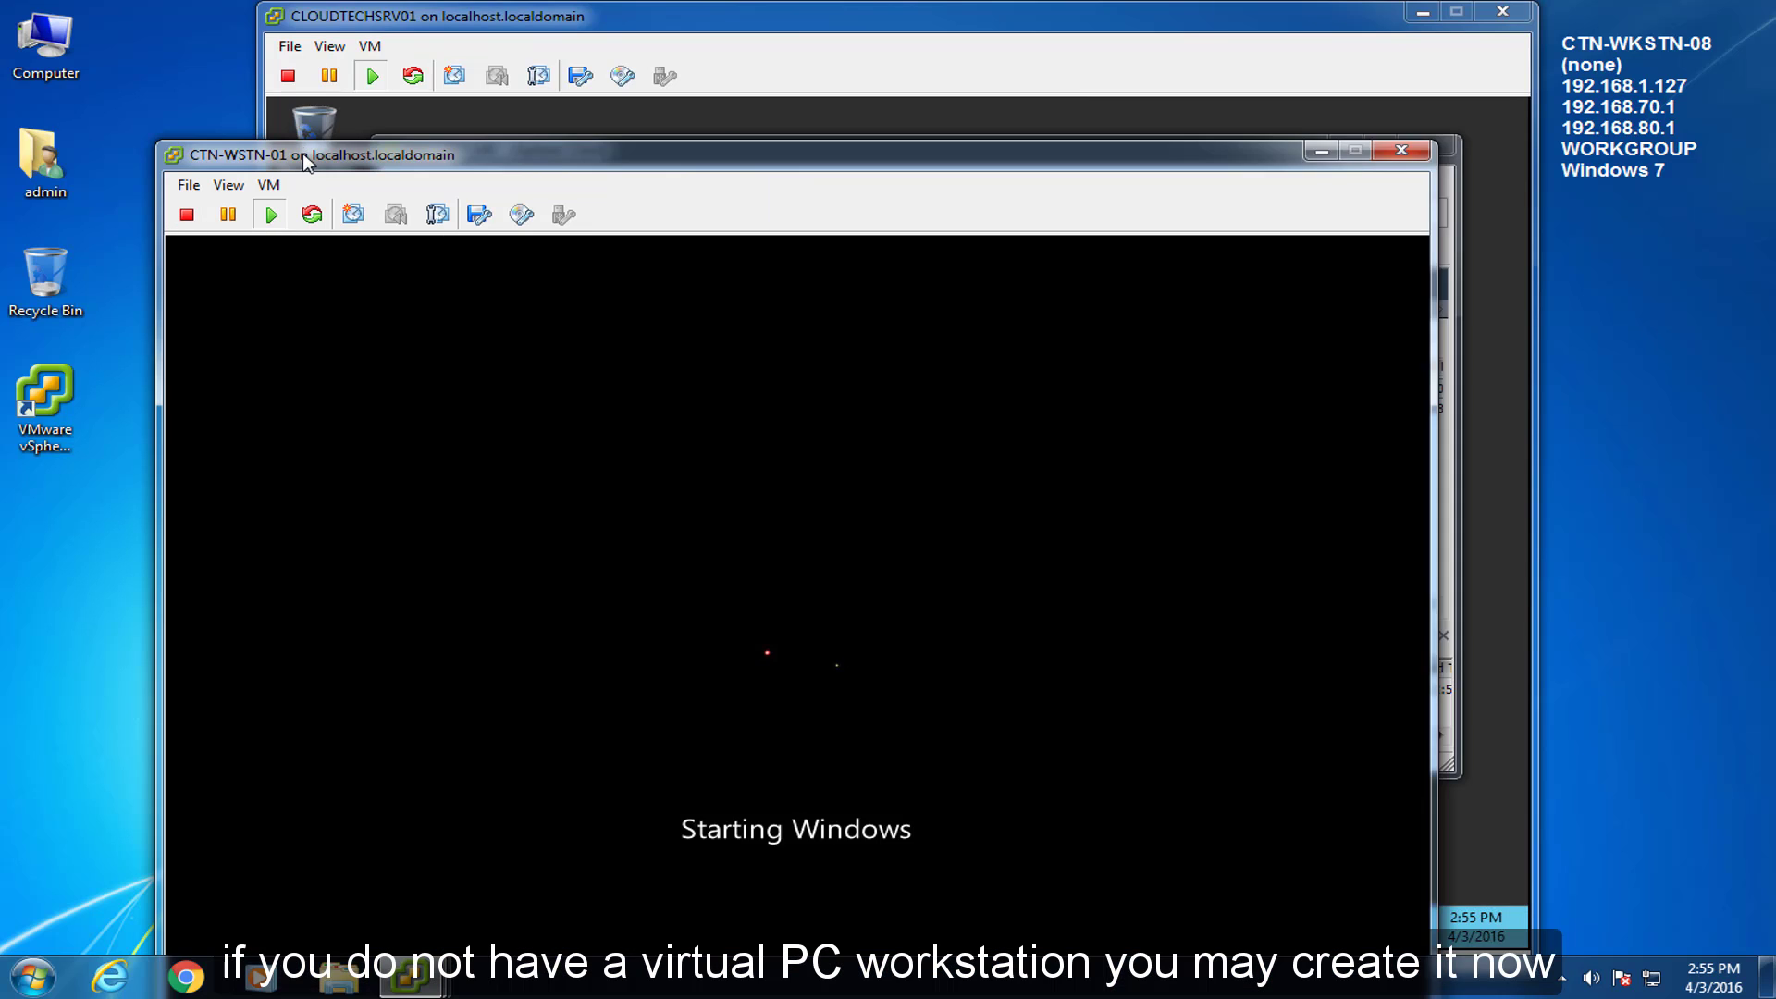
drag(306, 162, 408, 25)
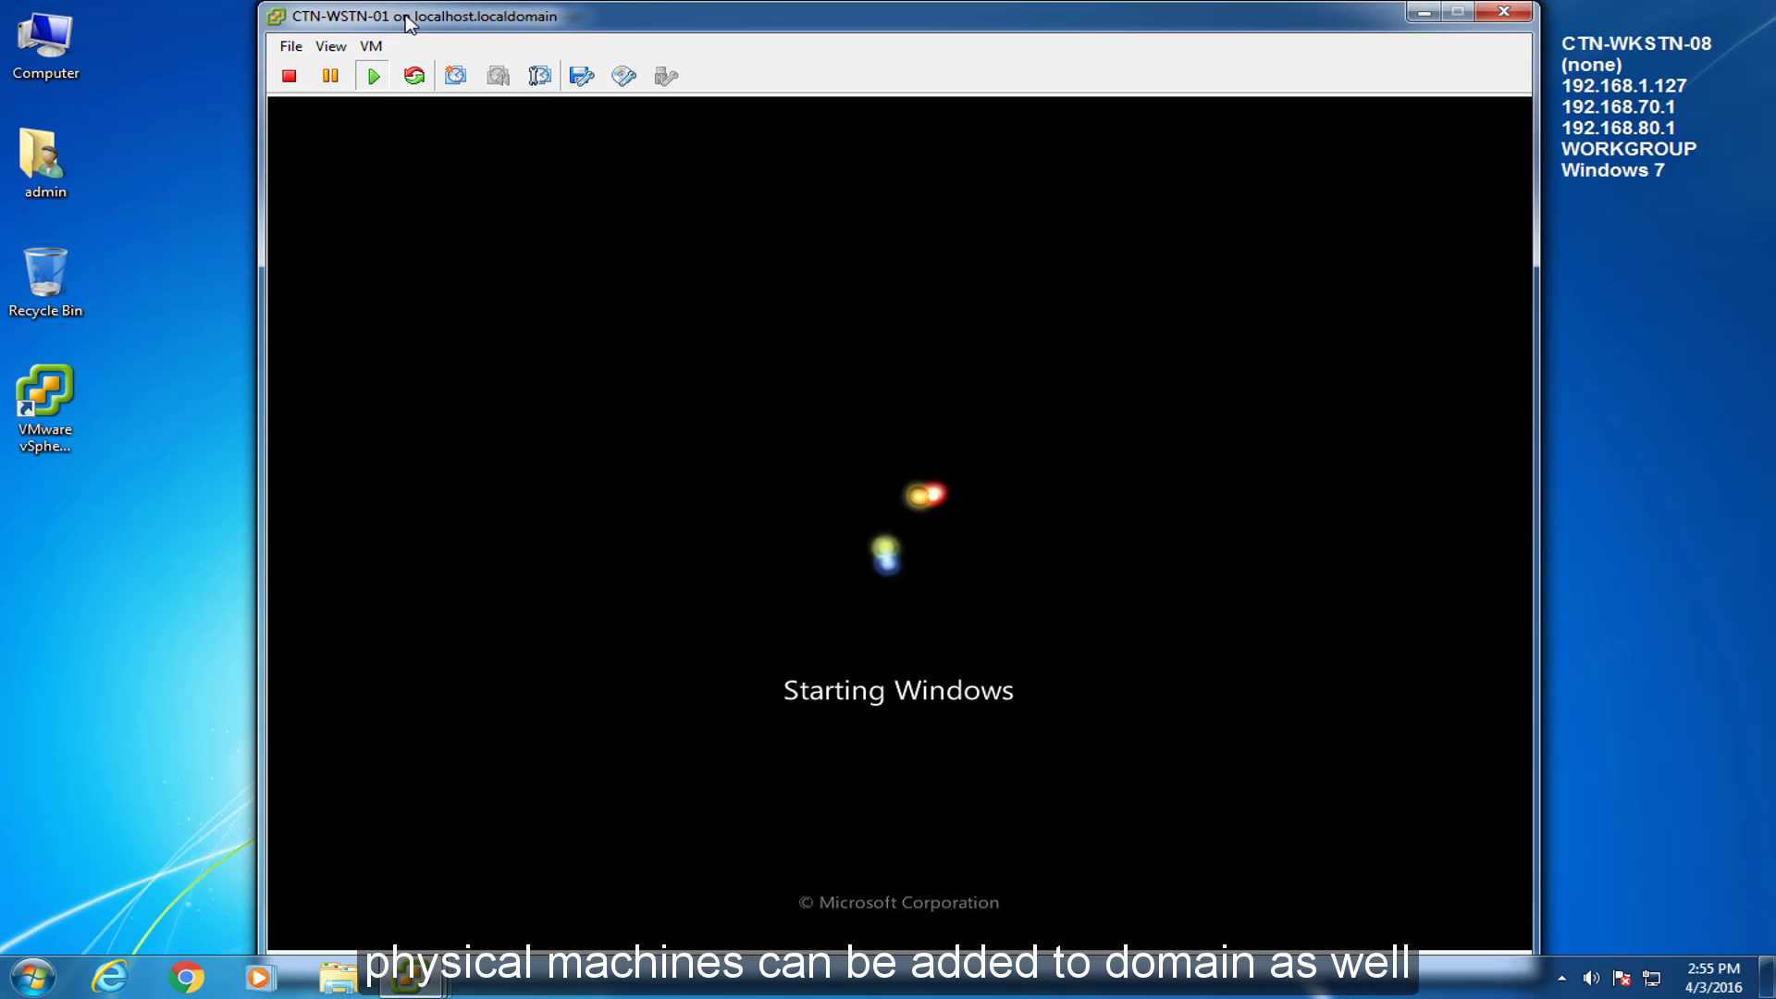
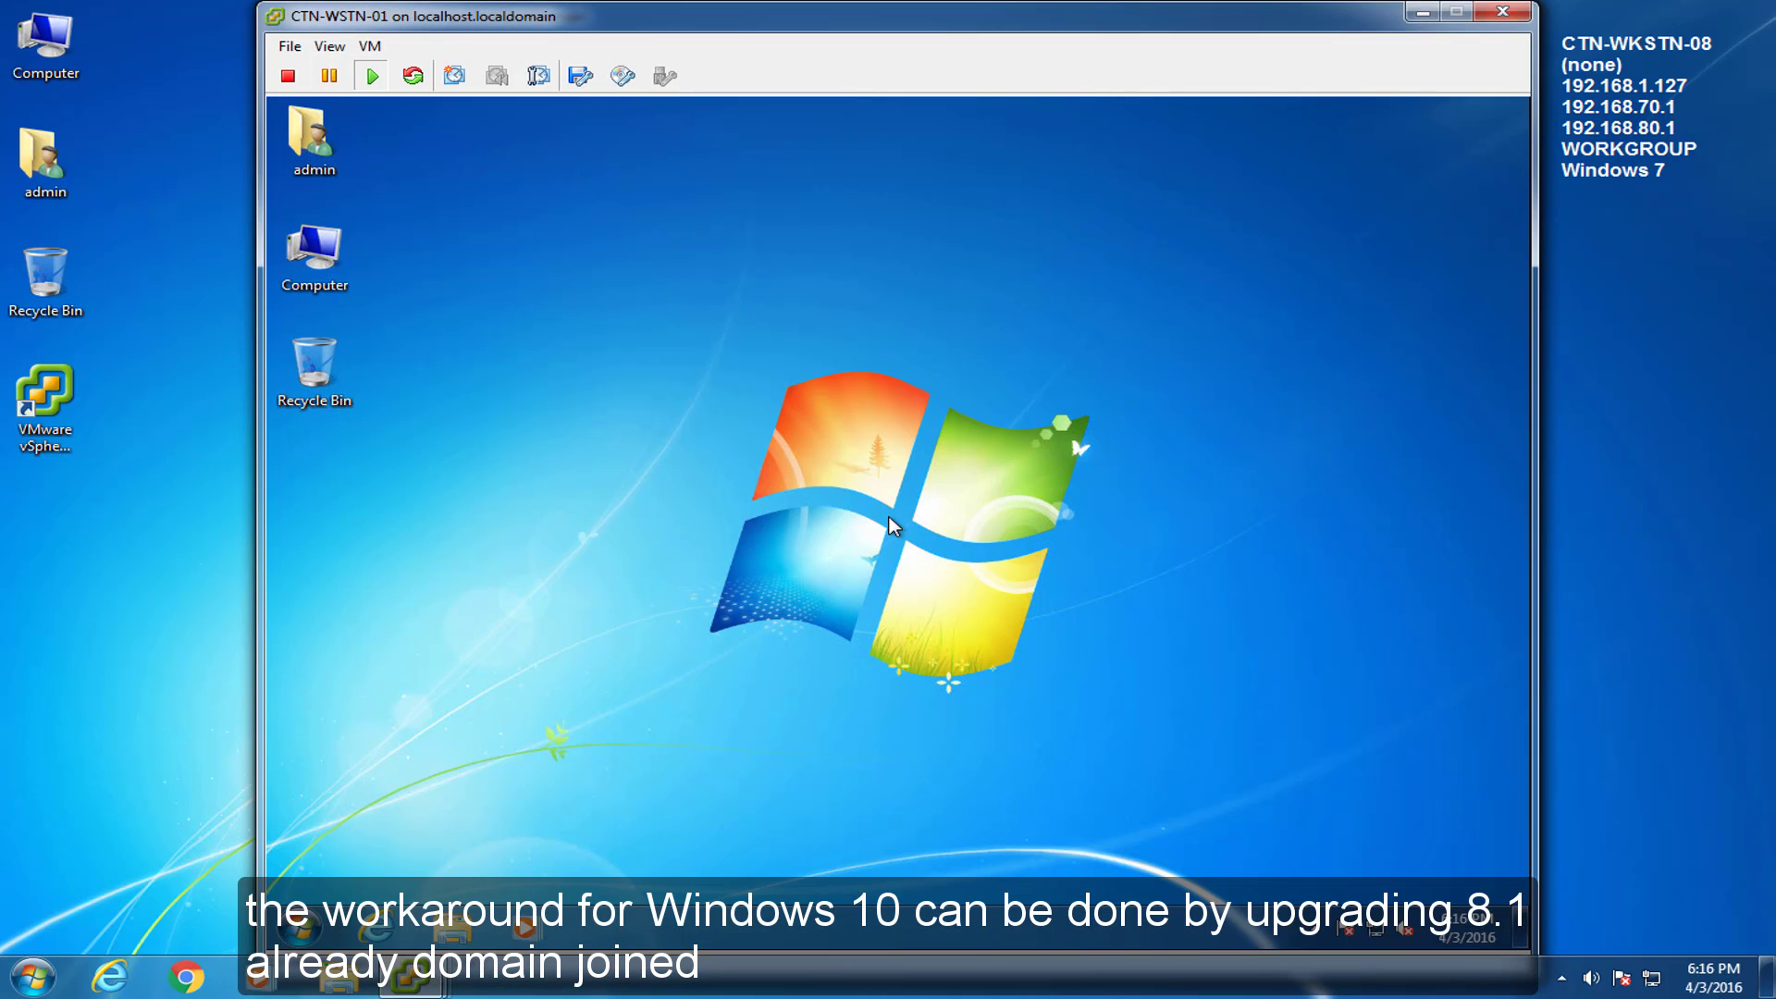
Open the guest's System window from Computer's Properties in the Start menu.
click(302, 929)
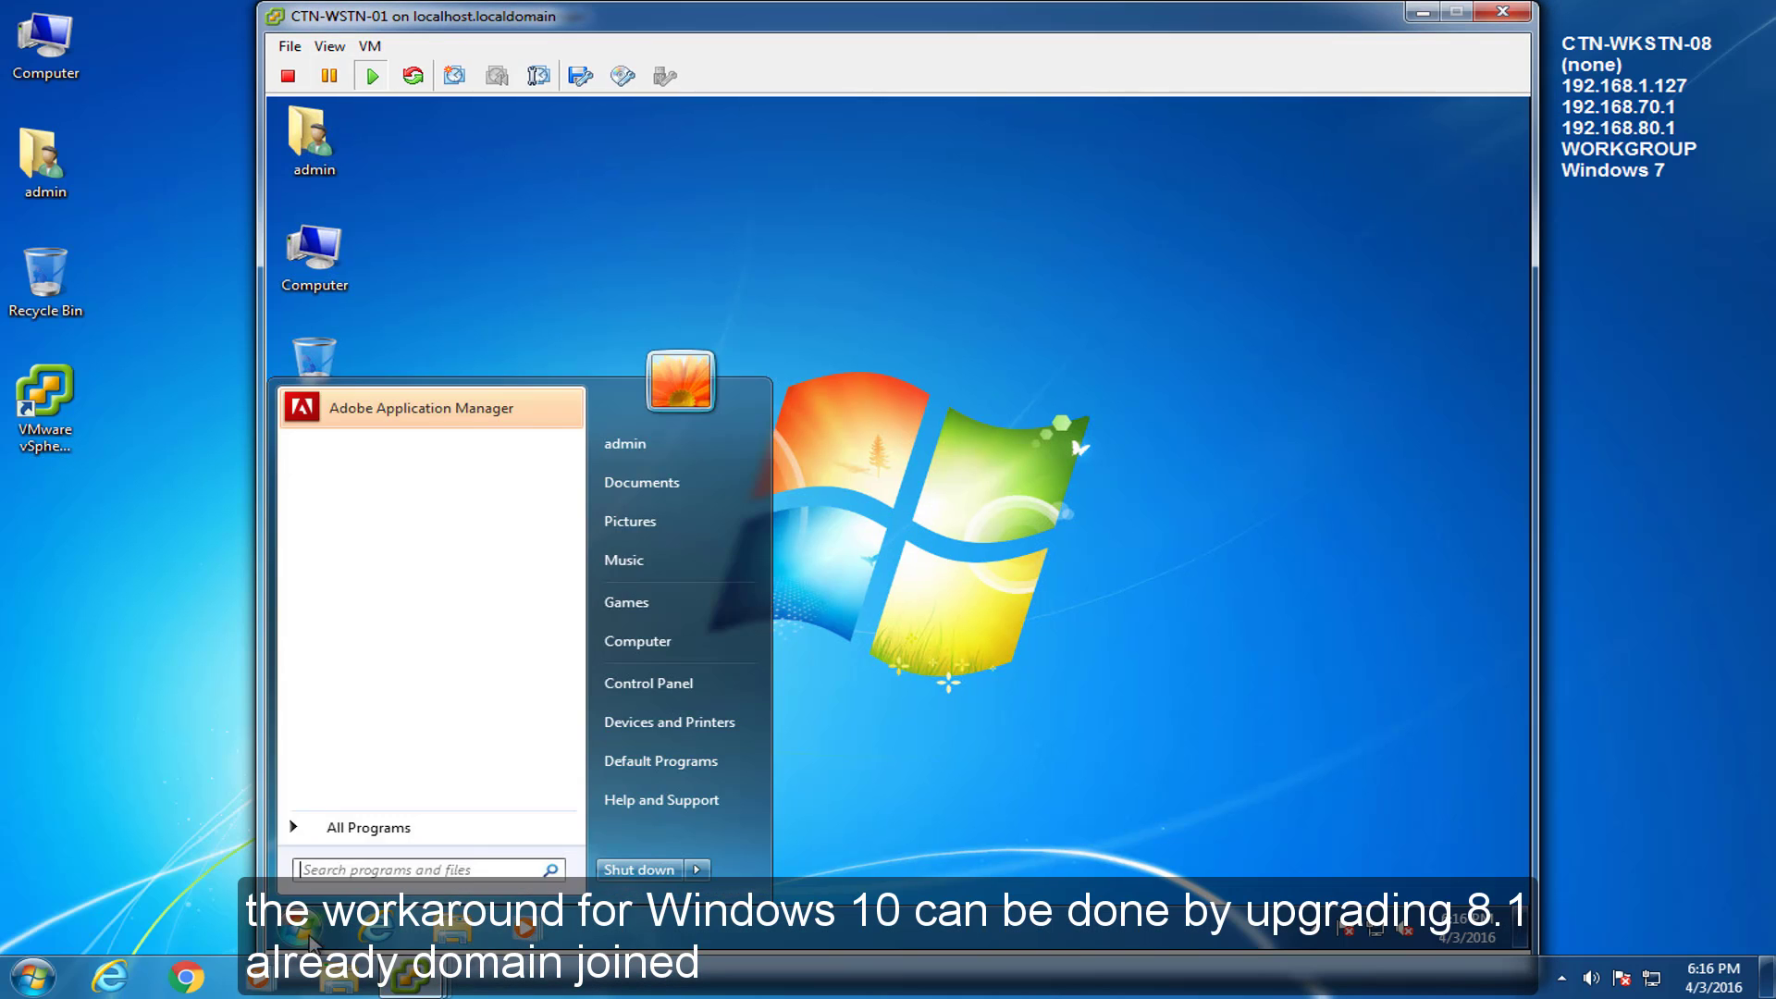
right_click(631, 646)
click(706, 830)
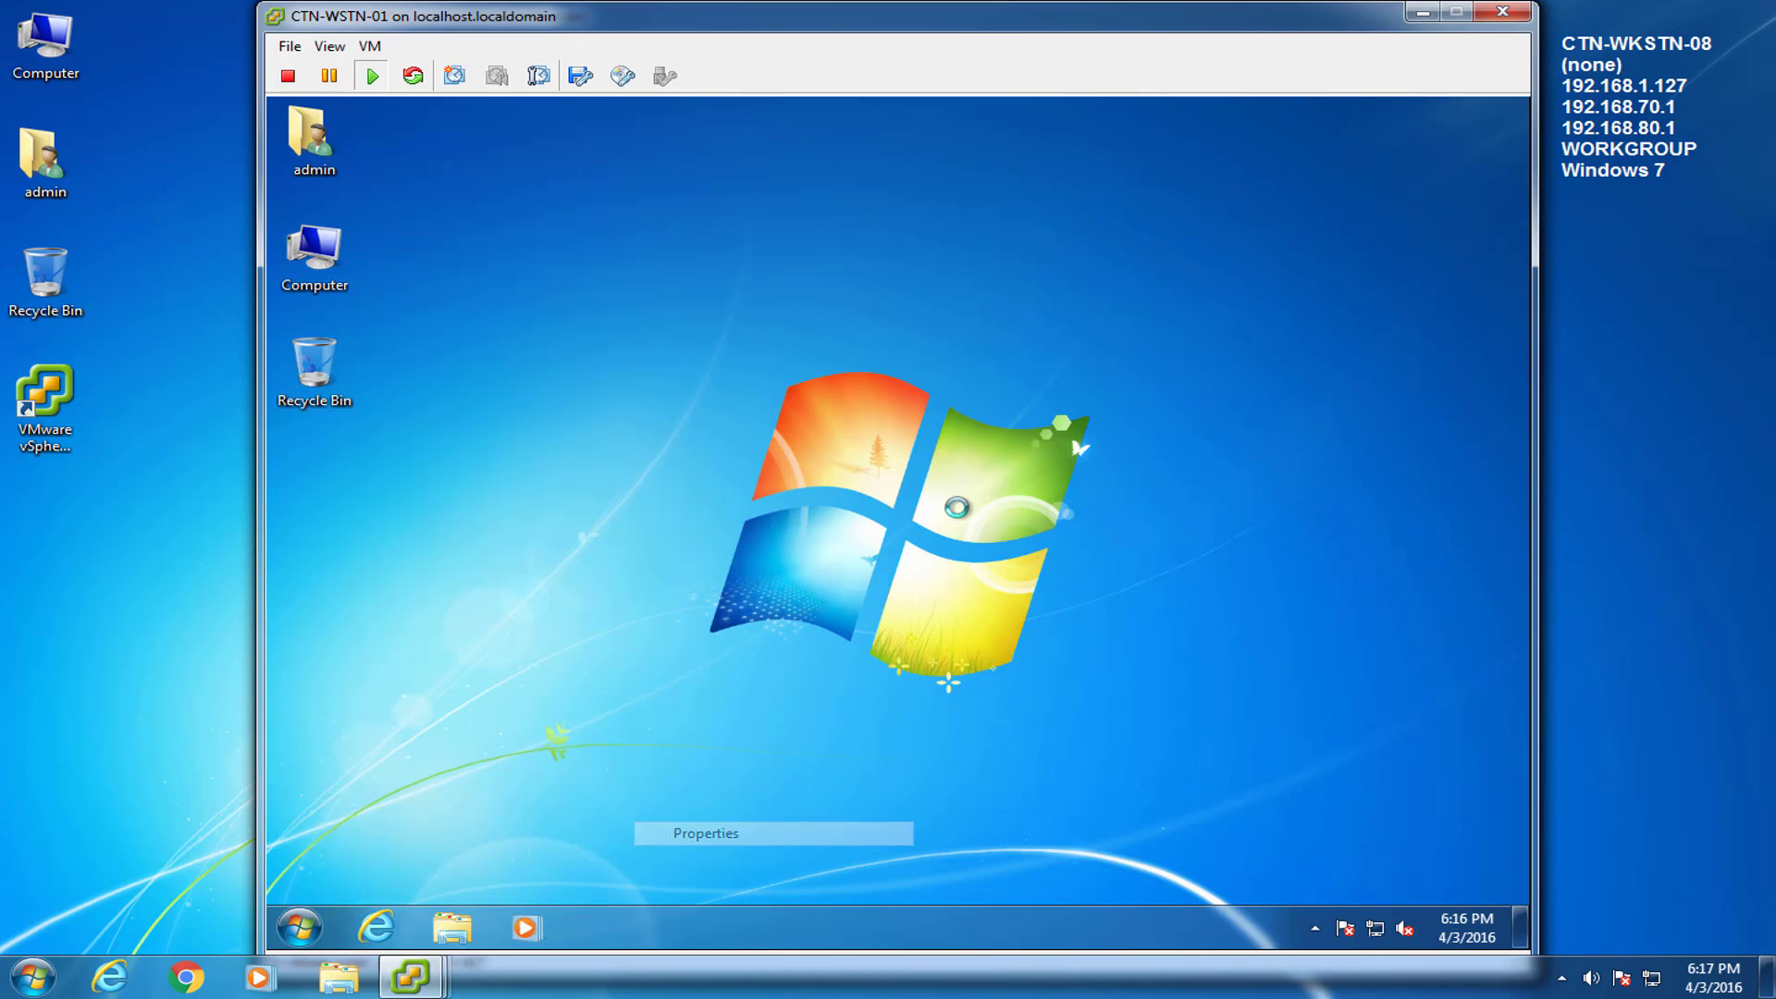
drag(861, 223, 830, 183)
drag(1384, 485, 1385, 588)
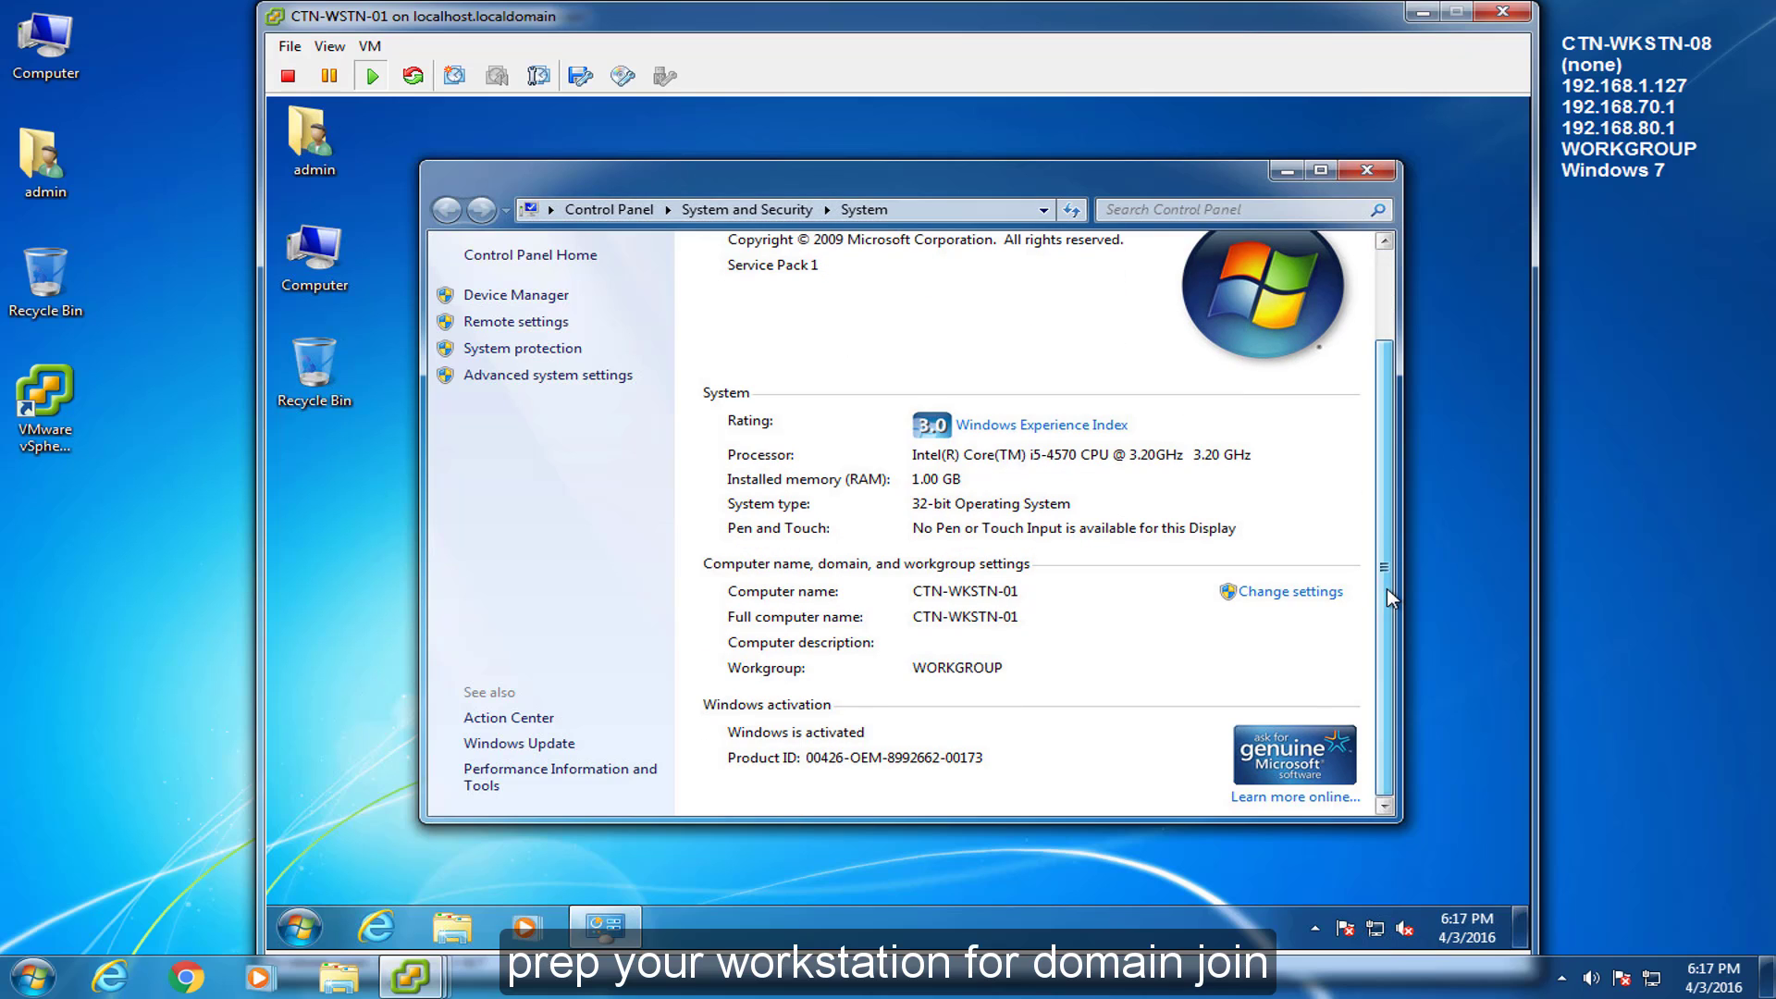
Set the computer description to 'Workstation 1', allow Remote Desktop, and apply the change.
click(1321, 594)
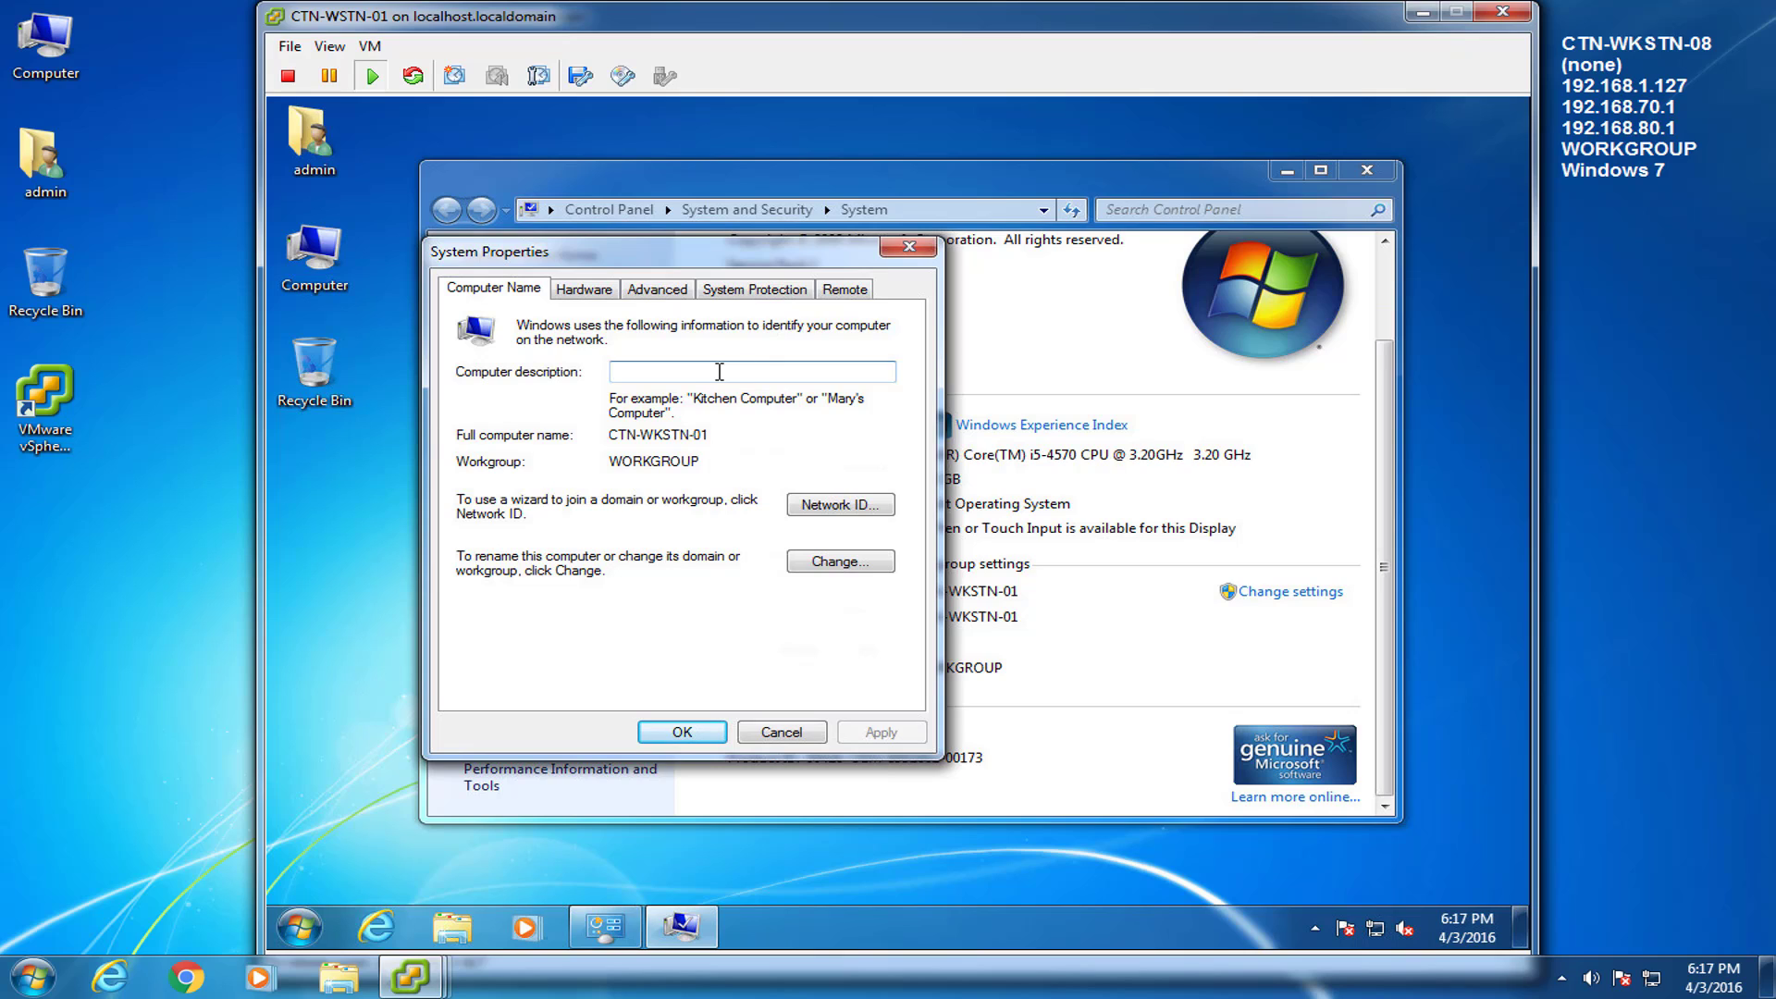
text(Workstation 0)
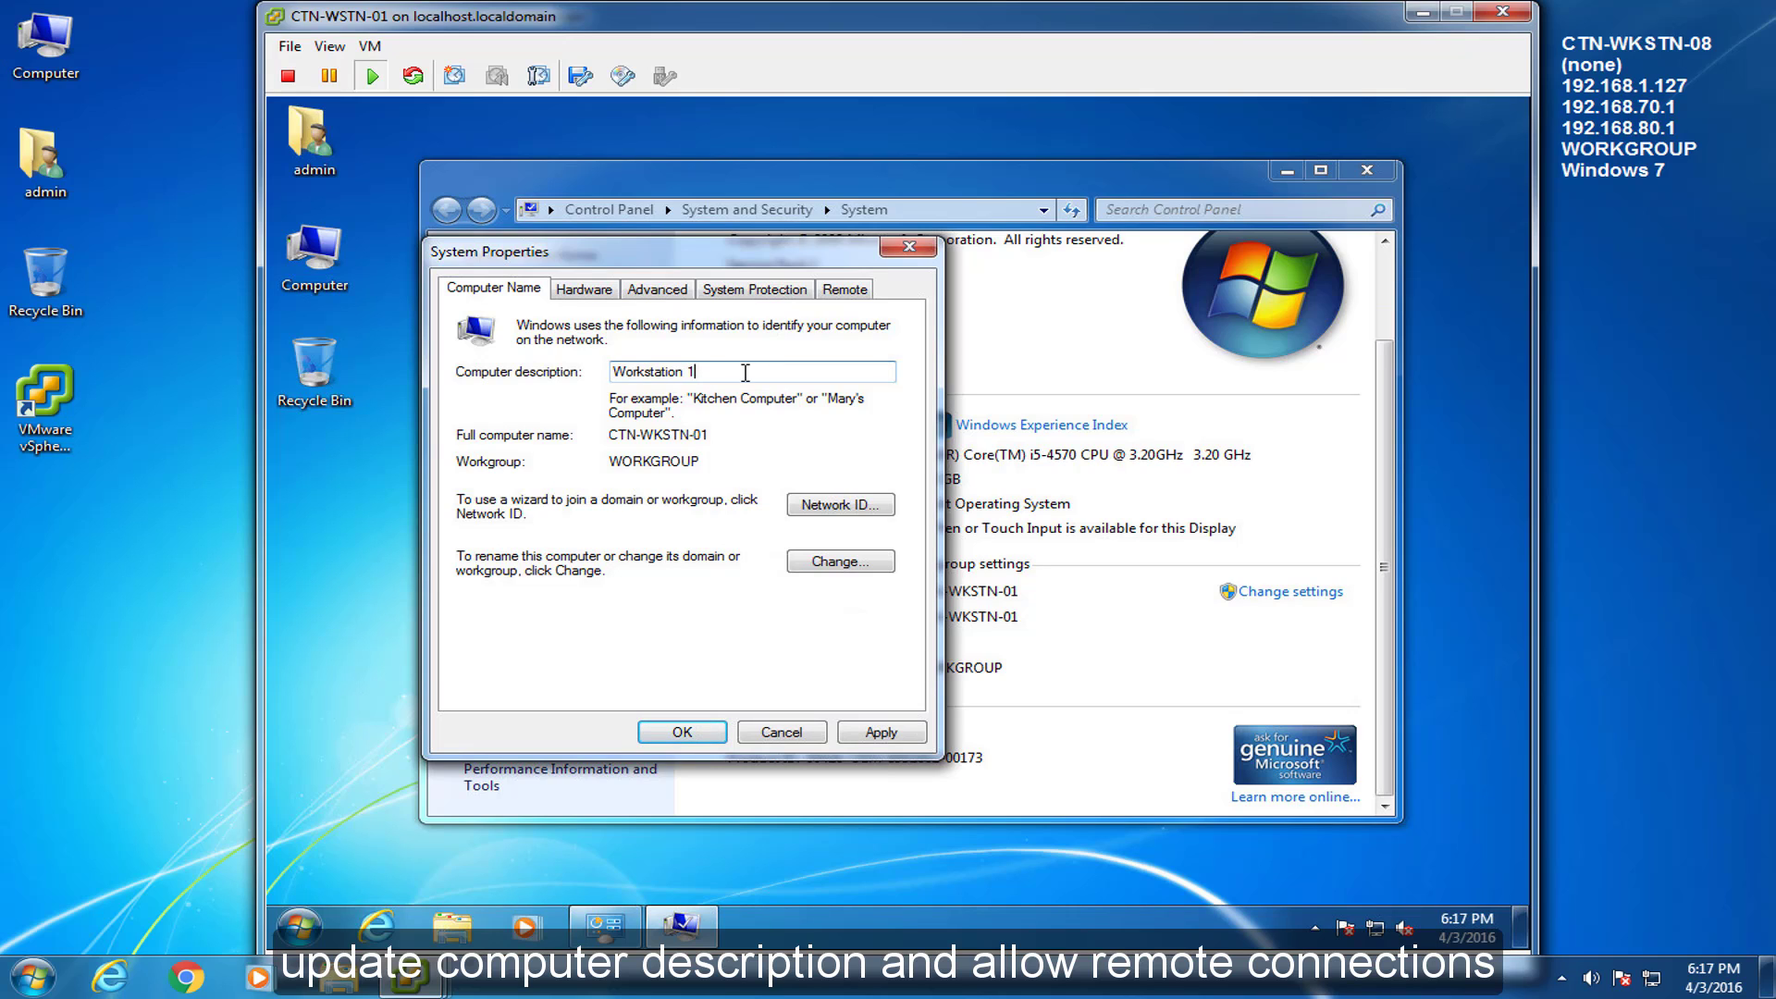
click(845, 289)
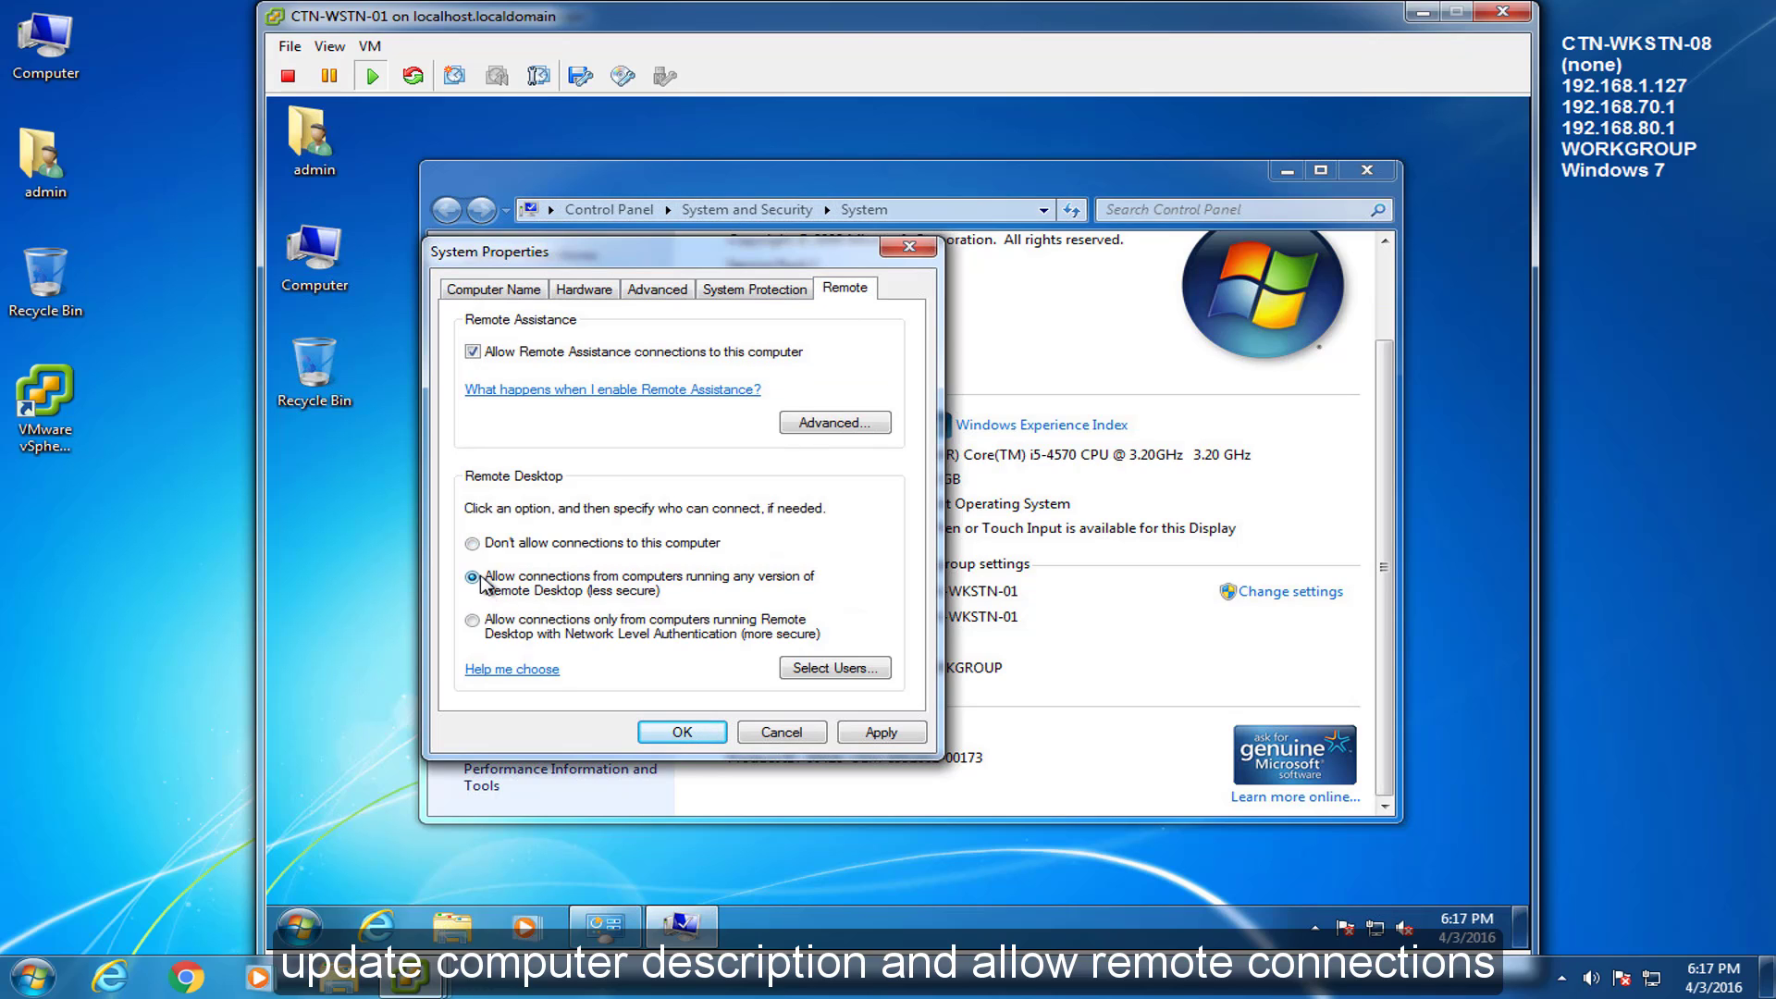
click(518, 289)
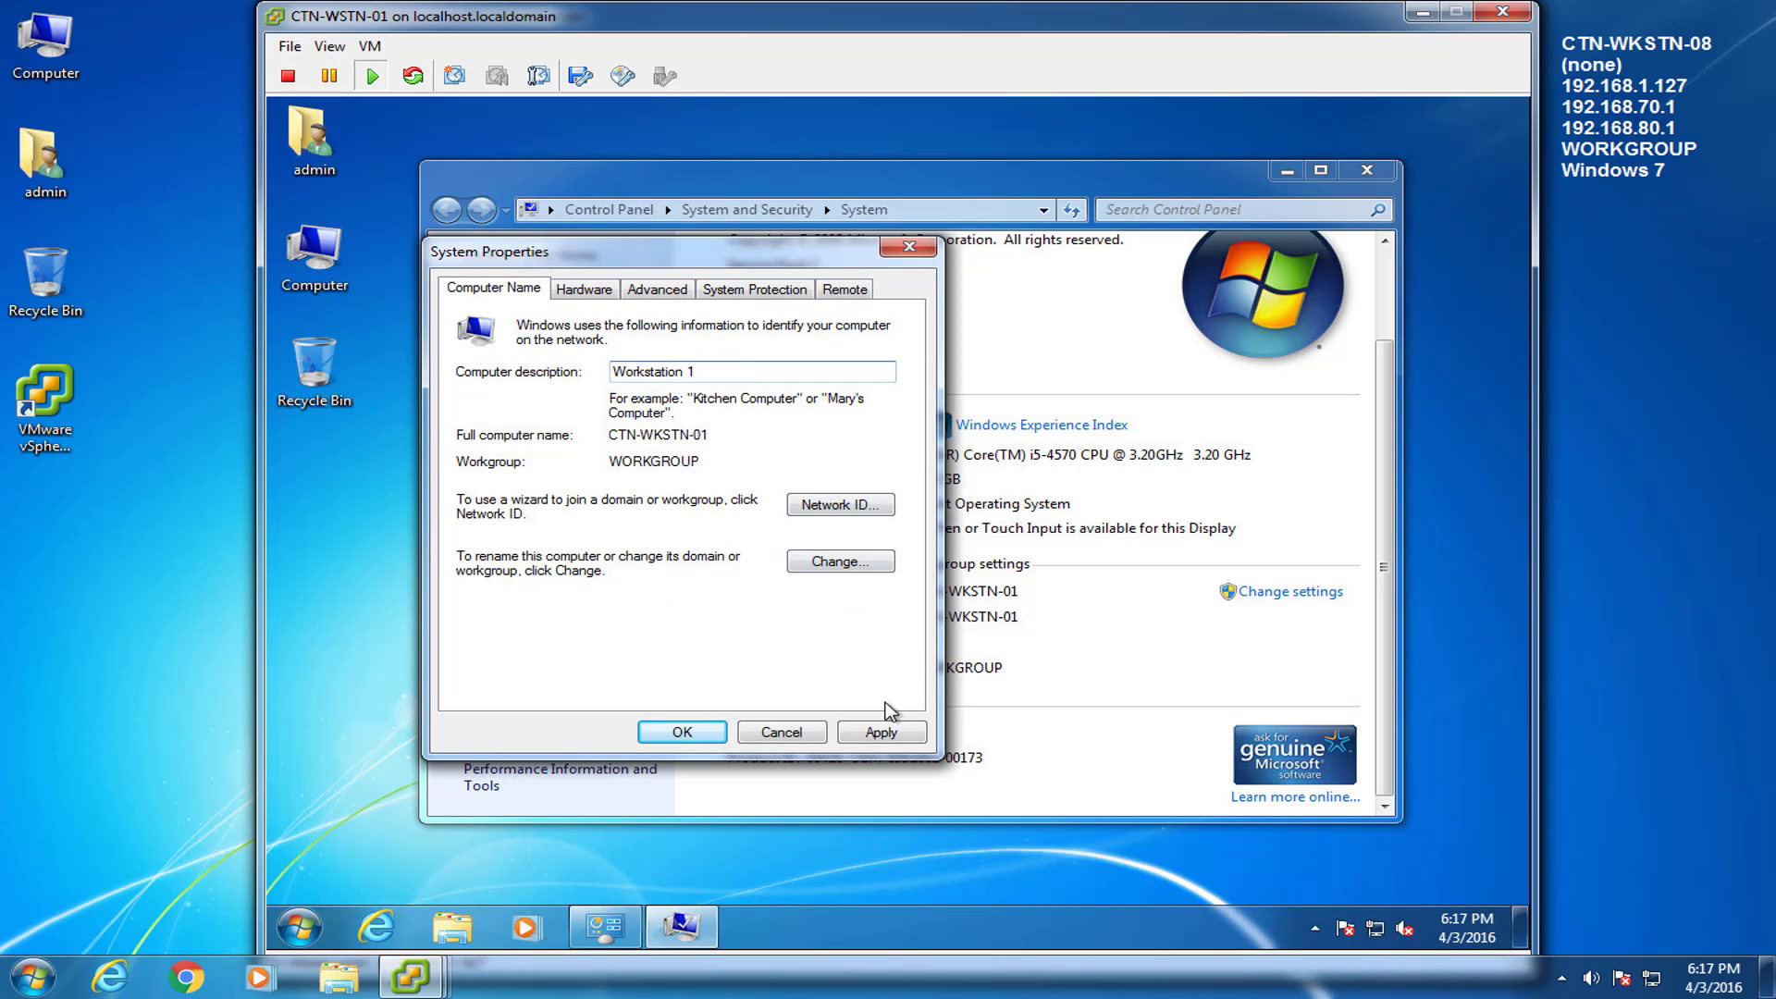
click(881, 731)
click(681, 733)
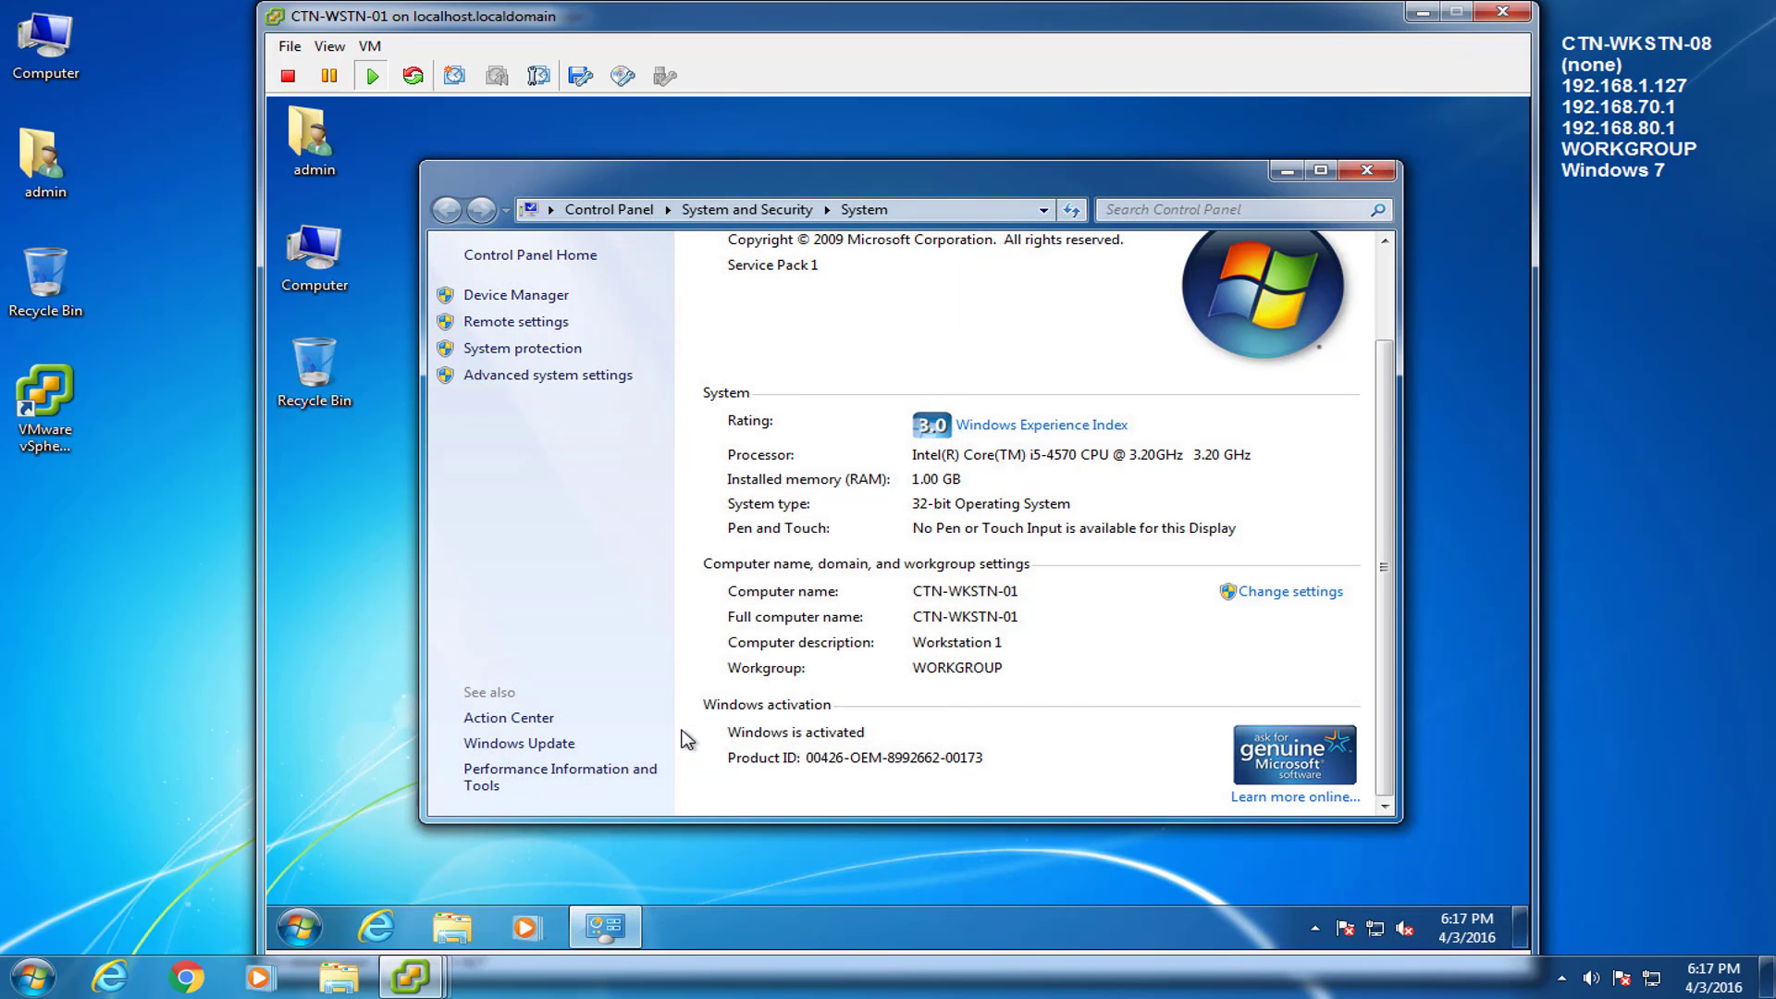
click(1387, 171)
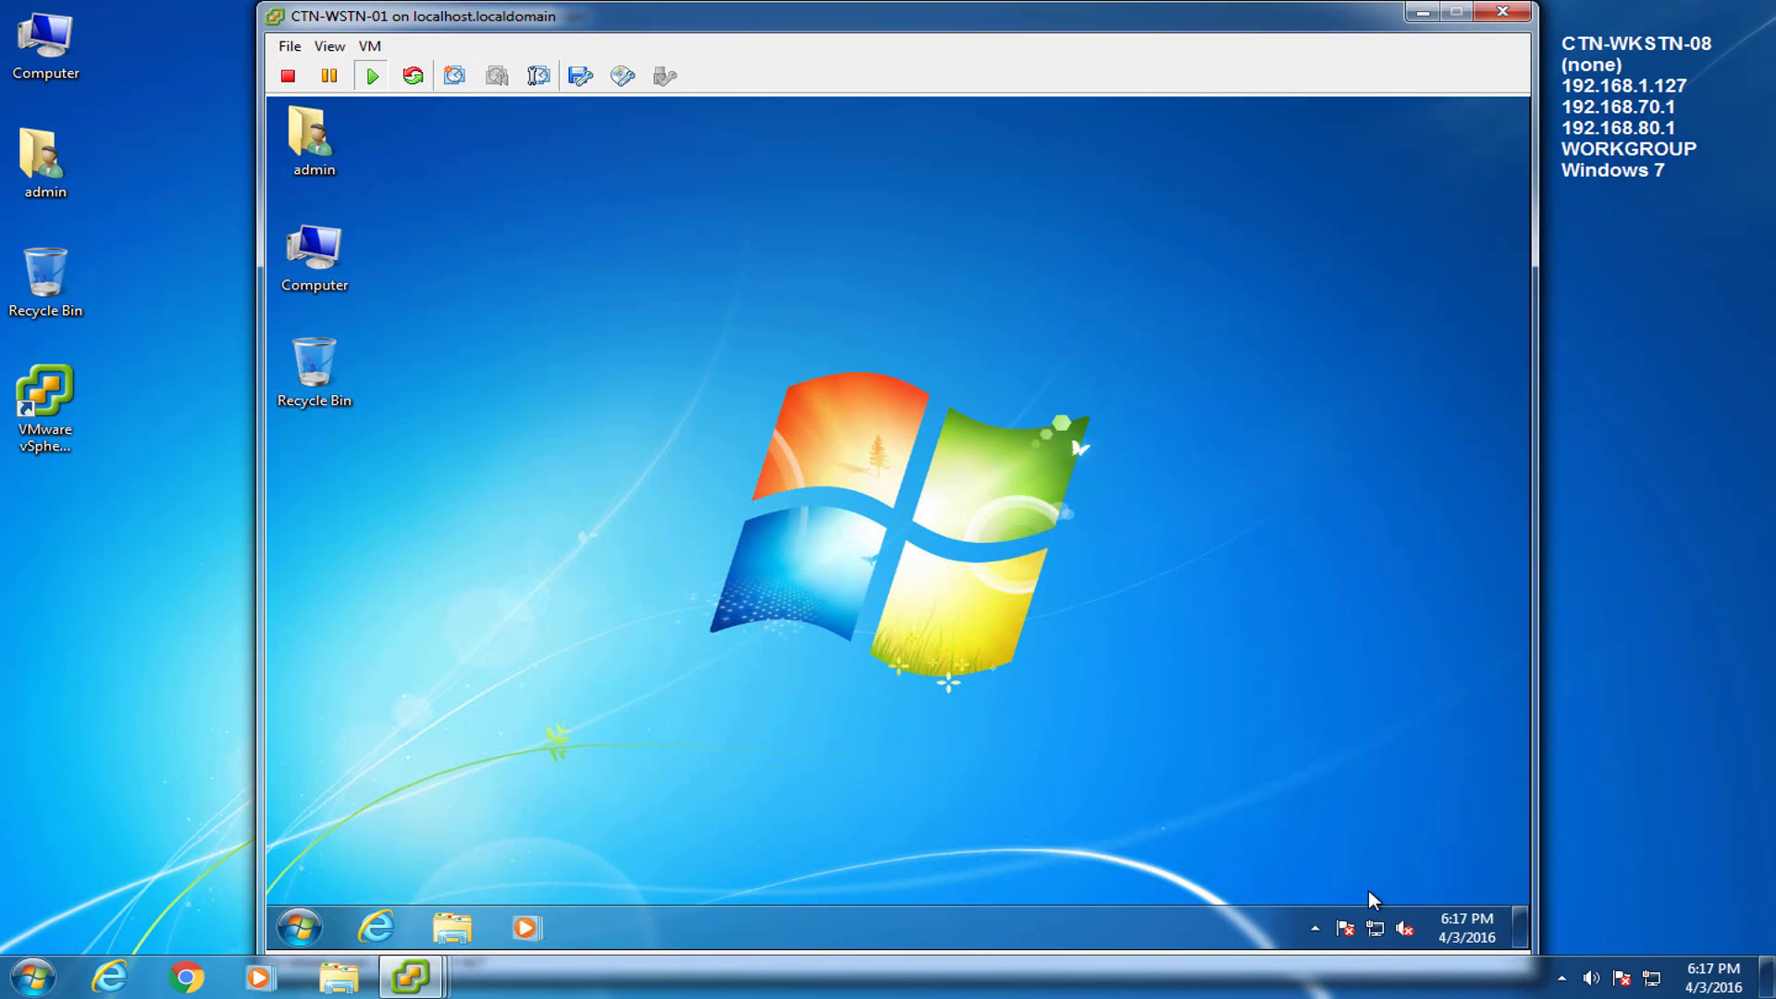
Check the Local Area Connection's current IPv4 details in the Network and Sharing Center.
right_click(1378, 929)
click(1386, 911)
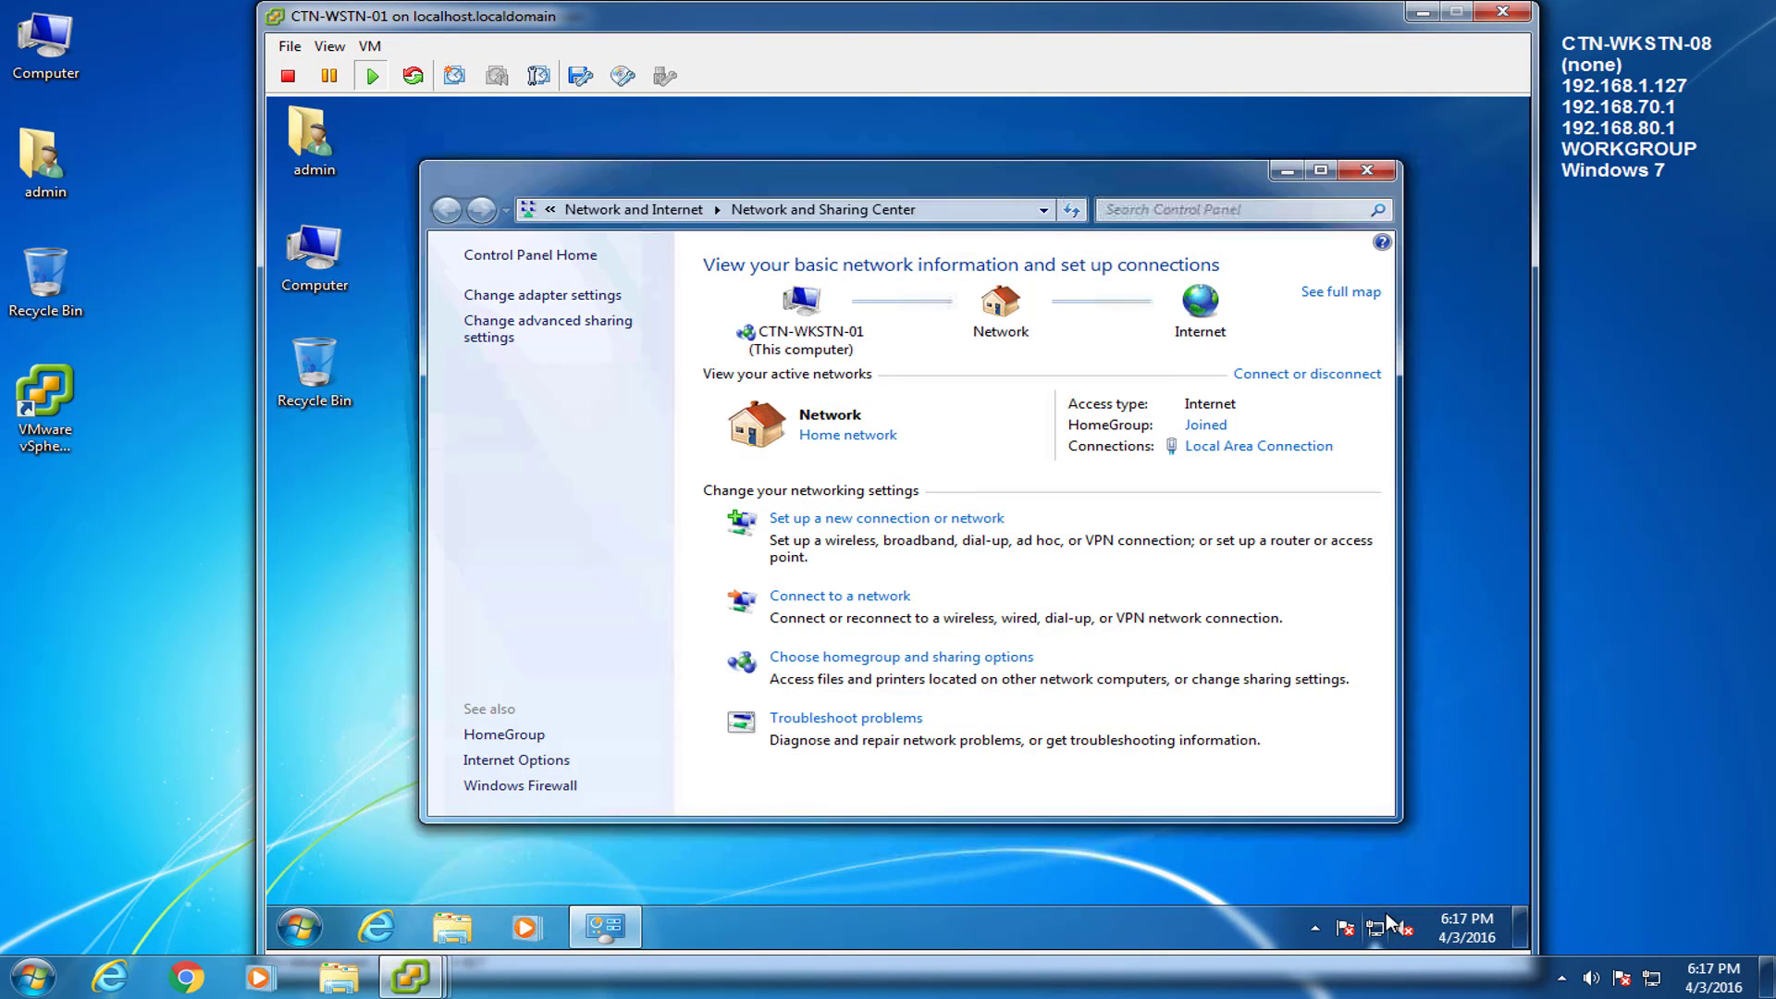
click(1256, 448)
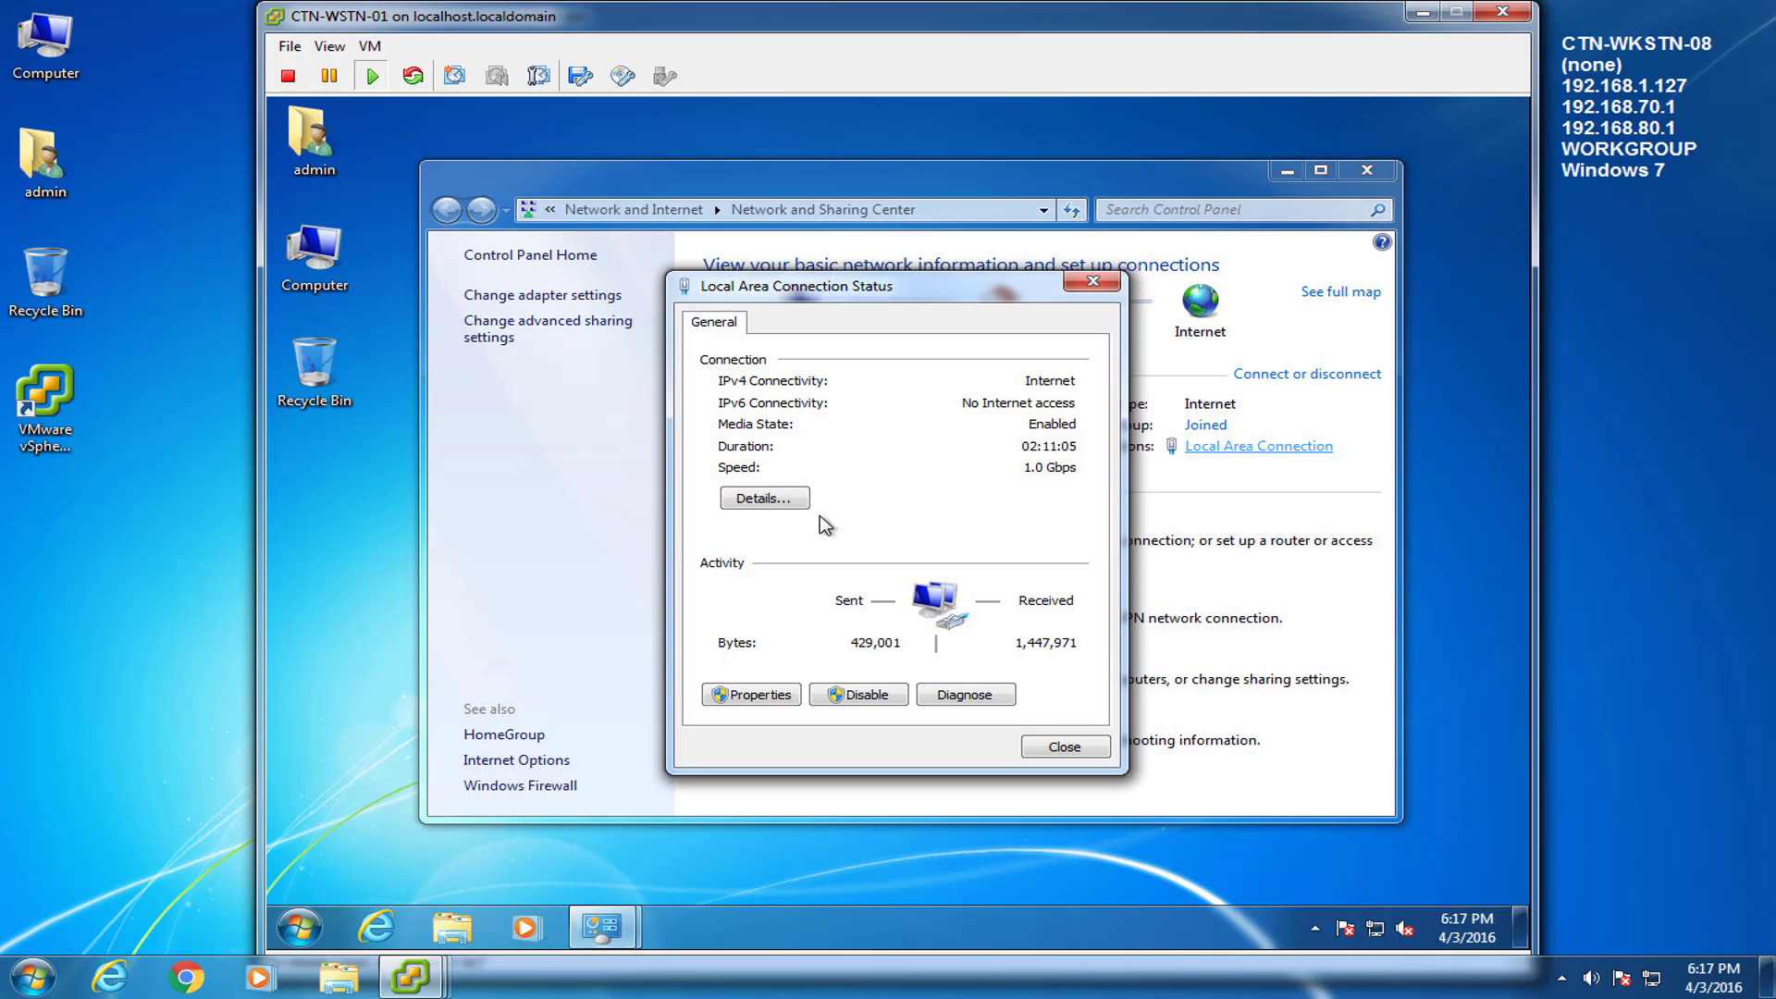
click(772, 500)
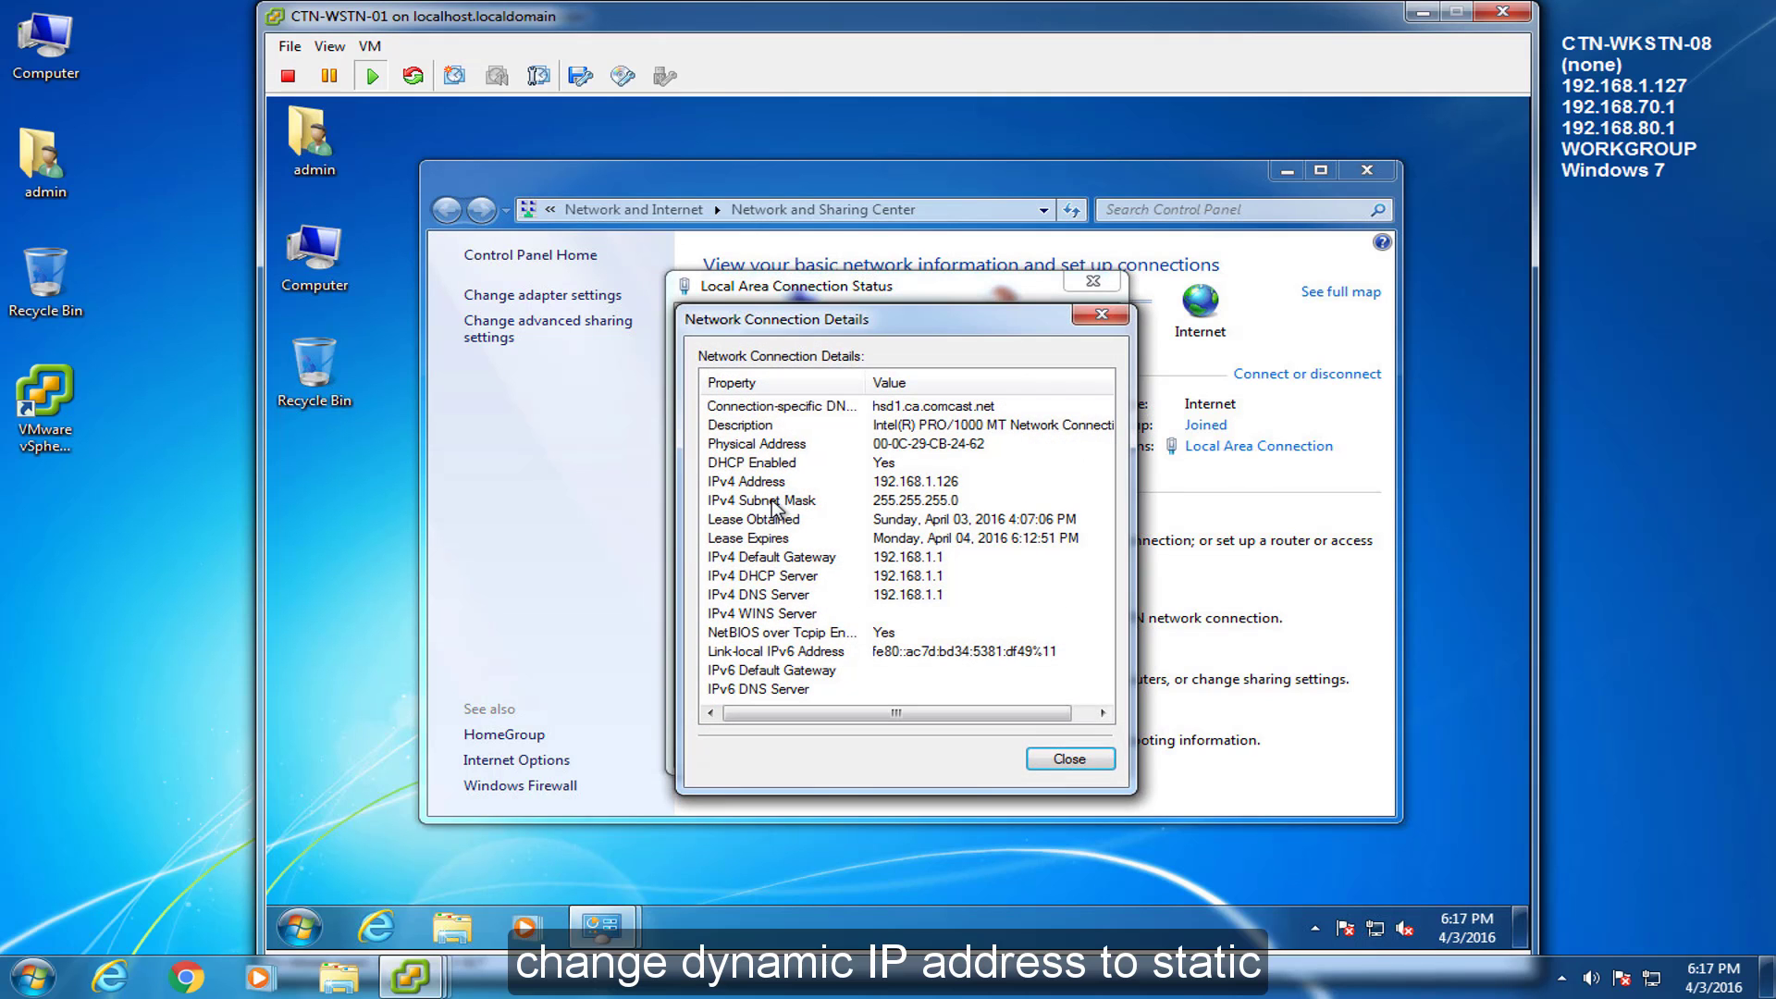
click(789, 483)
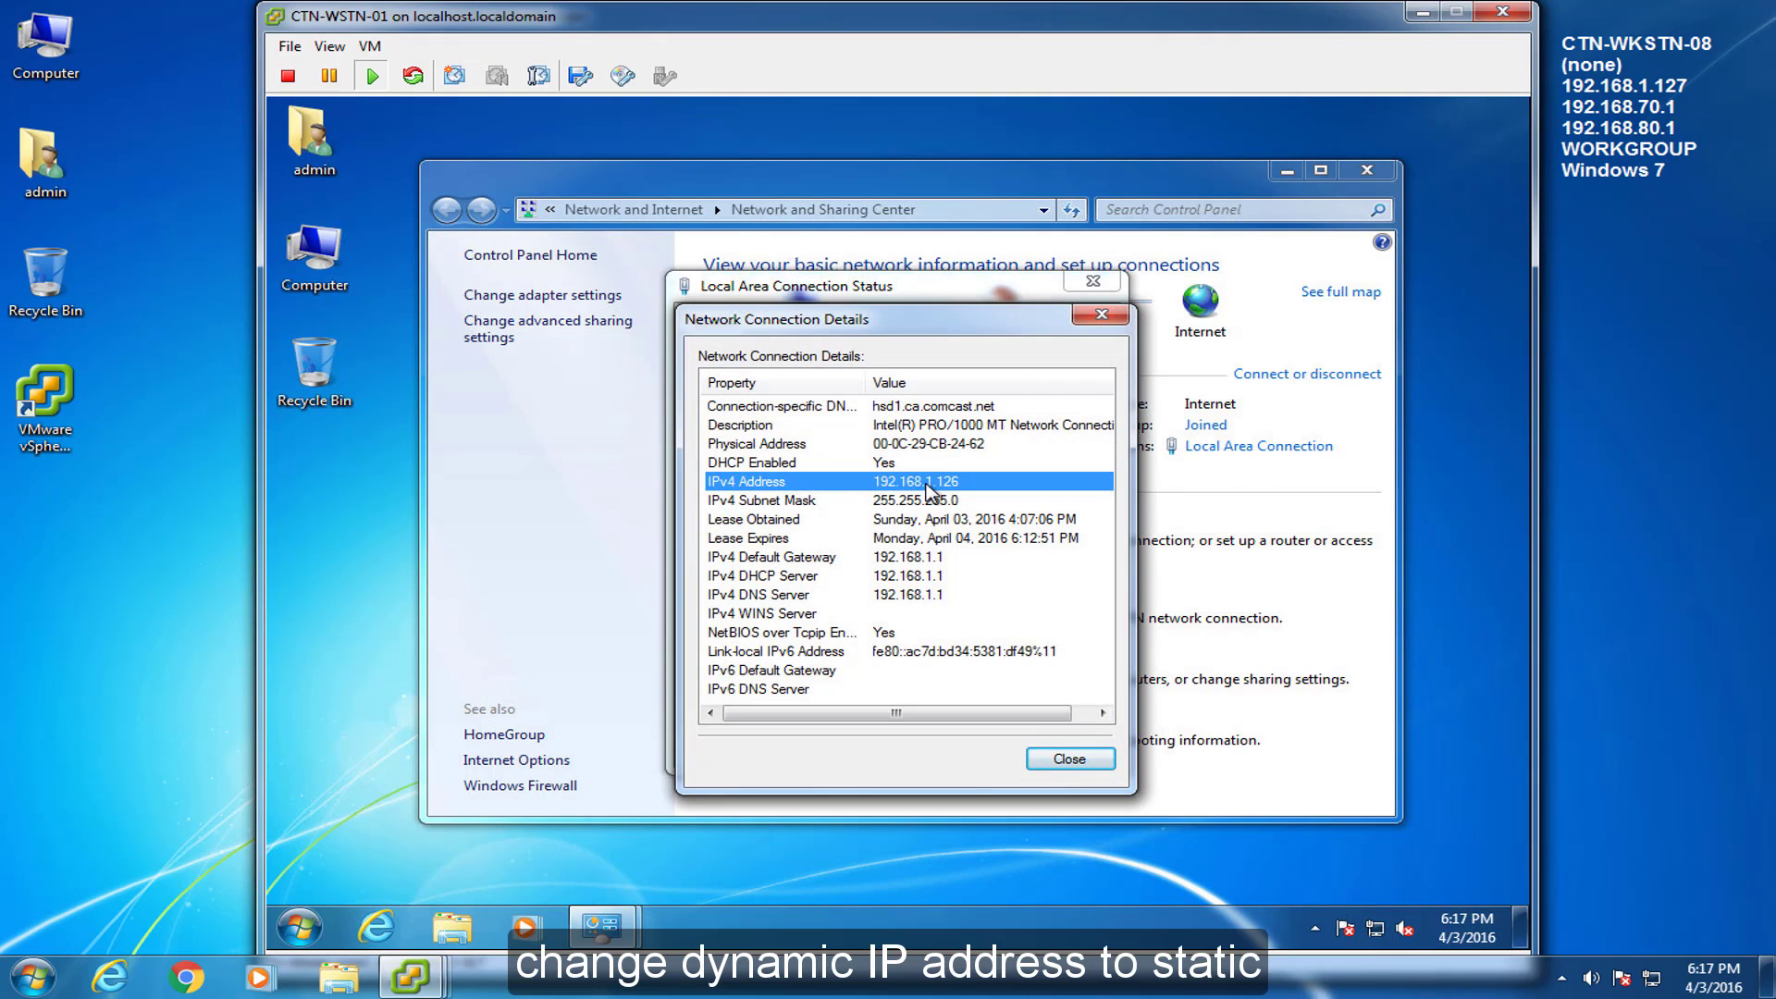
click(1070, 758)
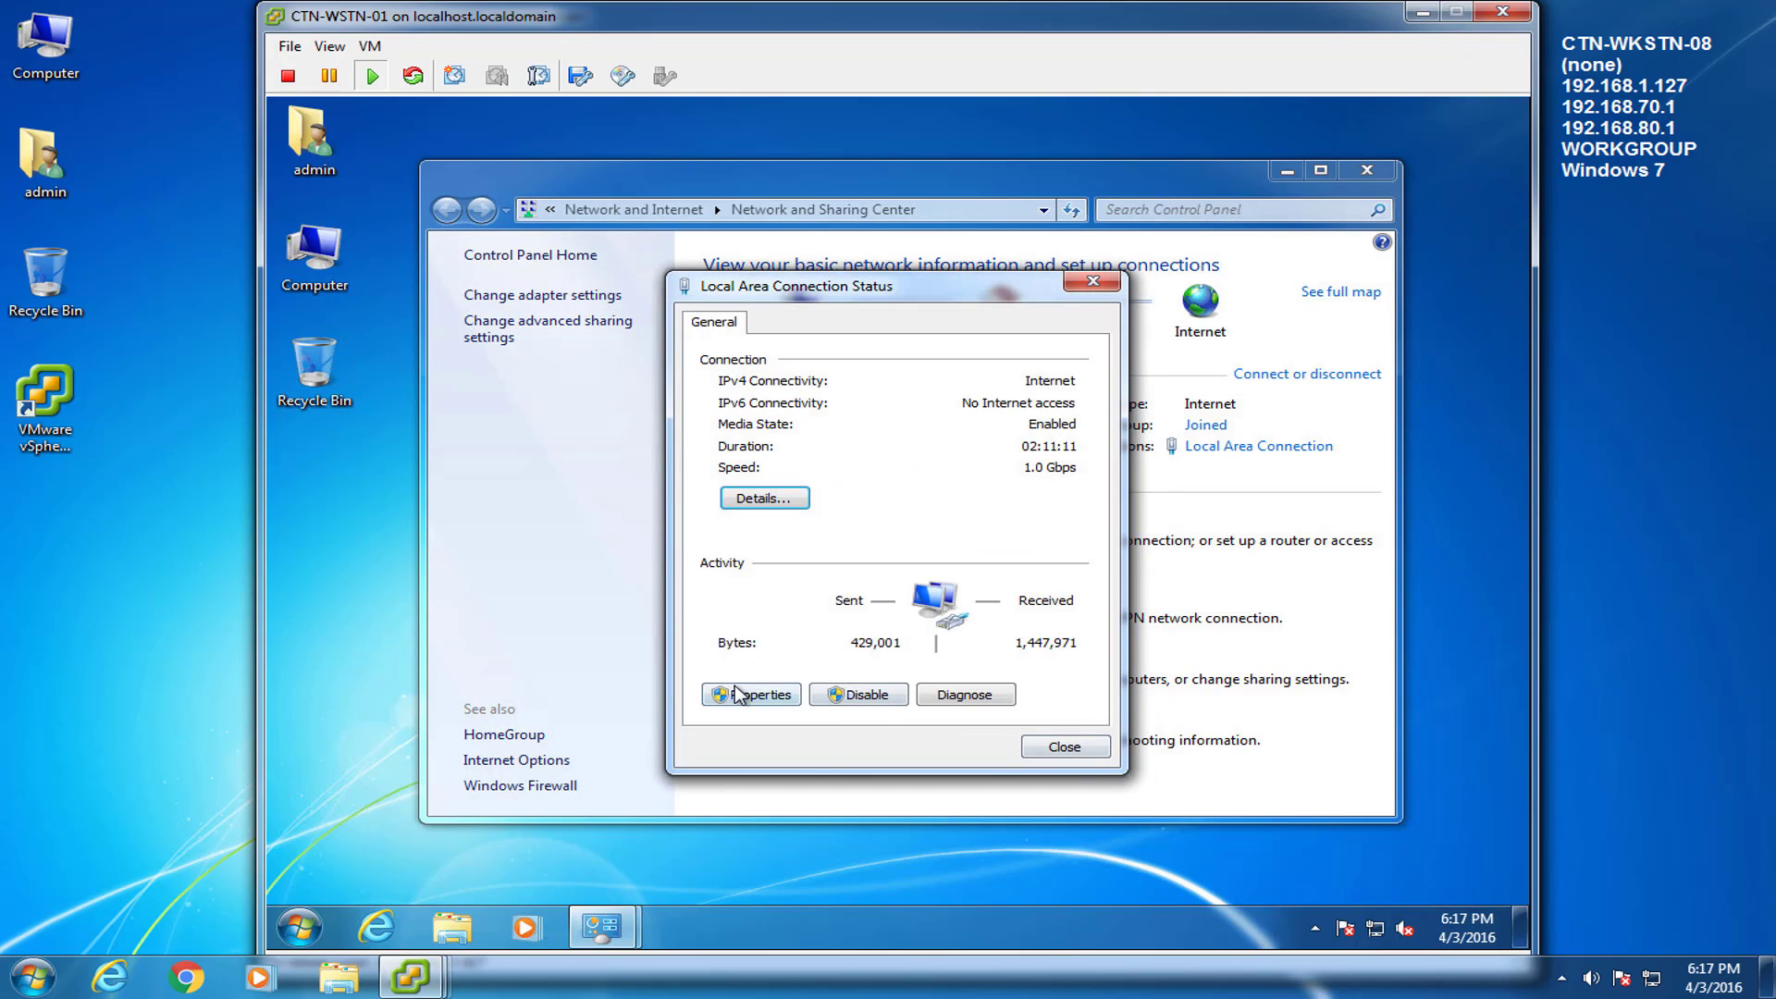
Set static IPv4 192.168.1.126, gateway 192.168.1.1 and DNS 192.168.1.125.
click(741, 696)
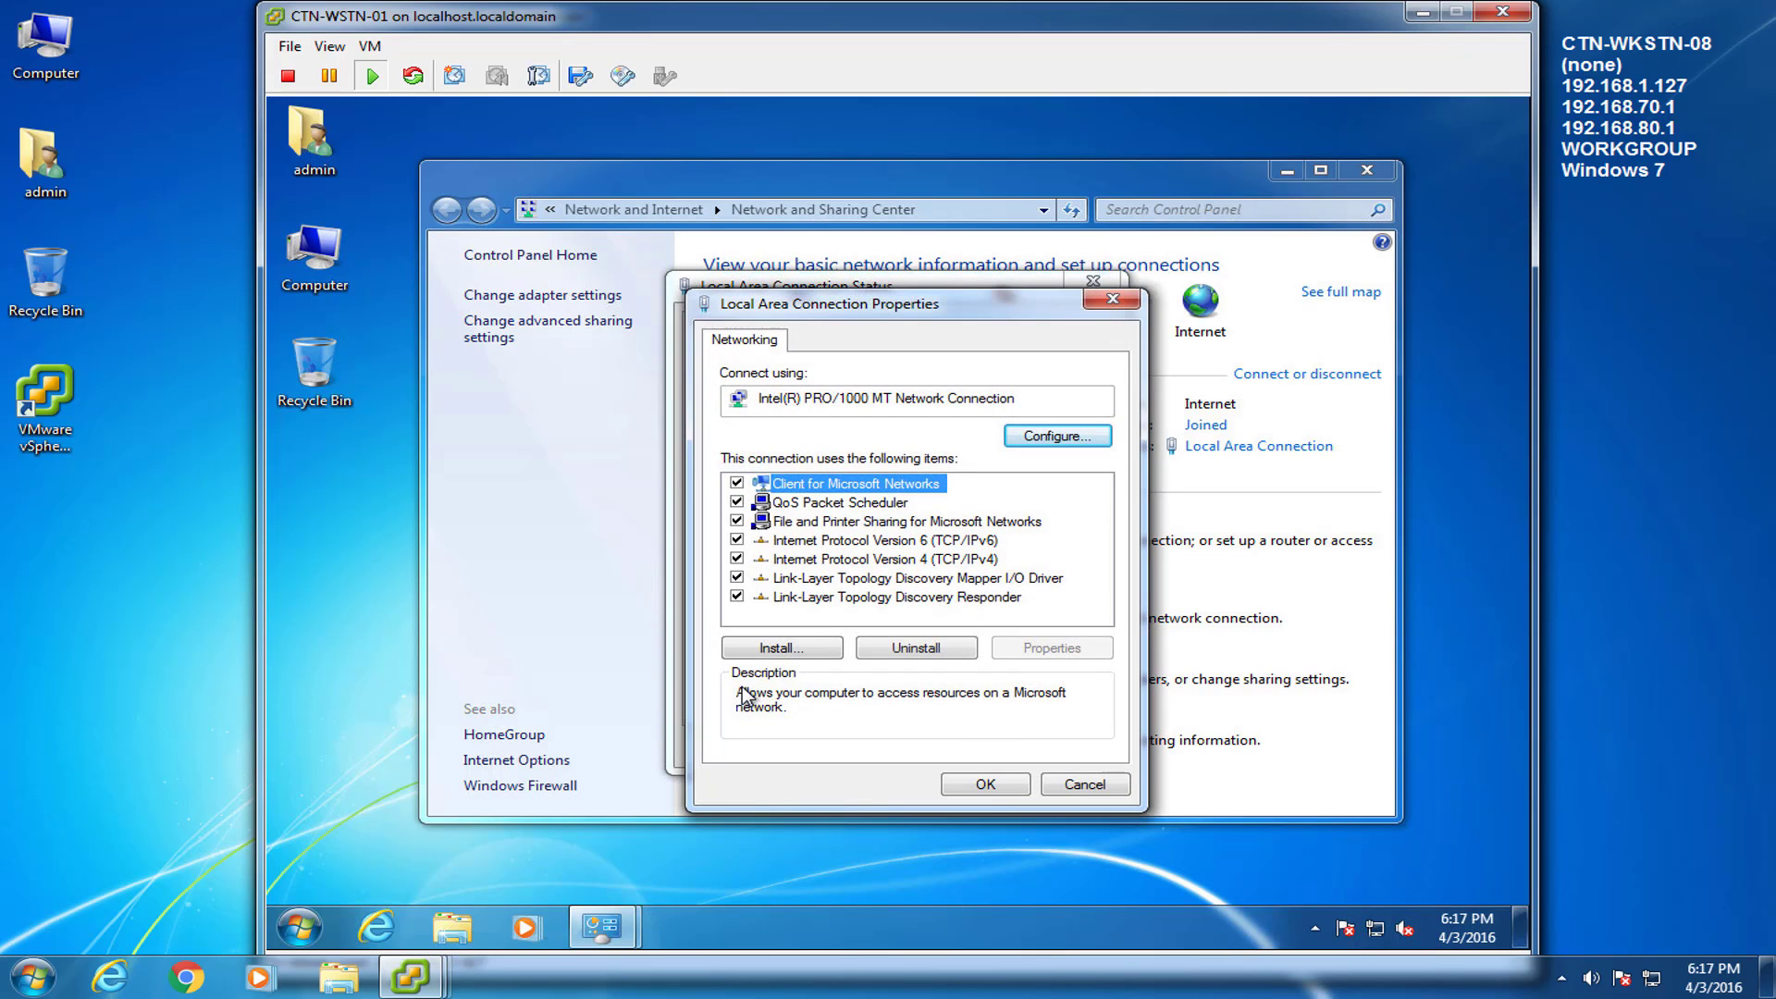
click(834, 560)
click(1018, 652)
click(814, 548)
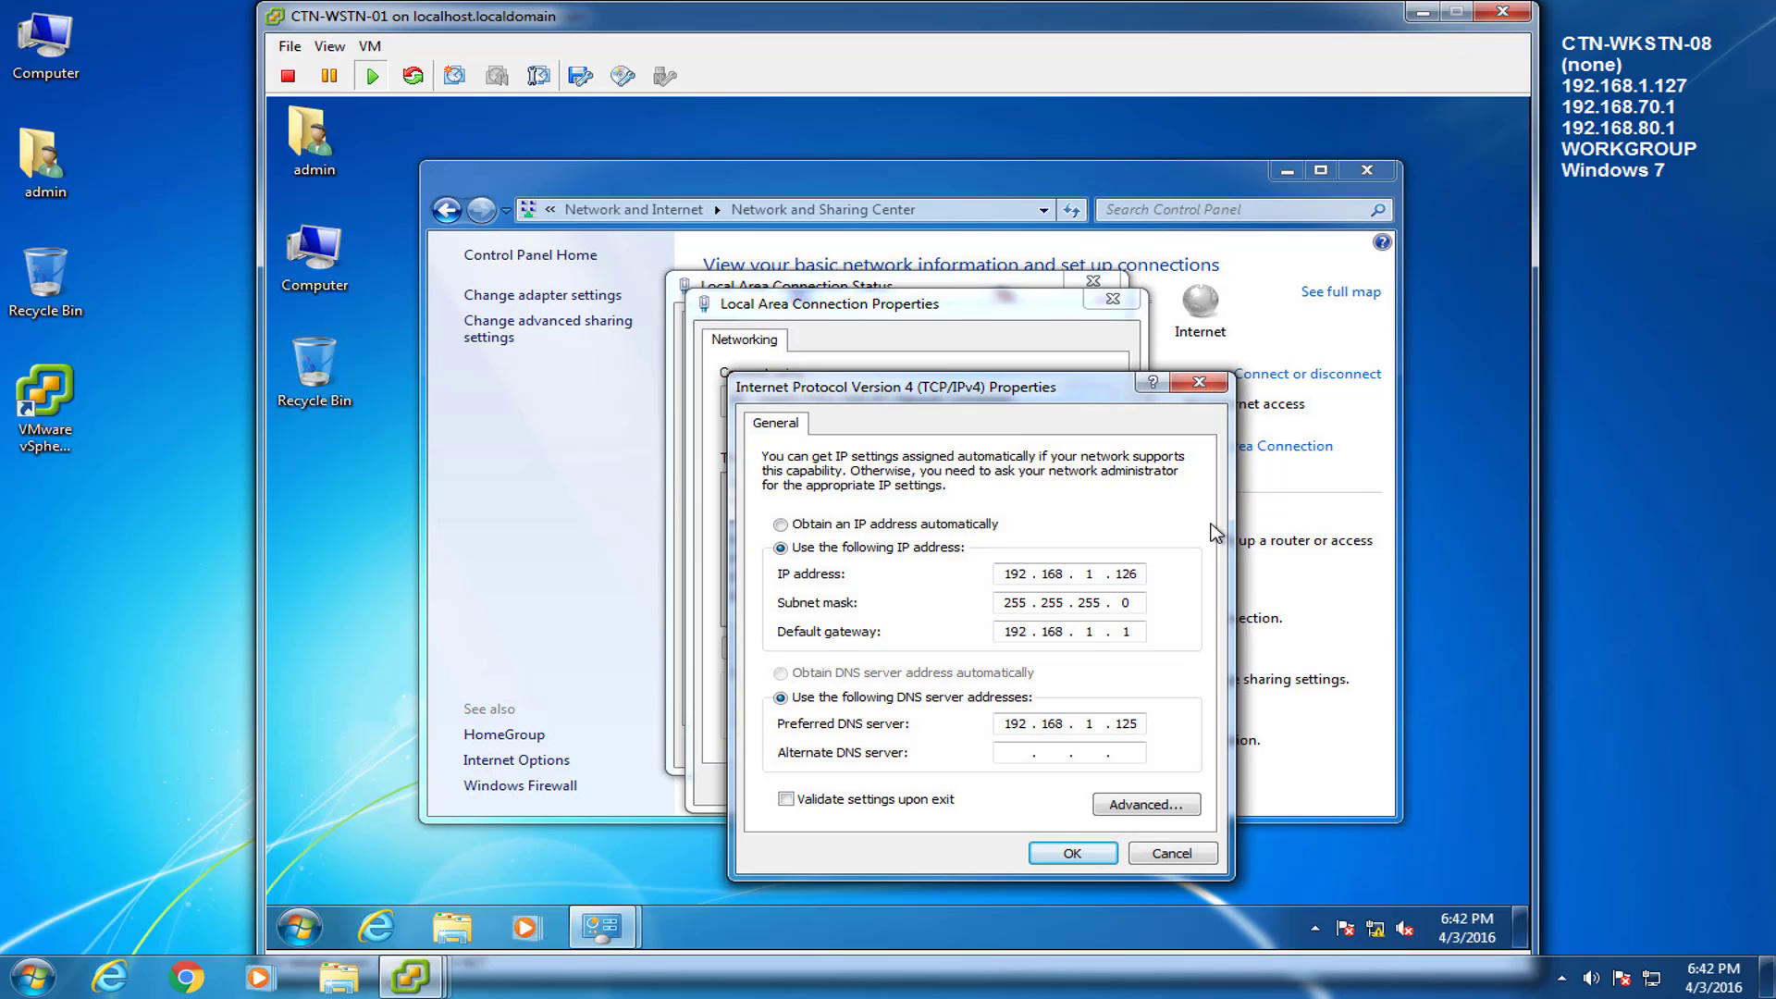
click(1076, 851)
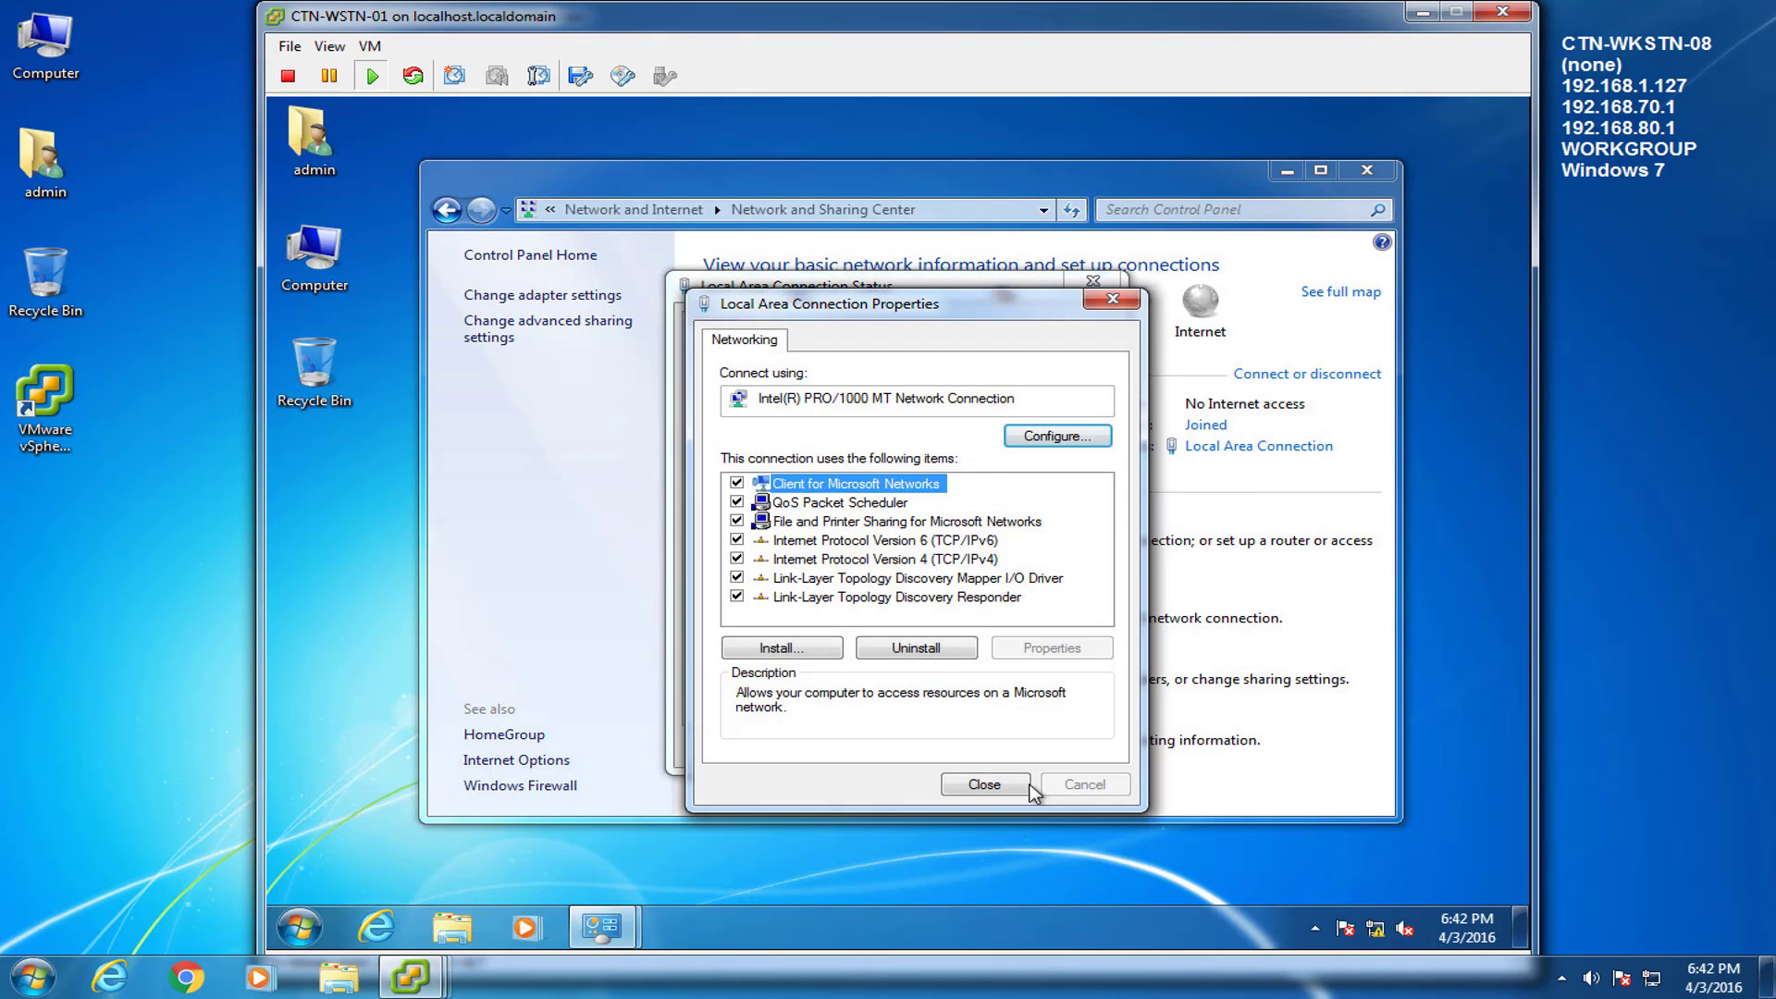
click(1013, 785)
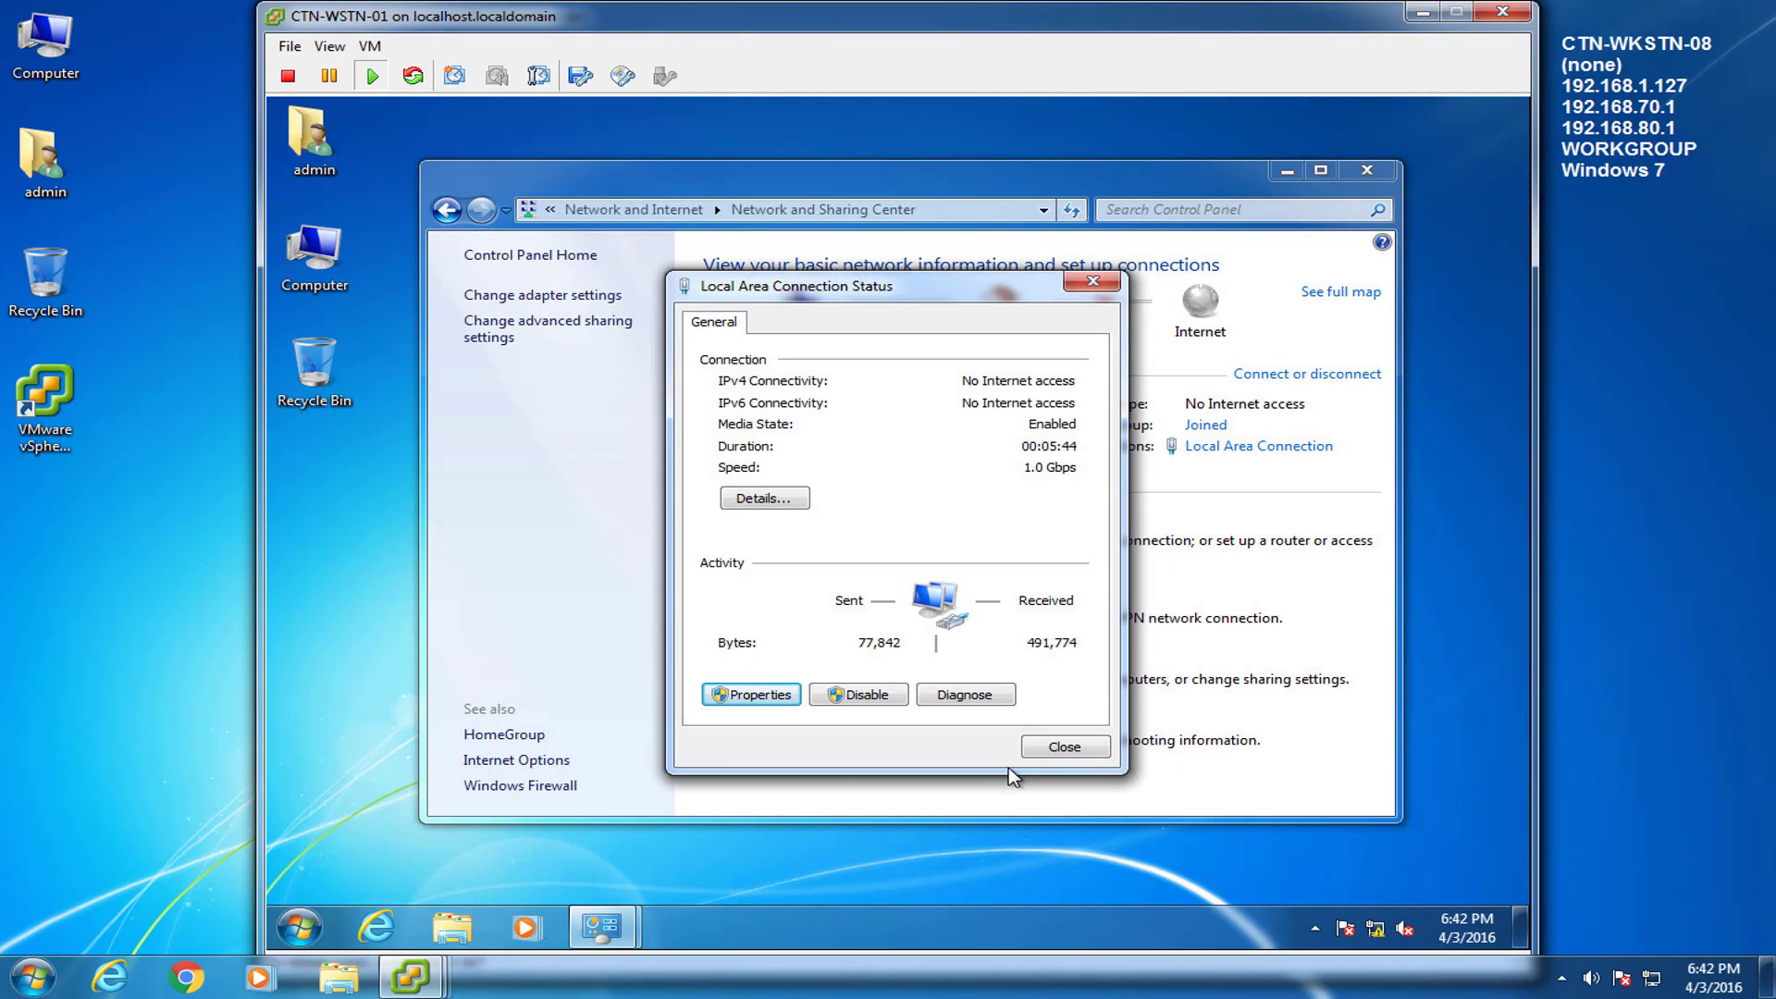
click(1060, 747)
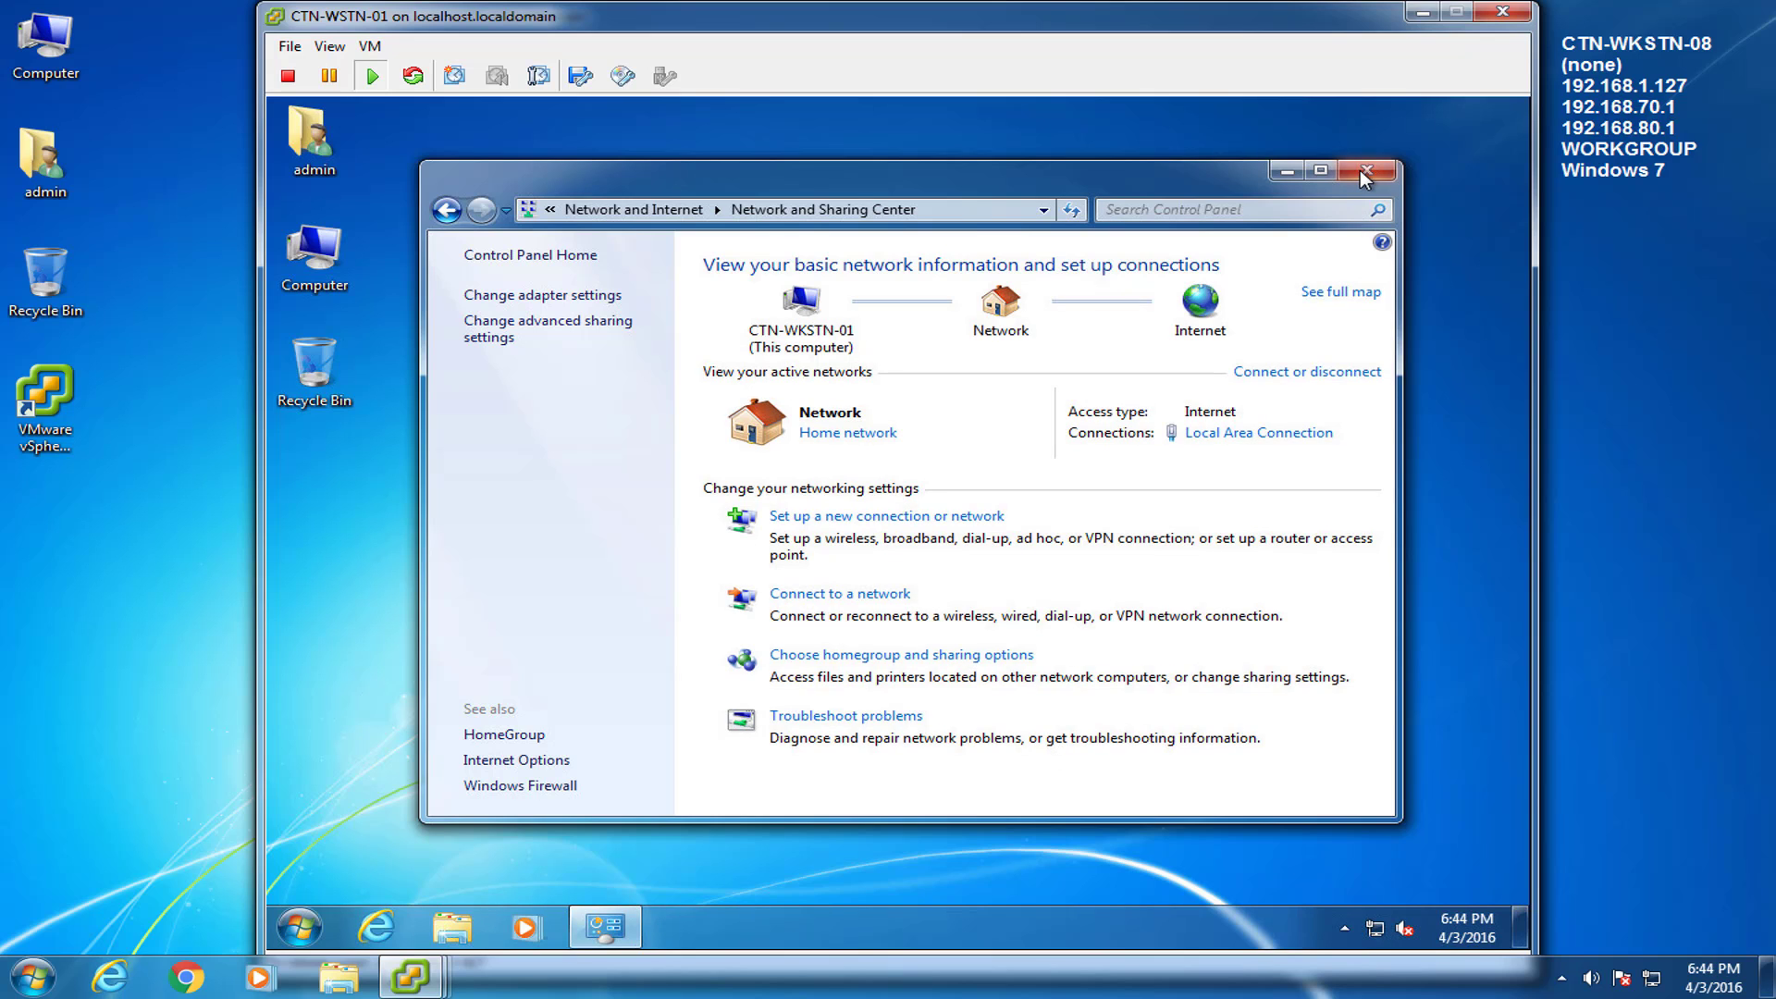
click(1365, 174)
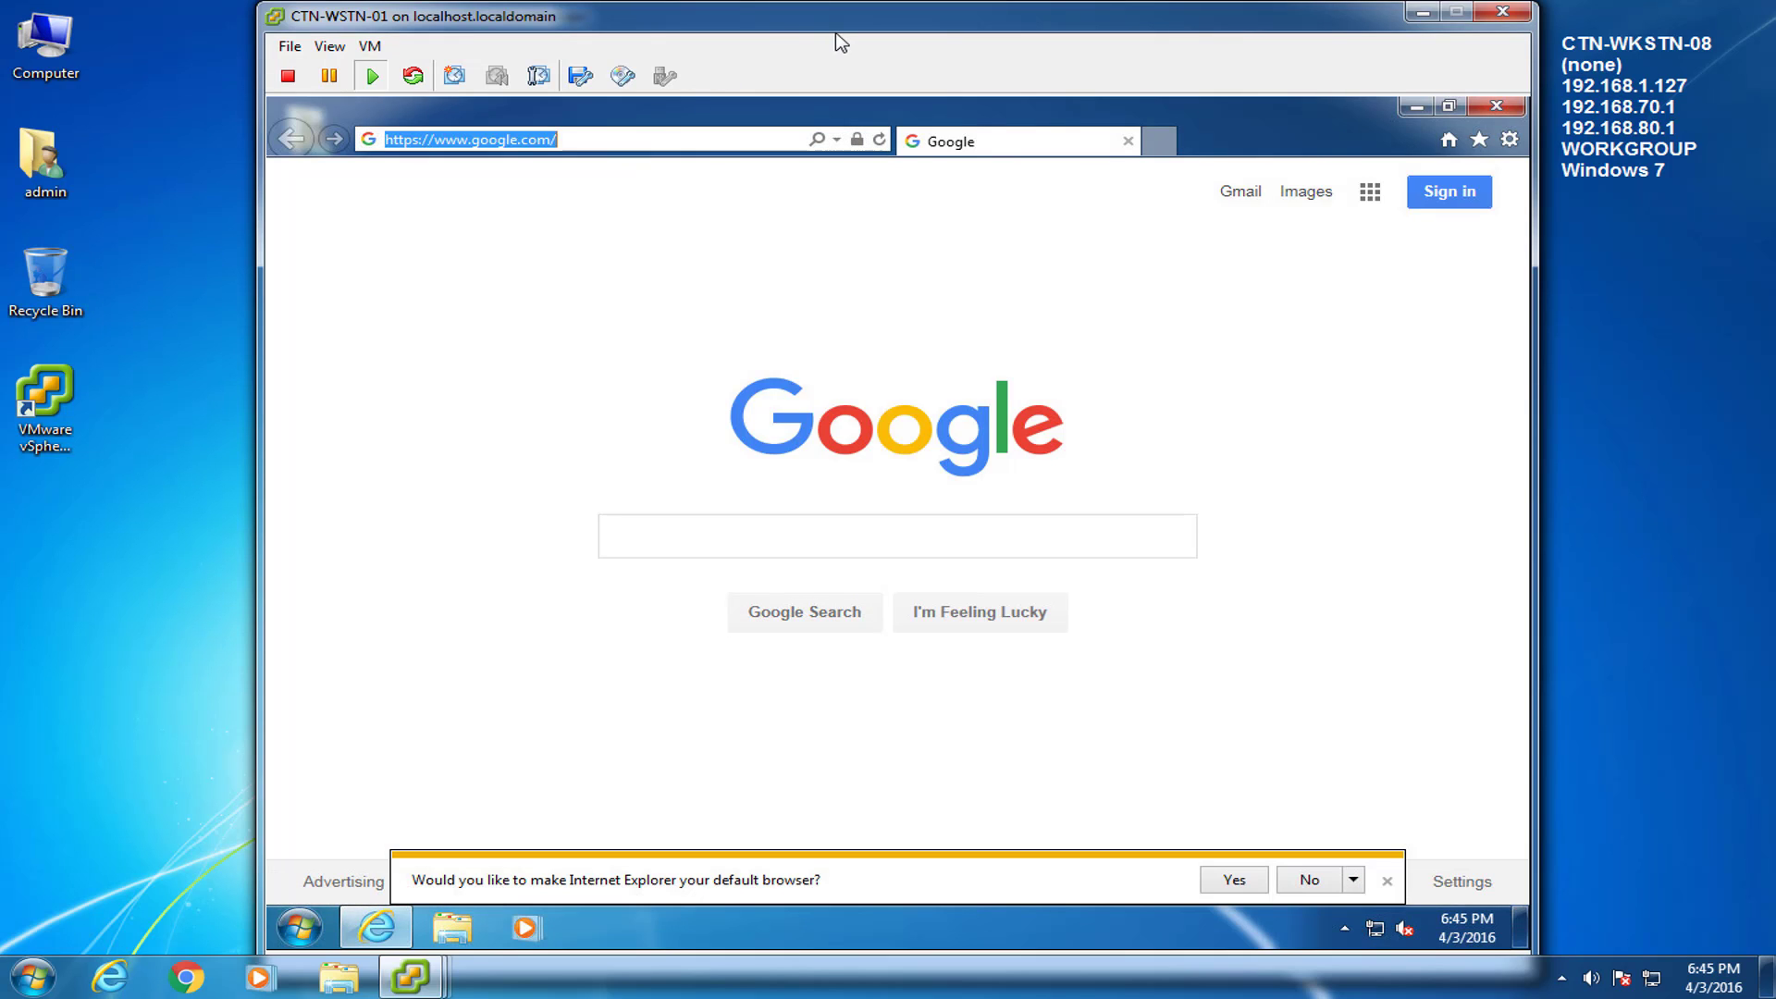
text(http://cloudtechsrv01/)
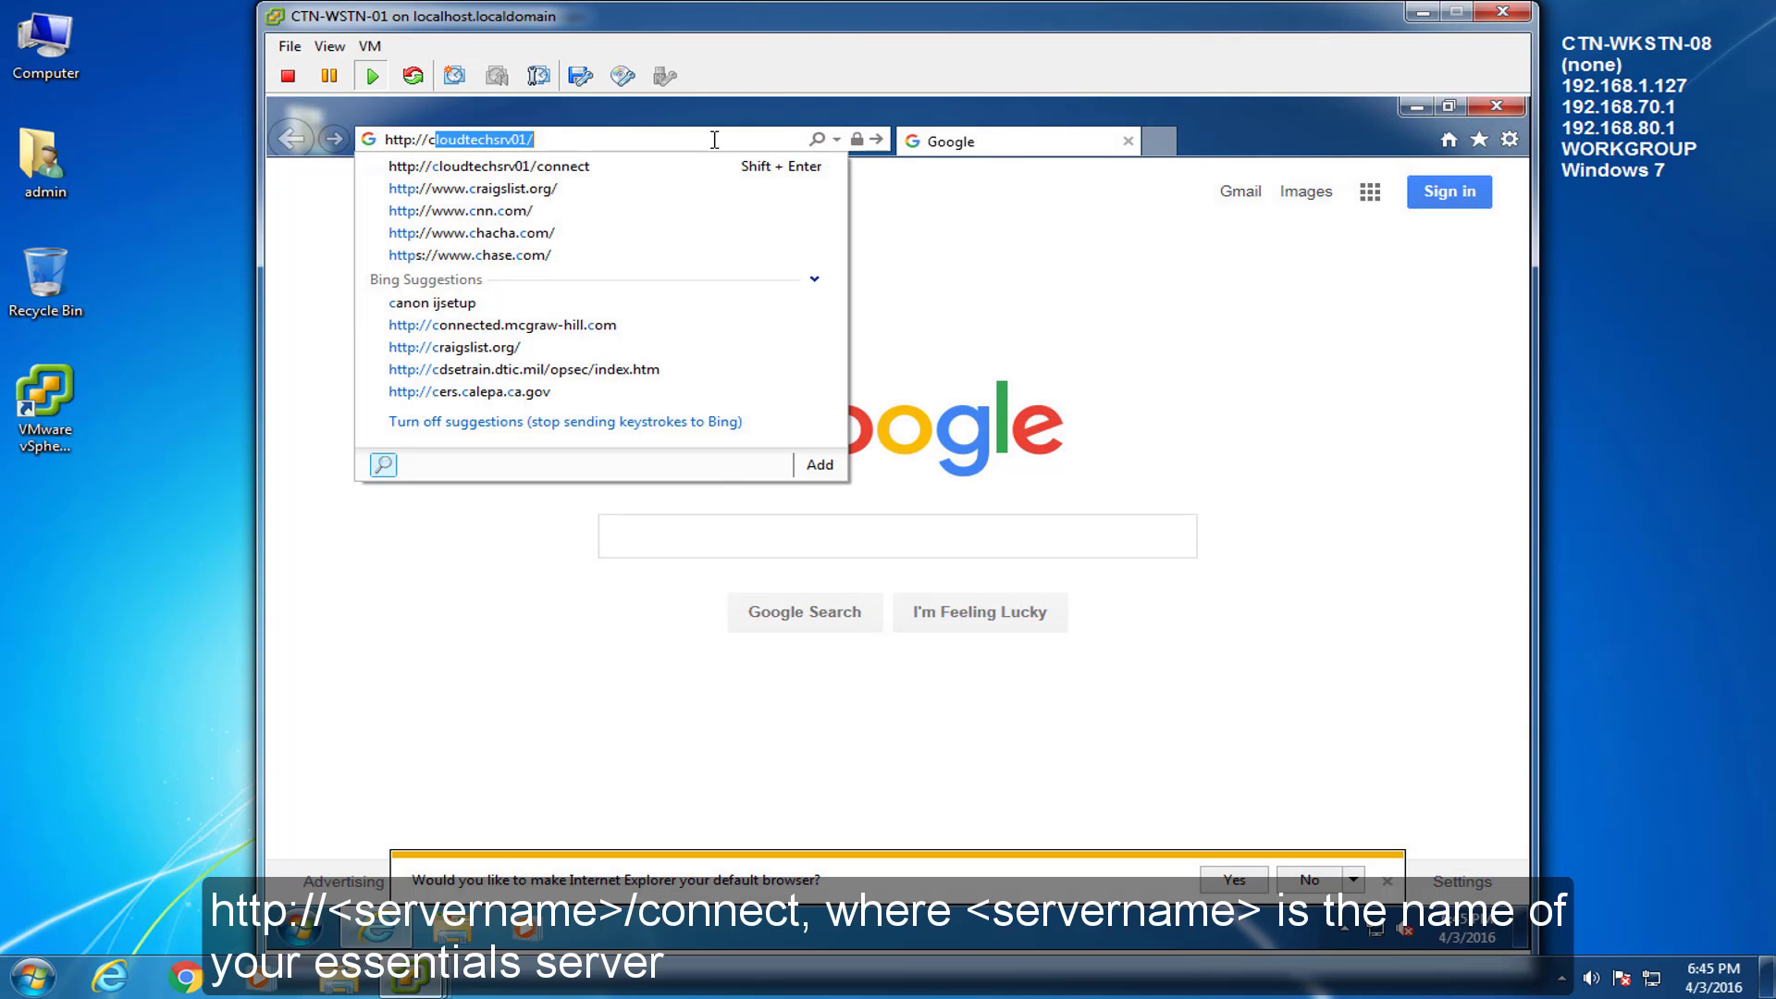
key(Down)
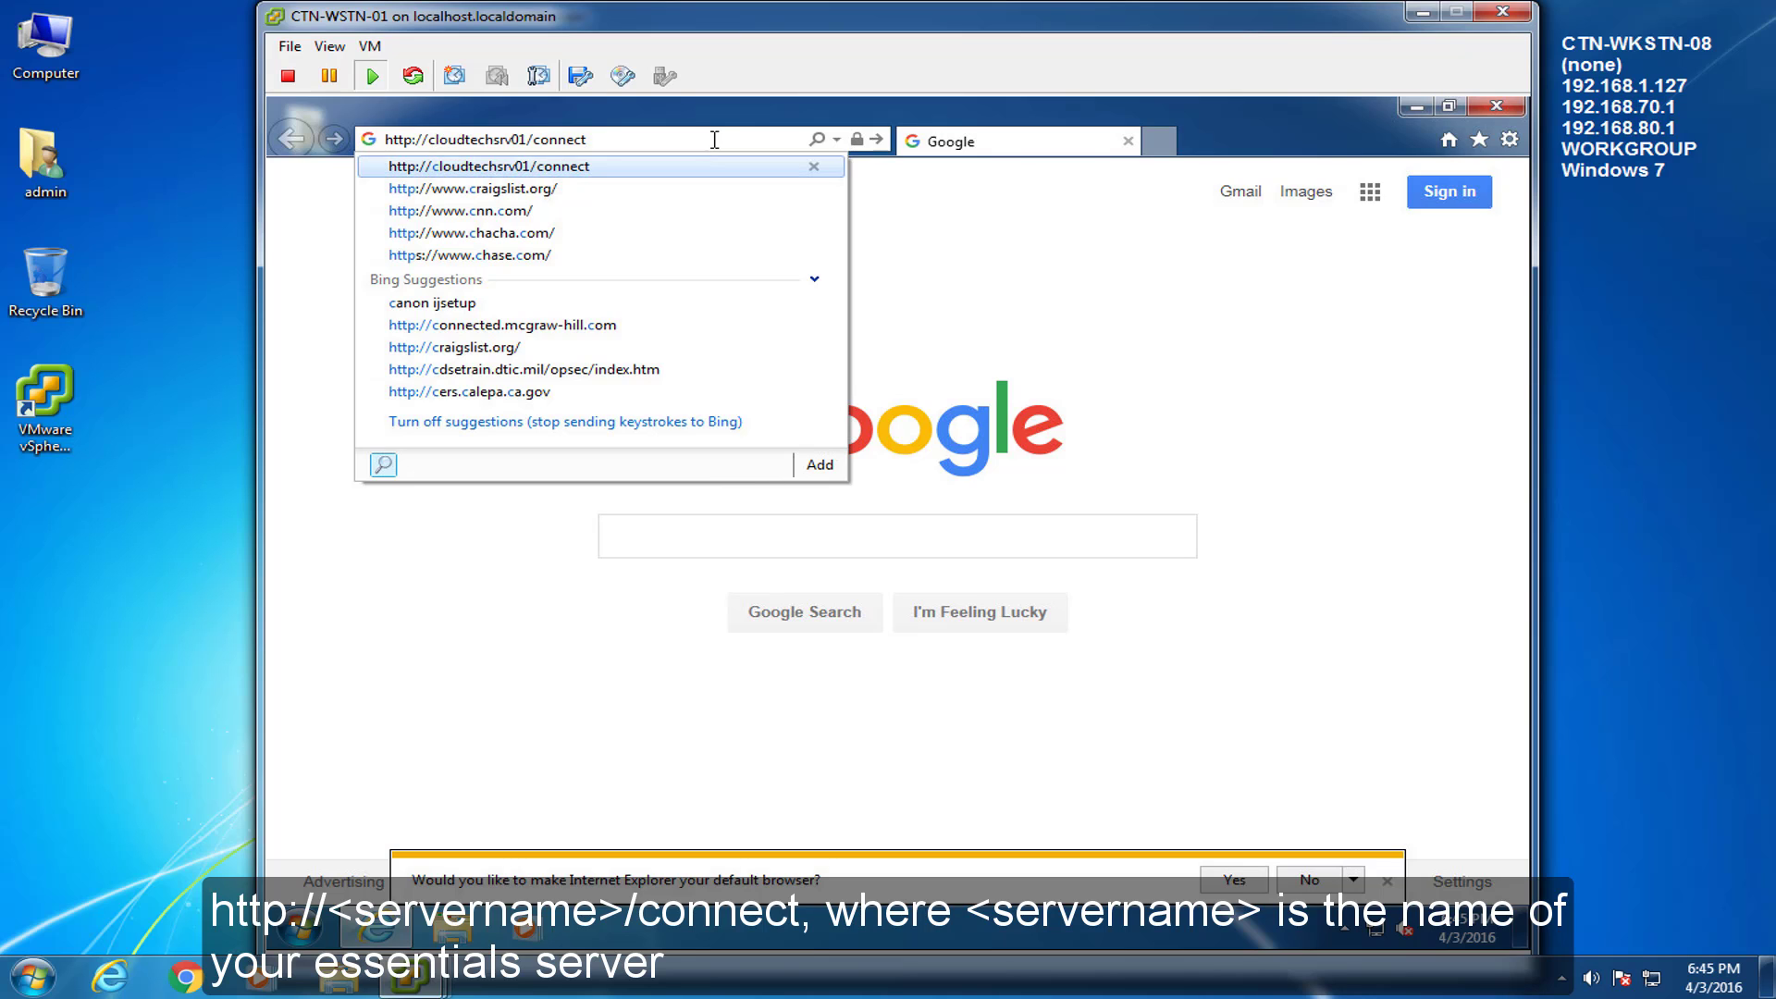
key(Return)
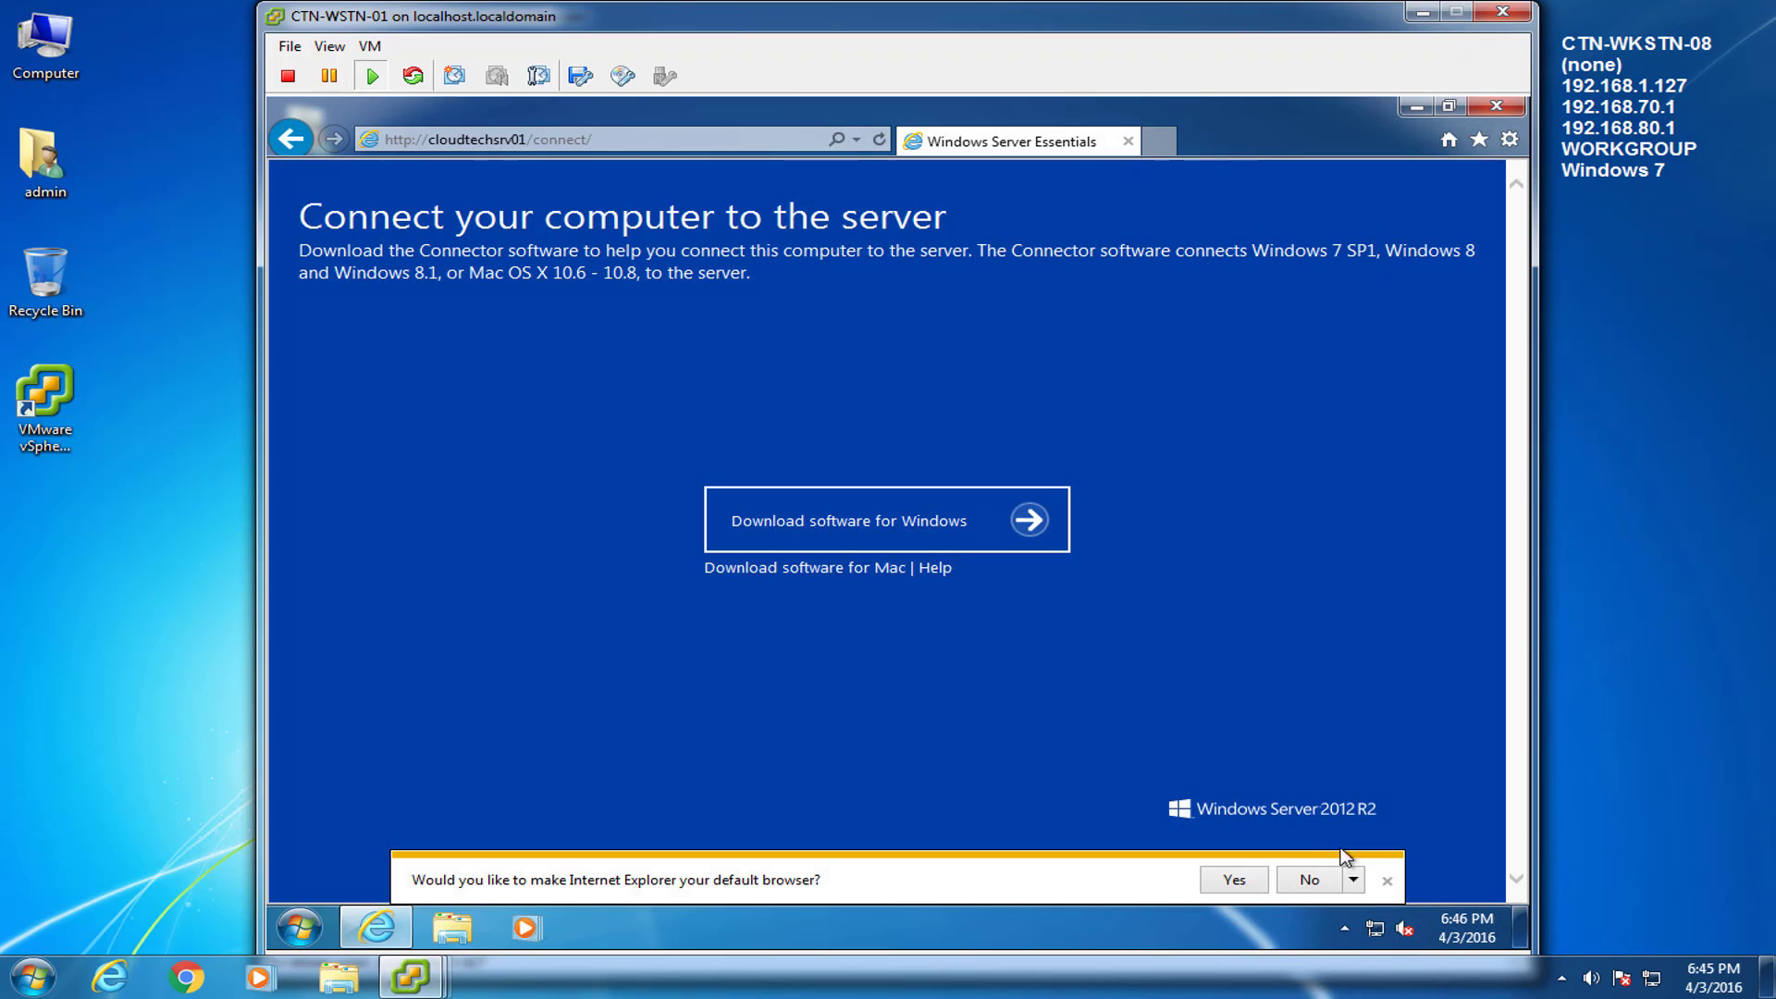
click(1388, 884)
Download, save and run the Connector software for Windows, approving the UAC prompt.
click(847, 527)
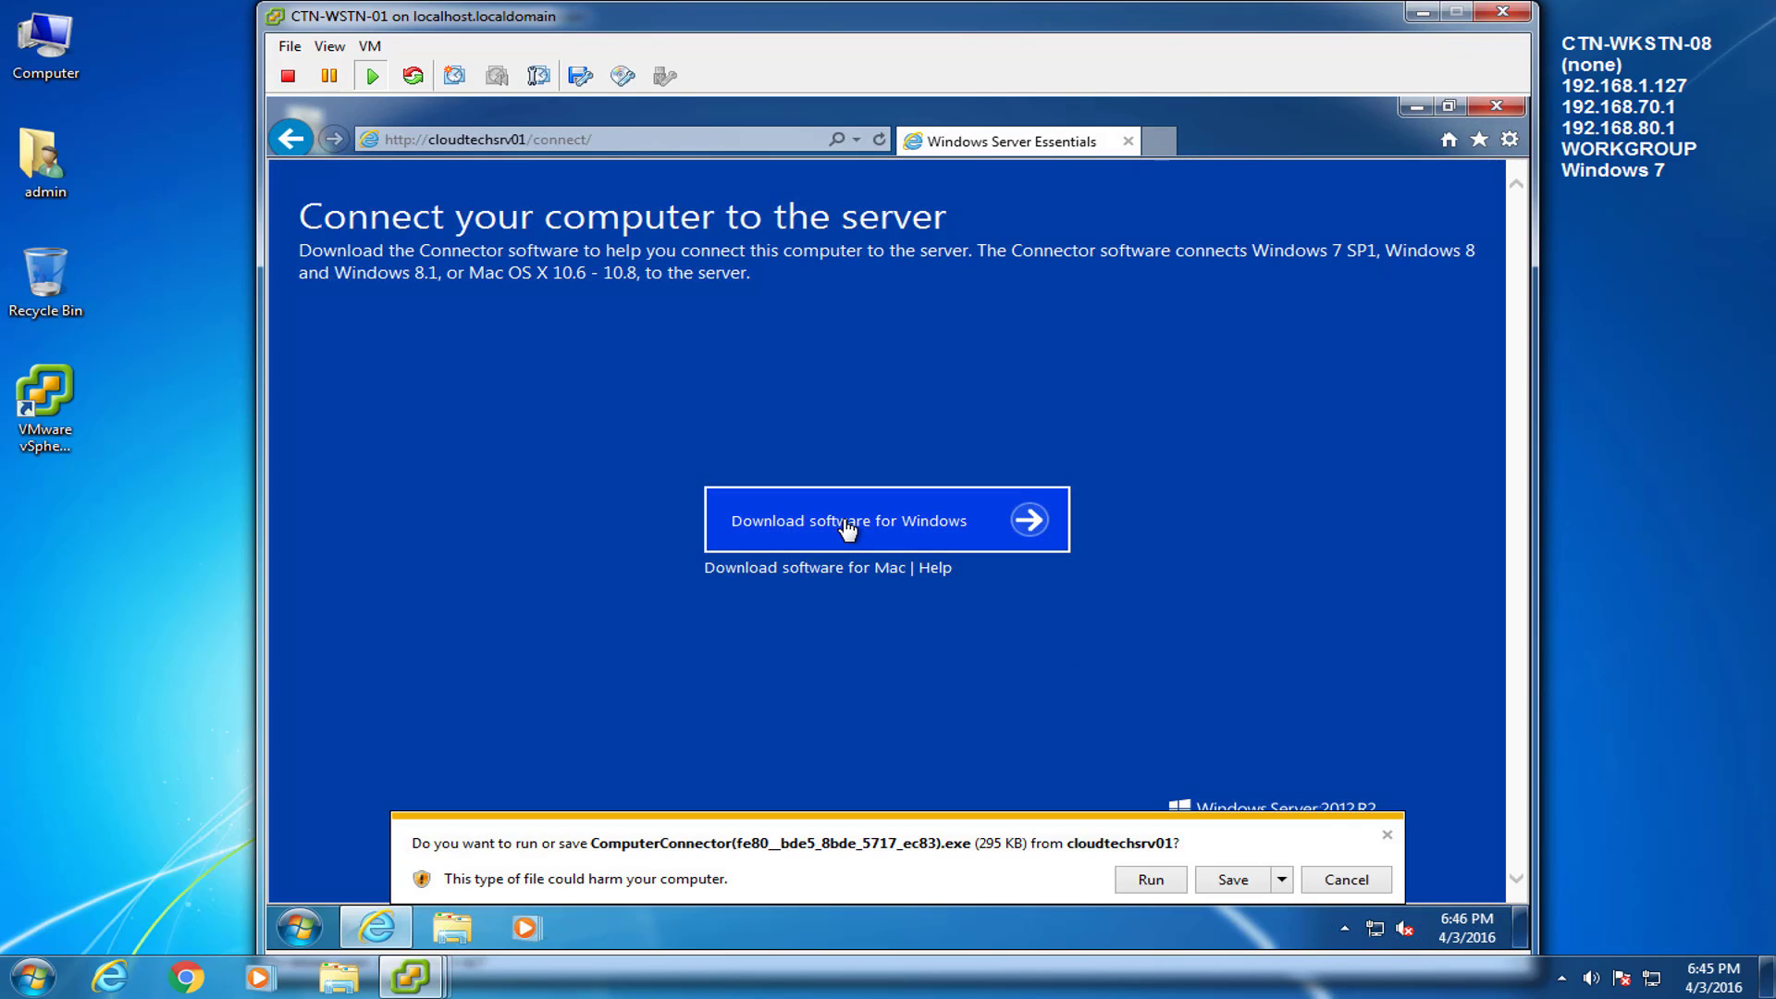
click(1233, 880)
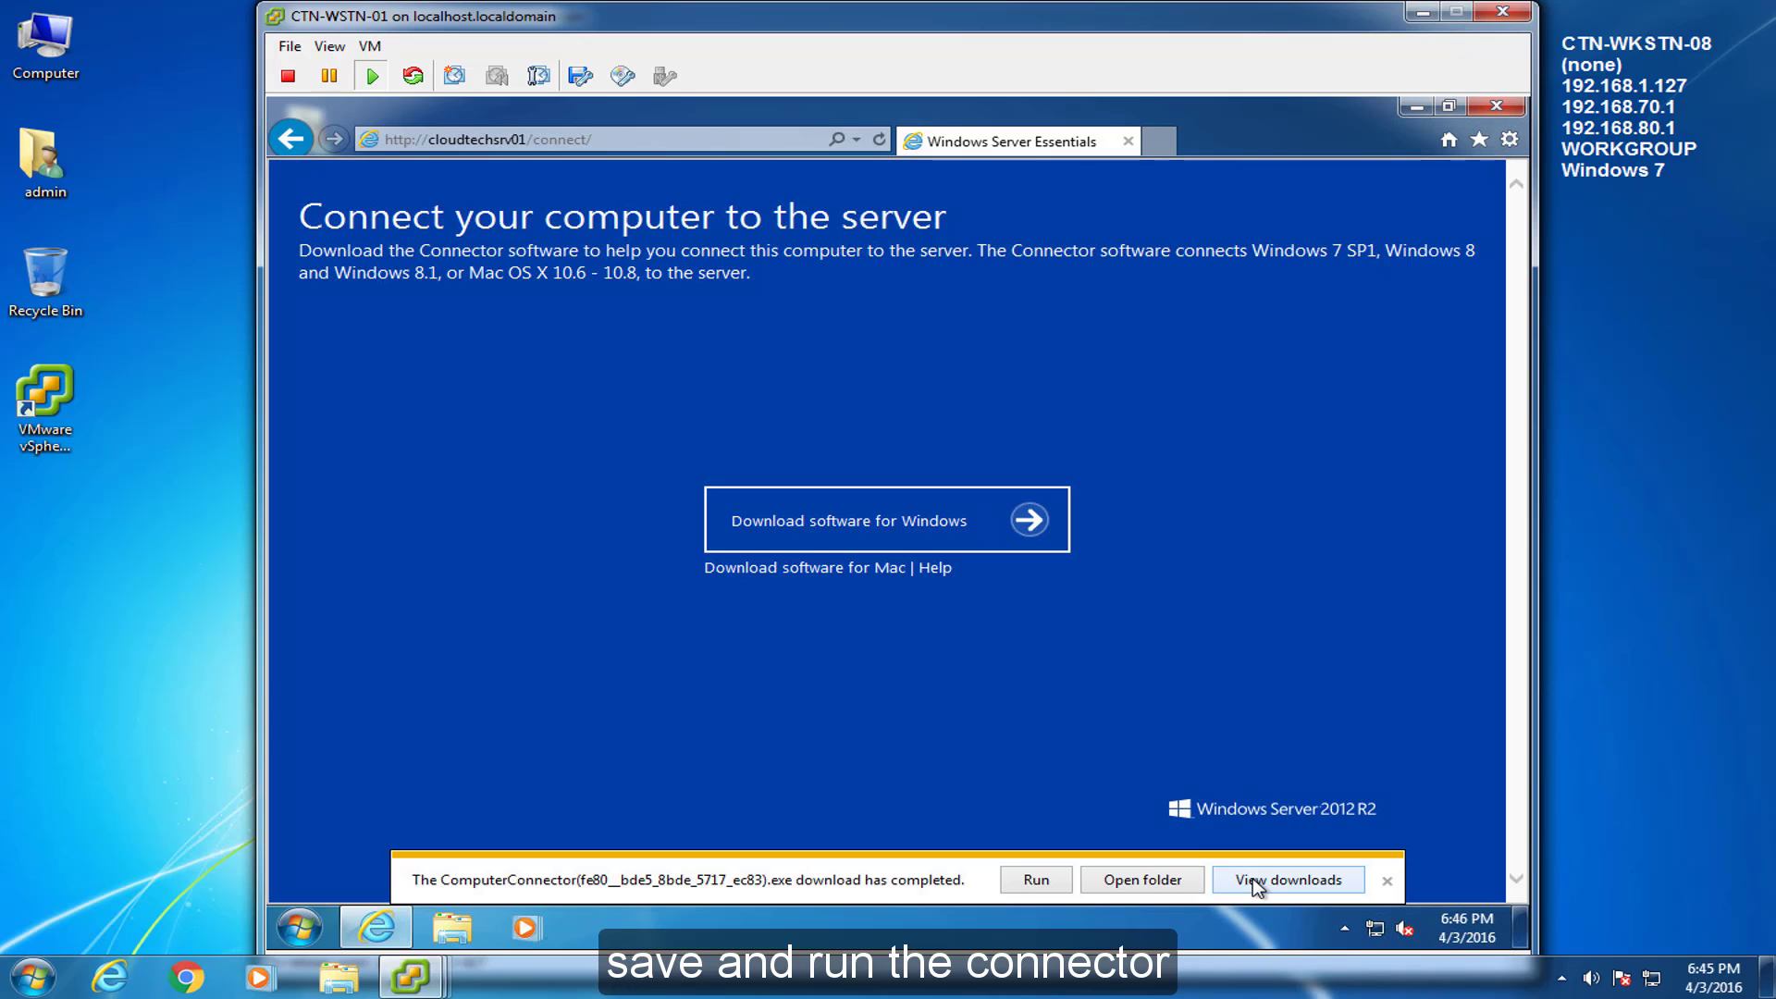
click(1049, 879)
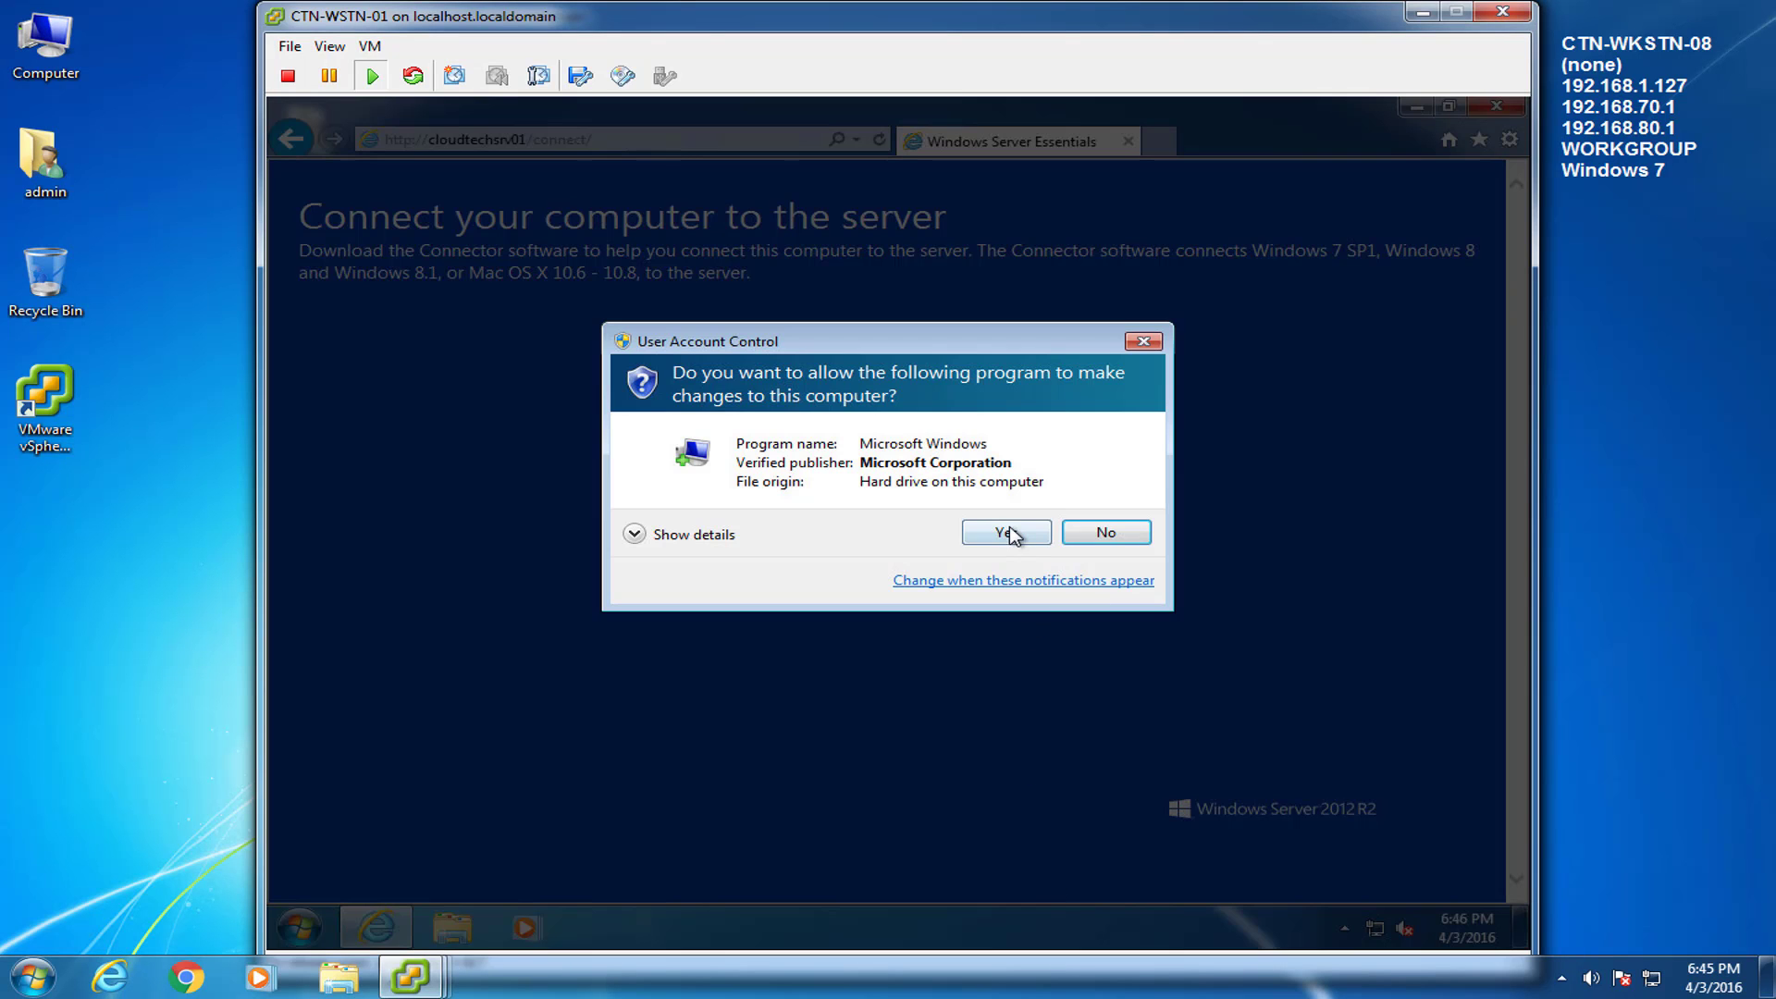
click(1013, 533)
Accept the Connector license, sign in with the admin credentials, and restart the workstation.
click(585, 683)
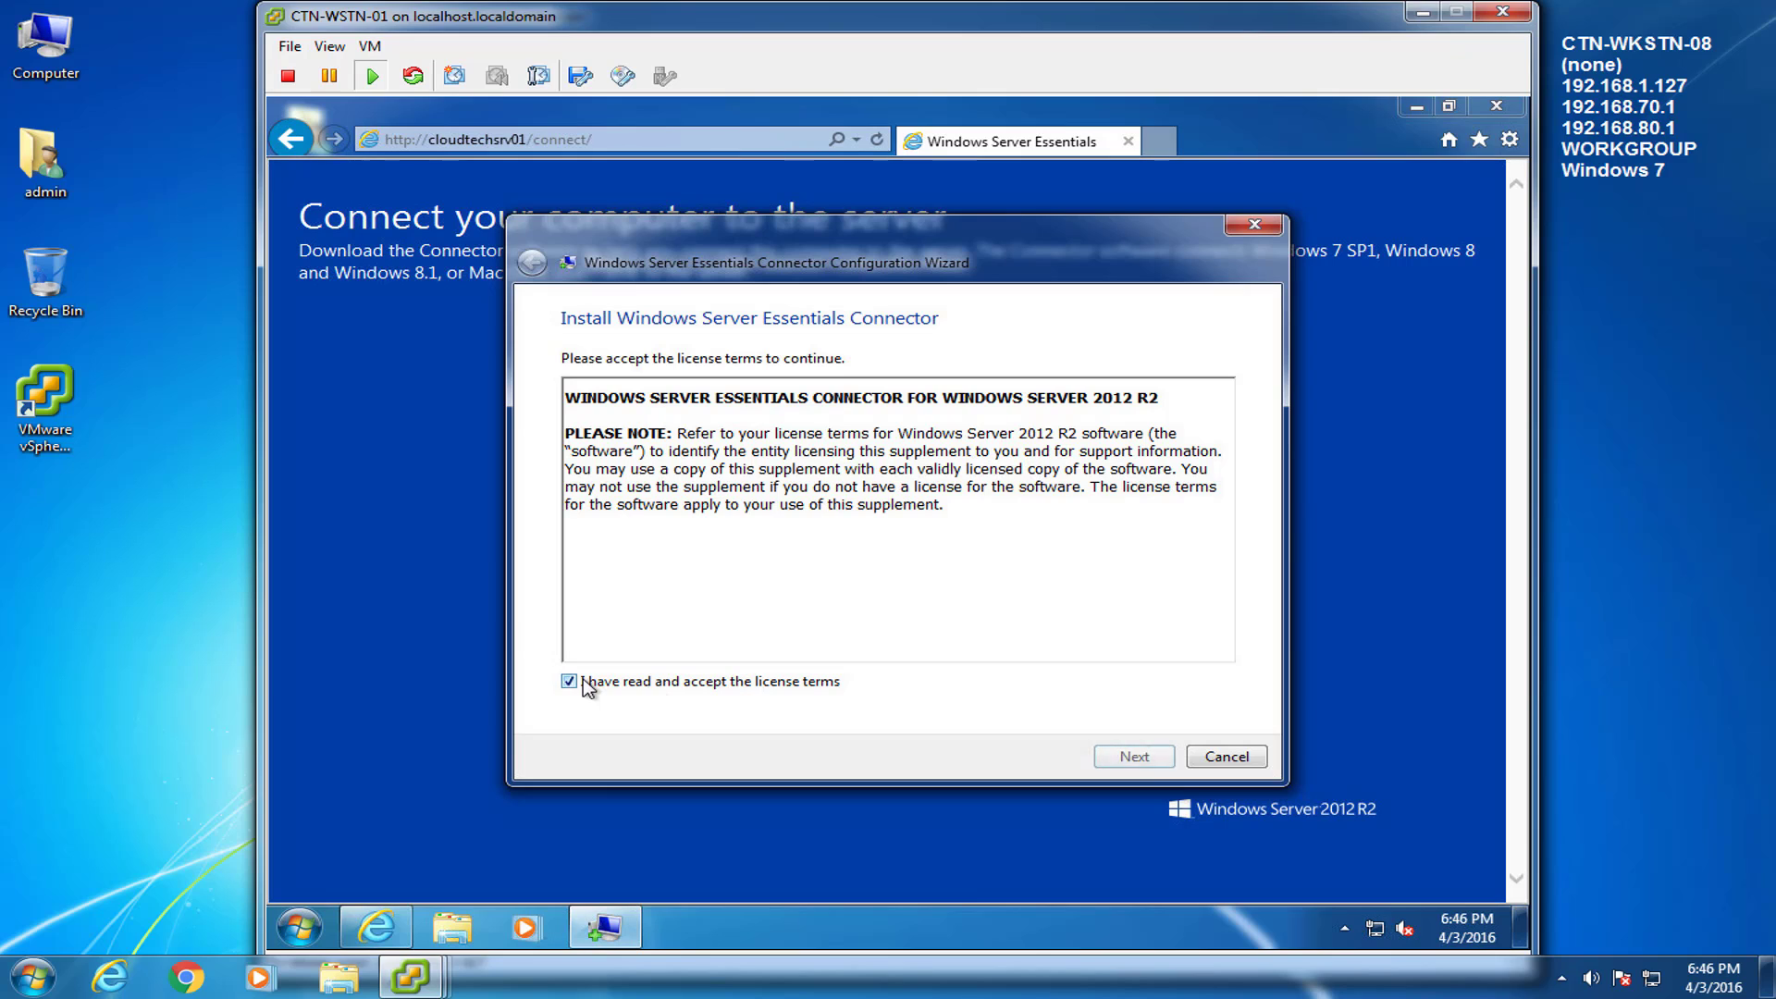
click(1145, 757)
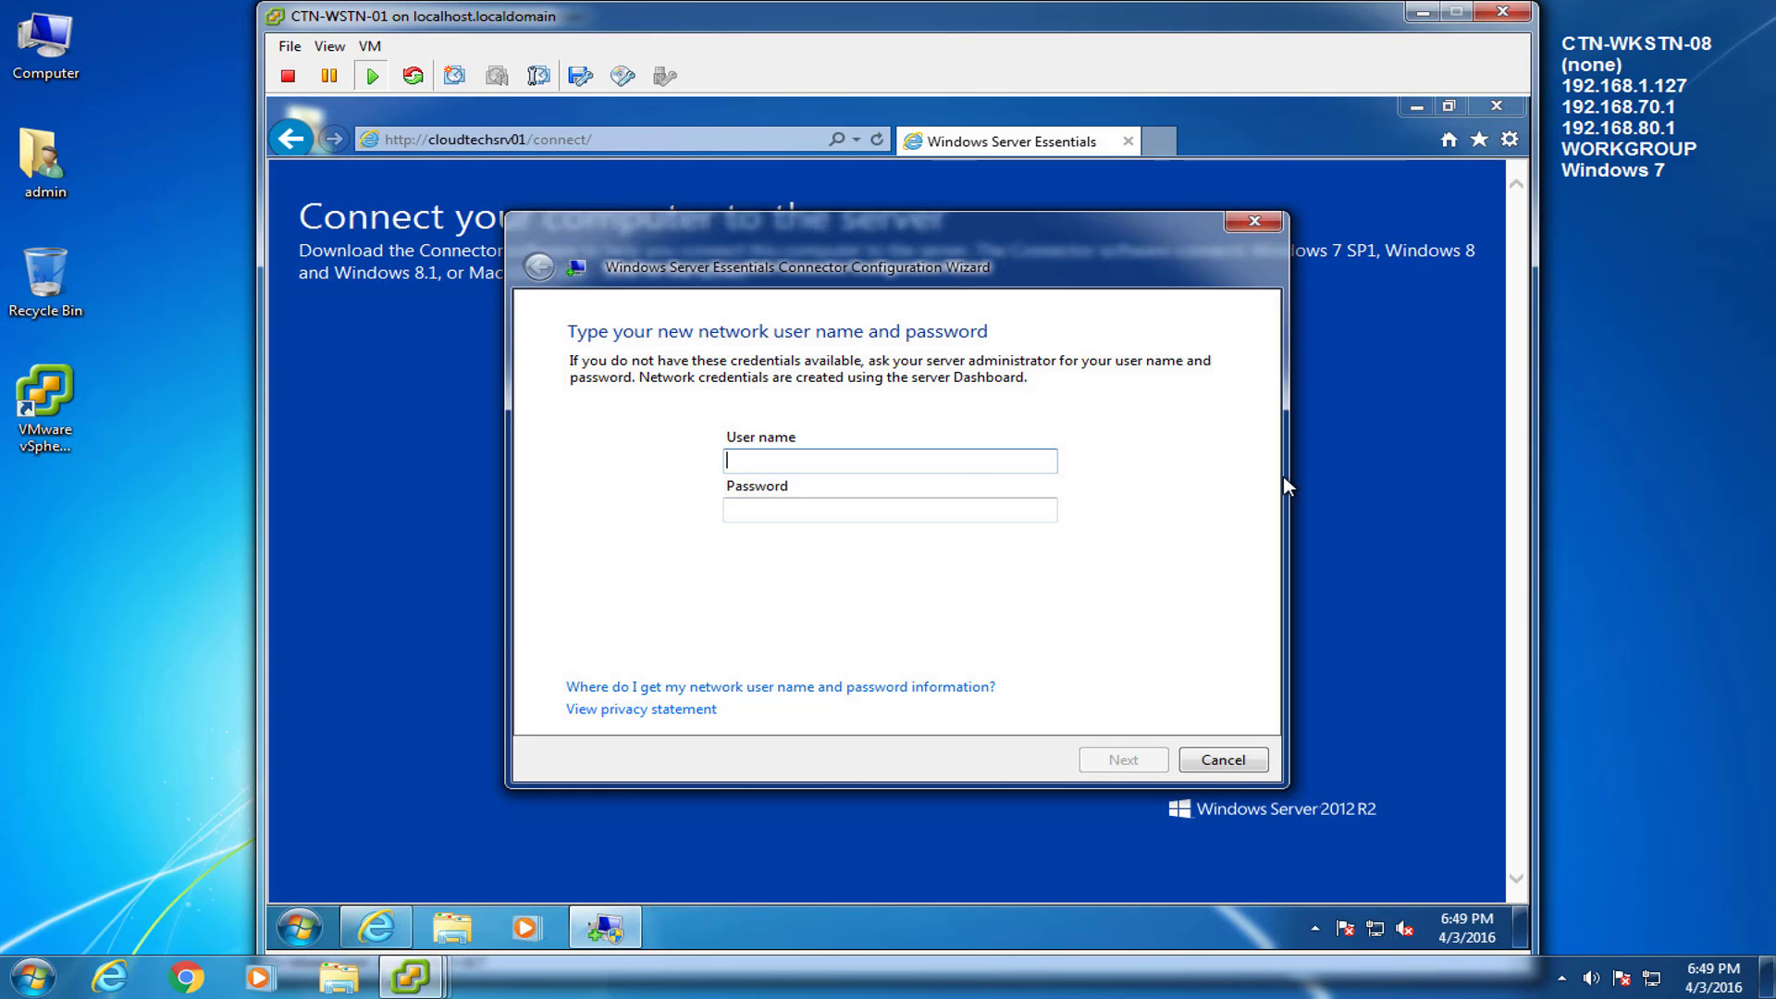
text(admin)
key(Tab)
text(**********)
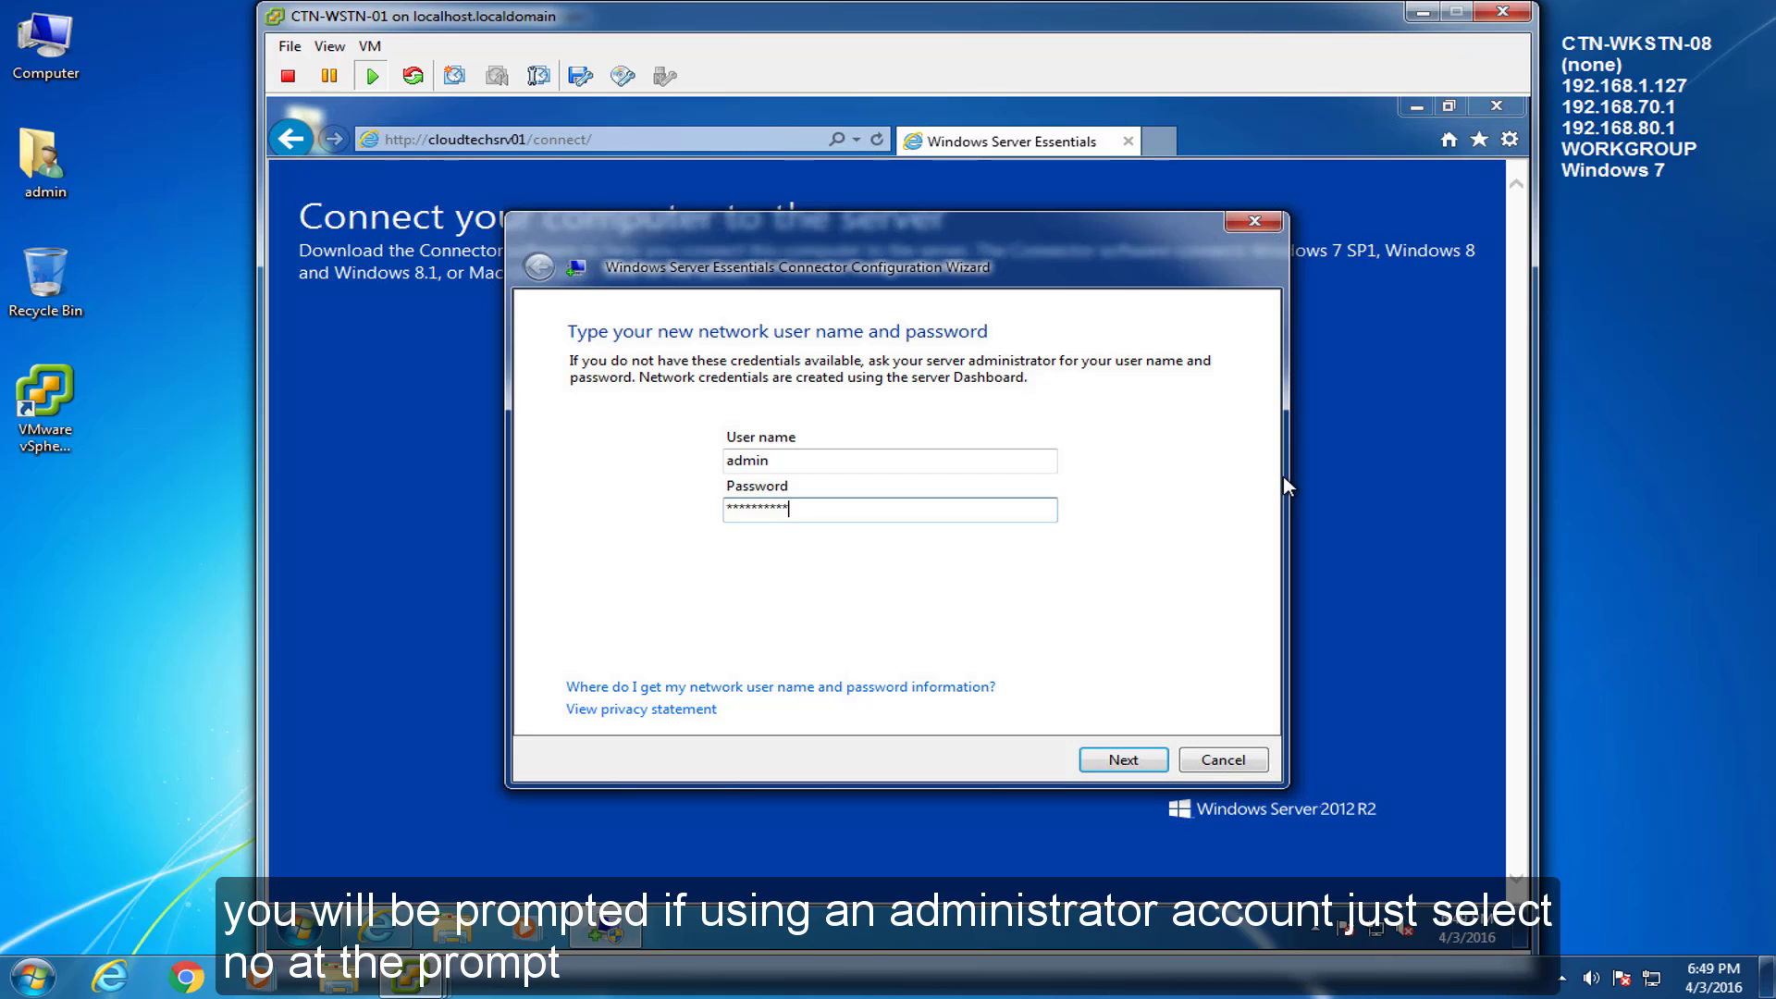
key(Return)
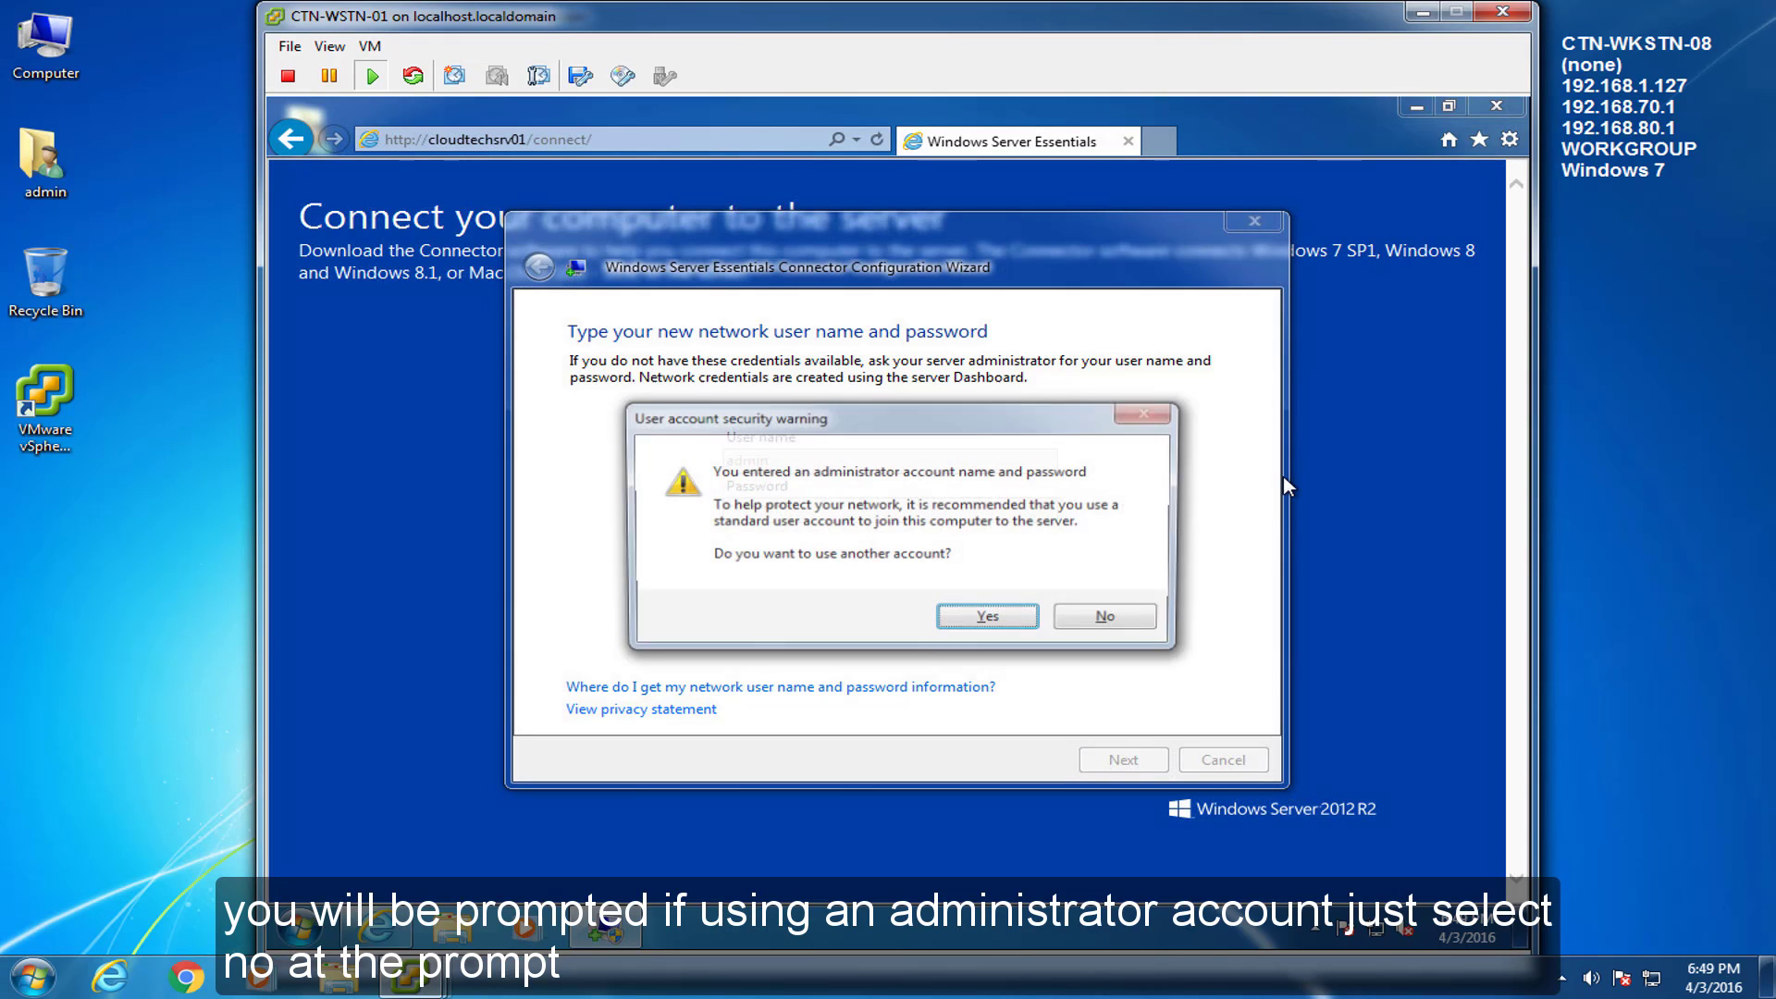
click(1141, 619)
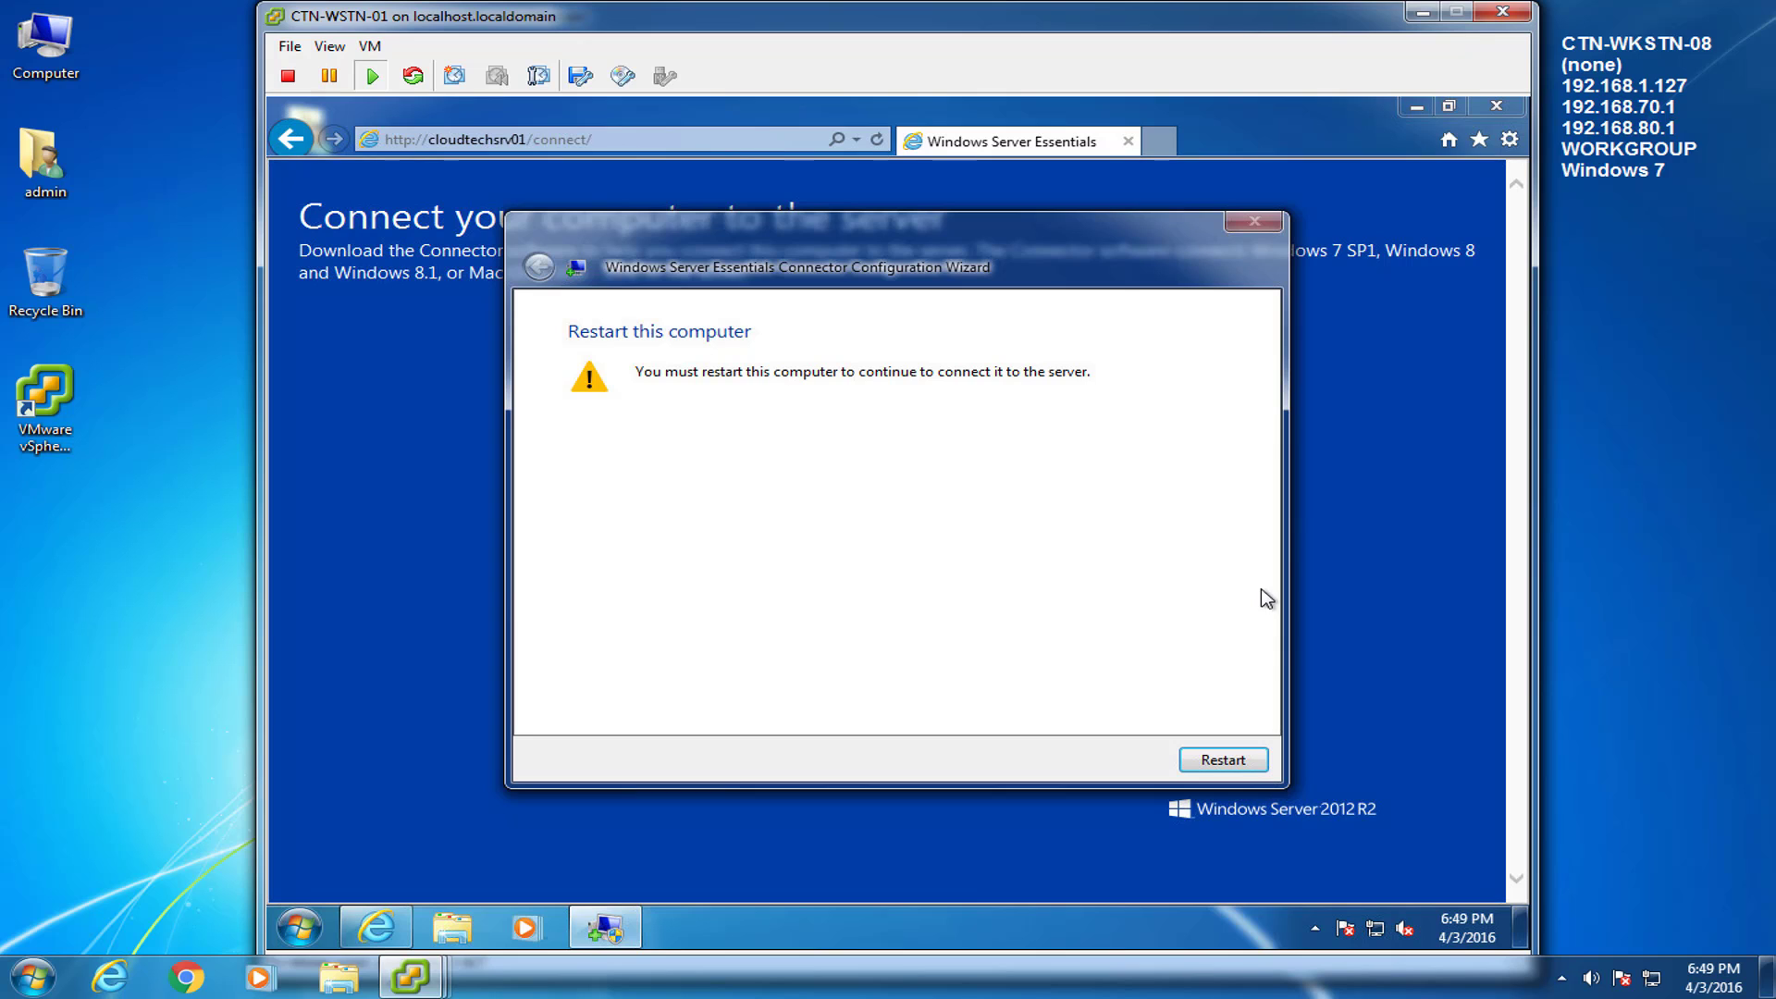
click(1223, 760)
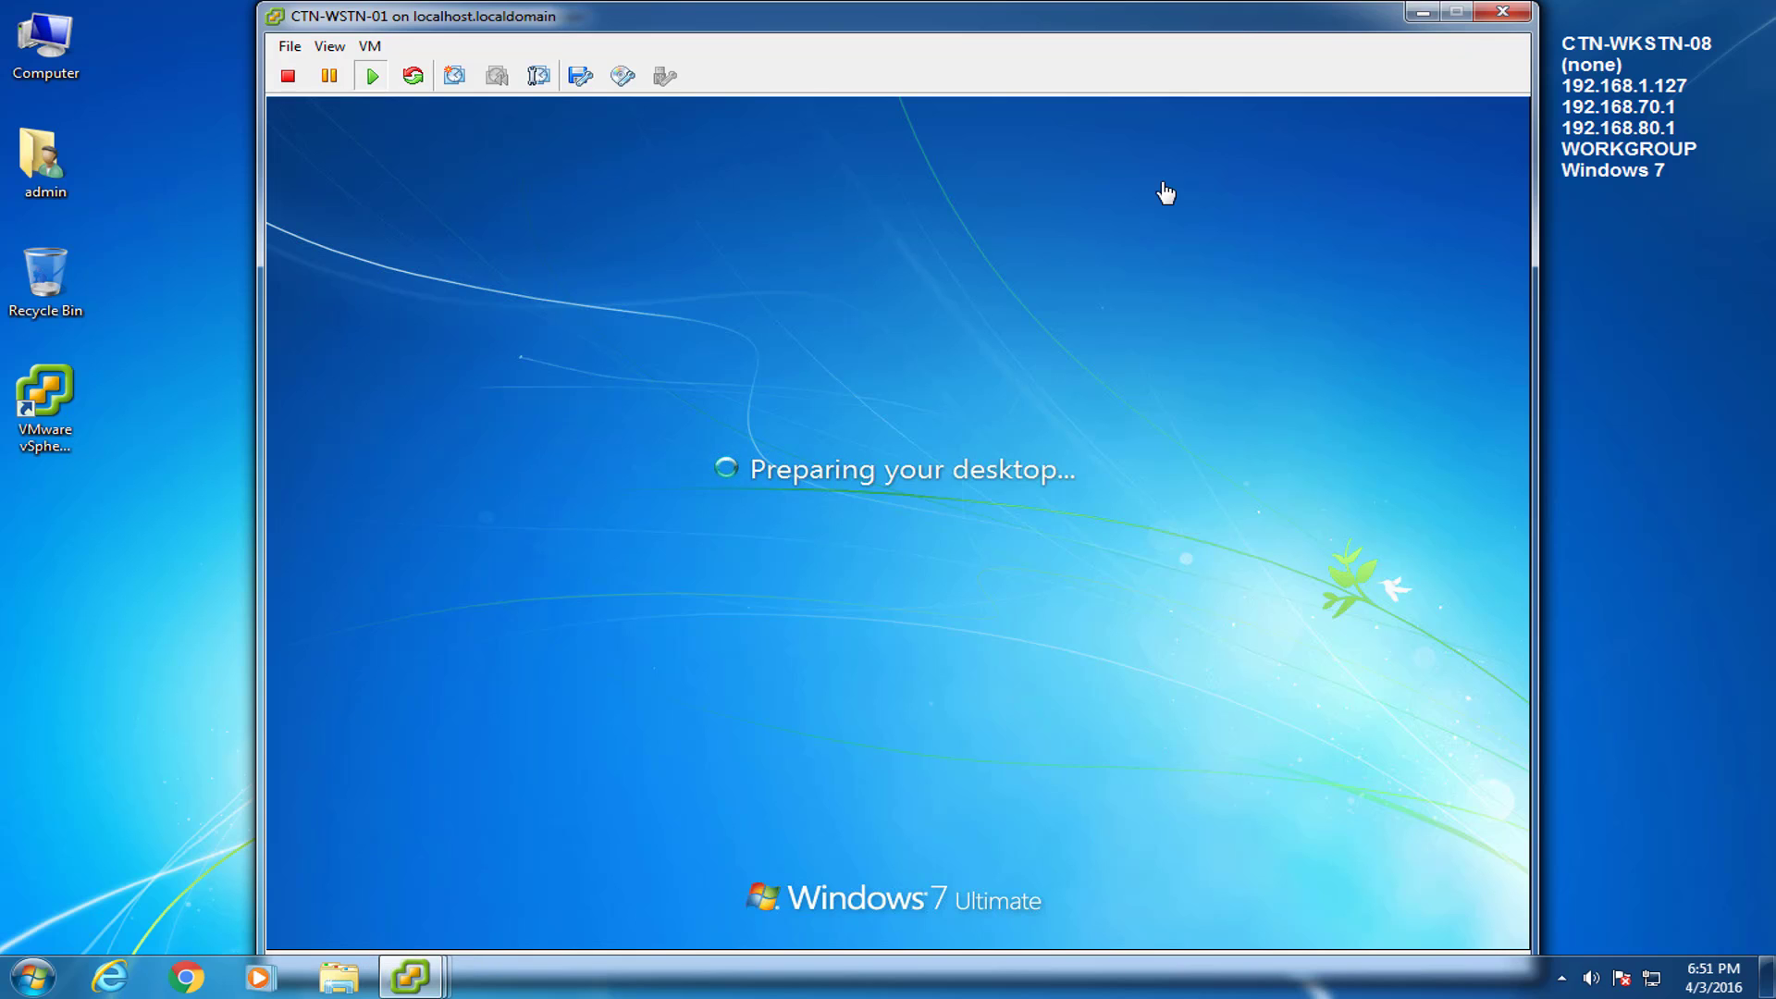
Finish the Connector wizard for myself, keeping 'Workstation 1' and backing up only when on.
click(1615, 705)
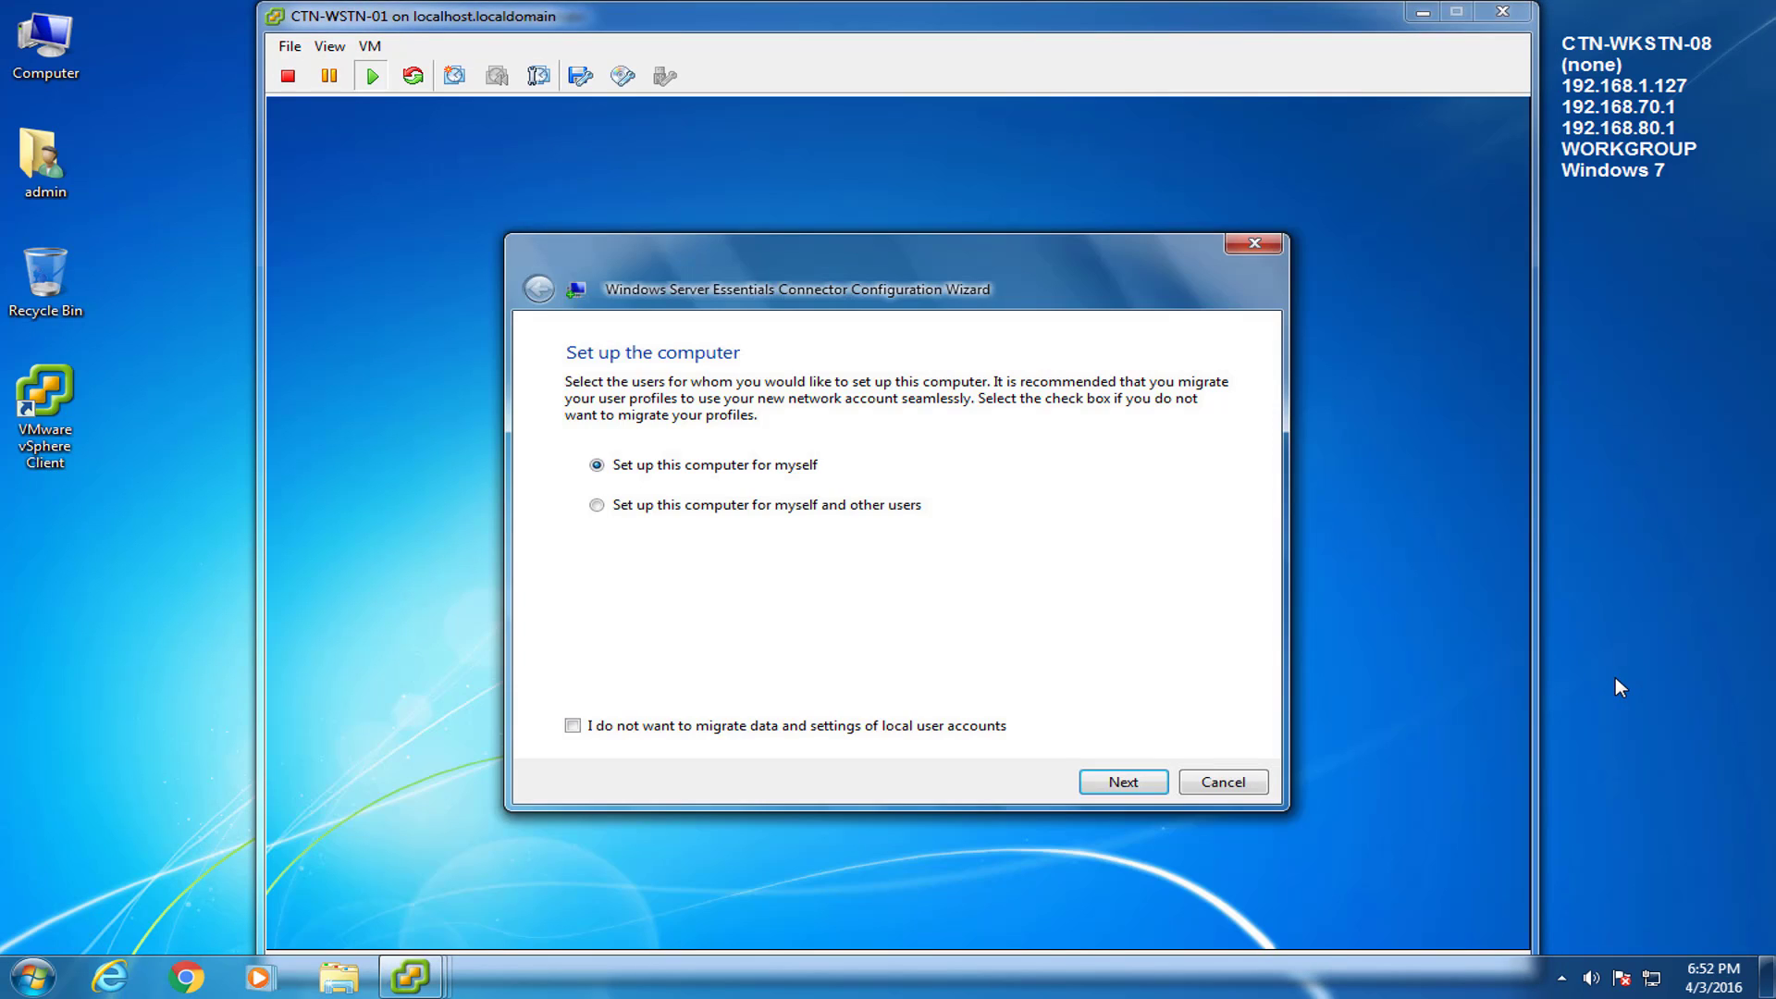
click(1141, 567)
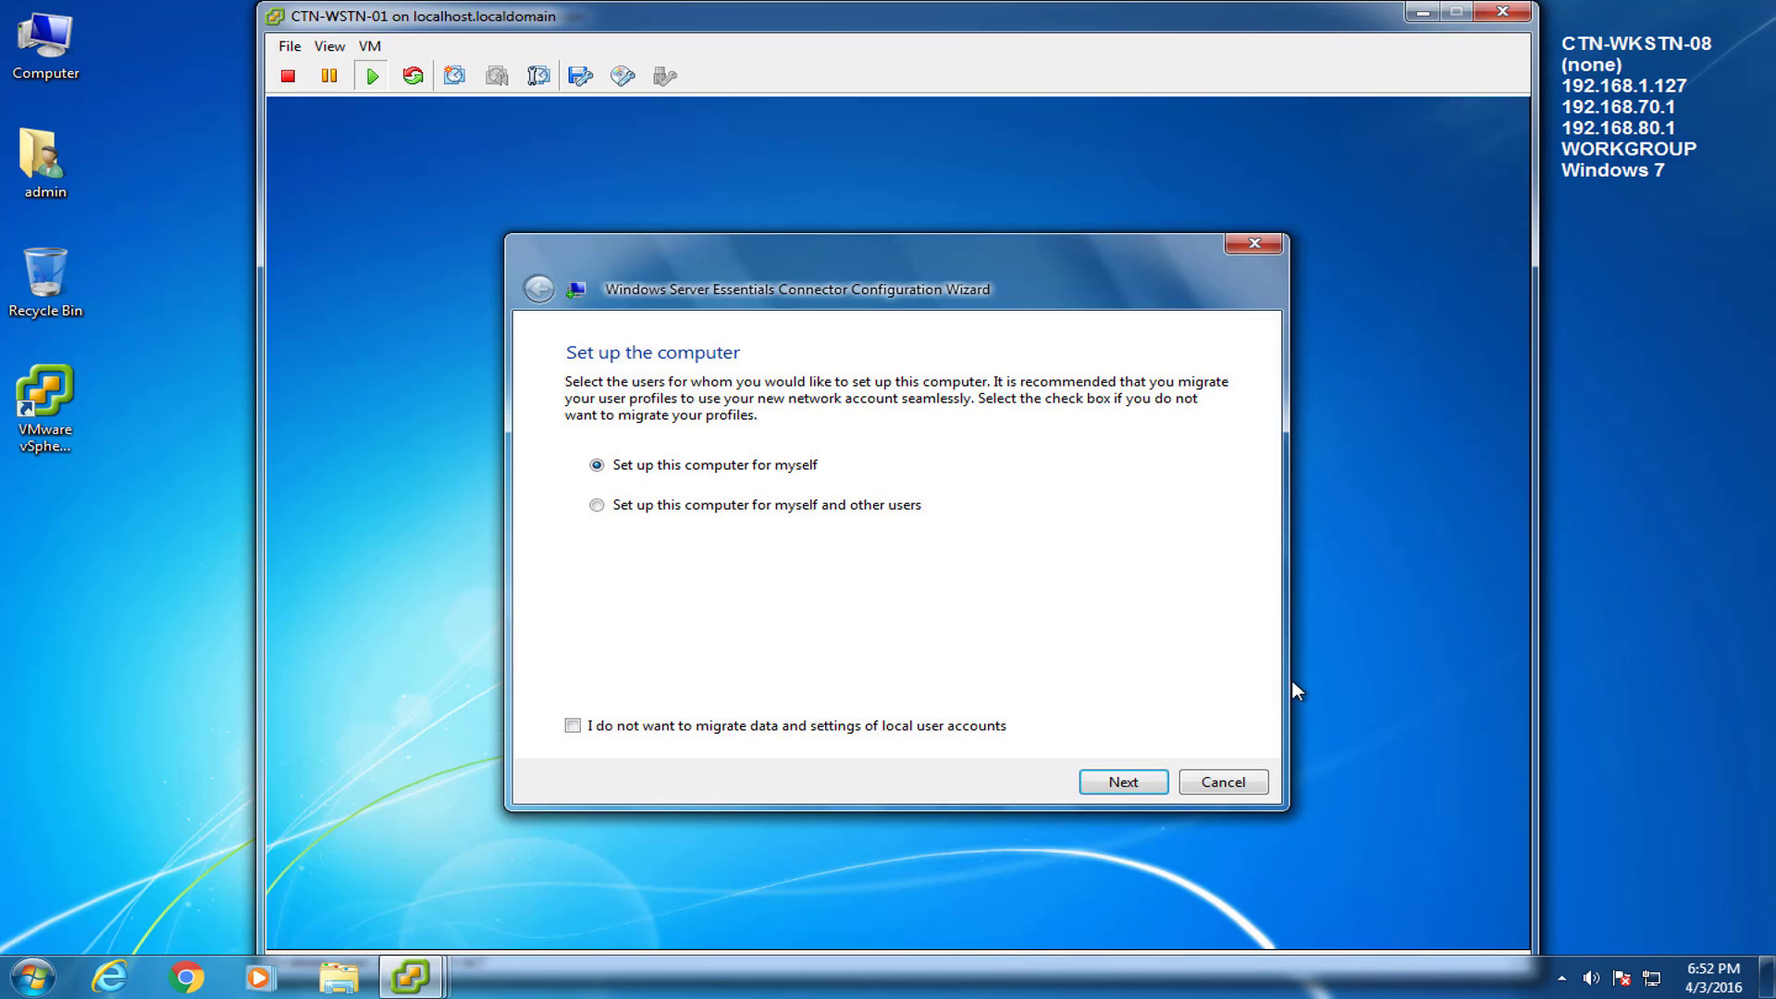
click(1156, 784)
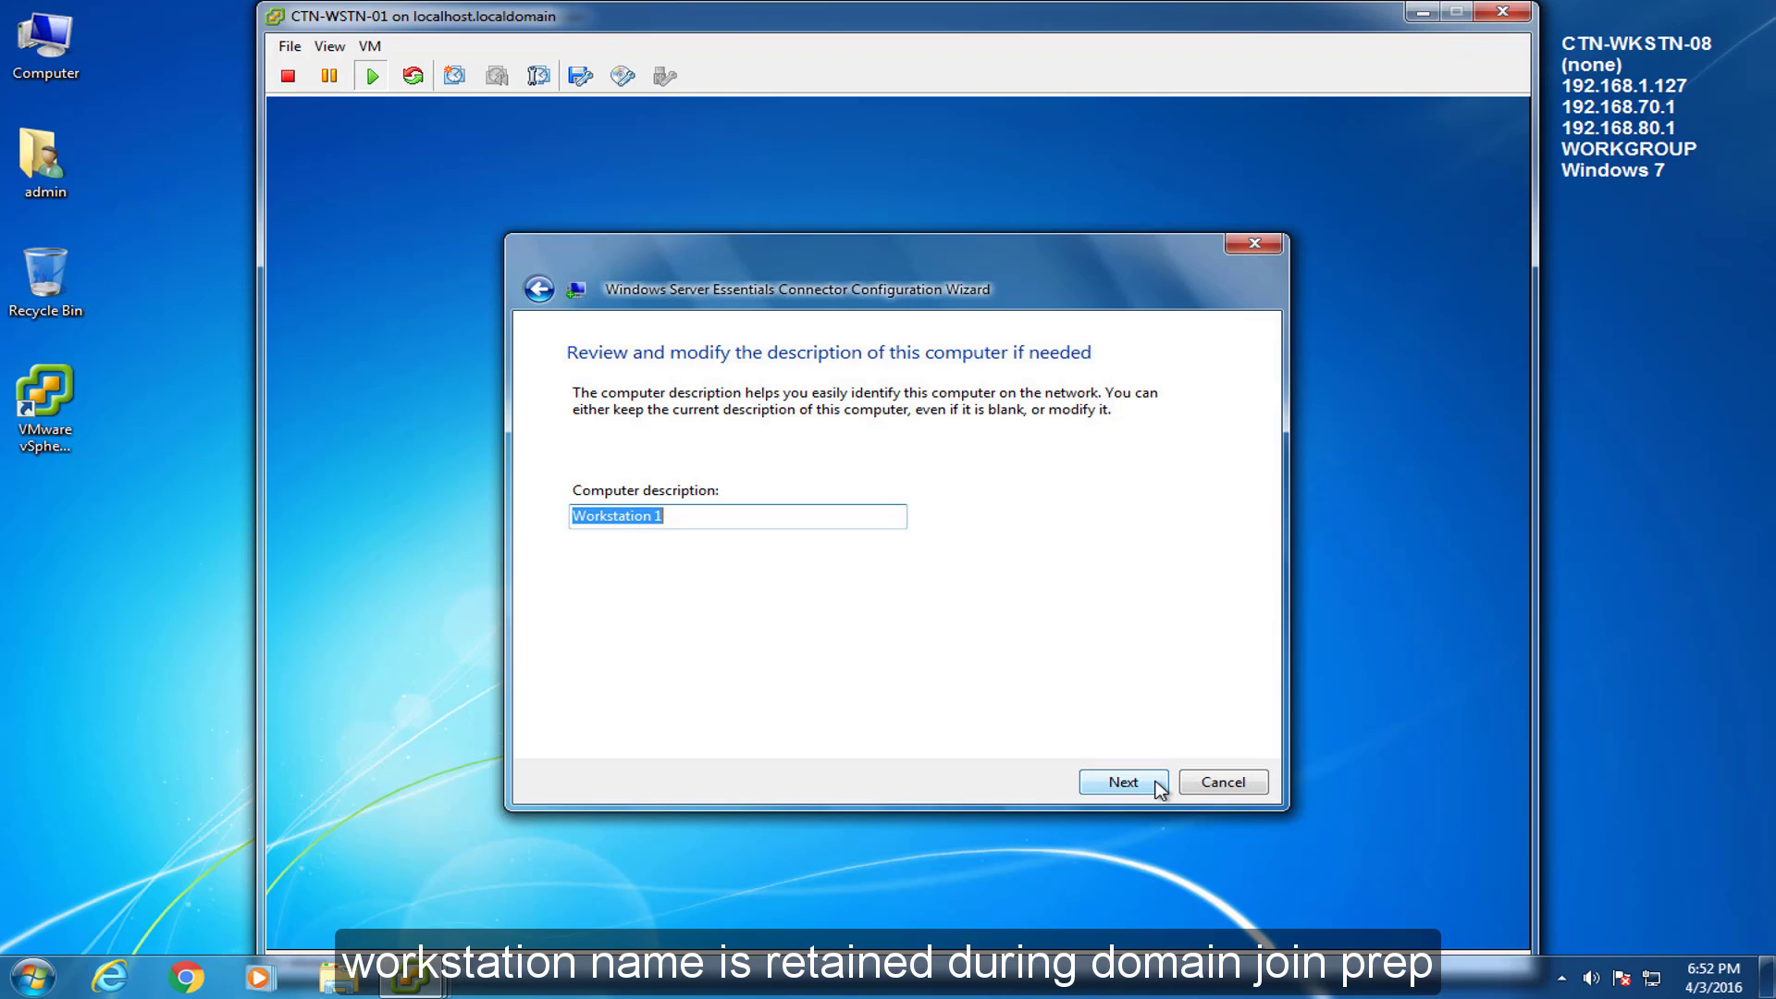
click(1159, 785)
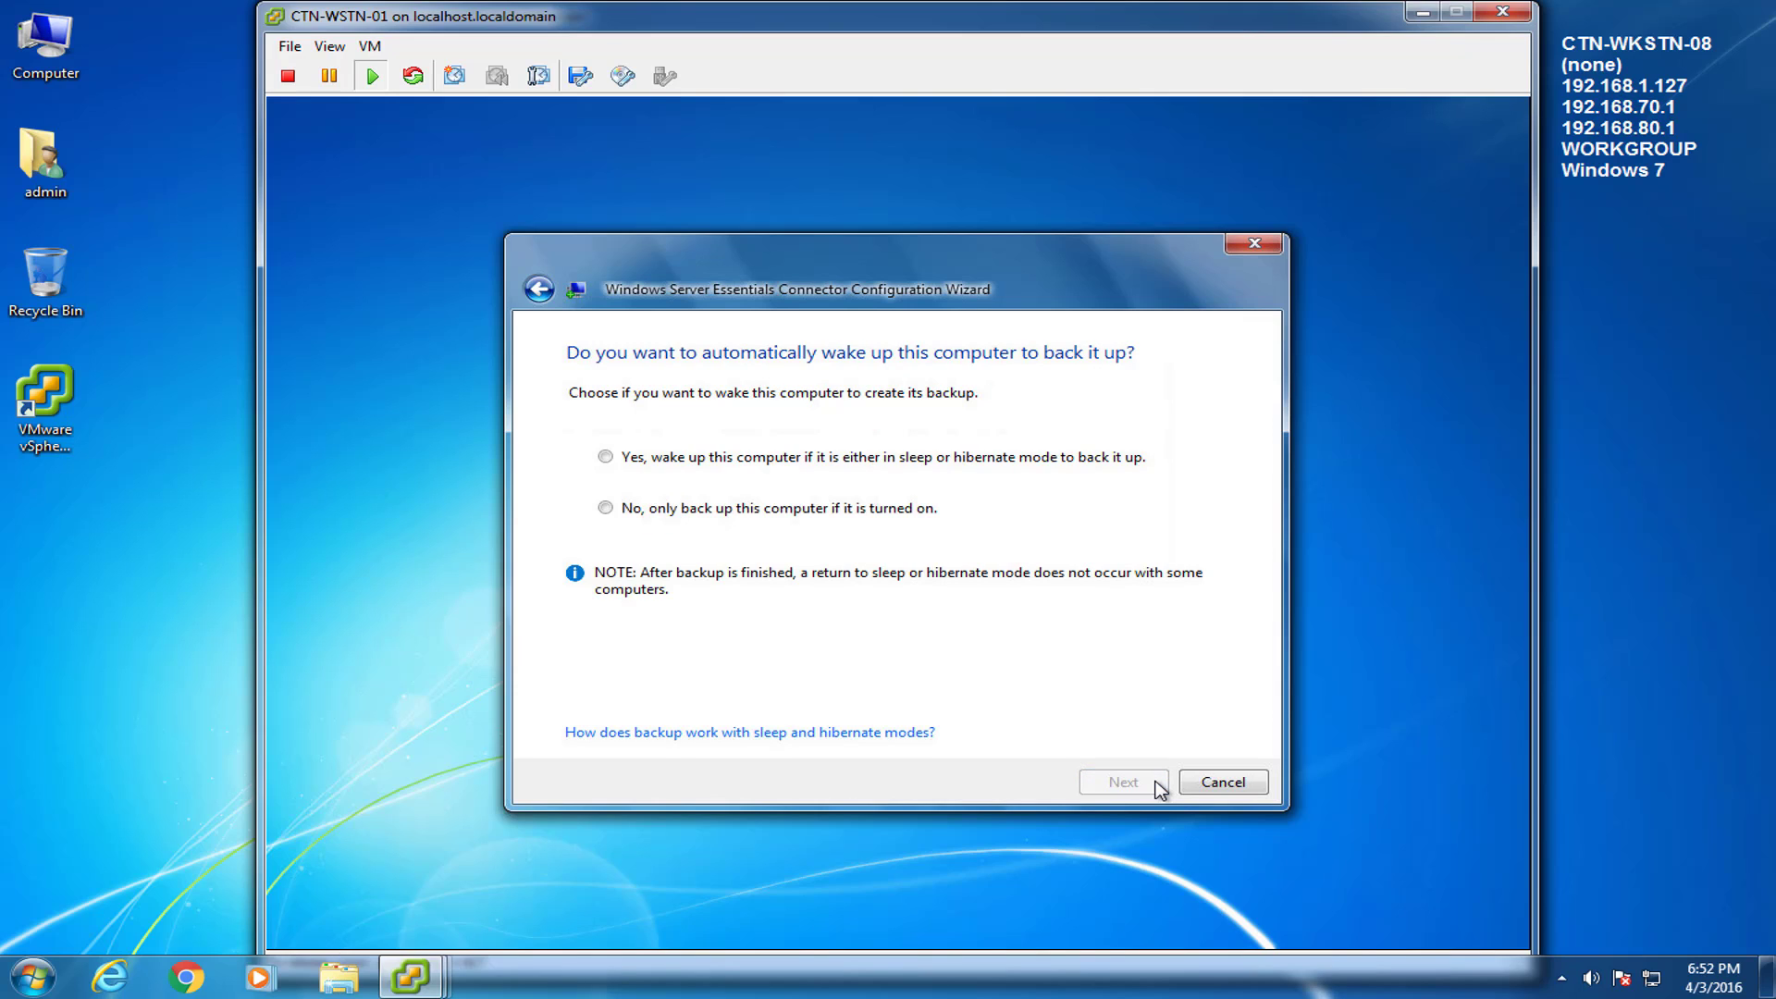
click(606, 507)
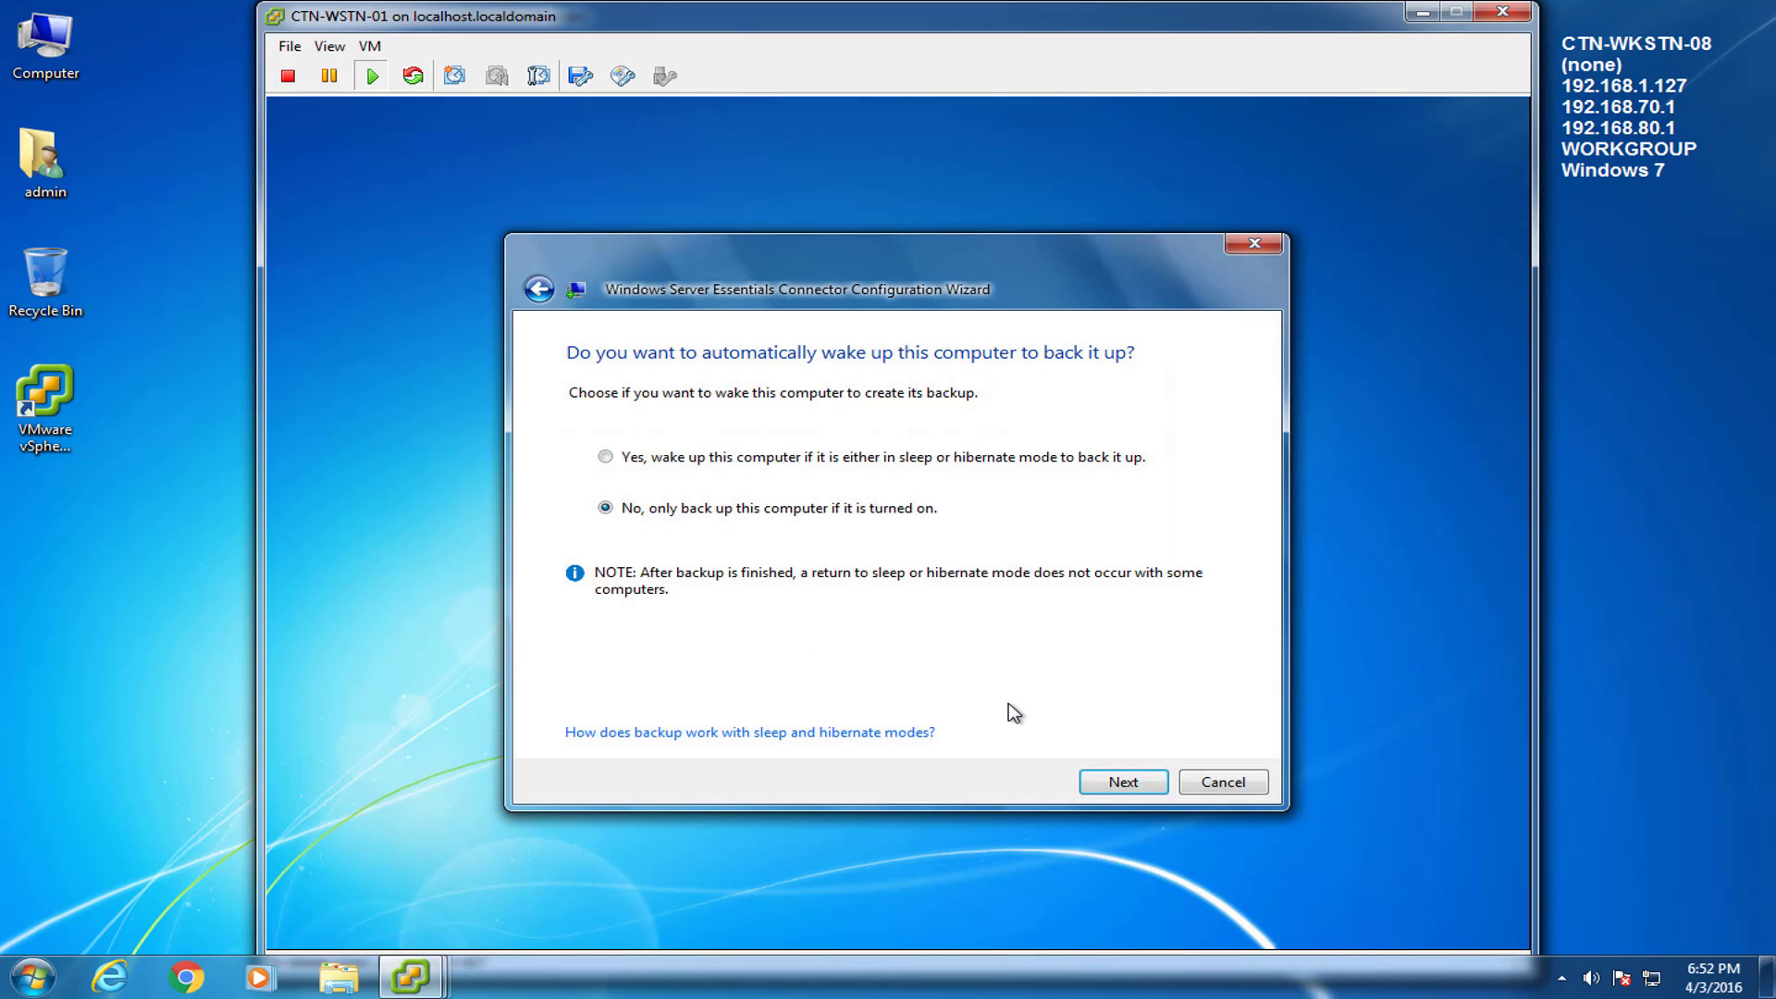
click(1156, 783)
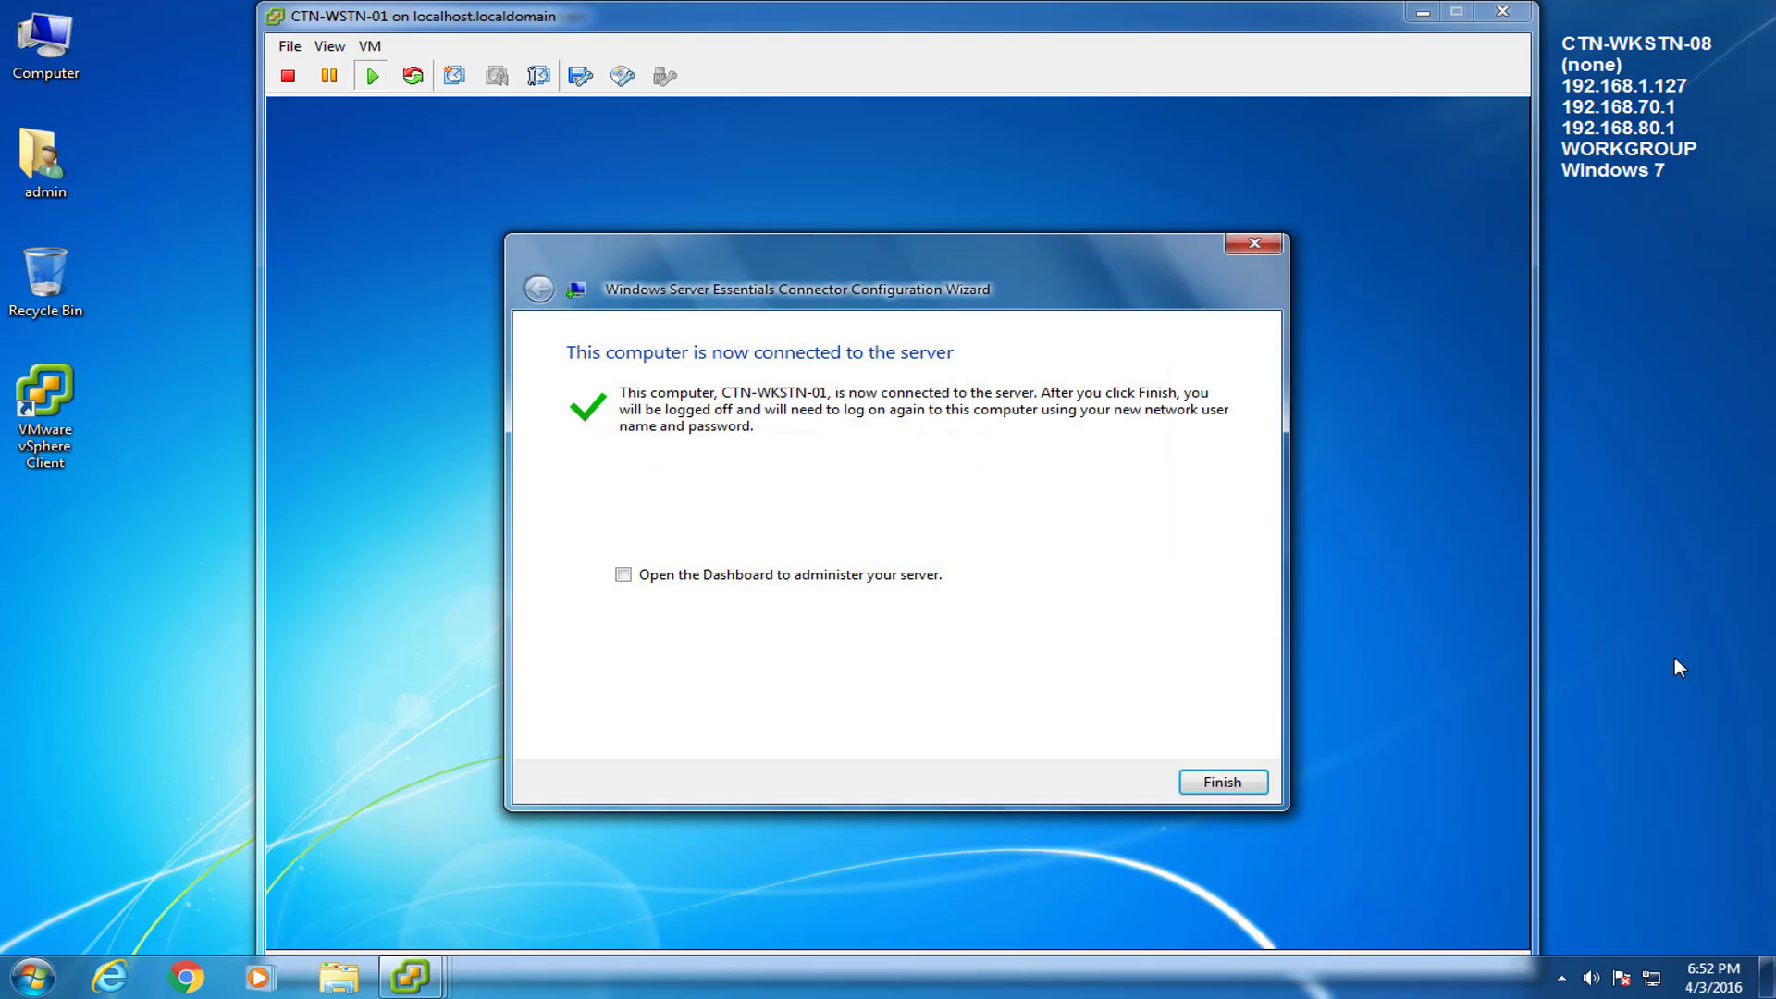
click(1156, 714)
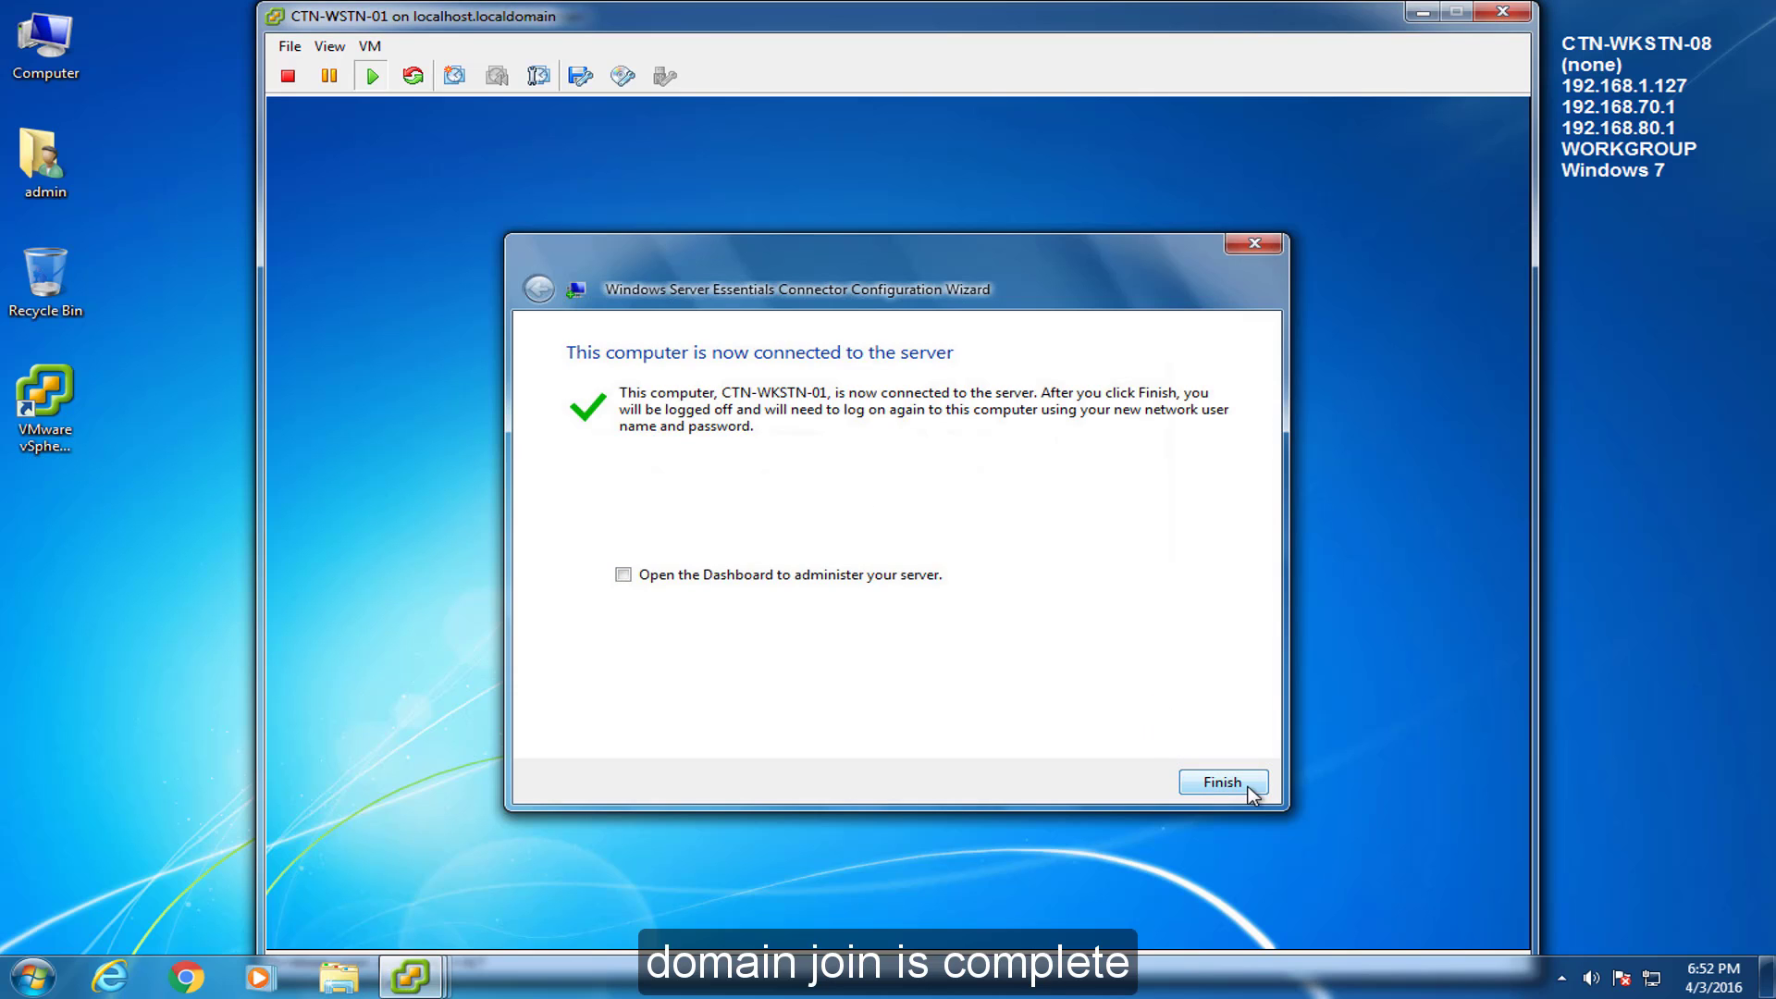
click(1248, 787)
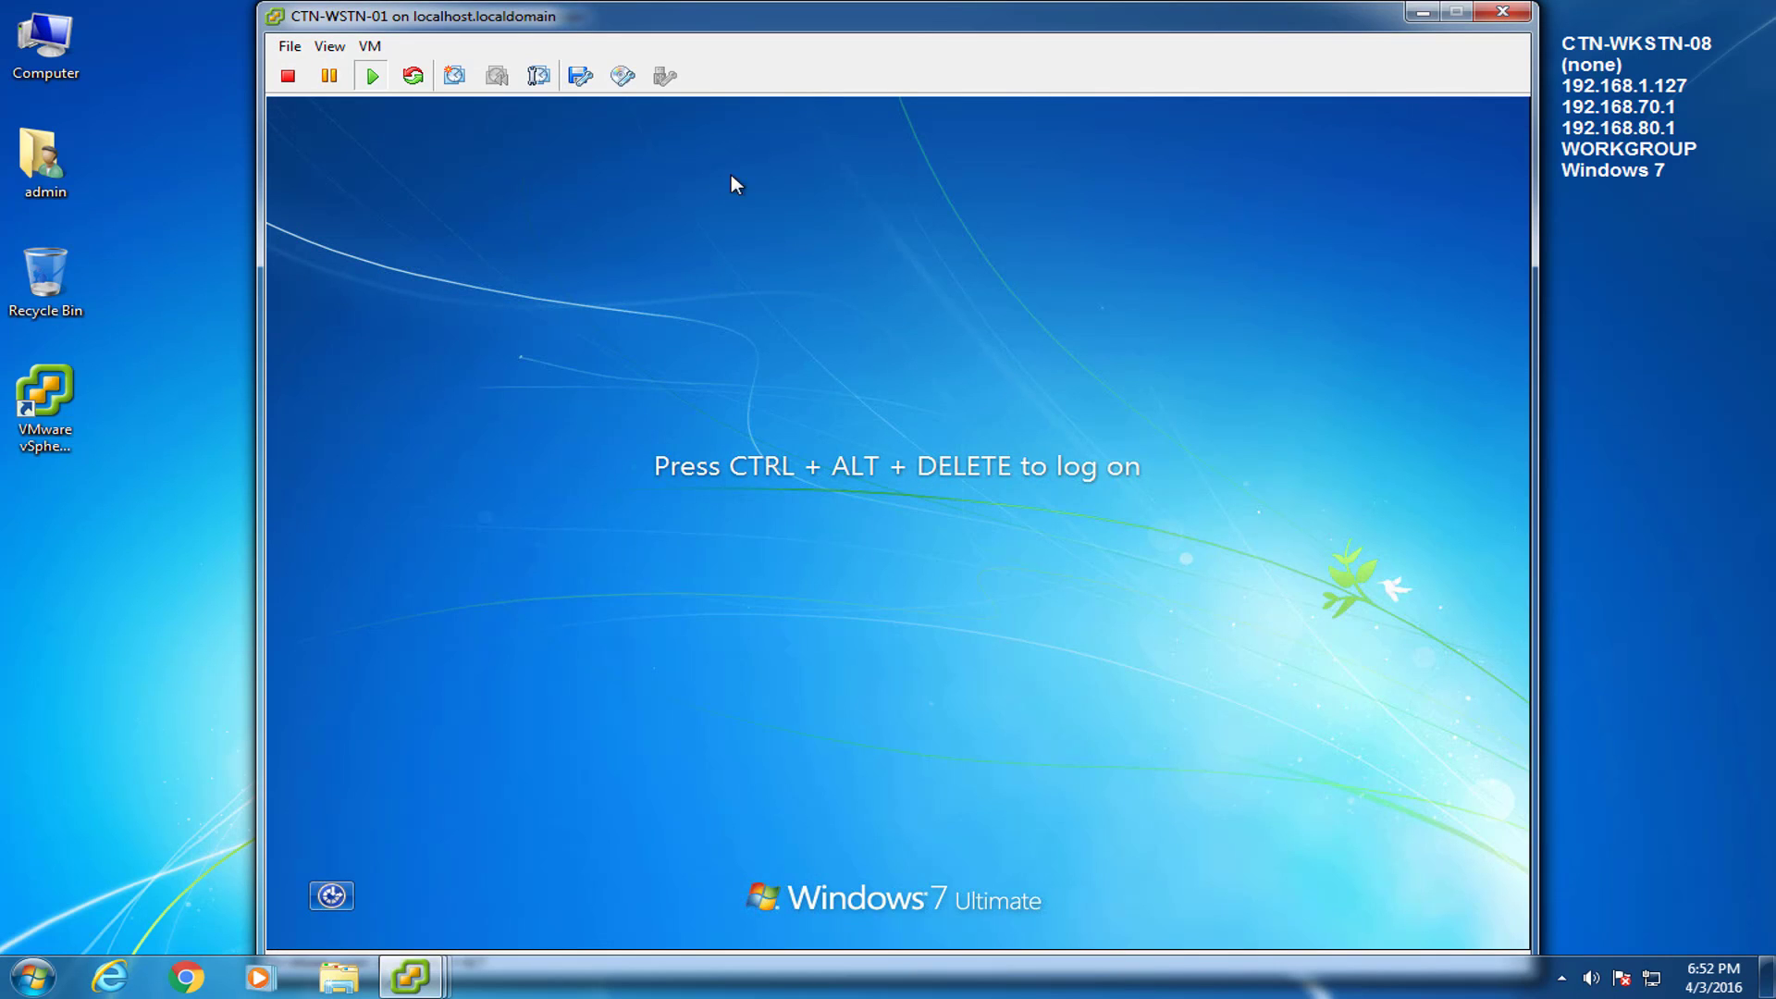
Send Ctrl+Alt+Del to the guest from the VM's Guest menu.
click(369, 46)
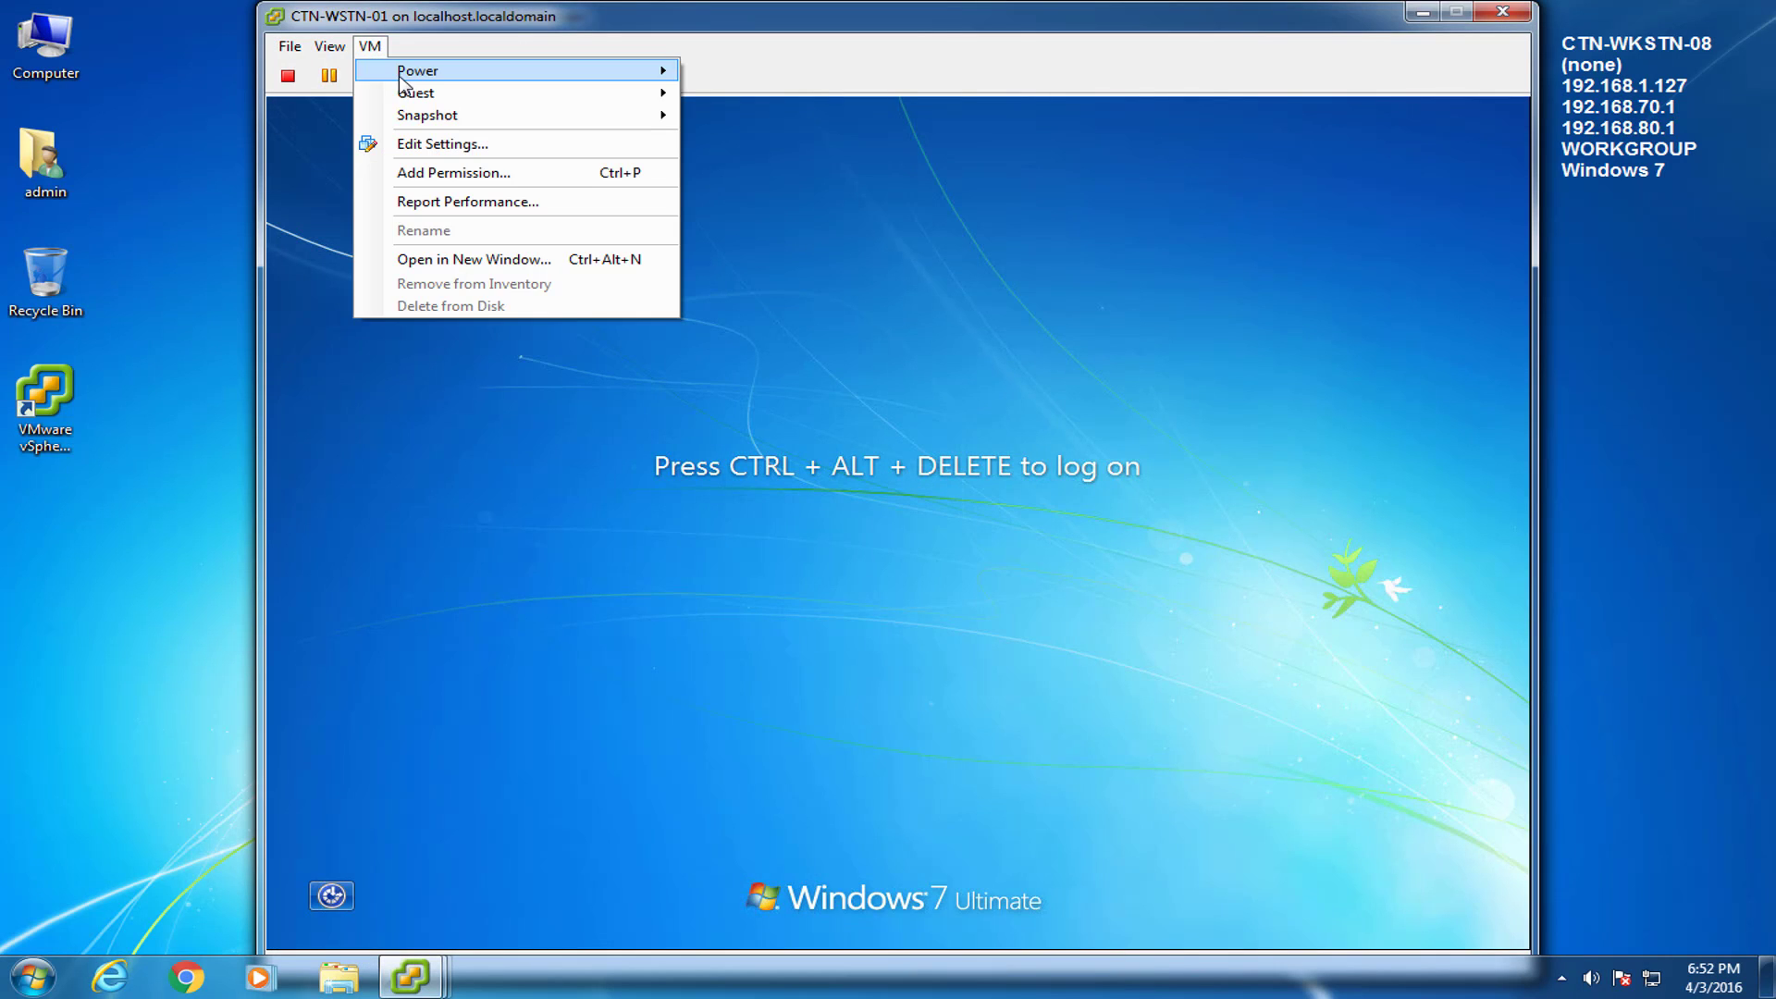
mouse_move(462, 95)
click(799, 118)
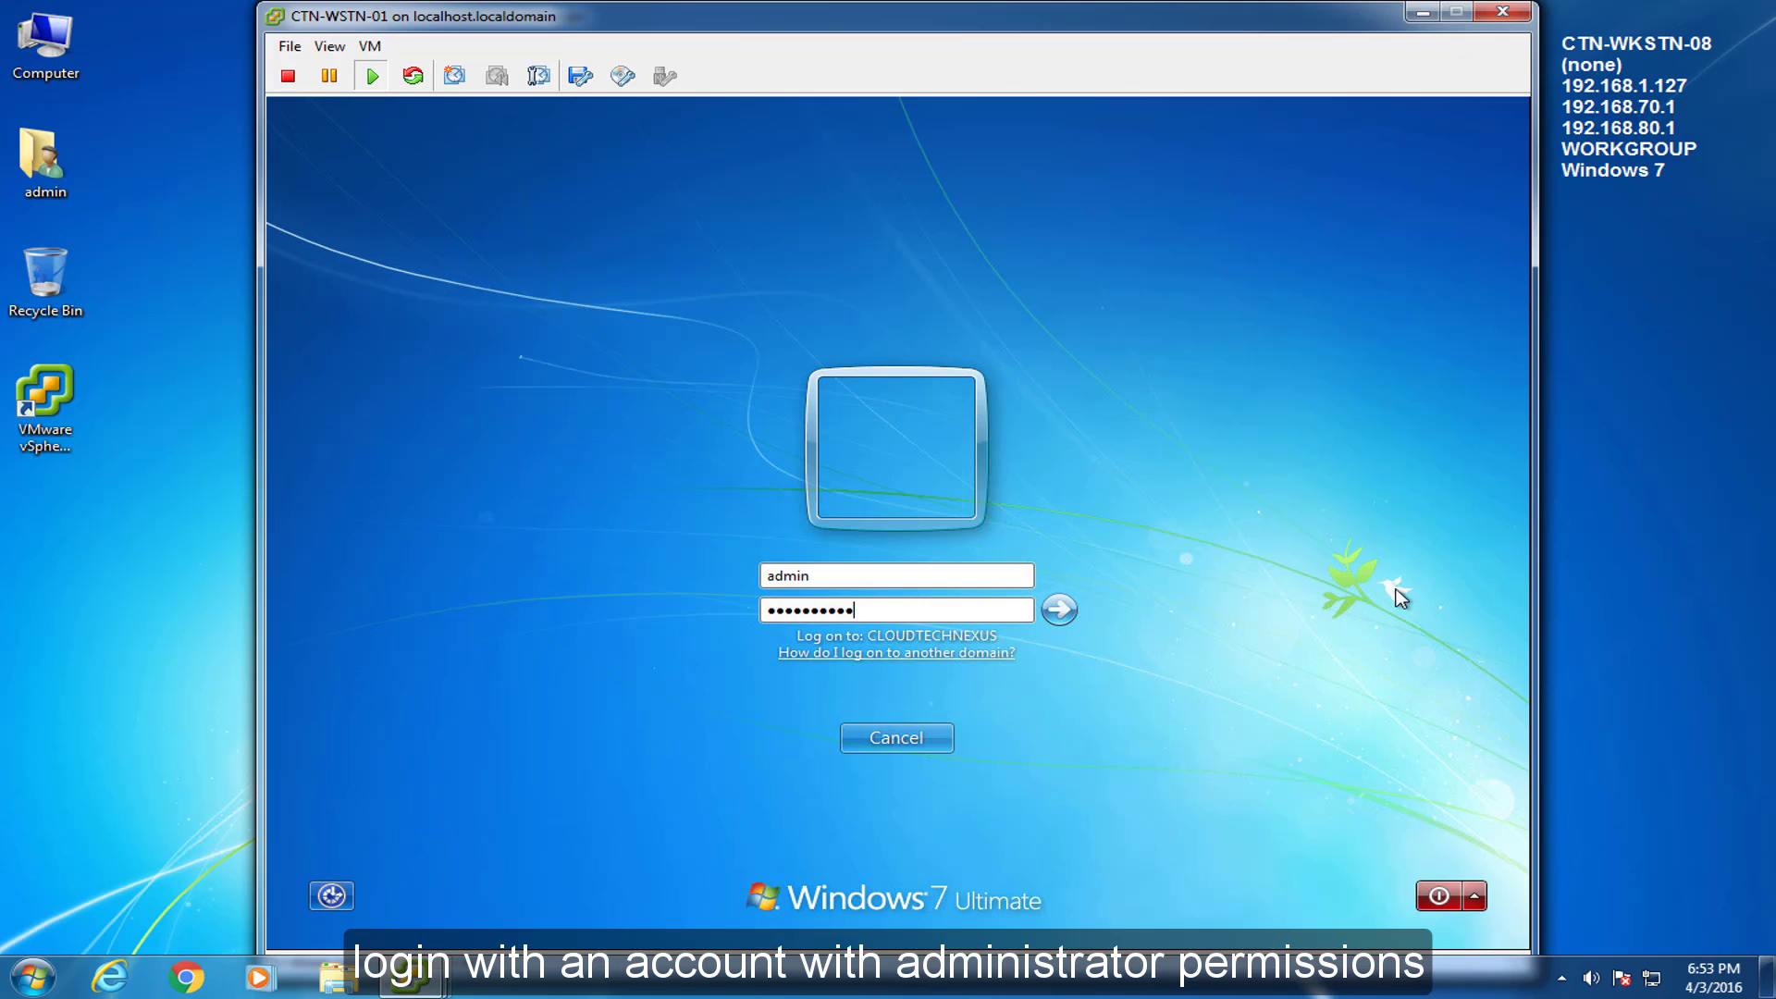
Submit the pre-filled administrator credentials to log on to the CLOUDTECHNEXUS domain.
key(Return)
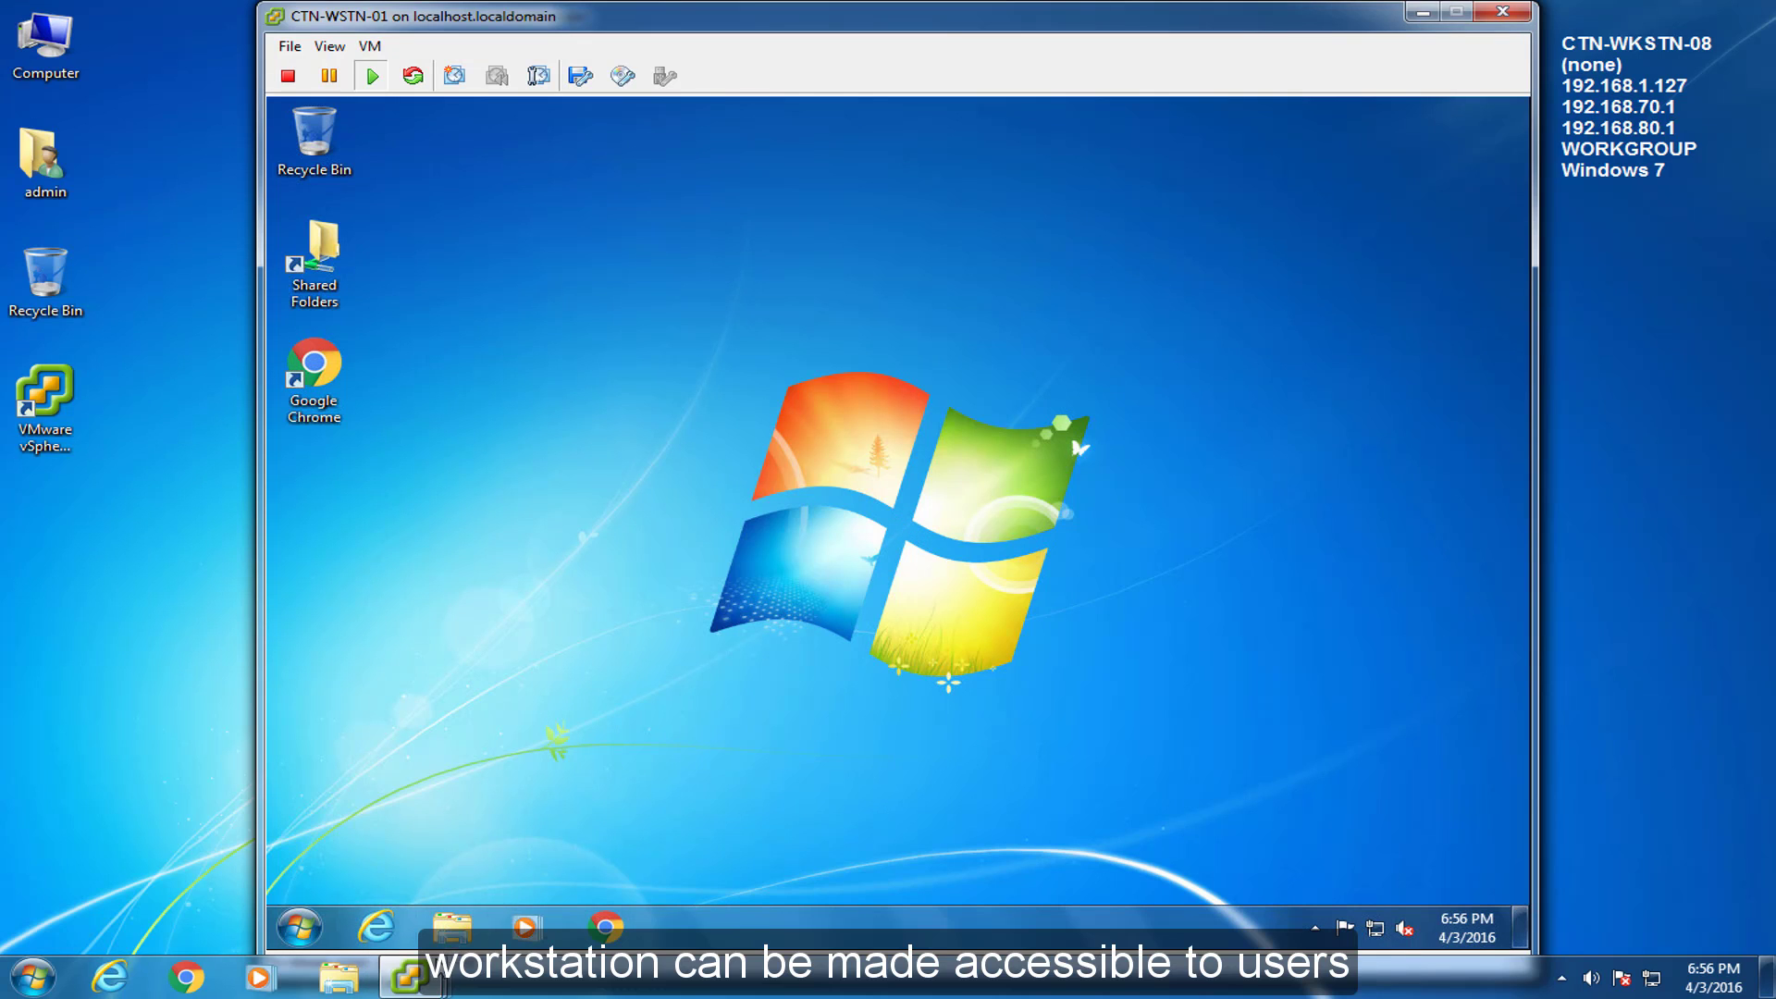
On the server Dashboard, grant the first standard user remote access to CTN-WKSTN-01.
mouse_move(420, 988)
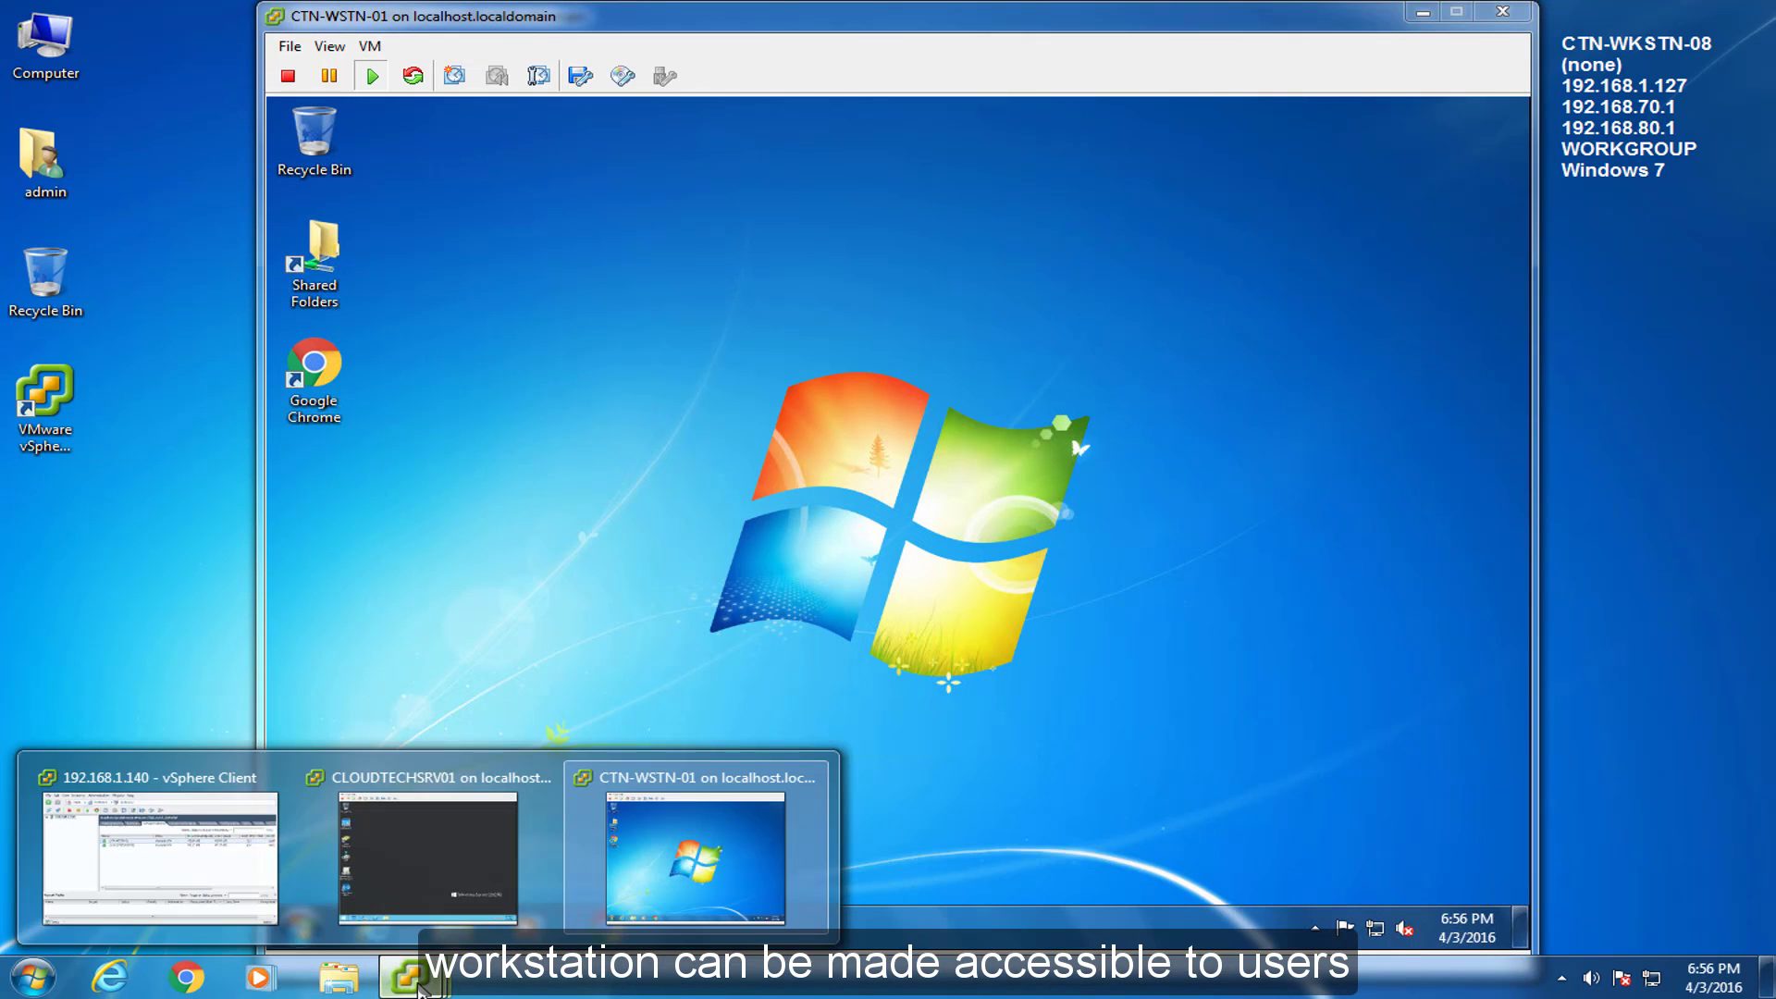
click(428, 858)
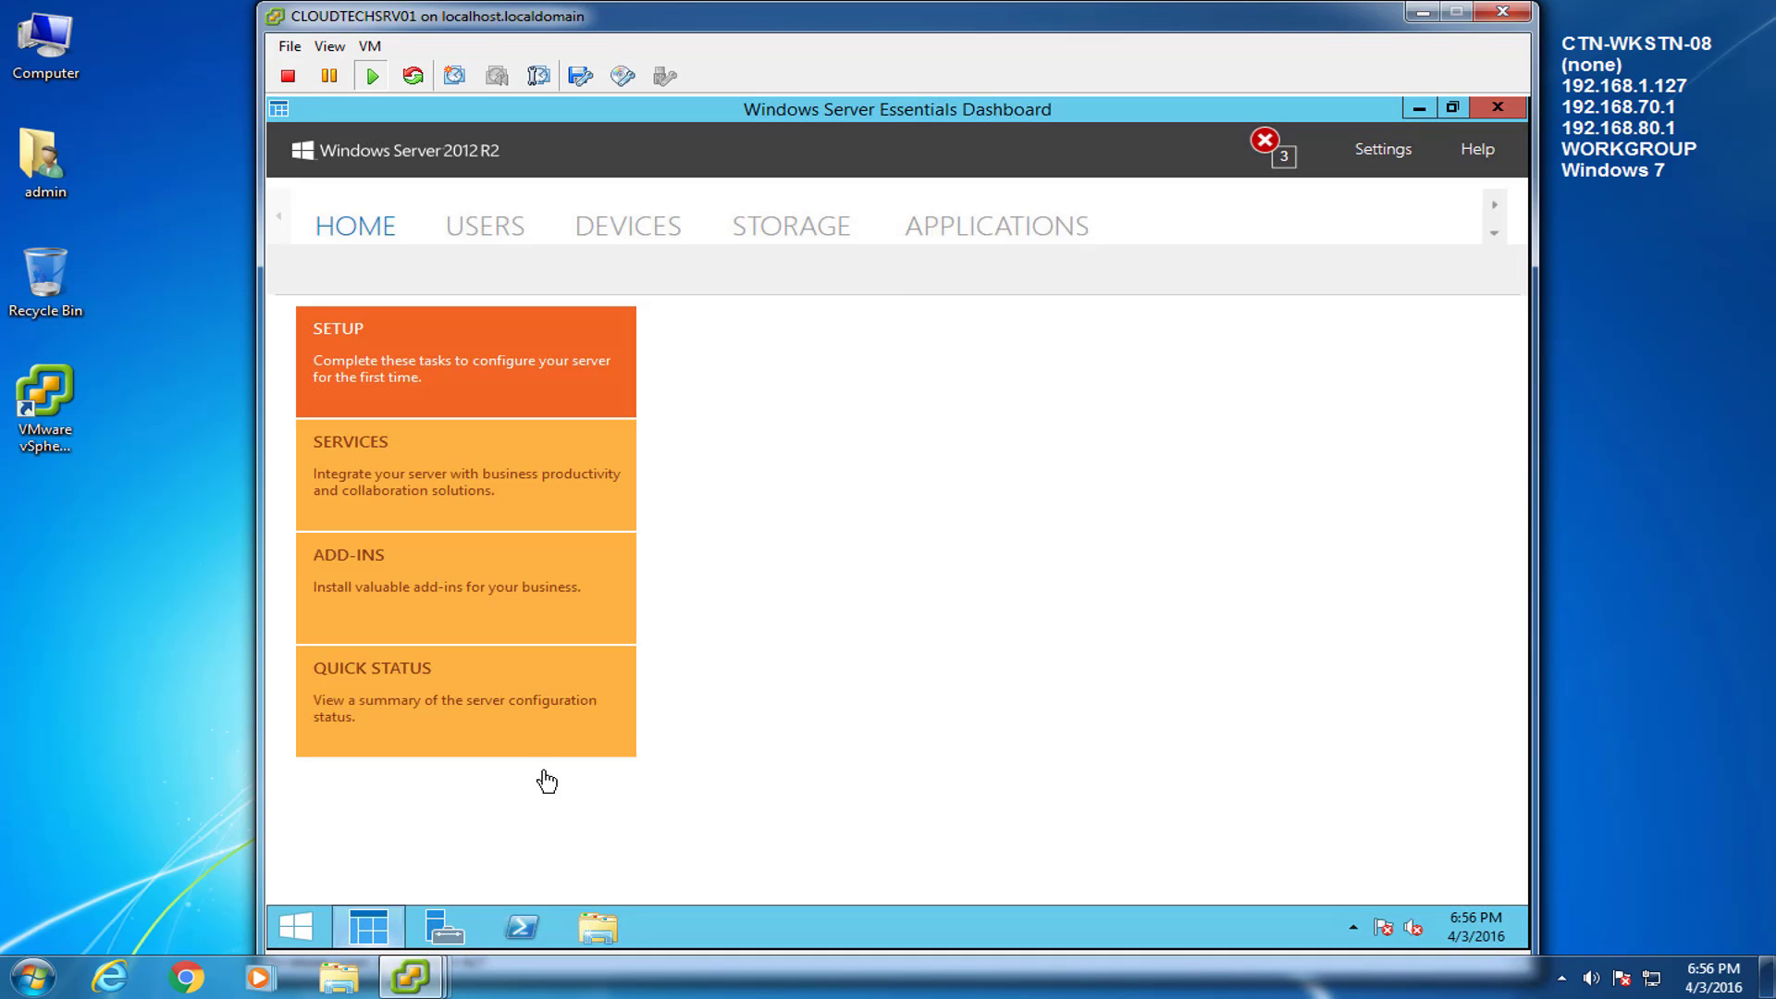
click(507, 233)
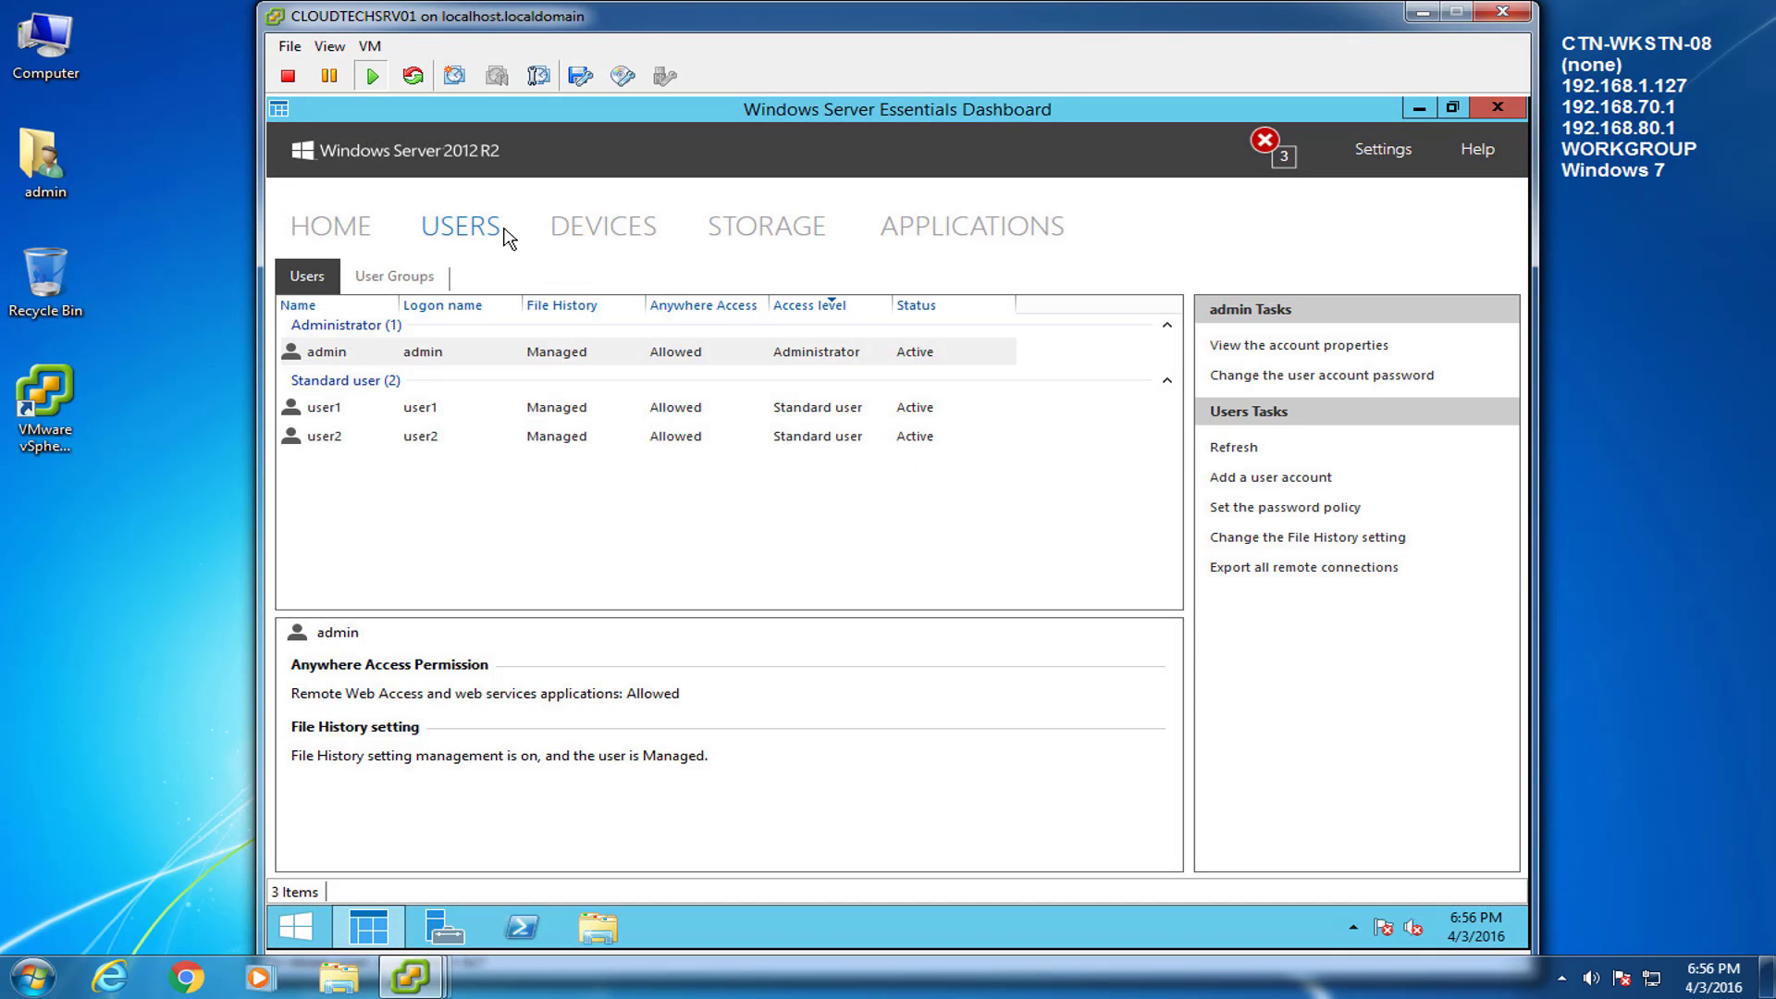
click(332, 414)
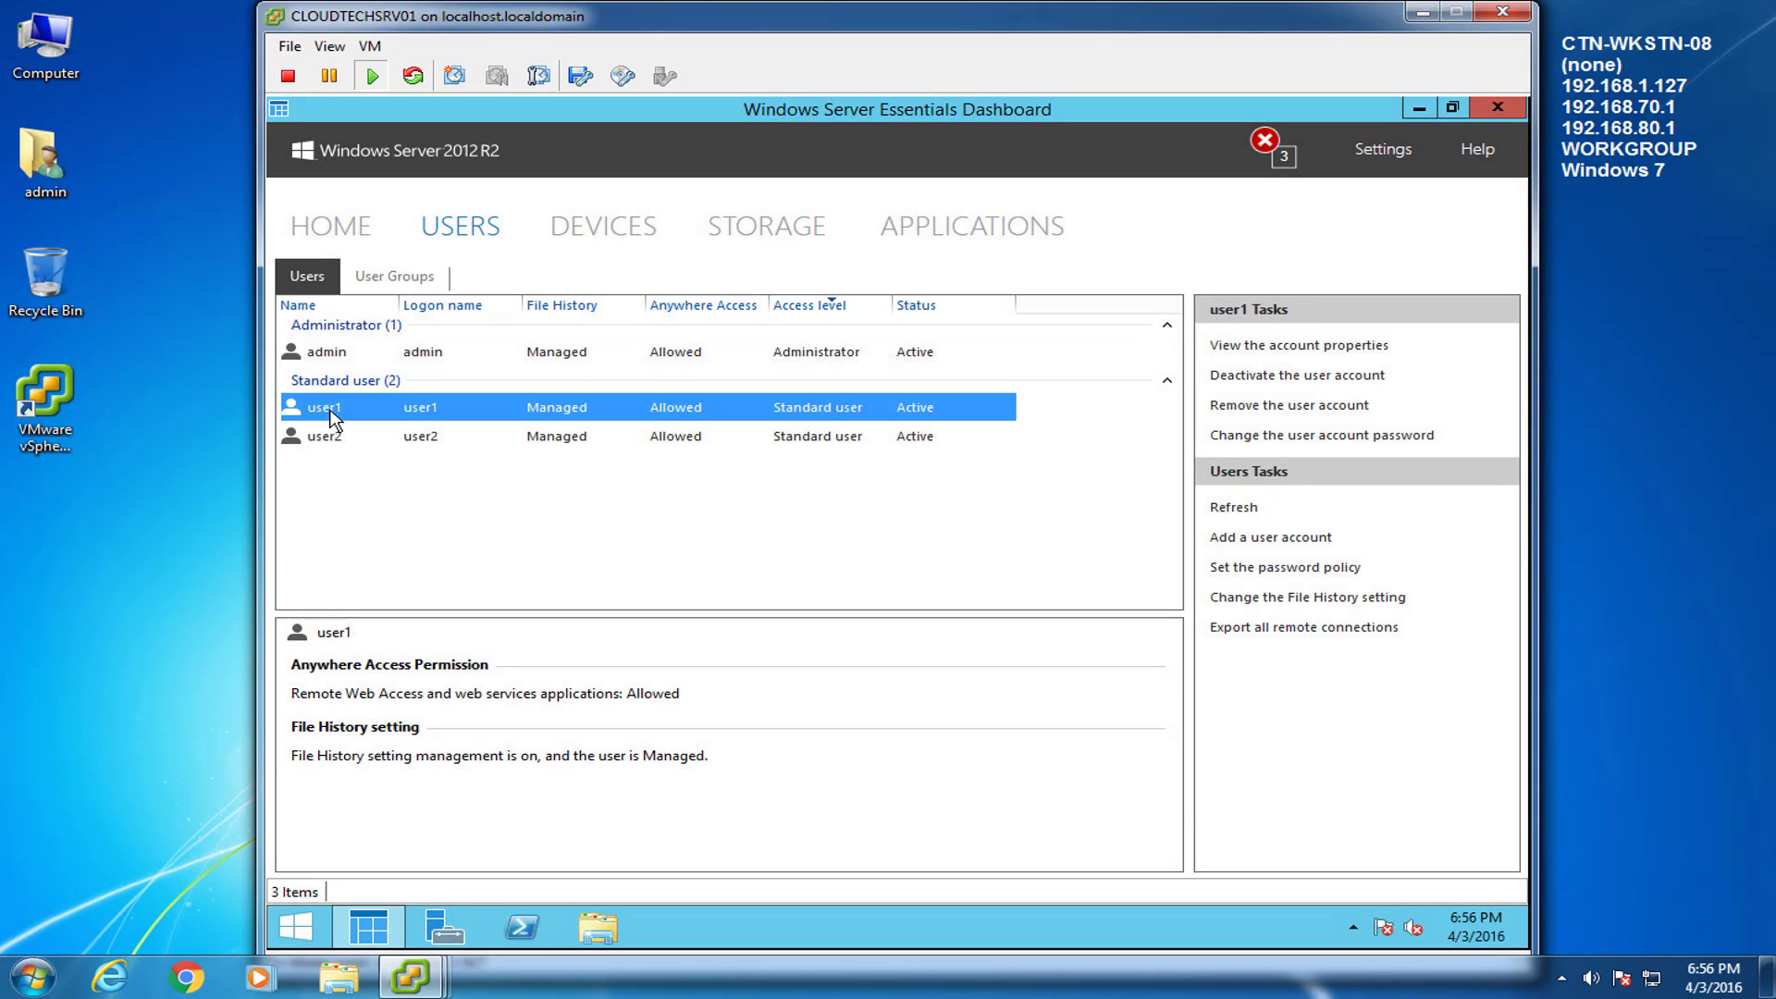
right_click(331, 415)
click(441, 419)
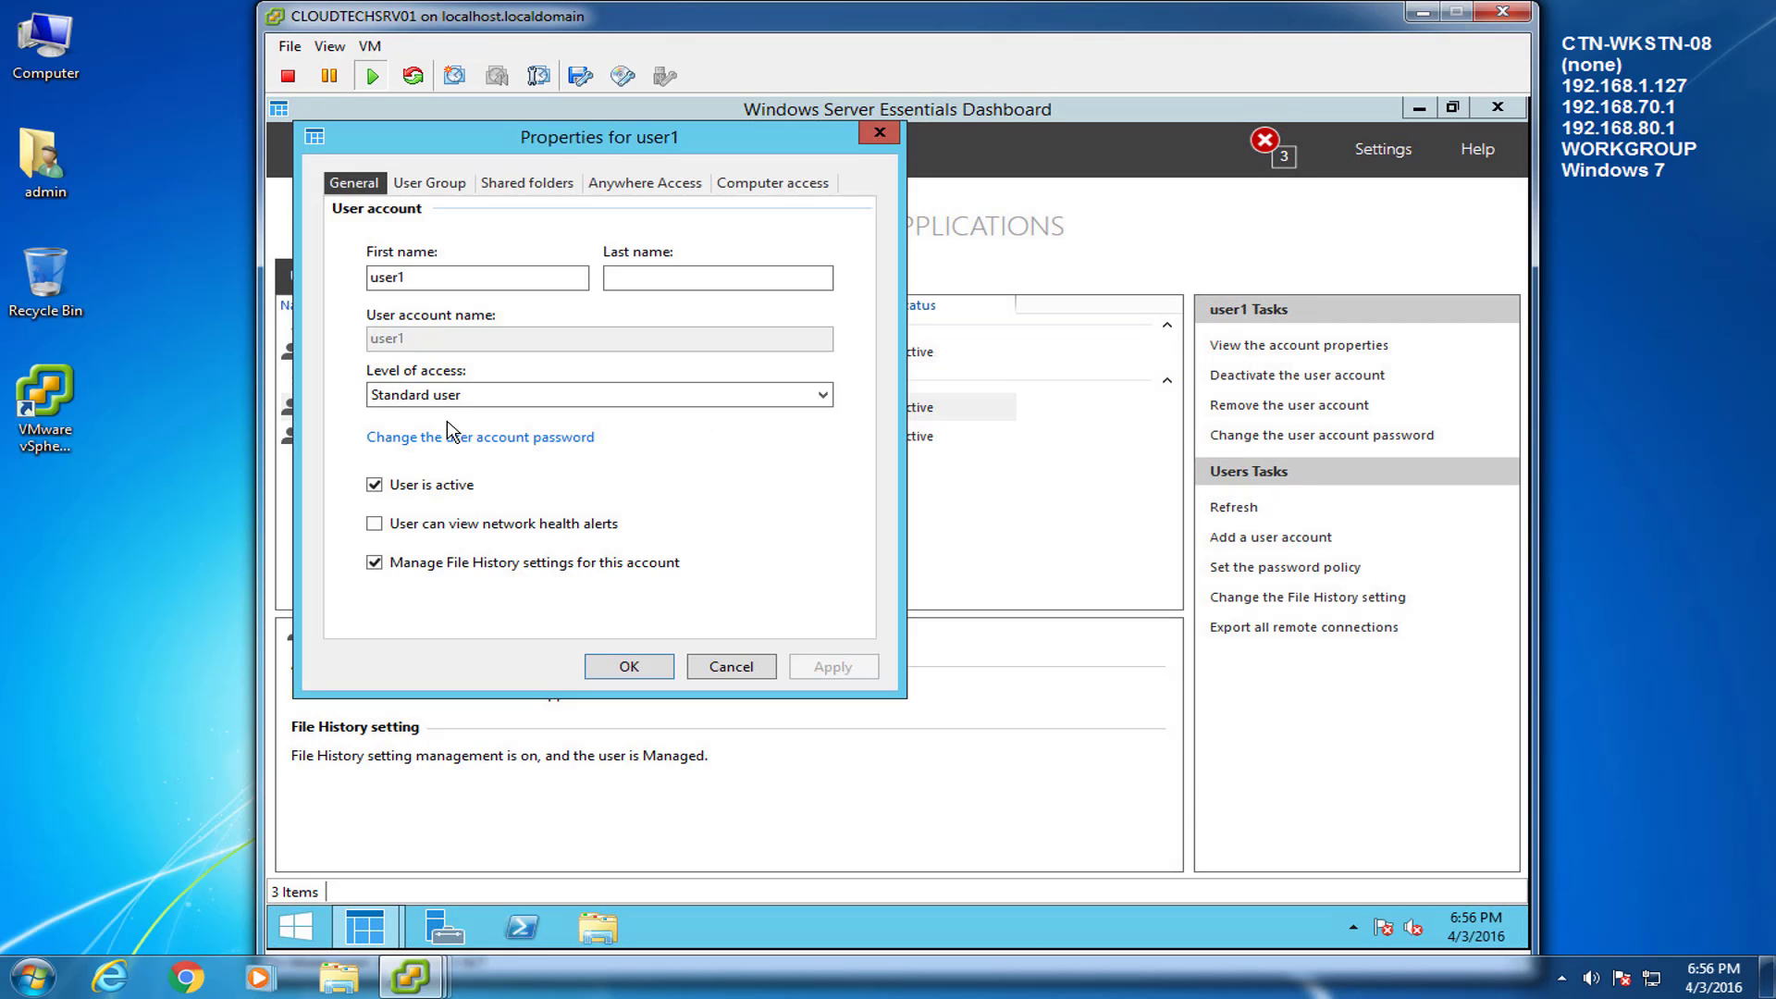
drag(584, 137, 871, 230)
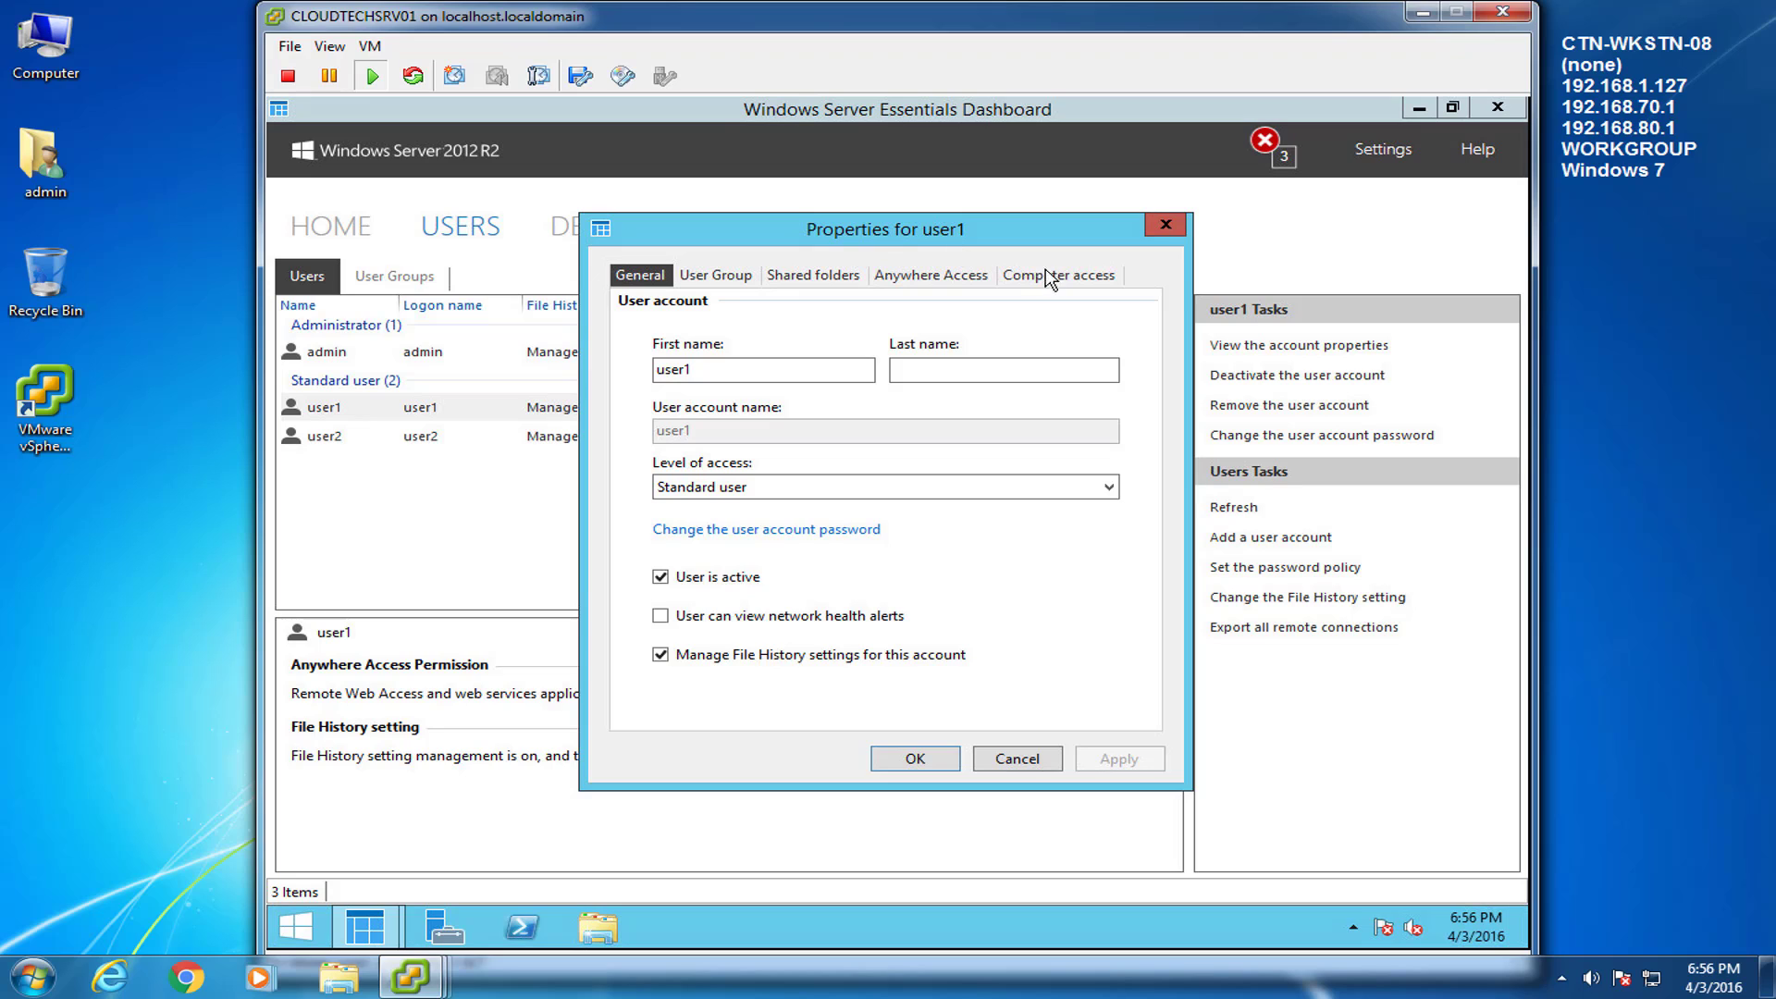
click(960, 277)
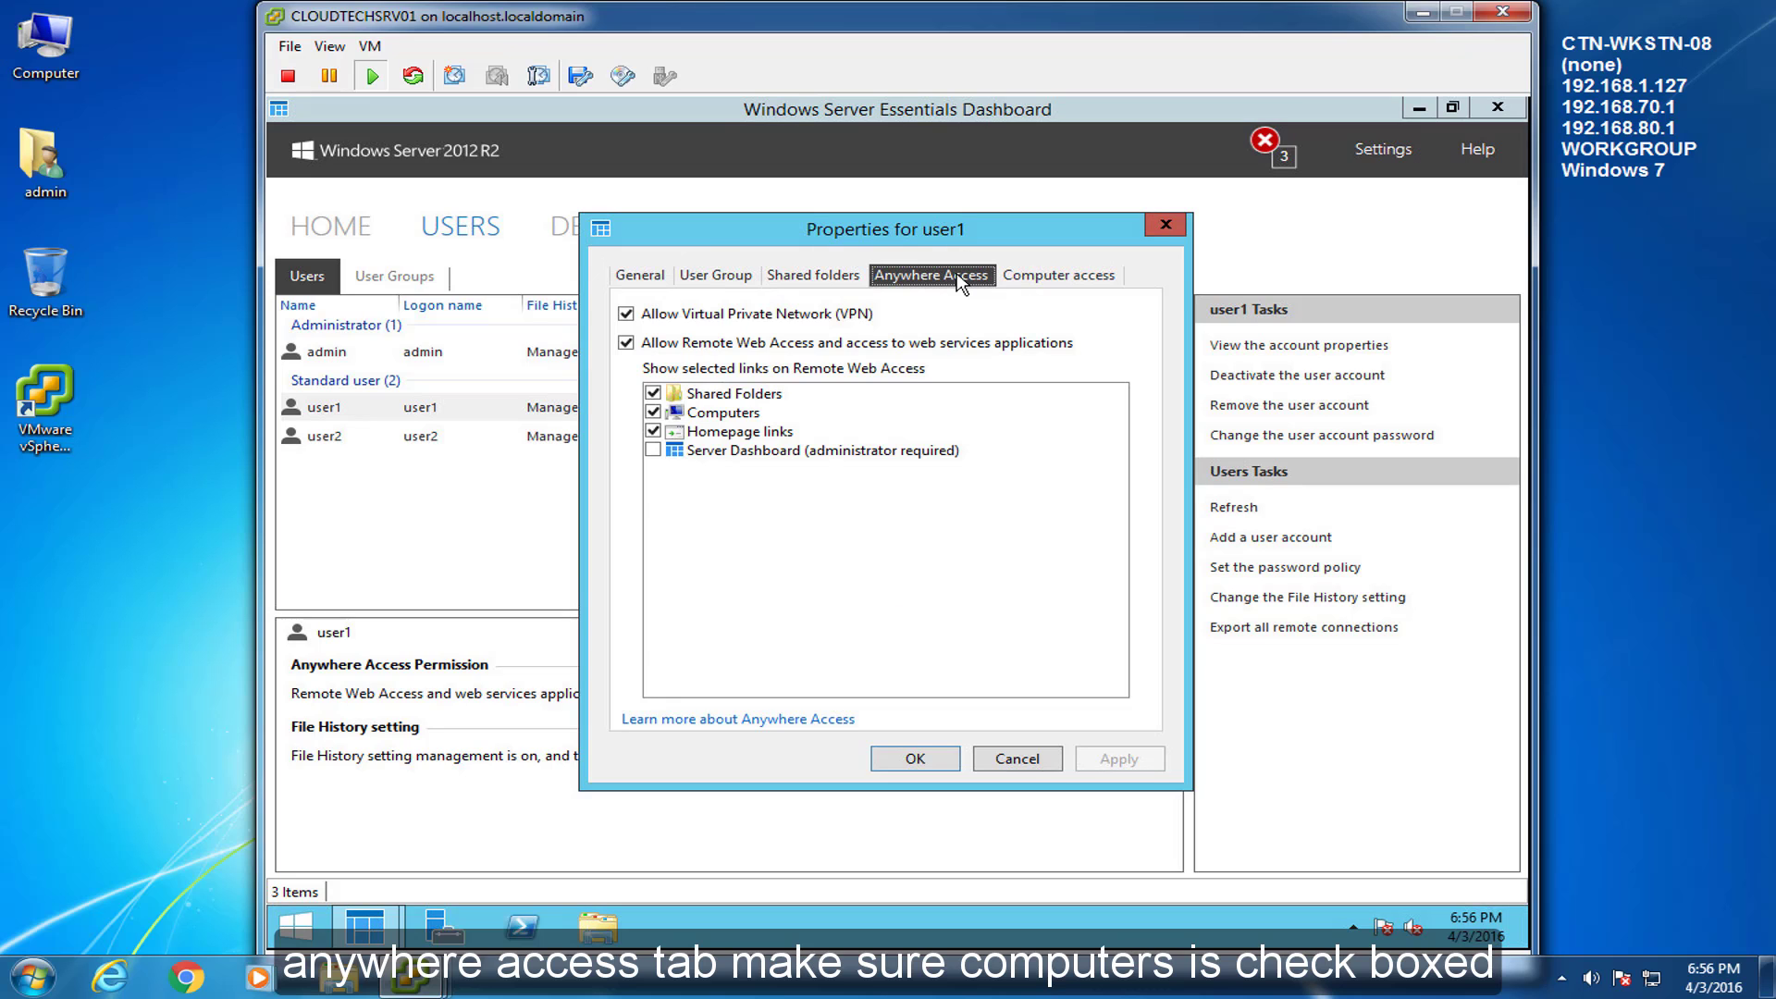
click(1054, 278)
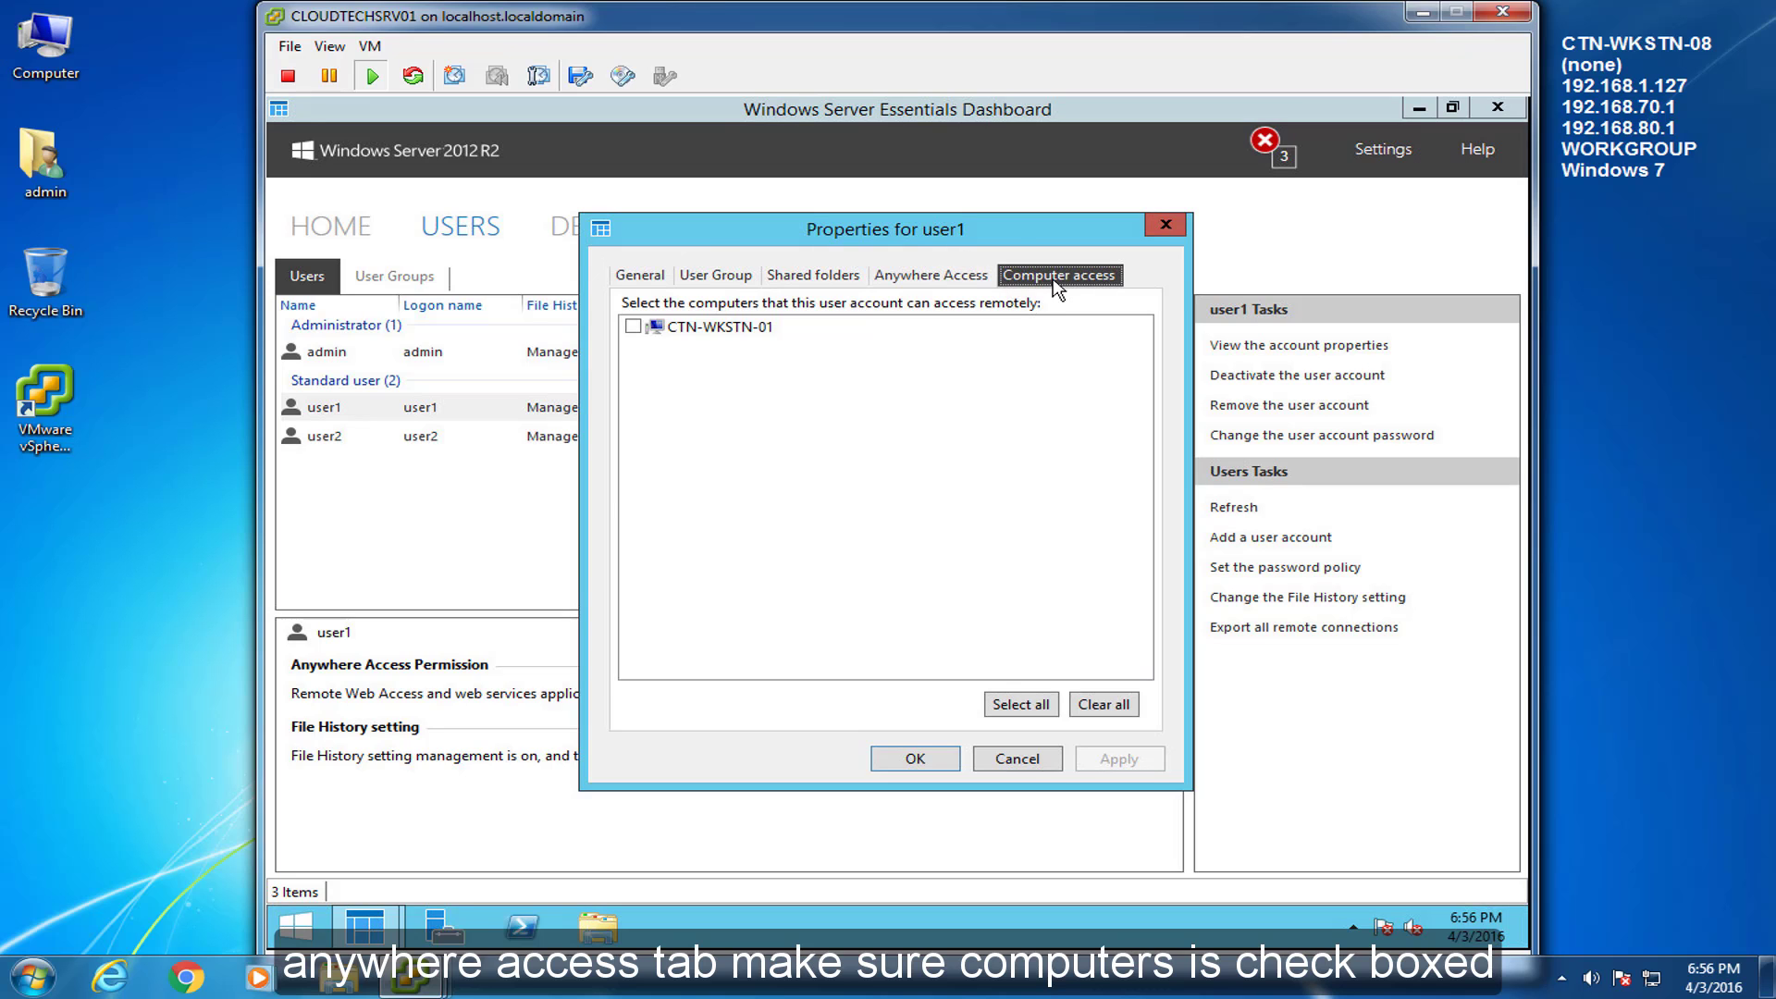
click(635, 328)
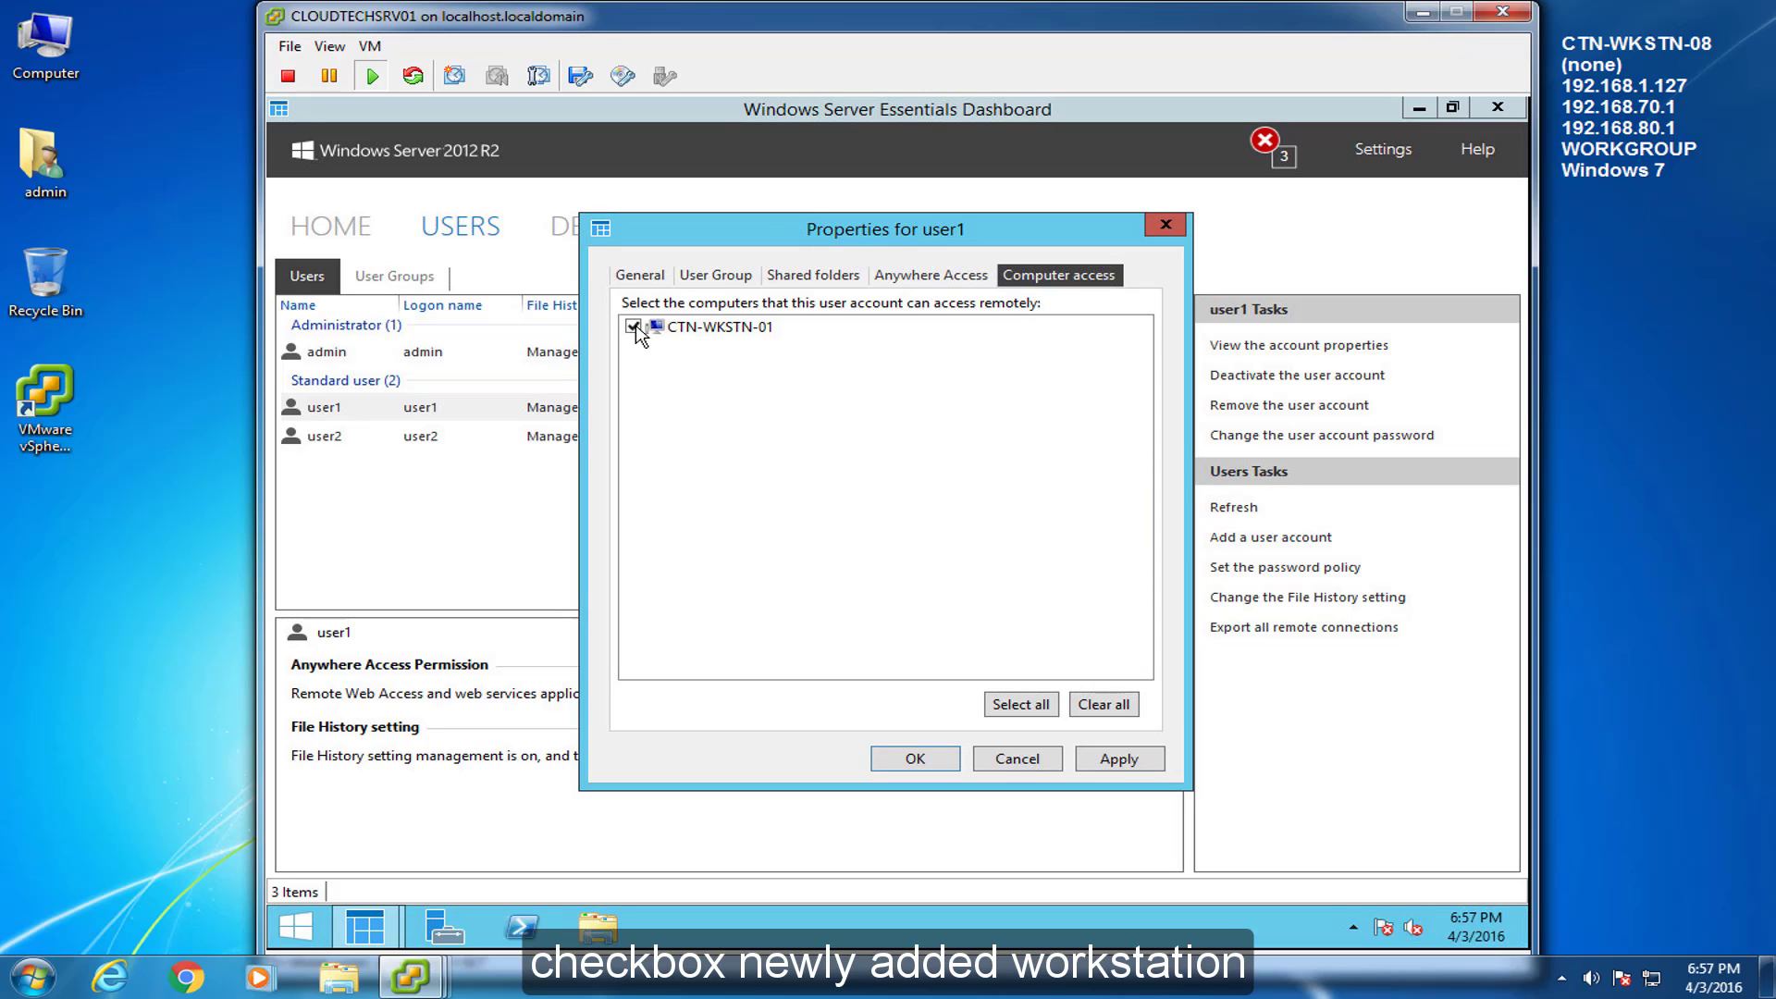
click(1150, 766)
click(920, 763)
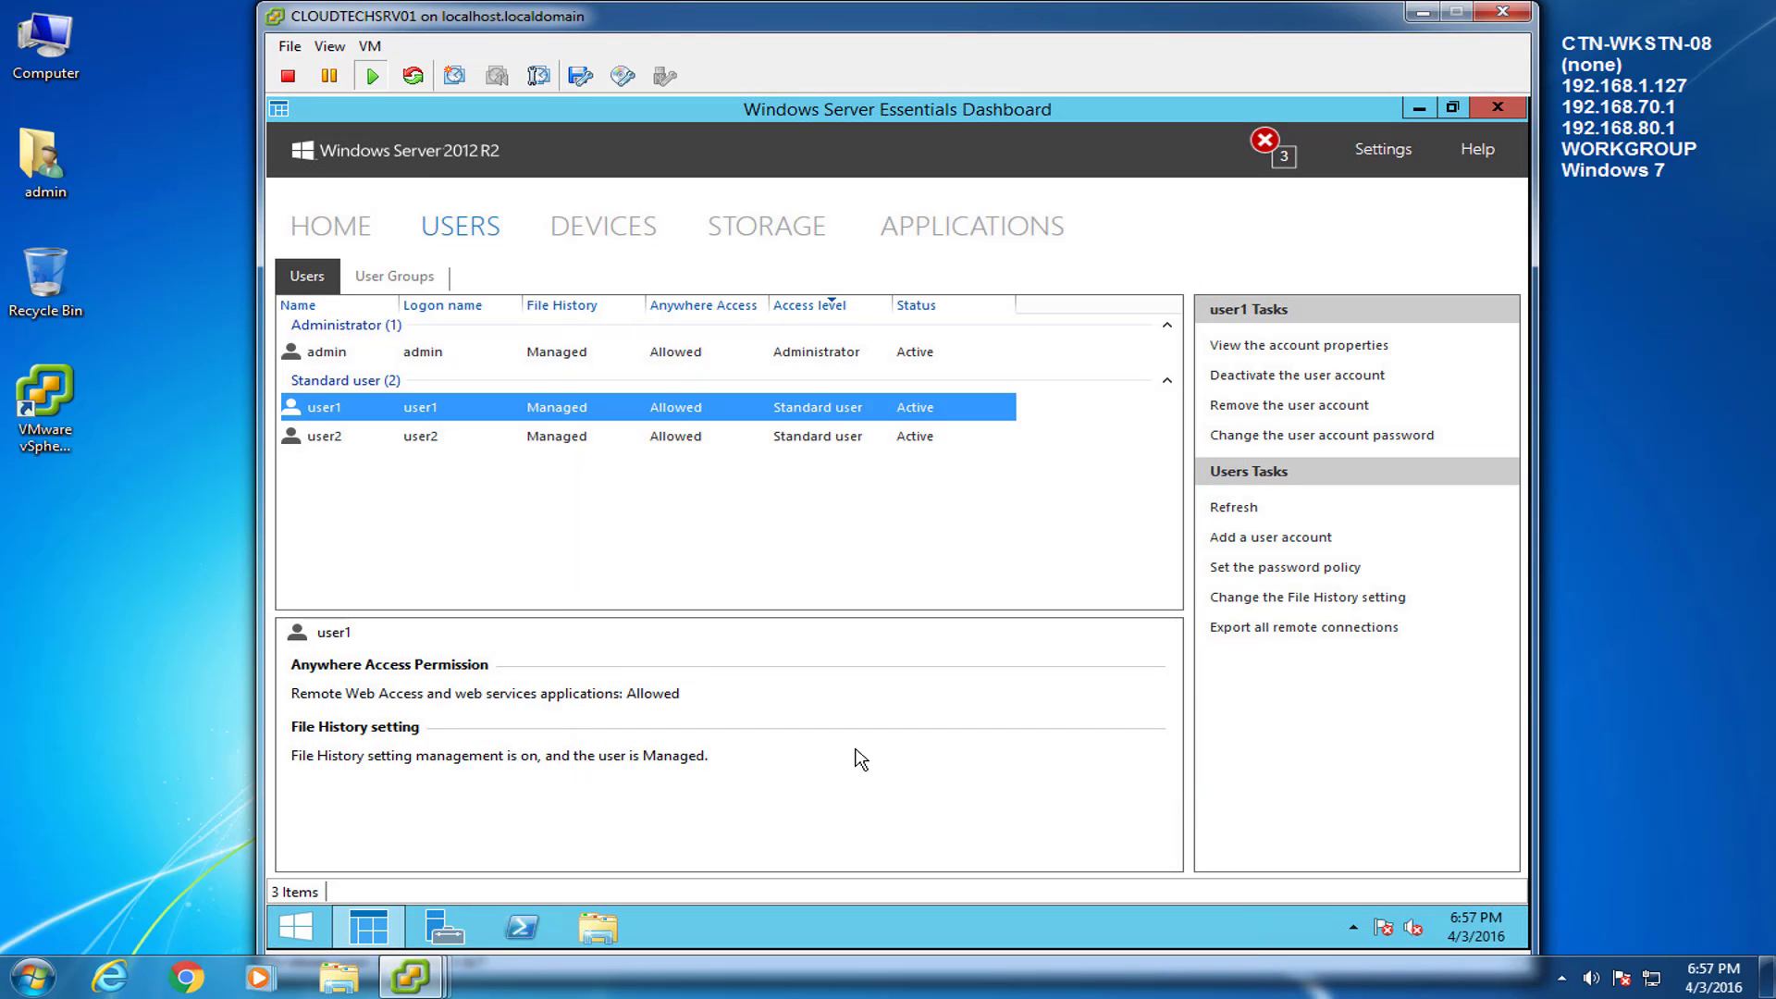
Grant the second standard user remote access to CTN-WKSTN-01 as well.
click(332, 439)
right_click(331, 441)
click(598, 434)
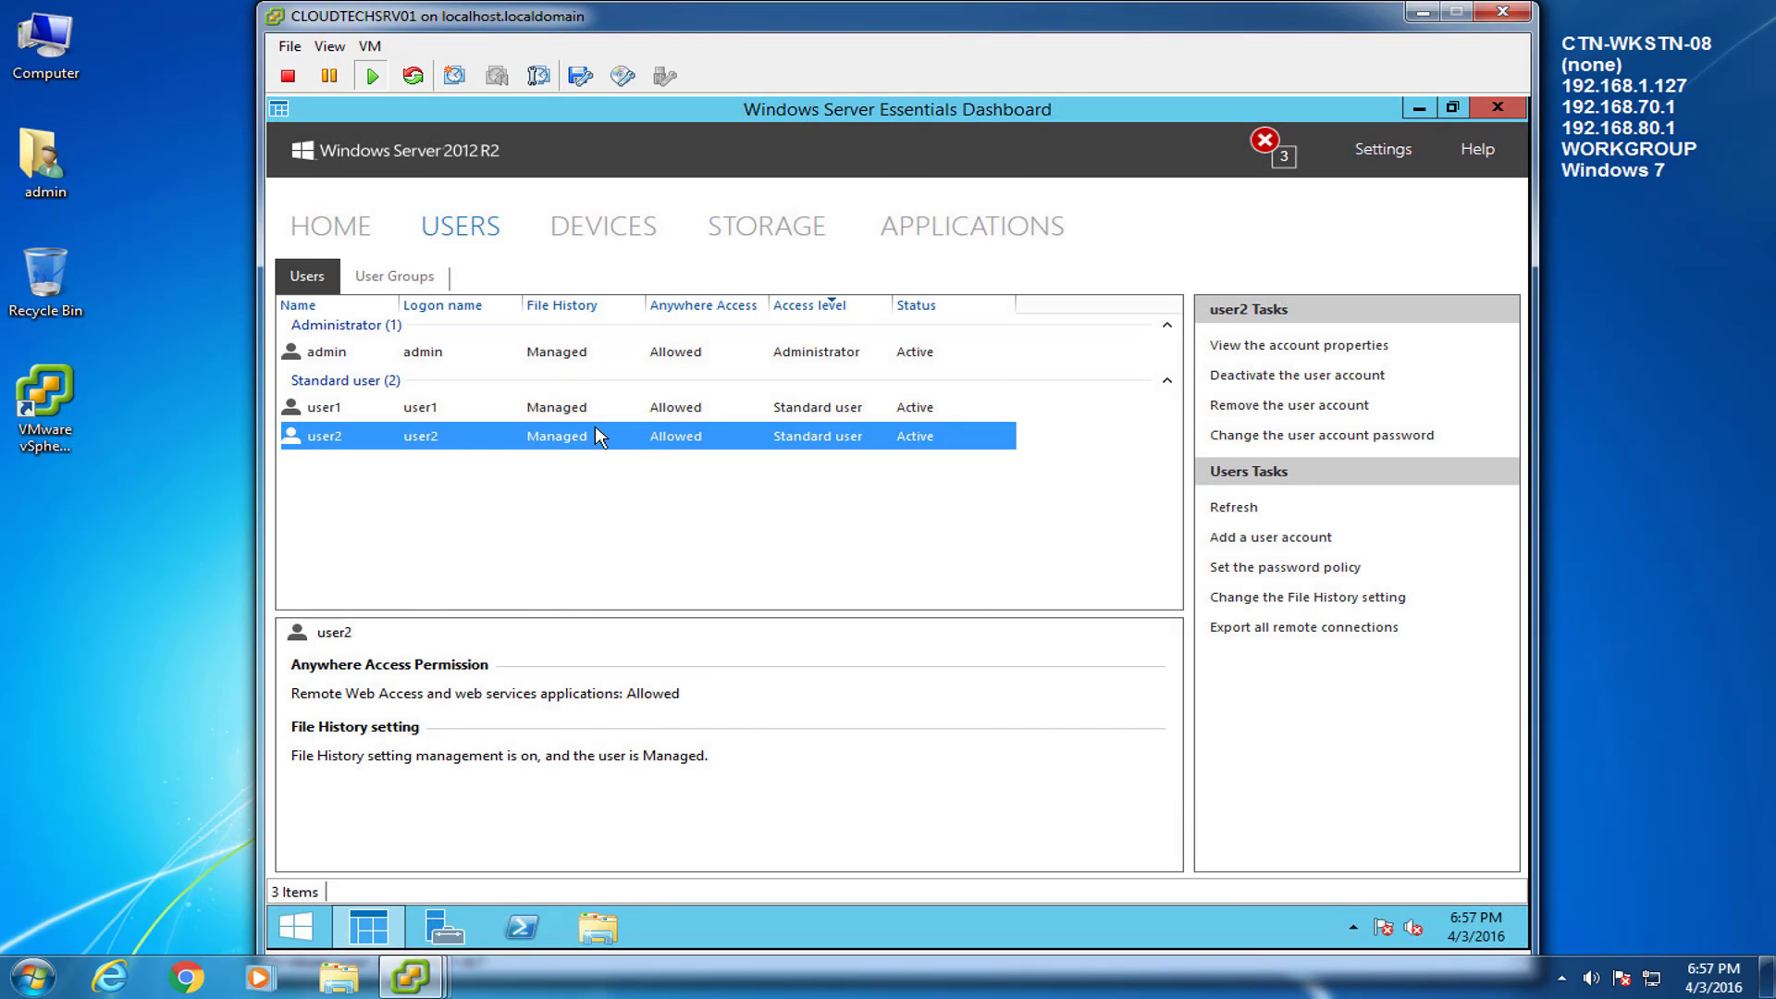
drag(762, 202, 945, 196)
click(1026, 236)
click(595, 288)
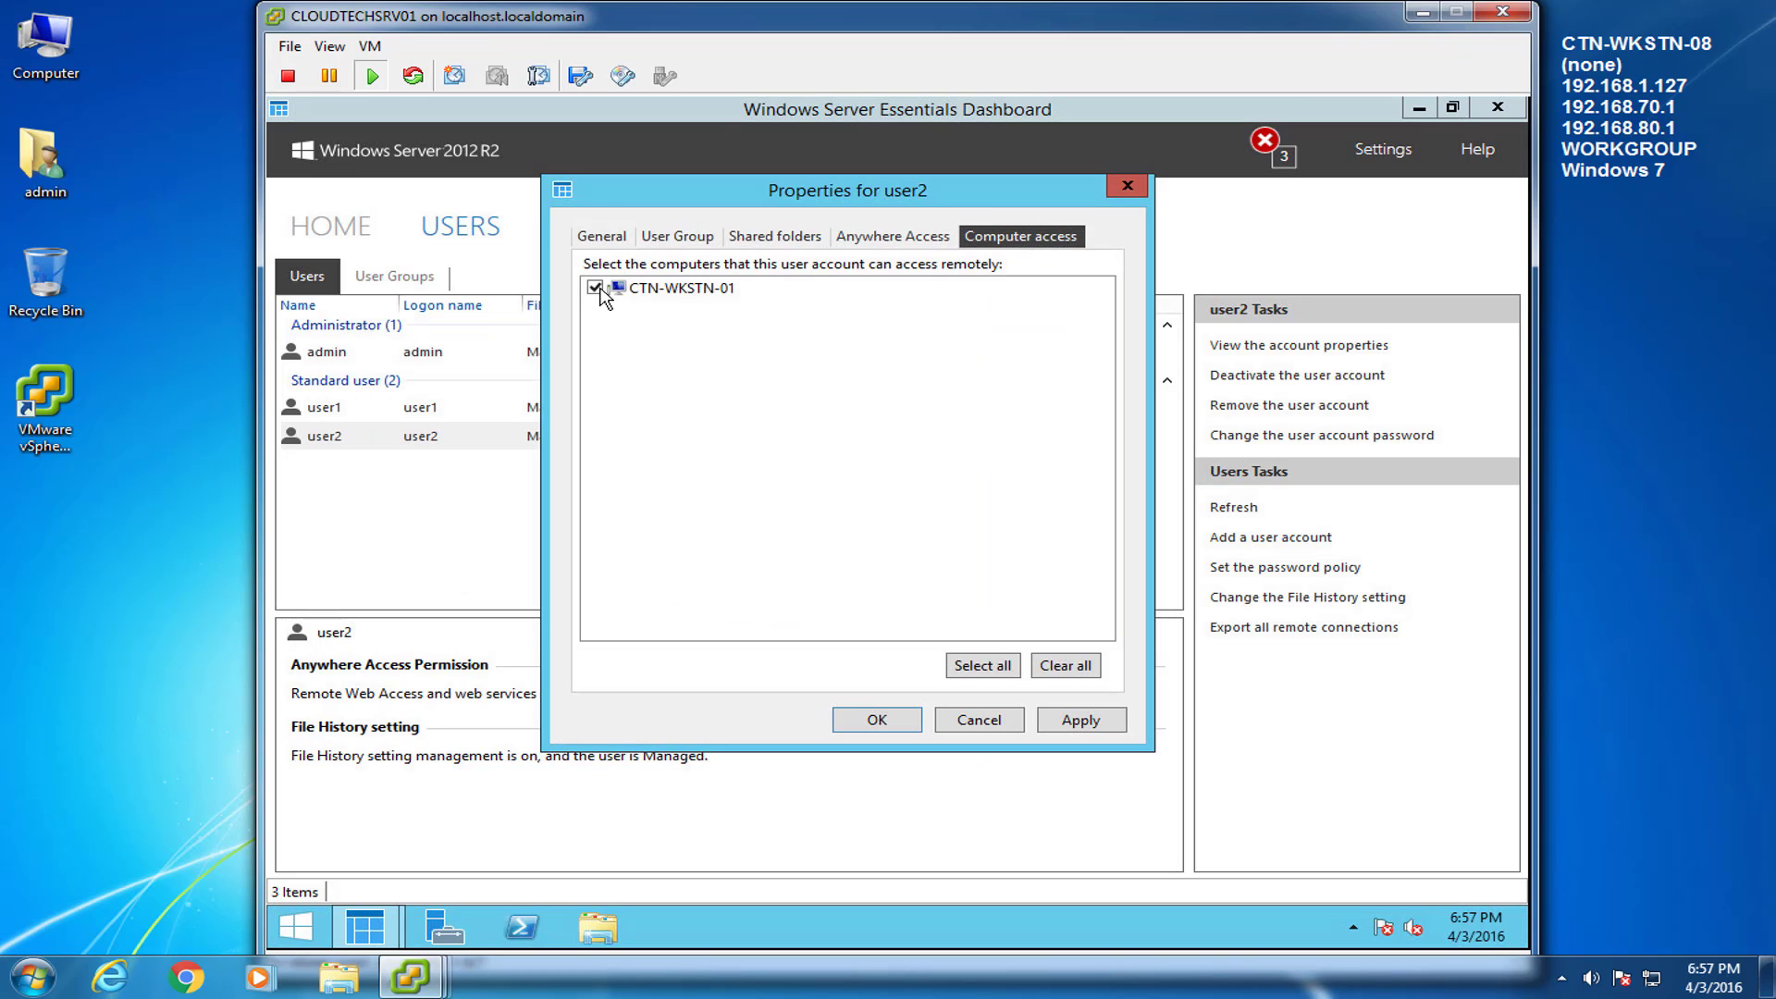
click(1079, 720)
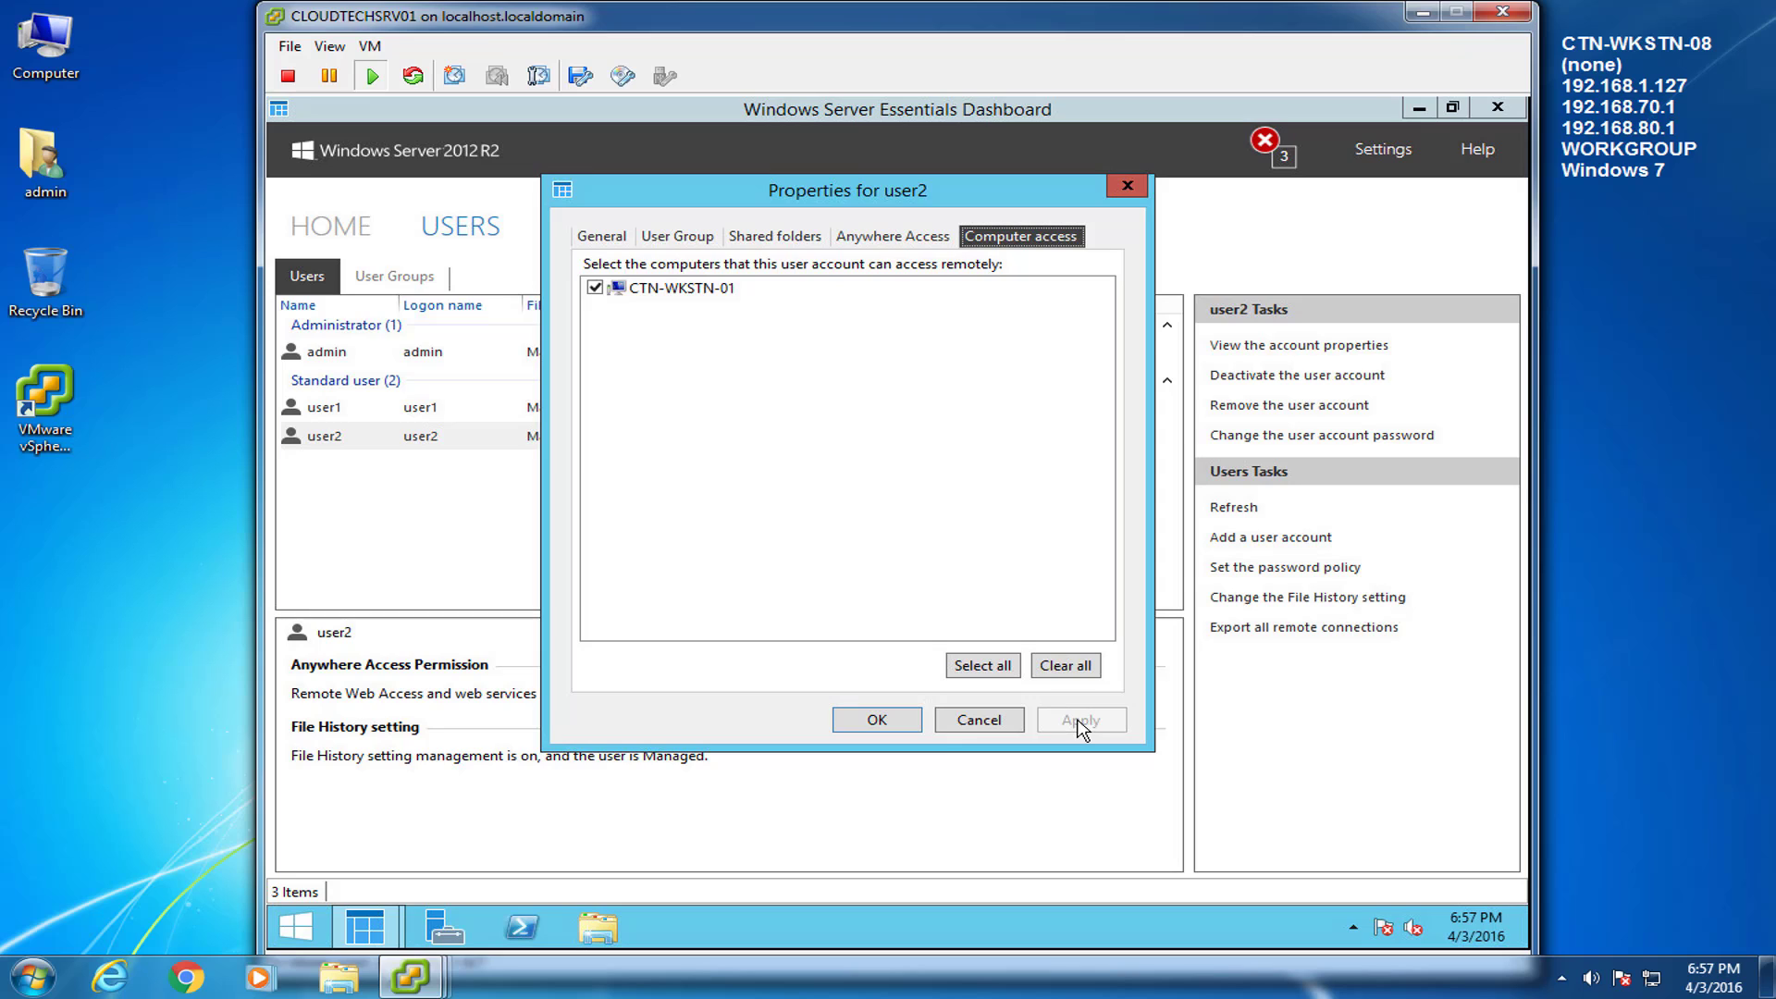
click(938, 725)
Return to the Dashboard home page and minimize the Dashboard.
click(343, 350)
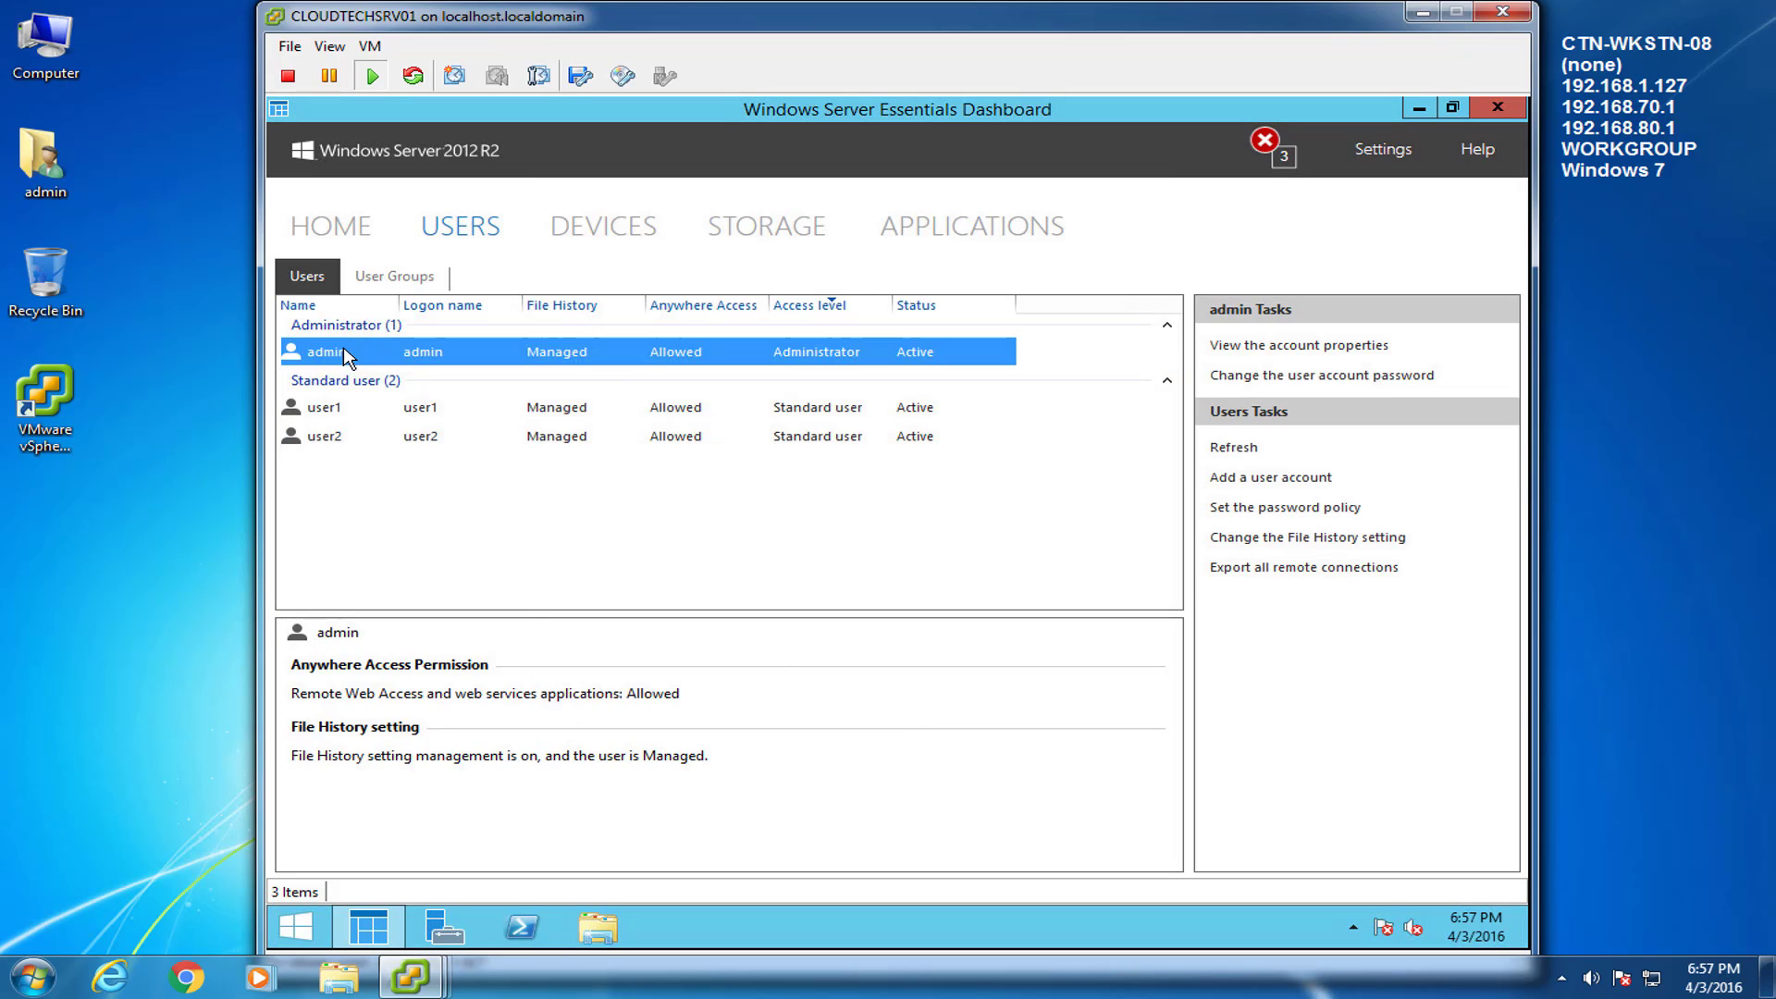
click(344, 229)
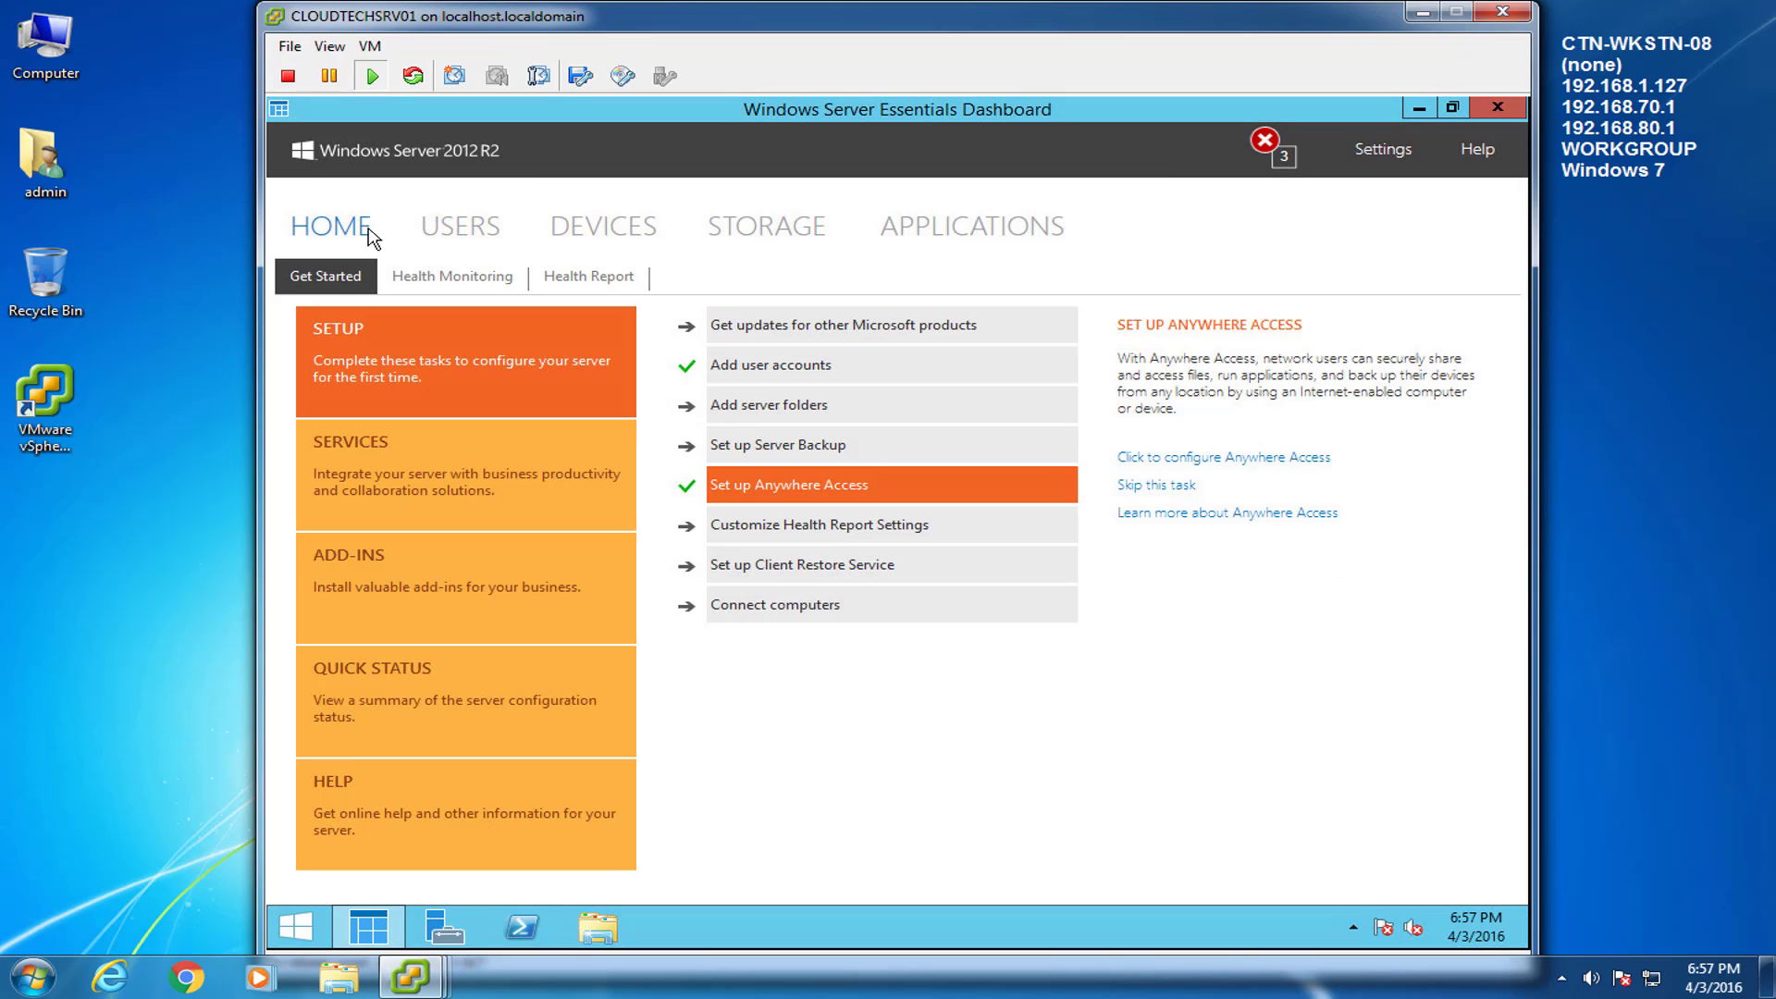
click(1419, 108)
On the workstation console, launch Internet Explorer and maximize its window.
mouse_move(410, 976)
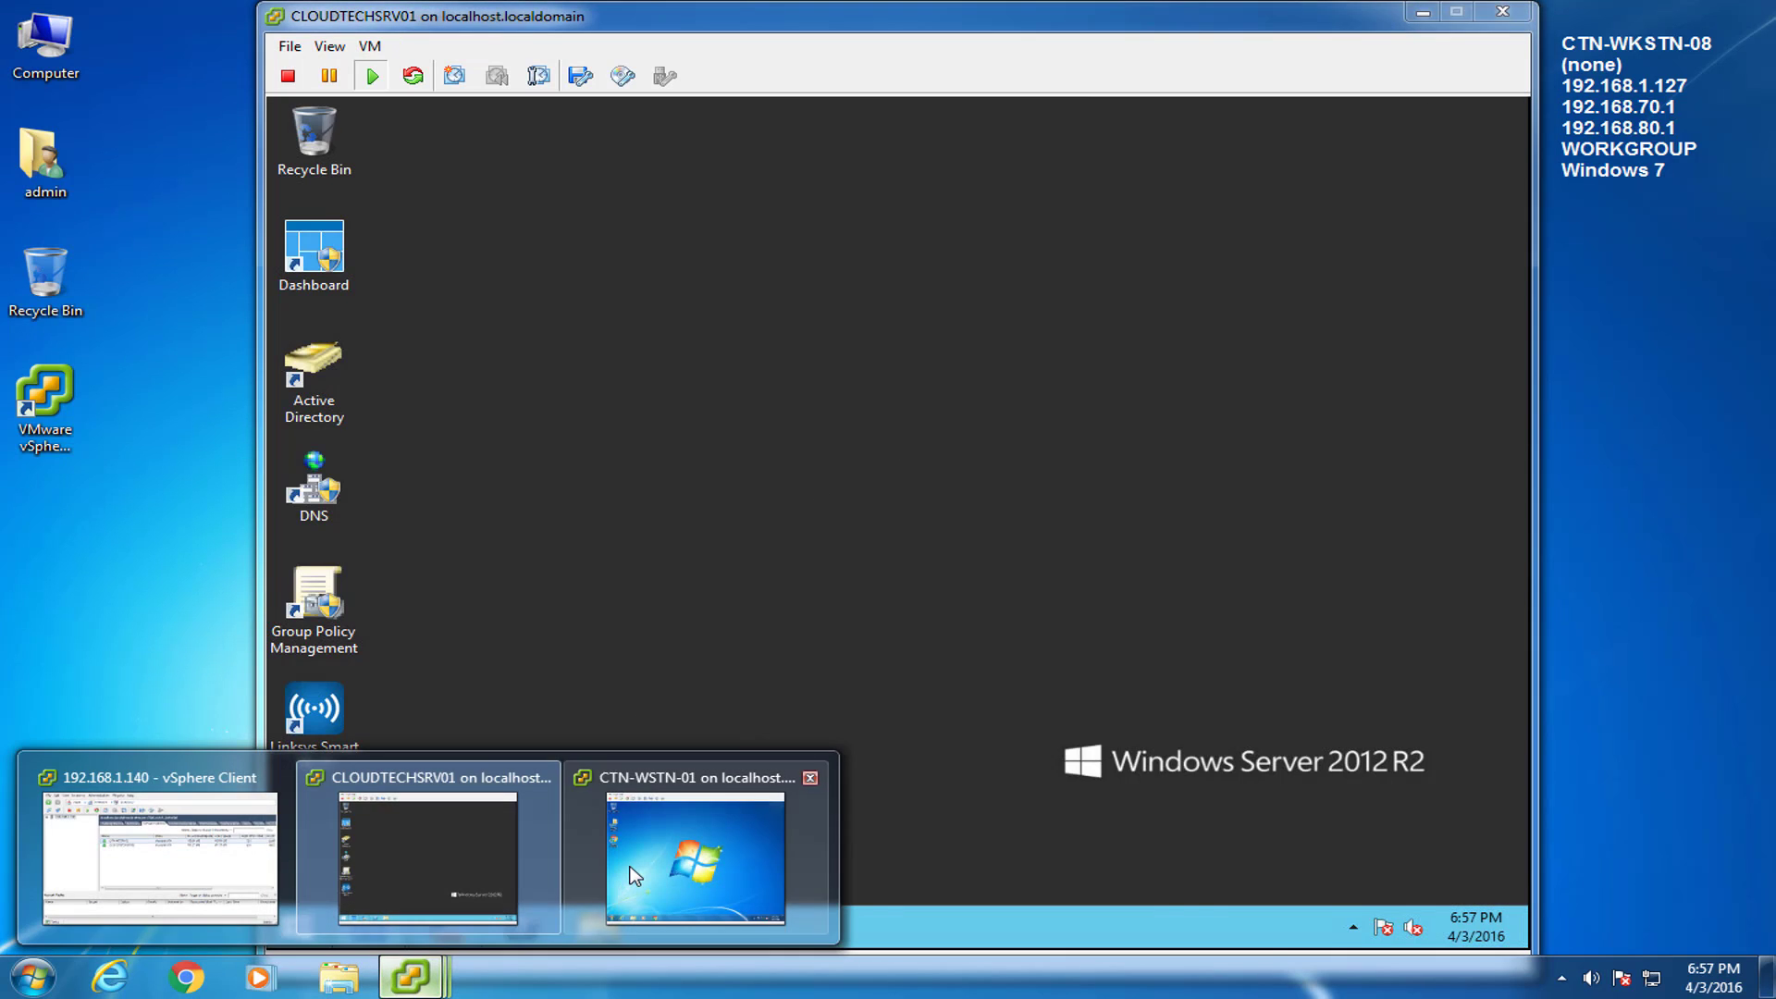
click(722, 841)
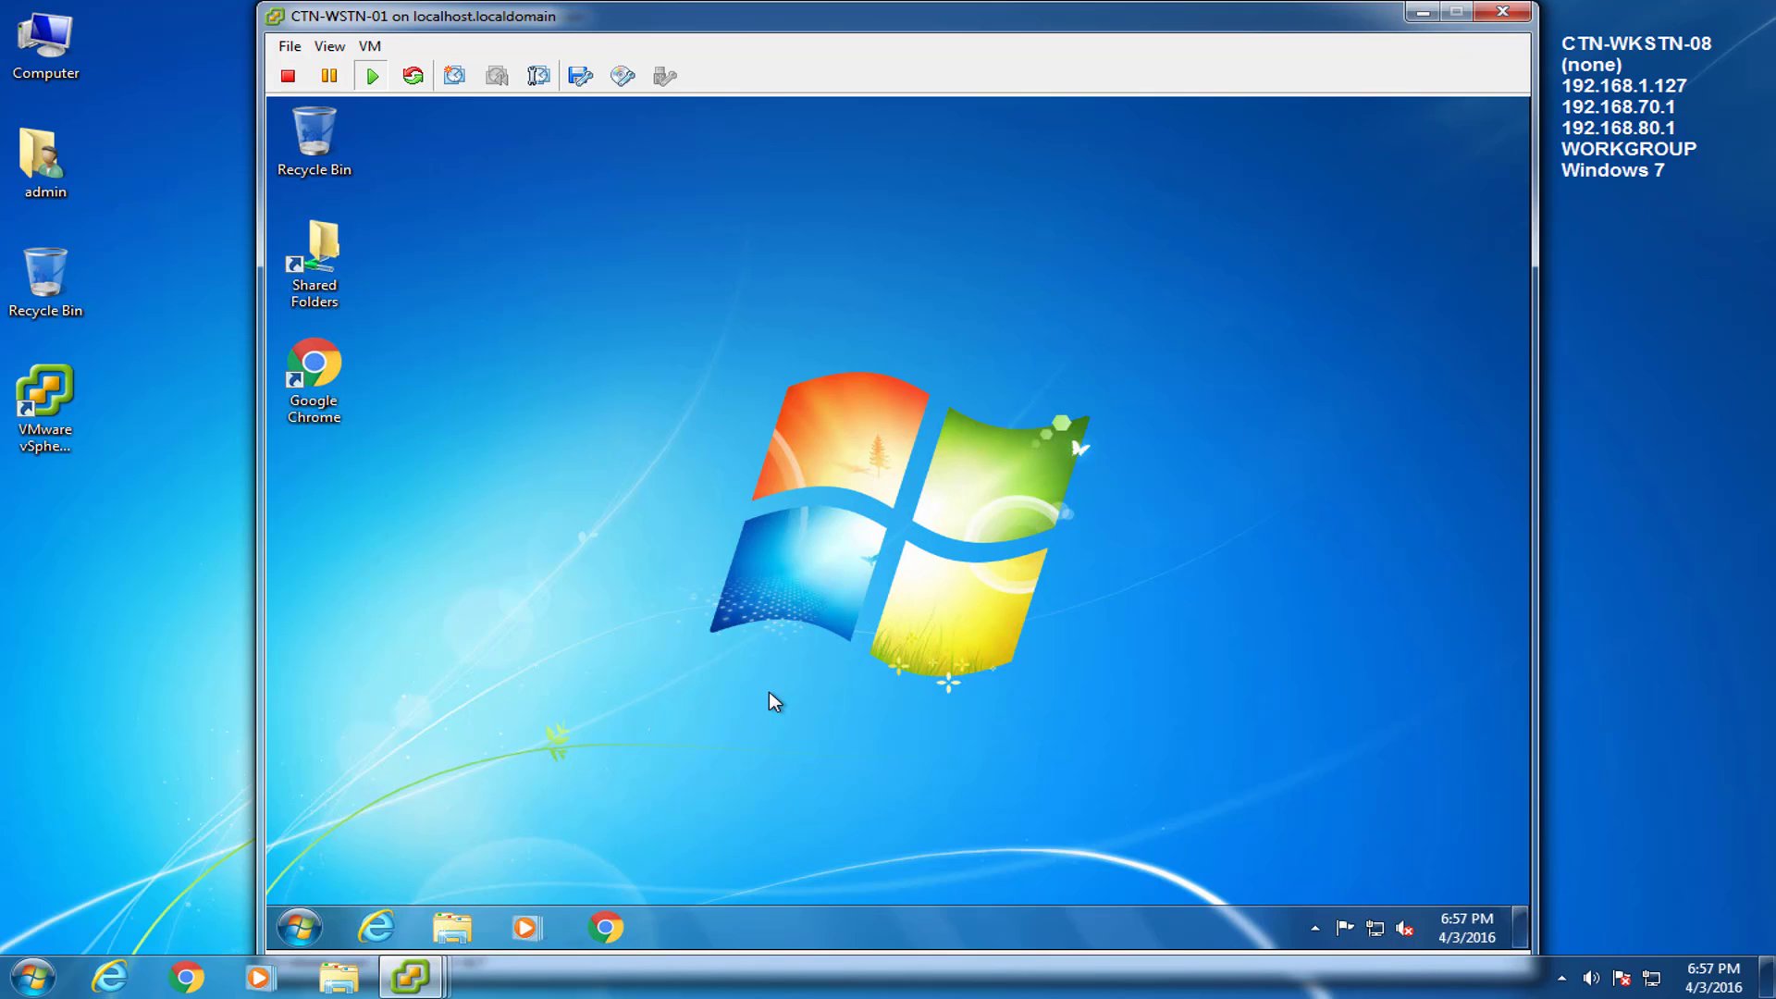
click(111, 977)
click(110, 977)
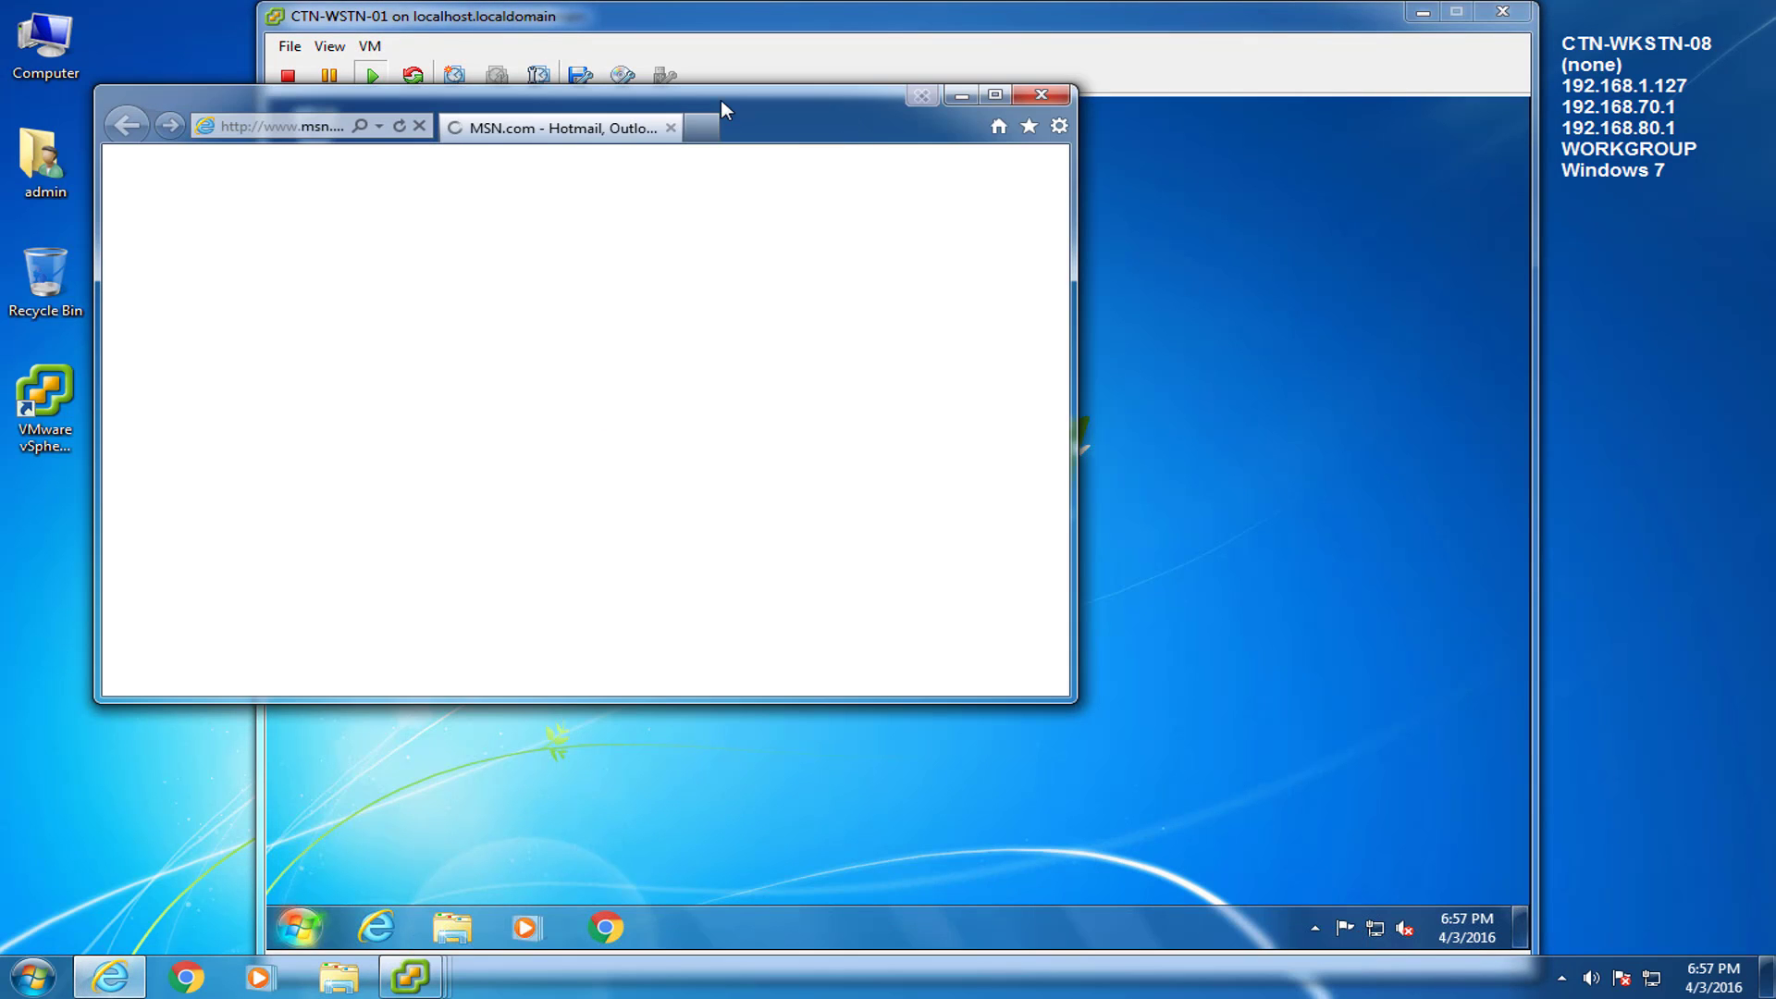
drag(721, 107, 1224, 2)
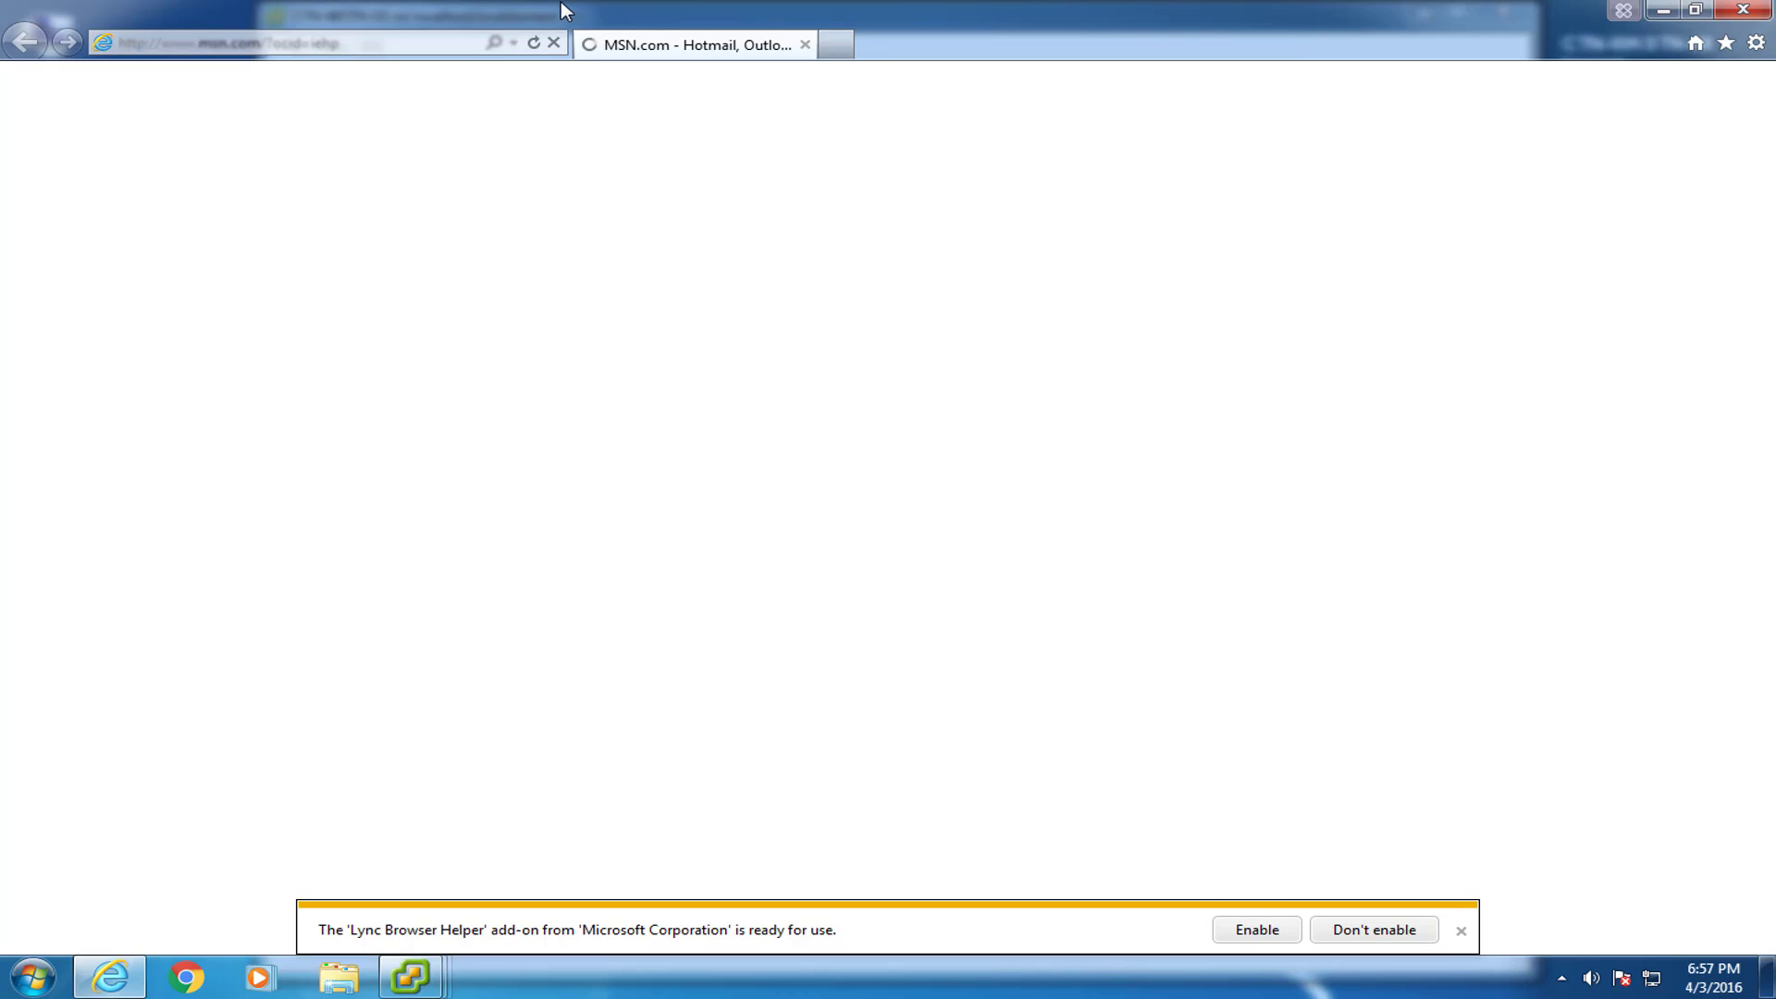
Replace the current address with the Remote Web Access URL (remotewebaccess.com) and load it.
click(383, 42)
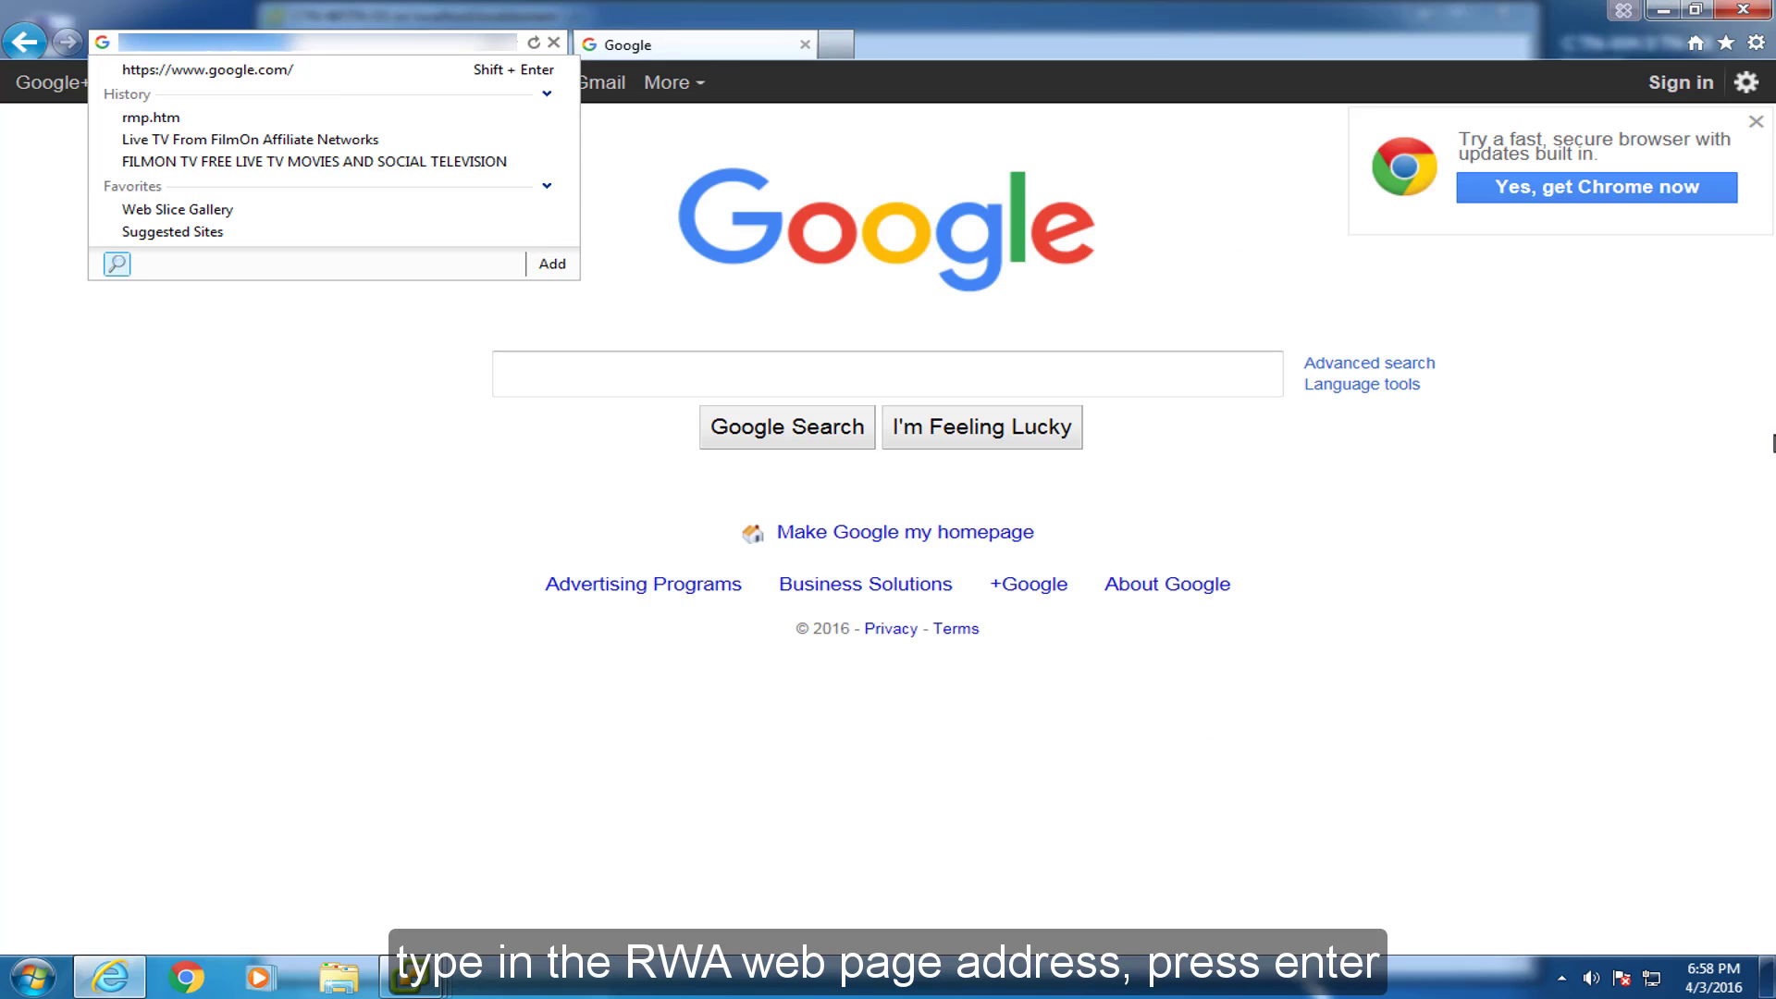
click(420, 8)
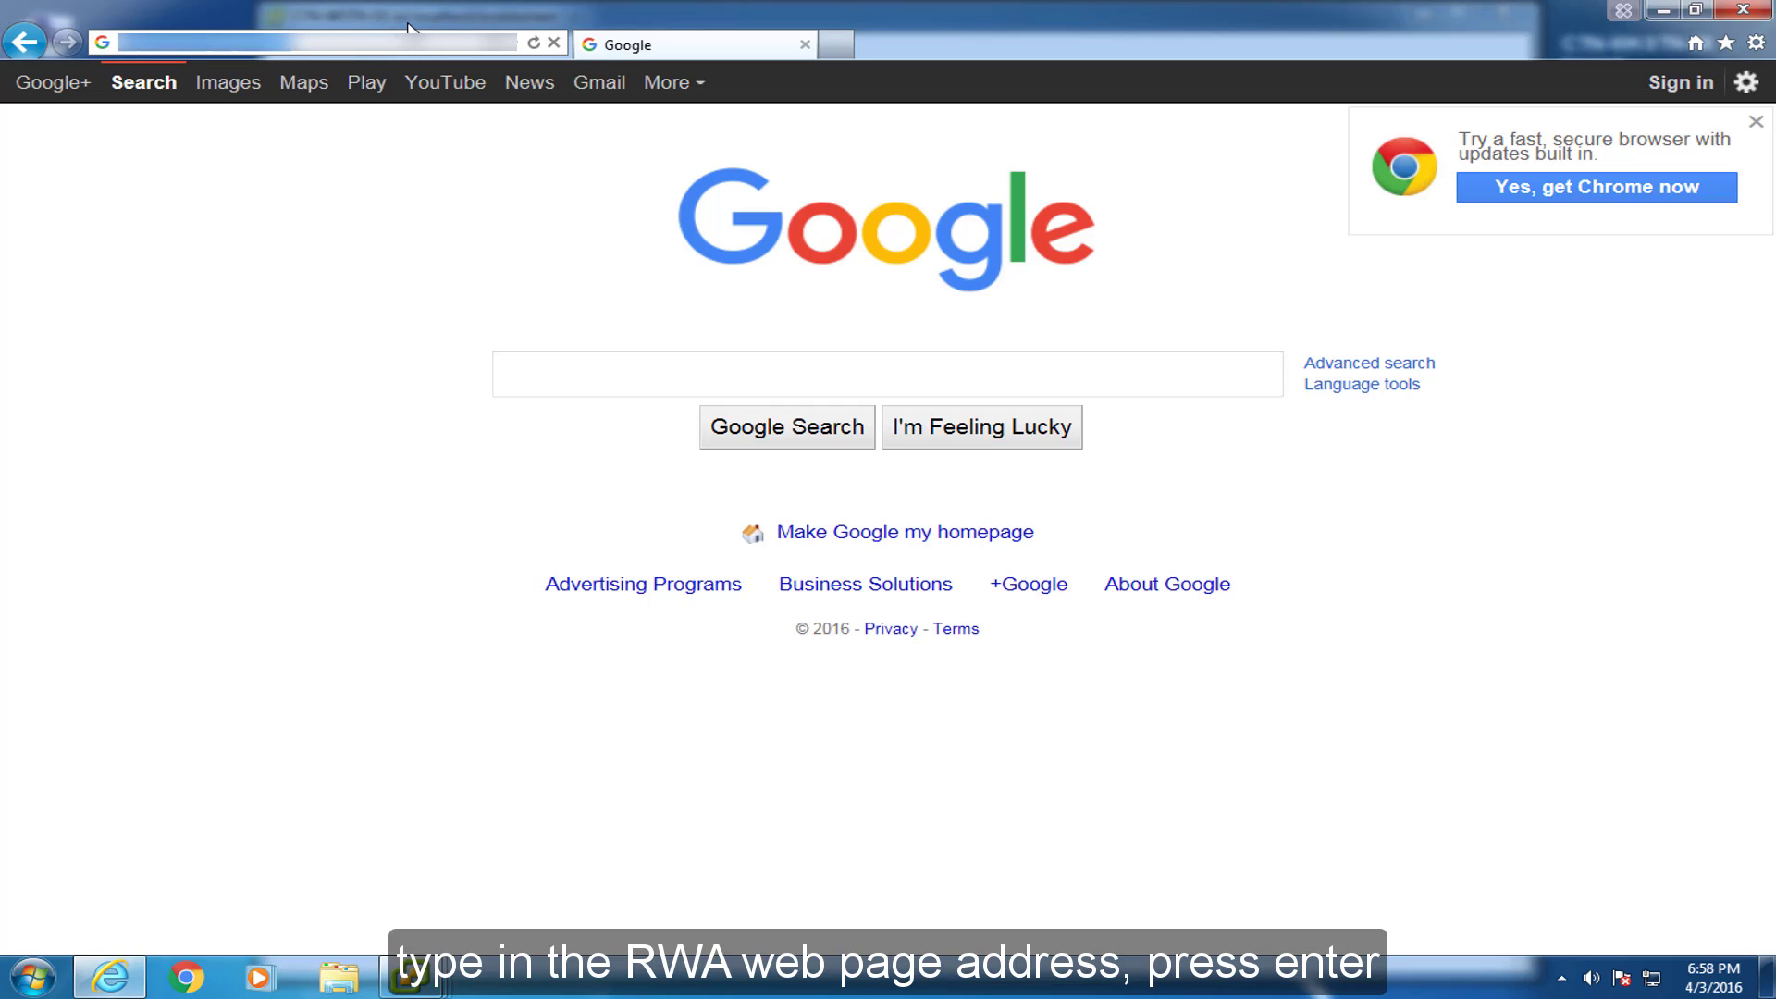
text(cloudtech)
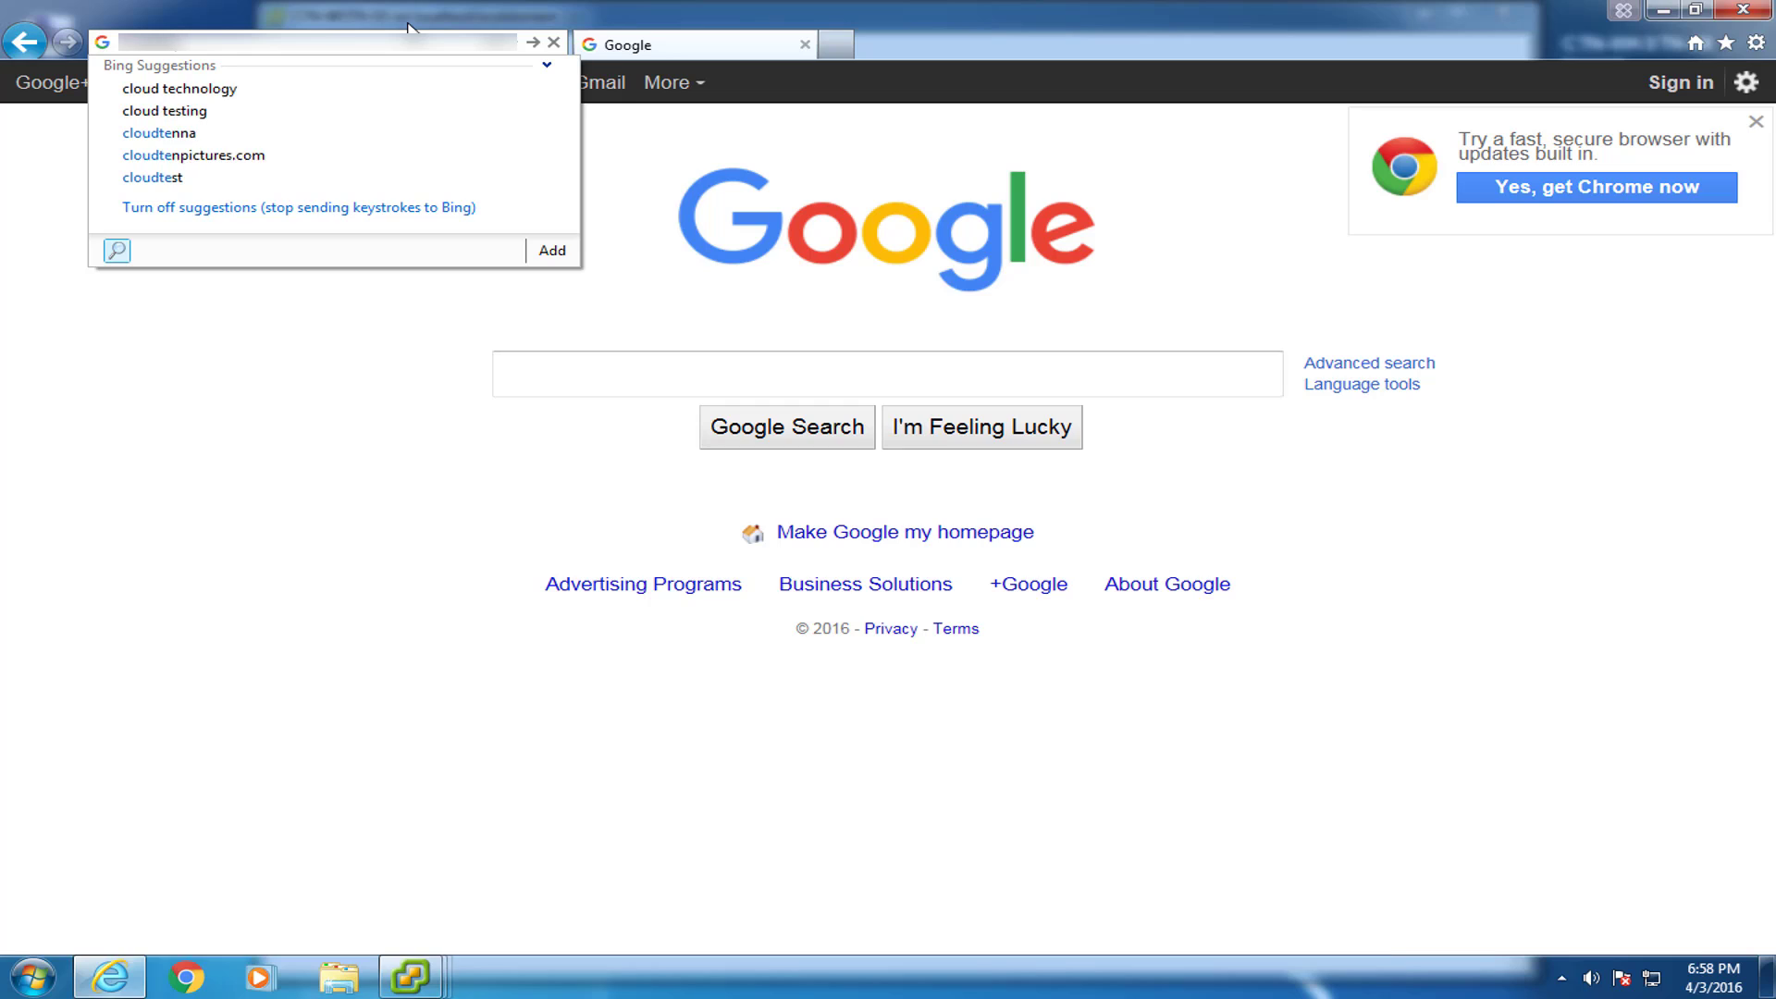
text(nology)
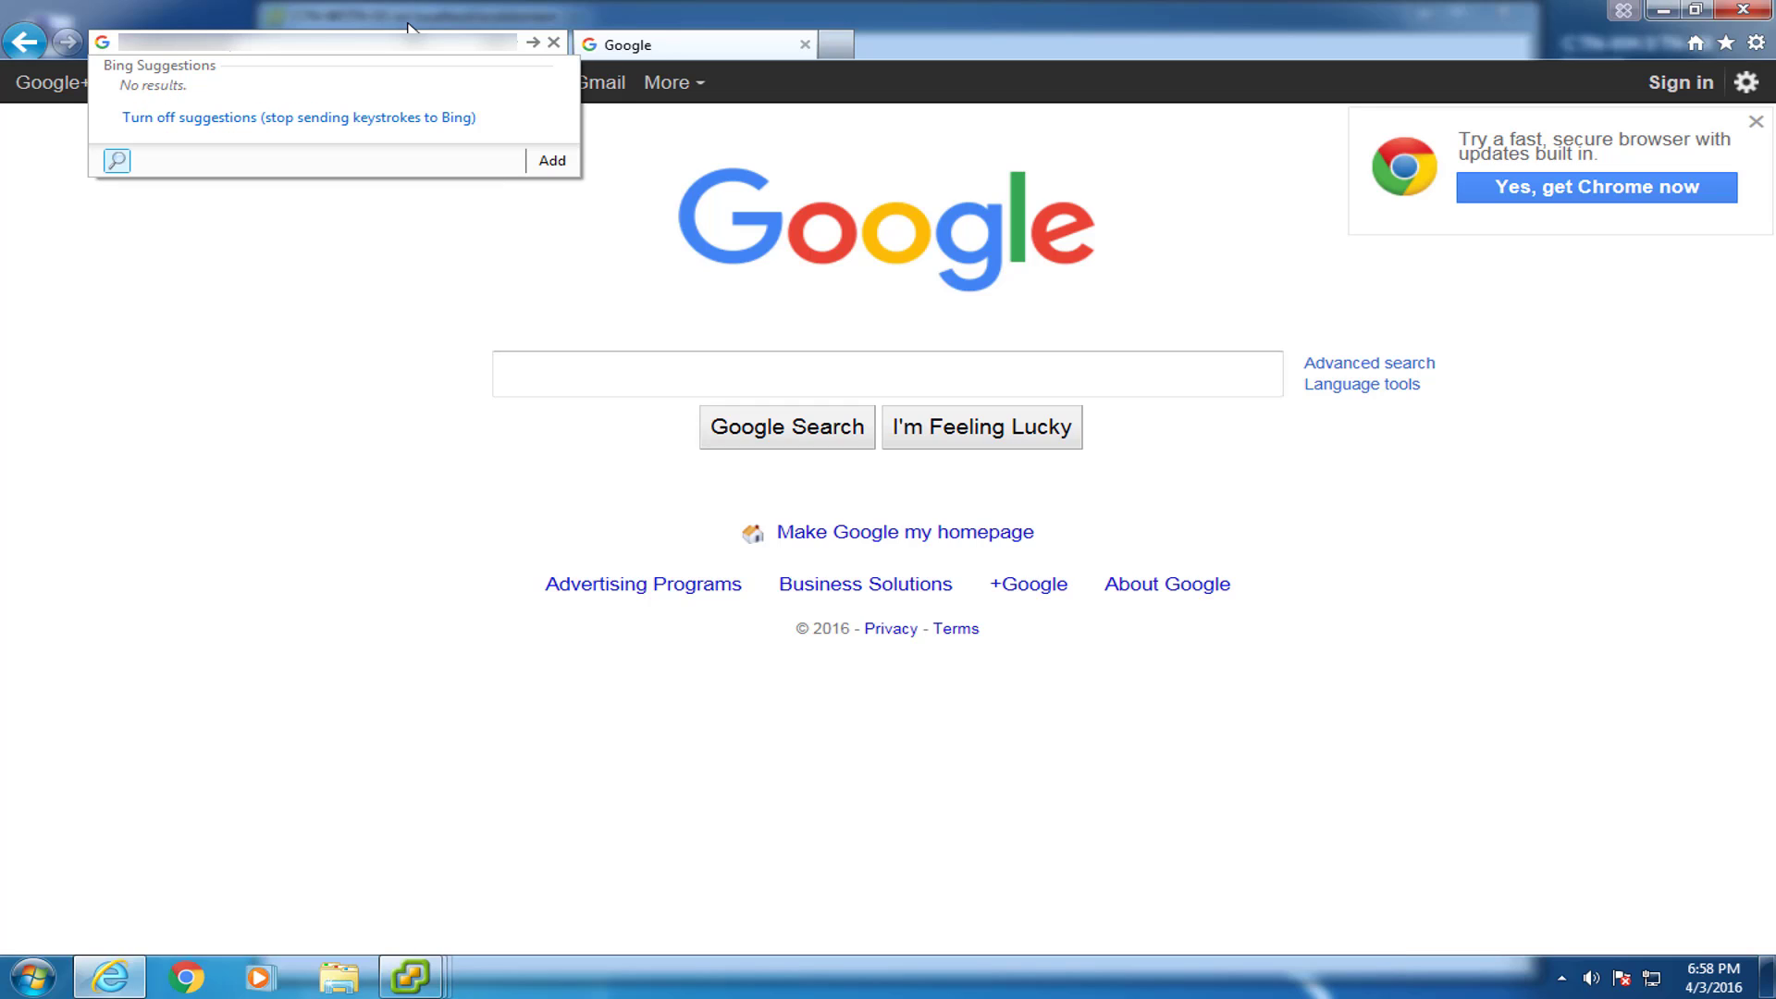
text(.comotewebaccess.com)
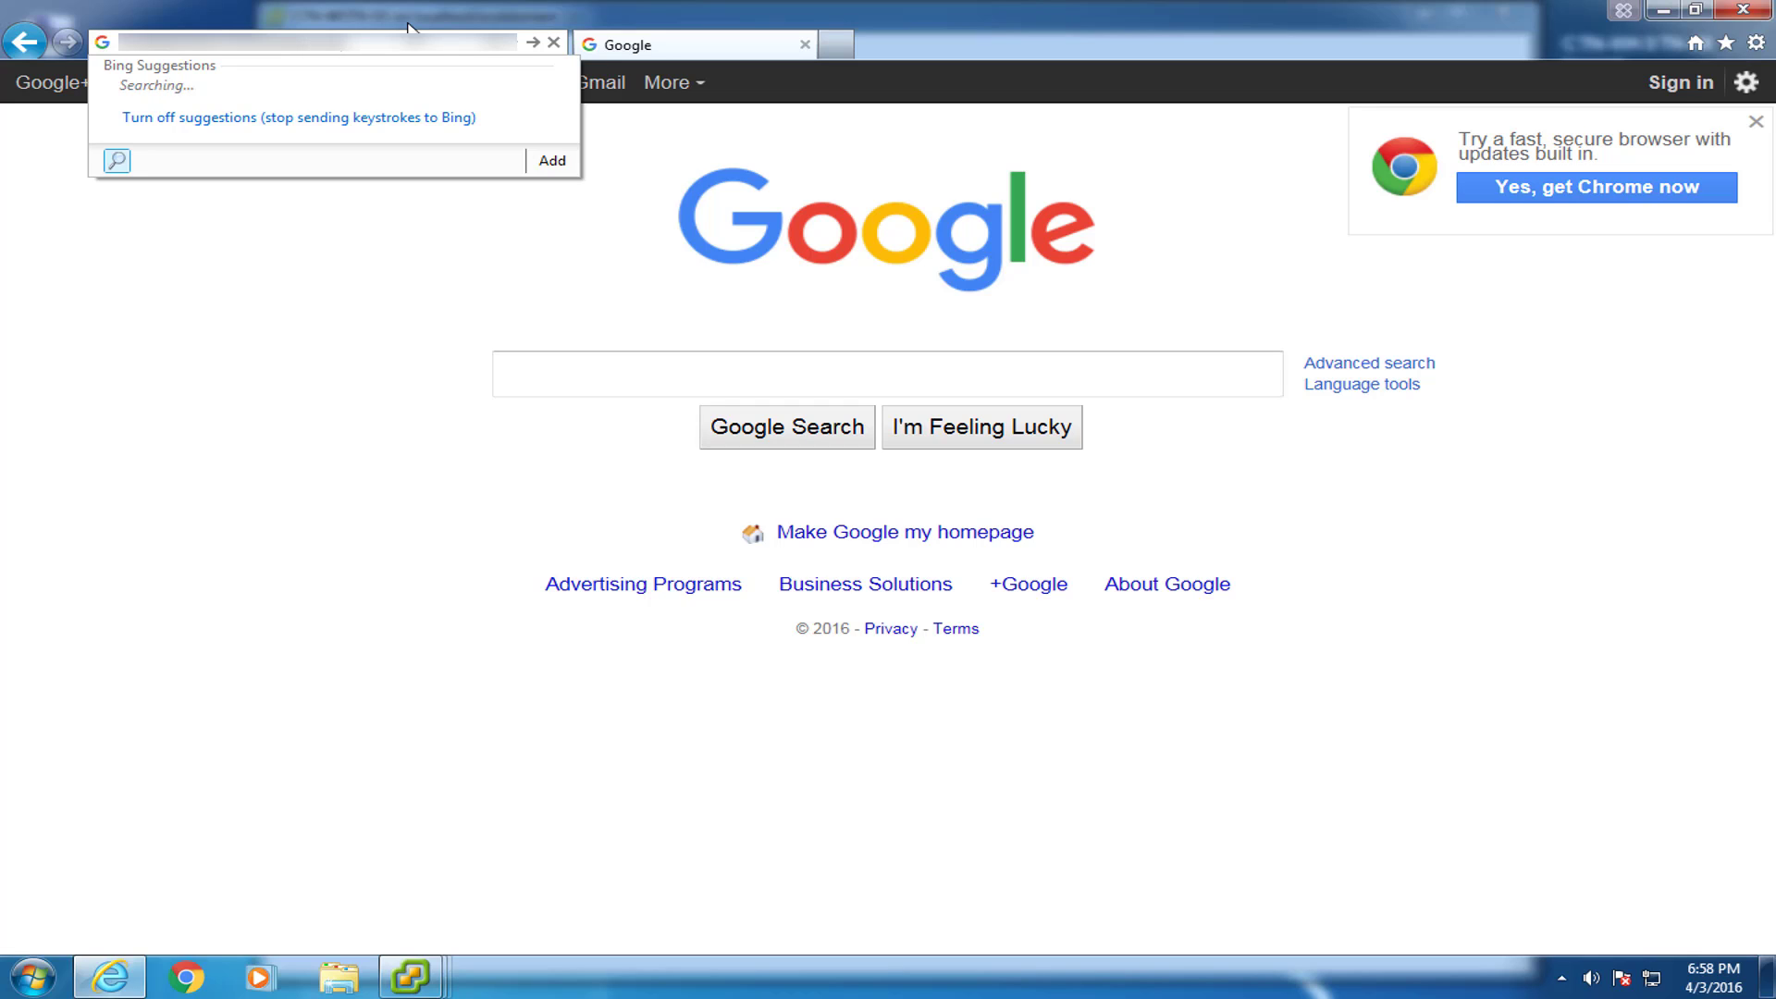
key(Return)
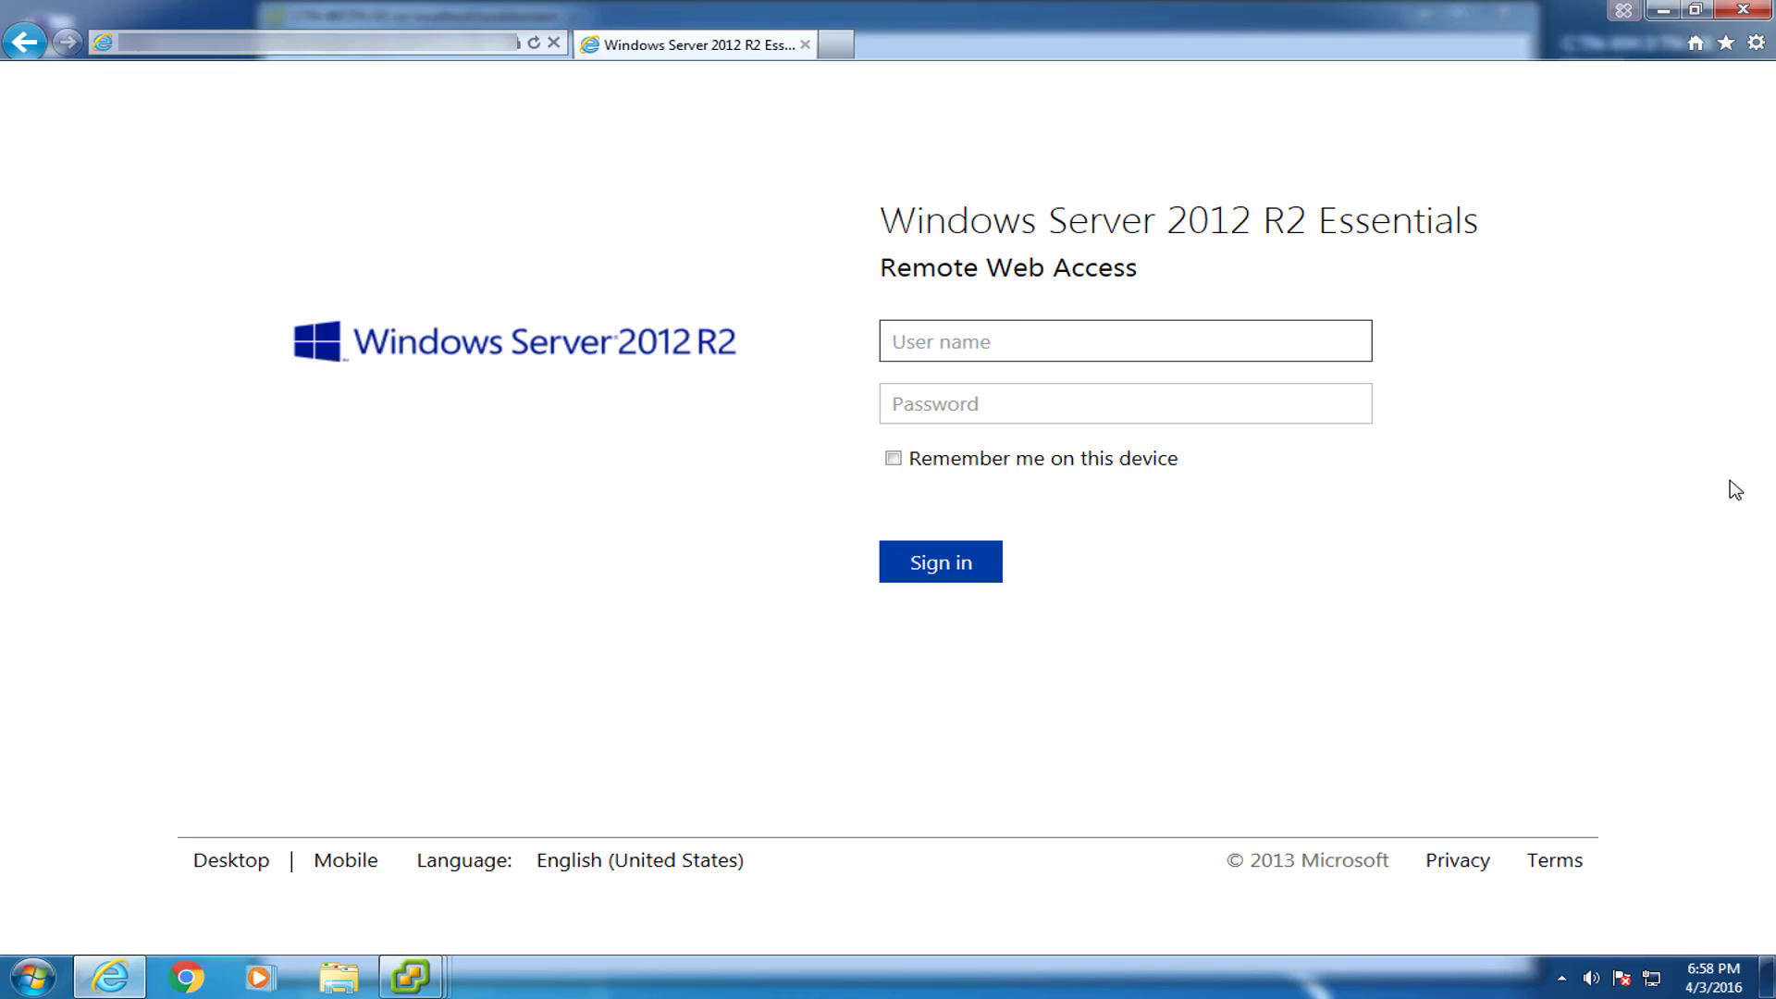
Sign in to Remote Web Access as user1 with the pasted password.
text(user1)
key(Tab)
key(ctrl+v)
key(Return)
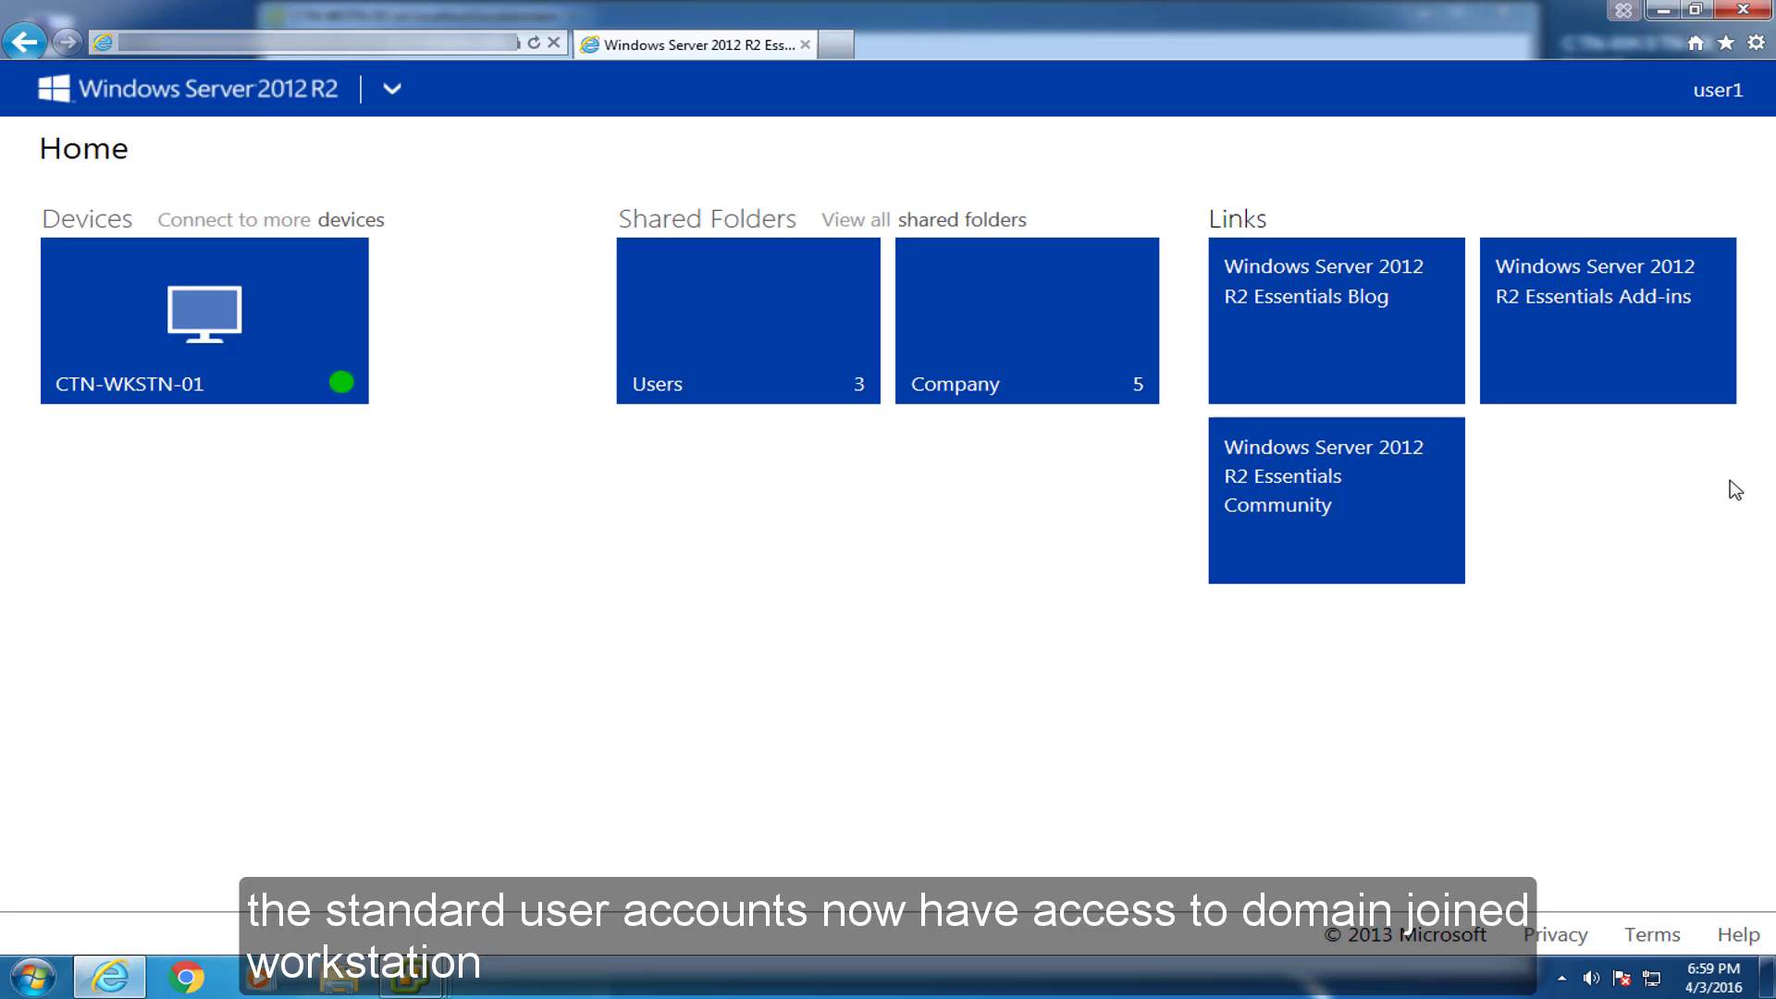
Connect to the CTN-WKSTN-01 tile, allowing the Remote Desktop add-on and entering the password.
click(188, 317)
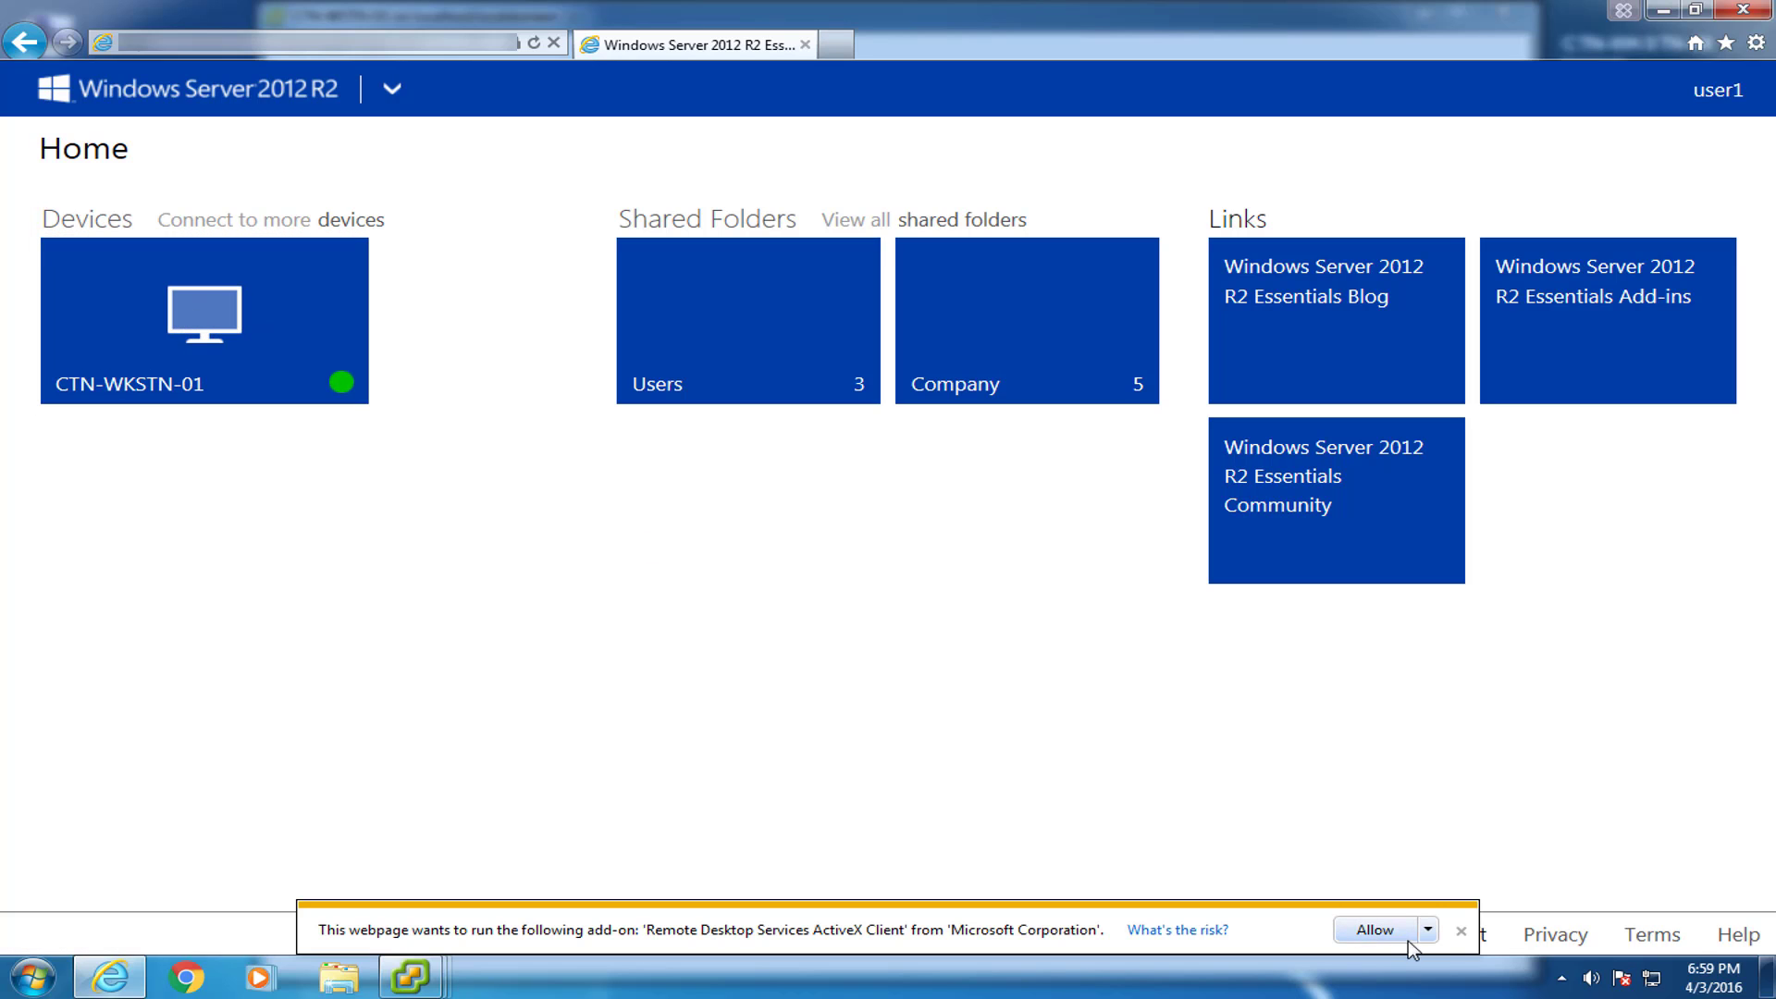
click(1375, 933)
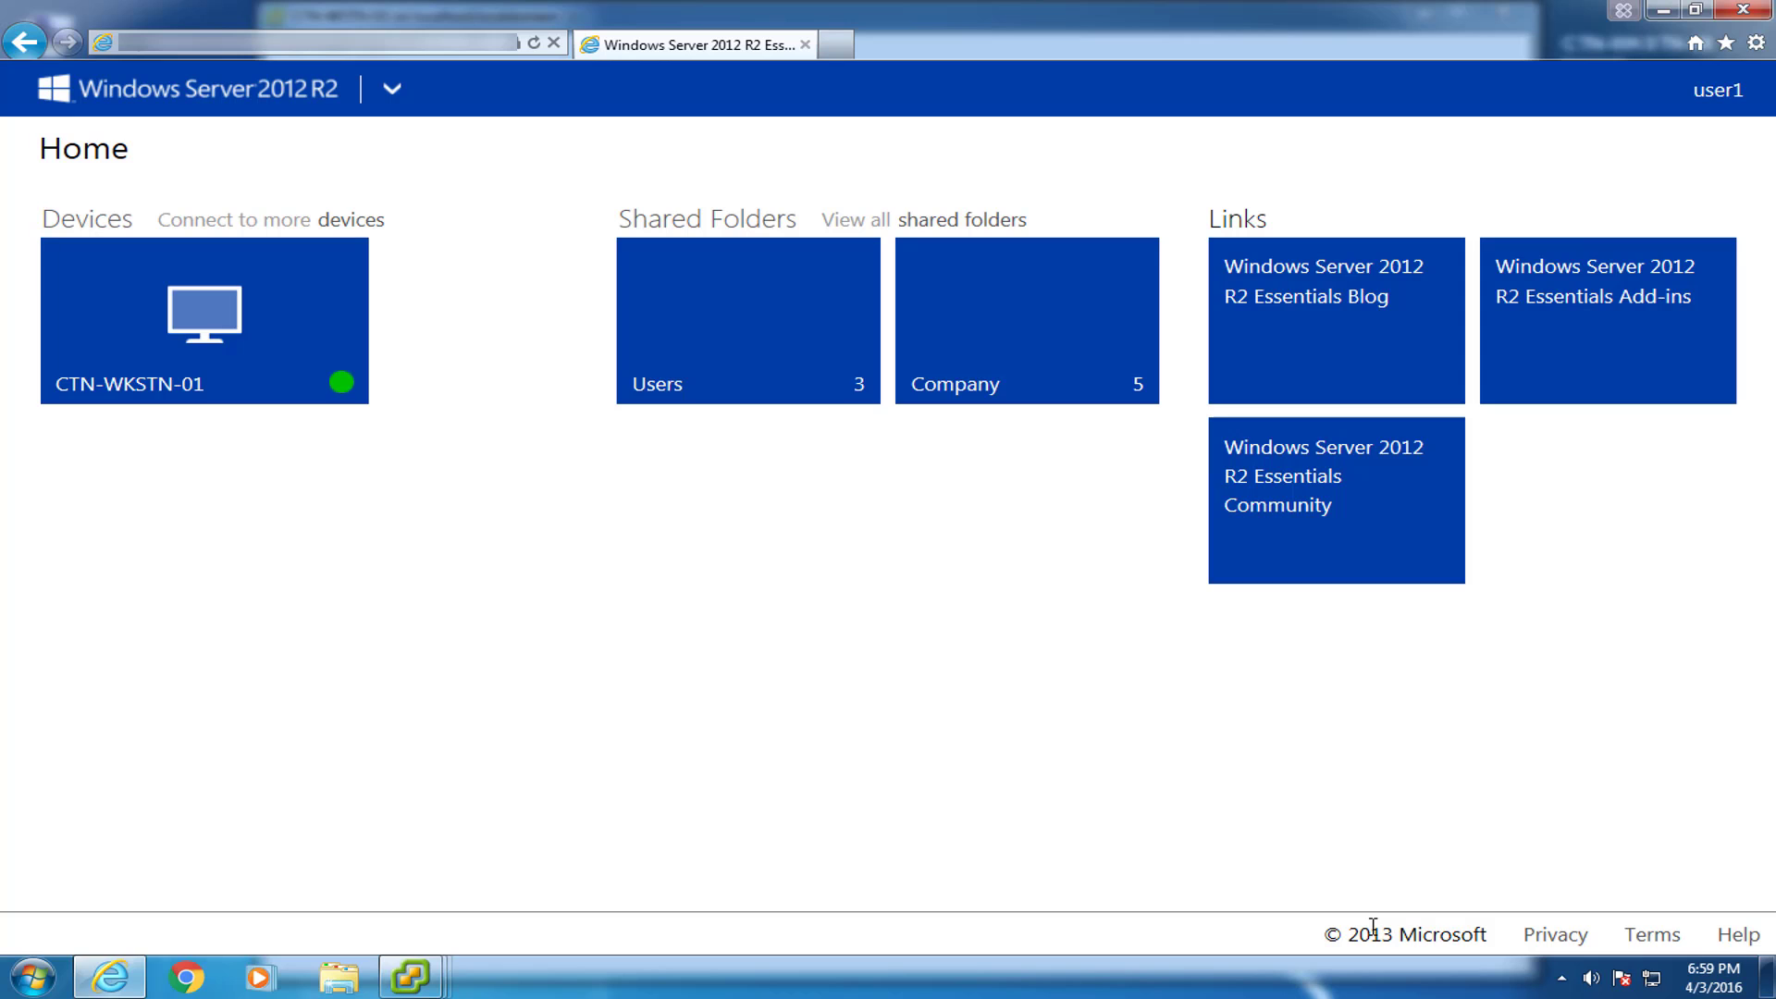
click(197, 331)
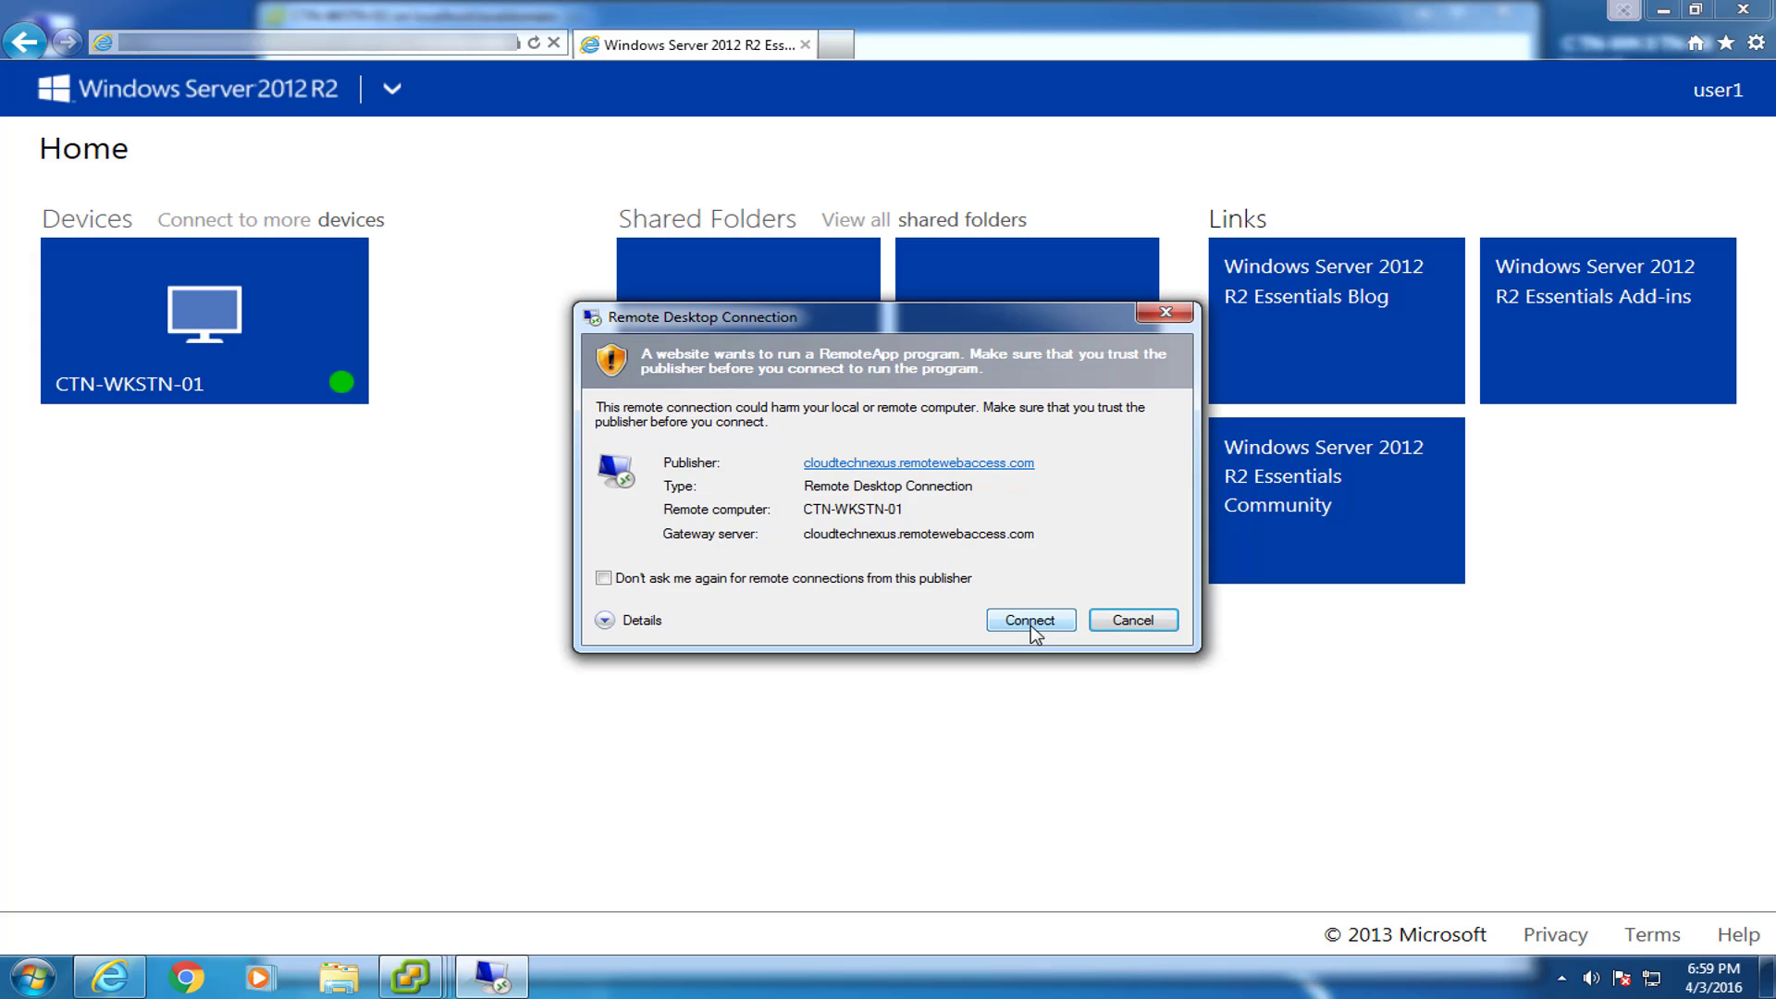
click(1030, 621)
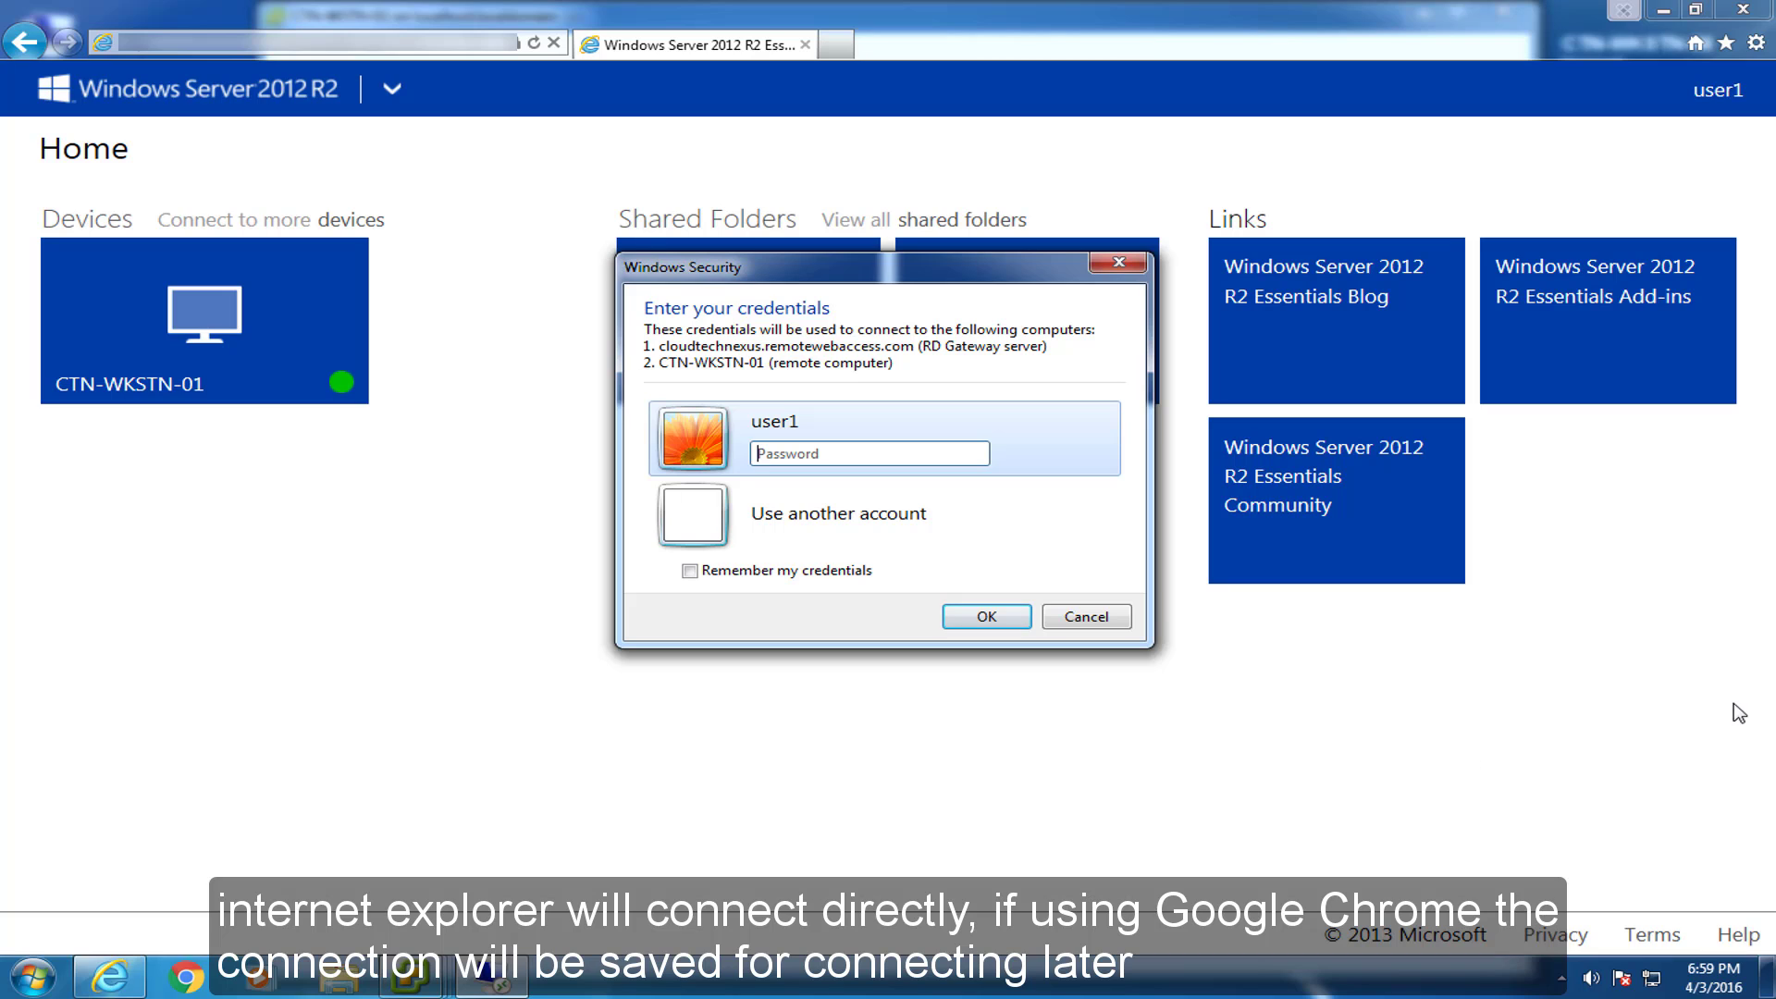
text(•••••••••)
key(Return)
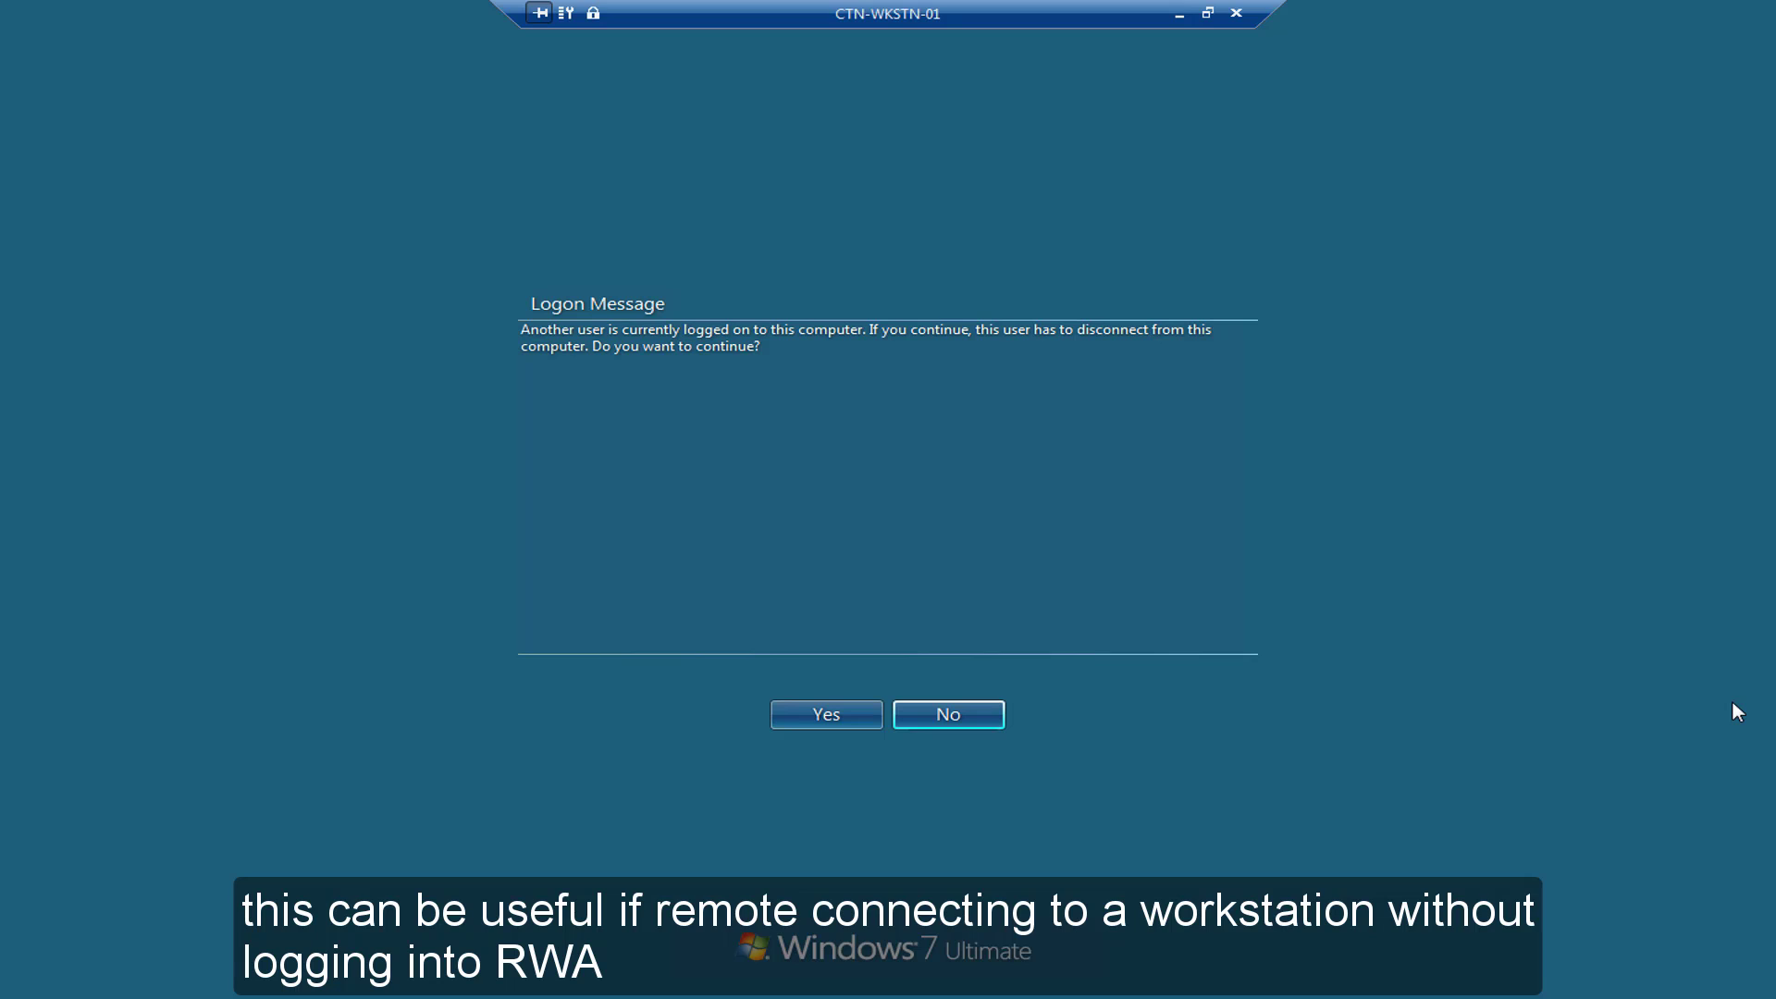
Continue the logon despite the other user and open the System information with Win+Pause.
click(833, 712)
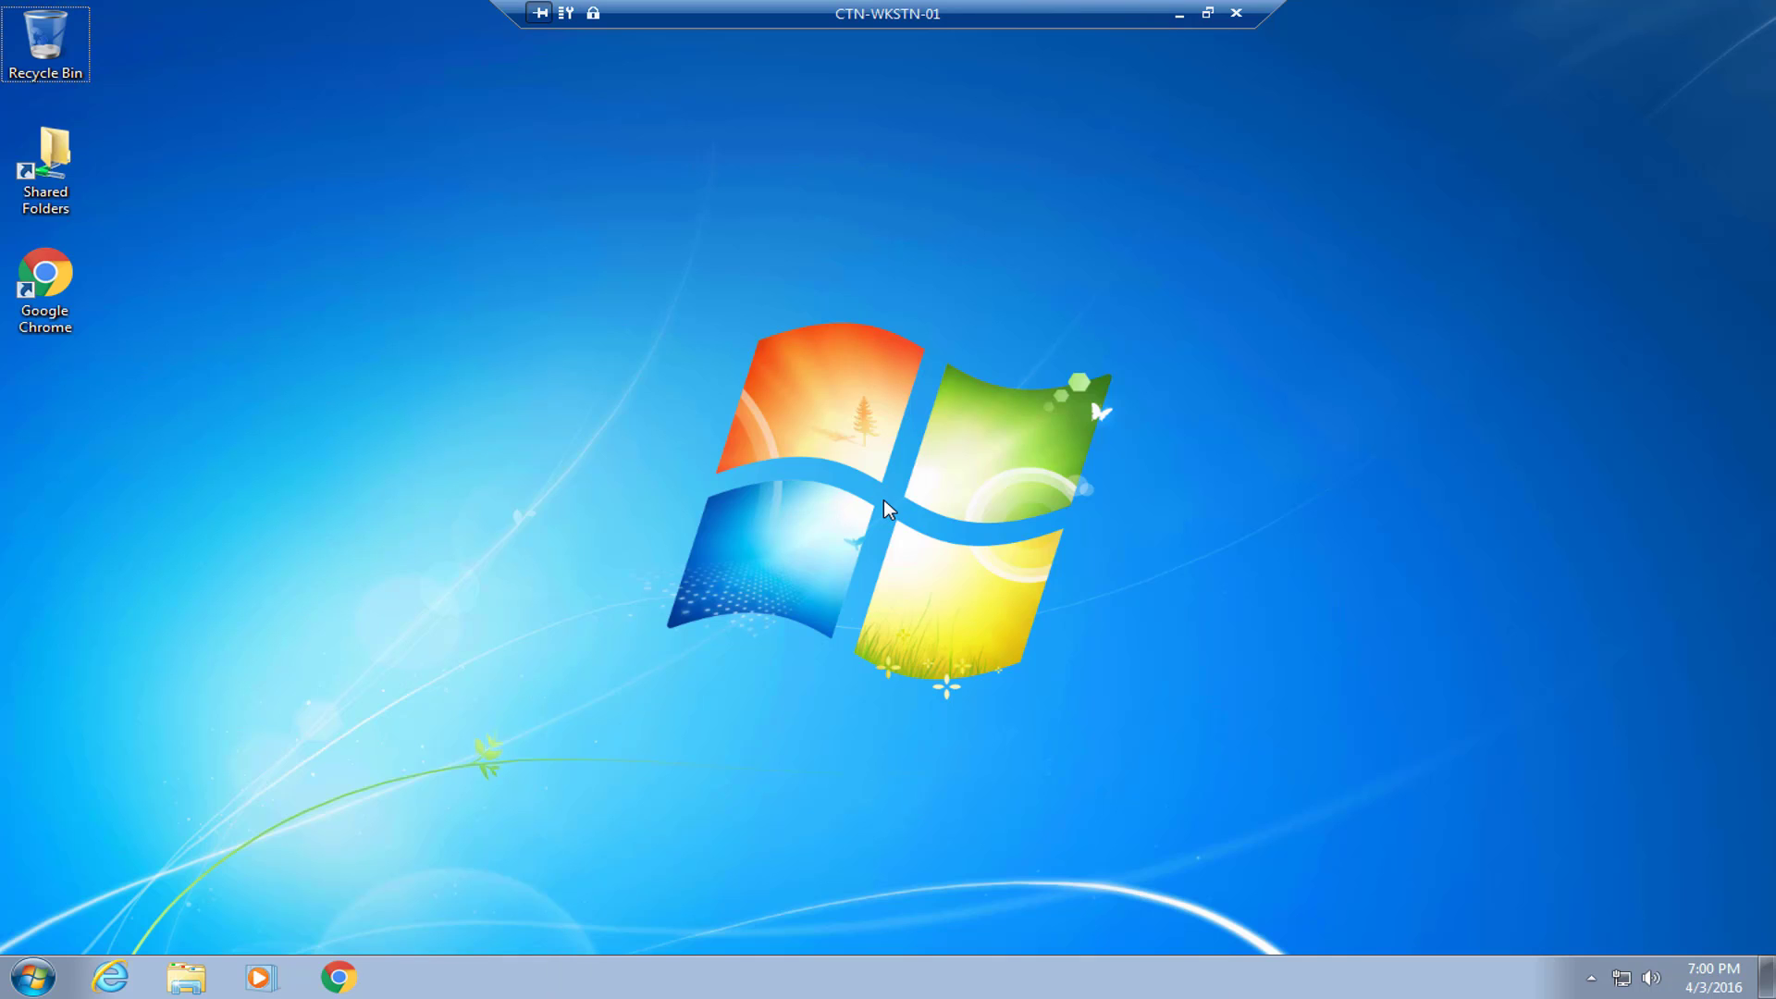
key(super+Pause)
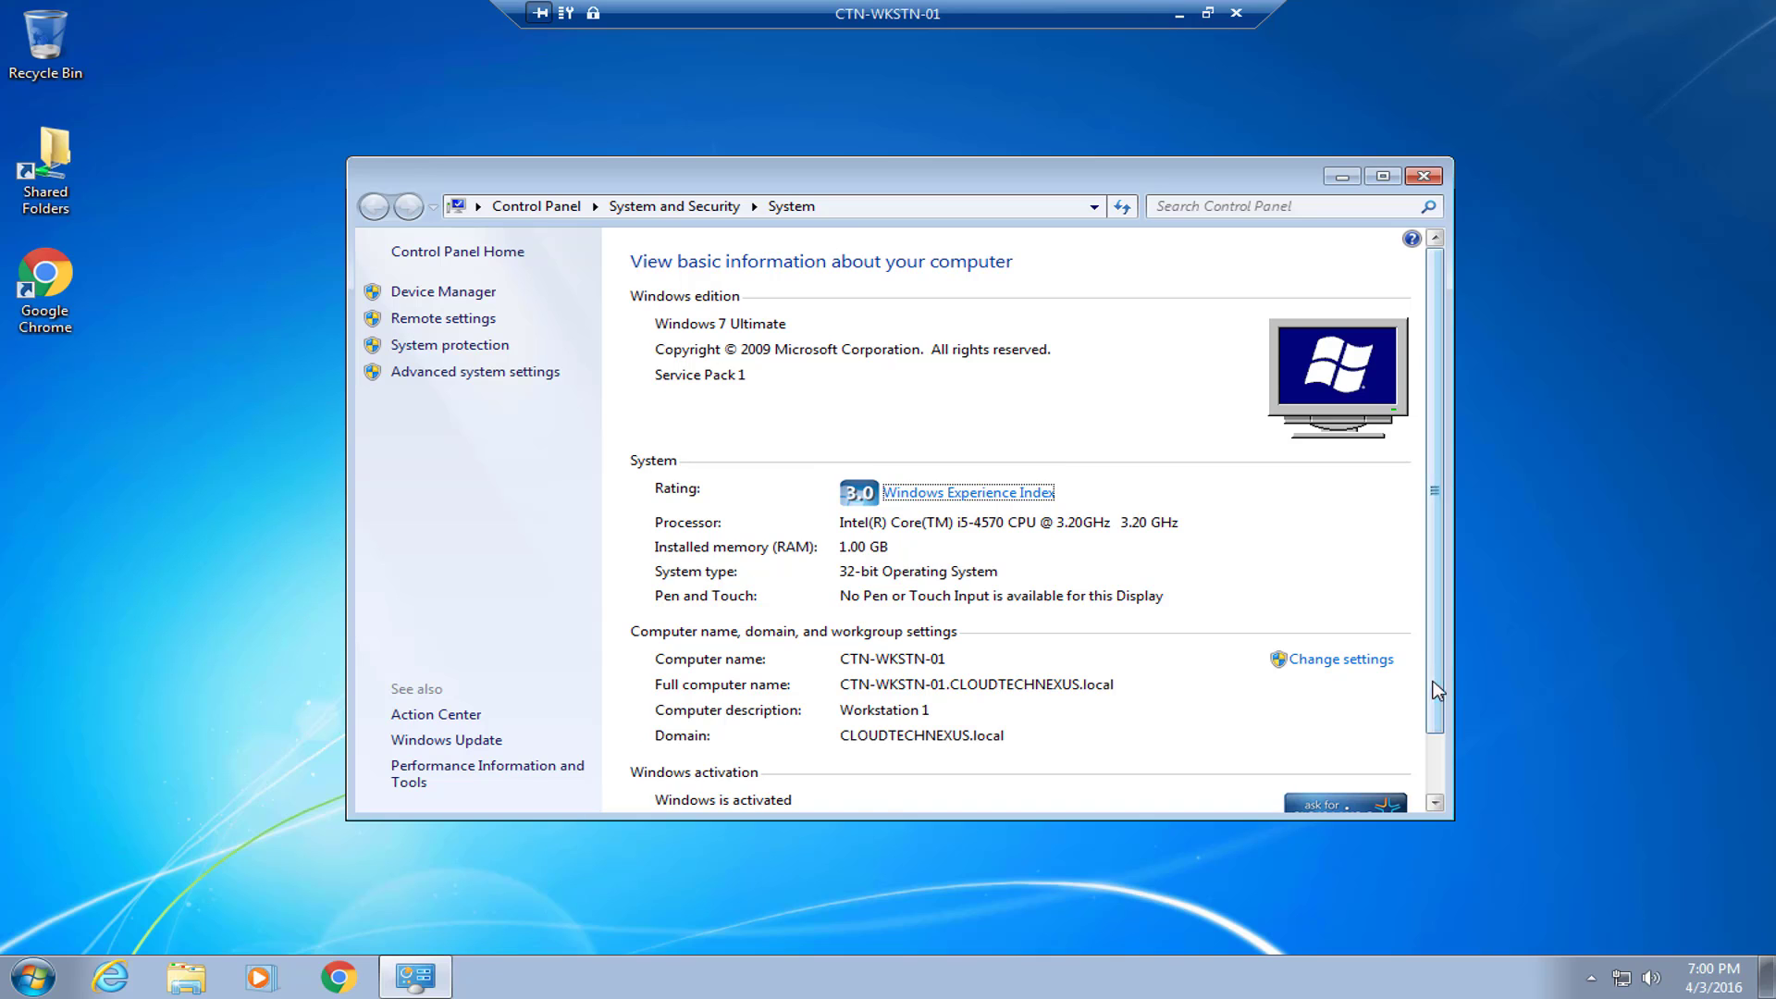
Attempt to change the computer name settings, declining the administrator credentials prompt.
scroll(1434, 705, down, 2)
scroll(1434, 692, up, 2)
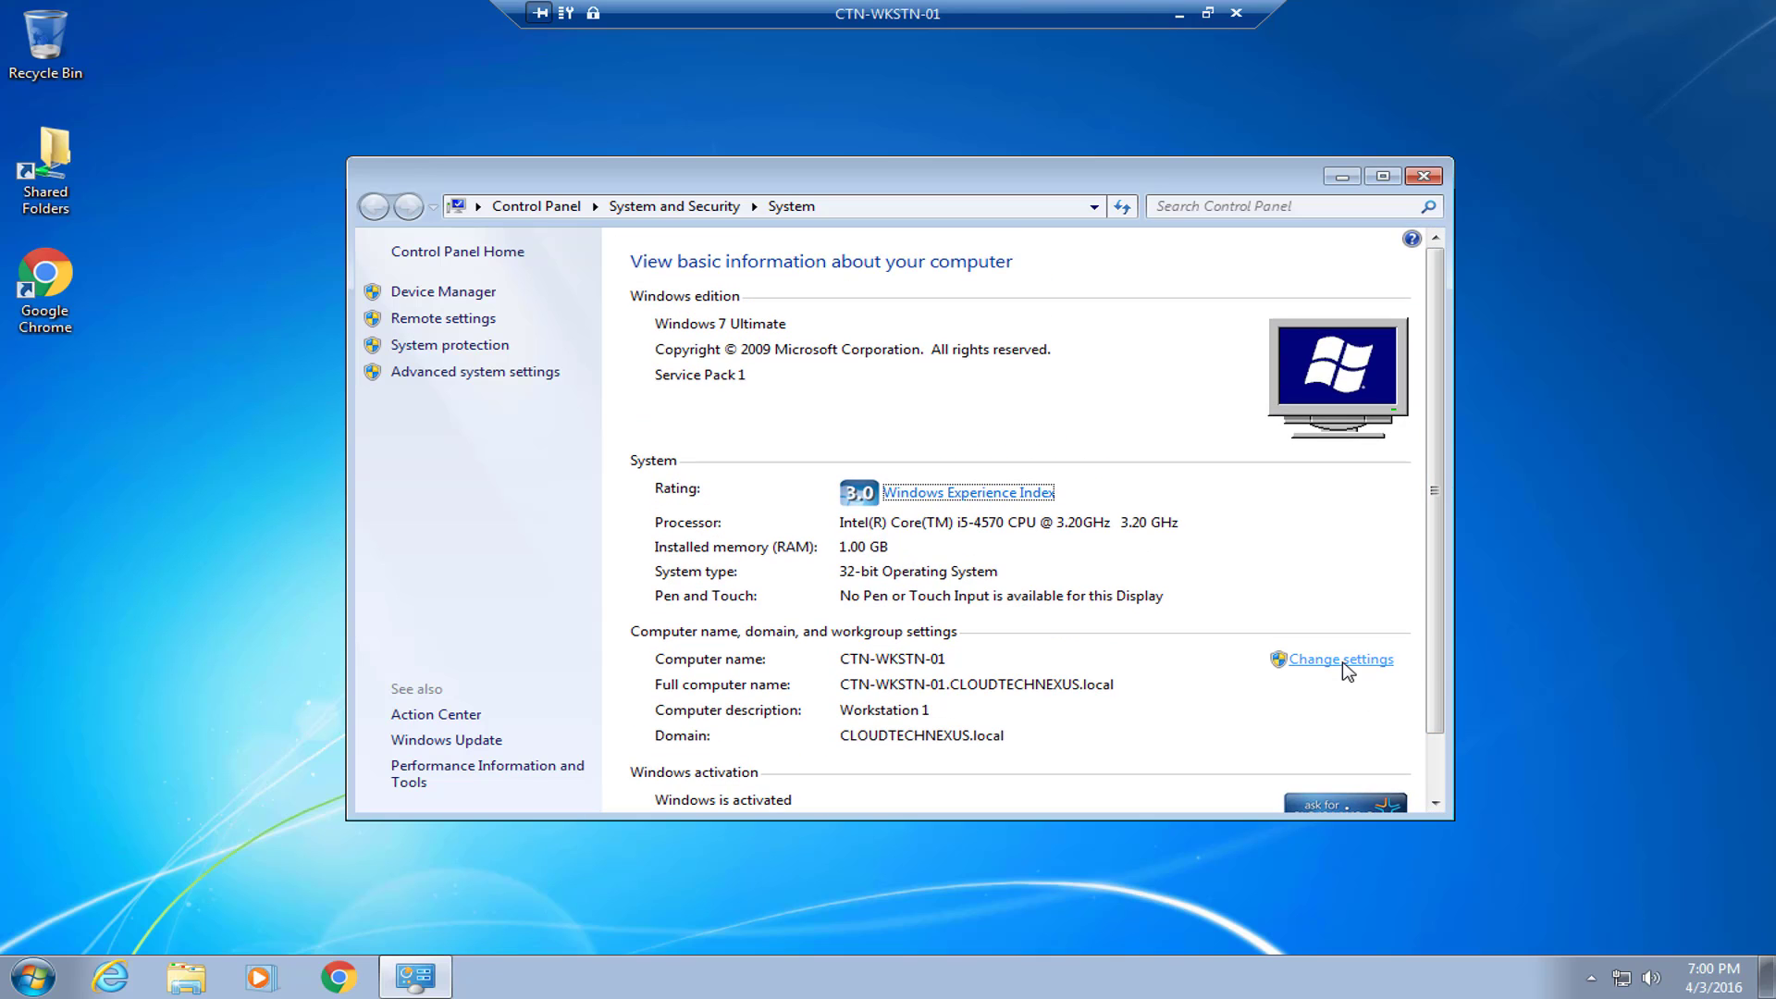
click(1344, 660)
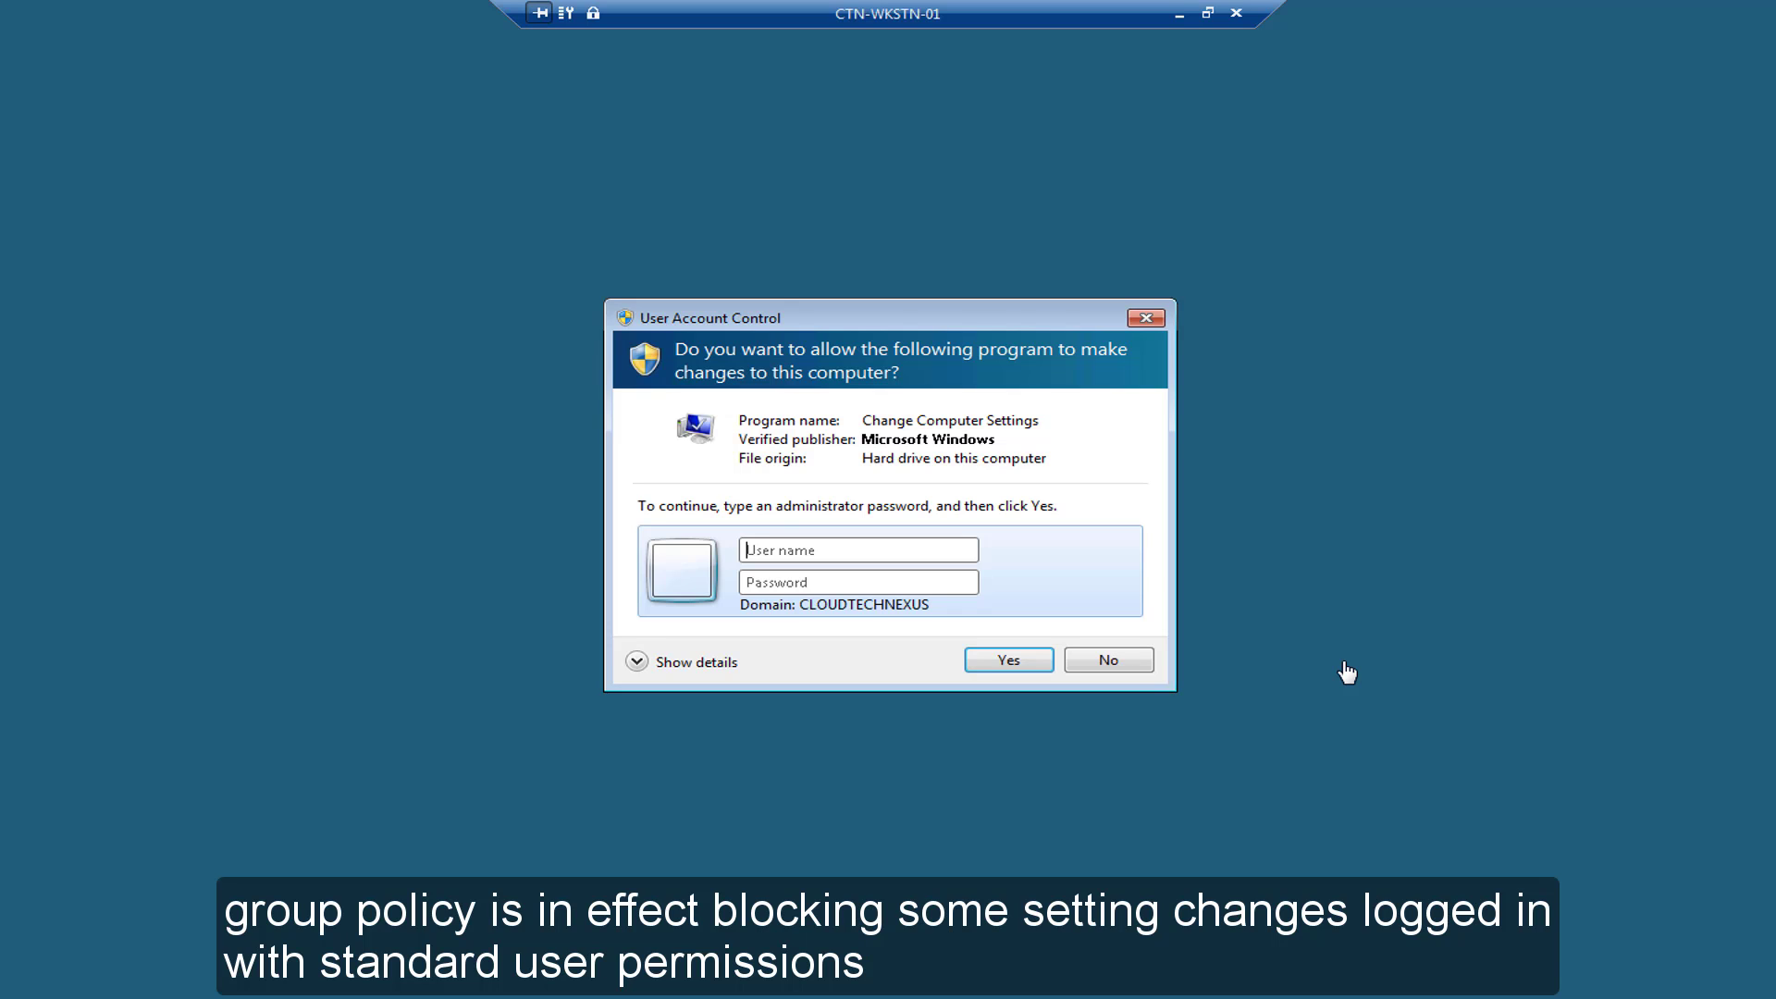
click(1147, 662)
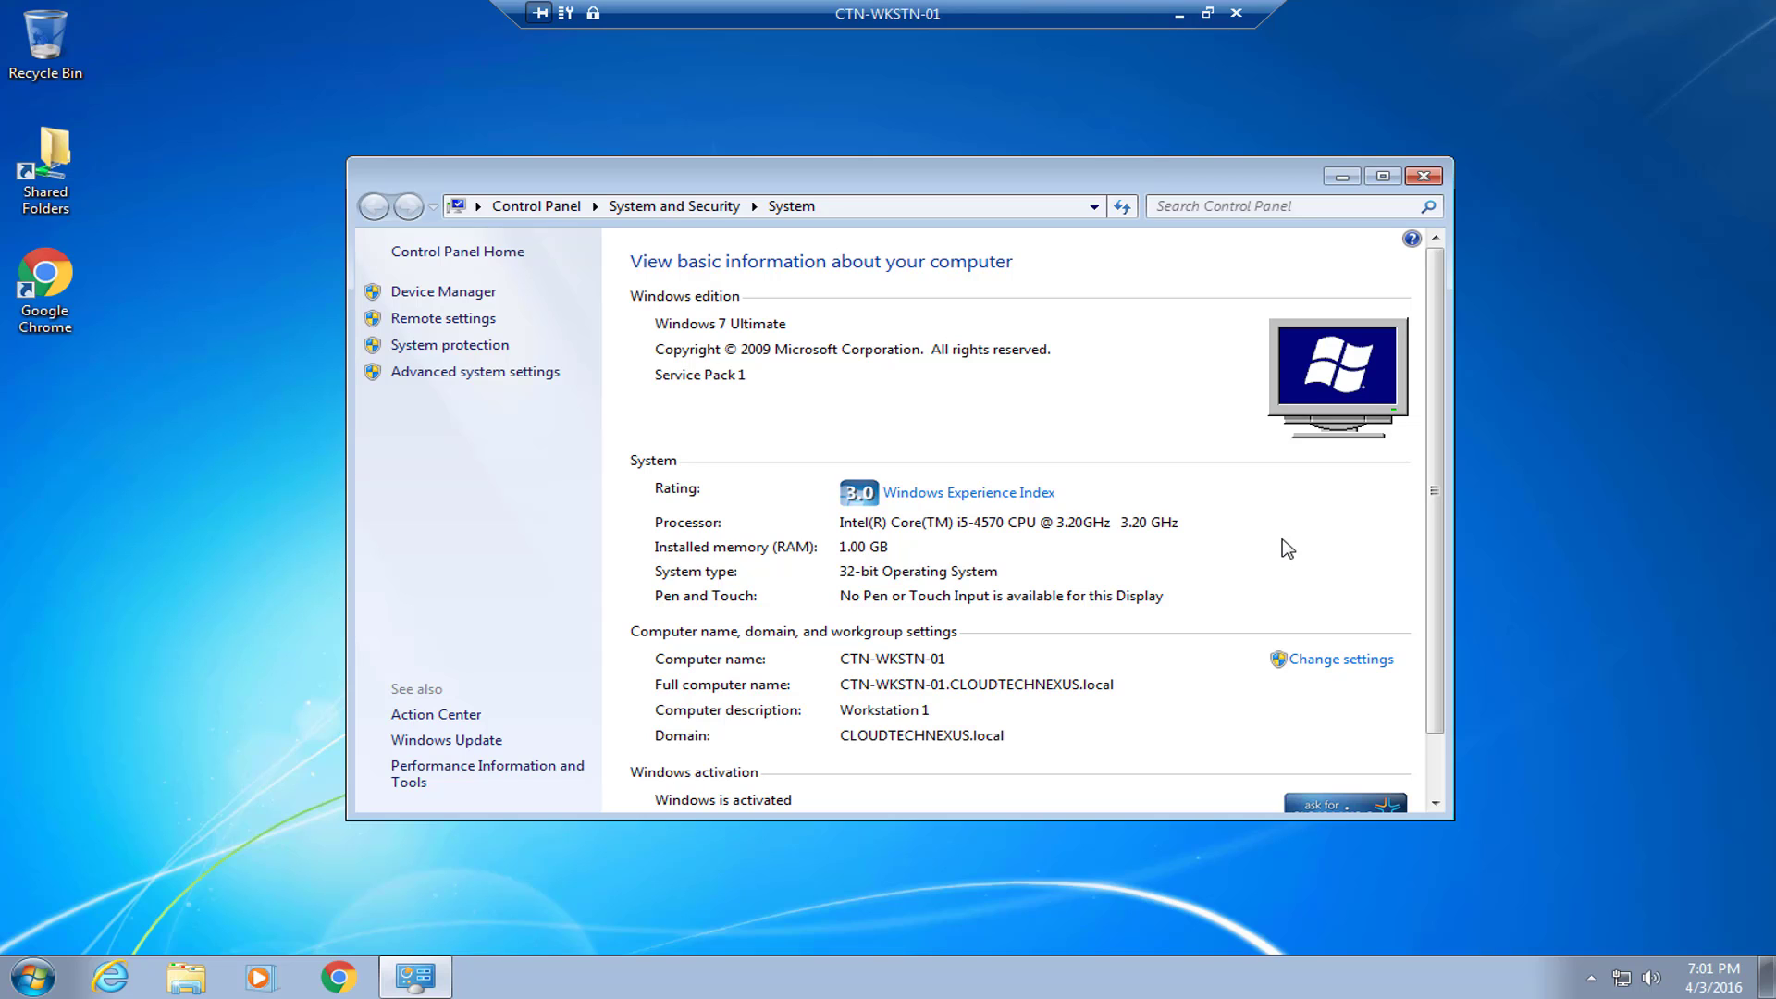
Confirm in the Local Area Connection details that the IPv4 address is still 192.168.1.126.
right_click(1620, 978)
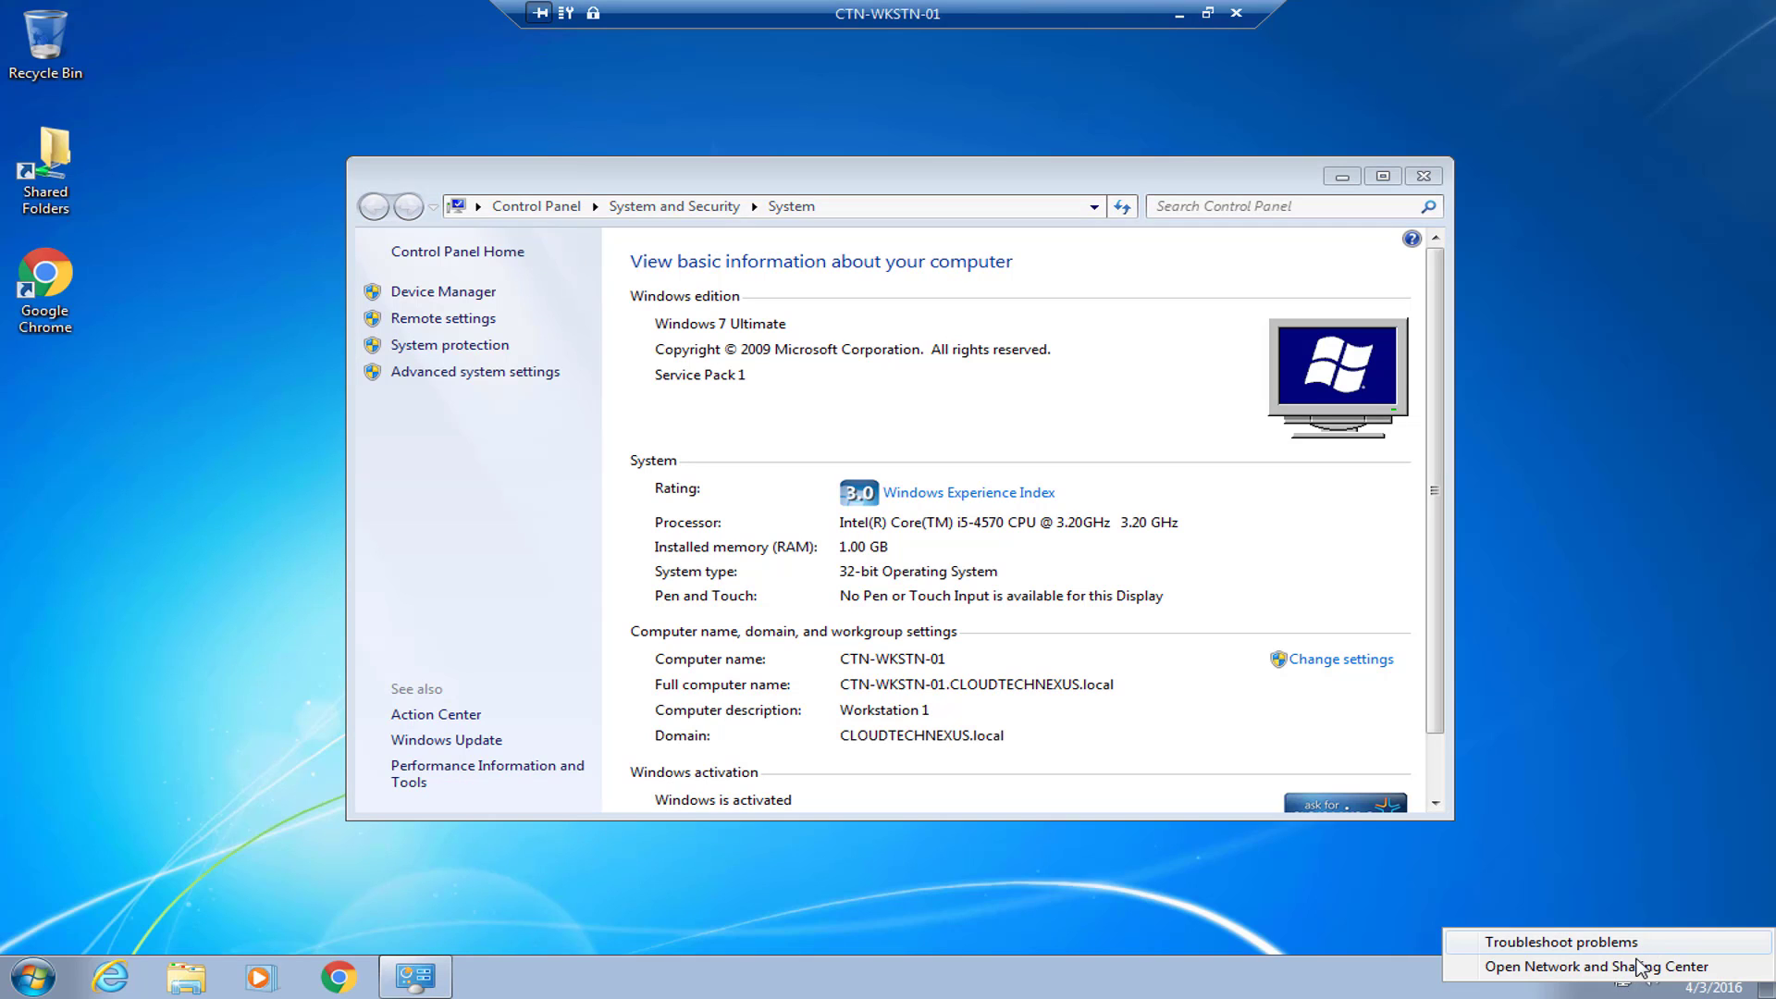
click(1640, 966)
click(1260, 459)
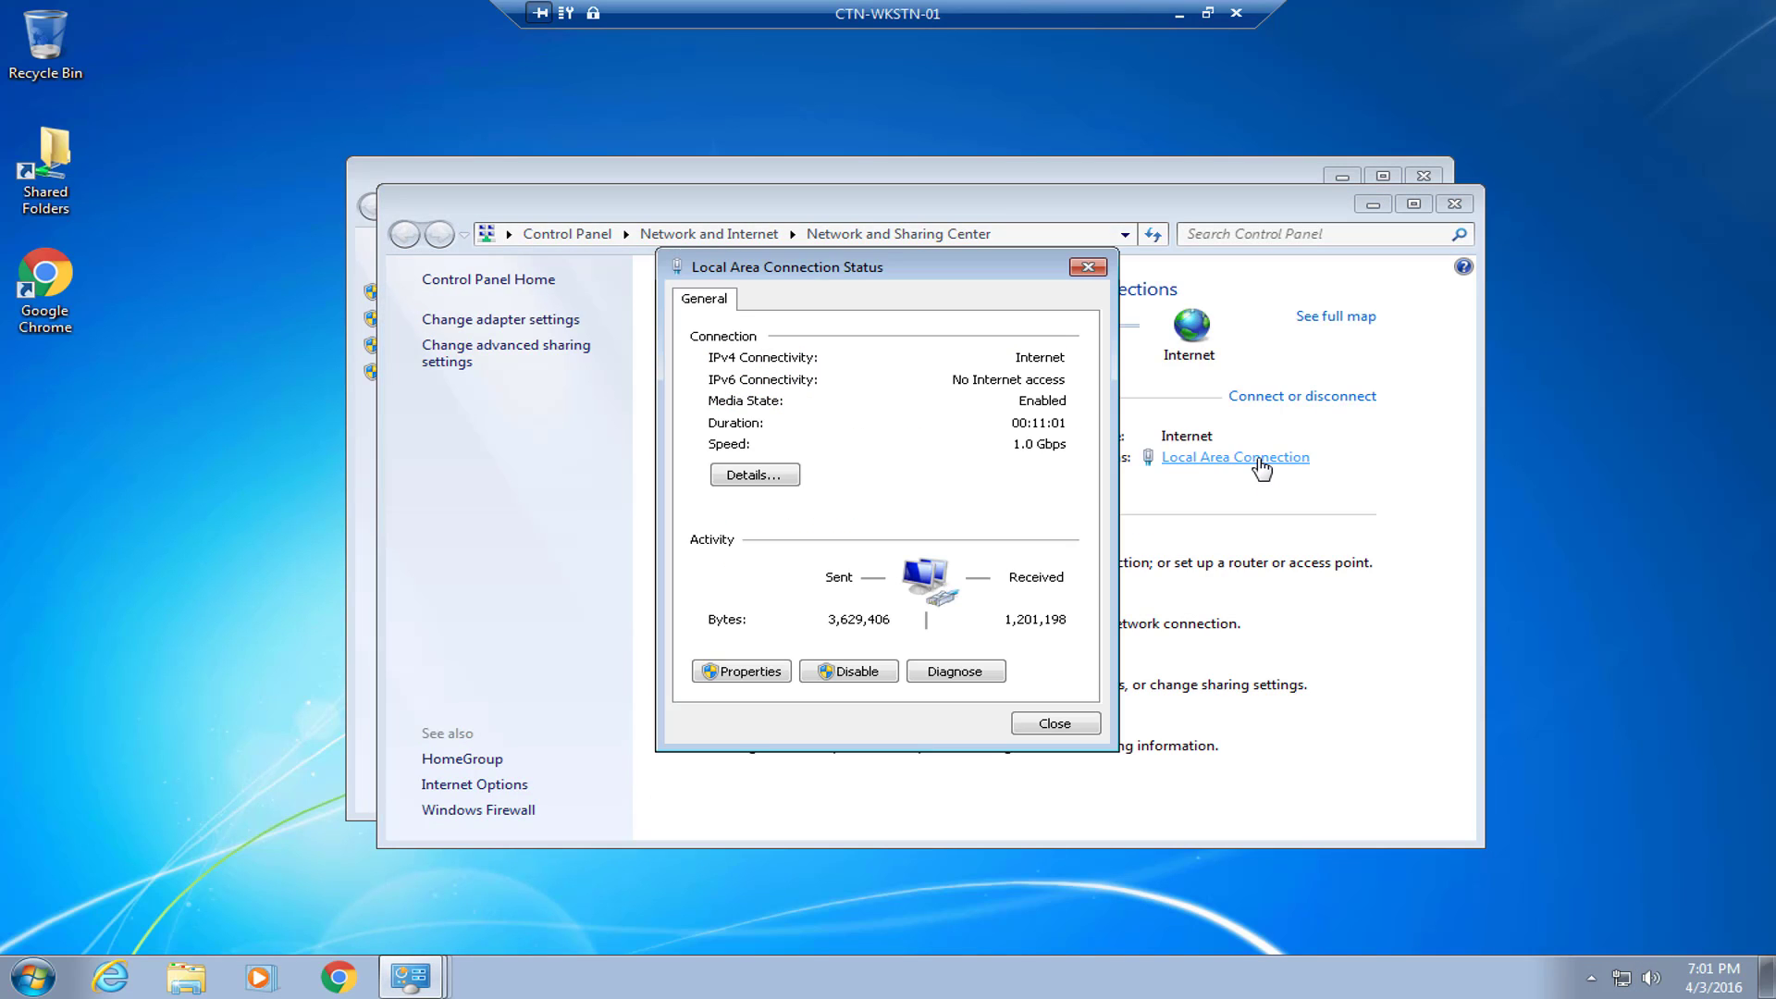
click(755, 475)
click(927, 460)
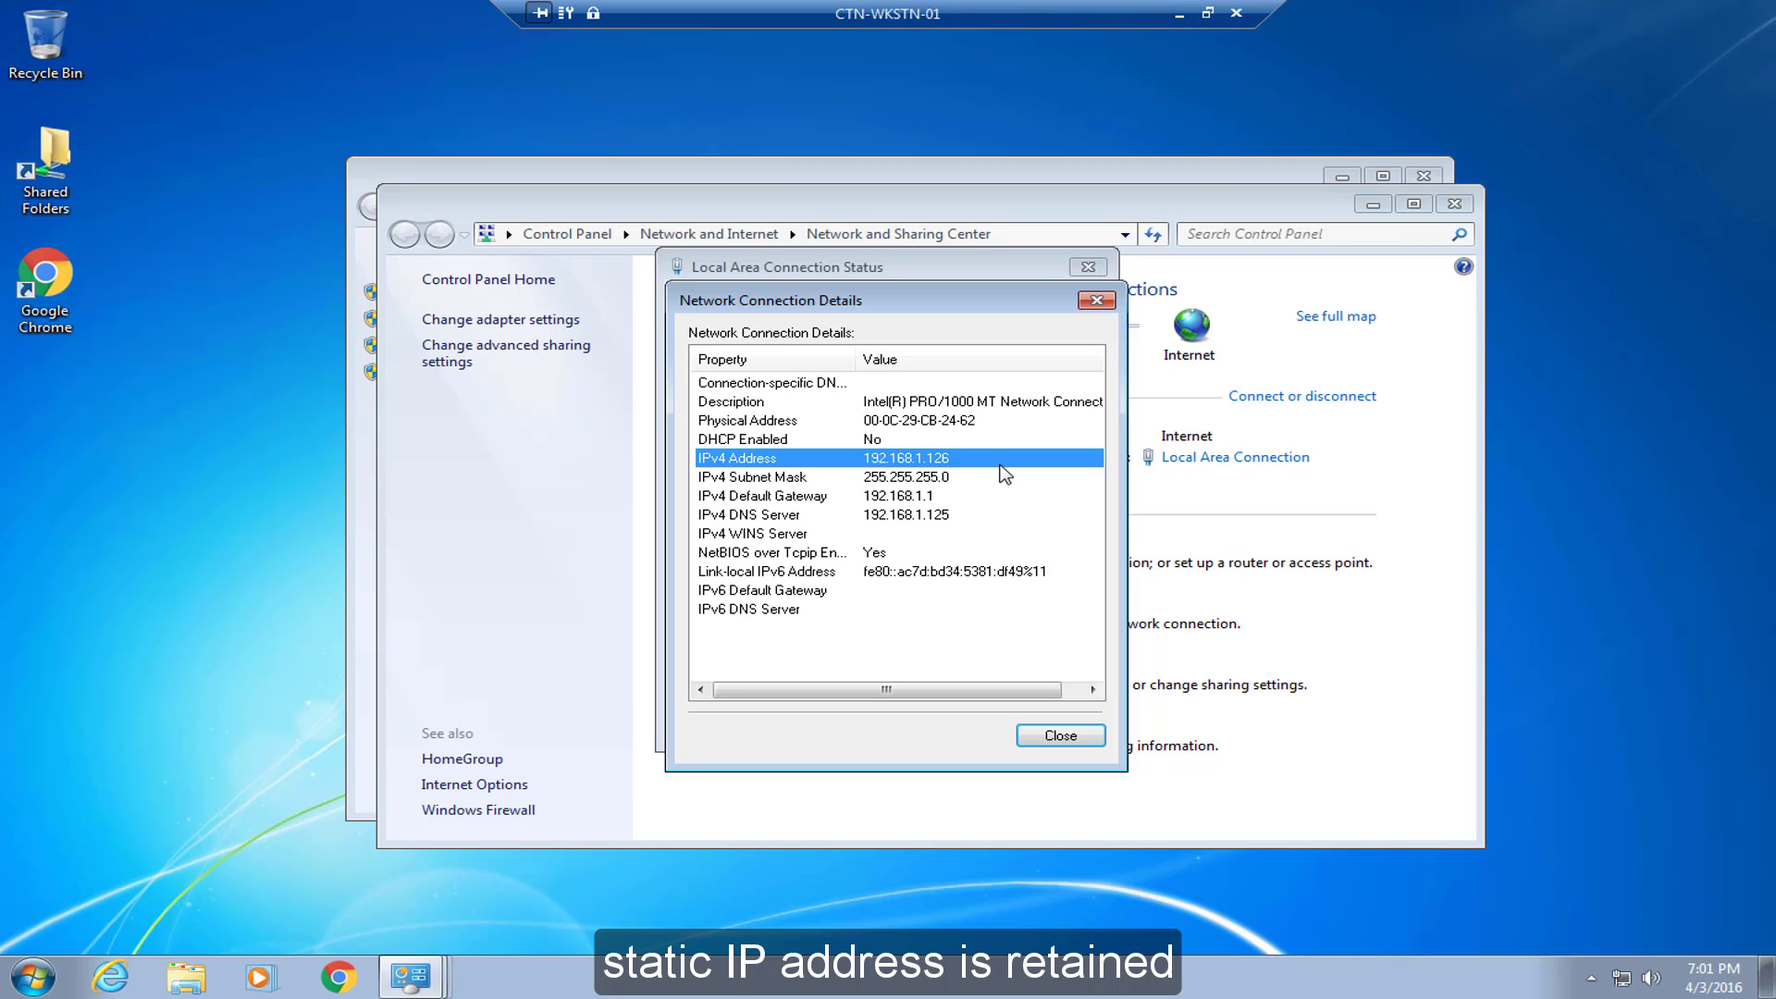
Close the network details, connection status, Network and Sharing Center and System windows.
click(1061, 739)
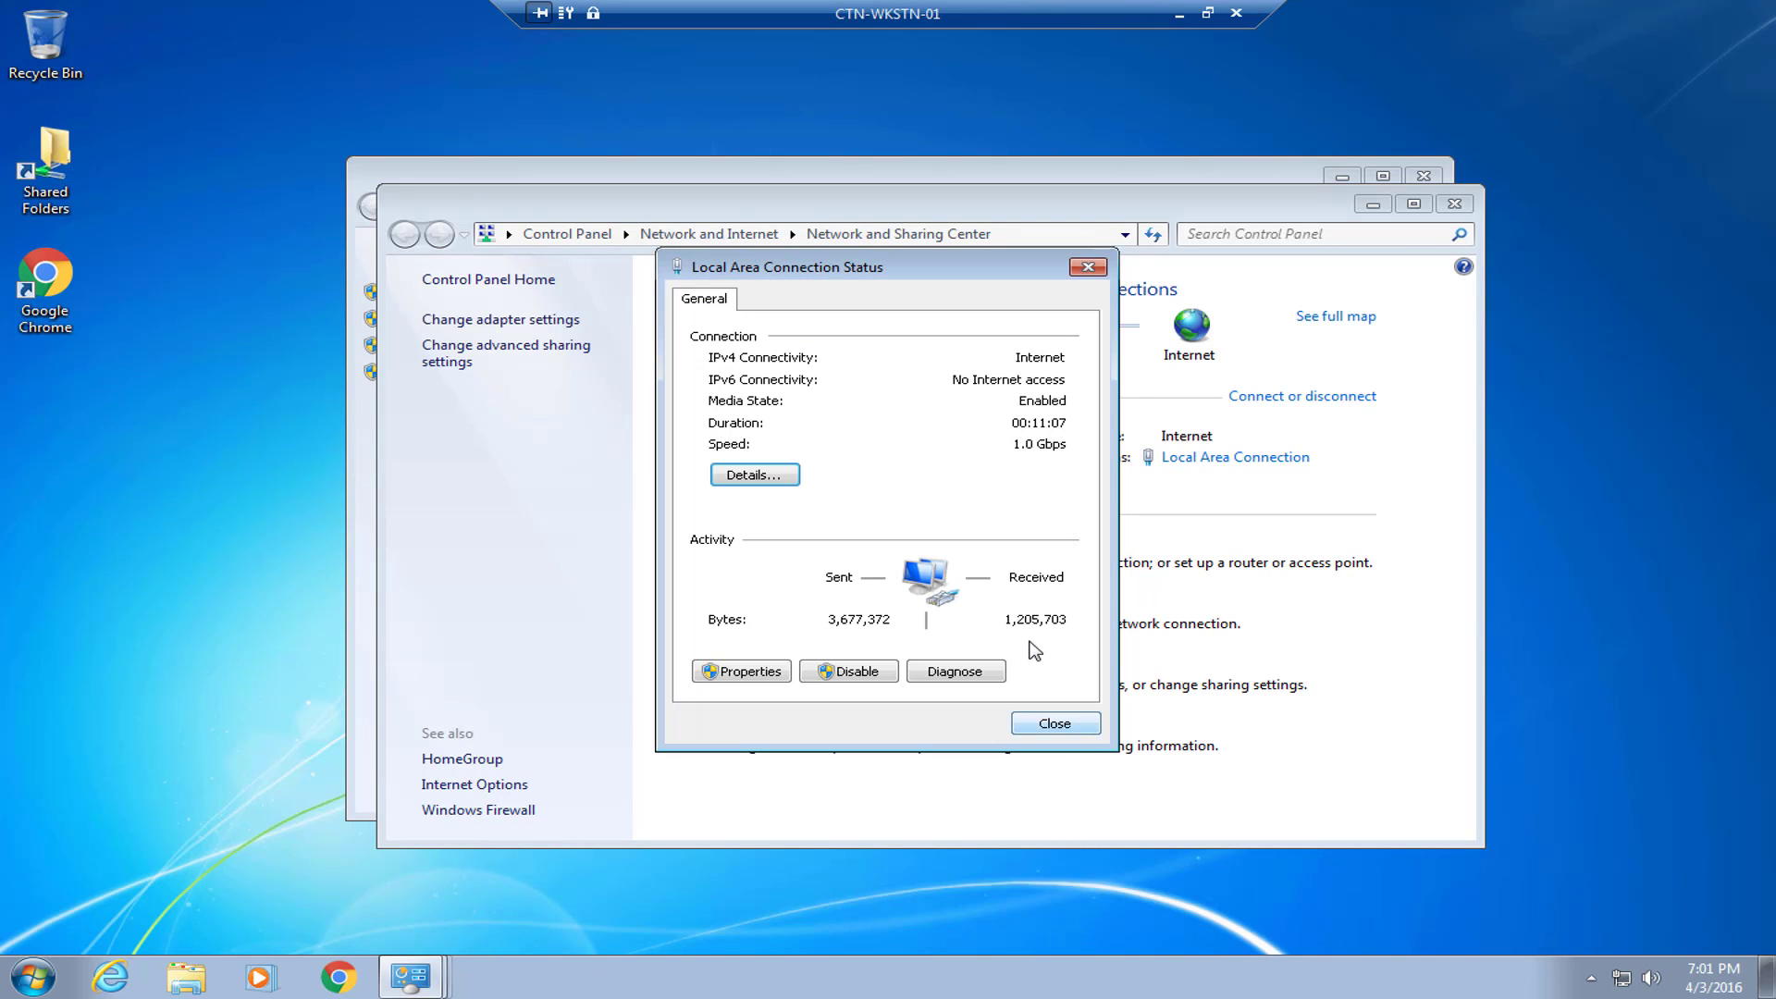
click(1051, 723)
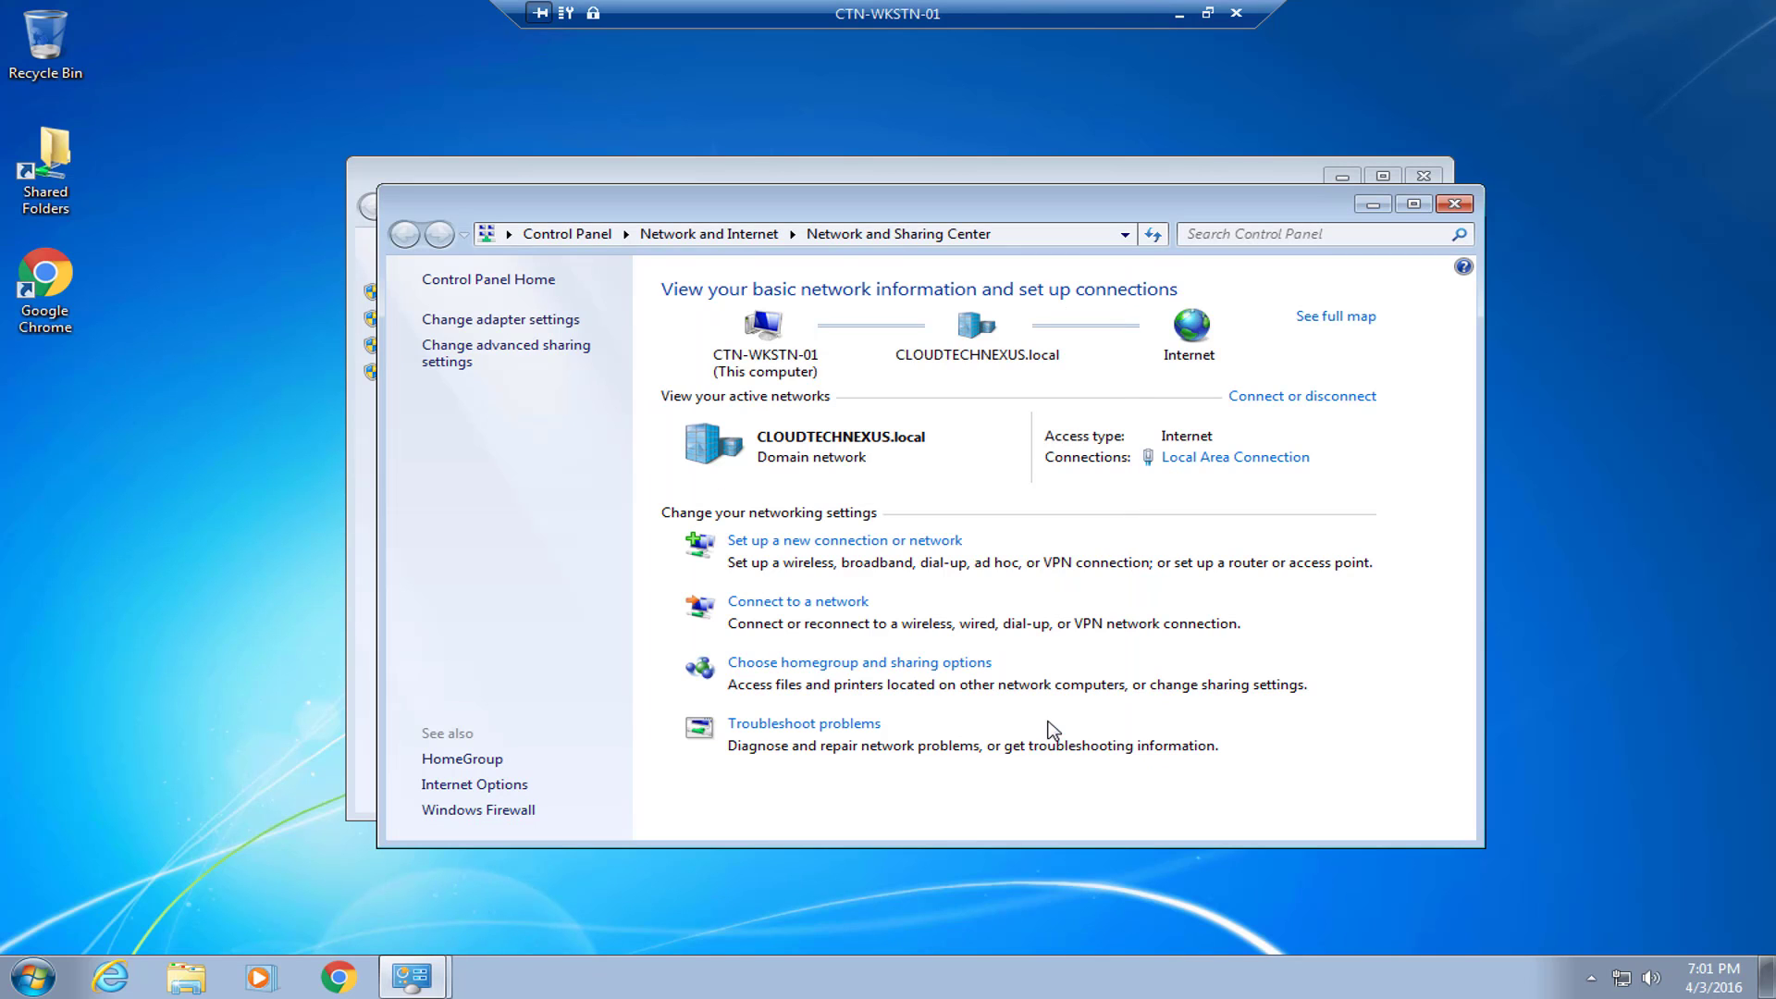
click(1455, 205)
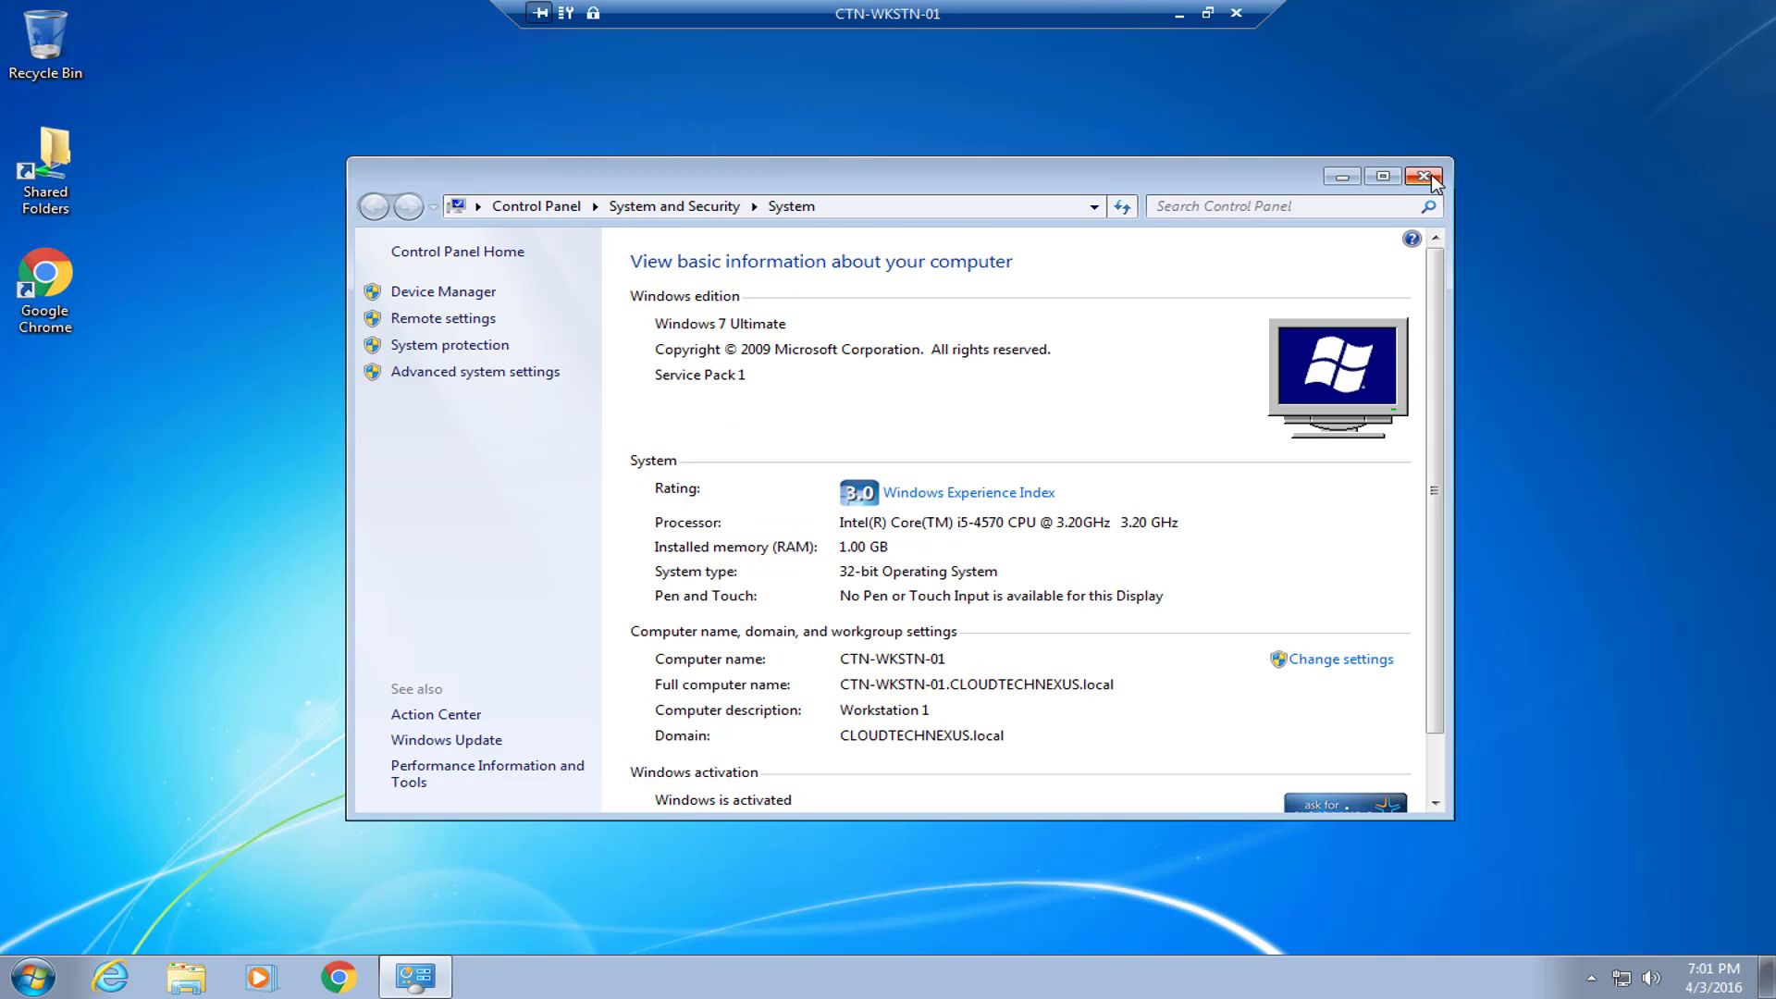
click(1430, 176)
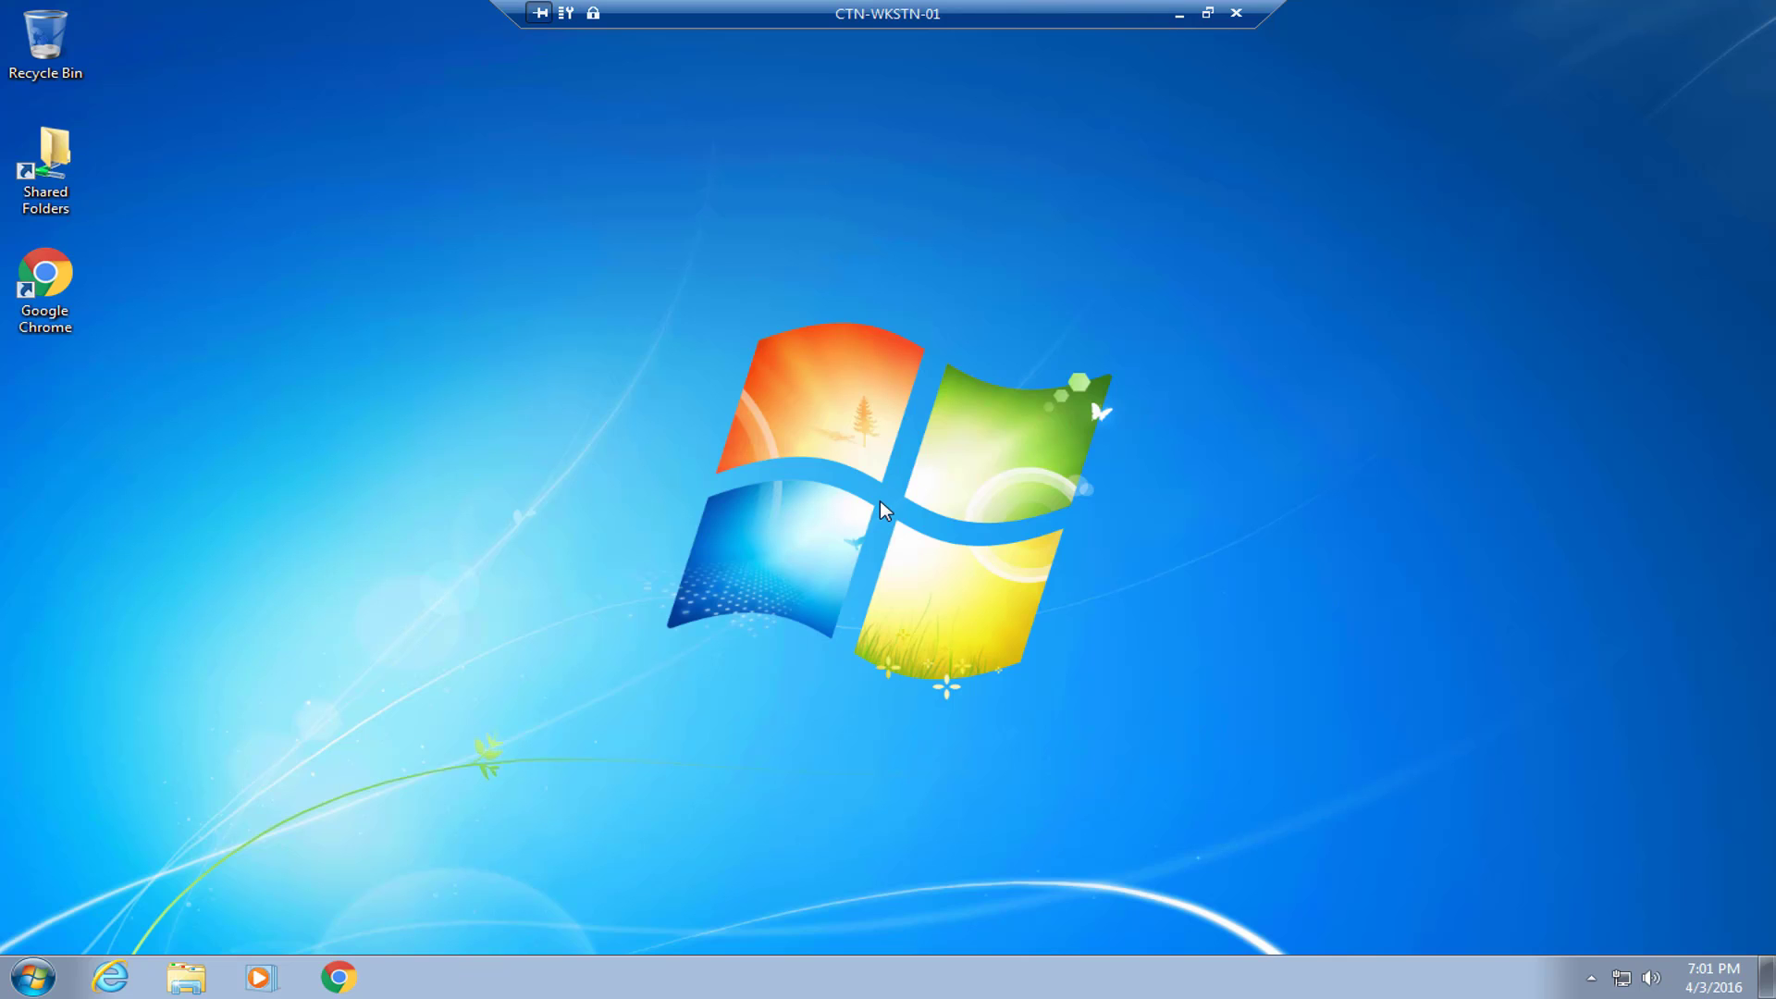
Browse the Start menu's All Programs list, then close the Start menu.
click(33, 977)
click(144, 887)
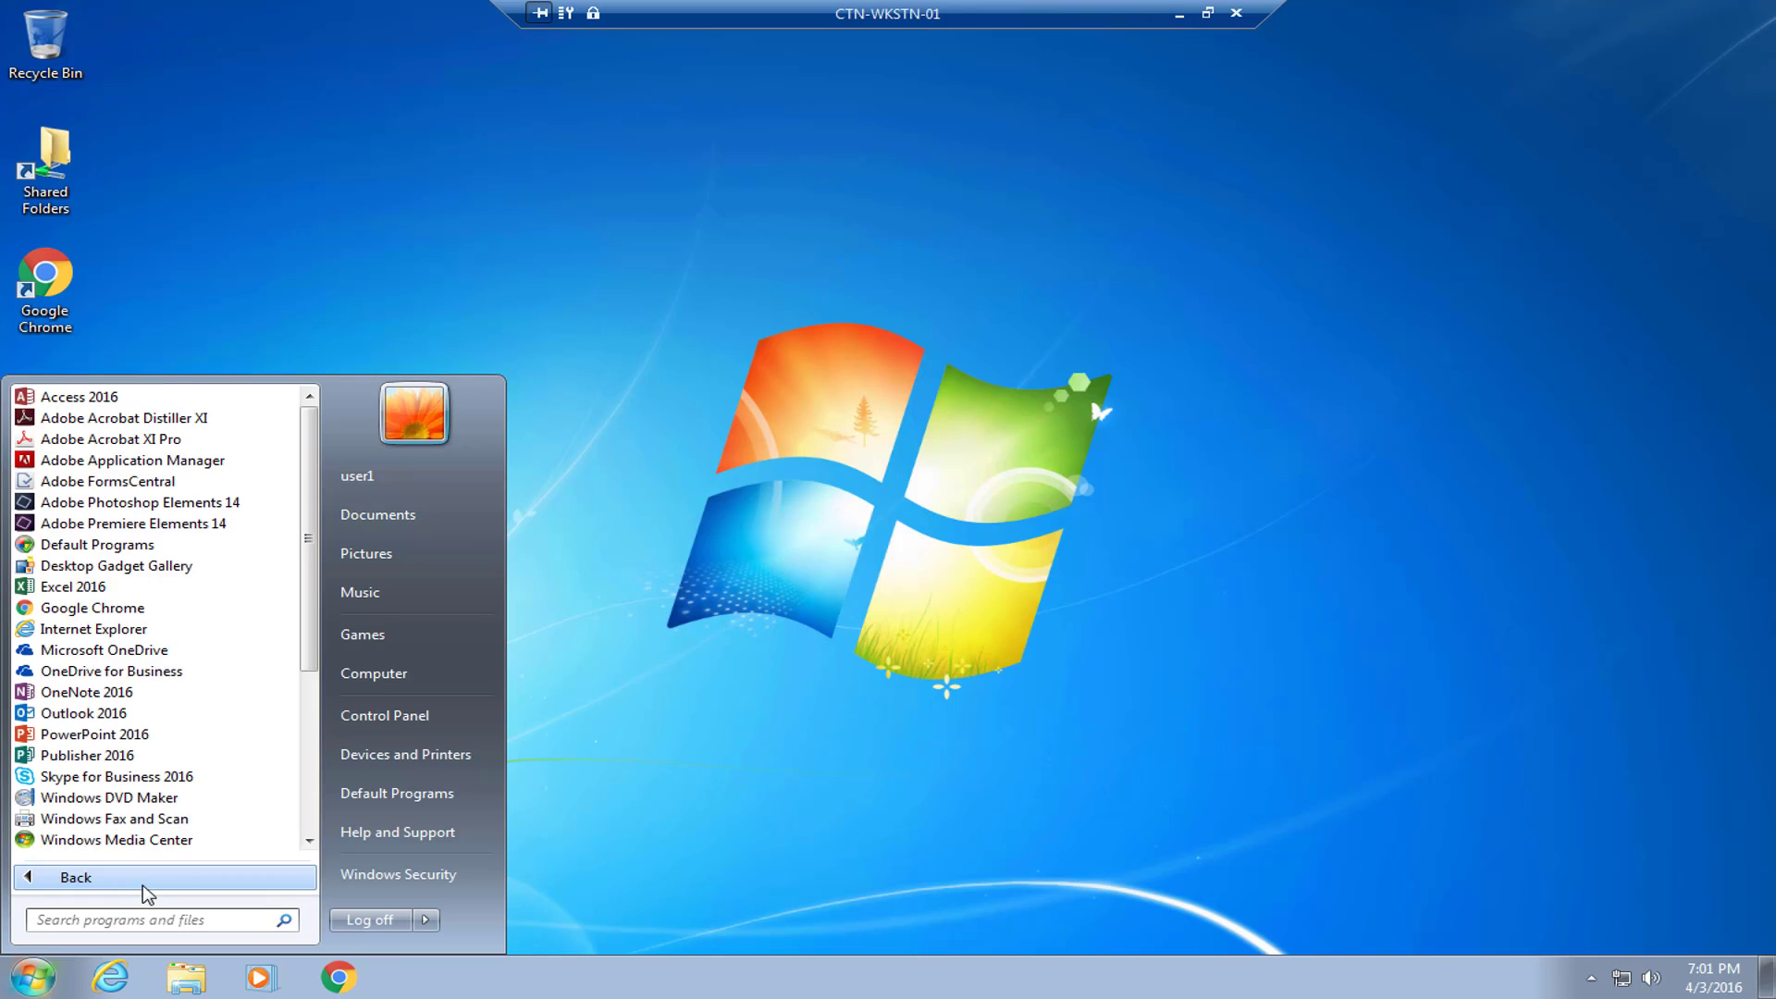
scroll(312, 754, down, 5)
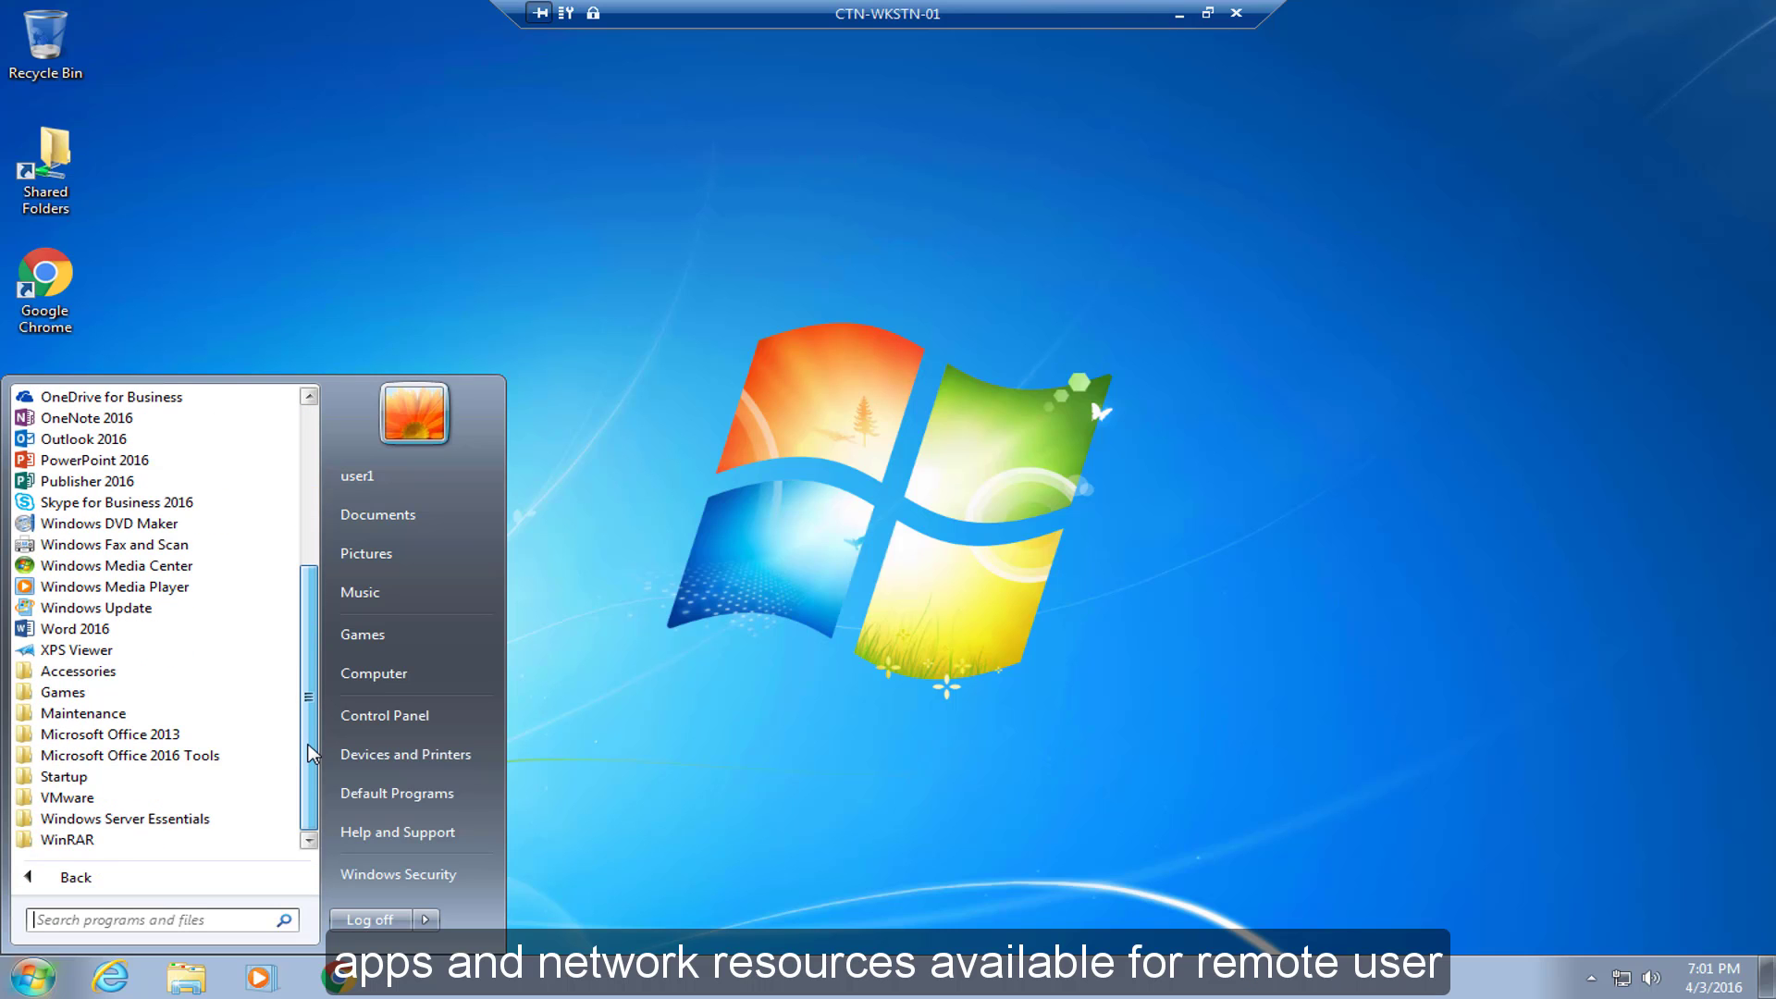
scroll(312, 754, up, 5)
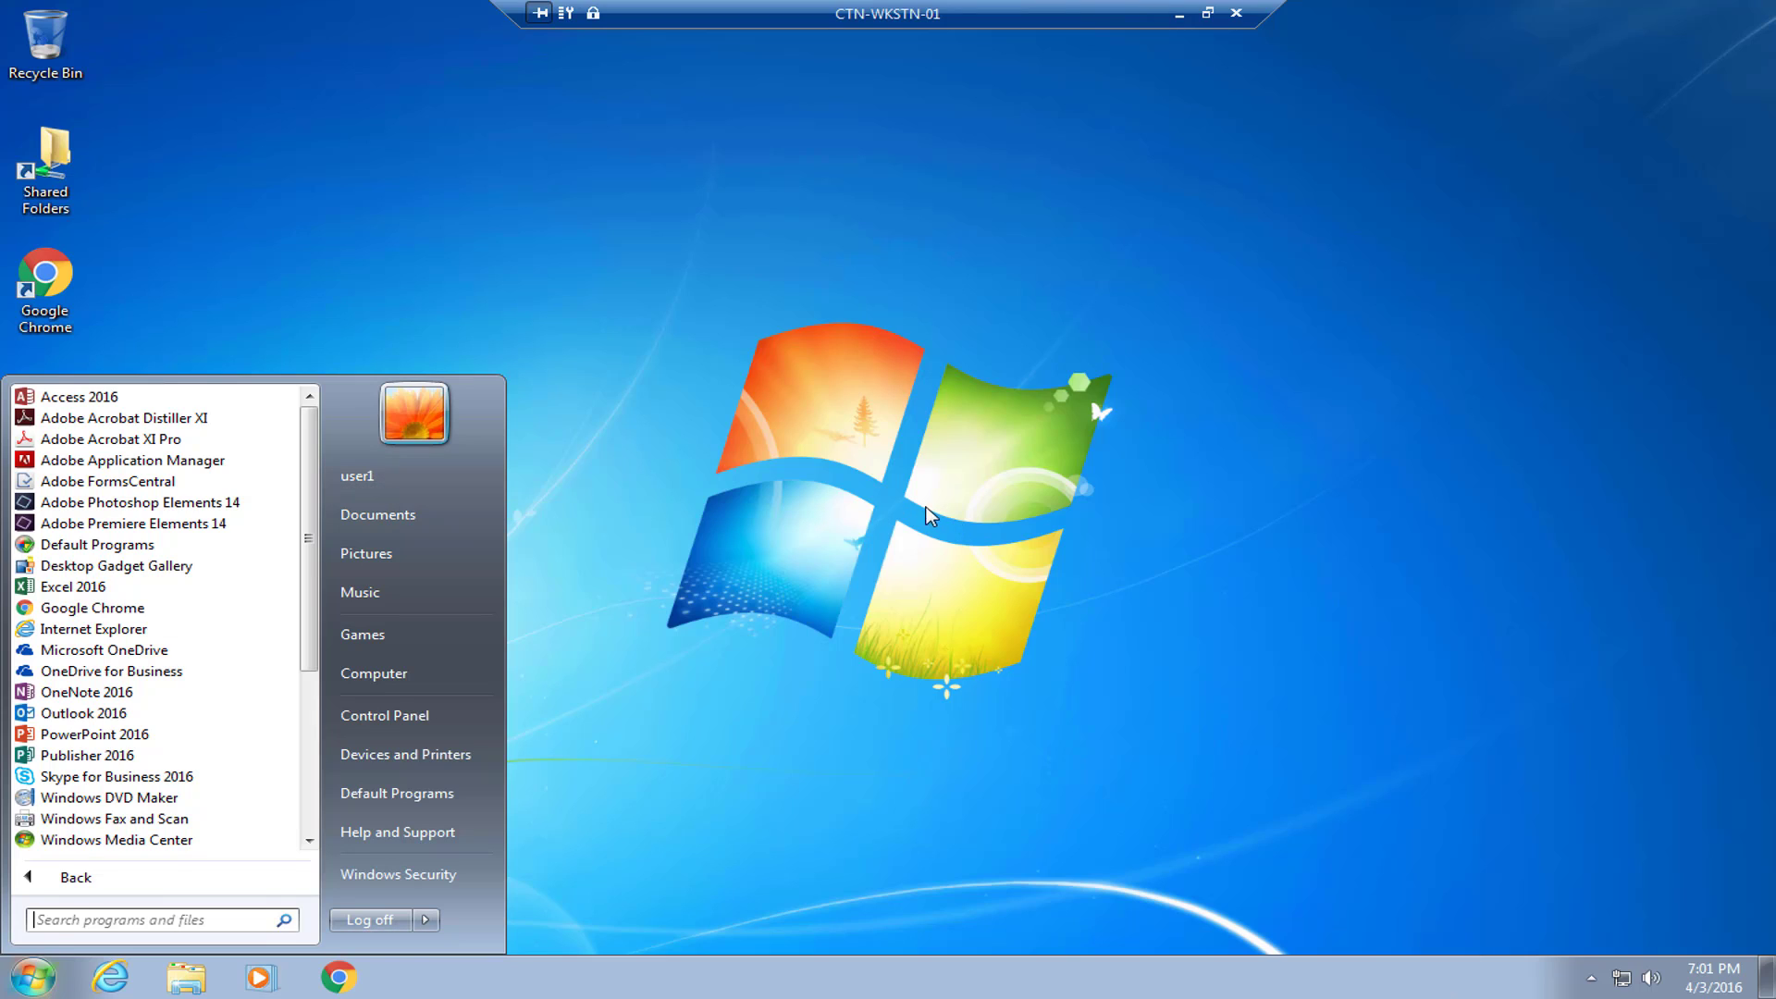
click(901, 513)
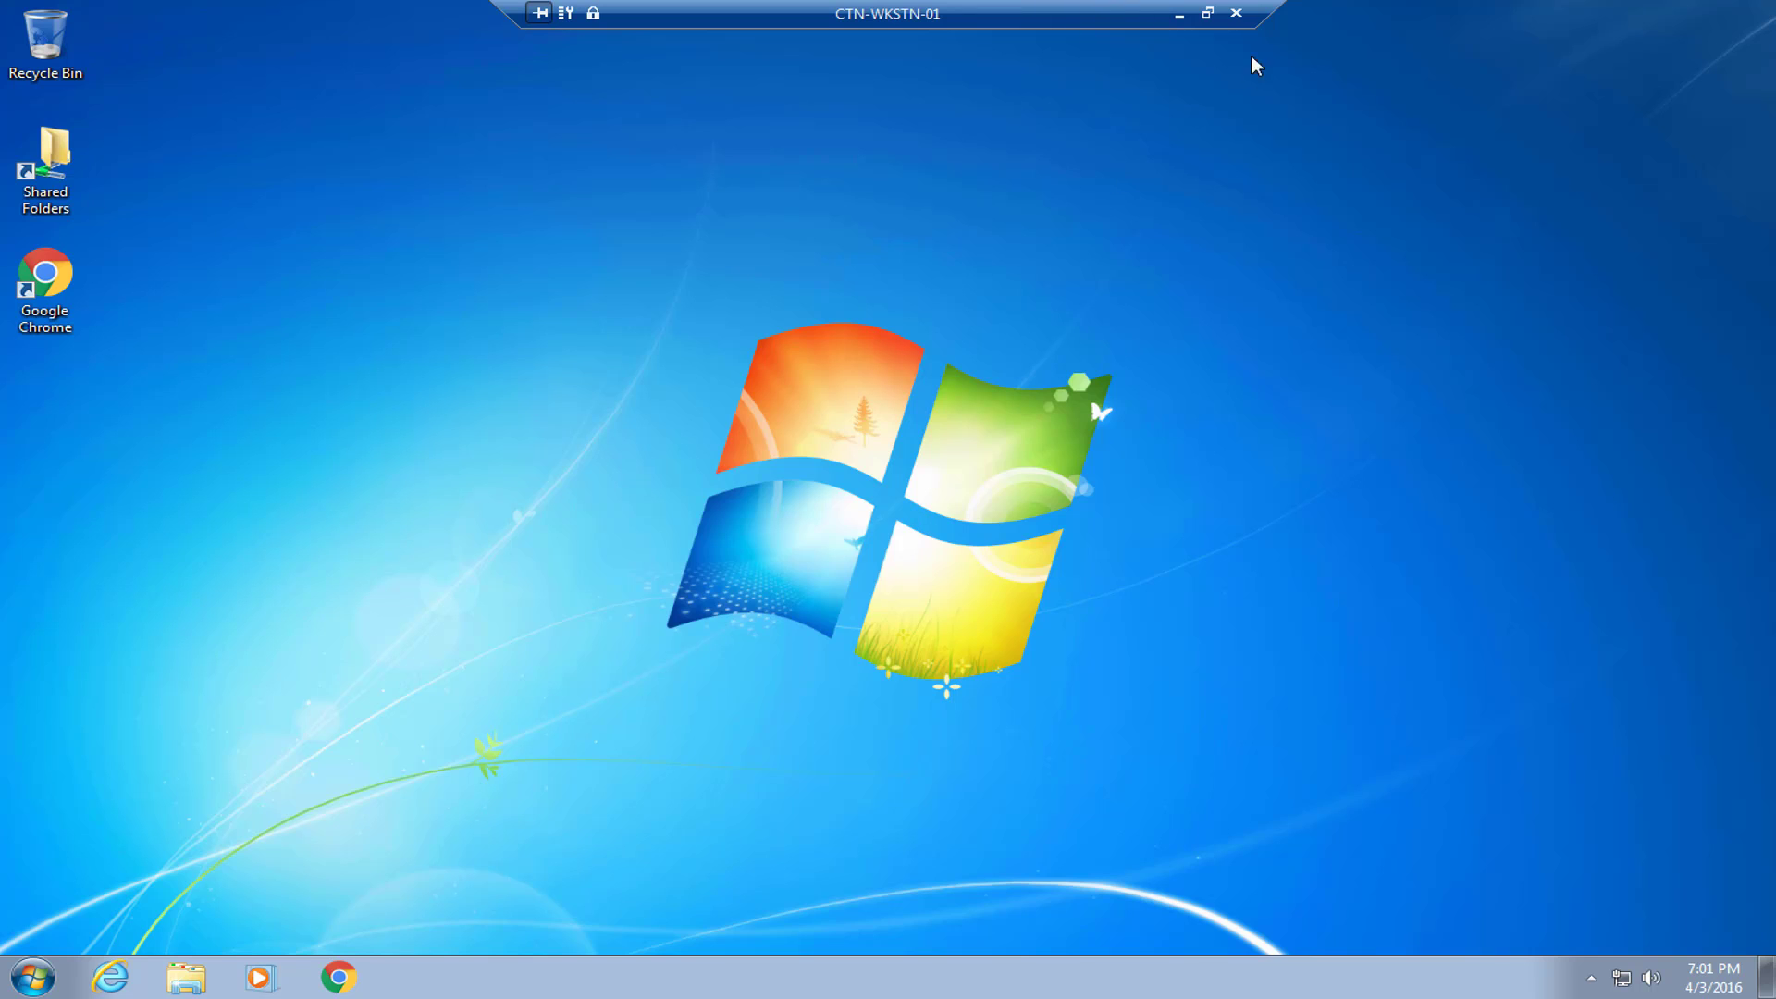
Disconnect the remote session, sign out of Remote Web Access and close Internet Explorer.
click(1236, 13)
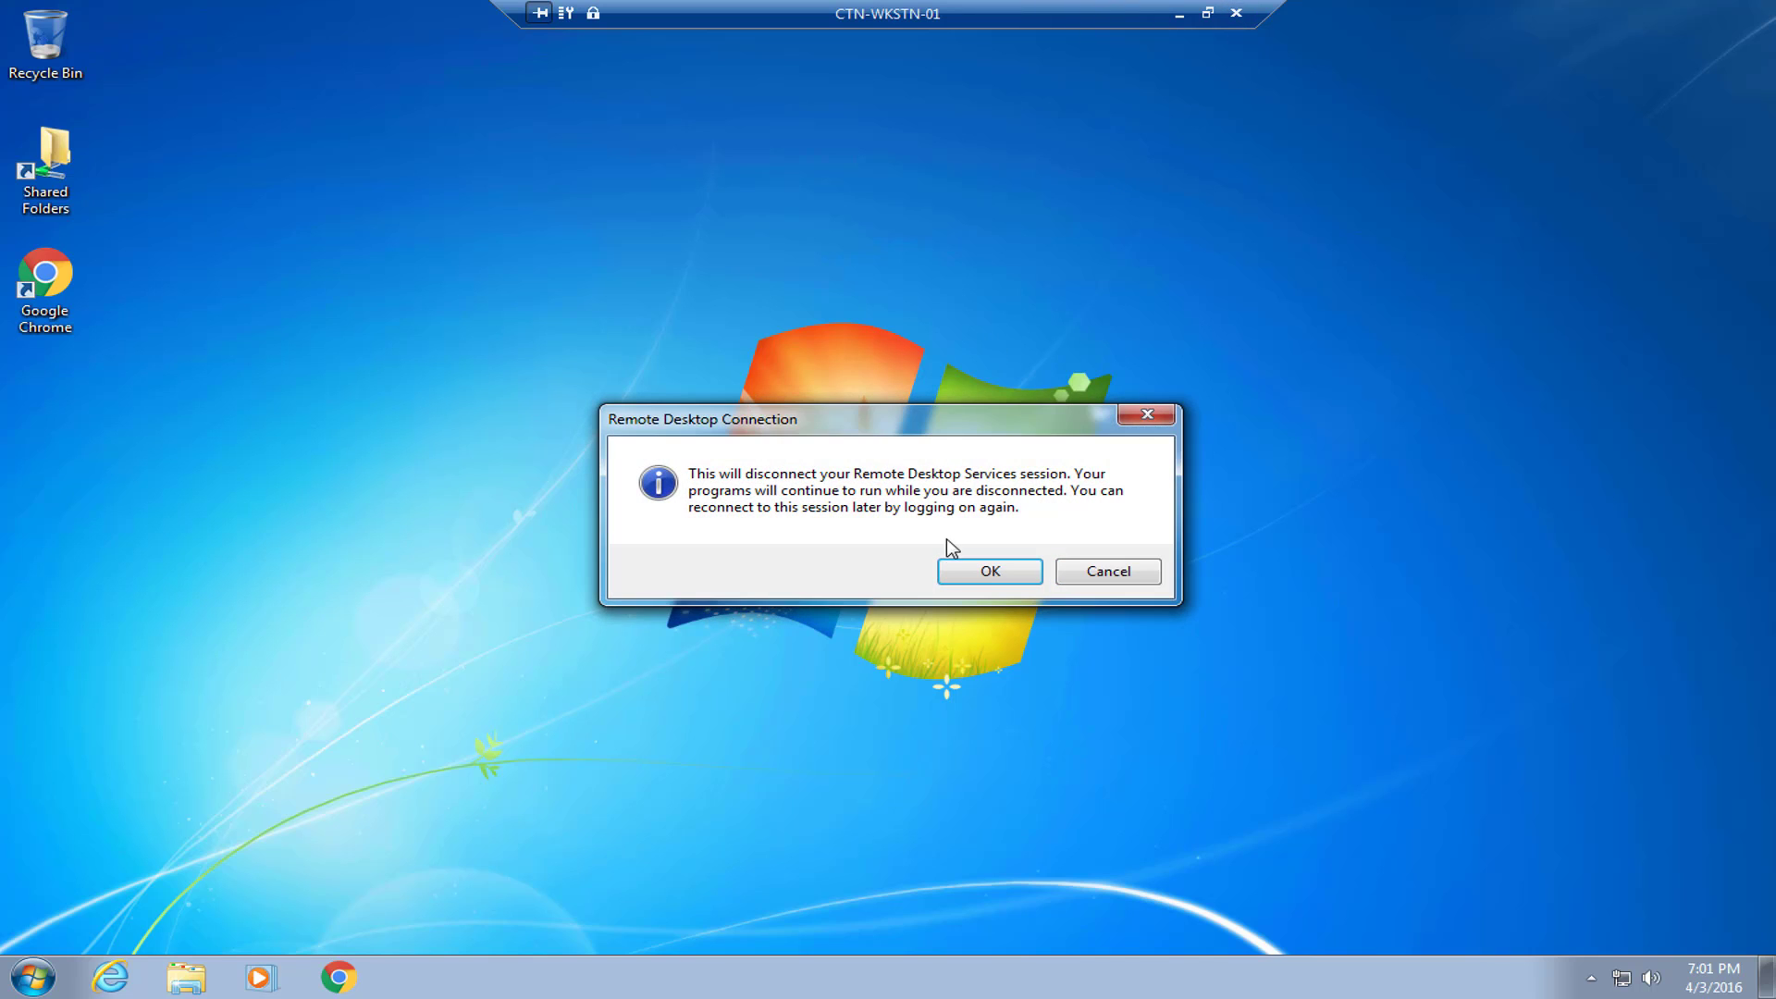
click(951, 566)
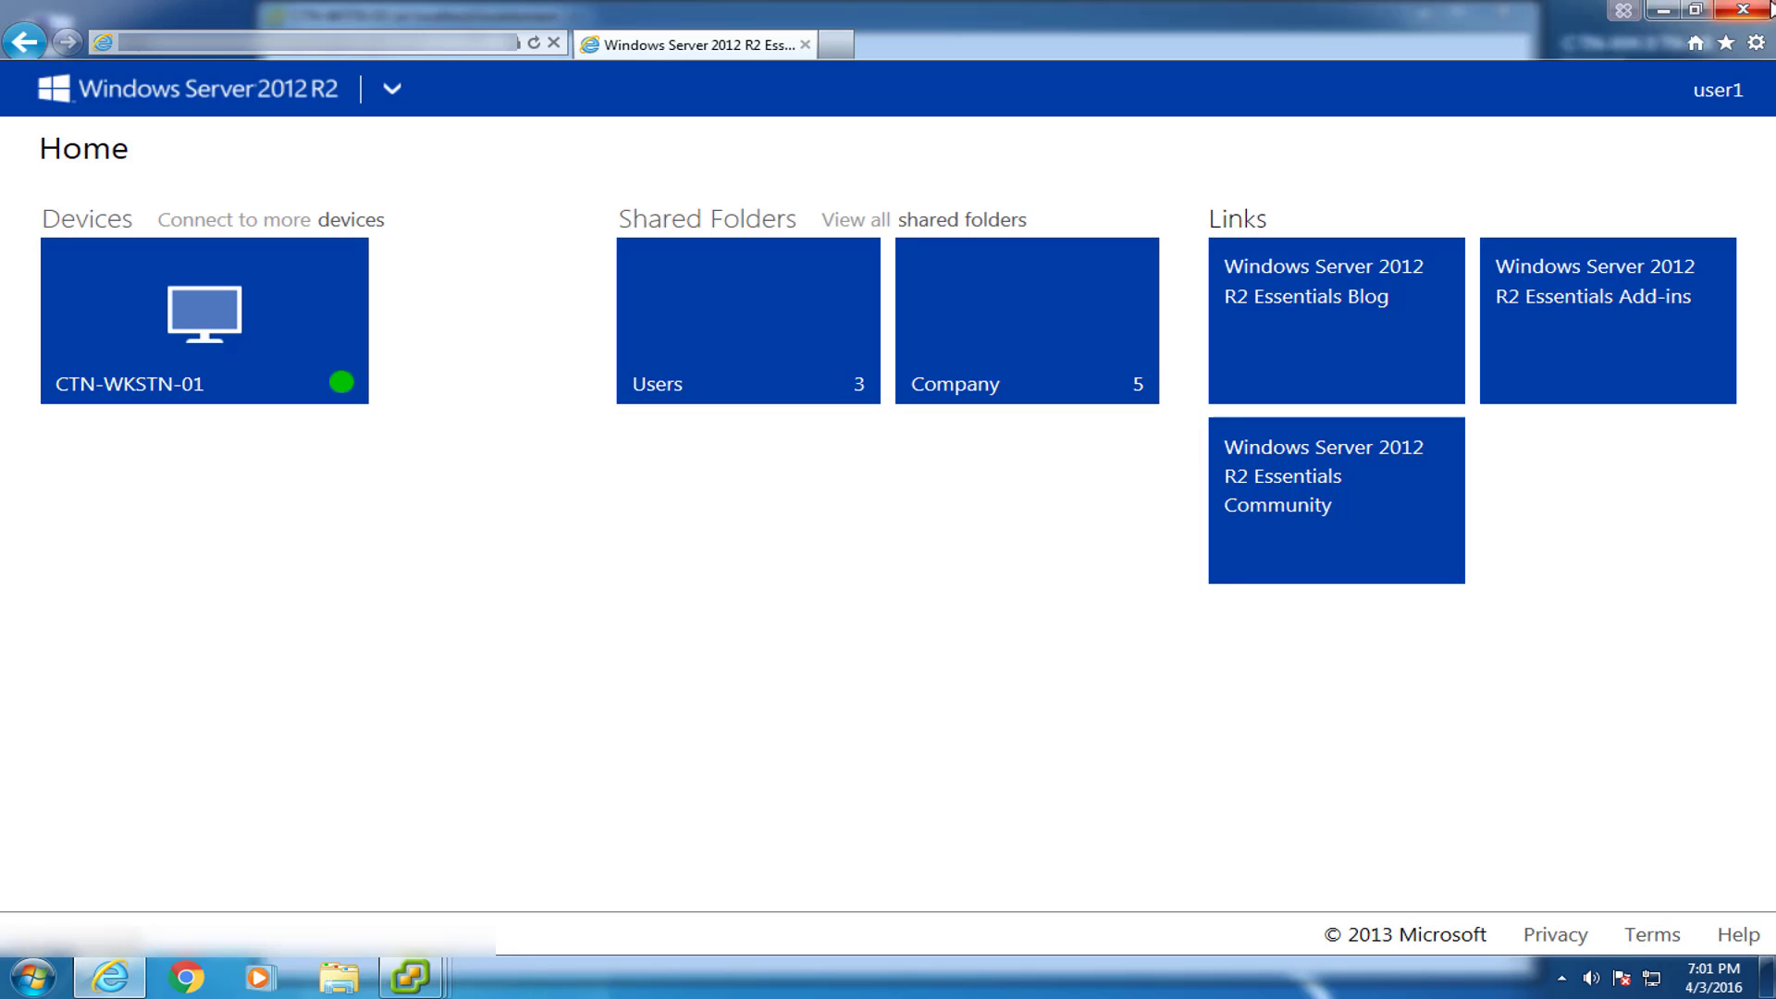
click(1714, 93)
click(1640, 205)
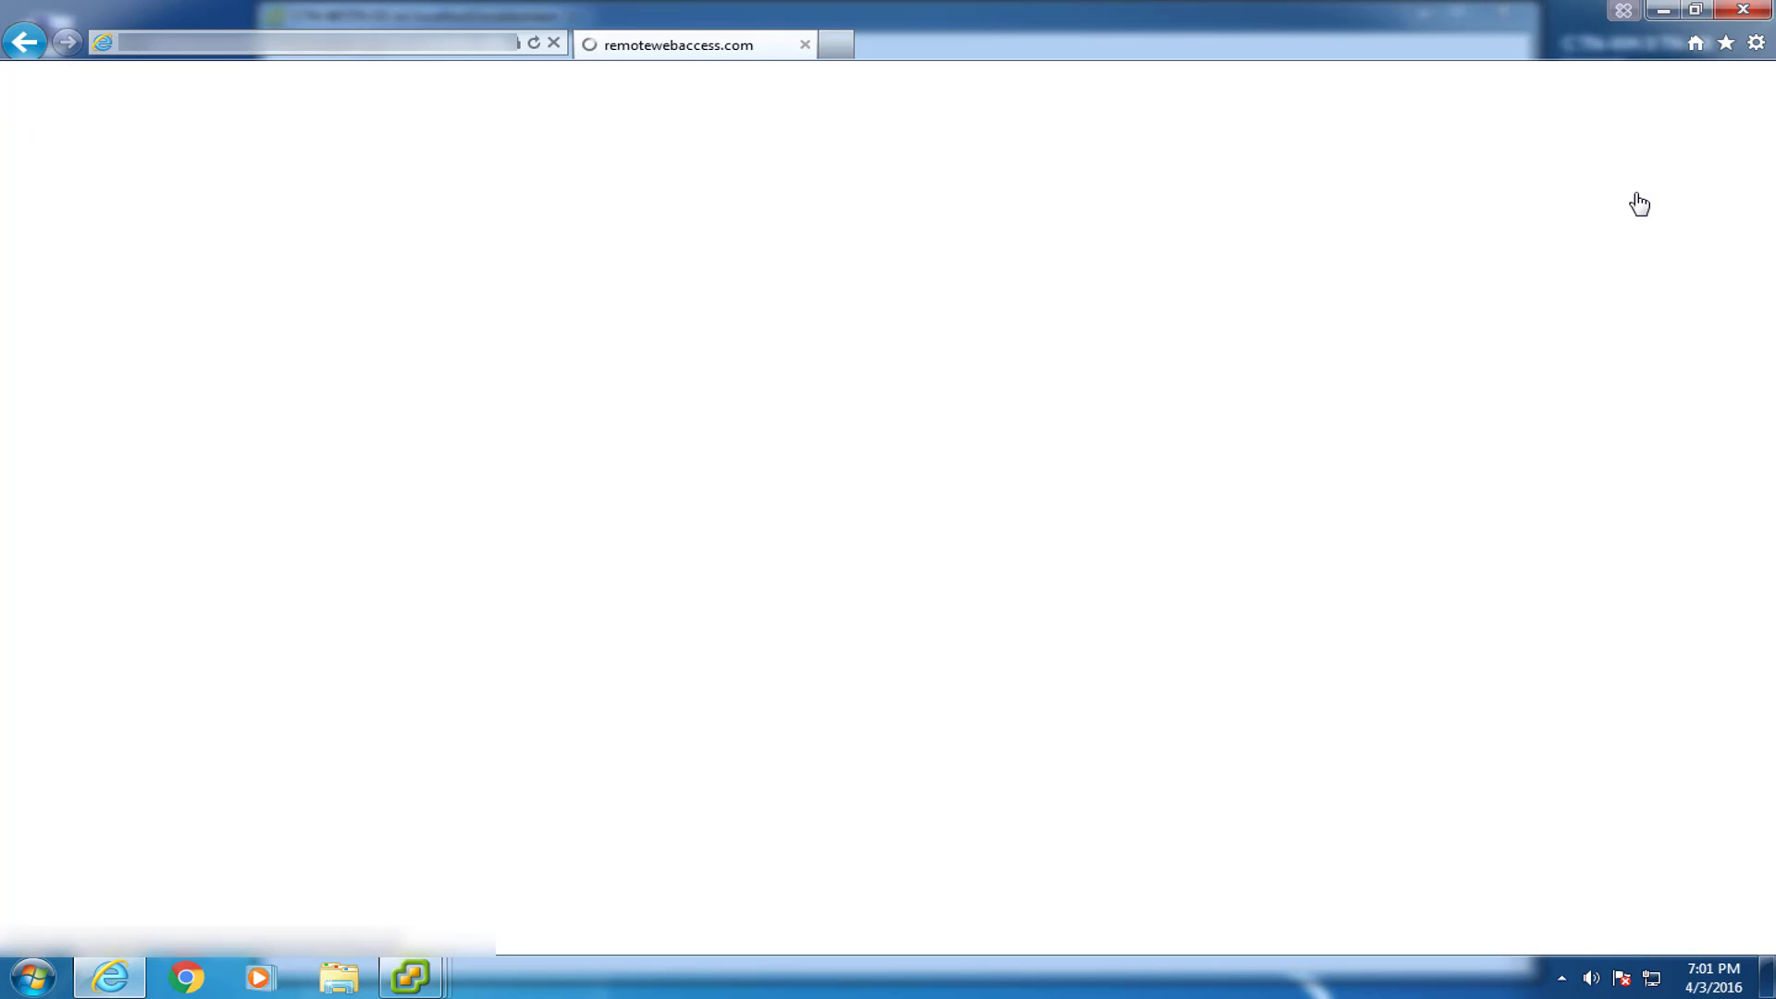
click(1744, 11)
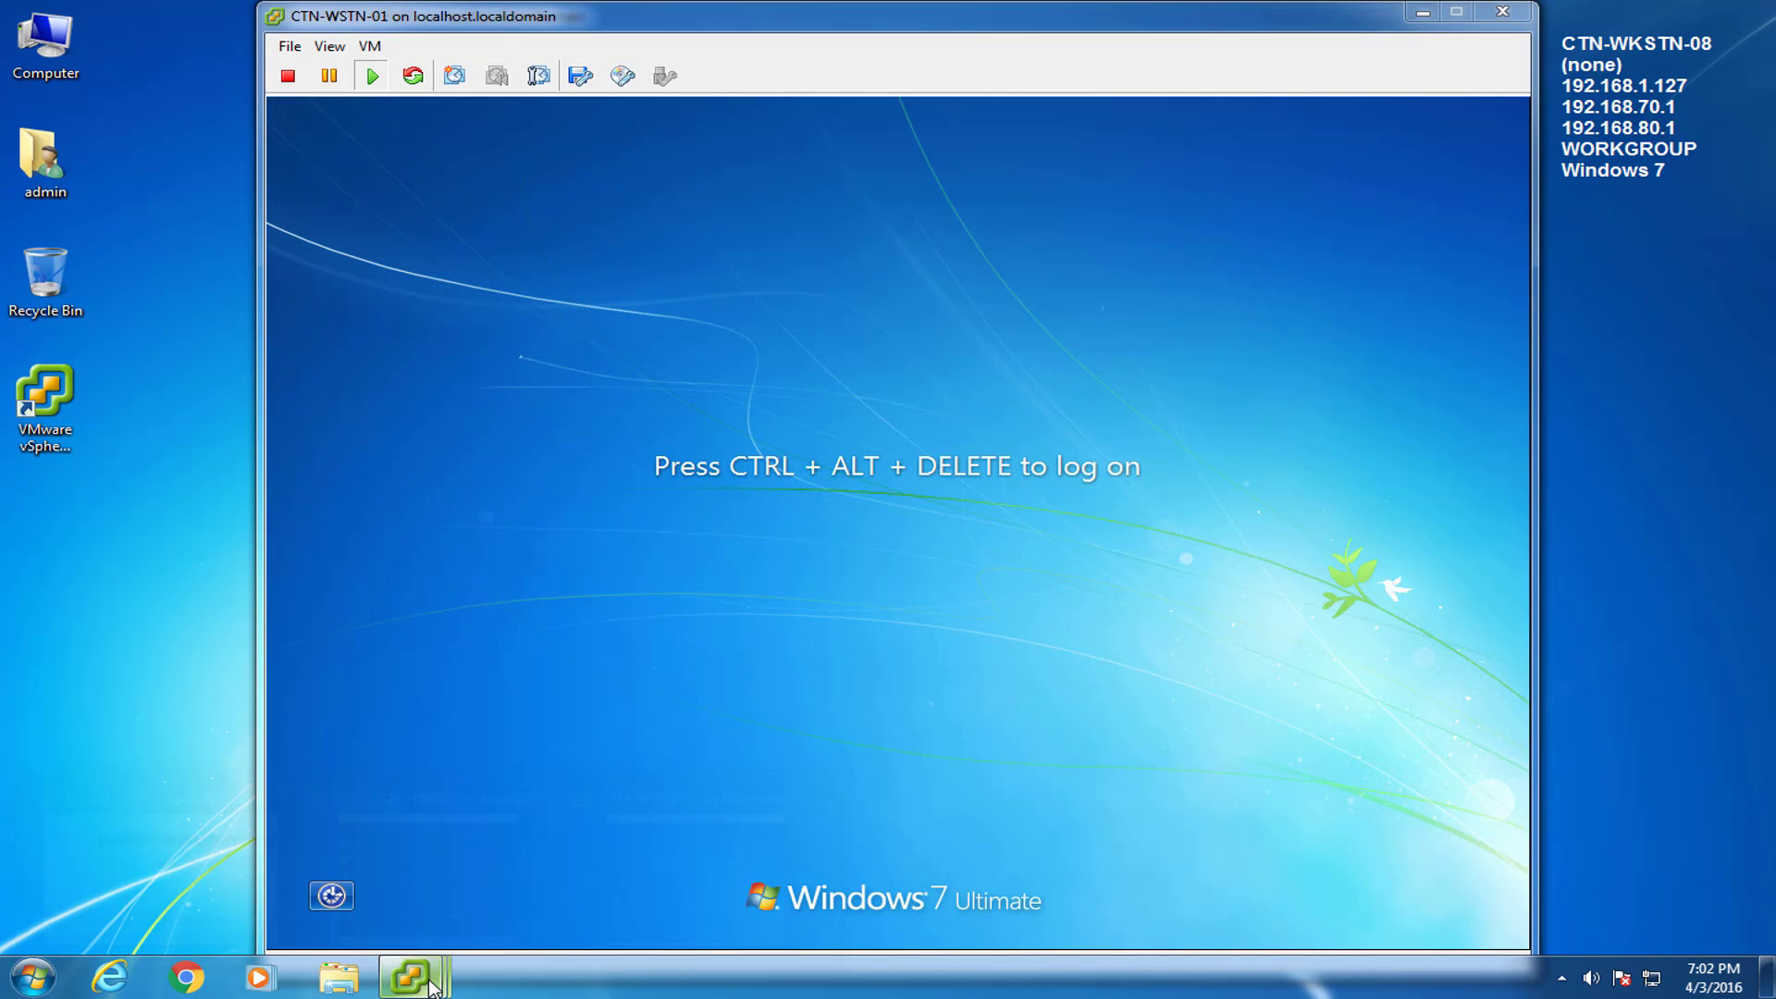
Open Edit Settings for CTN-WSTN-01 in vSphere Client and dismiss the restricted settings warning.
mouse_move(412, 976)
click(234, 879)
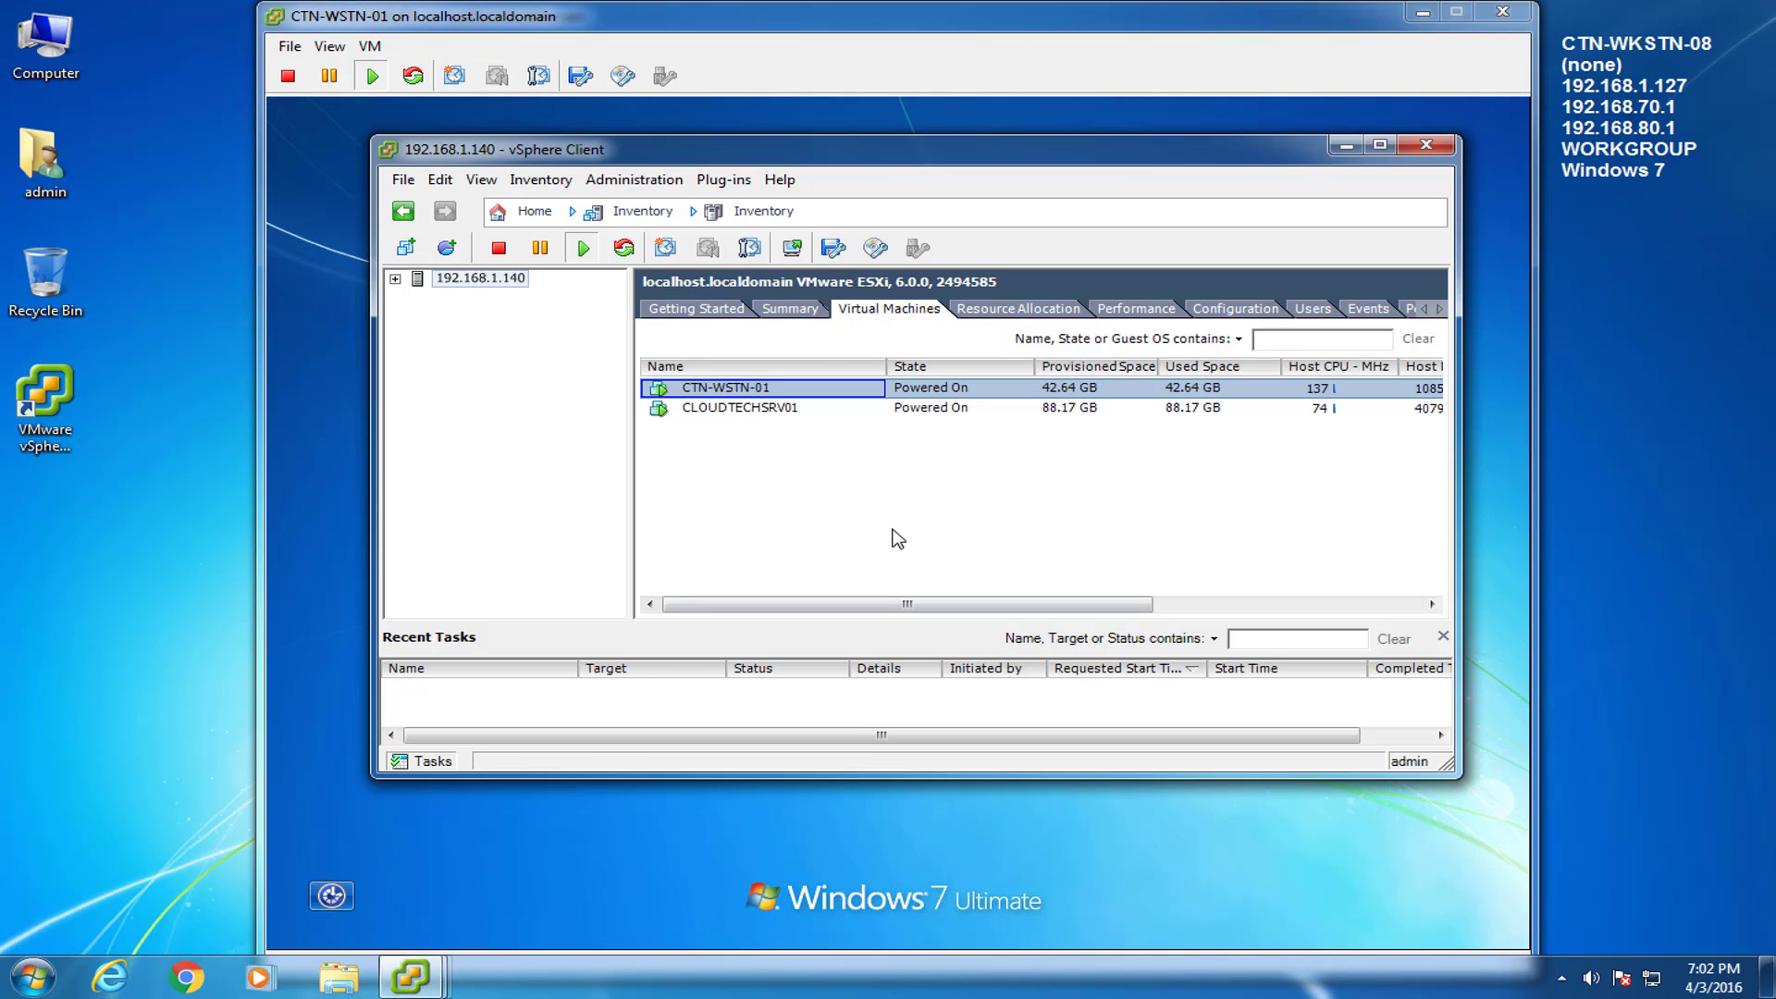
click(722, 390)
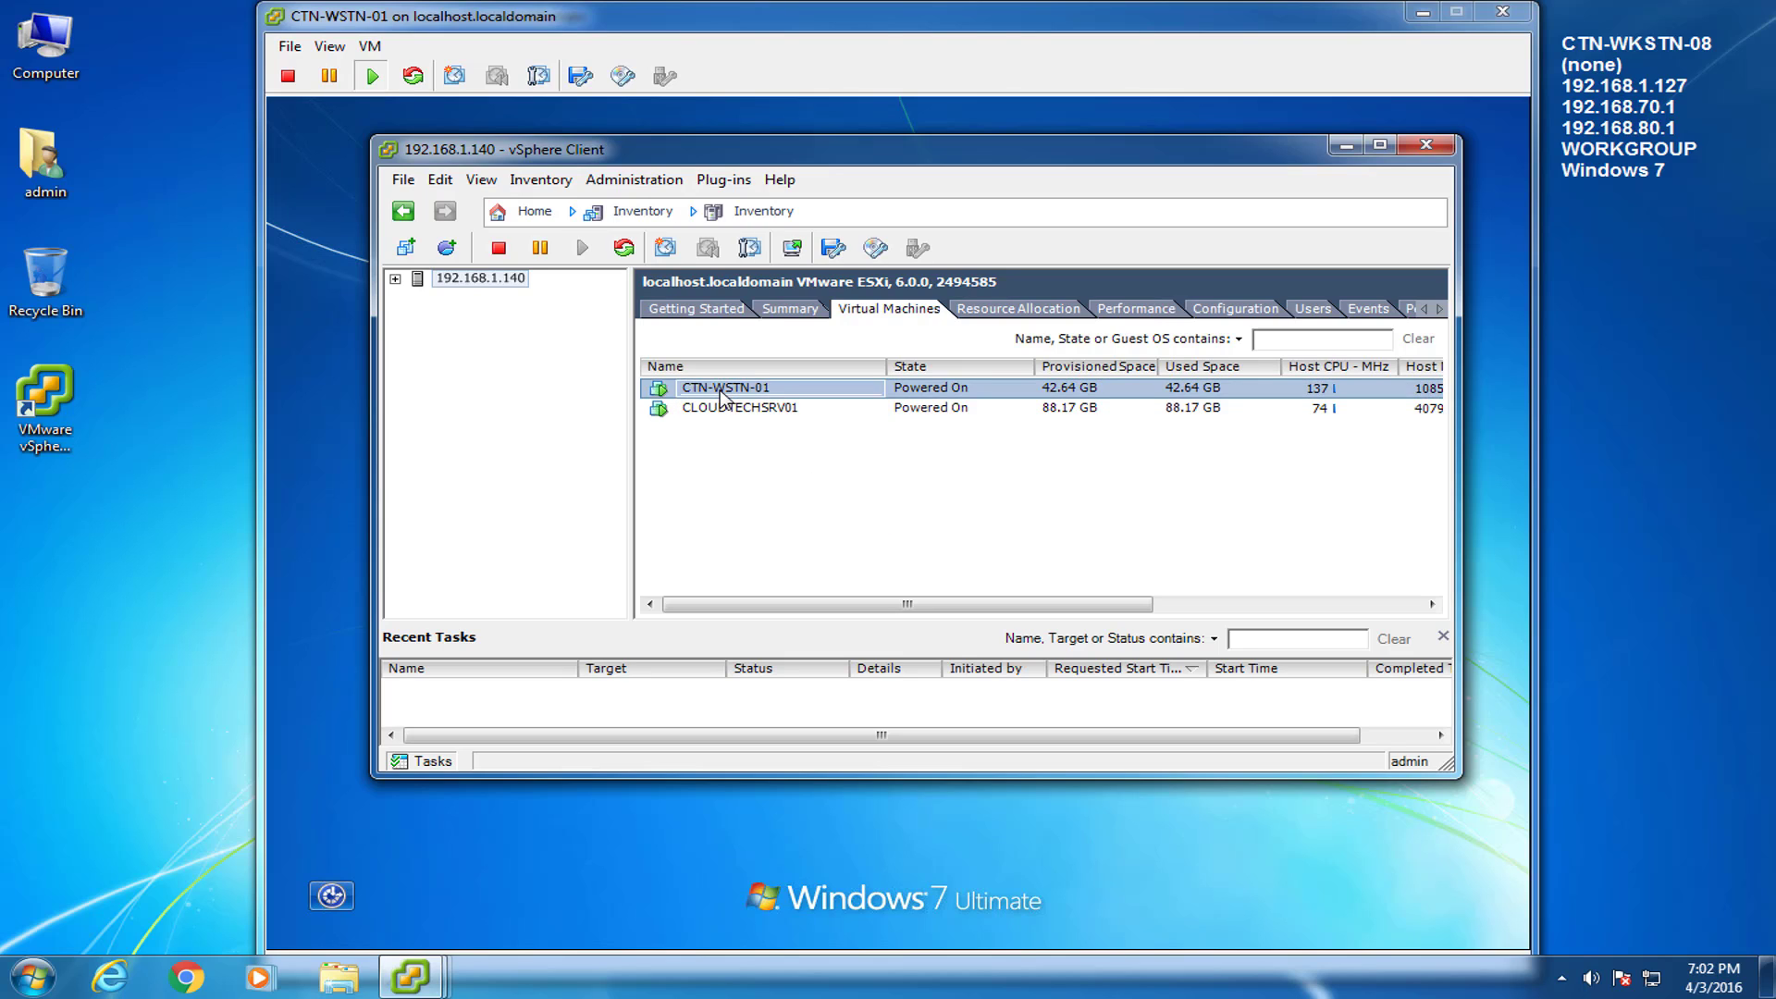
right_click(728, 394)
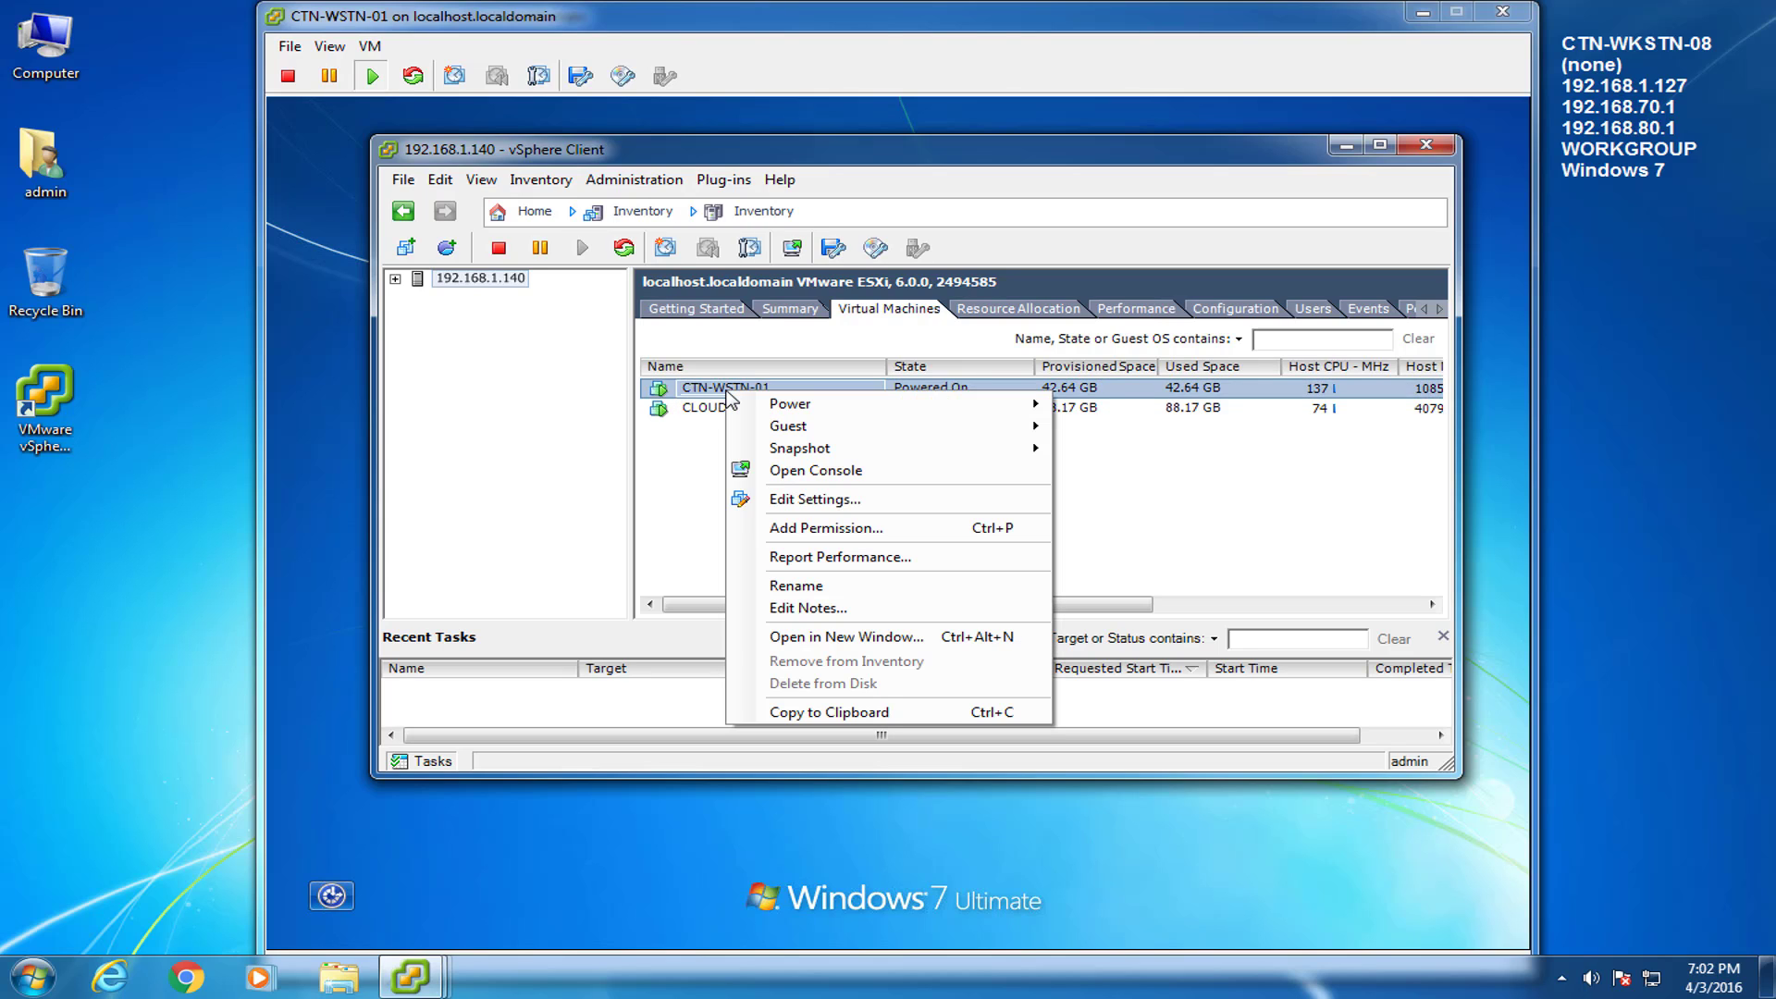
click(820, 500)
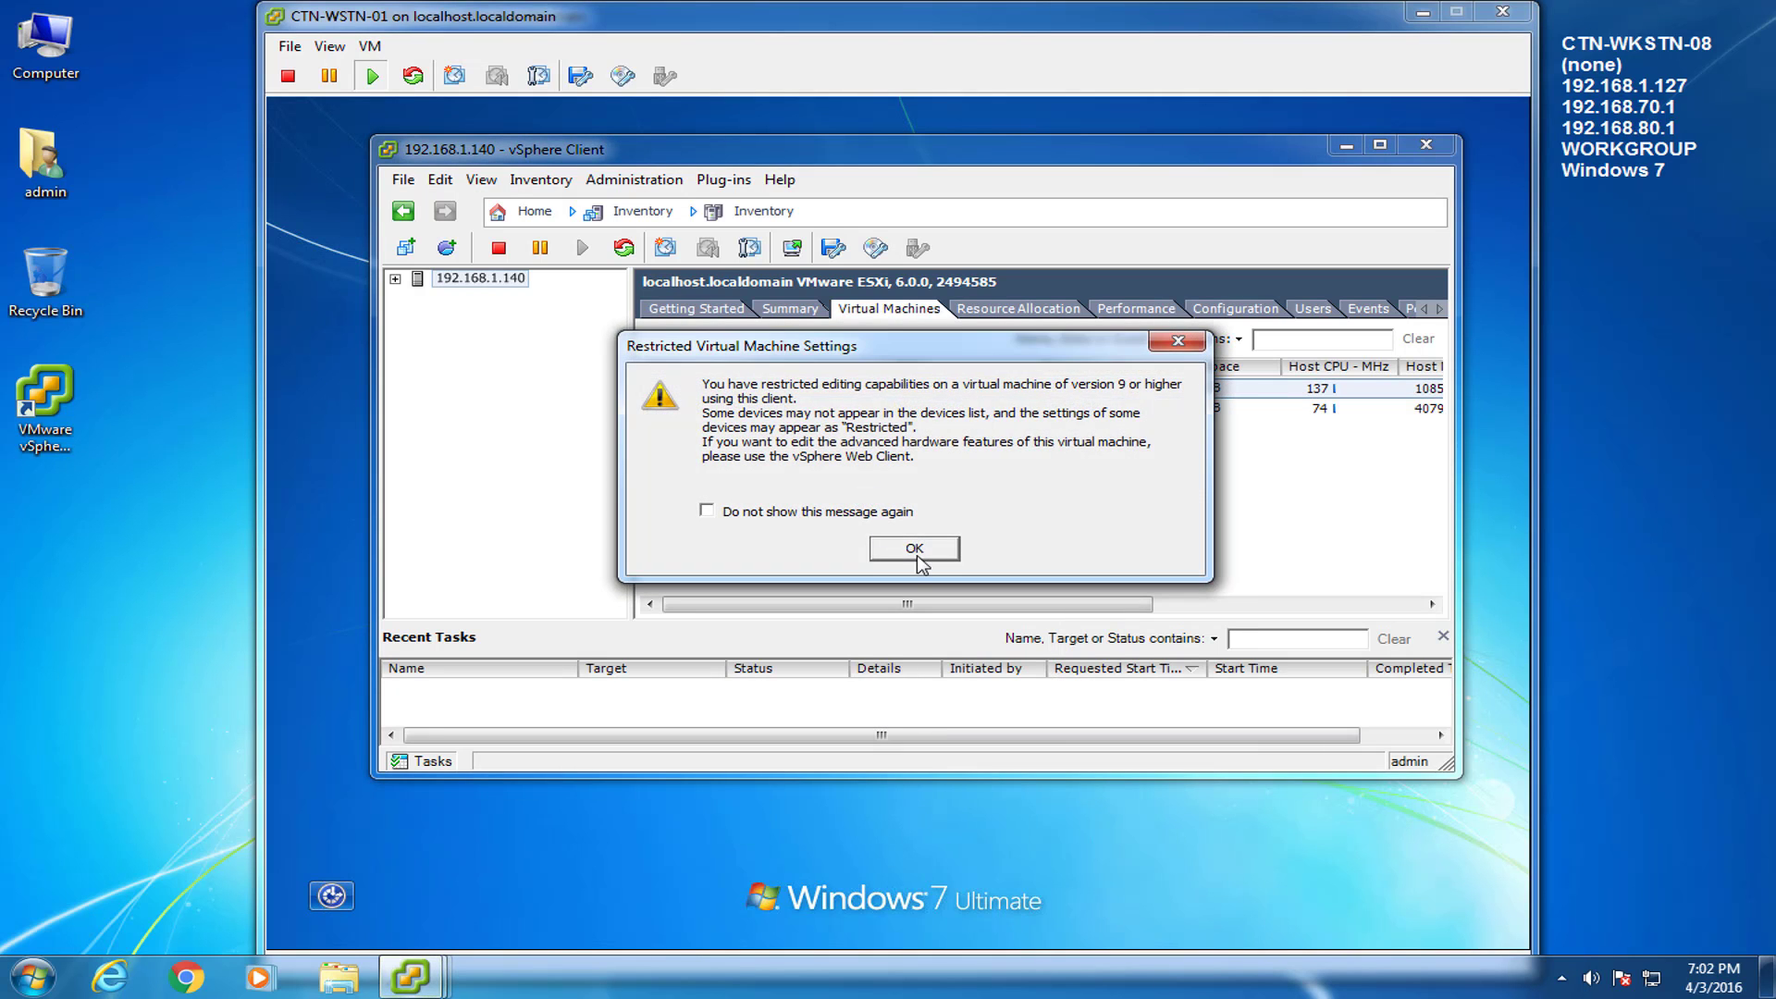
click(921, 551)
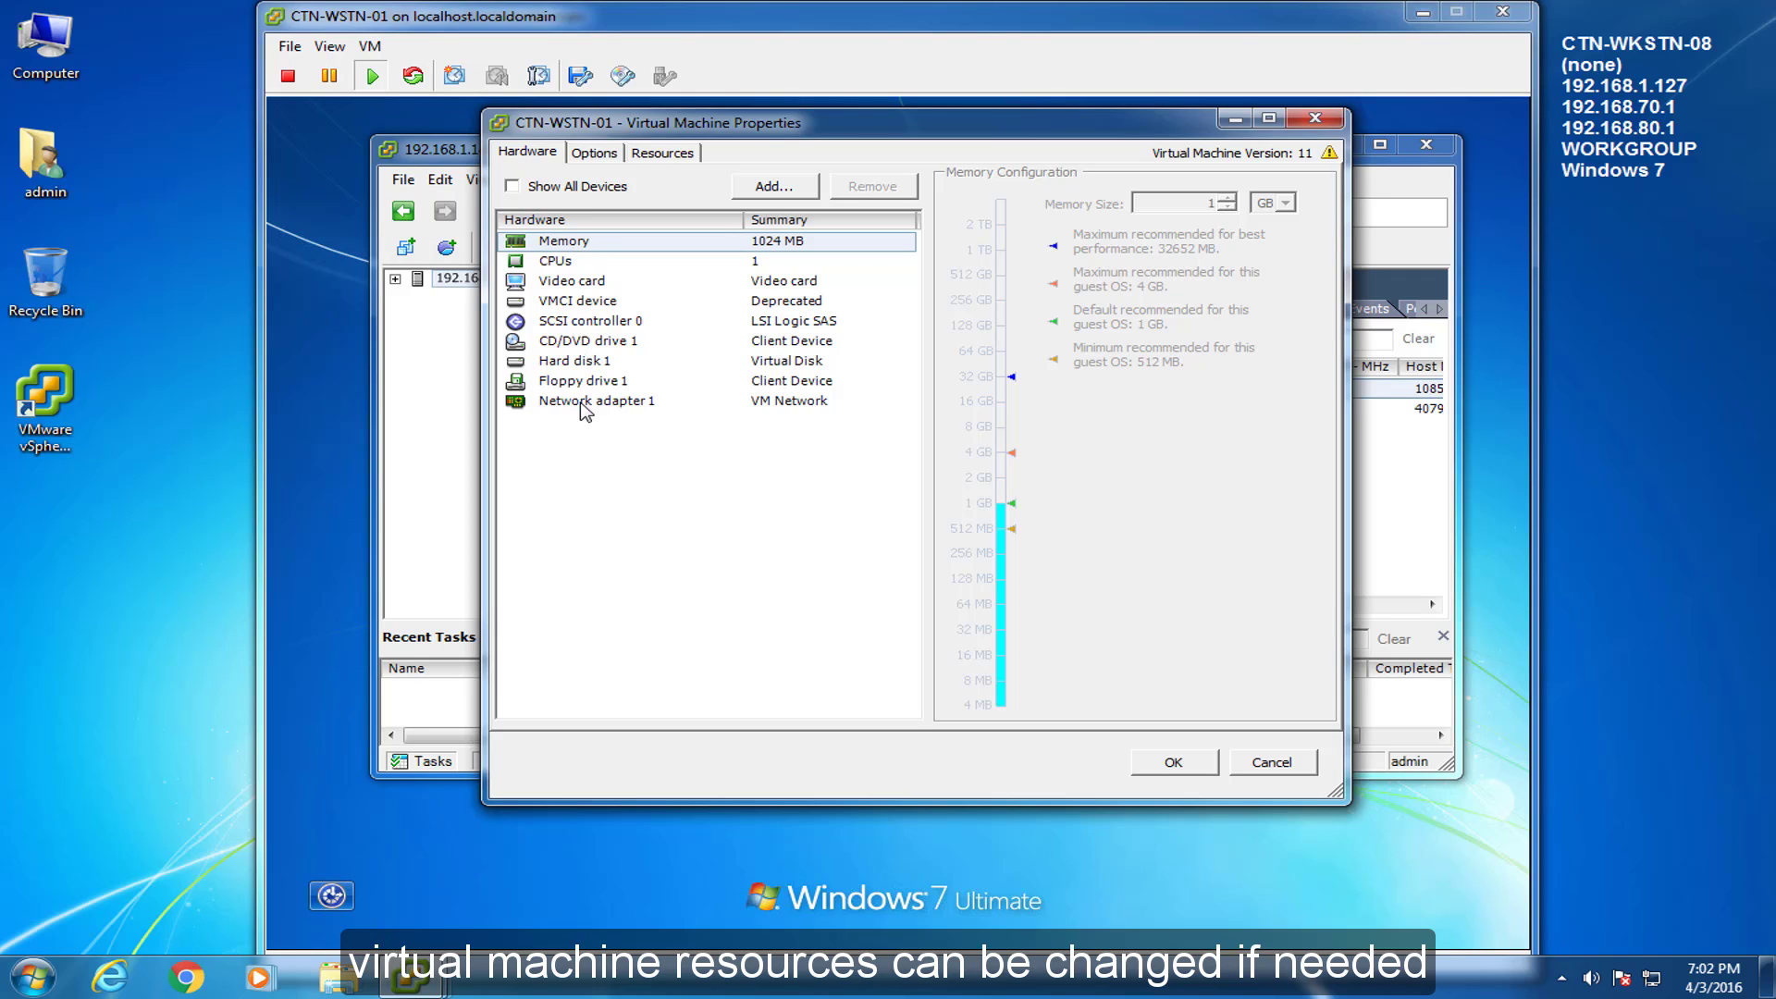
Review CTN-WSTN-01's CPU, floppy, network, video and memory hardware, plus Options and Resources, then cancel.
click(559, 264)
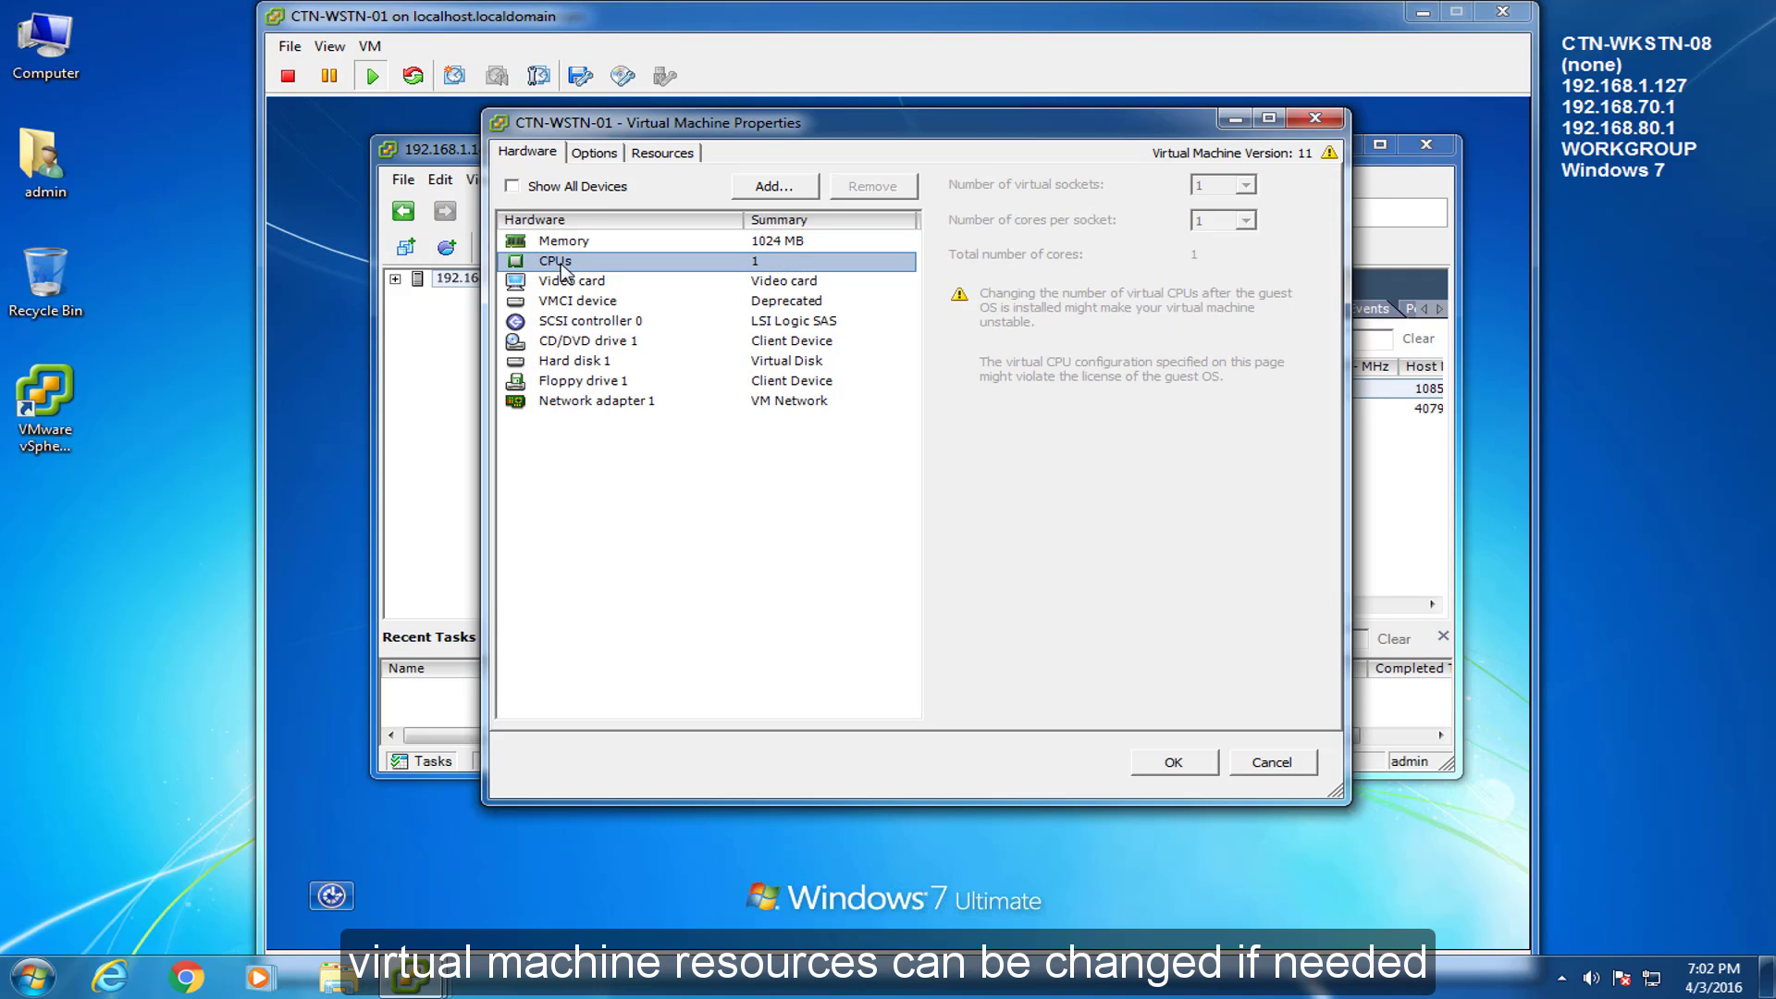
key(Down)
key(Down)
key(Down)
key(Down)
key(Down)
key(Down)
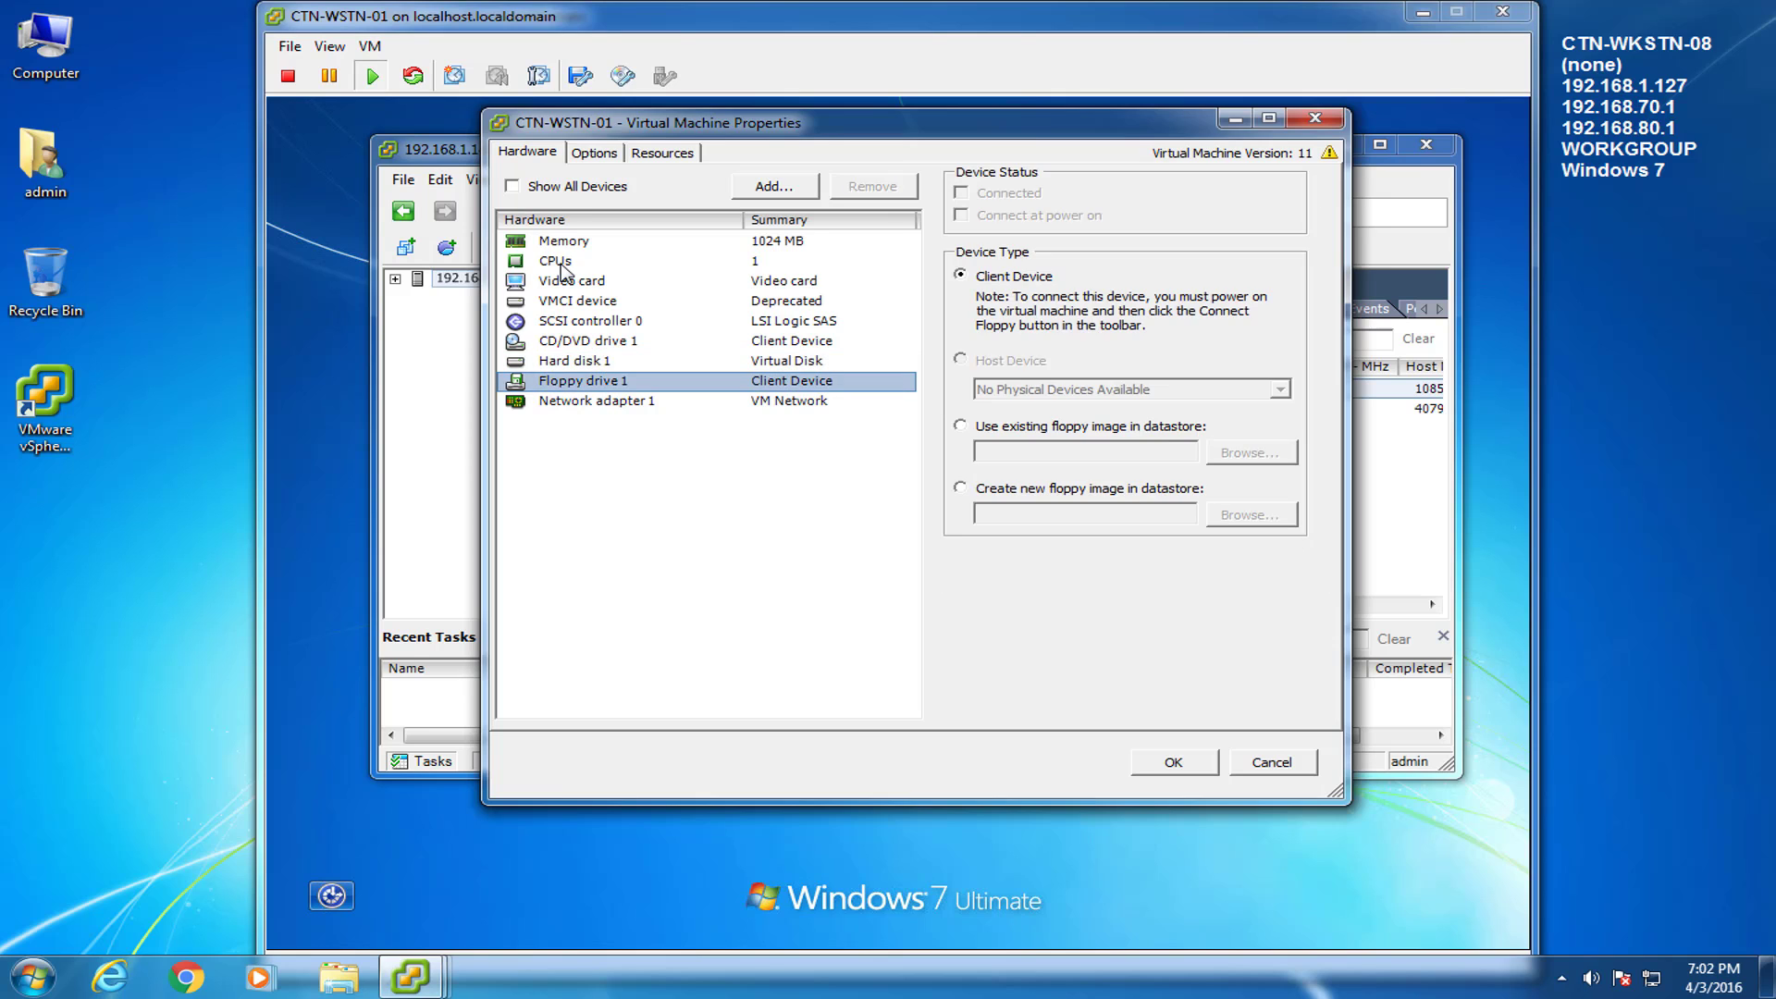
key(Down)
key(Up)
key(Up)
key(Up)
key(Up)
key(Up)
key(Up)
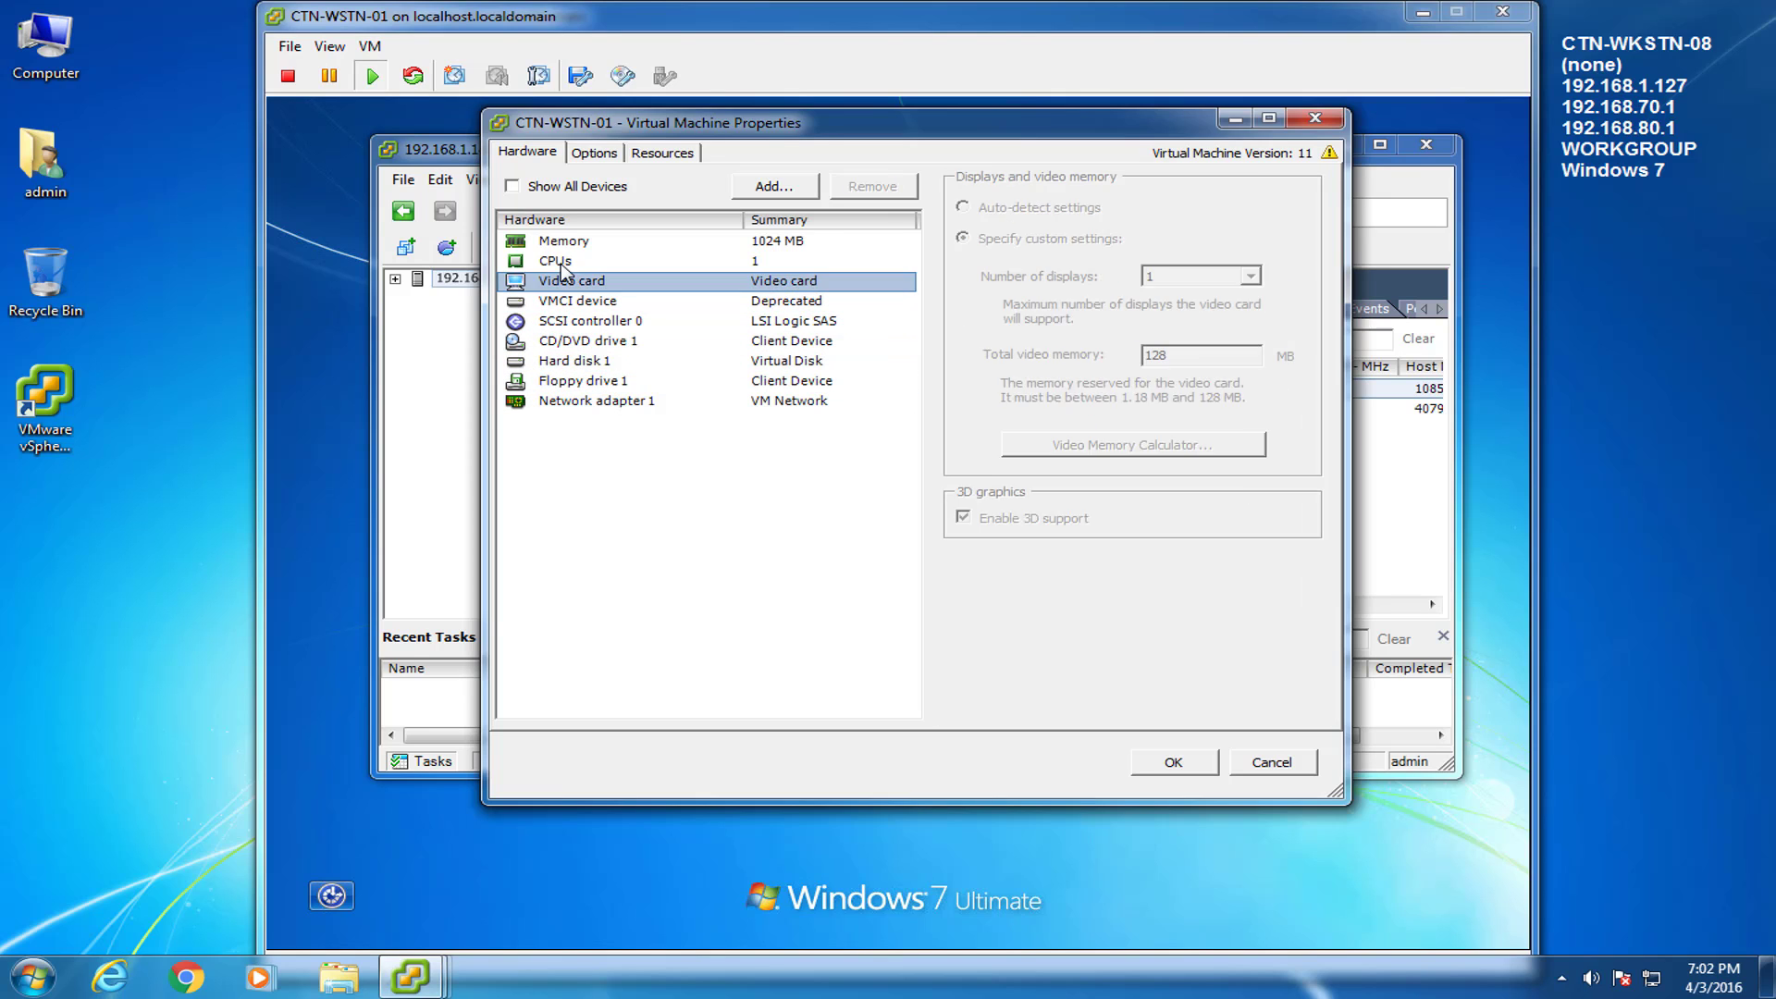
key(Up)
key(Up)
click(593, 155)
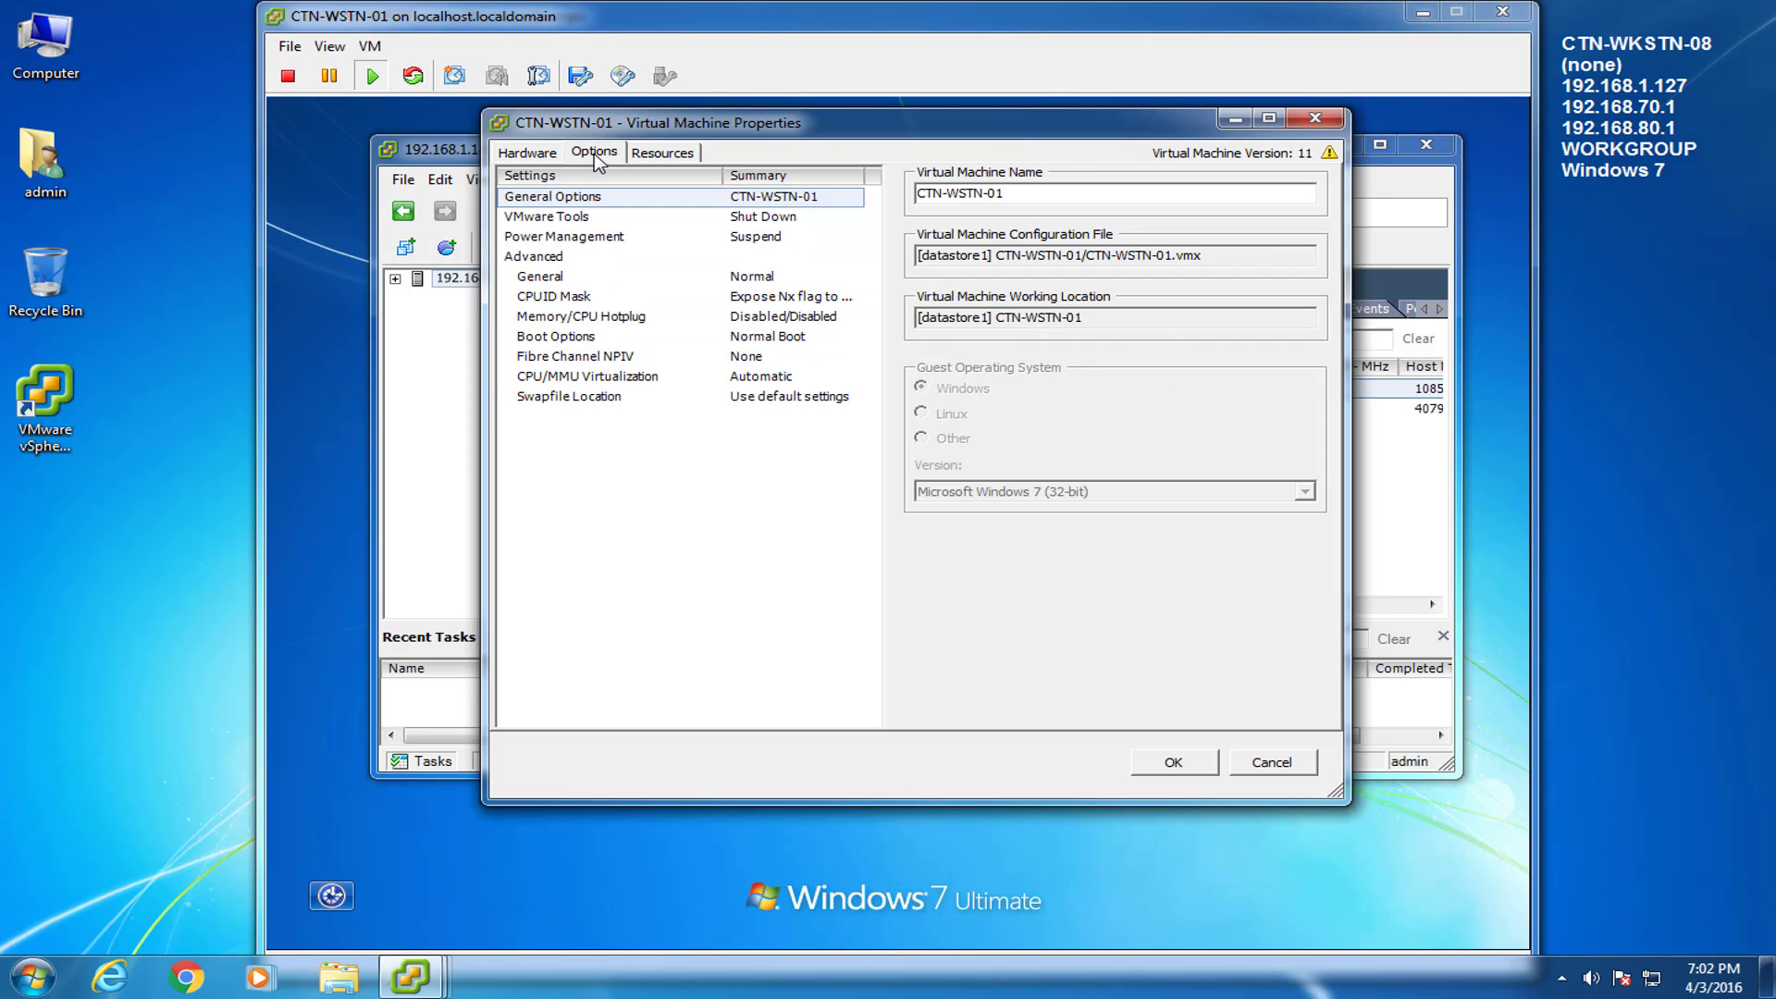
click(665, 159)
click(553, 157)
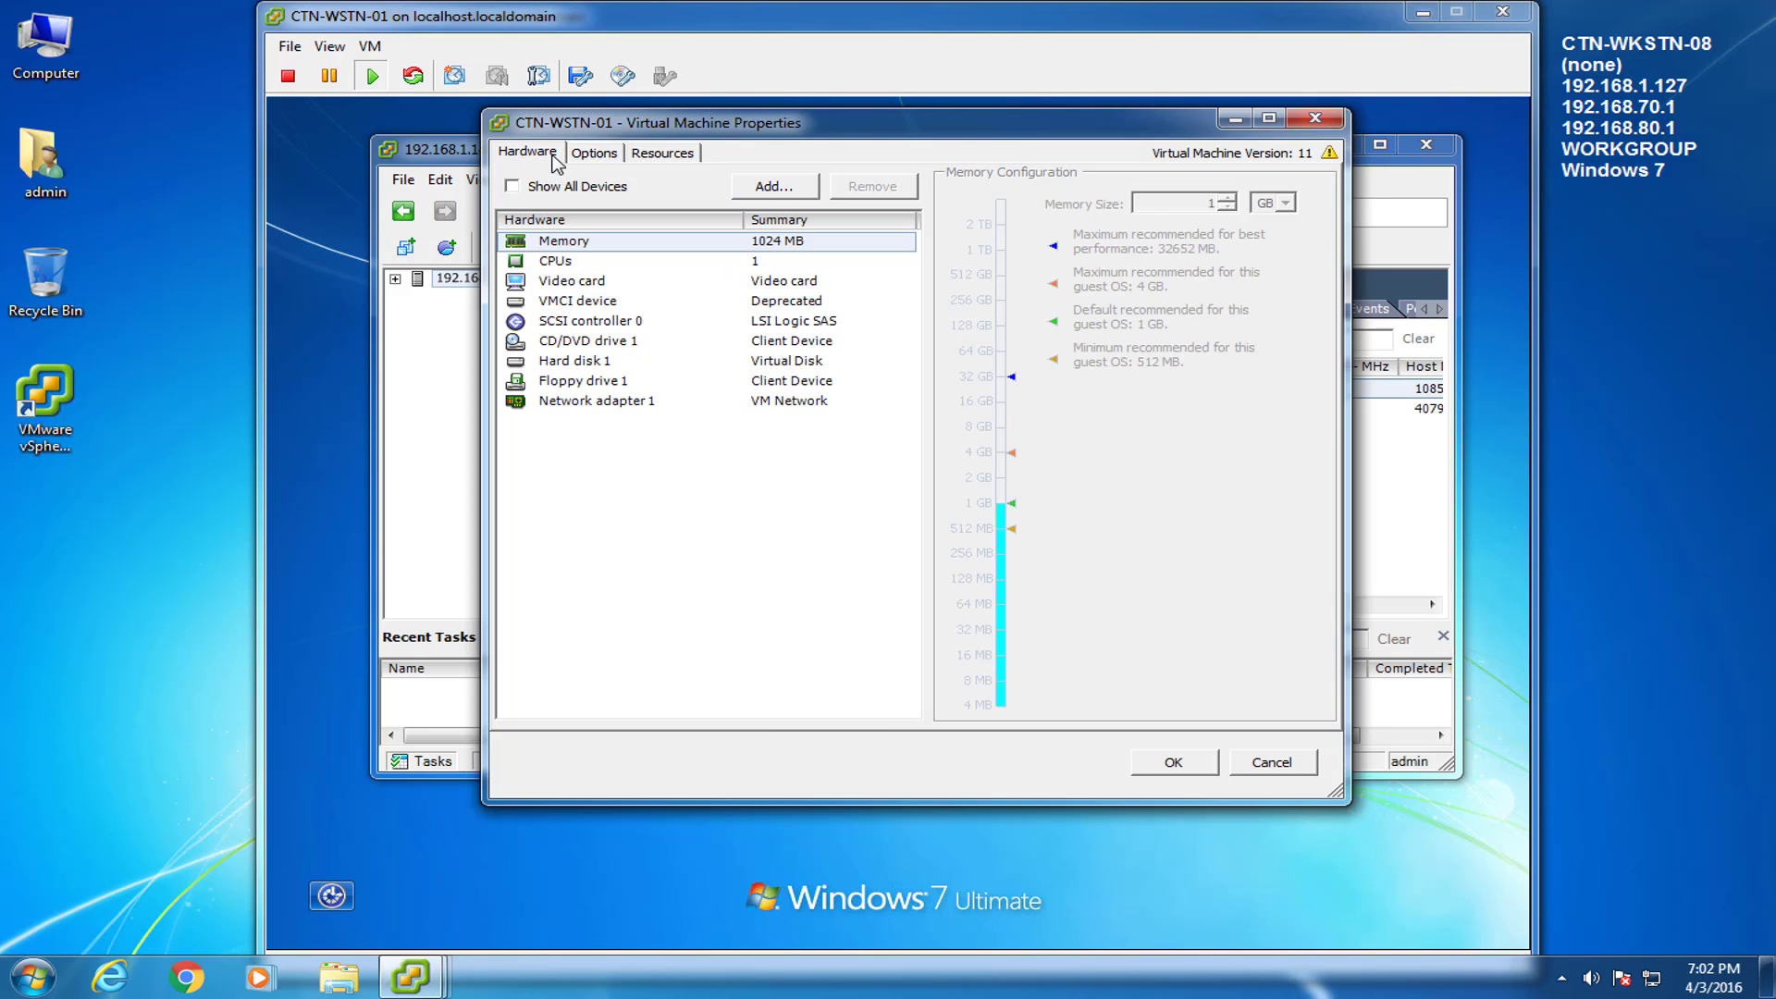
click(1271, 761)
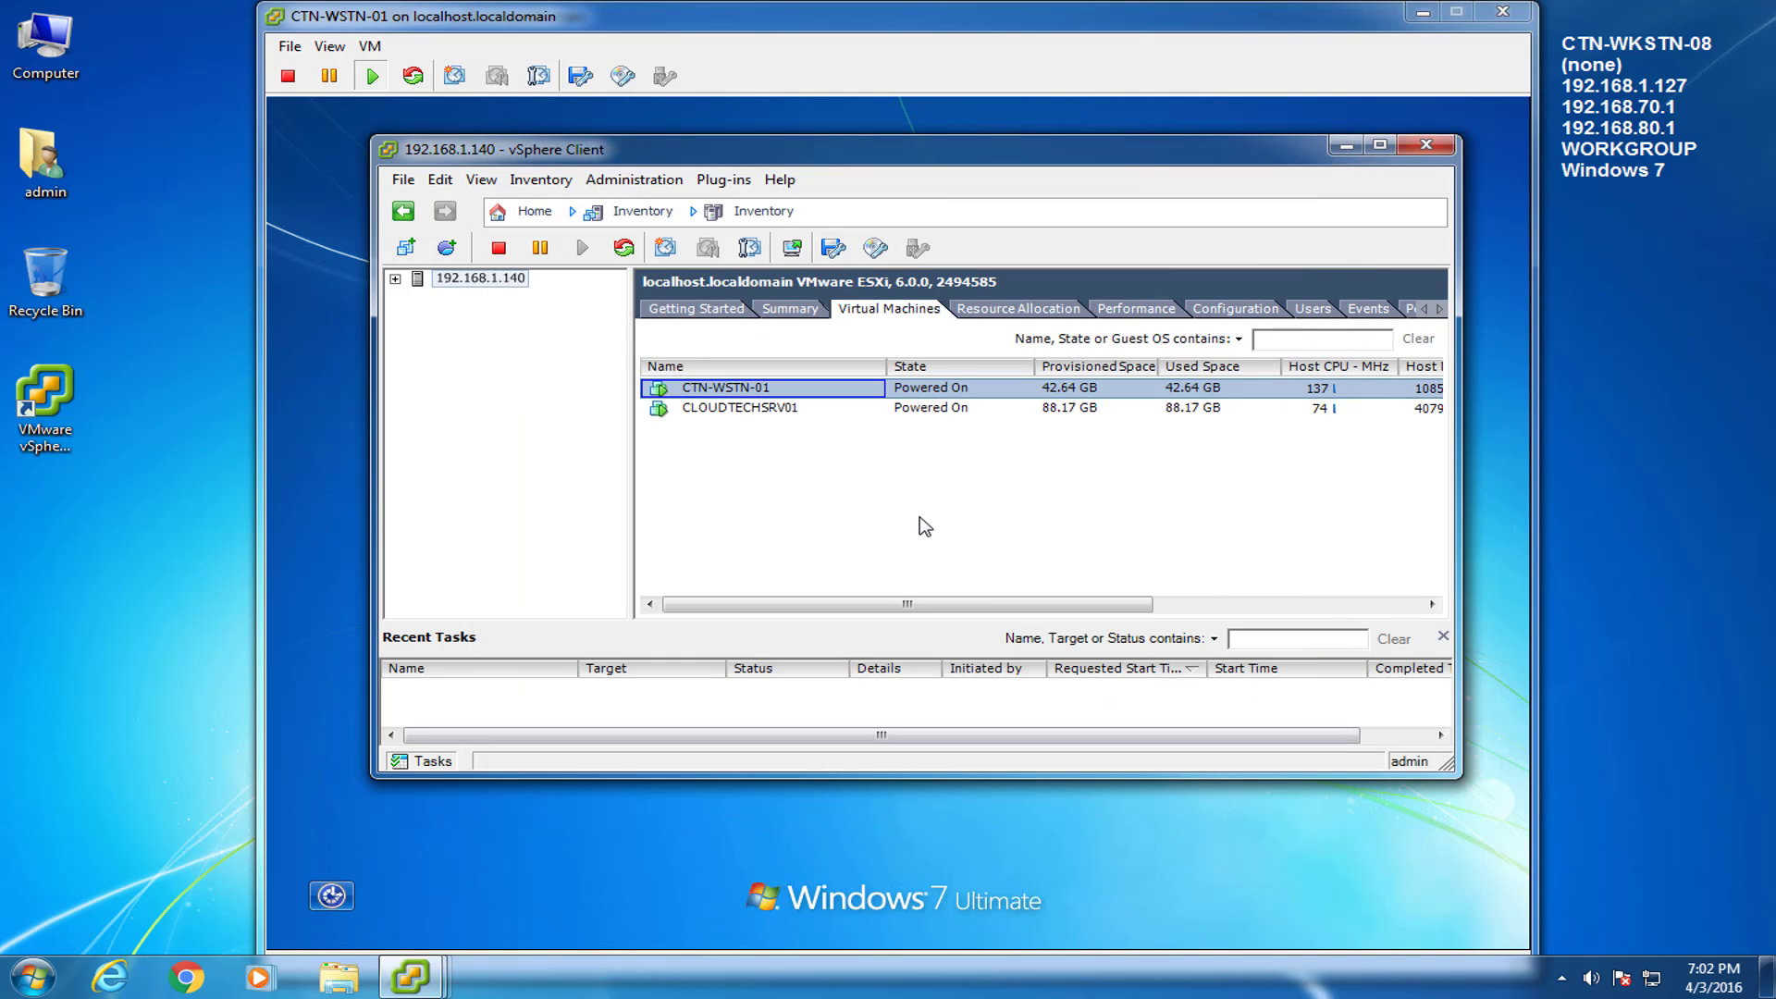
right_click(662, 396)
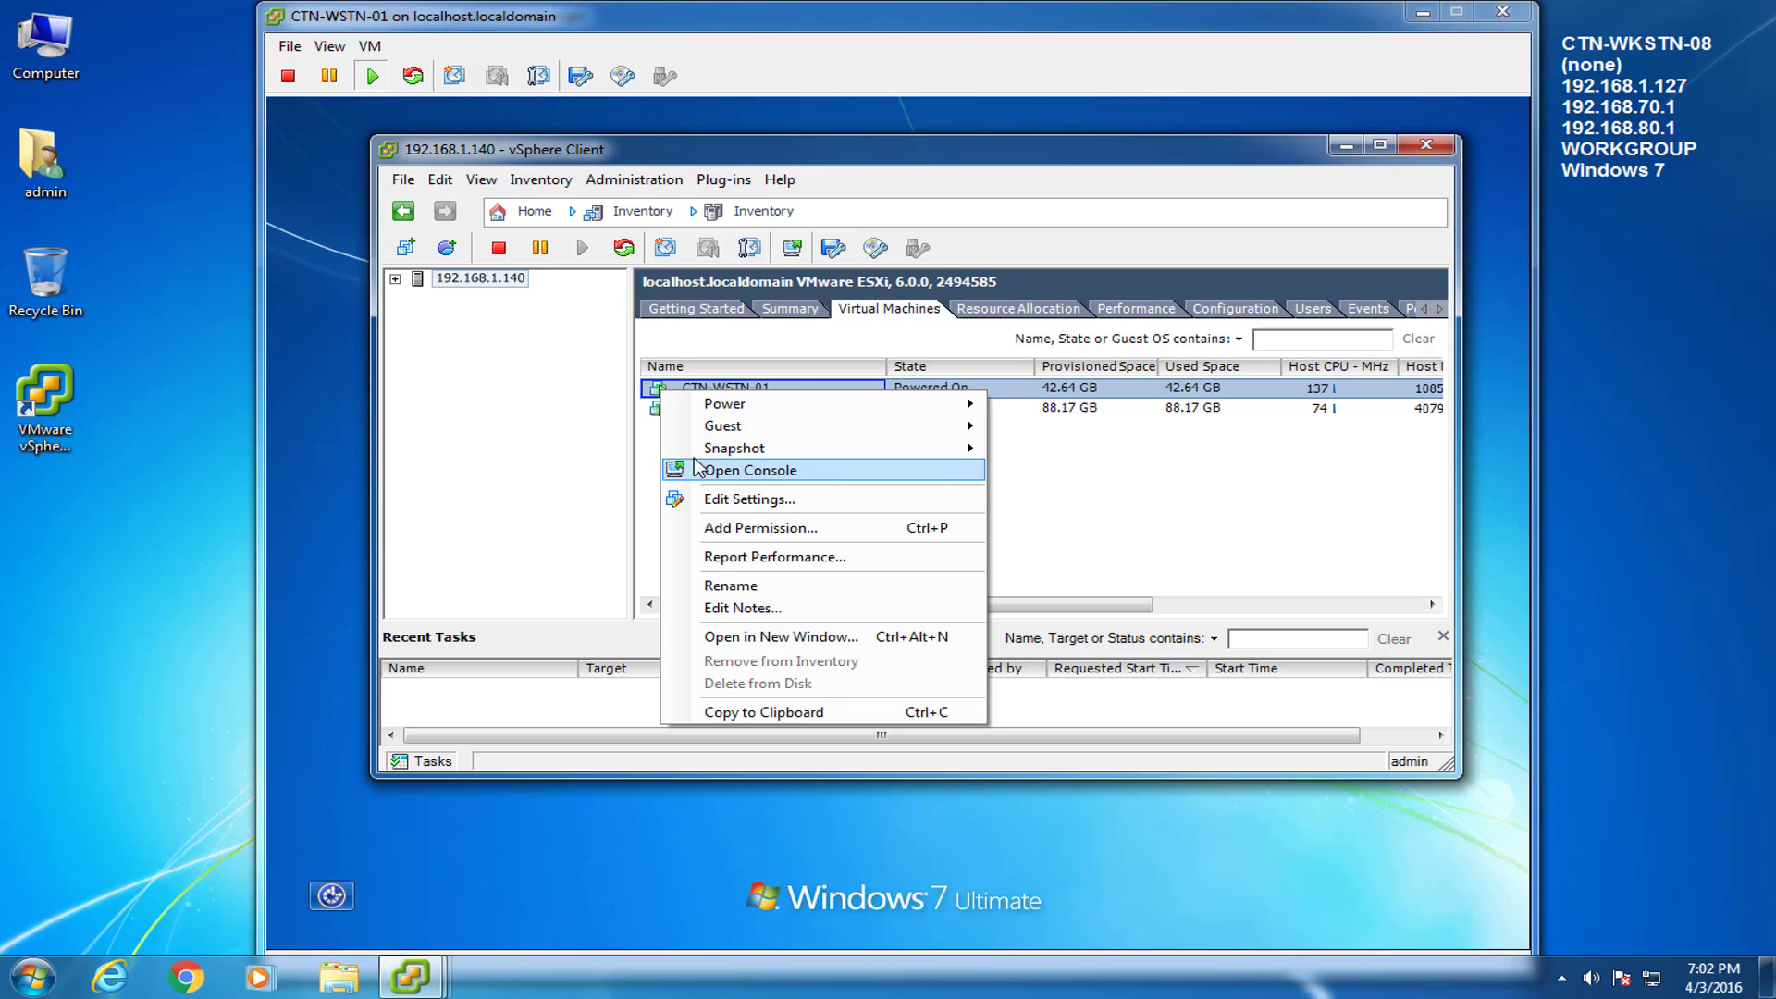
mouse_move(701, 457)
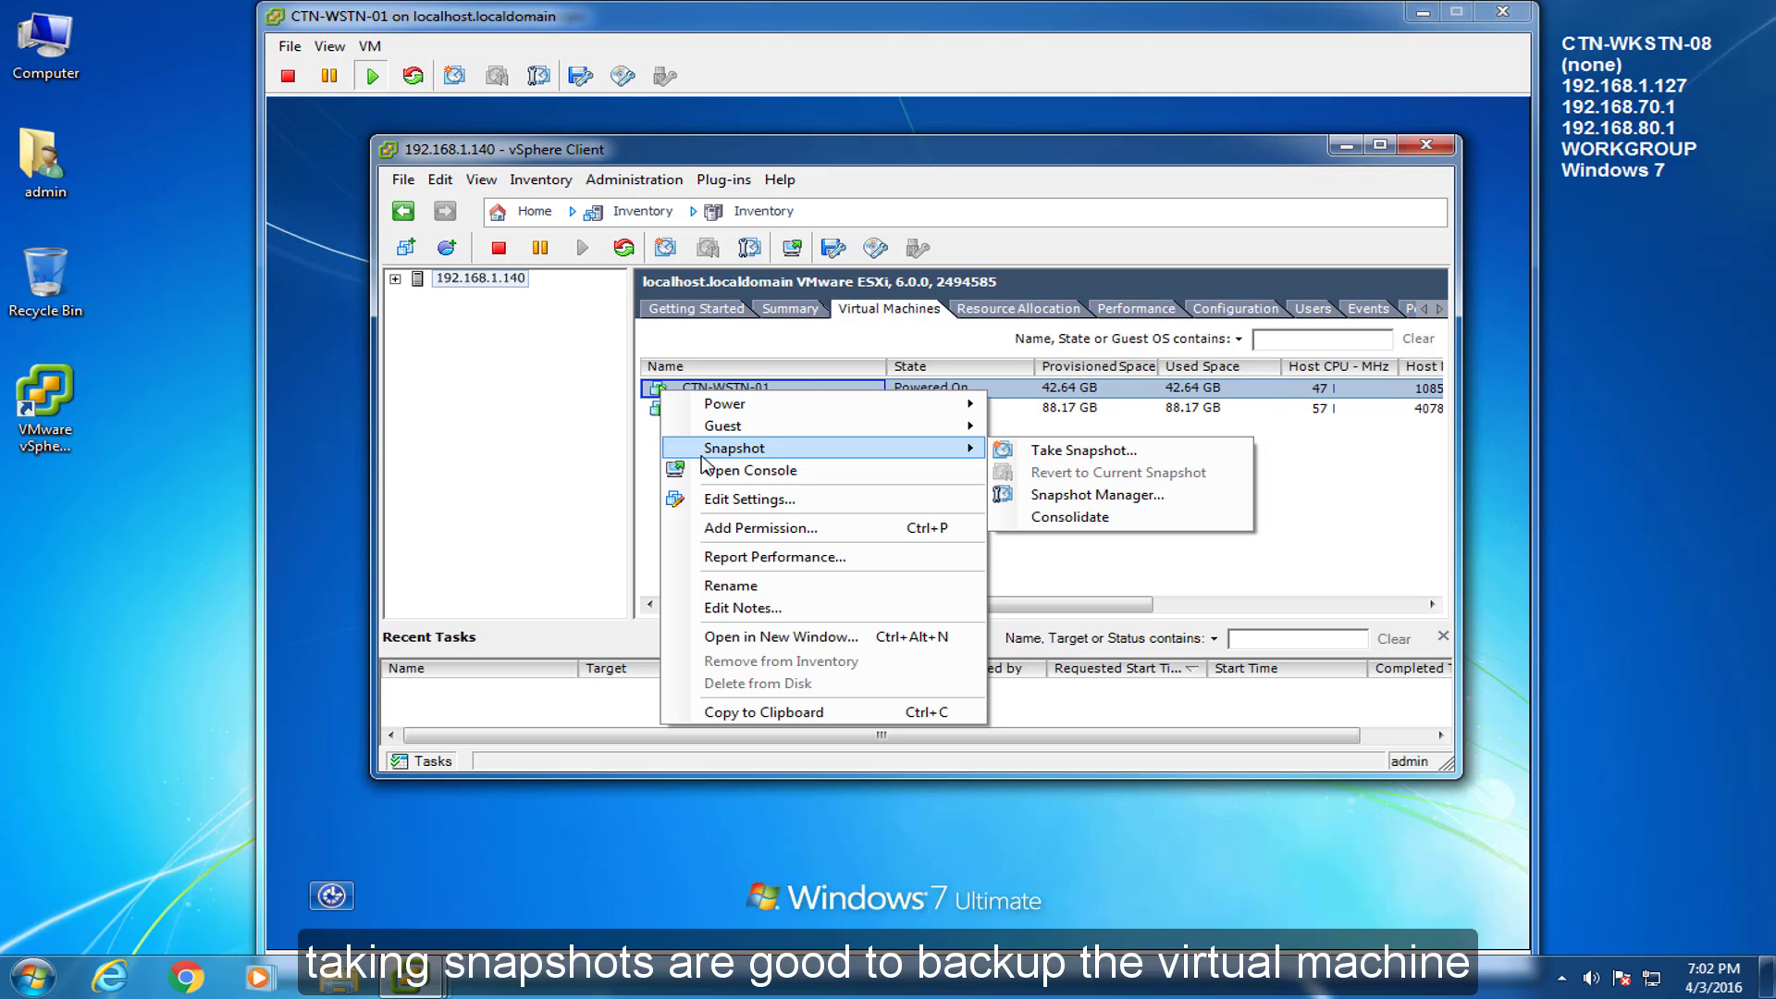
mouse_move(709, 396)
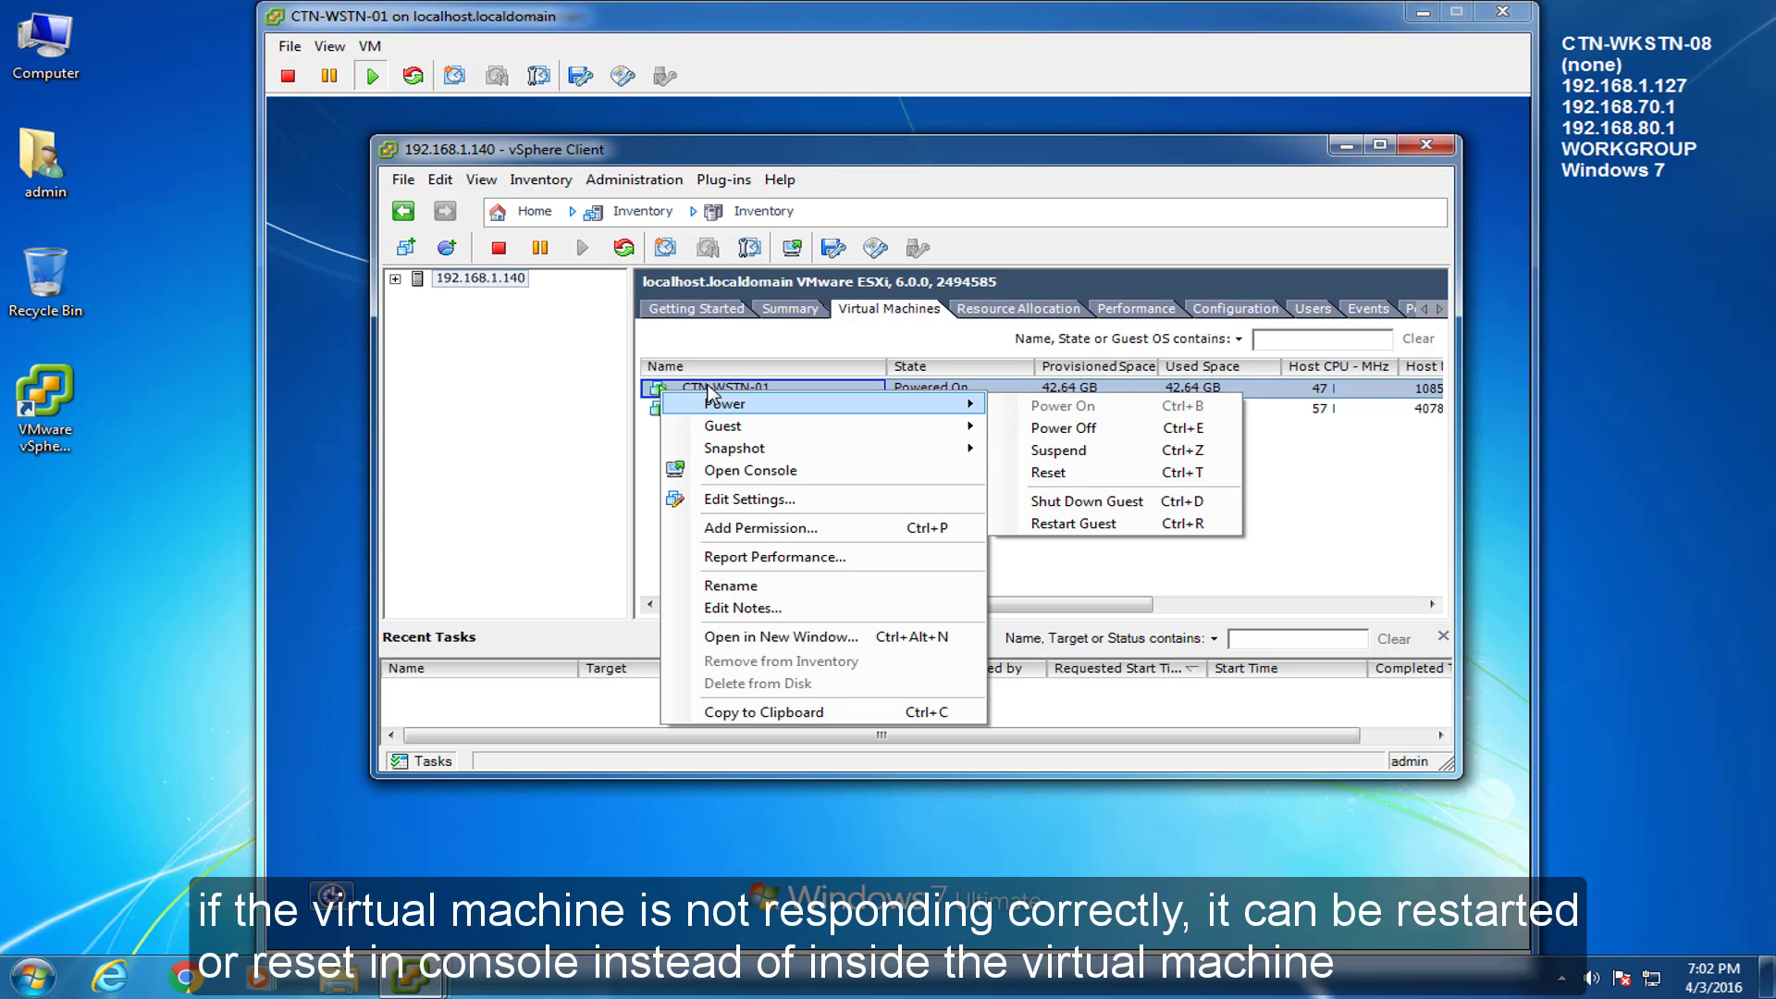
click(646, 443)
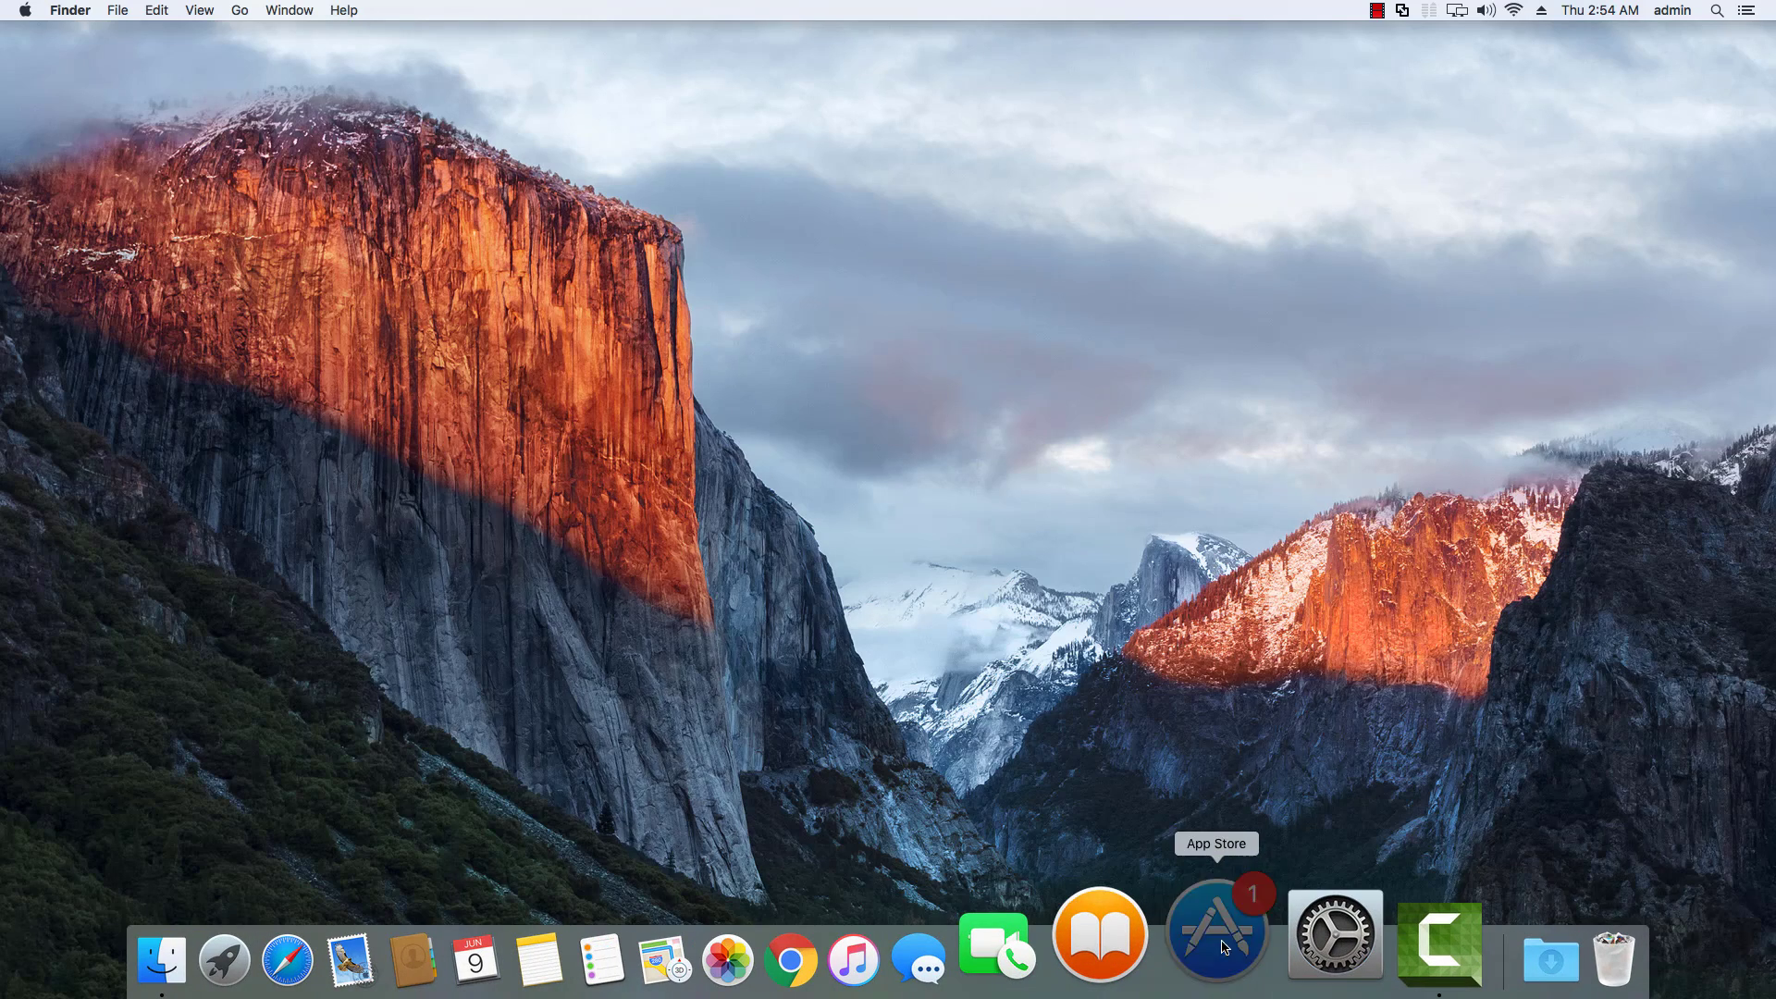
click(1217, 907)
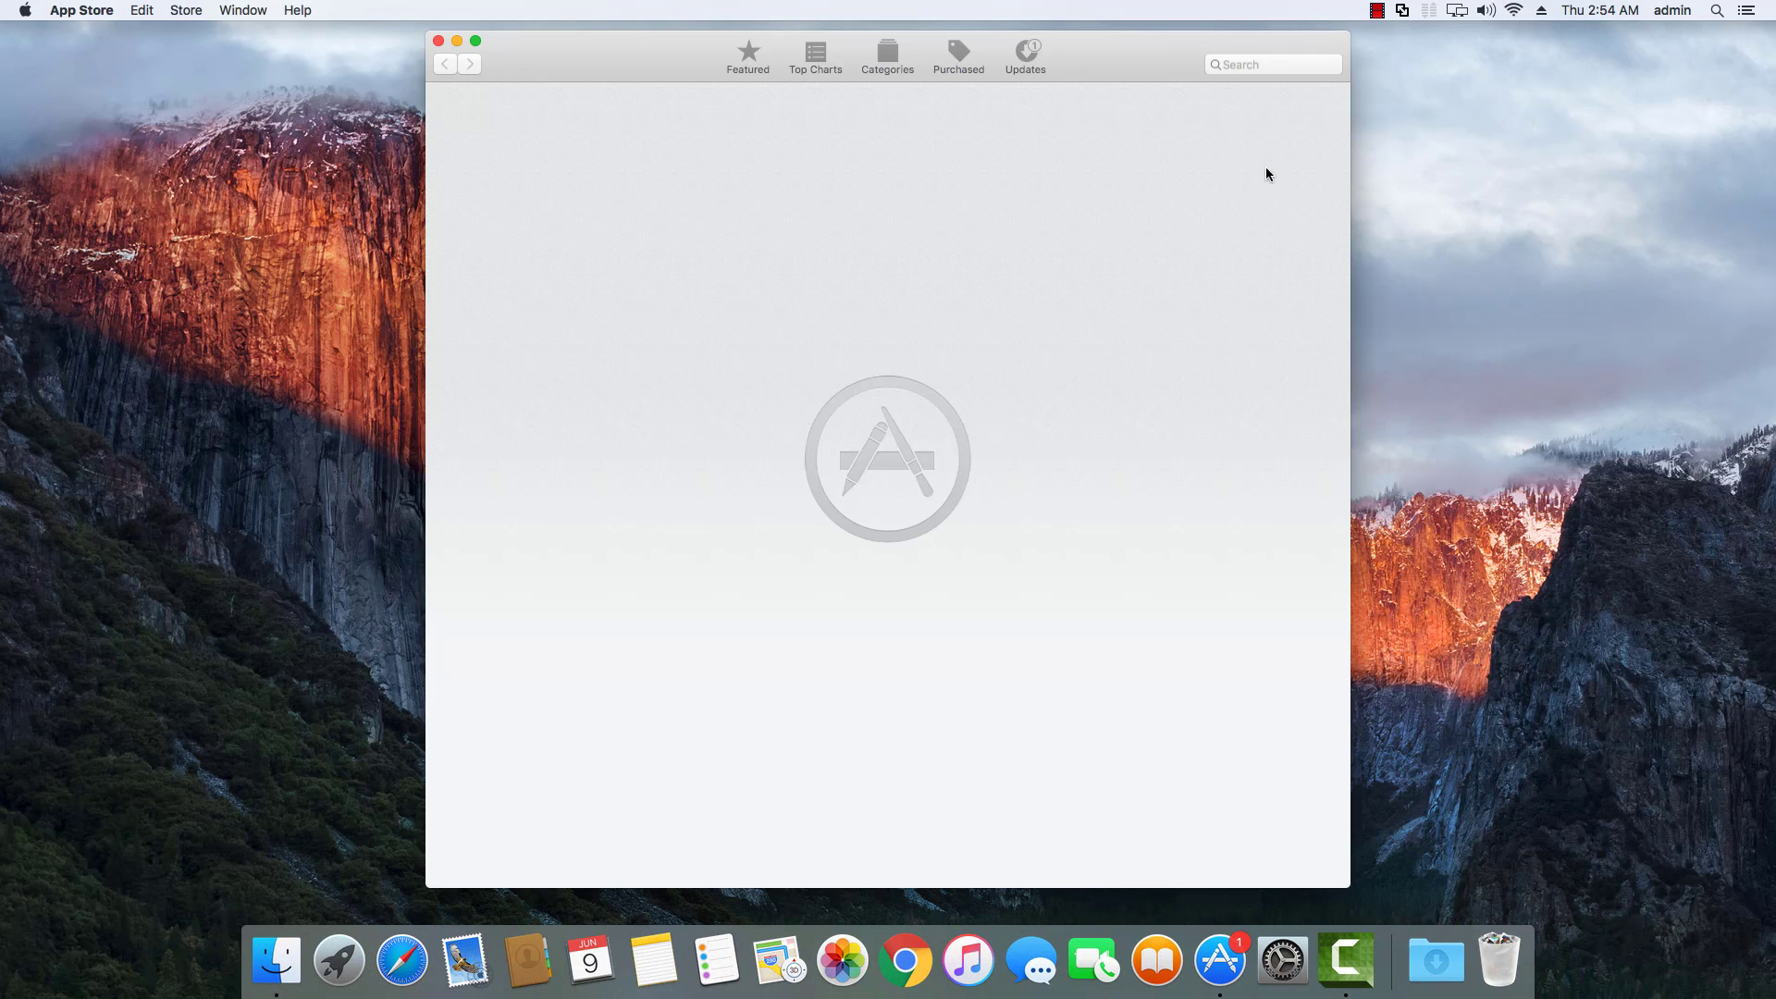
click(1257, 65)
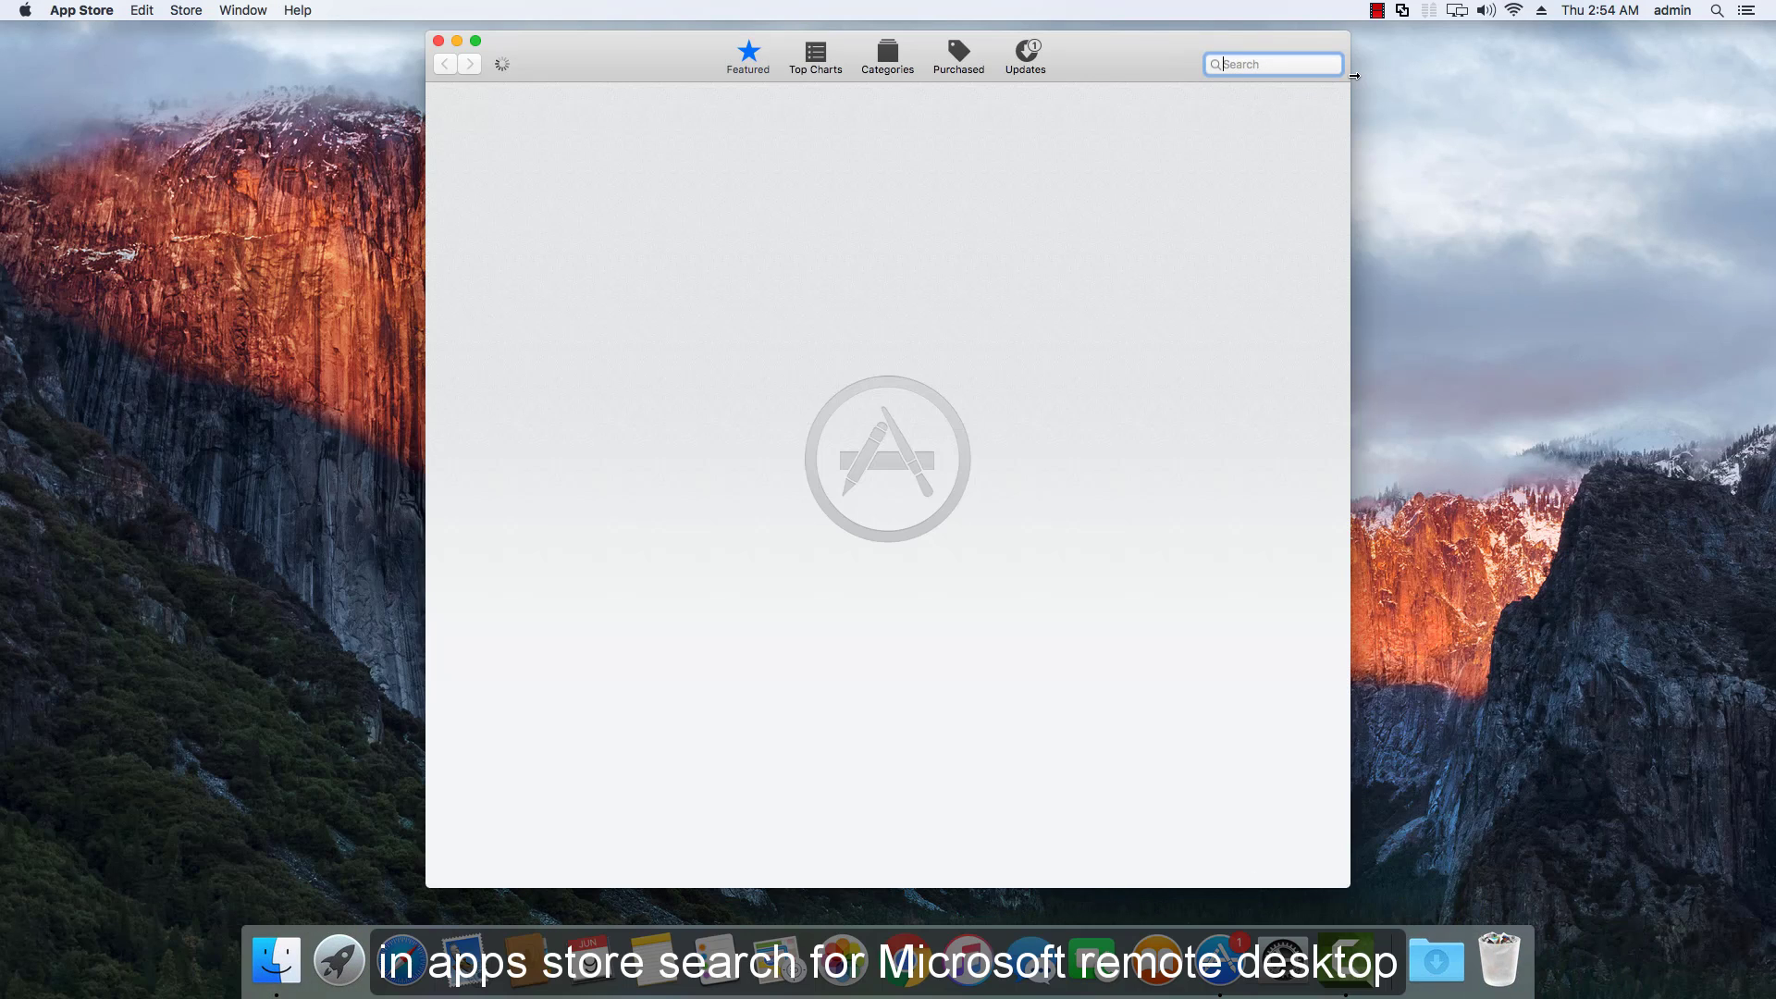
text(microsoft remote desktop)
key(Return)
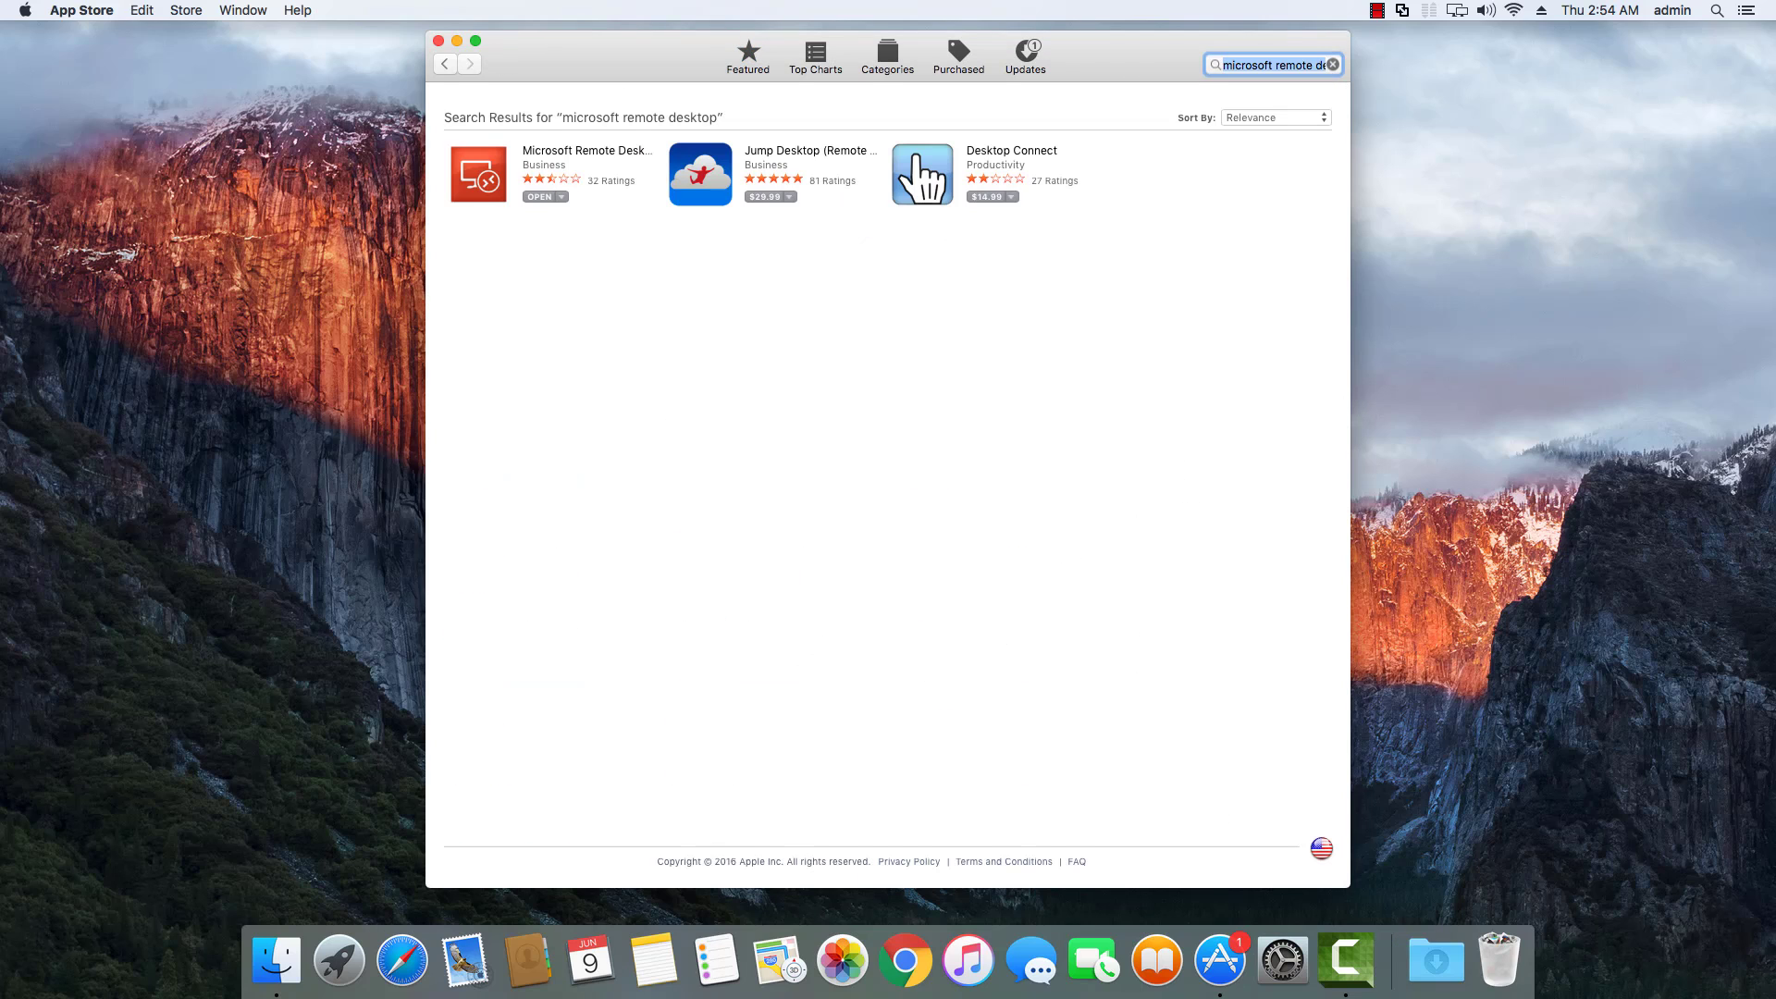
click(486, 169)
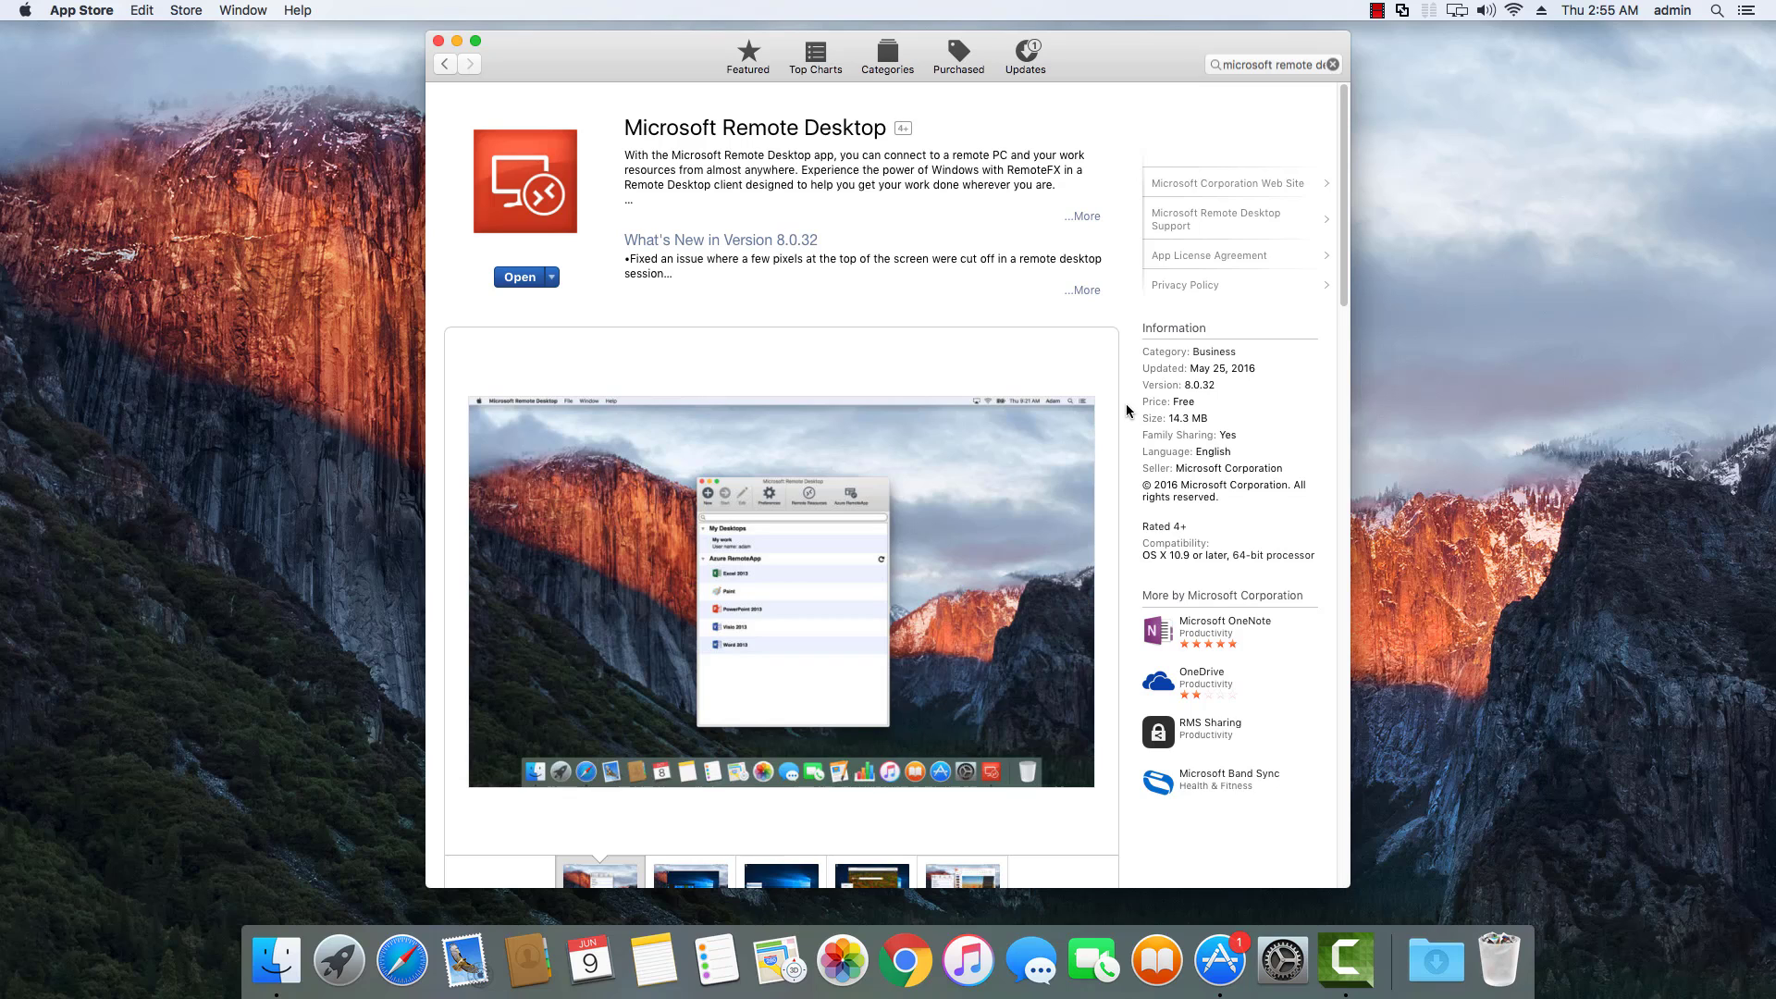
click(439, 40)
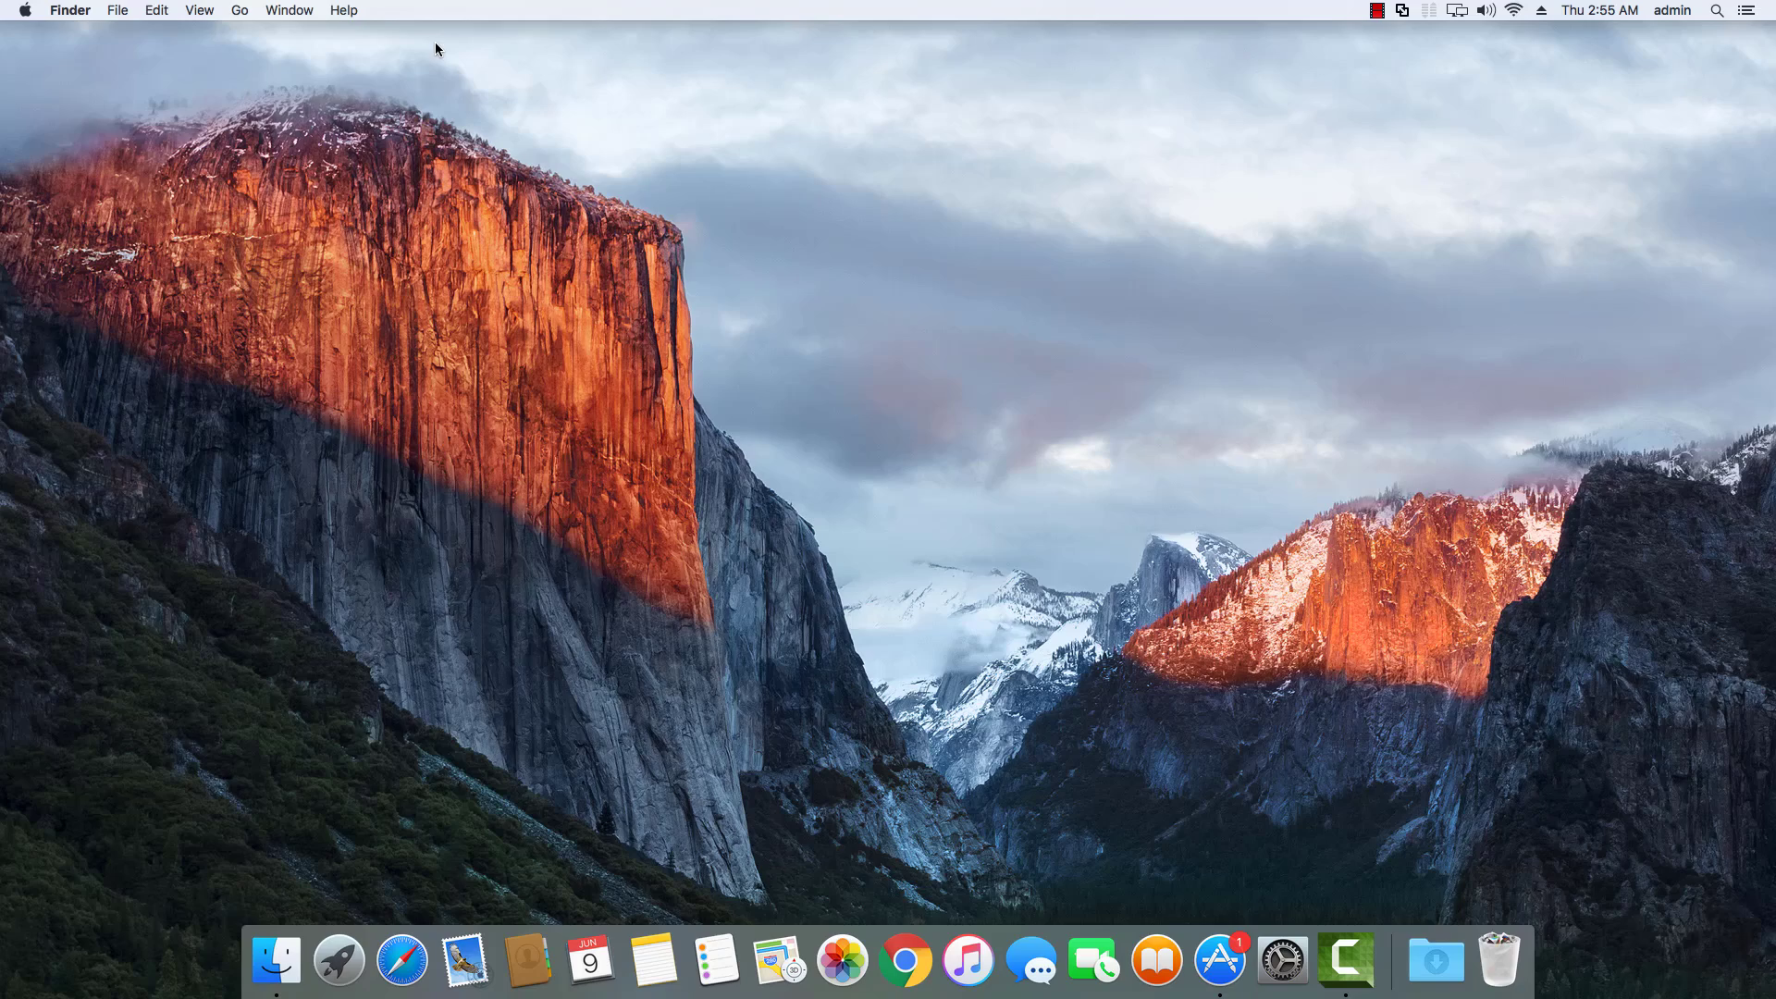
click(342, 954)
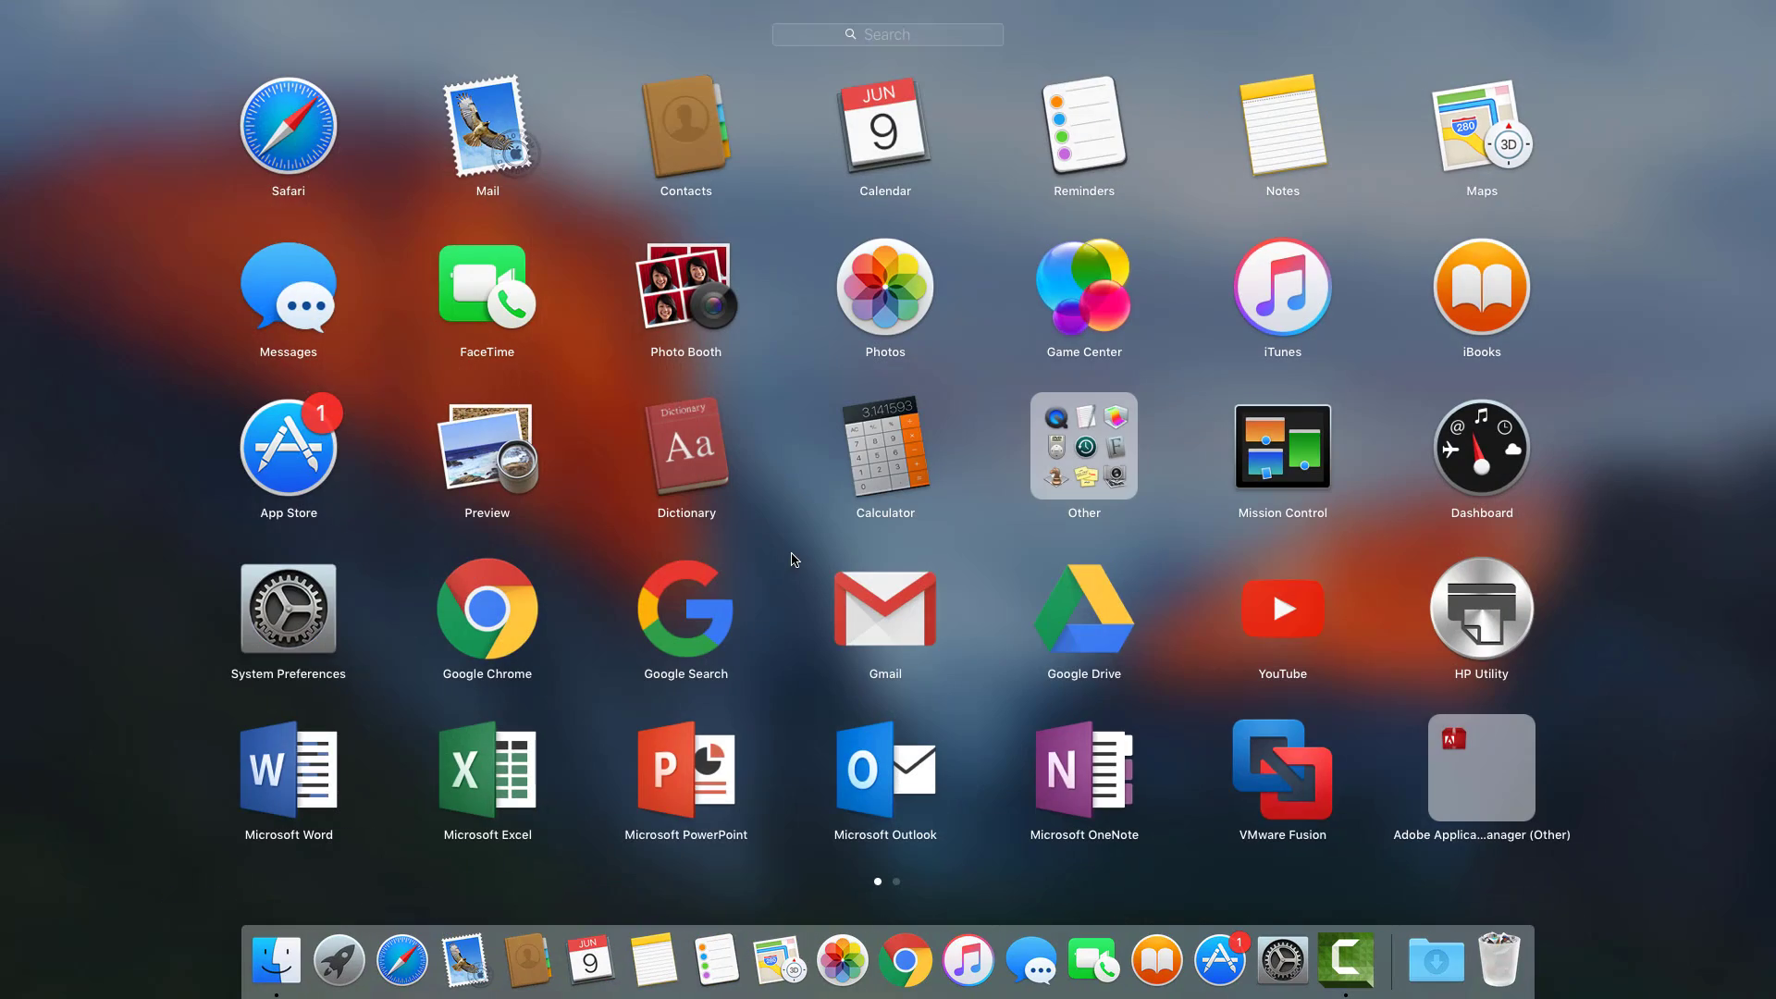
drag(794, 564, 623, 524)
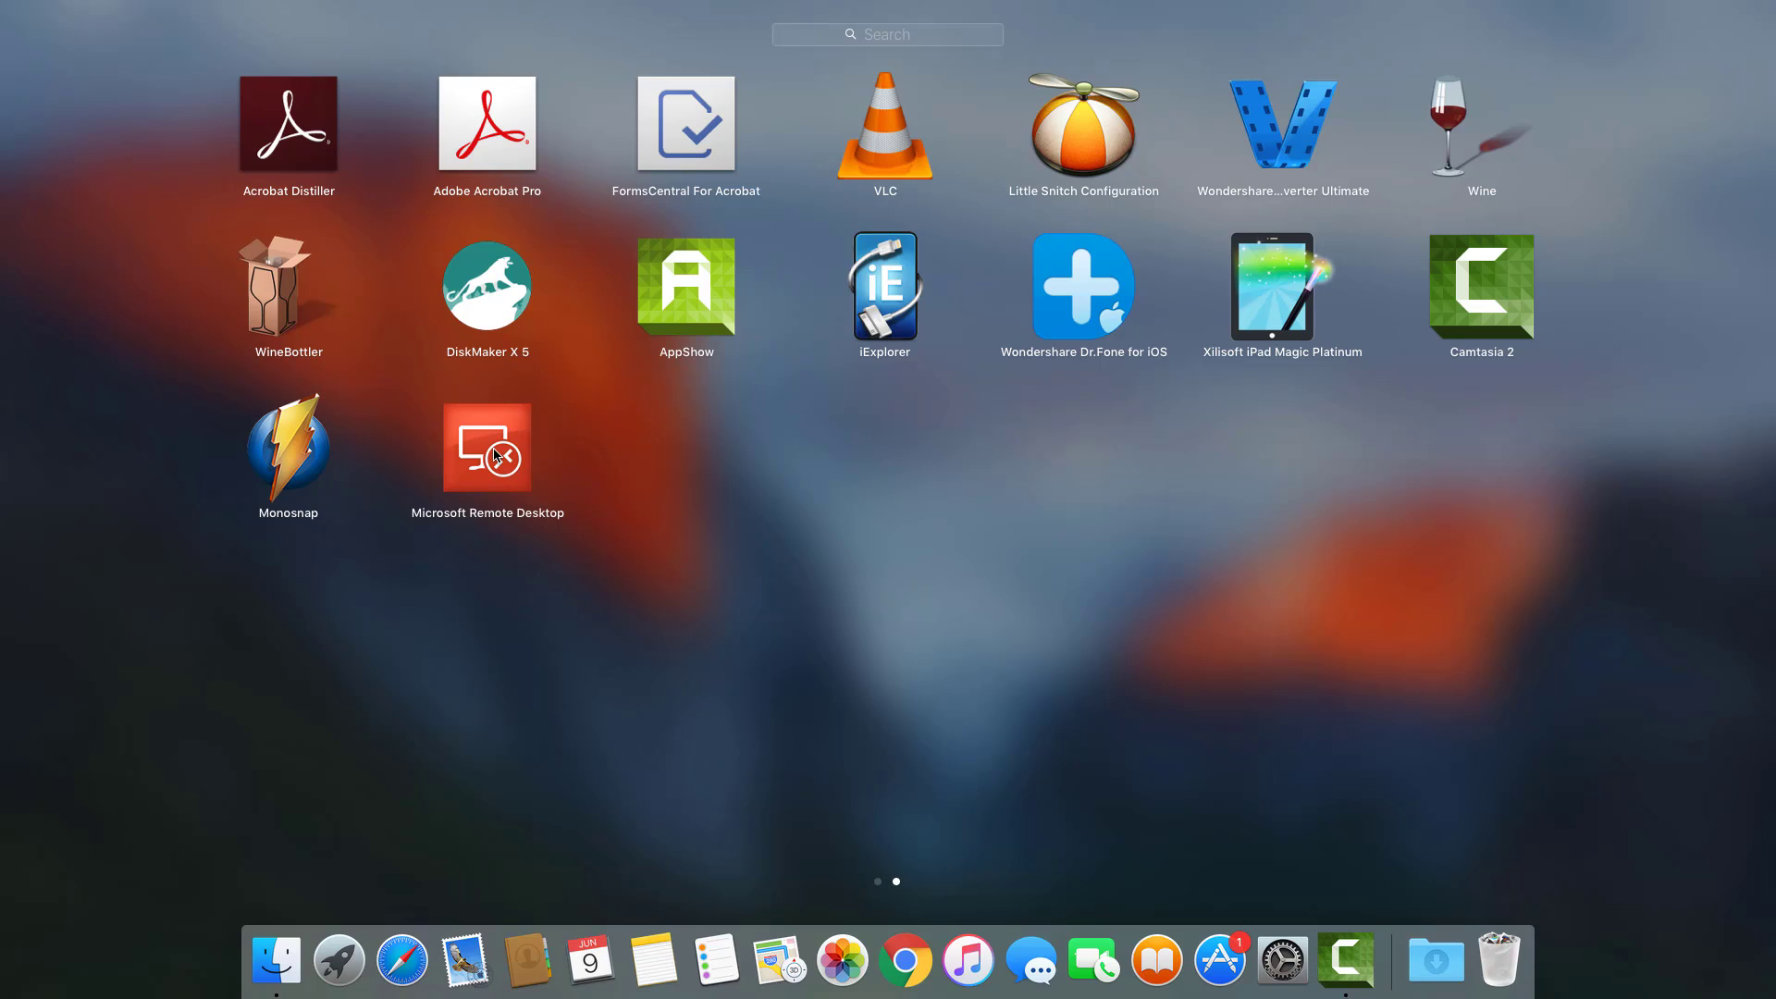
click(495, 453)
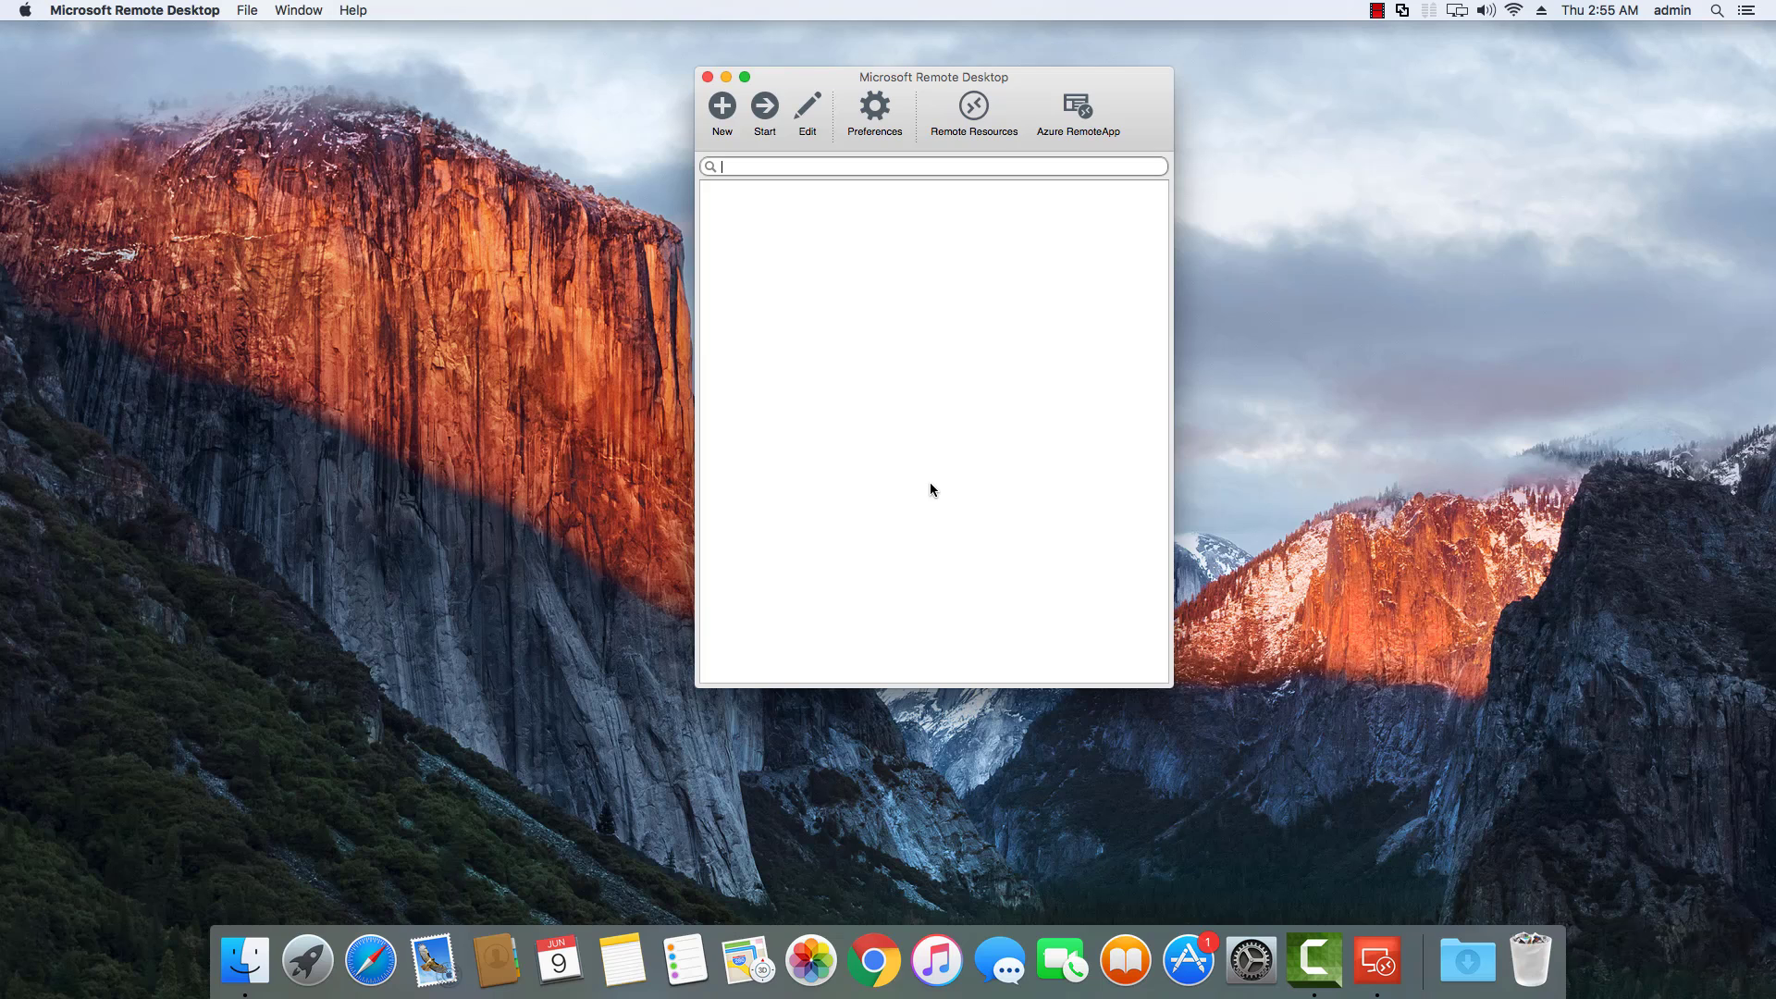
click(205, 11)
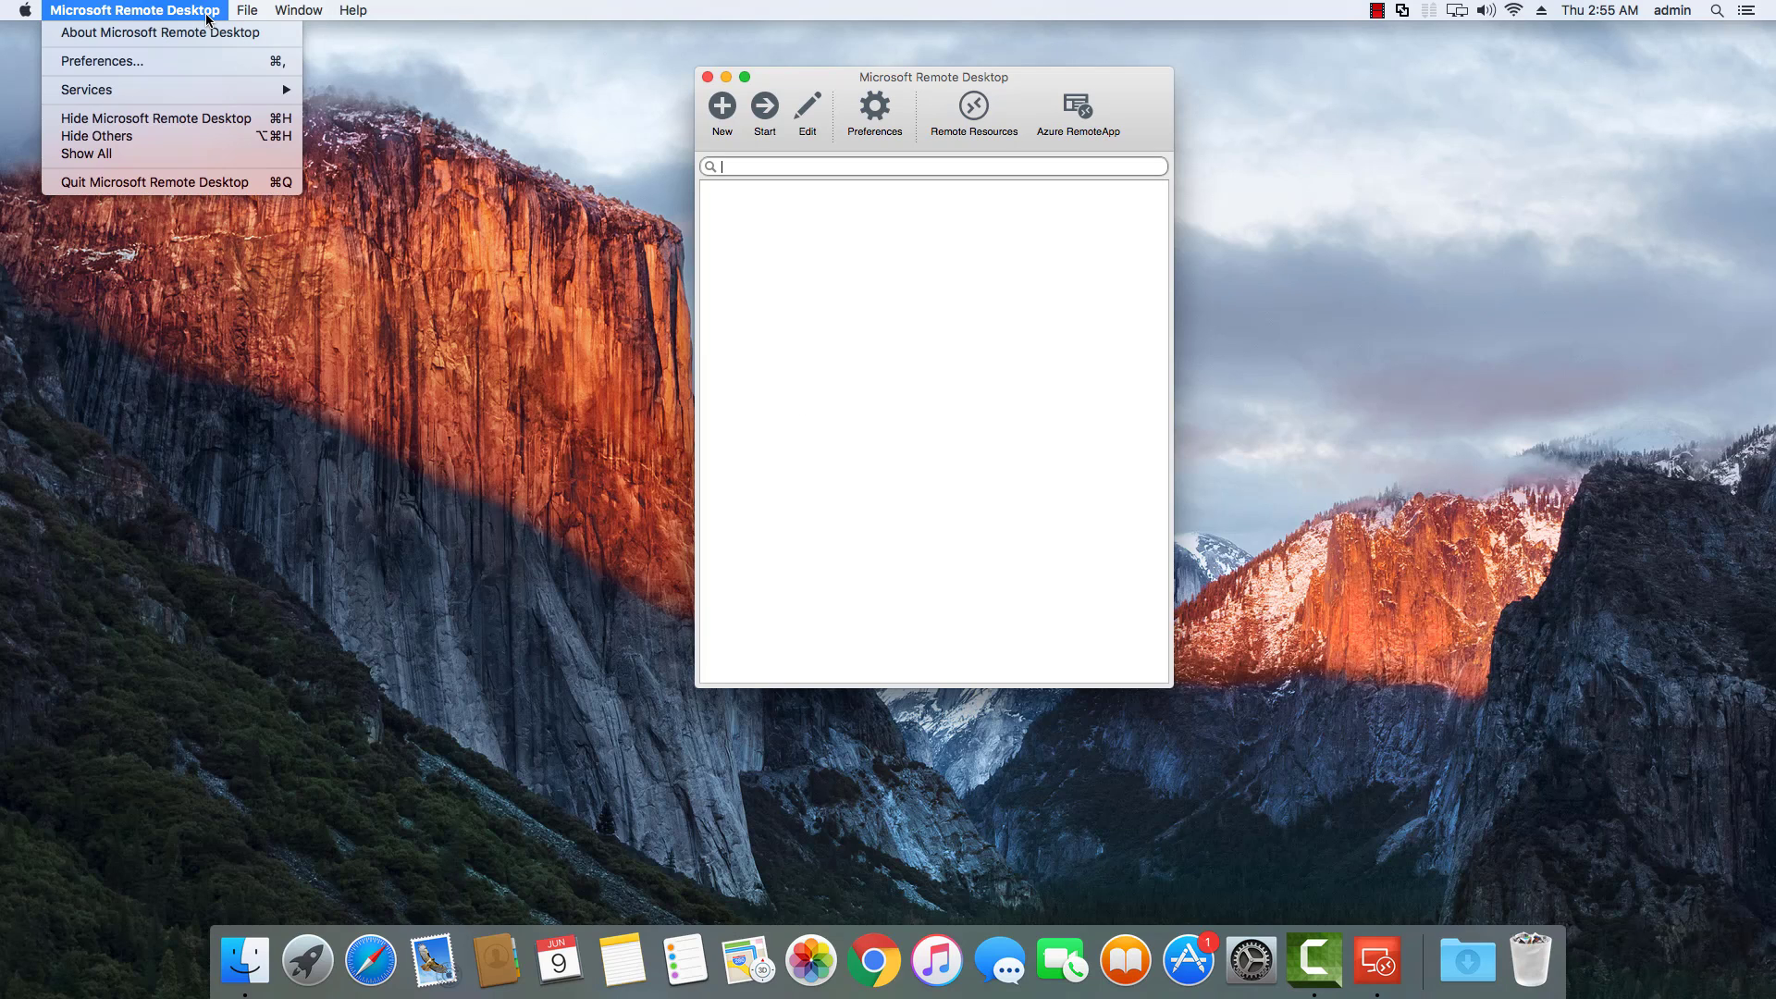
click(193, 30)
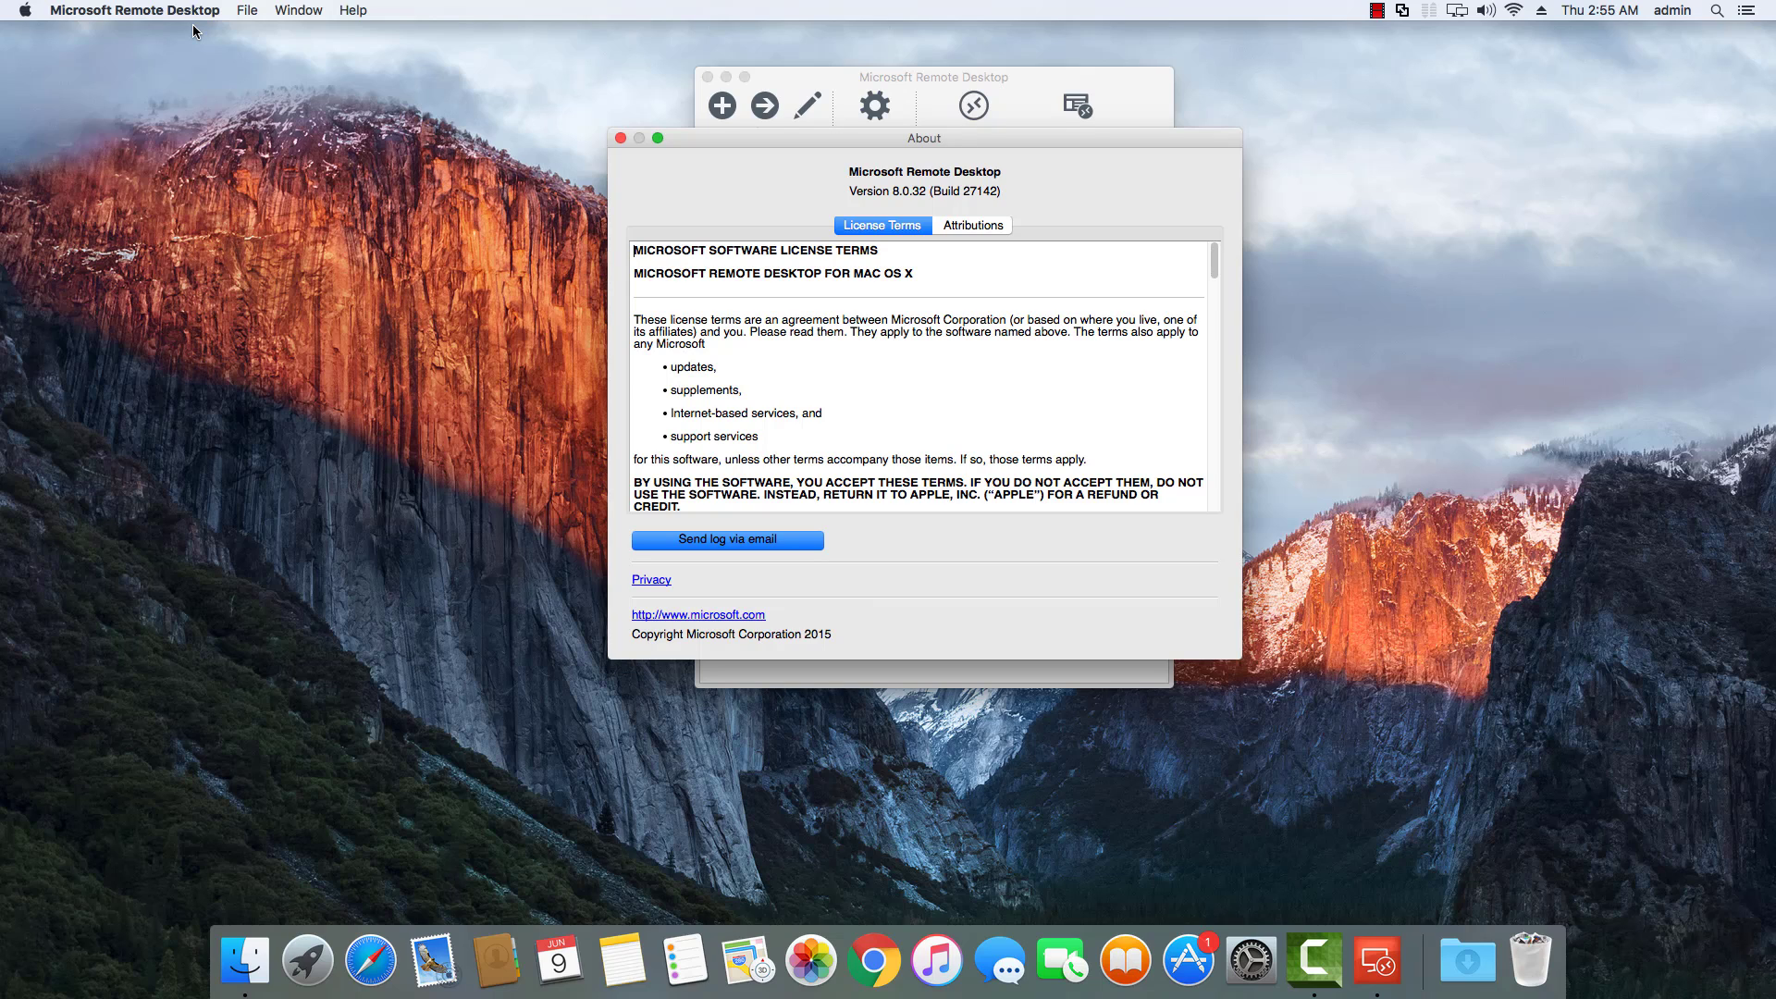
click(620, 139)
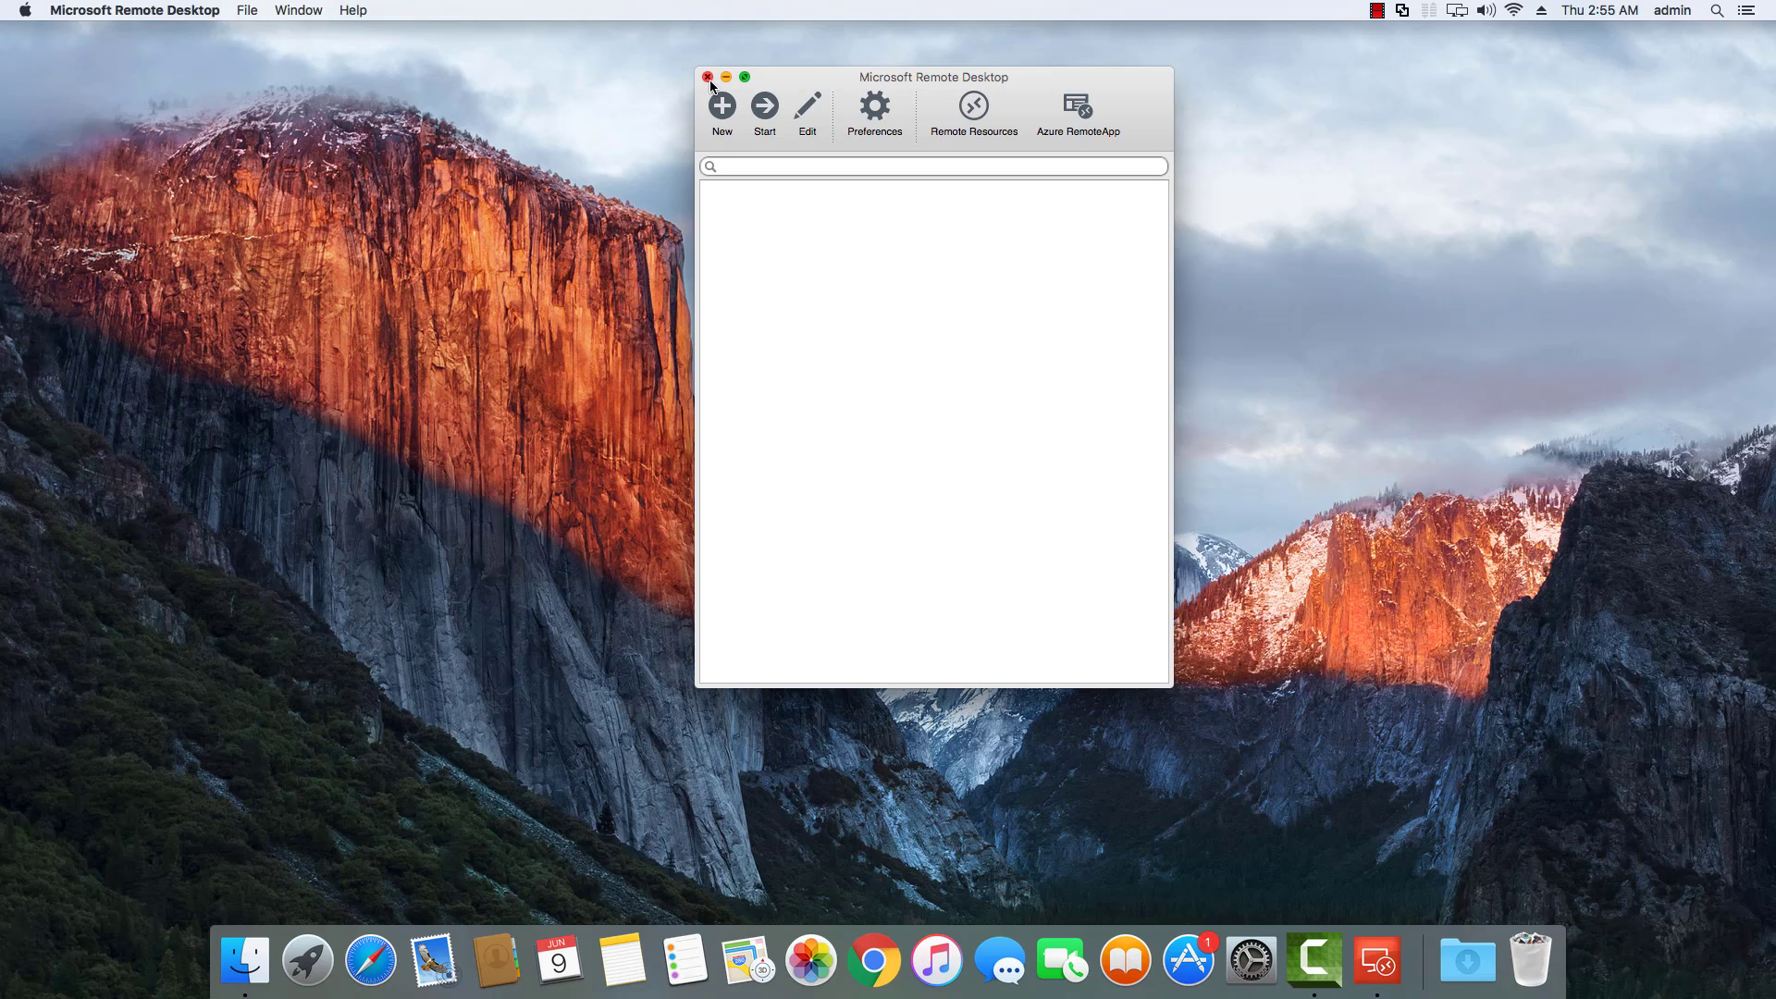
click(707, 78)
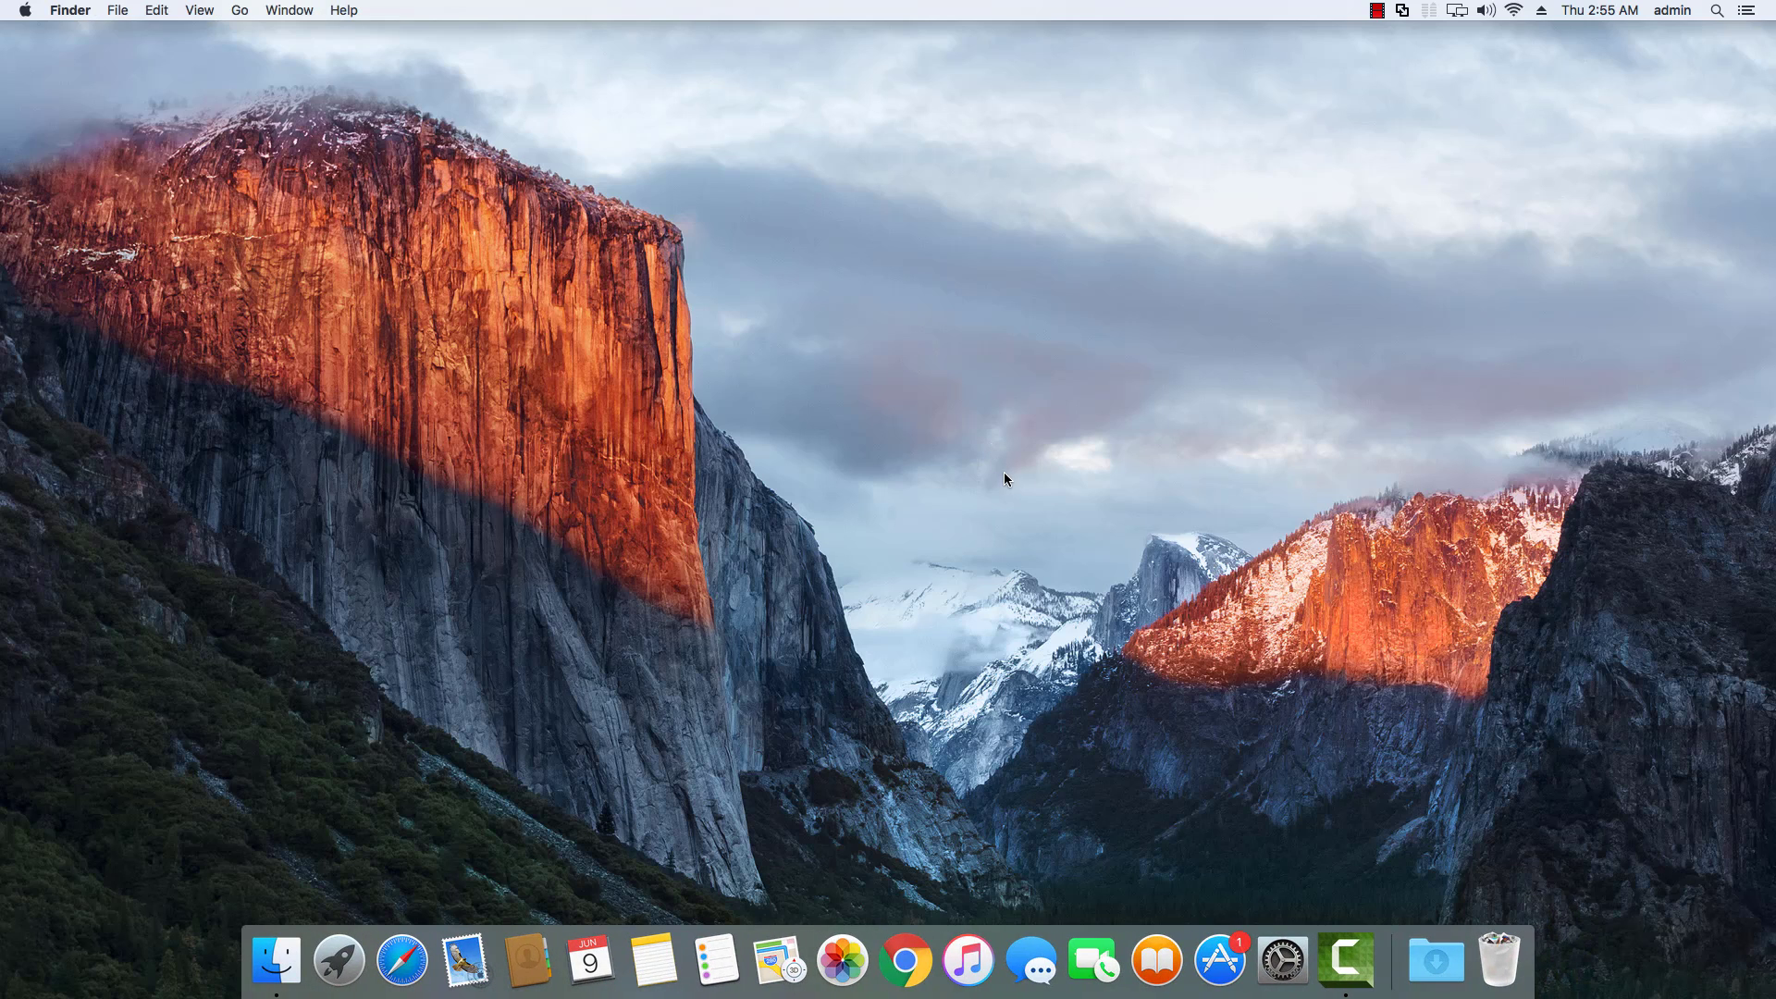
Launch Chrome and load the Remote Web Access sign-in page.
click(906, 936)
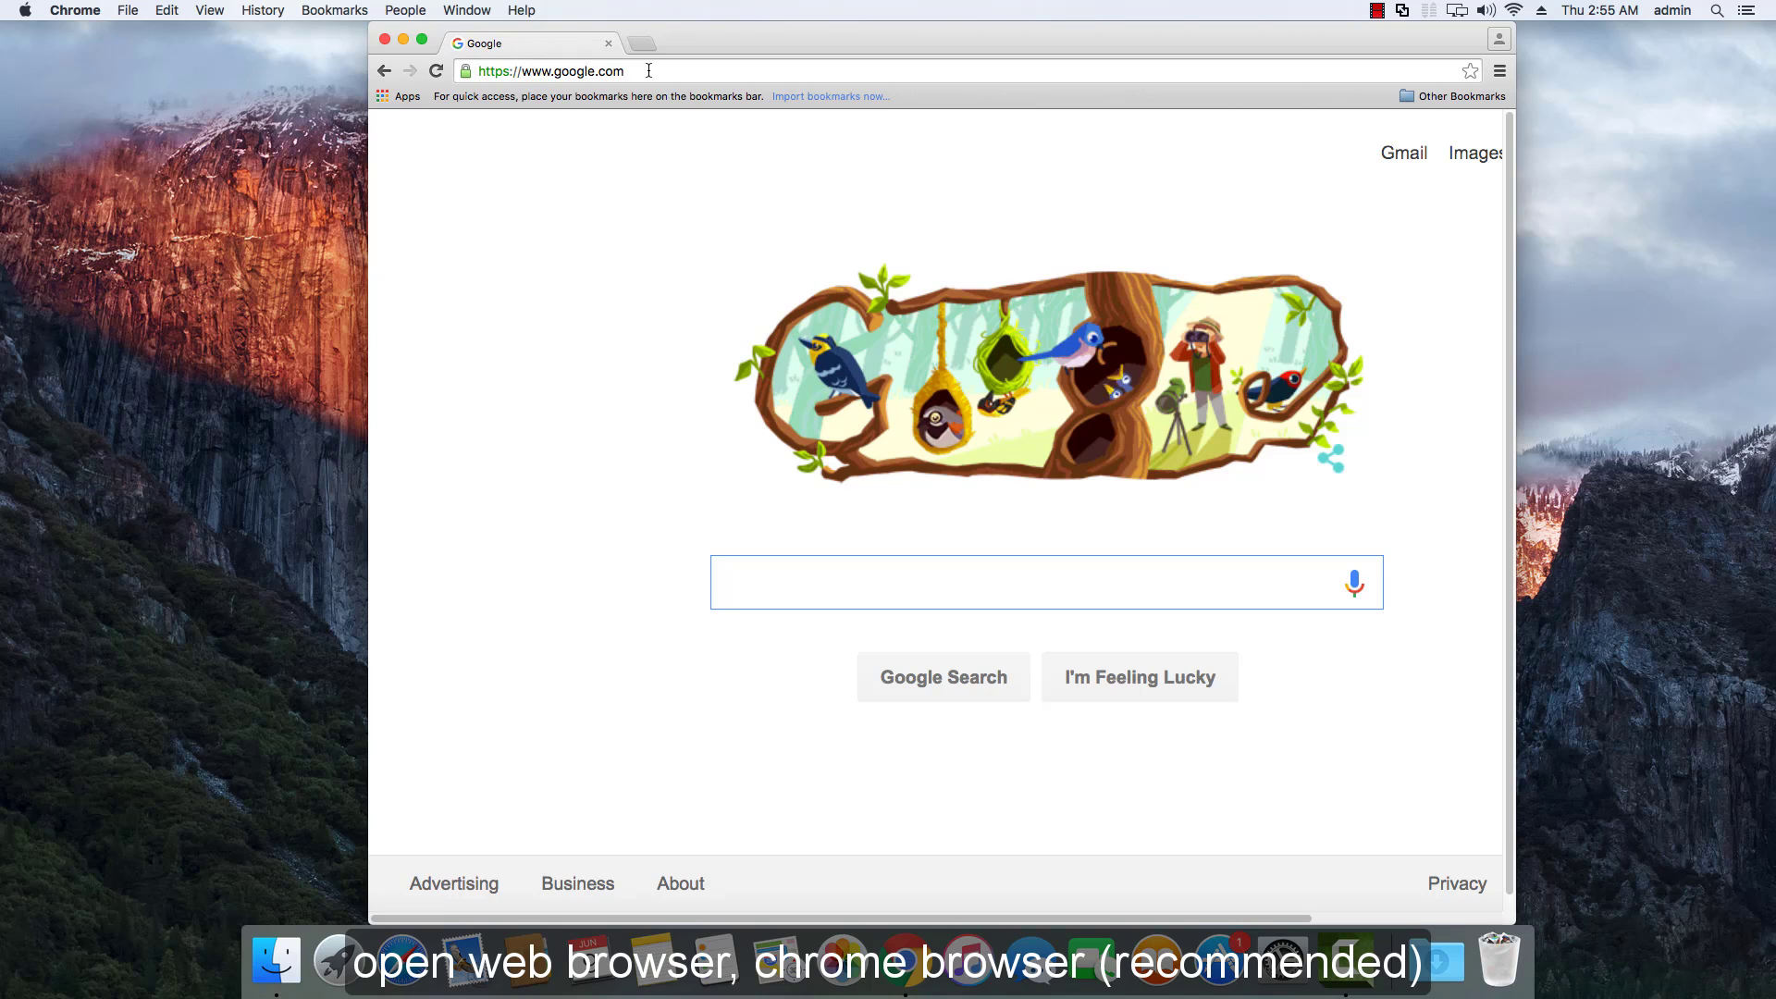
click(648, 70)
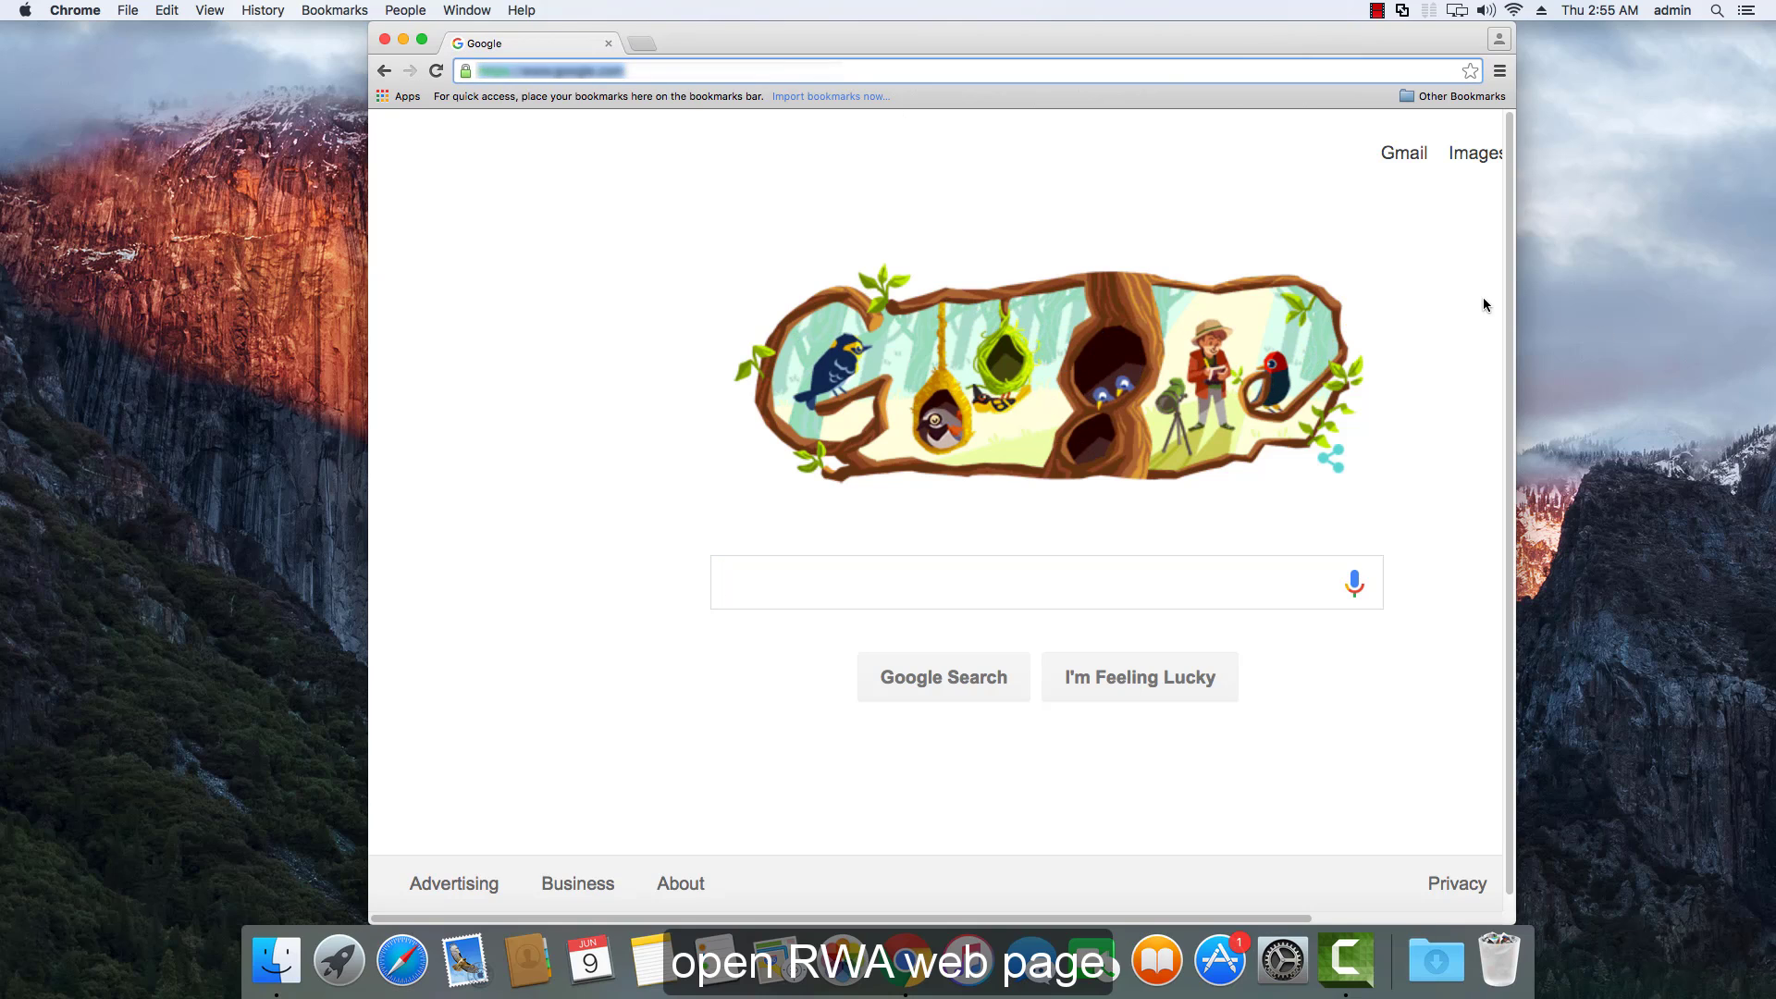
key(Return)
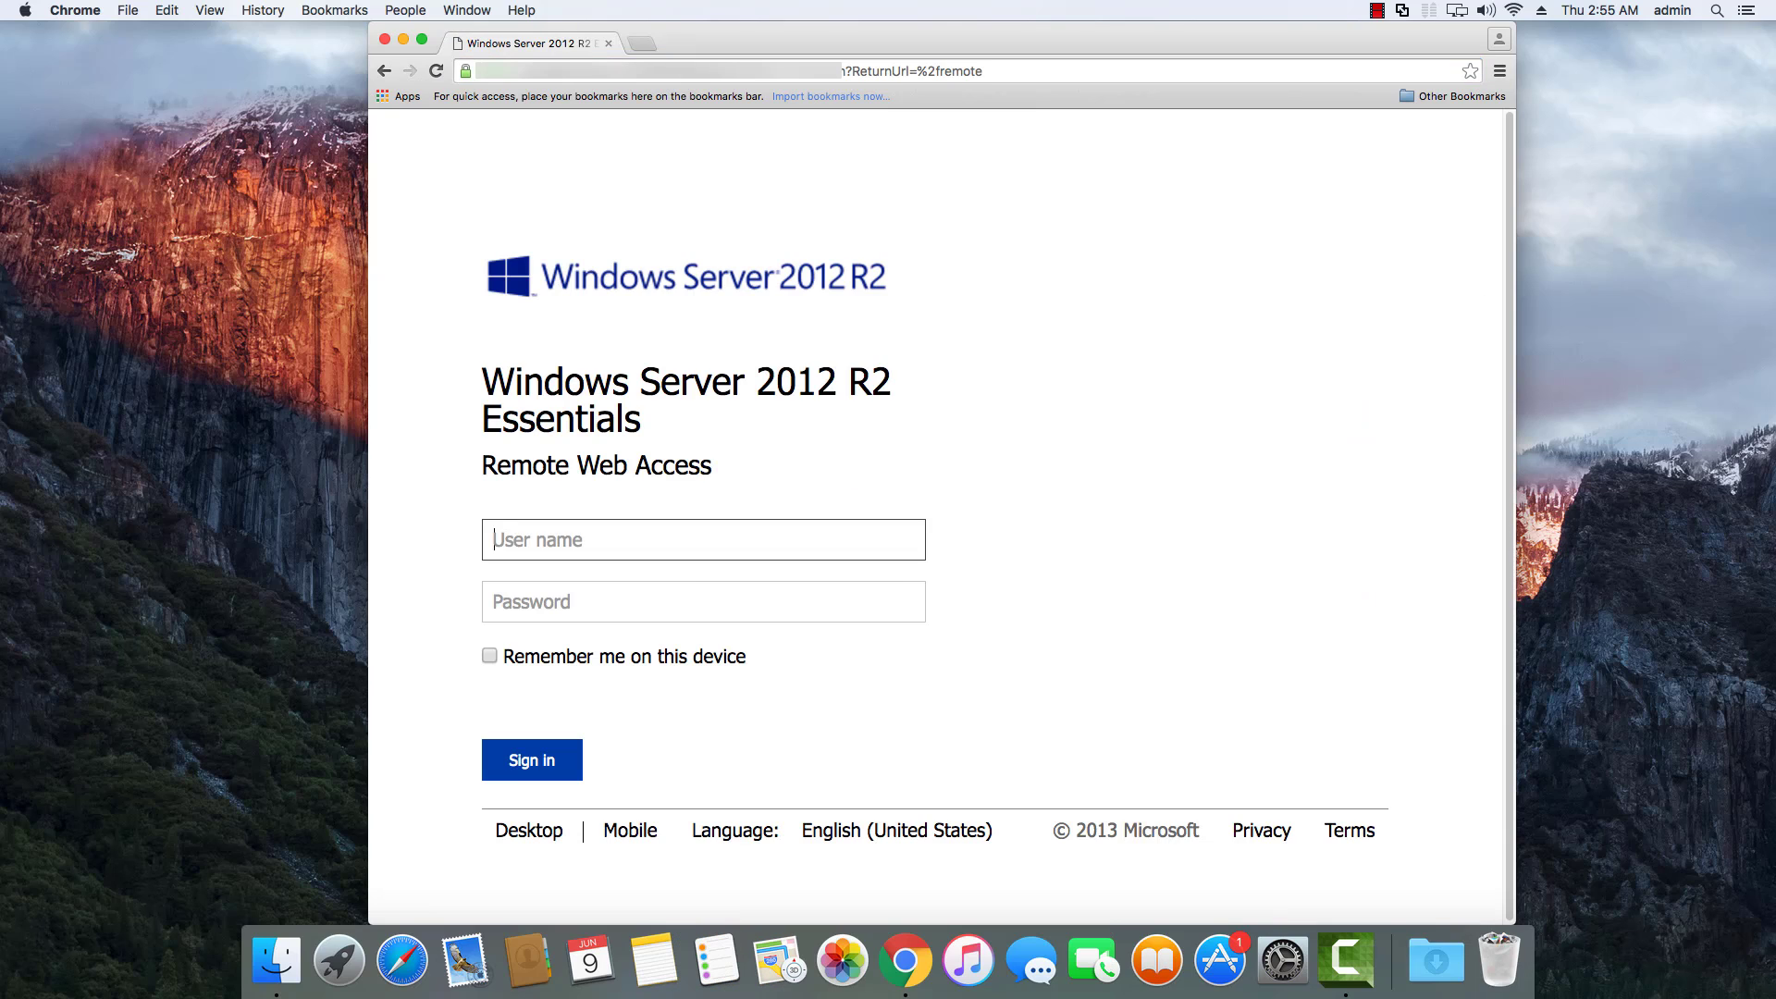
Sign in with the admin user name and account password, declining to save the password.
text(admin)
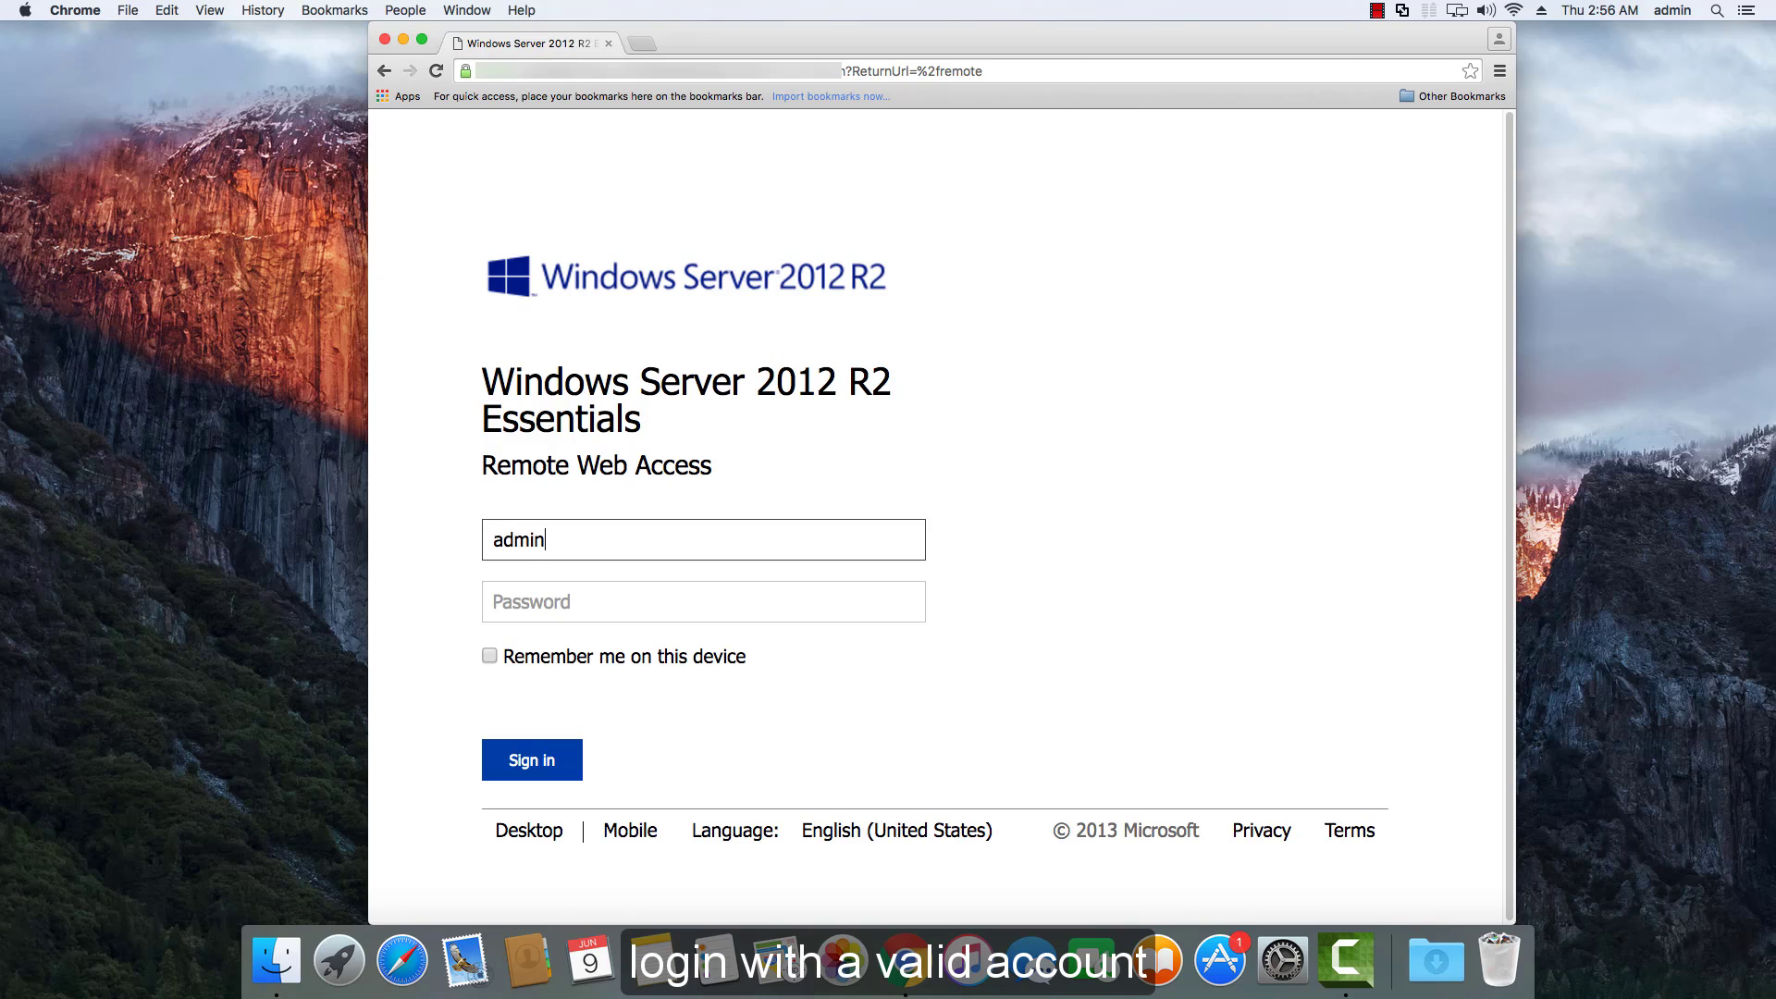
key(Tab)
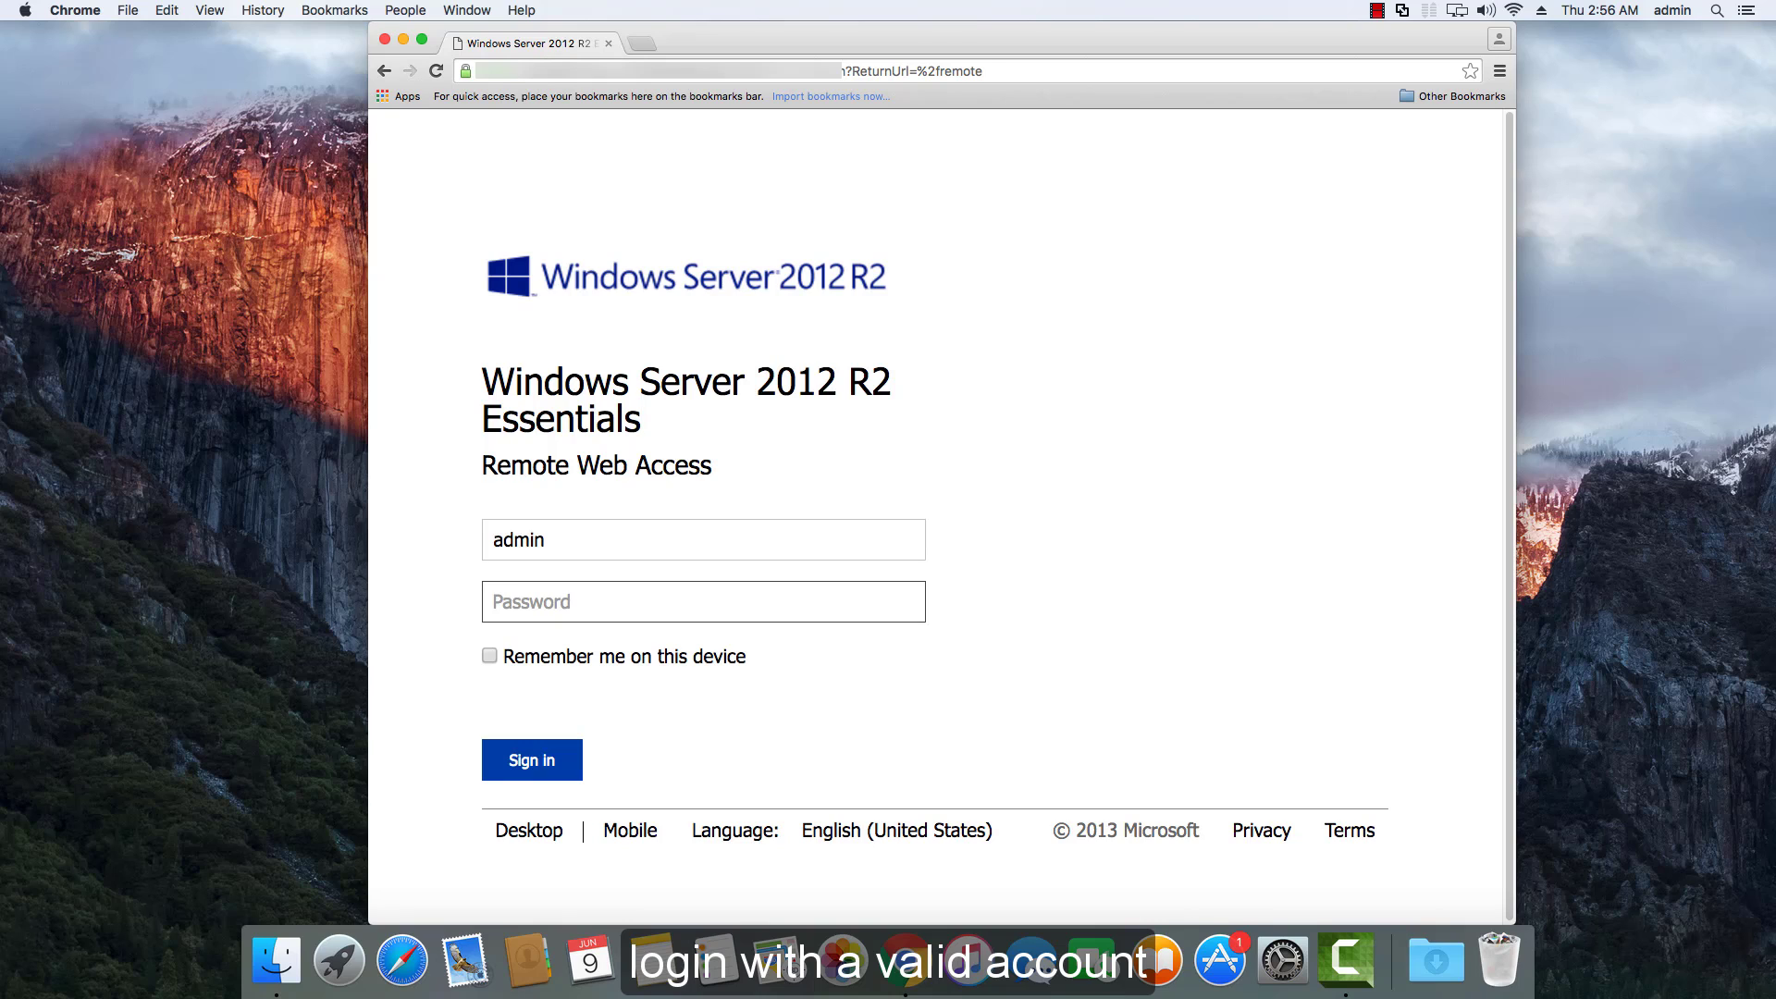
key(super+v)
key(Return)
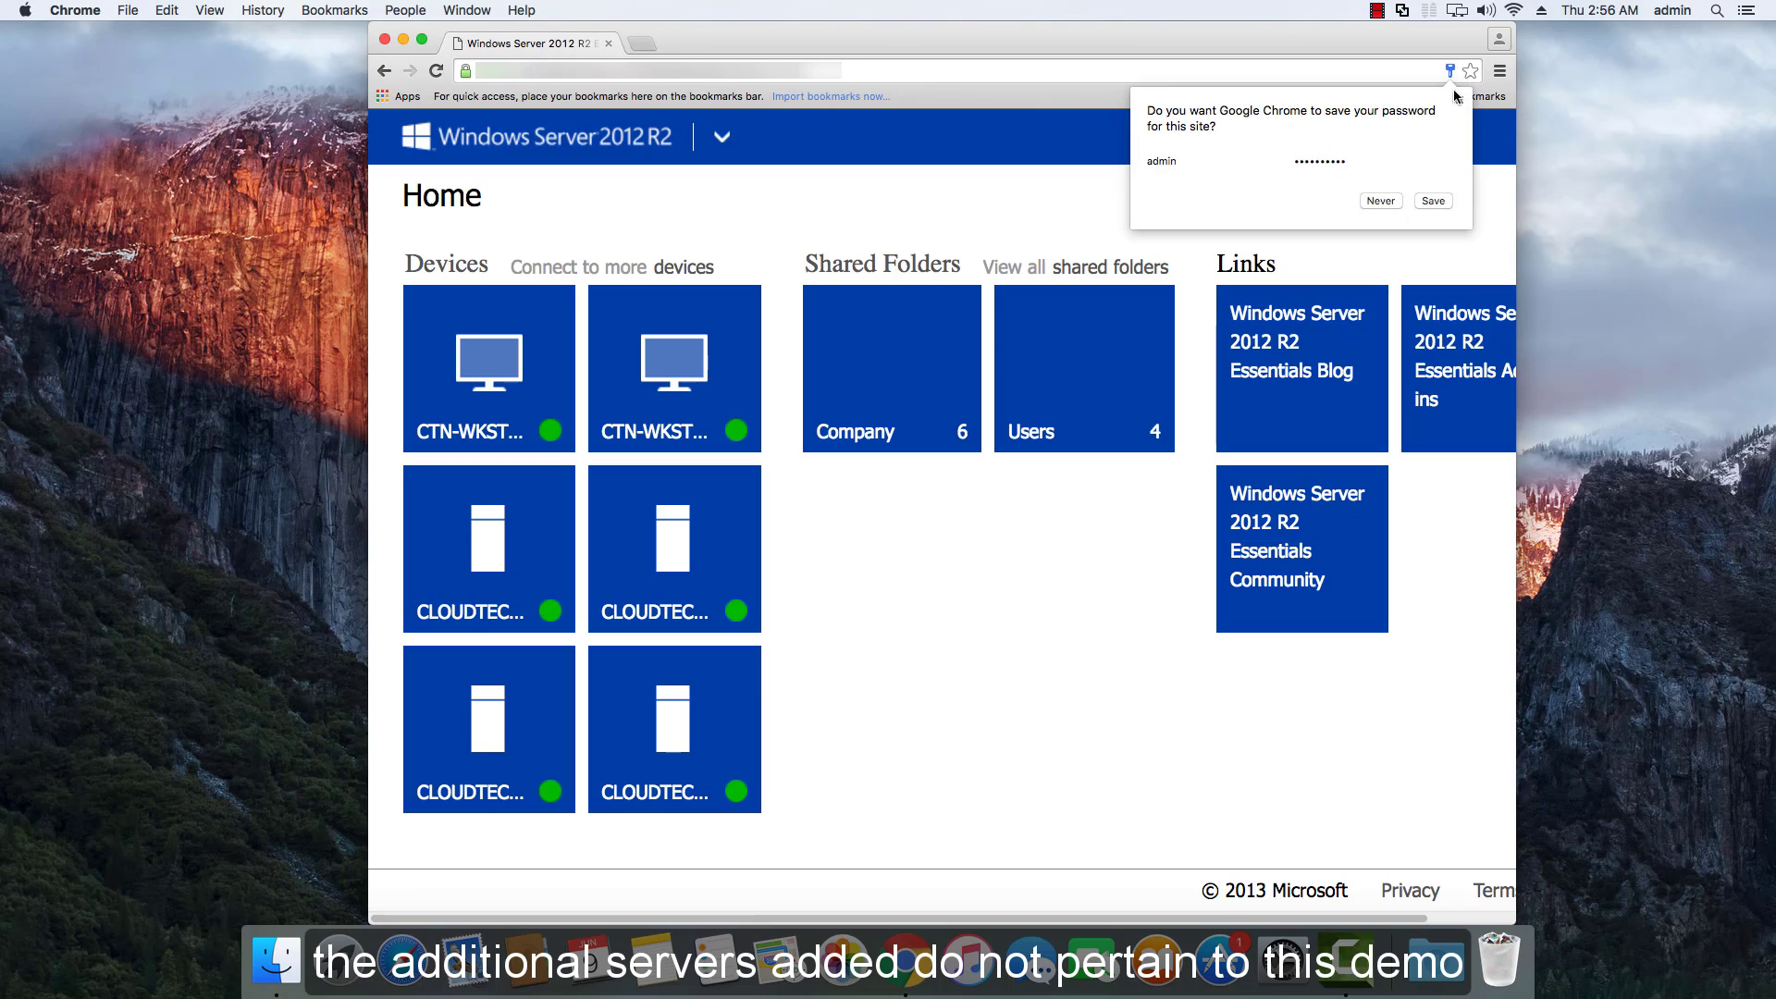
click(1457, 102)
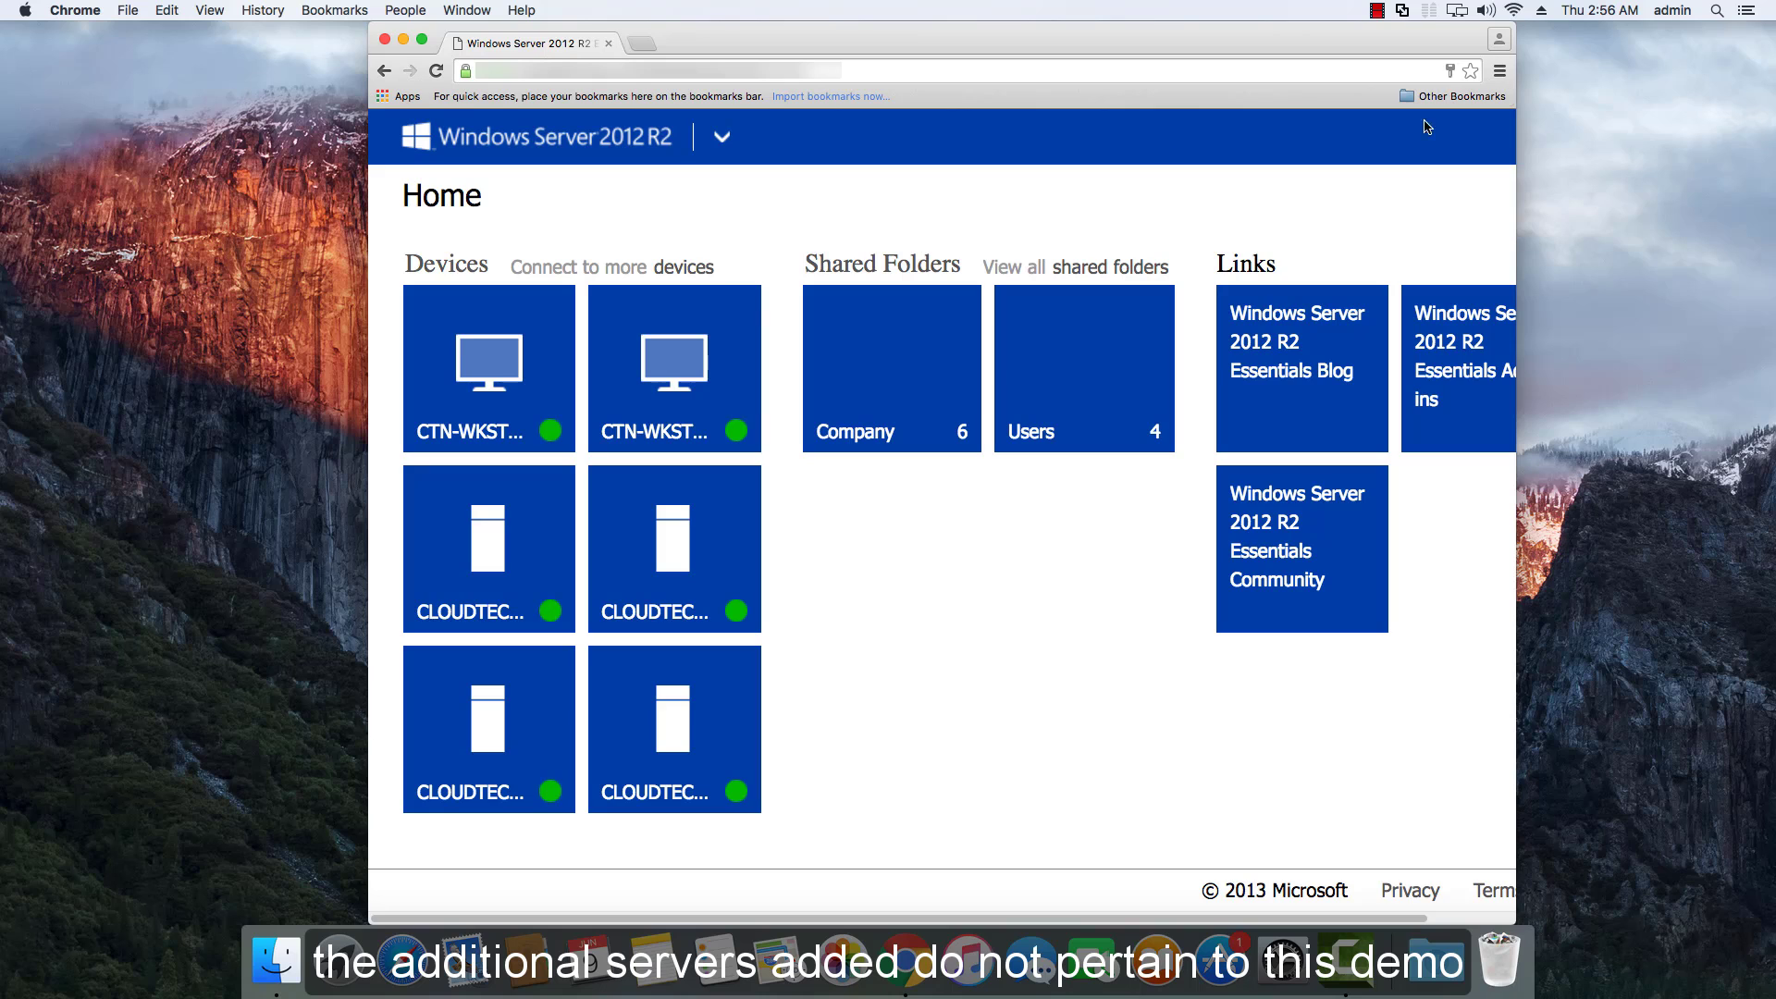
Download CTN-WKSTN-01.rdp from the Devices list, show it in Downloads, and open it.
click(677, 270)
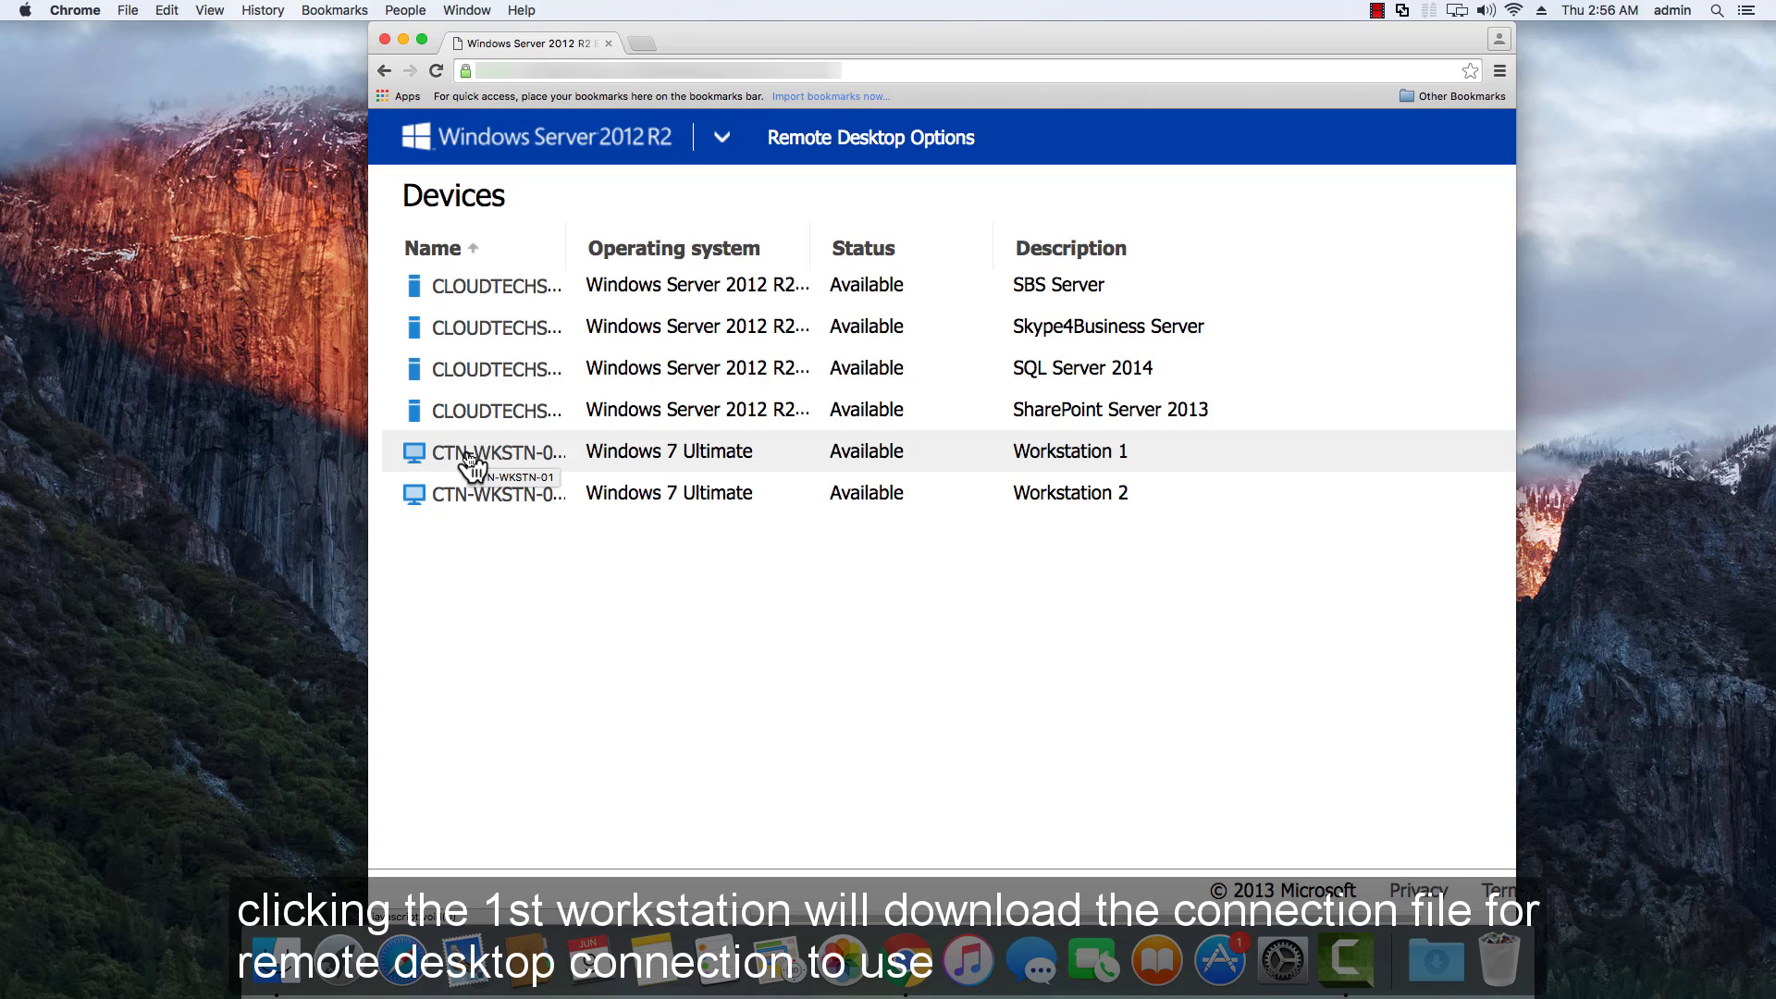
click(470, 456)
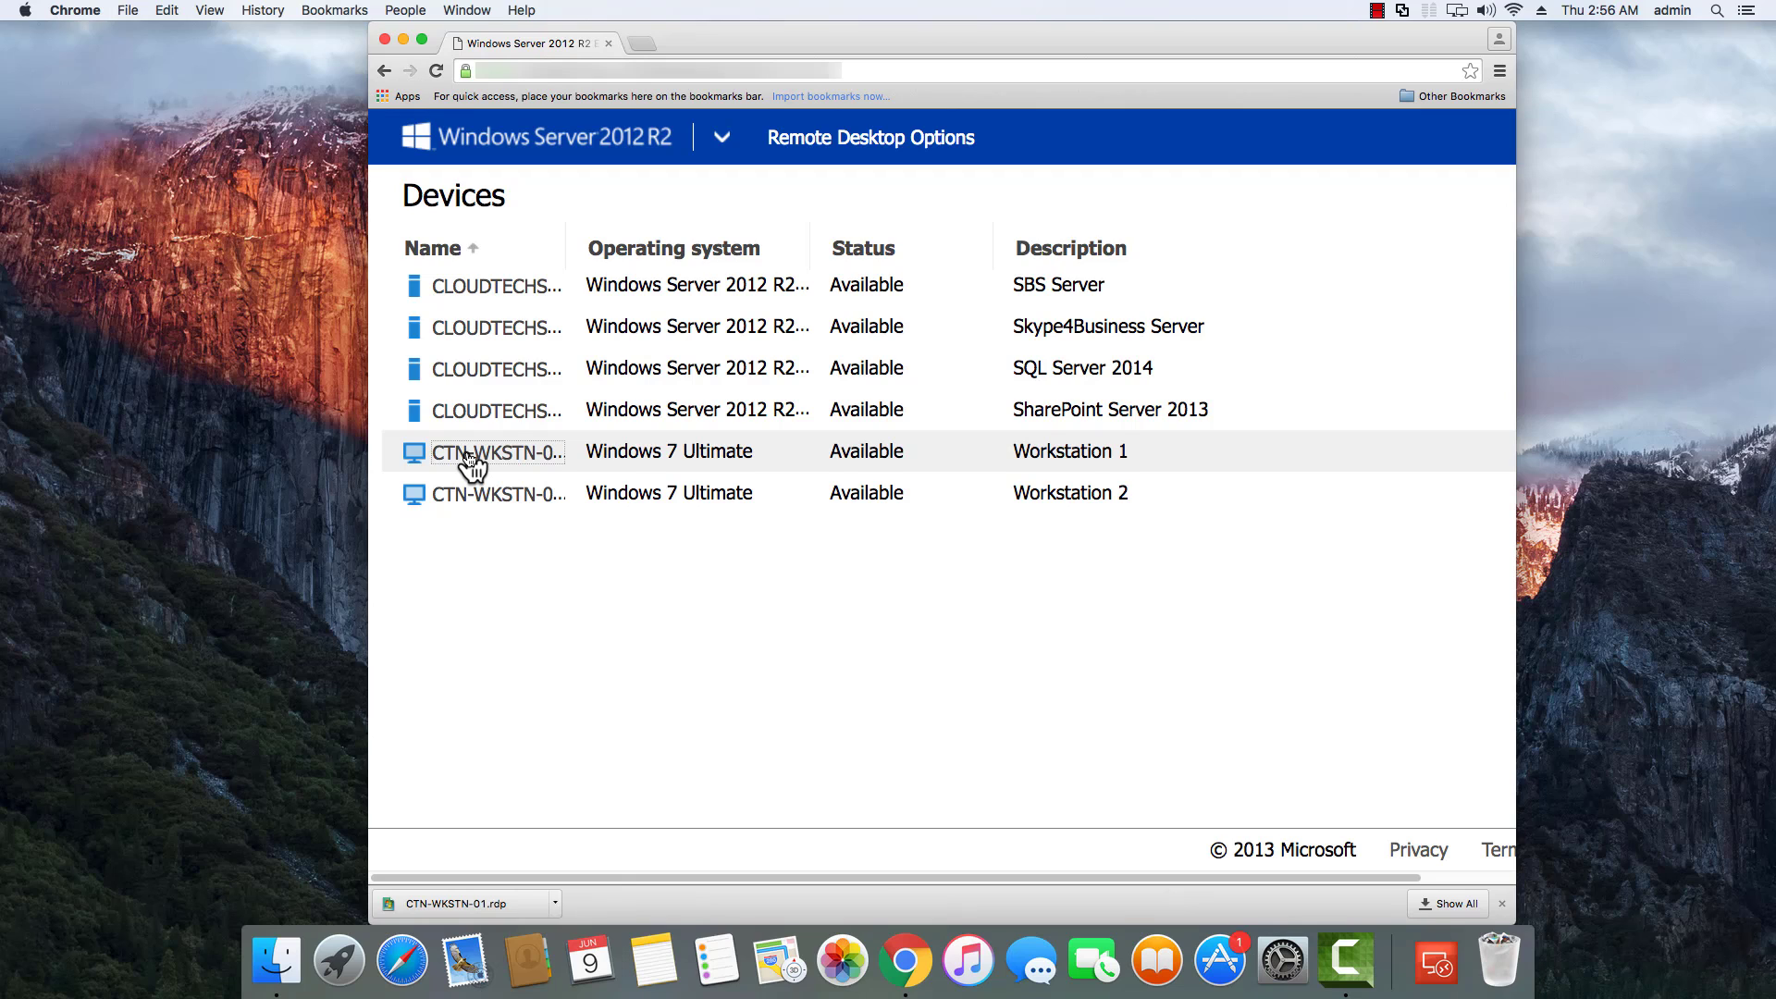
click(554, 902)
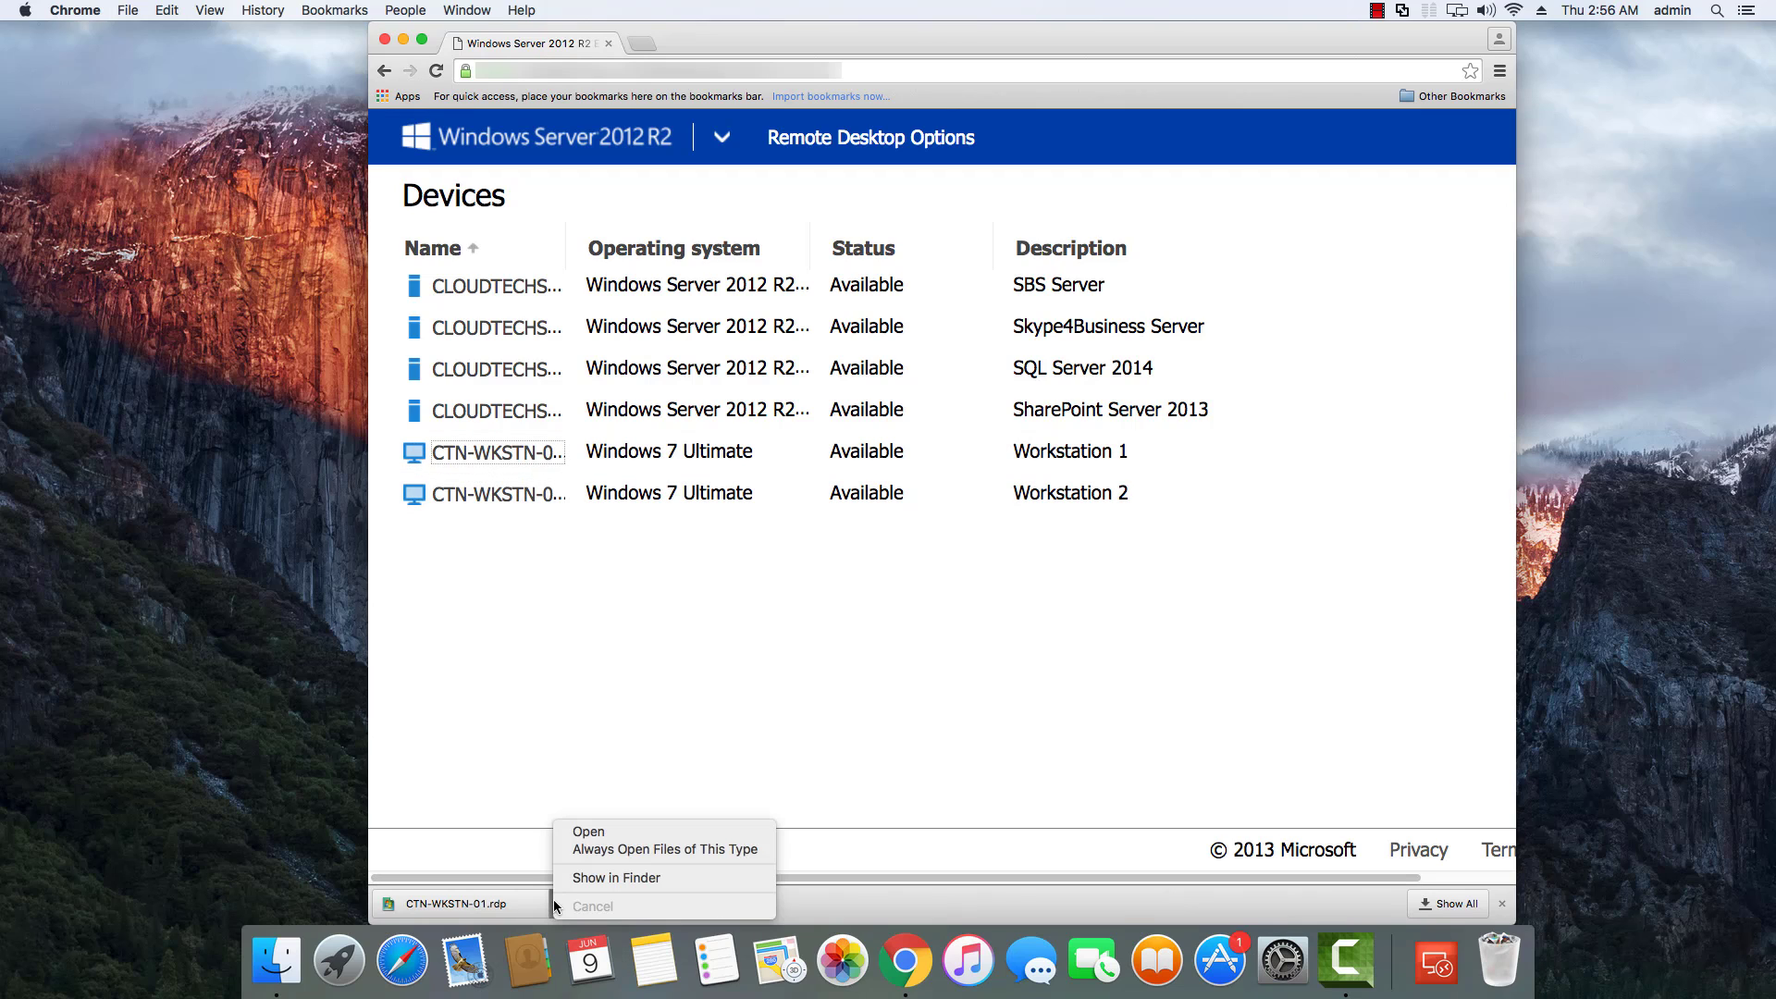
click(625, 877)
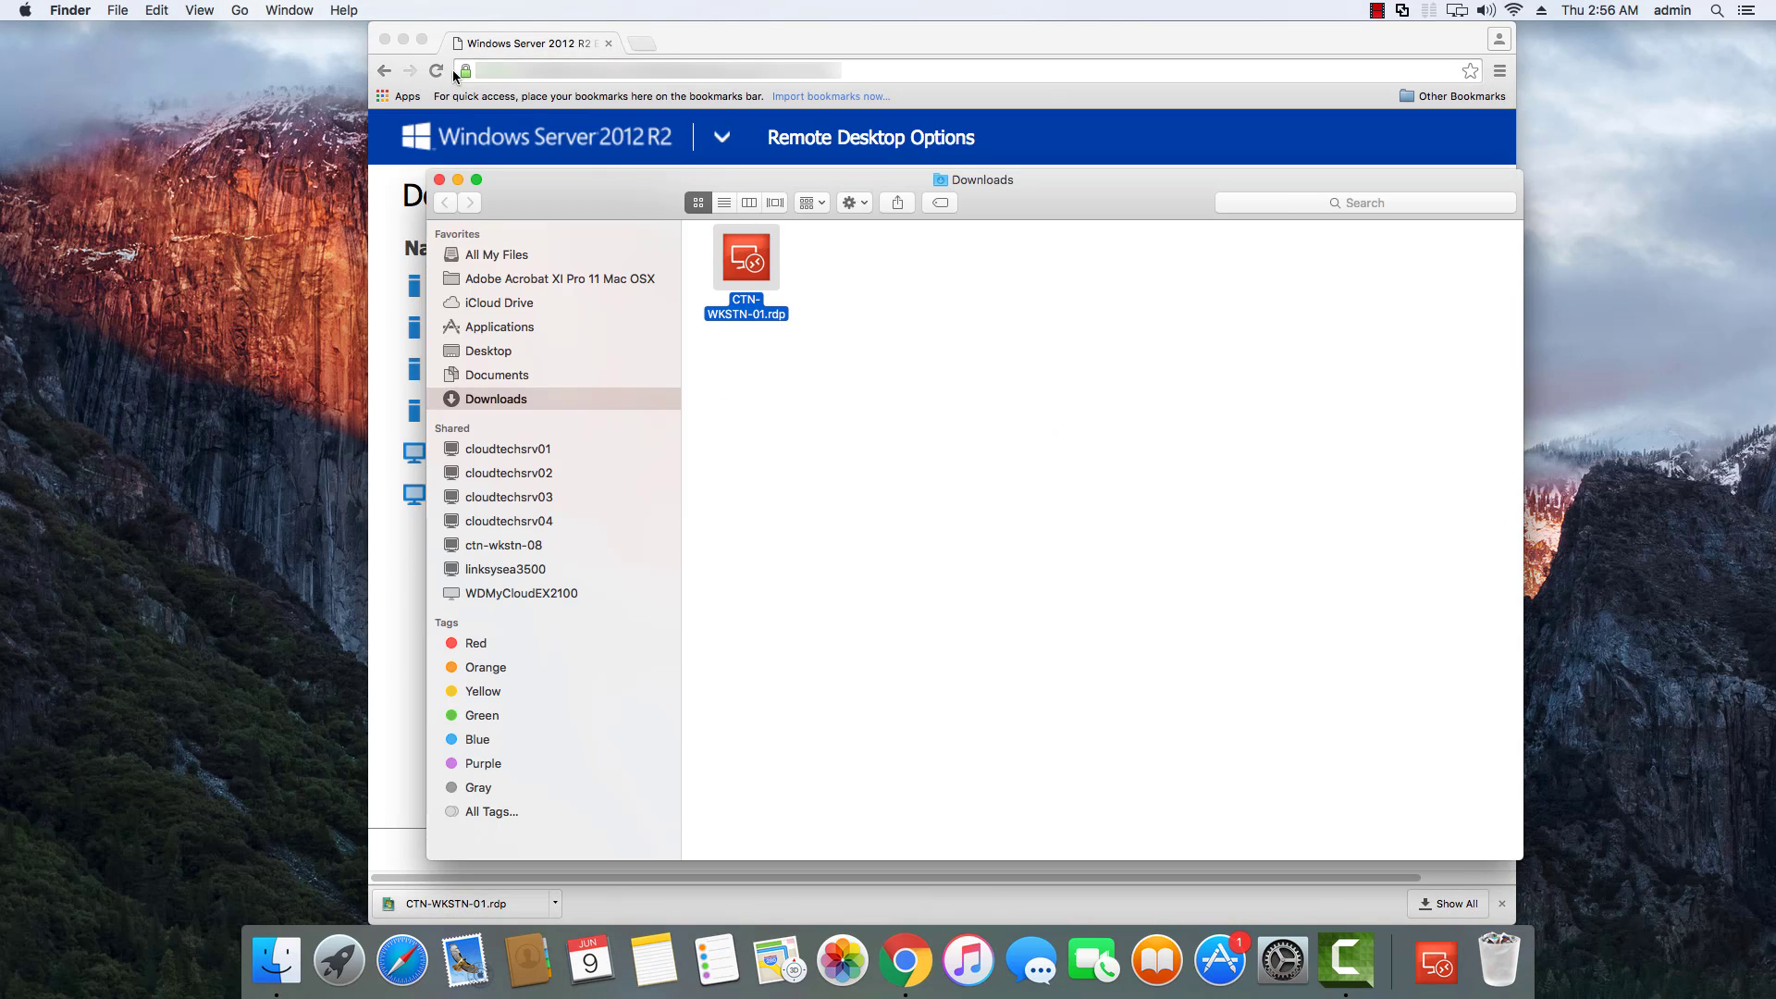
click(402, 41)
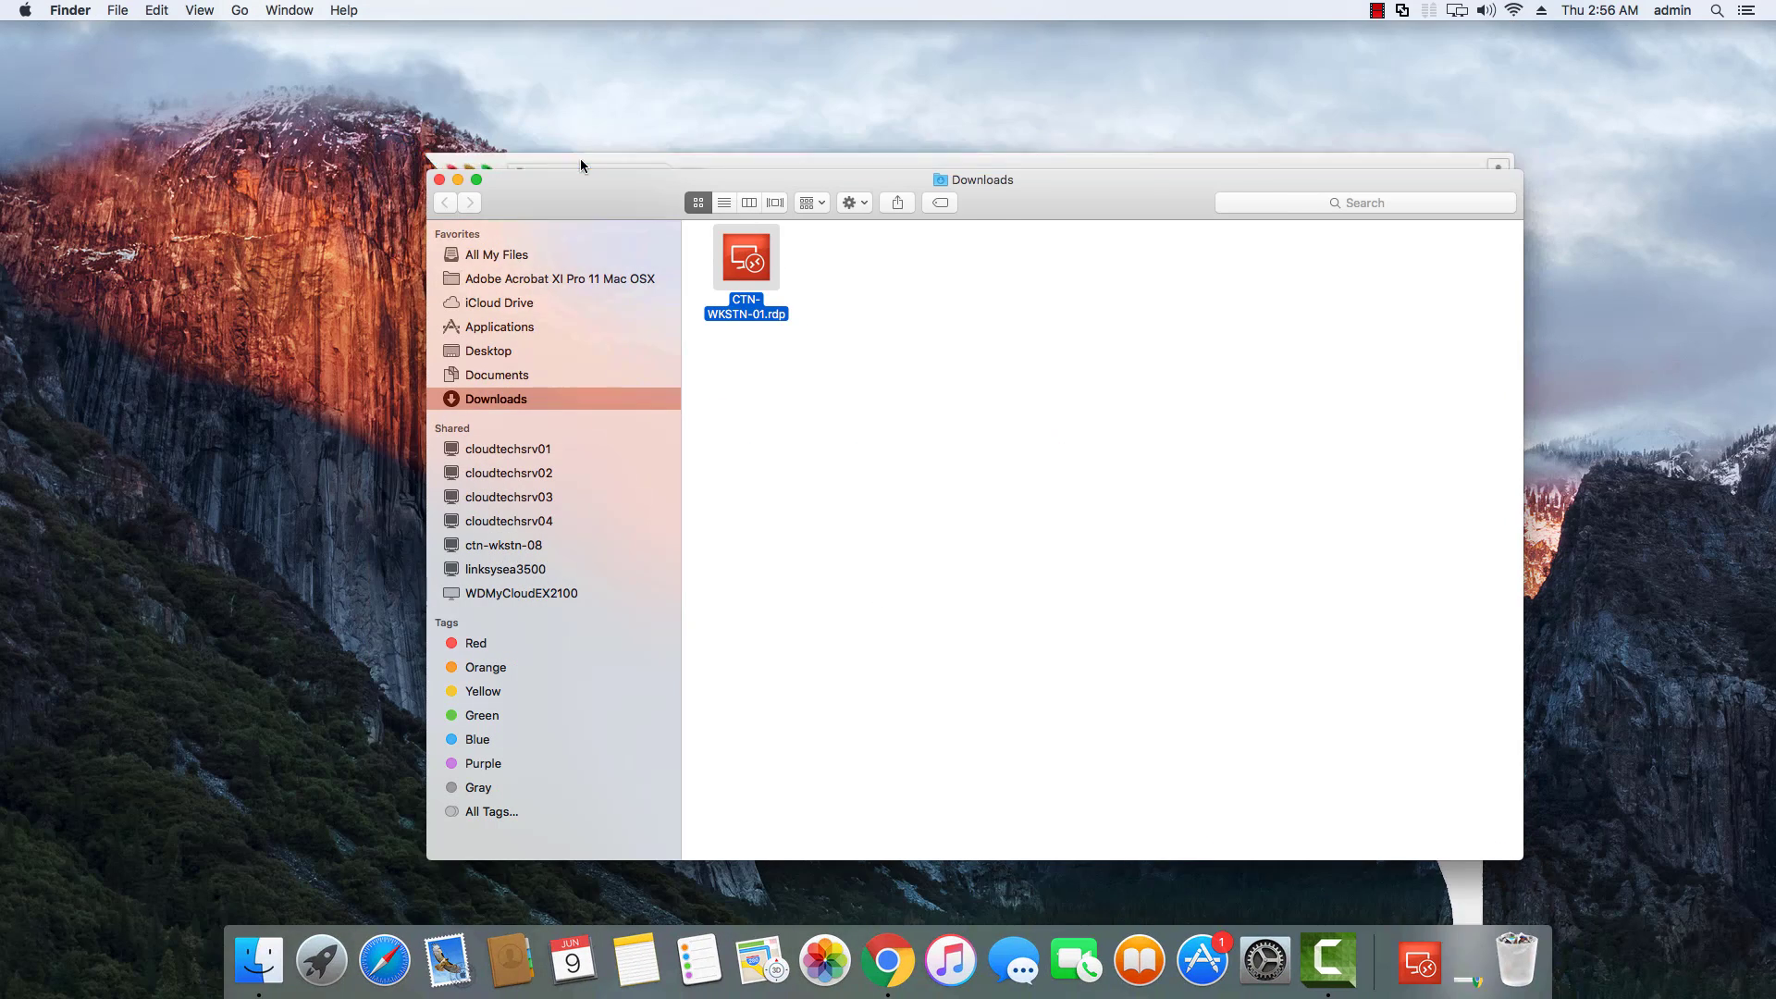
double_click(747, 264)
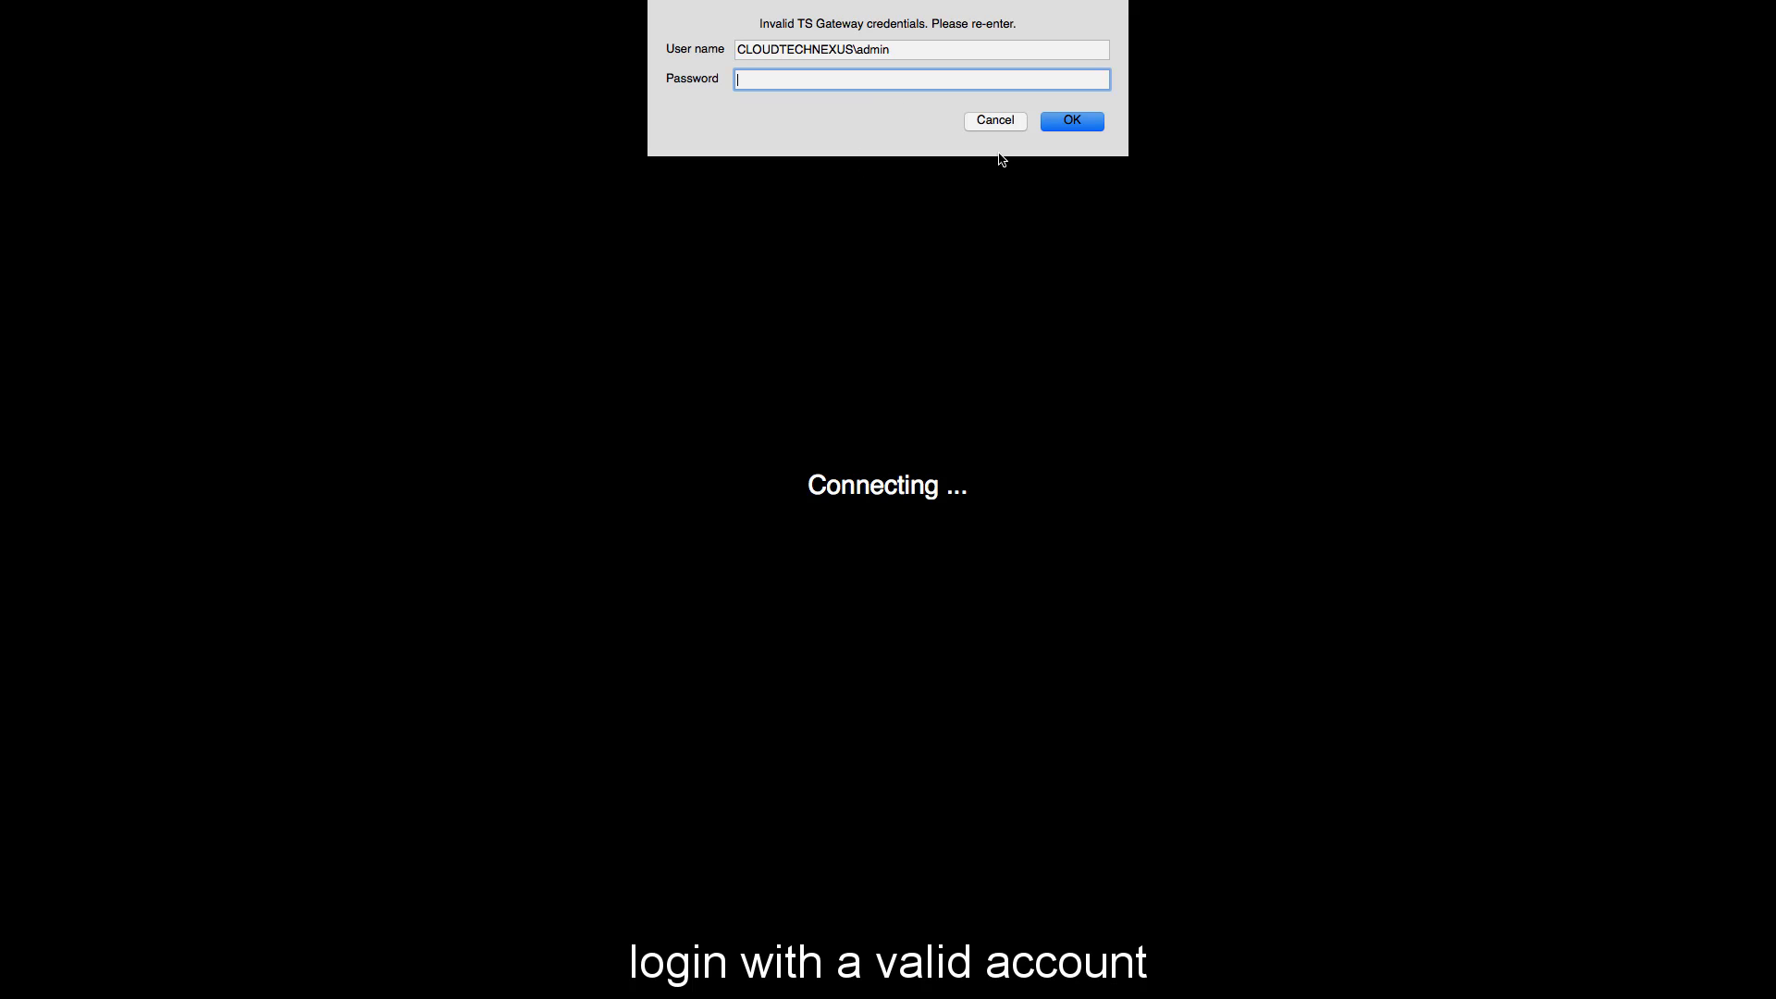
Enter the gateway password and accept the unverified certificate to connect to CTN-WKSTN-01.
text(*******)
key(Return)
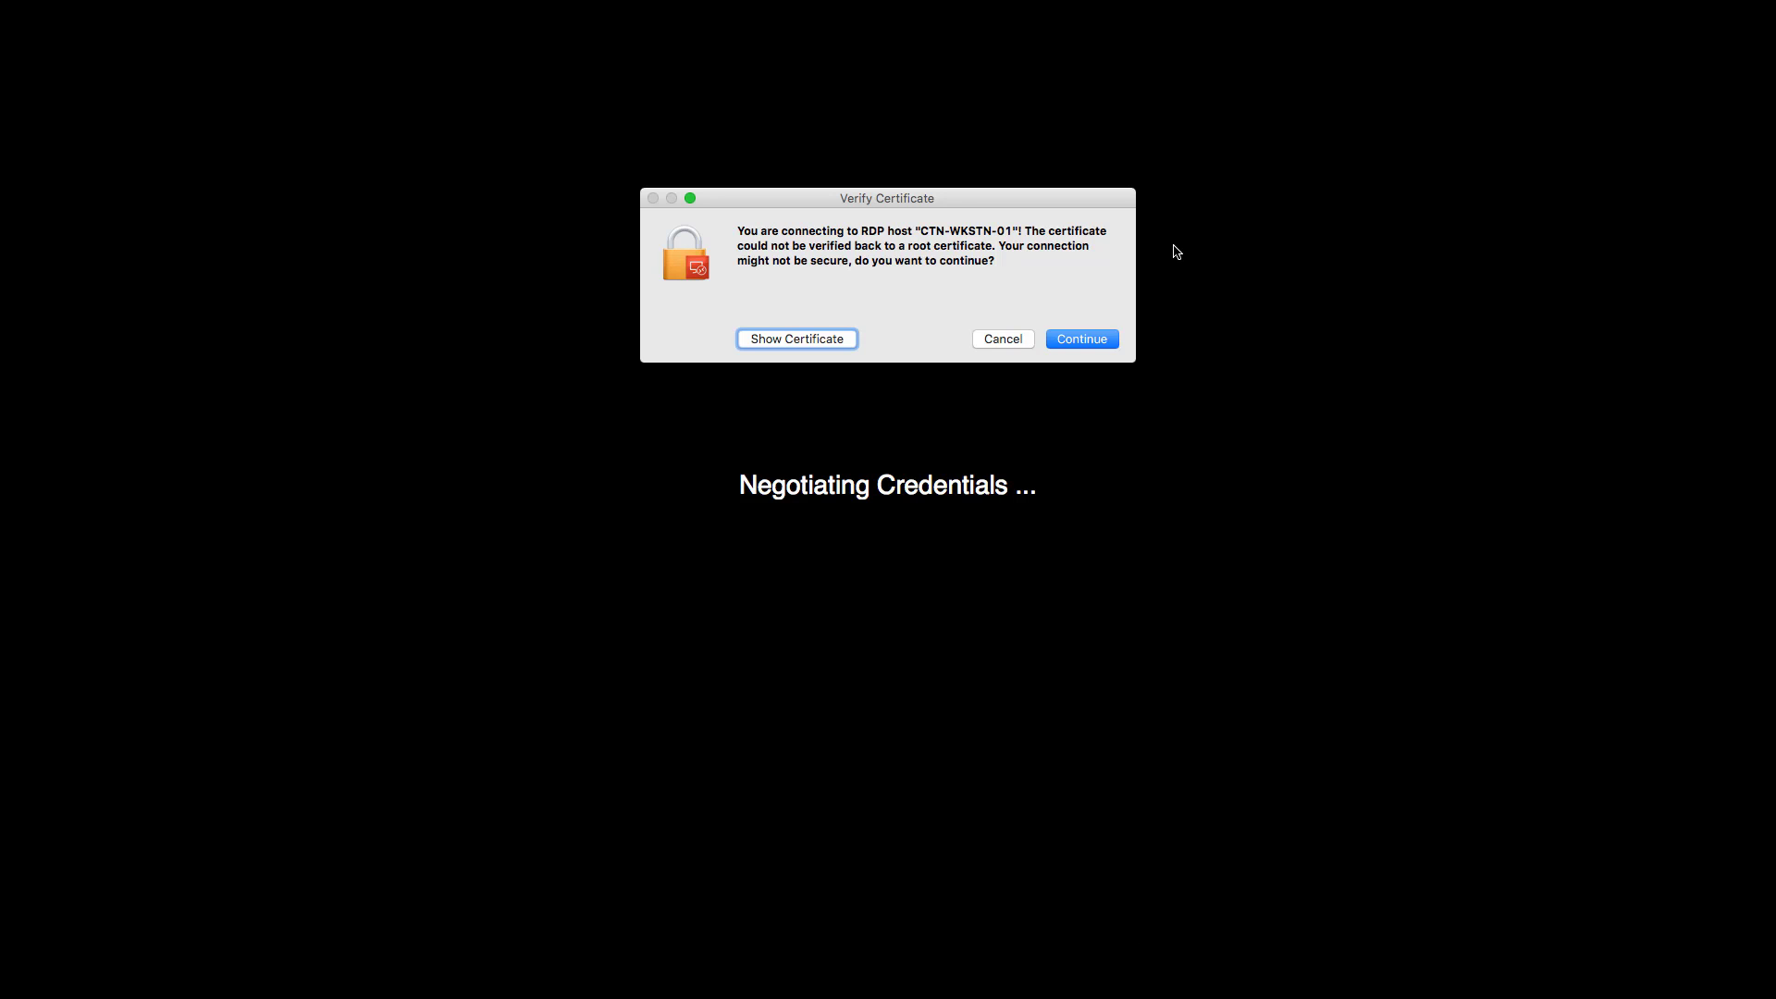
click(1088, 342)
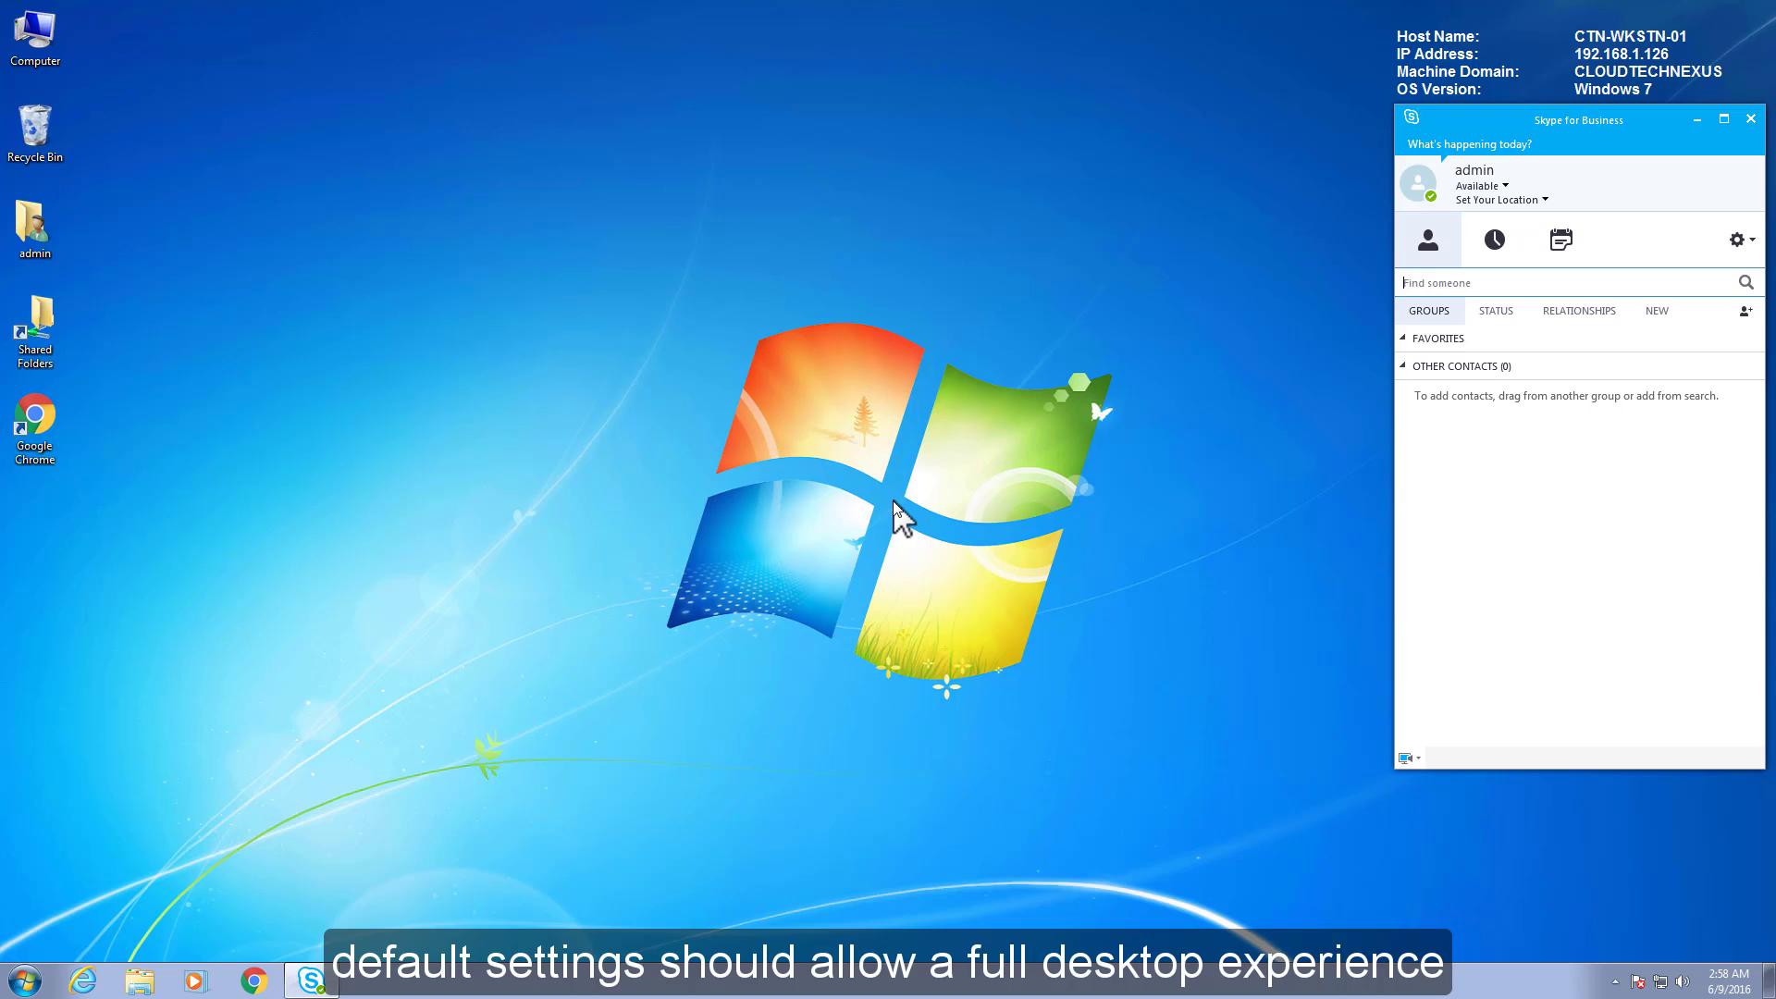
click(25, 978)
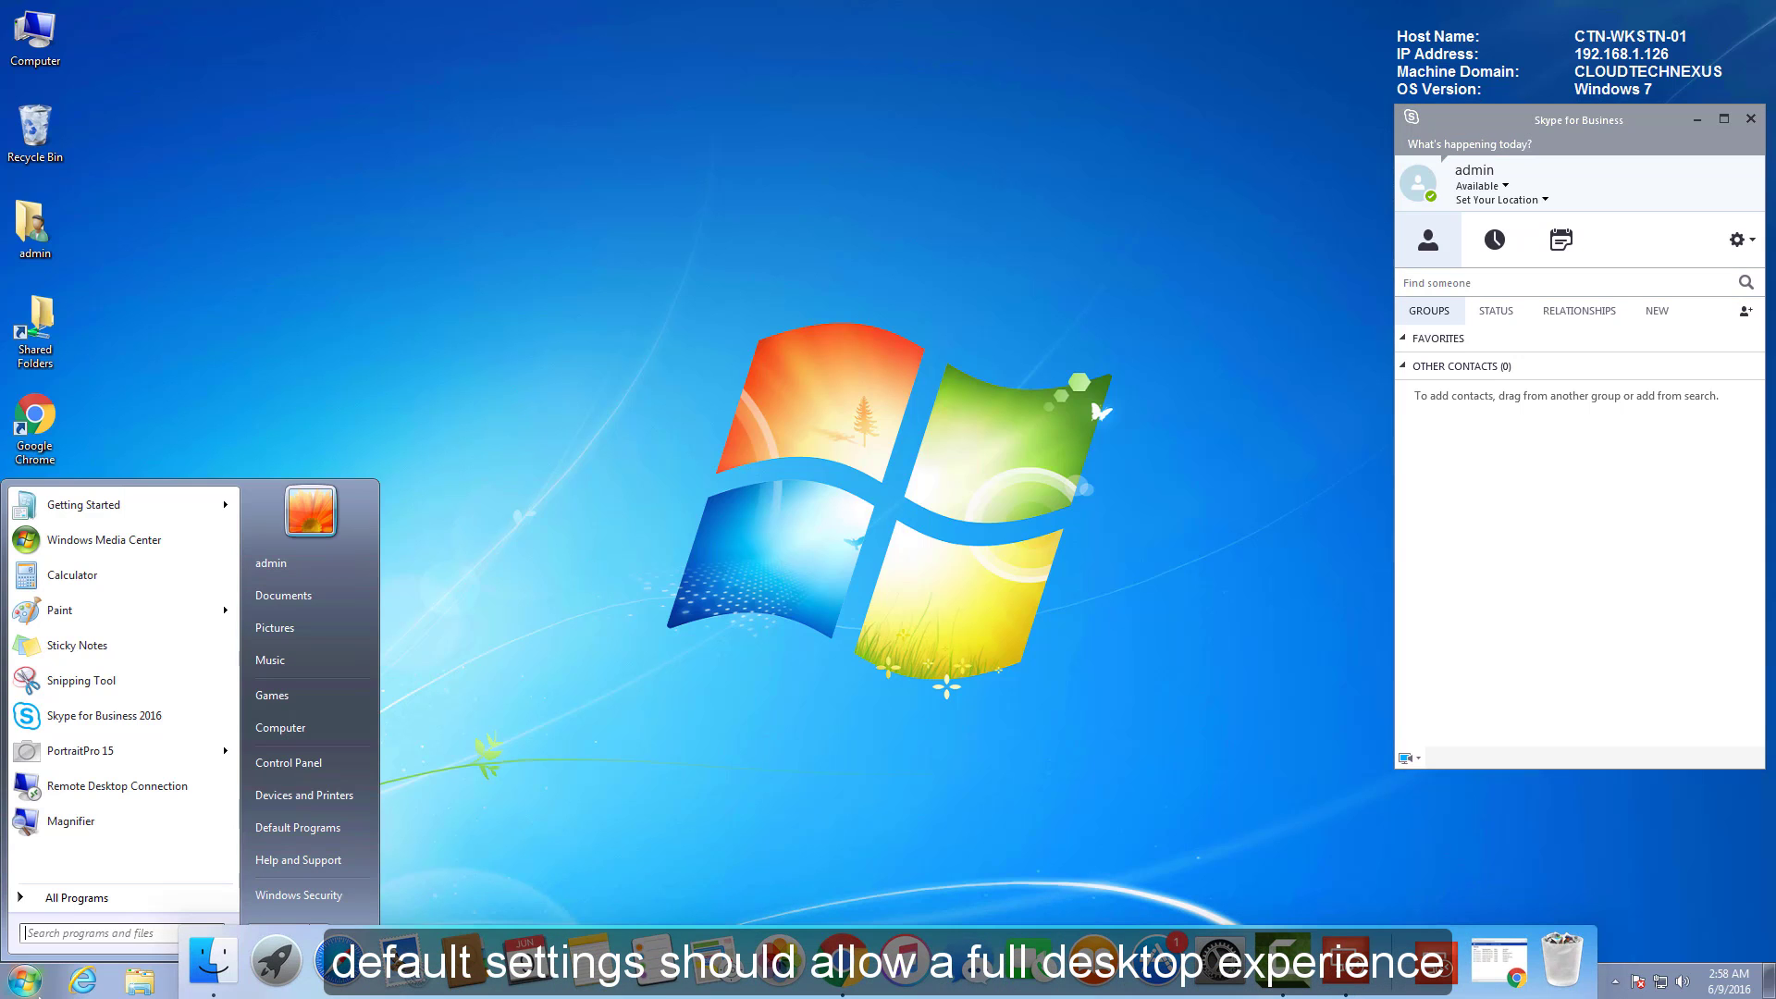
click(28, 992)
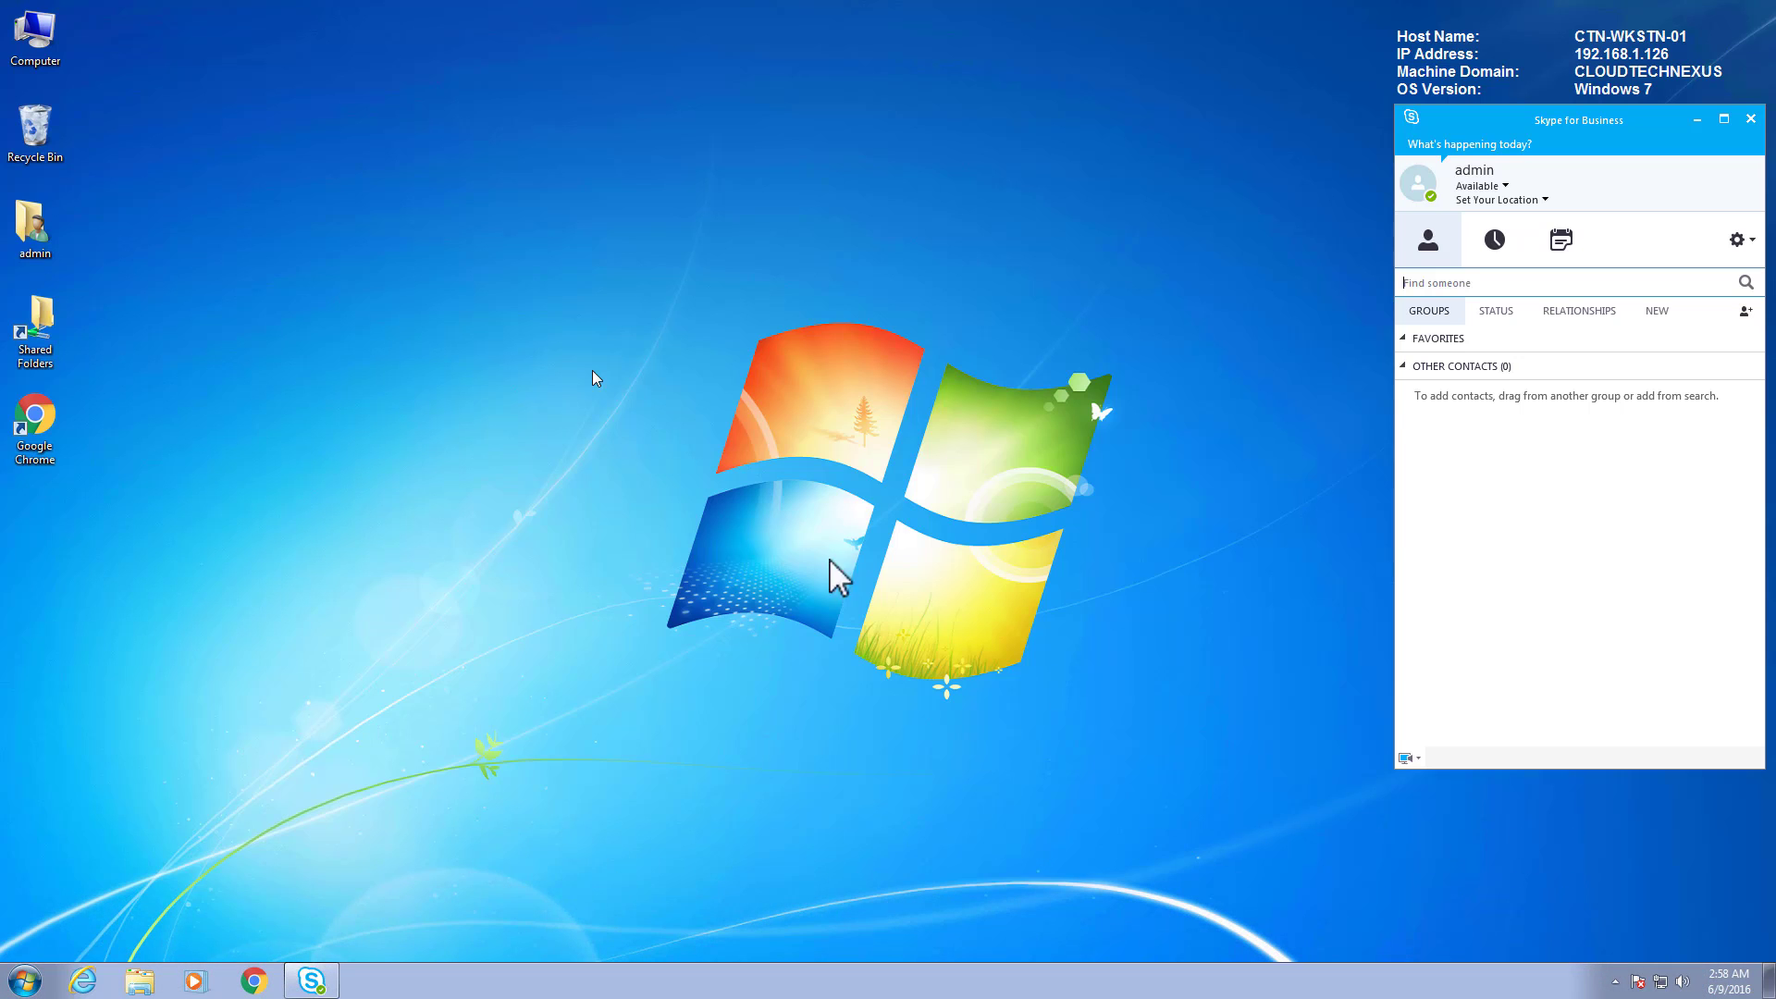
right_click(28, 37)
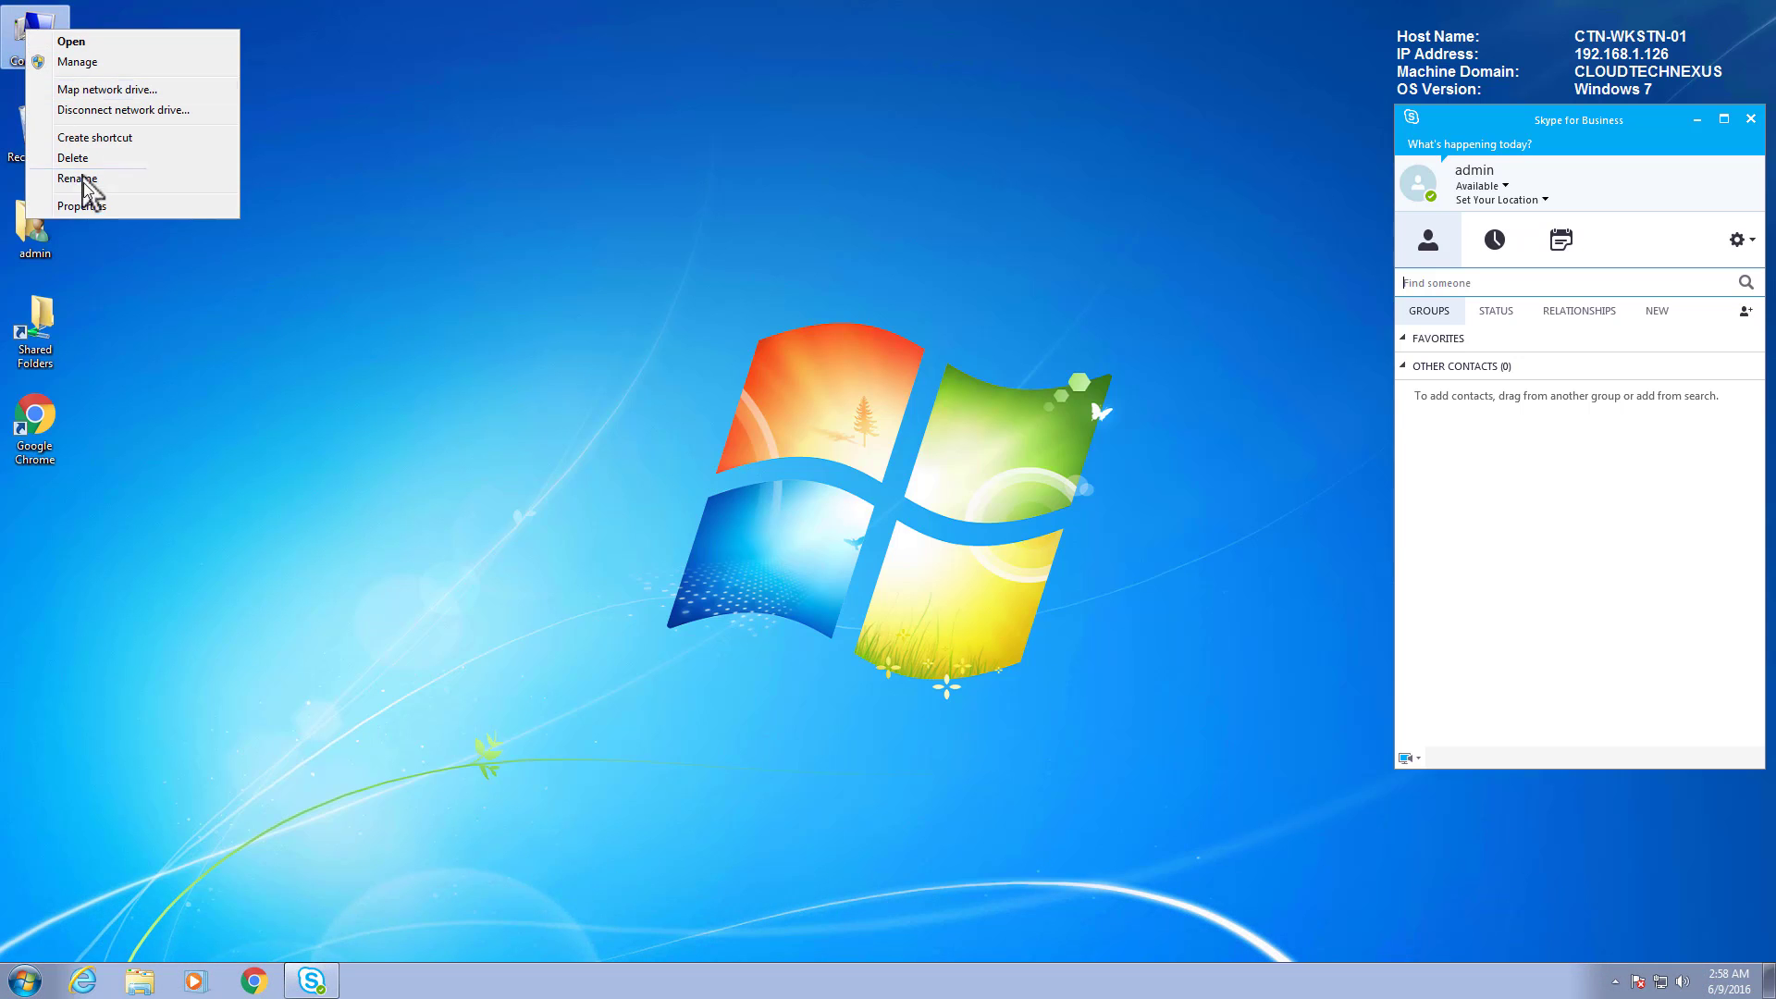
click(88, 204)
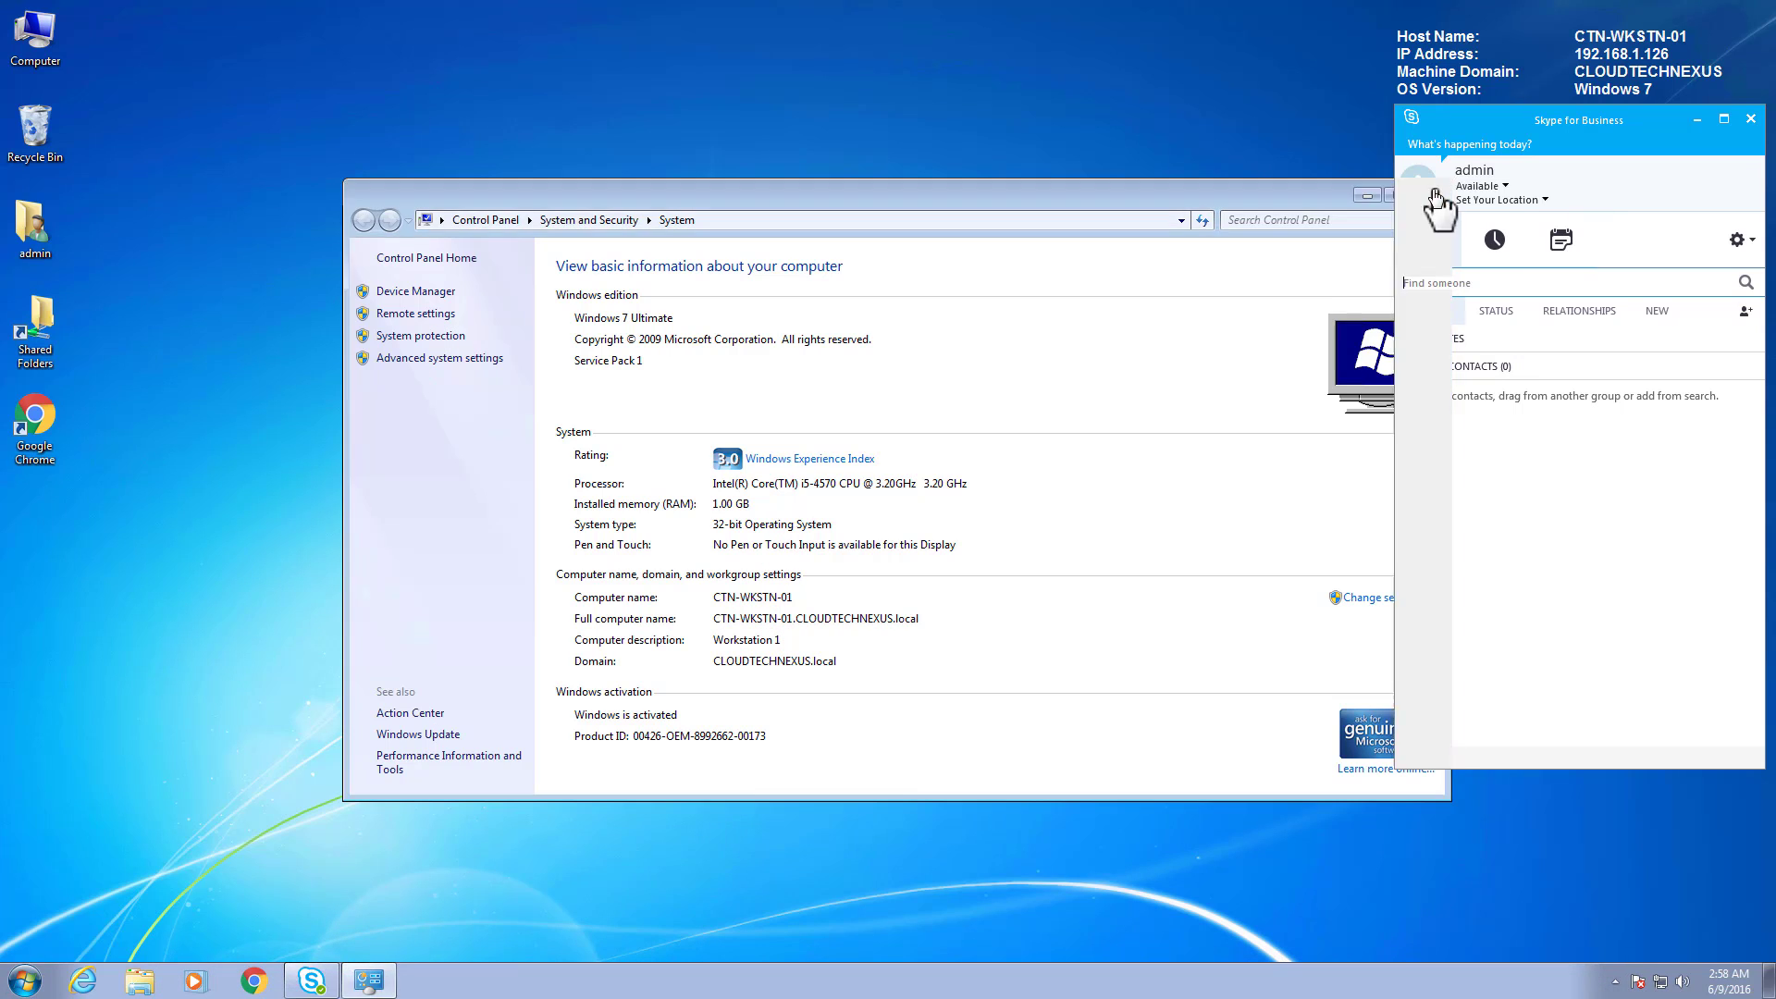
click(1428, 194)
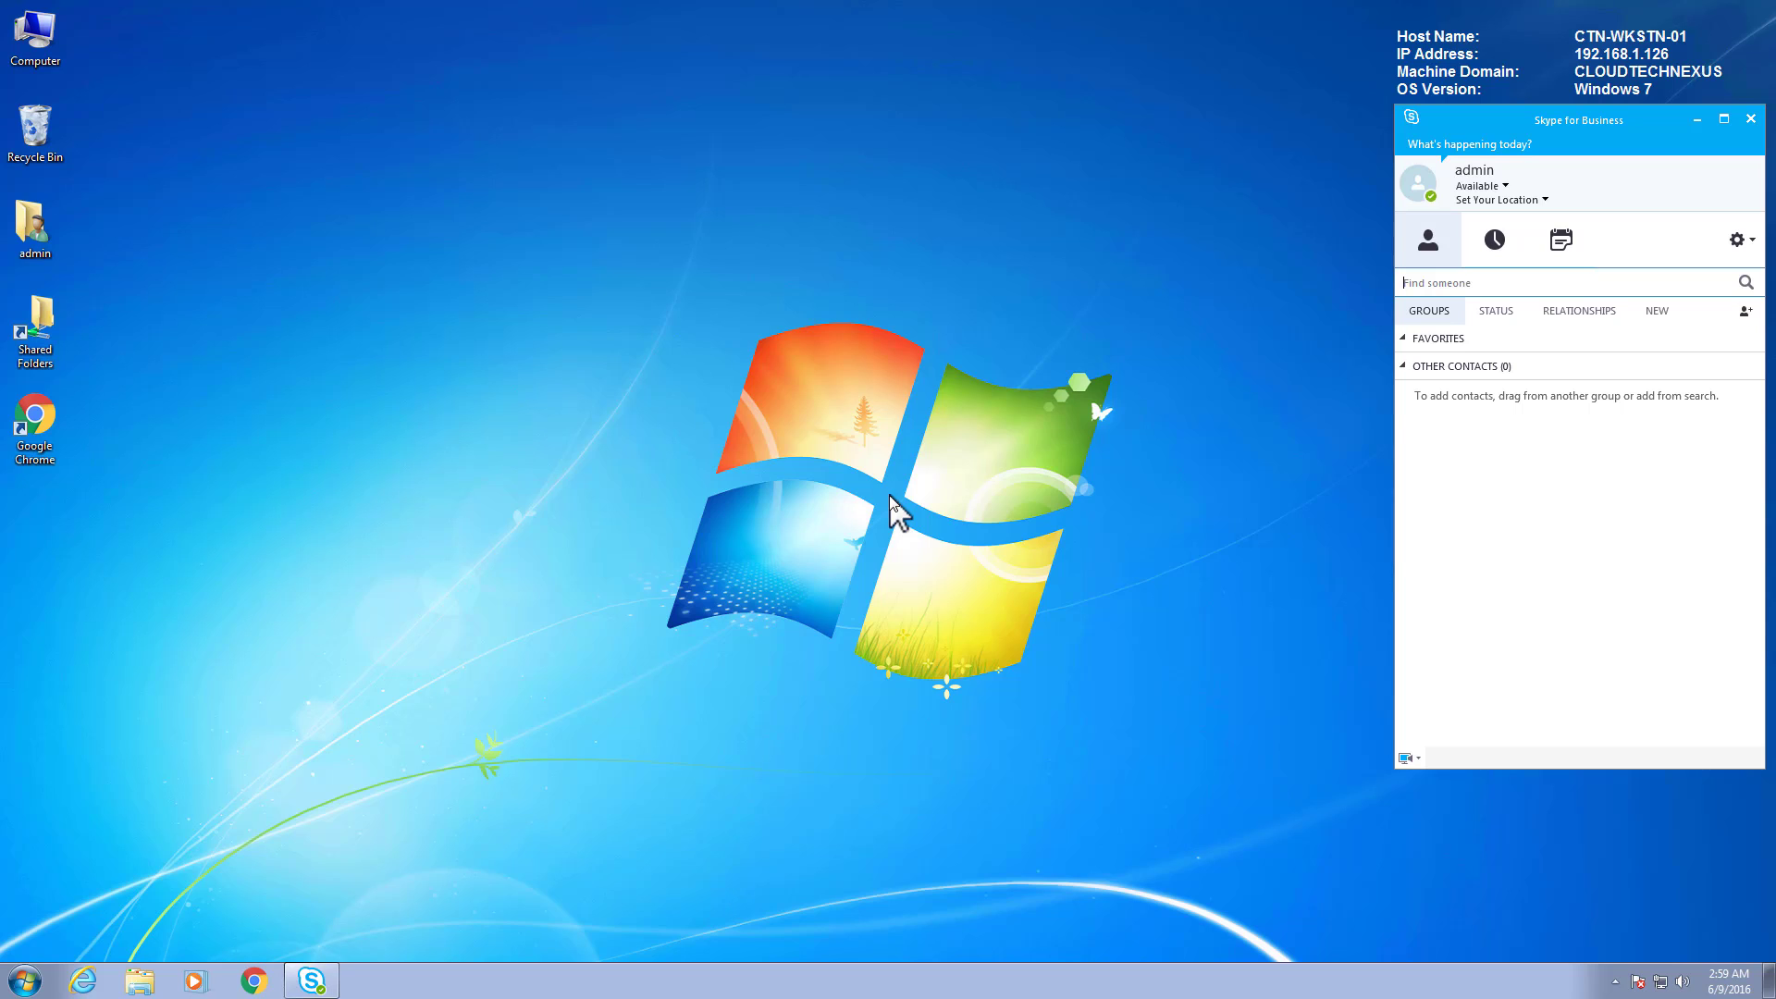
mouse_move(777, 10)
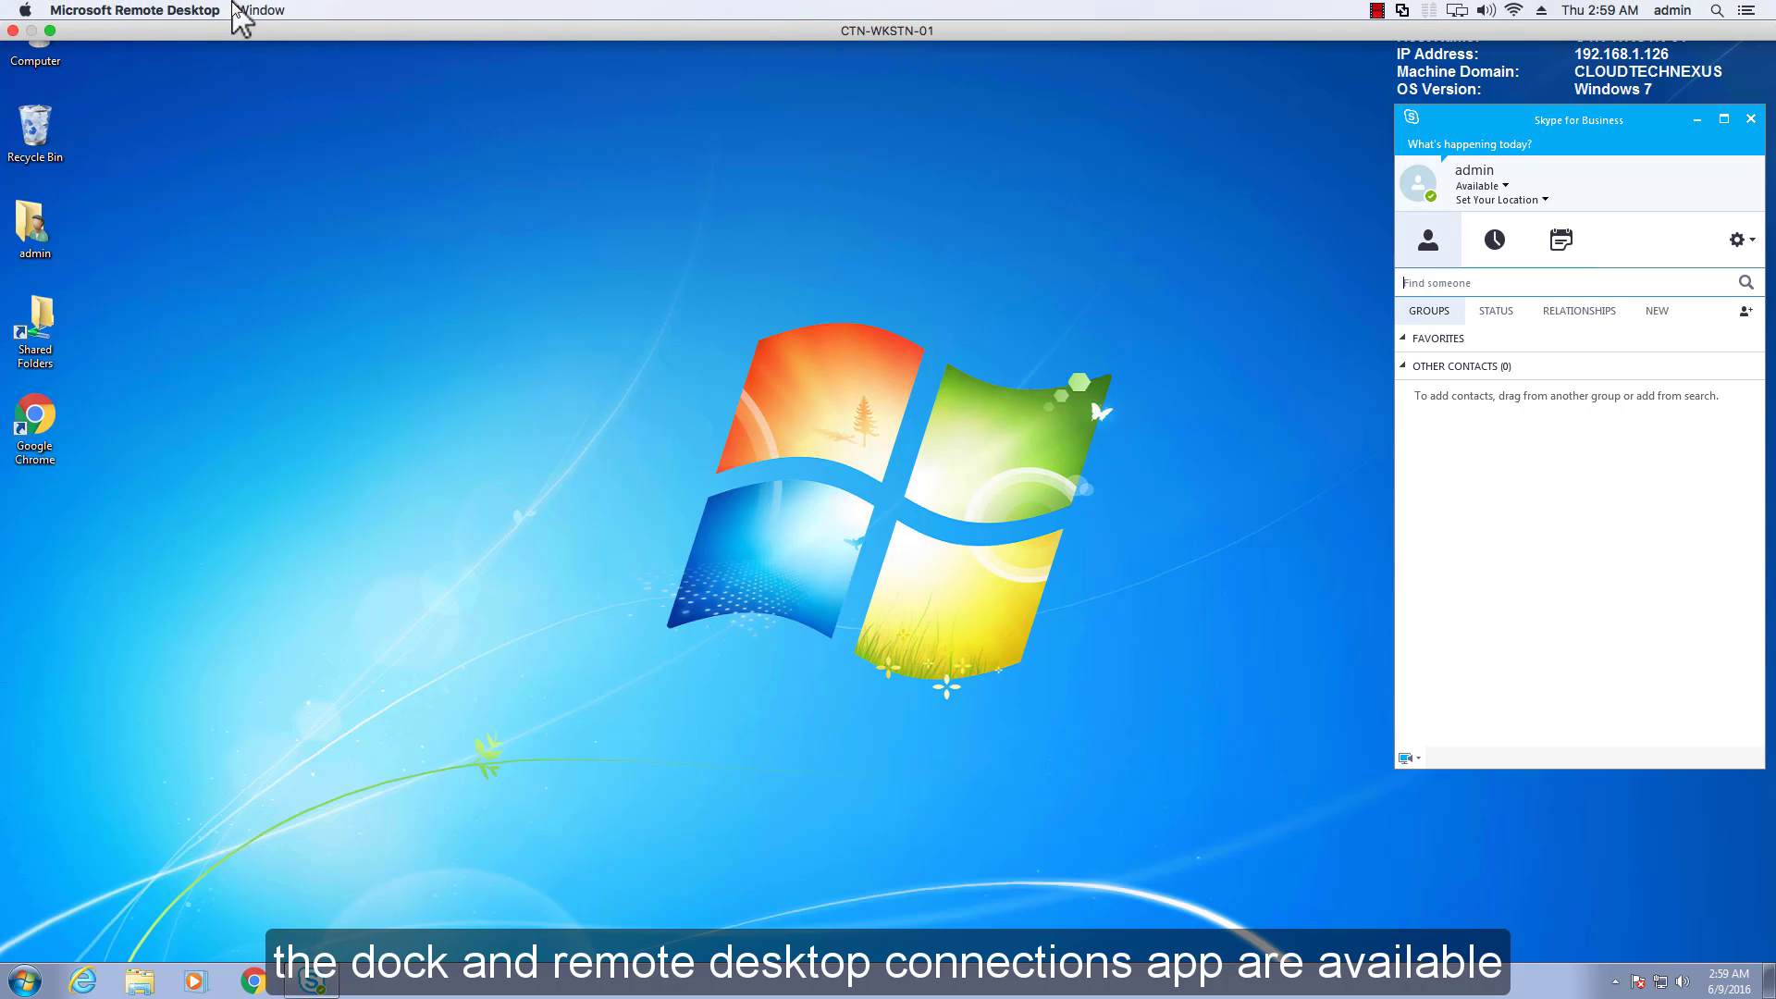
View the Remote Desktop app's version and license information, then close it.
click(205, 11)
click(206, 33)
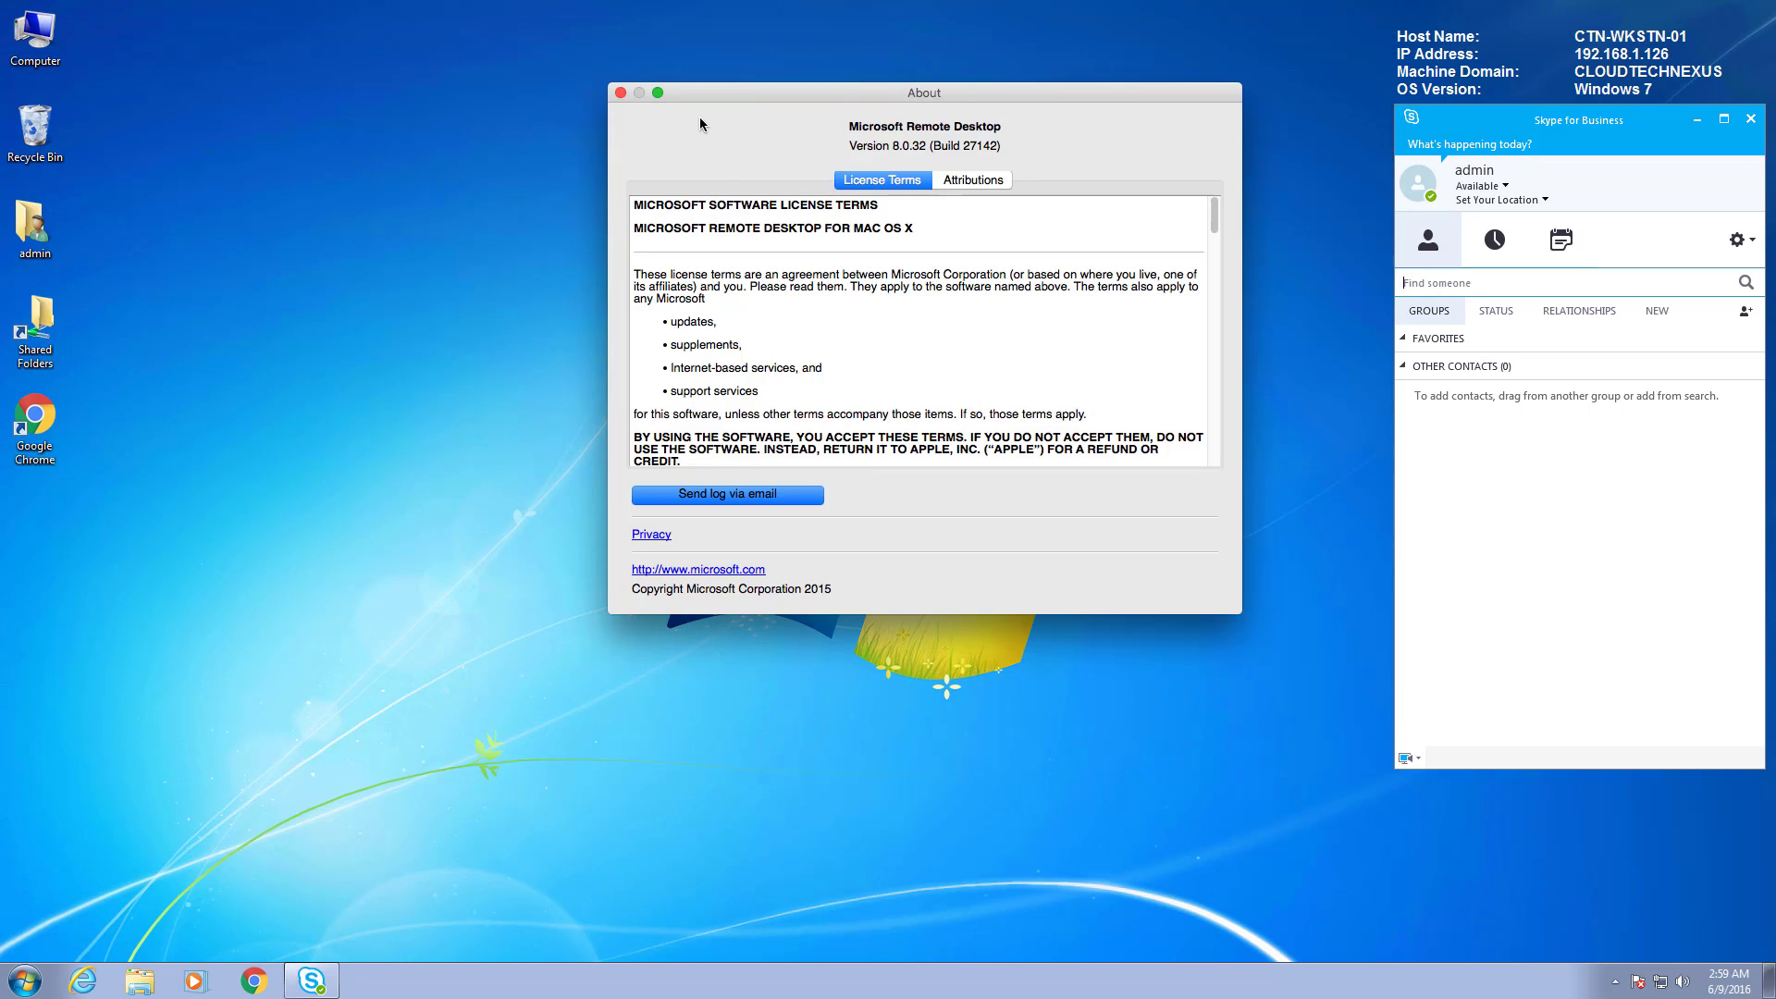
click(620, 93)
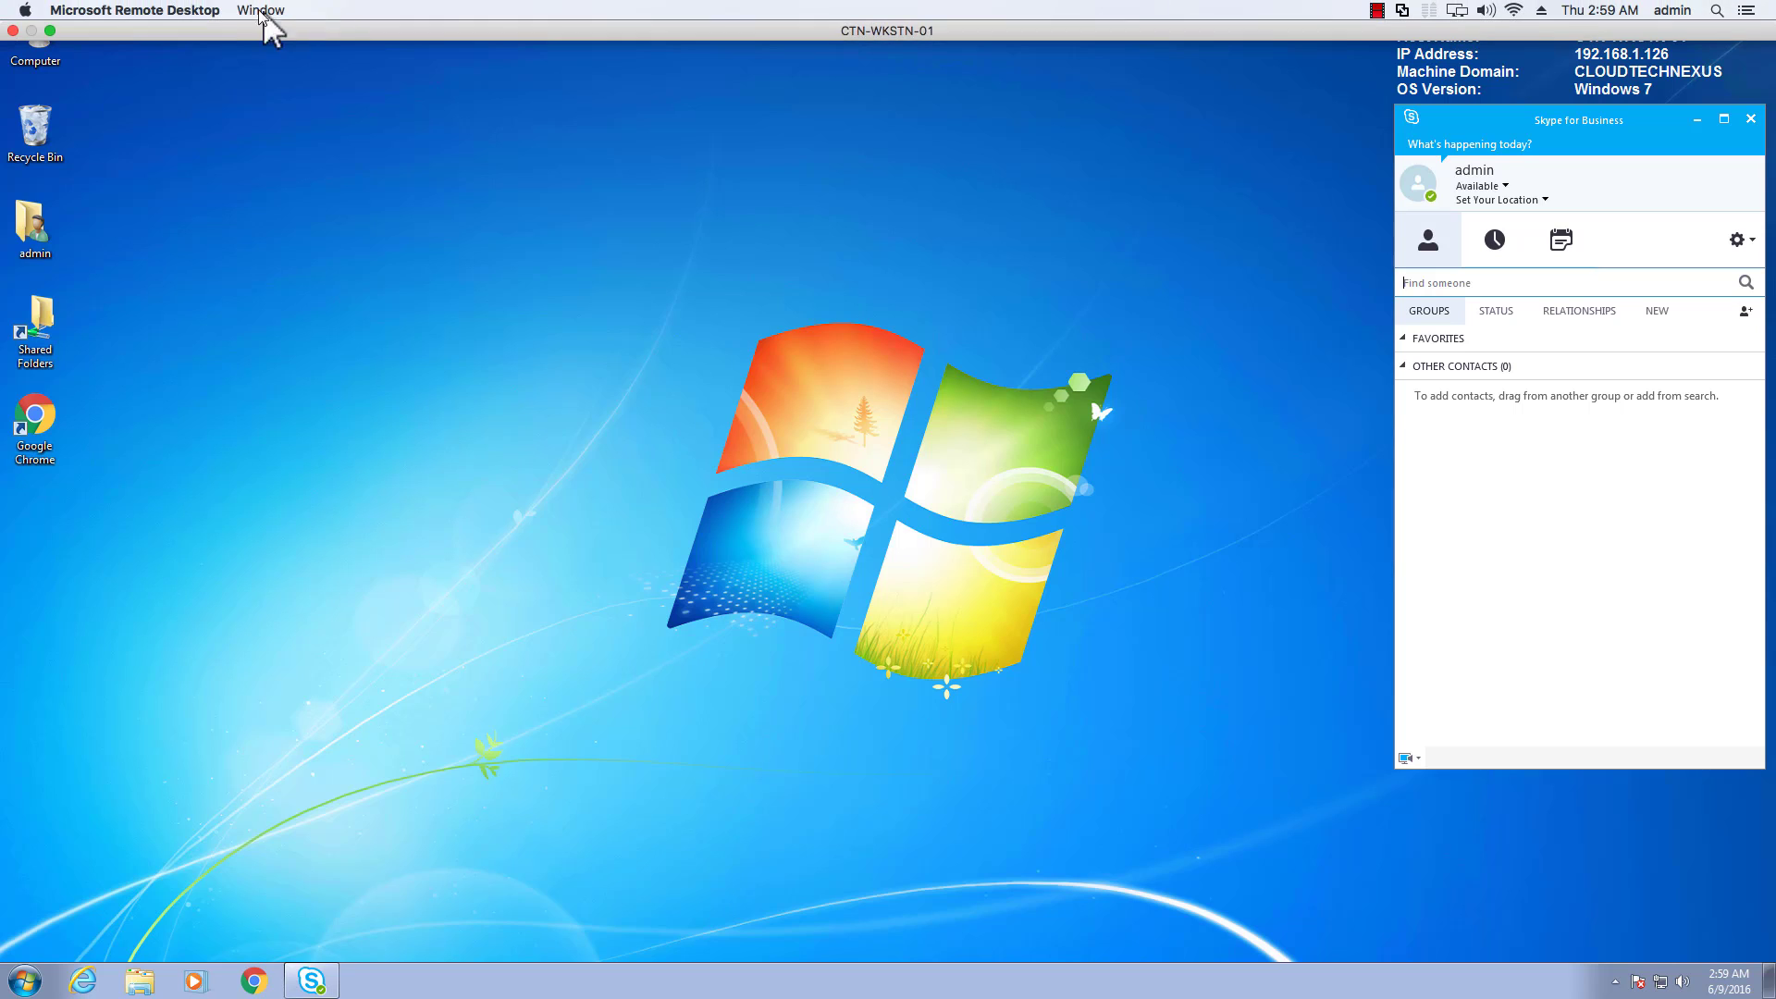
Review the Remote Desktop preferences: display resolutions, gateway and general settings.
click(219, 10)
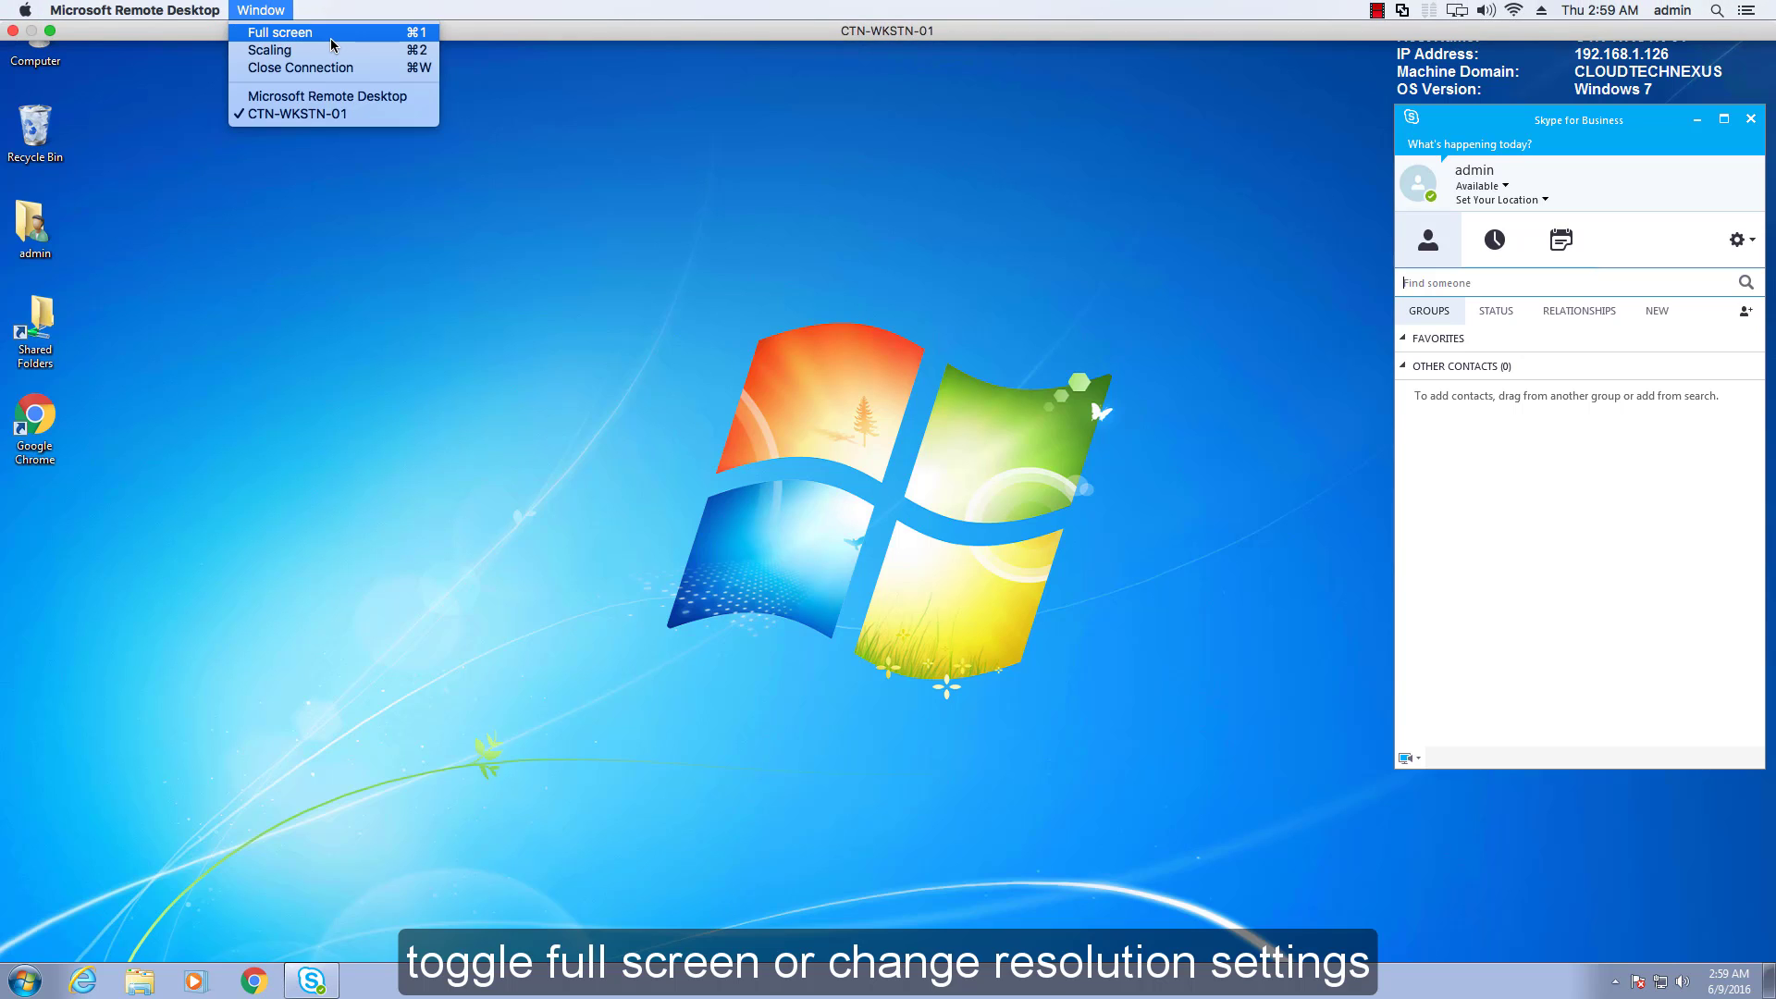
mouse_move(159, 11)
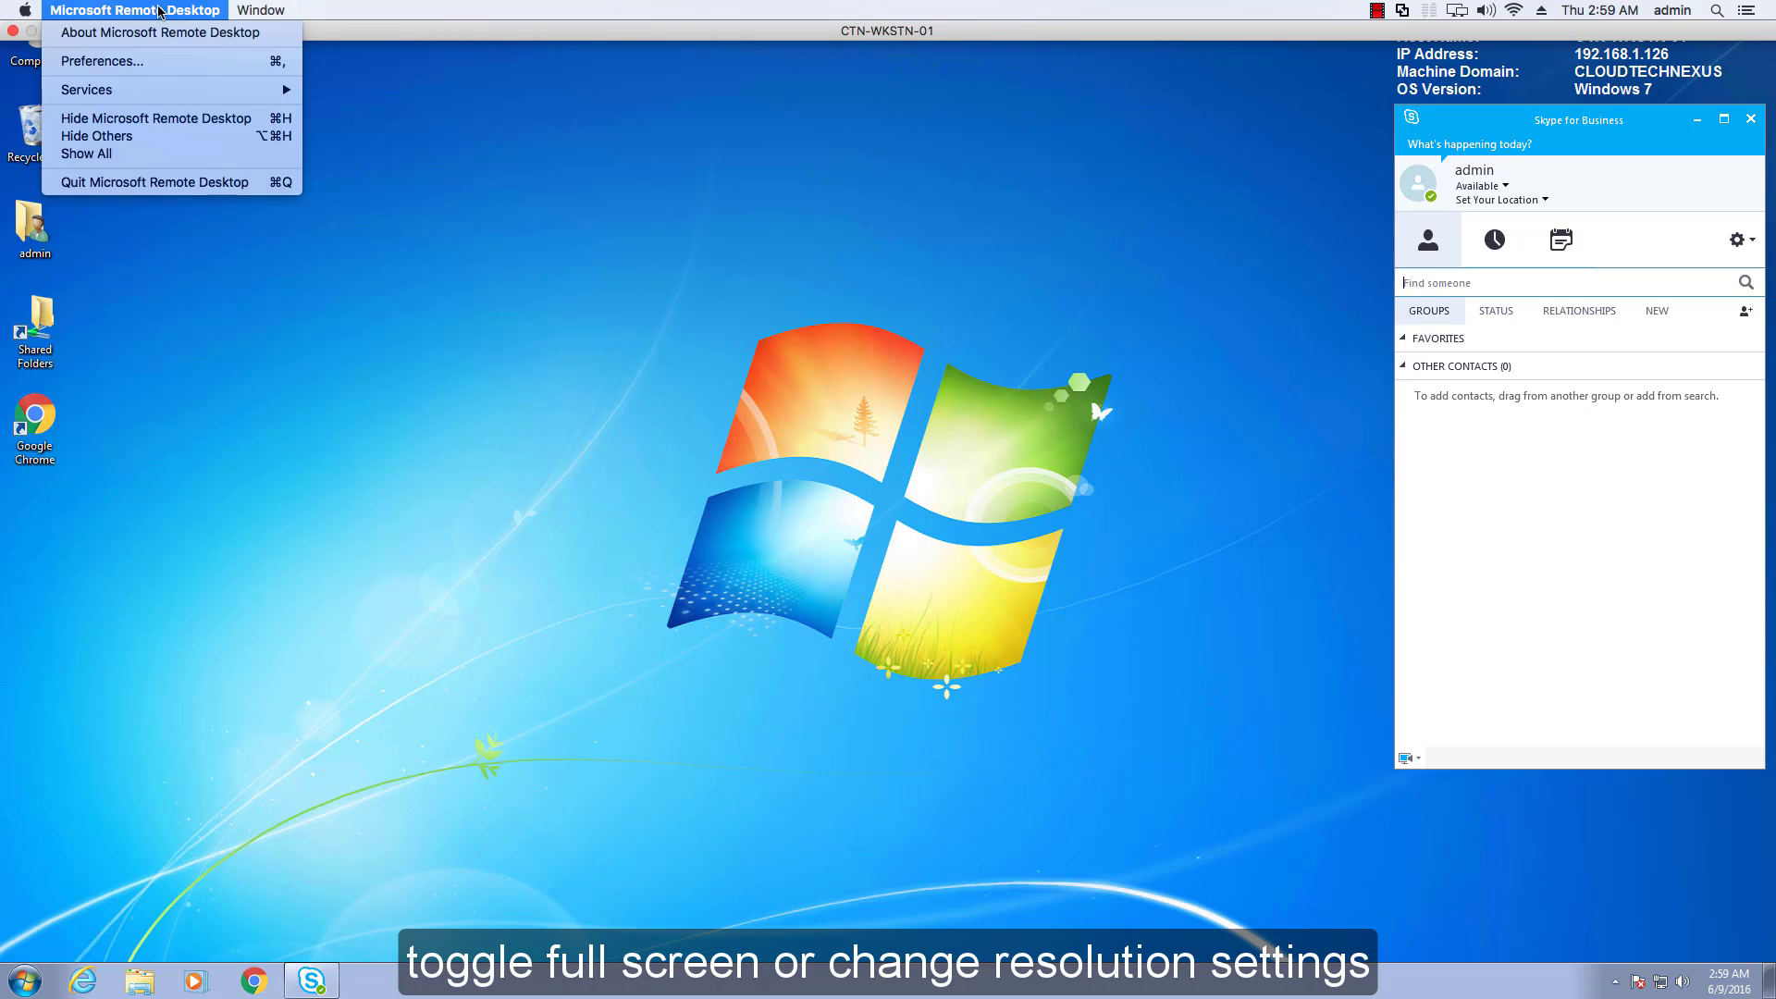
click(169, 62)
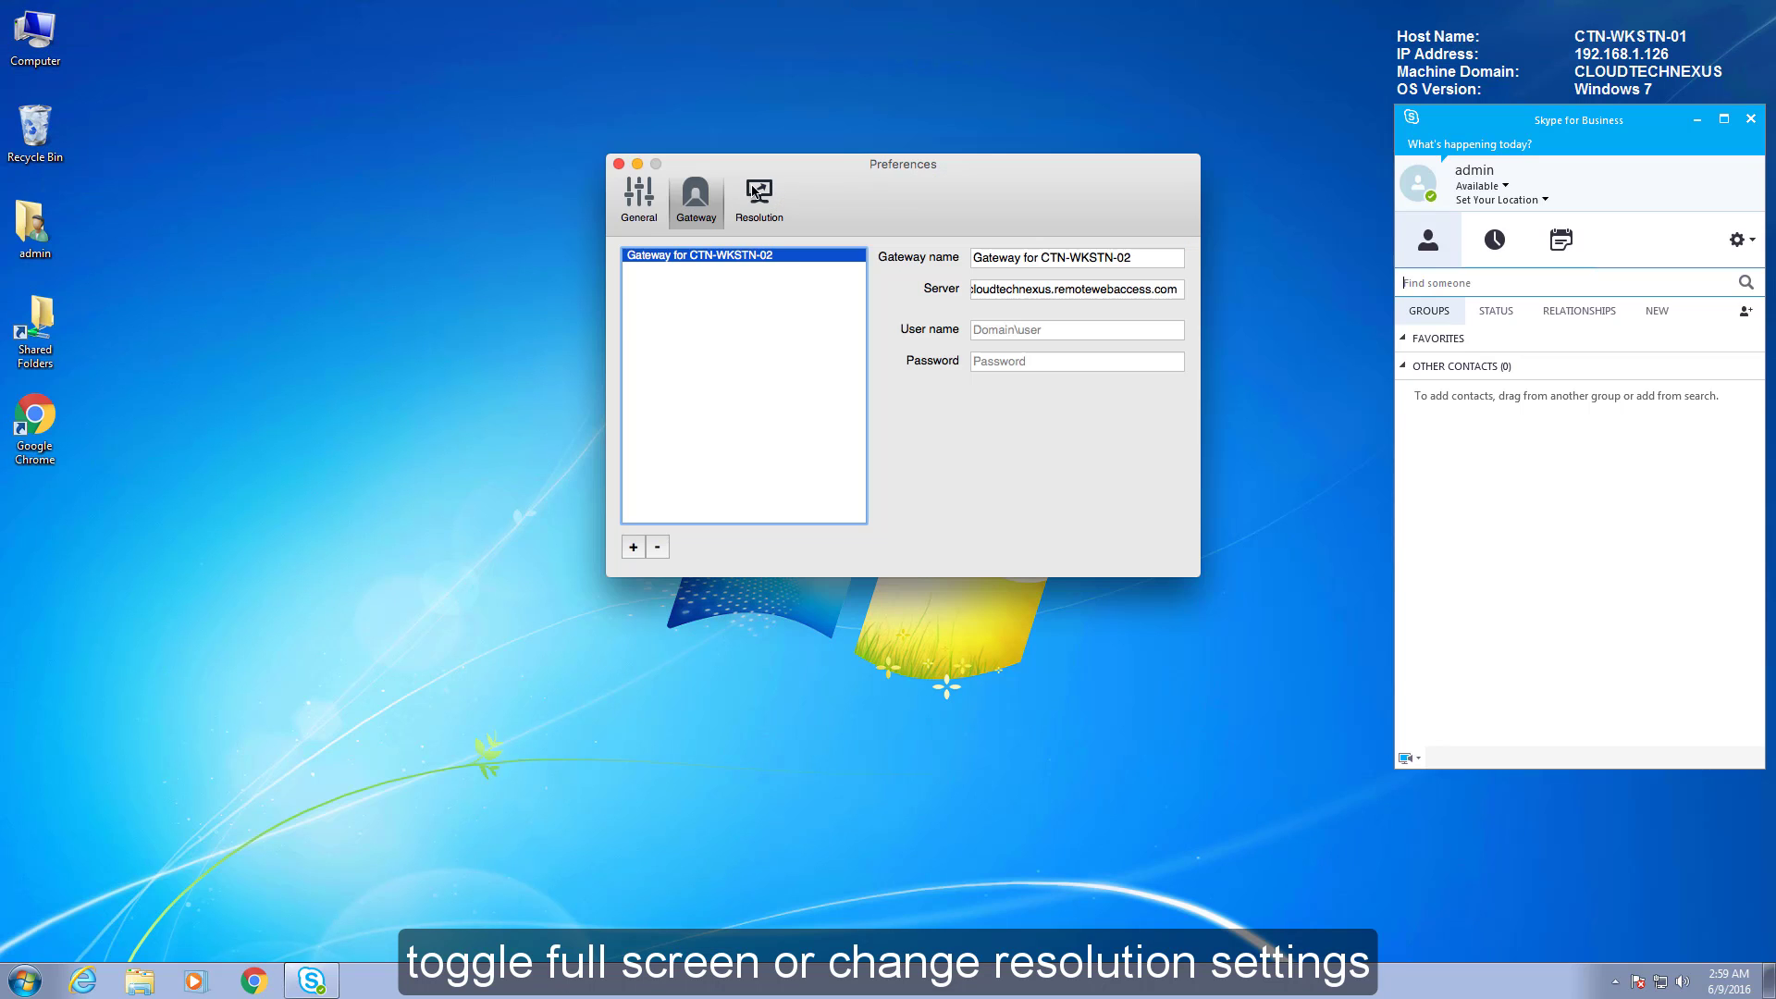
click(754, 191)
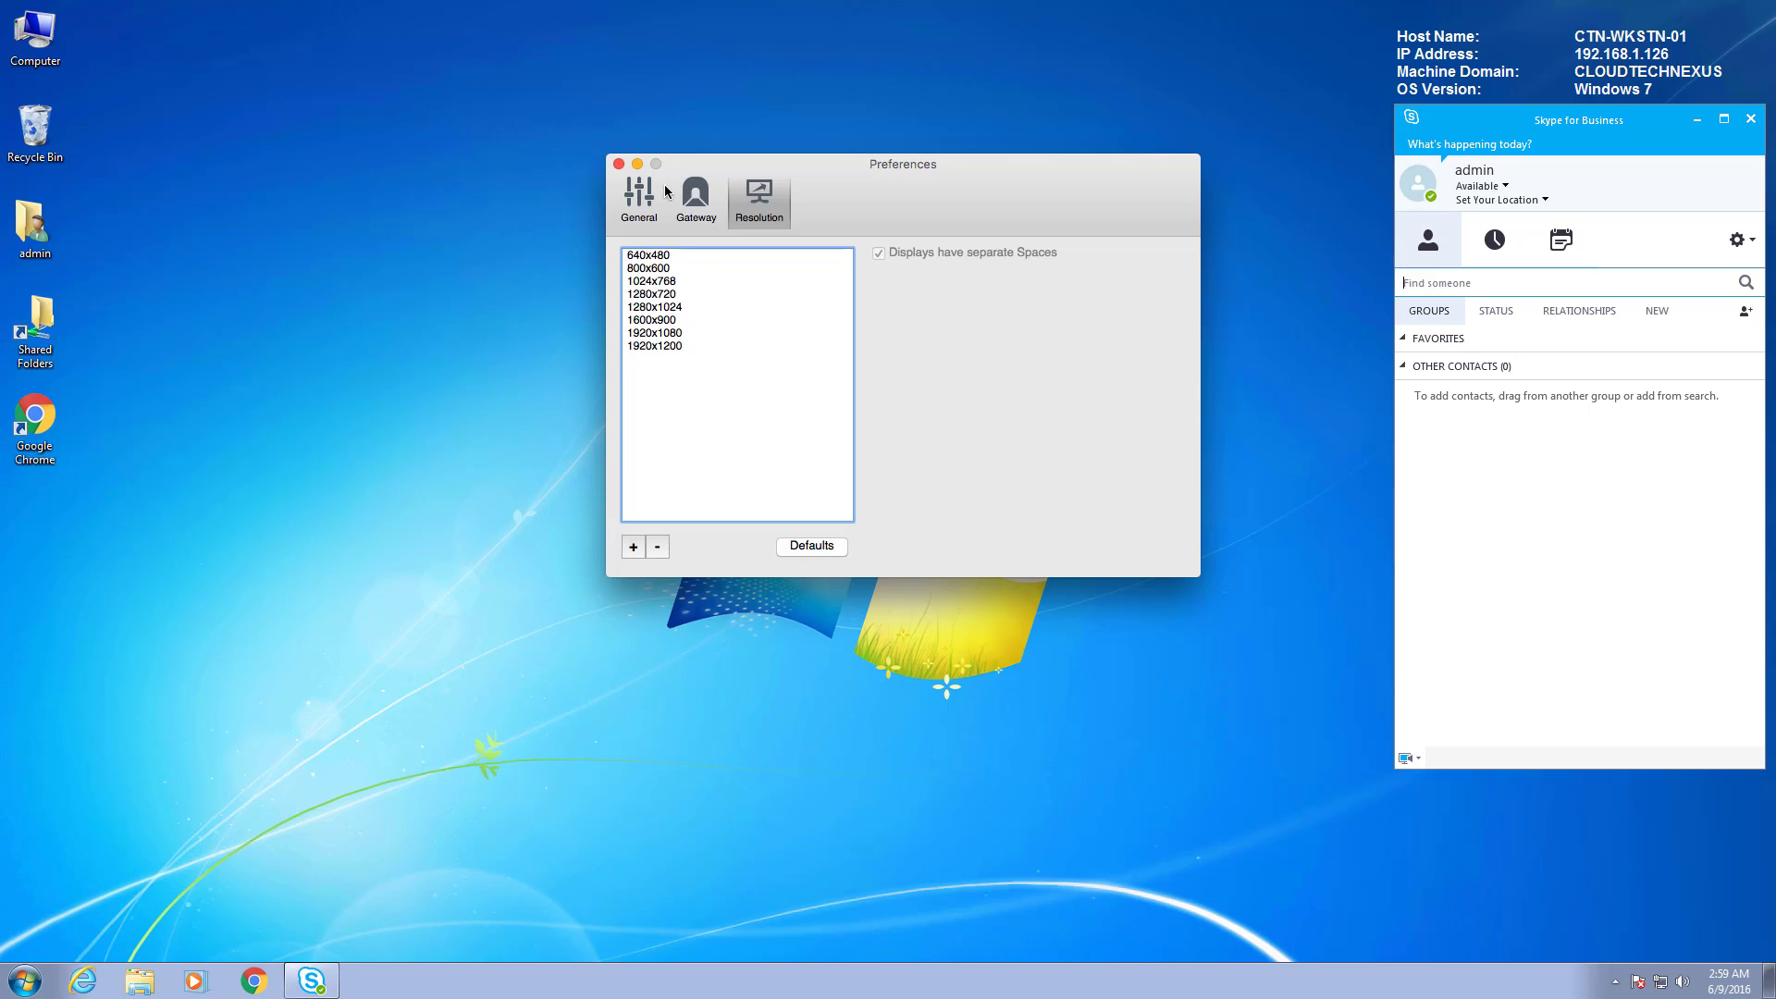
click(693, 197)
click(641, 197)
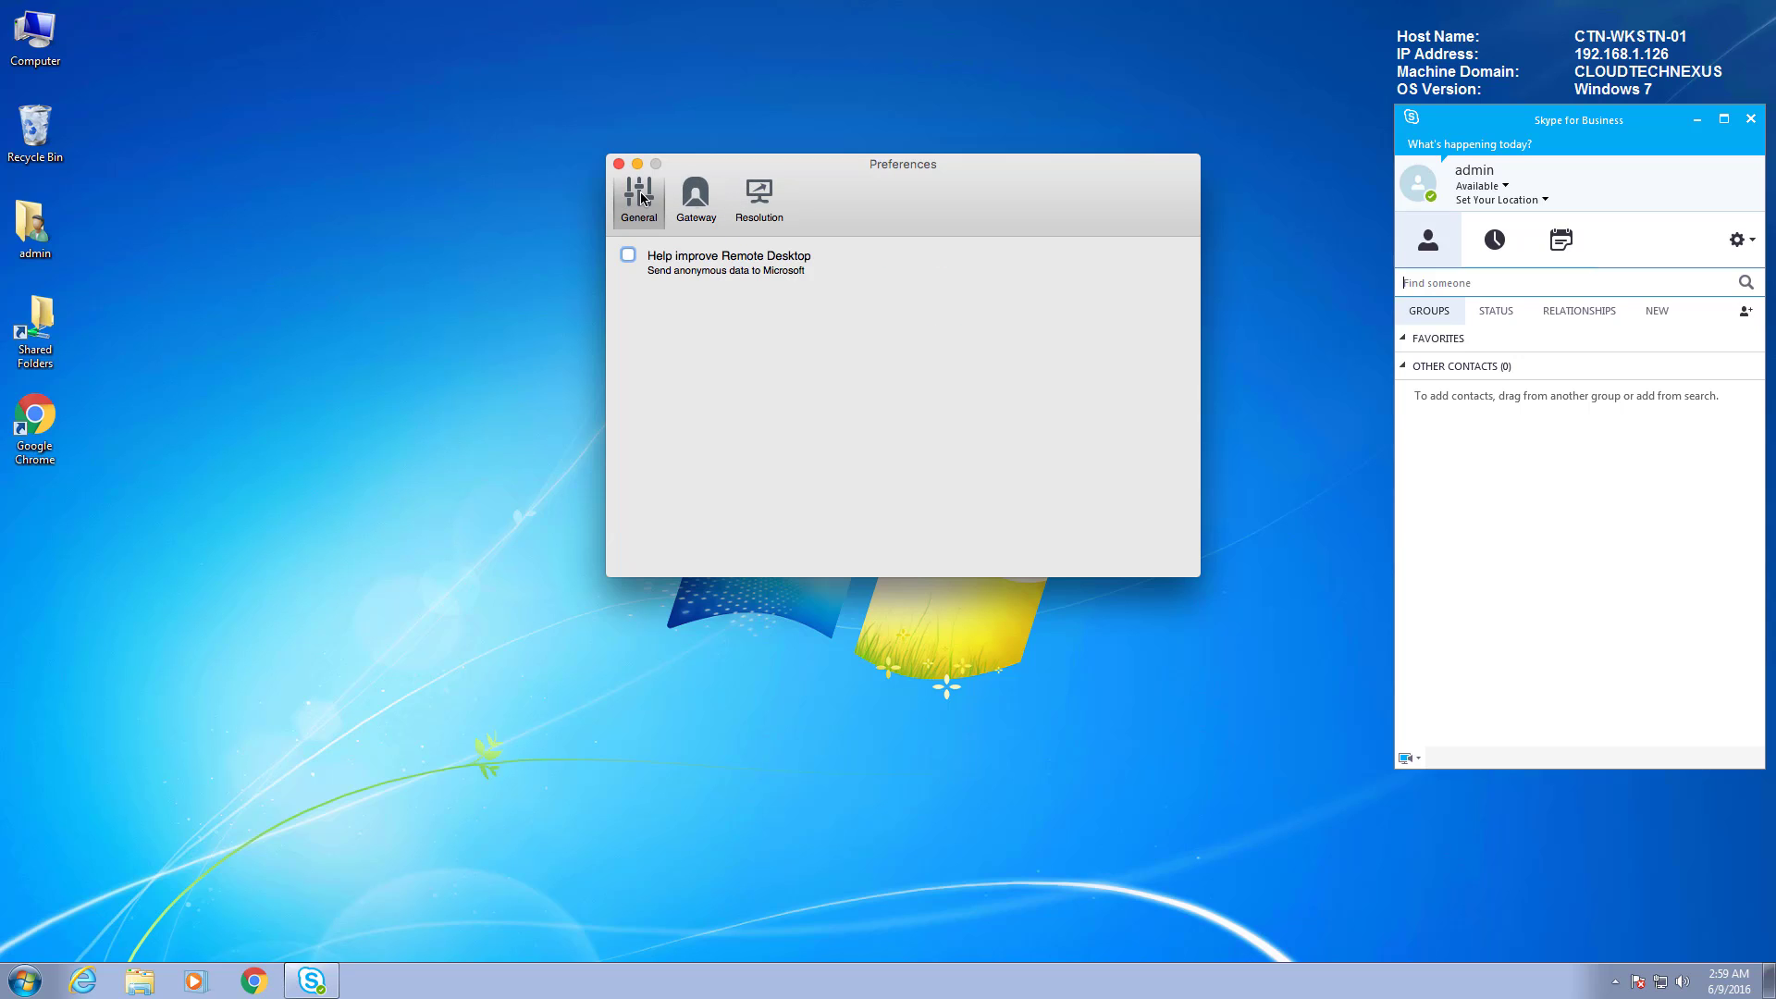
click(619, 164)
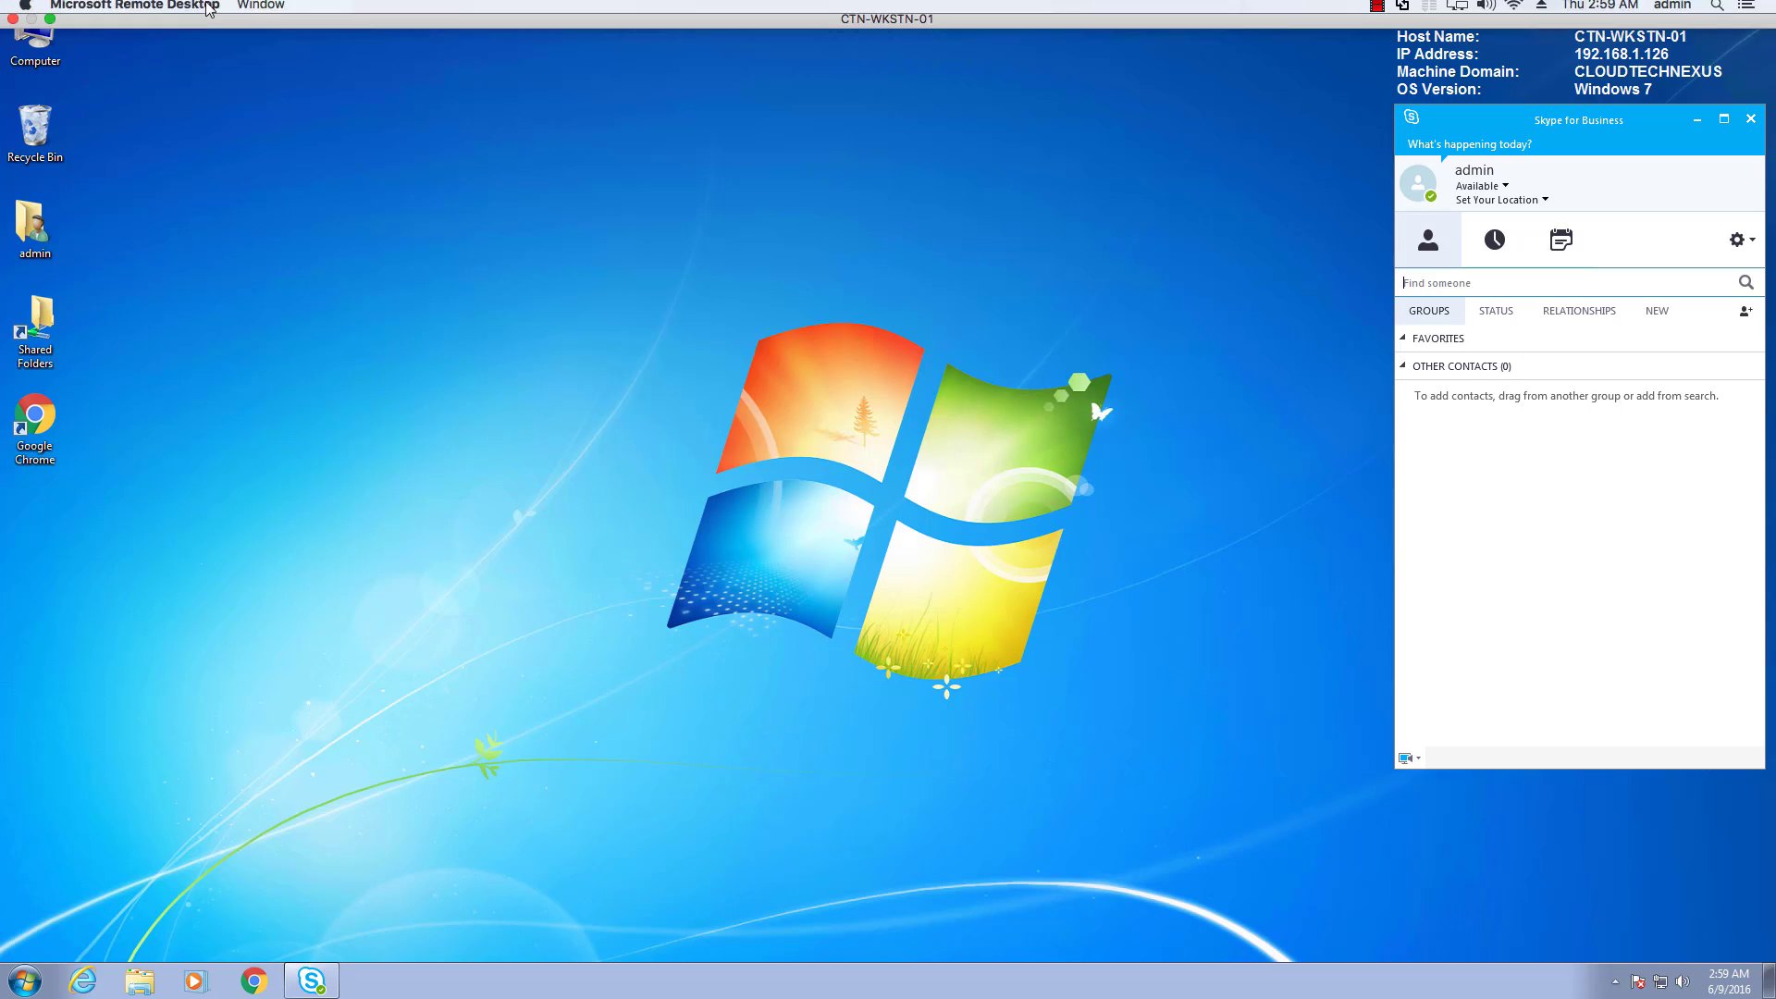
Switch the CTN-WKSTN-01 session out of full screen and back, then show the Window menu.
click(261, 10)
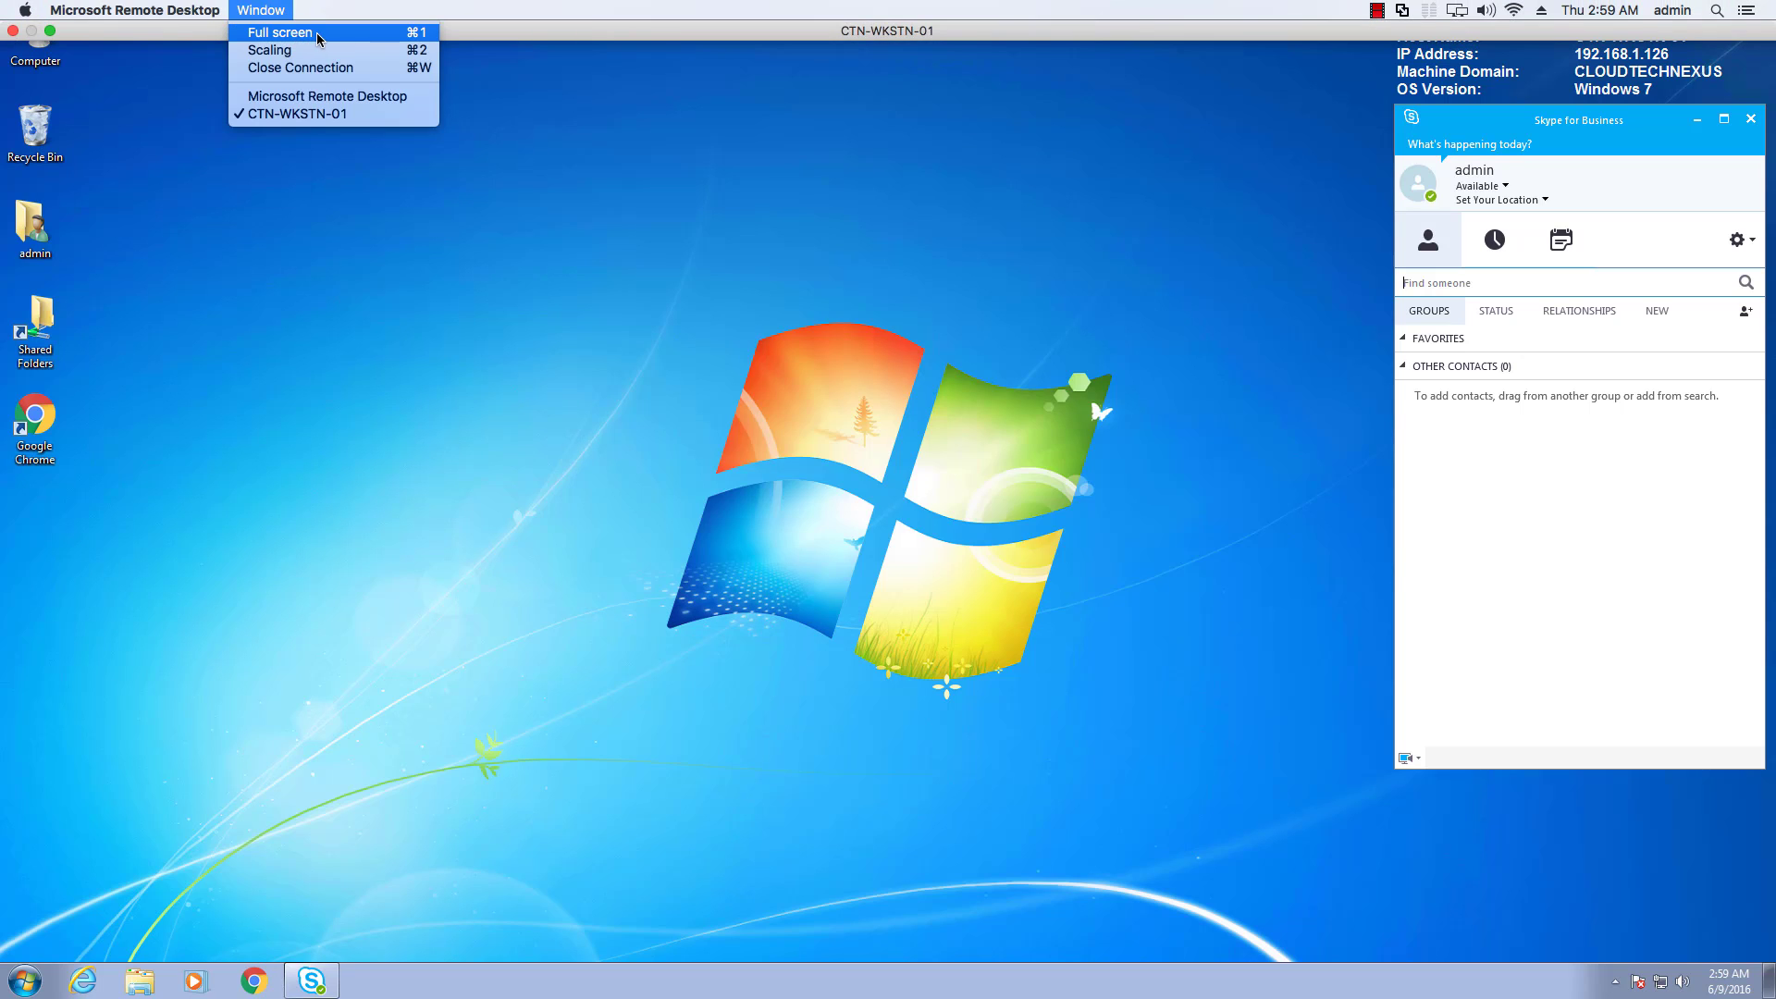
click(319, 38)
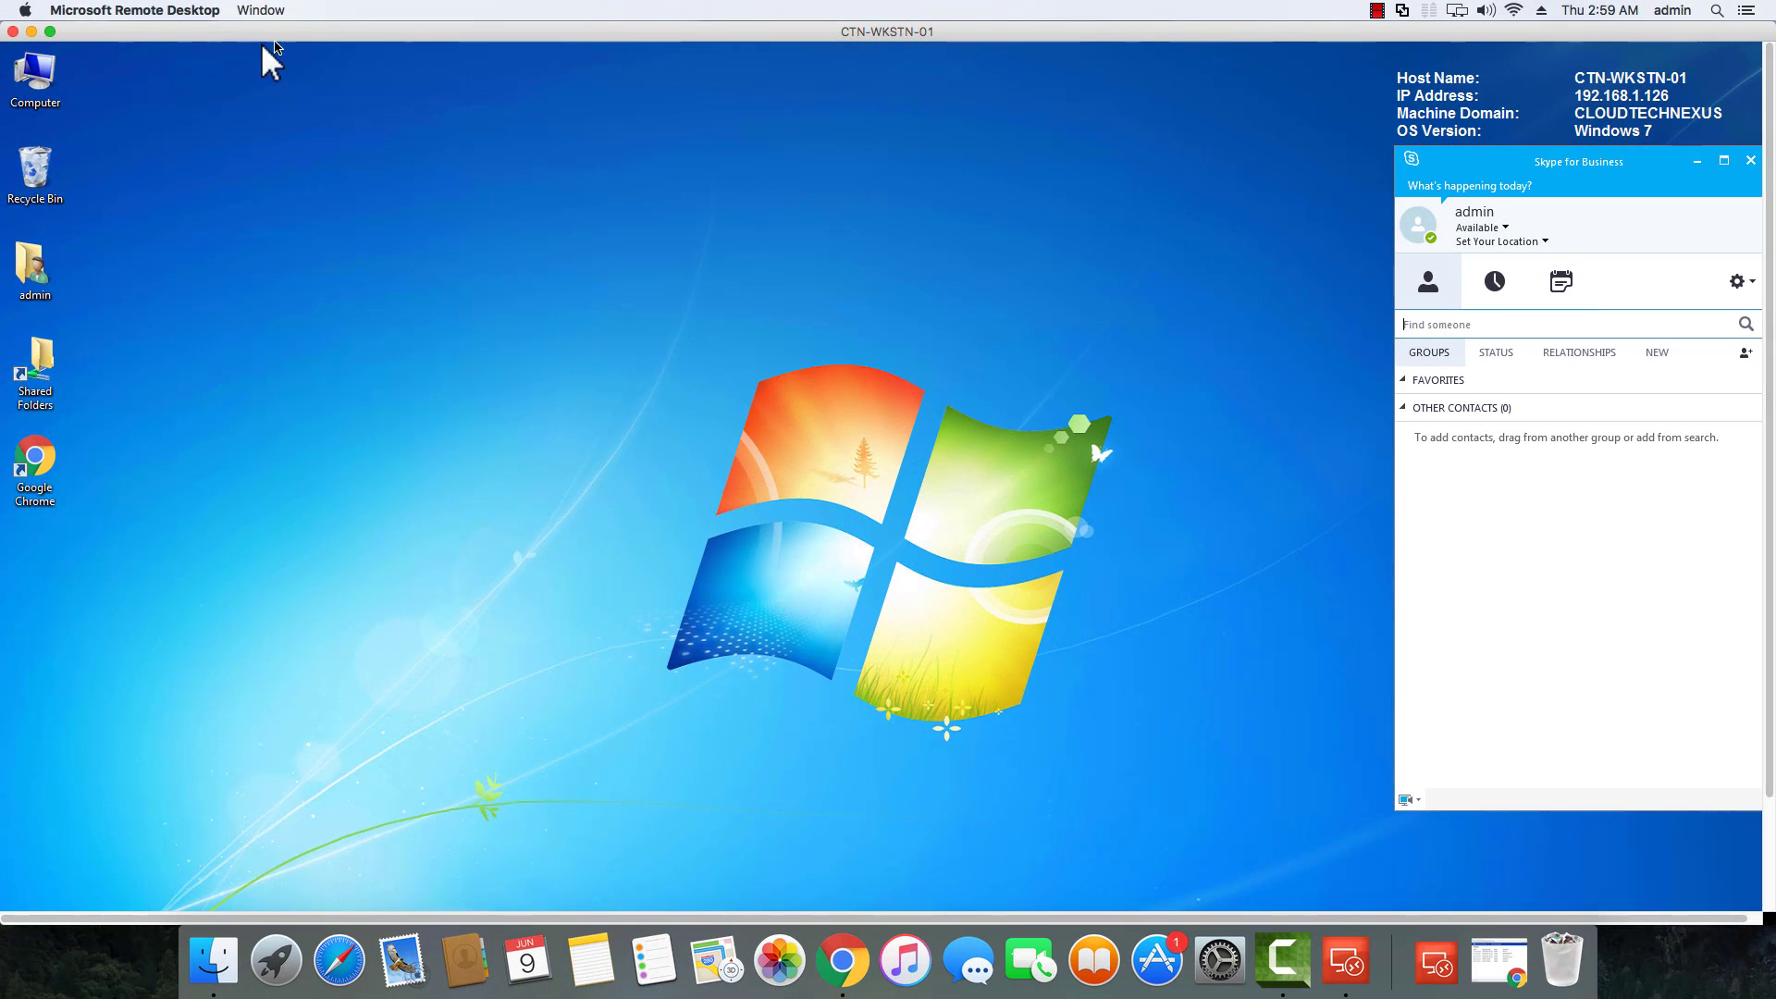
click(274, 16)
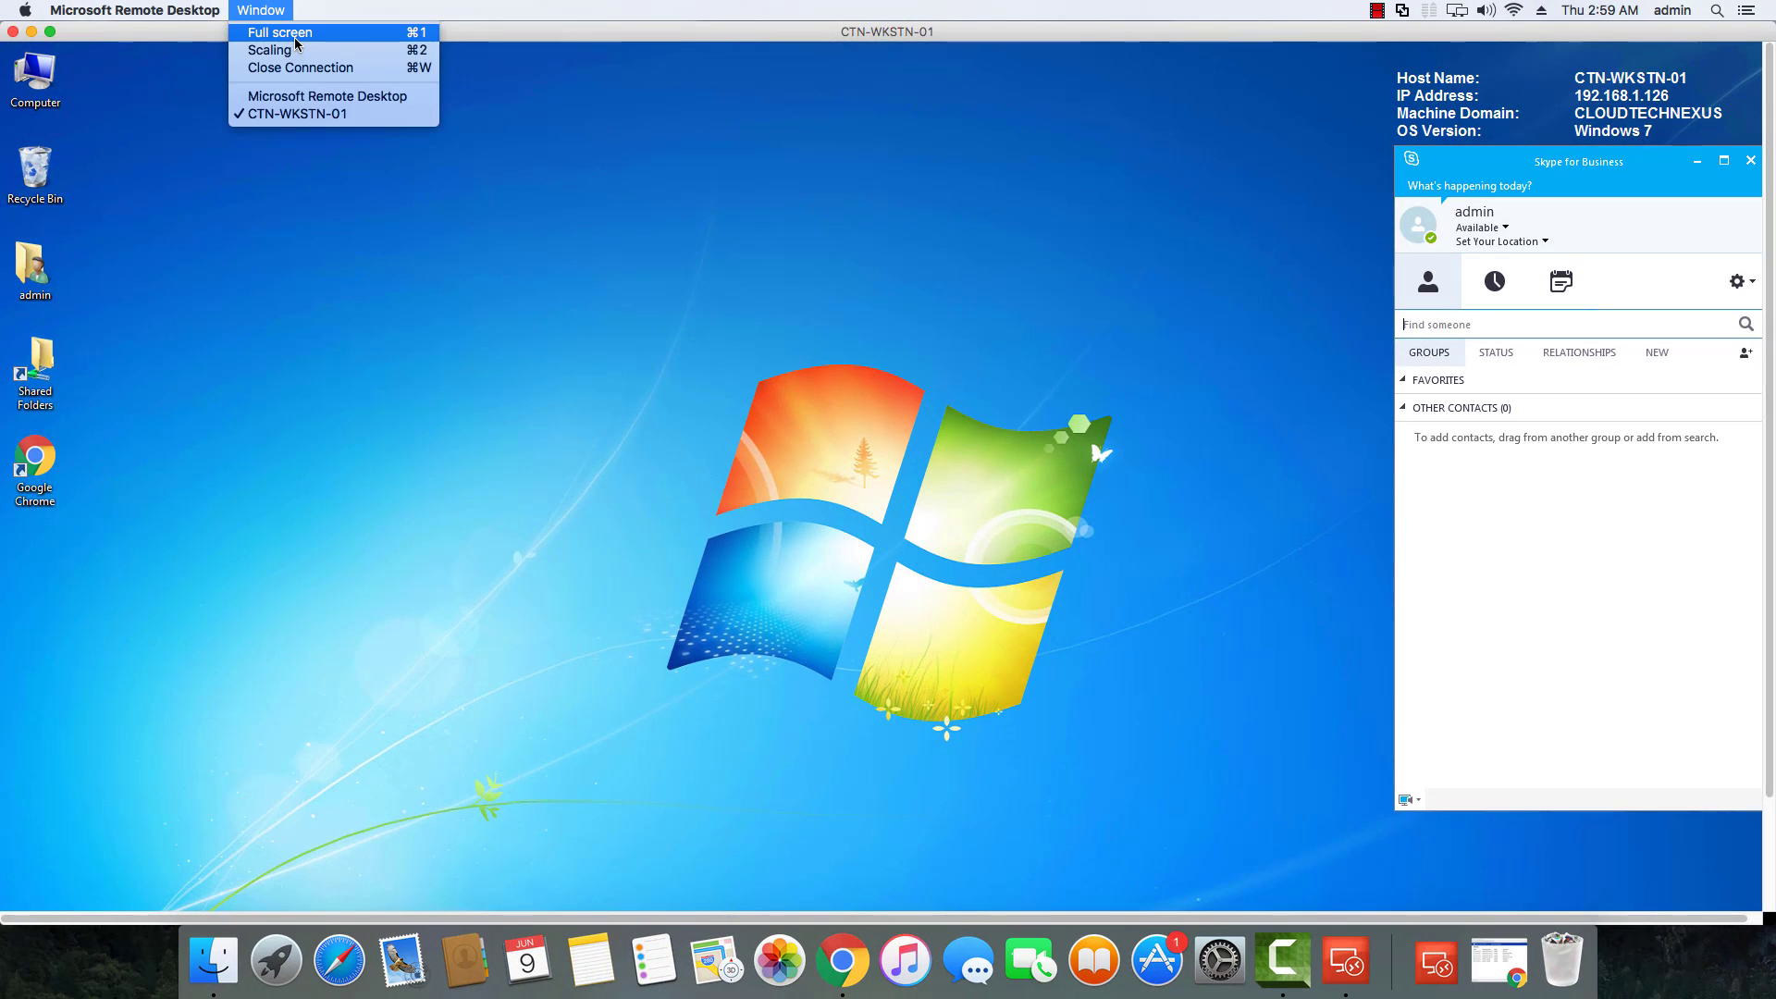
click(274, 36)
click(260, 10)
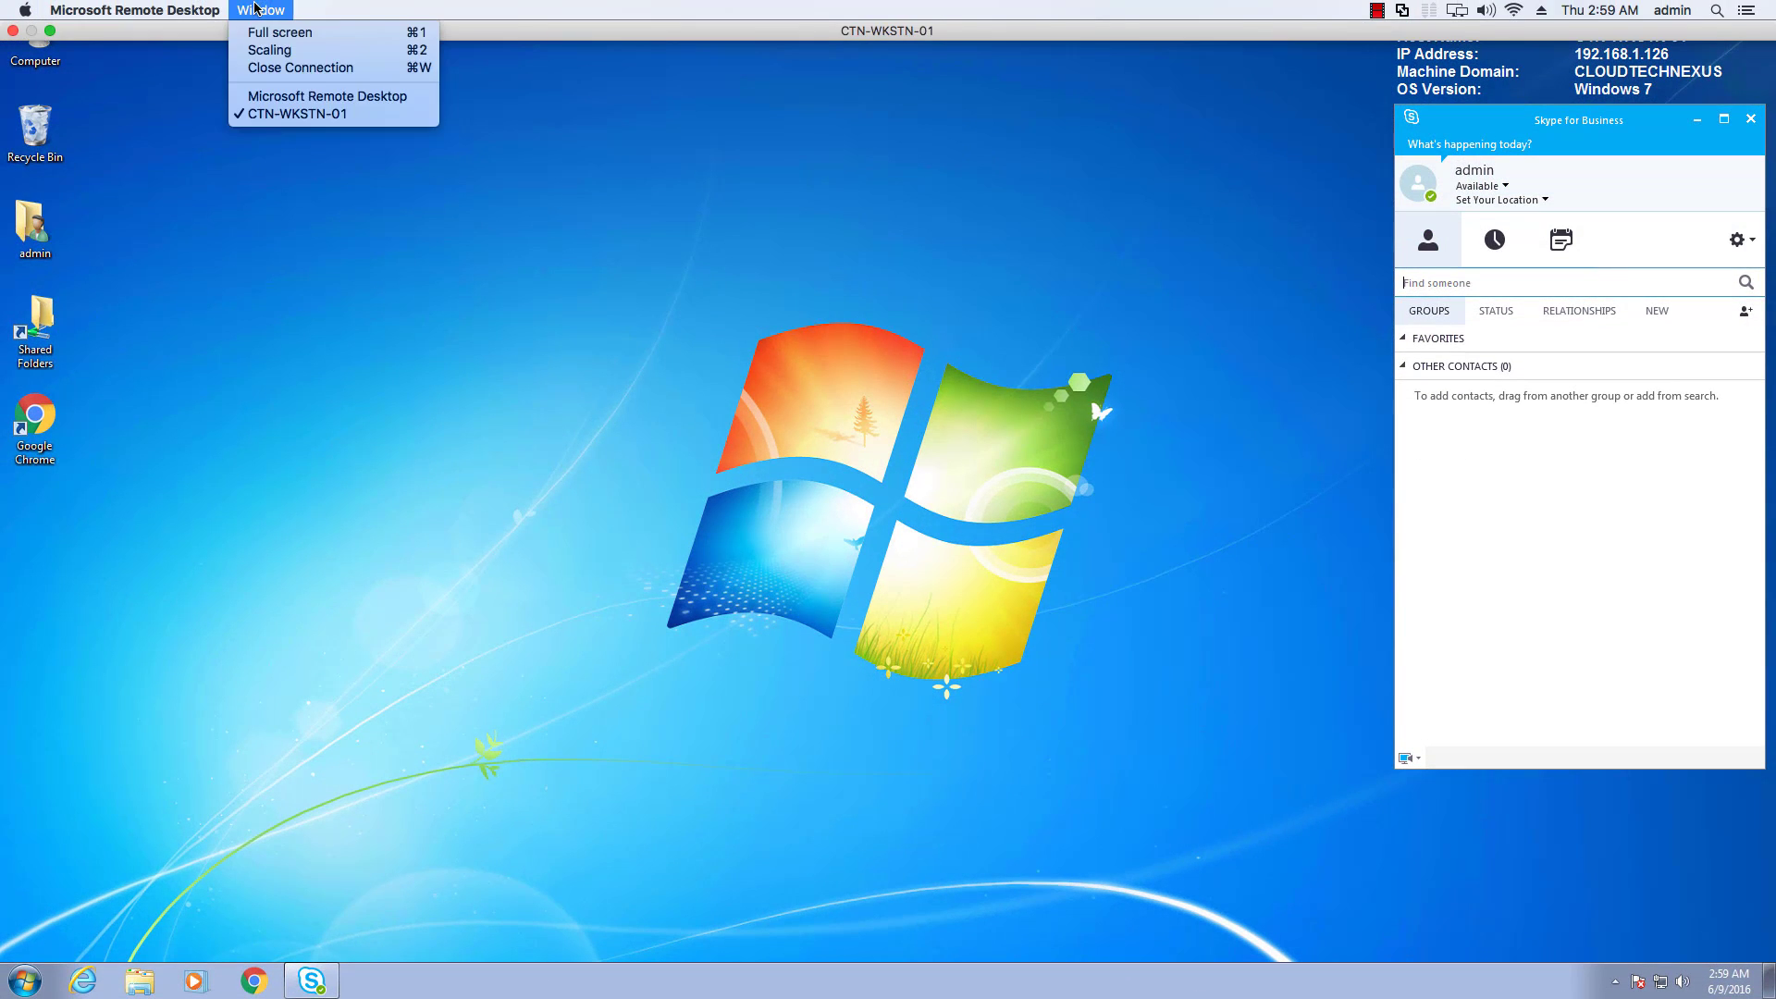
mouse_move(184, 8)
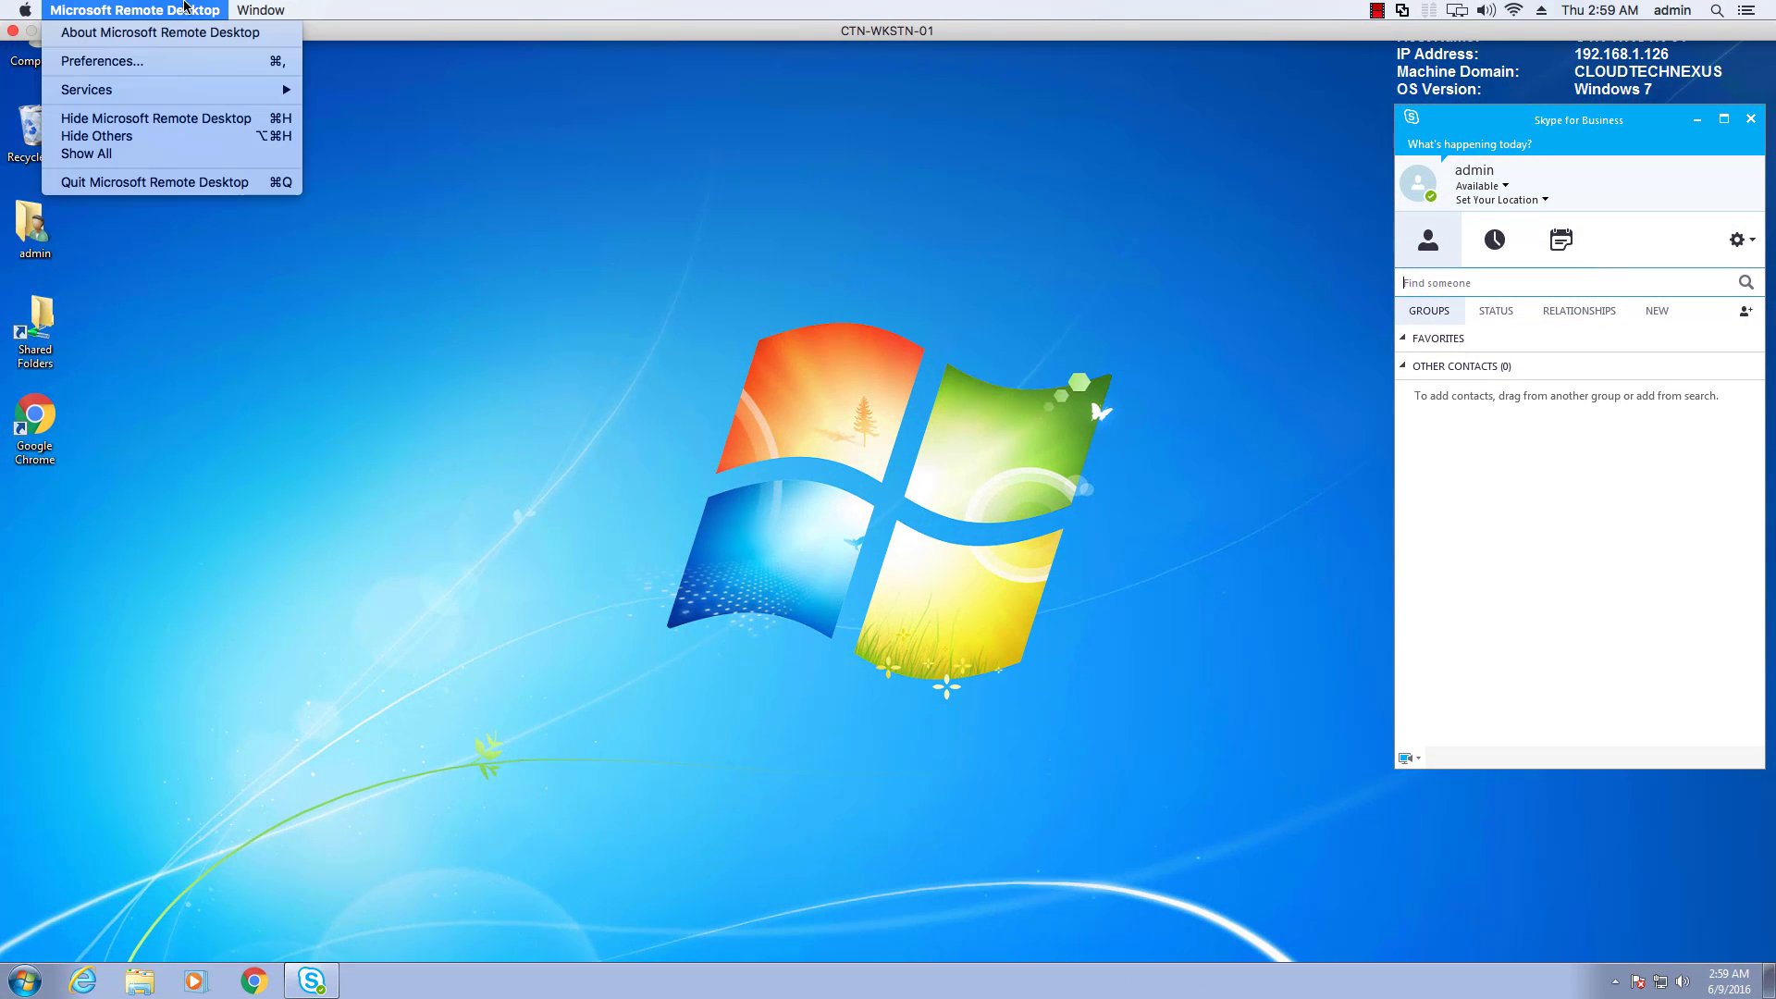
mouse_move(260, 9)
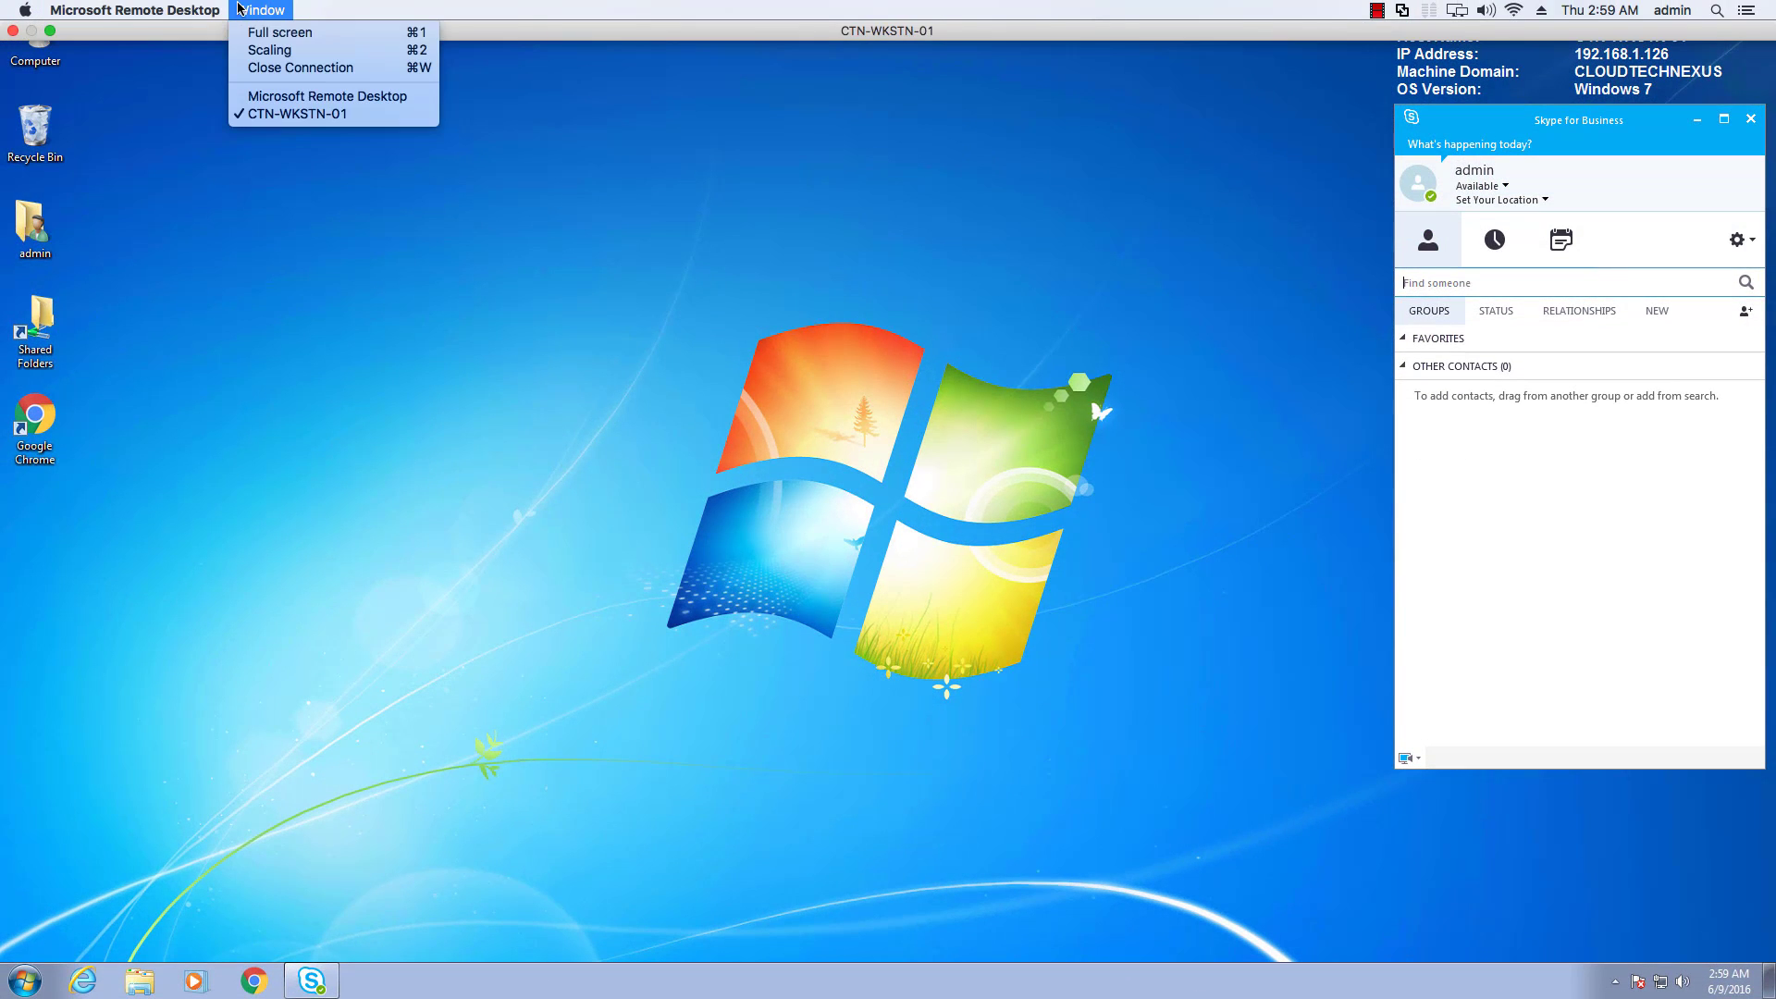
End the CTN-WKSTN-01 session and review its connection settings without making changes.
click(375, 74)
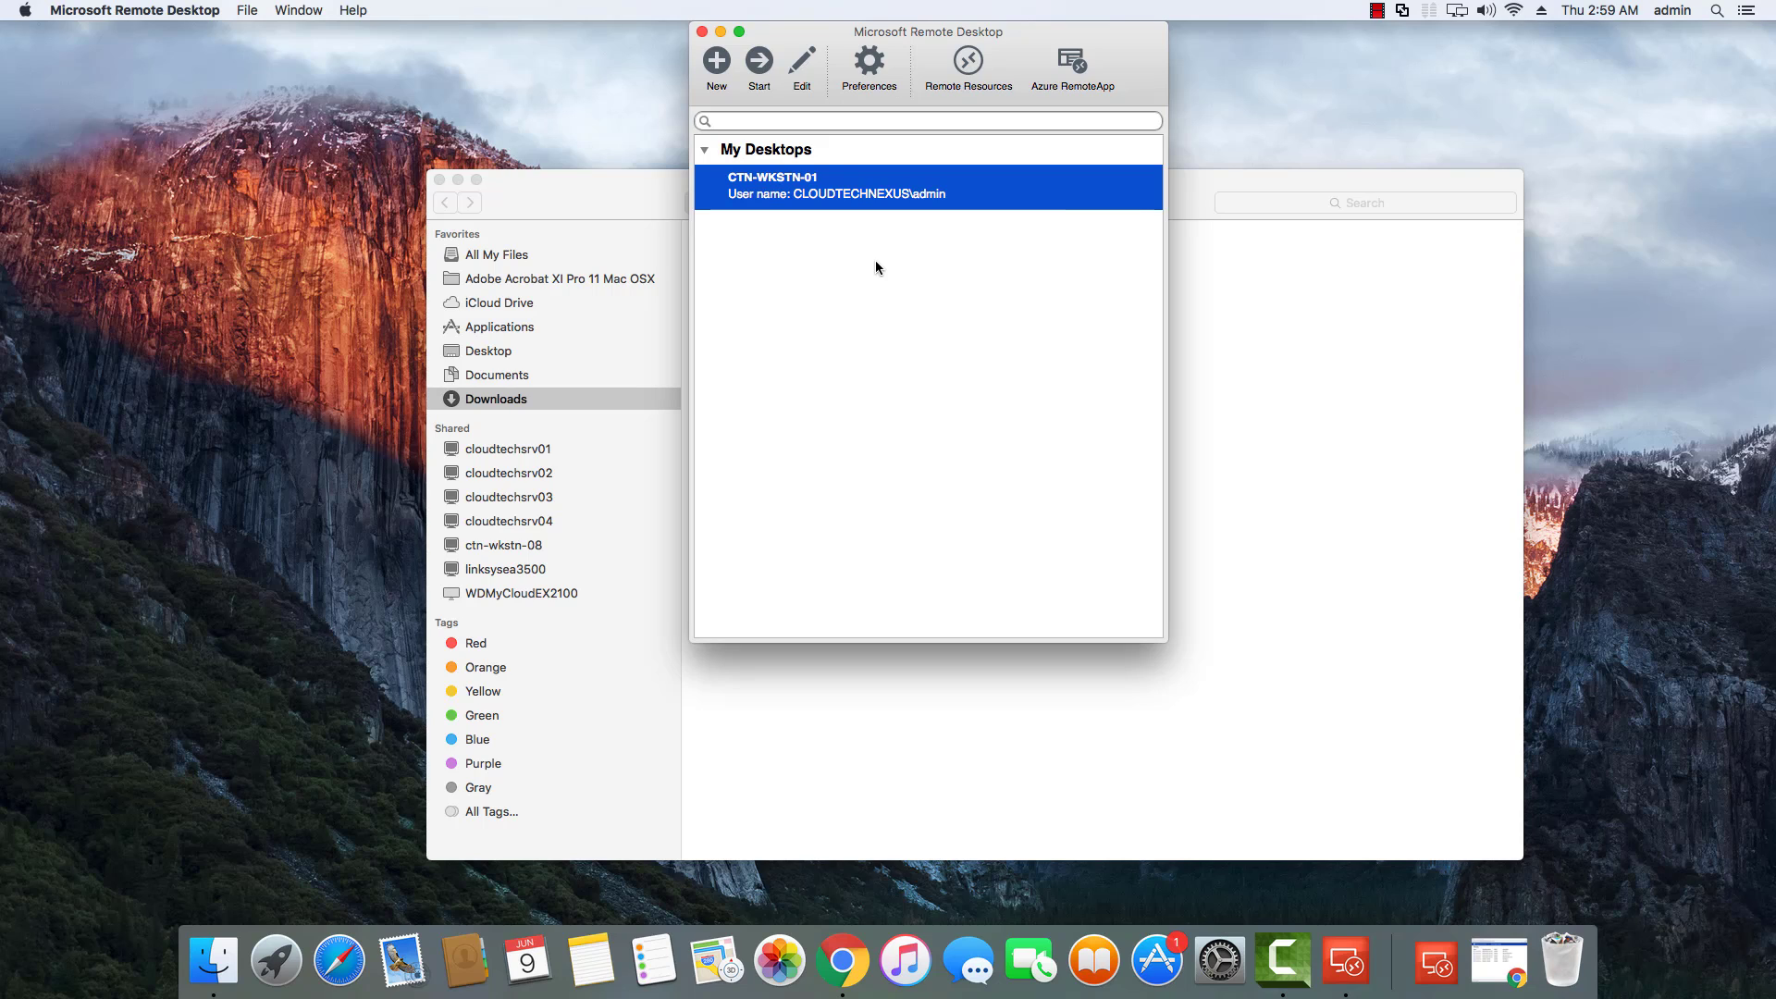
right_click(843, 196)
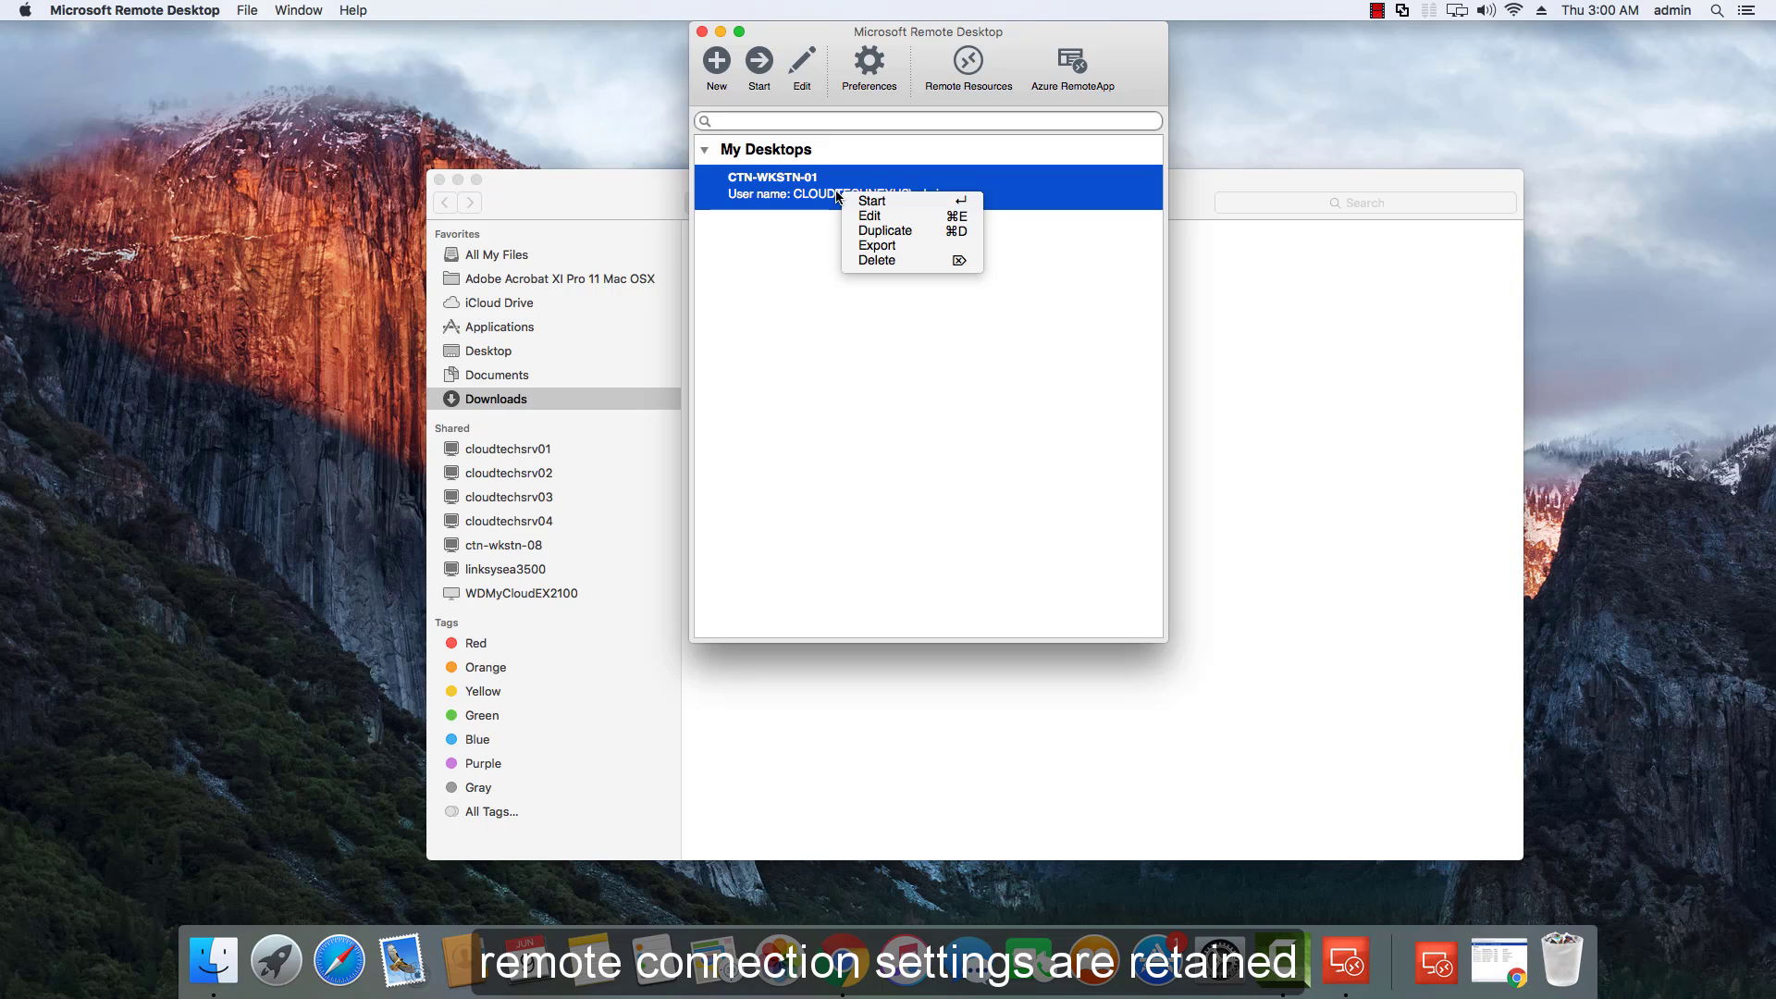
click(808, 218)
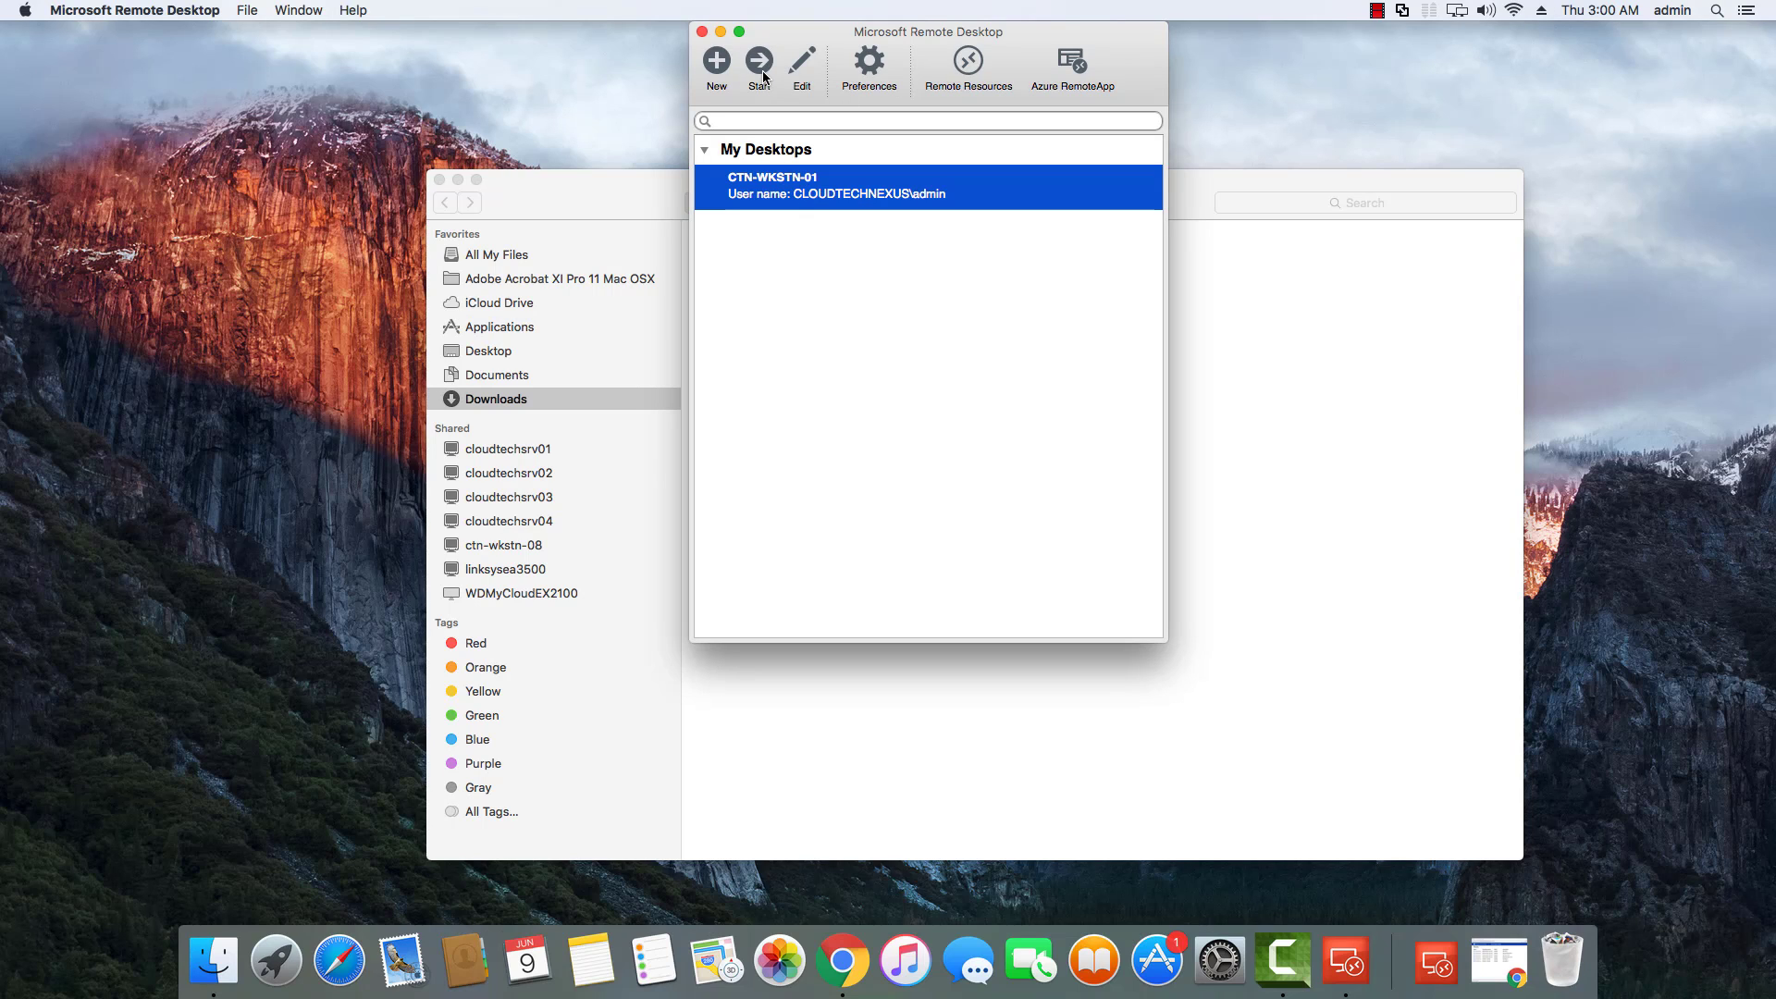
click(811, 70)
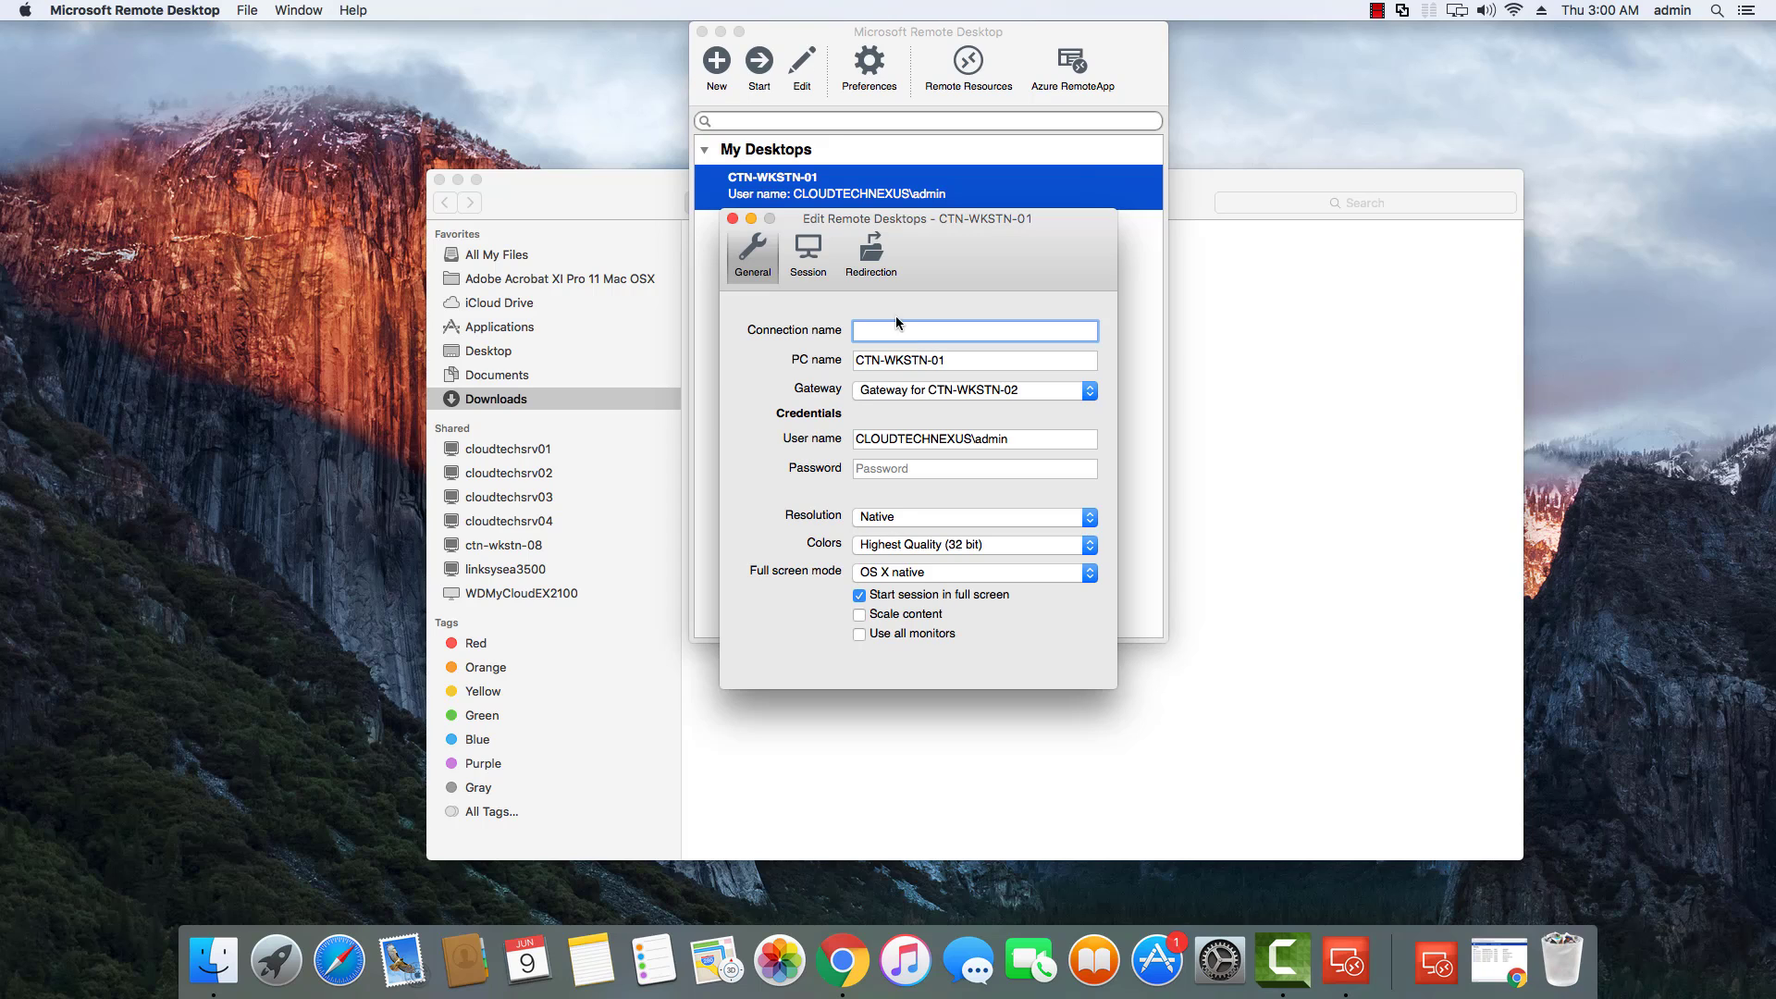
click(733, 219)
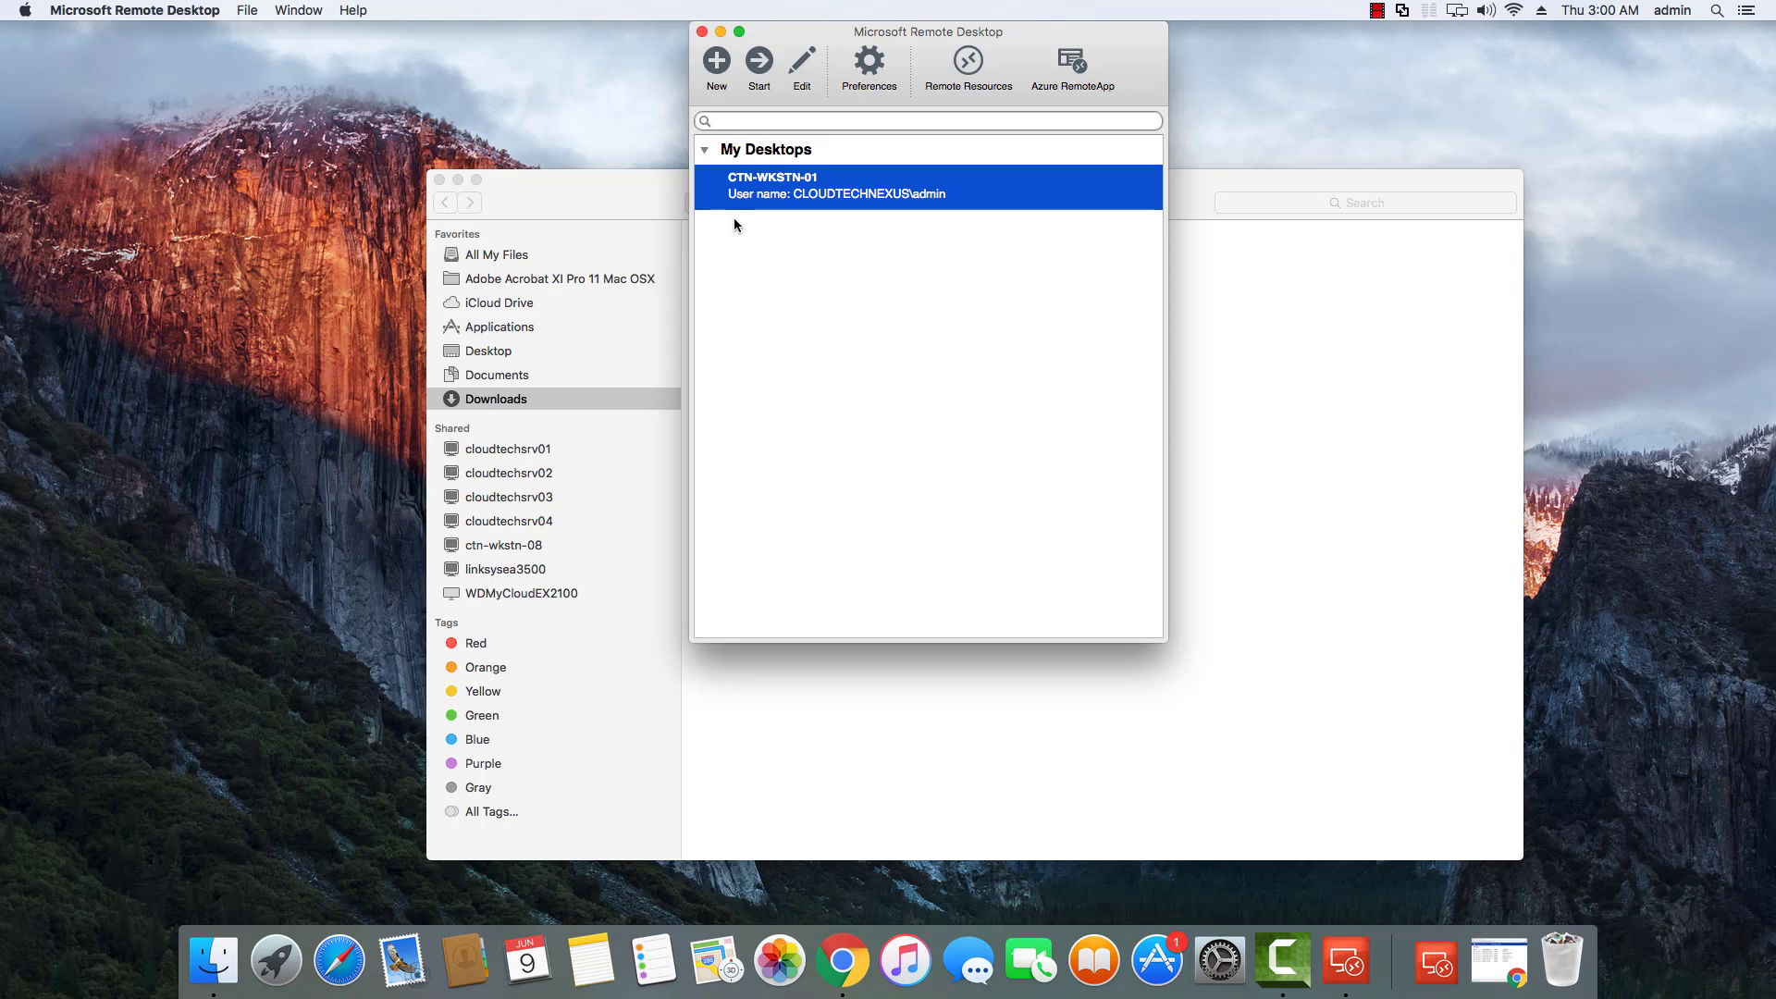
Open and discard an empty new connection, then close the Remote Desktop connections window.
click(719, 63)
drag(706, 314, 981, 255)
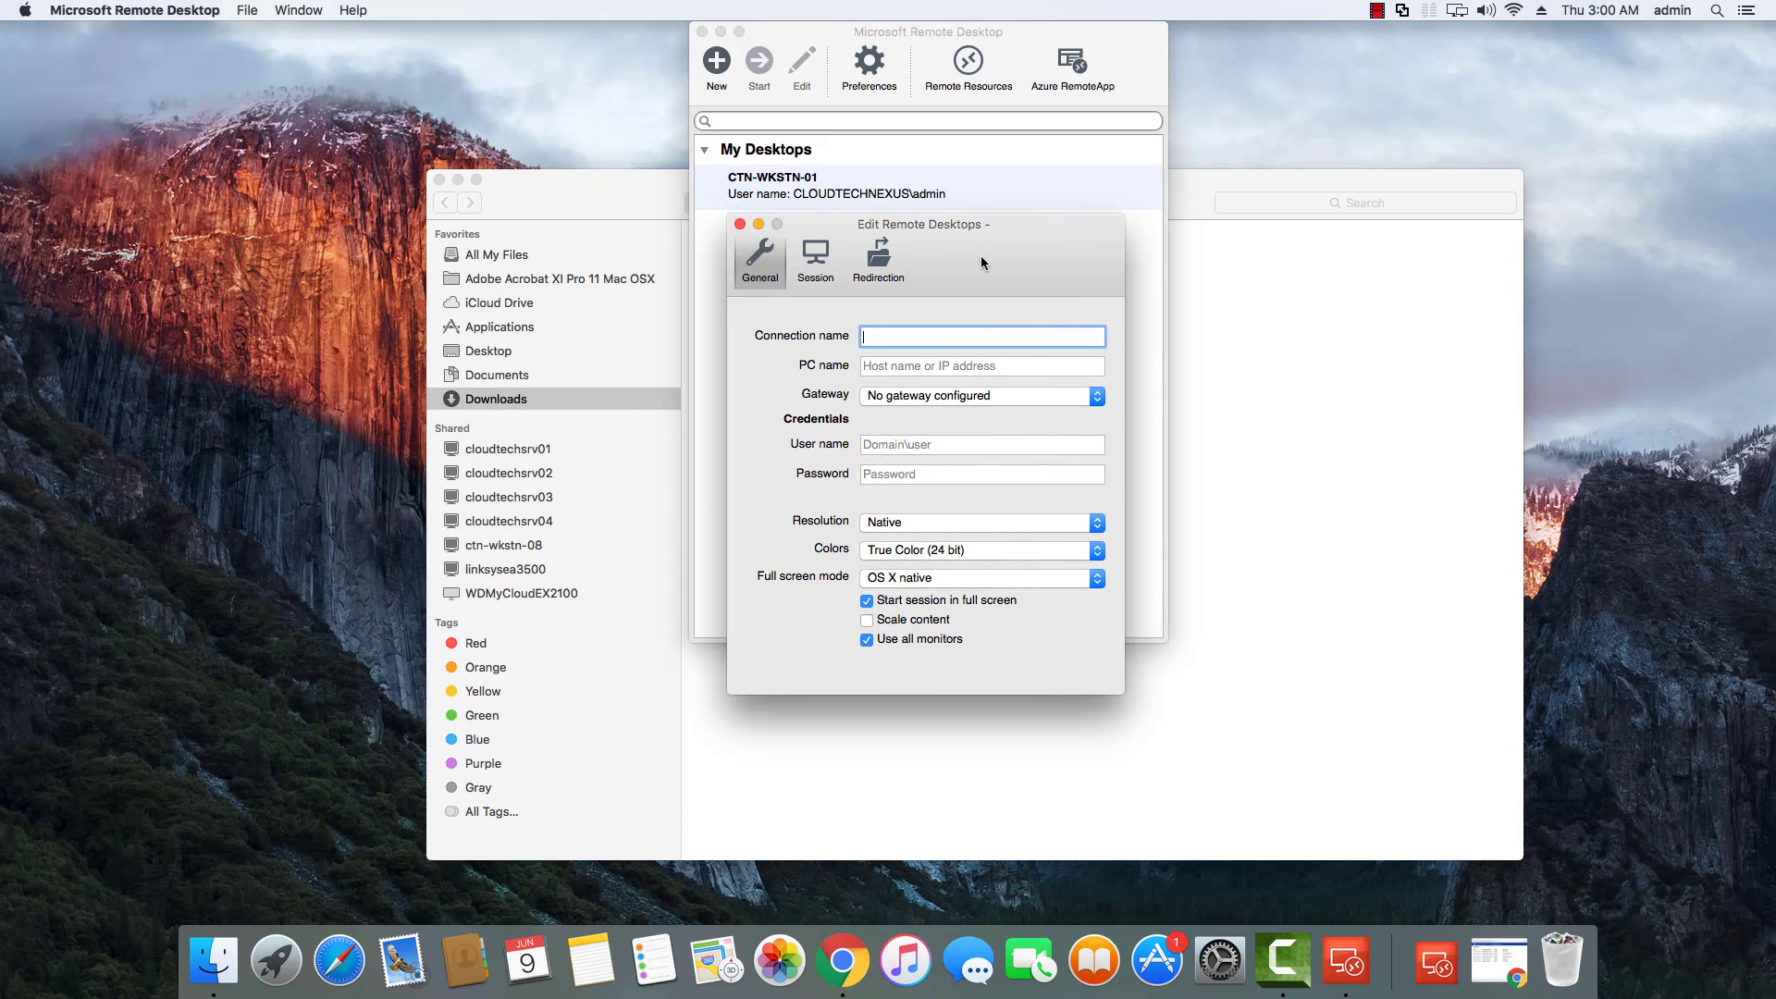
click(745, 226)
click(858, 203)
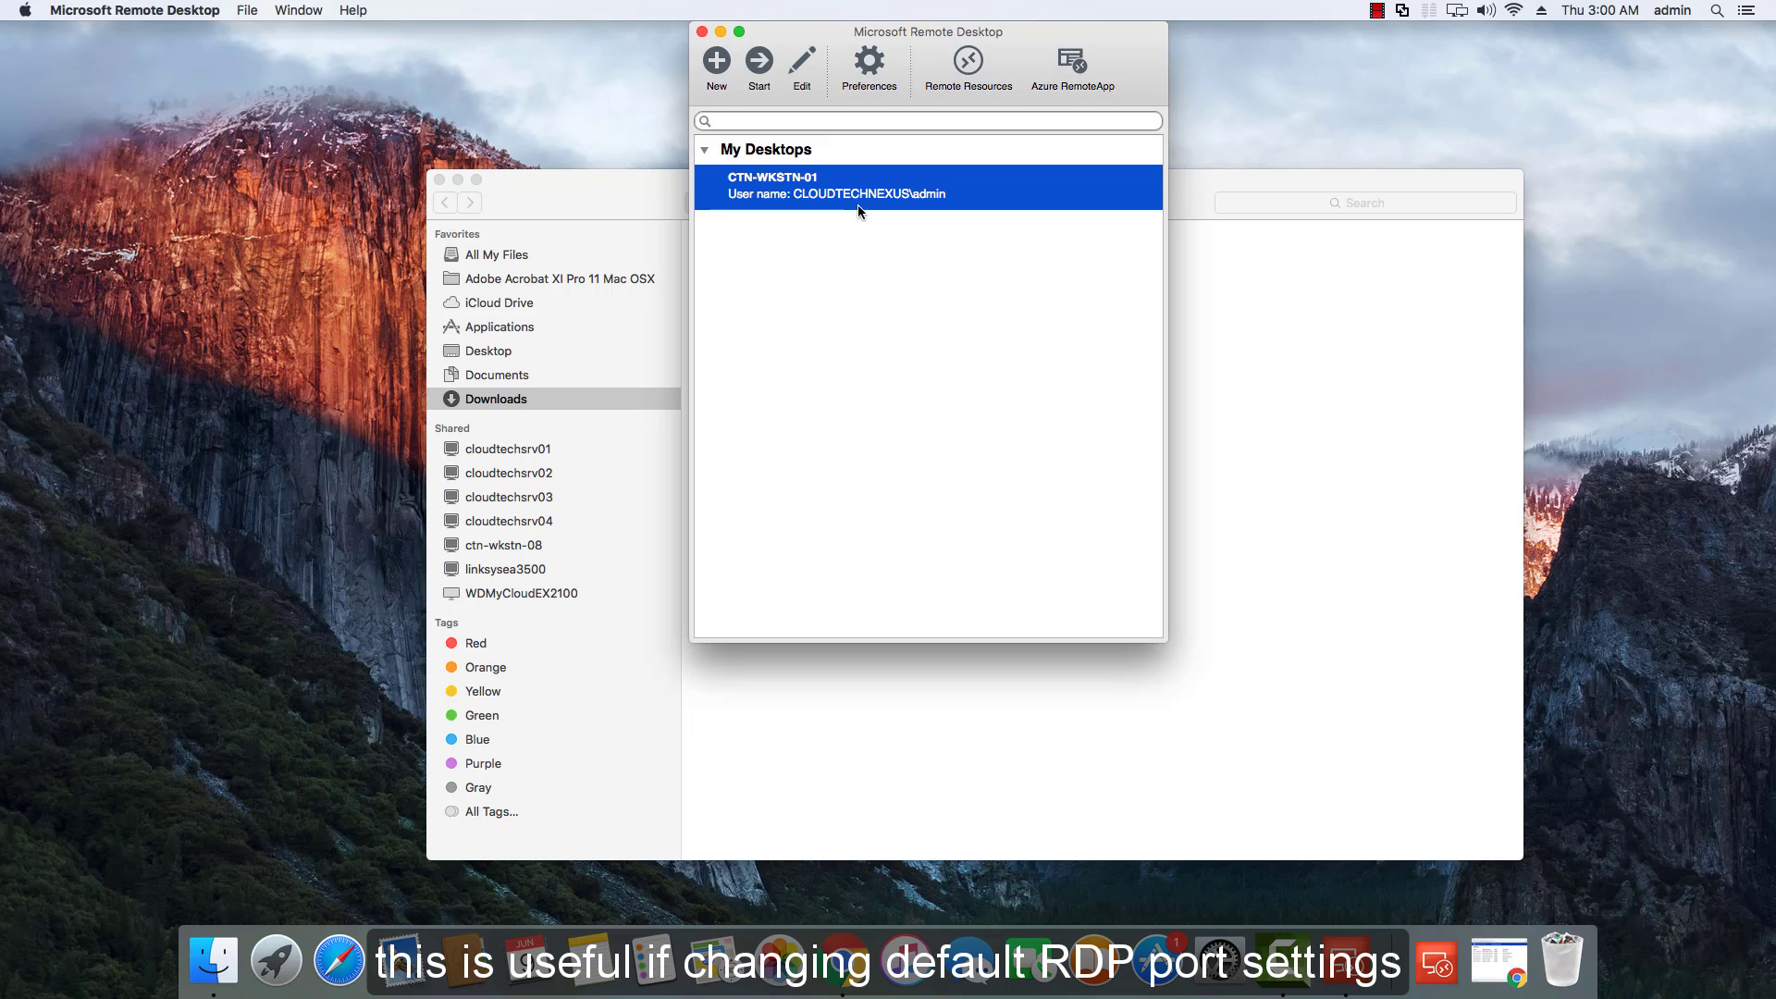
click(702, 32)
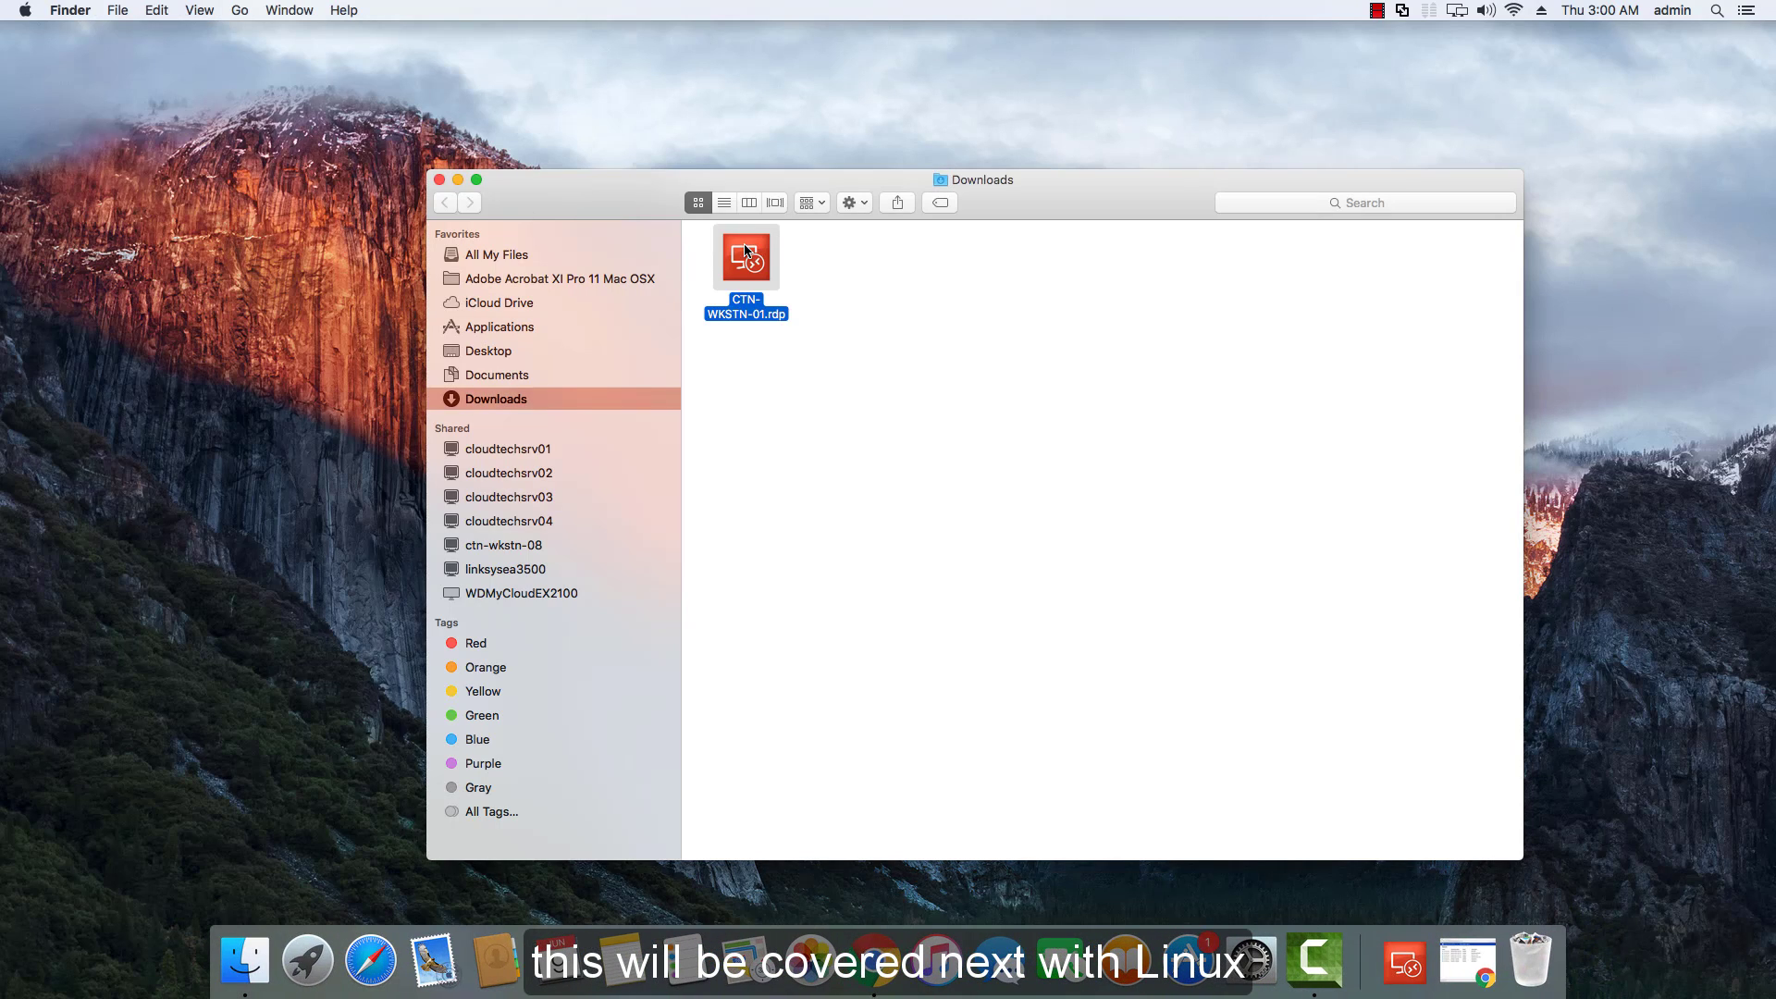
Close the Downloads folder and the Chrome window on the Mac.
click(441, 181)
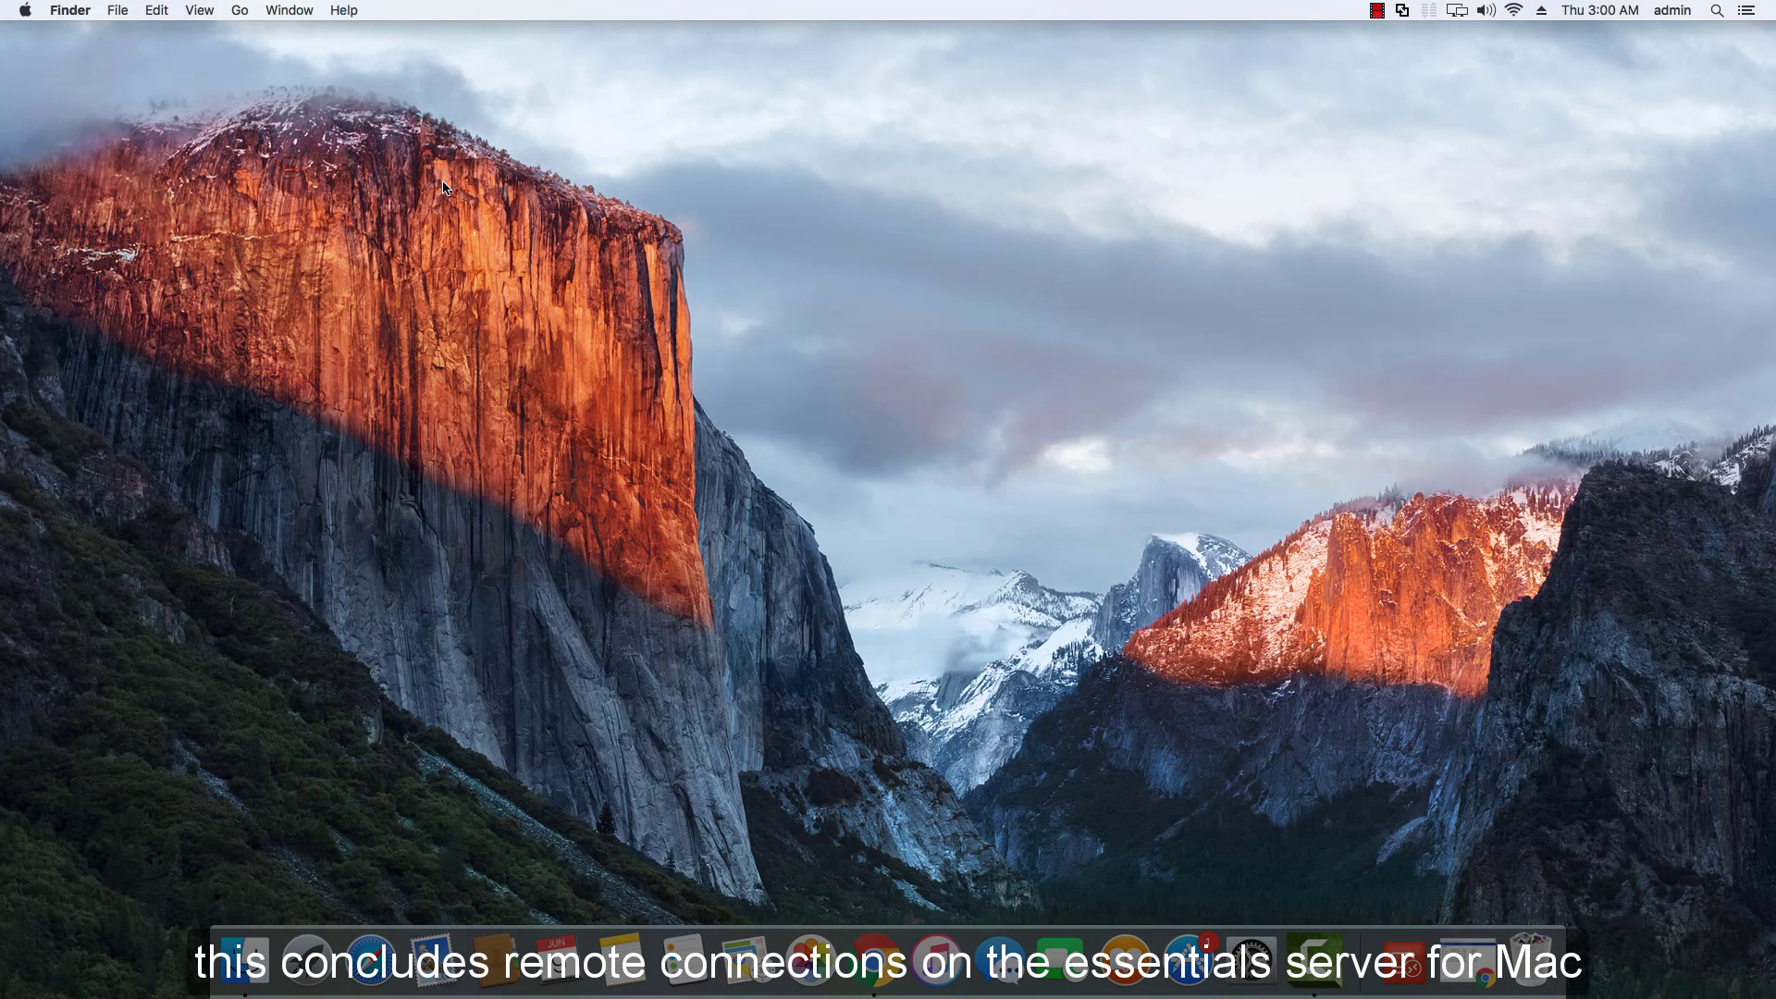
click(885, 930)
click(384, 40)
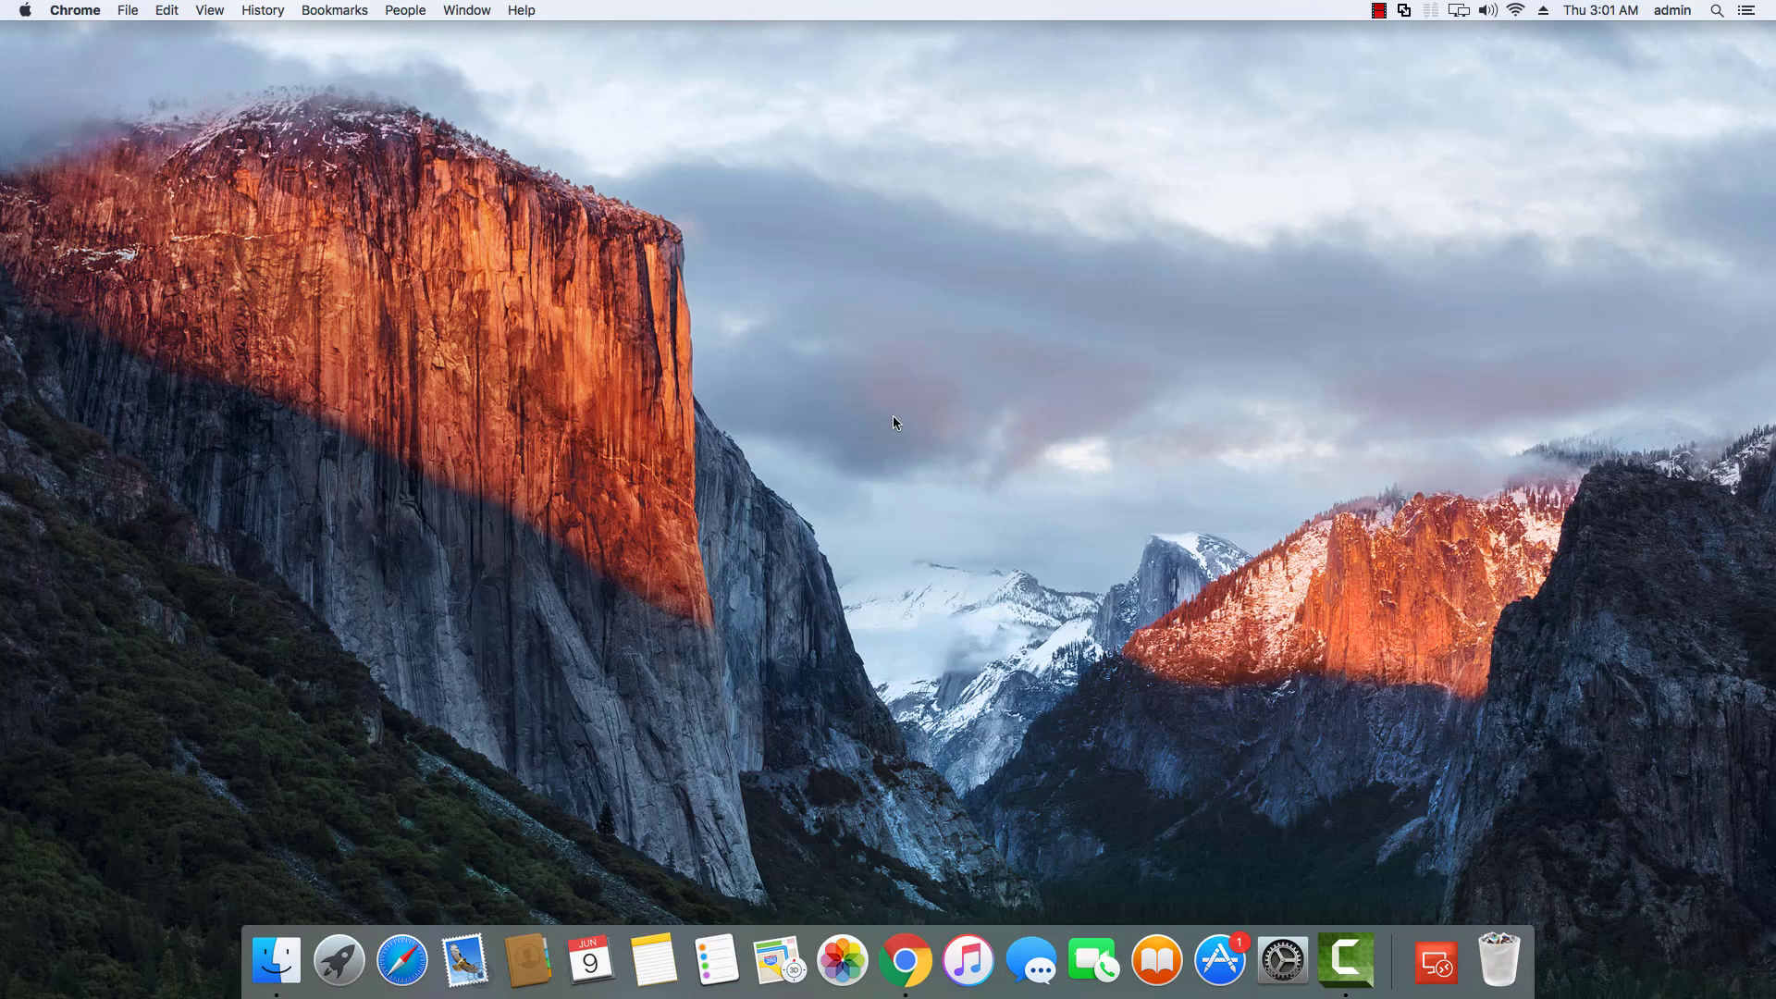
click(892, 414)
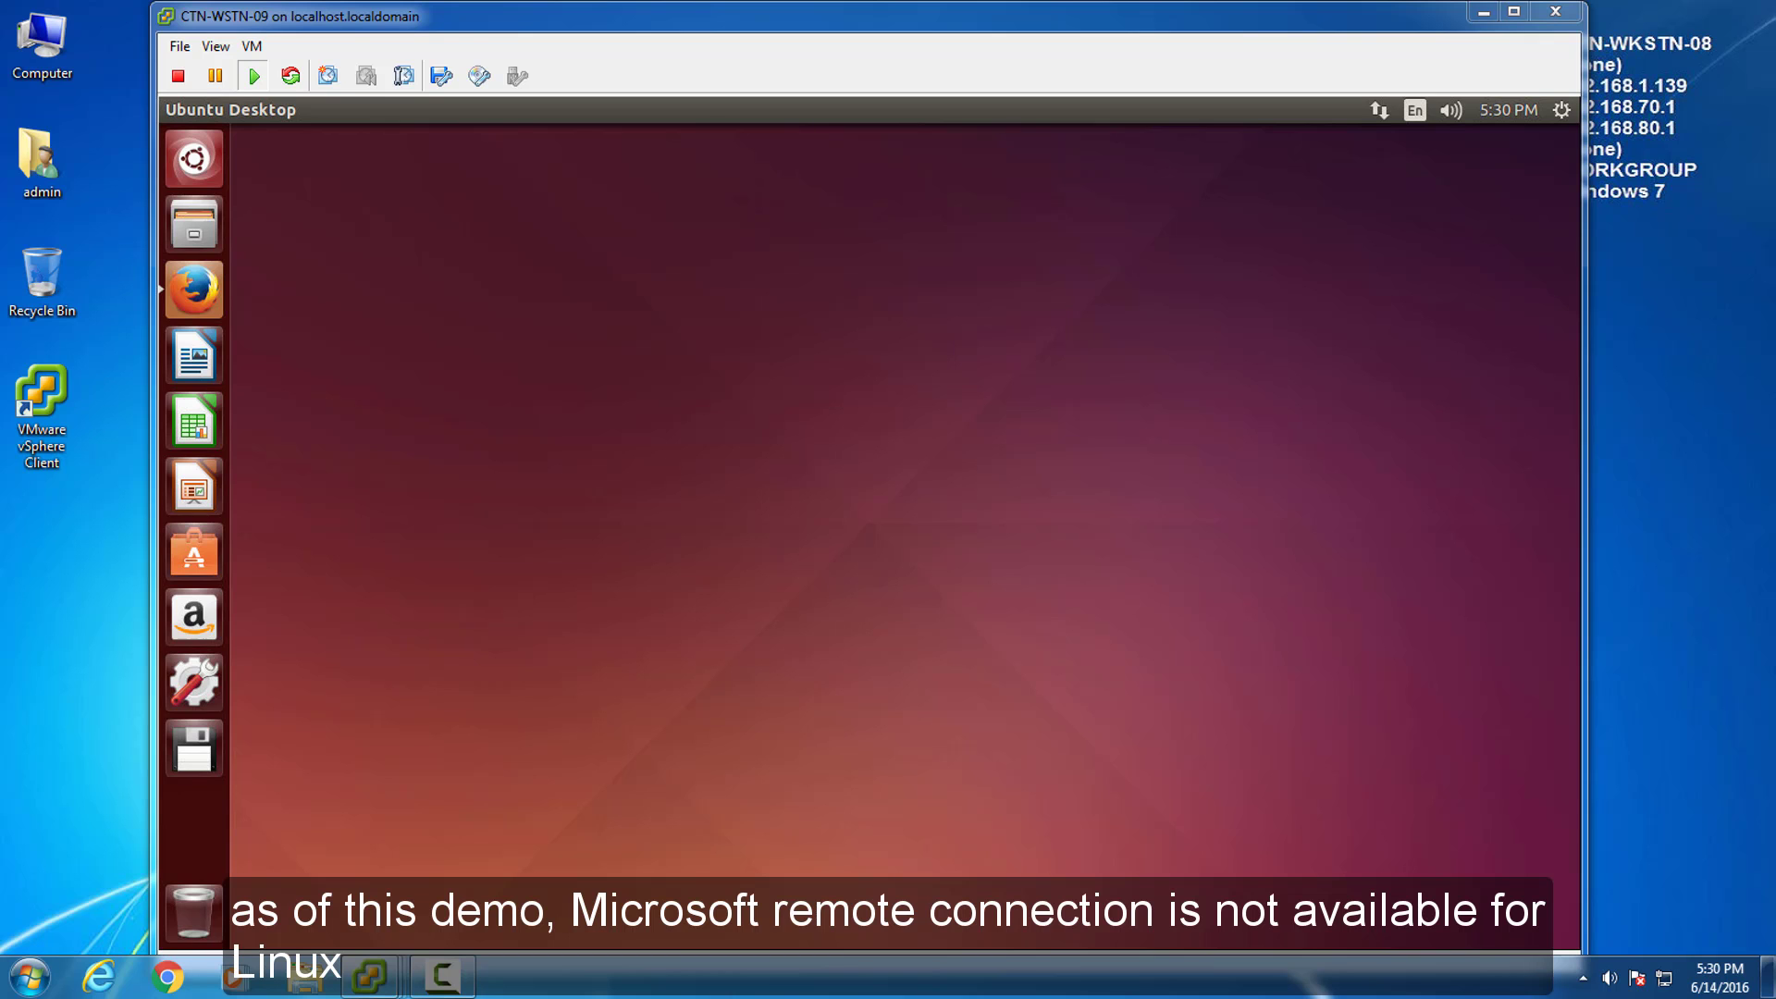
Bring the CTN-WSTN-02 console to the front and minimize the Ubuntu CTN-WSTN-09 console.
click(393, 967)
click(375, 980)
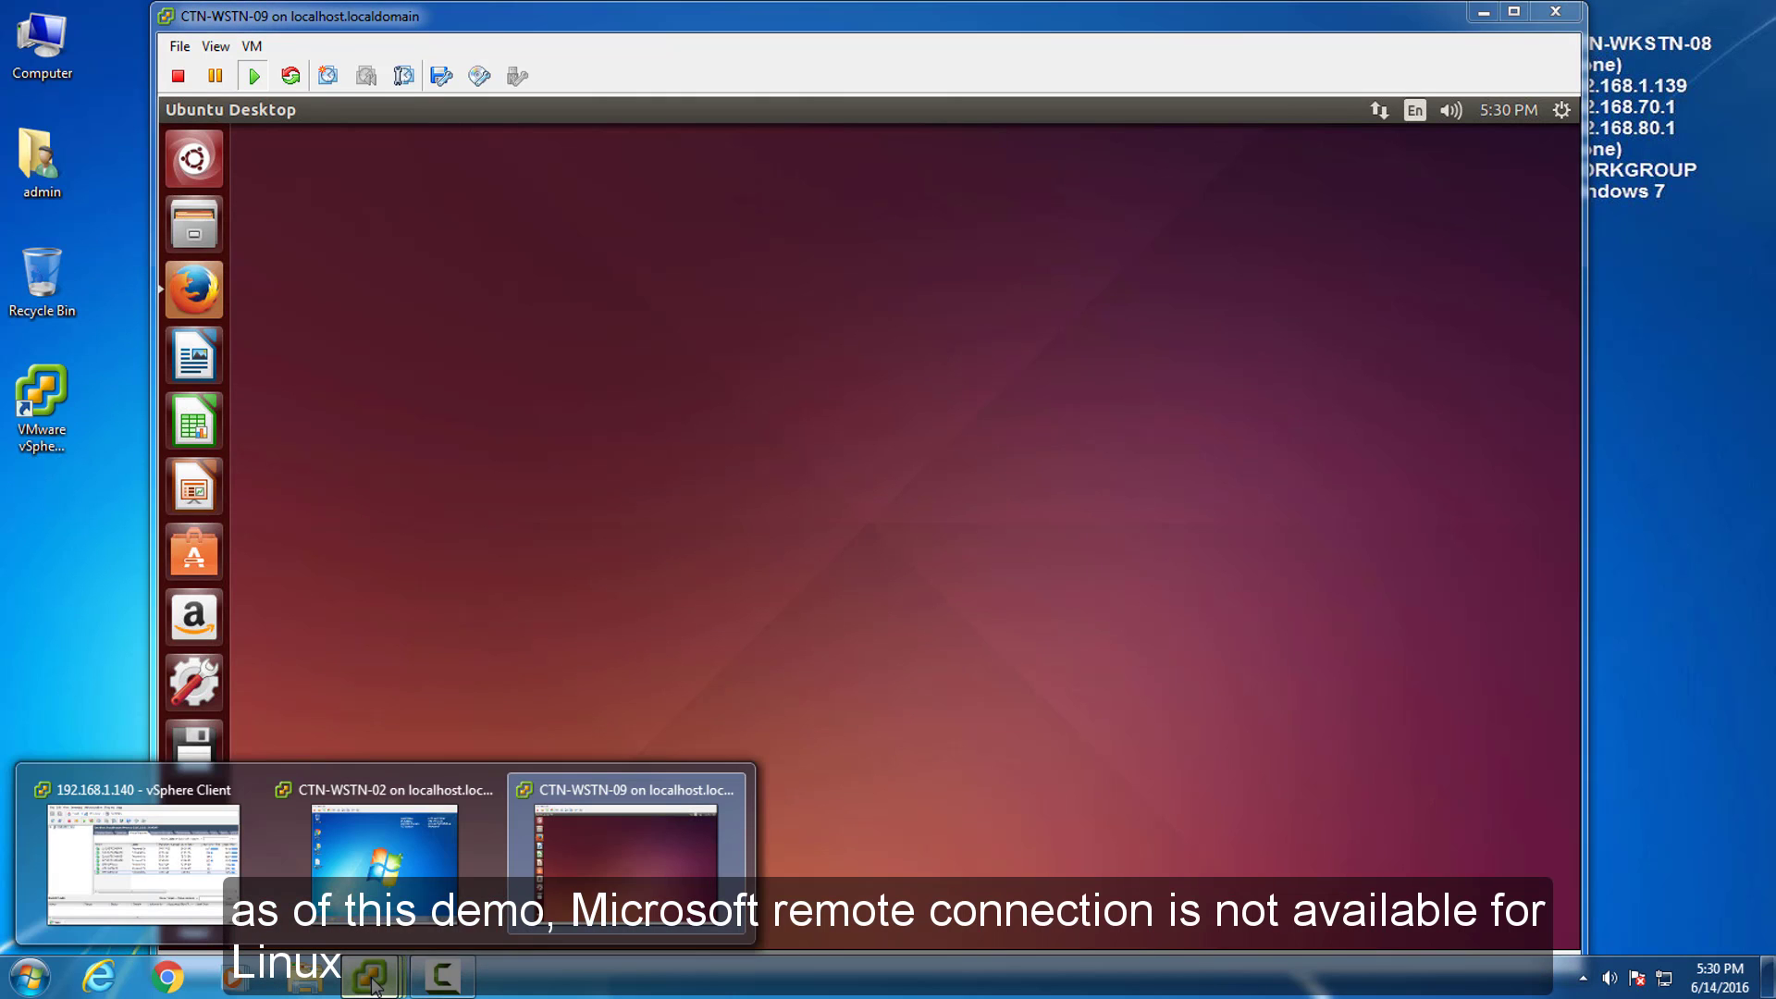
click(475, 793)
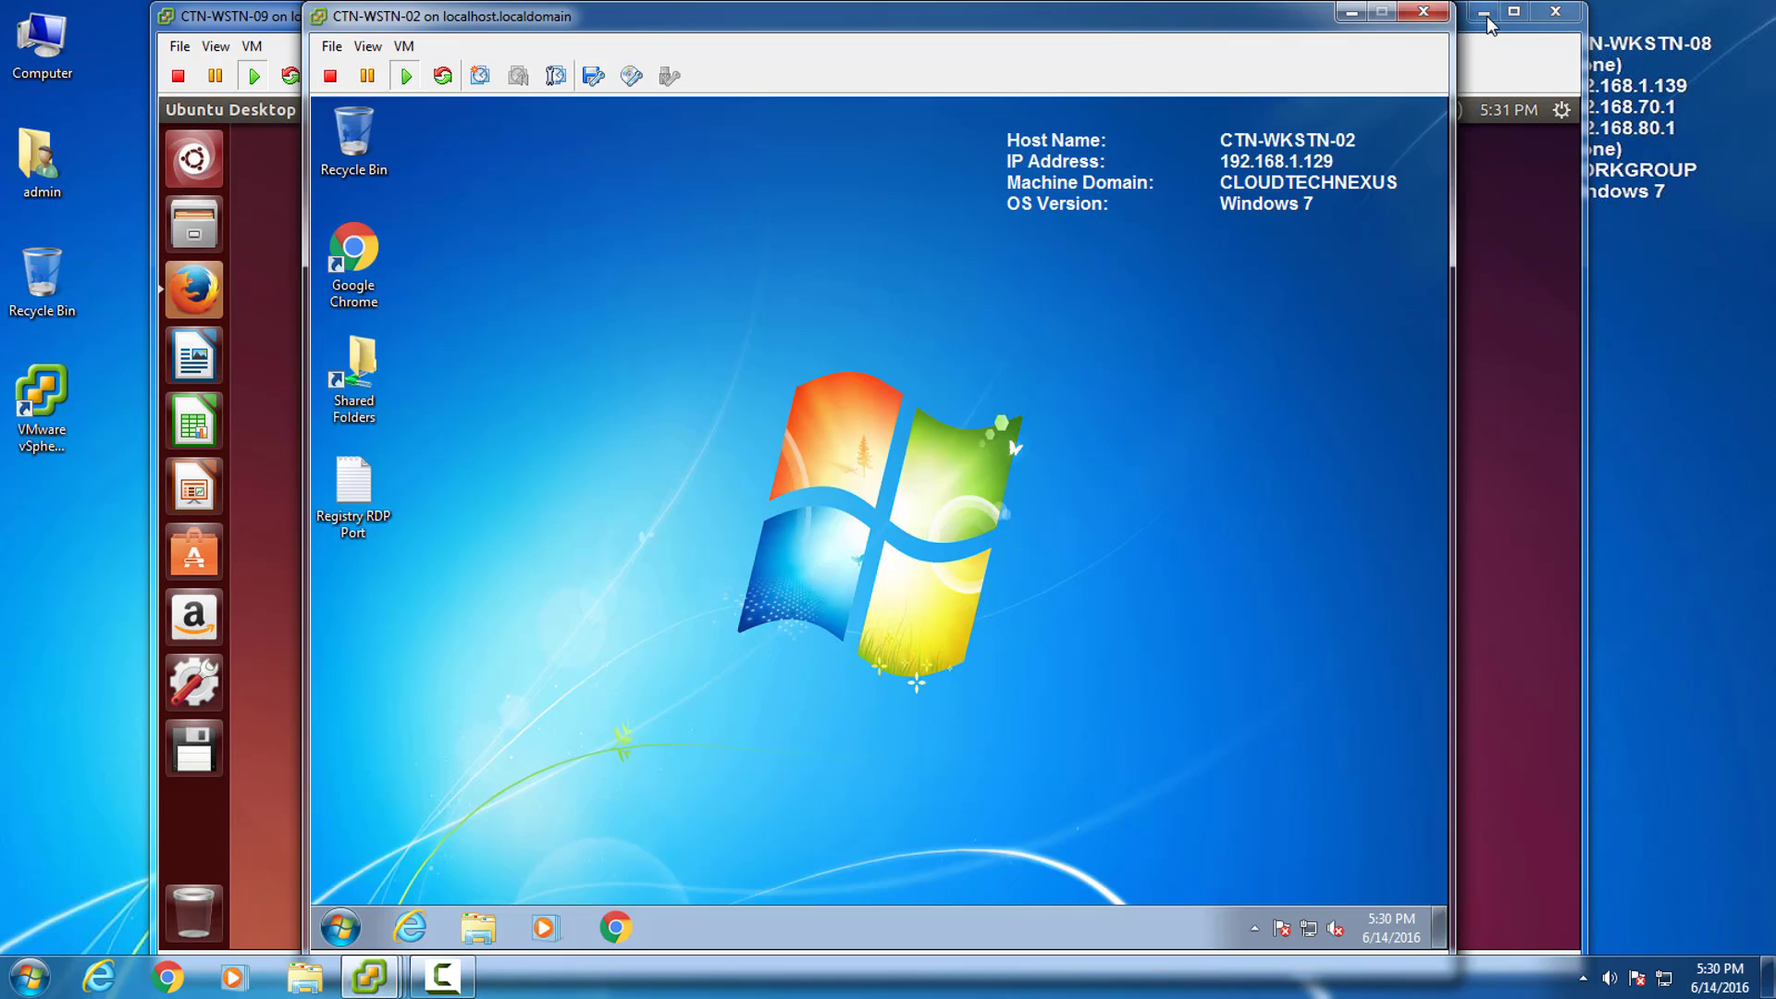
click(1485, 13)
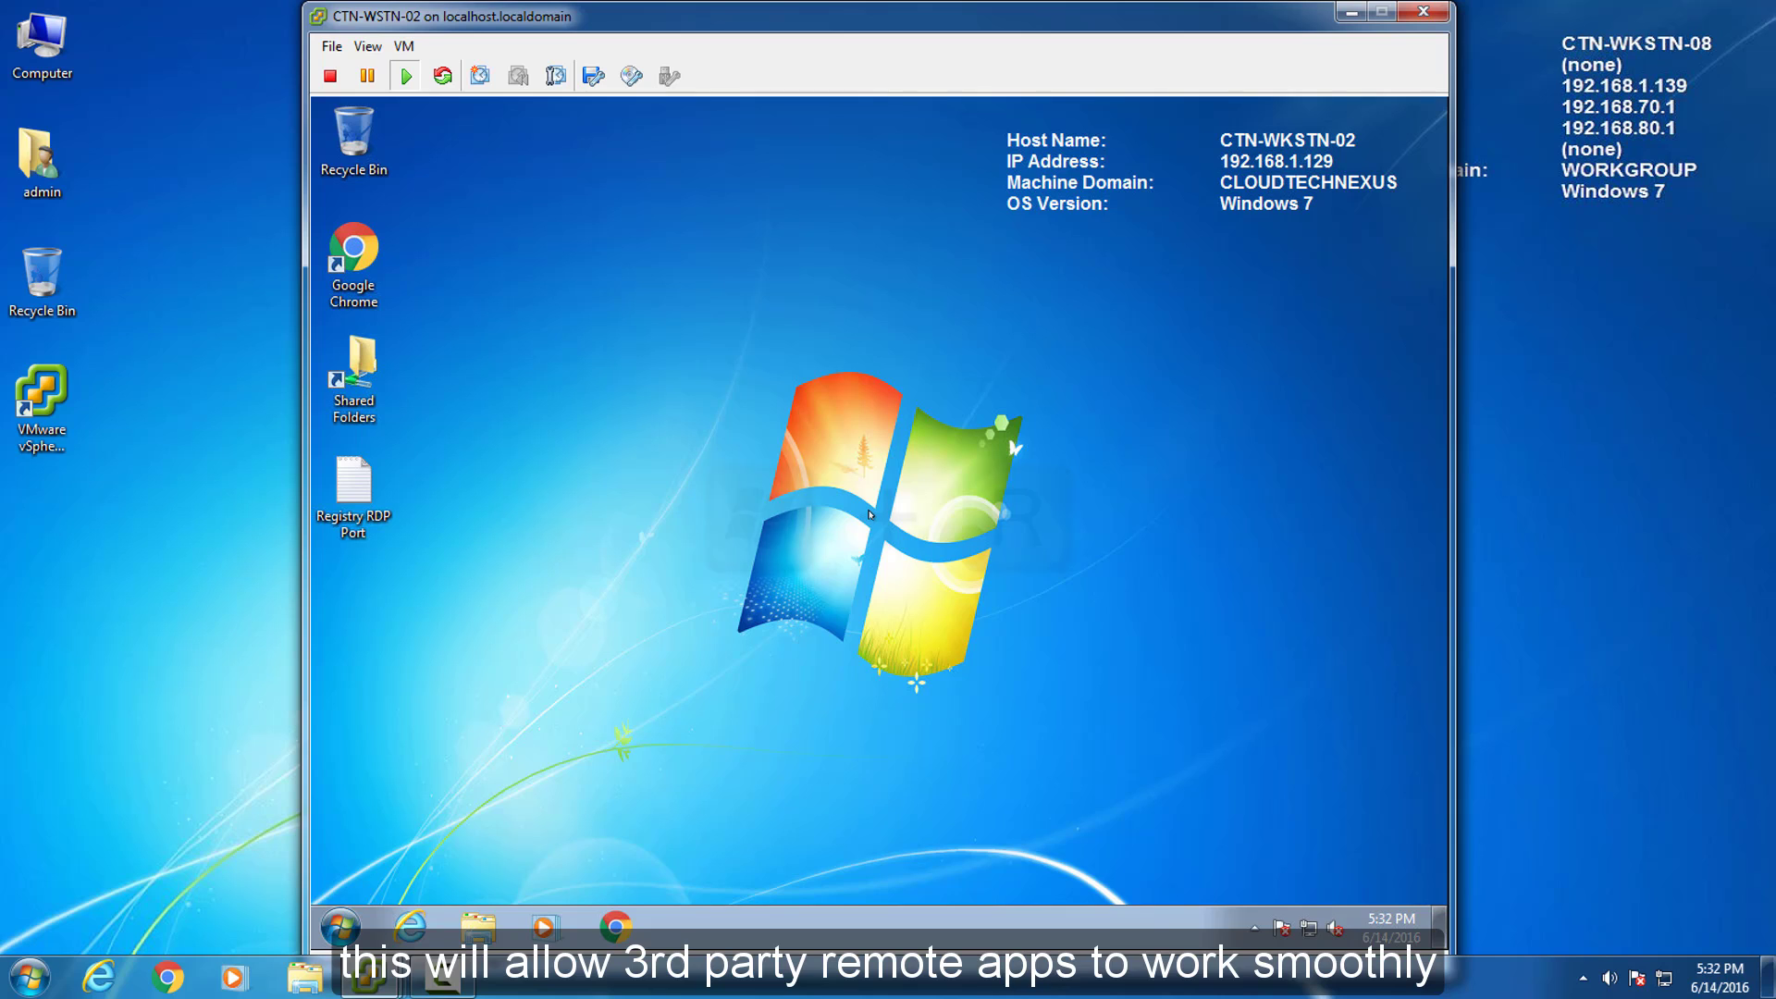
Launch regedit from the Run box, allow it, and open the Registry RDP Port note.
key(super+r)
text(regedit)
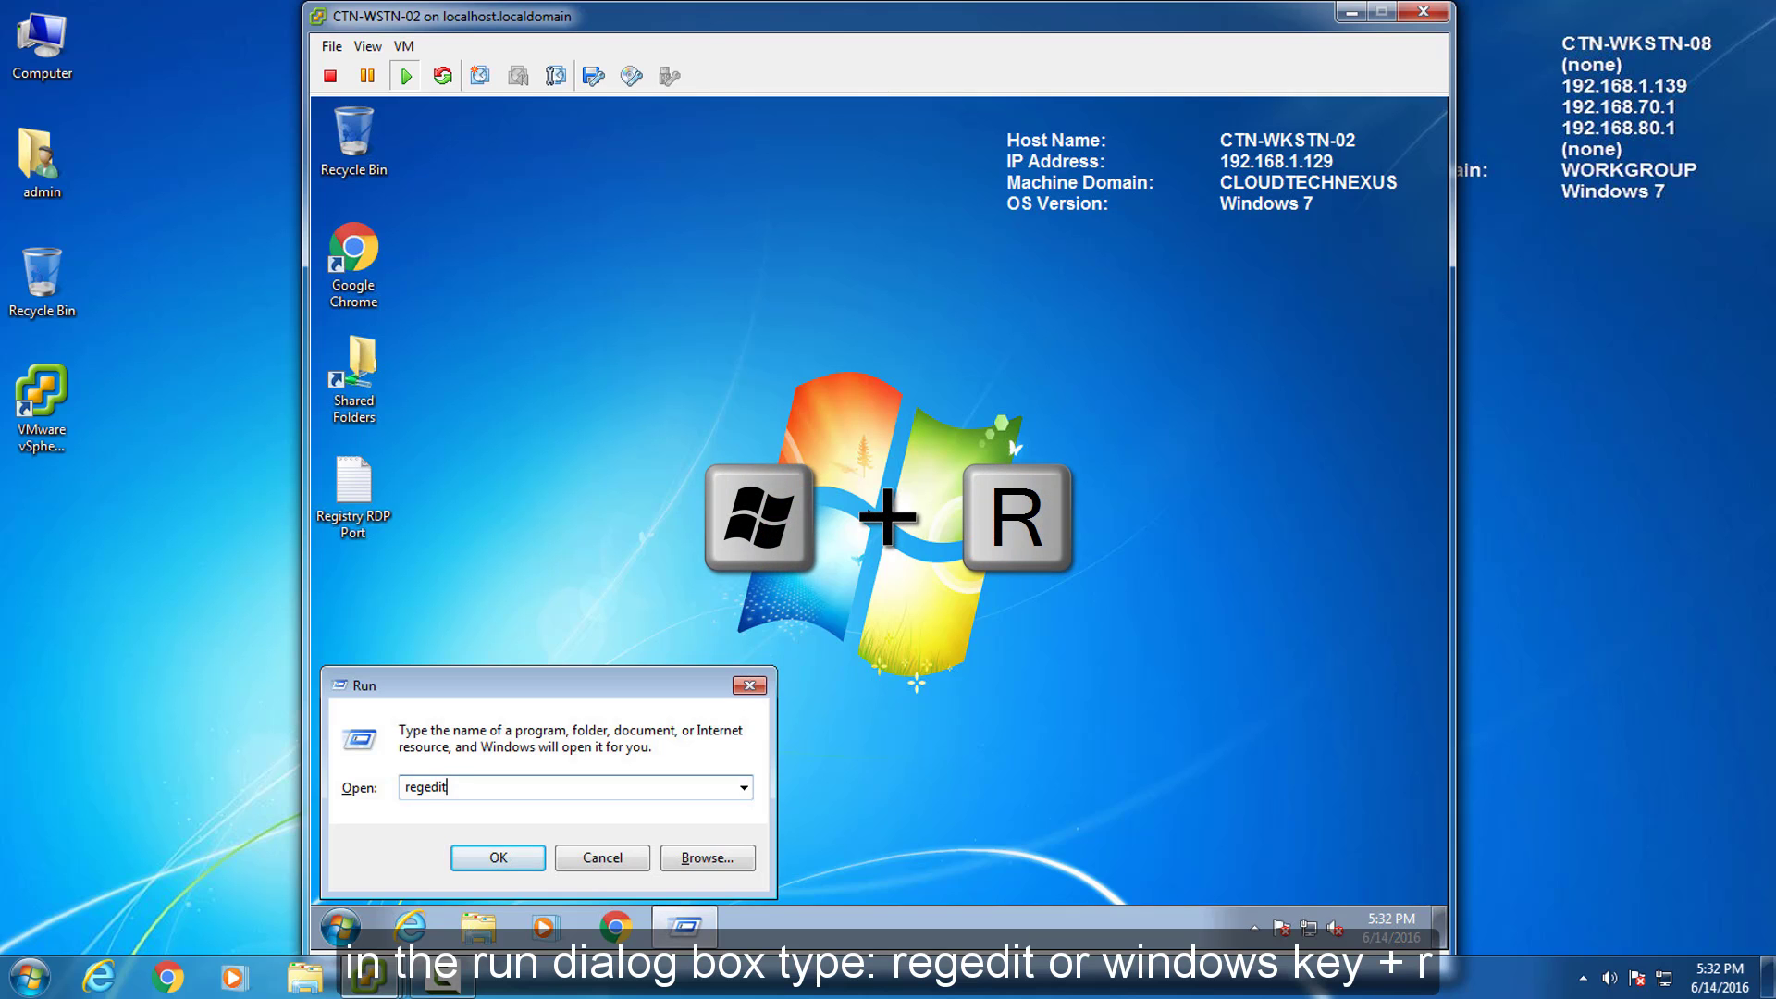
key(Return)
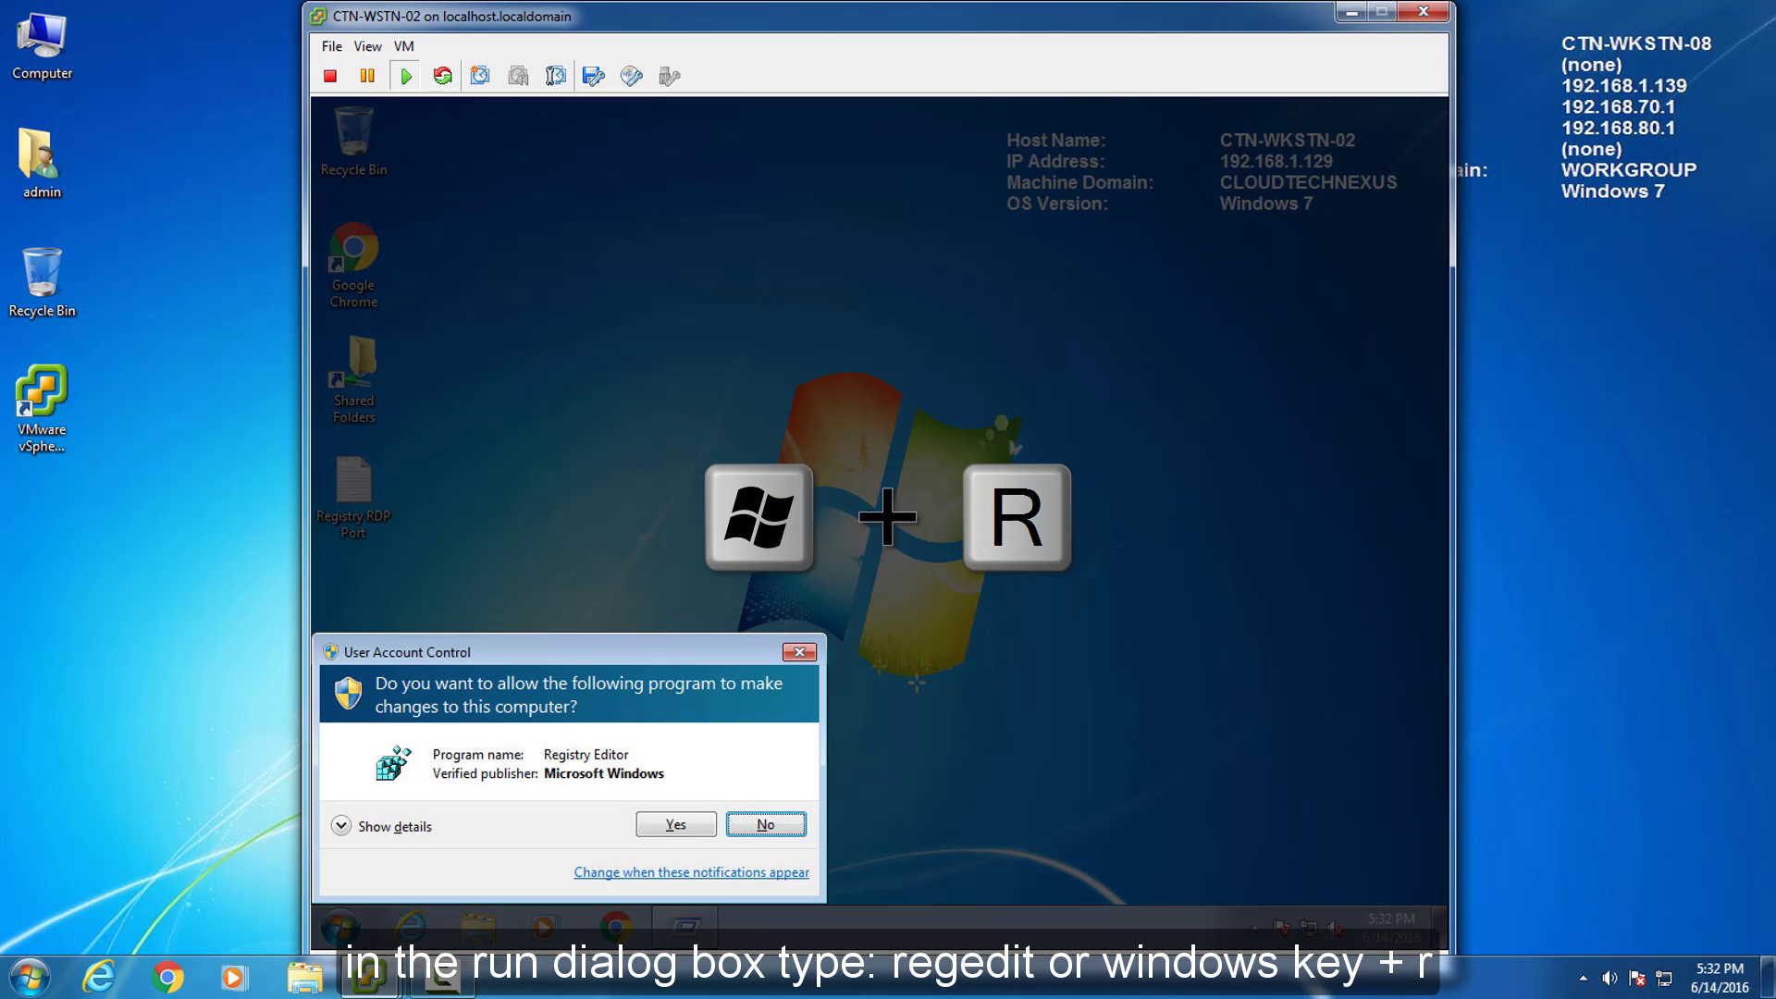
click(676, 823)
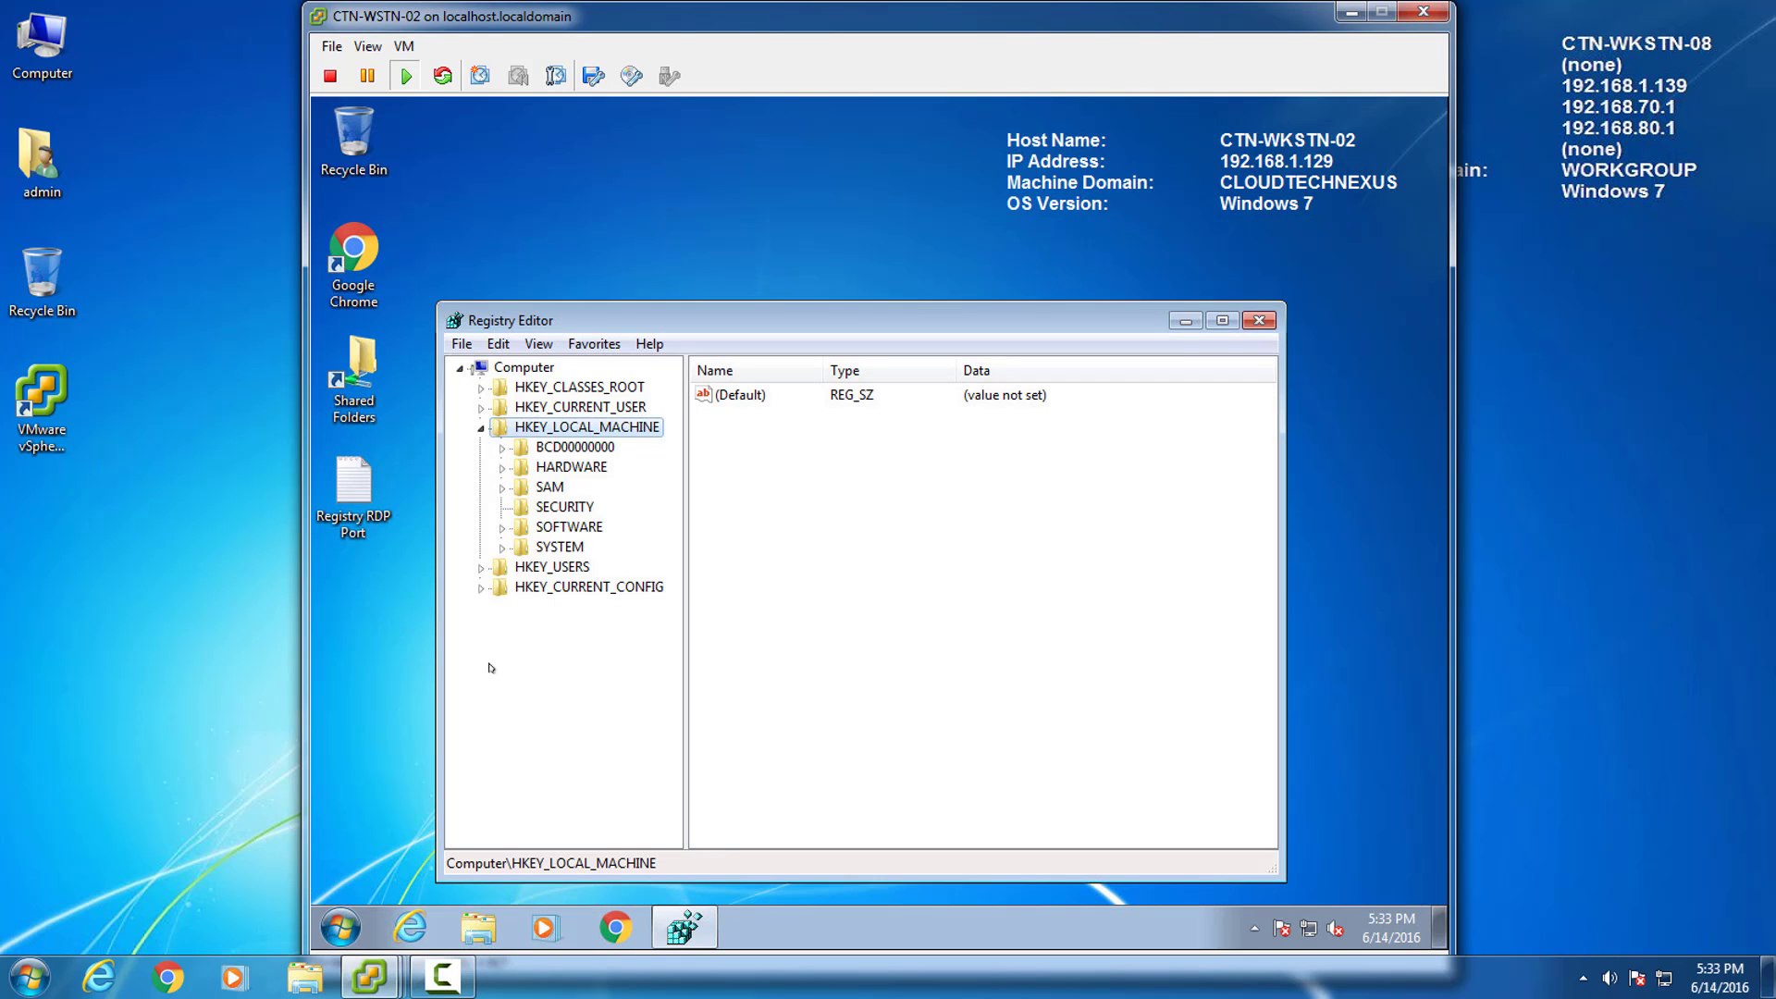
double_click(354, 481)
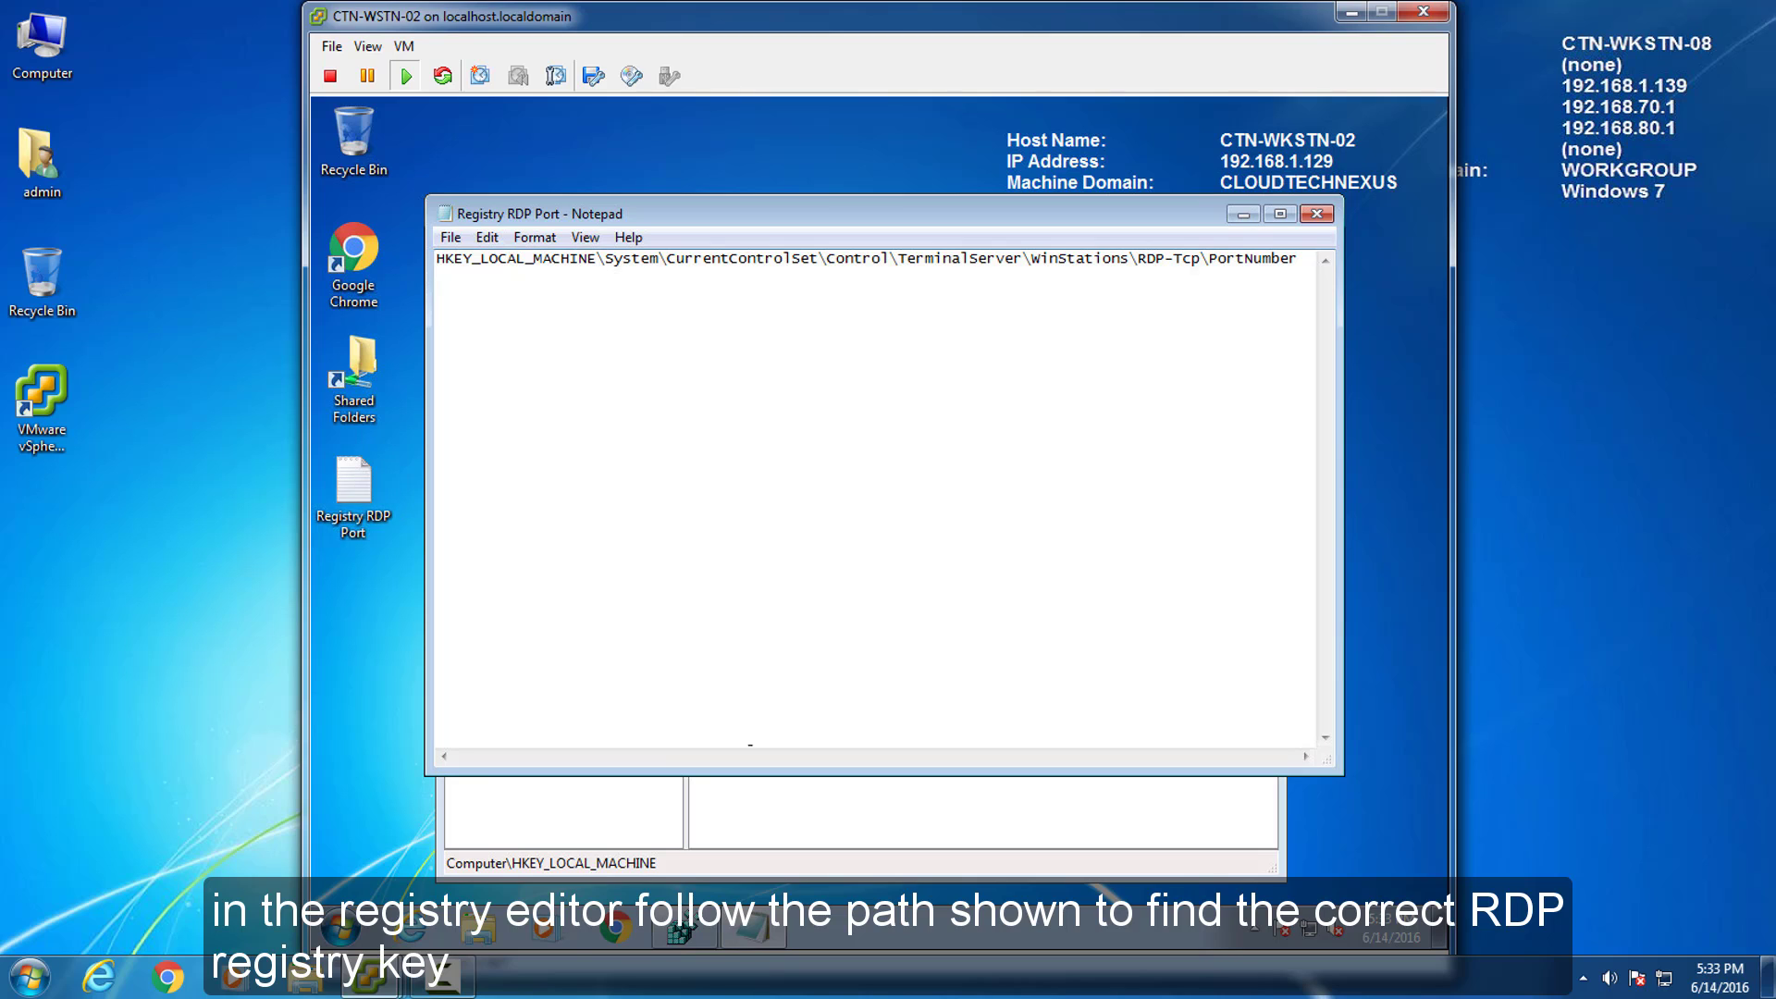
click(824, 816)
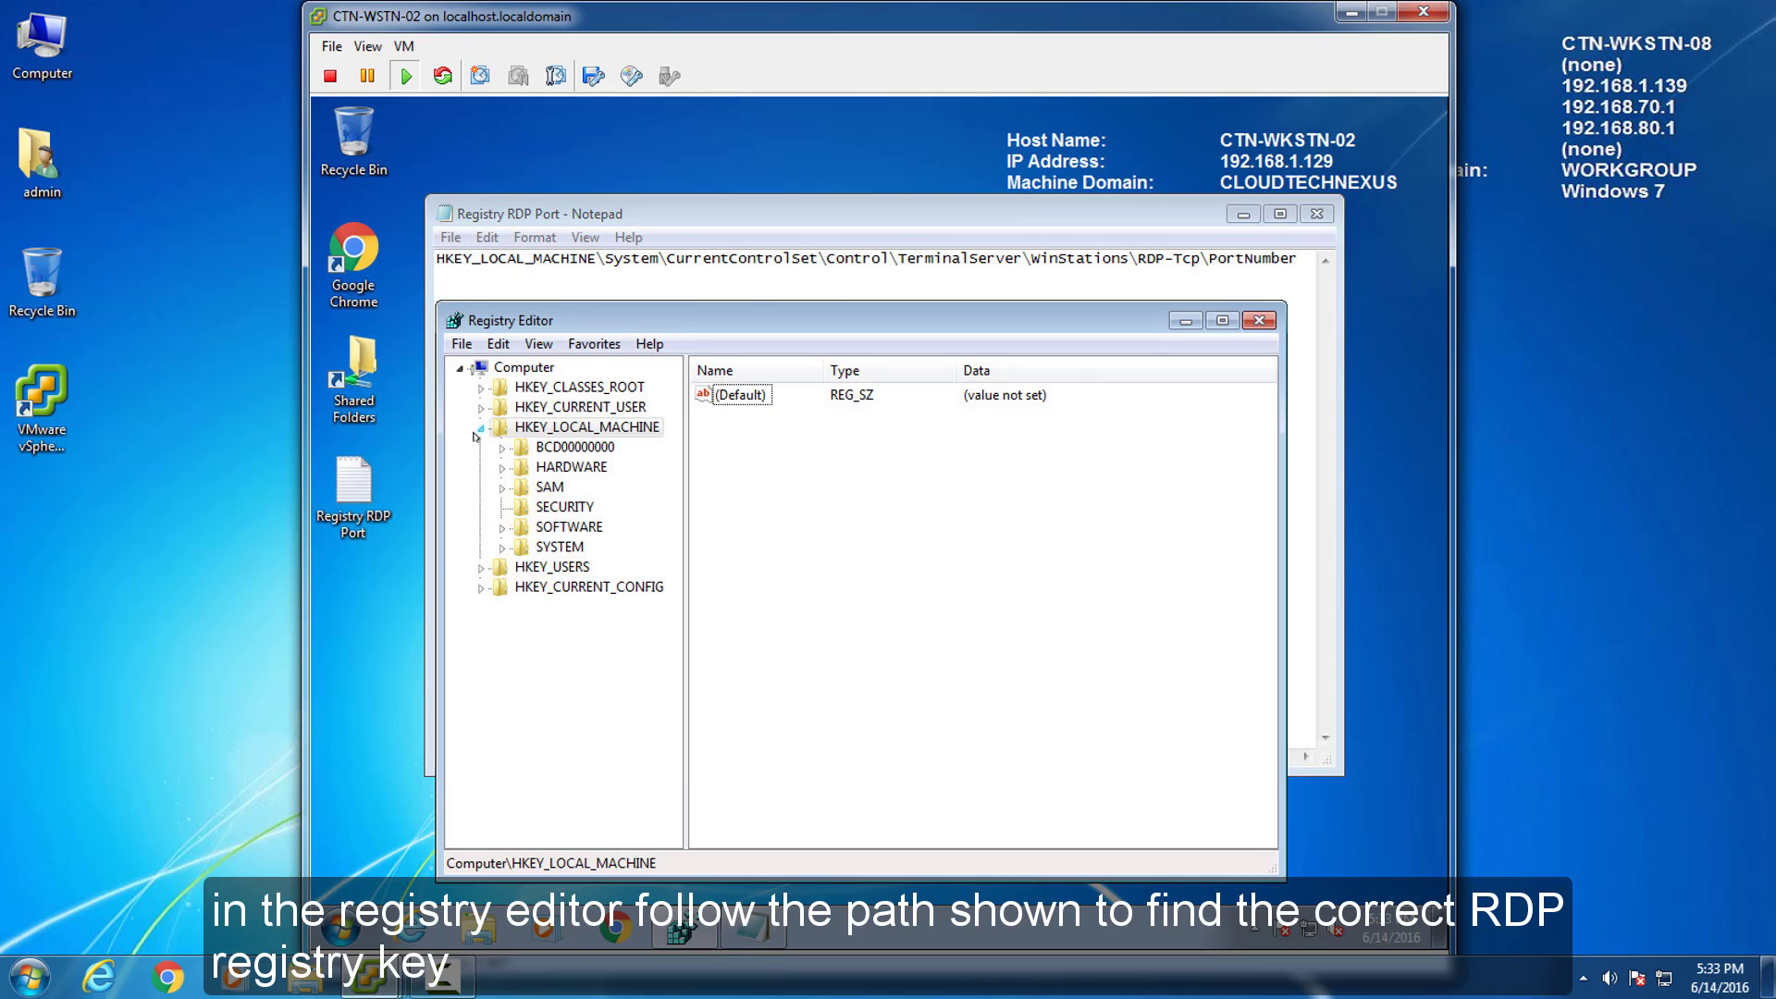
Expand SYSTEM\CurrentControlSet\Control\Terminal Server\WinStations in the registry tree.
click(501, 548)
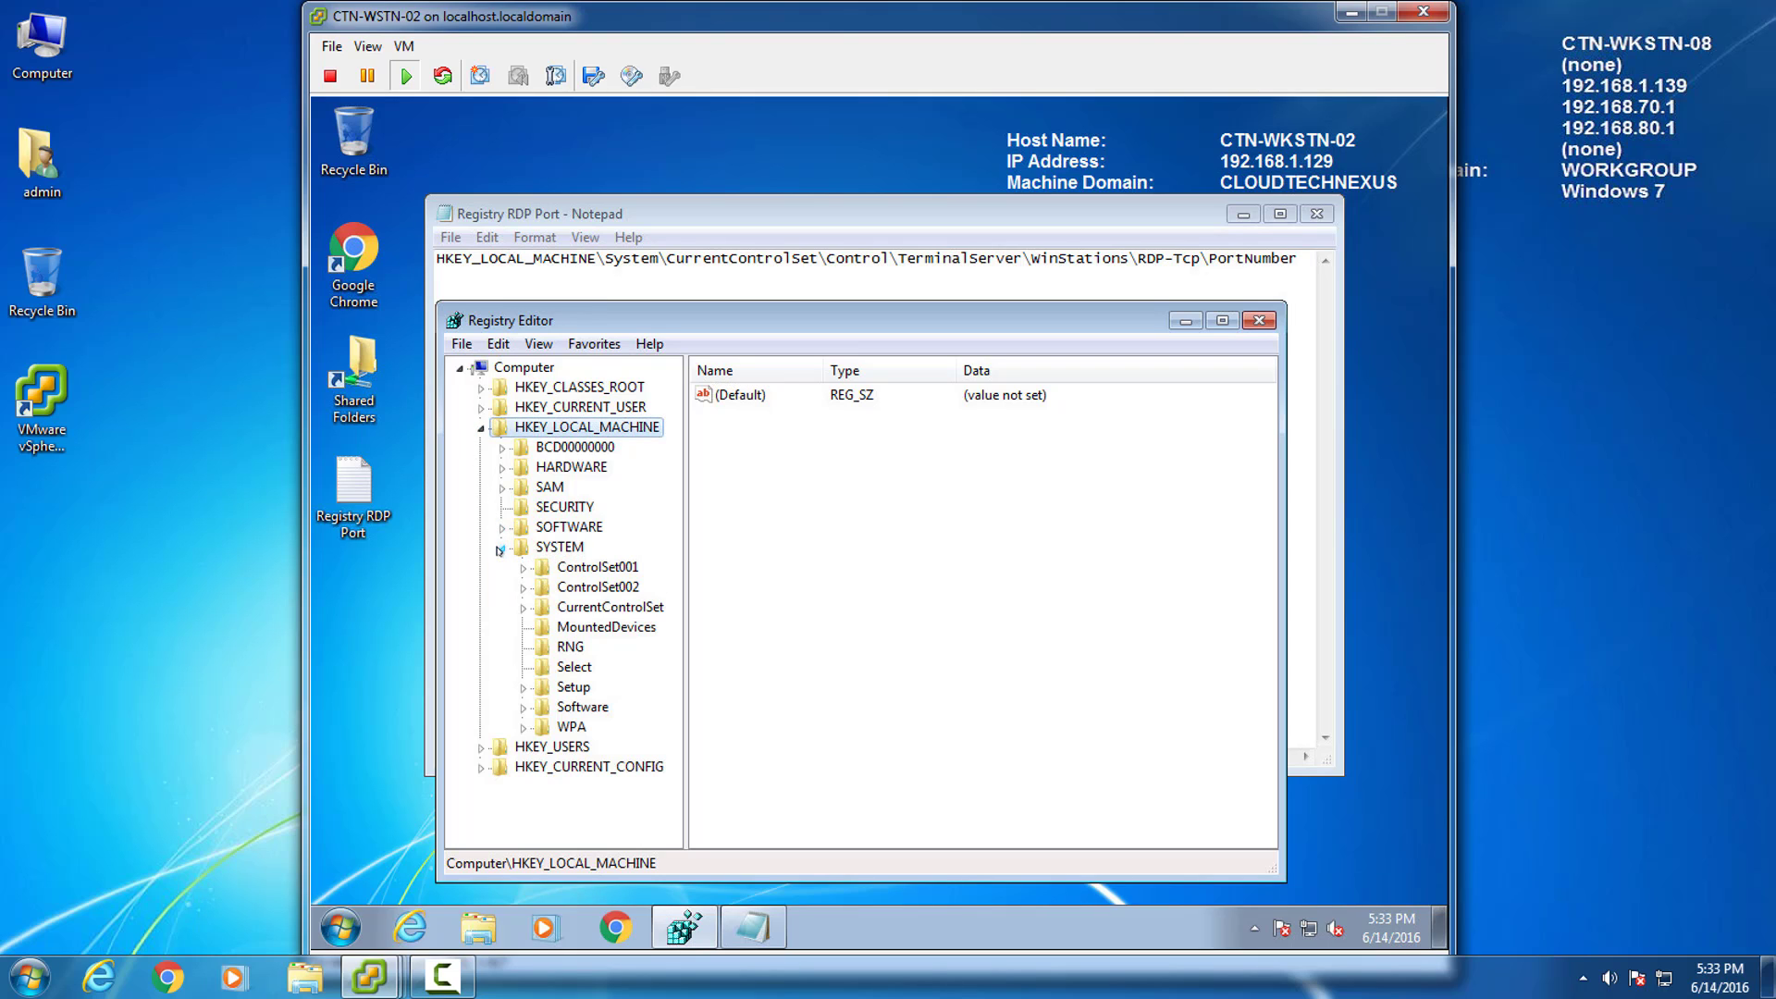
click(523, 608)
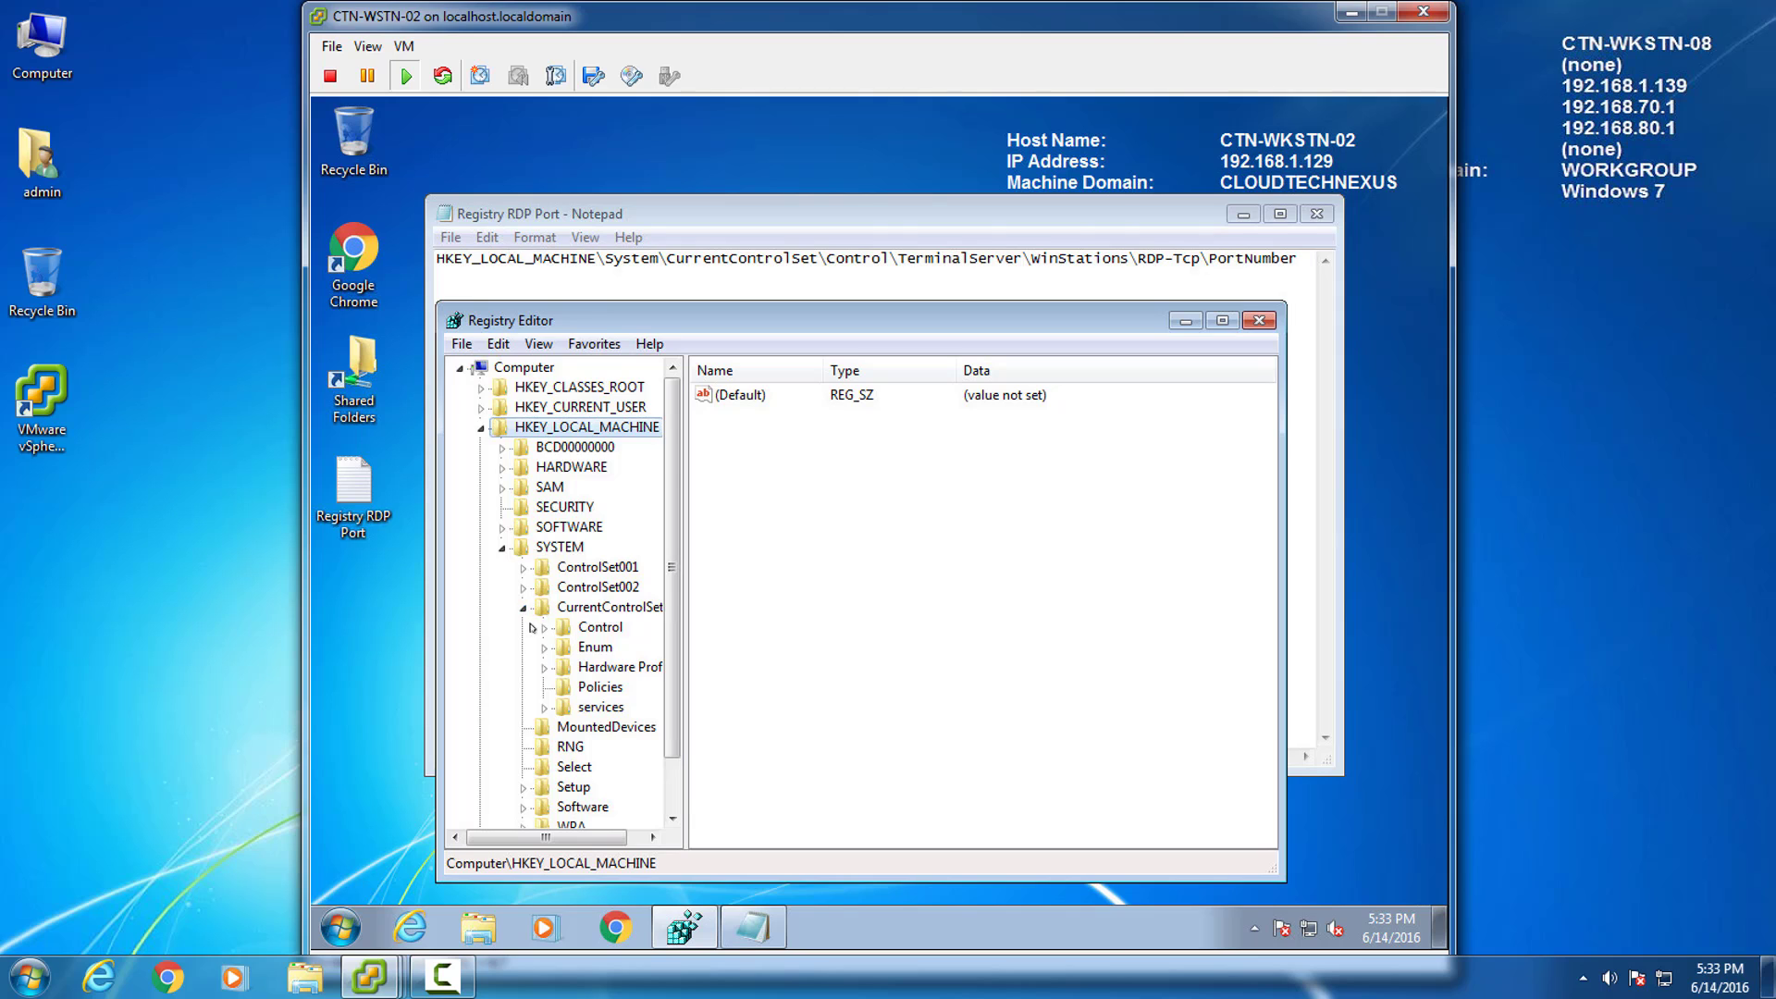
click(543, 628)
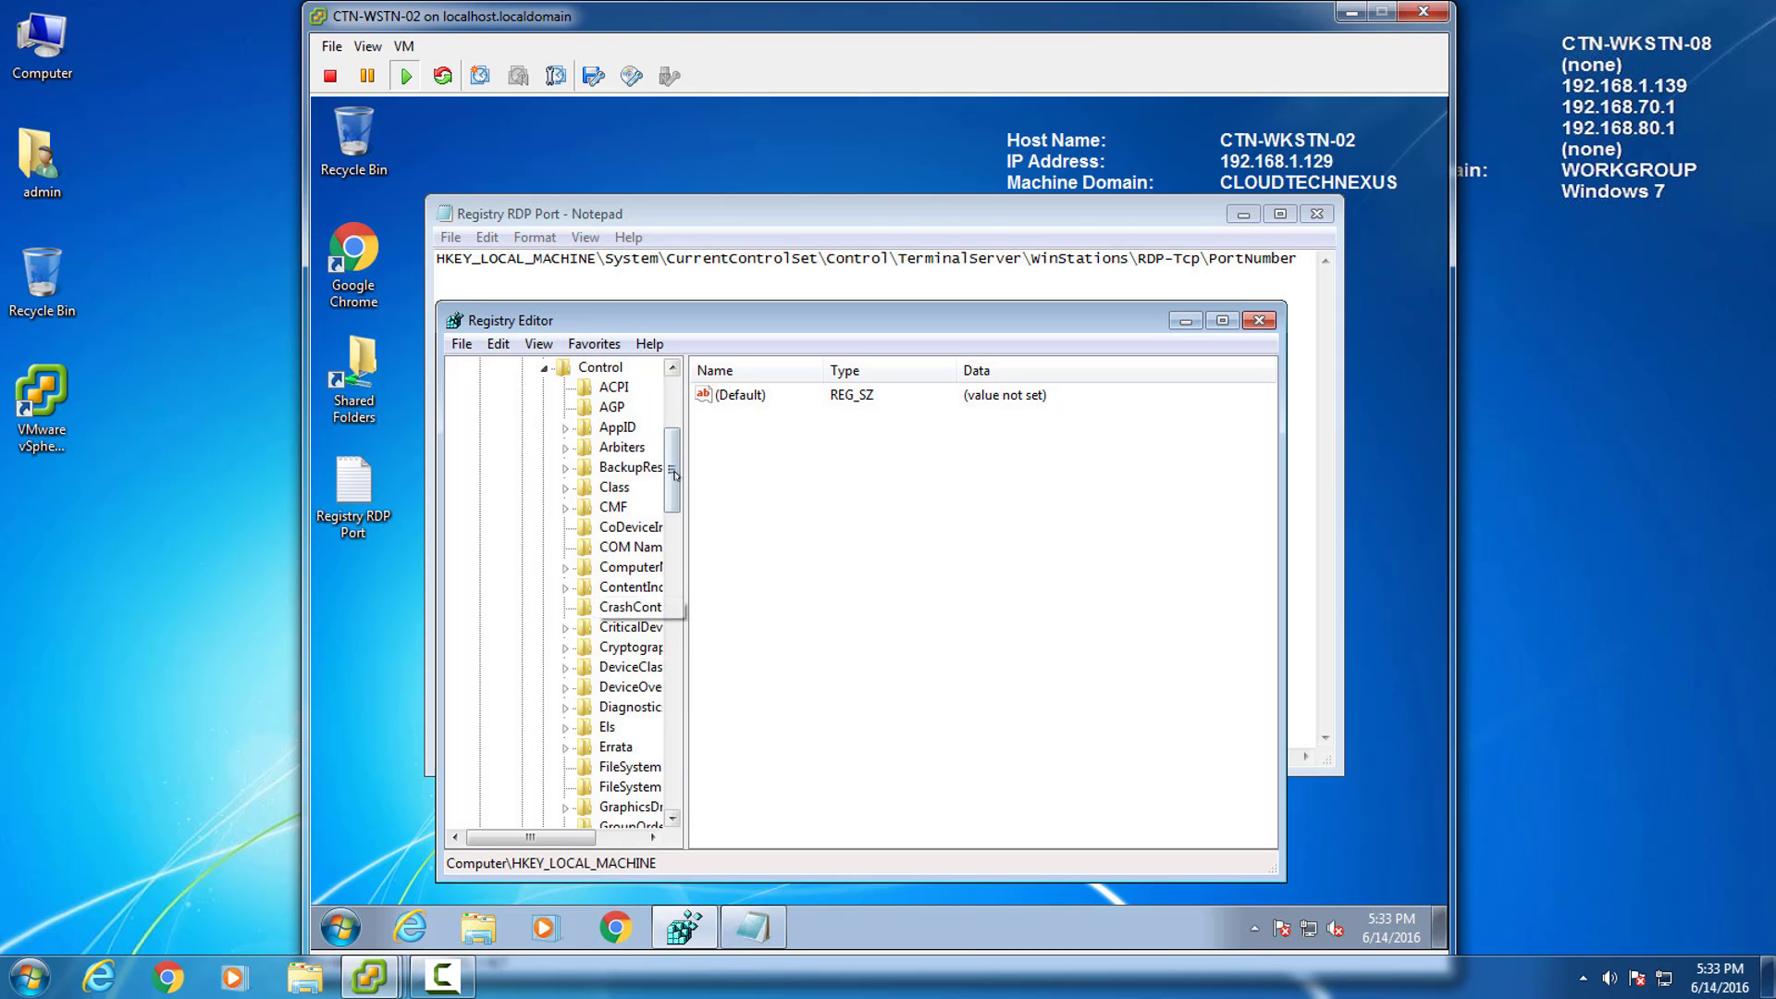
drag(670, 477, 655, 699)
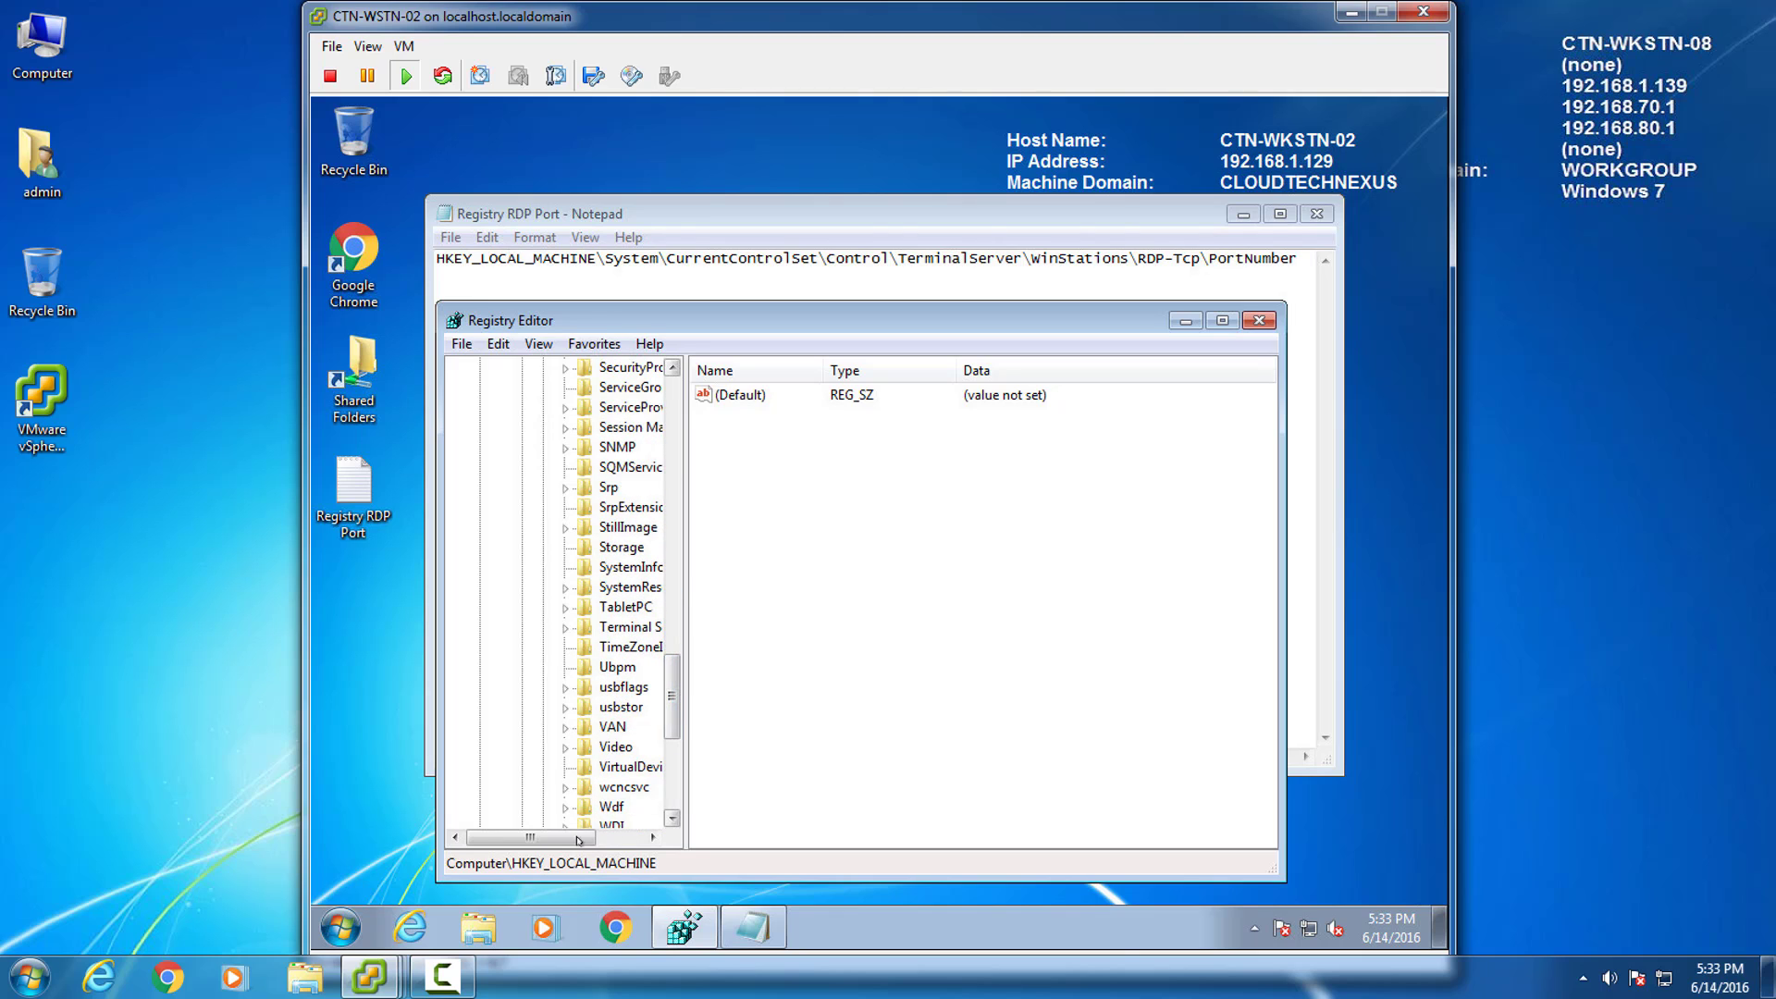
drag(580, 837, 627, 834)
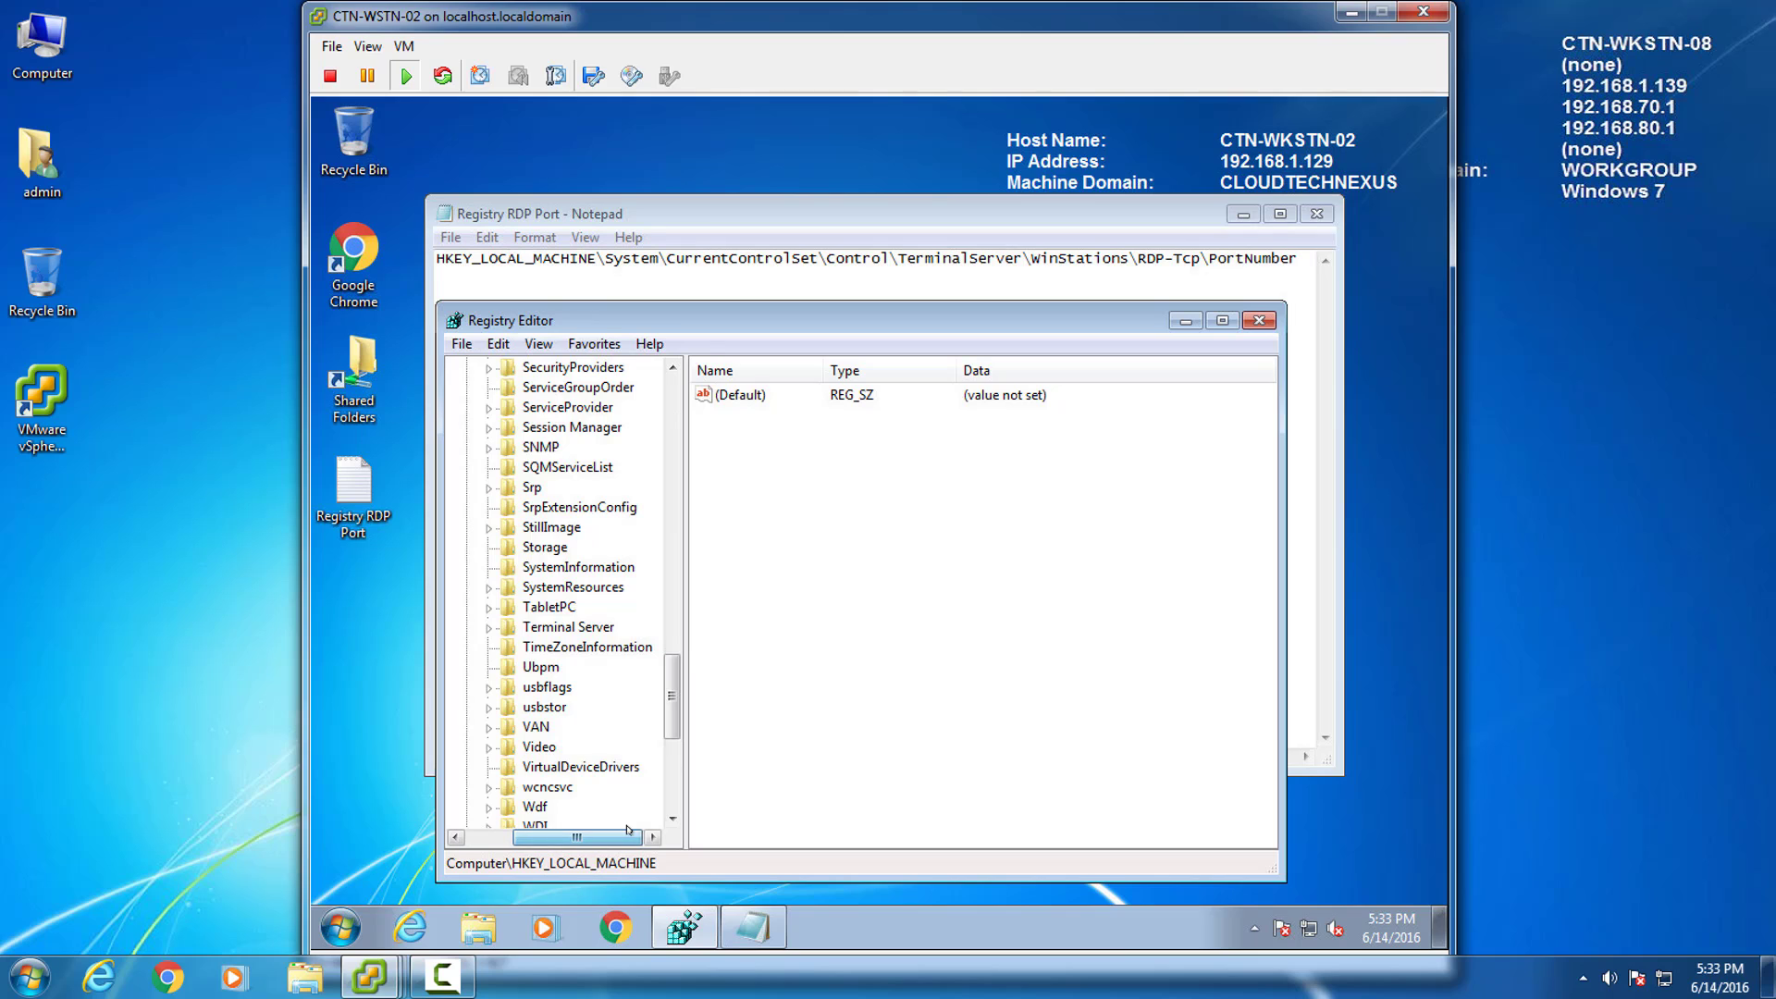
click(490, 629)
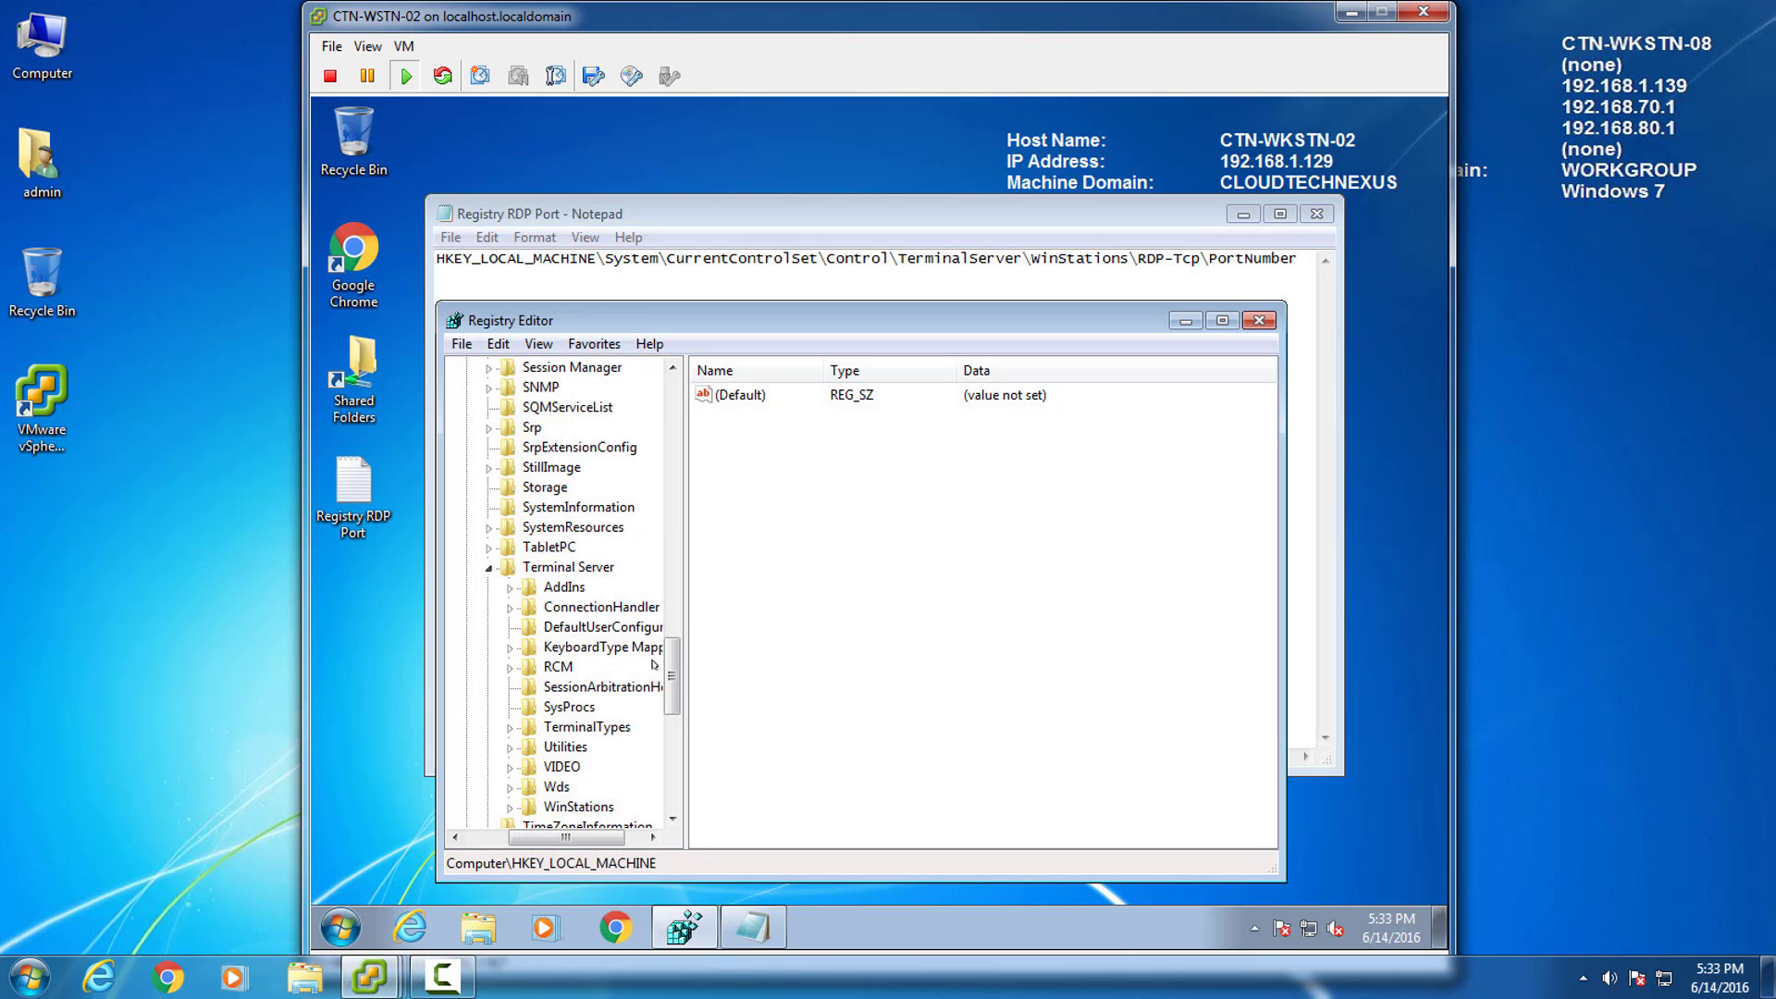
drag(667, 680, 666, 733)
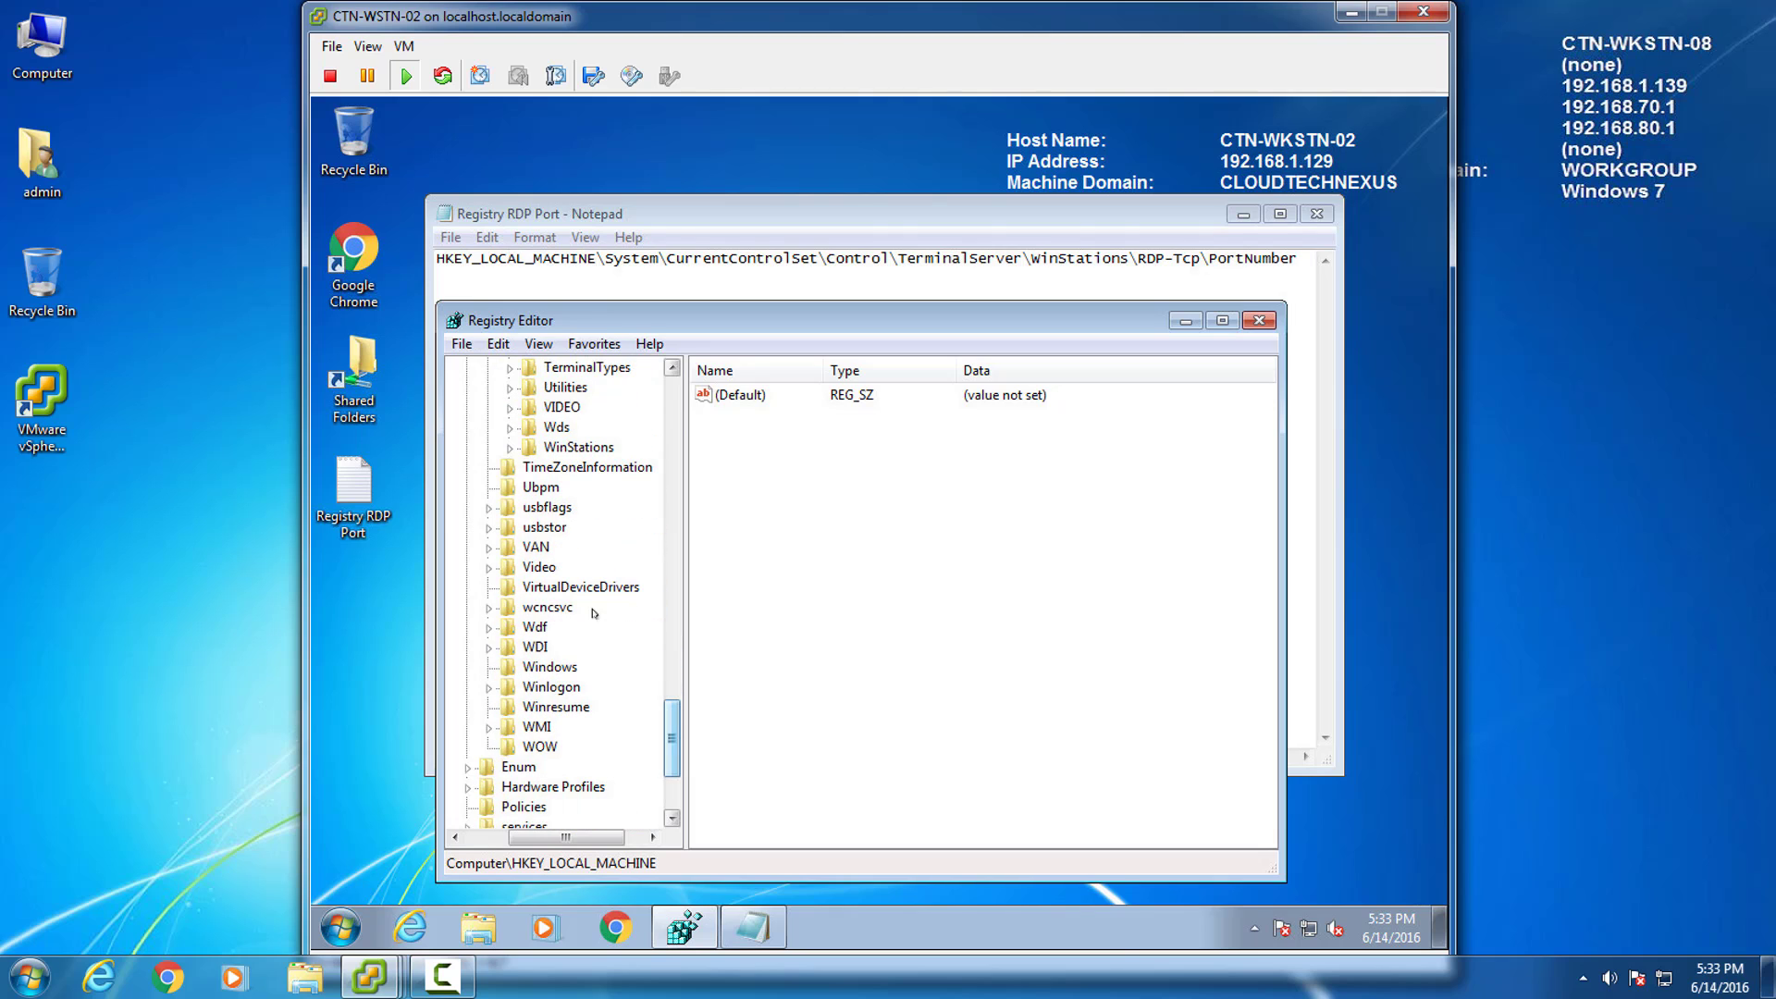
click(512, 448)
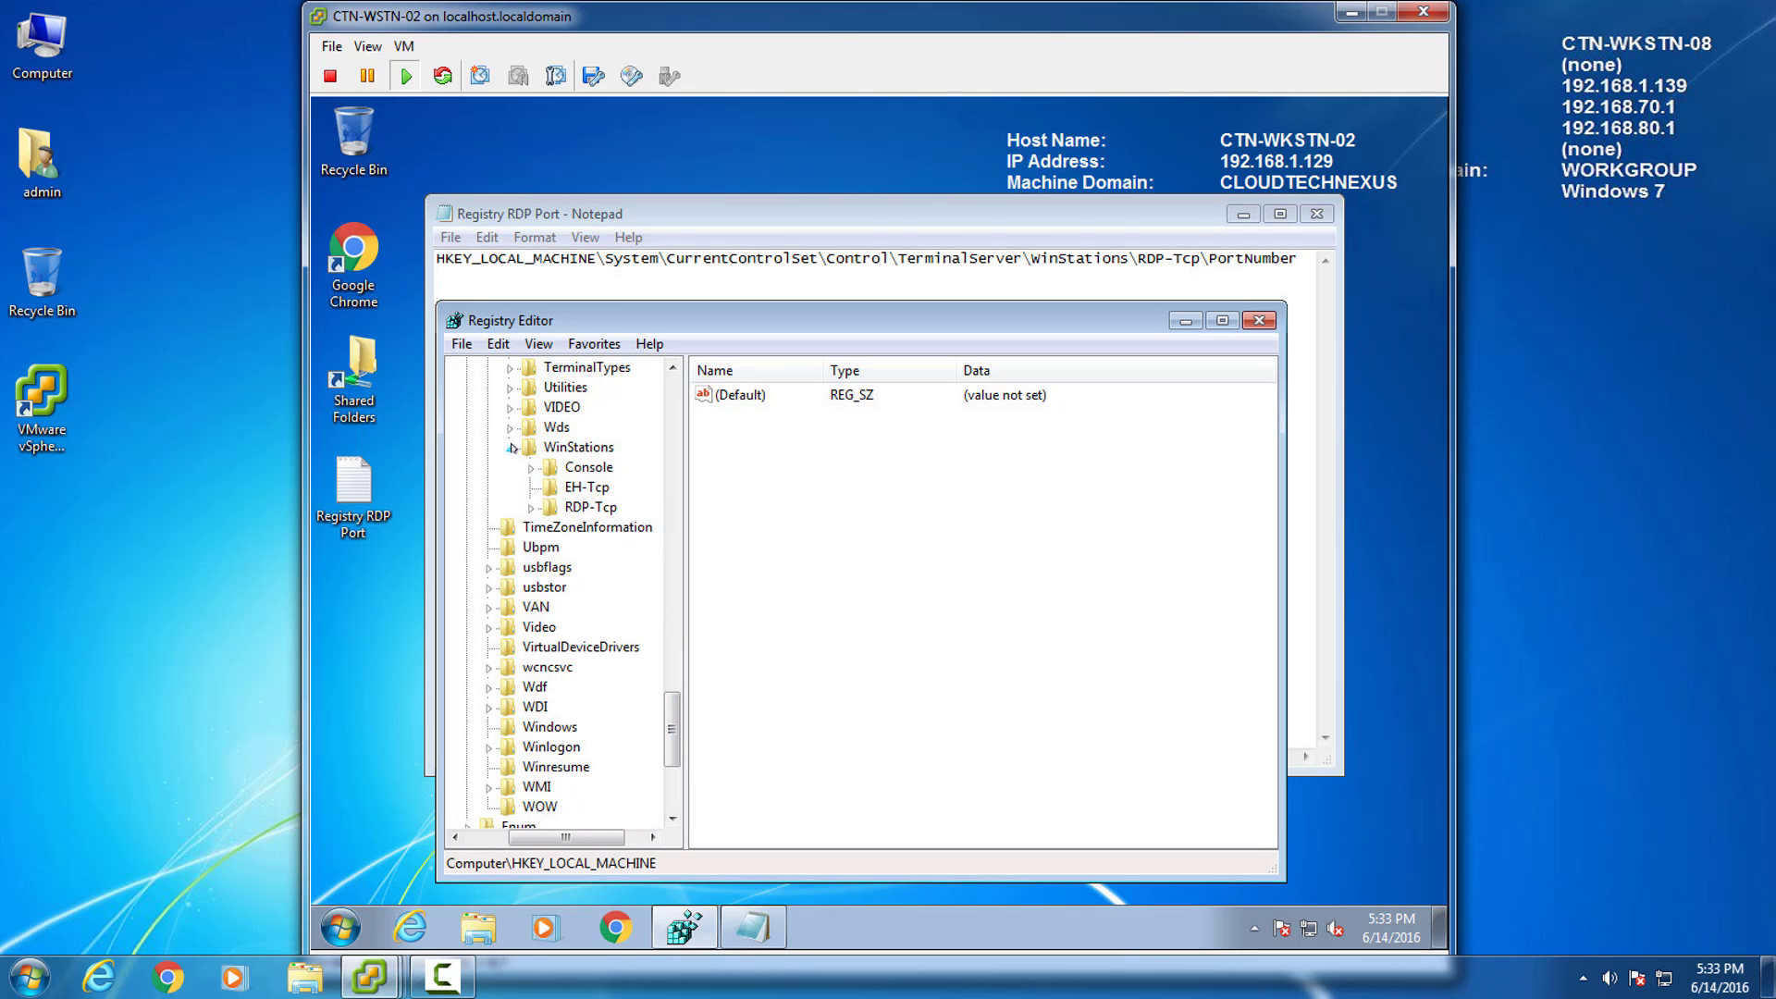
Select the RDP-Tcp key and locate its PortNumber value, currently 3389.
click(569, 507)
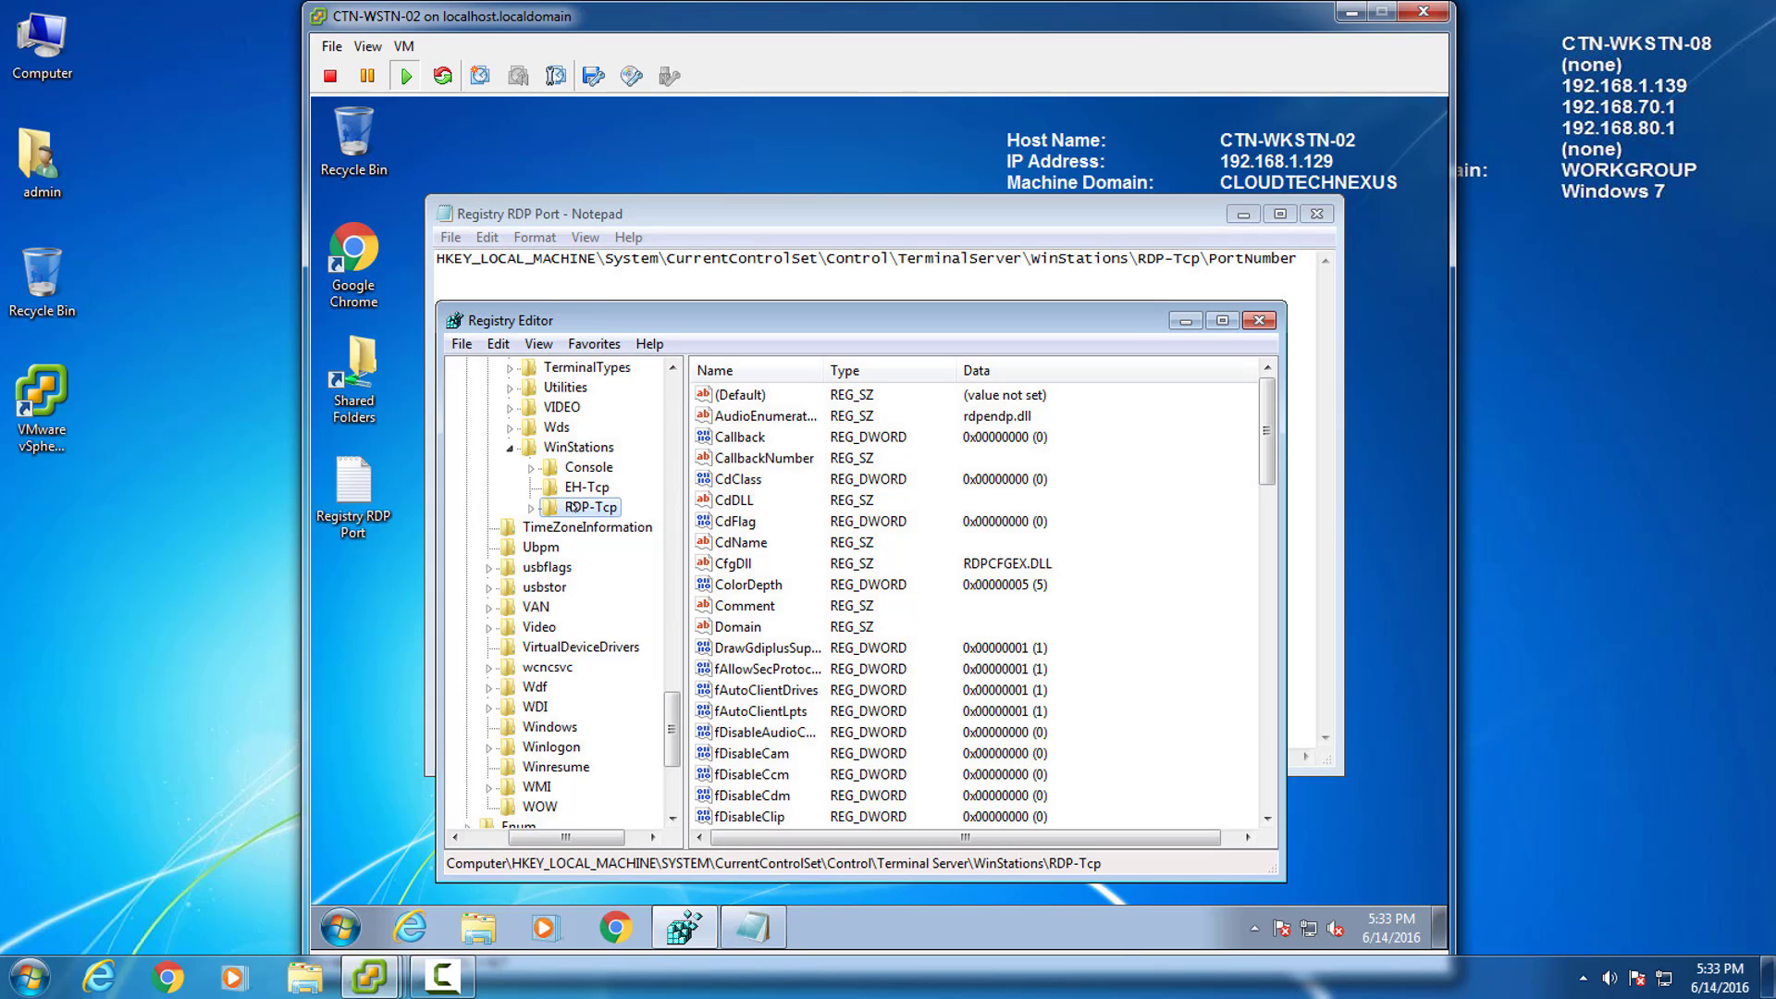
click(730, 588)
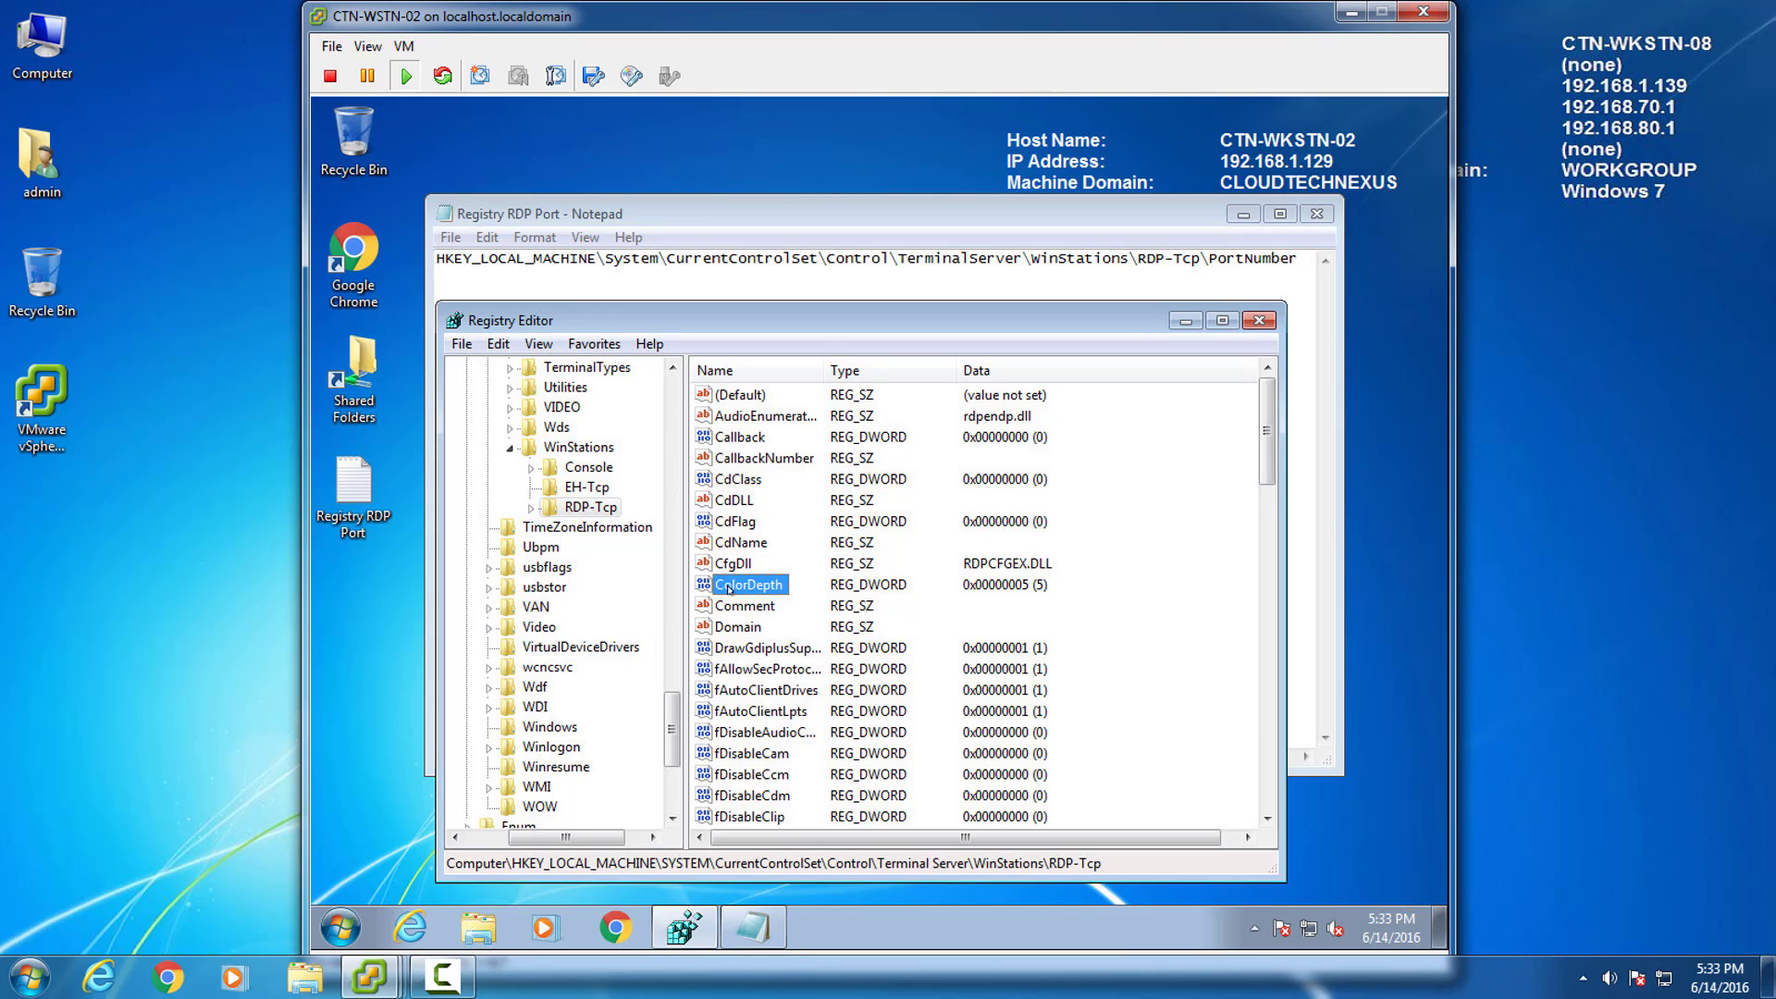
key(p)
click(703, 583)
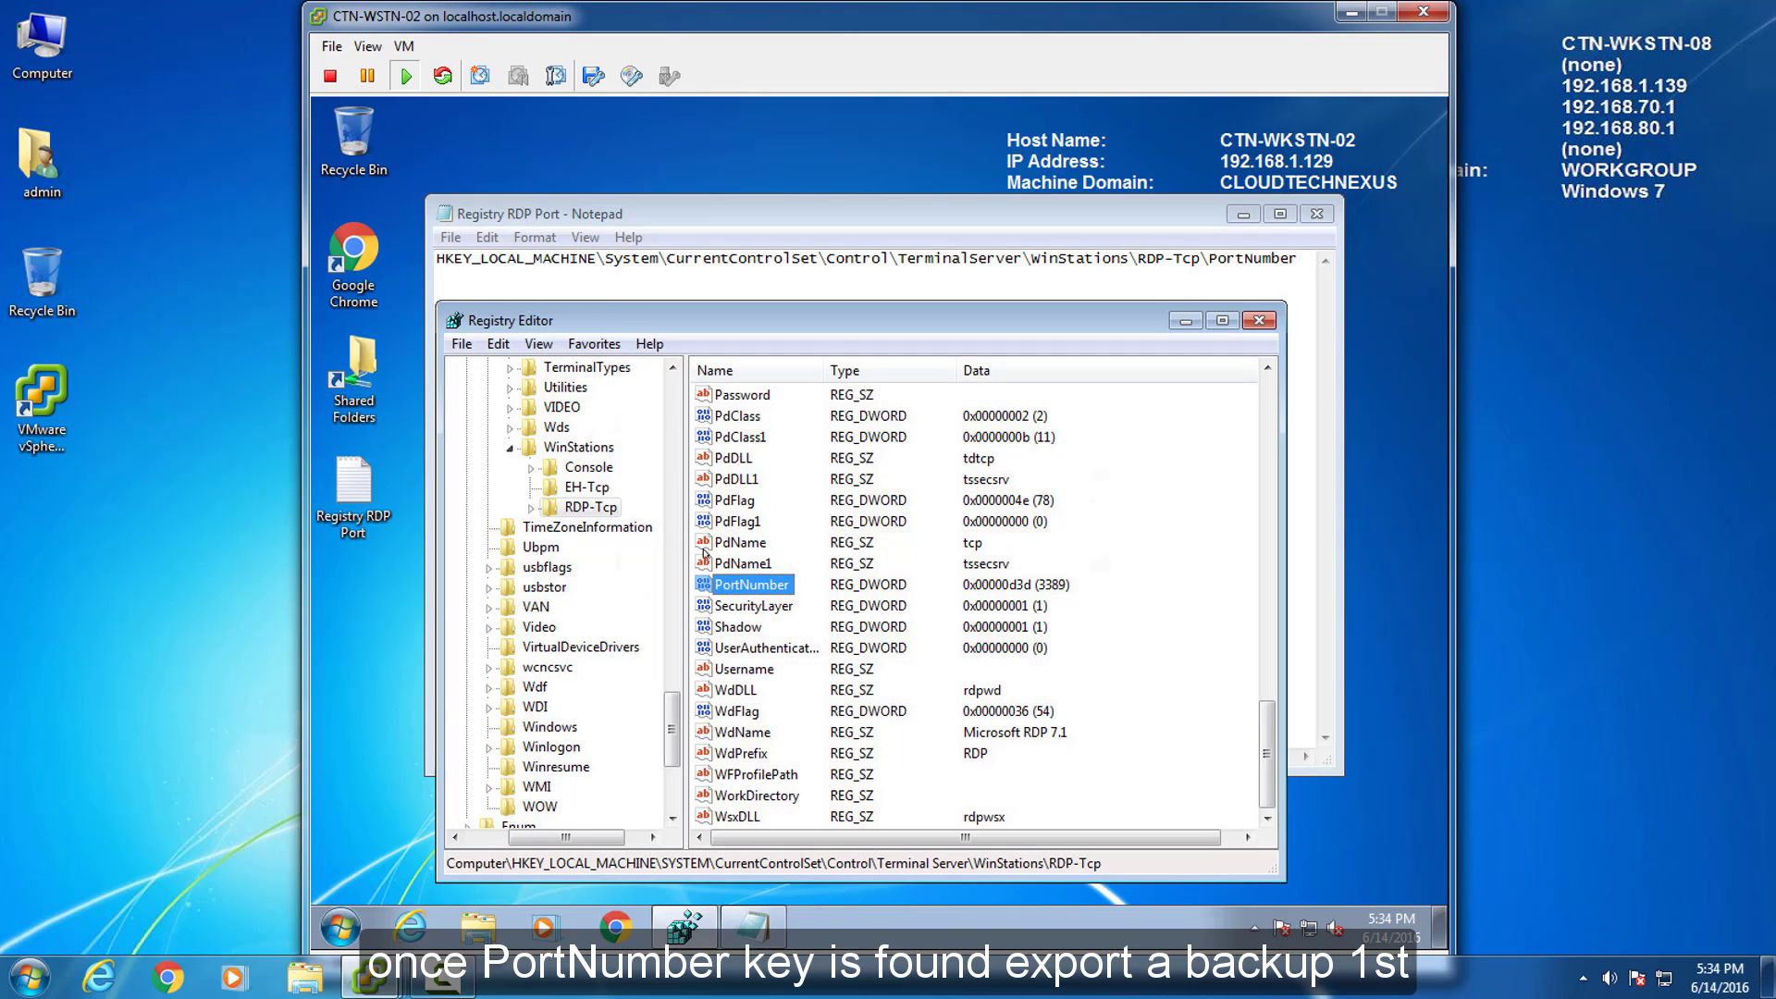
Export the RDP-Tcp registry branch as a backup file named 'Default RDP Port'.
click(460, 343)
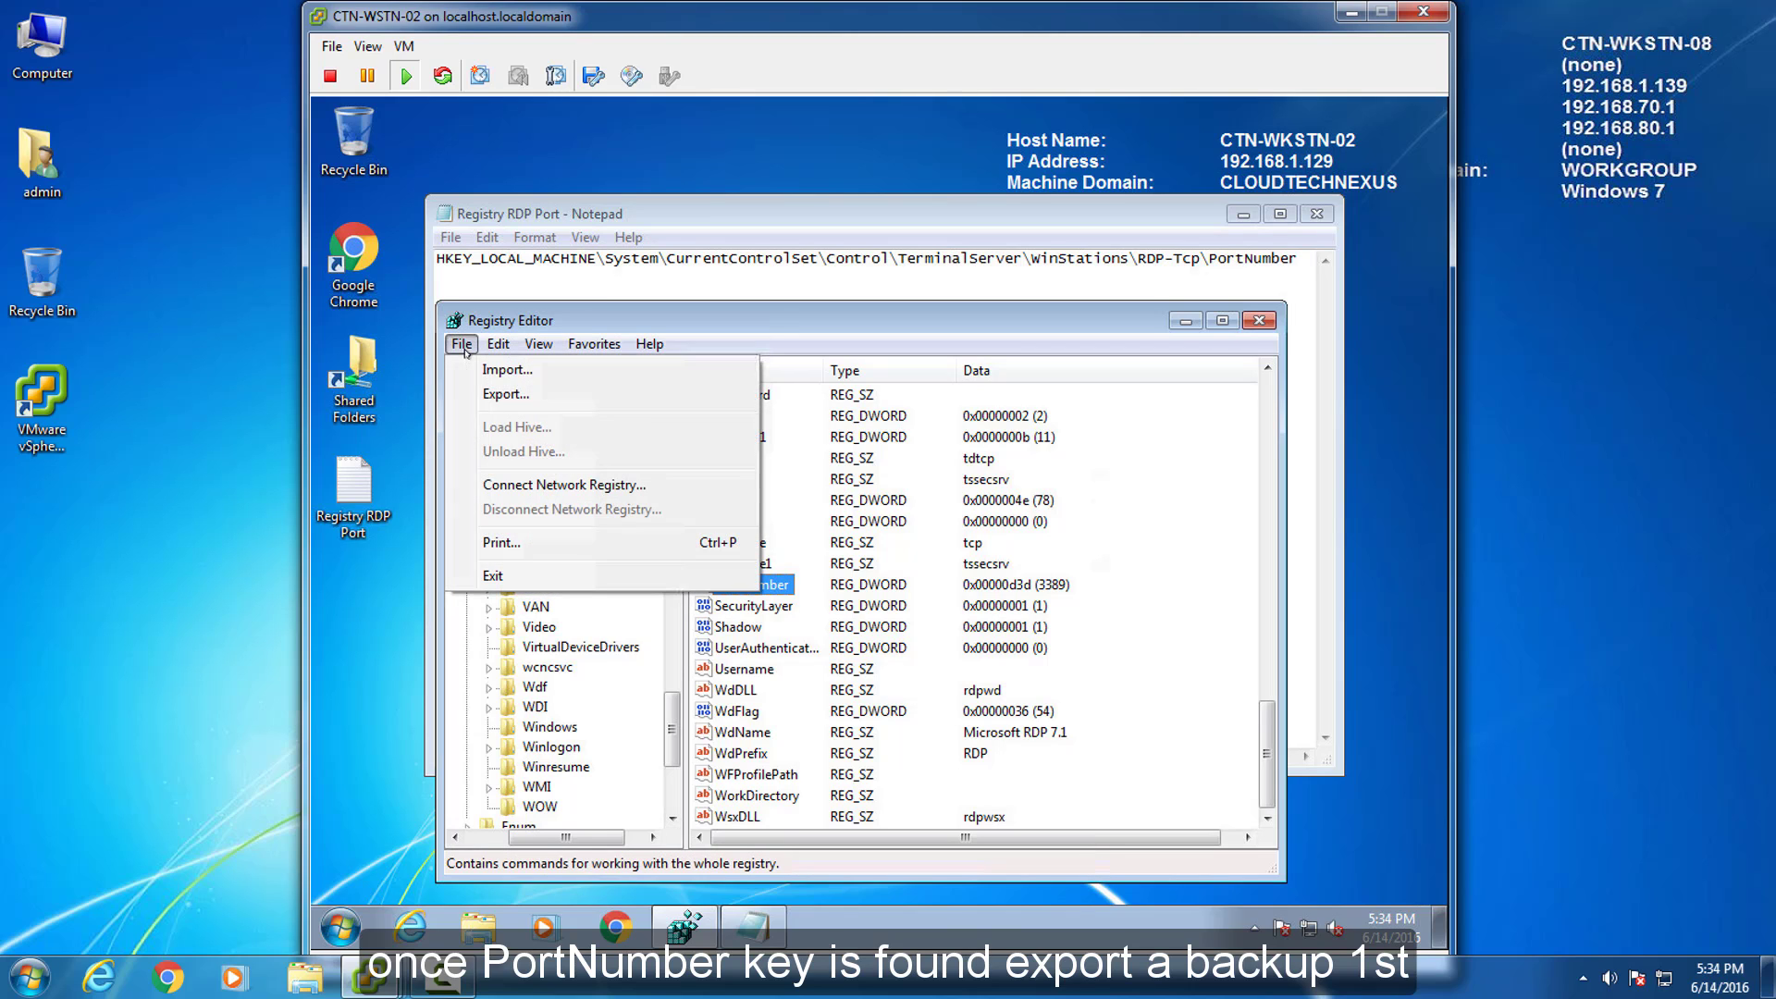
click(499, 396)
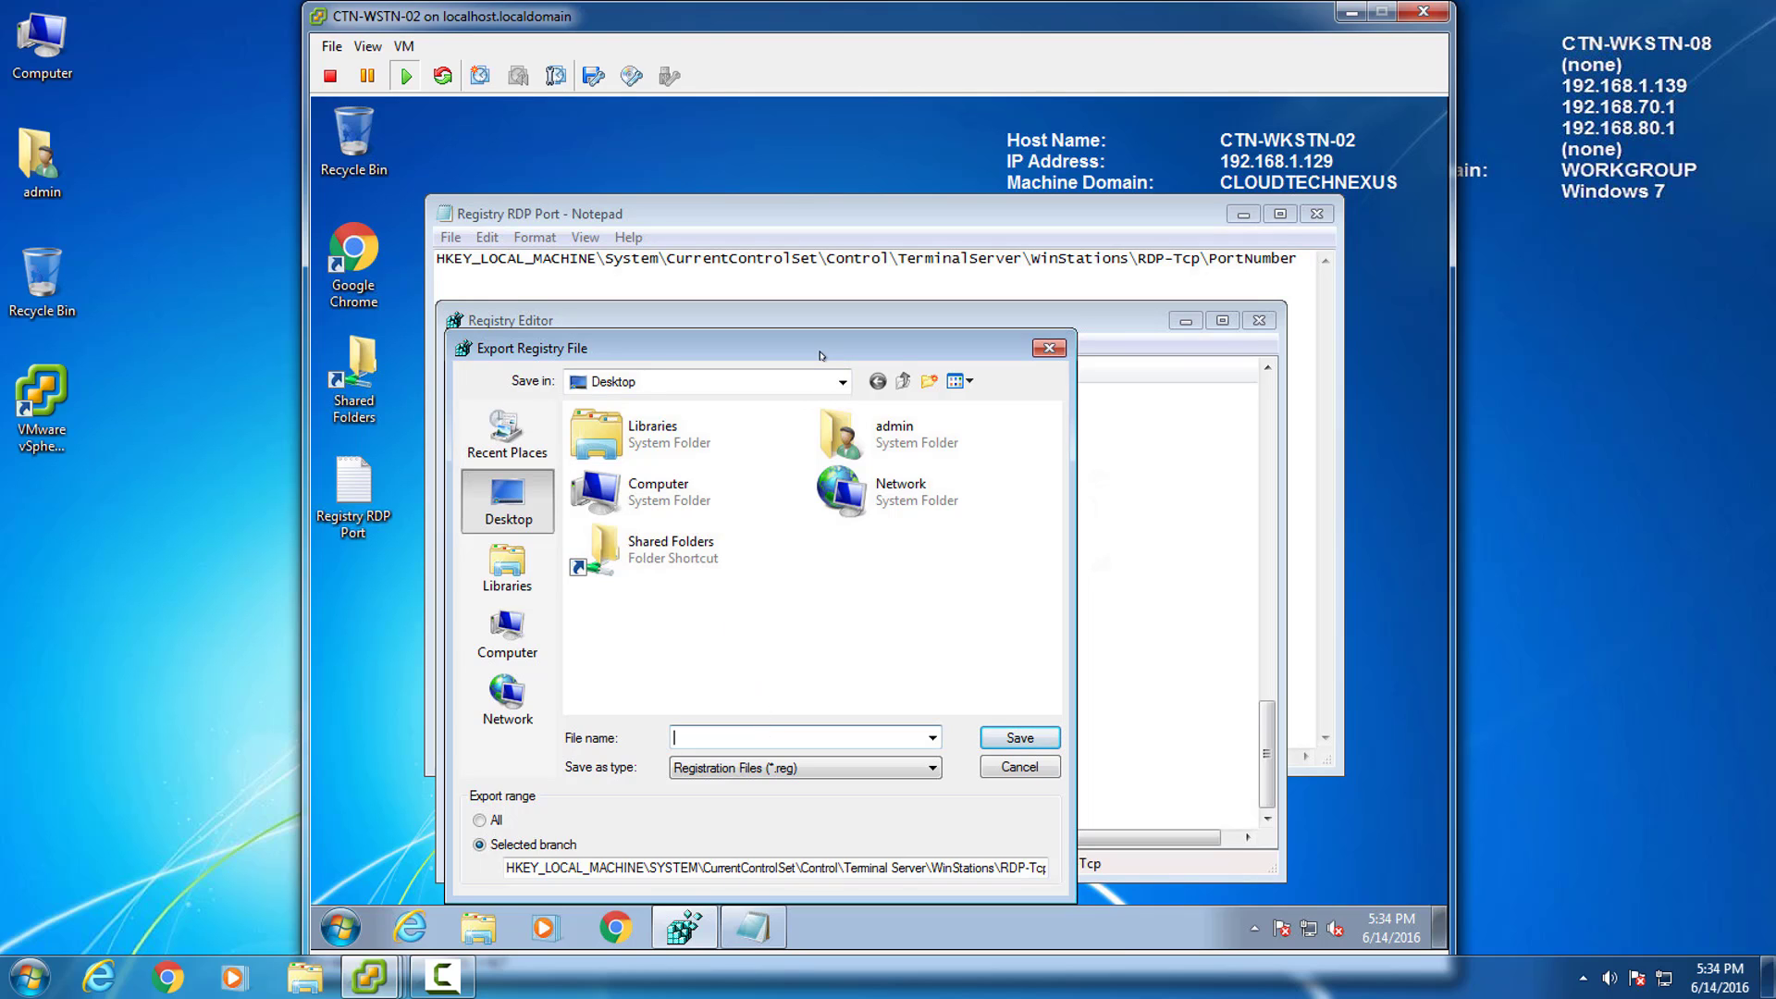
text(Default RDP Port)
click(1021, 737)
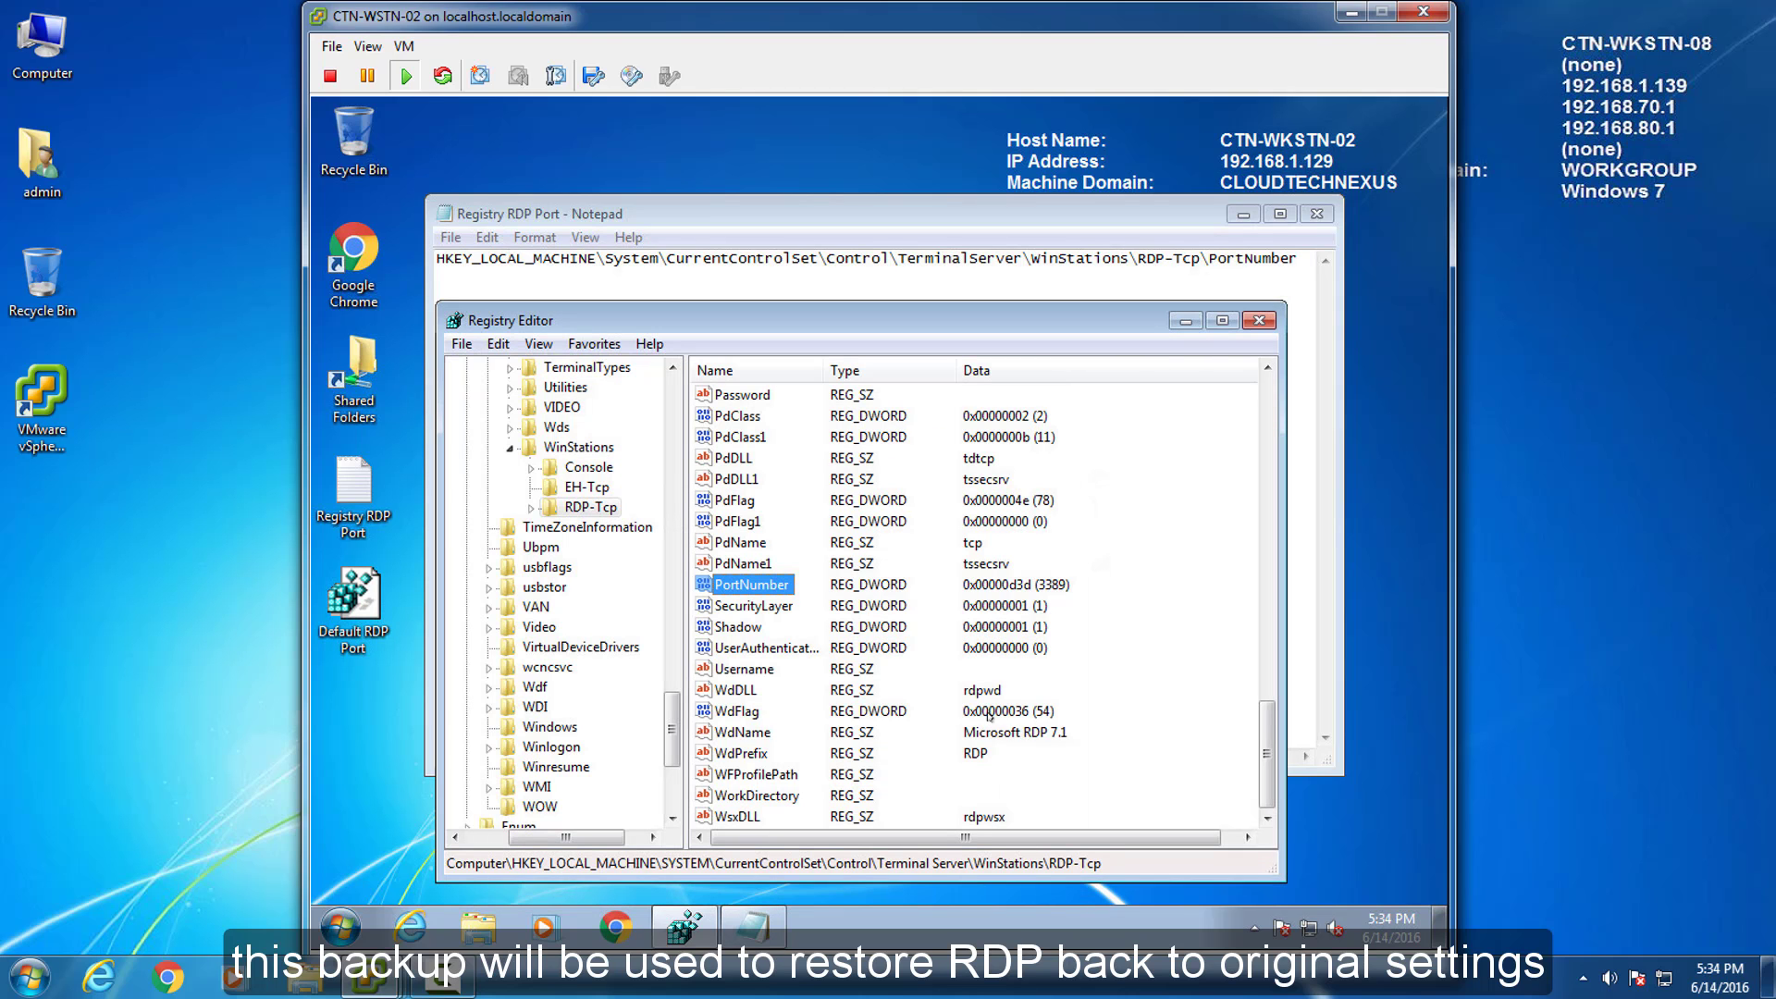
click(353, 600)
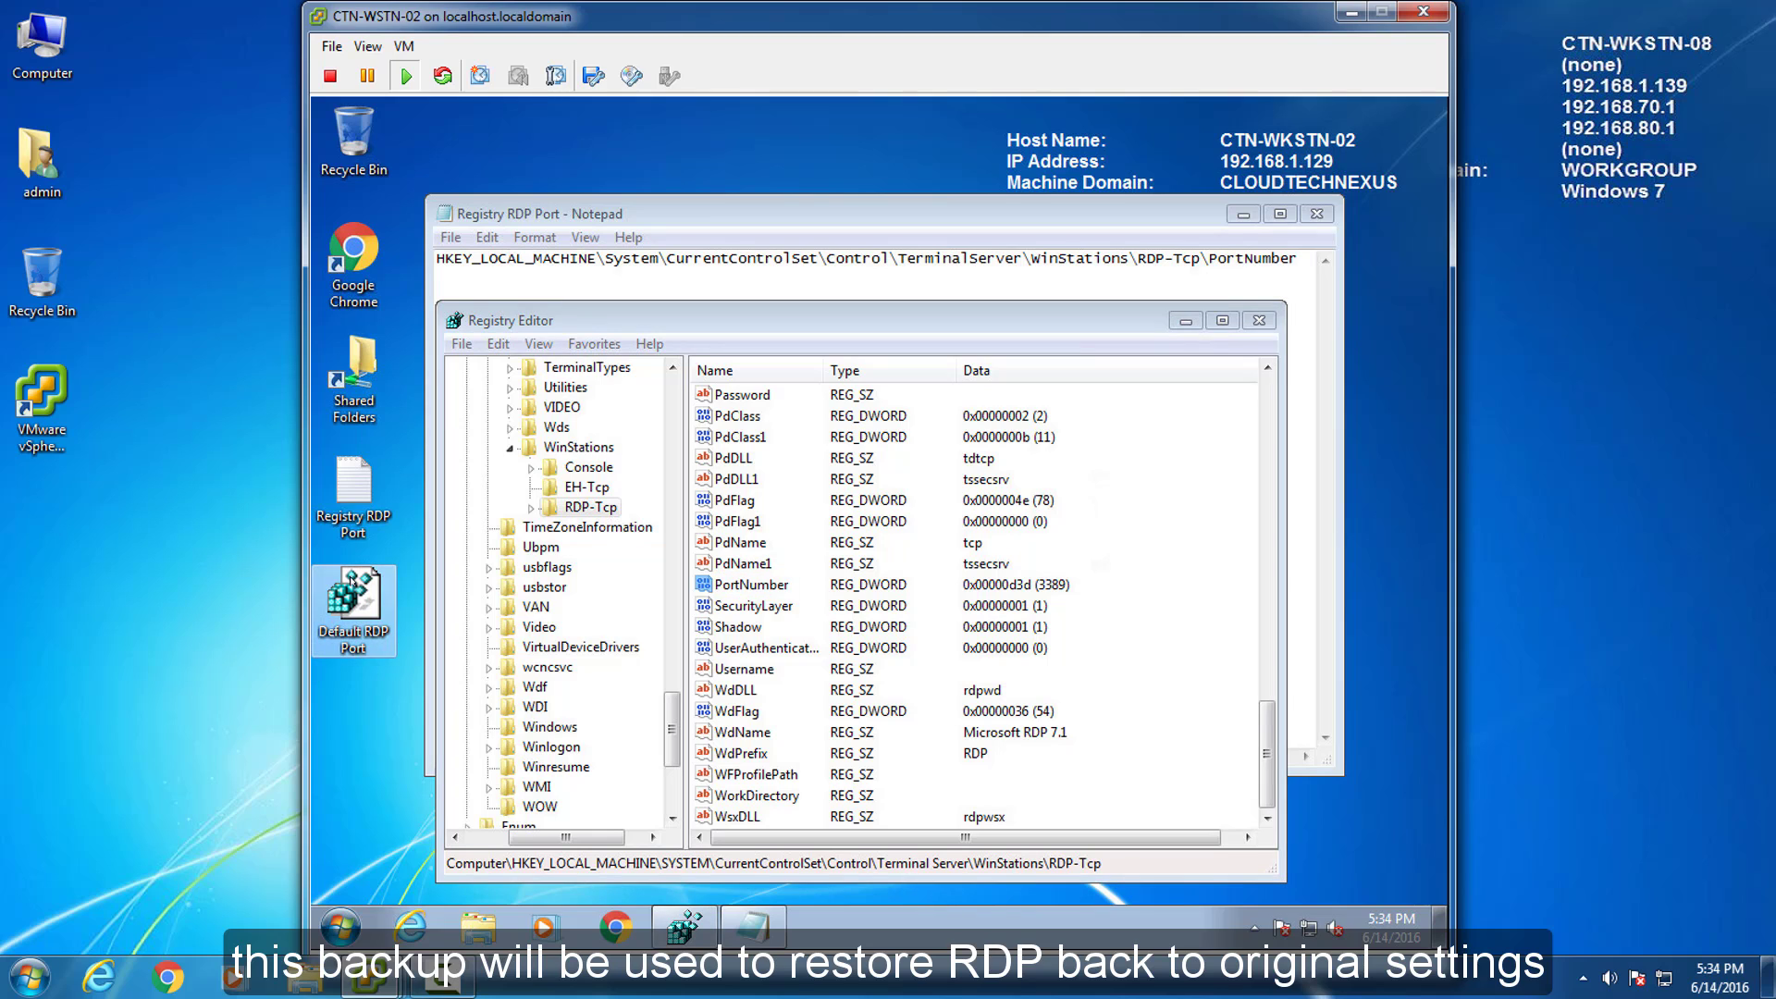
Change PortNumber to decimal 3390, copying the new value before confirming.
click(756, 590)
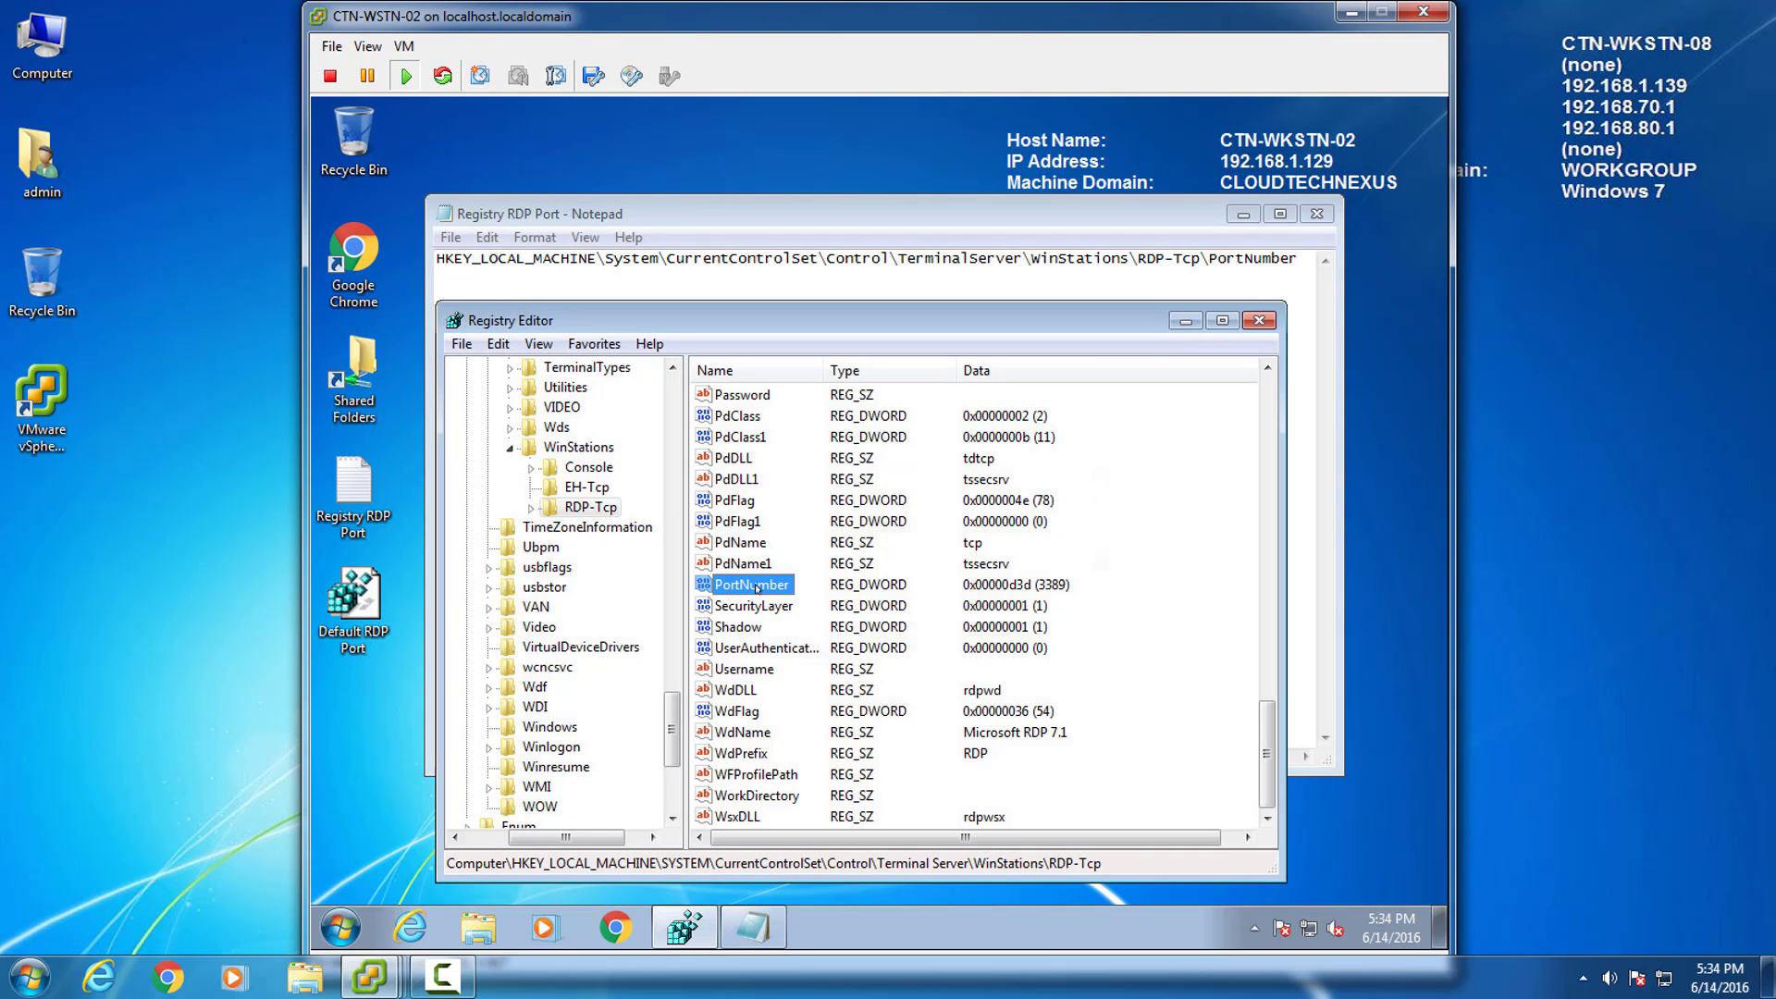
right_click(757, 588)
click(815, 603)
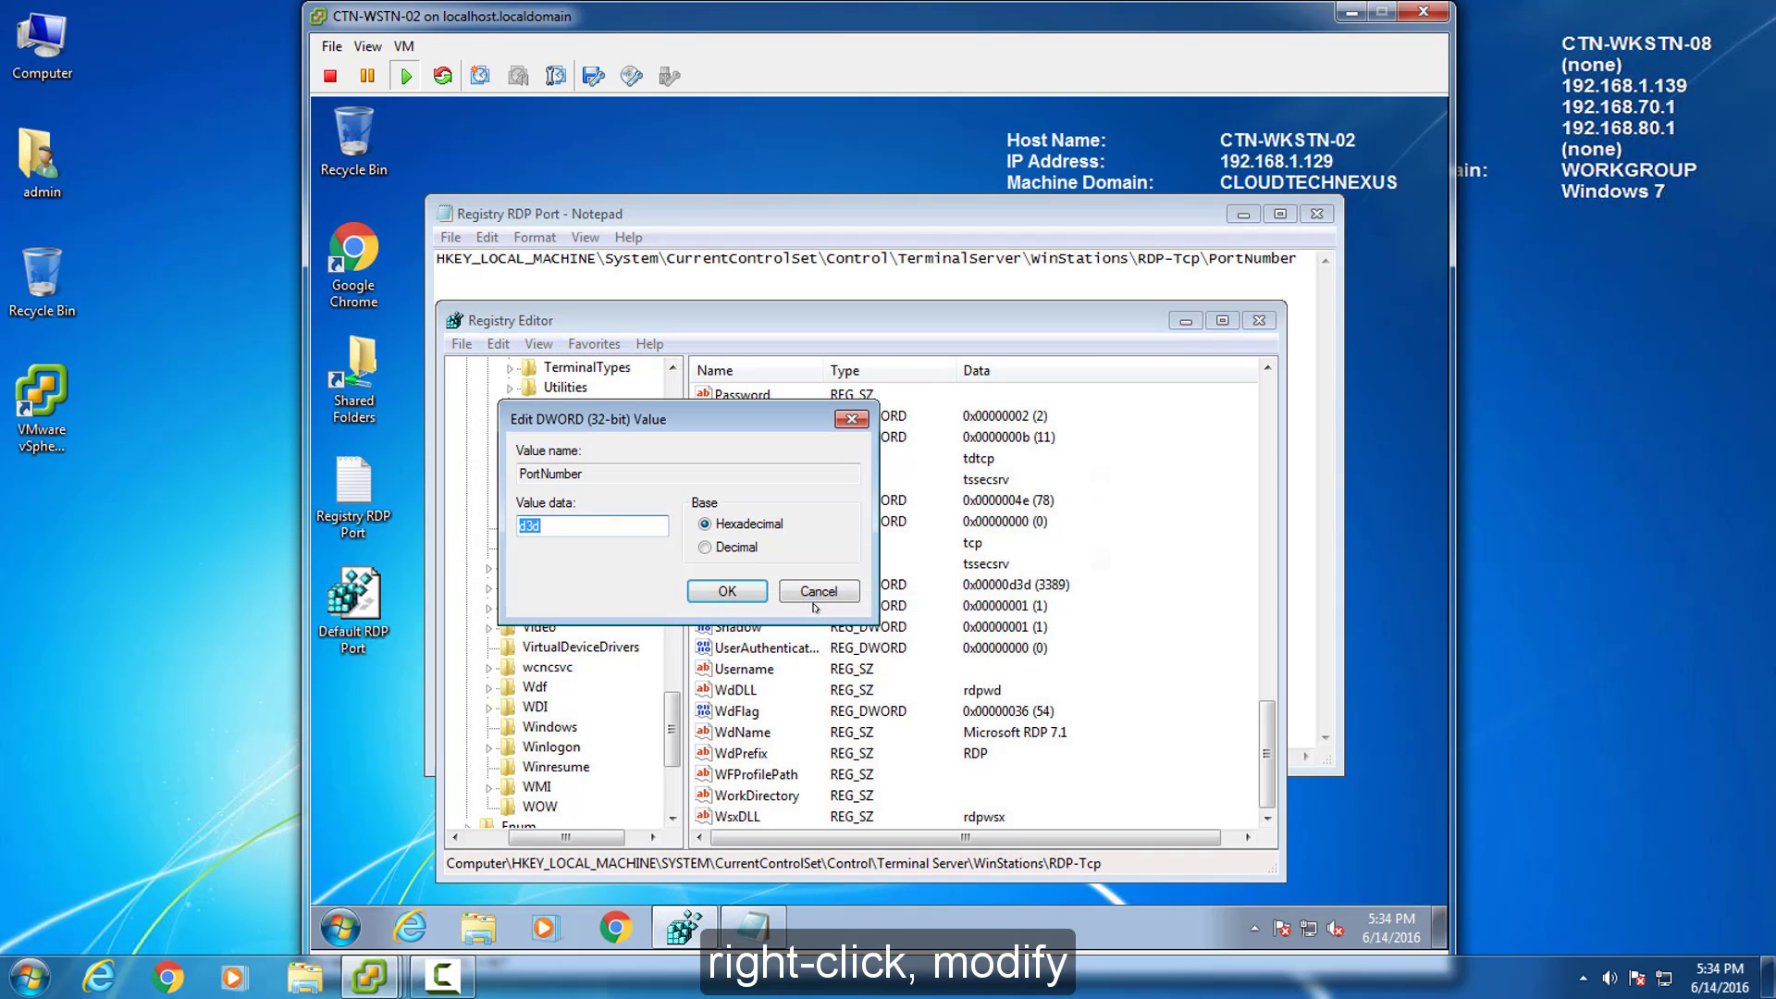
drag(707, 417, 907, 404)
click(903, 535)
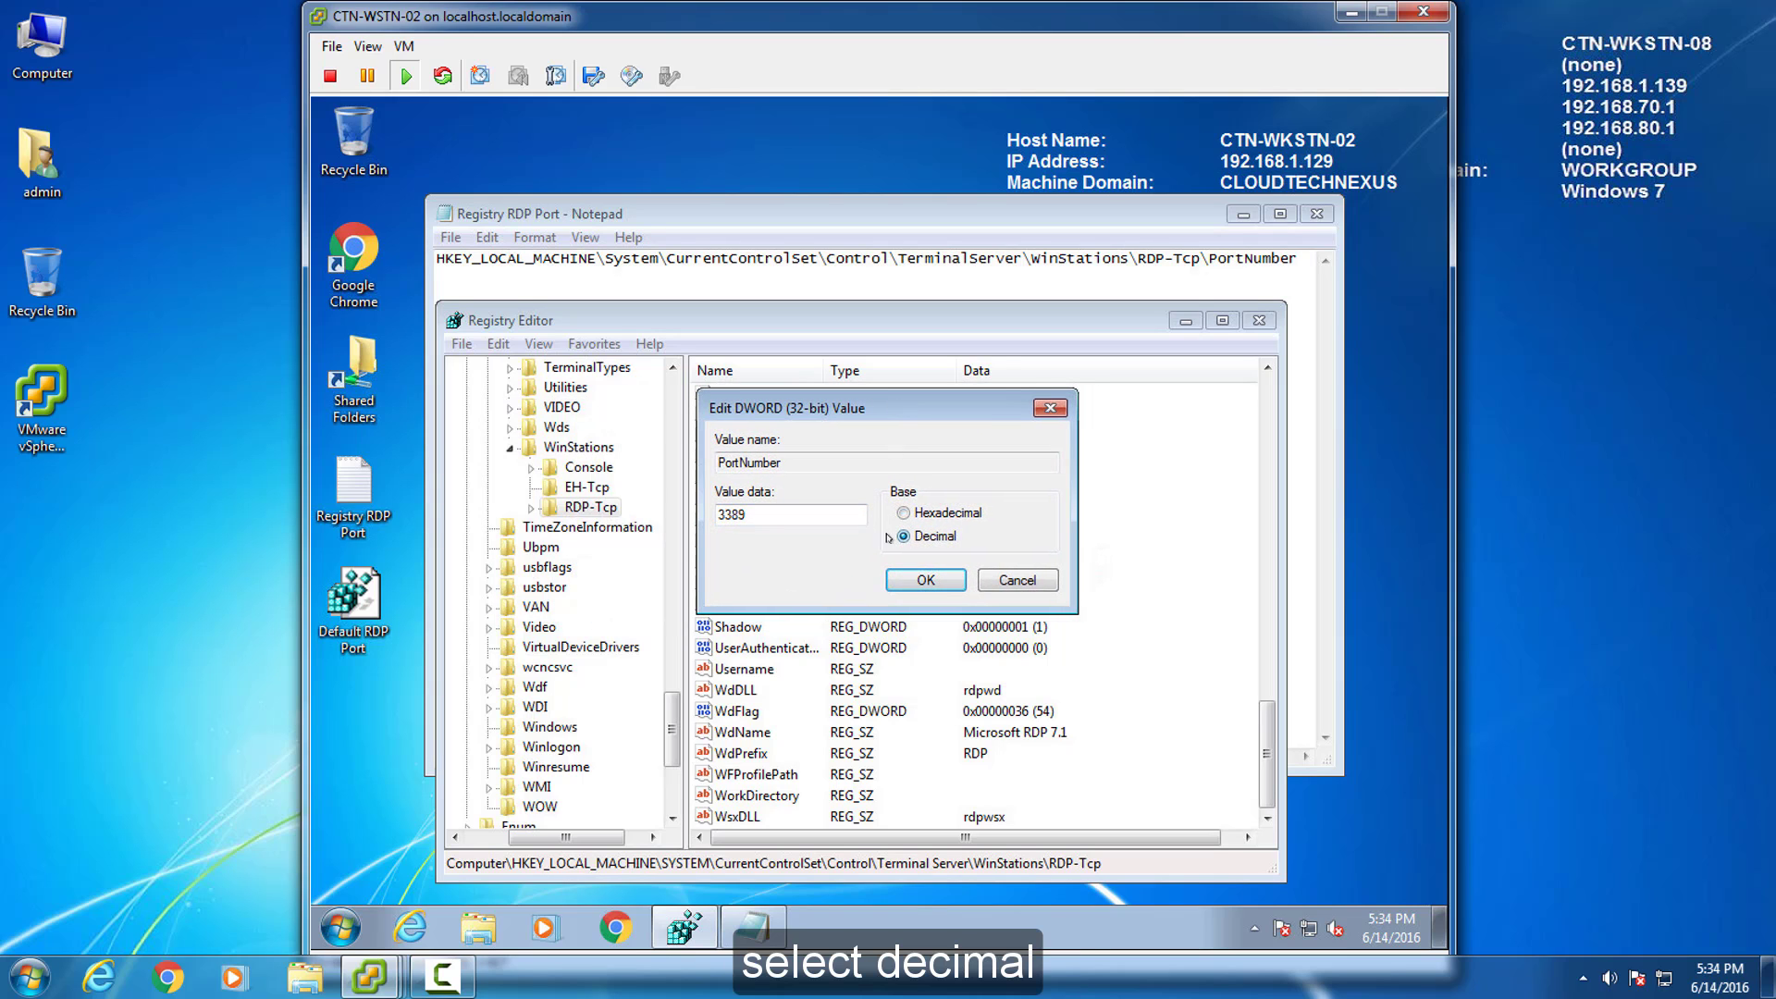
text(3390)
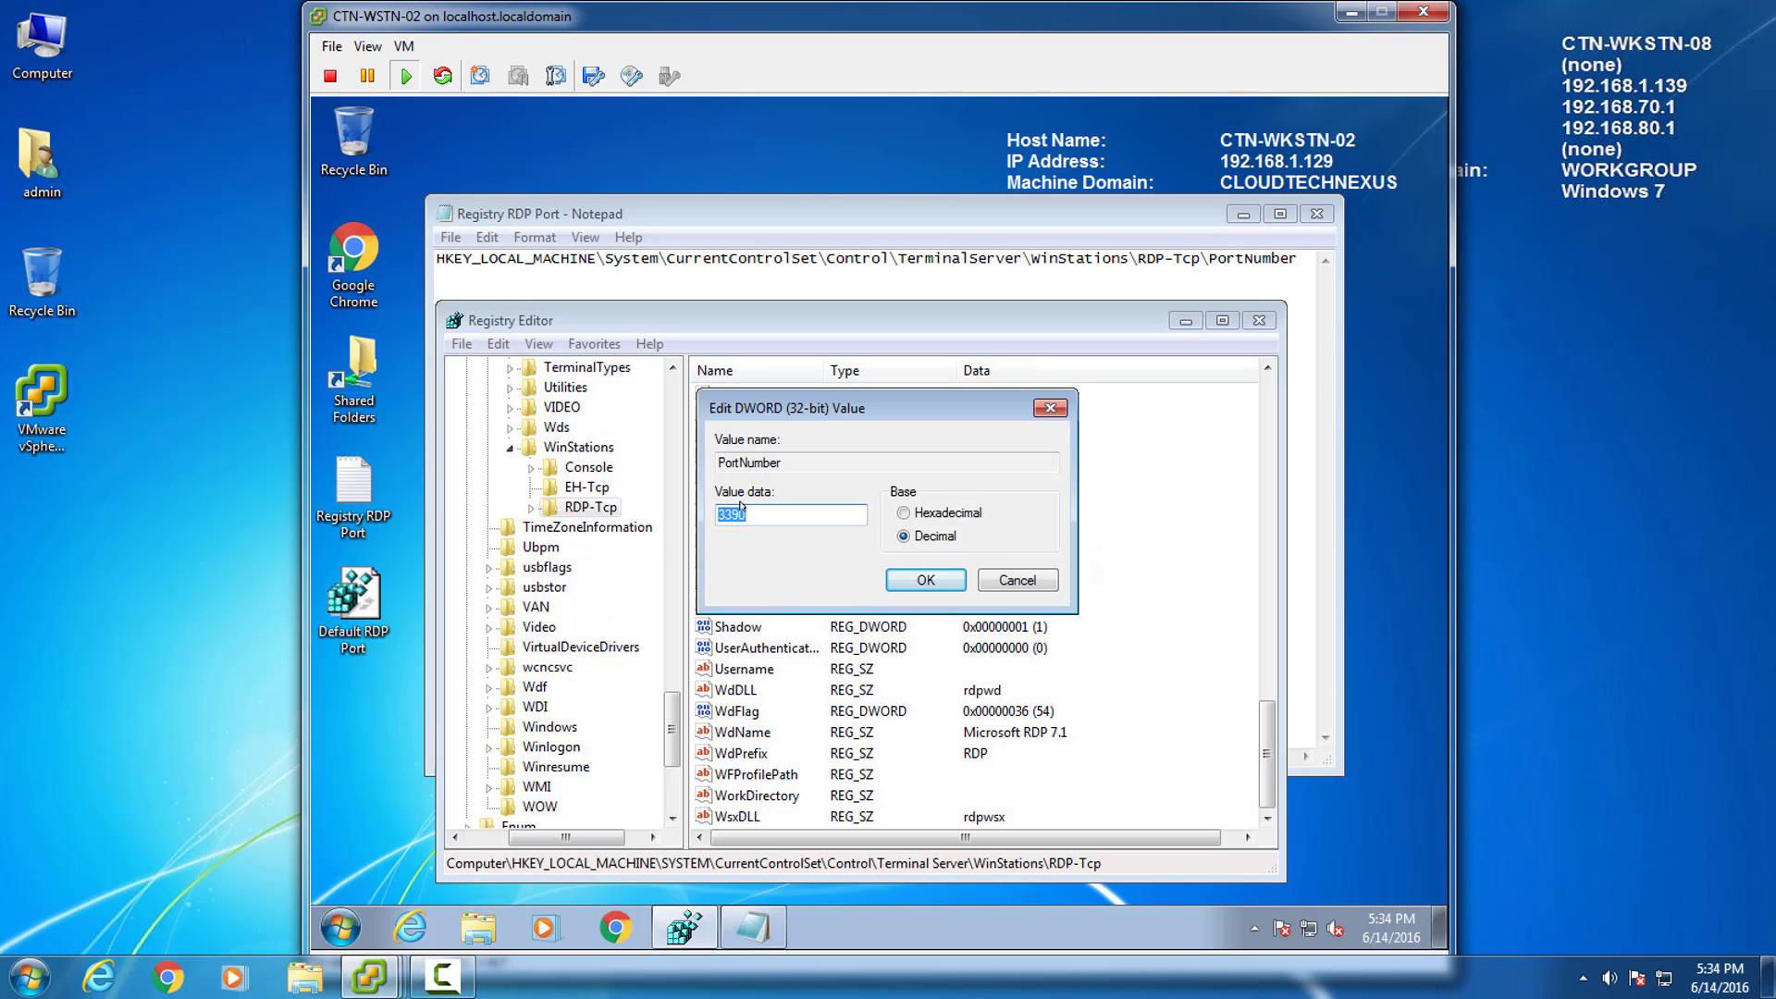
right_click(739, 511)
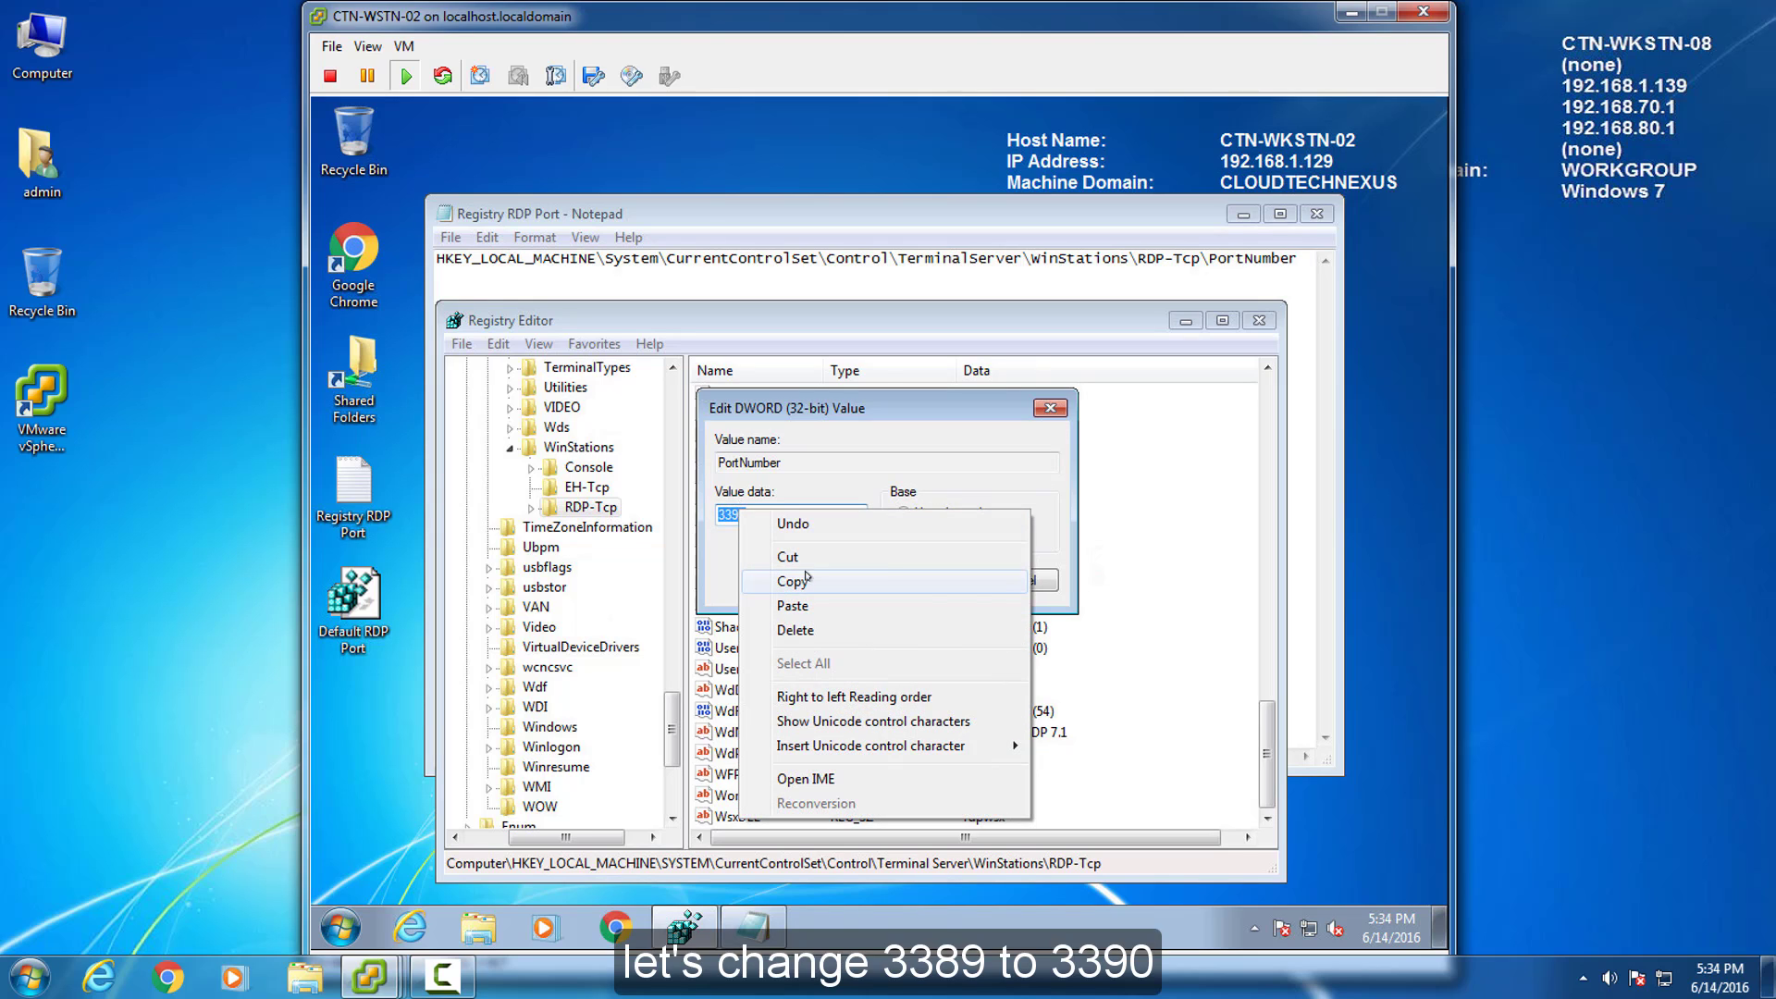
click(801, 581)
click(821, 514)
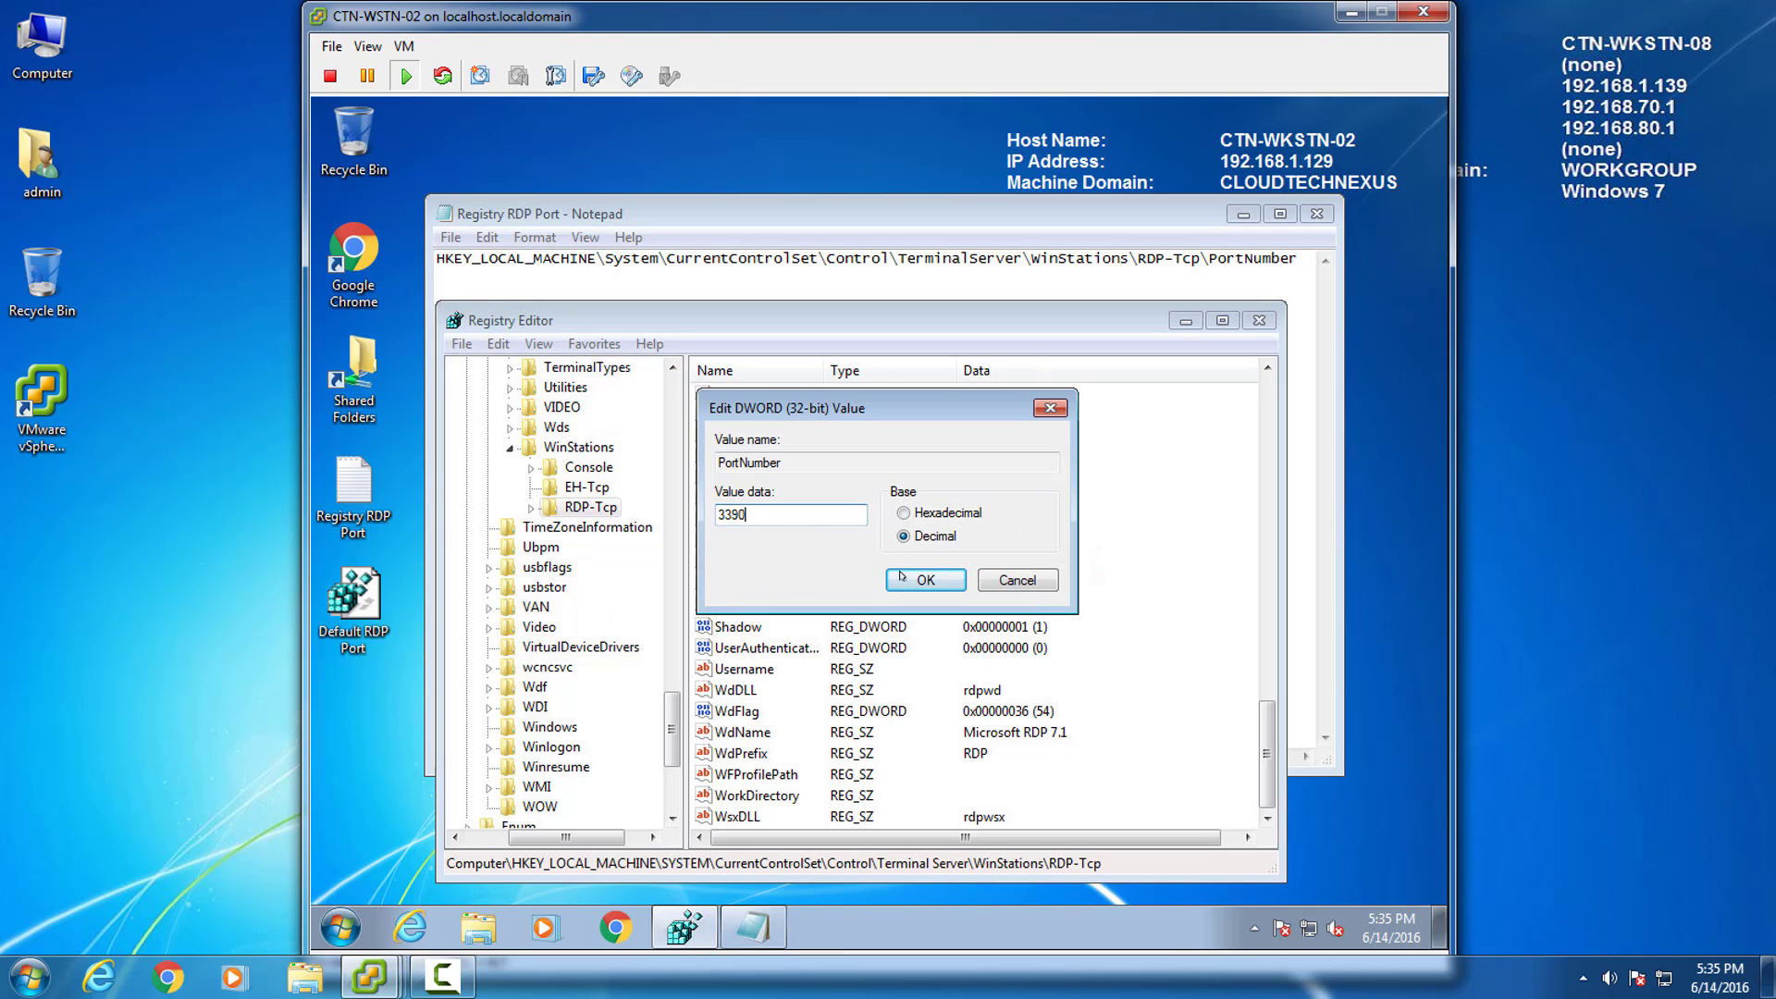
click(927, 582)
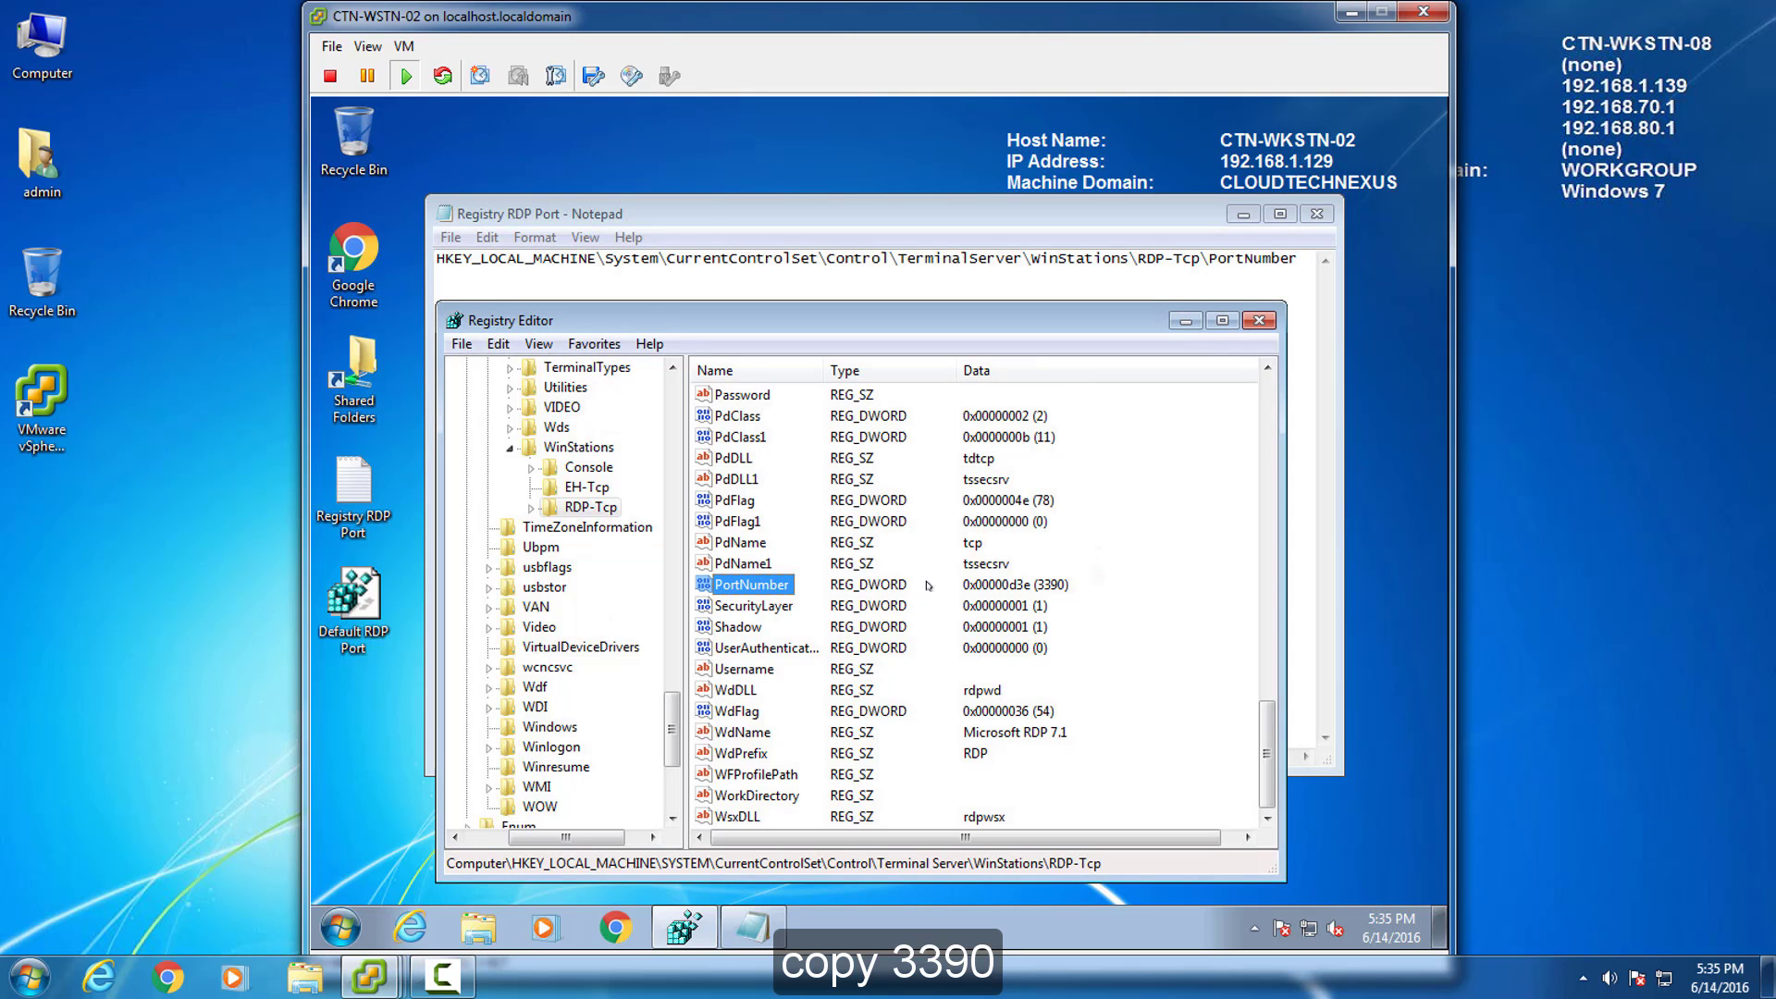
Close Registry Editor and show the Inbound Rules in Windows Firewall's advanced settings.
click(1259, 320)
click(1317, 213)
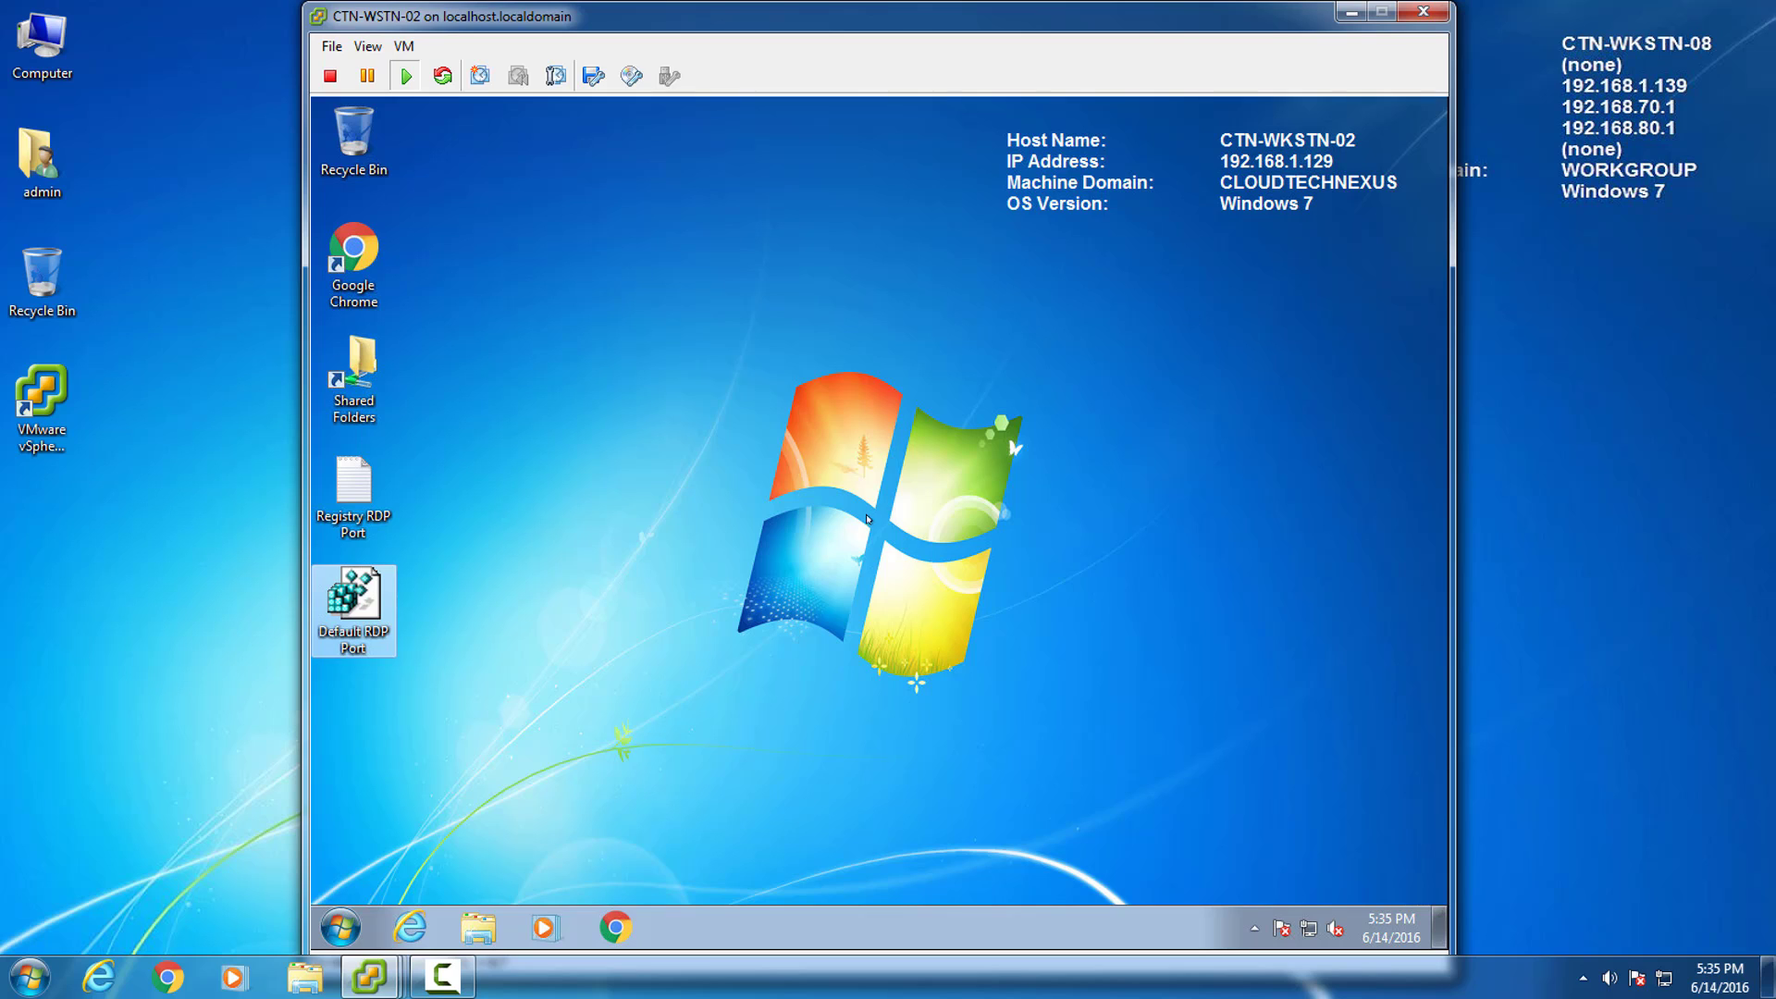
click(341, 928)
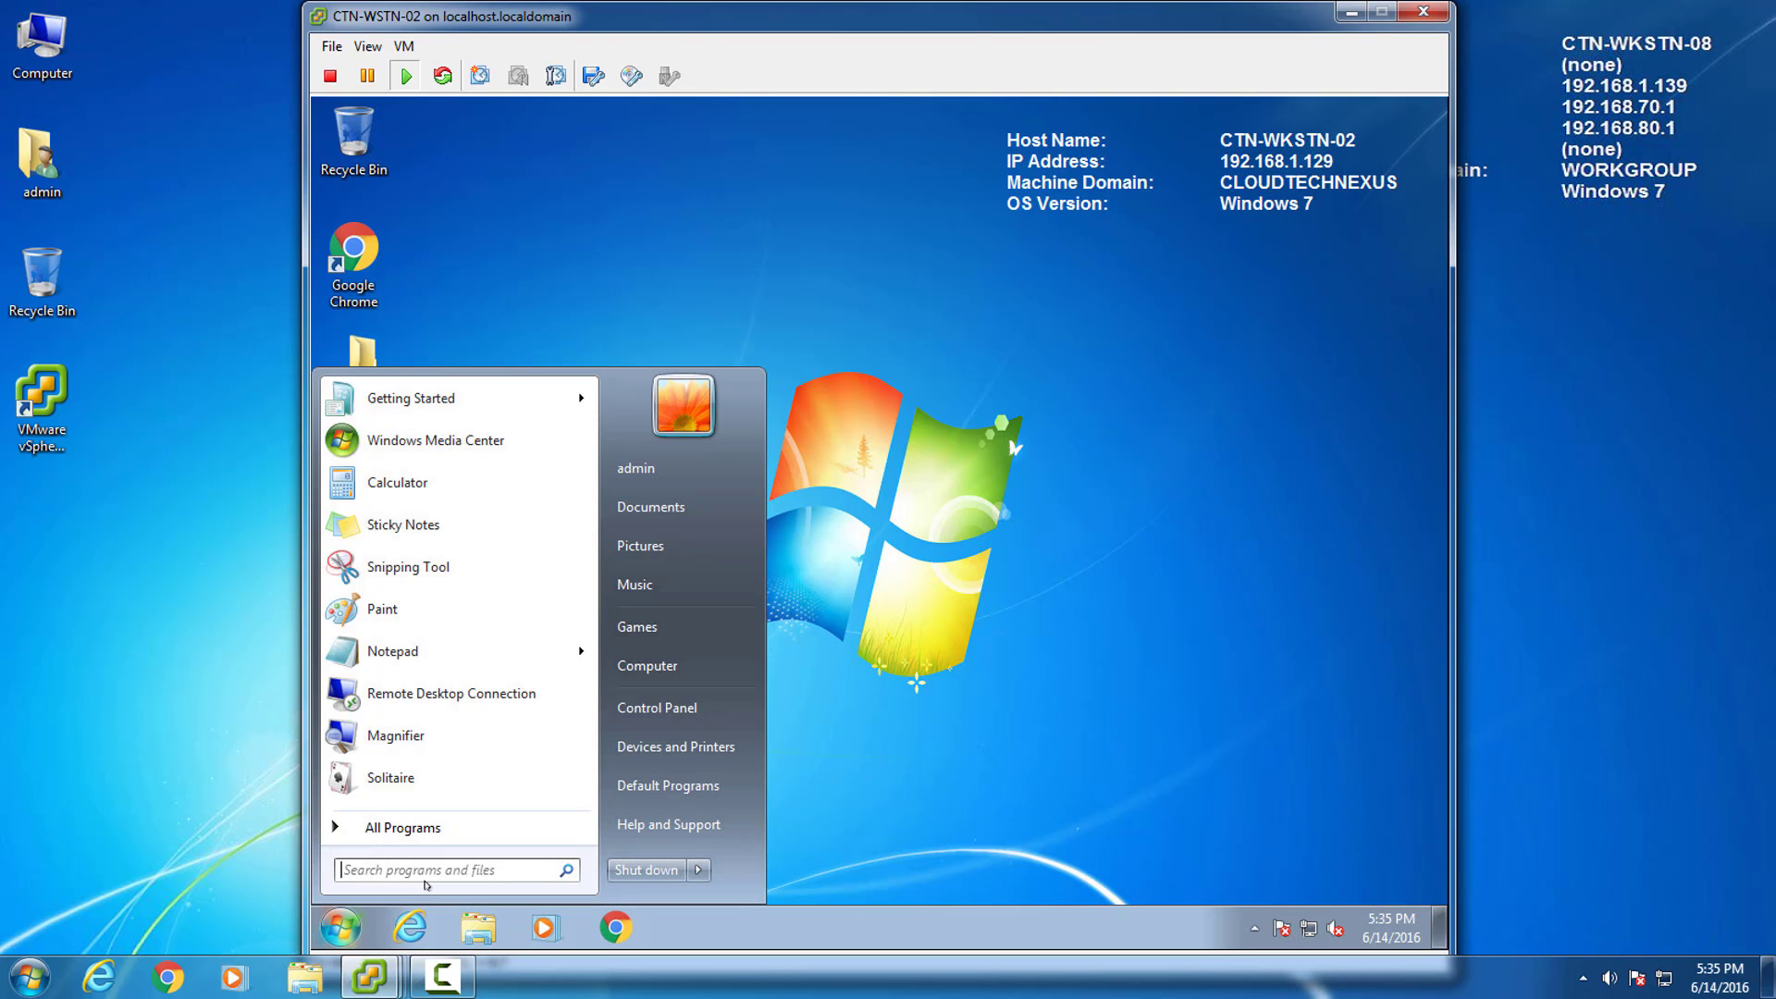
text(wi)
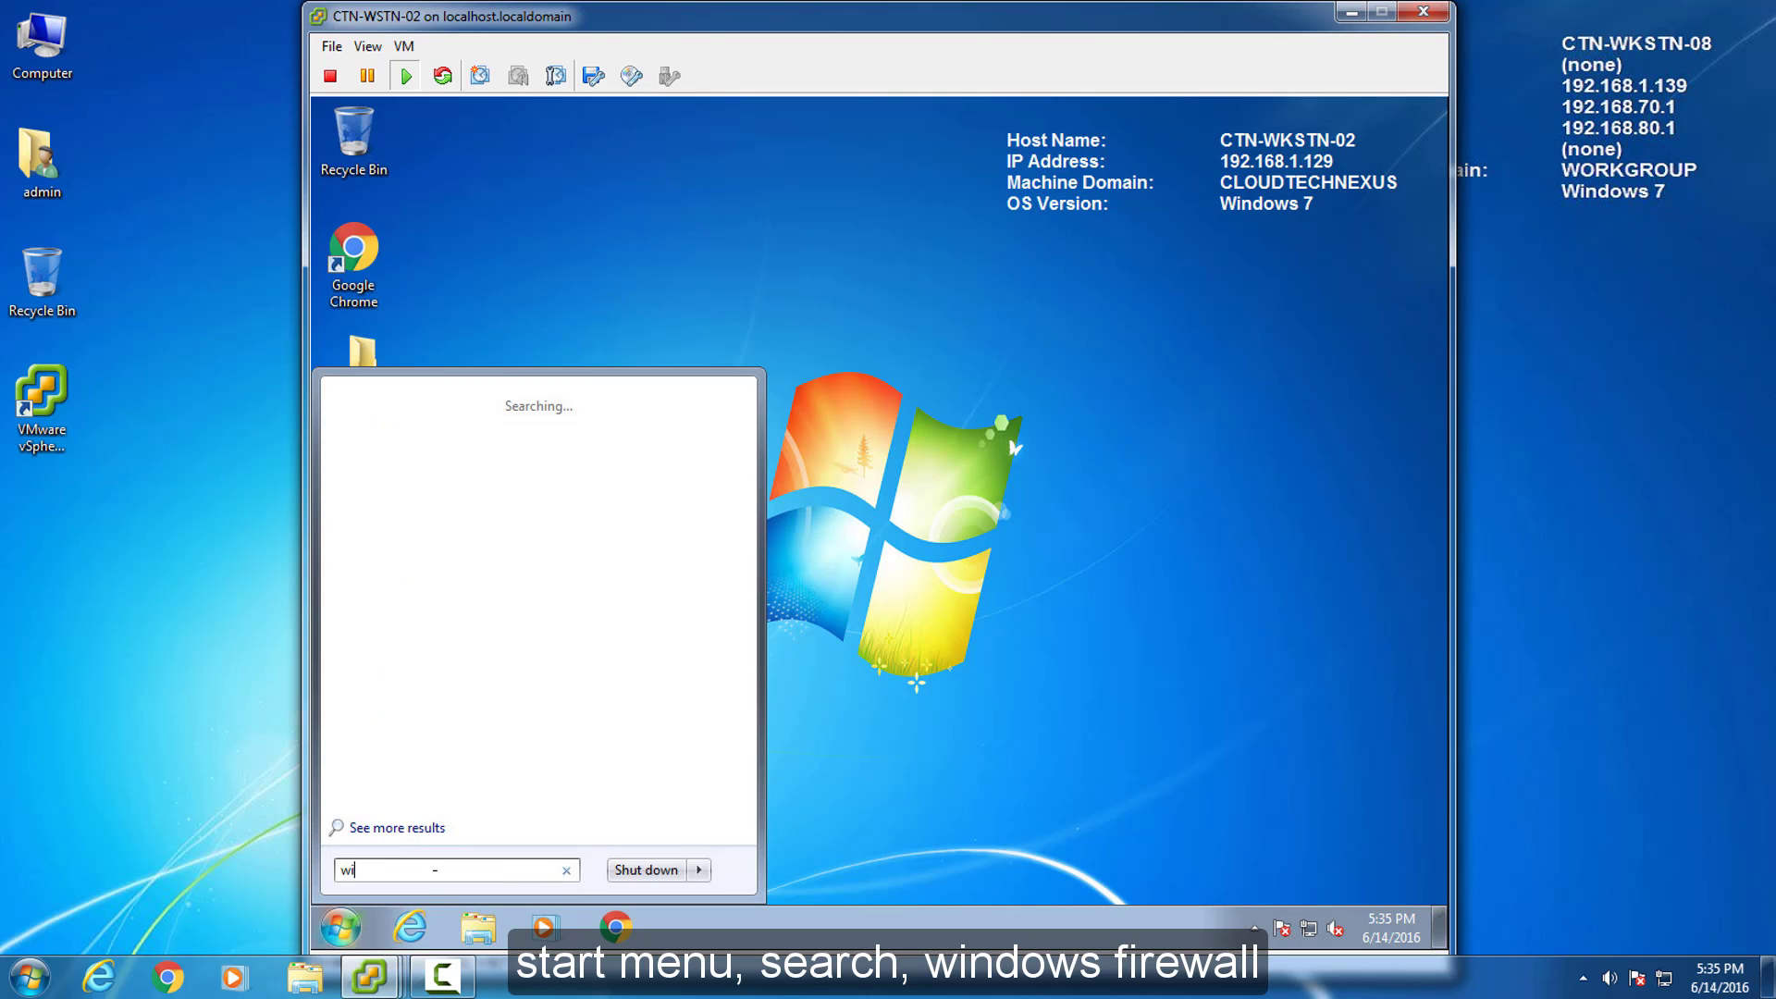
text(ndows firewa)
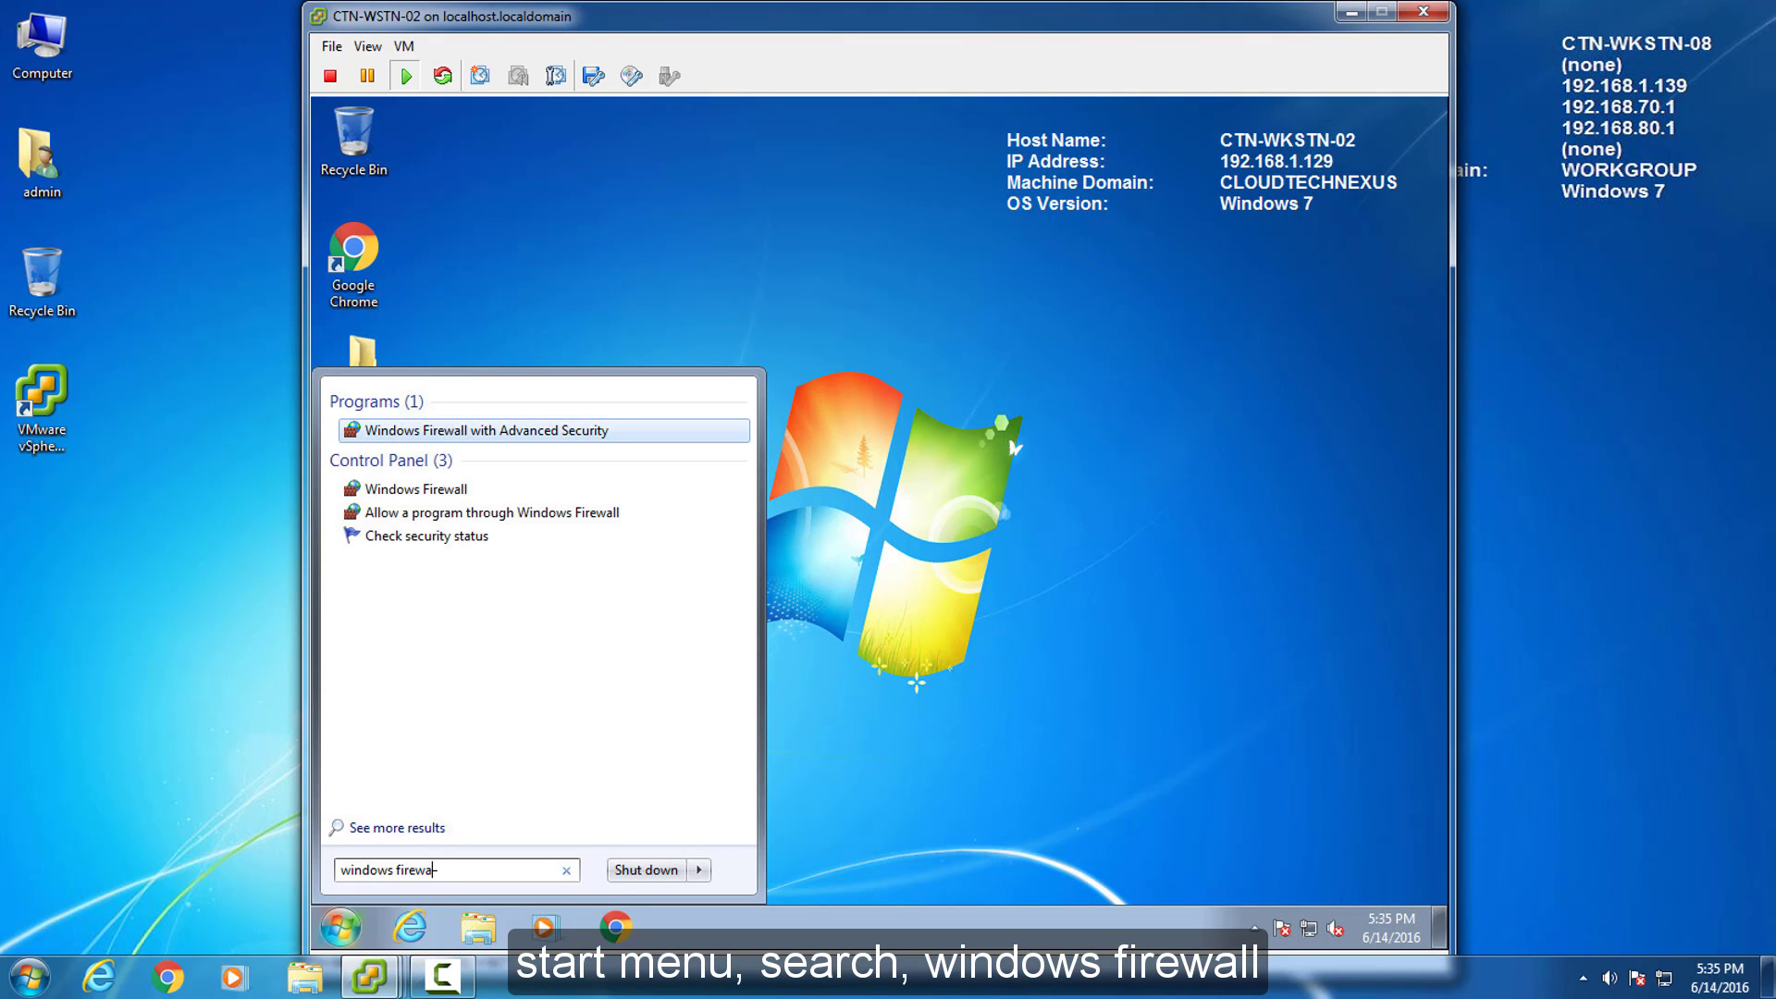
text(ll)
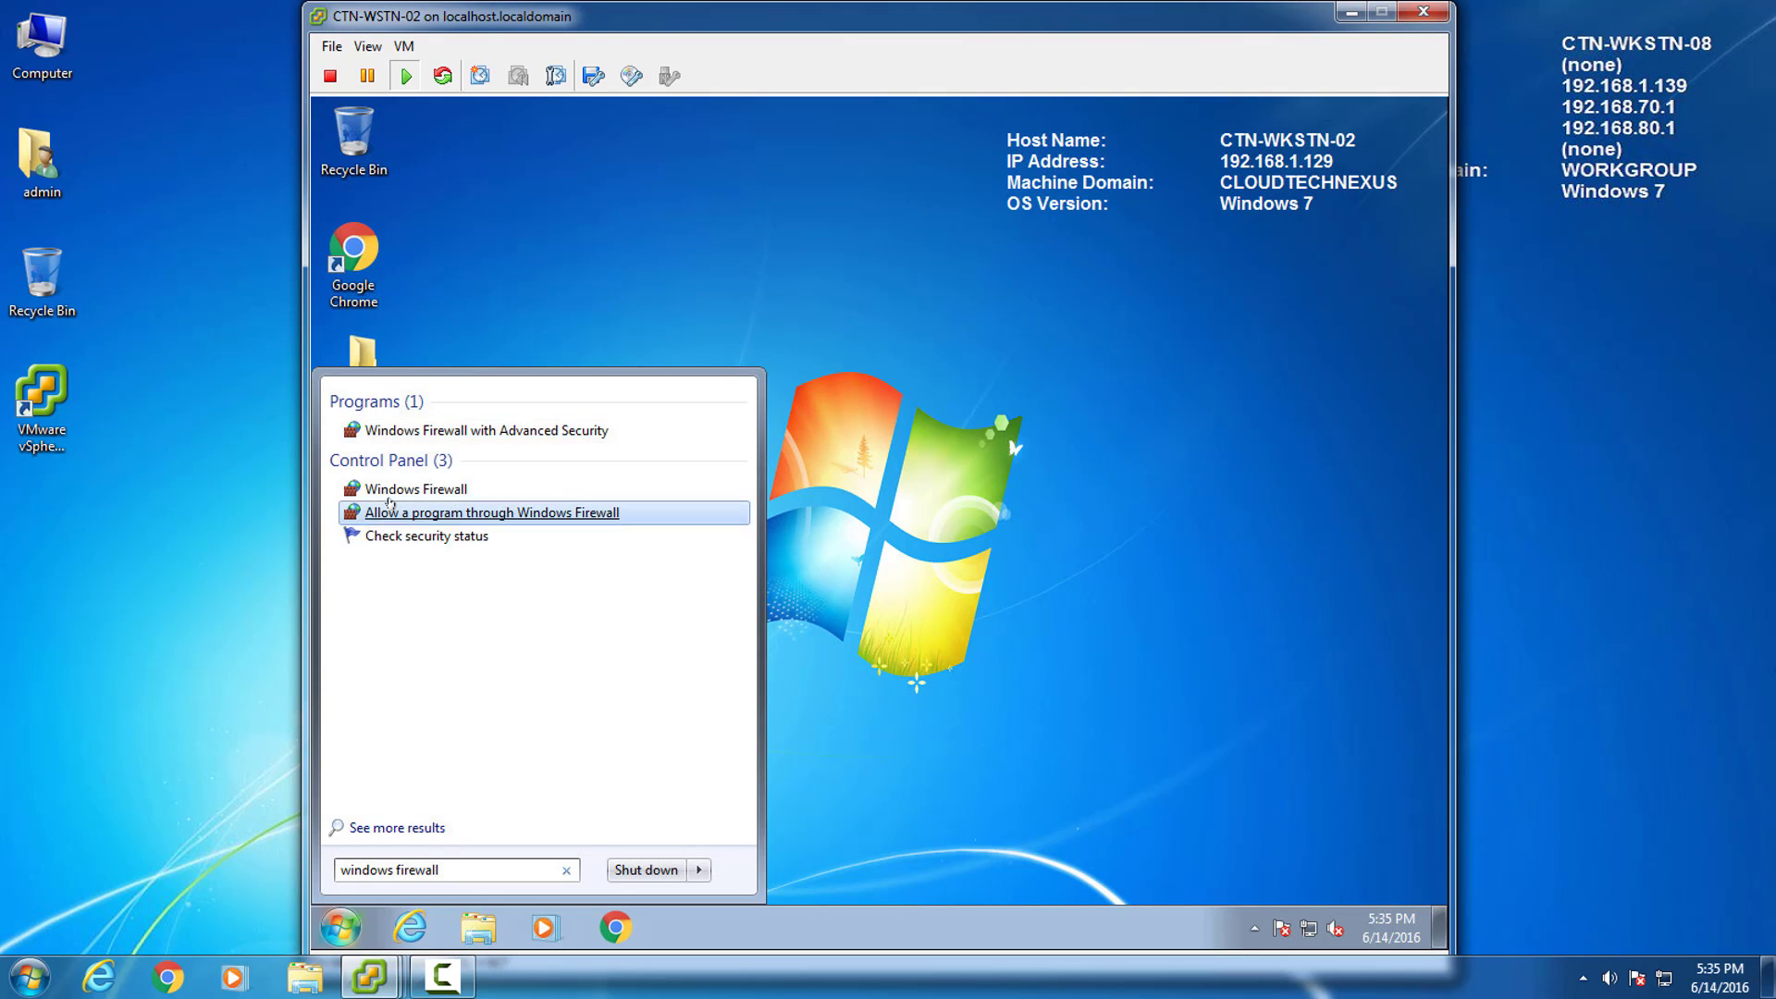
click(416, 488)
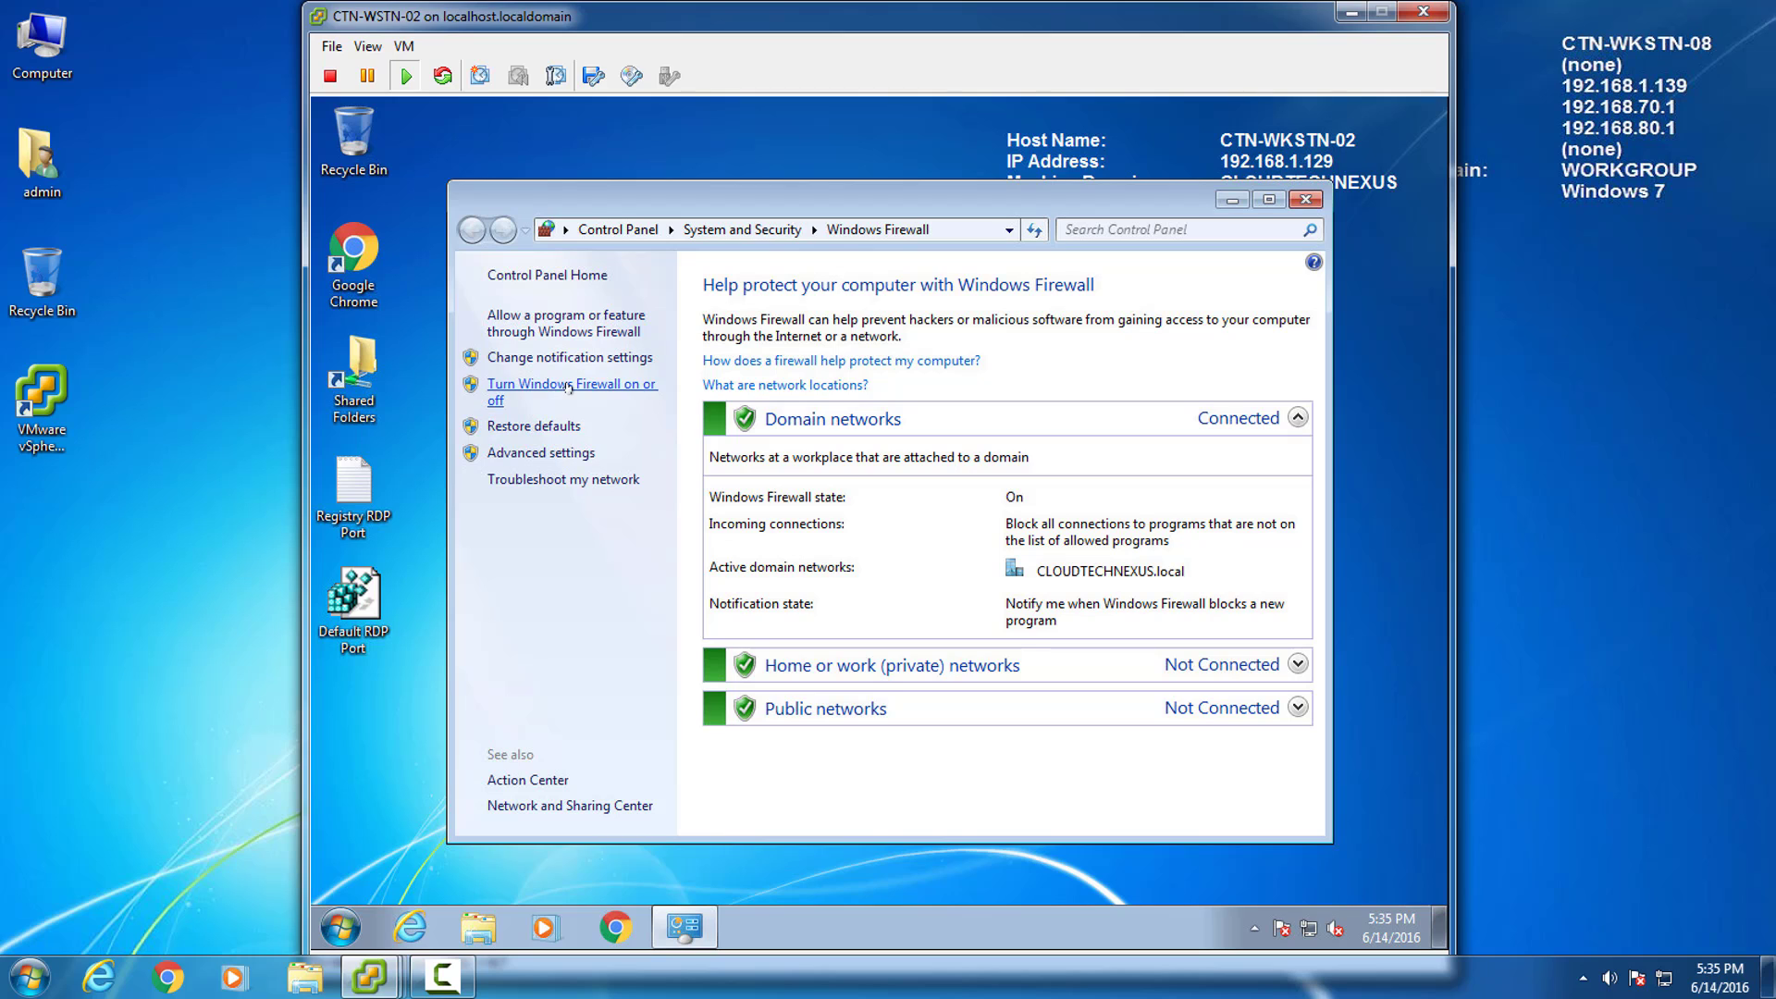
click(568, 454)
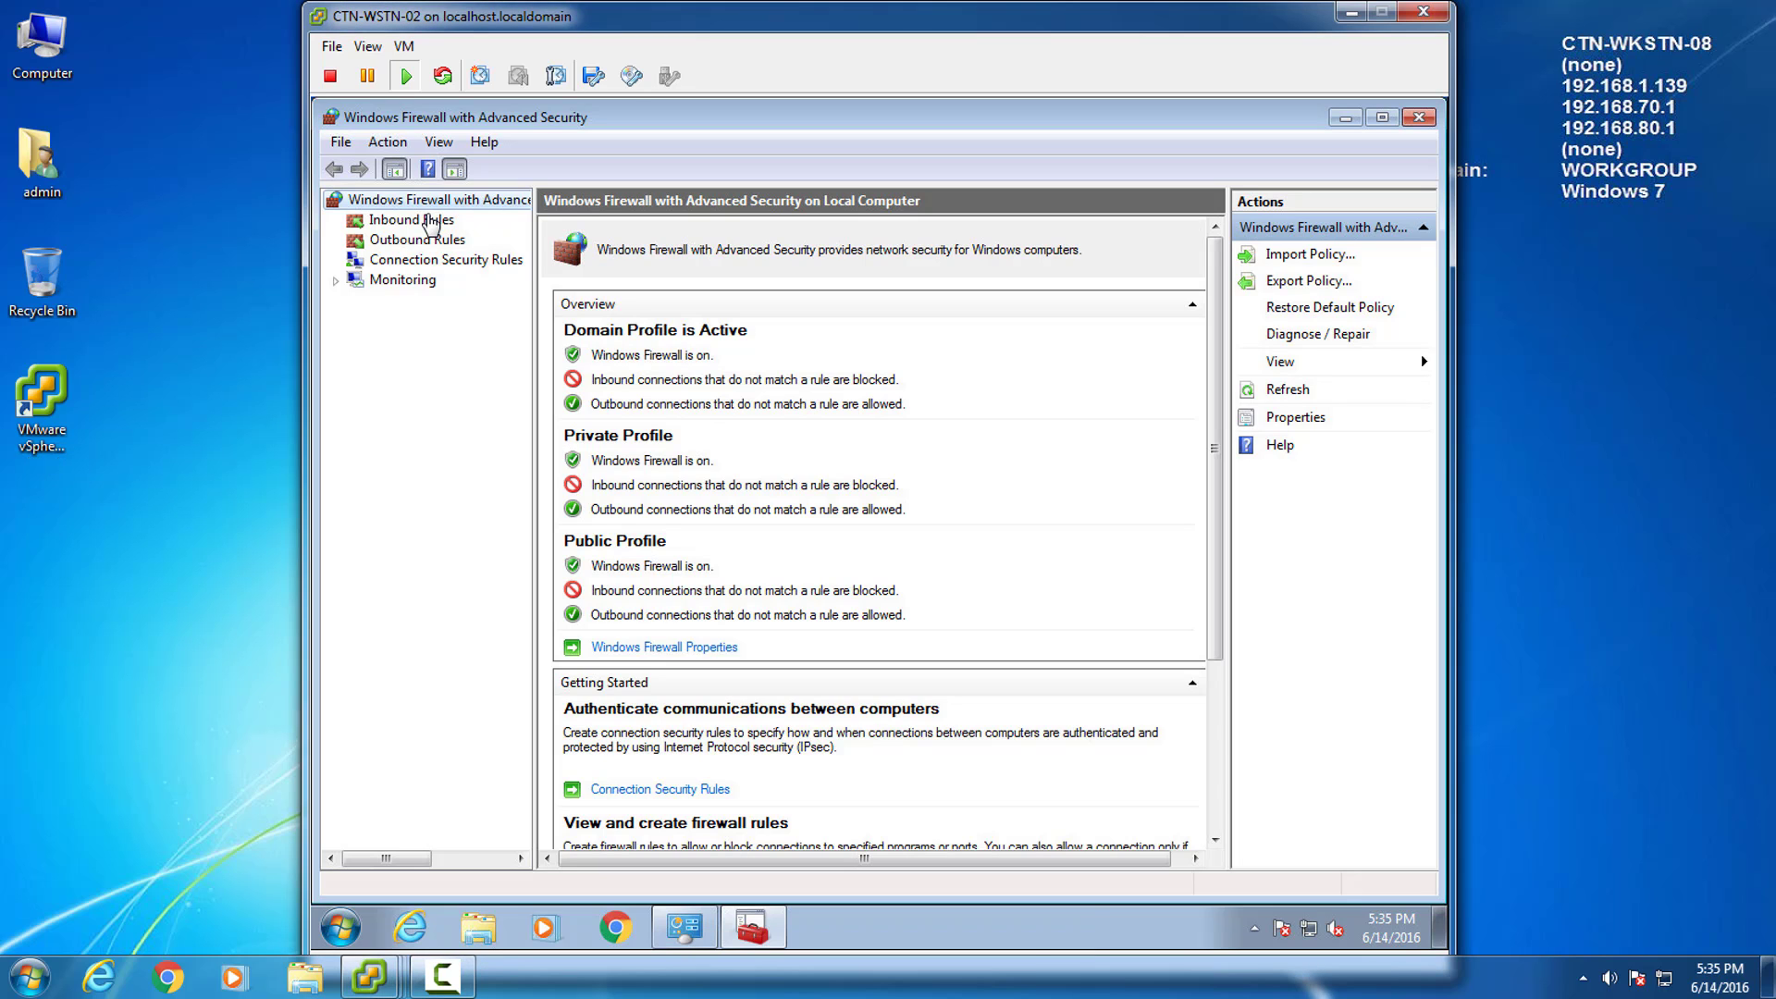
click(426, 219)
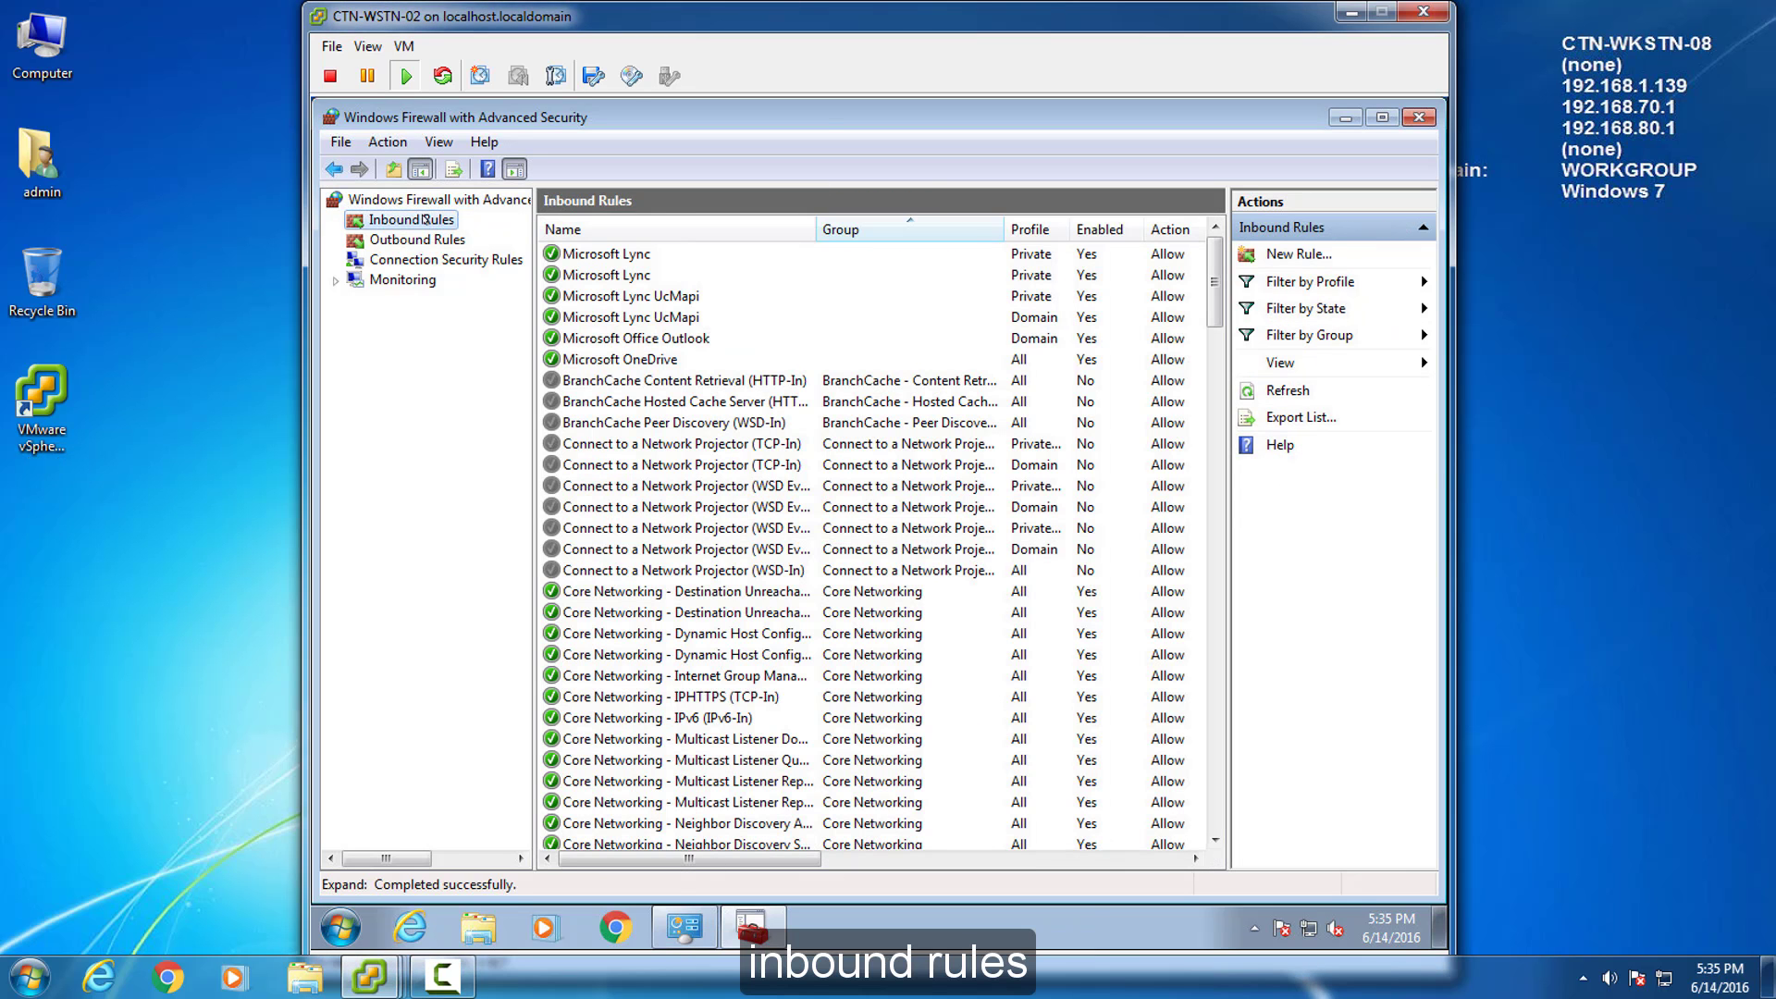
Create an inbound port rule 'Custom RDP Port' allowing TCP 3390 on all profiles.
click(1273, 253)
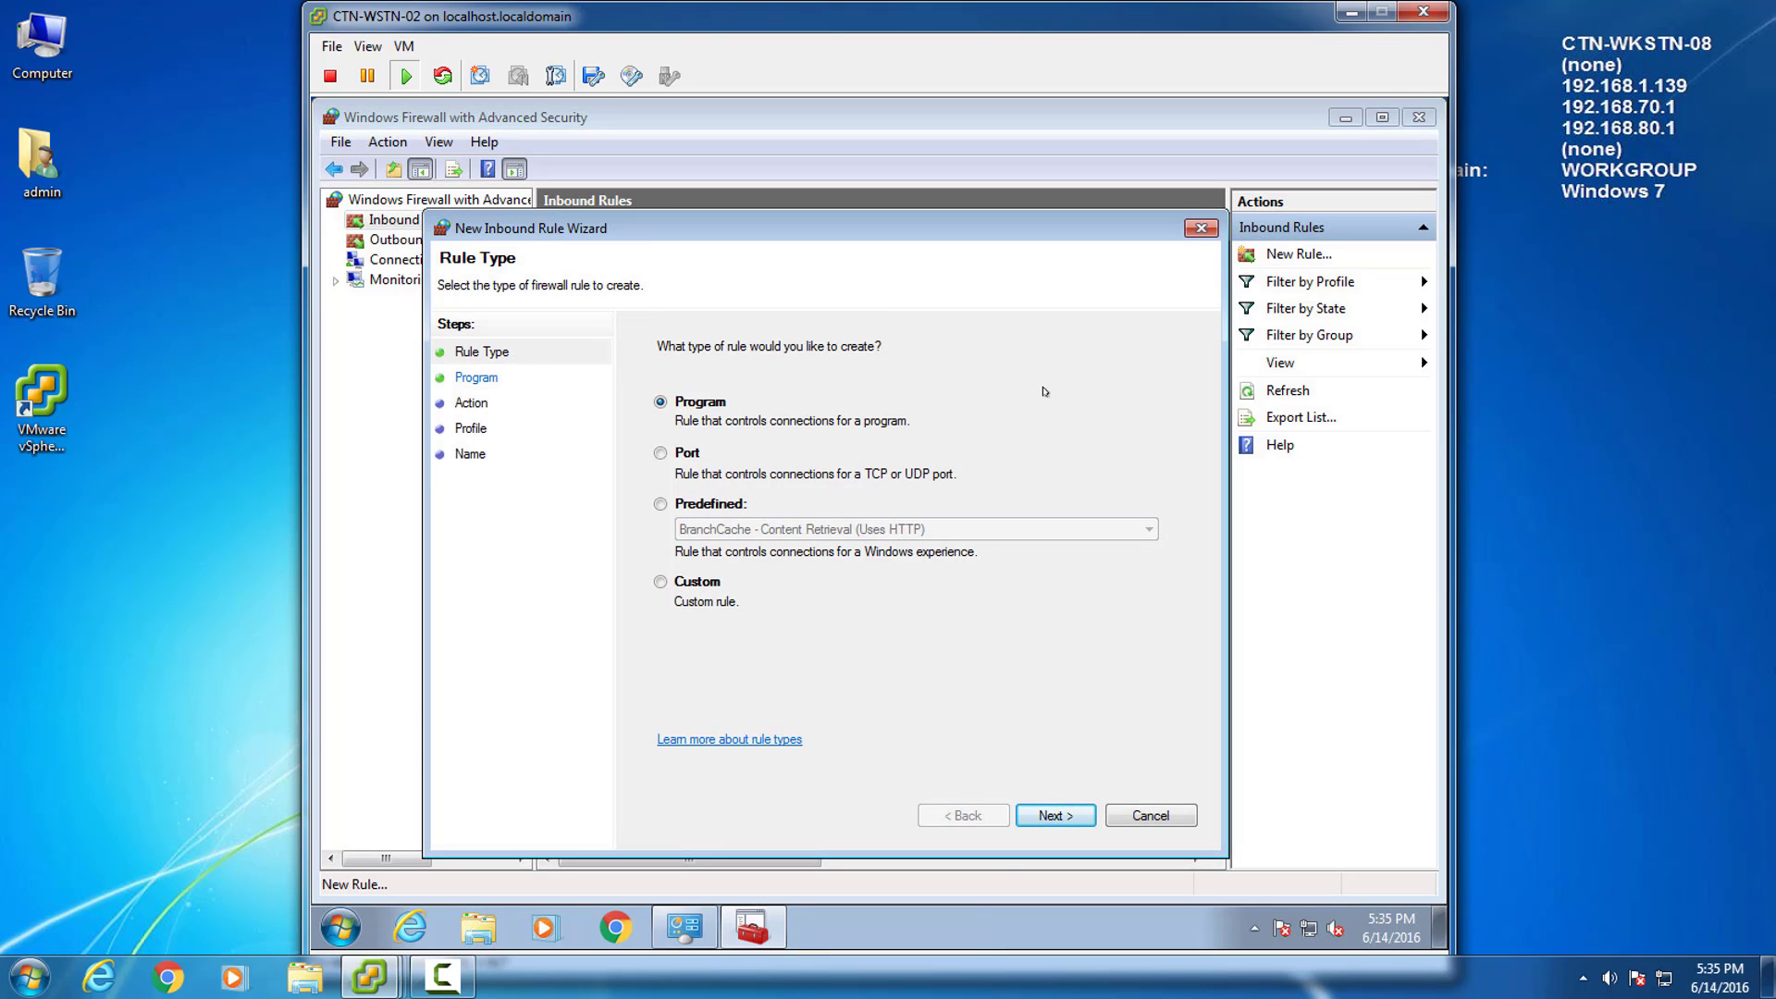
click(659, 453)
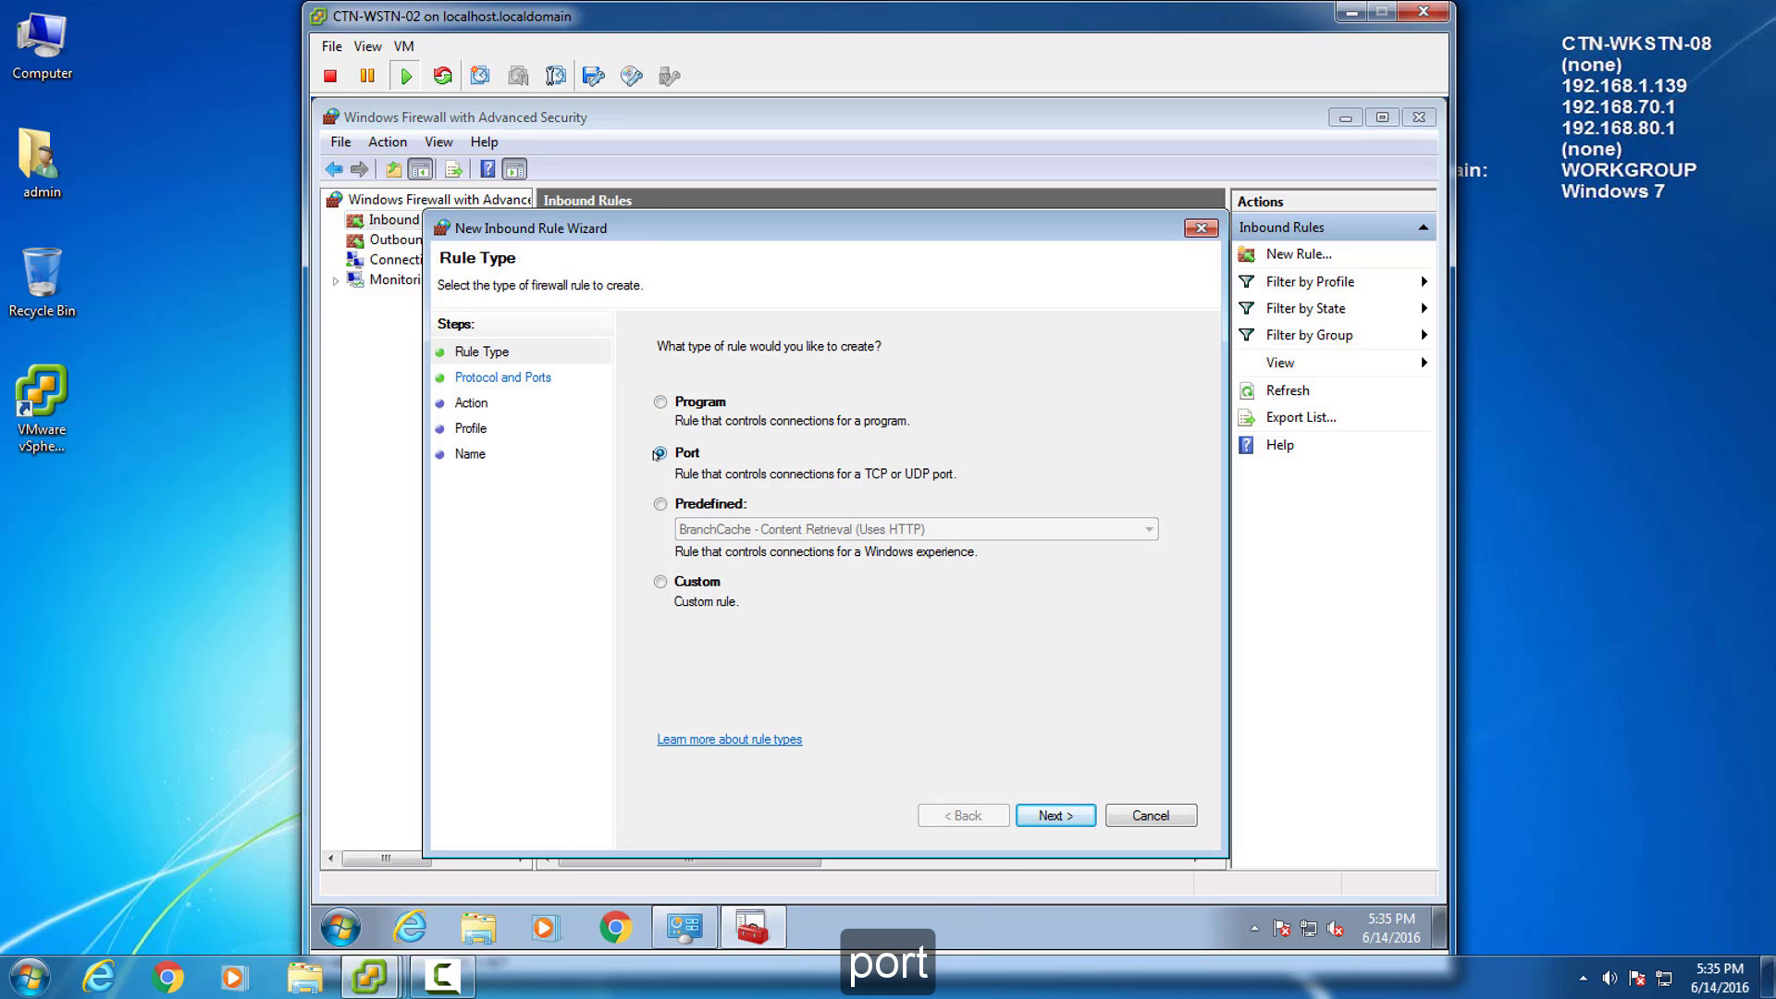
click(1065, 811)
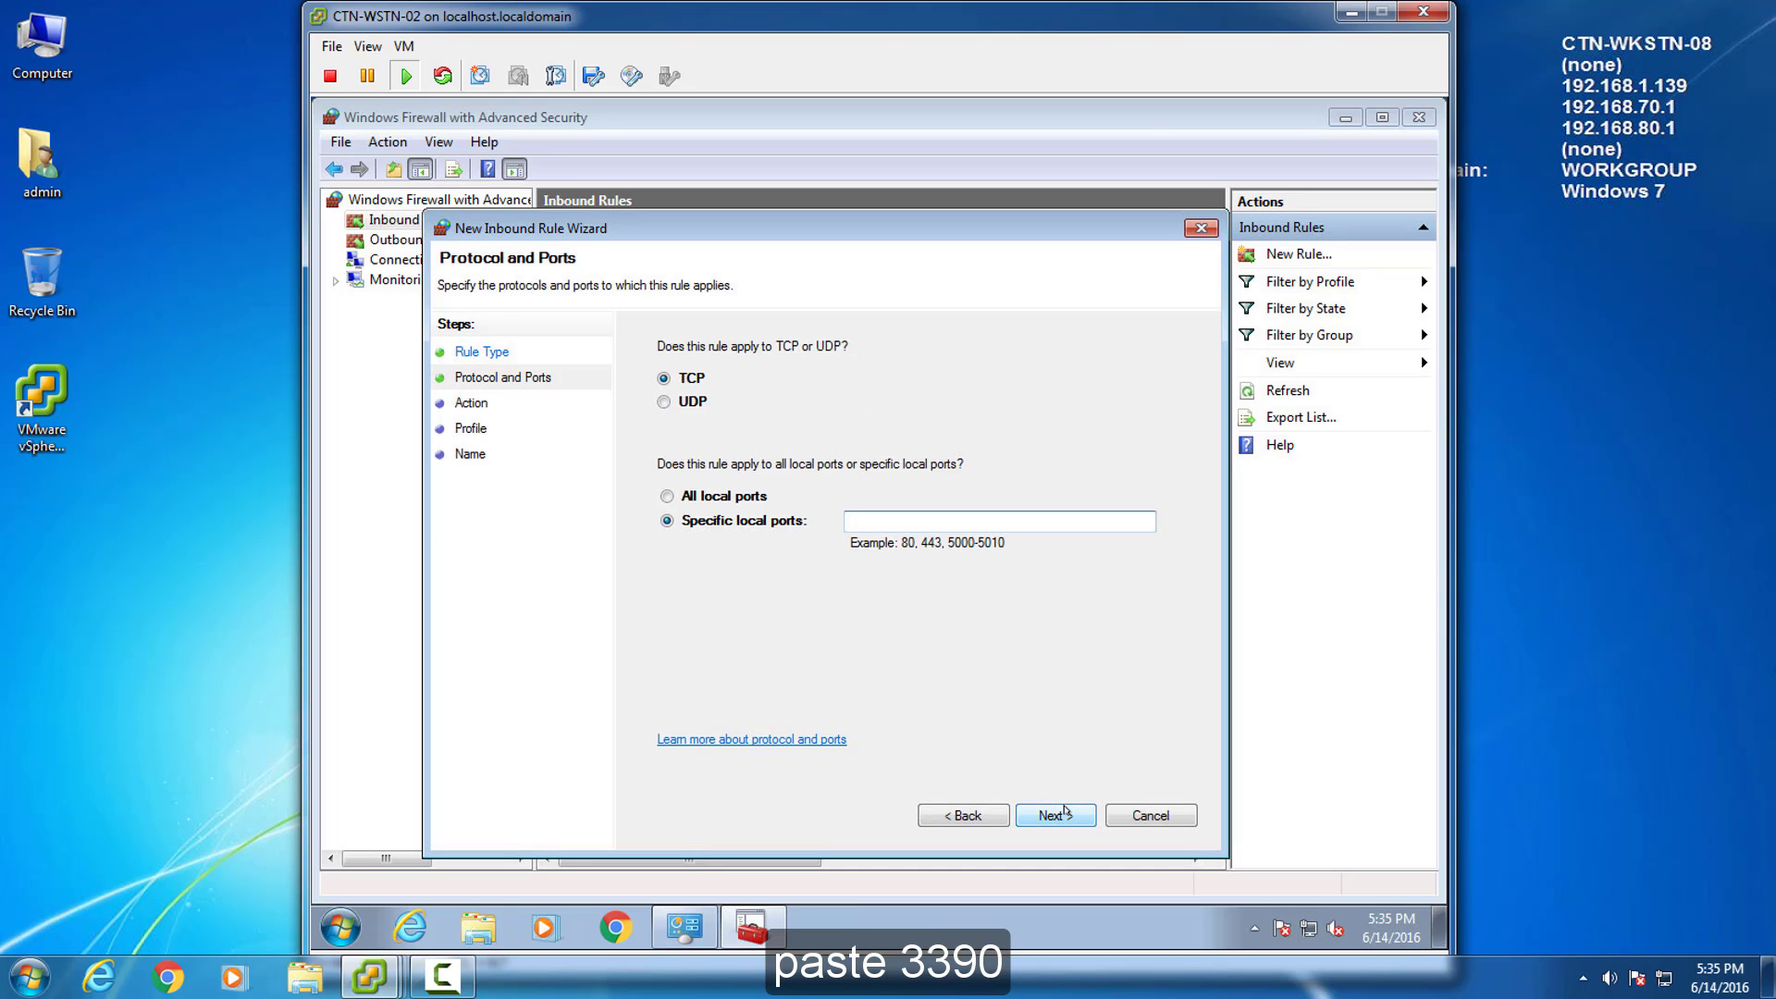
key(ctrl+v)
click(1063, 815)
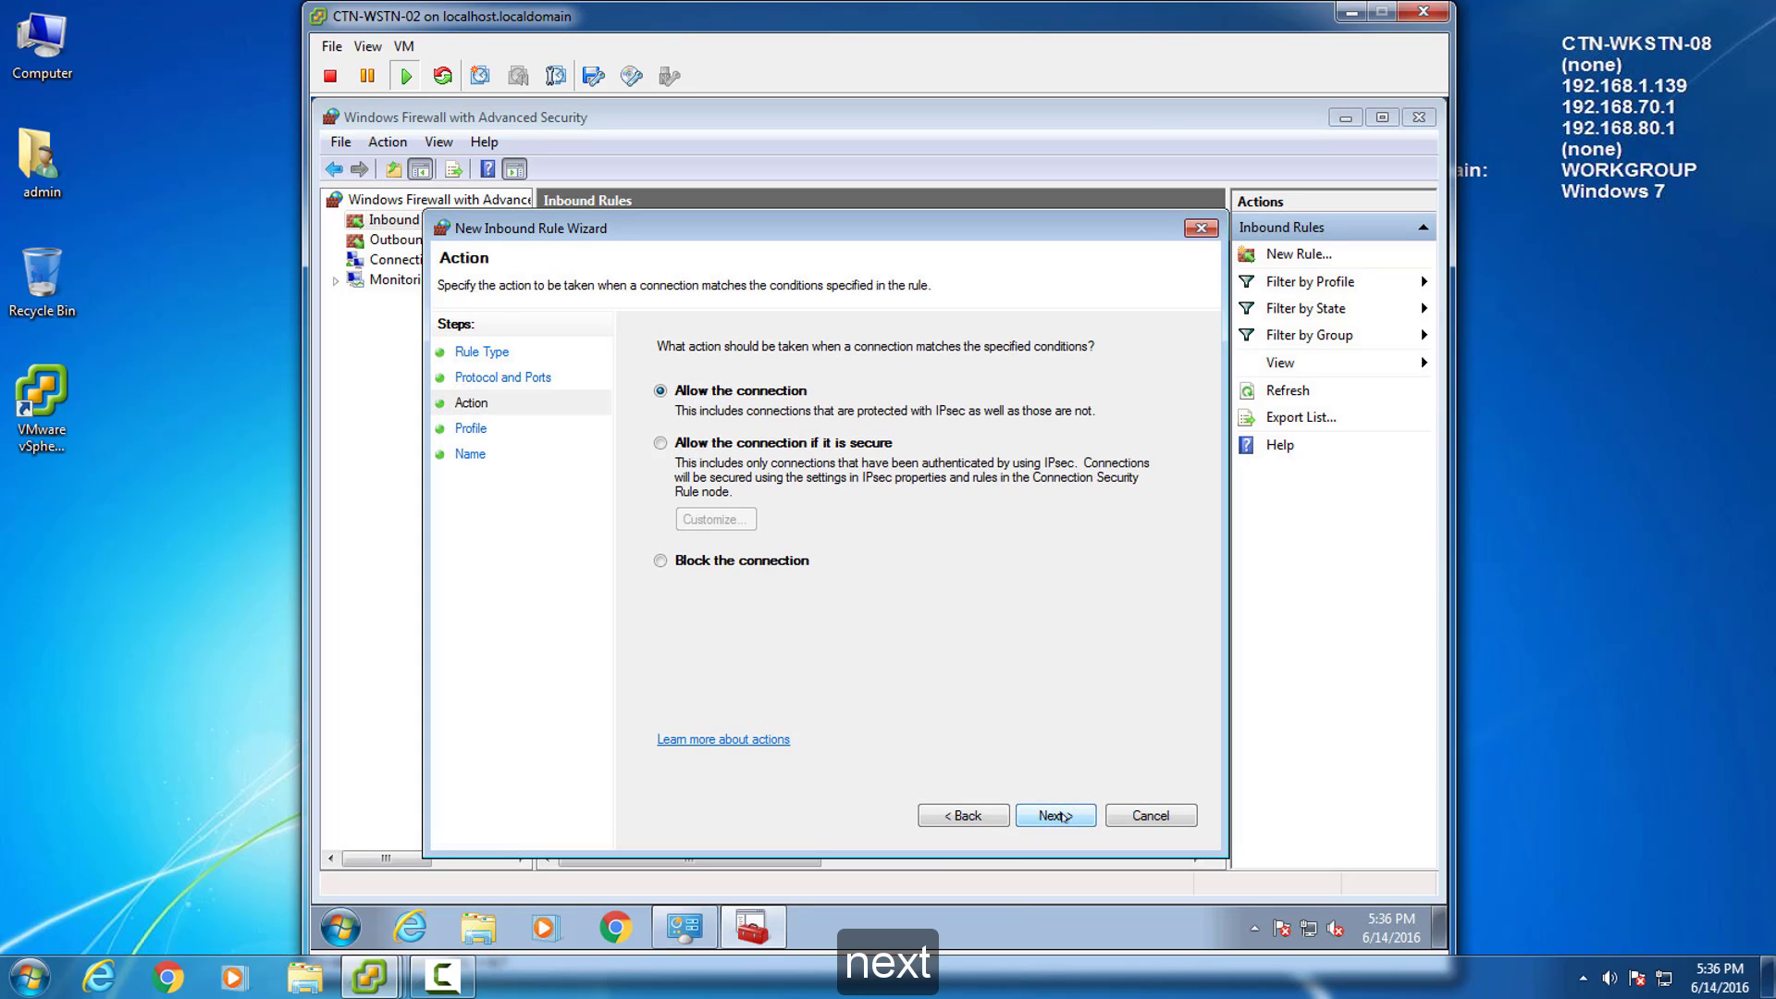
click(1063, 814)
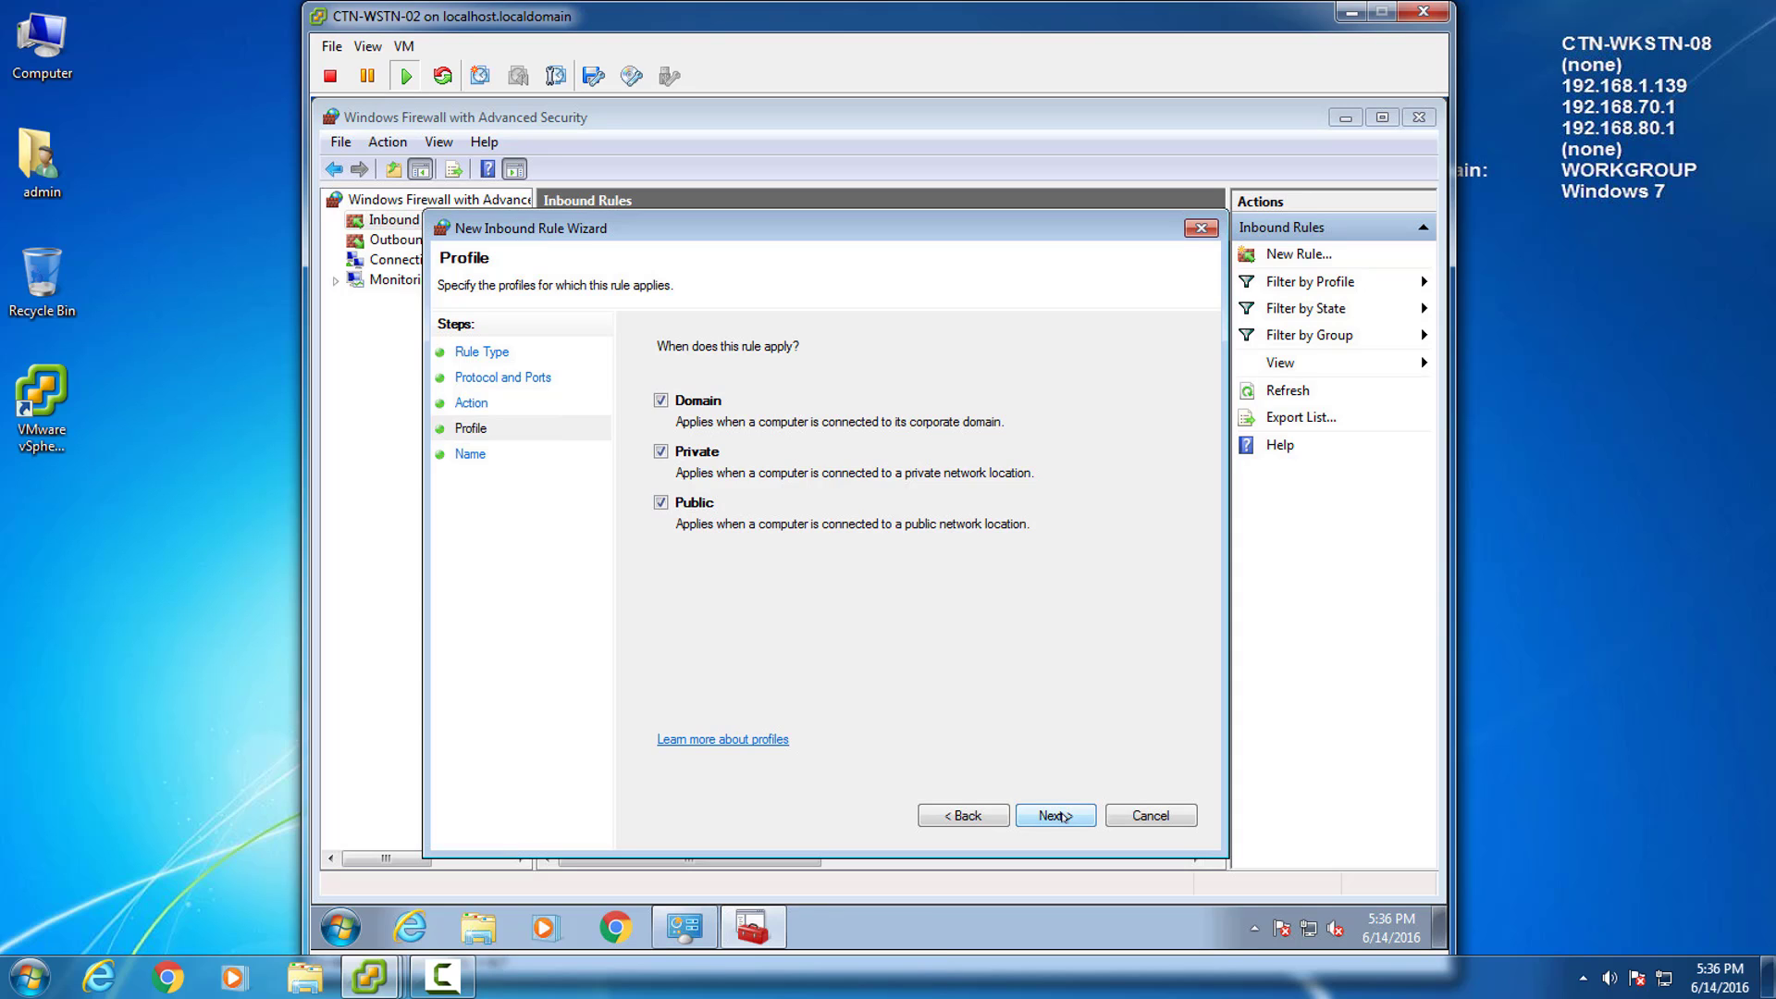
click(1063, 815)
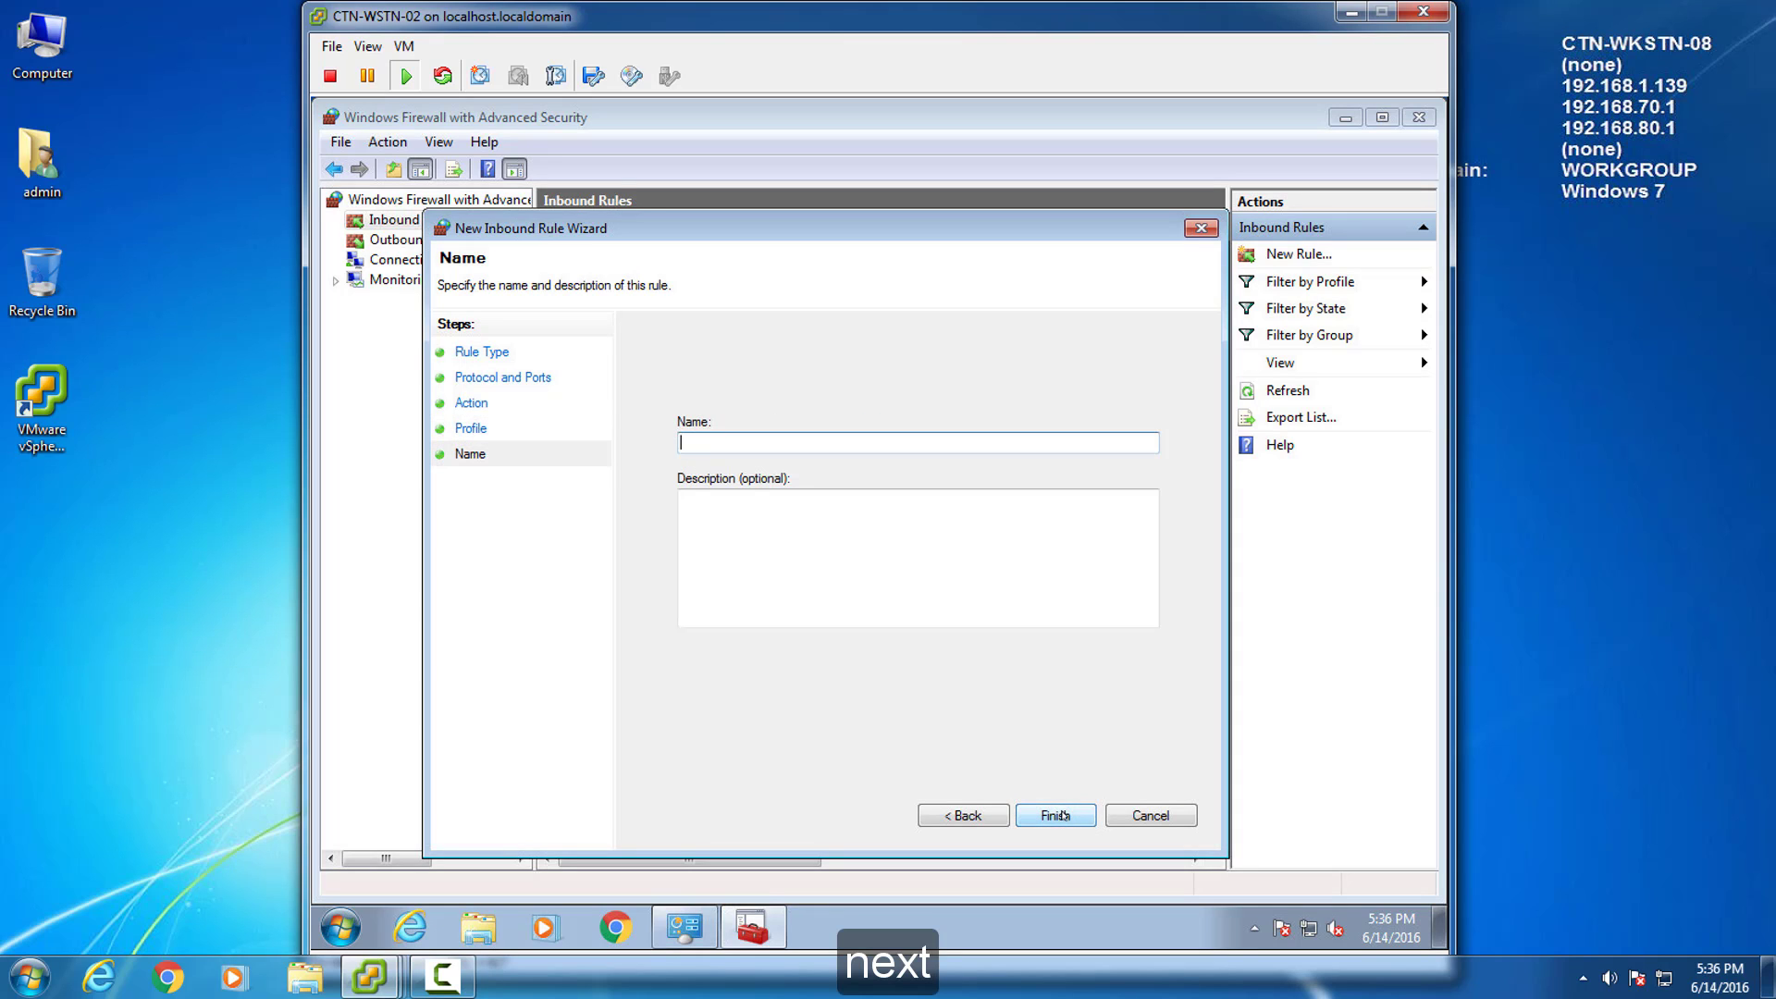
text(Custom RDP Port)
key(Tab)
text(Custom RDP Port)
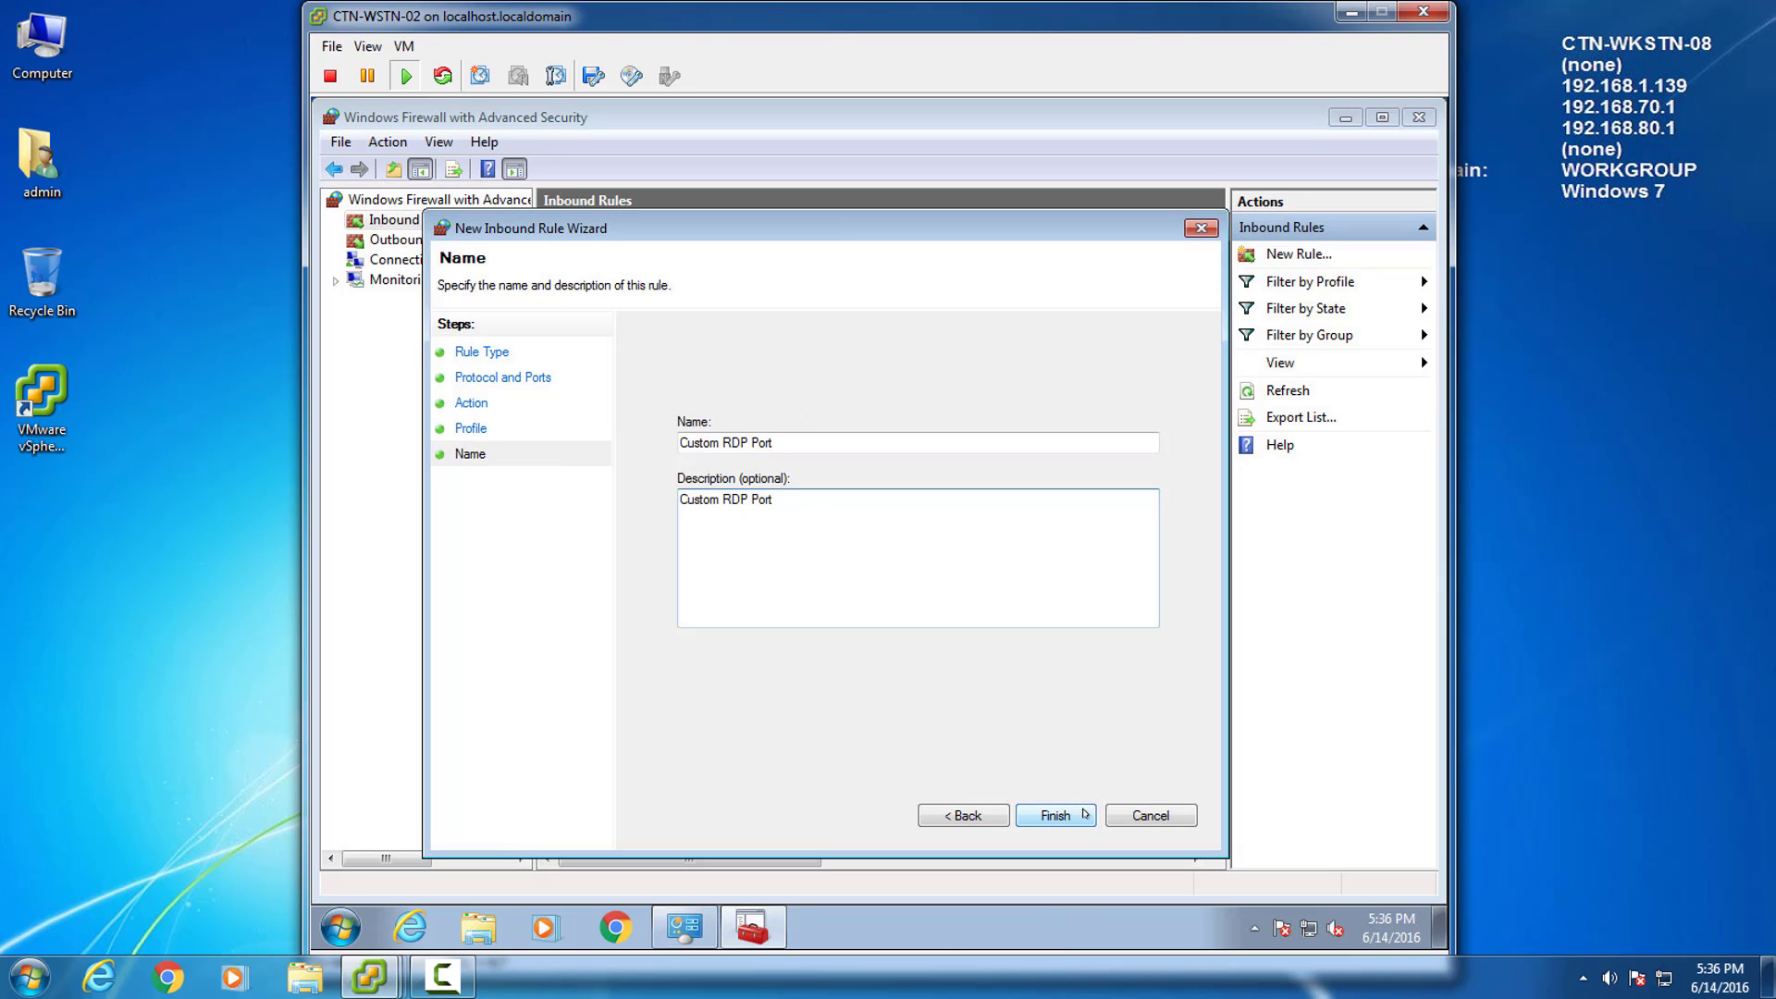
click(1082, 811)
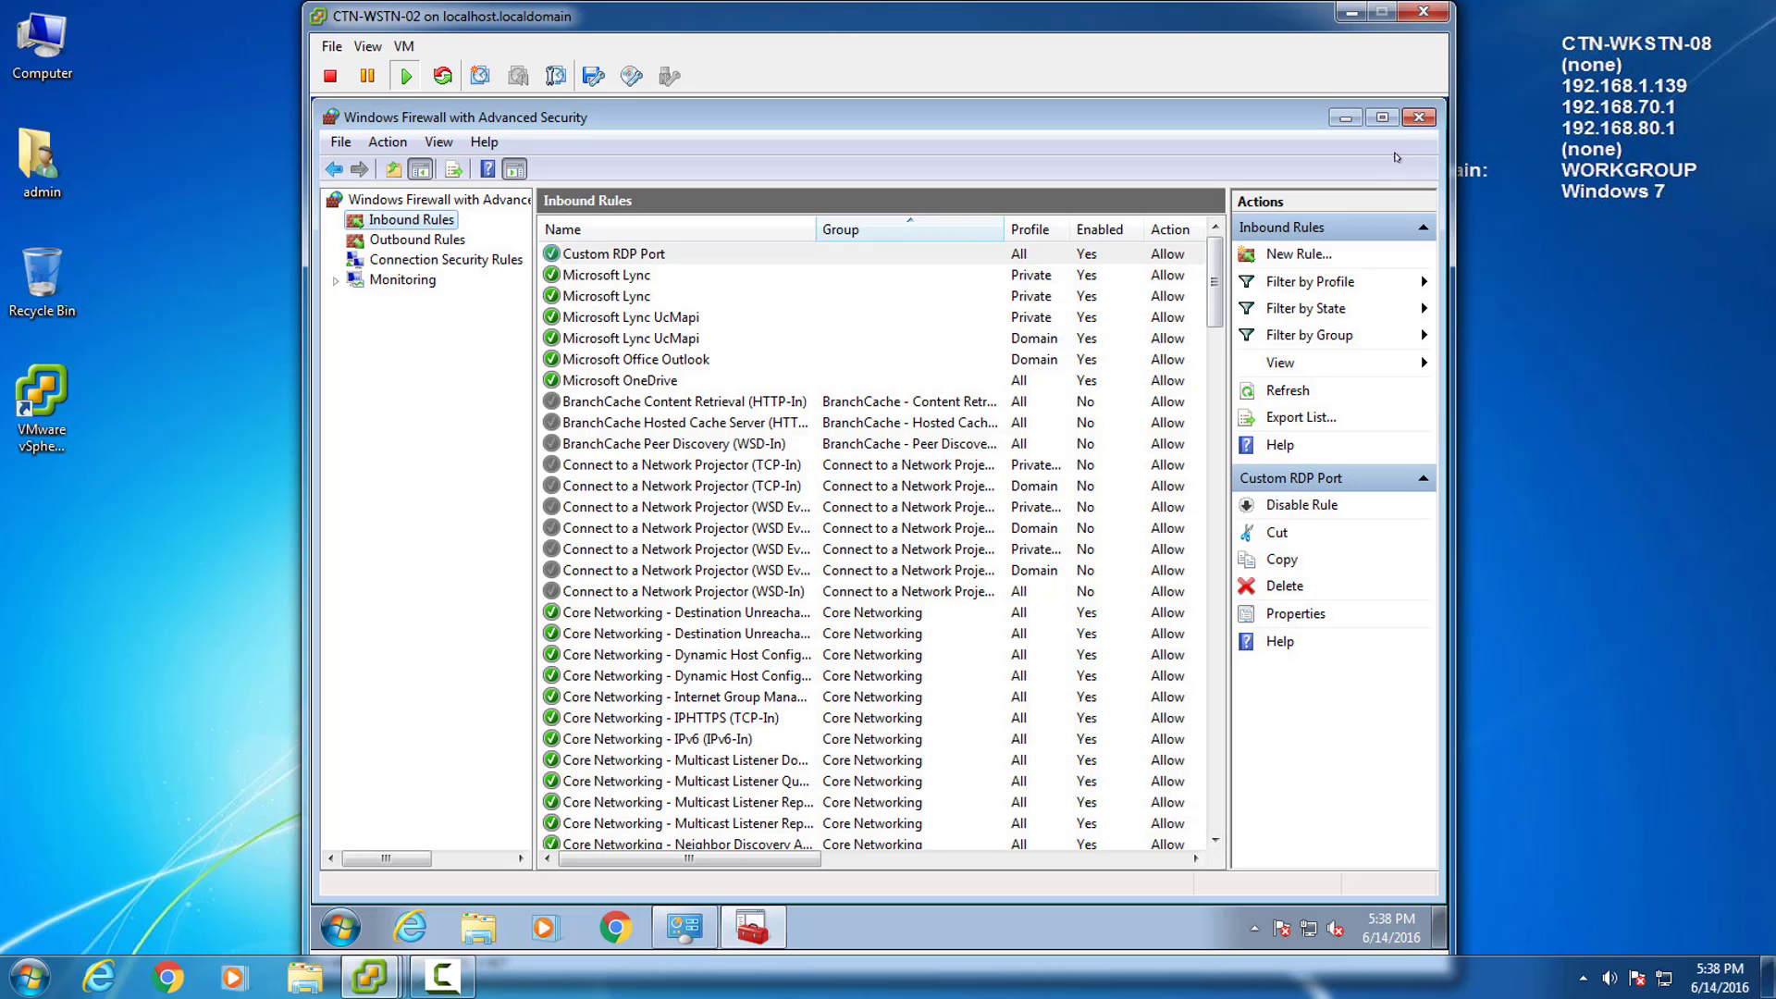
click(1418, 117)
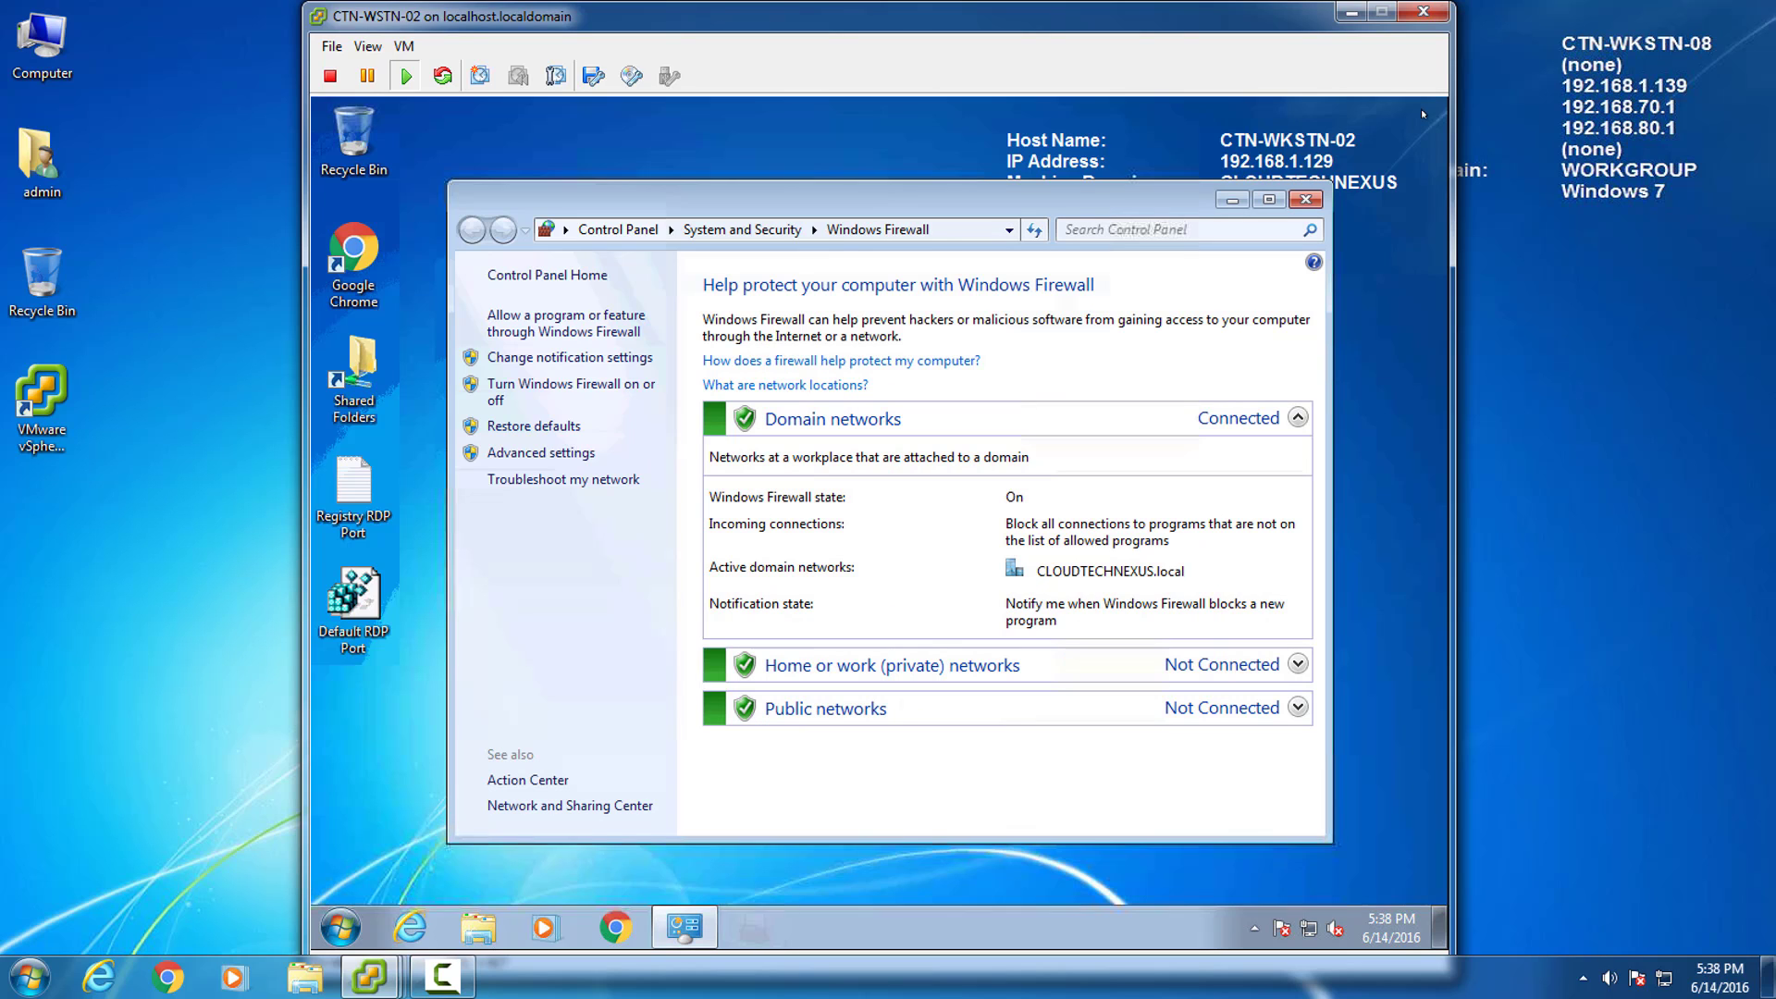
Close the firewall page, browse to 192.168.1.1 and sign in with the router password.
click(1305, 201)
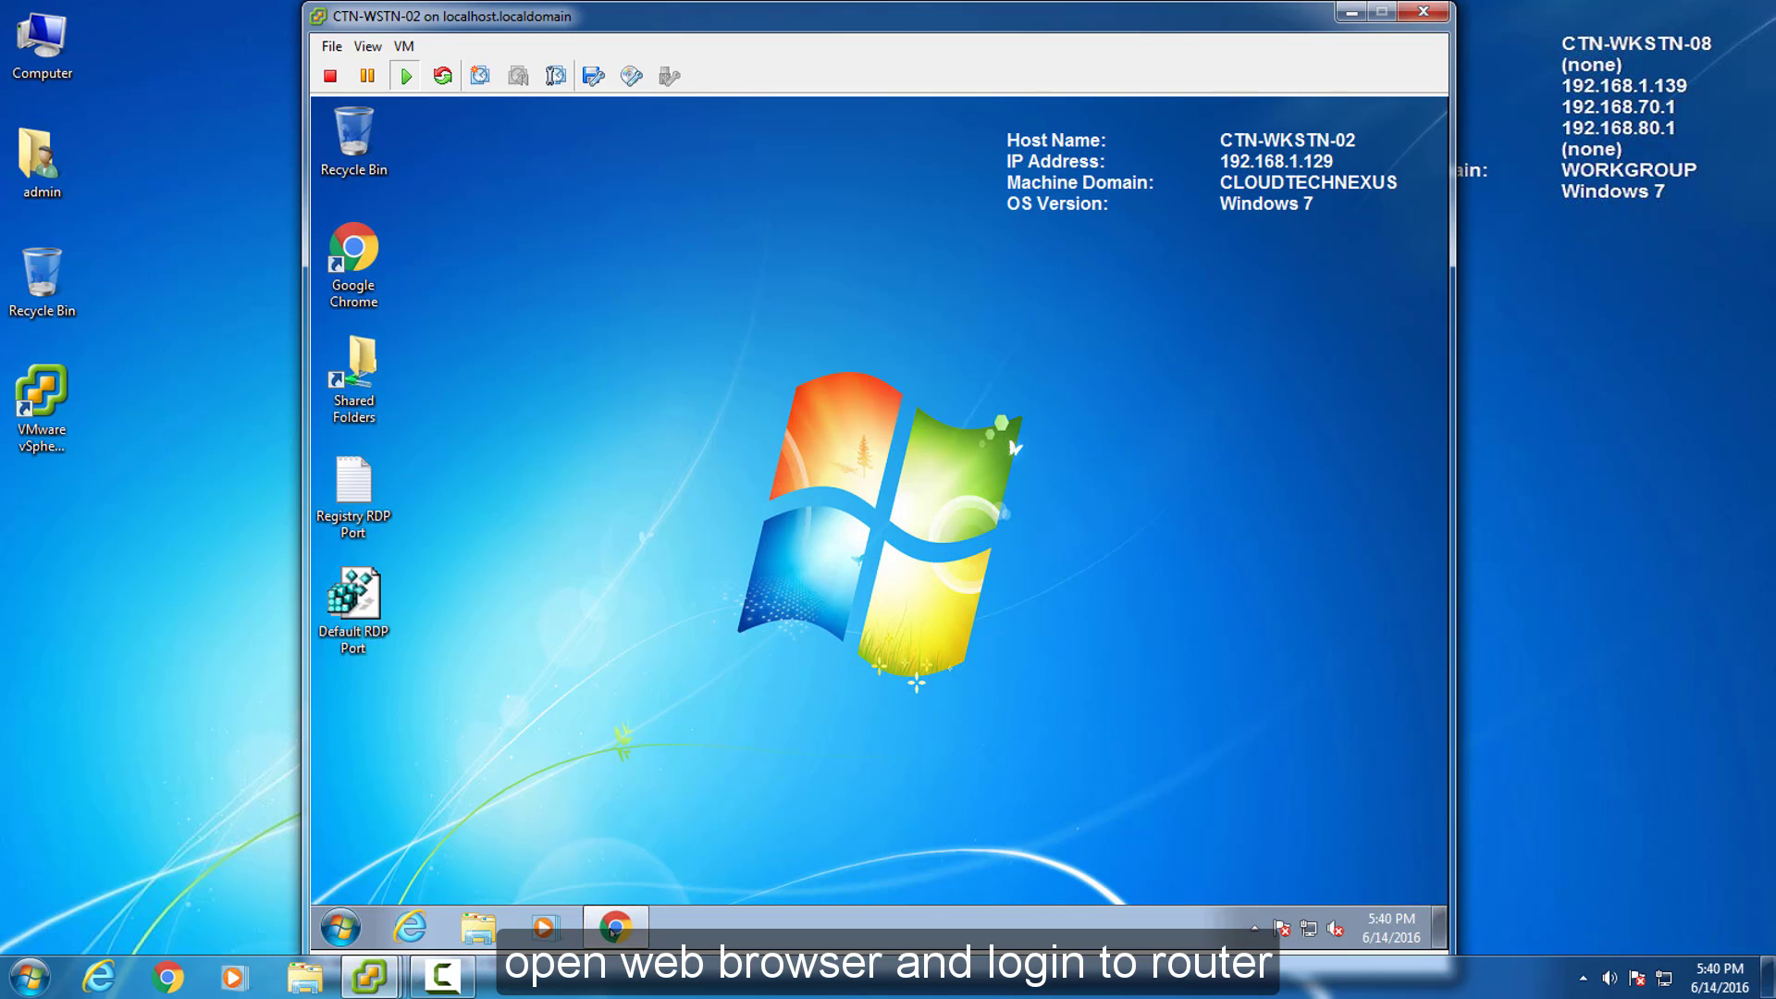
click(612, 928)
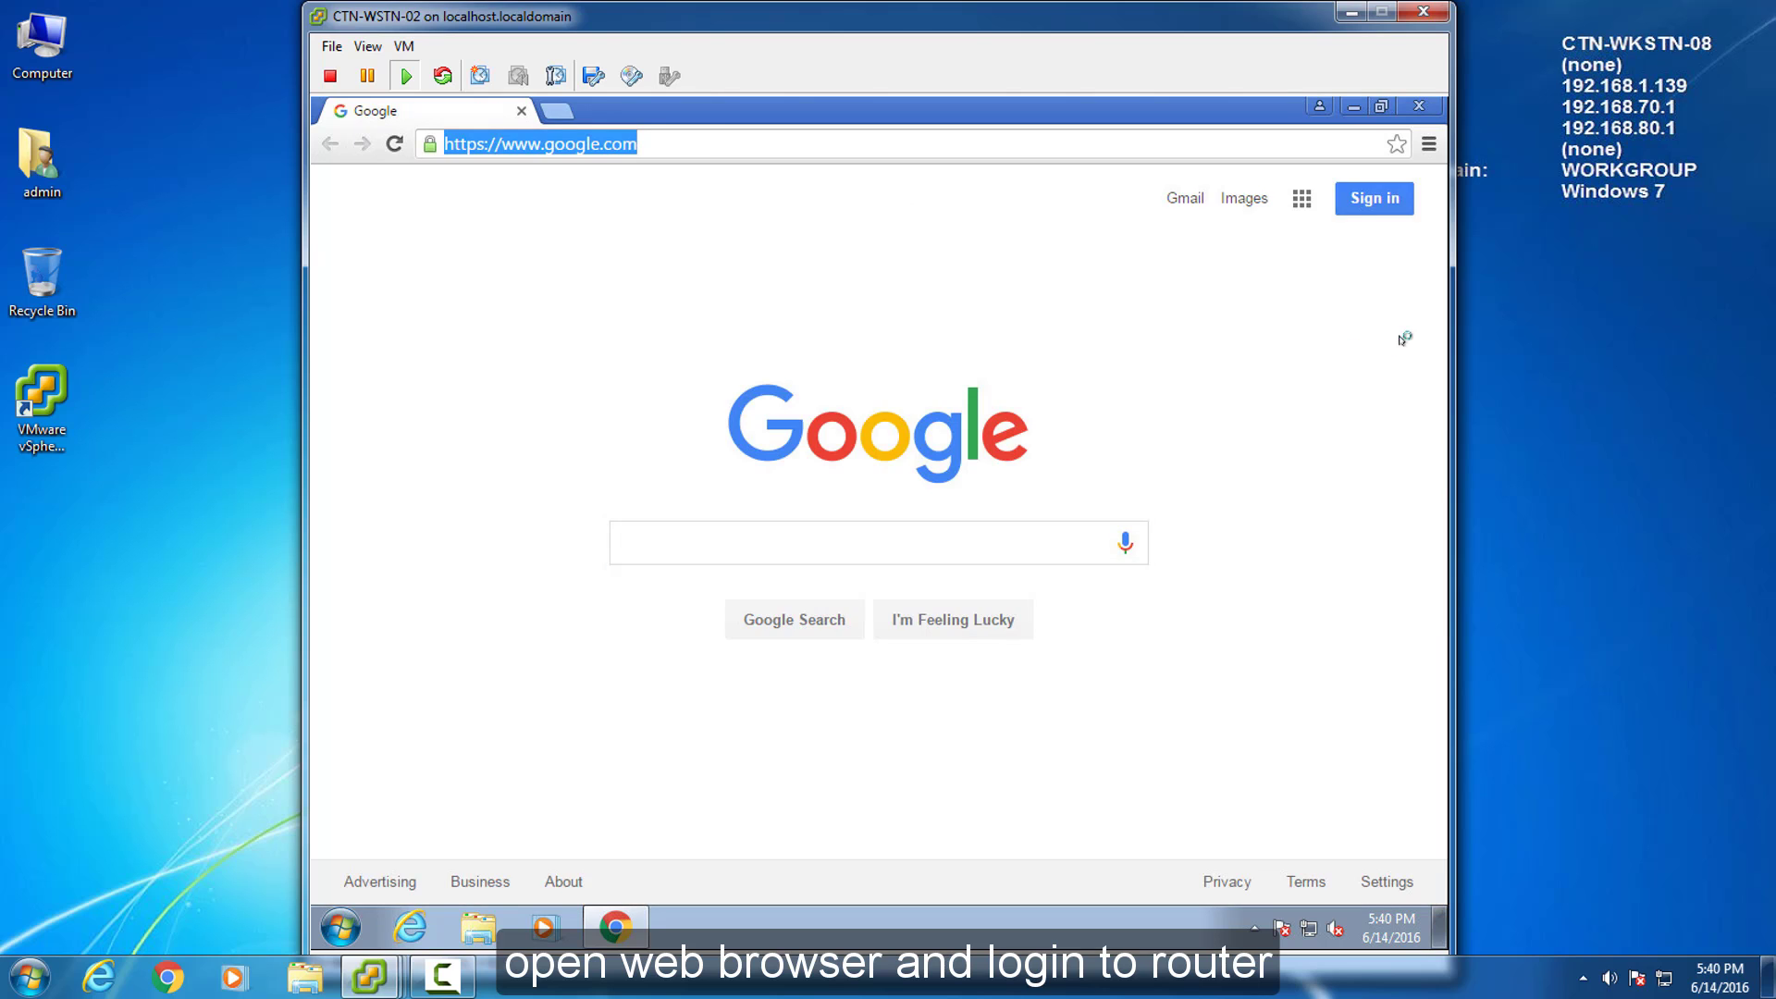
text(192.168.1.1)
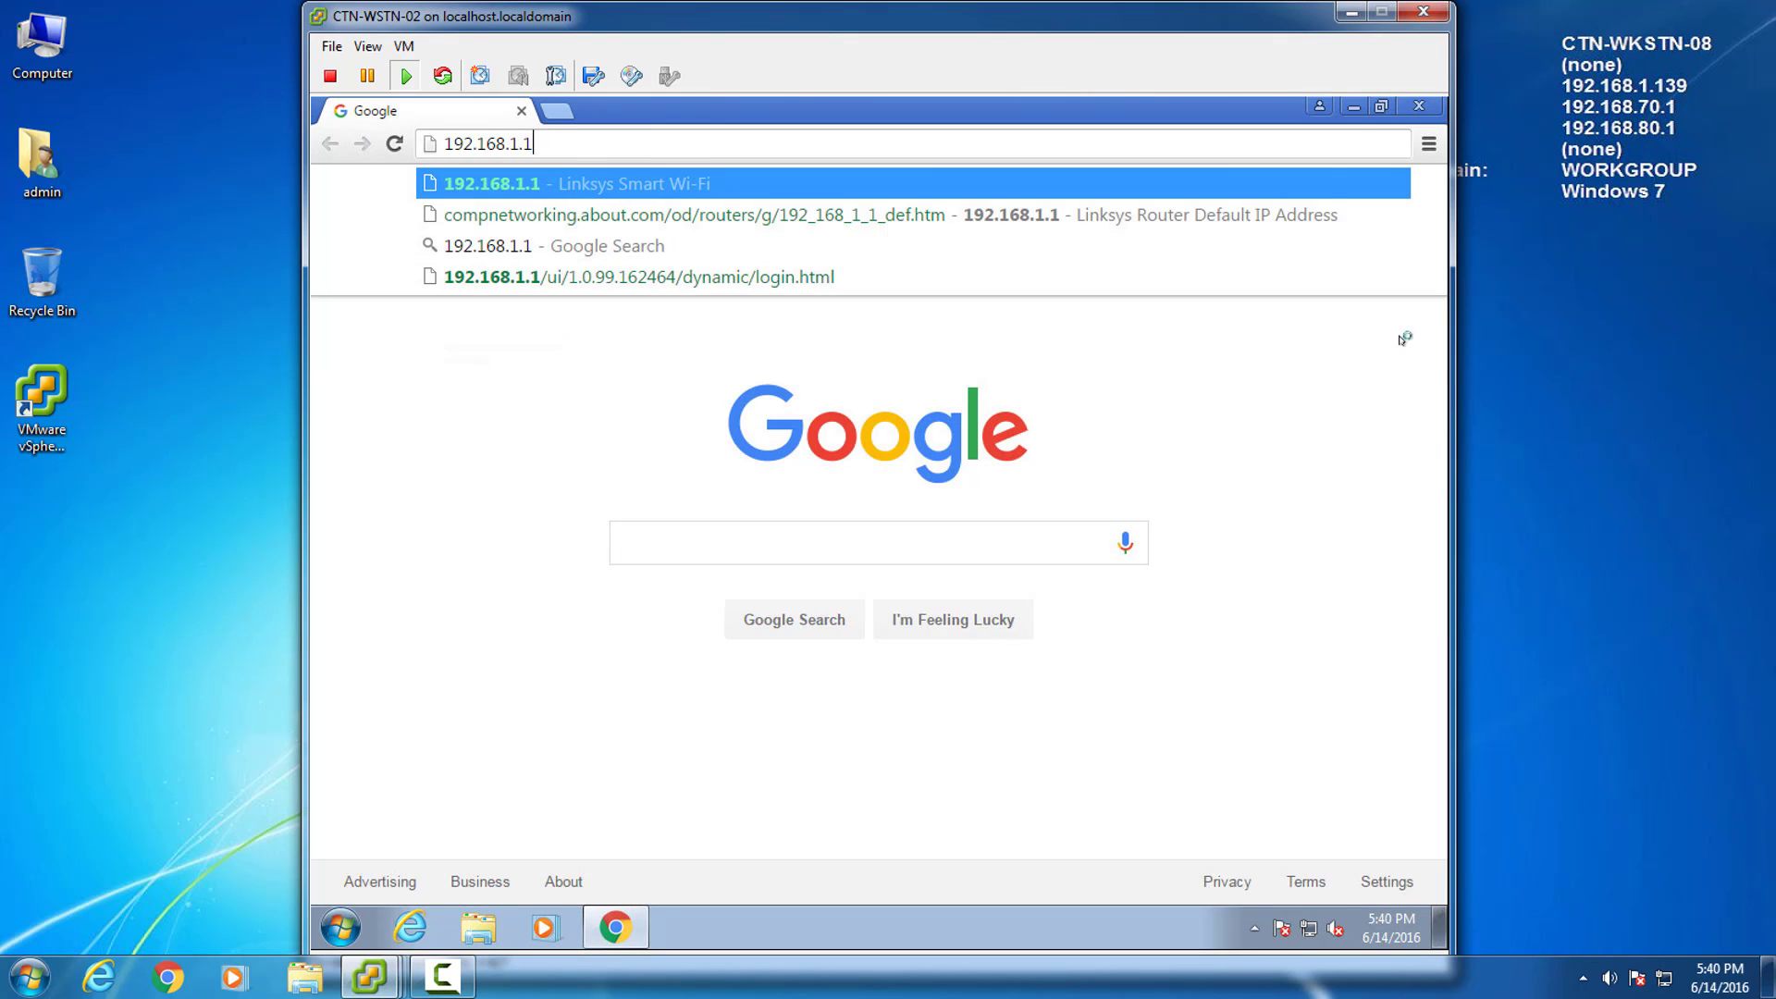
key(Return)
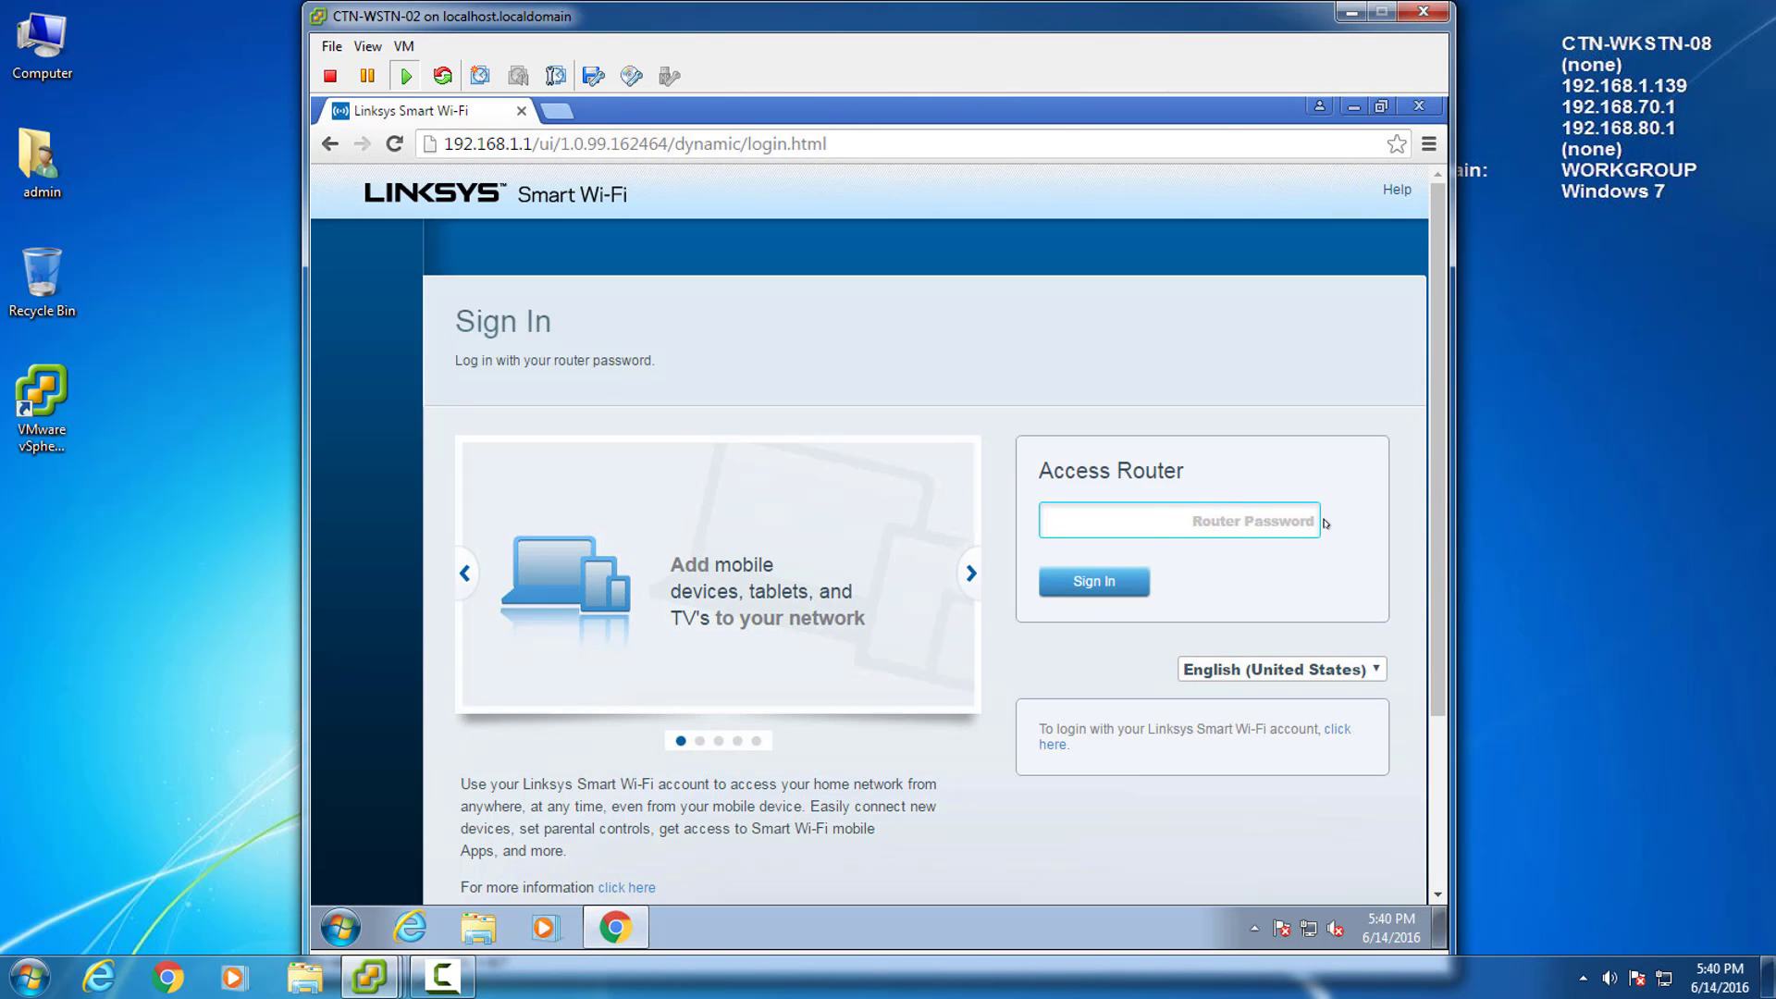
text(**********)
key(Return)
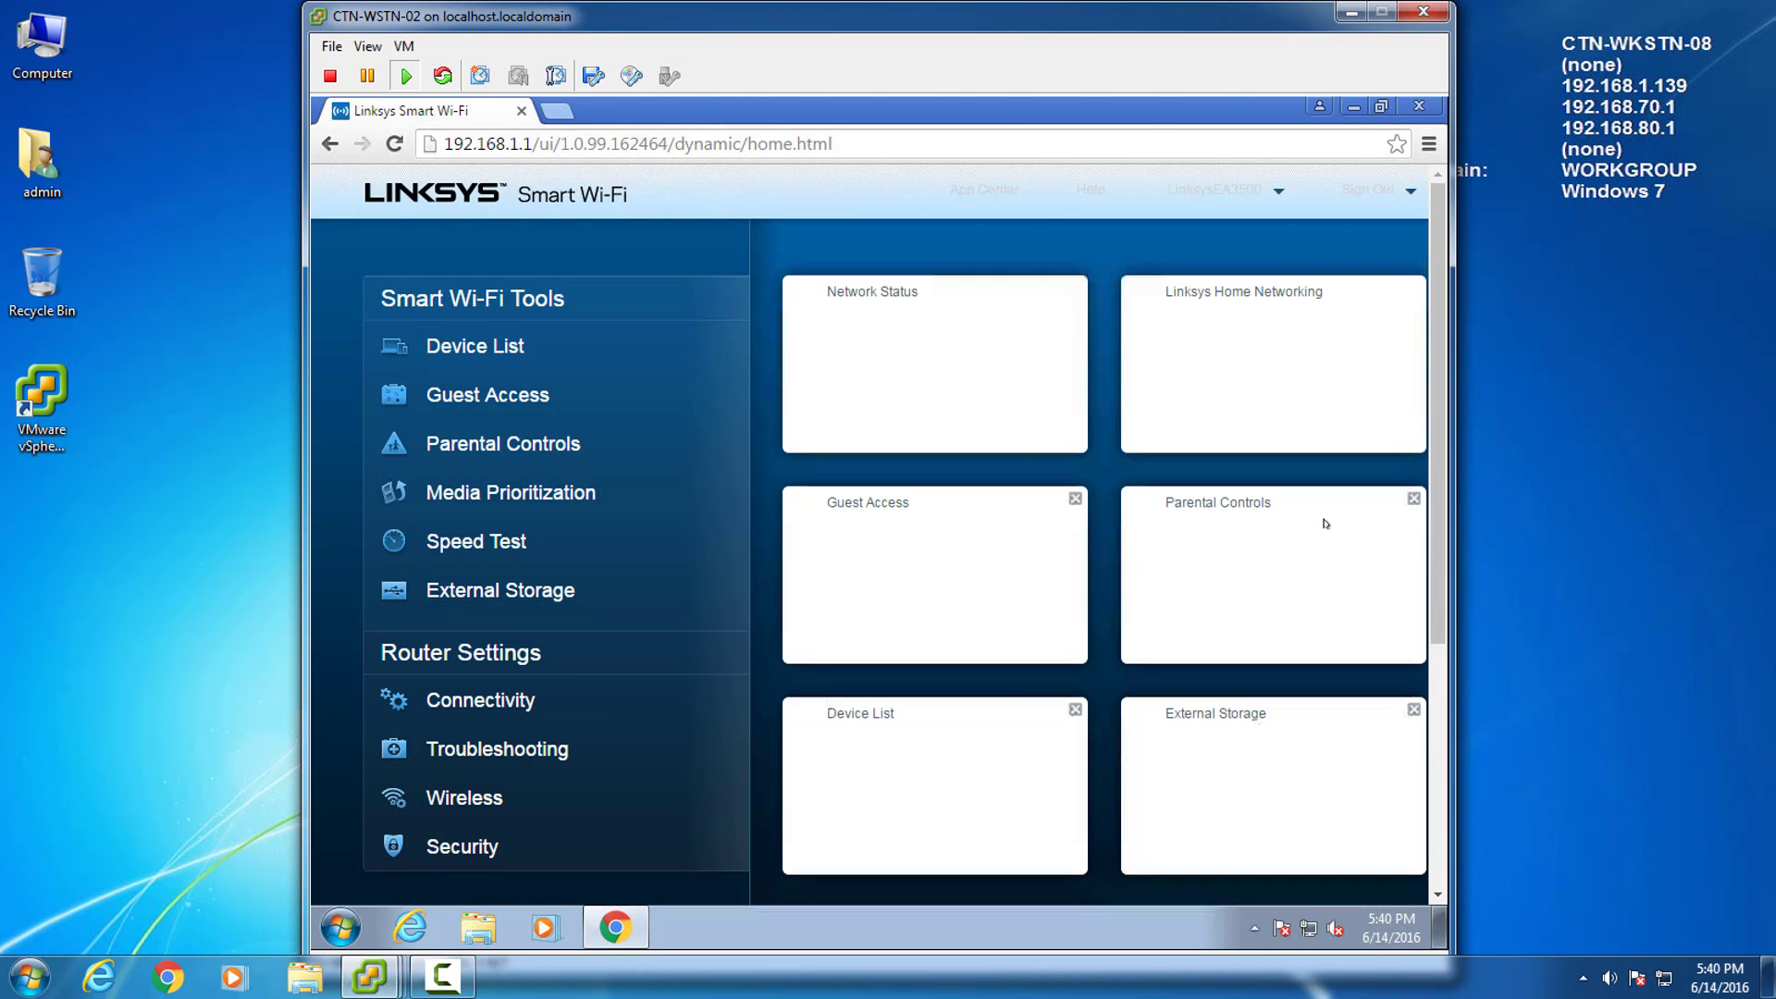
Go to Security > Apps and Gaming > Single Port Forwarding and start a new entry.
click(459, 846)
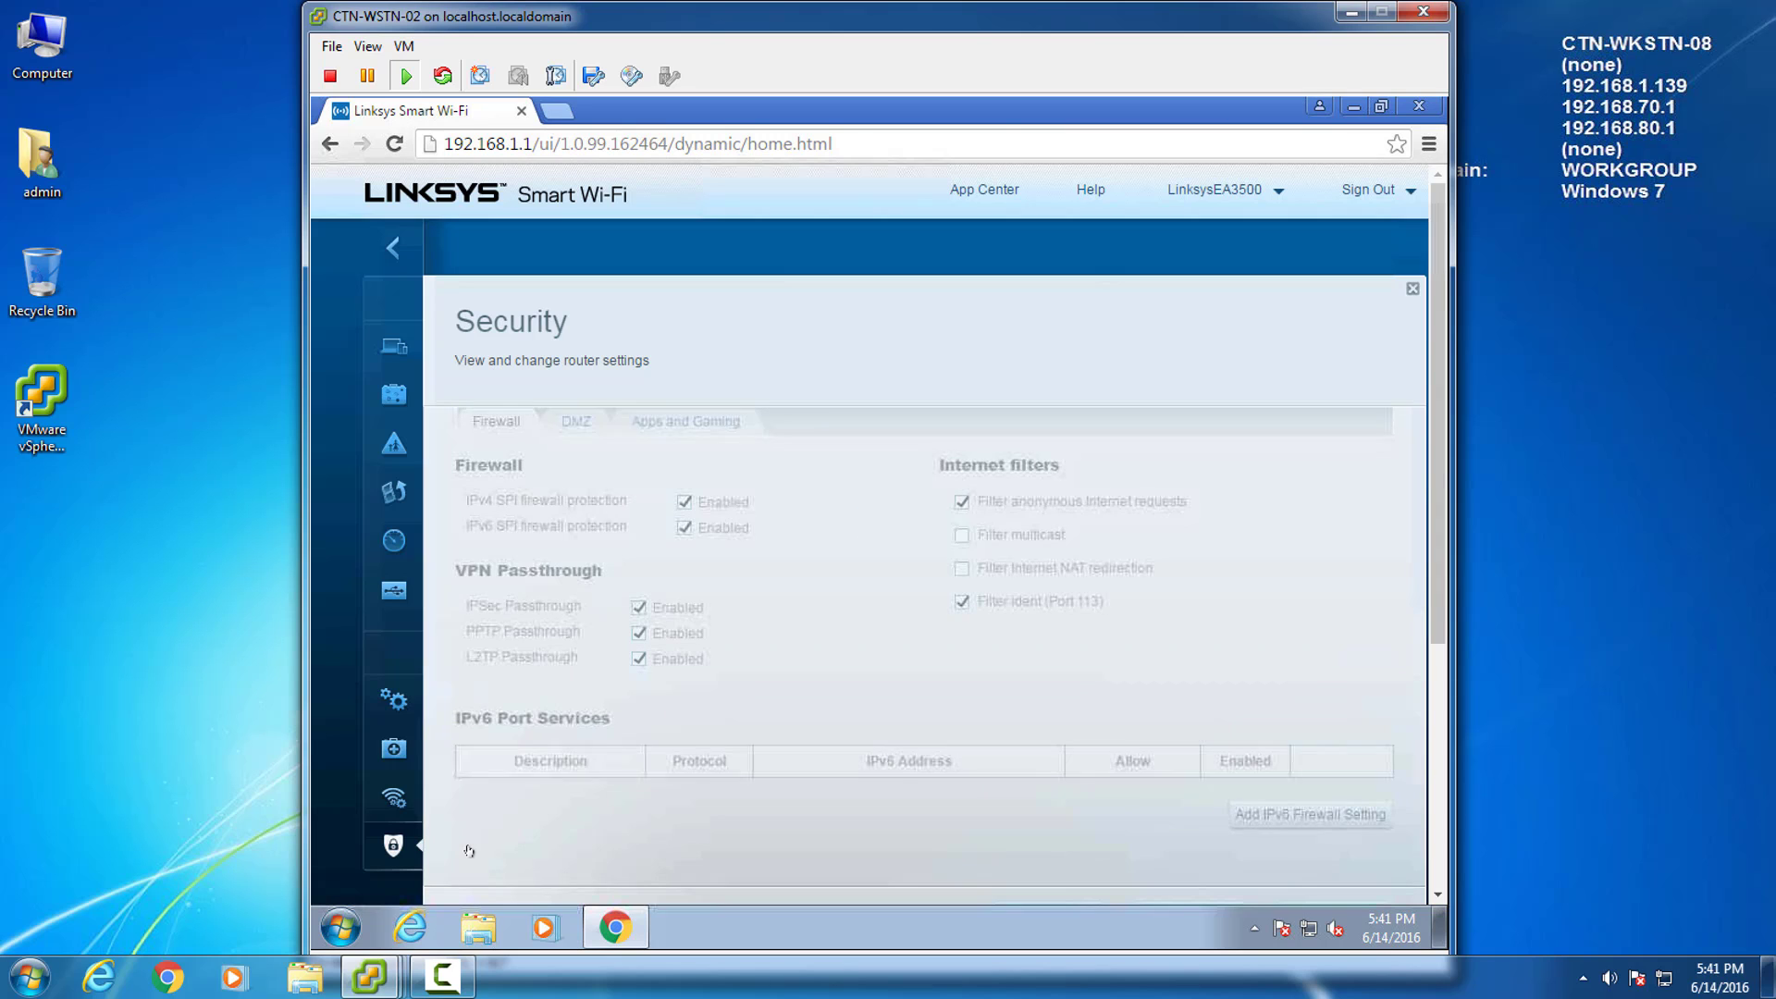
click(665, 423)
click(618, 476)
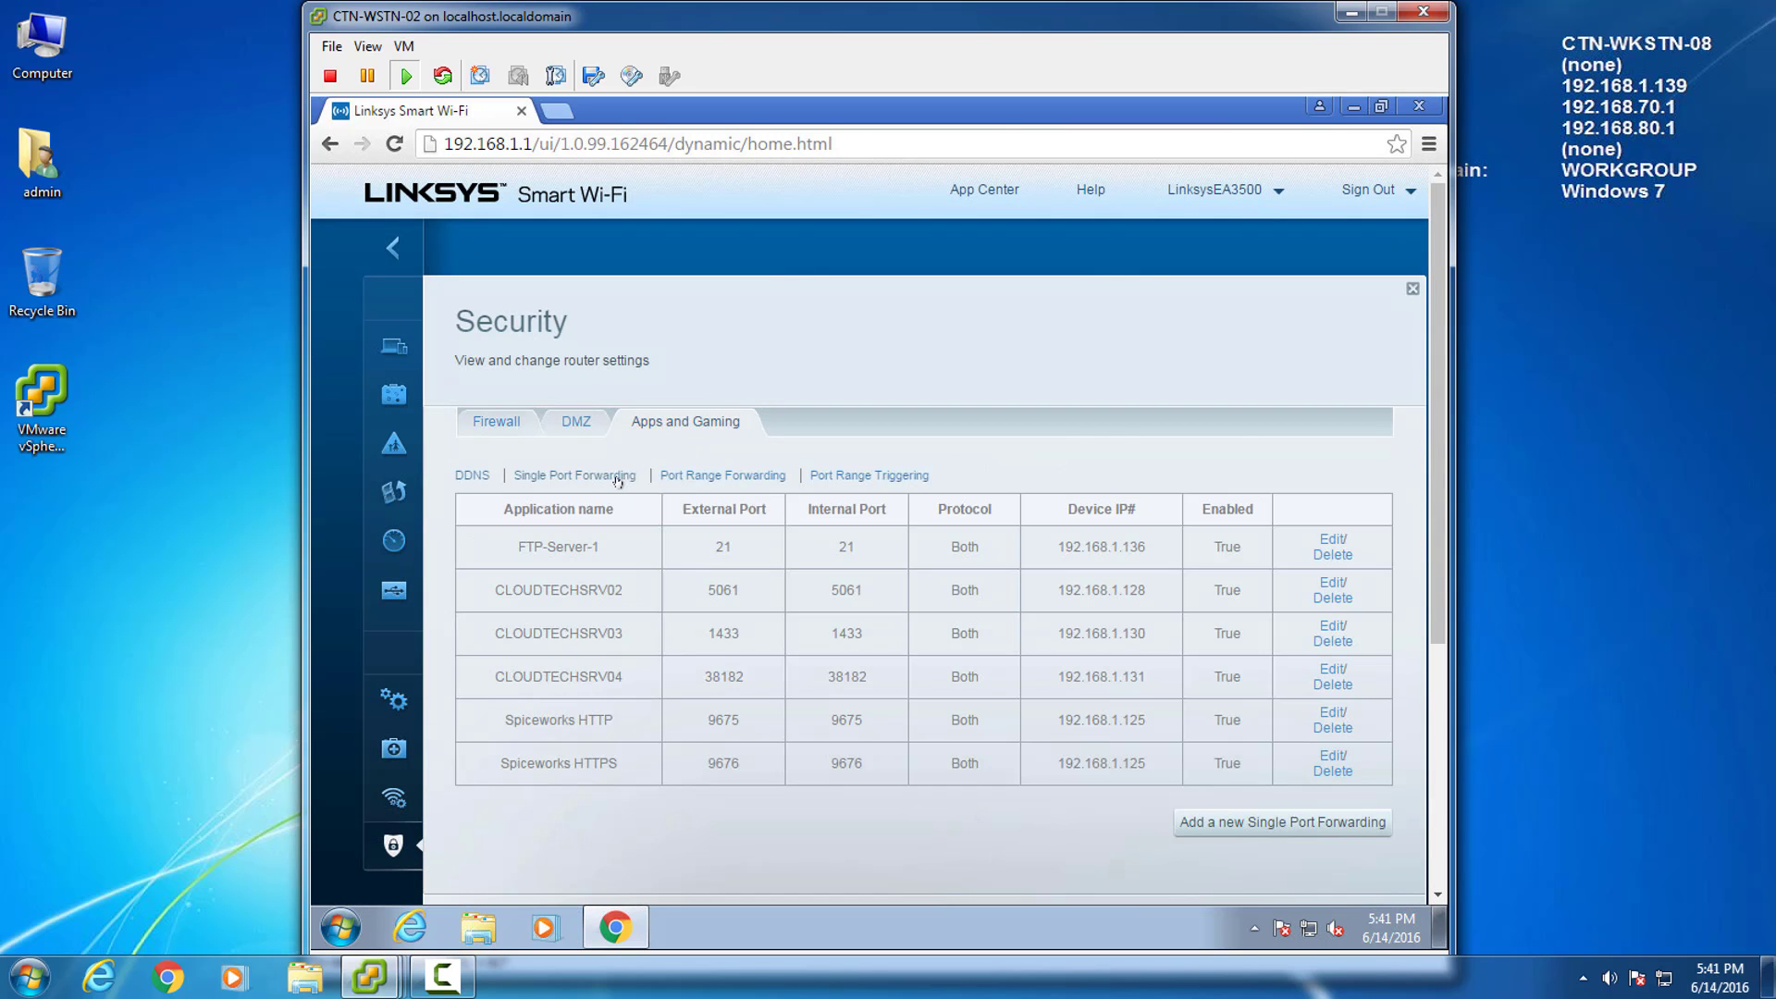
click(1282, 821)
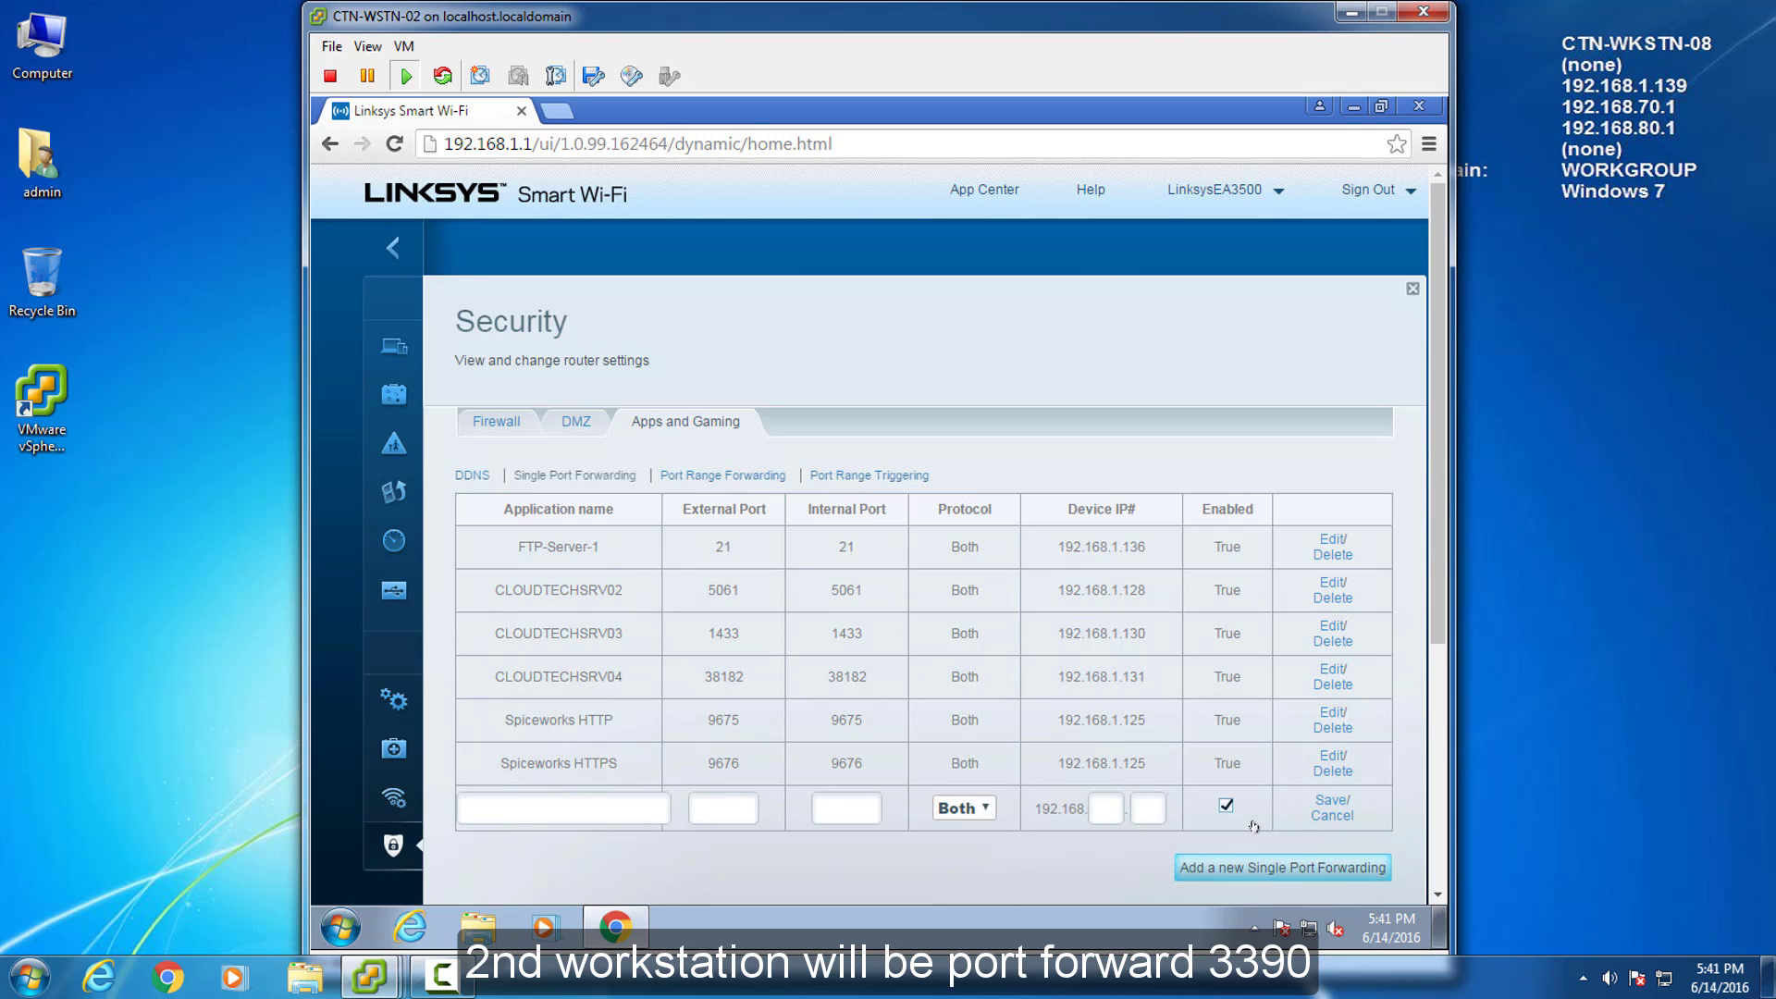
Forward port 3390 to CTN-WKSTN-02 at 192.168.1.129, then save and apply it.
click(590, 810)
text(CTN-WKSTN-02)
key(Tab)
text(3390)
key(Tab)
text(3390)
key(Tab)
key(Tab)
text(1.129)
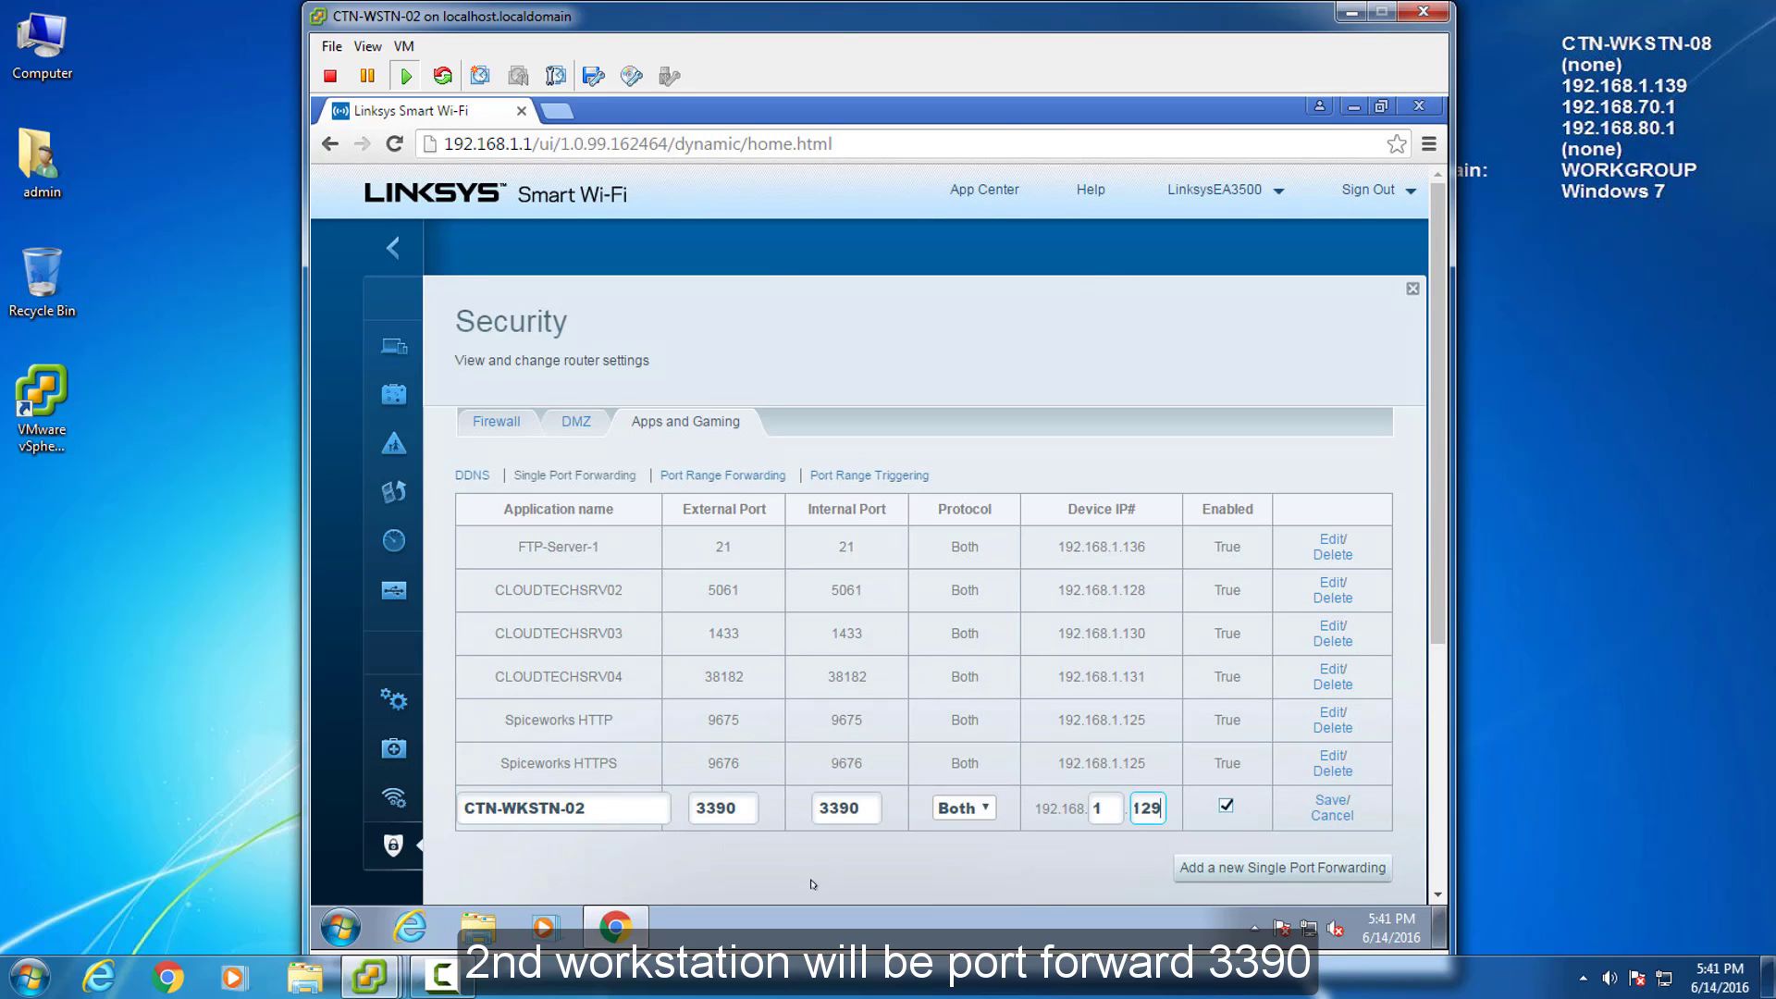
click(1330, 799)
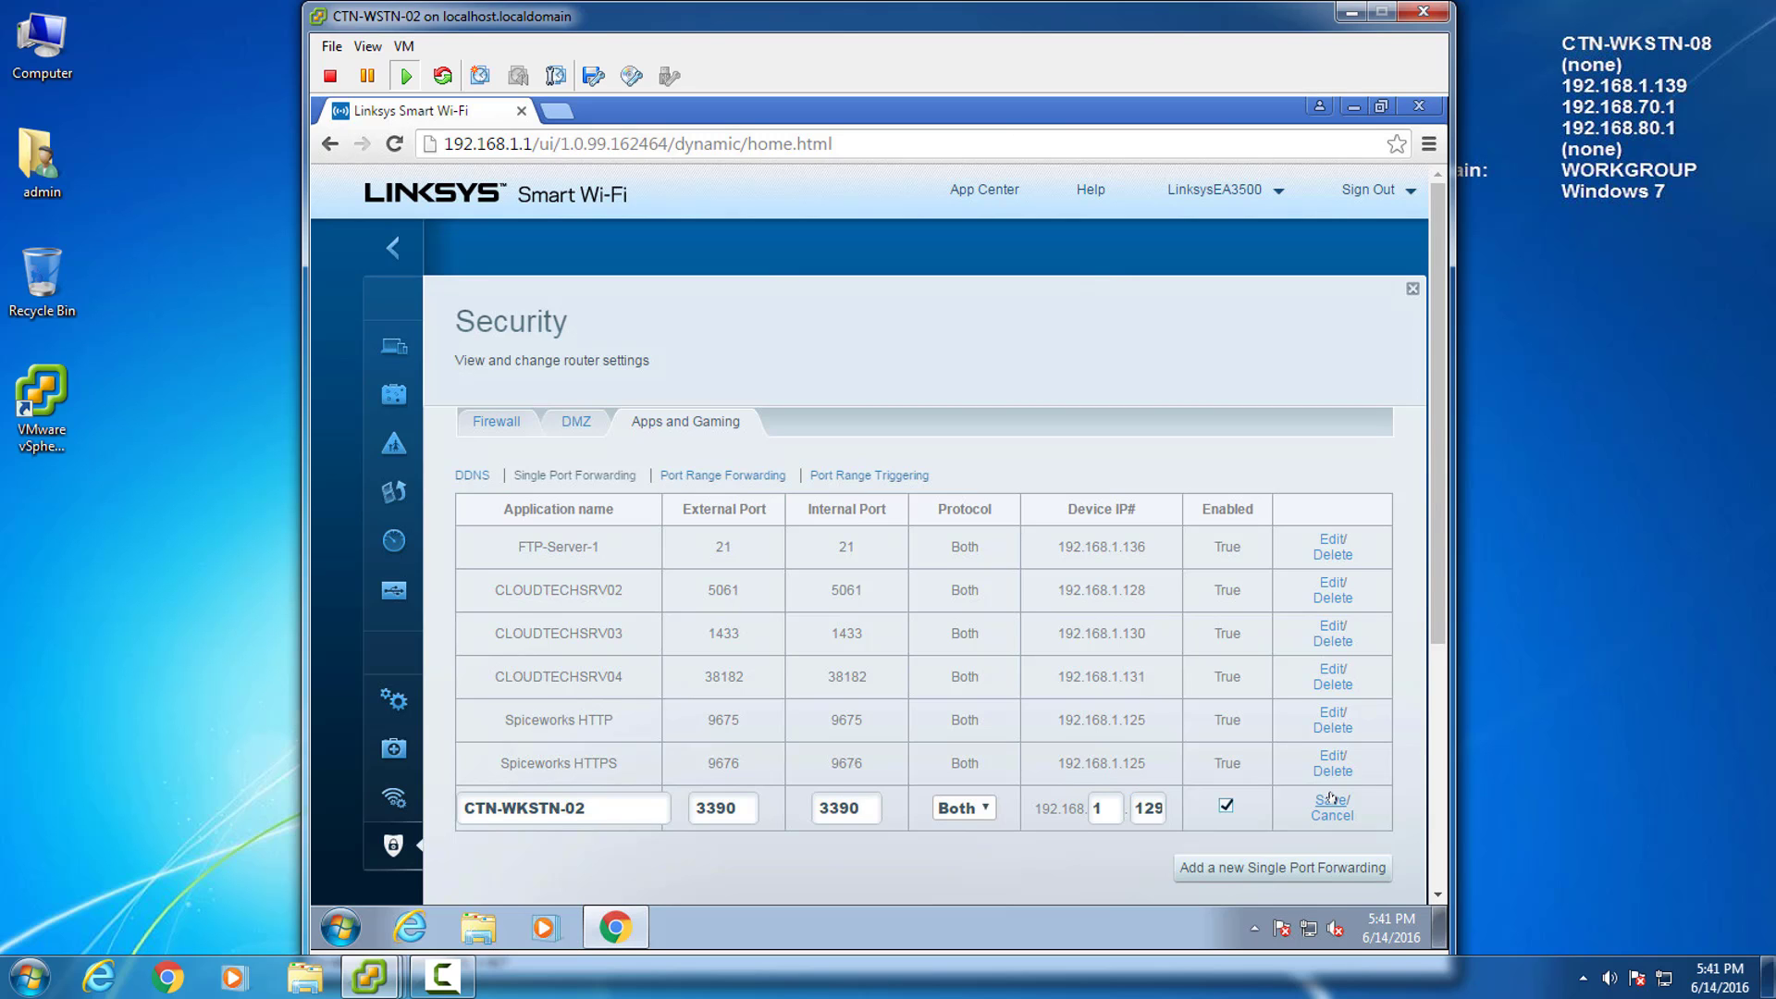
scroll(1434, 639, down, 2)
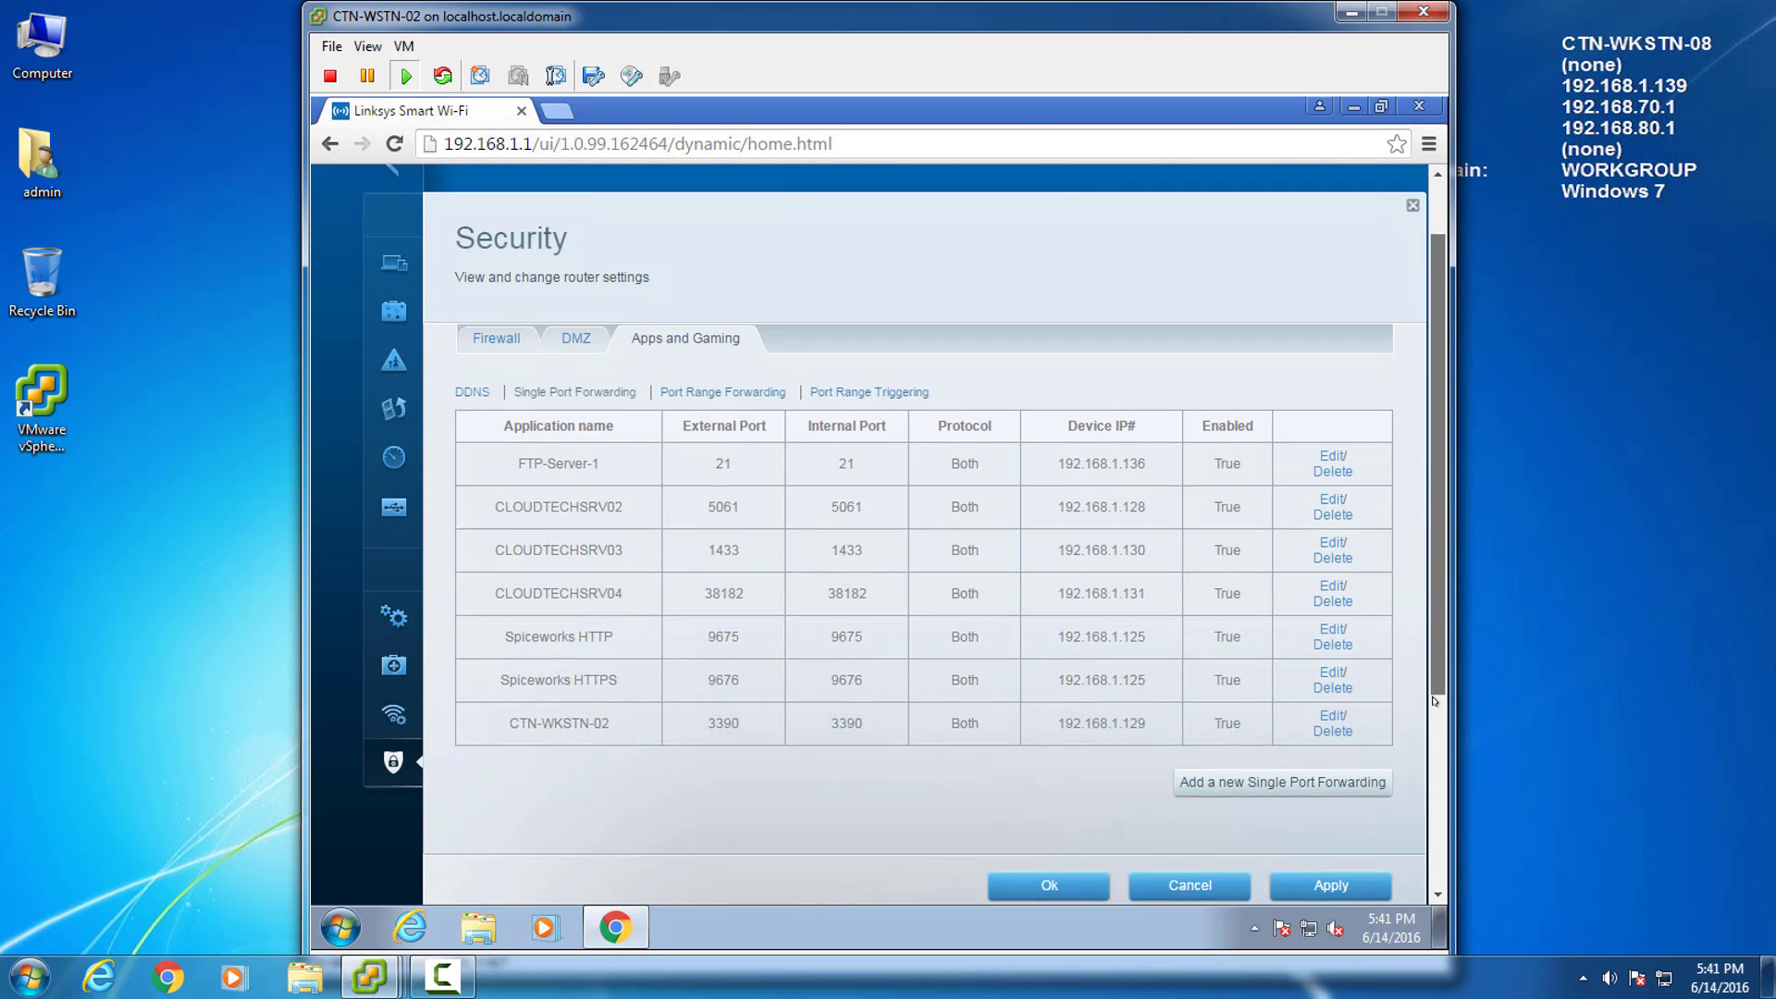
click(1332, 859)
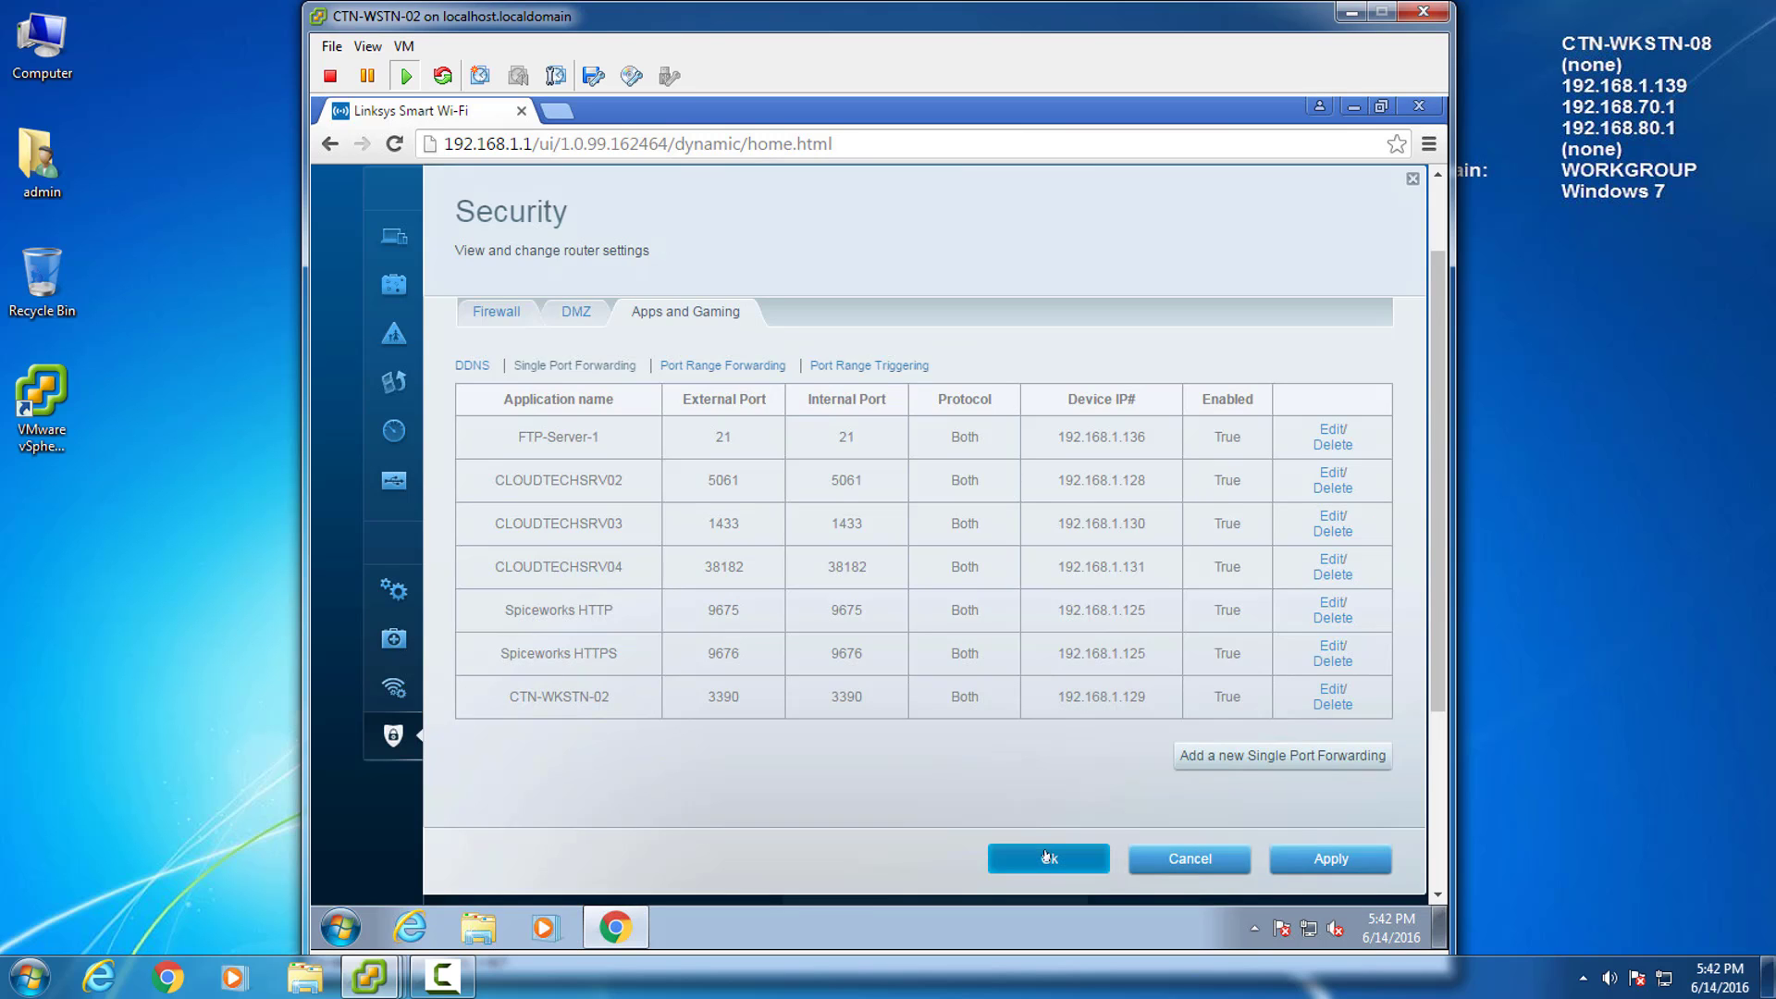
click(1049, 858)
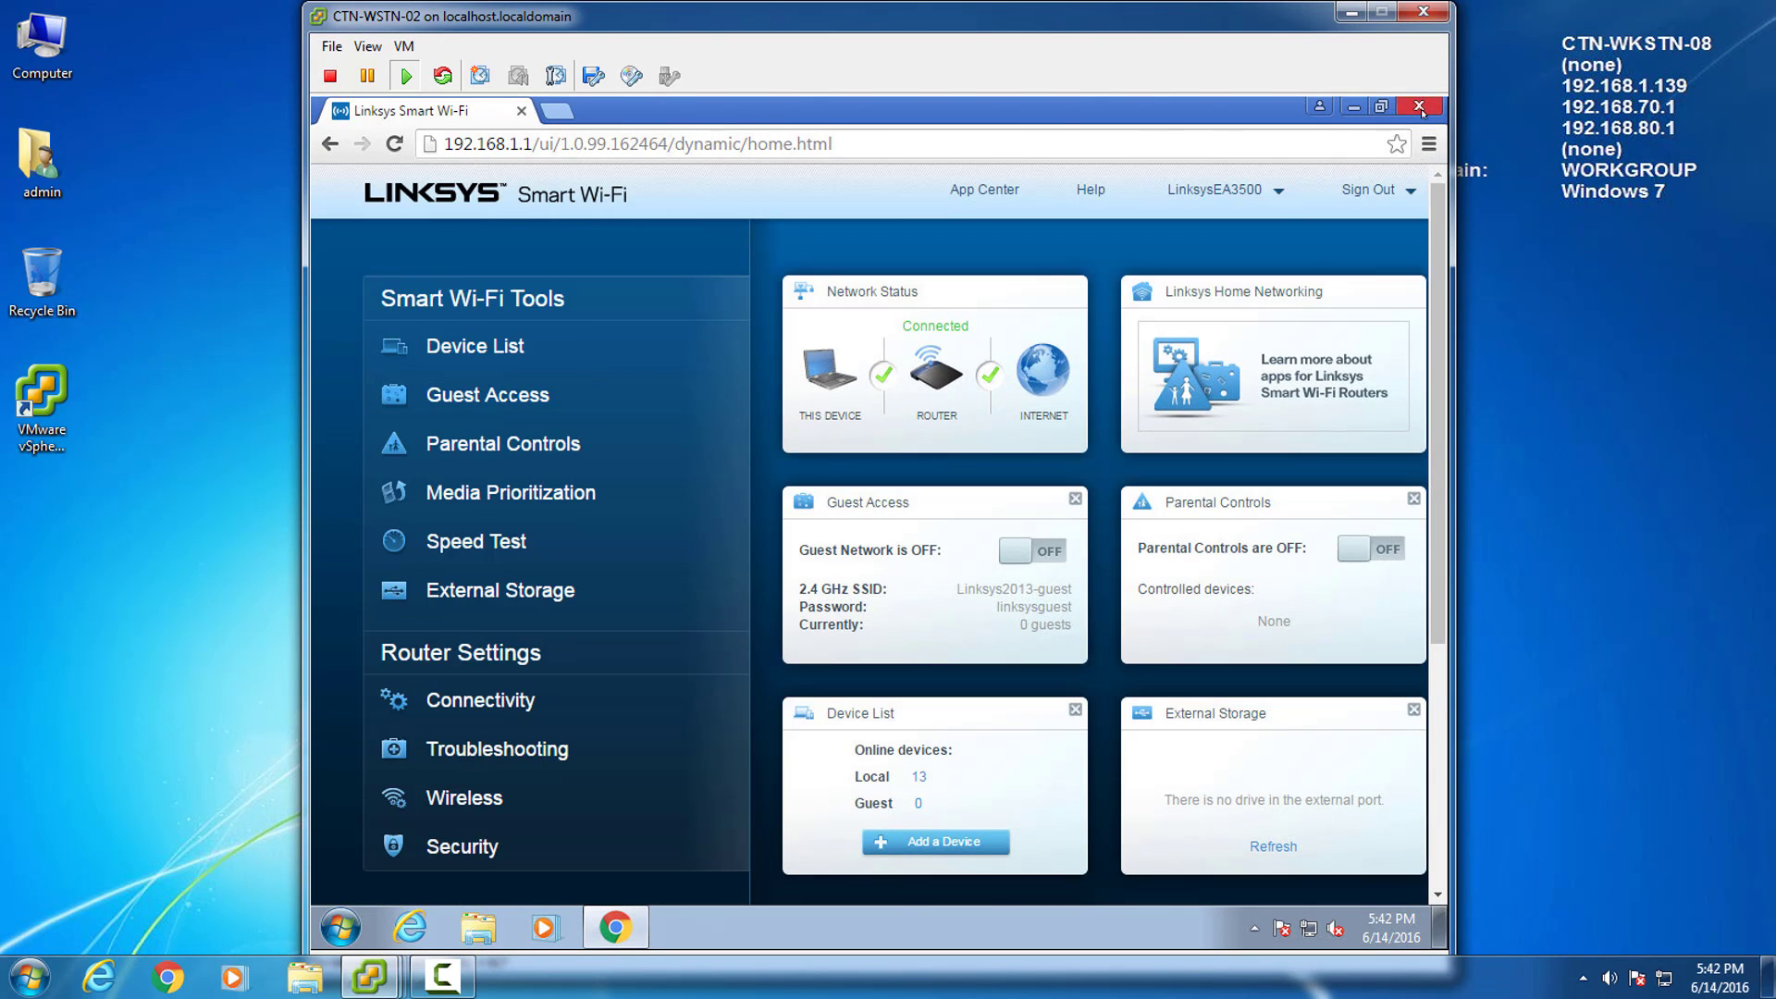
Close Chrome on CTN-WKSTN-02 and restart the workstation from the Start menu.
click(1420, 107)
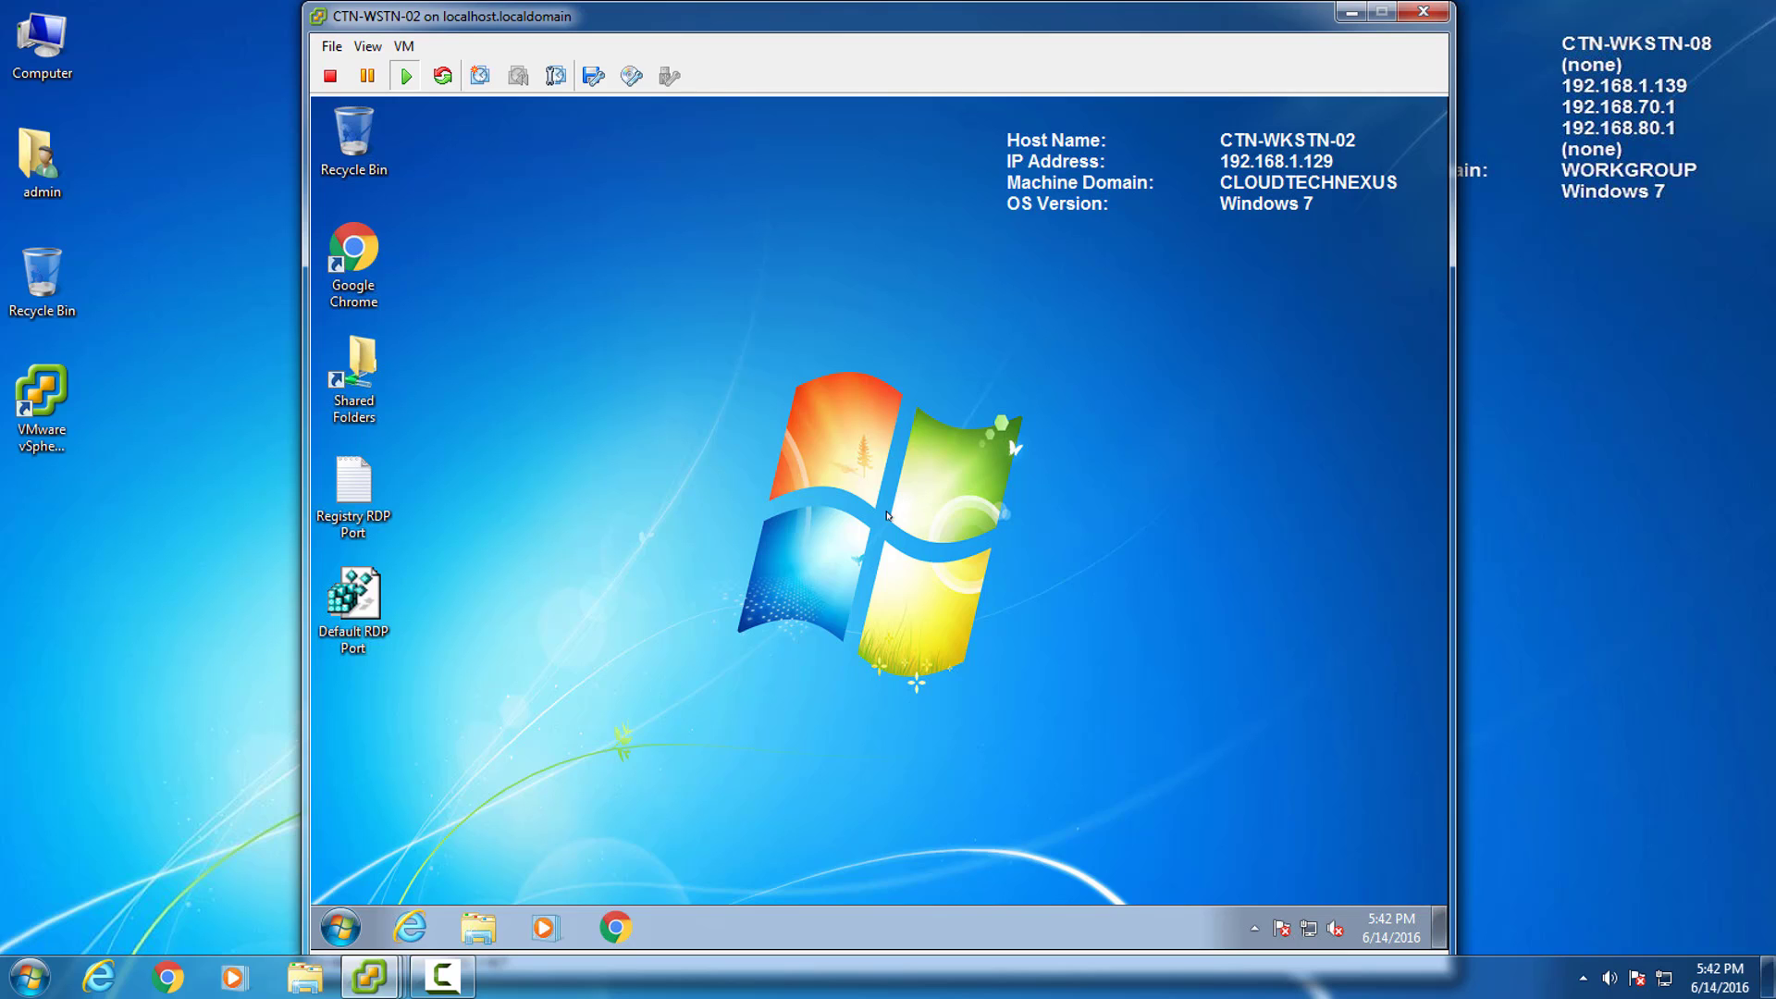
click(338, 923)
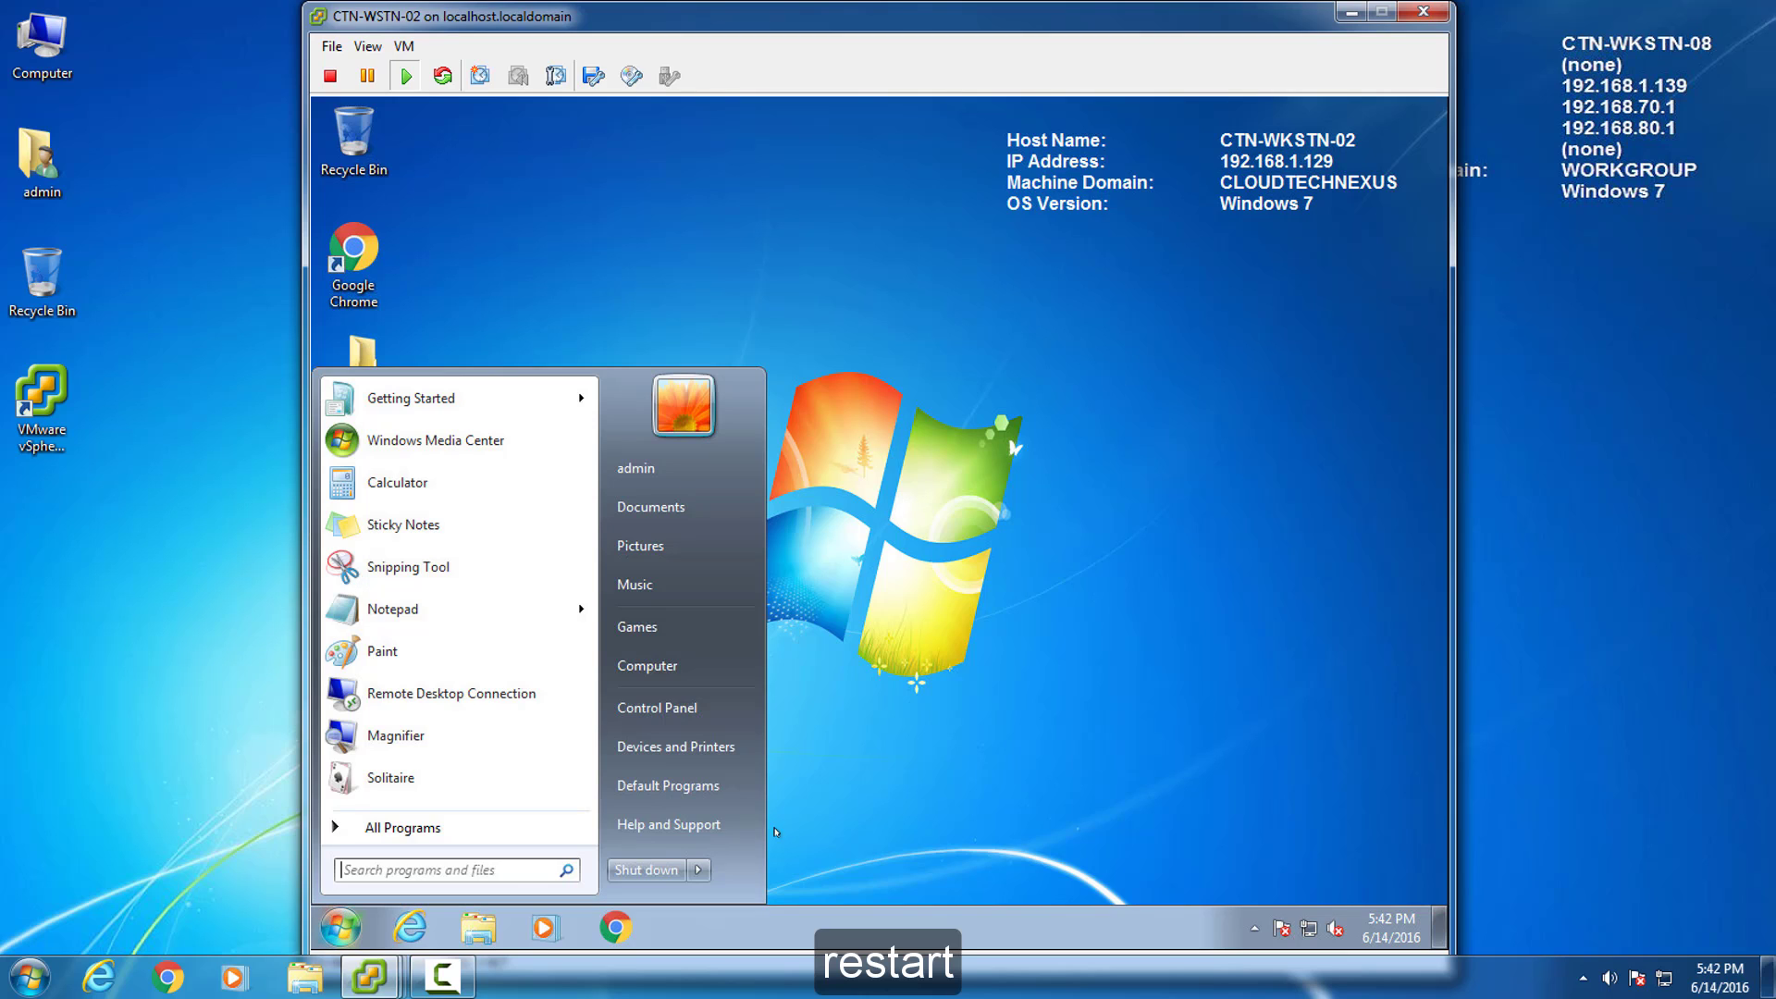
click(697, 870)
click(761, 839)
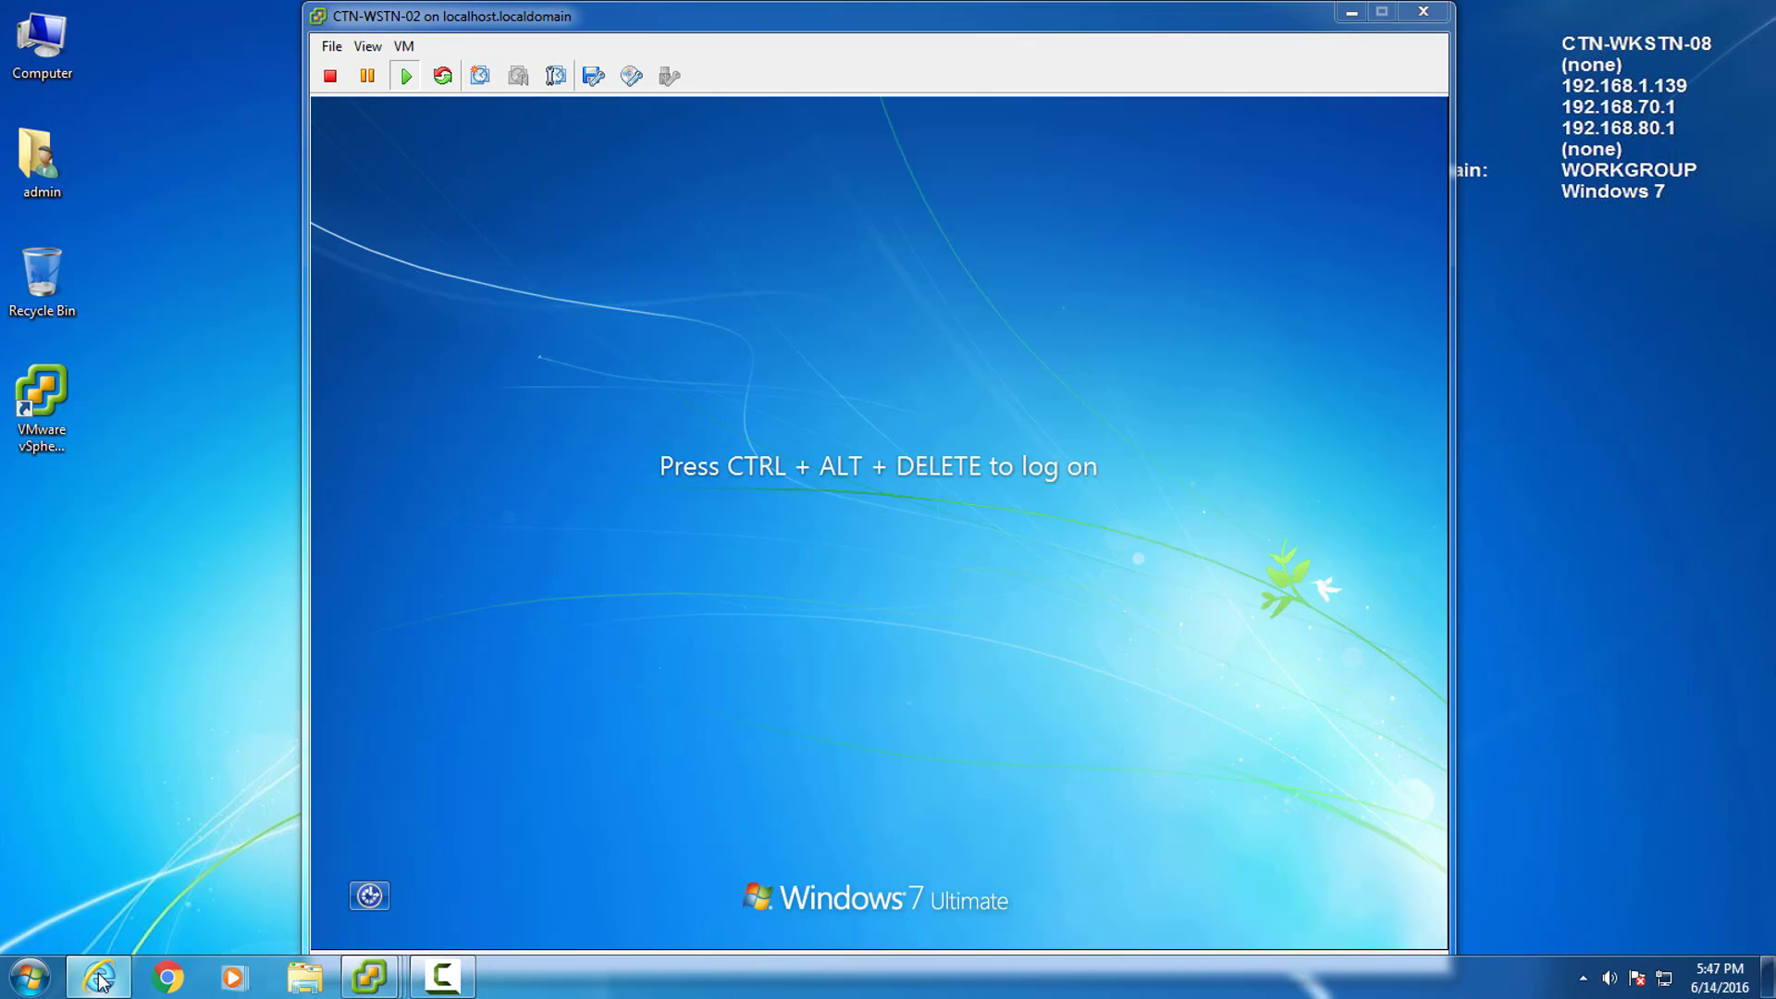
Load the Remote Web Access page in the browser and sign in as admin.
click(100, 978)
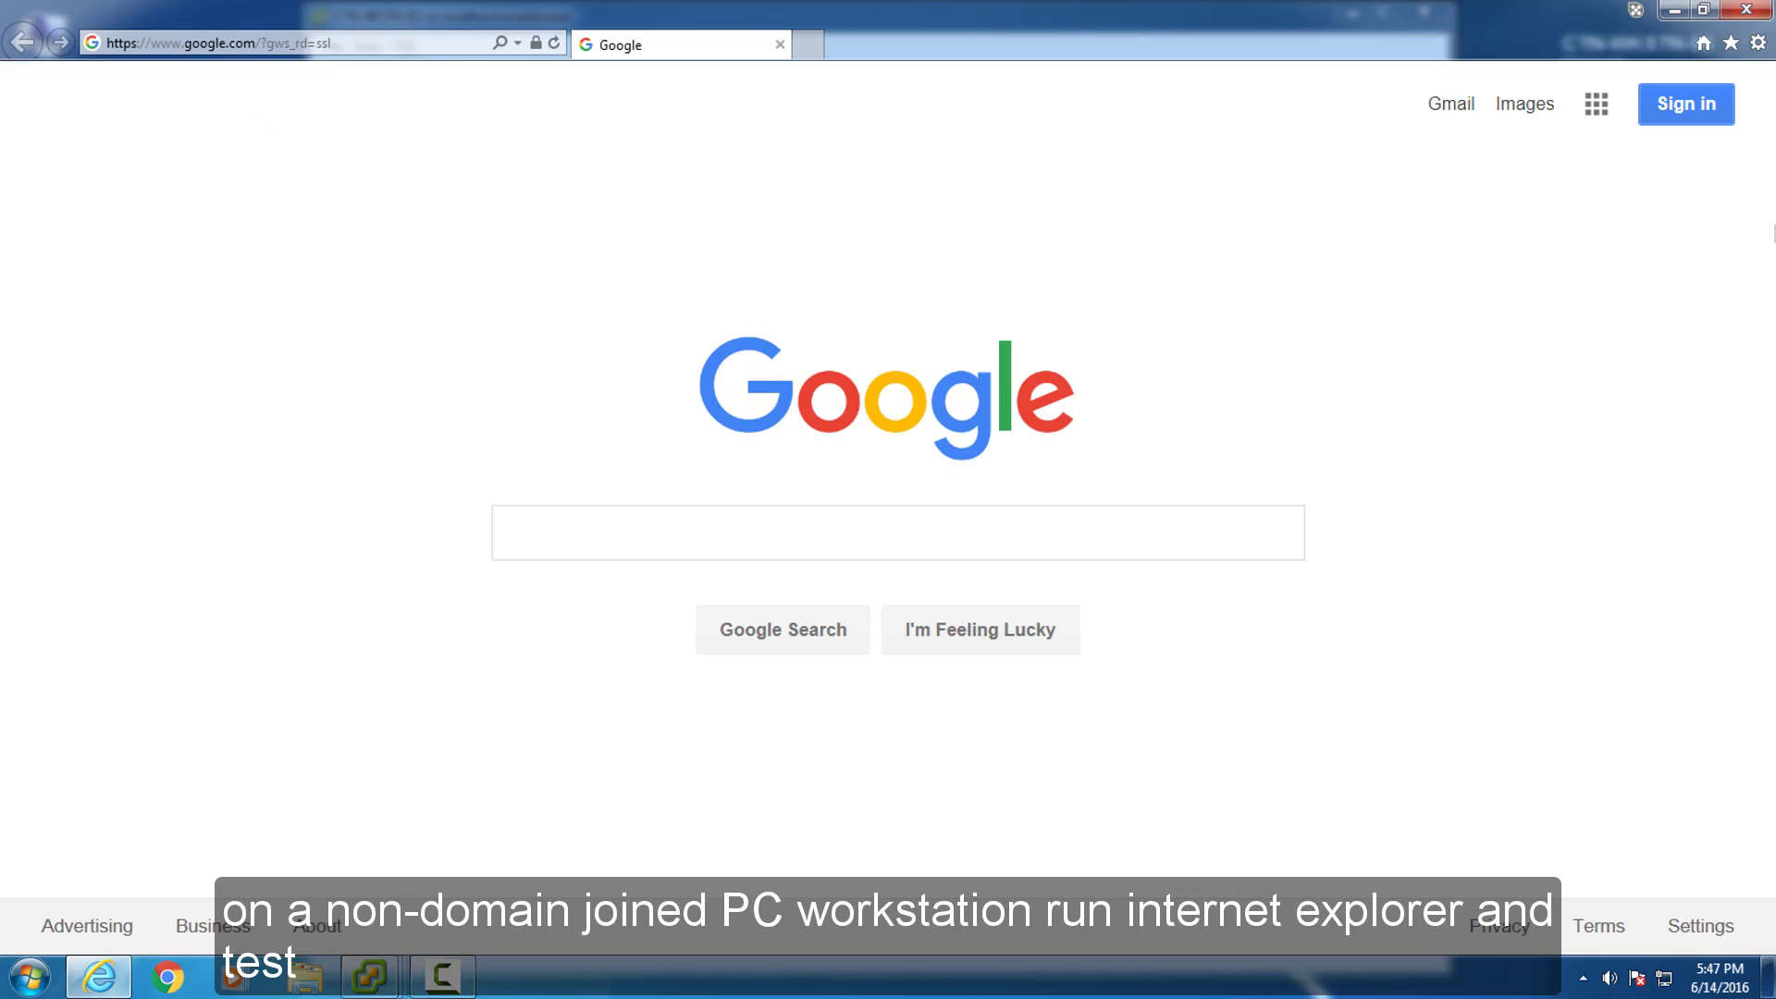
click(392, 44)
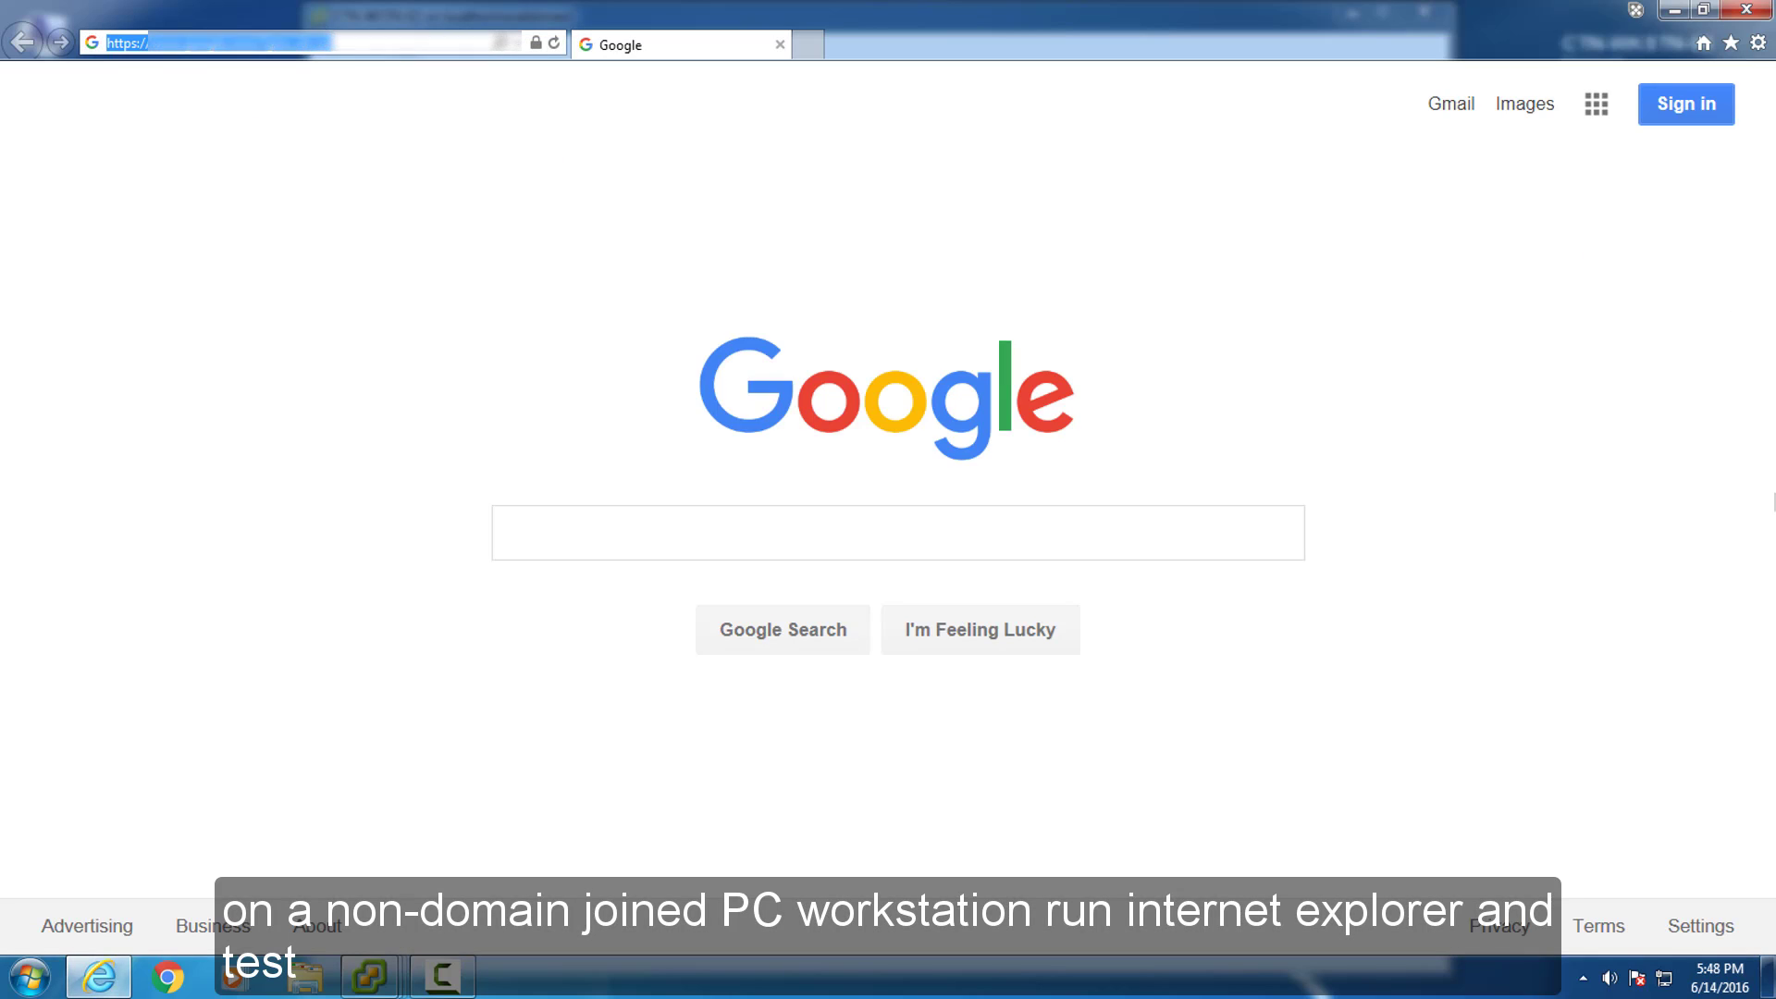
key(ctrl+v)
key(Return)
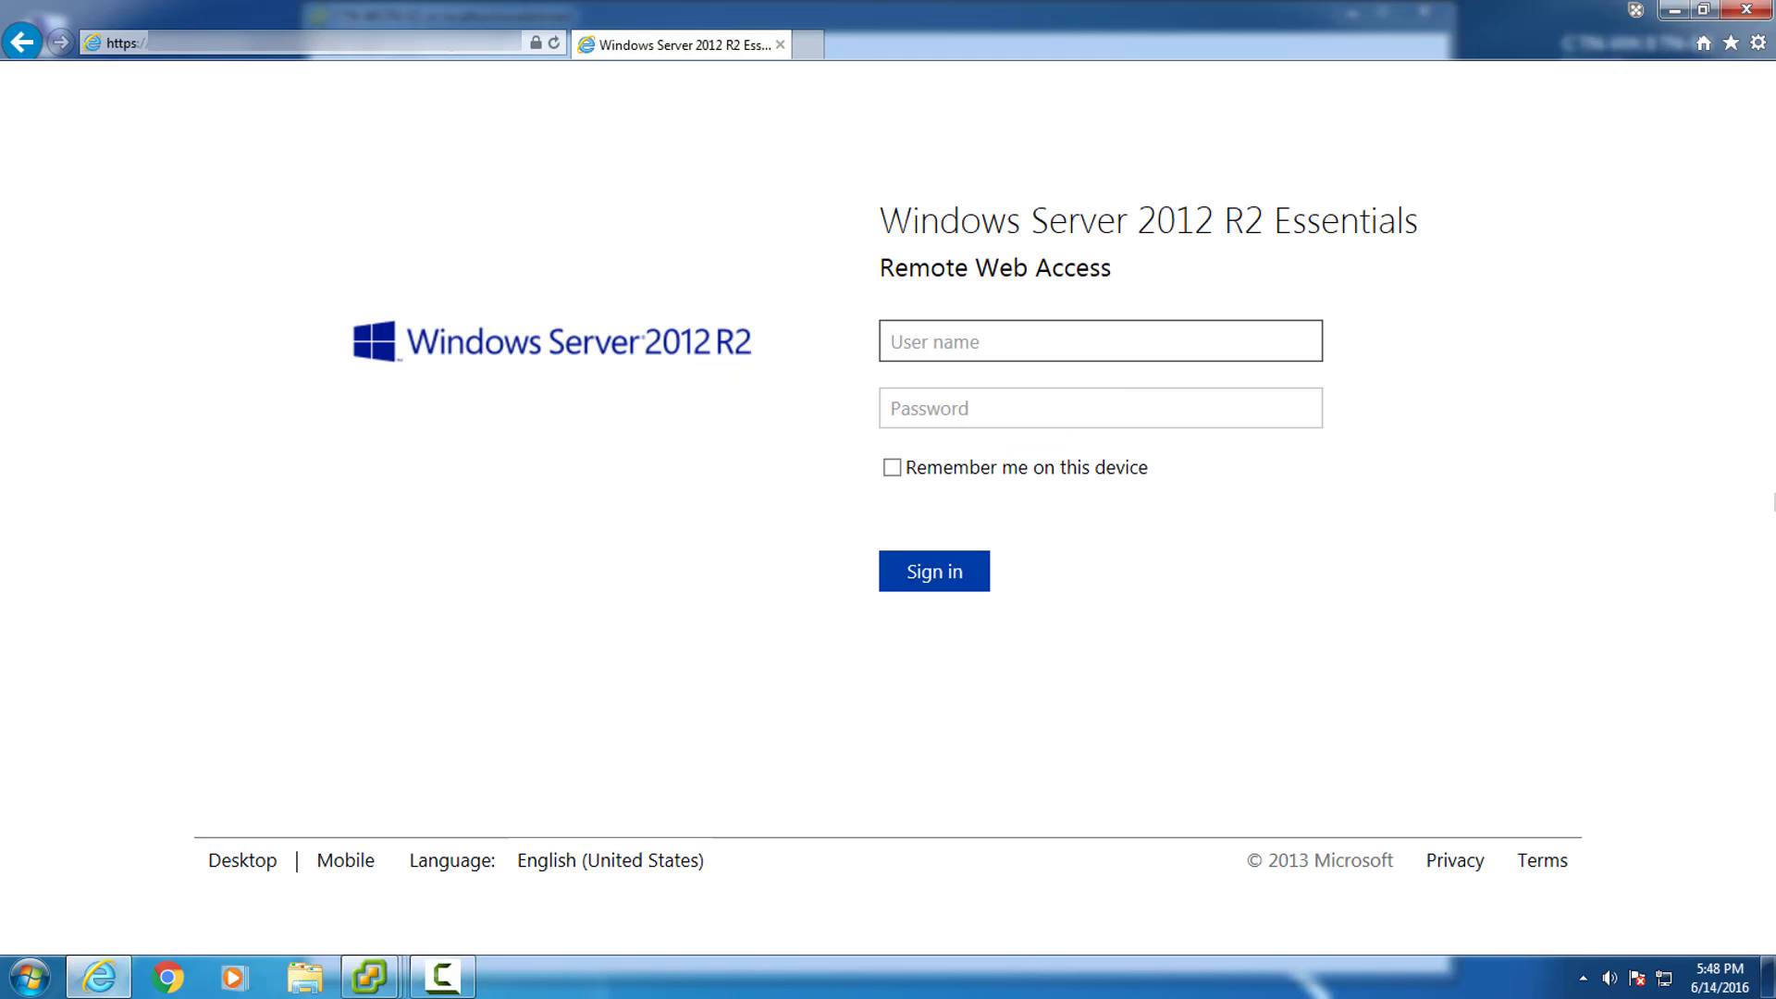
text(admin)
key(Tab)
text(**********)
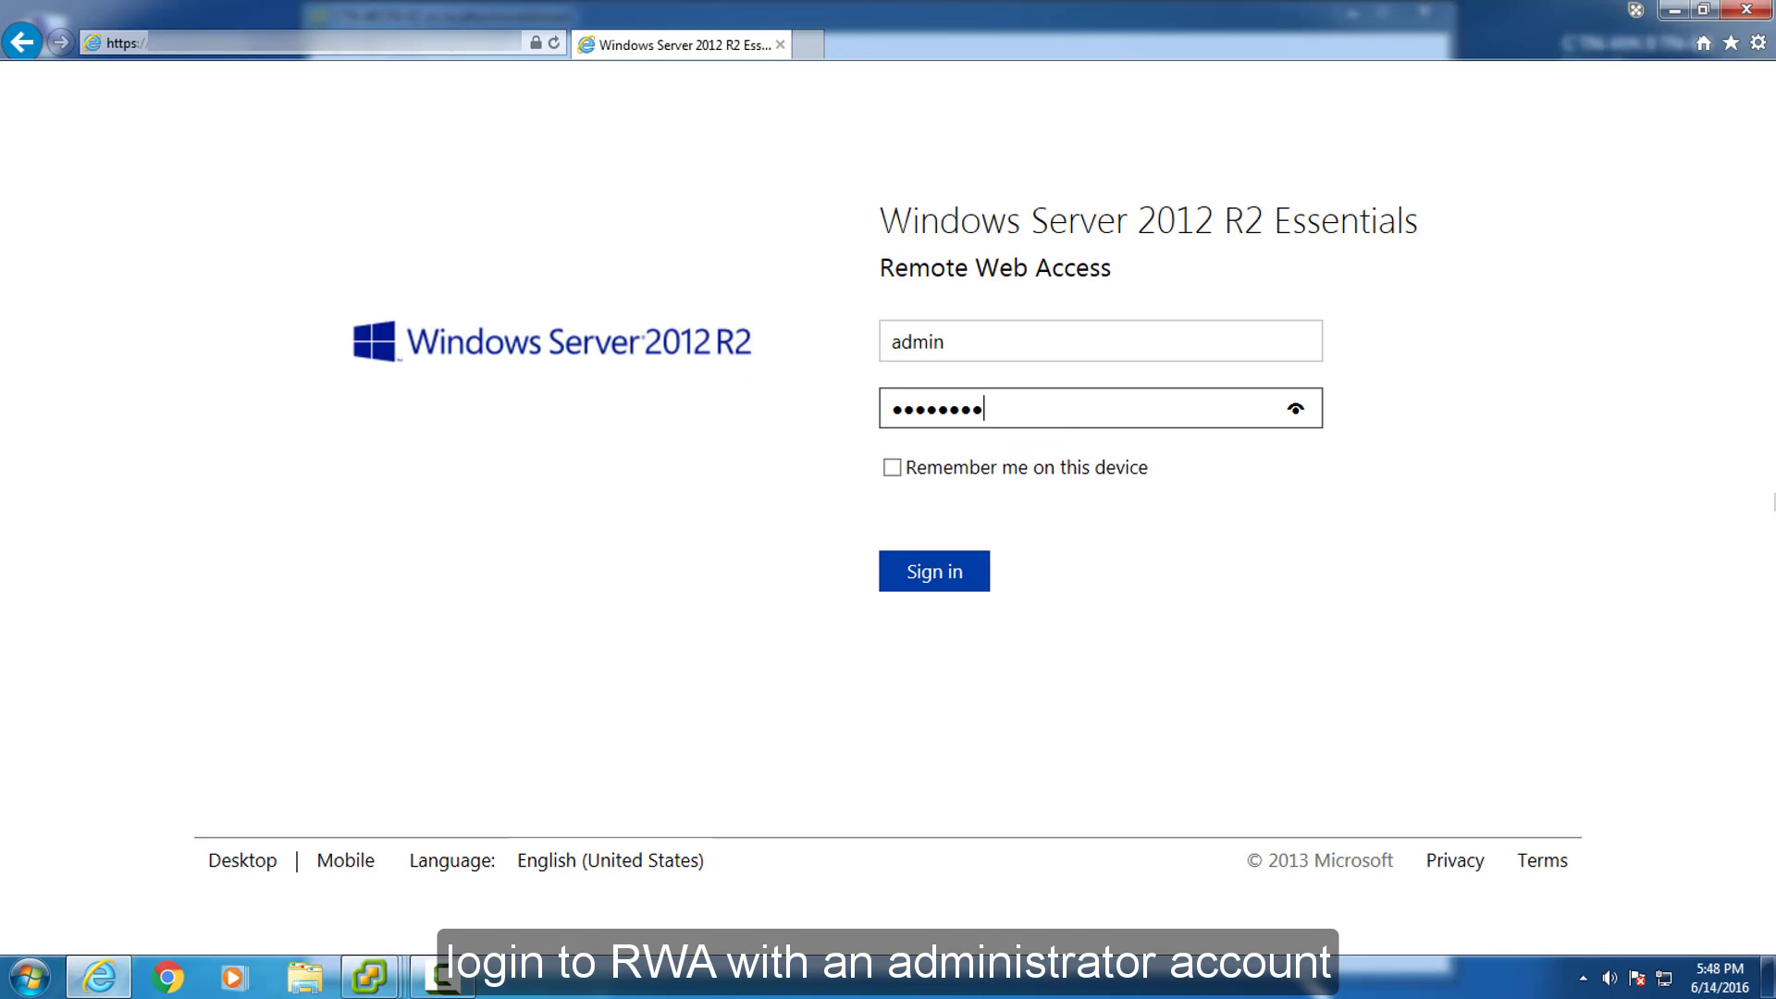
key(Return)
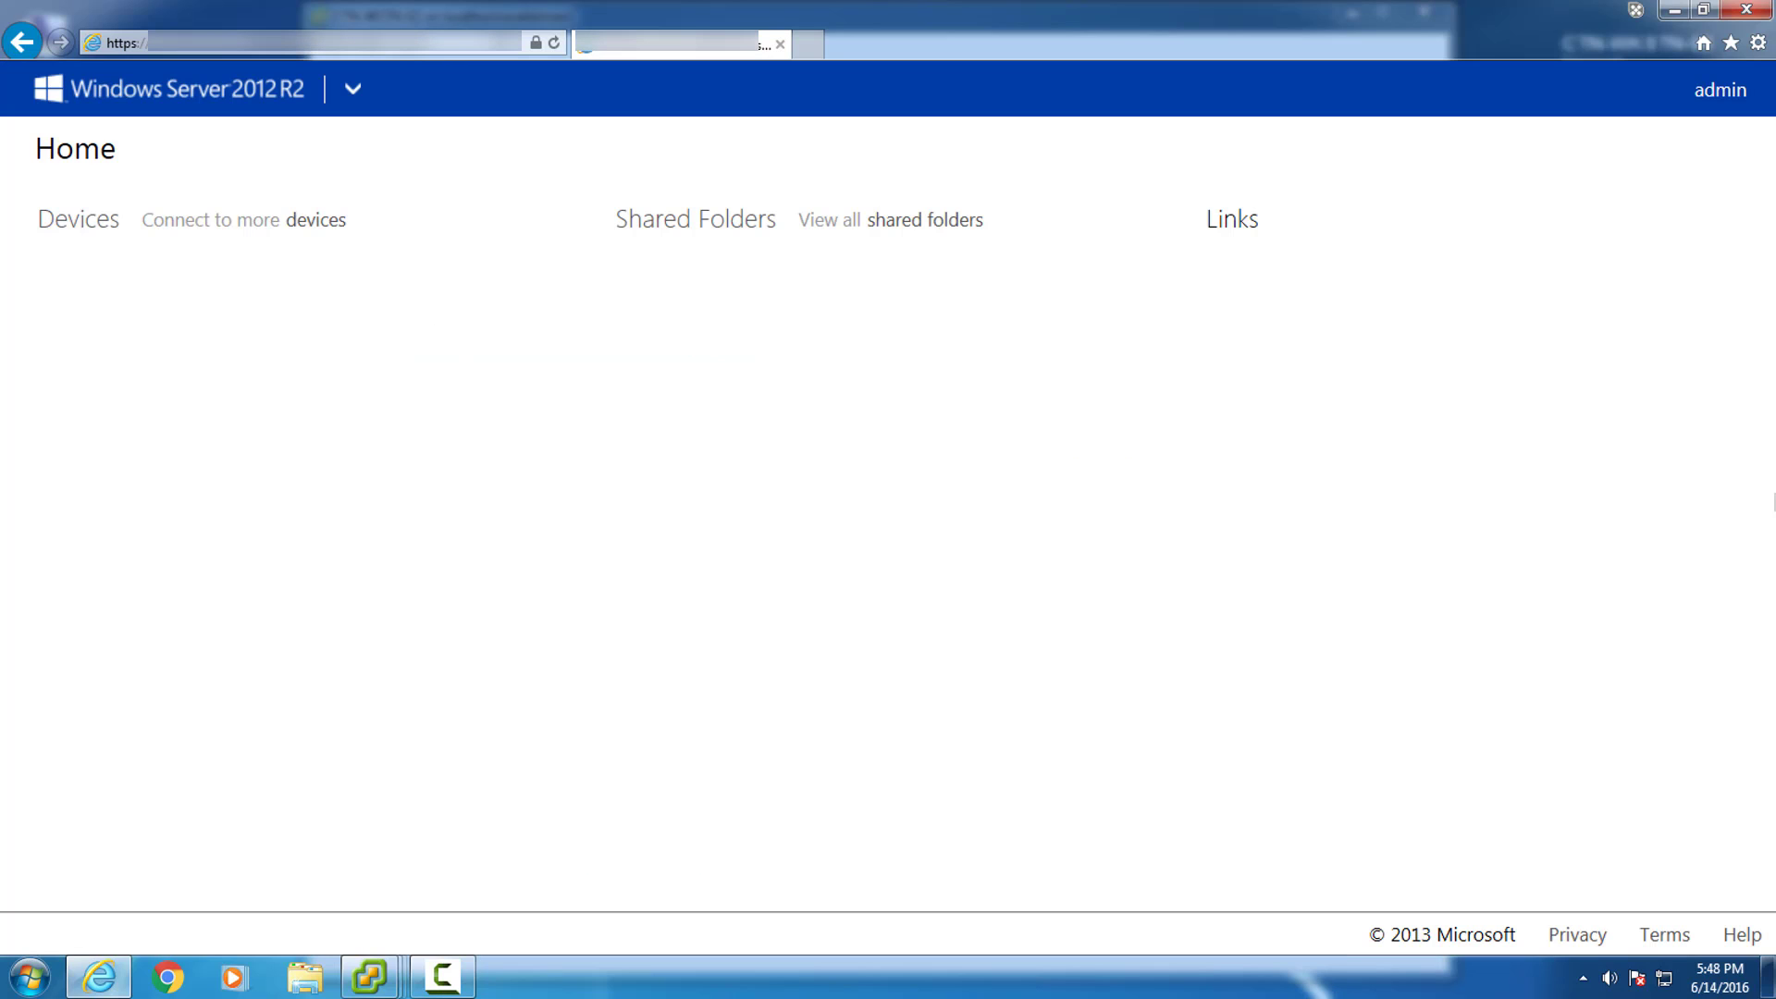
Connect to CTN-WKSTN-02 from the Devices list, entering the account password.
click(305, 220)
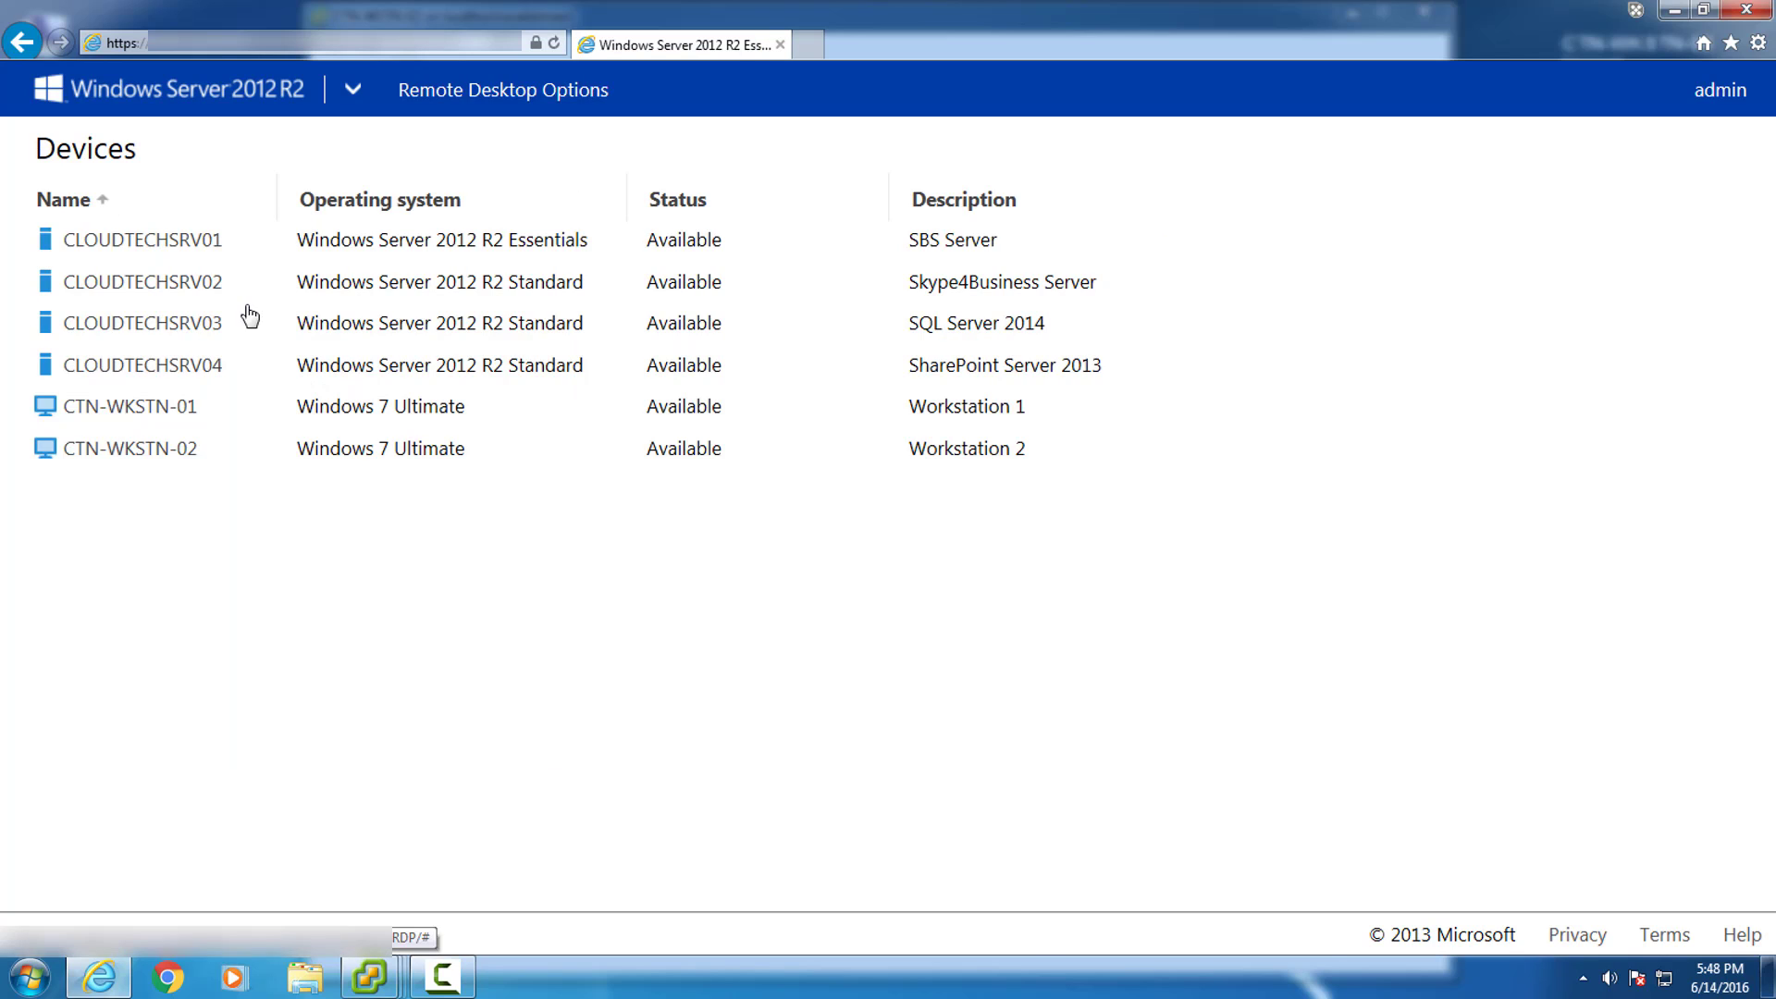
click(143, 451)
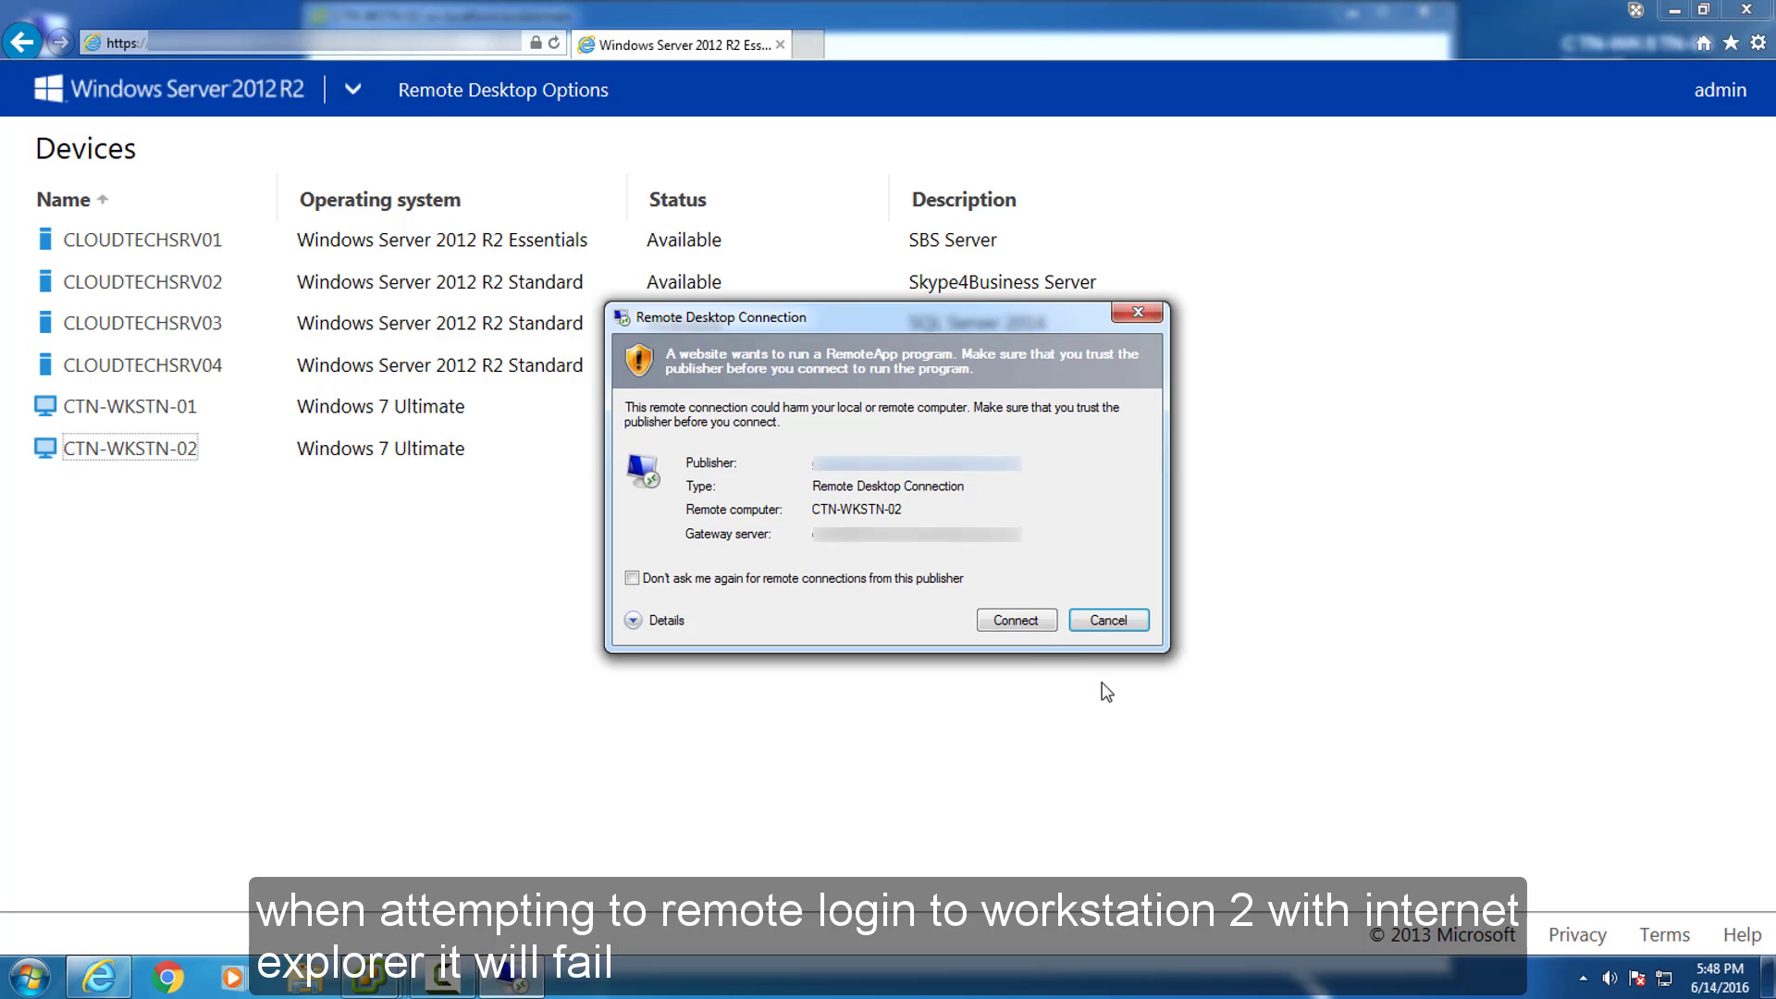
click(1019, 623)
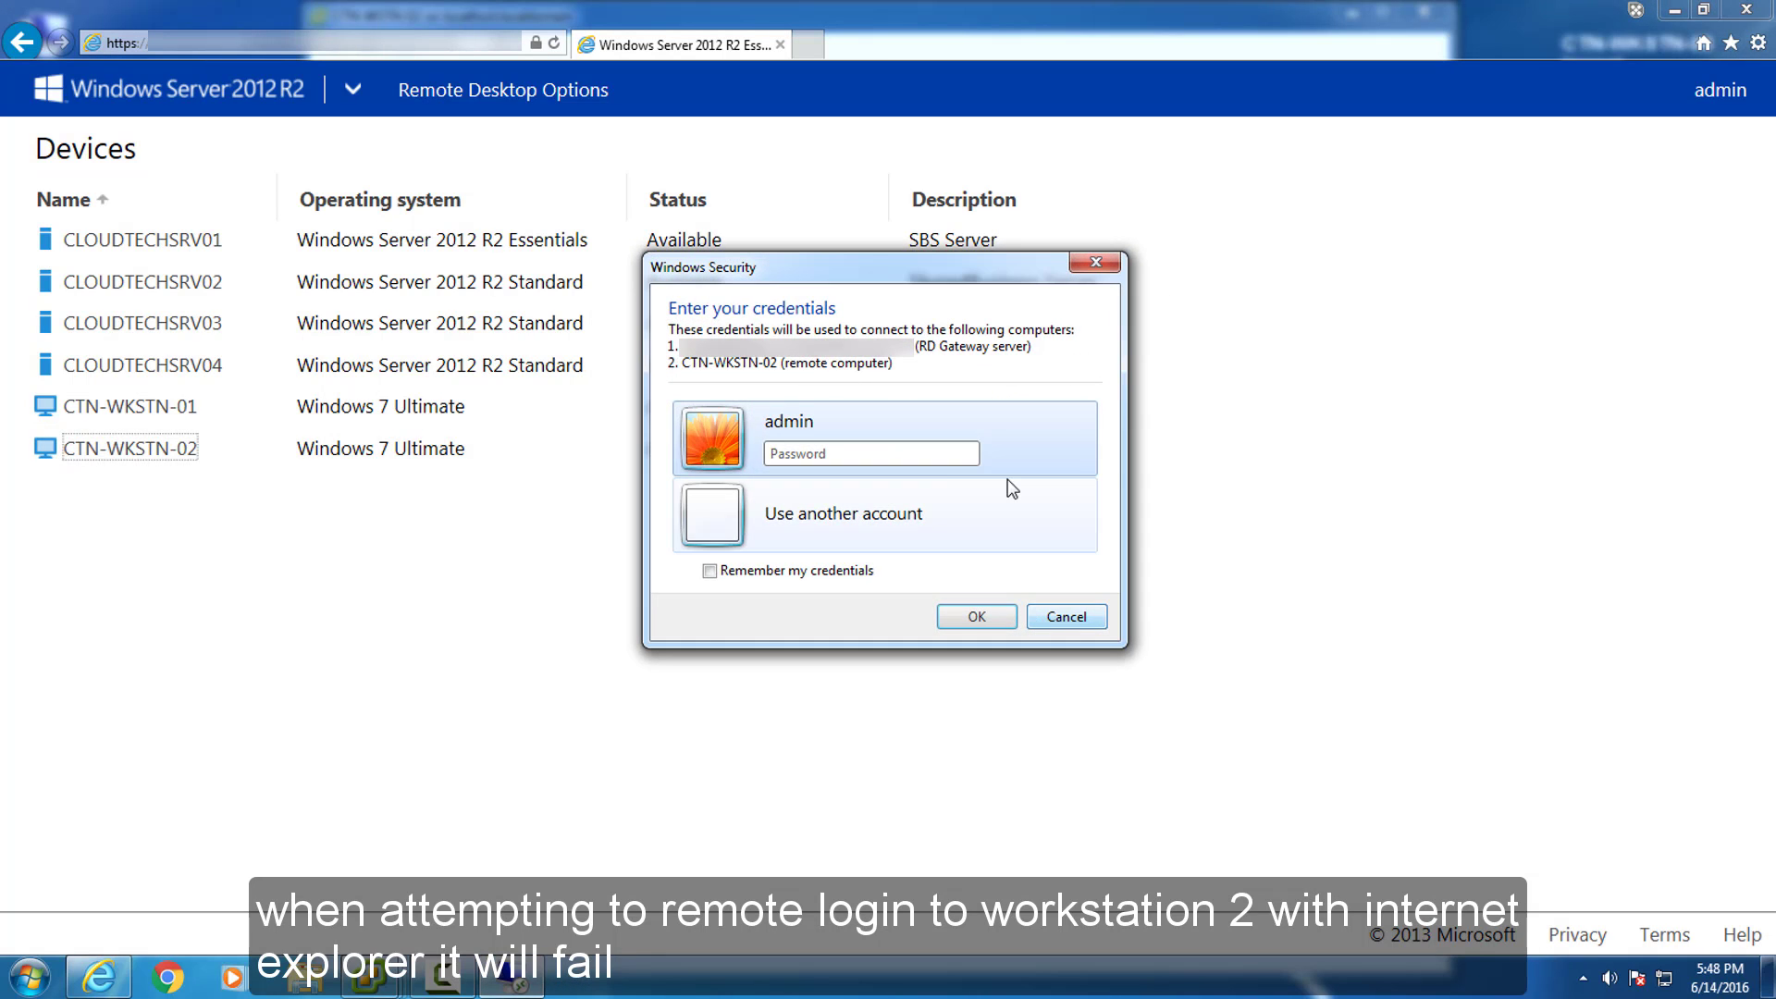
text(•••••••••)
key(Return)
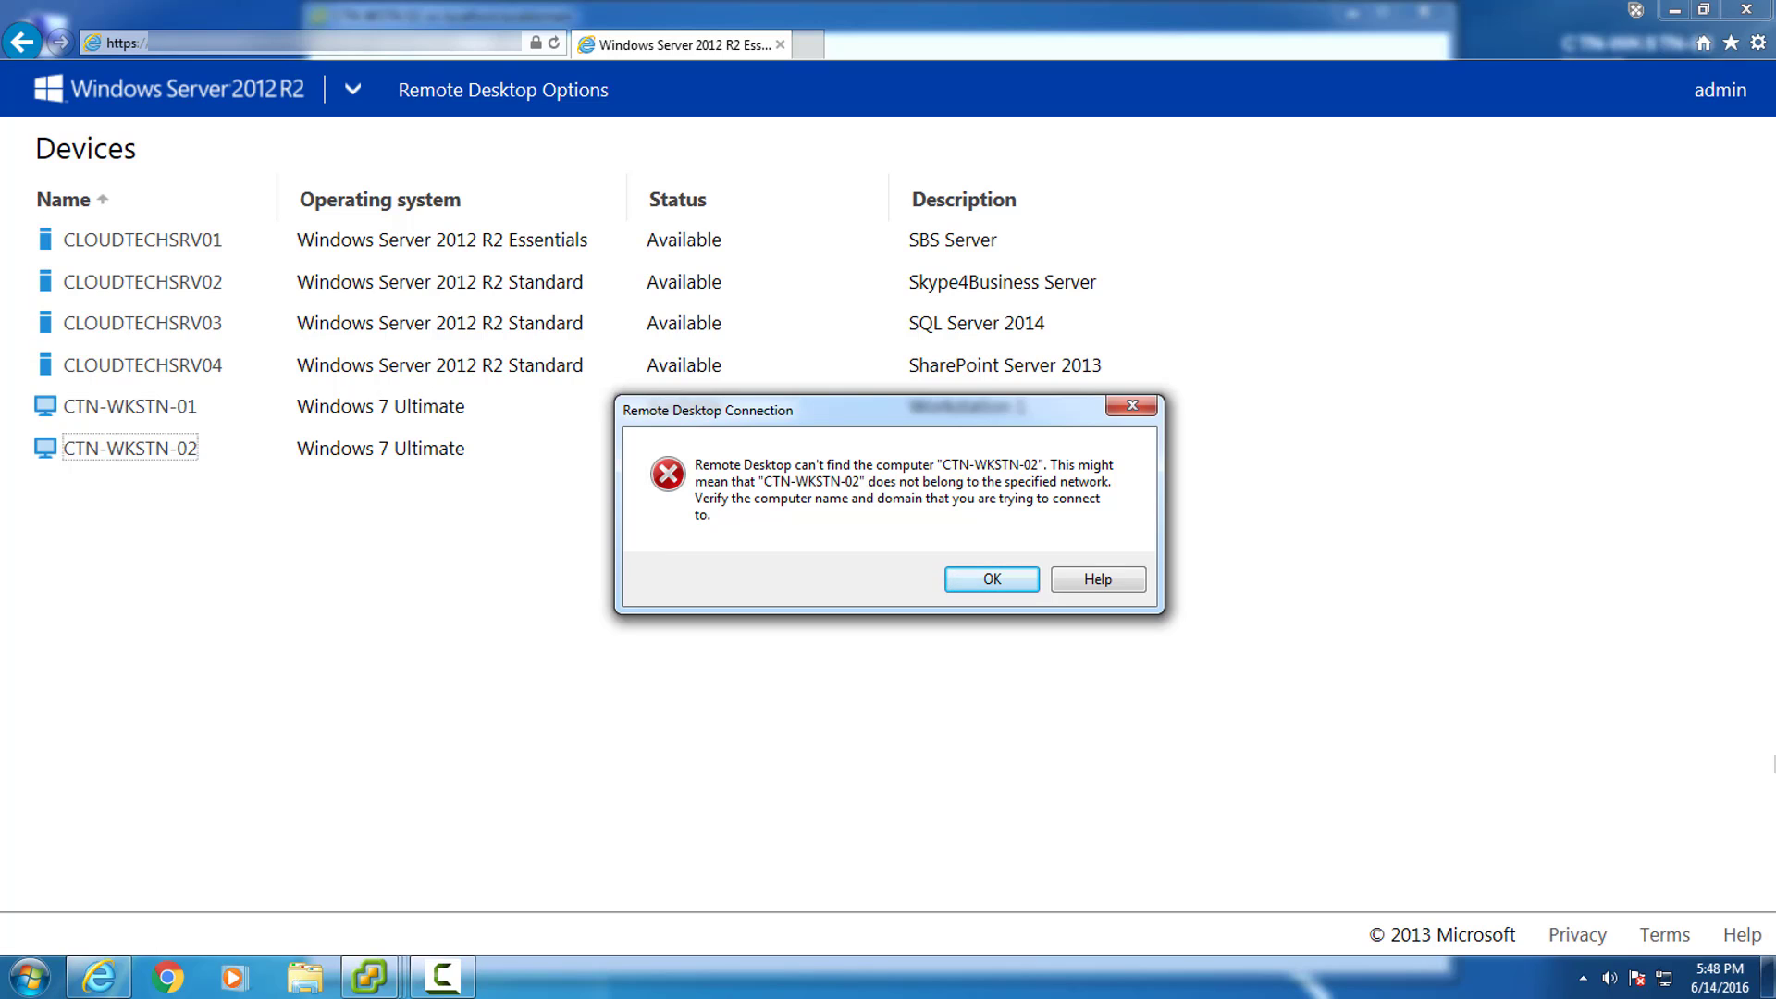
Dismiss the connection error and launch Remote Desktop Connection from the Start search.
click(986, 588)
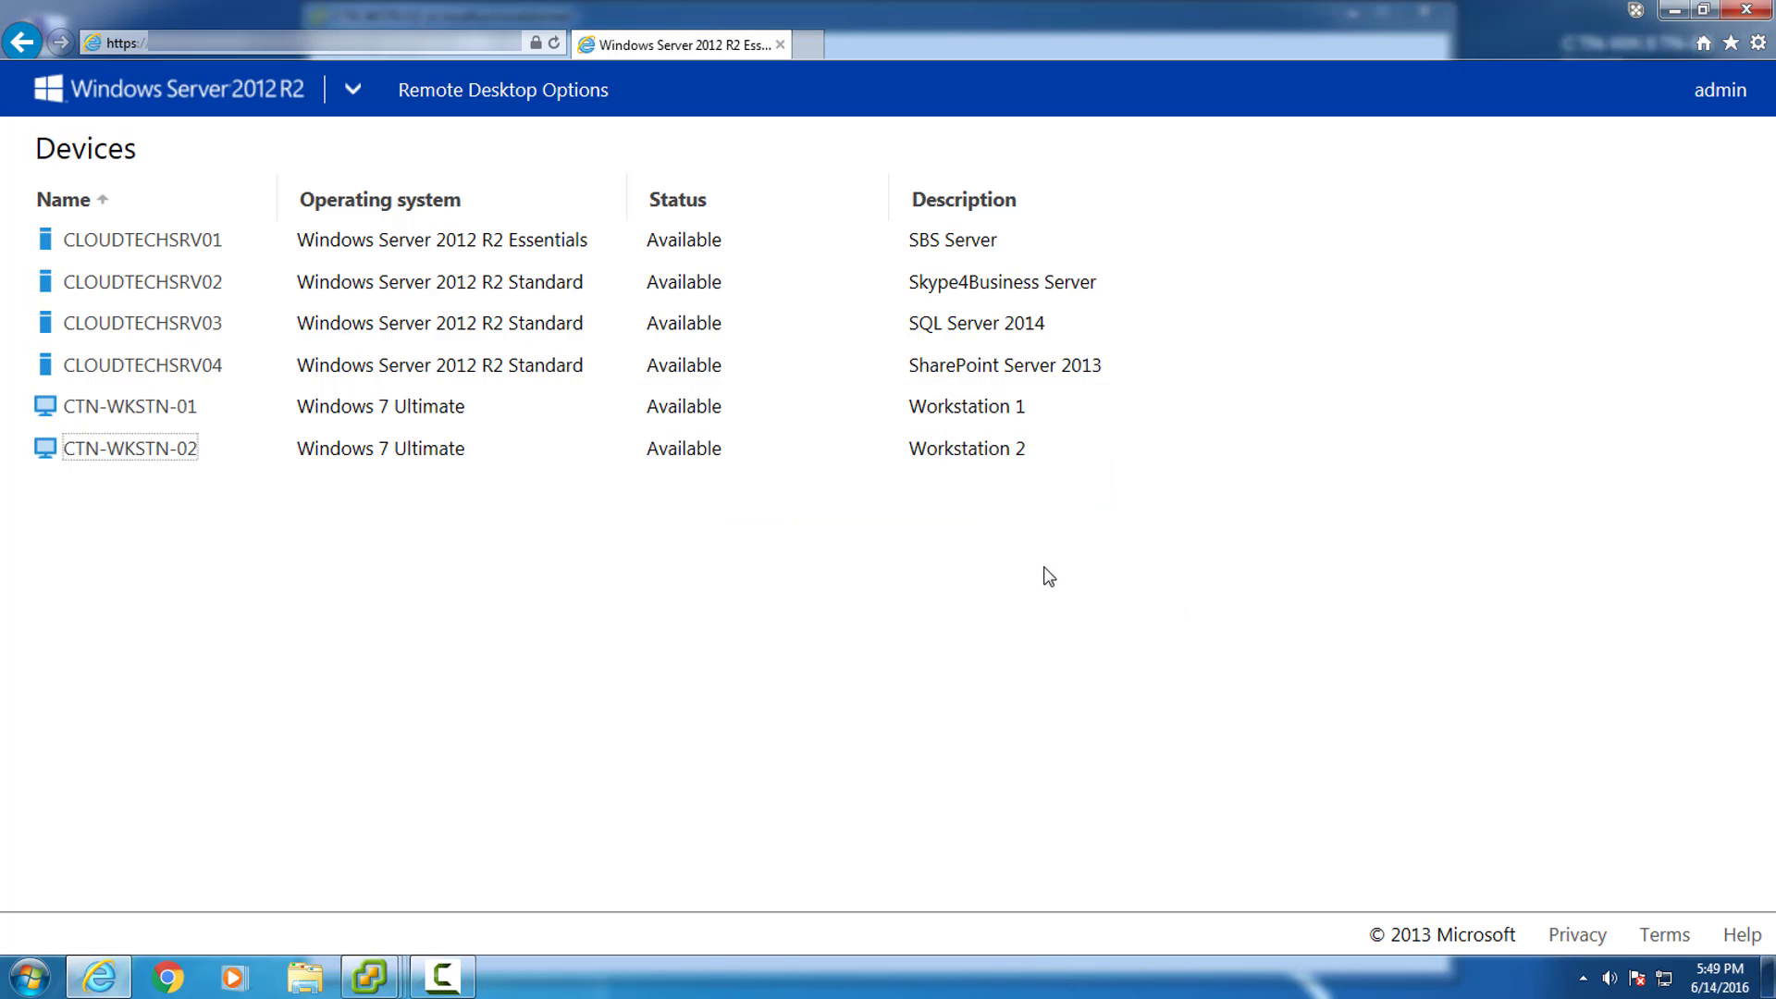
click(1672, 10)
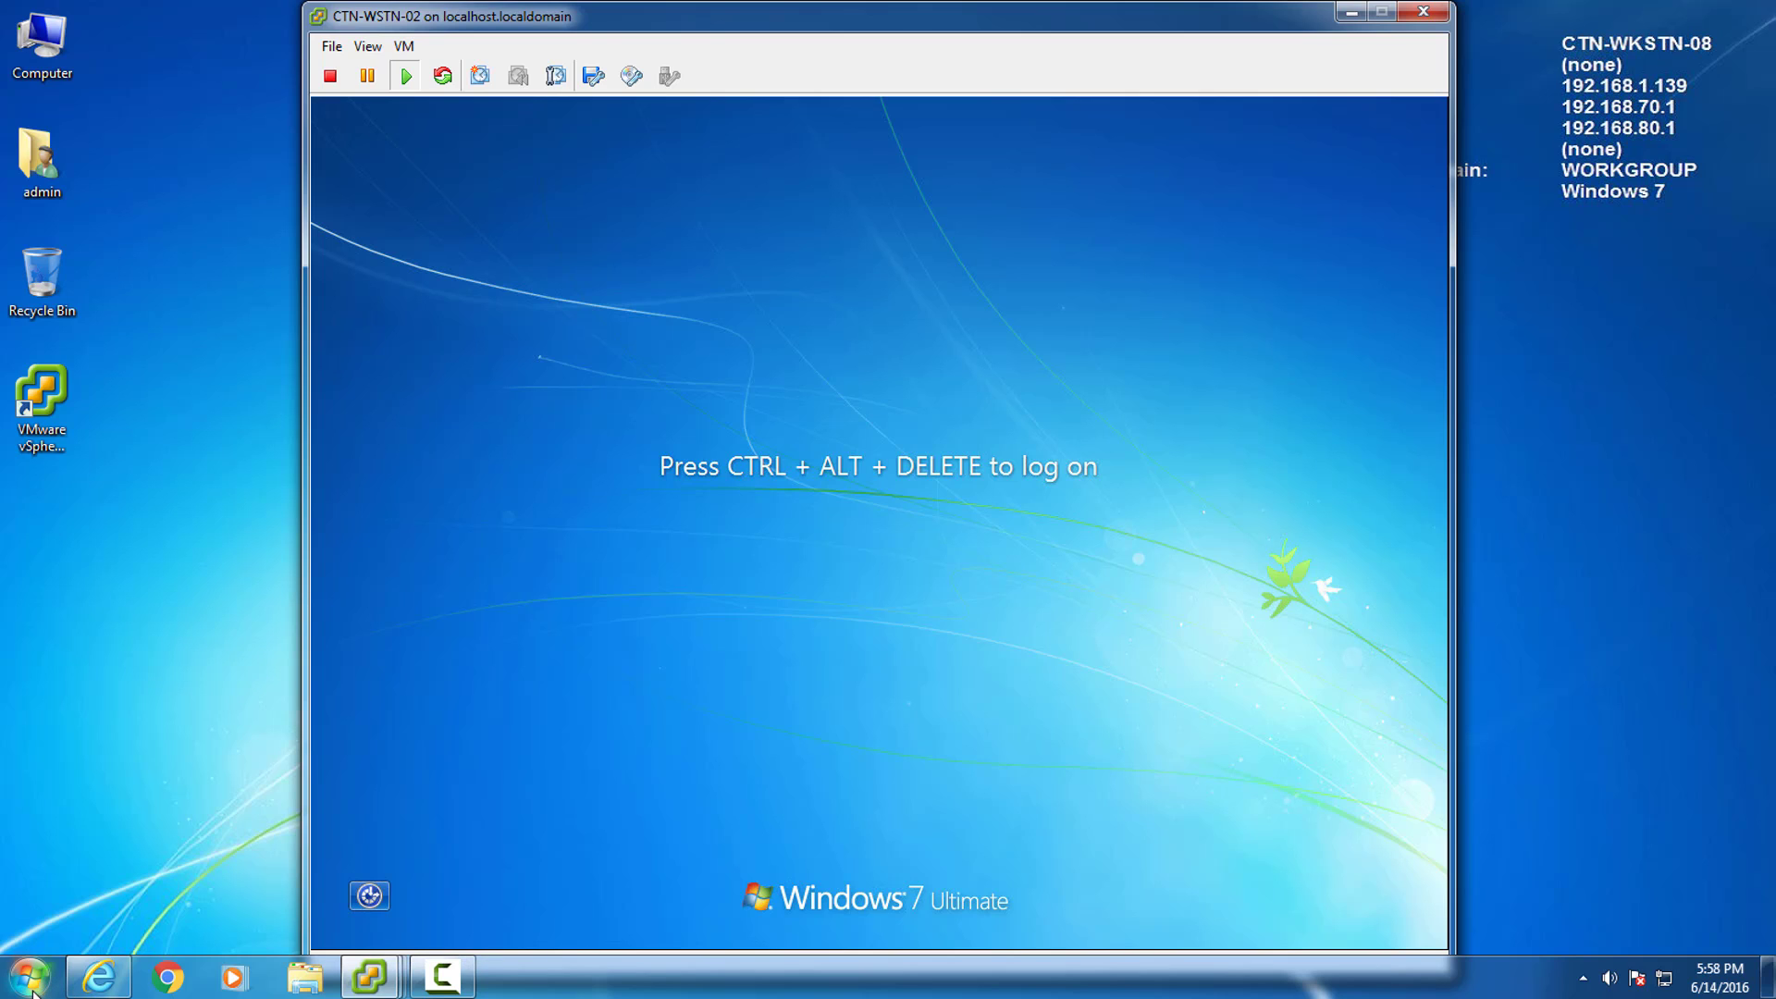
click(29, 977)
click(70, 927)
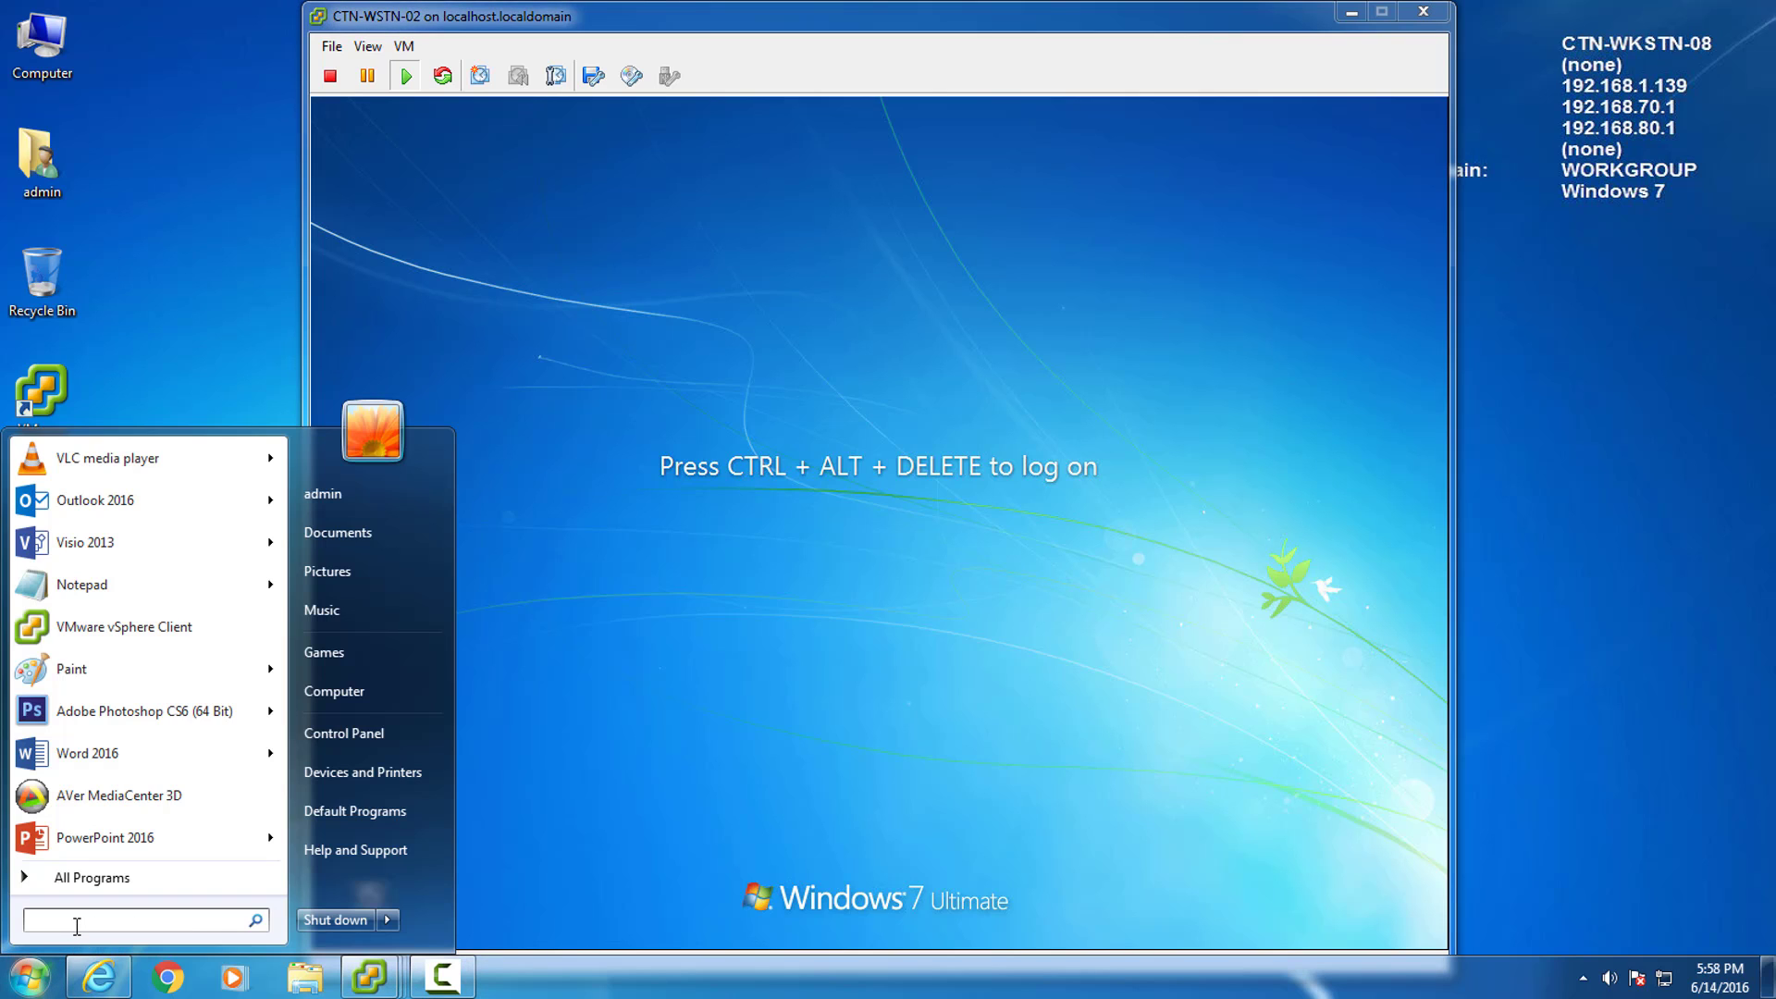
text(remote desktop connection)
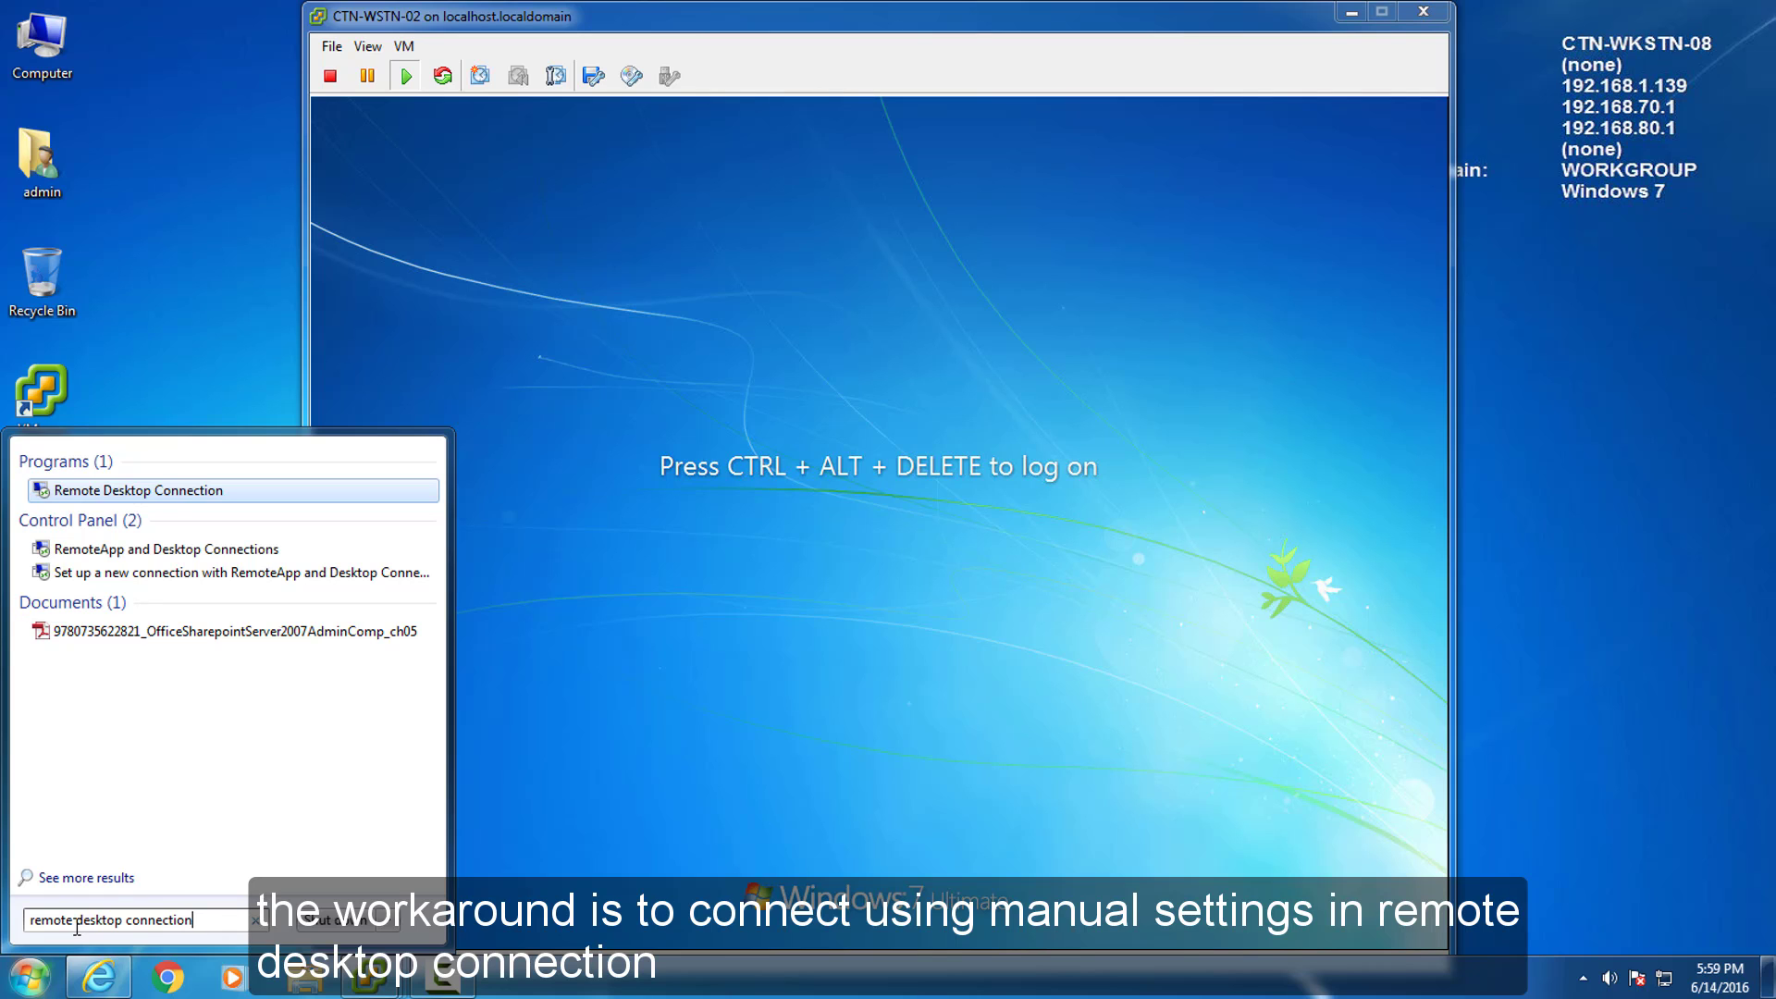
key(Return)
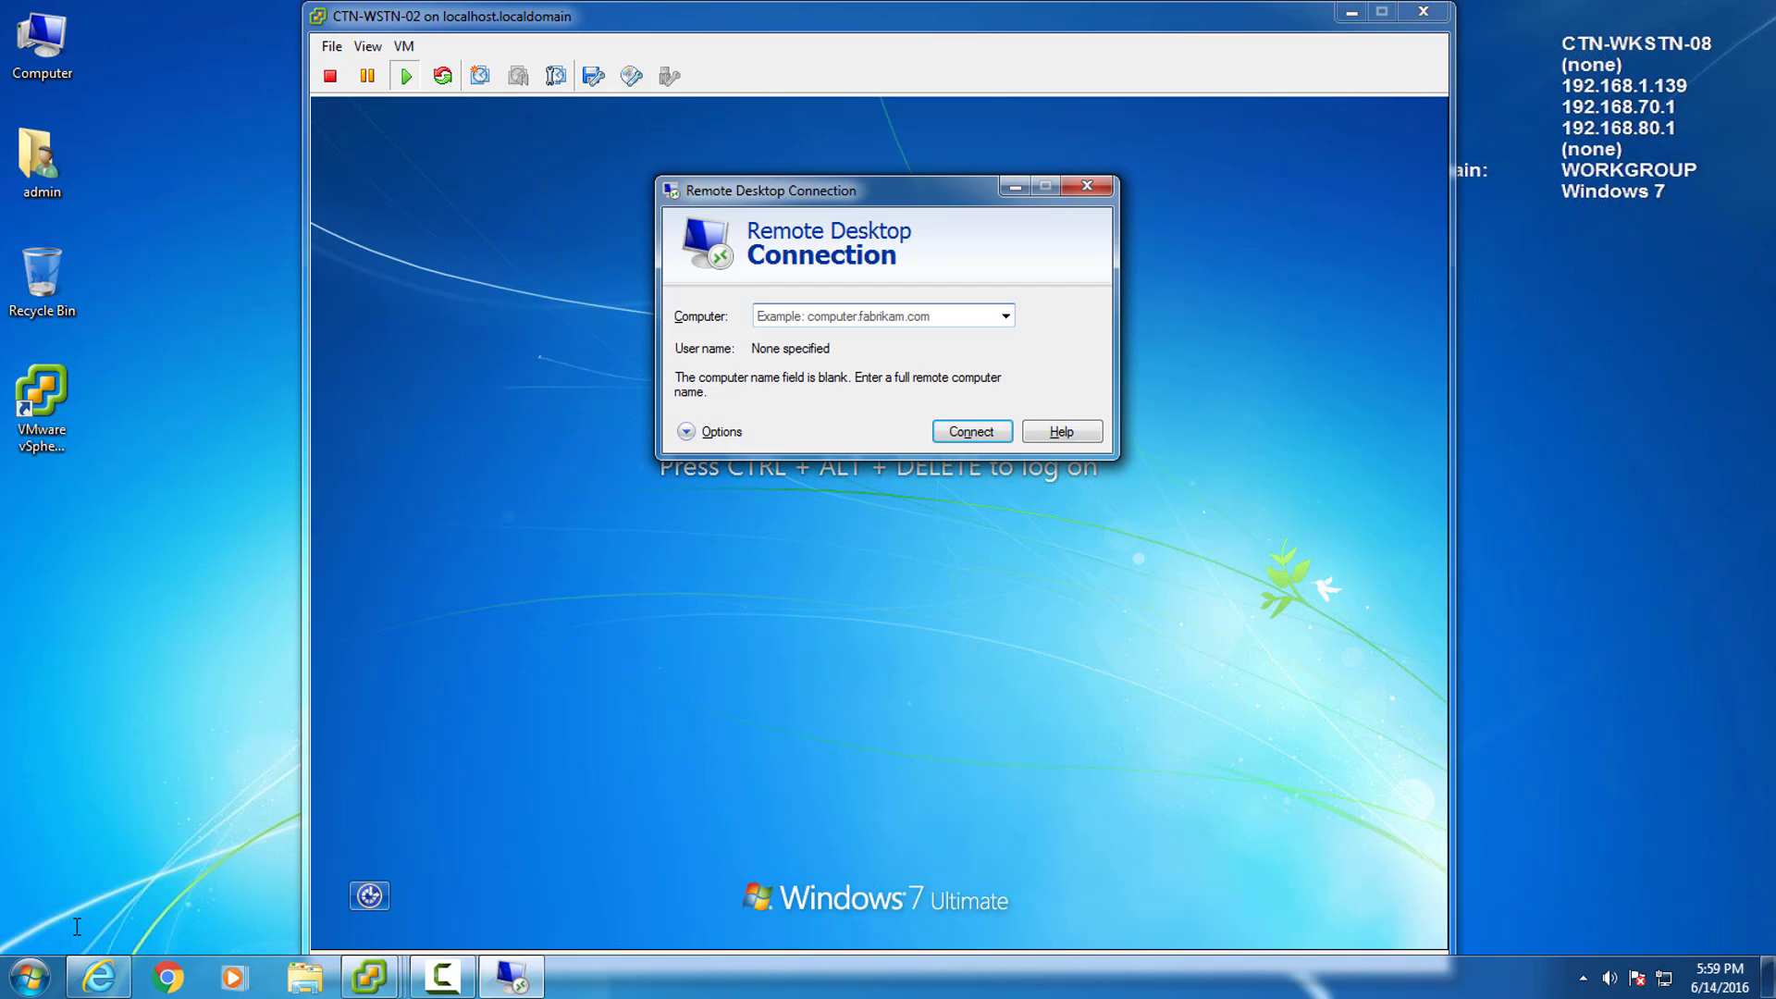
Set the Experience connection speed to LAN (10 Mbps or higher).
click(710, 432)
click(982, 311)
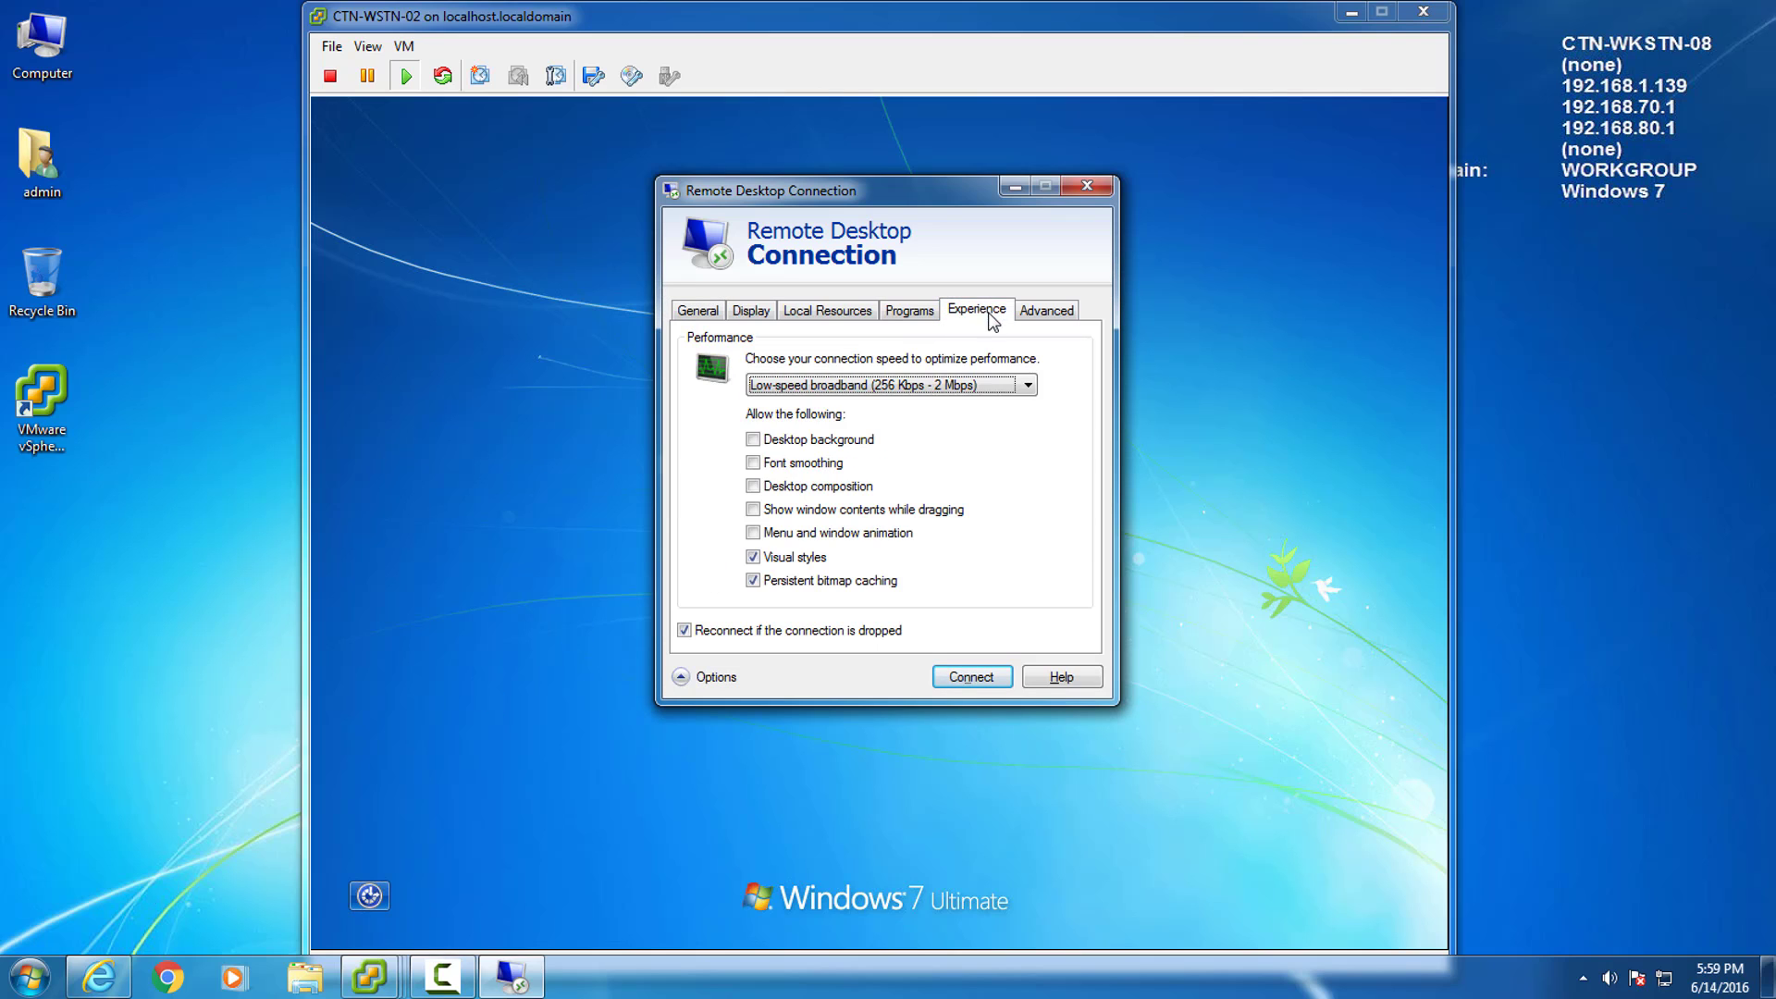
click(952, 383)
click(936, 477)
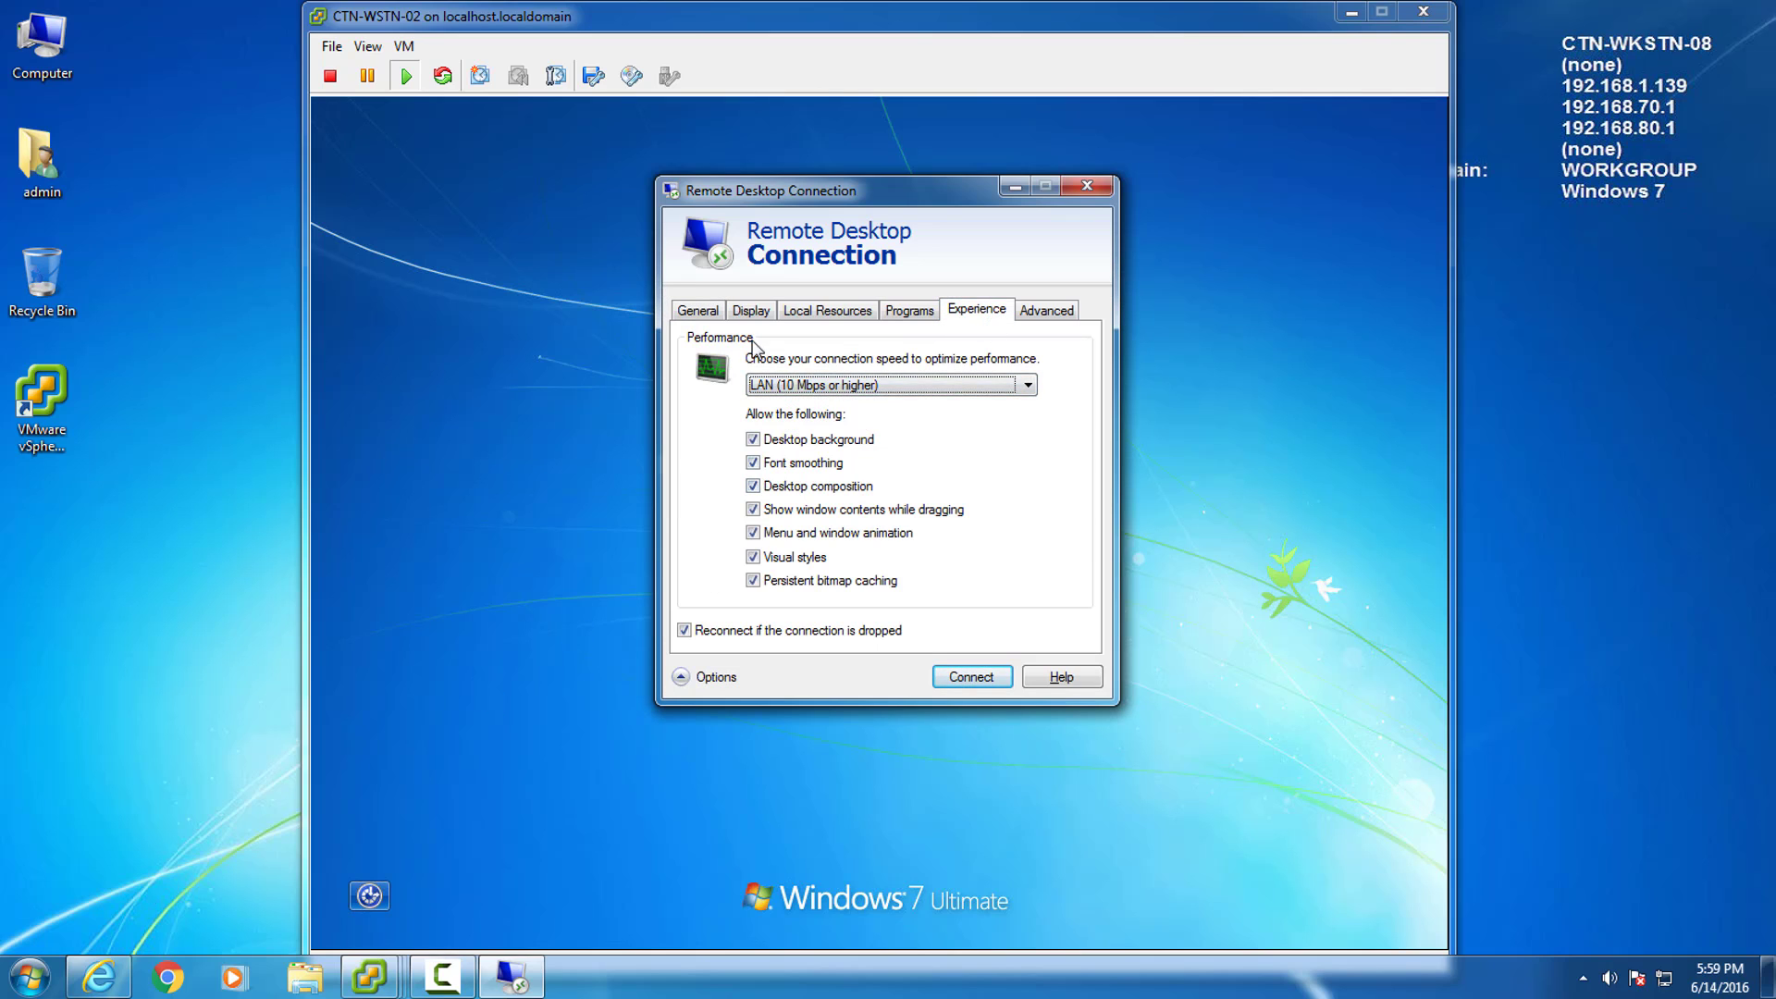
click(705, 311)
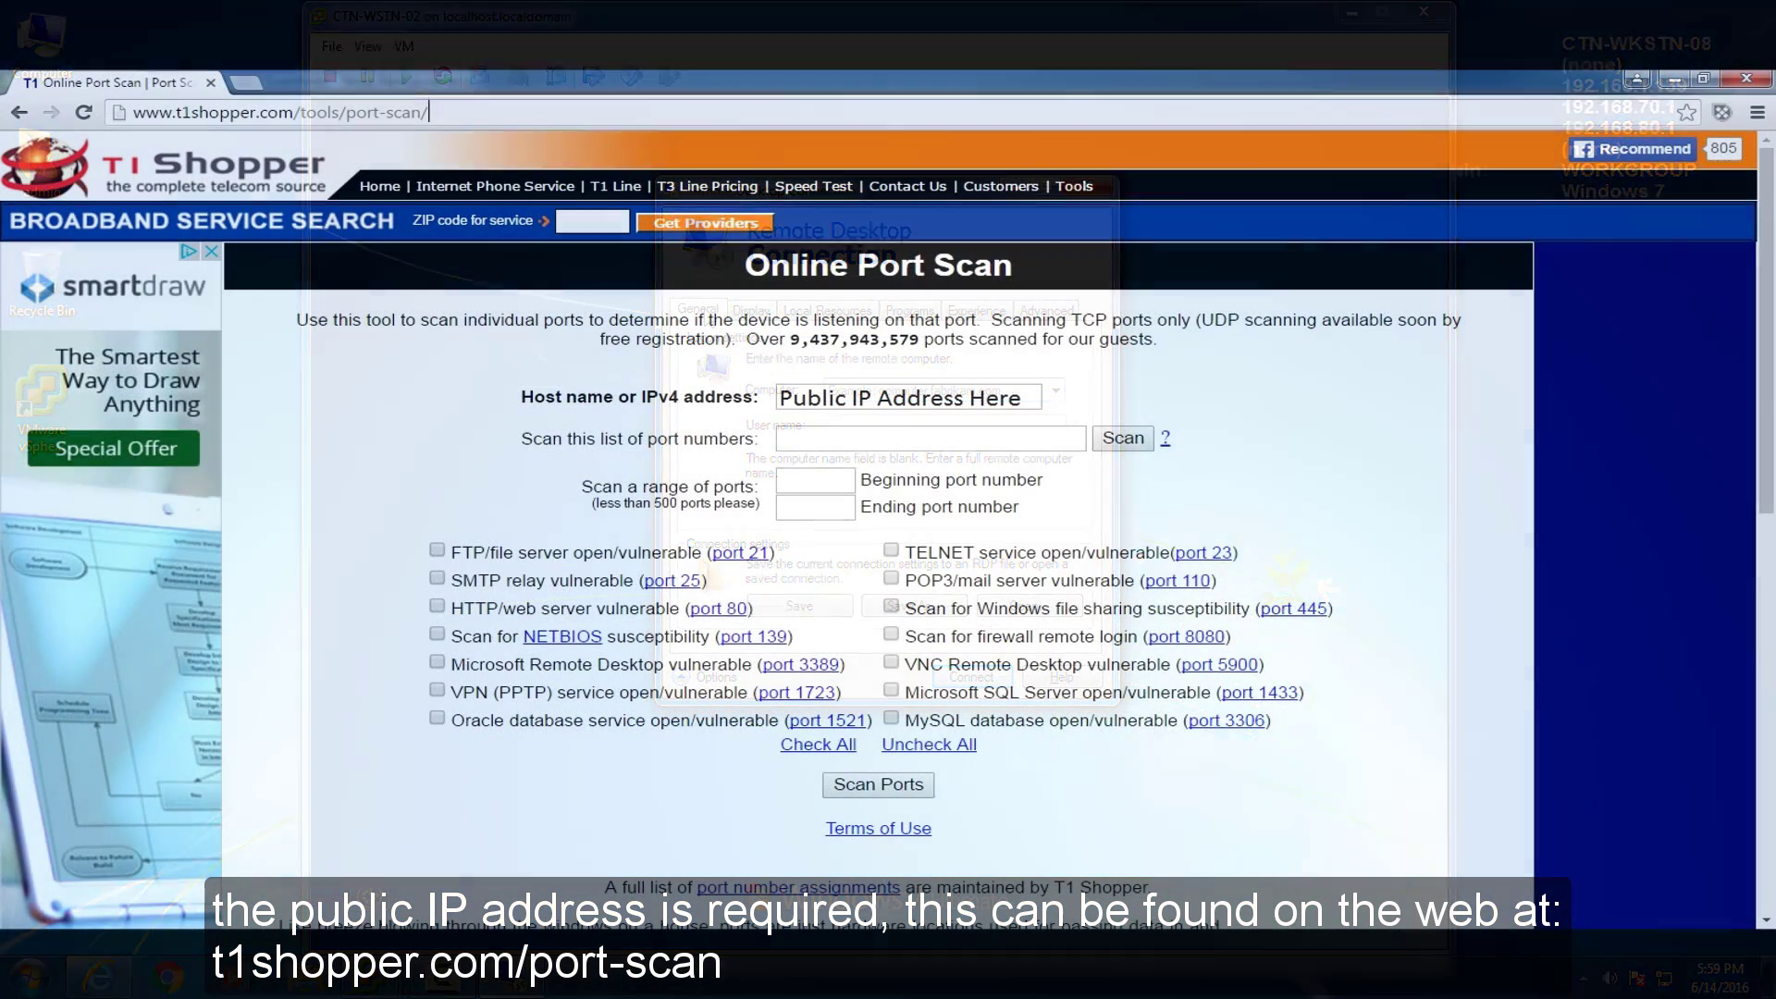
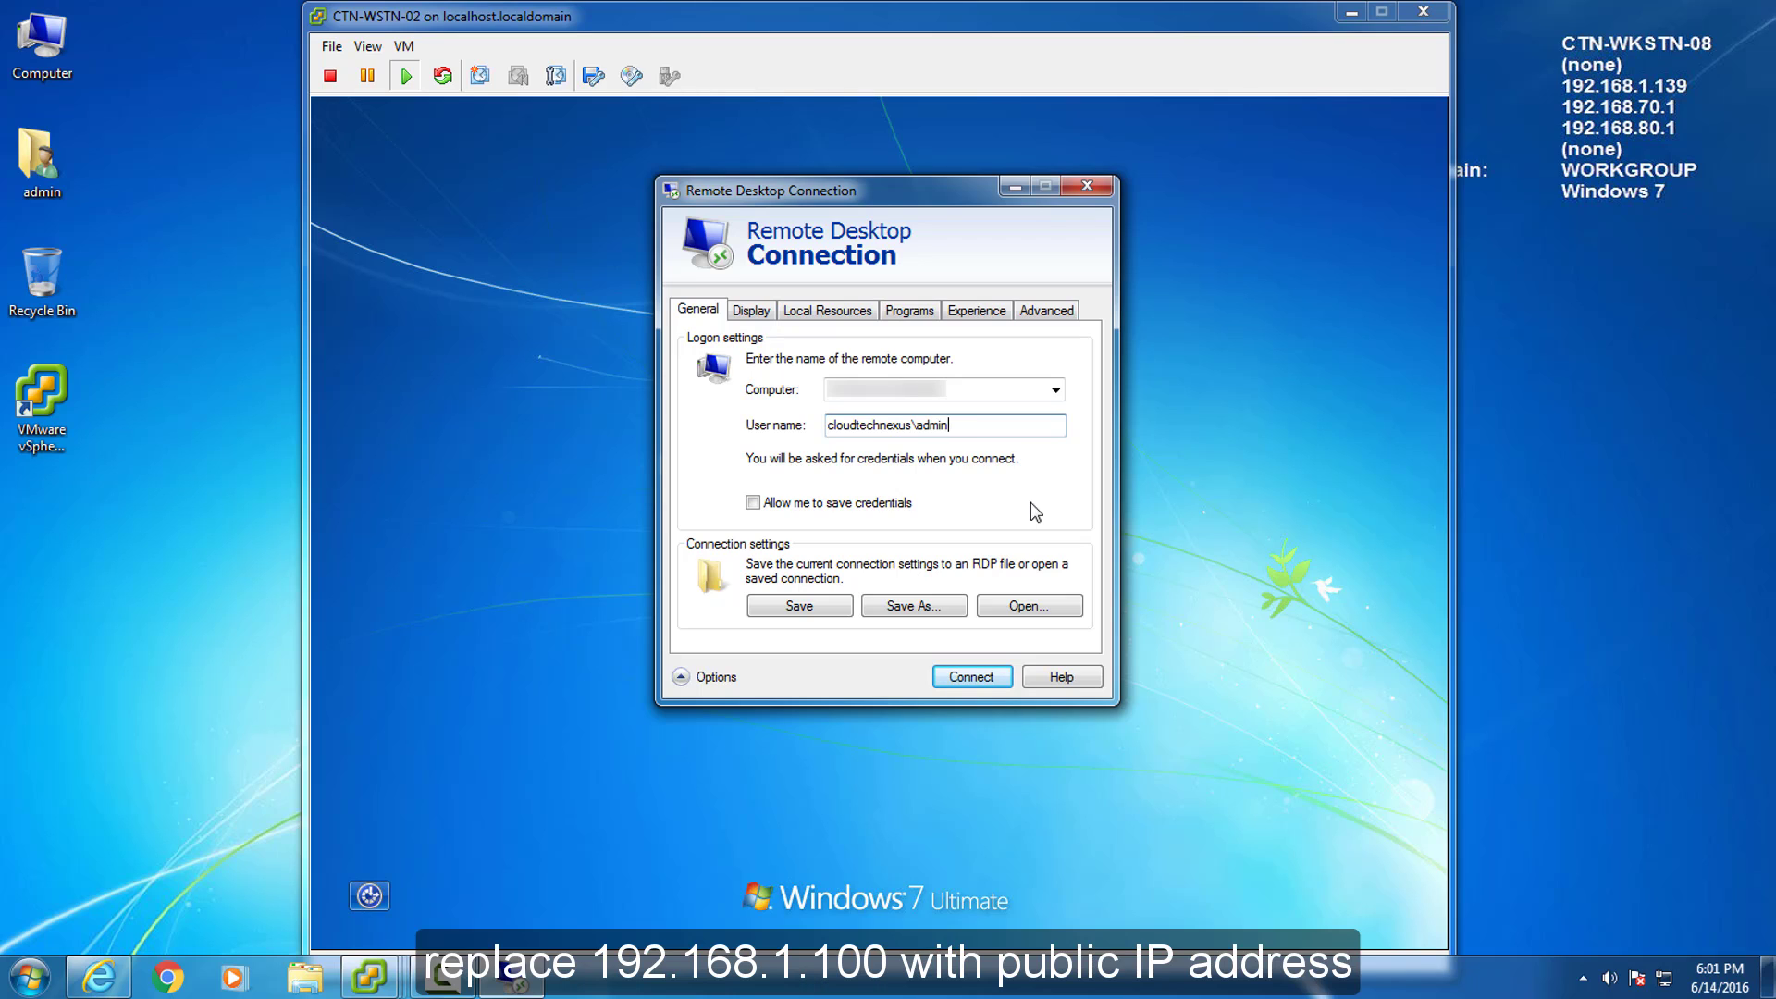
Connect to CTN-WKSTN-02 as admin with the account password and accept the unverified certificate.
click(963, 677)
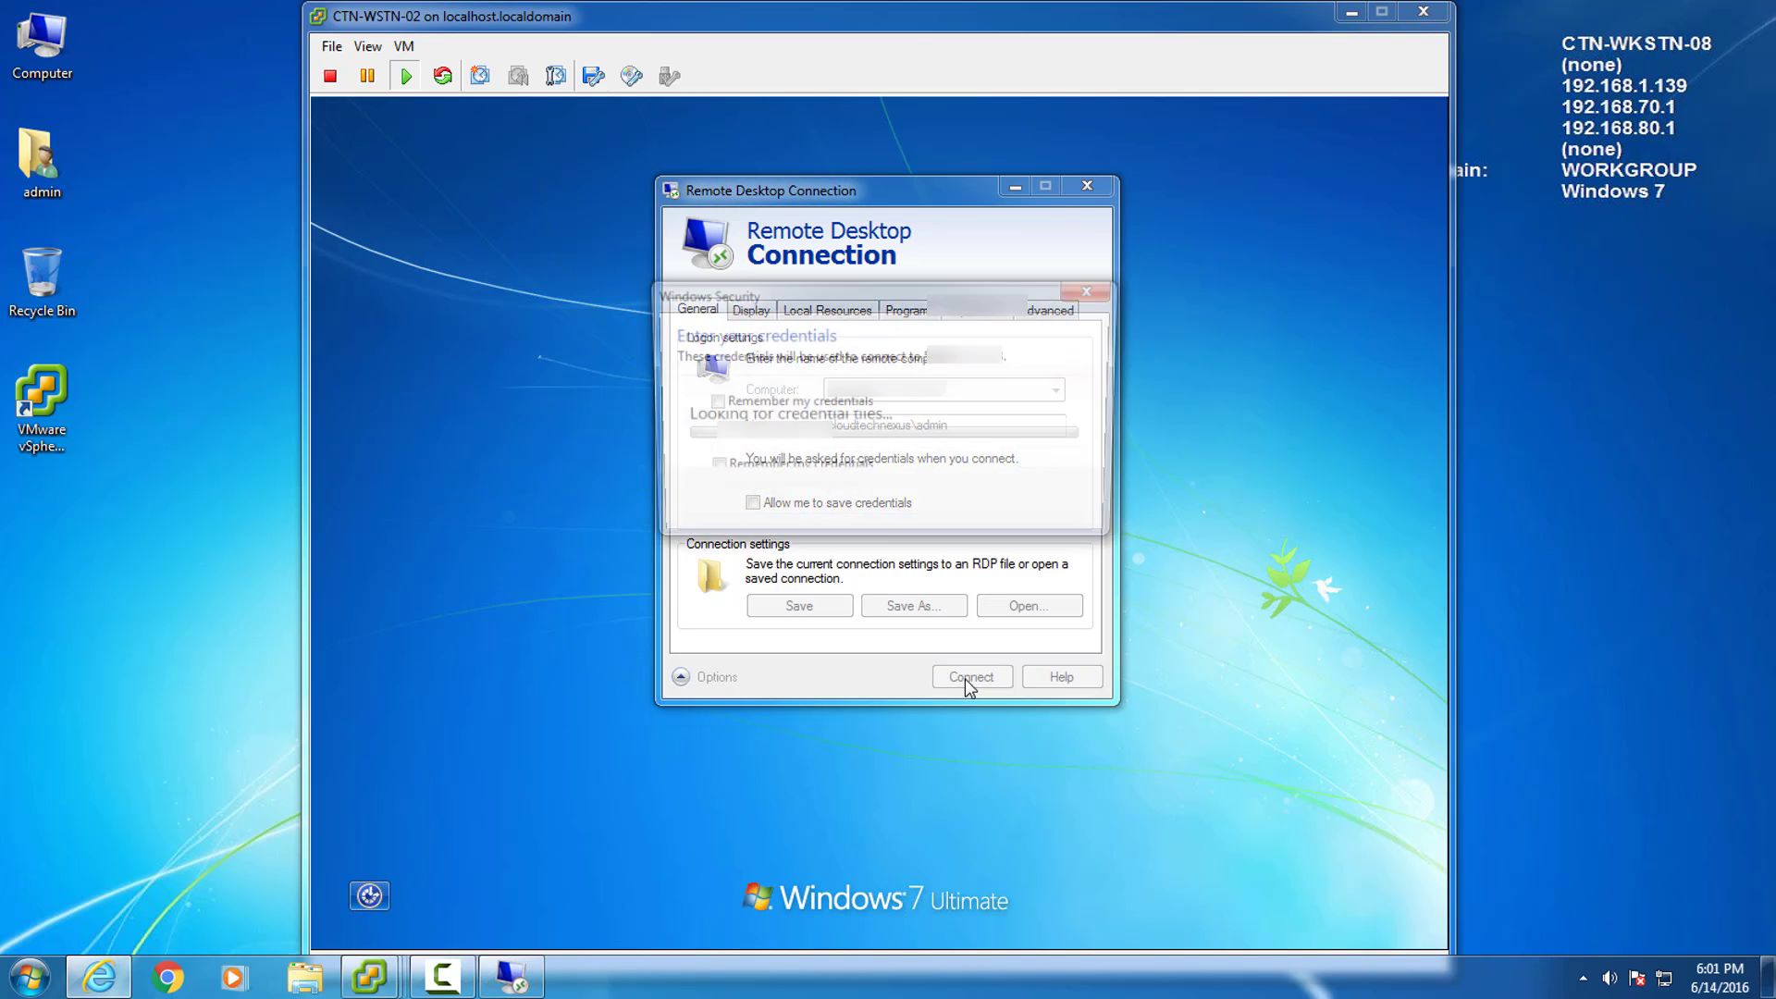
text(••••••••••)
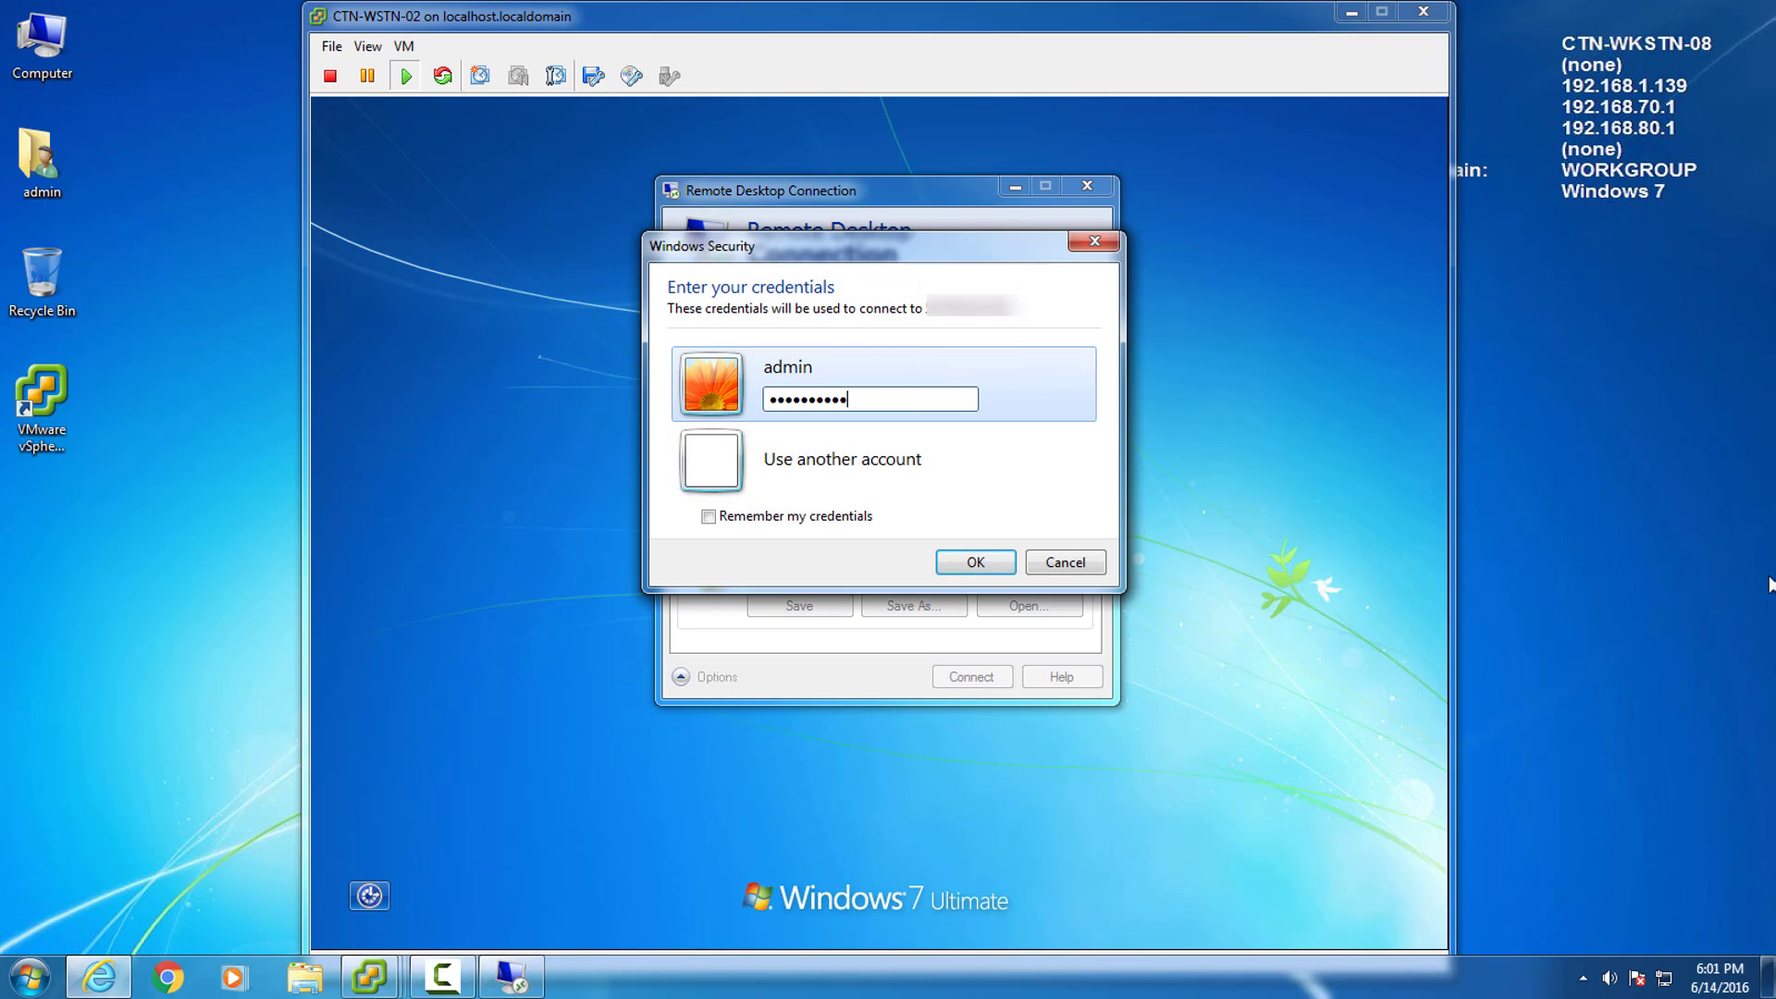
key(Return)
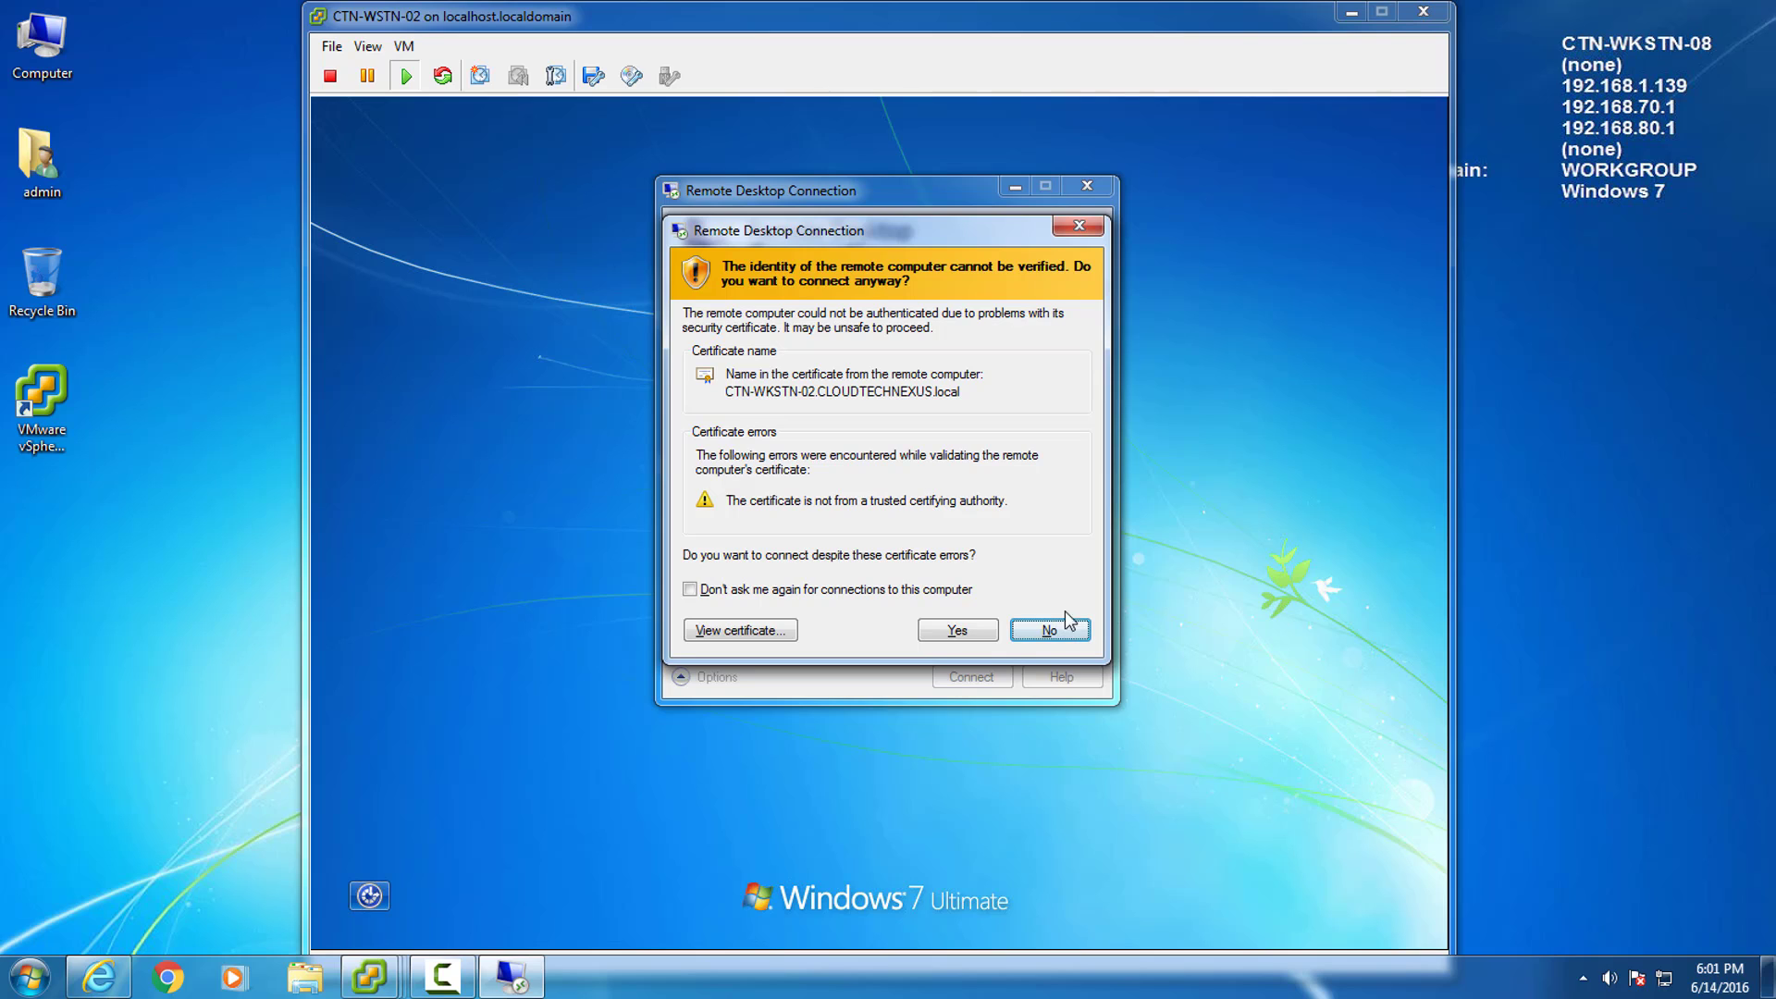
click(955, 635)
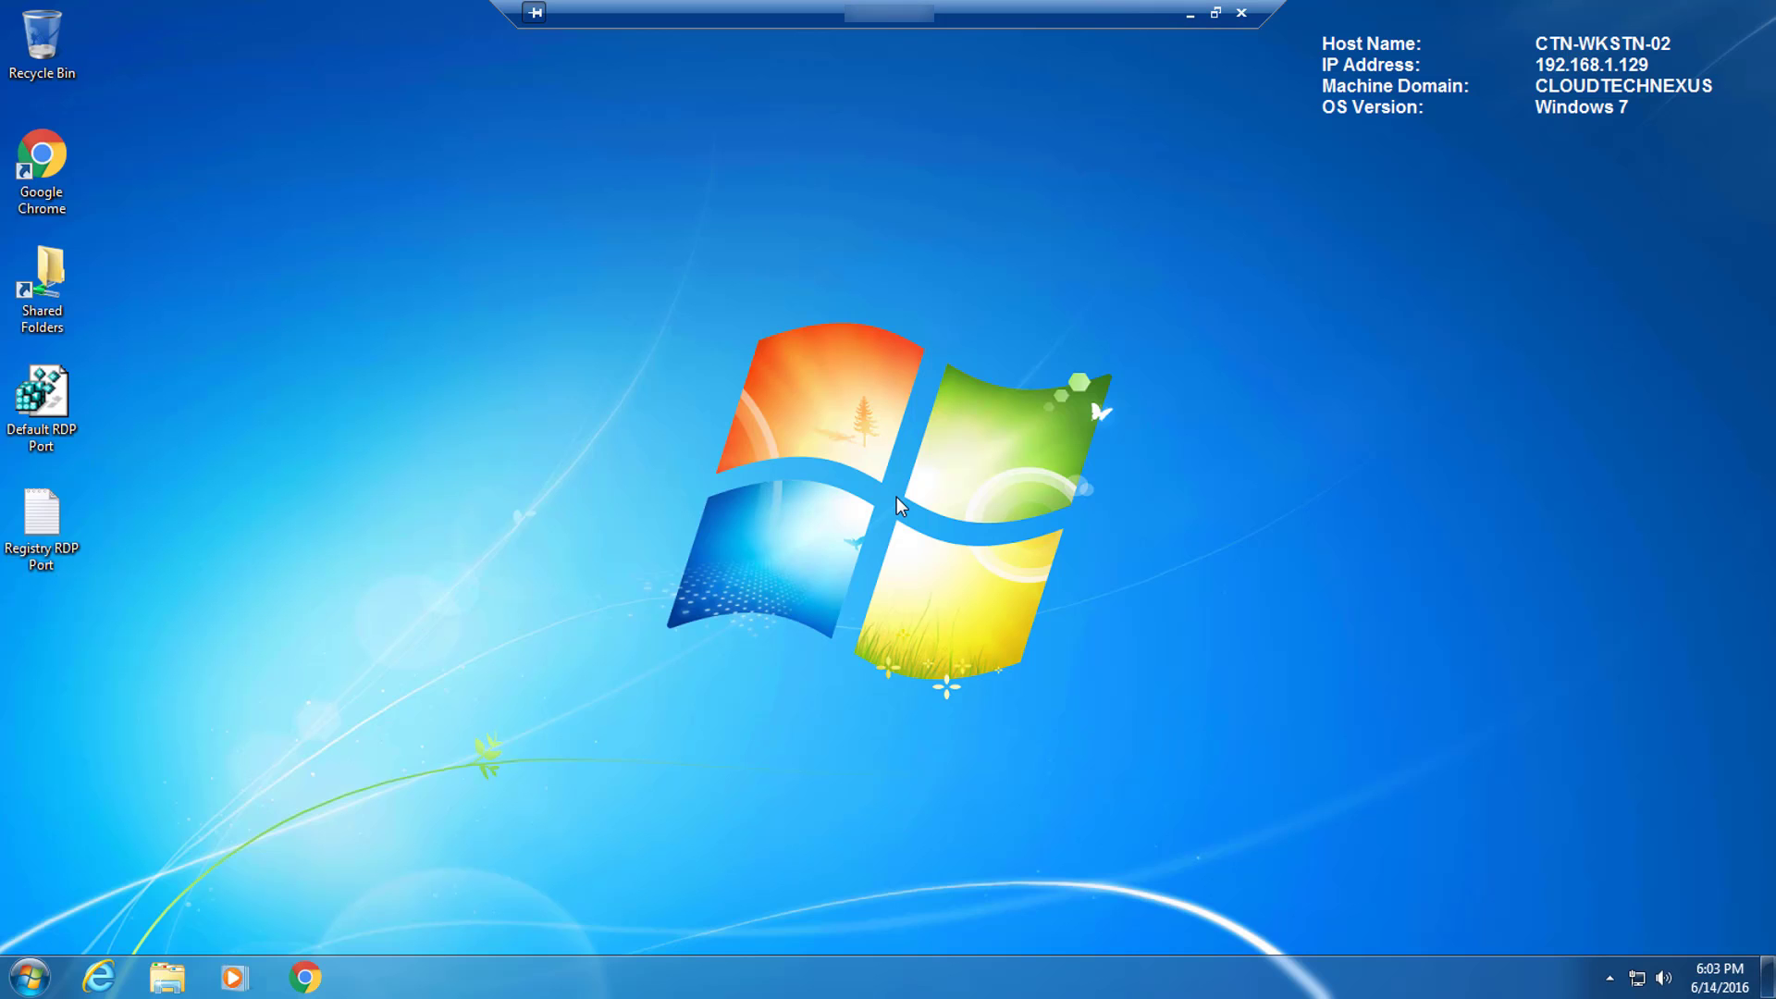
Check the remote computer's System information to confirm the session is on CTN-WKSTN-02.
click(39, 518)
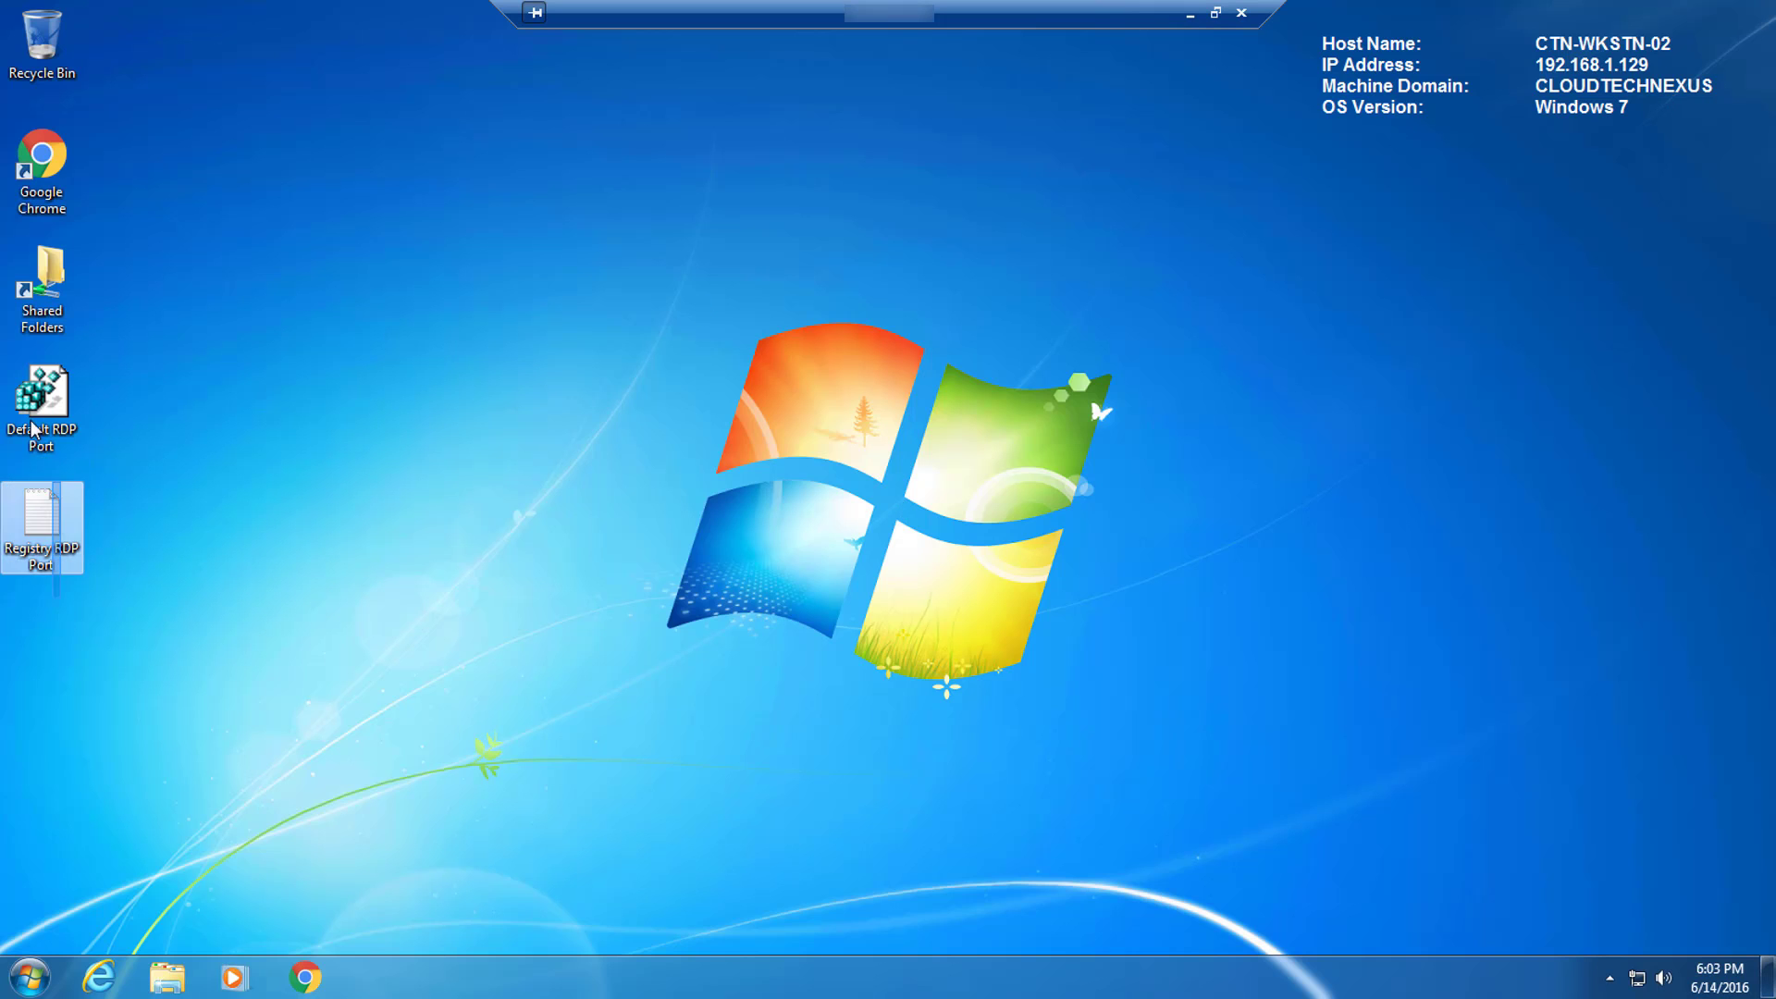
click(555, 421)
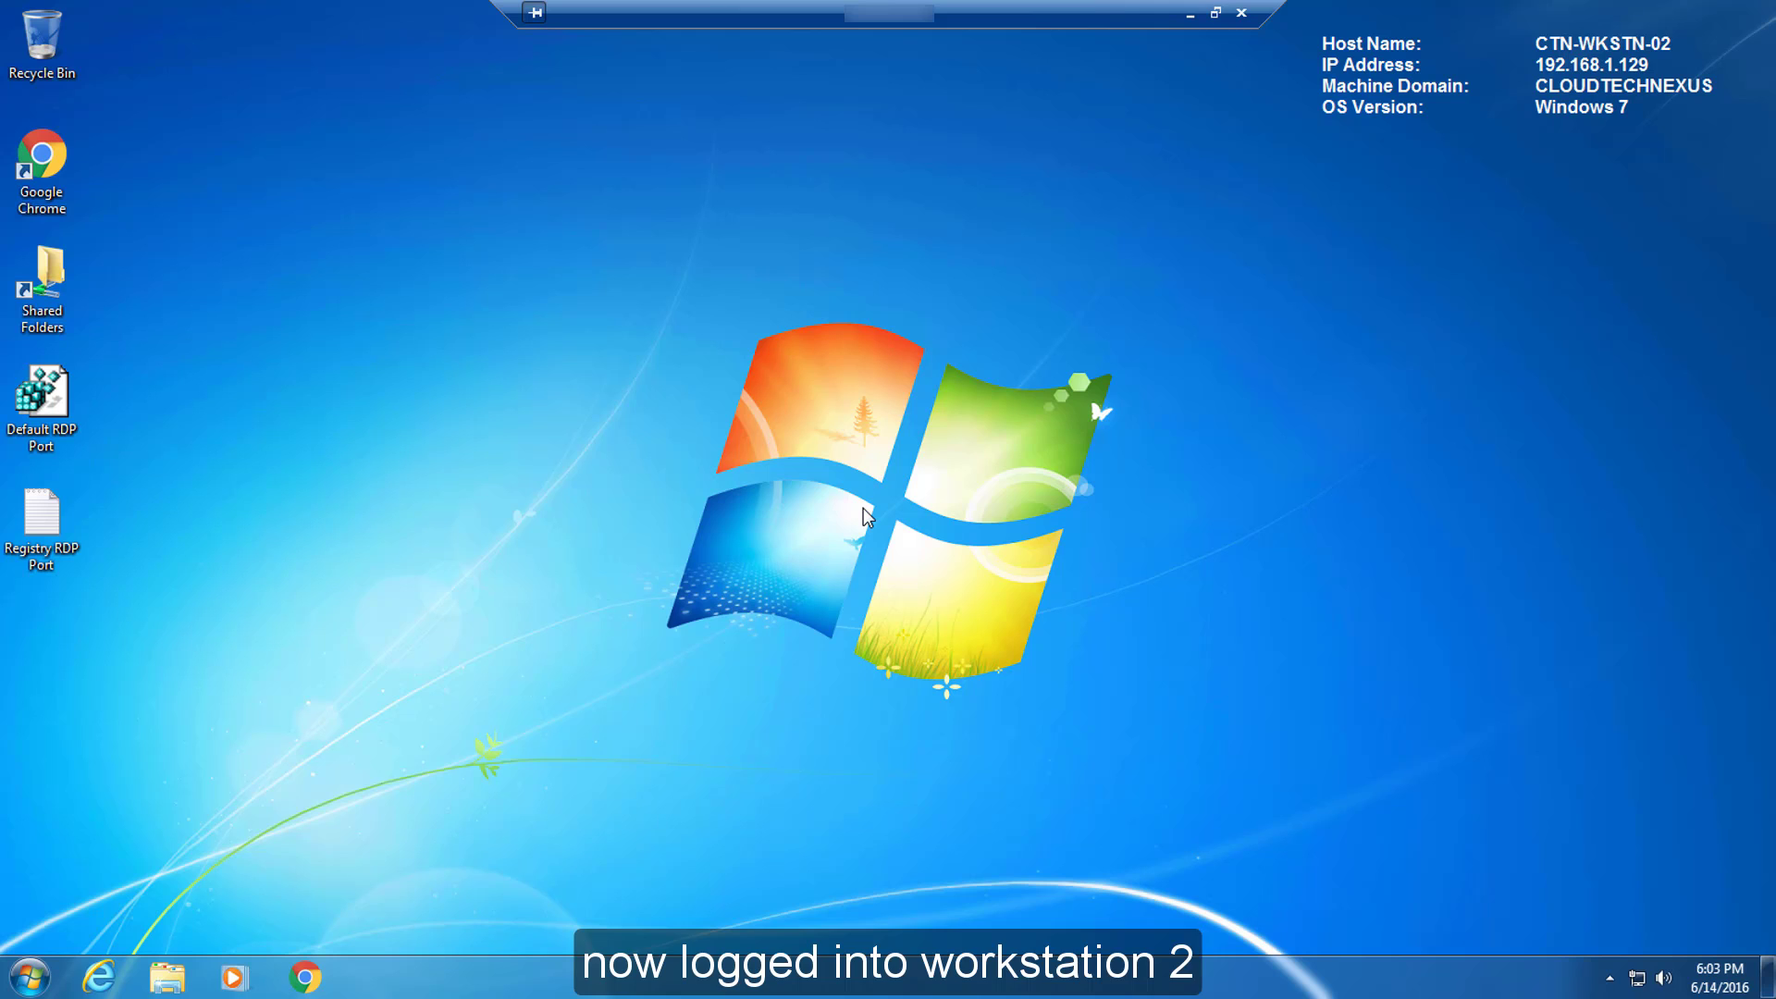
key(super+Pause)
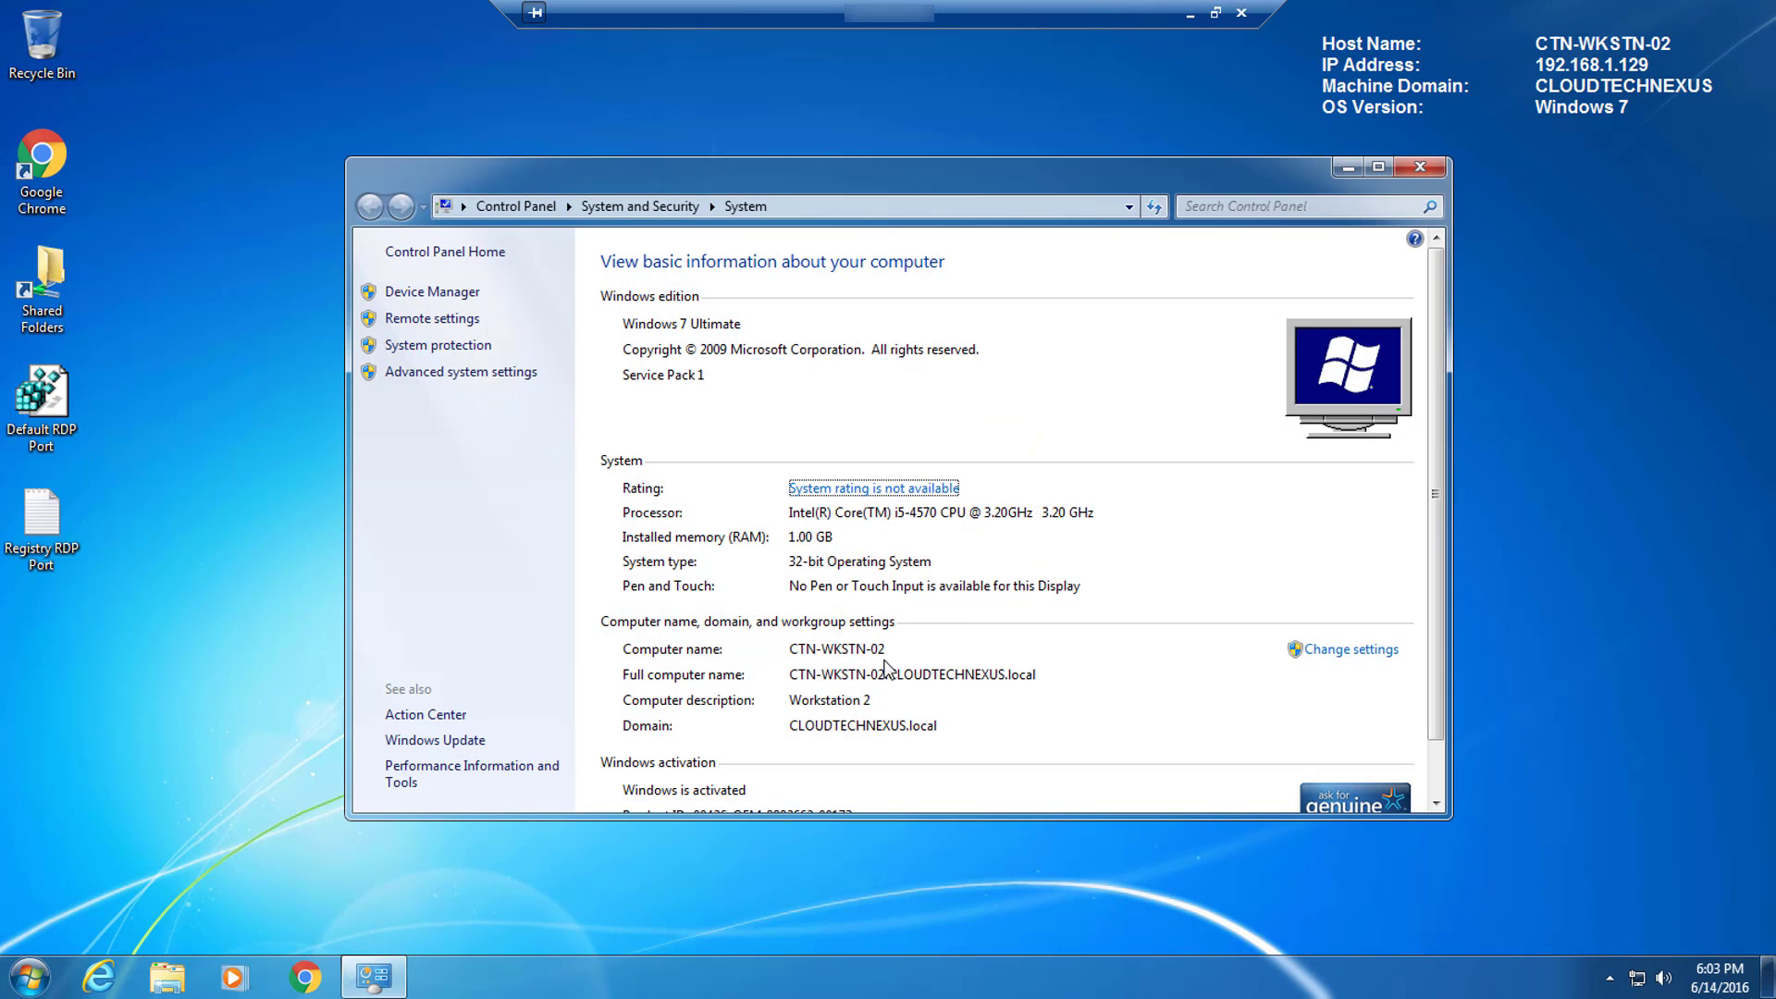
click(1421, 167)
Log the admin account off the remote Windows 7 session.
click(28, 977)
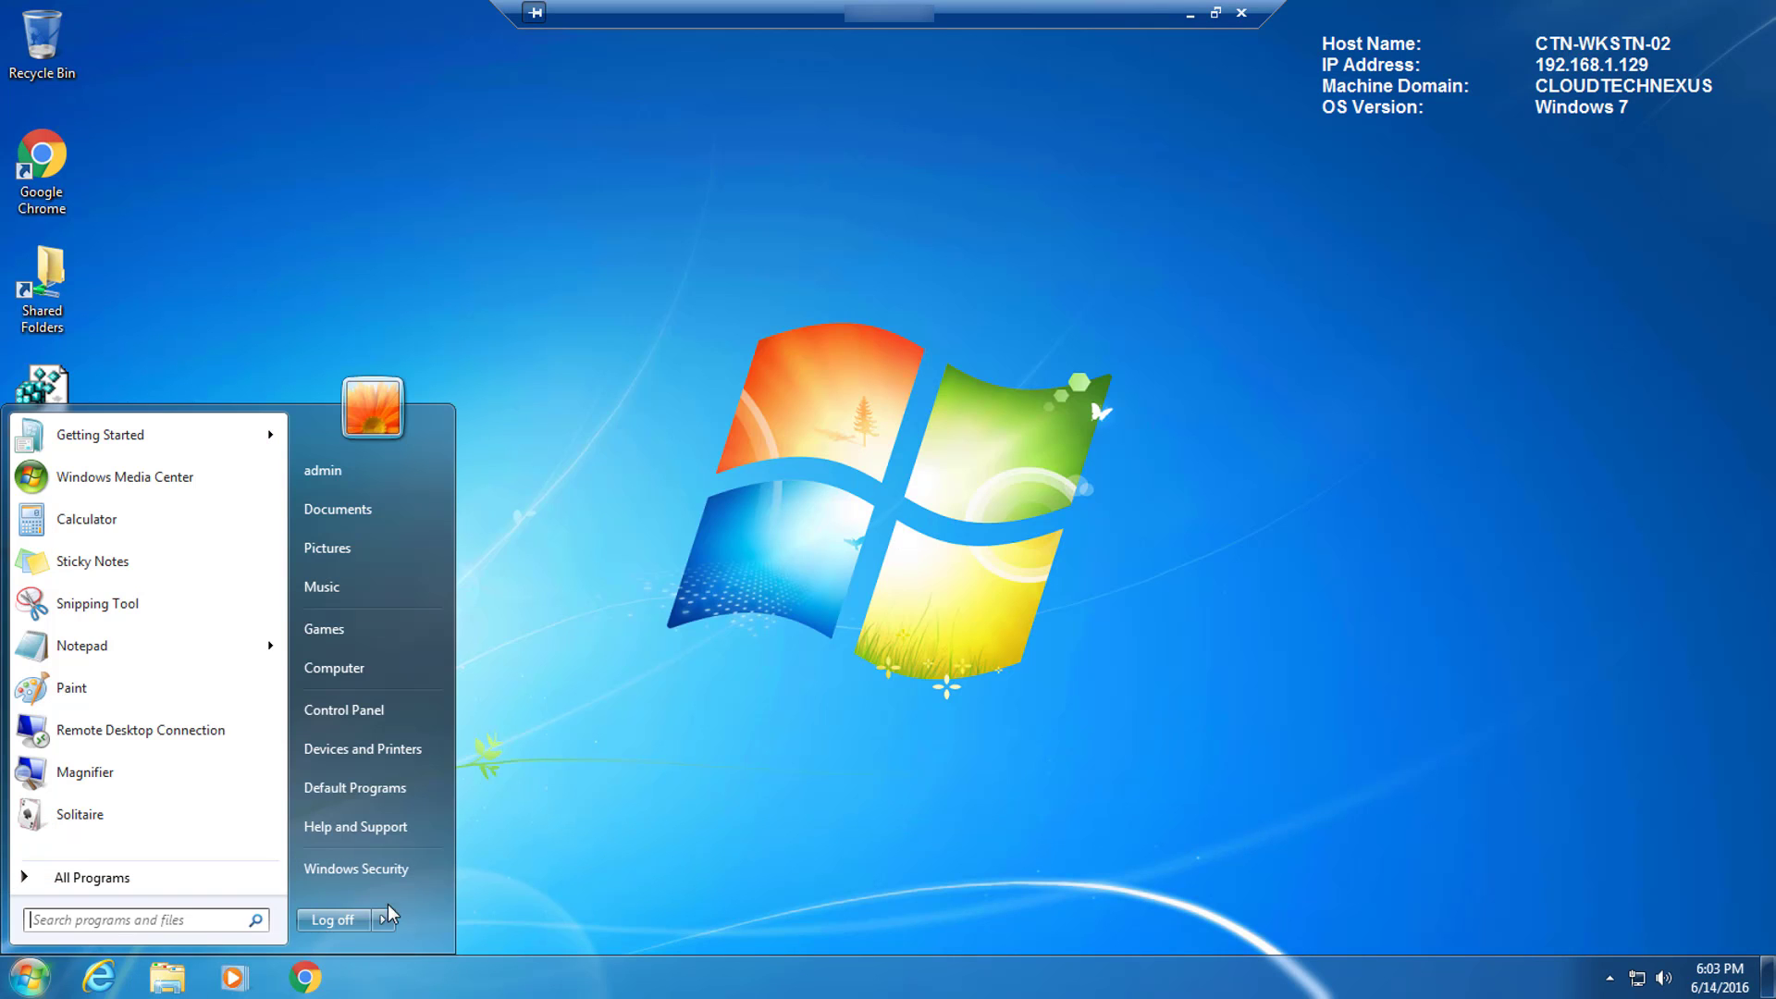
mouse_move(386, 925)
click(339, 921)
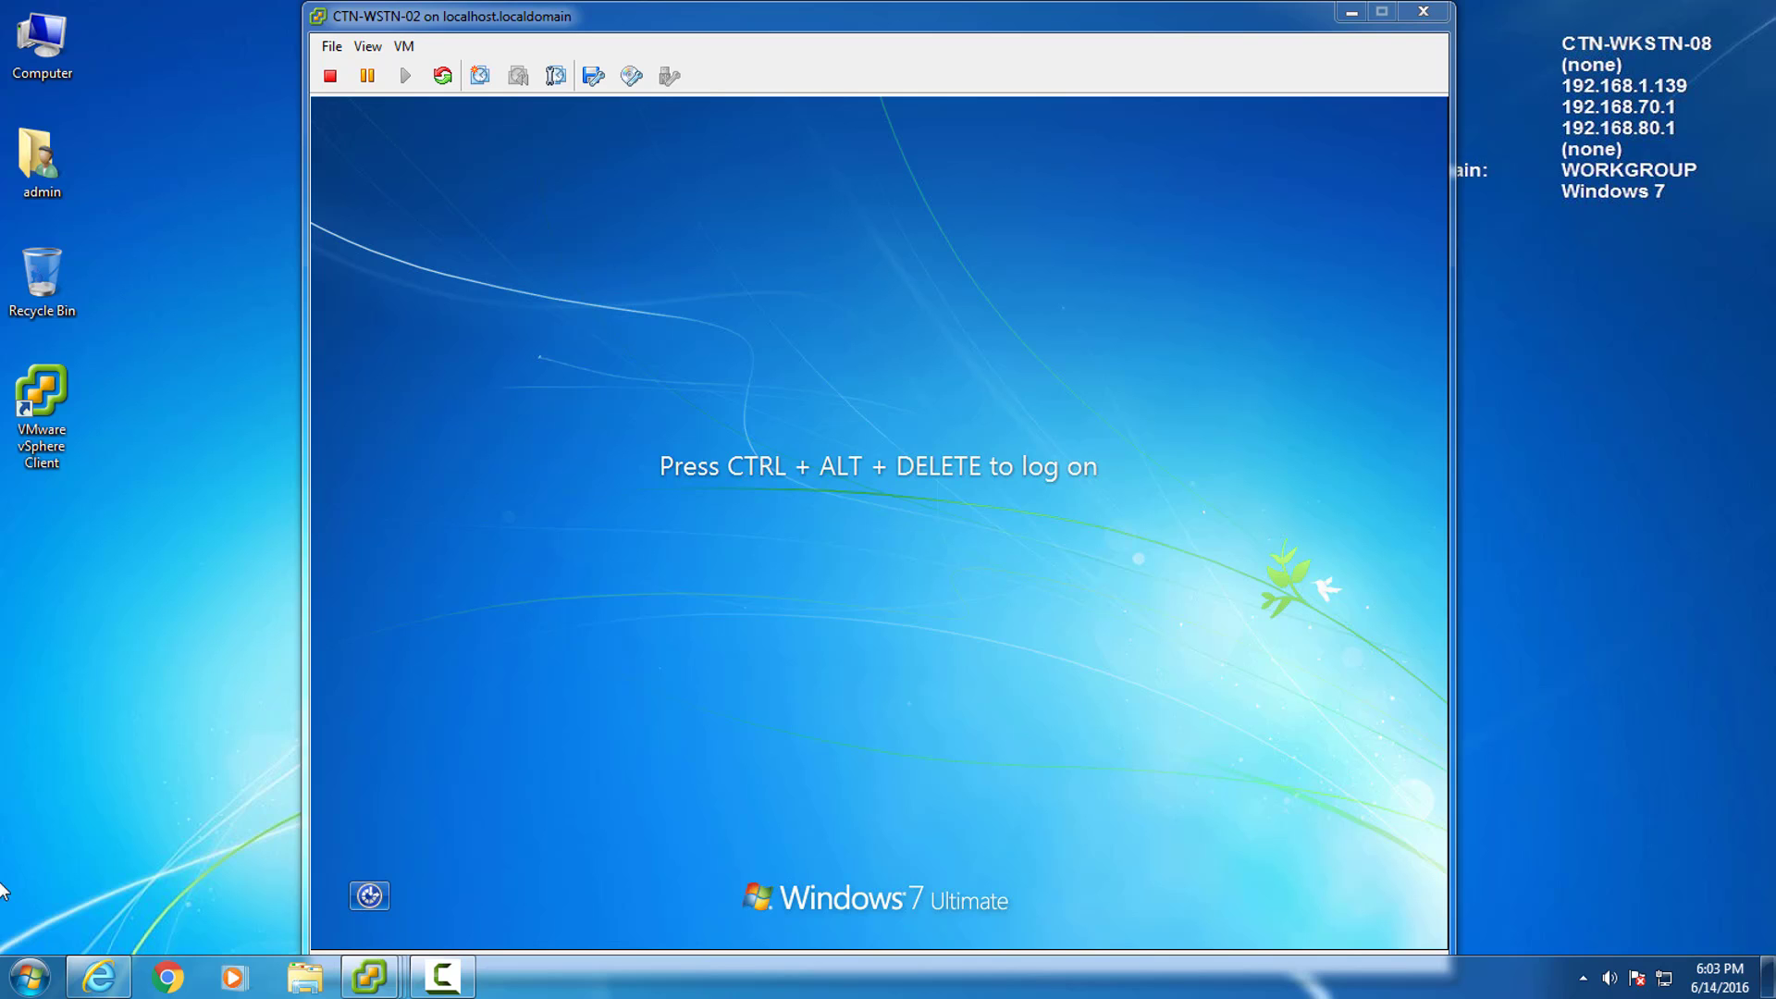
Reopen Remote Desktop Connection and expand its Options to review the saved settings.
click(30, 978)
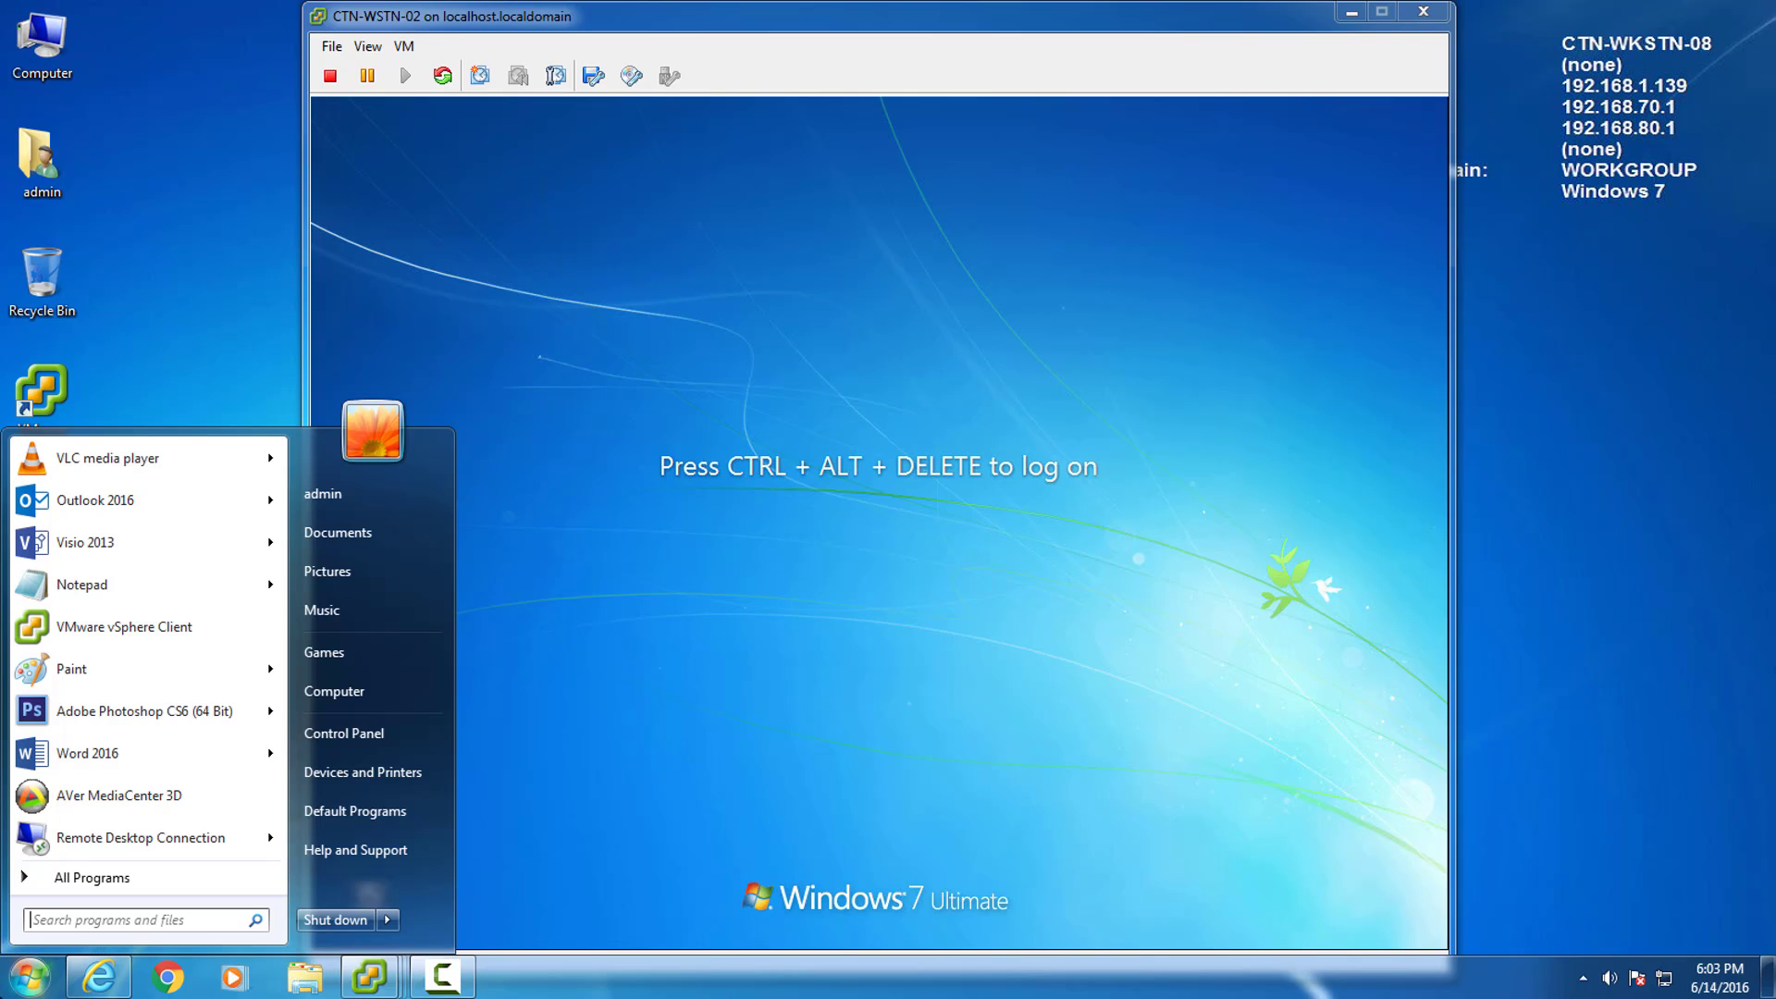
click(171, 840)
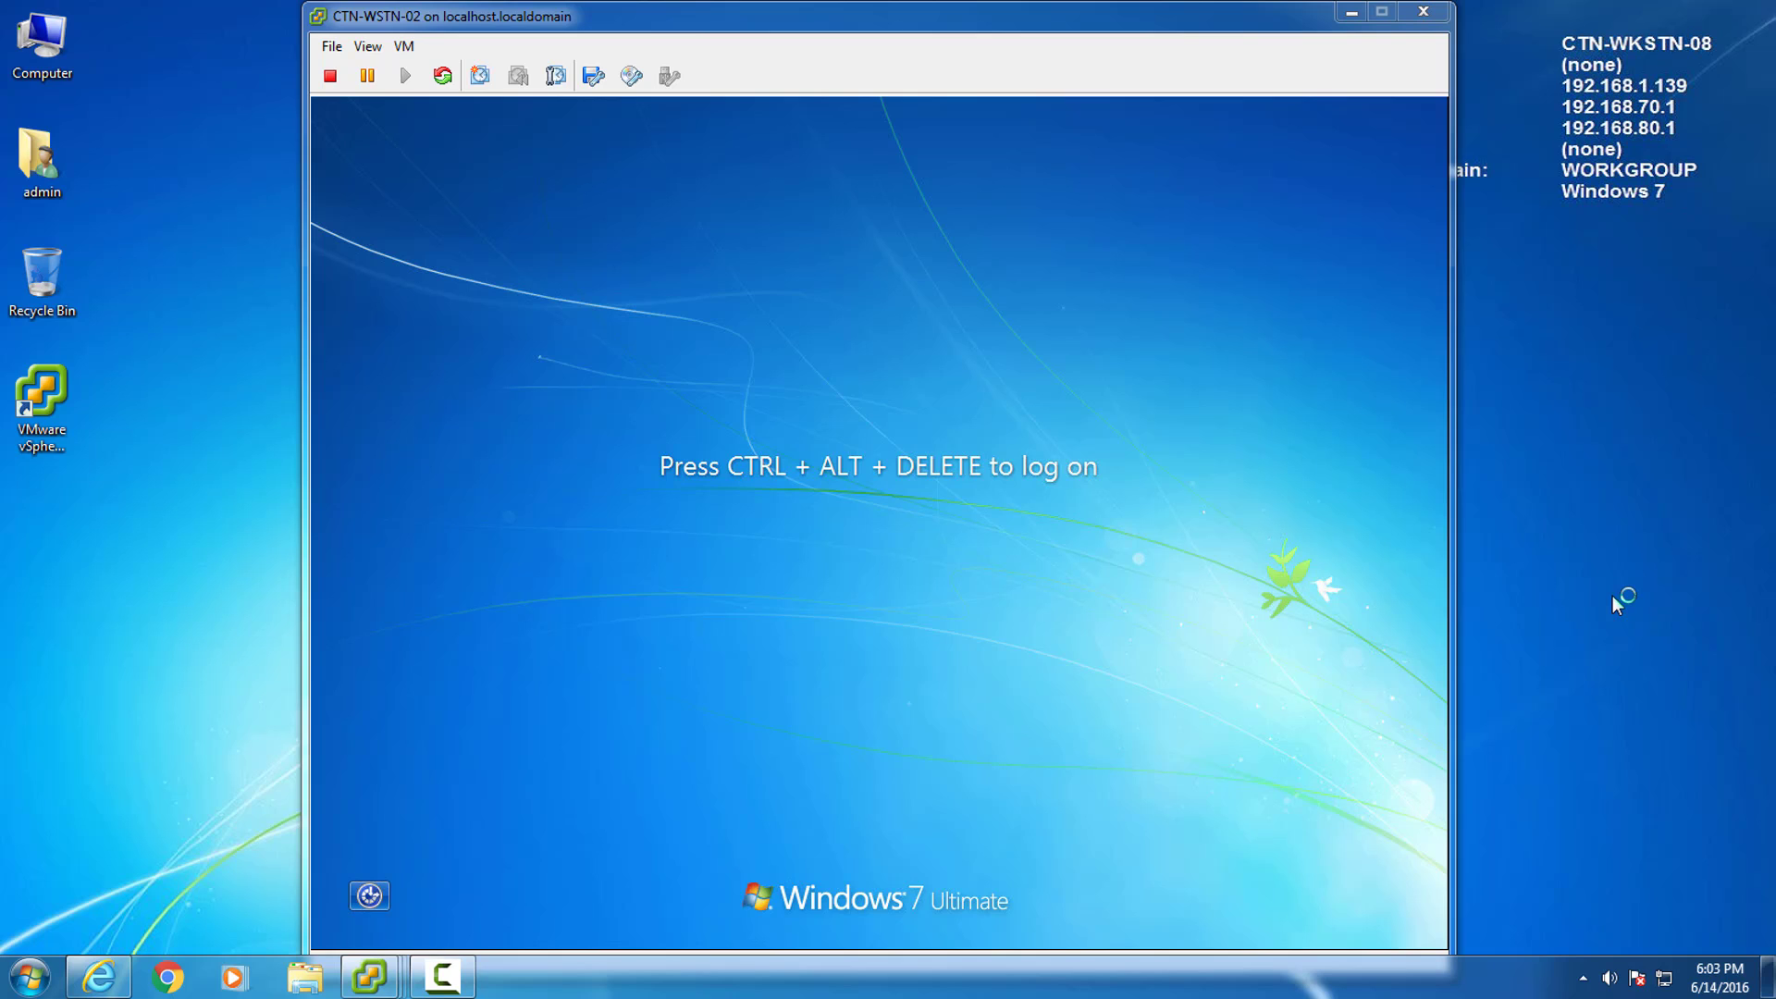
click(686, 431)
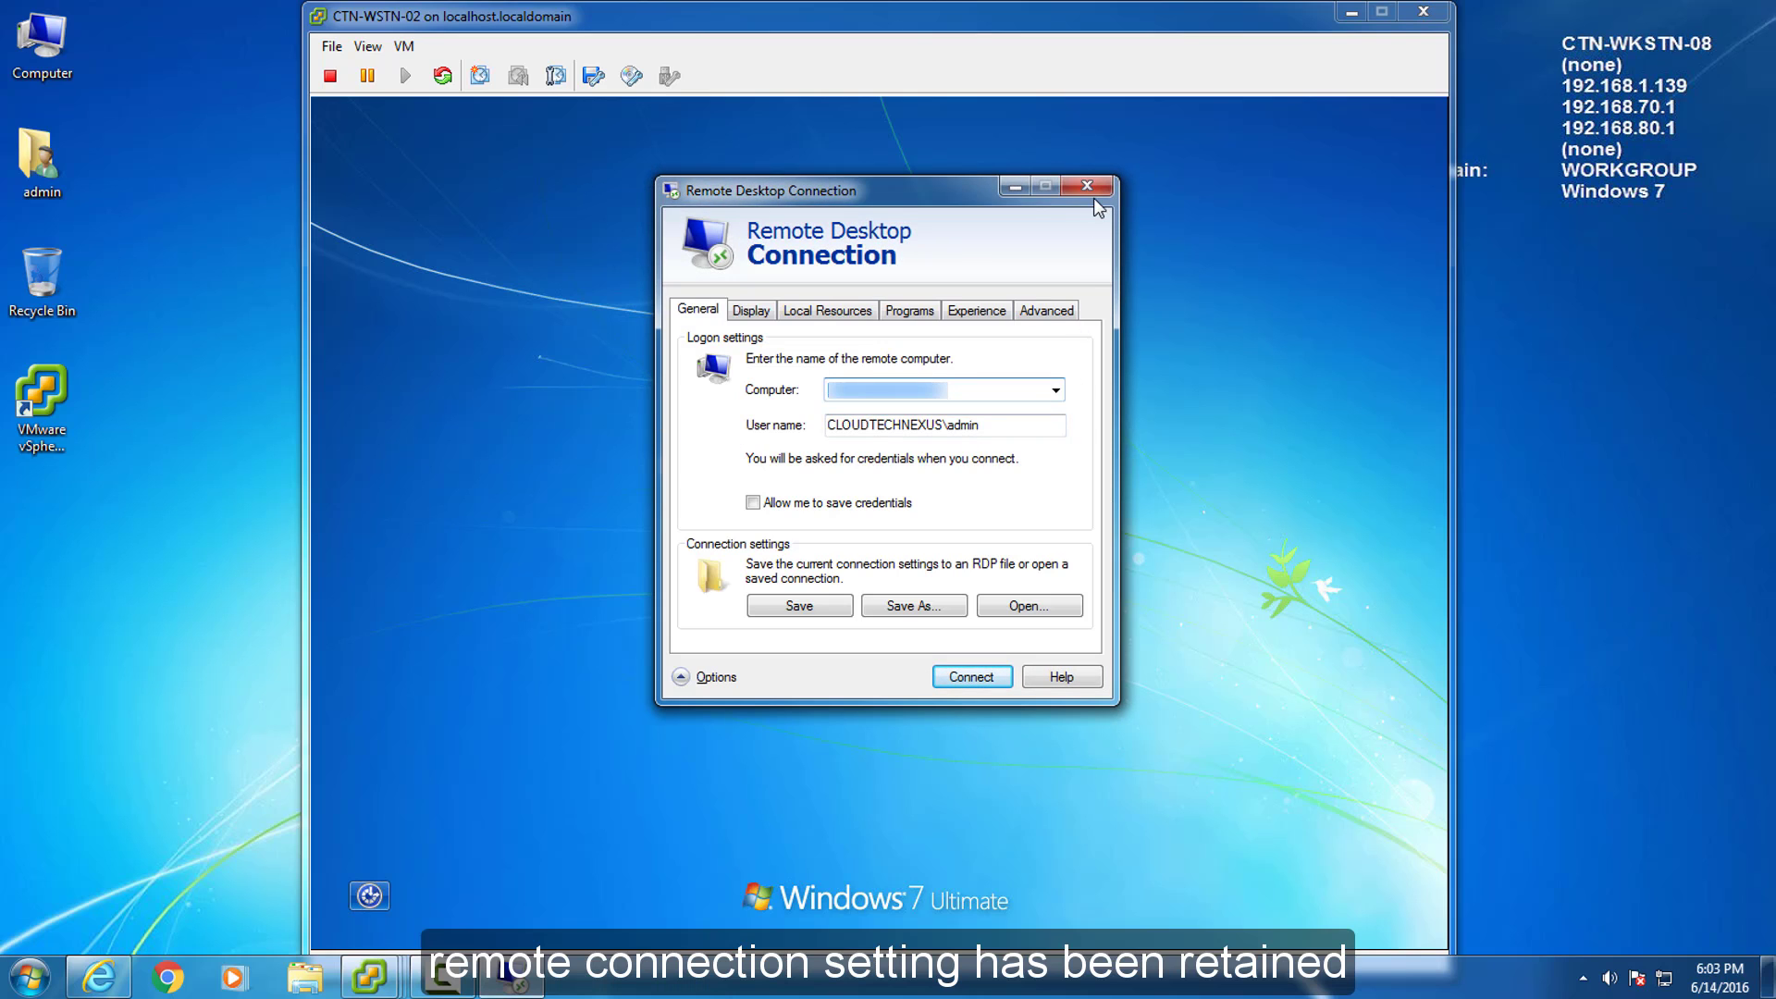
Minimize it and bring the CTN-WSTN-09 VM console forward at its Ubuntu login screen.
click(1016, 189)
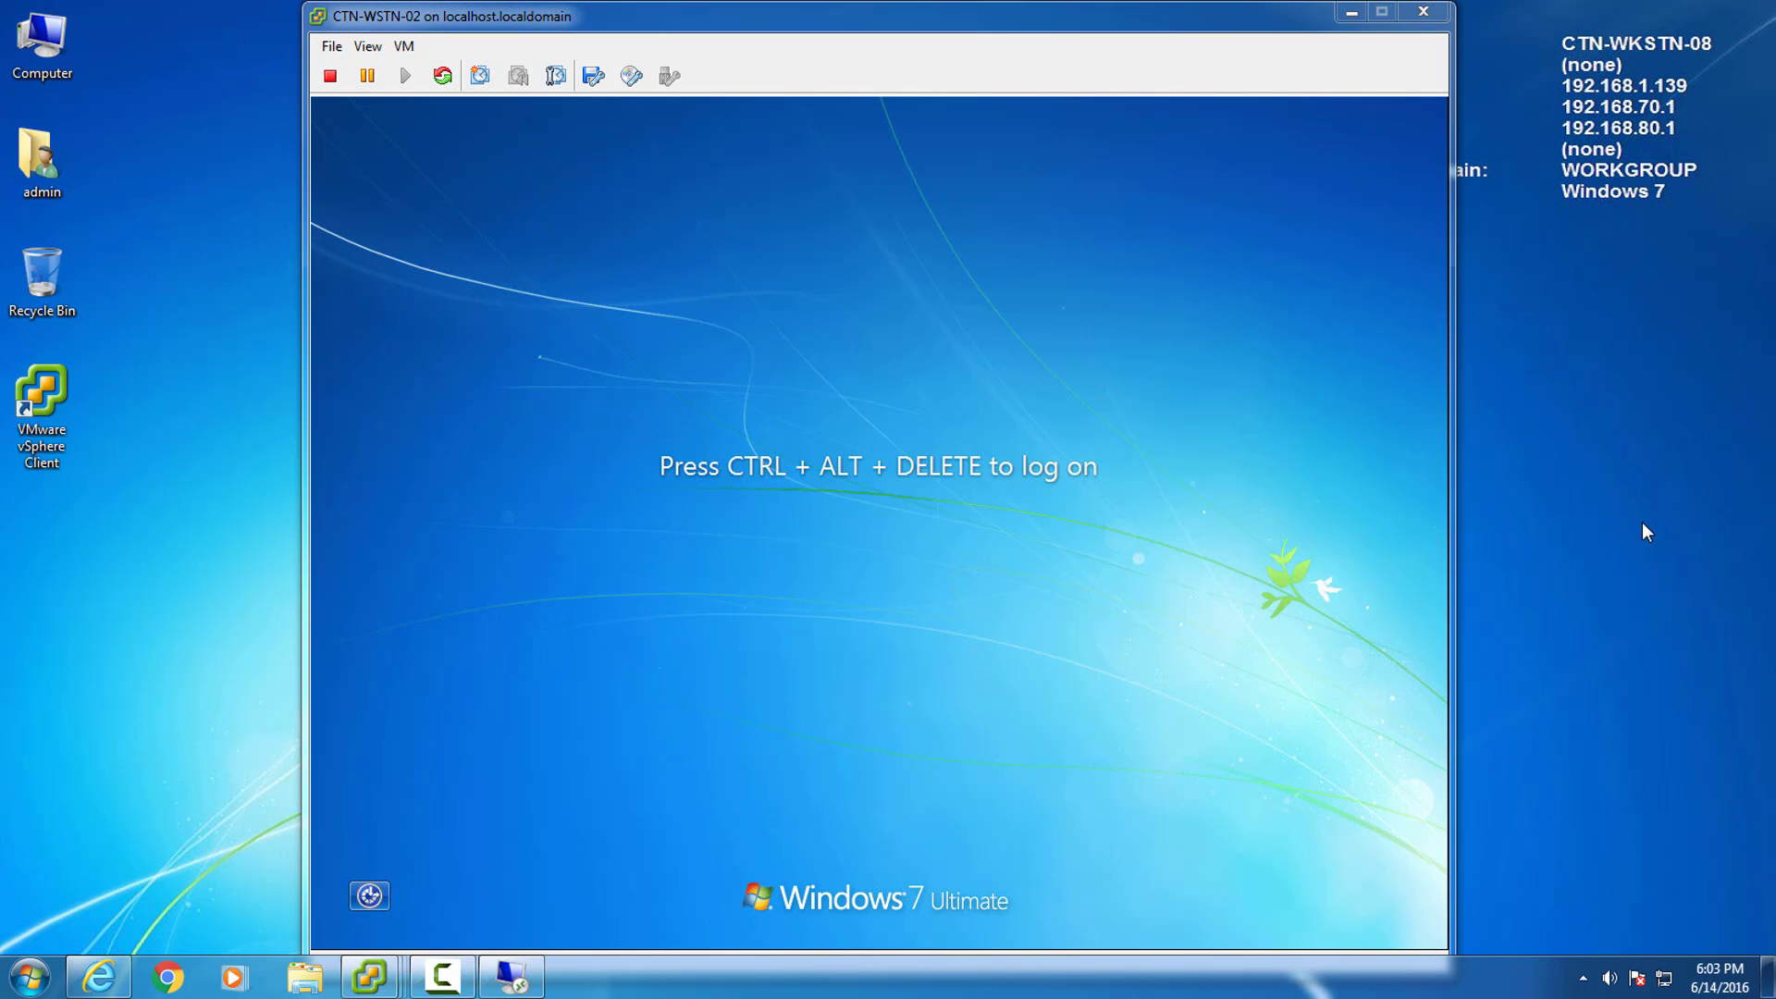
mouse_move(370, 977)
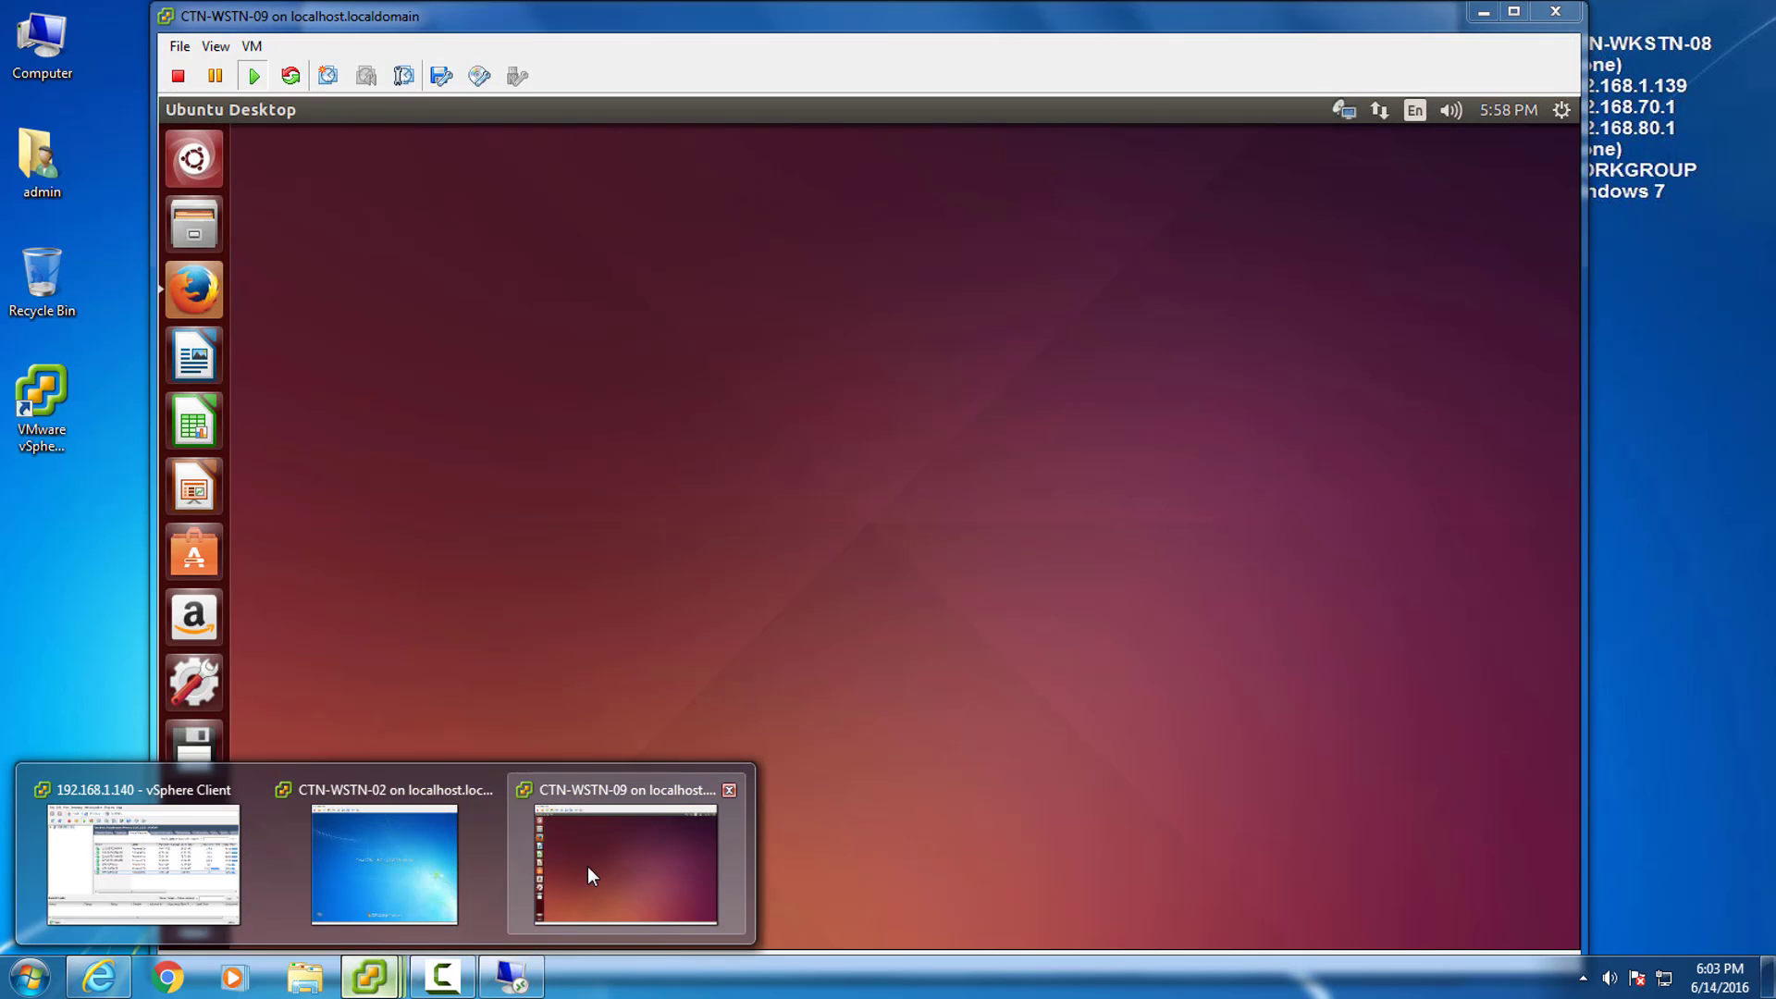
click(586, 866)
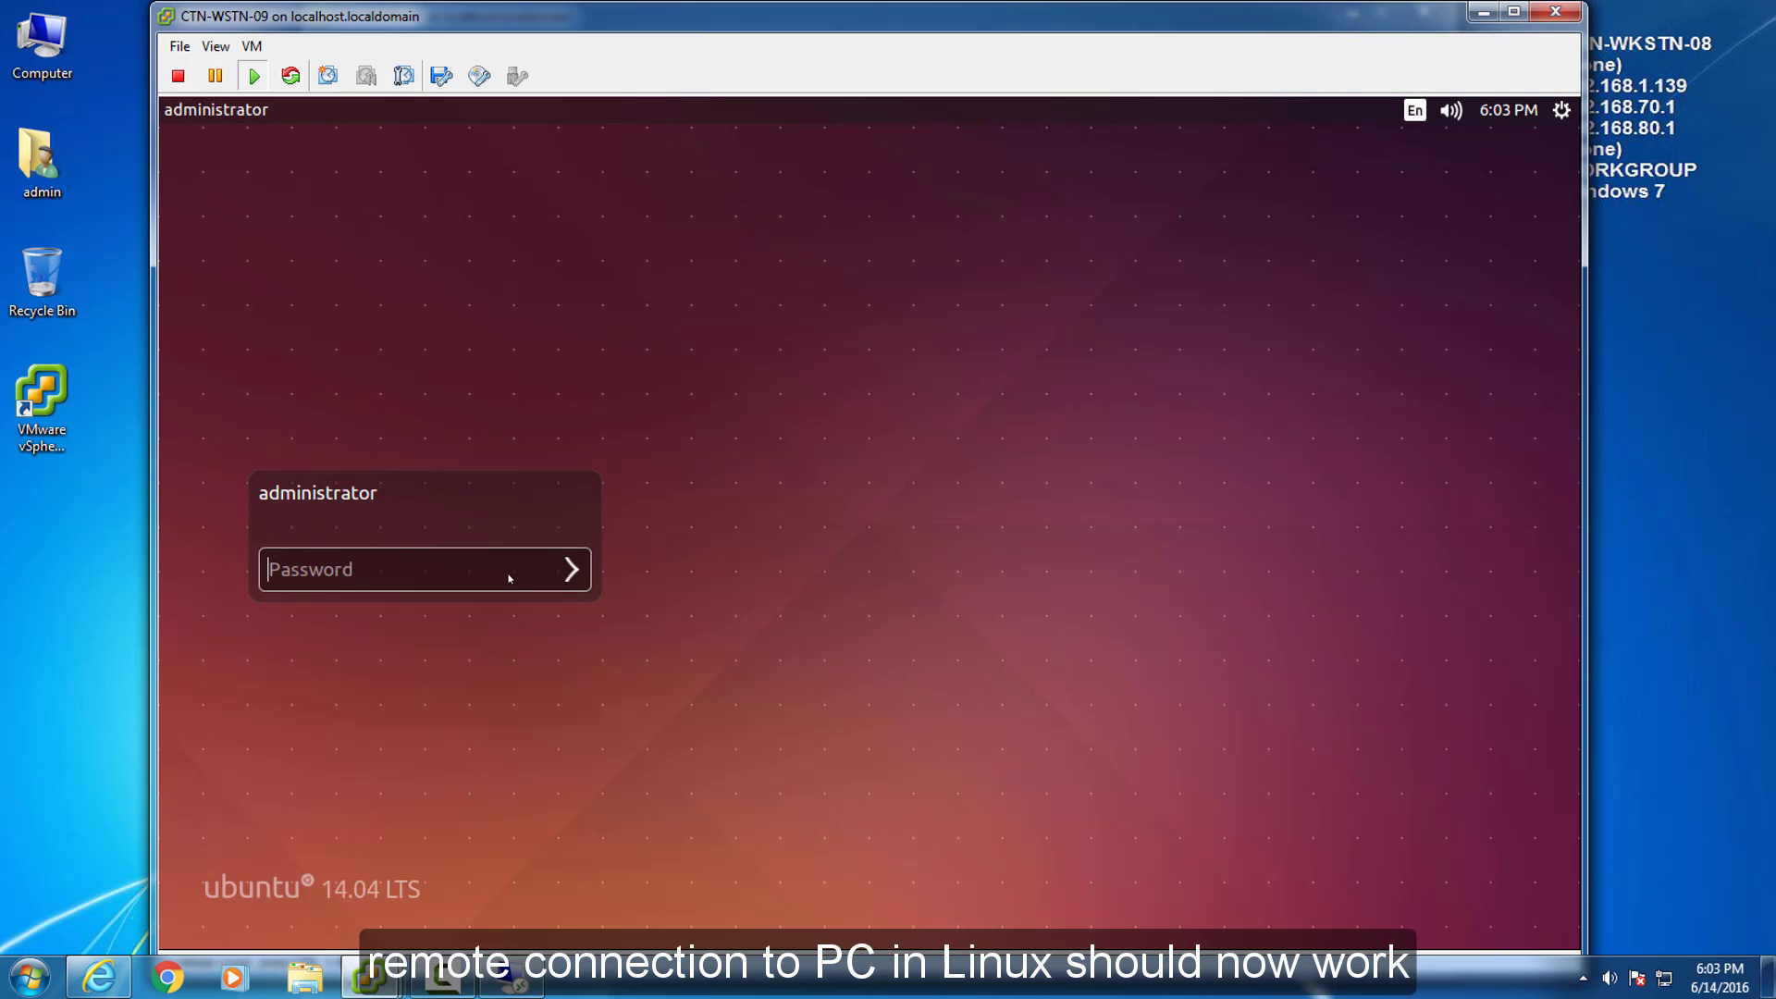
Log in to Ubuntu and launch Remmina Remote Desktop Client via a Dash search for 'remmina'.
key(Return)
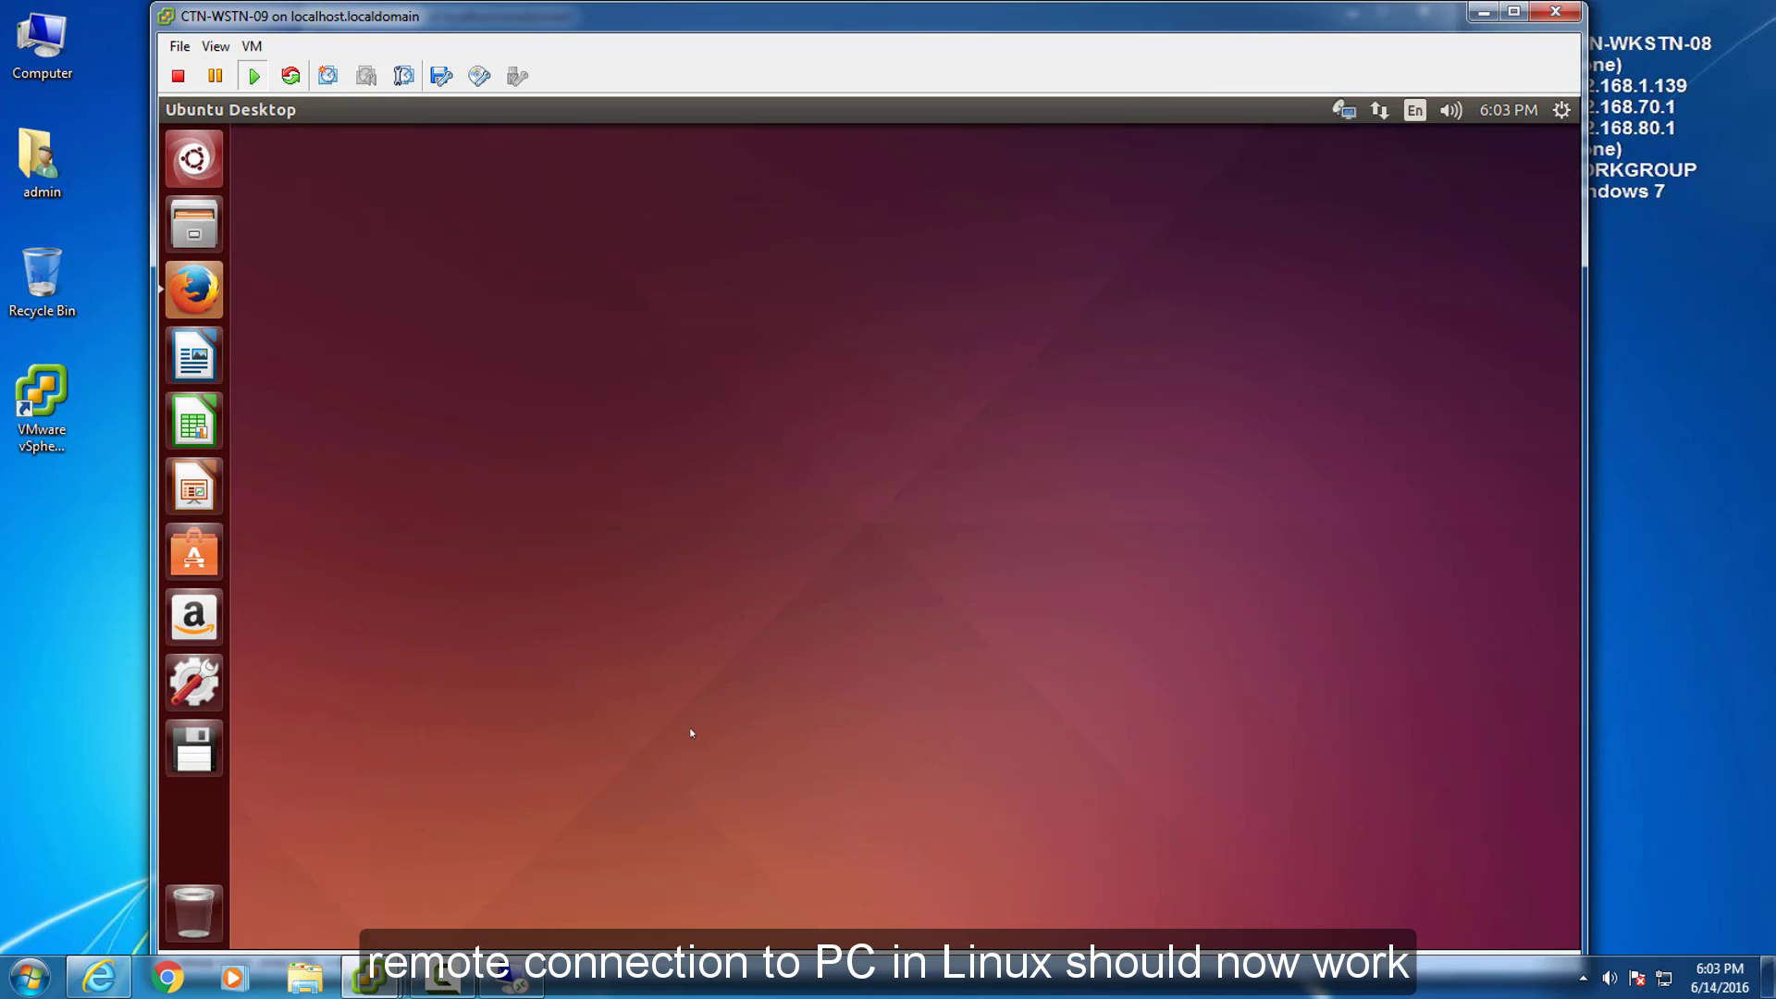
click(196, 160)
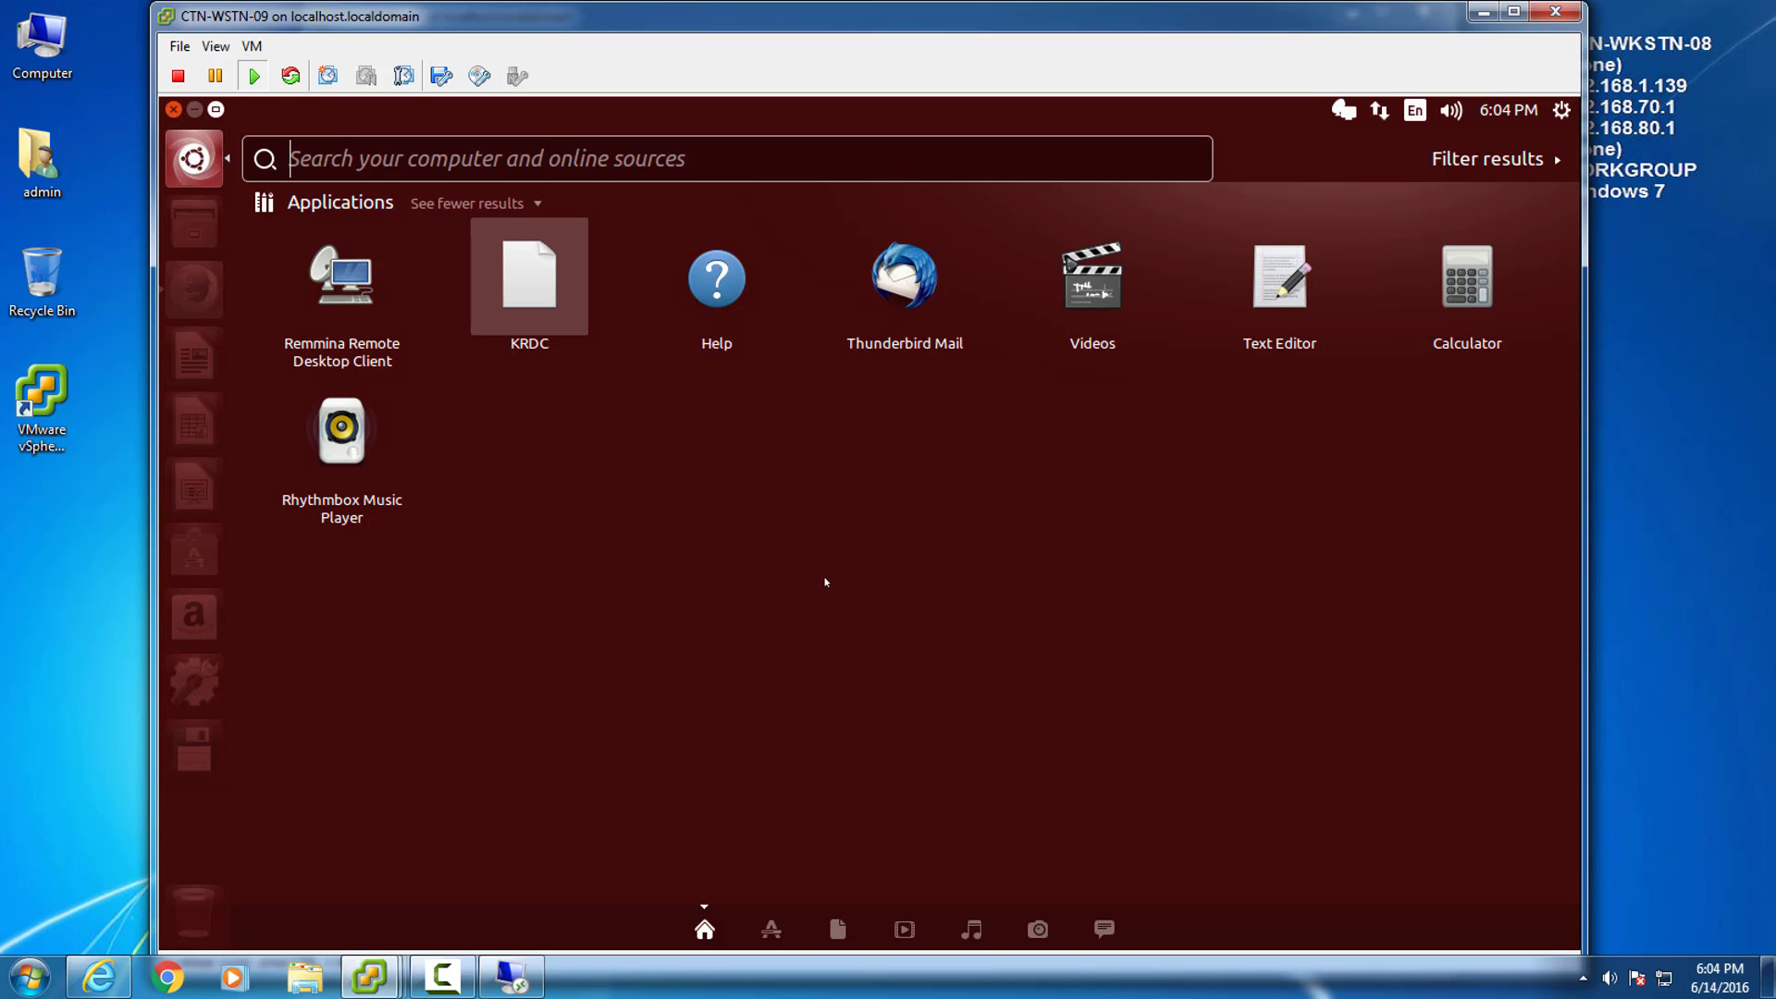
text(remmina)
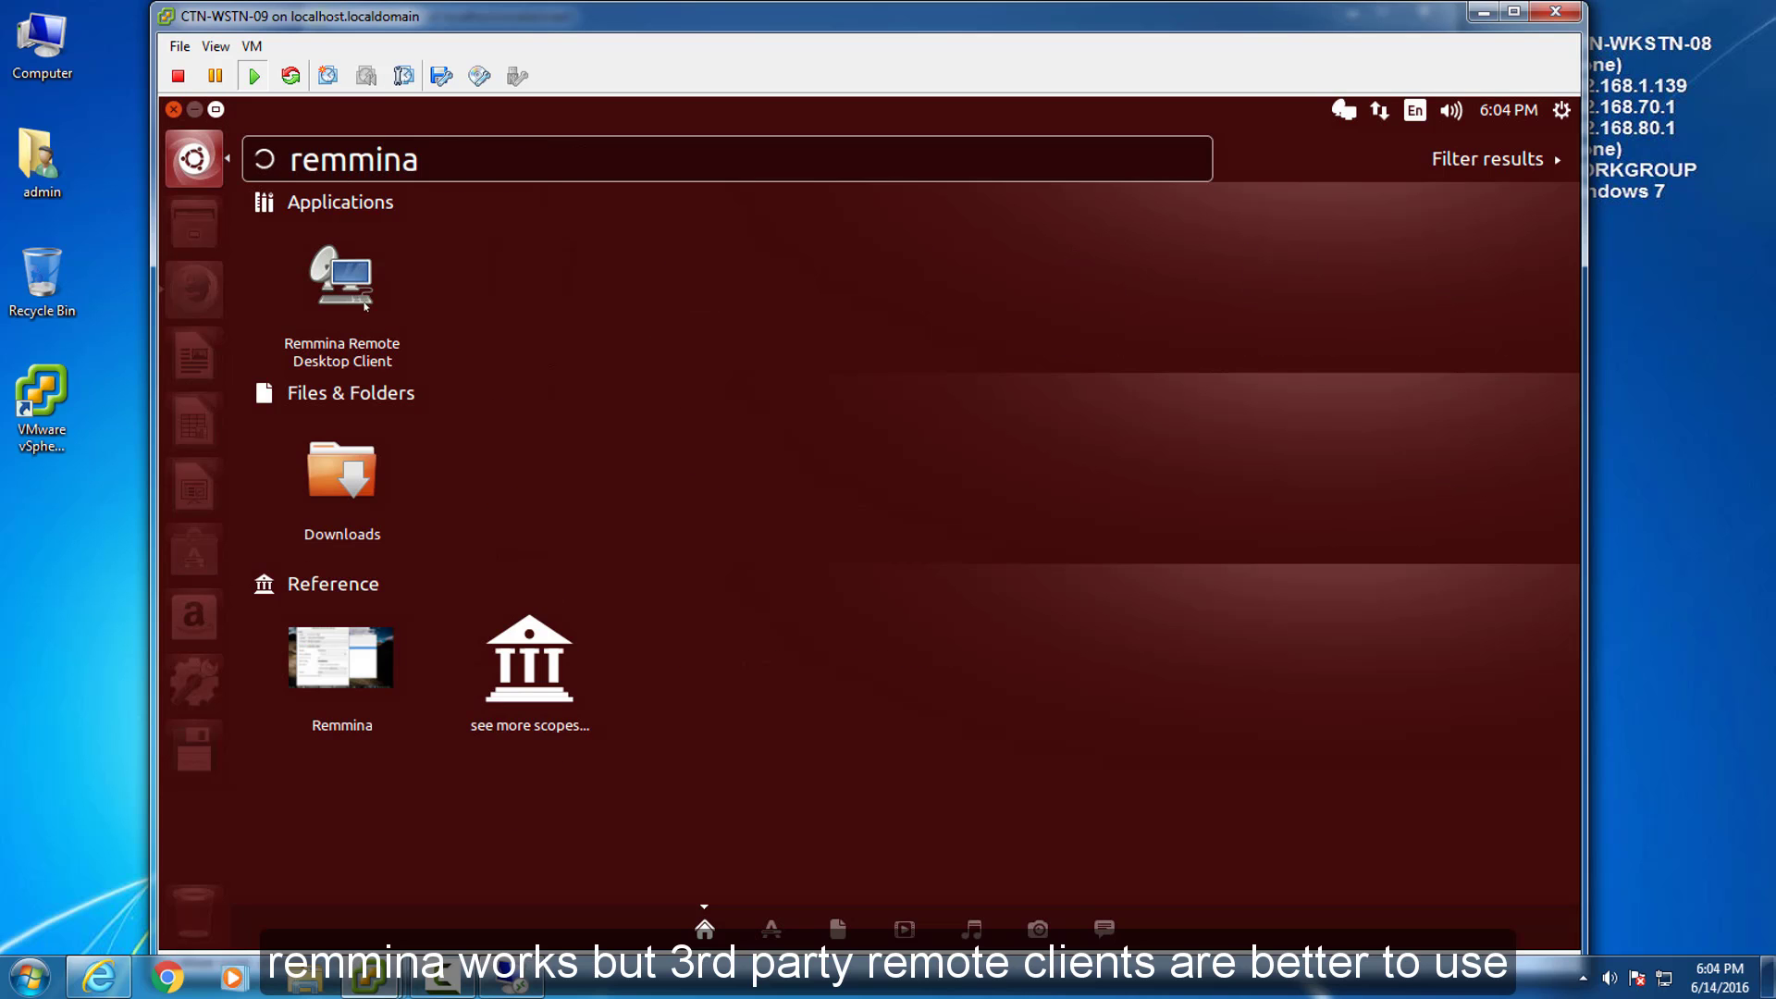
click(334, 282)
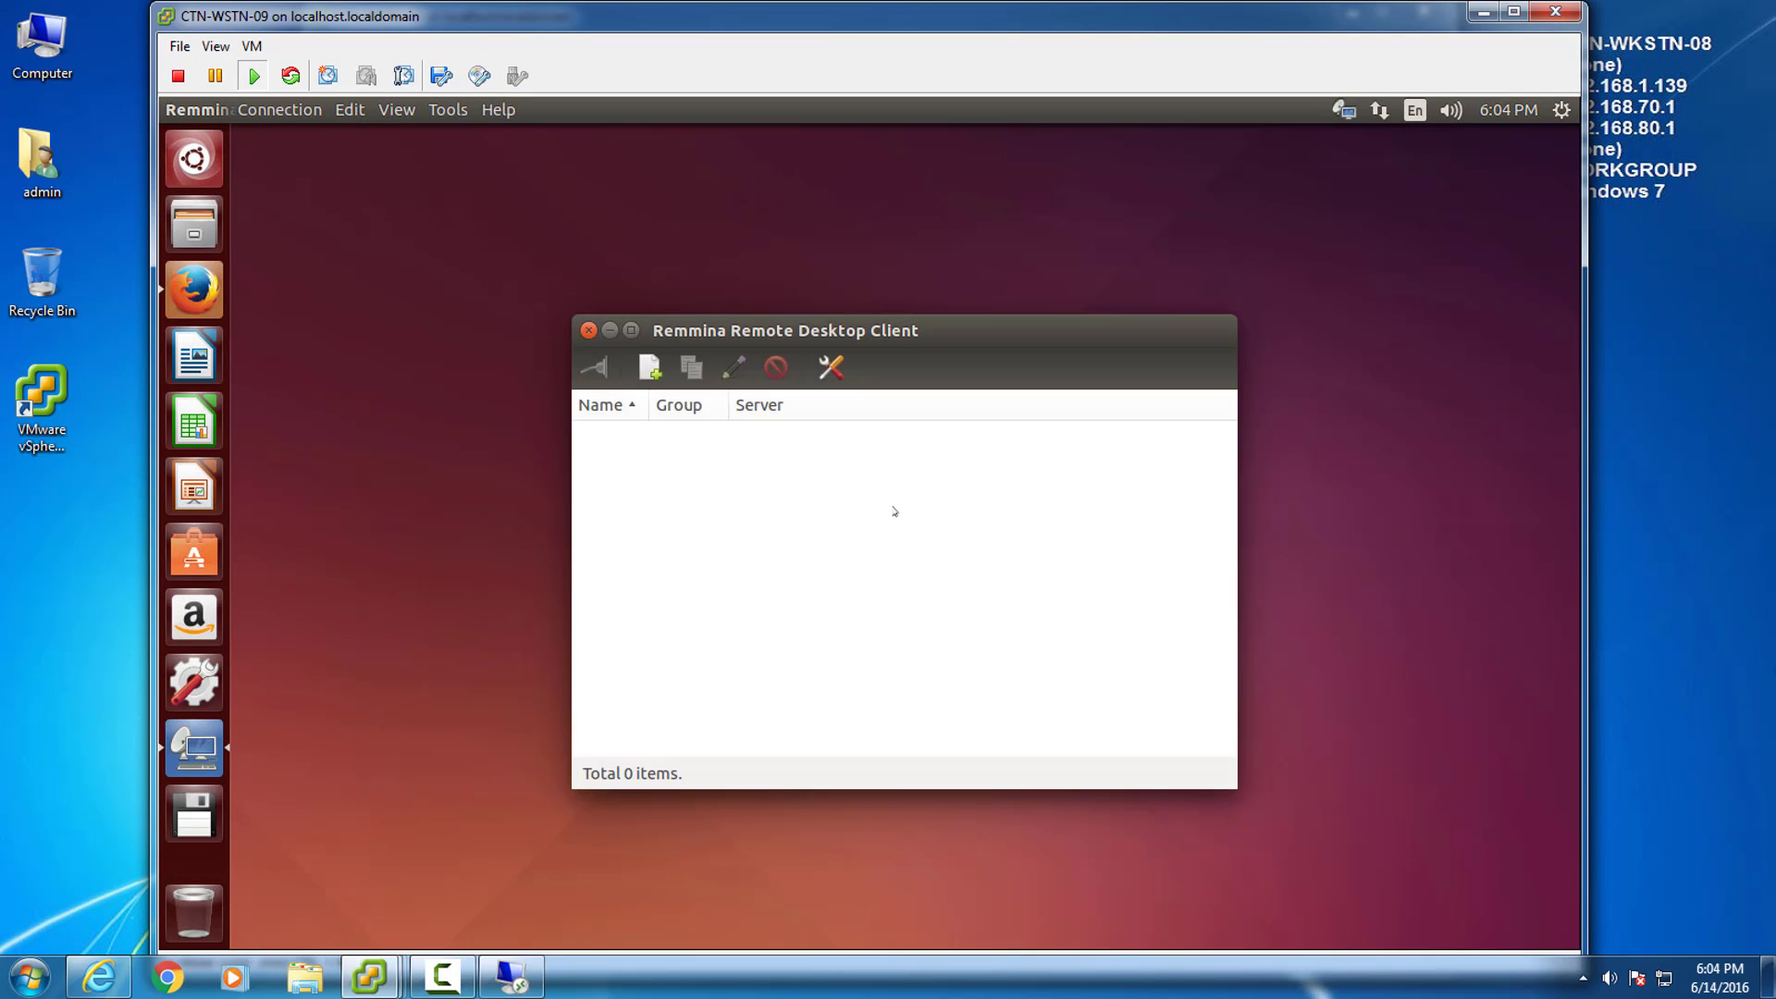
Create a new Remmina RDP profile: server, user admin, password, custom 1152x864, True color (24 bpp).
click(648, 368)
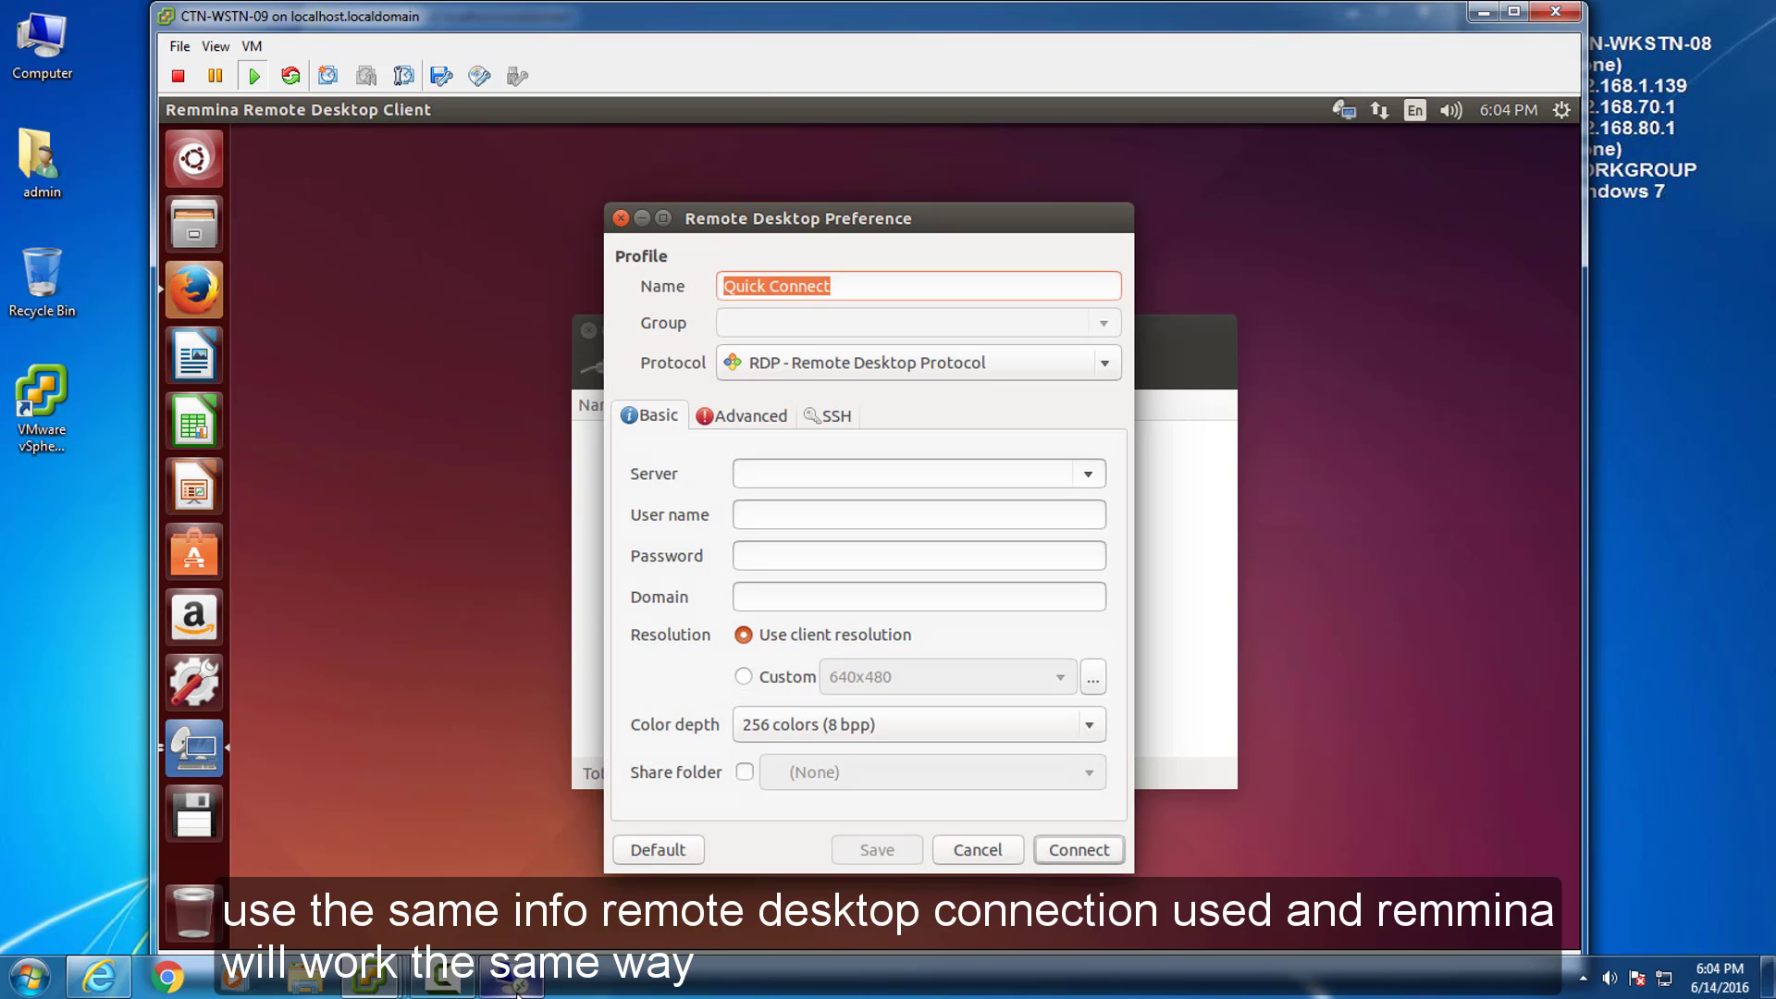
mouse_move(520, 988)
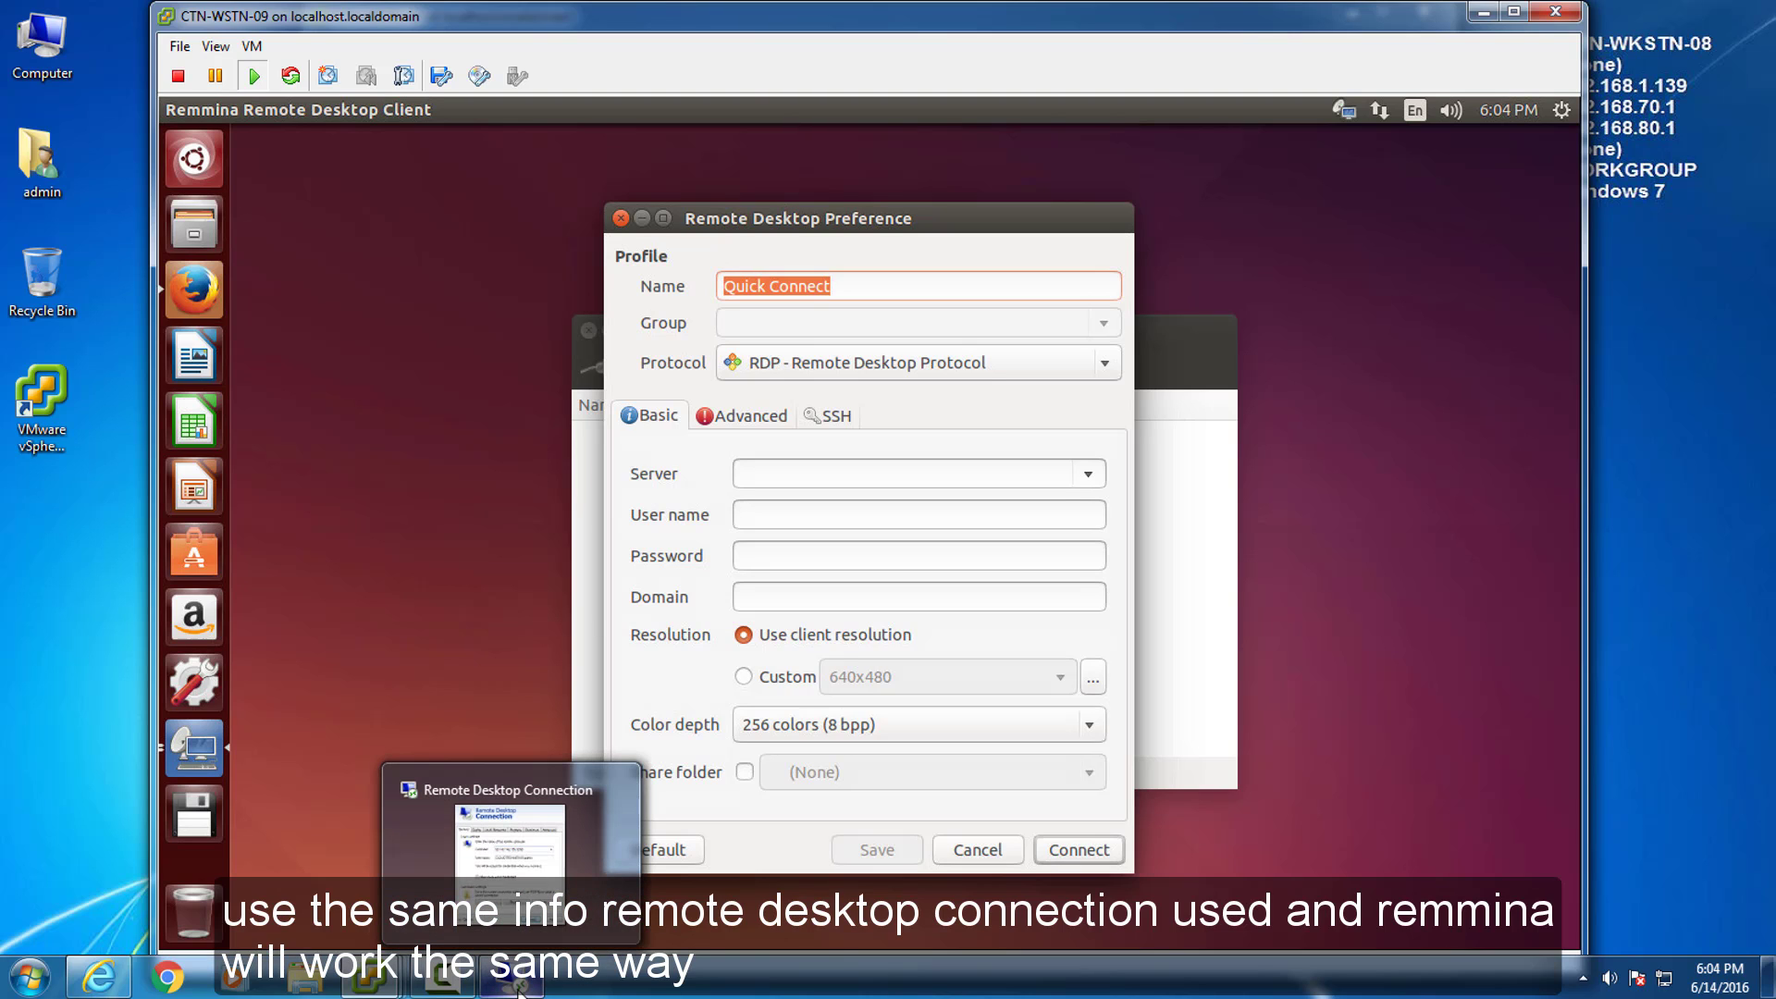
click(518, 988)
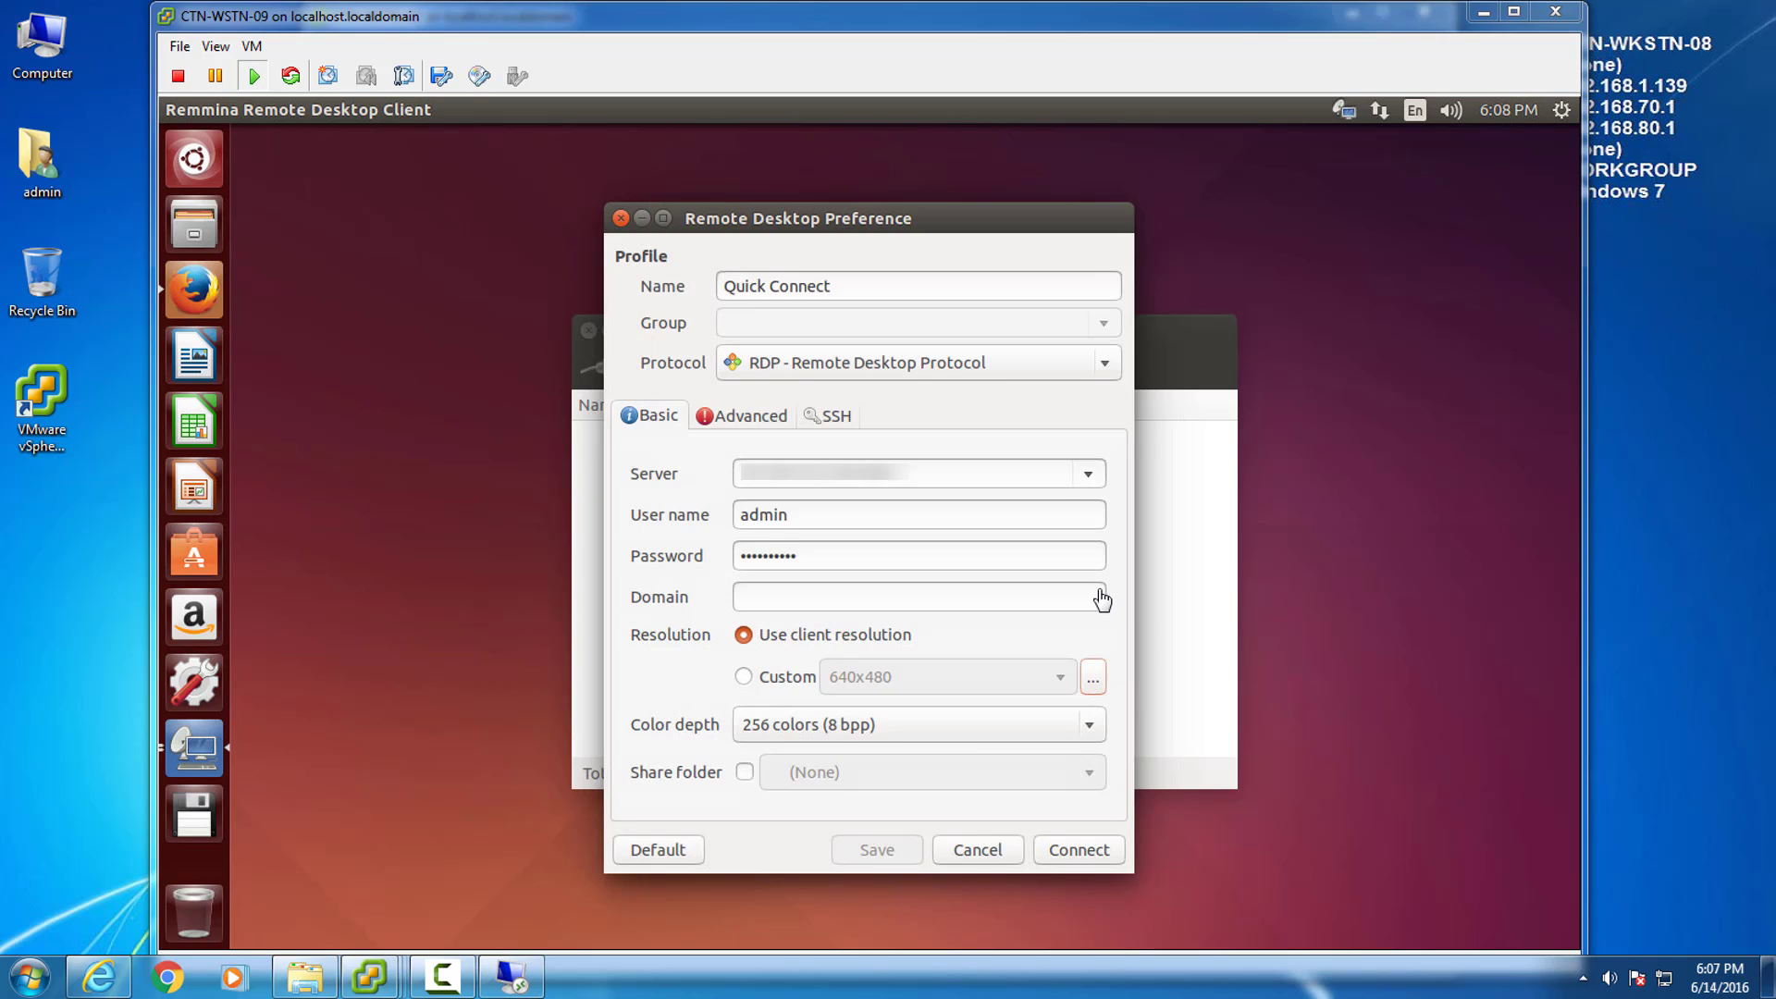
click(218, 46)
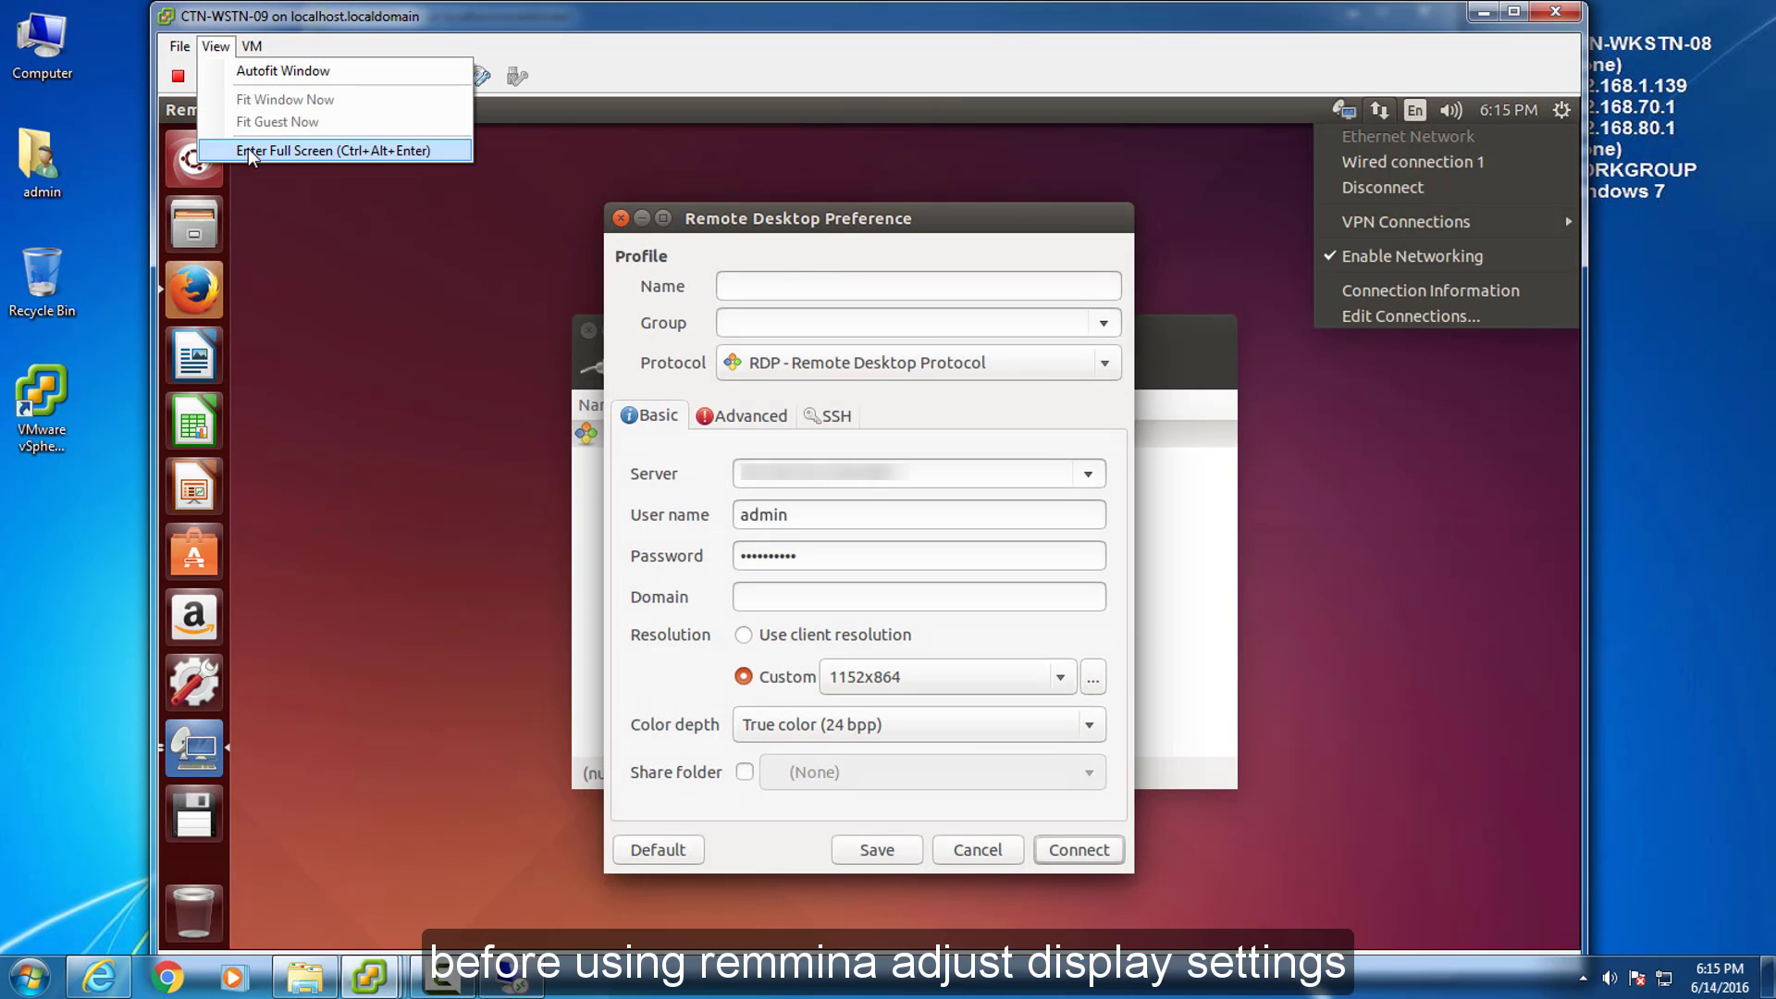
Put the VM console in full screen and set Ubuntu's display to 1440 x 900 (16:10), keeping it.
click(333, 150)
click(820, 551)
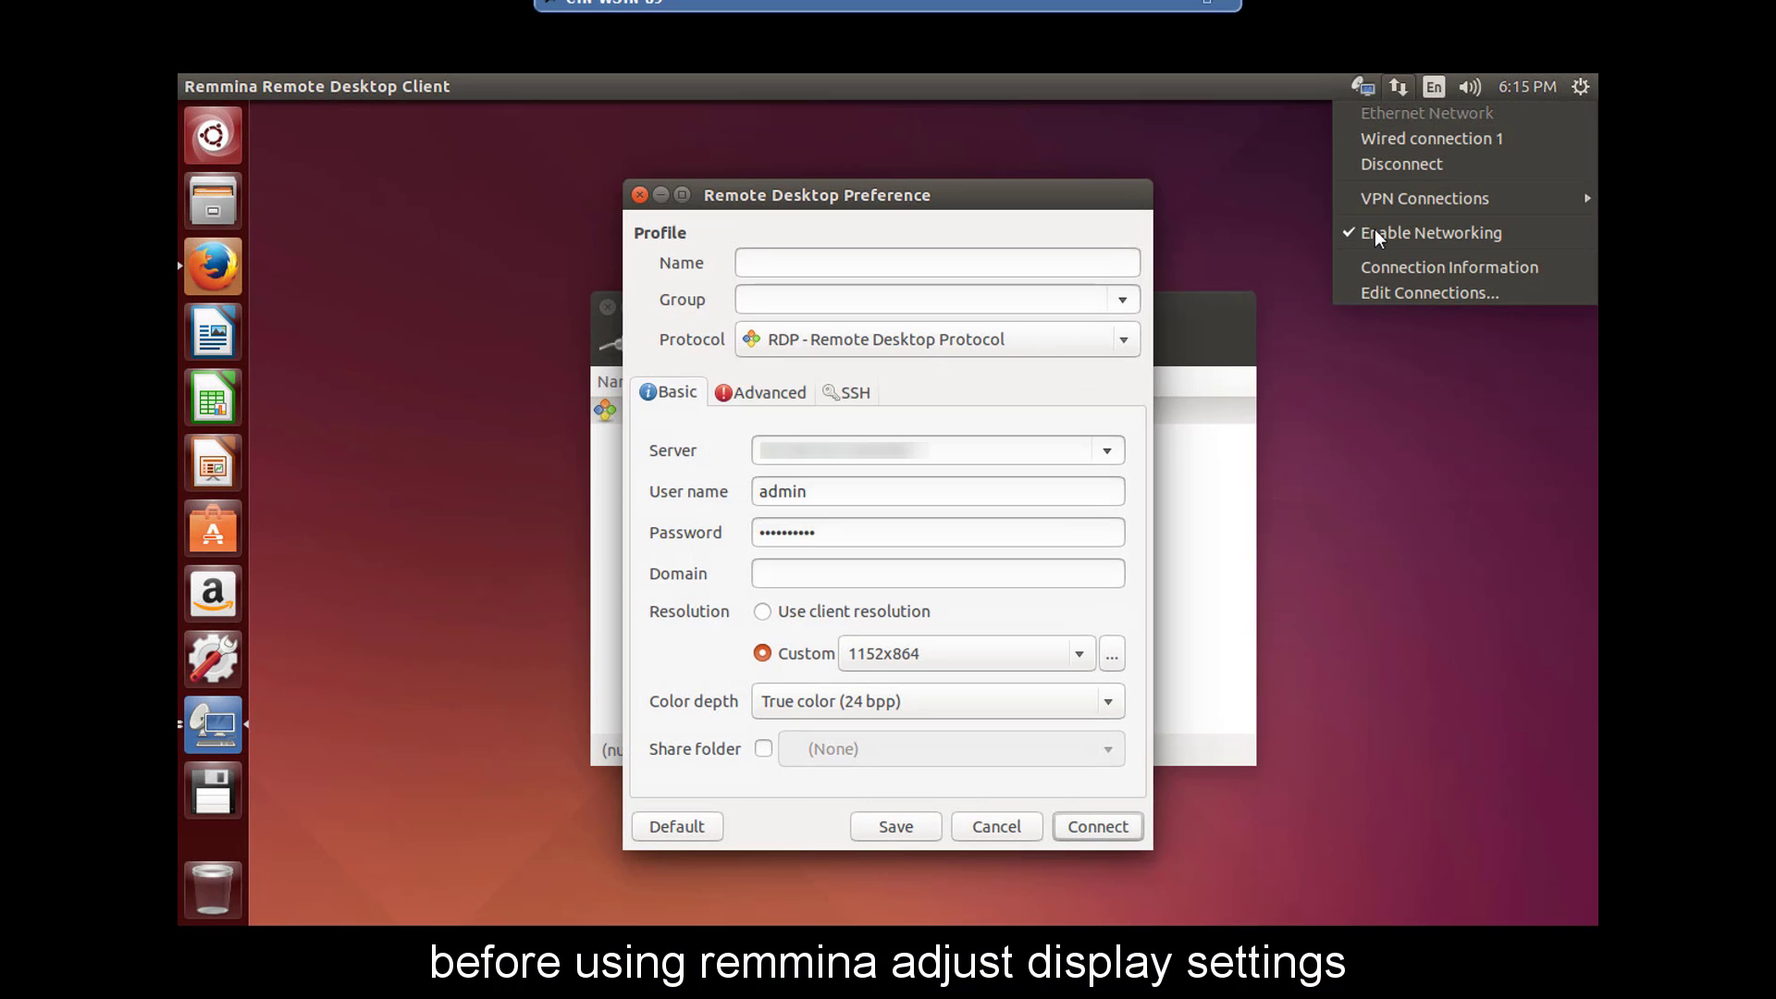
click(1581, 87)
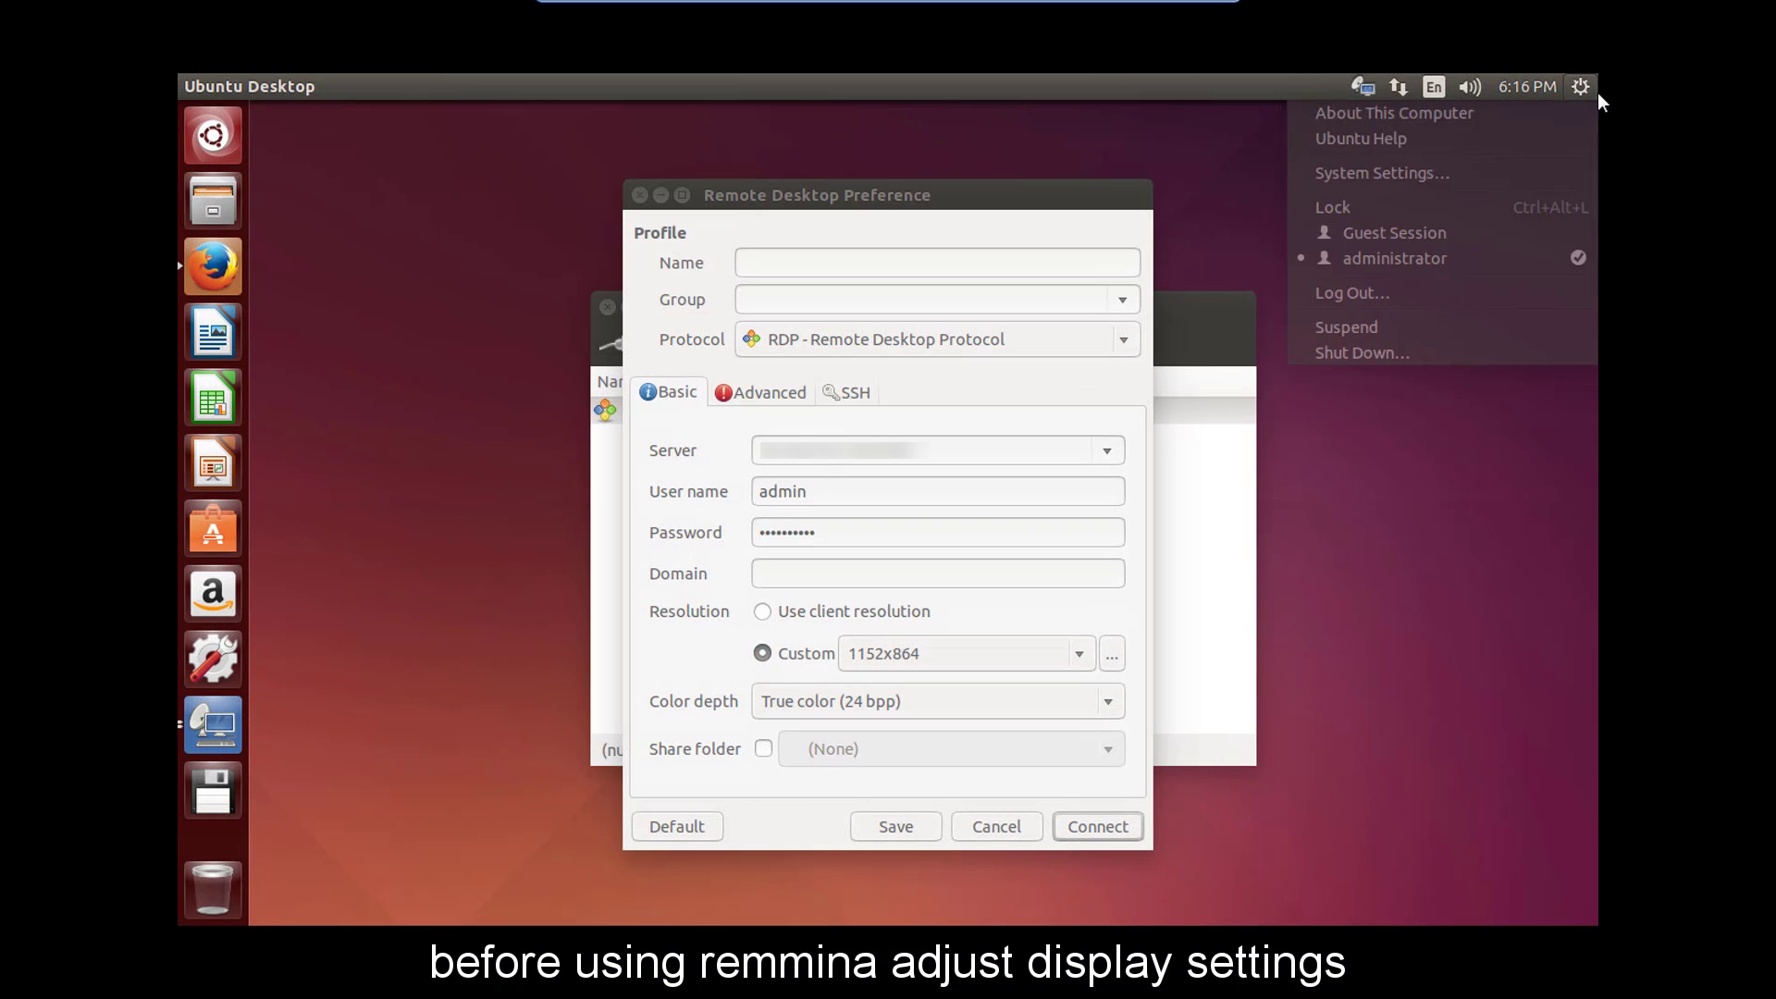
click(1474, 178)
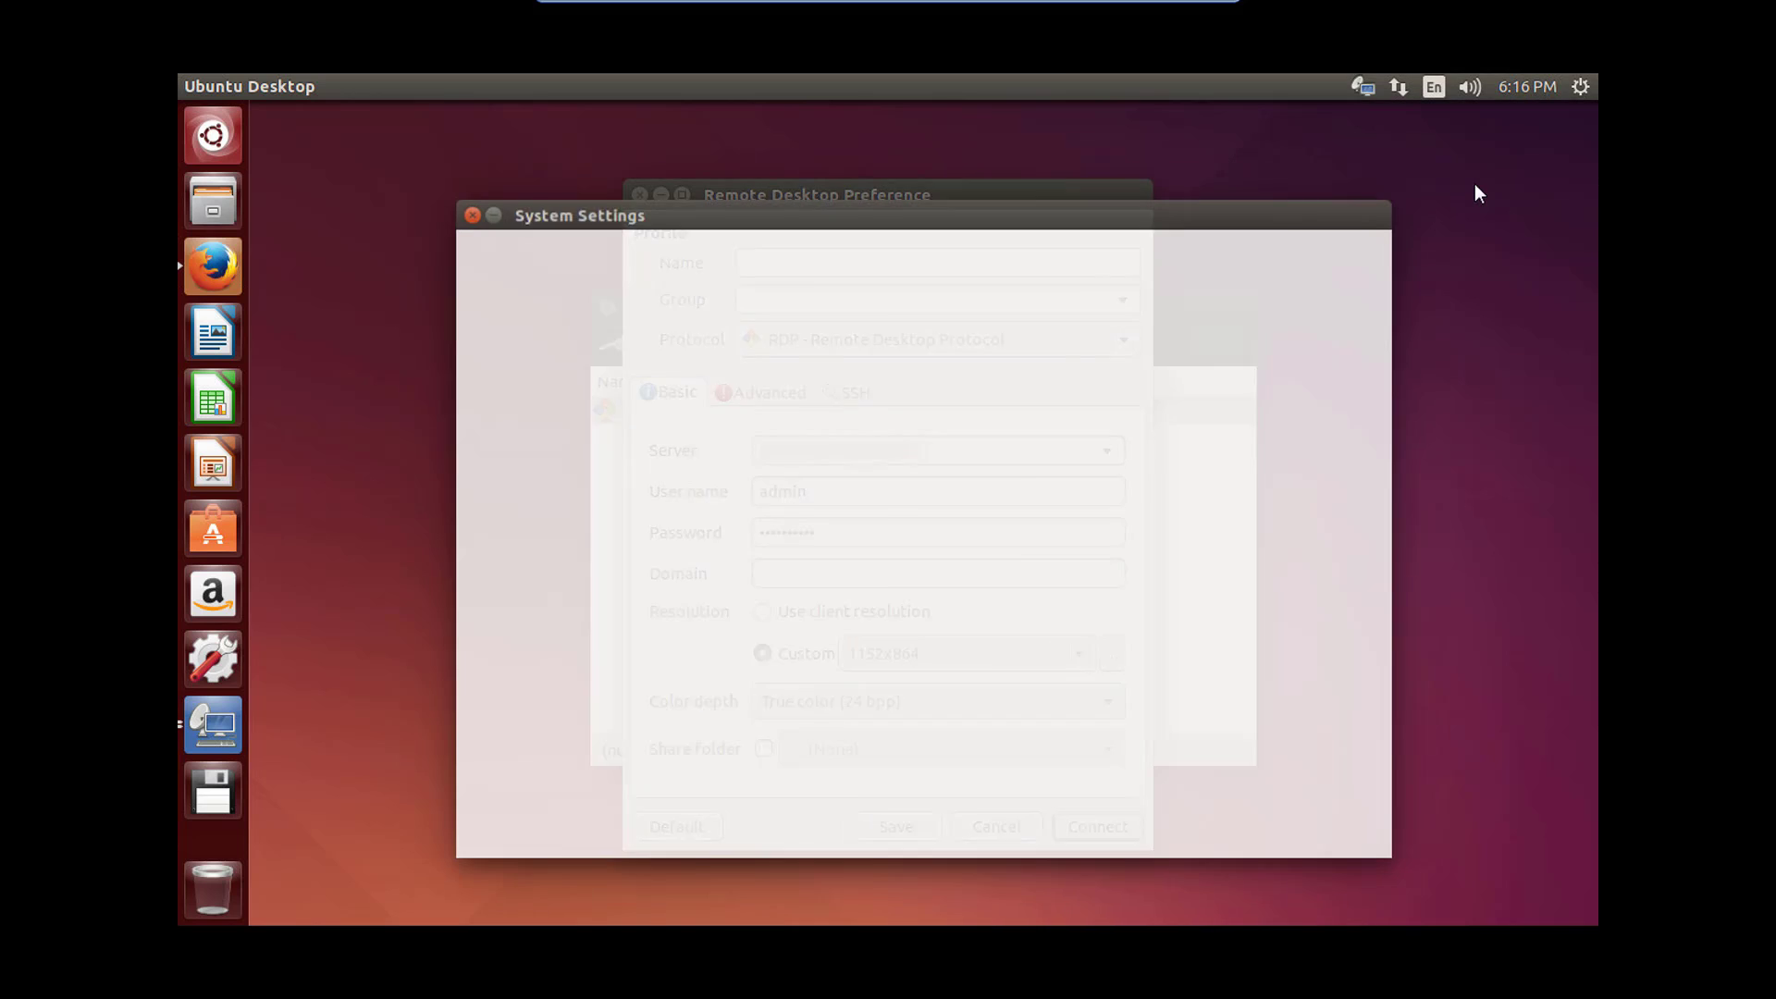
click(786, 500)
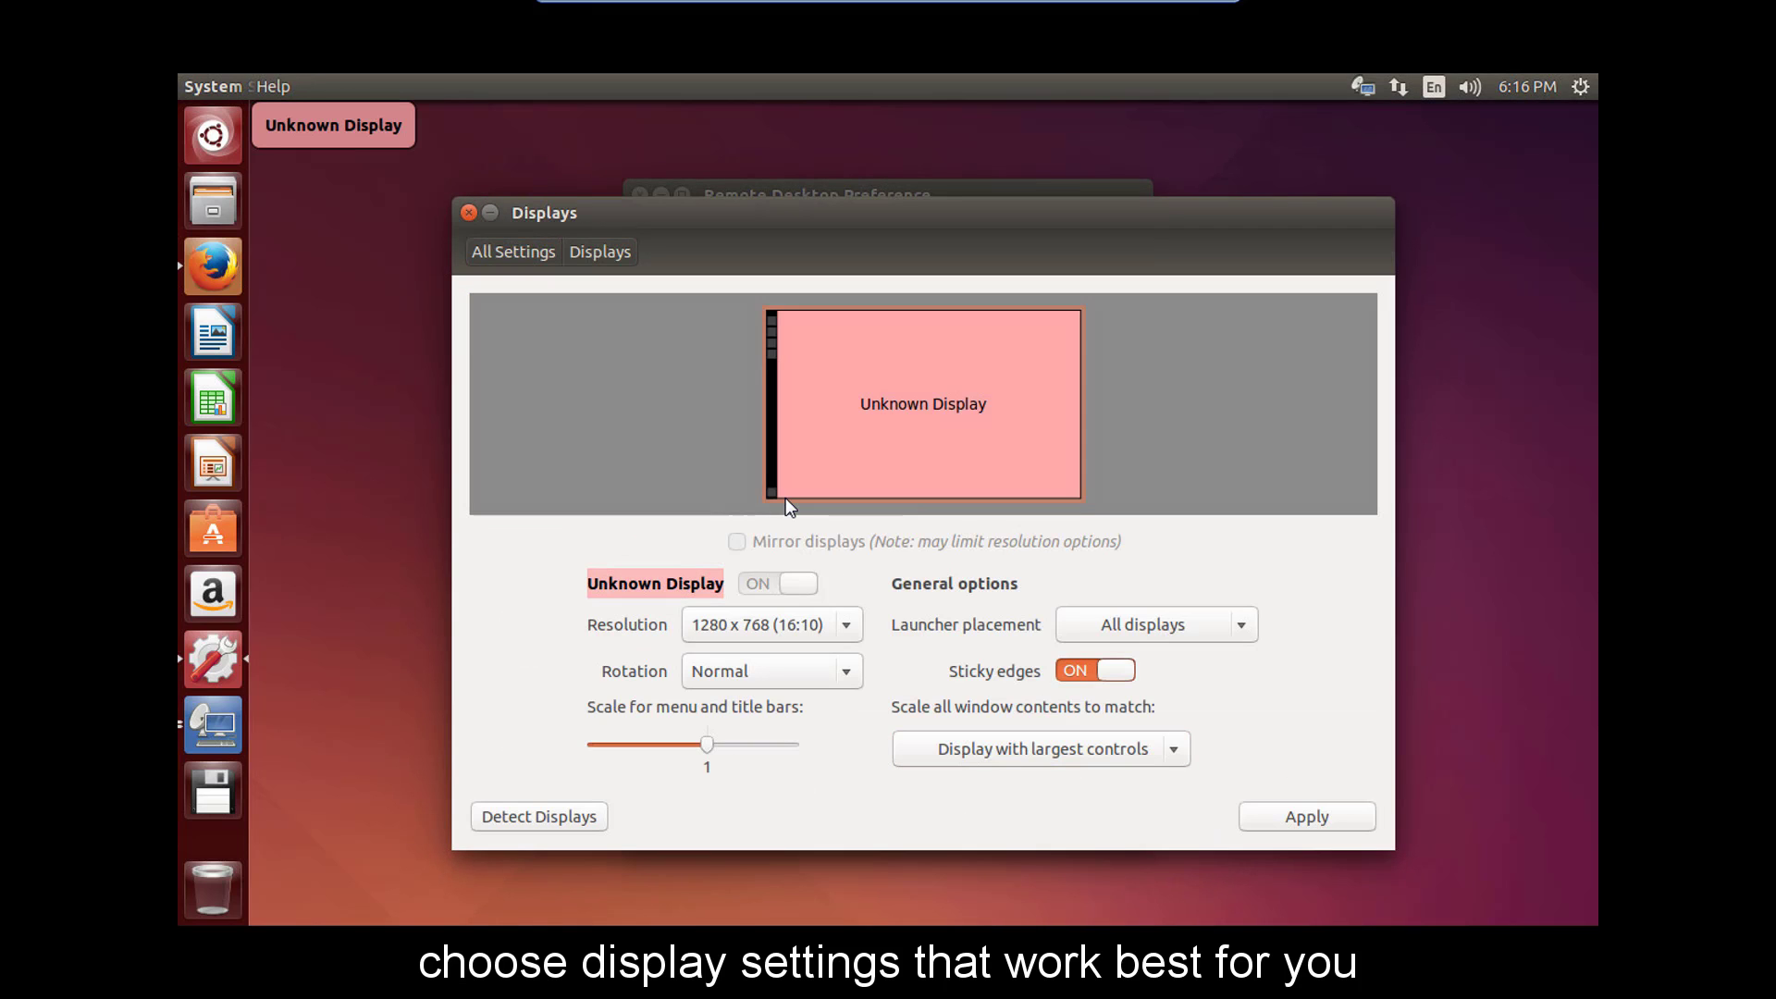
click(849, 628)
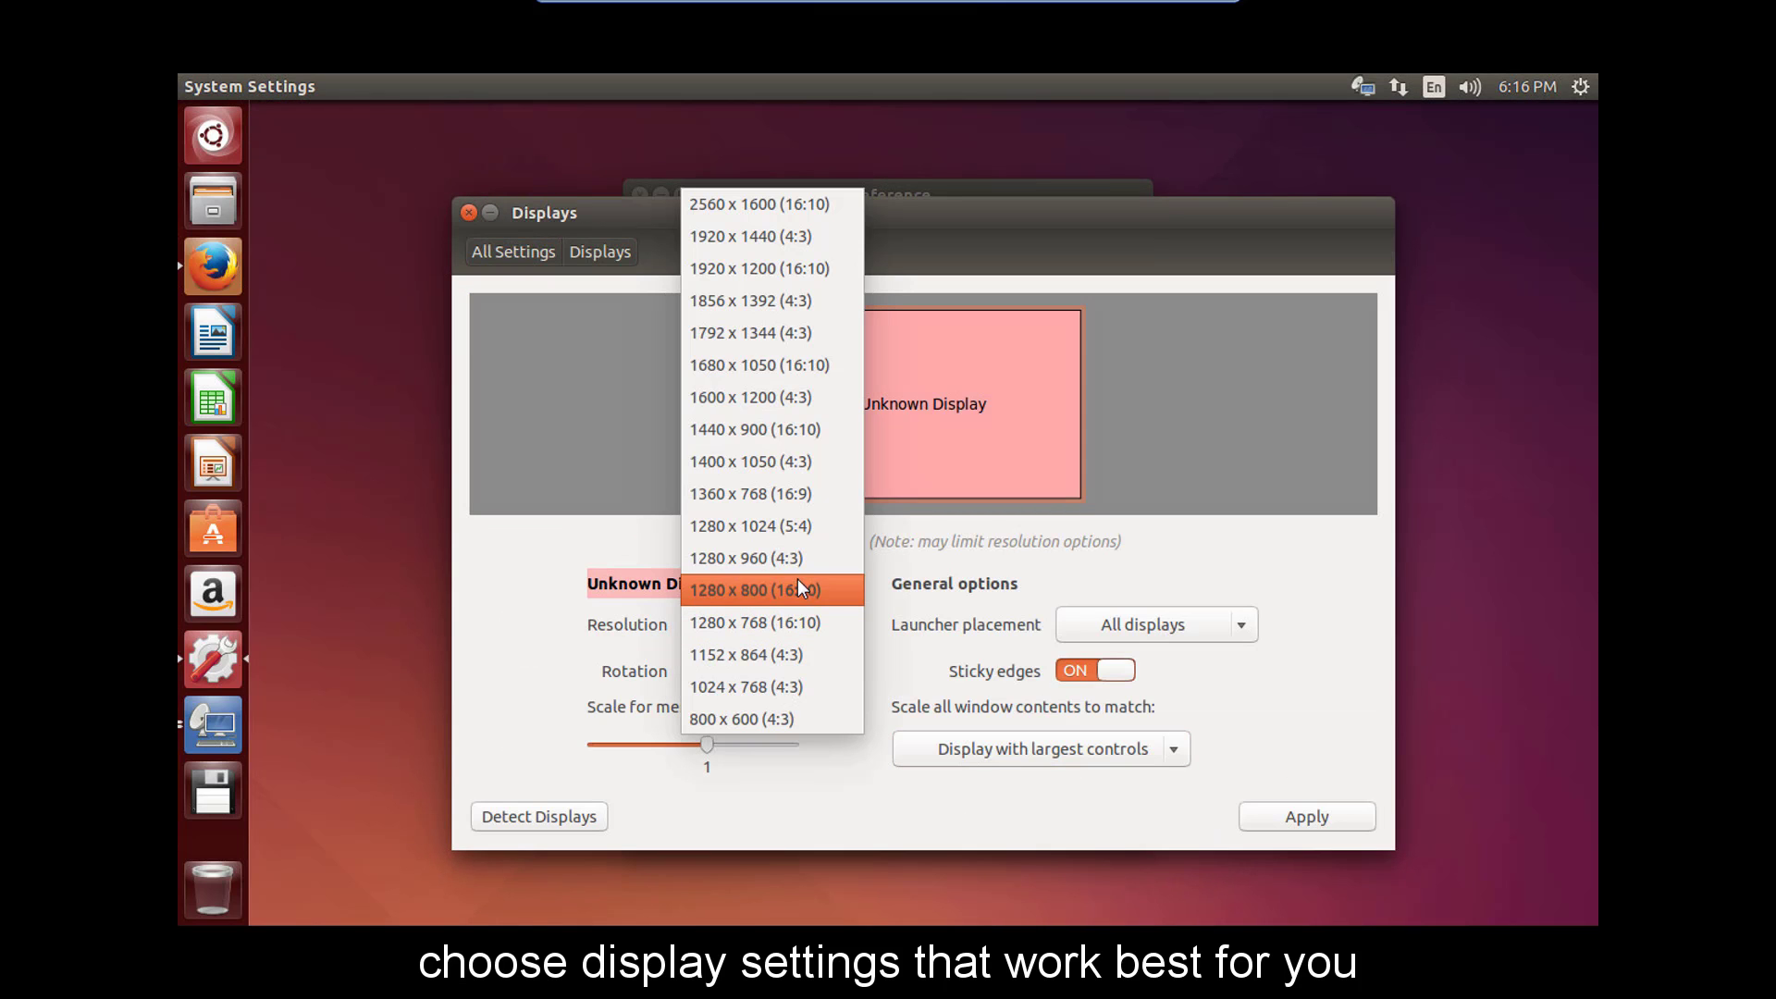
click(828, 434)
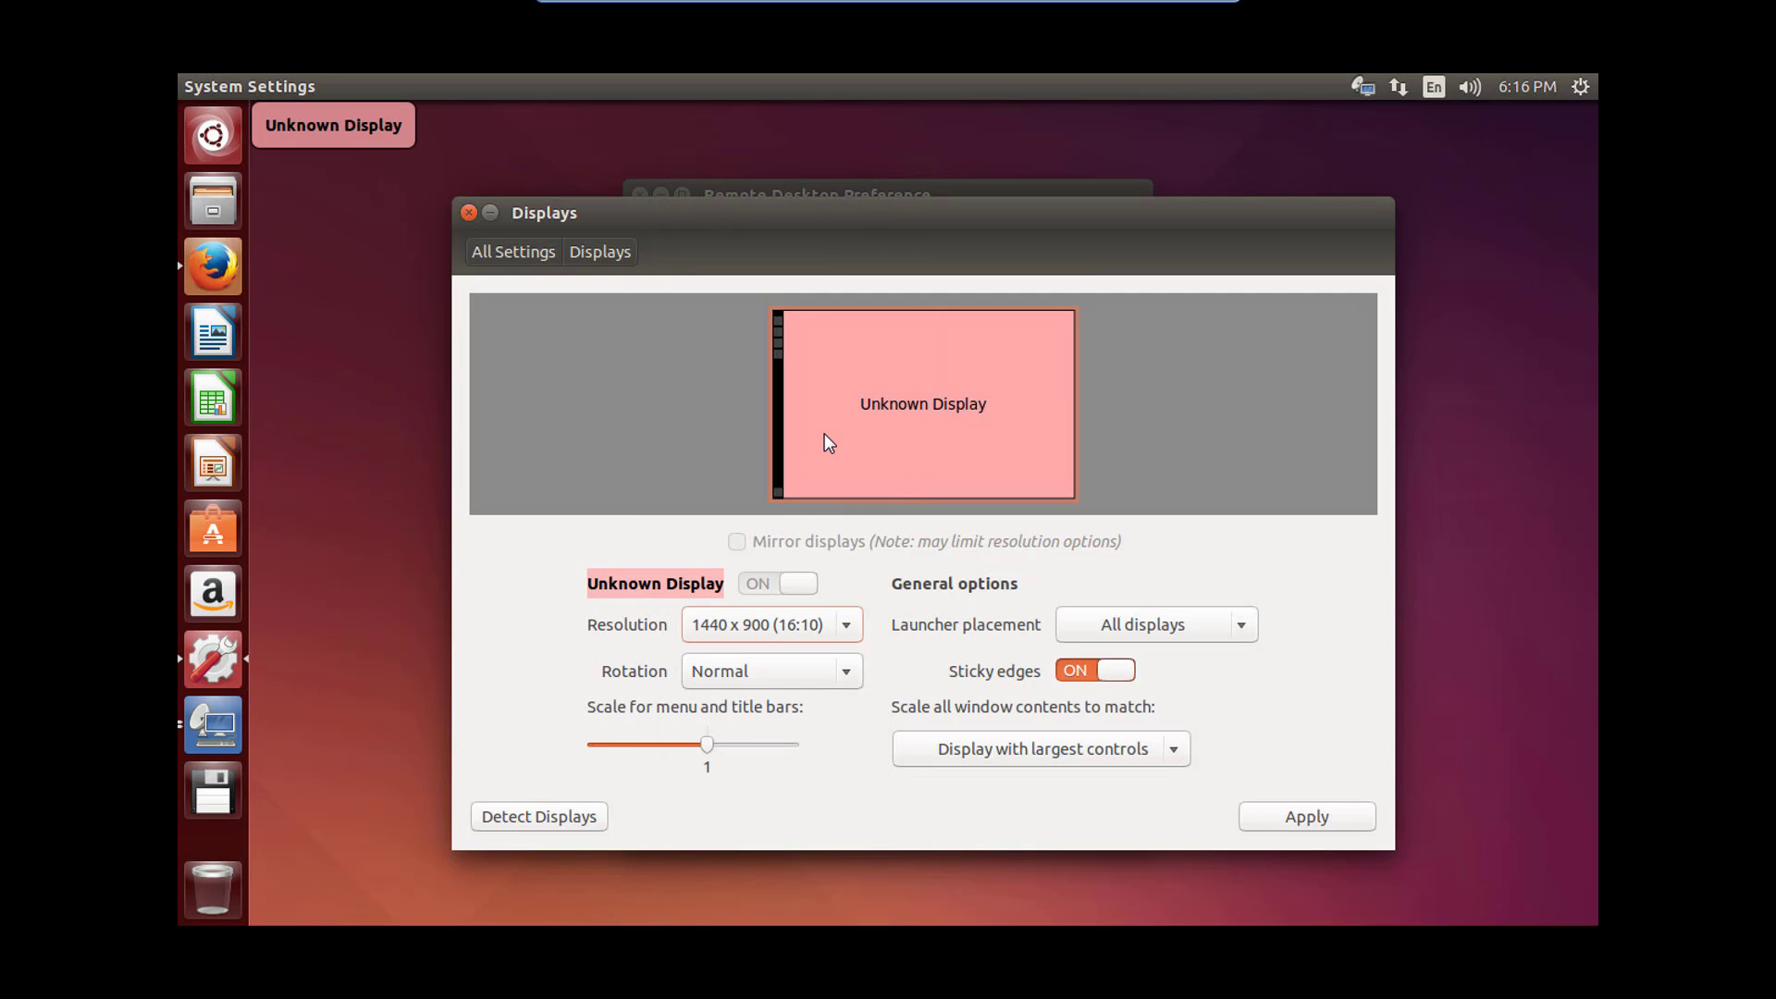
click(1305, 820)
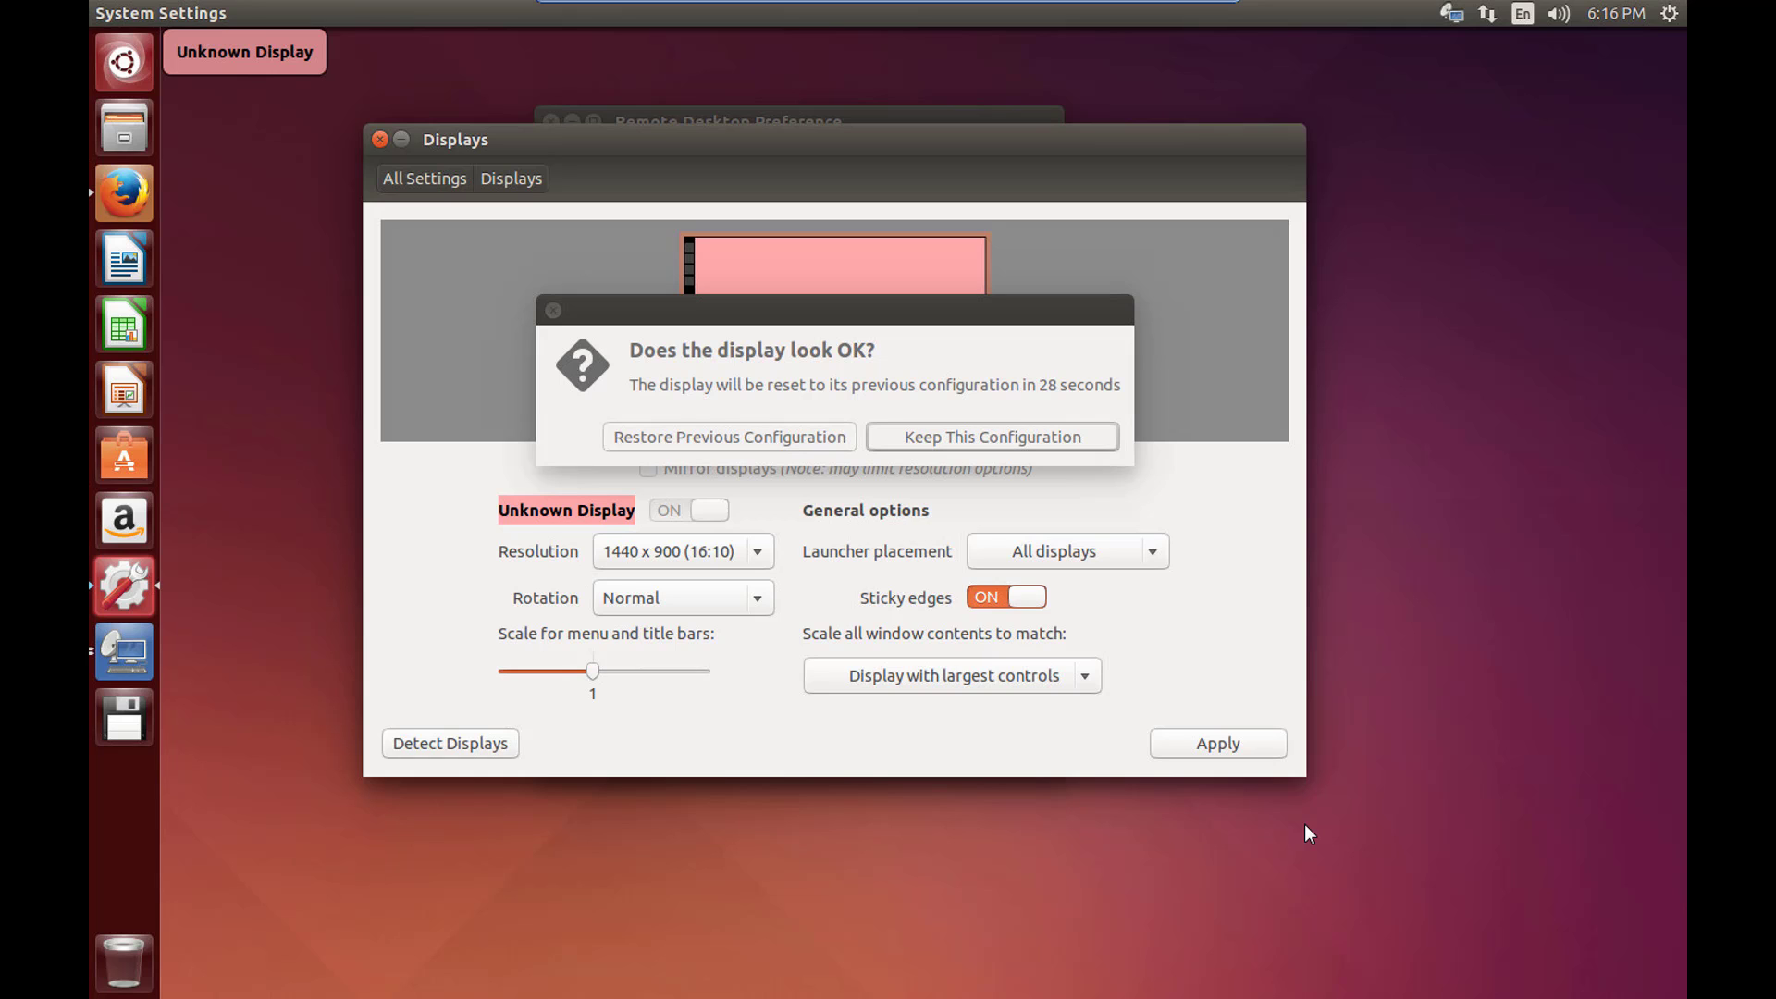
click(379, 140)
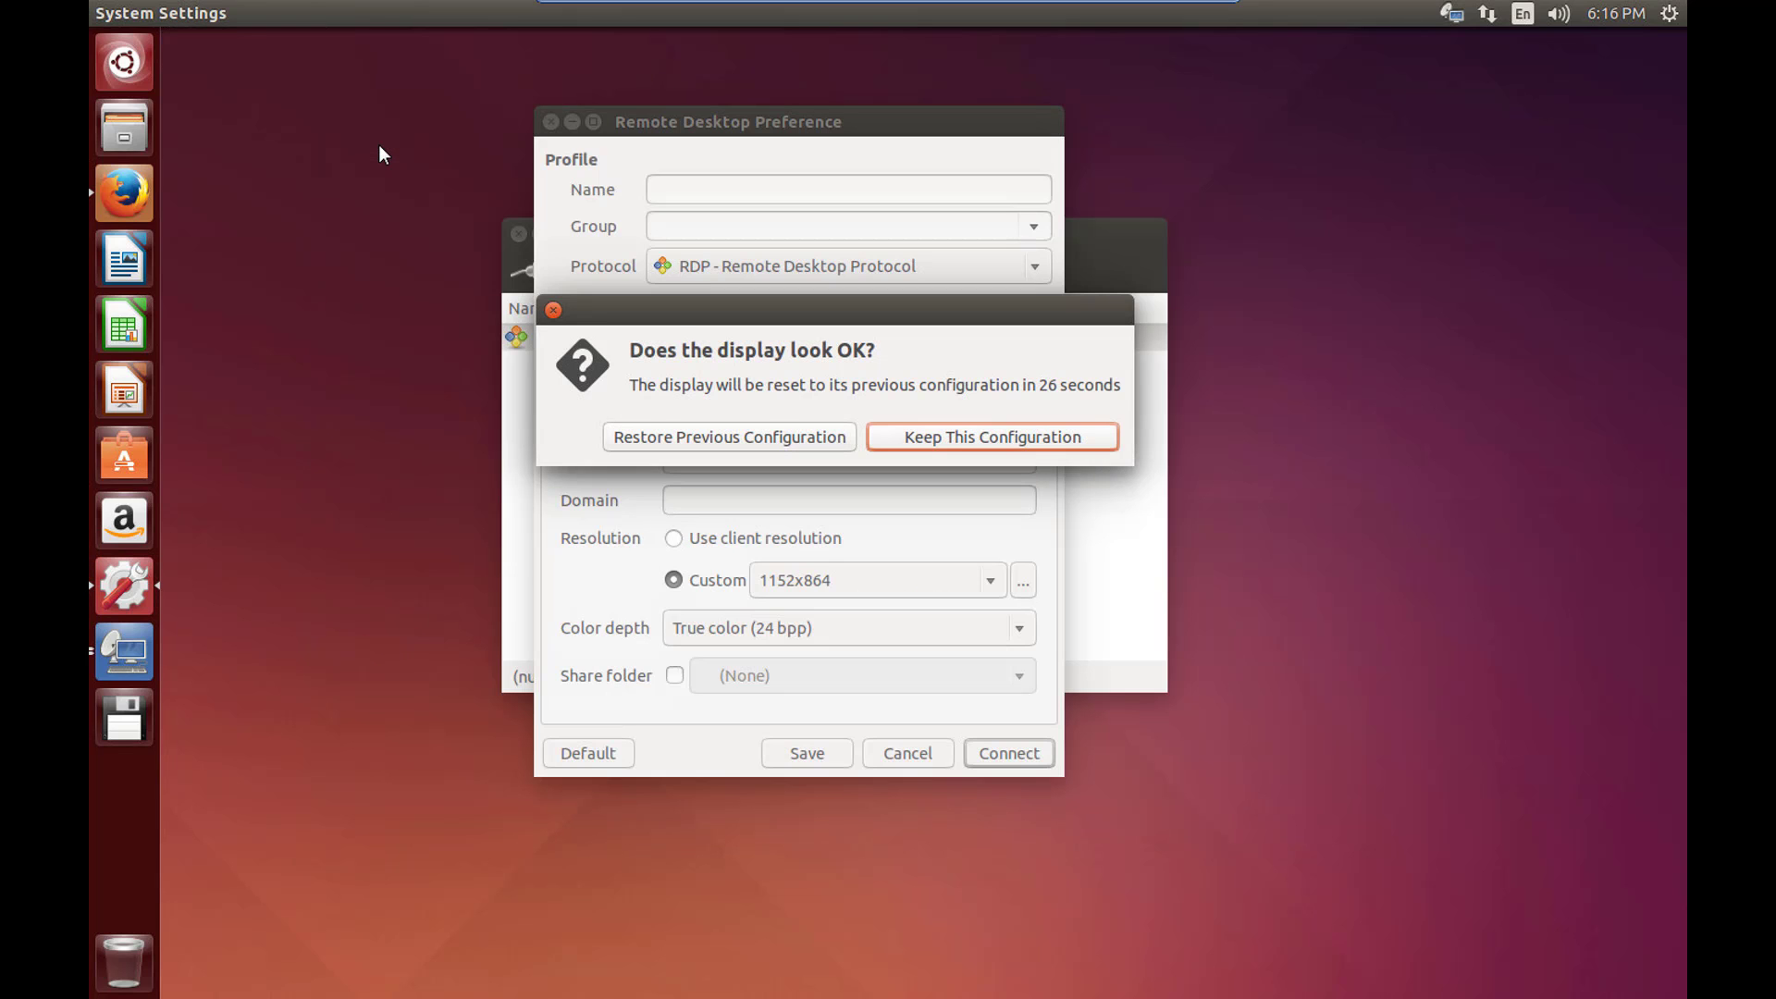
click(909, 442)
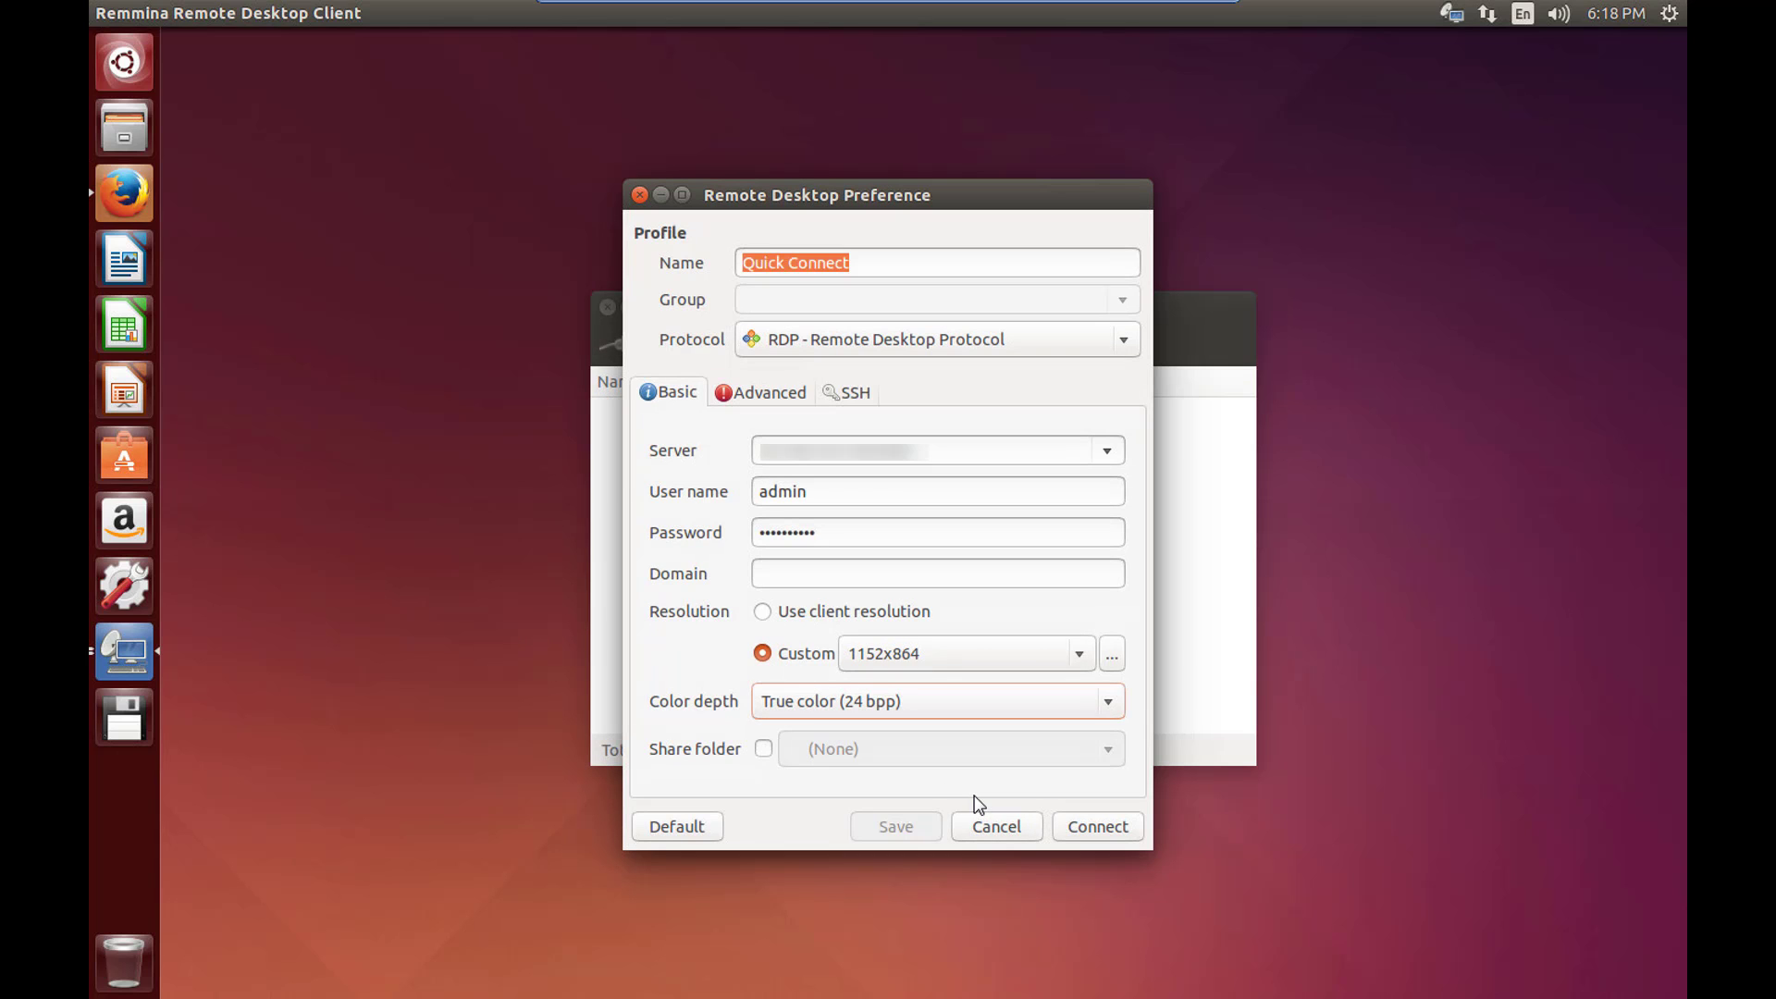
Set Remmina's Advanced quality to Best (slowest) and security to RDP, then connect.
click(792, 397)
click(831, 443)
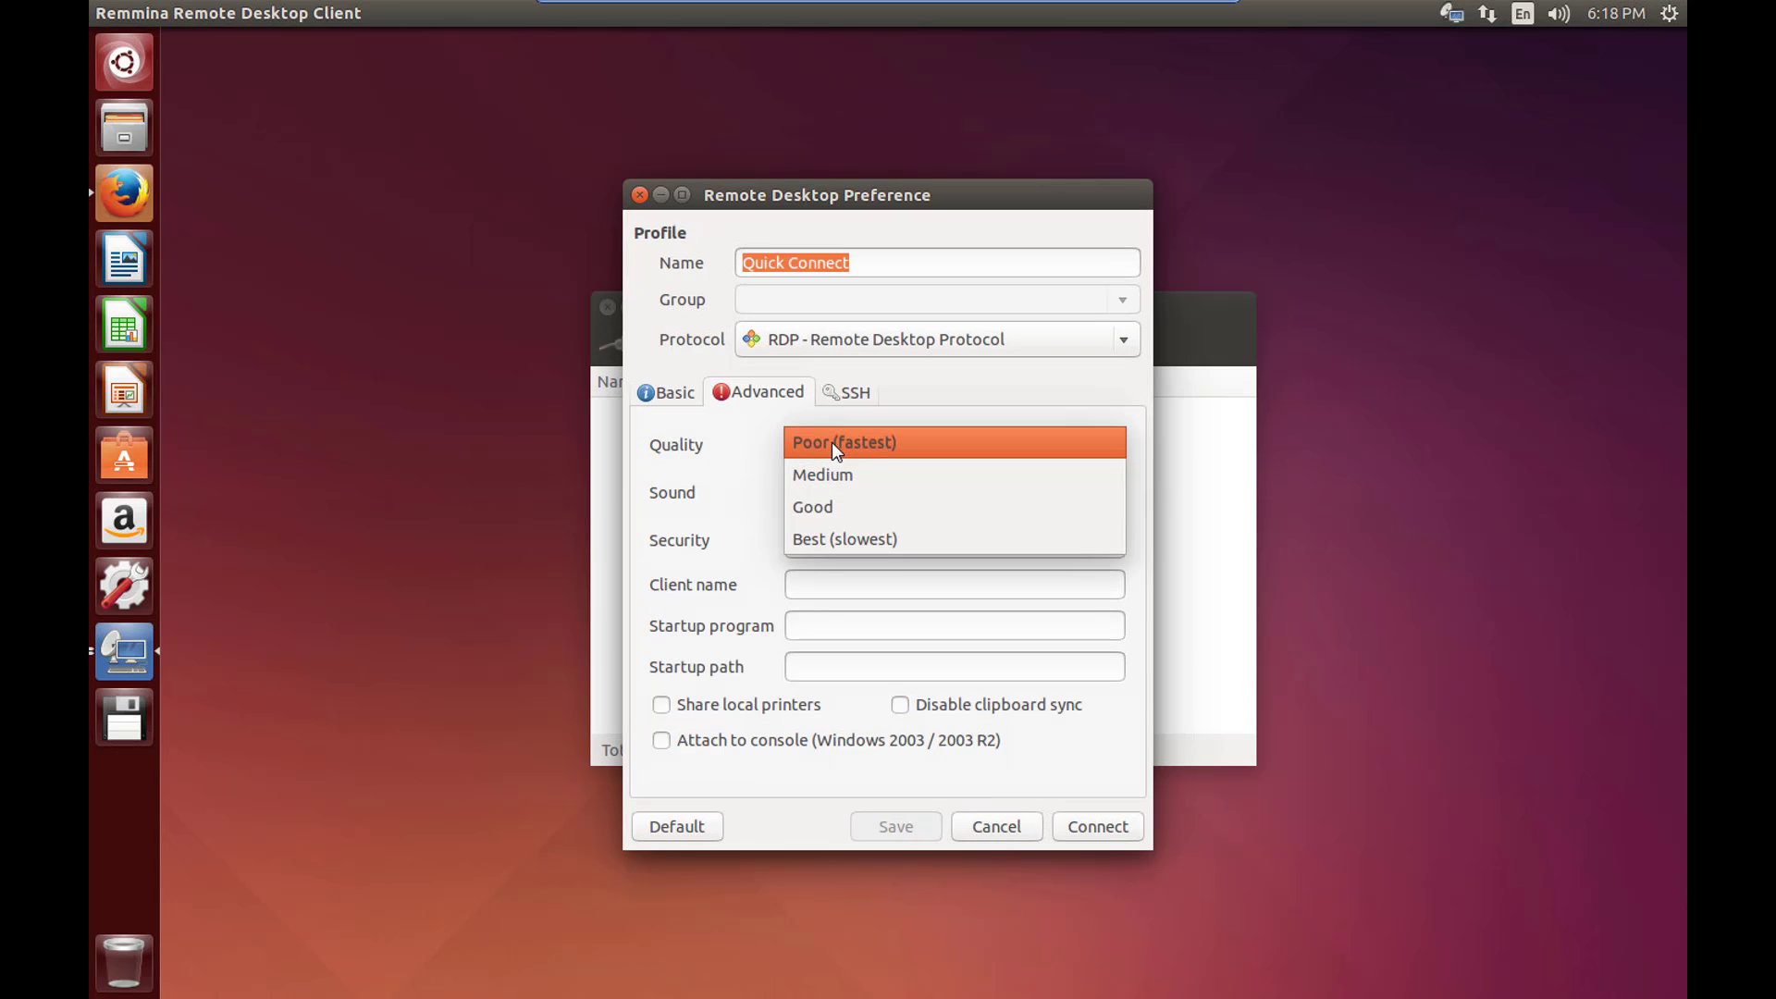
click(903, 542)
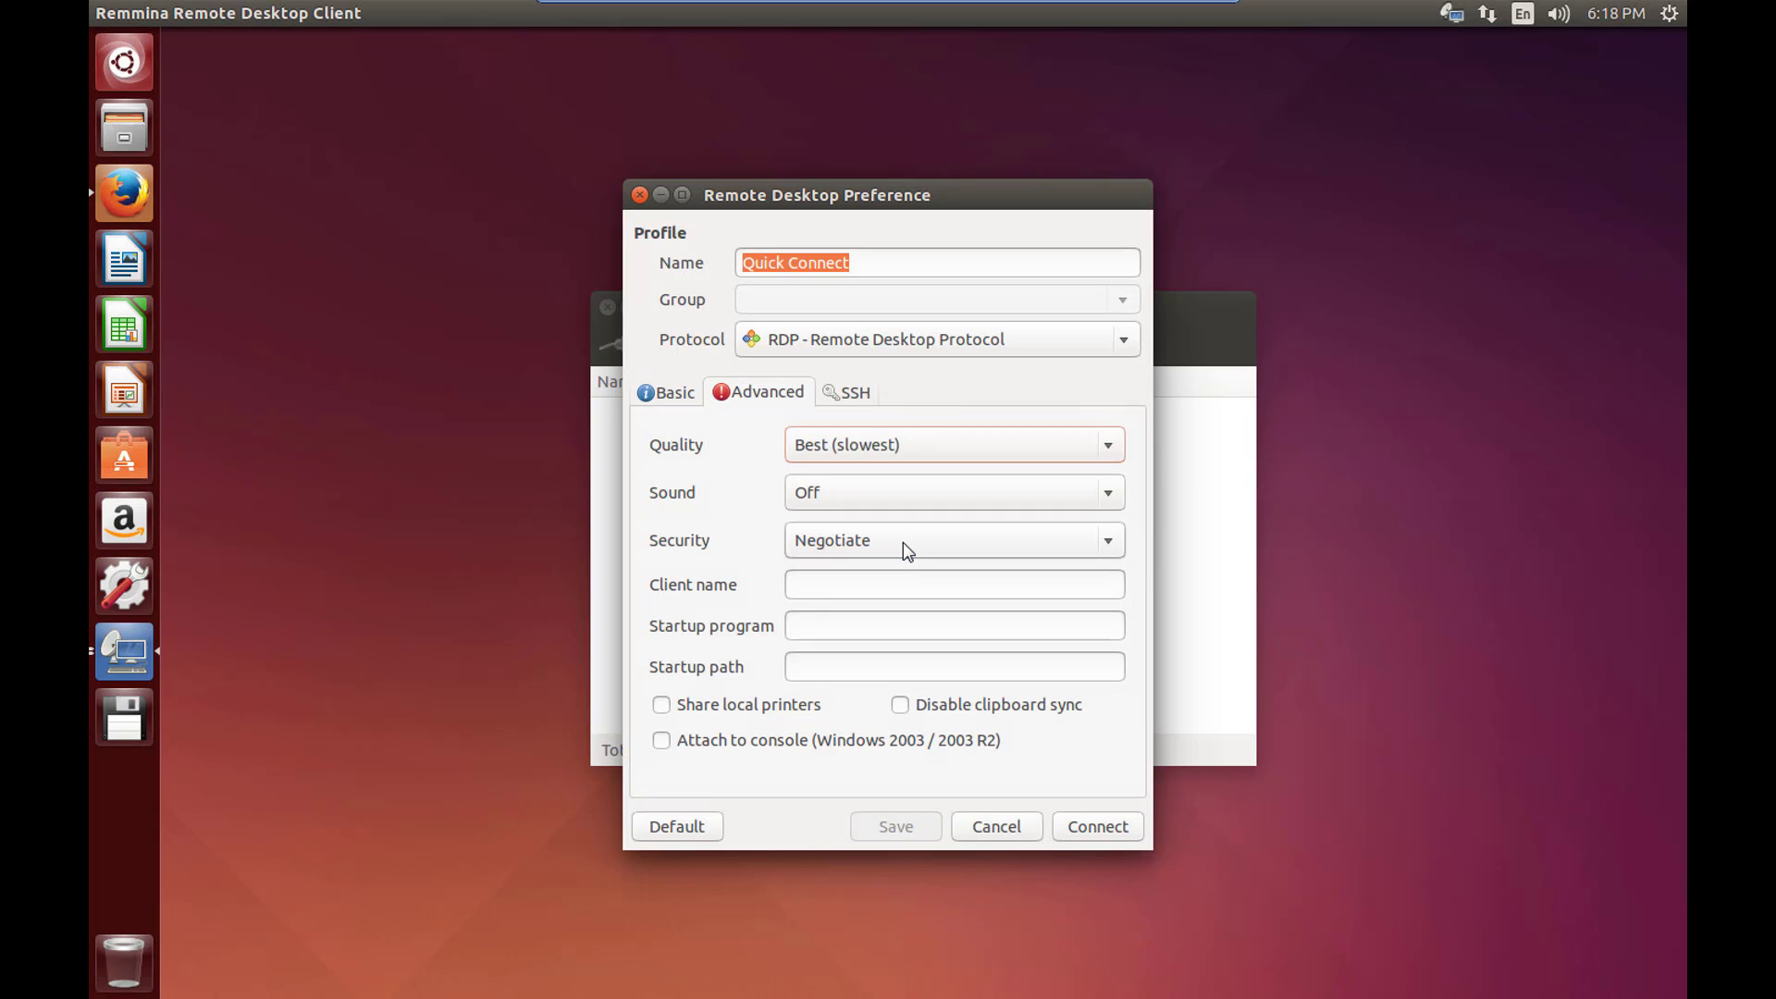
click(903, 541)
click(884, 636)
click(658, 394)
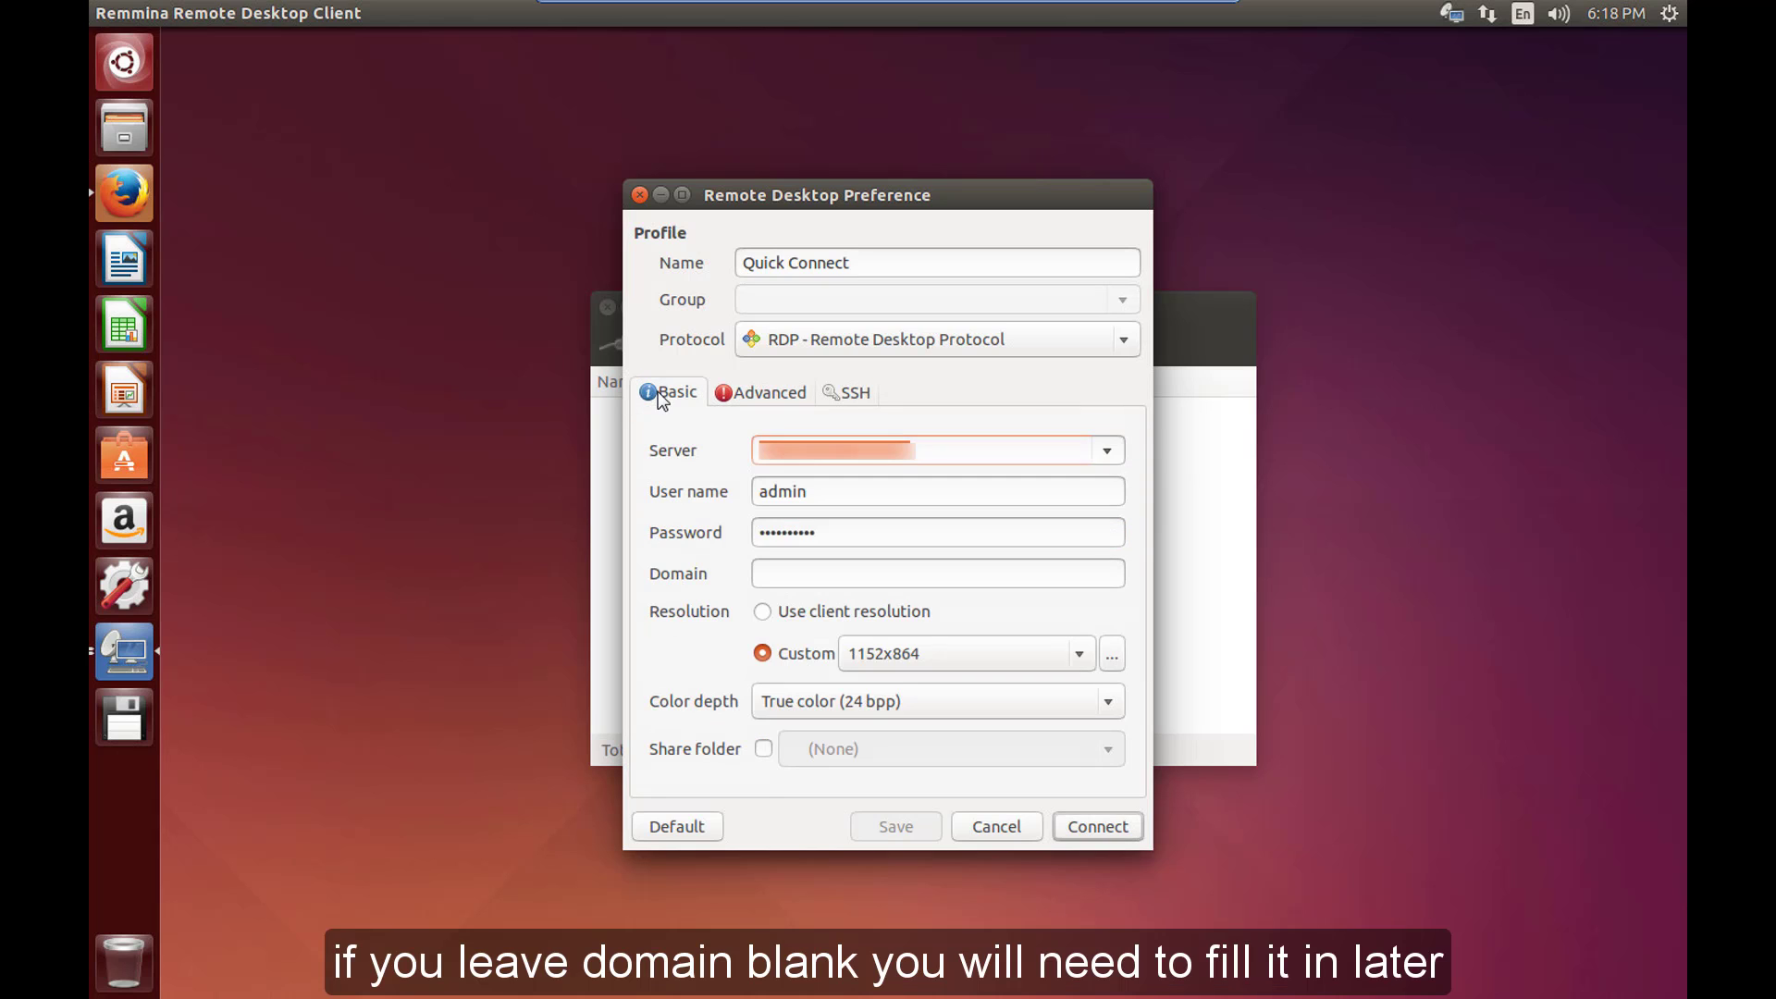
click(1095, 830)
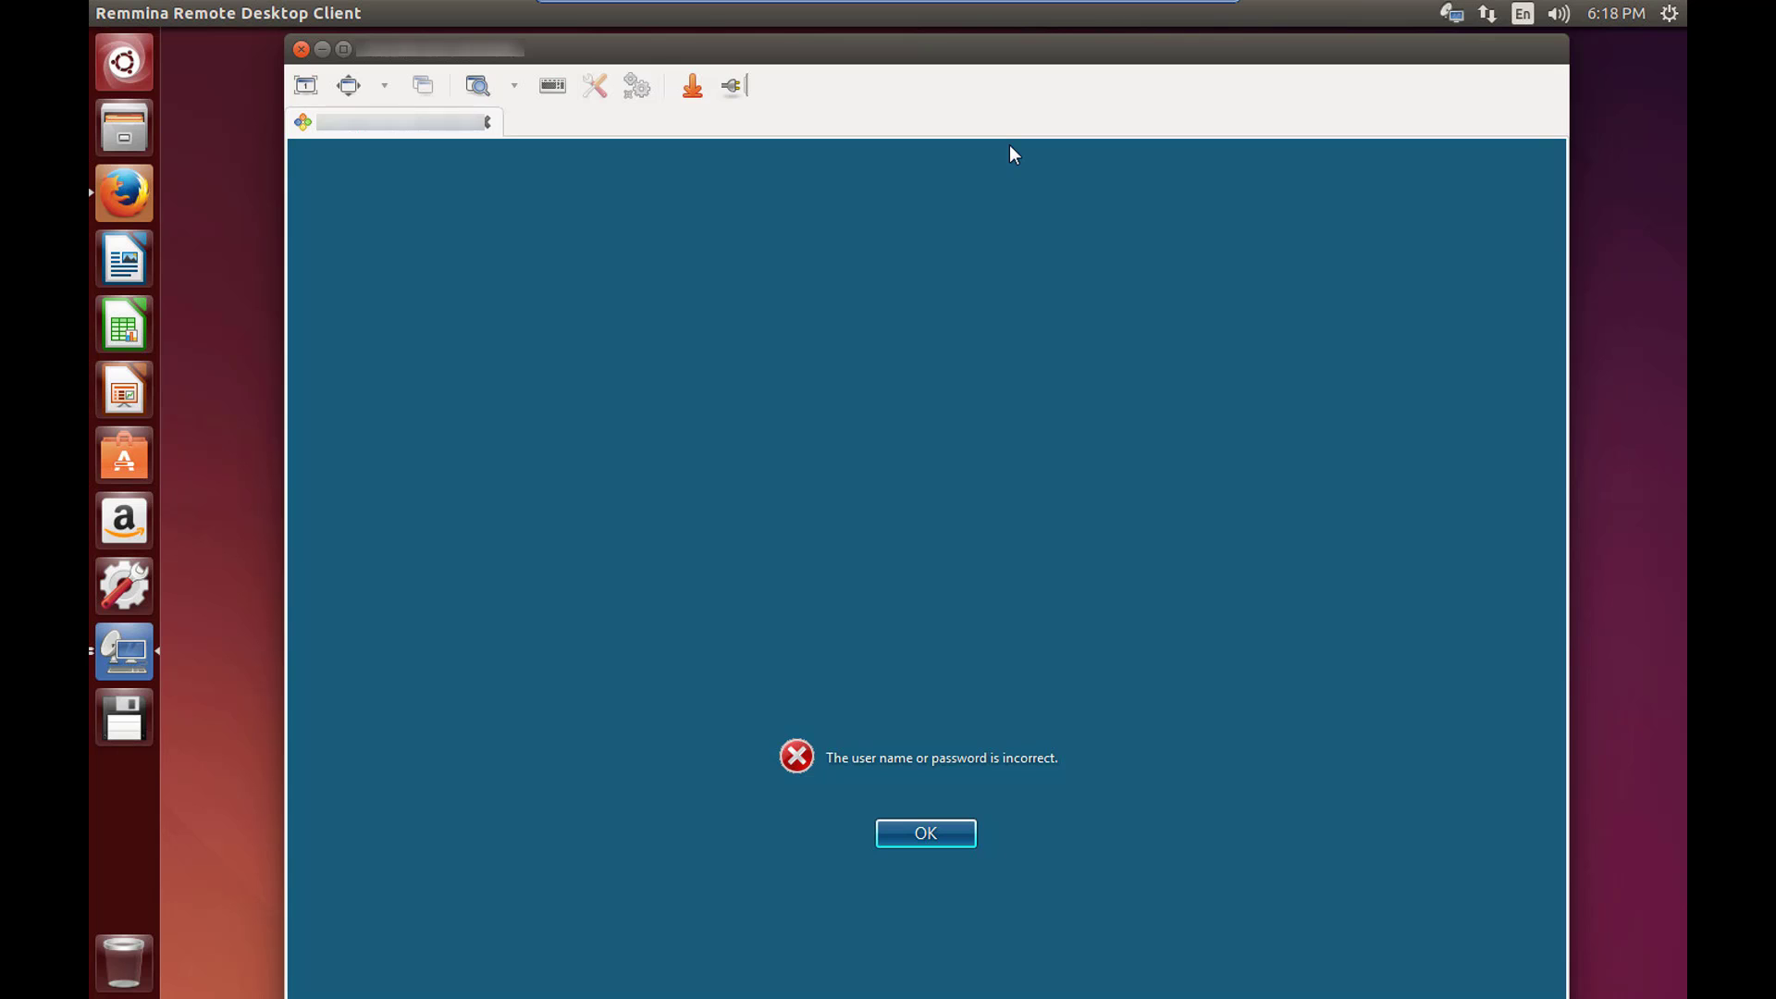
Go fullscreen, dismiss the login error, and sign in via Other User with the domain admin credentials.
click(353, 89)
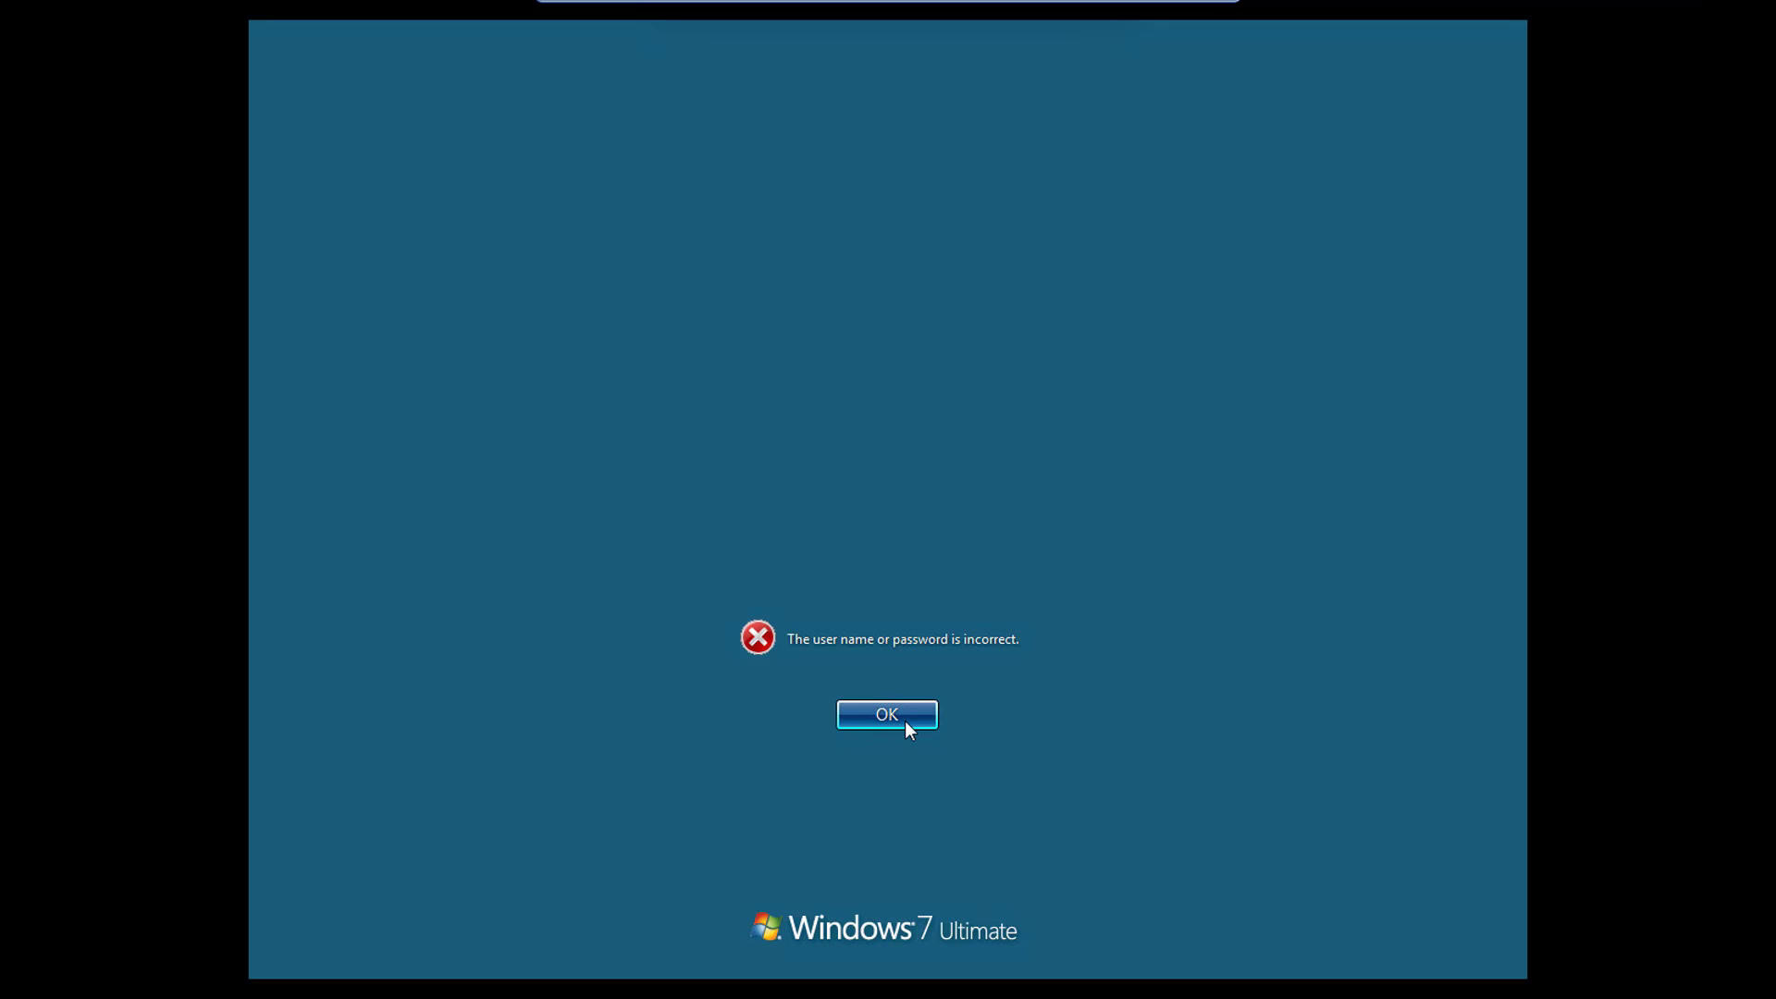
click(910, 730)
click(908, 723)
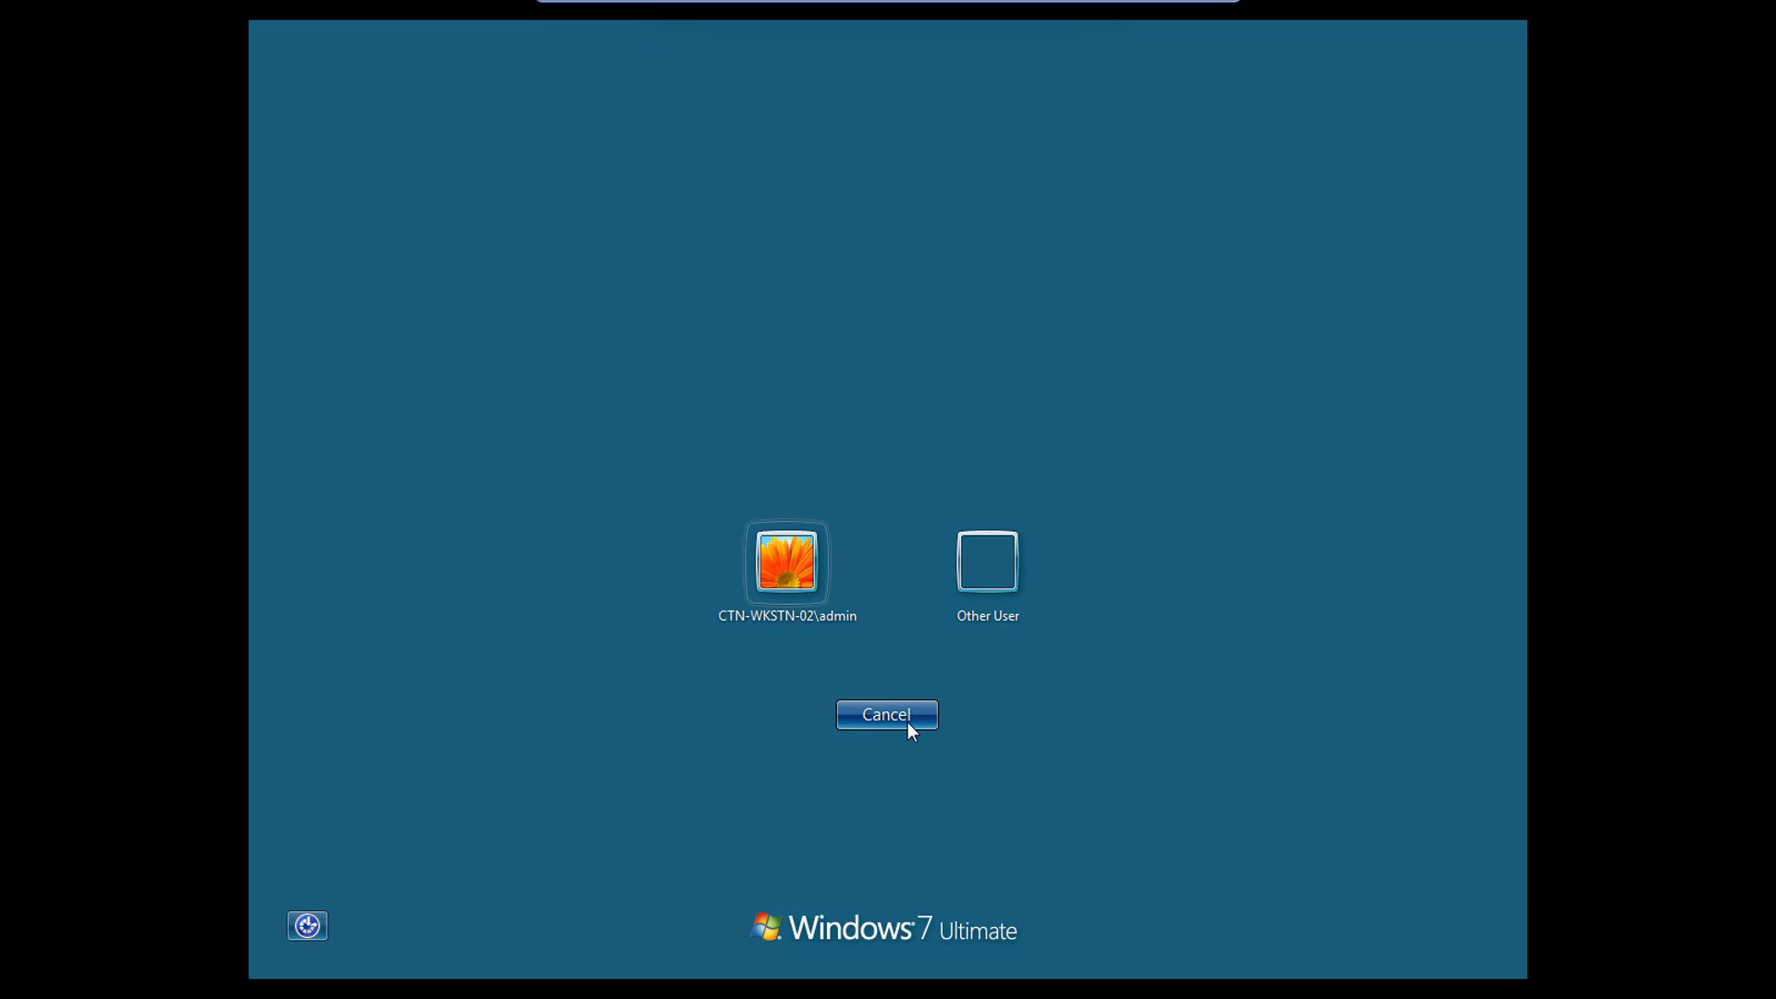
click(1001, 579)
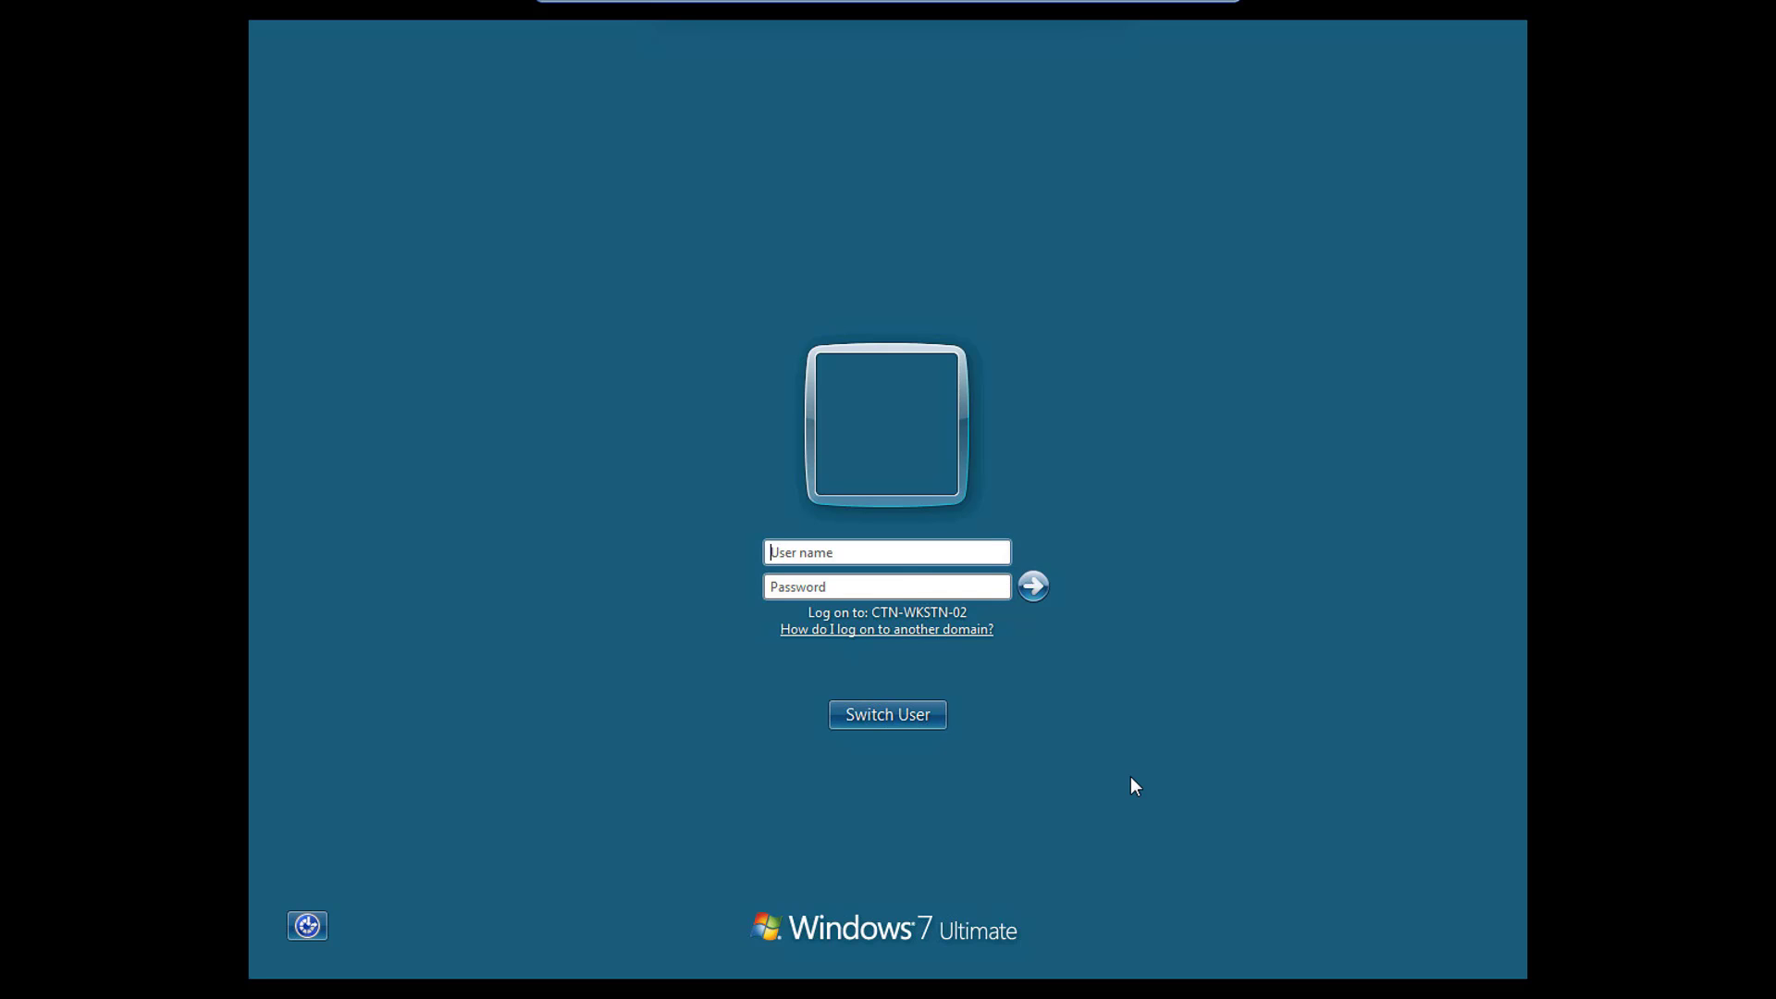
text(cloudtechnexus\admin)
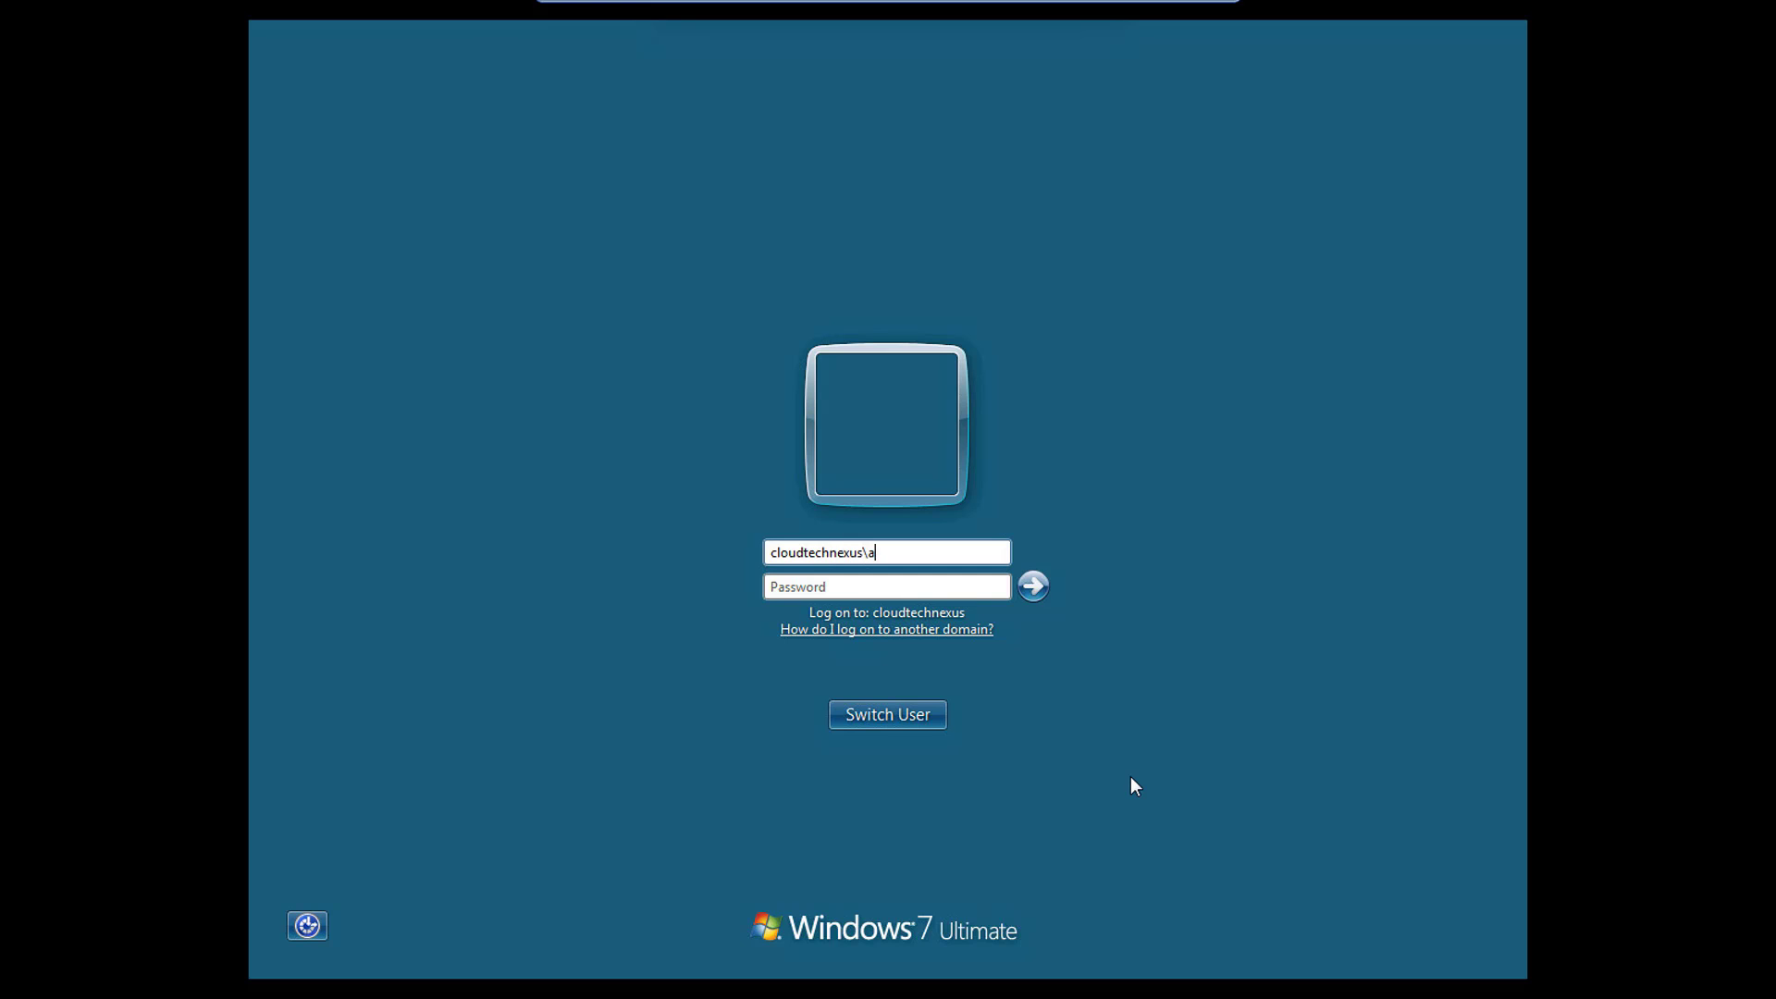
text(*********)
key(Return)
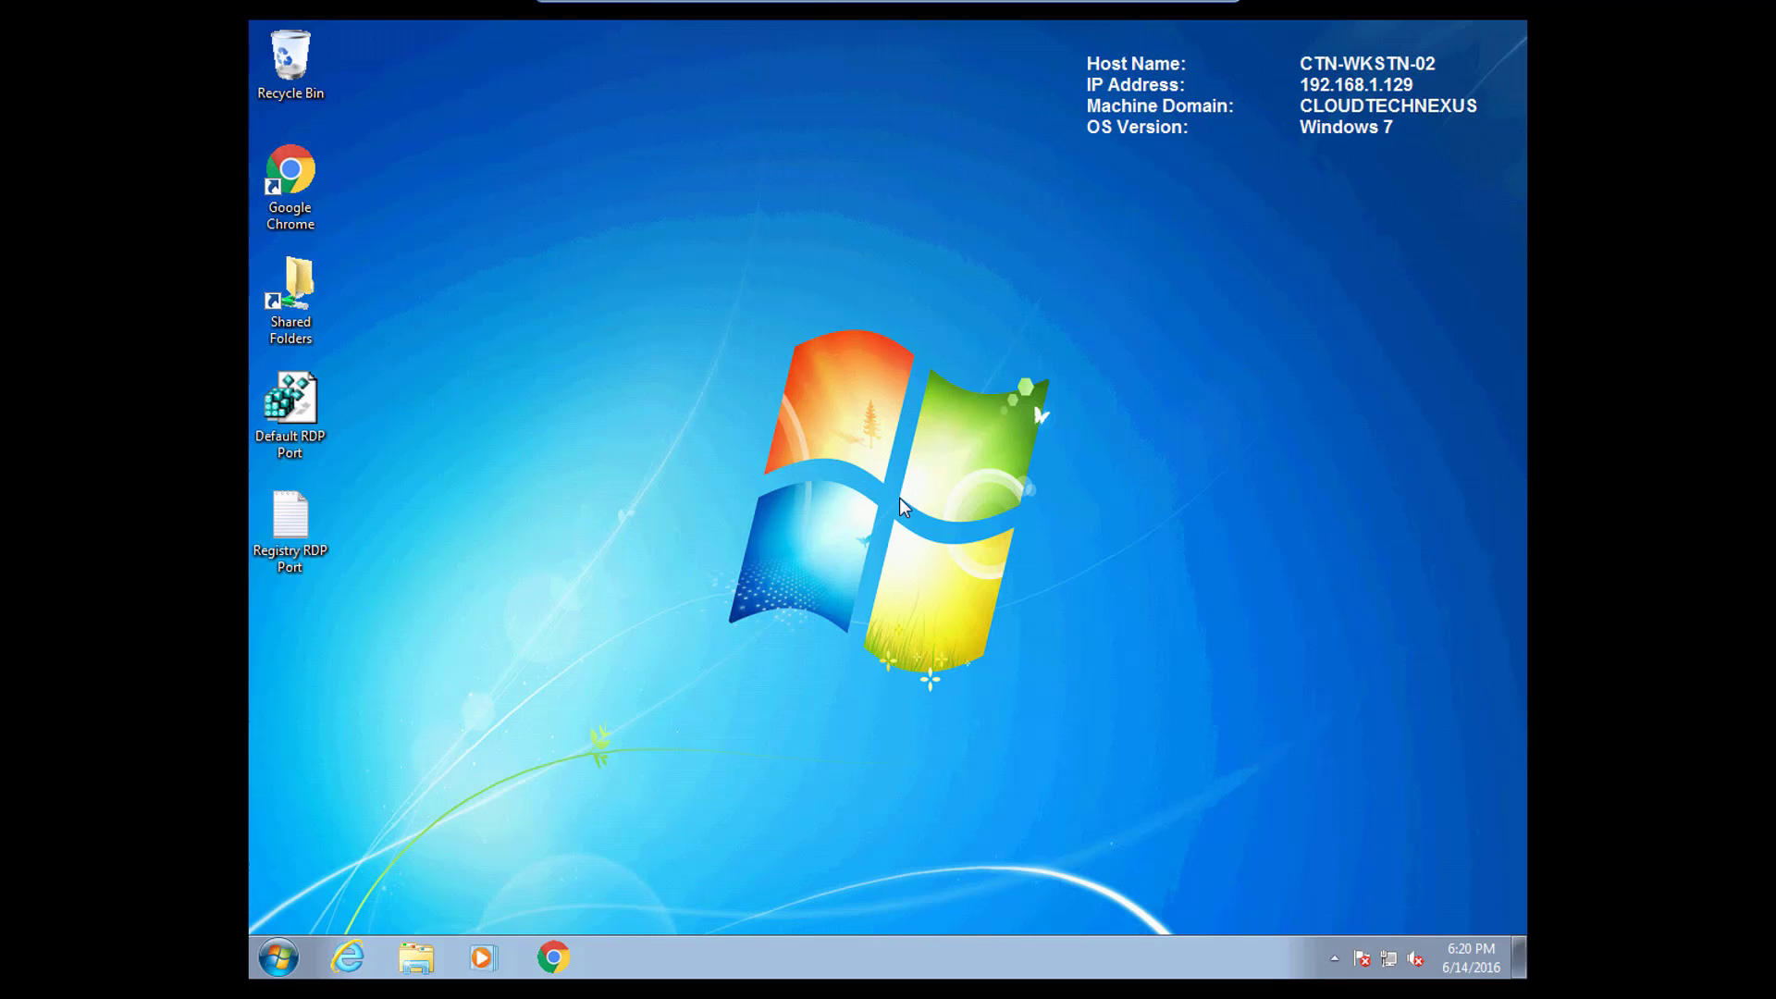
Disconnect the remote Windows session from Start's Log off options and close Remmina.
click(269, 980)
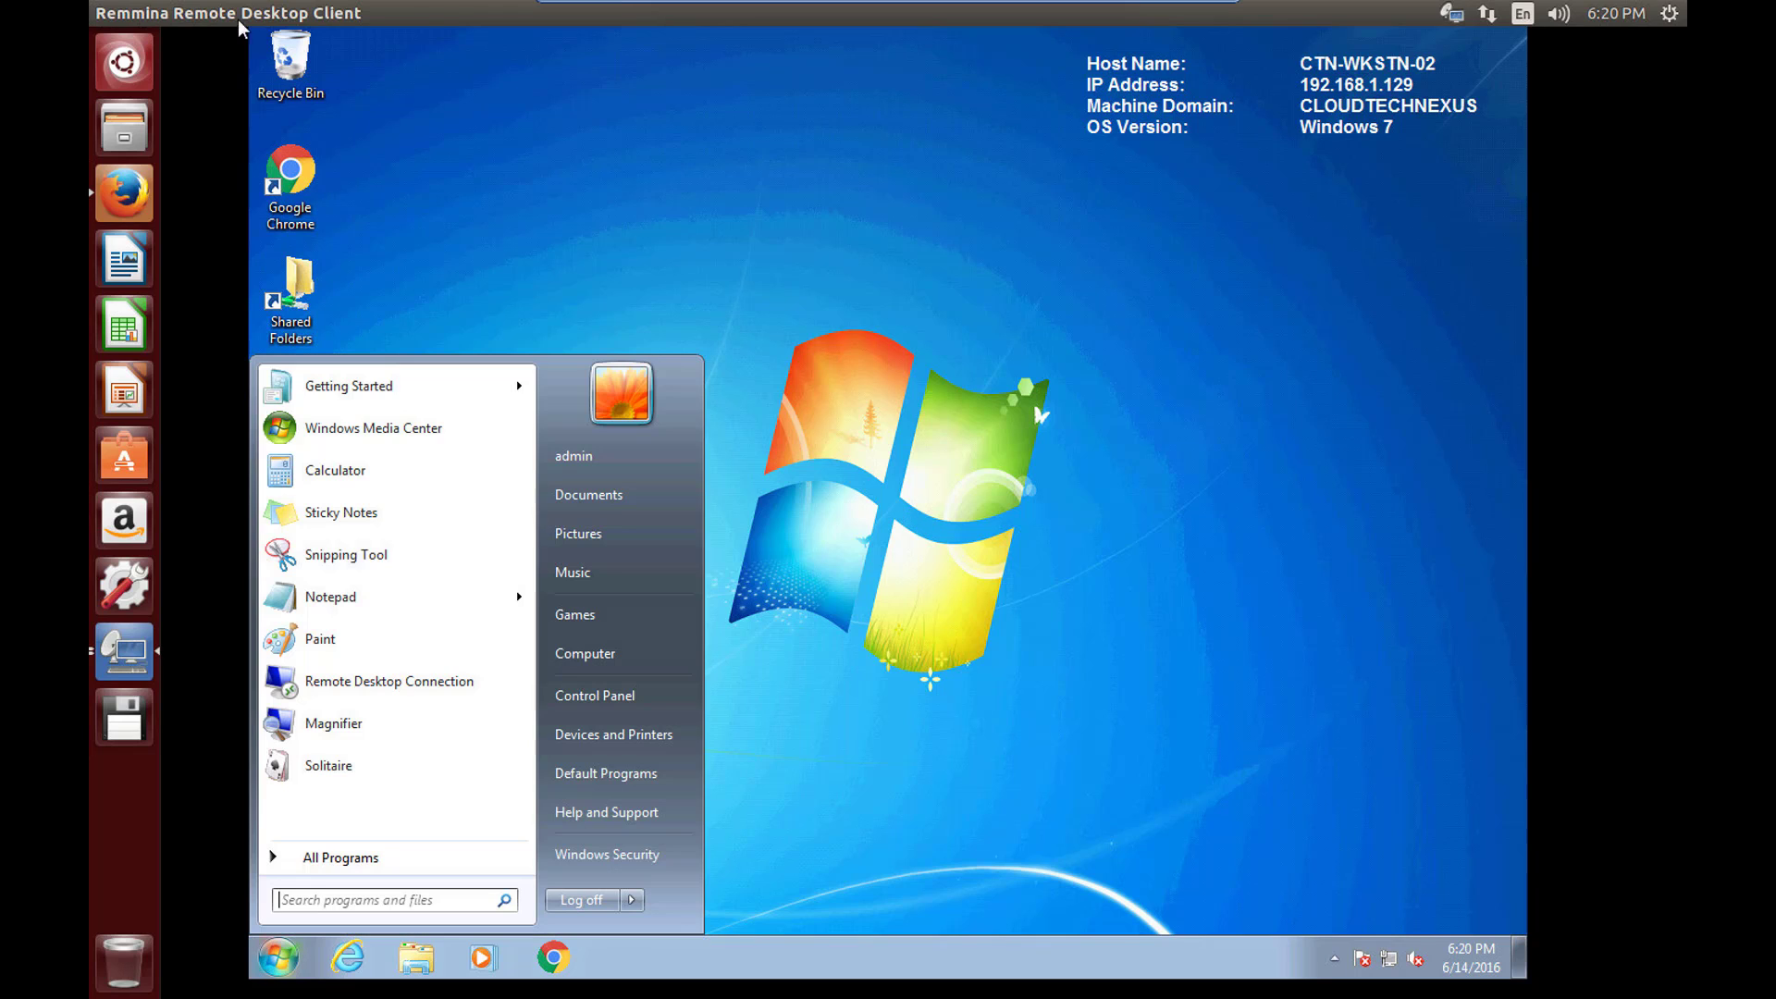
click(212, 13)
mouse_move(272, 20)
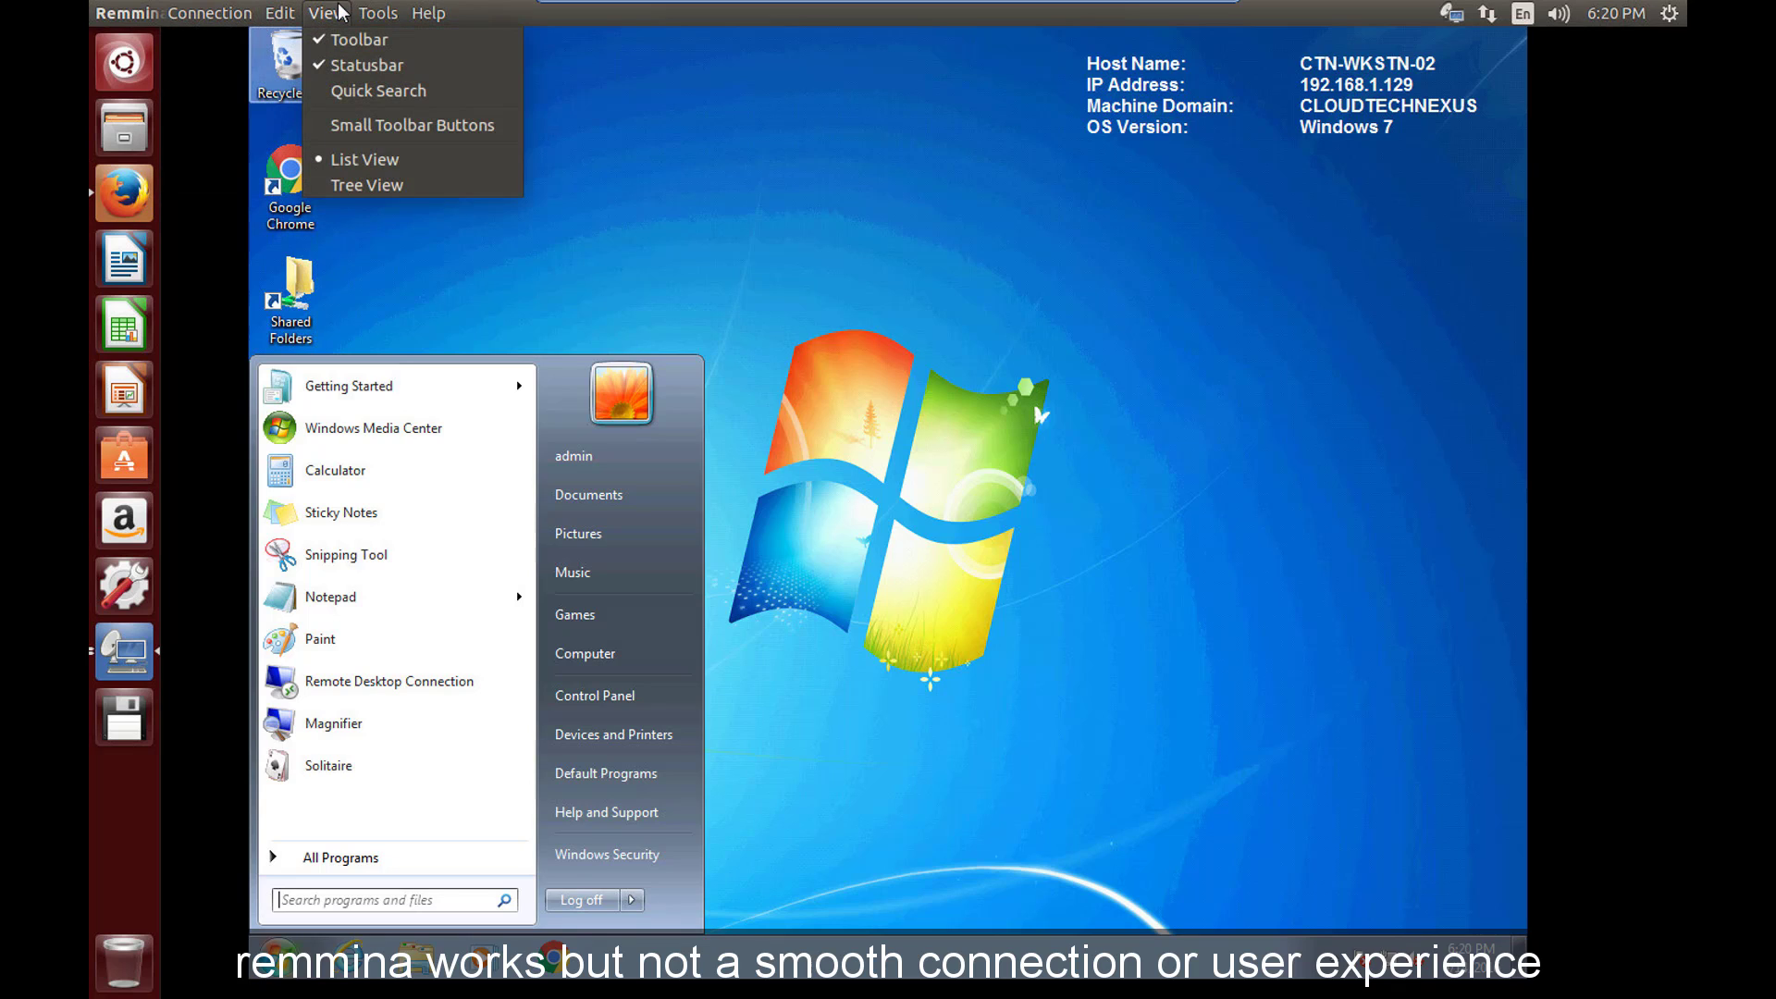
mouse_move(379, 13)
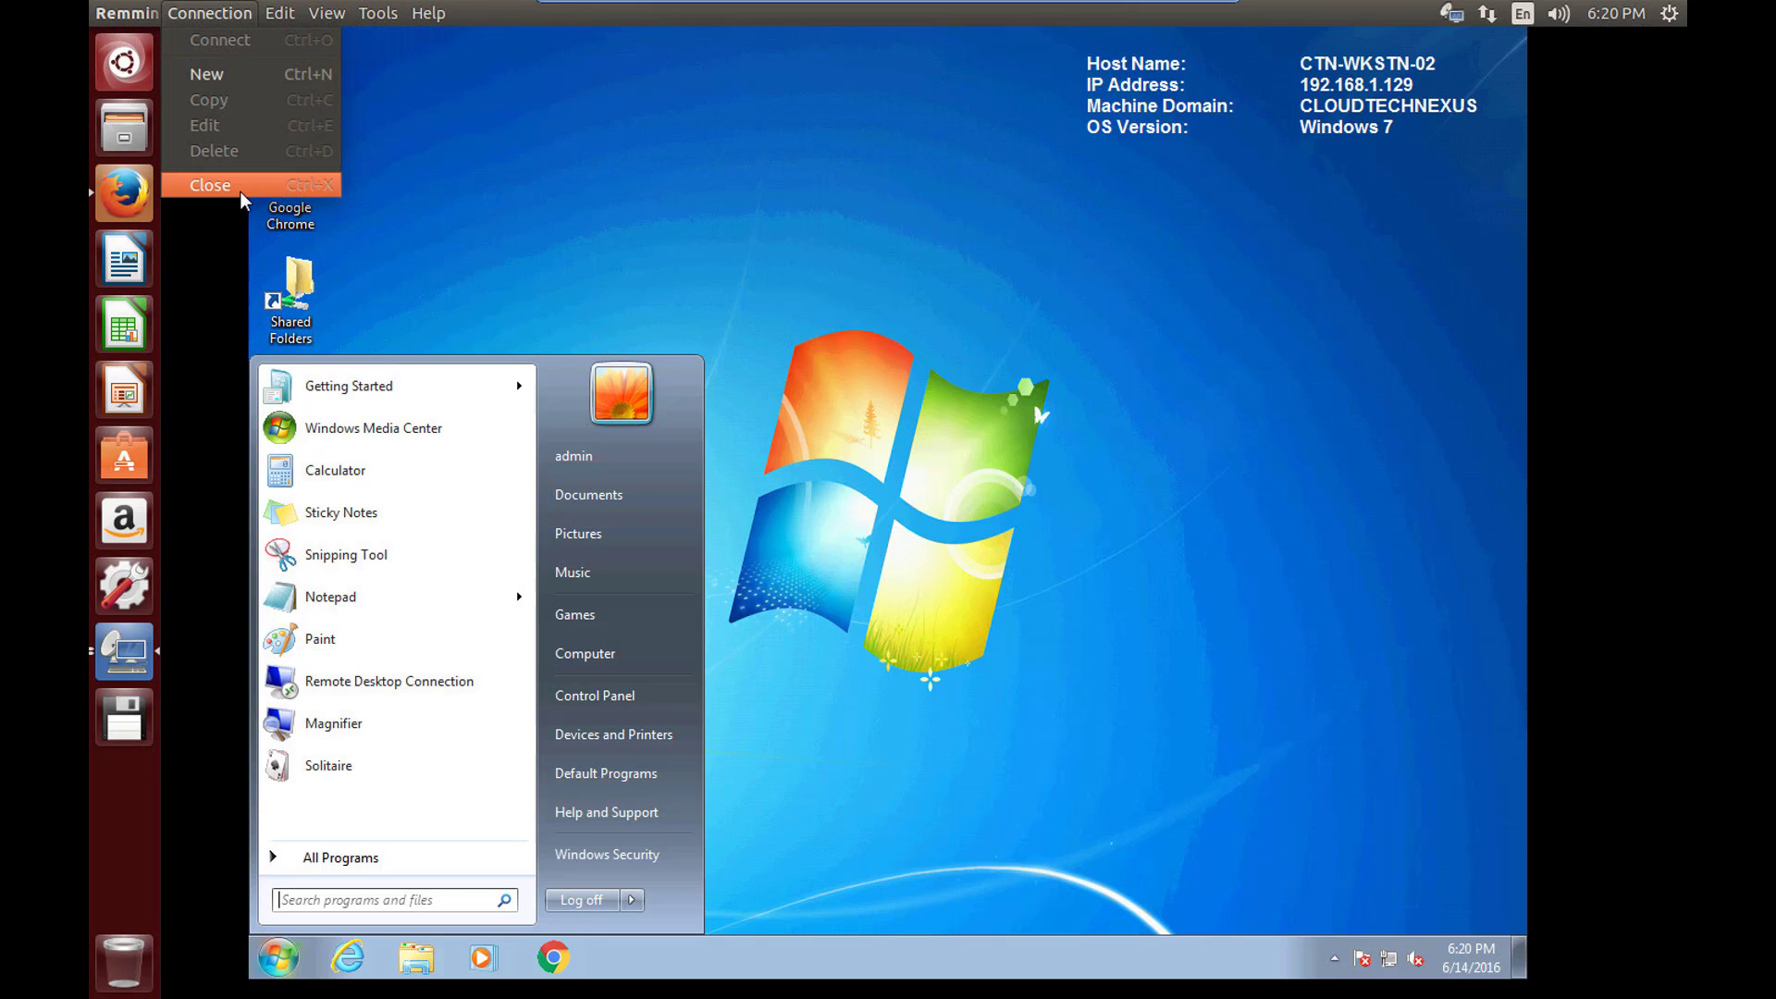
click(599, 166)
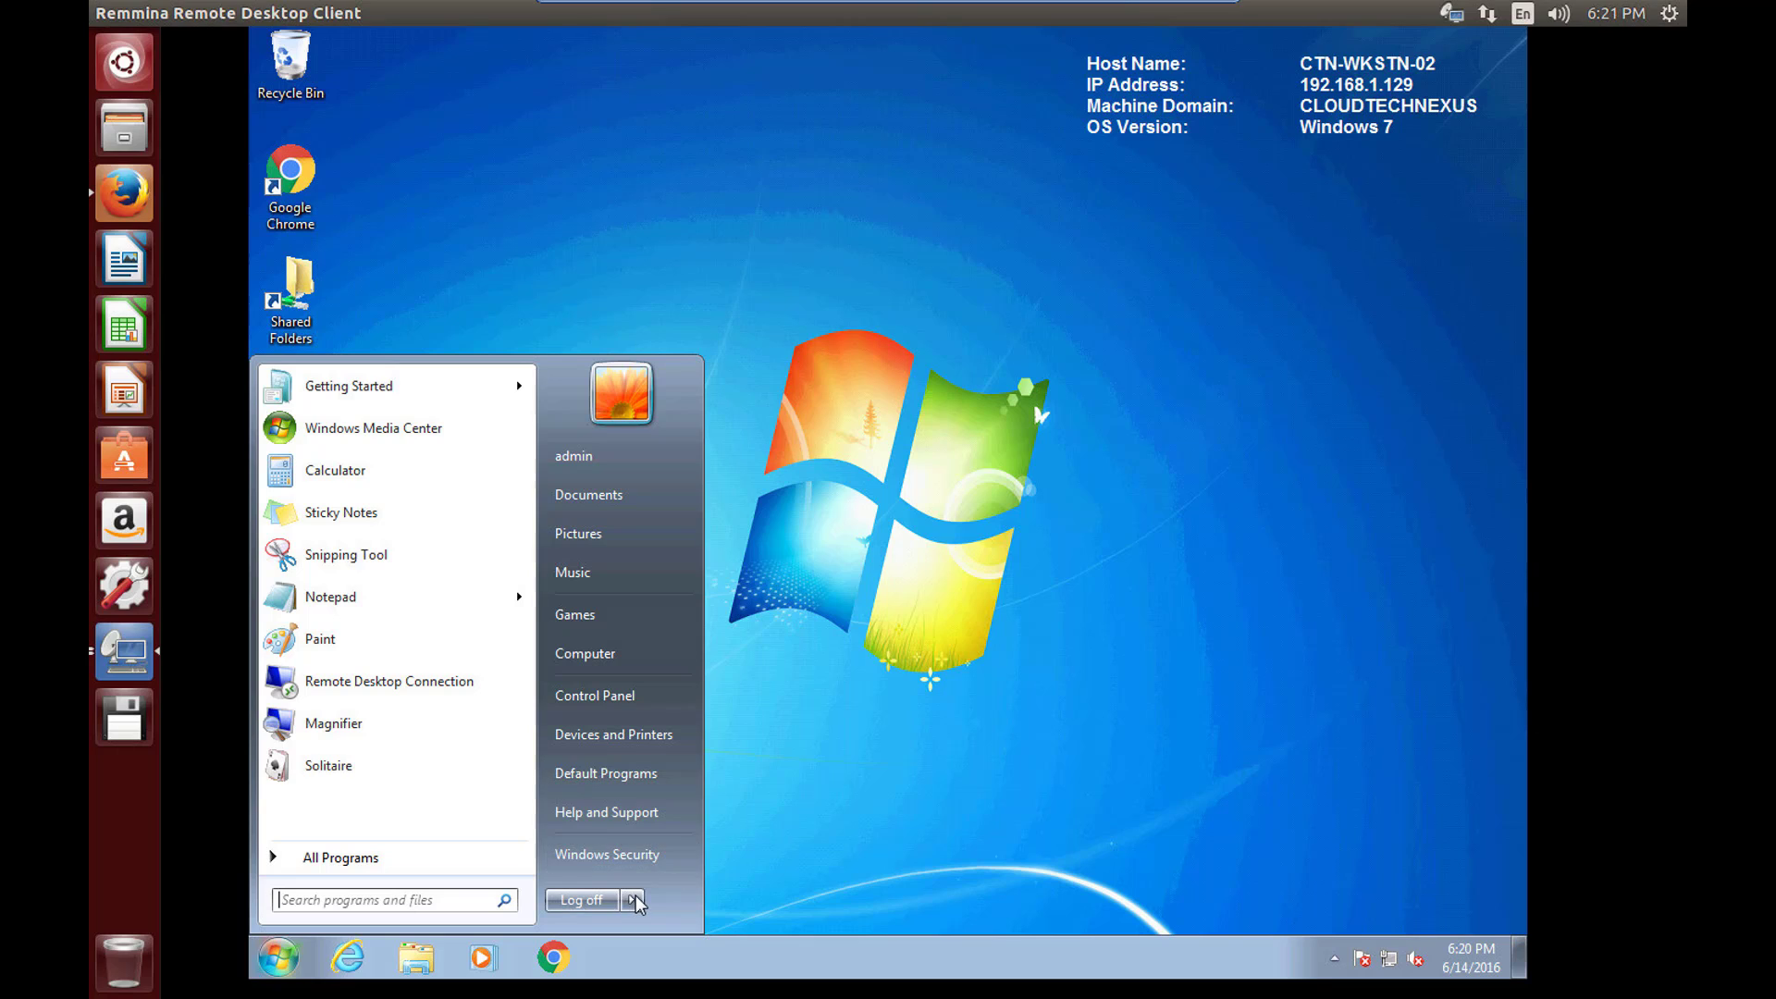
mouse_move(636, 904)
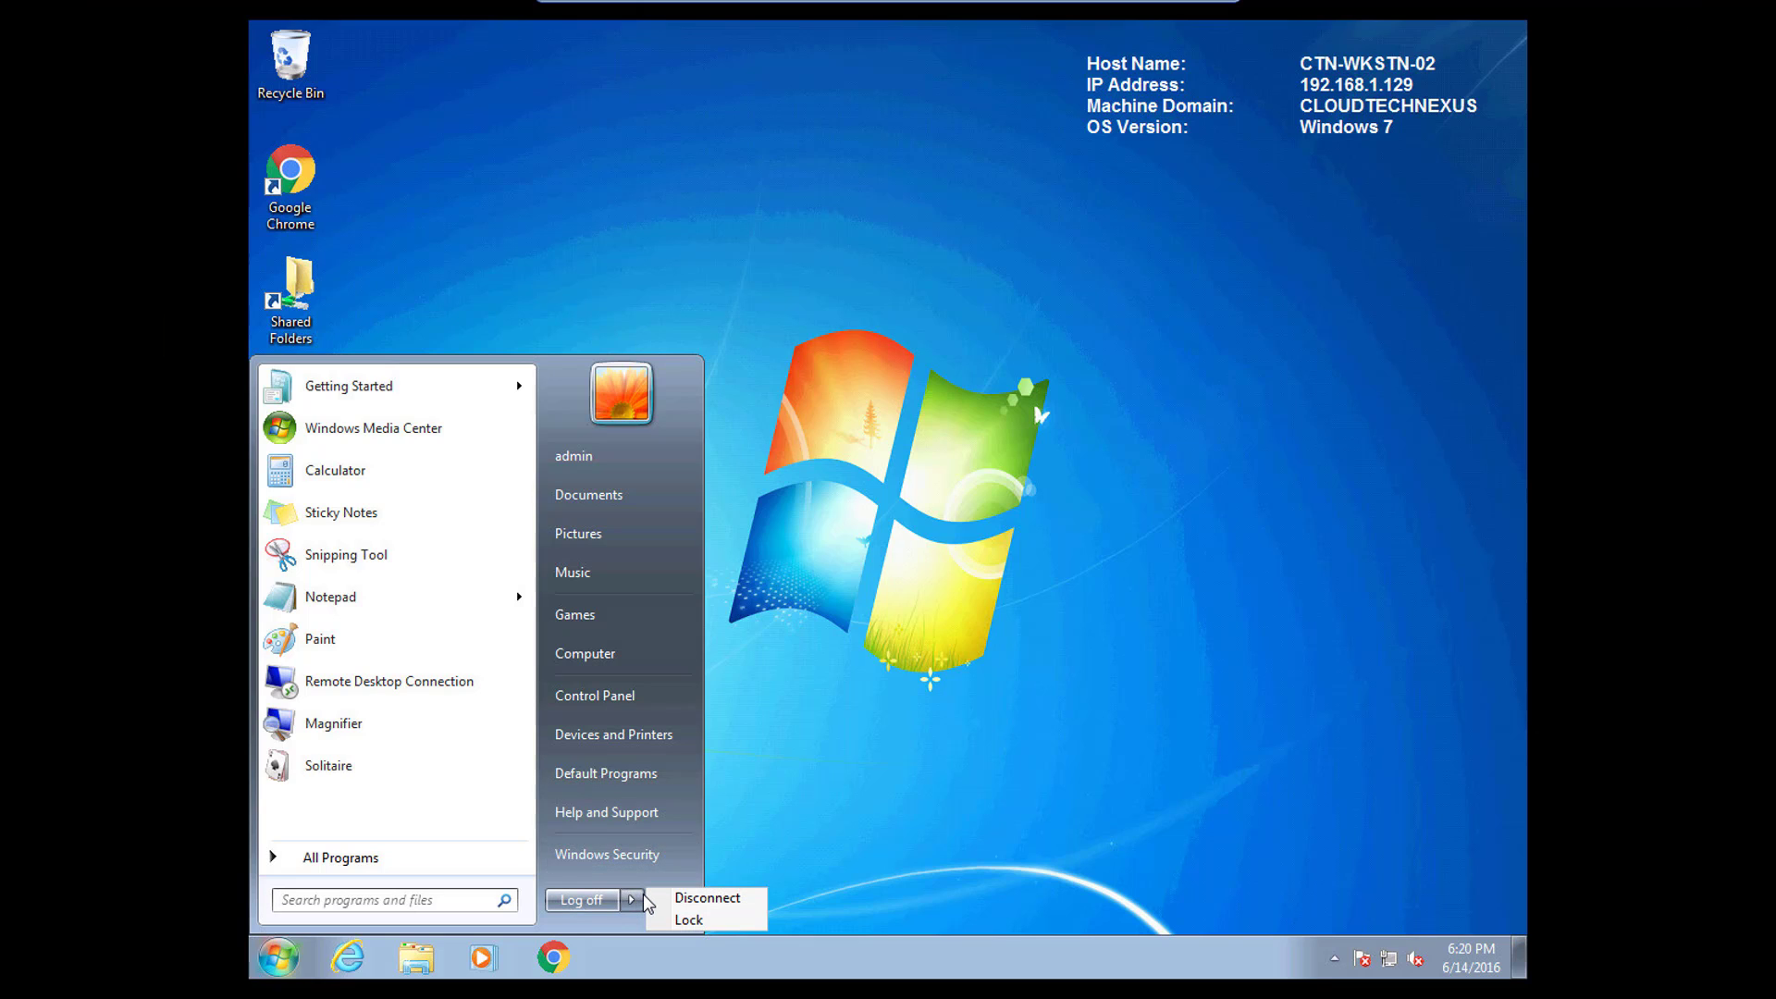
click(841, 539)
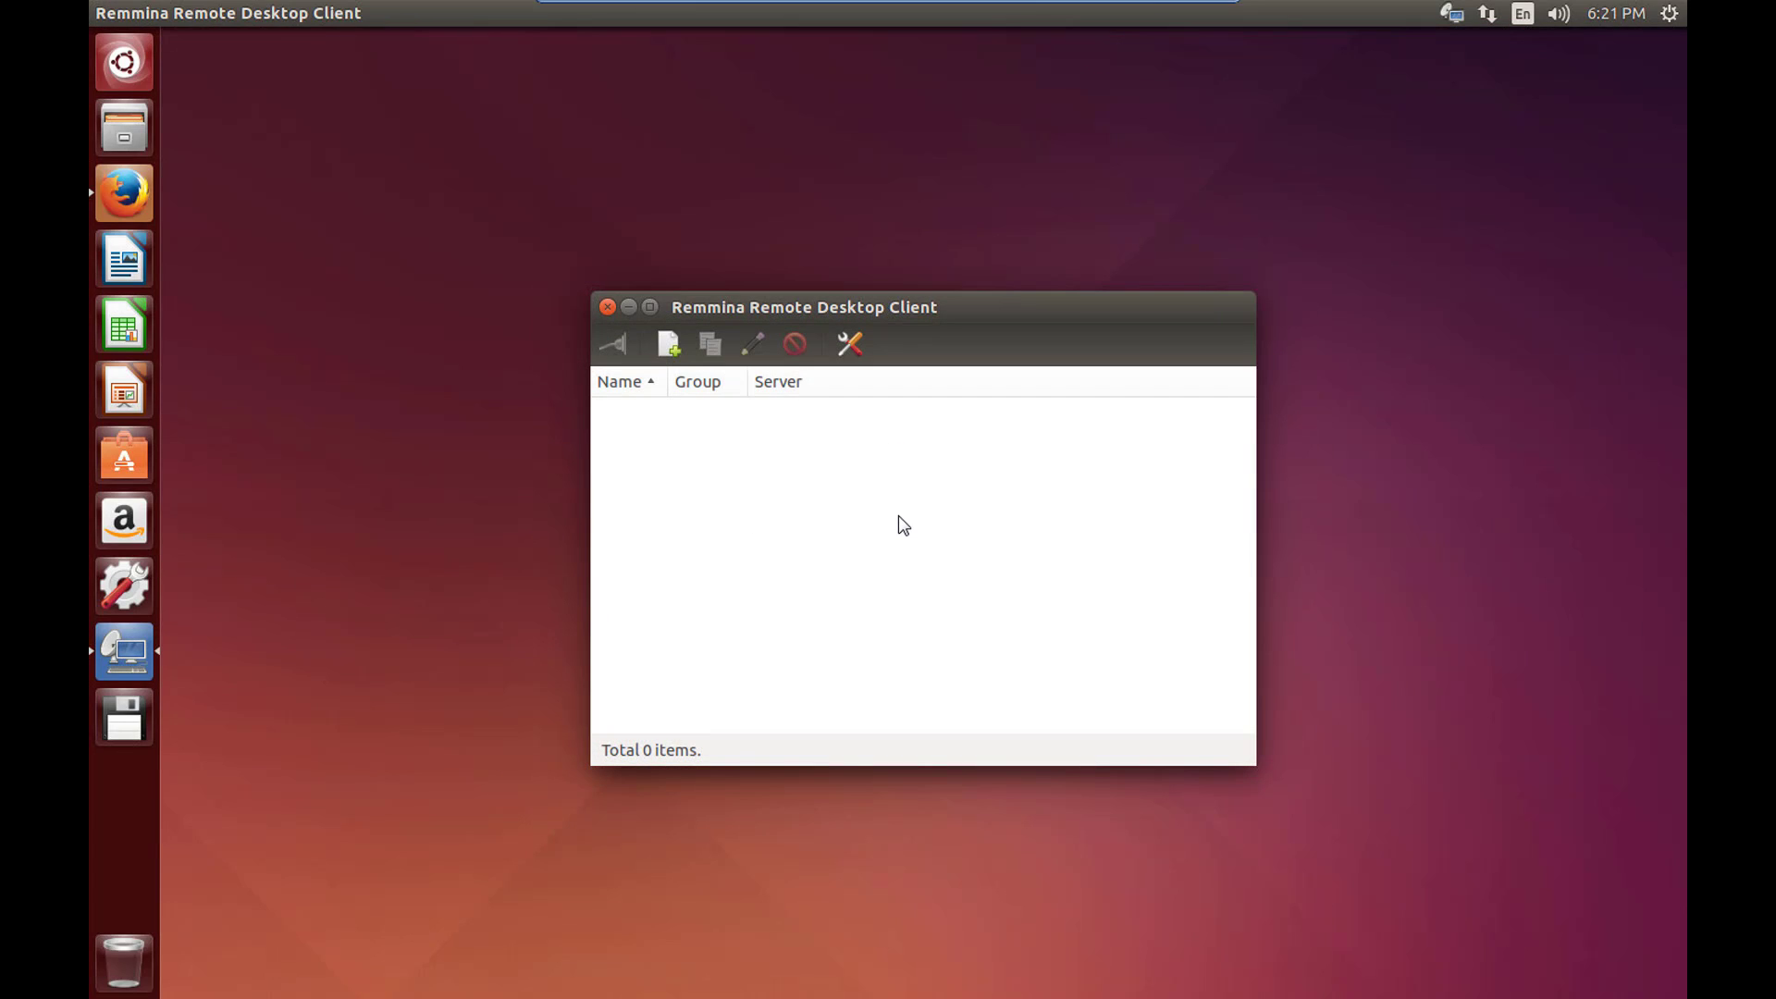
click(609, 308)
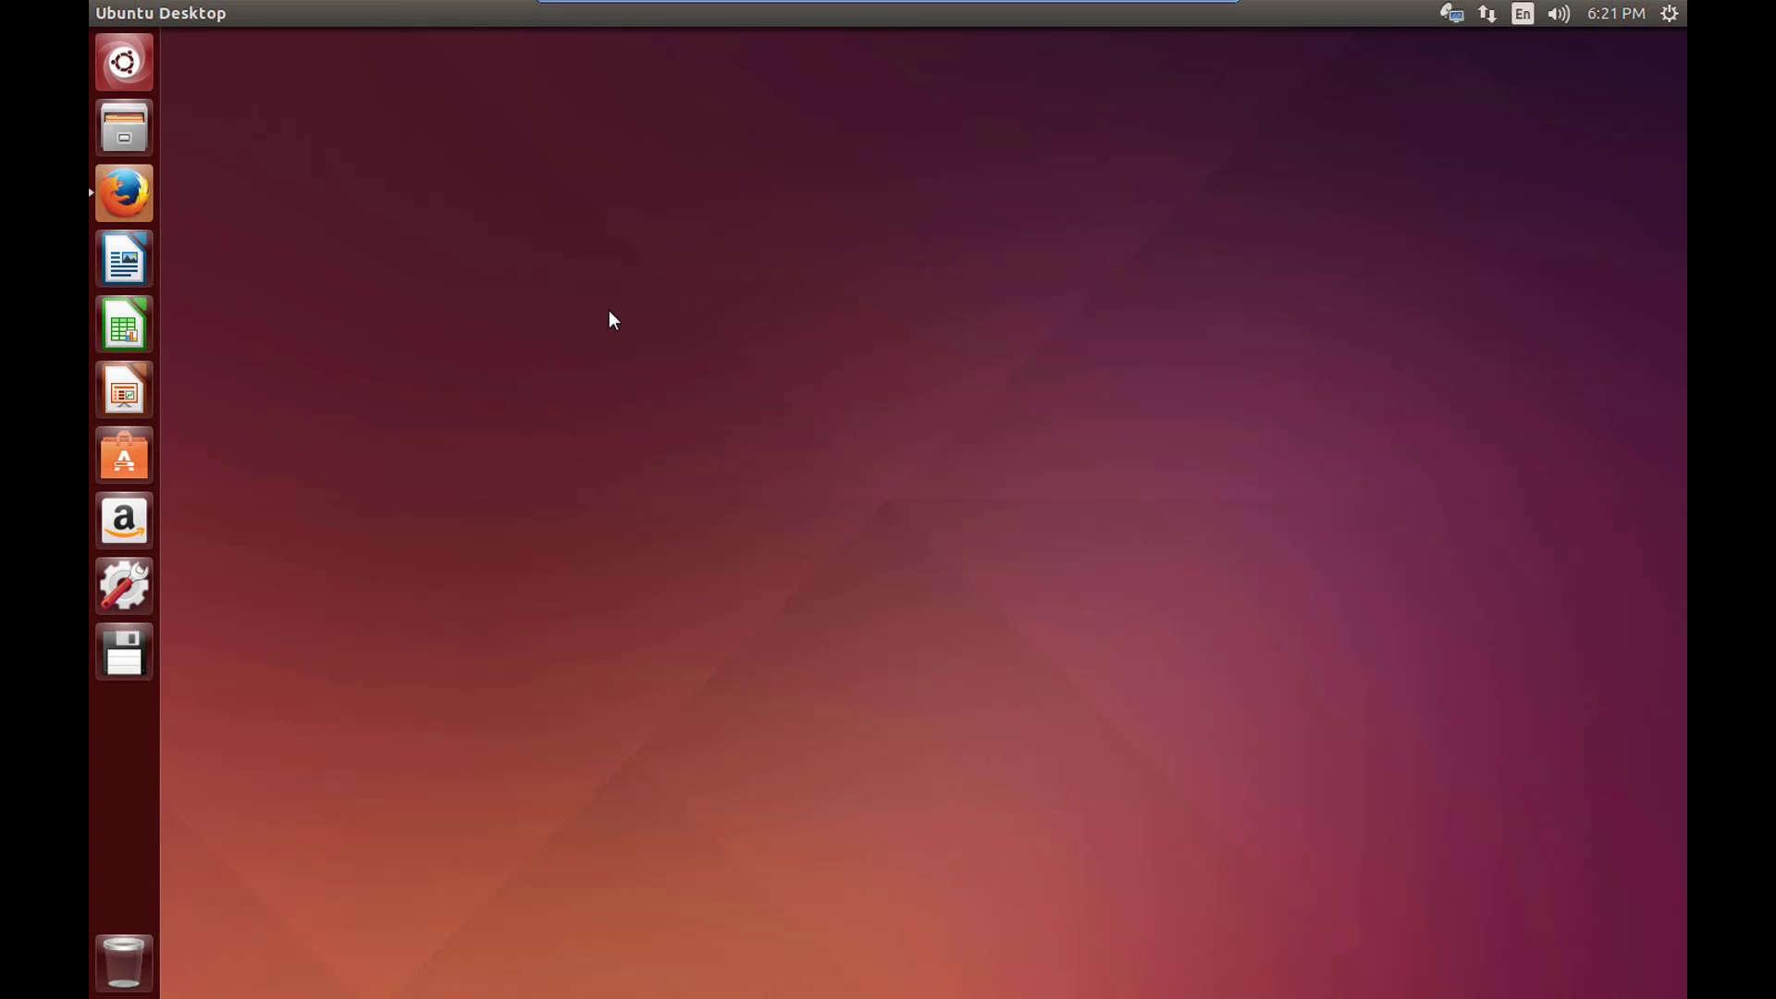
Search Ubuntu Software Center for 'remotedesktop client' and install it, authenticating with the password.
click(132, 464)
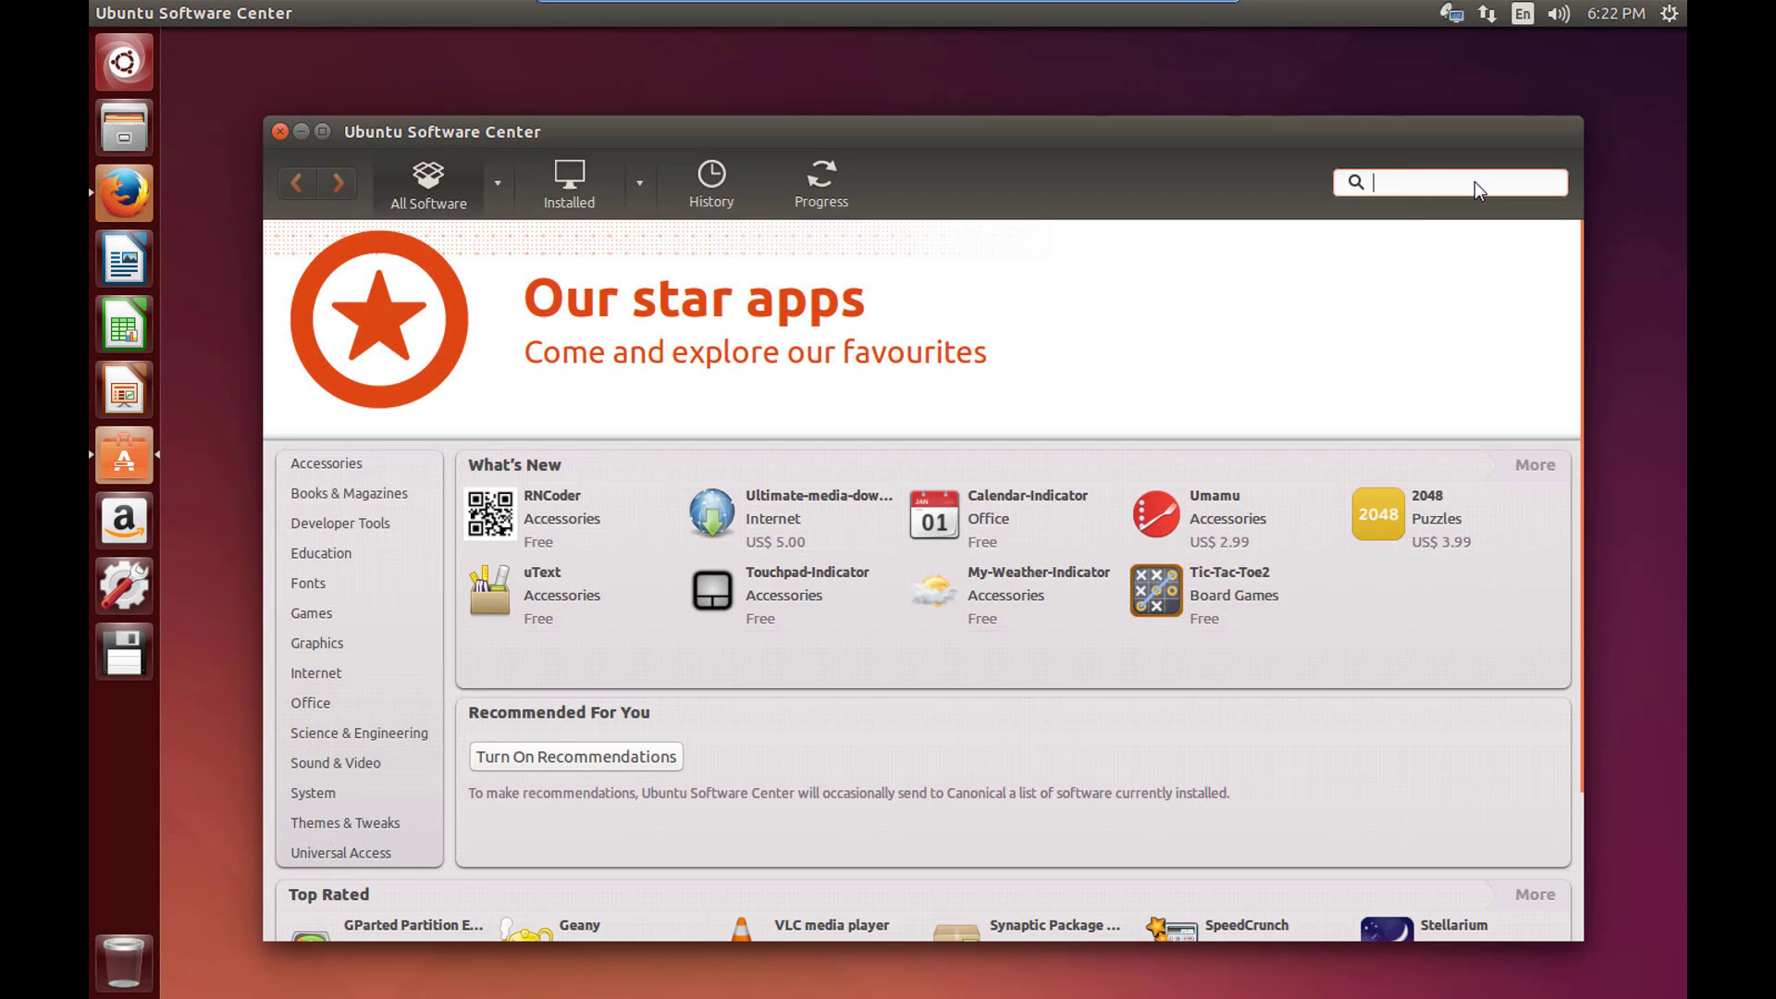
text(remote)
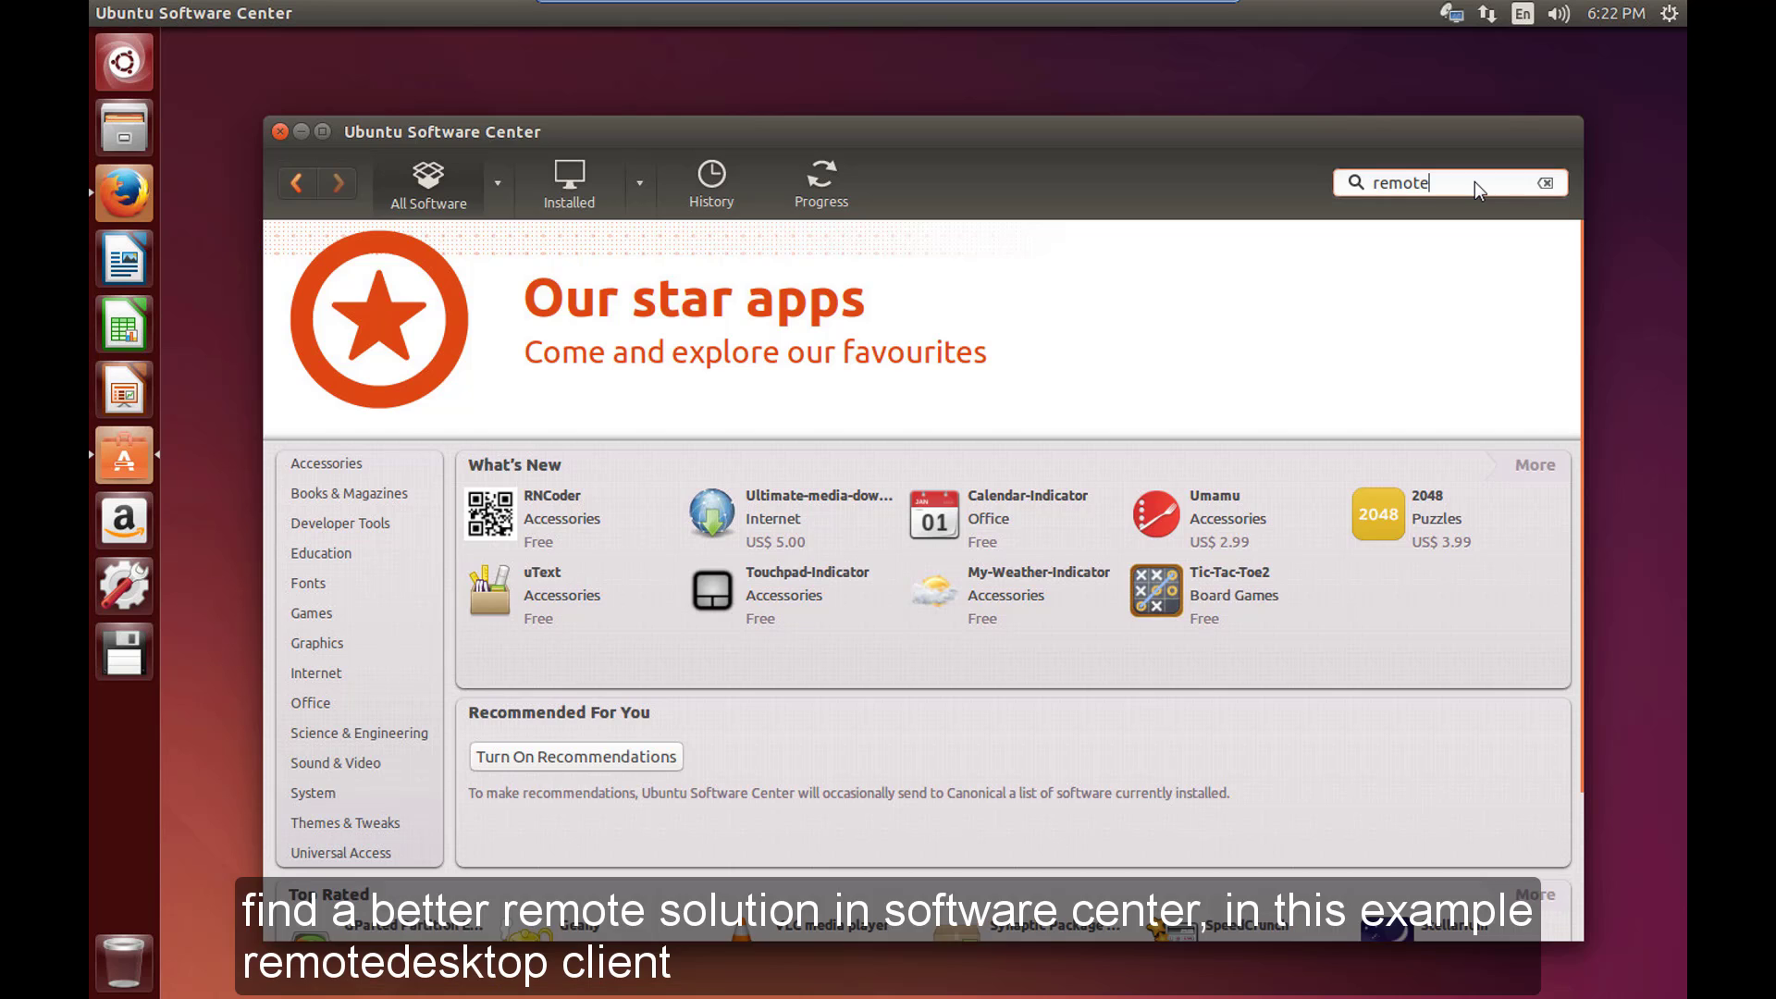
text( esktop client)
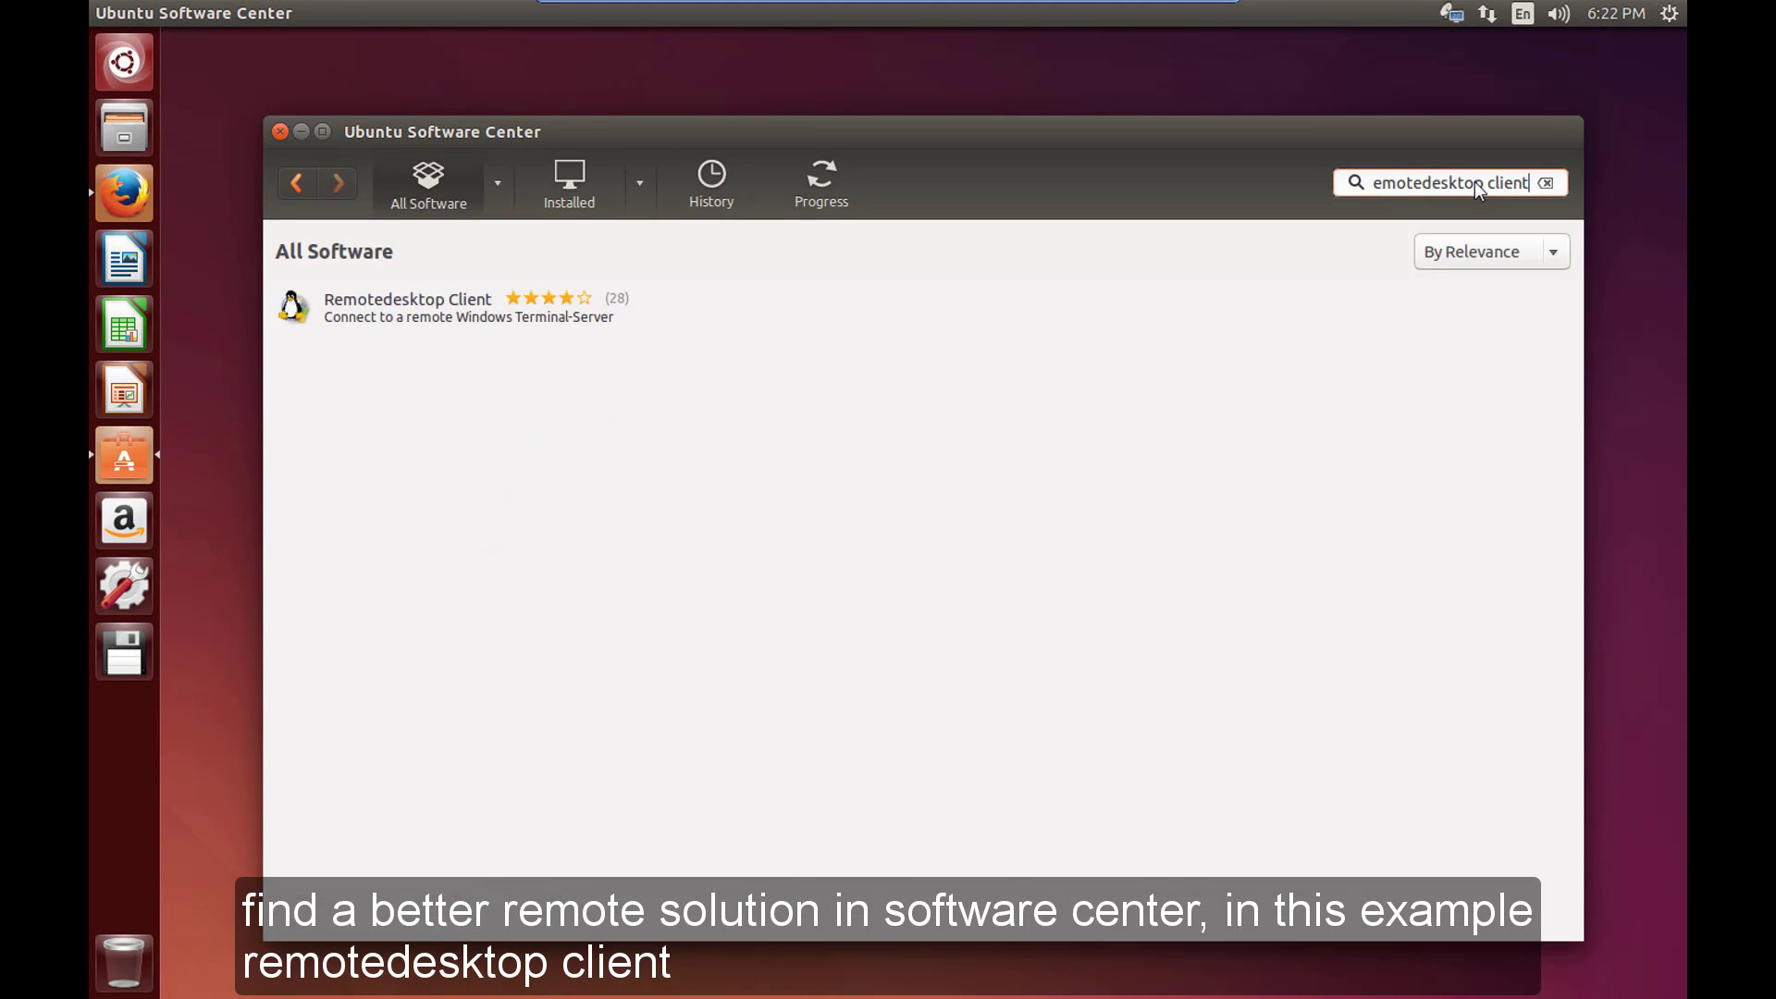
click(368, 320)
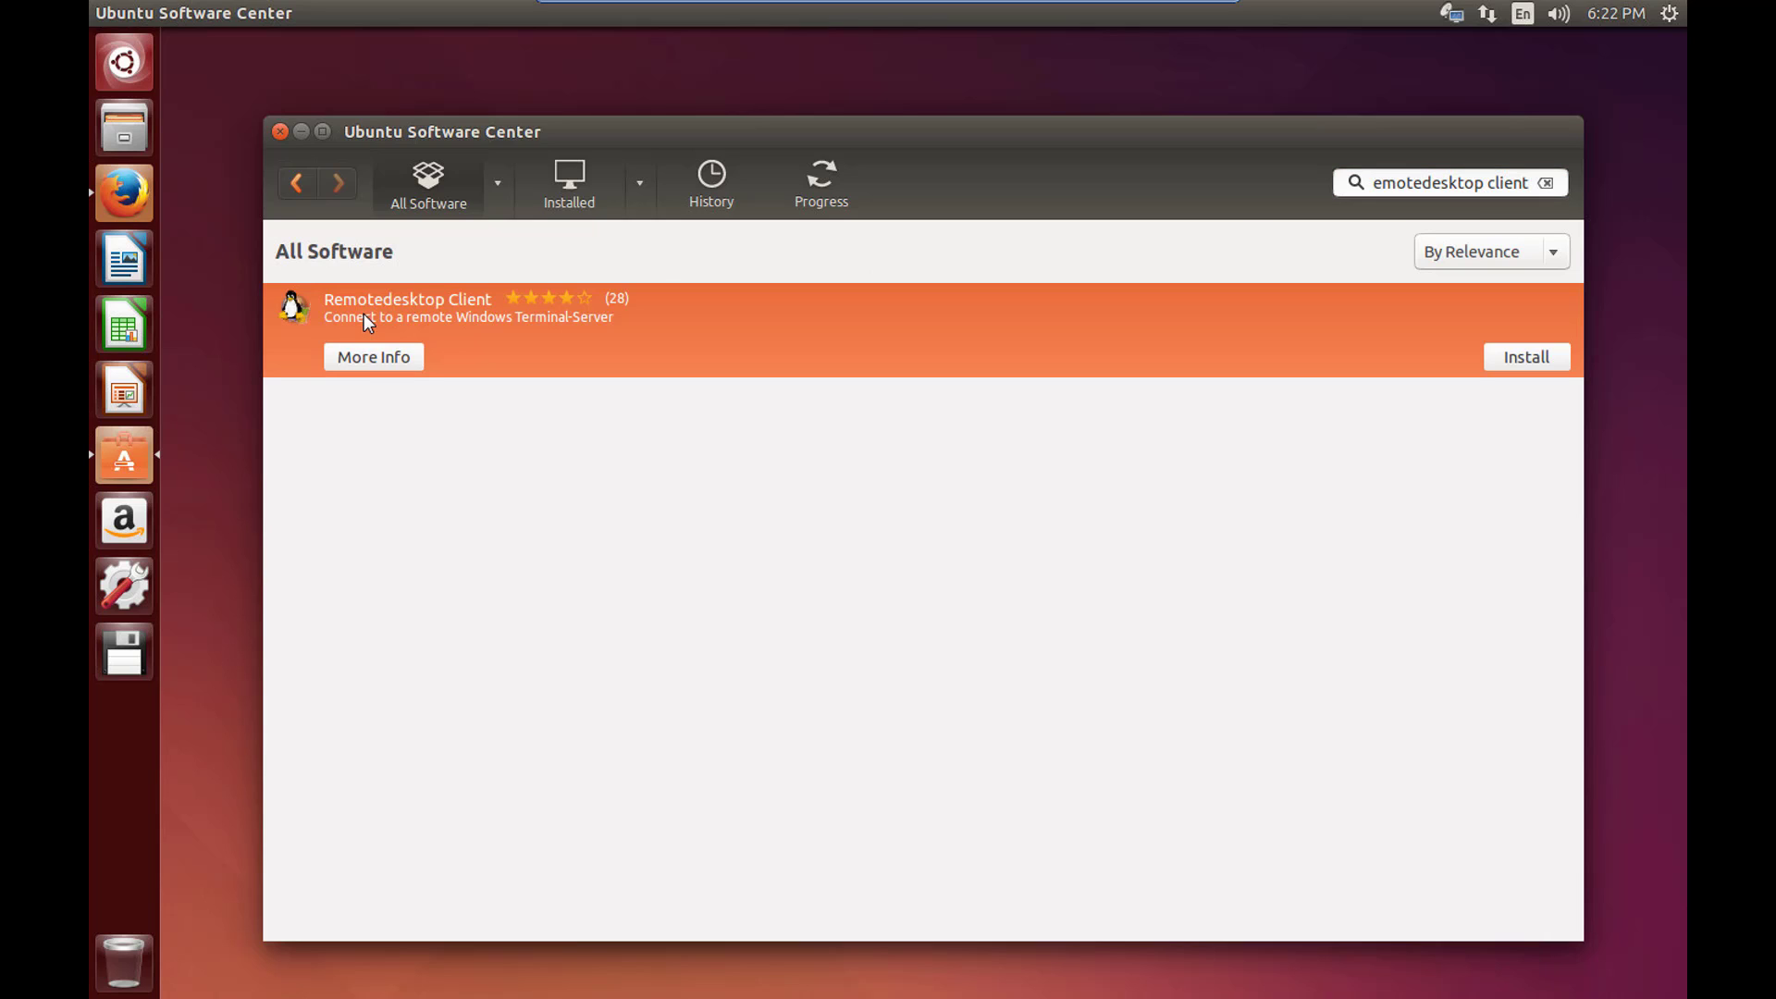
click(1524, 358)
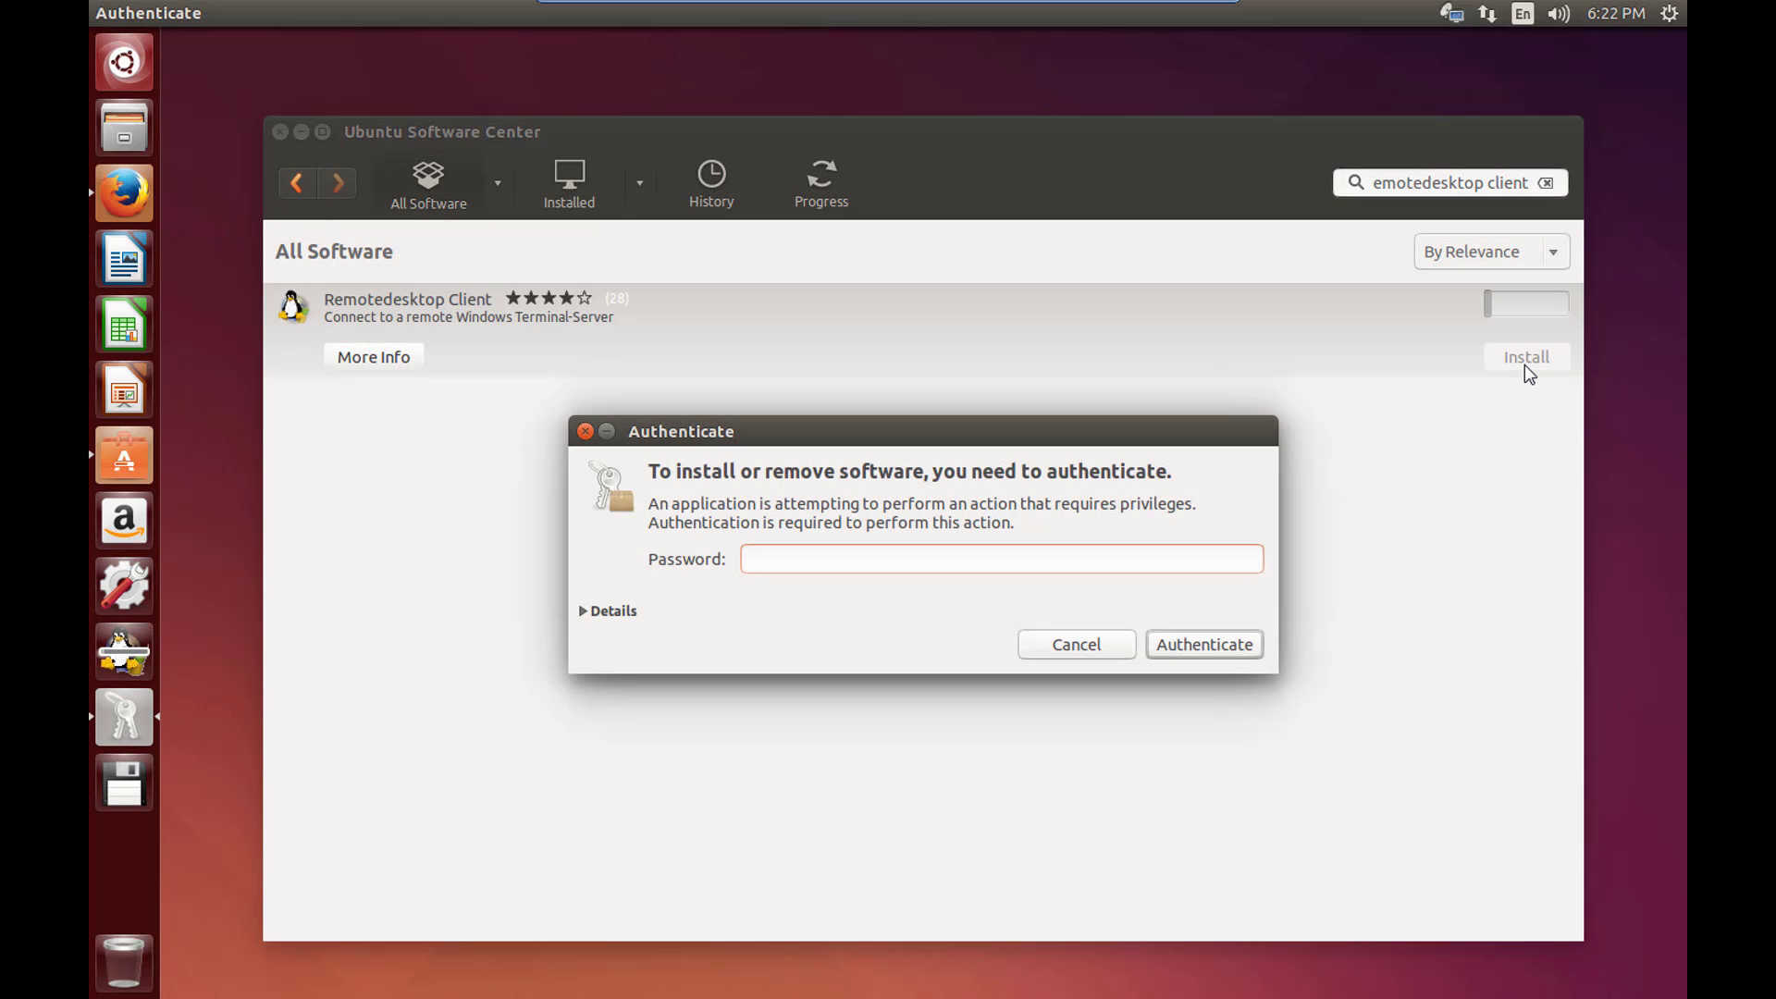
text(********)
key(Return)
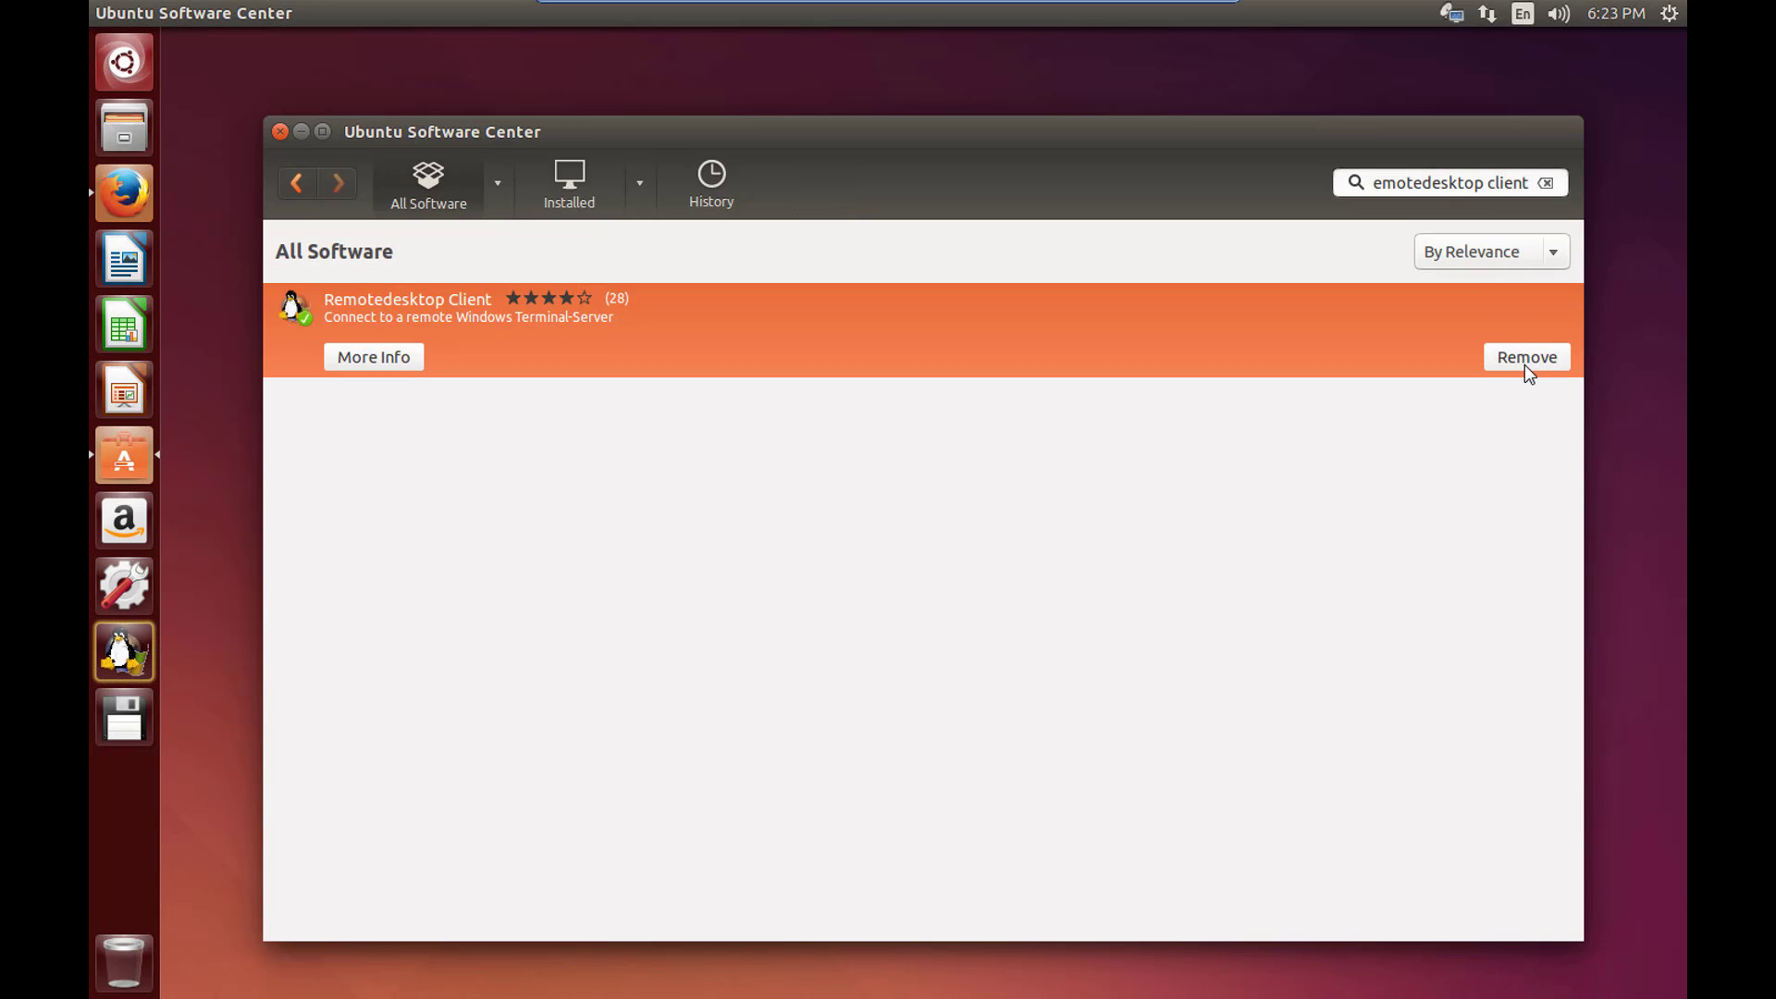
Launch the new Remotedesktop Client, then compare it with Windows Remote Desktop Connection and minimise that.
click(281, 132)
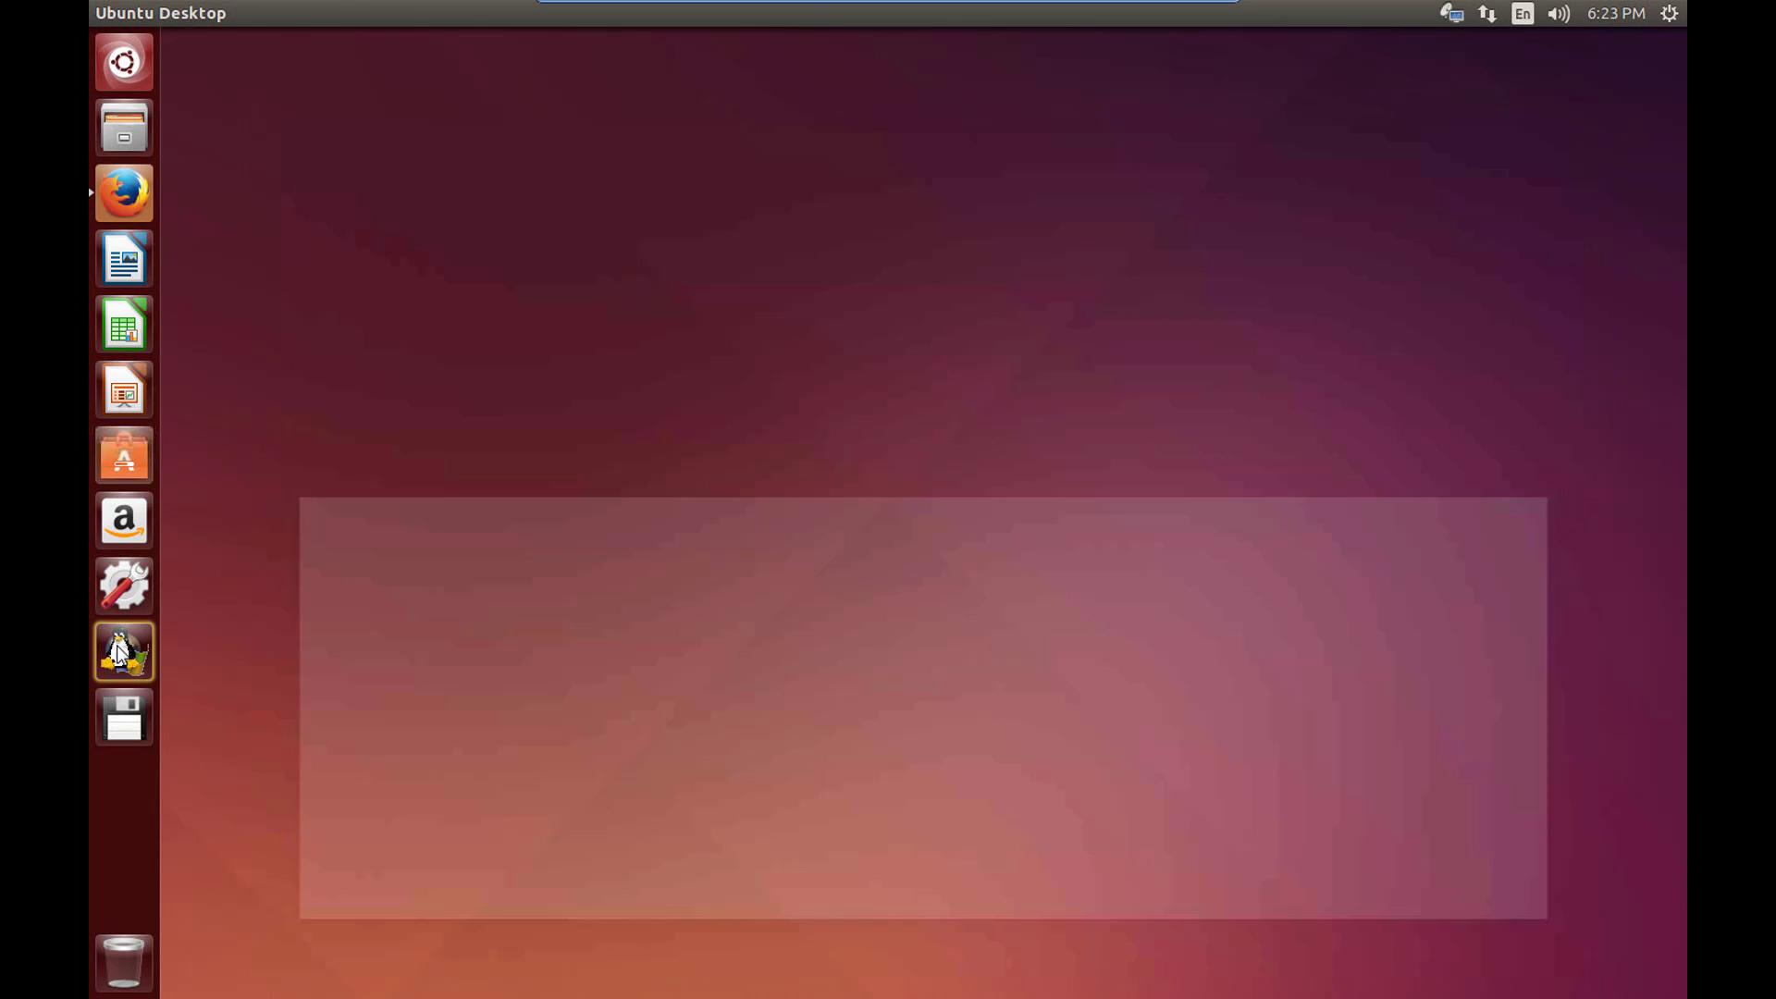
click(118, 652)
drag(859, 241, 855, 184)
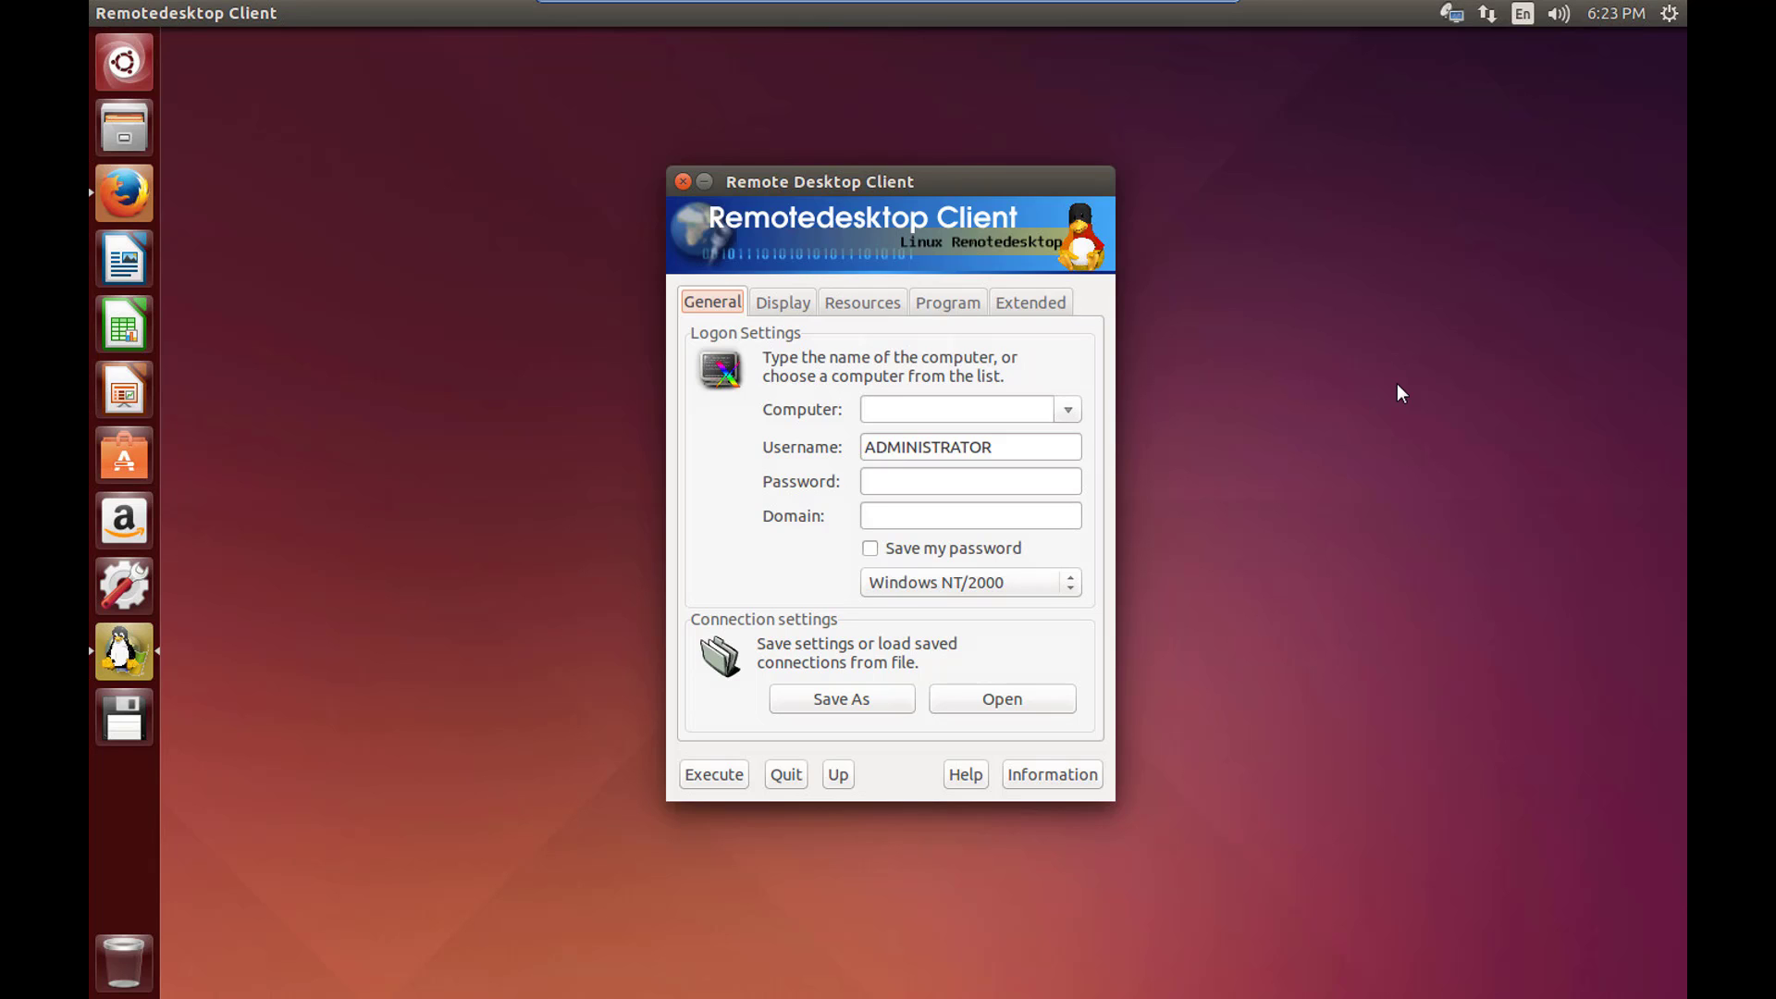
click(1214, 11)
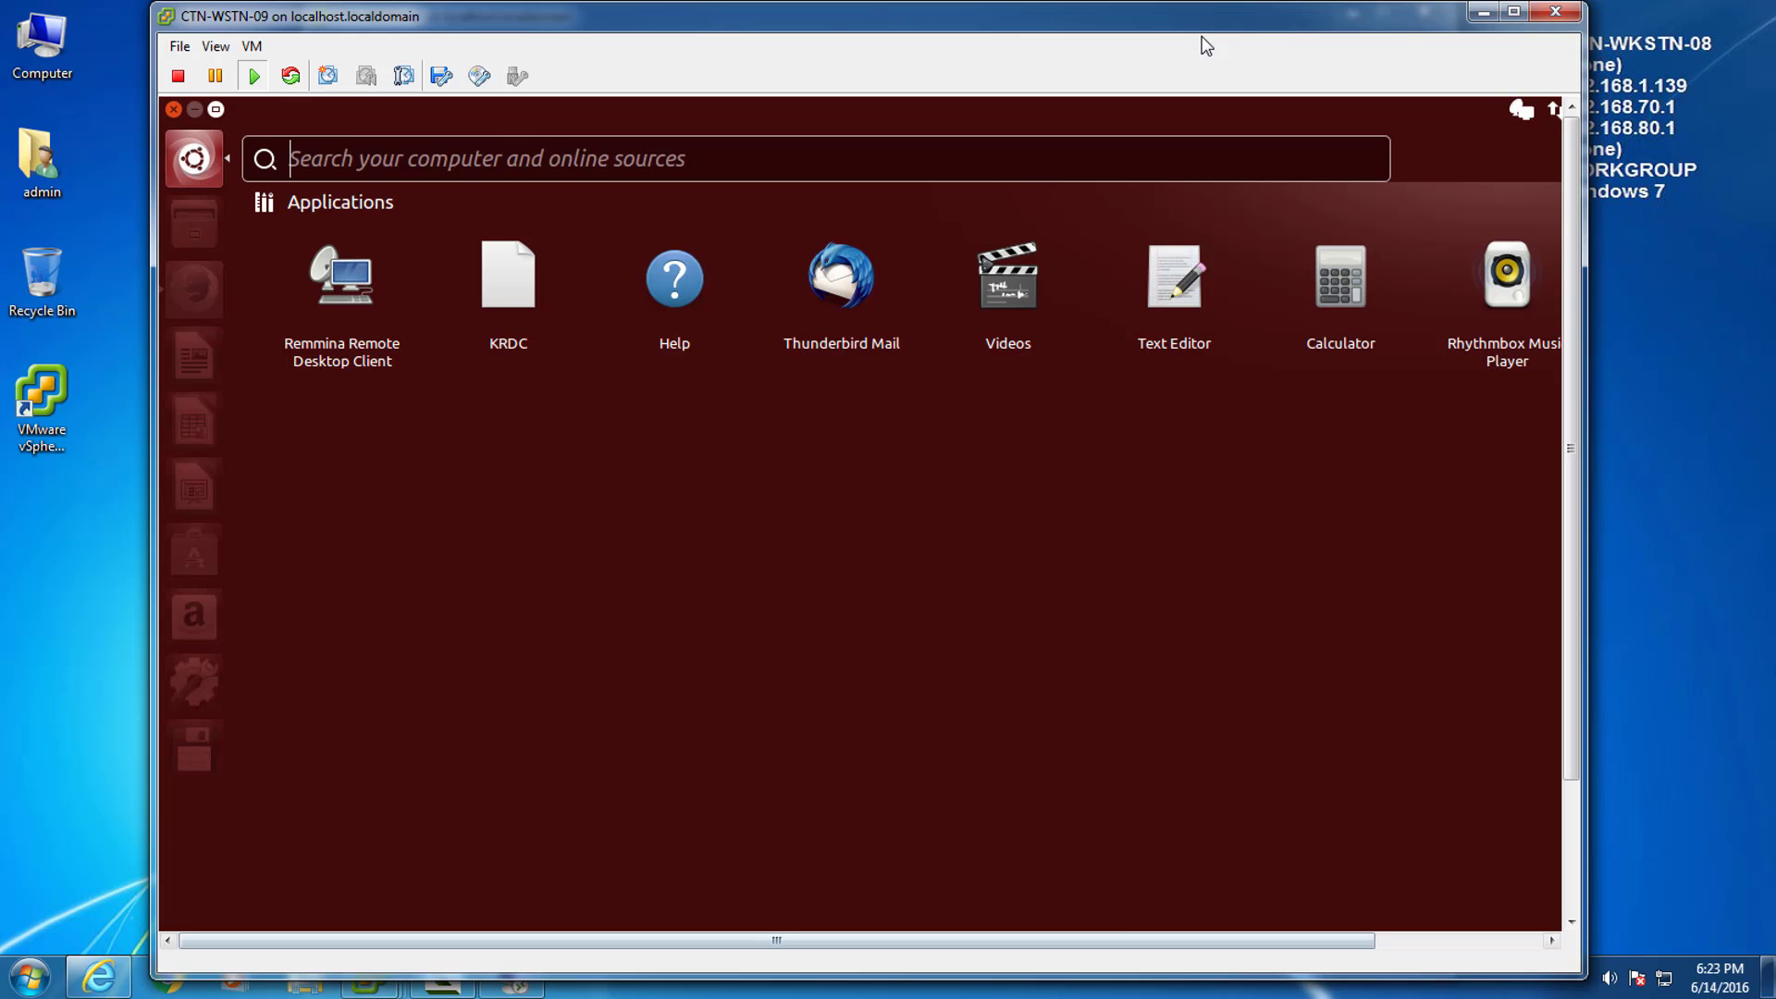
click(510, 976)
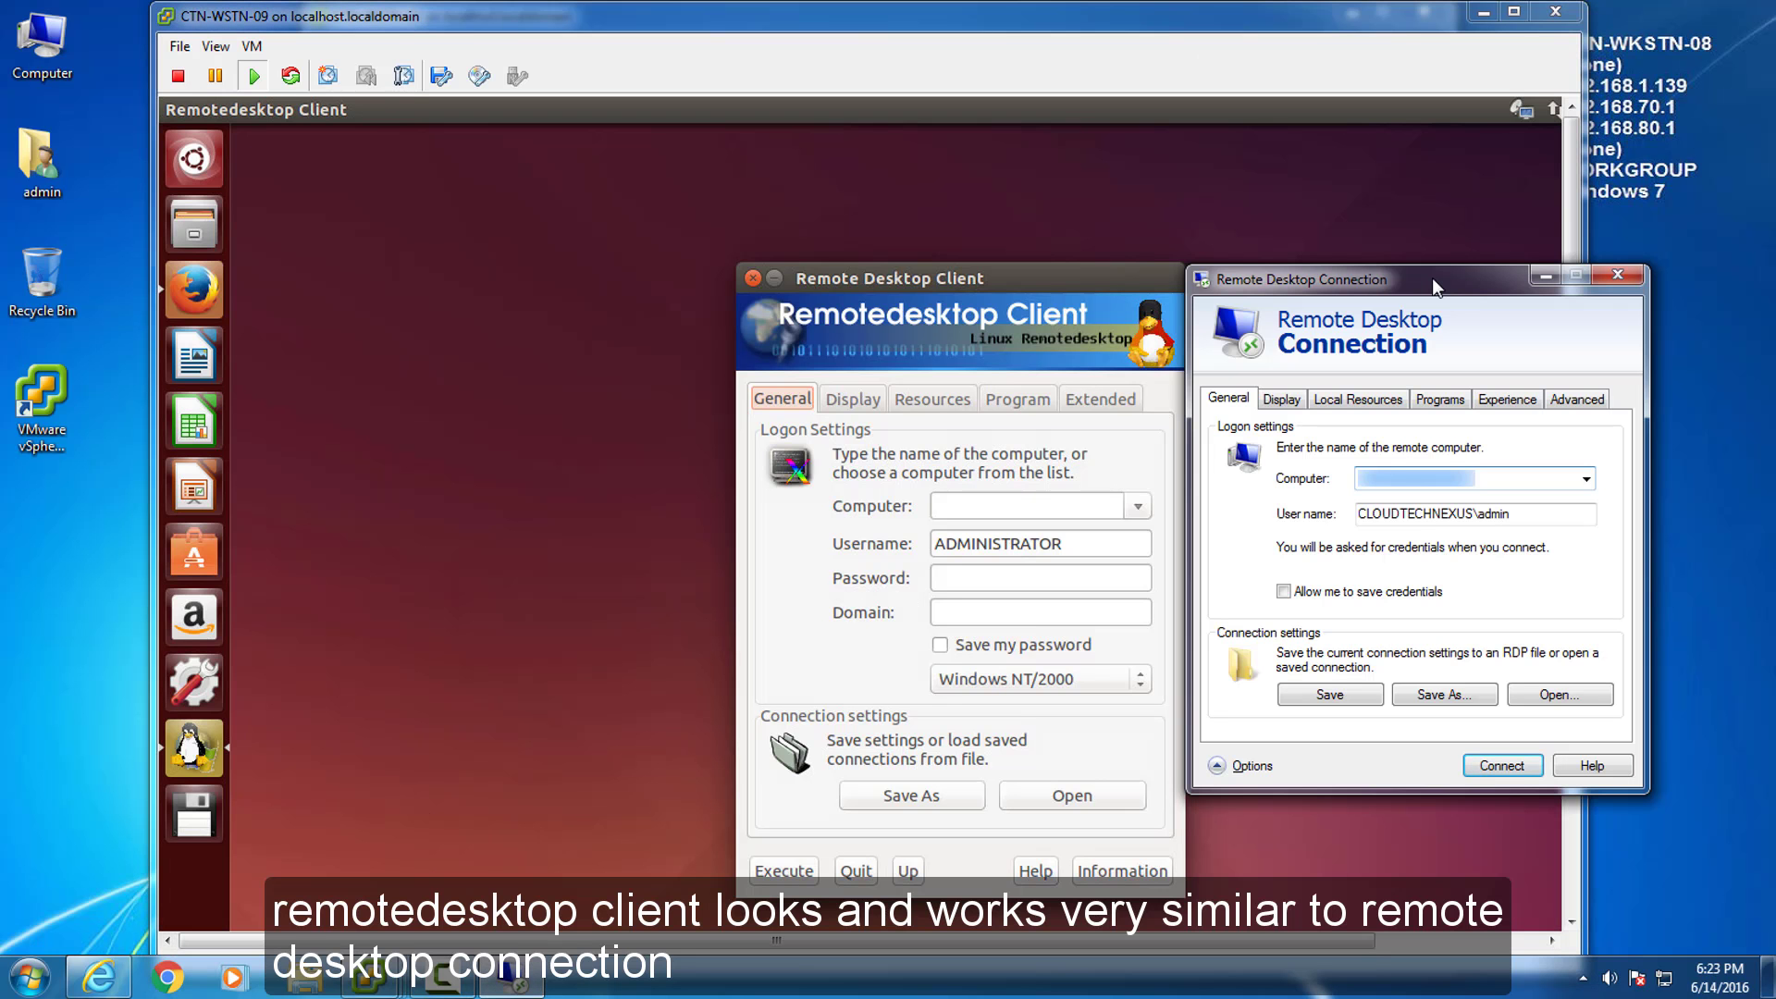
click(1543, 276)
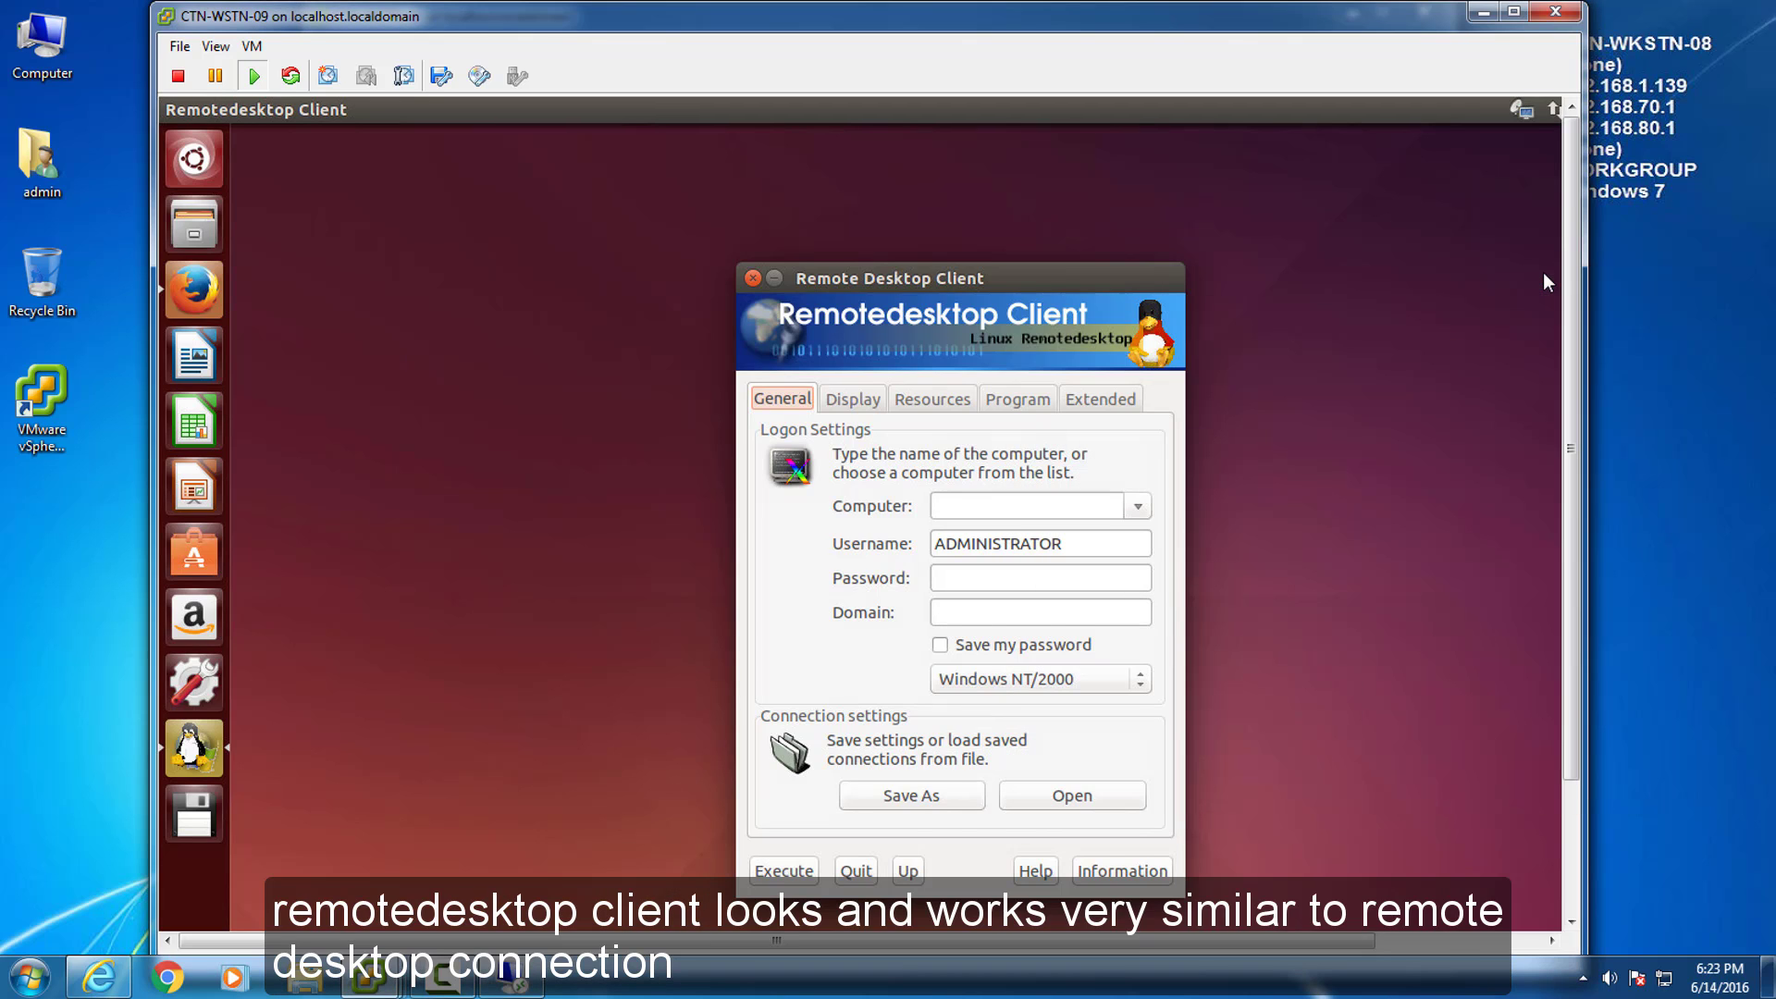
Switch the Ubuntu VM console to View > Full Screen and ready the Computer field for pasting.
click(215, 46)
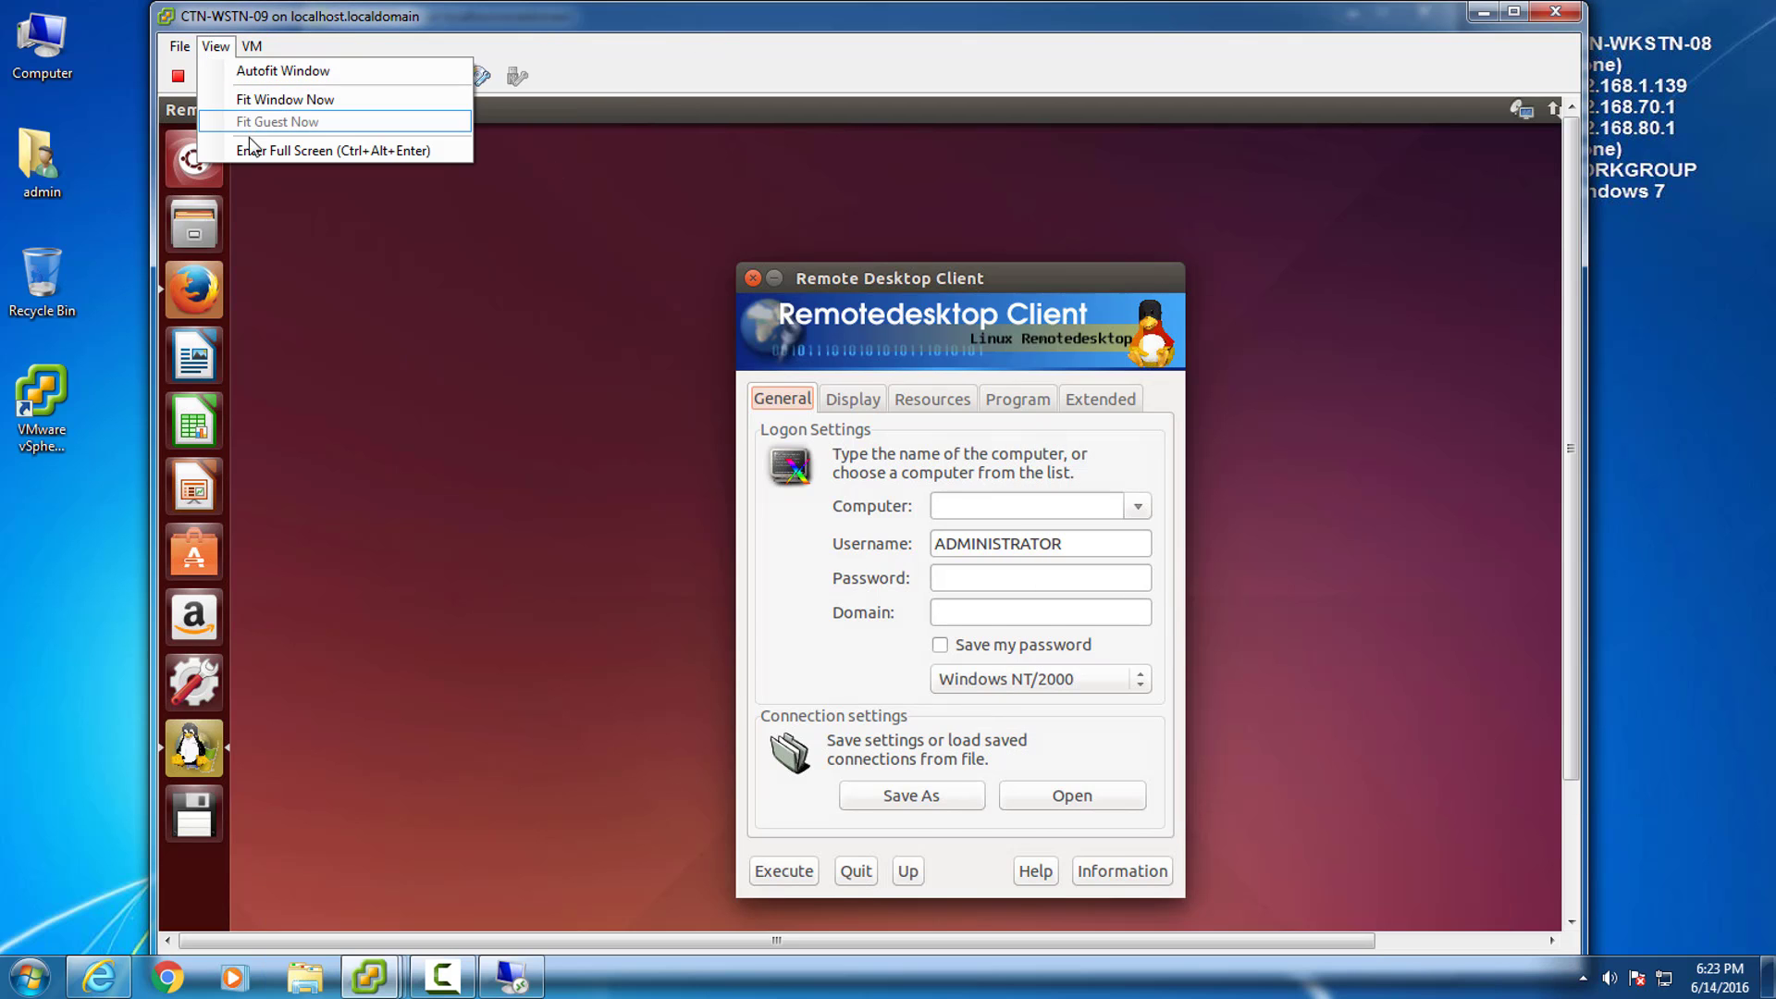
click(245, 153)
click(845, 556)
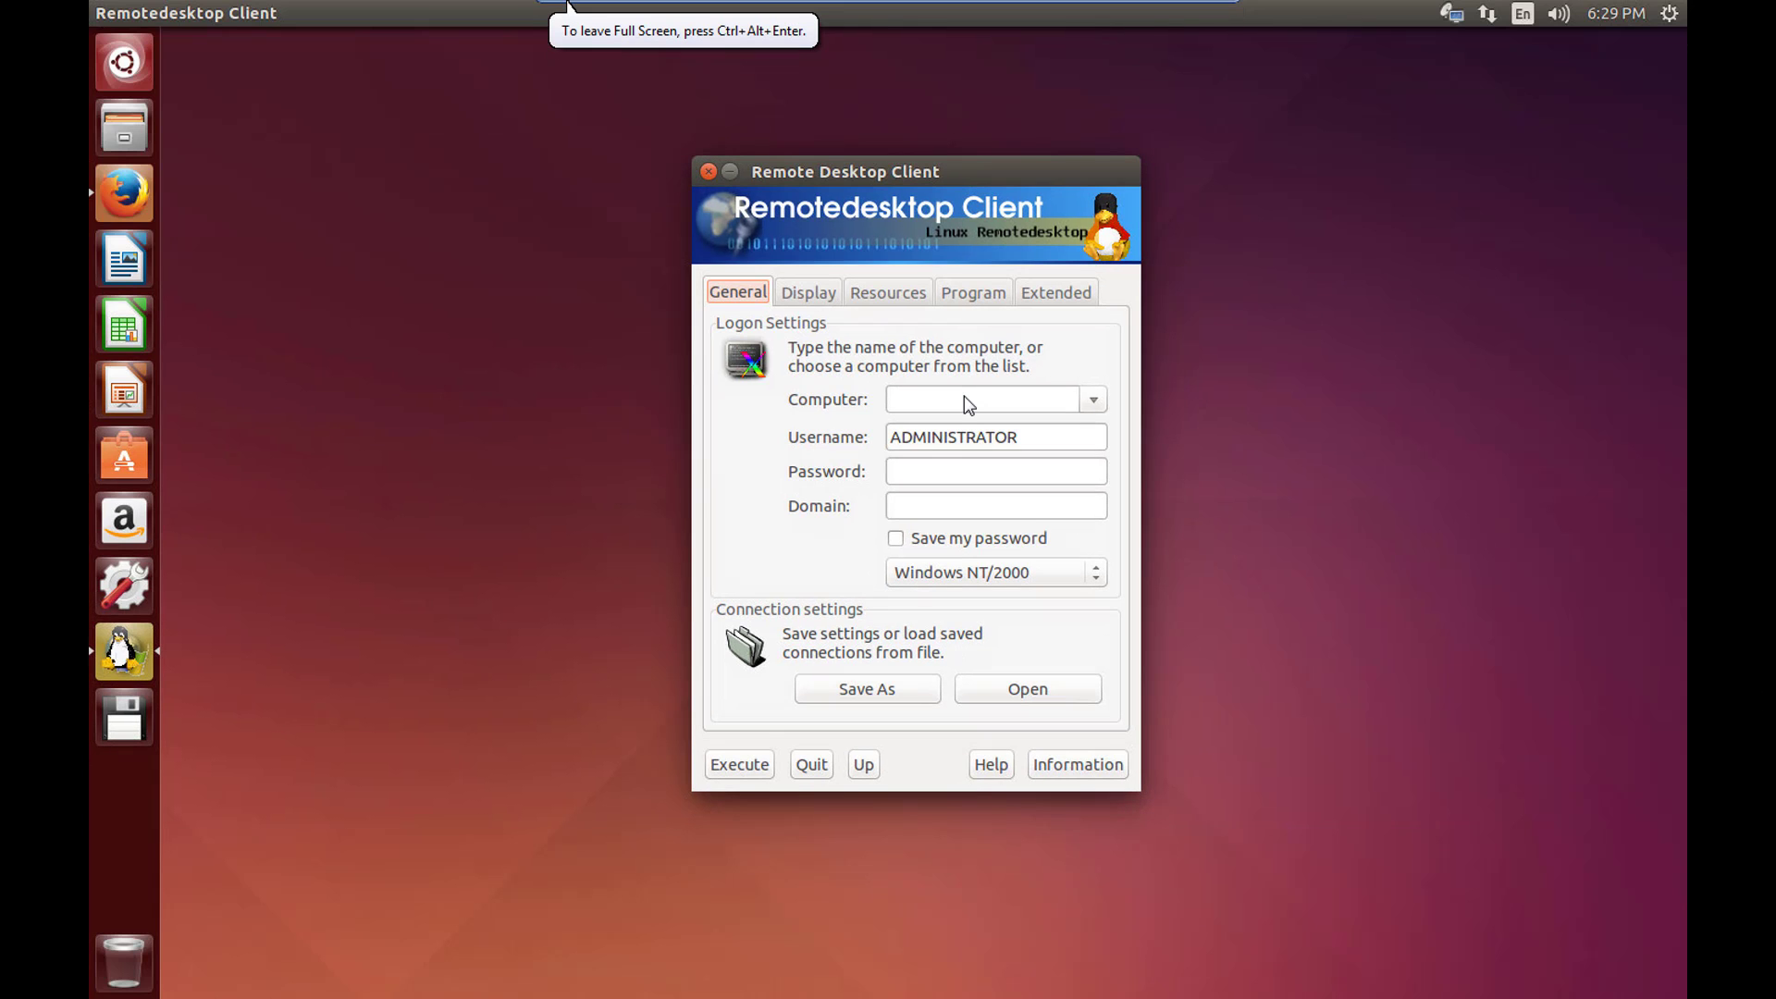
right_click(964, 397)
Paste the server address, then enter user admin, the account password and domain cloudtechnexus.
click(1031, 453)
click(1058, 446)
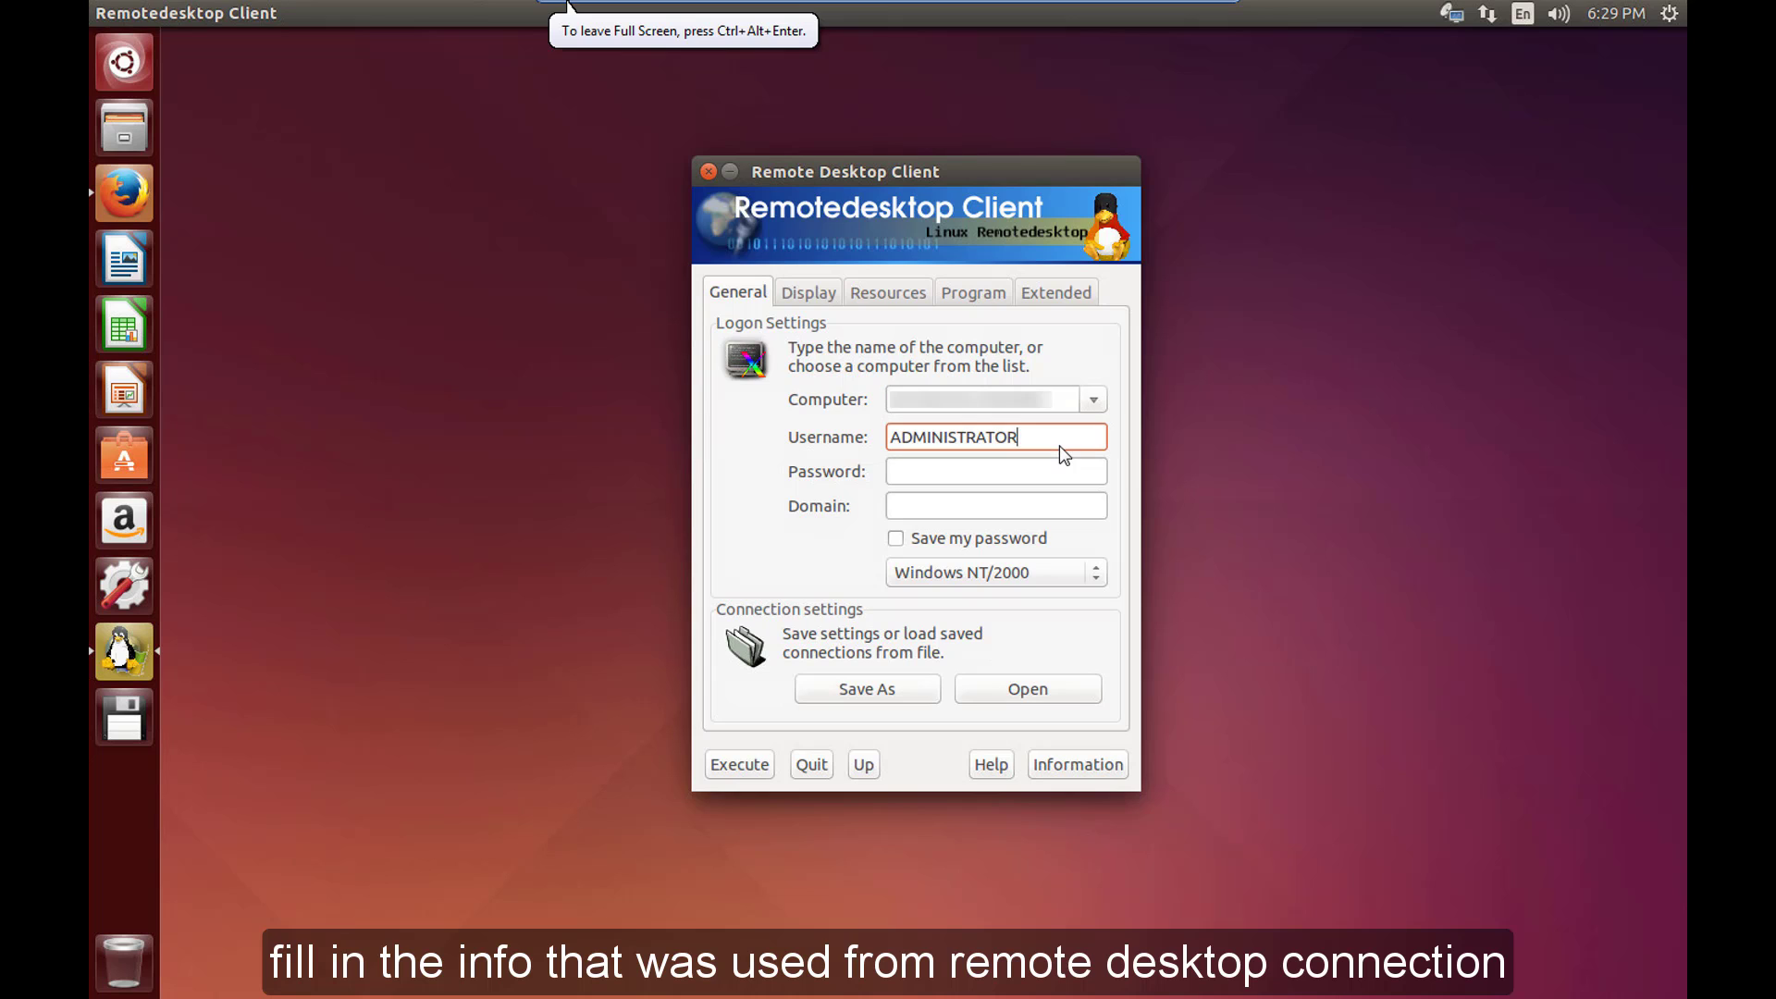
double_click(1058, 444)
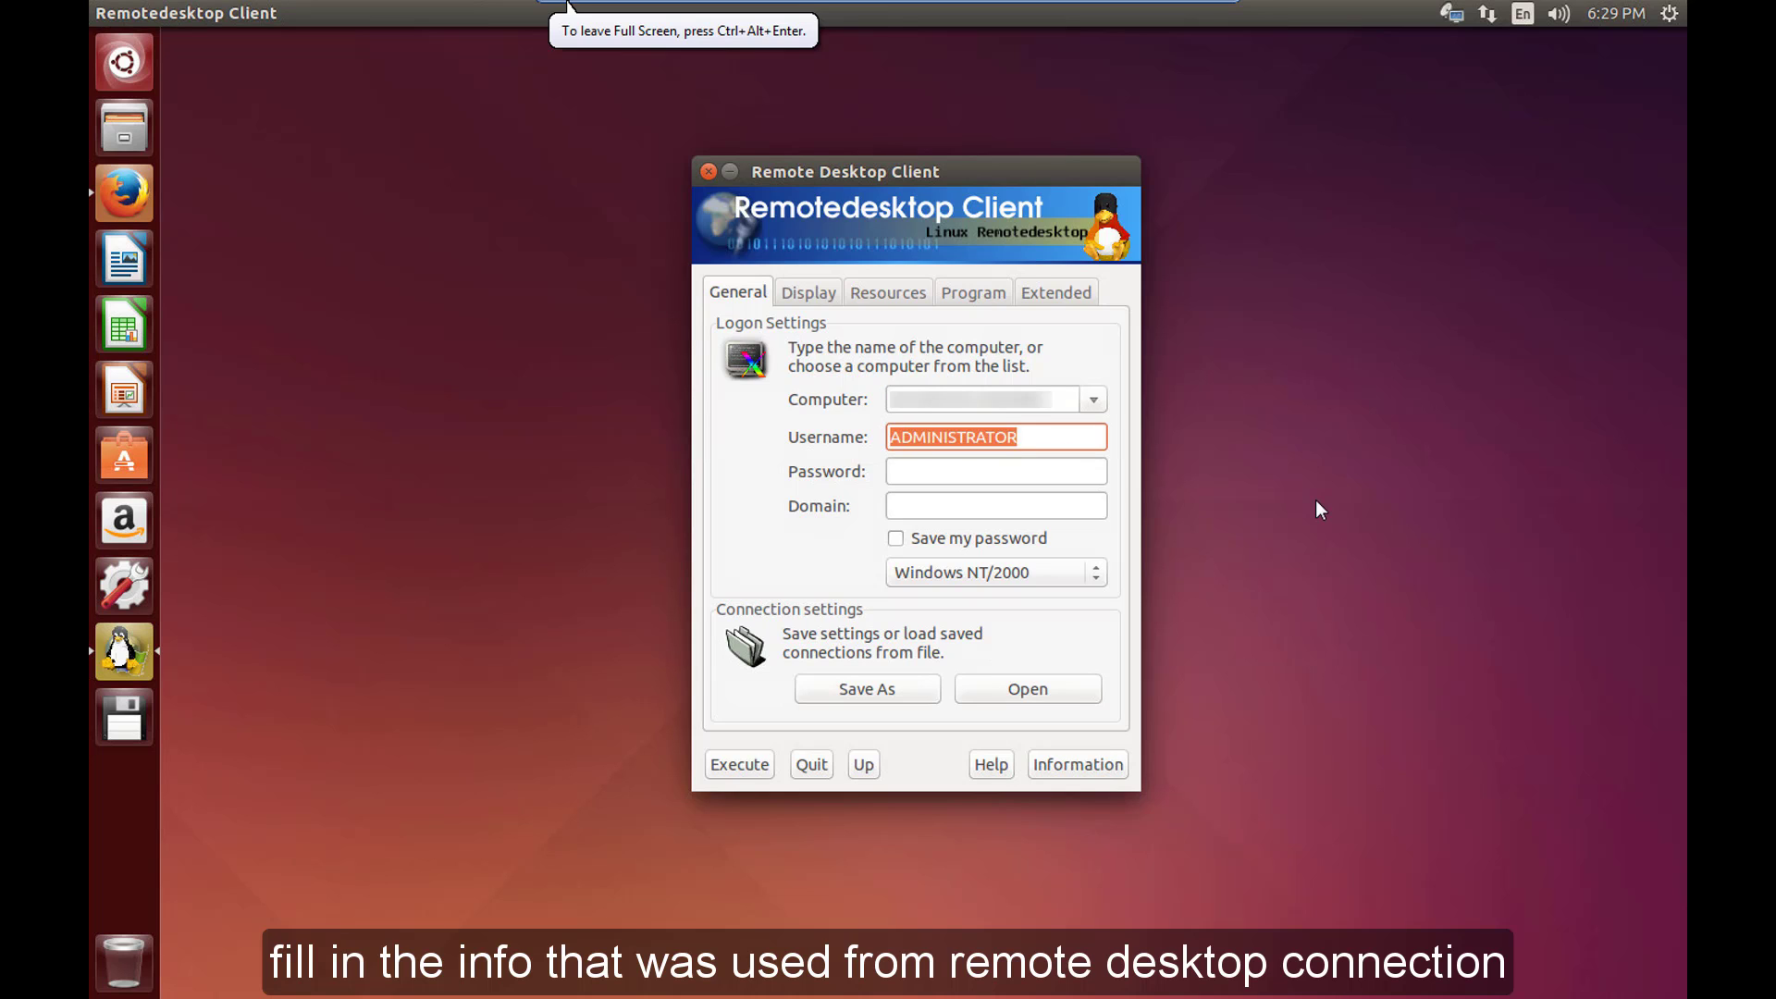
text(admin)
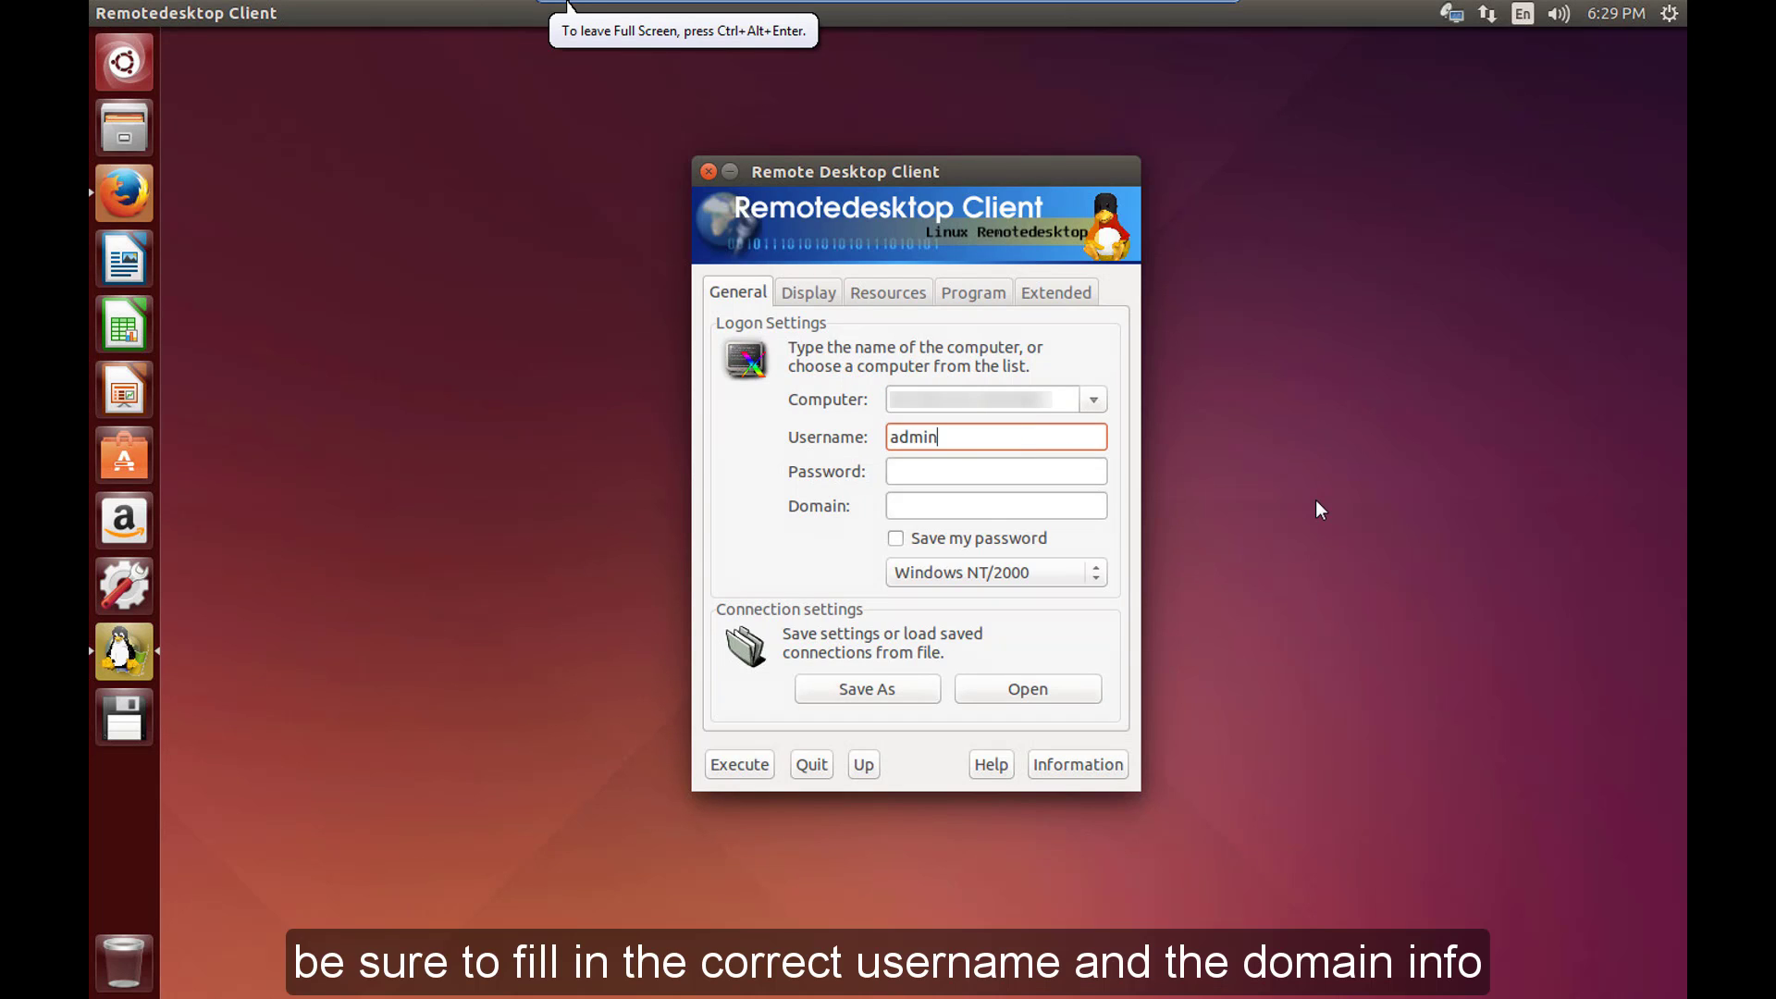
key(Tab)
text(*****)
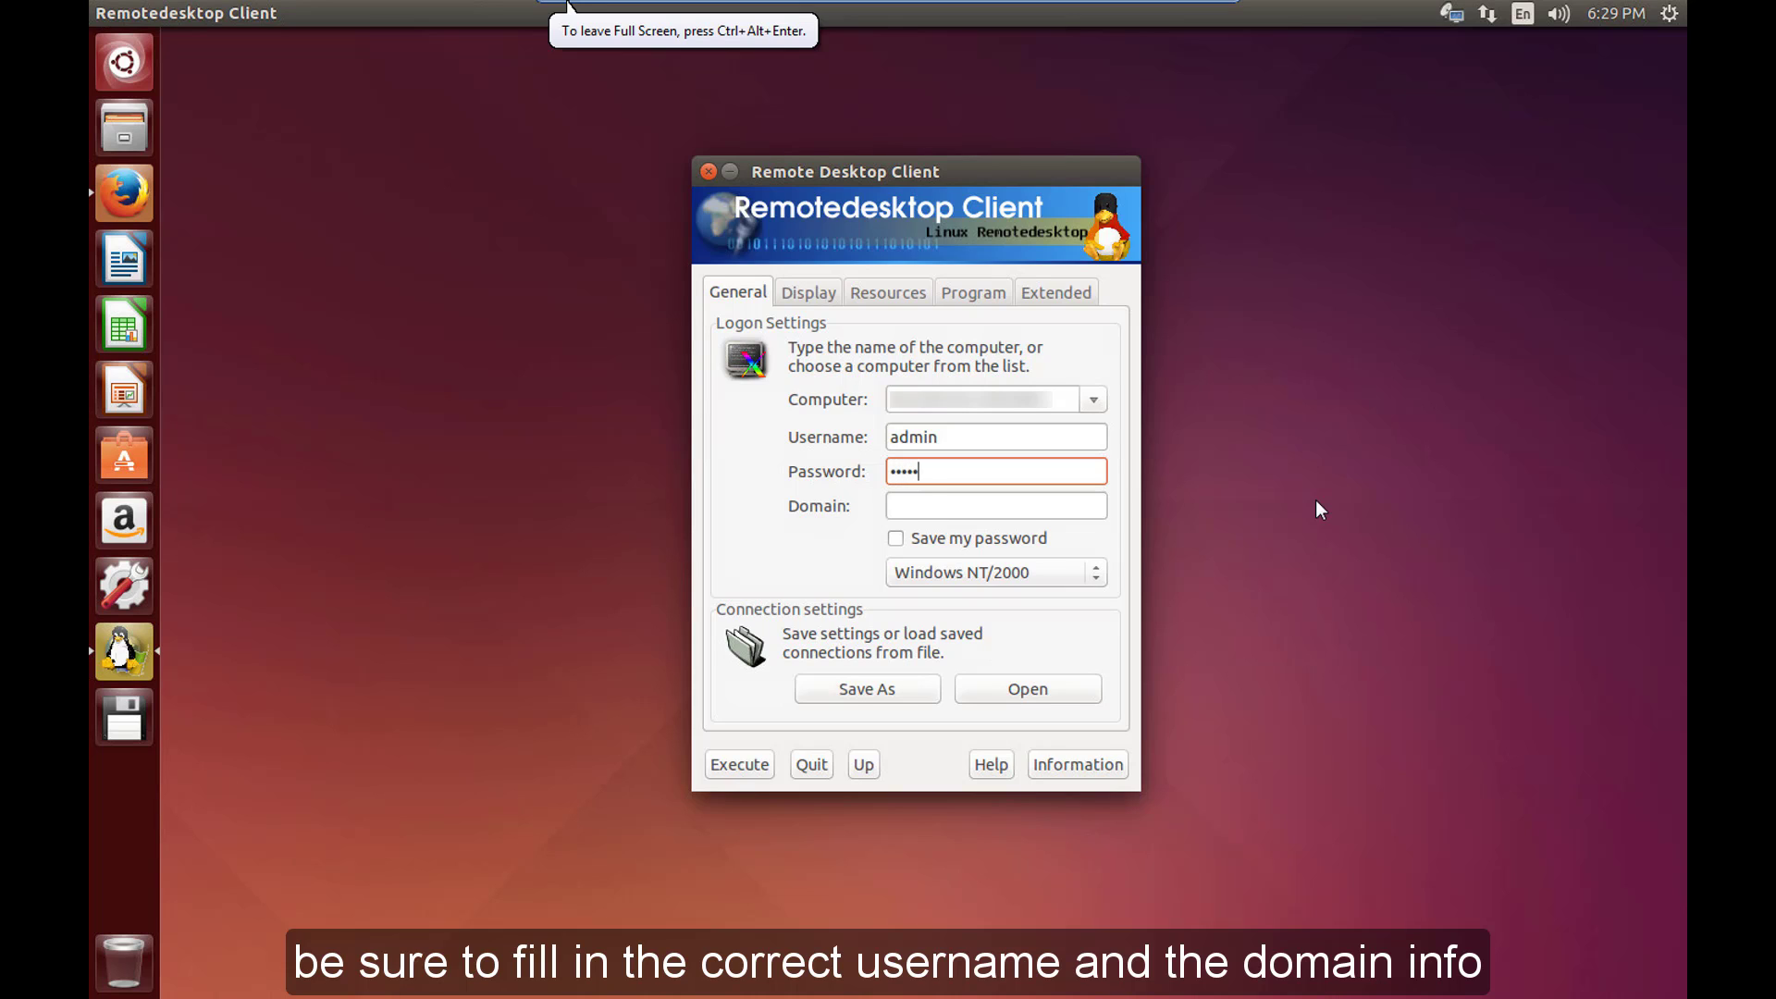
text(*)
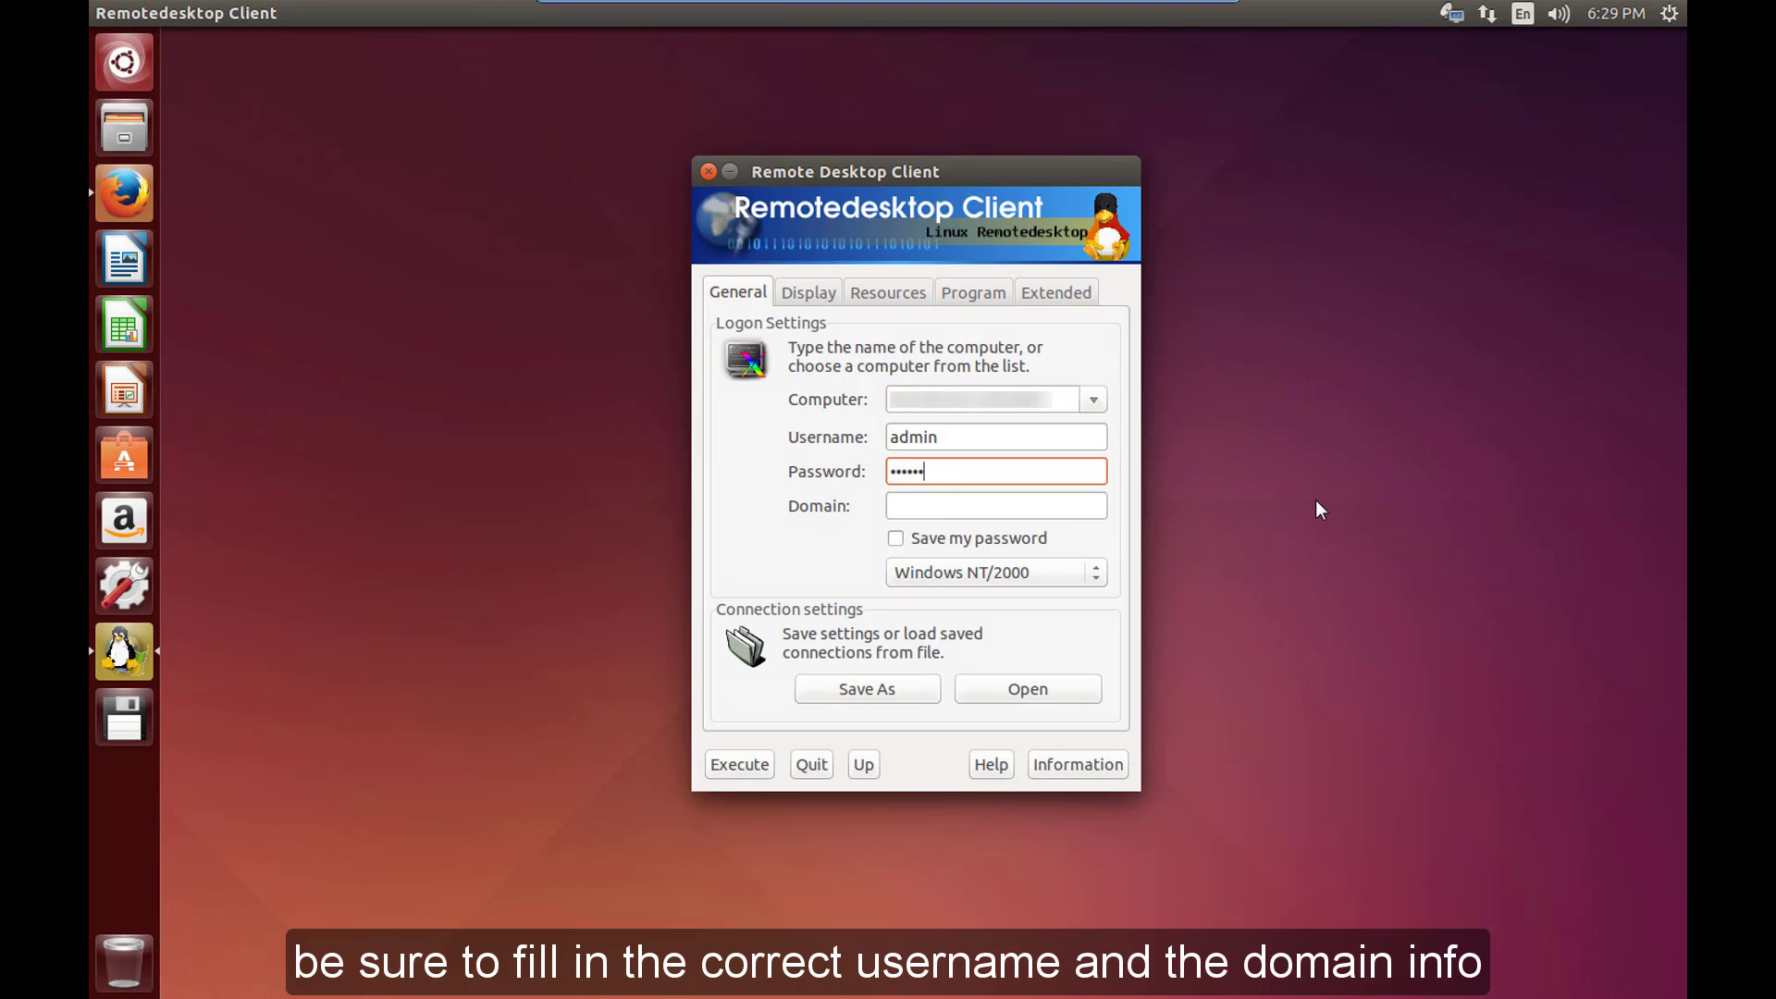
text(****)
key(Tab)
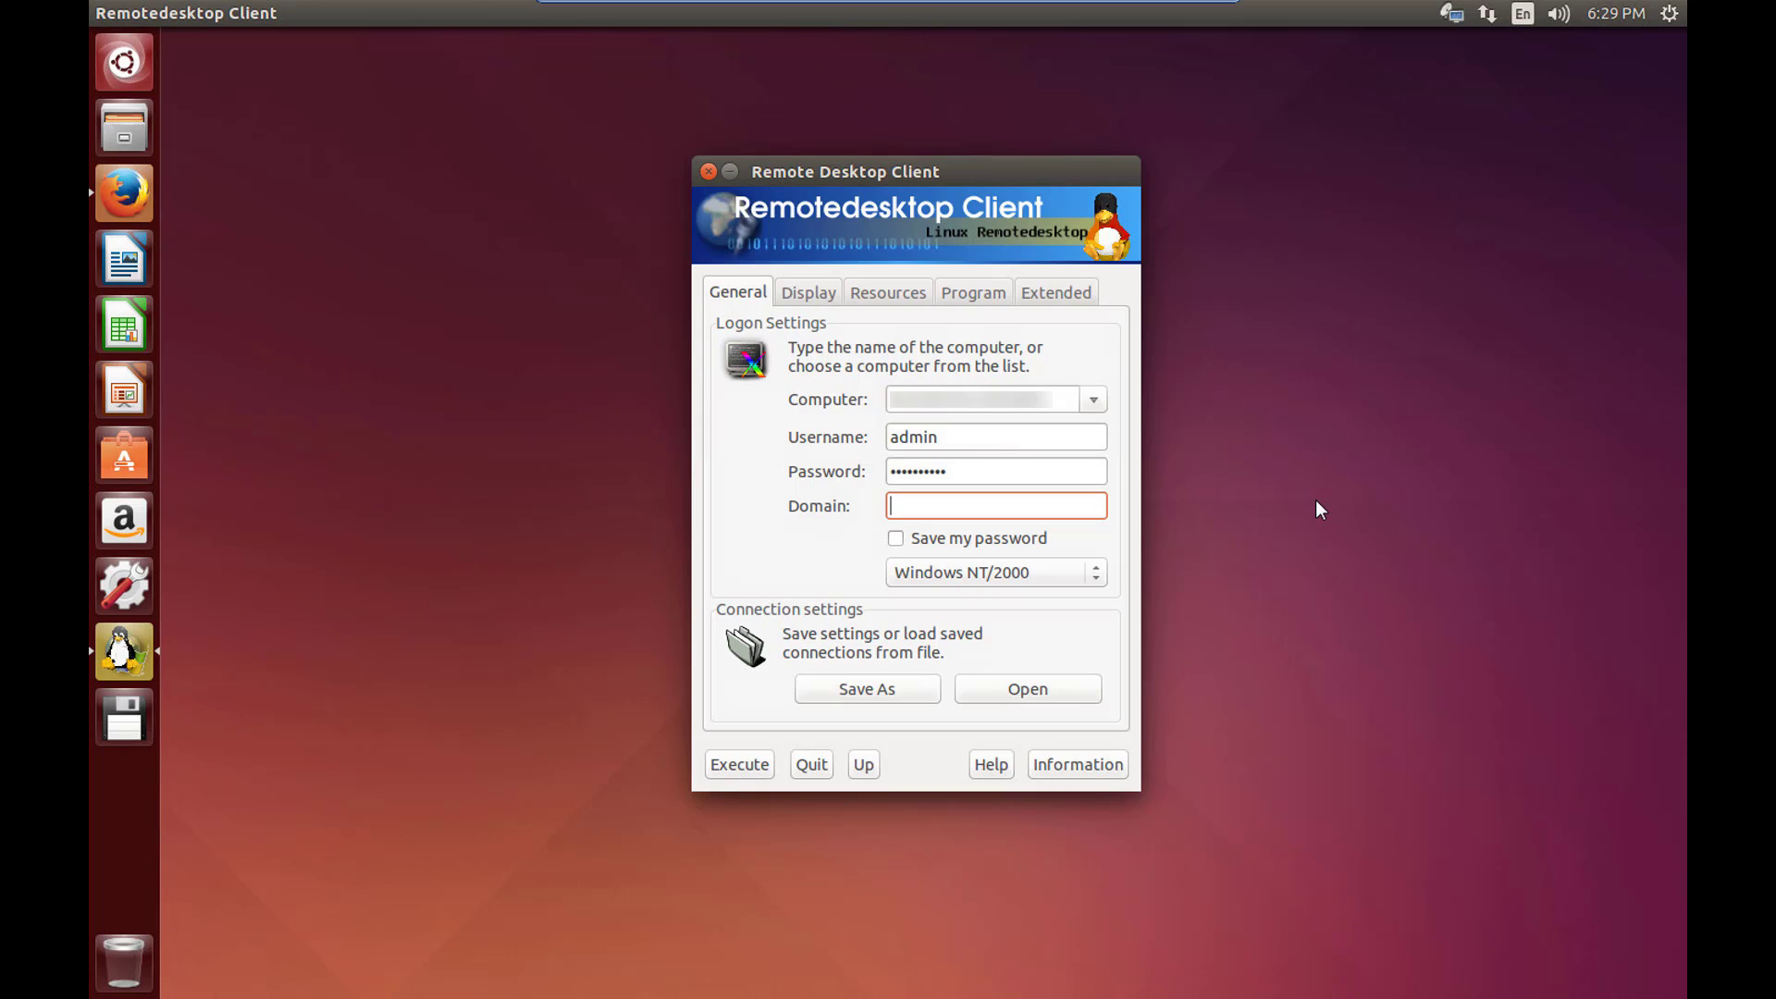
text(cloudtechnexus)
Set the remote display size to 1024 by 768 and return to the General settings.
click(818, 300)
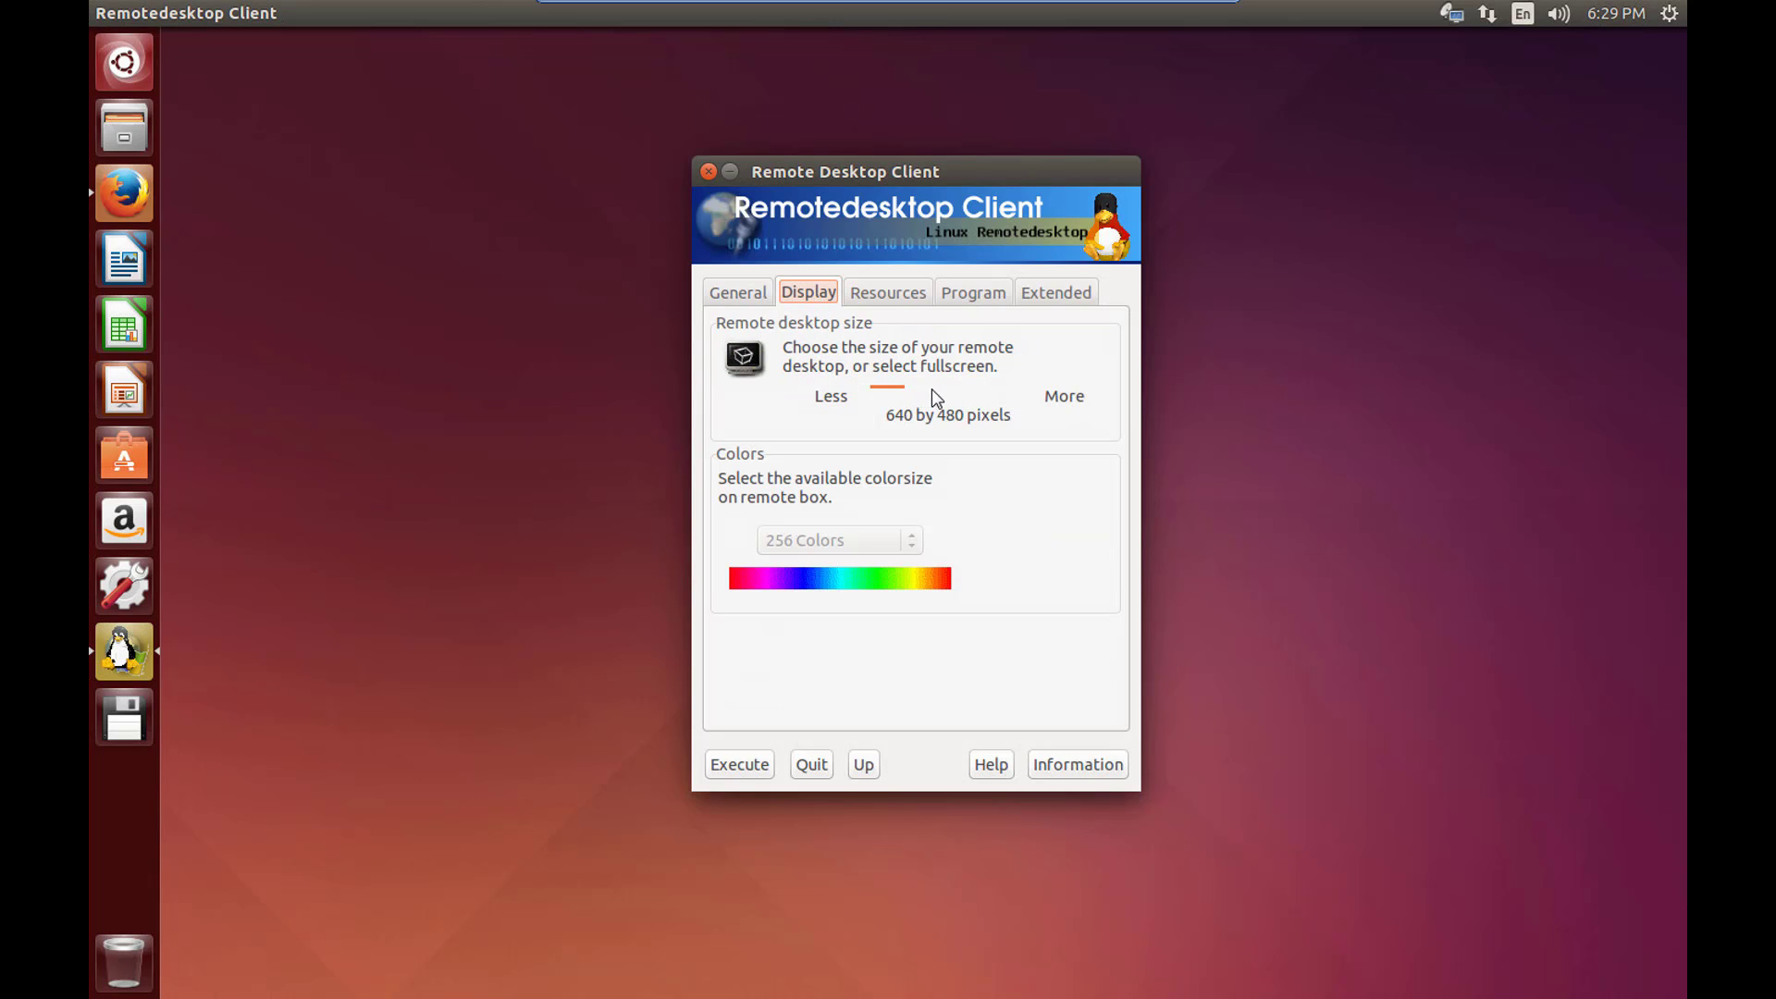
drag(933, 398, 1004, 418)
click(768, 300)
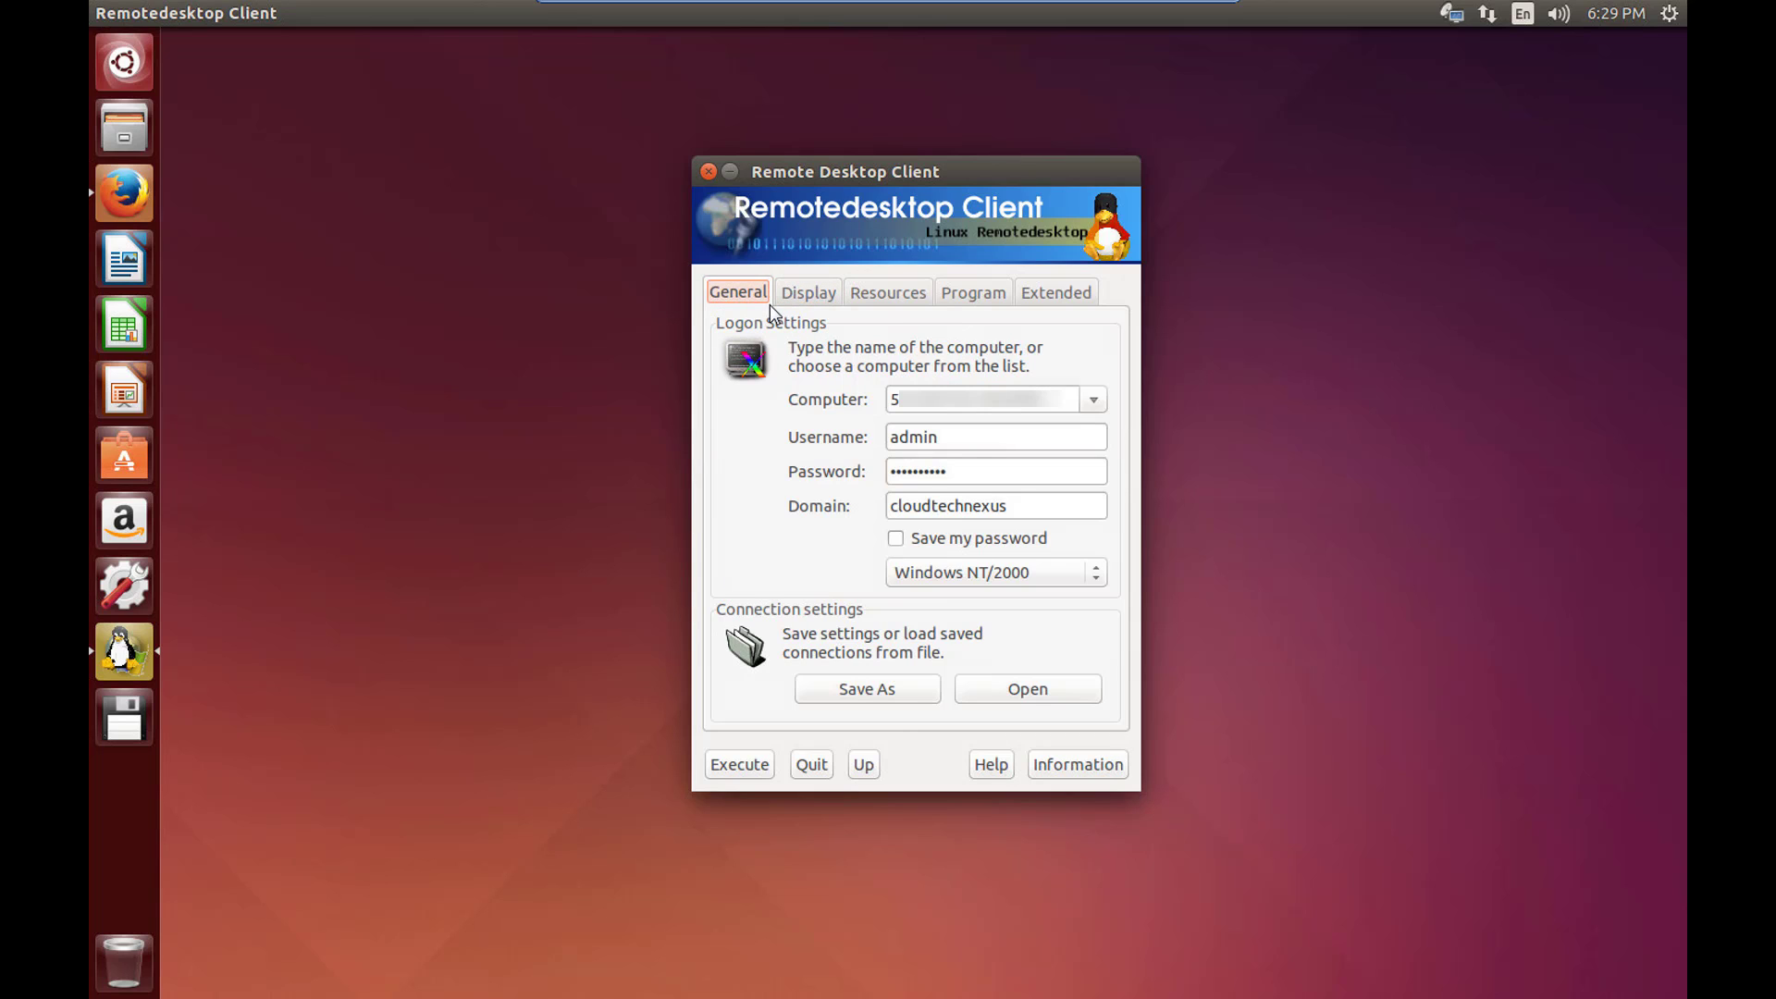
Connect to CTN-WKSTN-02 and open its system properties via Computer > Properties.
click(764, 766)
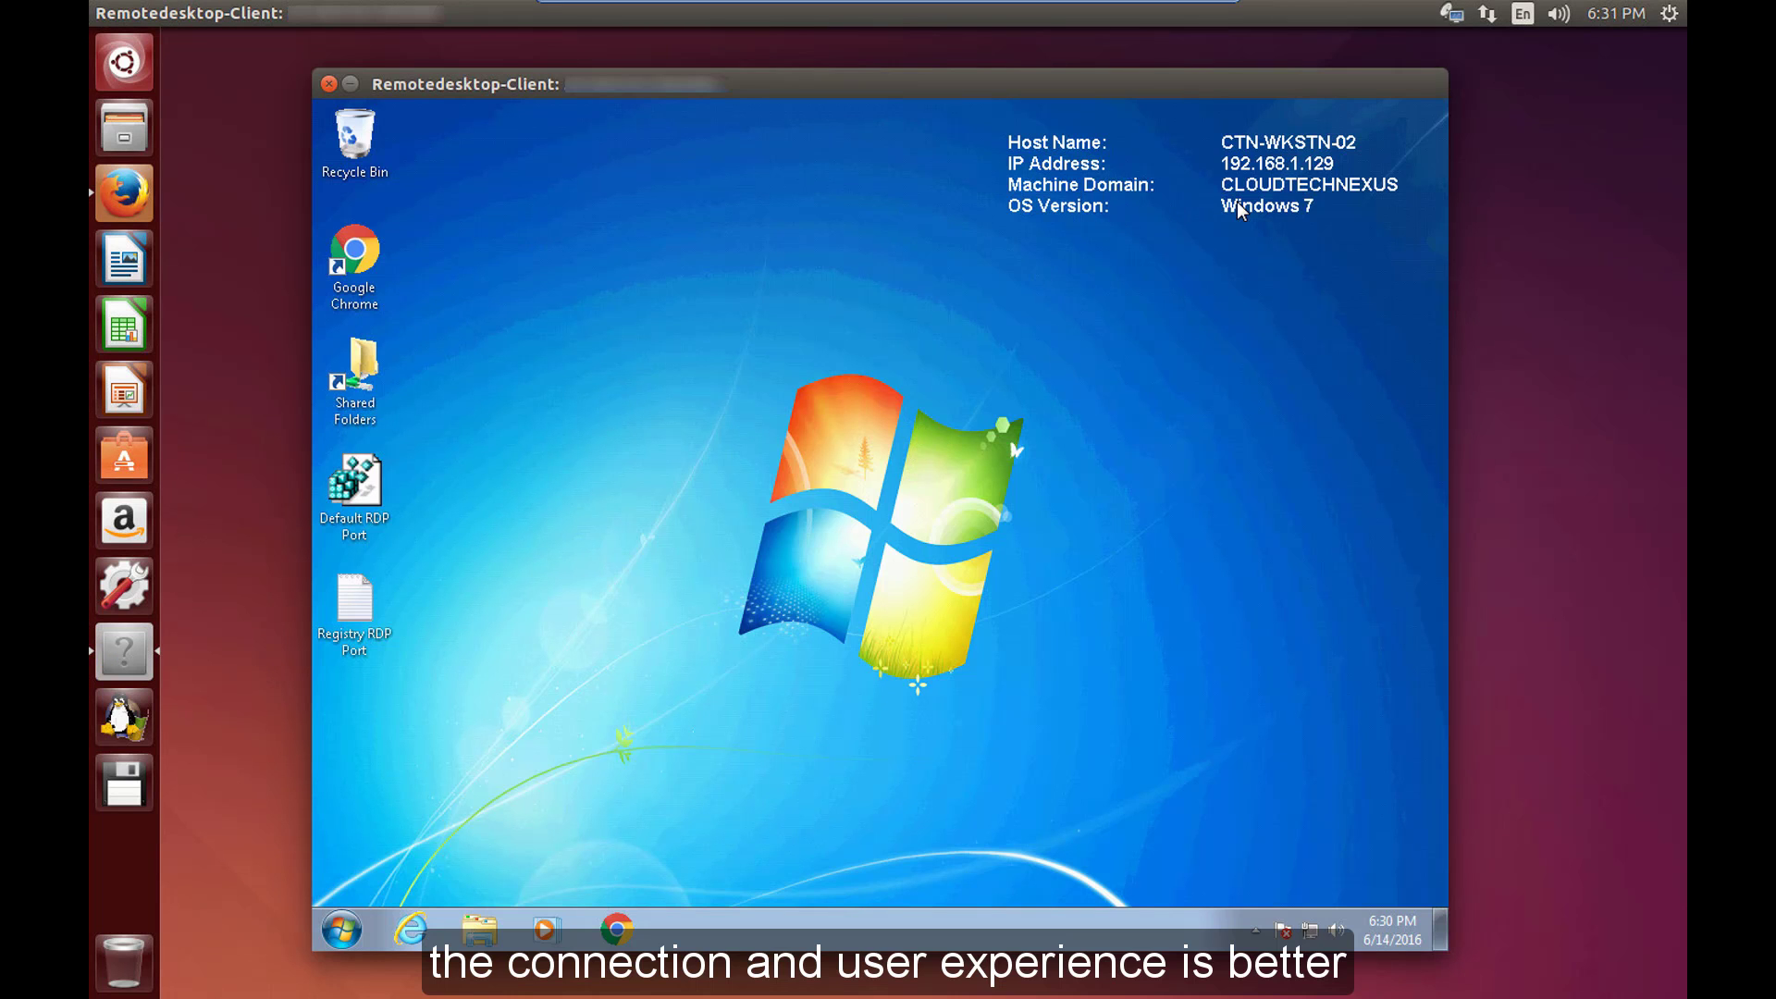
click(341, 929)
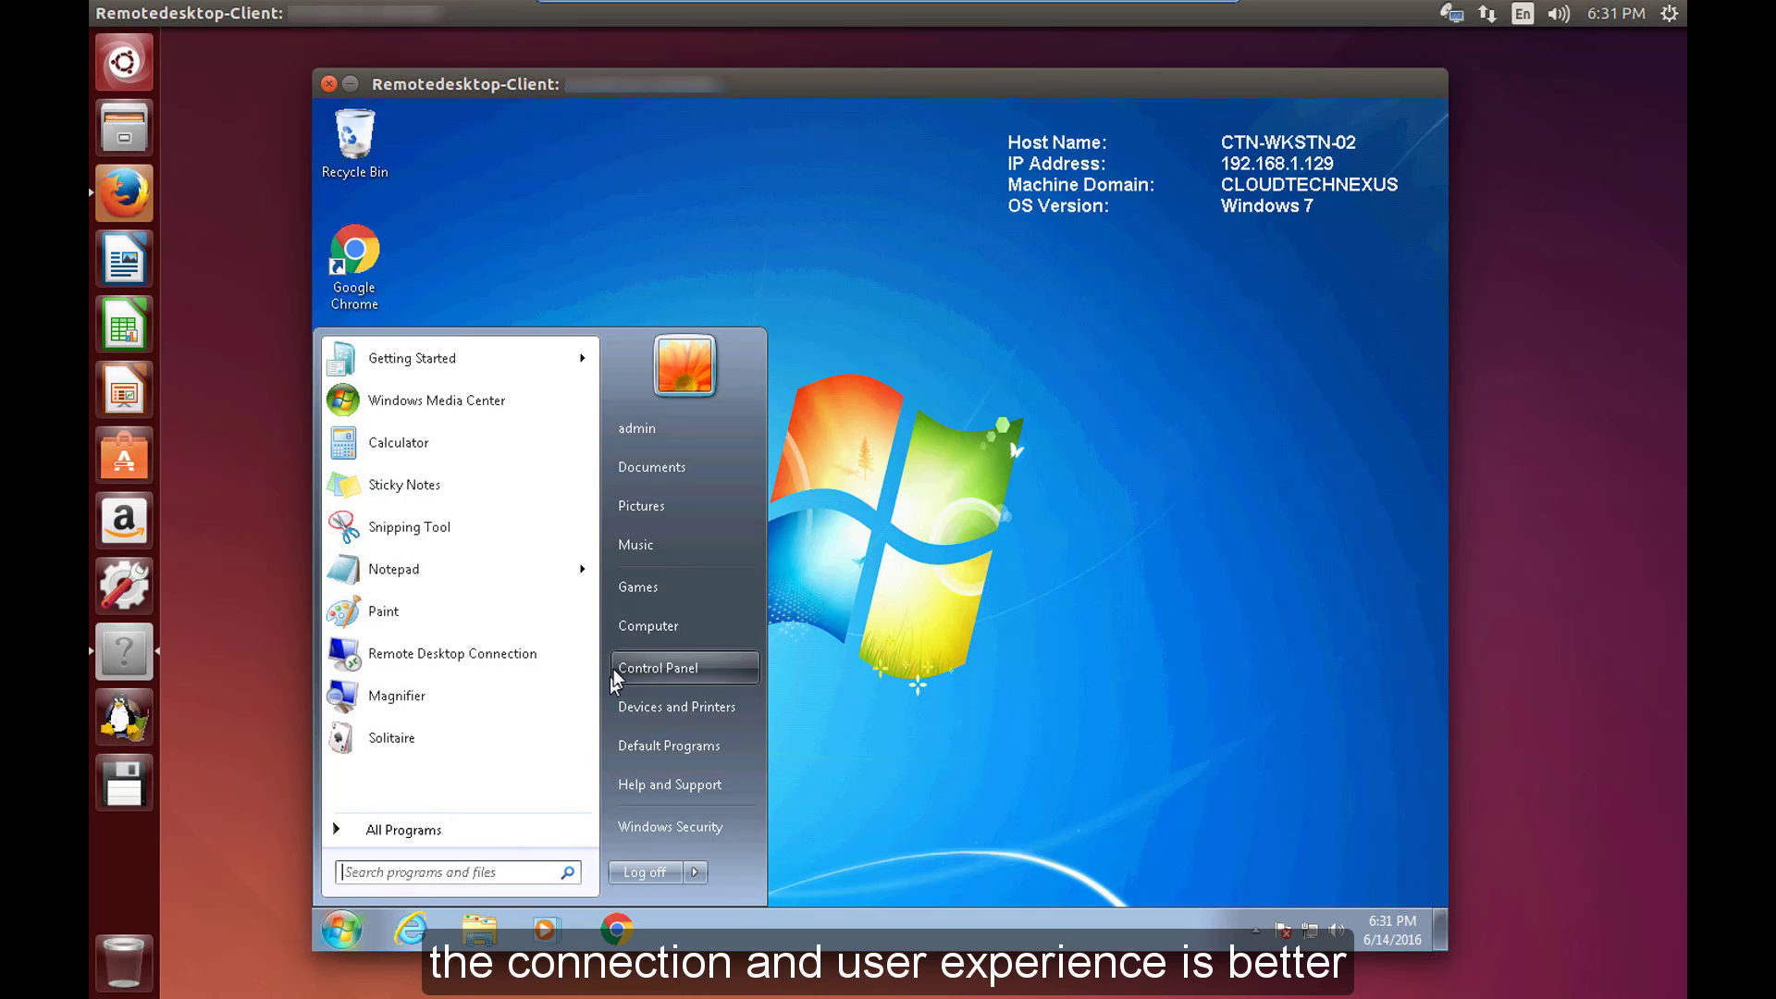
right_click(636, 637)
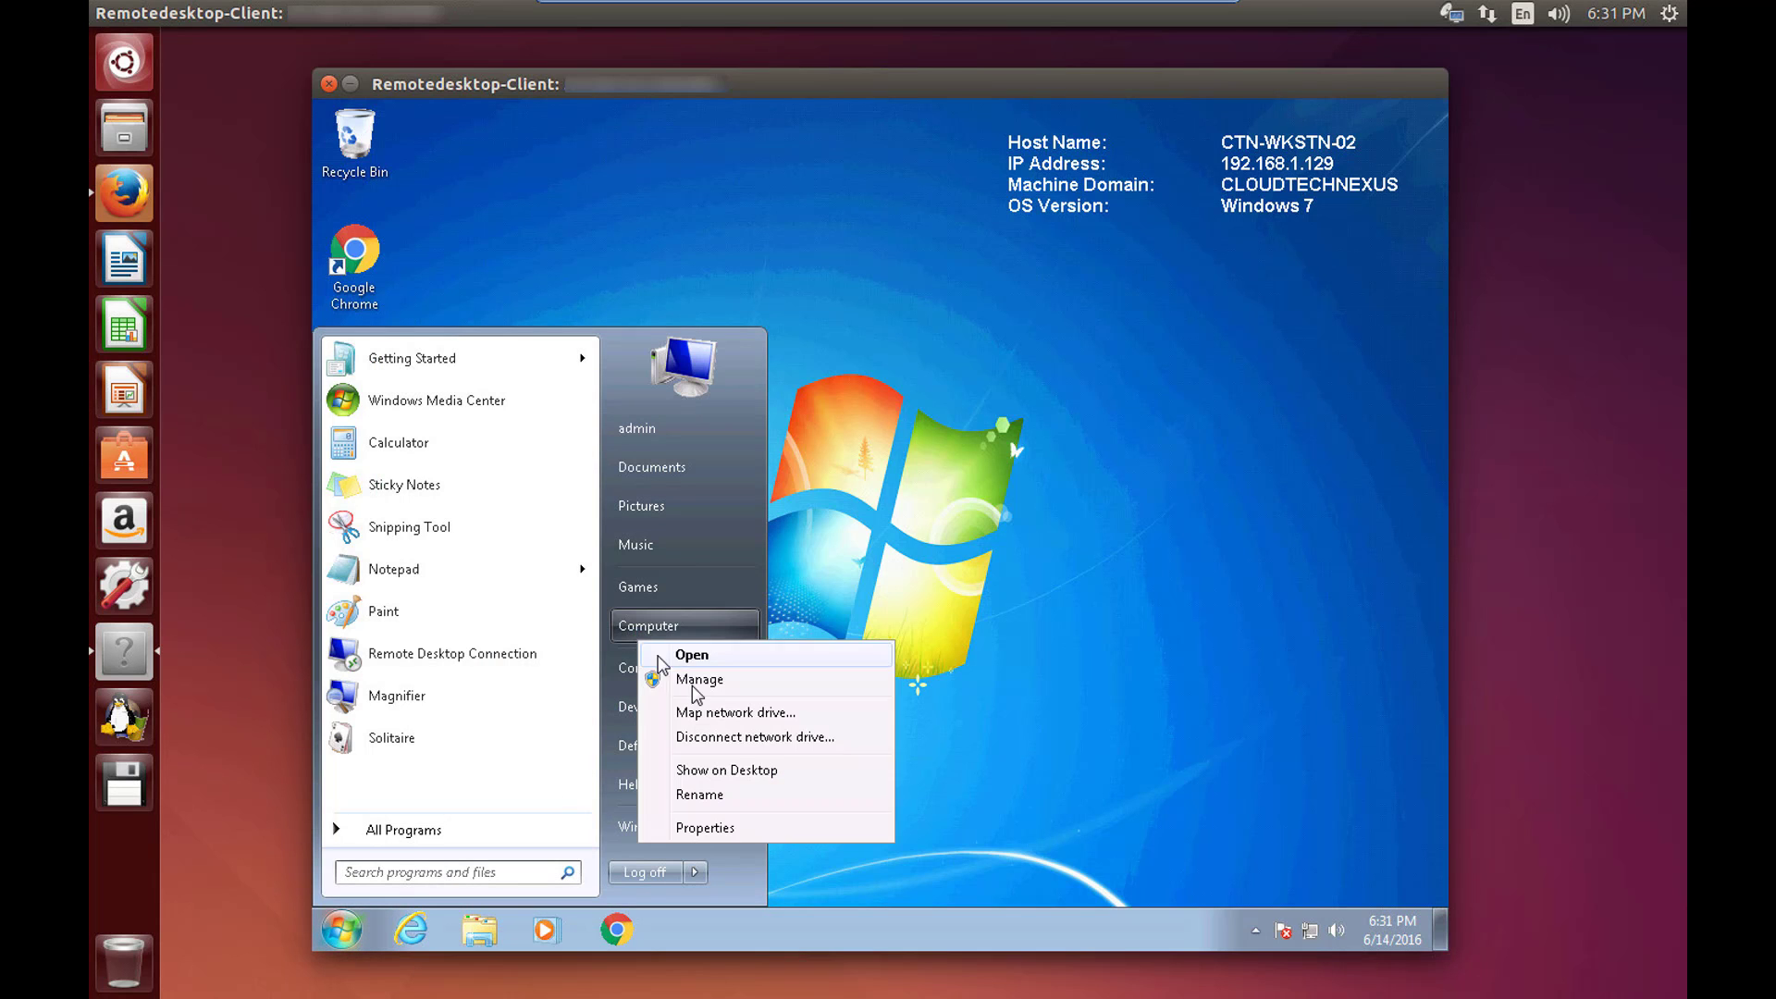
click(770, 824)
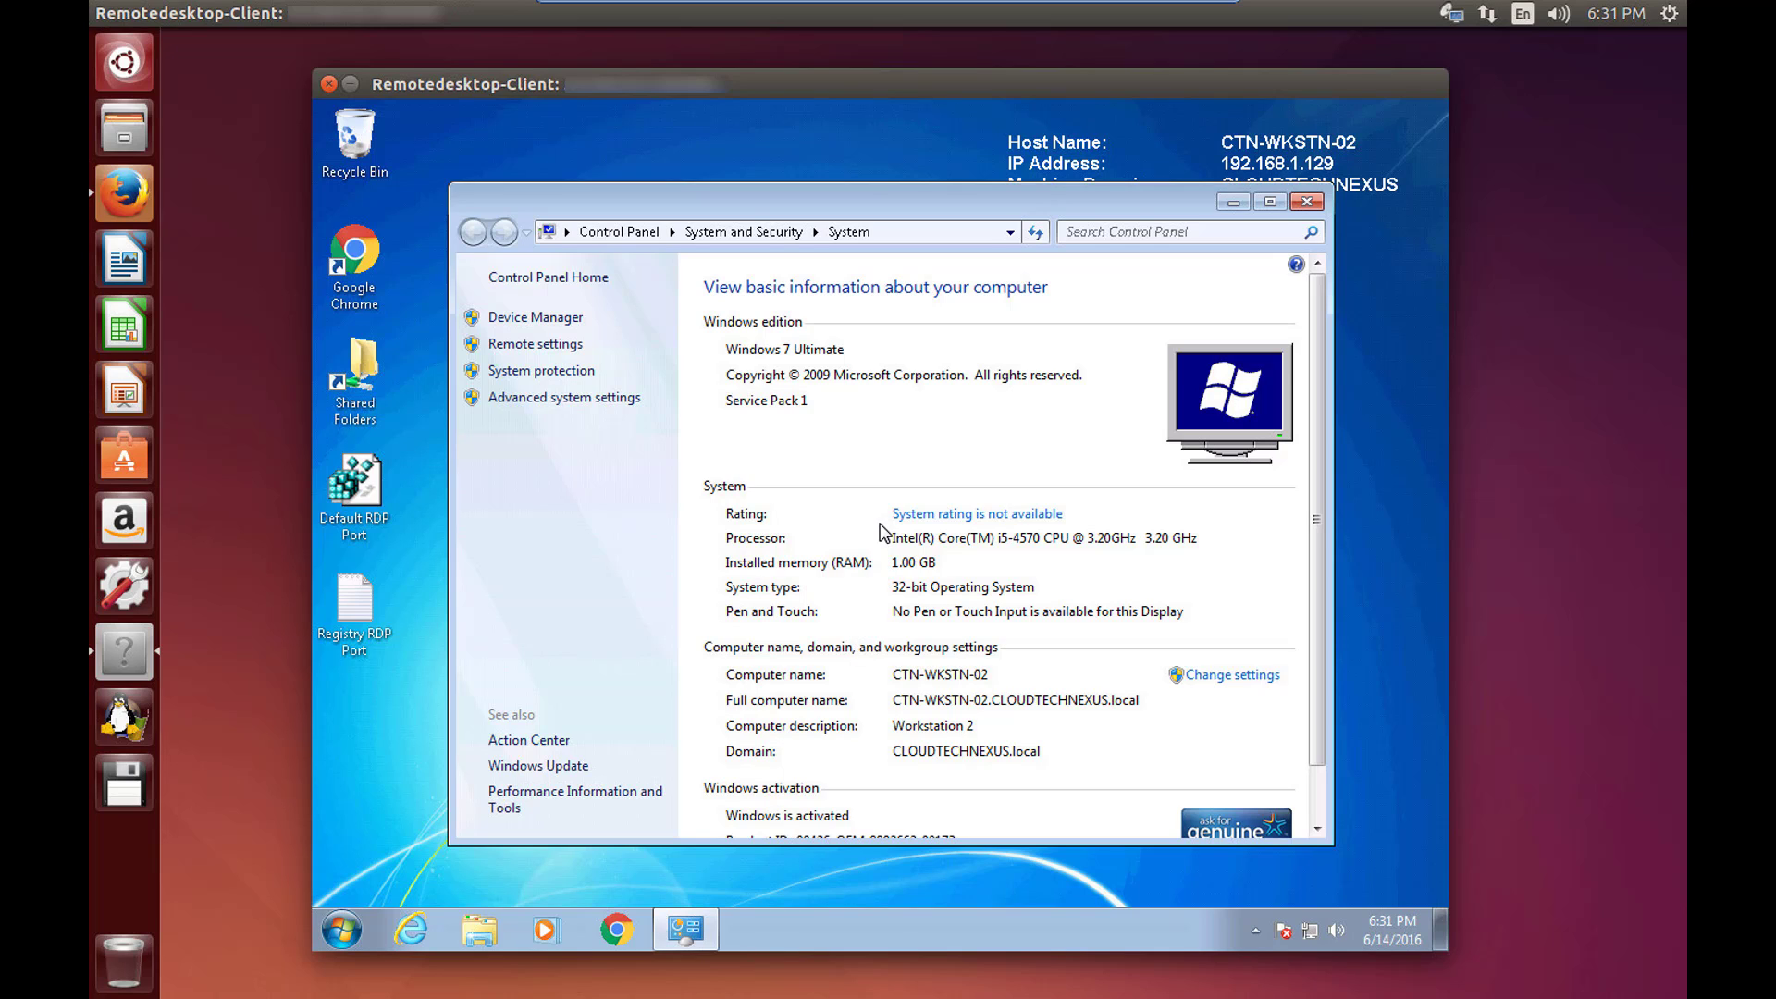
key(super)
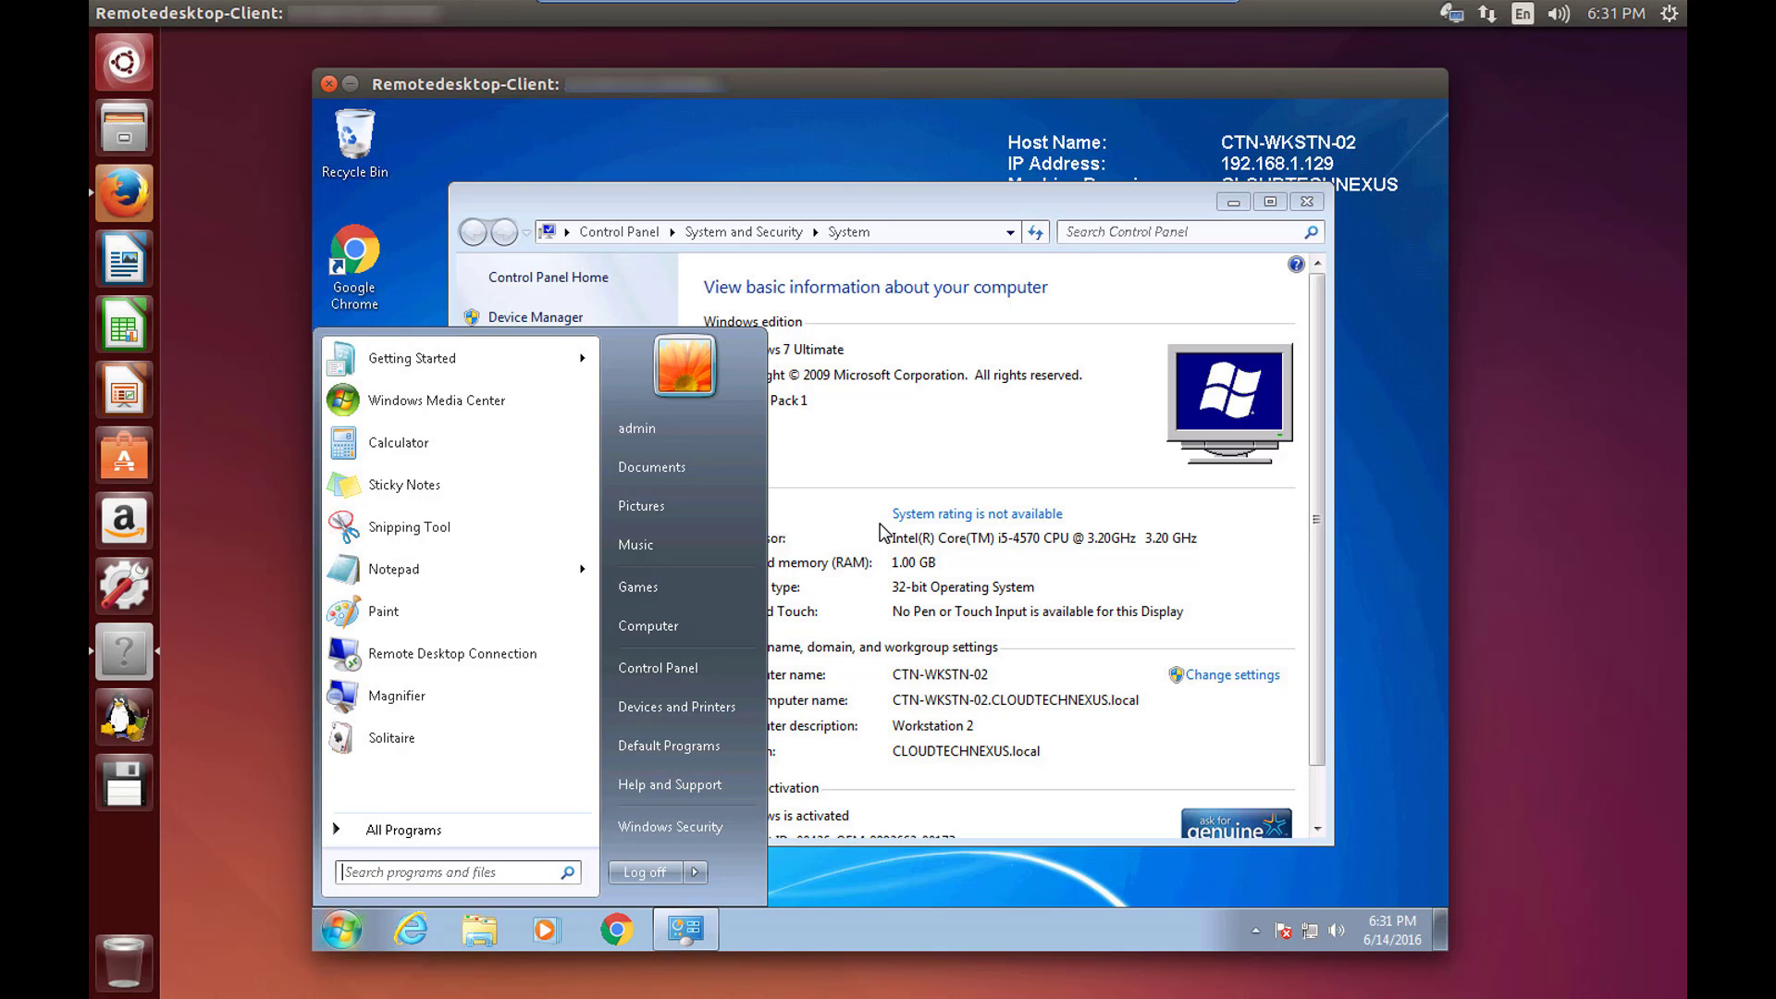
key(Escape)
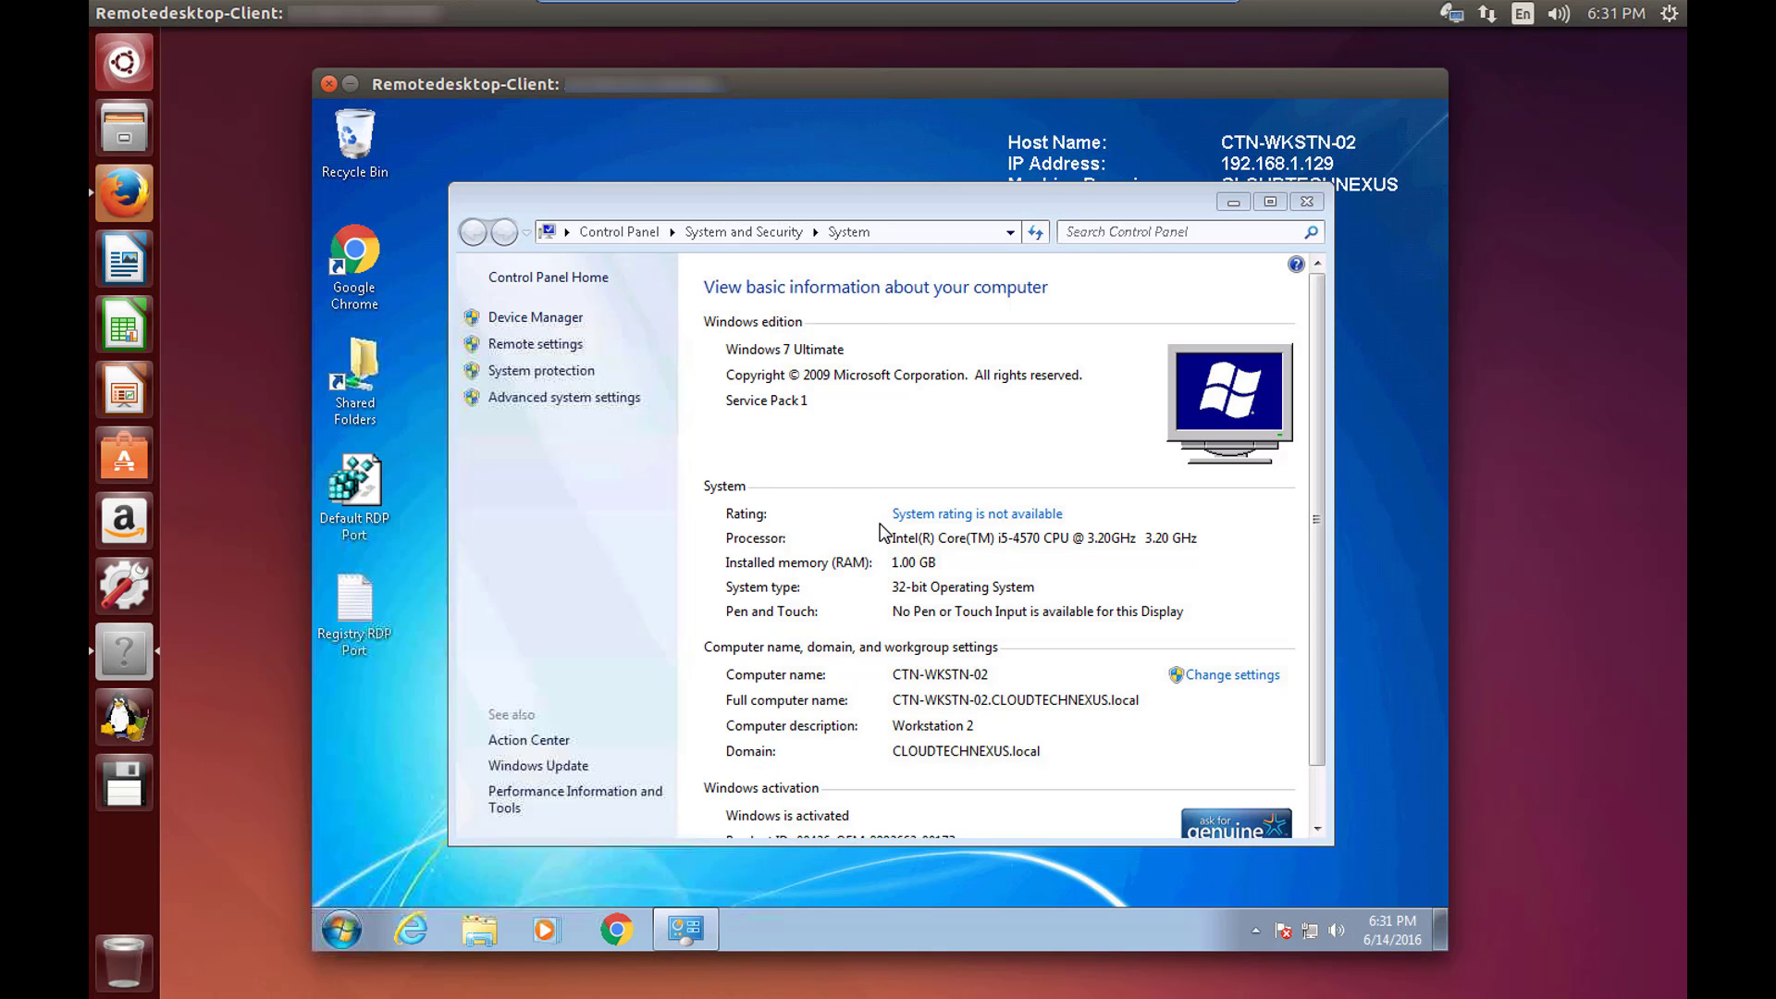
Close the System window, end the remote session, close the client and exit full screen.
click(1306, 201)
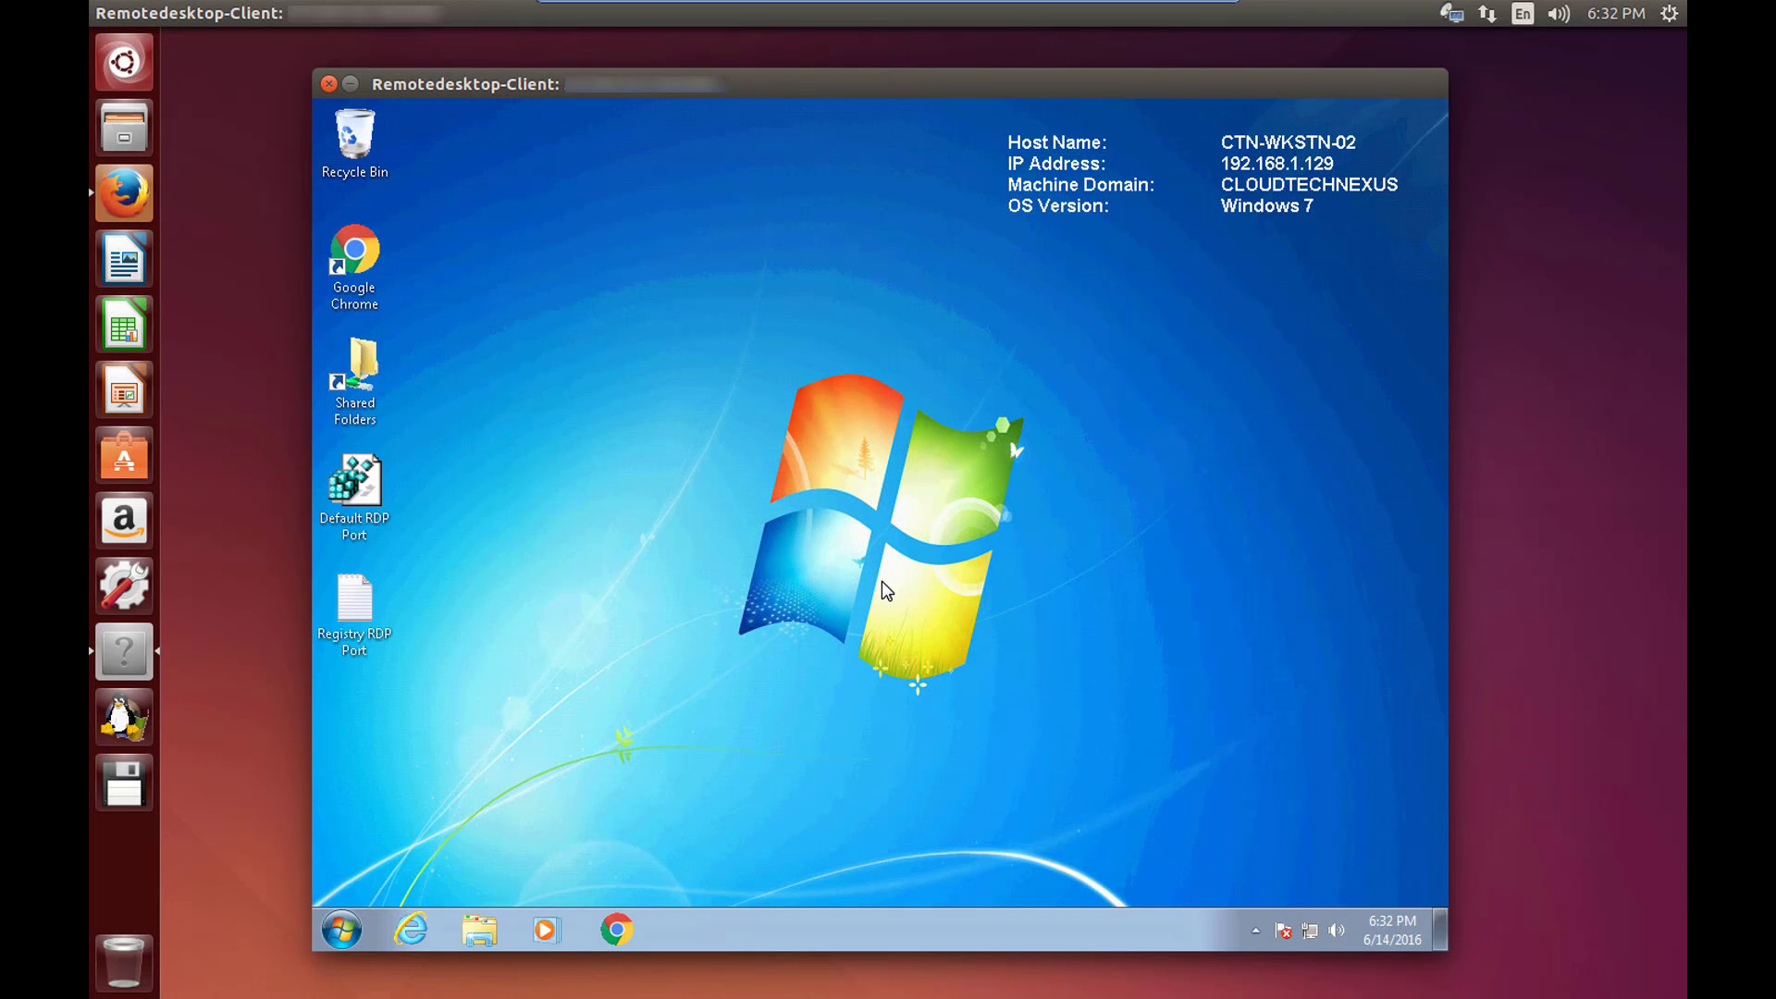
click(341, 930)
mouse_move(709, 878)
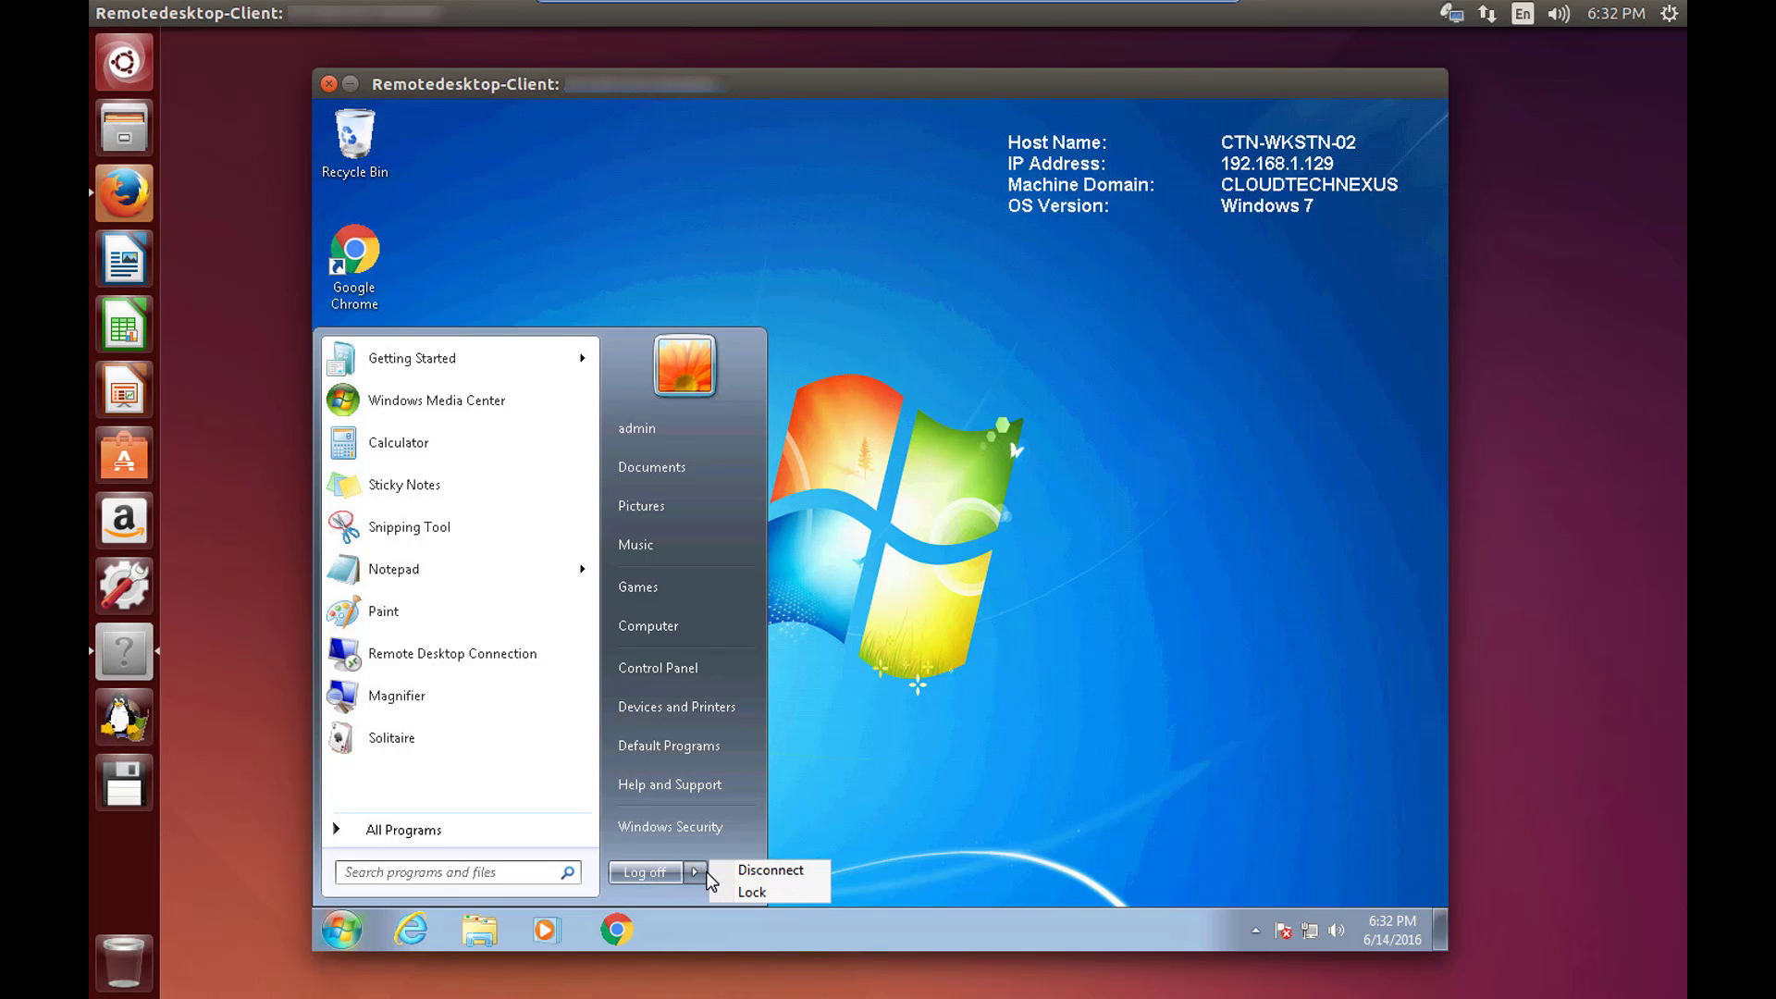
click(1008, 630)
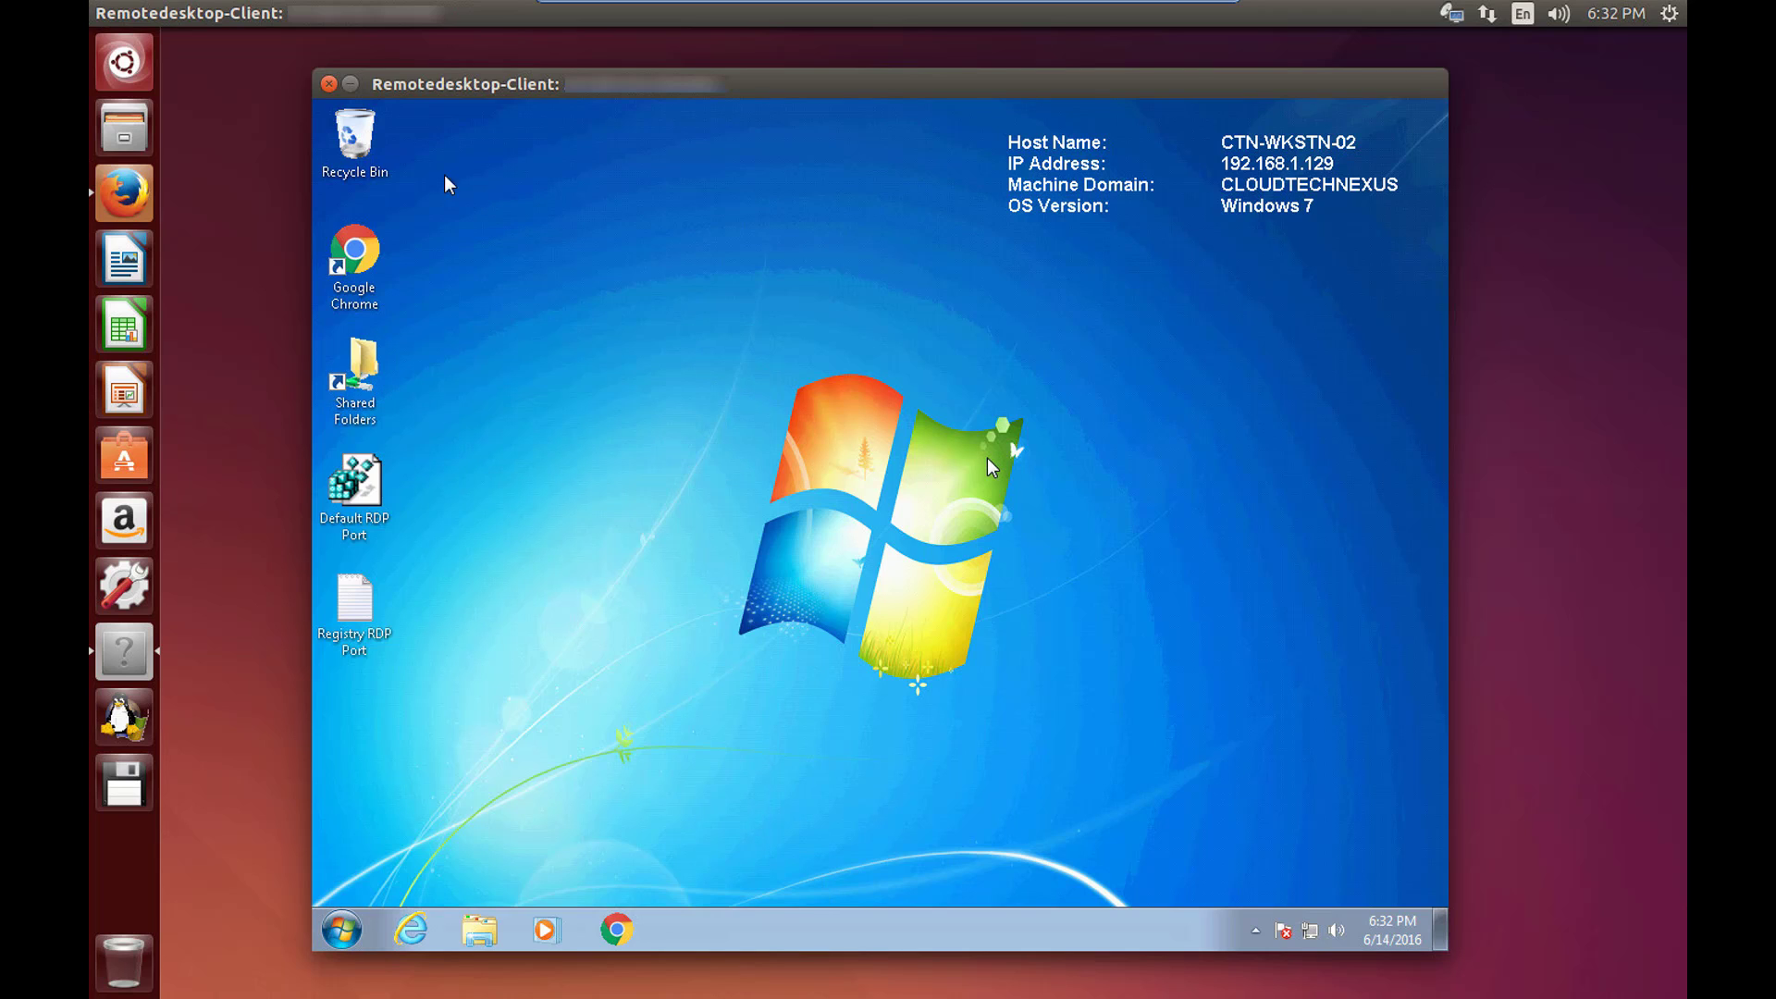
click(331, 84)
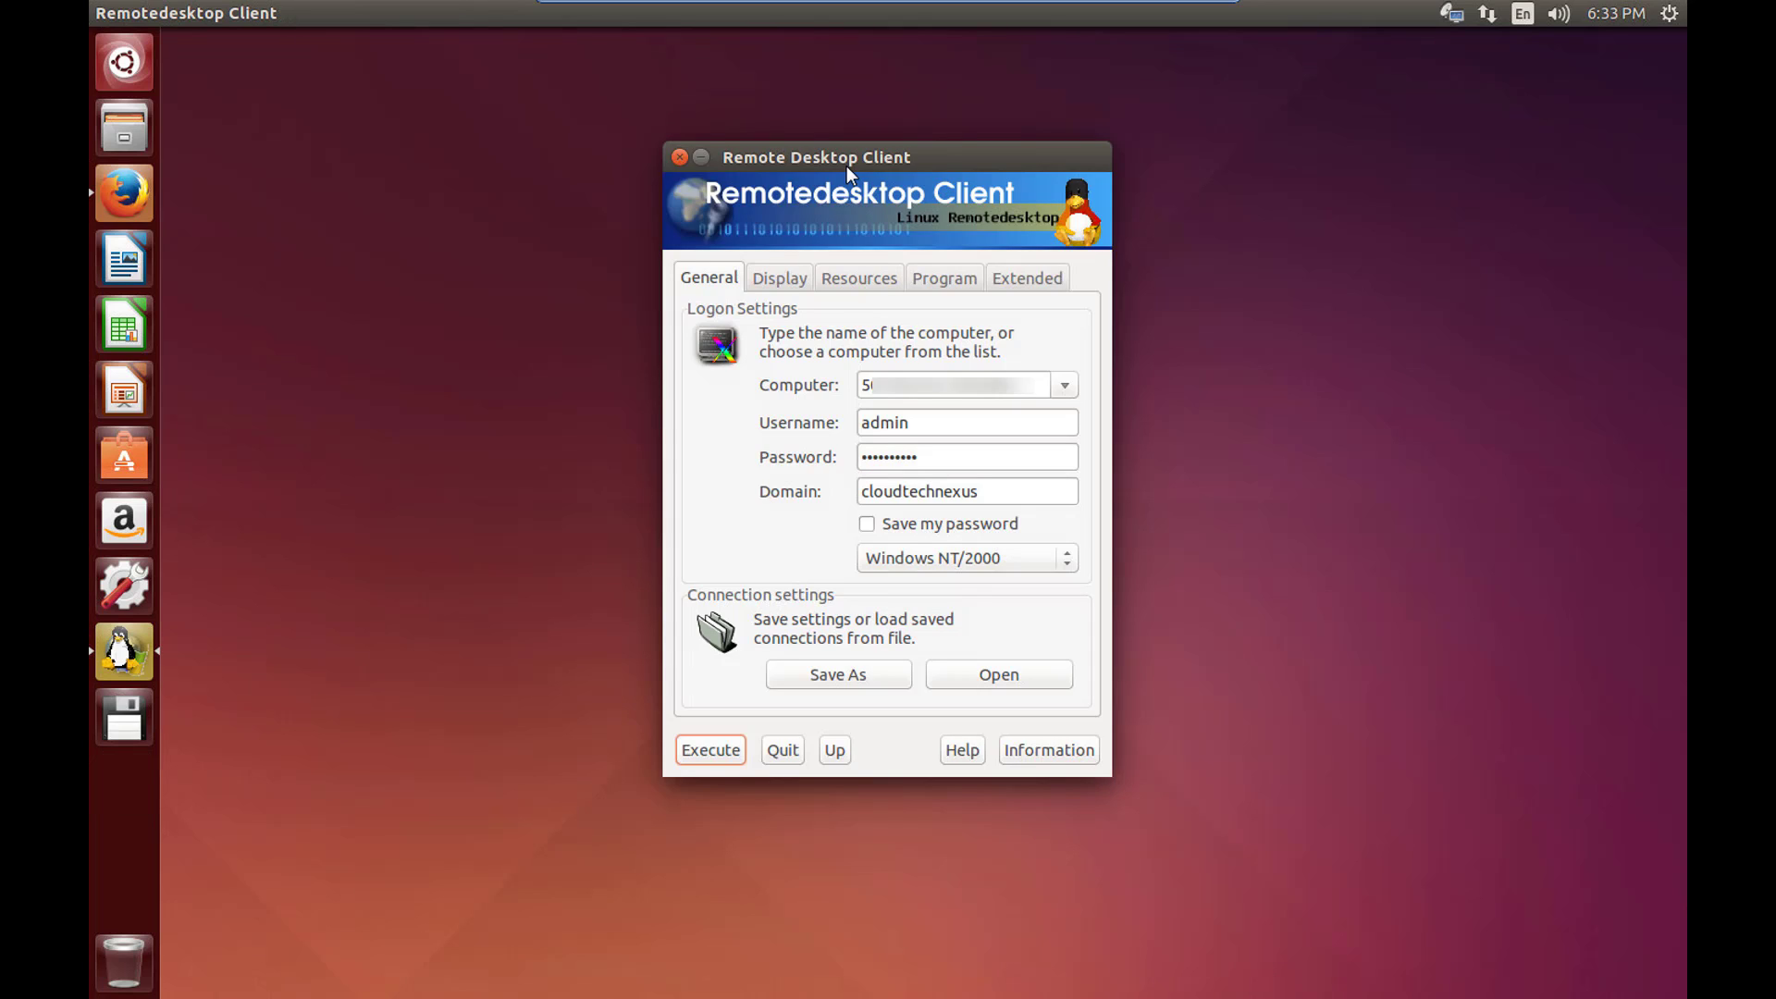
click(680, 157)
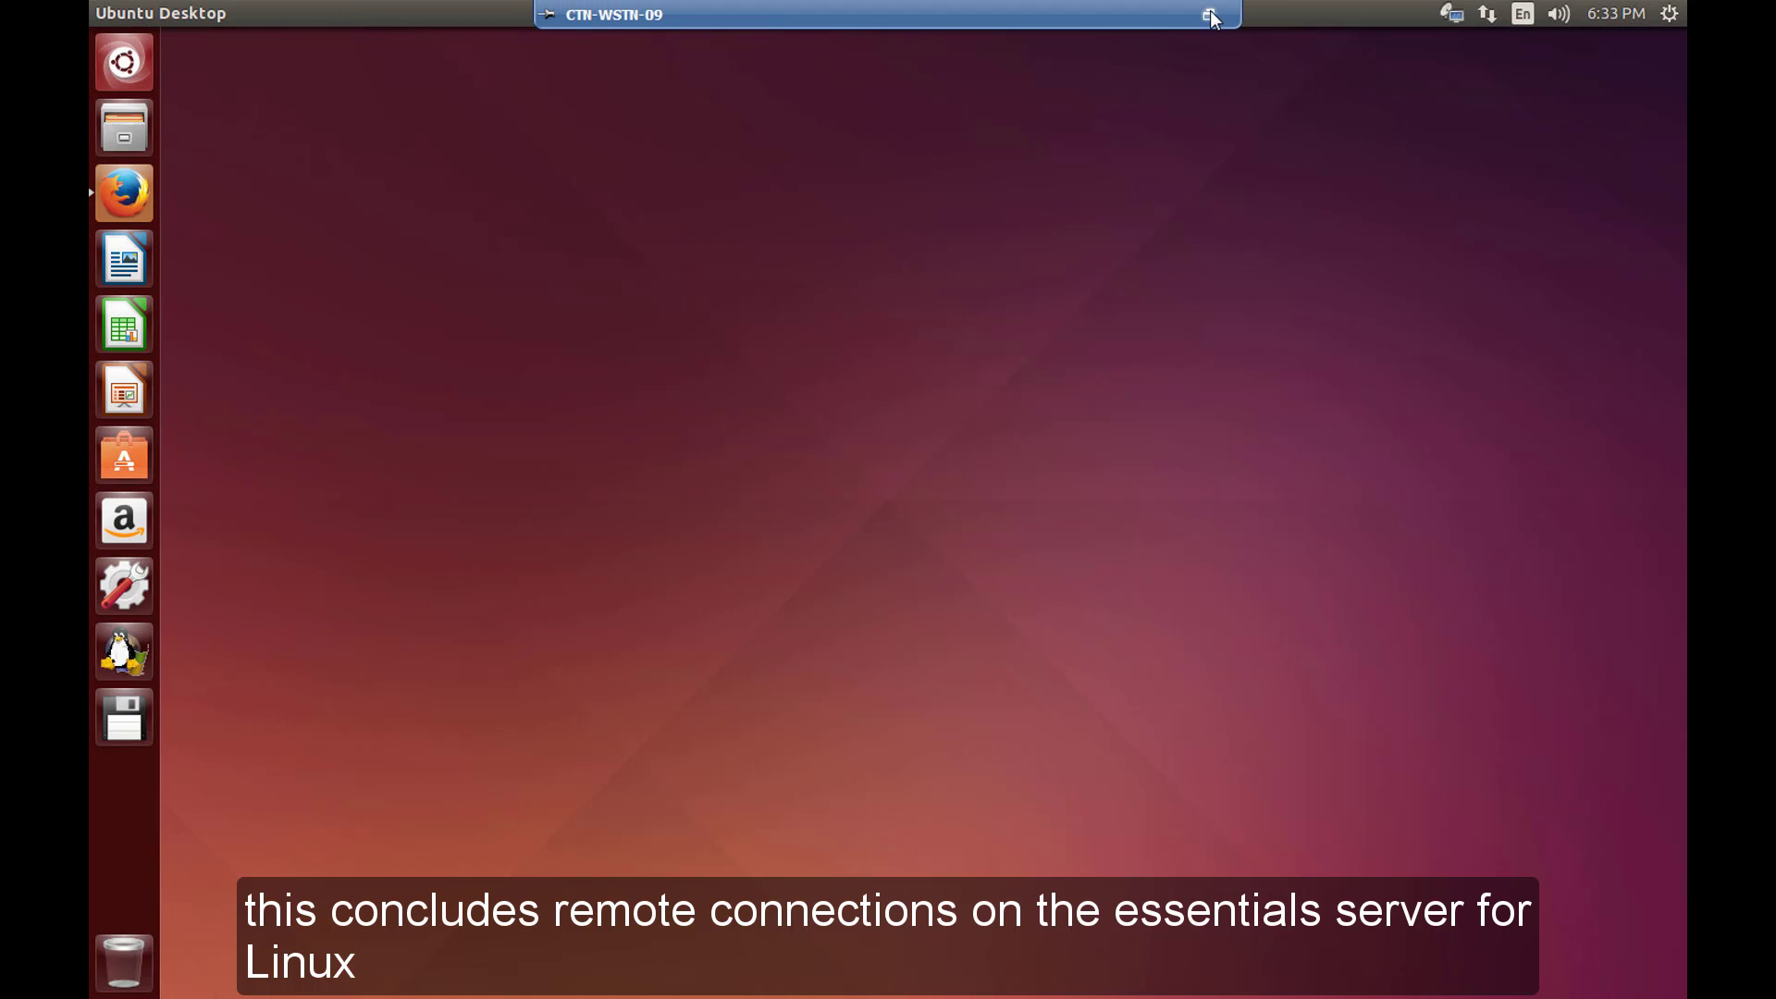
click(1210, 15)
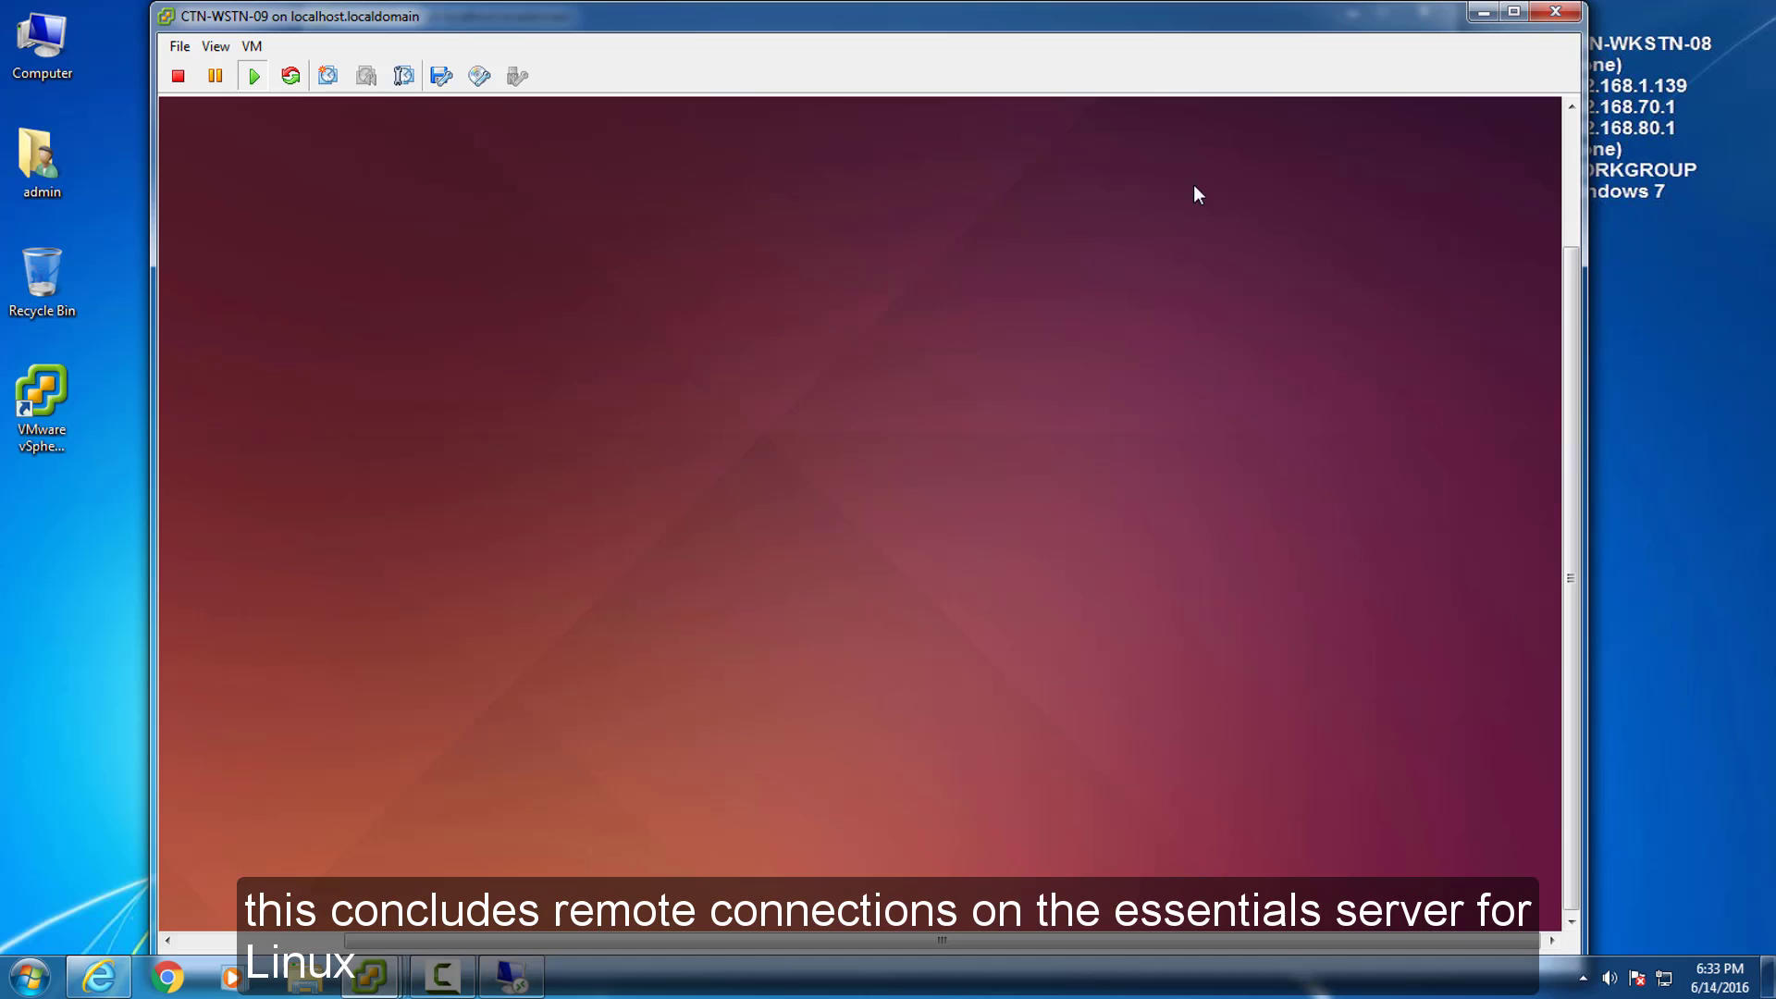
Minimise the Ubuntu console and log on to CTN-WSTN-02 with the account password.
click(1479, 13)
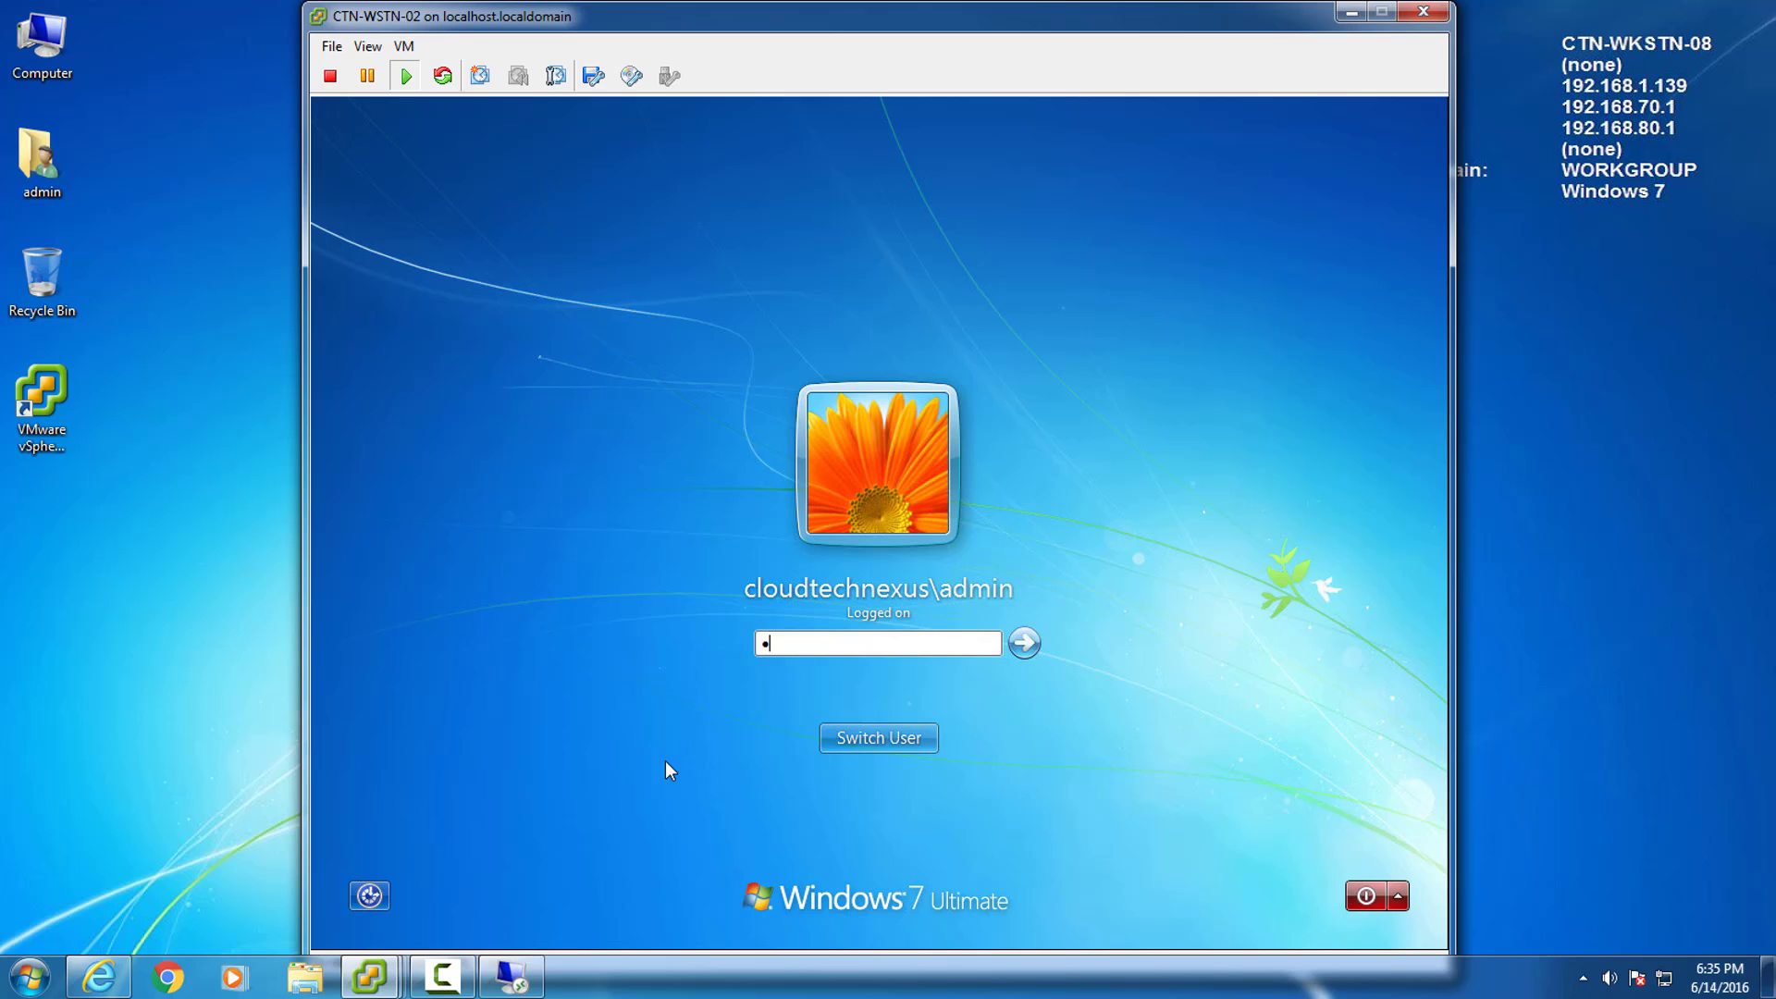
text(•••••••)
text(••)
key(Return)
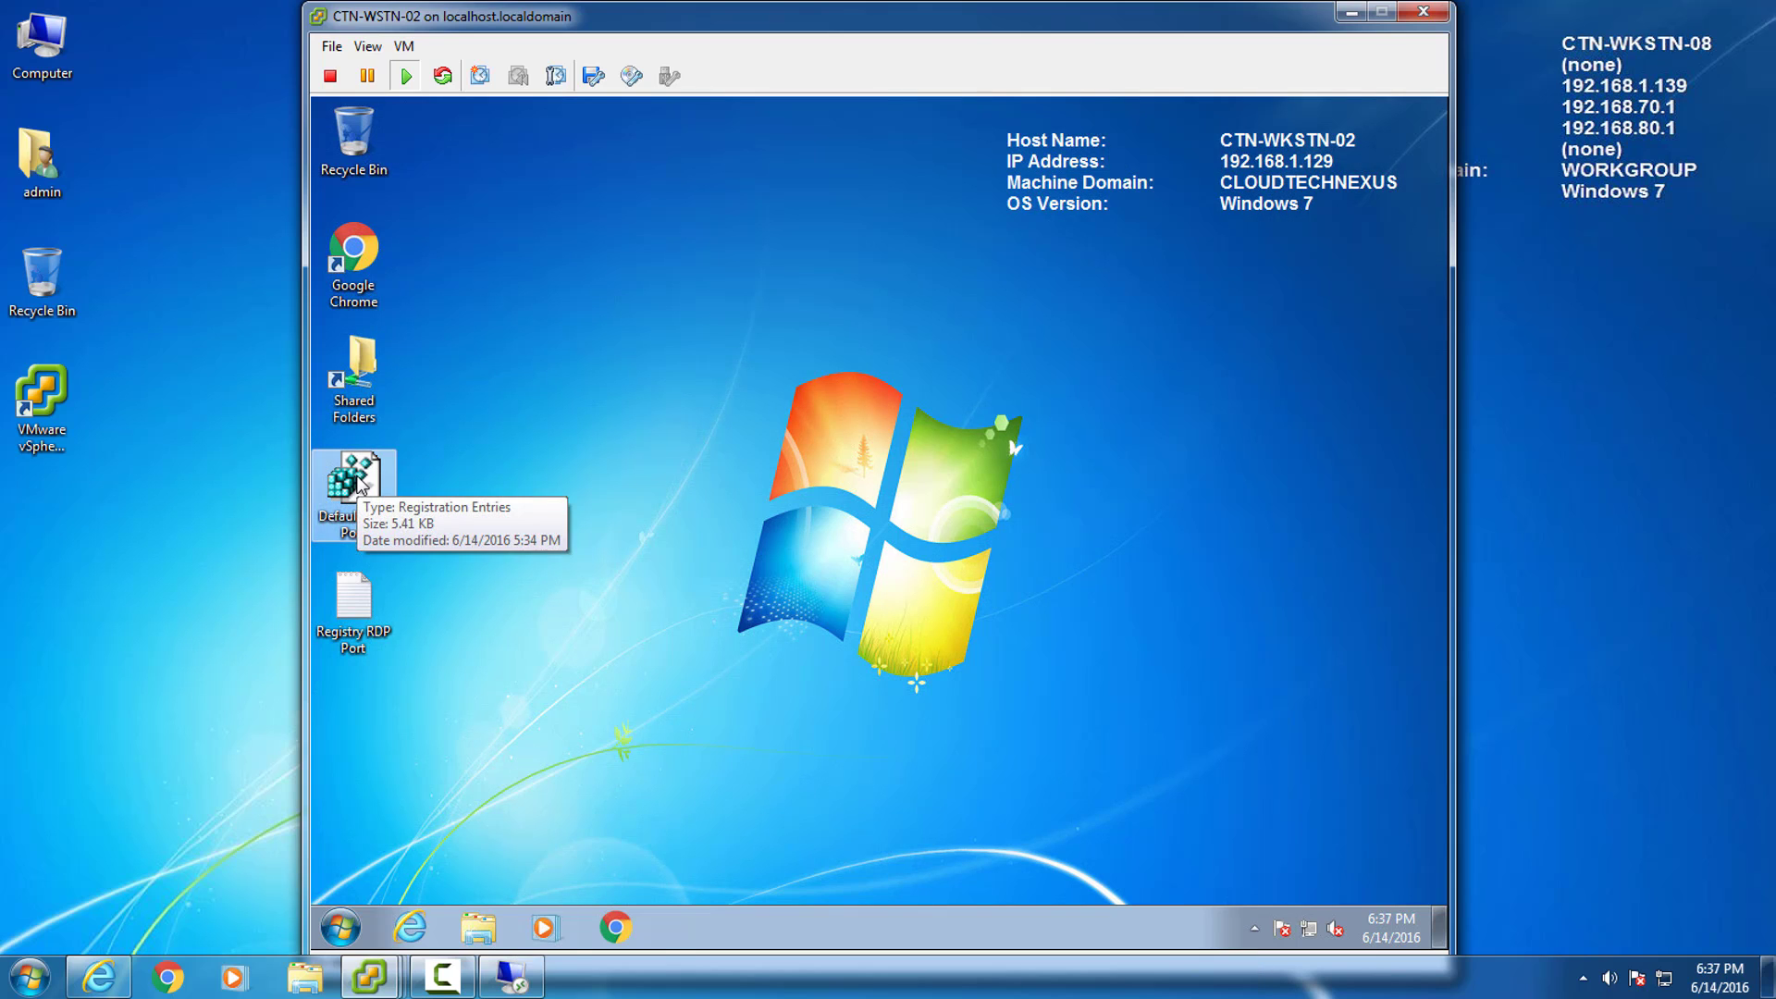
Import Default RDP Port.reg into the registry, confirming every prompt.
double_click(356, 480)
click(971, 545)
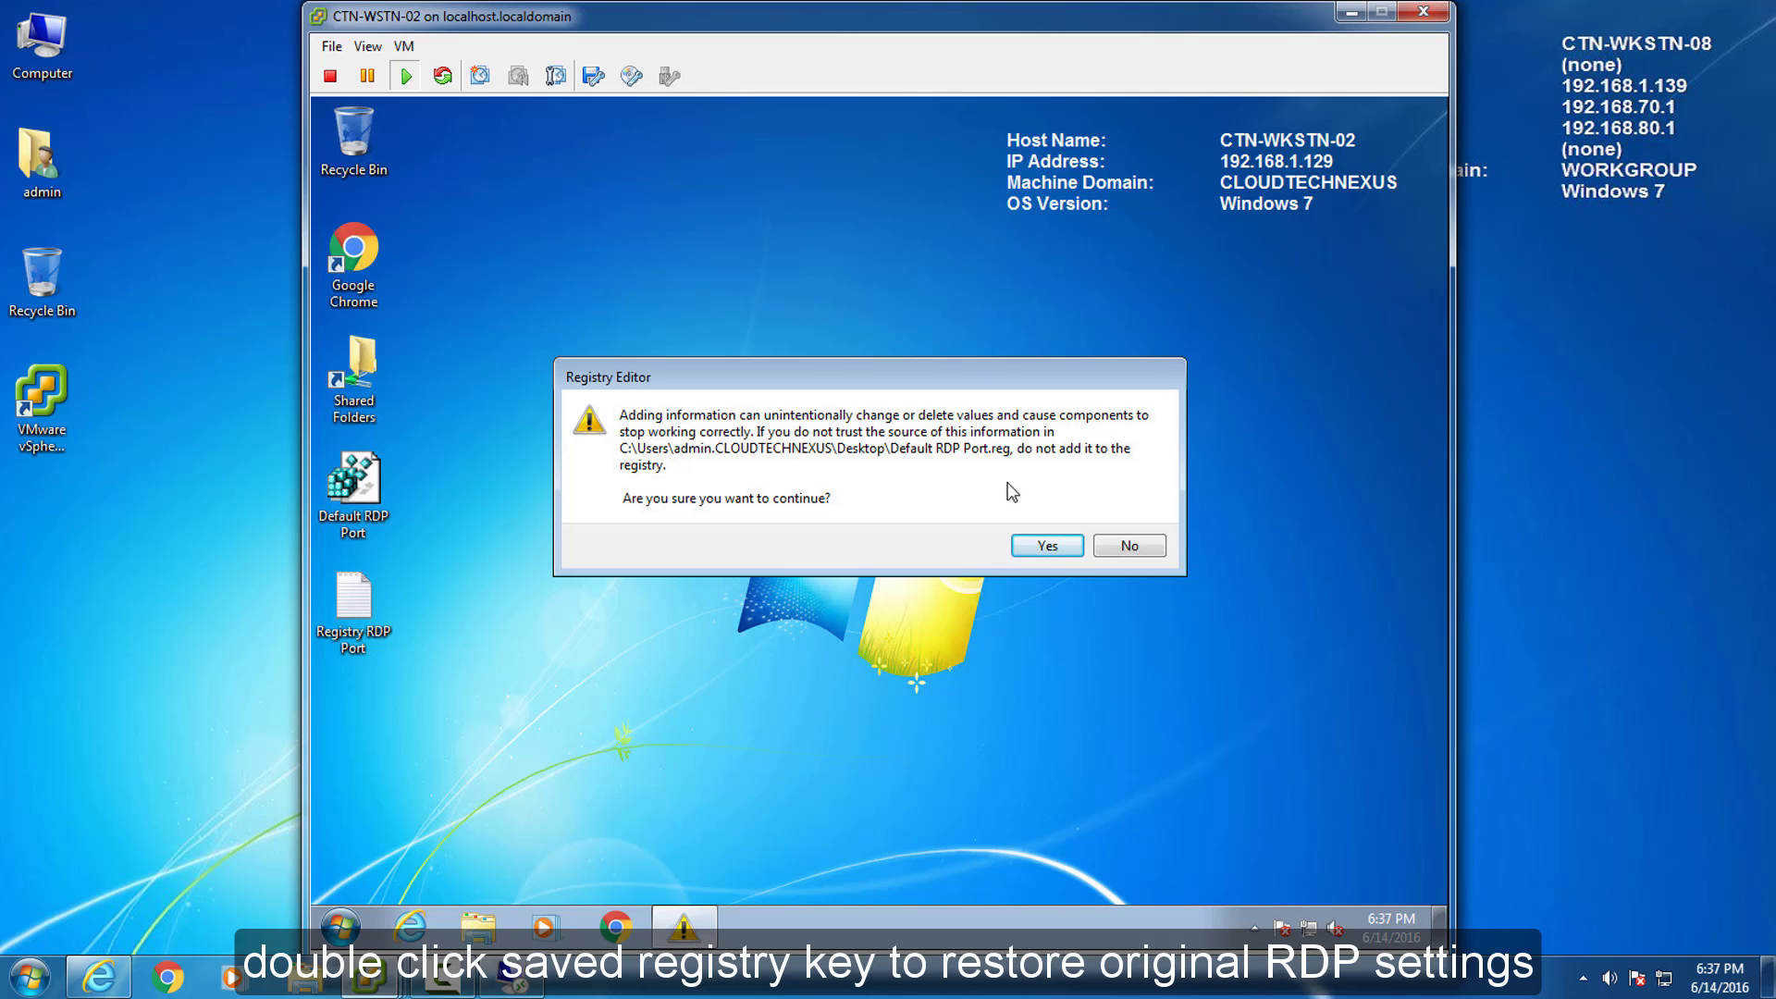
click(1048, 547)
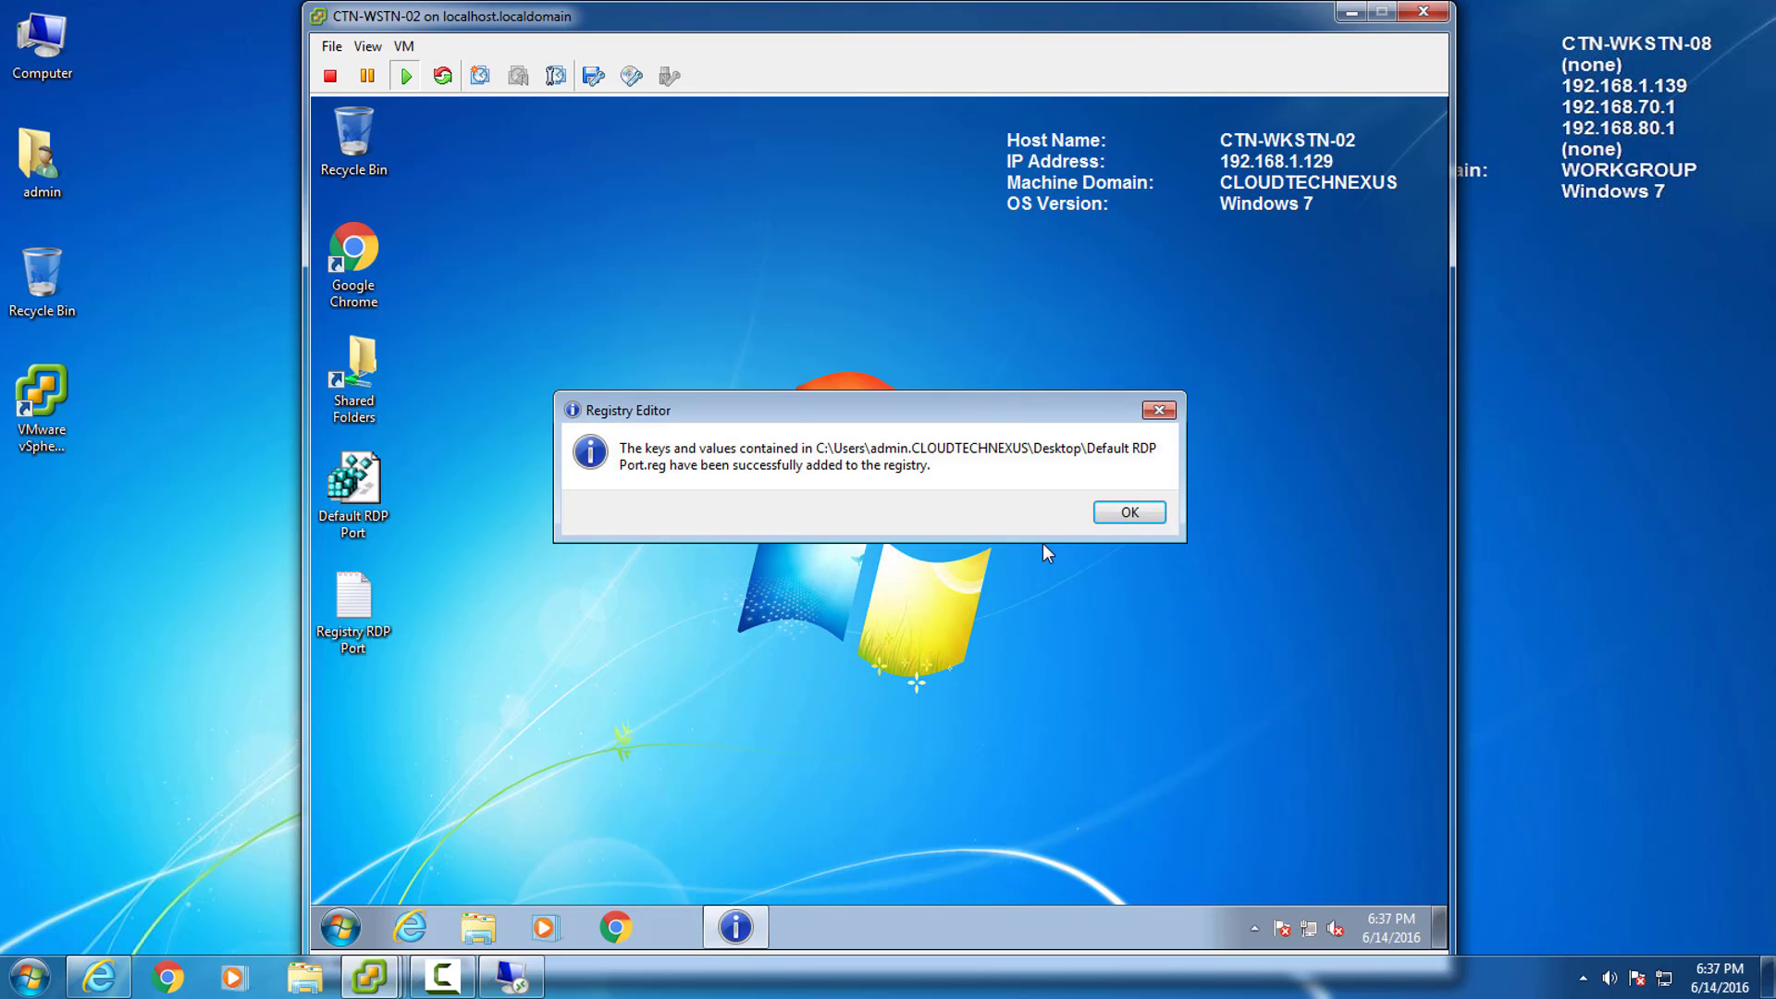
click(1102, 516)
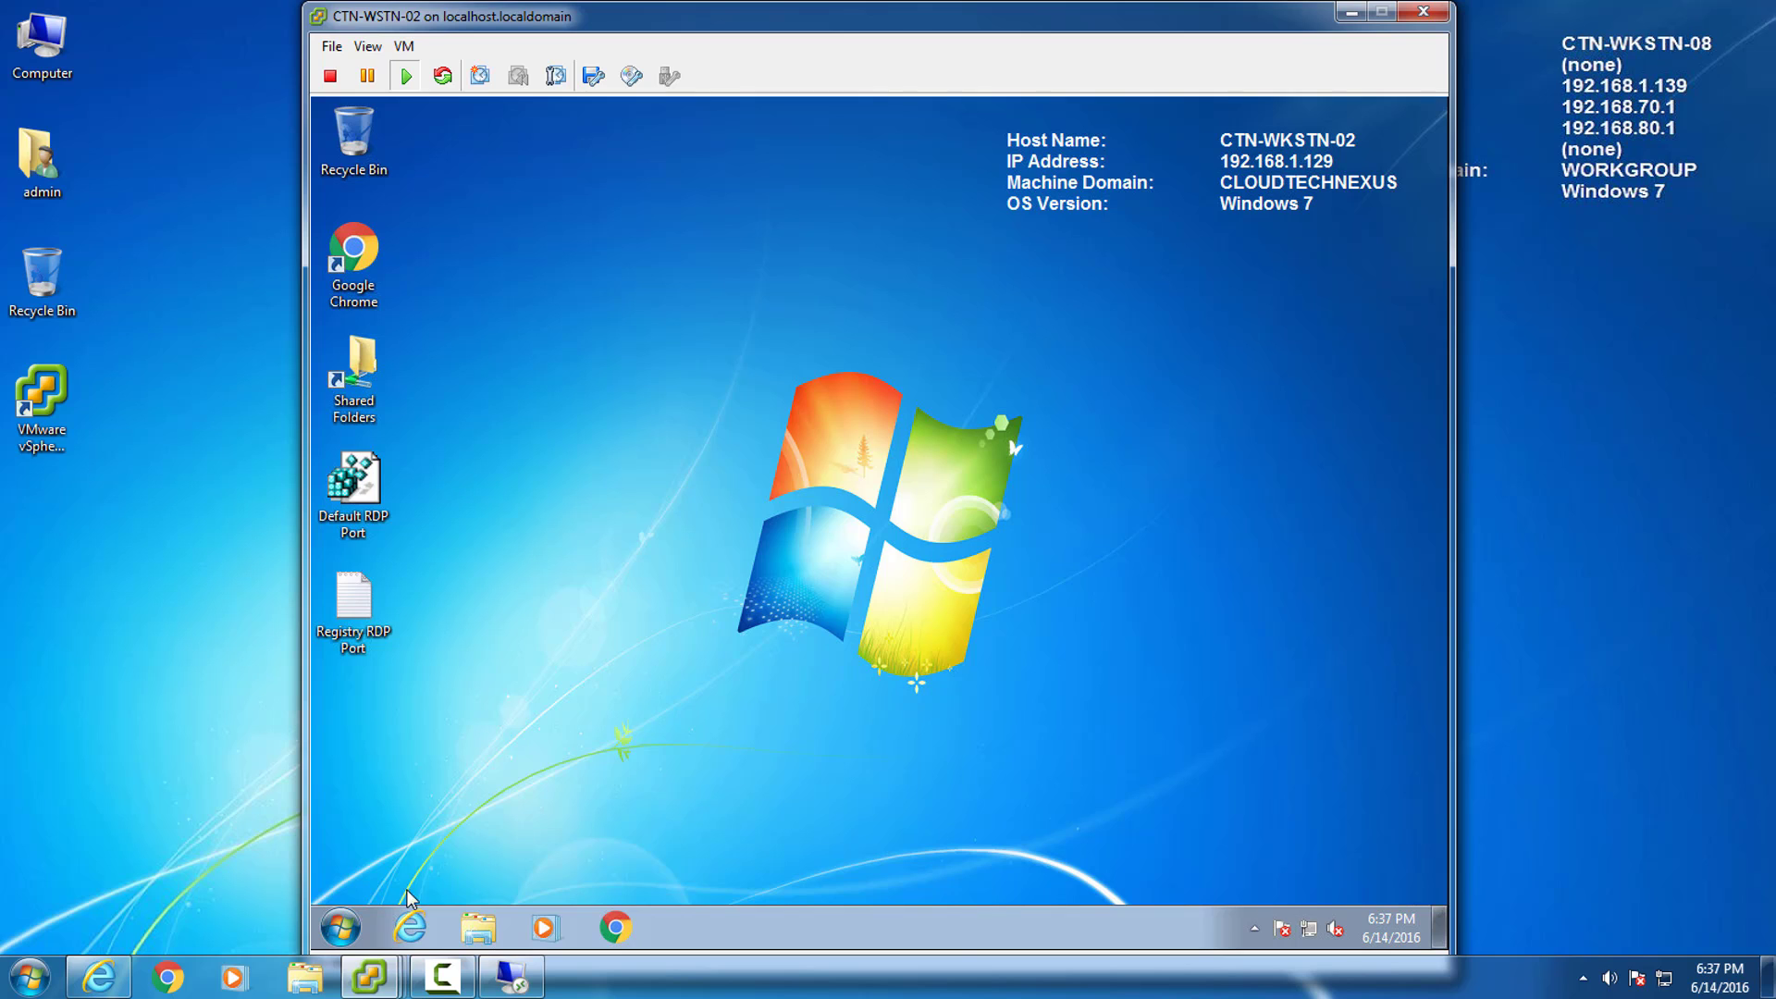
Restart the CTN-WSTN-02 workstation to apply the restored RDP settings.
click(340, 926)
click(697, 869)
click(798, 849)
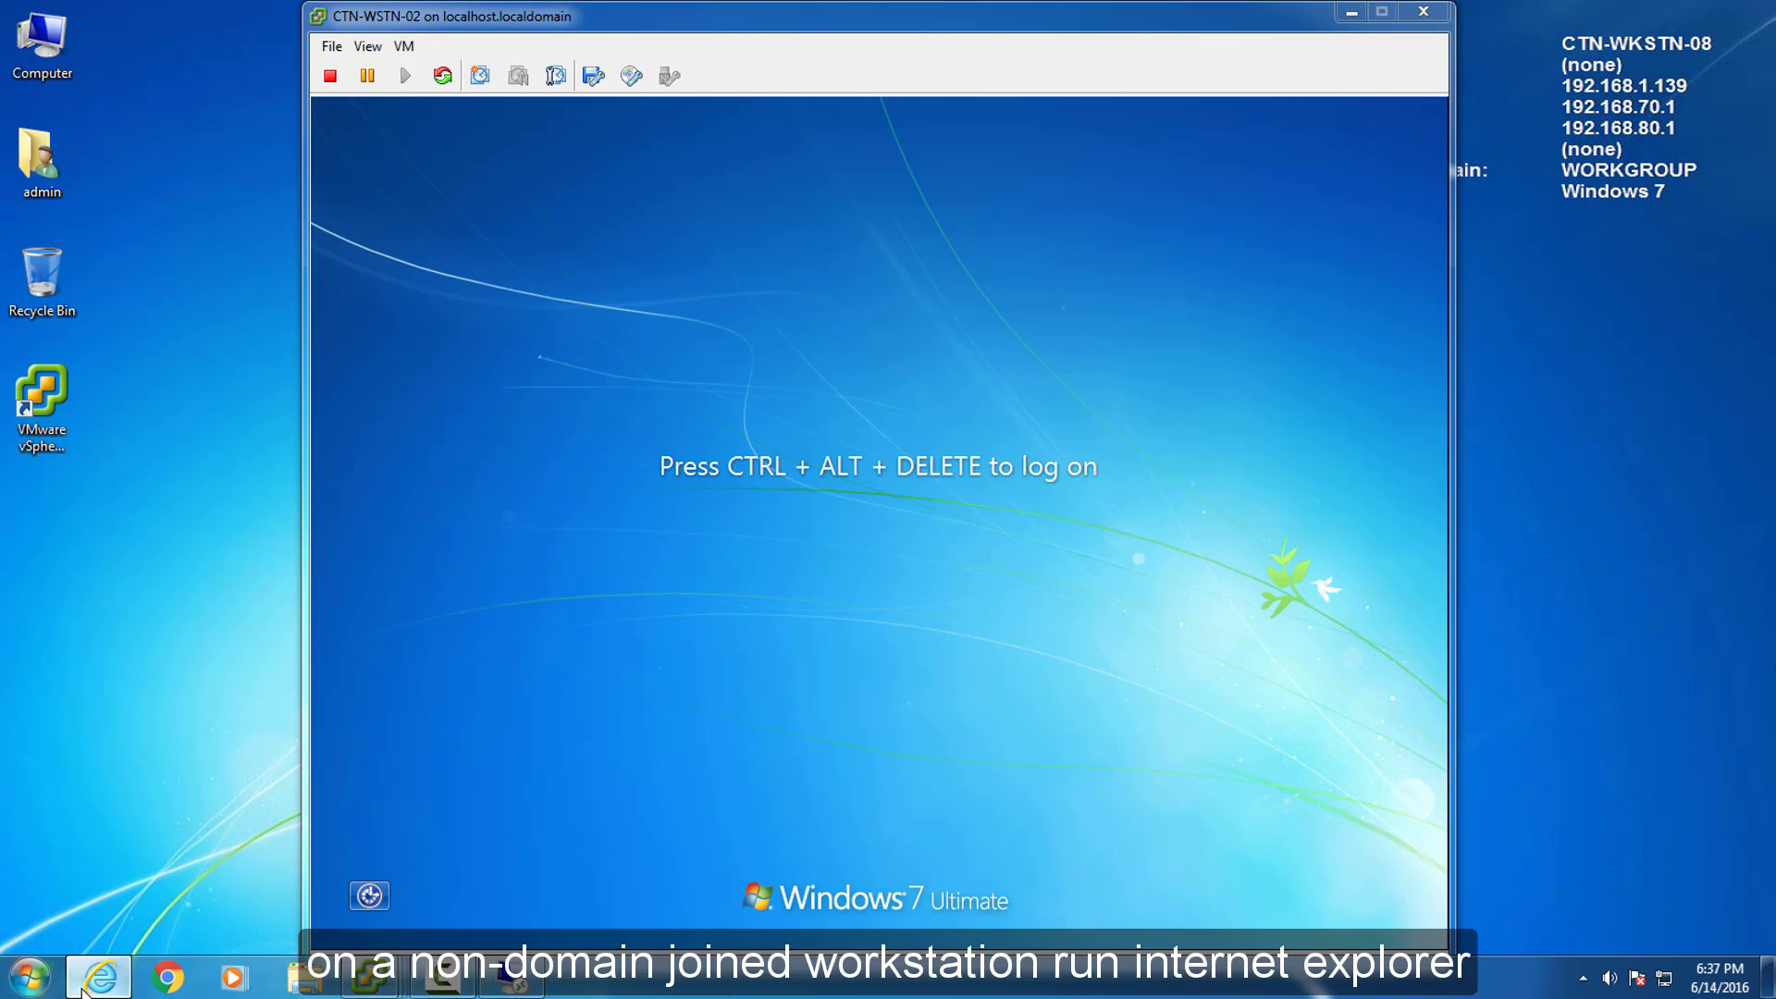
Sign in to Remote Web Access in Internet Explorer with the account password.
click(85, 986)
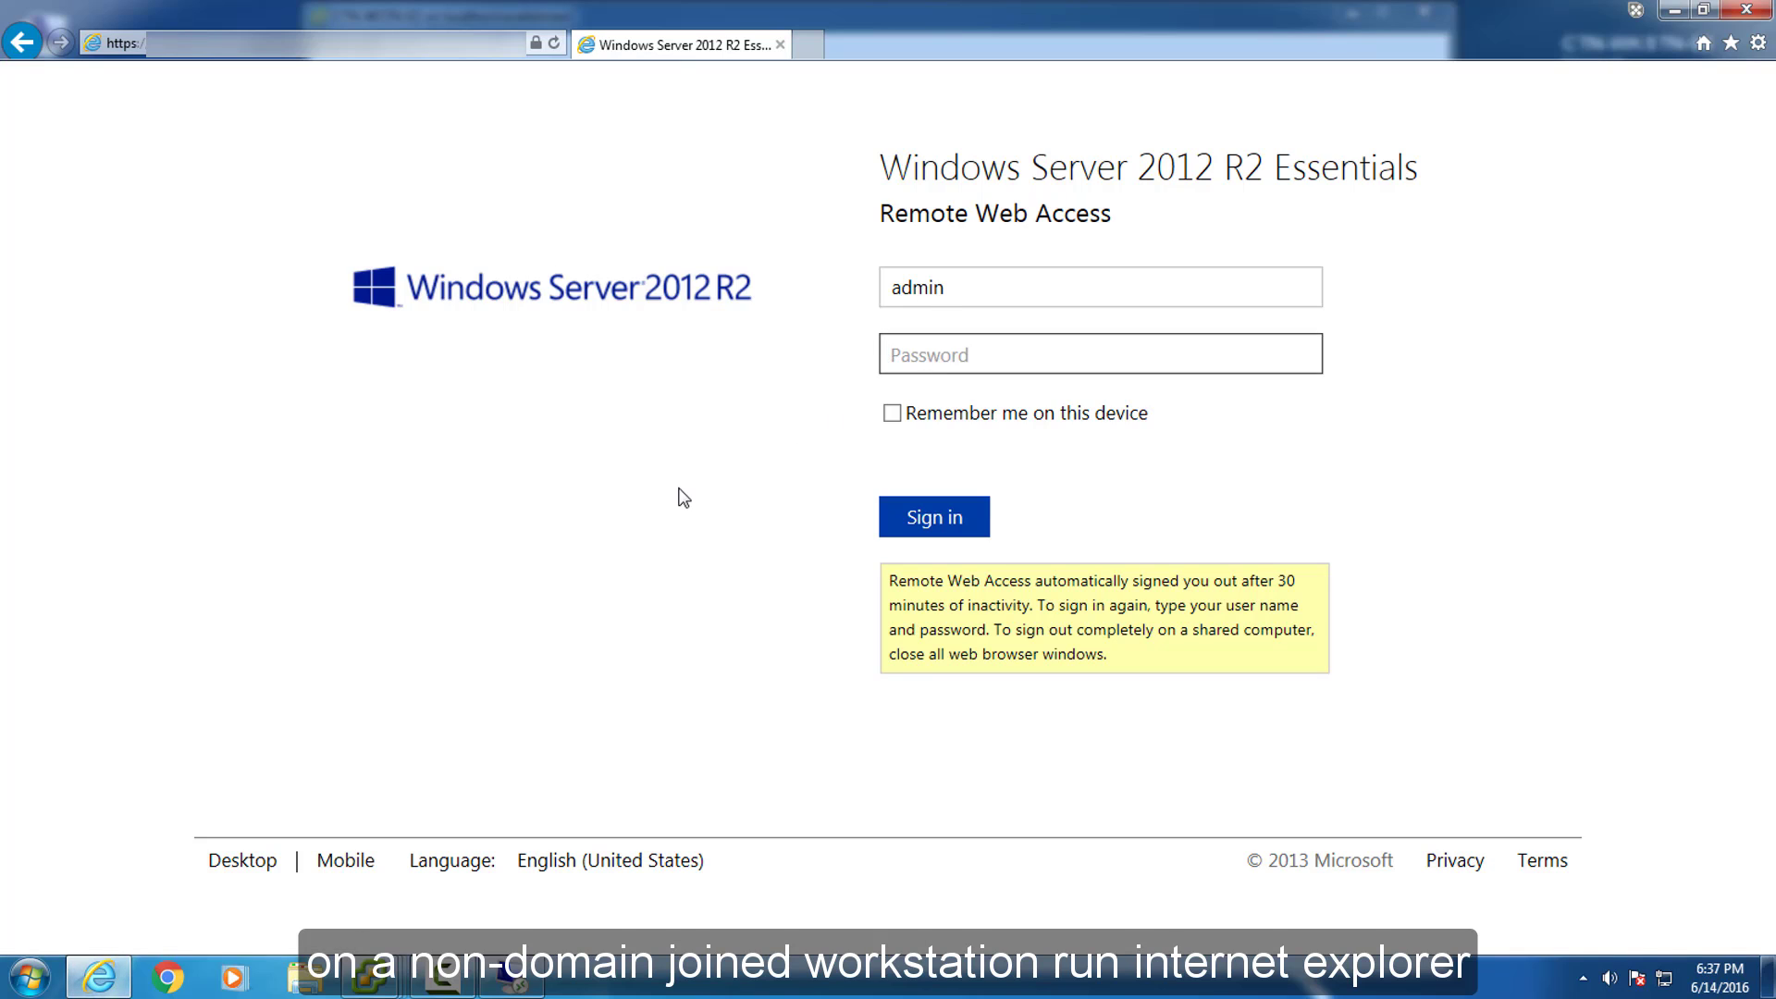
text(••••••)
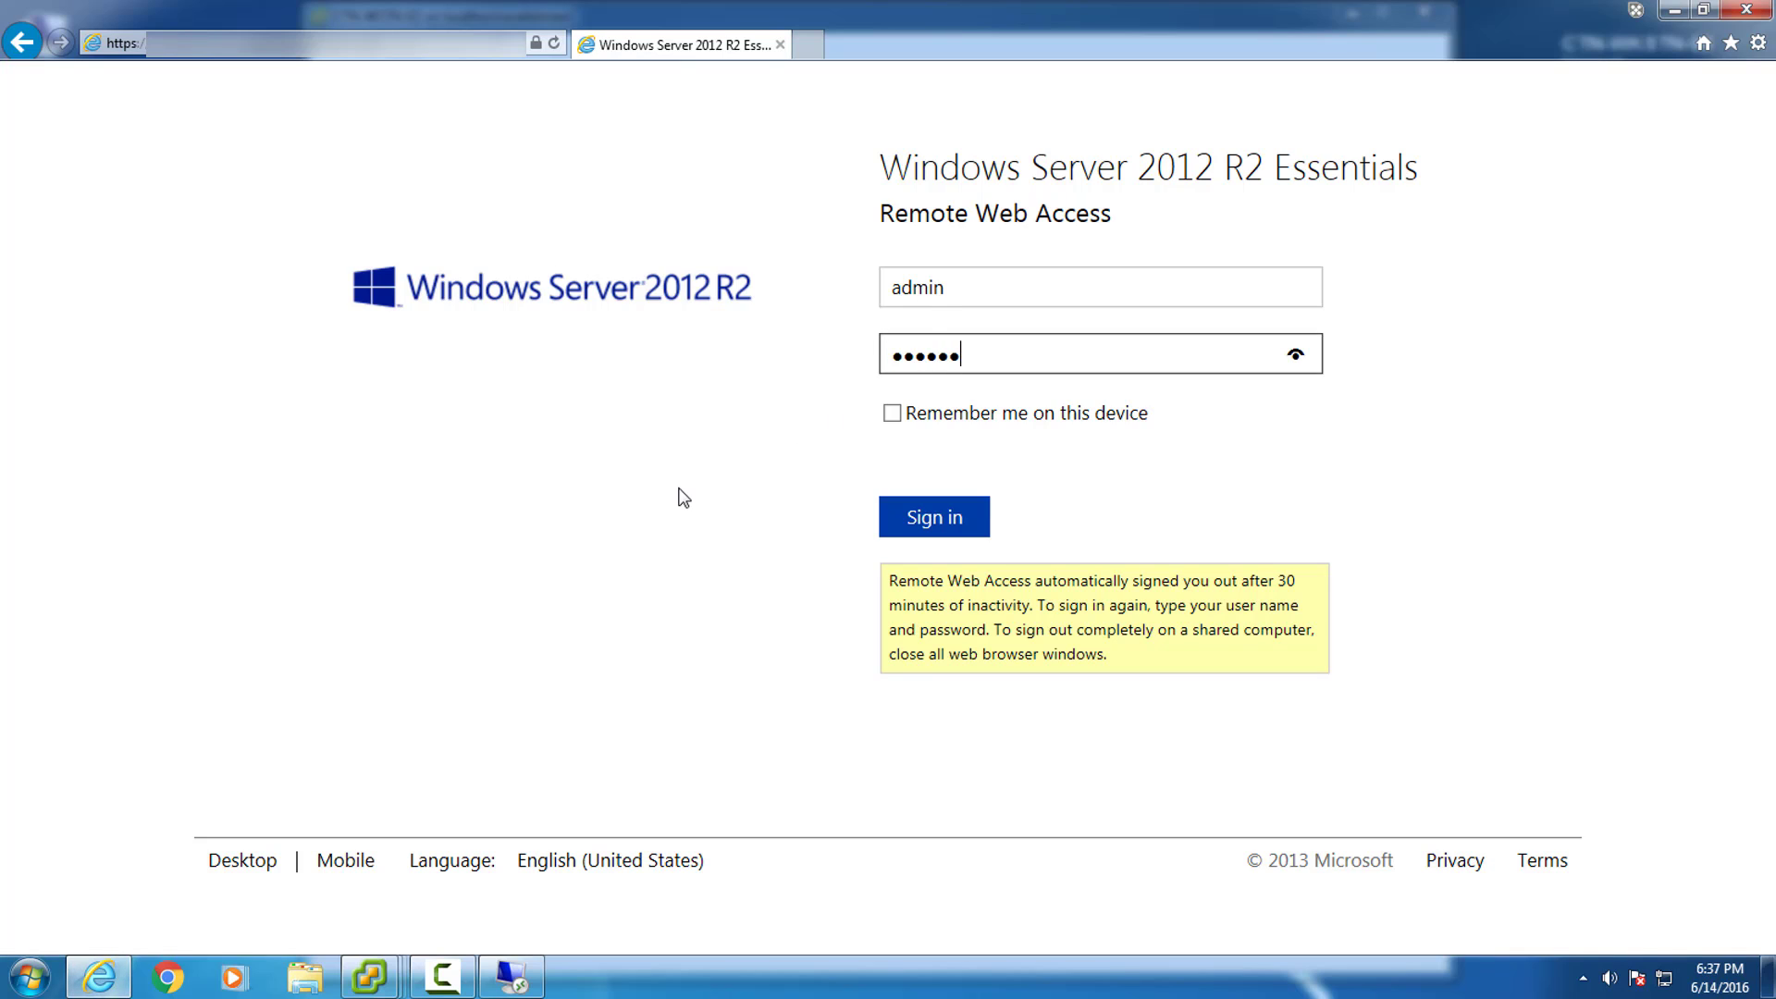
text(••••)
key(Return)
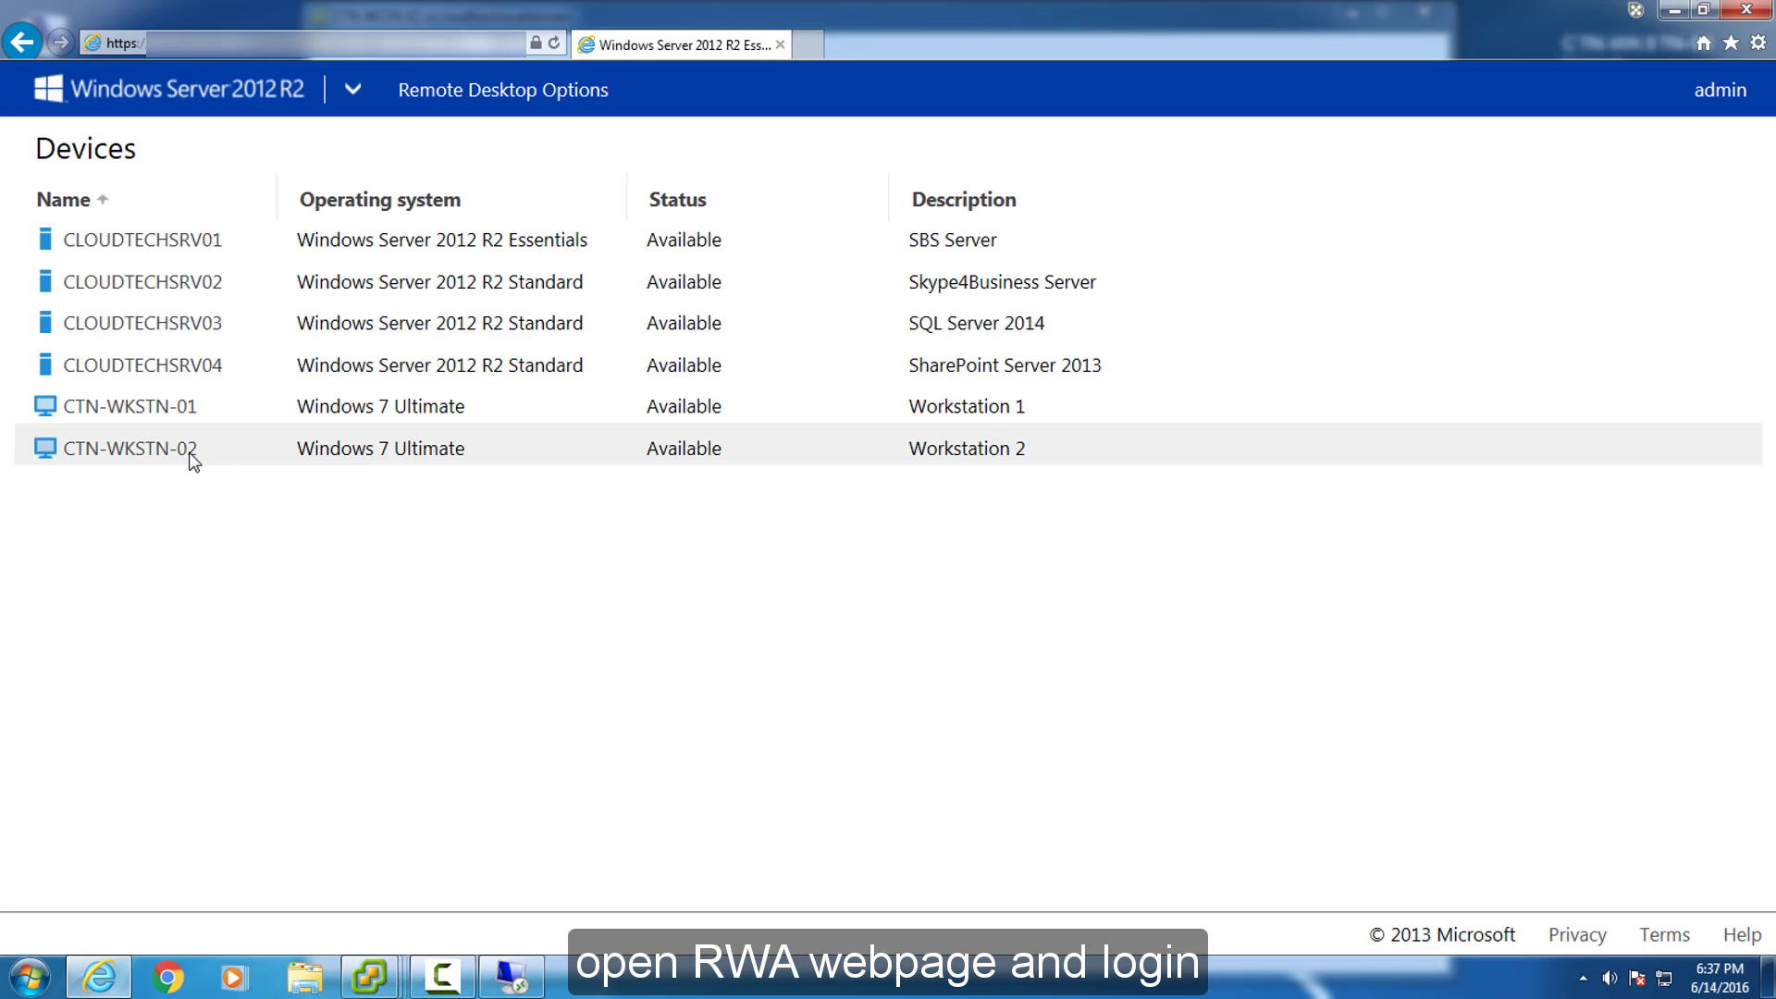
Connect to CTN-WKSTN-02 from the Devices list and show its System information with Win+Pause.
click(181, 456)
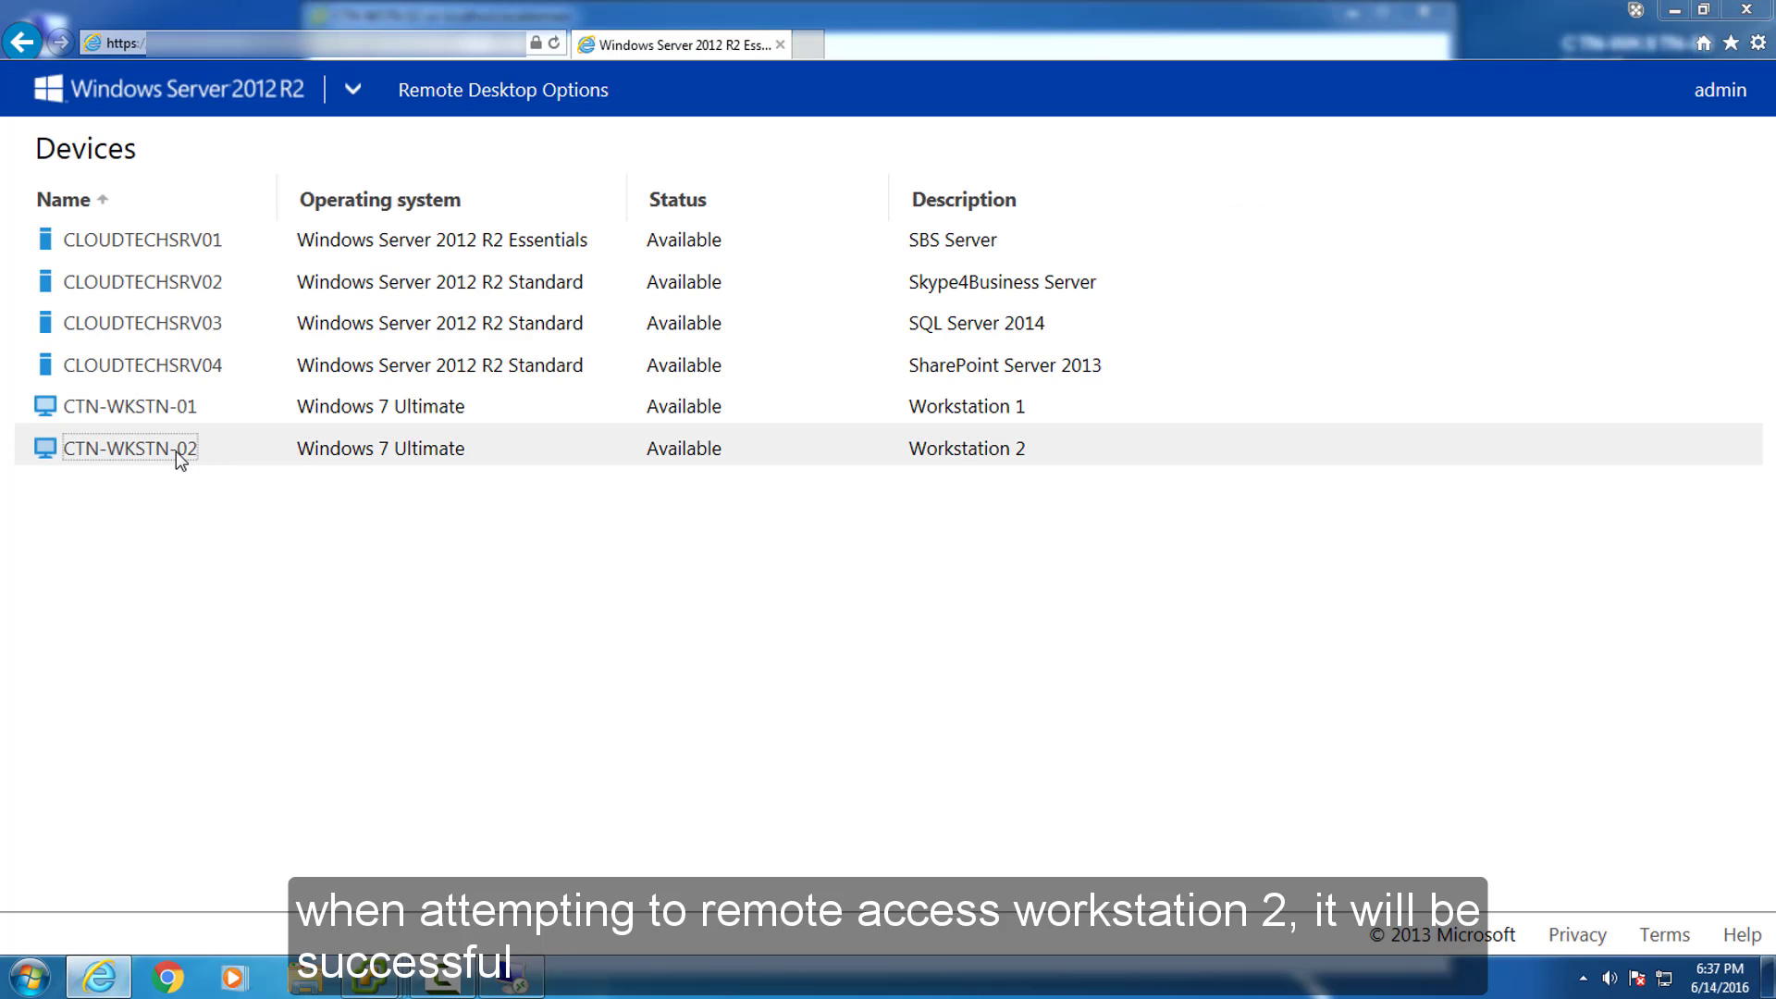
click(1034, 619)
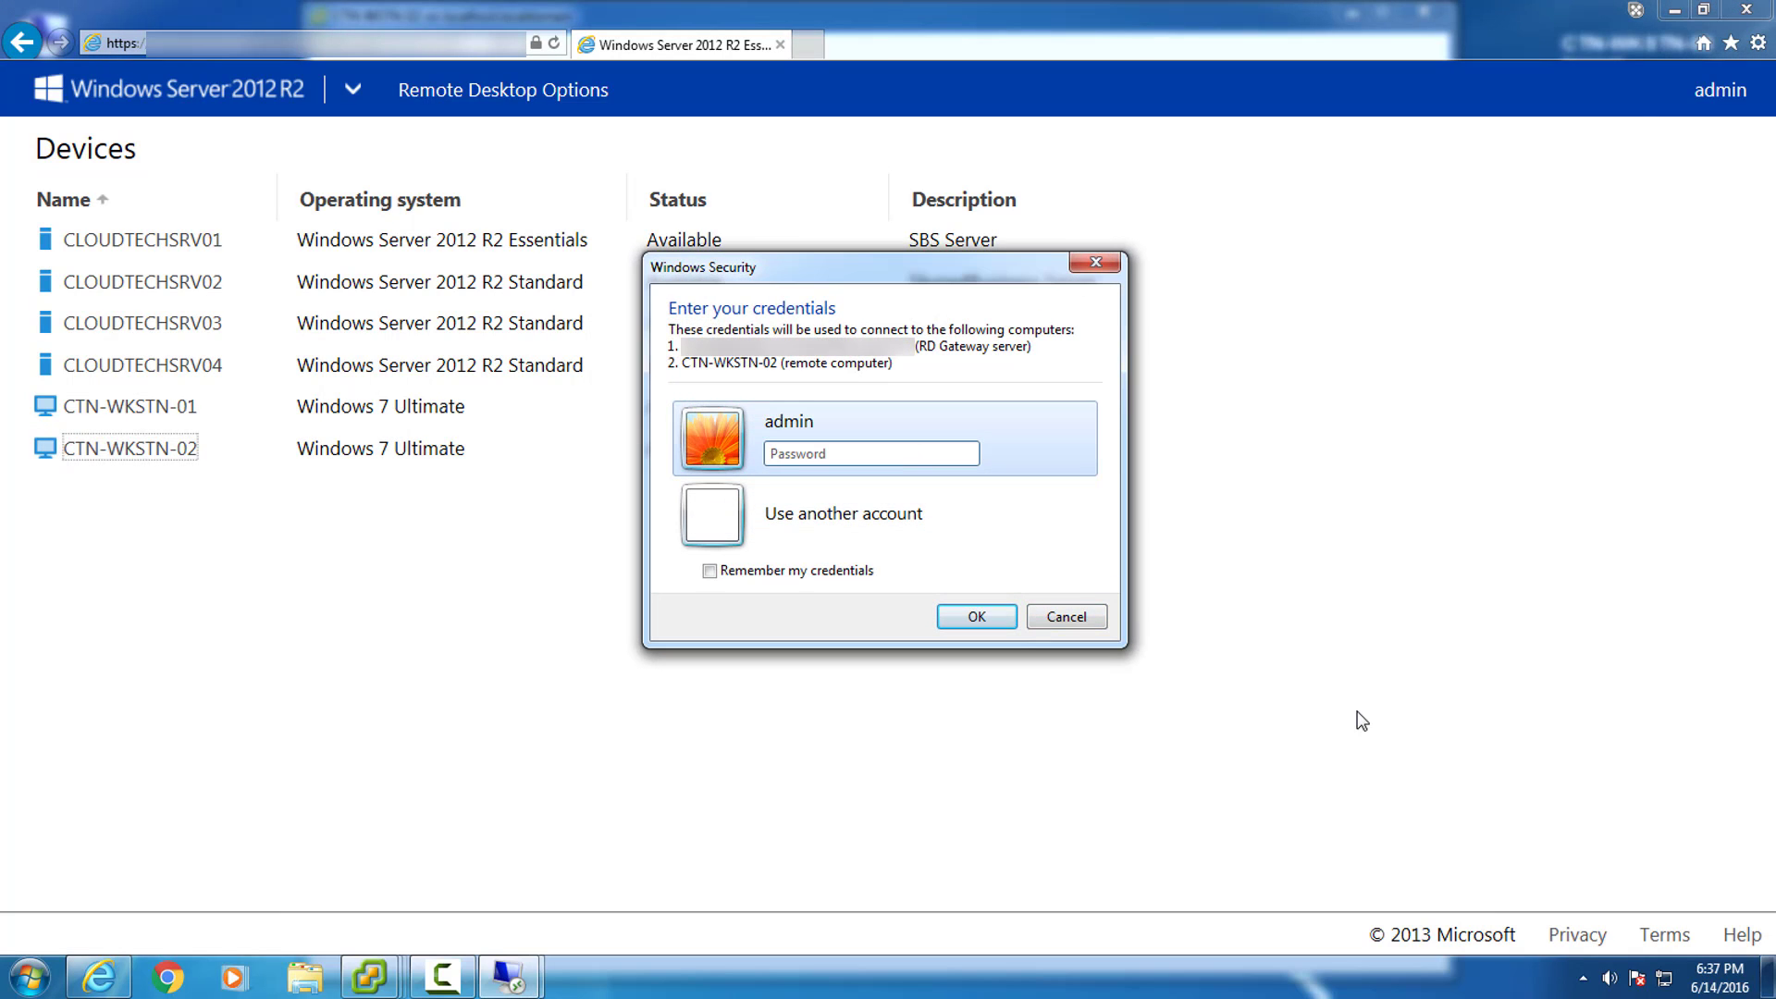
text(••••••••••)
key(Return)
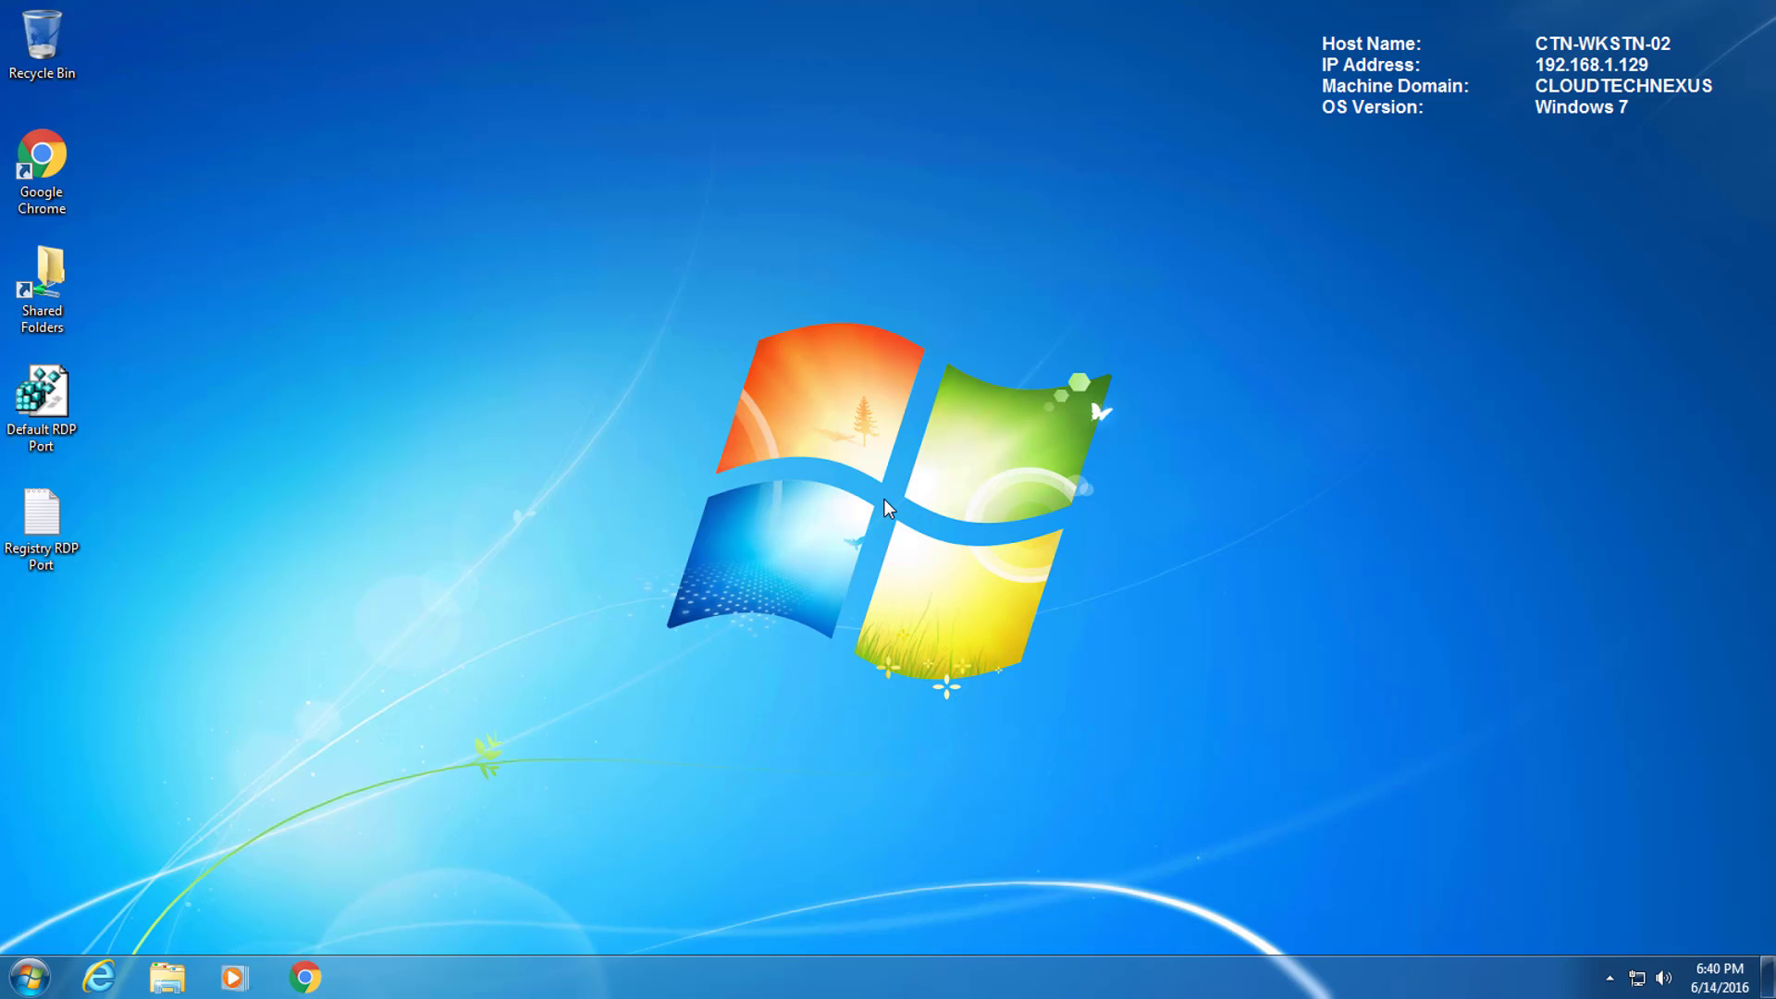
key(super+Pause)
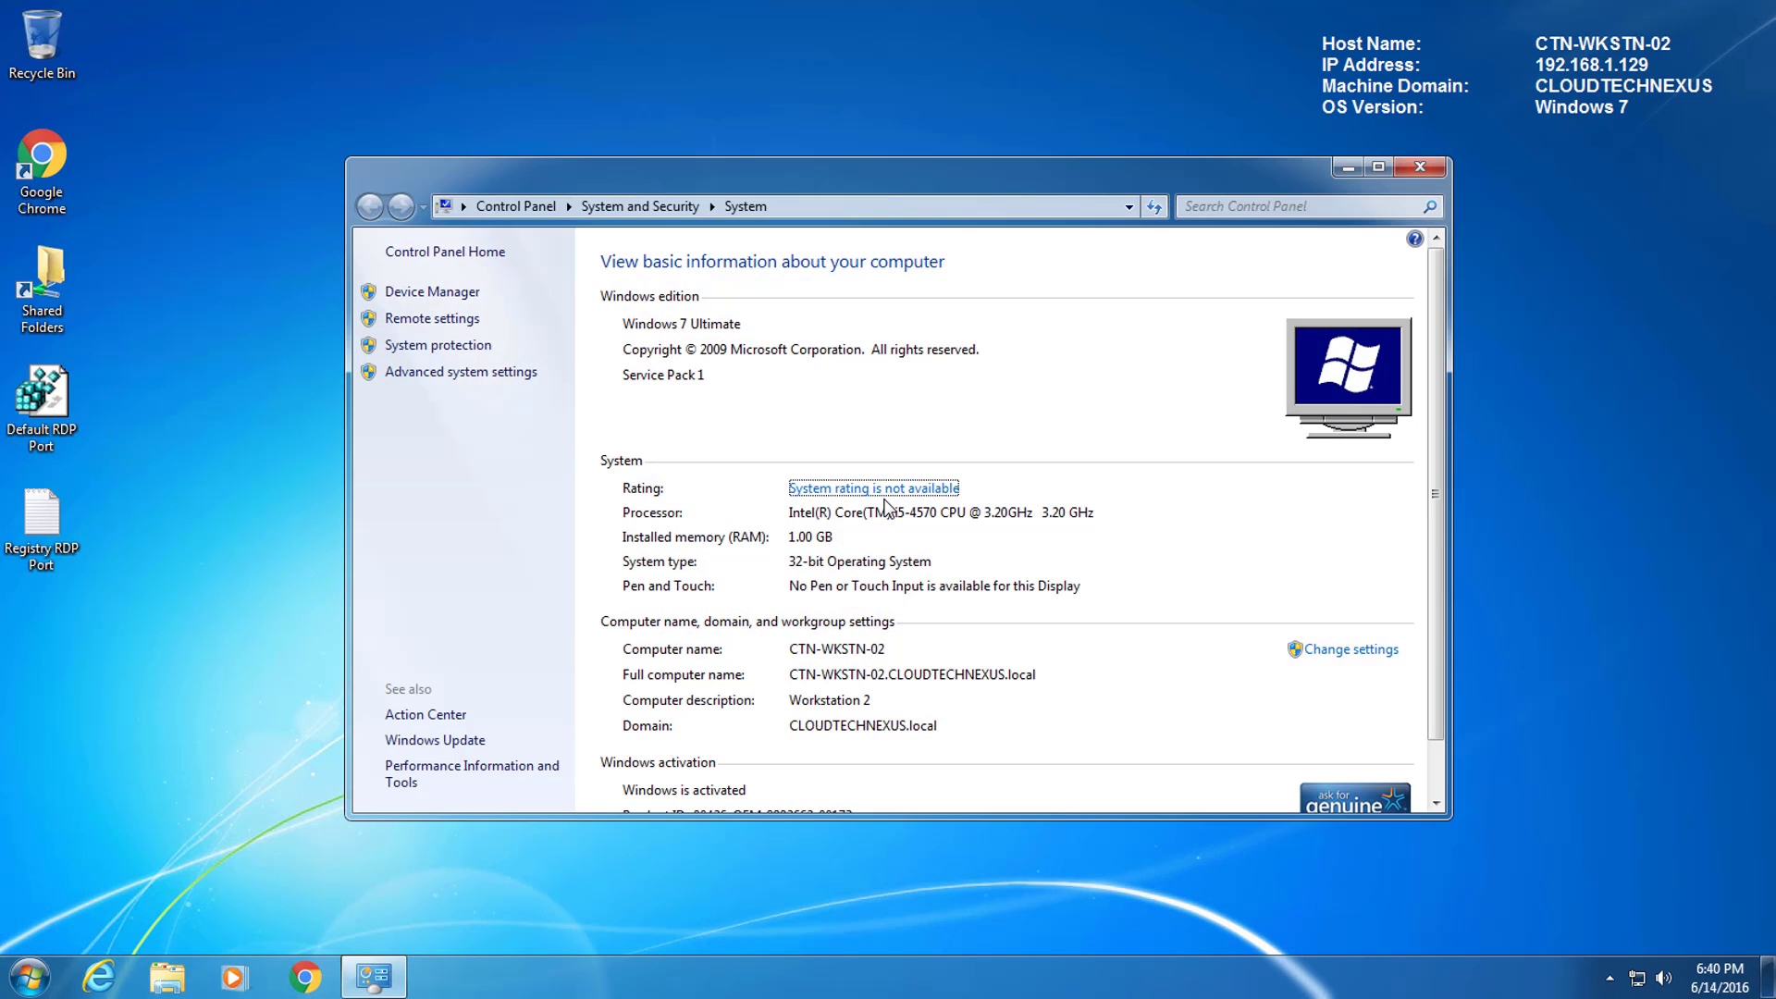
key(super)
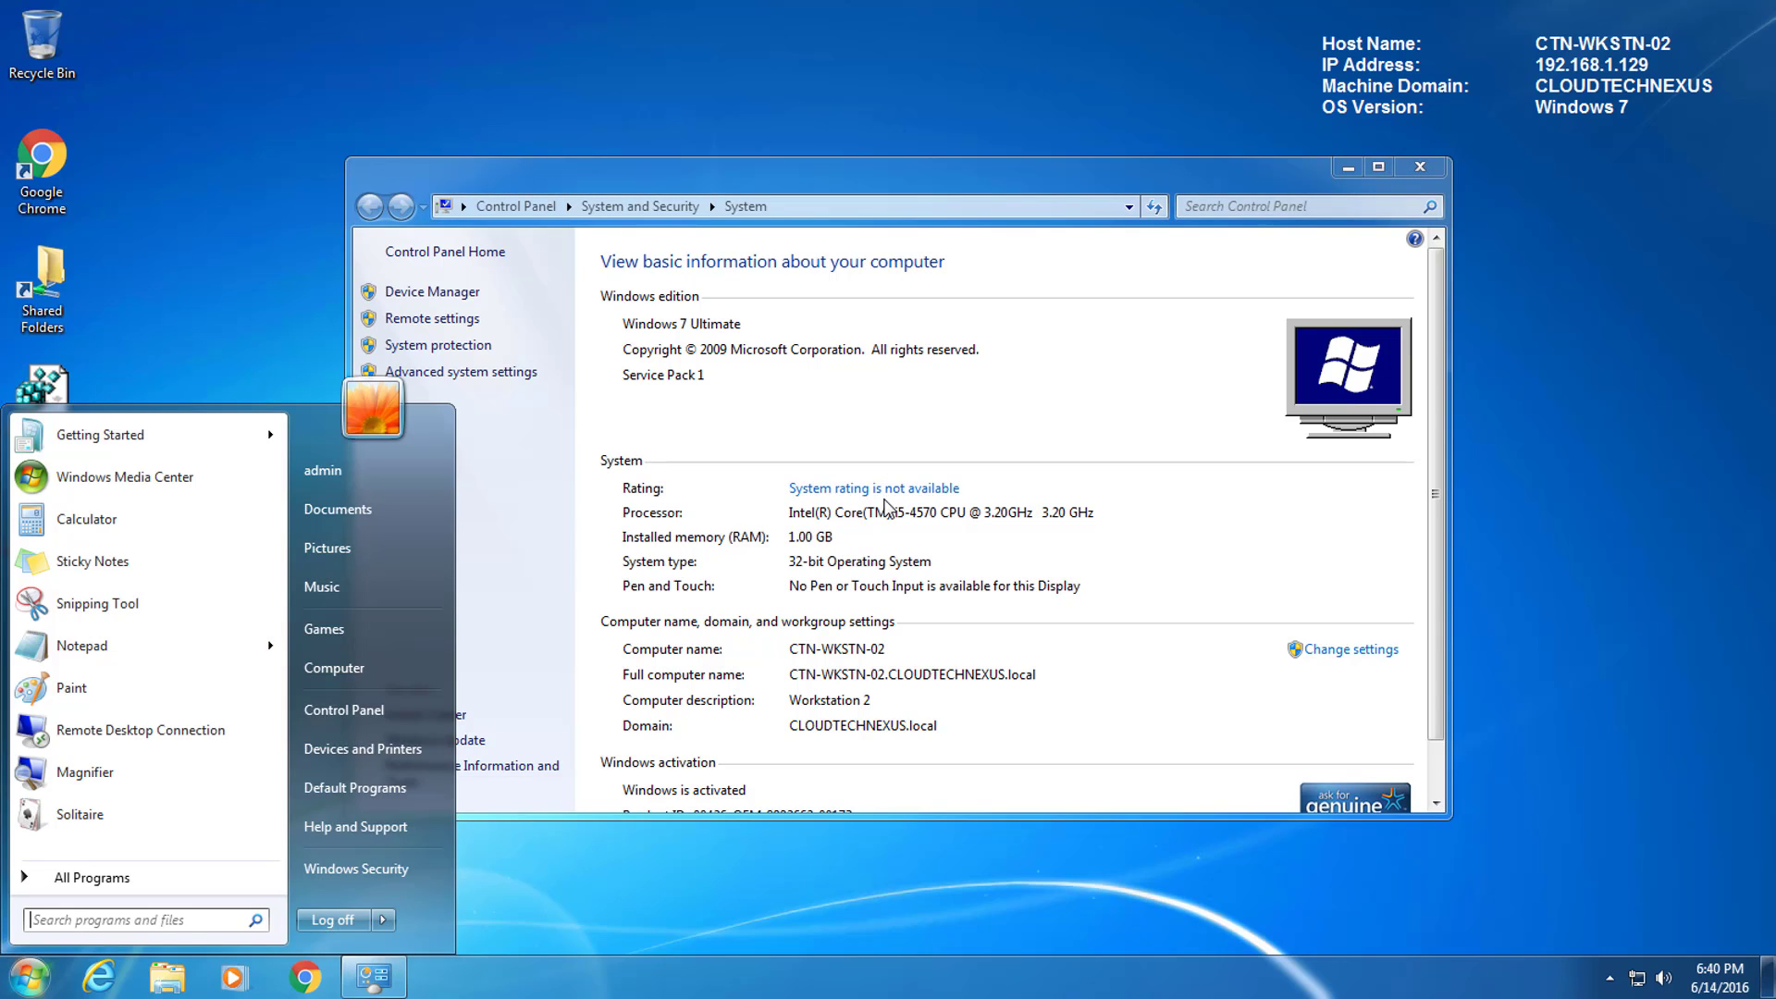
Close the remote System window and choose Disconnect from the Start menu's Log off options.
key(super)
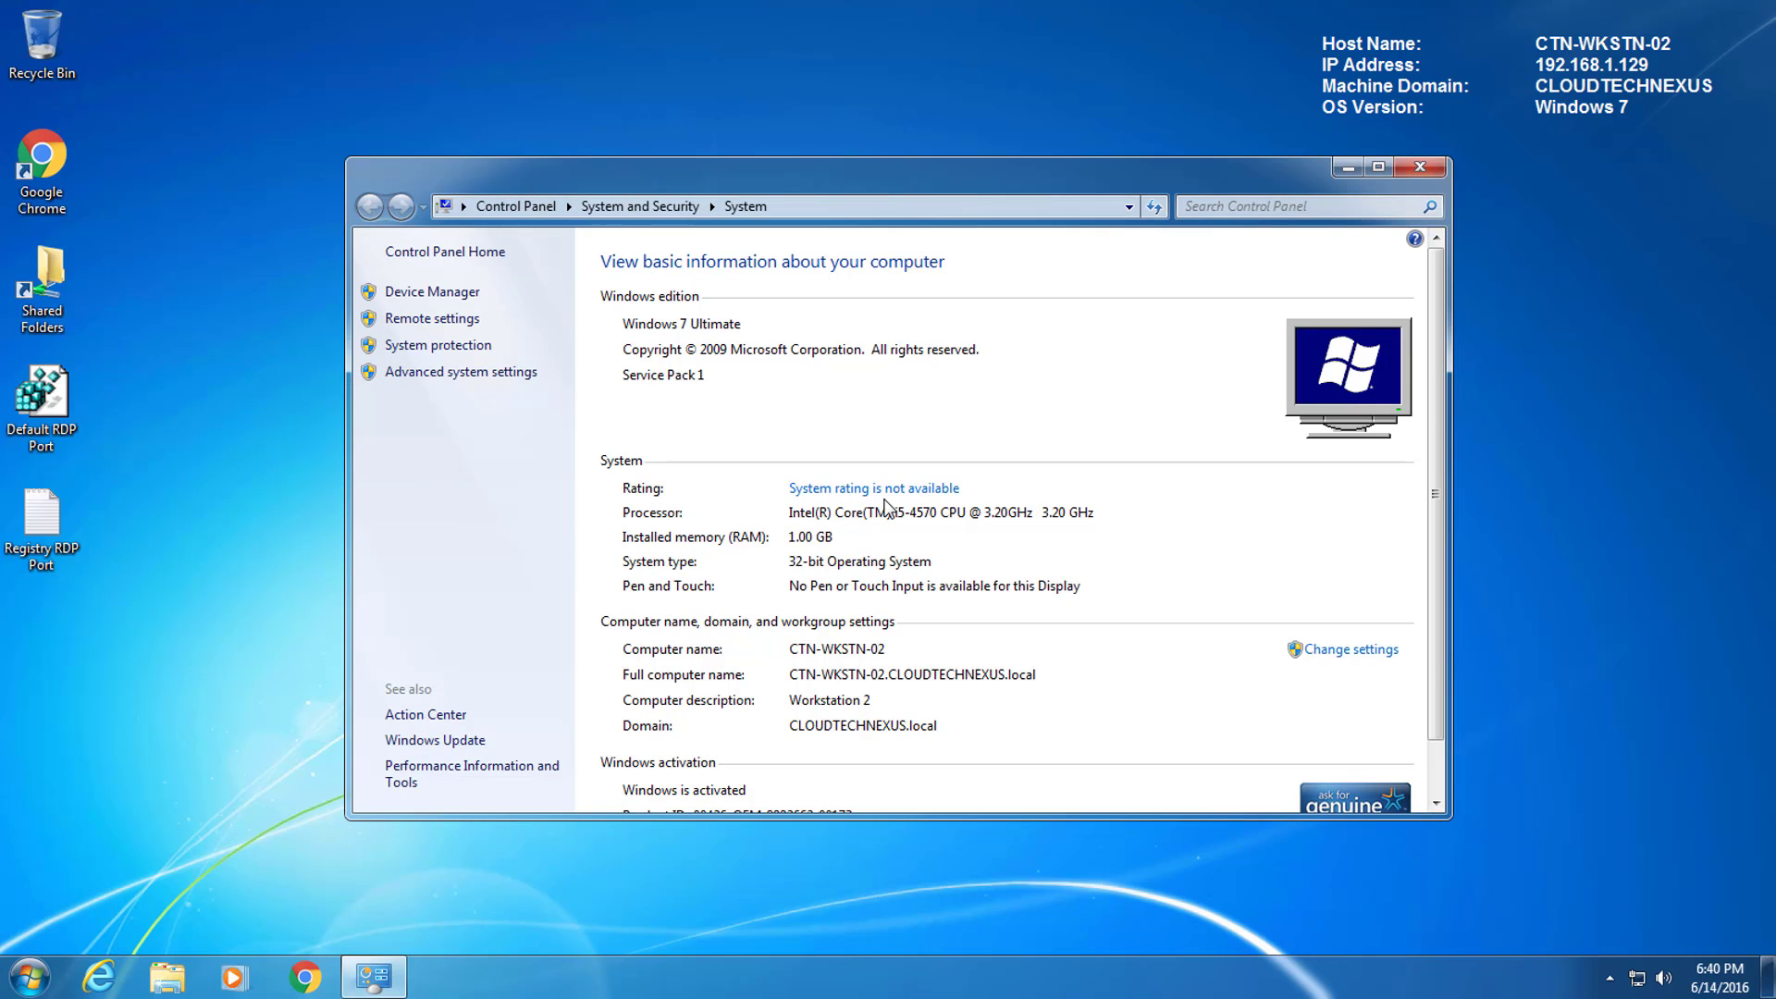
click(1420, 170)
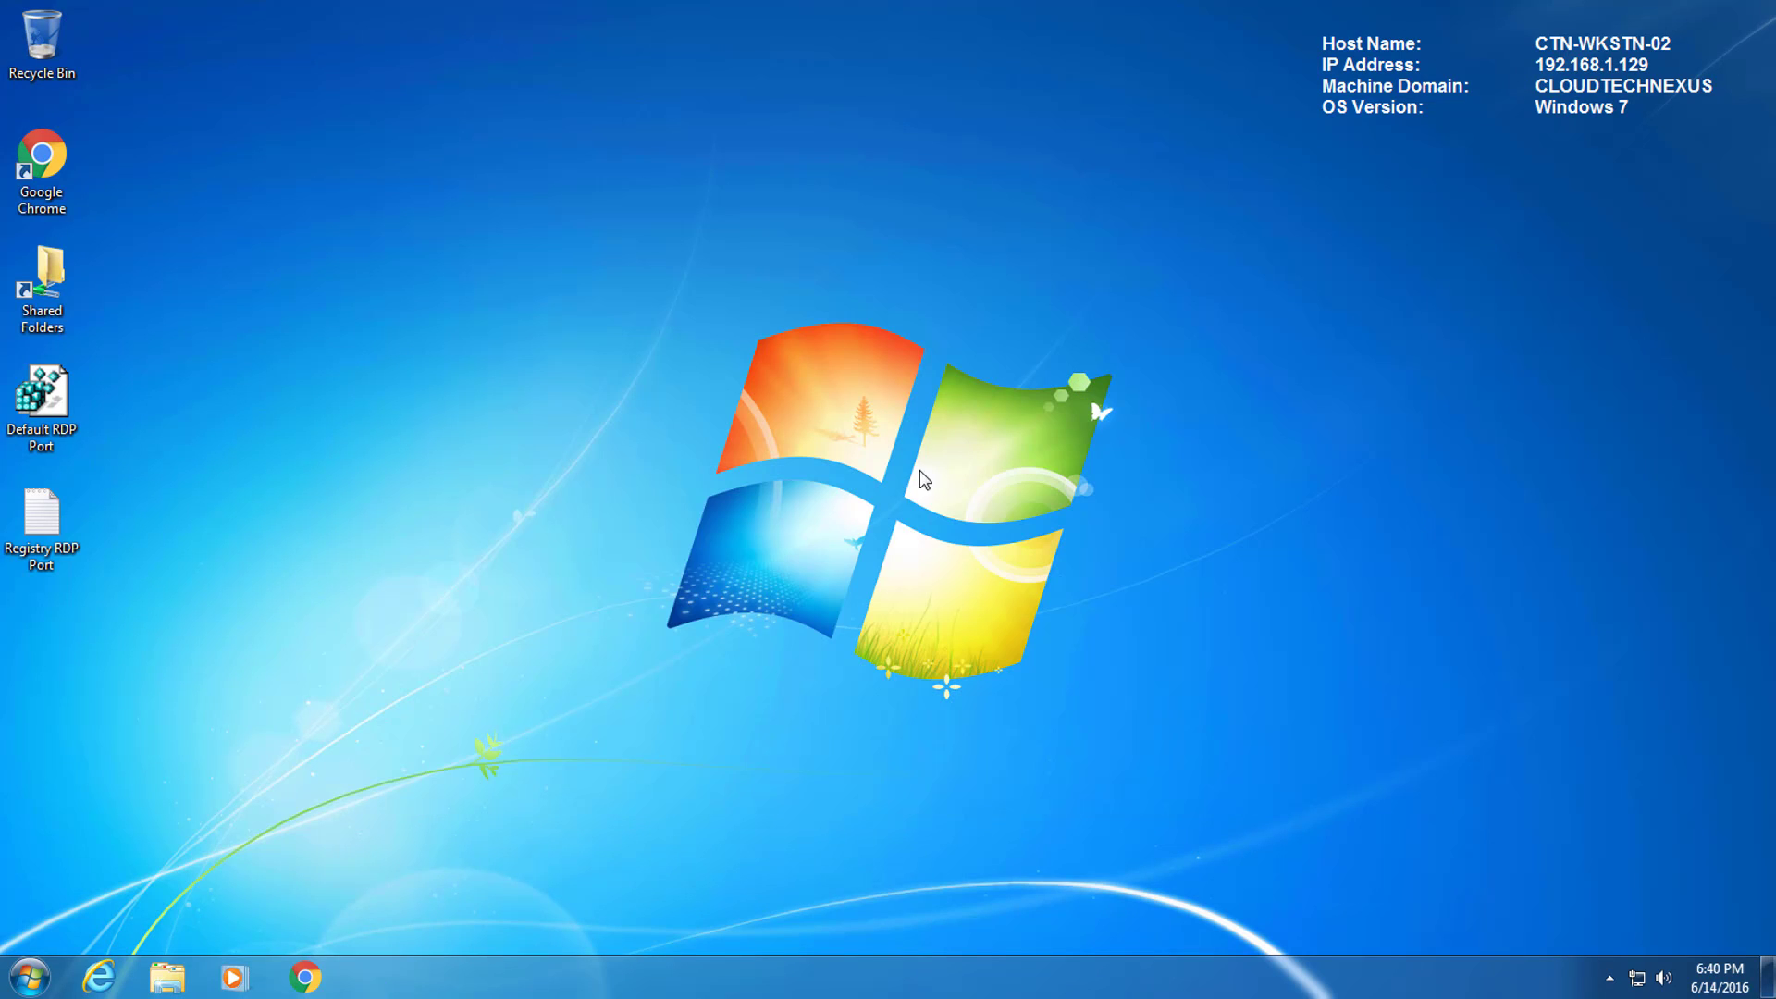
key(super)
mouse_move(383, 920)
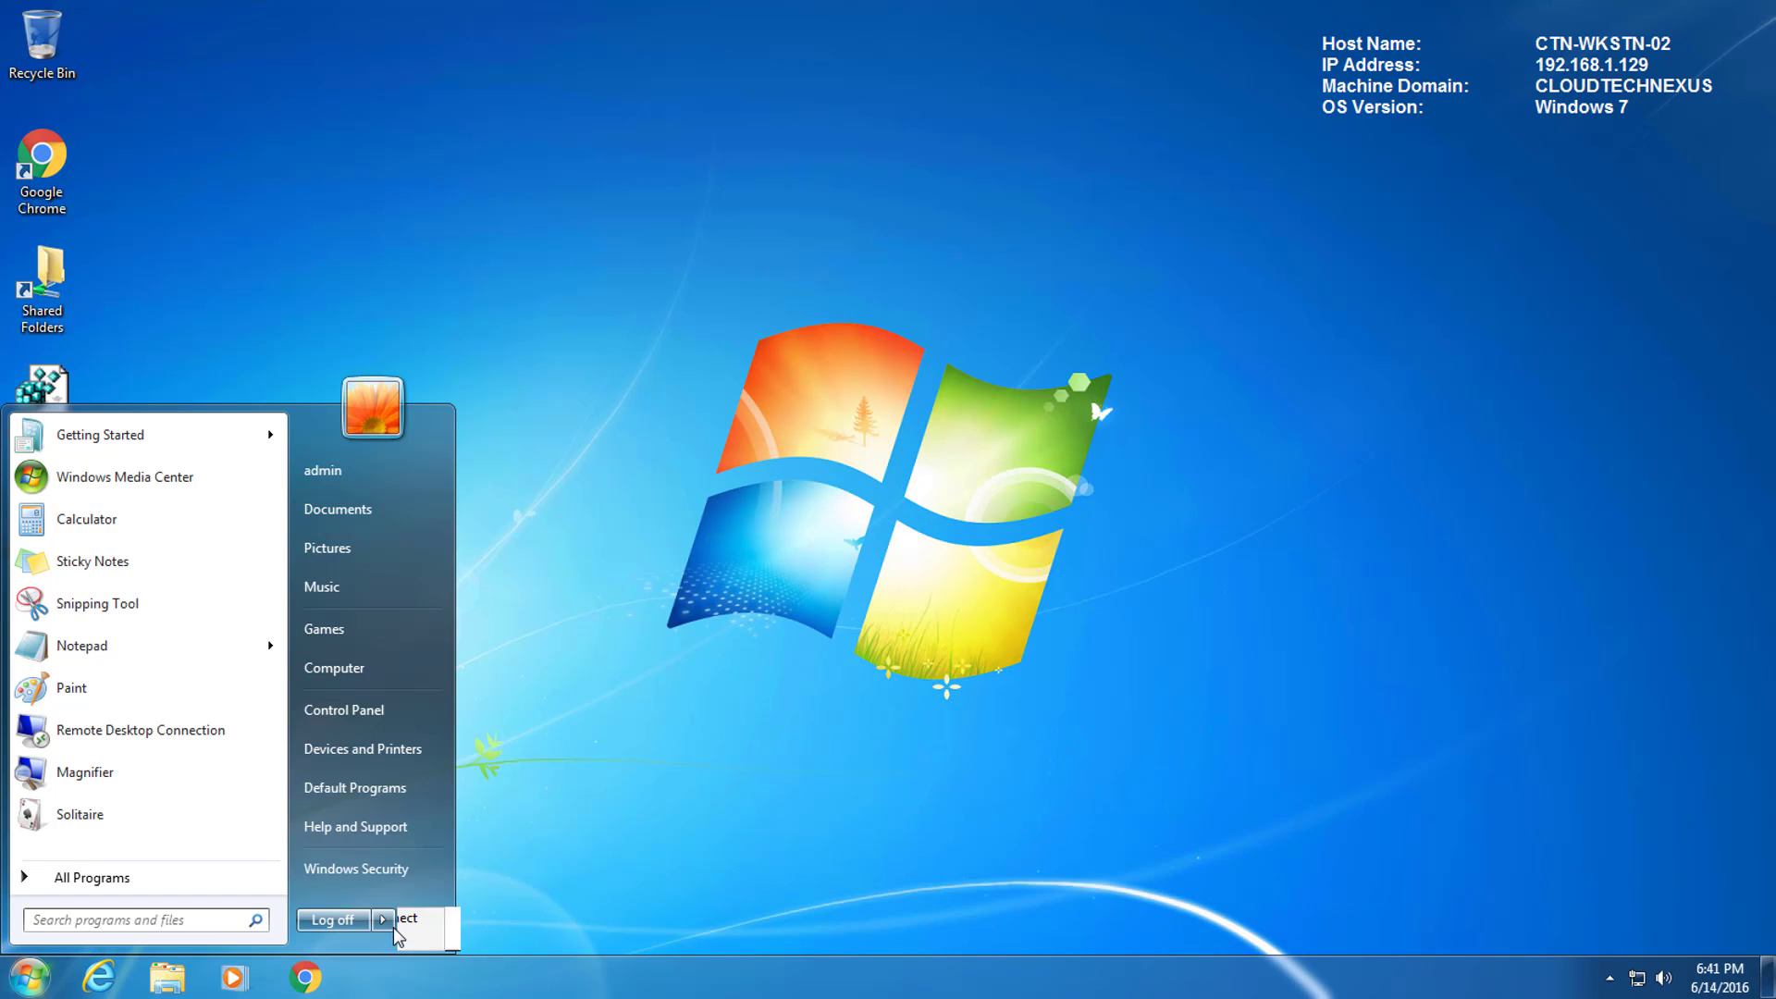
click(457, 918)
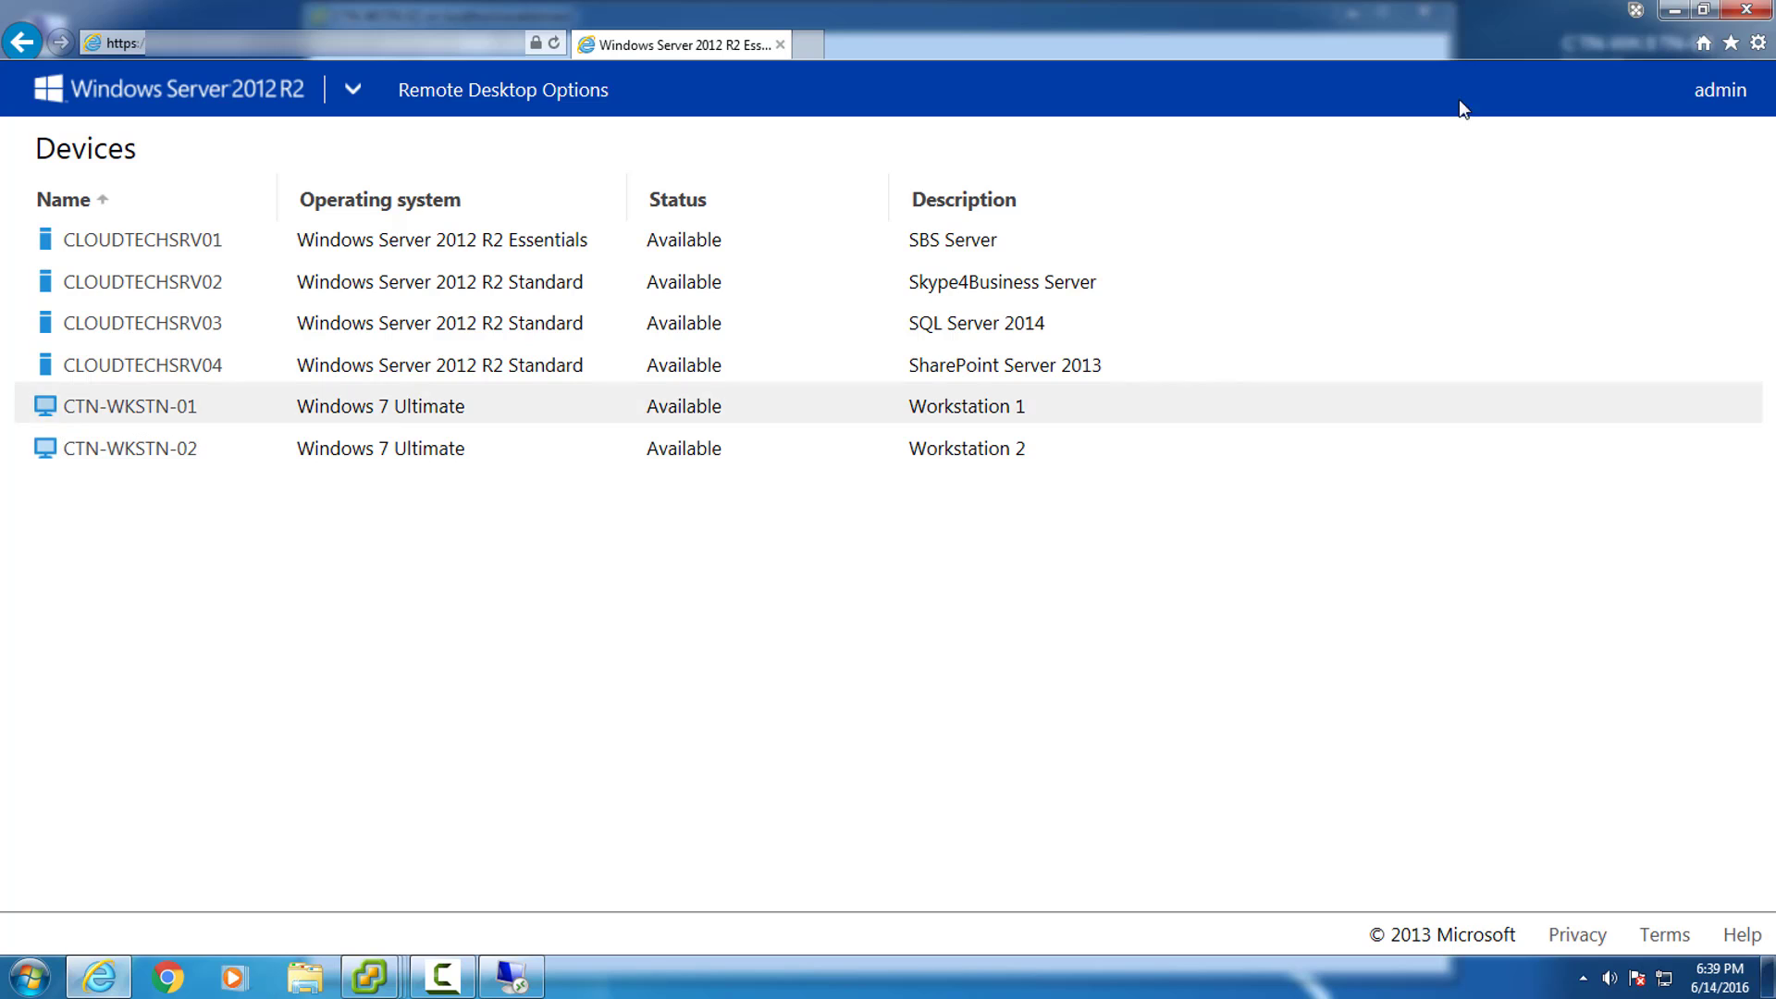
Close Internet Explorer and the Ubuntu console, then minimise the CTN-WSTN-02 console and vSphere Client.
click(1763, 8)
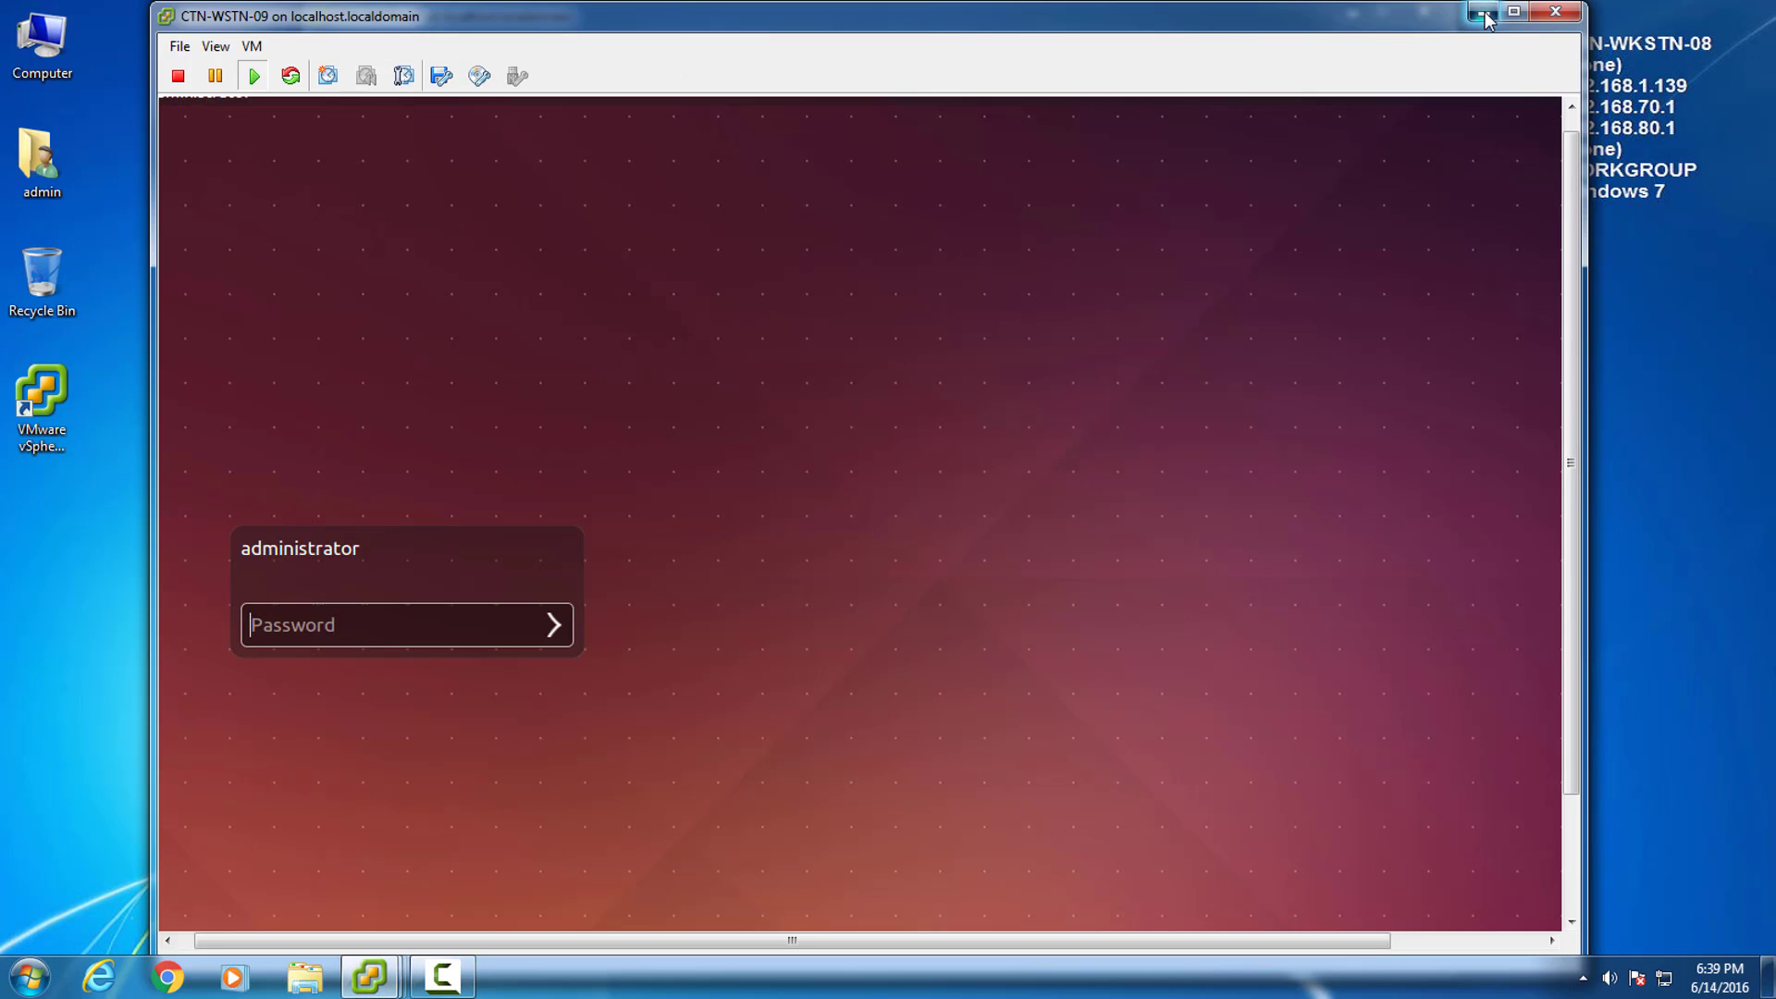
click(1424, 12)
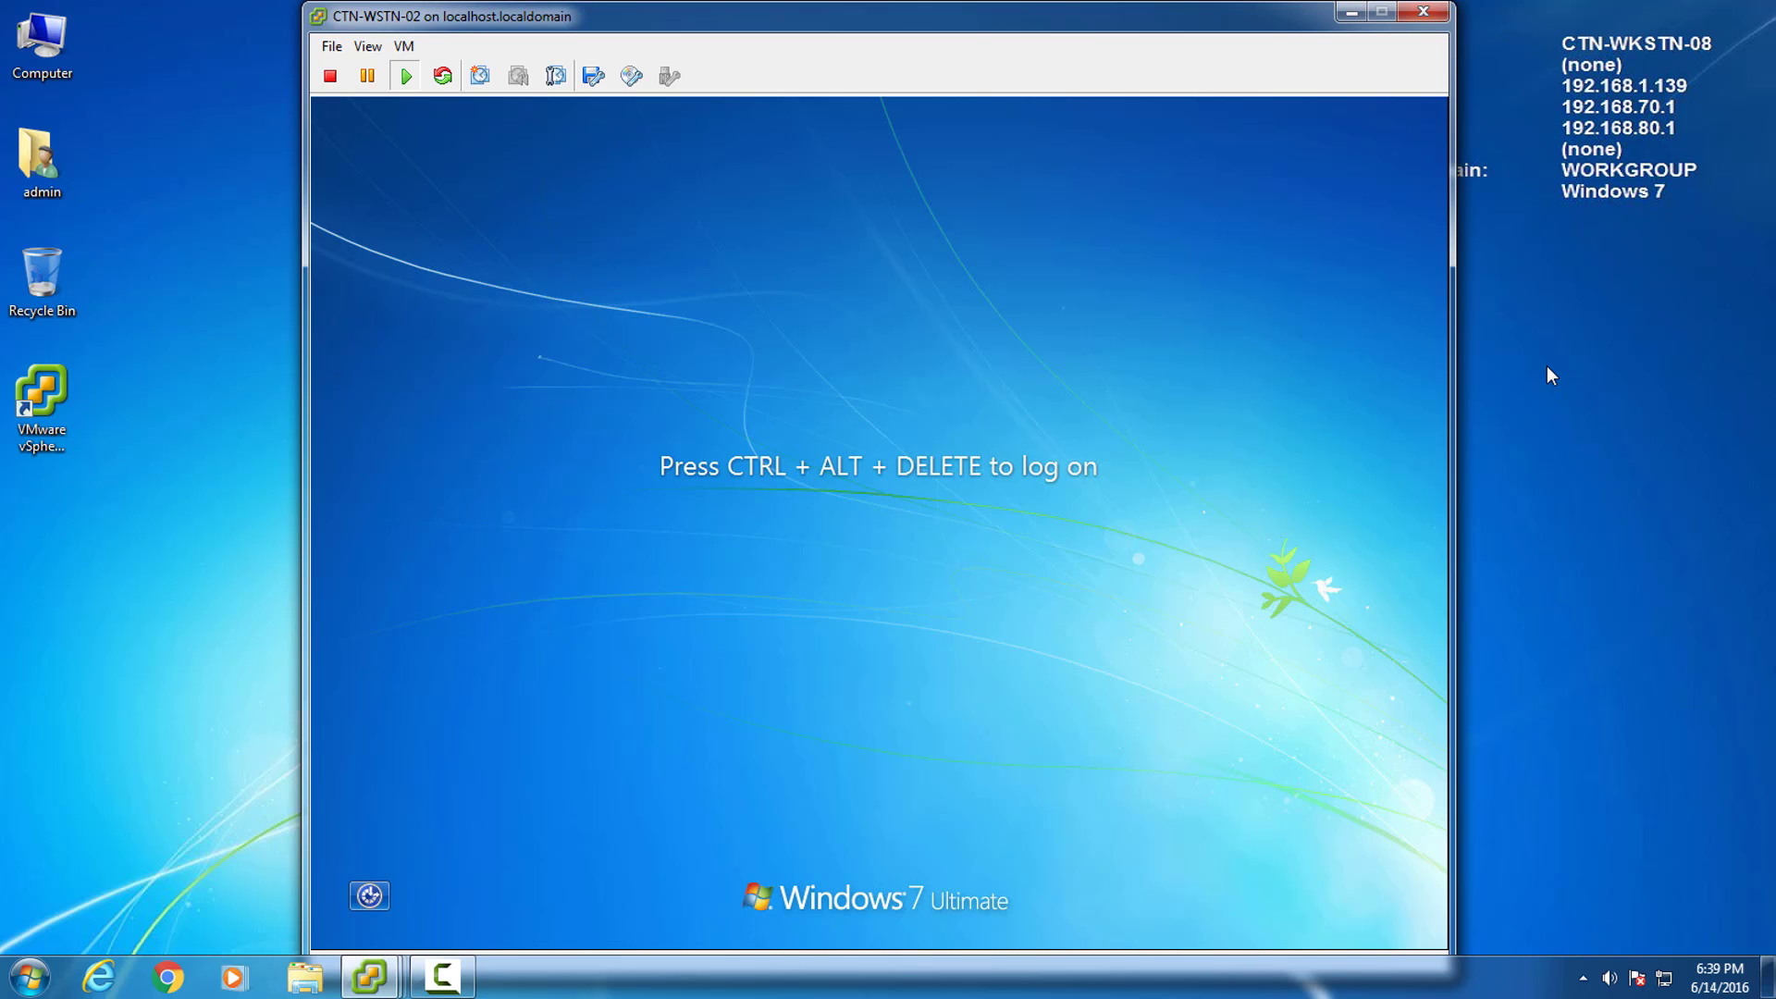
click(1349, 15)
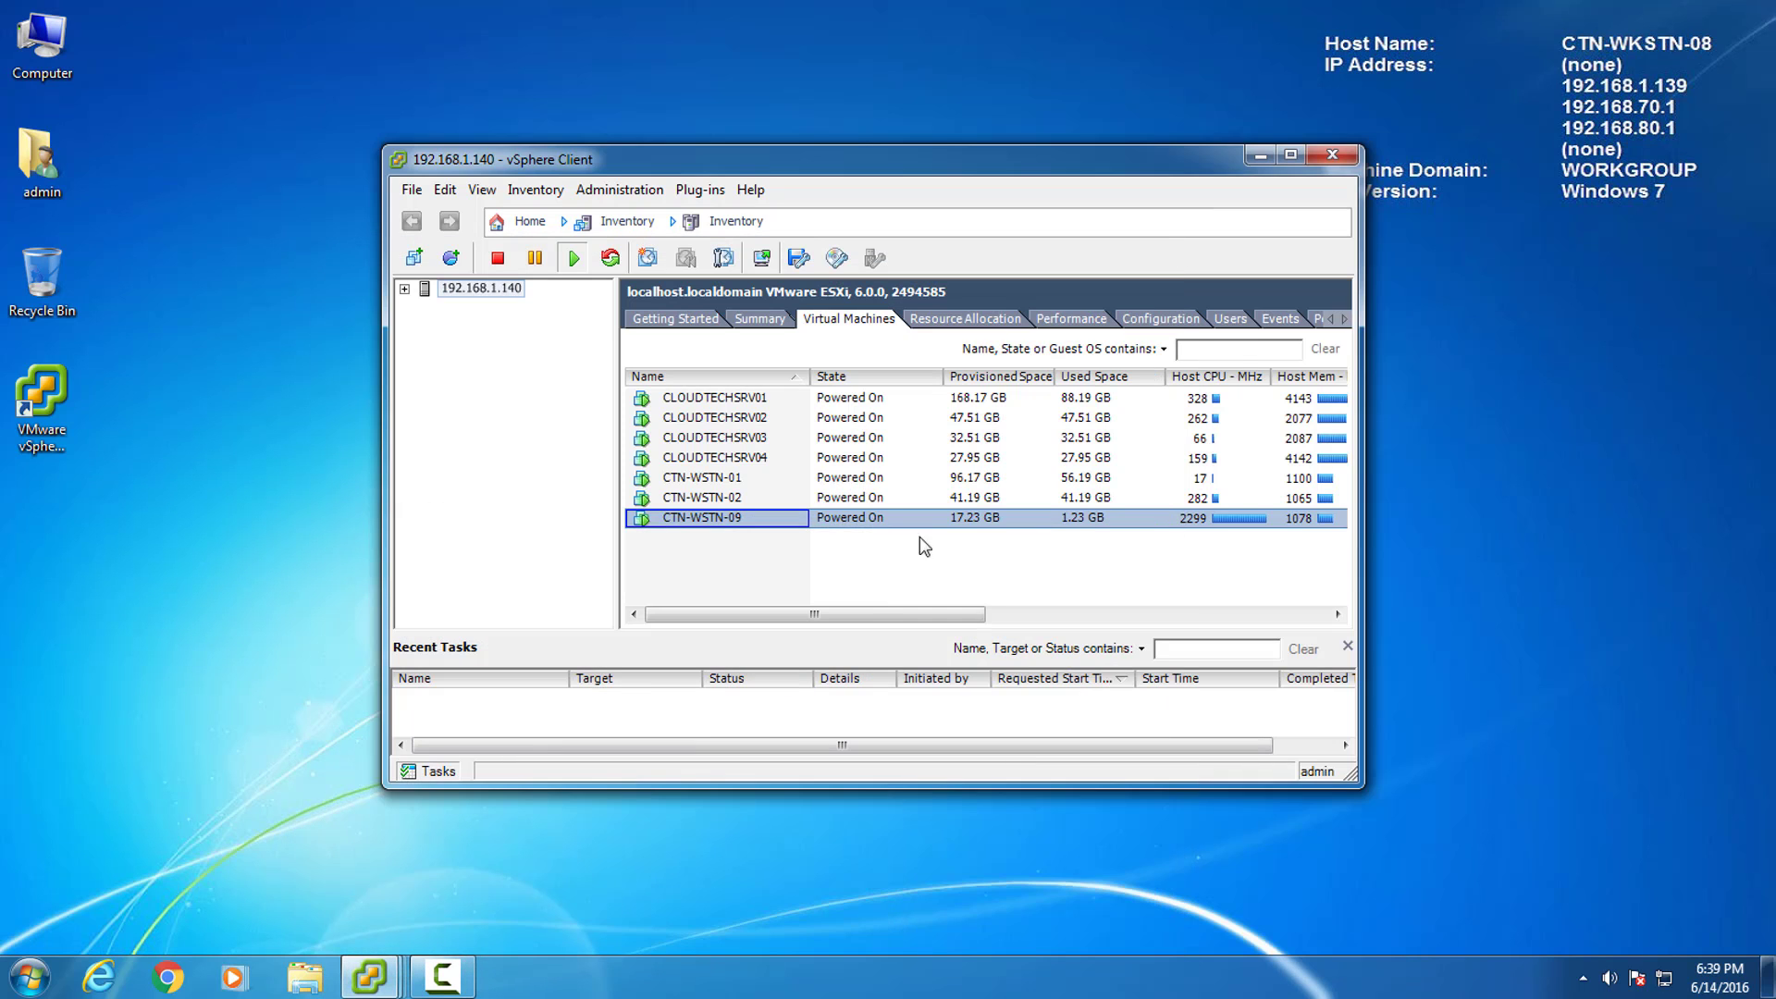
key(super+d)
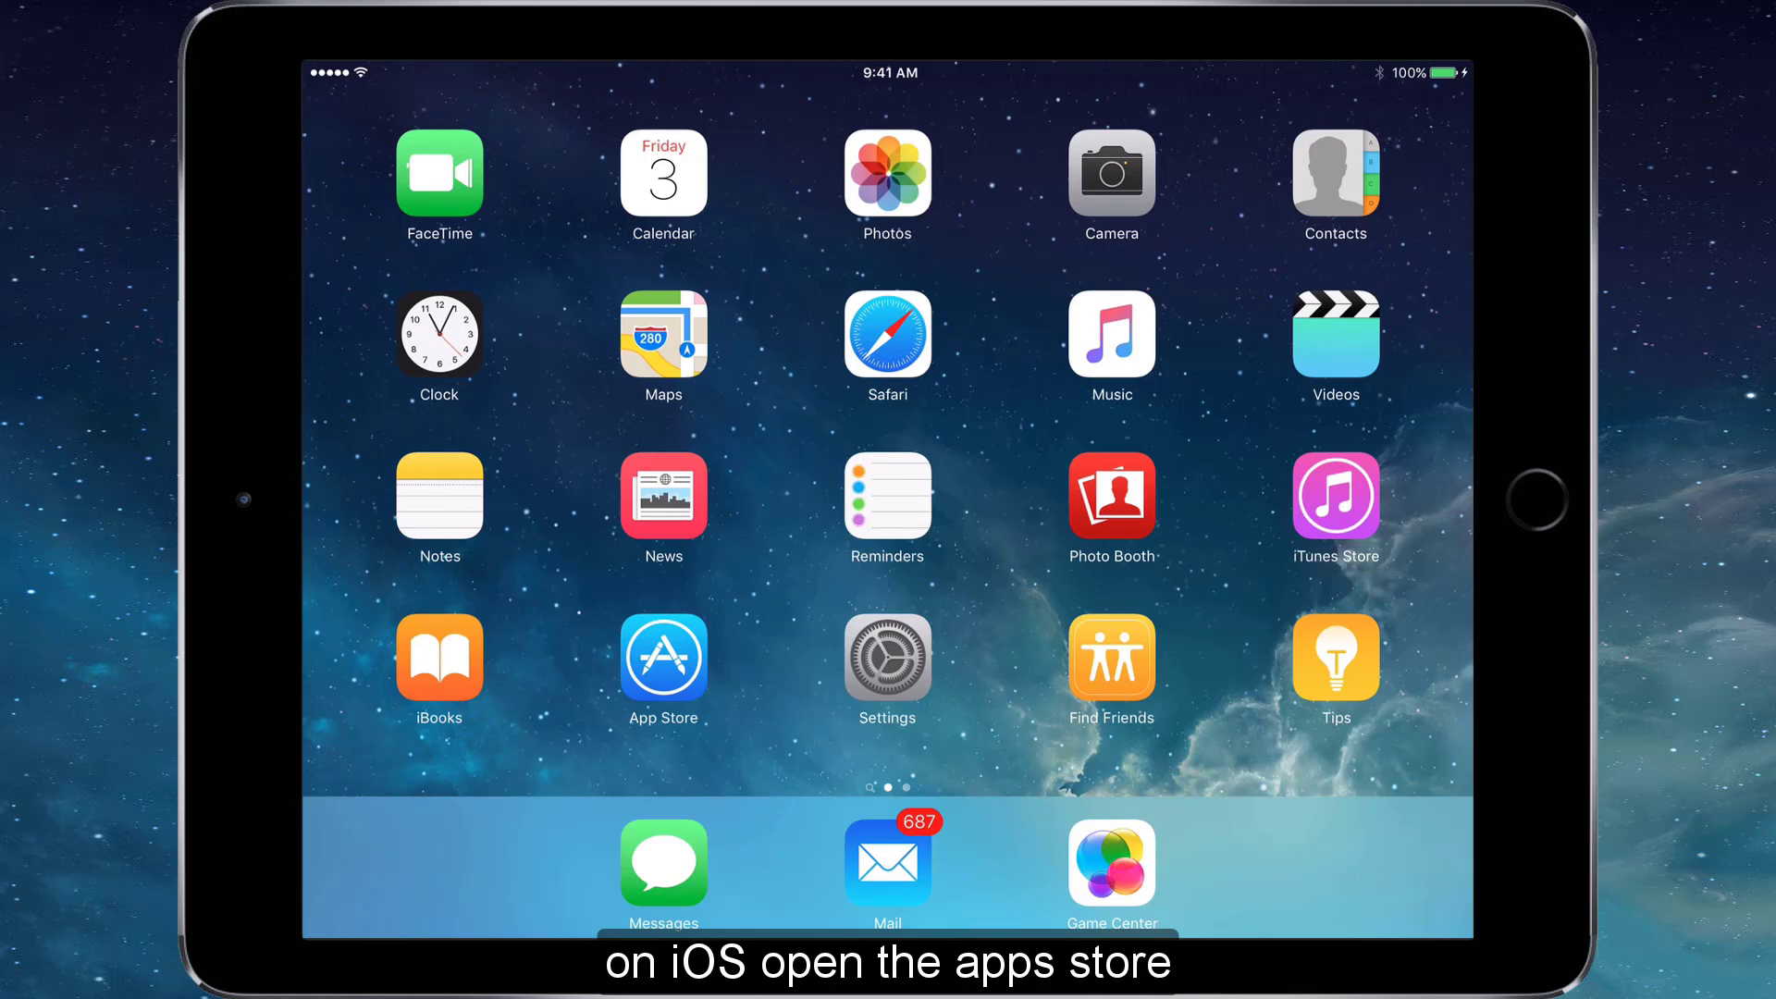
Search the App Store for 'microsoft remote desktop' and download the Microsoft Remote Desktop app.
click(663, 658)
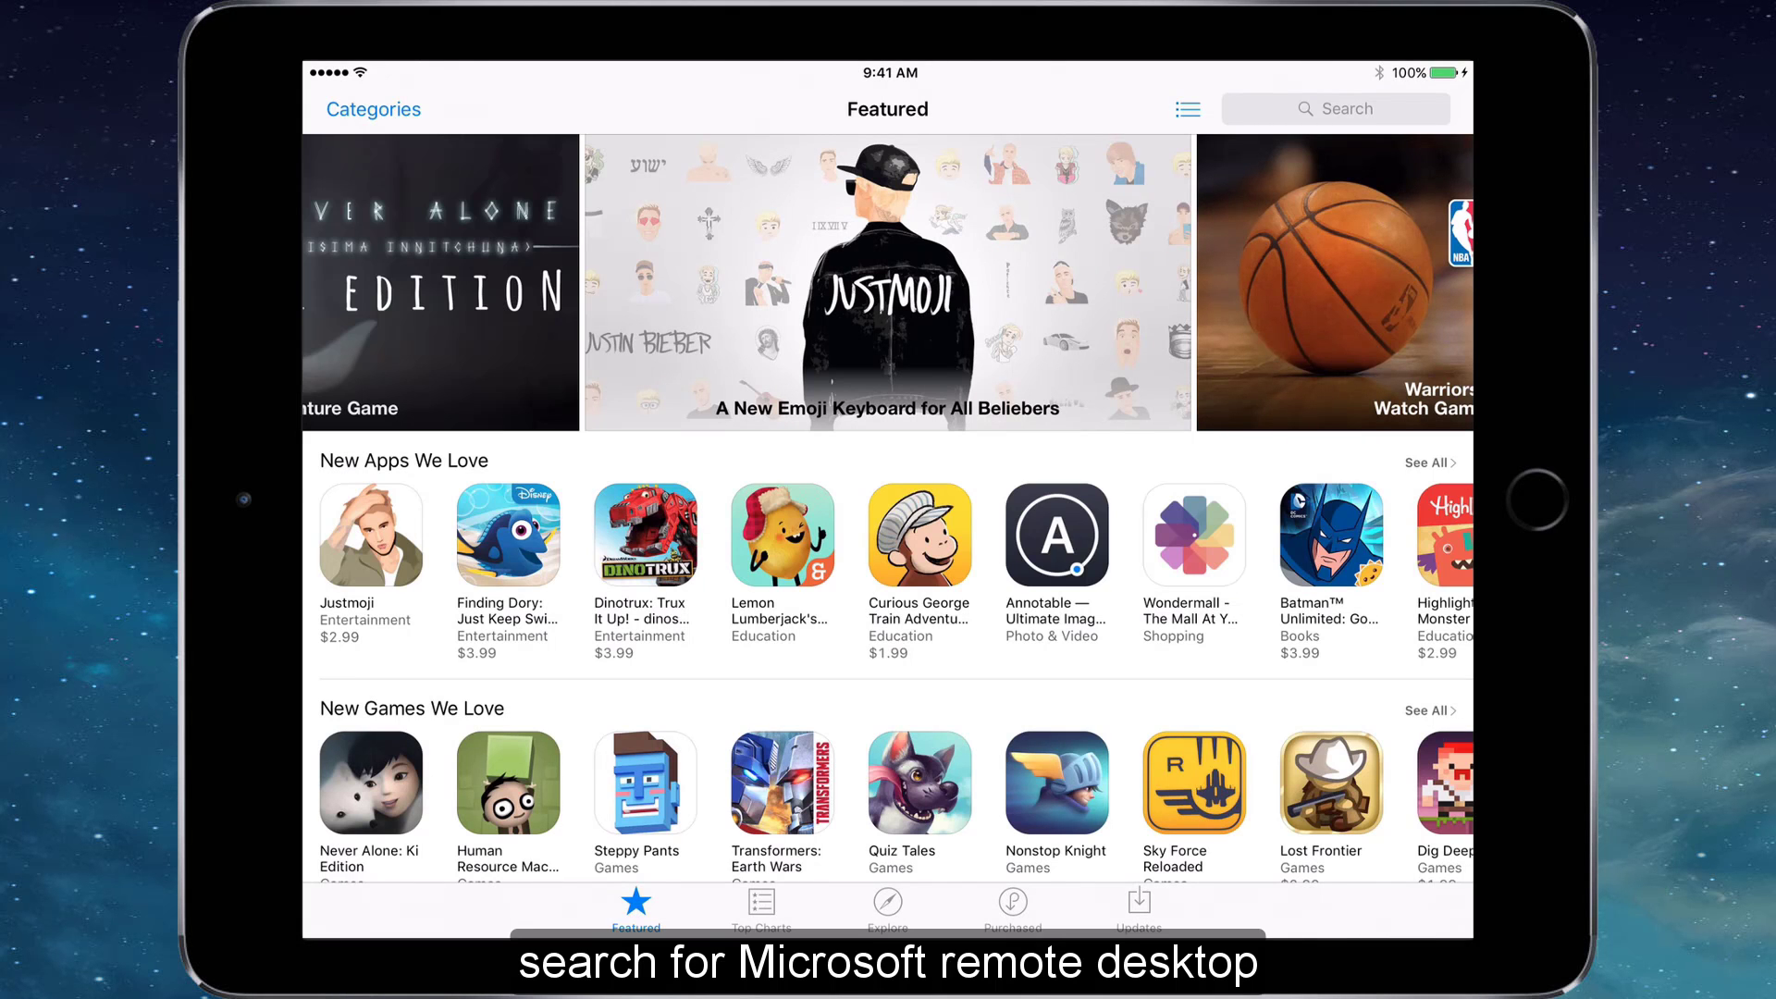
click(1336, 108)
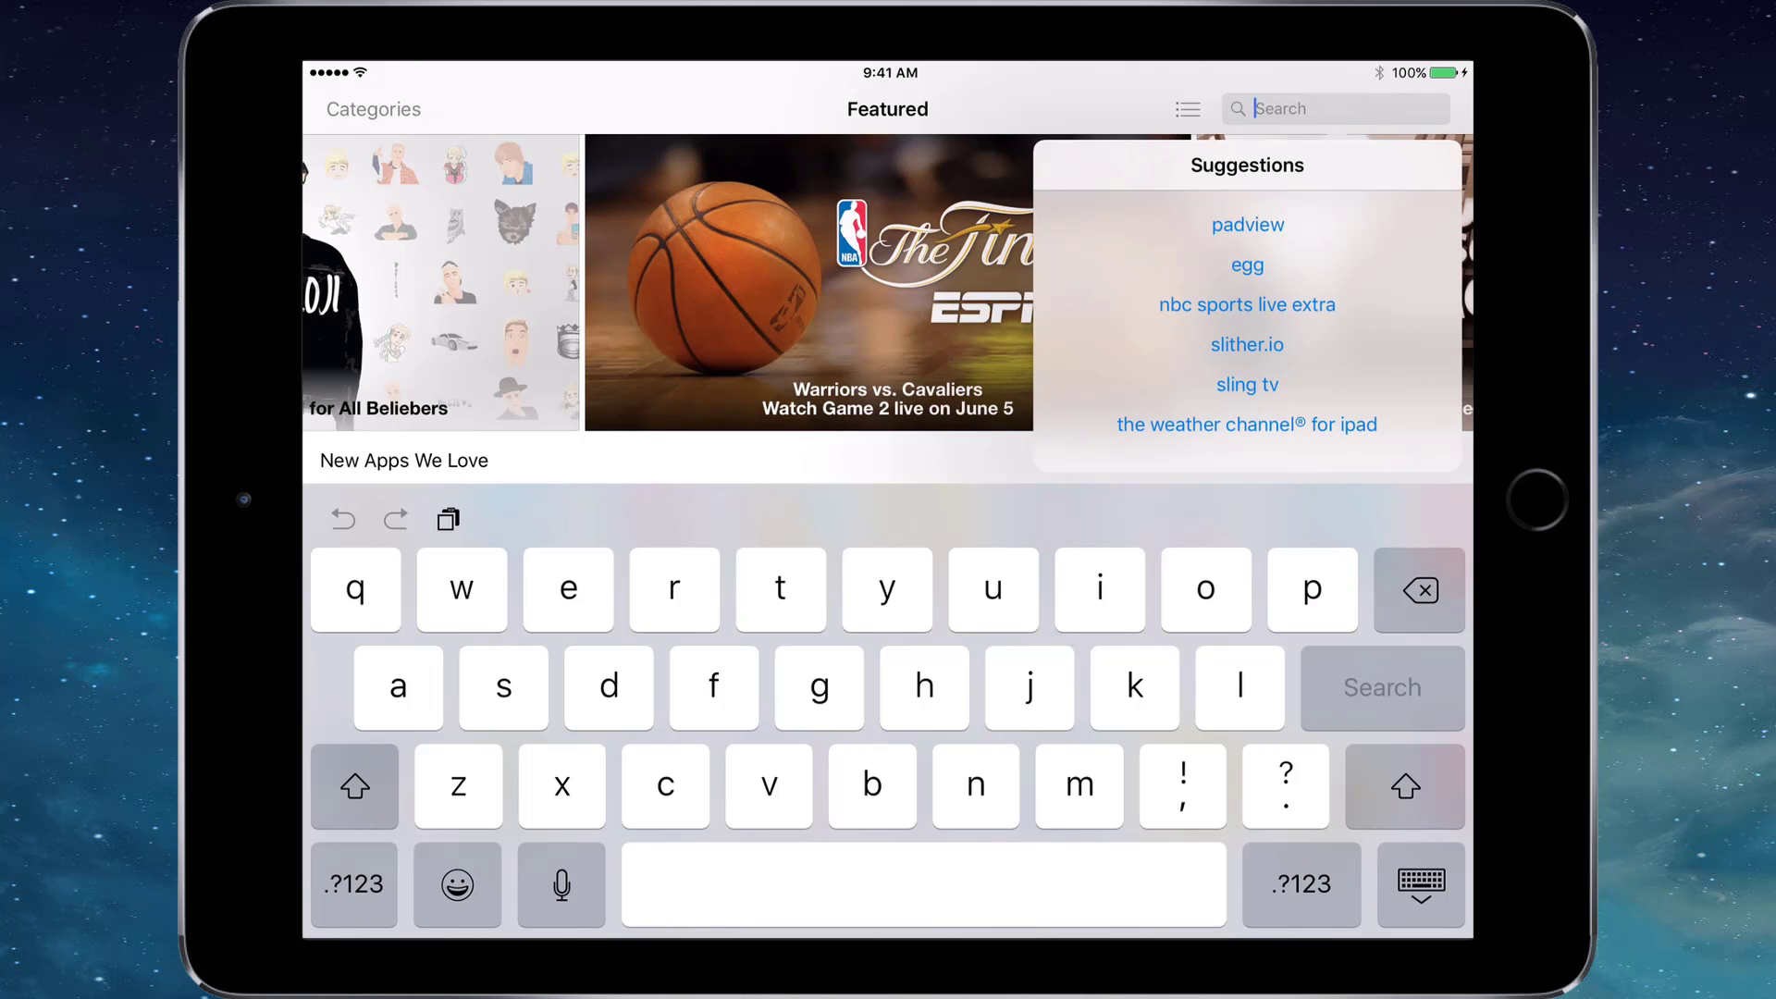
text(microsoft remote desktop)
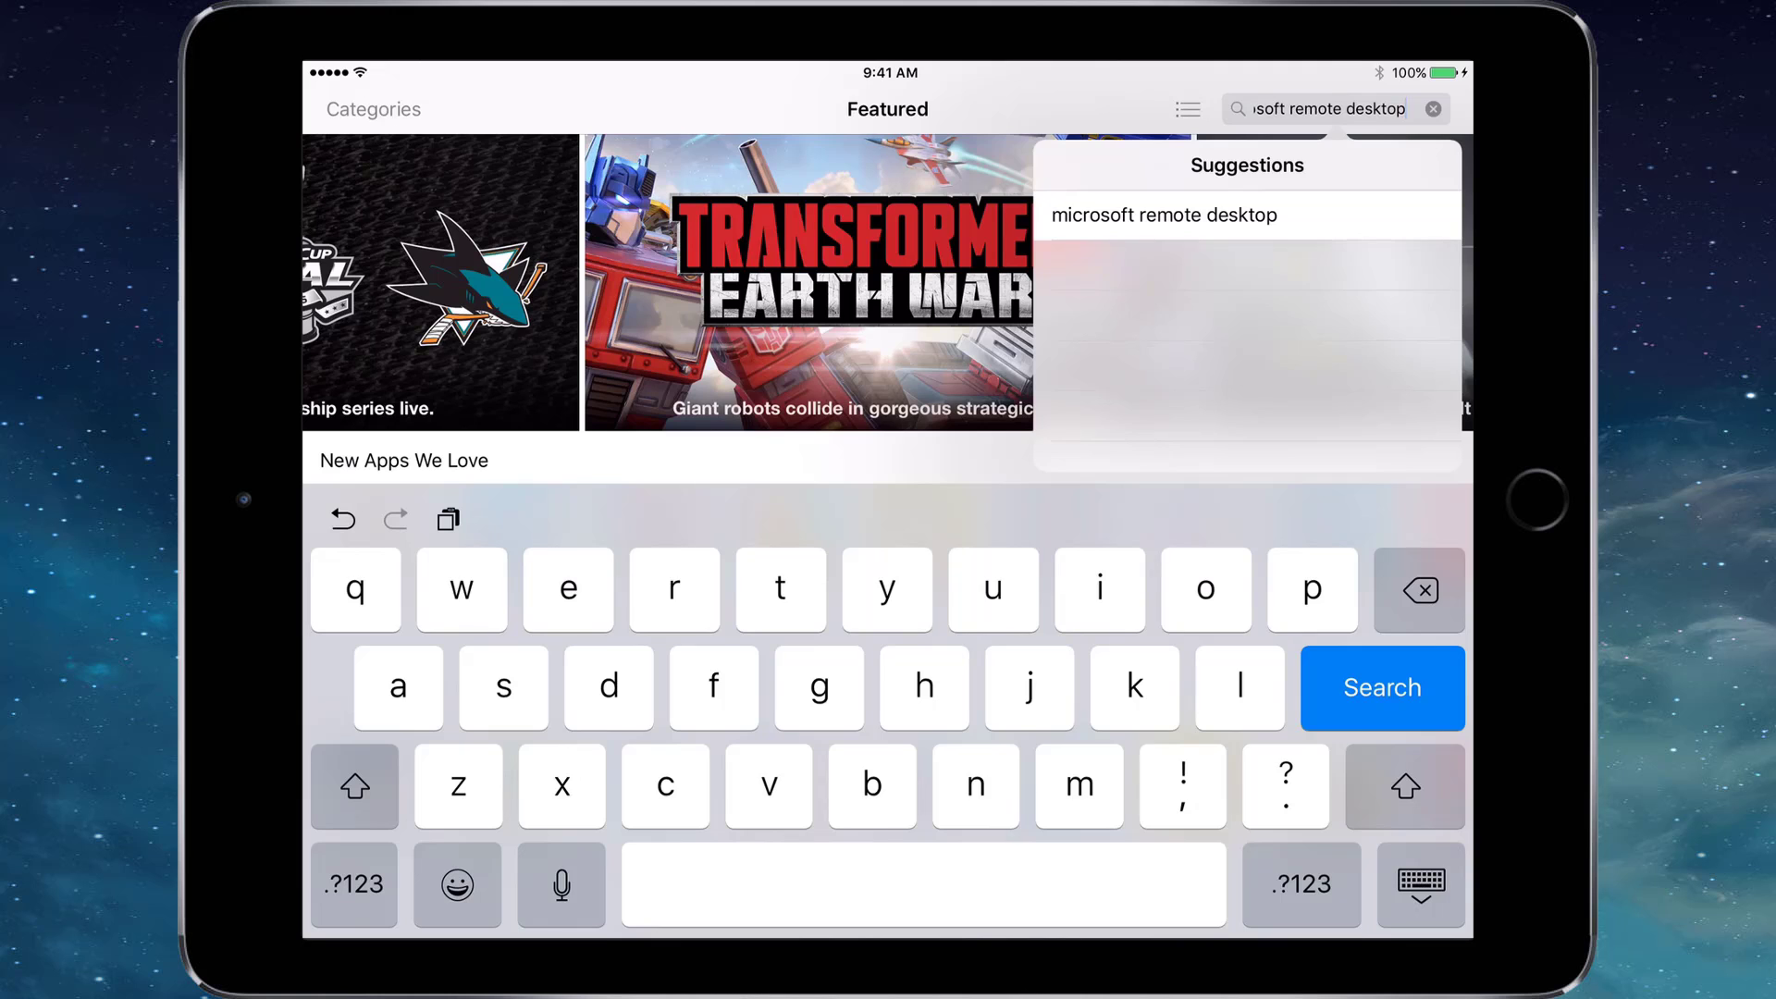
key(Return)
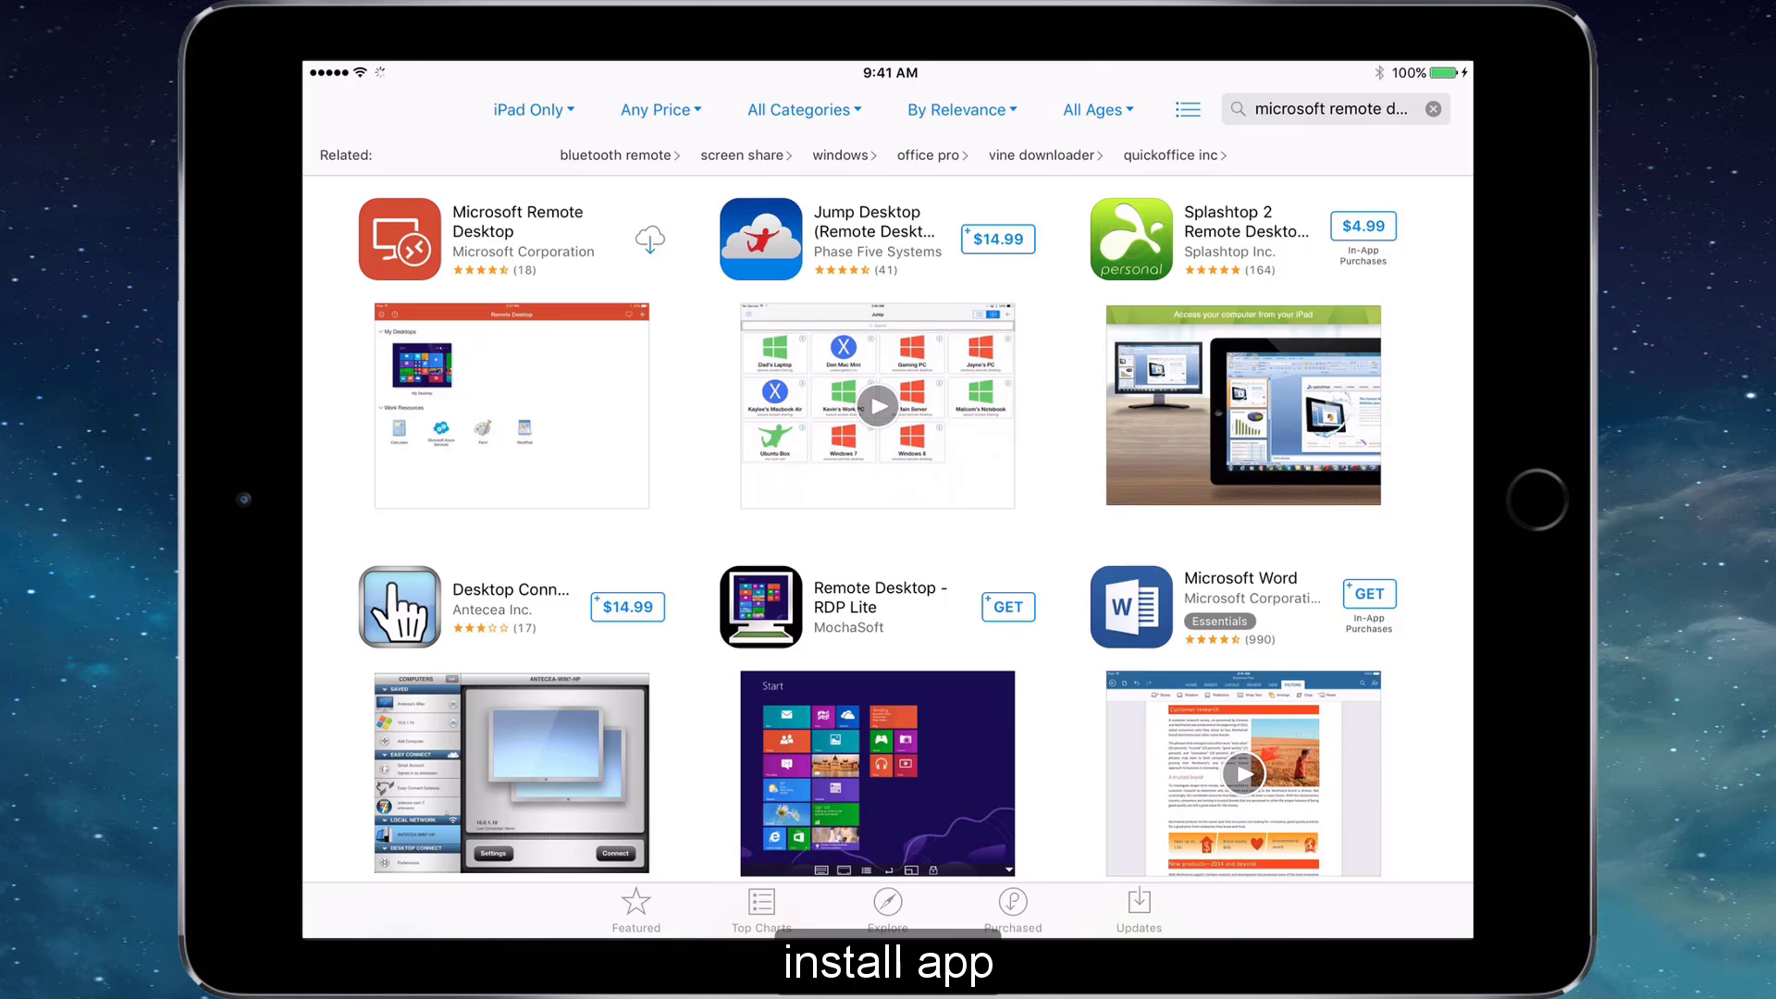
click(400, 238)
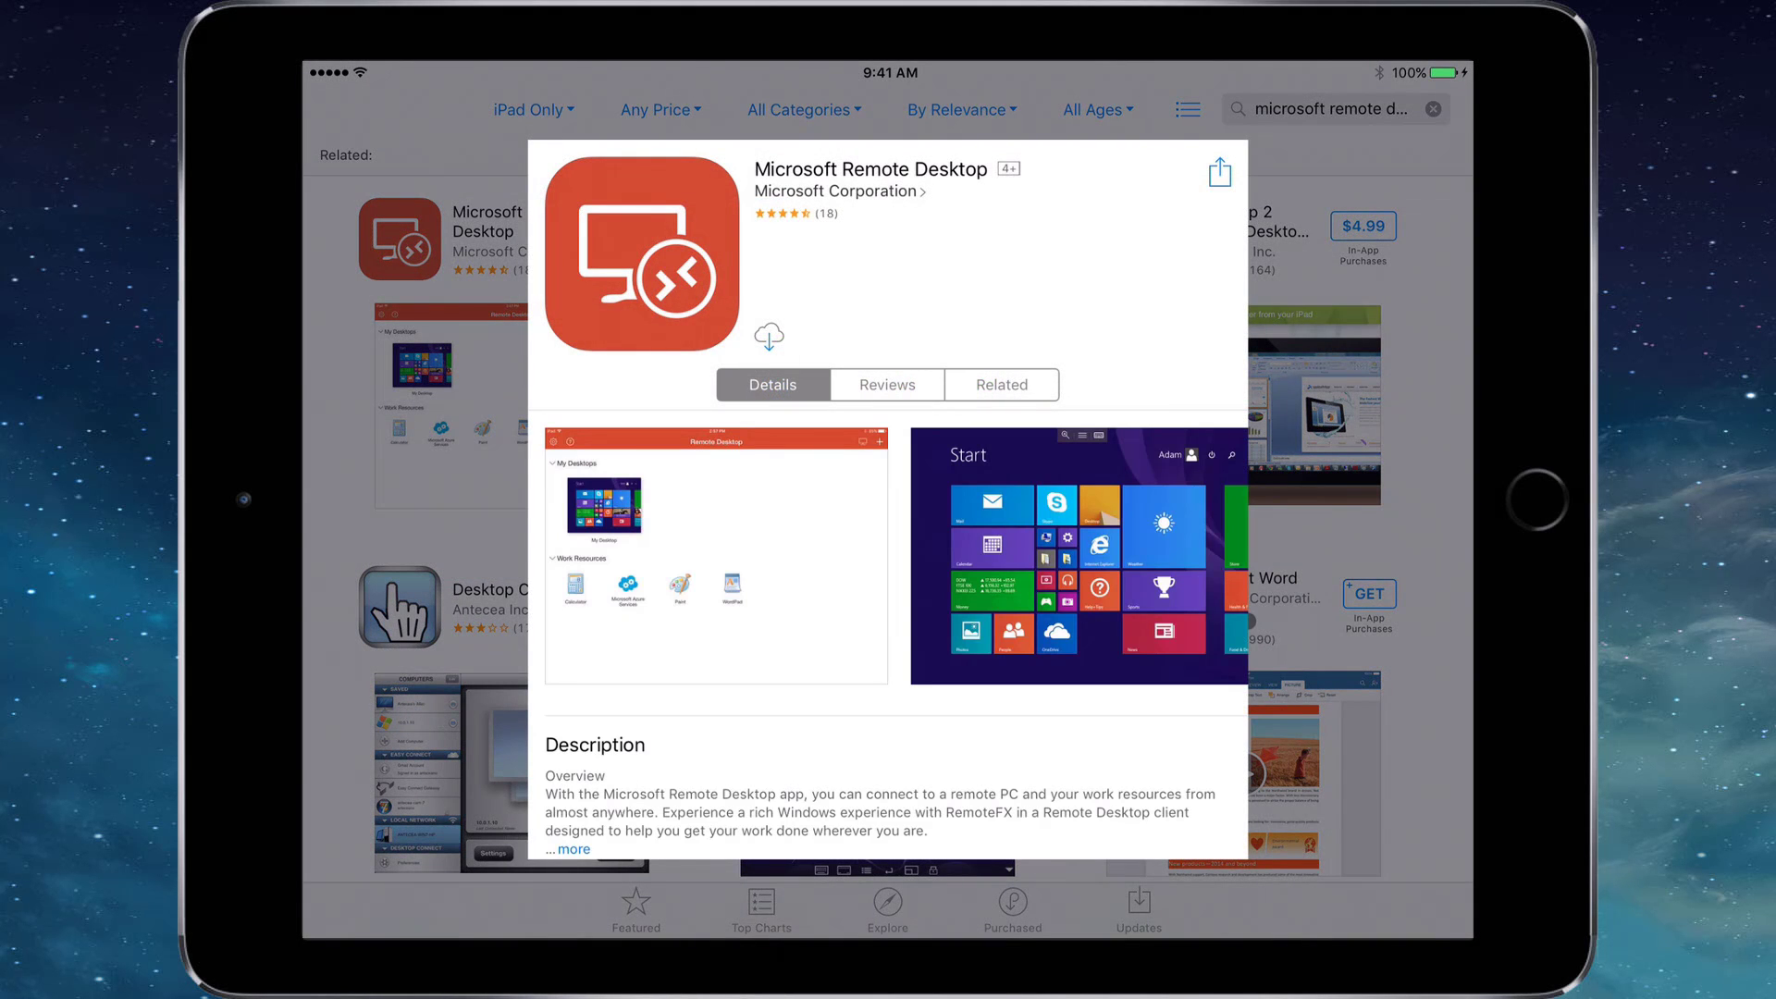
click(769, 336)
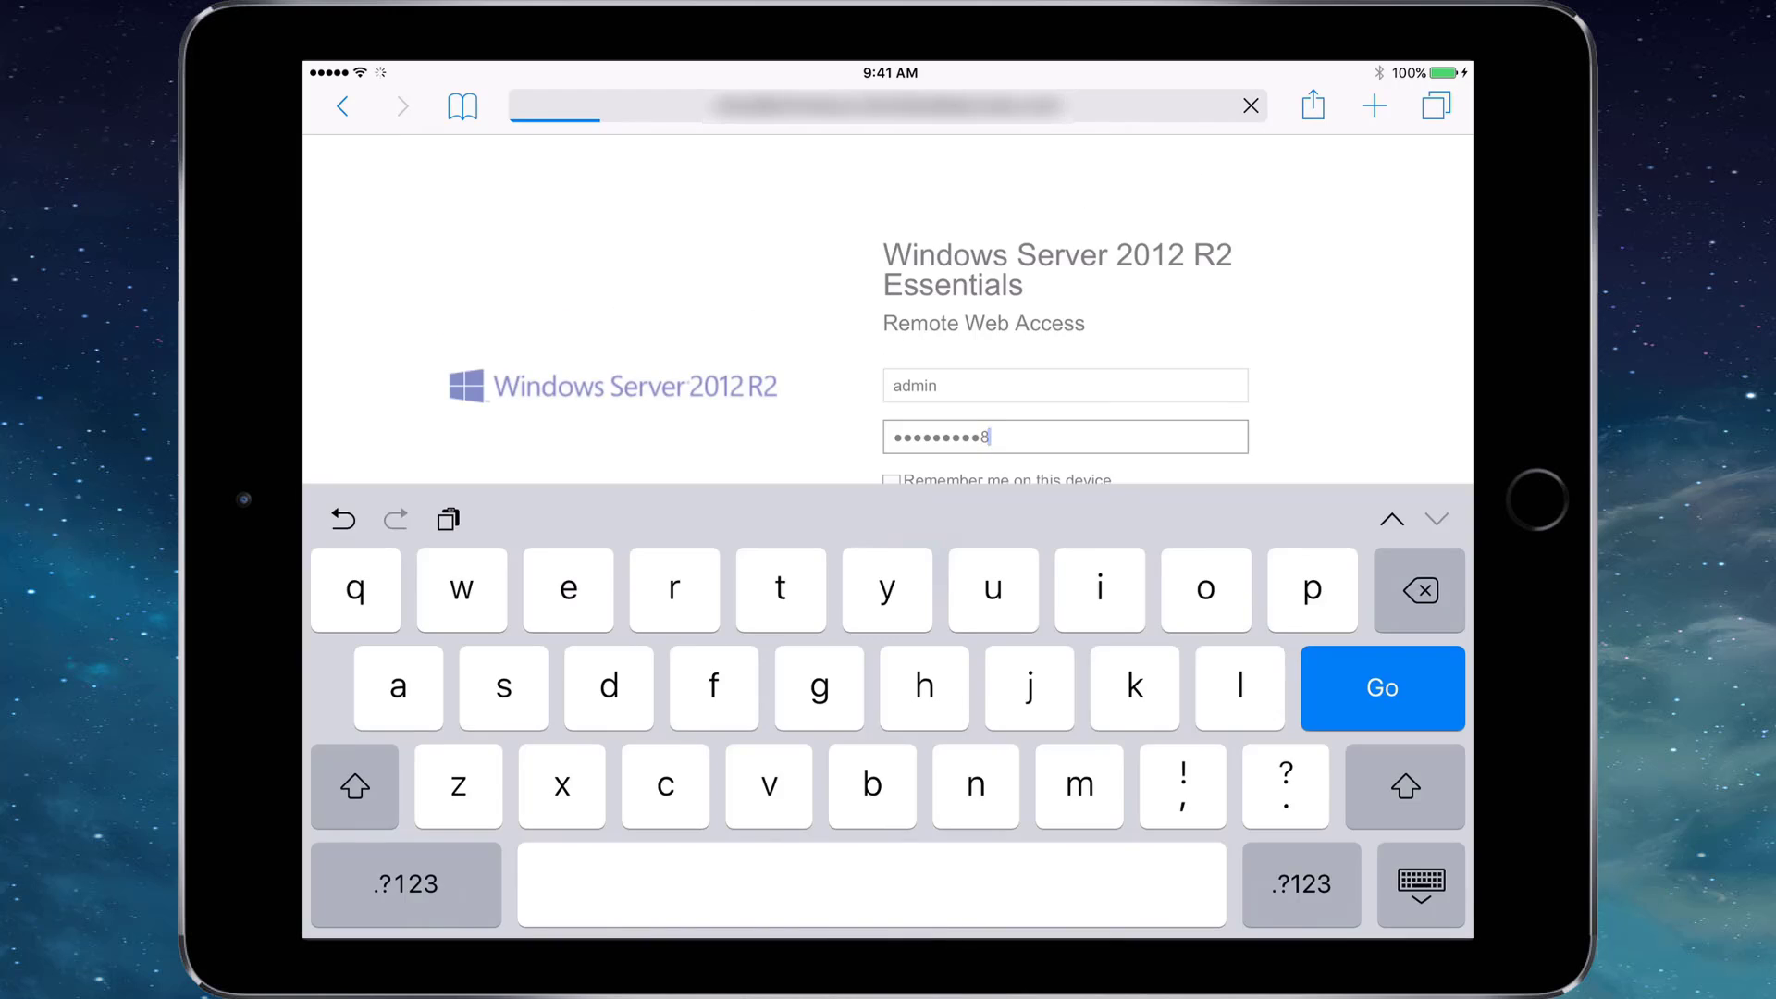
Sign in to Remote Web Access and open CTN-WKSTN-01's connection file in RD Client.
key(Return)
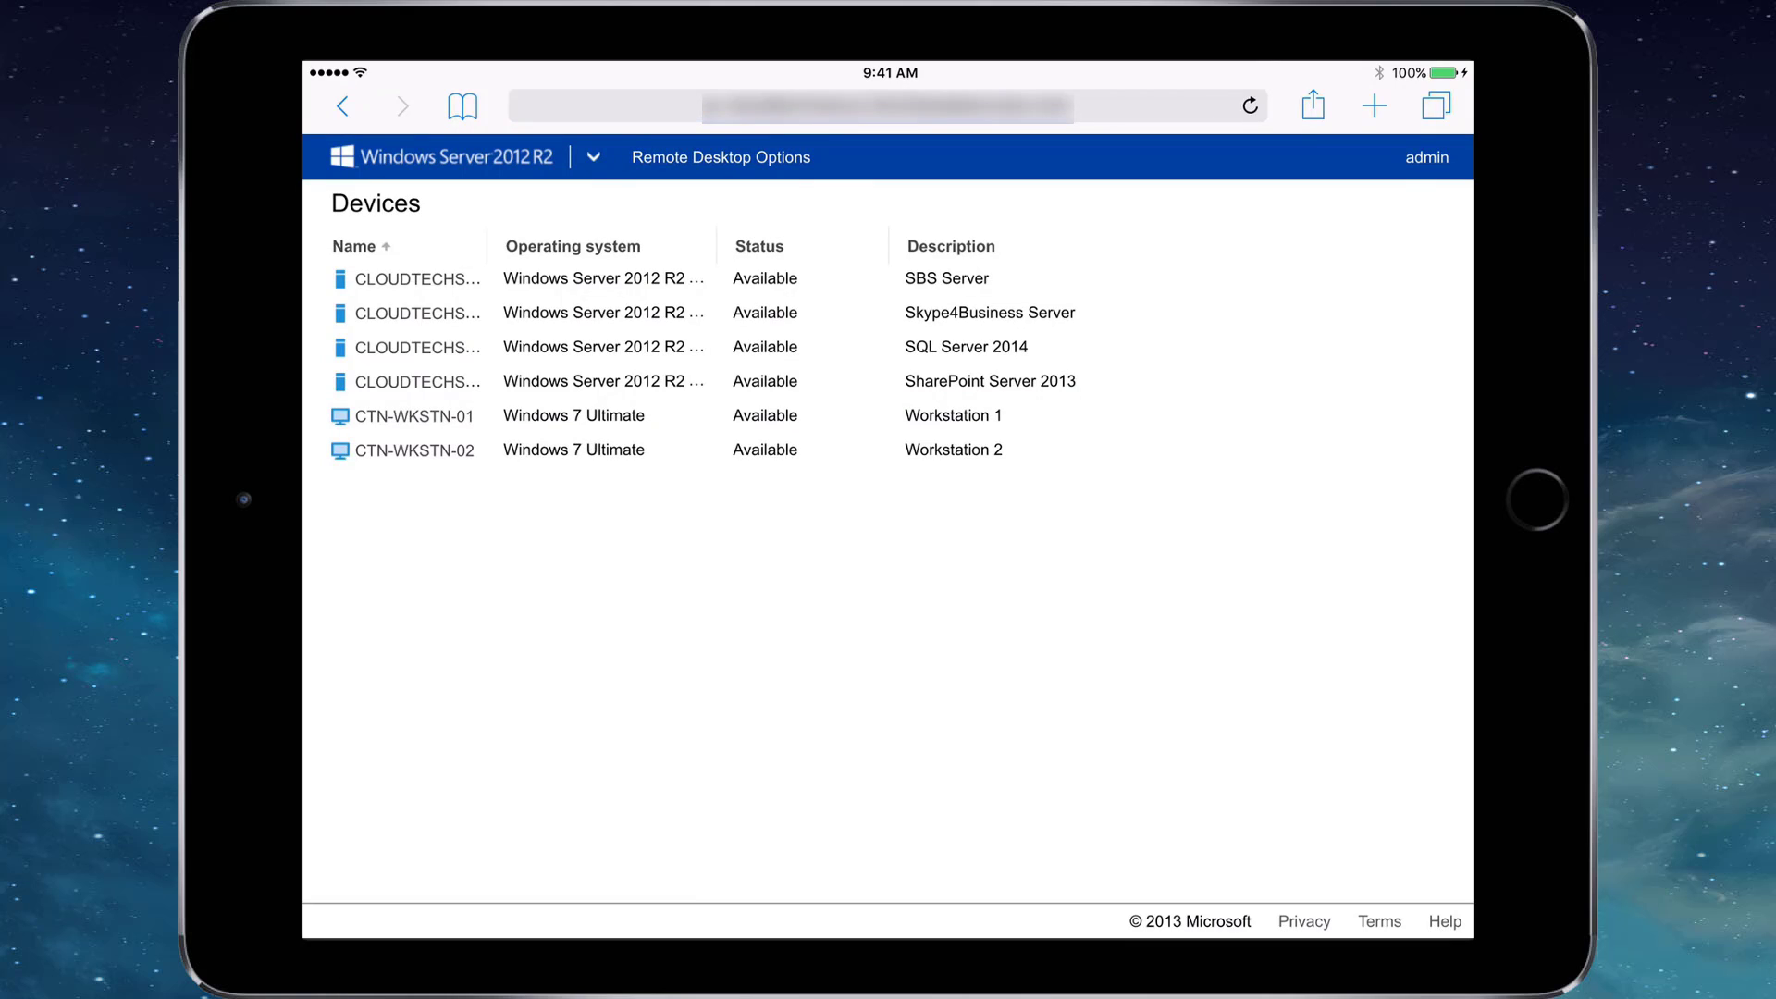
click(415, 416)
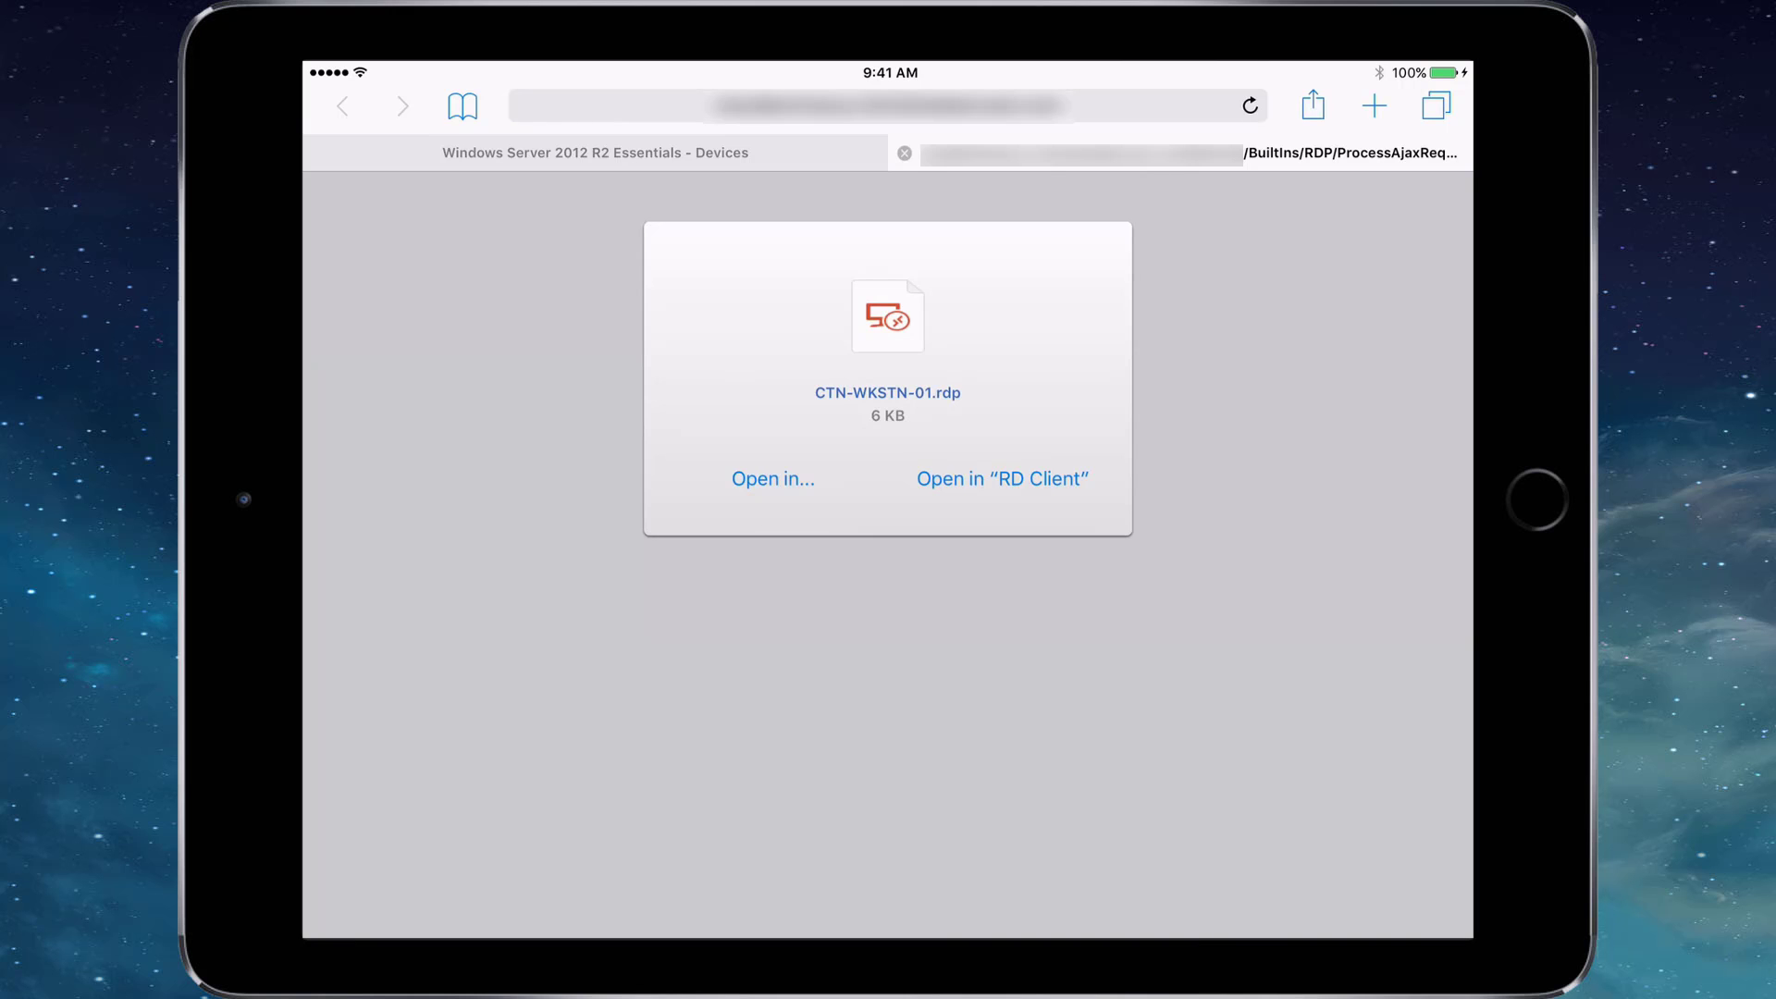
click(1002, 478)
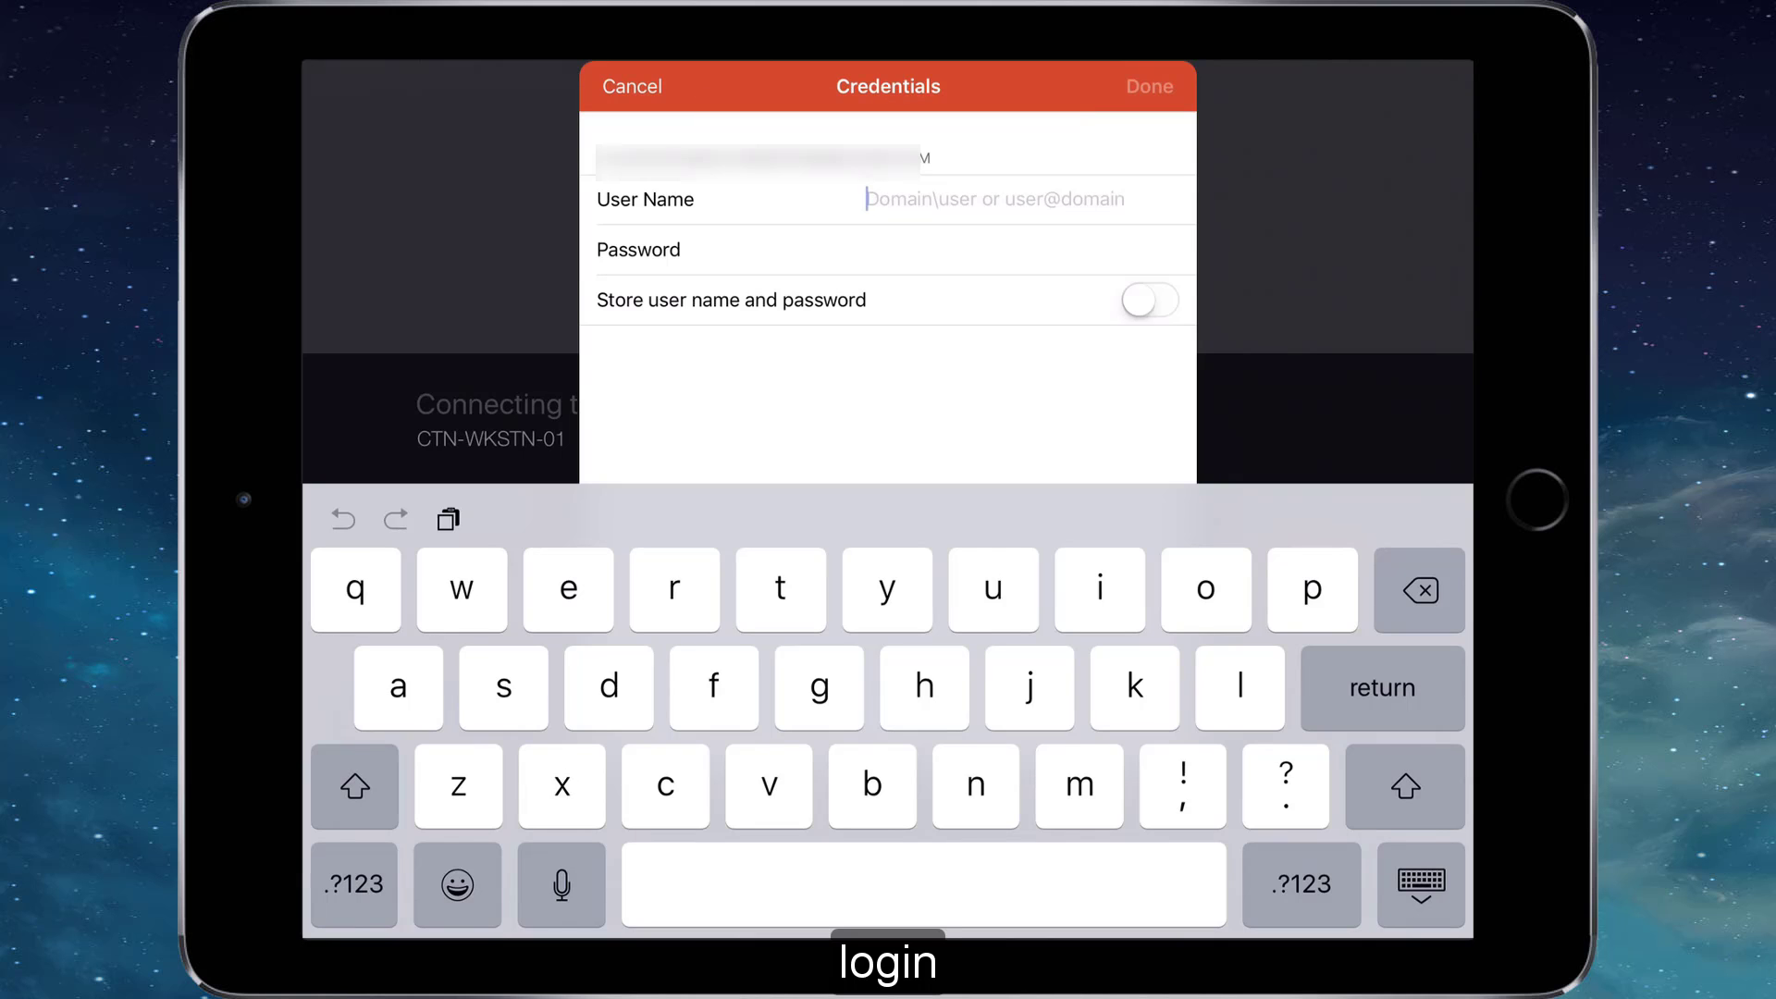
Enter user name cloudtechnexus\admin and the account password in the Credentials sheet.
text(cloudtechnexus\admin)
key(Return)
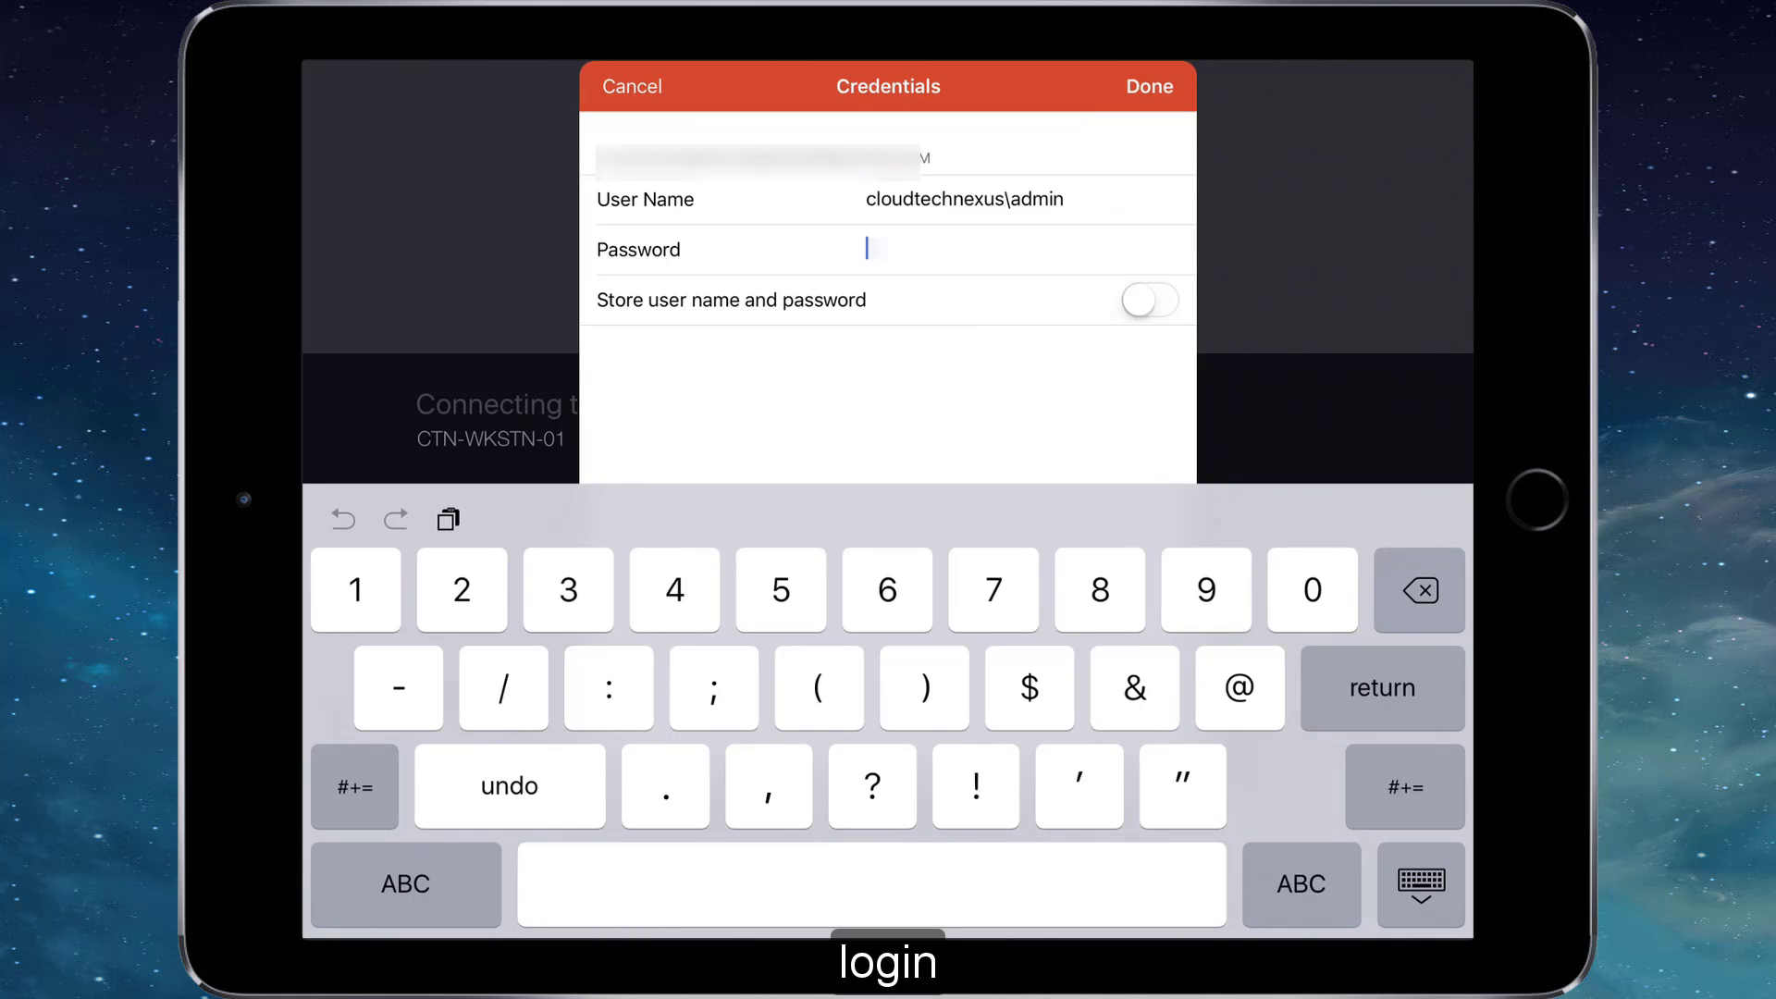
text(•)
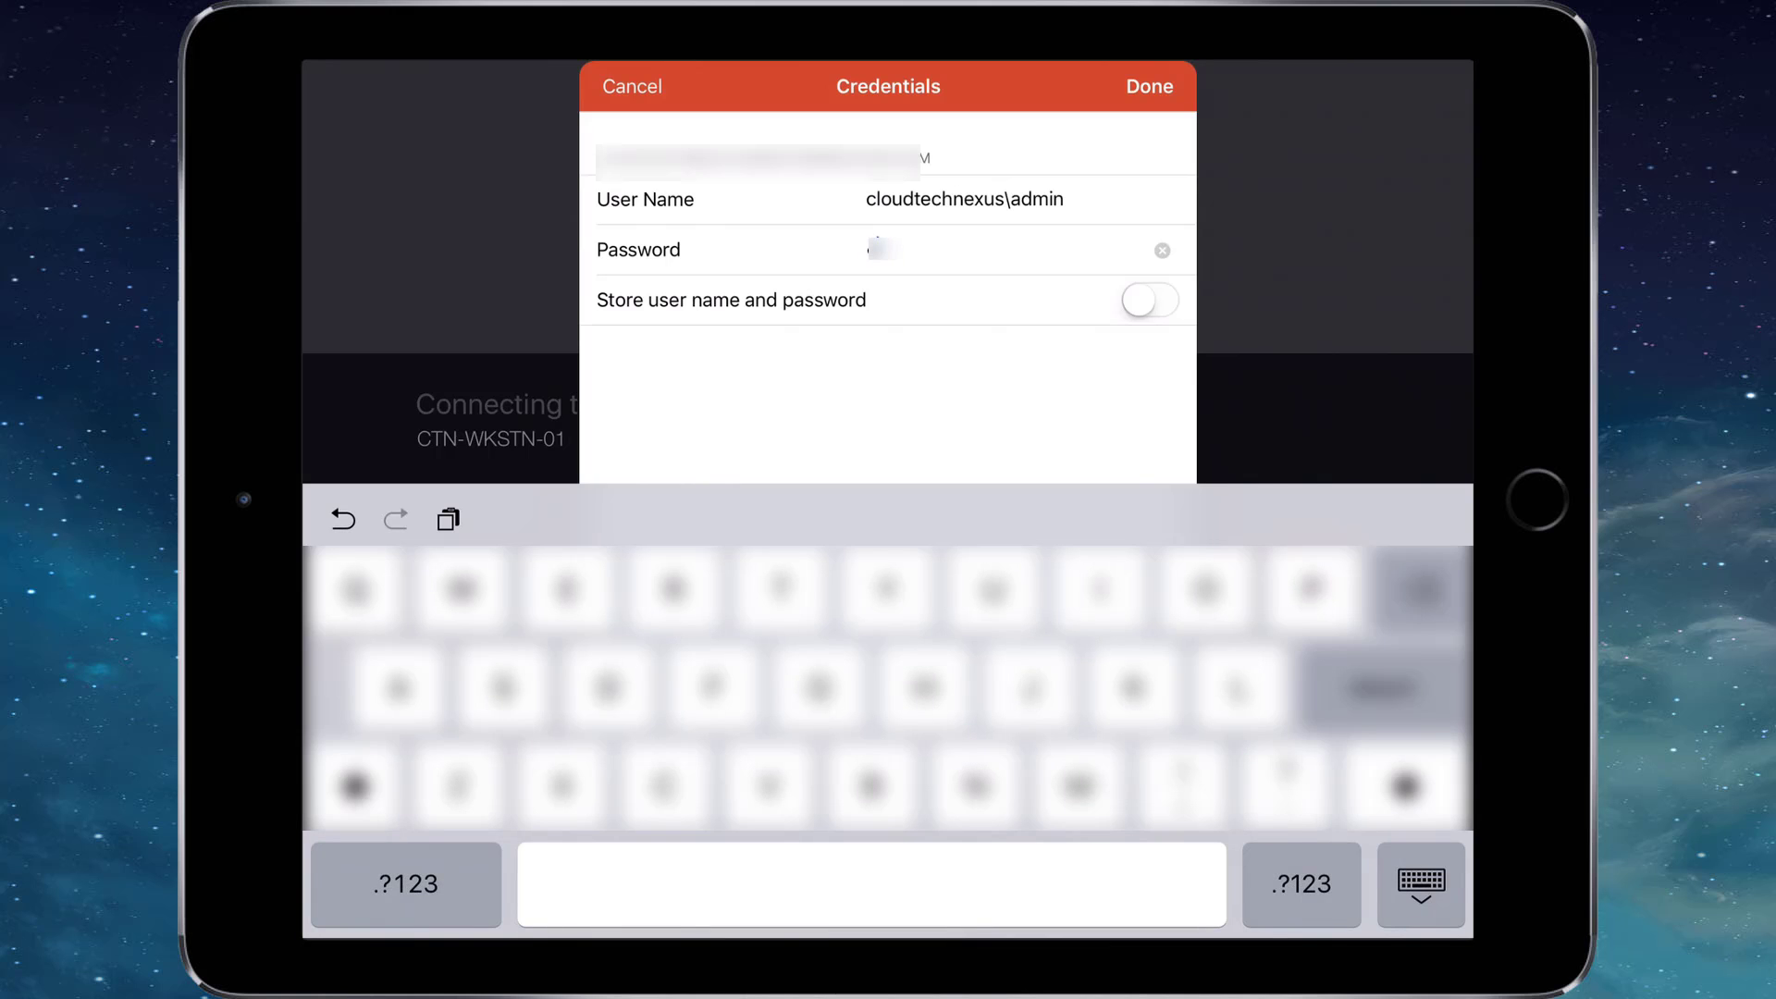
text(•••••)
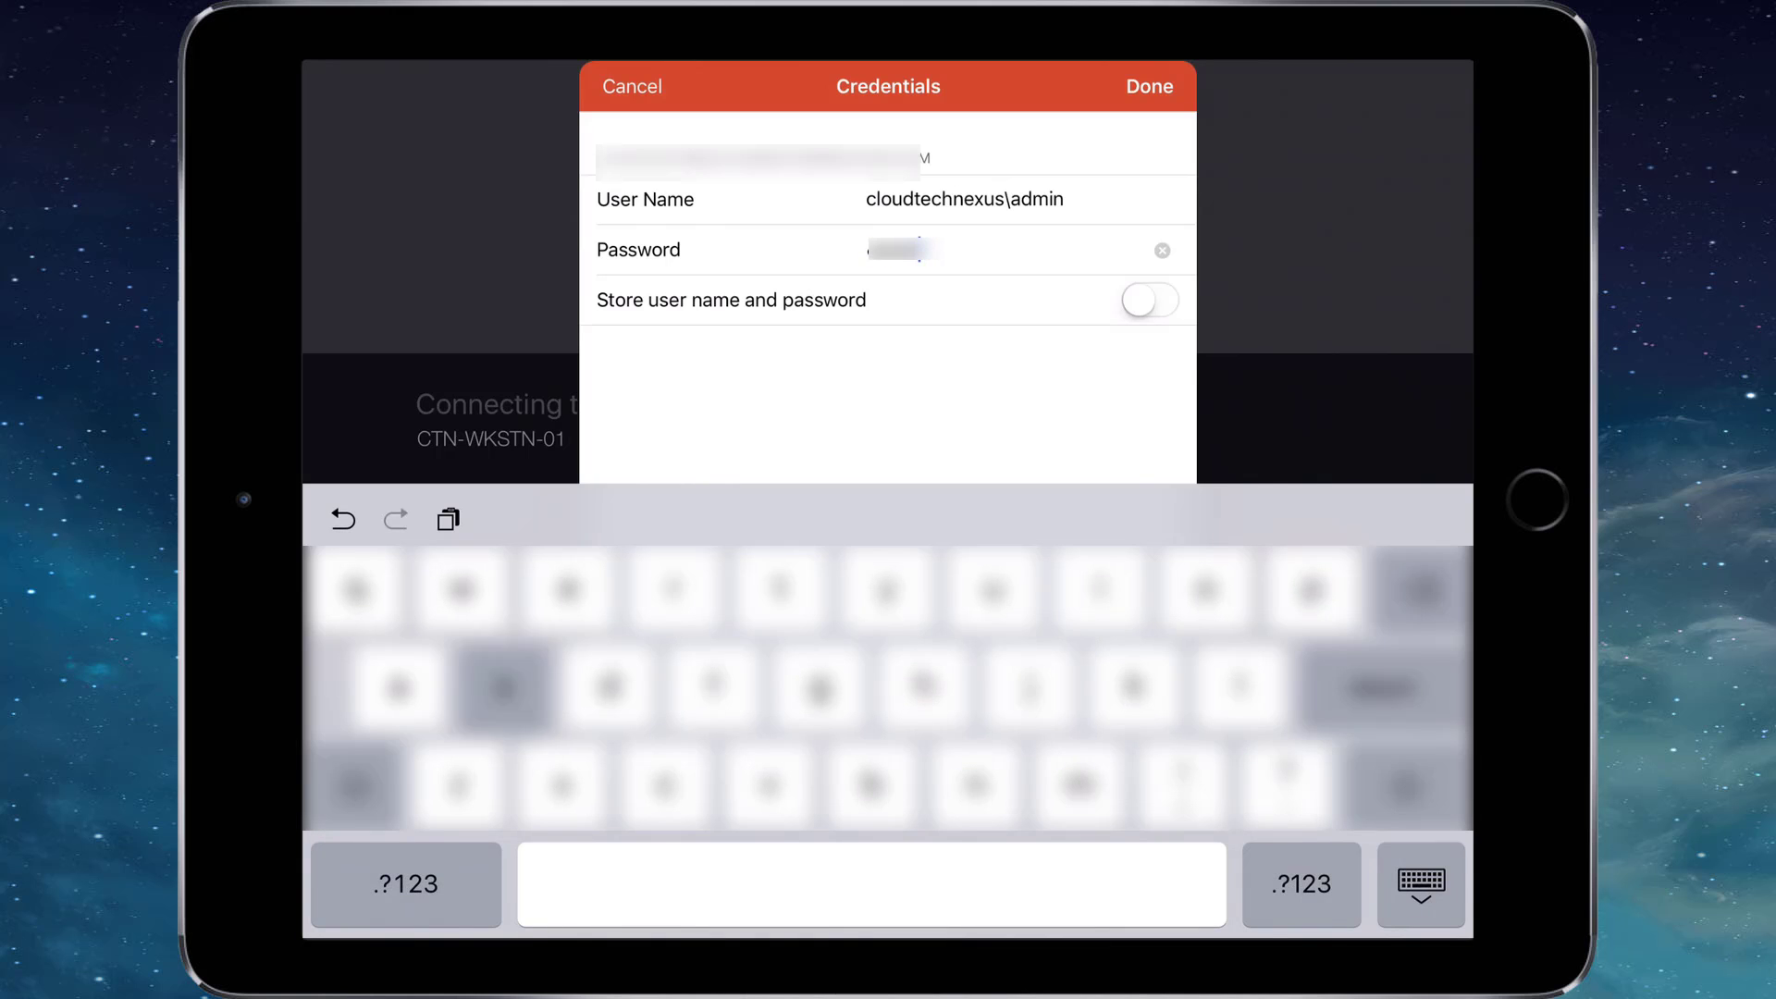
text(•••)
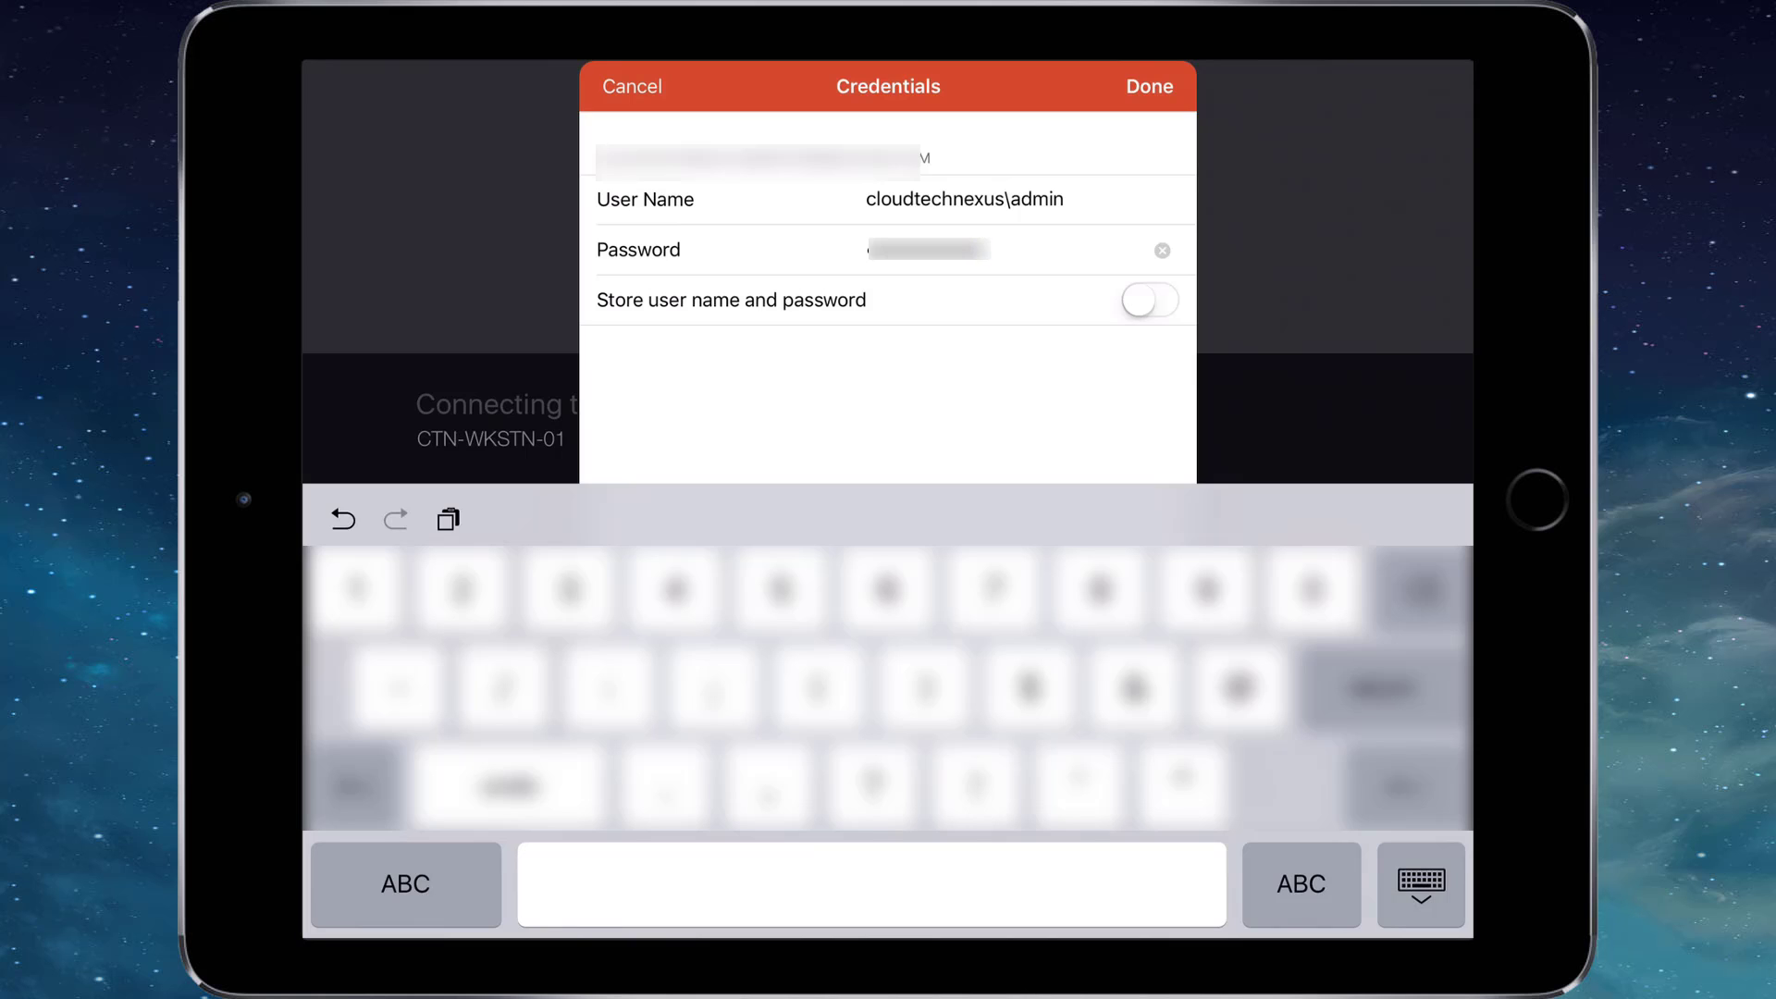
key(Return)
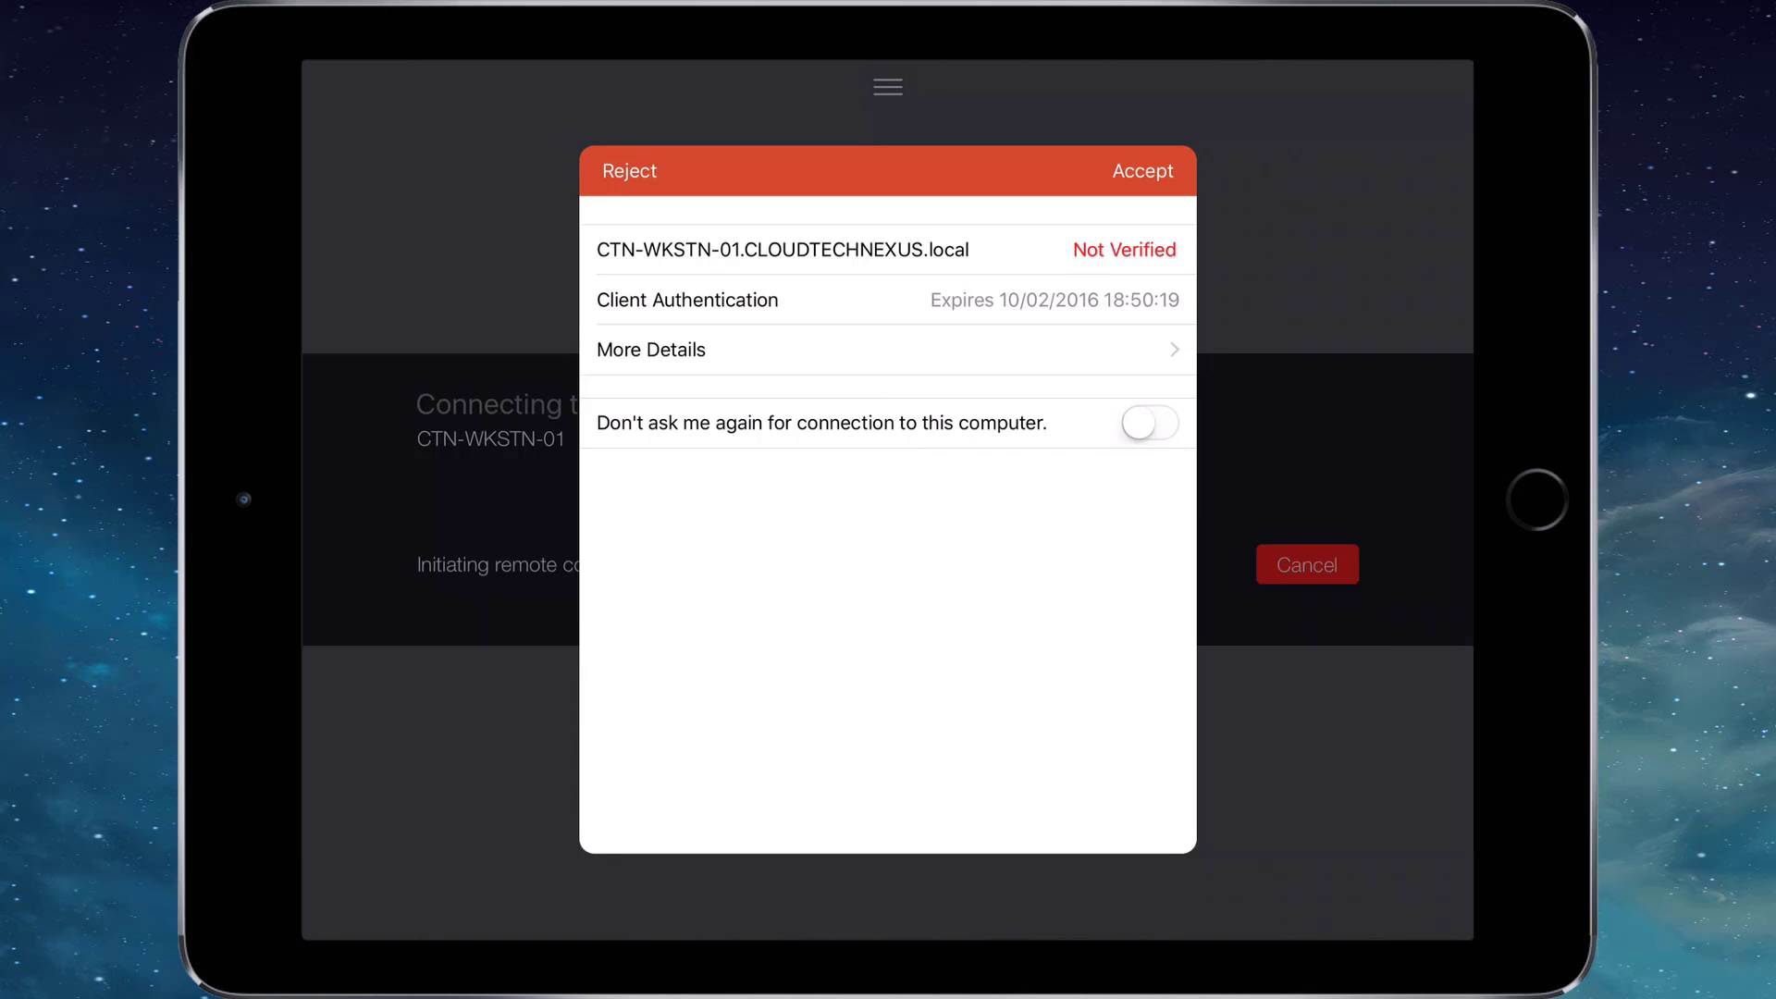
Accept the unverified certificate to open CTN-WKSTN-01's Windows 7 desktop.
click(1143, 170)
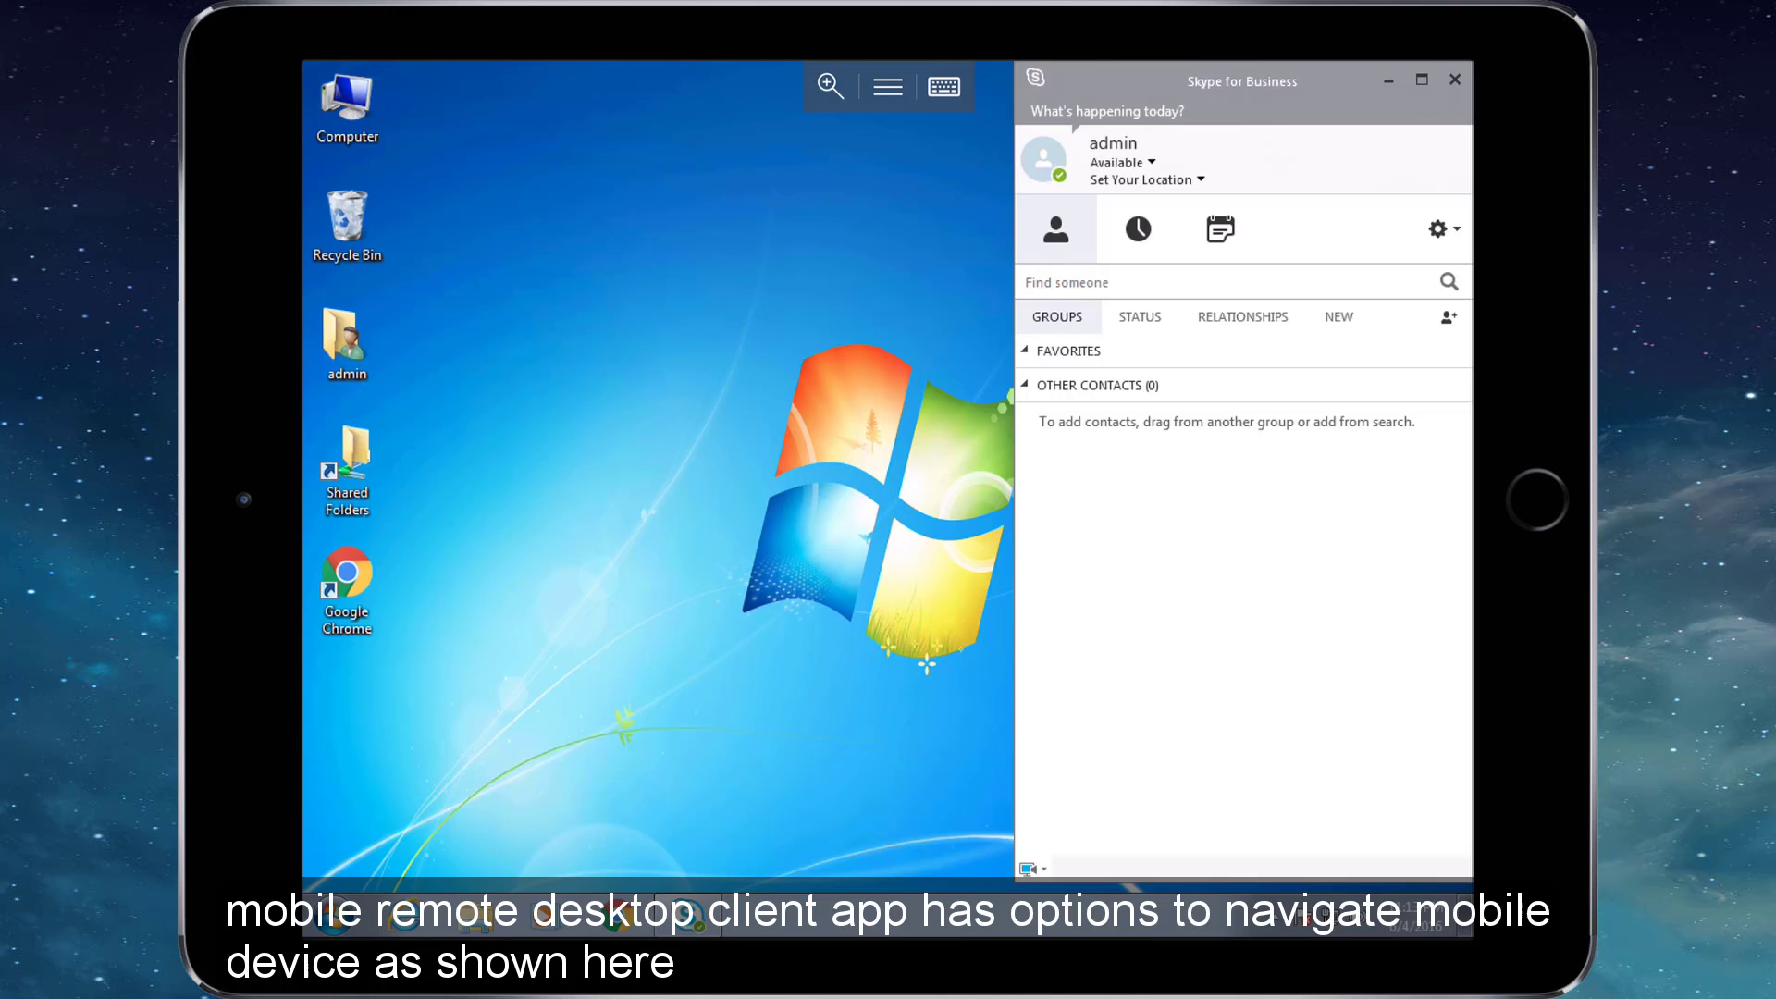
Select the remote desktop icons and switch the session to mouse pointer mode.
drag(613, 755, 310, 74)
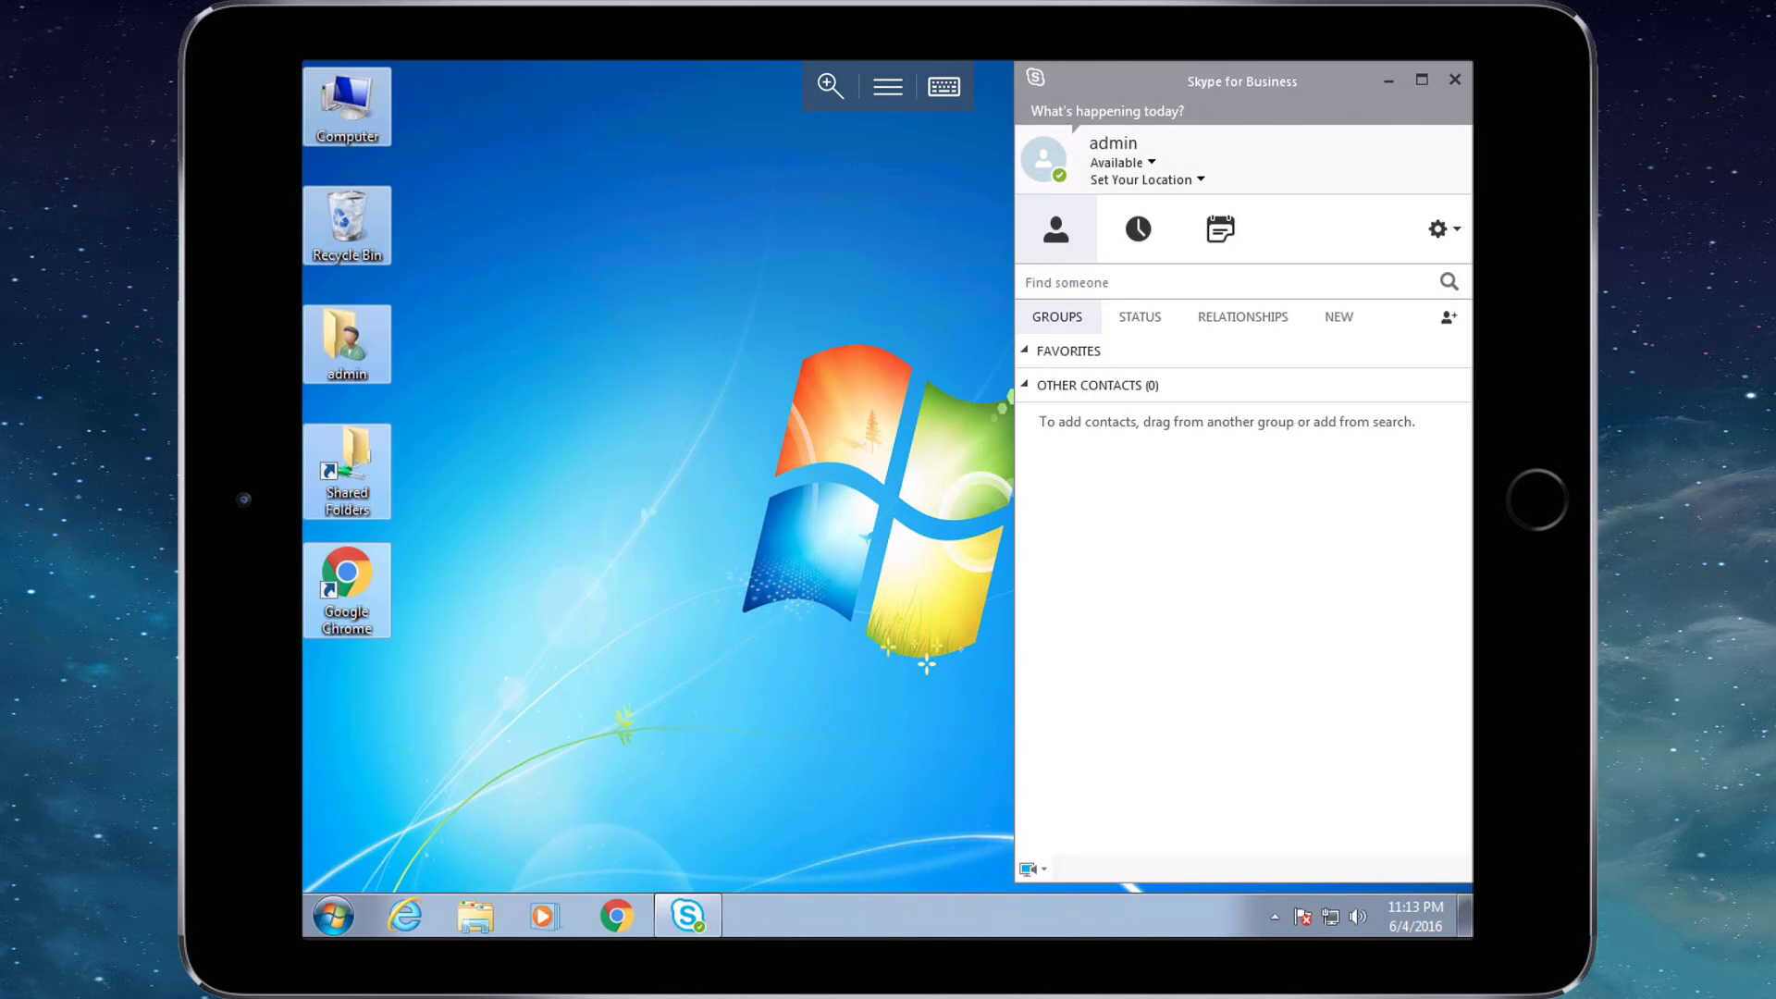
key(super)
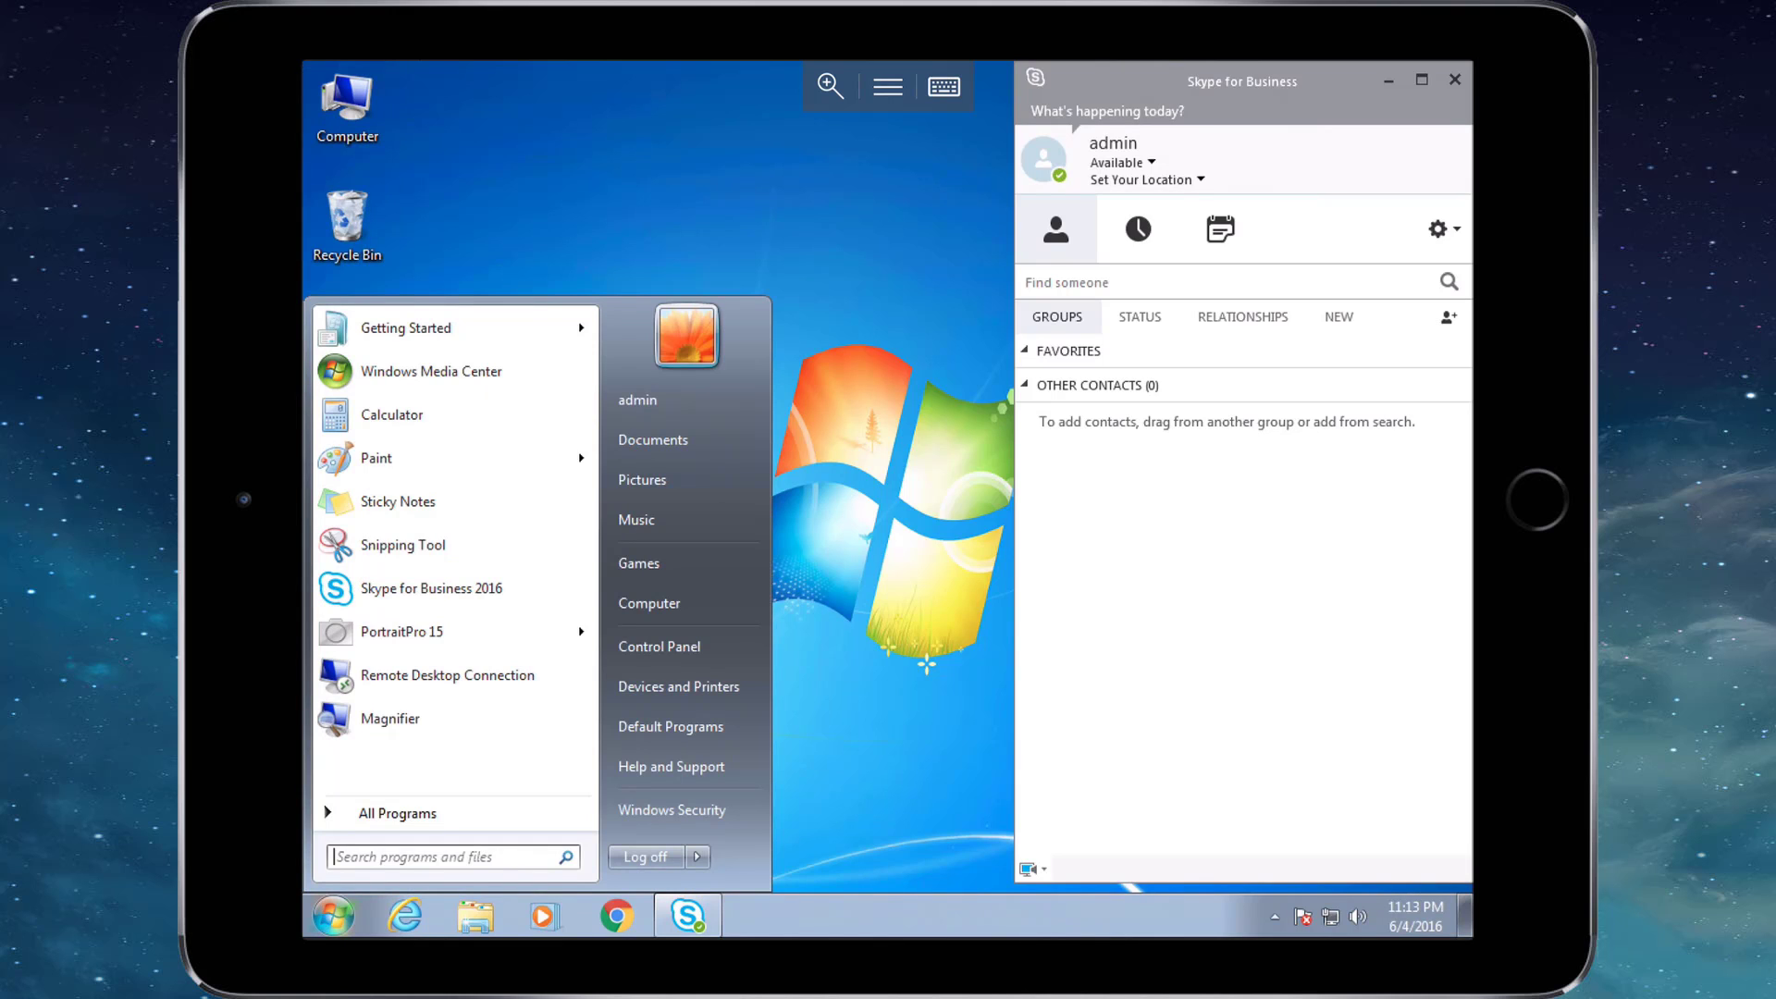
click(888, 86)
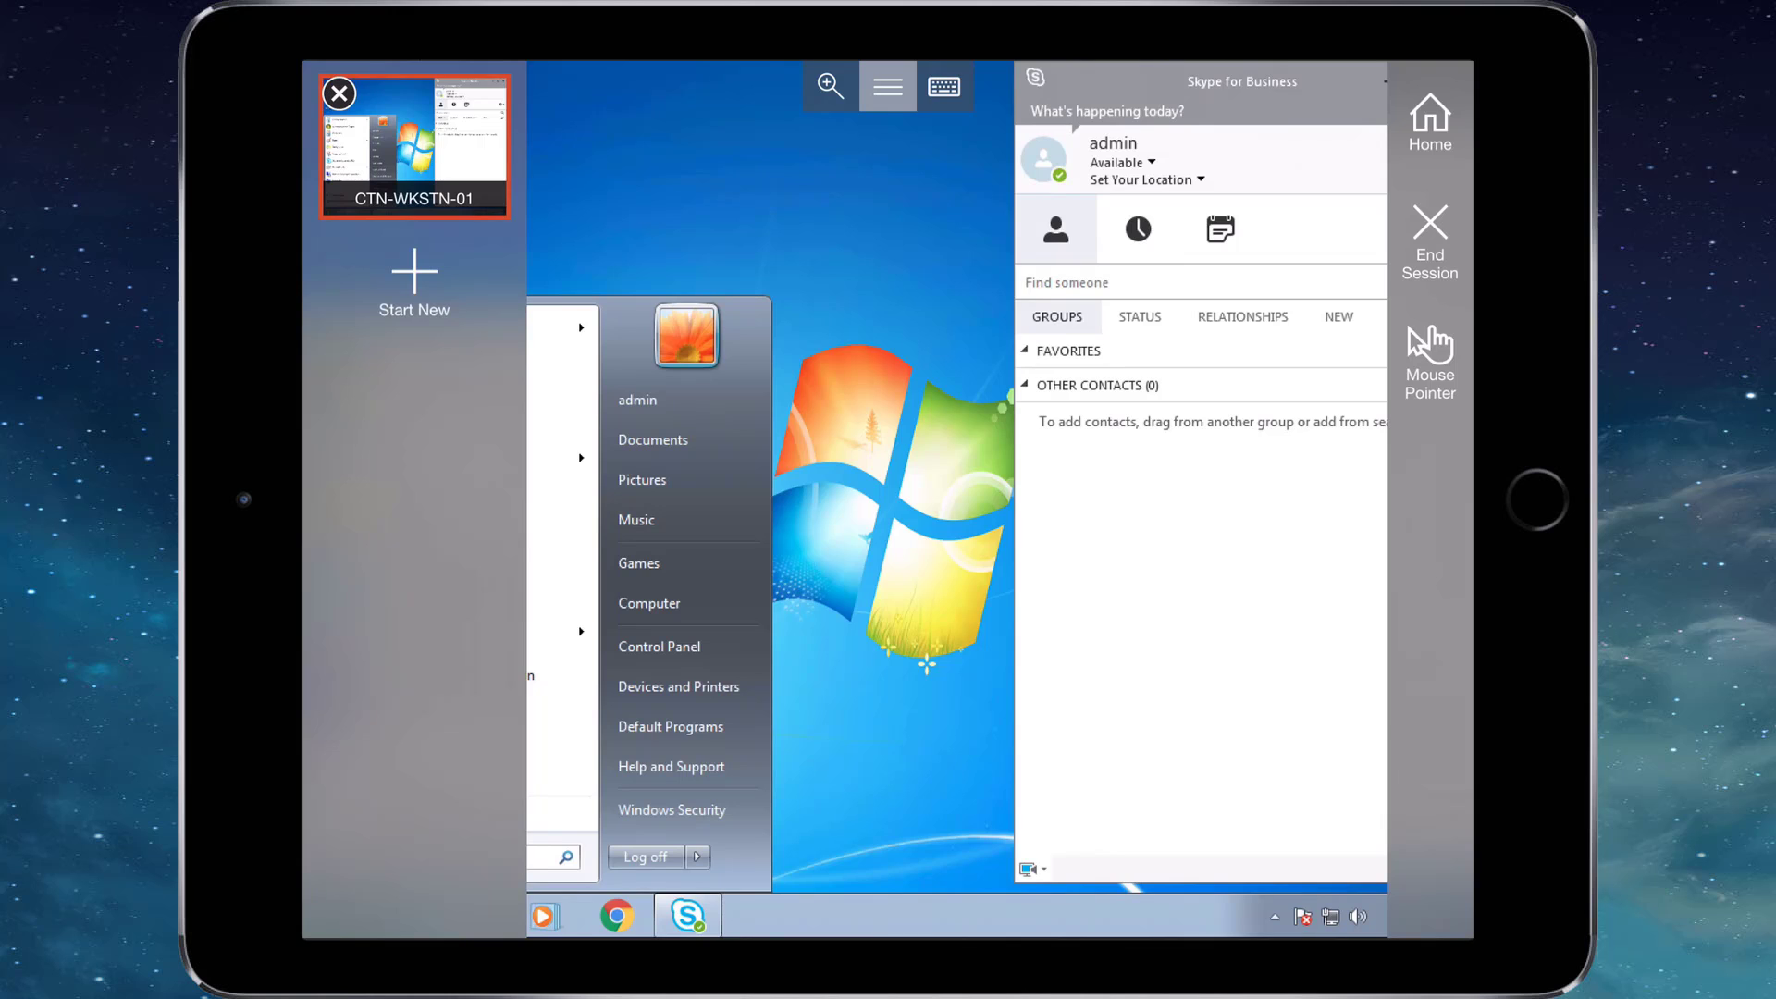
click(1430, 361)
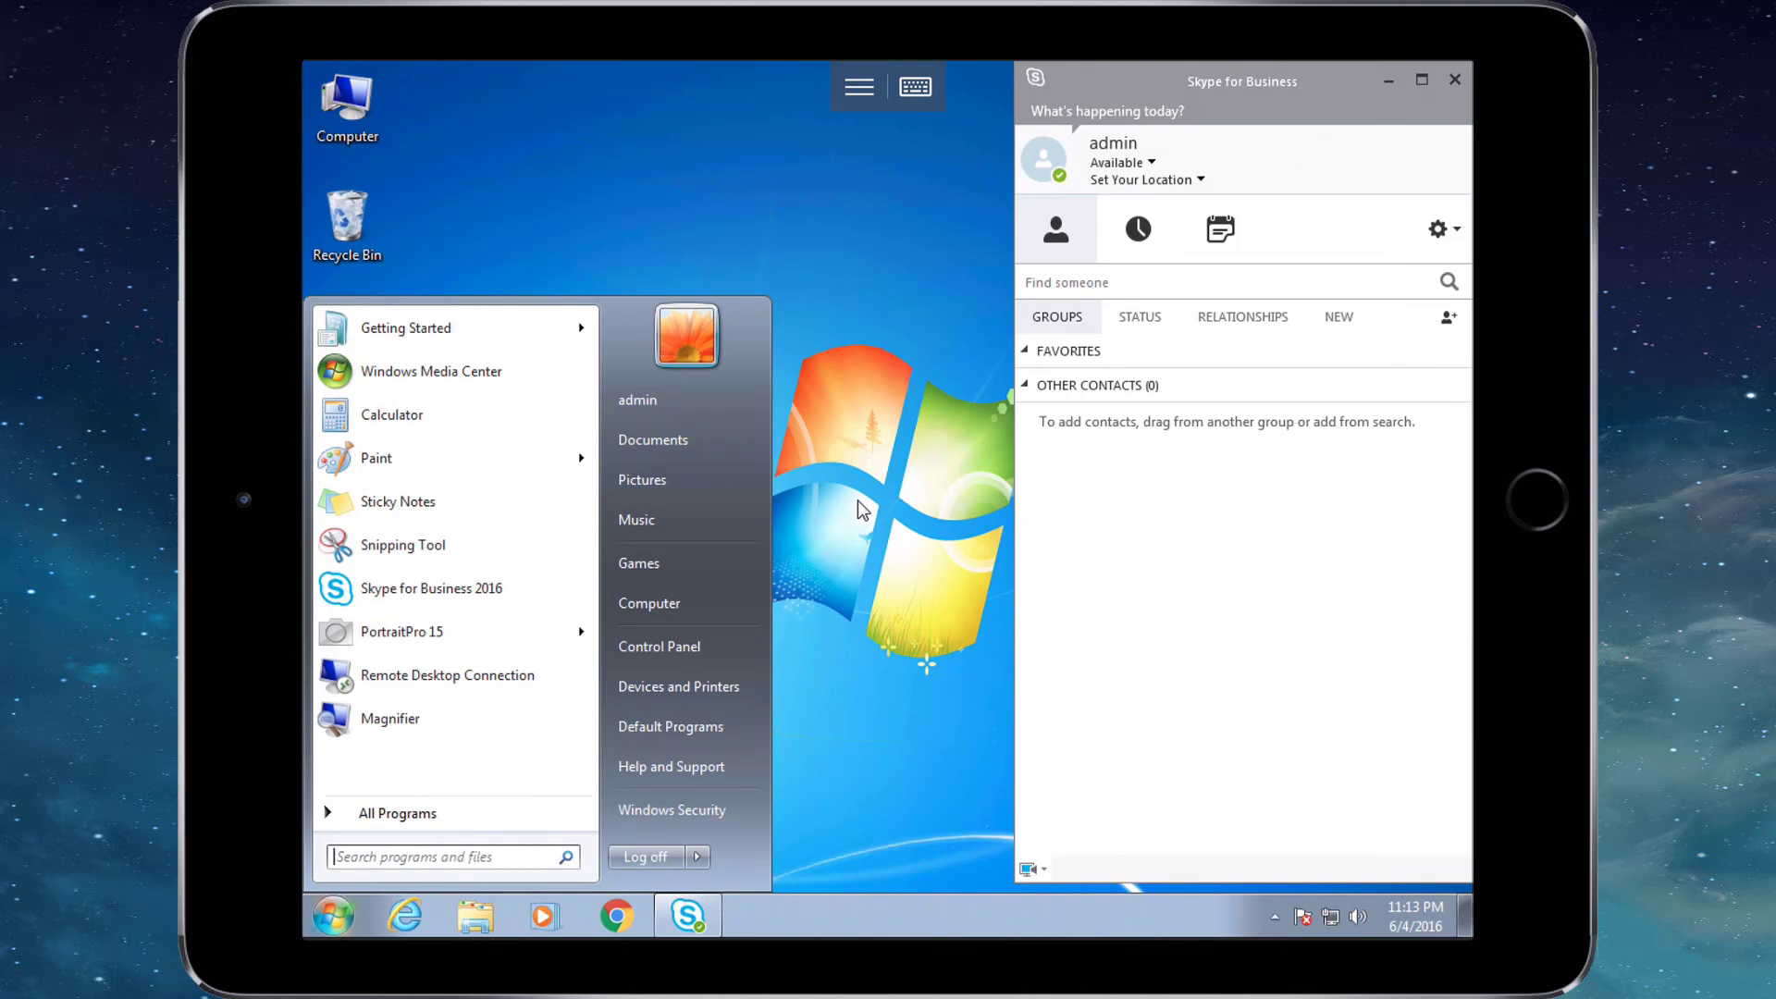
click(886, 504)
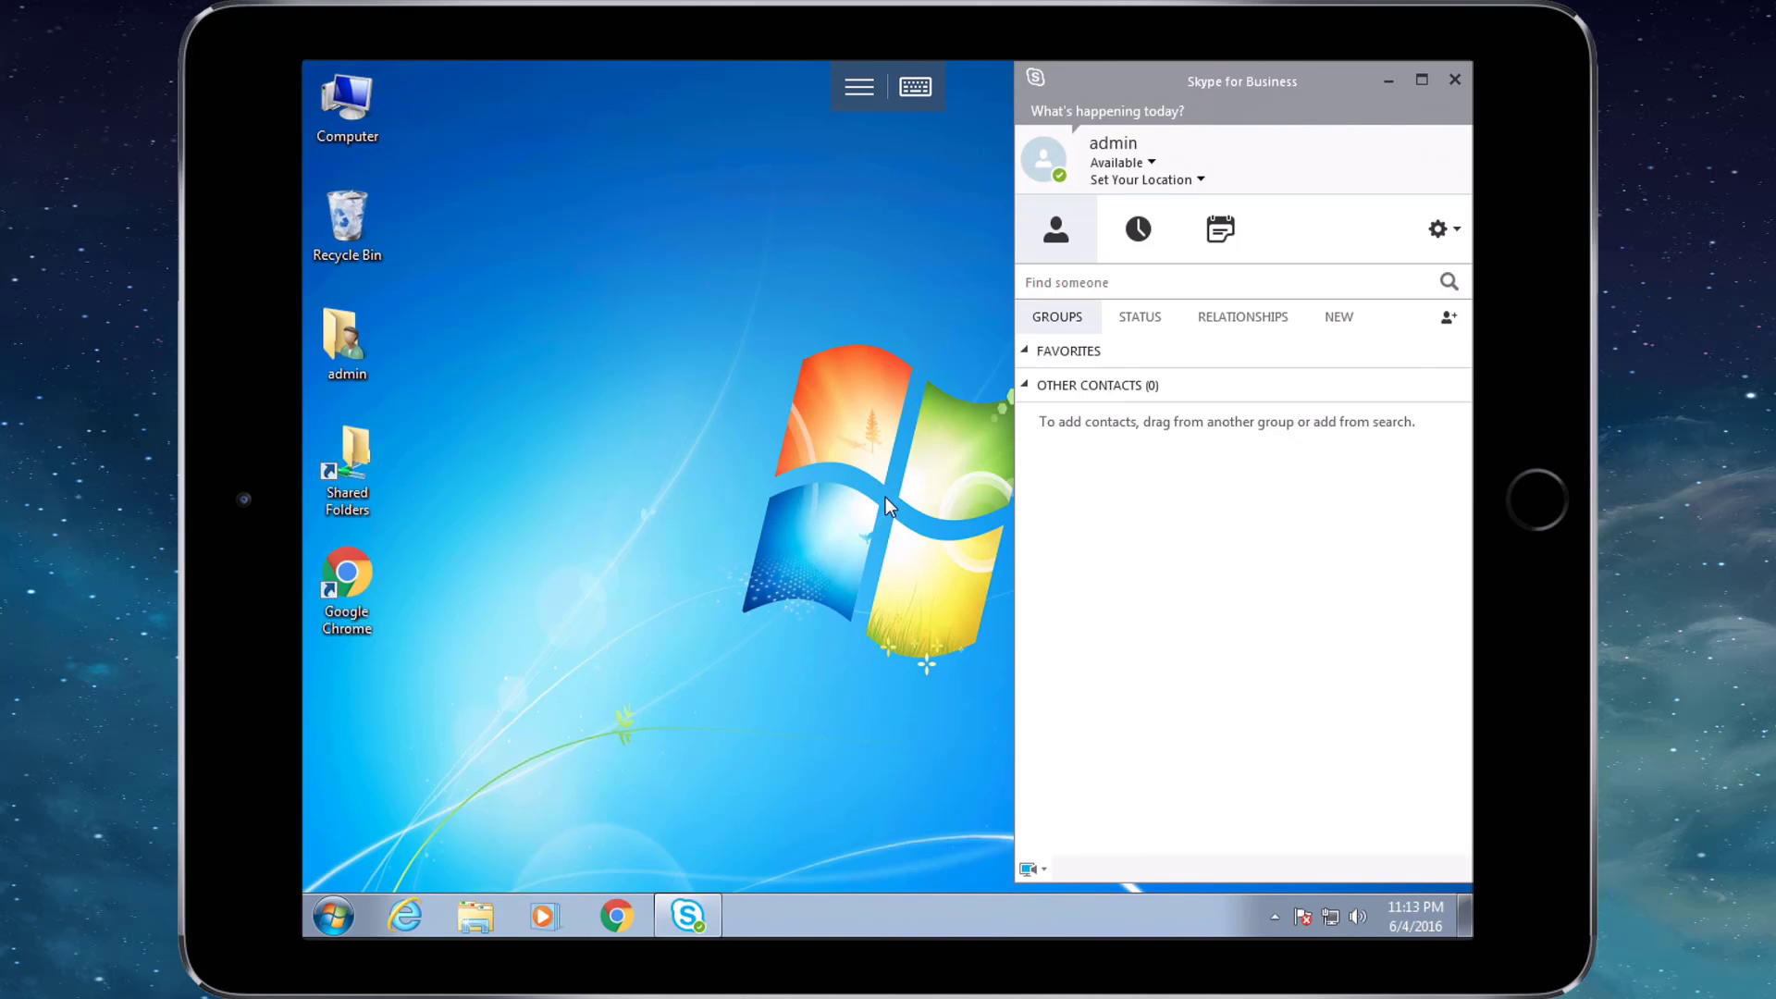
Show and hide the on-screen keyboard and session panels to clear the desktop.
click(916, 86)
click(916, 86)
click(859, 86)
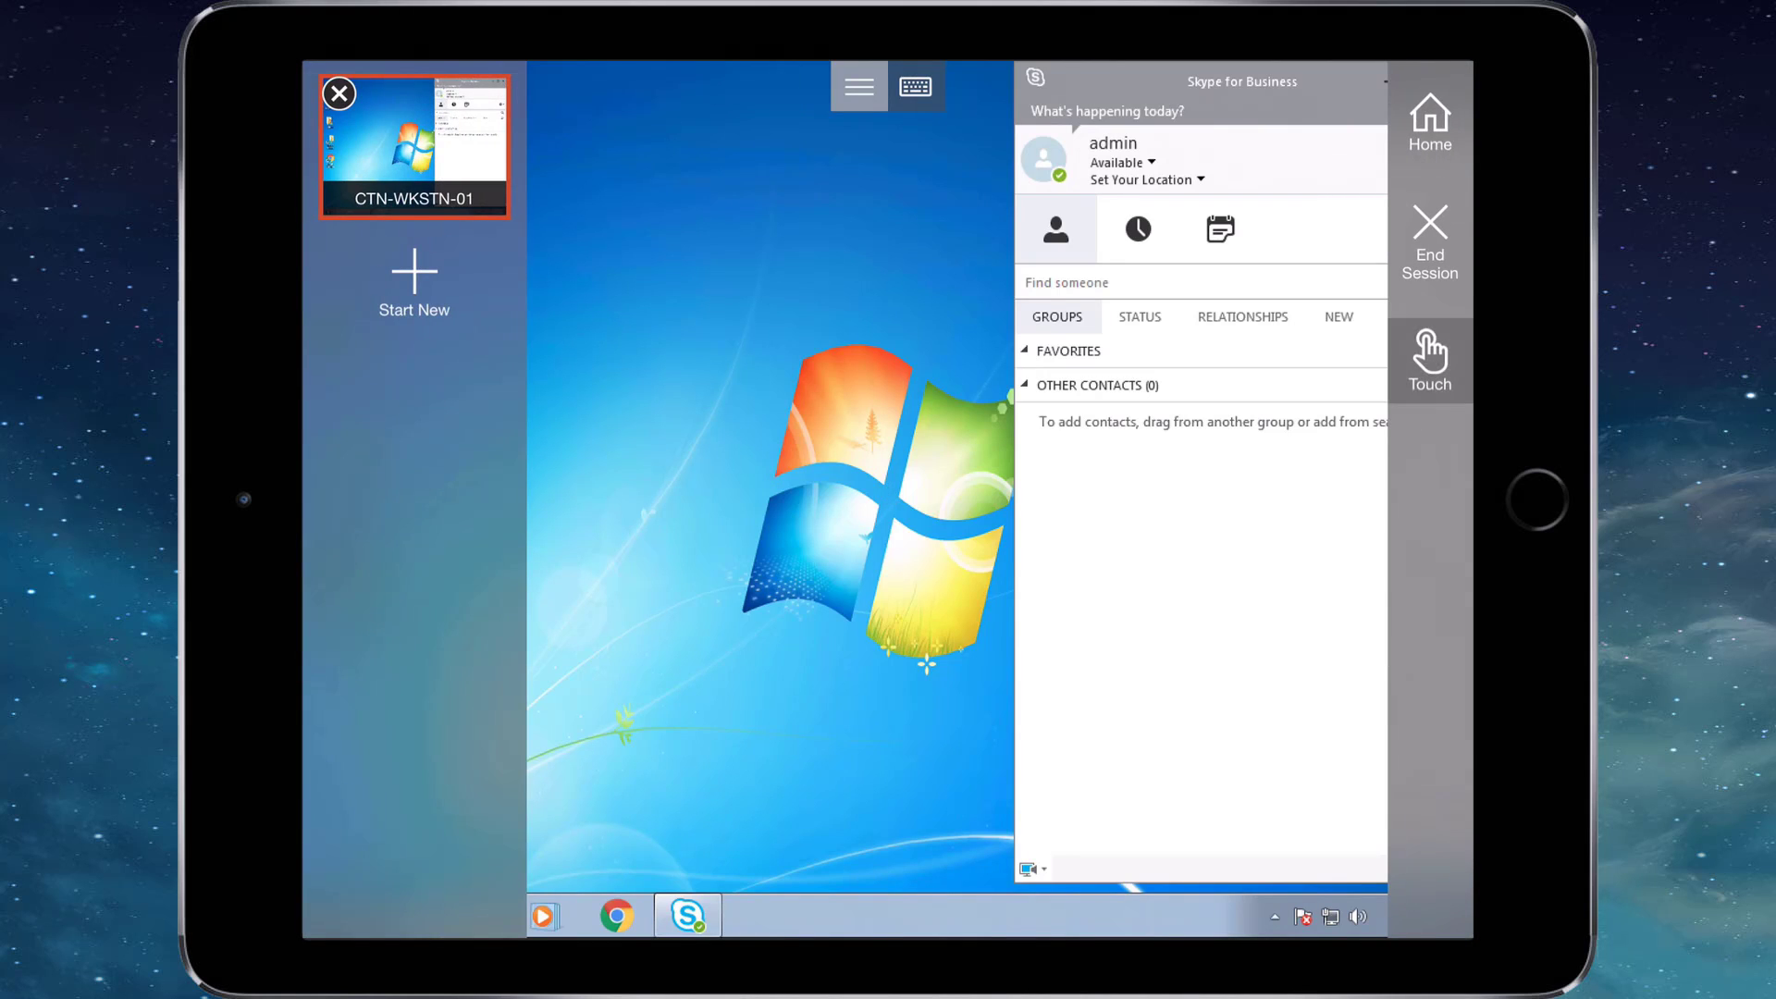
click(859, 86)
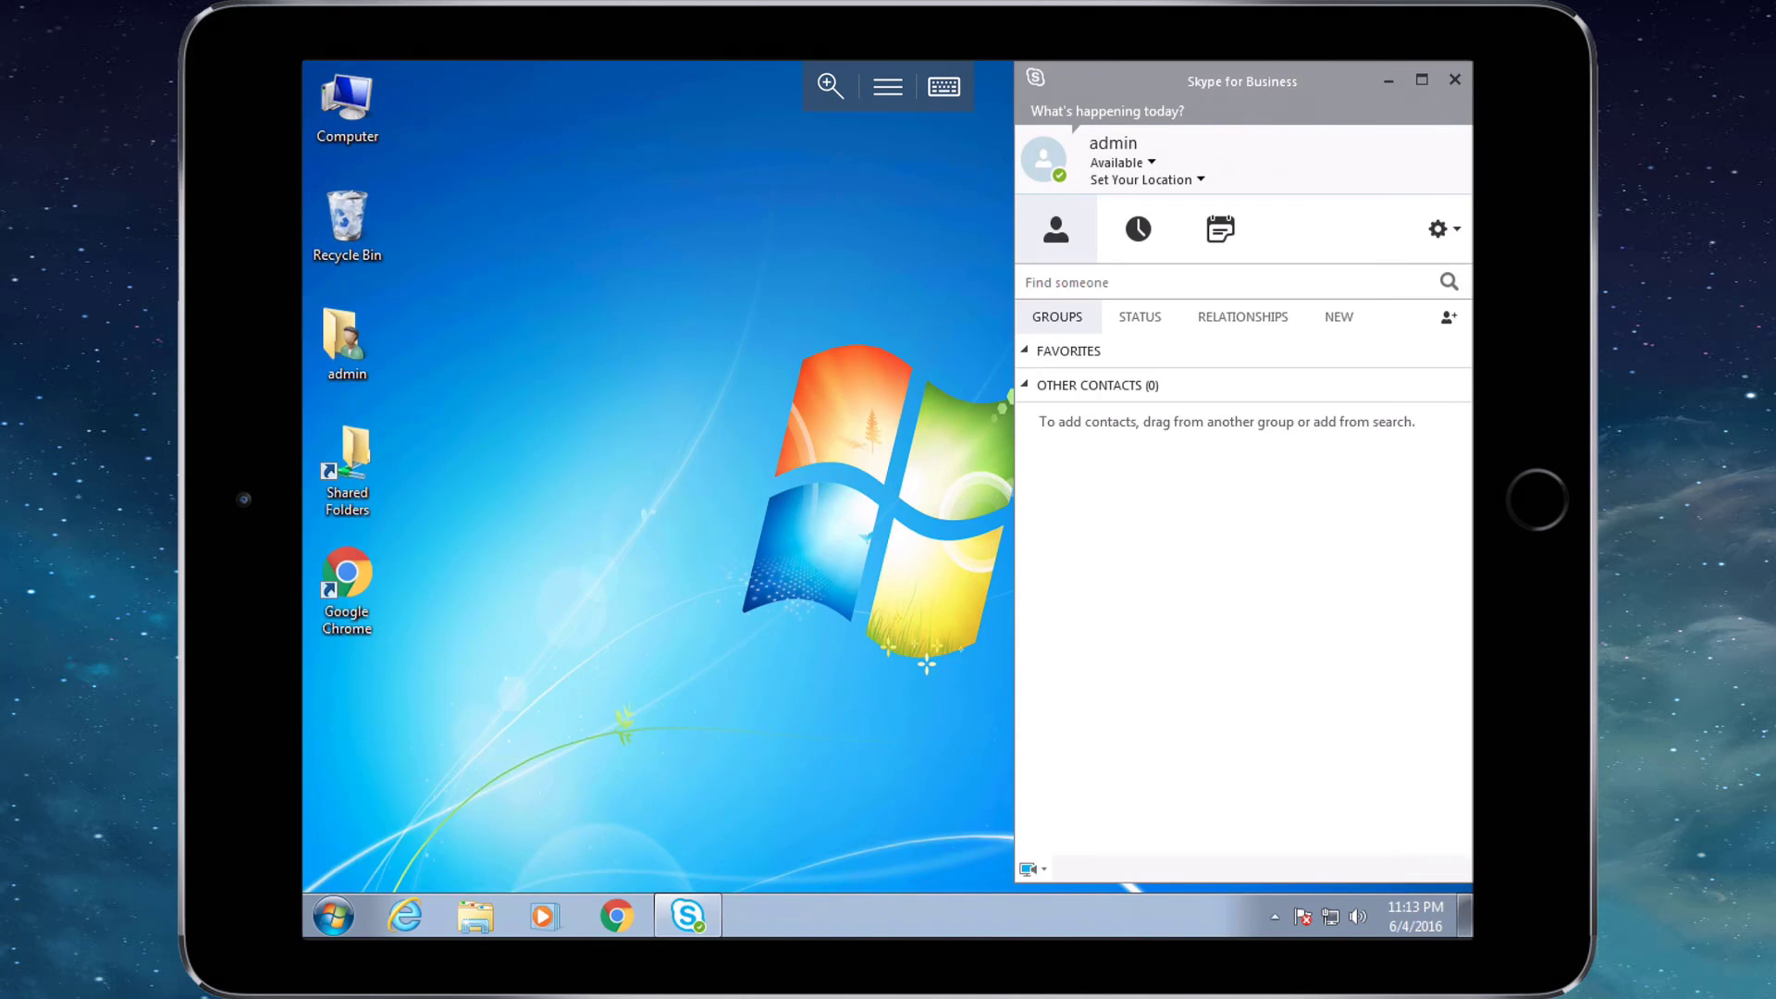
Magnify the remote desktop and pan across it to reach Skype and the taskbar.
click(830, 86)
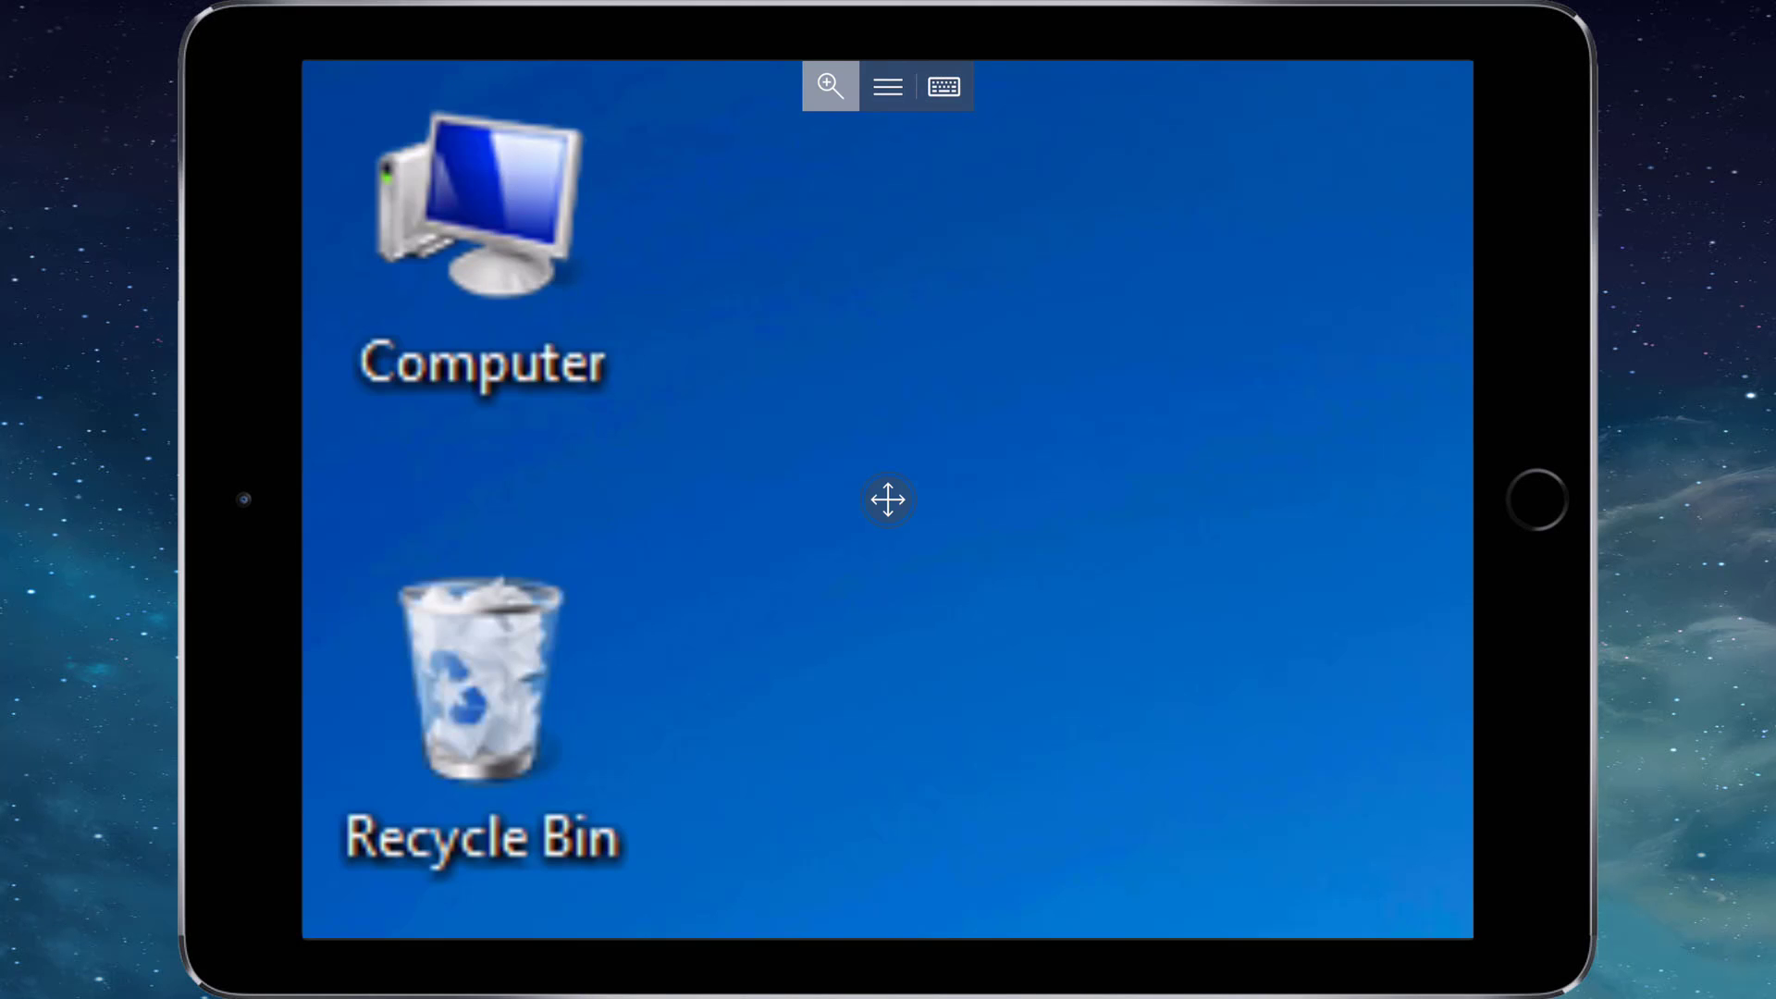
scroll(888, 499, right, 10)
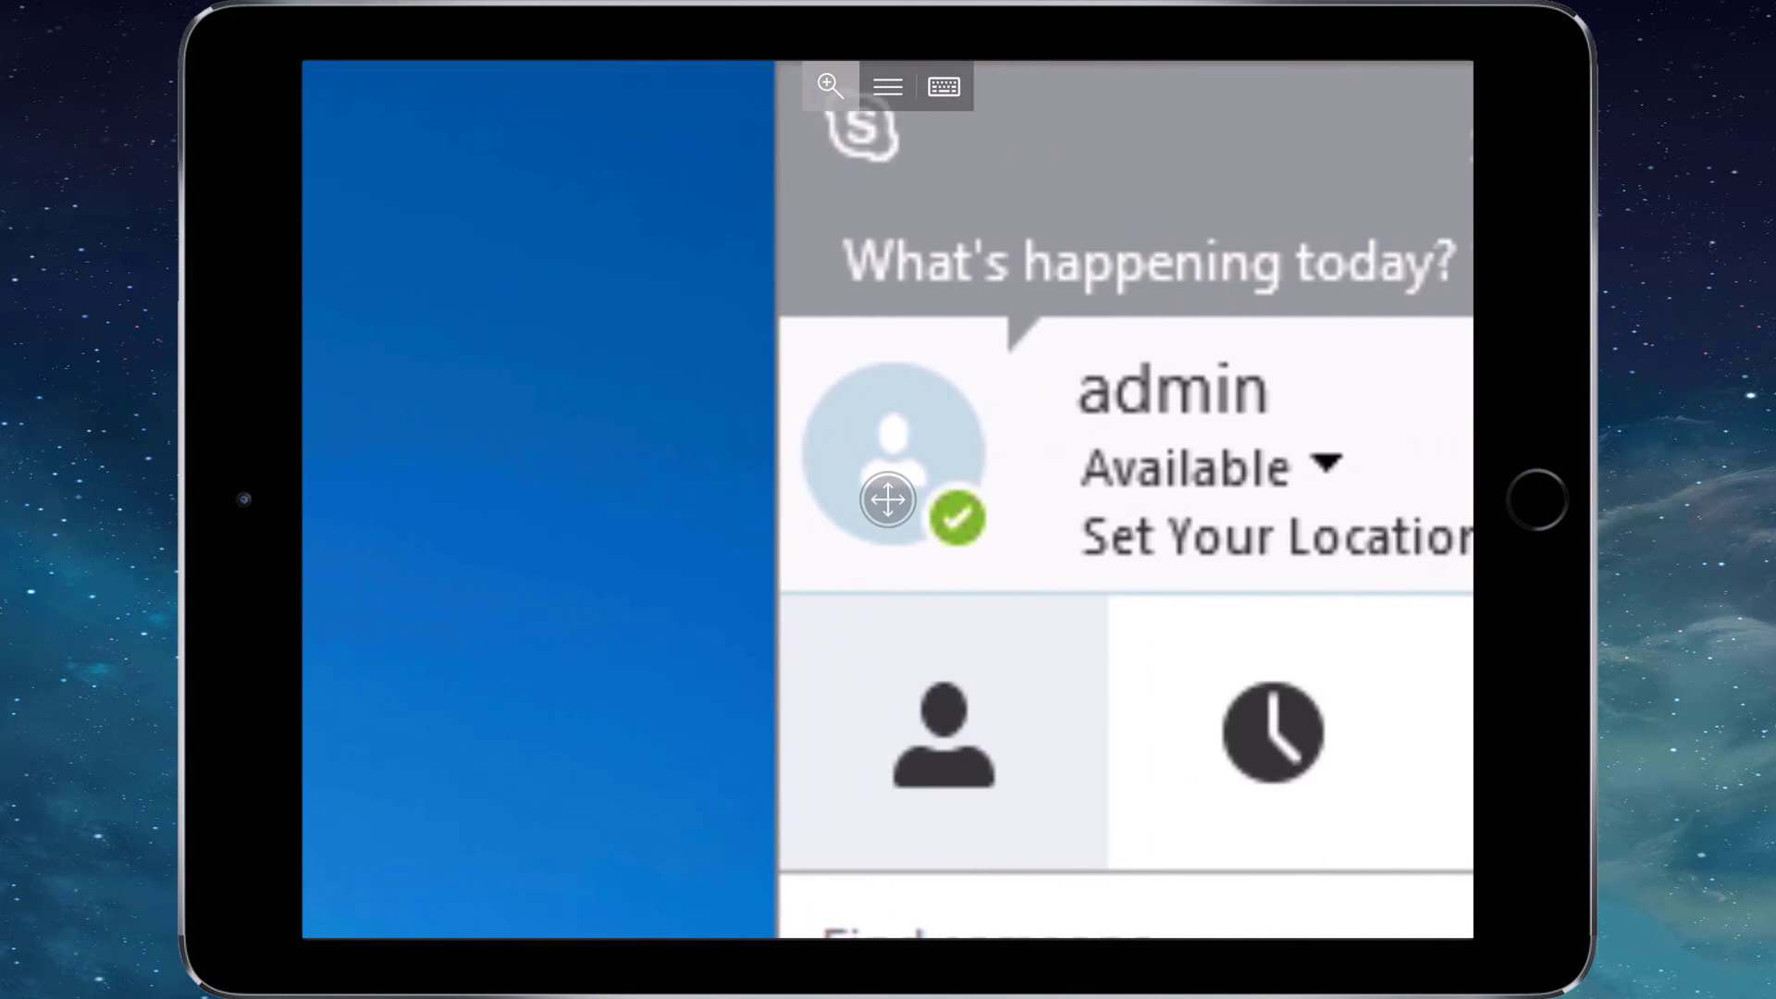
scroll(888, 499, right, 10)
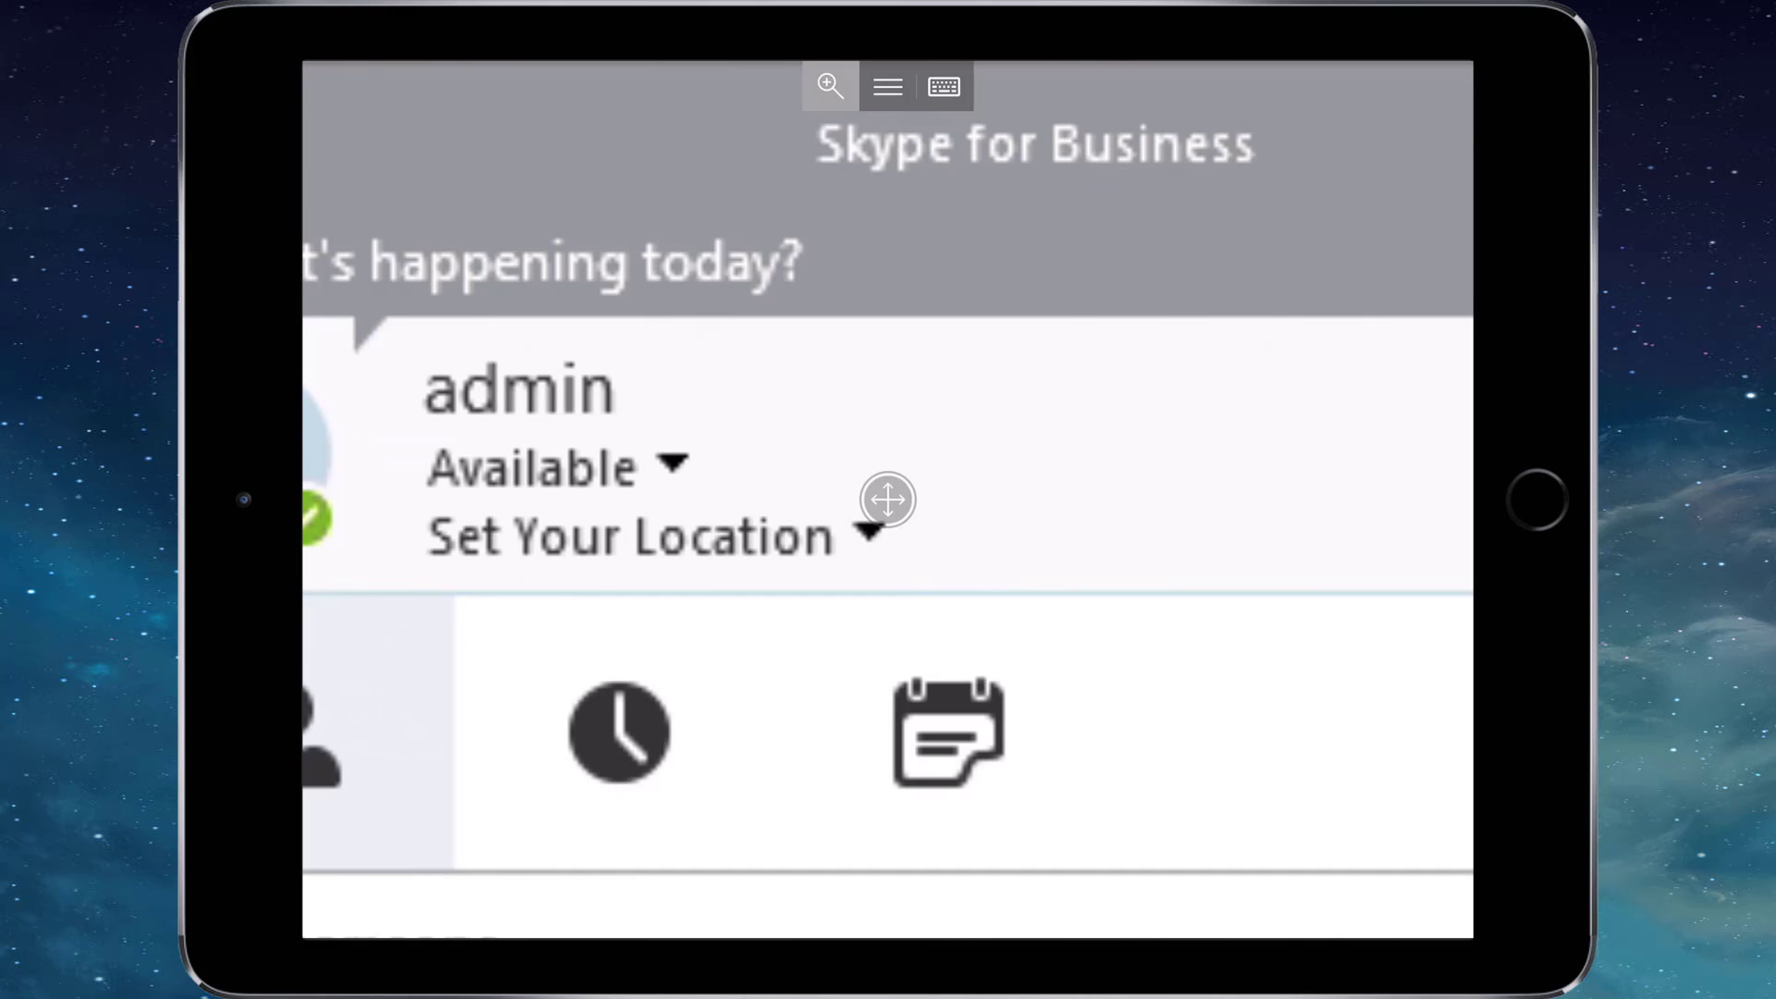
scroll(888, 500, left, 10)
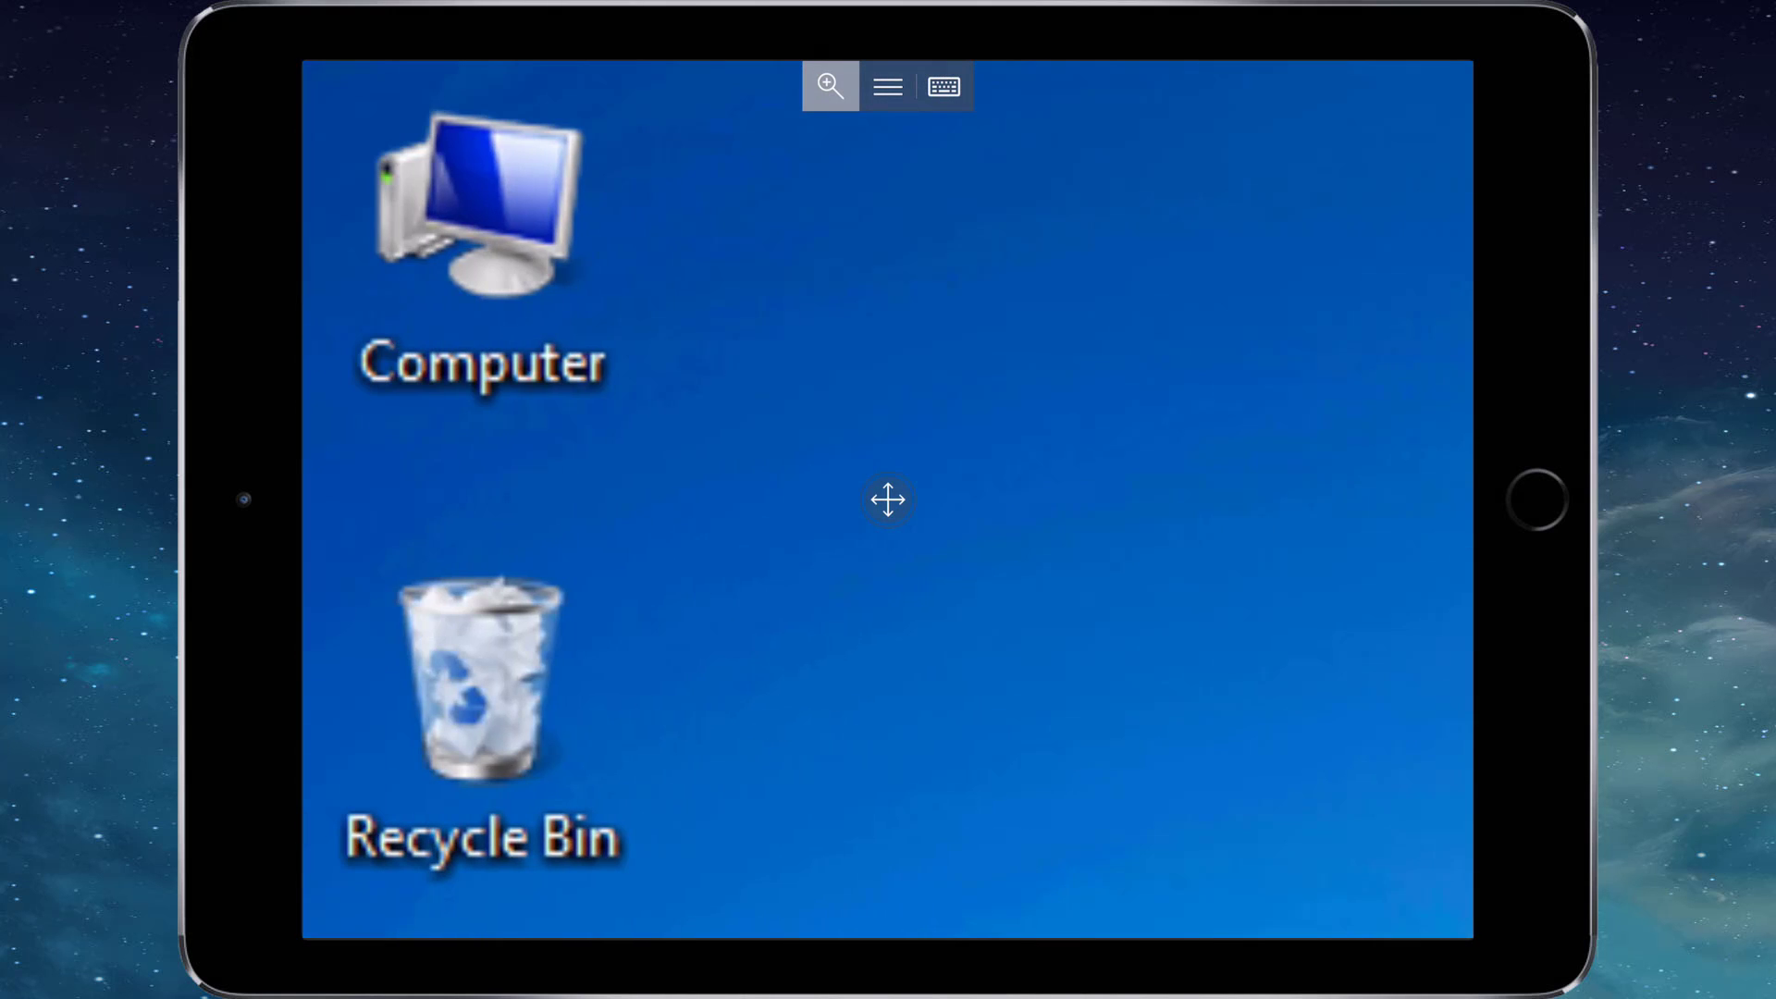
scroll(888, 500, down, 5)
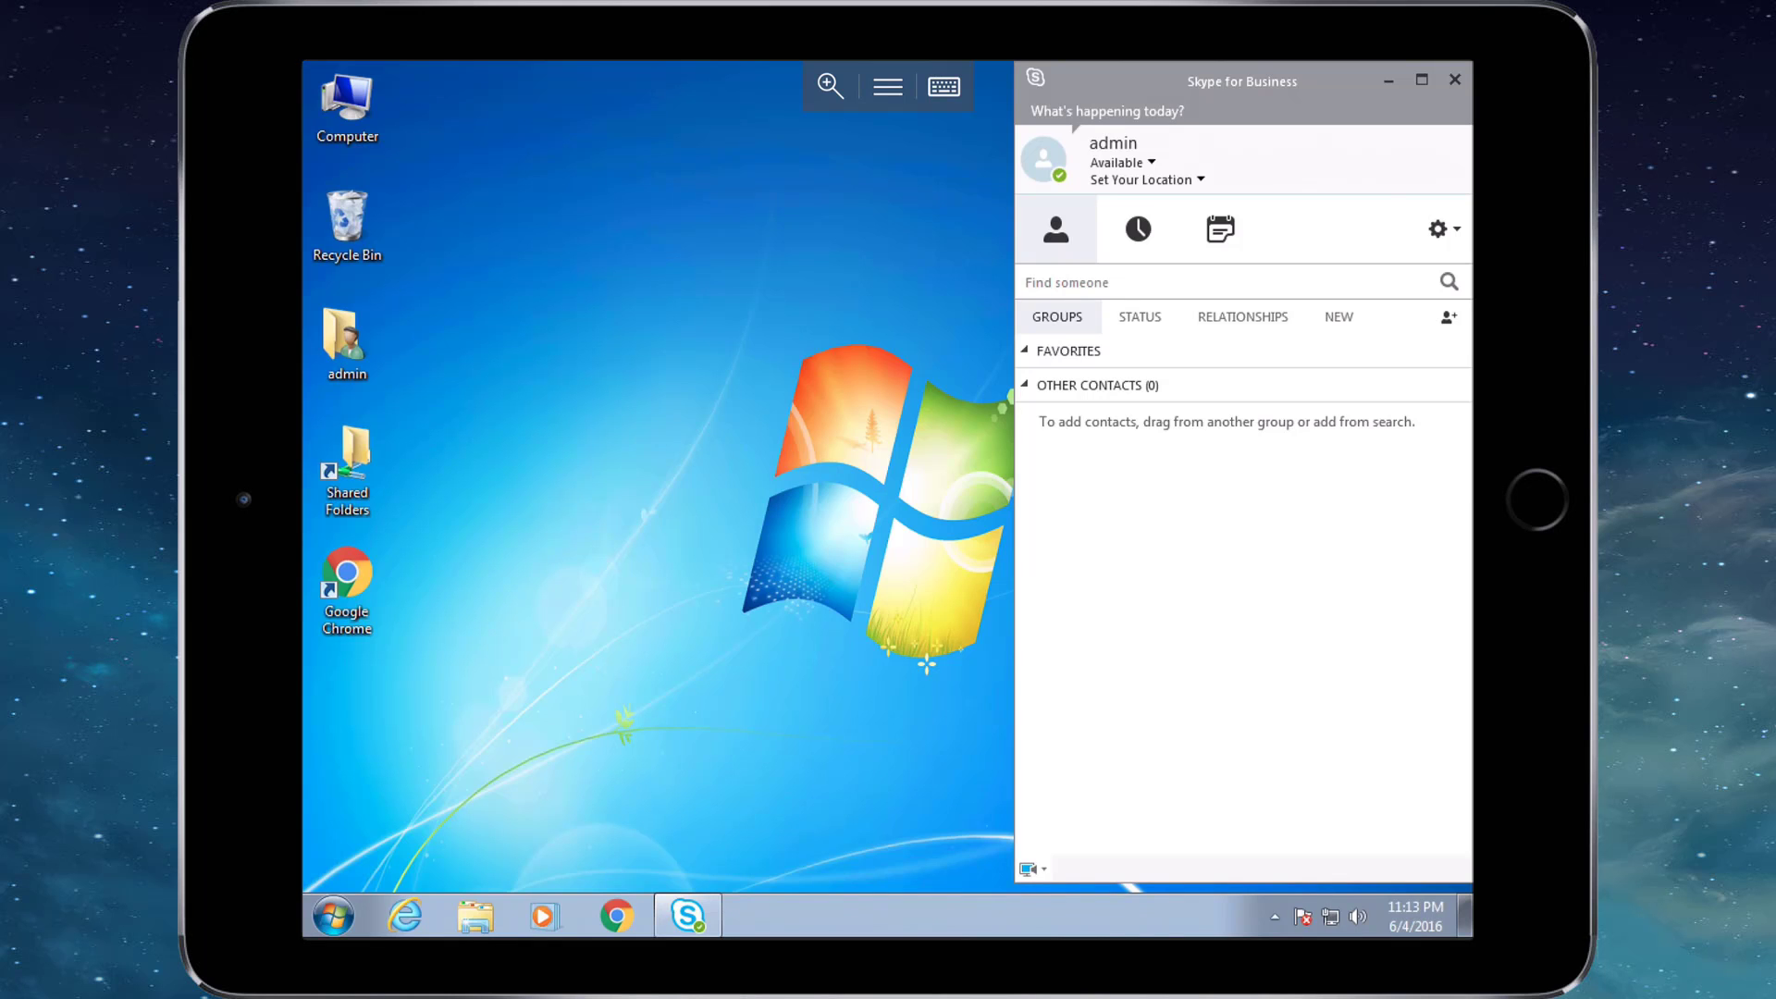
Switch to mouse-pointer control and try selecting the remote desktop icons, including Computer.
click(887, 86)
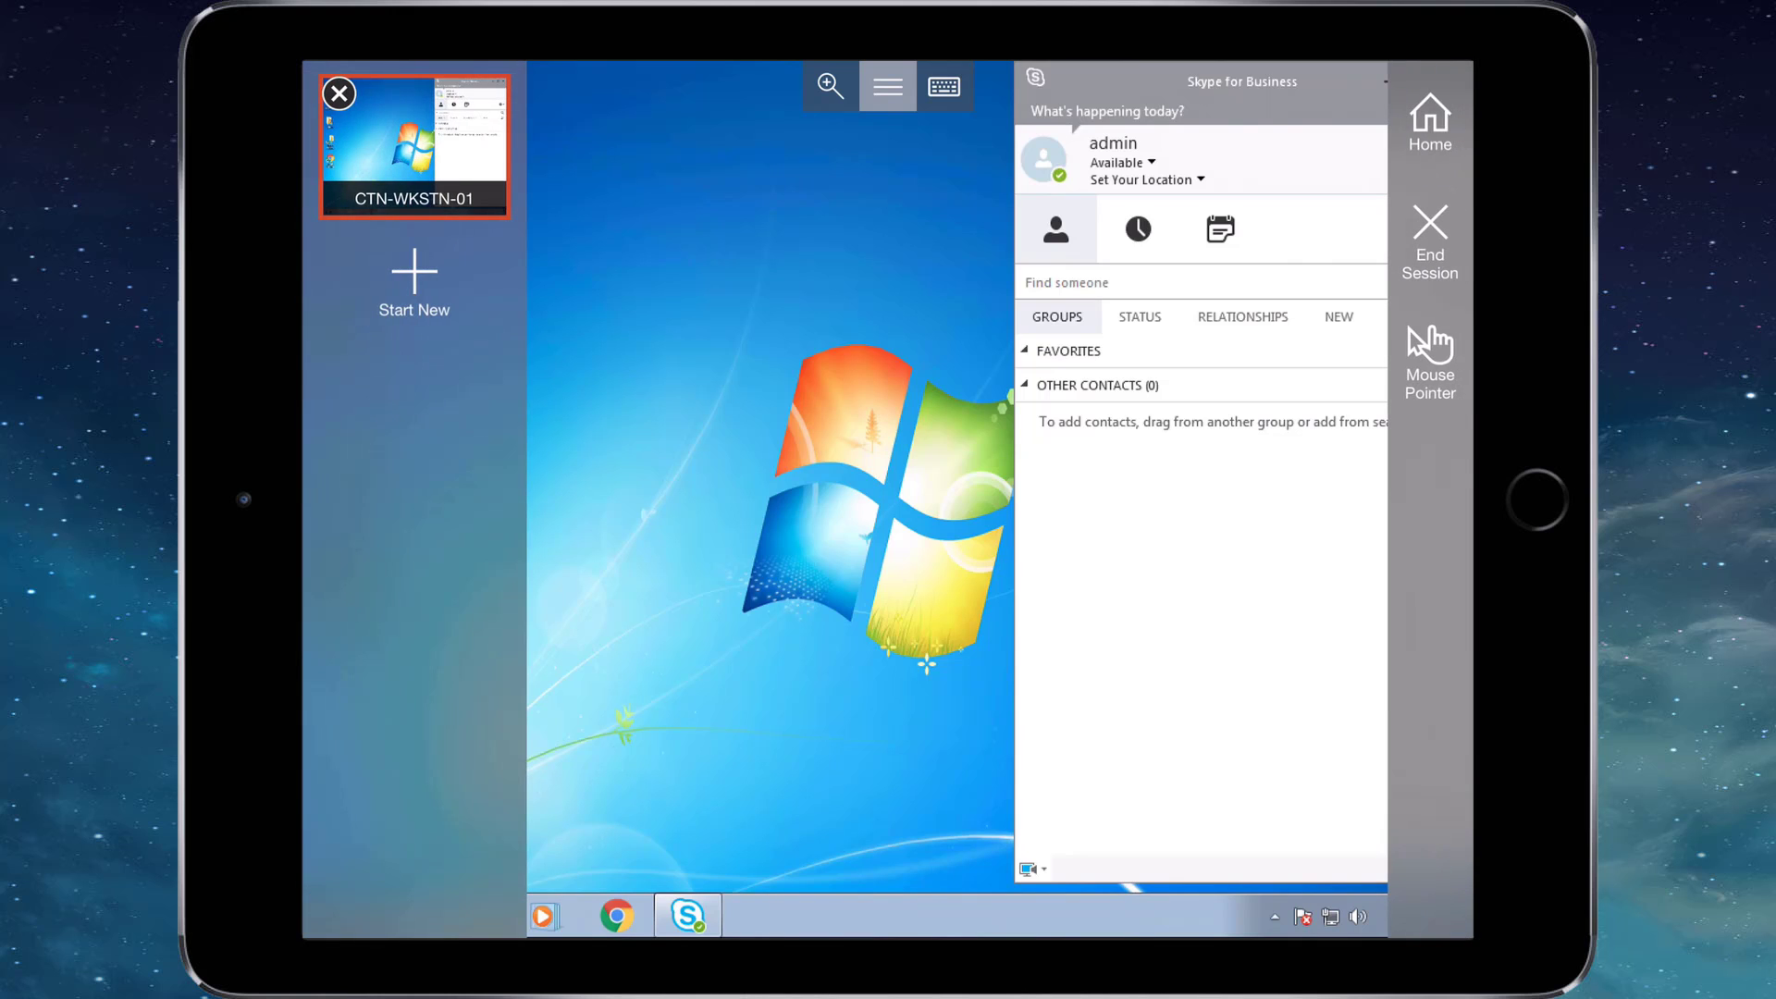
click(1430, 361)
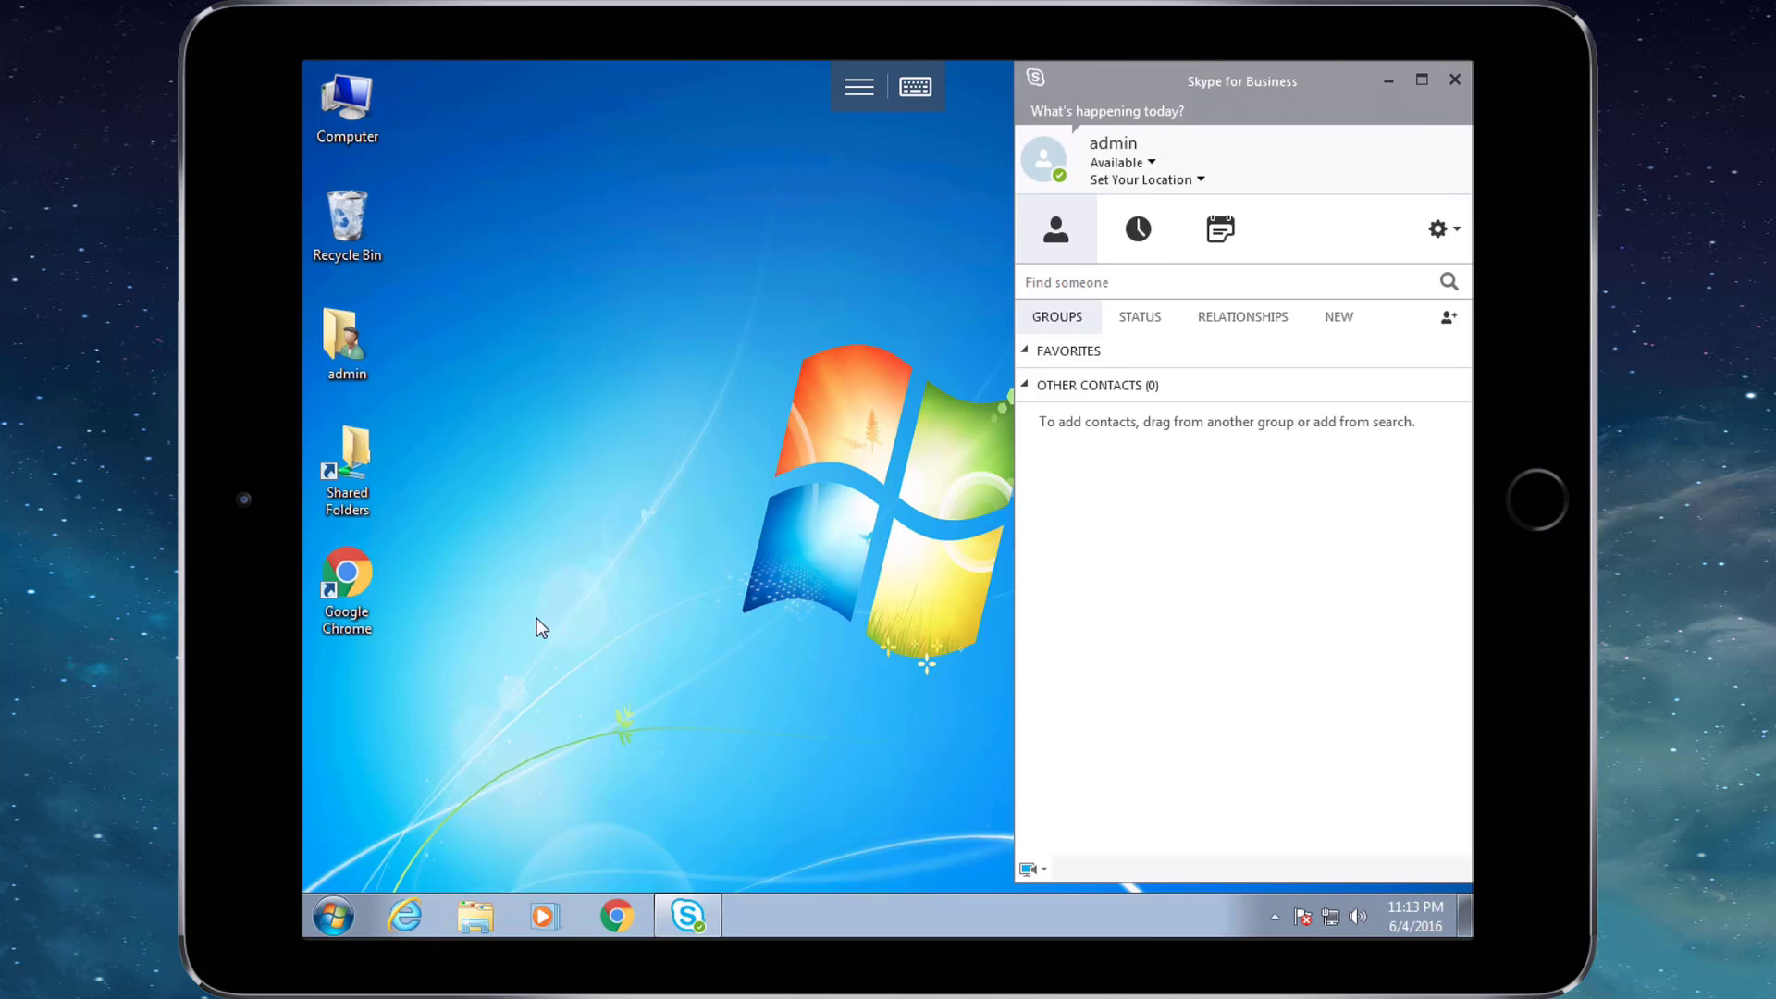
drag(536, 618, 304, 69)
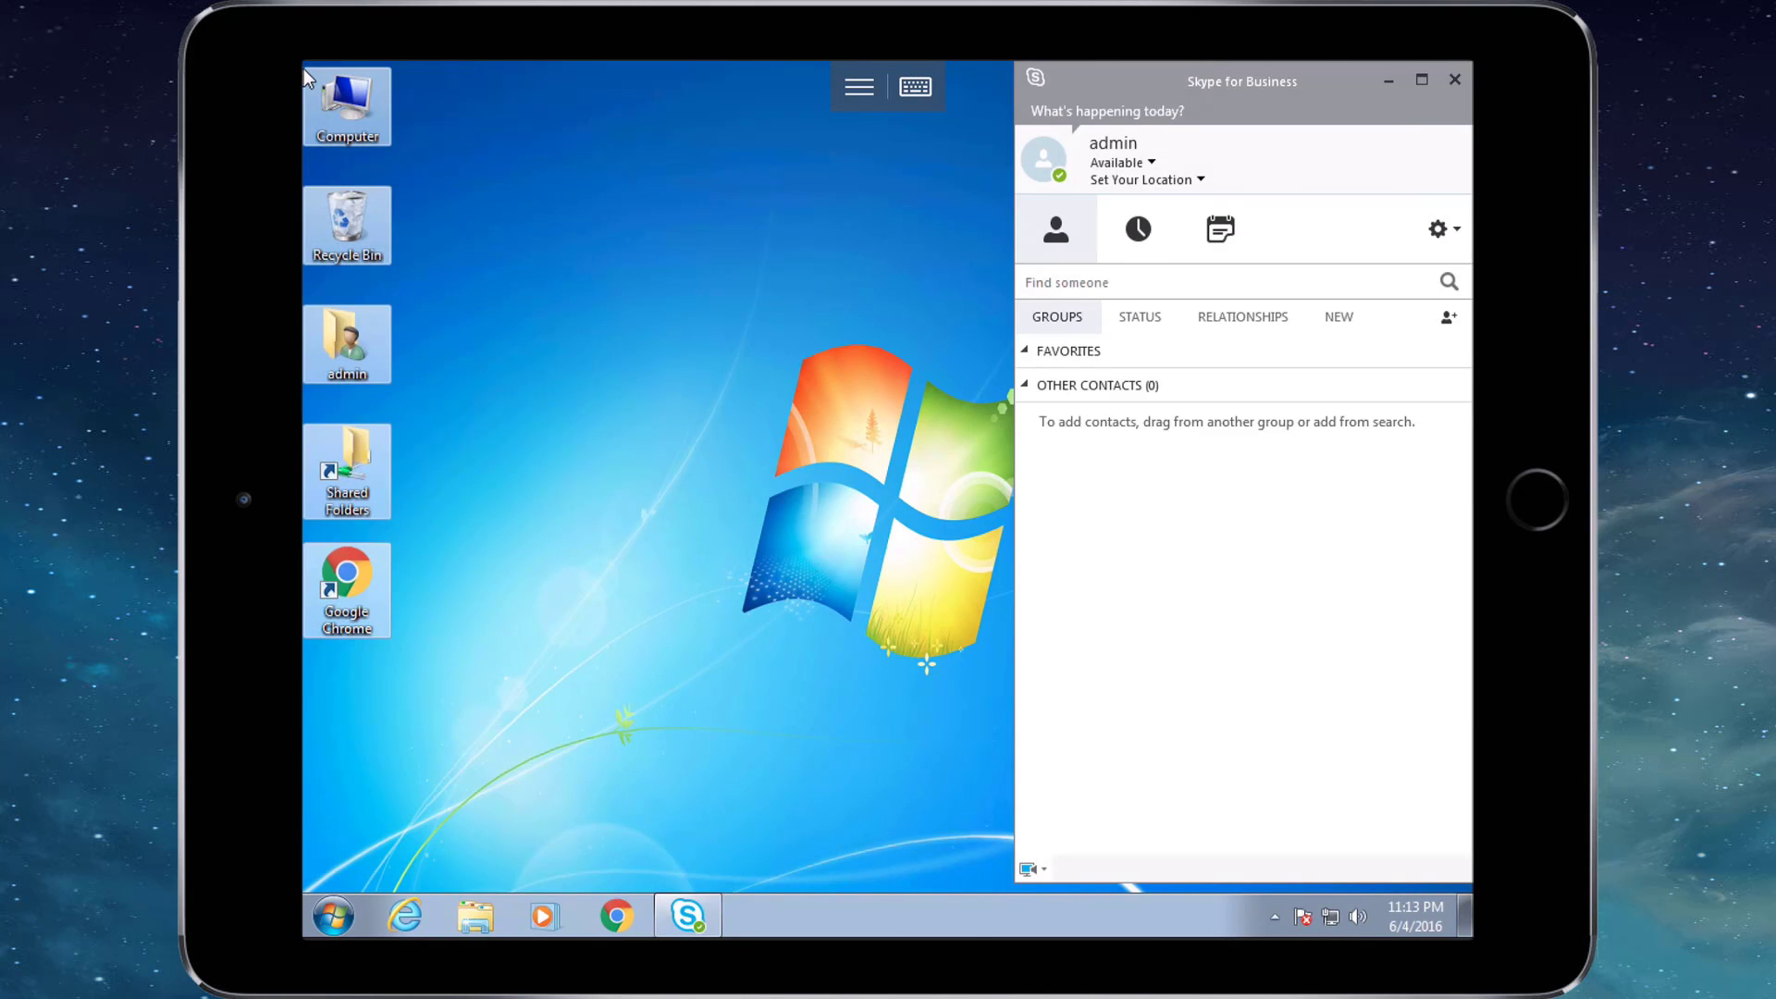
click(357, 113)
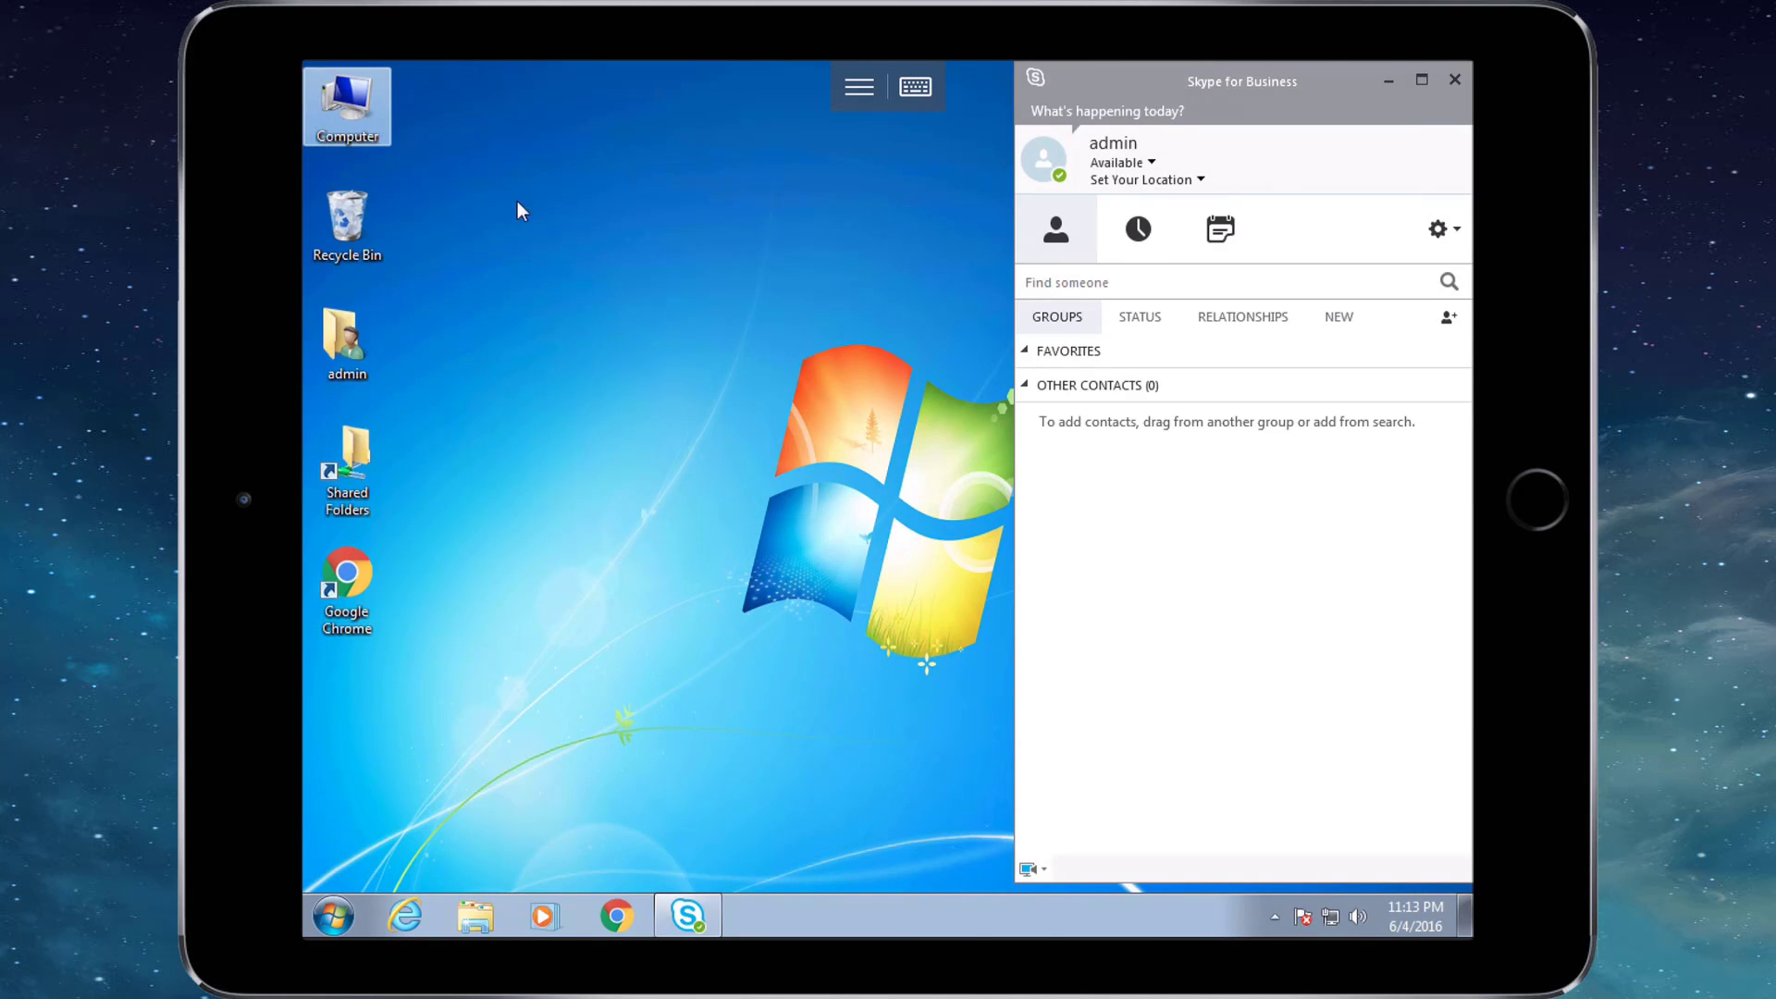
click(887, 500)
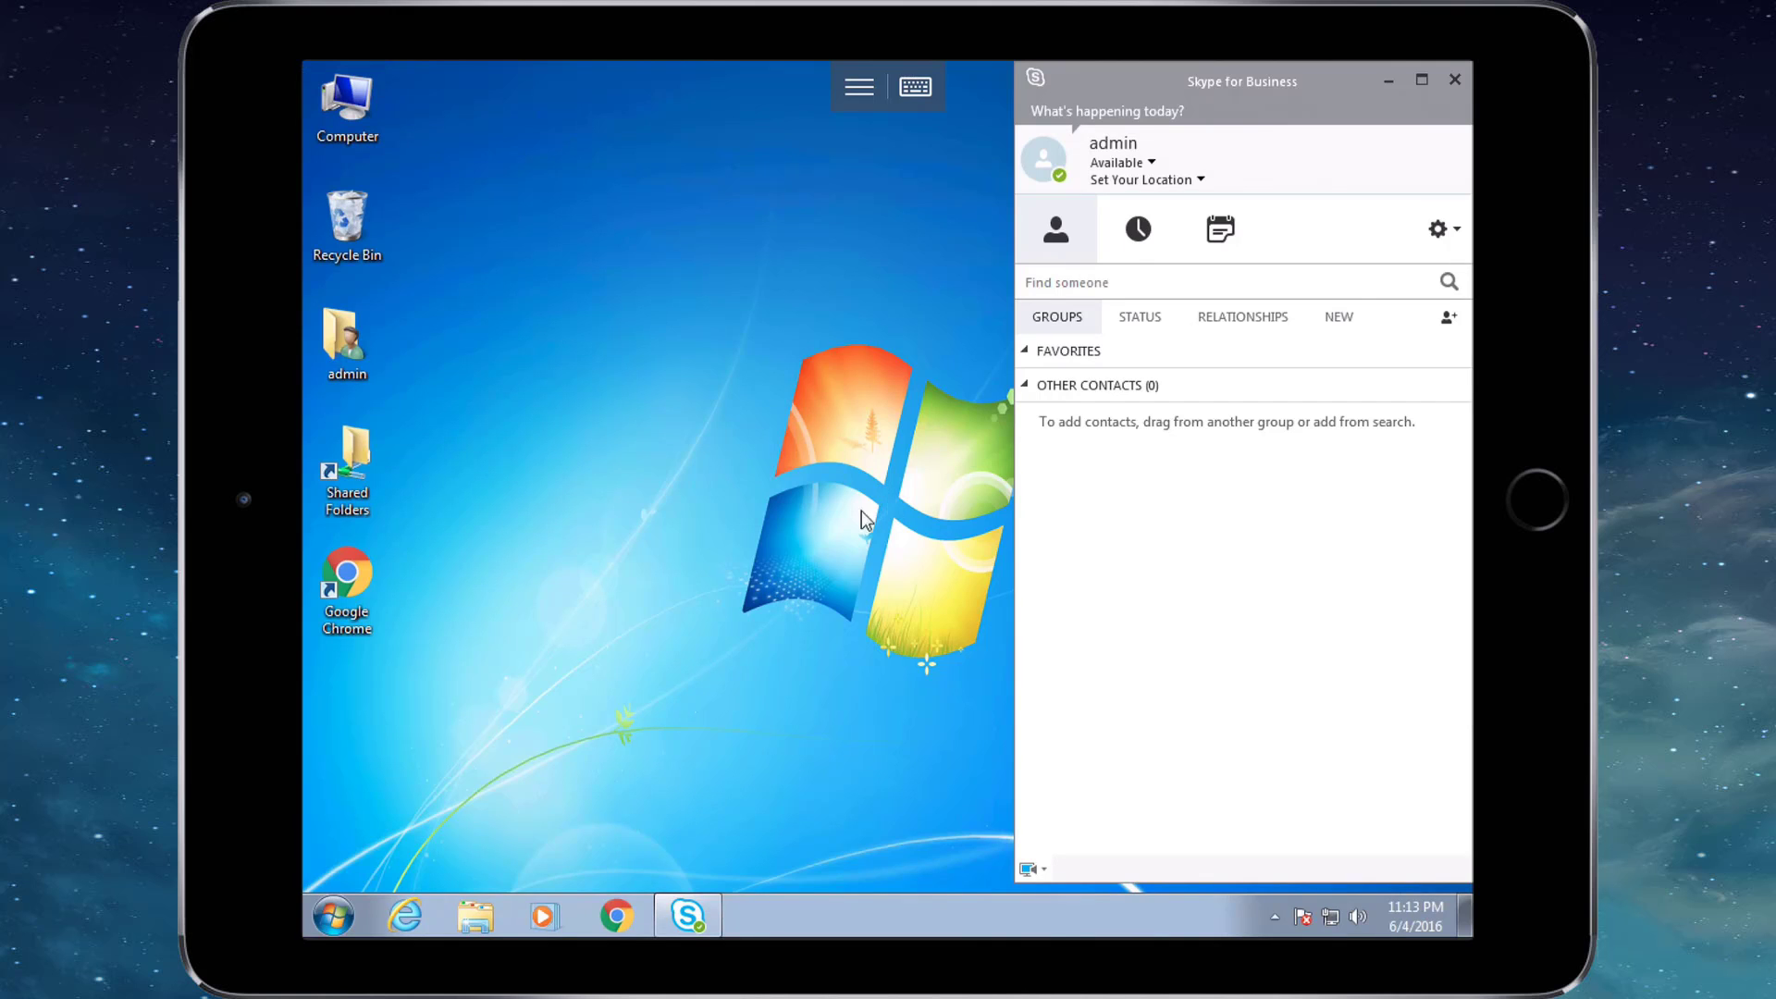
Browse the remote Start menu's full installed programs list, then close it.
click(333, 915)
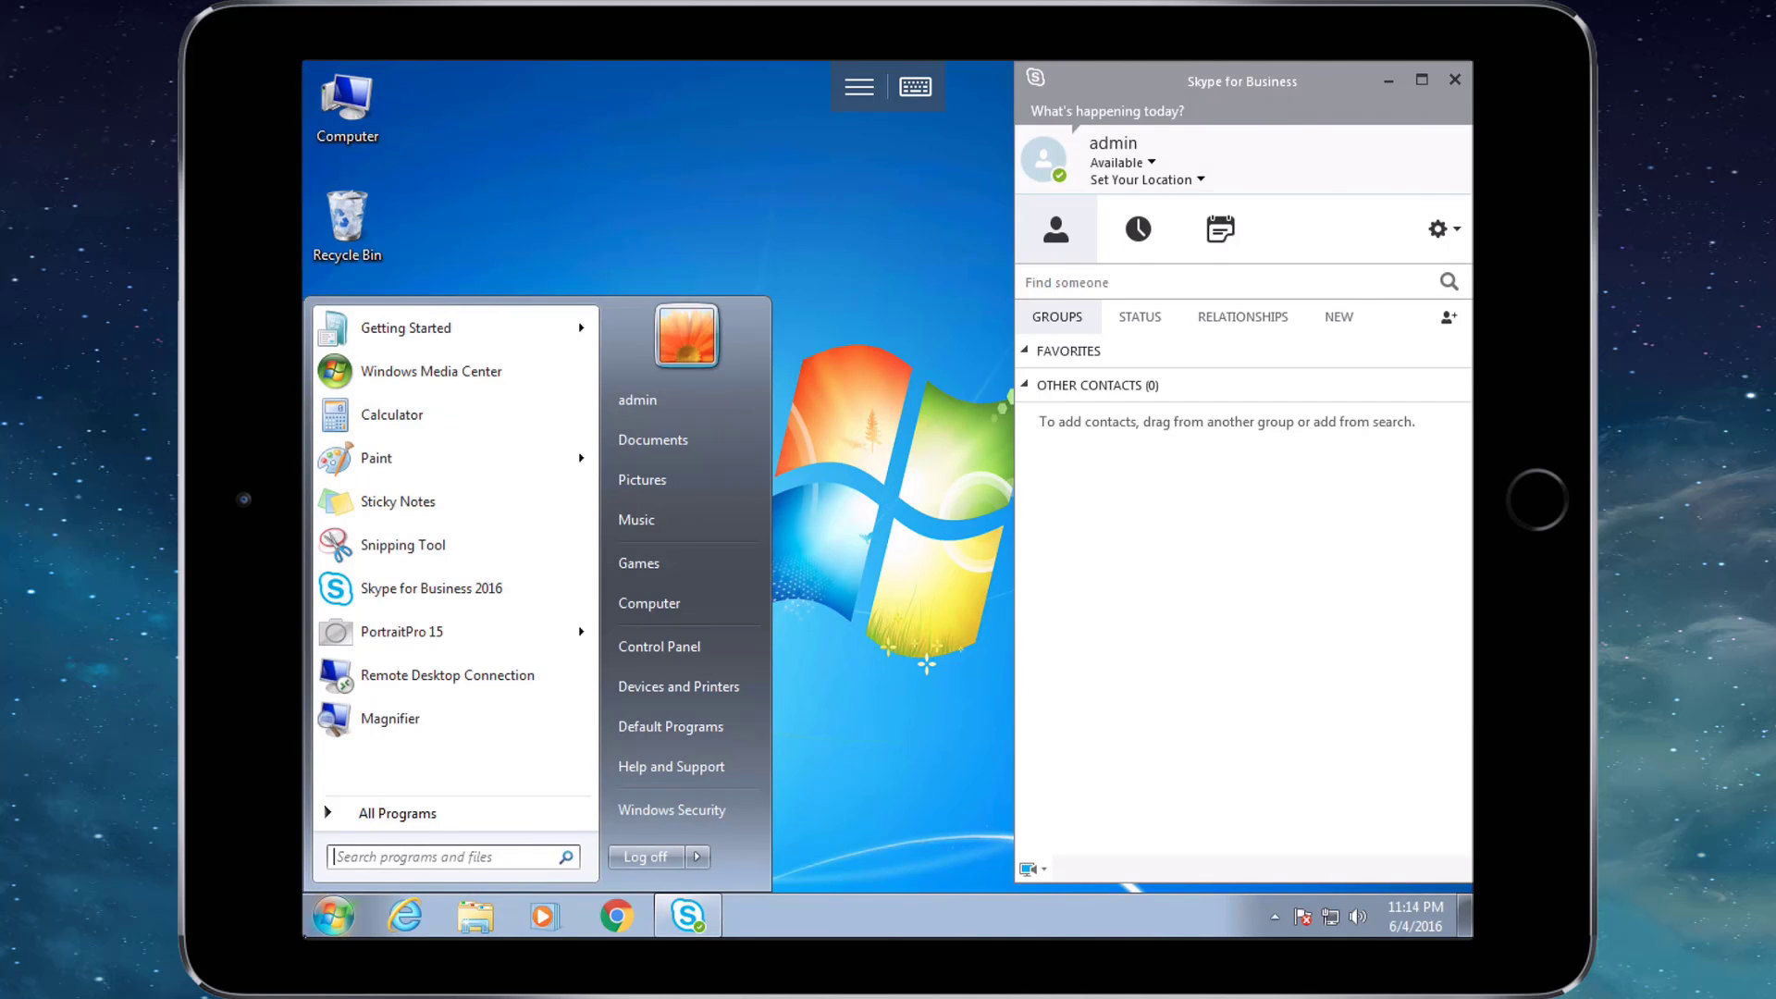
click(355, 814)
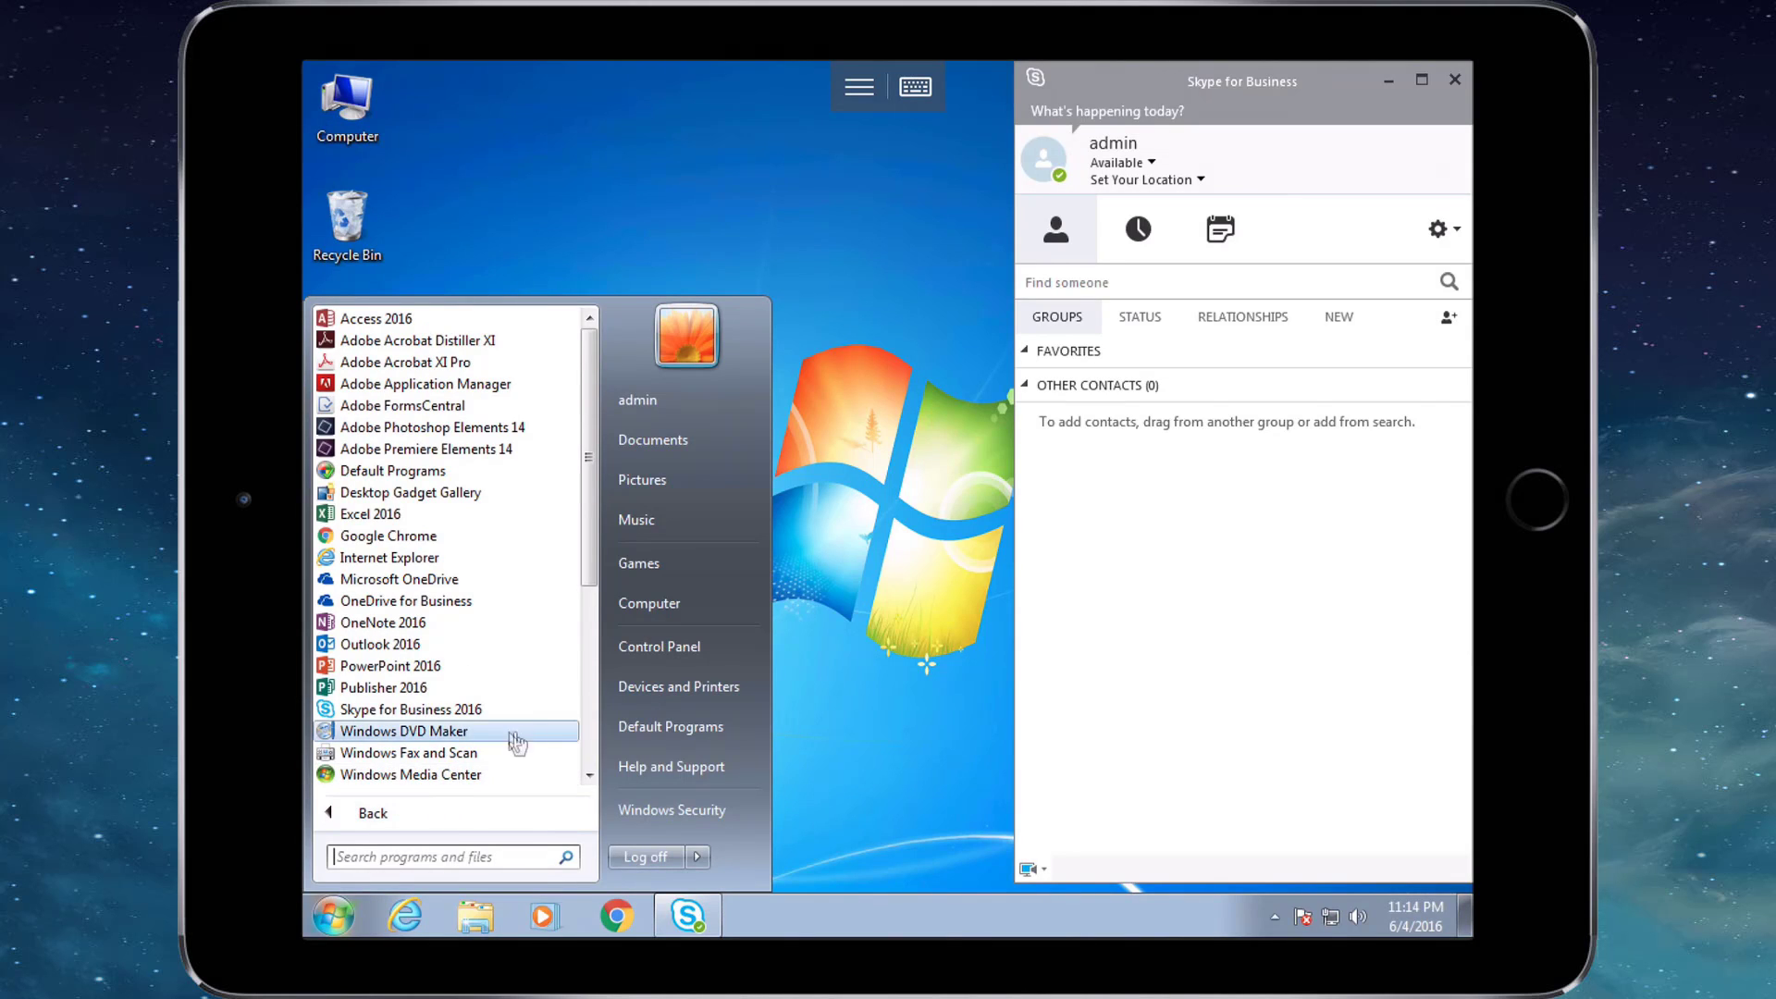
click(589, 692)
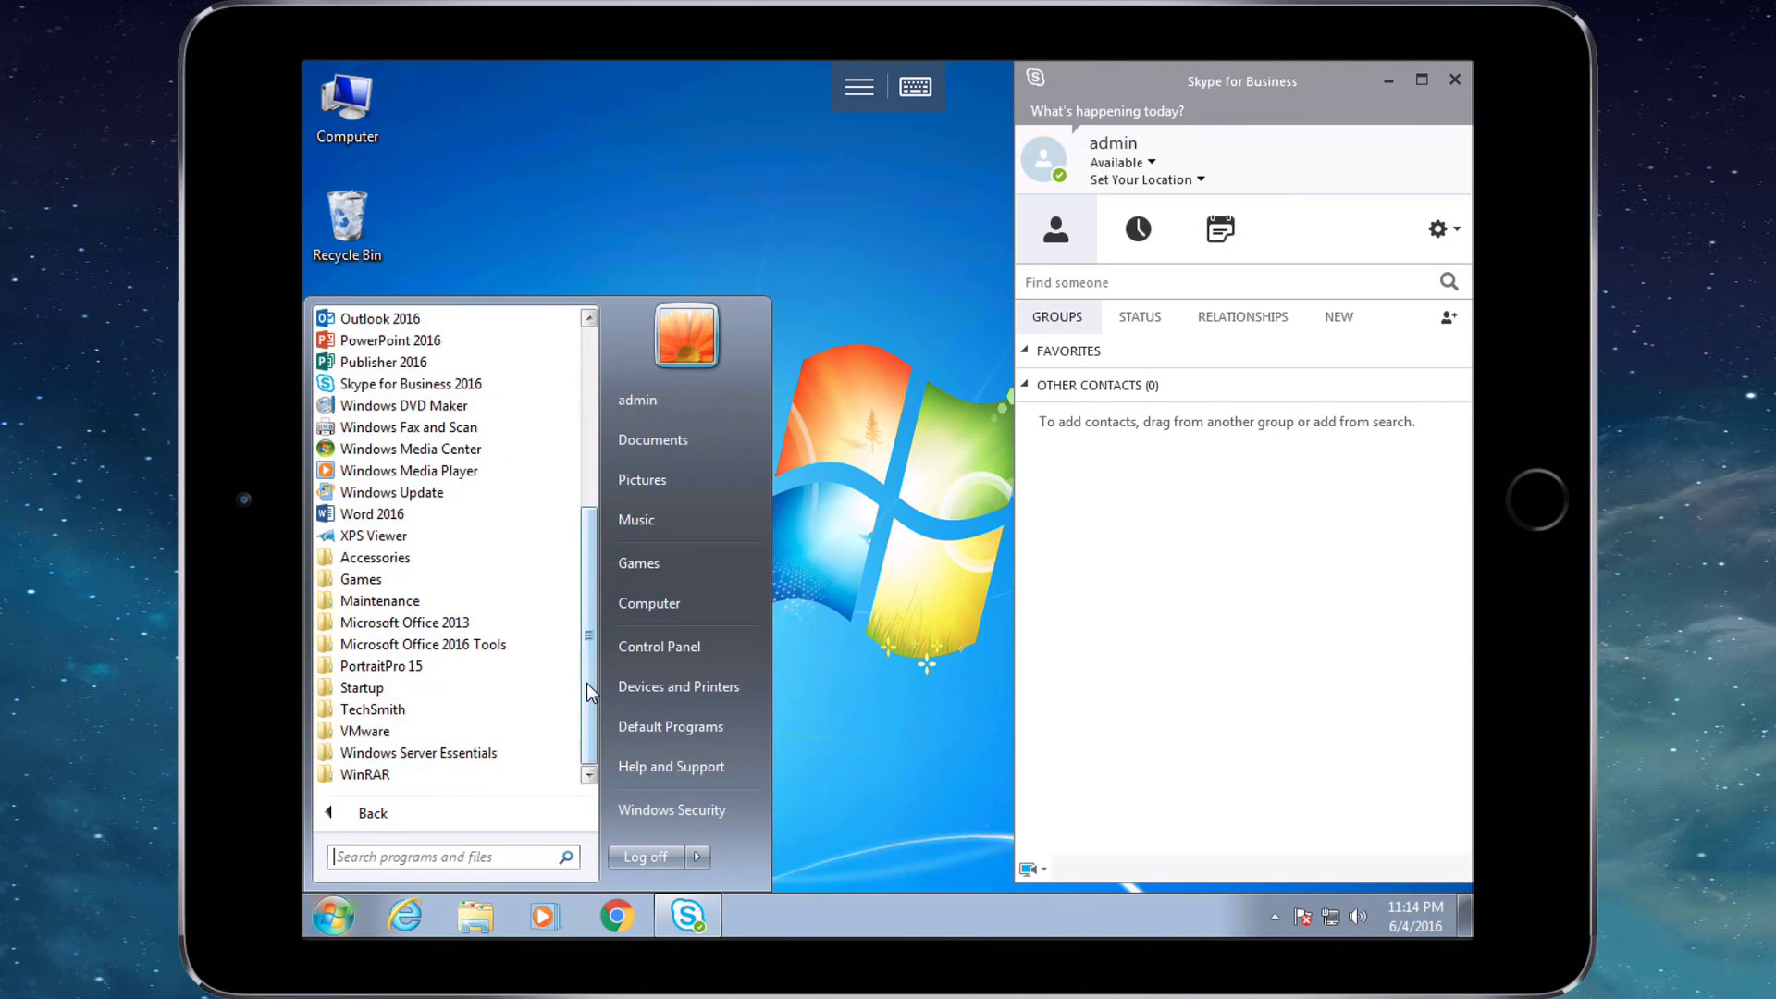
drag(590, 629, 589, 413)
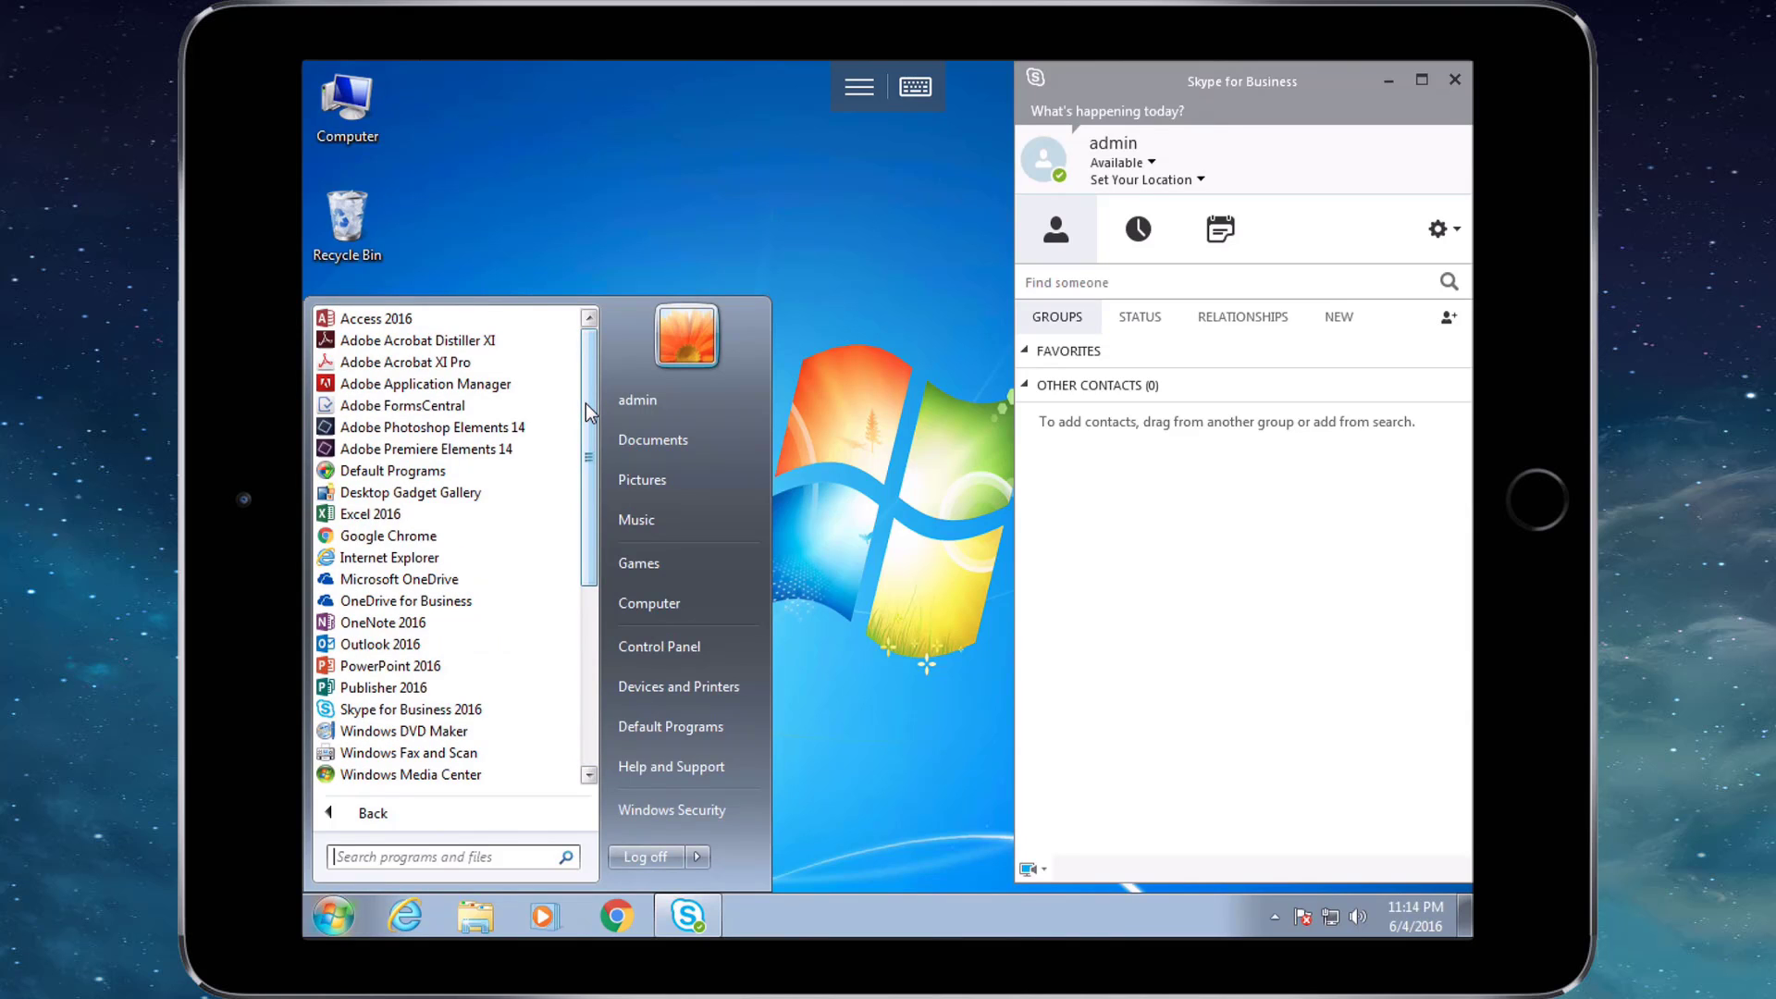
click(886, 612)
Toggle the on-screen keyboard, reselect the desktop icons, and reopen then close the Start menu.
click(915, 86)
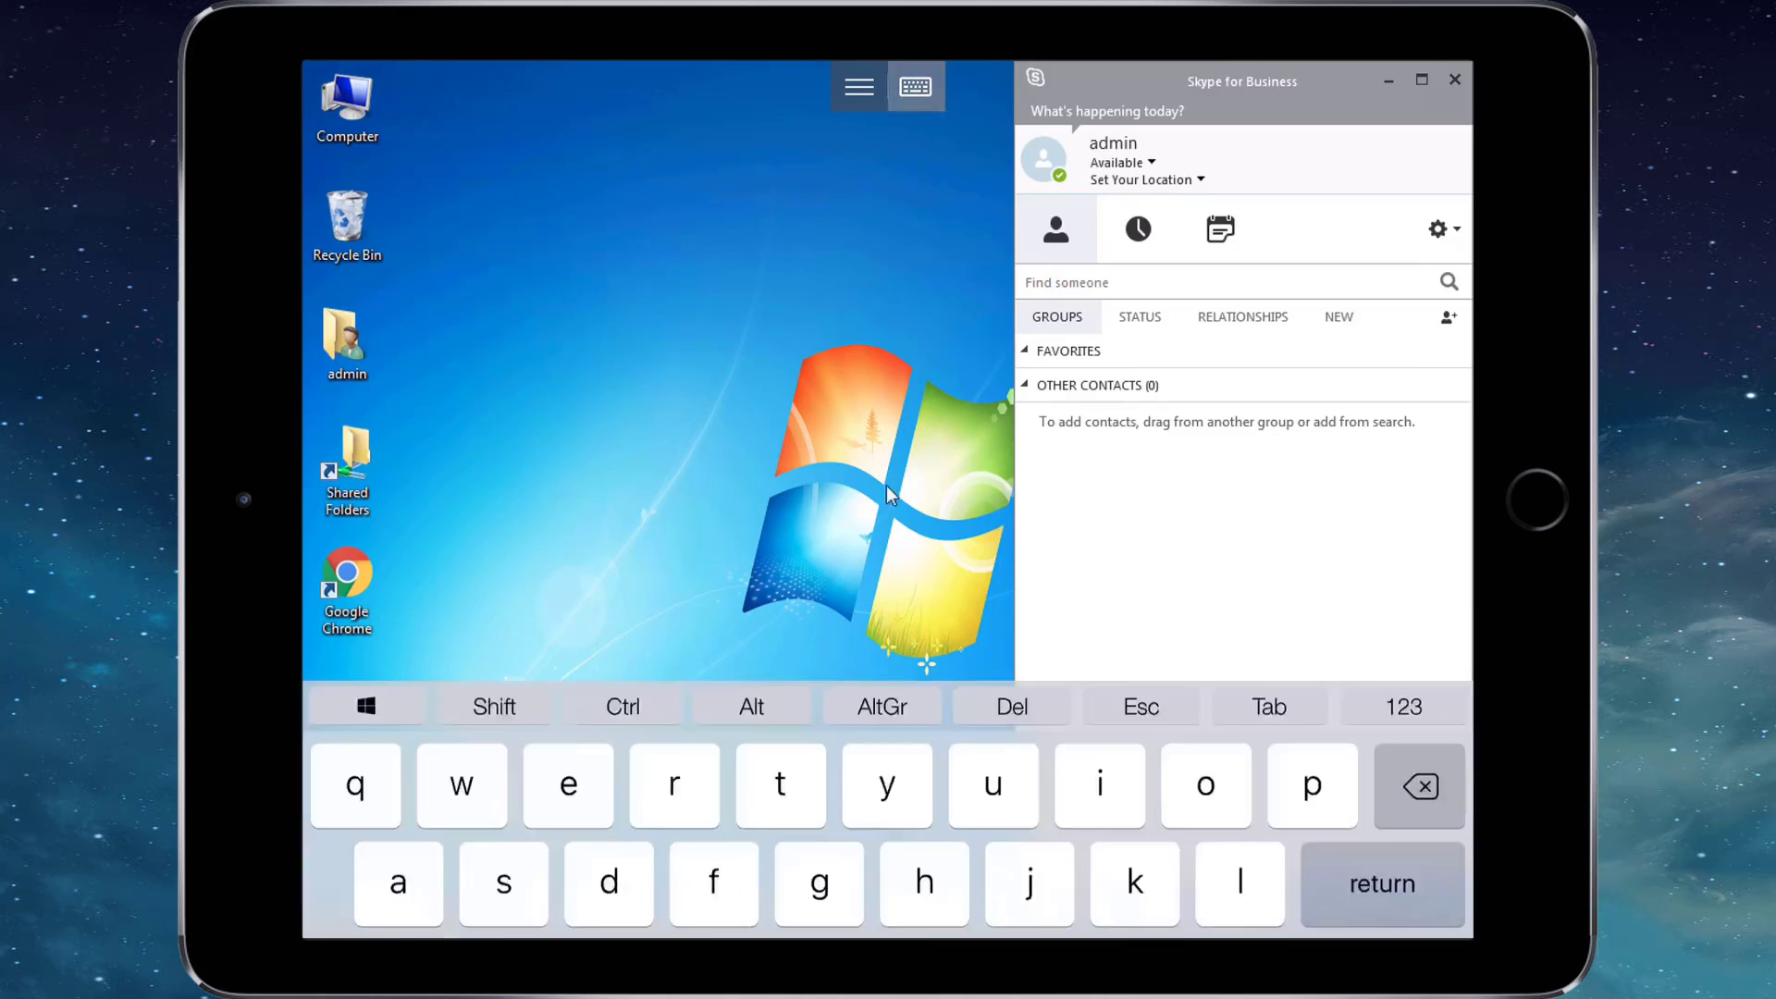
click(858, 86)
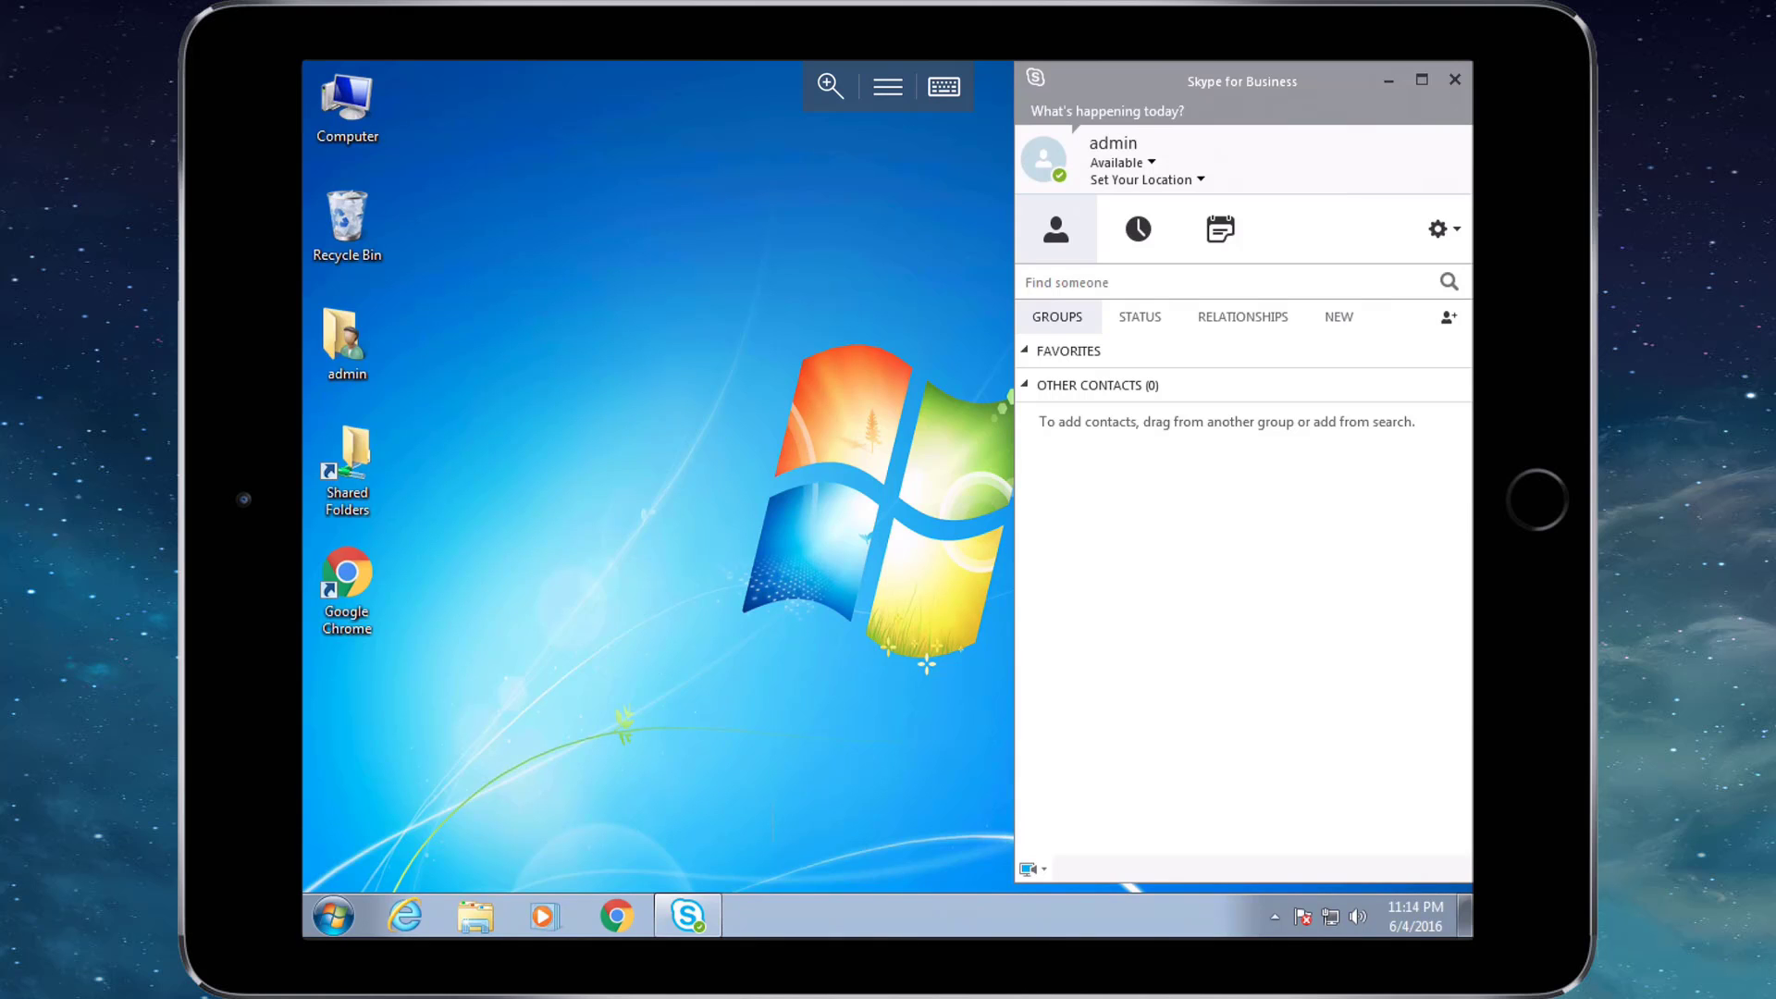
drag(561, 707, 305, 70)
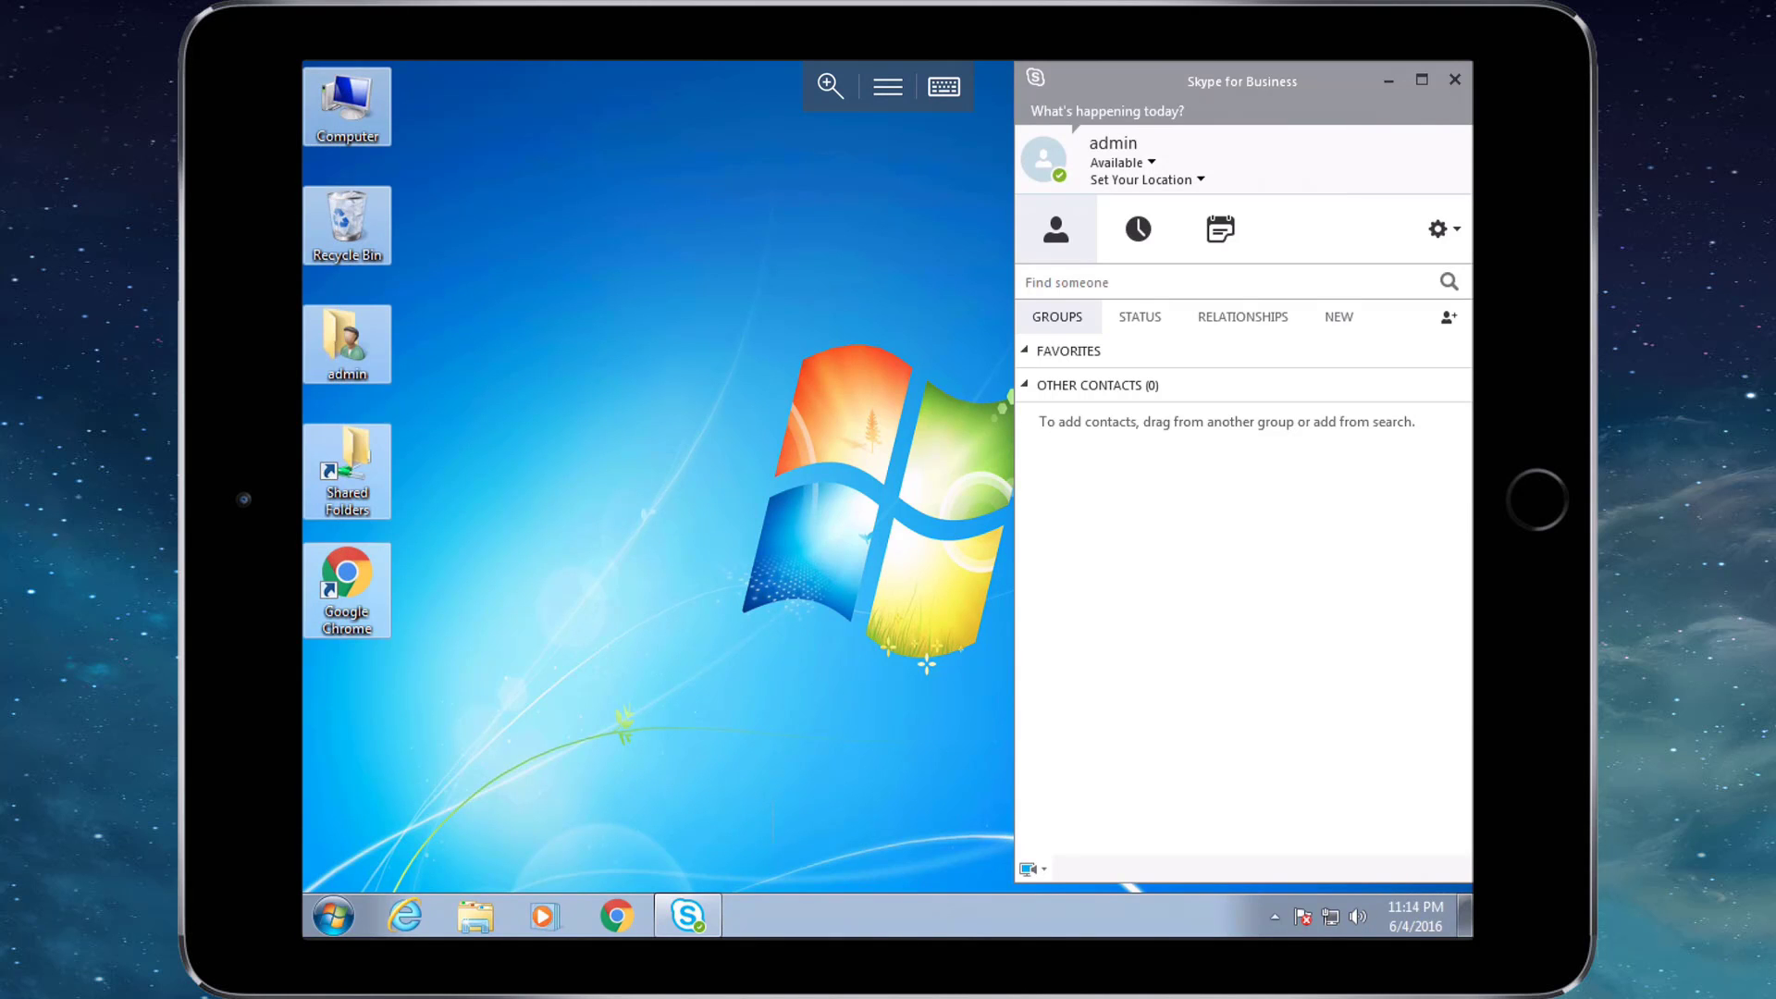
click(333, 916)
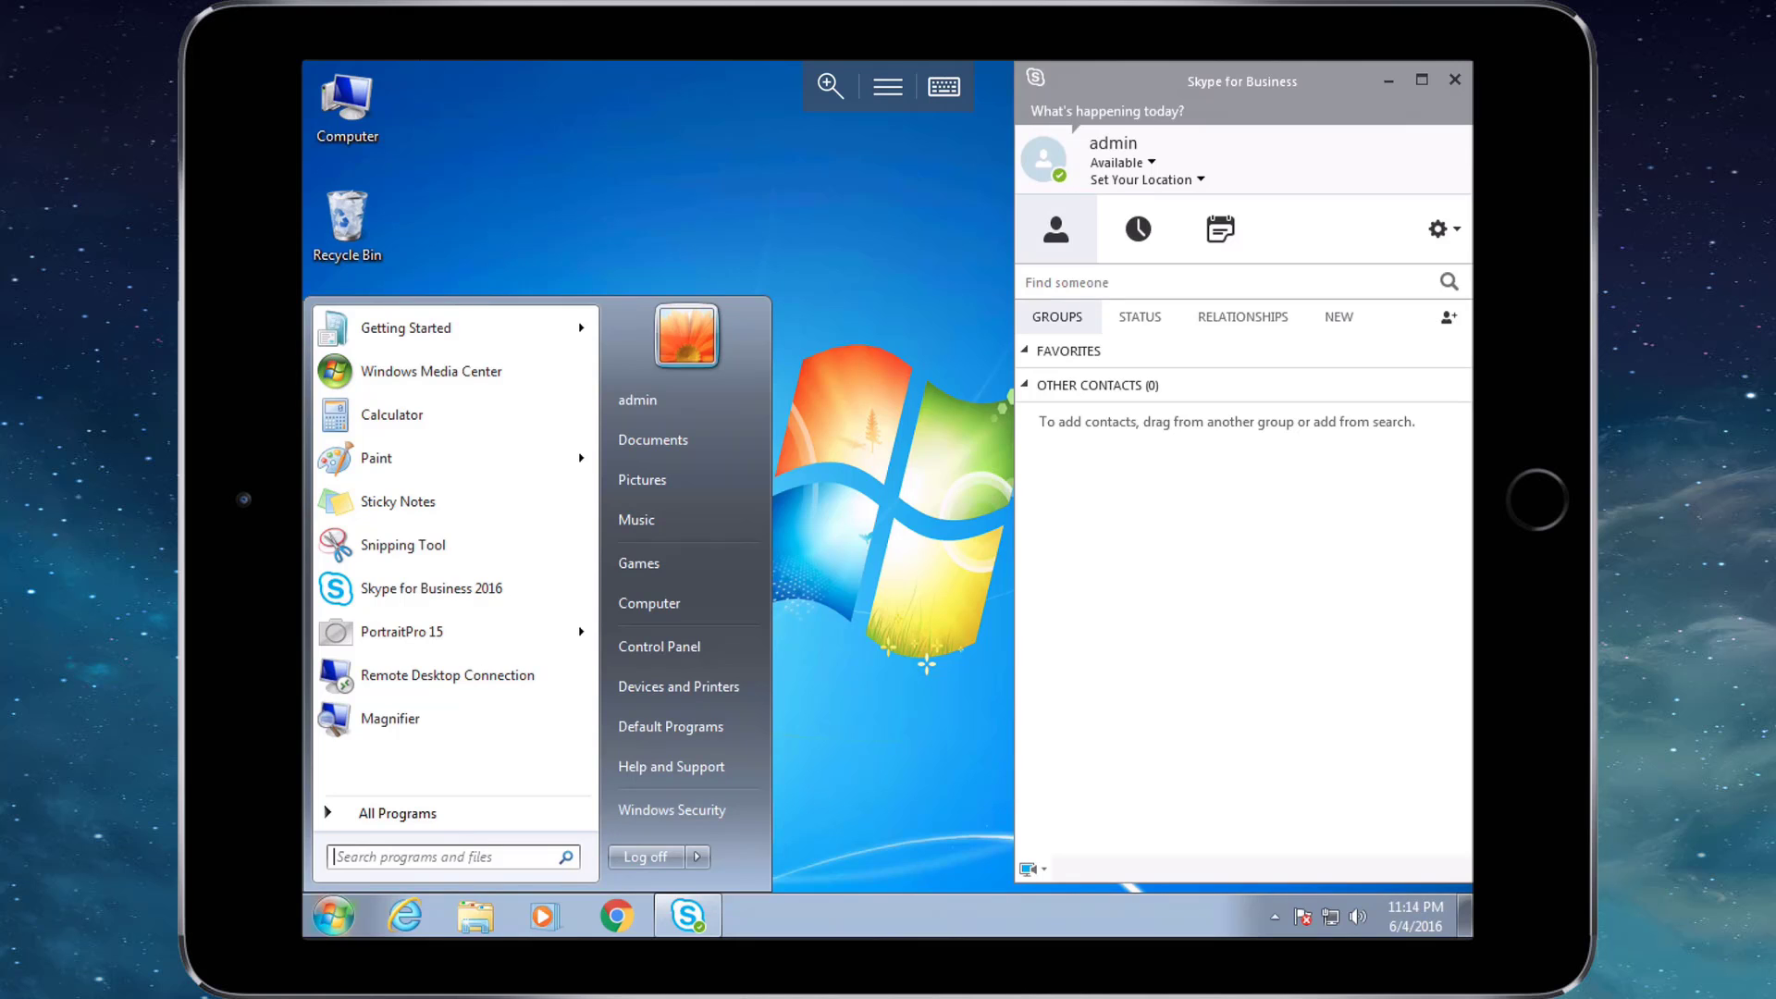
click(397, 813)
click(398, 813)
click(1025, 282)
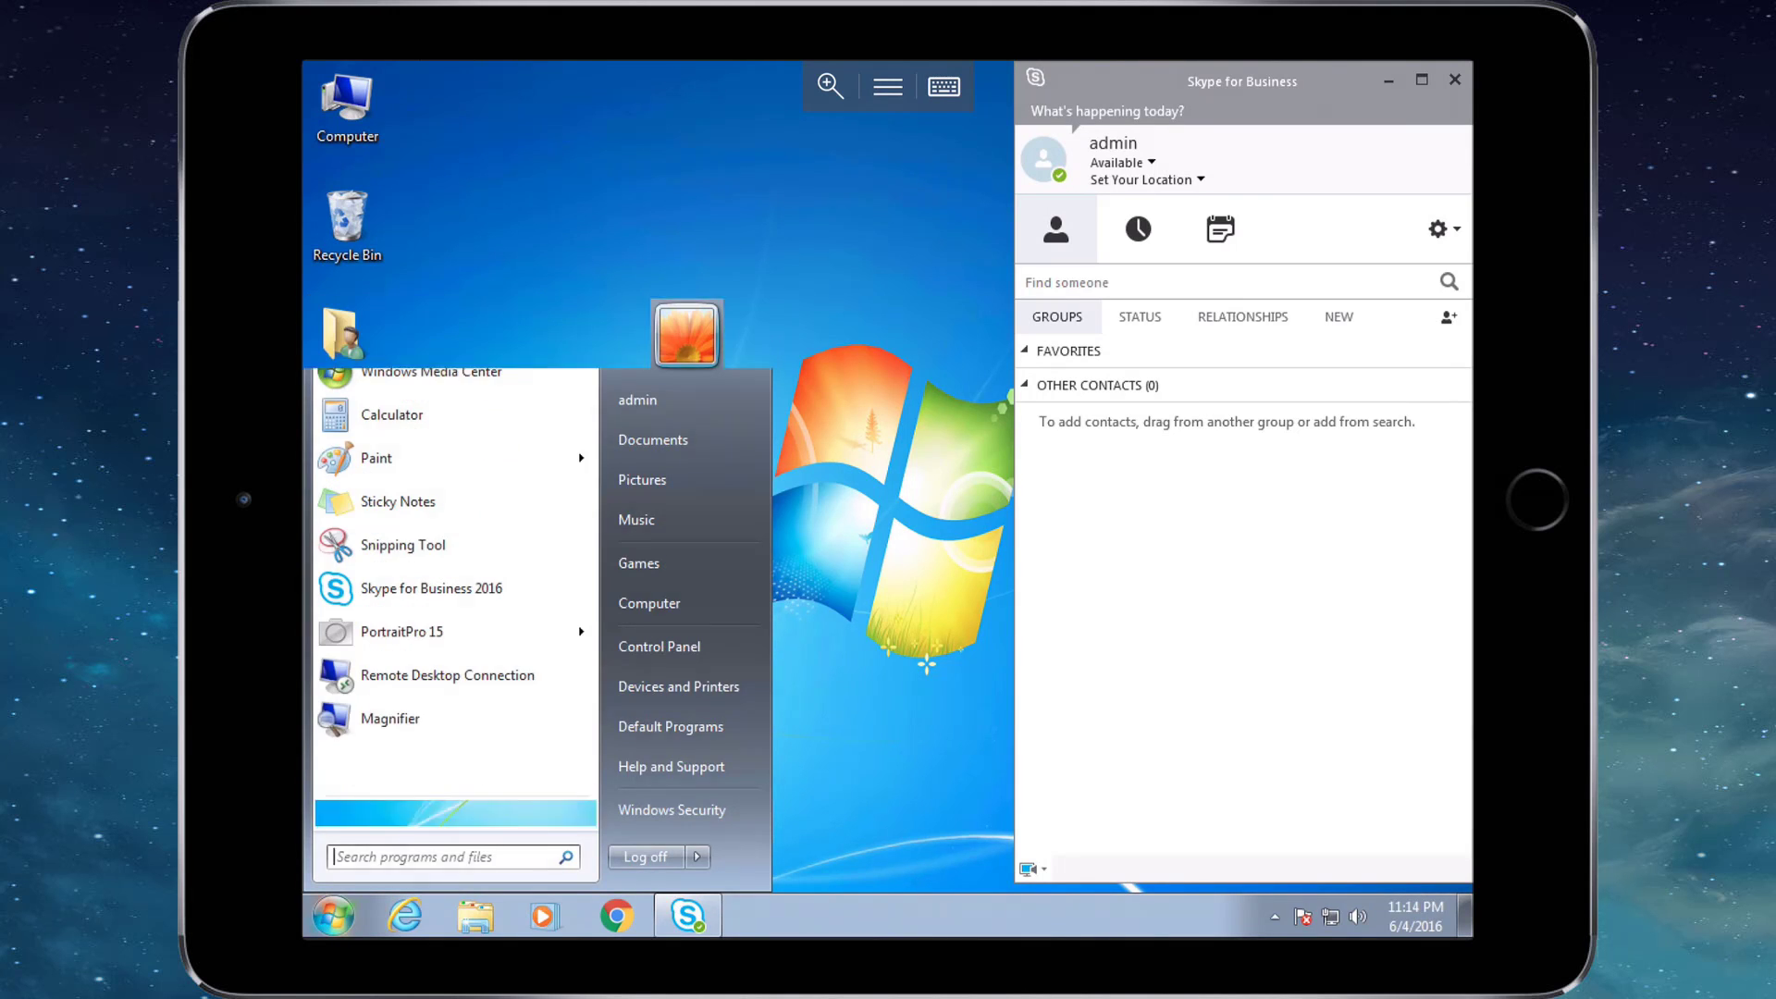
Look through Skype for Business's conversations, meetings and contacts tabs.
click(1137, 228)
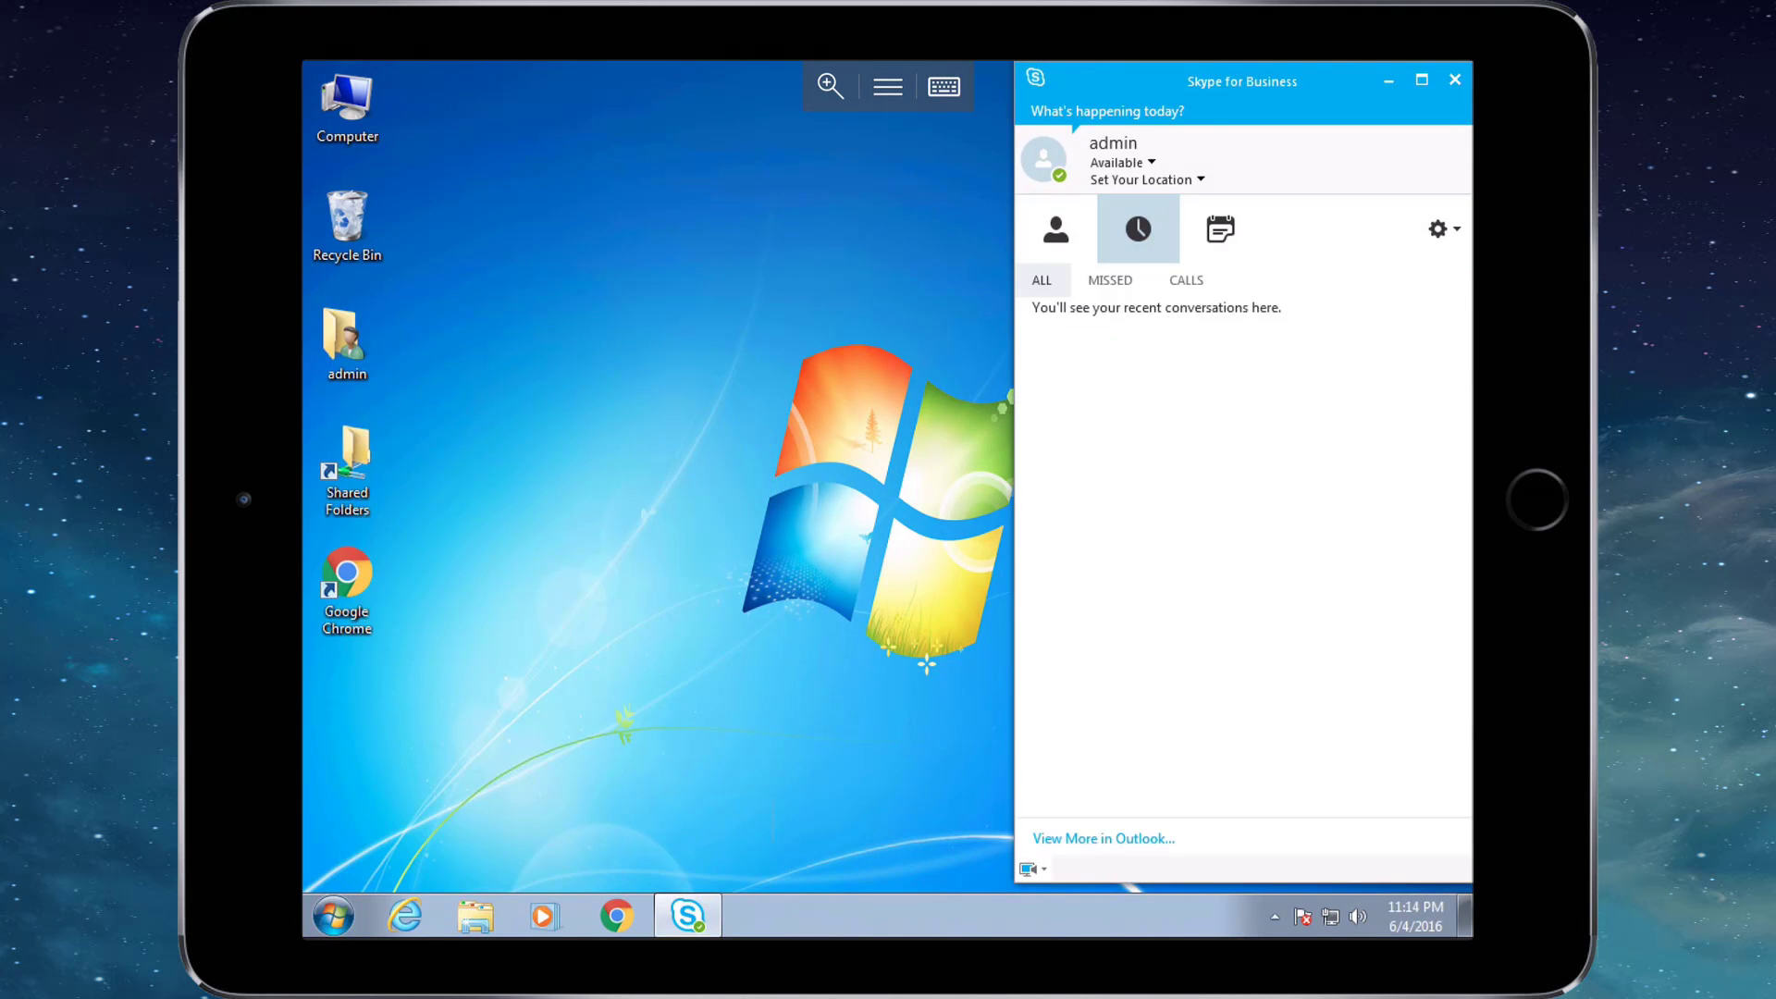
click(1220, 229)
click(1056, 228)
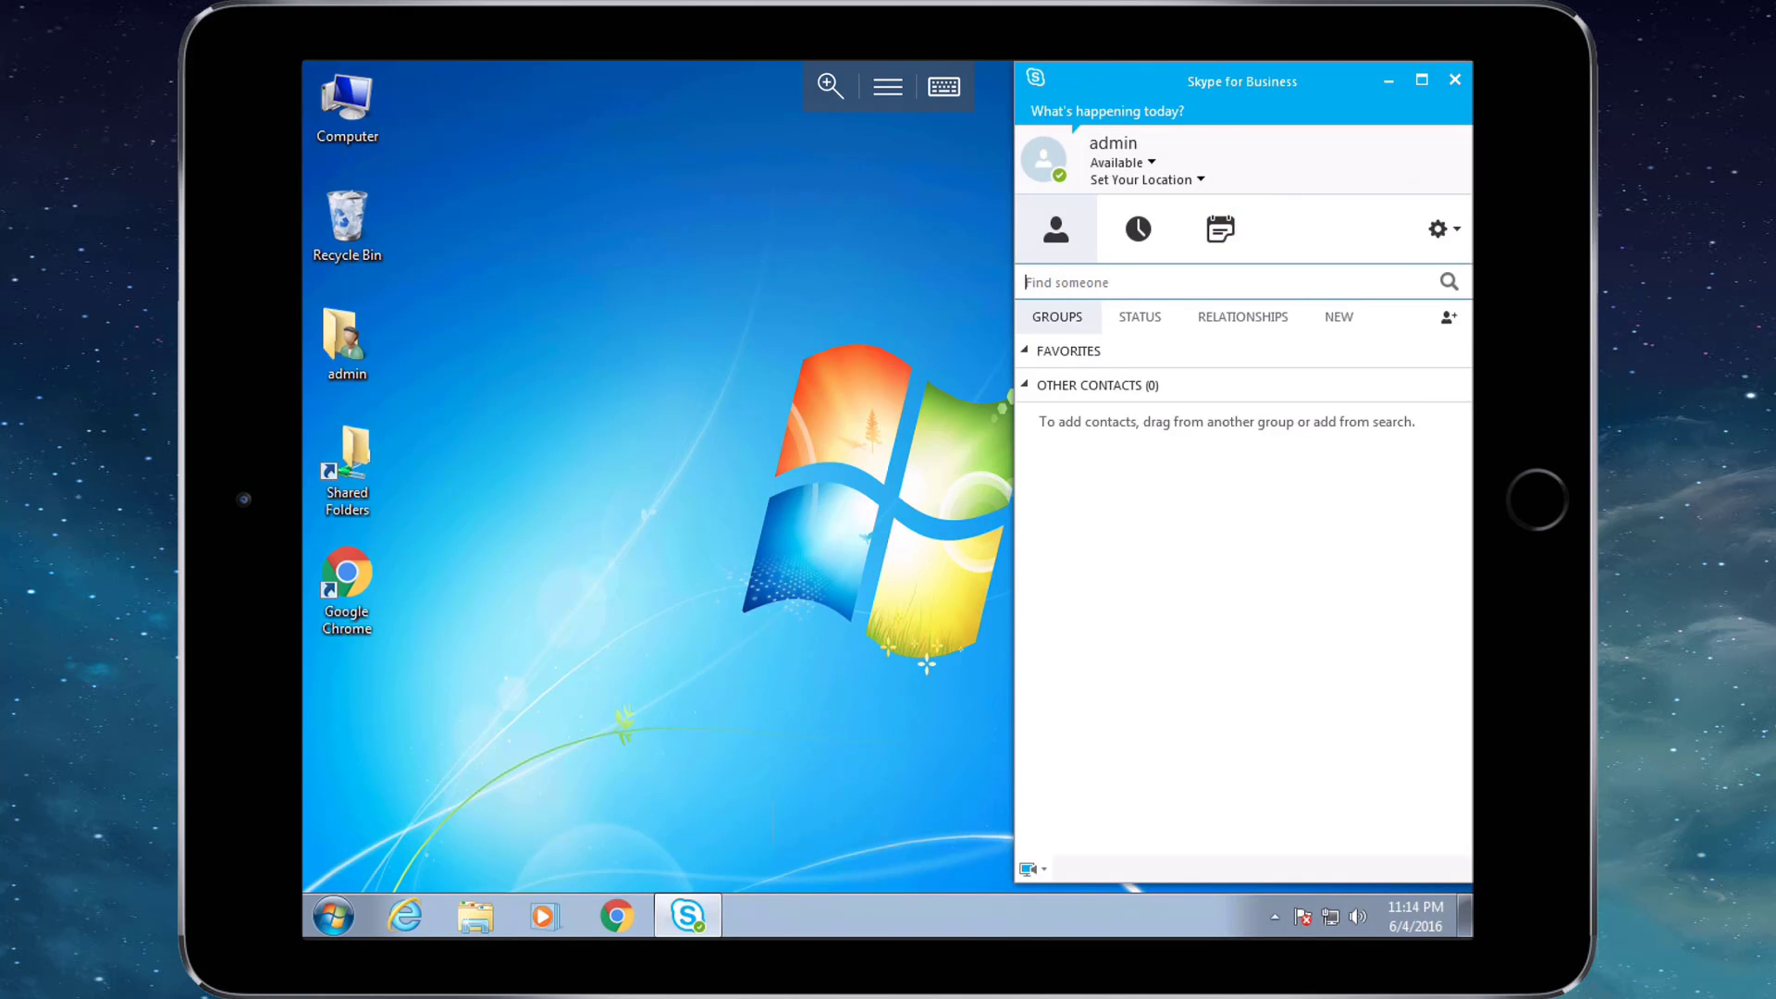
Minimize Skype for Business and end the CTN-WKSTN-01 session.
click(888, 86)
click(1539, 357)
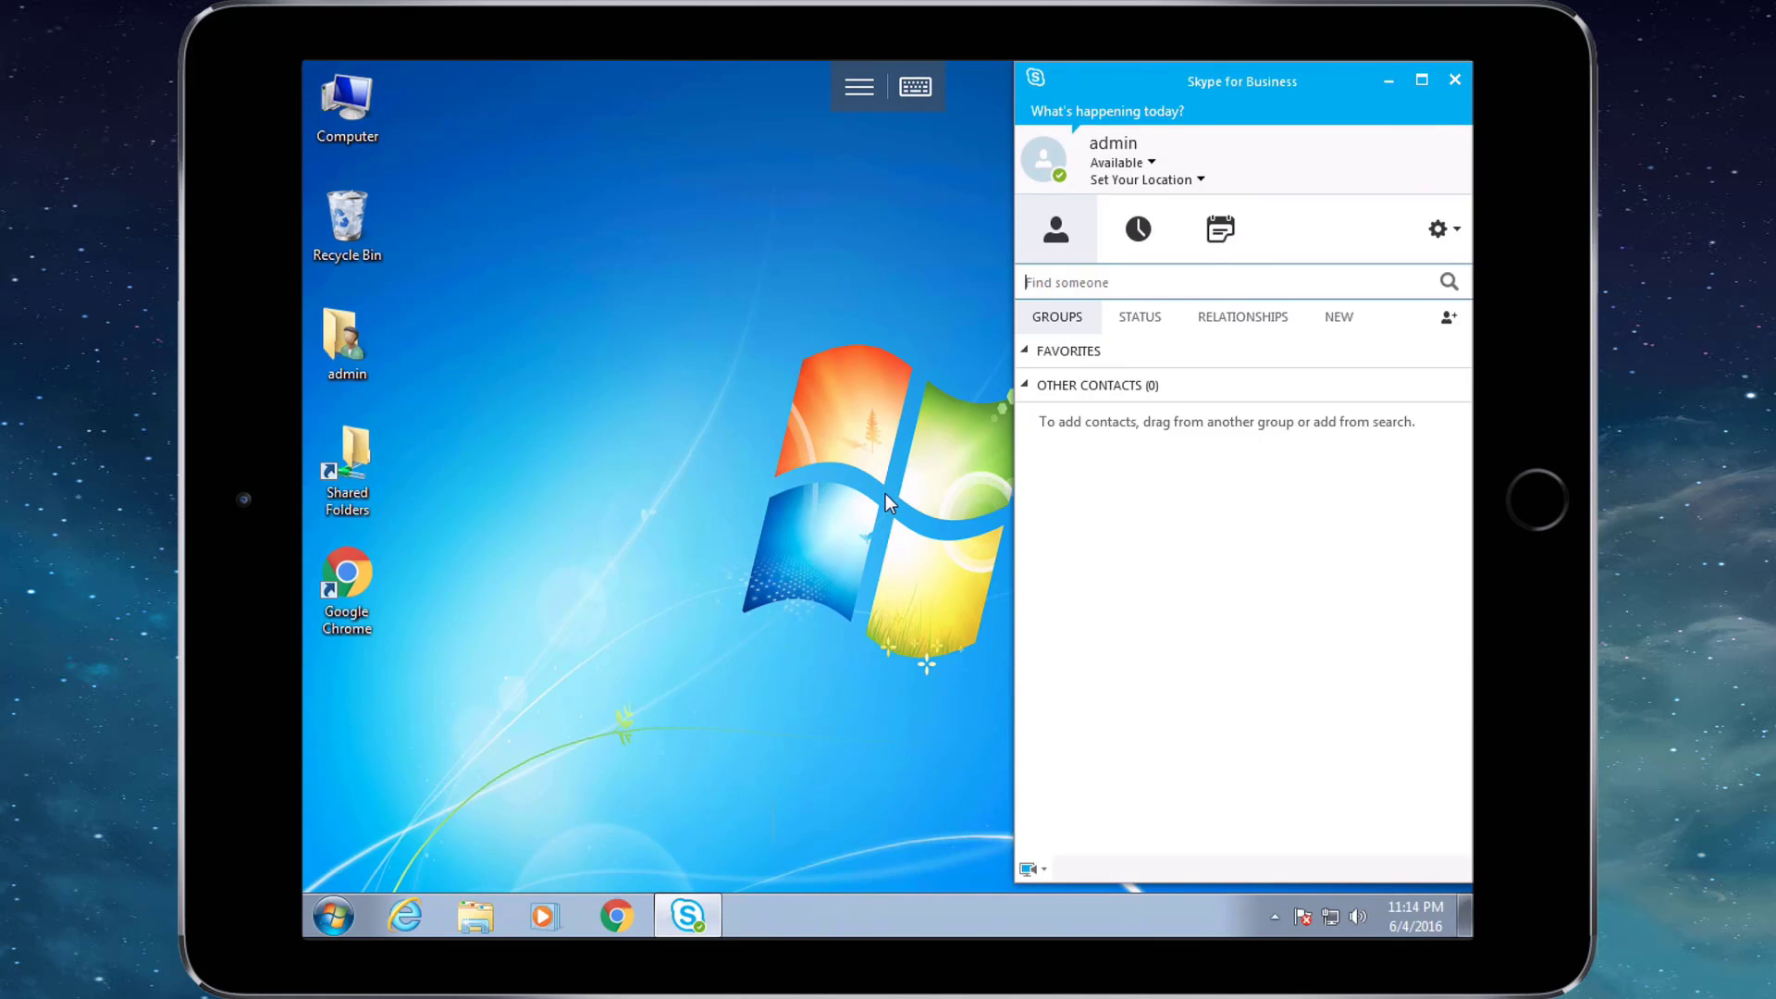
click(1387, 82)
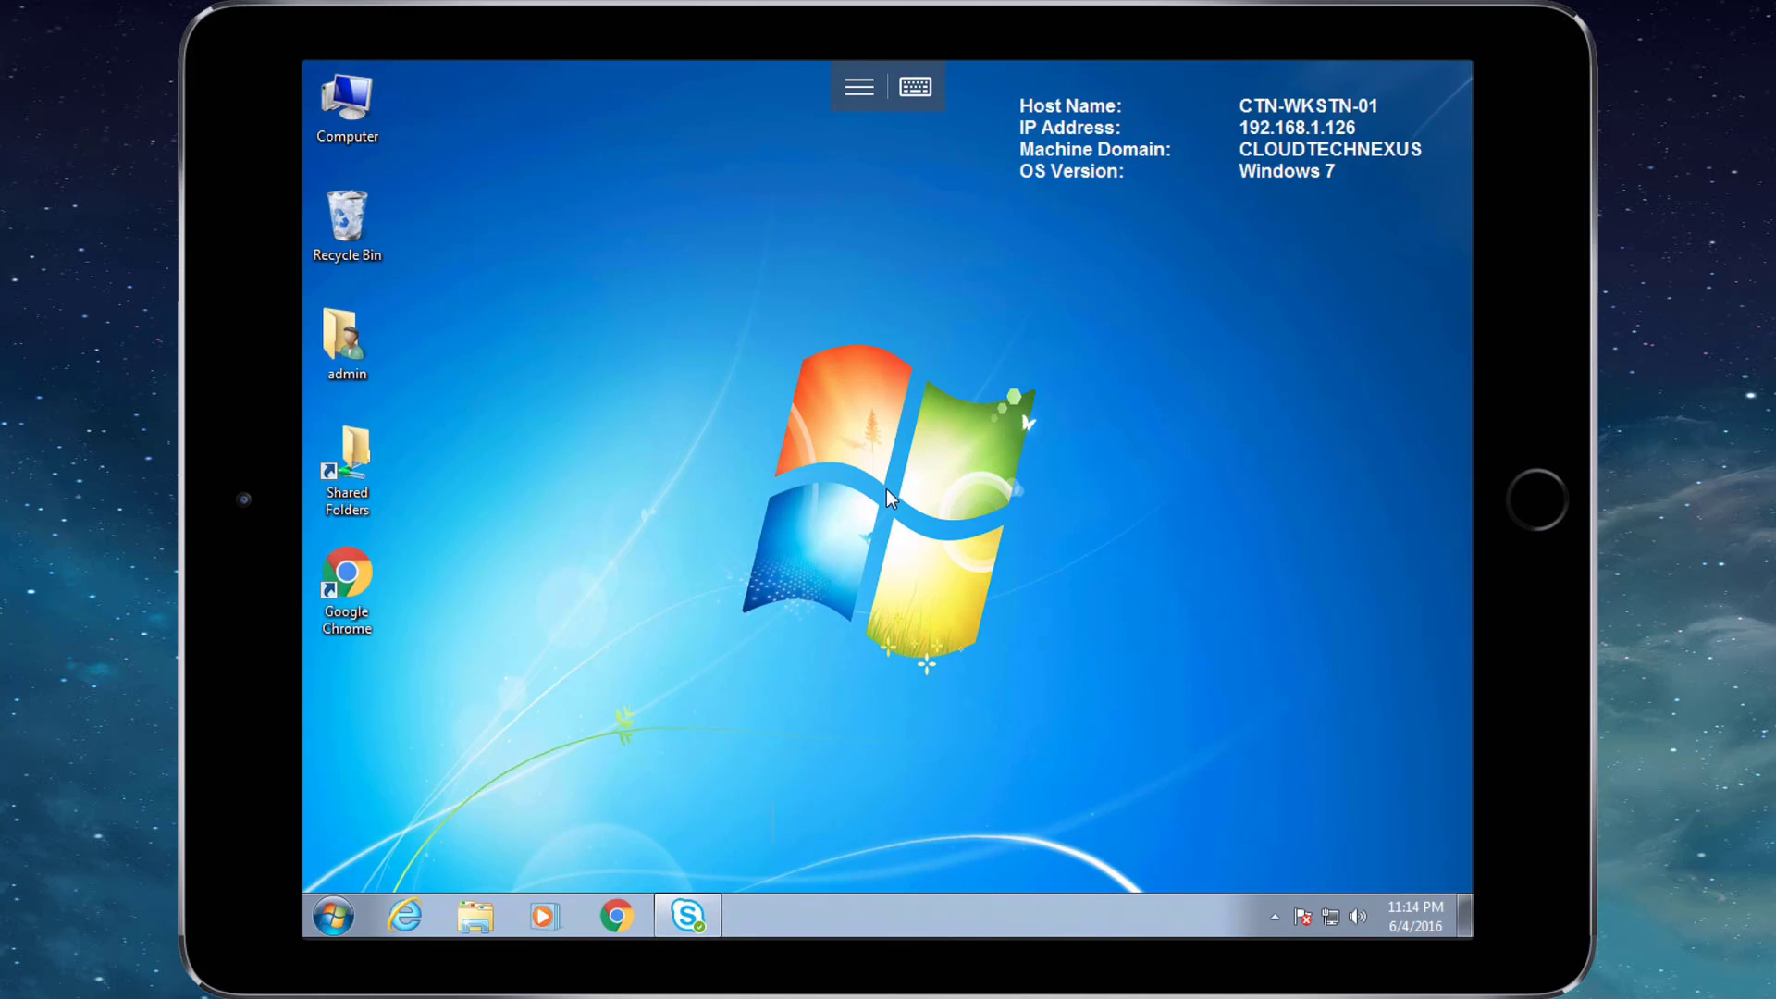
click(859, 87)
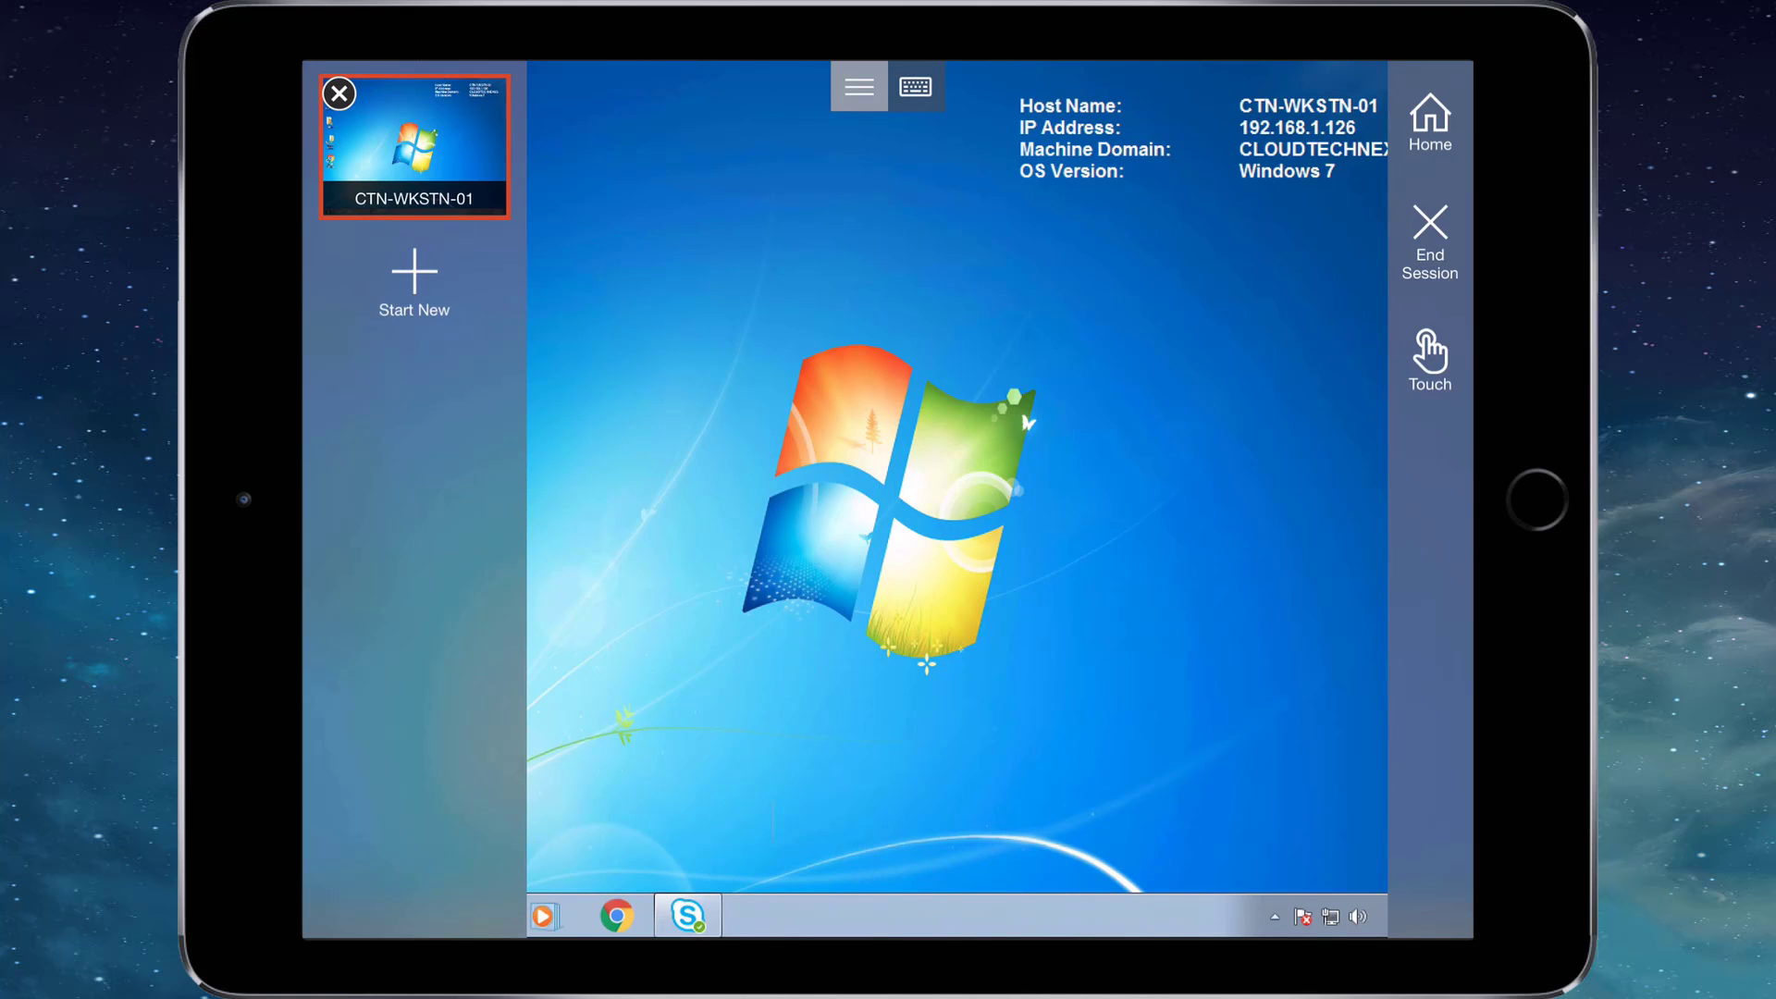
click(1430, 241)
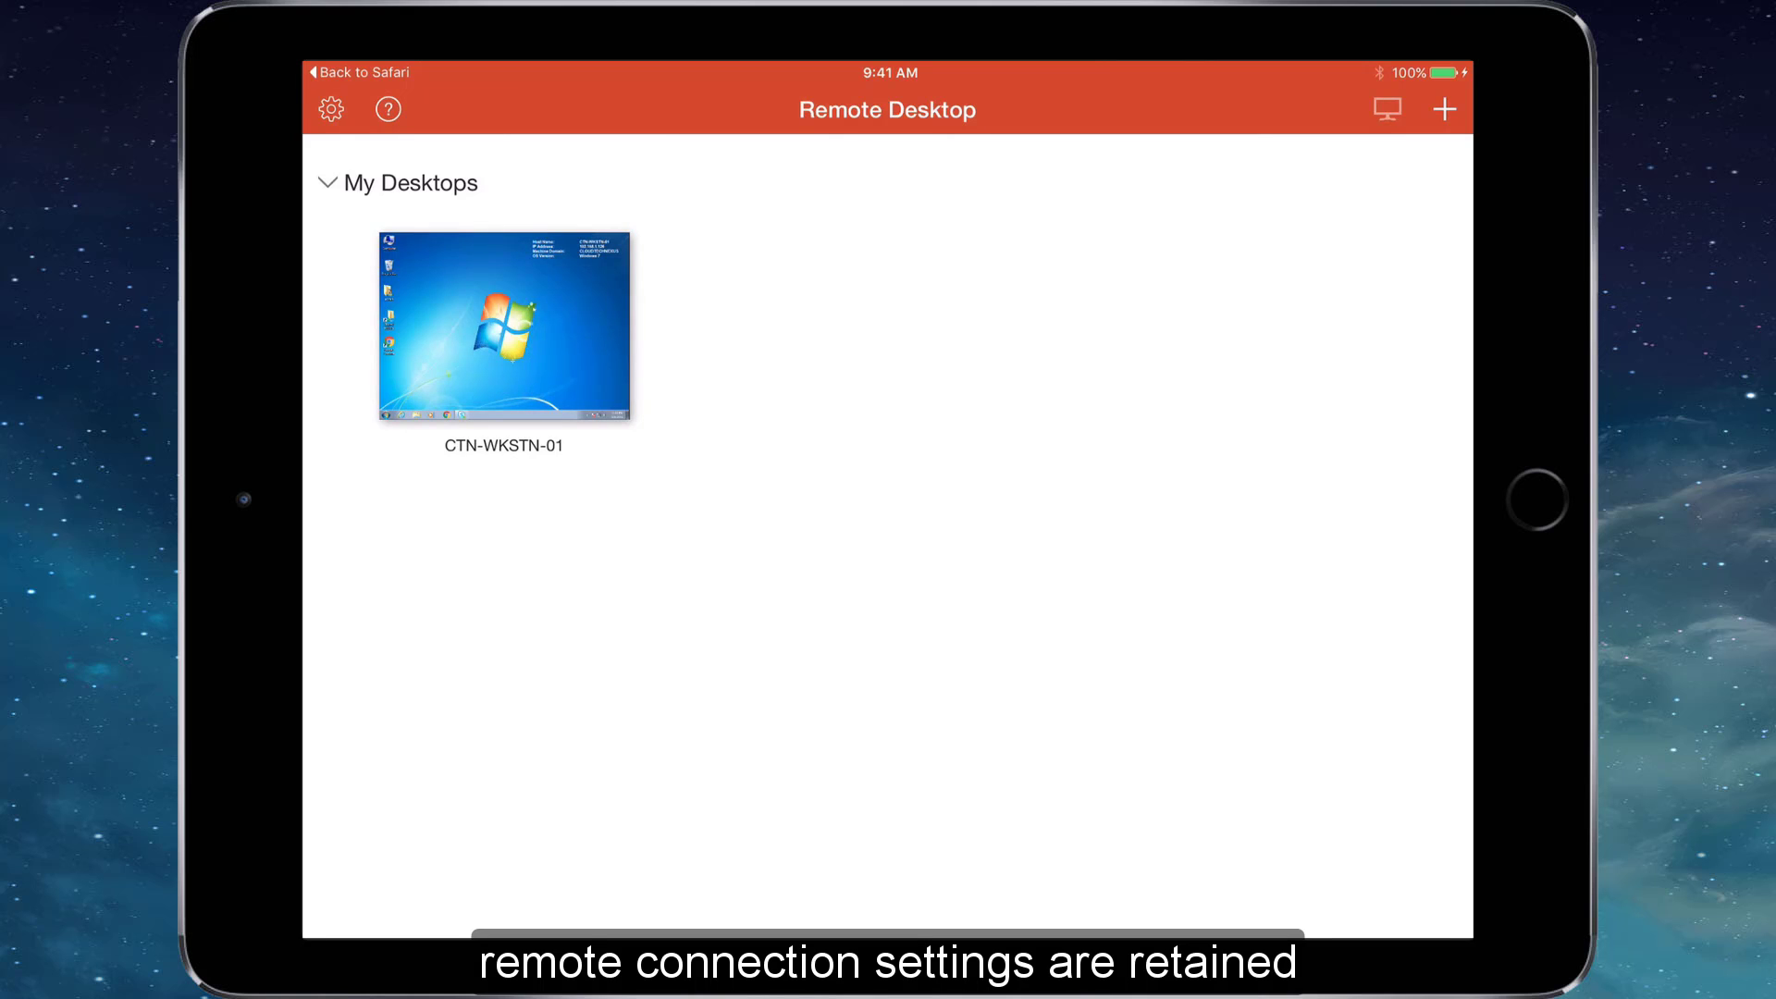
Exit Microsoft Remote Desktop to the iPad home screen.
key(super+shift+h)
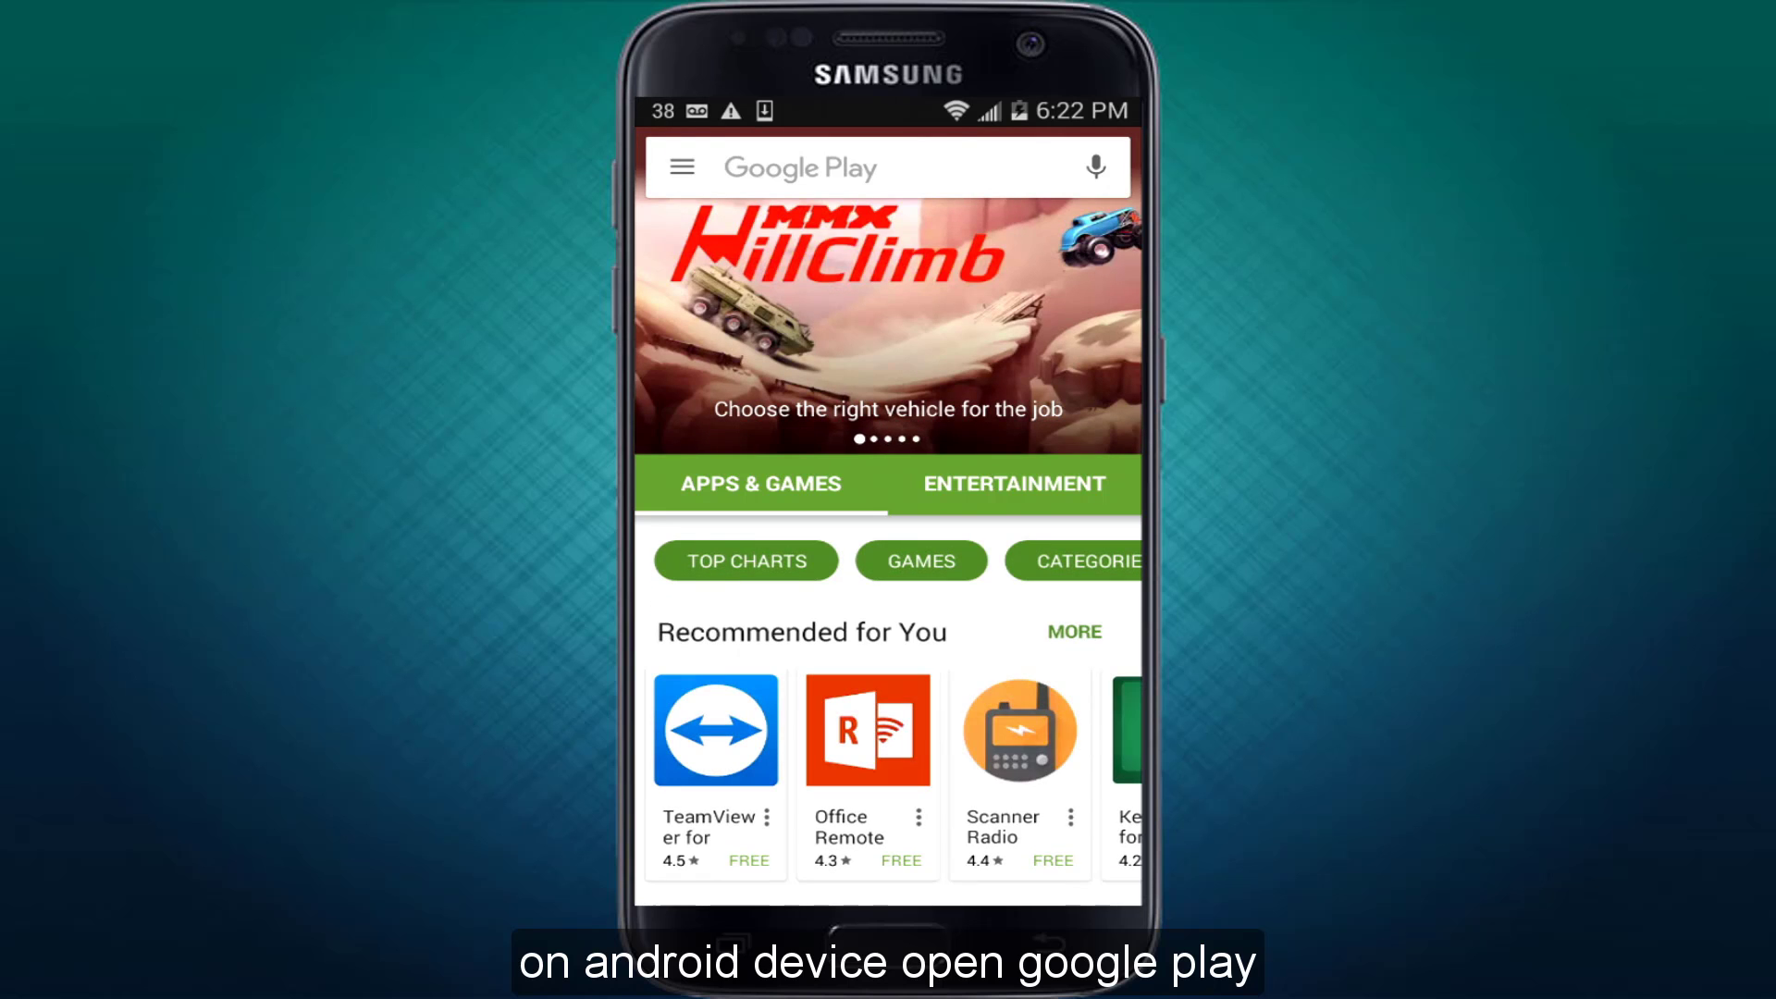
Search Play Store for 'microsoft remote desktop' and install it, accepting the permissions.
click(832, 168)
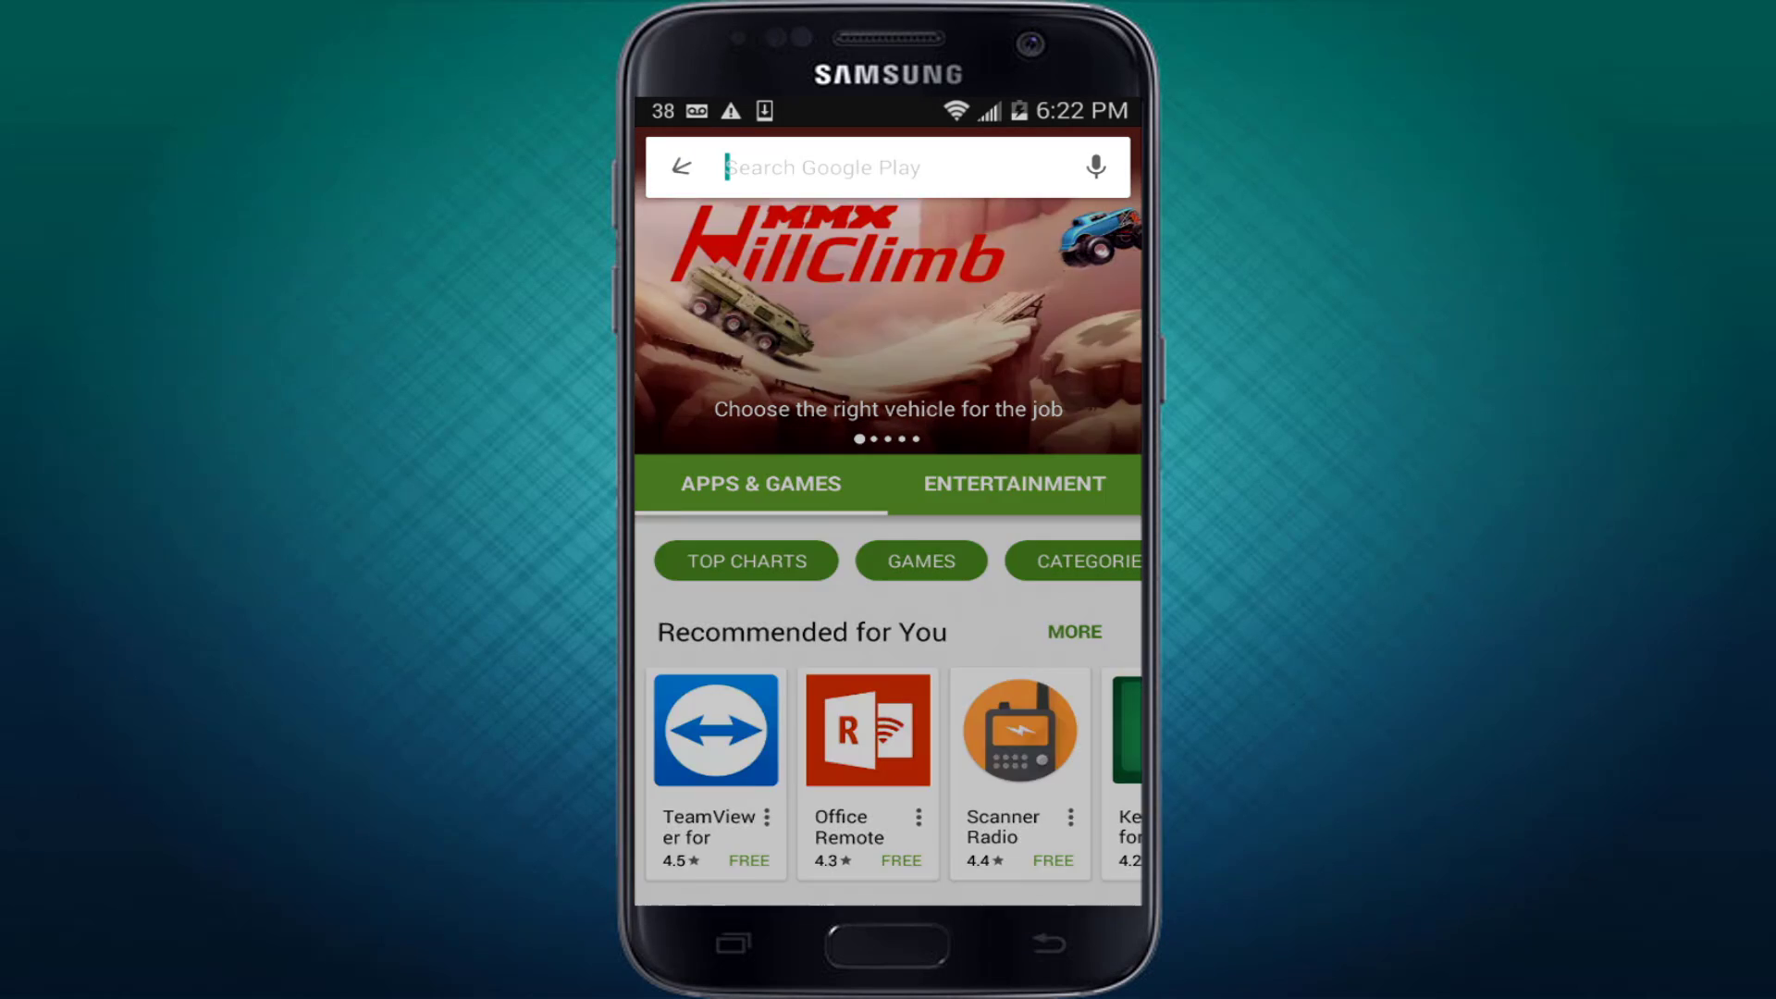
text(microsoft remote desktop)
key(Return)
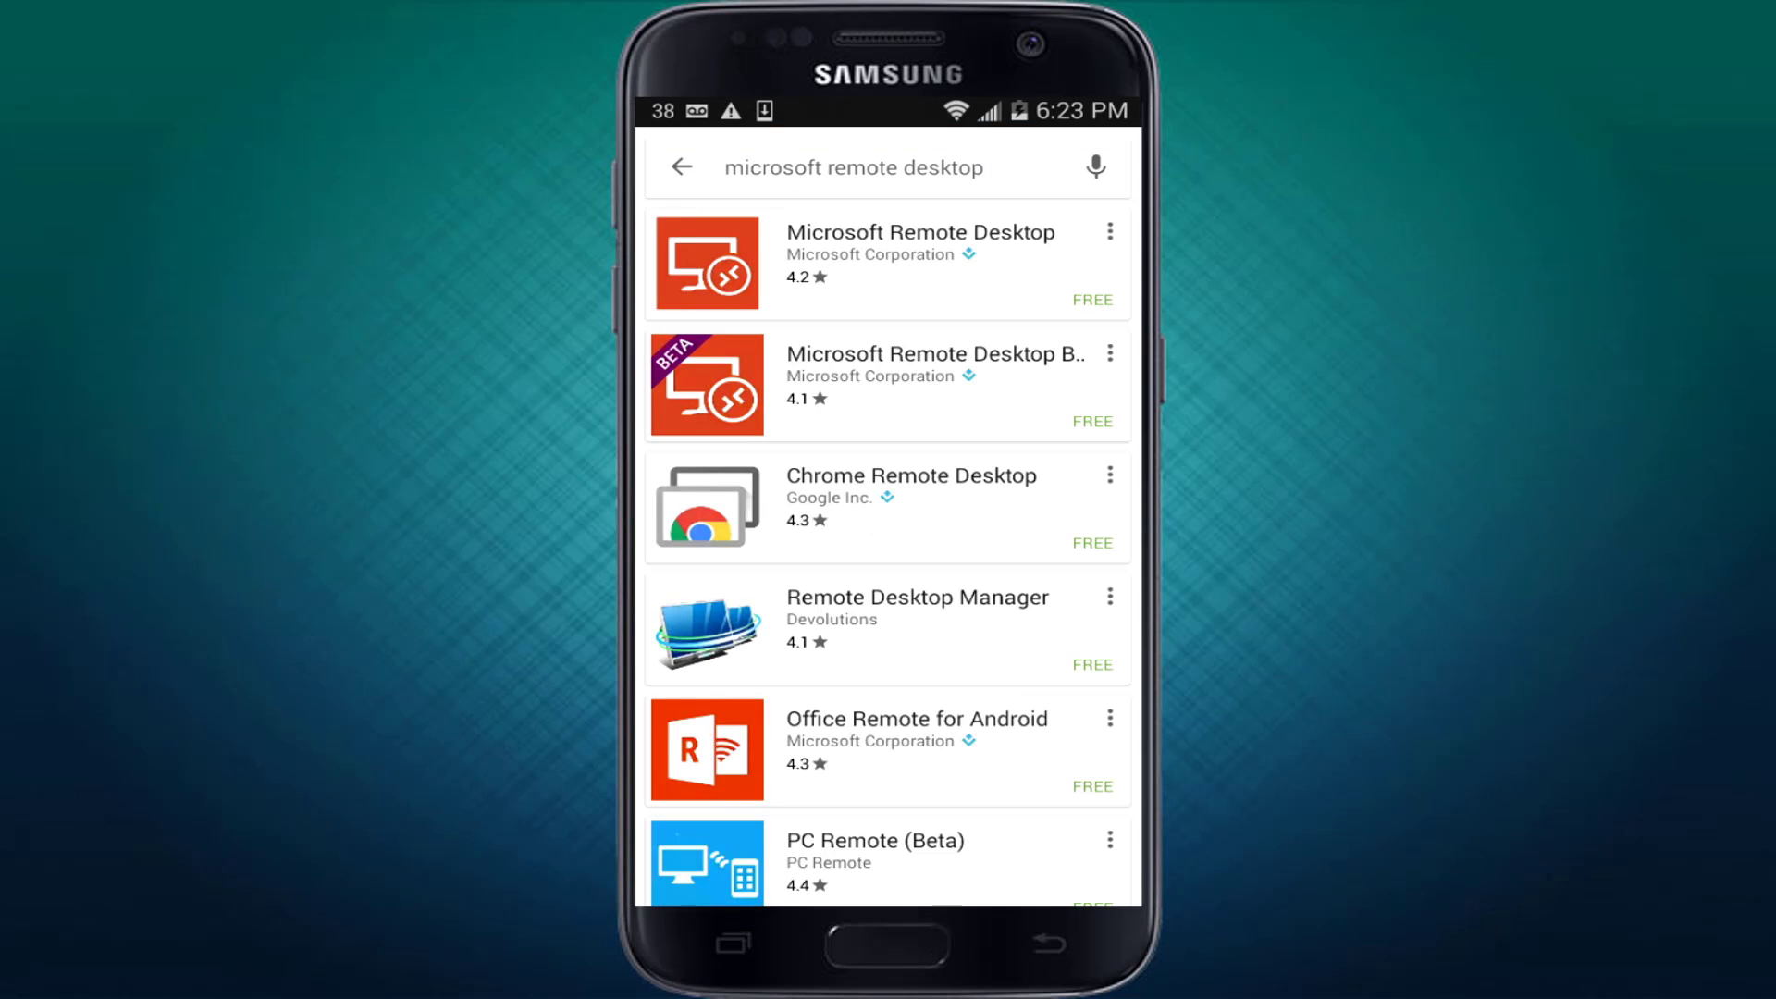
click(888, 263)
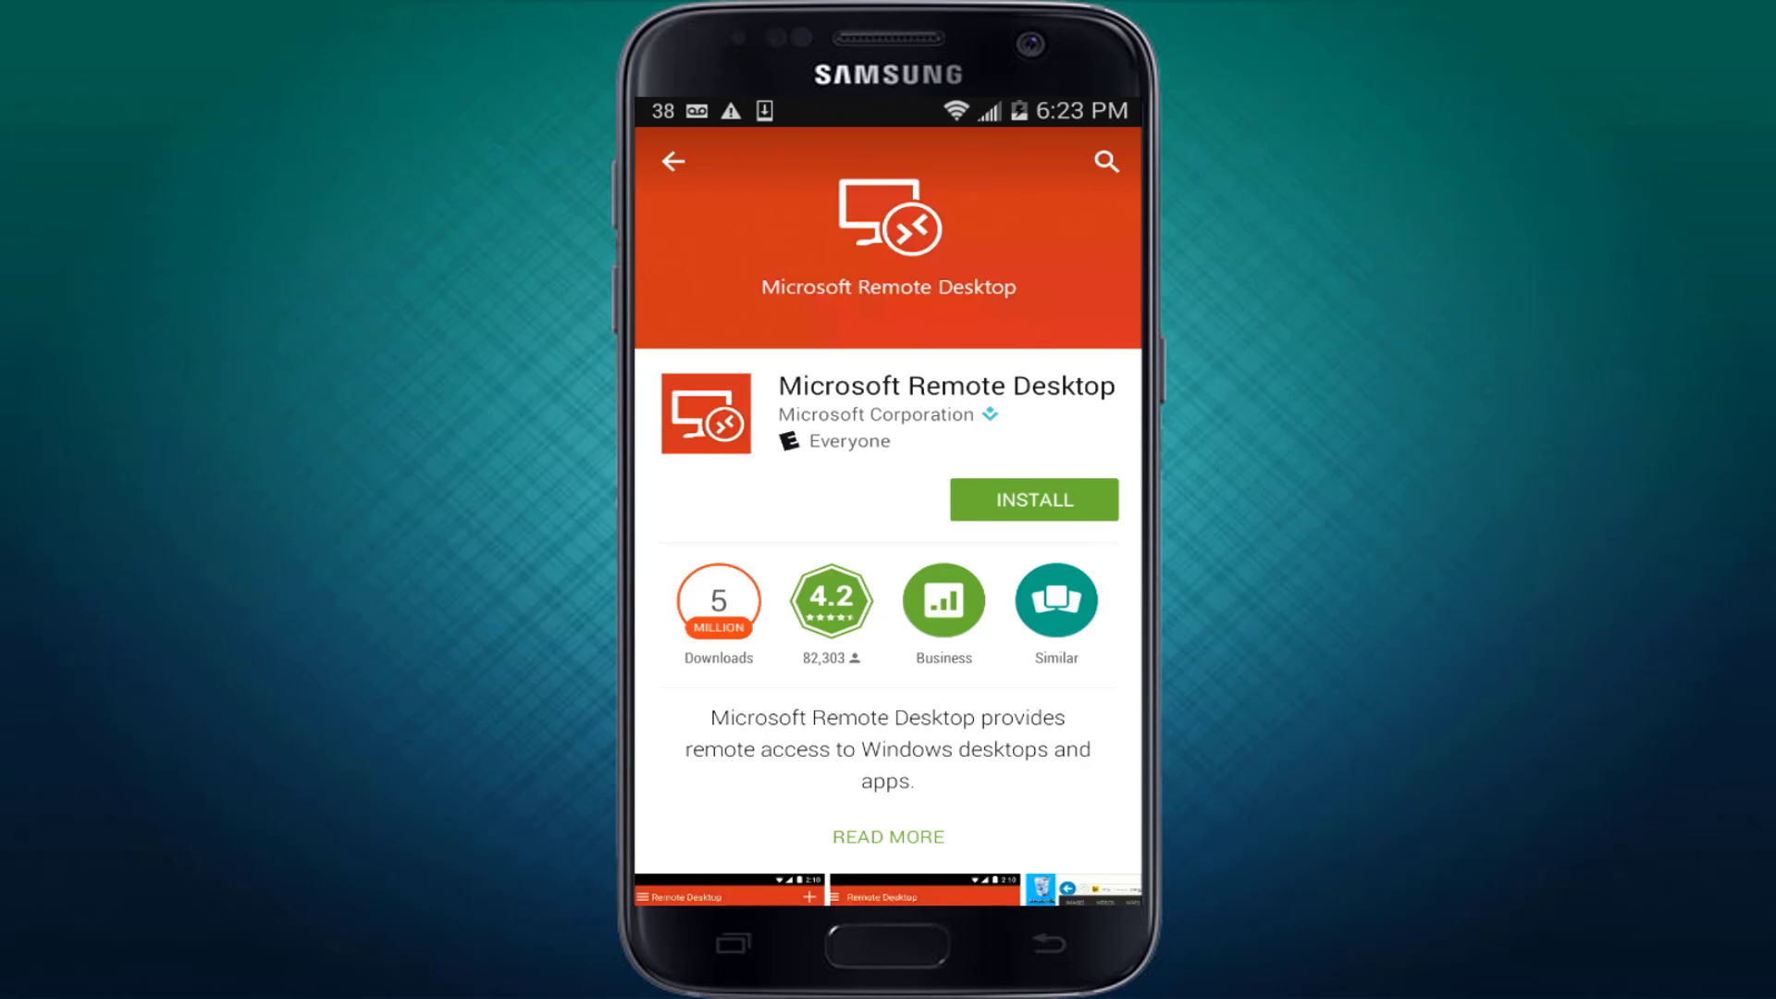
click(1034, 499)
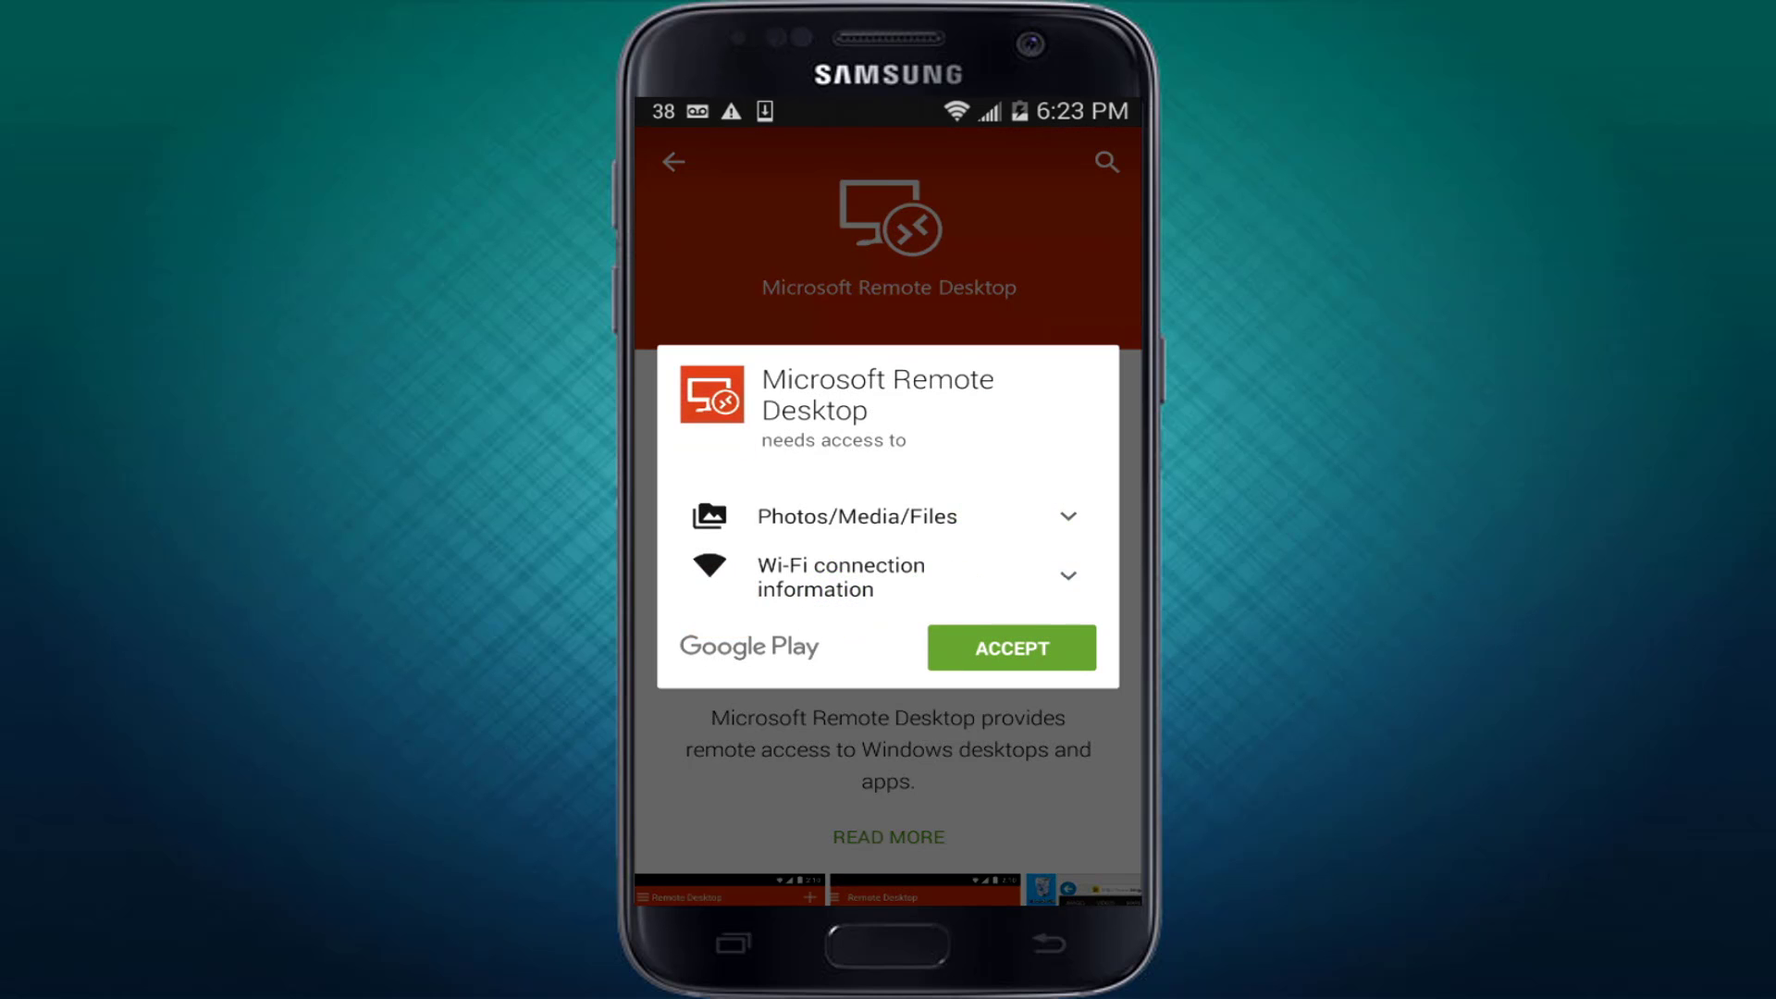
click(1012, 648)
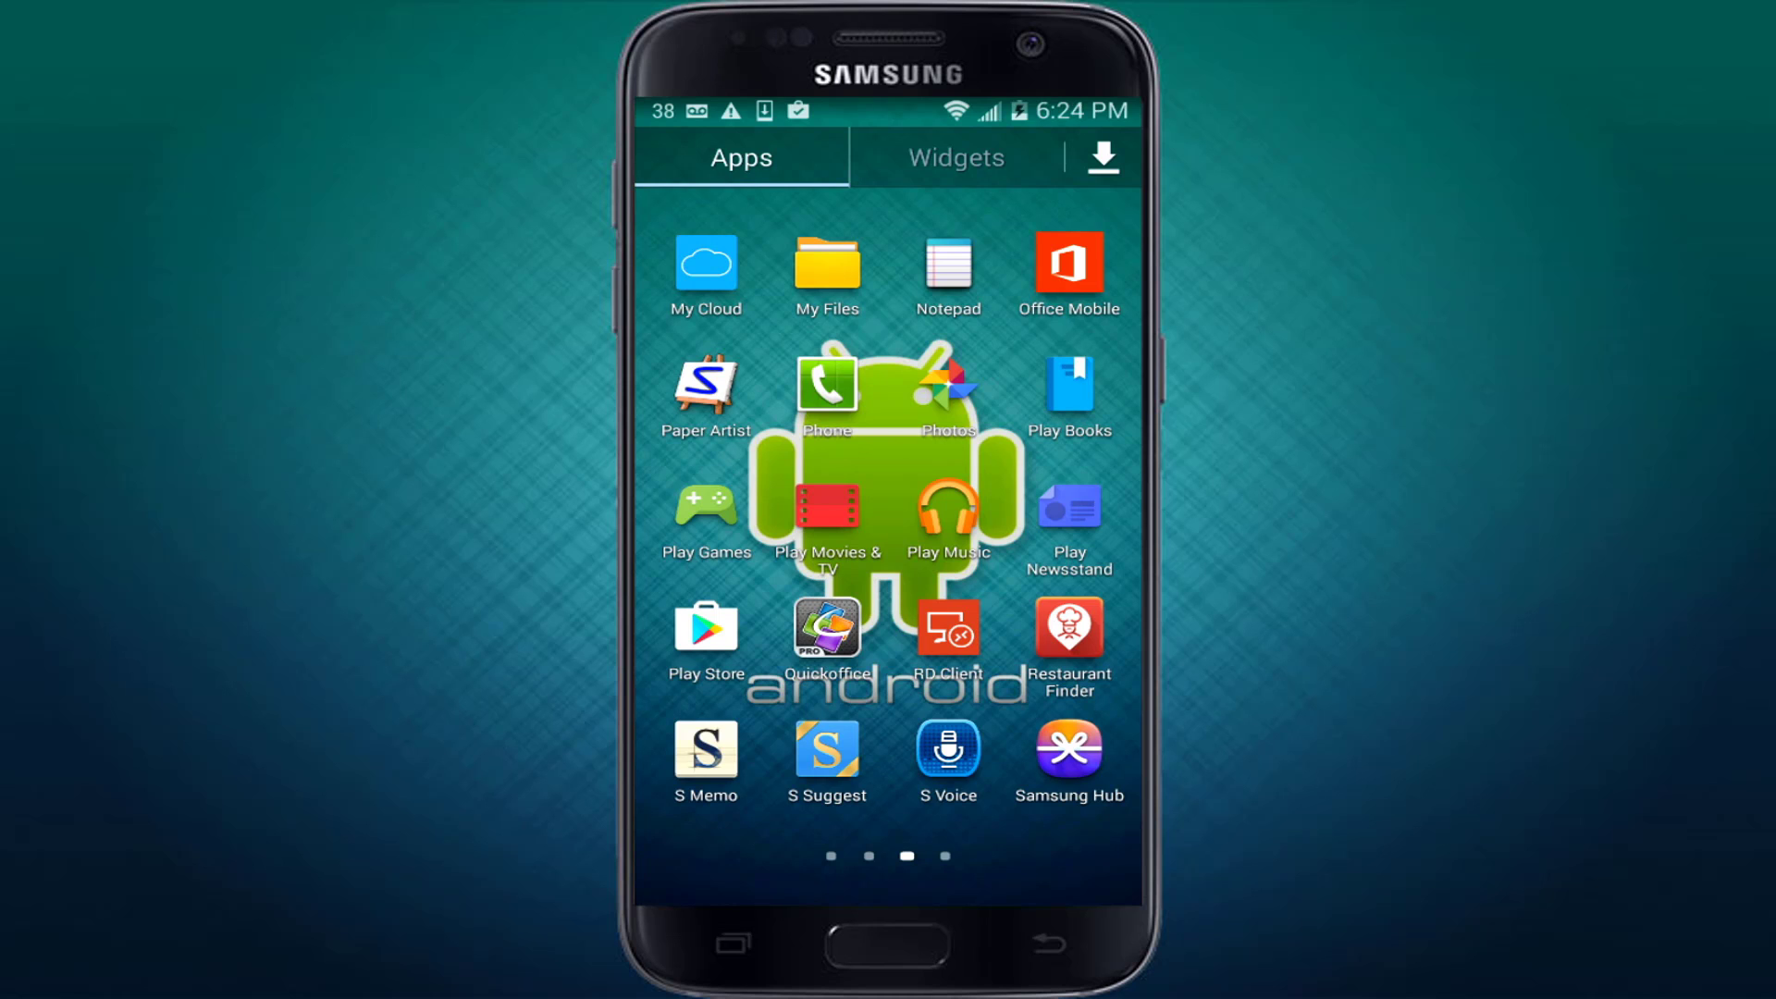
Place RD Client on the home screen beside Chrome and launch it.
drag(949, 629, 948, 629)
drag(887, 511, 824, 306)
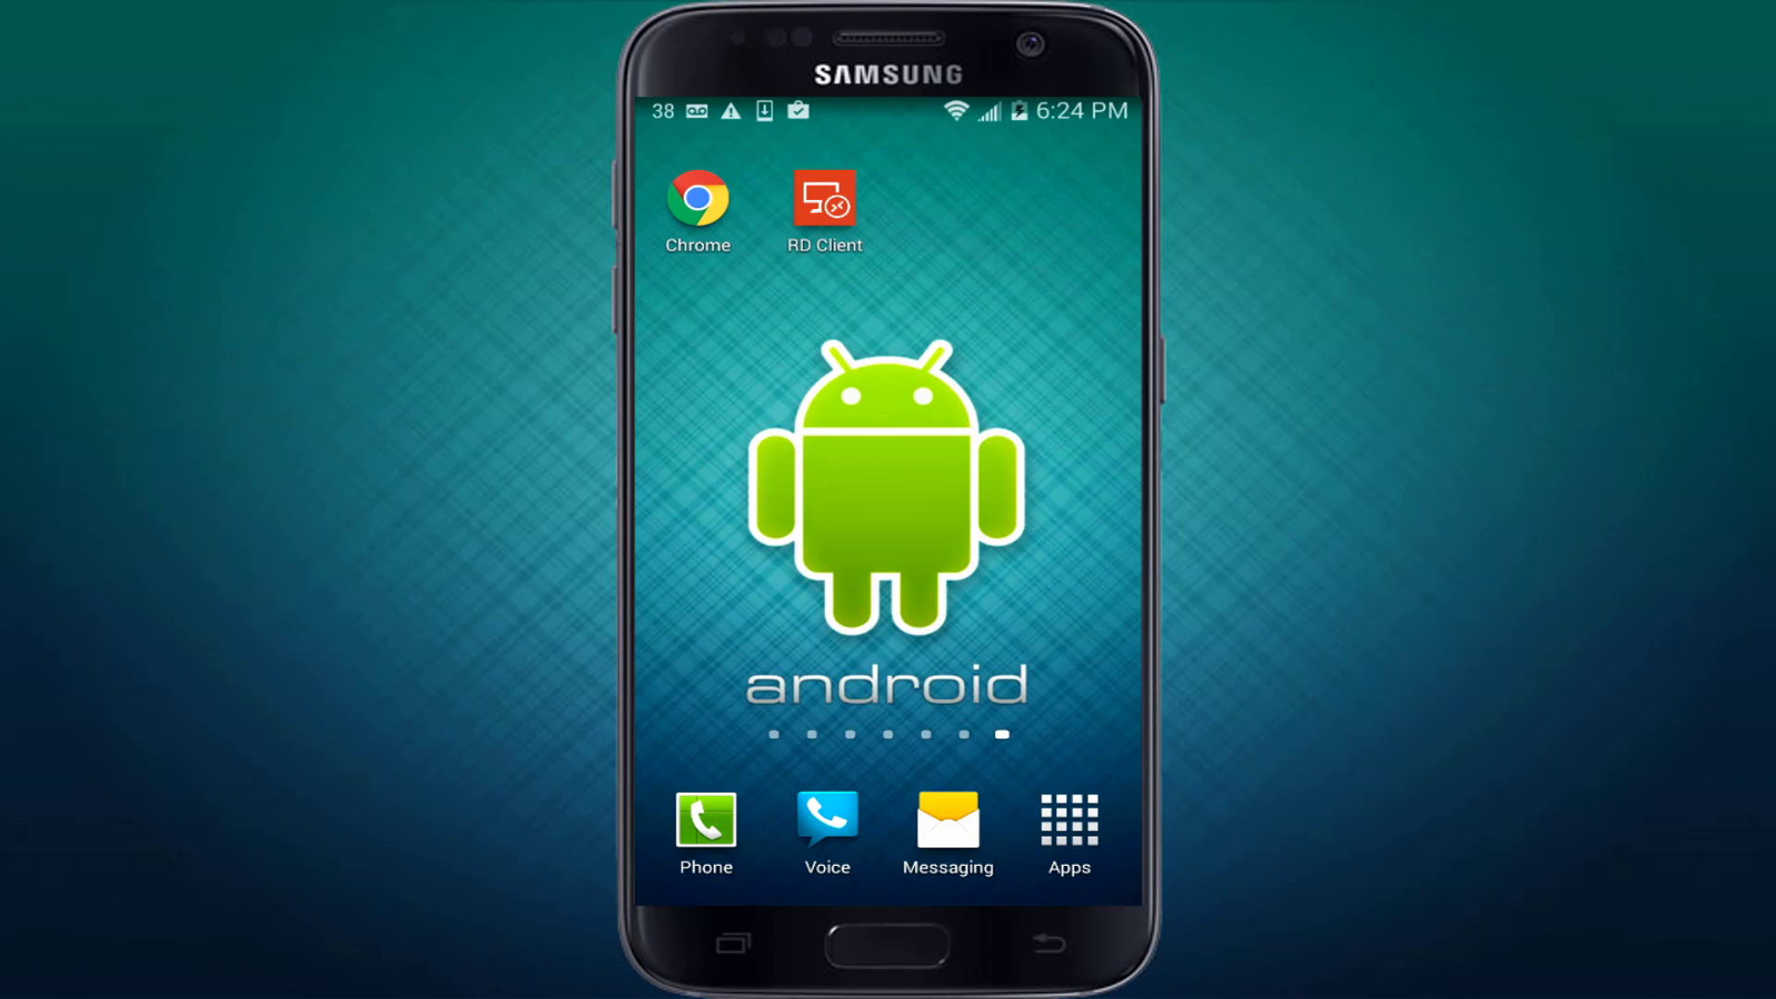
click(824, 199)
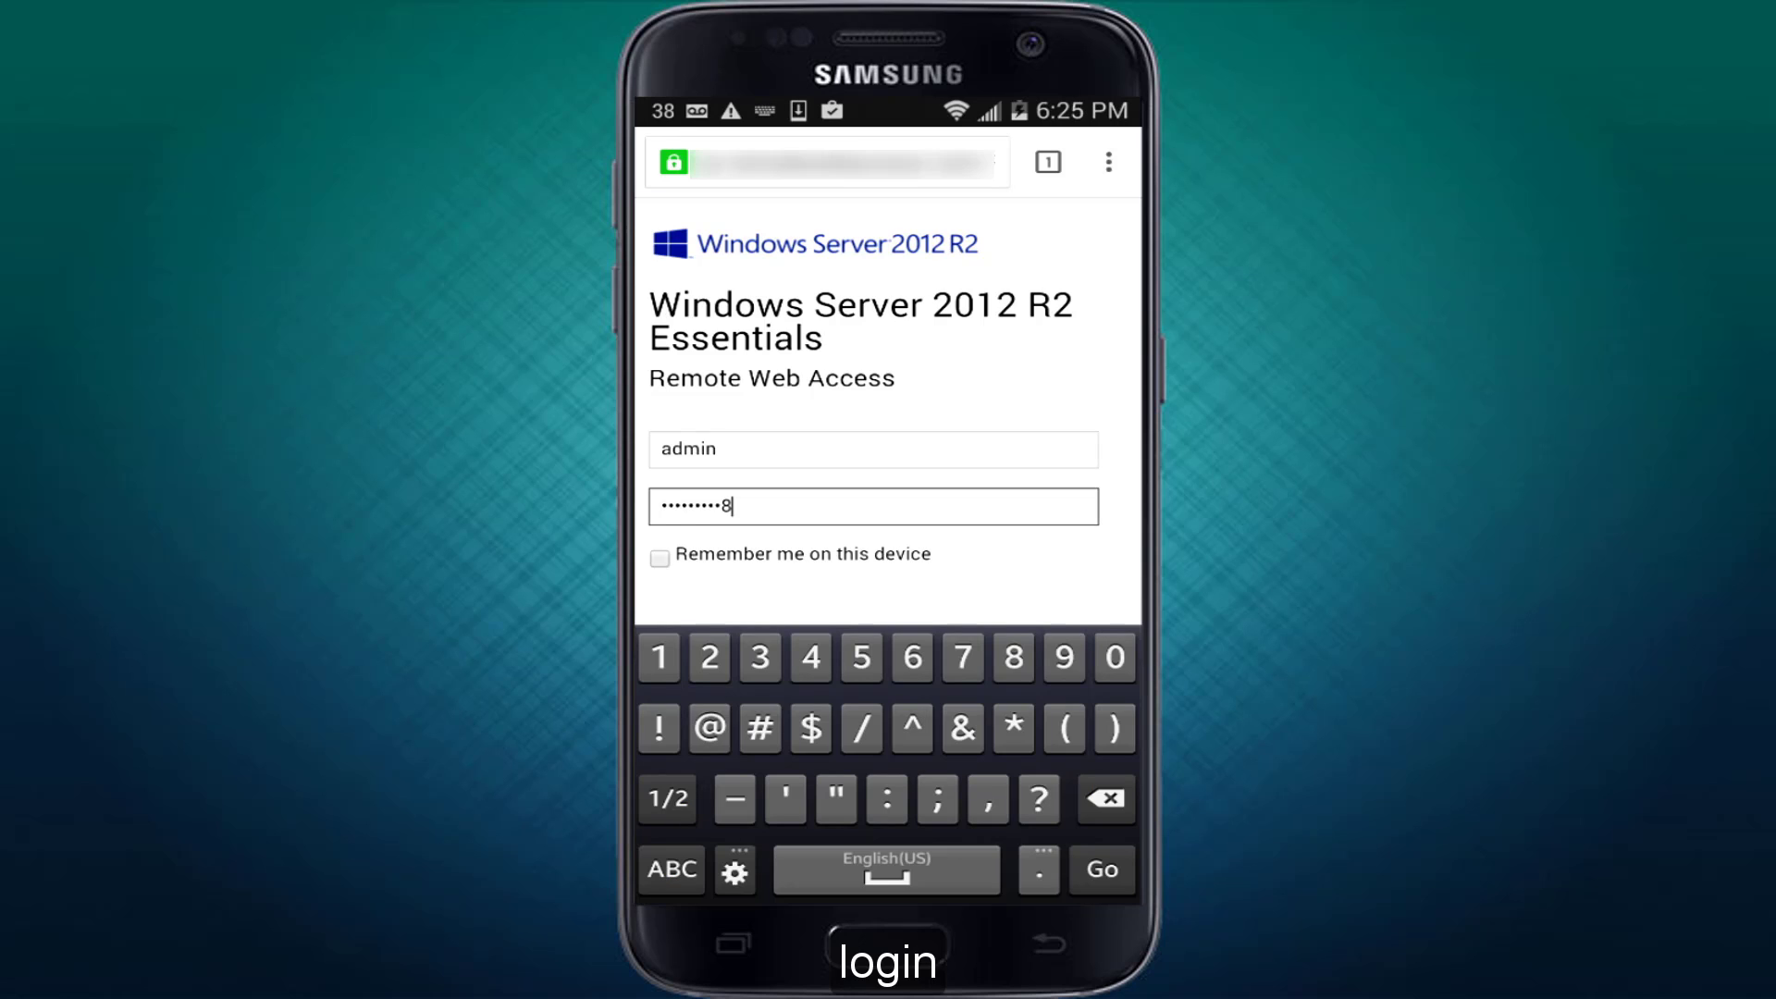
Sign in to Remote Web Access, open the Devices list, and download CTN-WKSTN-01.rdp.
key(Return)
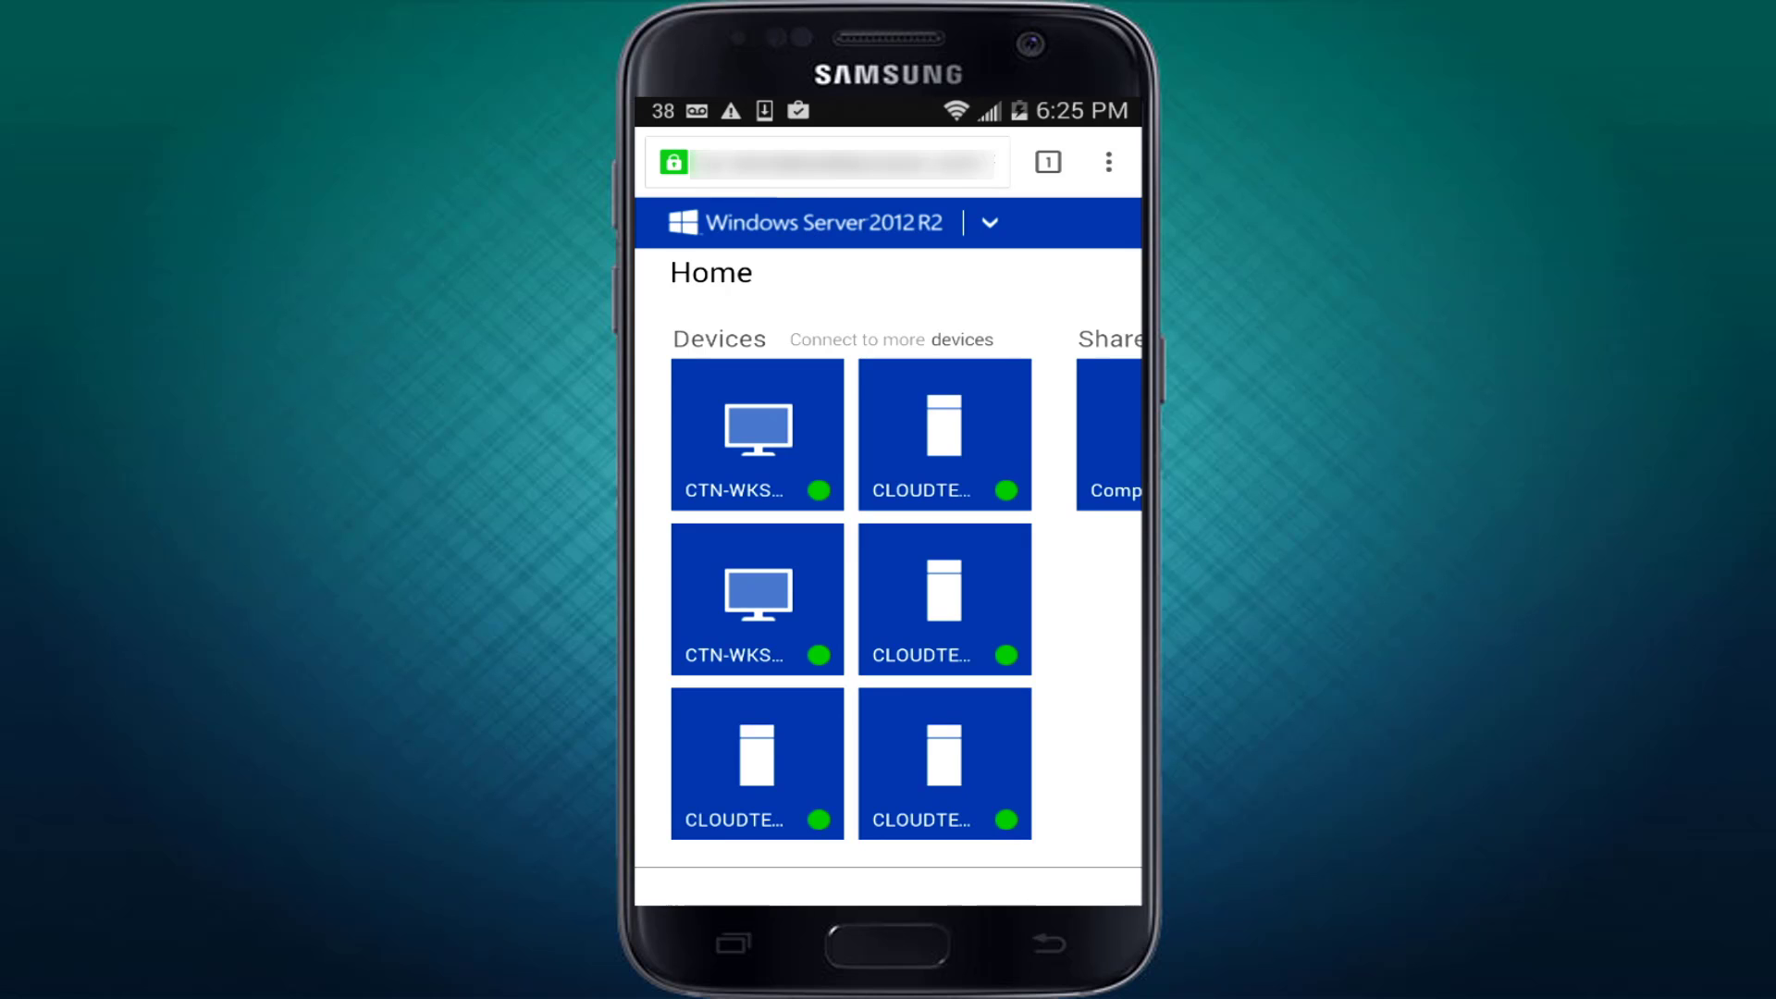
click(962, 339)
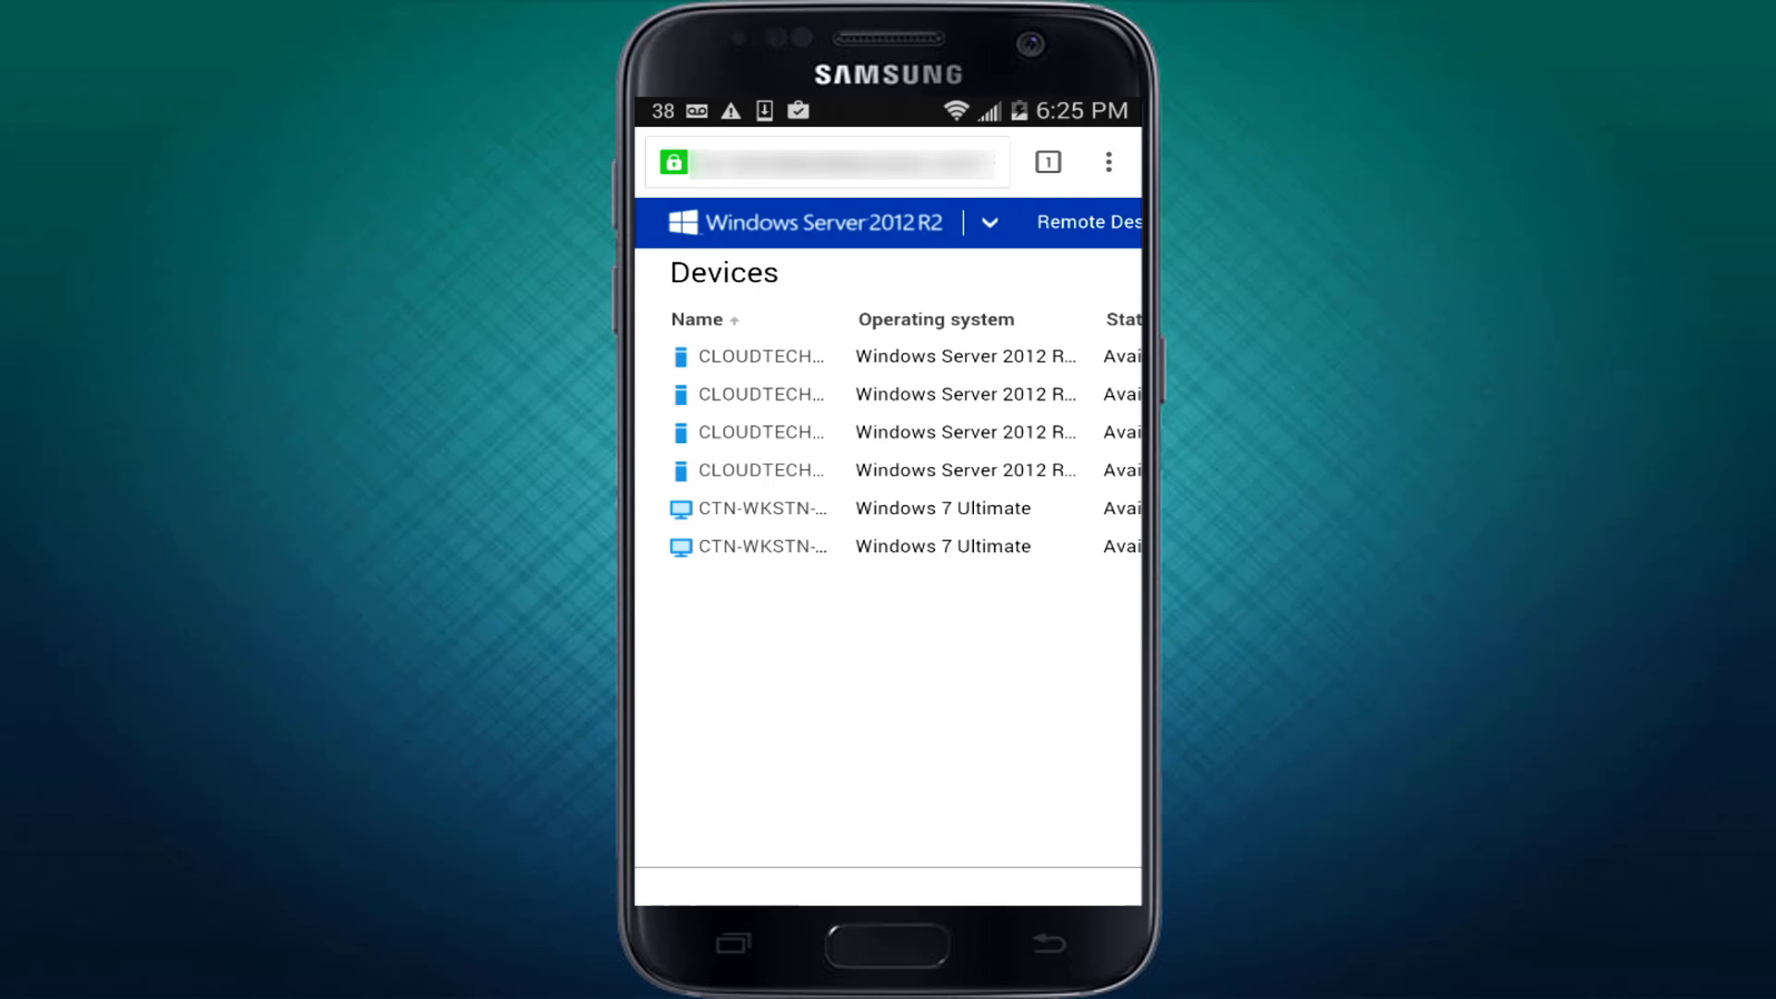
scroll(888, 555, right, 5)
scroll(888, 555, left, 2)
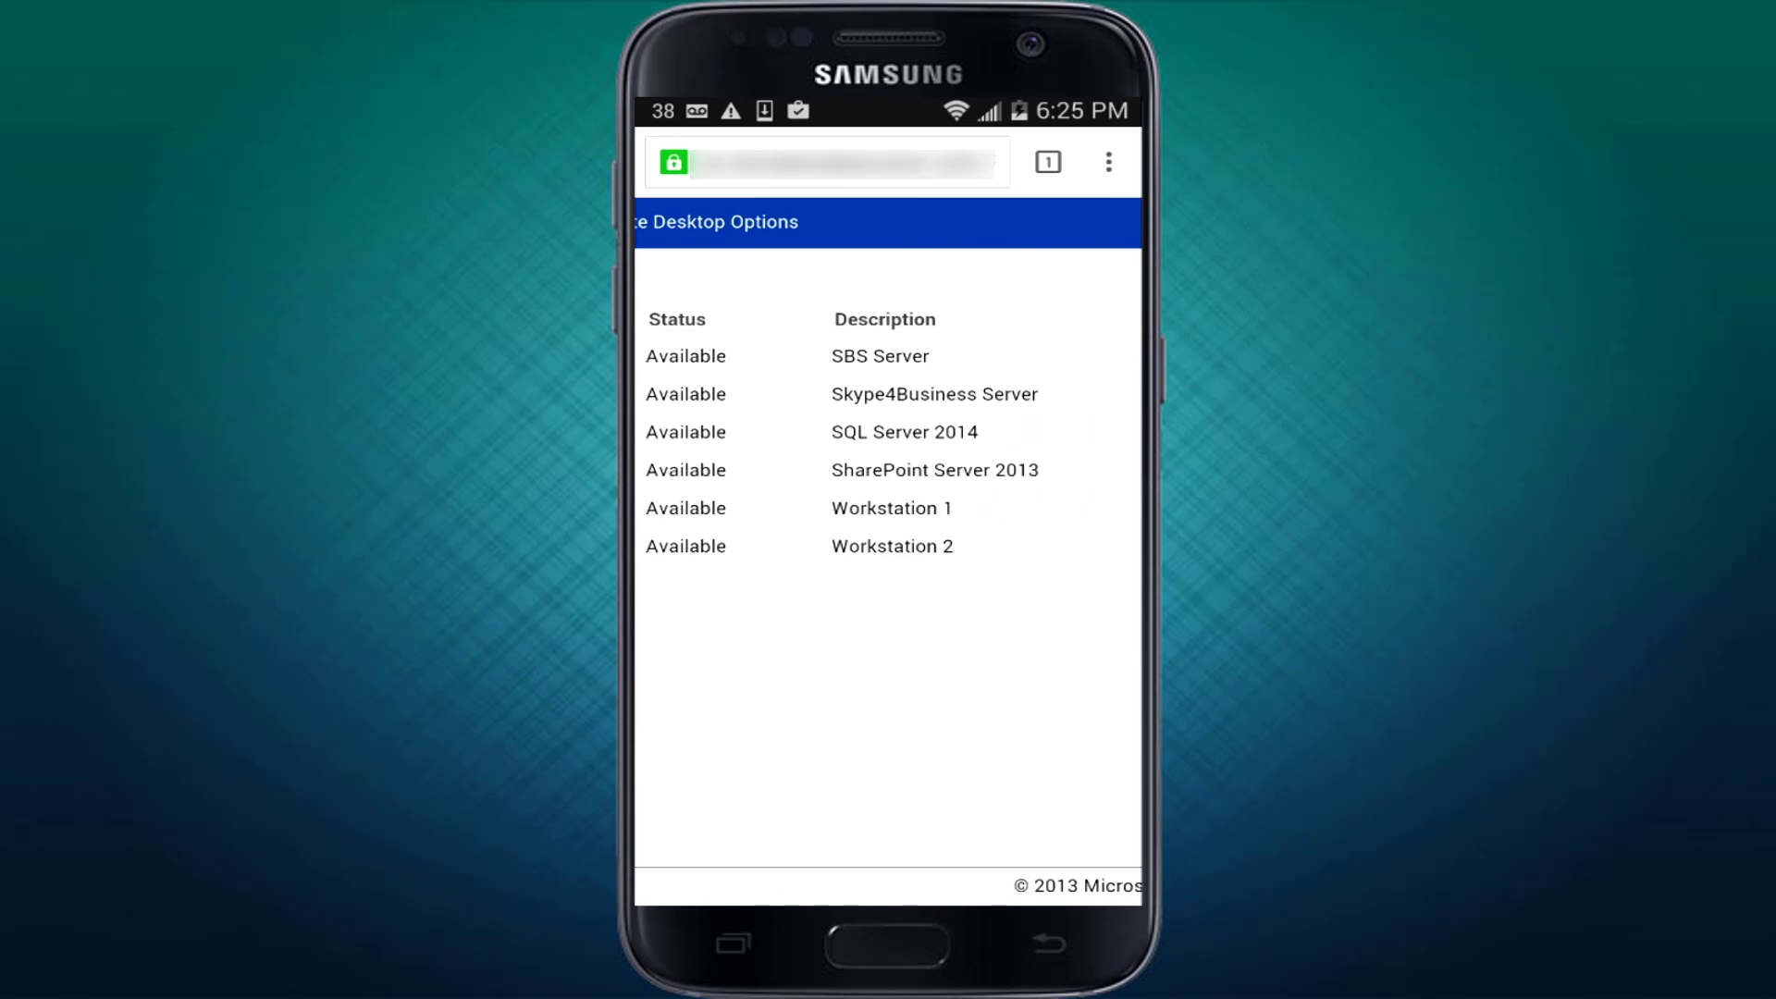
scroll(888, 555, left, 3)
click(763, 508)
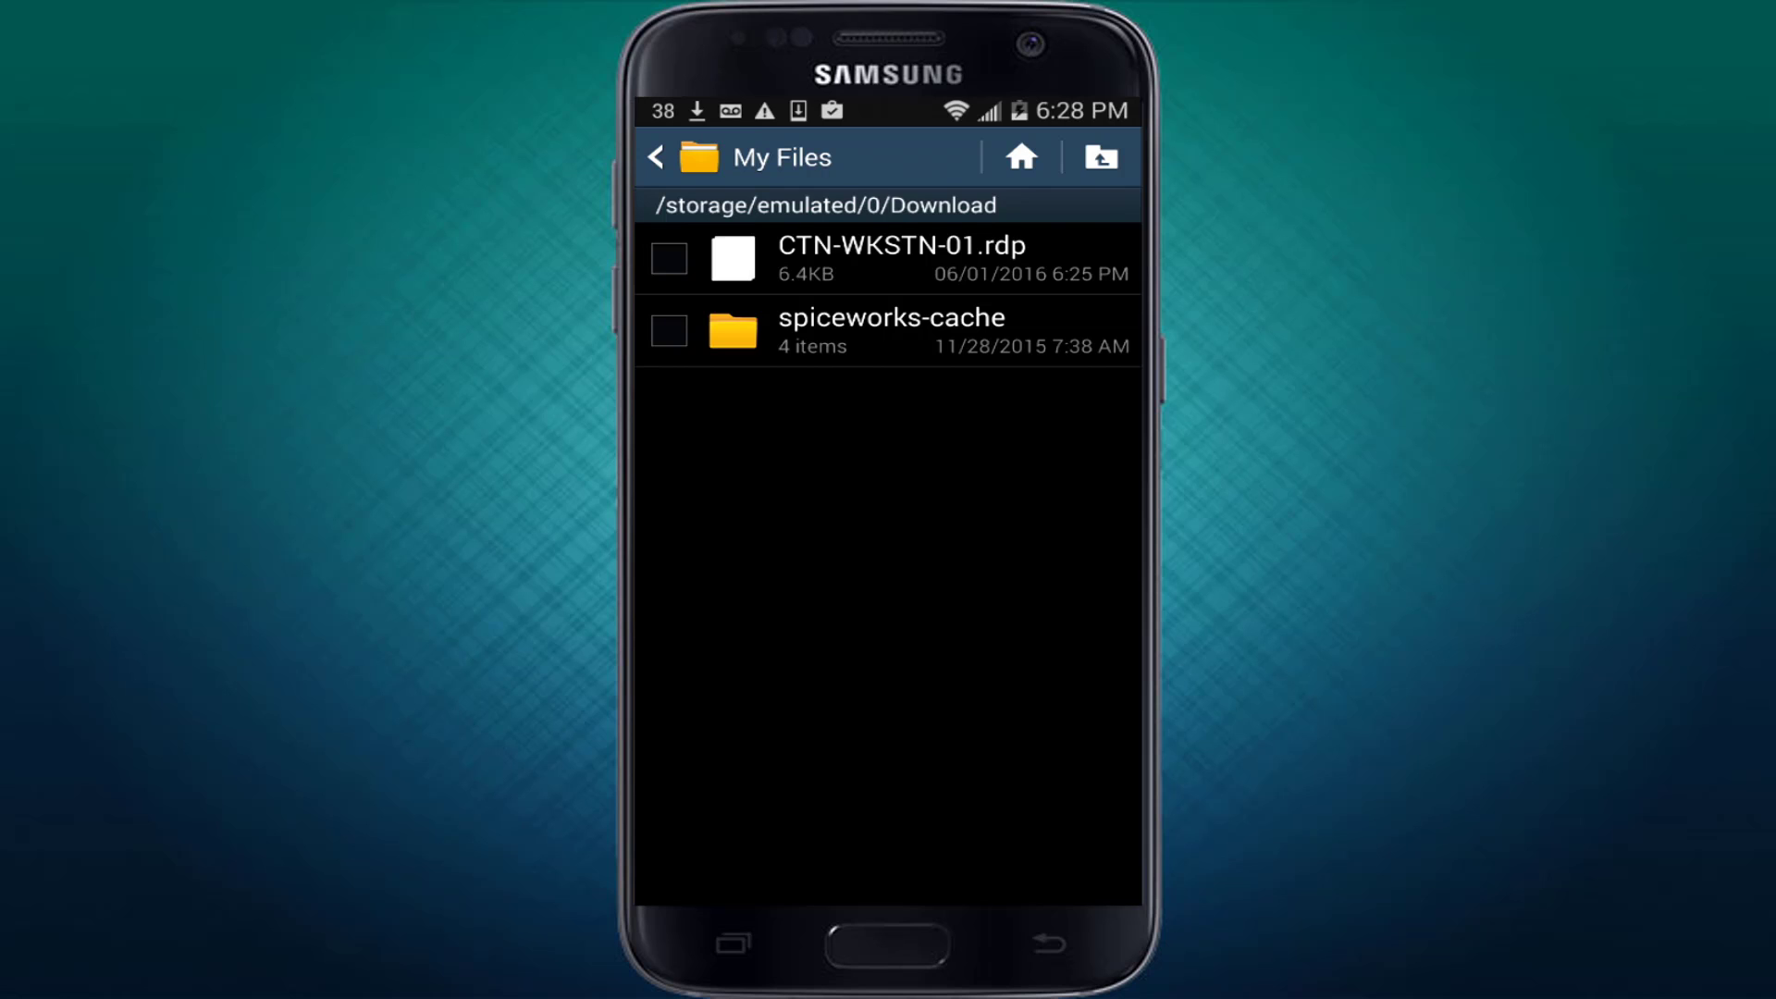
Open CTN-WKSTN-01.rdp in RD Client, enter the account password, and connect past the certificate warning.
click(669, 258)
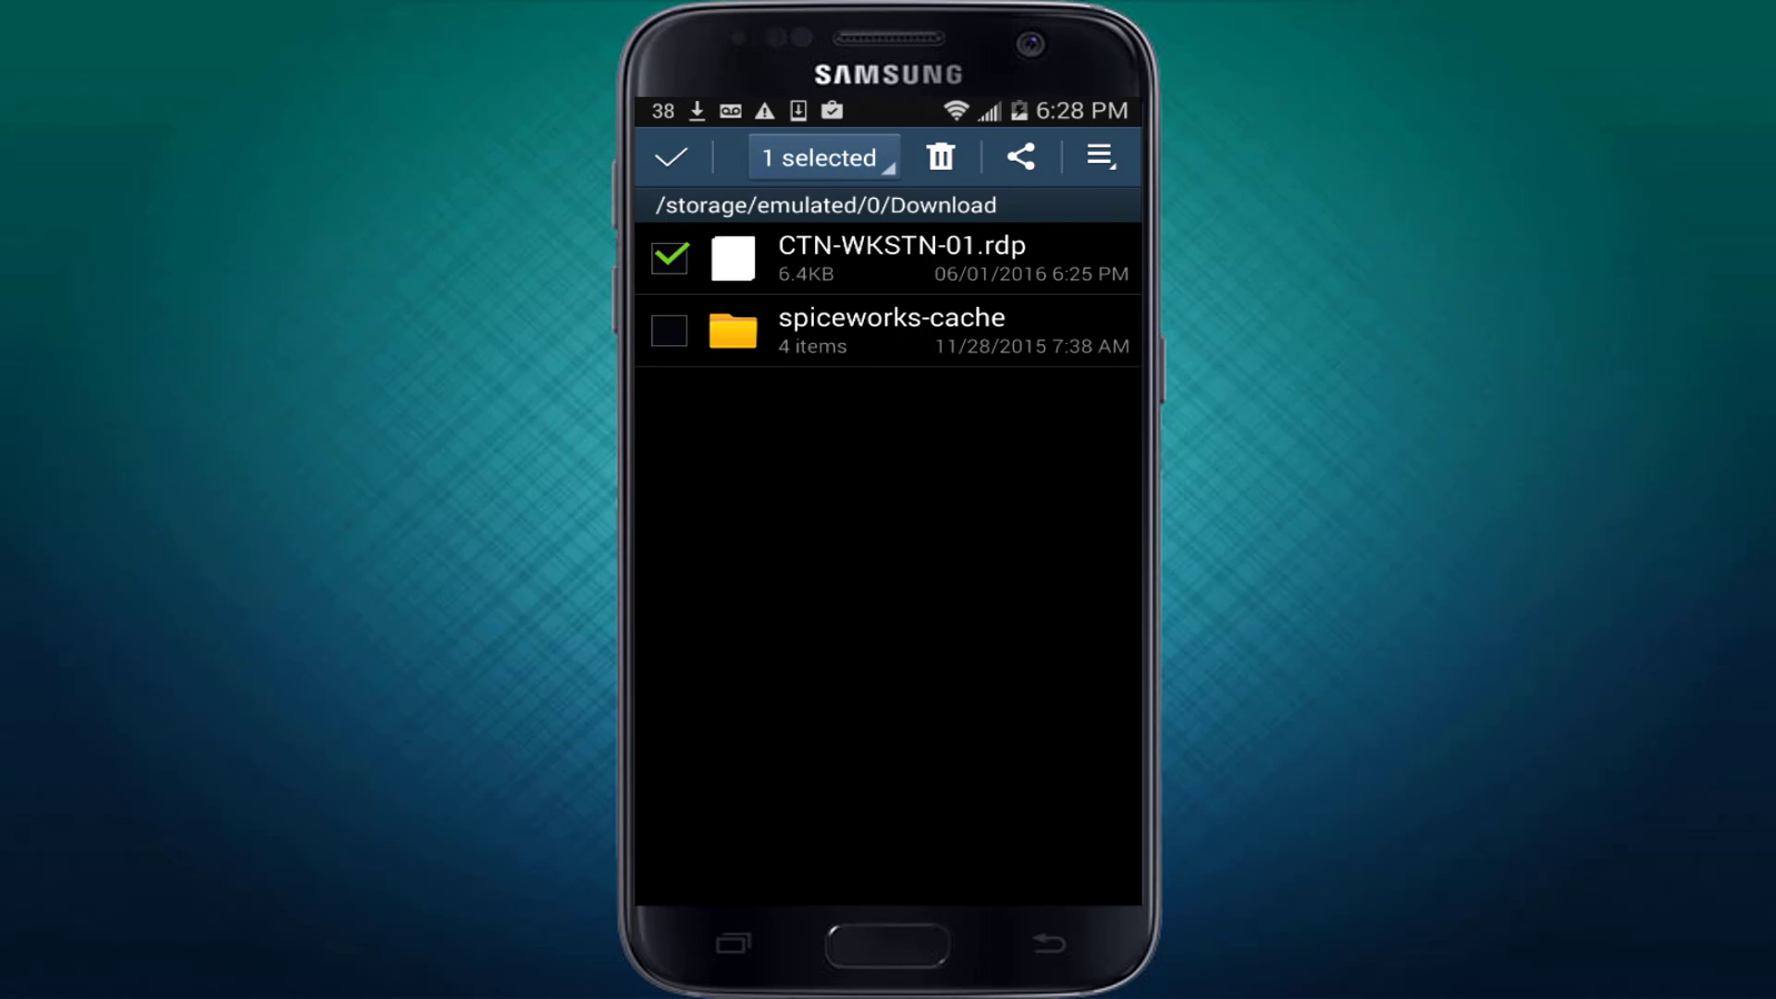
click(902, 258)
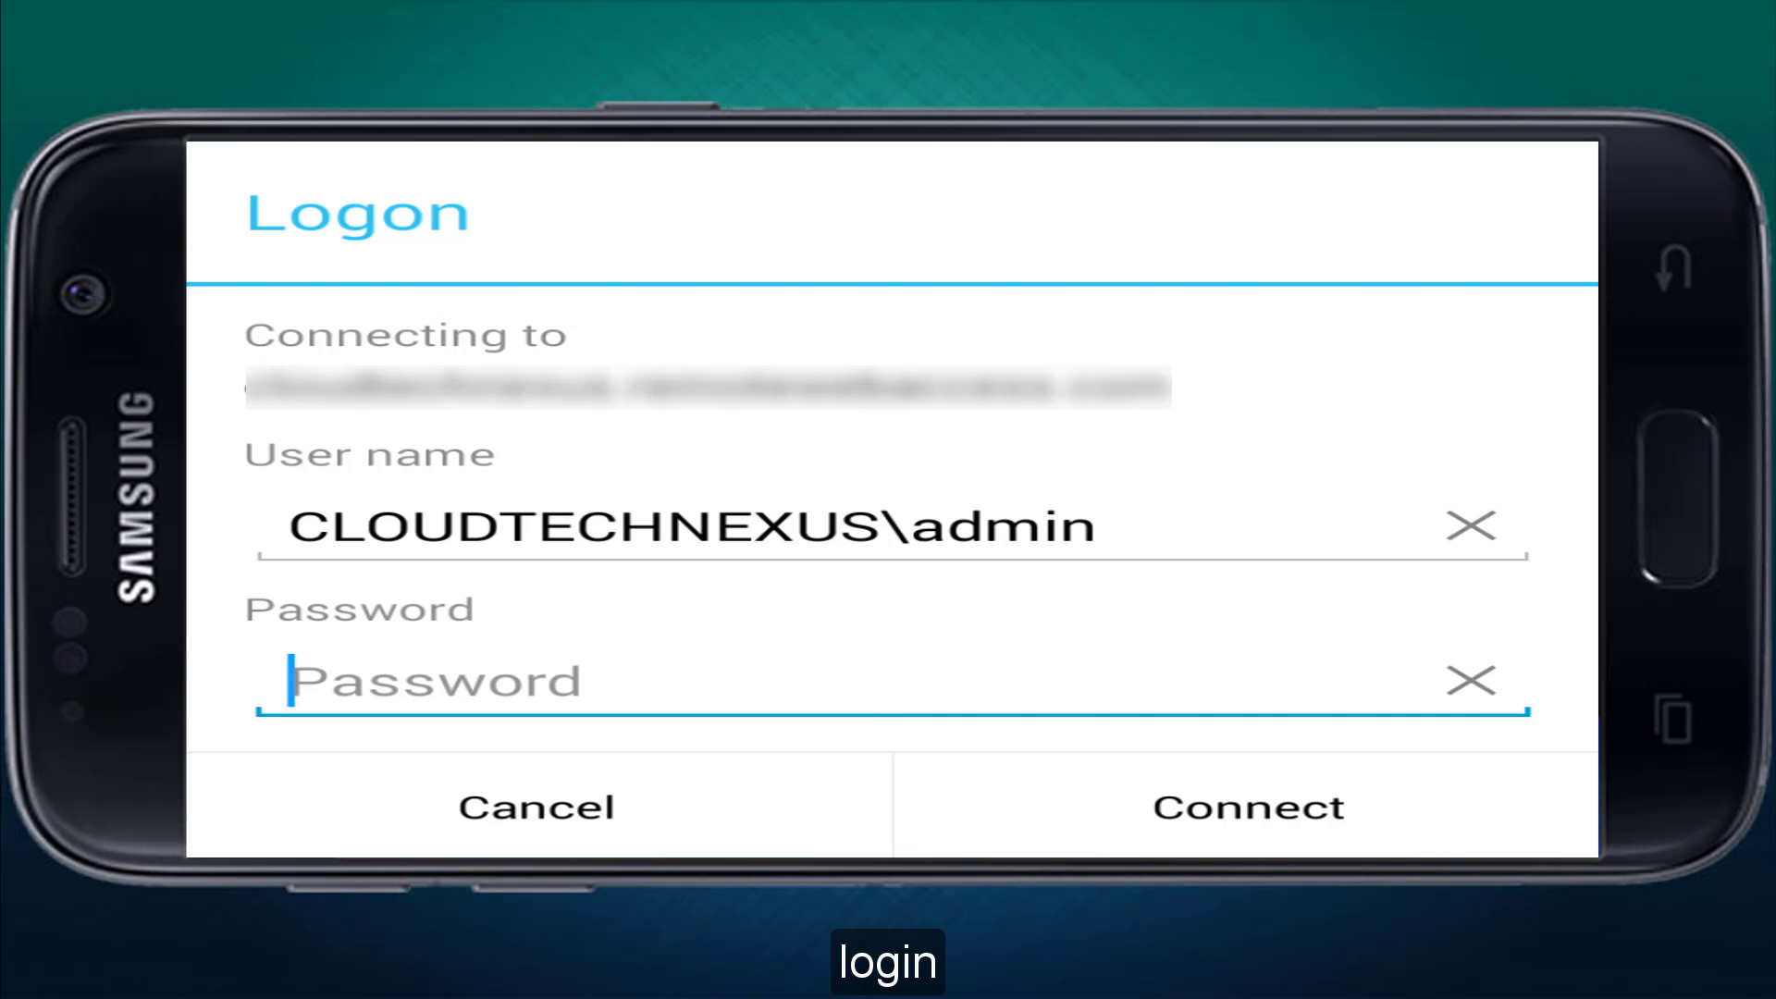
key(ctrl+v)
click(1248, 807)
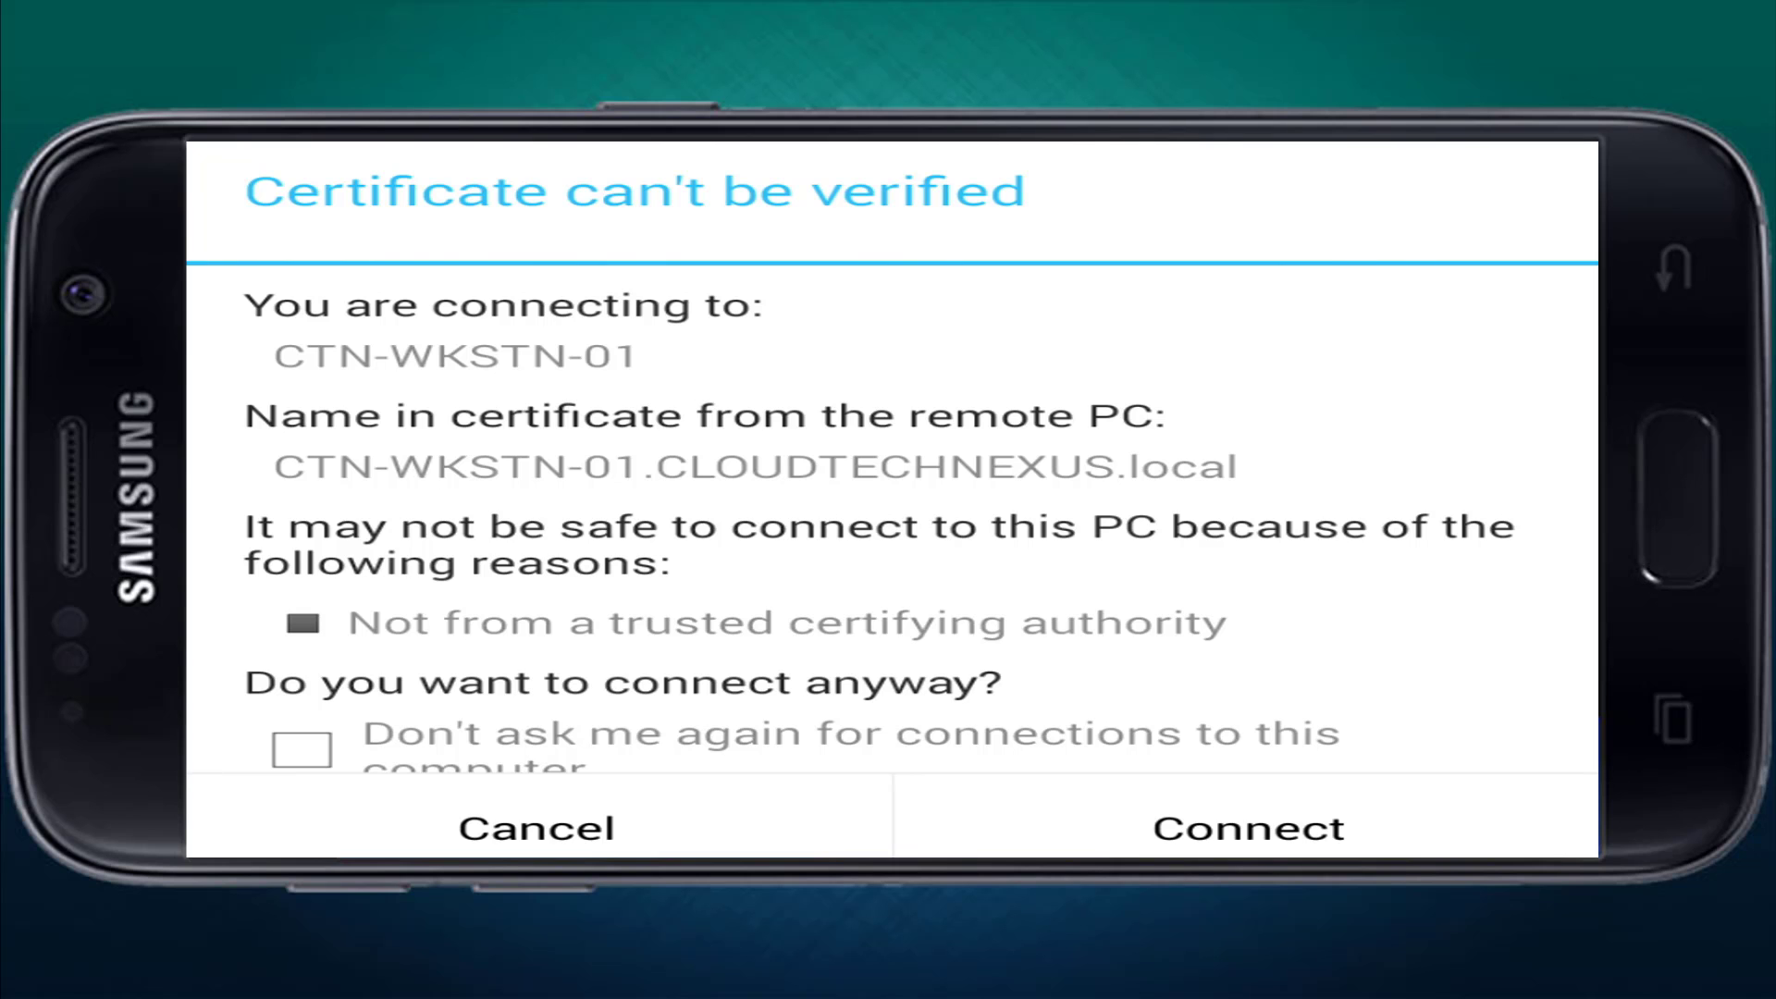
click(1248, 828)
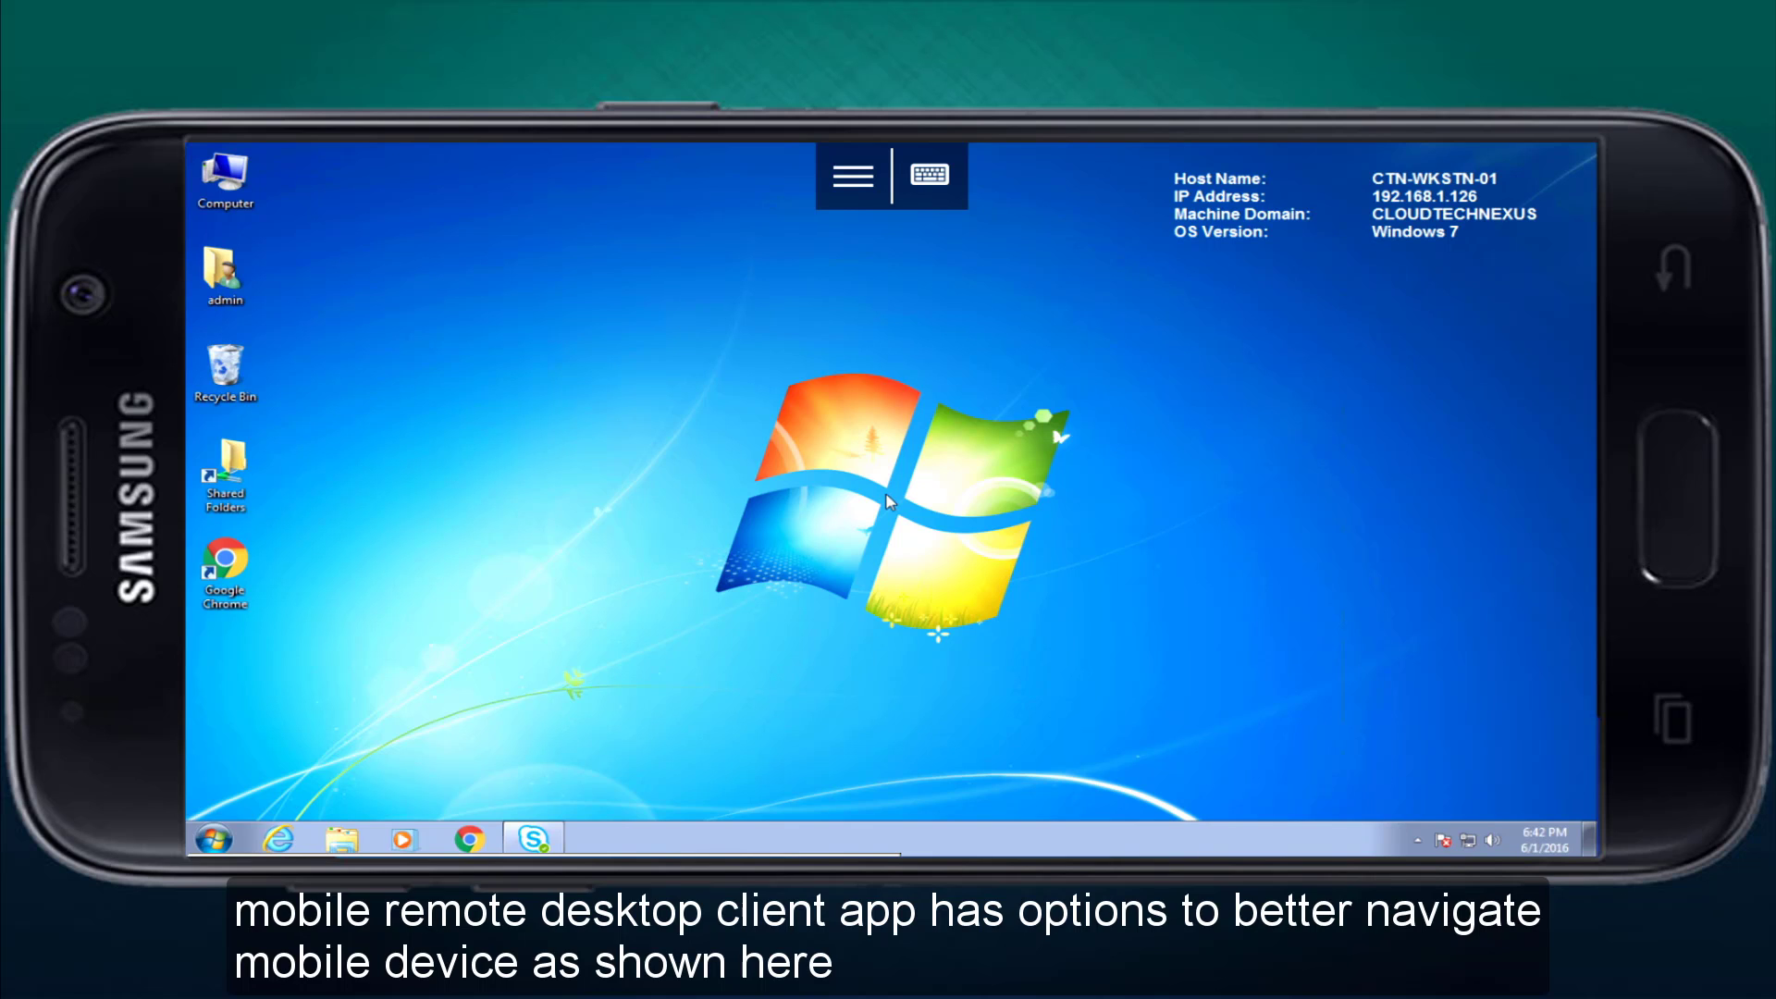
click(852, 175)
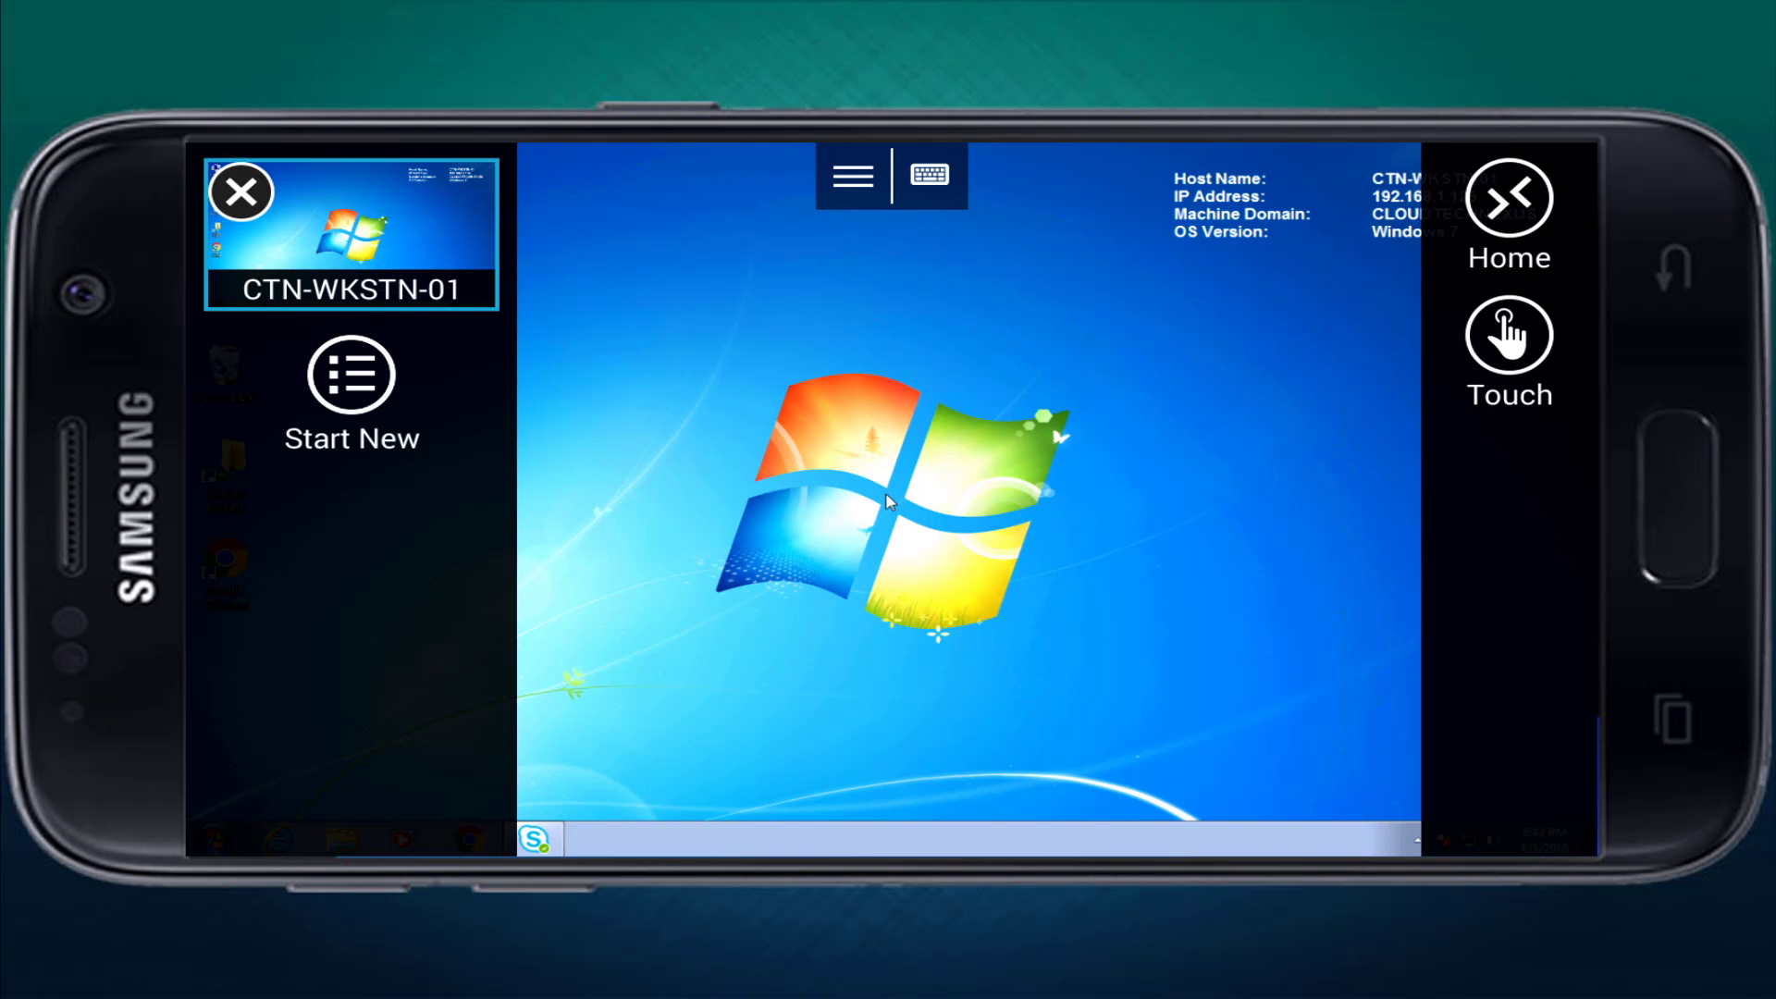
click(852, 176)
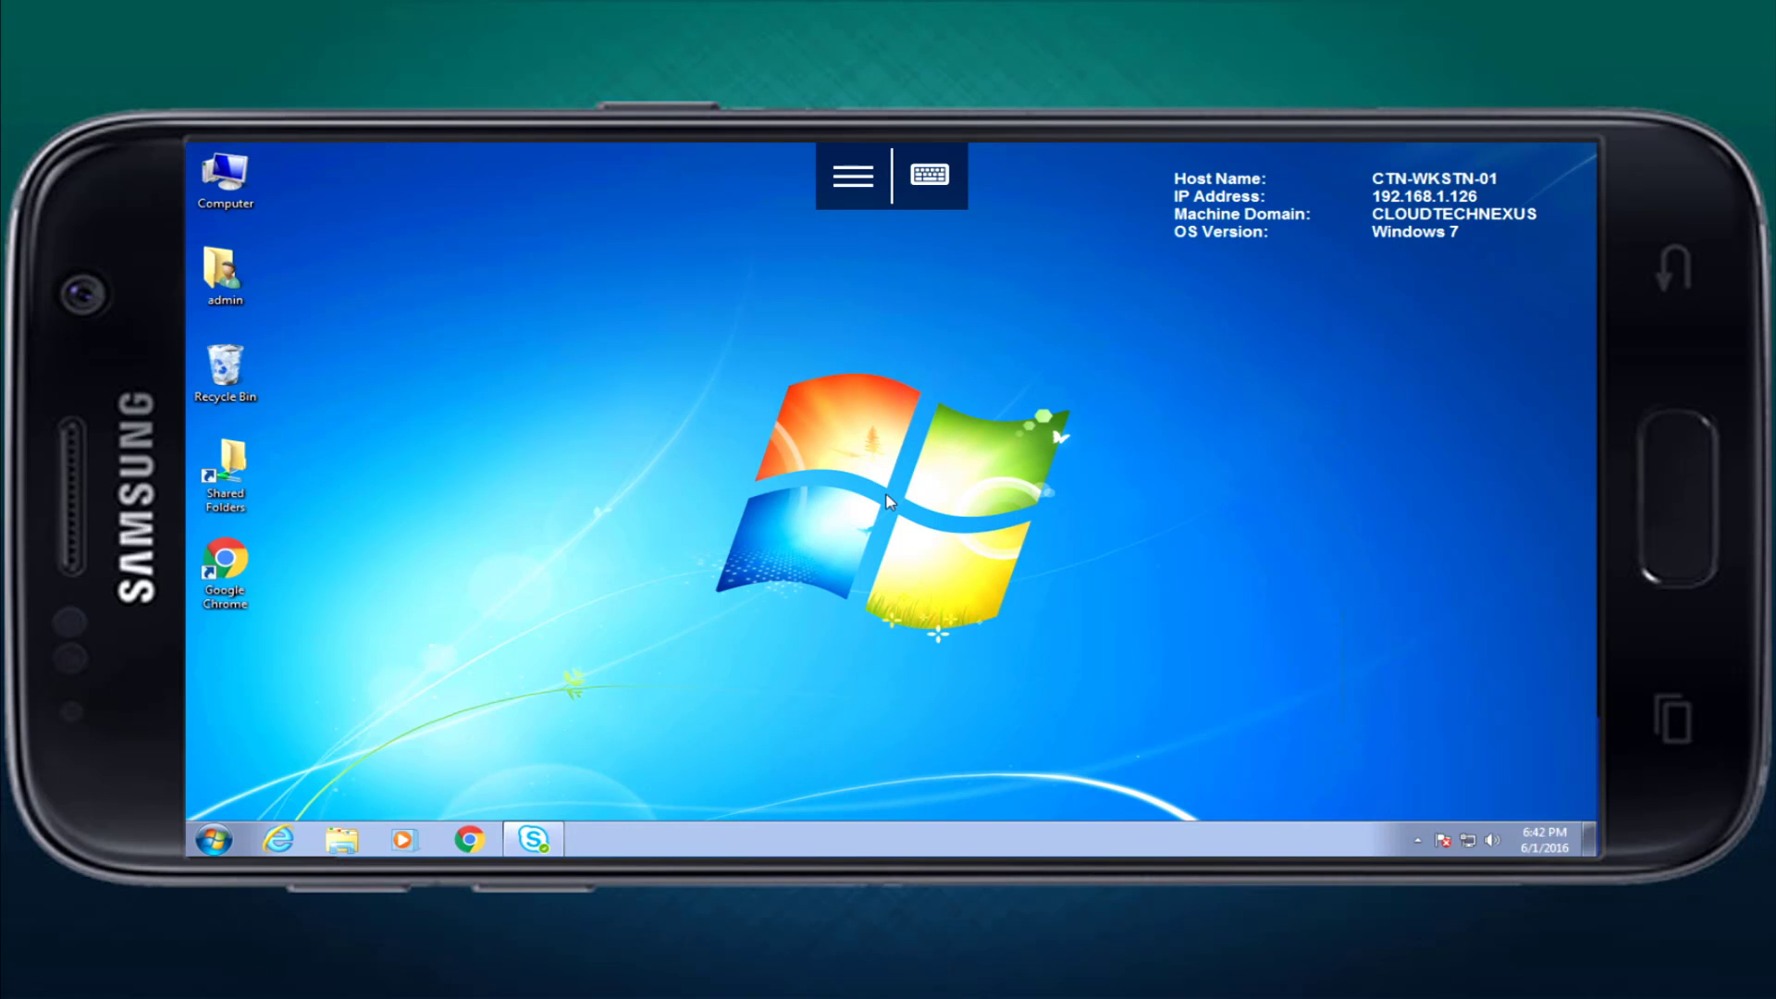
click(930, 175)
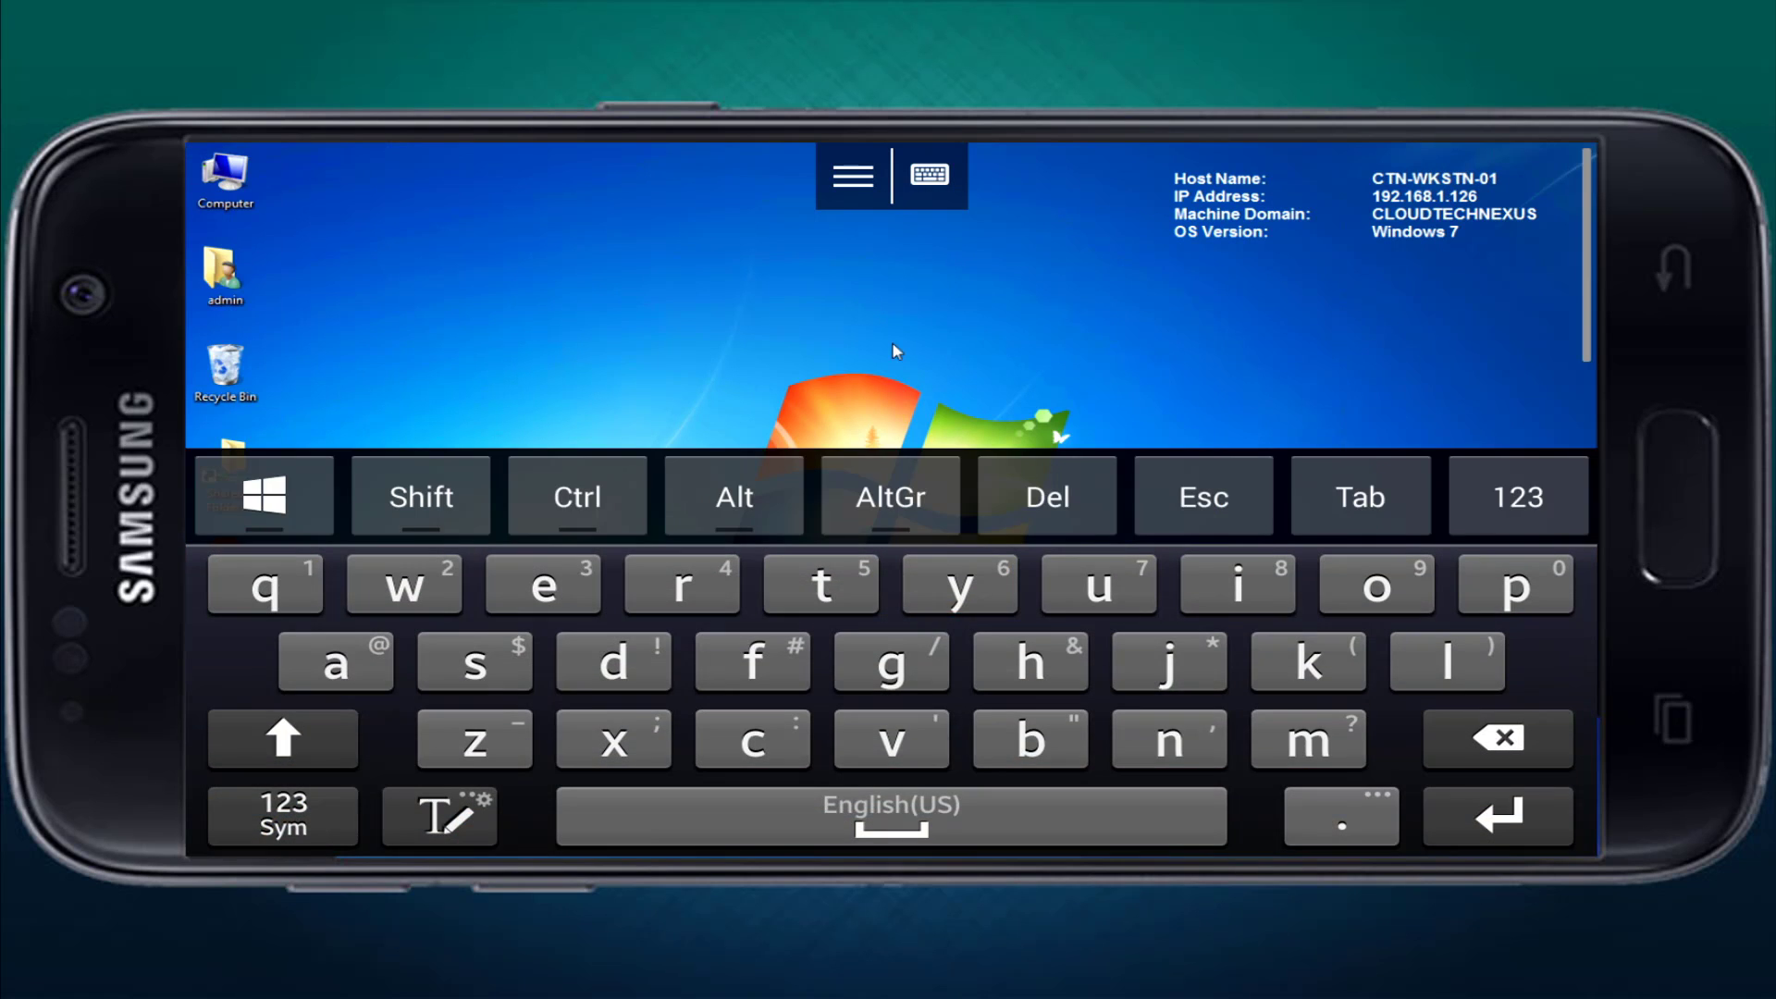
click(263, 496)
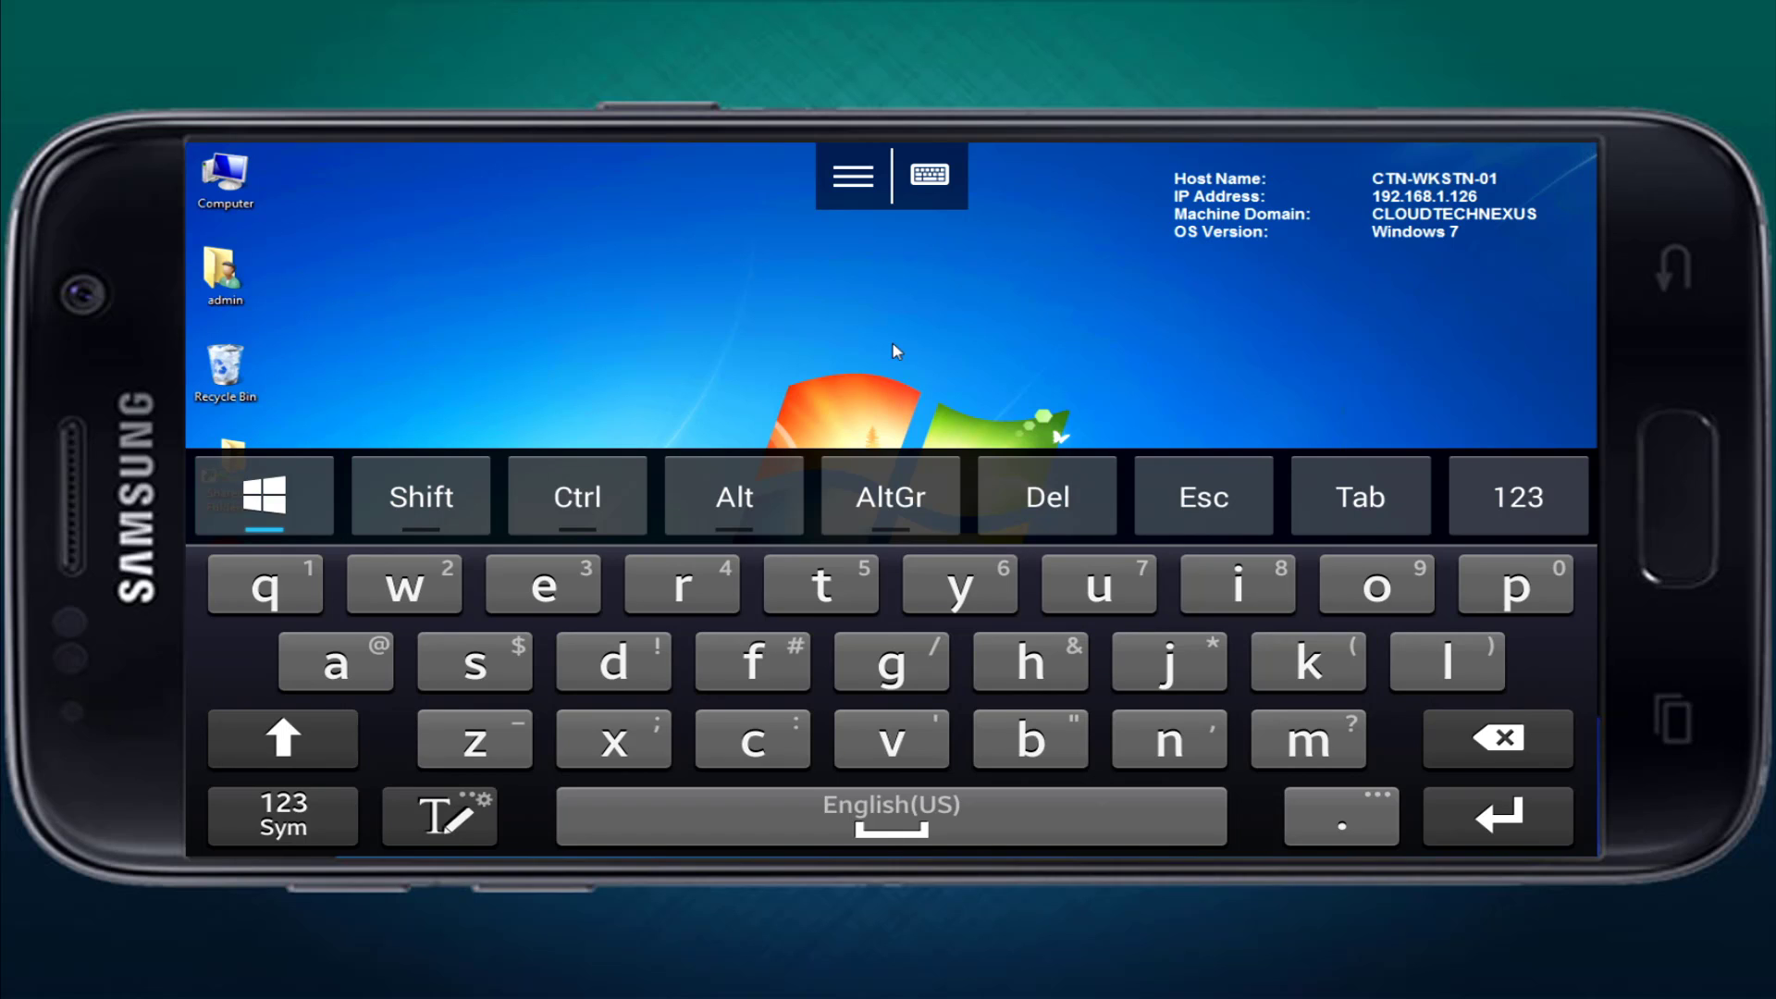
click(263, 496)
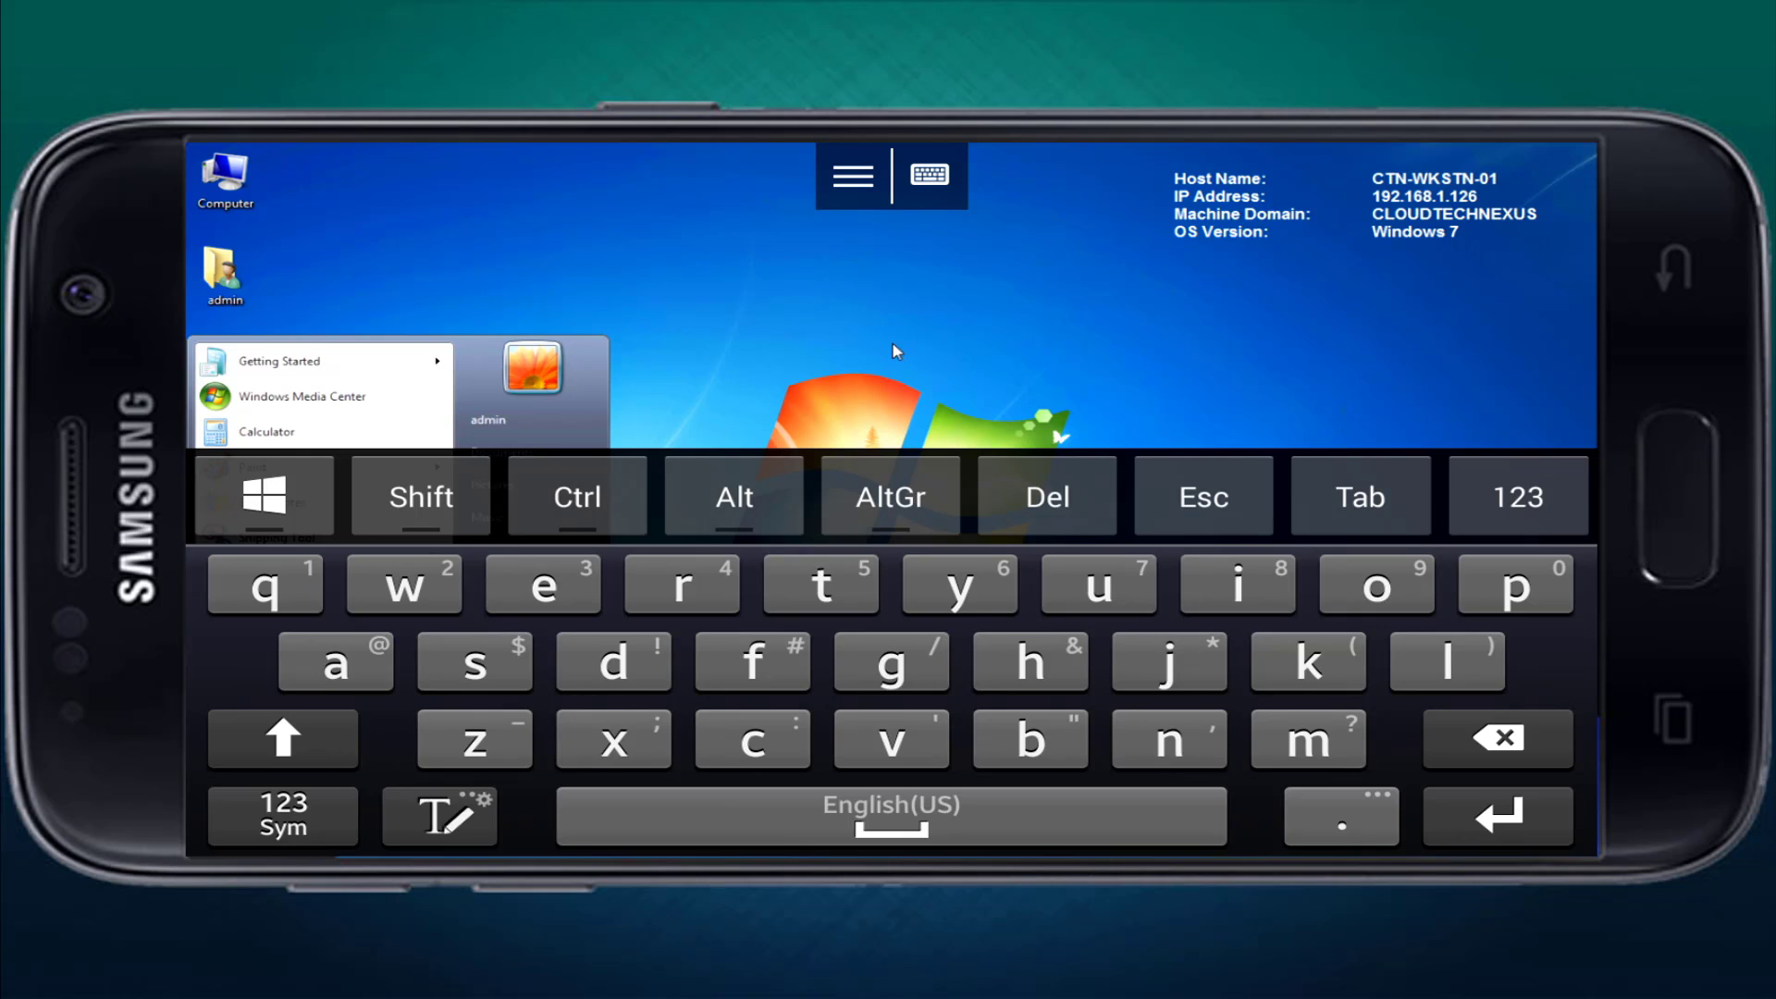
key(Escape)
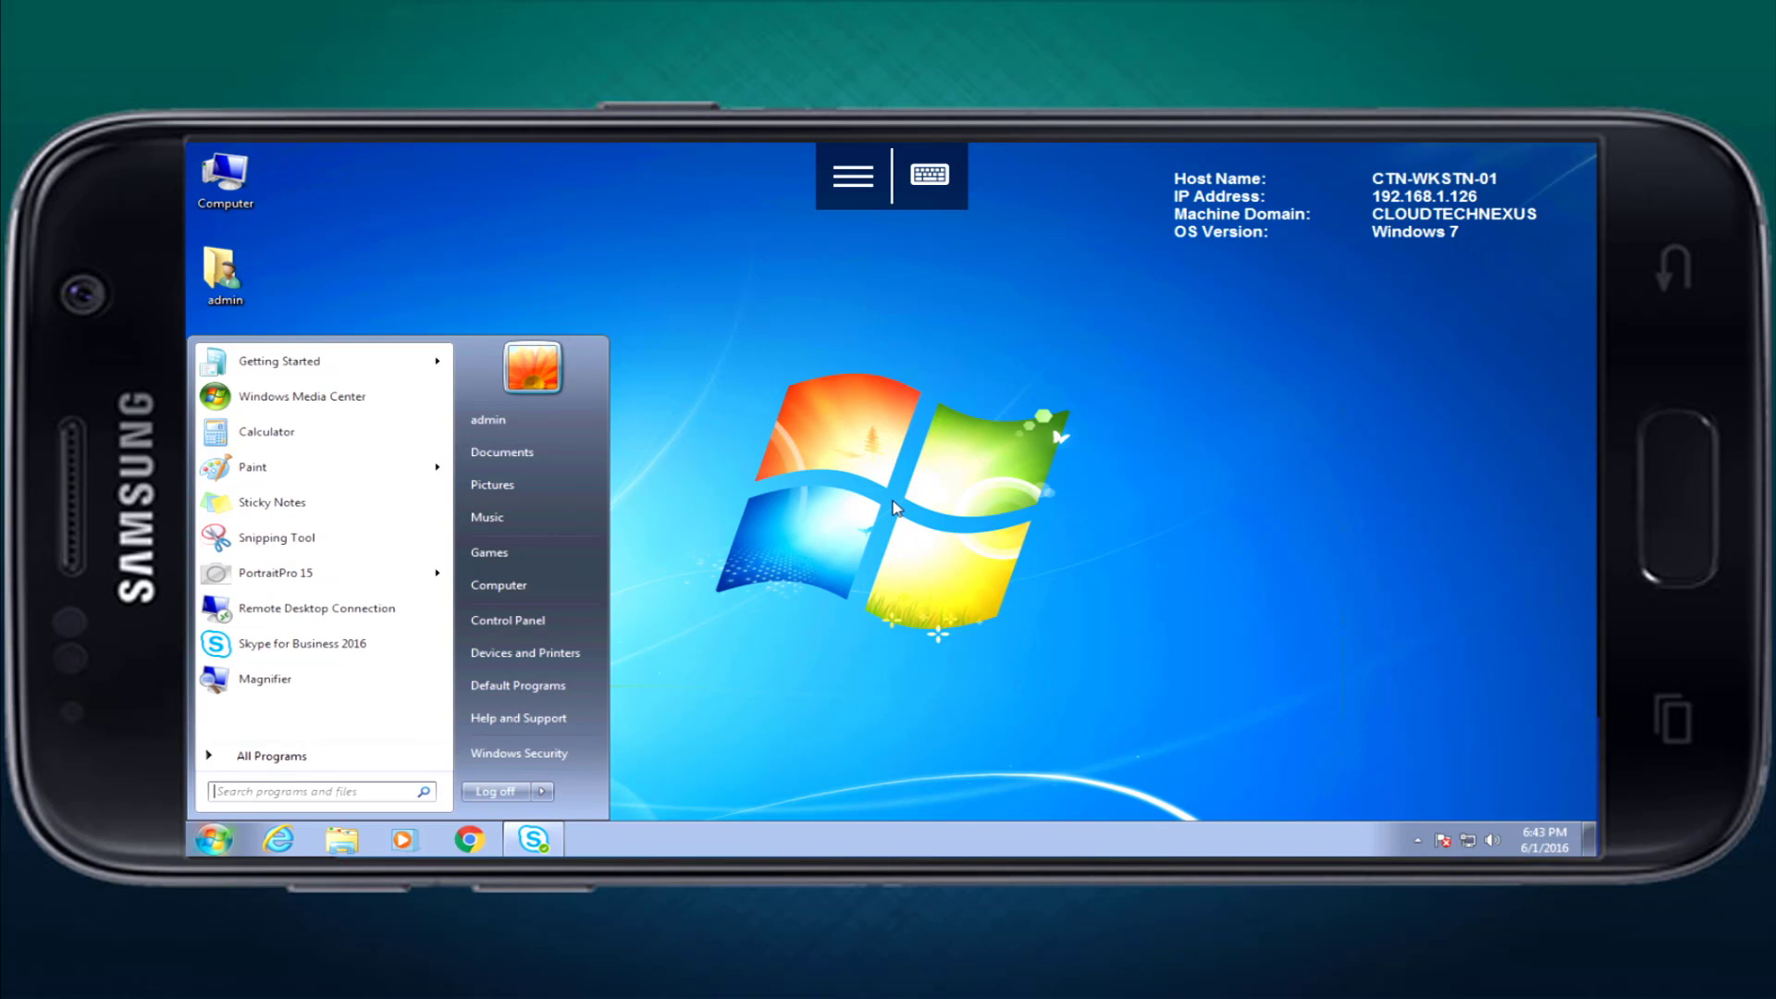
click(818, 555)
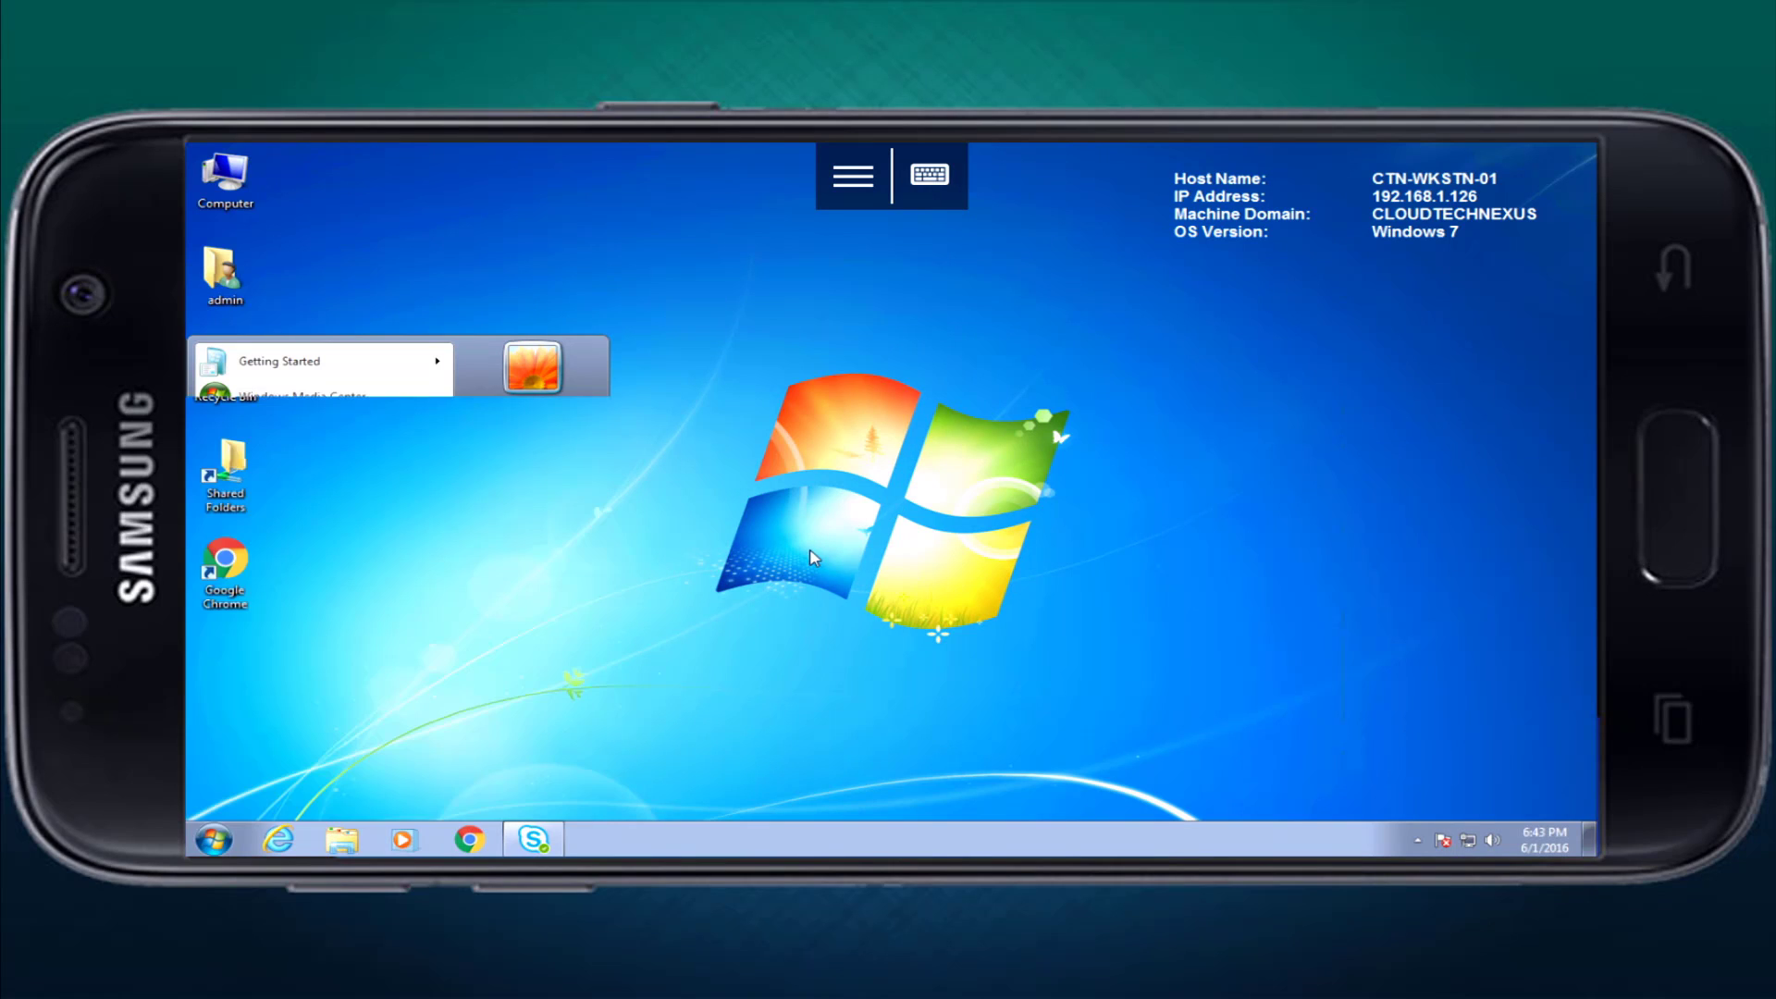
click(210, 838)
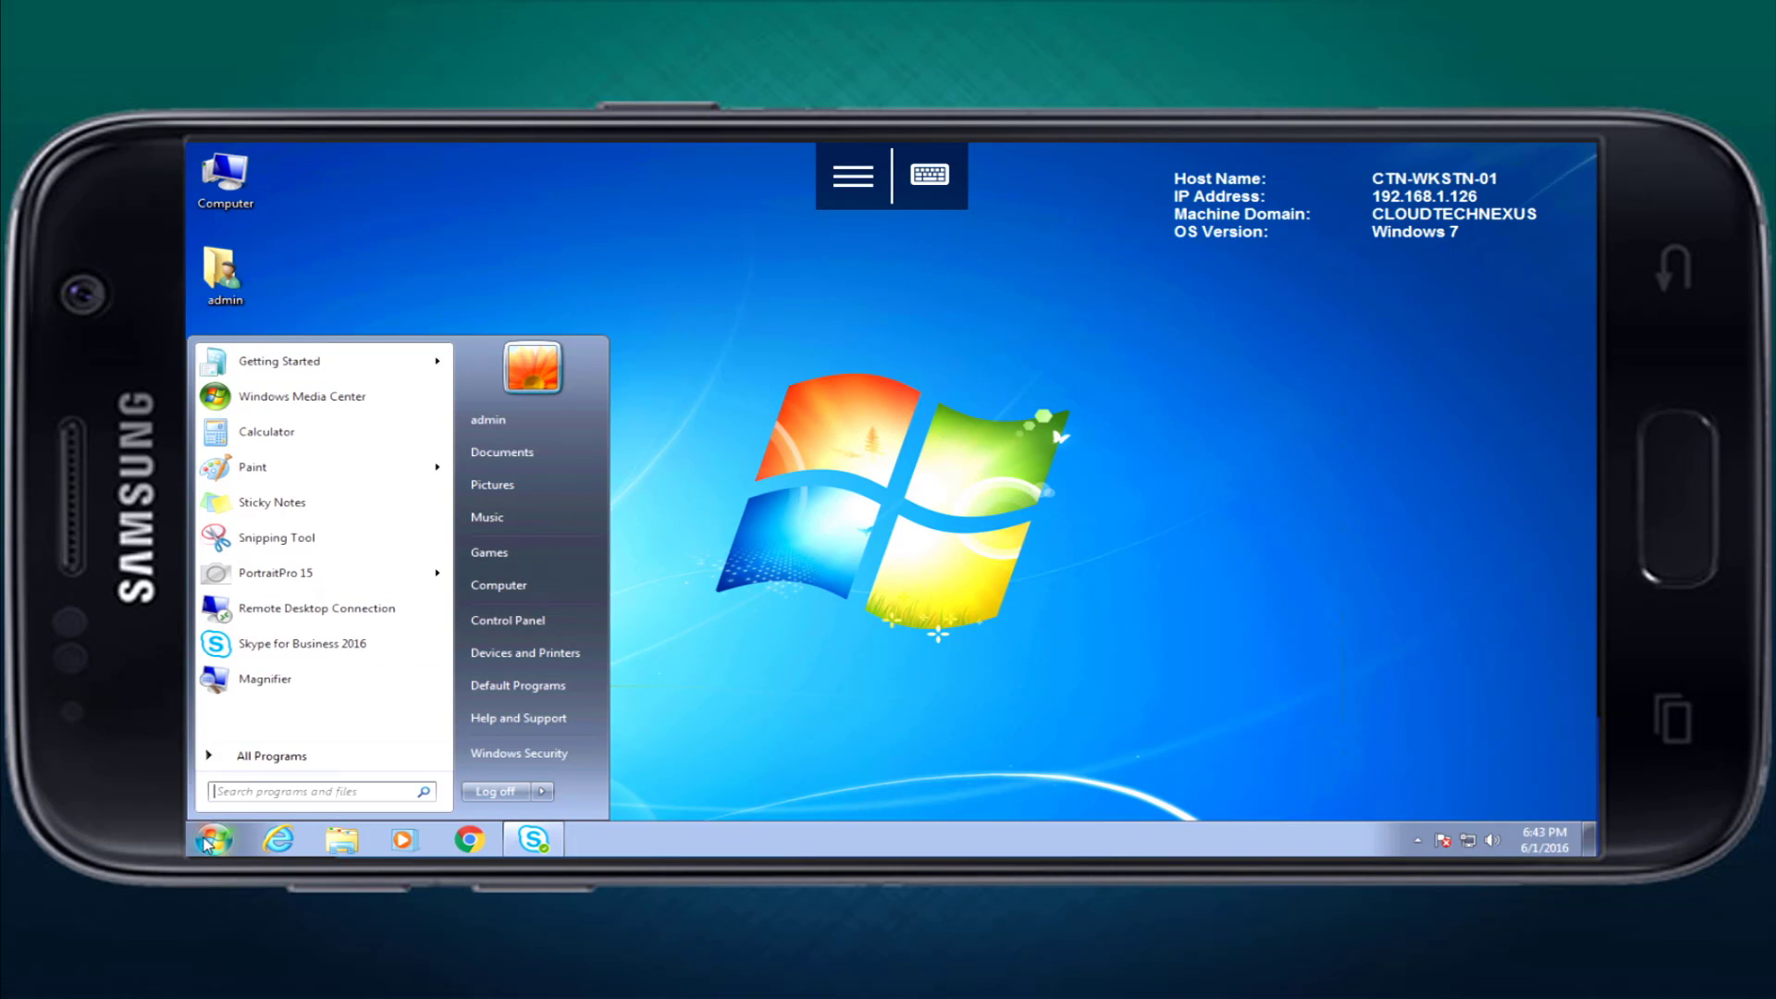
click(205, 839)
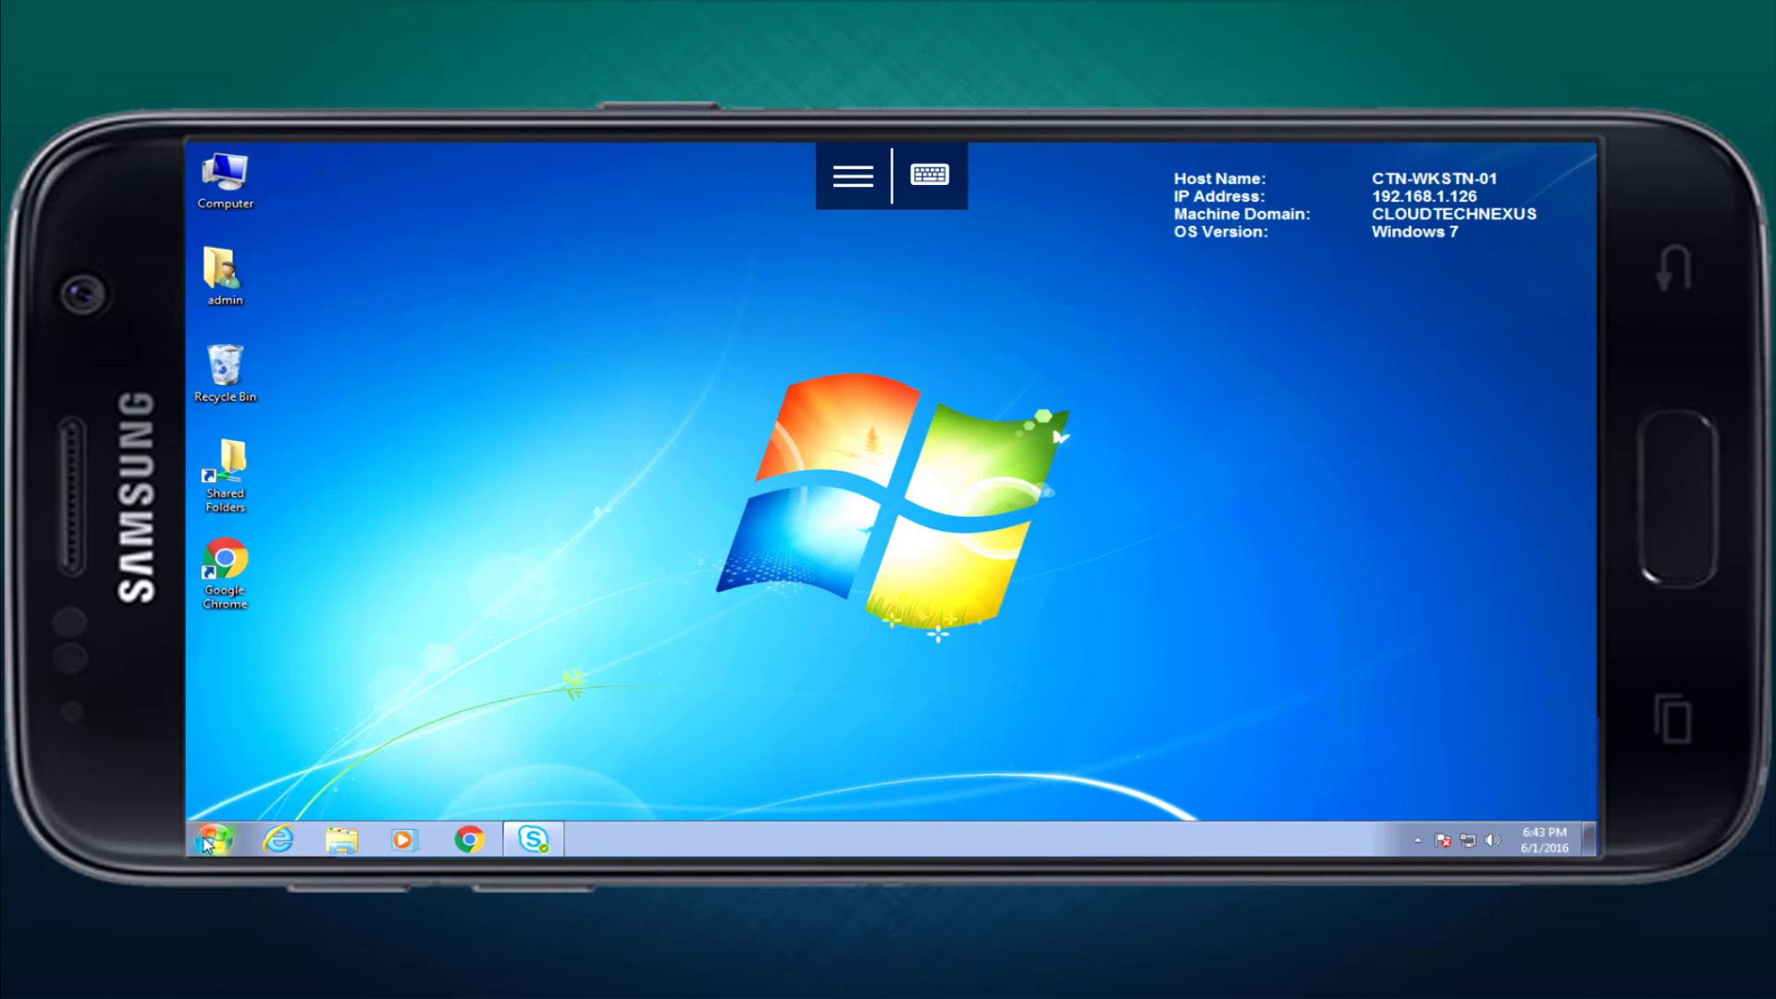
drag(357, 619, 189, 153)
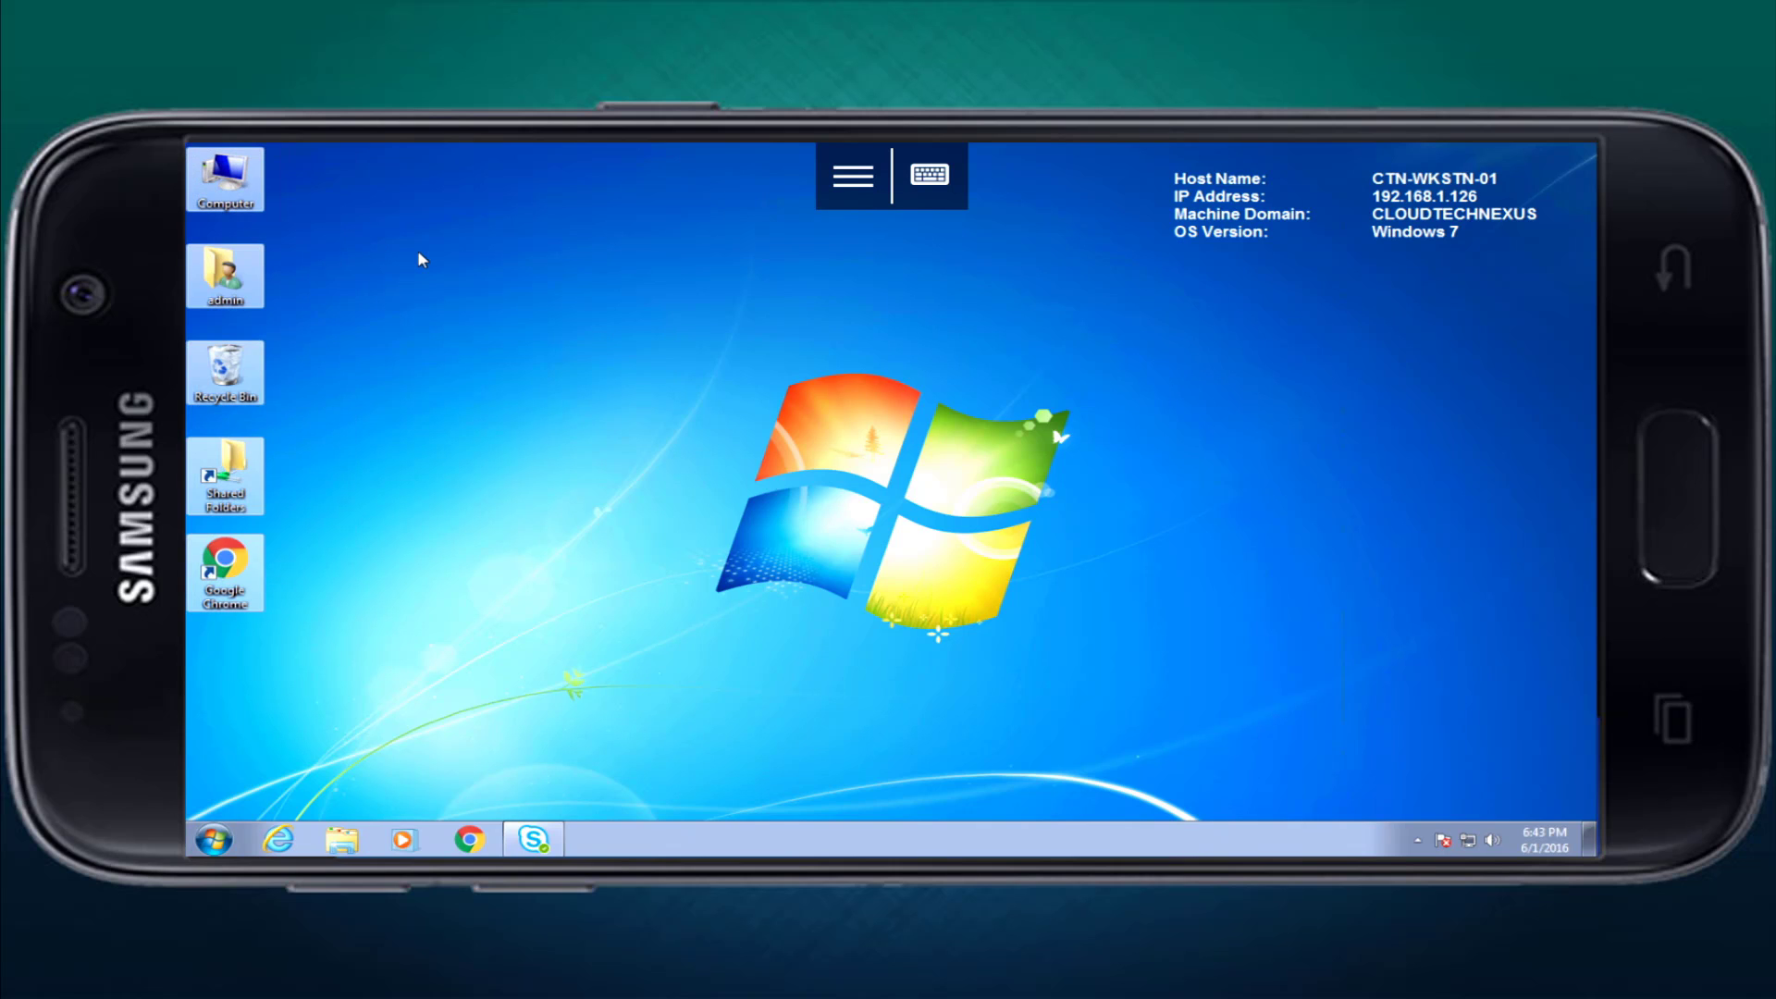
click(419, 252)
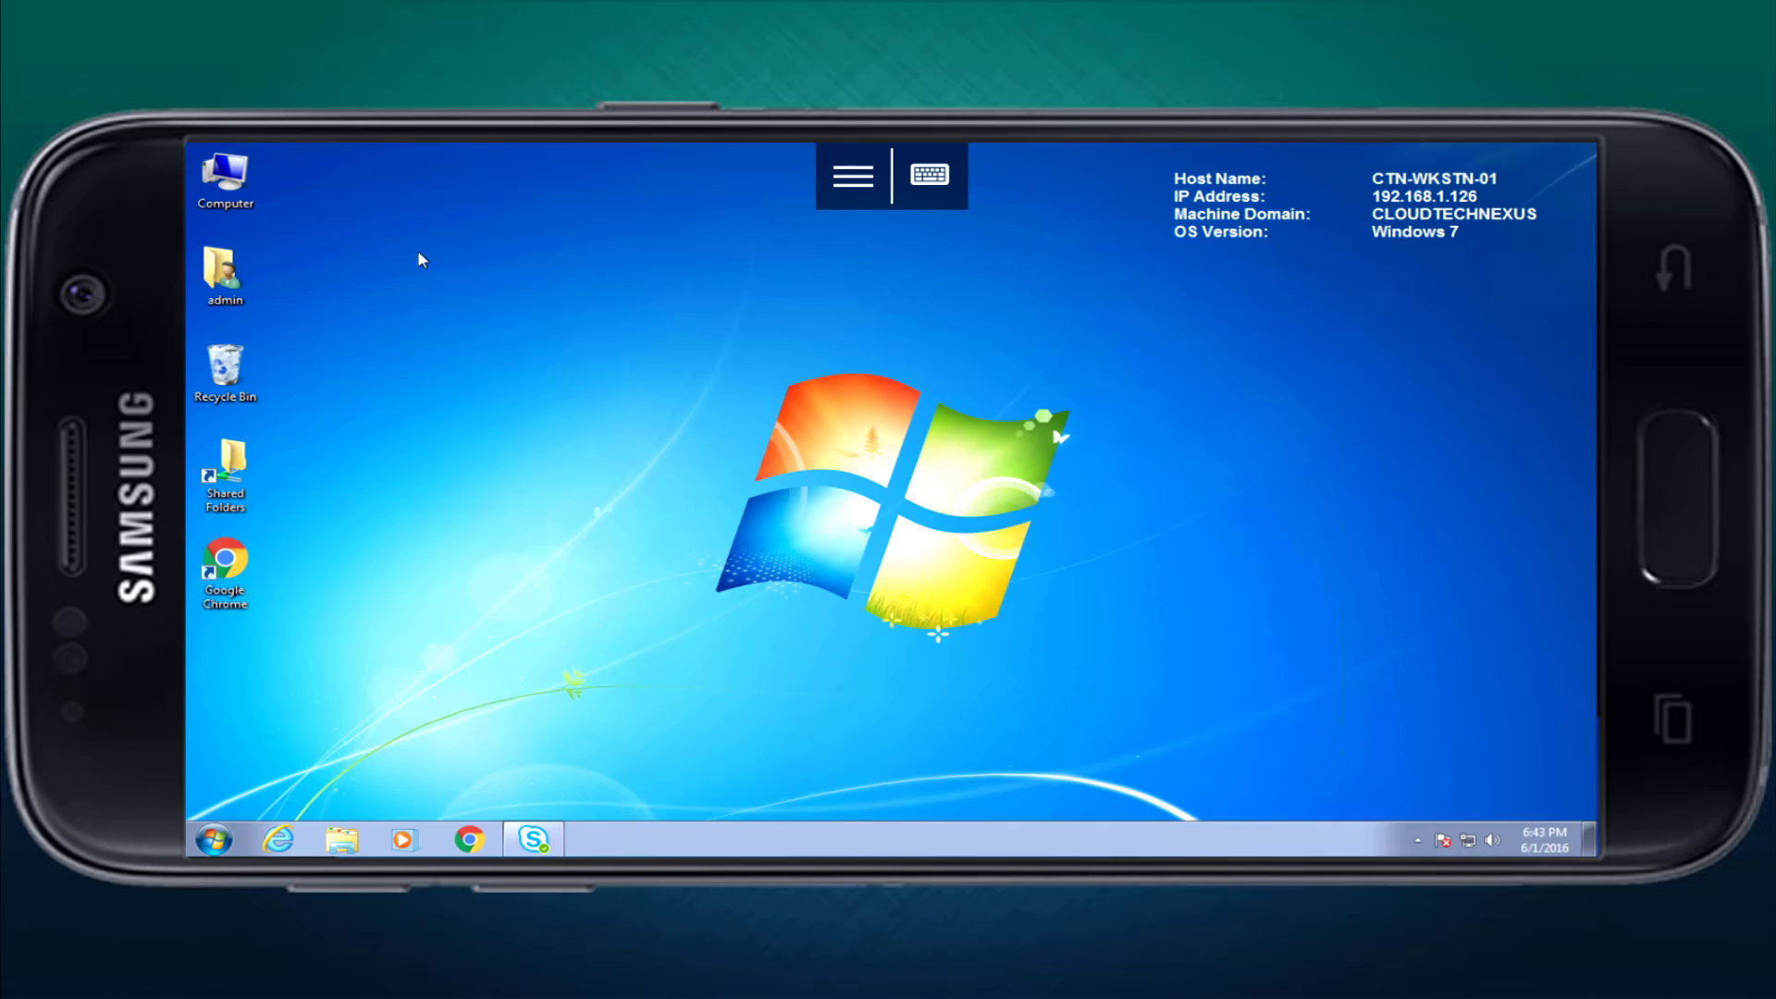
right_click(237, 171)
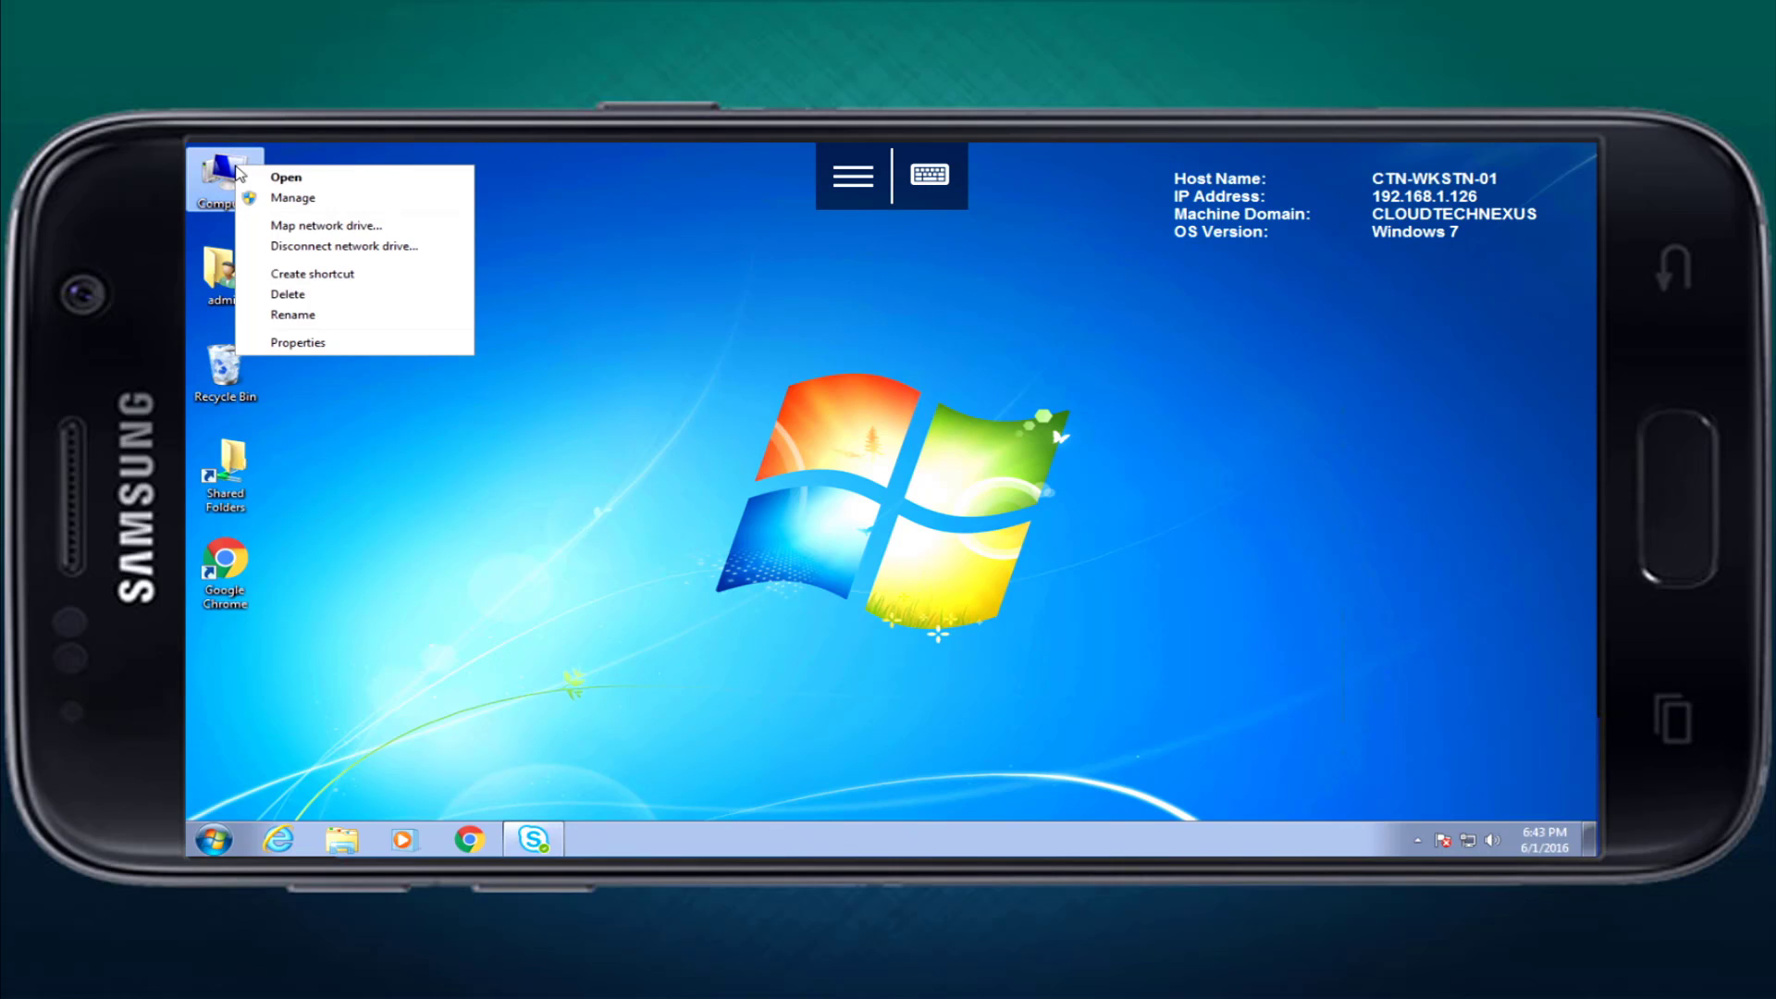
click(304, 343)
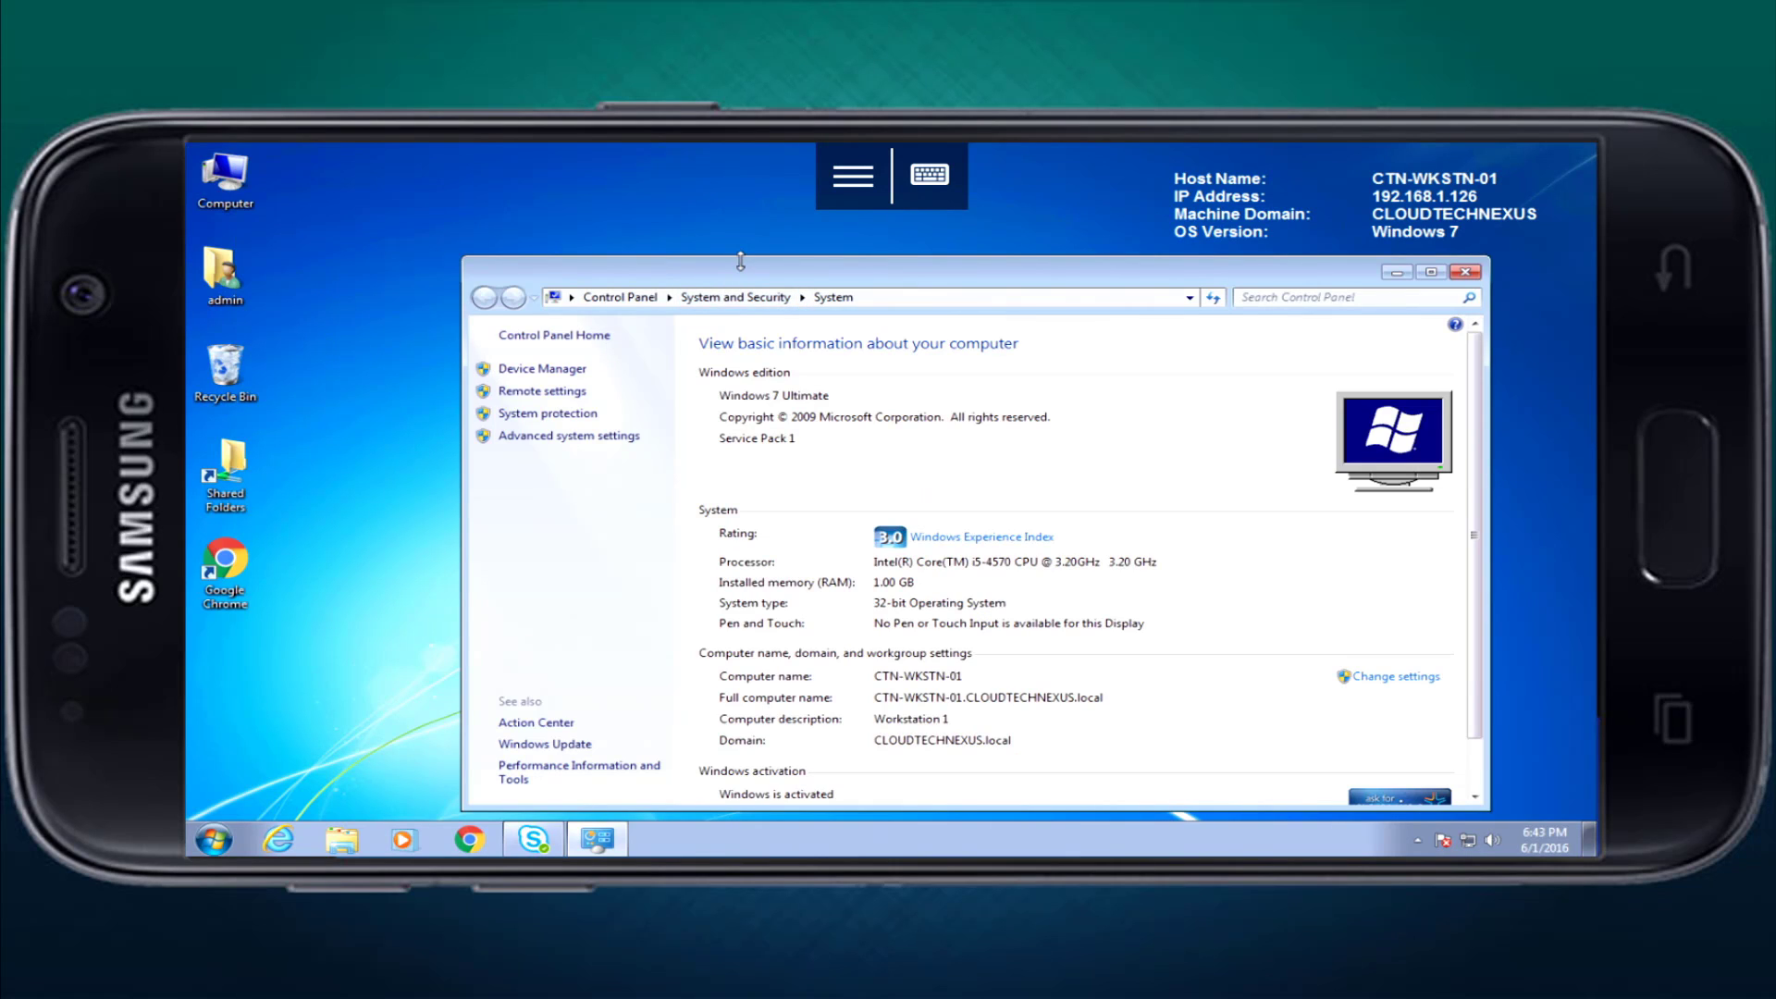
drag(754, 275, 653, 206)
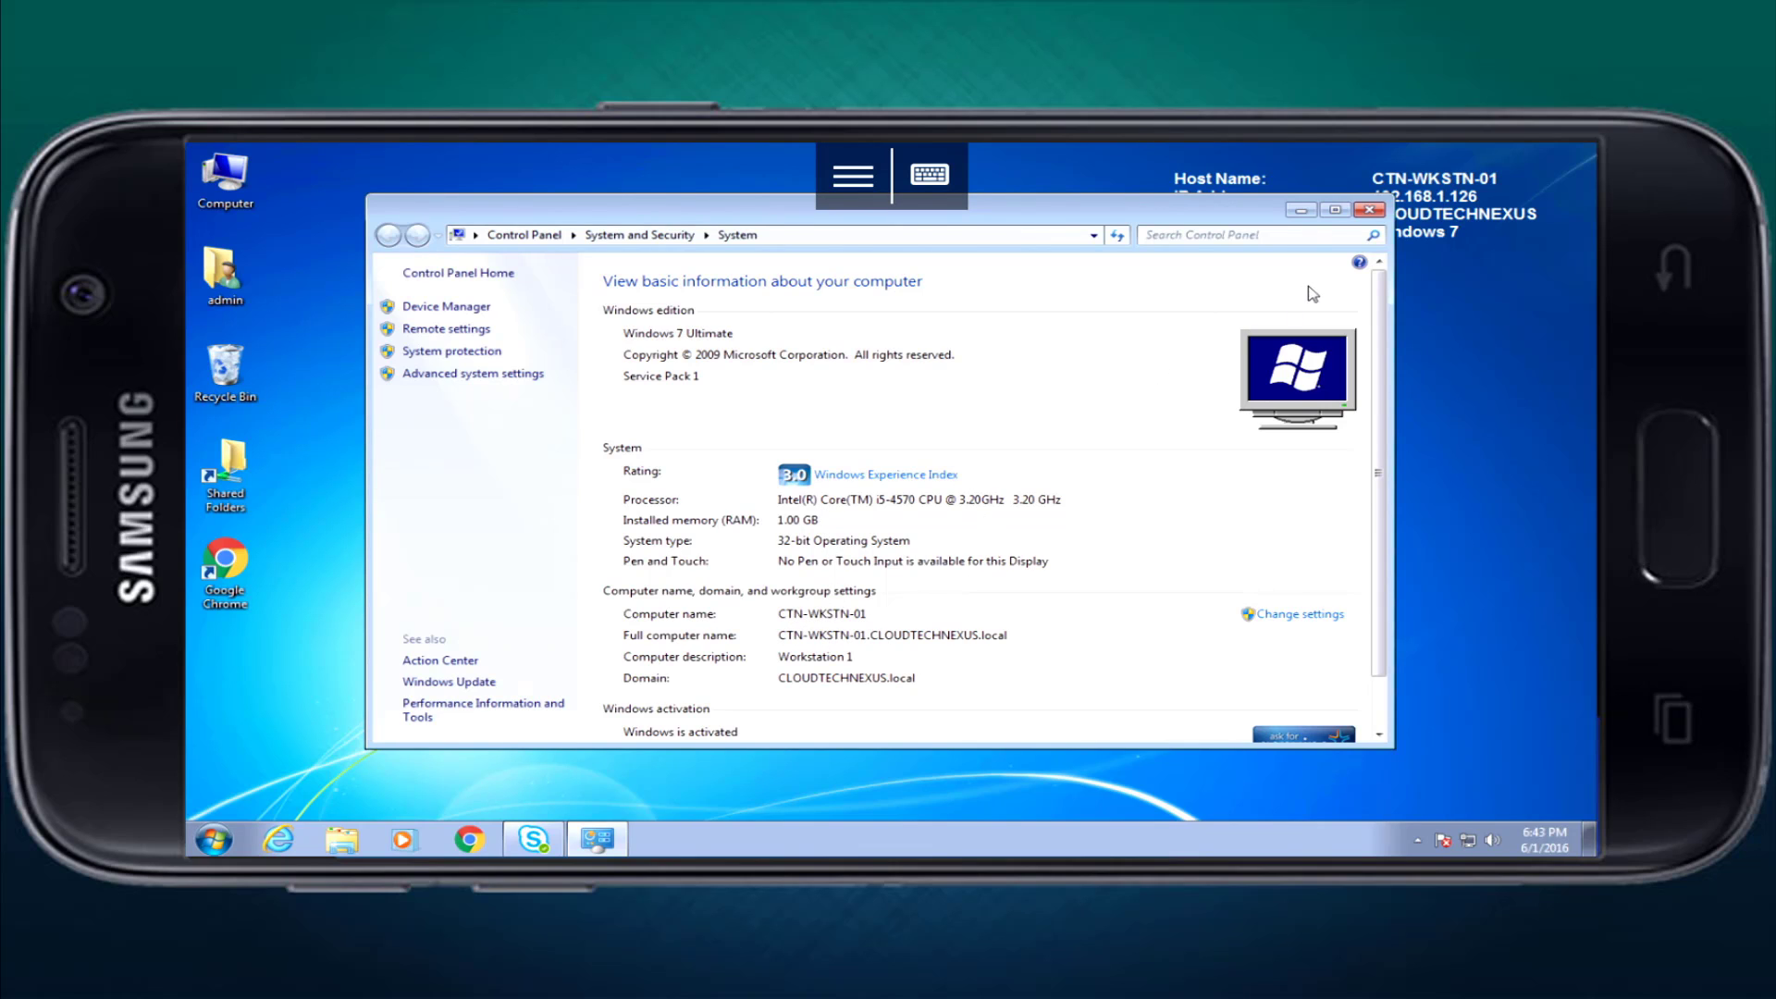
click(1357, 215)
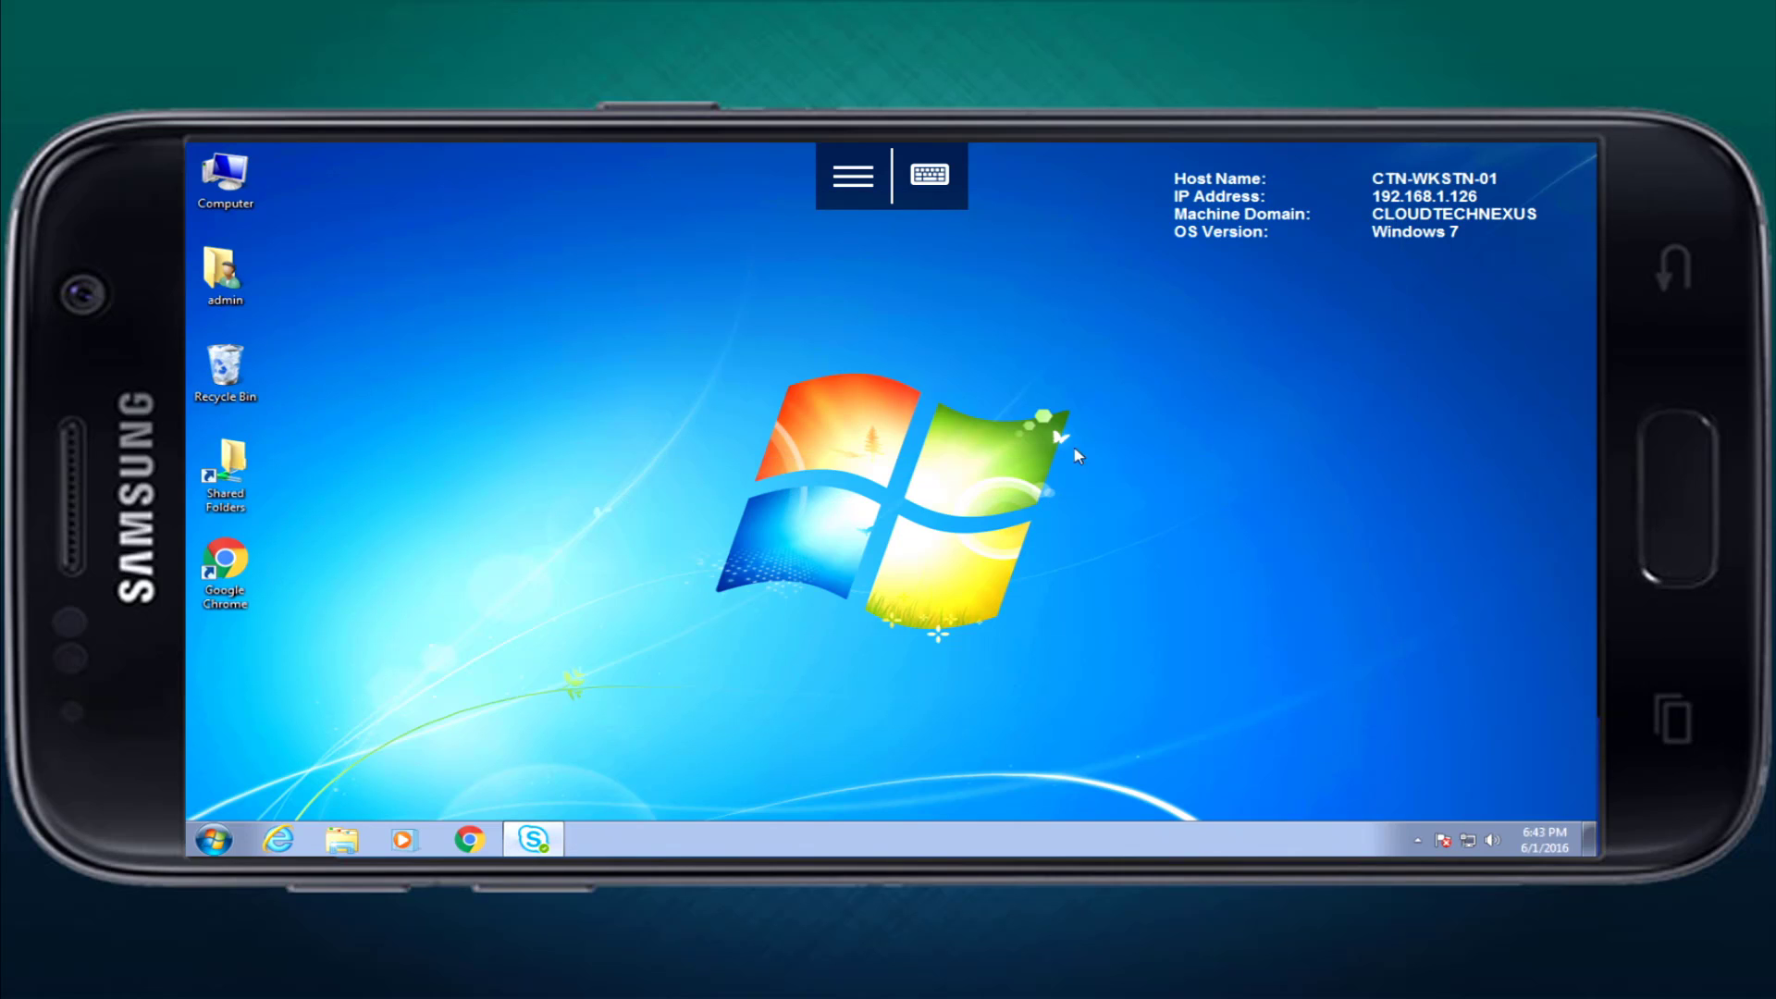
Bring up Skype and move it right, then Disconnect from the Start menu's Log off options.
click(529, 844)
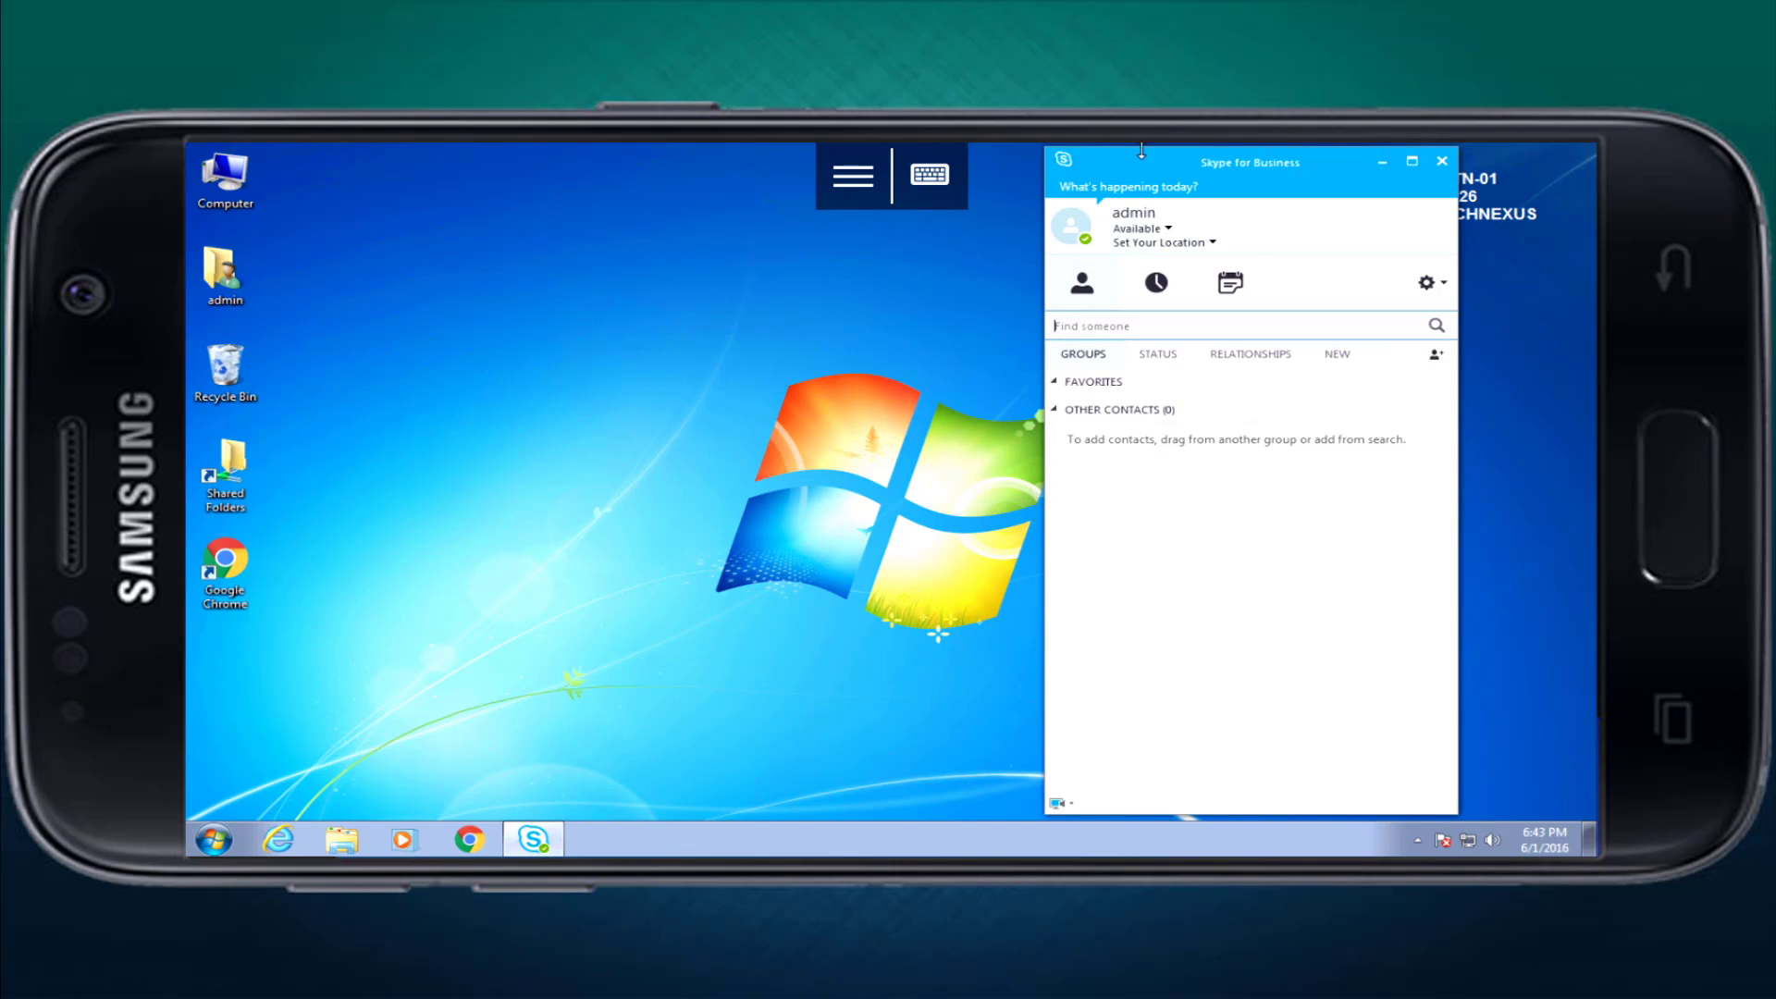
drag(1160, 151, 1302, 157)
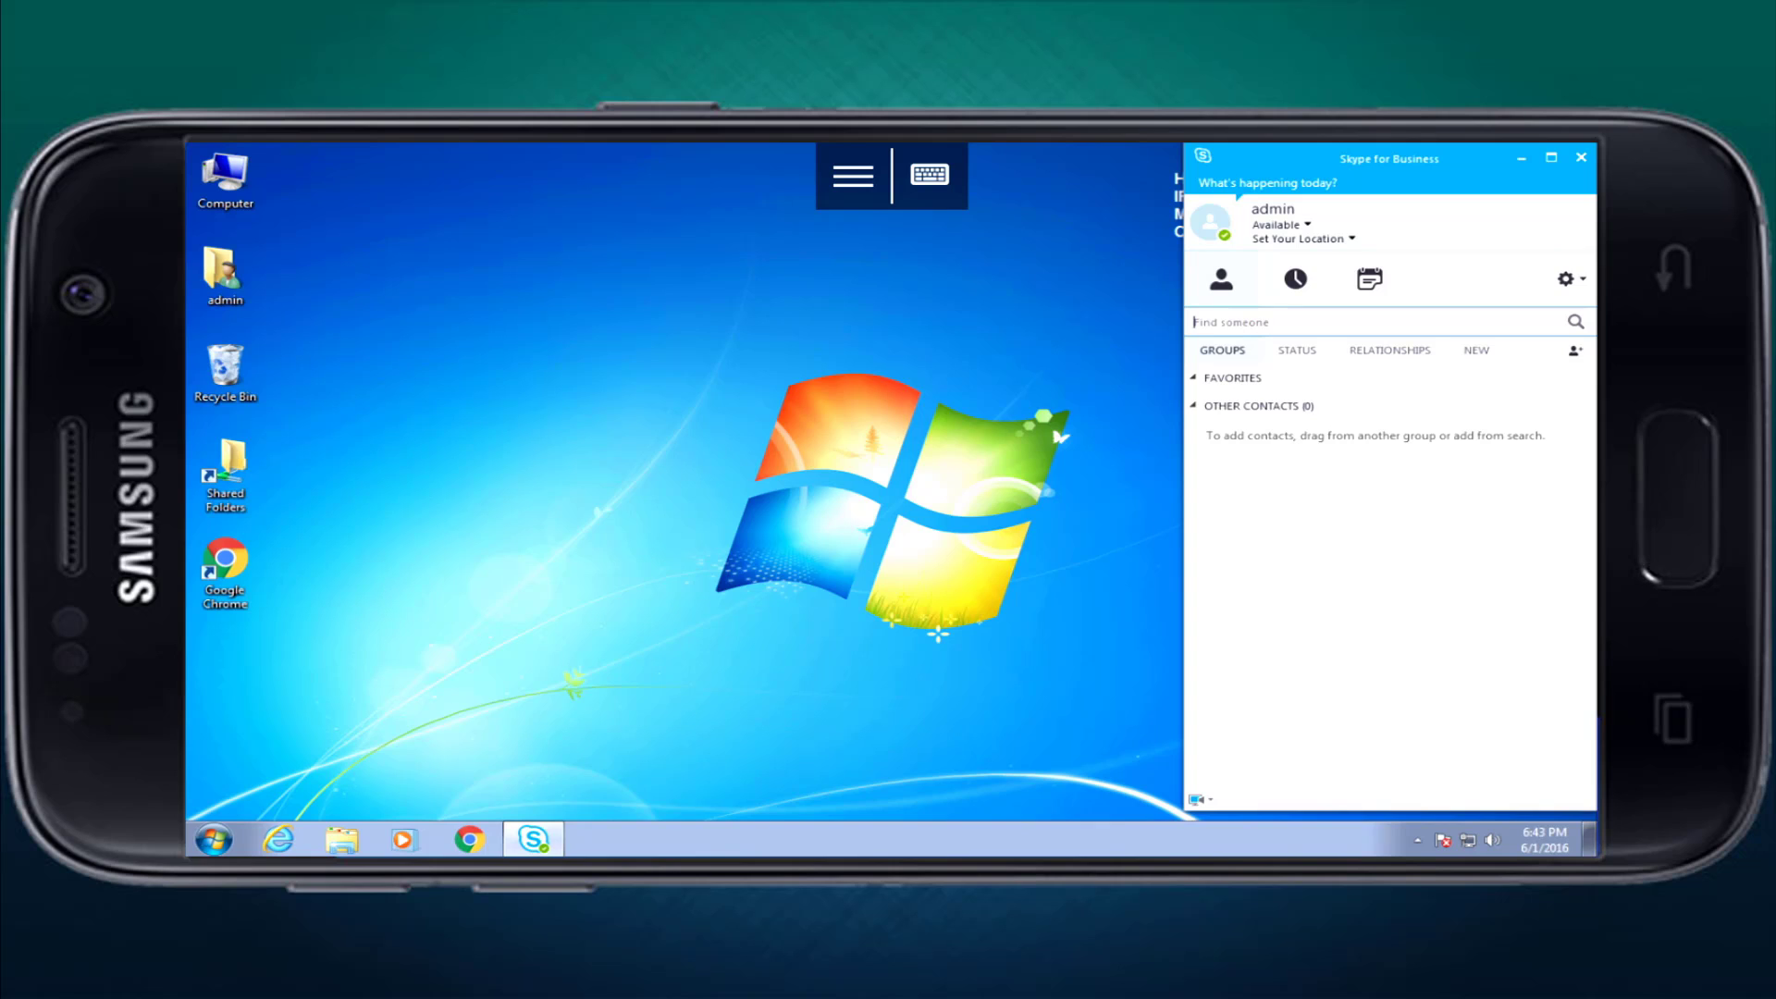
click(214, 839)
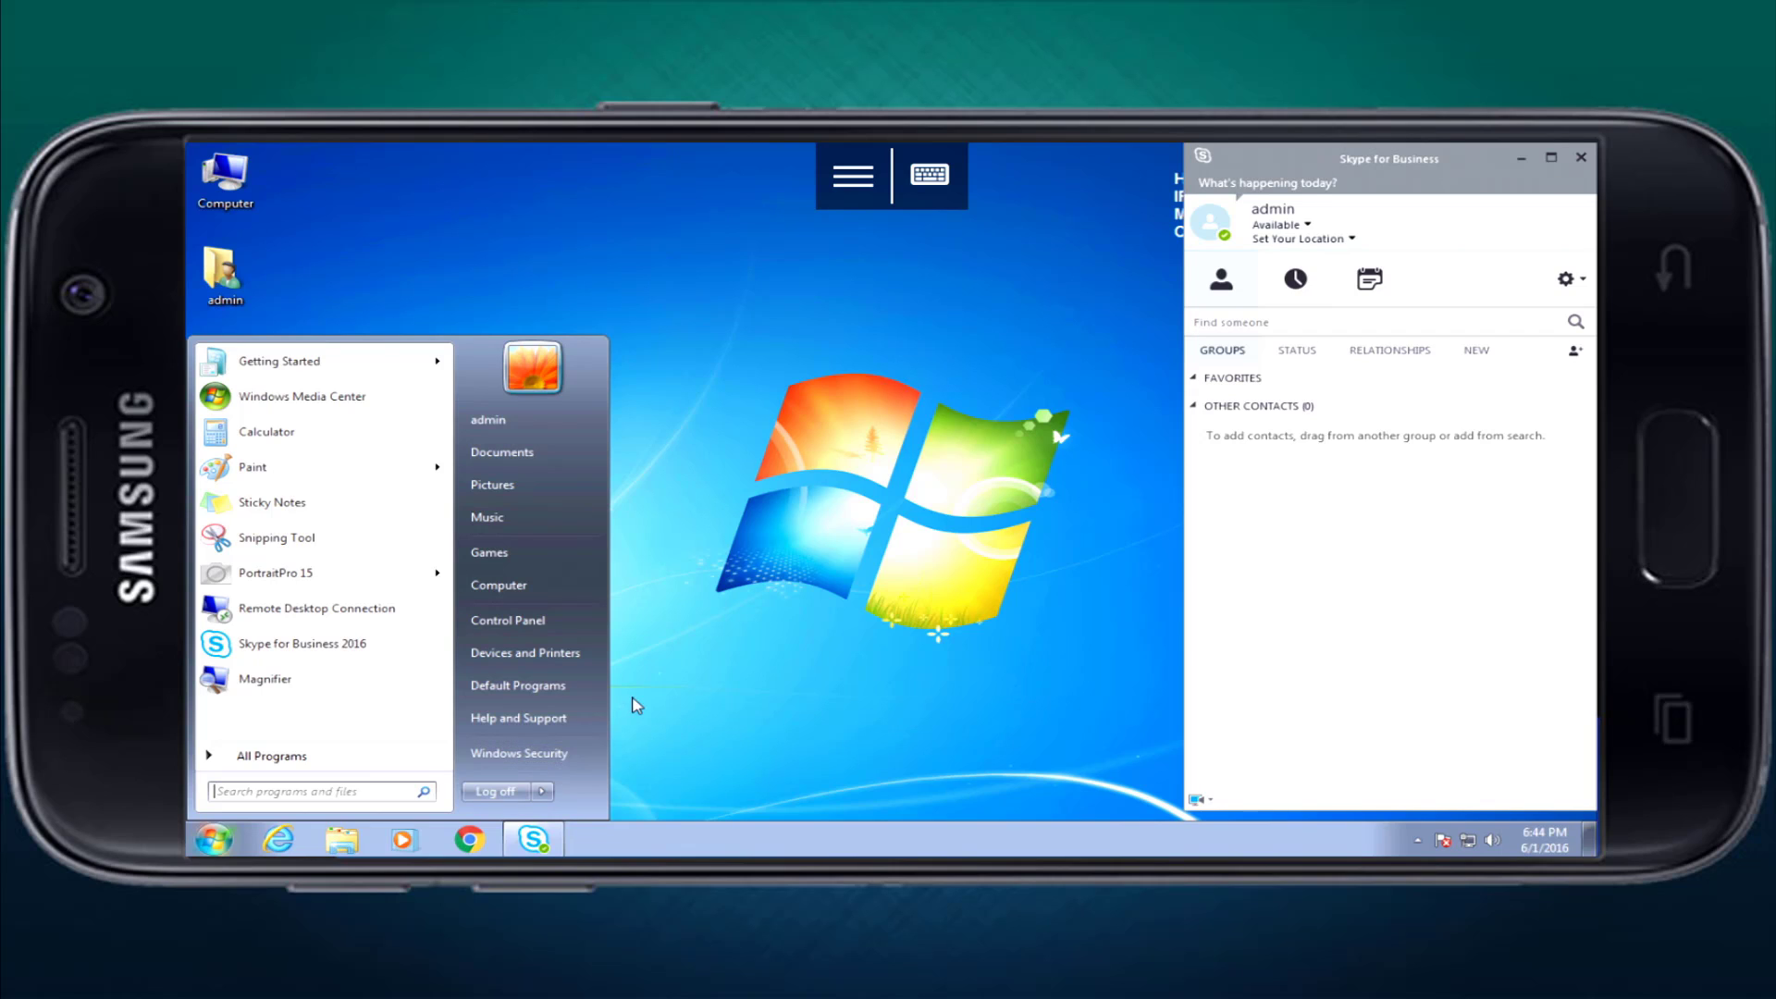
click(537, 793)
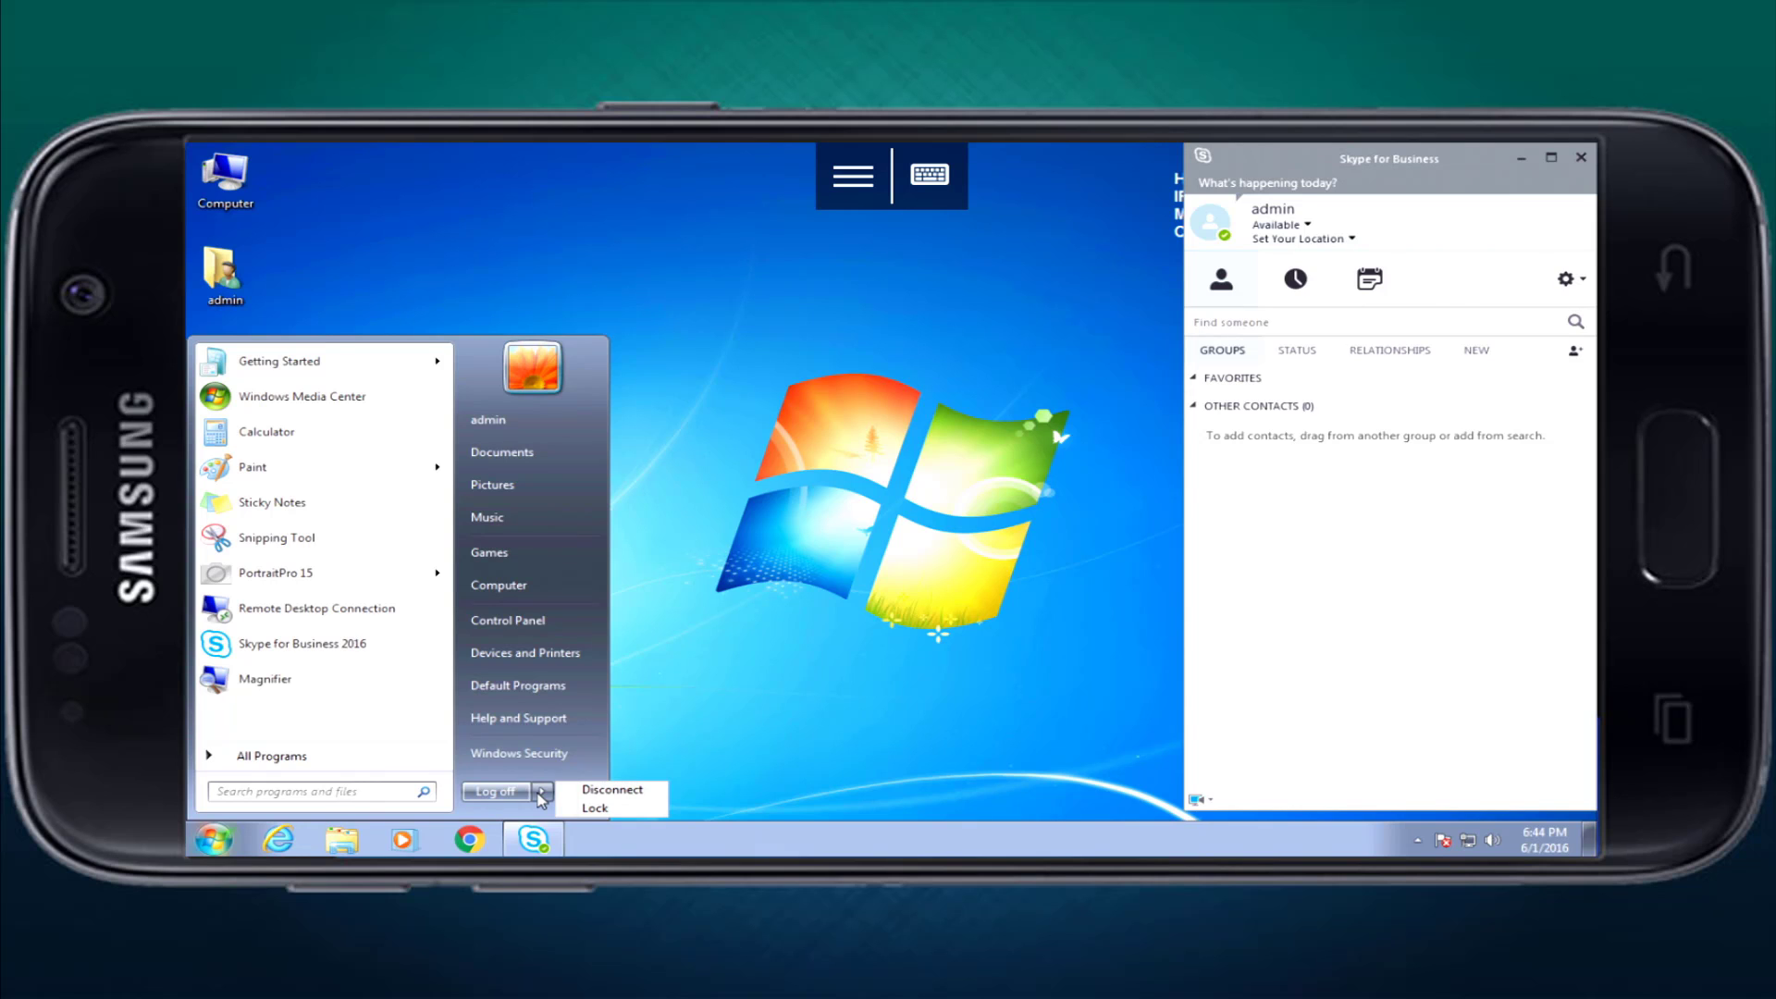
click(611, 790)
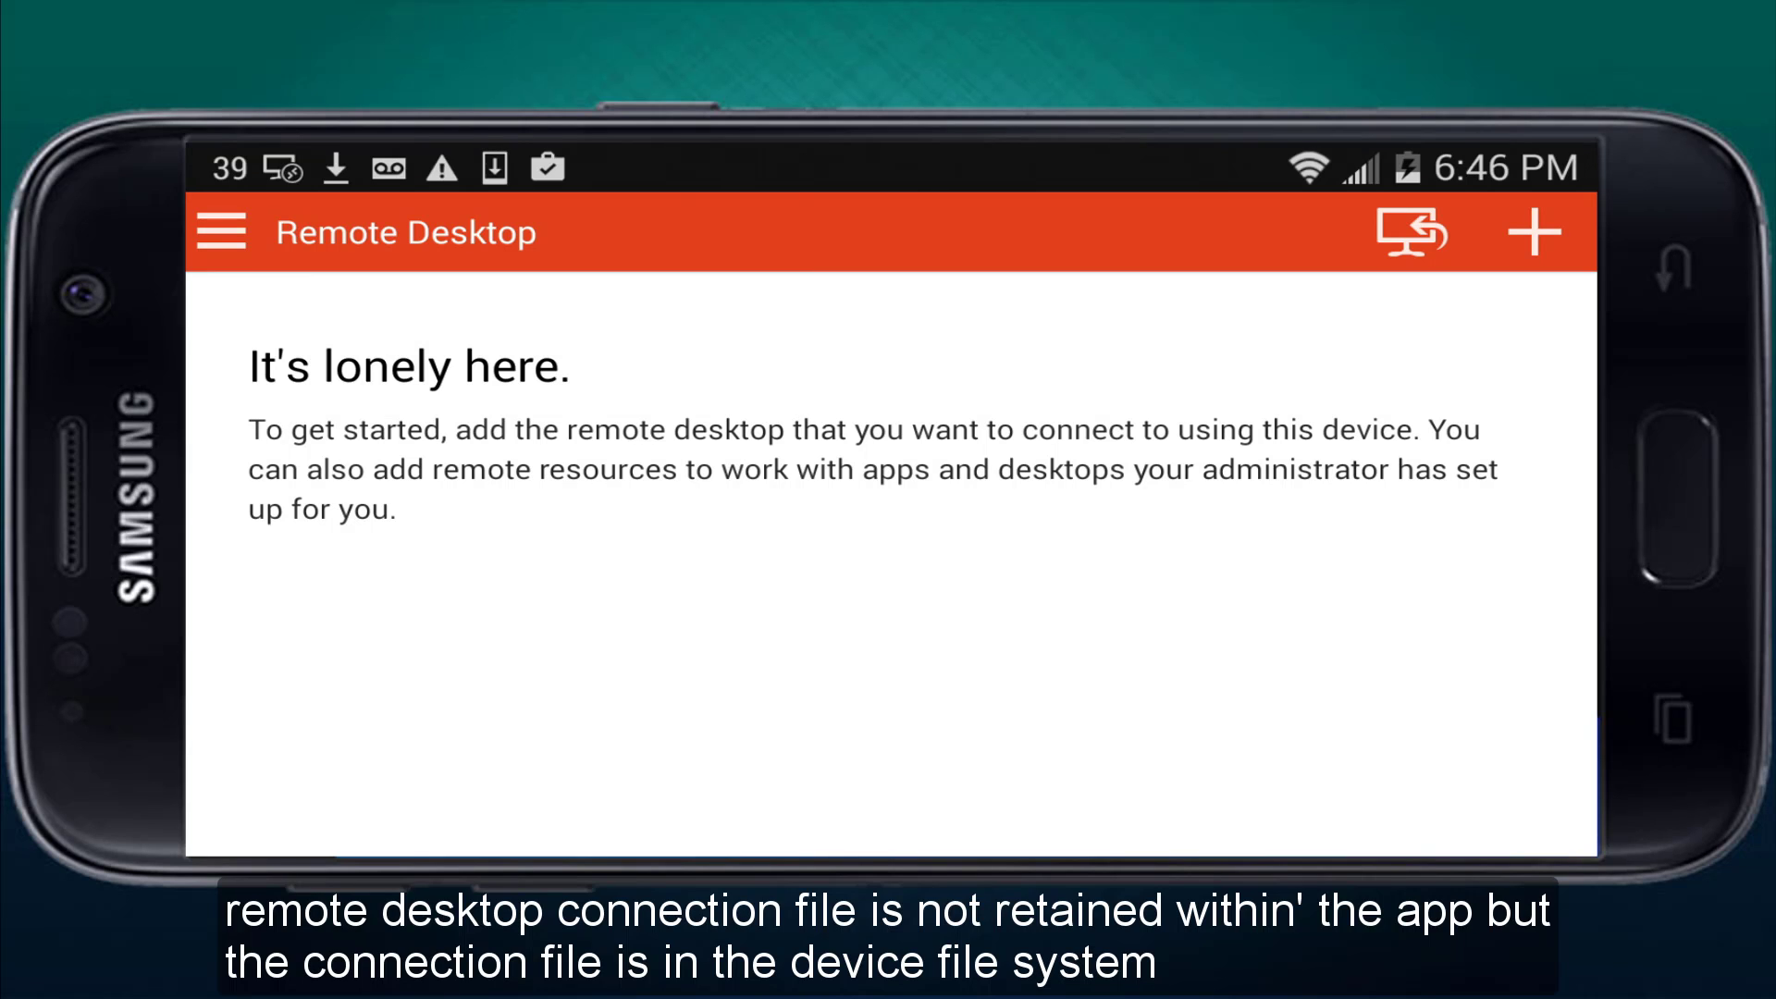
Go back to the Android home screen page holding Chrome and RD Client.
key(Home)
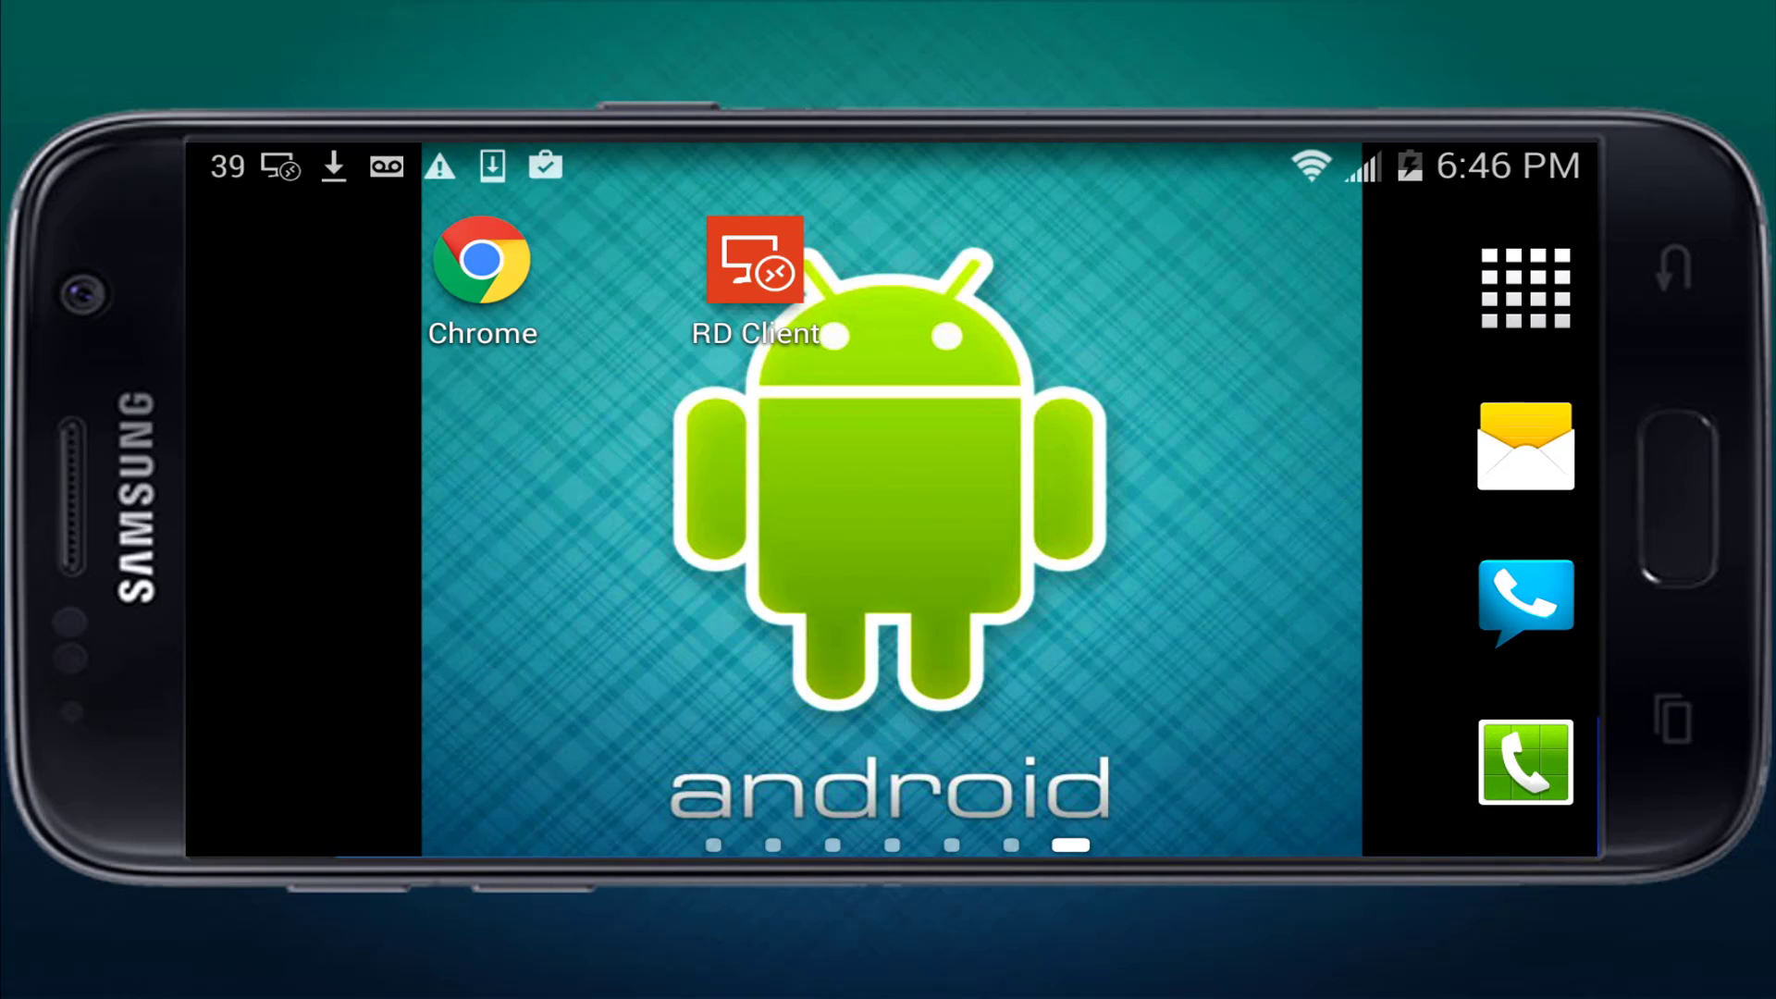
key(Home)
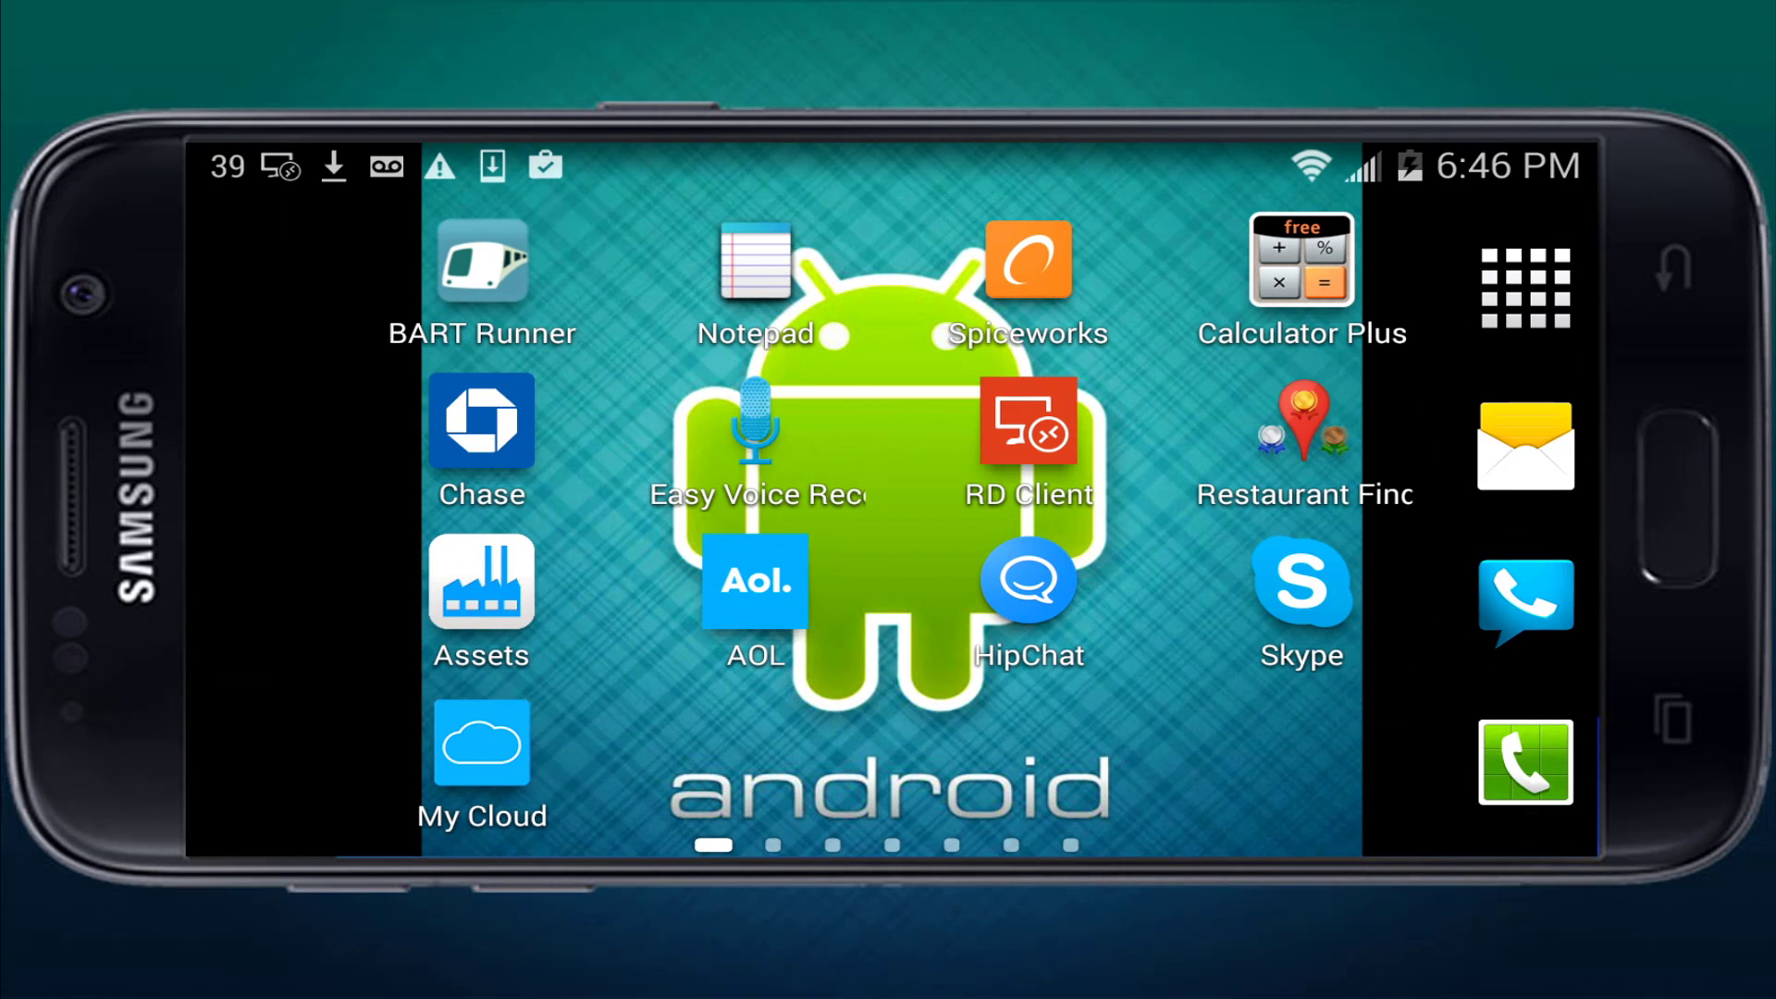
drag(648, 518, 1202, 518)
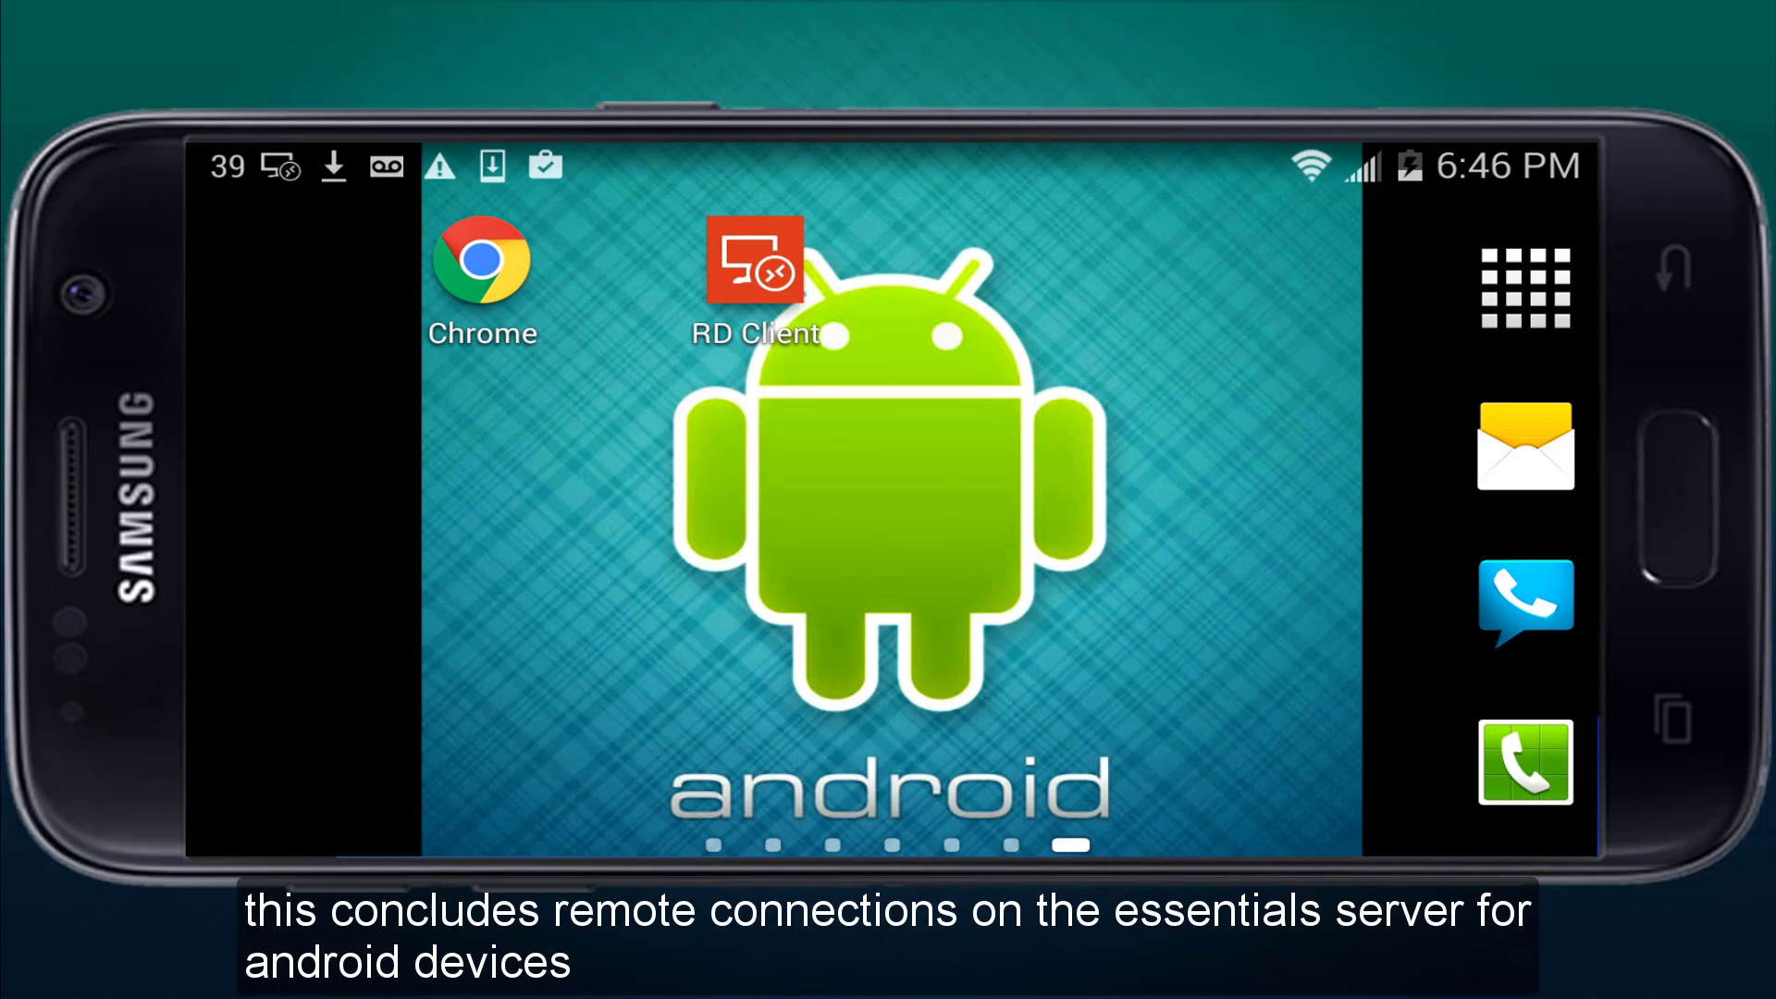